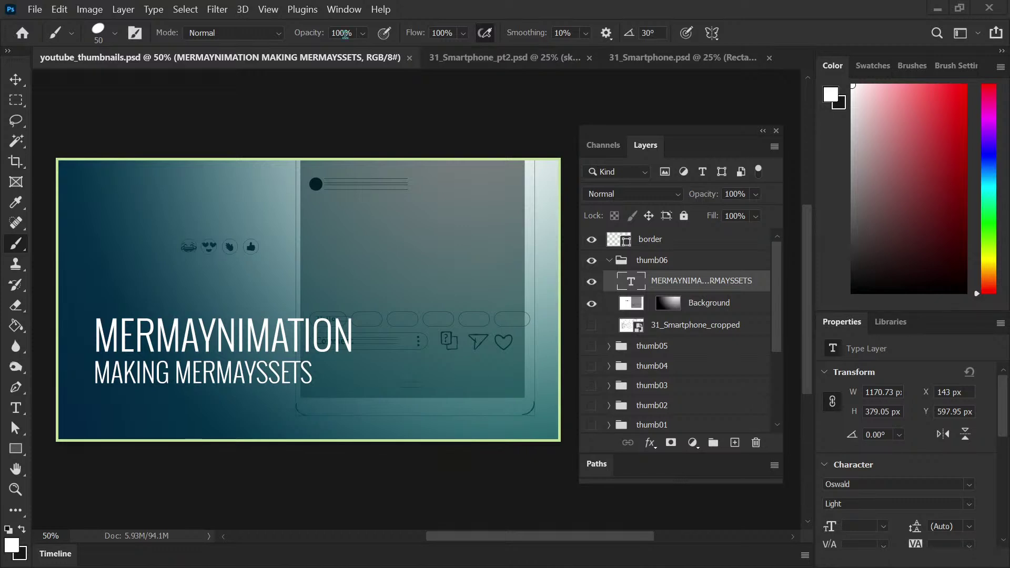
Close youtube_thumbnails.psd and bring up the bathroom illustration in 31_Smartphone.psd at 50% zoom
{"action": "left_click", "coordinate": [410, 59]}
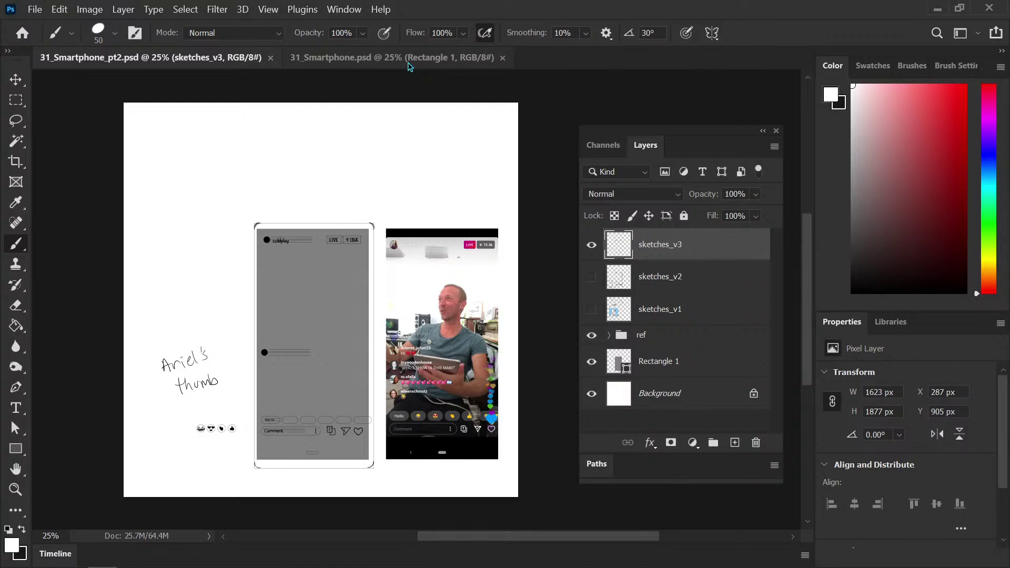
{"action": "left_click", "coordinate": [386, 58]}
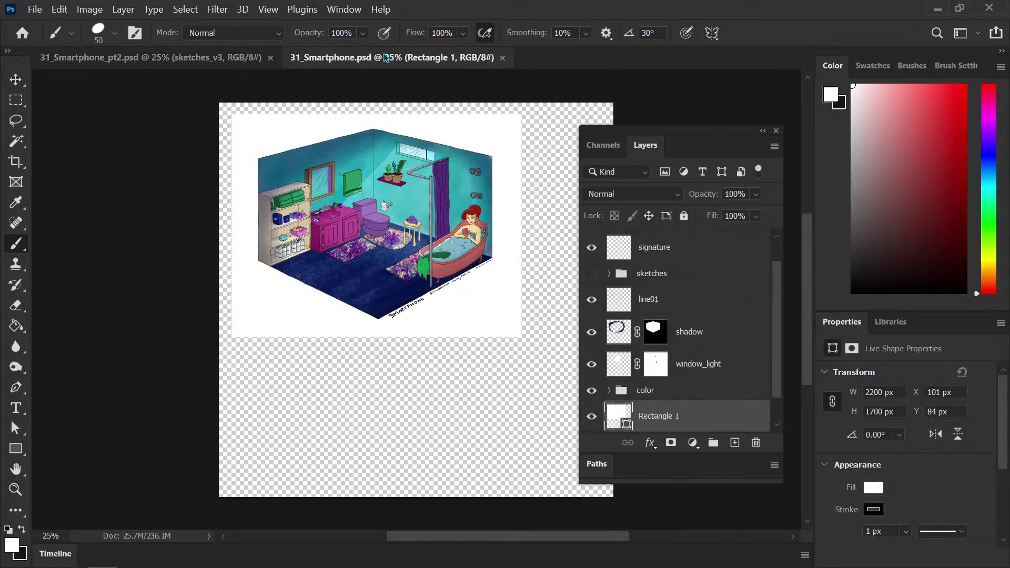
{"action": "key", "text": "ctrl+plus"}
{"action": "key", "text": "ctrl+plus"}
{"action": "left_click_drag", "start_coordinate": [342, 230], "coordinate": [290, 357]}
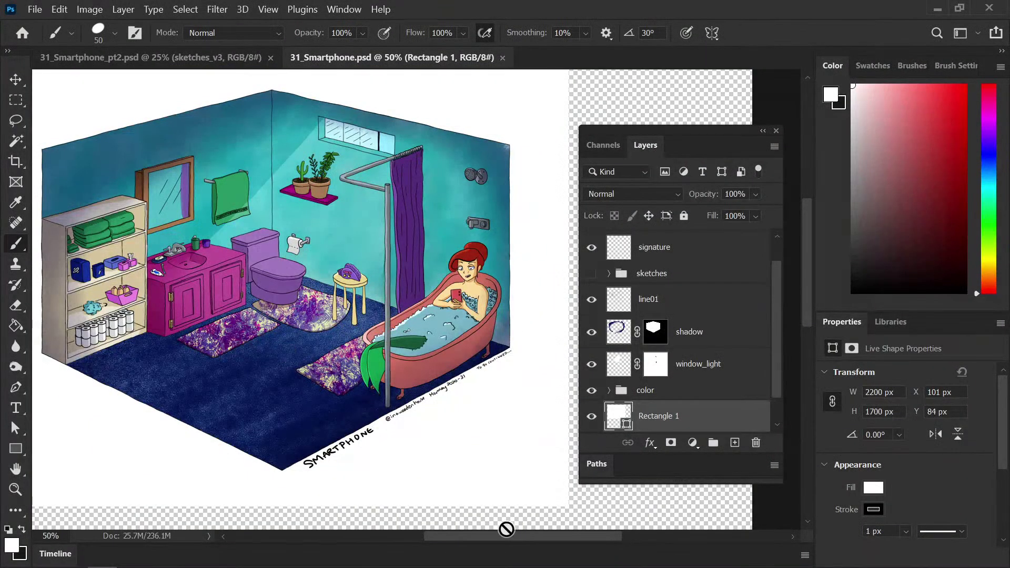
{"action": "left_click_drag", "start_coordinate": [500, 536], "coordinate": [491, 536]}
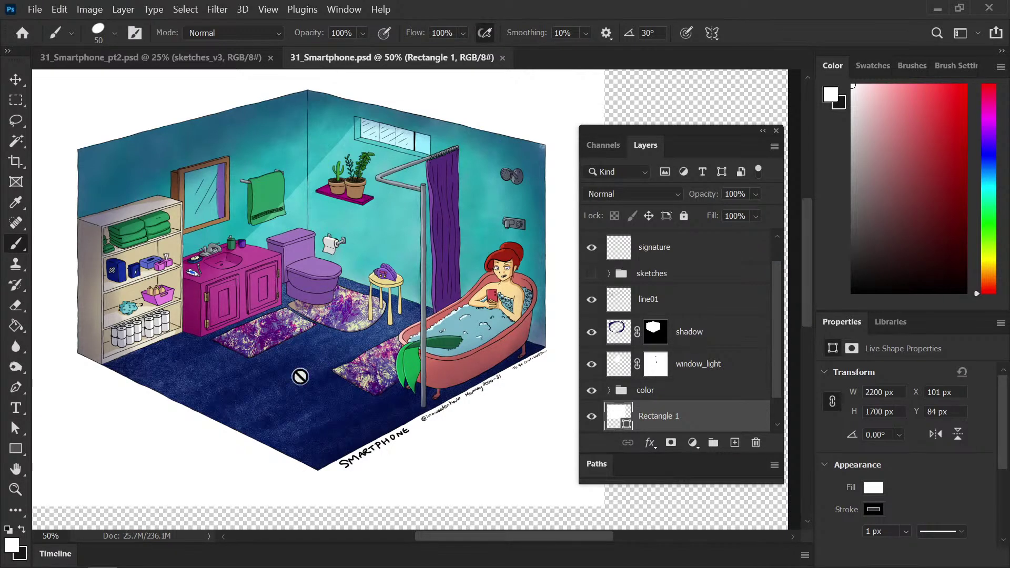
Compare the phone mock-up in 31_Smartphone_pt2.psd with the bathroom illustration, returning to the phone mock-up for a closer look
{"action": "left_click", "coordinate": [150, 59]}
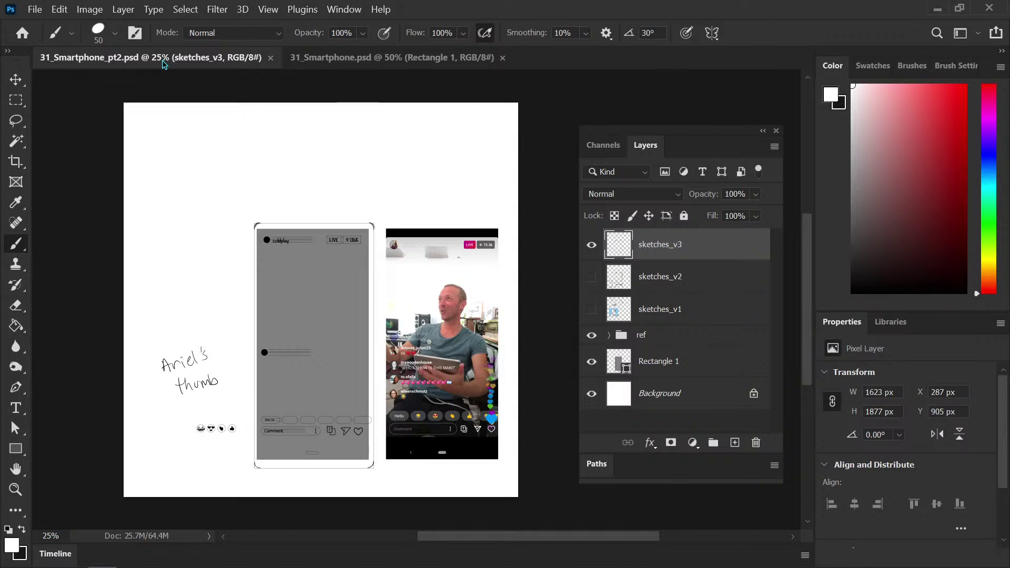
{"action": "left_click", "coordinate": [357, 59]}
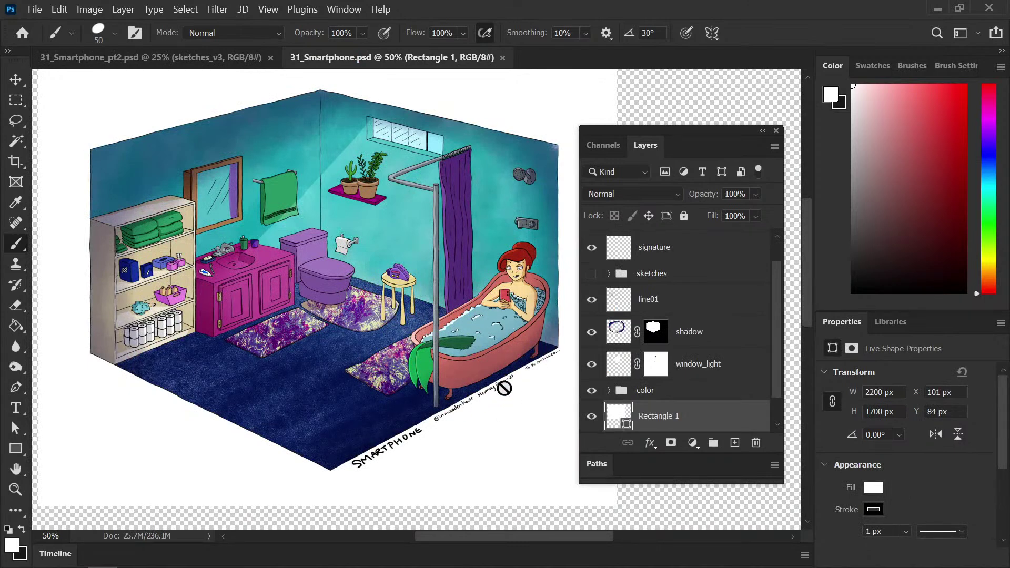
{"action": "left_click", "coordinate": [160, 60]}
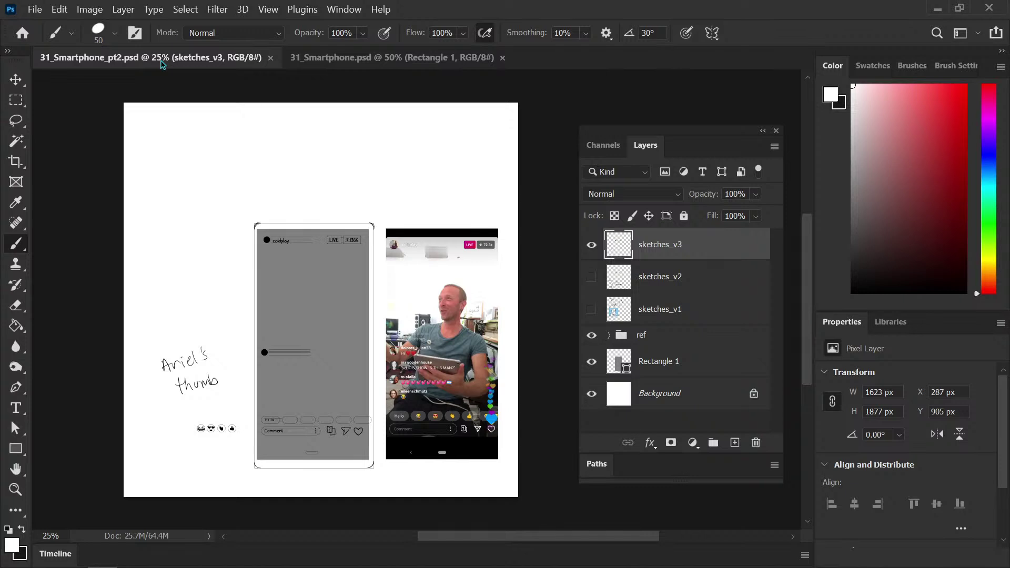
{"action": "mouse_move", "coordinate": [809, 284]}
{"action": "left_mouse_down"}
{"action": "mouse_move", "coordinate": [810, 301]}
{"action": "mouse_move", "coordinate": [807, 269]}
{"action": "left_mouse_up"}
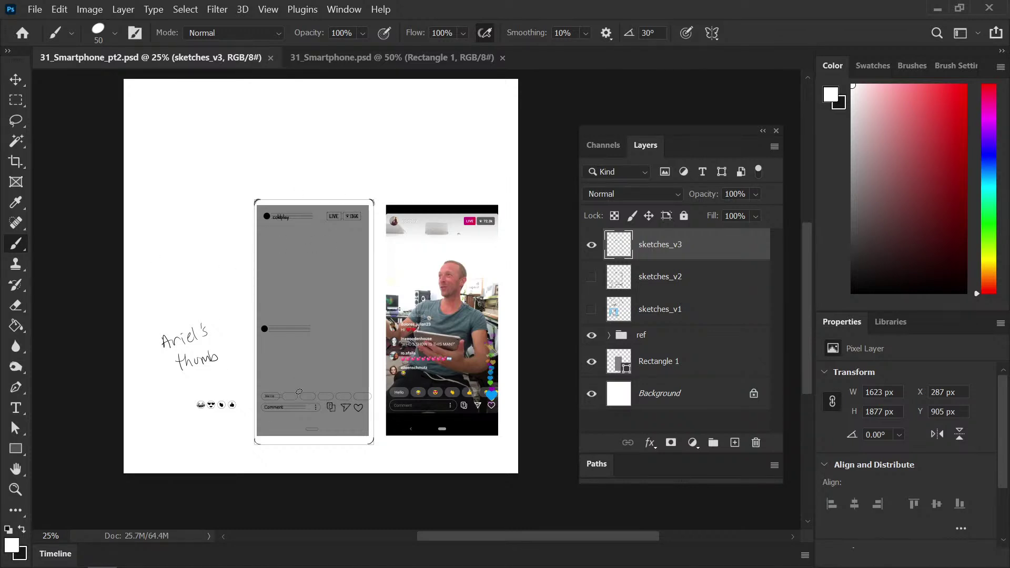
{"action": "key", "text": "ctrl+plus"}
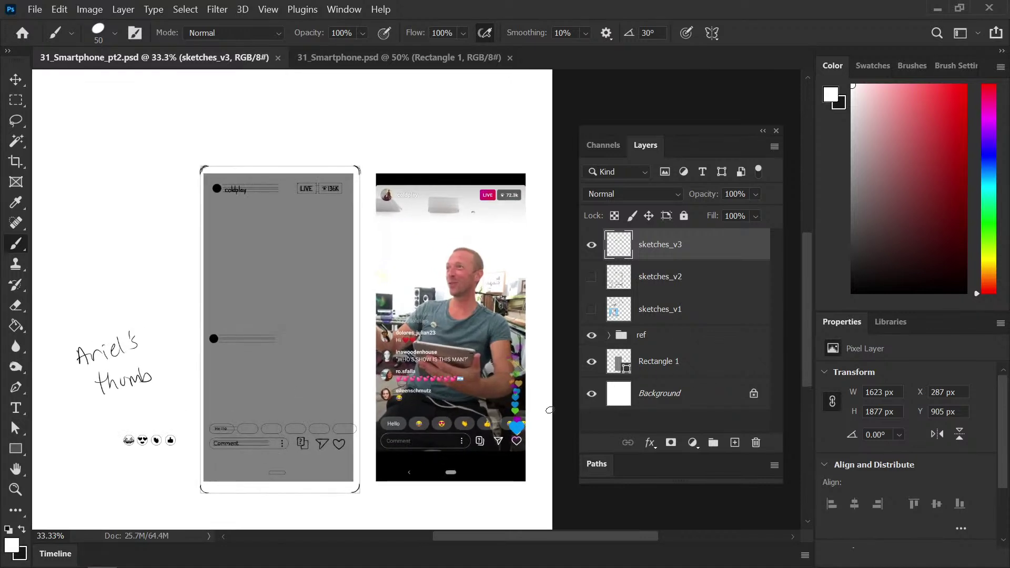
Hide the ref group and review sketches_v1, sketches_v2 and sketches_v3 one at a time, leaving only sketches_v3 shown
{"action": "left_click", "coordinate": [592, 244]}
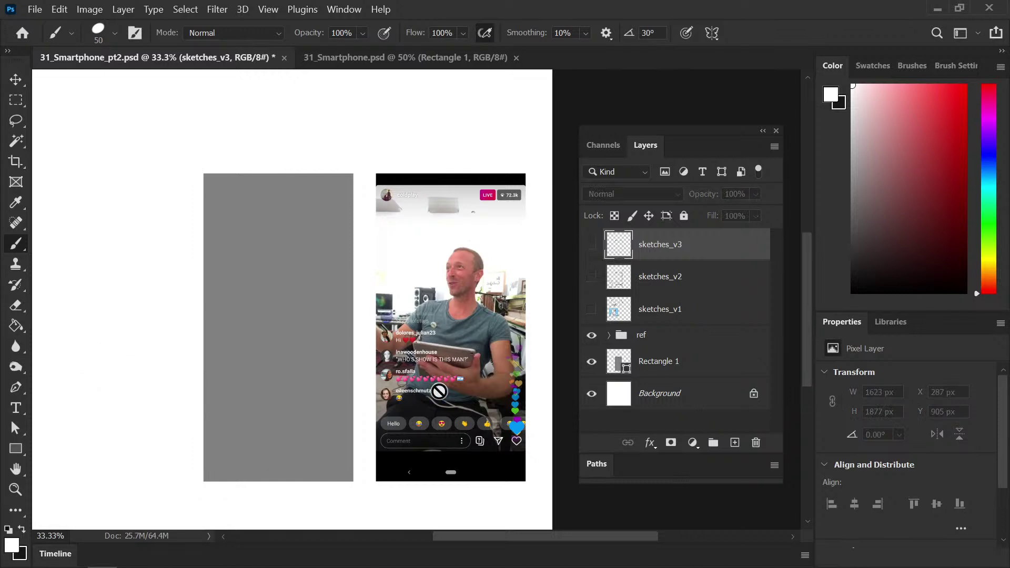
{"action": "left_click_drag", "start_coordinate": [281, 411], "coordinate": [309, 379]}
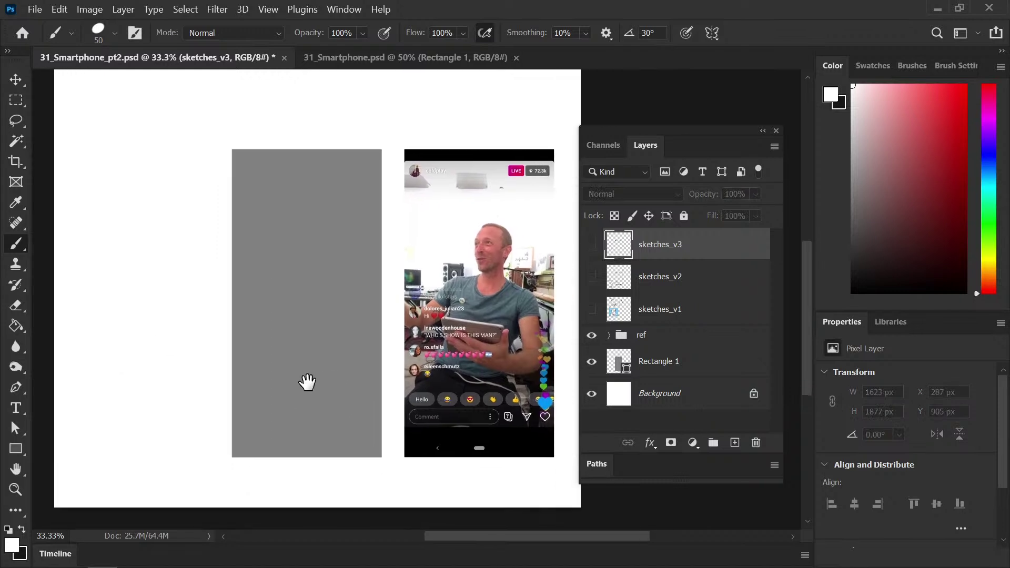
{"action": "left_click", "coordinate": [593, 335]}
{"action": "left_click", "coordinate": [592, 310]}
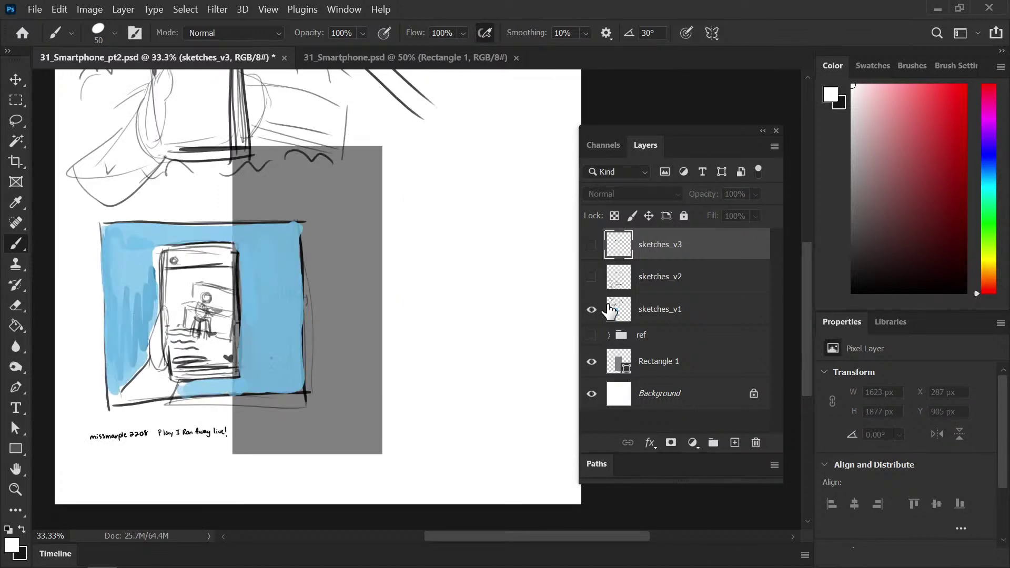
{"action": "left_click", "coordinate": [591, 309]}
{"action": "left_click", "coordinate": [591, 277]}
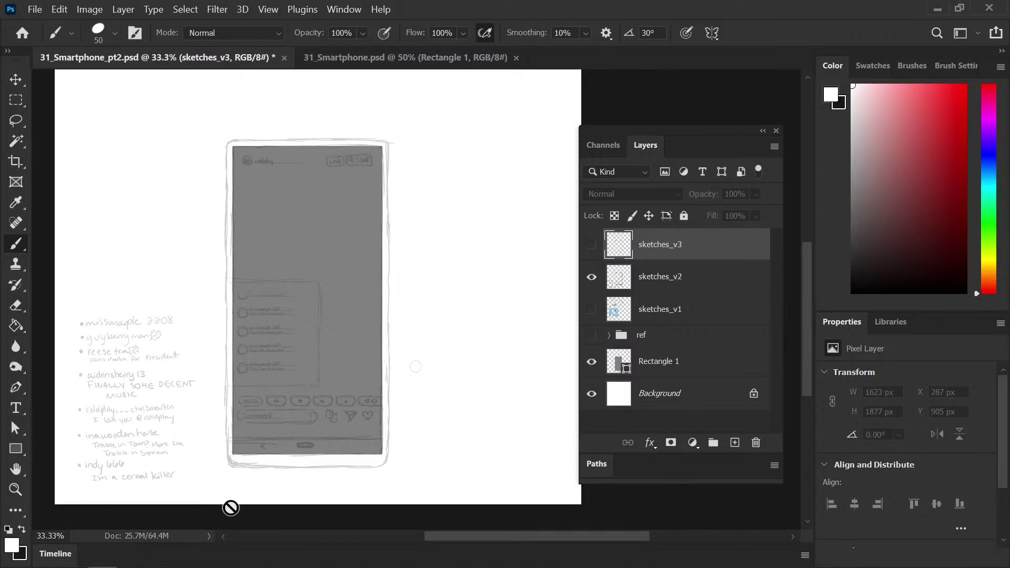
{"action": "left_click", "coordinate": [592, 277]}
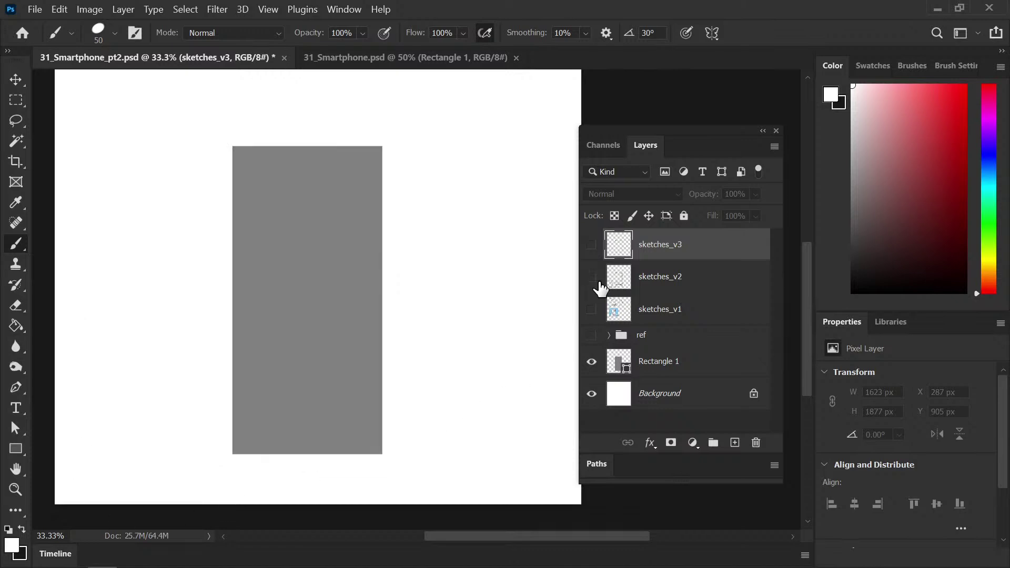
{"action": "left_click", "coordinate": [592, 244]}
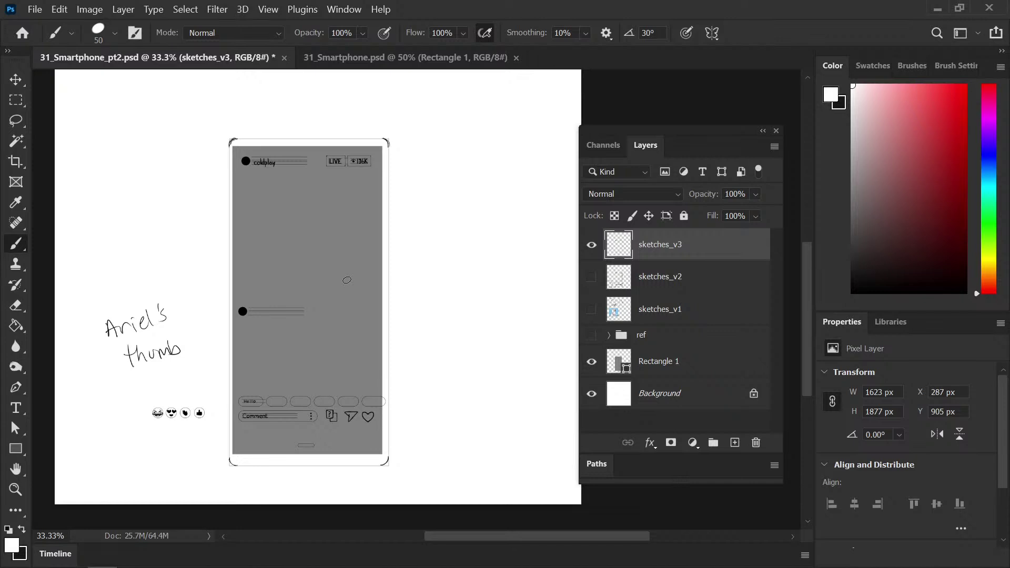
Nudge the grey Rectangle 1 shape horizontally inside the phone outline to X 1017 px
{"action": "left_click_drag", "start_coordinate": [690, 134], "coordinate": [656, 131]}
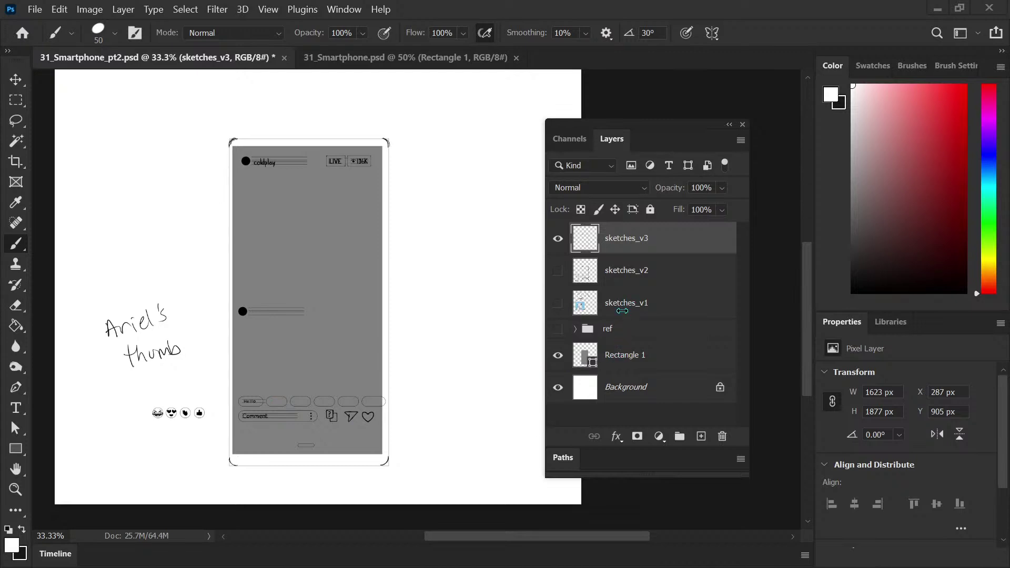
{"action": "left_click", "coordinate": [617, 362]}
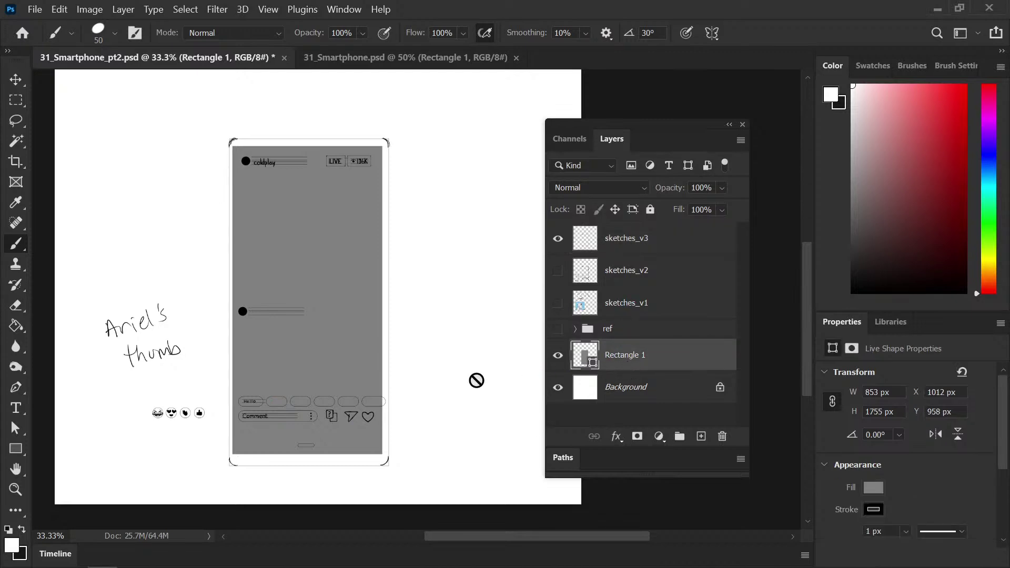
{"action": "key", "text": "v"}
{"action": "key", "text": "Right"}
{"action": "key", "text": "Right"}
{"action": "key", "text": "Right"}
{"action": "key", "text": "Right"}
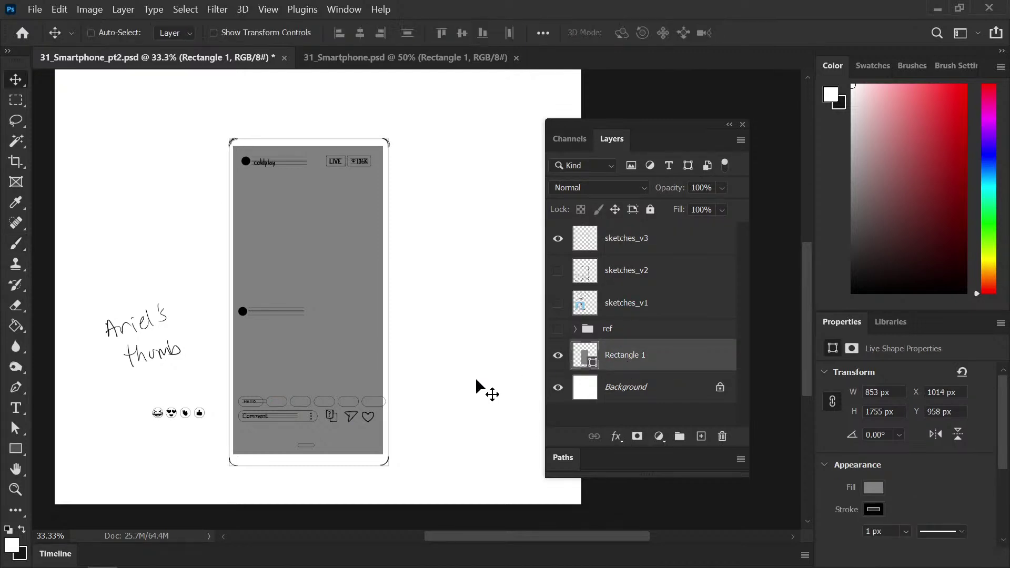
{"action": "key", "text": "Left"}
{"action": "key", "text": "Left"}
{"action": "key", "text": "Left"}
{"action": "key", "text": "Right"}
{"action": "key", "text": "Right"}
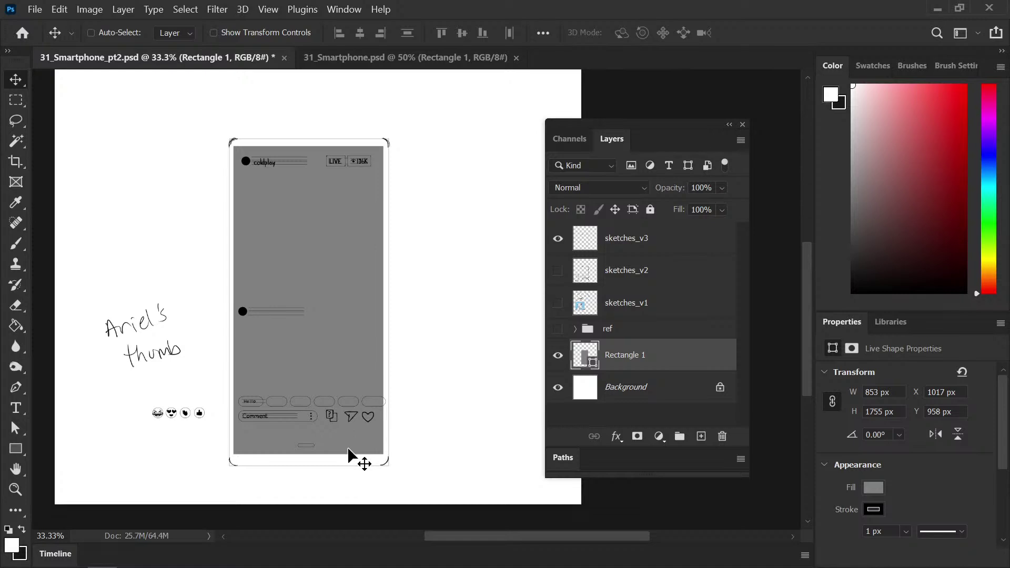
Show the ref group again and group the three sketch layers into a folder named "sketches"
{"action": "left_click", "coordinate": [625, 241]}
{"action": "left_click", "coordinate": [558, 329]}
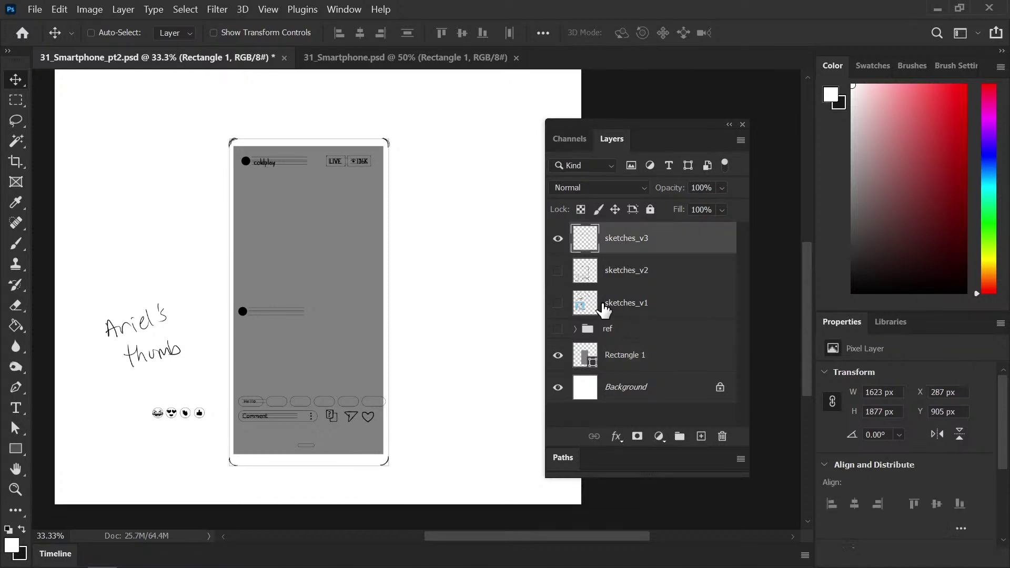
{"action": "left_click", "coordinate": [616, 311], "text": "shift"}
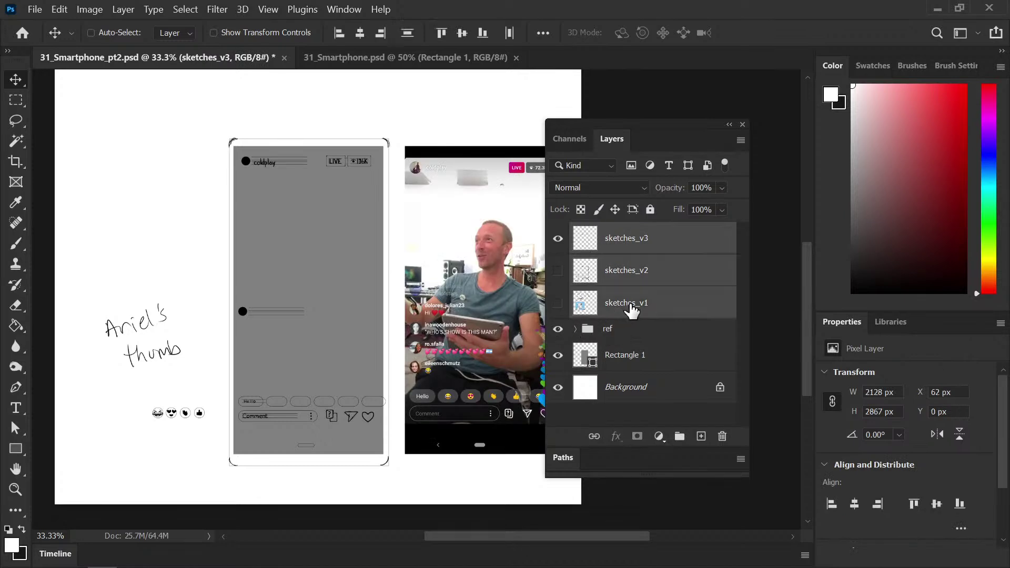
{"action": "left_click", "coordinate": [680, 437]}
{"action": "double_click", "coordinate": [623, 234]}
{"action": "type", "text": "sketches"}
{"action": "key", "text": "Return"}
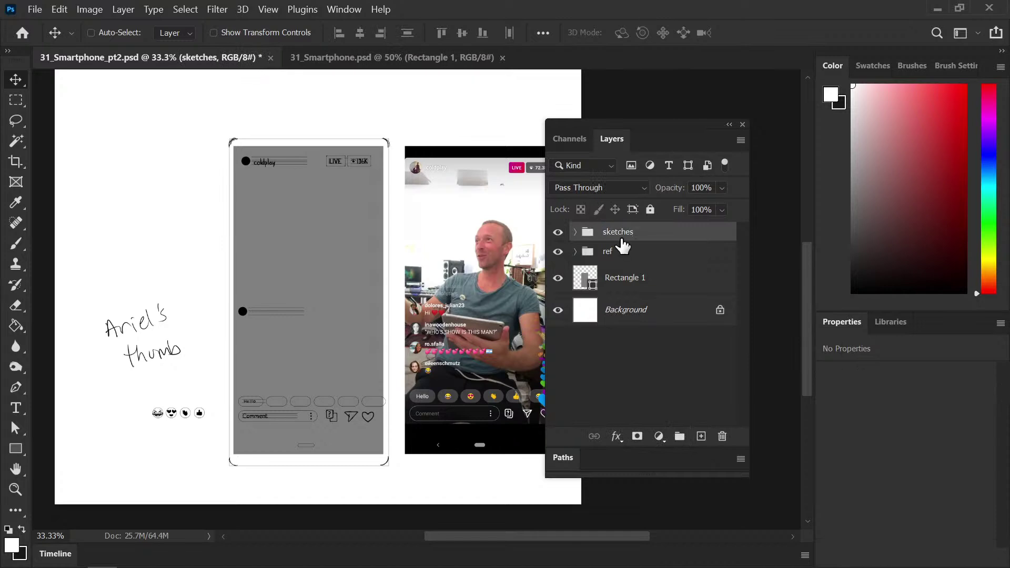
Set the sketches_v2 layer's opacity to 100% and keep that layer hidden
{"action": "left_click", "coordinate": [576, 232]}
{"action": "left_click", "coordinate": [632, 258]}
{"action": "left_click", "coordinate": [557, 291]}
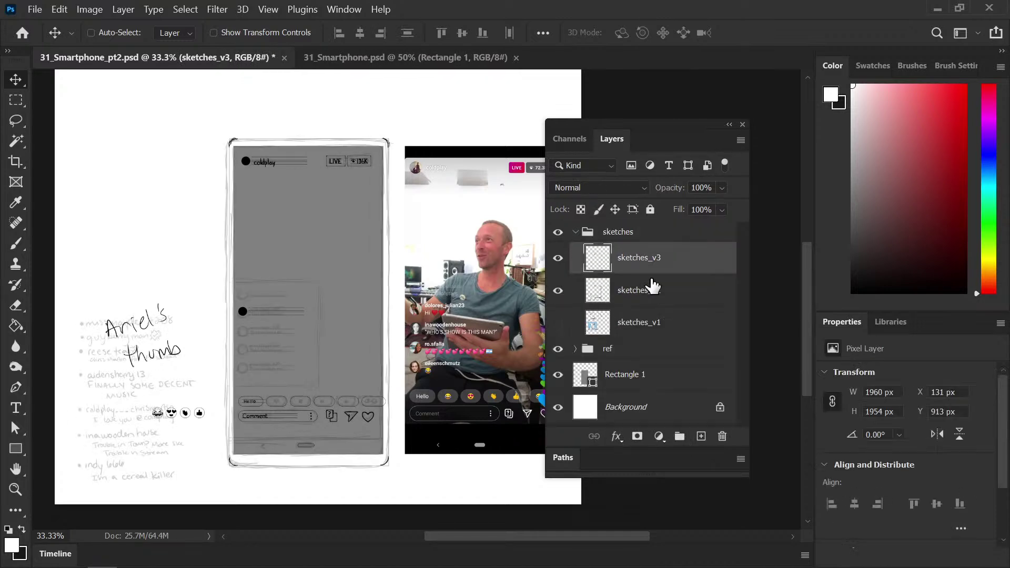
{"action": "left_click", "coordinate": [626, 298]}
{"action": "key", "text": "2"}
{"action": "key", "text": "0"}
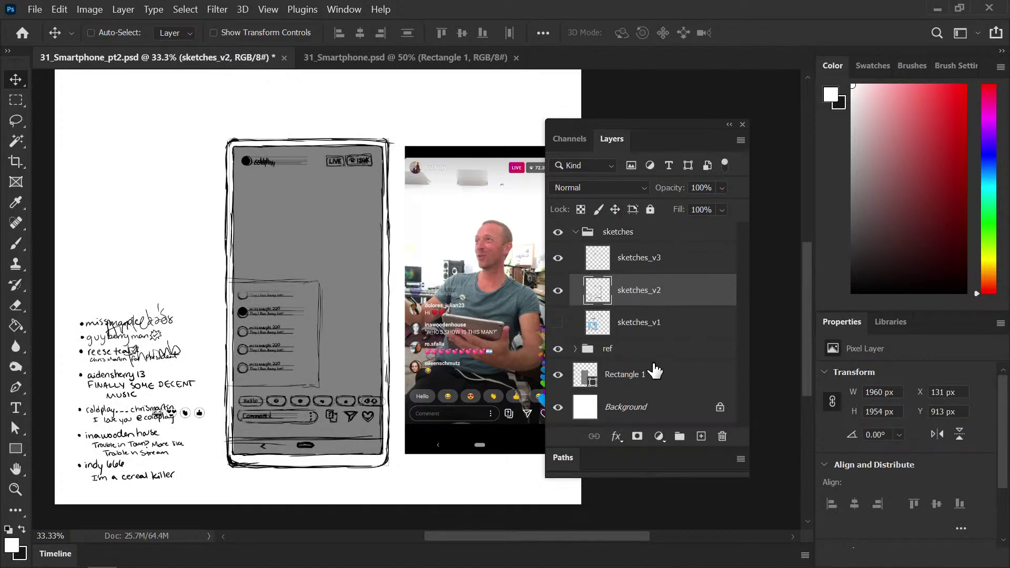
{"action": "left_click", "coordinate": [558, 290]}
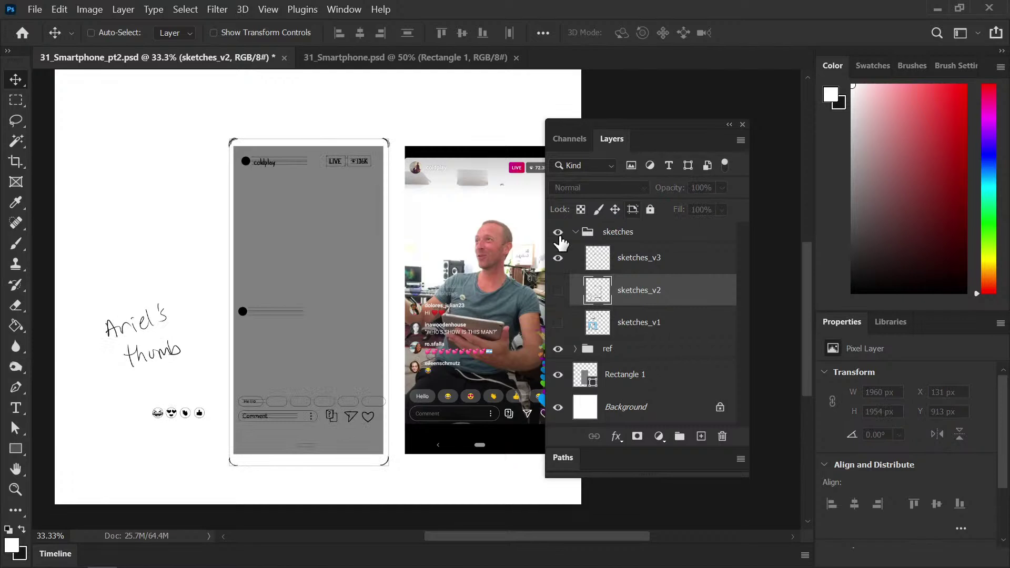
Set the whole sketches group to 20% opacity, collapse it and save the document
{"action": "left_click", "coordinate": [589, 232]}
{"action": "left_click", "coordinate": [704, 187]}
{"action": "type", "text": "20"}
{"action": "left_click", "coordinate": [576, 232]}
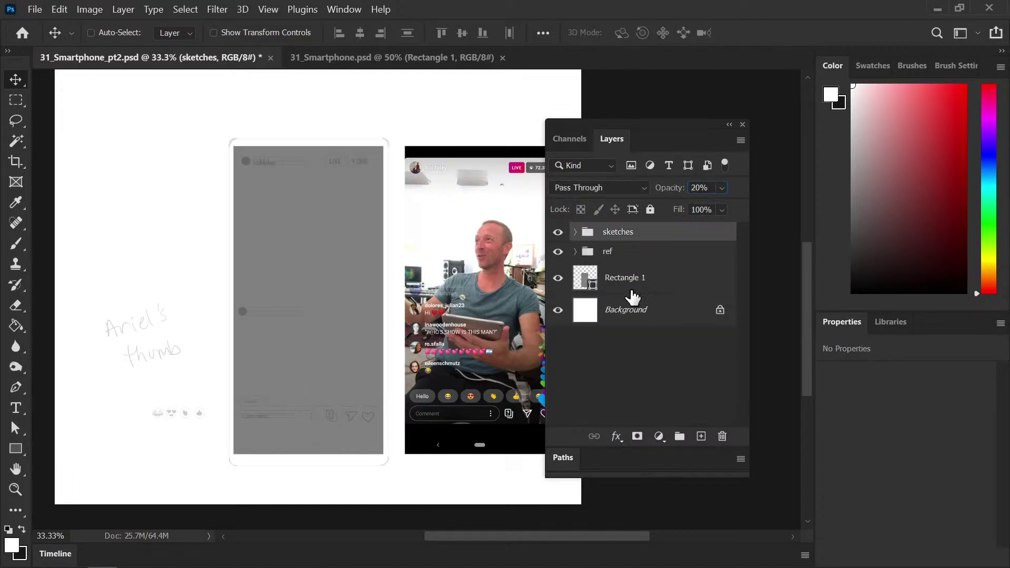
{"action": "key", "text": "ctrl"}
{"action": "key", "text": "ctrl+s"}
Add a new layer directly above the ref group and name it "phone"
{"action": "left_click", "coordinate": [639, 255]}
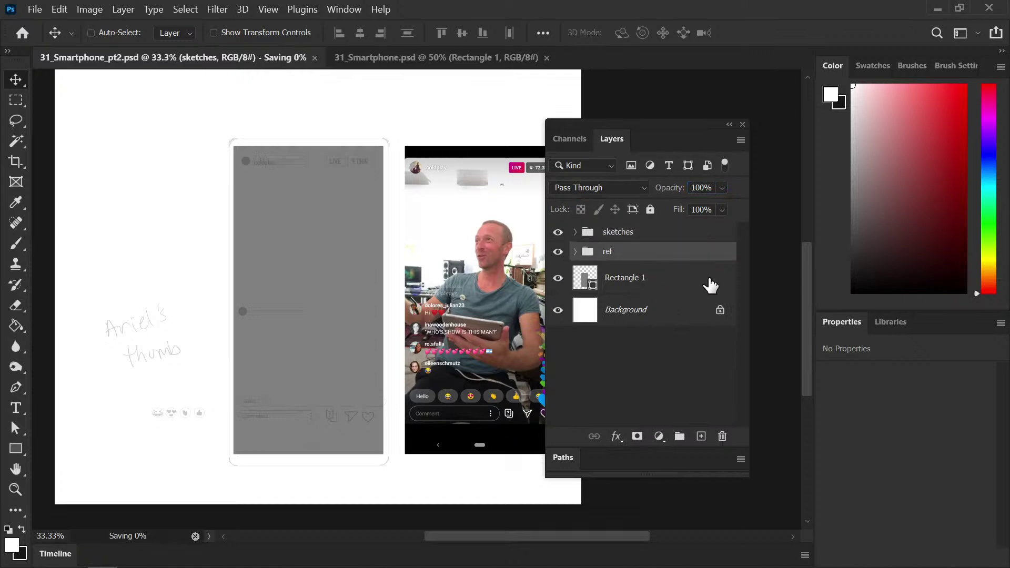
{"action": "left_click", "coordinate": [701, 437]}
{"action": "double_click", "coordinate": [621, 258]}
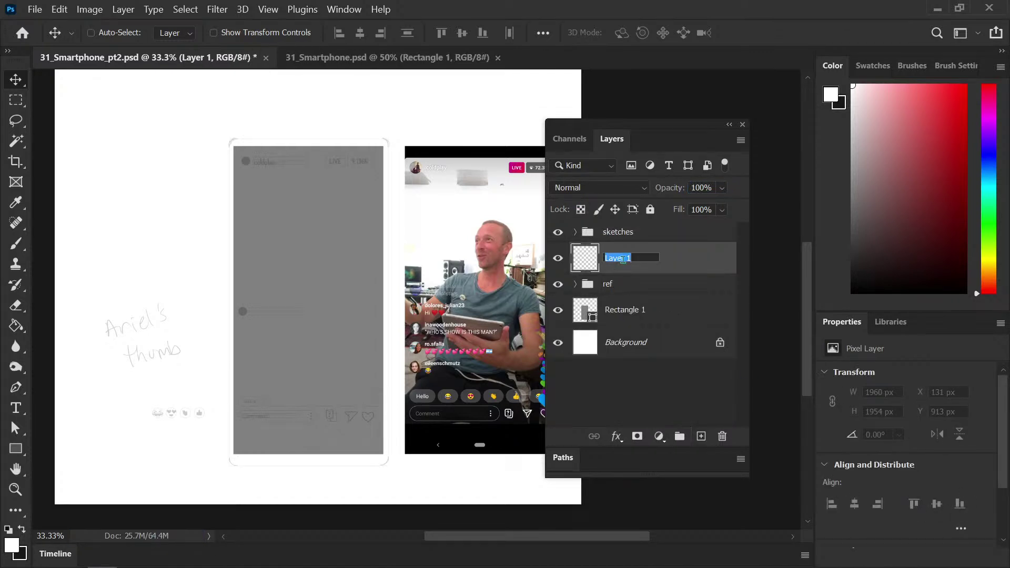
{"action": "type", "text": "phone"}
{"action": "key", "text": "Return"}
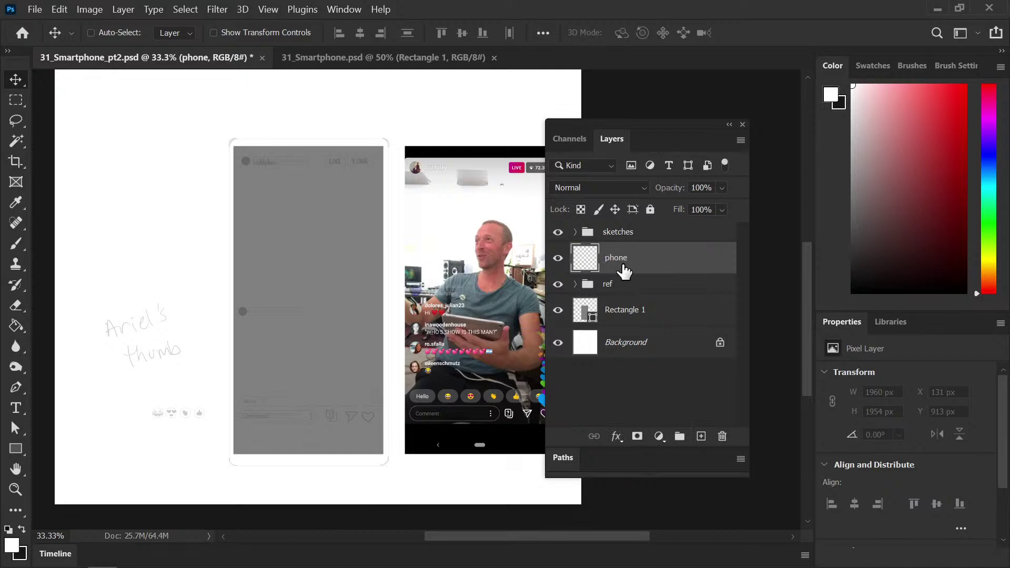
Set up the Brush tool with a black foreground colour and a size of 25 for the phone layer
{"action": "scroll", "coordinate": [287, 289], "scroll_direction": "up", "scroll_amount": 3}
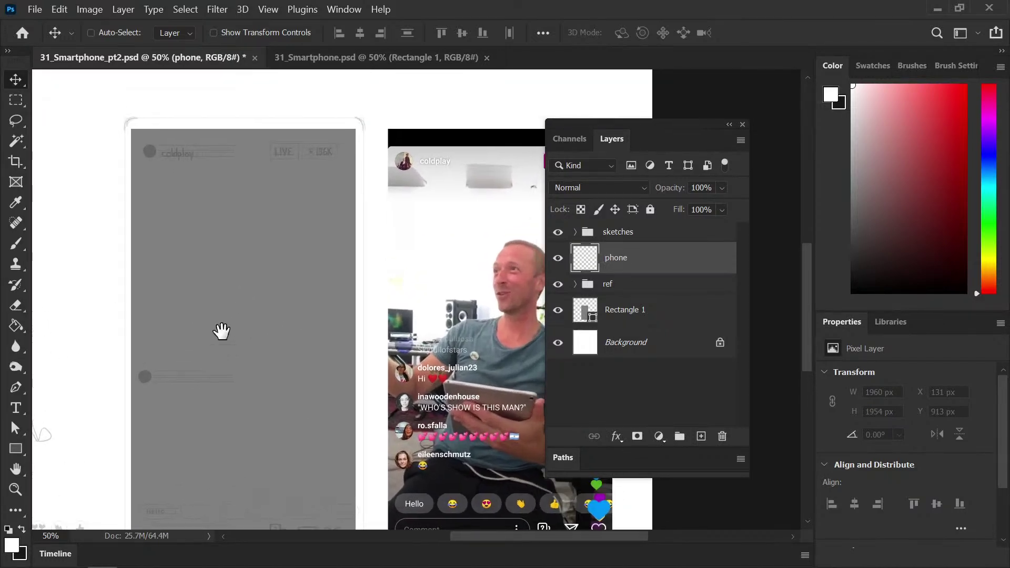
{"action": "key", "text": "b"}
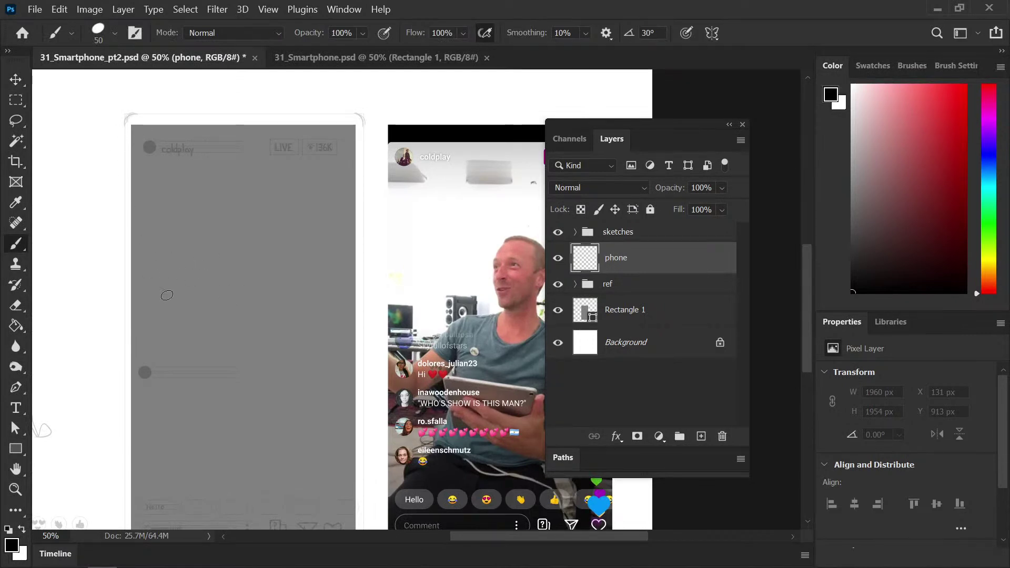
{"action": "key", "text": "bracketleft"}
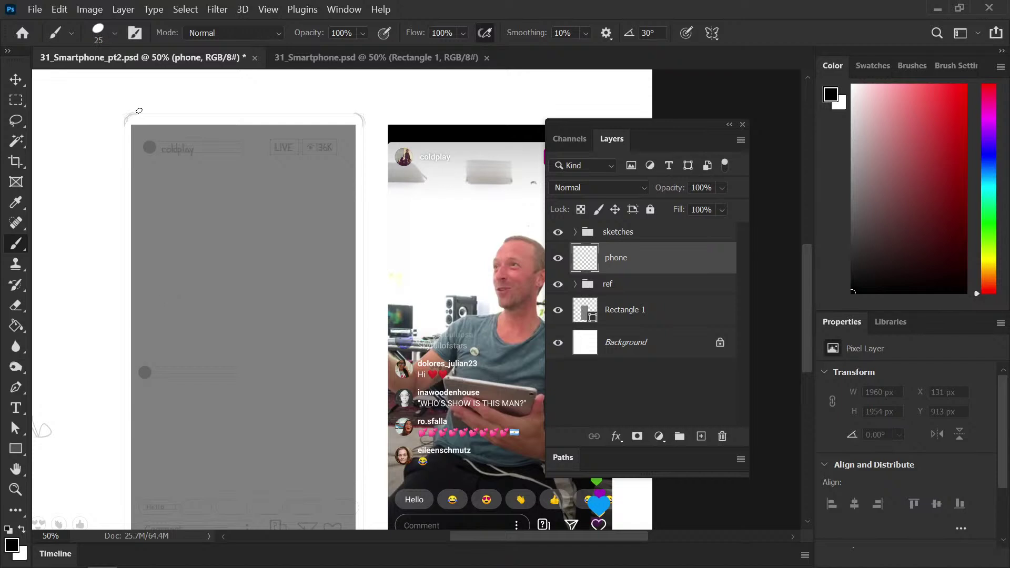
{"action": "key", "text": "ctrl+minus"}
{"action": "key", "text": "ctrl+minus"}
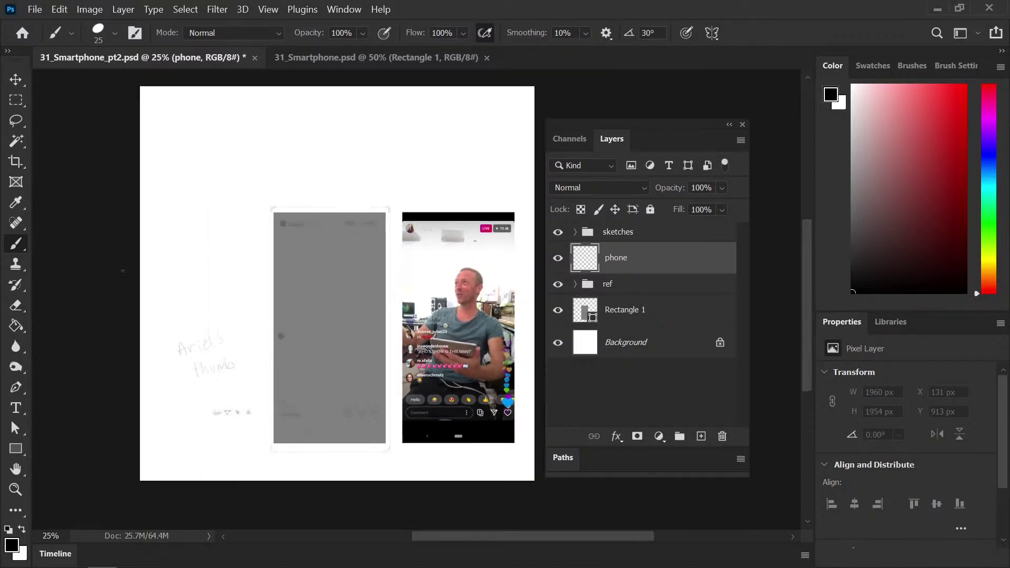
Select the Rectangle 1 layer and check its dimensions against the reference screenshot
{"action": "left_click", "coordinate": [674, 315]}
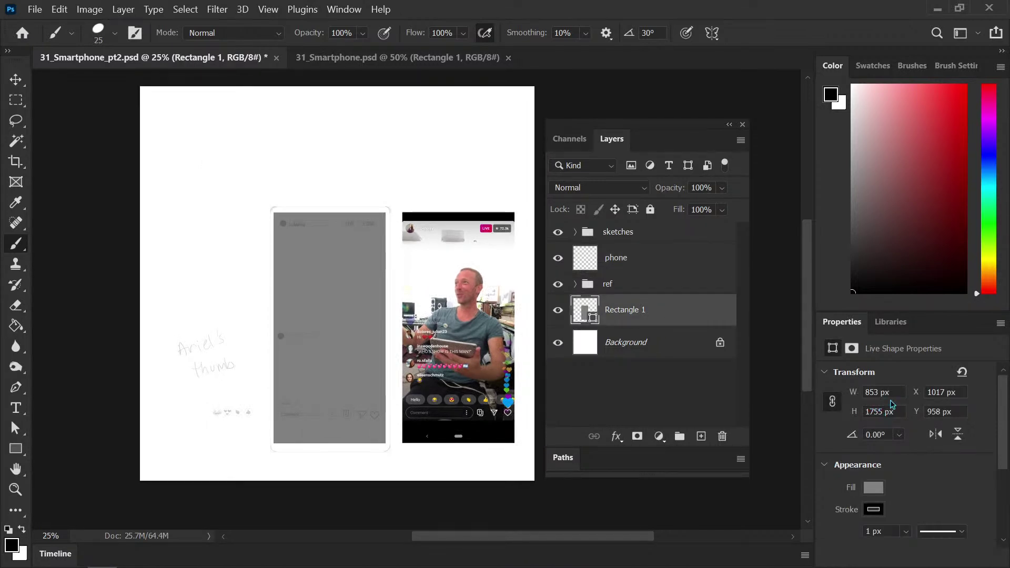
{"action": "key", "text": "ctrl+plus"}
{"action": "key", "text": "ctrl+plus"}
{"action": "scroll", "coordinate": [241, 365], "scroll_direction": "right", "scroll_amount": 2}
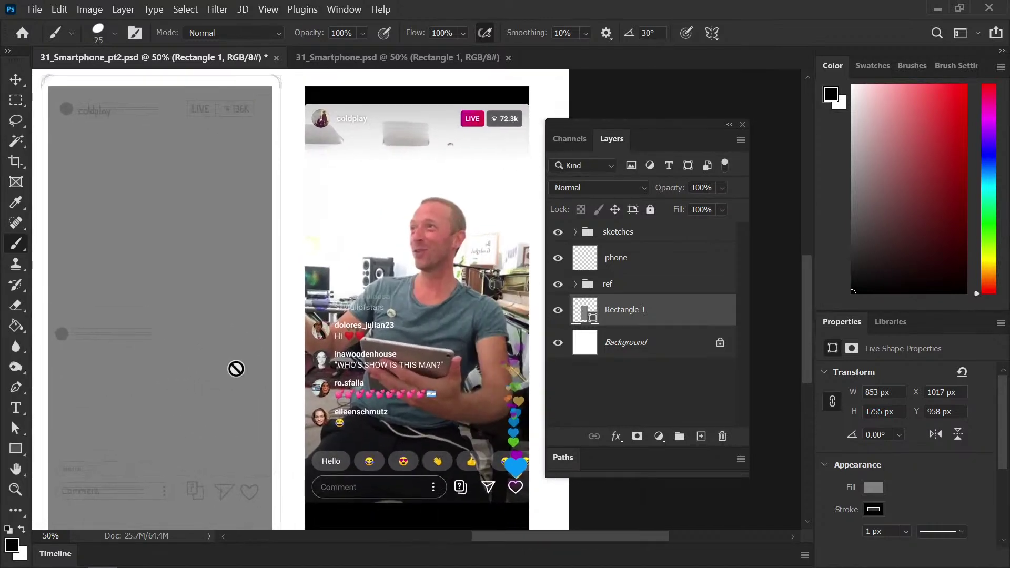
Move the phone layer beneath the ref group so it sits directly above the Rectangle 1 layer
{"action": "key", "text": "ctrl+plus"}
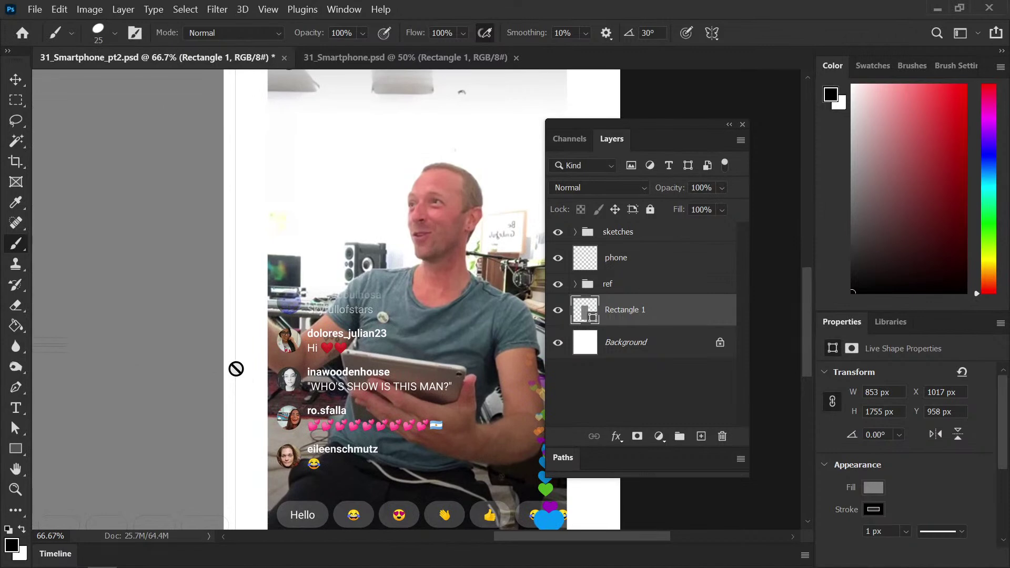
{"action": "key", "text": "ctrl+minus"}
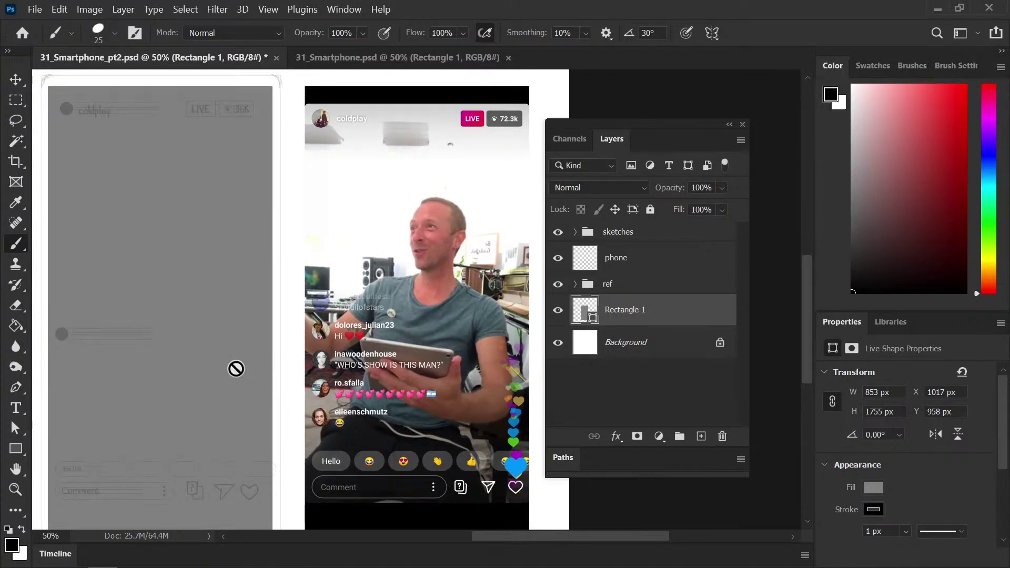
{"action": "key", "text": "ctrl+minus"}
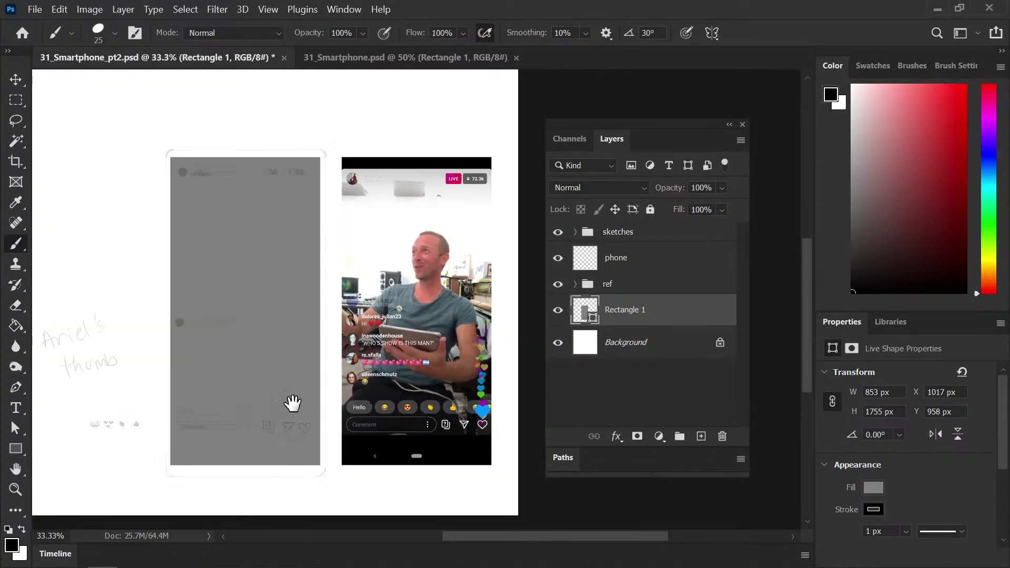
{"action": "left_click_drag", "start_coordinate": [275, 383], "coordinate": [273, 390]}
{"action": "left_click", "coordinate": [656, 270]}
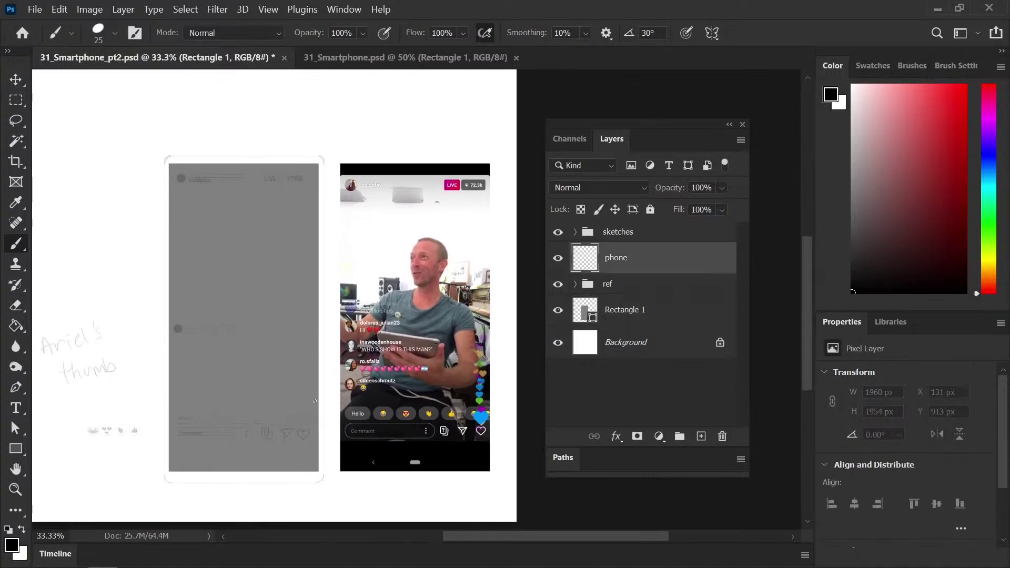
{"action": "left_click_drag", "start_coordinate": [636, 273], "coordinate": [645, 311]}
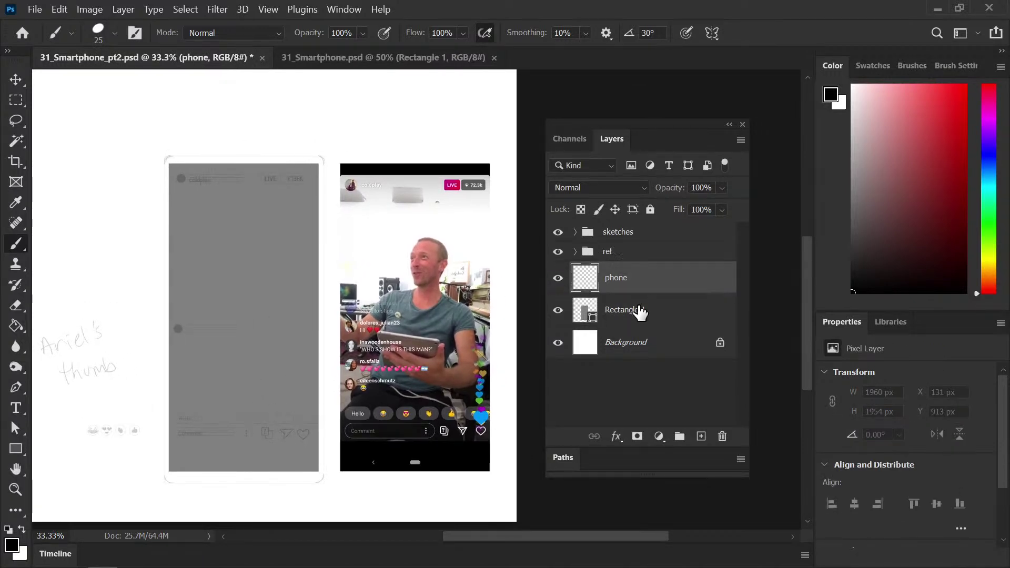
Clear the stray brush marks from the phone layer
{"action": "left_click_drag", "start_coordinate": [212, 412], "coordinate": [193, 395]}
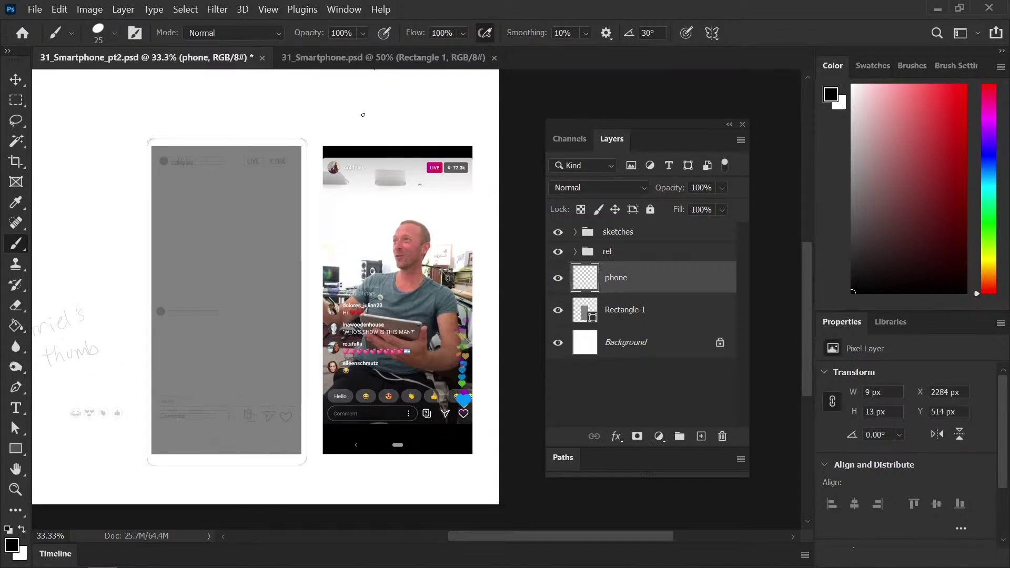
{"action": "left_click_drag", "start_coordinate": [360, 219], "coordinate": [362, 257]}
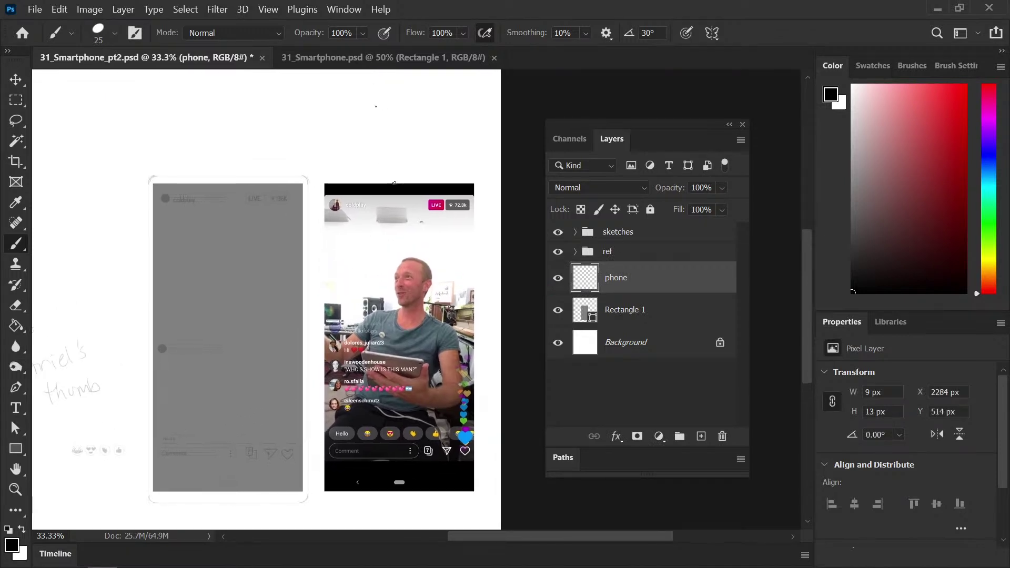
{"action": "key", "text": "ctrl+a"}
{"action": "key", "text": "ctrl+d"}
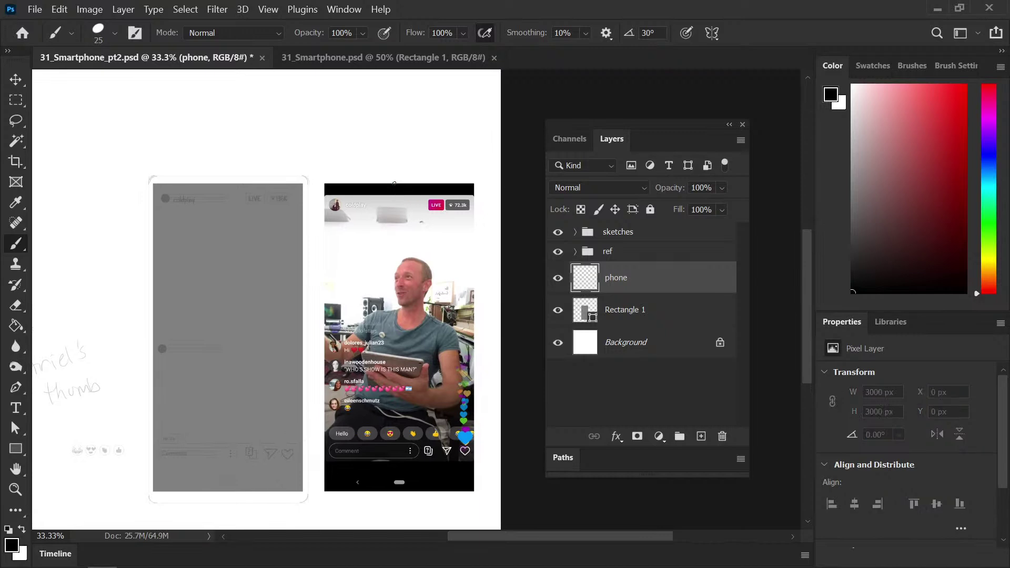
Check the finished bathroom artwork in 31_Smartphone.psd and return to the phone sketch in 31_Smartphone_pt2.psd
{"action": "key", "text": "ctrl+plus"}
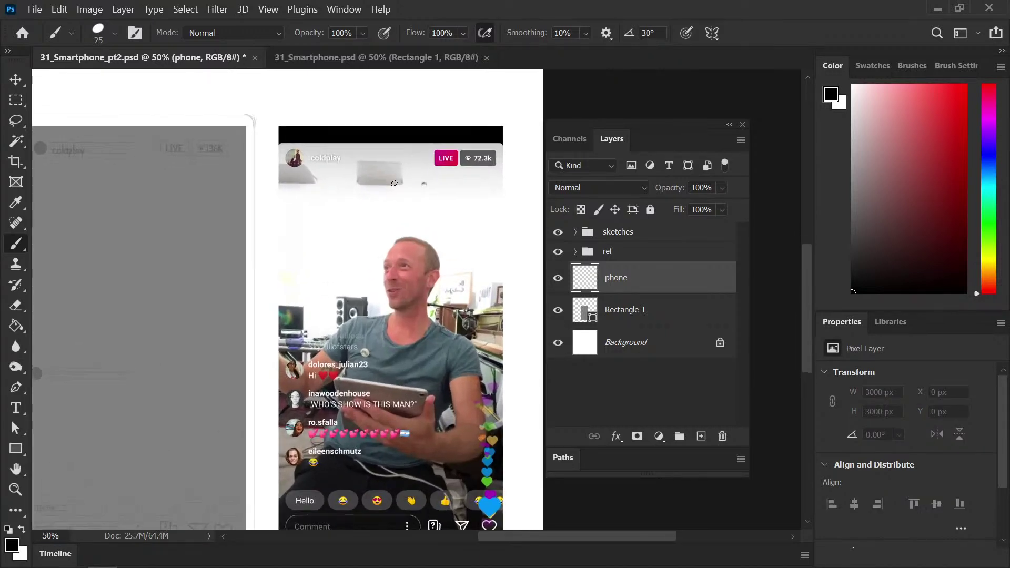
{"action": "left_click_drag", "start_coordinate": [209, 214], "coordinate": [433, 248]}
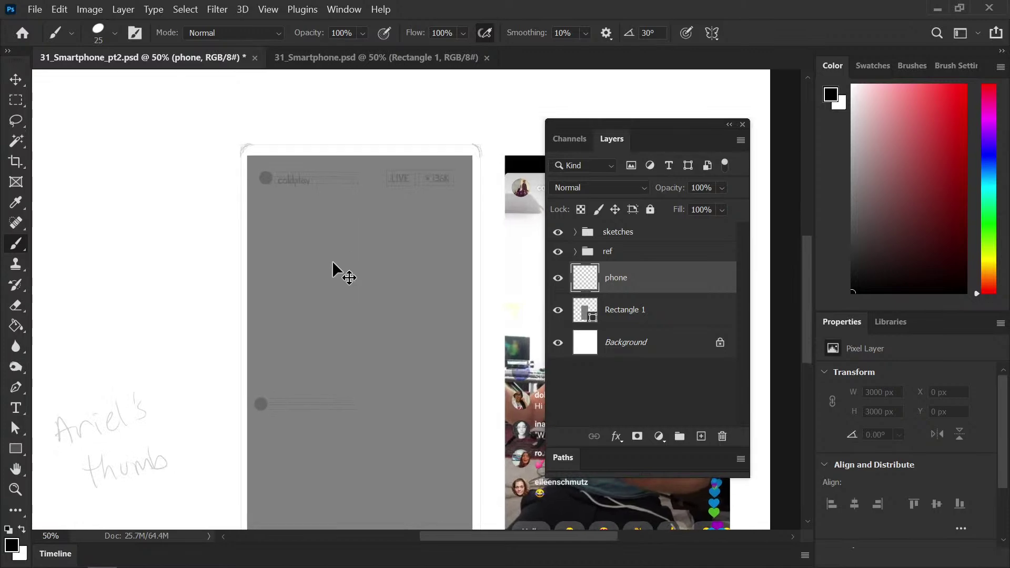
{"action": "key", "text": "ctrl+plus"}
{"action": "left_click_drag", "start_coordinate": [219, 140], "coordinate": [210, 242]}
{"action": "key", "text": "ctrl+plus"}
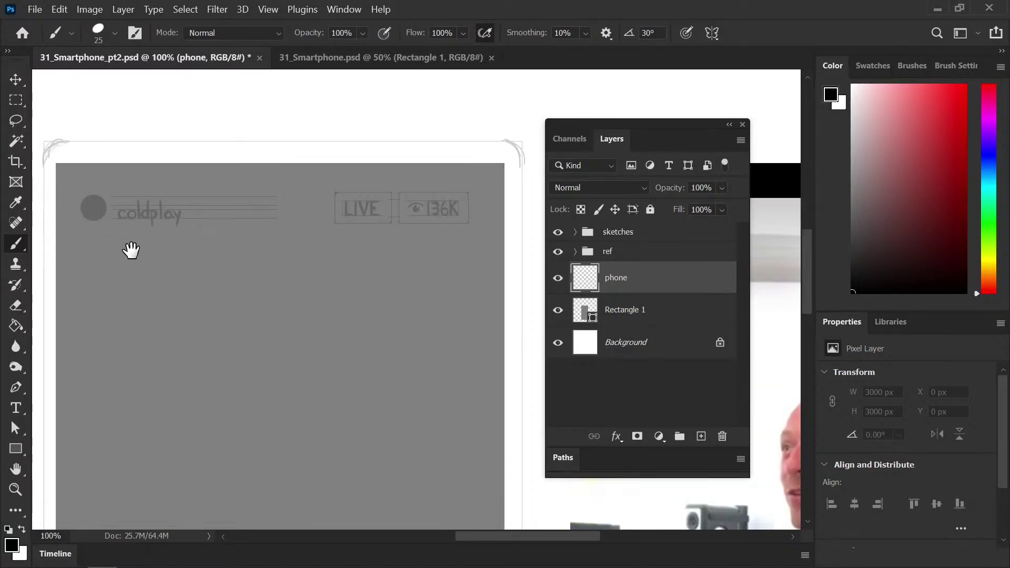
{"action": "left_click", "coordinate": [381, 57]}
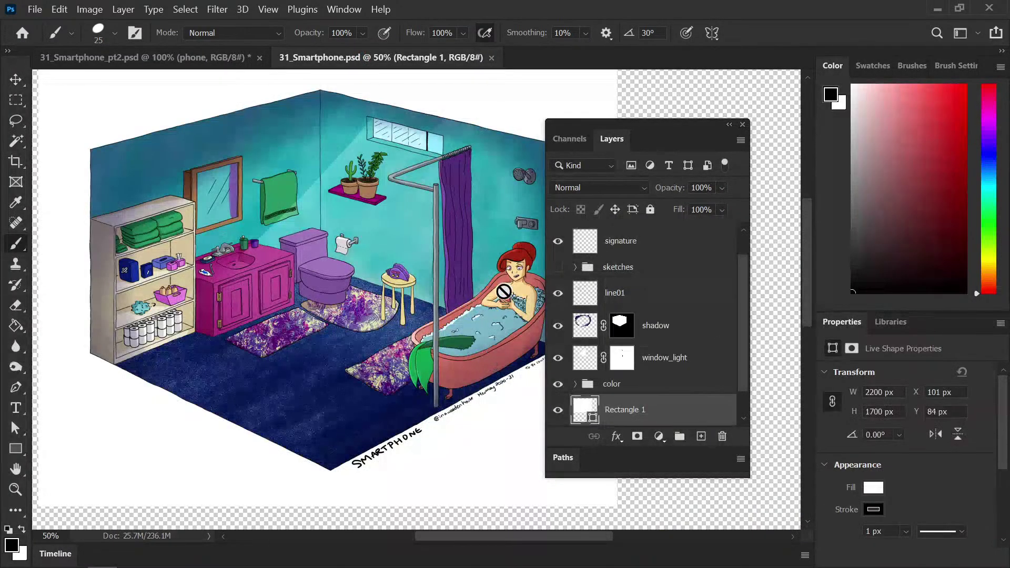
{"action": "left_click", "coordinate": [162, 58]}
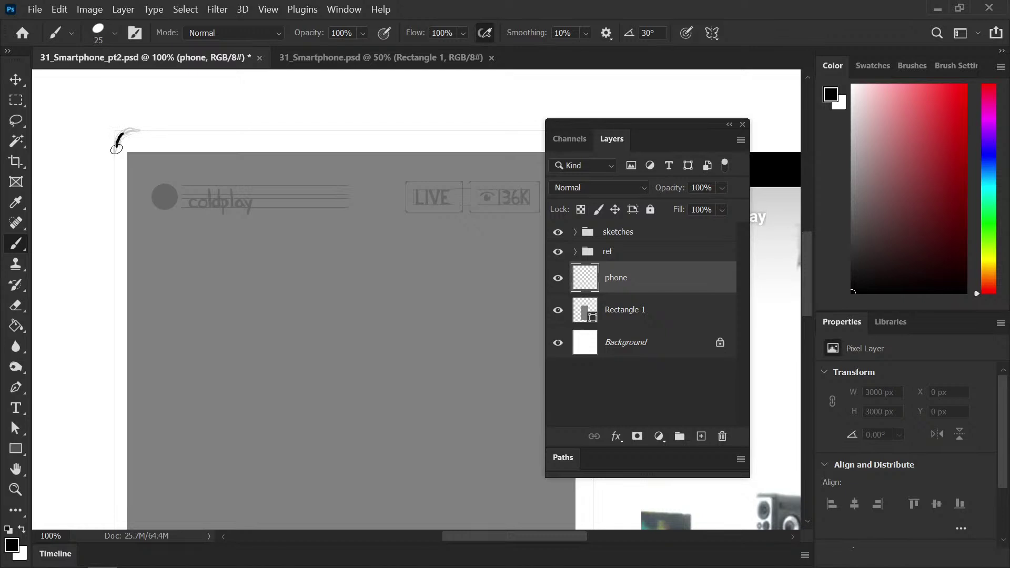
Try to ink the phone's upper-left rounded corner in black and erase the attempt
{"action": "left_click_drag", "start_coordinate": [115, 163], "coordinate": [115, 177]}
{"action": "key", "text": "ctrl+z"}
{"action": "left_click_drag", "start_coordinate": [119, 141], "coordinate": [115, 174]}
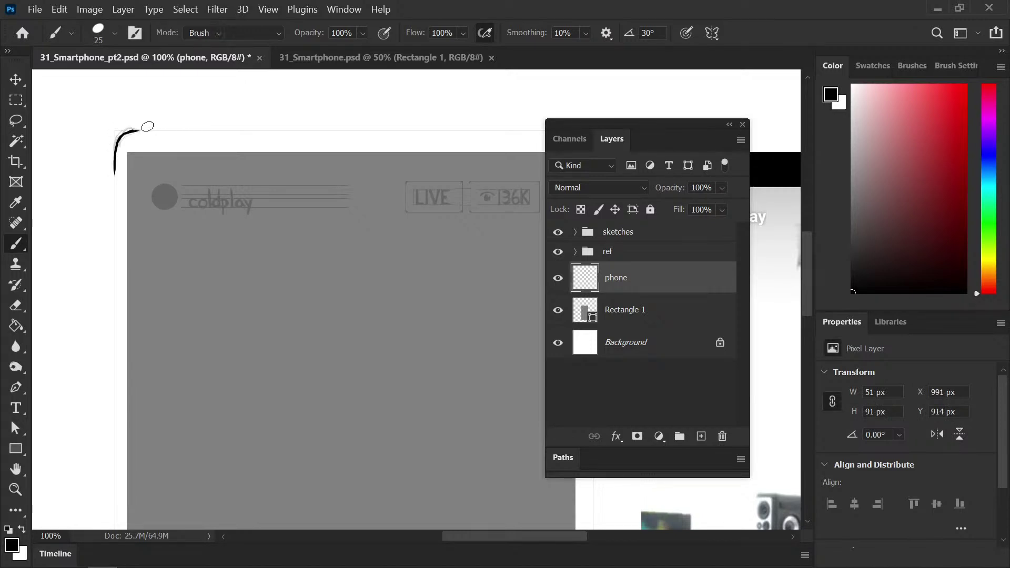
{"action": "key", "text": "e"}
{"action": "key", "text": "b"}
{"action": "key", "text": "e"}
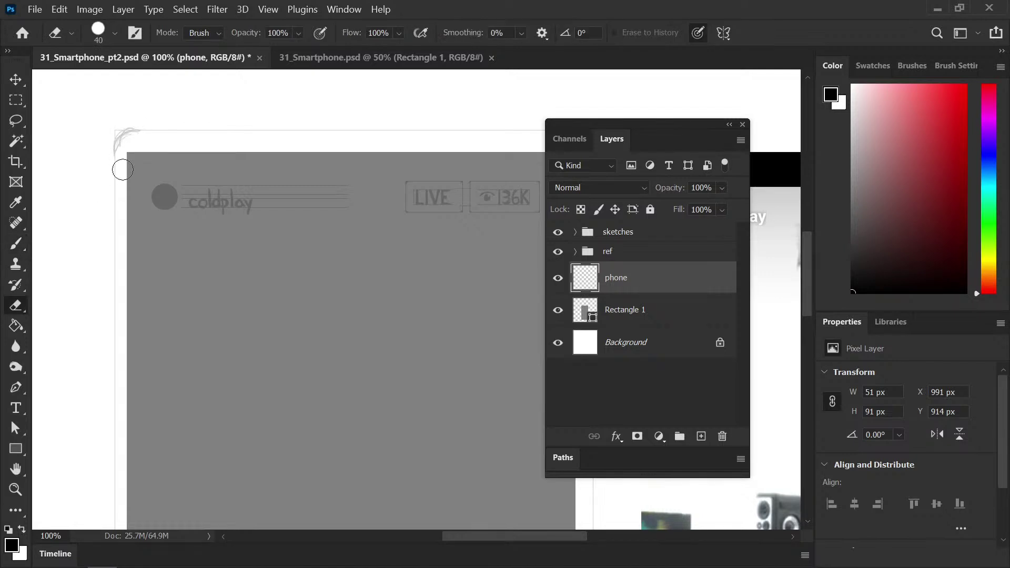
Paint the phone's rounded upper-left corner in black over the sketch, about 48 px wide and 65 px tall
{"action": "key", "text": "b"}
{"action": "key", "text": "ctrl+plus"}
{"action": "key", "text": "ctrl+plus"}
{"action": "mouse_move", "coordinate": [160, 248]}
{"action": "left_mouse_down"}
{"action": "mouse_move", "coordinate": [199, 270]}
{"action": "mouse_move", "coordinate": [296, 271]}
{"action": "mouse_move", "coordinate": [309, 289]}
{"action": "left_mouse_up"}
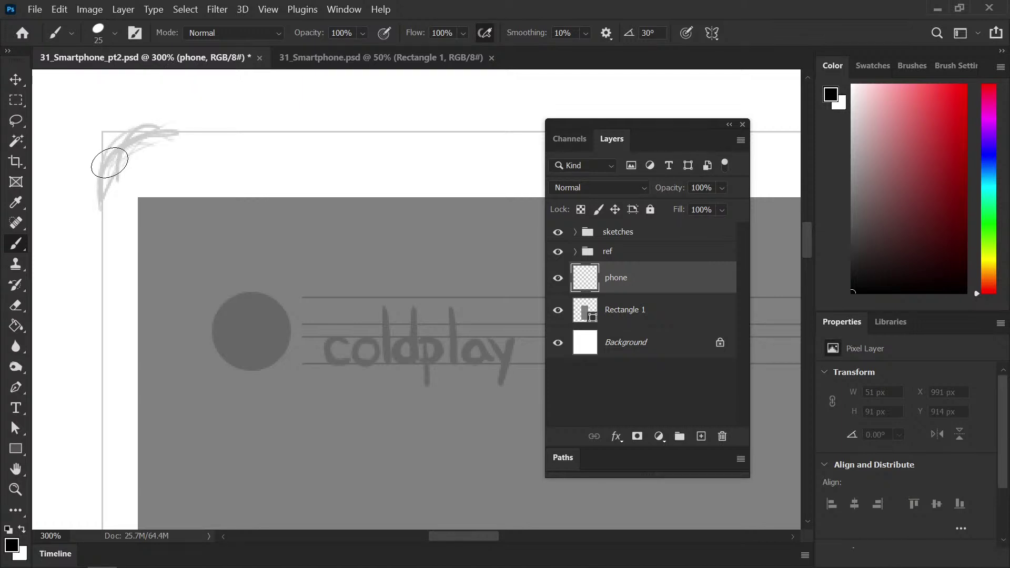
{"action": "left_click_drag", "start_coordinate": [107, 160], "coordinate": [176, 133]}
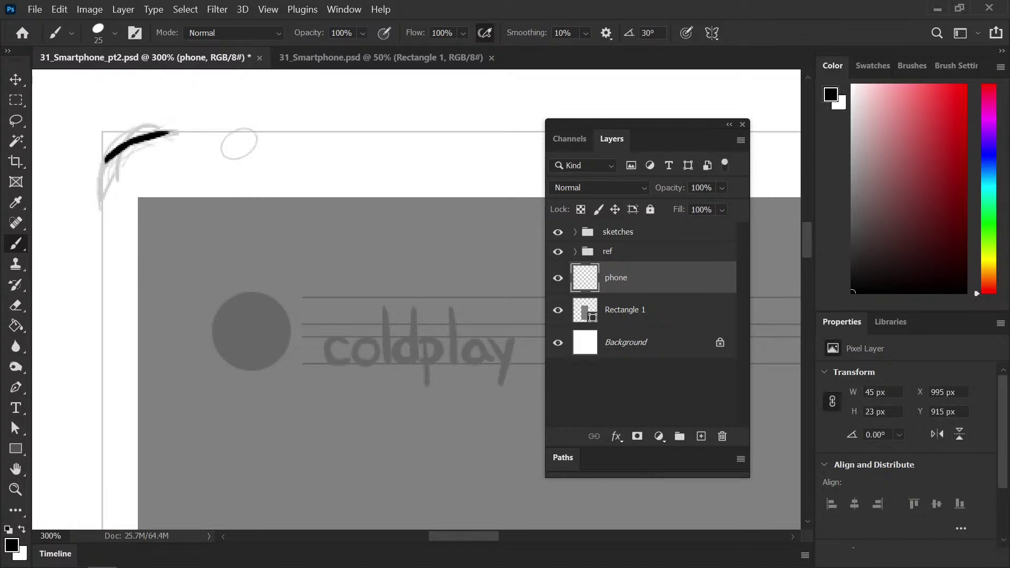
{"action": "left_click_drag", "start_coordinate": [111, 163], "coordinate": [103, 227]}
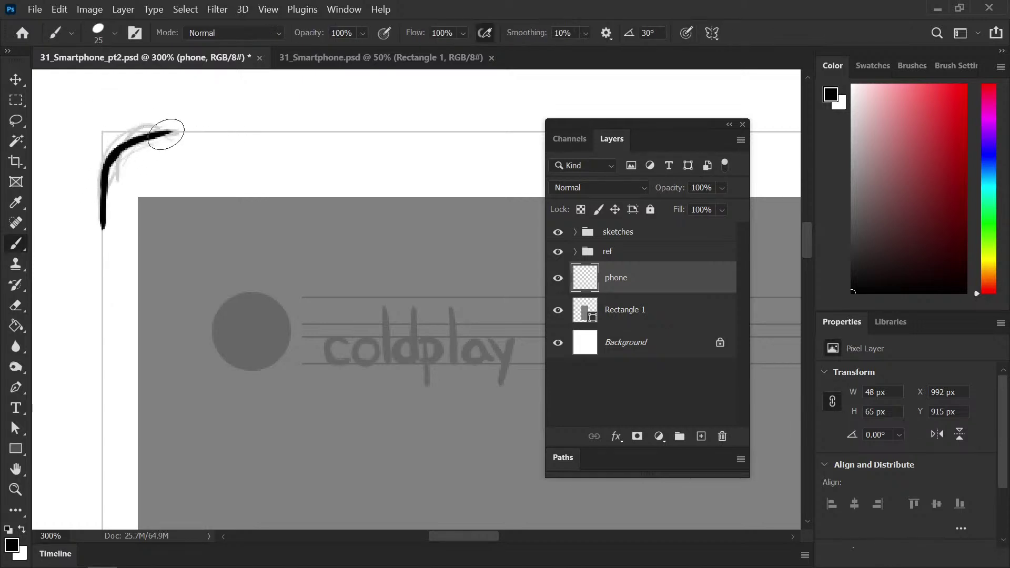
Paint the phone's top edge in black along the sketched guide line, reaching the start of the upper-right corner
{"action": "left_click_drag", "start_coordinate": [186, 134], "coordinate": [428, 132]}
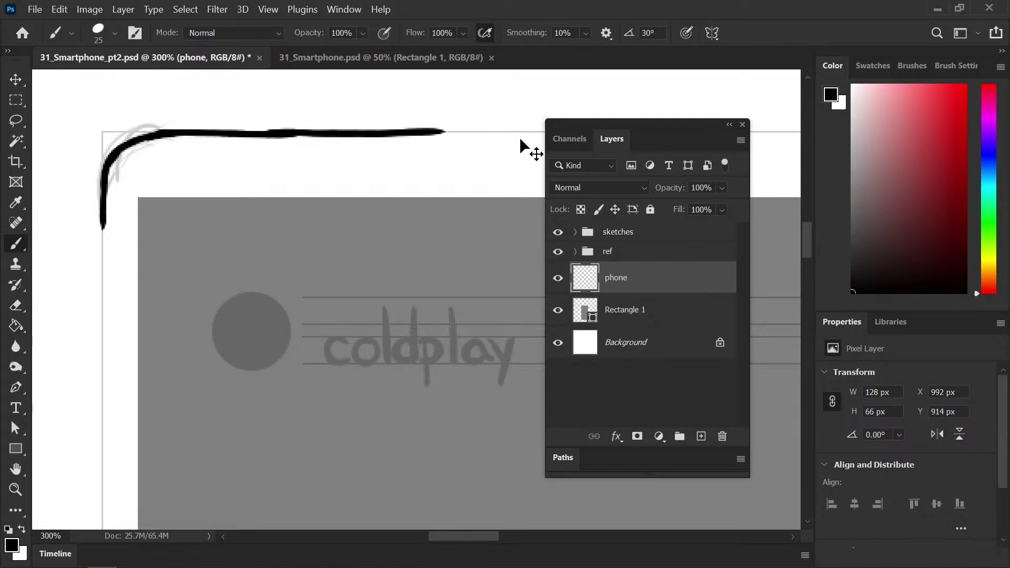
{"action": "key", "text": "ctrl+z"}
{"action": "left_click_drag", "start_coordinate": [335, 202], "coordinate": [249, 236]}
{"action": "left_click_drag", "start_coordinate": [160, 169], "coordinate": [520, 165]}
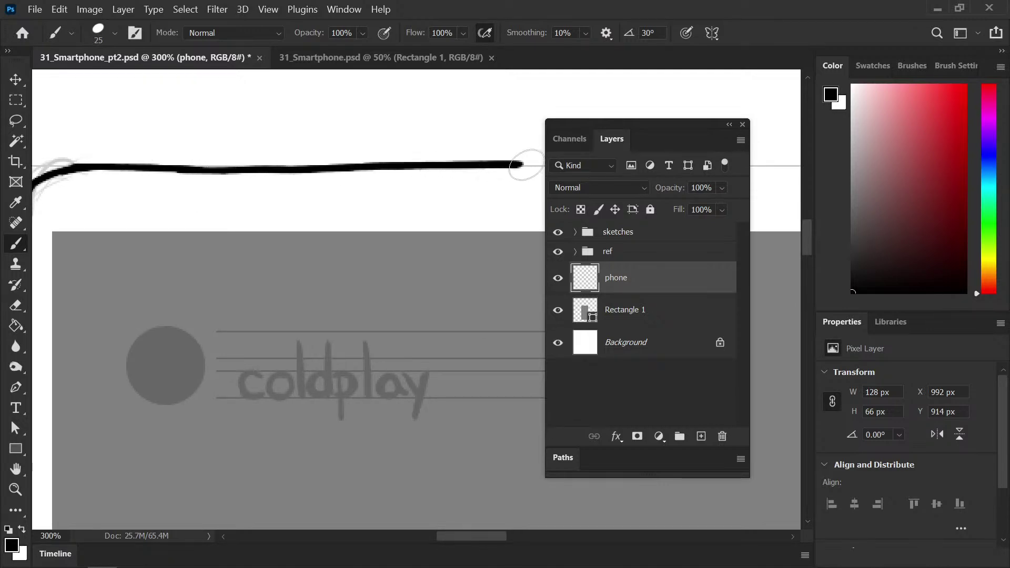
{"action": "left_click_drag", "start_coordinate": [295, 207], "coordinate": [95, 205]}
{"action": "left_click_drag", "start_coordinate": [199, 170], "coordinate": [548, 168]}
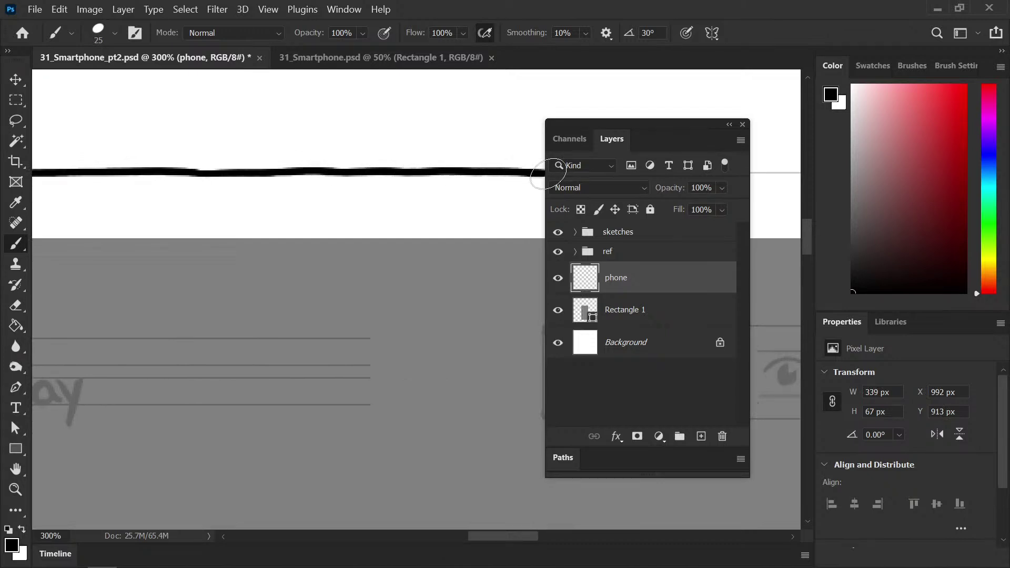
{"action": "left_click_drag", "start_coordinate": [378, 196], "coordinate": [167, 194]}
{"action": "left_click_drag", "start_coordinate": [124, 153], "coordinate": [558, 155]}
{"action": "left_click_drag", "start_coordinate": [442, 200], "coordinate": [187, 201]}
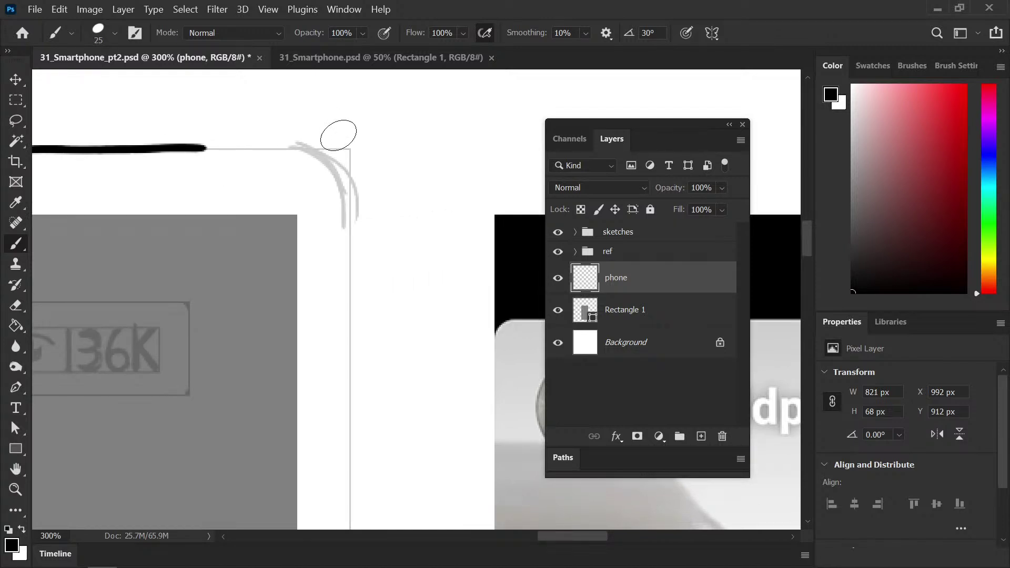
{"action": "left_click_drag", "start_coordinate": [207, 149], "coordinate": [340, 163]}
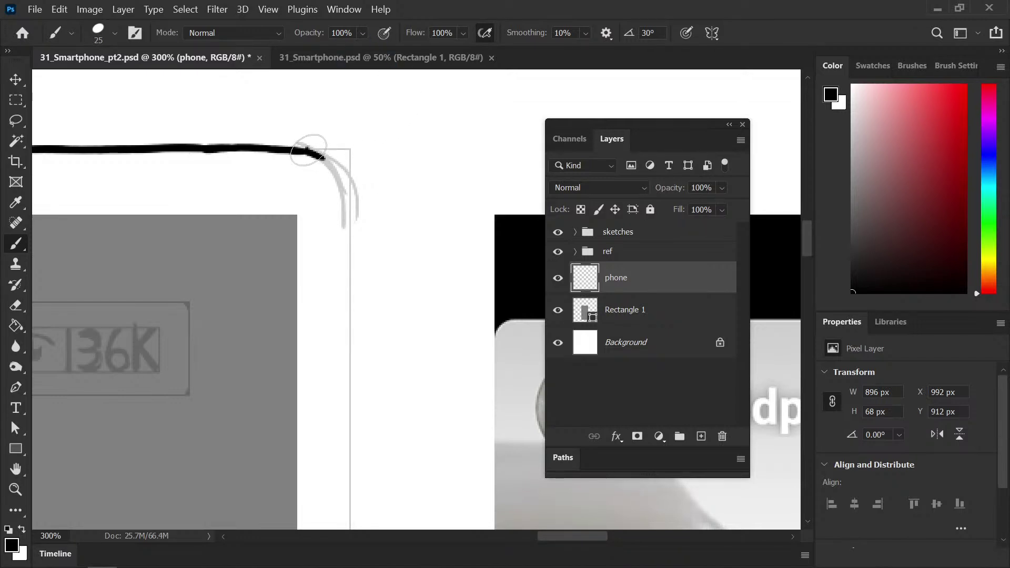
Paint the rounded upper-right corner and the beginning of the phone's right edge, thinning the uneven parts with the Eraser
{"action": "mouse_move", "coordinate": [322, 158]}
{"action": "left_mouse_down"}
{"action": "mouse_move", "coordinate": [345, 213]}
{"action": "mouse_move", "coordinate": [360, 220]}
{"action": "mouse_move", "coordinate": [351, 224]}
{"action": "mouse_move", "coordinate": [358, 441]}
{"action": "left_mouse_up"}
{"action": "key", "text": "e"}
{"action": "left_click_drag", "start_coordinate": [338, 304], "coordinate": [358, 379]}
{"action": "left_click_drag", "start_coordinate": [366, 340], "coordinate": [346, 205]}
{"action": "key", "text": "b"}
{"action": "left_click_drag", "start_coordinate": [327, 131], "coordinate": [329, 474]}
{"action": "key", "text": "e"}
{"action": "mouse_move", "coordinate": [327, 316]}
{"action": "left_mouse_down"}
{"action": "mouse_move", "coordinate": [319, 393]}
{"action": "mouse_move", "coordinate": [323, 341]}
{"action": "mouse_move", "coordinate": [349, 336]}
{"action": "left_mouse_up"}
{"action": "mouse_move", "coordinate": [363, 274]}
{"action": "left_mouse_down"}
{"action": "mouse_move", "coordinate": [372, 208]}
{"action": "mouse_move", "coordinate": [363, 184]}
{"action": "left_mouse_up"}
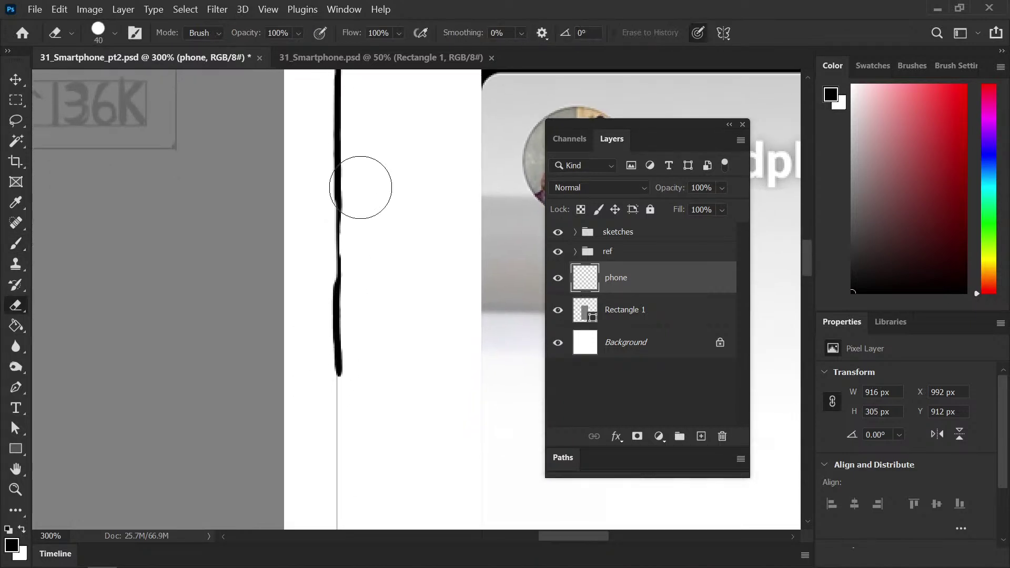
Smooth the phone's right edge with the Brush and extend it down the guide line until the outline is about 604 px tall
{"action": "key", "text": "b"}
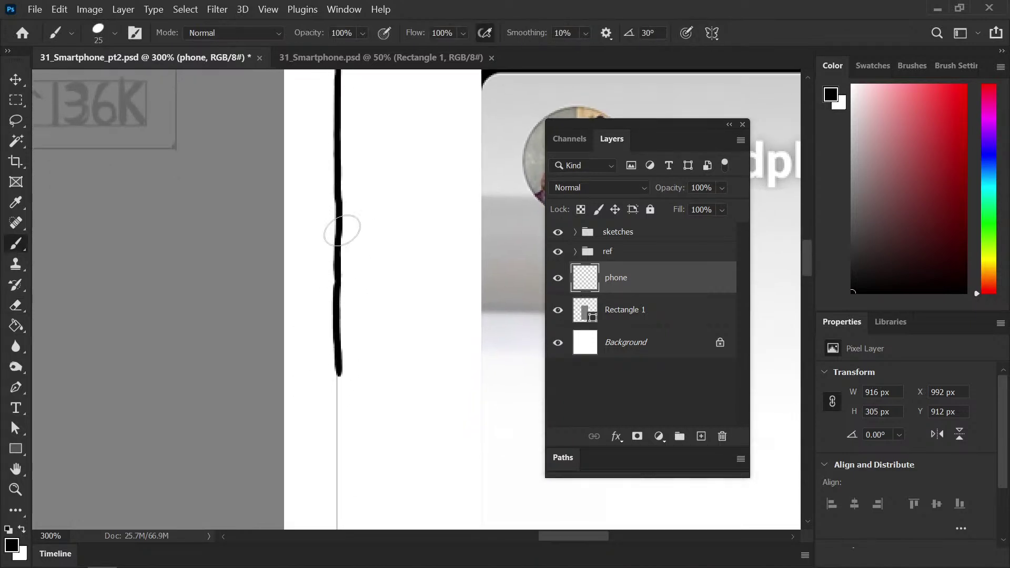
{"action": "mouse_move", "coordinate": [335, 198]}
{"action": "left_mouse_down"}
{"action": "mouse_move", "coordinate": [338, 258]}
{"action": "mouse_move", "coordinate": [338, 200]}
{"action": "mouse_move", "coordinate": [338, 301]}
{"action": "mouse_move", "coordinate": [348, 276]}
{"action": "mouse_move", "coordinate": [336, 151]}
{"action": "mouse_move", "coordinate": [314, 138]}
{"action": "mouse_move", "coordinate": [311, 433]}
{"action": "left_mouse_up"}
{"action": "left_click_drag", "start_coordinate": [349, 398], "coordinate": [358, 86]}
{"action": "left_click_drag", "start_coordinate": [315, 137], "coordinate": [314, 356]}
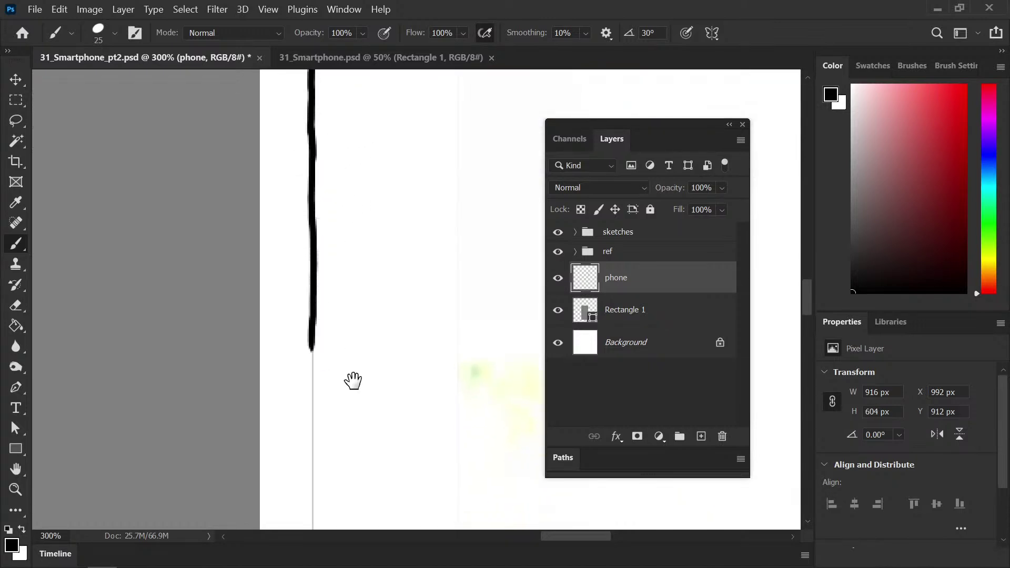
{"action": "left_click_drag", "start_coordinate": [349, 390], "coordinate": [350, 243]}
Taper the lower end of the right edge with the Eraser, undo the misaligned extension stroke and save the document
{"action": "key", "text": "e"}
{"action": "key", "text": "b"}
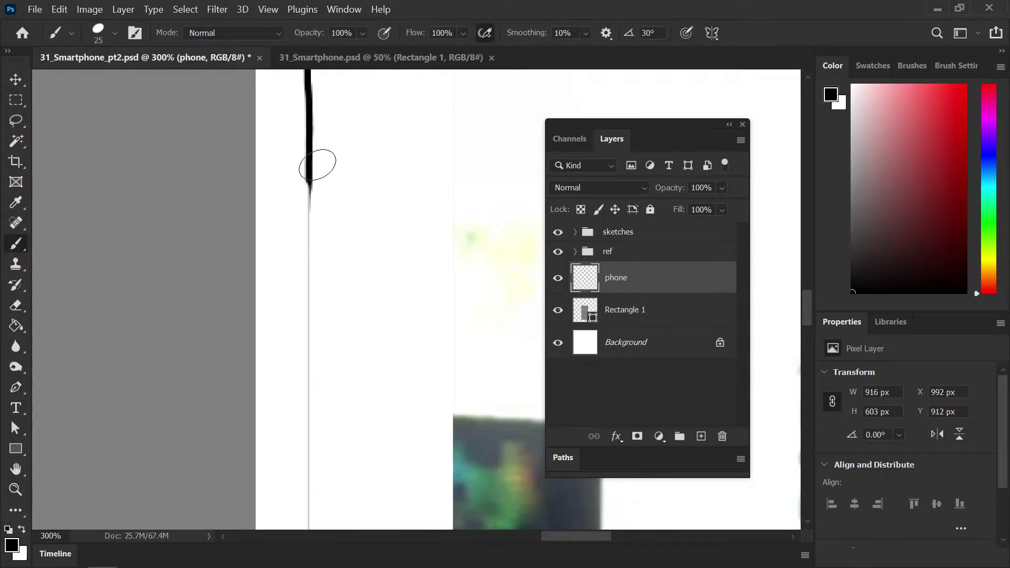
{"action": "mouse_move", "coordinate": [310, 178]}
{"action": "left_mouse_down"}
{"action": "mouse_move", "coordinate": [309, 169]}
{"action": "mouse_move", "coordinate": [313, 261]}
{"action": "mouse_move", "coordinate": [348, 195]}
{"action": "mouse_move", "coordinate": [347, 158]}
{"action": "left_mouse_up"}
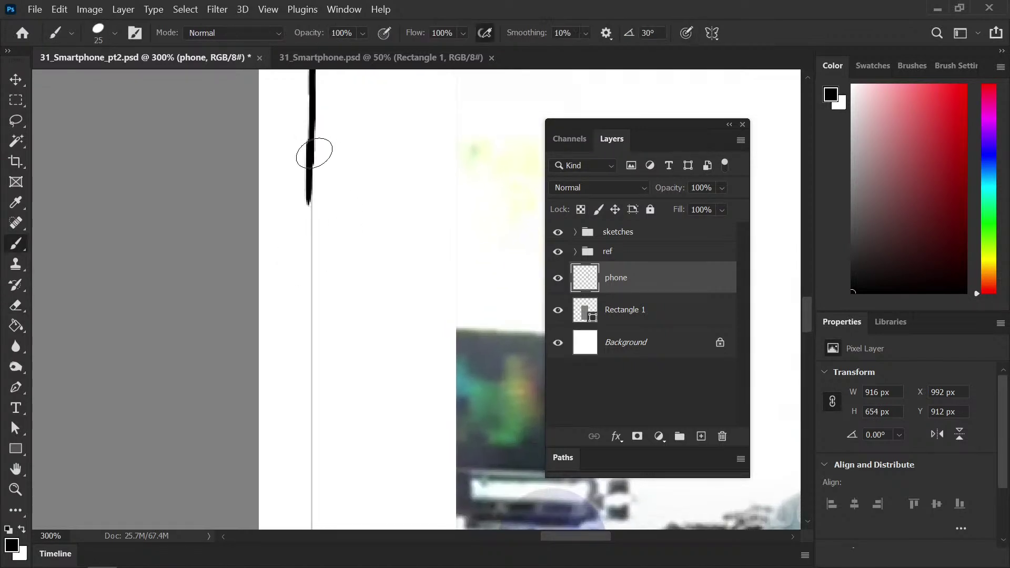
{"action": "key", "text": "ctrl+z"}
{"action": "key", "text": "ctrl+s"}
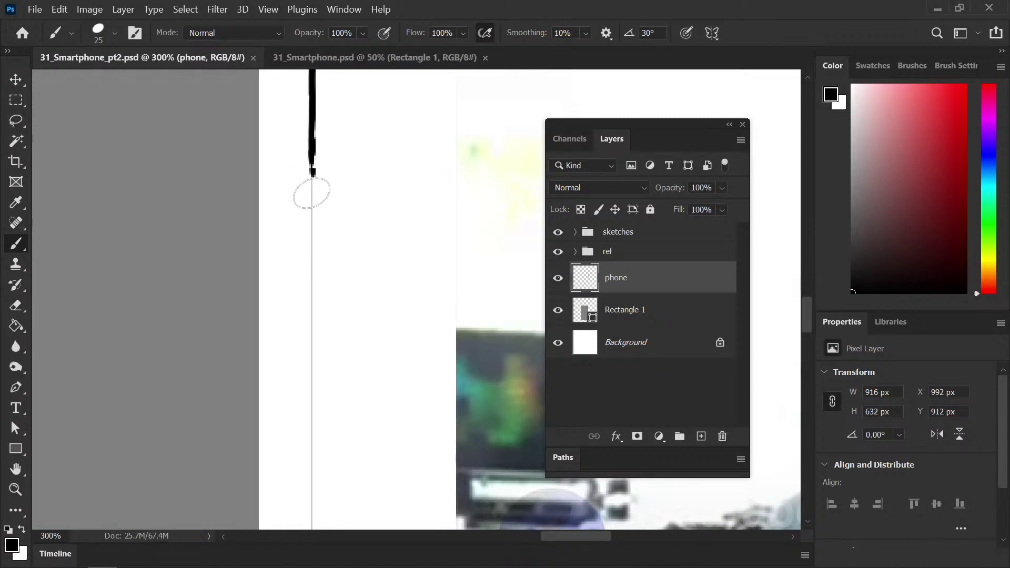
Continue the right edge in black down the guide line until the phone outline is about 819 px tall
{"action": "left_click_drag", "start_coordinate": [312, 141], "coordinate": [312, 269]}
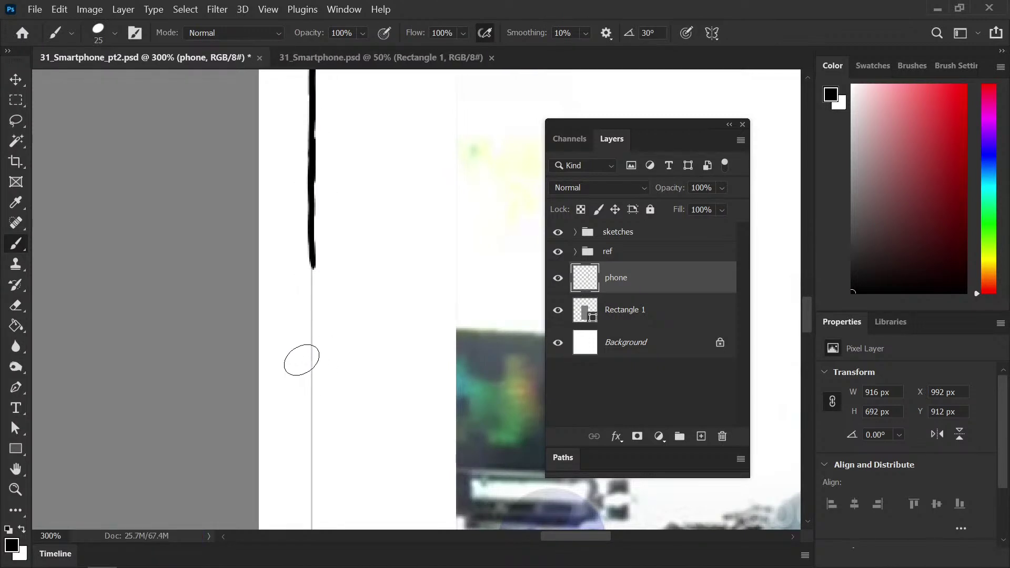
{"action": "mouse_move", "coordinate": [333, 367]}
{"action": "left_mouse_down"}
{"action": "mouse_move", "coordinate": [340, 272]}
{"action": "mouse_move", "coordinate": [322, 202]}
{"action": "left_mouse_up"}
{"action": "left_click_drag", "start_coordinate": [293, 128], "coordinate": [293, 155]}
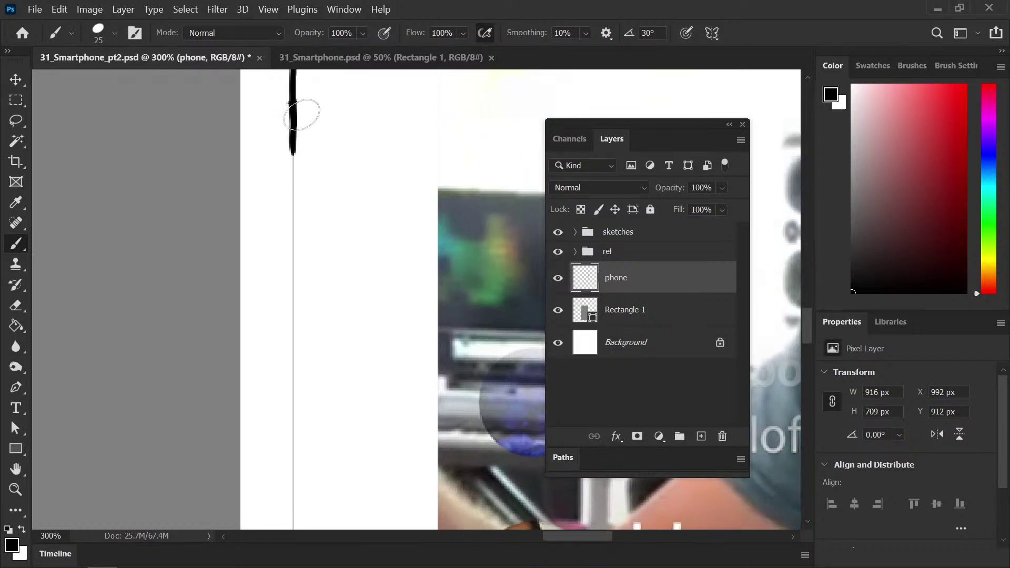
{"action": "left_click_drag", "start_coordinate": [290, 105], "coordinate": [299, 323]}
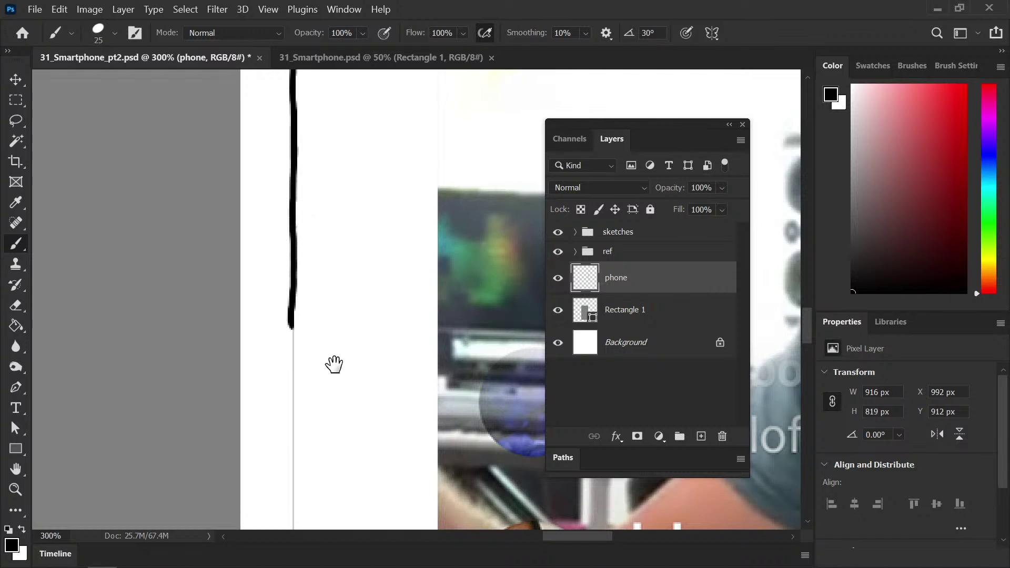
{"action": "left_click_drag", "start_coordinate": [327, 379], "coordinate": [318, 261]}
Taper the lower end of the phone's right edge with the Eraser, then extend it in black until the outline is about 920 px tall
{"action": "key", "text": "e"}
{"action": "left_click", "coordinate": [273, 231]}
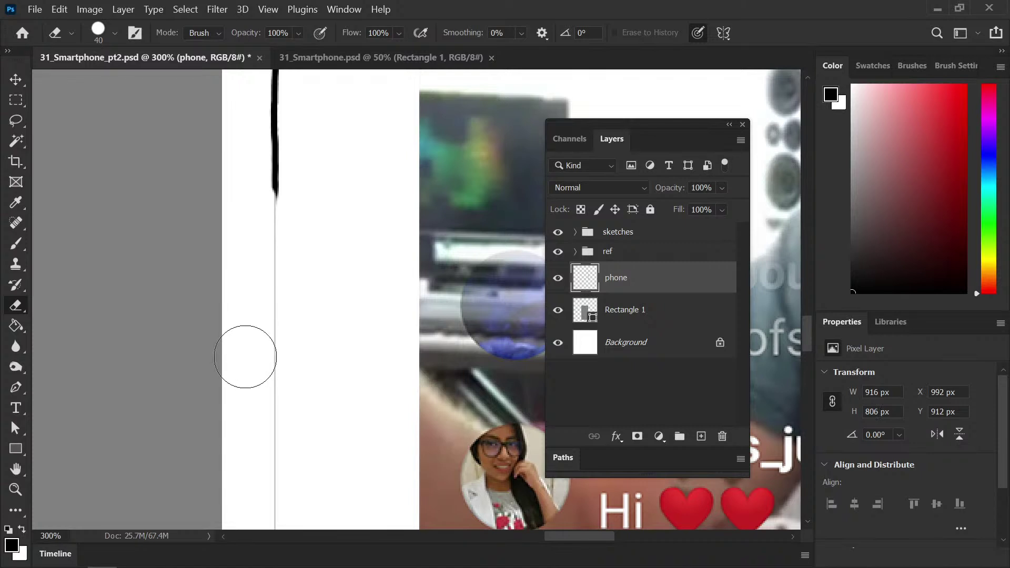
{"action": "key", "text": "b"}
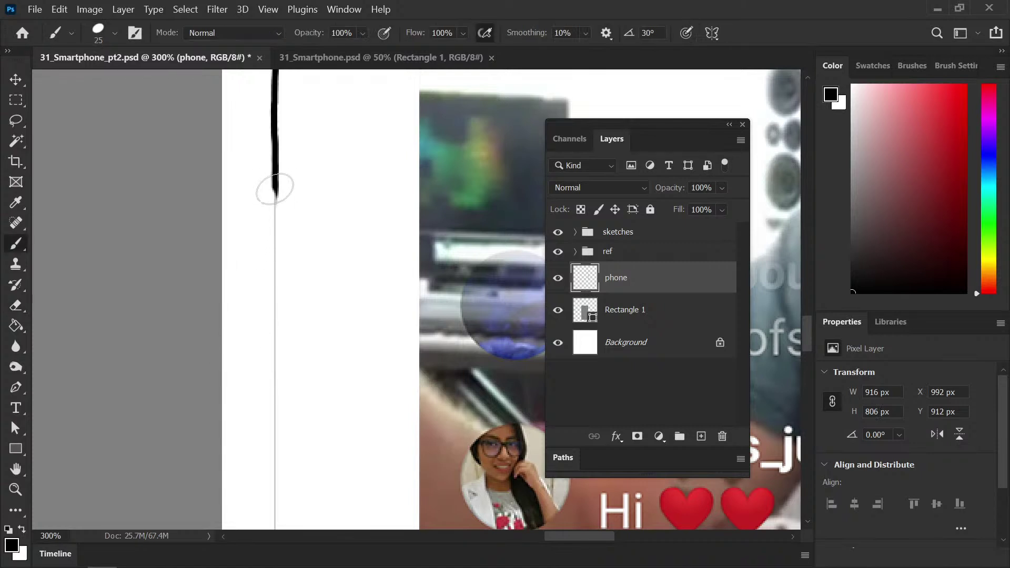
{"action": "mouse_move", "coordinate": [275, 207]}
{"action": "left_mouse_down"}
{"action": "mouse_move", "coordinate": [275, 187]}
{"action": "mouse_move", "coordinate": [275, 423]}
{"action": "mouse_move", "coordinate": [332, 183]}
{"action": "mouse_move", "coordinate": [329, 153]}
{"action": "left_mouse_up"}
{"action": "key", "text": "ctrl+z"}
{"action": "key", "text": "ctrl+minus"}
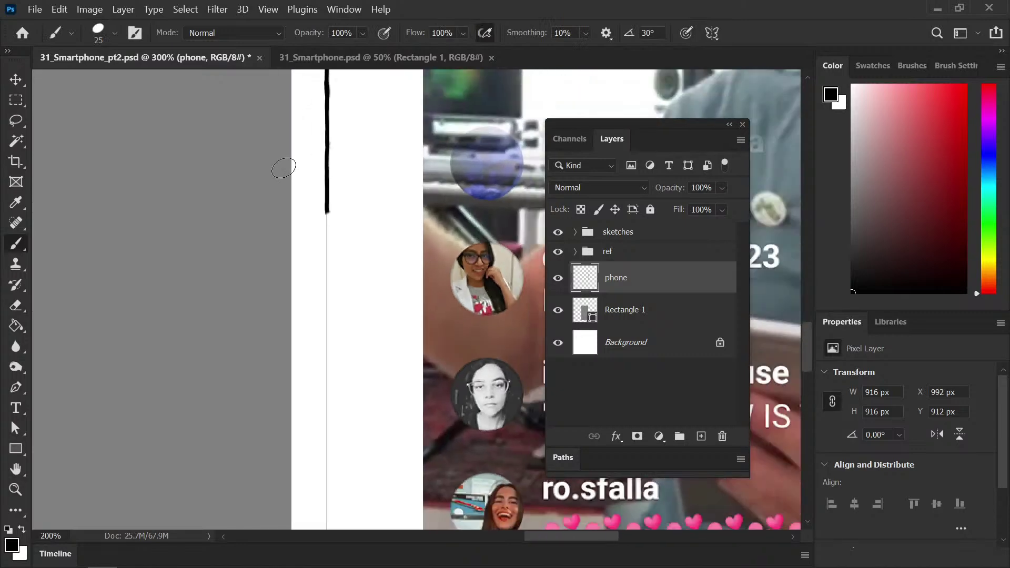
{"action": "key", "text": "ctrl+plus"}
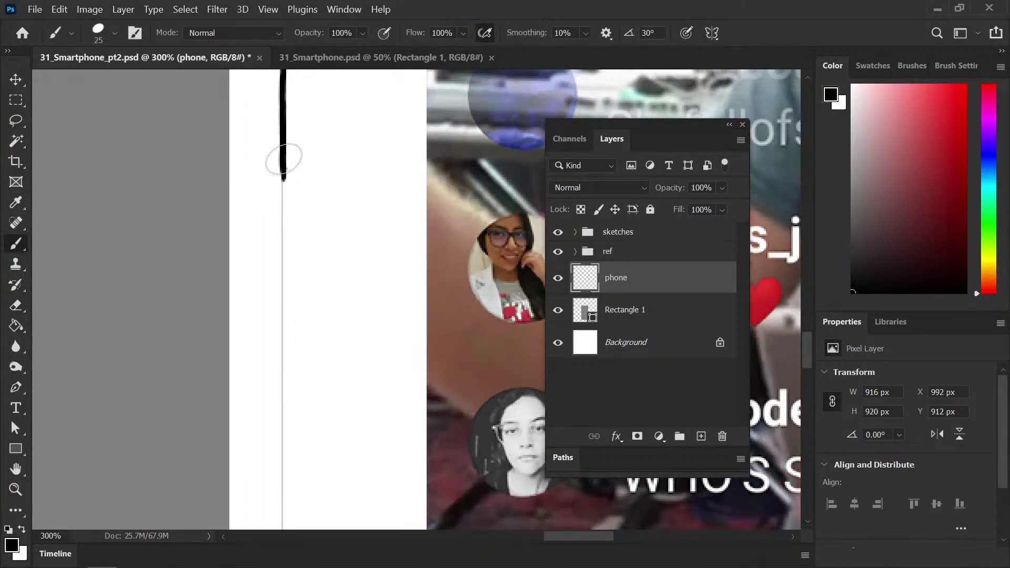
Extend the right edge until the outline is about 1046 px tall, taper its lower end with the Eraser and save the document
{"action": "left_click_drag", "start_coordinate": [284, 174], "coordinate": [280, 322]}
{"action": "mouse_move", "coordinate": [313, 270]}
{"action": "left_mouse_down"}
{"action": "mouse_move", "coordinate": [318, 117]}
{"action": "mouse_move", "coordinate": [291, 143]}
{"action": "mouse_move", "coordinate": [286, 266]}
{"action": "left_mouse_up"}
{"action": "key", "text": "e"}
{"action": "left_click_drag", "start_coordinate": [282, 169], "coordinate": [286, 316]}
{"action": "key", "text": "b"}
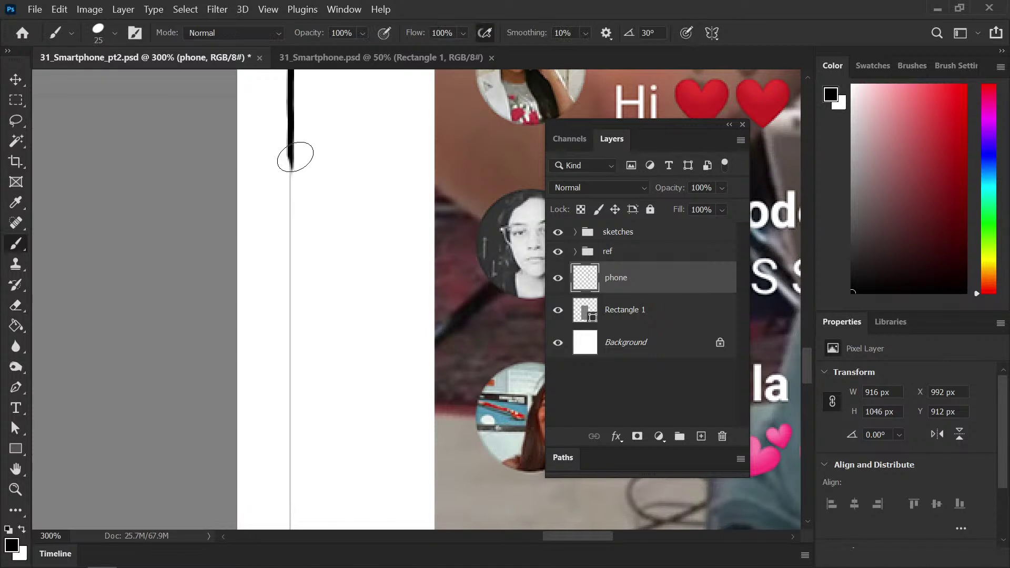
{"action": "key", "text": "ctrl+s"}
Continue the right edge in black down the guide line until the phone outline is about 1254 px tall
{"action": "left_click_drag", "start_coordinate": [296, 240], "coordinate": [299, 205]}
{"action": "left_click_drag", "start_coordinate": [292, 120], "coordinate": [294, 479]}
{"action": "left_click_drag", "start_coordinate": [328, 336], "coordinate": [336, 105]}
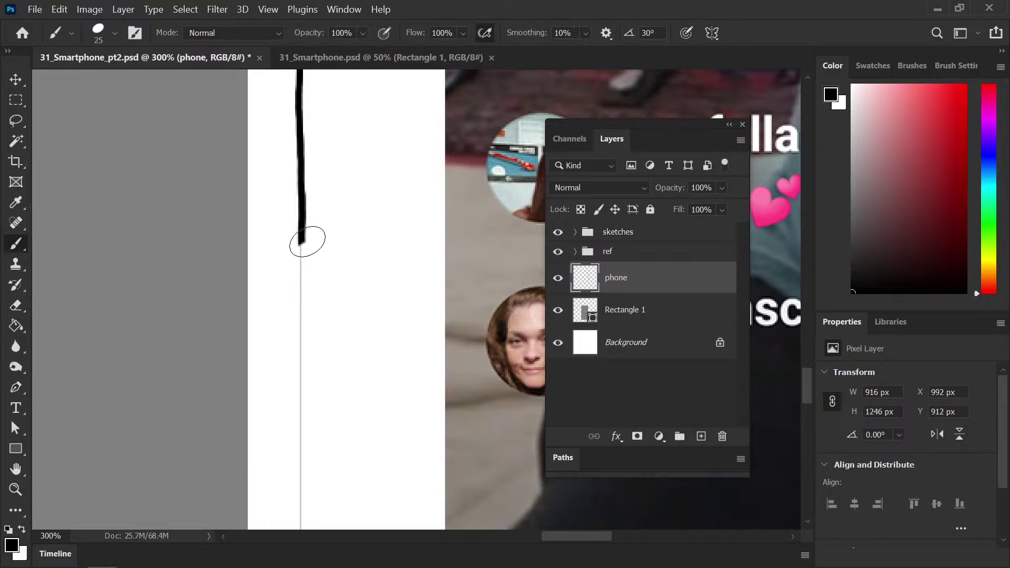
{"action": "mouse_move", "coordinate": [331, 216]}
{"action": "left_mouse_down"}
{"action": "mouse_move", "coordinate": [326, 119]}
{"action": "mouse_move", "coordinate": [288, 219]}
{"action": "mouse_move", "coordinate": [292, 289]}
{"action": "left_mouse_up"}
{"action": "key", "text": "ctrl+z"}
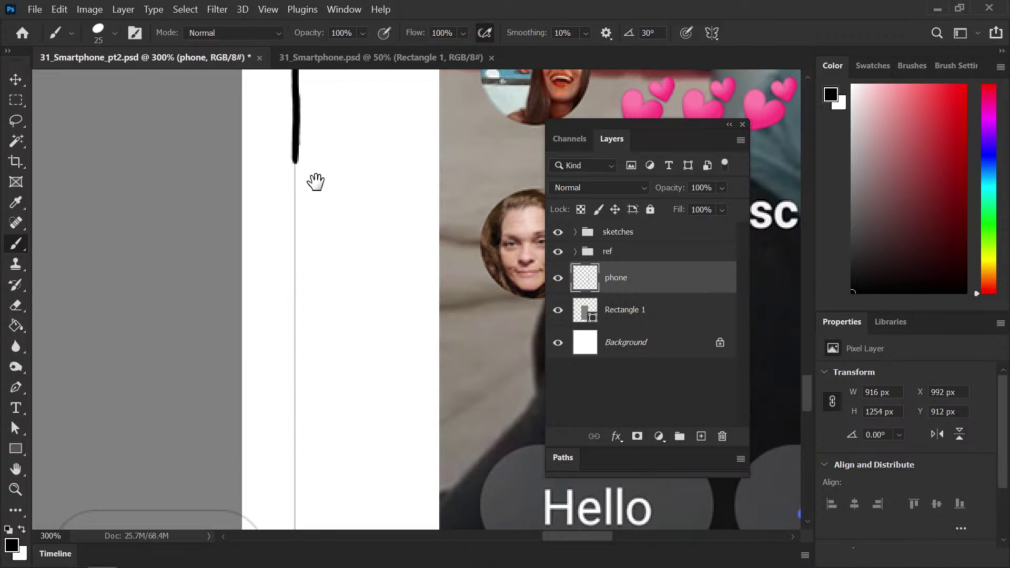
Extend the right edge until the outline is about 1487 px tall, undo the stray stroke beside it and save the document
{"action": "left_click_drag", "start_coordinate": [316, 182], "coordinate": [311, 123]}
{"action": "left_click_drag", "start_coordinate": [290, 84], "coordinate": [293, 474]}
{"action": "key", "text": "ctrl+z"}
{"action": "left_click_drag", "start_coordinate": [339, 390], "coordinate": [340, 216]}
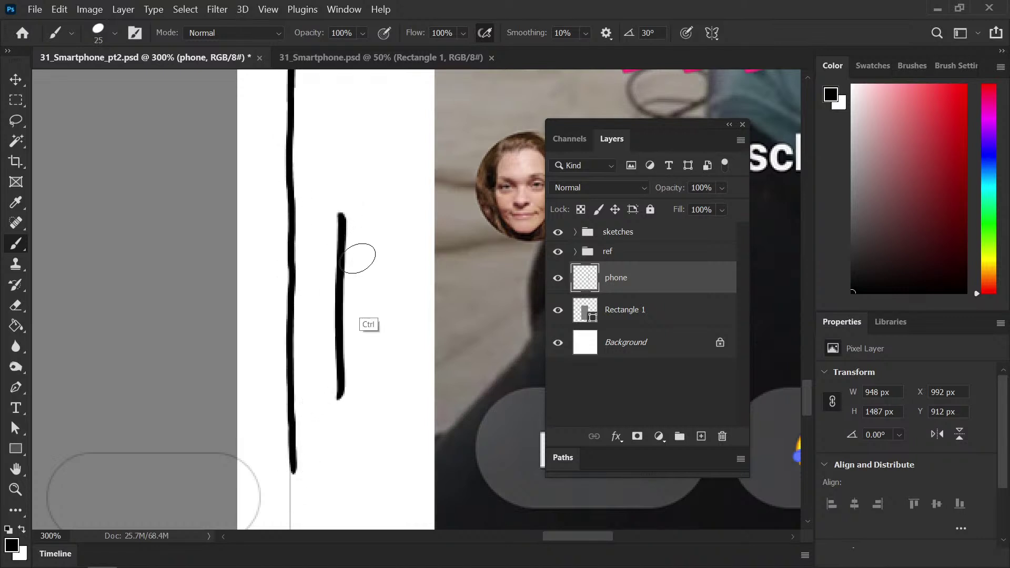
{"action": "key", "text": "ctrl+z"}
{"action": "key", "text": "ctrl+s"}
Trim the lower end of the right edge to a taper with the Eraser and undo the trial extension stroke
{"action": "mouse_move", "coordinate": [356, 392]}
{"action": "left_mouse_down"}
{"action": "mouse_move", "coordinate": [356, 253]}
{"action": "mouse_move", "coordinate": [337, 161]}
{"action": "left_mouse_up"}
{"action": "key", "text": "e"}
{"action": "mouse_move", "coordinate": [284, 222]}
{"action": "left_mouse_down"}
{"action": "mouse_move", "coordinate": [265, 277]}
{"action": "mouse_move", "coordinate": [286, 289]}
{"action": "left_mouse_up"}
{"action": "key", "text": "b"}
{"action": "mouse_move", "coordinate": [299, 223]}
{"action": "left_mouse_down"}
{"action": "mouse_move", "coordinate": [287, 135]}
{"action": "mouse_move", "coordinate": [260, 189]}
{"action": "mouse_move", "coordinate": [260, 231]}
{"action": "left_mouse_up"}
{"action": "key", "text": "ctrl+z"}
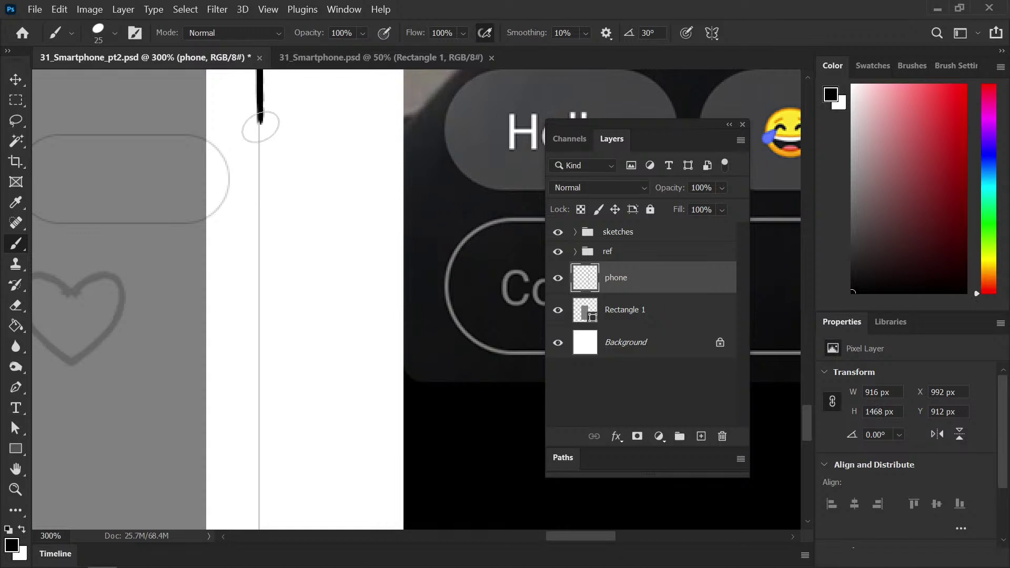
Continue the right edge down to the lower-right corner guide, thinning the join with the Eraser, until the outline is about 1830 px tall
{"action": "left_click_drag", "start_coordinate": [260, 119], "coordinate": [258, 436]}
{"action": "key", "text": "e"}
{"action": "mouse_move", "coordinate": [253, 478]}
{"action": "left_mouse_down"}
{"action": "mouse_move", "coordinate": [287, 372]}
{"action": "mouse_move", "coordinate": [302, 170]}
{"action": "left_mouse_up"}
{"action": "key", "text": "b"}
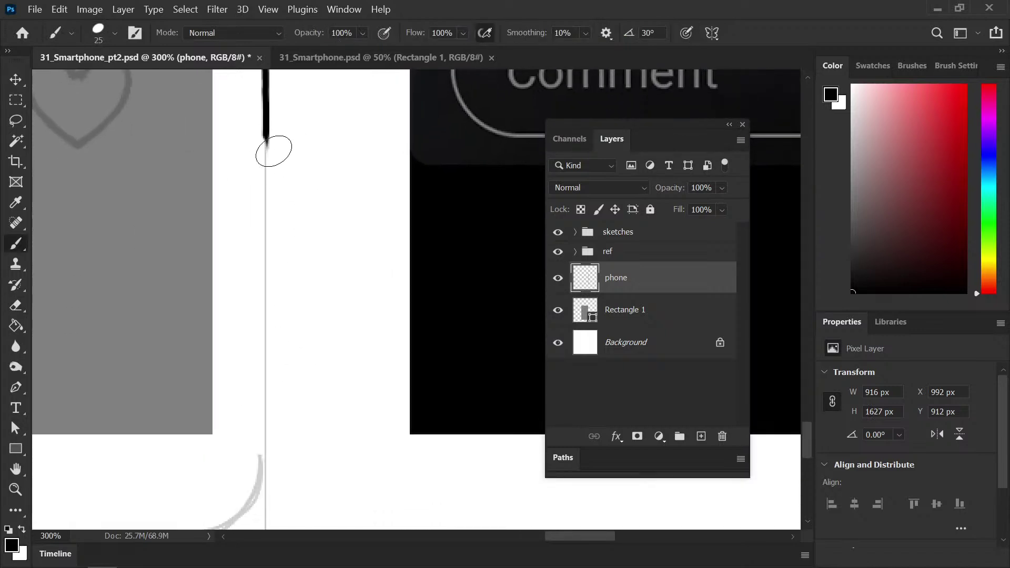
{"action": "left_click_drag", "start_coordinate": [267, 132], "coordinate": [269, 251]}
{"action": "key", "text": "ctrl+z"}
{"action": "left_click_drag", "start_coordinate": [267, 131], "coordinate": [266, 478]}
{"action": "left_click_drag", "start_coordinate": [299, 368], "coordinate": [320, 109]}
Try several strokes along the bottom guide line leading toward the phone's lower-right corner
{"action": "mouse_move", "coordinate": [185, 291]}
{"action": "left_mouse_down"}
{"action": "mouse_move", "coordinate": [218, 291]}
{"action": "mouse_move", "coordinate": [248, 270]}
{"action": "left_mouse_up"}
{"action": "key", "text": "ctrl+z"}
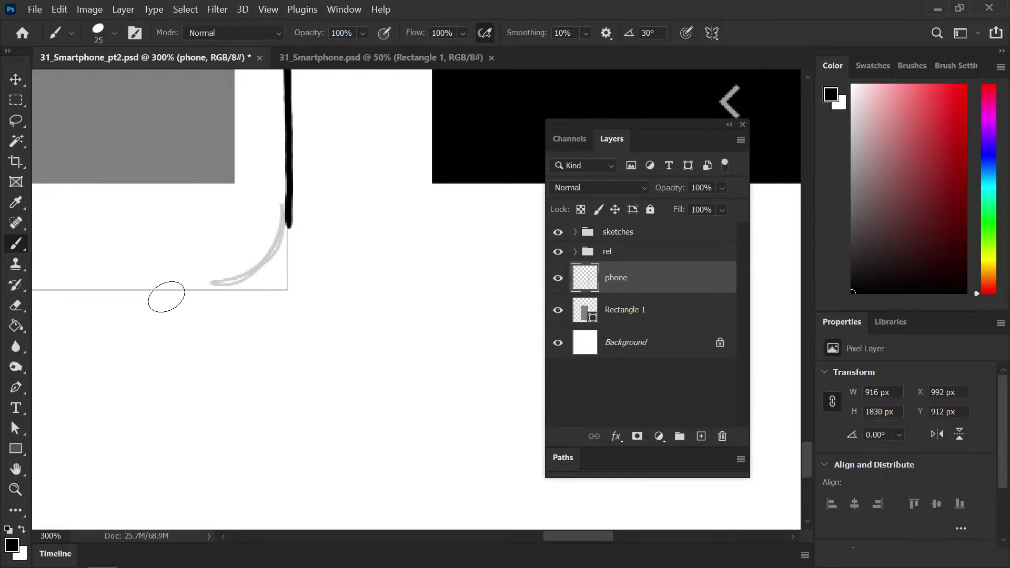
{"action": "left_click_drag", "start_coordinate": [285, 302], "coordinate": [387, 275]}
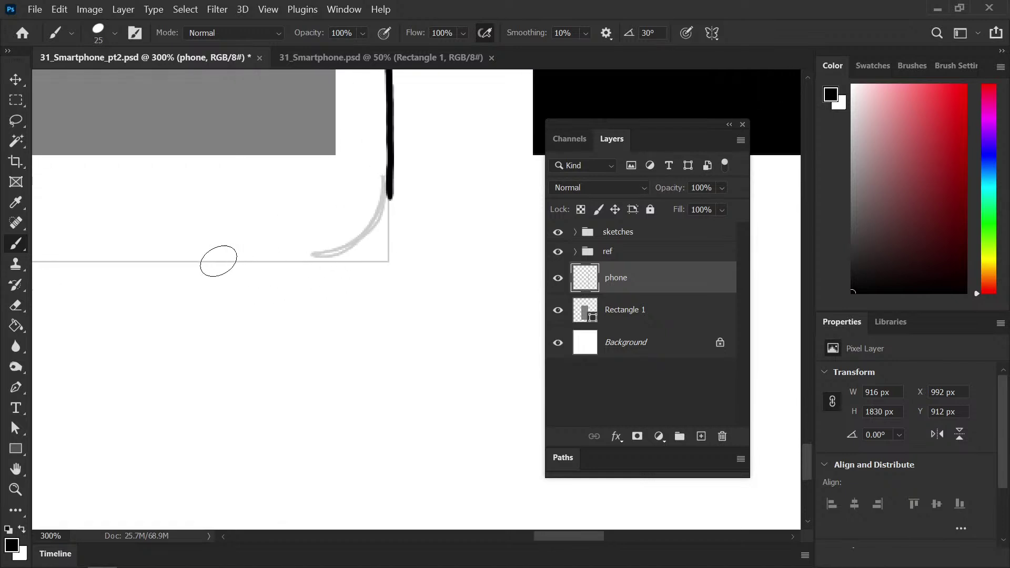
{"action": "left_click_drag", "start_coordinate": [221, 262], "coordinate": [284, 262]}
{"action": "key", "text": "ctrl+z"}
{"action": "mouse_move", "coordinate": [196, 260]}
{"action": "left_mouse_down"}
{"action": "mouse_move", "coordinate": [343, 248]}
{"action": "mouse_move", "coordinate": [380, 223]}
{"action": "mouse_move", "coordinate": [395, 170]}
{"action": "left_mouse_up"}
{"action": "key", "text": "ctrl+z"}
{"action": "left_click_drag", "start_coordinate": [187, 263], "coordinate": [260, 261]}
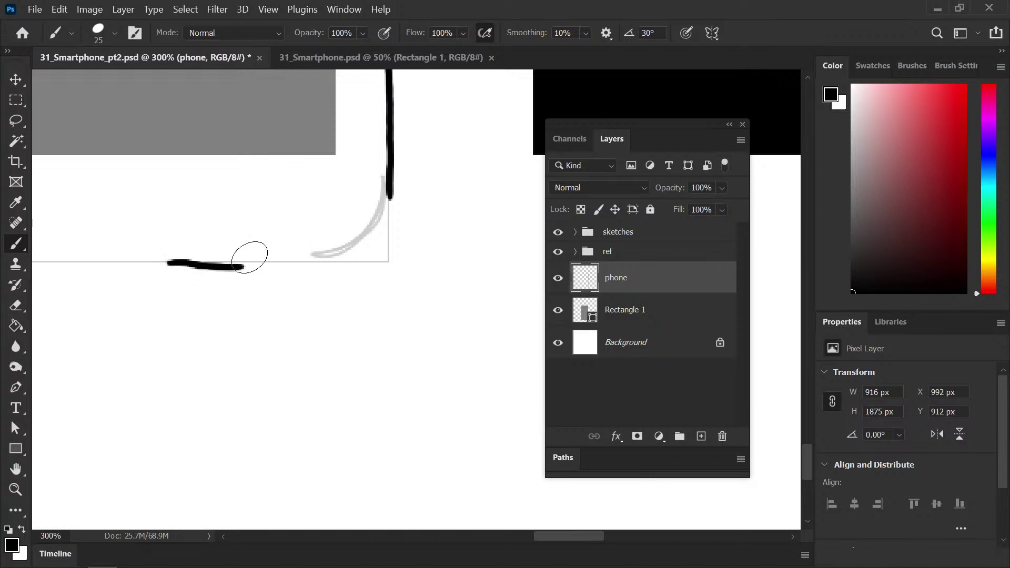
{"action": "key", "text": "ctrl+z"}
{"action": "key", "text": "ctrl+z"}
Paint the rounded lower-right corner and the beginning of the bottom edge until the outline is about 1871 px tall
{"action": "left_click_drag", "start_coordinate": [390, 193], "coordinate": [374, 232]}
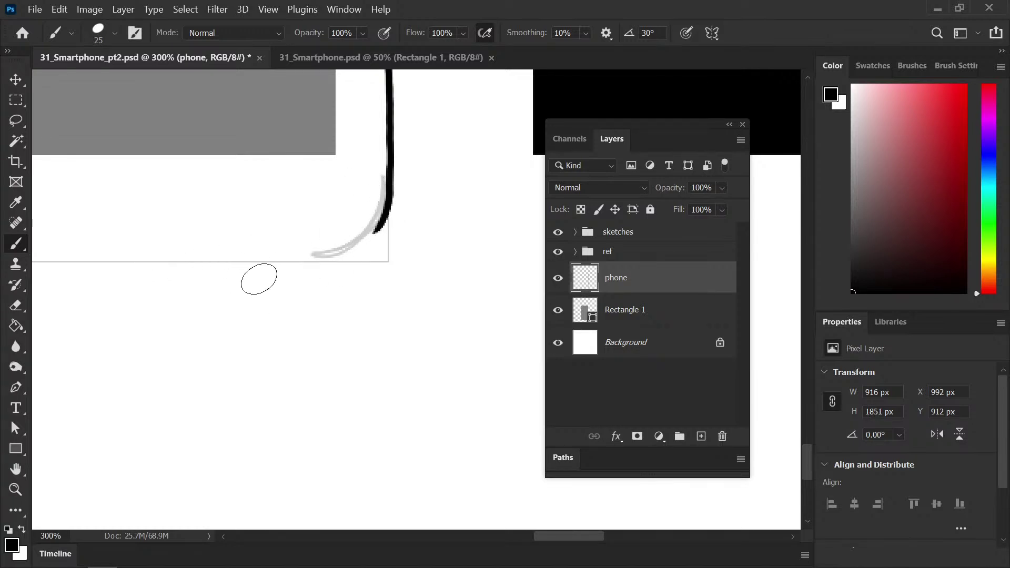
{"action": "mouse_move", "coordinate": [223, 261]}
{"action": "left_mouse_down"}
{"action": "mouse_move", "coordinate": [323, 259]}
{"action": "mouse_move", "coordinate": [371, 237]}
{"action": "left_mouse_up"}
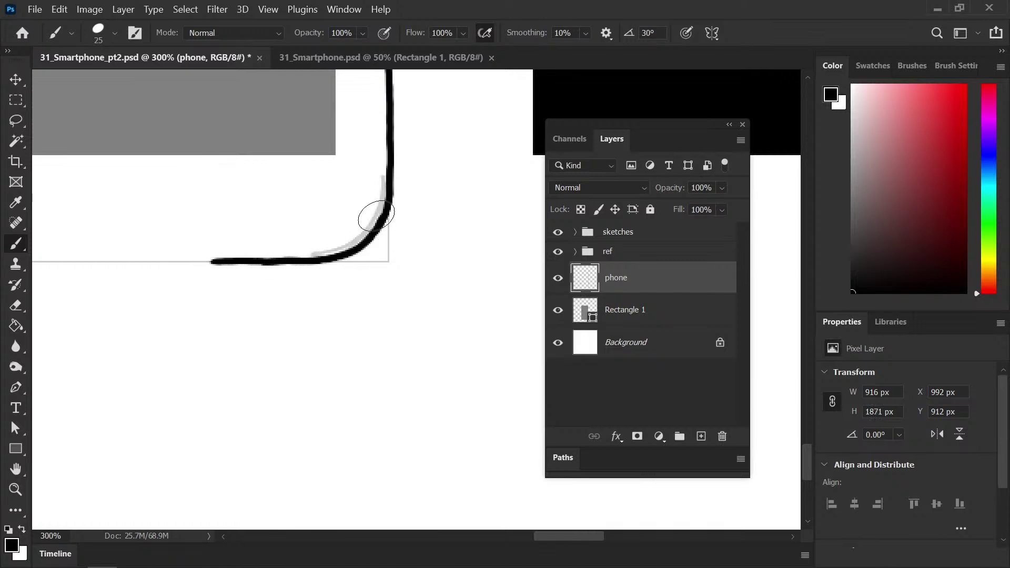
{"action": "key", "text": "ctrl+minus"}
{"action": "key", "text": "ctrl+minus"}
{"action": "key", "text": "ctrl+minus"}
{"action": "key", "text": "ctrl+minus"}
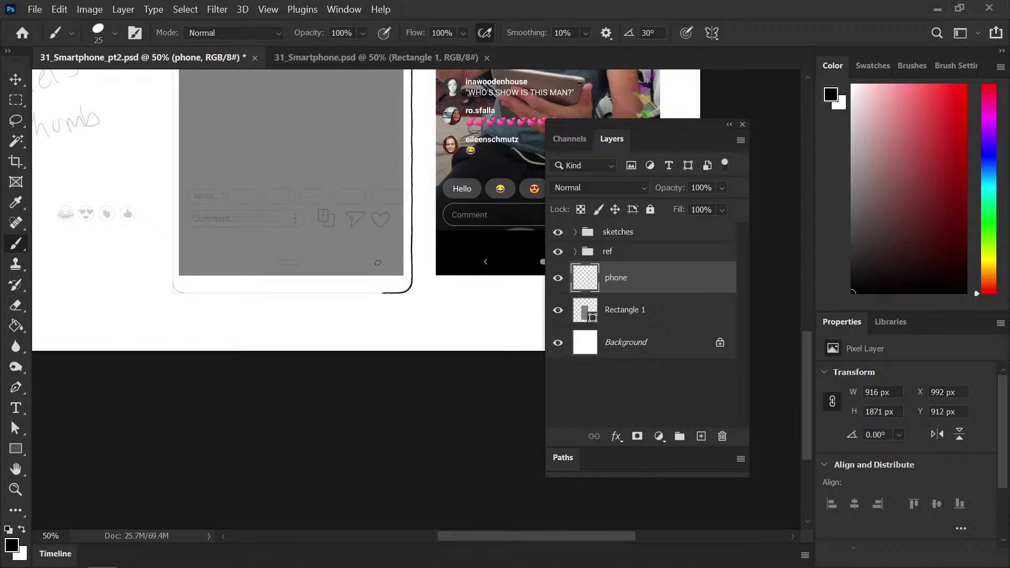
Try painting the next section of the bottom edge along the guide line beside the corner segment
{"action": "scroll", "coordinate": [369, 316], "scroll_direction": "down", "scroll_amount": 1}
{"action": "scroll", "coordinate": [354, 354], "scroll_direction": "up", "scroll_amount": 3}
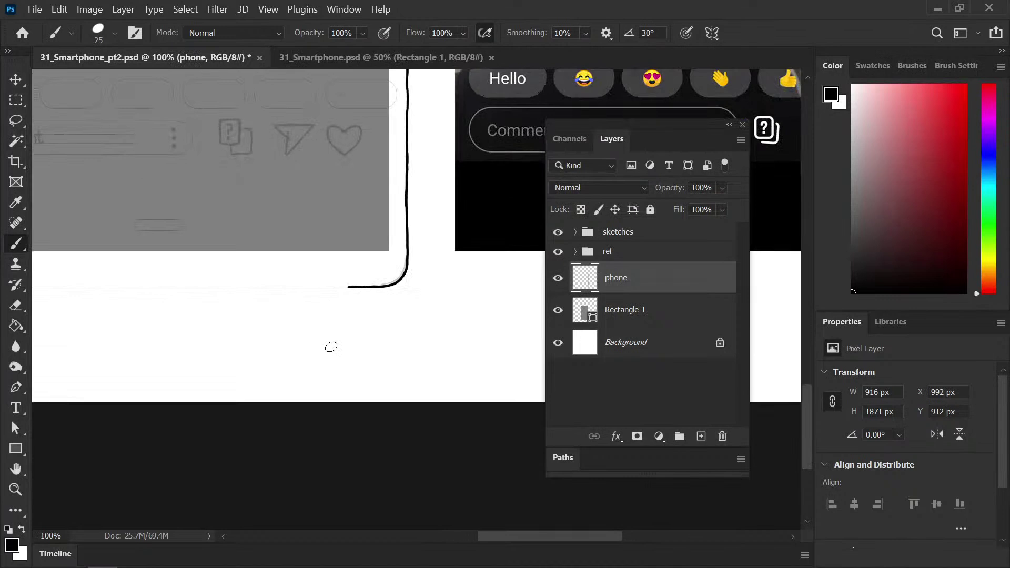
{"action": "left_click_drag", "start_coordinate": [260, 291], "coordinate": [395, 289]}
{"action": "left_click", "coordinate": [395, 304], "text": "ctrl"}
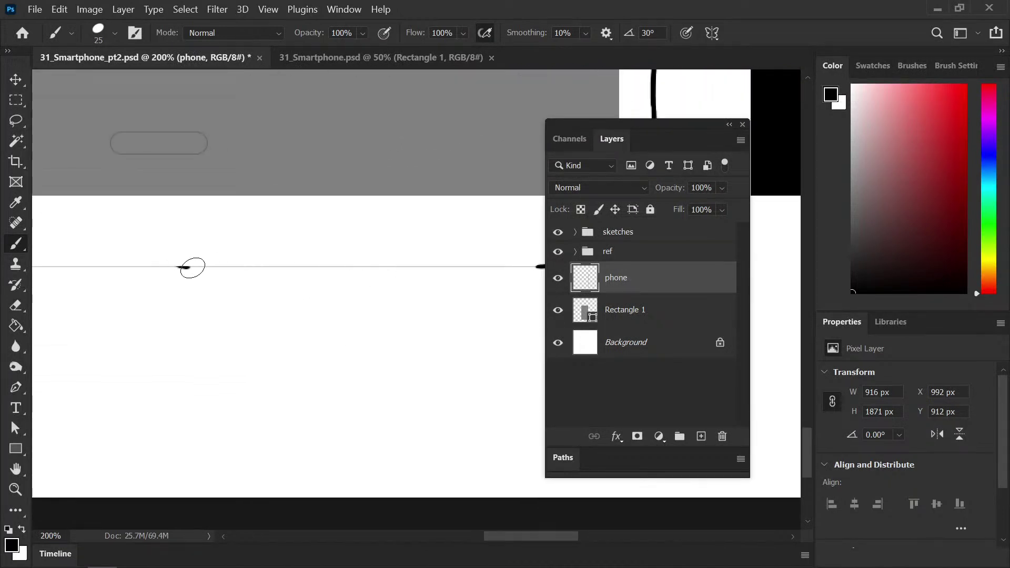
{"action": "key", "text": "ctrl+z"}
{"action": "scroll", "coordinate": [174, 277], "scroll_direction": "up", "scroll_amount": 1}
{"action": "left_click_drag", "start_coordinate": [174, 251], "coordinate": [404, 243]}
{"action": "key", "text": "ctrl+z"}
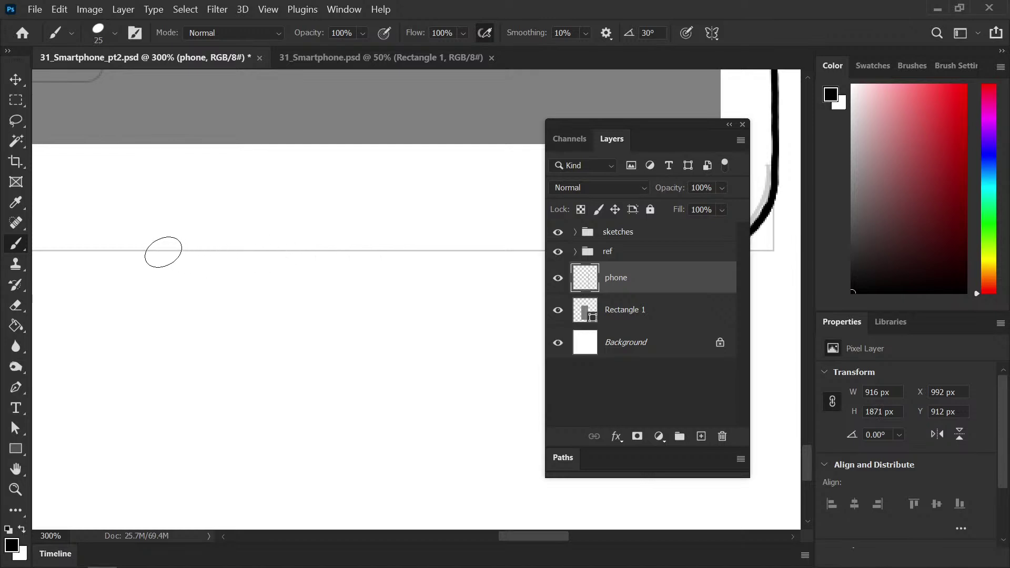
Paint a section of the bottom edge, clean it with the Eraser and bridge the gap to the lower-right corner segment
{"action": "left_click_drag", "start_coordinate": [158, 252], "coordinate": [371, 253]}
{"action": "key", "text": "e"}
{"action": "mouse_move", "coordinate": [288, 261]}
{"action": "left_mouse_down"}
{"action": "mouse_move", "coordinate": [403, 262]}
{"action": "mouse_move", "coordinate": [232, 289]}
{"action": "mouse_move", "coordinate": [250, 289]}
{"action": "left_mouse_up"}
{"action": "key", "text": "b"}
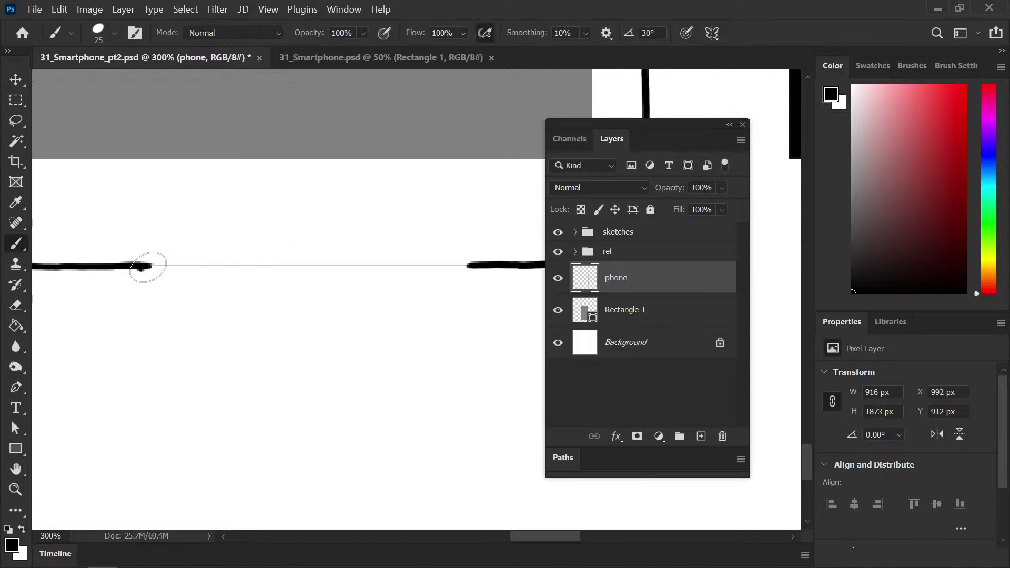
{"action": "left_click_drag", "start_coordinate": [142, 267], "coordinate": [468, 267]}
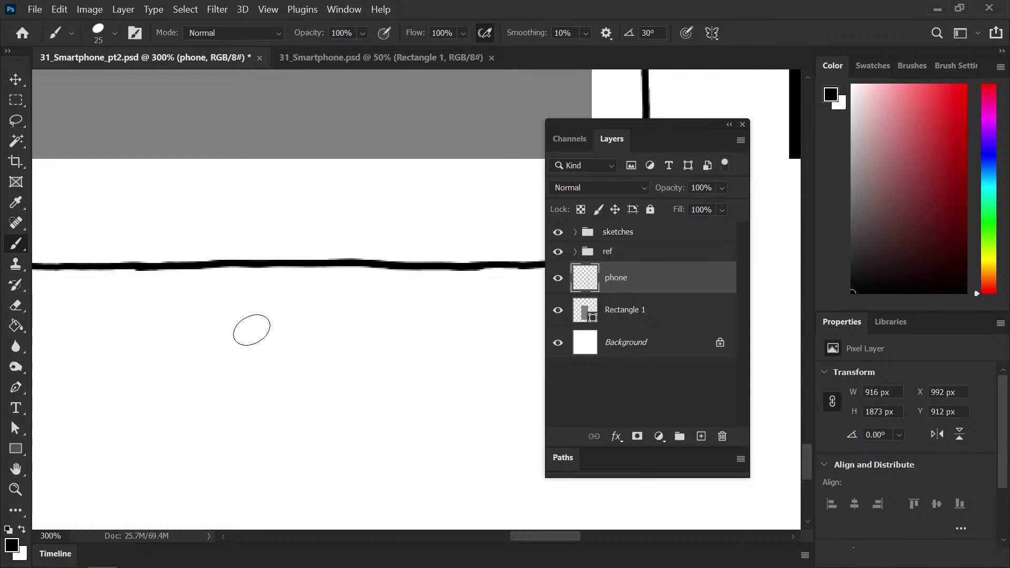
Extend the phone's bottom edge leftward along the guide line, replacing the first uneven stroke with a new one
{"action": "mouse_move", "coordinate": [192, 318]}
{"action": "left_mouse_down"}
{"action": "mouse_move", "coordinate": [165, 334]}
{"action": "mouse_move", "coordinate": [327, 332]}
{"action": "left_mouse_up"}
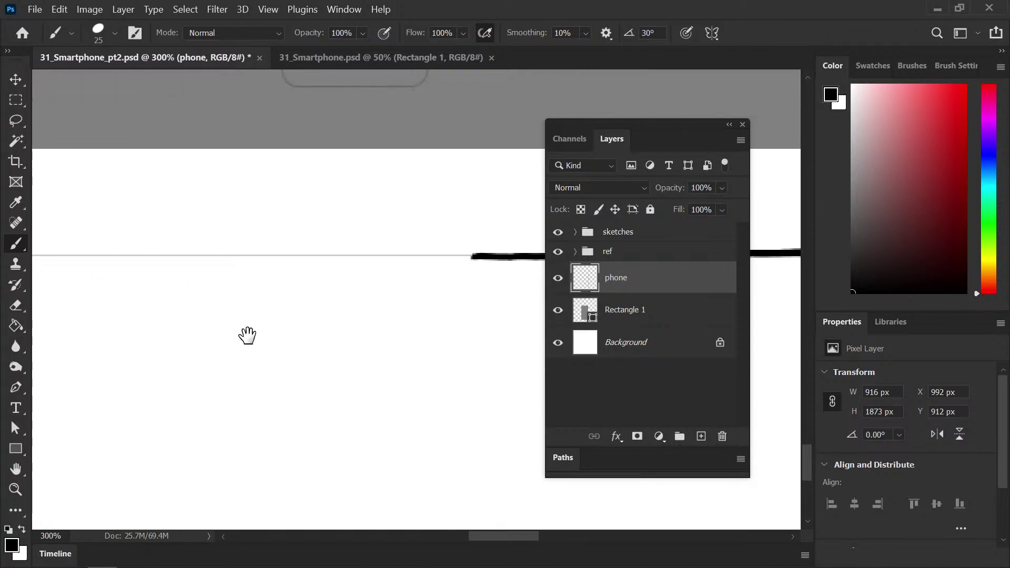
{"action": "left_click_drag", "start_coordinate": [94, 256], "coordinate": [541, 254]}
{"action": "mouse_move", "coordinate": [363, 289]}
{"action": "left_mouse_down"}
{"action": "mouse_move", "coordinate": [214, 286]}
{"action": "mouse_move", "coordinate": [350, 284]}
{"action": "left_mouse_up"}
{"action": "key", "text": "ctrl+z"}
{"action": "left_click_drag", "start_coordinate": [141, 255], "coordinate": [499, 258]}
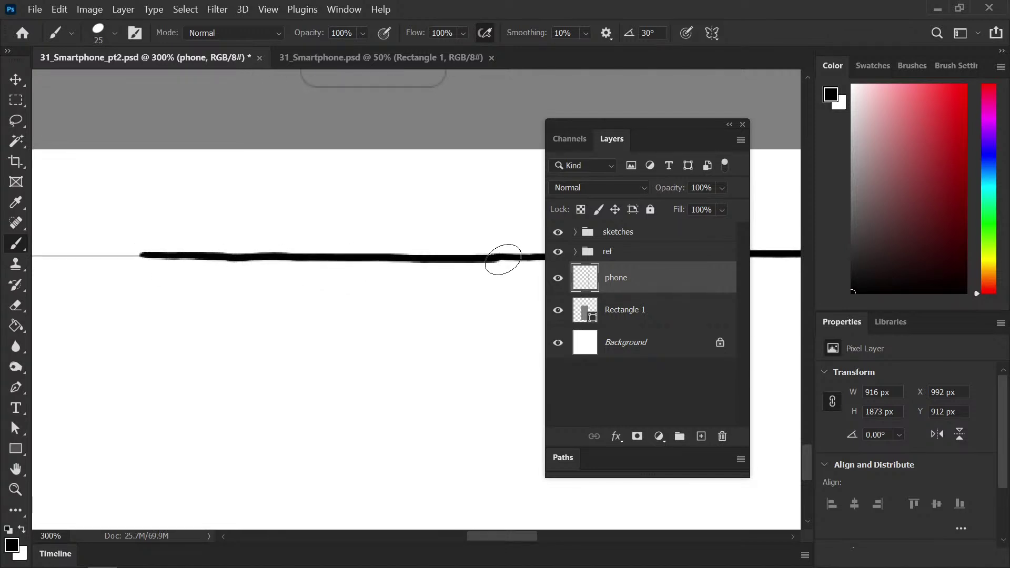
Rotate the canvas view counterclockwise to -9° and continue the bottom edge toward the phone's lower-left corner
{"action": "key", "text": "r"}
{"action": "mouse_move", "coordinate": [142, 317]}
{"action": "left_mouse_down"}
{"action": "mouse_move", "coordinate": [135, 338]}
{"action": "mouse_move", "coordinate": [393, 261]}
{"action": "left_mouse_up"}
{"action": "key", "text": "b"}
{"action": "left_click_drag", "start_coordinate": [46, 286], "coordinate": [404, 221]}
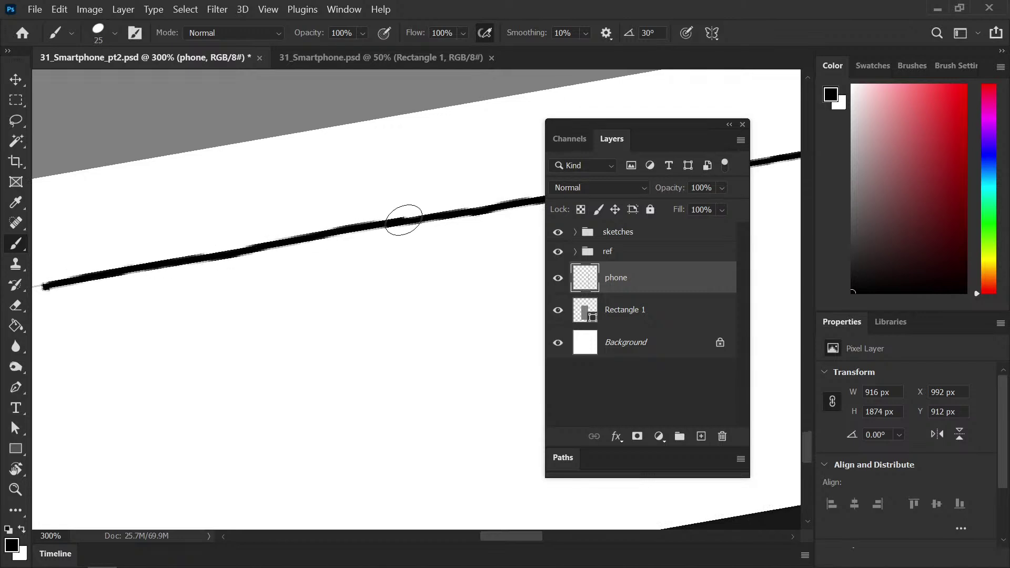
Paint the rounded lower-left corner joining the bottom edge and thin the uneven join with the Eraser
{"action": "mouse_move", "coordinate": [224, 298]}
{"action": "left_mouse_down"}
{"action": "mouse_move", "coordinate": [277, 289]}
{"action": "mouse_move", "coordinate": [311, 302]}
{"action": "left_mouse_up"}
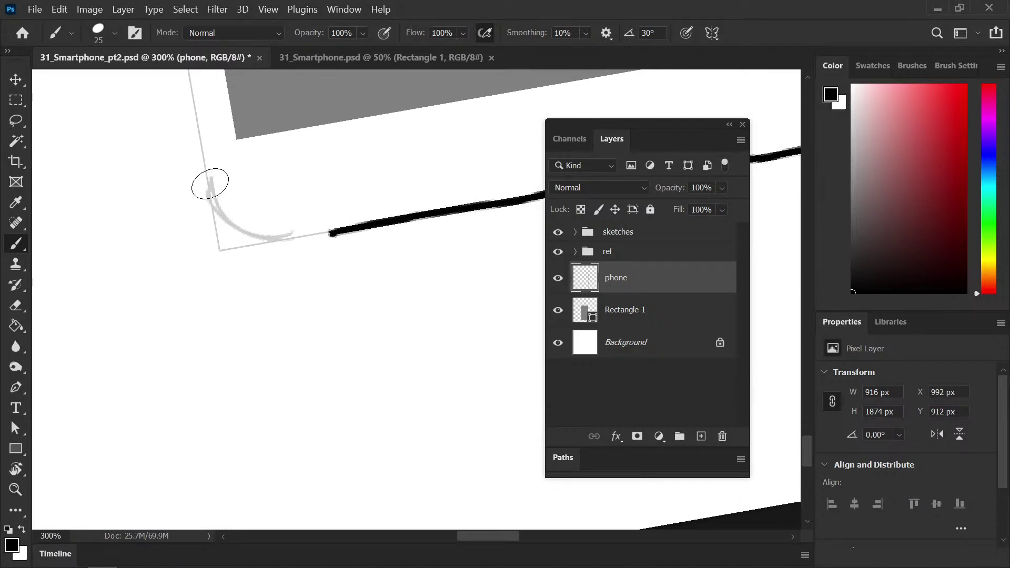
{"action": "mouse_move", "coordinate": [209, 175]}
{"action": "left_mouse_down"}
{"action": "mouse_move", "coordinate": [227, 215]}
{"action": "mouse_move", "coordinate": [269, 236]}
{"action": "mouse_move", "coordinate": [371, 223]}
{"action": "left_mouse_up"}
{"action": "key", "text": "e"}
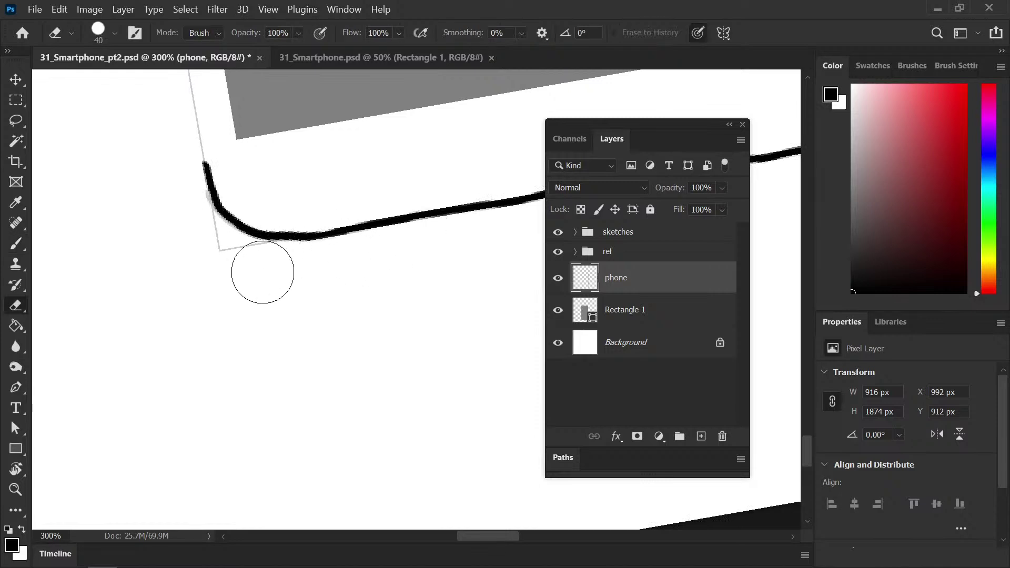
{"action": "mouse_move", "coordinate": [255, 259]}
{"action": "left_mouse_down"}
{"action": "mouse_move", "coordinate": [430, 236]}
{"action": "mouse_move", "coordinate": [317, 250]}
{"action": "mouse_move", "coordinate": [274, 236]}
{"action": "mouse_move", "coordinate": [387, 224]}
{"action": "left_mouse_up"}
{"action": "key", "text": "b"}
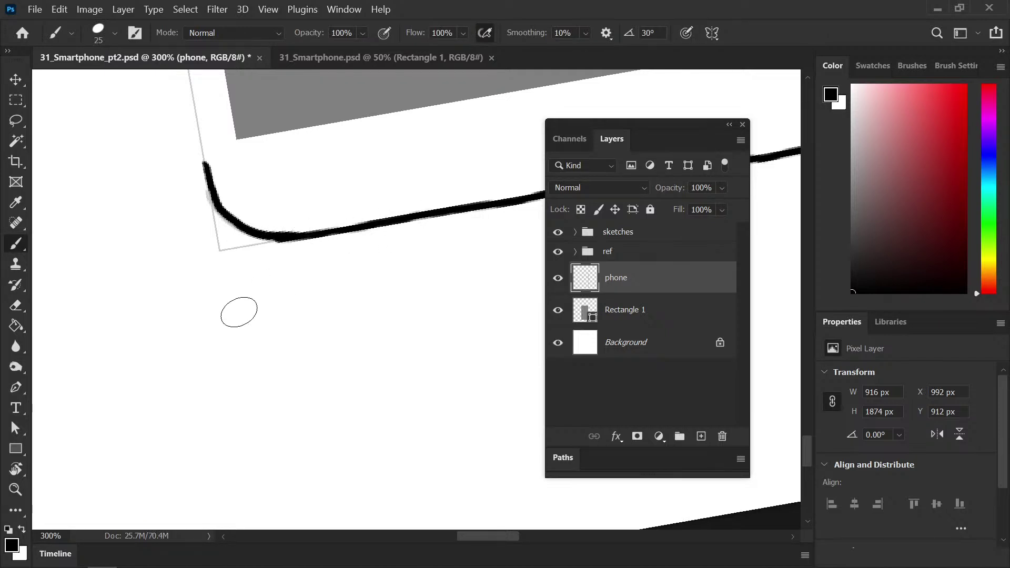
Reset the canvas rotation to 0° and paint the lowest section of the phone's left edge above the corner
{"action": "key", "text": "r"}
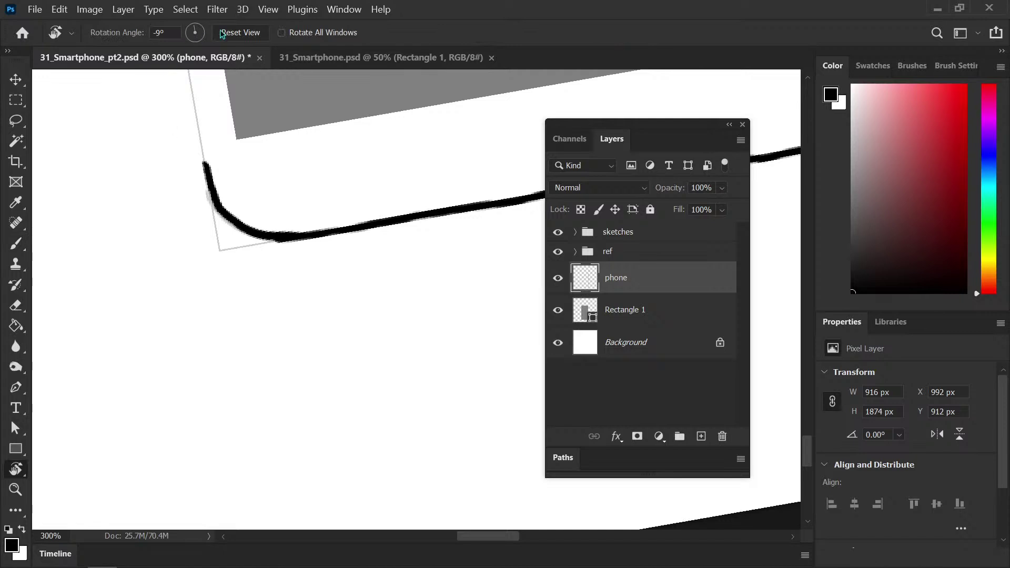
{"action": "left_click", "coordinate": [243, 34]}
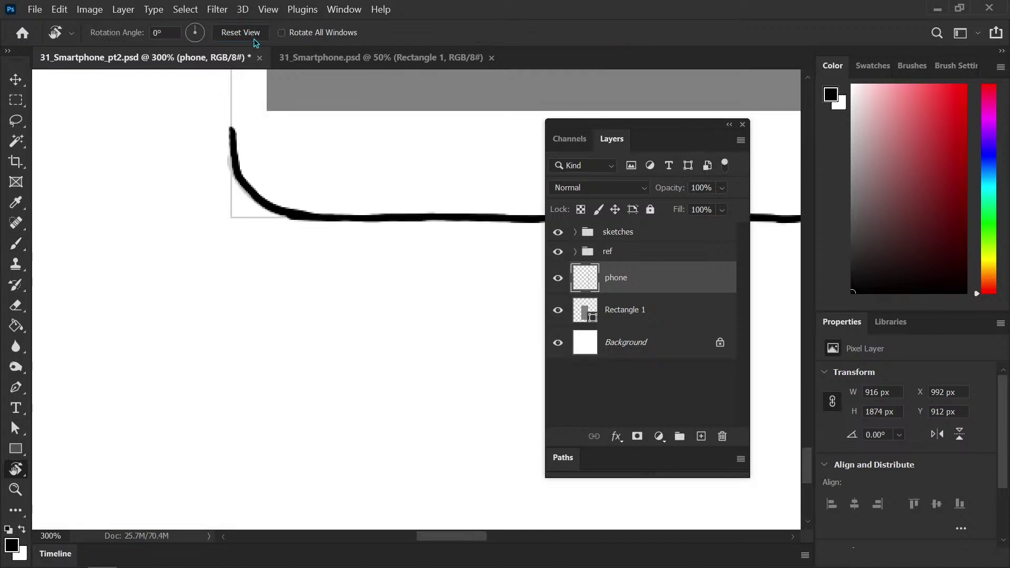
{"action": "key", "text": "b"}
{"action": "left_click_drag", "start_coordinate": [246, 214], "coordinate": [191, 361]}
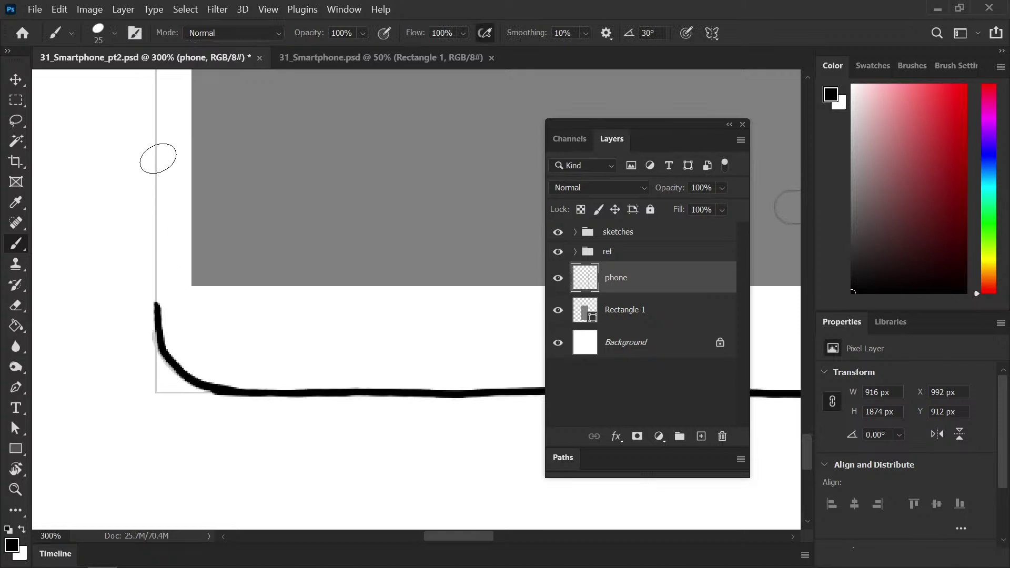
{"action": "left_click_drag", "start_coordinate": [157, 167], "coordinate": [159, 305]}
{"action": "key", "text": "ctrl+z"}
{"action": "left_click_drag", "start_coordinate": [157, 146], "coordinate": [158, 298]}
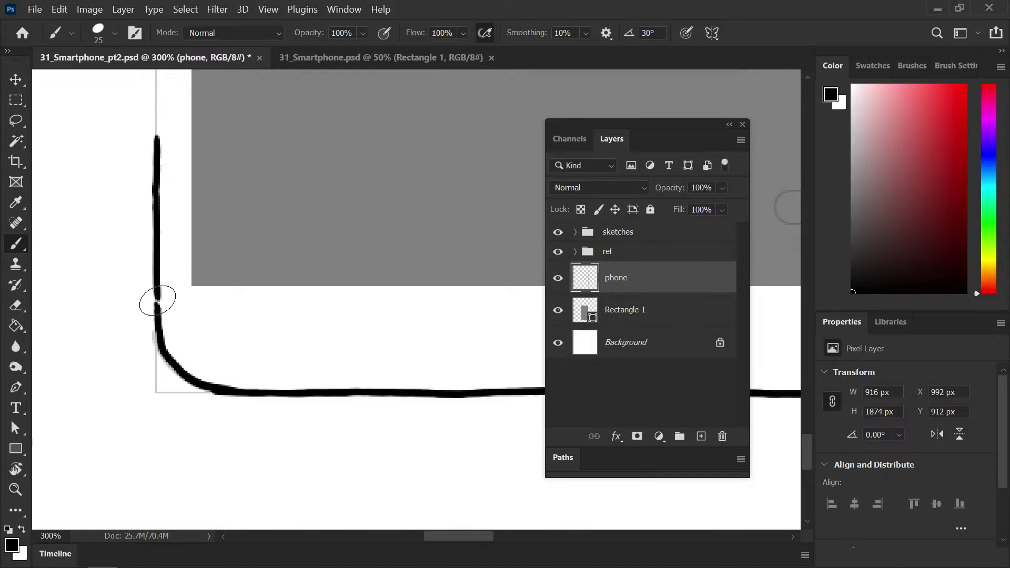
Extend the left edge up the guide line past the Hello and Comment sketches, fill the join and save the document
{"action": "left_click_drag", "start_coordinate": [187, 172], "coordinate": [189, 279]}
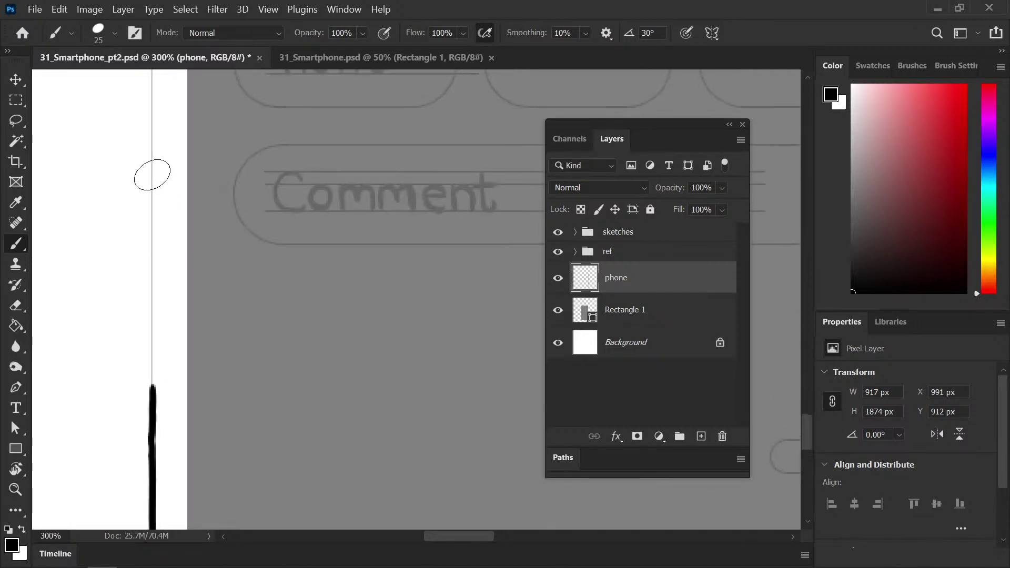
{"action": "left_click_drag", "start_coordinate": [152, 190], "coordinate": [153, 365]}
{"action": "left_click_drag", "start_coordinate": [195, 179], "coordinate": [196, 349]}
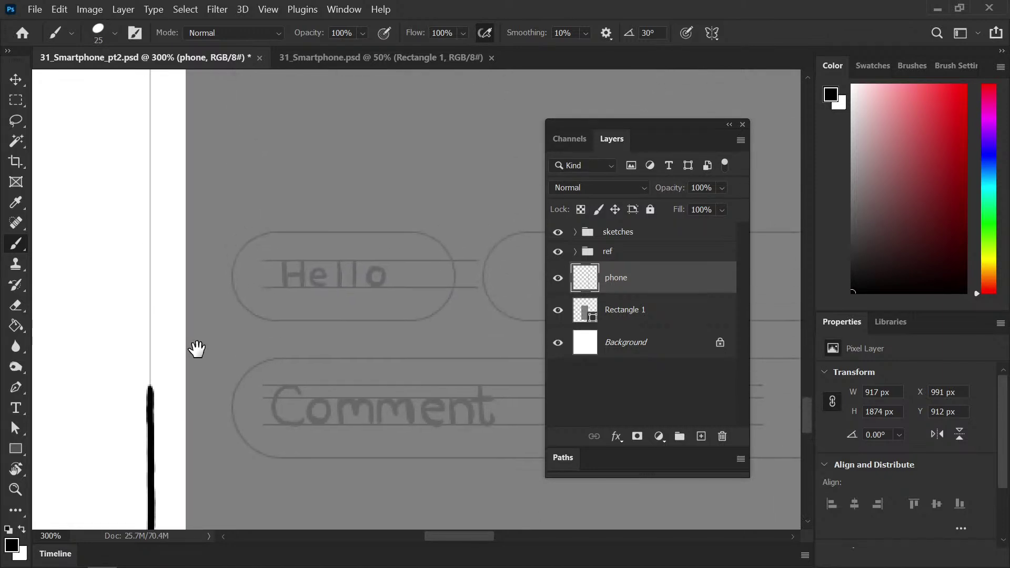
{"action": "left_click_drag", "start_coordinate": [150, 106], "coordinate": [154, 376]}
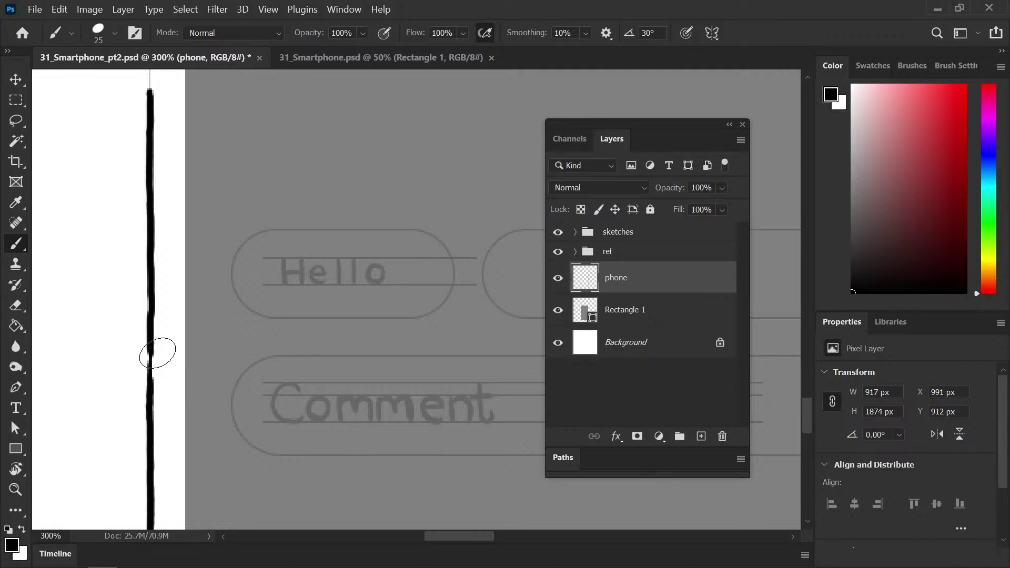
{"action": "left_click_drag", "start_coordinate": [151, 351], "coordinate": [153, 379]}
{"action": "key", "text": "ctrl+s"}
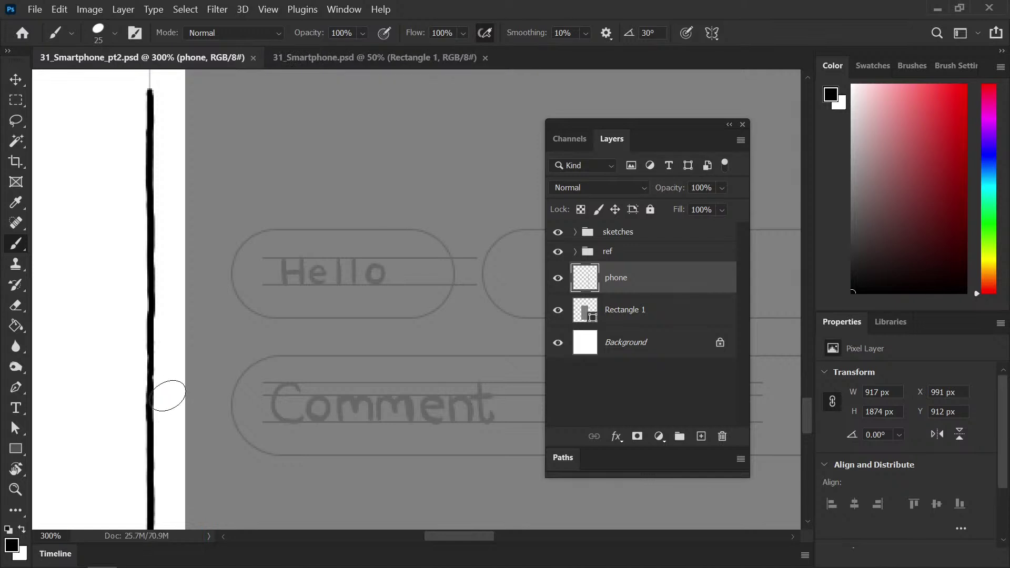
Extend the phone's black left edge up the guide line through the blank section above the Hello sketch and save the document
{"action": "left_click_drag", "start_coordinate": [175, 315], "coordinate": [178, 412]}
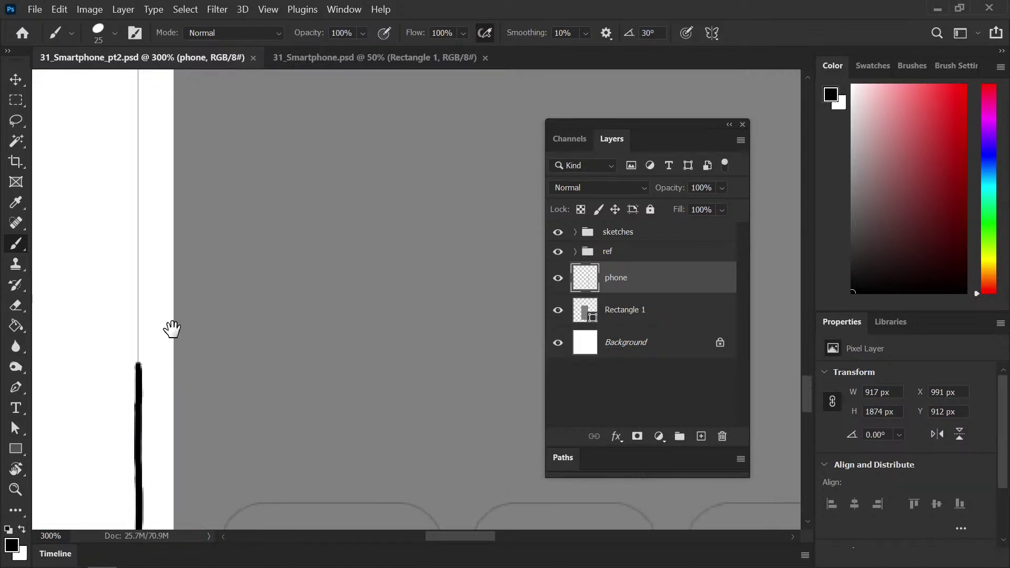
{"action": "mouse_move", "coordinate": [133, 181]}
{"action": "left_mouse_down"}
{"action": "mouse_move", "coordinate": [132, 397]}
{"action": "mouse_move", "coordinate": [136, 386]}
{"action": "left_mouse_up"}
{"action": "left_click_drag", "start_coordinate": [176, 221], "coordinate": [176, 402]}
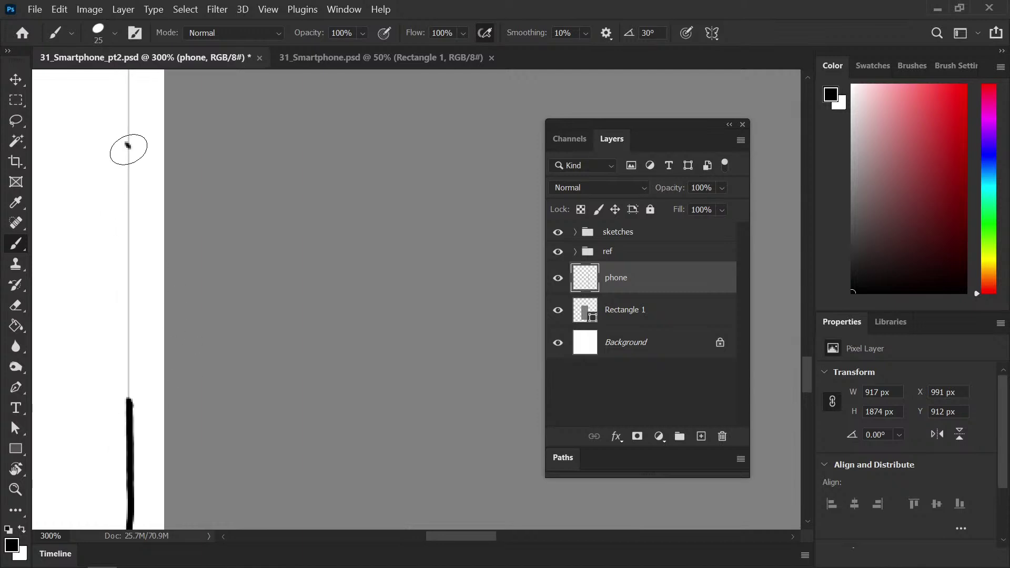
{"action": "left_click_drag", "start_coordinate": [128, 169], "coordinate": [129, 387]}
{"action": "key", "text": "ctrl+s"}
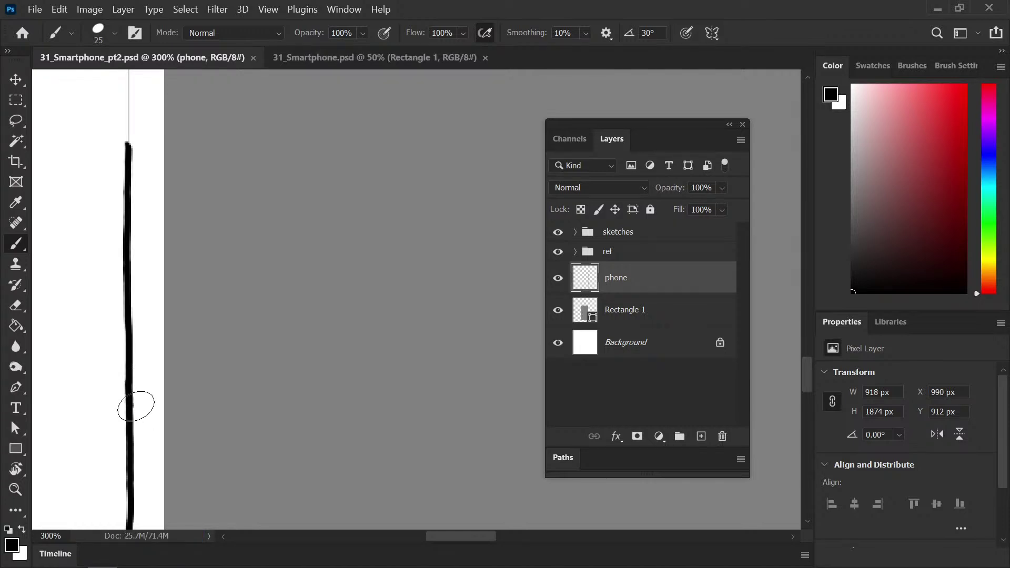
Continue the left edge up beside the small grey circle and text-line sketch, repainting the first short stroke
{"action": "left_click_drag", "start_coordinate": [179, 143], "coordinate": [160, 379]}
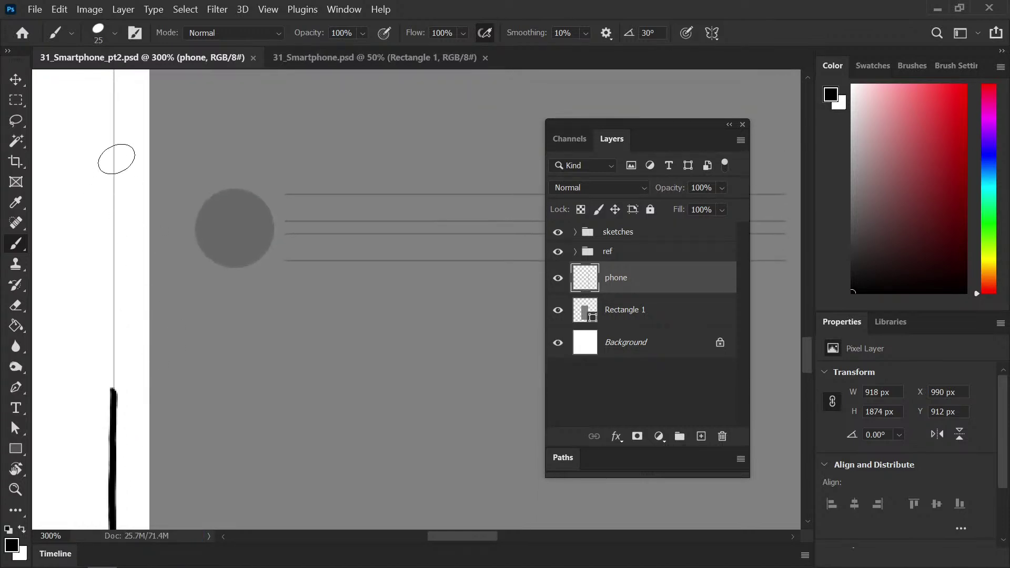
{"action": "left_click_drag", "start_coordinate": [114, 168], "coordinate": [113, 261]}
{"action": "key", "text": "ctrl+z"}
{"action": "left_click_drag", "start_coordinate": [115, 173], "coordinate": [113, 387]}
Paint the left edge section above the small grey circle, redoing the stroke until it follows the guide line
{"action": "left_click_drag", "start_coordinate": [147, 214], "coordinate": [158, 335]}
{"action": "left_click_drag", "start_coordinate": [113, 153], "coordinate": [111, 336]}
{"action": "key", "text": "ctrl+z"}
{"action": "left_click", "coordinate": [113, 154]}
{"action": "left_click_drag", "start_coordinate": [113, 158], "coordinate": [114, 341]}
{"action": "key", "text": "ctrl+z"}
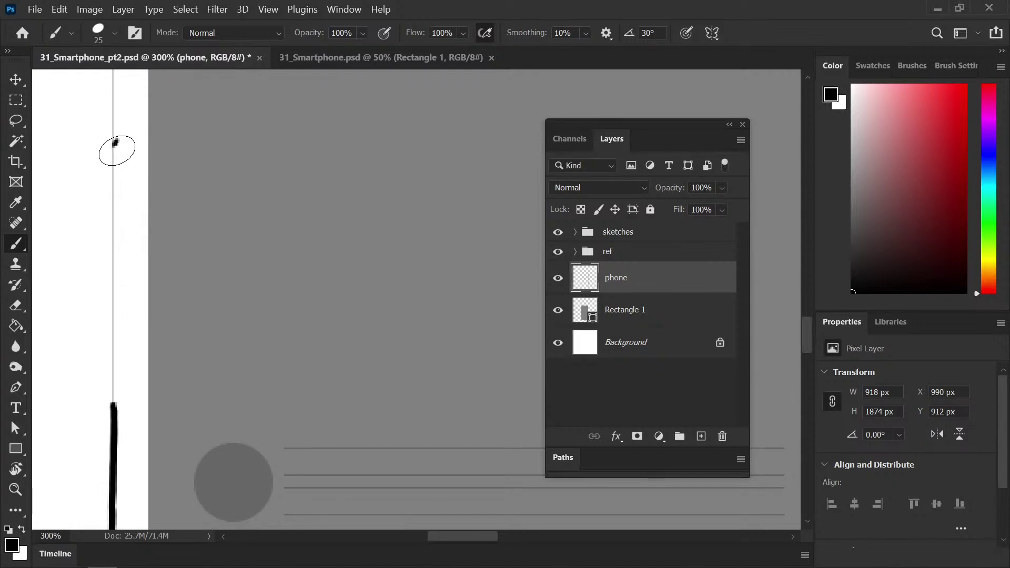
{"action": "left_click_drag", "start_coordinate": [160, 167], "coordinate": [179, 135]}
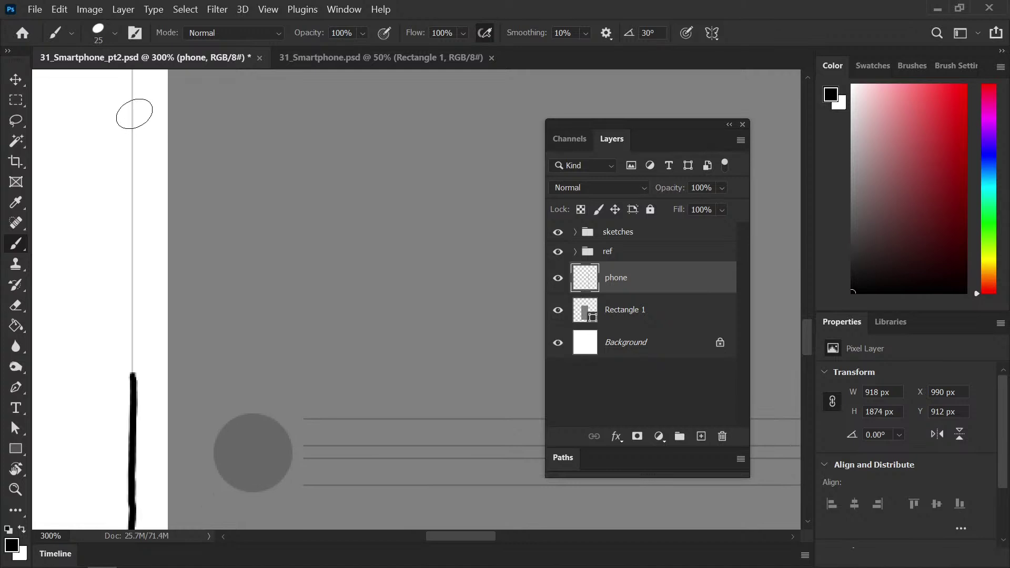
{"action": "left_click_drag", "start_coordinate": [132, 114], "coordinate": [133, 375]}
Extend the left edge with two more long strokes up the blank middle of the phone screen
{"action": "mouse_move", "coordinate": [244, 187]}
{"action": "left_mouse_down"}
{"action": "mouse_move", "coordinate": [340, 259]}
{"action": "mouse_move", "coordinate": [293, 354]}
{"action": "mouse_move", "coordinate": [406, 199]}
{"action": "mouse_move", "coordinate": [384, 184]}
{"action": "mouse_move", "coordinate": [367, 149]}
{"action": "left_mouse_up"}
{"action": "left_click_drag", "start_coordinate": [281, 137], "coordinate": [280, 176]}
{"action": "key", "text": "ctrl+z"}
{"action": "left_click_drag", "start_coordinate": [281, 128], "coordinate": [279, 408]}
{"action": "left_click_drag", "start_coordinate": [340, 113], "coordinate": [311, 378]}
{"action": "left_click_drag", "start_coordinate": [256, 93], "coordinate": [256, 410]}
Carry the left edge up to just below the coldplay sketch, undoing and repainting strokes that stray from the guide
{"action": "mouse_move", "coordinate": [318, 136]}
{"action": "left_mouse_down"}
{"action": "mouse_move", "coordinate": [328, 285]}
{"action": "mouse_move", "coordinate": [323, 241]}
{"action": "left_mouse_up"}
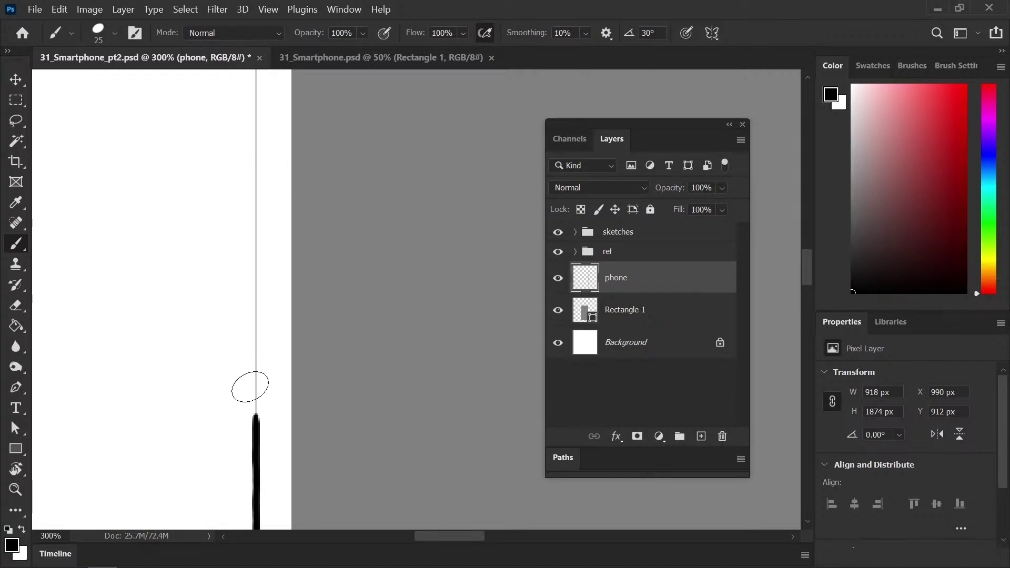
{"action": "left_click_drag", "start_coordinate": [256, 131], "coordinate": [257, 399]}
{"action": "key", "text": "ctrl+z"}
{"action": "left_click_drag", "start_coordinate": [255, 115], "coordinate": [265, 477]}
{"action": "key", "text": "ctrl+z"}
{"action": "left_click_drag", "start_coordinate": [256, 100], "coordinate": [250, 447]}
{"action": "key", "text": "ctrl+z"}
{"action": "left_click_drag", "start_coordinate": [273, 113], "coordinate": [269, 112]}
{"action": "mouse_move", "coordinate": [260, 234]}
{"action": "left_mouse_down"}
{"action": "mouse_move", "coordinate": [260, 101]}
{"action": "mouse_move", "coordinate": [248, 342]}
{"action": "left_mouse_up"}
{"action": "key", "text": "ctrl+z"}
{"action": "left_click_drag", "start_coordinate": [252, 87], "coordinate": [254, 289]}
{"action": "key", "text": "ctrl+z"}
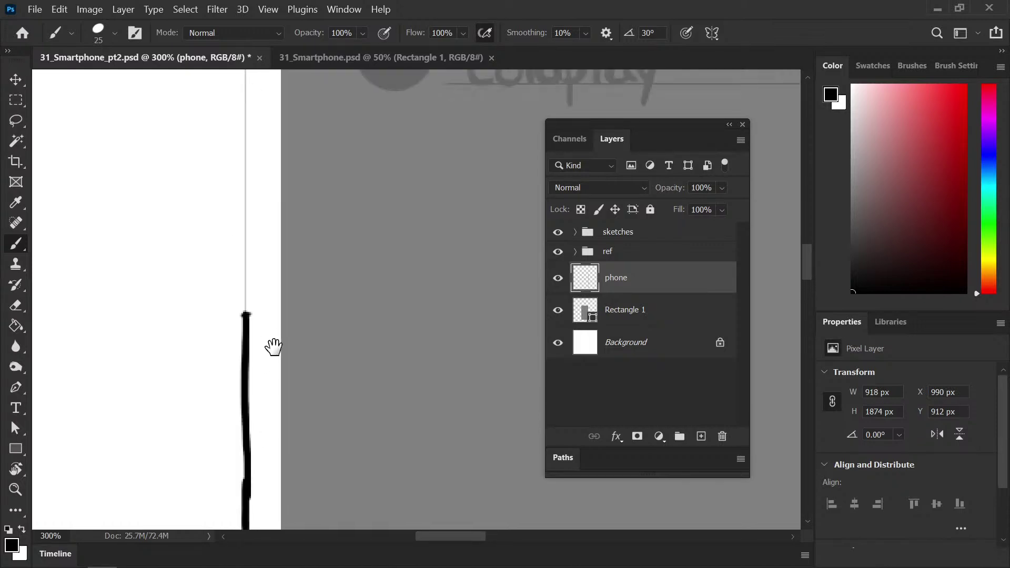
{"action": "key", "text": "ctrl+z"}
{"action": "mouse_move", "coordinate": [289, 334]}
{"action": "left_mouse_down"}
{"action": "mouse_move", "coordinate": [295, 186]}
{"action": "mouse_move", "coordinate": [249, 188]}
{"action": "mouse_move", "coordinate": [248, 349]}
{"action": "left_mouse_up"}
{"action": "left_click_drag", "start_coordinate": [282, 255], "coordinate": [313, 304]}
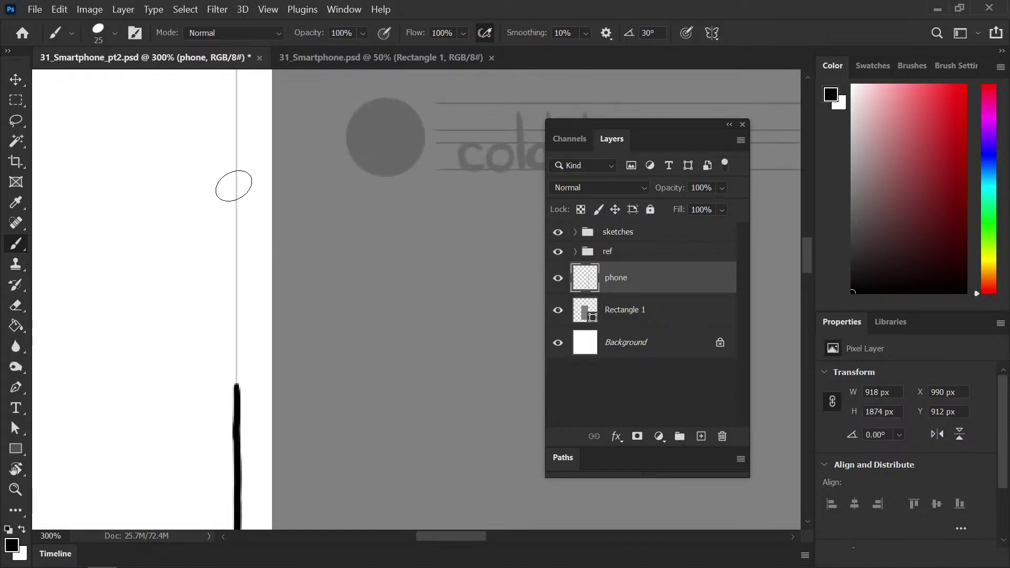
Paint the last left edge section beside the coldplay sketch to meet the phone's rounded upper-left corner, and save
{"action": "left_click_drag", "start_coordinate": [237, 108], "coordinate": [239, 379]}
{"action": "left_click_drag", "start_coordinate": [257, 188], "coordinate": [257, 356]}
{"action": "left_click_drag", "start_coordinate": [230, 258], "coordinate": [228, 352]}
{"action": "key", "text": "ctrl+s"}
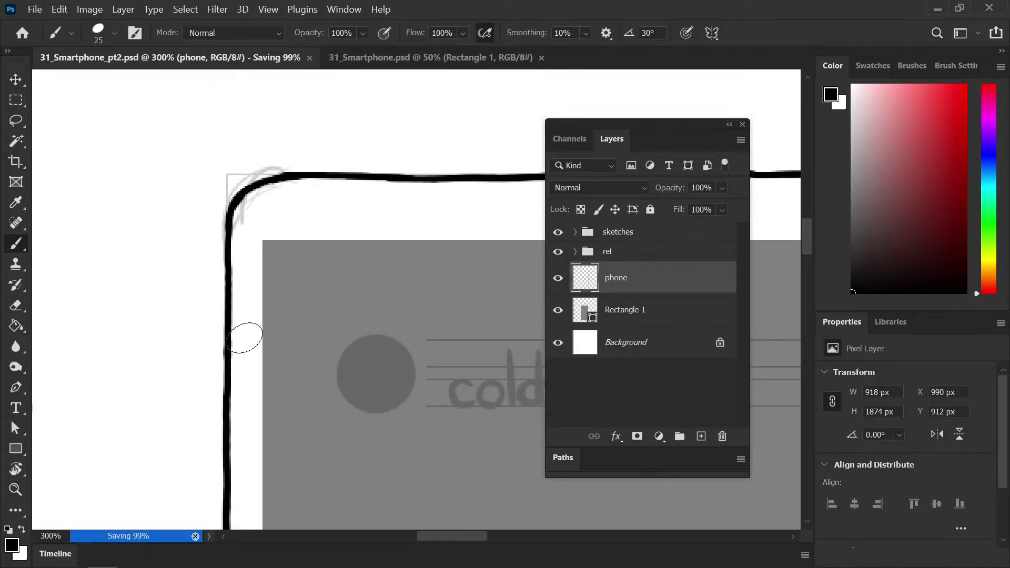
Select the phone outline's interior with the Magic Wand and expand the selection slightly into the black line
{"action": "key", "text": "ctrl+minus"}
{"action": "key", "text": "ctrl+minus"}
{"action": "key", "text": "ctrl+minus"}
{"action": "key", "text": "ctrl+minus"}
{"action": "key", "text": "ctrl+minus"}
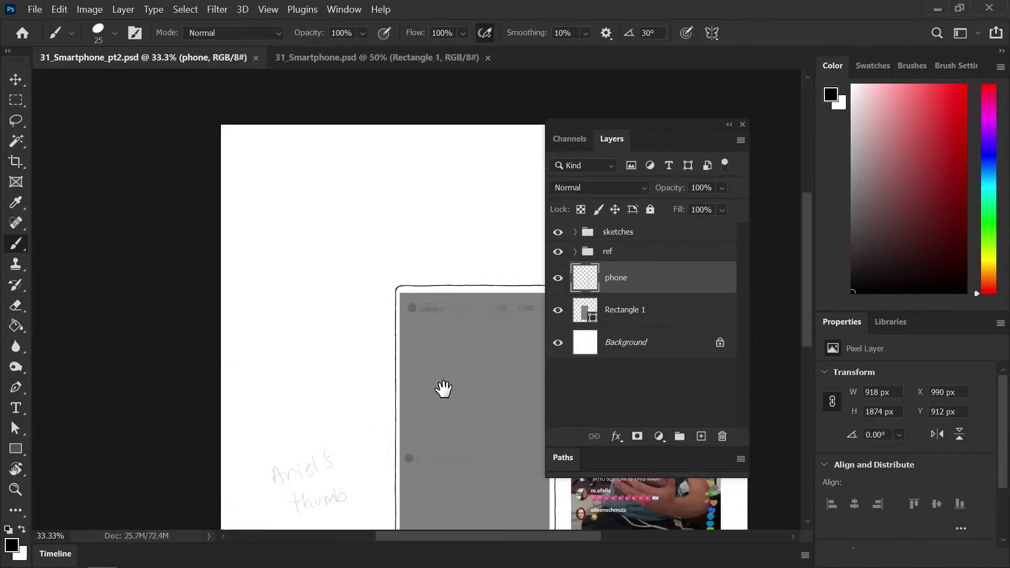
{"action": "left_click_drag", "start_coordinate": [447, 394], "coordinate": [252, 224]}
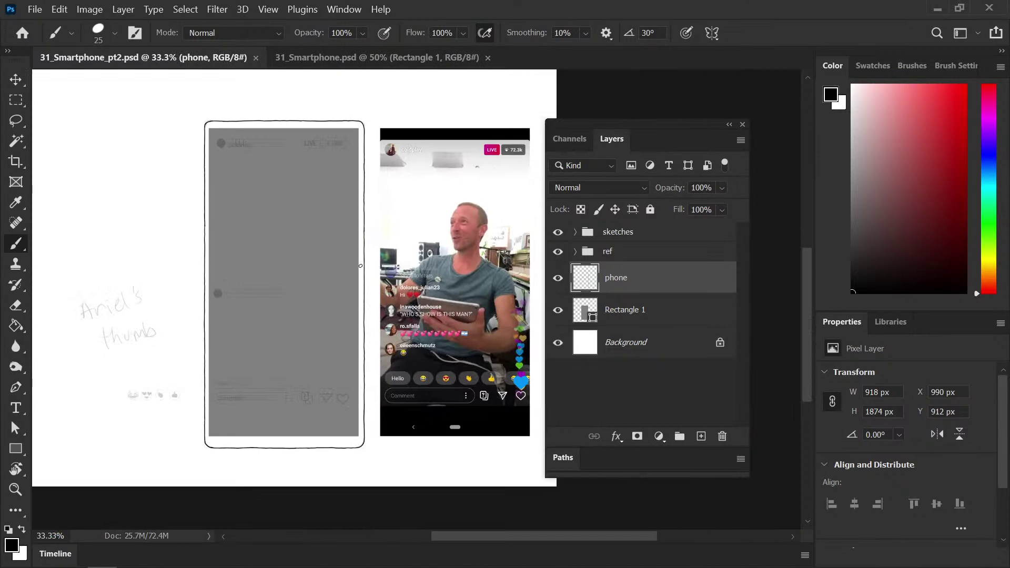
{"action": "key", "text": "w"}
{"action": "left_click", "coordinate": [279, 286]}
{"action": "left_click", "coordinate": [184, 8]}
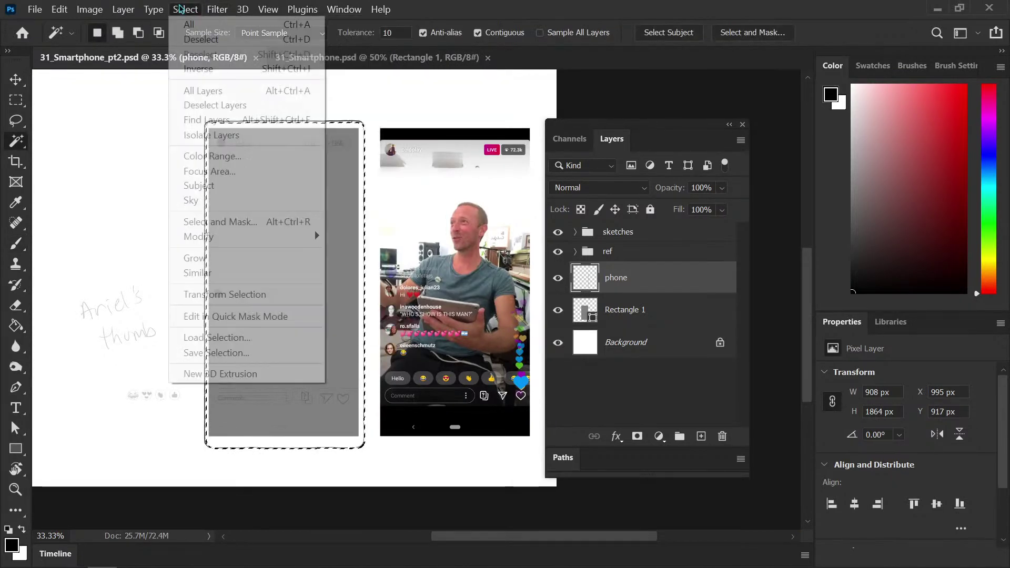
{"action": "mouse_move", "coordinate": [219, 238]}
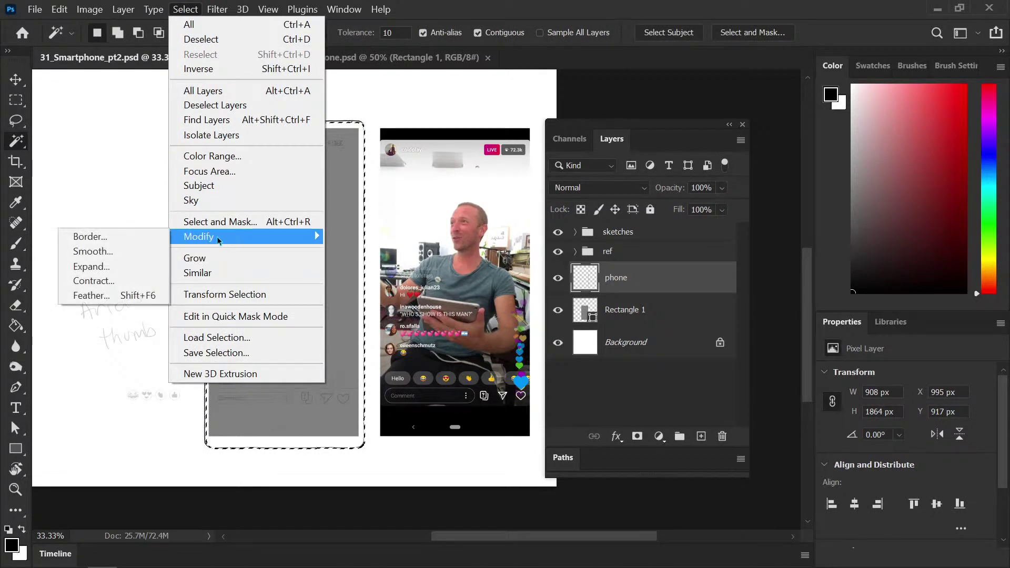
{"action": "left_click", "coordinate": [136, 264]}
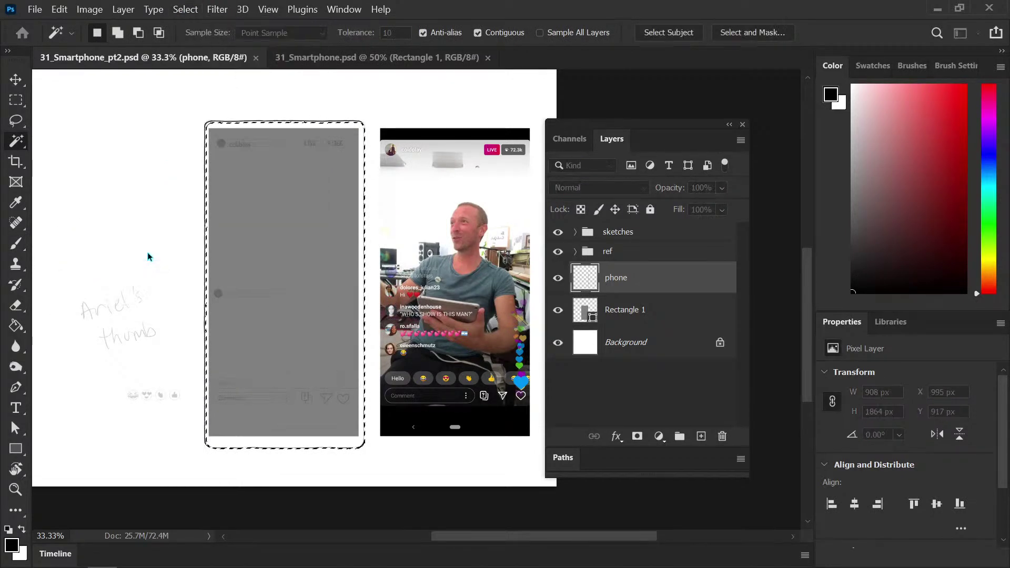
Fill the selected phone interior with black using the Paint Bucket, deselect and save the document
{"action": "key", "text": "g"}
{"action": "left_click", "coordinate": [283, 274]}
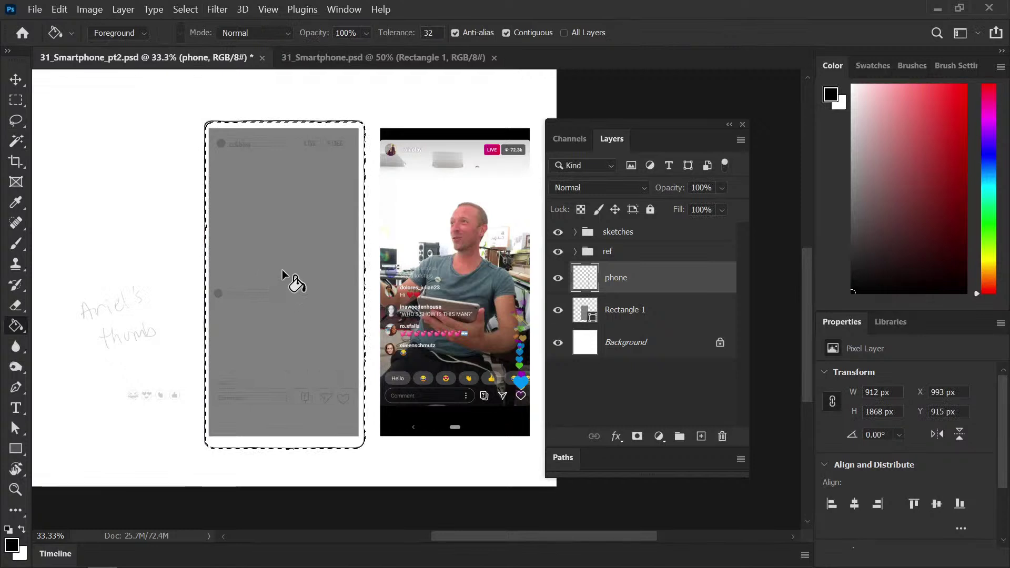
{"action": "key", "text": "ctrl+d"}
{"action": "key", "text": "ctrl+s"}
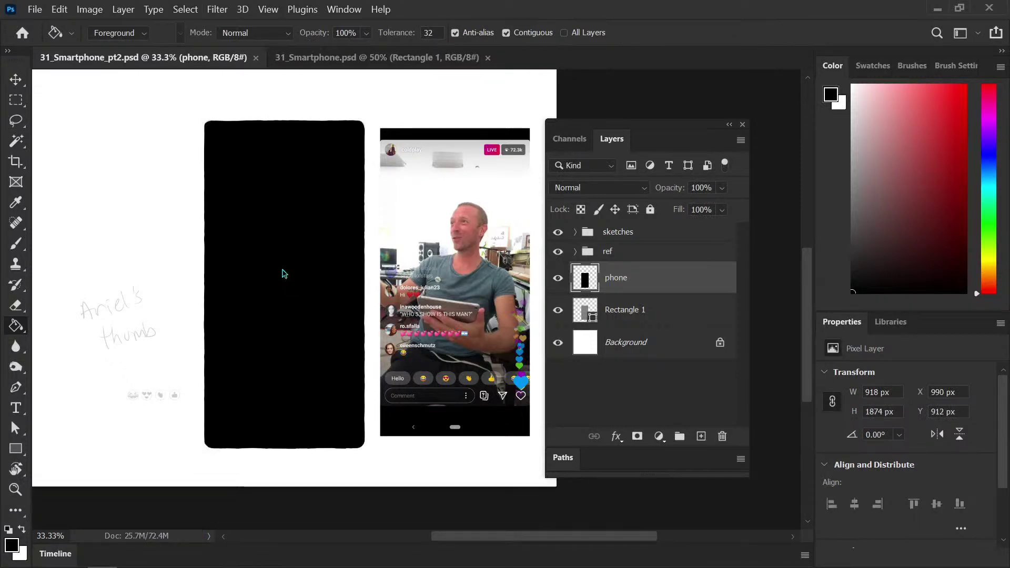
Switch to 31_Smartphone.psd and sample the lighter pink-red from the edge of the bathing character's phone
{"action": "key", "text": "b"}
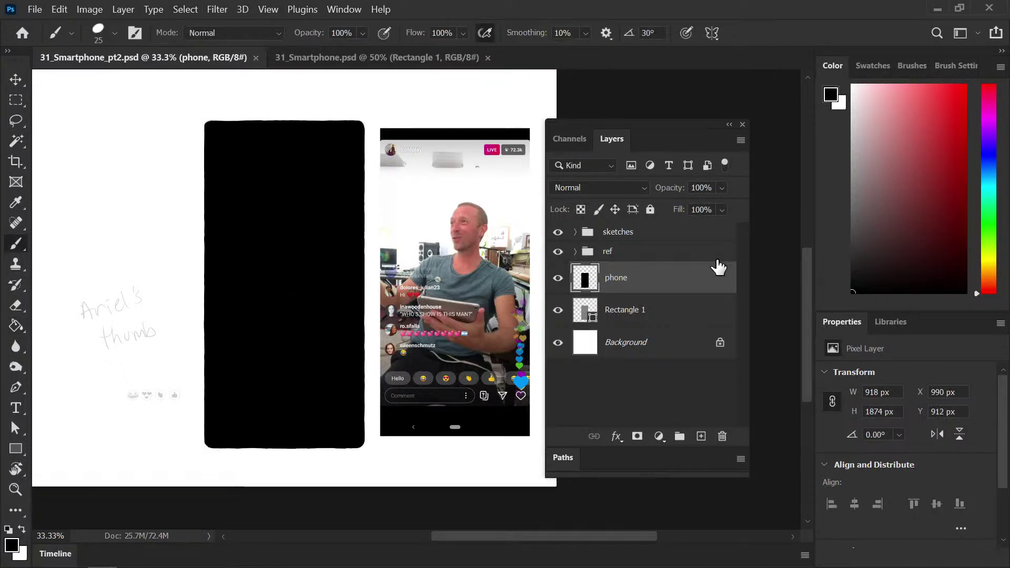
{"action": "left_click", "coordinate": [331, 58]}
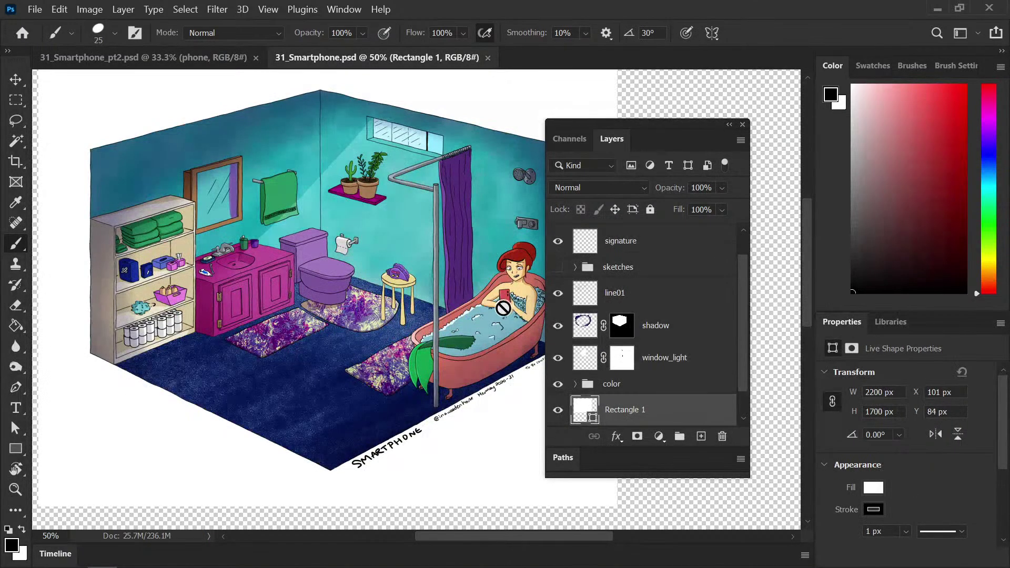
{"action": "key", "text": "i"}
{"action": "key", "text": "ctrl+plus"}
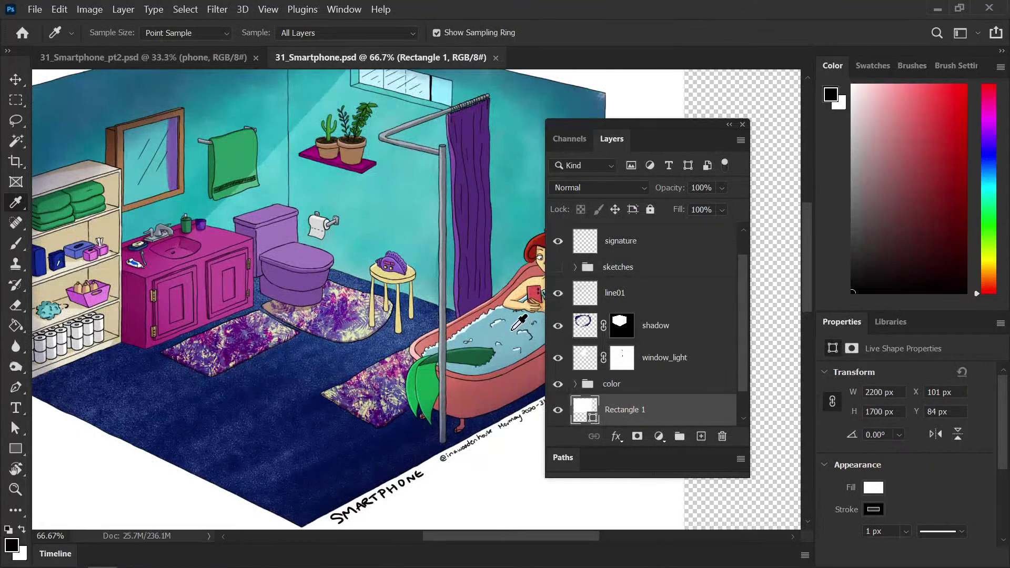
{"action": "scroll", "coordinate": [510, 325], "scroll_direction": "up", "scroll_amount": 5}
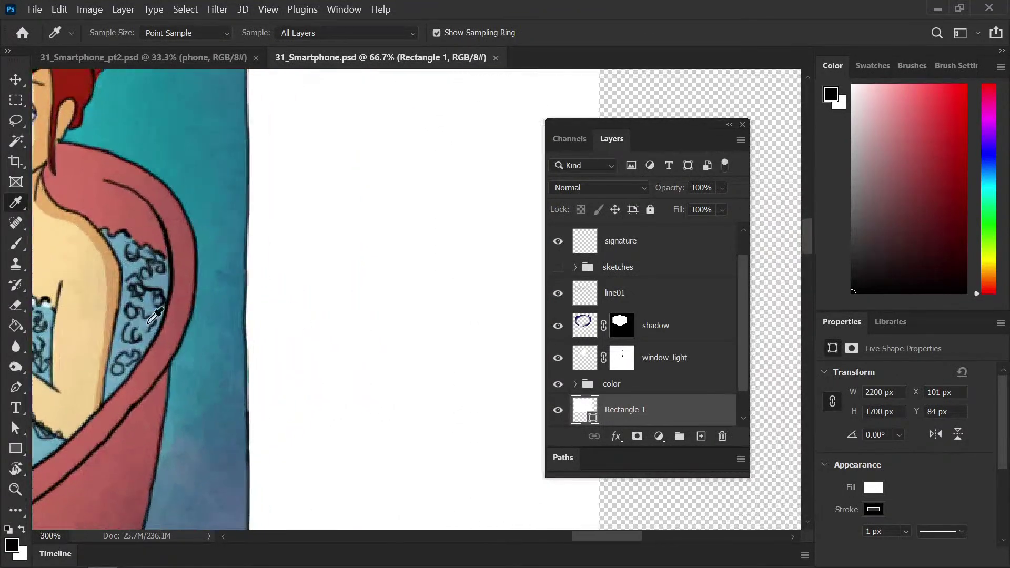
{"action": "left_click_drag", "start_coordinate": [153, 316], "coordinate": [292, 271]}
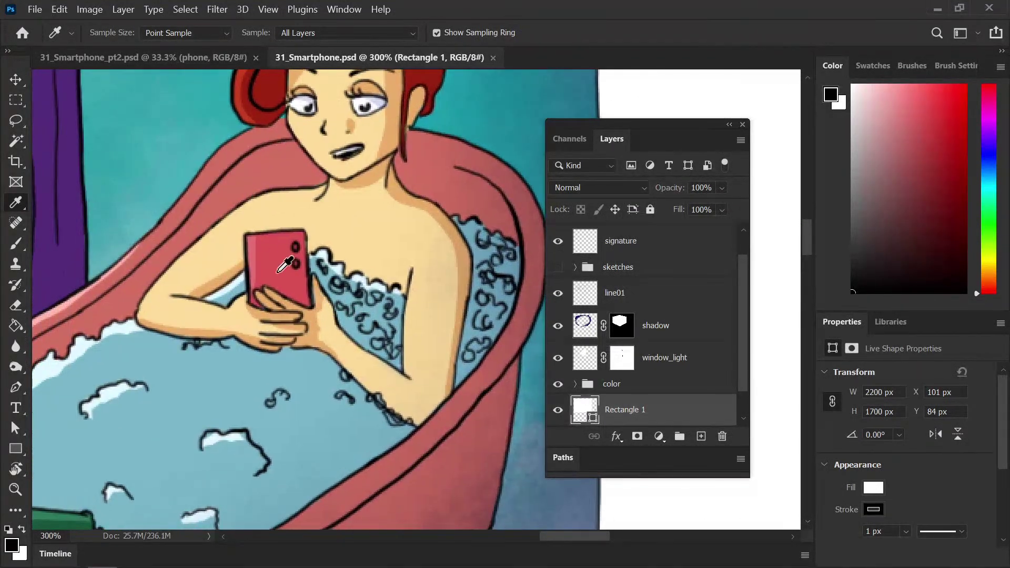
{"action": "left_click", "coordinate": [257, 243]}
{"action": "key", "text": "ctrl+minus"}
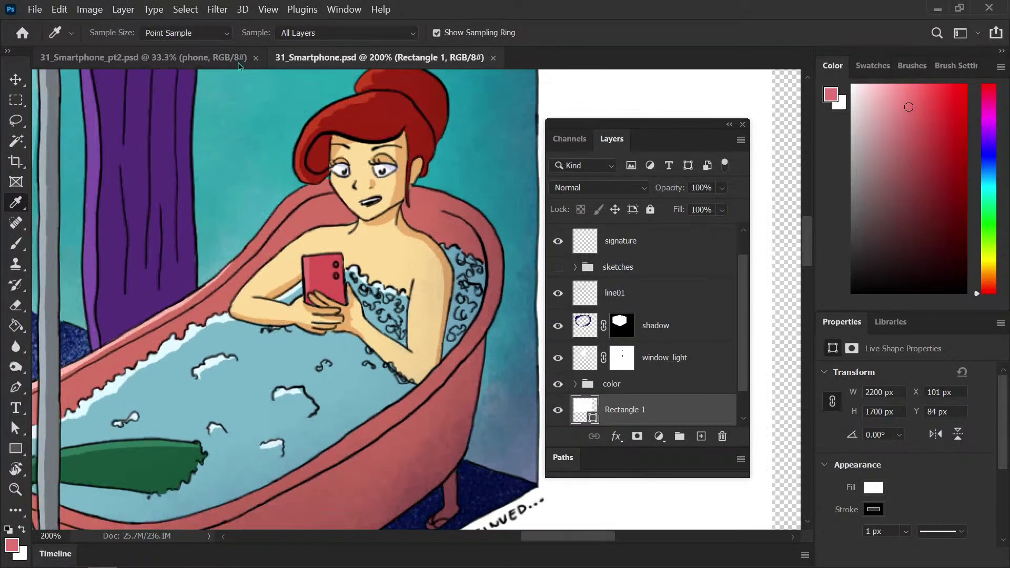
Back in 31_Smartphone_pt2.psd, create a new layer above the phone layer and fill it with the sampled pink-red
{"action": "left_click", "coordinate": [233, 59]}
{"action": "key", "text": "g"}
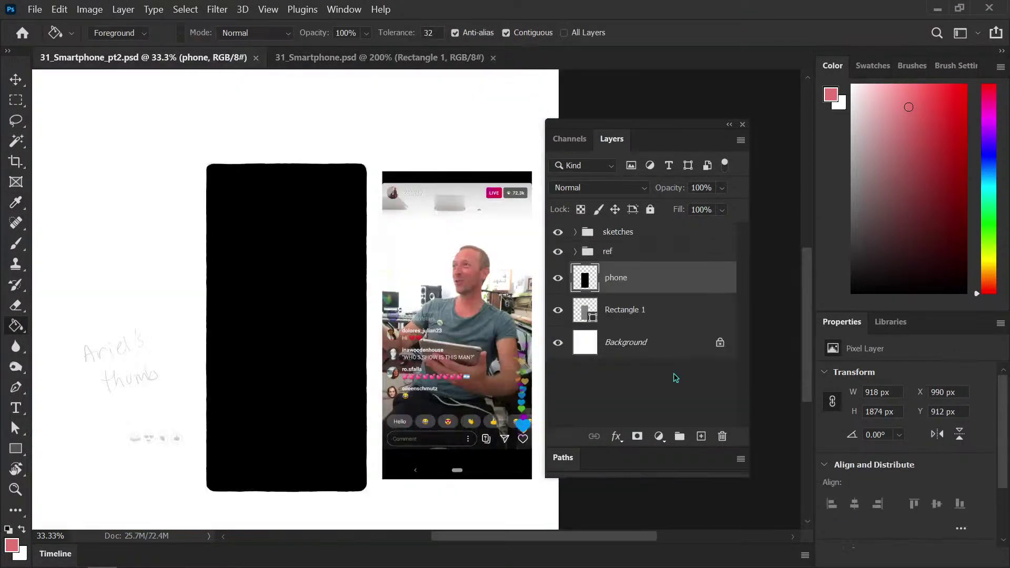
{"action": "left_click", "coordinate": [701, 436]}
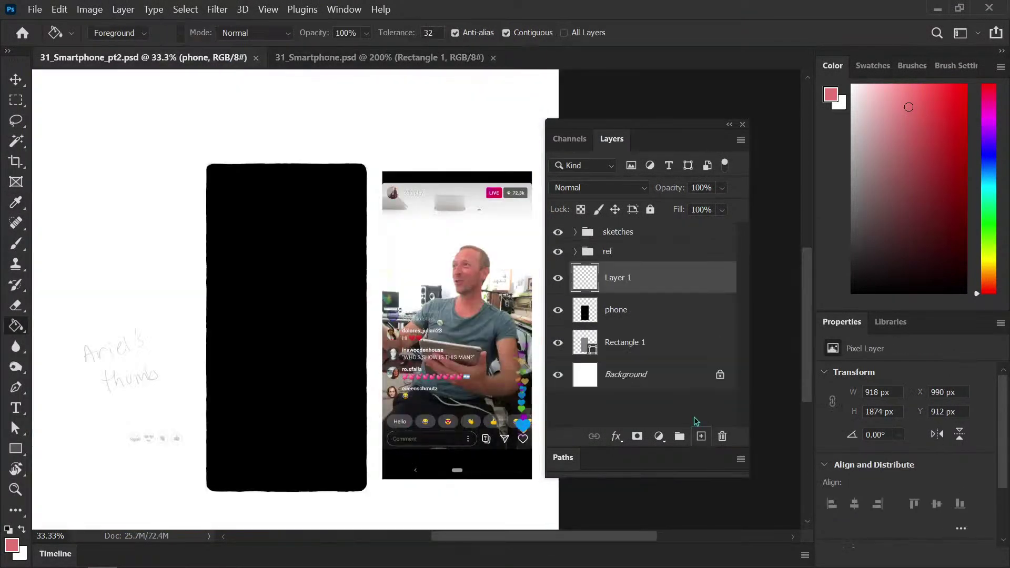
{"action": "left_click", "coordinate": [310, 306]}
{"action": "key", "text": "v"}
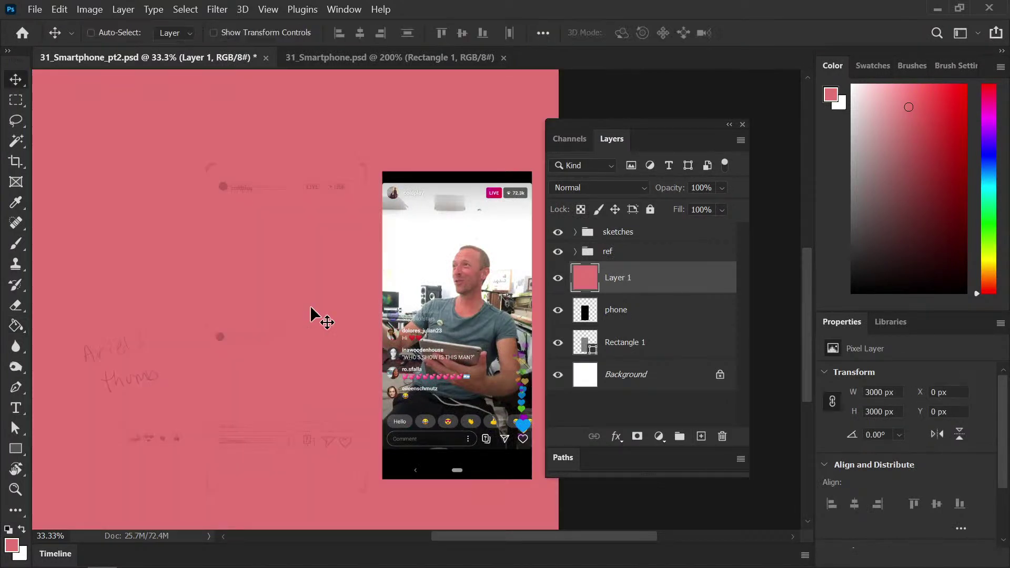
Clip the pink-red layer to the phone layer, merge it down into phone and save the document
{"action": "left_click", "coordinate": [664, 287], "text": "alt"}
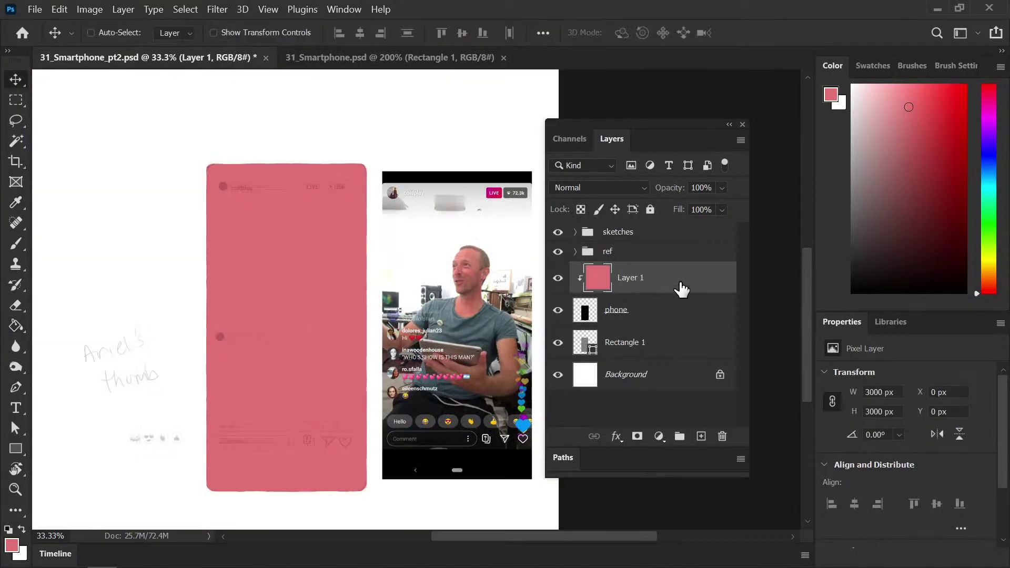
{"action": "key", "text": "ctrl+e"}
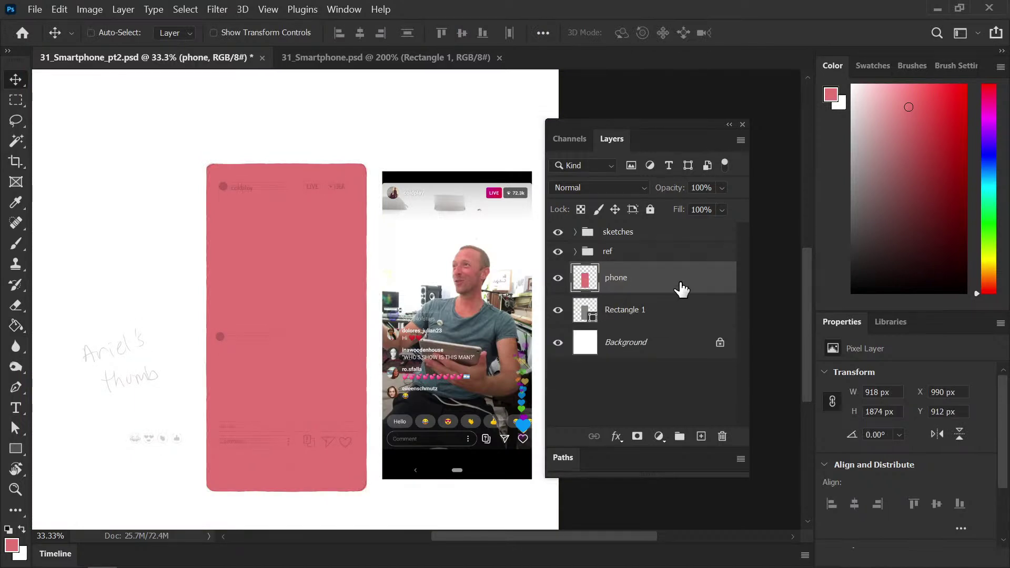
{"action": "key", "text": "ctrl+s"}
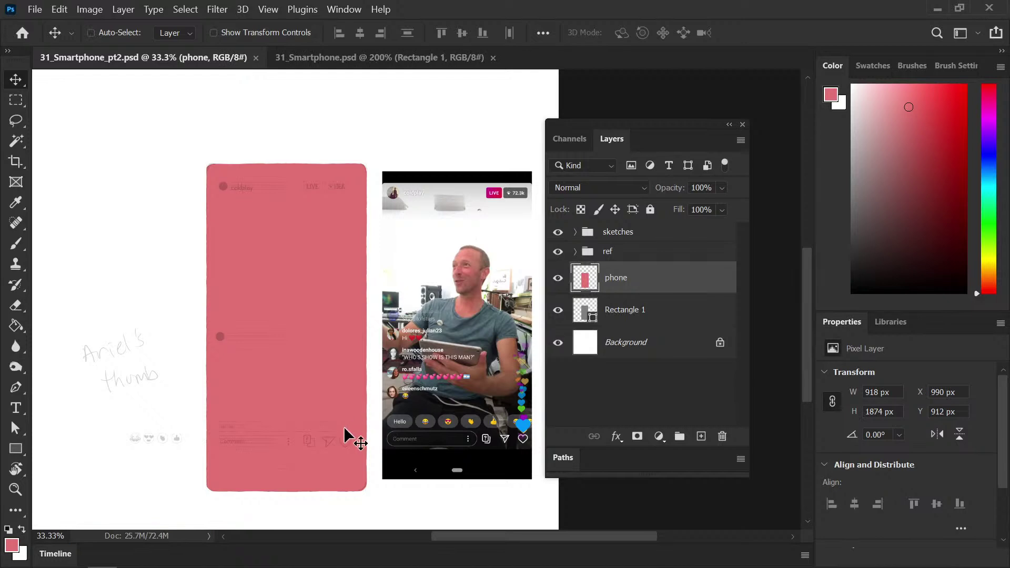
Move the Rectangle 1 screen layer above the phone layer in the stacking order and save the document
{"action": "left_click_drag", "start_coordinate": [328, 418], "coordinate": [303, 387]}
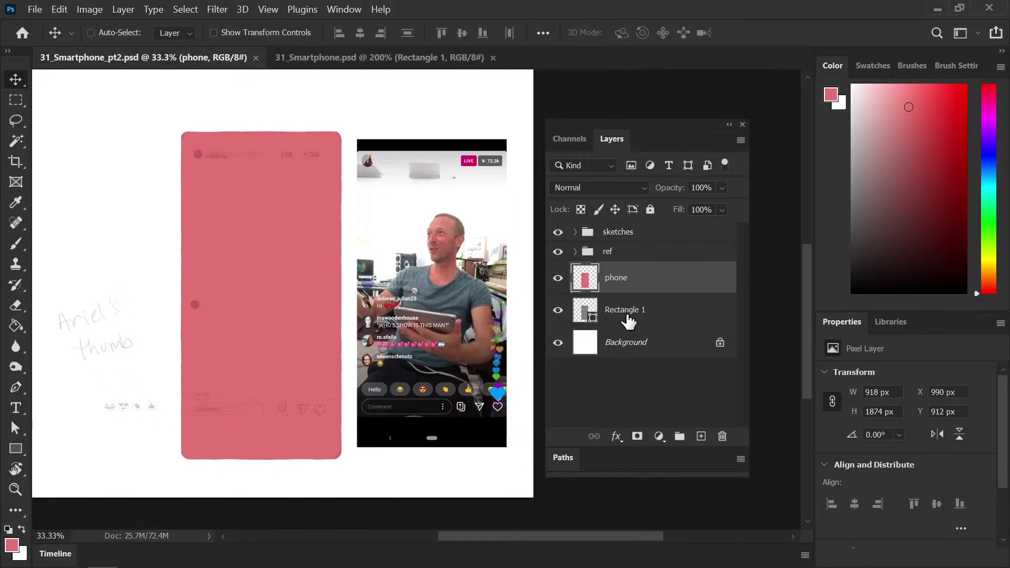
{"action": "left_click_drag", "start_coordinate": [629, 320], "coordinate": [661, 264]}
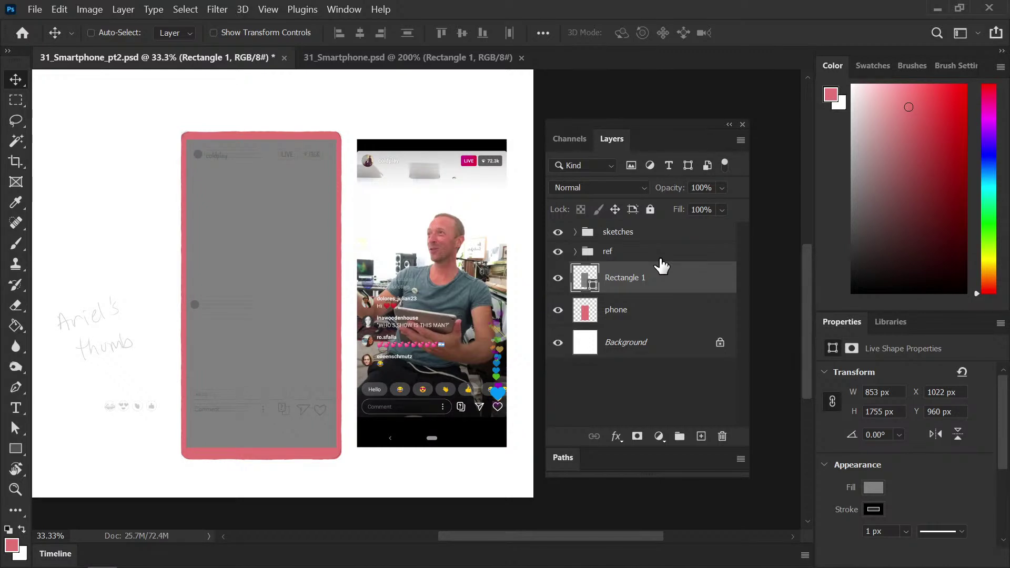
{"action": "key", "text": "ctrl+s"}
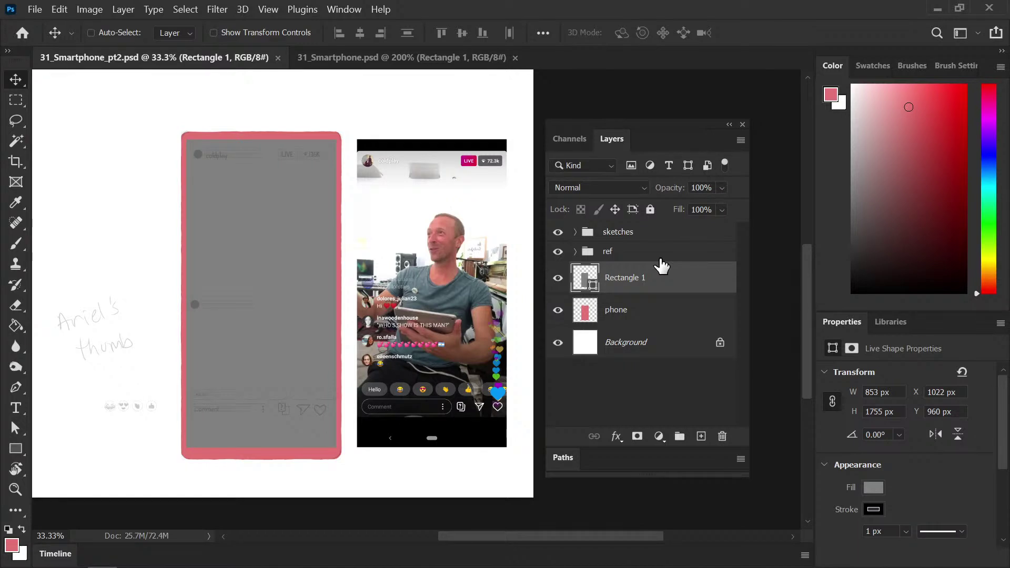
Sample the darker red of the phone in 31_Smartphone.psd, activate the Brush tool and return to 31_Smartphone_pt2.psd
{"action": "left_click", "coordinate": [400, 57]}
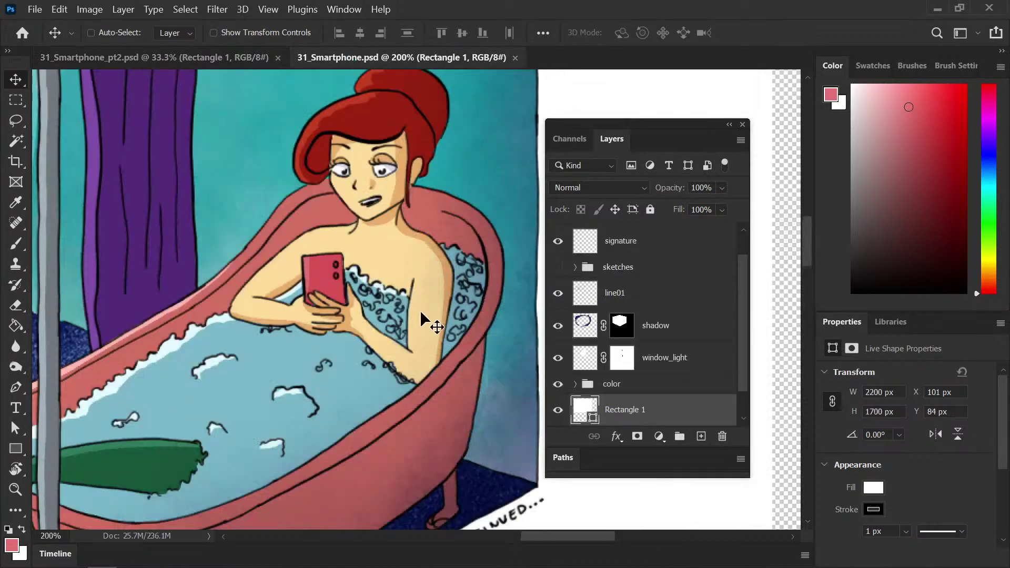
{"action": "key", "text": "i"}
{"action": "left_click", "coordinate": [320, 278]}
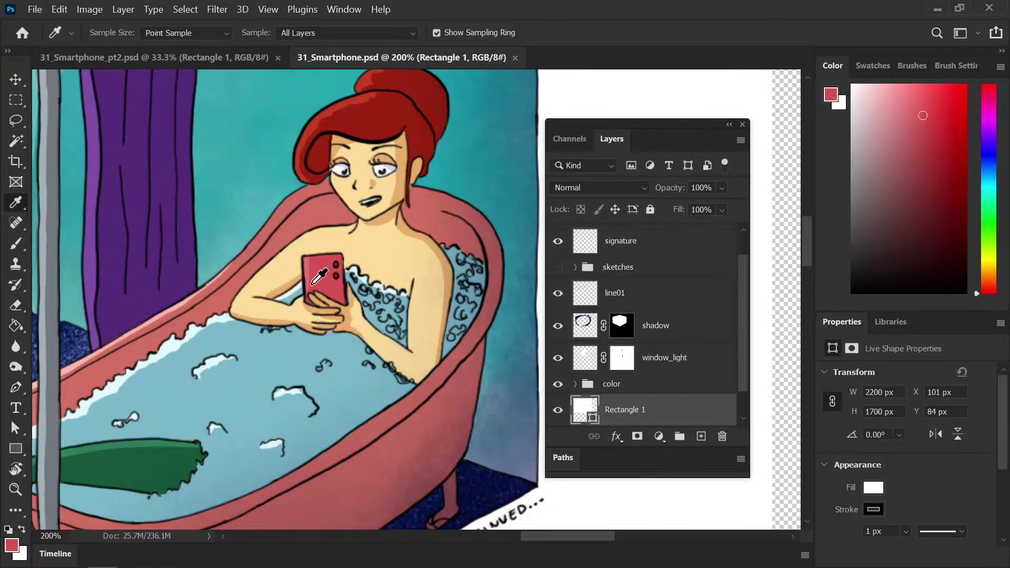
{"action": "key", "text": "b"}
{"action": "left_click", "coordinate": [182, 58]}
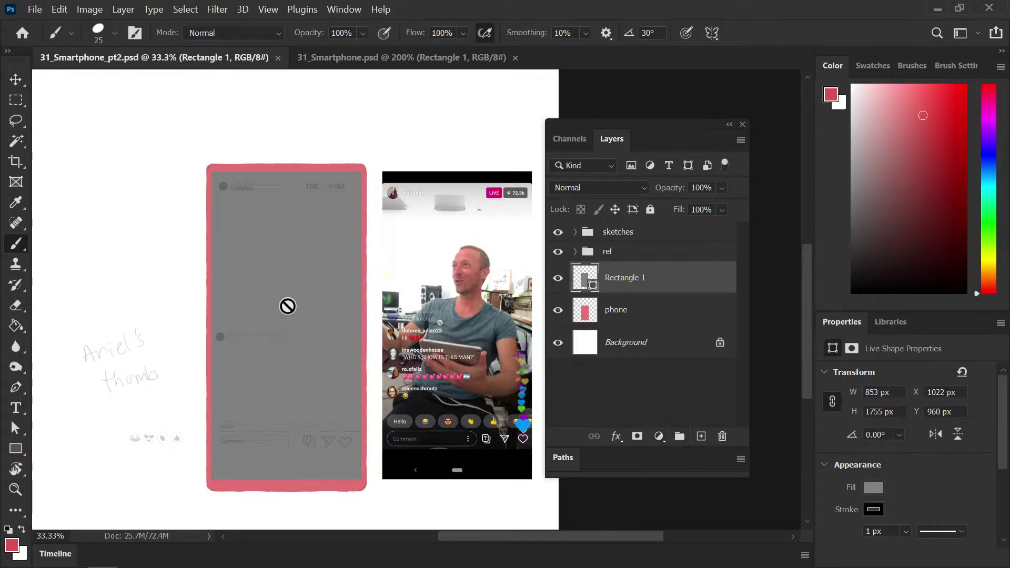
Create a new layer above Rectangle 1, hide the phone layer and reset the colours to black and white
{"action": "left_click", "coordinate": [702, 438]}
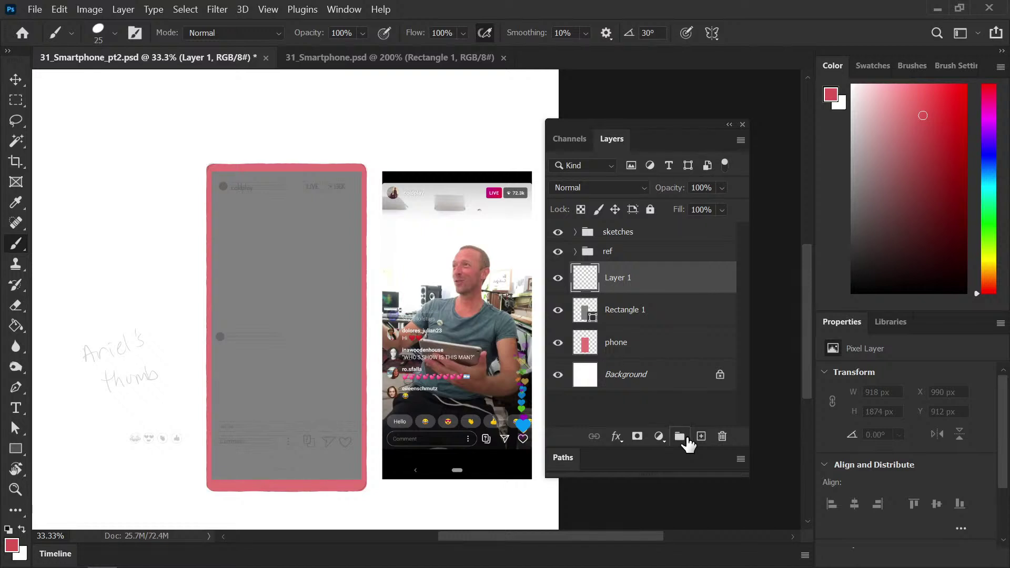
{"action": "left_click", "coordinate": [559, 348]}
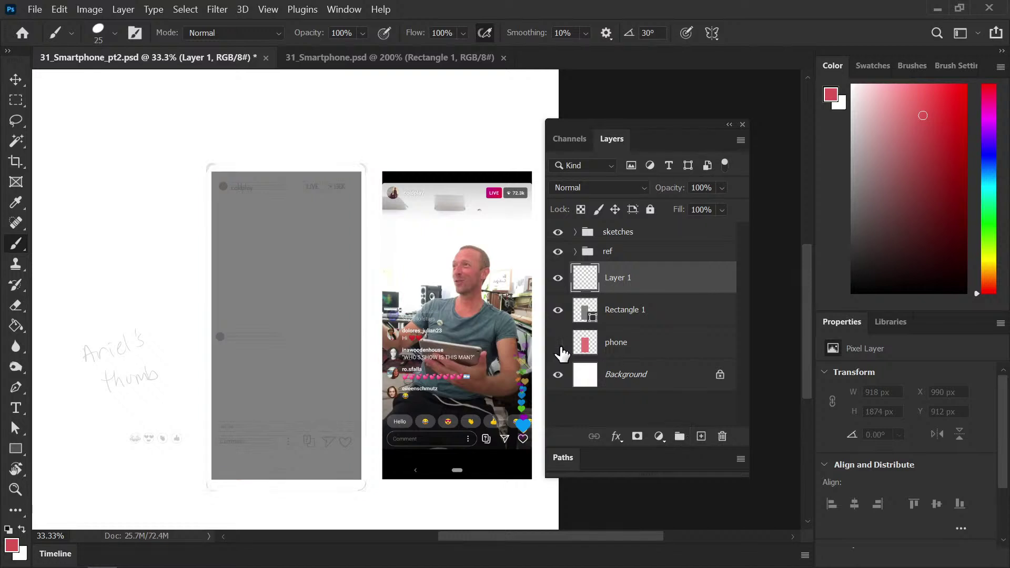
{"action": "key", "text": "d"}
Paint a small rounded black corner at the grey screen's upper-left corner on Layer 1 with the size 15 brush
{"action": "key", "text": "ctrl+plus"}
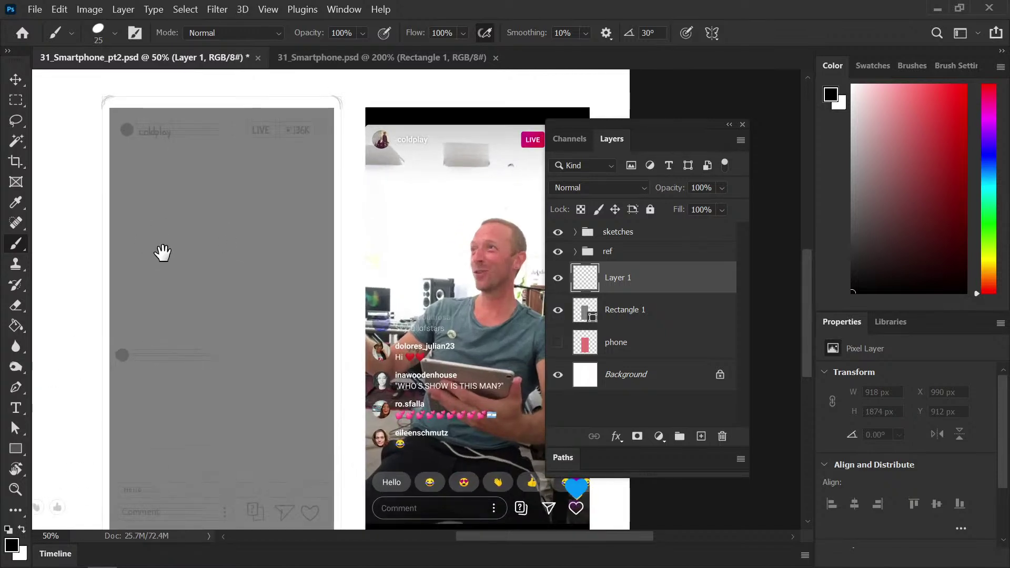
{"action": "left_click_drag", "start_coordinate": [160, 252], "coordinate": [253, 350]}
{"action": "key", "text": "ctrl+plus"}
{"action": "left_click_drag", "start_coordinate": [93, 235], "coordinate": [210, 279]}
{"action": "key", "text": "ctrl+plus"}
{"action": "key", "text": "ctrl+plus"}
{"action": "scroll", "coordinate": [251, 280], "scroll_direction": "left", "scroll_amount": 5}
{"action": "scroll", "coordinate": [251, 280], "scroll_direction": "up", "scroll_amount": 2}
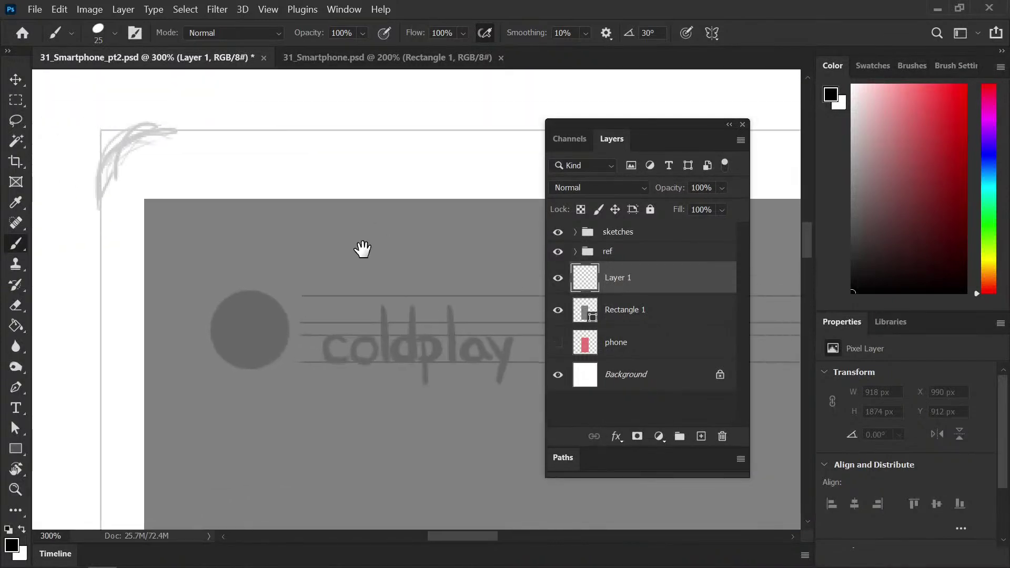
{"action": "left_click_drag", "start_coordinate": [169, 222], "coordinate": [182, 204]}
{"action": "key", "text": "ctrl+z"}
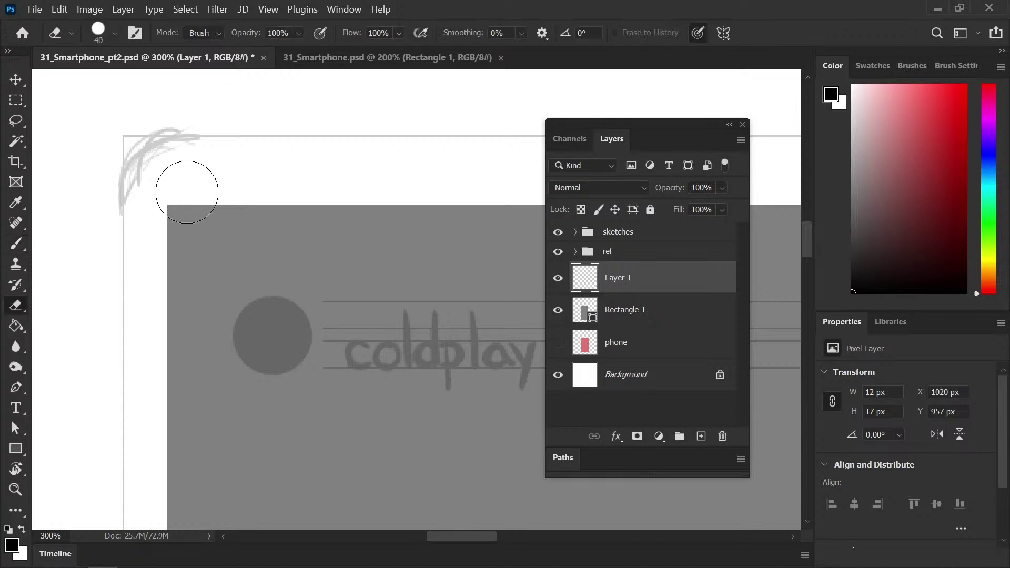
{"action": "key", "text": "ctrl+plus"}
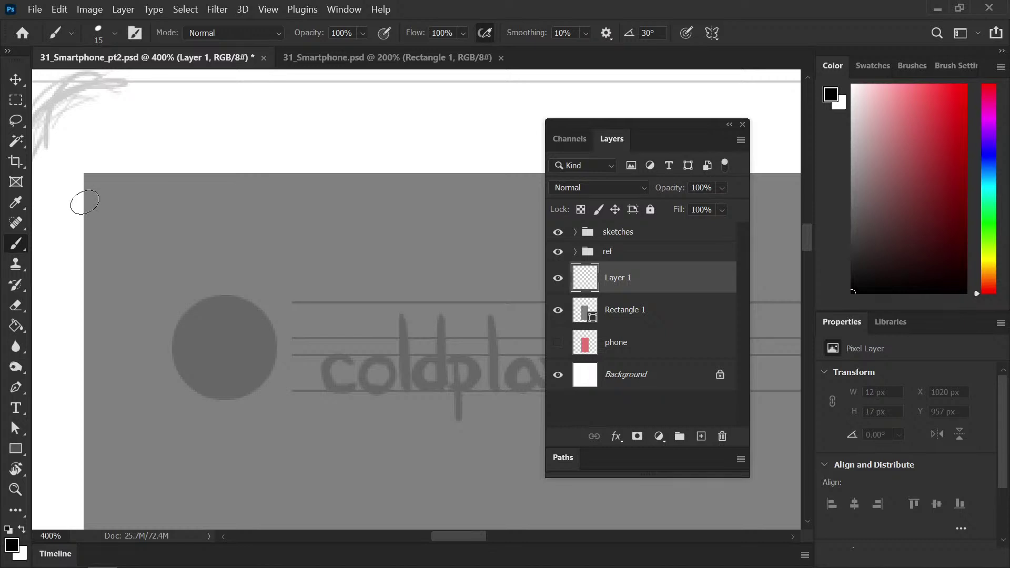
{"action": "left_click_drag", "start_coordinate": [103, 174], "coordinate": [104, 172]}
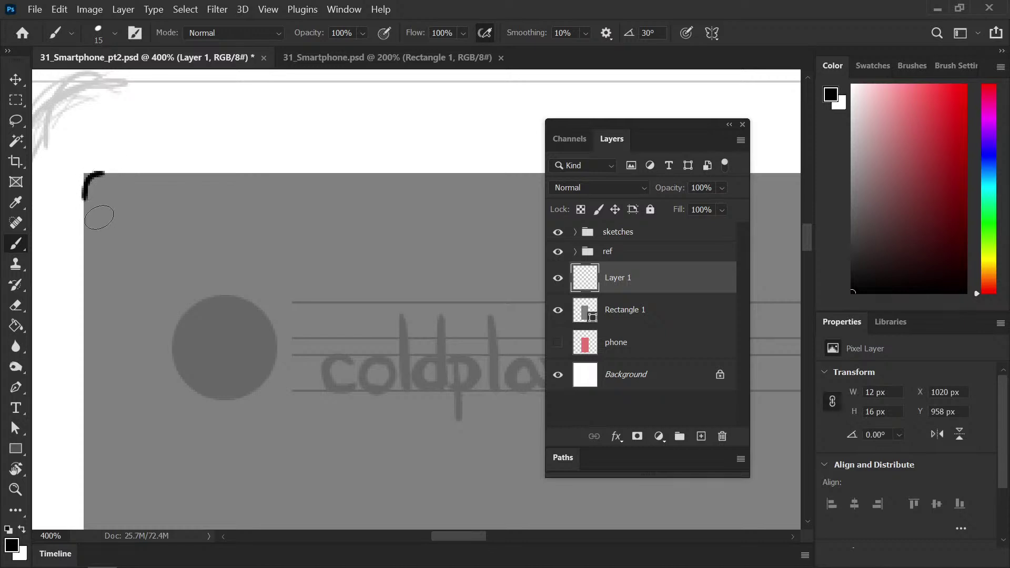
Paint the black outline down the upper part of the screen's left edge and save the document
{"action": "left_click_drag", "start_coordinate": [83, 216], "coordinate": [84, 285]}
{"action": "key", "text": "ctrl+z"}
{"action": "mouse_move", "coordinate": [108, 227]}
{"action": "left_mouse_down"}
{"action": "mouse_move", "coordinate": [113, 176]}
{"action": "mouse_move", "coordinate": [89, 163]}
{"action": "mouse_move", "coordinate": [84, 518]}
{"action": "left_mouse_up"}
{"action": "left_click_drag", "start_coordinate": [144, 442], "coordinate": [229, 36]}
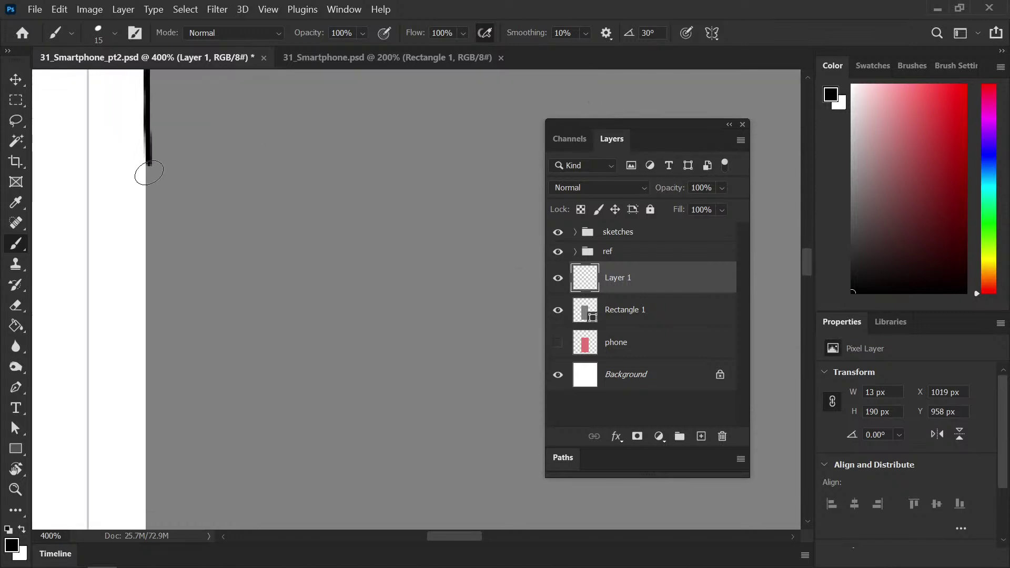
{"action": "left_click_drag", "start_coordinate": [148, 142], "coordinate": [144, 513]}
{"action": "mouse_move", "coordinate": [216, 282]}
{"action": "left_mouse_down"}
{"action": "mouse_move", "coordinate": [187, 228]}
{"action": "mouse_move", "coordinate": [127, 172]}
{"action": "mouse_move", "coordinate": [112, 206]}
{"action": "mouse_move", "coordinate": [117, 371]}
{"action": "left_mouse_up"}
{"action": "key", "text": "ctrl+z"}
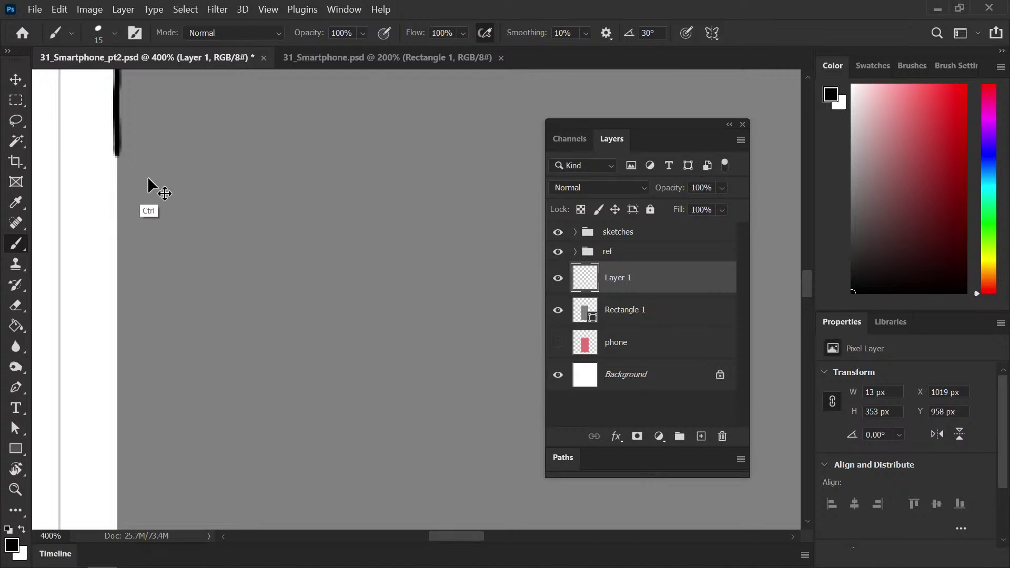
{"action": "key", "text": "ctrl+s"}
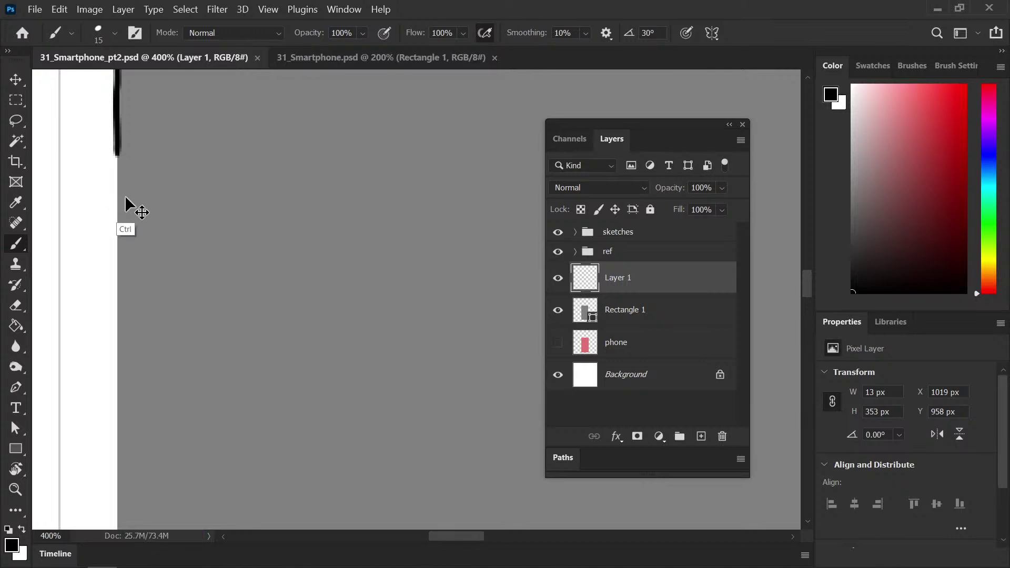
Extend the black outline further down the screen's left edge and trim the stroke's lower end with the Eraser
{"action": "key", "text": "ctrl+b"}
{"action": "left_click", "coordinate": [801, 271]}
{"action": "left_click_drag", "start_coordinate": [118, 152], "coordinate": [118, 389]}
{"action": "left_click_drag", "start_coordinate": [119, 443], "coordinate": [120, 526]}
{"action": "left_click_drag", "start_coordinate": [174, 410], "coordinate": [214, 147]}
{"action": "key", "text": "e"}
{"action": "left_click", "coordinate": [155, 238]}
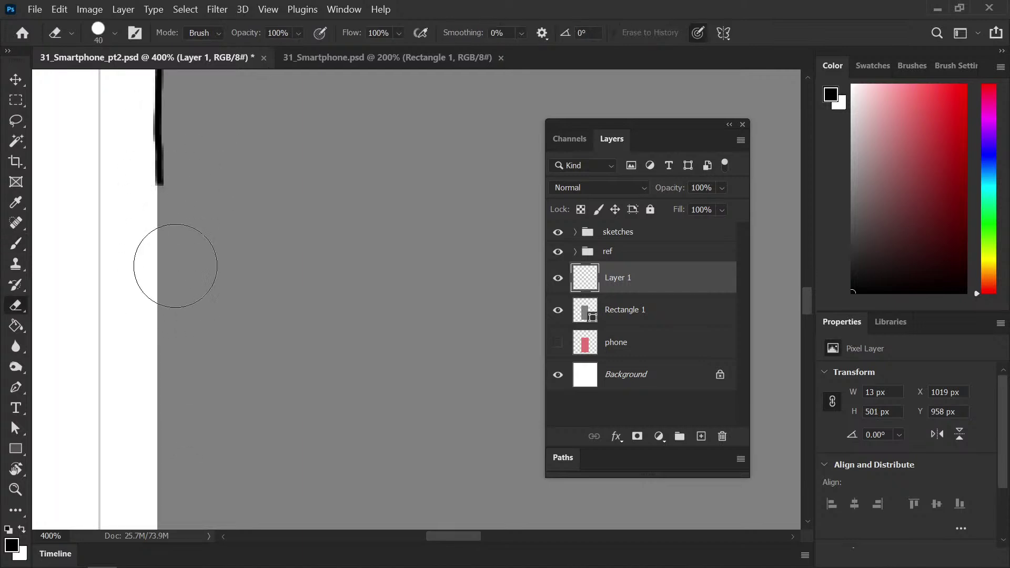
Continue the left-edge outline with the Brush down to just above the lower grey avatar circle
{"action": "key", "text": "b"}
{"action": "left_click_drag", "start_coordinate": [159, 213], "coordinate": [159, 524]}
{"action": "left_click_drag", "start_coordinate": [246, 379], "coordinate": [237, 151]}
{"action": "left_click_drag", "start_coordinate": [177, 125], "coordinate": [176, 526]}
{"action": "left_click_drag", "start_coordinate": [226, 307], "coordinate": [239, 104]}
{"action": "left_click_drag", "start_coordinate": [183, 156], "coordinate": [174, 322]}
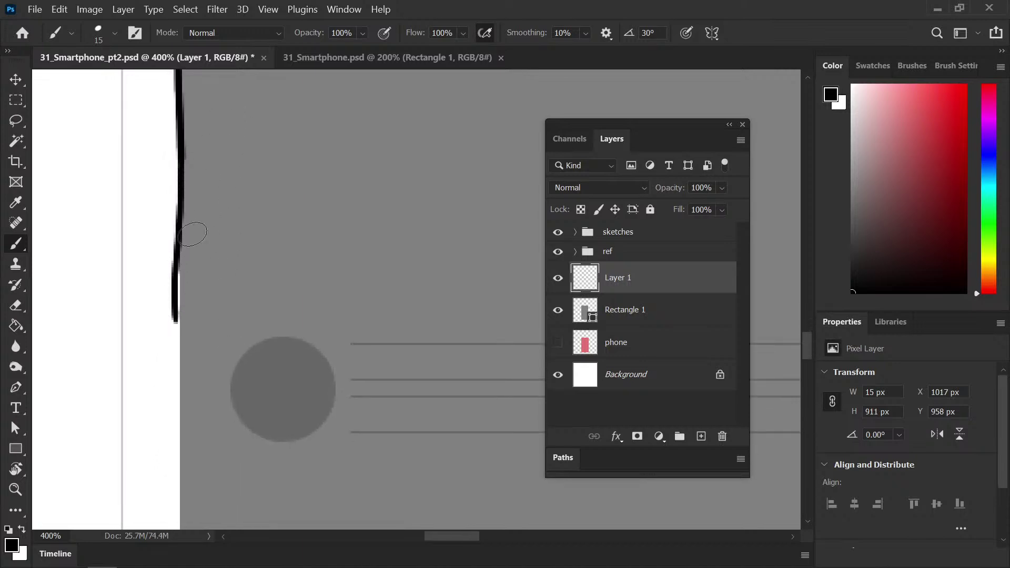
{"action": "left_click_drag", "start_coordinate": [249, 225], "coordinate": [355, 206]}
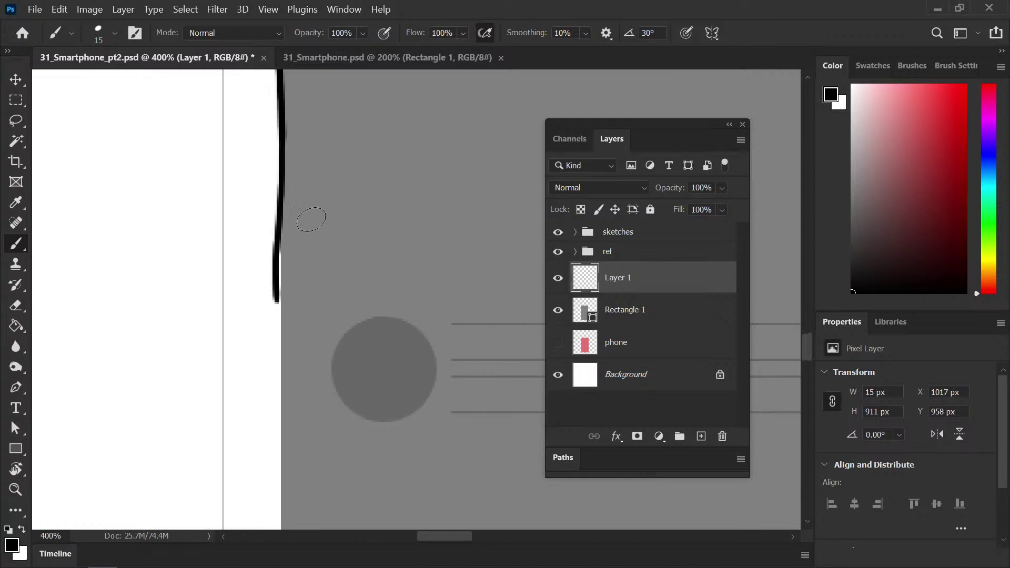
{"action": "key", "text": "ctrl+z"}
{"action": "left_click_drag", "start_coordinate": [282, 169], "coordinate": [281, 193]}
{"action": "key", "text": "ctrl+z"}
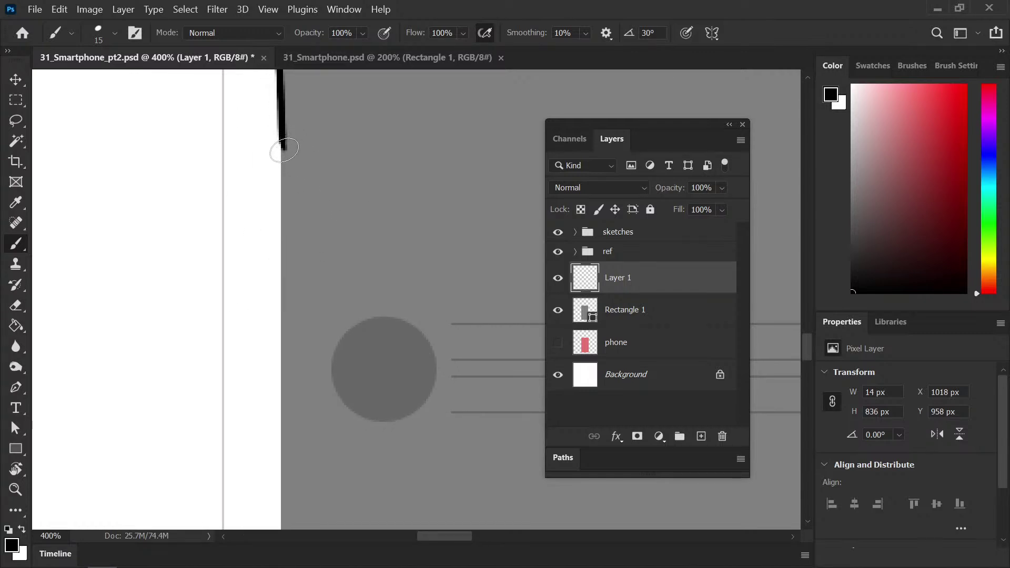
{"action": "key", "text": "ctrl+z"}
{"action": "left_click_drag", "start_coordinate": [280, 151], "coordinate": [280, 200]}
{"action": "key", "text": "ctrl+z"}
{"action": "key", "text": "ctrl+z"}
Paint the left-edge outline down beside the lower avatar circle and erase the stroke's lower end
{"action": "left_click_drag", "start_coordinate": [282, 158], "coordinate": [279, 399]}
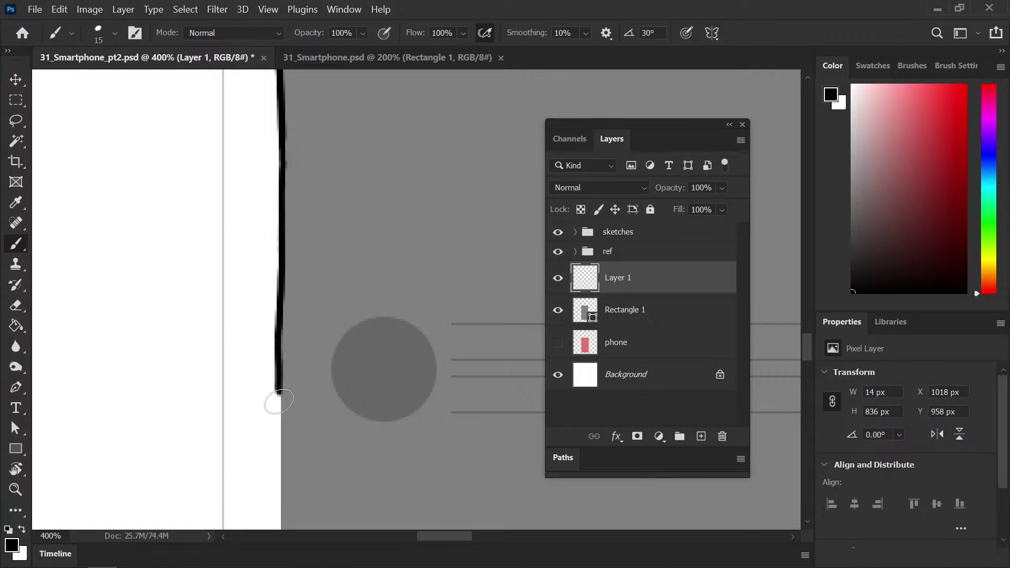
{"action": "key", "text": "e"}
{"action": "left_click_drag", "start_coordinate": [282, 340], "coordinate": [282, 424]}
{"action": "left_click_drag", "start_coordinate": [335, 342], "coordinate": [344, 161]}
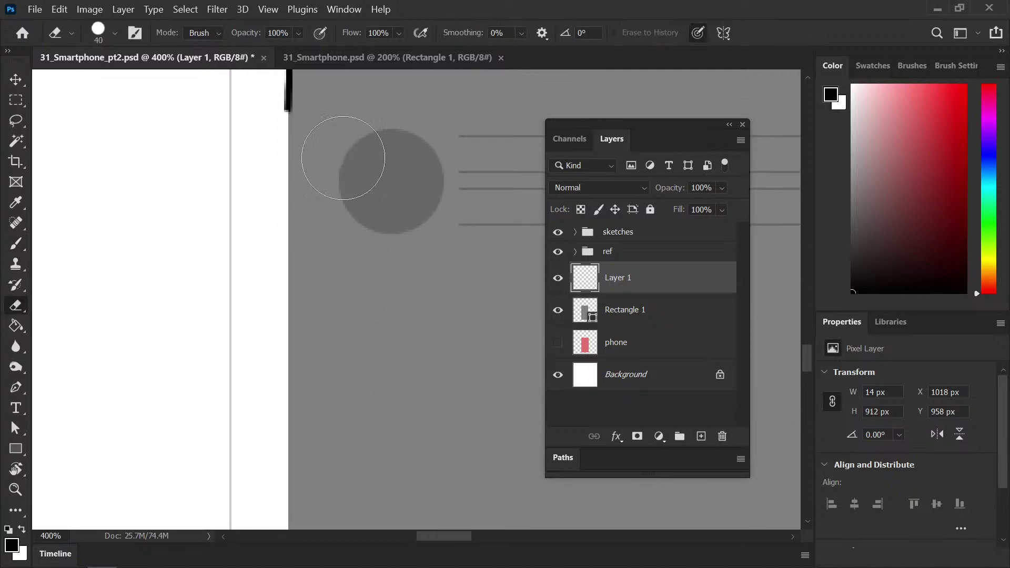
Extend the black outline down the left edge below the avatar circle
{"action": "key", "text": "b"}
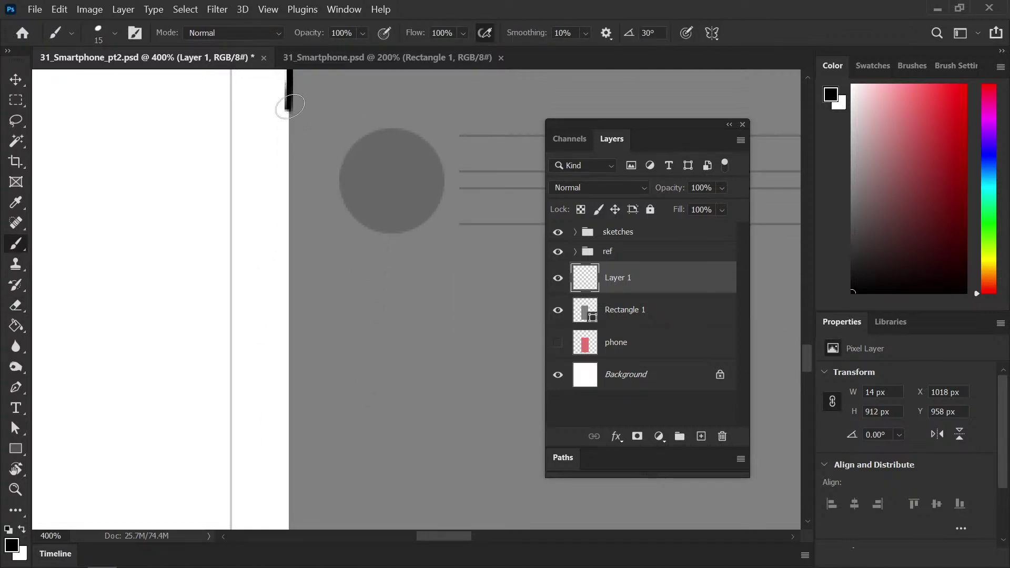
{"action": "left_click_drag", "start_coordinate": [289, 119], "coordinate": [288, 522]}
{"action": "left_click_drag", "start_coordinate": [345, 350], "coordinate": [351, 100]}
{"action": "key", "text": "ctrl+z"}
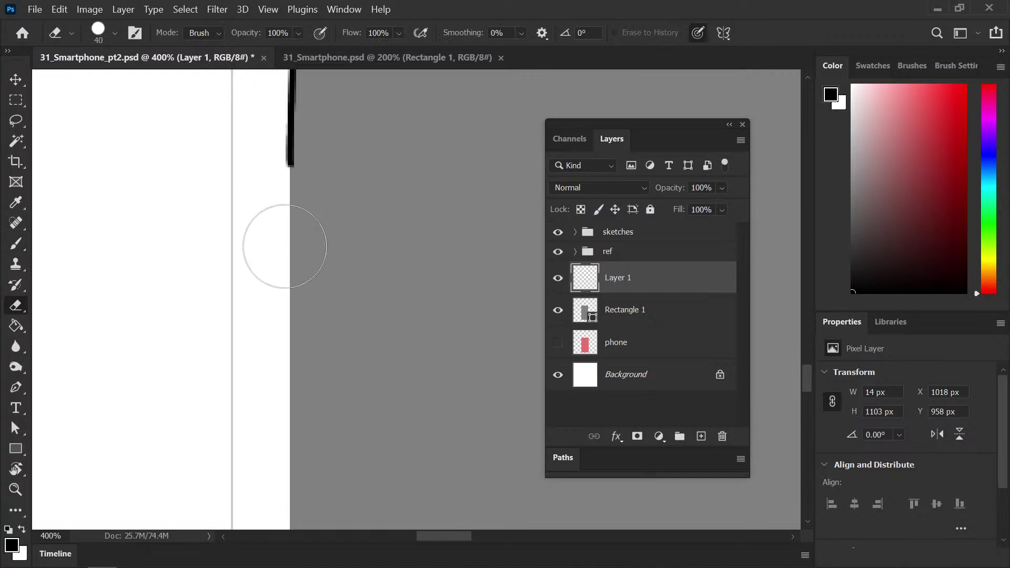
Paint the left-edge outline upward in sections to close the gaps between the avatar circle and the Hello button sketch
{"action": "left_click_drag", "start_coordinate": [290, 489], "coordinate": [290, 404]}
{"action": "mouse_move", "coordinate": [289, 364]}
{"action": "left_mouse_down"}
{"action": "mouse_move", "coordinate": [287, 316]}
{"action": "mouse_move", "coordinate": [308, 270]}
{"action": "left_mouse_up"}
{"action": "key", "text": "e"}
{"action": "key", "text": "b"}
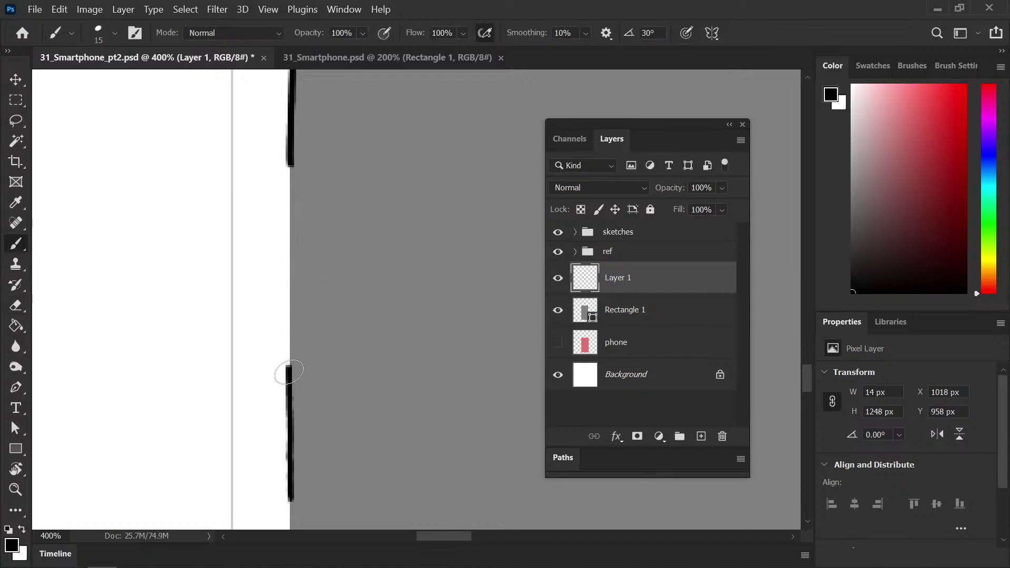
{"action": "left_click_drag", "start_coordinate": [290, 353], "coordinate": [284, 163]}
{"action": "mouse_move", "coordinate": [372, 458]}
{"action": "left_mouse_down"}
{"action": "mouse_move", "coordinate": [345, 271]}
{"action": "mouse_move", "coordinate": [360, 209]}
{"action": "mouse_move", "coordinate": [361, 255]}
{"action": "left_mouse_up"}
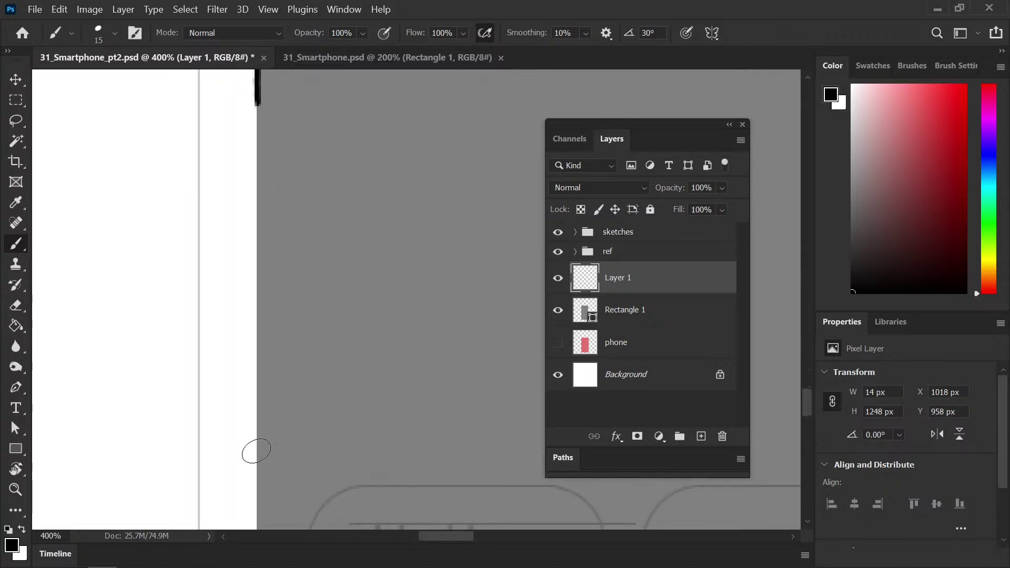
{"action": "left_click_drag", "start_coordinate": [257, 442], "coordinate": [257, 167]}
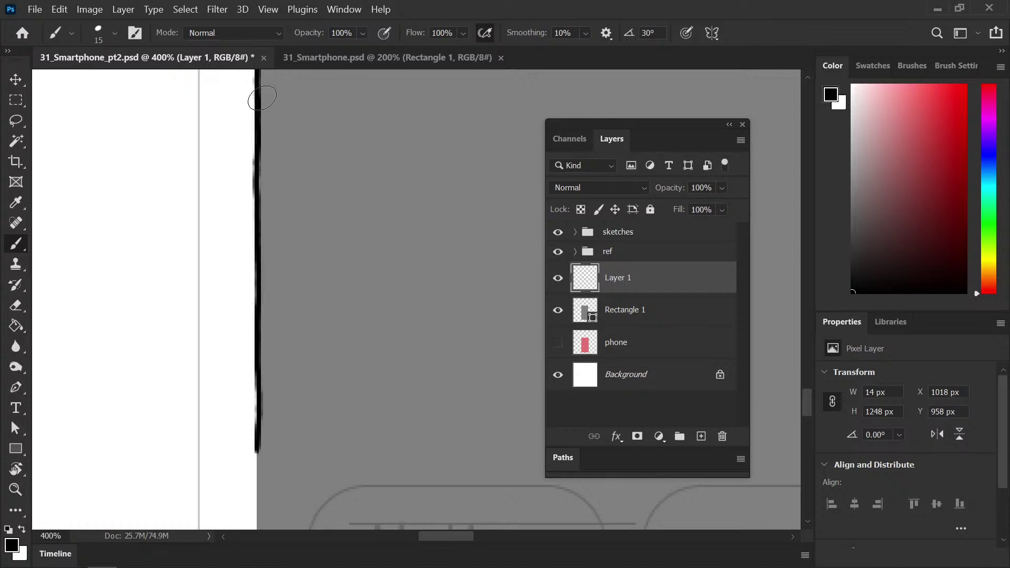
Outline the left edge beside the Hello and Comment sketches, erasing the stray stroke end and joining the line to the section above
{"action": "left_click_drag", "start_coordinate": [344, 479], "coordinate": [358, 192]}
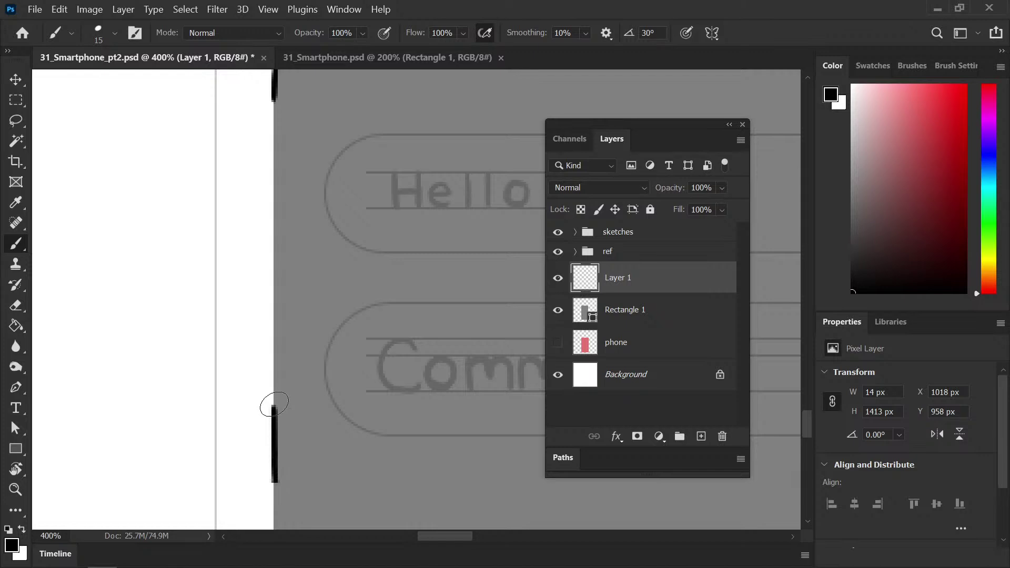
{"action": "mouse_move", "coordinate": [274, 371]}
{"action": "left_mouse_down"}
{"action": "mouse_move", "coordinate": [273, 262]}
{"action": "mouse_move", "coordinate": [253, 275]}
{"action": "left_mouse_up"}
{"action": "key", "text": "e"}
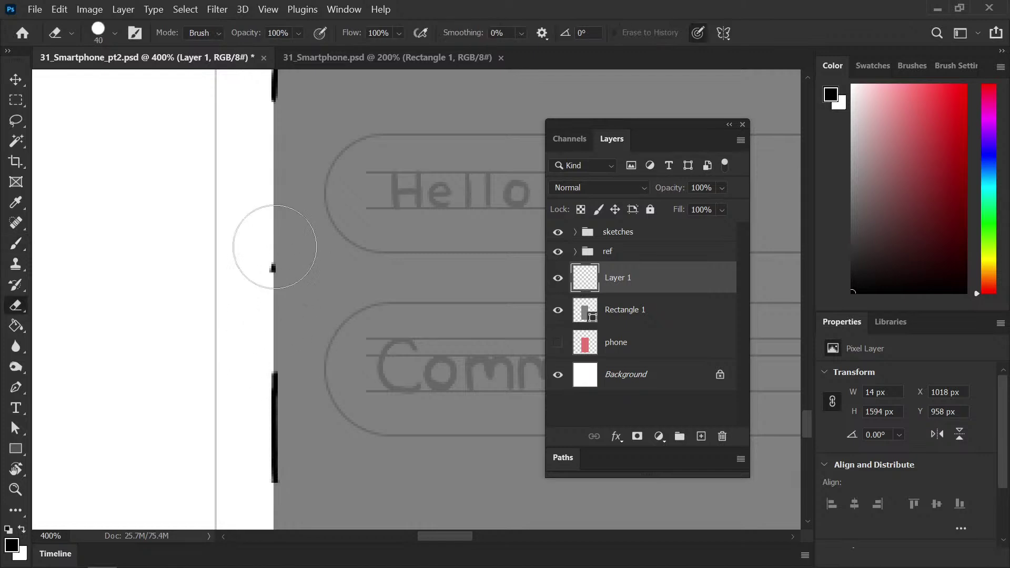
{"action": "key", "text": "b"}
{"action": "left_click_drag", "start_coordinate": [274, 338], "coordinate": [274, 292]}
{"action": "left_click_drag", "start_coordinate": [276, 253], "coordinate": [275, 122]}
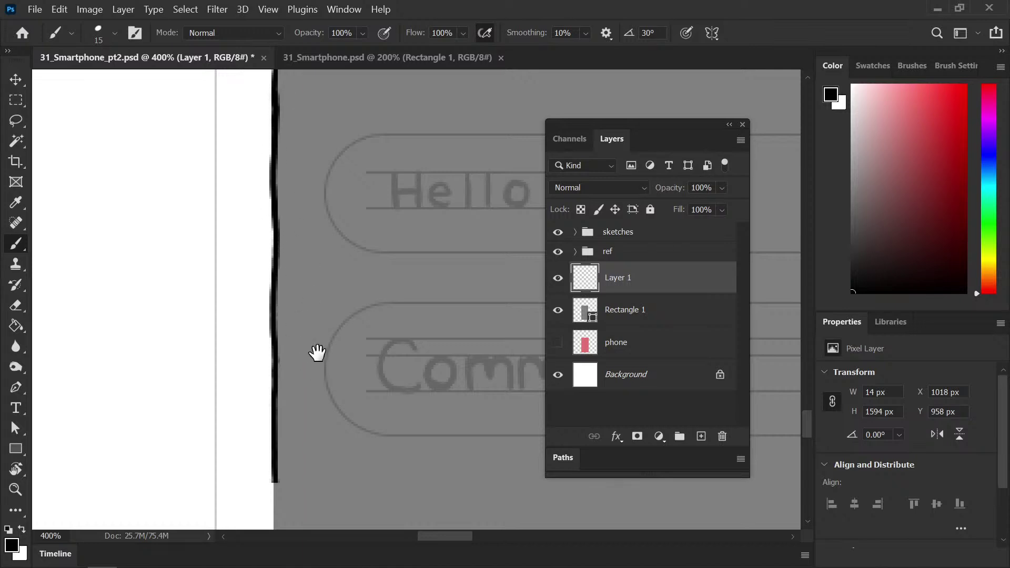
Paint the rounded lower-left screen corner in black, save the document and join the corner up to the left-edge outline
{"action": "left_click_drag", "start_coordinate": [321, 377], "coordinate": [298, 193]}
{"action": "scroll", "coordinate": [291, 219], "scroll_direction": "down", "scroll_amount": 5}
{"action": "scroll", "coordinate": [286, 193], "scroll_direction": "up", "scroll_amount": 1}
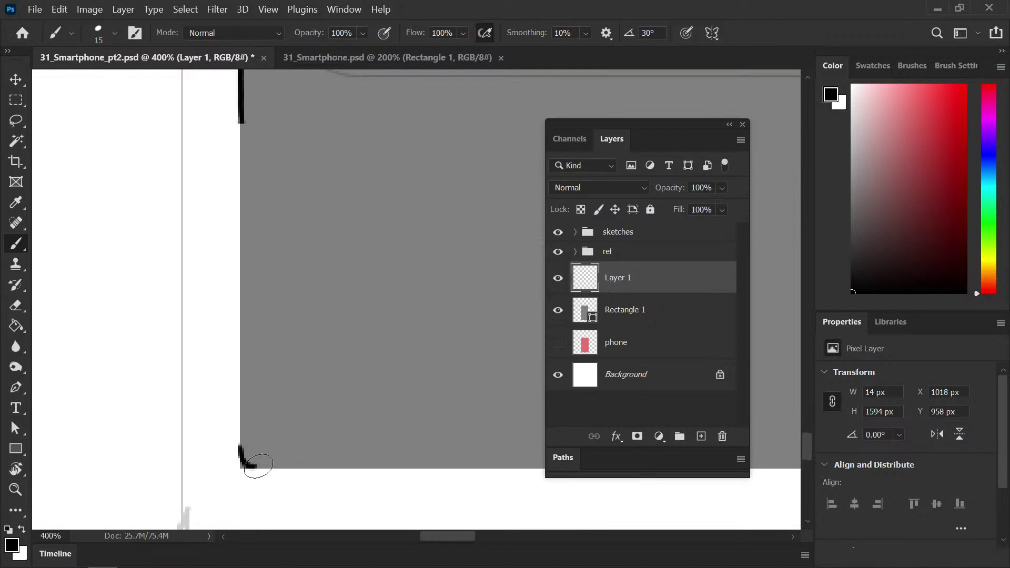
{"action": "left_click_drag", "start_coordinate": [242, 420], "coordinate": [242, 400]}
{"action": "key", "text": "ctrl+s"}
{"action": "key", "text": "ctrl+z"}
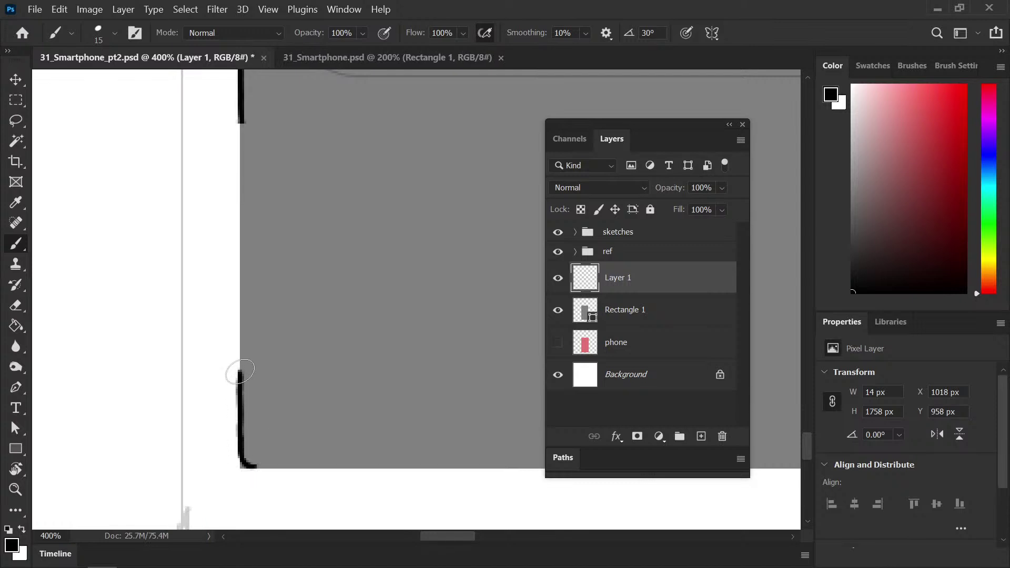
{"action": "left_click_drag", "start_coordinate": [241, 310], "coordinate": [242, 229]}
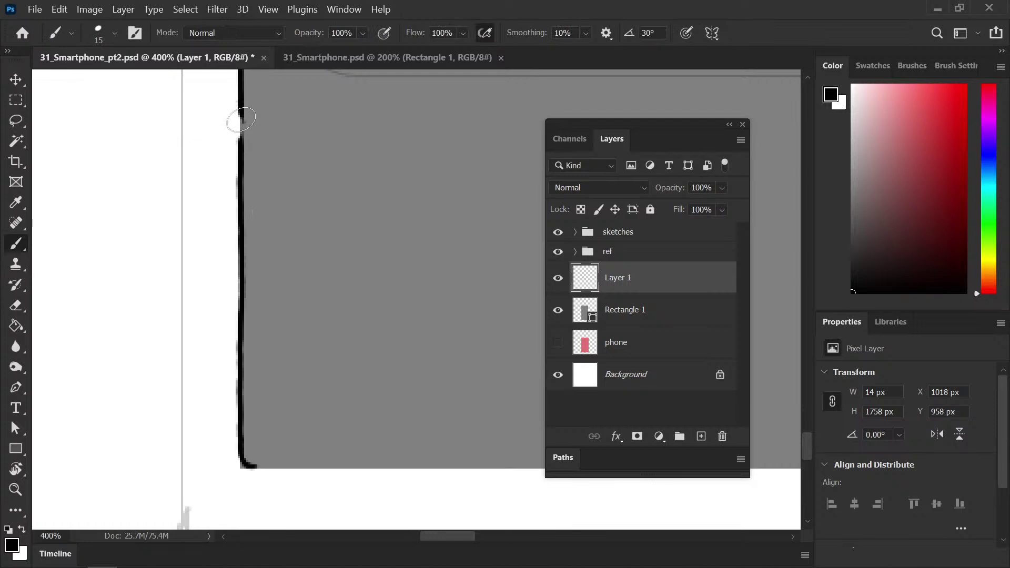
Paint the black outline along the screen's bottom edge, starting from the rounded lower-left corner
{"action": "left_click_drag", "start_coordinate": [322, 421], "coordinate": [234, 284]}
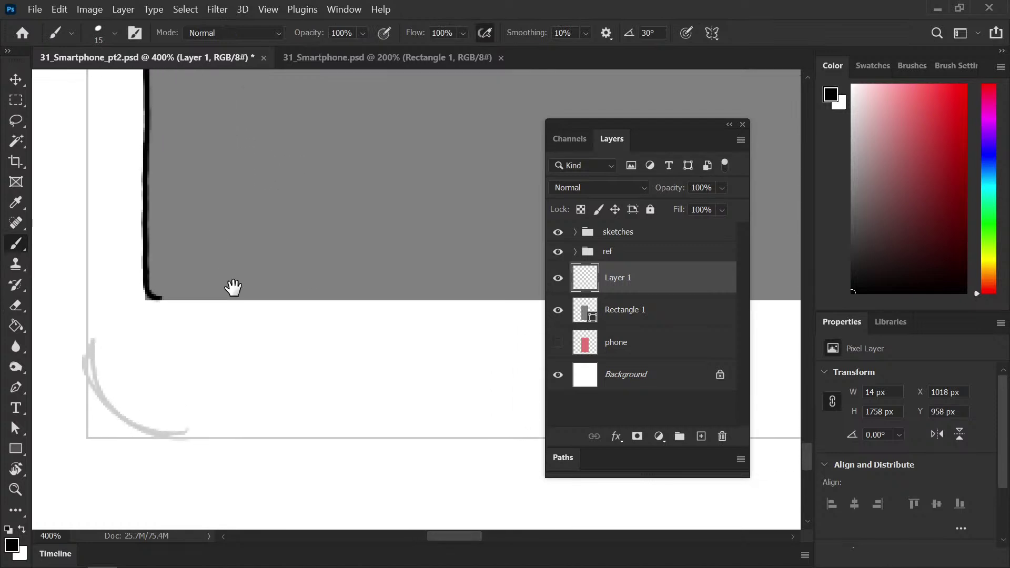
{"action": "left_click_drag", "start_coordinate": [167, 306], "coordinate": [539, 308]}
{"action": "left_click_drag", "start_coordinate": [422, 347], "coordinate": [277, 338]}
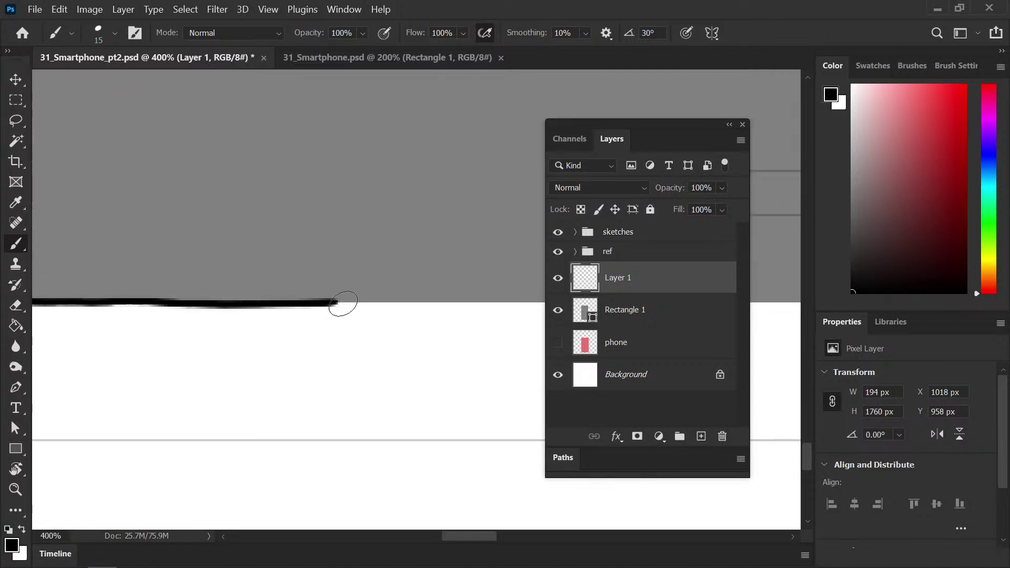
{"action": "left_click_drag", "start_coordinate": [337, 302], "coordinate": [547, 304]}
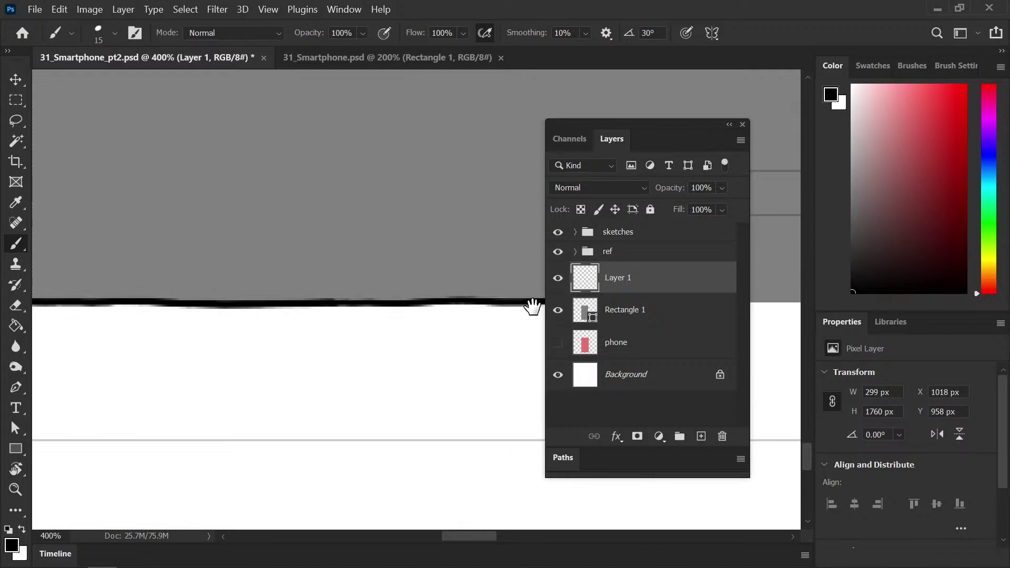
Continue the bottom-edge outline beneath the sketched navigation pill, repainting the stroke there
{"action": "left_click_drag", "start_coordinate": [347, 326], "coordinate": [221, 320]}
{"action": "left_click_drag", "start_coordinate": [487, 325], "coordinate": [298, 322]}
{"action": "left_click_drag", "start_coordinate": [160, 291], "coordinate": [451, 288]}
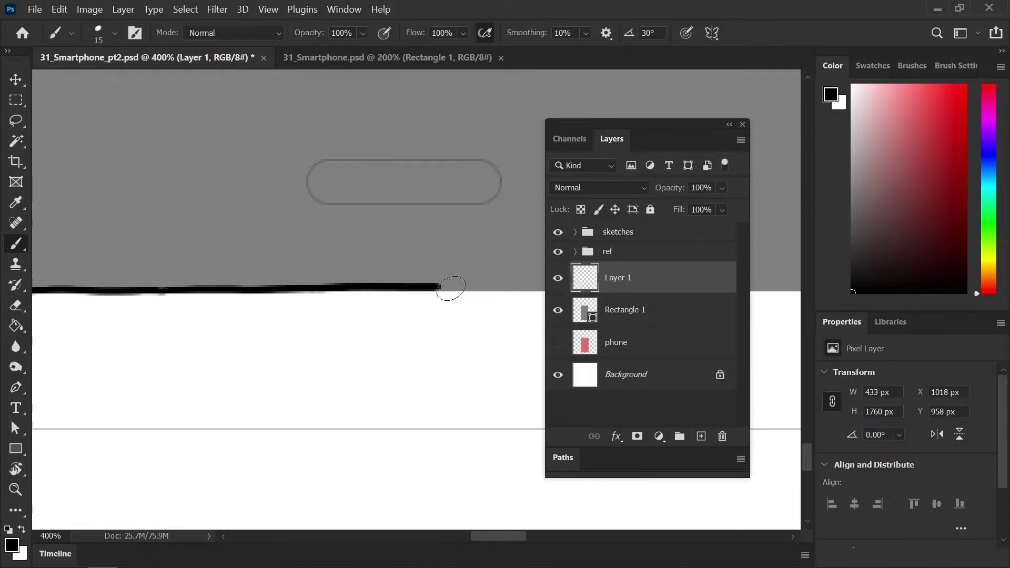
{"action": "key", "text": "ctrl+z"}
{"action": "mouse_move", "coordinate": [180, 292]}
{"action": "left_mouse_down"}
{"action": "mouse_move", "coordinate": [208, 293]}
{"action": "mouse_move", "coordinate": [170, 291]}
{"action": "mouse_move", "coordinate": [545, 292]}
{"action": "left_mouse_up"}
{"action": "key", "text": "ctrl+z"}
{"action": "left_click_drag", "start_coordinate": [464, 313], "coordinate": [225, 319]}
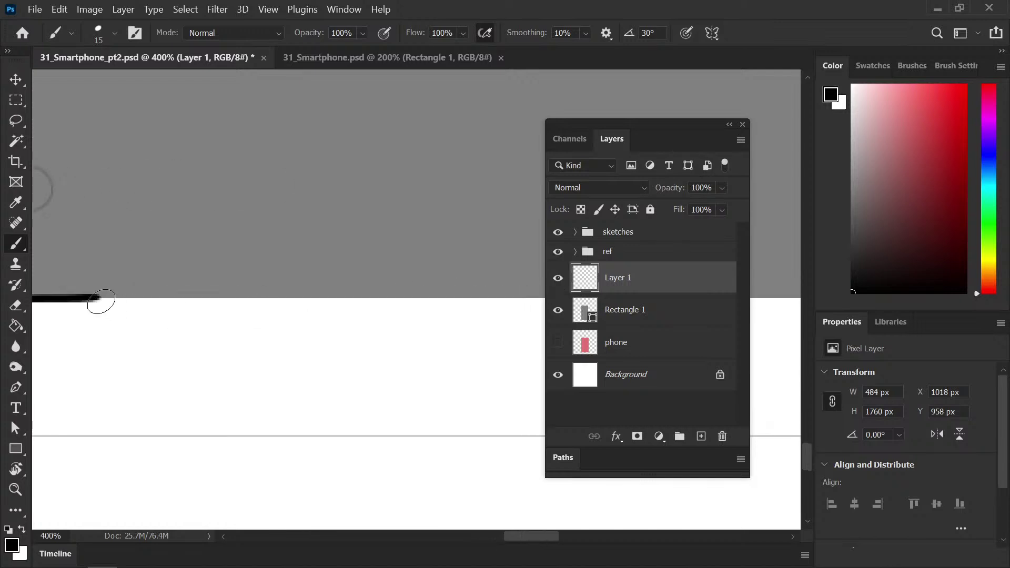
Extend the bottom-edge outline in black up to the screen's lower-right corner
{"action": "left_click_drag", "start_coordinate": [95, 298], "coordinate": [545, 300]}
{"action": "left_click_drag", "start_coordinate": [333, 346], "coordinate": [195, 330]}
{"action": "left_click_drag", "start_coordinate": [318, 347], "coordinate": [264, 345]}
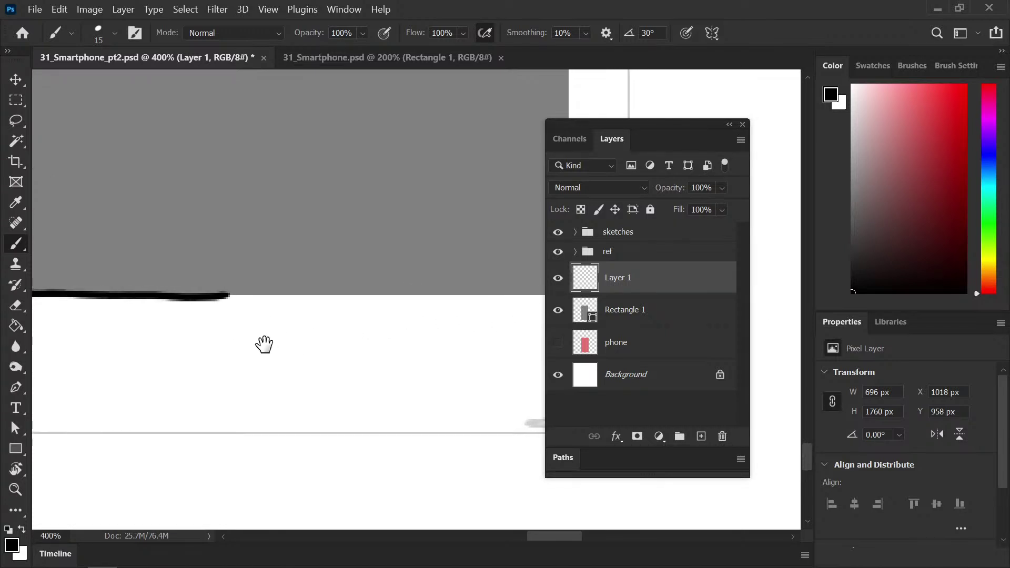
{"action": "left_click_drag", "start_coordinate": [231, 294], "coordinate": [339, 296]}
{"action": "key", "text": "ctrl+z"}
{"action": "mouse_move", "coordinate": [251, 295]}
{"action": "left_mouse_down"}
{"action": "mouse_move", "coordinate": [534, 295]}
{"action": "mouse_move", "coordinate": [286, 338]}
{"action": "mouse_move", "coordinate": [232, 334]}
{"action": "left_mouse_up"}
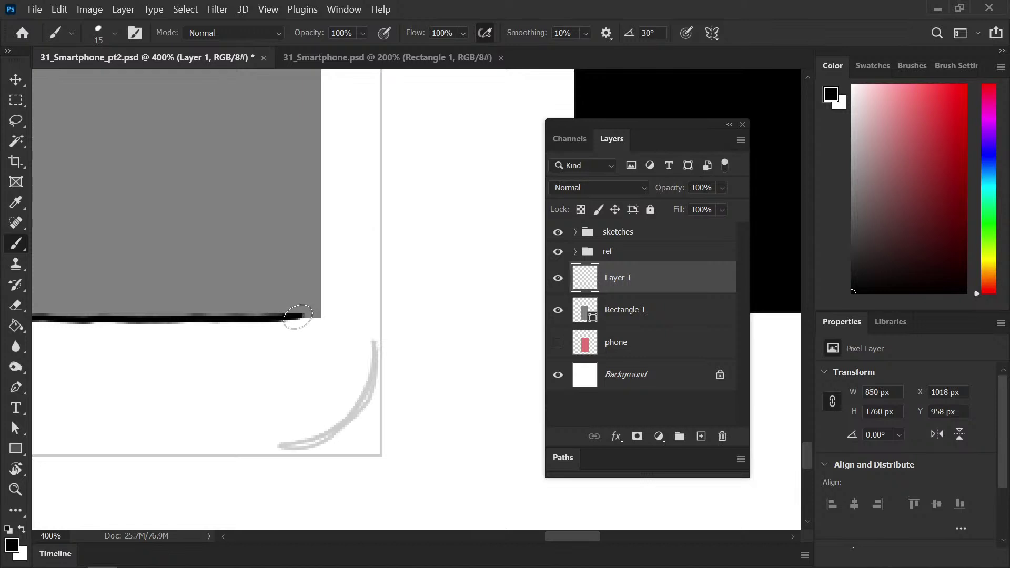
Undo the last stroke and trim the outline's end at the lower-right corner with the Eraser
{"action": "key", "text": "ctrl+z"}
{"action": "key", "text": "e"}
{"action": "left_click_drag", "start_coordinate": [327, 293], "coordinate": [315, 316]}
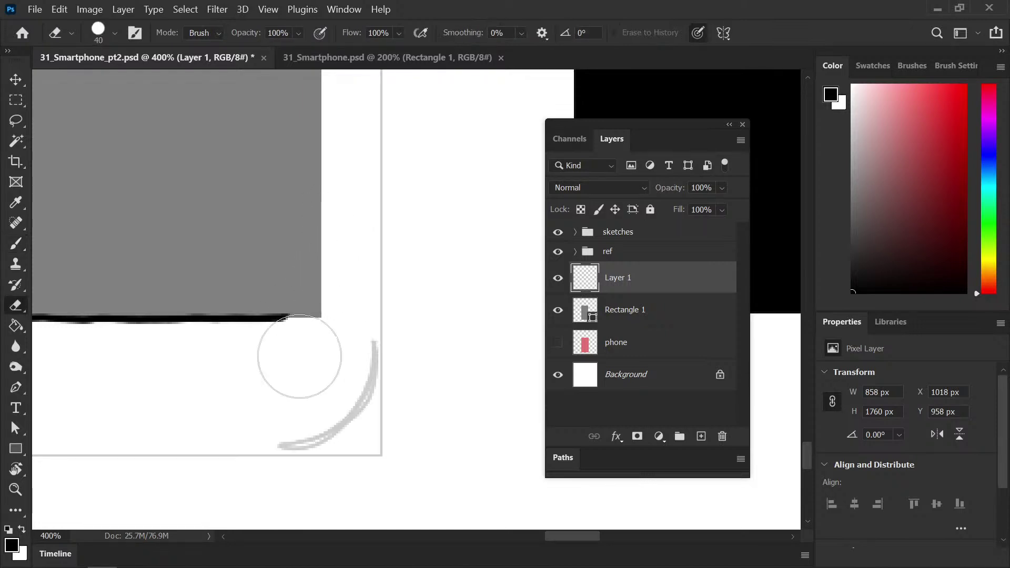
Save the document and paint the black outline around the screen's lower-right corner with the Brush
{"action": "key", "text": "b"}
{"action": "key", "text": "ctrl+s"}
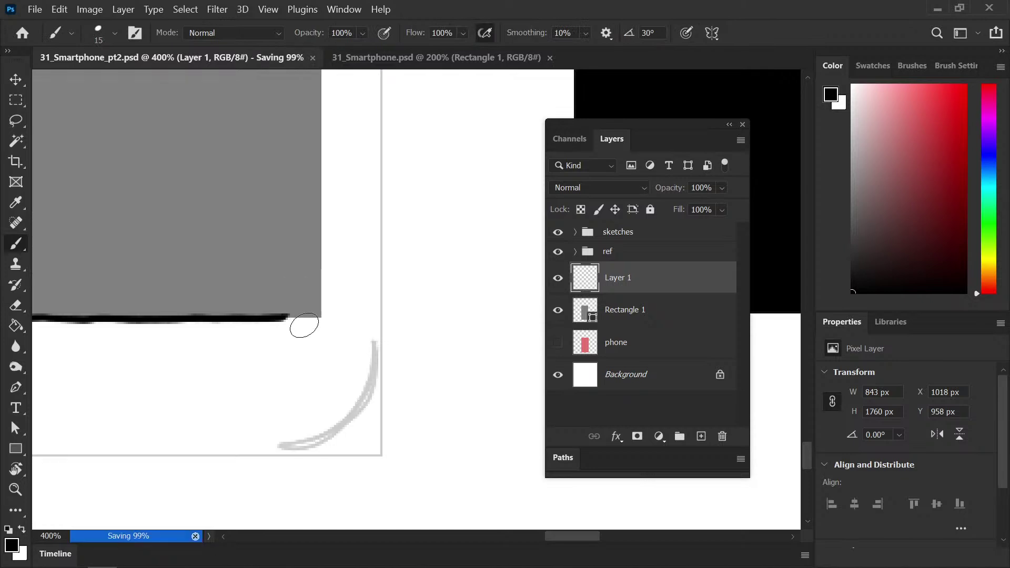
{"action": "scroll", "coordinate": [293, 288], "scroll_direction": "right", "scroll_amount": 2}
{"action": "scroll", "coordinate": [287, 288], "scroll_direction": "down", "scroll_amount": 1}
{"action": "left_click_drag", "start_coordinate": [268, 299], "coordinate": [287, 280]}
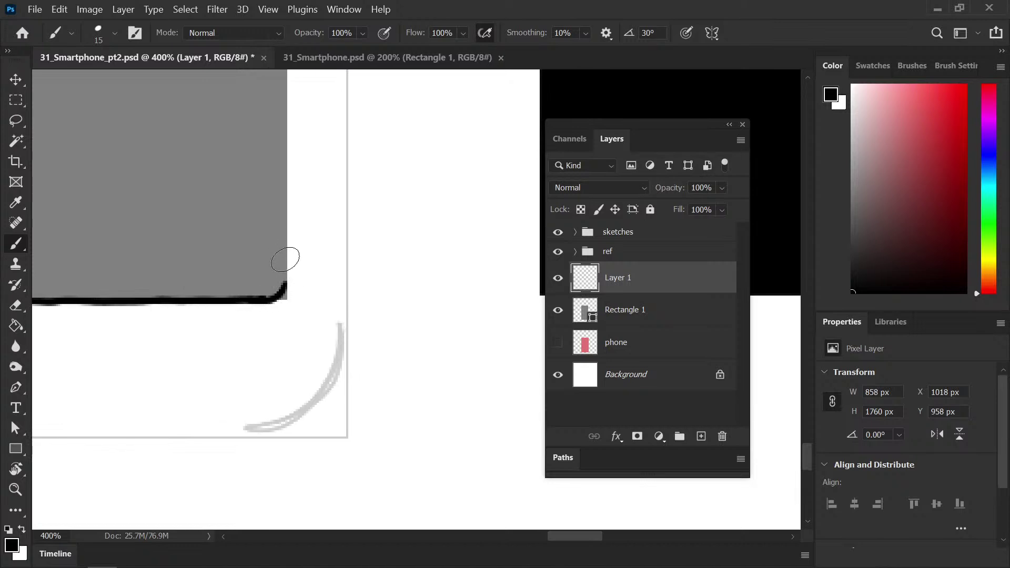
Paint the black outline up the lowest part of the screen's right edge, closing the gaps between strokes, and save the document
{"action": "left_click_drag", "start_coordinate": [287, 199], "coordinate": [288, 256]}
{"action": "mouse_move", "coordinate": [306, 166]}
{"action": "left_mouse_down"}
{"action": "mouse_move", "coordinate": [311, 275]}
{"action": "mouse_move", "coordinate": [299, 264]}
{"action": "left_mouse_up"}
{"action": "left_click_drag", "start_coordinate": [279, 214], "coordinate": [281, 299]}
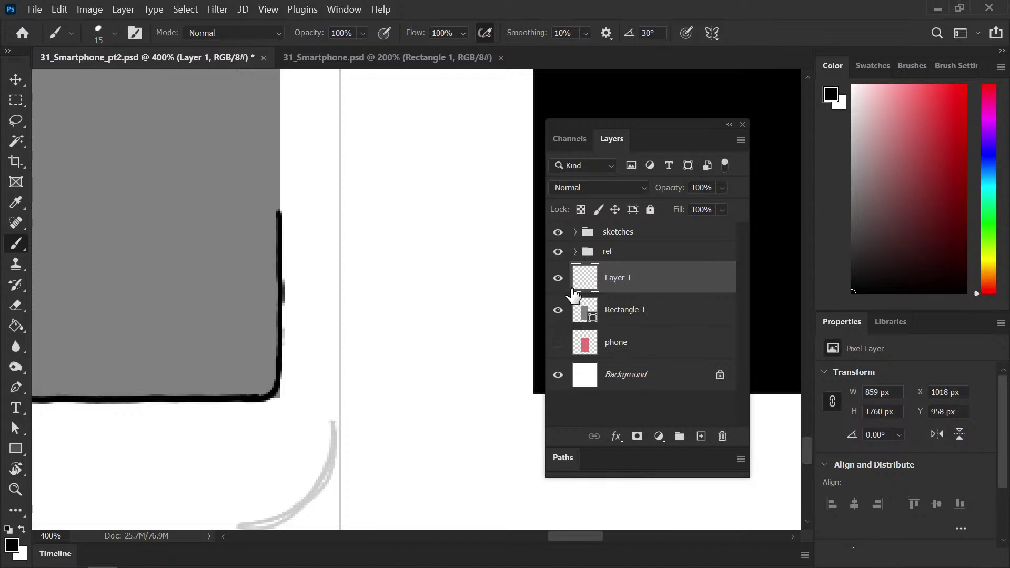
{"action": "left_click_drag", "start_coordinate": [315, 220], "coordinate": [318, 332]}
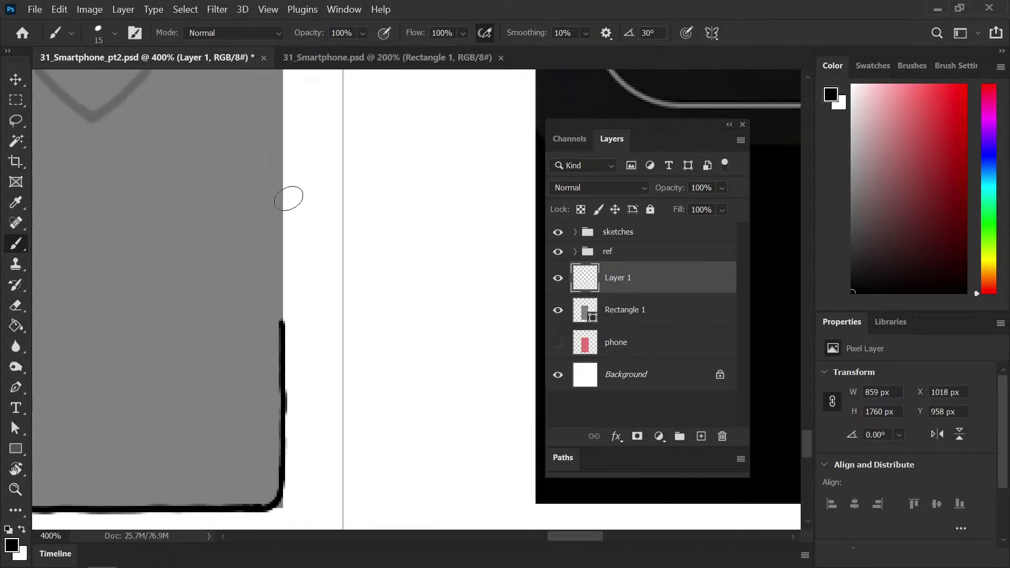
{"action": "left_click_drag", "start_coordinate": [282, 226], "coordinate": [282, 270]}
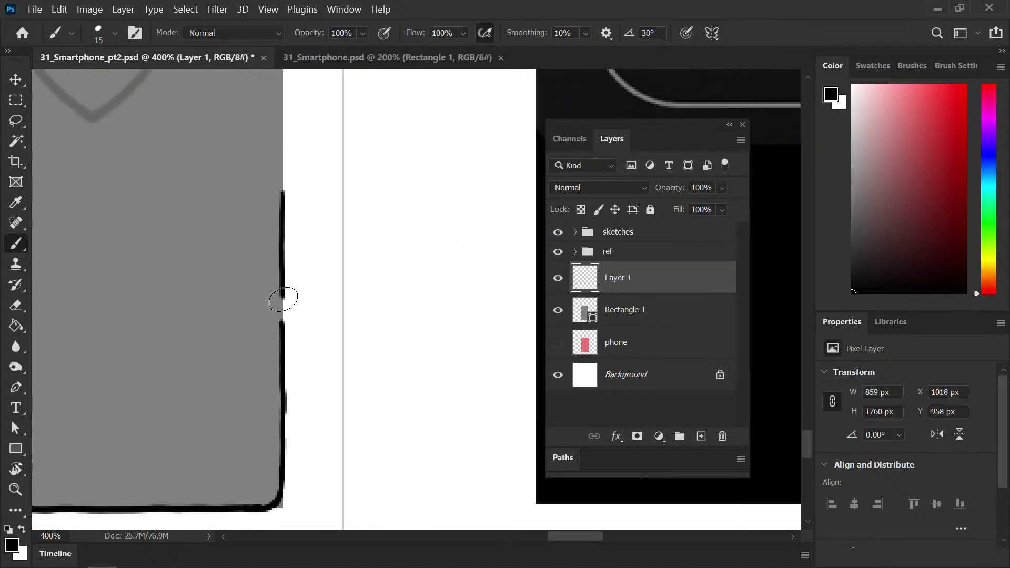
{"action": "key", "text": "ctrl+s"}
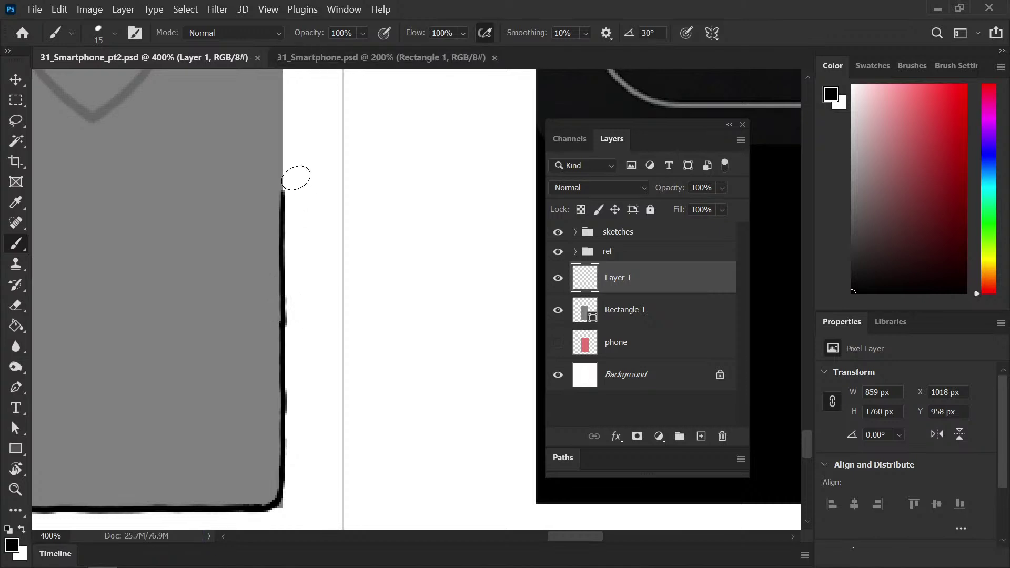
Examine the outline painted so far on the whole phone screen and close up at its lower-right corner
{"action": "mouse_move", "coordinate": [294, 189]}
{"action": "left_mouse_down"}
{"action": "mouse_move", "coordinate": [289, 316]}
{"action": "mouse_move", "coordinate": [458, 305]}
{"action": "left_mouse_up"}
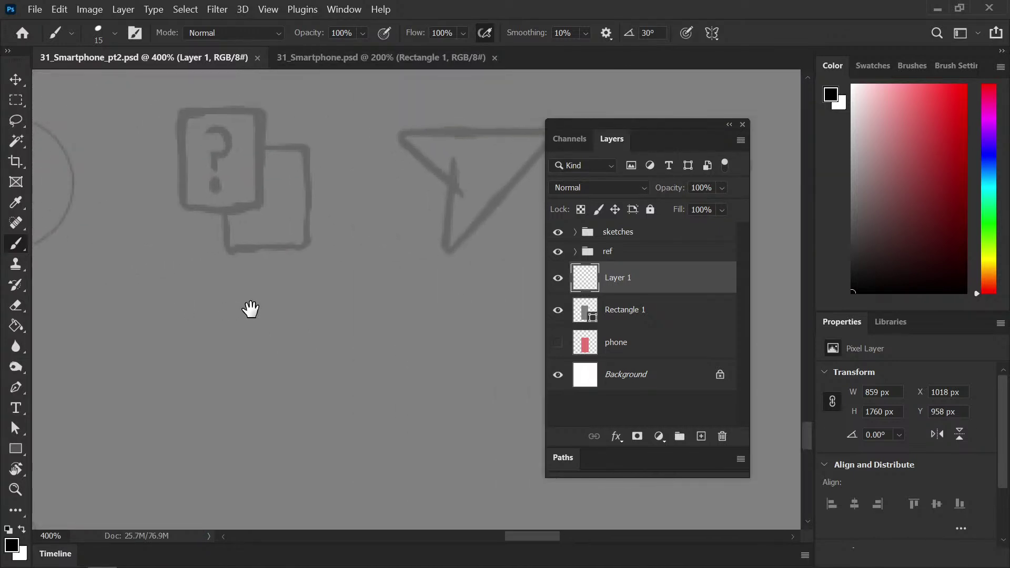
{"action": "scroll", "coordinate": [244, 307], "scroll_direction": "down", "scroll_amount": 8}
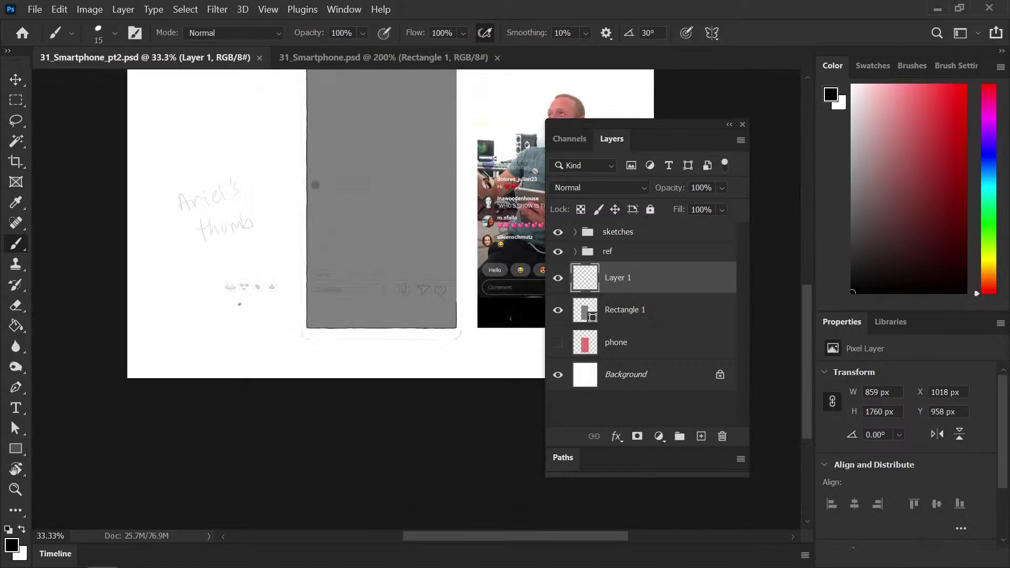
{"action": "left_click_drag", "start_coordinate": [426, 276], "coordinate": [295, 356]}
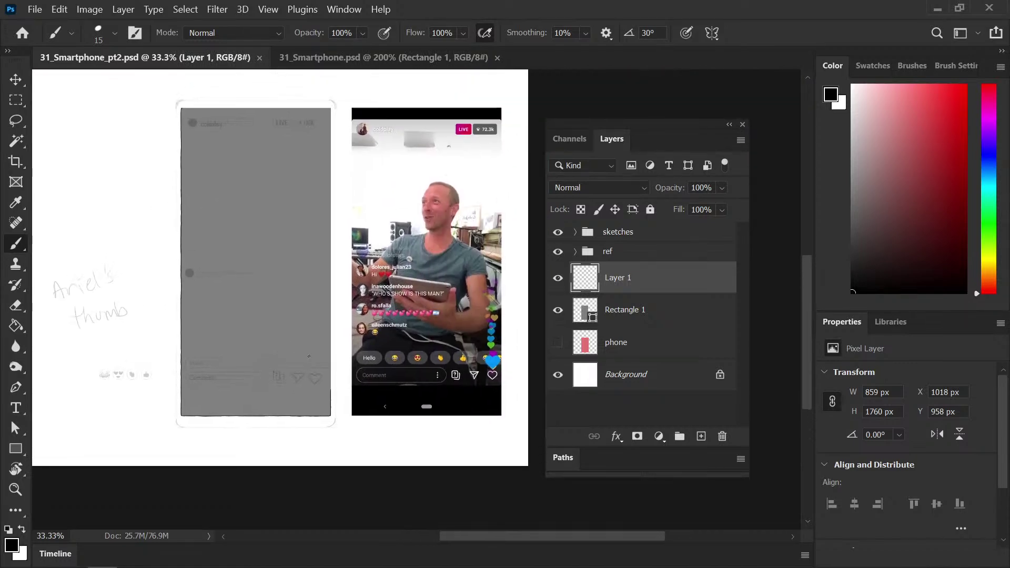
{"action": "key", "text": "ctrl+equal"}
{"action": "key", "text": "ctrl+equal"}
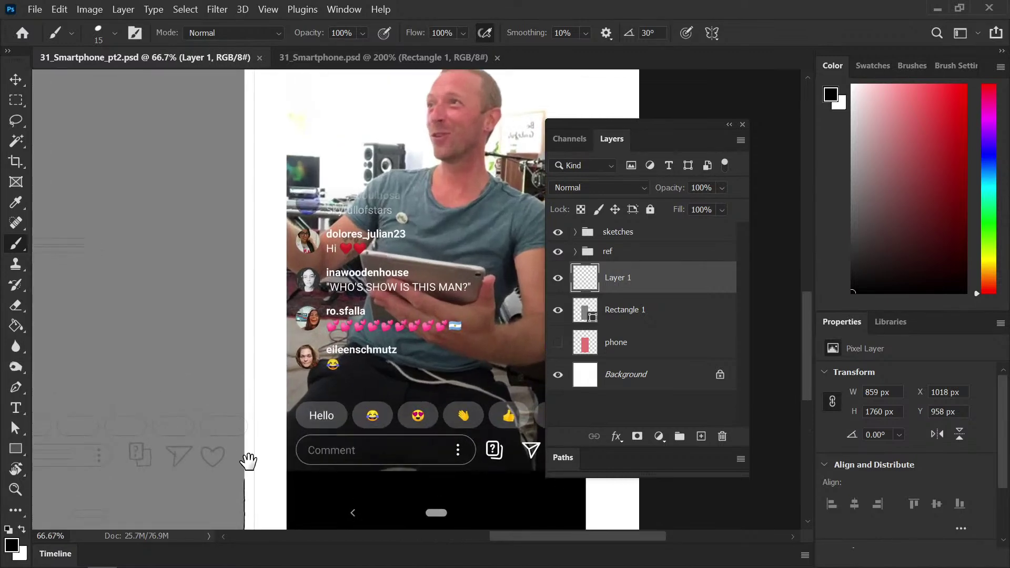
{"action": "left_click_drag", "start_coordinate": [244, 460], "coordinate": [291, 311]}
{"action": "key", "text": "ctrl+equal"}
{"action": "left_click_drag", "start_coordinate": [229, 366], "coordinate": [316, 361]}
{"action": "key", "text": "ctrl+equal"}
{"action": "left_click_drag", "start_coordinate": [214, 460], "coordinate": [339, 316]}
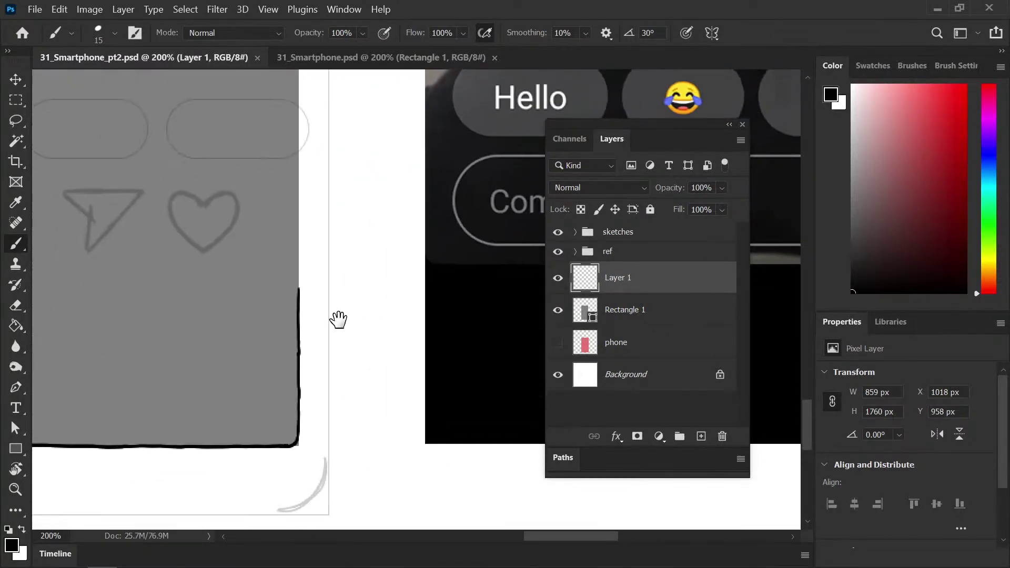
Trim the uneven outer side of the right-edge outline above the lower-right corner with the Eraser and repaint the thinned parts
{"action": "key", "text": "ctrl+equal"}
{"action": "left_click", "coordinate": [233, 396]}
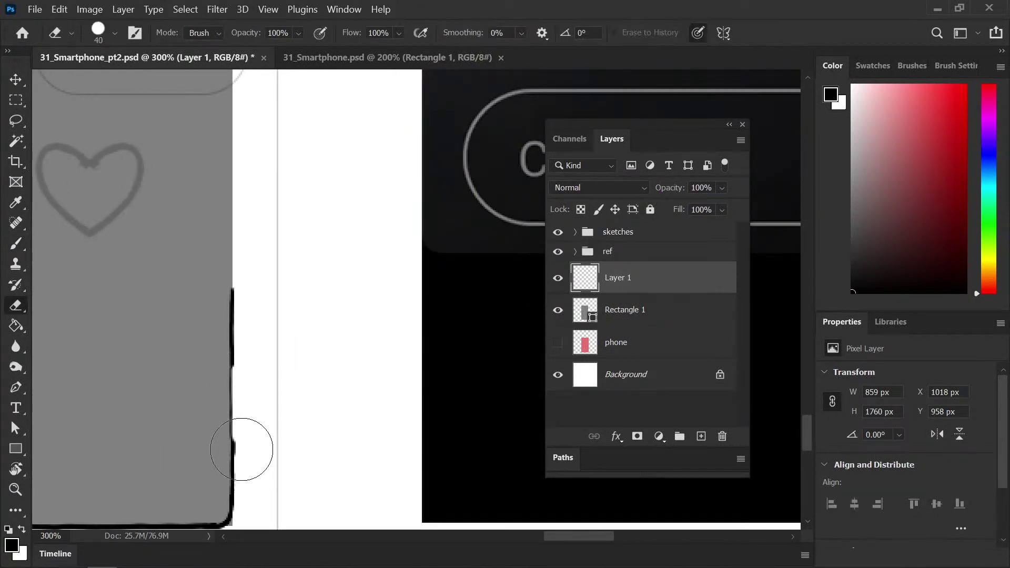
{"action": "key", "text": "ctrl+equal"}
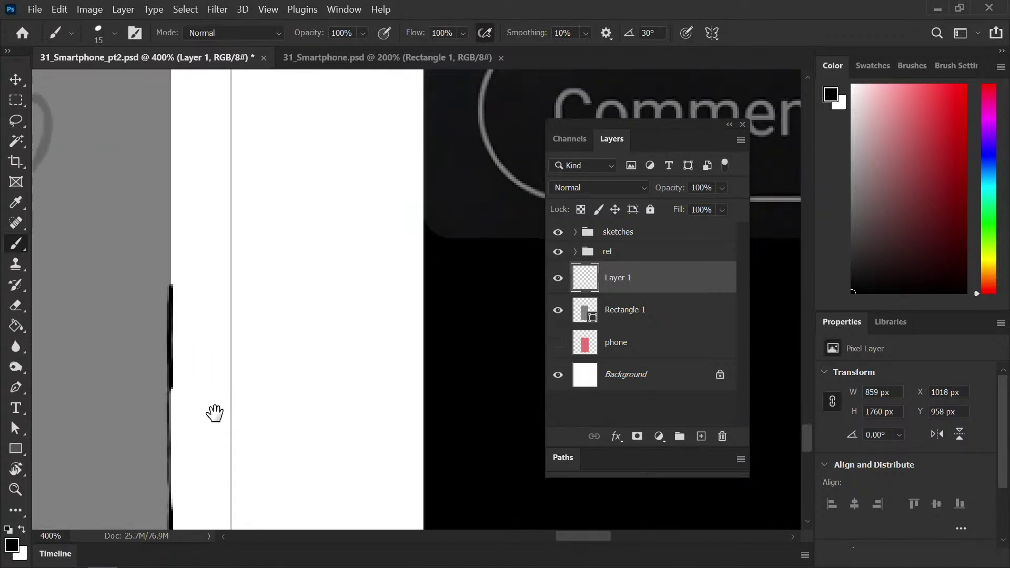
{"action": "left_click_drag", "start_coordinate": [219, 410], "coordinate": [309, 321]}
{"action": "key", "text": "e"}
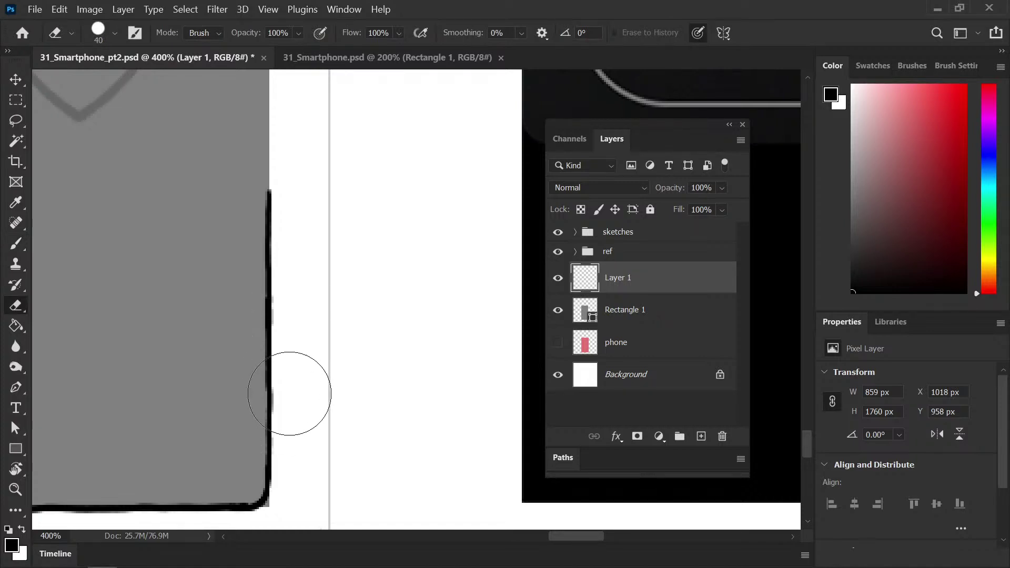
{"action": "key", "text": "b"}
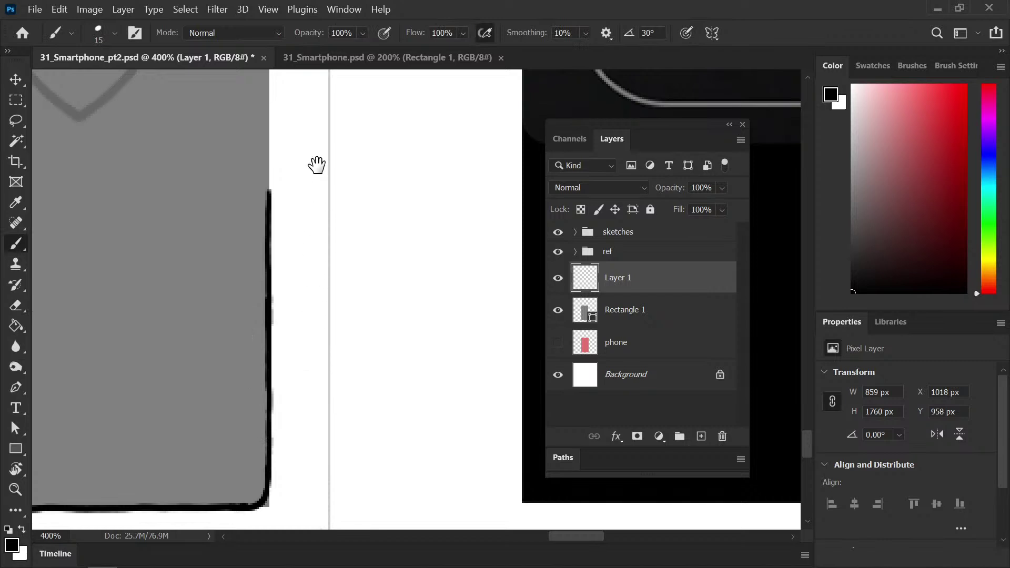
Extend the right-edge outline upward beside the sketched heart icon and undo the last stray stroke
{"action": "left_click_drag", "start_coordinate": [317, 165], "coordinate": [330, 334]}
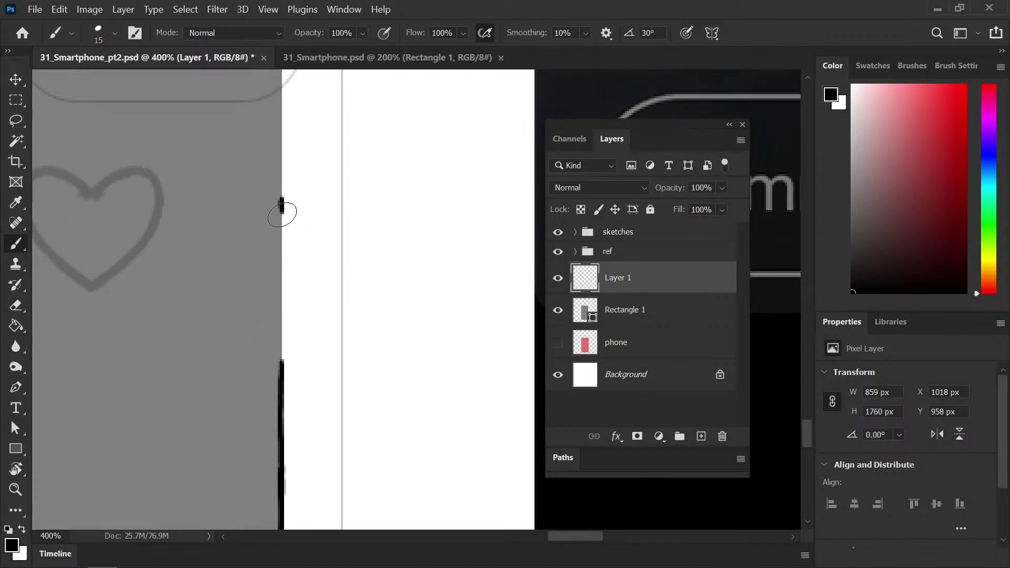
{"action": "left_click_drag", "start_coordinate": [282, 252], "coordinate": [281, 346]}
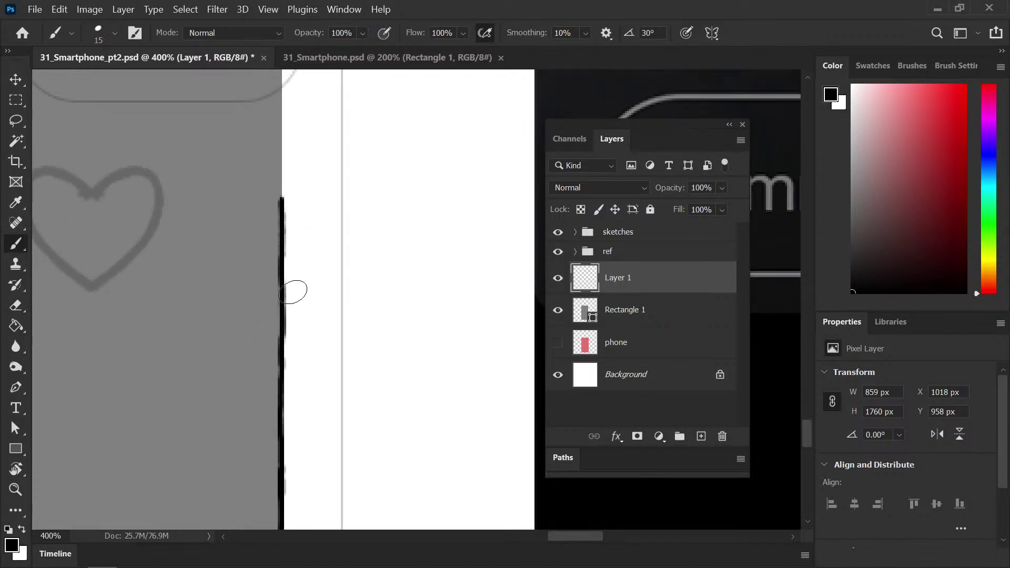
{"action": "mouse_move", "coordinate": [308, 181]}
{"action": "left_mouse_down"}
{"action": "mouse_move", "coordinate": [307, 342]}
{"action": "mouse_move", "coordinate": [284, 316]}
{"action": "left_mouse_up"}
{"action": "key", "text": "ctrl+z"}
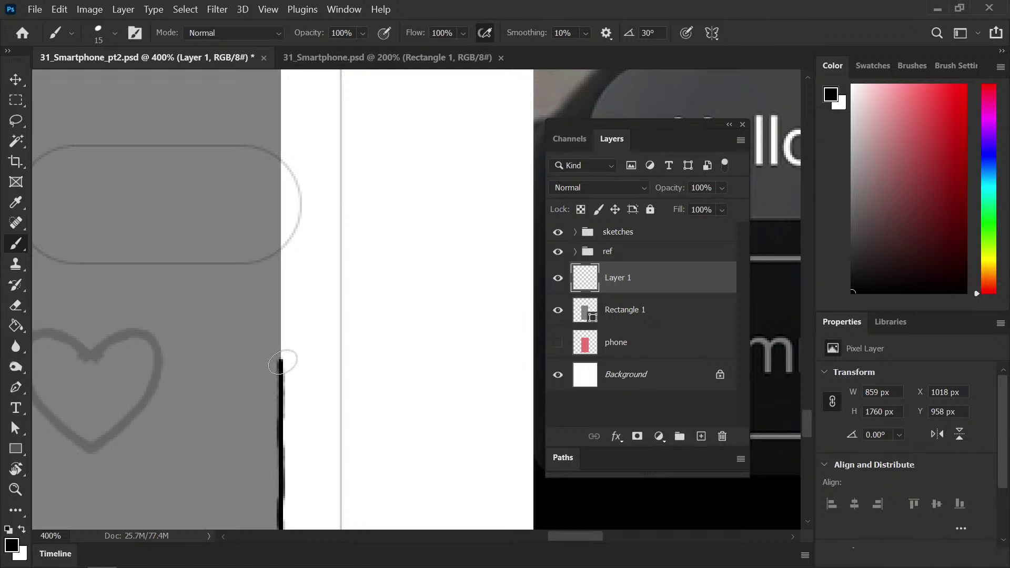
Carry the right-edge outline past the sketched rounded button, erasing the uneven part where they cross and repainting it
{"action": "left_click_drag", "start_coordinate": [281, 341], "coordinate": [283, 71]}
{"action": "key", "text": "e"}
{"action": "left_click", "coordinate": [280, 187]}
{"action": "left_click_drag", "start_coordinate": [280, 187], "coordinate": [276, 261]}
{"action": "key", "text": "b"}
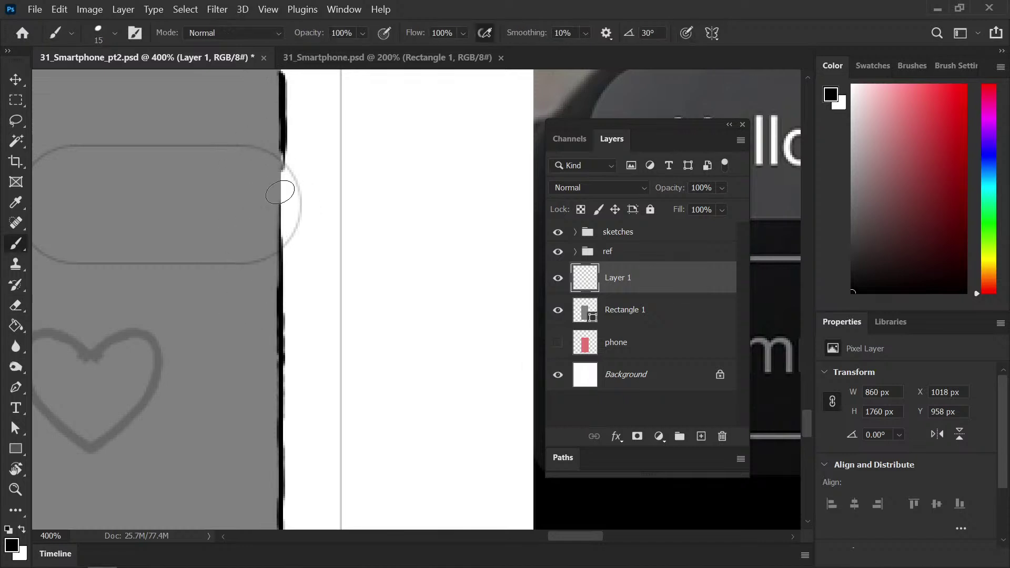
{"action": "left_click_drag", "start_coordinate": [282, 141], "coordinate": [279, 261]}
Paint the right-edge outline directly above the sketched rounded button, then thin its middle with the Eraser and repaint it
{"action": "mouse_move", "coordinate": [311, 126]}
{"action": "left_mouse_down"}
{"action": "mouse_move", "coordinate": [331, 299]}
{"action": "mouse_move", "coordinate": [363, 326]}
{"action": "left_mouse_up"}
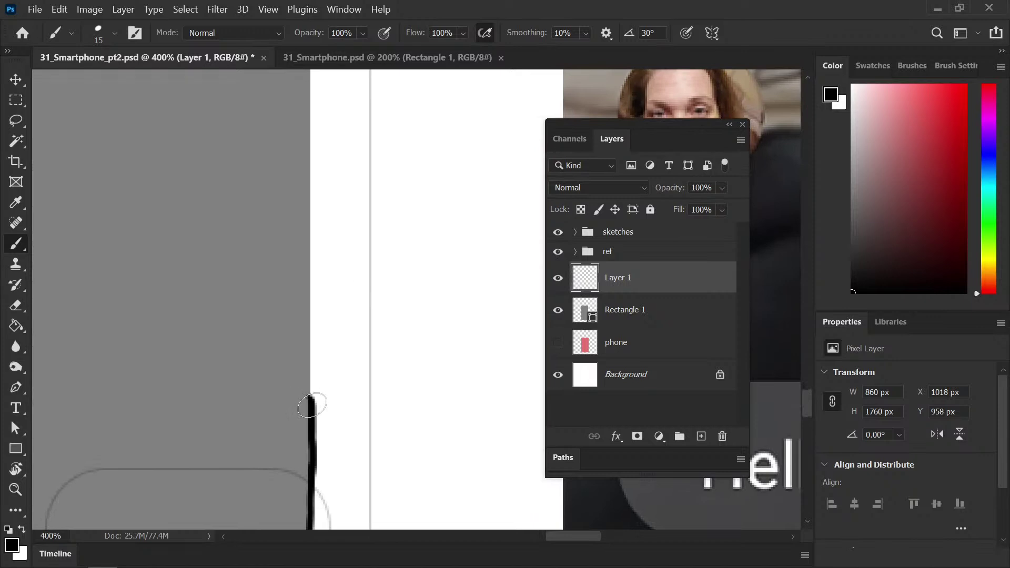
{"action": "left_click_drag", "start_coordinate": [312, 298], "coordinate": [312, 97]}
{"action": "key", "text": "e"}
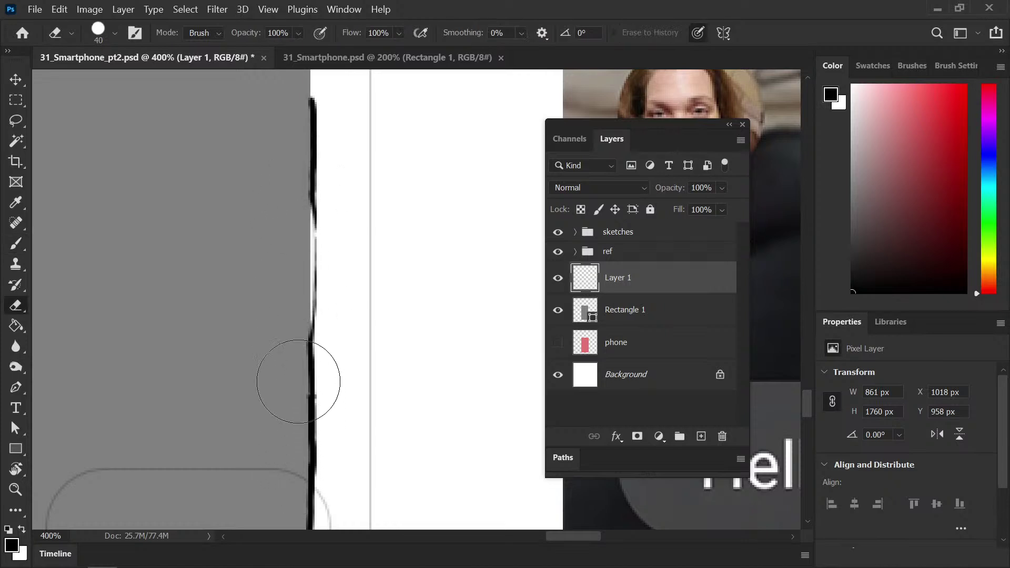
{"action": "key", "text": "b"}
{"action": "left_click_drag", "start_coordinate": [312, 182], "coordinate": [310, 366]}
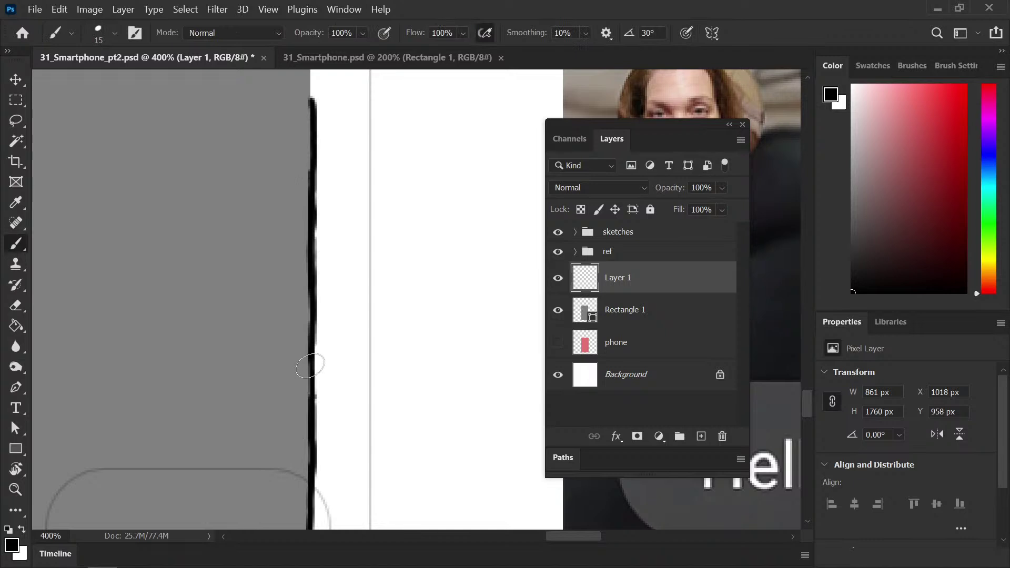
Continue the black outline up the right edge with two long strokes alongside the reference's commenter portraits
{"action": "mouse_move", "coordinate": [339, 181]}
{"action": "left_mouse_down"}
{"action": "mouse_move", "coordinate": [341, 287]}
{"action": "mouse_move", "coordinate": [451, 340]}
{"action": "left_mouse_up"}
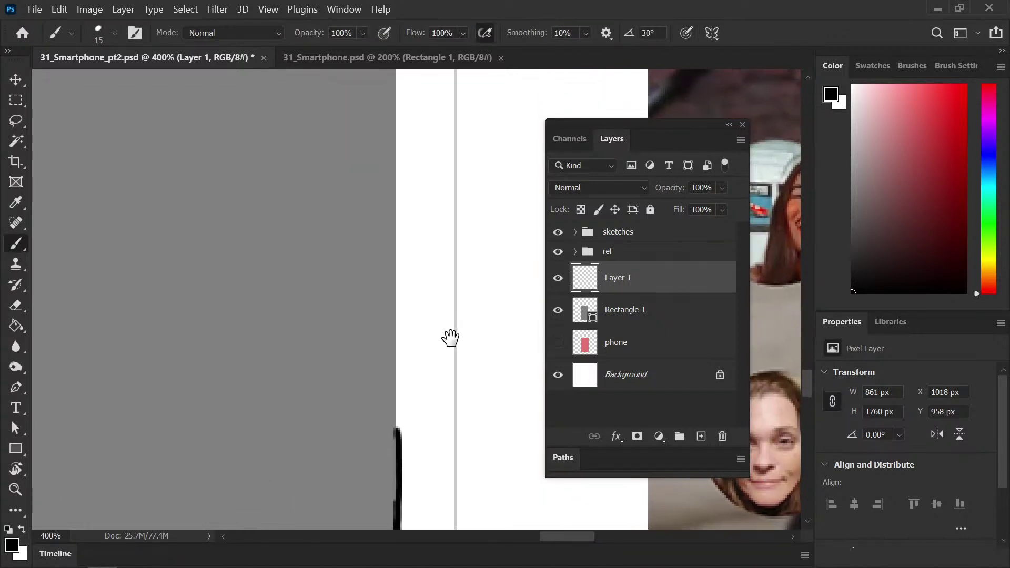
{"action": "left_click_drag", "start_coordinate": [395, 143], "coordinate": [397, 420]}
{"action": "left_click_drag", "start_coordinate": [420, 86], "coordinate": [413, 300]}
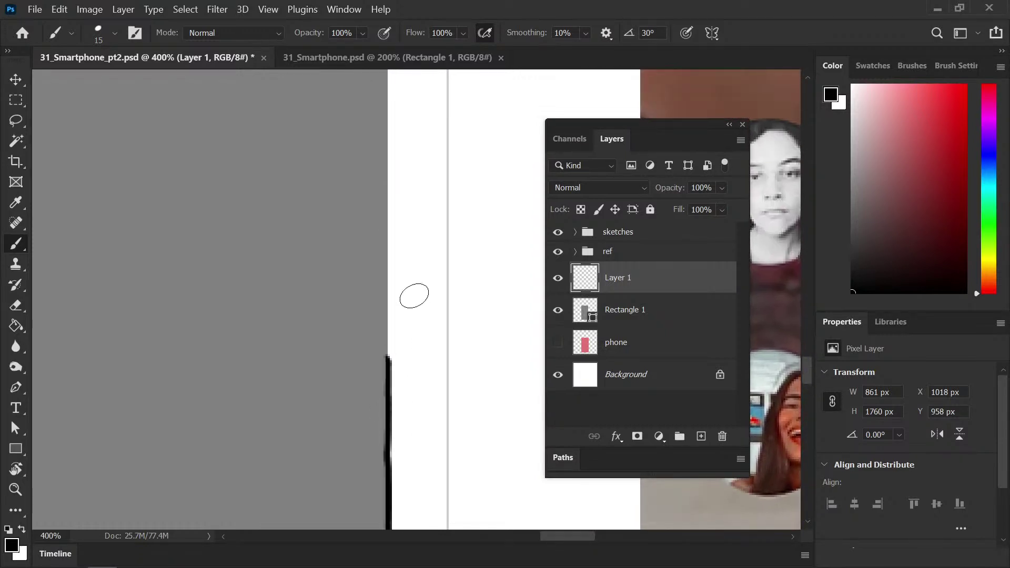
{"action": "left_click_drag", "start_coordinate": [388, 89], "coordinate": [388, 364]}
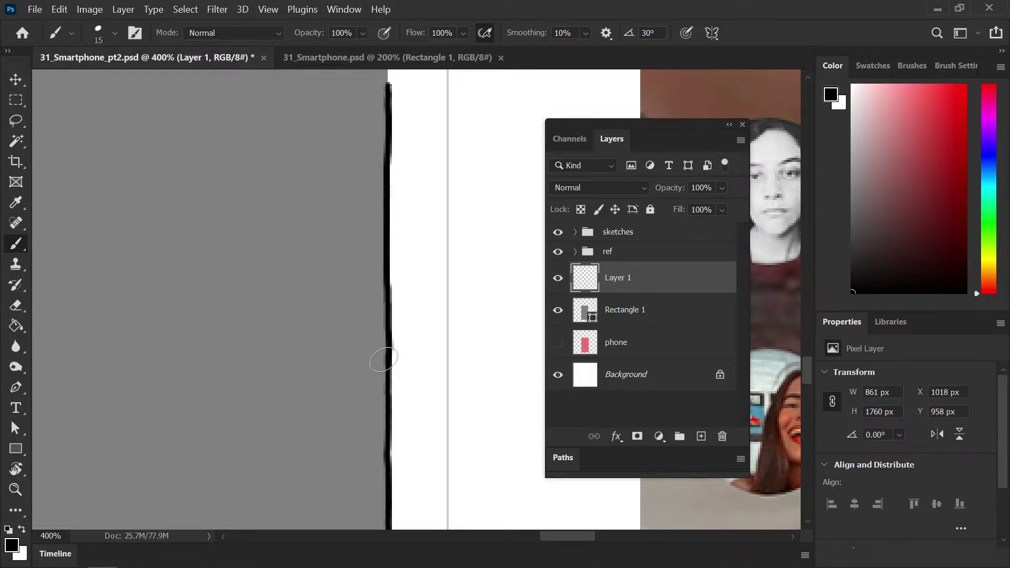
Add another stretch of outline up the right edge, erase its uneven middle and repaint the gap
{"action": "mouse_move", "coordinate": [417, 190]}
{"action": "left_mouse_down"}
{"action": "mouse_move", "coordinate": [408, 329]}
{"action": "mouse_move", "coordinate": [431, 378]}
{"action": "left_mouse_up"}
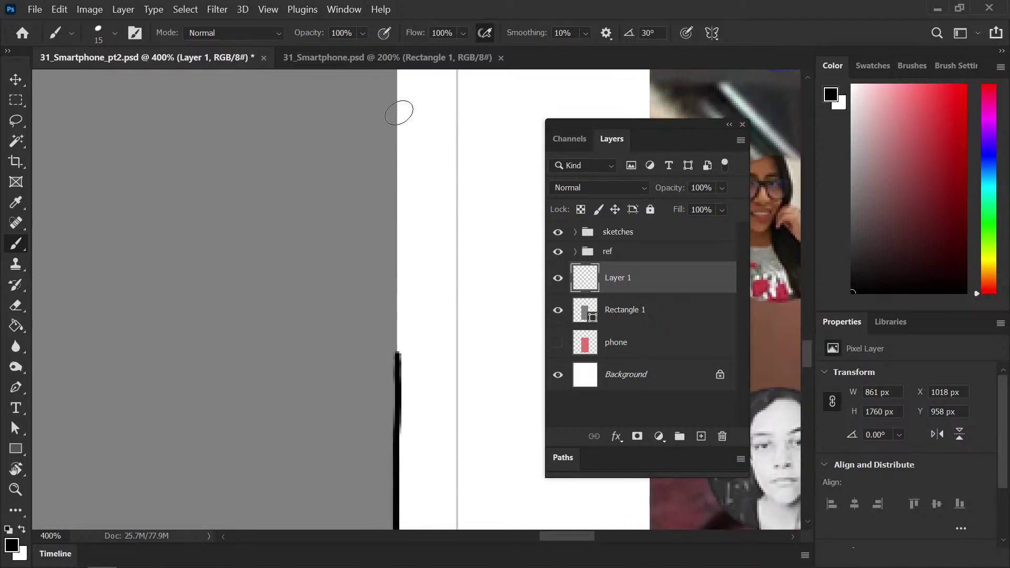
{"action": "left_click_drag", "start_coordinate": [398, 114], "coordinate": [400, 368]}
{"action": "left_click_drag", "start_coordinate": [404, 232], "coordinate": [399, 272]}
{"action": "key", "text": "ctrl+z"}
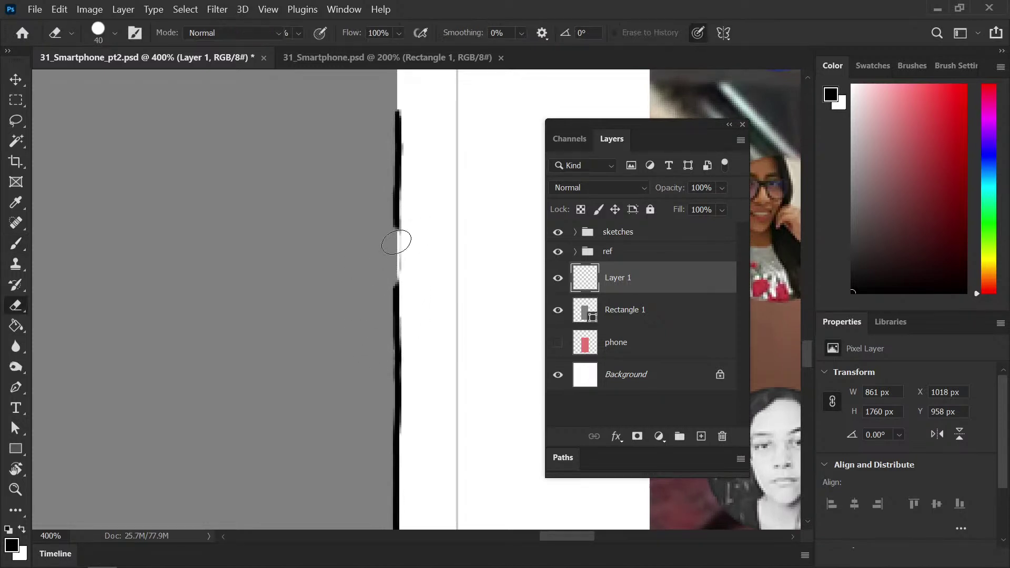
{"action": "left_click_drag", "start_coordinate": [397, 225], "coordinate": [396, 292]}
Extend the right-edge outline with three more strokes from the uppermost commenter portrait past the middle of the screen
{"action": "left_click_drag", "start_coordinate": [423, 111], "coordinate": [418, 236]}
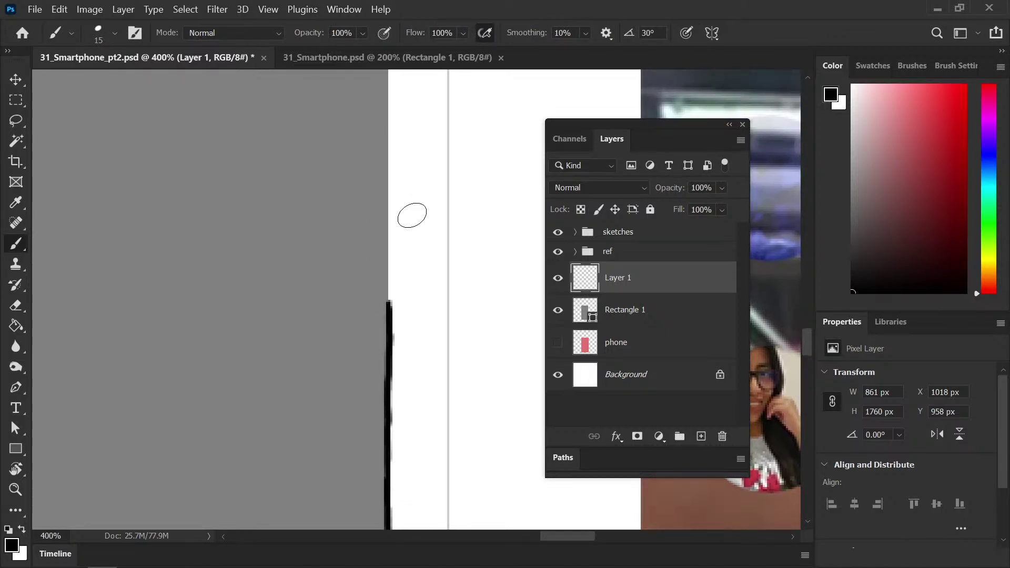
{"action": "left_click_drag", "start_coordinate": [388, 101], "coordinate": [395, 304]}
{"action": "mouse_move", "coordinate": [419, 184]}
{"action": "left_mouse_down"}
{"action": "mouse_move", "coordinate": [422, 243]}
{"action": "mouse_move", "coordinate": [440, 287]}
{"action": "left_mouse_up"}
{"action": "left_click_drag", "start_coordinate": [383, 159], "coordinate": [385, 375]}
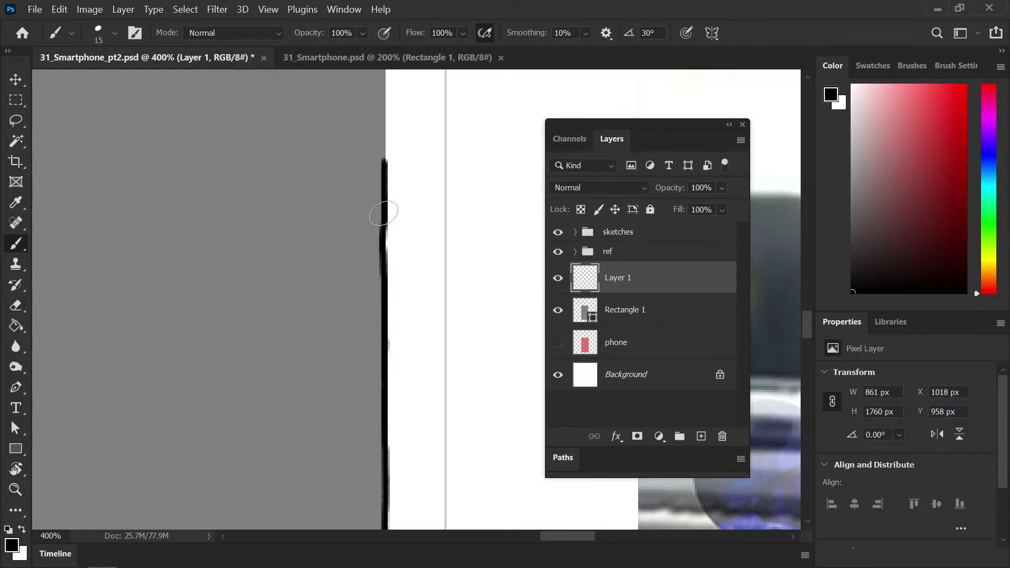
{"action": "mouse_move", "coordinate": [419, 149]}
{"action": "left_mouse_down"}
{"action": "mouse_move", "coordinate": [457, 241]}
{"action": "mouse_move", "coordinate": [482, 259]}
{"action": "left_mouse_up"}
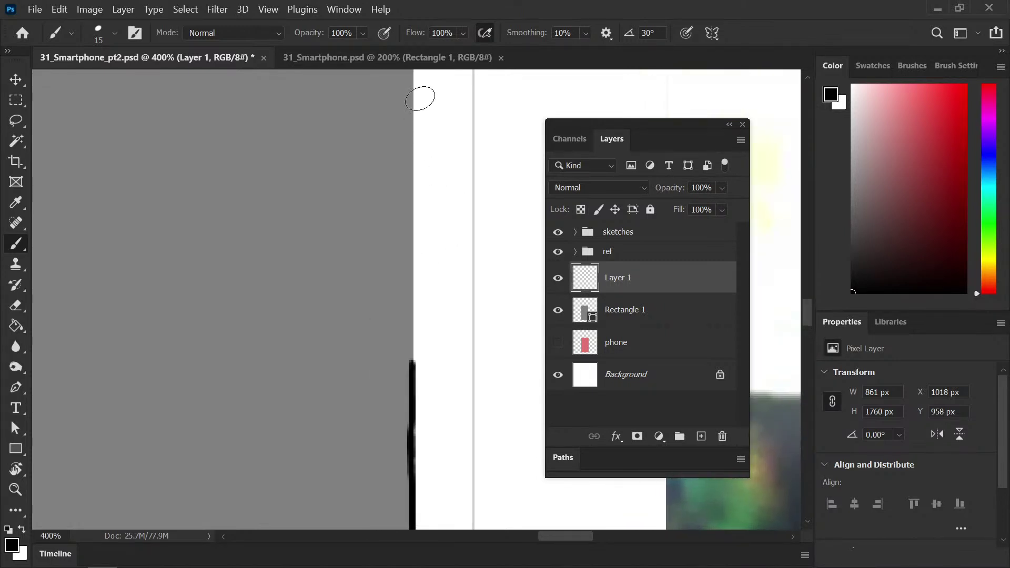
{"action": "left_click_drag", "start_coordinate": [413, 79], "coordinate": [413, 368]}
Paint the right-edge outline up to just below the sketched viewer-count box, joining the separate strokes
{"action": "mouse_move", "coordinate": [459, 214]}
{"action": "left_mouse_down"}
{"action": "mouse_move", "coordinate": [456, 239]}
{"action": "mouse_move", "coordinate": [451, 184]}
{"action": "left_mouse_up"}
{"action": "scroll", "coordinate": [456, 239], "scroll_direction": "up", "scroll_amount": 5}
{"action": "key", "text": "ctrl+minus"}
{"action": "left_click_drag", "start_coordinate": [415, 103], "coordinate": [415, 191]}
{"action": "left_click_drag", "start_coordinate": [414, 231], "coordinate": [415, 366]}
{"action": "scroll", "coordinate": [454, 289], "scroll_direction": "up", "scroll_amount": 5}
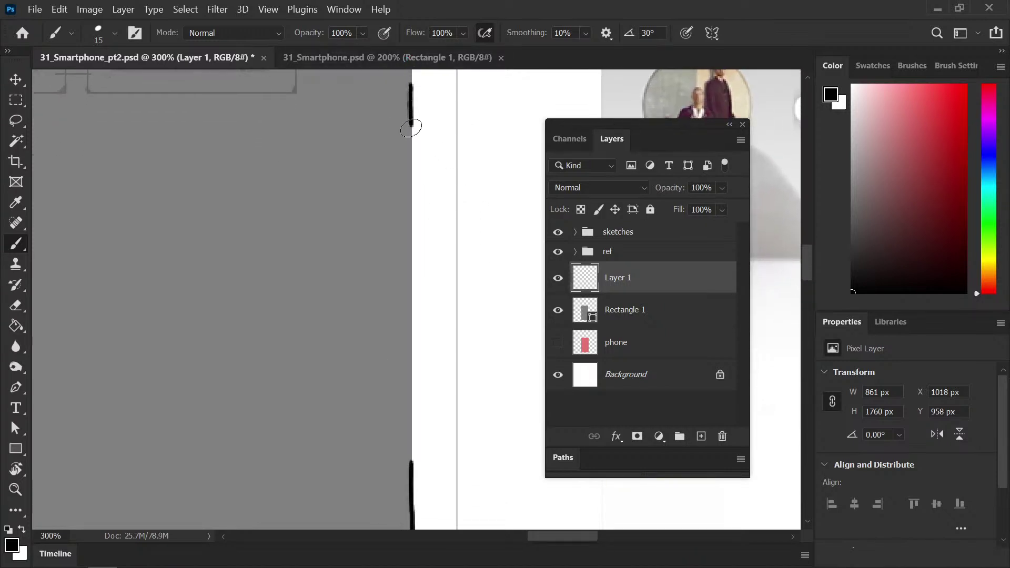
{"action": "left_click_drag", "start_coordinate": [410, 206], "coordinate": [412, 461]}
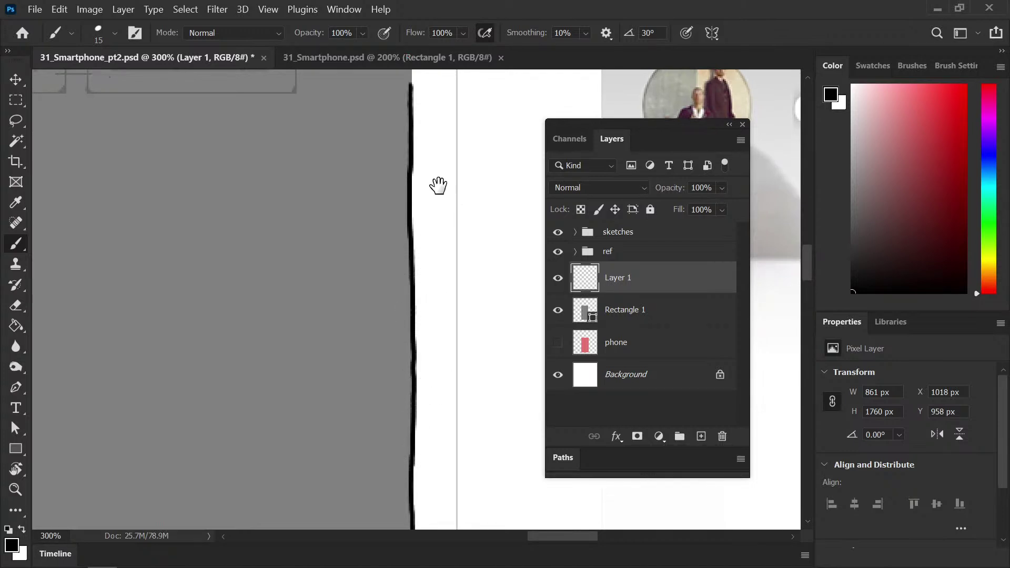
Paint the outline around the screen's upper-right corner and down beside the viewer-count box to join the right edge
{"action": "scroll", "coordinate": [436, 296], "scroll_direction": "up", "scroll_amount": 5}
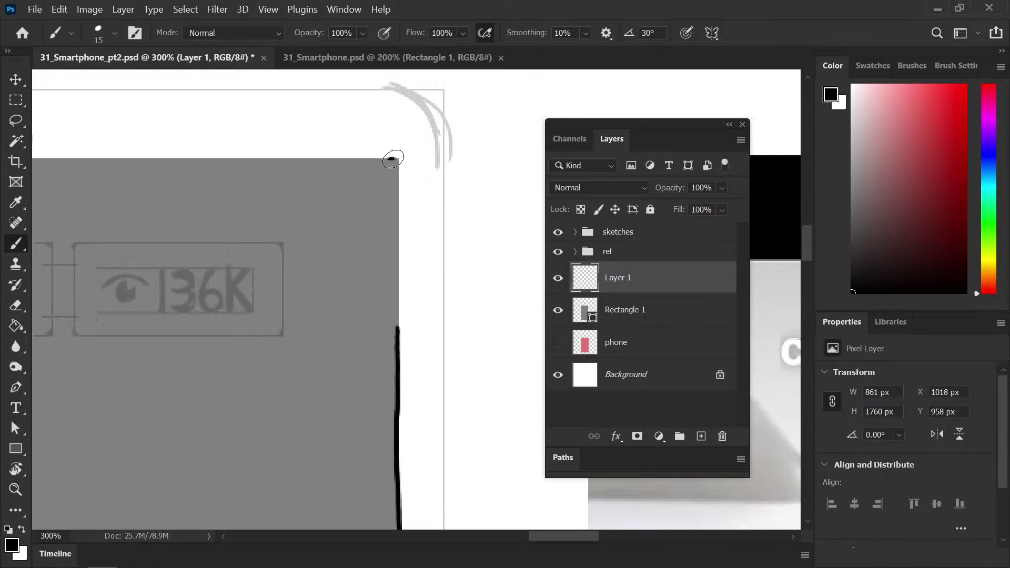
{"action": "left_click_drag", "start_coordinate": [399, 170], "coordinate": [400, 331]}
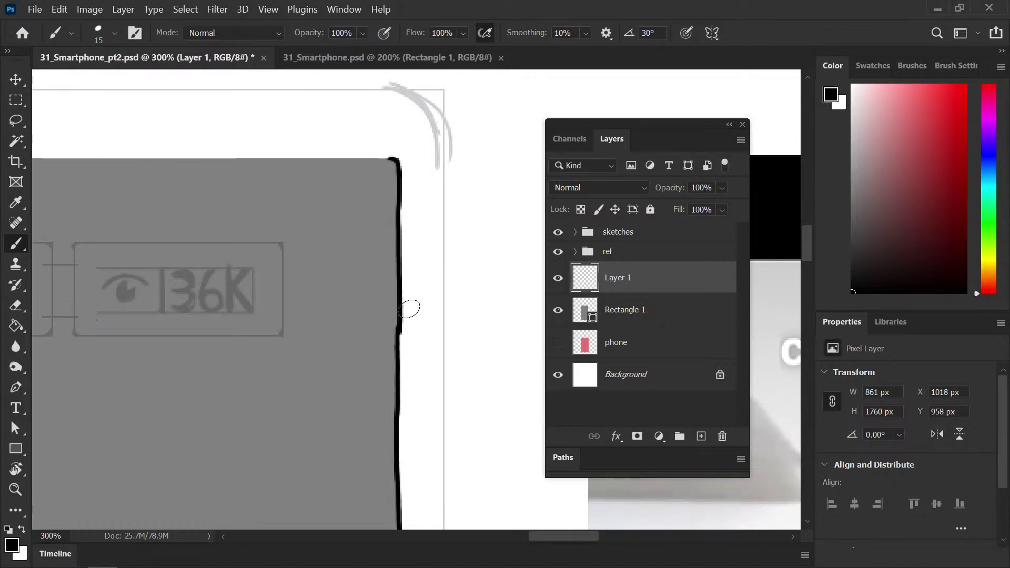
{"action": "scroll", "coordinate": [429, 384], "scroll_direction": "down", "scroll_amount": 5}
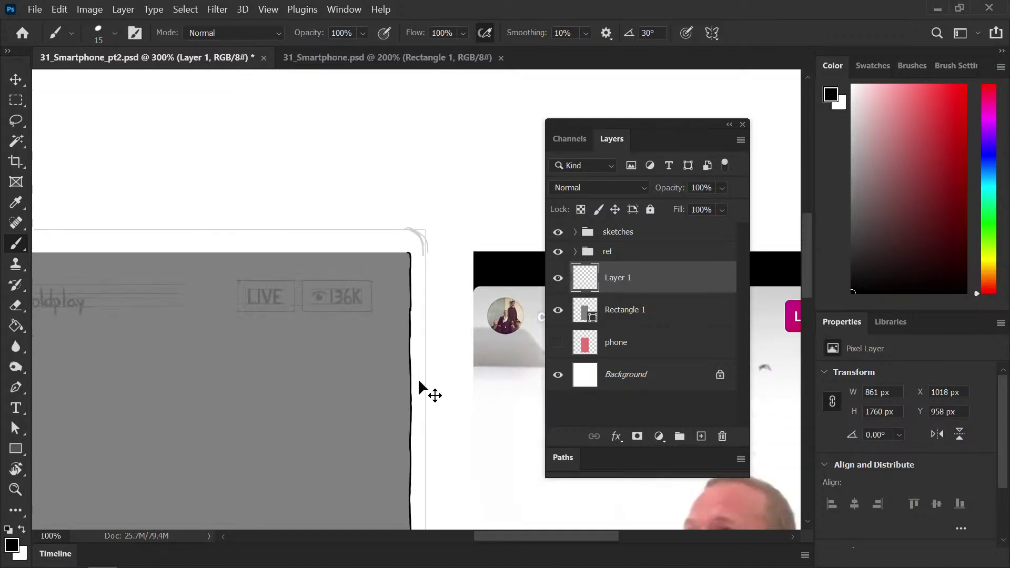
Save the file and paint the outline from the screen's upper-left corner along the top edge, past the sketched coldplay name
{"action": "key", "text": "ctrl+s"}
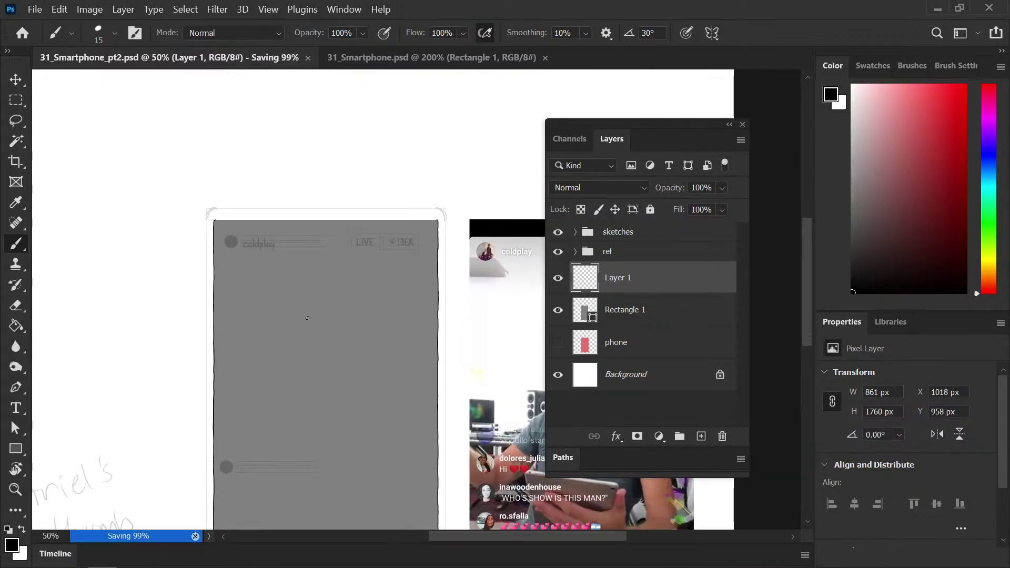
{"action": "scroll", "coordinate": [307, 318], "scroll_direction": "up", "scroll_amount": 2}
{"action": "mouse_move", "coordinate": [125, 216]}
{"action": "left_mouse_down"}
{"action": "mouse_move", "coordinate": [361, 350]}
{"action": "mouse_move", "coordinate": [246, 316]}
{"action": "left_mouse_up"}
{"action": "key", "text": "ctrl+z"}
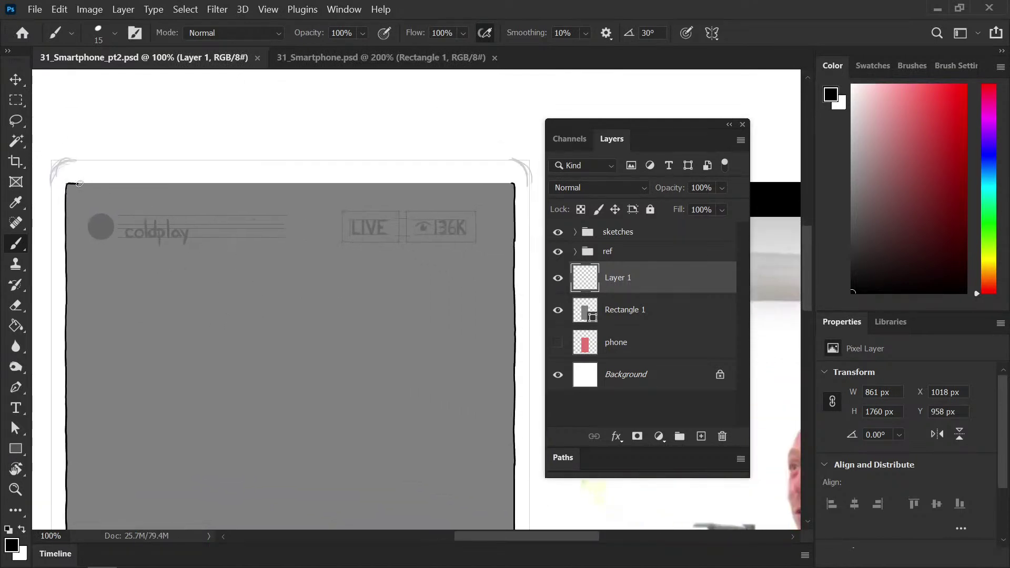
{"action": "left_click_drag", "start_coordinate": [120, 184], "coordinate": [130, 184]}
{"action": "key", "text": "ctrl+z"}
{"action": "key", "text": "ctrl+plus"}
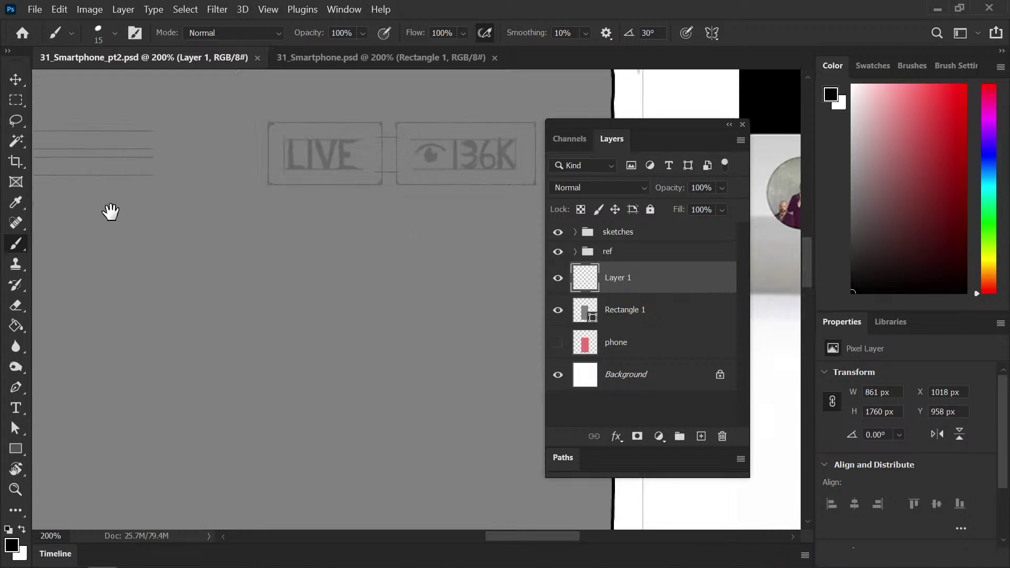
{"action": "left_click_drag", "start_coordinate": [108, 214], "coordinate": [252, 291]}
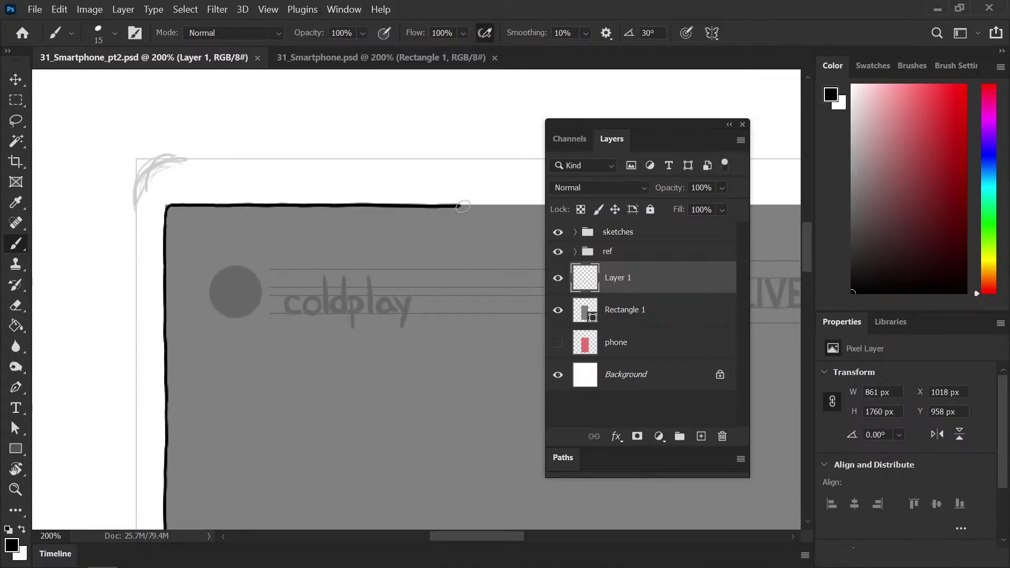
{"action": "left_click_drag", "start_coordinate": [514, 205], "coordinate": [542, 206]}
Extend the top-edge outline past the sketched LIVE box to above the viewer-count box and save the file
{"action": "left_click_drag", "start_coordinate": [469, 234], "coordinate": [92, 230]}
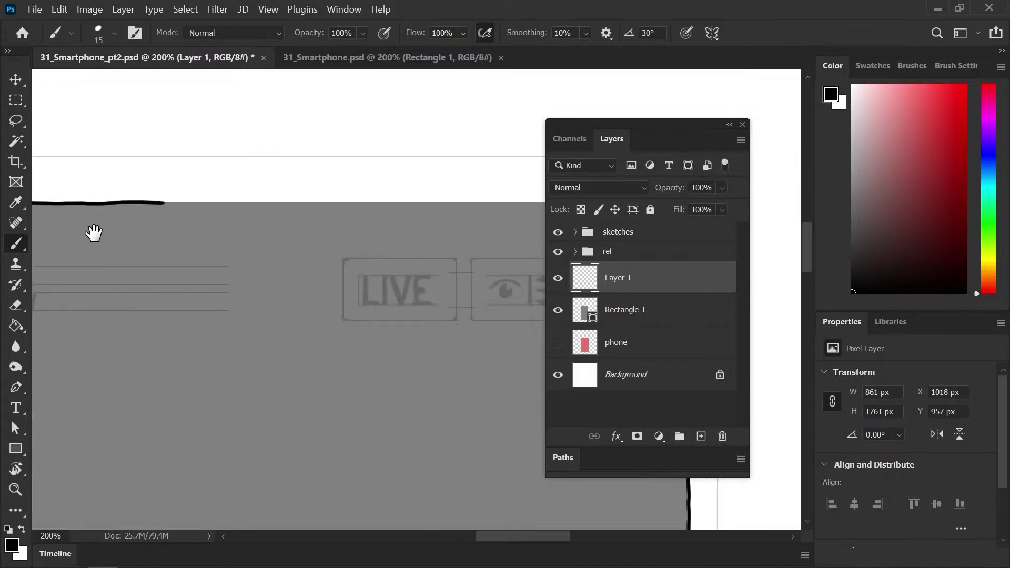
{"action": "left_click_drag", "start_coordinate": [217, 203], "coordinate": [473, 203]}
{"action": "key", "text": "ctrl+s"}
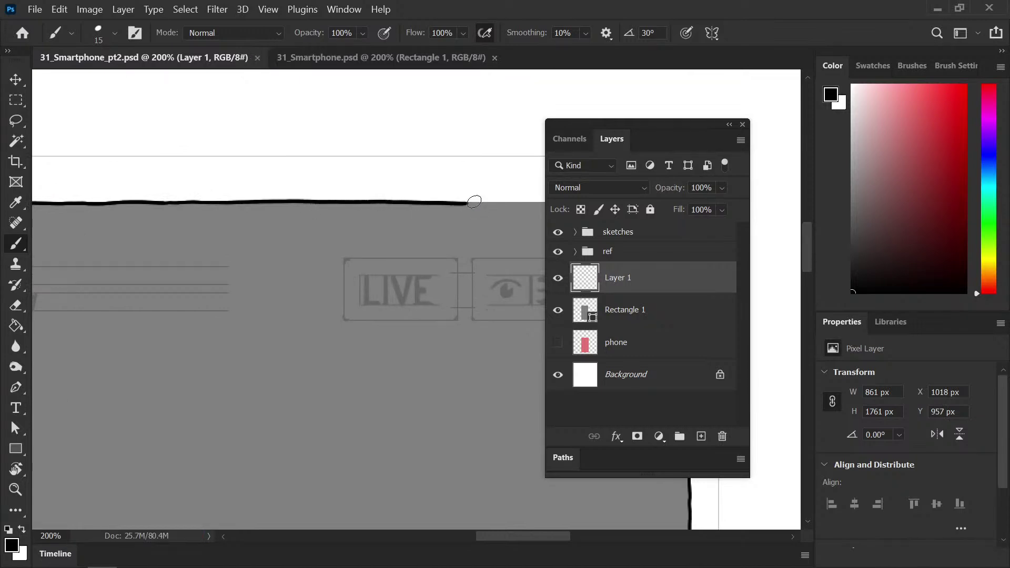
{"action": "left_click_drag", "start_coordinate": [391, 261], "coordinate": [198, 263]}
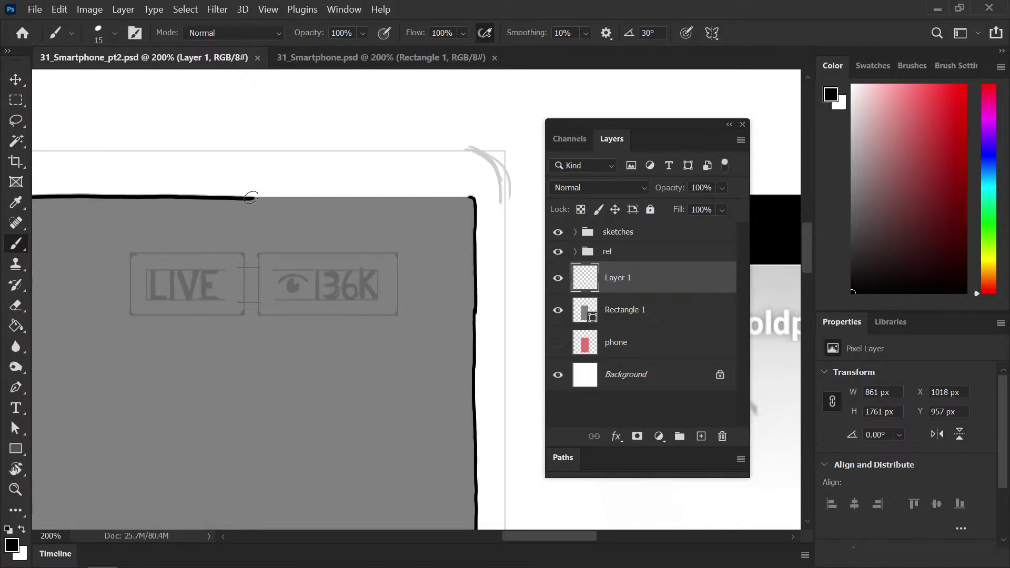
{"action": "left_click_drag", "start_coordinate": [315, 198], "coordinate": [383, 197]}
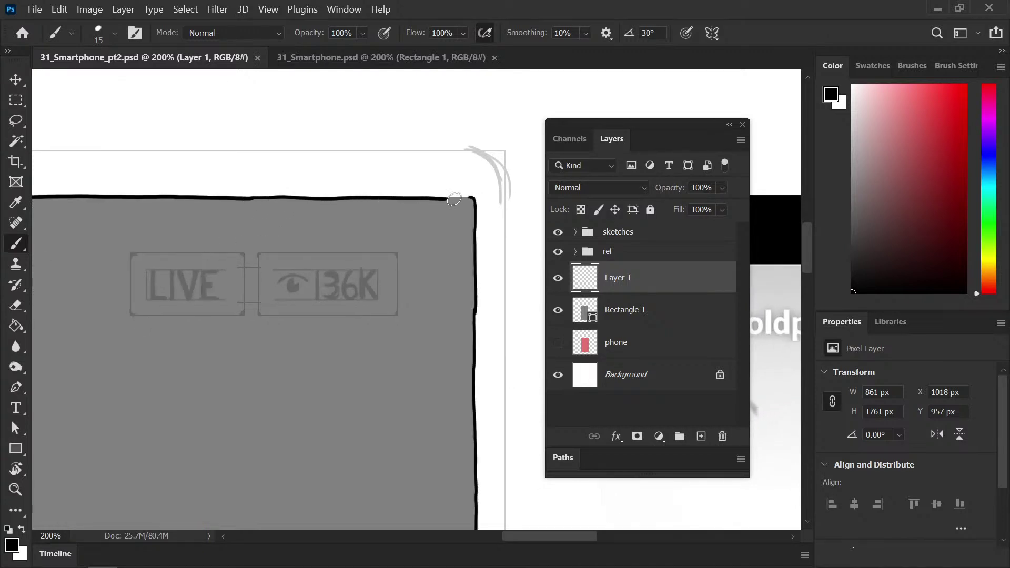
{"action": "left_click_drag", "start_coordinate": [470, 199], "coordinate": [472, 199]}
{"action": "key", "text": "ctrl+z"}
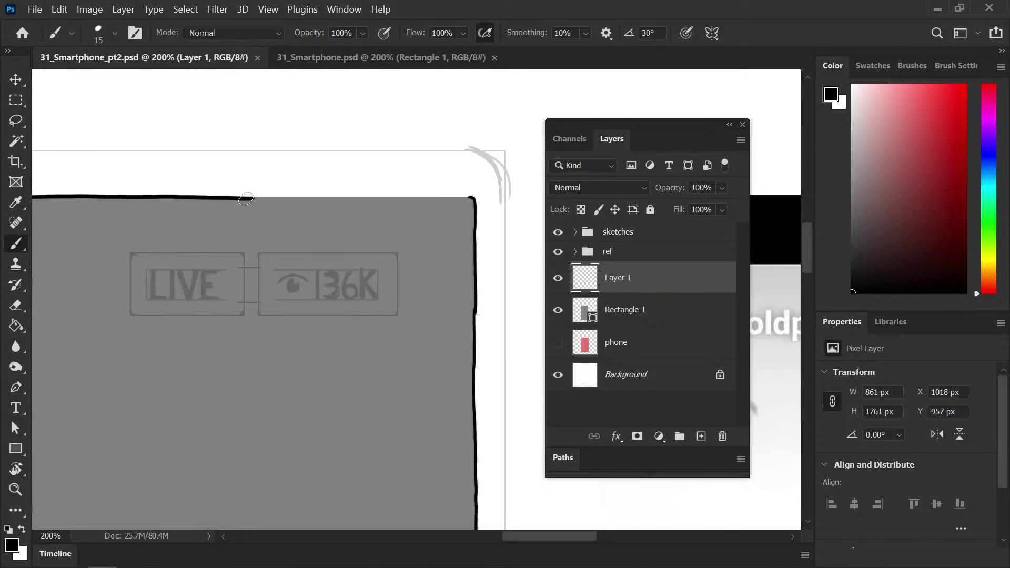
{"action": "left_click_drag", "start_coordinate": [247, 198], "coordinate": [317, 196]}
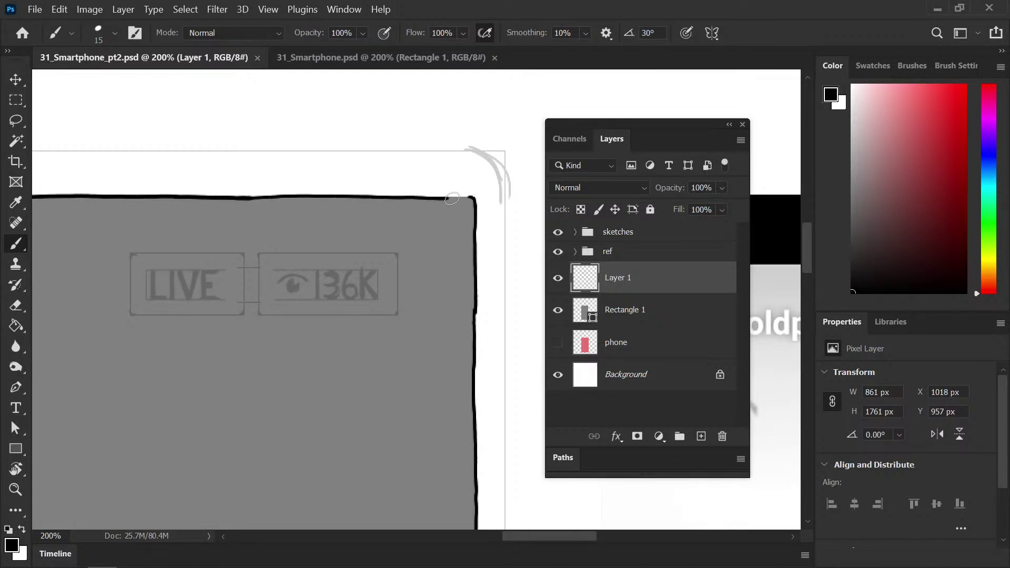
{"action": "left_click_drag", "start_coordinate": [470, 199], "coordinate": [472, 199]}
{"action": "key", "text": "ctrl+z"}
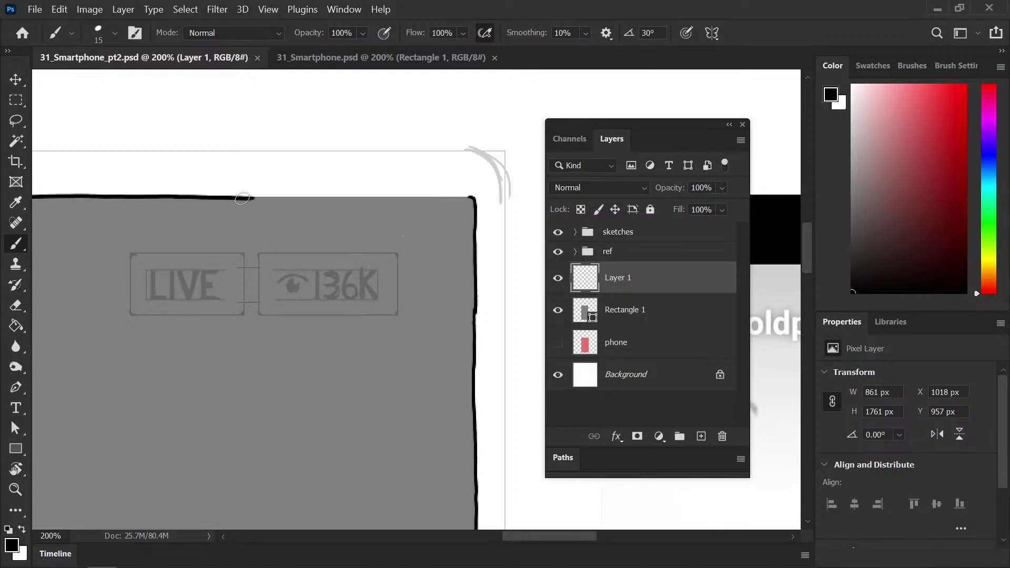
{"action": "key", "text": "ctrl+z"}
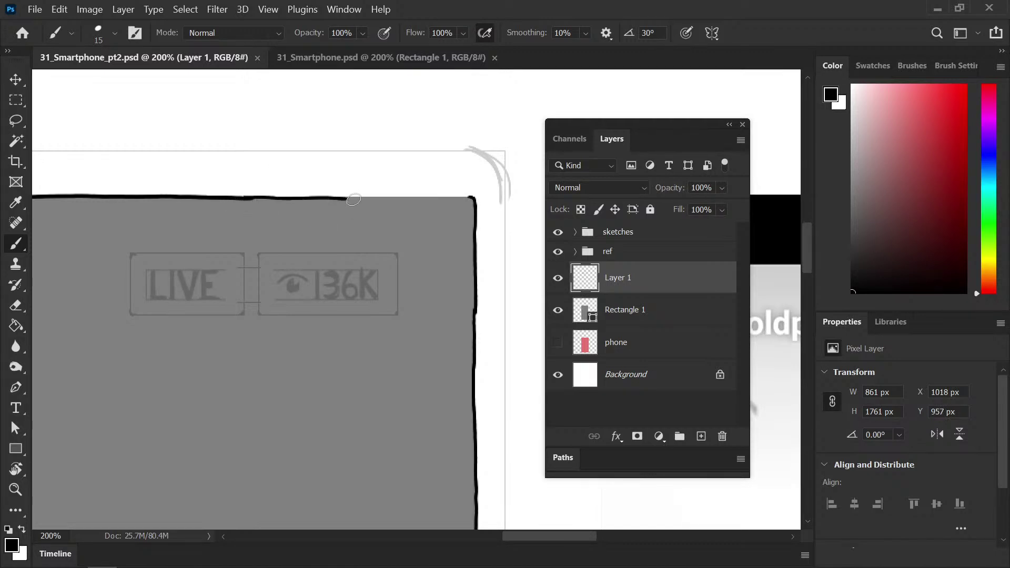
{"action": "key", "text": "ctrl+z"}
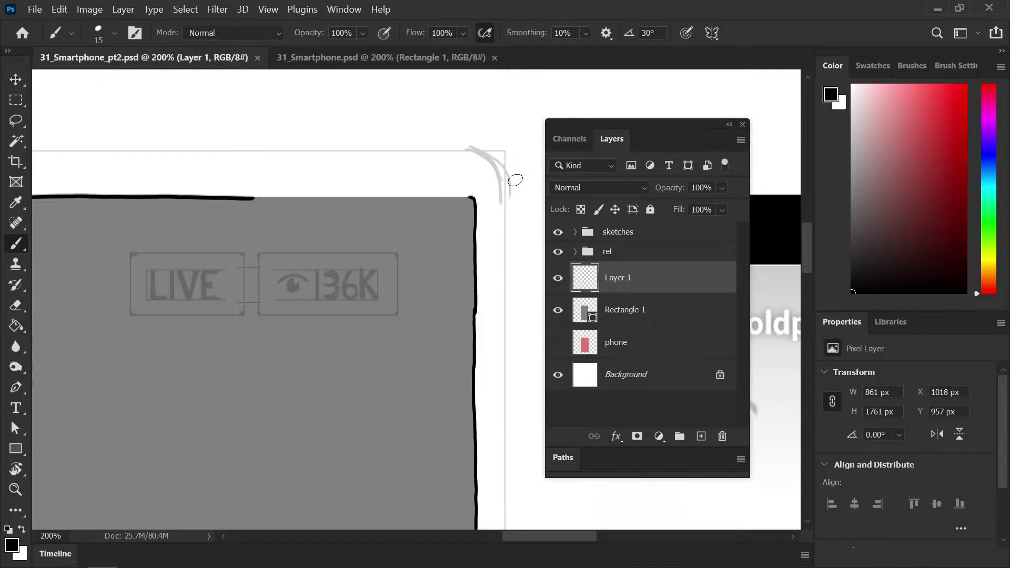
{"action": "left_click_drag", "start_coordinate": [250, 198], "coordinate": [437, 200]}
{"action": "key", "text": "ctrl+z"}
Paint the rest of the top-edge outline to the upper-right corner and erase the bump where the strokes overlap
{"action": "mouse_move", "coordinate": [252, 215]}
{"action": "left_mouse_down"}
{"action": "mouse_move", "coordinate": [264, 178]}
{"action": "mouse_move", "coordinate": [255, 209]}
{"action": "left_mouse_up"}
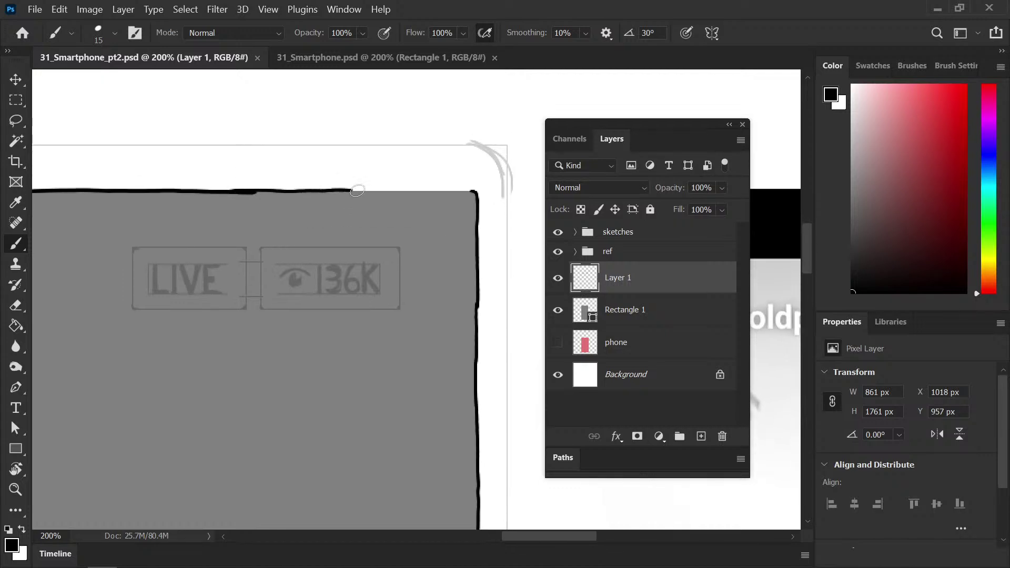
{"action": "left_click_drag", "start_coordinate": [413, 192], "coordinate": [459, 192]}
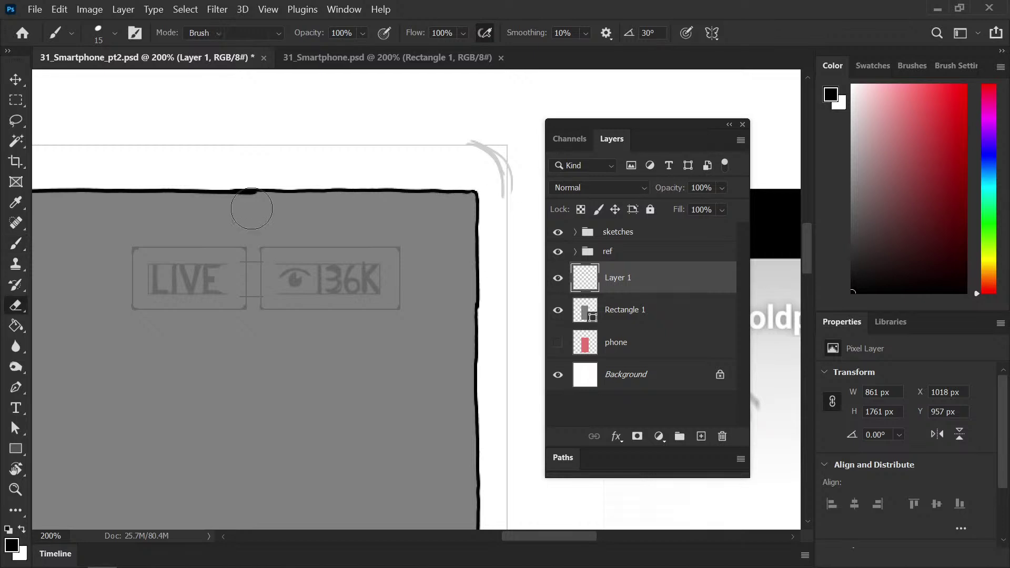
{"action": "key", "text": "e"}
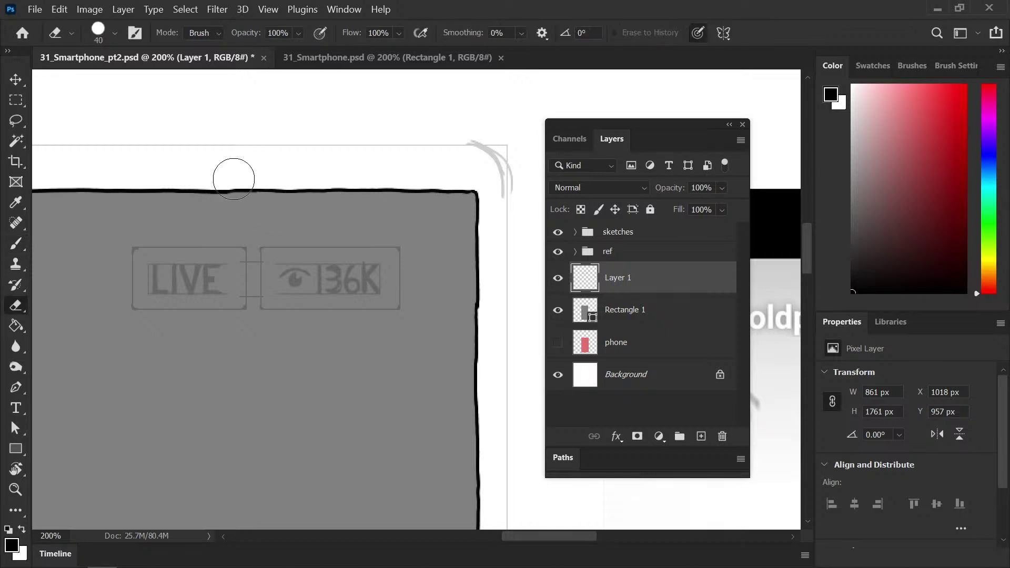
{"action": "left_click_drag", "start_coordinate": [241, 173], "coordinate": [390, 163]}
{"action": "key", "text": "b"}
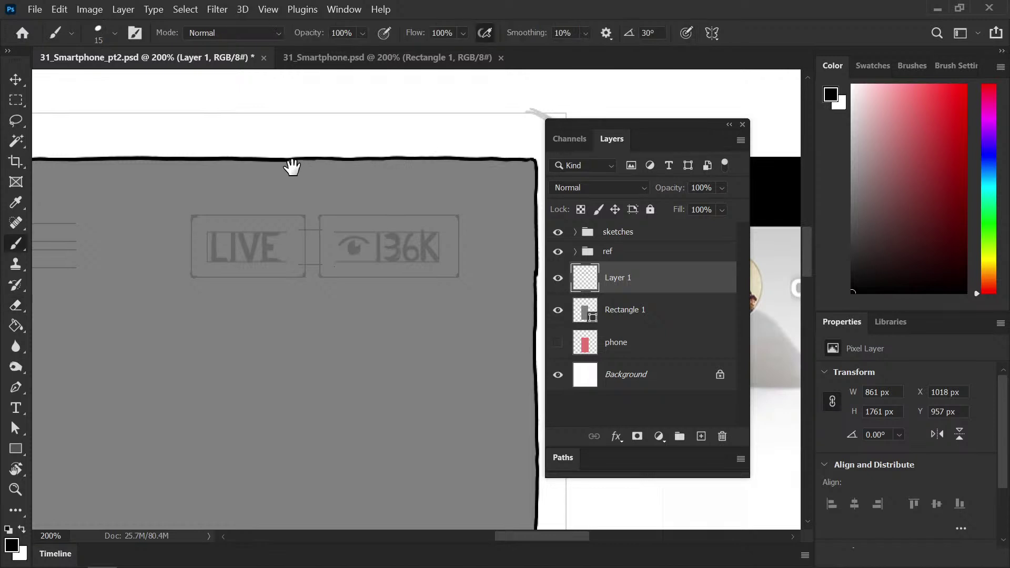
Touch up the top-edge outline above the LIVE and viewer-count boxes and save the file
{"action": "key", "text": "ctrl+s"}
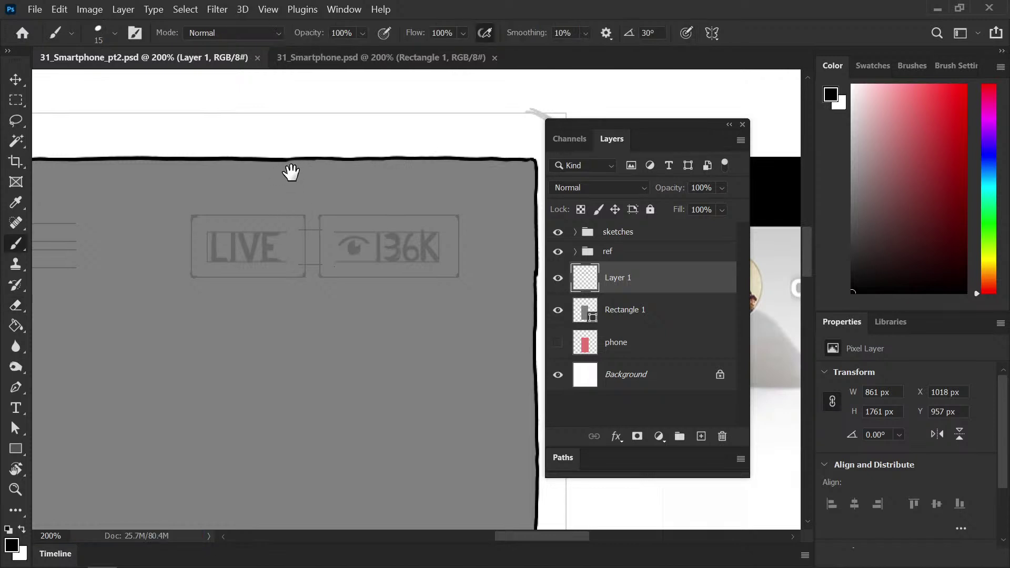
{"action": "left_click_drag", "start_coordinate": [289, 207], "coordinate": [243, 228]}
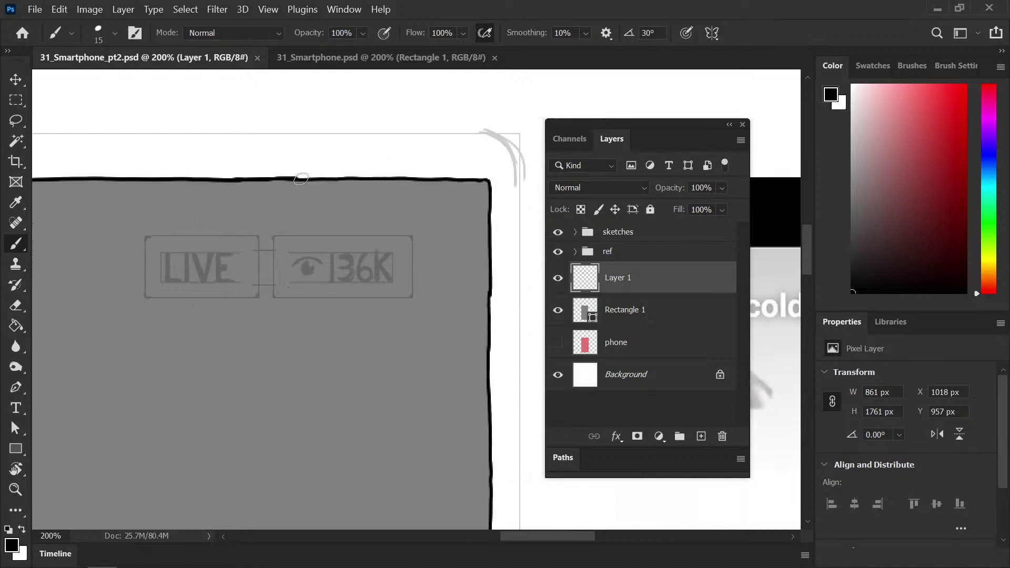
{"action": "key", "text": "ctrl+s"}
Add a new layer above the finished screen outline and rename the outline's layer screen_edge
{"action": "key", "text": "ctrl+minus"}
{"action": "key", "text": "ctrl+minus"}
{"action": "key", "text": "ctrl+minus"}
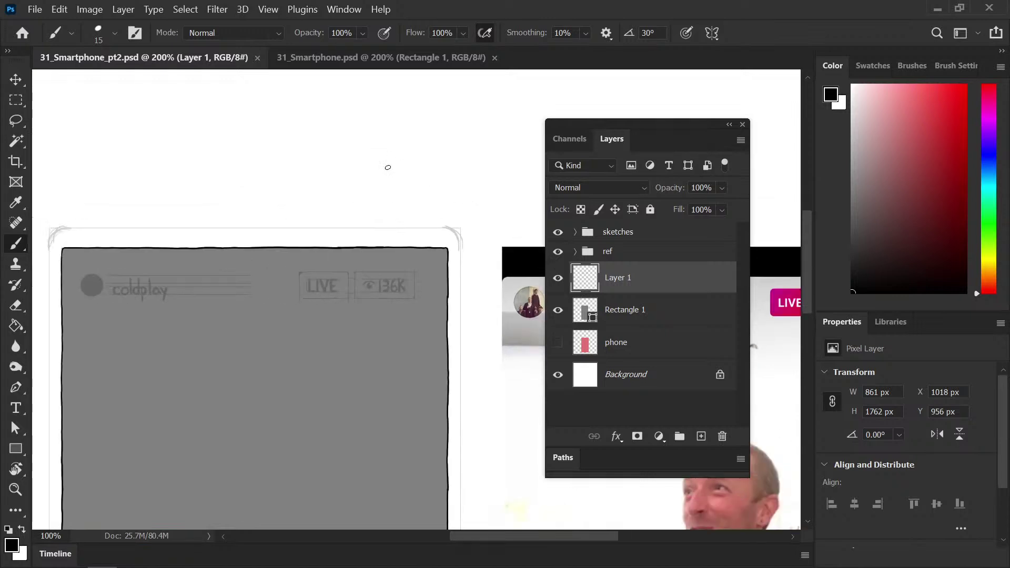
{"action": "left_click_drag", "start_coordinate": [428, 429], "coordinate": [442, 253]}
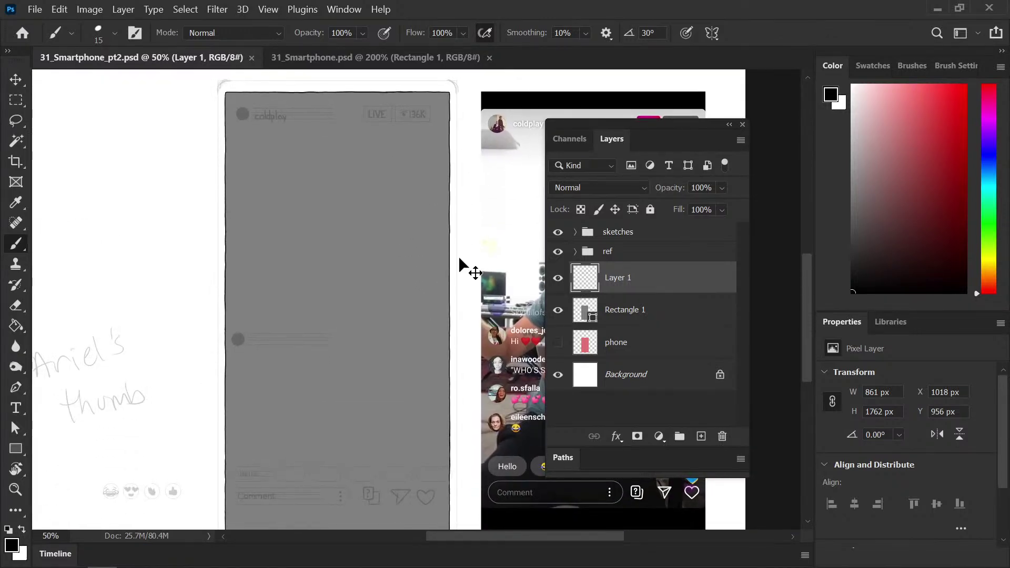
{"action": "key", "text": "ctrl+minus"}
{"action": "left_click", "coordinate": [701, 436]}
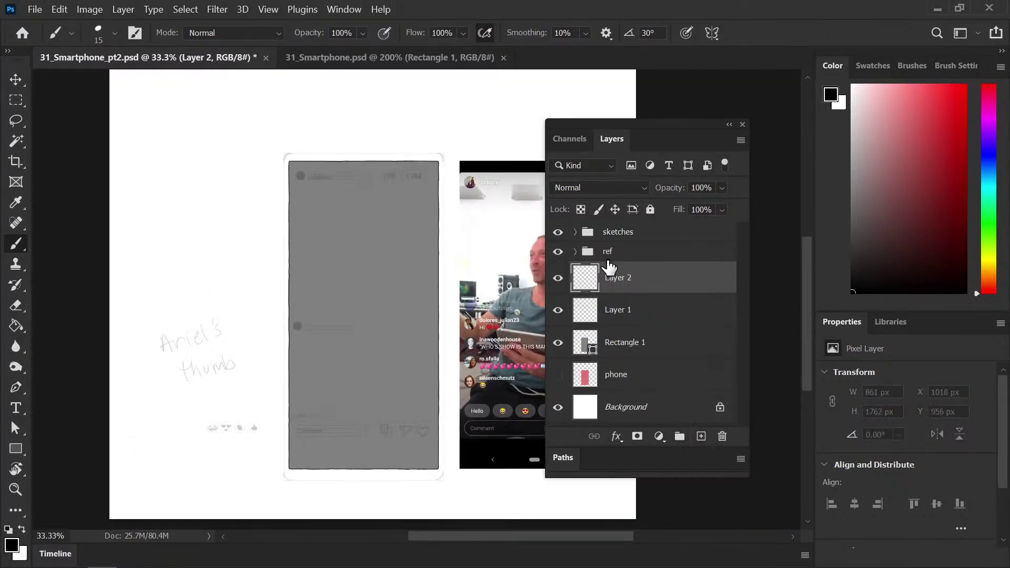
{"action": "double_click", "coordinate": [627, 311]}
{"action": "type", "text": "sc"}
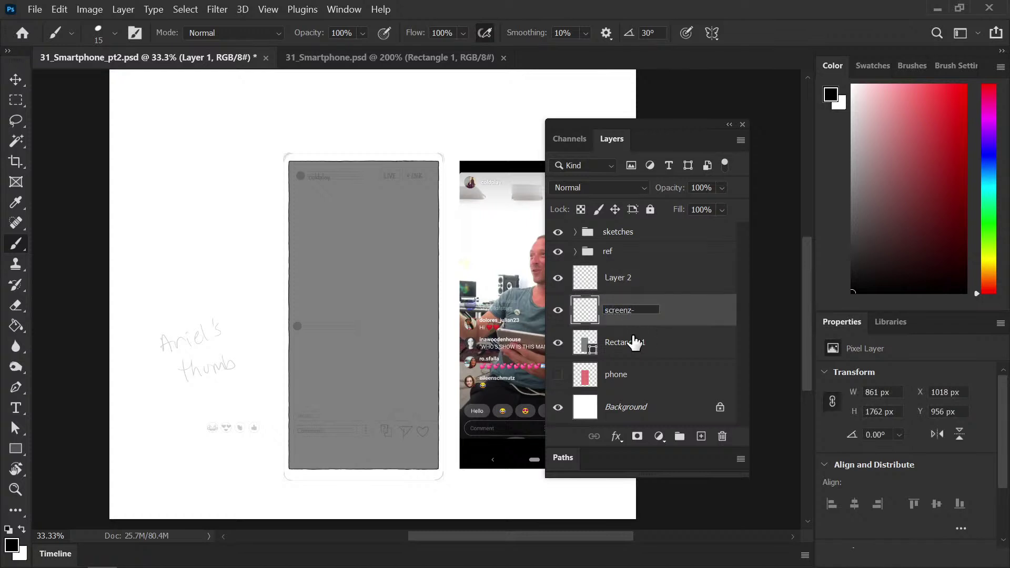
{"action": "type", "text": "reen_edge"}
{"action": "key", "text": "Return"}
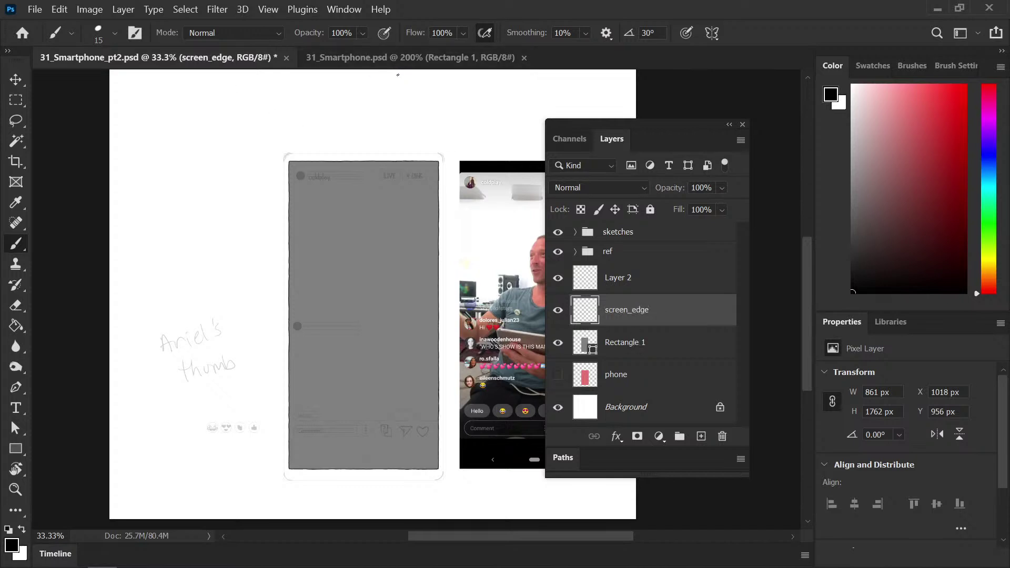
Recolour the screen outline red by filling Layer 2 with the red swatch, clipping it to screen_edge and merging them
{"action": "left_click", "coordinate": [877, 65]}
{"action": "left_click", "coordinate": [846, 117]}
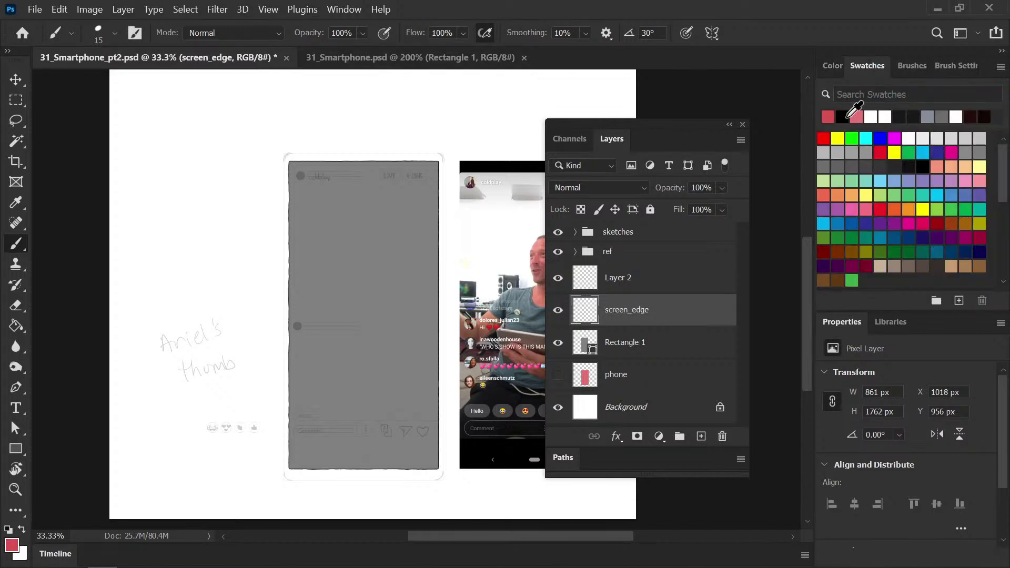
{"action": "left_click", "coordinate": [617, 285]}
{"action": "key", "text": "g"}
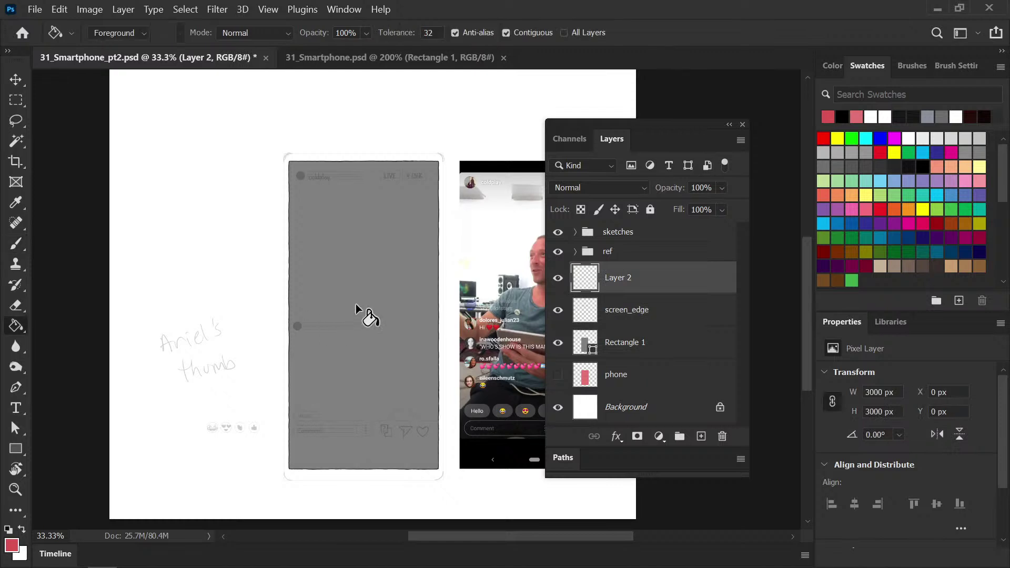
{"action": "left_click", "coordinate": [358, 318]}
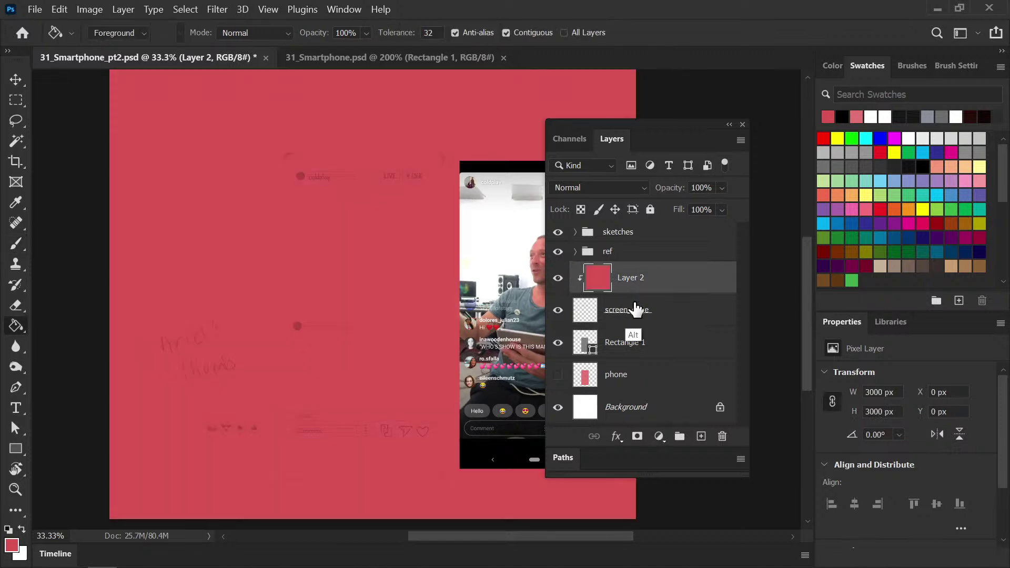
{"action": "left_click", "coordinate": [635, 295], "text": "alt"}
{"action": "key", "text": "Delete"}
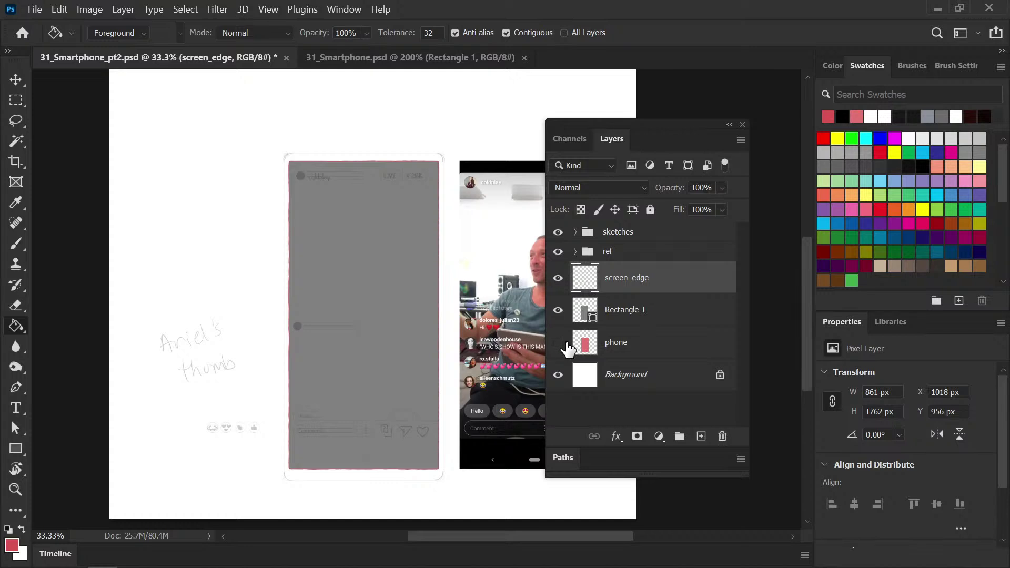
Show the phone layer, move Rectangle 1 beneath it and save the file
{"action": "left_click", "coordinate": [558, 343]}
{"action": "left_click_drag", "start_coordinate": [632, 313], "coordinate": [657, 344]}
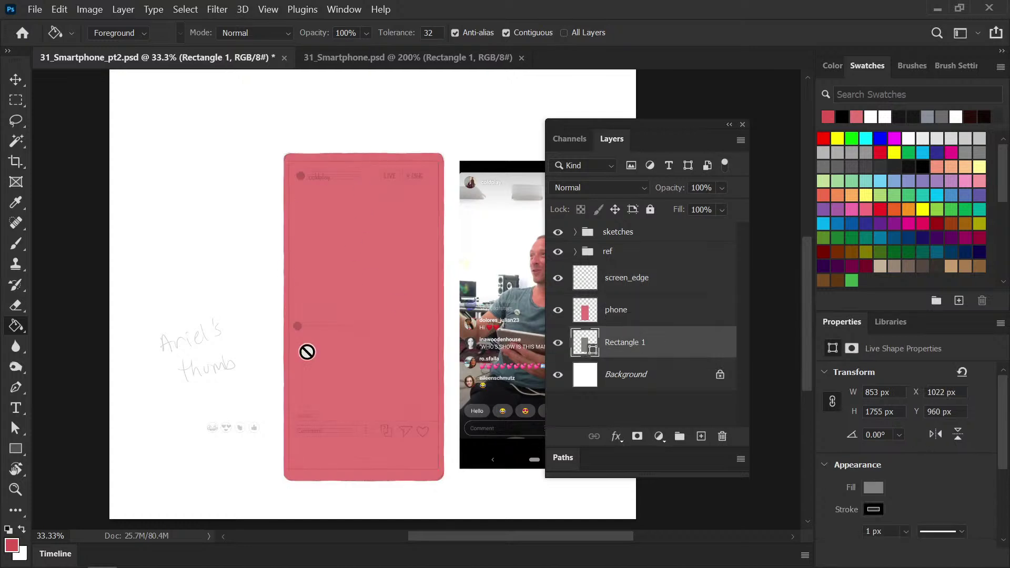
{"action": "key", "text": "ctrl+s"}
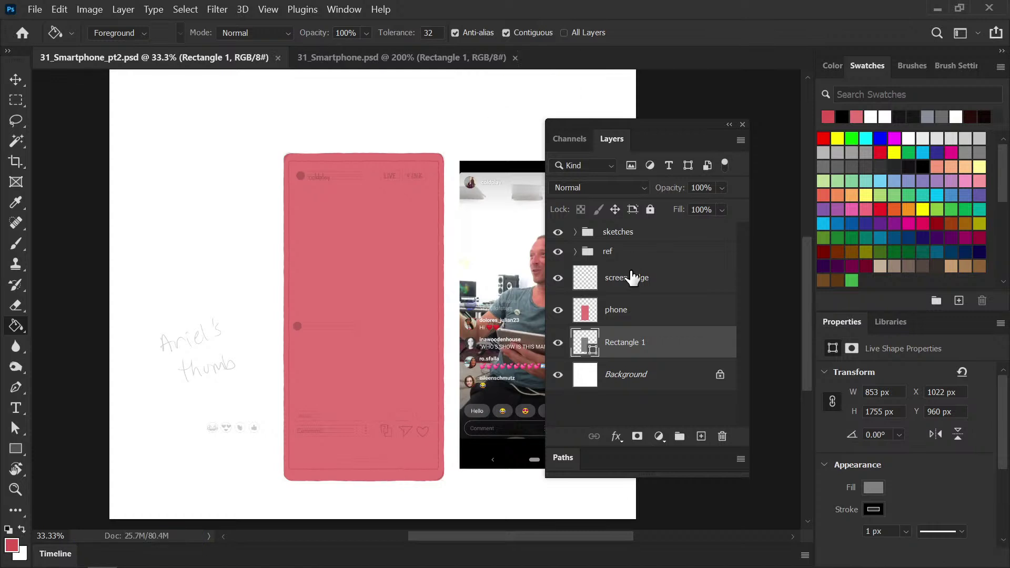
Add a new layer directly above the phone layer and name it screen_bg
{"action": "left_click", "coordinate": [638, 319]}
{"action": "left_click", "coordinate": [702, 437]}
{"action": "double_click", "coordinate": [626, 311]}
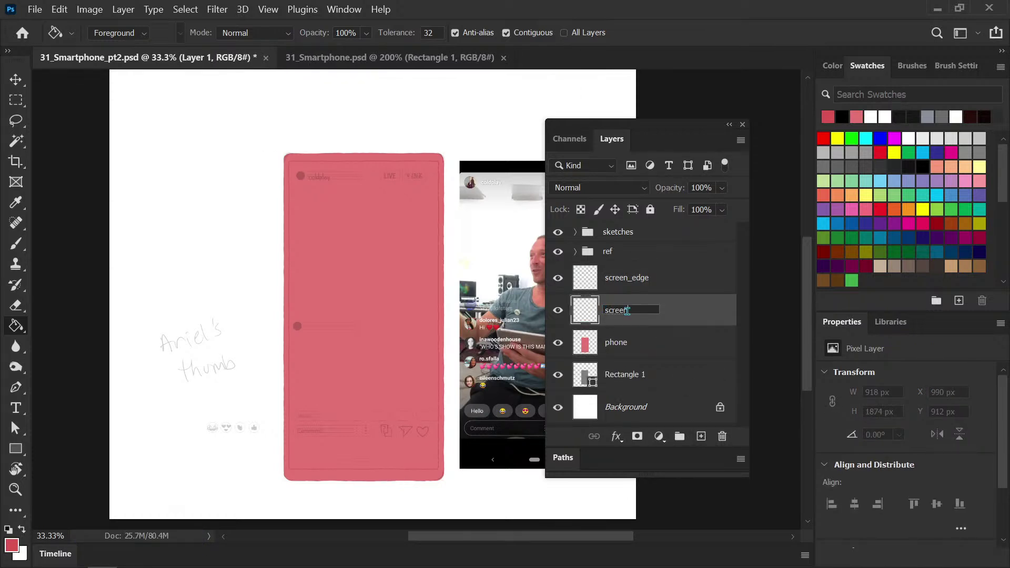
{"action": "type", "text": "screen_bg"}
{"action": "key", "text": "Return"}
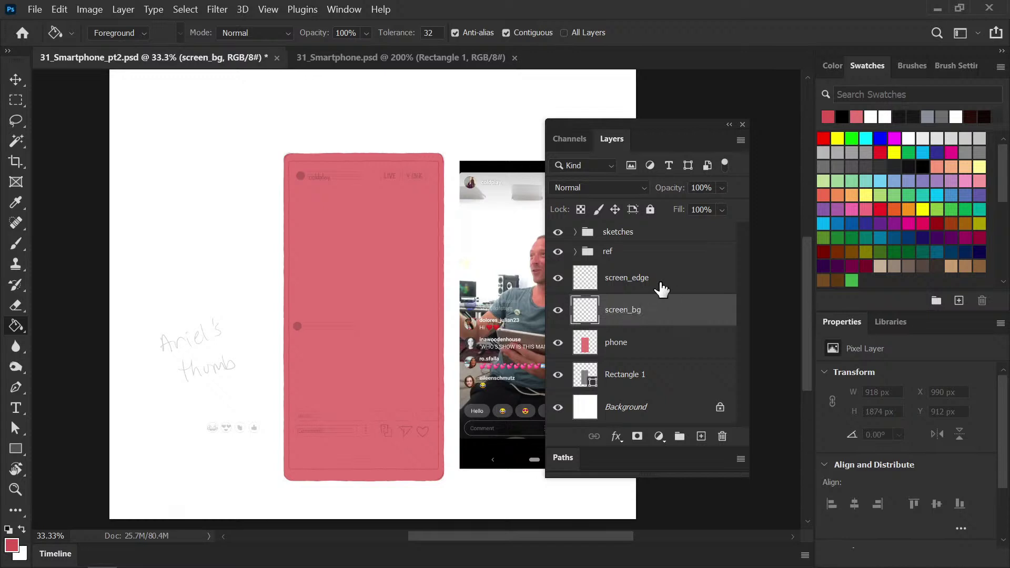
Select the phone's screen area inside the screen_edge outline with the Magic Wand, activate screen_bg and expand the selection slightly
{"action": "left_click", "coordinate": [648, 277]}
{"action": "left_click", "coordinate": [16, 141]}
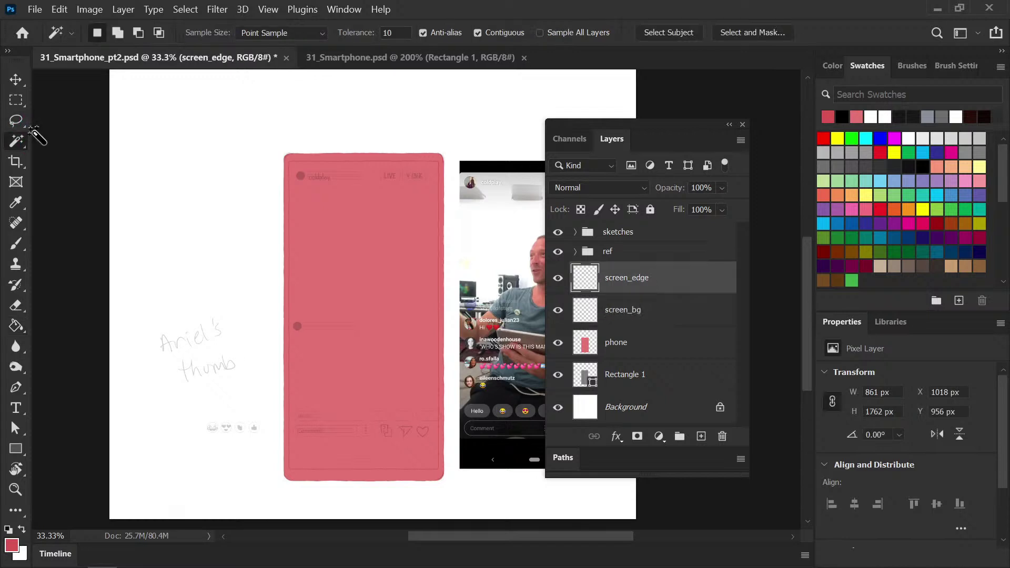
{"action": "left_click", "coordinate": [398, 241]}
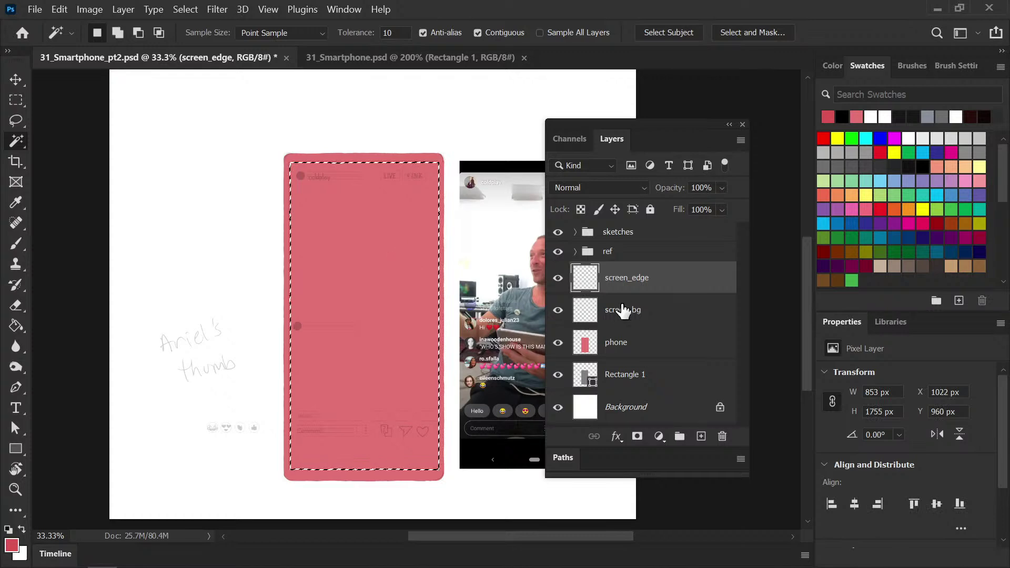
{"action": "left_click", "coordinate": [634, 310]}
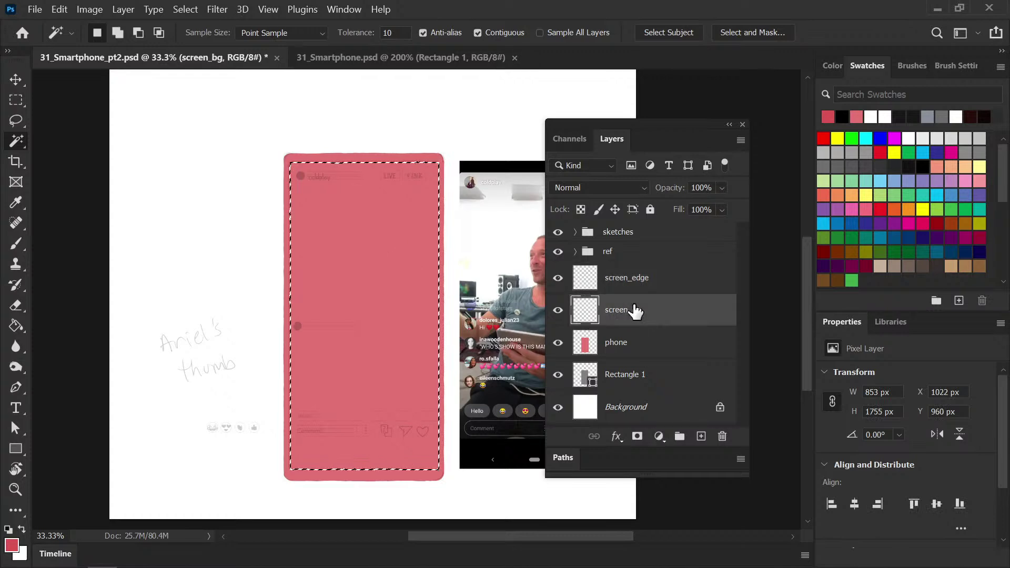
{"action": "left_click", "coordinate": [185, 9]}
{"action": "mouse_move", "coordinate": [224, 234]}
{"action": "left_click", "coordinate": [137, 269]}
{"action": "key", "text": "Return"}
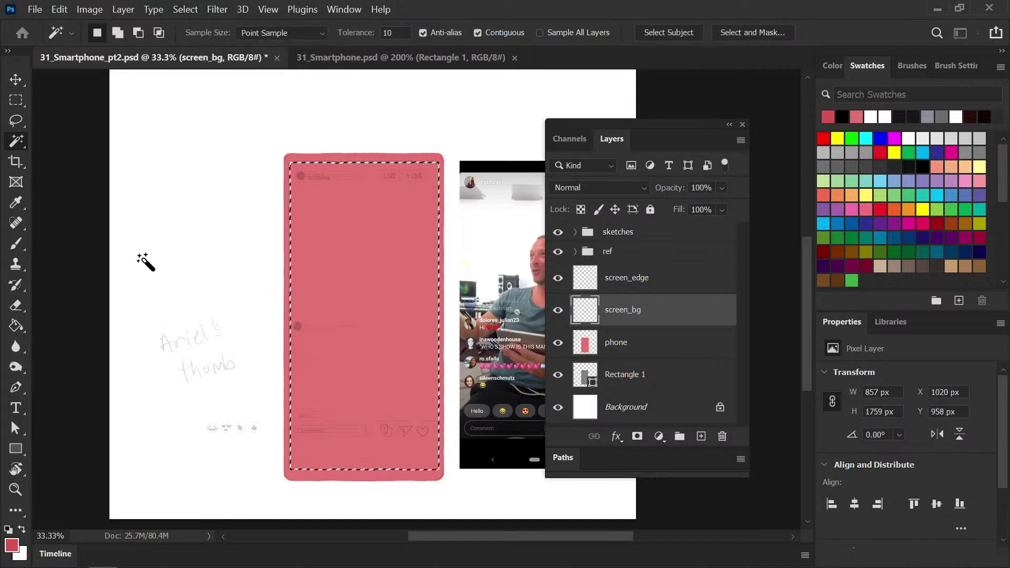
Fill the selected screen area on screen_bg with white, deselect, hide the sketches group and save the file
{"action": "key", "text": "g"}
{"action": "key", "text": "x"}
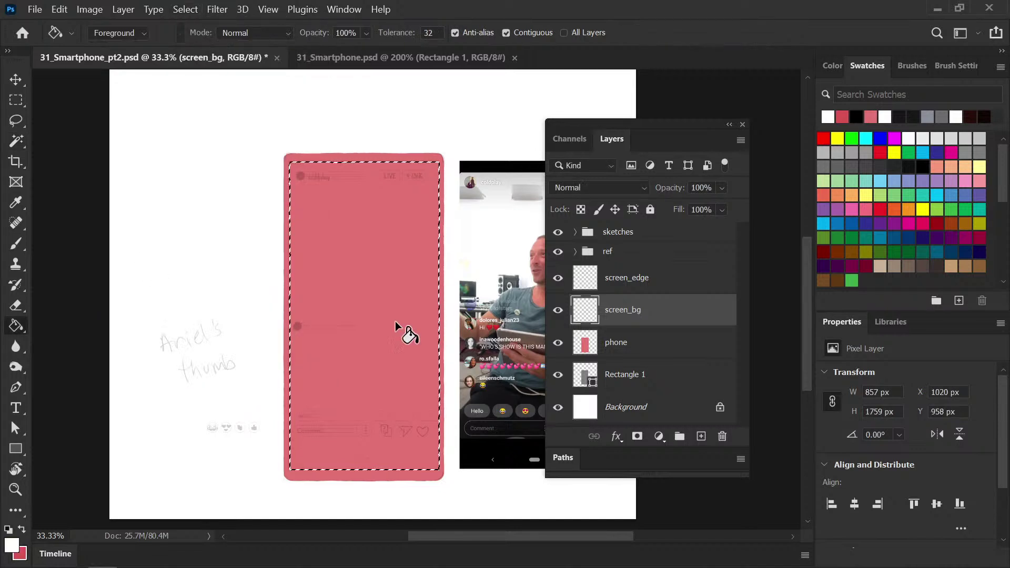
{"action": "left_click", "coordinate": [378, 352]}
{"action": "key", "text": "ctrl+d"}
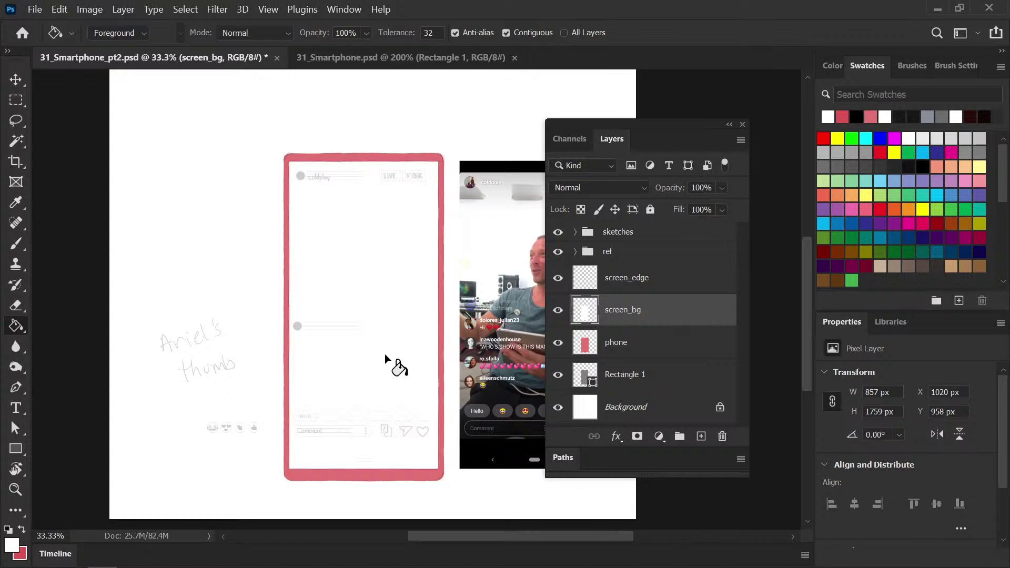
{"action": "left_click", "coordinate": [558, 232]}
{"action": "key", "text": "ctrl+s"}
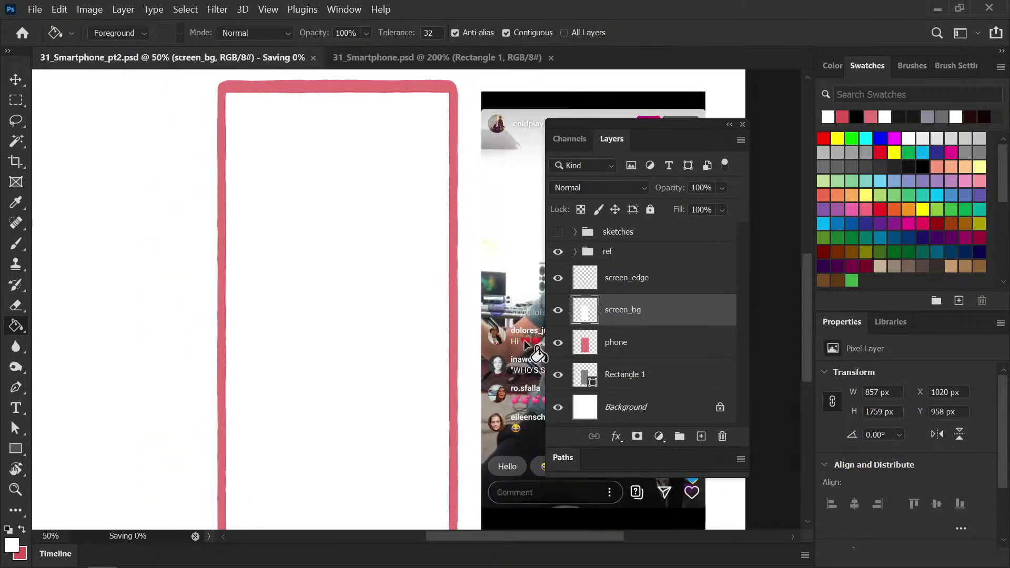
Examine the phone's red frame and white screen up close and compare the whole phone with the reference screenshot
{"action": "key", "text": "ctrl+plus"}
{"action": "key", "text": "ctrl+plus"}
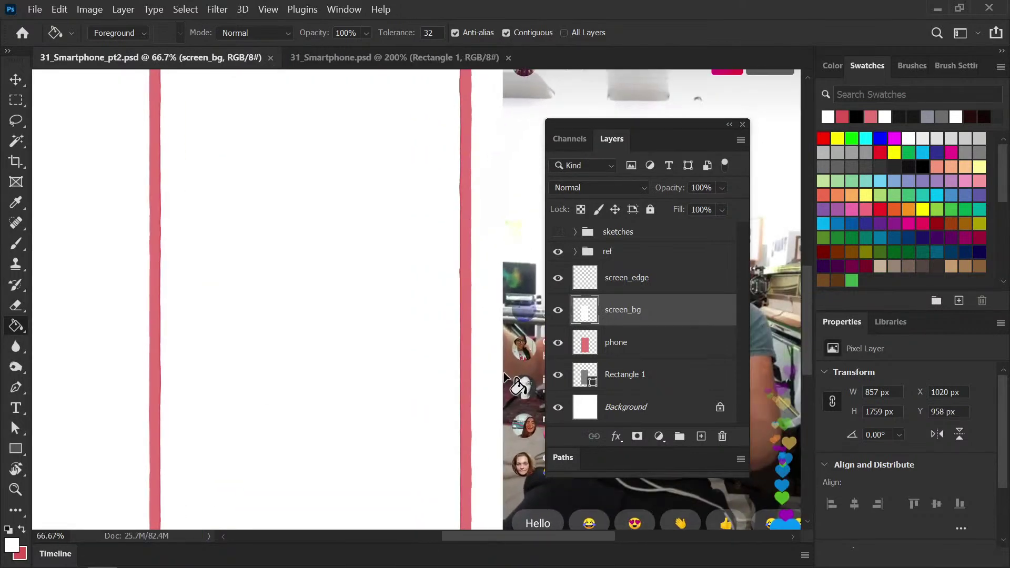
{"action": "key", "text": "ctrl+minus"}
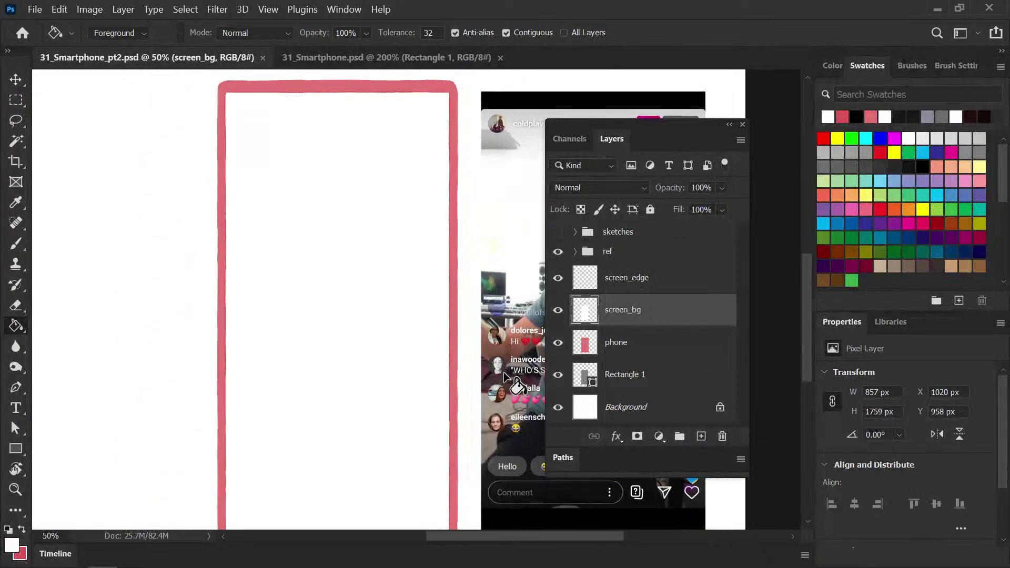
{"action": "left_click_drag", "start_coordinate": [318, 381], "coordinate": [219, 325]}
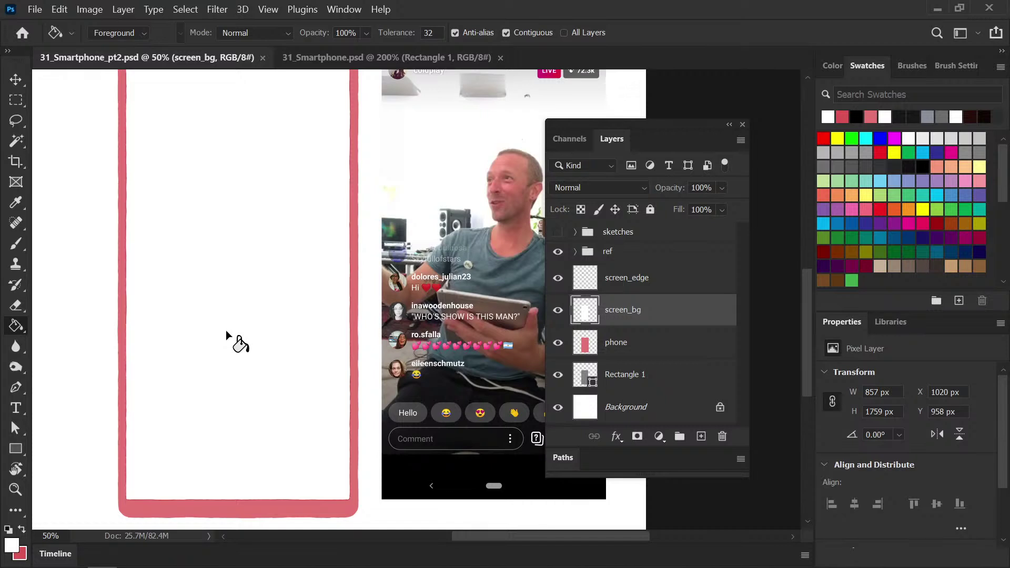
{"action": "key", "text": "v"}
{"action": "key", "text": "ctrl+plus"}
{"action": "key", "text": "ctrl+minus"}
{"action": "key", "text": "ctrl+minus"}
{"action": "key", "text": "ctrl+minus"}
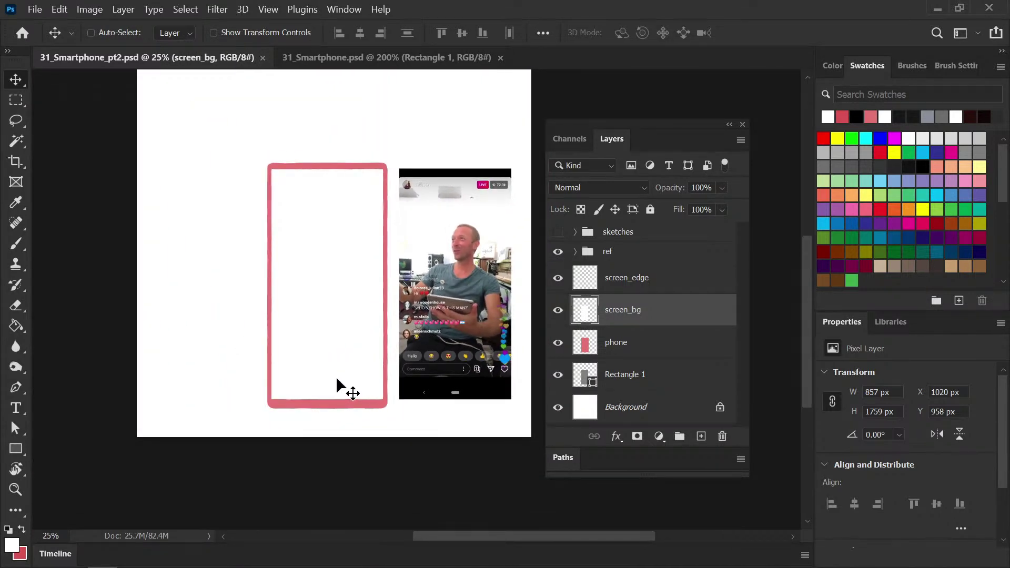
{"action": "left_click_drag", "start_coordinate": [345, 379], "coordinate": [276, 367]}
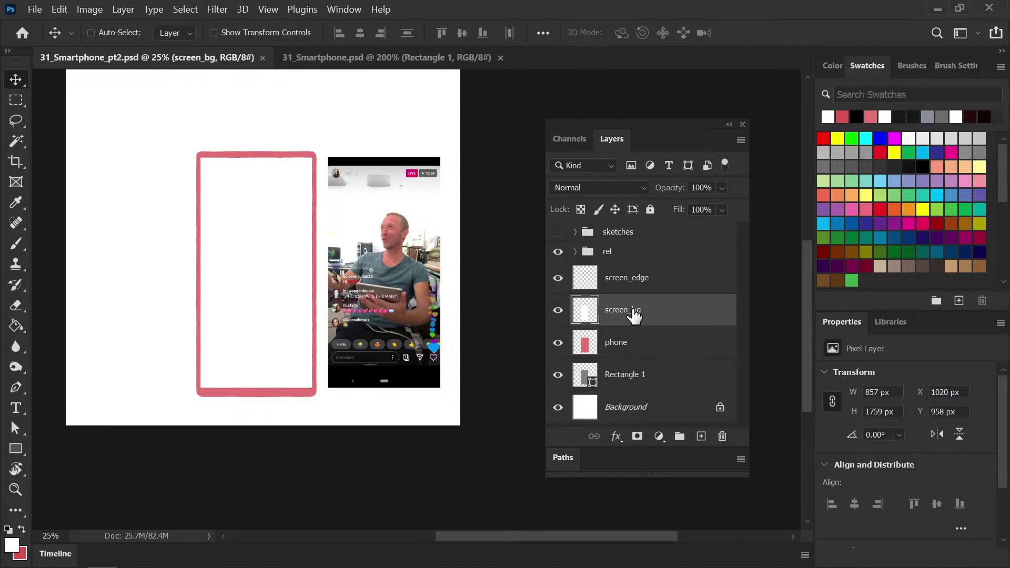
Show the sketches group and reset the foreground and background colours to black and white
{"action": "left_click", "coordinate": [558, 234]}
{"action": "left_click", "coordinate": [557, 252]}
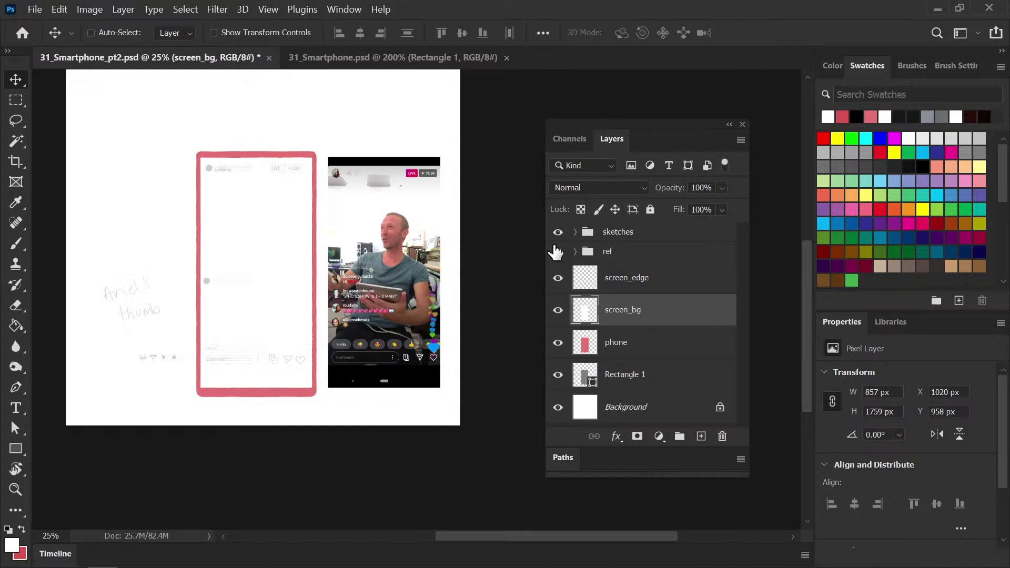
{"action": "key", "text": "d"}
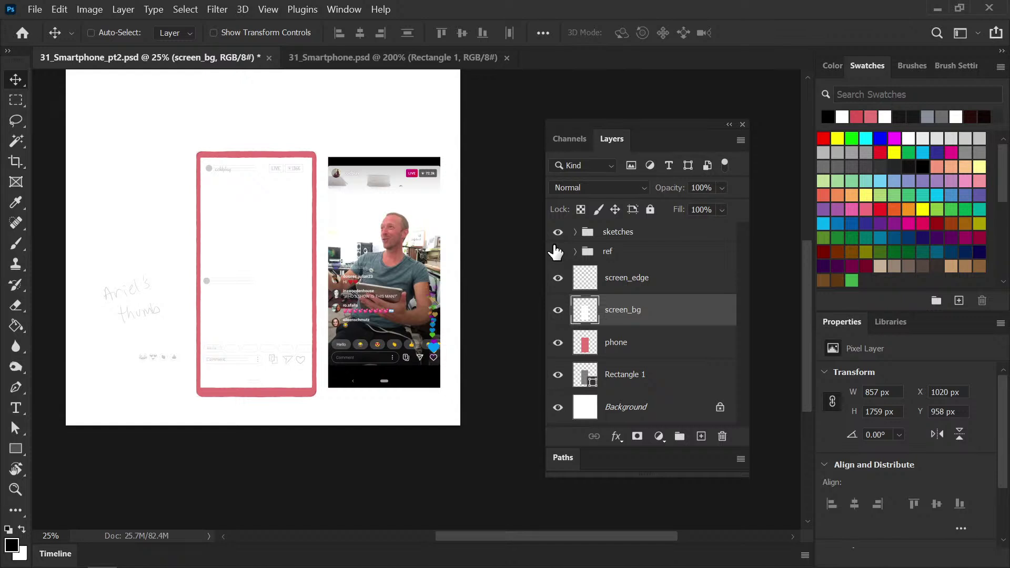
Add a new layer at the top of the stack above the sketches group, name it thumb_sketch and save the file
{"action": "left_click", "coordinate": [702, 437]}
{"action": "left_click_drag", "start_coordinate": [657, 311], "coordinate": [639, 253]}
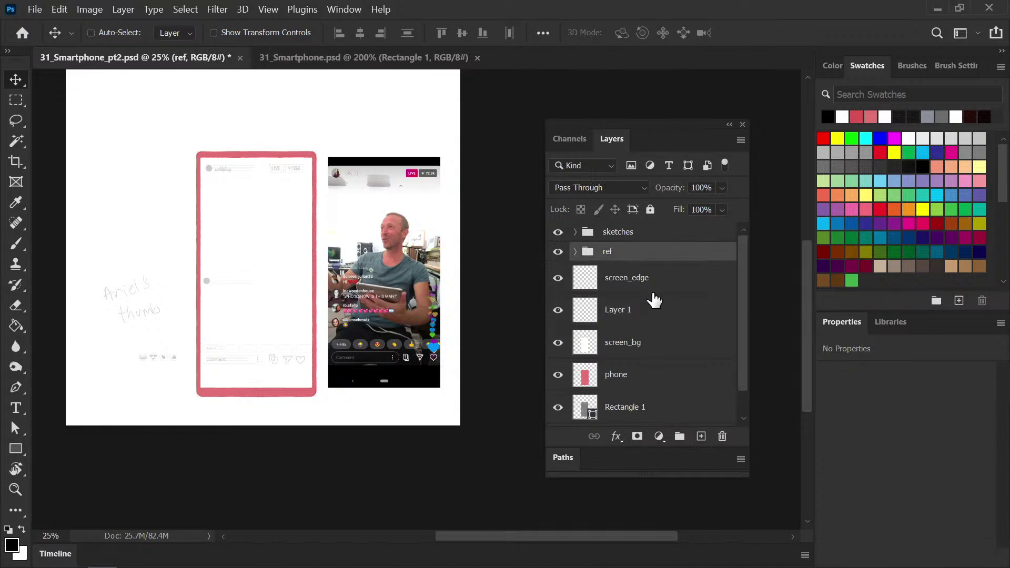
{"action": "mouse_move", "coordinate": [654, 317]}
{"action": "left_mouse_down"}
{"action": "mouse_move", "coordinate": [649, 216]}
{"action": "mouse_move", "coordinate": [657, 221]}
{"action": "left_mouse_up"}
{"action": "mouse_move", "coordinate": [589, 259]}
{"action": "left_mouse_down"}
{"action": "mouse_move", "coordinate": [642, 266]}
{"action": "mouse_move", "coordinate": [639, 221]}
{"action": "mouse_move", "coordinate": [641, 231]}
{"action": "left_mouse_up"}
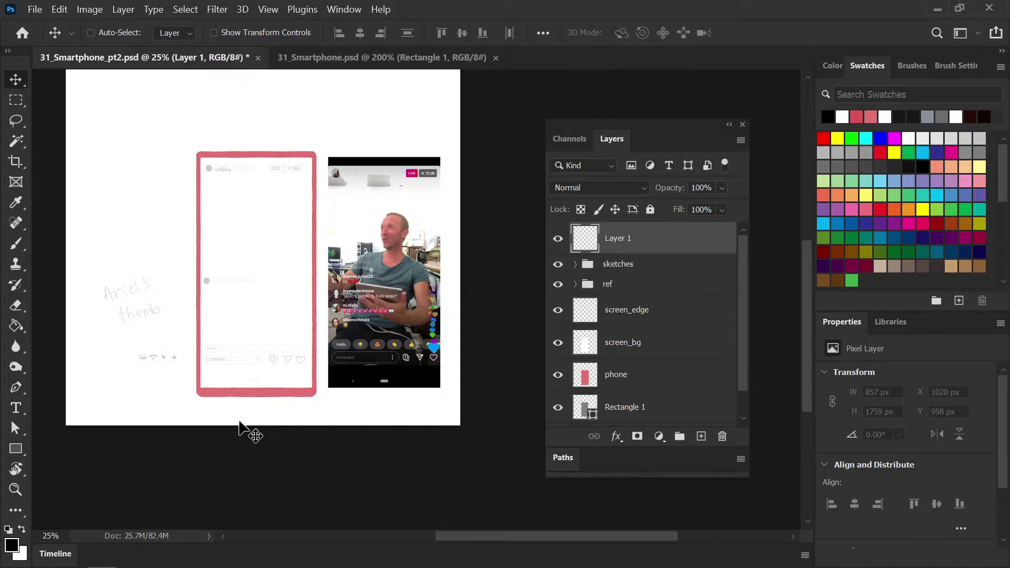
{"action": "key", "text": "b"}
{"action": "double_click", "coordinate": [621, 240]}
{"action": "type", "text": "thumb_sketch"}
{"action": "key", "text": "Return"}
{"action": "key", "text": "ctrl+s"}
Check the hand pose in 31_Smartphone.psd and rough in the thumb's tip along the left edge of the red phone in 31_Smartphone_pt2.psd
{"action": "left_click", "coordinate": [382, 58]}
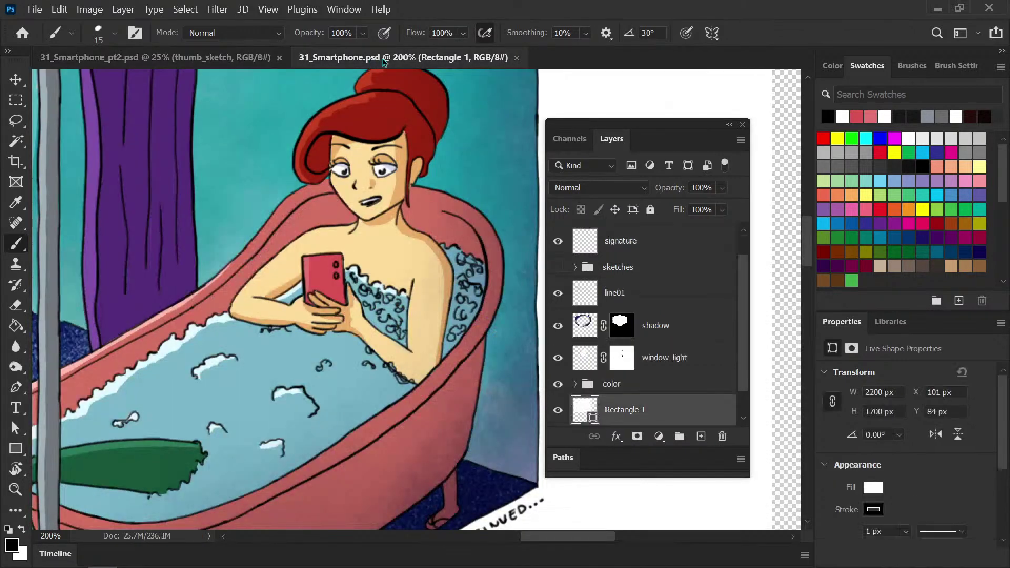
{"action": "key", "text": "ctrl+plus"}
{"action": "left_click", "coordinate": [174, 59]}
{"action": "left_click_drag", "start_coordinate": [194, 281], "coordinate": [203, 351]}
{"action": "mouse_move", "coordinate": [199, 289]}
{"action": "left_mouse_down"}
{"action": "mouse_move", "coordinate": [205, 309]}
{"action": "mouse_move", "coordinate": [189, 302]}
{"action": "mouse_move", "coordinate": [190, 345]}
{"action": "mouse_move", "coordinate": [181, 289]}
{"action": "left_mouse_up"}
{"action": "mouse_move", "coordinate": [172, 325]}
{"action": "left_mouse_down"}
{"action": "mouse_move", "coordinate": [188, 280]}
{"action": "mouse_move", "coordinate": [194, 337]}
{"action": "left_mouse_up"}
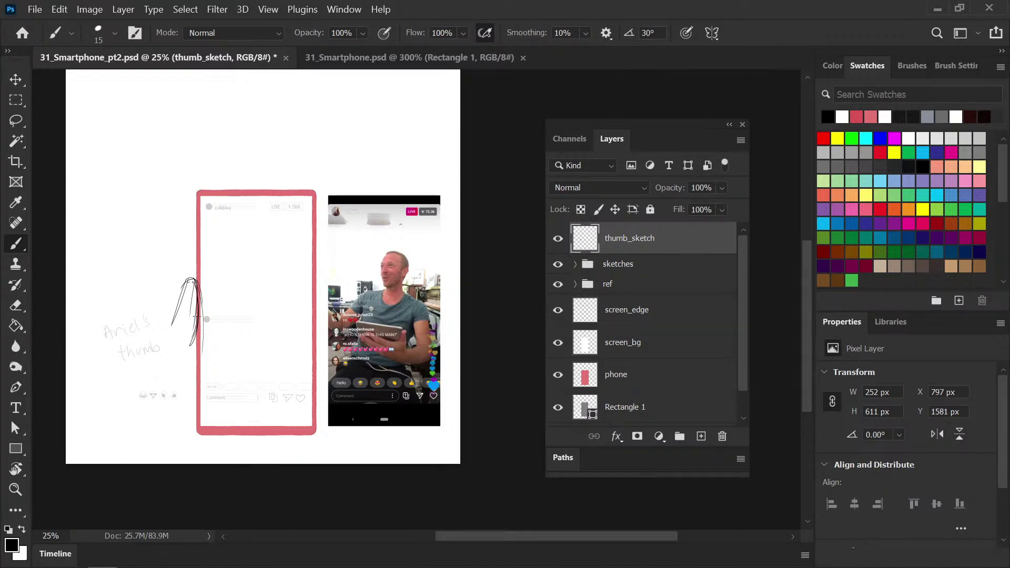
{"action": "mouse_move", "coordinate": [187, 280]}
{"action": "left_mouse_down"}
{"action": "mouse_move", "coordinate": [179, 290]}
{"action": "mouse_move", "coordinate": [196, 284]}
{"action": "mouse_move", "coordinate": [178, 297]}
{"action": "left_mouse_up"}
Sketch the thumb's lower joint and the base of the palm beside the phone with a 25 px brush
{"action": "key", "text": "bracketright"}
{"action": "mouse_move", "coordinate": [178, 303]}
{"action": "left_mouse_down"}
{"action": "mouse_move", "coordinate": [198, 309]}
{"action": "mouse_move", "coordinate": [196, 324]}
{"action": "mouse_move", "coordinate": [186, 310]}
{"action": "mouse_move", "coordinate": [175, 326]}
{"action": "mouse_move", "coordinate": [178, 298]}
{"action": "mouse_move", "coordinate": [164, 338]}
{"action": "mouse_move", "coordinate": [191, 352]}
{"action": "mouse_move", "coordinate": [174, 378]}
{"action": "left_mouse_up"}
{"action": "left_click_drag", "start_coordinate": [161, 337], "coordinate": [147, 378]}
{"action": "mouse_move", "coordinate": [147, 378]}
{"action": "left_mouse_down"}
{"action": "mouse_move", "coordinate": [183, 372]}
{"action": "mouse_move", "coordinate": [138, 387]}
{"action": "mouse_move", "coordinate": [130, 410]}
{"action": "mouse_move", "coordinate": [144, 370]}
{"action": "mouse_move", "coordinate": [129, 380]}
{"action": "mouse_move", "coordinate": [144, 365]}
{"action": "mouse_move", "coordinate": [126, 382]}
{"action": "mouse_move", "coordinate": [130, 423]}
{"action": "left_mouse_up"}
{"action": "mouse_move", "coordinate": [158, 350]}
{"action": "left_mouse_down"}
{"action": "mouse_move", "coordinate": [133, 385]}
{"action": "mouse_move", "coordinate": [153, 350]}
{"action": "left_mouse_up"}
{"action": "mouse_move", "coordinate": [187, 336]}
{"action": "left_mouse_down"}
{"action": "mouse_move", "coordinate": [181, 408]}
{"action": "mouse_move", "coordinate": [198, 386]}
{"action": "mouse_move", "coordinate": [185, 402]}
{"action": "mouse_move", "coordinate": [197, 354]}
{"action": "mouse_move", "coordinate": [184, 393]}
{"action": "mouse_move", "coordinate": [150, 404]}
{"action": "mouse_move", "coordinate": [149, 344]}
{"action": "mouse_move", "coordinate": [141, 355]}
{"action": "mouse_move", "coordinate": [168, 323]}
{"action": "left_mouse_up"}
{"action": "mouse_move", "coordinate": [187, 375]}
{"action": "left_mouse_down"}
{"action": "mouse_move", "coordinate": [198, 310]}
{"action": "mouse_move", "coordinate": [170, 321]}
{"action": "mouse_move", "coordinate": [147, 355]}
{"action": "mouse_move", "coordinate": [141, 381]}
{"action": "mouse_move", "coordinate": [158, 403]}
{"action": "left_mouse_up"}
{"action": "left_click_drag", "start_coordinate": [164, 400], "coordinate": [181, 383]}
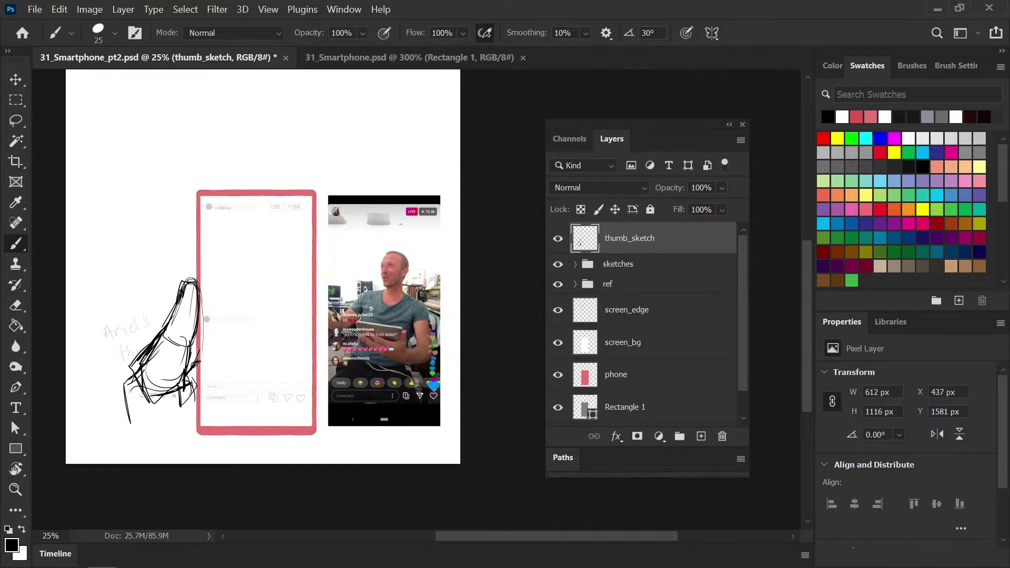
Erase stray sketch lines along the outer edge of the palm and wrist, enlarging the eraser for the lower part
{"action": "key", "text": "e"}
{"action": "left_click_drag", "start_coordinate": [141, 356], "coordinate": [125, 386]}
{"action": "left_click_drag", "start_coordinate": [126, 382], "coordinate": [138, 344]}
{"action": "key", "text": "bracketright"}
{"action": "key", "text": "bracketright"}
{"action": "key", "text": "bracketright"}
{"action": "mouse_move", "coordinate": [128, 423]}
{"action": "left_mouse_down"}
{"action": "mouse_move", "coordinate": [135, 371]}
{"action": "mouse_move", "coordinate": [140, 423]}
{"action": "mouse_move", "coordinate": [138, 357]}
{"action": "mouse_move", "coordinate": [122, 455]}
{"action": "left_mouse_up"}
Draw the wrist's outer line down to the canvas edge and add hand contours below the phone's bottom corners
{"action": "key", "text": "b"}
{"action": "mouse_move", "coordinate": [136, 372]}
{"action": "left_mouse_down"}
{"action": "mouse_move", "coordinate": [133, 463]}
{"action": "mouse_move", "coordinate": [136, 429]}
{"action": "left_mouse_up"}
{"action": "left_click_drag", "start_coordinate": [197, 427], "coordinate": [195, 435]}
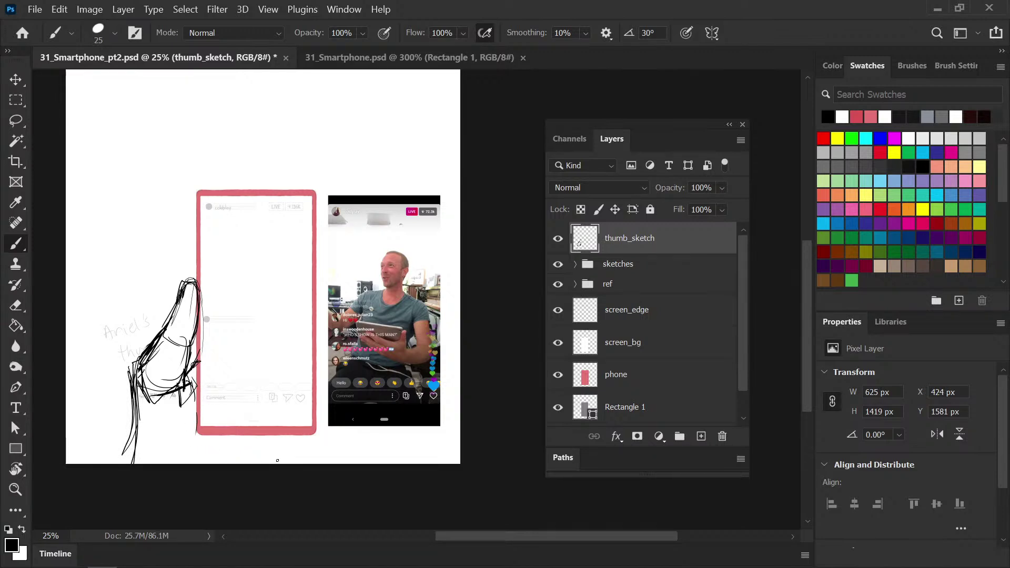
{"action": "mouse_move", "coordinate": [278, 458]}
{"action": "left_mouse_down"}
{"action": "mouse_move", "coordinate": [313, 439]}
{"action": "mouse_move", "coordinate": [283, 450]}
{"action": "mouse_move", "coordinate": [291, 441]}
{"action": "mouse_move", "coordinate": [273, 463]}
{"action": "left_mouse_up"}
{"action": "left_click_drag", "start_coordinate": [277, 461], "coordinate": [310, 435]}
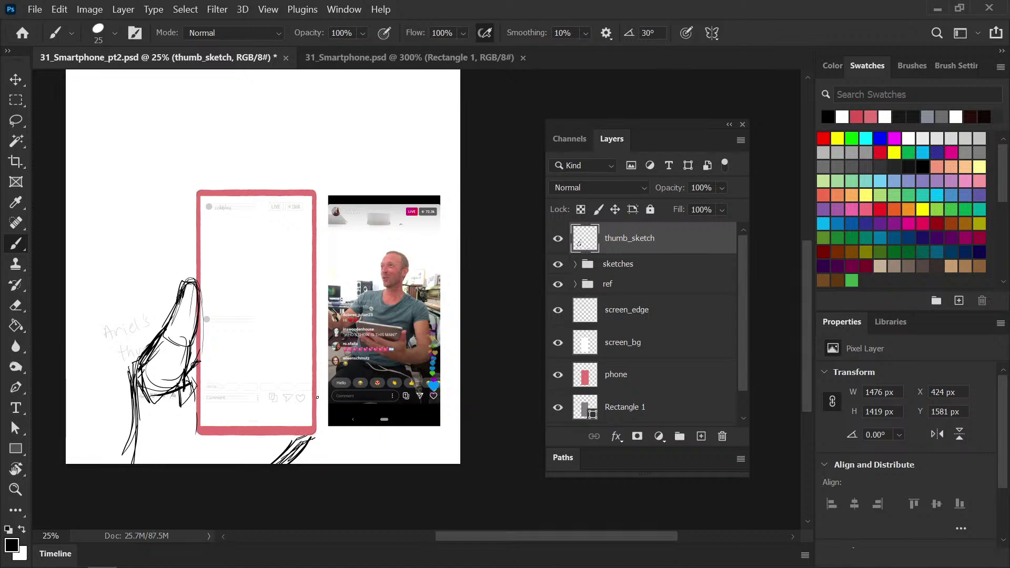
Compare the hand with the one in 31_Smartphone.psd and clear the whole drawing from the thumb_sketch layer
{"action": "left_click", "coordinate": [353, 58]}
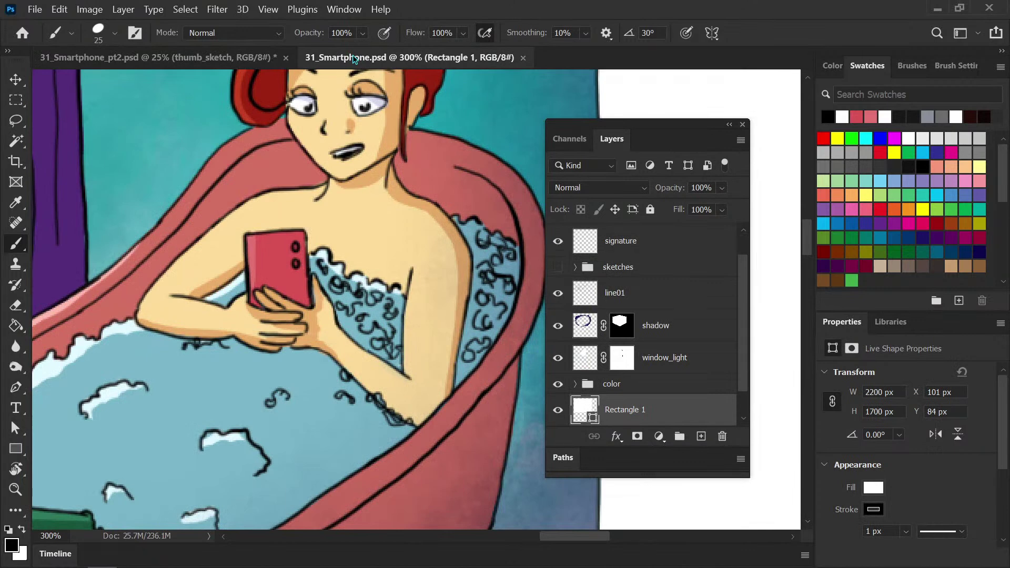
{"action": "left_click", "coordinate": [214, 57]}
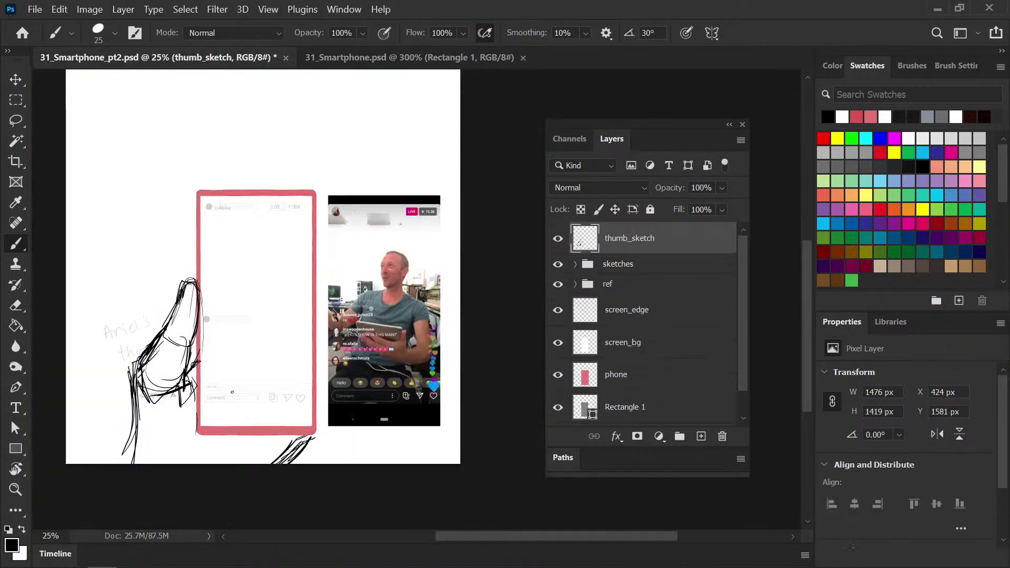
{"action": "key", "text": "ctrl+a"}
{"action": "key", "text": "ctrl+x"}
{"action": "key", "text": "ctrl+d"}
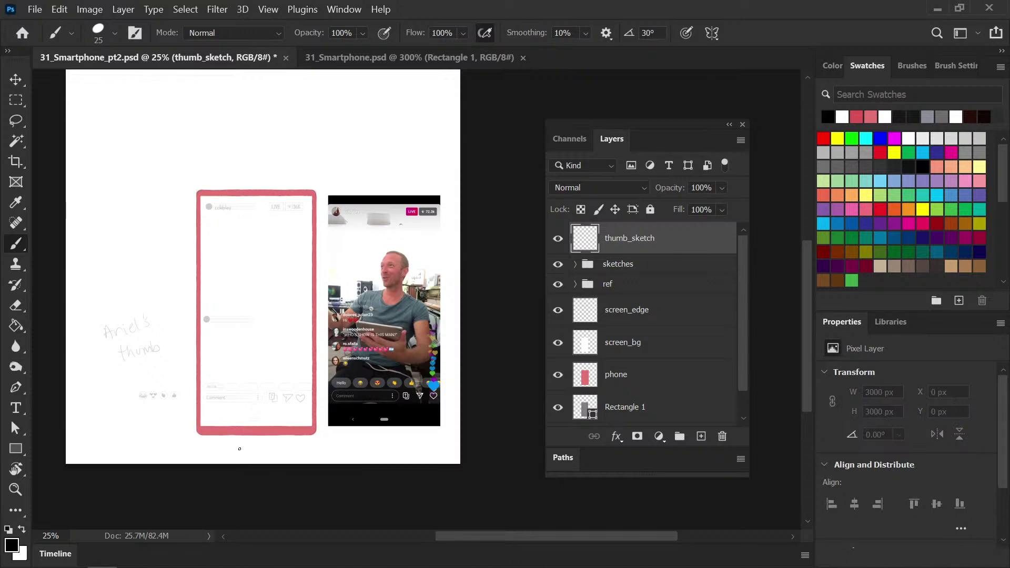
Rough in a new hand on thumb_sketch, with the thumb beside the phone and the palm's contour curving beneath it
{"action": "left_click_drag", "start_coordinate": [244, 436], "coordinate": [219, 464]}
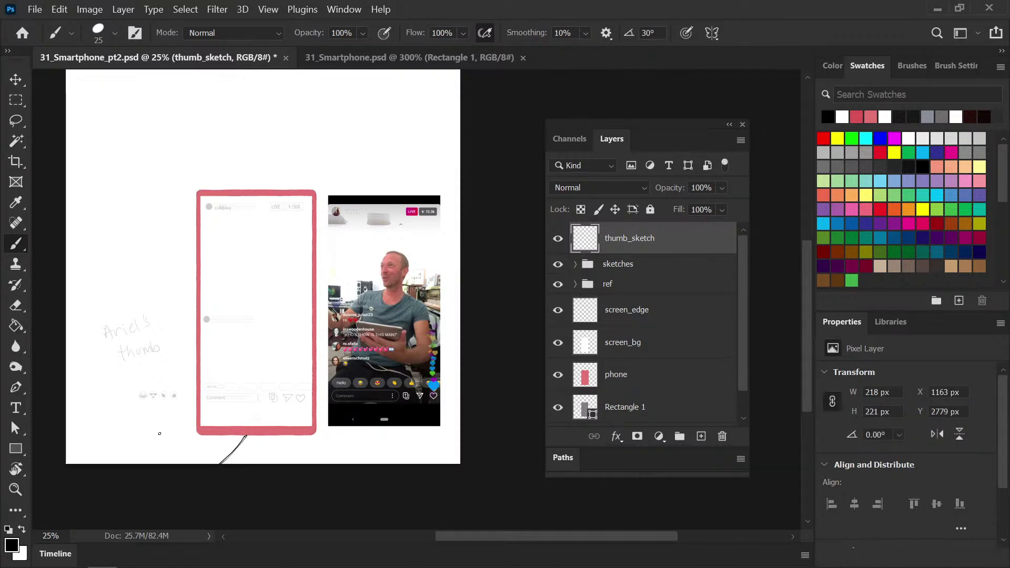
{"action": "mouse_move", "coordinate": [194, 329]}
{"action": "left_mouse_down"}
{"action": "mouse_move", "coordinate": [192, 303]}
{"action": "mouse_move", "coordinate": [181, 307]}
{"action": "mouse_move", "coordinate": [179, 321]}
{"action": "mouse_move", "coordinate": [186, 301]}
{"action": "mouse_move", "coordinate": [197, 323]}
{"action": "mouse_move", "coordinate": [190, 350]}
{"action": "mouse_move", "coordinate": [184, 334]}
{"action": "mouse_move", "coordinate": [114, 395]}
{"action": "mouse_move", "coordinate": [166, 368]}
{"action": "mouse_move", "coordinate": [140, 450]}
{"action": "left_mouse_up"}
{"action": "left_click_drag", "start_coordinate": [138, 387], "coordinate": [139, 435]}
{"action": "left_click_drag", "start_coordinate": [141, 448], "coordinate": [183, 464]}
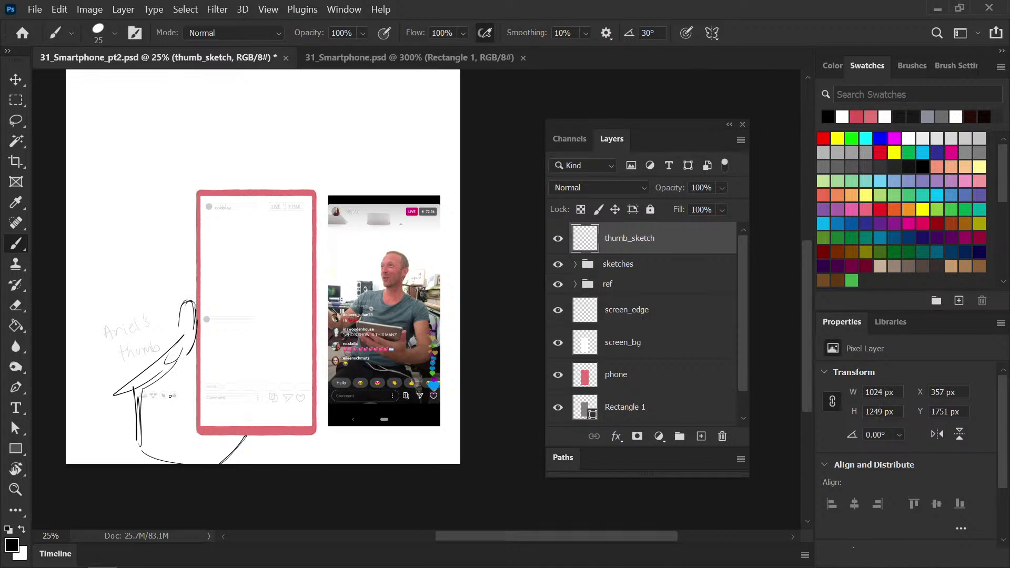
Build up the new hand sketch with more strokes on the thumb, inner palm and outer palm down to the canvas edge
{"action": "mouse_move", "coordinate": [177, 376]}
{"action": "left_mouse_down"}
{"action": "mouse_move", "coordinate": [188, 415]}
{"action": "mouse_move", "coordinate": [181, 442]}
{"action": "mouse_move", "coordinate": [195, 403]}
{"action": "mouse_move", "coordinate": [176, 371]}
{"action": "mouse_move", "coordinate": [198, 338]}
{"action": "mouse_move", "coordinate": [198, 325]}
{"action": "mouse_move", "coordinate": [197, 347]}
{"action": "mouse_move", "coordinate": [197, 316]}
{"action": "mouse_move", "coordinate": [197, 342]}
{"action": "mouse_move", "coordinate": [184, 303]}
{"action": "mouse_move", "coordinate": [171, 335]}
{"action": "mouse_move", "coordinate": [146, 353]}
{"action": "mouse_move", "coordinate": [174, 330]}
{"action": "left_mouse_up"}
{"action": "mouse_move", "coordinate": [173, 333]}
{"action": "left_mouse_down"}
{"action": "mouse_move", "coordinate": [129, 376]}
{"action": "mouse_move", "coordinate": [148, 390]}
{"action": "mouse_move", "coordinate": [140, 371]}
{"action": "left_mouse_up"}
{"action": "left_click_drag", "start_coordinate": [127, 367], "coordinate": [114, 446]}
{"action": "left_click_drag", "start_coordinate": [119, 387], "coordinate": [116, 445]}
{"action": "mouse_move", "coordinate": [116, 443]}
{"action": "left_mouse_down"}
{"action": "mouse_move", "coordinate": [170, 466]}
{"action": "mouse_move", "coordinate": [134, 448]}
{"action": "left_mouse_up"}
{"action": "left_click_drag", "start_coordinate": [137, 451], "coordinate": [152, 464]}
{"action": "left_click_drag", "start_coordinate": [124, 374], "coordinate": [116, 463]}
{"action": "left_click_drag", "start_coordinate": [140, 400], "coordinate": [119, 463]}
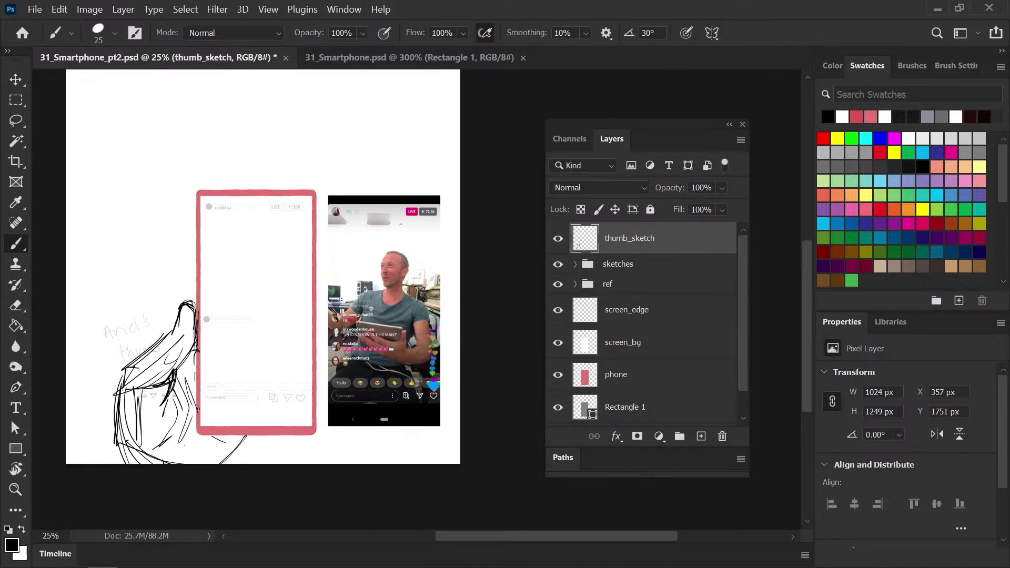
Move thumb_sketch into the sketches group, save the file, hide thumb_sketch and collapse the group
{"action": "left_click_drag", "start_coordinate": [632, 238], "coordinate": [634, 265]}
{"action": "key", "text": "ctrl+s"}
{"action": "left_click", "coordinate": [575, 232]}
{"action": "left_click", "coordinate": [561, 258]}
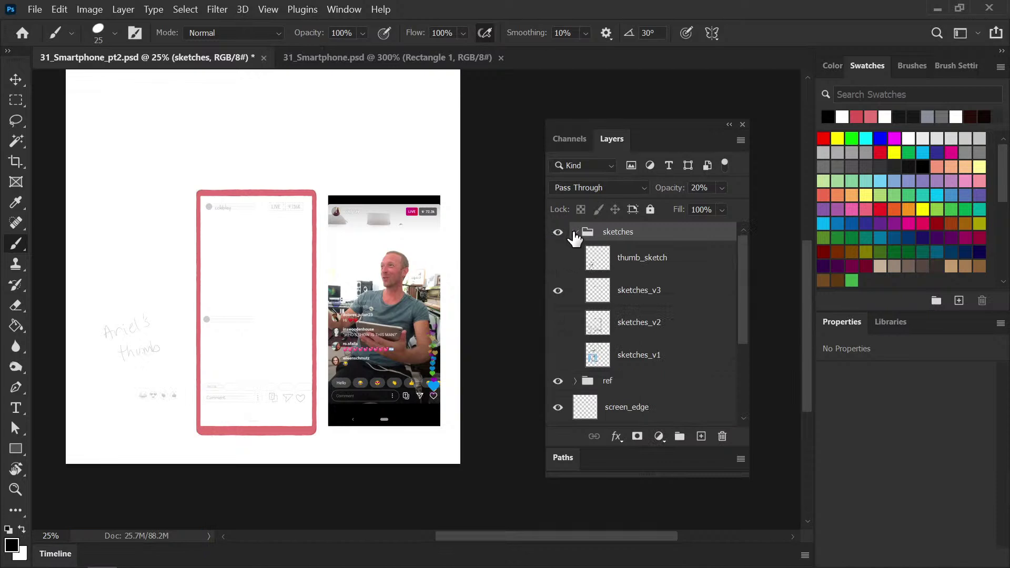
{"action": "left_click", "coordinate": [576, 232]}
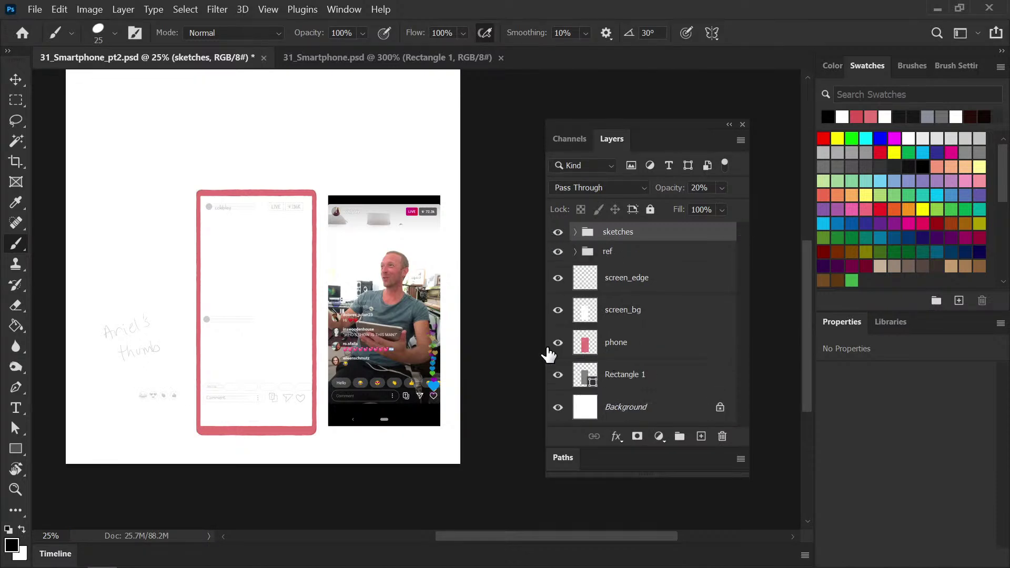
Add a new layer directly above screen_edge, name it cp_icon and reduce the brush size to 10 px
{"action": "key", "text": "ctrl+plus"}
{"action": "key", "text": "ctrl+plus"}
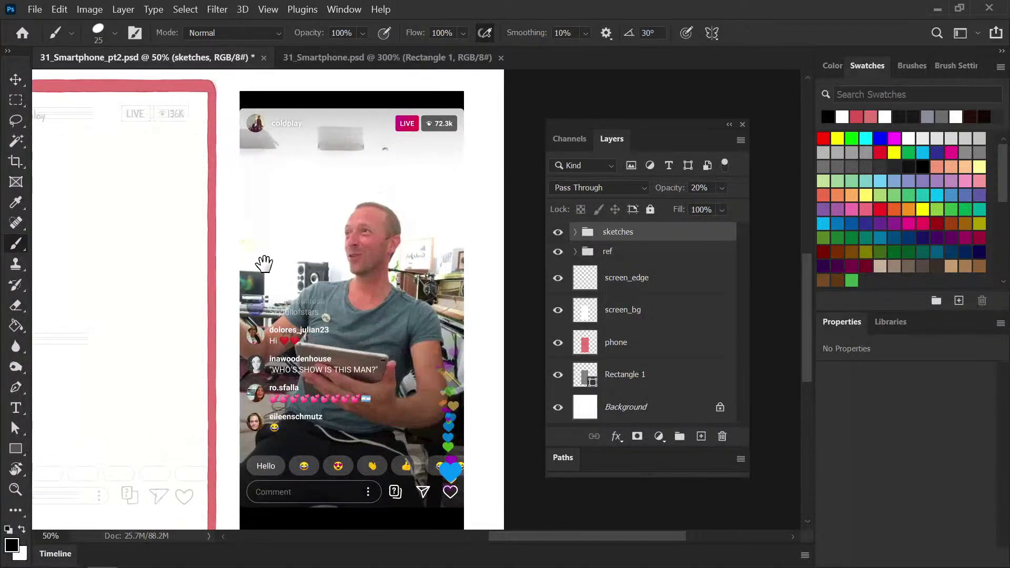
{"action": "left_click_drag", "start_coordinate": [262, 266], "coordinate": [262, 367]}
{"action": "key", "text": "ctrl+plus"}
{"action": "key", "text": "ctrl+plus"}
{"action": "left_click_drag", "start_coordinate": [201, 289], "coordinate": [413, 342]}
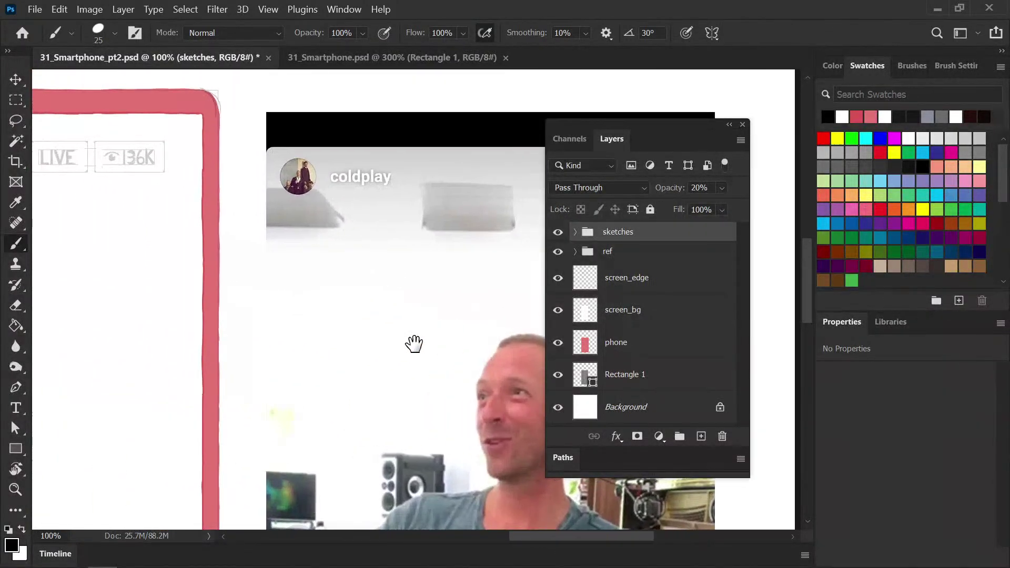
{"action": "key", "text": "ctrl+plus"}
{"action": "key", "text": "ctrl+plus"}
{"action": "left_click", "coordinate": [626, 277]}
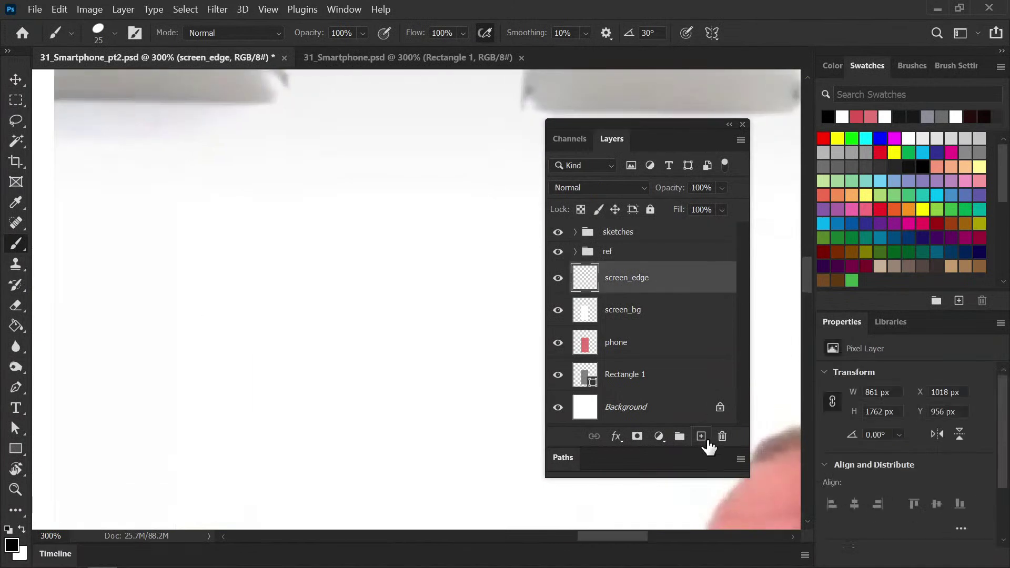
{"action": "left_click", "coordinate": [701, 438]}
{"action": "key", "text": "ctrl+minus"}
{"action": "left_click_drag", "start_coordinate": [230, 221], "coordinate": [282, 348]}
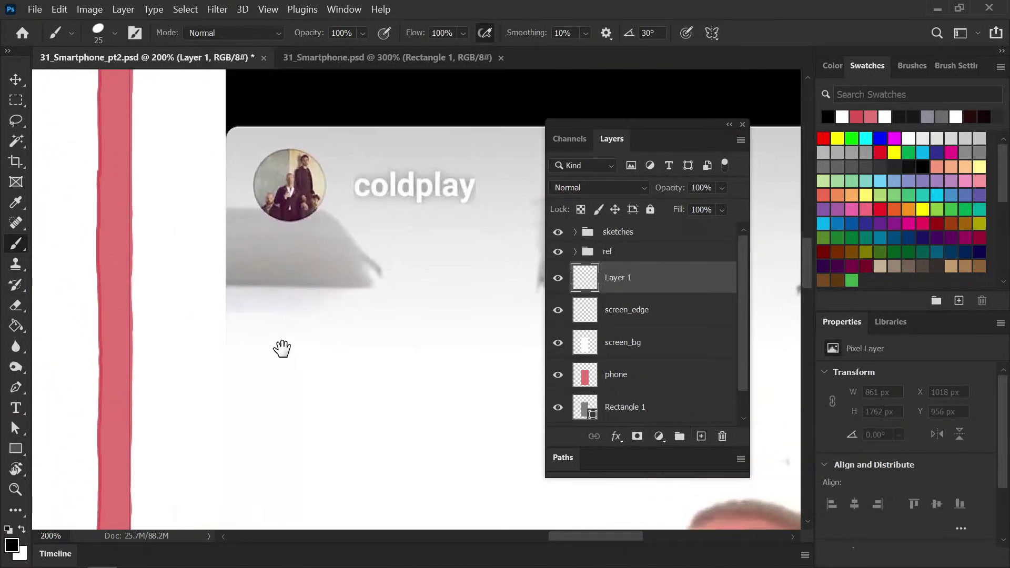
{"action": "double_click", "coordinate": [622, 280]}
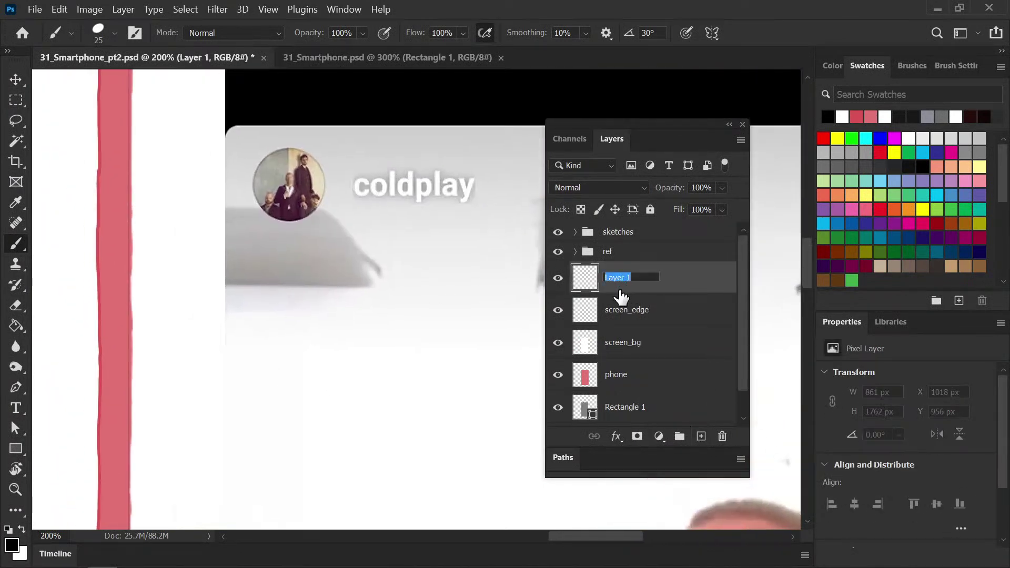
{"action": "type", "text": "cp_icon"}
{"action": "key", "text": "Return"}
{"action": "key", "text": "bracketleft"}
{"action": "key", "text": "ctrl+plus"}
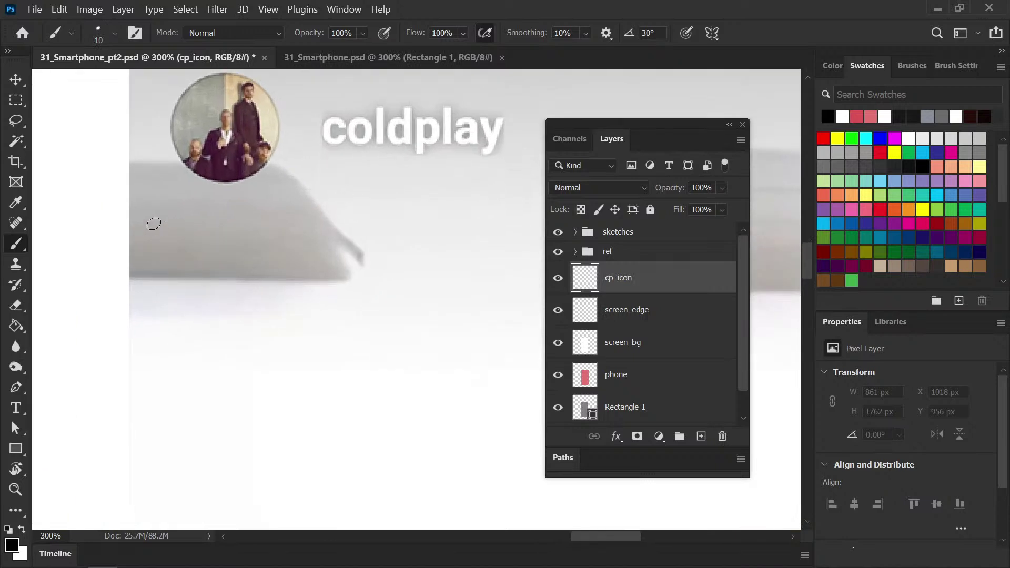
Sample the grey-green from the reference icon's background and start a patch of it on cp_icon, between the red phone edge and the reference
{"action": "left_click_drag", "start_coordinate": [157, 241], "coordinate": [272, 282]}
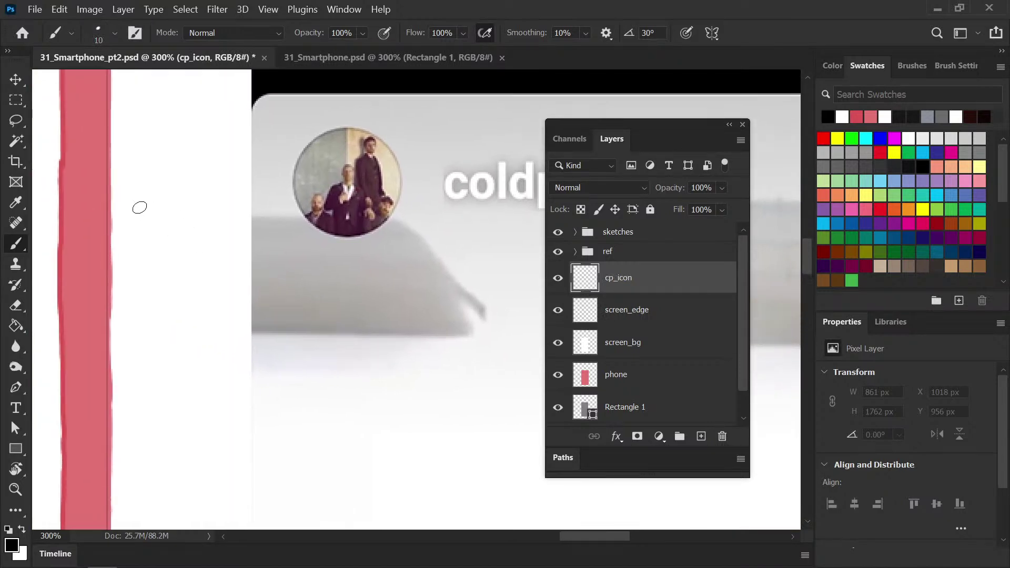
{"action": "mouse_move", "coordinate": [135, 199]}
{"action": "left_mouse_down"}
{"action": "mouse_move", "coordinate": [125, 223]}
{"action": "mouse_move", "coordinate": [151, 223]}
{"action": "mouse_move", "coordinate": [123, 229]}
{"action": "mouse_move", "coordinate": [143, 190]}
{"action": "mouse_move", "coordinate": [161, 211]}
{"action": "left_mouse_up"}
{"action": "key", "text": "e"}
{"action": "key", "text": "b"}
{"action": "key", "text": "i"}
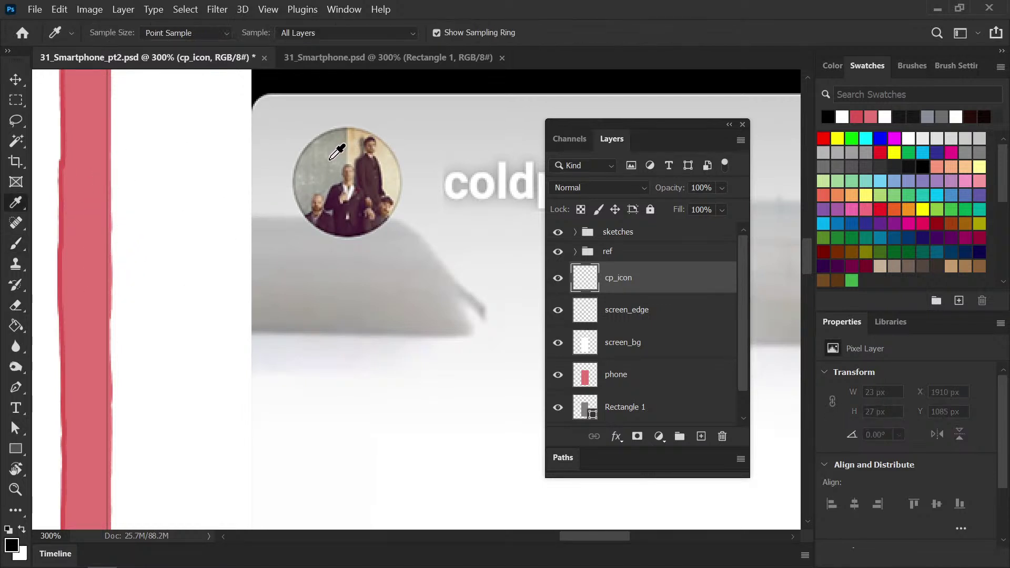
{"action": "left_click", "coordinate": [331, 159]}
{"action": "key", "text": "b"}
{"action": "left_click_drag", "start_coordinate": [122, 136], "coordinate": [123, 188]}
{"action": "left_click_drag", "start_coordinate": [126, 224], "coordinate": [139, 219]}
Enlarge the brush to 45 px, fill out the grey-green patch and paint a cream patch sampled from the reference beside it
{"action": "key", "text": "bracketright"}
{"action": "key", "text": "bracketright"}
{"action": "key", "text": "bracketright"}
{"action": "key", "text": "bracketright"}
{"action": "key", "text": "bracketright"}
{"action": "key", "text": "bracketright"}
{"action": "mouse_move", "coordinate": [136, 140]}
{"action": "left_mouse_down"}
{"action": "mouse_move", "coordinate": [133, 245]}
{"action": "mouse_move", "coordinate": [149, 170]}
{"action": "mouse_move", "coordinate": [178, 129]}
{"action": "mouse_move", "coordinate": [180, 170]}
{"action": "left_mouse_up"}
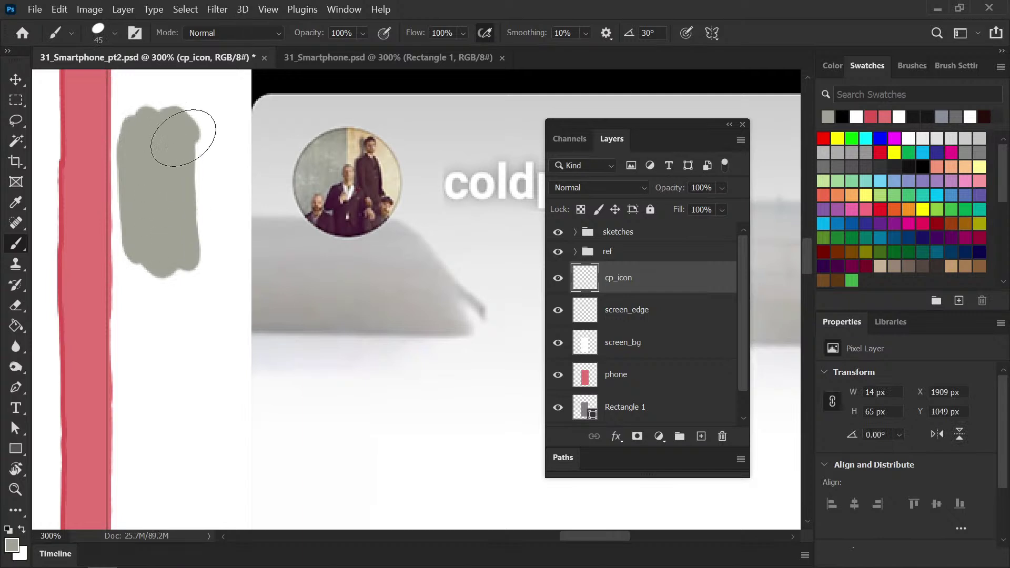
{"action": "left_click", "coordinate": [395, 178], "text": "alt"}
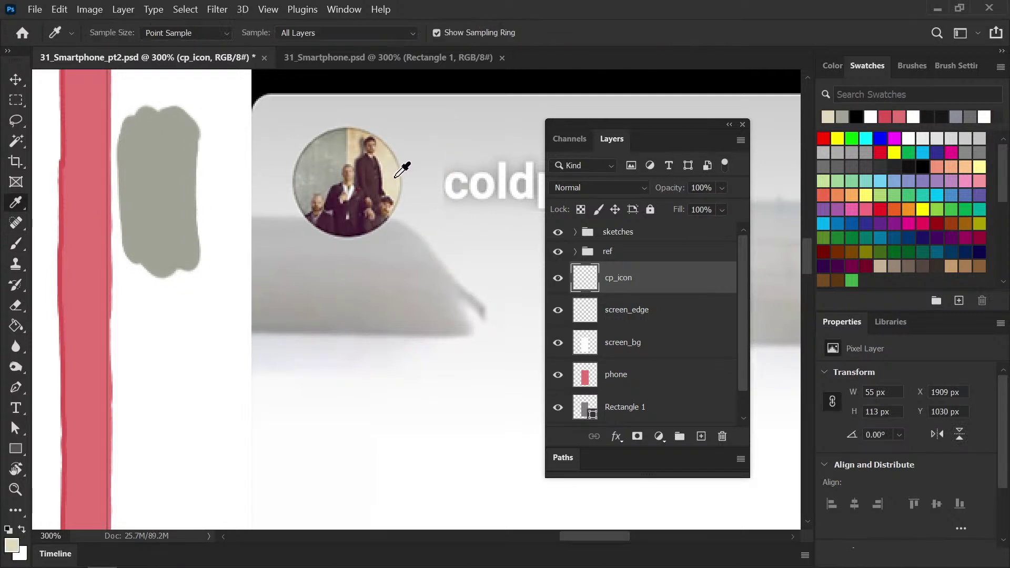
{"action": "mouse_move", "coordinate": [180, 135]}
{"action": "left_mouse_down"}
{"action": "mouse_move", "coordinate": [200, 248]}
{"action": "mouse_move", "coordinate": [204, 151]}
{"action": "mouse_move", "coordinate": [229, 253]}
{"action": "mouse_move", "coordinate": [234, 123]}
{"action": "mouse_move", "coordinate": [234, 277]}
{"action": "left_mouse_up"}
Sample dark purple from the front figure's suit, reduce the brush to 8 px and paint the first marks of the suit over the grey-green patch
{"action": "key", "text": "i"}
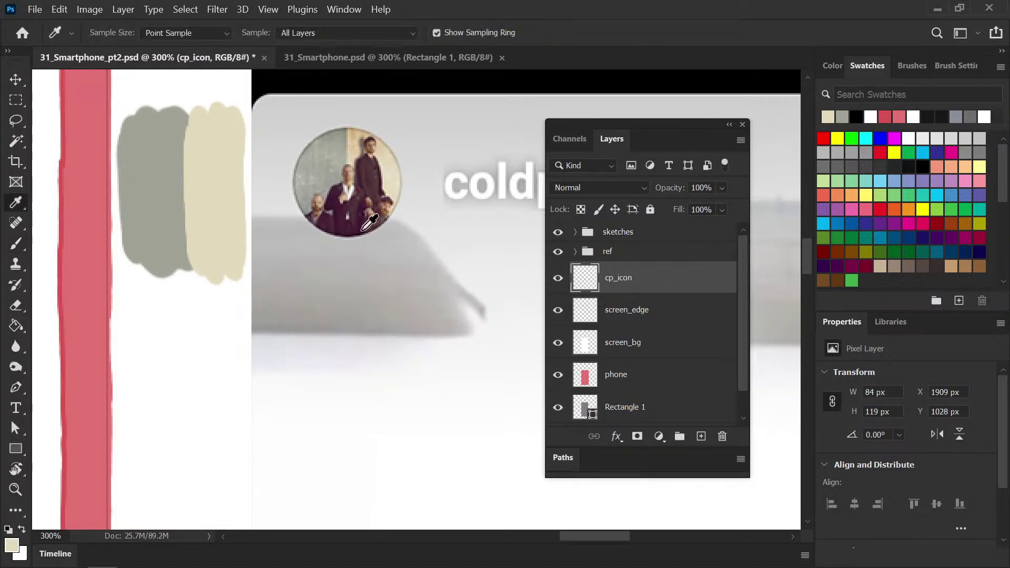
{"action": "left_click", "coordinate": [347, 196]}
{"action": "key", "text": "b"}
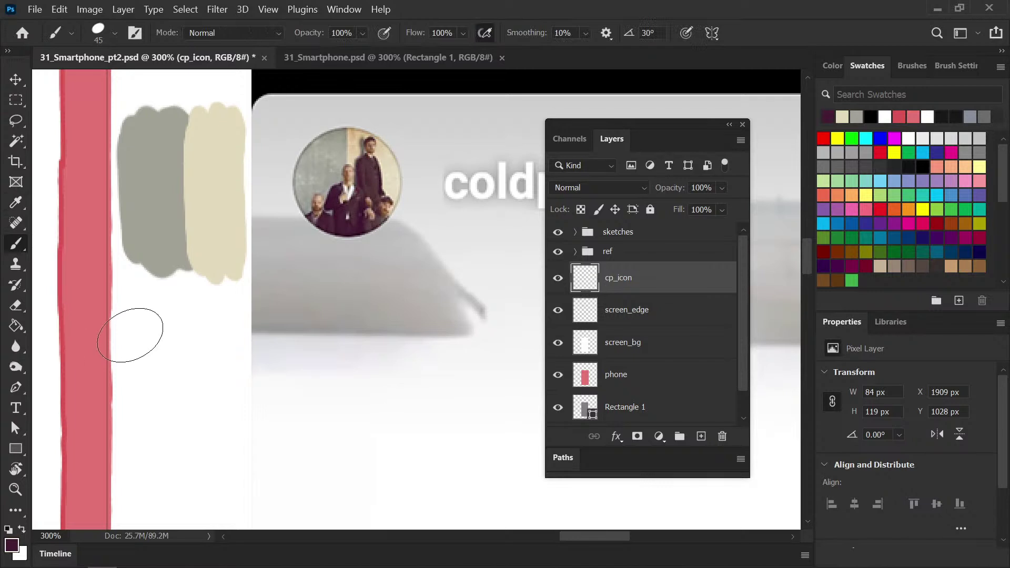
{"action": "key", "text": "bracketleft"}
{"action": "key", "text": "bracketleft"}
{"action": "key", "text": "bracketleft"}
{"action": "key", "text": "bracketleft"}
{"action": "left_click_drag", "start_coordinate": [176, 201], "coordinate": [171, 221]}
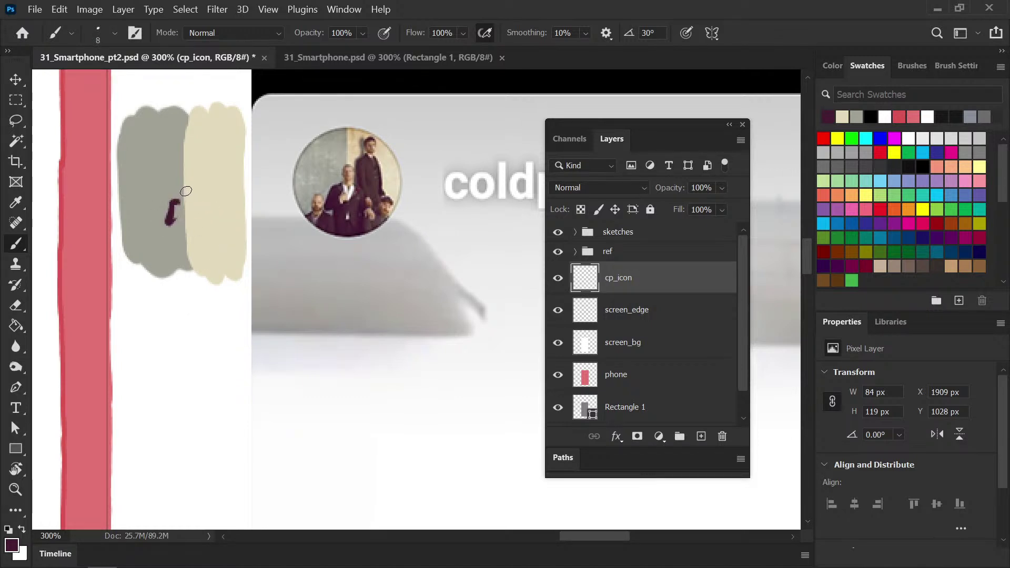
Paint the front figure's head above the suit marks in a skin tone sampled from the reference face
{"action": "key", "text": "i"}
{"action": "left_click", "coordinate": [347, 172]}
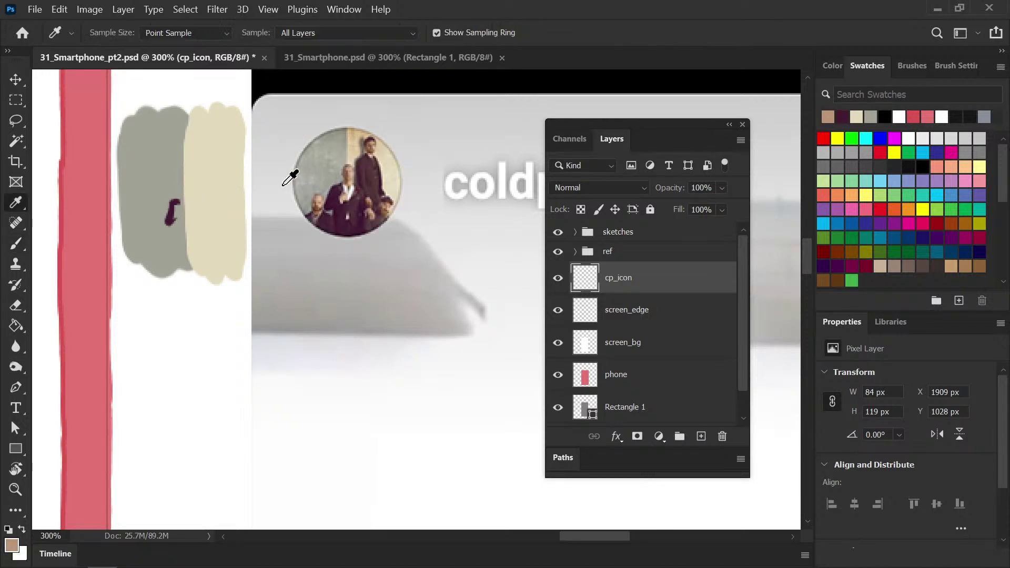
{"action": "key", "text": "b"}
{"action": "left_click_drag", "start_coordinate": [184, 196], "coordinate": [185, 187]}
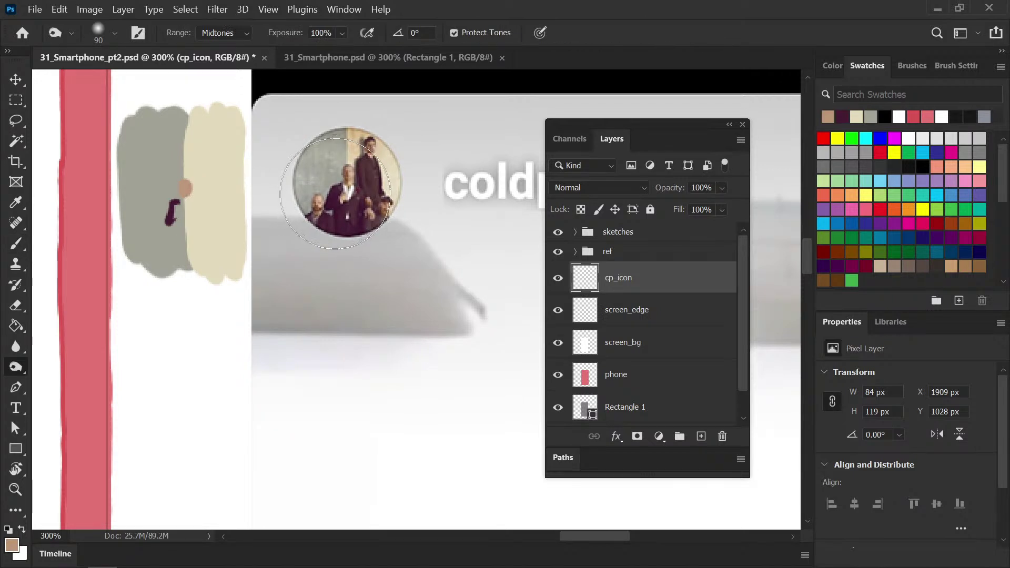
Fill in the front figure's suit across both background patches with dark purple shades sampled from the reference suit
{"action": "key", "text": "i"}
{"action": "left_click", "coordinate": [343, 186]}
{"action": "key", "text": "b"}
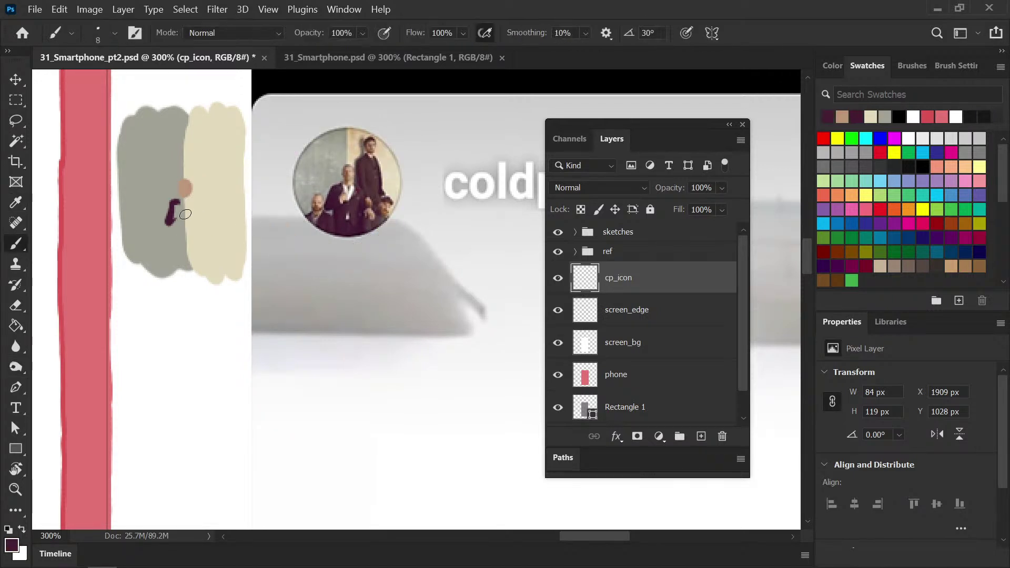
{"action": "mouse_move", "coordinate": [172, 215]}
{"action": "left_mouse_down"}
{"action": "mouse_move", "coordinate": [198, 232]}
{"action": "mouse_move", "coordinate": [196, 220]}
{"action": "mouse_move", "coordinate": [205, 226]}
{"action": "mouse_move", "coordinate": [180, 220]}
{"action": "mouse_move", "coordinate": [195, 247]}
{"action": "mouse_move", "coordinate": [182, 213]}
{"action": "mouse_move", "coordinate": [180, 251]}
{"action": "left_mouse_up"}
{"action": "key", "text": "i"}
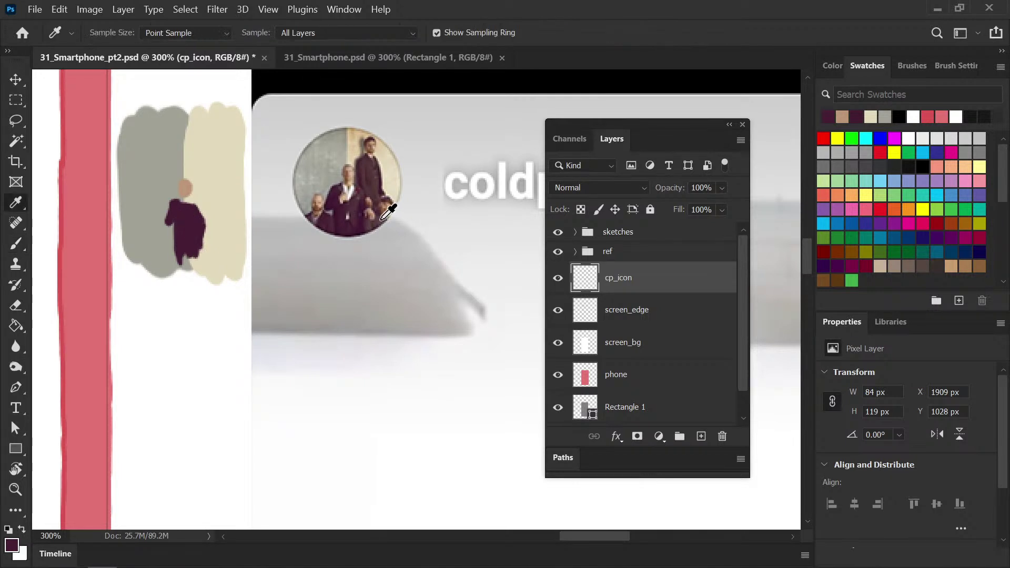
{"action": "left_click", "coordinate": [350, 228]}
{"action": "mouse_move", "coordinate": [182, 234]}
{"action": "left_mouse_down"}
{"action": "mouse_move", "coordinate": [190, 258]}
{"action": "mouse_move", "coordinate": [203, 253]}
{"action": "left_mouse_up"}
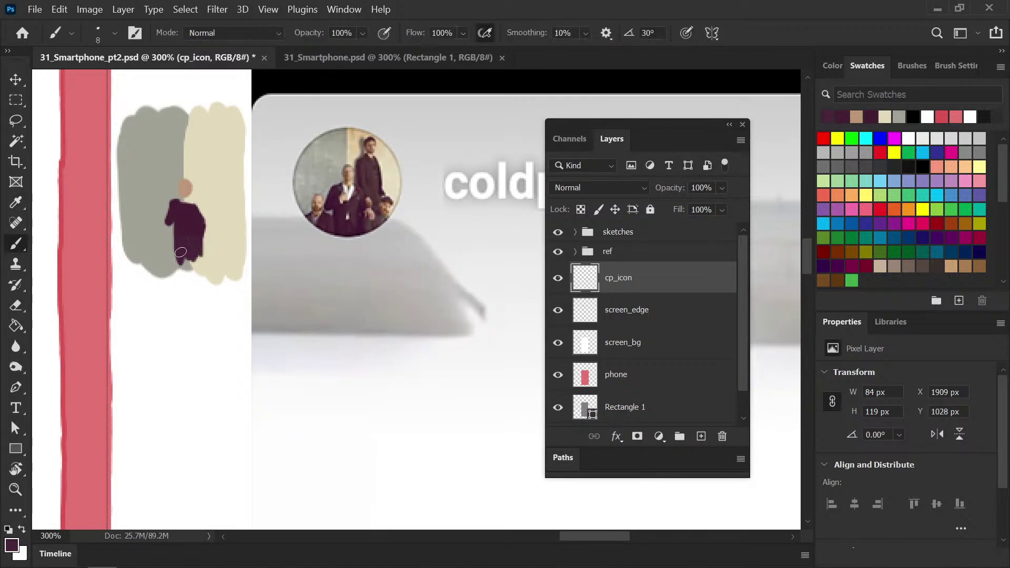
{"action": "left_click", "coordinate": [355, 210], "text": "alt"}
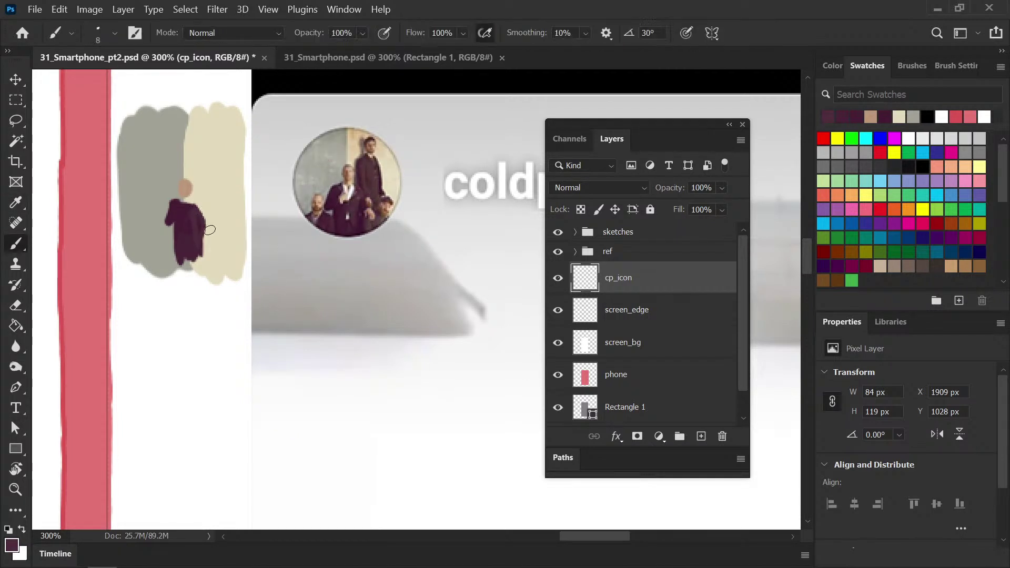
Add the front figure's neck in the head's skin tone and shade the face with browns sampled from the reference
{"action": "key", "text": "i"}
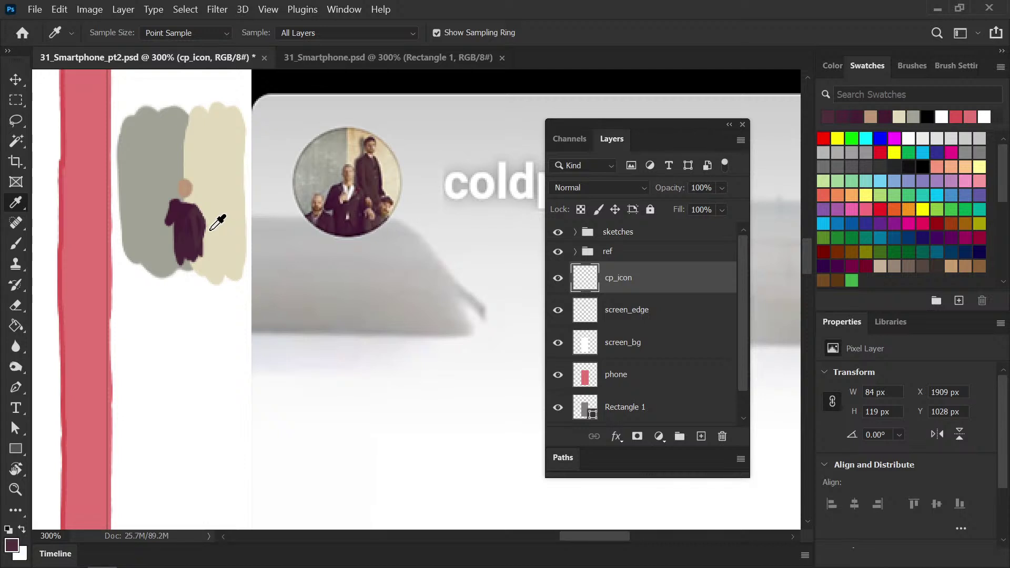
{"action": "left_click", "coordinate": [185, 187]}
{"action": "key", "text": "b"}
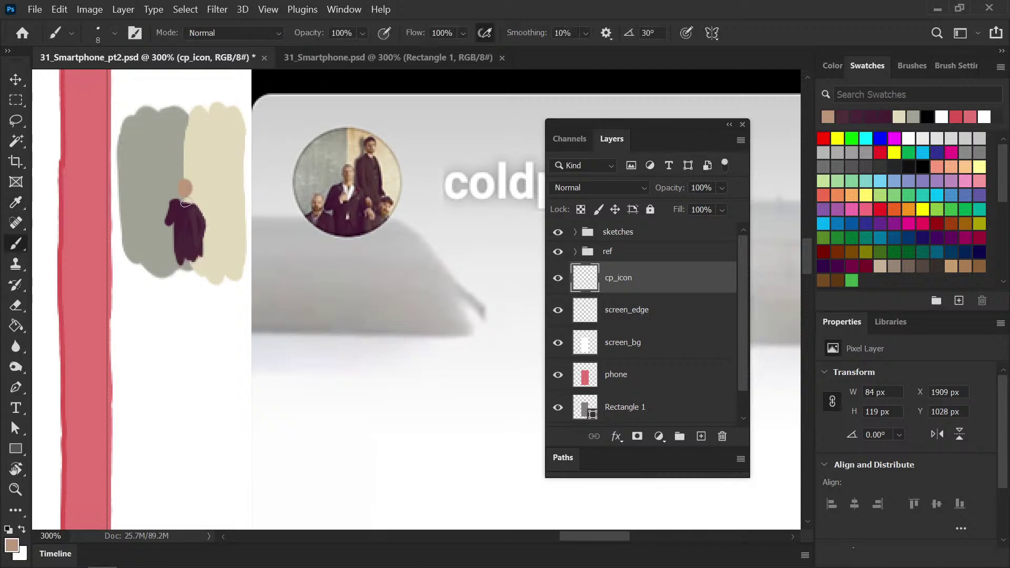
{"action": "key", "text": "i"}
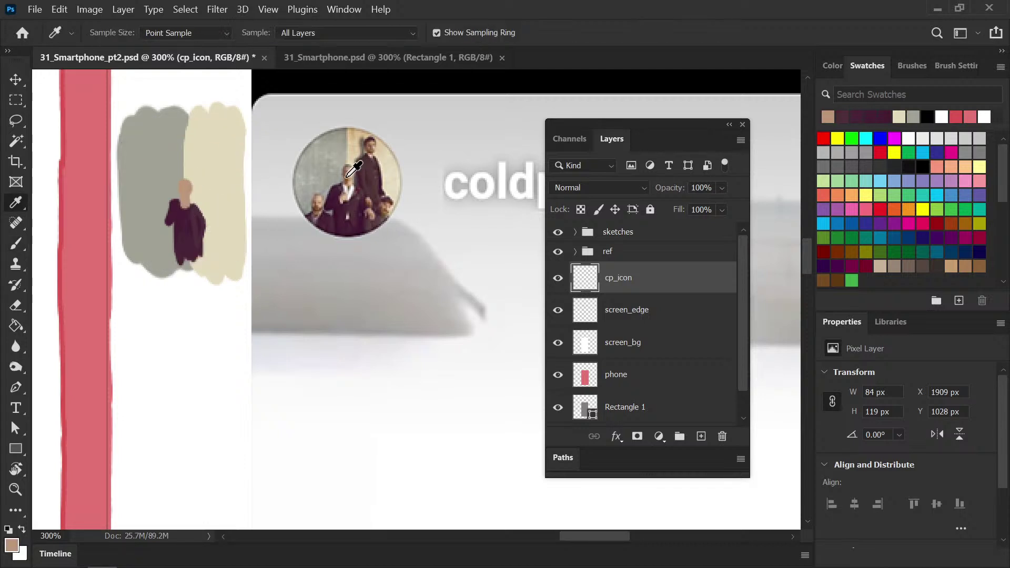
{"action": "left_click", "coordinate": [340, 182]}
{"action": "key", "text": "b"}
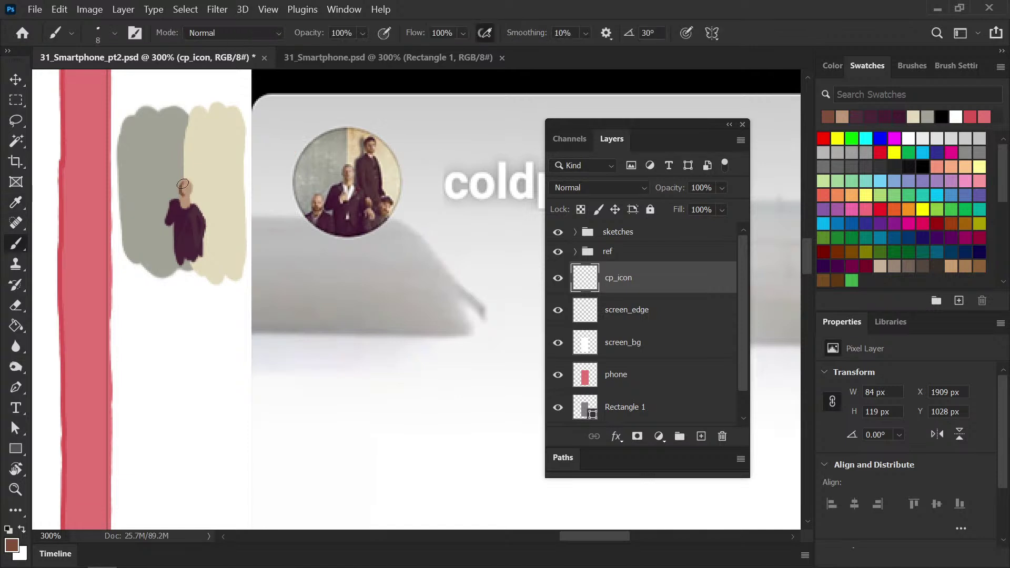
{"action": "key", "text": "i"}
{"action": "left_click", "coordinate": [346, 168]}
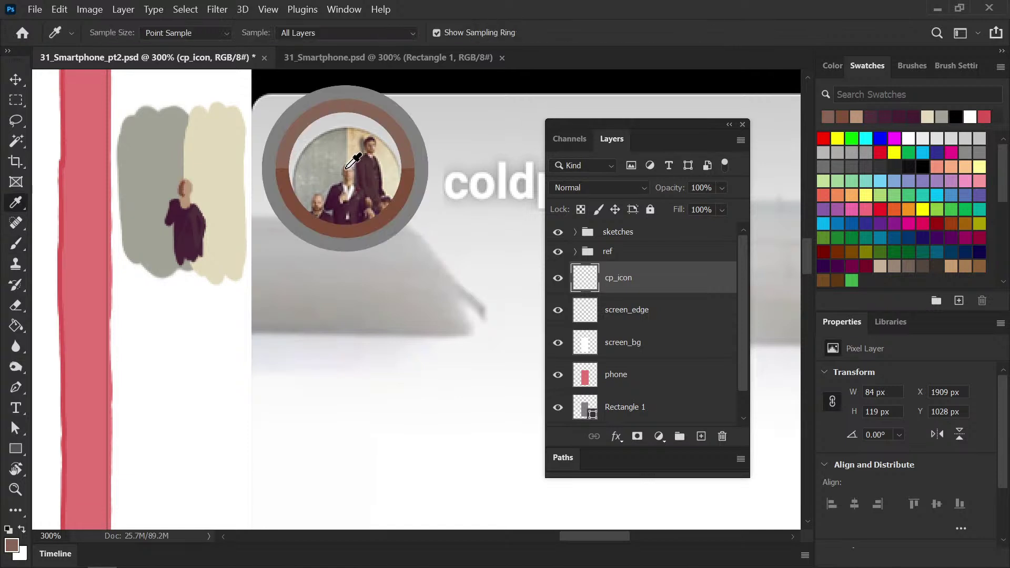
{"action": "key", "text": "b"}
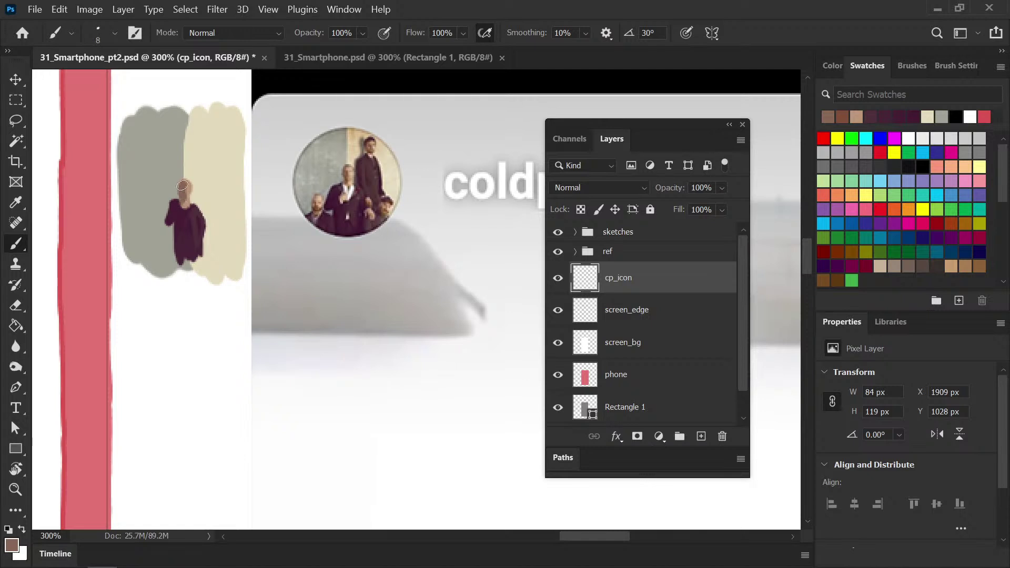
Highlight the front figure's face with a light skin tone and touch up the top of the head with sampled brown
{"action": "key", "text": "i"}
{"action": "left_click", "coordinate": [353, 163]}
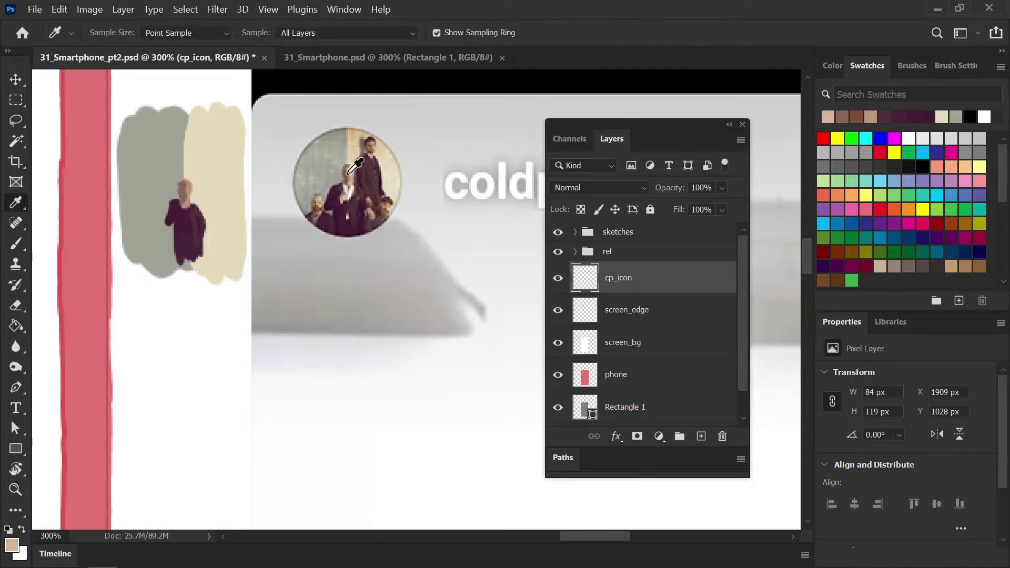
{"action": "key", "text": "b"}
{"action": "left_click_drag", "start_coordinate": [189, 190], "coordinate": [189, 183]}
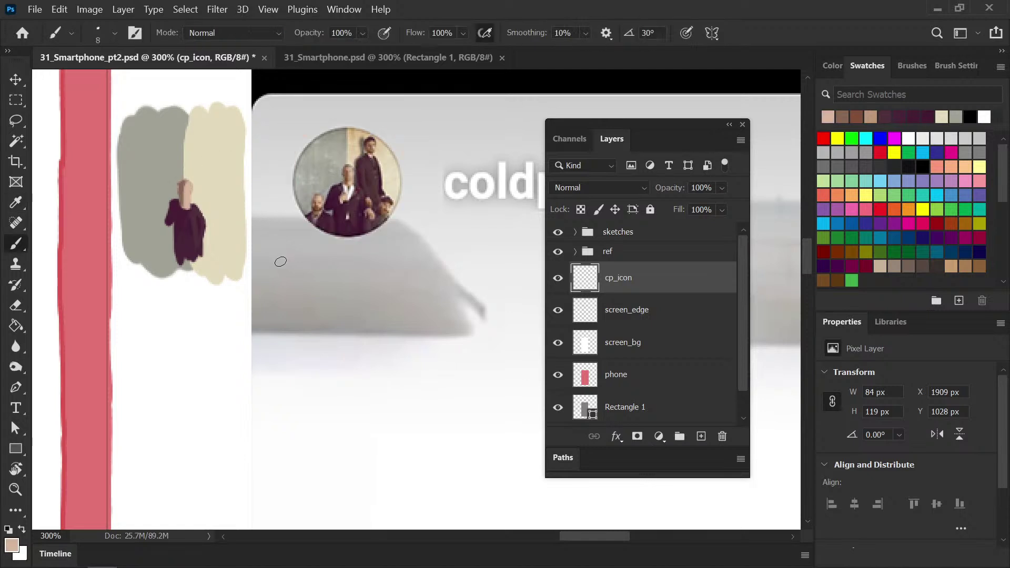
{"action": "key", "text": "i"}
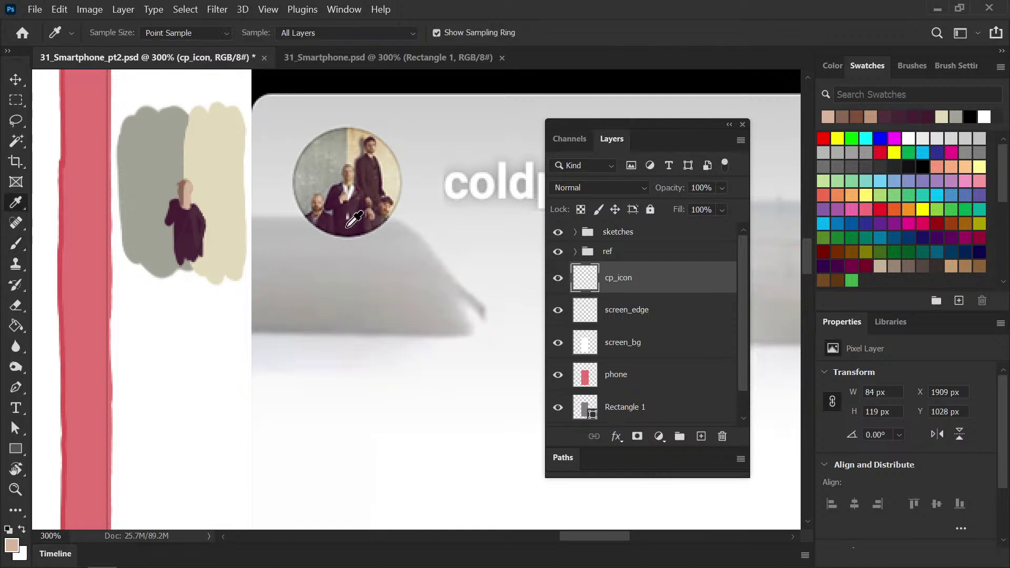
{"action": "left_click", "coordinate": [348, 167]}
{"action": "key", "text": "b"}
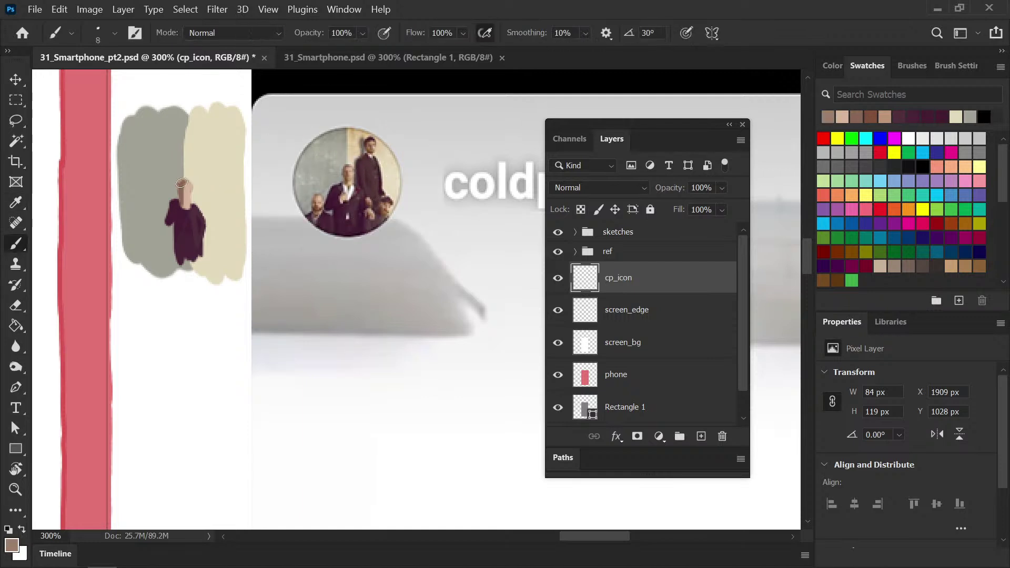
Sample white from the reference shirt and paint the front figure's shirt collar below the neck
{"action": "key", "text": "i"}
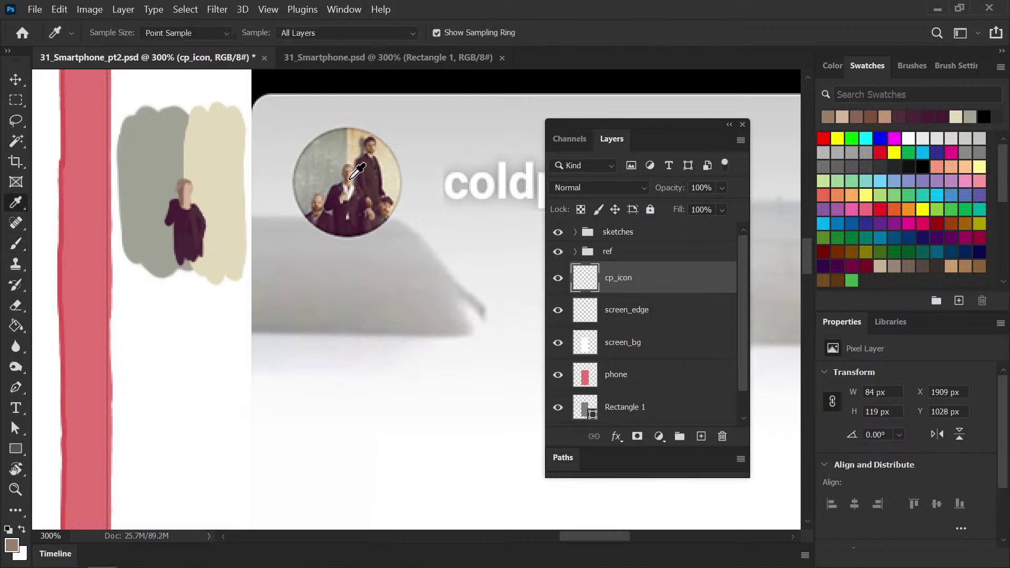
{"action": "left_click", "coordinate": [353, 188]}
{"action": "key", "text": "b"}
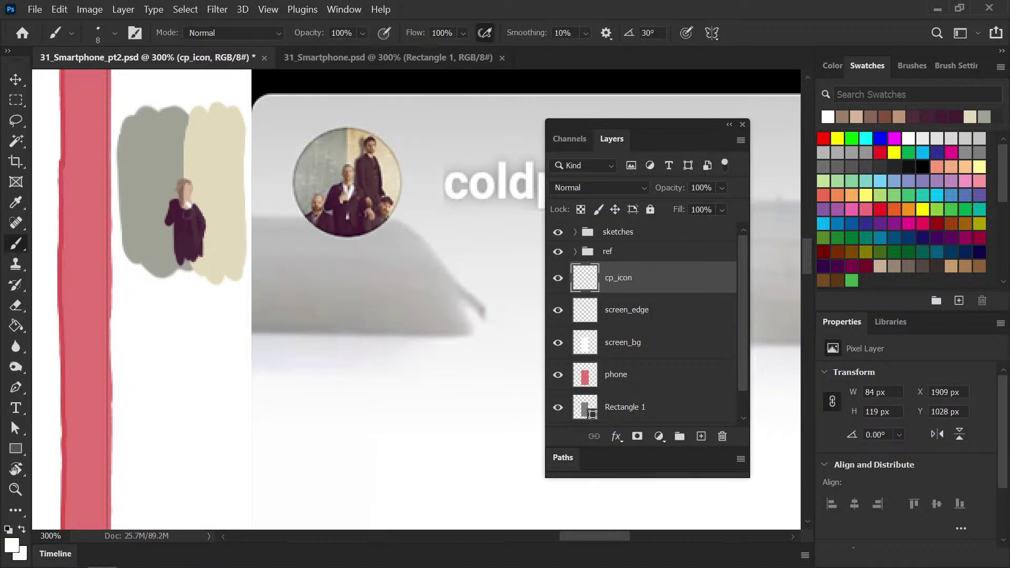
{"action": "left_click_drag", "start_coordinate": [191, 204], "coordinate": [183, 205]}
Define the front figure's jacket lapels around the white shirt with maroon and mauve sampled from the reference suits
{"action": "key", "text": "i"}
{"action": "left_click", "coordinate": [367, 185]}
{"action": "key", "text": "b"}
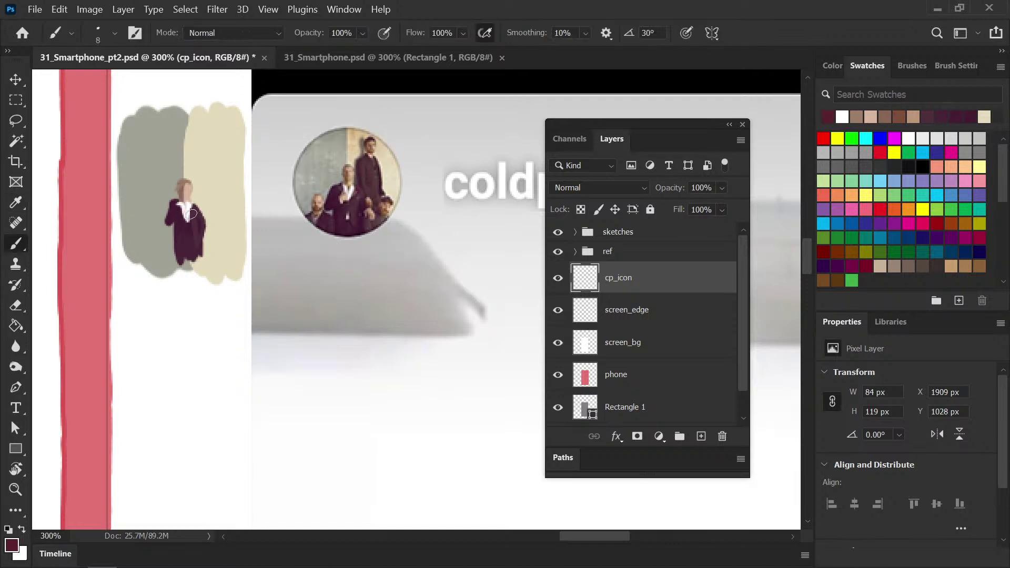
{"action": "key", "text": "i"}
{"action": "left_click", "coordinate": [368, 188]}
{"action": "key", "text": "b"}
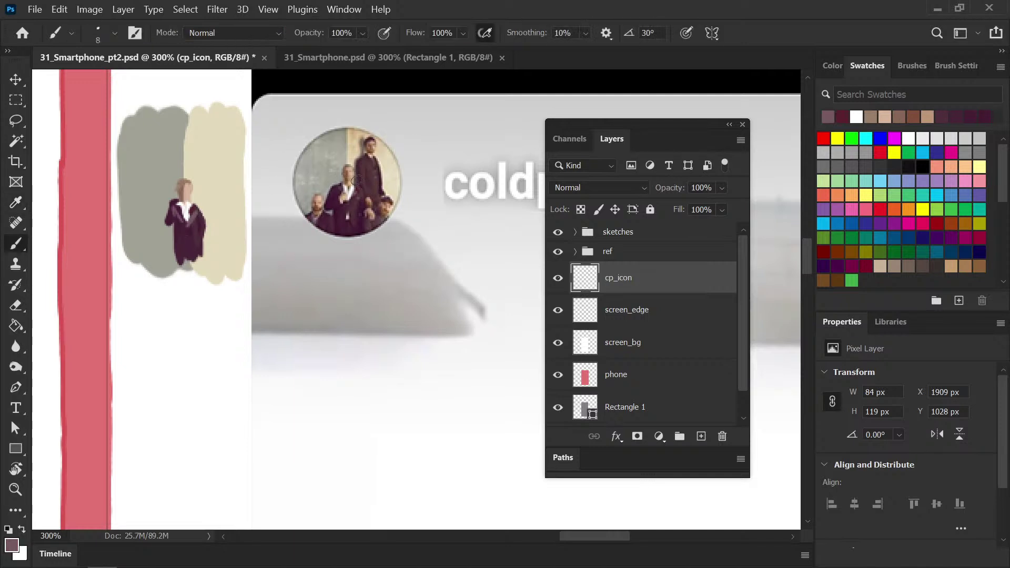
Widen the front figure's jacket and sleeve with sampled dark purple, and add an off-white dab low on the jacket
{"action": "key", "text": "i"}
{"action": "left_click", "coordinate": [339, 210]}
{"action": "key", "text": "b"}
{"action": "mouse_move", "coordinate": [174, 206]}
{"action": "left_mouse_down"}
{"action": "mouse_move", "coordinate": [206, 249]}
{"action": "mouse_move", "coordinate": [179, 223]}
{"action": "mouse_move", "coordinate": [166, 226]}
{"action": "mouse_move", "coordinate": [182, 221]}
{"action": "mouse_move", "coordinate": [175, 246]}
{"action": "mouse_move", "coordinate": [172, 230]}
{"action": "mouse_move", "coordinate": [193, 246]}
{"action": "mouse_move", "coordinate": [199, 221]}
{"action": "mouse_move", "coordinate": [186, 212]}
{"action": "mouse_move", "coordinate": [188, 249]}
{"action": "left_mouse_up"}
{"action": "left_click", "coordinate": [188, 211], "text": "alt"}
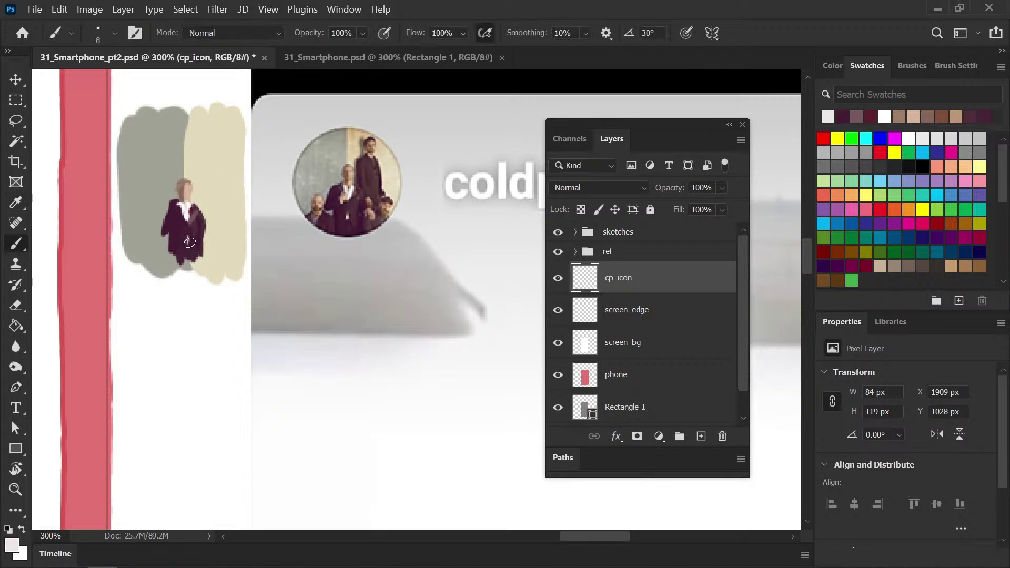
Paint a small skin-toned shape beside the front figure's waist using a colour sampled from the reference icon
{"action": "key", "text": "i"}
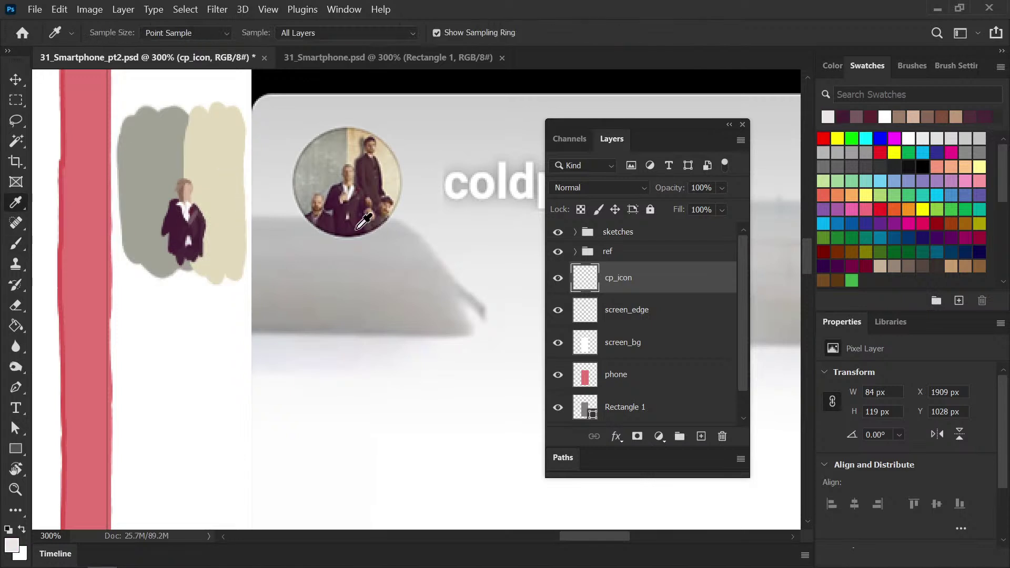
{"action": "left_click", "coordinate": [378, 205]}
{"action": "key", "text": "b"}
{"action": "left_click_drag", "start_coordinate": [200, 232], "coordinate": [208, 235]}
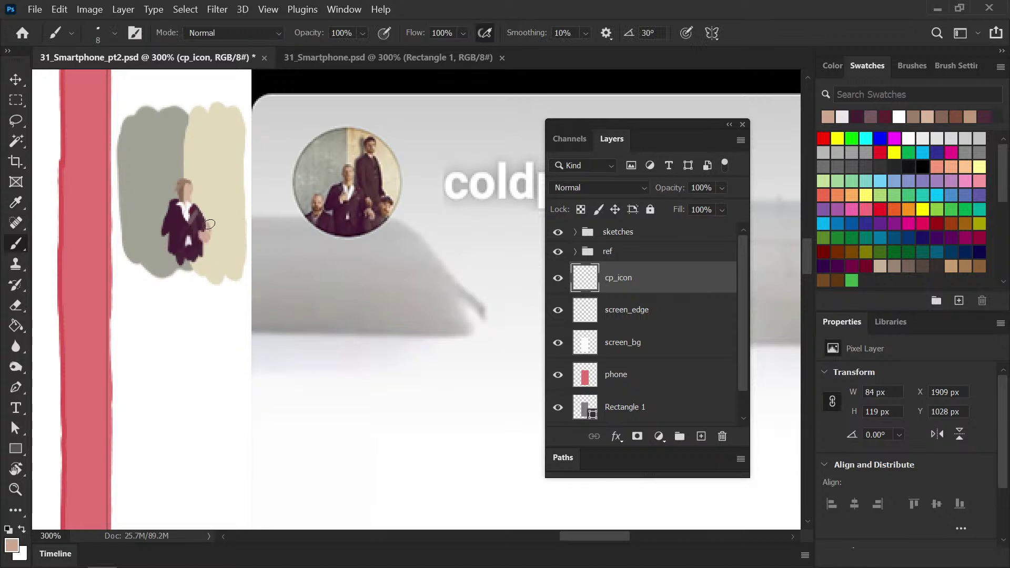
Paint the rear standing figure's dark suit over the cream patch with shades sampled from the reference
{"action": "key", "text": "i"}
{"action": "left_click", "coordinate": [368, 181]}
{"action": "key", "text": "b"}
{"action": "mouse_move", "coordinate": [208, 206]}
{"action": "left_mouse_down"}
{"action": "mouse_move", "coordinate": [372, 177]}
{"action": "mouse_move", "coordinate": [200, 205]}
{"action": "mouse_move", "coordinate": [199, 185]}
{"action": "mouse_move", "coordinate": [196, 212]}
{"action": "mouse_move", "coordinate": [210, 171]}
{"action": "mouse_move", "coordinate": [222, 184]}
{"action": "mouse_move", "coordinate": [220, 211]}
{"action": "mouse_move", "coordinate": [211, 175]}
{"action": "mouse_move", "coordinate": [221, 216]}
{"action": "left_mouse_up"}
{"action": "key", "text": "i"}
{"action": "left_click", "coordinate": [384, 169]}
{"action": "key", "text": "b"}
{"action": "left_click", "coordinate": [199, 193]}
Paint the rear standing figure's head above the suit with skin and tan tones sampled from the reference
{"action": "key", "text": "i"}
{"action": "left_click", "coordinate": [371, 155]}
{"action": "key", "text": "b"}
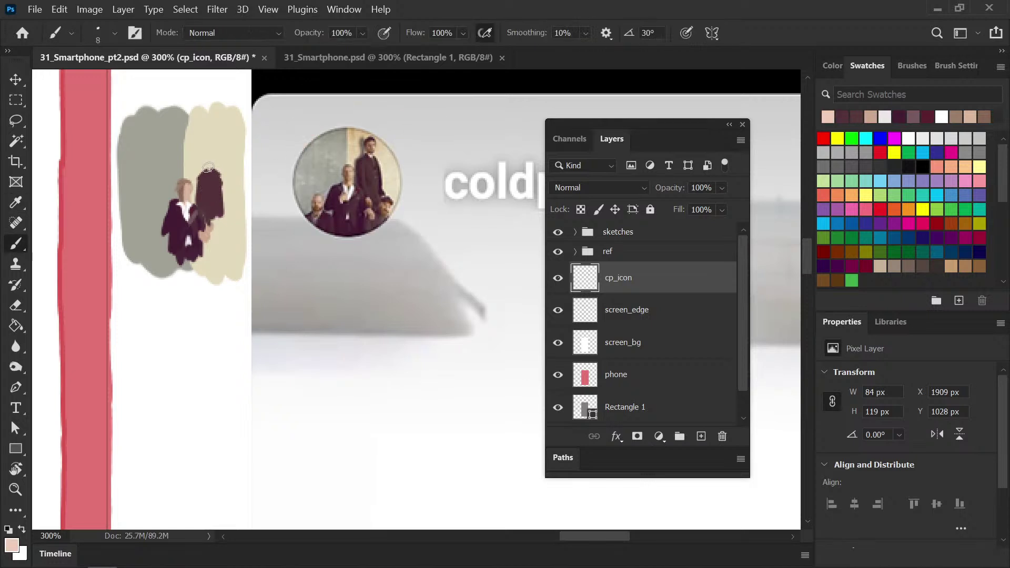
{"action": "key", "text": "i"}
{"action": "left_click", "coordinate": [372, 152]}
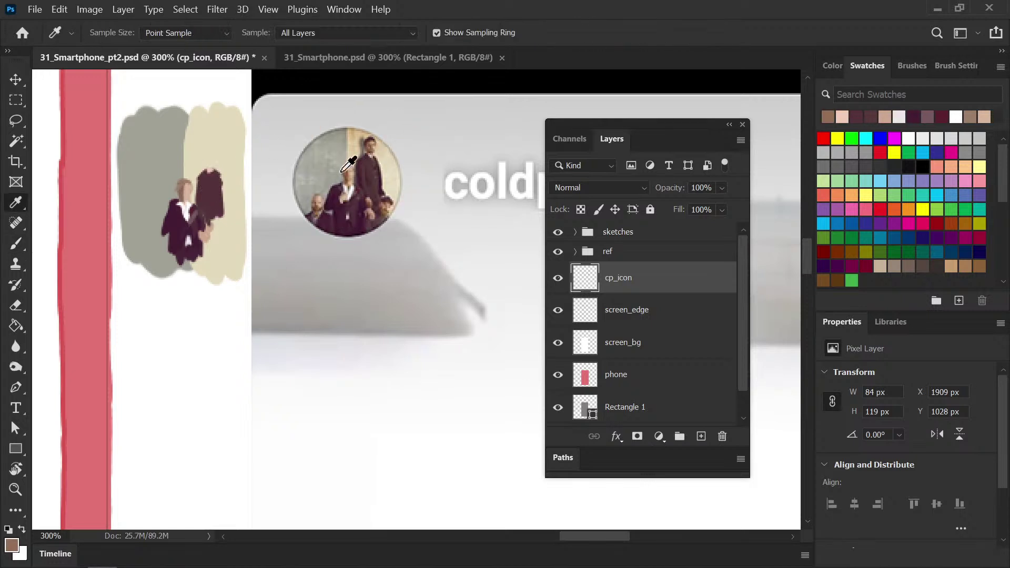
{"action": "left_click", "coordinate": [373, 141]}
{"action": "key", "text": "b"}
{"action": "left_click_drag", "start_coordinate": [211, 172], "coordinate": [208, 158]}
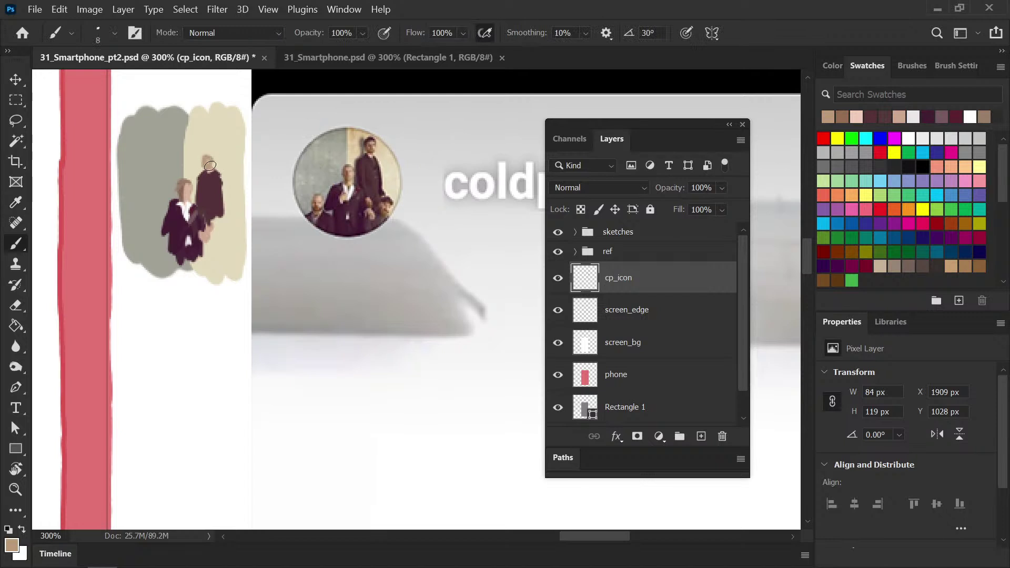
{"action": "key", "text": "i"}
{"action": "left_click", "coordinate": [381, 143]}
{"action": "key", "text": "b"}
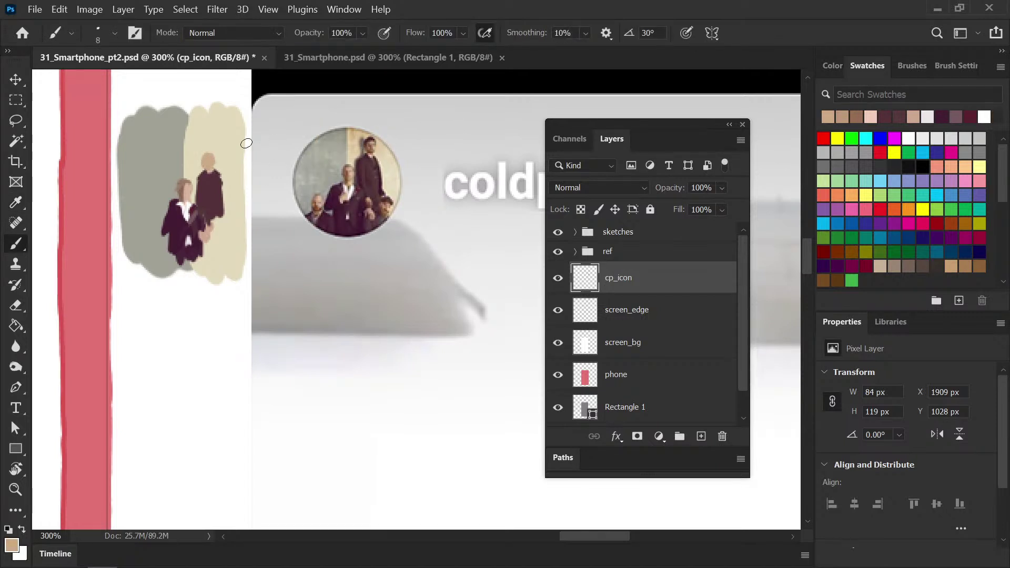
Sample a dark maroon from the reference and paint the rear figure's hair and facial details
{"action": "key", "text": "i"}
{"action": "left_click", "coordinate": [384, 132]}
{"action": "key", "text": "b"}
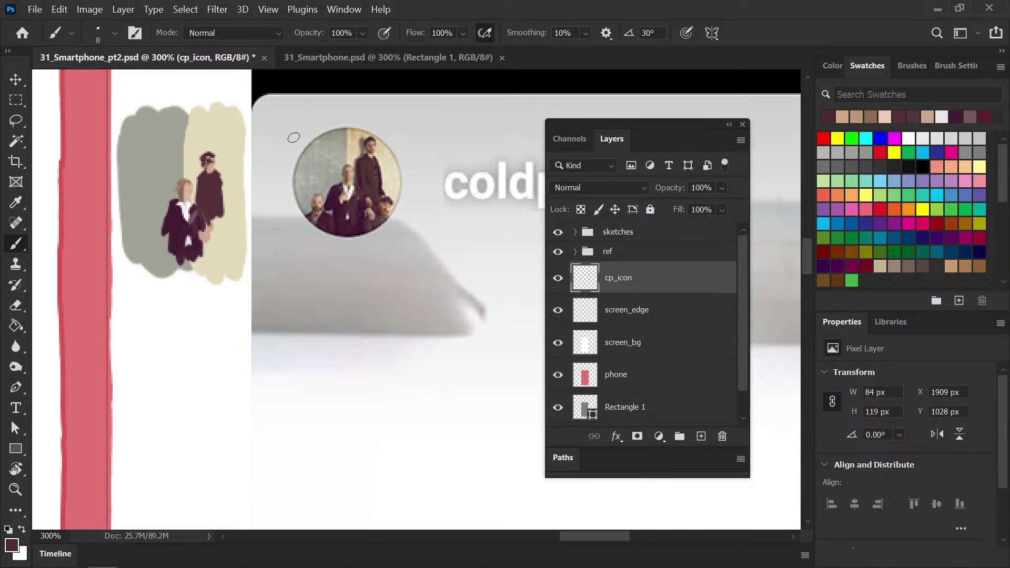
Paint skin highlights on the rear figure's face with brown and pale pink tones sampled from the reference icon
{"action": "key", "text": "i"}
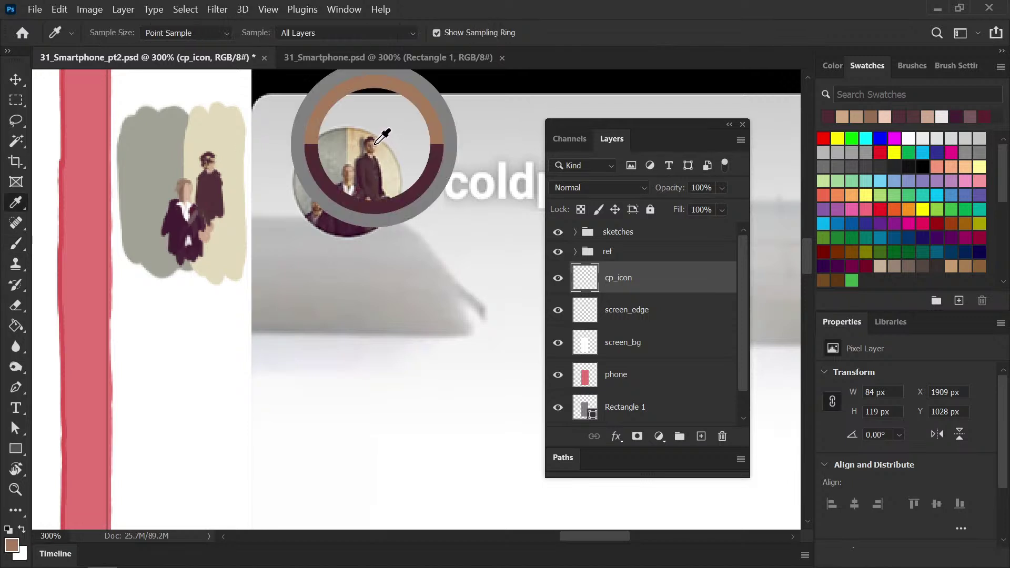
{"action": "left_click", "coordinate": [372, 143]}
{"action": "key", "text": "b"}
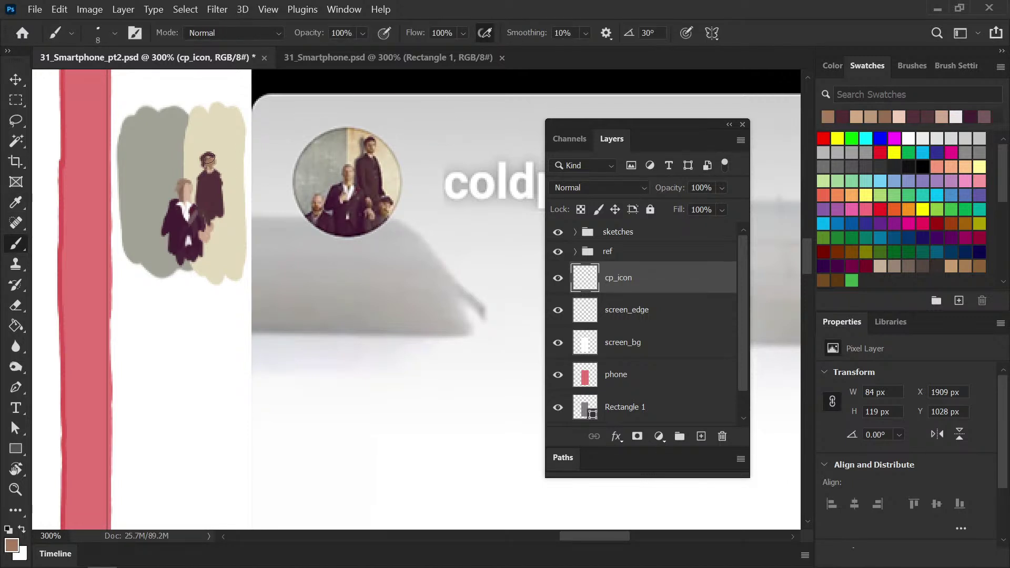
{"action": "key", "text": "i"}
{"action": "left_click", "coordinate": [384, 139]}
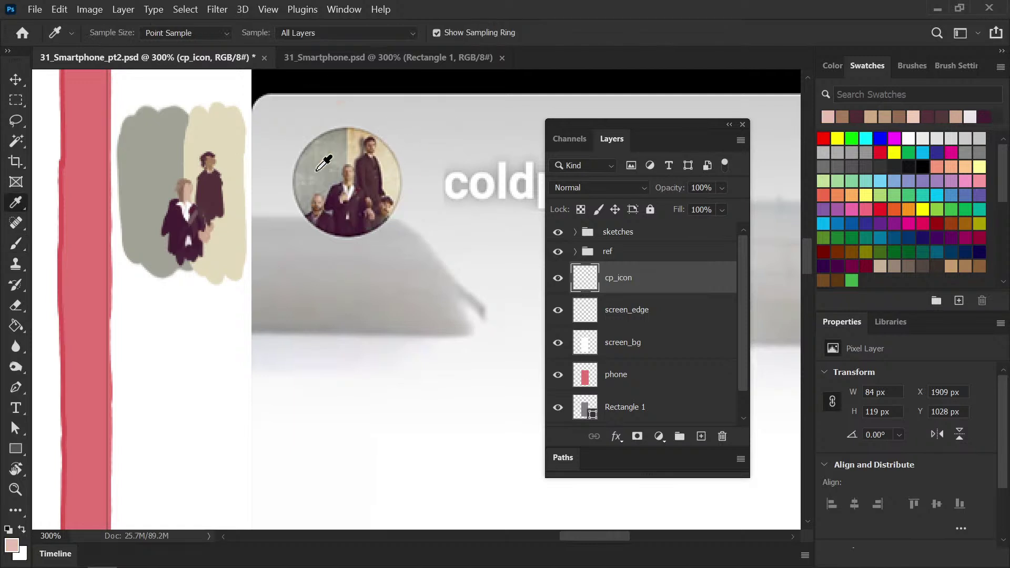
{"action": "key", "text": "b"}
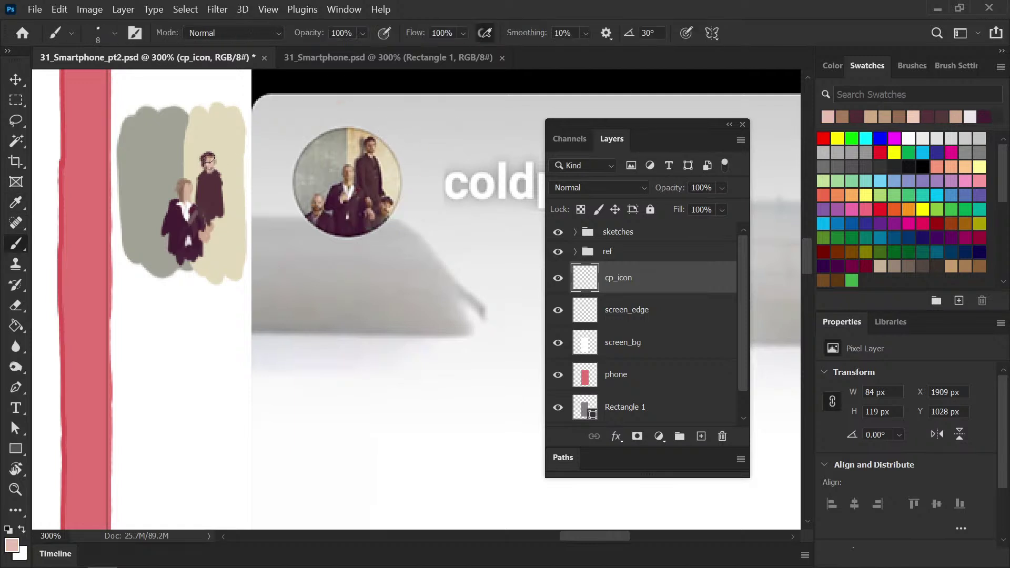
Refine the rear figure's face and beard with brown and tan shades sampled from the reference
{"action": "key", "text": "i"}
{"action": "left_click", "coordinate": [369, 152]}
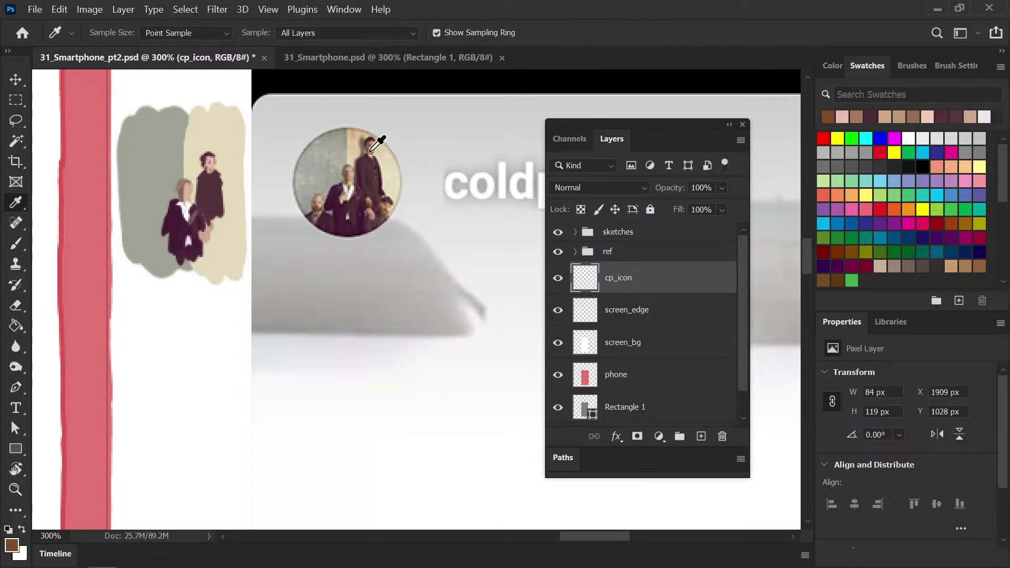
{"action": "key", "text": "b"}
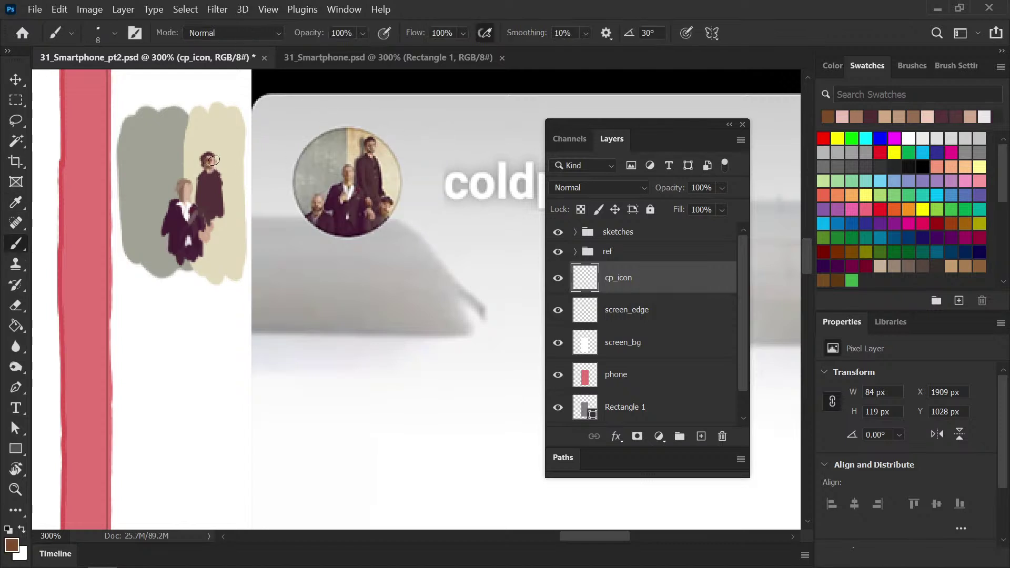
{"action": "left_click", "coordinate": [374, 147]}
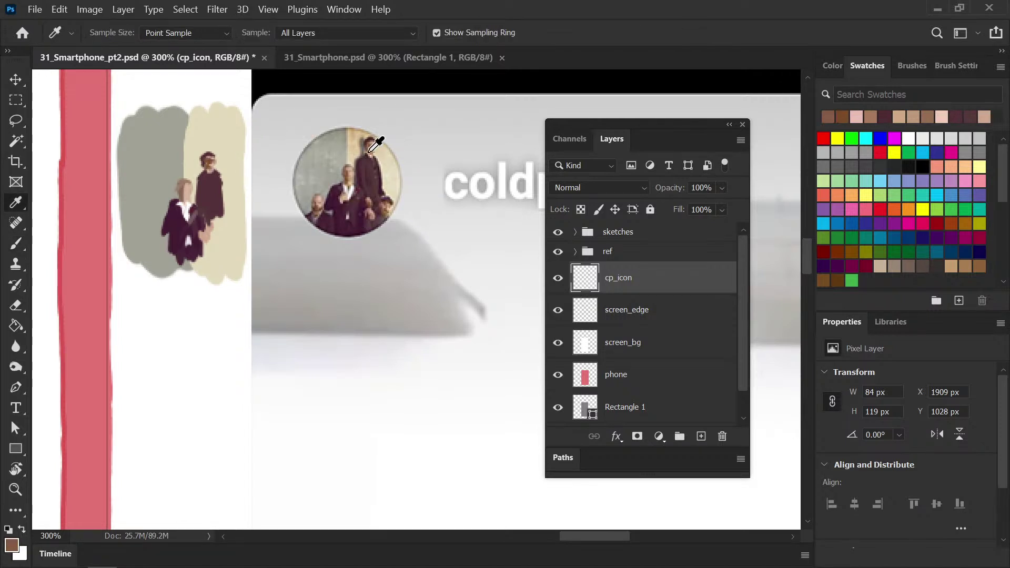
{"action": "key", "text": "b"}
{"action": "left_click", "coordinate": [374, 140], "text": "alt"}
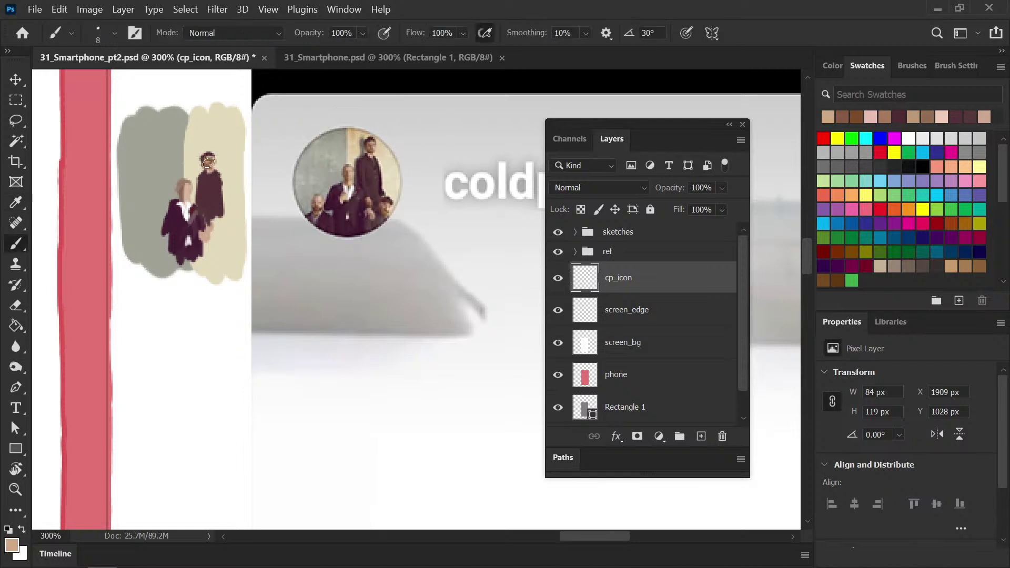
Paint the front figure's facial features and hair using brown and beige tones sampled from the reference and the painted head
{"action": "left_click", "coordinate": [350, 164], "text": "alt"}
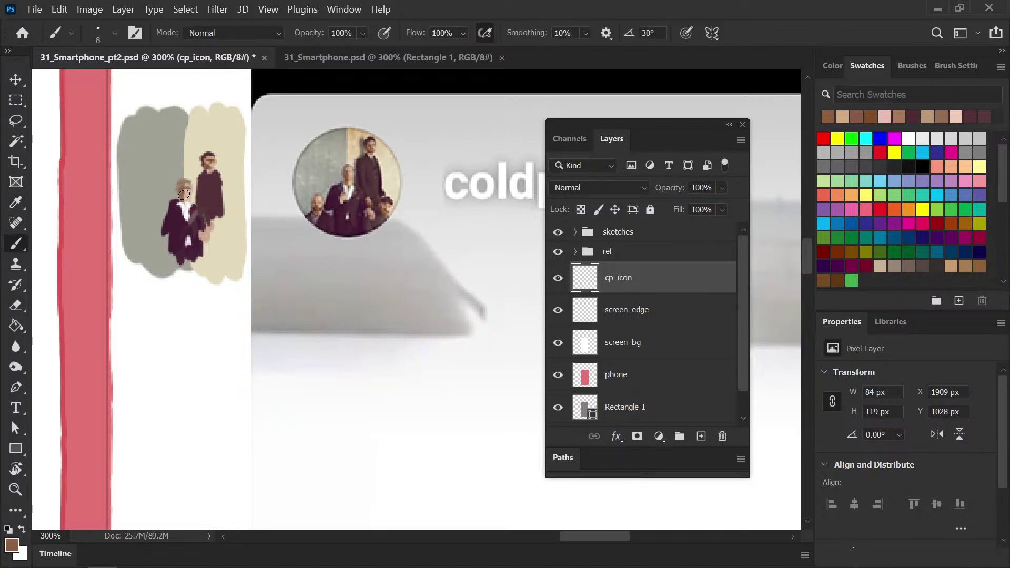
{"action": "left_click", "coordinate": [183, 189], "text": "alt"}
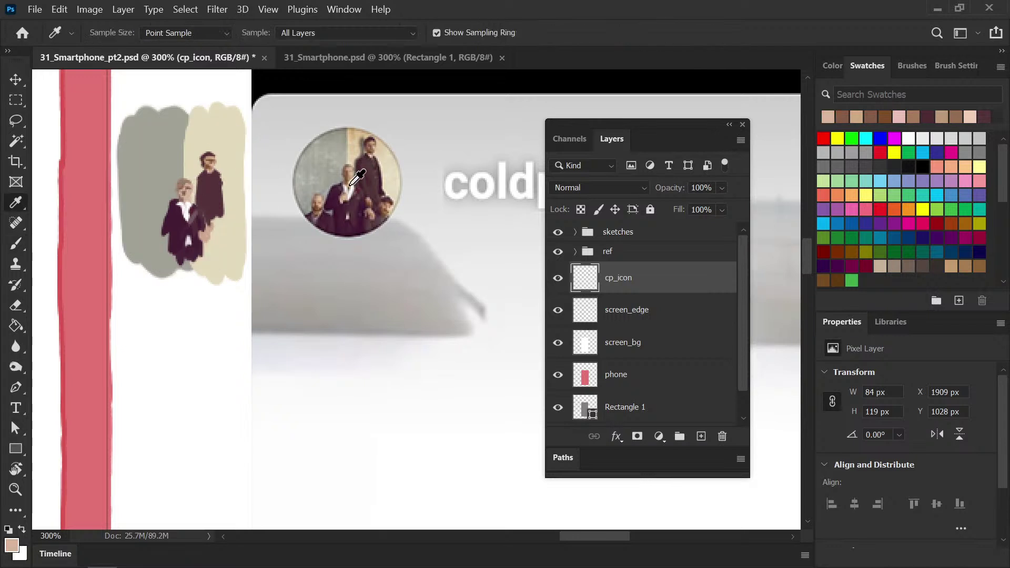
{"action": "left_click", "coordinate": [183, 195], "text": "alt"}
{"action": "left_click", "coordinate": [183, 187], "text": "alt"}
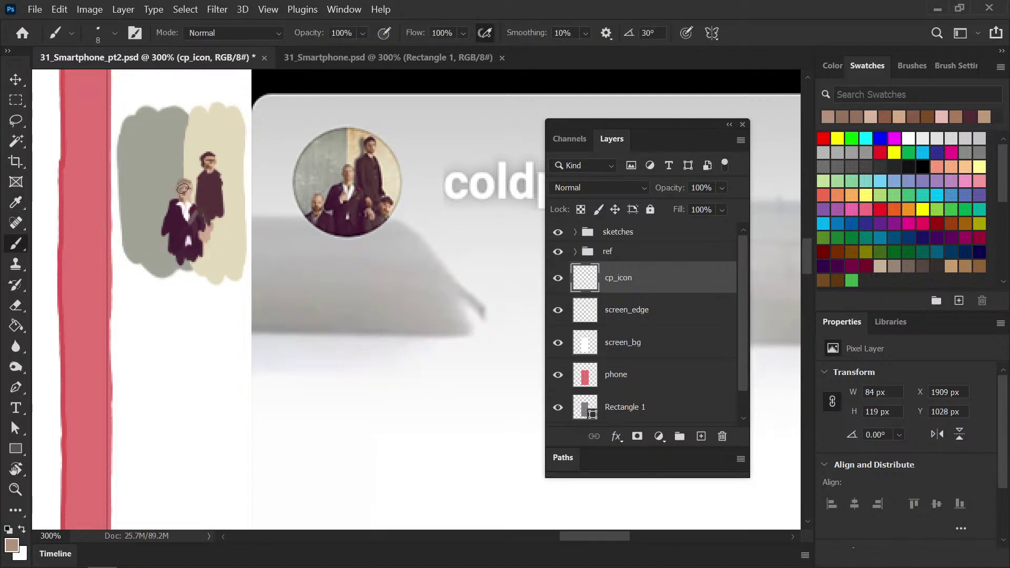
{"action": "left_click", "coordinate": [187, 183], "text": "alt"}
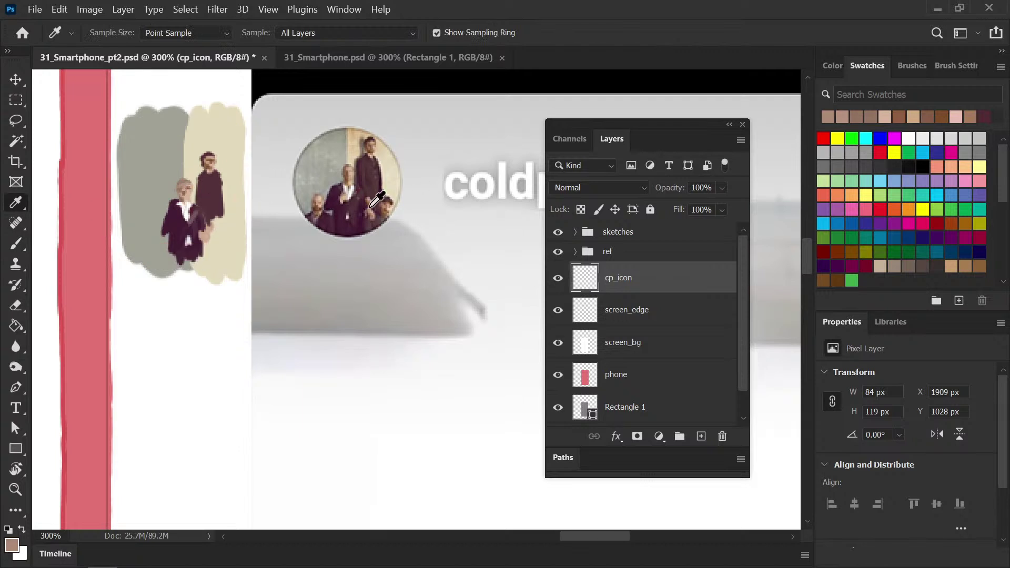
Paint the front figure's raised hand and touch up his shirt and jacket with sampled tan, light grey and dark maroon
{"action": "left_click", "coordinate": [345, 197], "text": "alt"}
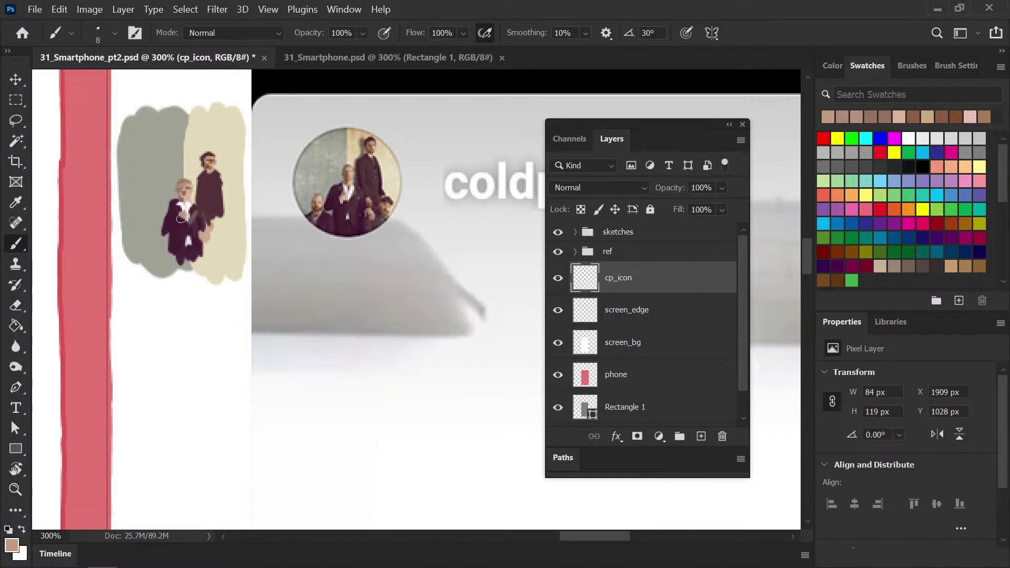
{"action": "left_click", "coordinate": [354, 186], "text": "alt"}
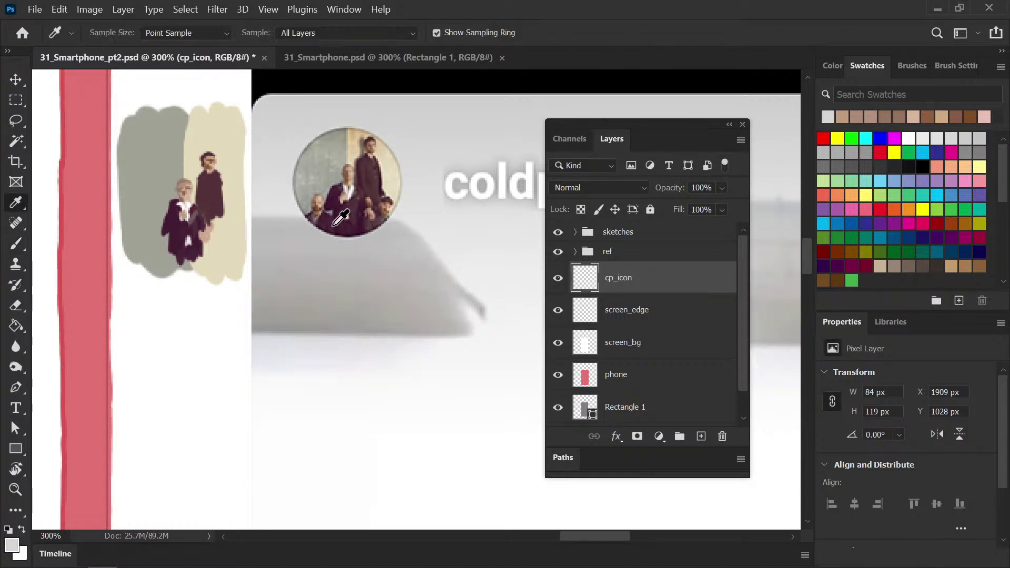
{"action": "left_click", "coordinate": [341, 215], "text": "alt"}
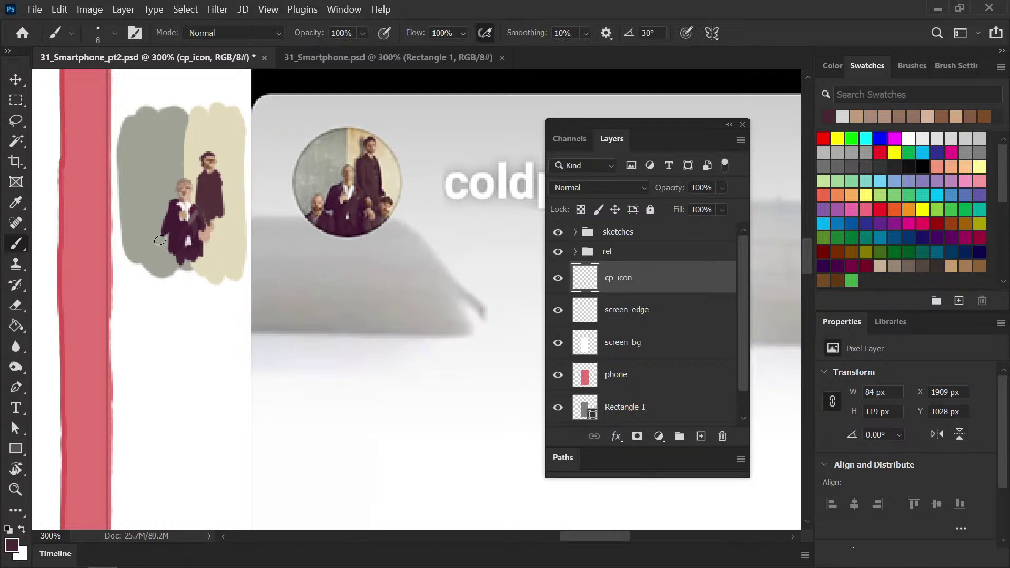
Block in the left seated figure's head in sampled peach and clean up edges with the grey-green and cream background colours
{"action": "mouse_move", "coordinate": [153, 231]}
{"action": "left_mouse_down"}
{"action": "mouse_move", "coordinate": [168, 247]}
{"action": "mouse_move", "coordinate": [152, 227]}
{"action": "left_mouse_up"}
{"action": "left_click", "coordinate": [330, 205], "text": "alt"}
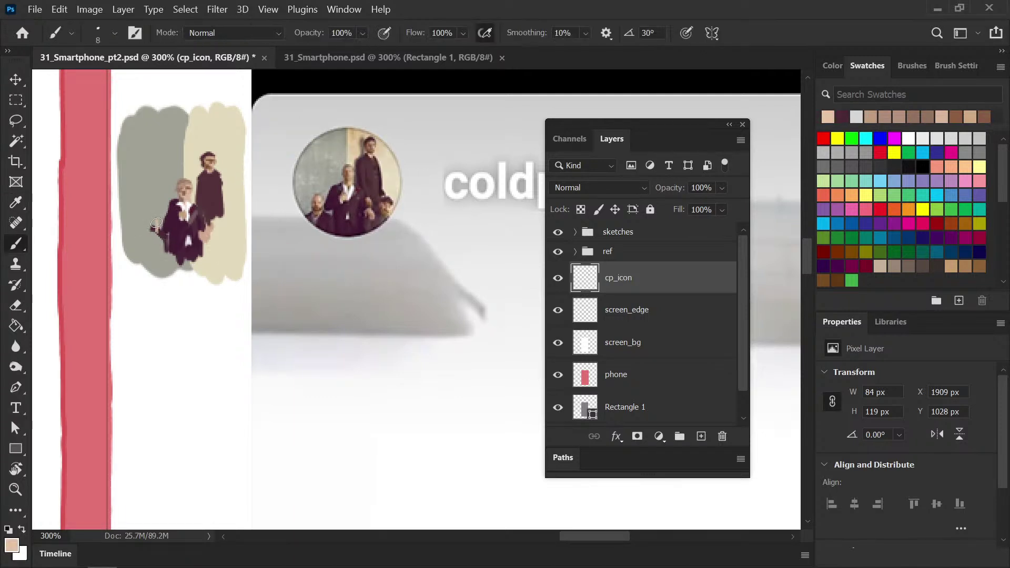
{"action": "left_click_drag", "start_coordinate": [154, 222], "coordinate": [146, 220]}
{"action": "left_click", "coordinate": [156, 200], "text": "alt"}
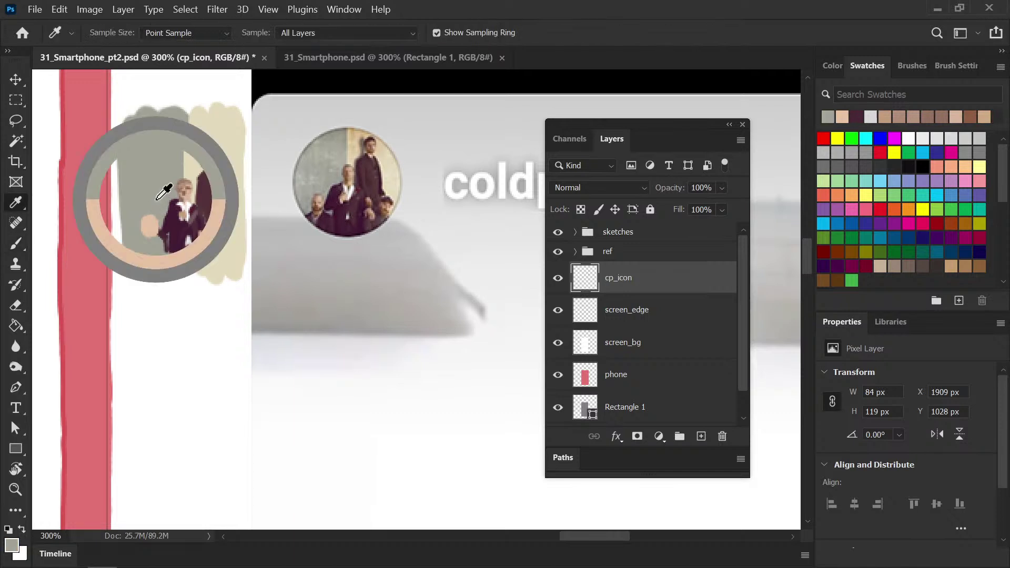
{"action": "left_click_drag", "start_coordinate": [148, 234], "coordinate": [165, 221]}
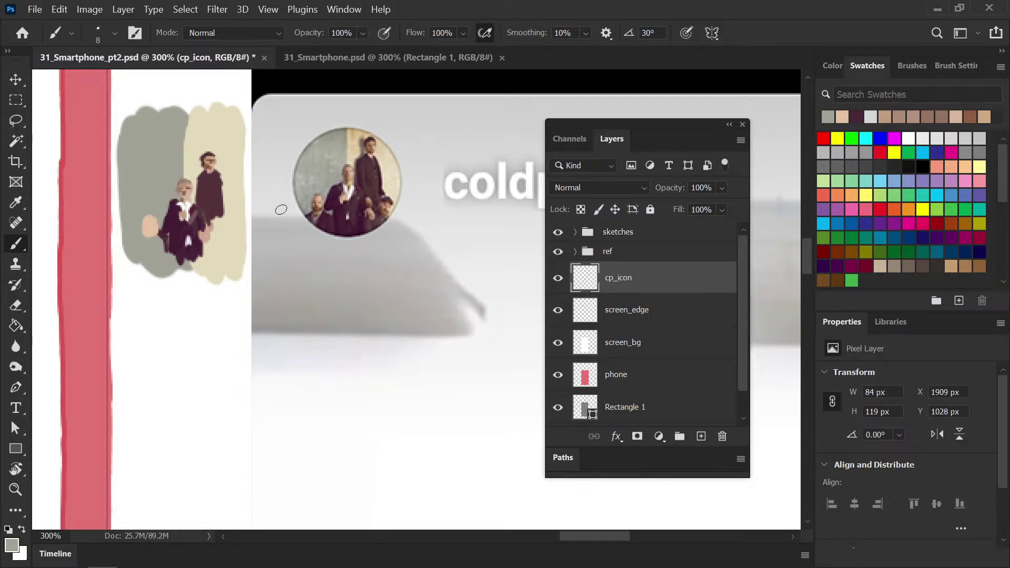
{"action": "left_click", "coordinate": [229, 175], "text": "alt"}
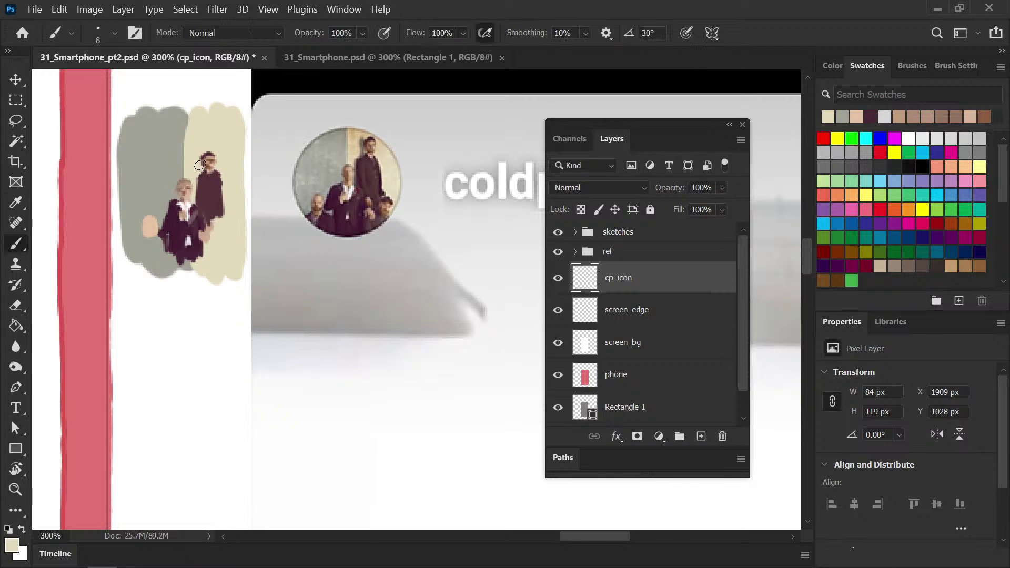
Paint the right seated figure's dark suit over the cream patch with a brownish maroon sampled from the reference
{"action": "key", "text": "i"}
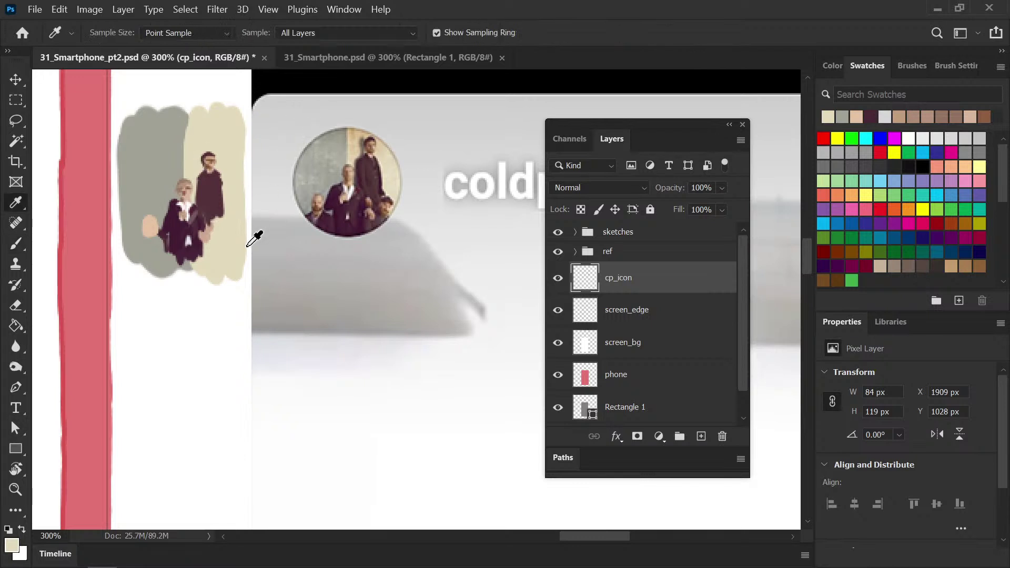
{"action": "left_click", "coordinate": [371, 226]}
{"action": "key", "text": "b"}
{"action": "mouse_move", "coordinate": [200, 255]}
{"action": "left_mouse_down"}
{"action": "mouse_move", "coordinate": [225, 233]}
{"action": "mouse_move", "coordinate": [221, 251]}
{"action": "mouse_move", "coordinate": [225, 222]}
{"action": "left_mouse_up"}
Paint the right seated figure's head above the suit with skin tones sampled from the reference
{"action": "key", "text": "i"}
{"action": "left_click", "coordinate": [389, 208]}
{"action": "key", "text": "b"}
{"action": "key", "text": "i"}
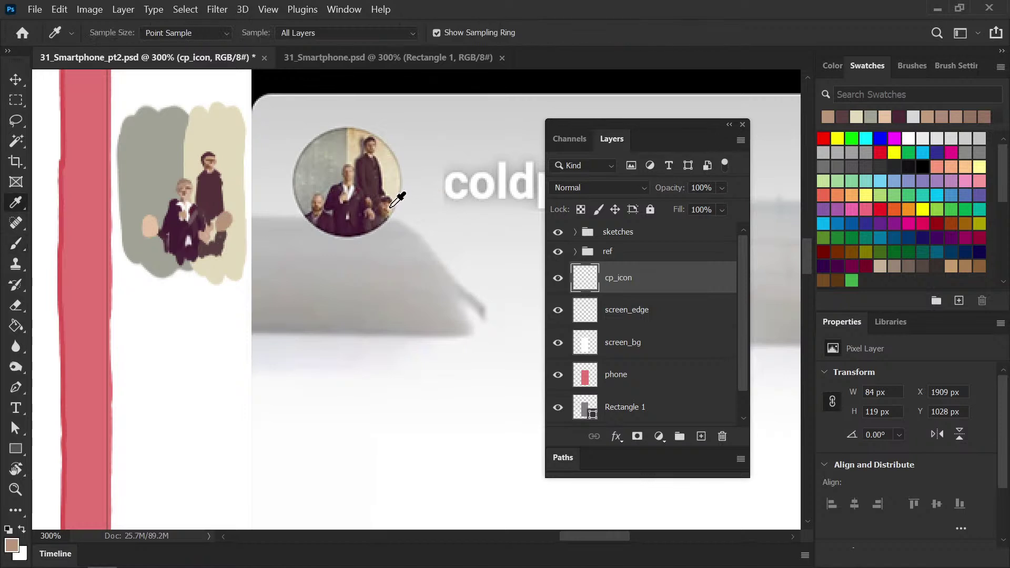
{"action": "left_click", "coordinate": [391, 207]}
{"action": "key", "text": "b"}
Paint the right seated figure's hair in a sampled grey-brown and touch up the nearby hand in dusty pink
{"action": "key", "text": "i"}
{"action": "left_click", "coordinate": [389, 199]}
{"action": "key", "text": "b"}
{"action": "mouse_move", "coordinate": [222, 214]}
{"action": "left_mouse_down"}
{"action": "mouse_move", "coordinate": [231, 219]}
{"action": "mouse_move", "coordinate": [224, 221]}
{"action": "left_mouse_up"}
{"action": "key", "text": "i"}
{"action": "left_click", "coordinate": [217, 227]}
{"action": "key", "text": "b"}
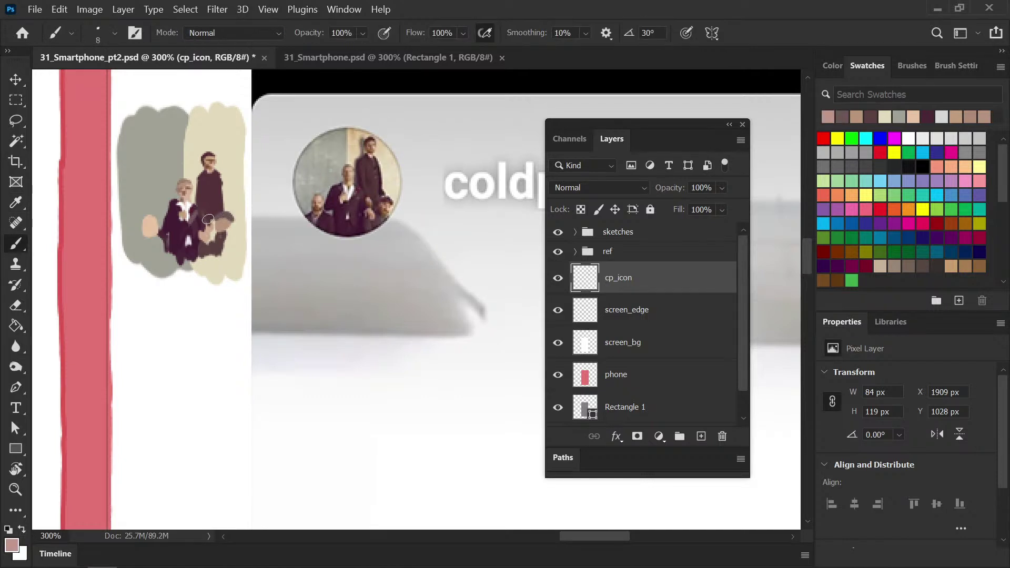
Add dark maroon shadows to the right seated figure's face and suit with shades sampled from the reference hair
{"action": "key", "text": "i"}
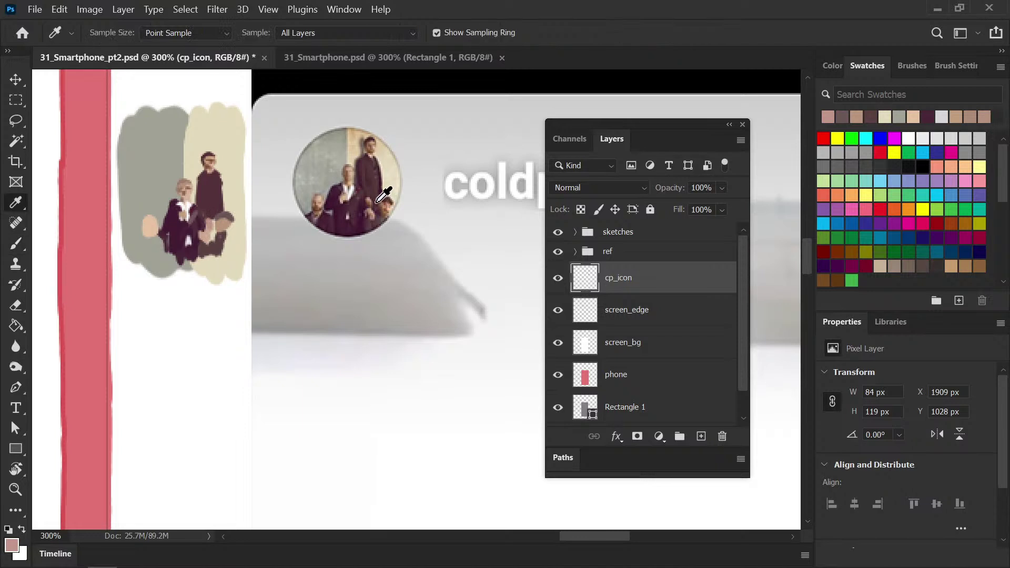
{"action": "left_click", "coordinate": [387, 202]}
{"action": "key", "text": "b"}
{"action": "mouse_move", "coordinate": [214, 224]}
{"action": "left_mouse_down"}
{"action": "mouse_move", "coordinate": [211, 240]}
{"action": "mouse_move", "coordinate": [231, 253]}
{"action": "mouse_move", "coordinate": [205, 254]}
{"action": "left_mouse_up"}
{"action": "key", "text": "i"}
{"action": "left_click", "coordinate": [387, 205]}
{"action": "key", "text": "b"}
Shade the right seated figure's hair and face with sampled mauve, reddish brown and warm brown, and save the document
{"action": "key", "text": "i"}
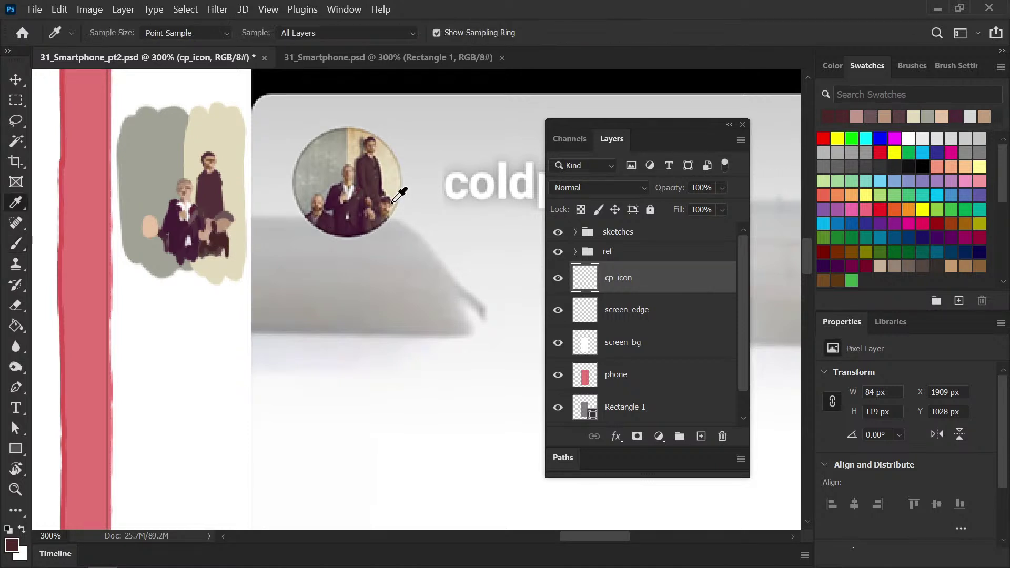
{"action": "left_click", "coordinate": [390, 199]}
{"action": "key", "text": "b"}
{"action": "key", "text": "i"}
{"action": "left_click", "coordinate": [395, 196]}
{"action": "key", "text": "b"}
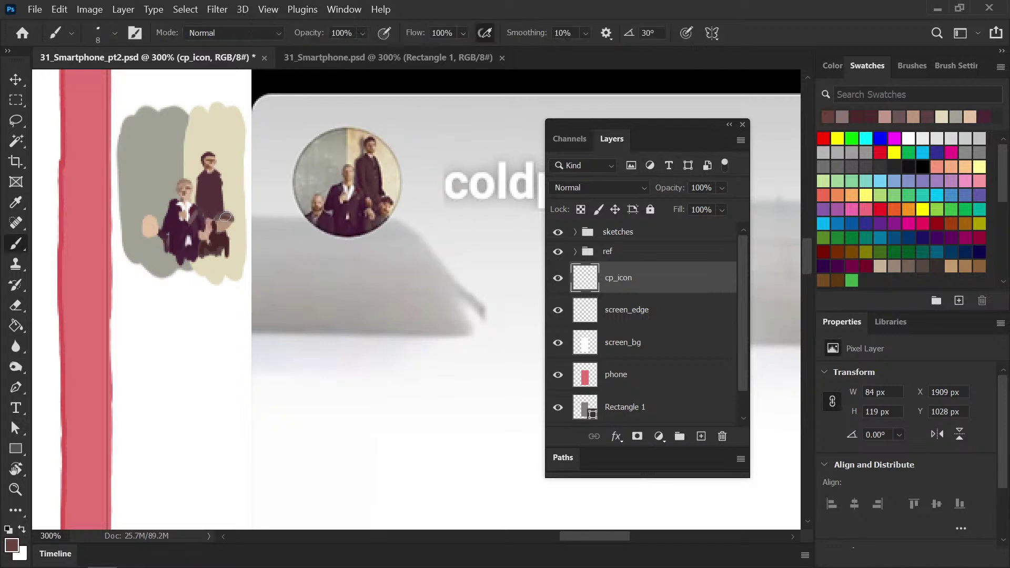
{"action": "key", "text": "i"}
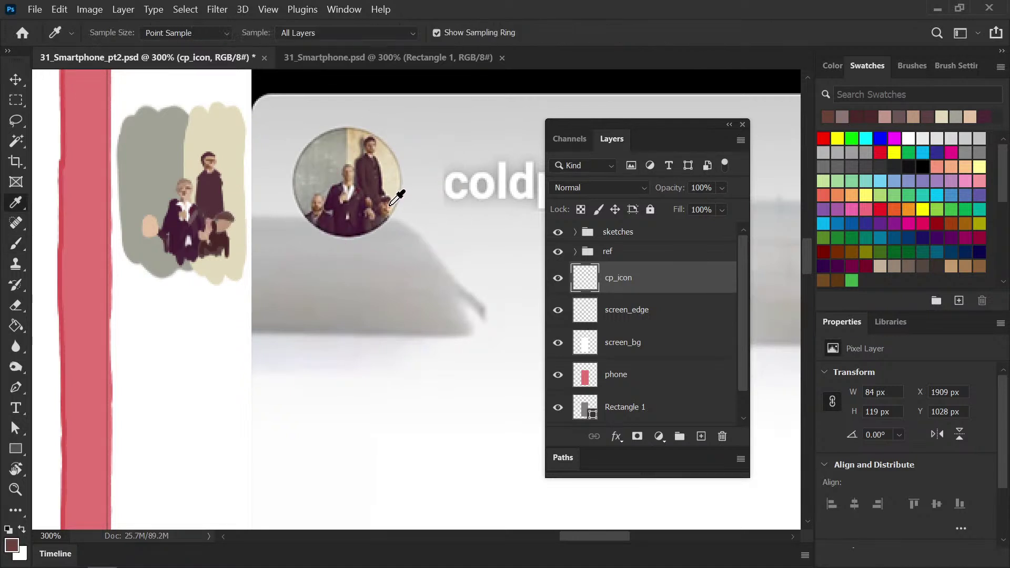
{"action": "left_click", "coordinate": [394, 200]}
{"action": "key", "text": "b"}
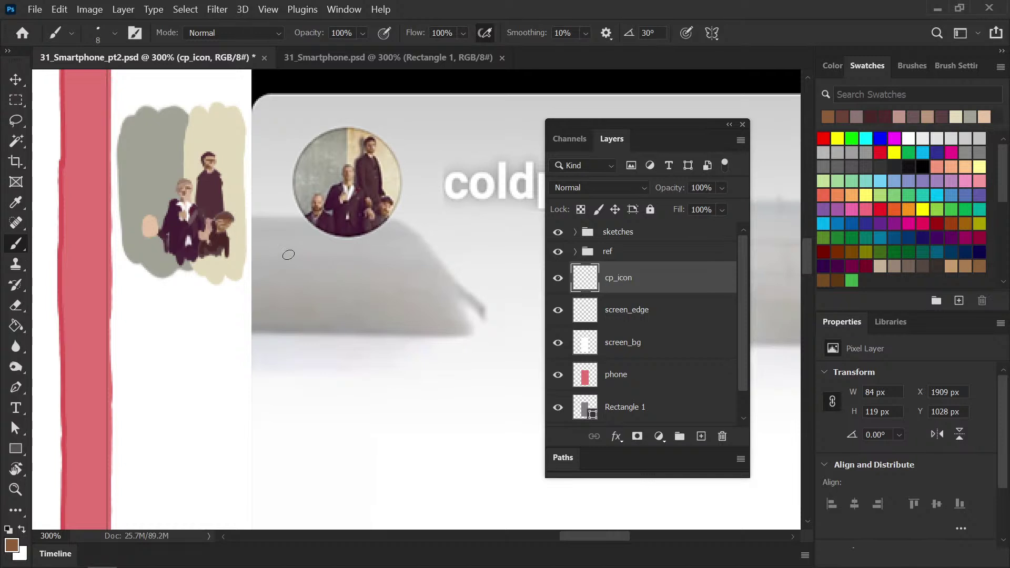
{"action": "key", "text": "ctrl+s"}
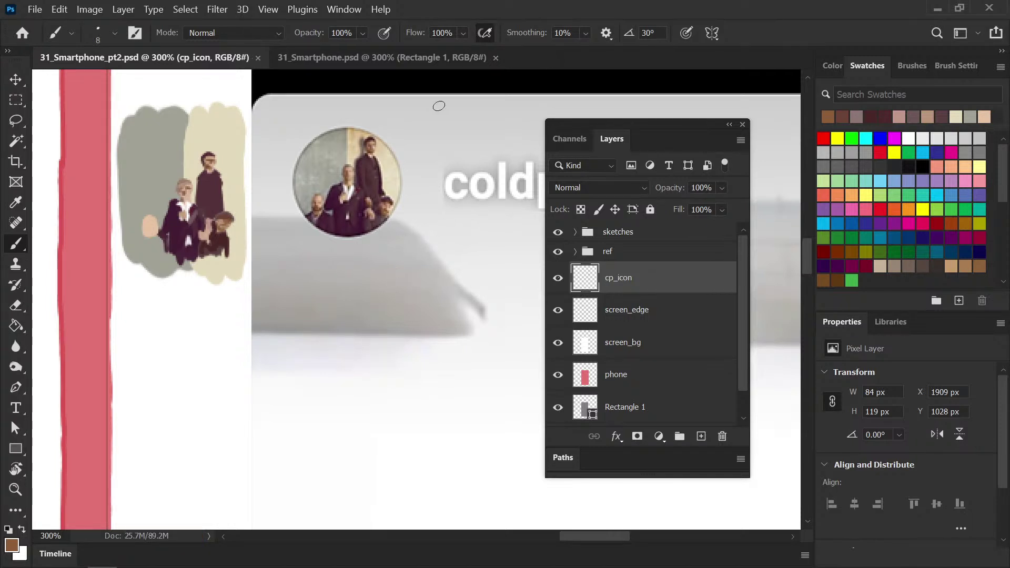
Paint the left seated figure's mauve shirt and dark maroon suit below the head with colours sampled from the reference
{"action": "key", "text": "i"}
{"action": "left_click", "coordinate": [316, 221]}
{"action": "key", "text": "b"}
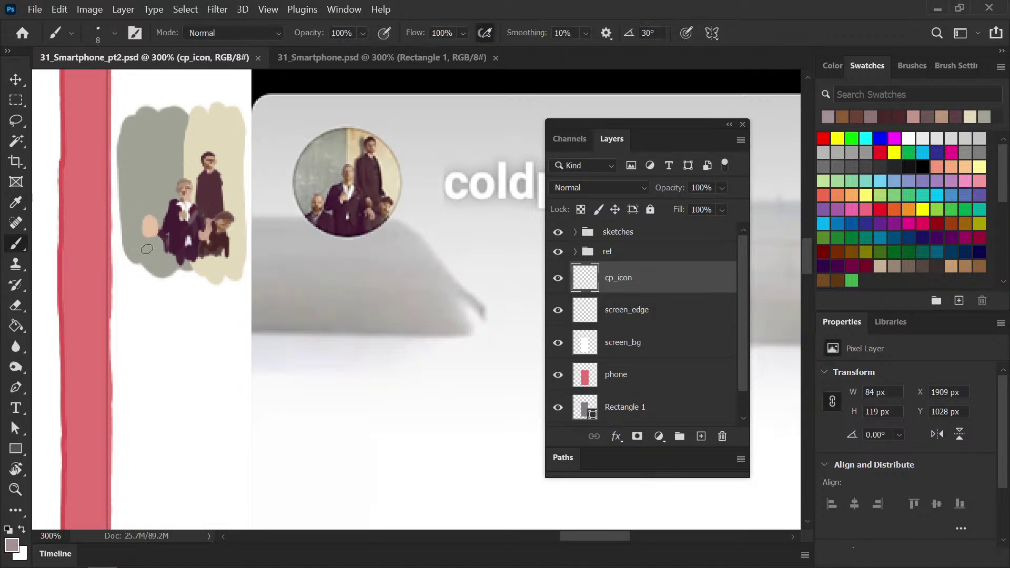
{"action": "left_click", "coordinate": [148, 240]}
{"action": "left_click", "coordinate": [327, 223], "text": "alt"}
{"action": "mouse_move", "coordinate": [152, 246]}
{"action": "left_mouse_down"}
{"action": "mouse_move", "coordinate": [158, 234]}
{"action": "mouse_move", "coordinate": [163, 256]}
{"action": "mouse_move", "coordinate": [146, 241]}
{"action": "mouse_move", "coordinate": [156, 238]}
{"action": "mouse_move", "coordinate": [142, 247]}
{"action": "mouse_move", "coordinate": [168, 259]}
{"action": "left_mouse_up"}
Refine the left seated figure's shirt and lapels with sampled mauve and the suit's dark maroon
{"action": "key", "text": "i"}
{"action": "left_click", "coordinate": [317, 217]}
{"action": "key", "text": "b"}
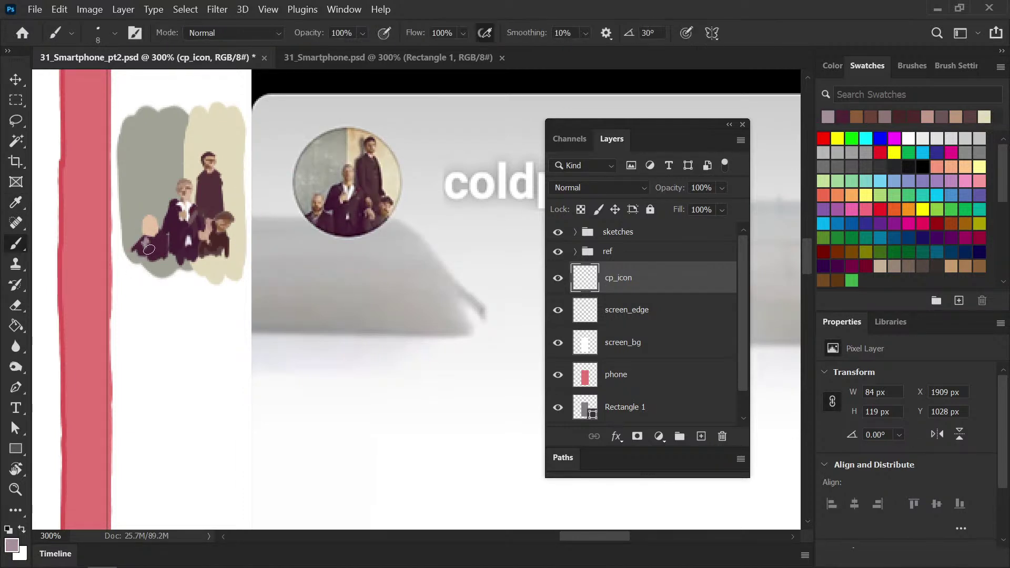
{"action": "left_click", "coordinate": [150, 244], "text": "alt"}
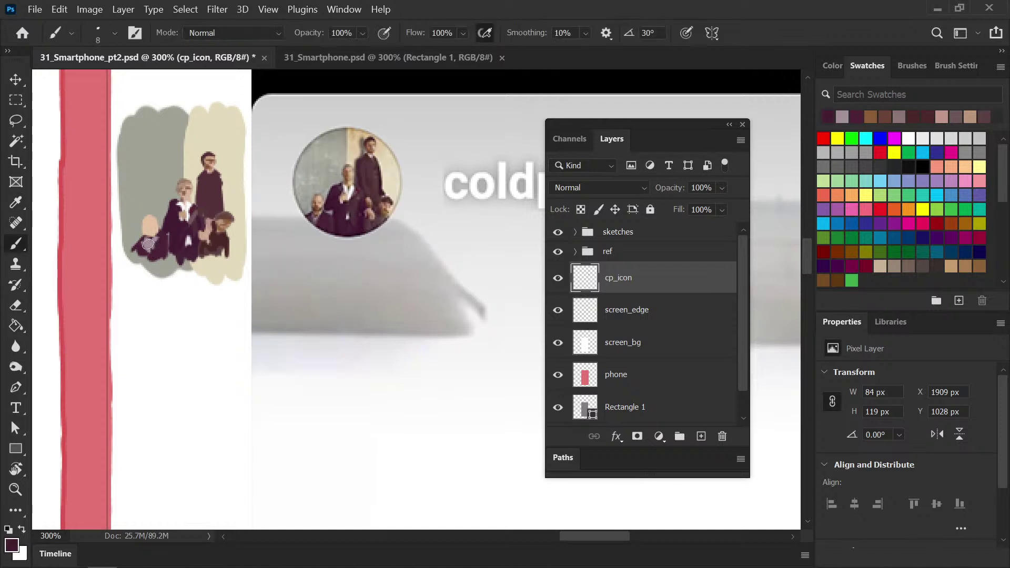
Paint the left seated figure's face and head with brown, mauve-beige and tan tones sampled from the reference
{"action": "left_click", "coordinate": [318, 216], "text": "alt"}
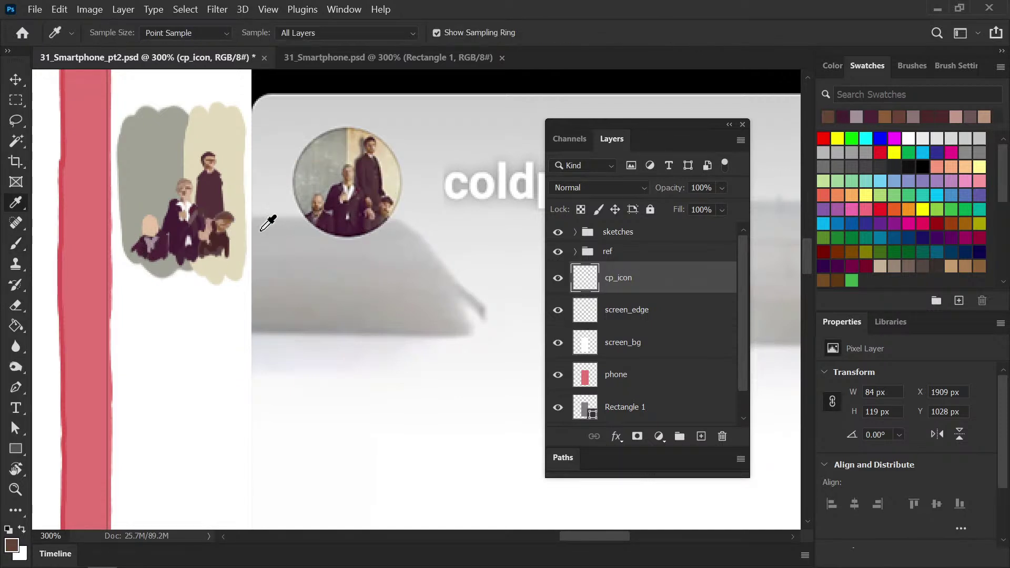
{"action": "left_click", "coordinate": [322, 215], "text": "alt"}
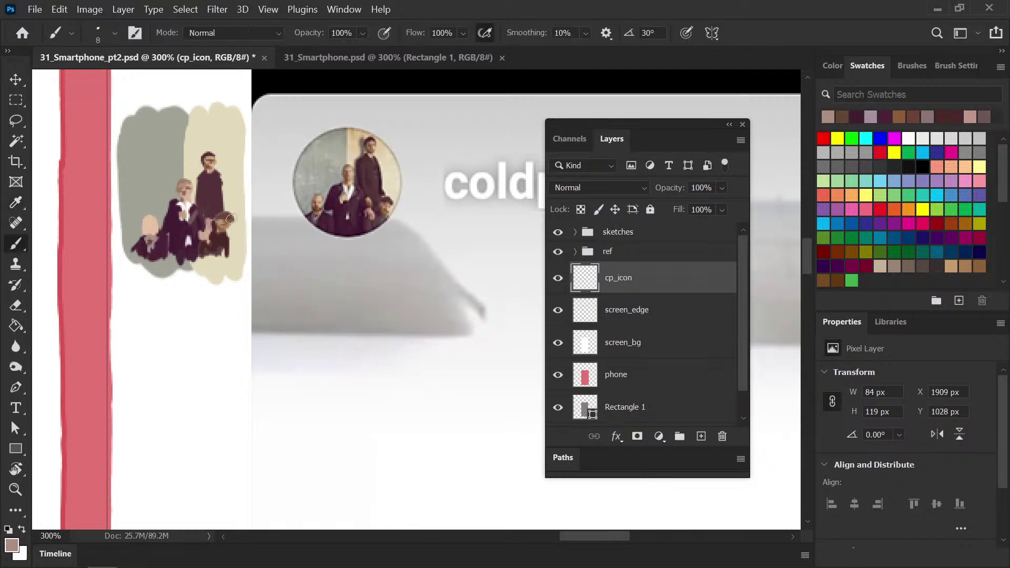
{"action": "left_click", "coordinate": [320, 200], "text": "alt"}
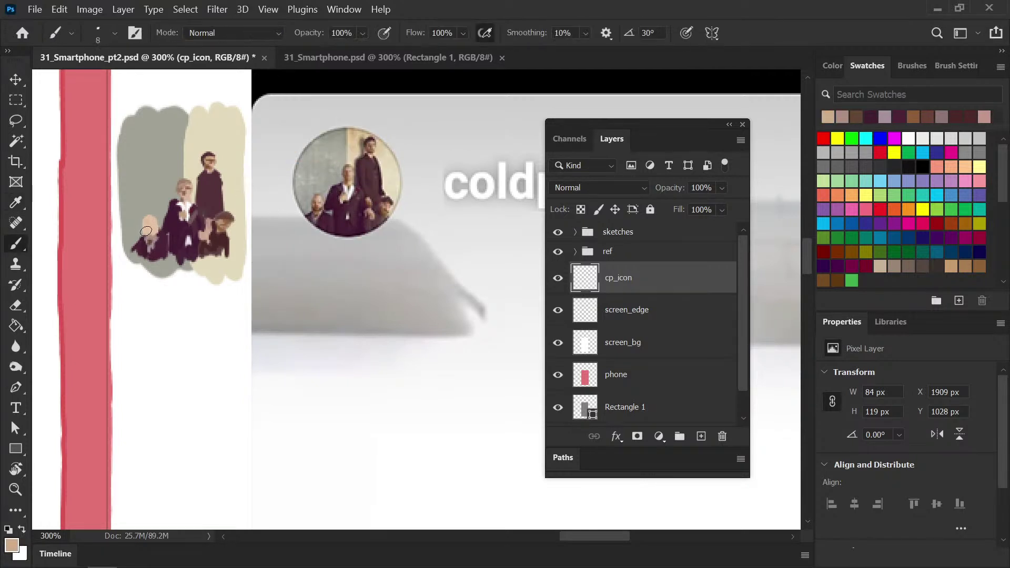
{"action": "left_click_drag", "start_coordinate": [150, 227], "coordinate": [152, 232]}
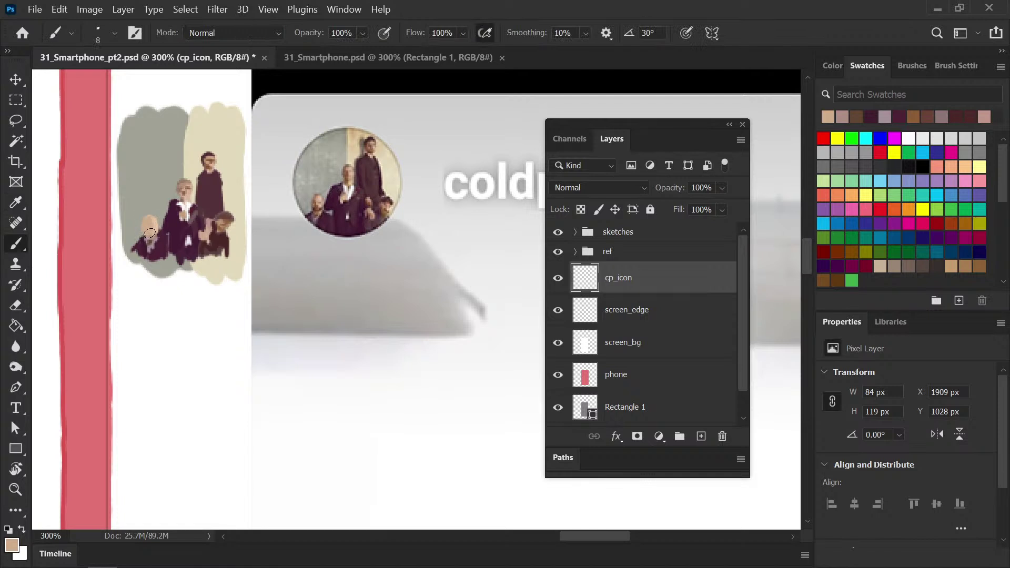
{"action": "left_click", "coordinate": [318, 209], "text": "alt"}
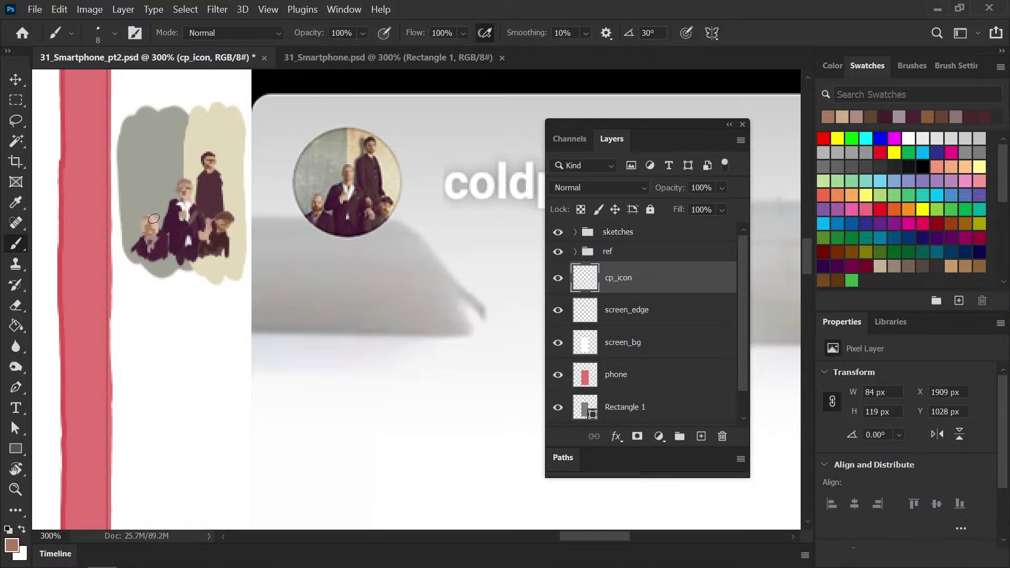
{"action": "left_click", "coordinate": [319, 195], "text": "alt"}
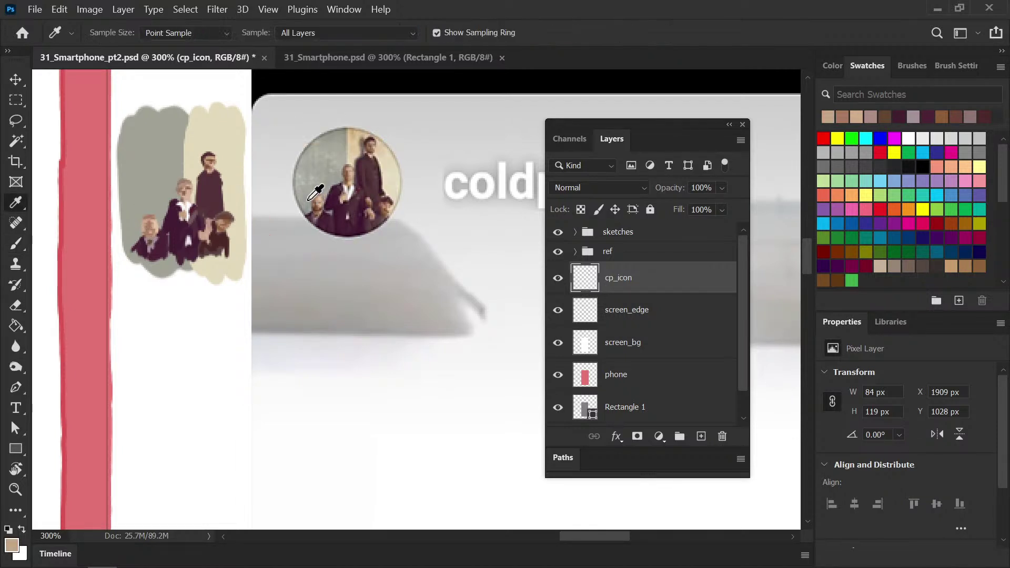
Refine the left seated figure's head with sampled peach, tan, background grey and warm brown, and save the document
{"action": "left_click", "coordinate": [146, 230], "text": "alt"}
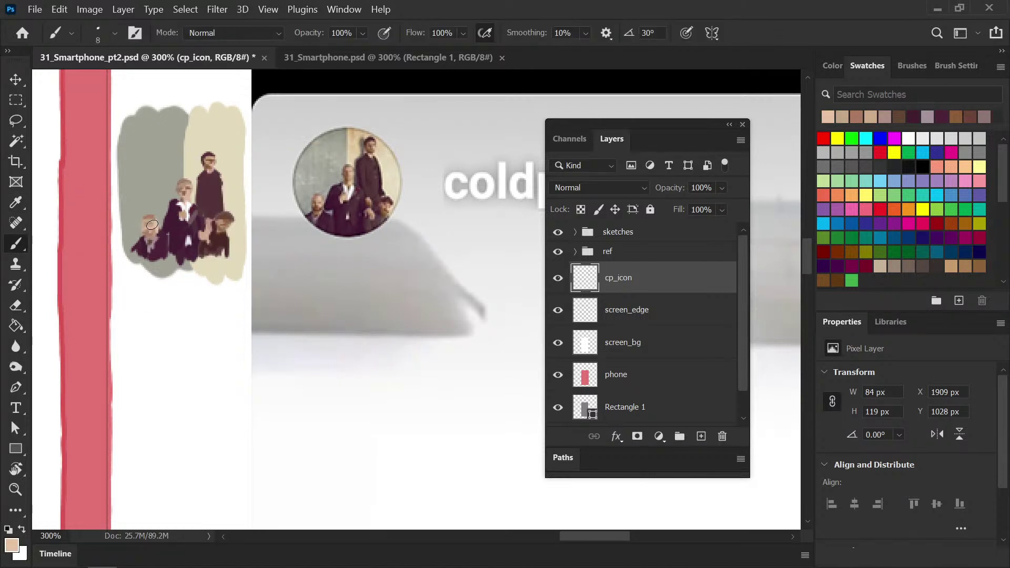
{"action": "left_click", "coordinate": [151, 228], "text": "alt"}
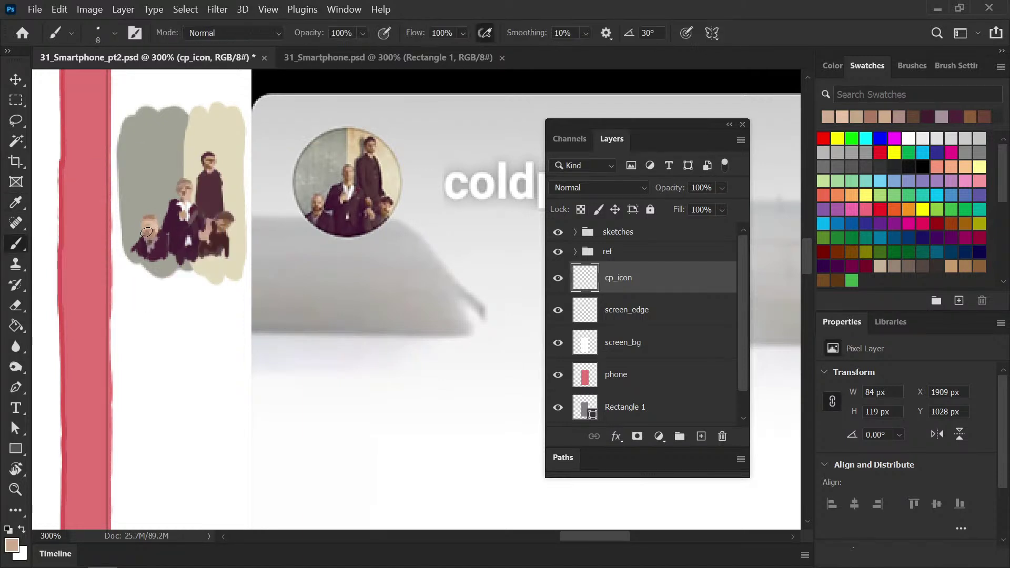
{"action": "left_click", "coordinate": [141, 221], "text": "alt"}
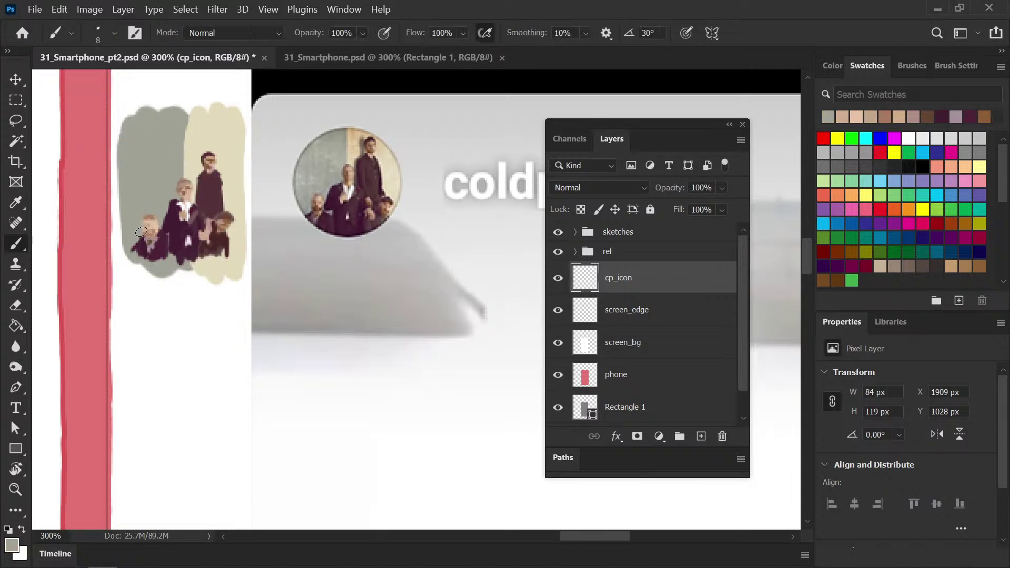
{"action": "left_click", "coordinate": [323, 200], "text": "alt"}
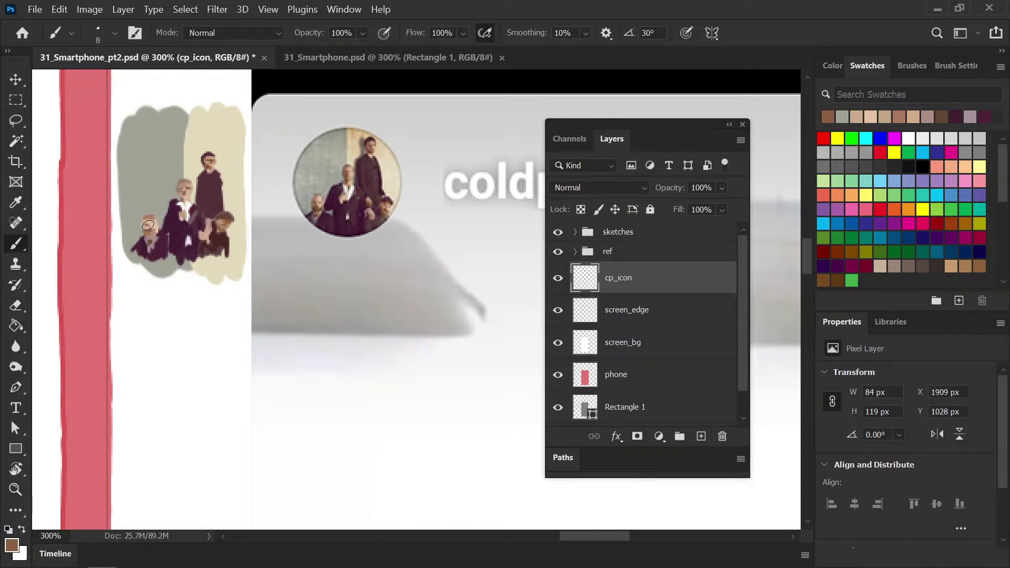
{"action": "key", "text": "ctrl+s"}
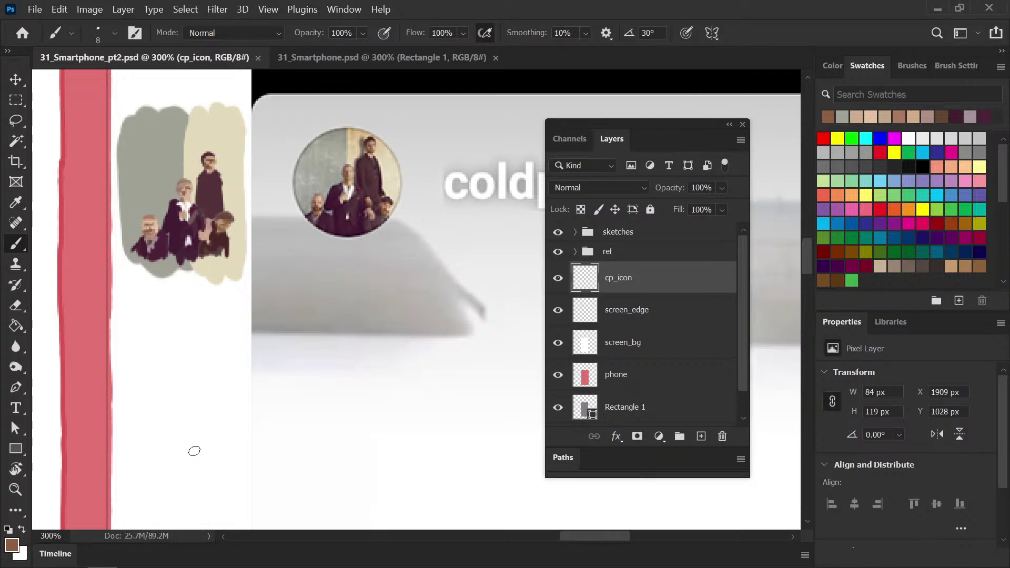
Move the cp_icon painting onto the grey circle sketched beside the coldplay name on the phone screen
{"action": "key", "text": "v"}
{"action": "key", "text": "Right"}
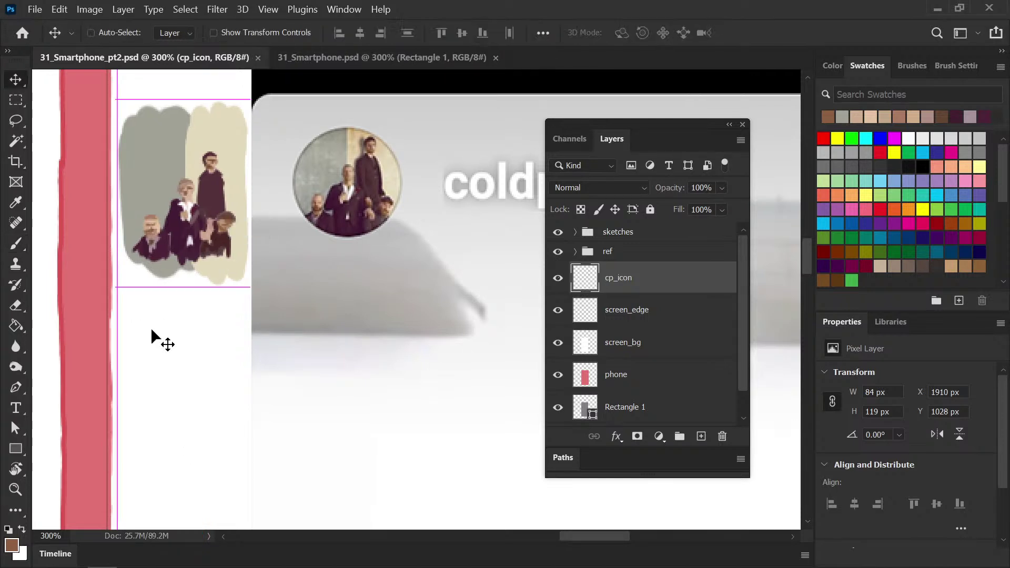
{"action": "mouse_move", "coordinate": [215, 238]}
{"action": "left_mouse_down"}
{"action": "mouse_move", "coordinate": [93, 337]}
{"action": "mouse_move", "coordinate": [451, 354]}
{"action": "left_mouse_up"}
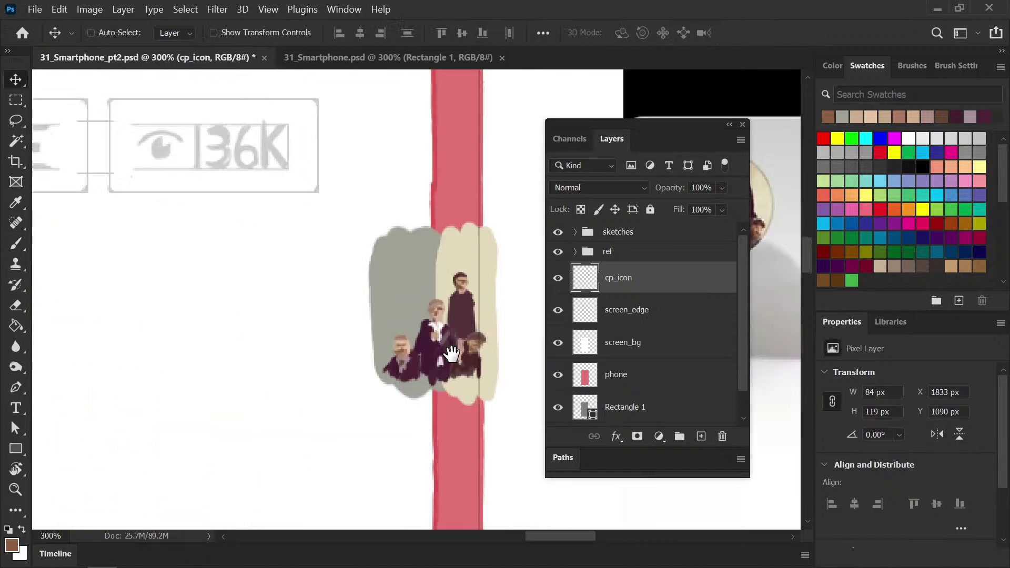
{"action": "scroll", "coordinate": [322, 334], "scroll_direction": "down", "scroll_amount": 5}
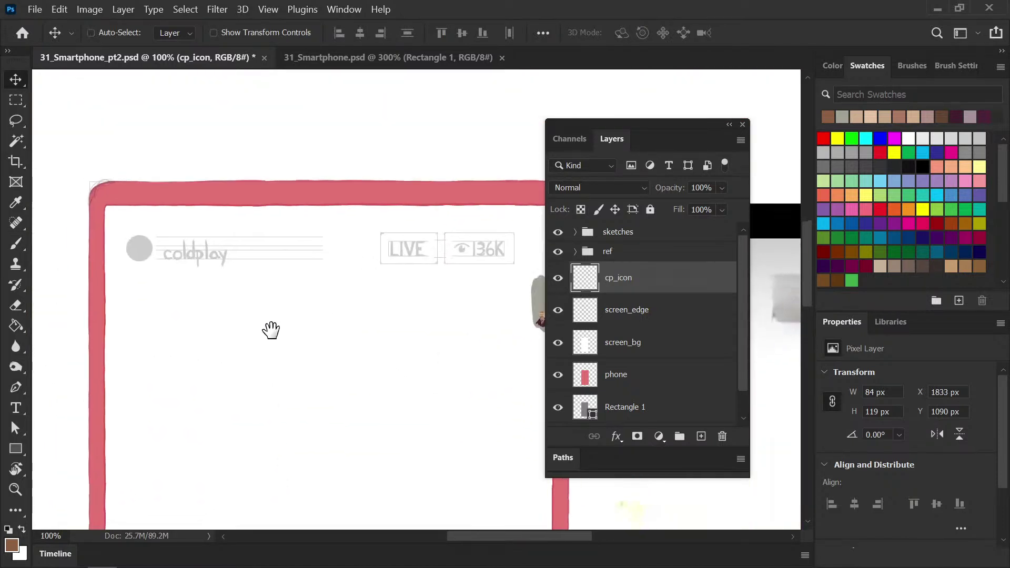
{"action": "mouse_move", "coordinate": [500, 329]}
{"action": "left_mouse_down"}
{"action": "mouse_move", "coordinate": [115, 261]}
{"action": "mouse_move", "coordinate": [281, 306]}
{"action": "left_mouse_up"}
{"action": "scroll", "coordinate": [281, 306], "scroll_direction": "up", "scroll_amount": 4}
{"action": "mouse_move", "coordinate": [137, 263]}
{"action": "left_mouse_down"}
{"action": "mouse_move", "coordinate": [264, 282]}
{"action": "mouse_move", "coordinate": [301, 257]}
{"action": "mouse_move", "coordinate": [225, 252]}
{"action": "mouse_move", "coordinate": [261, 206]}
{"action": "left_mouse_up"}
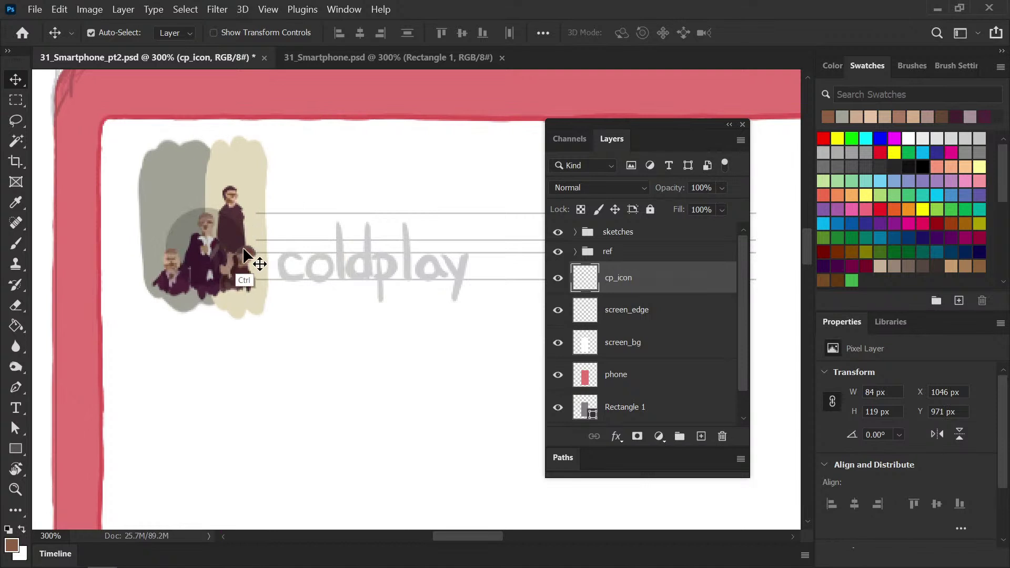
Scale the cp_icon painting proportionally to about 84.5% and reposition it over the sketched circle
{"action": "key", "text": "ctrl+t"}
{"action": "left_click_drag", "start_coordinate": [270, 134], "coordinate": [257, 149]}
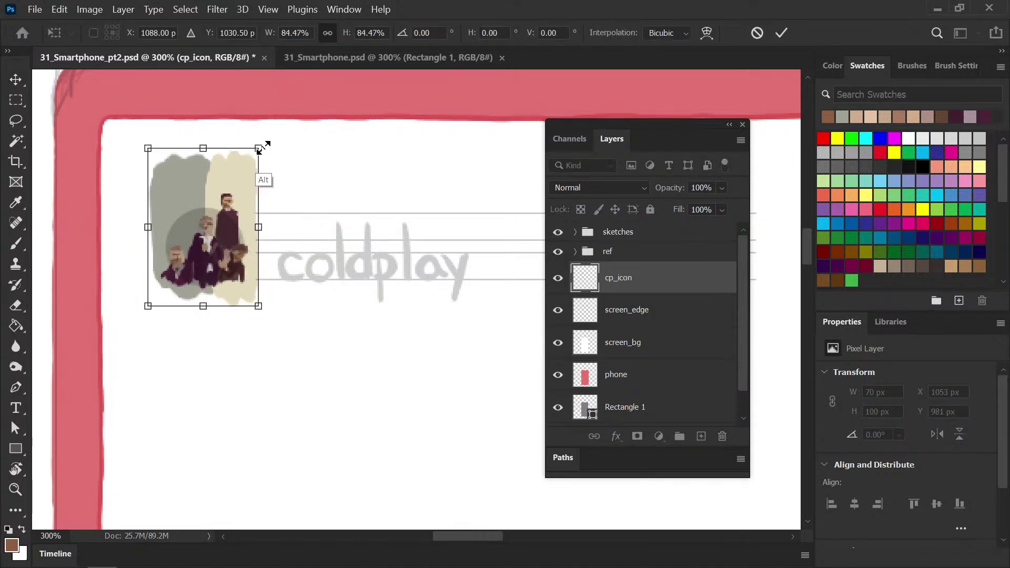
{"action": "key", "text": "Return"}
{"action": "left_click_drag", "start_coordinate": [237, 275], "coordinate": [239, 272]}
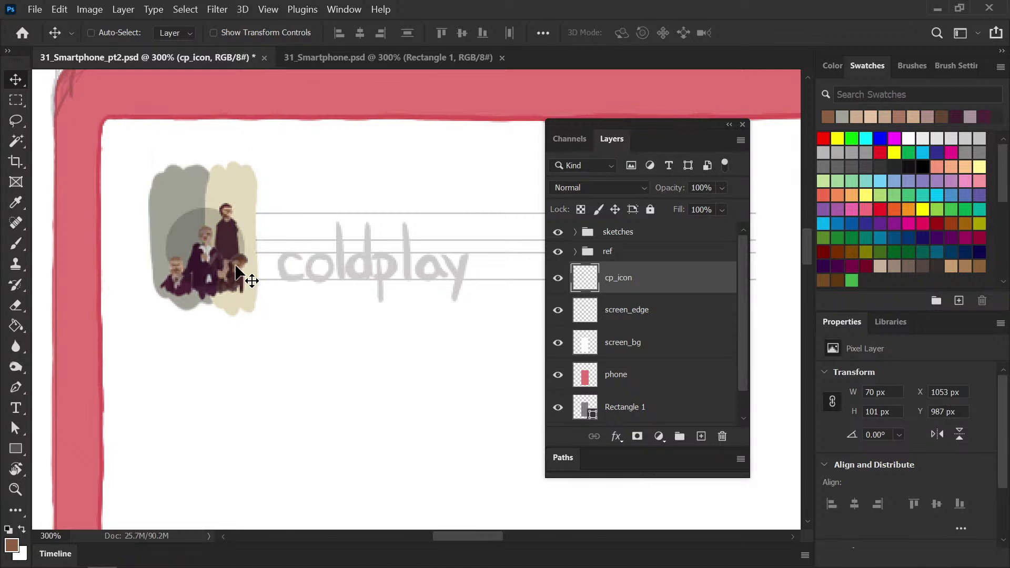
Lasso the upper part of the painting with the standing figure, shift it slightly down, and deselect
{"action": "key", "text": "l"}
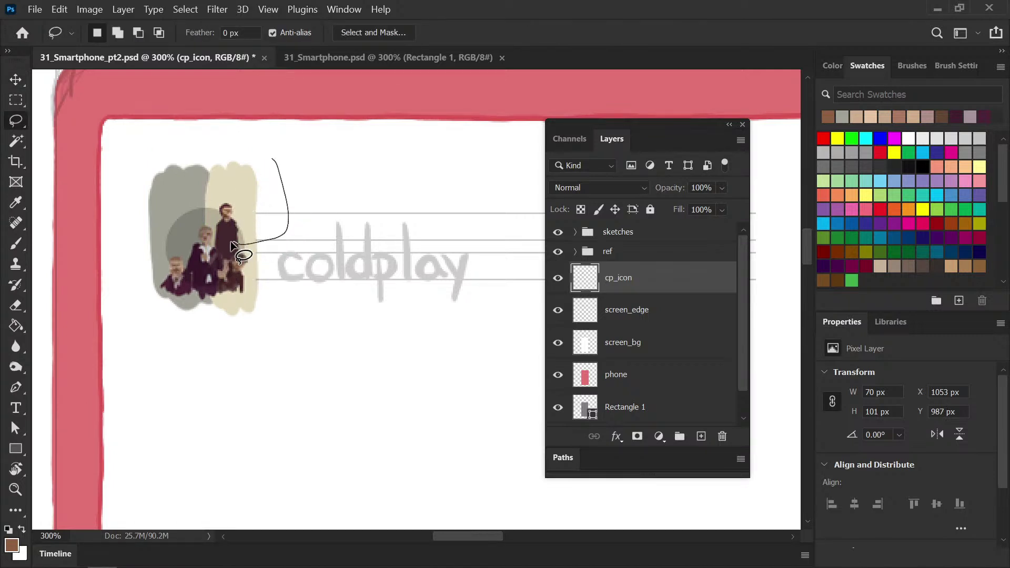
{"action": "mouse_move", "coordinate": [211, 266]}
{"action": "left_mouse_down"}
{"action": "mouse_move", "coordinate": [189, 260]}
{"action": "mouse_move", "coordinate": [156, 156]}
{"action": "mouse_move", "coordinate": [280, 222]}
{"action": "left_mouse_up"}
{"action": "key", "text": "v"}
{"action": "left_click", "coordinate": [272, 214]}
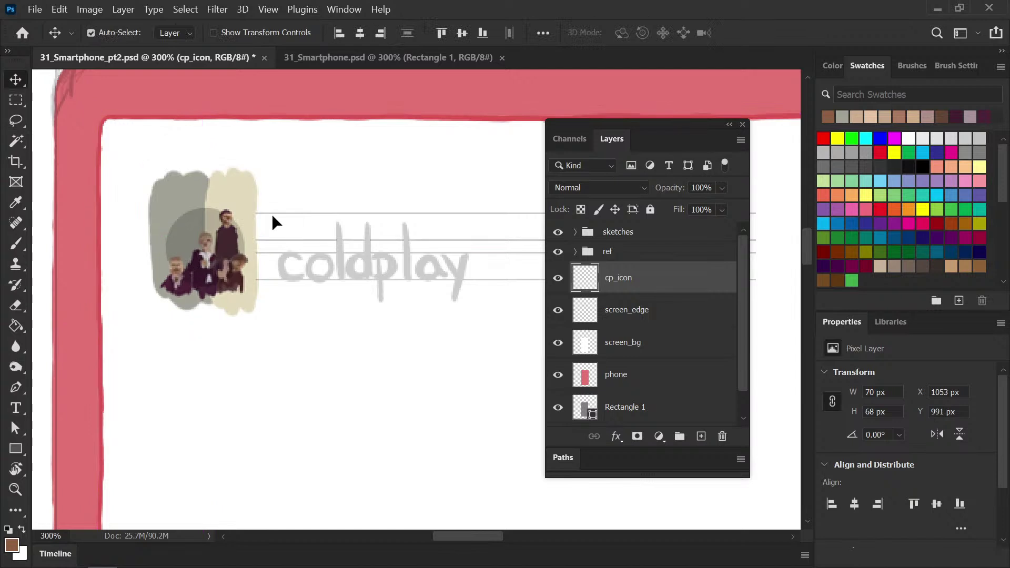
{"action": "key", "text": "ctrl+d"}
Scale the cp_icon painting to about 80.8% and align the four figures within the sketched circle
{"action": "left_click_drag", "start_coordinate": [246, 288], "coordinate": [243, 268]}
{"action": "key", "text": "ctrl+t"}
{"action": "left_click_drag", "start_coordinate": [259, 158], "coordinate": [249, 172]}
{"action": "mouse_move", "coordinate": [226, 256]}
{"action": "left_mouse_down"}
{"action": "mouse_move", "coordinate": [223, 273]}
{"action": "mouse_move", "coordinate": [227, 259]}
{"action": "left_mouse_up"}
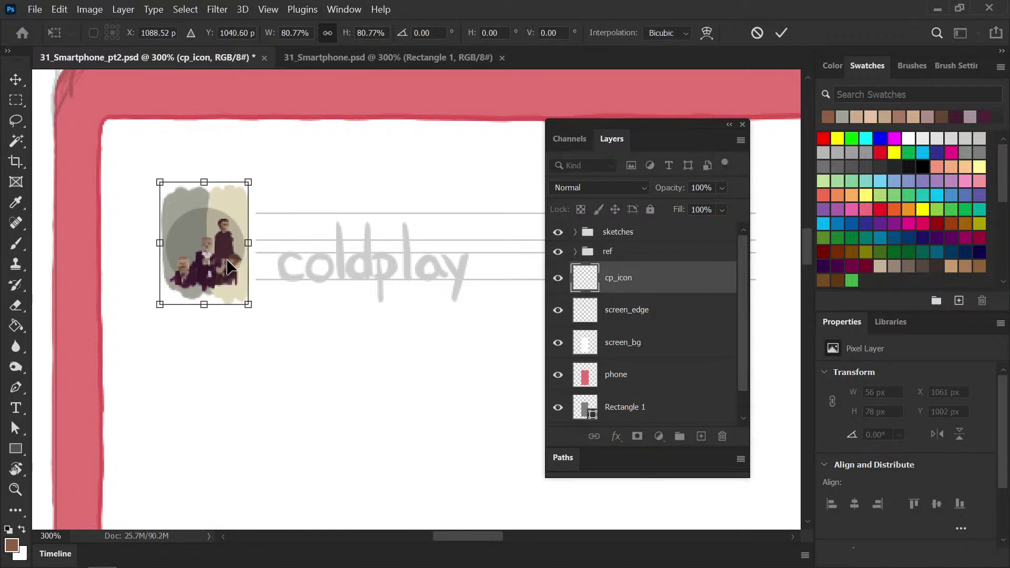
{"action": "key", "text": "Up"}
{"action": "key", "text": "Up"}
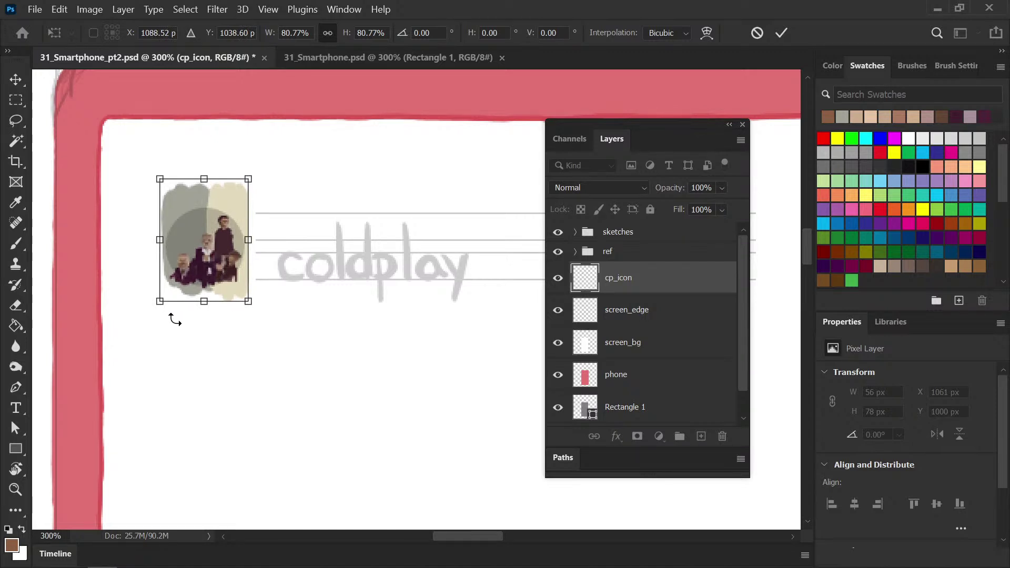
{"action": "key", "text": "Return"}
Touch up the central figure's suit with dark maroon sampled from the painting
{"action": "key", "text": "i"}
{"action": "left_click", "coordinate": [199, 271]}
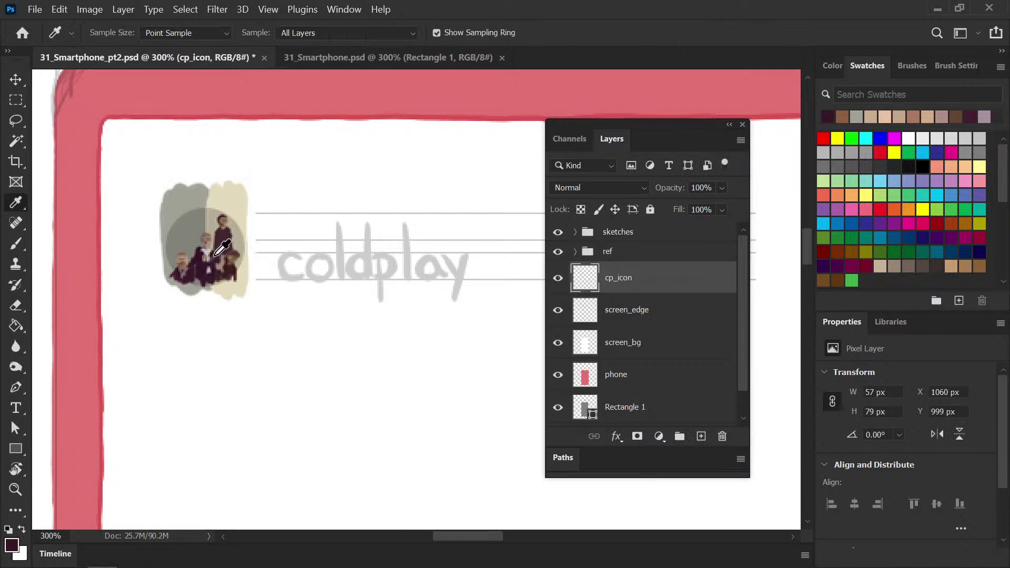
{"action": "key", "text": "b"}
{"action": "mouse_move", "coordinate": [203, 276]}
{"action": "left_mouse_down"}
{"action": "mouse_move", "coordinate": [194, 284]}
{"action": "mouse_move", "coordinate": [199, 269]}
{"action": "left_mouse_up"}
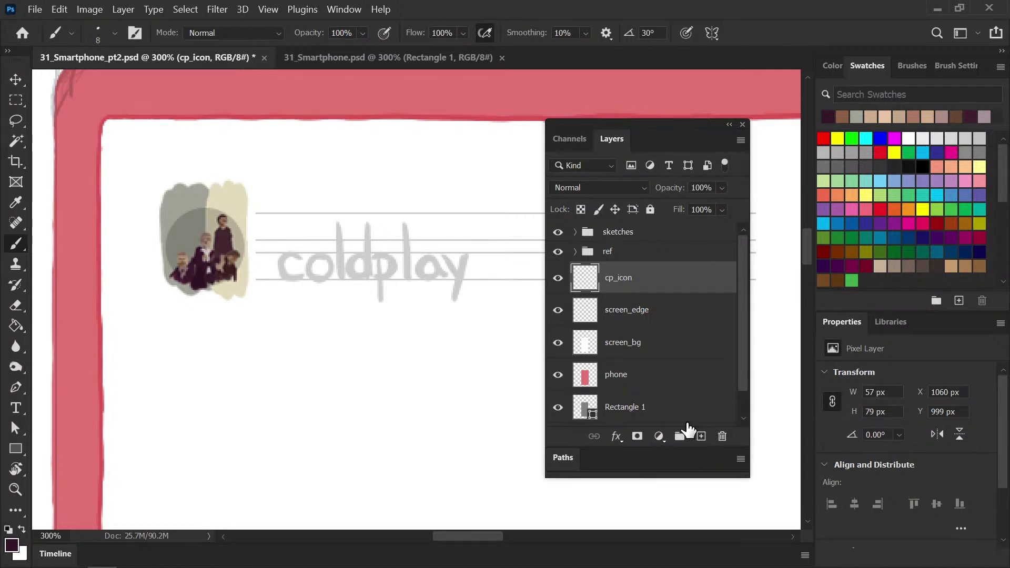
Add a layer mask to cp_icon, save, and mask out the paint along the right edge of the sketched circle in black
{"action": "left_click", "coordinate": [638, 436]}
{"action": "key", "text": "ctrl+s"}
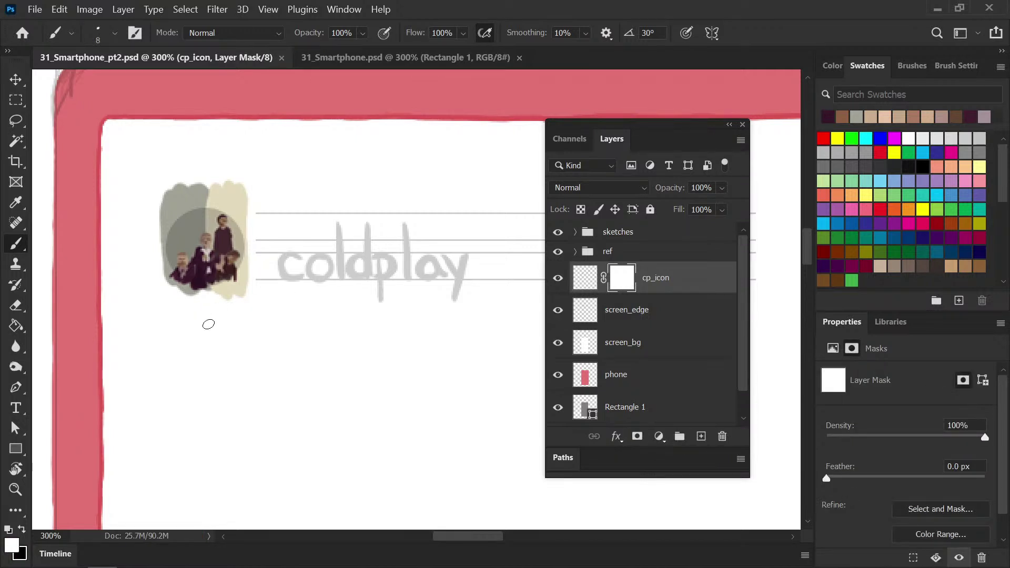
{"action": "key", "text": "ctrl+plus"}
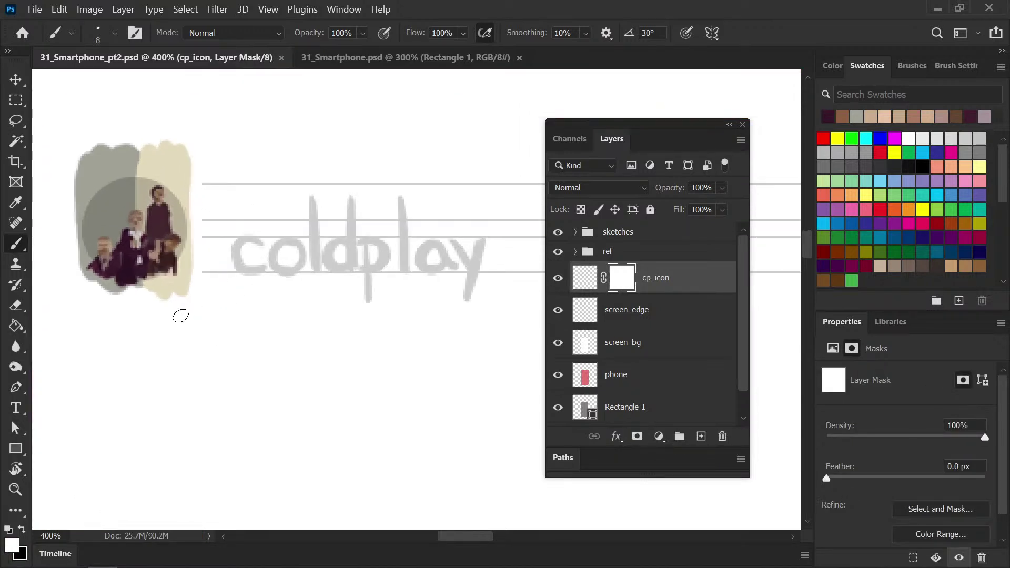
{"action": "key", "text": "x"}
{"action": "left_click_drag", "start_coordinate": [167, 307], "coordinate": [323, 304]}
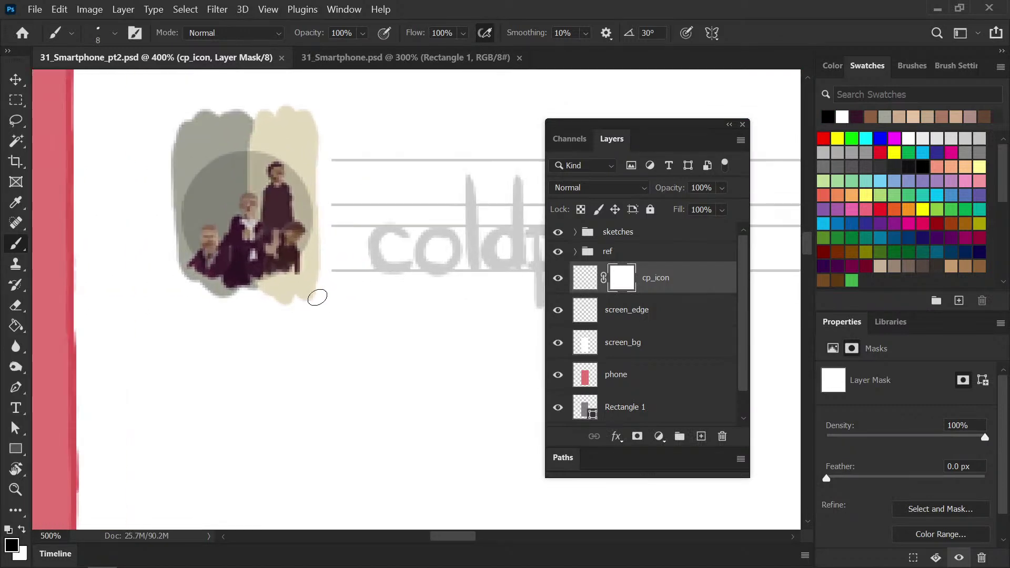
{"action": "key", "text": "ctrl+plus"}
{"action": "key", "text": "ctrl+plus"}
{"action": "mouse_move", "coordinate": [285, 243]}
{"action": "left_mouse_down"}
{"action": "mouse_move", "coordinate": [293, 233]}
{"action": "mouse_move", "coordinate": [271, 263]}
{"action": "left_mouse_up"}
{"action": "left_click_drag", "start_coordinate": [293, 178], "coordinate": [288, 232]}
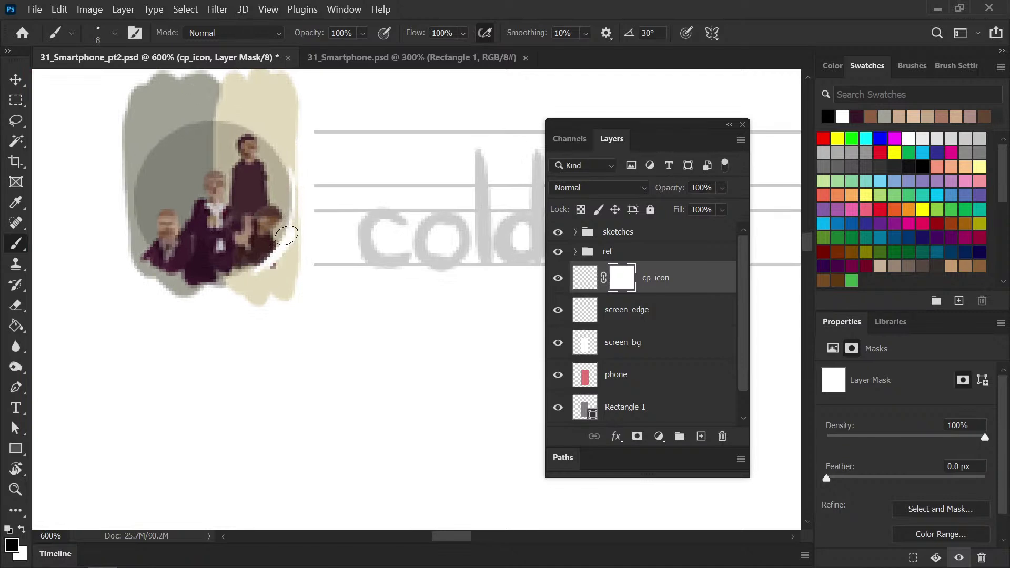
{"action": "mouse_move", "coordinate": [265, 127]}
{"action": "left_mouse_down"}
{"action": "mouse_move", "coordinate": [297, 190]}
{"action": "mouse_move", "coordinate": [283, 146]}
{"action": "mouse_move", "coordinate": [288, 248]}
{"action": "mouse_move", "coordinate": [306, 226]}
{"action": "mouse_move", "coordinate": [301, 215]}
{"action": "mouse_move", "coordinate": [266, 289]}
{"action": "left_mouse_up"}
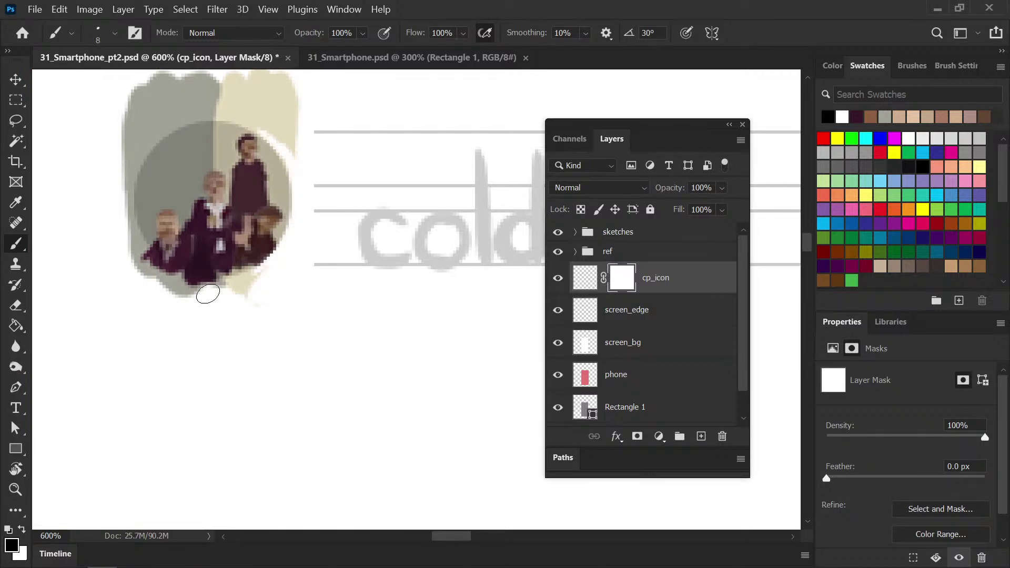
Mask out the paint around the circle's left, upper and lower edges to round off the icon
{"action": "mouse_move", "coordinate": [140, 228]}
{"action": "left_mouse_down"}
{"action": "mouse_move", "coordinate": [154, 261]}
{"action": "mouse_move", "coordinate": [125, 230]}
{"action": "mouse_move", "coordinate": [171, 305]}
{"action": "left_mouse_up"}
{"action": "mouse_move", "coordinate": [131, 179]}
{"action": "left_mouse_down"}
{"action": "mouse_move", "coordinate": [142, 280]}
{"action": "mouse_move", "coordinate": [129, 166]}
{"action": "mouse_move", "coordinate": [118, 179]}
{"action": "mouse_move", "coordinate": [158, 103]}
{"action": "mouse_move", "coordinate": [131, 175]}
{"action": "mouse_move", "coordinate": [136, 158]}
{"action": "mouse_move", "coordinate": [210, 108]}
{"action": "mouse_move", "coordinate": [148, 138]}
{"action": "mouse_move", "coordinate": [209, 114]}
{"action": "mouse_move", "coordinate": [148, 138]}
{"action": "mouse_move", "coordinate": [215, 115]}
{"action": "mouse_move", "coordinate": [148, 136]}
{"action": "mouse_move", "coordinate": [249, 121]}
{"action": "mouse_move", "coordinate": [196, 119]}
{"action": "mouse_move", "coordinate": [292, 145]}
{"action": "left_mouse_up"}
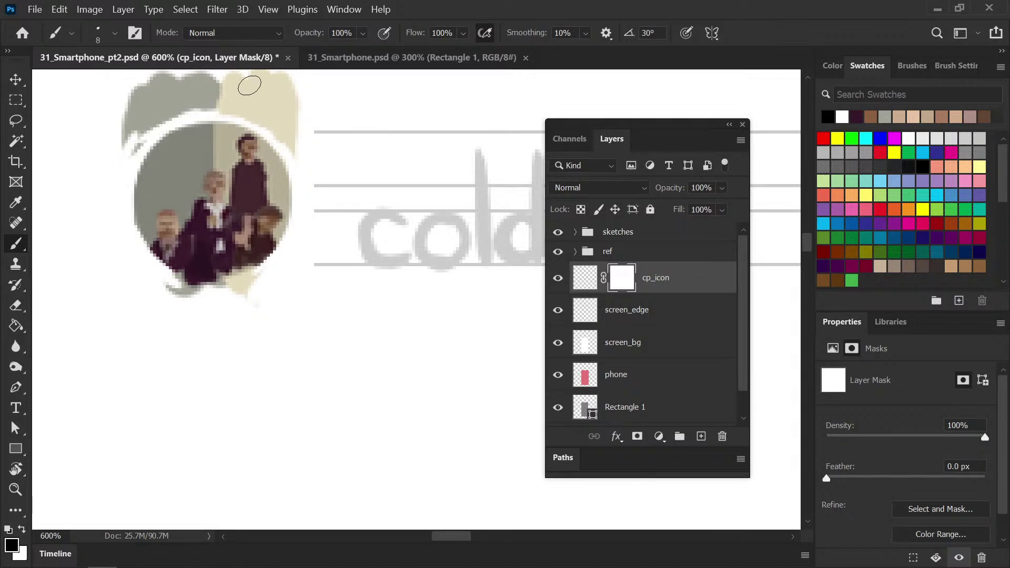
{"action": "mouse_move", "coordinate": [125, 154]}
{"action": "left_mouse_down"}
{"action": "mouse_move", "coordinate": [163, 119]}
{"action": "mouse_move", "coordinate": [246, 107]}
{"action": "mouse_move", "coordinate": [223, 113]}
{"action": "mouse_move", "coordinate": [280, 115]}
{"action": "mouse_move", "coordinate": [285, 142]}
{"action": "mouse_move", "coordinate": [270, 121]}
{"action": "mouse_move", "coordinate": [301, 158]}
{"action": "mouse_move", "coordinate": [277, 98]}
{"action": "mouse_move", "coordinate": [304, 115]}
{"action": "mouse_move", "coordinate": [327, 189]}
{"action": "left_mouse_up"}
{"action": "key", "text": "ctrl+z"}
{"action": "mouse_move", "coordinate": [163, 330]}
{"action": "left_mouse_down"}
{"action": "mouse_move", "coordinate": [201, 345]}
{"action": "mouse_move", "coordinate": [210, 334]}
{"action": "mouse_move", "coordinate": [180, 320]}
{"action": "mouse_move", "coordinate": [279, 313]}
{"action": "mouse_move", "coordinate": [252, 327]}
{"action": "mouse_move", "coordinate": [273, 336]}
{"action": "left_mouse_up"}
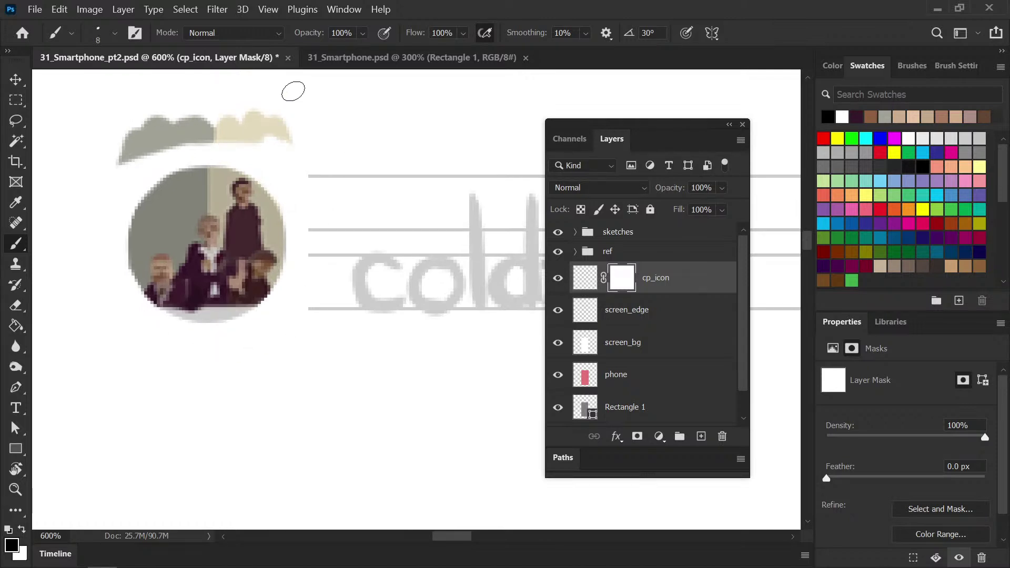
Mask out the leftover grey and cream paint above the circle, enlarging the brush to 30
{"action": "left_click_drag", "start_coordinate": [315, 151], "coordinate": [221, 139]}
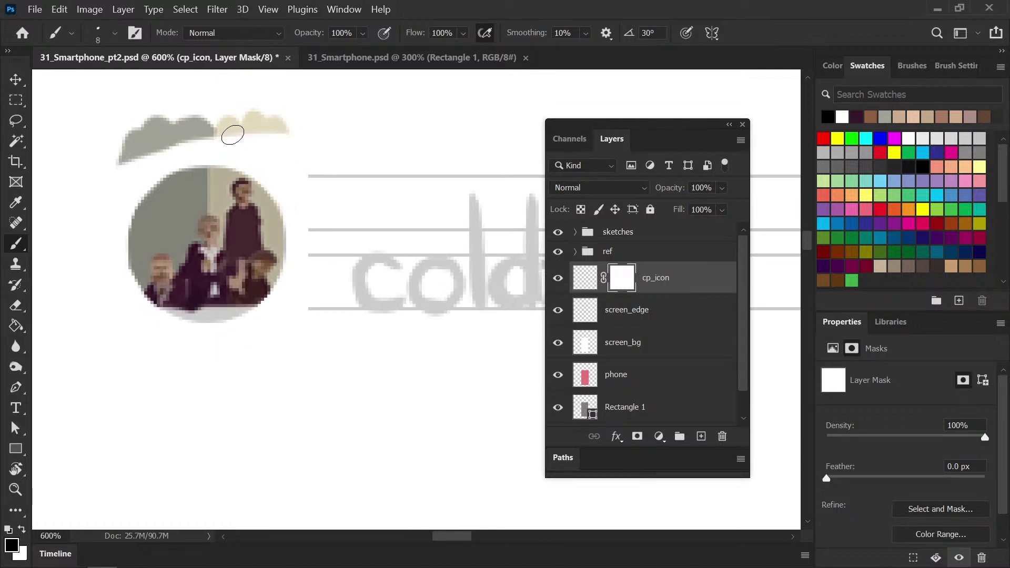
{"action": "key", "text": "bracketright"}
{"action": "key", "text": "bracketright"}
{"action": "key", "text": "bracketright"}
{"action": "key", "text": "bracketright"}
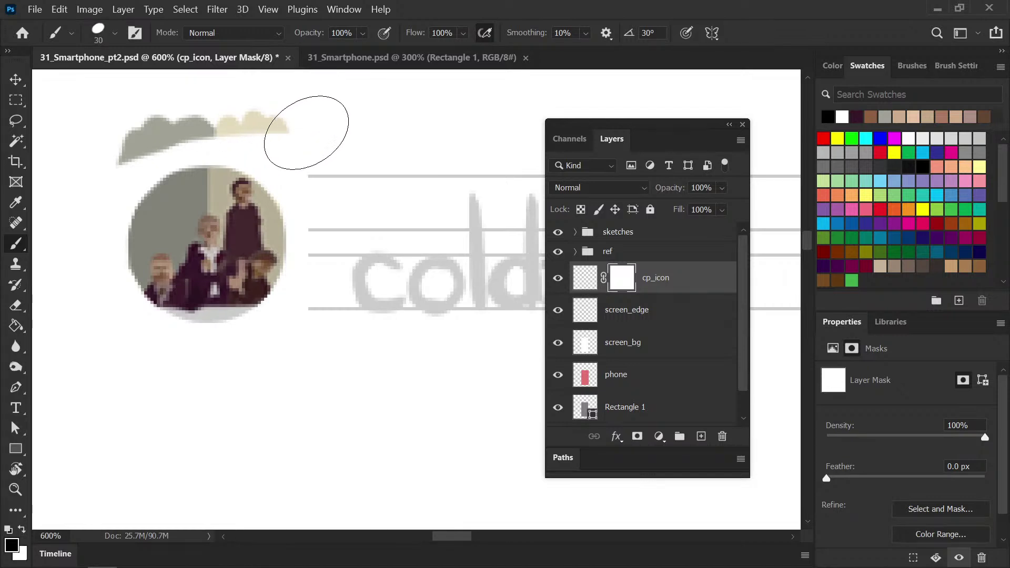
{"action": "mouse_move", "coordinate": [309, 130]}
{"action": "left_mouse_down"}
{"action": "mouse_move", "coordinate": [222, 123]}
{"action": "mouse_move", "coordinate": [94, 143]}
{"action": "left_mouse_up"}
Restore the painting along the circle's lower edge in white on the mask with brush size 10, and reselect the layer's pixels
{"action": "key", "text": "bracketleft"}
{"action": "key", "text": "bracketleft"}
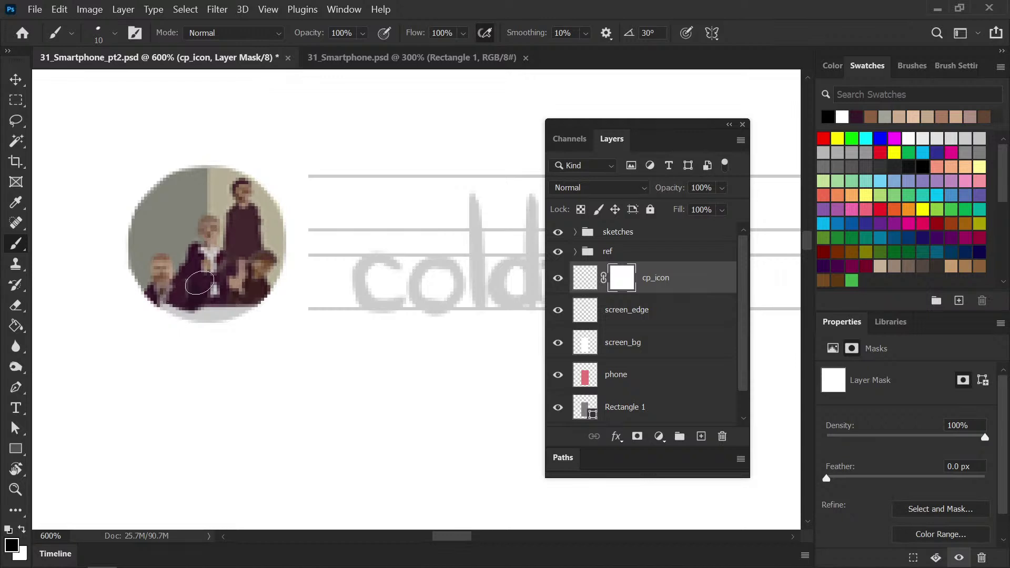
{"action": "key", "text": "x"}
{"action": "left_click_drag", "start_coordinate": [160, 311], "coordinate": [219, 313]}
{"action": "mouse_move", "coordinate": [253, 283]}
{"action": "left_mouse_down"}
{"action": "mouse_move", "coordinate": [229, 313]}
{"action": "mouse_move", "coordinate": [213, 306]}
{"action": "mouse_move", "coordinate": [237, 308]}
{"action": "mouse_move", "coordinate": [216, 316]}
{"action": "mouse_move", "coordinate": [237, 316]}
{"action": "mouse_move", "coordinate": [285, 283]}
{"action": "left_mouse_up"}
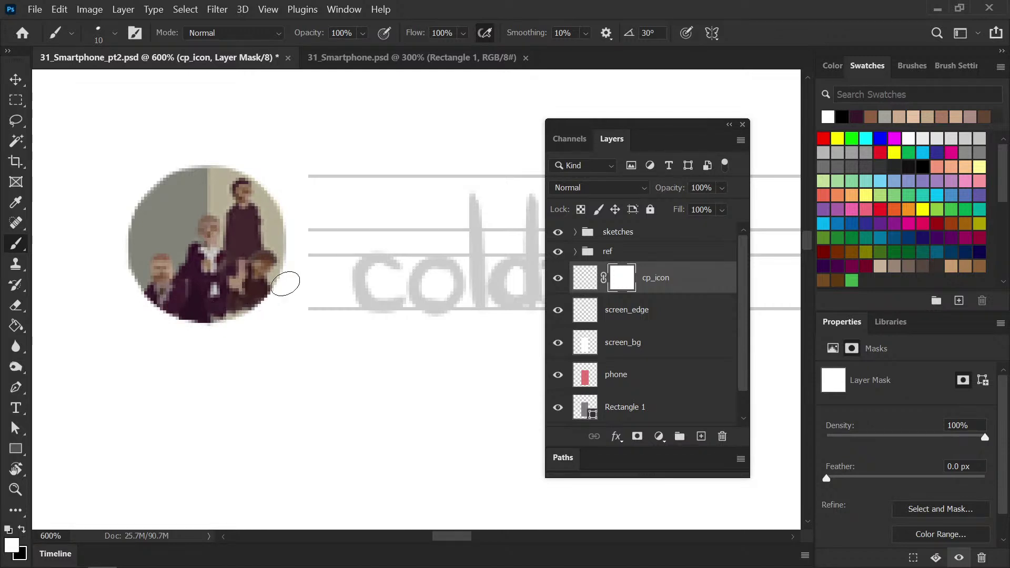
{"action": "left_click", "coordinate": [585, 277]}
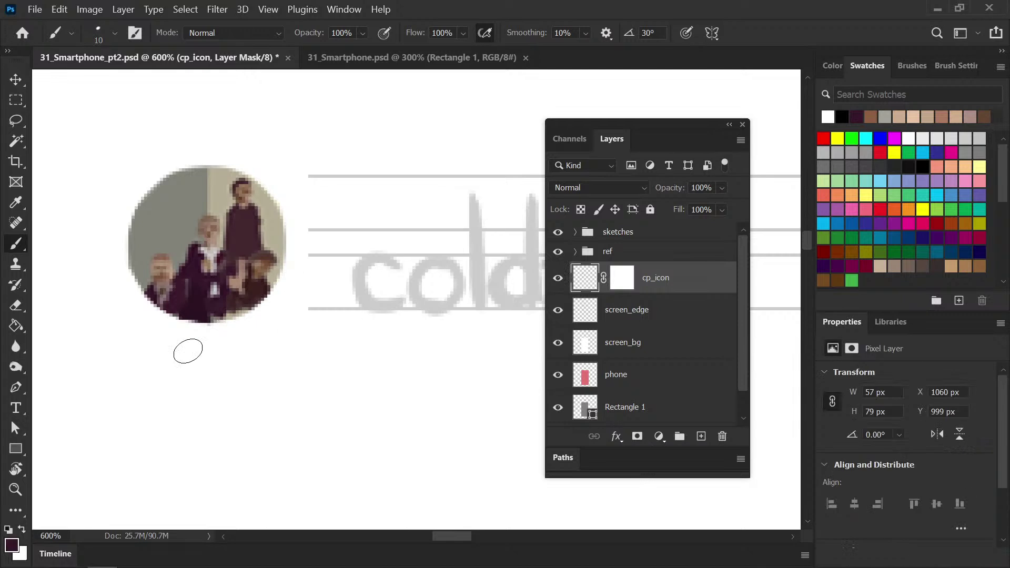
Paint over the pale patch along the icon's lower-right edge with dark brown and dark purple sampled from the figures' clothing, and save
{"action": "key", "text": "i"}
{"action": "left_click_drag", "start_coordinate": [255, 298], "coordinate": [242, 293]}
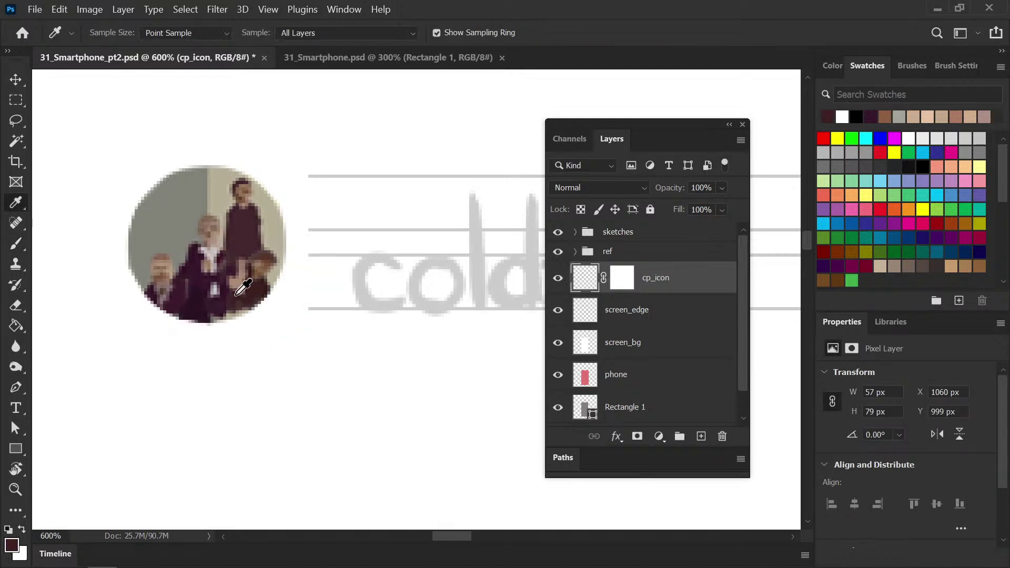
{"action": "key", "text": "b"}
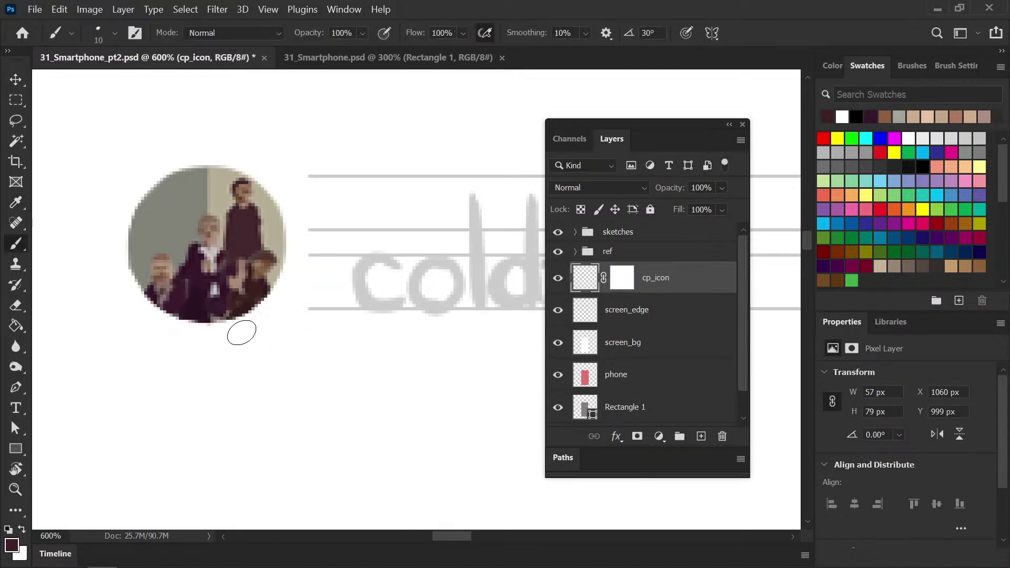
{"action": "left_click", "coordinate": [225, 299], "text": "alt"}
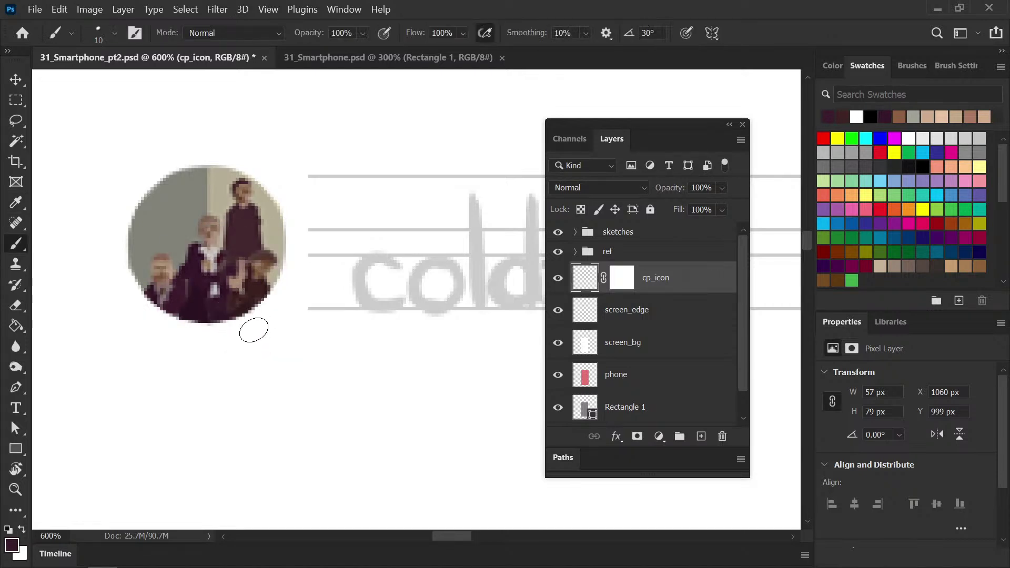
{"action": "key", "text": "ctrl+s"}
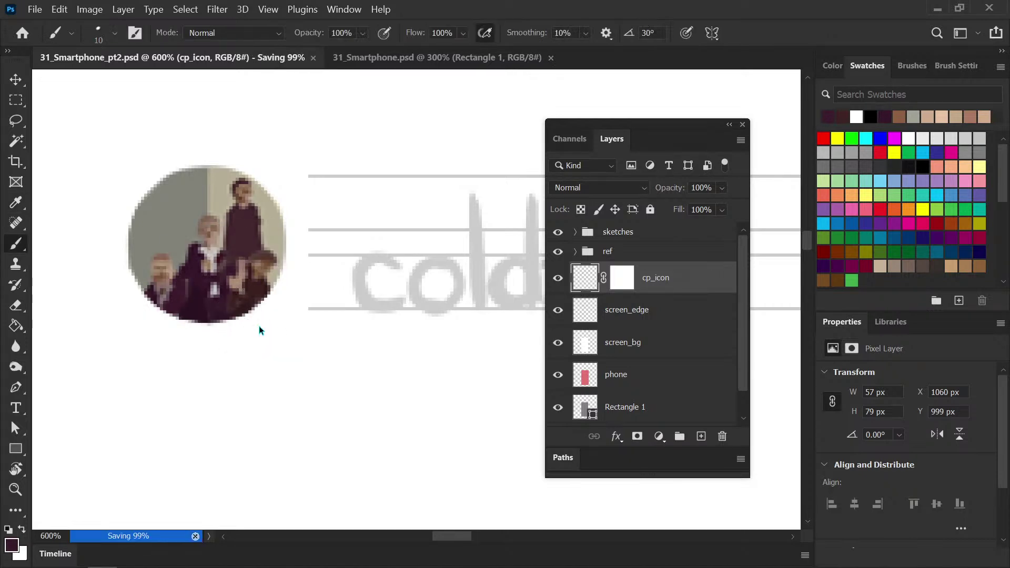
Reset the colours to default black and white and add a new layer named cp_name above cp_icon for the coldplay lettering
{"action": "key", "text": "ctrl+minus"}
{"action": "key", "text": "ctrl+minus"}
{"action": "key", "text": "ctrl+minus"}
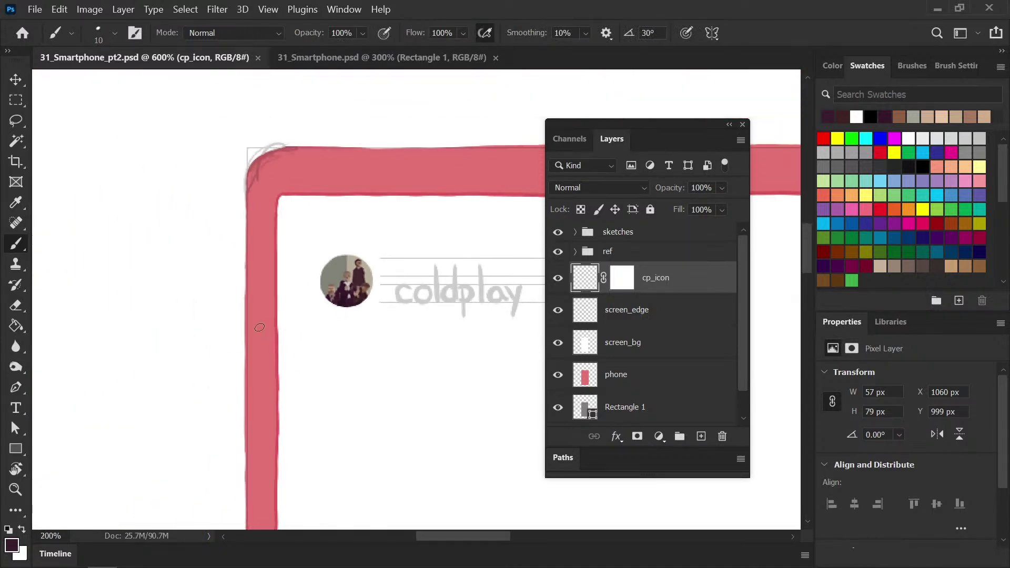
{"action": "key", "text": "d"}
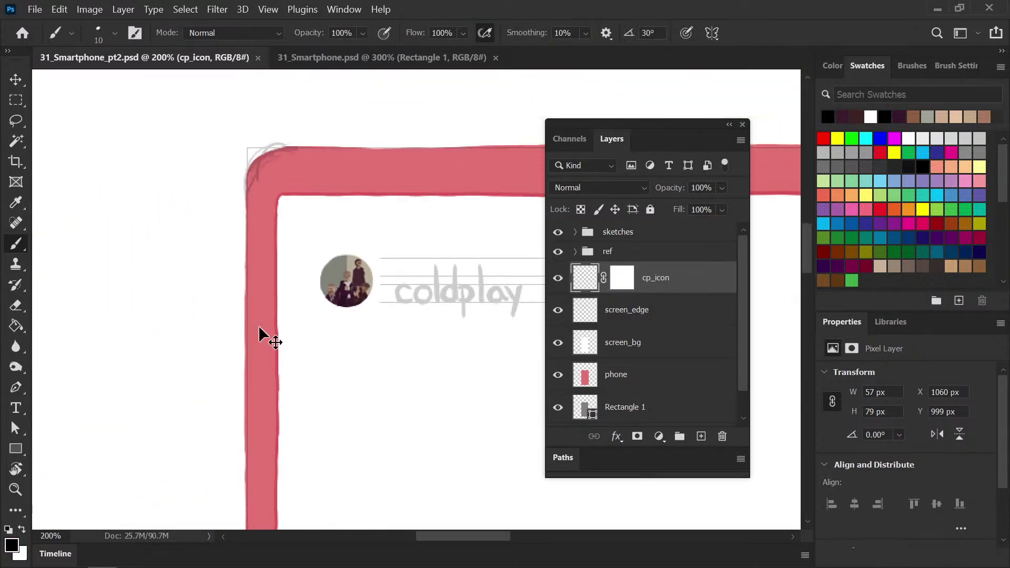
{"action": "key", "text": "ctrl+minus"}
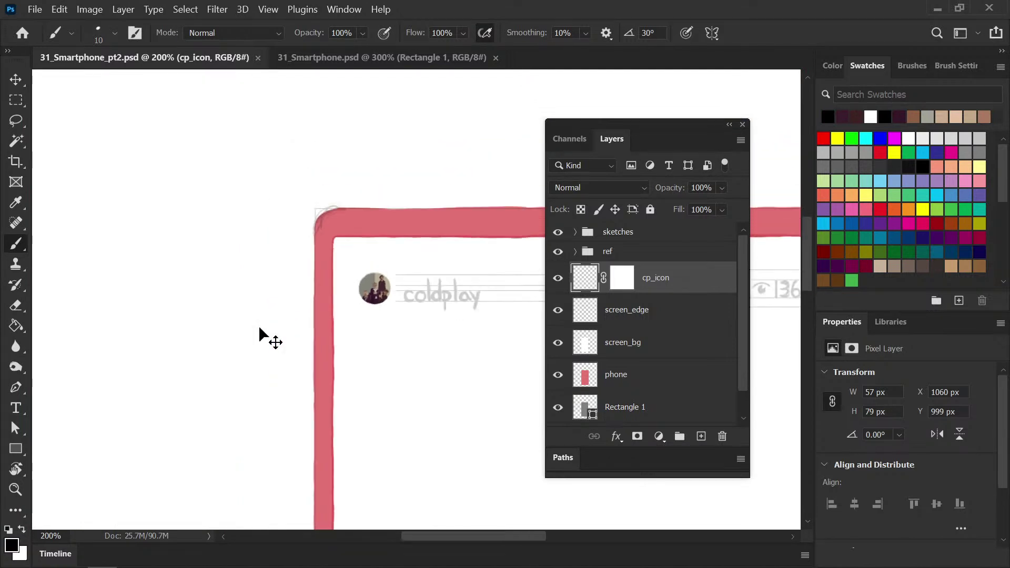
{"action": "key", "text": "ctrl+minus"}
{"action": "left_click_drag", "start_coordinate": [296, 328], "coordinate": [298, 326]}
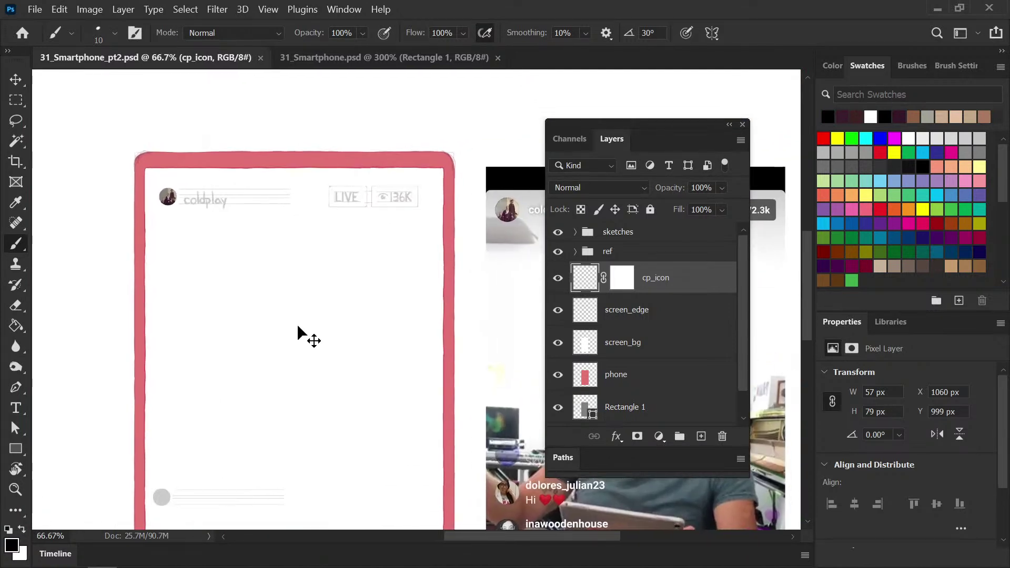
{"action": "mouse_move", "coordinate": [351, 307]}
{"action": "left_mouse_down"}
{"action": "mouse_move", "coordinate": [244, 323]}
{"action": "mouse_move", "coordinate": [275, 322]}
{"action": "left_mouse_up"}
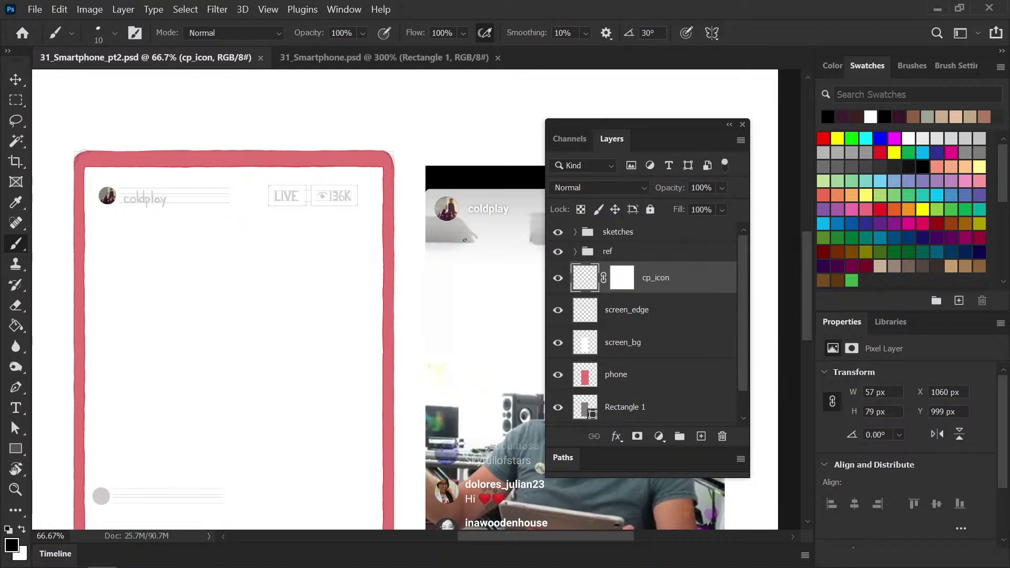
{"action": "left_click", "coordinate": [701, 436]}
{"action": "double_click", "coordinate": [621, 278]}
{"action": "type", "text": "co"}
{"action": "type", "text": "cp_name"}
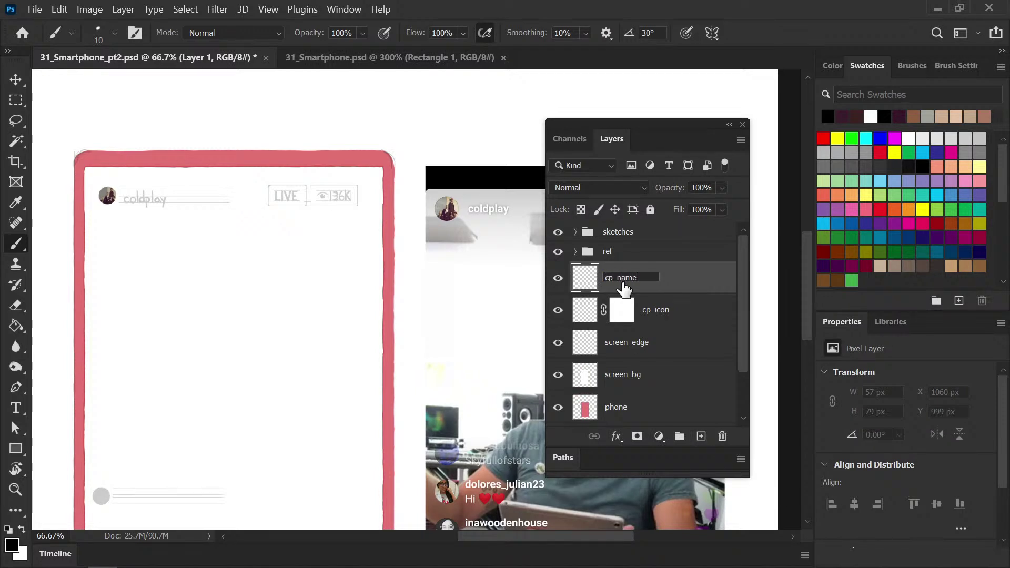
{"action": "key", "text": "Return"}
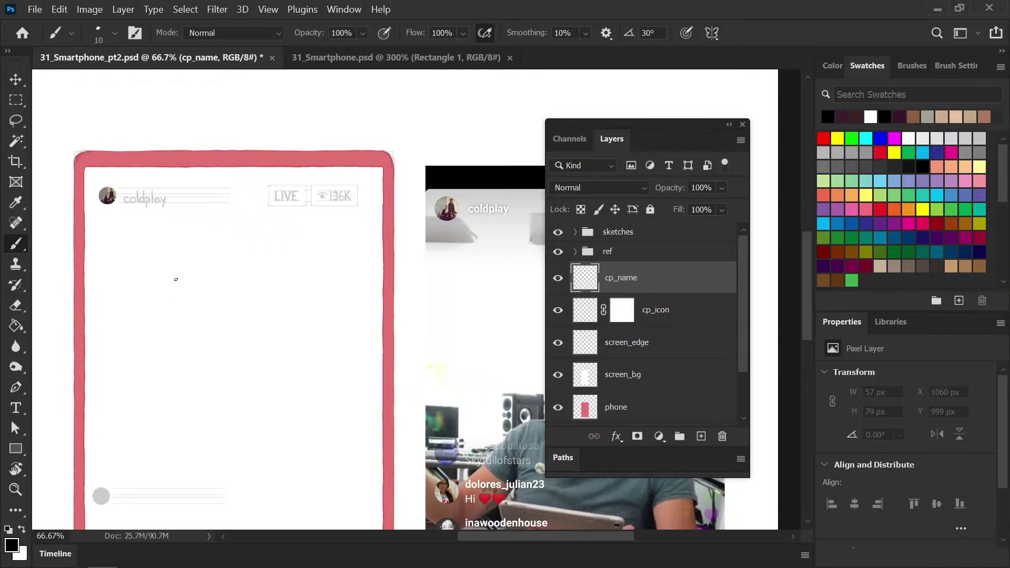
{"action": "scroll", "coordinate": [352, 295], "scroll_direction": "up", "scroll_amount": 3}
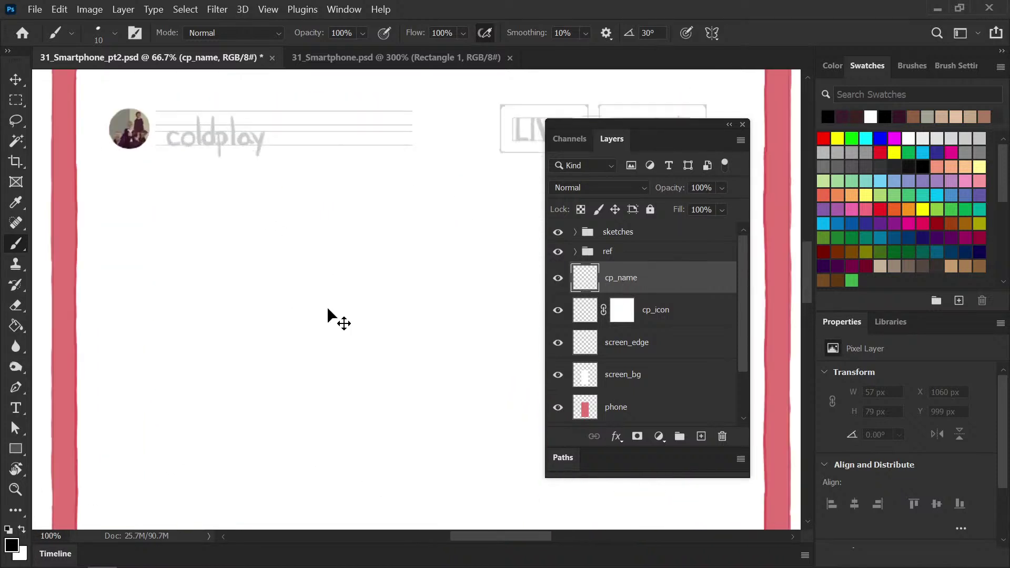
{"action": "left_click_drag", "start_coordinate": [243, 251], "coordinate": [395, 367]}
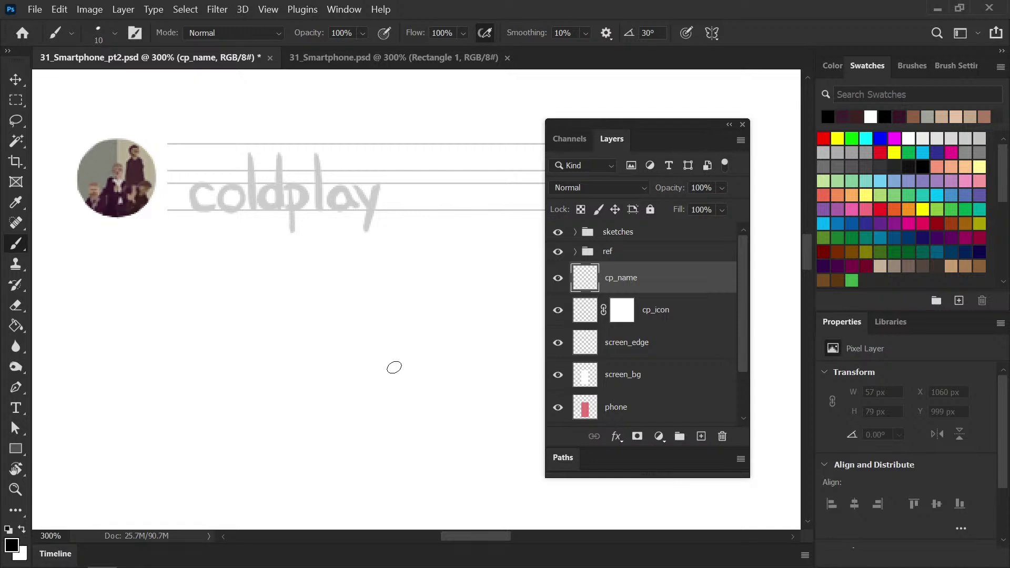
Paint the letter "c" of "coldplay" in black over the grey sketch on the cp_name layer
{"action": "scroll", "coordinate": [394, 367], "scroll_direction": "up", "scroll_amount": 3}
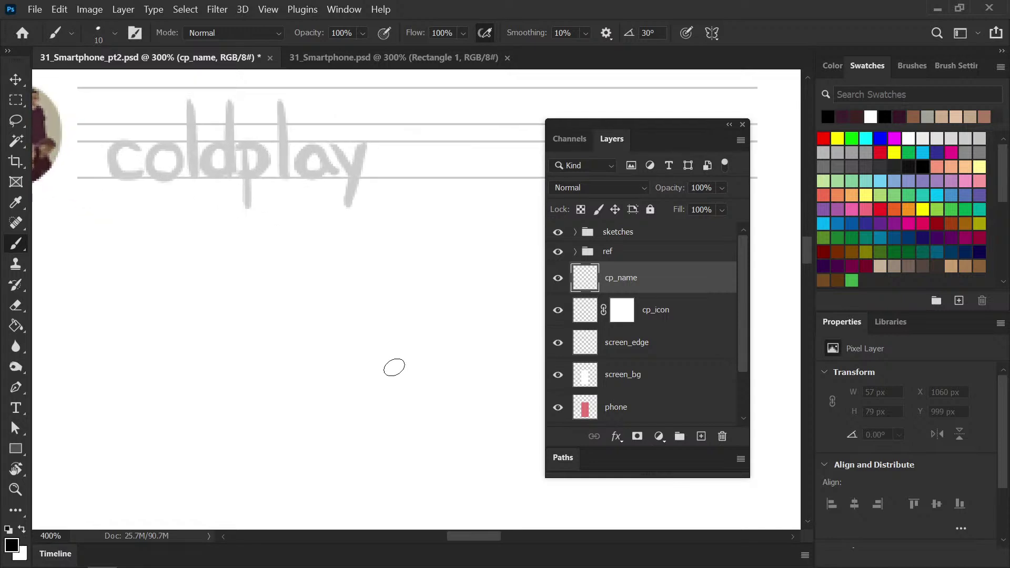
{"action": "left_click_drag", "start_coordinate": [135, 185], "coordinate": [298, 241]}
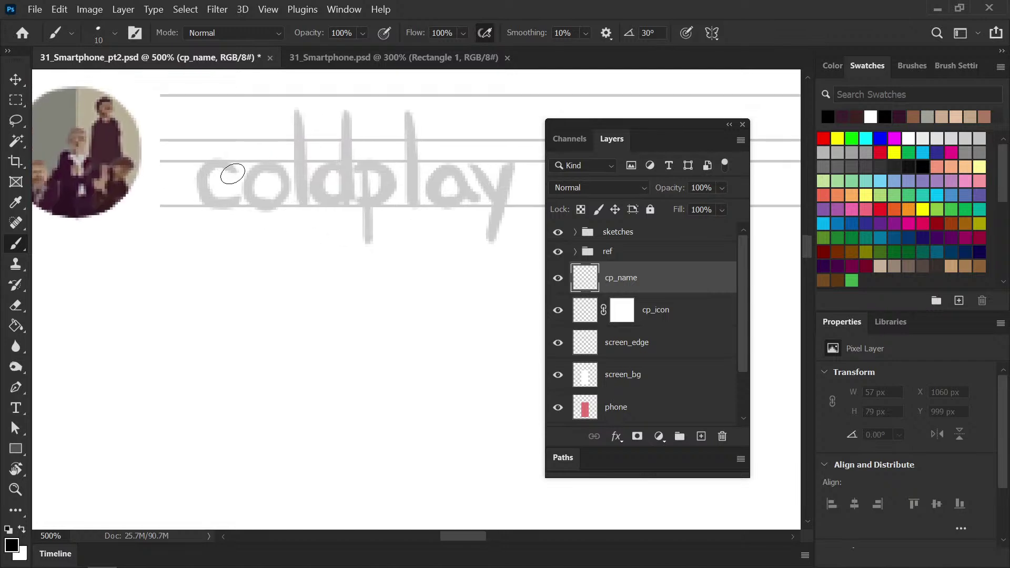
{"action": "mouse_move", "coordinate": [237, 174]}
{"action": "left_mouse_down"}
{"action": "mouse_move", "coordinate": [221, 163]}
{"action": "mouse_move", "coordinate": [198, 179]}
{"action": "mouse_move", "coordinate": [205, 203]}
{"action": "mouse_move", "coordinate": [234, 199]}
{"action": "left_mouse_up"}
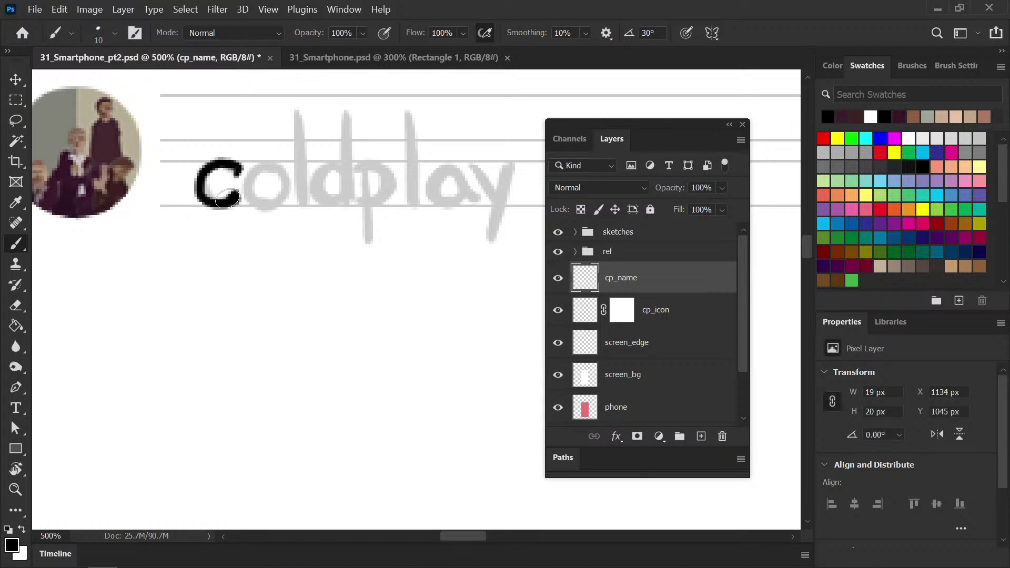
{"action": "left_click_drag", "start_coordinate": [226, 167], "coordinate": [238, 170]}
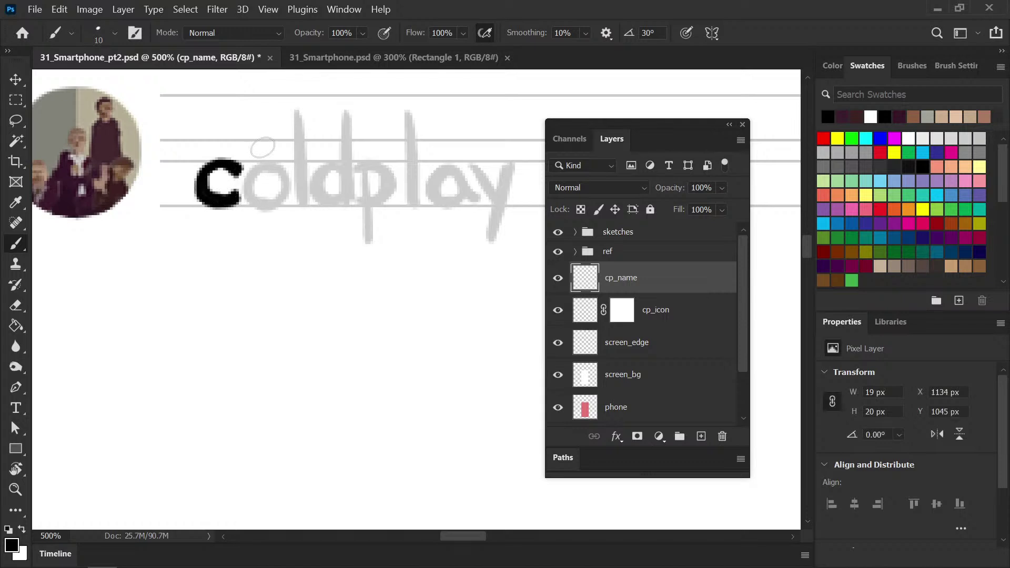
Refine the painted "c" by erasing its inner and outer curve, try repainting the curve, and undo that stroke
{"action": "key", "text": "e"}
{"action": "mouse_move", "coordinate": [198, 226]}
{"action": "left_mouse_down"}
{"action": "mouse_move", "coordinate": [203, 192]}
{"action": "mouse_move", "coordinate": [194, 239]}
{"action": "left_mouse_up"}
{"action": "key", "text": "bracketleft"}
{"action": "key", "text": "bracketleft"}
{"action": "key", "text": "bracketleft"}
{"action": "key", "text": "bracketleft"}
{"action": "key", "text": "bracketleft"}
{"action": "key", "text": "bracketleft"}
{"action": "key", "text": "bracketleft"}
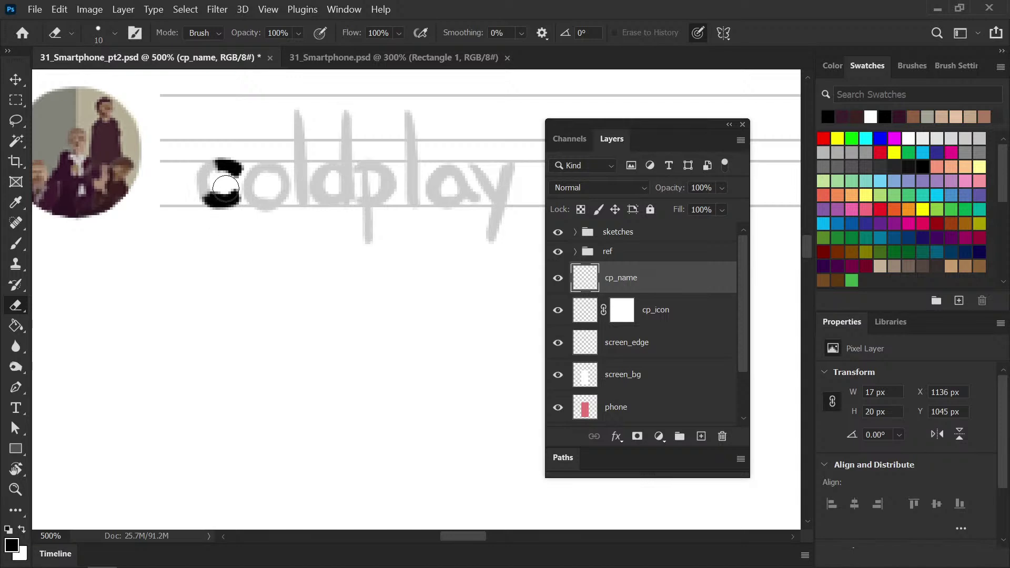
{"action": "key", "text": "b"}
{"action": "mouse_move", "coordinate": [221, 160]}
{"action": "left_mouse_down"}
{"action": "mouse_move", "coordinate": [208, 201]}
{"action": "mouse_move", "coordinate": [208, 166]}
{"action": "left_mouse_up"}
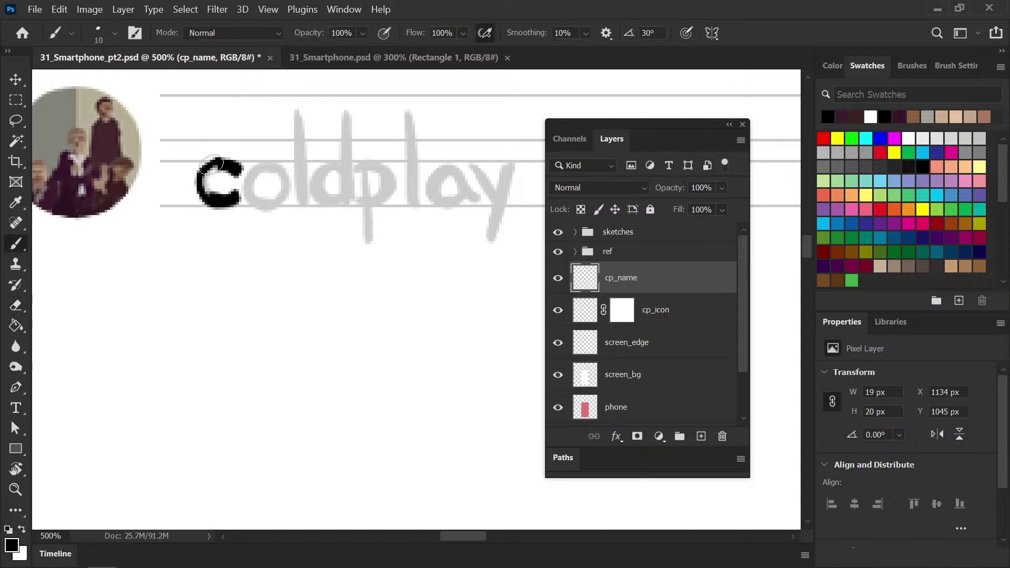
{"action": "key", "text": "ctrl+z"}
Repaint the curve of the "c" and brush the letters "o", "l" and "d" in black over the sketch
{"action": "mouse_move", "coordinate": [219, 161]}
{"action": "left_mouse_down"}
{"action": "mouse_move", "coordinate": [209, 196]}
{"action": "mouse_move", "coordinate": [205, 180]}
{"action": "mouse_move", "coordinate": [218, 199]}
{"action": "mouse_move", "coordinate": [204, 194]}
{"action": "mouse_move", "coordinate": [277, 203]}
{"action": "mouse_move", "coordinate": [288, 178]}
{"action": "mouse_move", "coordinate": [261, 171]}
{"action": "mouse_move", "coordinate": [253, 188]}
{"action": "mouse_move", "coordinate": [266, 200]}
{"action": "mouse_move", "coordinate": [284, 187]}
{"action": "mouse_move", "coordinate": [277, 168]}
{"action": "mouse_move", "coordinate": [264, 167]}
{"action": "mouse_move", "coordinate": [251, 176]}
{"action": "mouse_move", "coordinate": [255, 193]}
{"action": "mouse_move", "coordinate": [272, 196]}
{"action": "mouse_move", "coordinate": [283, 182]}
{"action": "mouse_move", "coordinate": [268, 169]}
{"action": "mouse_move", "coordinate": [258, 195]}
{"action": "left_mouse_up"}
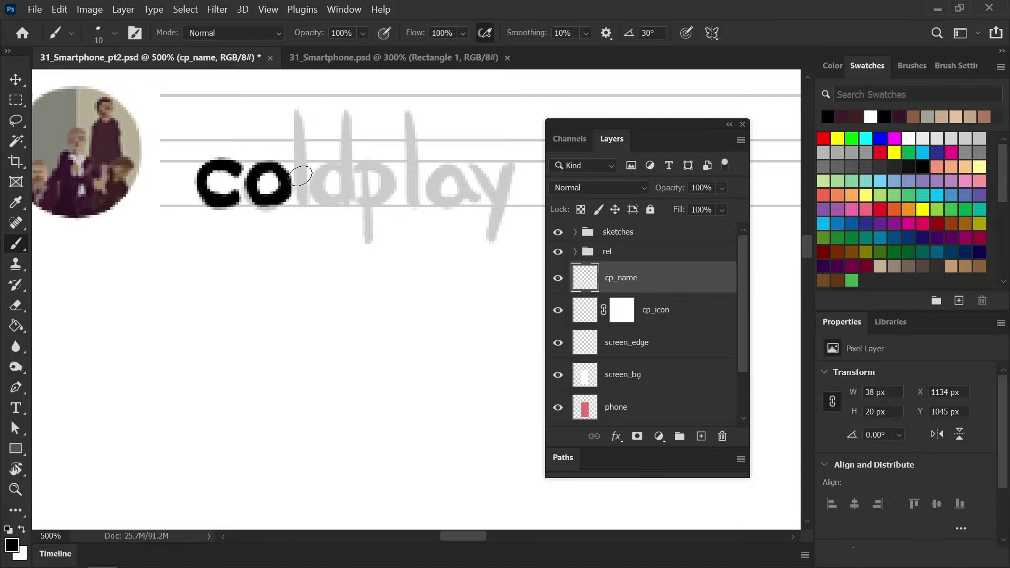
{"action": "key", "text": "e"}
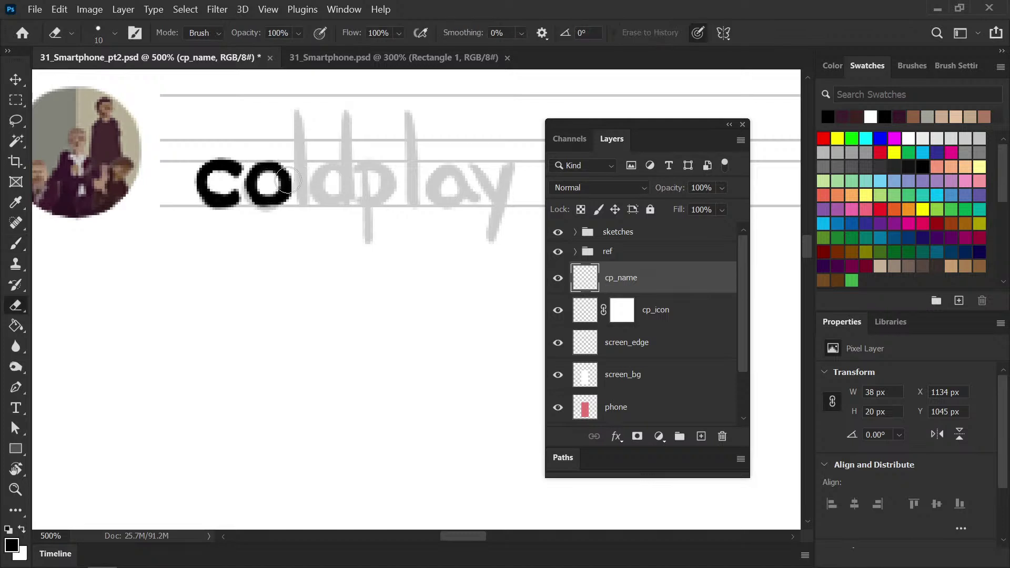
{"action": "key", "text": "b"}
{"action": "mouse_move", "coordinate": [297, 110]}
{"action": "left_mouse_down"}
{"action": "mouse_move", "coordinate": [299, 200]}
{"action": "mouse_move", "coordinate": [298, 111]}
{"action": "mouse_move", "coordinate": [306, 134]}
{"action": "mouse_move", "coordinate": [297, 199]}
{"action": "left_mouse_up"}
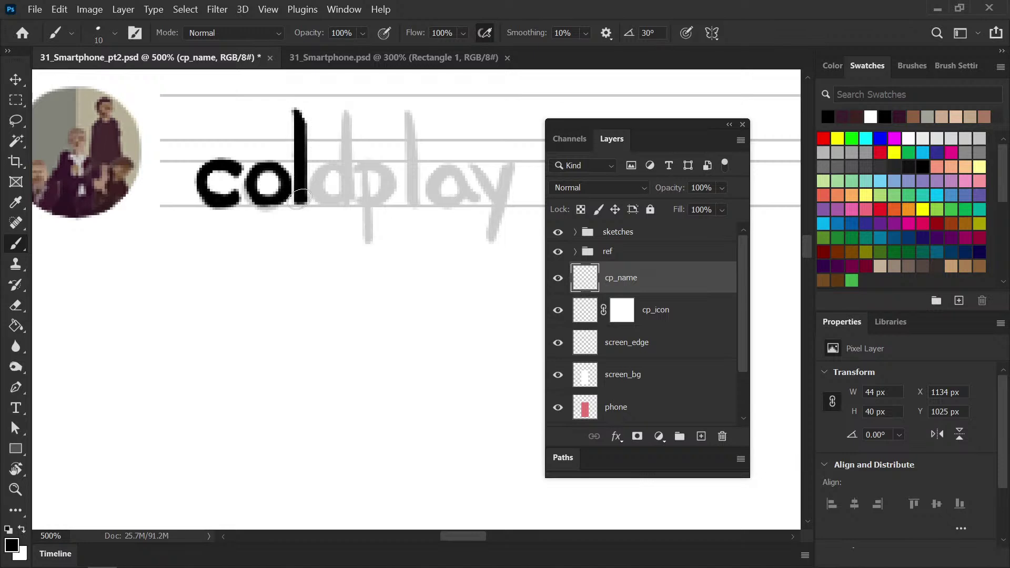
{"action": "mouse_move", "coordinate": [346, 167]}
{"action": "left_mouse_down"}
{"action": "mouse_move", "coordinate": [324, 167]}
{"action": "mouse_move", "coordinate": [316, 183]}
{"action": "mouse_move", "coordinate": [327, 200]}
{"action": "mouse_move", "coordinate": [355, 193]}
{"action": "mouse_move", "coordinate": [348, 166]}
{"action": "mouse_move", "coordinate": [322, 165]}
{"action": "mouse_move", "coordinate": [322, 190]}
{"action": "mouse_move", "coordinate": [345, 202]}
{"action": "mouse_move", "coordinate": [348, 167]}
{"action": "left_mouse_up"}
{"action": "mouse_move", "coordinate": [347, 116]}
{"action": "left_mouse_down"}
{"action": "mouse_move", "coordinate": [345, 202]}
{"action": "mouse_move", "coordinate": [350, 116]}
{"action": "mouse_move", "coordinate": [351, 195]}
{"action": "left_mouse_up"}
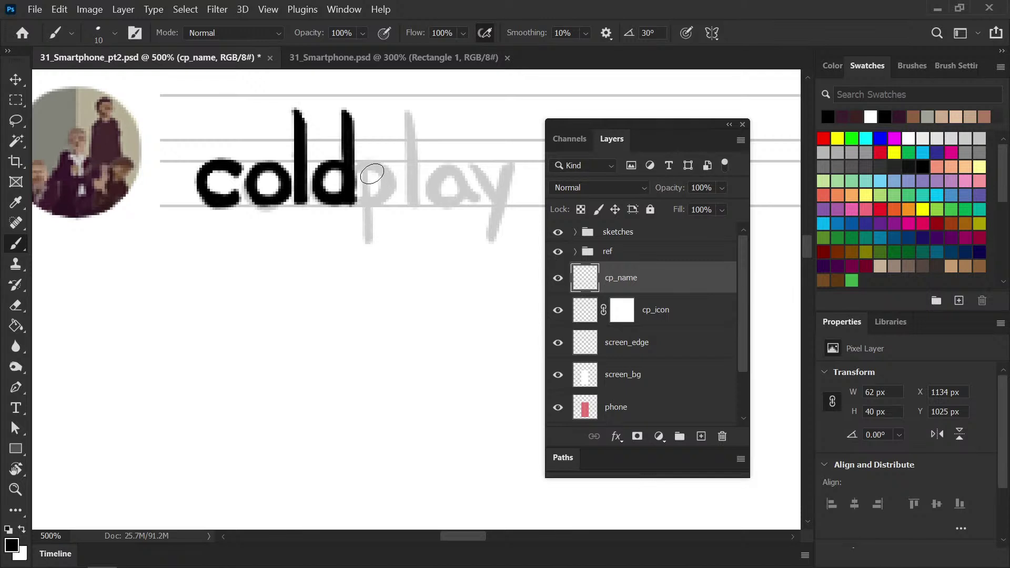
Paint the stem and round bowl of the letter "p" in black over the sketched lettering
{"action": "mouse_move", "coordinate": [369, 167]}
{"action": "left_mouse_down"}
{"action": "mouse_move", "coordinate": [368, 238]}
{"action": "mouse_move", "coordinate": [369, 171]}
{"action": "mouse_move", "coordinate": [401, 158]}
{"action": "left_mouse_up"}
{"action": "key", "text": "e"}
{"action": "key", "text": "b"}
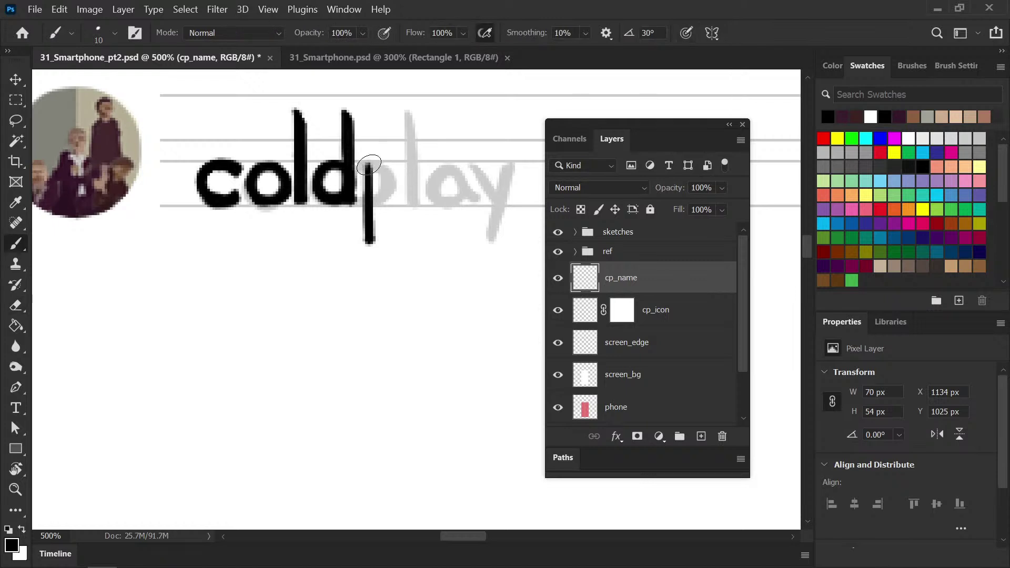
{"action": "mouse_move", "coordinate": [397, 177]}
{"action": "left_mouse_down"}
{"action": "mouse_move", "coordinate": [372, 200]}
{"action": "mouse_move", "coordinate": [400, 187]}
{"action": "mouse_move", "coordinate": [394, 170]}
{"action": "mouse_move", "coordinate": [379, 169]}
{"action": "mouse_move", "coordinate": [374, 204]}
{"action": "mouse_move", "coordinate": [401, 186]}
{"action": "mouse_move", "coordinate": [371, 172]}
{"action": "mouse_move", "coordinate": [387, 171]}
{"action": "mouse_move", "coordinate": [398, 190]}
{"action": "mouse_move", "coordinate": [374, 198]}
{"action": "mouse_move", "coordinate": [392, 196]}
{"action": "mouse_move", "coordinate": [390, 158]}
{"action": "left_mouse_up"}
{"action": "key", "text": "e"}
{"action": "key", "text": "b"}
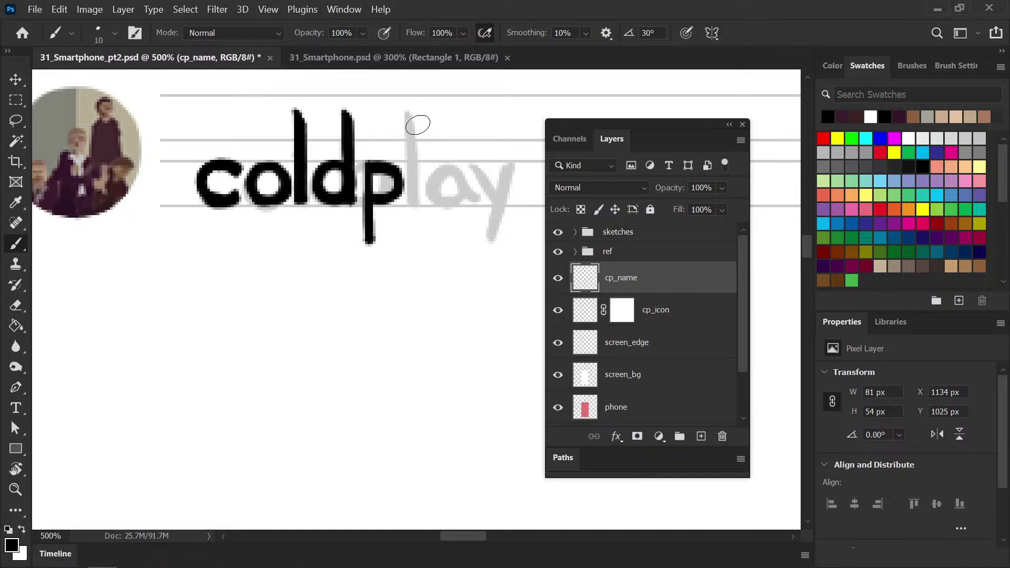
Lasso the painted "l", place a copy of it over the second sketched "l", and deselect
{"action": "key", "text": "l"}
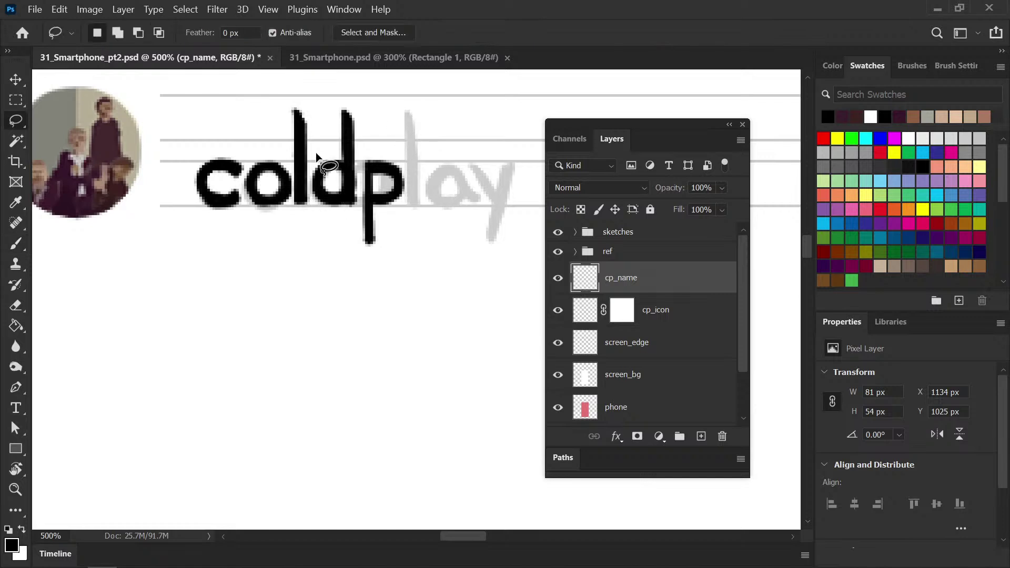
{"action": "mouse_move", "coordinate": [320, 145]}
{"action": "left_mouse_down"}
{"action": "mouse_move", "coordinate": [300, 210]}
{"action": "mouse_move", "coordinate": [287, 134]}
{"action": "mouse_move", "coordinate": [316, 108]}
{"action": "mouse_move", "coordinate": [314, 220]}
{"action": "mouse_move", "coordinate": [425, 206]}
{"action": "mouse_move", "coordinate": [413, 211]}
{"action": "left_mouse_up"}
{"action": "key", "text": "v"}
{"action": "key", "text": "ctrl+d"}
{"action": "key", "text": "b"}
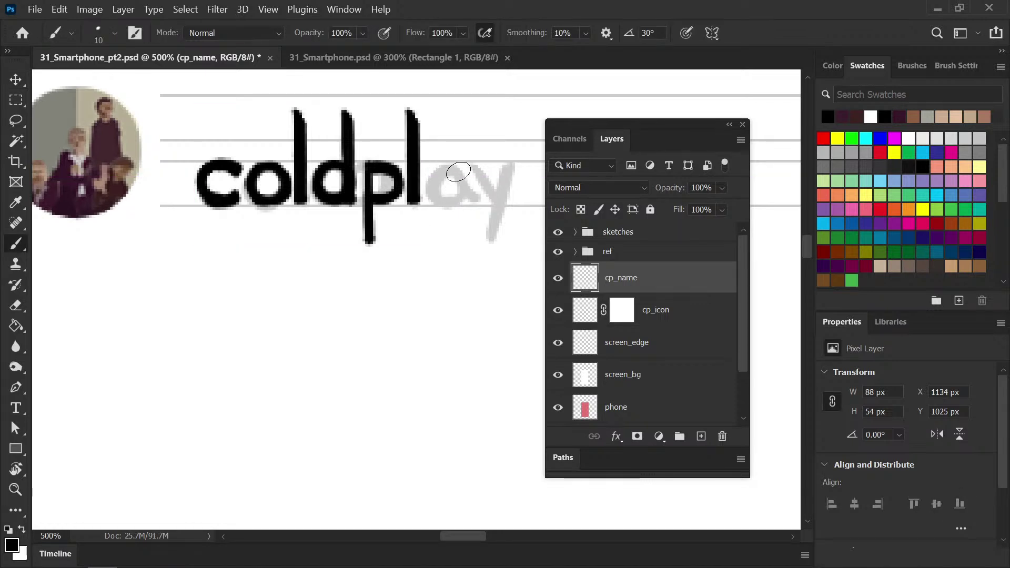
Paint the final letters "a" and "y" of "coldplay" in black and save the document
{"action": "mouse_move", "coordinate": [460, 171]}
{"action": "left_mouse_down"}
{"action": "mouse_move", "coordinate": [450, 161]}
{"action": "mouse_move", "coordinate": [437, 167]}
{"action": "mouse_move", "coordinate": [431, 184]}
{"action": "mouse_move", "coordinate": [447, 203]}
{"action": "mouse_move", "coordinate": [462, 179]}
{"action": "mouse_move", "coordinate": [445, 163]}
{"action": "mouse_move", "coordinate": [429, 182]}
{"action": "mouse_move", "coordinate": [451, 196]}
{"action": "mouse_move", "coordinate": [470, 174]}
{"action": "mouse_move", "coordinate": [474, 202]}
{"action": "mouse_move", "coordinate": [327, 243]}
{"action": "mouse_move", "coordinate": [324, 199]}
{"action": "mouse_move", "coordinate": [295, 184]}
{"action": "mouse_move", "coordinate": [316, 218]}
{"action": "left_mouse_up"}
{"action": "mouse_move", "coordinate": [301, 180]}
{"action": "left_mouse_down"}
{"action": "mouse_move", "coordinate": [317, 217]}
{"action": "mouse_move", "coordinate": [339, 177]}
{"action": "mouse_move", "coordinate": [302, 255]}
{"action": "mouse_move", "coordinate": [345, 185]}
{"action": "mouse_move", "coordinate": [350, 196]}
{"action": "left_mouse_up"}
{"action": "key", "text": "ctrl+minus"}
{"action": "key", "text": "ctrl+minus"}
{"action": "key", "text": "ctrl+minus"}
{"action": "key", "text": "ctrl+minus"}
{"action": "left_click_drag", "start_coordinate": [422, 330], "coordinate": [276, 249]}
{"action": "key", "text": "ctrl+s"}
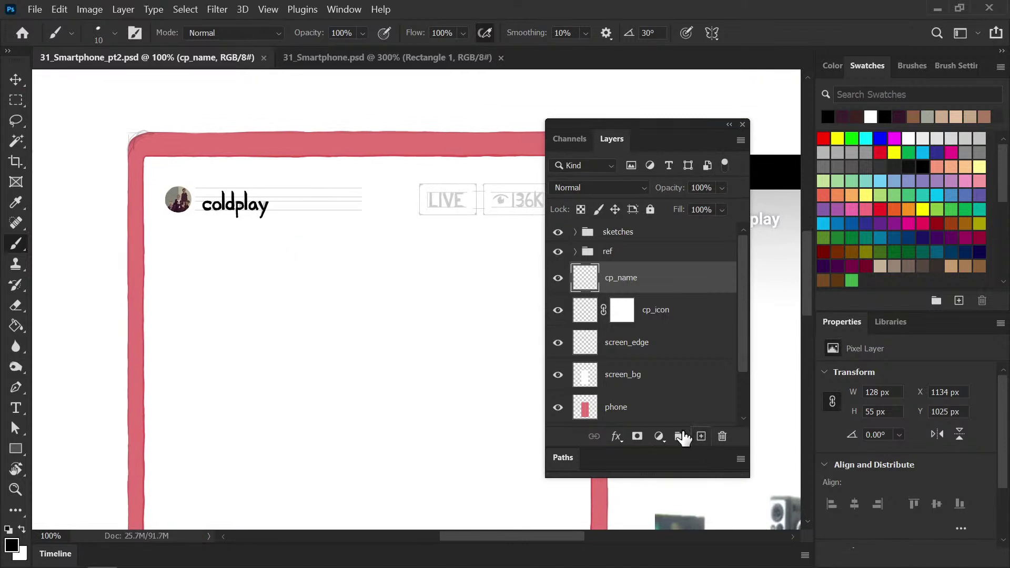
Start a Hue/Saturation adjustment on the screen_bg layer with Colorize enabled
{"action": "left_click_drag", "start_coordinate": [383, 375], "coordinate": [345, 356]}
{"action": "key", "text": "ctrl+minus"}
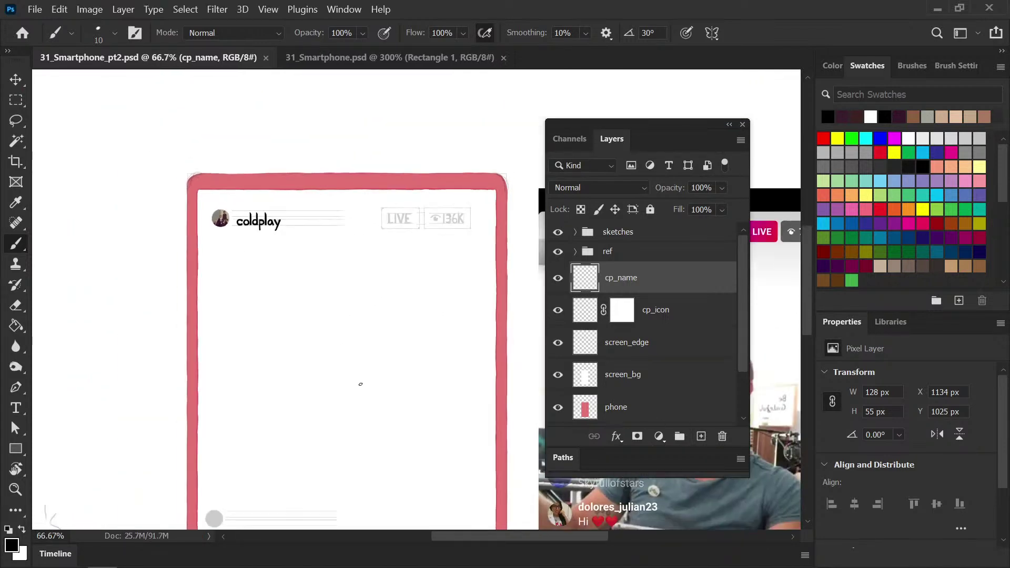
{"action": "left_click_drag", "start_coordinate": [372, 390], "coordinate": [309, 327]}
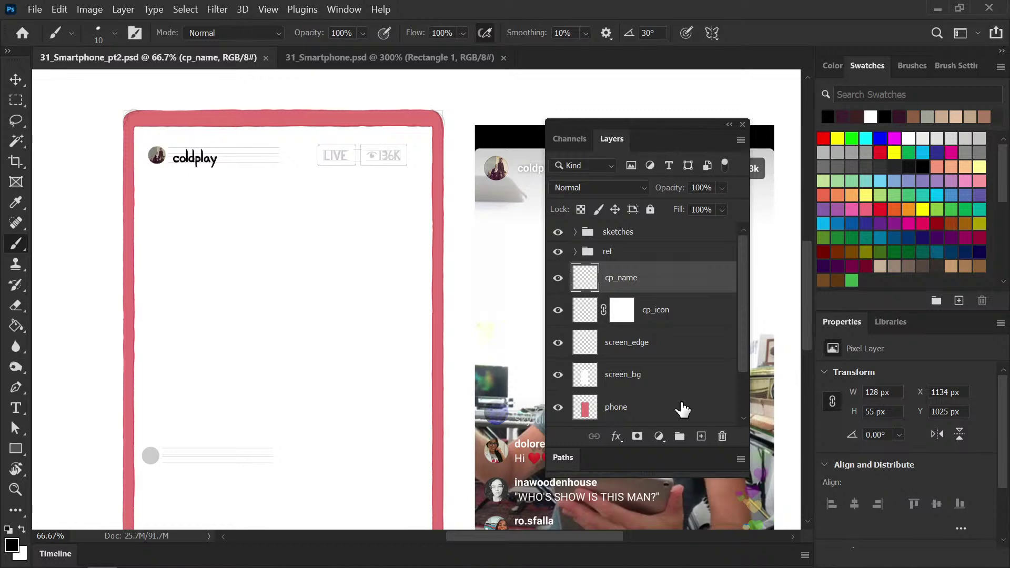
{"action": "left_click_drag", "start_coordinate": [743, 334], "coordinate": [742, 402]}
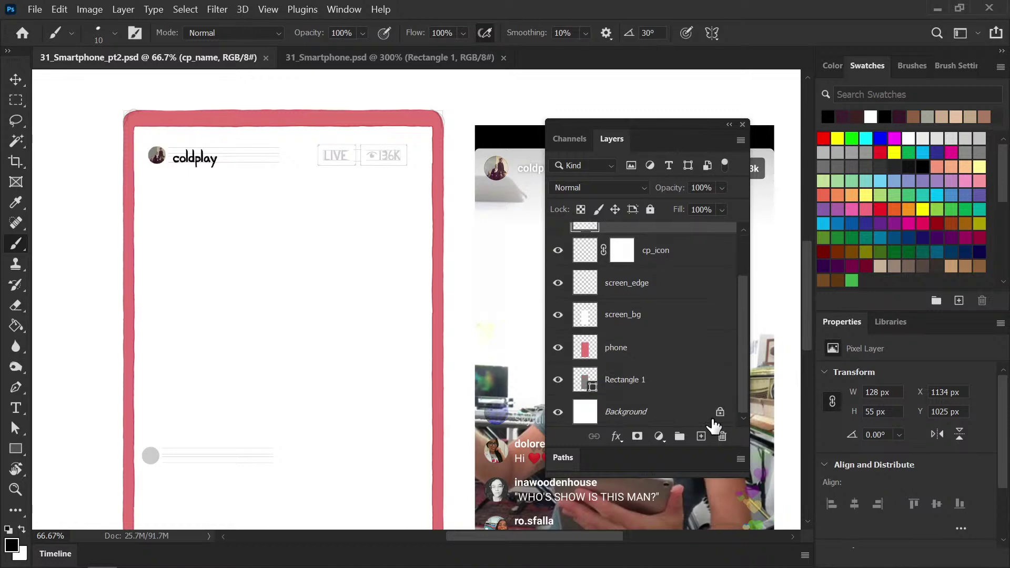
{"action": "left_click", "coordinate": [639, 317]}
{"action": "left_click", "coordinate": [123, 9]}
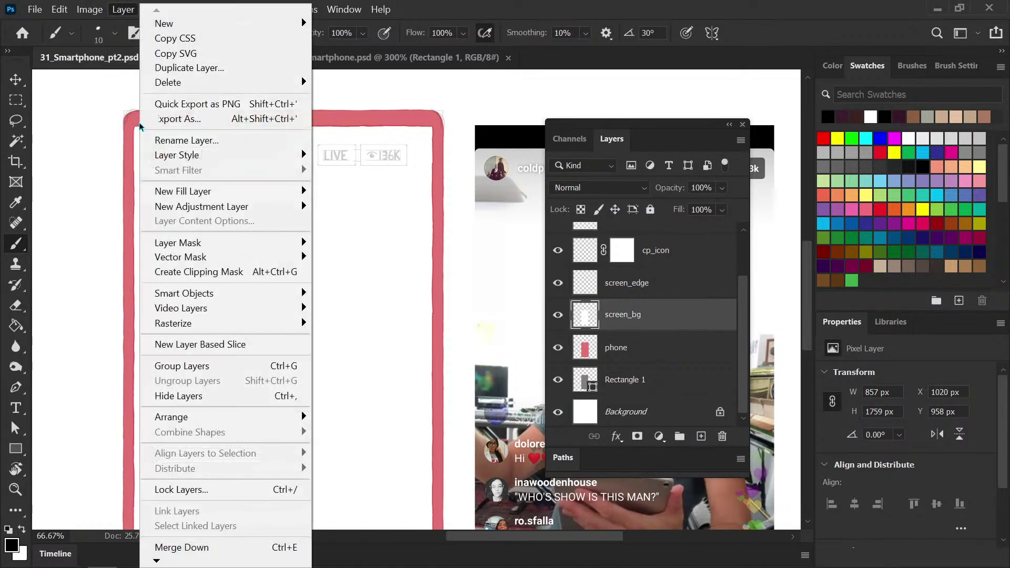
{"action": "mouse_move", "coordinate": [90, 10]}
{"action": "mouse_move", "coordinate": [200, 47]}
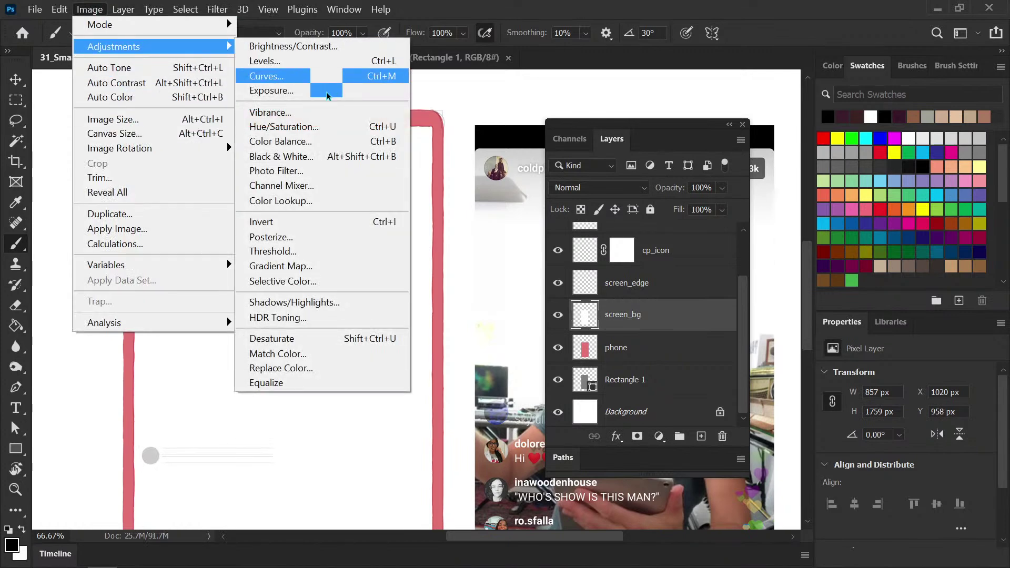
{"action": "left_click", "coordinate": [316, 126]}
{"action": "left_click_drag", "start_coordinate": [457, 89], "coordinate": [654, 83]}
{"action": "left_click", "coordinate": [684, 281]}
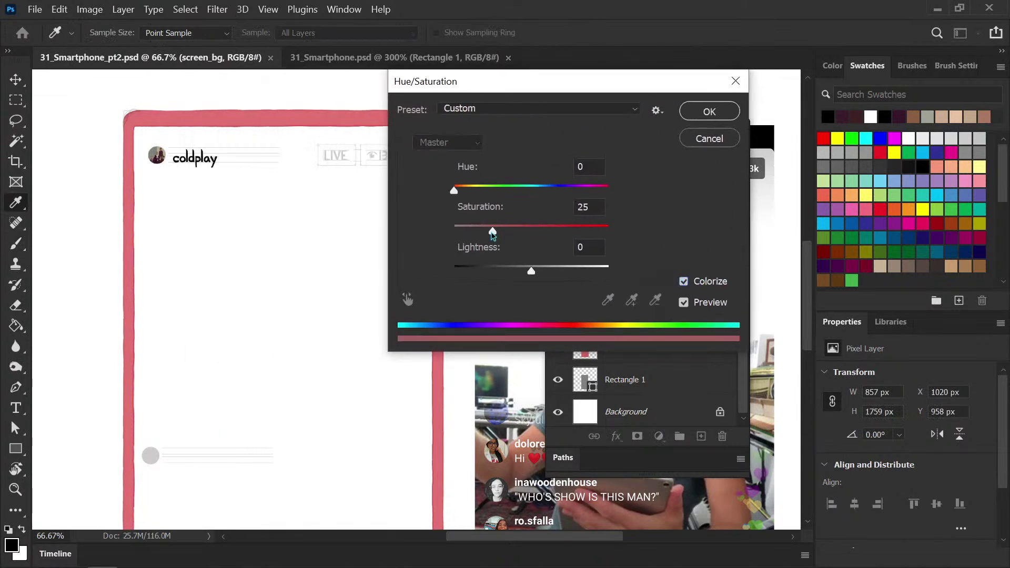
Set the screen background's Saturation to 0 and Lightness to -50, apply the adjustment, and save
{"action": "left_click_drag", "start_coordinate": [481, 231], "coordinate": [454, 232]}
{"action": "left_click_drag", "start_coordinate": [532, 270], "coordinate": [470, 275]}
{"action": "left_click", "coordinate": [501, 270]}
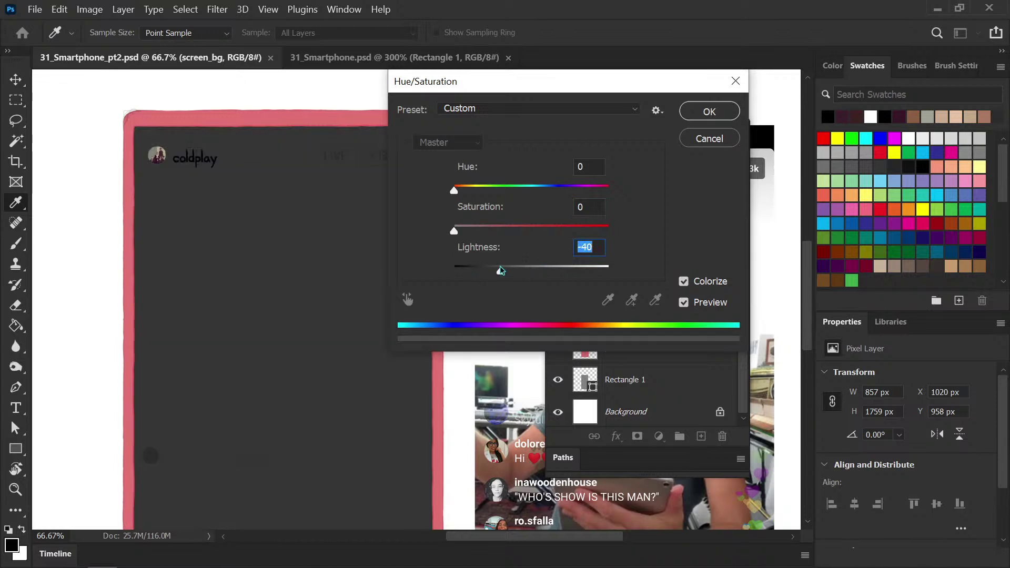
{"action": "type", "text": "-50"}
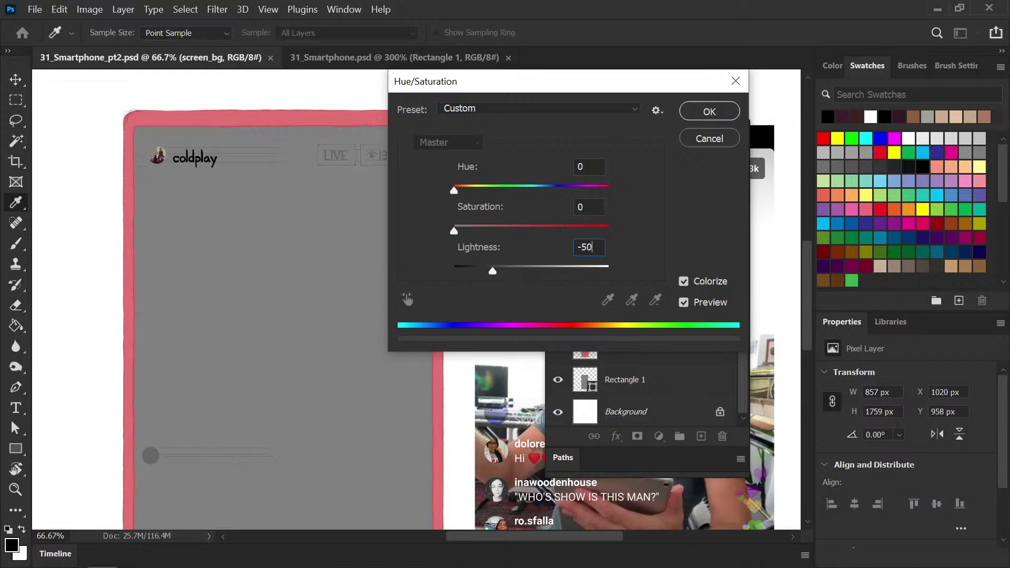
{"action": "left_click", "coordinate": [722, 115]}
{"action": "key", "text": "ctrl+s"}
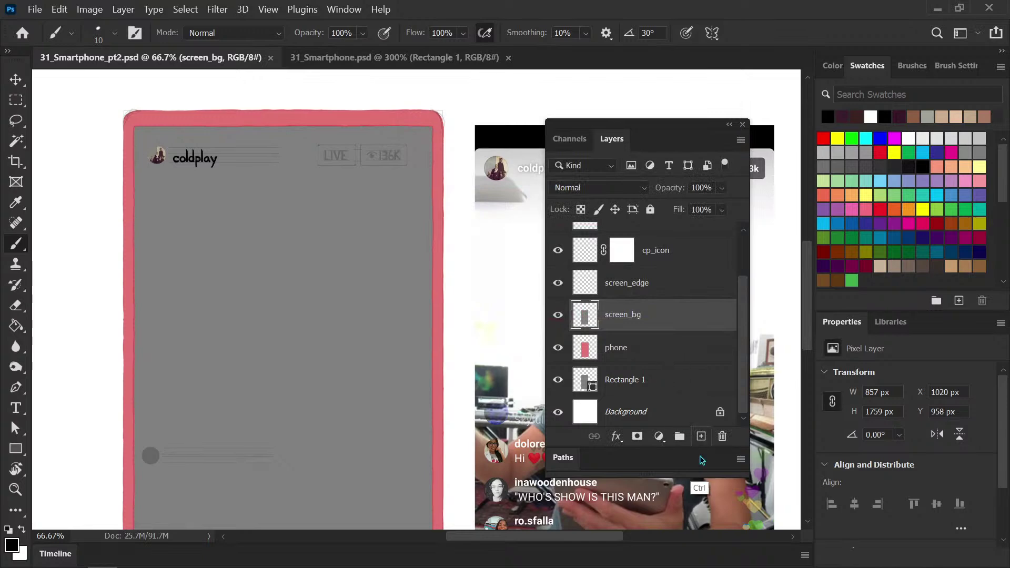
Add a new layer below screen_bg and fill it with a neutral grey of 50% brightness
{"action": "left_click", "coordinate": [701, 436]}
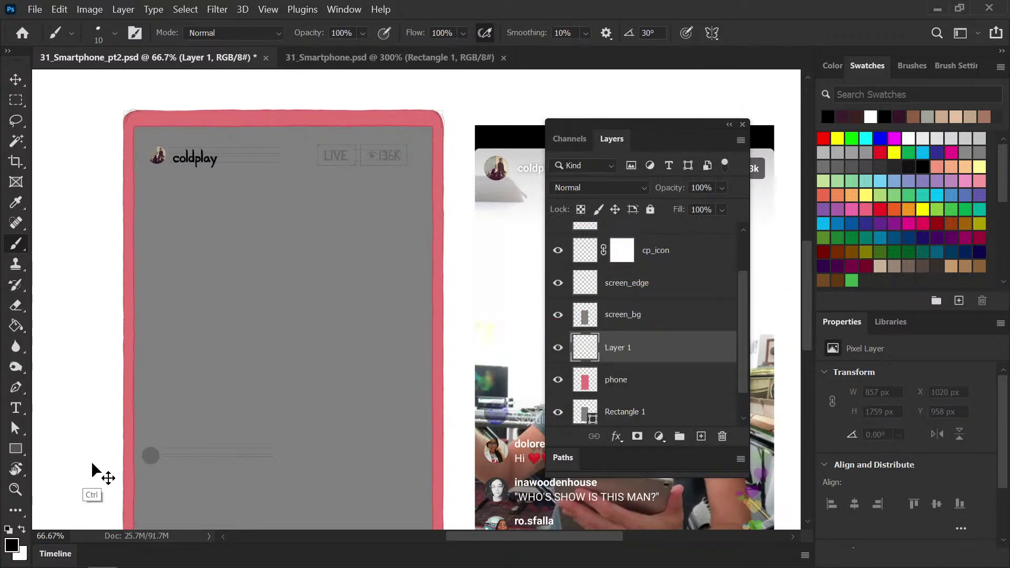
{"action": "left_click", "coordinate": [13, 546]}
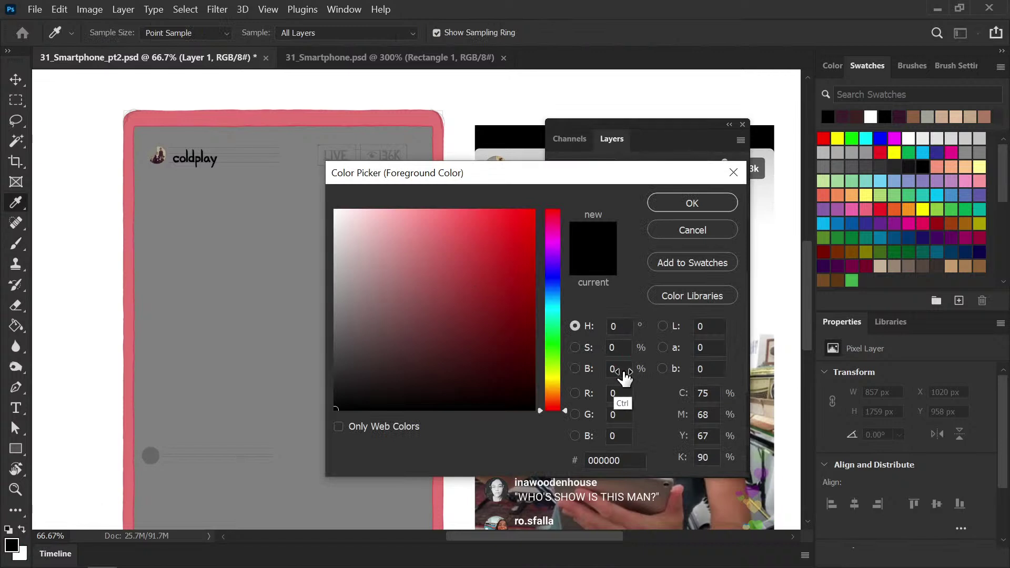
{"action": "left_click", "coordinate": [617, 370]}
{"action": "type", "text": "50"}
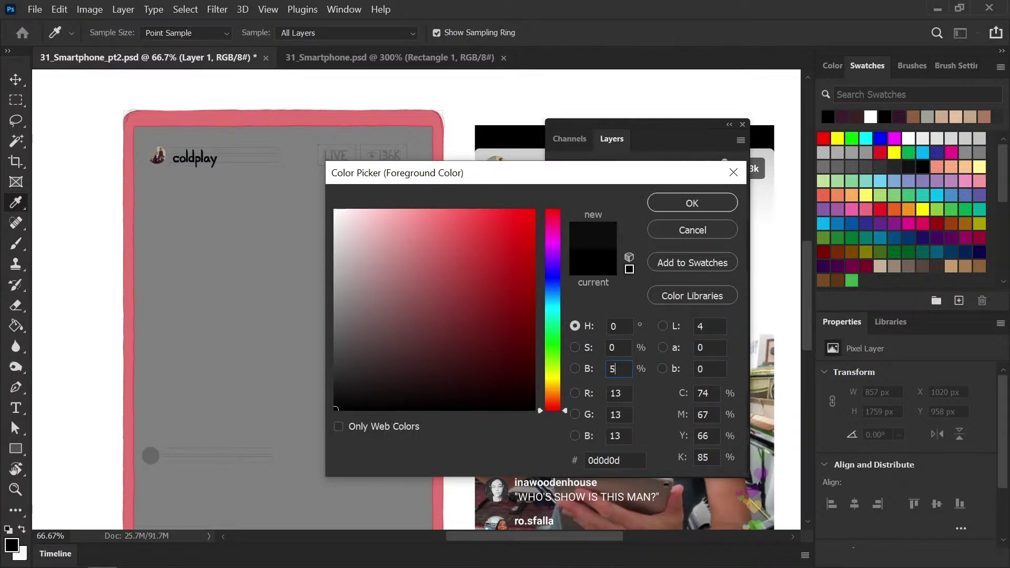
{"action": "left_click", "coordinate": [693, 204]}
{"action": "key", "text": "g"}
{"action": "left_click", "coordinate": [358, 330]}
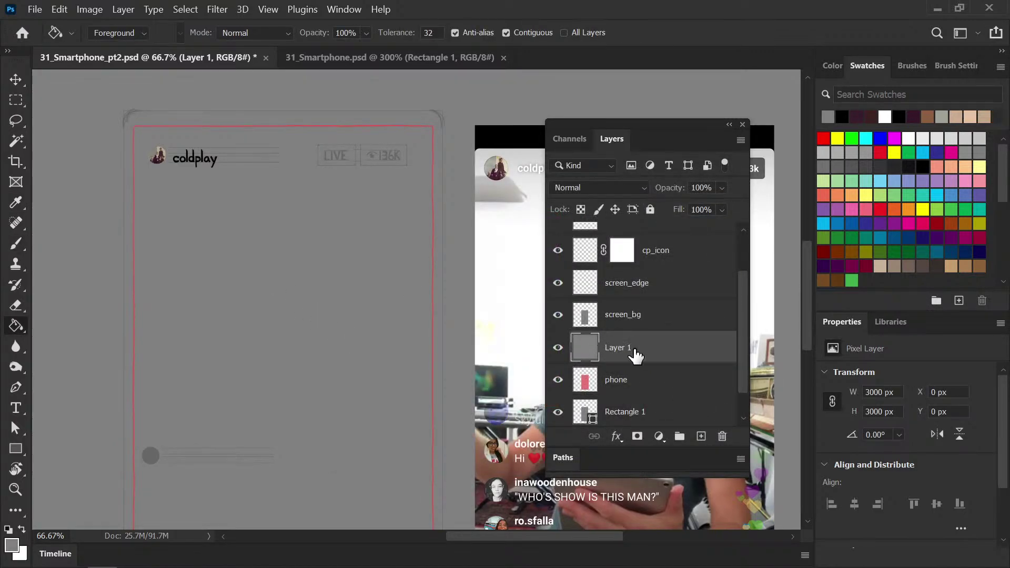
Move the grey fill layer above screen_bg, clip and merge it into screen_bg, and save the document
{"action": "left_click_drag", "start_coordinate": [634, 352], "coordinate": [633, 293]}
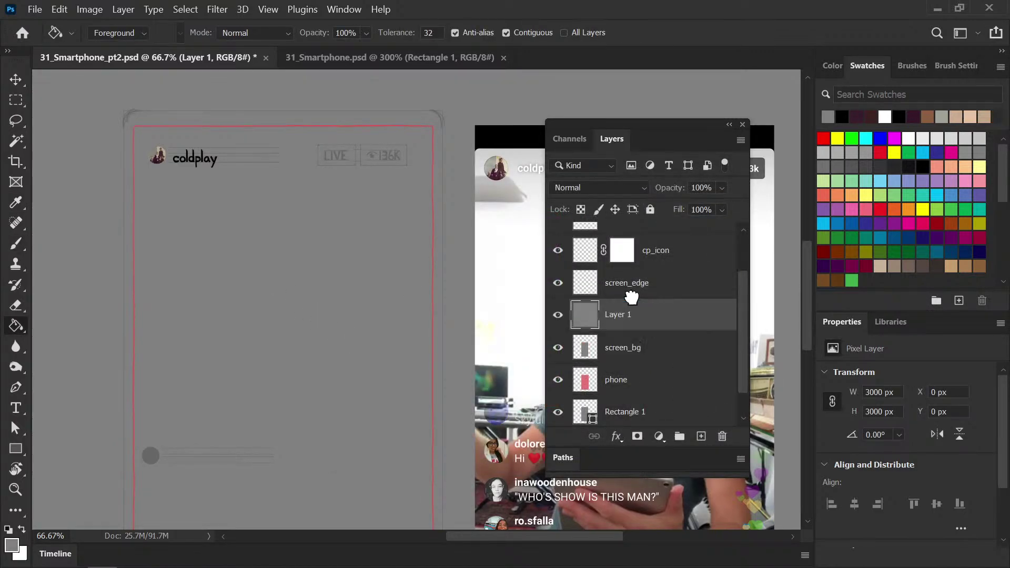
{"action": "left_click", "coordinate": [629, 328], "text": "alt"}
{"action": "key", "text": "ctrl+e"}
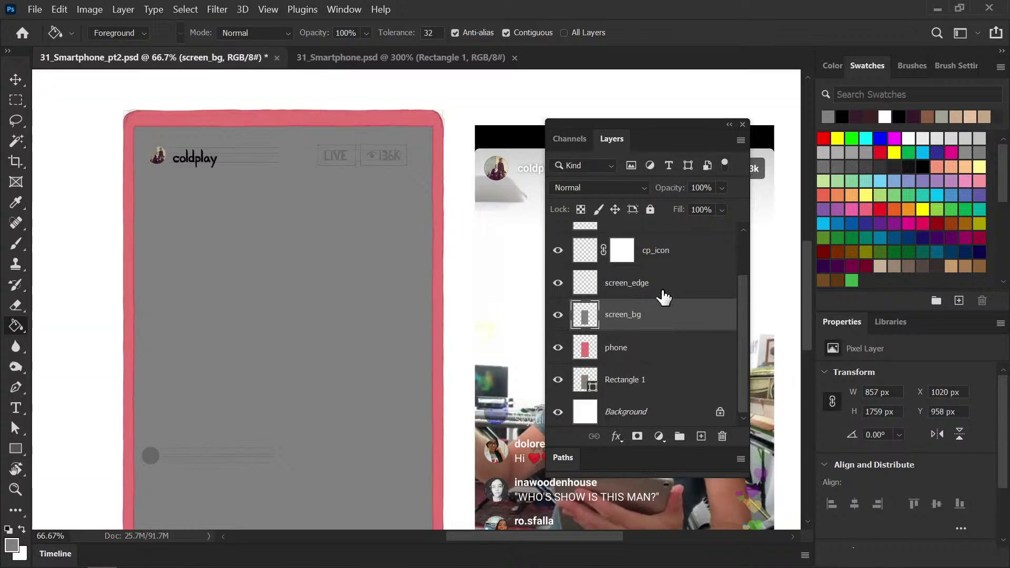
{"action": "key", "text": "ctrl+s"}
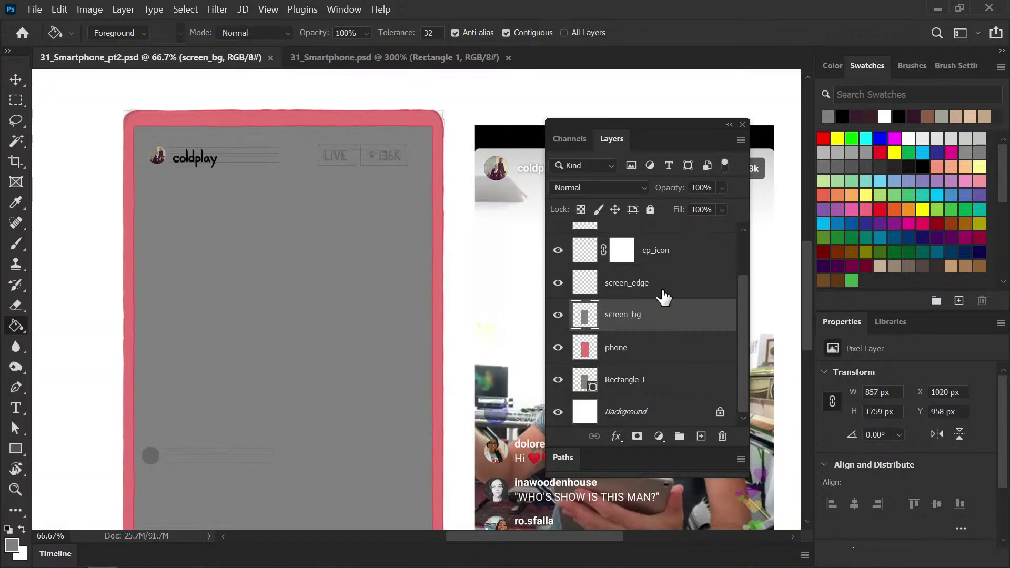
Reset the brush colours to default black and white and select the cp_name layer
{"action": "key", "text": "b"}
{"action": "key", "text": "d"}
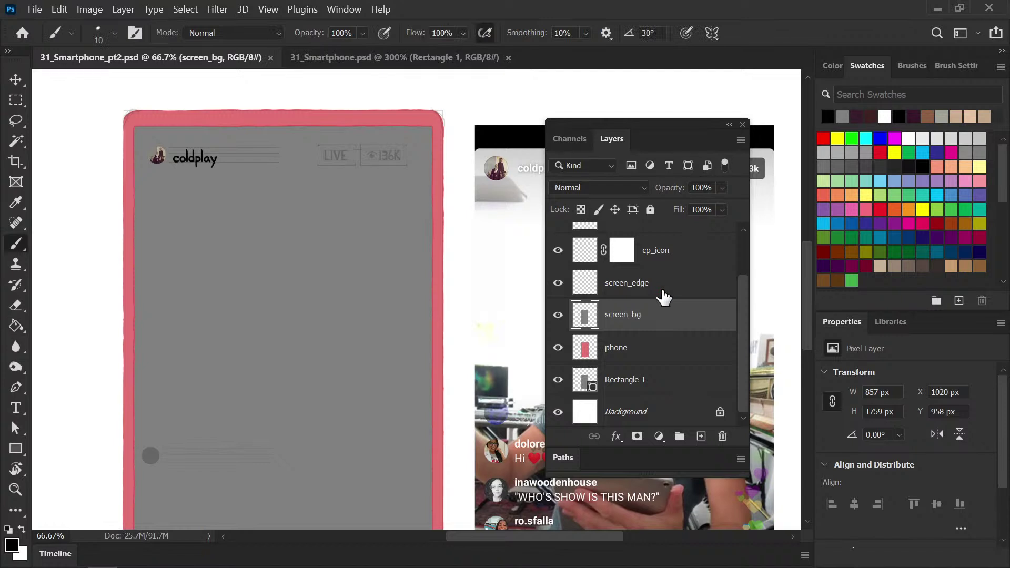
{"action": "left_click", "coordinate": [642, 284]}
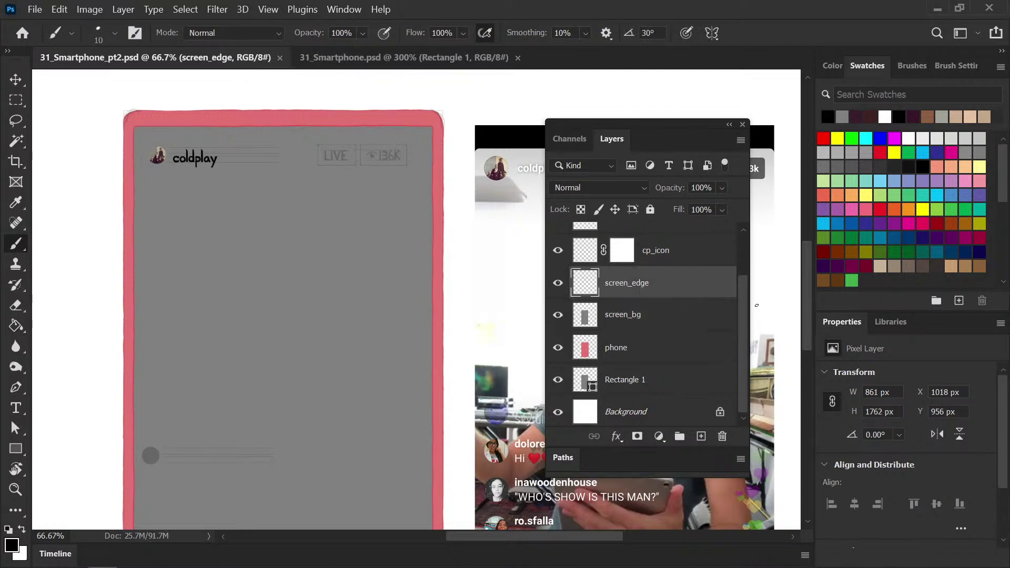
{"action": "scroll", "coordinate": [665, 288], "scroll_direction": "up", "scroll_amount": 2}
{"action": "left_click", "coordinate": [661, 284]}
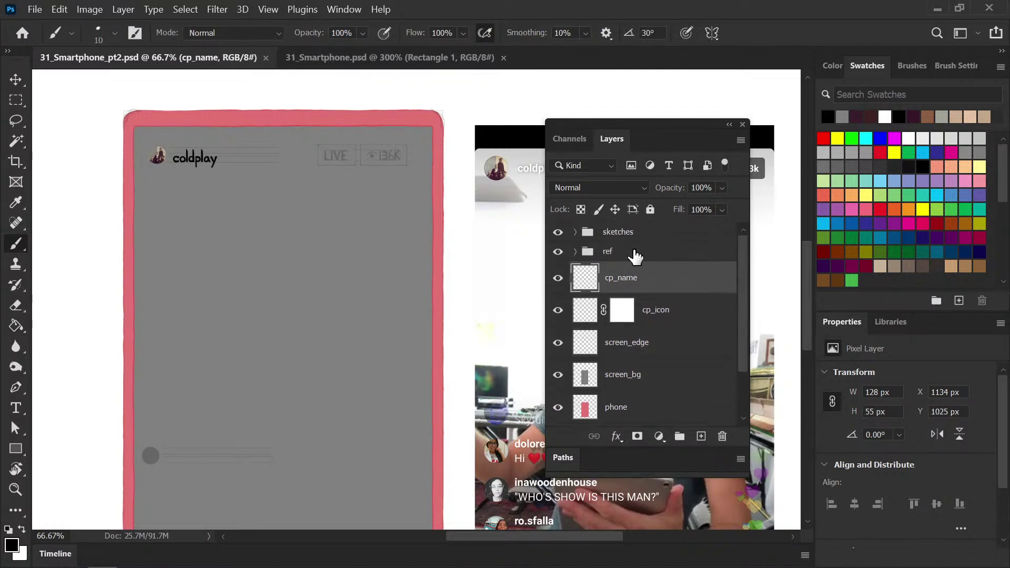
Turn the cp_name lettering white with a Hue/Saturation adjustment of Saturation -100 and Lightness +100, and save the document
{"action": "left_click", "coordinate": [89, 10]}
{"action": "mouse_move", "coordinate": [158, 46]}
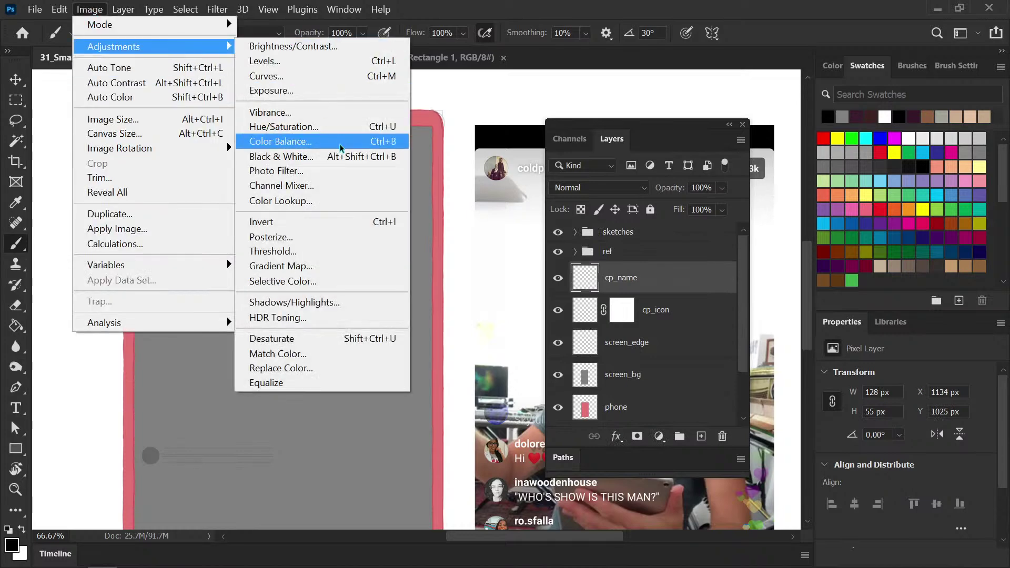
{"action": "left_click", "coordinate": [345, 127]}
{"action": "left_click_drag", "start_coordinate": [531, 271], "coordinate": [652, 270]}
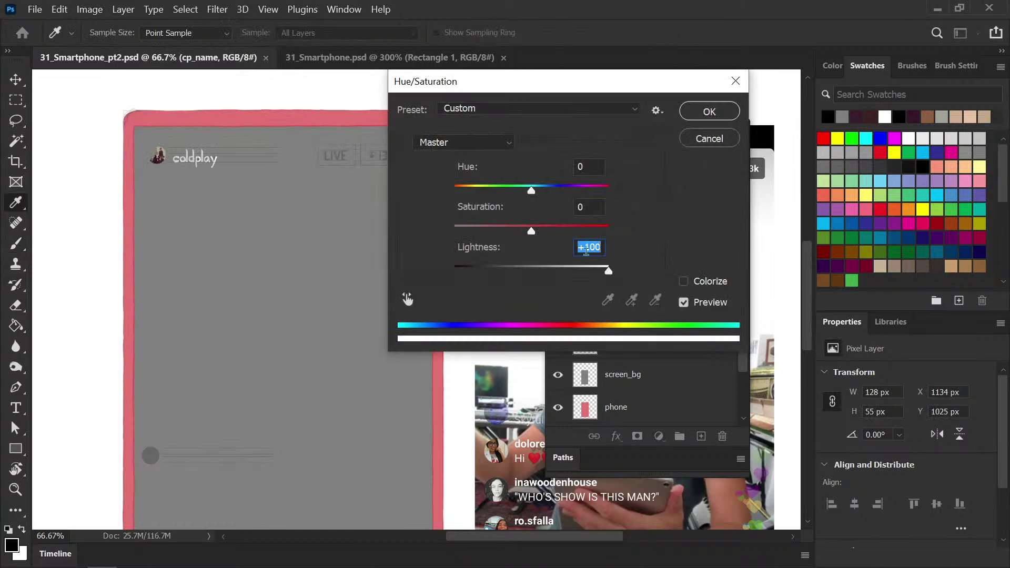
{"action": "key", "text": "shift+Tab"}
{"action": "type", "text": "-100"}
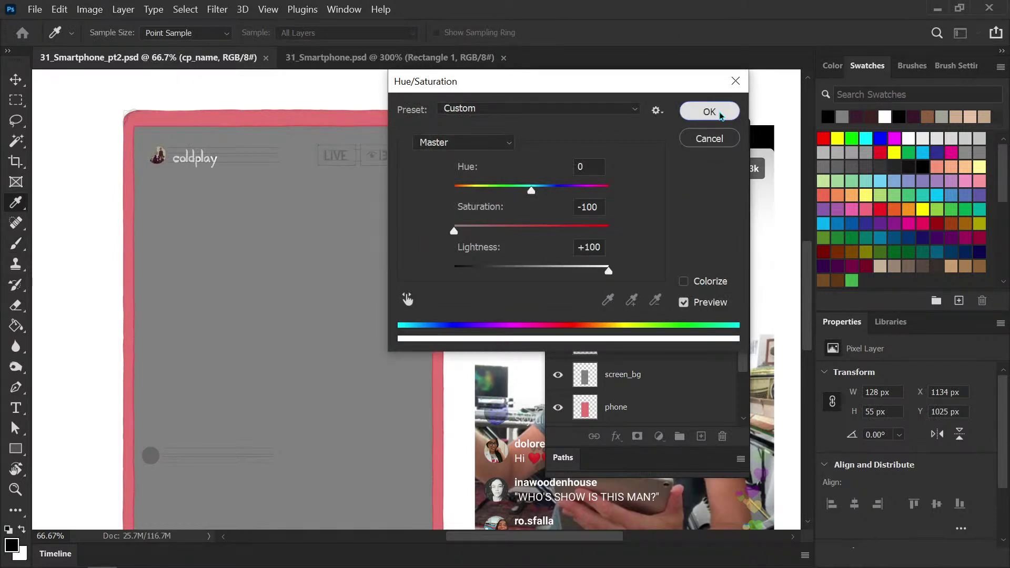
{"action": "left_click", "coordinate": [713, 110]}
{"action": "key", "text": "b"}
{"action": "key", "text": "ctrl+s"}
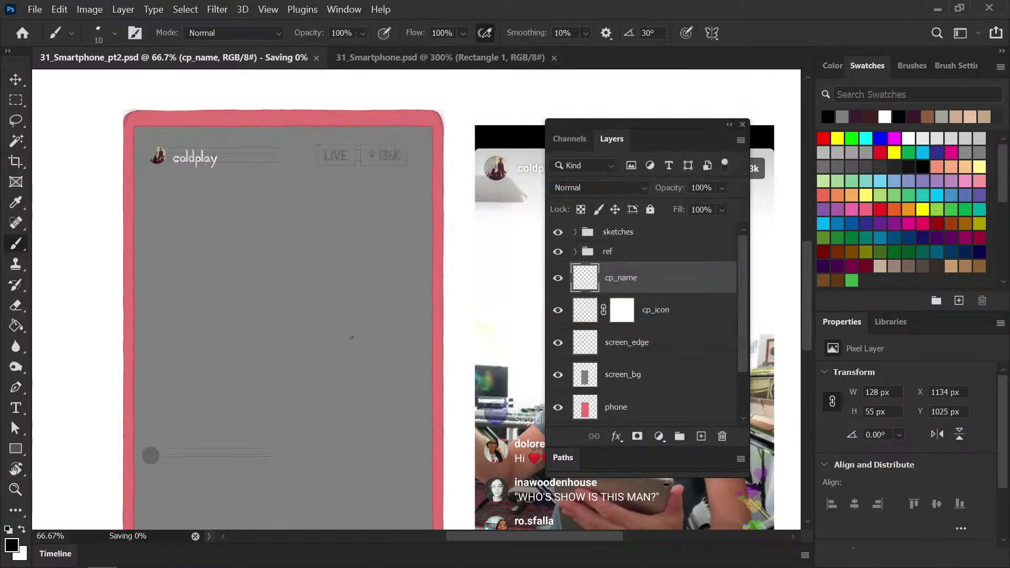
Make white the foreground colour and add a new layer named live_text above cp_name
{"action": "left_click_drag", "start_coordinate": [506, 532], "coordinate": [569, 544]}
{"action": "key", "text": "x"}
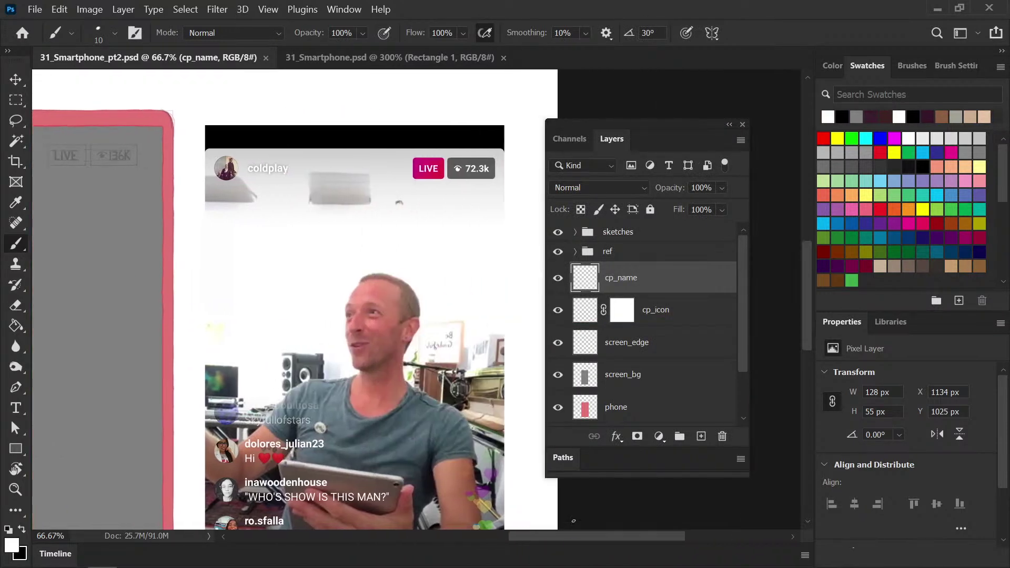
{"action": "left_click", "coordinate": [703, 437]}
{"action": "double_click", "coordinate": [626, 278]}
{"action": "type", "text": "live_text"}
{"action": "key", "text": "Return"}
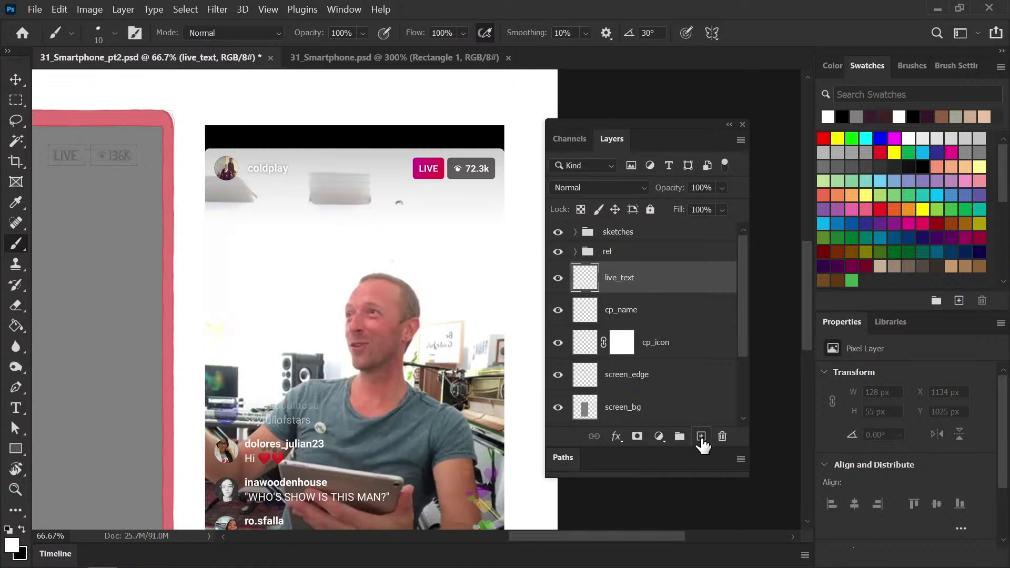
Add another new layer named viewcount_text above live_text and save the document
{"action": "left_click", "coordinate": [702, 439]}
{"action": "double_click", "coordinate": [629, 279]}
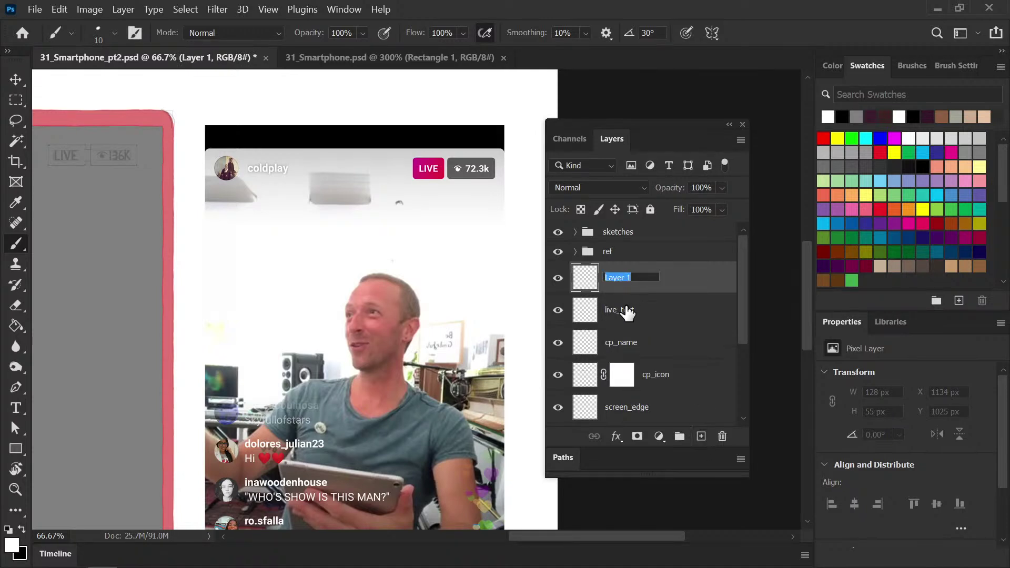
{"action": "type", "text": "viewcount_text"}
{"action": "key", "text": "Return"}
{"action": "key", "text": "ctrl+s"}
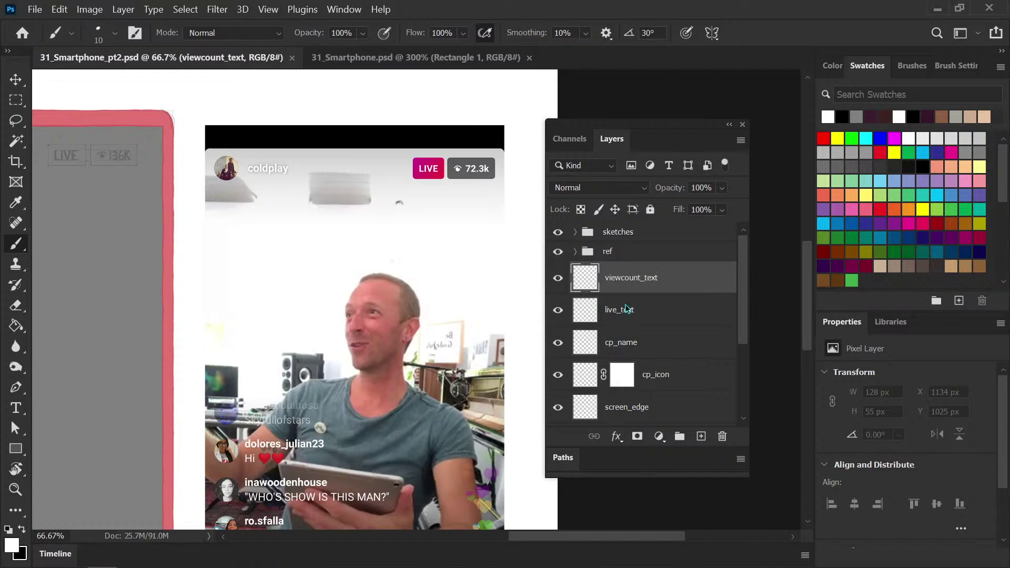
Duplicate the live_text and viewcount_text layers, rename the live_text copy as live_bg, and place it below live_text
{"action": "left_click", "coordinate": [652, 314]}
{"action": "left_click", "coordinate": [668, 291], "text": "shift"}
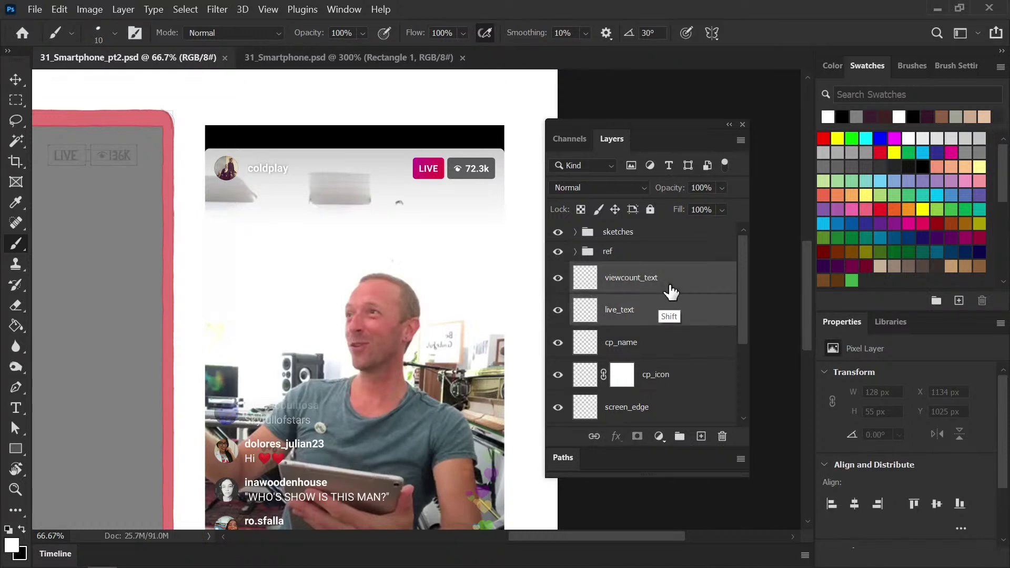
{"action": "key", "text": "ctrl+j"}
{"action": "left_click", "coordinate": [662, 316]}
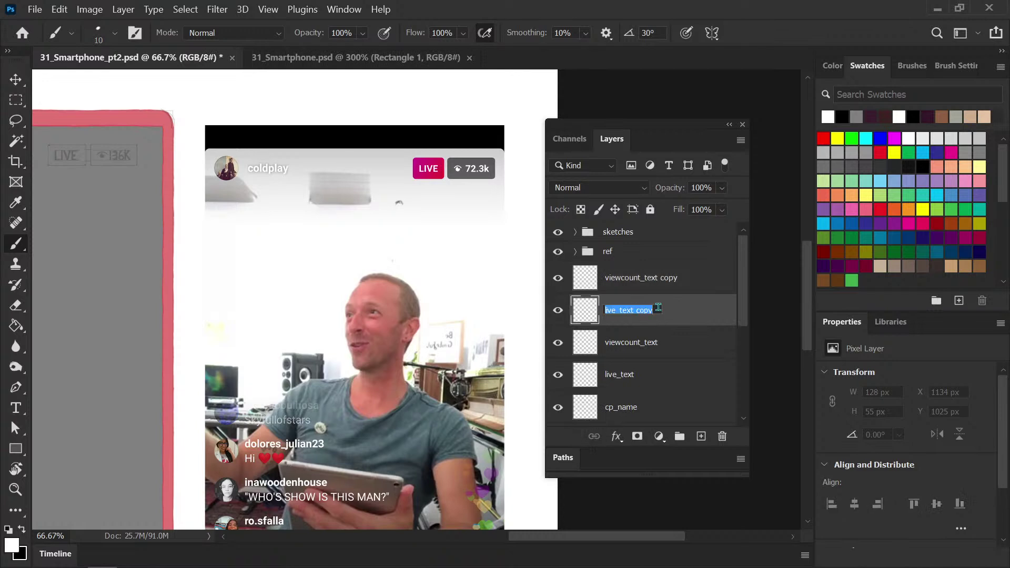
{"action": "double_click", "coordinate": [652, 311]}
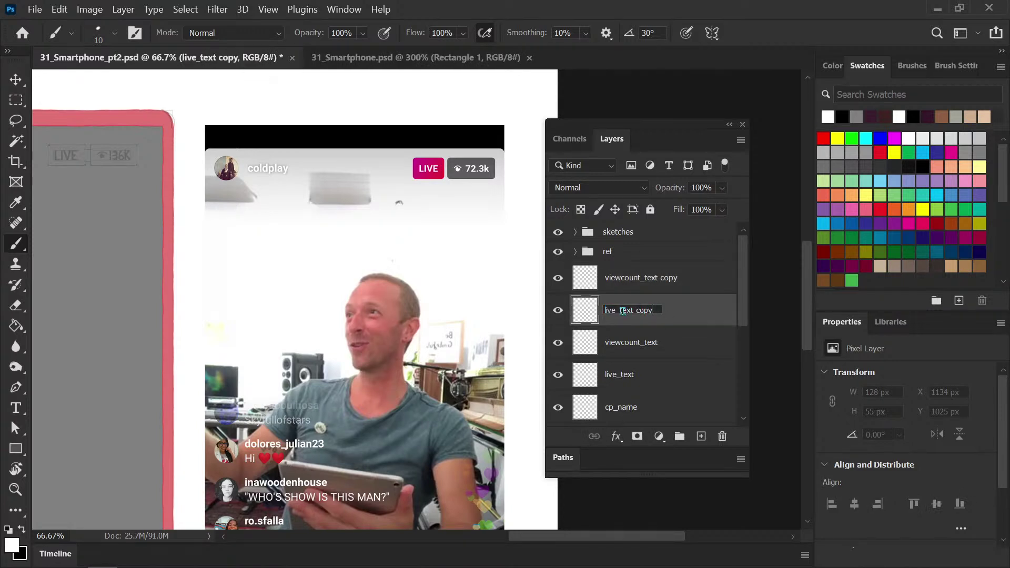
{"action": "left_click_drag", "start_coordinate": [623, 311], "coordinate": [692, 321]}
{"action": "key", "text": "BackSpace"}
{"action": "key", "text": "BackSpace"}
{"action": "key", "text": "Return"}
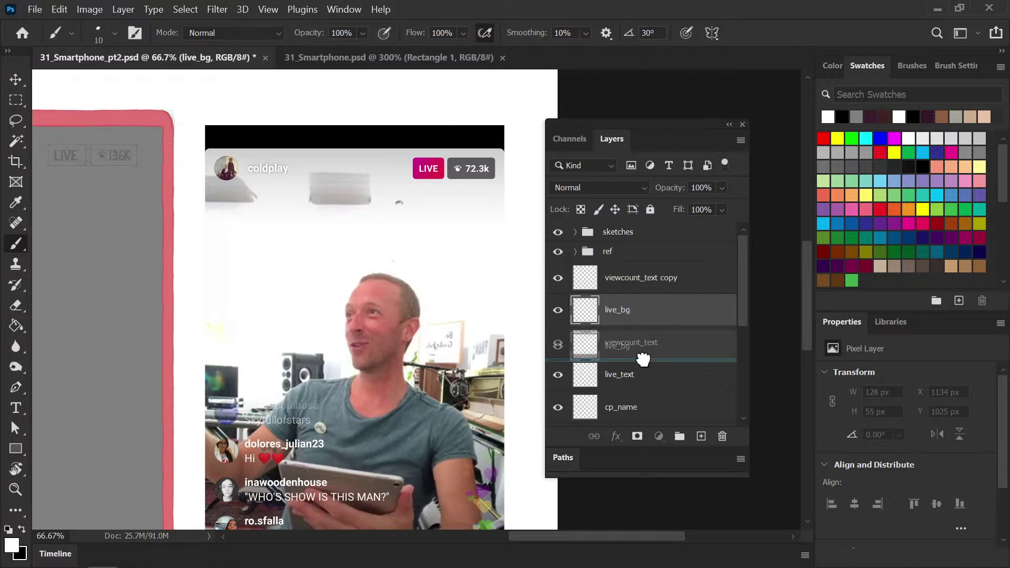
{"action": "left_click_drag", "start_coordinate": [646, 382], "coordinate": [646, 389]}
Rename the viewcount_text copy layer as viewcount_bg and save the document
{"action": "double_click", "coordinate": [658, 278]}
{"action": "key", "text": "End"}
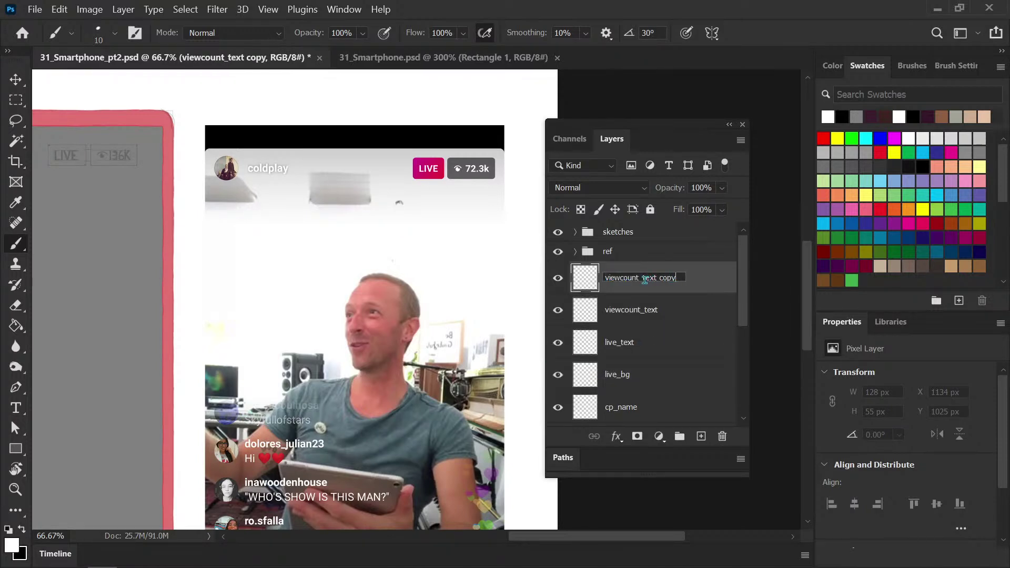
{"action": "type", "text": "bg"}
{"action": "key", "text": "Return"}
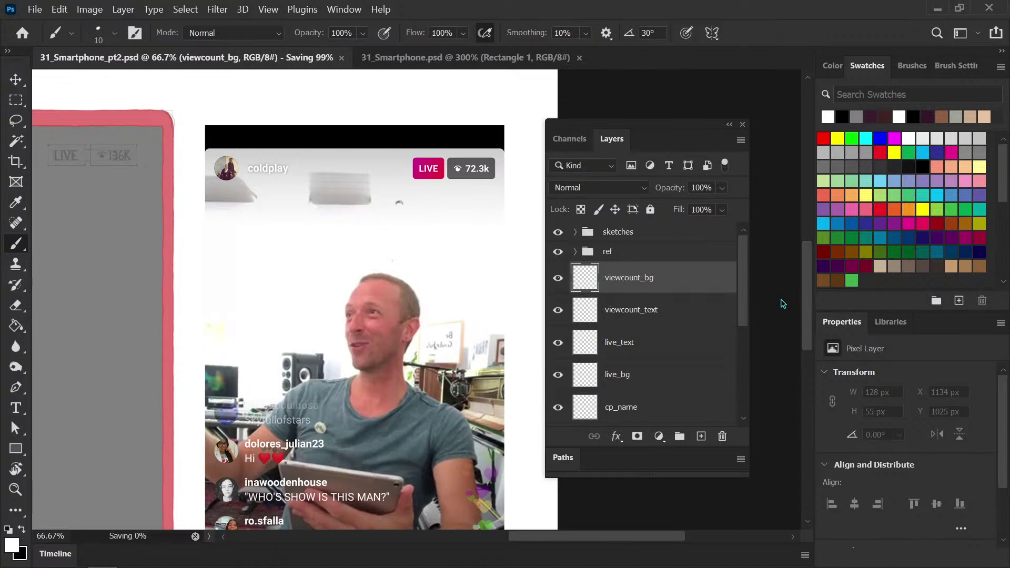
On the live_text layer, paint the letter L in white over the LIVE sketch with a size 10 brush
{"action": "left_click", "coordinate": [632, 352]}
{"action": "left_click_drag", "start_coordinate": [618, 537], "coordinate": [557, 537]}
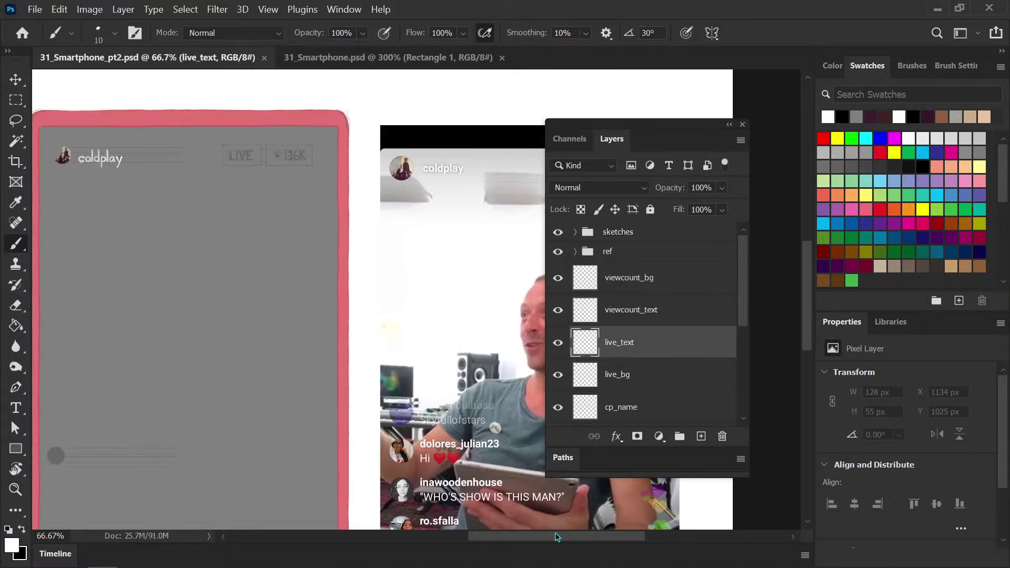
{"action": "key", "text": "ctrl+plus"}
{"action": "key", "text": "ctrl+plus"}
{"action": "left_click_drag", "start_coordinate": [169, 331], "coordinate": [366, 354]}
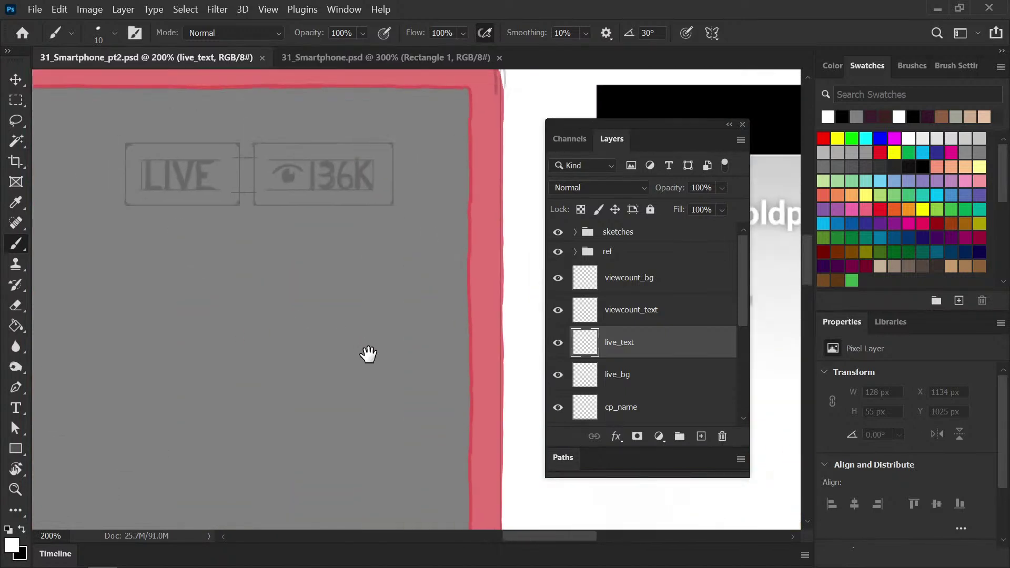
{"action": "key", "text": "ctrl+plus"}
{"action": "mouse_move", "coordinate": [183, 221]}
{"action": "left_mouse_down"}
{"action": "mouse_move", "coordinate": [361, 328]}
{"action": "mouse_move", "coordinate": [191, 291]}
{"action": "mouse_move", "coordinate": [358, 323]}
{"action": "left_mouse_up"}
{"action": "key", "text": "ctrl+plus"}
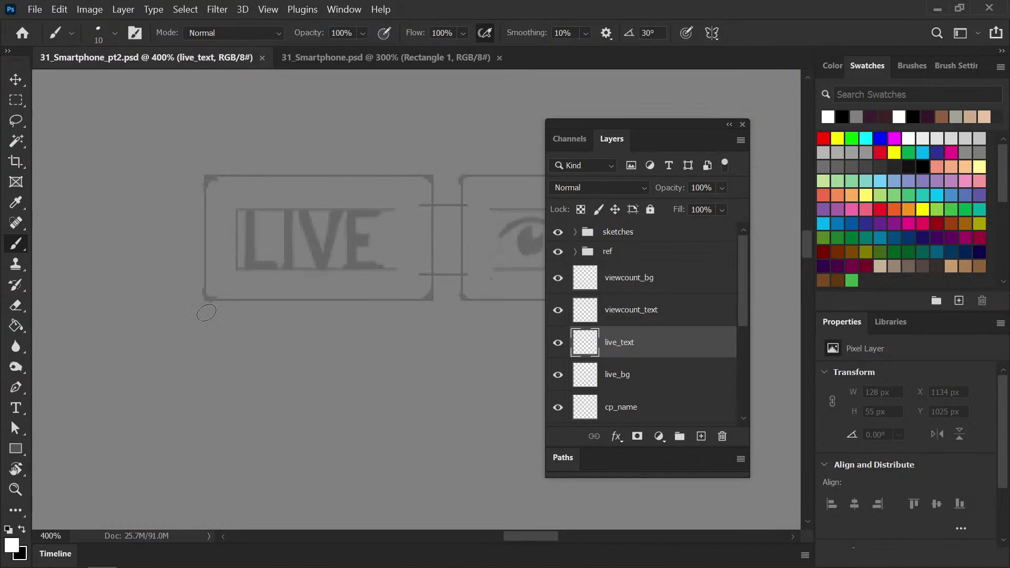
{"action": "left_click_drag", "start_coordinate": [205, 316], "coordinate": [232, 309]}
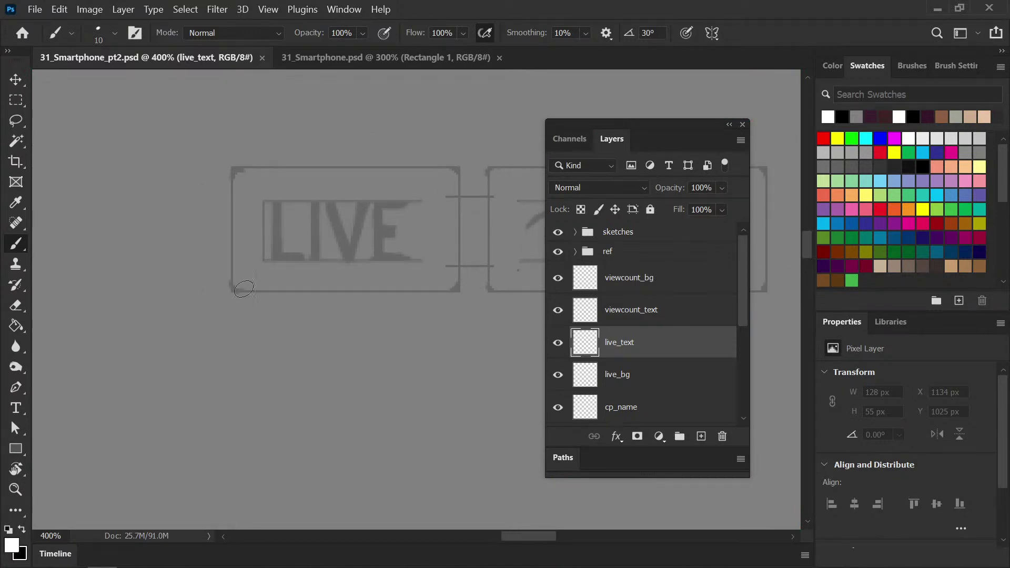
{"action": "key", "text": "ctrl+plus"}
{"action": "left_click_drag", "start_coordinate": [239, 180], "coordinate": [240, 253]}
{"action": "key", "text": "bracketright"}
{"action": "key", "text": "bracketleft"}
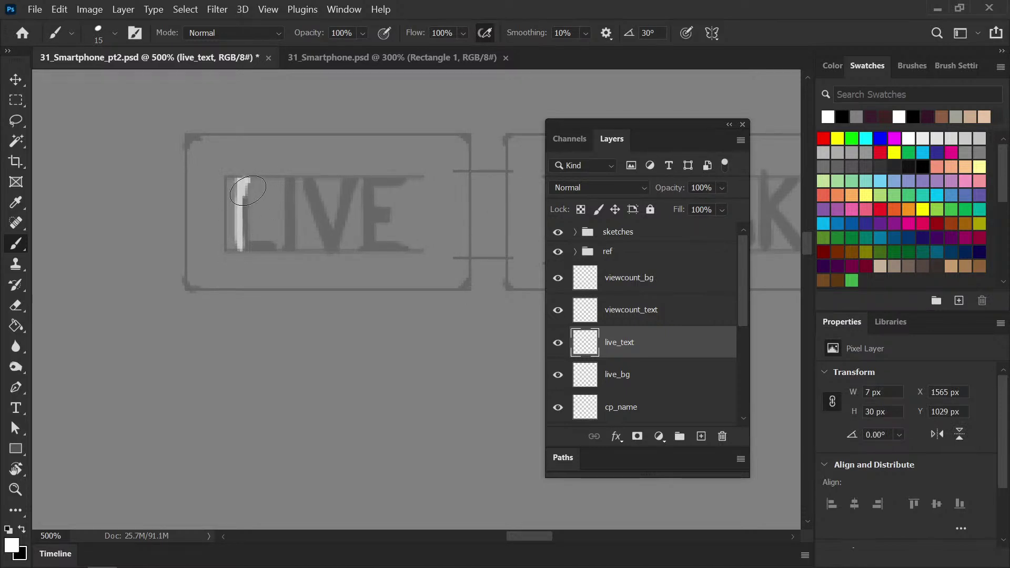
{"action": "mouse_move", "coordinate": [243, 182]}
{"action": "left_mouse_down"}
{"action": "mouse_move", "coordinate": [245, 246]}
{"action": "mouse_move", "coordinate": [263, 207]}
{"action": "mouse_move", "coordinate": [264, 238]}
{"action": "mouse_move", "coordinate": [238, 249]}
{"action": "mouse_move", "coordinate": [272, 249]}
{"action": "mouse_move", "coordinate": [243, 242]}
{"action": "left_mouse_up"}
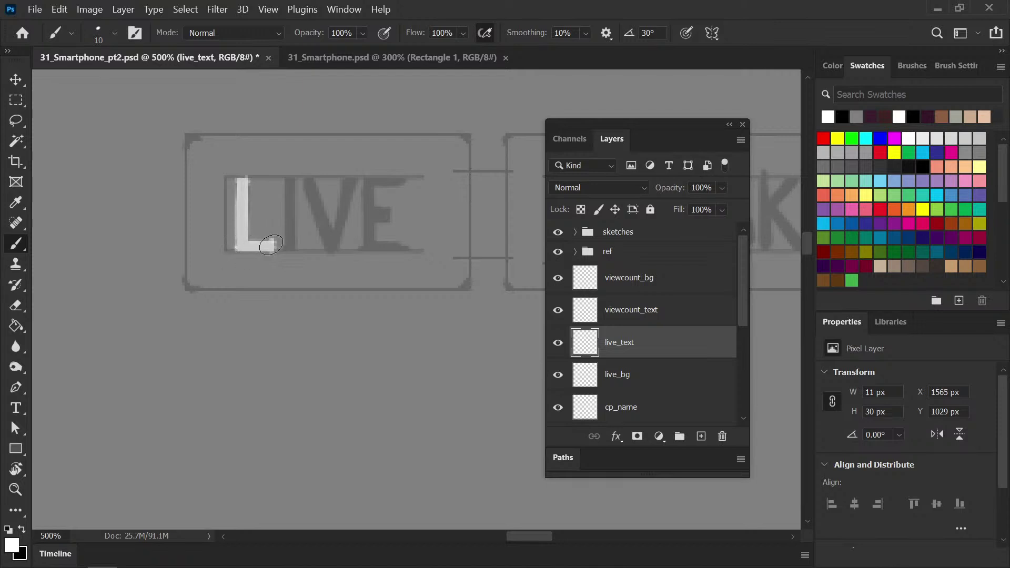
{"action": "key", "text": "e"}
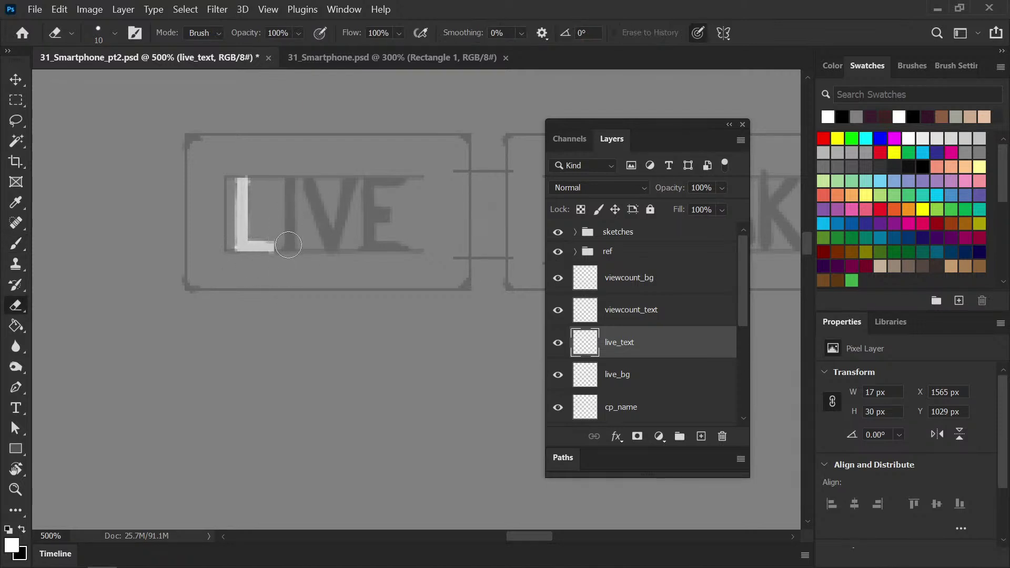
Paint the letters I and V of LIVE in white over the sketch, redoing the V's second stroke
{"action": "key", "text": "b"}
{"action": "left_click_drag", "start_coordinate": [287, 181], "coordinate": [292, 240]}
{"action": "left_click_drag", "start_coordinate": [289, 180], "coordinate": [294, 246]}
{"action": "left_click_drag", "start_coordinate": [306, 181], "coordinate": [330, 246]}
{"action": "left_click_drag", "start_coordinate": [312, 183], "coordinate": [335, 247]}
{"action": "left_click_drag", "start_coordinate": [347, 183], "coordinate": [332, 246]}
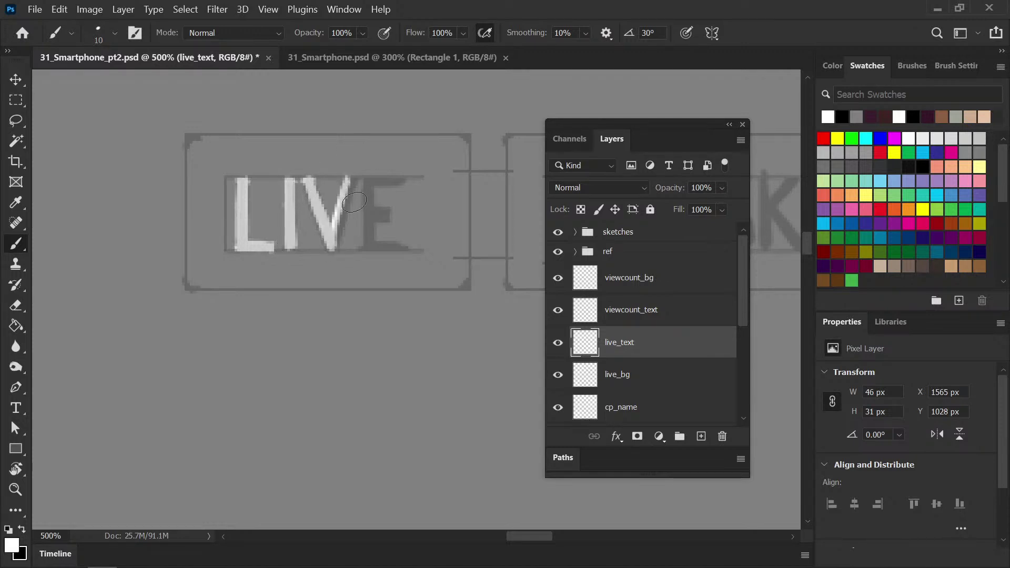
{"action": "key", "text": "ctrl+z"}
{"action": "mouse_move", "coordinate": [347, 184]}
{"action": "left_mouse_down"}
{"action": "mouse_move", "coordinate": [331, 242]}
{"action": "mouse_move", "coordinate": [354, 180]}
{"action": "mouse_move", "coordinate": [339, 232]}
{"action": "left_mouse_up"}
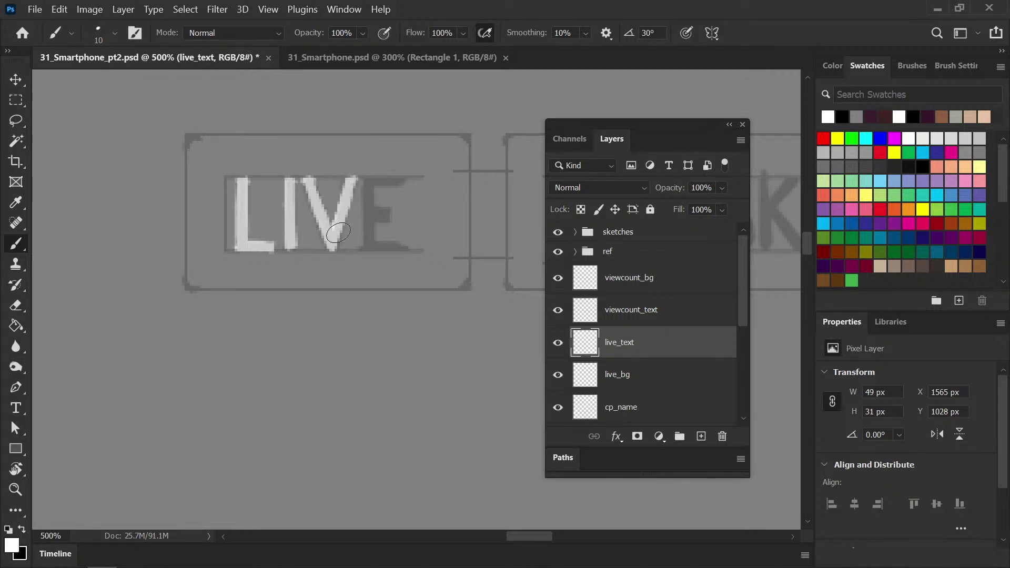
Paint the letter E to complete the LIVE lettering and save the document
{"action": "mouse_move", "coordinate": [367, 180]}
{"action": "left_mouse_down"}
{"action": "mouse_move", "coordinate": [369, 245]}
{"action": "mouse_move", "coordinate": [369, 180]}
{"action": "mouse_move", "coordinate": [403, 181]}
{"action": "mouse_move", "coordinate": [376, 184]}
{"action": "mouse_move", "coordinate": [395, 195]}
{"action": "mouse_move", "coordinate": [373, 213]}
{"action": "mouse_move", "coordinate": [386, 214]}
{"action": "mouse_move", "coordinate": [375, 215]}
{"action": "mouse_move", "coordinate": [390, 237]}
{"action": "mouse_move", "coordinate": [372, 246]}
{"action": "mouse_move", "coordinate": [404, 249]}
{"action": "mouse_move", "coordinate": [374, 246]}
{"action": "left_mouse_up"}
{"action": "key", "text": "ctrl+s"}
{"action": "key", "text": "ctrl+minus"}
{"action": "key", "text": "ctrl+minus"}
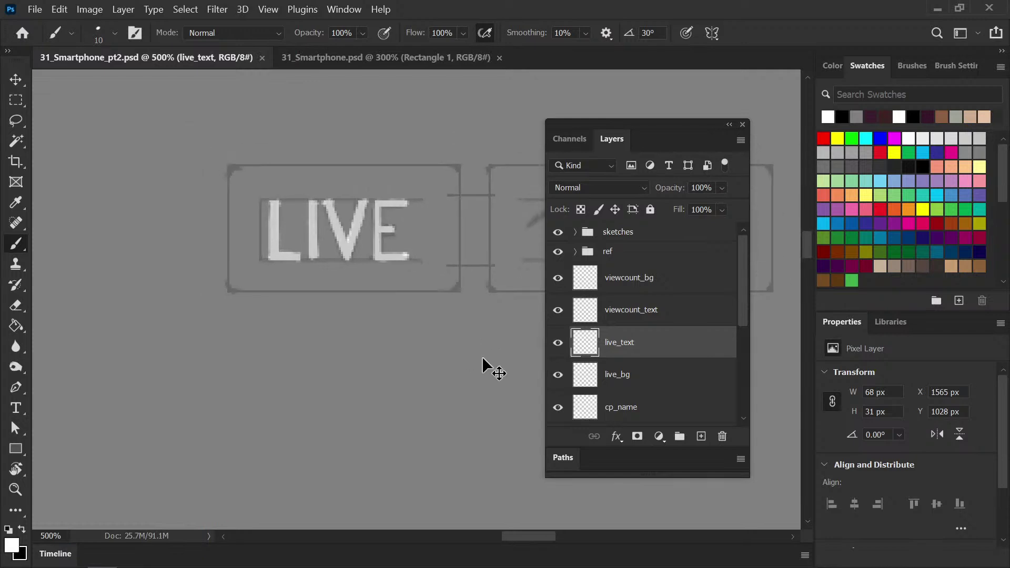
Move the viewcount_text layer above viewcount_bg
{"action": "left_click_drag", "start_coordinate": [445, 352], "coordinate": [359, 337]}
{"action": "key", "text": "ctrl+z"}
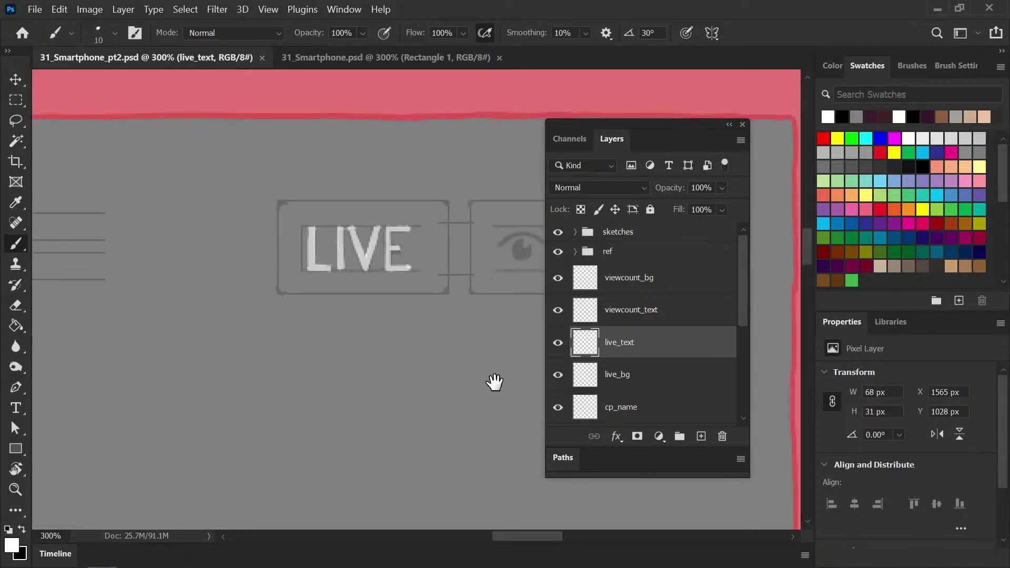
{"action": "left_click_drag", "start_coordinate": [494, 379], "coordinate": [318, 349]}
{"action": "left_click", "coordinate": [651, 312]}
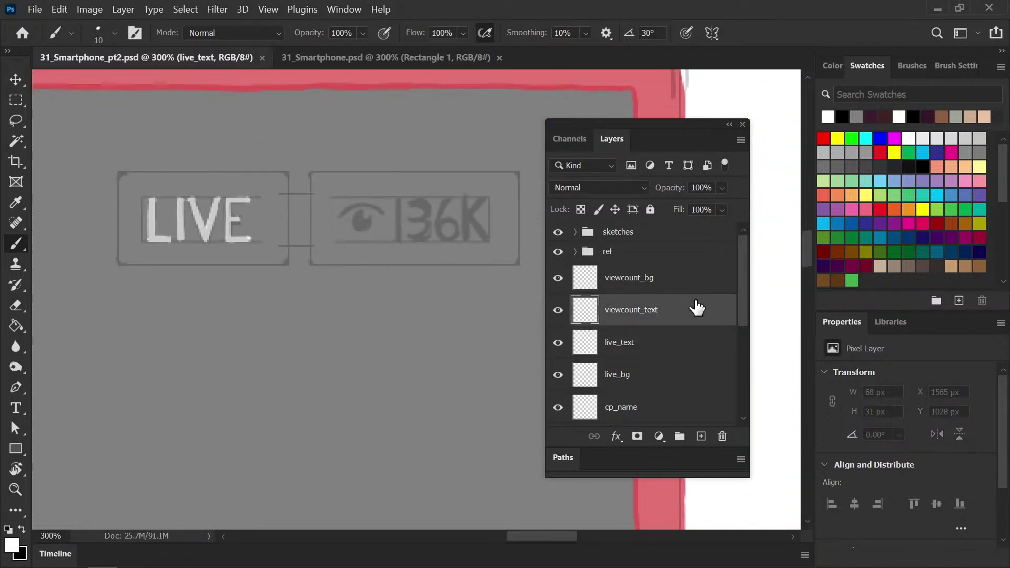
{"action": "left_click_drag", "start_coordinate": [656, 350], "coordinate": [651, 357]}
{"action": "left_click_drag", "start_coordinate": [667, 323], "coordinate": [663, 268]}
On the viewcount_text layer, paint the eye icon's curved lid and notched pupil in white over the sketch
{"action": "key", "text": "ctrl+plus"}
{"action": "key", "text": "ctrl+plus"}
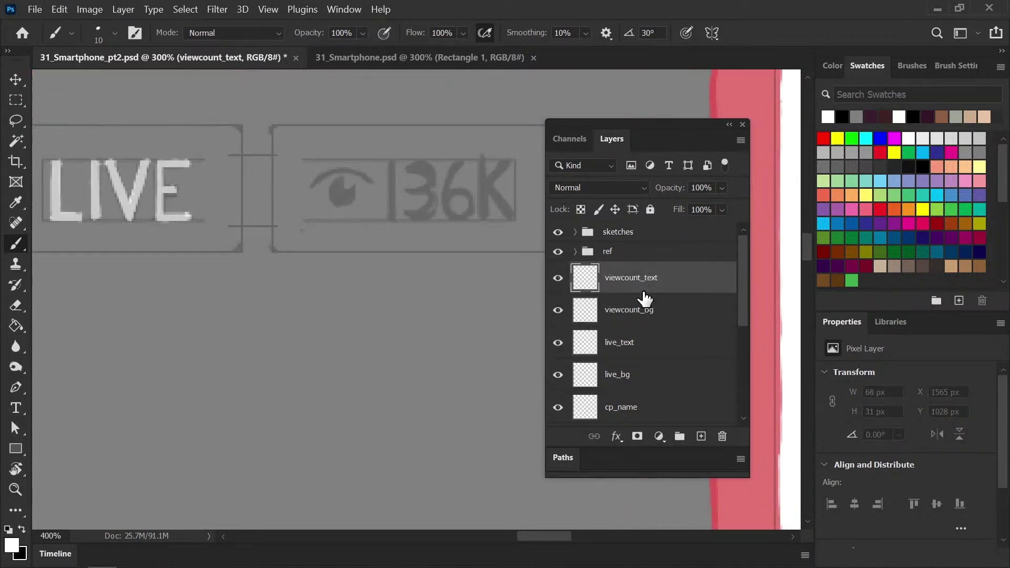
{"action": "key", "text": "ctrl+plus"}
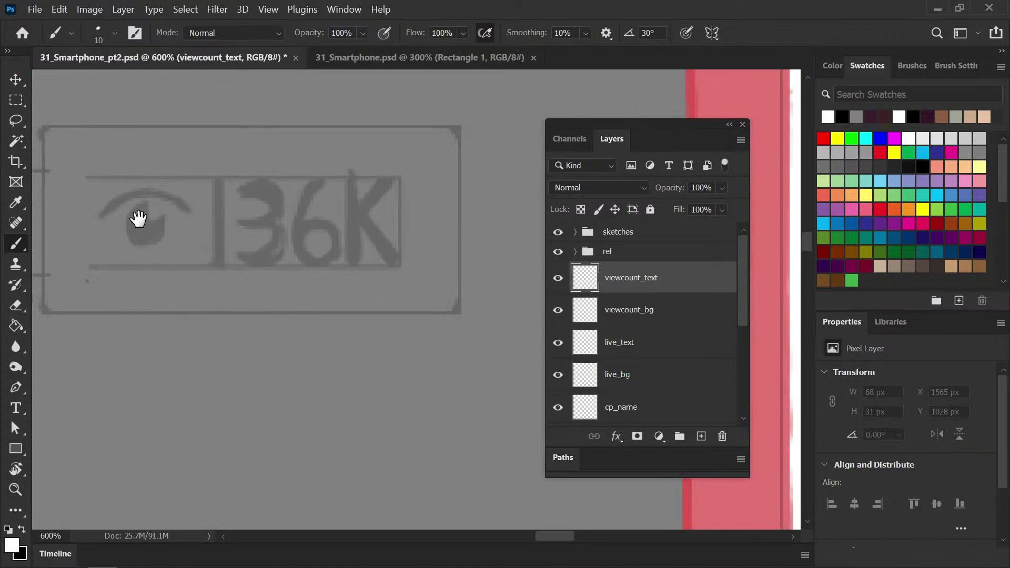
{"action": "mouse_move", "coordinate": [140, 201]}
{"action": "left_mouse_down"}
{"action": "mouse_move", "coordinate": [188, 183]}
{"action": "mouse_move", "coordinate": [226, 203]}
{"action": "left_mouse_up"}
{"action": "key", "text": "ctrl+z"}
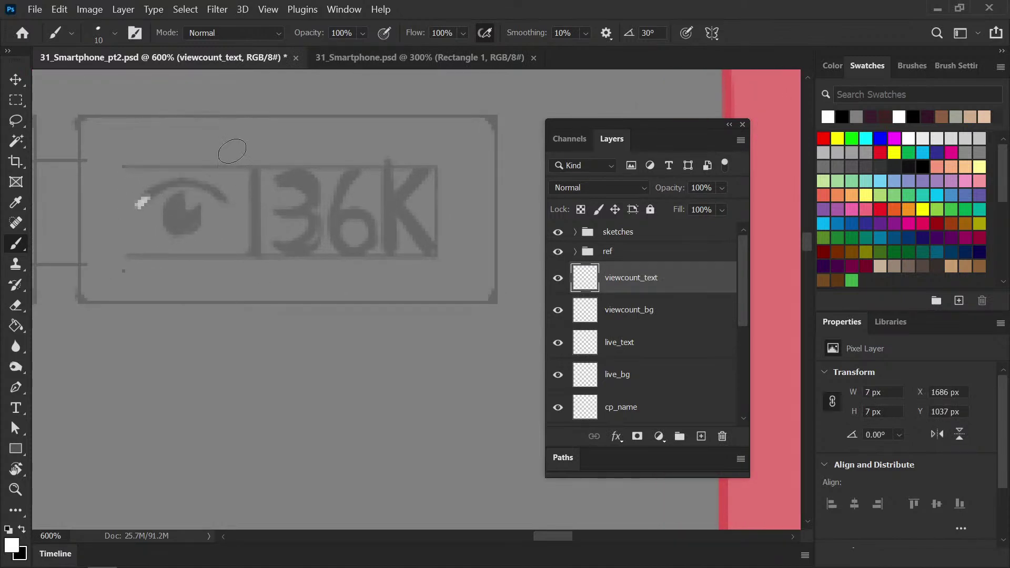
{"action": "mouse_move", "coordinate": [138, 206]}
{"action": "left_mouse_down"}
{"action": "mouse_move", "coordinate": [166, 185]}
{"action": "mouse_move", "coordinate": [150, 196]}
{"action": "mouse_move", "coordinate": [184, 181]}
{"action": "mouse_move", "coordinate": [245, 181]}
{"action": "left_mouse_up"}
{"action": "key", "text": "ctrl+z"}
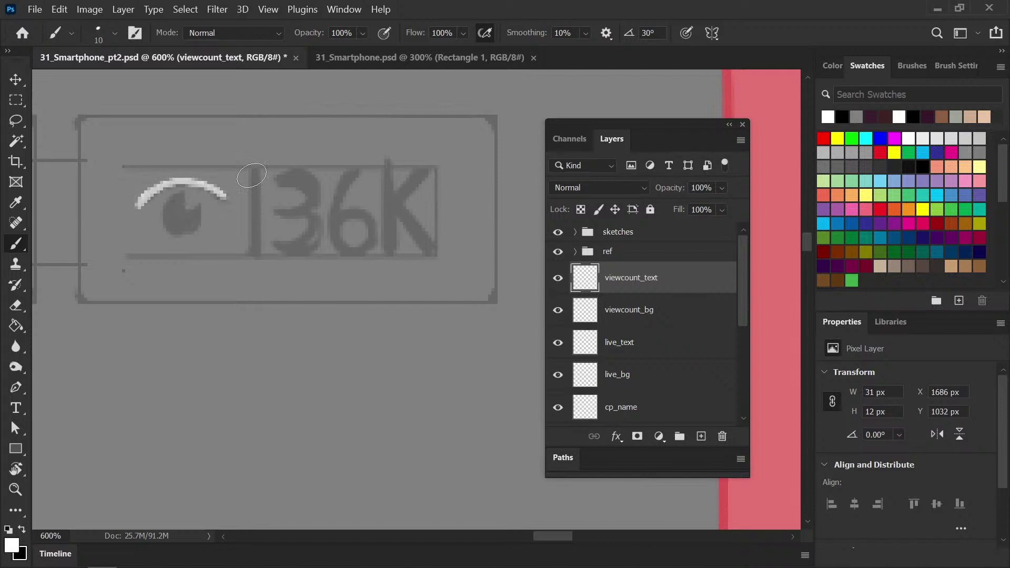
{"action": "mouse_move", "coordinate": [182, 199]}
{"action": "left_mouse_down"}
{"action": "mouse_move", "coordinate": [192, 201]}
{"action": "mouse_move", "coordinate": [169, 207]}
{"action": "mouse_move", "coordinate": [164, 221]}
{"action": "mouse_move", "coordinate": [177, 232]}
{"action": "mouse_move", "coordinate": [196, 216]}
{"action": "mouse_move", "coordinate": [172, 212]}
{"action": "mouse_move", "coordinate": [183, 225]}
{"action": "mouse_move", "coordinate": [201, 216]}
{"action": "left_mouse_up"}
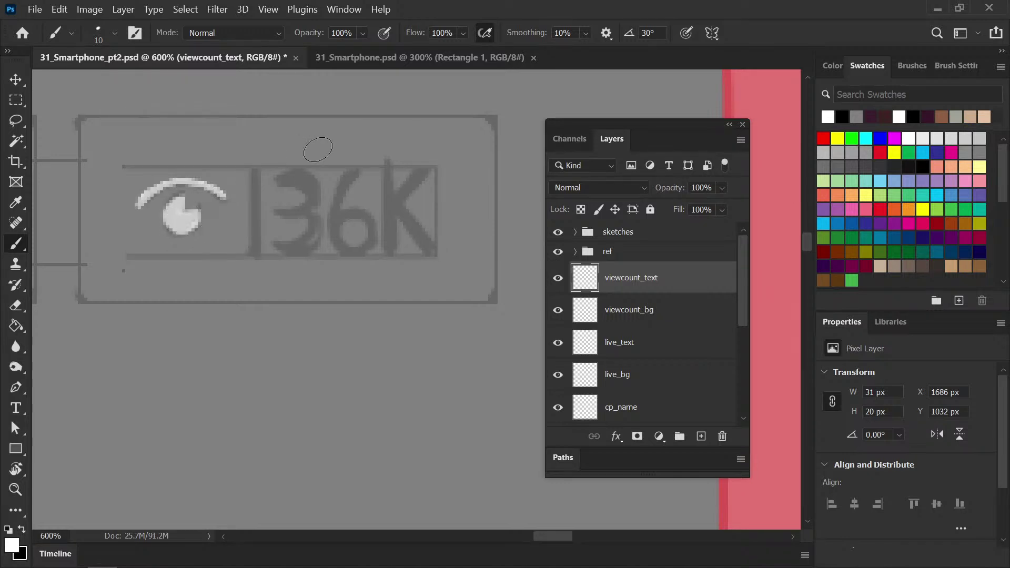
Paint the digits 1 and 3 of the view count in white over the sketch on the viewcount_text layer
{"action": "left_click_drag", "start_coordinate": [254, 170], "coordinate": [257, 256]}
{"action": "left_click_drag", "start_coordinate": [256, 173], "coordinate": [256, 260]}
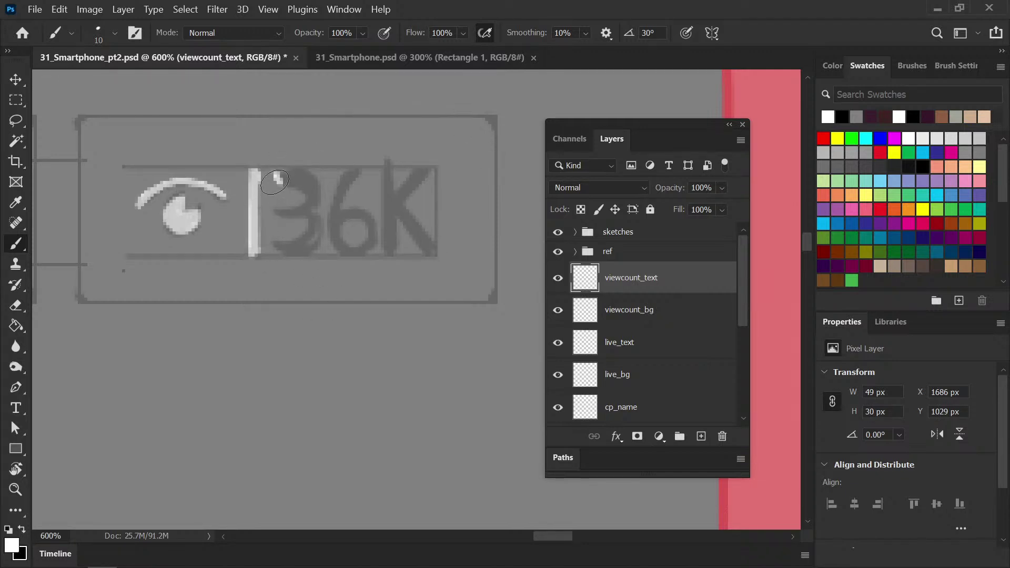
{"action": "mouse_move", "coordinate": [277, 179]}
{"action": "left_mouse_down"}
{"action": "mouse_move", "coordinate": [307, 177]}
{"action": "mouse_move", "coordinate": [290, 173]}
{"action": "mouse_move", "coordinate": [315, 196]}
{"action": "mouse_move", "coordinate": [306, 176]}
{"action": "mouse_move", "coordinate": [311, 209]}
{"action": "mouse_move", "coordinate": [317, 196]}
{"action": "mouse_move", "coordinate": [302, 217]}
{"action": "mouse_move", "coordinate": [283, 213]}
{"action": "mouse_move", "coordinate": [309, 210]}
{"action": "mouse_move", "coordinate": [283, 212]}
{"action": "mouse_move", "coordinate": [303, 211]}
{"action": "mouse_move", "coordinate": [314, 188]}
{"action": "mouse_move", "coordinate": [294, 216]}
{"action": "mouse_move", "coordinate": [301, 186]}
{"action": "mouse_move", "coordinate": [286, 179]}
{"action": "mouse_move", "coordinate": [309, 188]}
{"action": "mouse_move", "coordinate": [290, 178]}
{"action": "mouse_move", "coordinate": [308, 198]}
{"action": "mouse_move", "coordinate": [310, 189]}
{"action": "mouse_move", "coordinate": [298, 212]}
{"action": "mouse_move", "coordinate": [310, 201]}
{"action": "mouse_move", "coordinate": [285, 212]}
{"action": "mouse_move", "coordinate": [308, 220]}
{"action": "mouse_move", "coordinate": [299, 224]}
{"action": "mouse_move", "coordinate": [310, 237]}
{"action": "mouse_move", "coordinate": [277, 242]}
{"action": "mouse_move", "coordinate": [276, 252]}
{"action": "mouse_move", "coordinate": [310, 249]}
{"action": "mouse_move", "coordinate": [274, 241]}
{"action": "mouse_move", "coordinate": [309, 248]}
{"action": "mouse_move", "coordinate": [290, 251]}
{"action": "mouse_move", "coordinate": [319, 242]}
{"action": "mouse_move", "coordinate": [311, 214]}
{"action": "mouse_move", "coordinate": [318, 236]}
{"action": "mouse_move", "coordinate": [334, 203]}
{"action": "mouse_move", "coordinate": [329, 239]}
{"action": "left_mouse_up"}
{"action": "key", "text": "e"}
{"action": "key", "text": "b"}
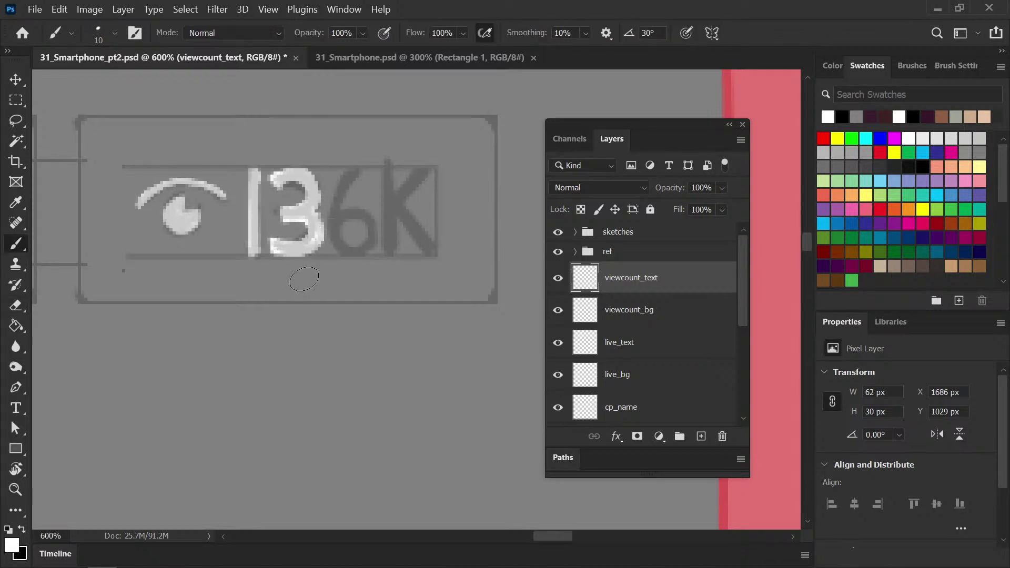
Paint the digit 6 in white, save the document, and clean up the inside of its bowl with the Eraser
{"action": "mouse_move", "coordinate": [369, 171]}
{"action": "left_mouse_down"}
{"action": "mouse_move", "coordinate": [339, 222]}
{"action": "mouse_move", "coordinate": [348, 191]}
{"action": "mouse_move", "coordinate": [344, 251]}
{"action": "mouse_move", "coordinate": [340, 225]}
{"action": "mouse_move", "coordinate": [349, 248]}
{"action": "mouse_move", "coordinate": [372, 239]}
{"action": "mouse_move", "coordinate": [361, 246]}
{"action": "mouse_move", "coordinate": [371, 228]}
{"action": "mouse_move", "coordinate": [347, 219]}
{"action": "mouse_move", "coordinate": [371, 222]}
{"action": "mouse_move", "coordinate": [368, 246]}
{"action": "mouse_move", "coordinate": [345, 246]}
{"action": "mouse_move", "coordinate": [343, 220]}
{"action": "mouse_move", "coordinate": [361, 214]}
{"action": "mouse_move", "coordinate": [373, 244]}
{"action": "mouse_move", "coordinate": [351, 252]}
{"action": "left_mouse_up"}
{"action": "mouse_move", "coordinate": [363, 172]}
{"action": "left_mouse_down"}
{"action": "mouse_move", "coordinate": [332, 228]}
{"action": "mouse_move", "coordinate": [337, 245]}
{"action": "mouse_move", "coordinate": [354, 250]}
{"action": "mouse_move", "coordinate": [346, 254]}
{"action": "mouse_move", "coordinate": [369, 245]}
{"action": "left_mouse_up"}
{"action": "key", "text": "ctrl+s"}
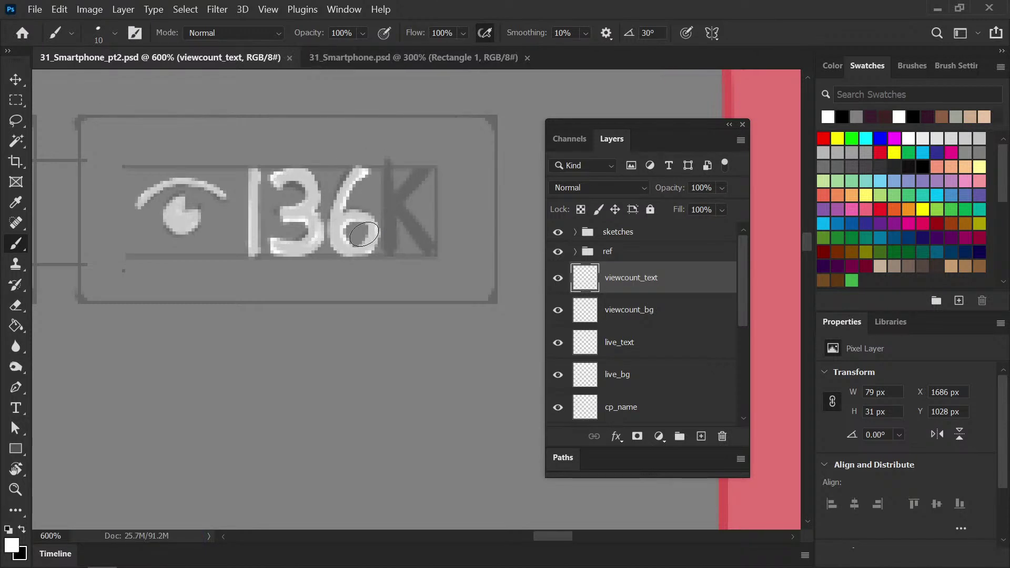
{"action": "key", "text": "e"}
{"action": "left_click_drag", "start_coordinate": [355, 234], "coordinate": [362, 231]}
Paint the K's vertical stem in white, try its upper diagonal, and undo that diagonal
{"action": "key", "text": "b"}
{"action": "left_click_drag", "start_coordinate": [388, 163], "coordinate": [390, 259]}
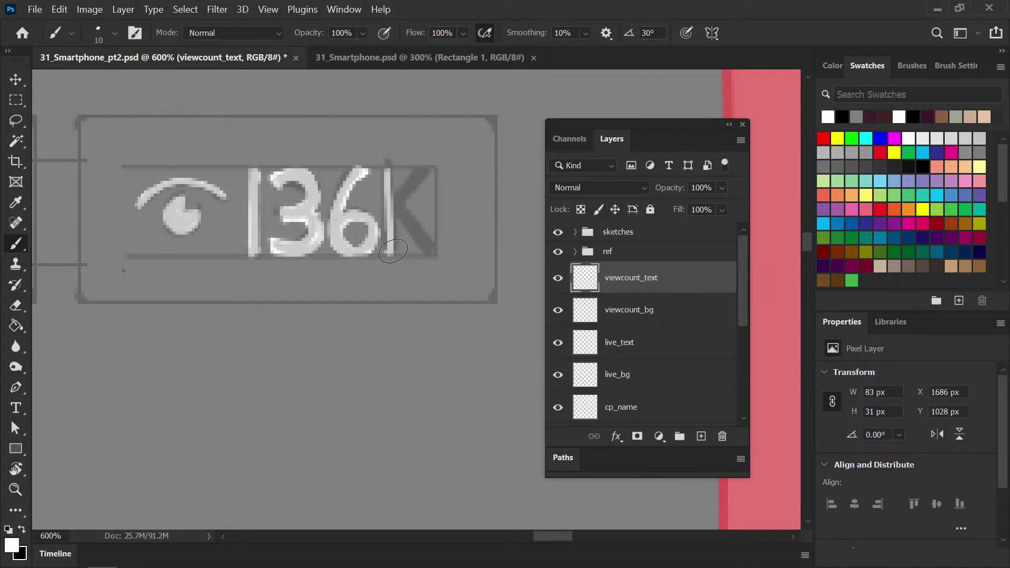
{"action": "mouse_move", "coordinate": [391, 194]}
{"action": "left_mouse_down"}
{"action": "mouse_move", "coordinate": [386, 170]}
{"action": "mouse_move", "coordinate": [389, 246]}
{"action": "left_mouse_up"}
{"action": "mouse_move", "coordinate": [395, 203]}
{"action": "left_mouse_down"}
{"action": "mouse_move", "coordinate": [430, 170]}
{"action": "mouse_move", "coordinate": [402, 197]}
{"action": "left_mouse_up"}
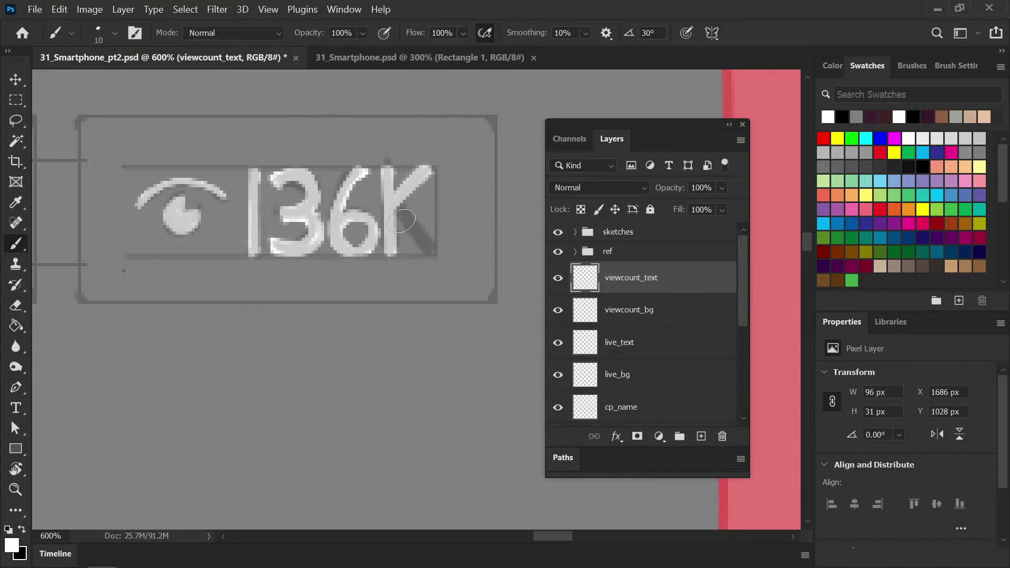
{"action": "key", "text": "ctrl+z"}
{"action": "key", "text": "ctrl+z"}
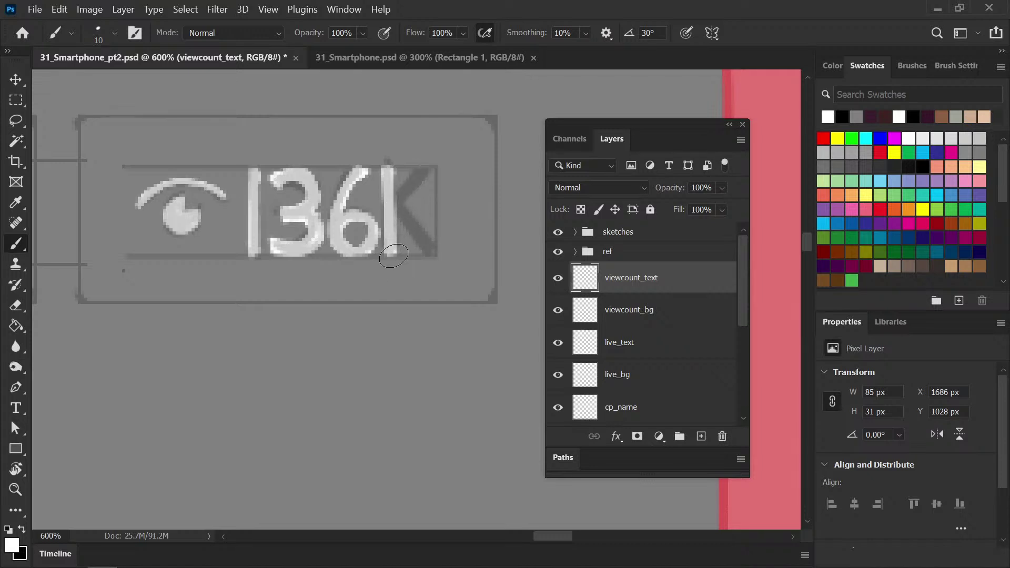
Paint the K's upper and lower diagonals in white, redoing the lower one thicker, and save the document
{"action": "mouse_move", "coordinate": [416, 175]}
{"action": "left_mouse_down"}
{"action": "mouse_move", "coordinate": [405, 192]}
{"action": "mouse_move", "coordinate": [422, 171]}
{"action": "mouse_move", "coordinate": [398, 203]}
{"action": "mouse_move", "coordinate": [421, 179]}
{"action": "left_mouse_up"}
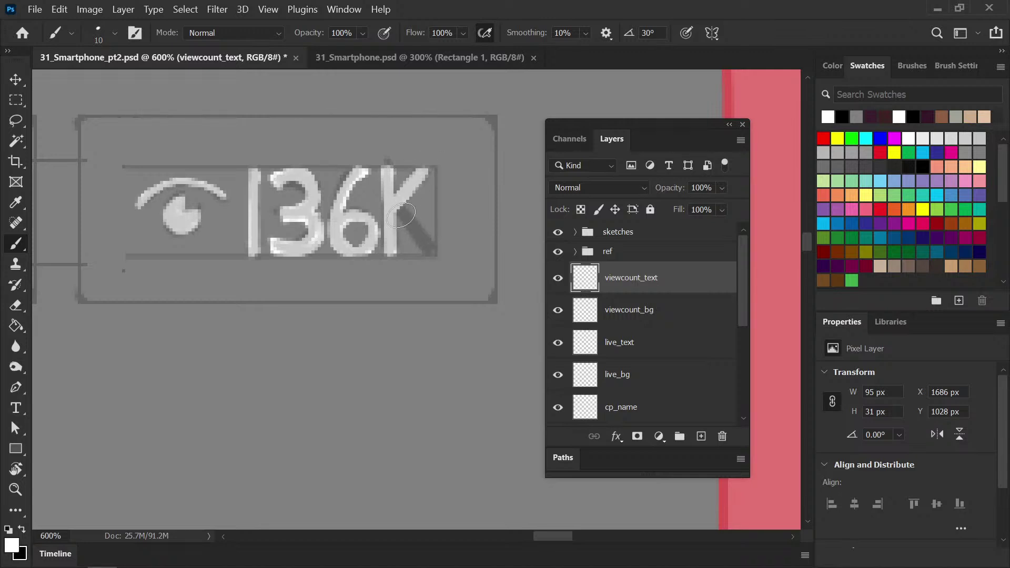
{"action": "left_click_drag", "start_coordinate": [402, 215], "coordinate": [420, 256]}
{"action": "key", "text": "ctrl+z"}
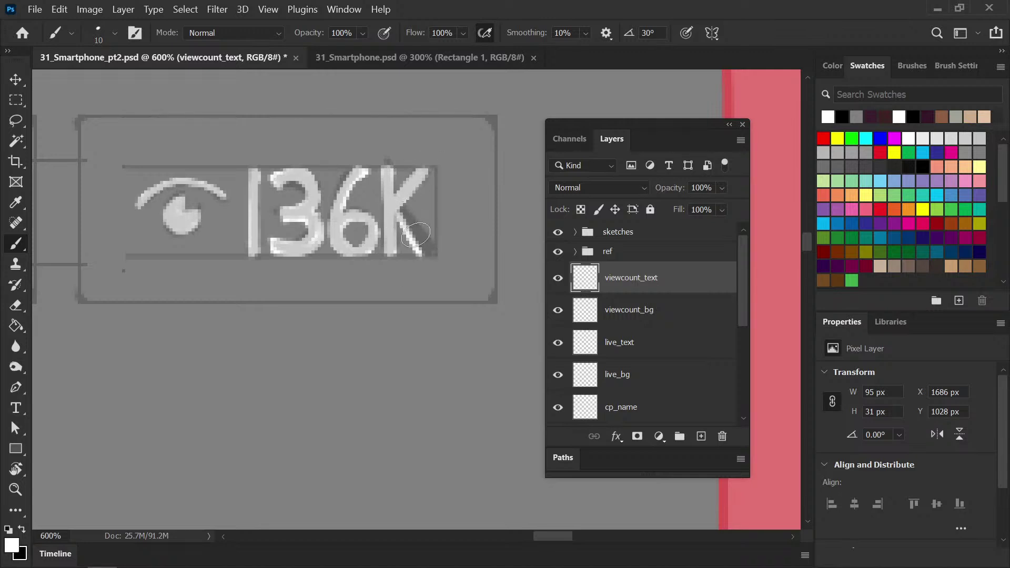
{"action": "mouse_move", "coordinate": [399, 218]}
{"action": "left_mouse_down"}
{"action": "mouse_move", "coordinate": [426, 254]}
{"action": "mouse_move", "coordinate": [402, 208]}
{"action": "mouse_move", "coordinate": [431, 249]}
{"action": "left_mouse_up"}
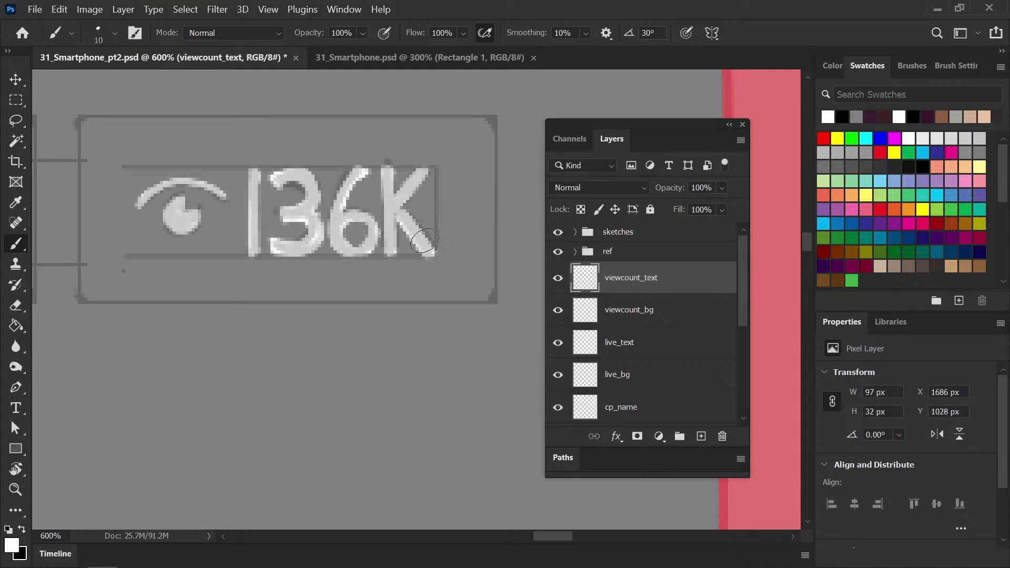
{"action": "key", "text": "ctrl+s"}
Switch the foreground colour to black and make live_bg the active layer
{"action": "key", "text": "ctrl+minus"}
{"action": "key", "text": "ctrl+minus"}
{"action": "key", "text": "ctrl+minus"}
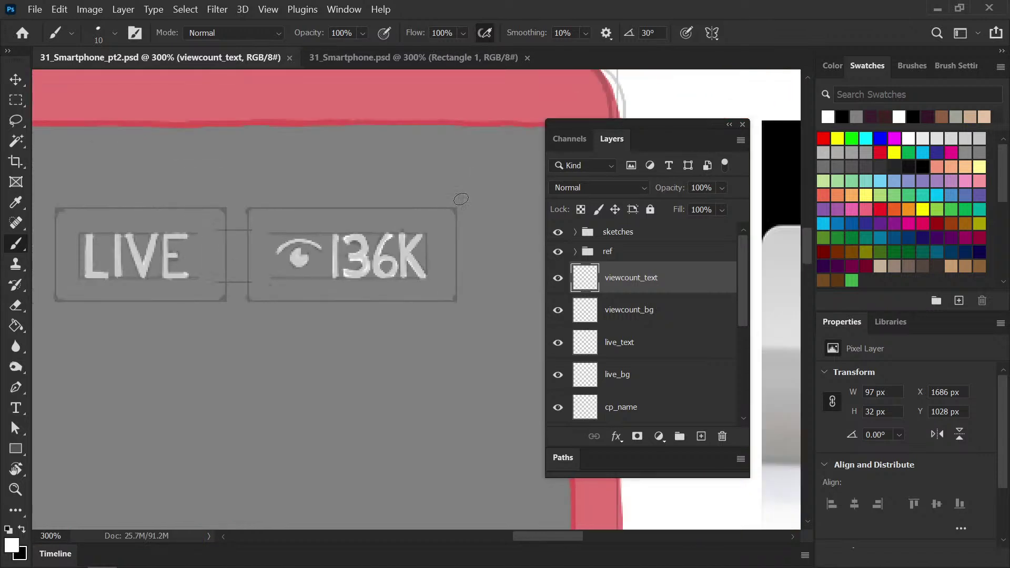
{"action": "left_click_drag", "start_coordinate": [270, 334], "coordinate": [345, 311]}
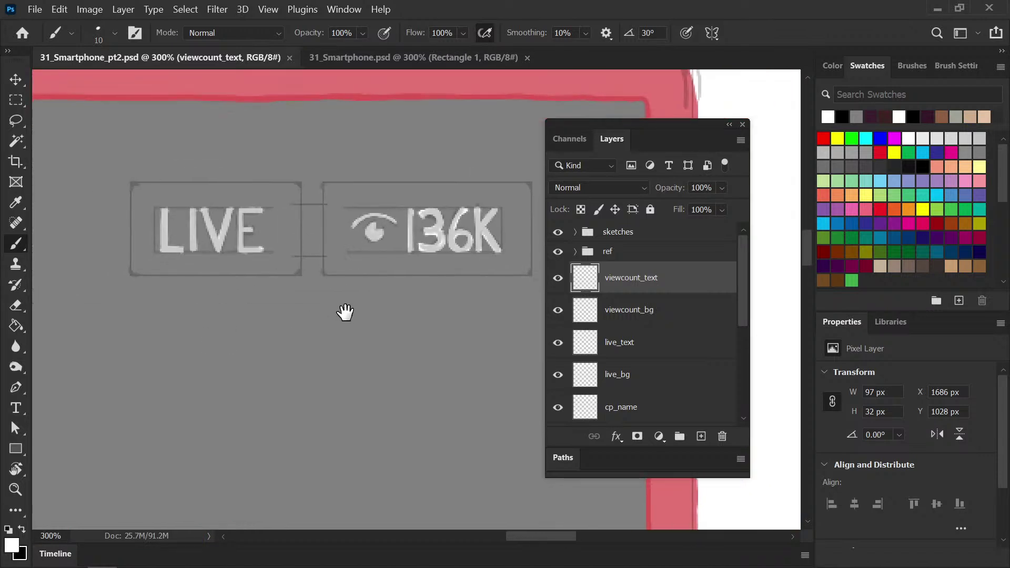
{"action": "key", "text": "ctrl+minus"}
{"action": "key", "text": "ctrl+minus"}
{"action": "mouse_move", "coordinate": [414, 332]}
{"action": "left_mouse_down"}
{"action": "mouse_move", "coordinate": [221, 289]}
{"action": "mouse_move", "coordinate": [205, 325]}
{"action": "mouse_move", "coordinate": [119, 307]}
{"action": "mouse_move", "coordinate": [131, 286]}
{"action": "mouse_move", "coordinate": [521, 292]}
{"action": "left_mouse_up"}
{"action": "left_click_drag", "start_coordinate": [255, 300], "coordinate": [276, 295]}
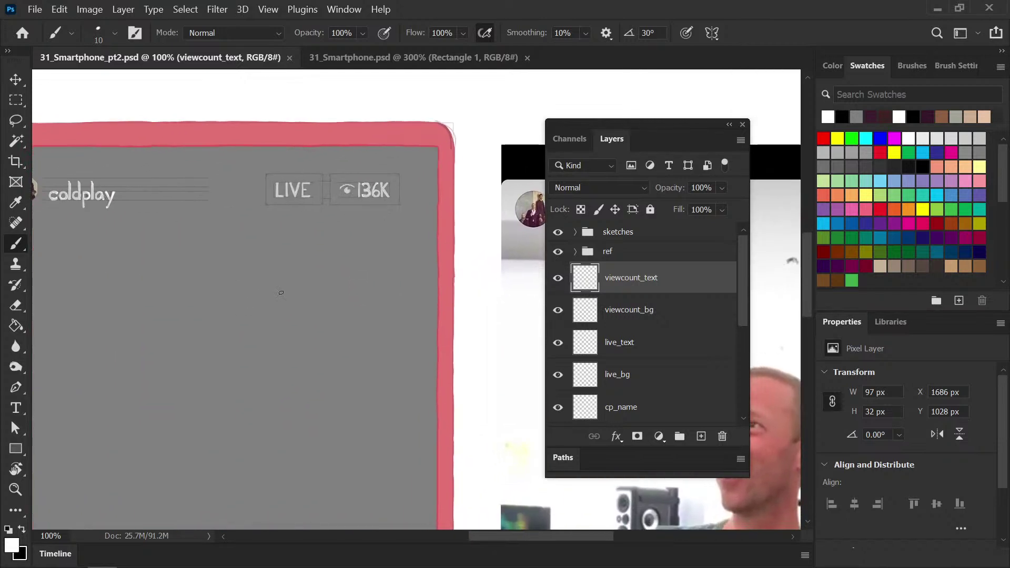
{"action": "key", "text": "x"}
{"action": "key", "text": "x"}
{"action": "key", "text": "x"}
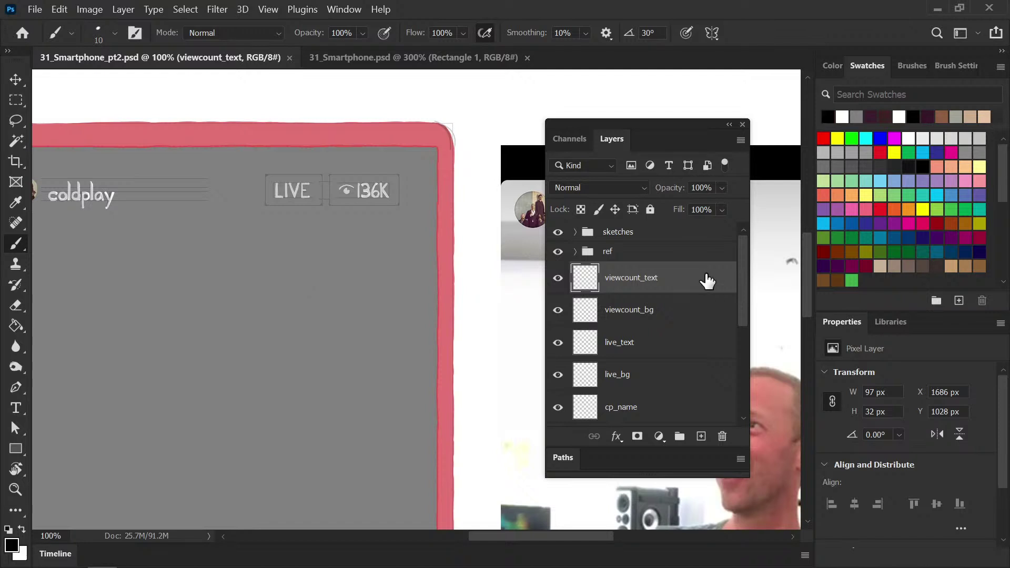
{"action": "left_click", "coordinate": [659, 312]}
{"action": "left_click", "coordinate": [657, 380]}
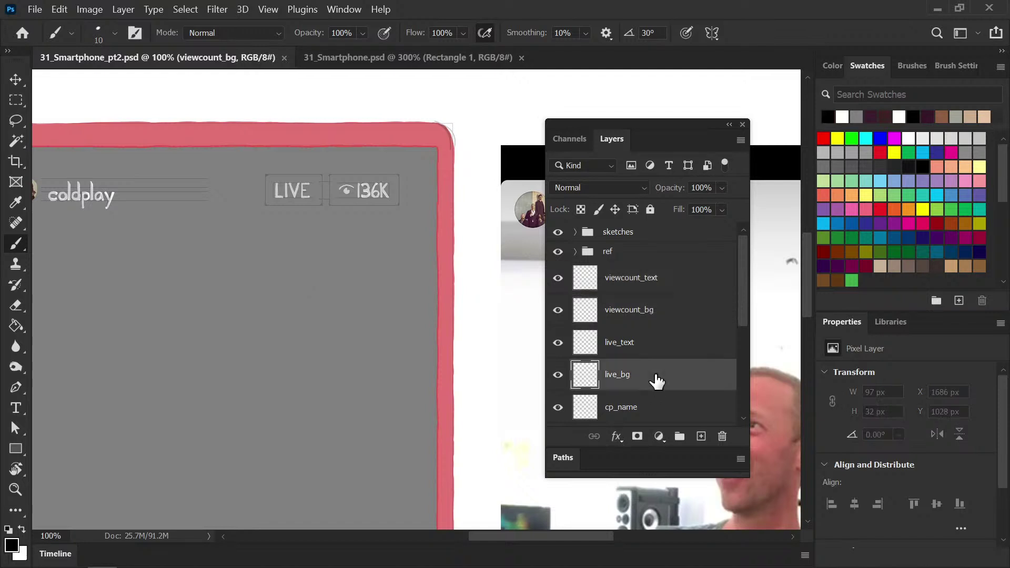
Trace the rounded rectangle around LIVE in black on the live_bg layer, repainting part of its top edge
{"action": "key", "text": "ctrl+plus"}
{"action": "key", "text": "ctrl+plus"}
{"action": "mouse_move", "coordinate": [214, 149]}
{"action": "left_mouse_down"}
{"action": "mouse_move", "coordinate": [287, 281]}
{"action": "mouse_move", "coordinate": [409, 241]}
{"action": "left_mouse_up"}
{"action": "key", "text": "ctrl+plus"}
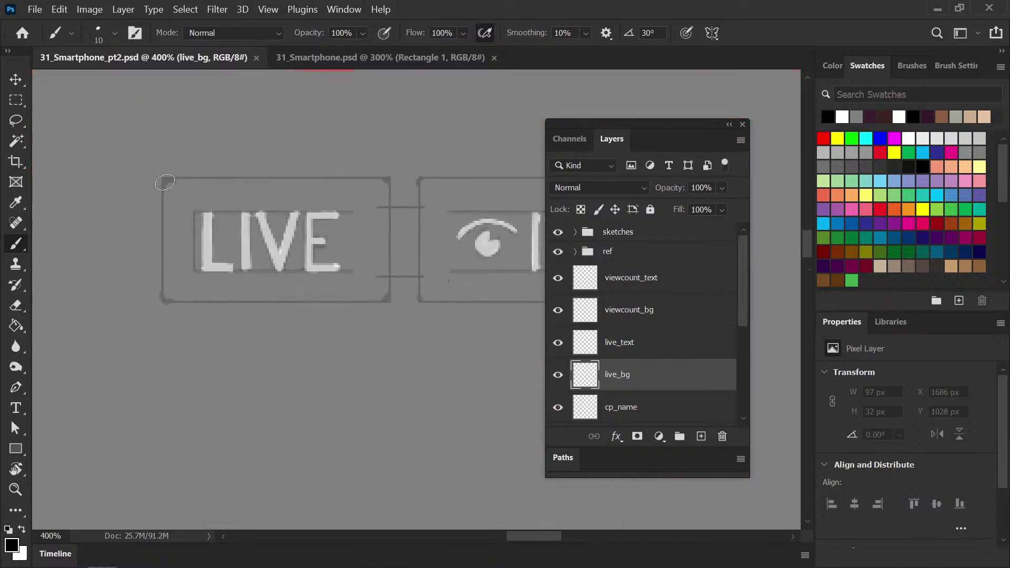
{"action": "mouse_move", "coordinate": [174, 180]}
{"action": "left_mouse_down"}
{"action": "mouse_move", "coordinate": [164, 295]}
{"action": "mouse_move", "coordinate": [396, 294]}
{"action": "mouse_move", "coordinate": [365, 299]}
{"action": "mouse_move", "coordinate": [389, 289]}
{"action": "left_mouse_up"}
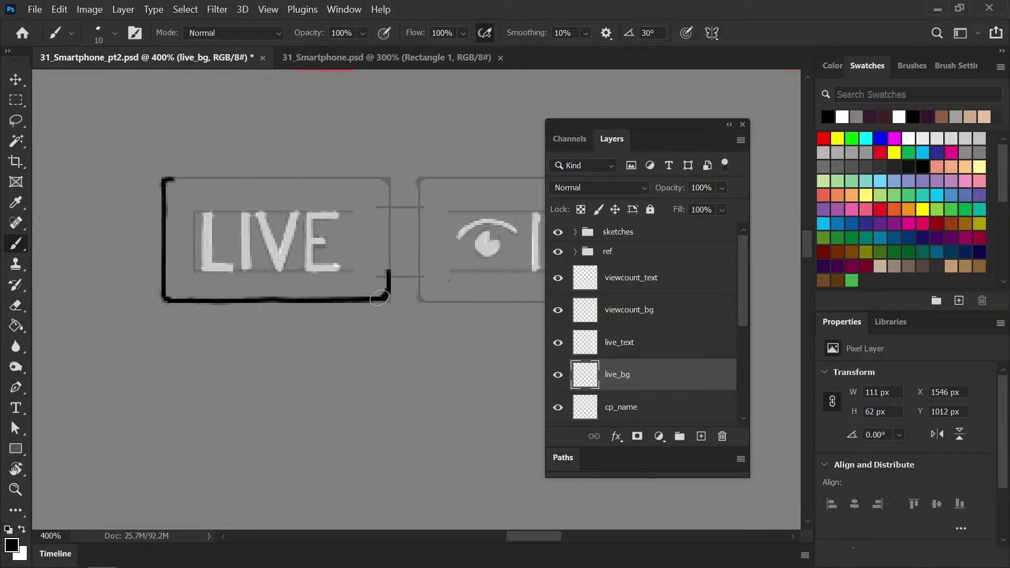
{"action": "left_click_drag", "start_coordinate": [388, 196], "coordinate": [388, 273]}
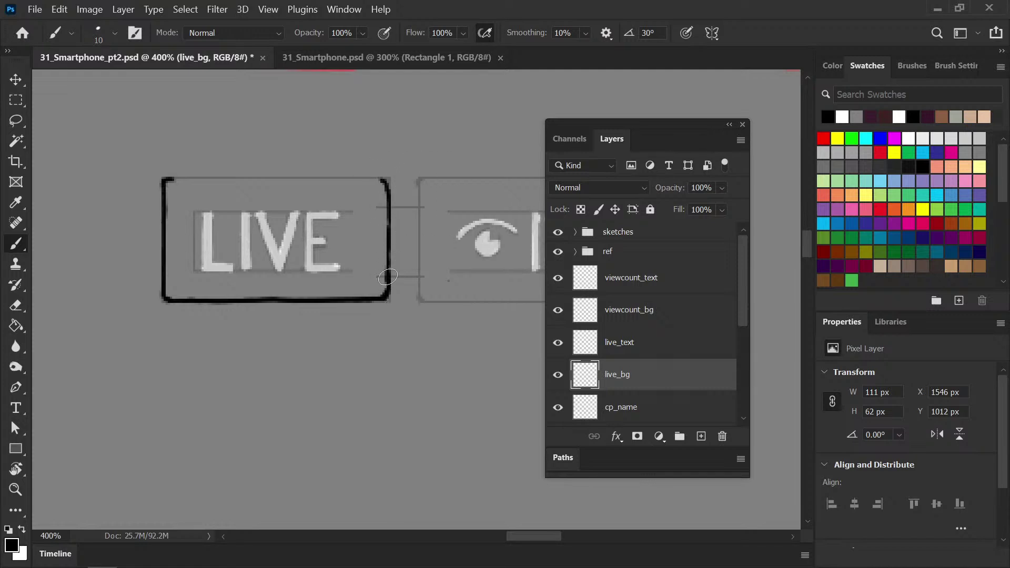
{"action": "left_click_drag", "start_coordinate": [170, 179], "coordinate": [340, 180]}
{"action": "left_click_drag", "start_coordinate": [239, 179], "coordinate": [367, 180]}
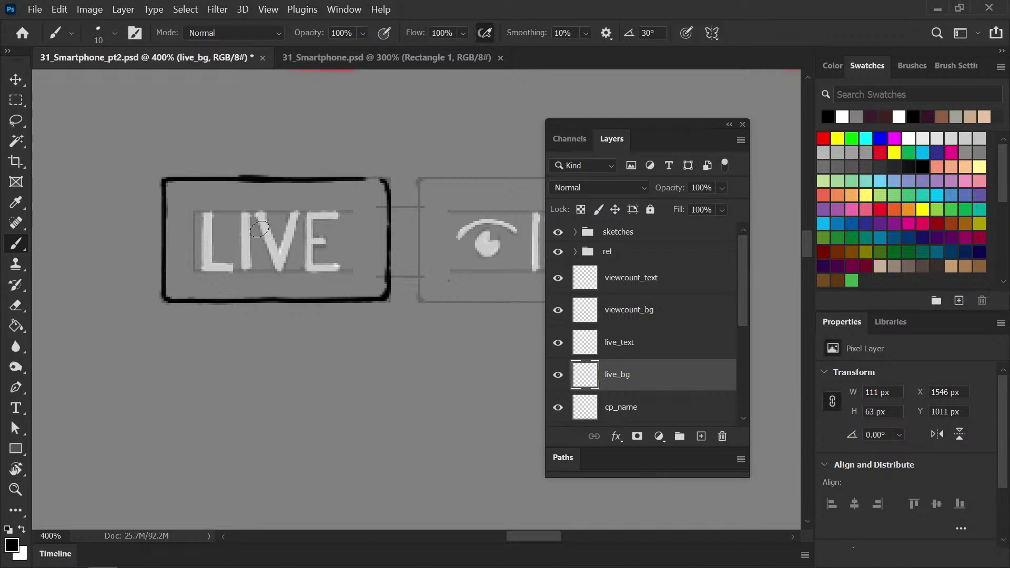
{"action": "key", "text": "ctrl+z"}
{"action": "left_click_drag", "start_coordinate": [255, 183], "coordinate": [370, 179]}
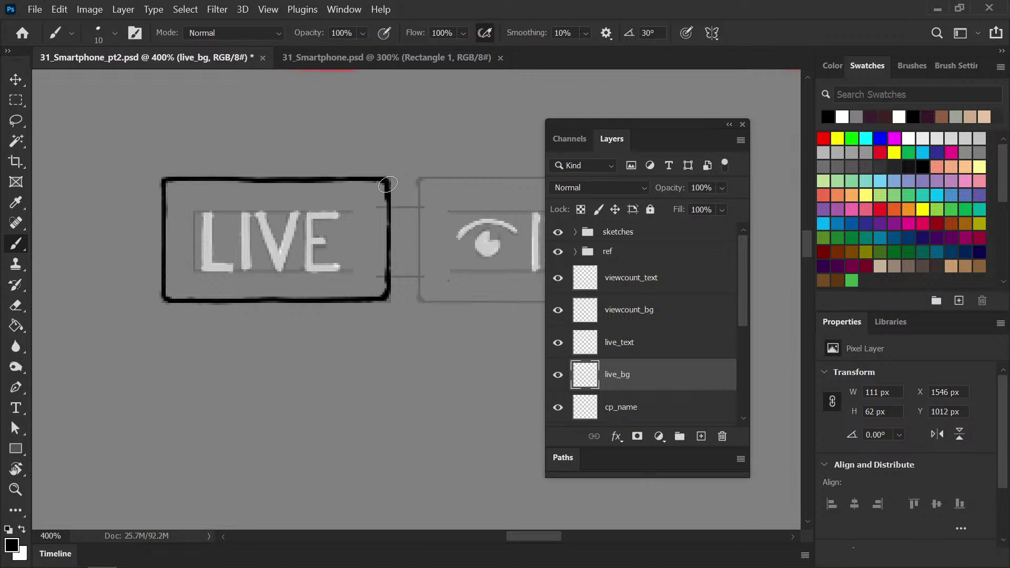
On the viewcount_bg layer, trace the 136K box's left edge and corners in black, undoing the trial bottom stroke
{"action": "left_click_drag", "start_coordinate": [406, 326], "coordinate": [180, 332]}
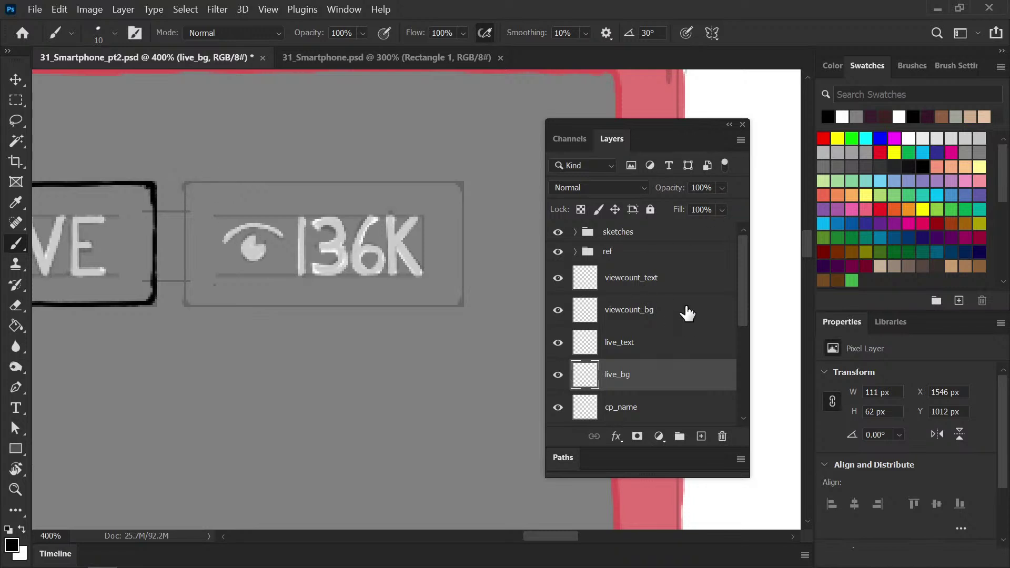
{"action": "left_click", "coordinate": [651, 311]}
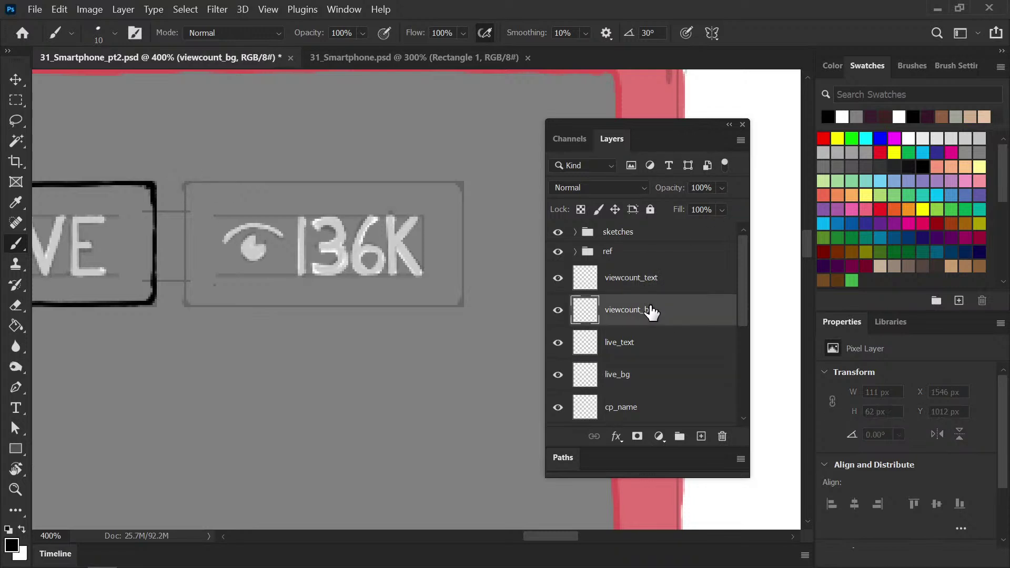
{"action": "mouse_move", "coordinate": [185, 186]}
{"action": "left_mouse_down"}
{"action": "mouse_move", "coordinate": [196, 184]}
{"action": "mouse_move", "coordinate": [188, 286]}
{"action": "mouse_move", "coordinate": [188, 257]}
{"action": "left_mouse_up"}
{"action": "left_click_drag", "start_coordinate": [189, 304], "coordinate": [363, 305]}
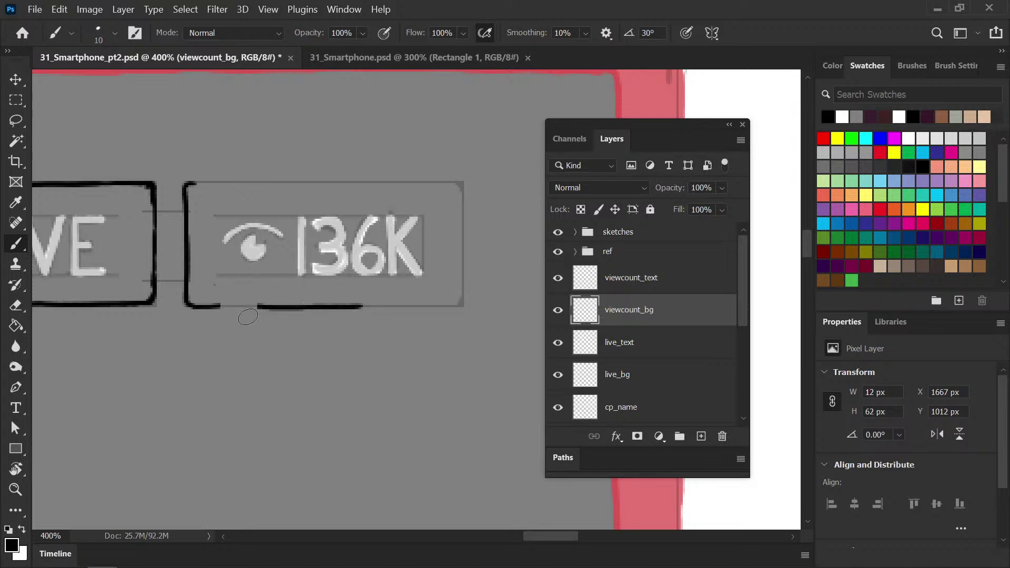
{"action": "key", "text": "ctrl+z"}
{"action": "left_click_drag", "start_coordinate": [250, 301], "coordinate": [287, 237]}
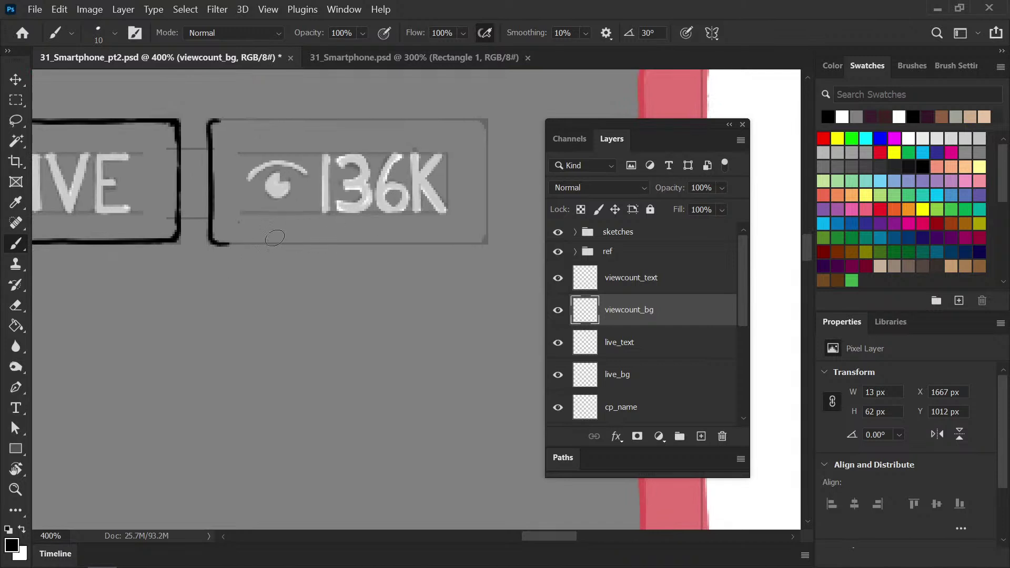
Paint the bottom, right and top edges of the 136K box in black to close its outline
{"action": "mouse_move", "coordinate": [223, 247]}
{"action": "left_mouse_down"}
{"action": "mouse_move", "coordinate": [469, 243]}
{"action": "mouse_move", "coordinate": [488, 234]}
{"action": "left_mouse_up"}
{"action": "left_click_drag", "start_coordinate": [485, 124], "coordinate": [481, 239]}
{"action": "left_click_drag", "start_coordinate": [215, 120], "coordinate": [487, 120]}
{"action": "key", "text": "e"}
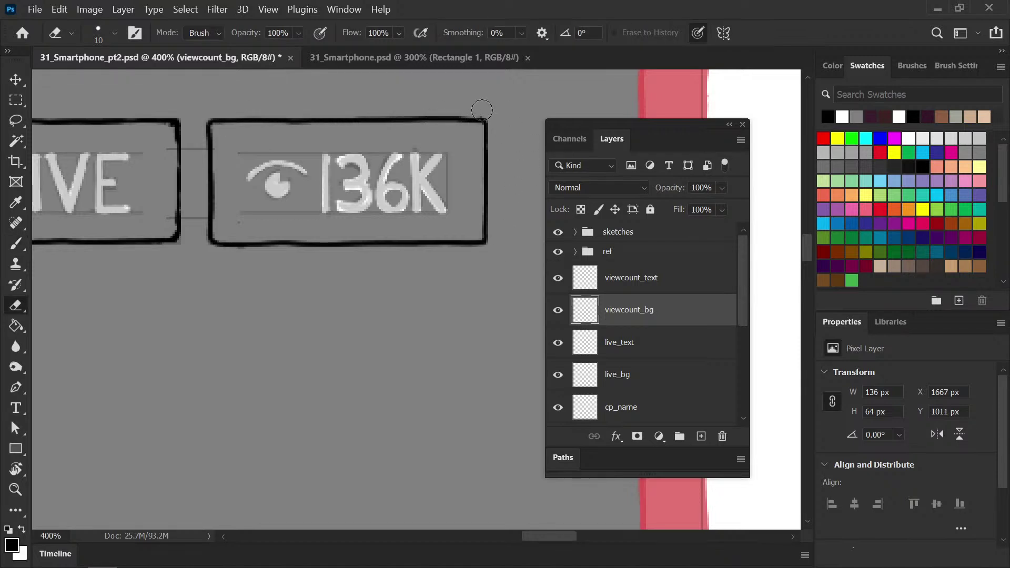
{"action": "key", "text": "b"}
On the live_bg layer, select the area inside the LIVE box outline with the Magic Wand
{"action": "key", "text": "ctrl+minus"}
{"action": "key", "text": "ctrl+minus"}
{"action": "key", "text": "ctrl+minus"}
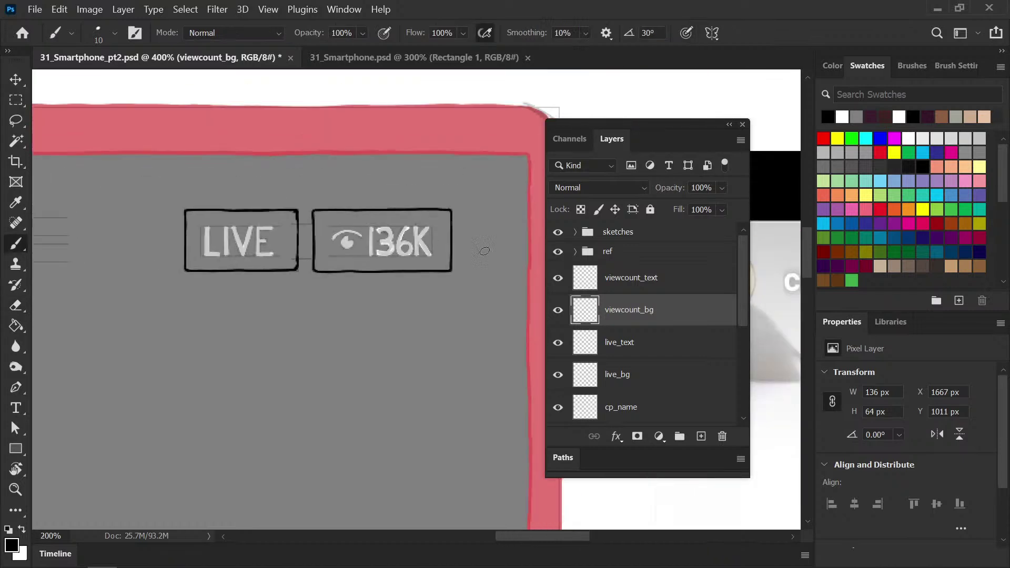
{"action": "left_click", "coordinate": [637, 348]}
{"action": "key", "text": "w"}
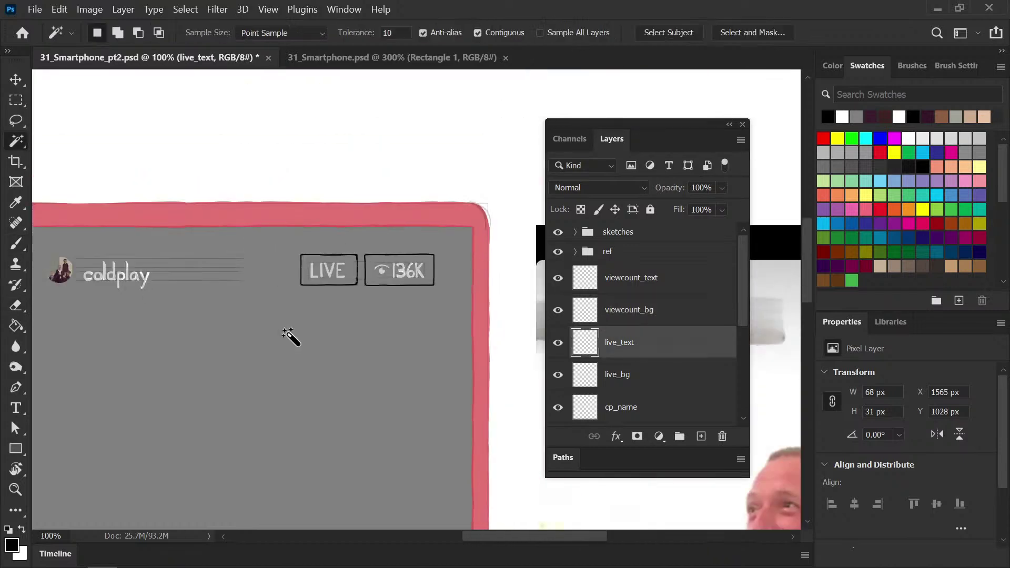
{"action": "left_click", "coordinate": [347, 260]}
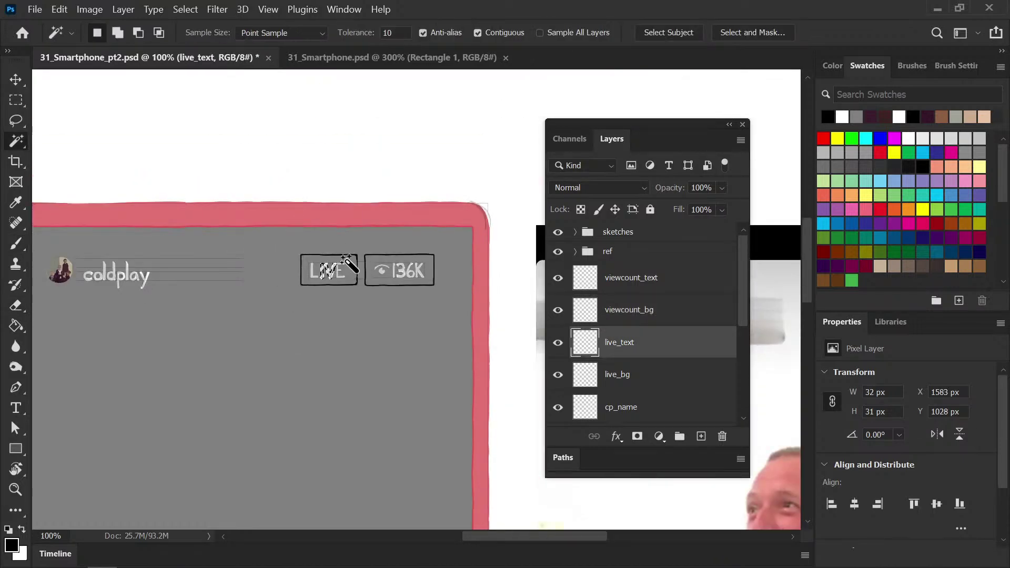
{"action": "left_click", "coordinate": [645, 375]}
{"action": "left_click", "coordinate": [356, 258]}
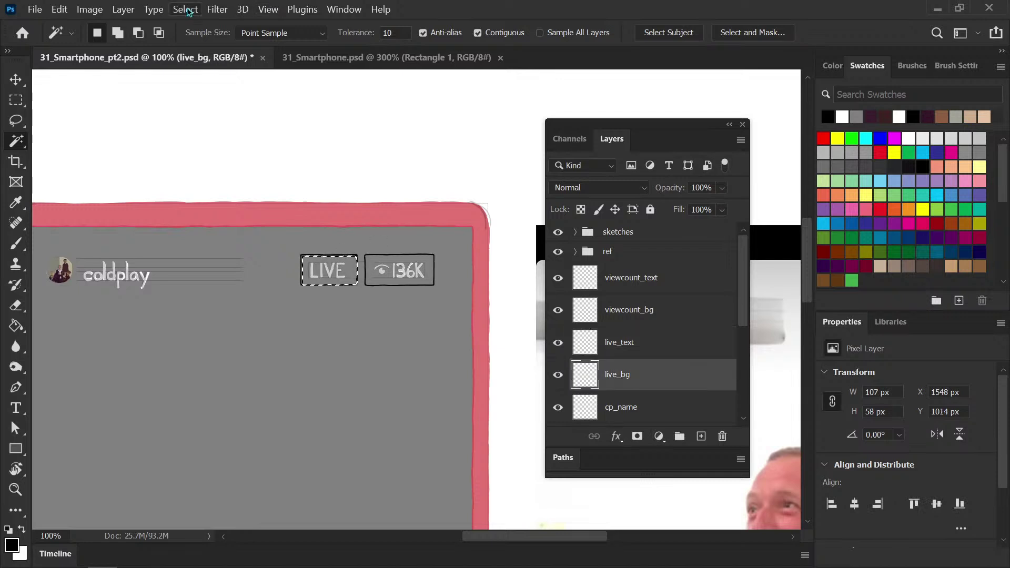
Expand the LIVE box selection by 2 pixels and fill it with black
{"action": "left_click", "coordinate": [218, 9]}
{"action": "mouse_move", "coordinate": [186, 9]}
{"action": "mouse_move", "coordinate": [232, 236]}
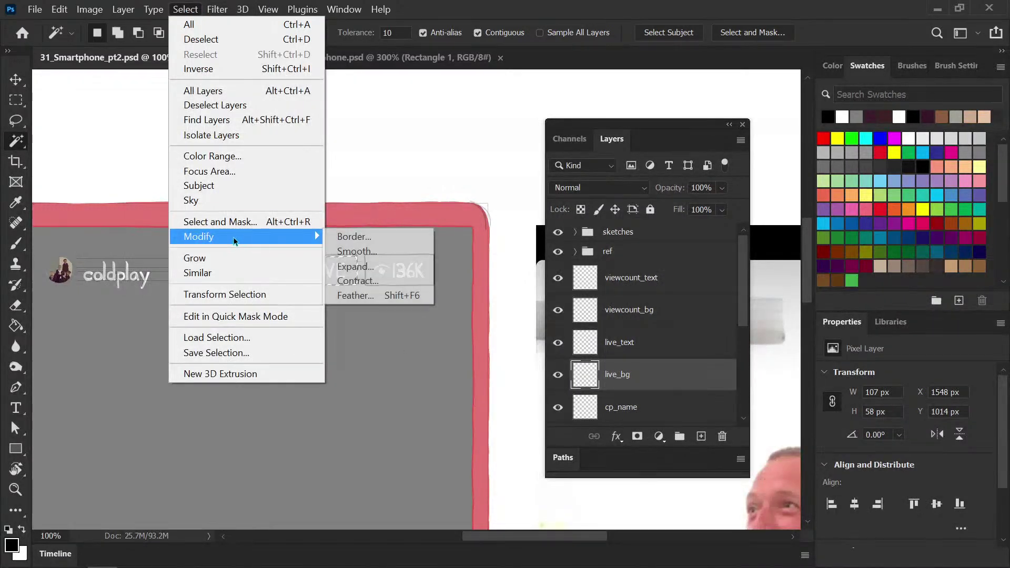
{"action": "left_click", "coordinate": [363, 264]}
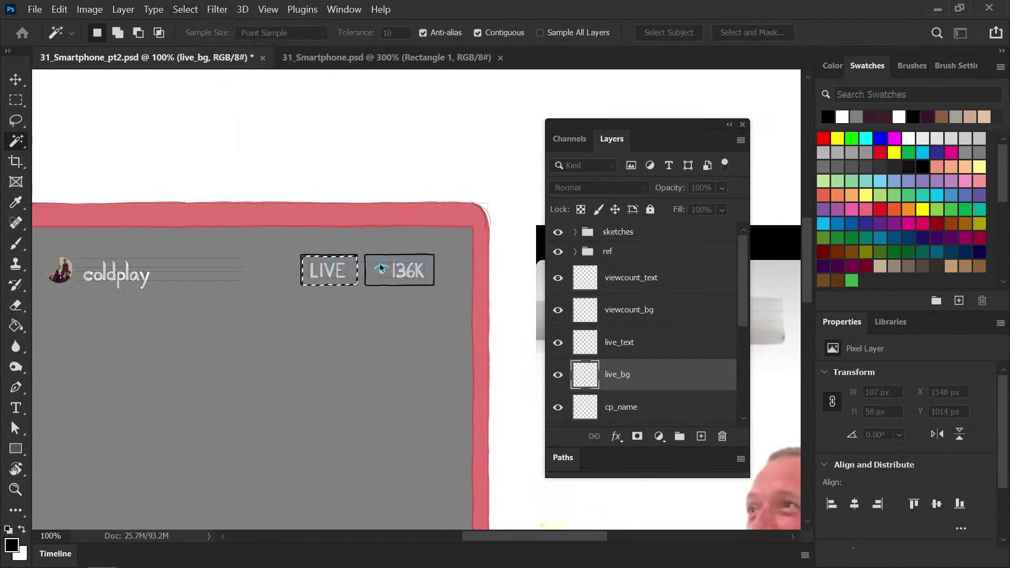
{"action": "left_click_drag", "start_coordinate": [203, 320], "coordinate": [387, 305]}
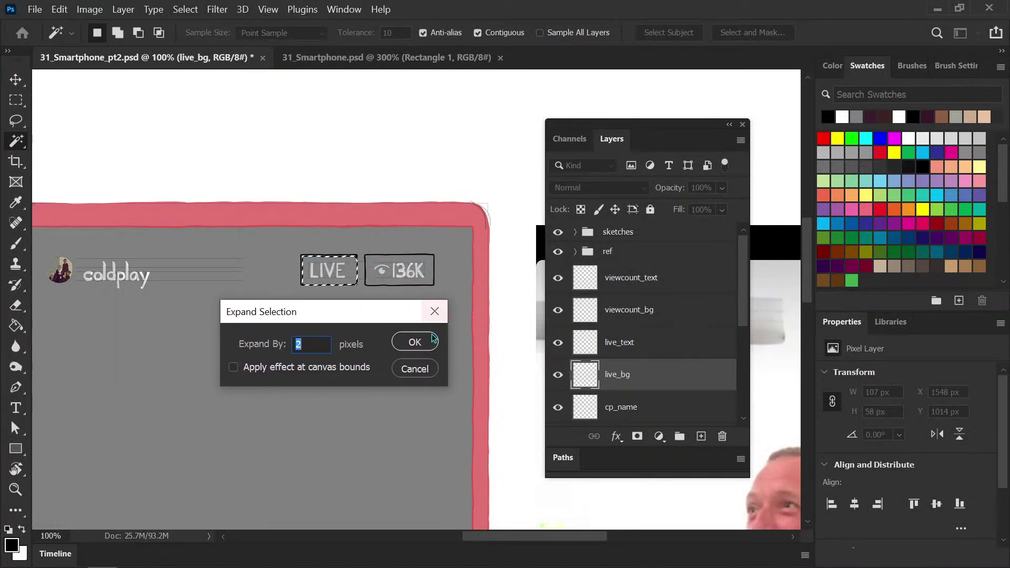
{"action": "left_click", "coordinate": [414, 343]}
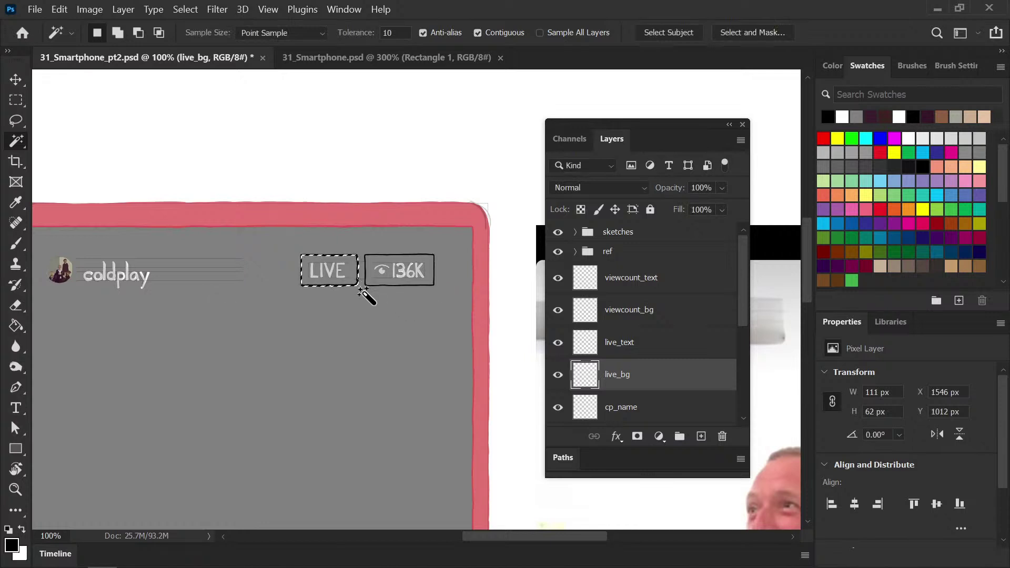
{"action": "key", "text": "g"}
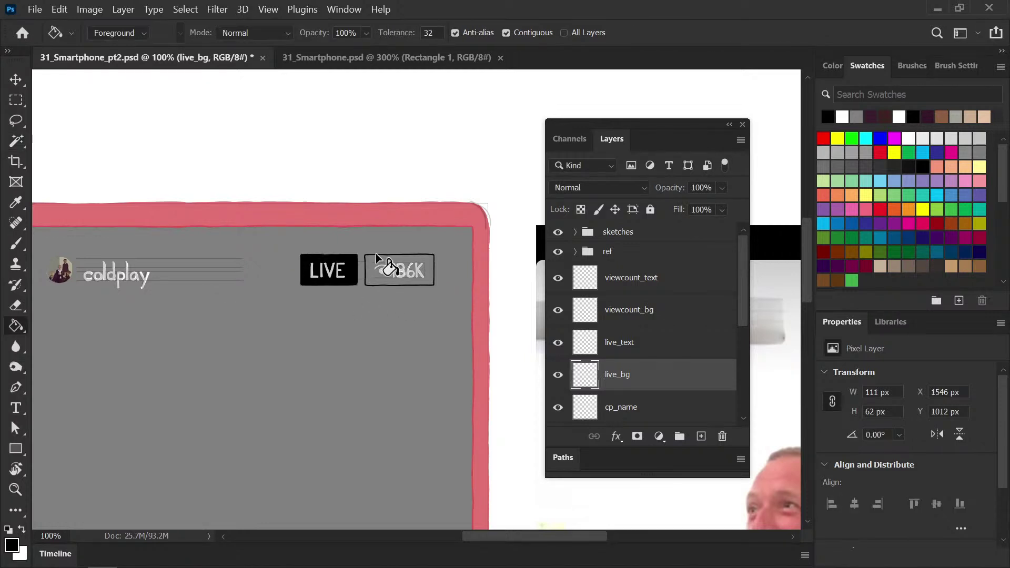
On the viewcount_bg layer, select the area inside the 136K box outline with the Magic Wand
{"action": "left_click", "coordinate": [668, 284]}
{"action": "left_click", "coordinate": [640, 317]}
{"action": "key", "text": "w"}
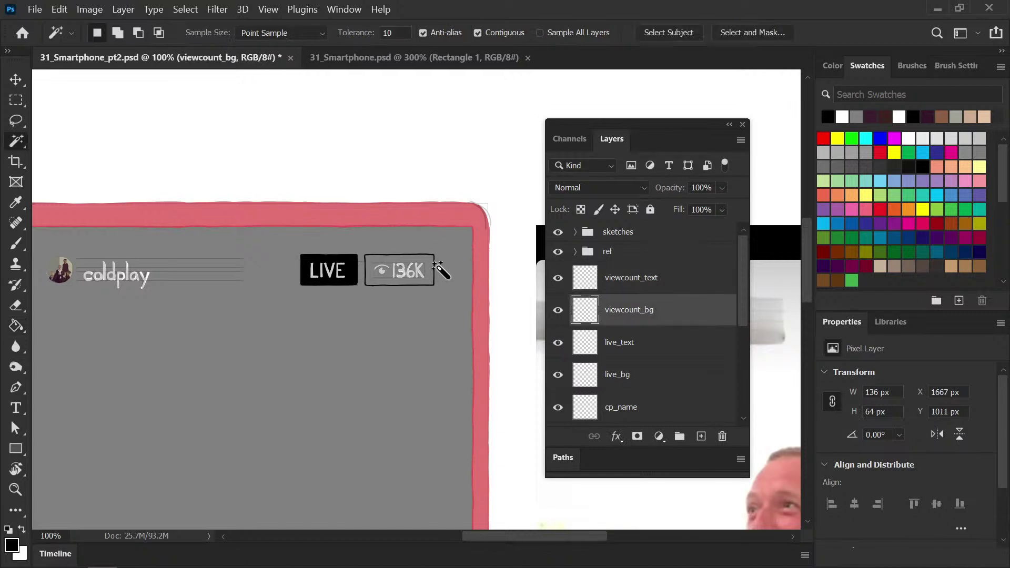
{"action": "left_click", "coordinate": [403, 270]}
Expand the 136K box selection by 2 pixels, fill it with black, deselect and save the document
{"action": "left_click", "coordinate": [185, 9]}
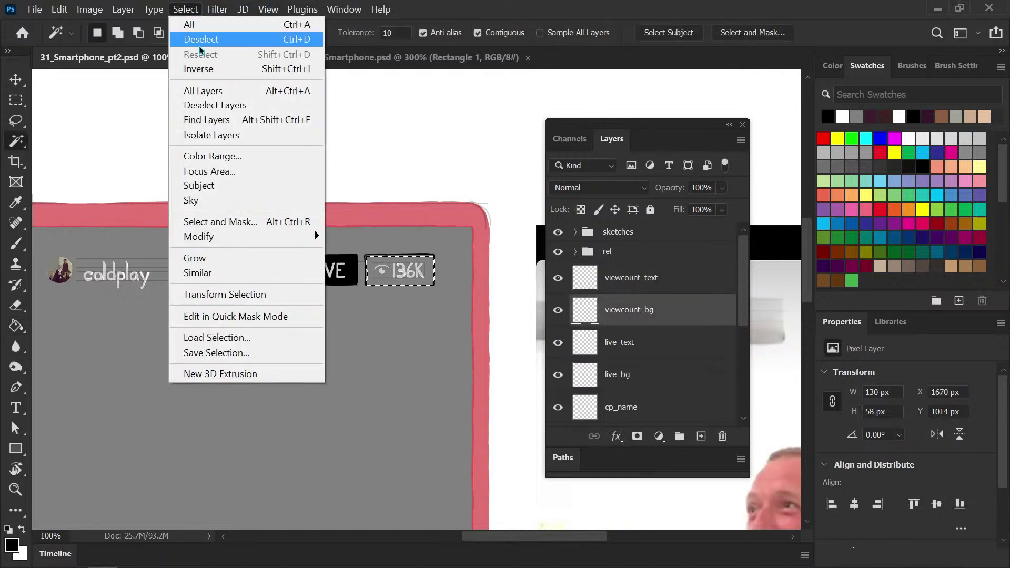
{"action": "mouse_move", "coordinate": [210, 236]}
{"action": "left_click", "coordinate": [91, 266]}
{"action": "type", "text": "2"}
{"action": "key", "text": "Return"}
{"action": "key", "text": "g"}
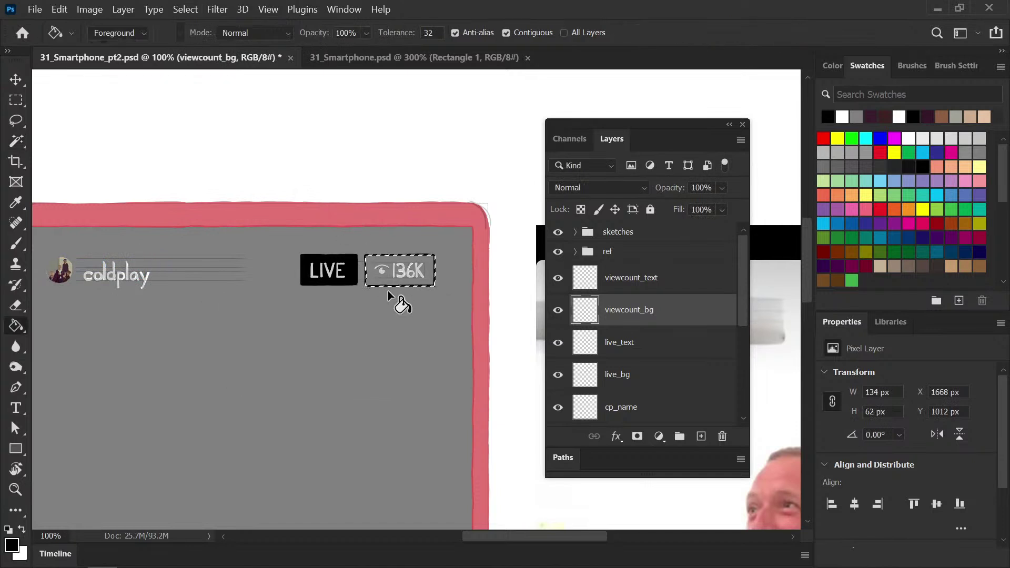
{"action": "left_click", "coordinate": [413, 279]}
{"action": "key", "text": "ctrl+d"}
{"action": "key", "text": "ctrl+s"}
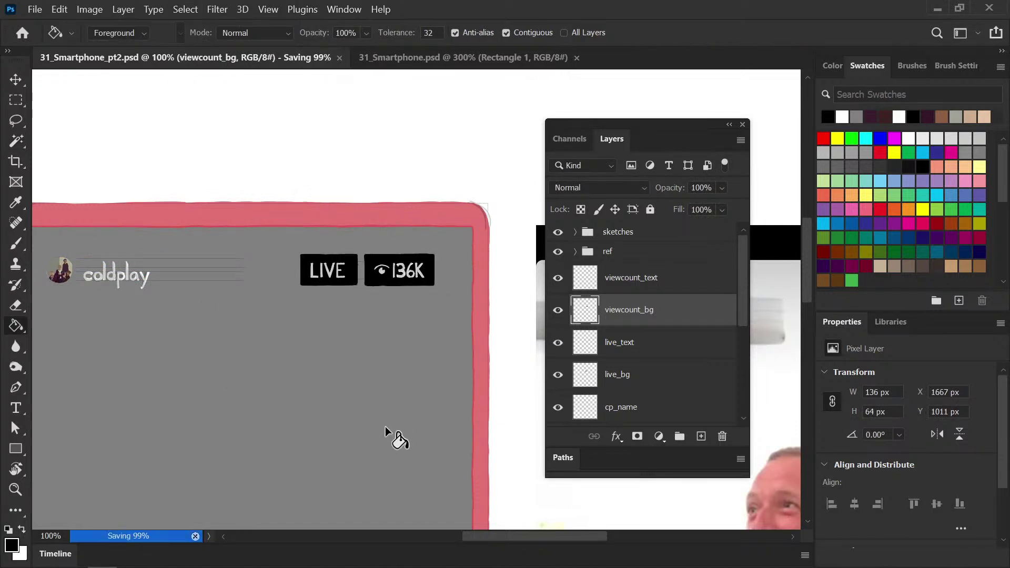
Touch up the upper-right corner of the 136K box in black with a size 10 brush and save the document
{"action": "key", "text": "b"}
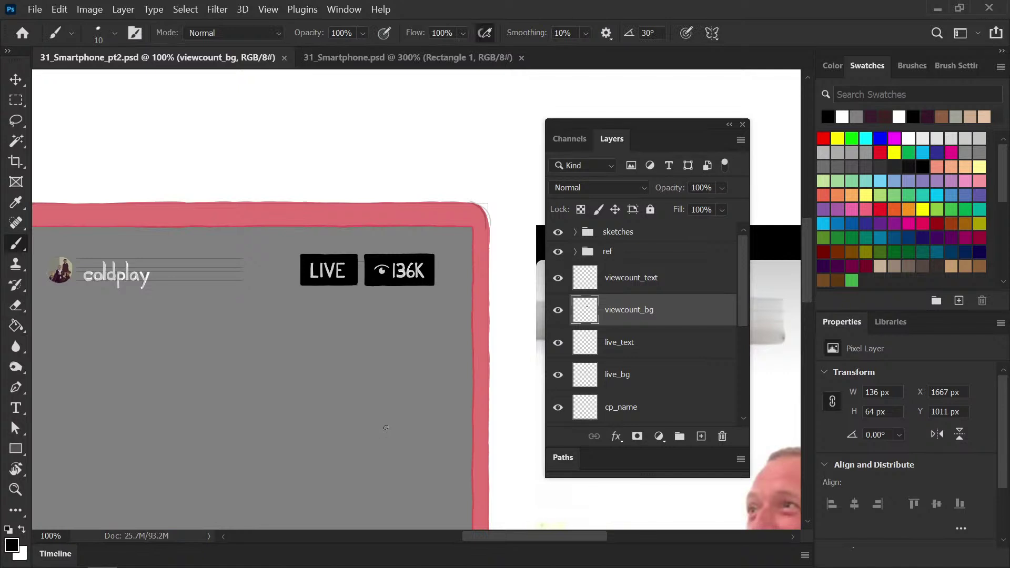
{"action": "key", "text": "ctrl+minus"}
{"action": "key", "text": "ctrl+plus"}
{"action": "key", "text": "ctrl+plus"}
{"action": "key", "text": "ctrl+plus"}
{"action": "key", "text": "ctrl+plus"}
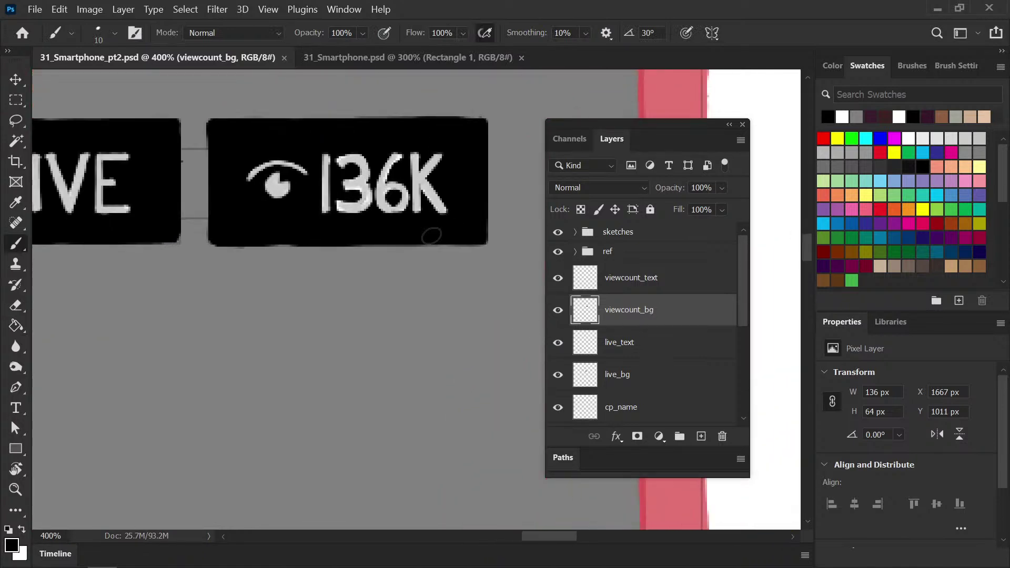
{"action": "scroll", "coordinate": [454, 232], "scroll_direction": "up", "scroll_amount": 1}
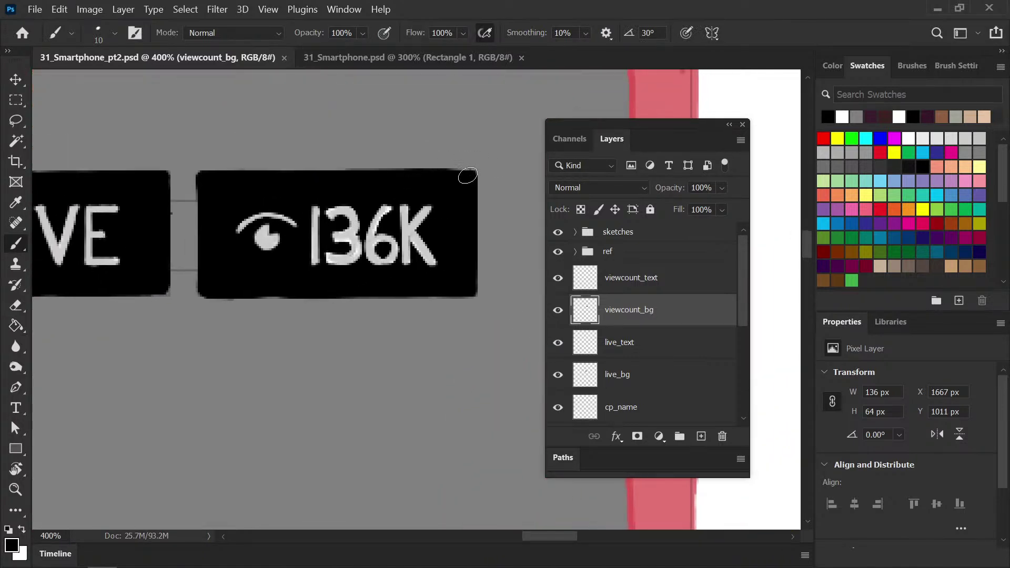
{"action": "left_click_drag", "start_coordinate": [455, 174], "coordinate": [465, 174]}
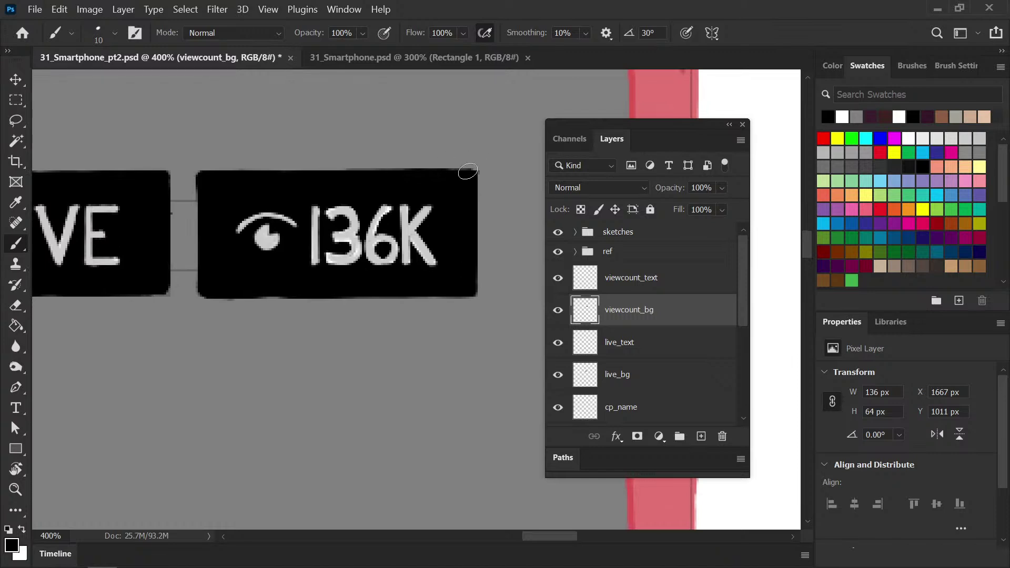
{"action": "key", "text": "e"}
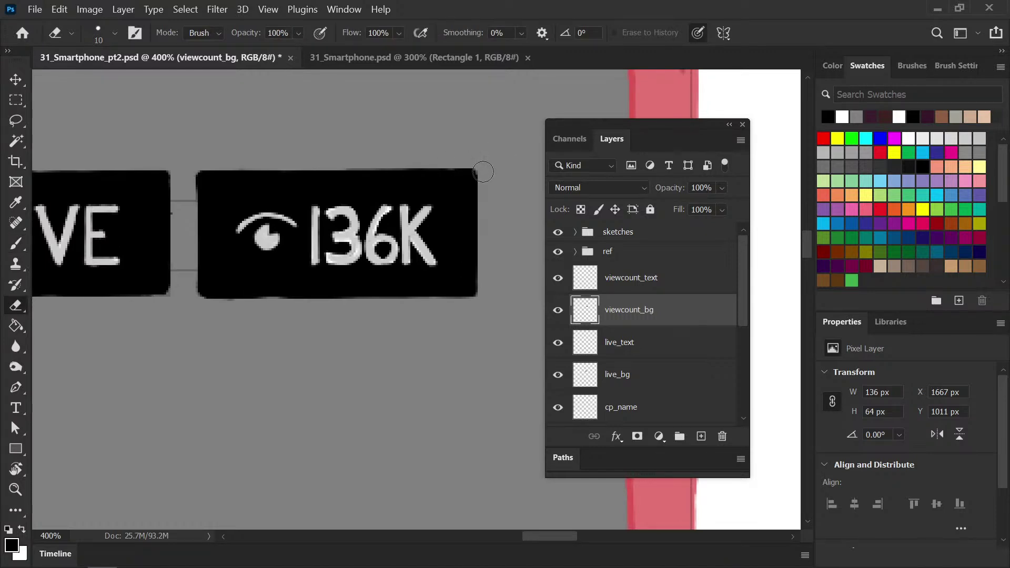
{"action": "key", "text": "b"}
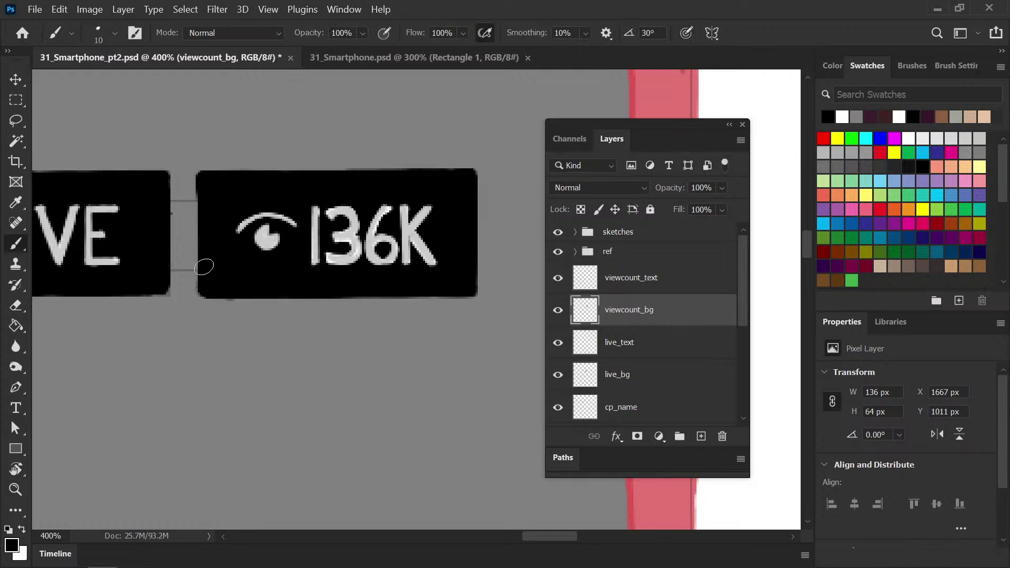
{"action": "key", "text": "ctrl+minus"}
{"action": "key", "text": "ctrl+minus"}
{"action": "key", "text": "ctrl+minus"}
{"action": "key", "text": "ctrl+minus"}
{"action": "key", "text": "ctrl+s"}
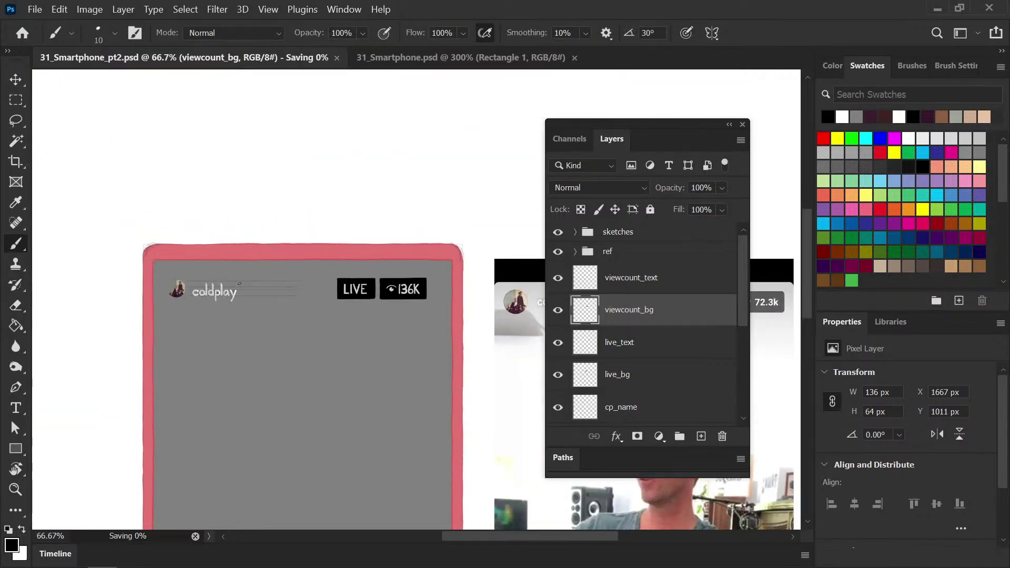
Fill a new layer above viewcount_bg with the dark grey sampled from the reference's view-count badge
{"action": "key", "text": "ctrl+plus"}
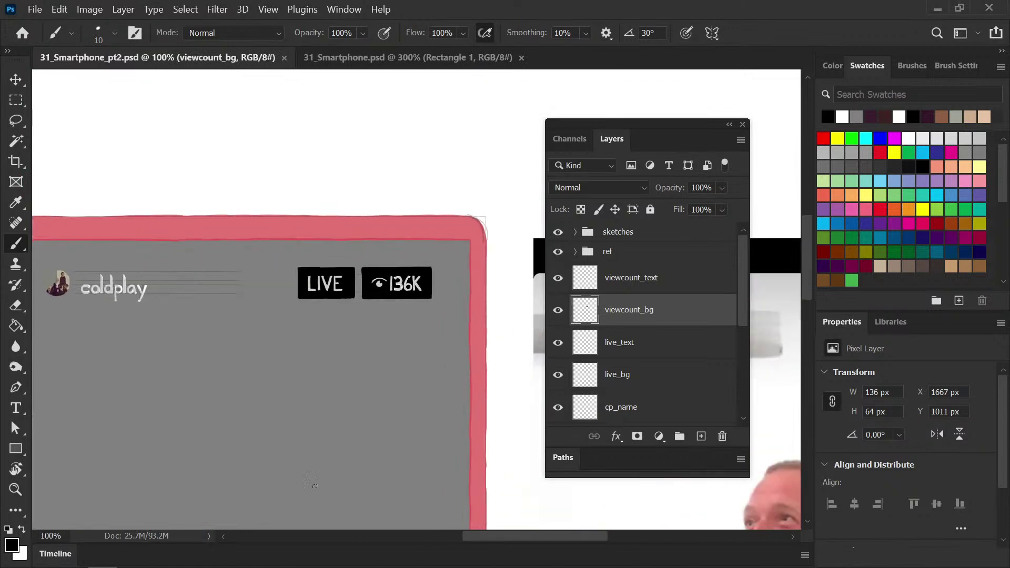
{"action": "key", "text": "ctrl+minus"}
{"action": "mouse_move", "coordinate": [374, 368]}
{"action": "left_mouse_down"}
{"action": "mouse_move", "coordinate": [210, 287]}
{"action": "mouse_move", "coordinate": [210, 308]}
{"action": "left_mouse_up"}
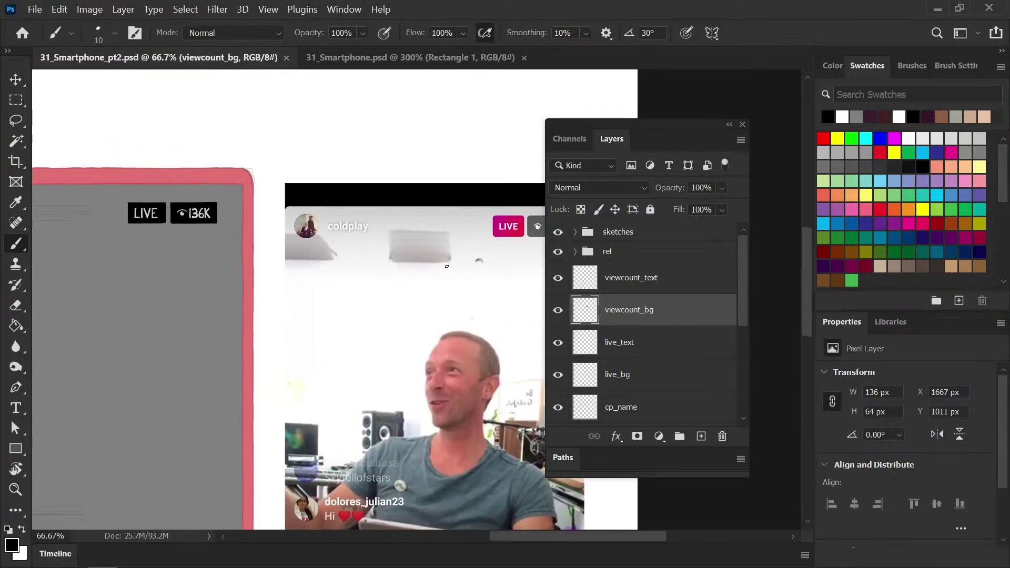
{"action": "left_click", "coordinate": [525, 230], "text": "alt"}
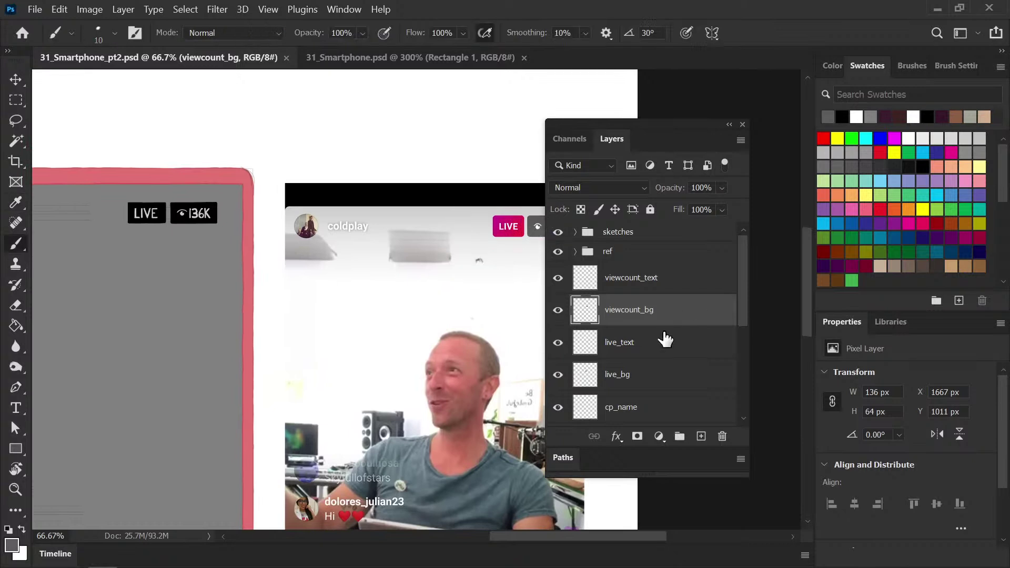
{"action": "key", "text": "g"}
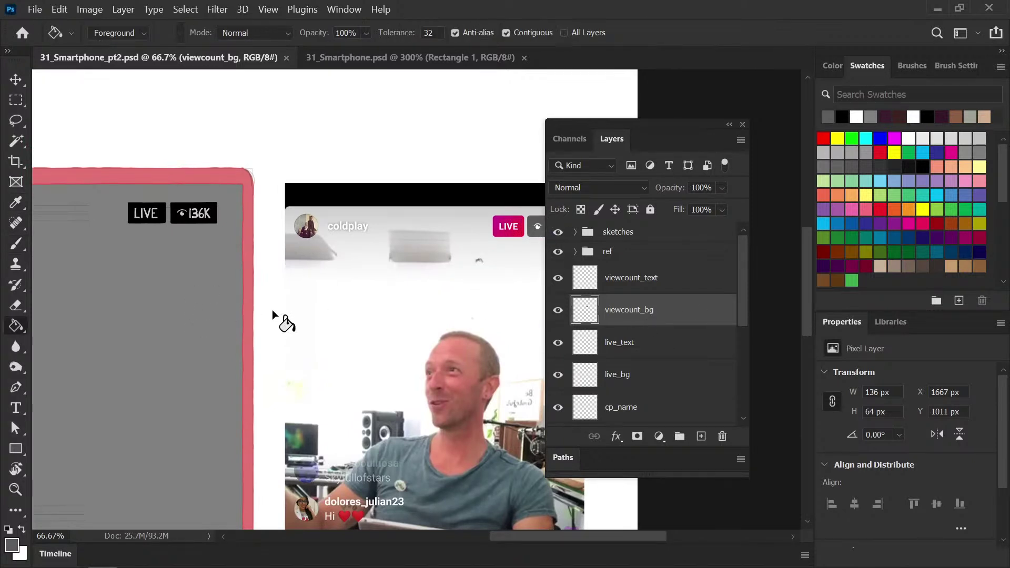
{"action": "left_click", "coordinate": [701, 436]}
{"action": "left_click", "coordinate": [459, 294]}
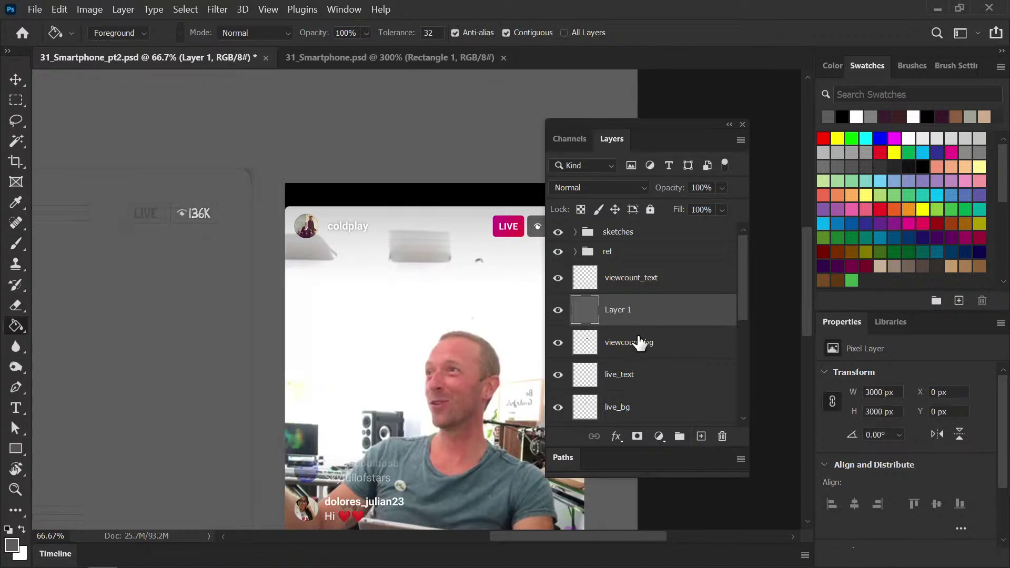
Clip the grey layer to viewcount_bg, merge it down into that layer and save the document
{"action": "left_click", "coordinate": [638, 321], "text": "alt"}
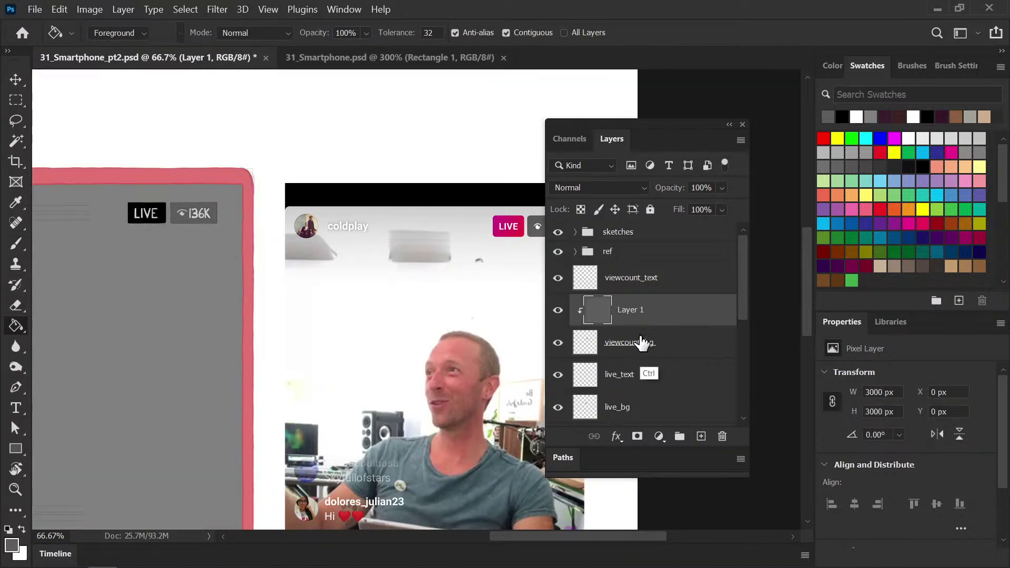
{"action": "key", "text": "ctrl+e"}
{"action": "key", "text": "ctrl+s"}
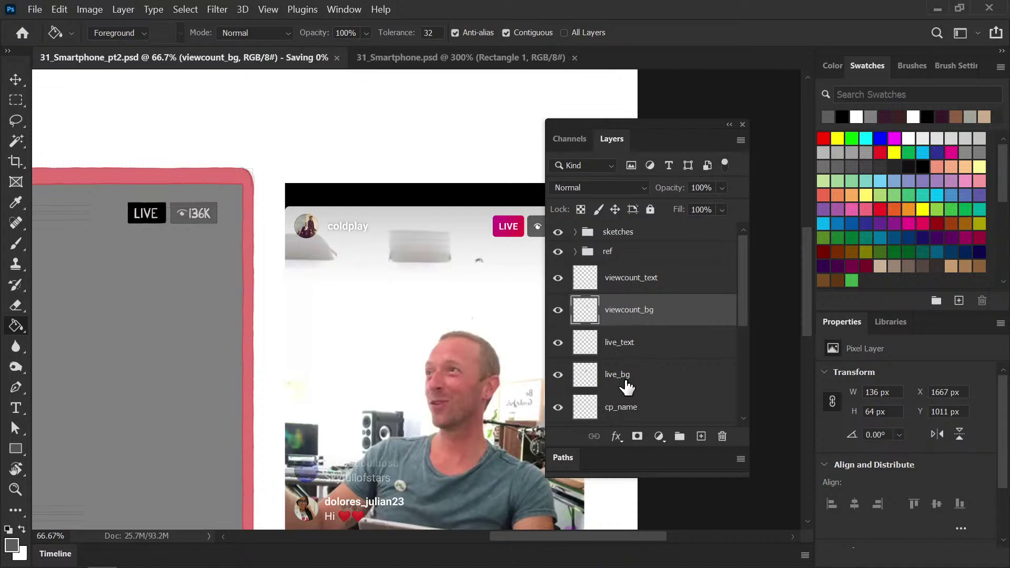
Add a new layer above live_bg and clip it to the LIVE box
{"action": "left_click", "coordinate": [639, 389]}
{"action": "left_click", "coordinate": [701, 436]}
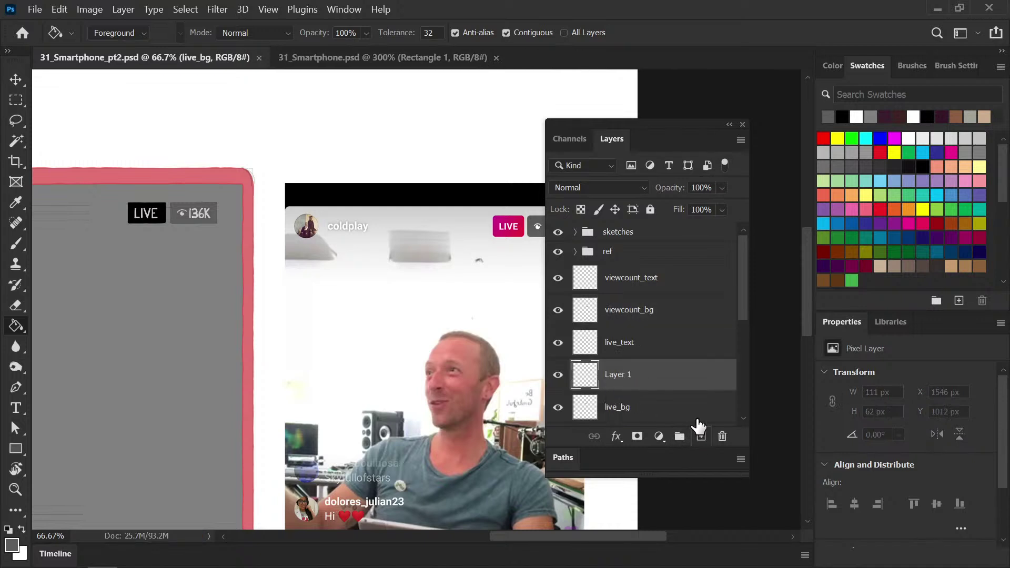
{"action": "left_click", "coordinate": [636, 384], "text": "alt"}
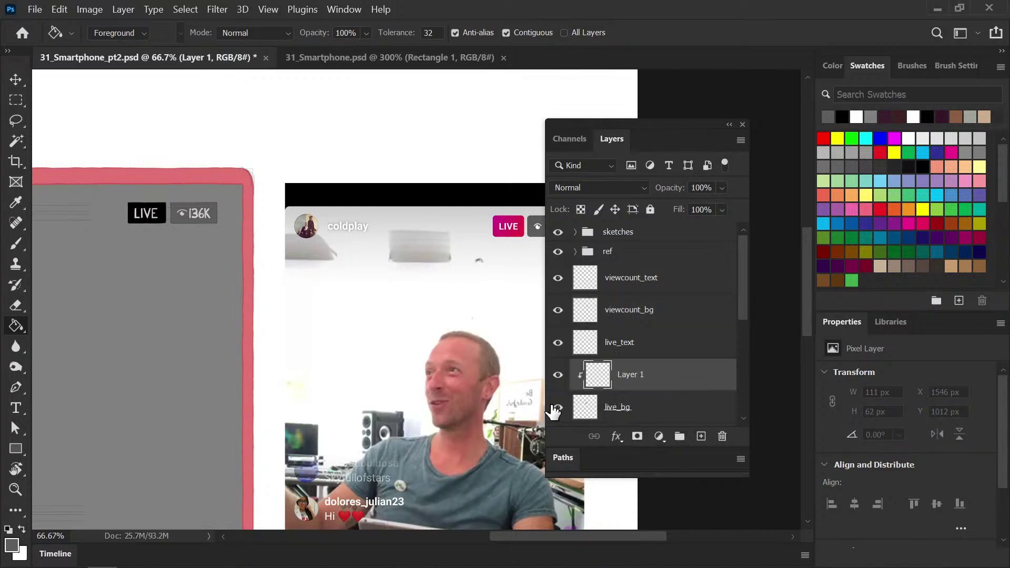
Sample the red and the magenta of the reference's LIVE badge as the two painting colours
{"action": "key", "text": "i"}
{"action": "left_click", "coordinate": [522, 234]}
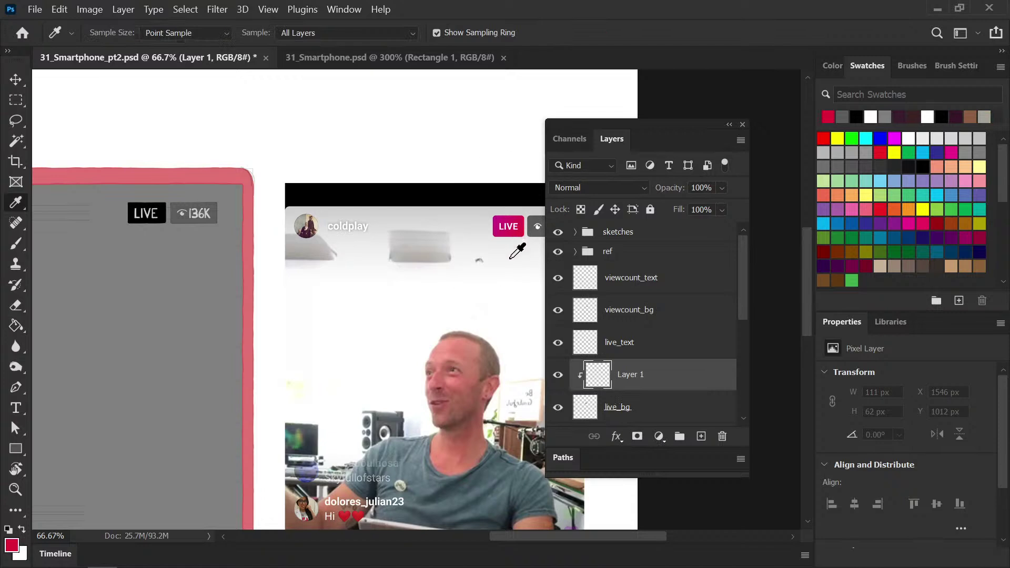
{"action": "left_click", "coordinate": [511, 258]}
{"action": "left_click", "coordinate": [503, 225]}
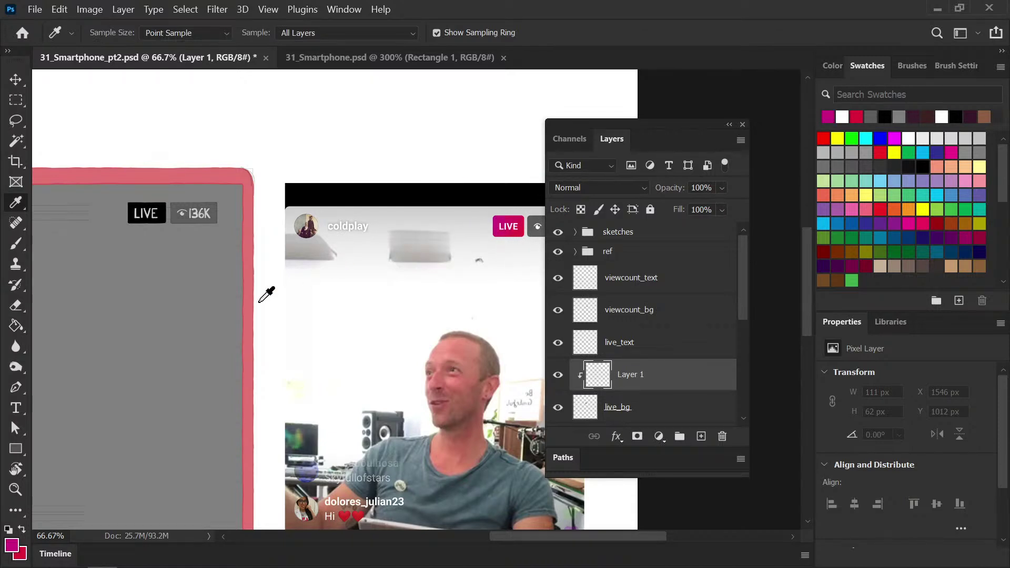
Paint the LIVE box red, with magenta over its left part, using a brush enlarged up to size 50
{"action": "key", "text": "b"}
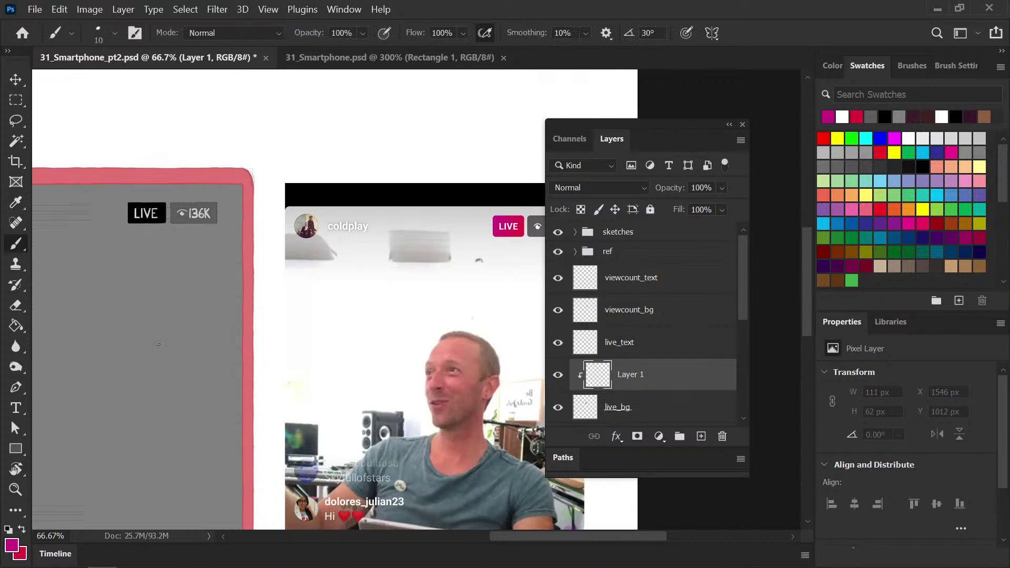
{"action": "key", "text": "x"}
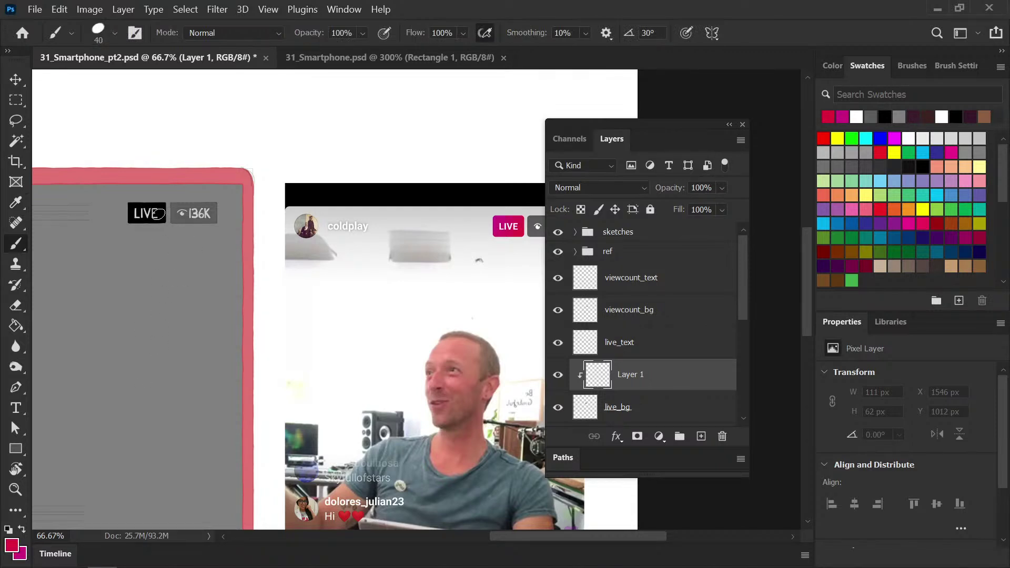
{"action": "left_click_drag", "start_coordinate": [146, 214], "coordinate": [106, 284]}
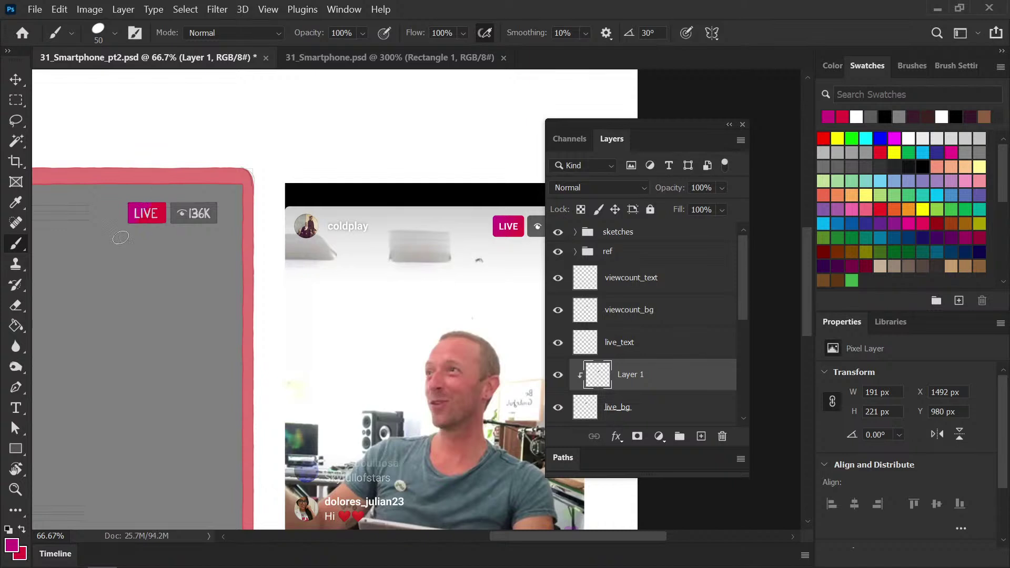
Set the brush opacity to 50% and soften the border between magenta and red on the LIVE box
{"action": "left_click_drag", "start_coordinate": [144, 340], "coordinate": [320, 329]}
{"action": "scroll", "coordinate": [273, 358], "scroll_direction": "up", "scroll_amount": 3}
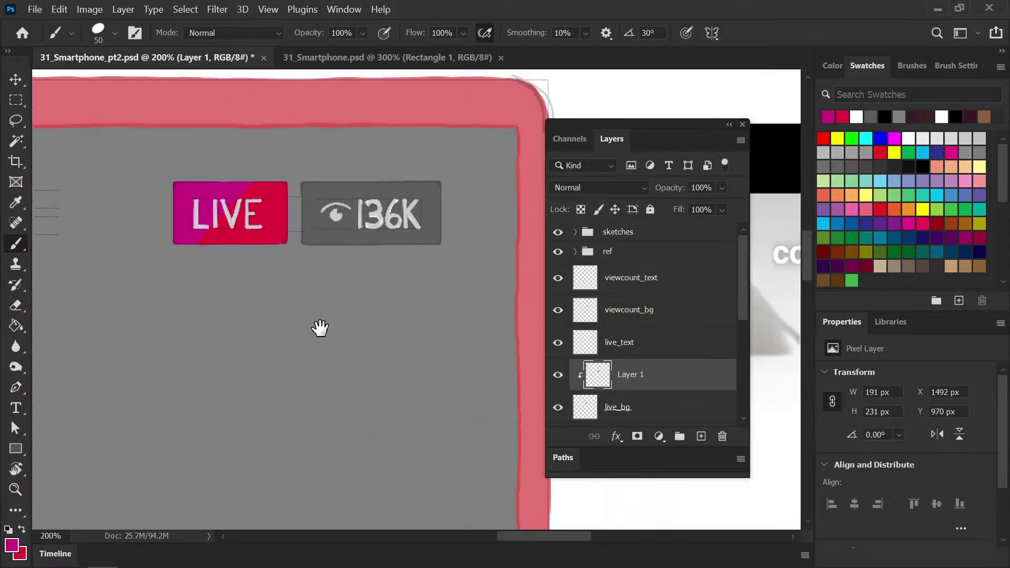
{"action": "left_click", "coordinate": [352, 33]}
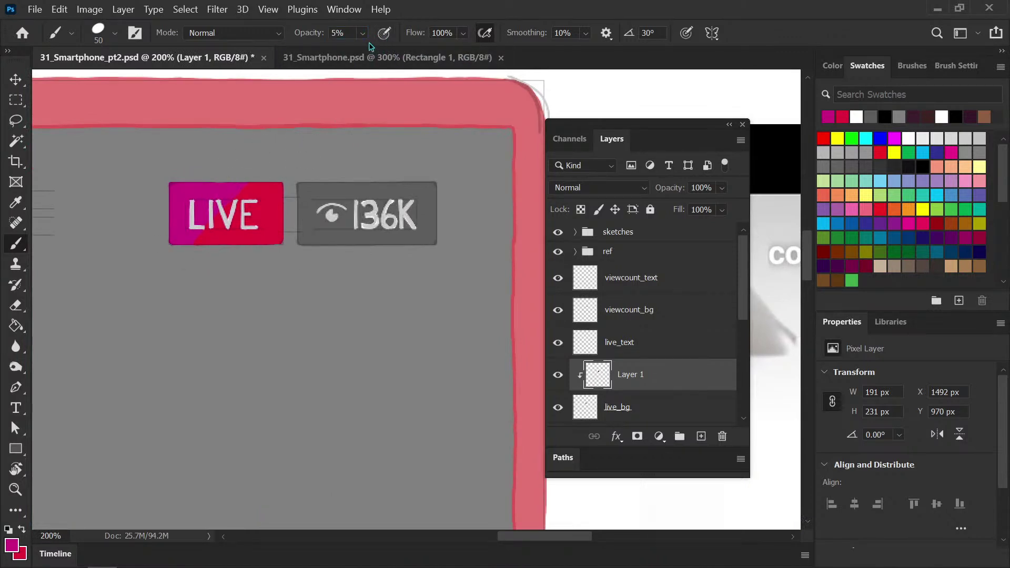
{"action": "key", "text": "Return"}
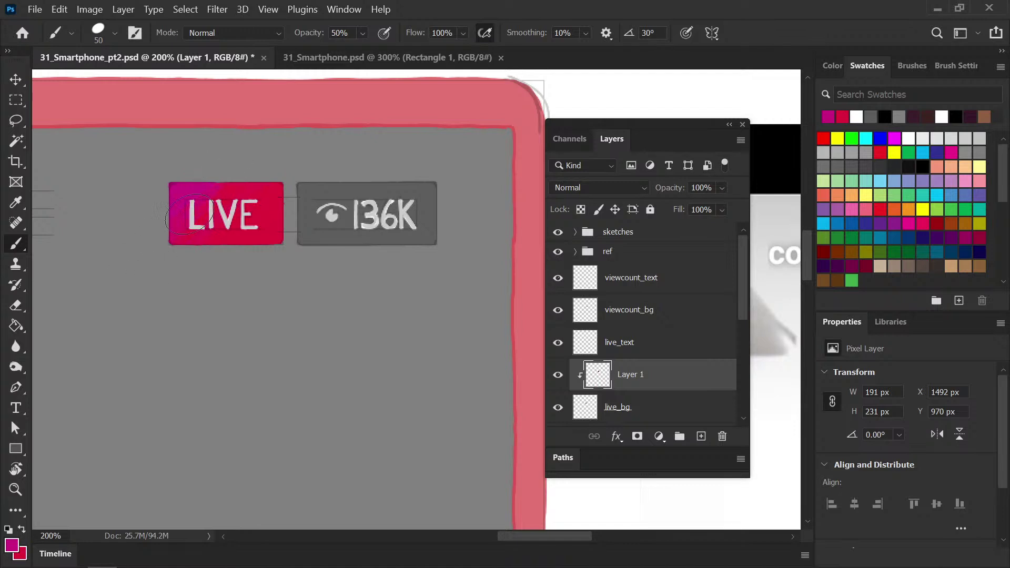
{"action": "key", "text": "i"}
{"action": "left_click", "coordinate": [210, 206]}
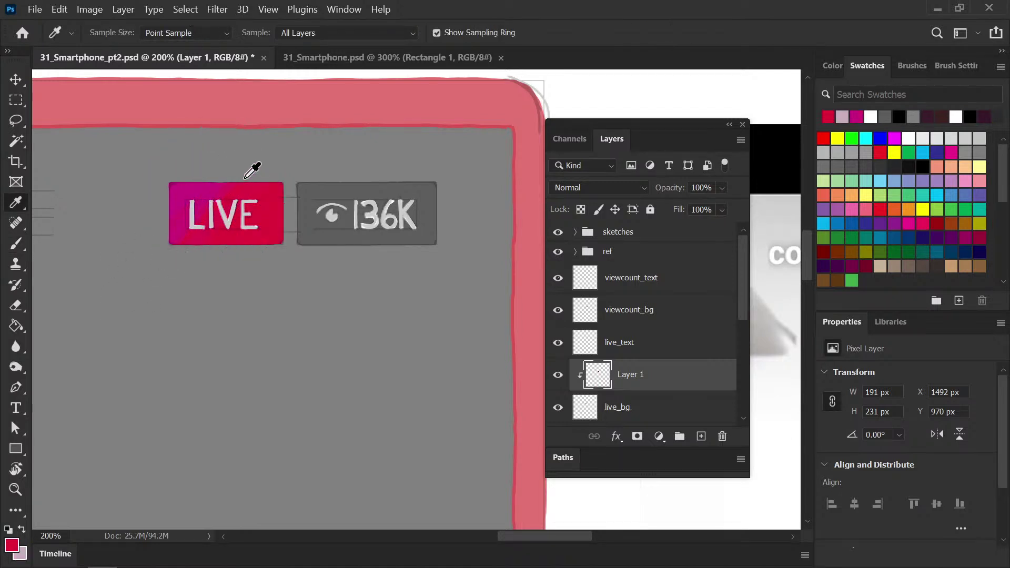
{"action": "left_click", "coordinate": [224, 202]}
{"action": "key", "text": "b"}
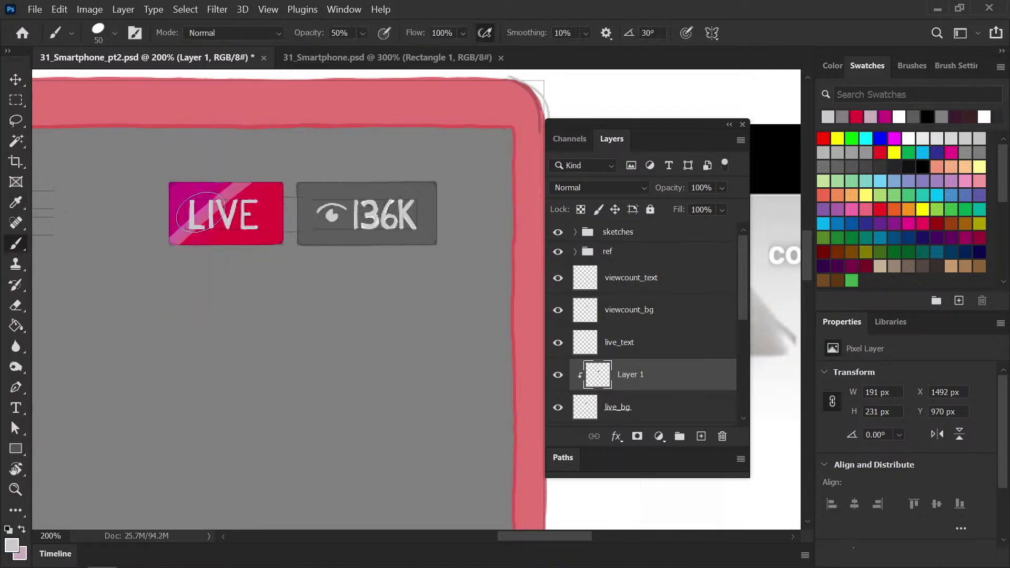
{"action": "left_click_drag", "start_coordinate": [157, 264], "coordinate": [213, 179]}
{"action": "key", "text": "ctrl+z"}
{"action": "key", "text": "ctrl+z"}
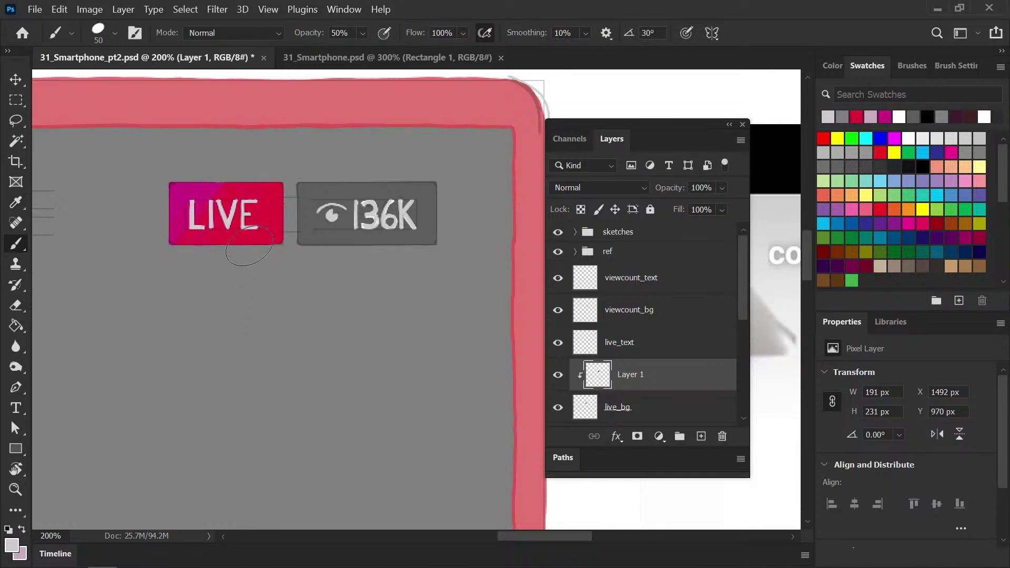
Blend the middle of the LIVE box's gradient with in-between colours and red sampled from the box itself
{"action": "key", "text": "i"}
{"action": "left_click", "coordinate": [220, 191]}
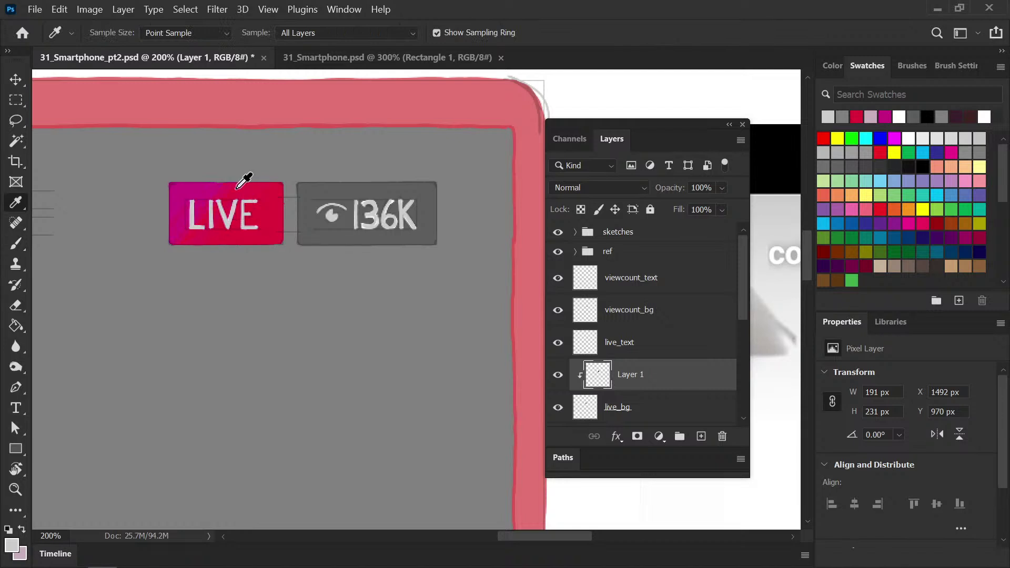
{"action": "key", "text": "b"}
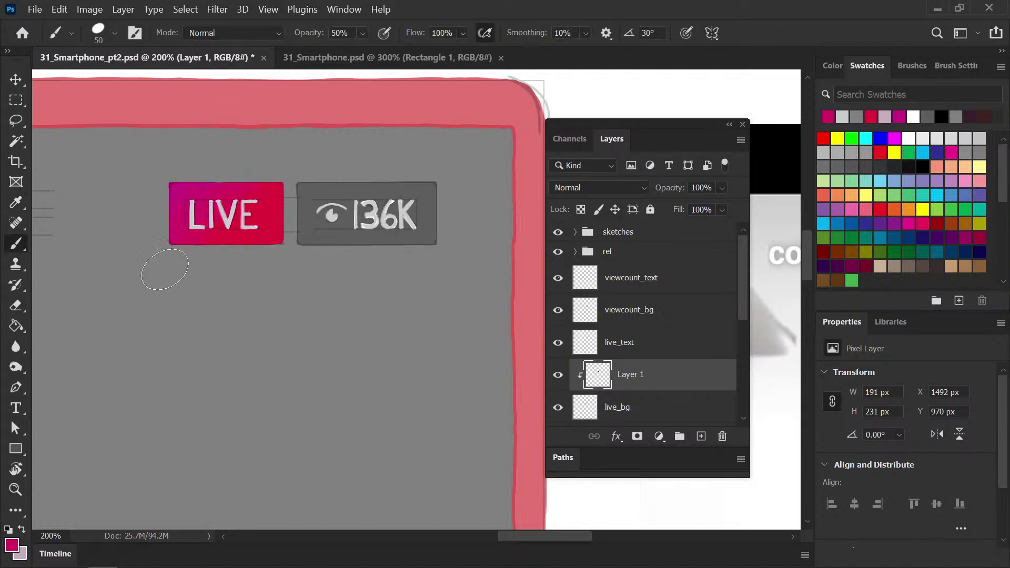
{"action": "key", "text": "i"}
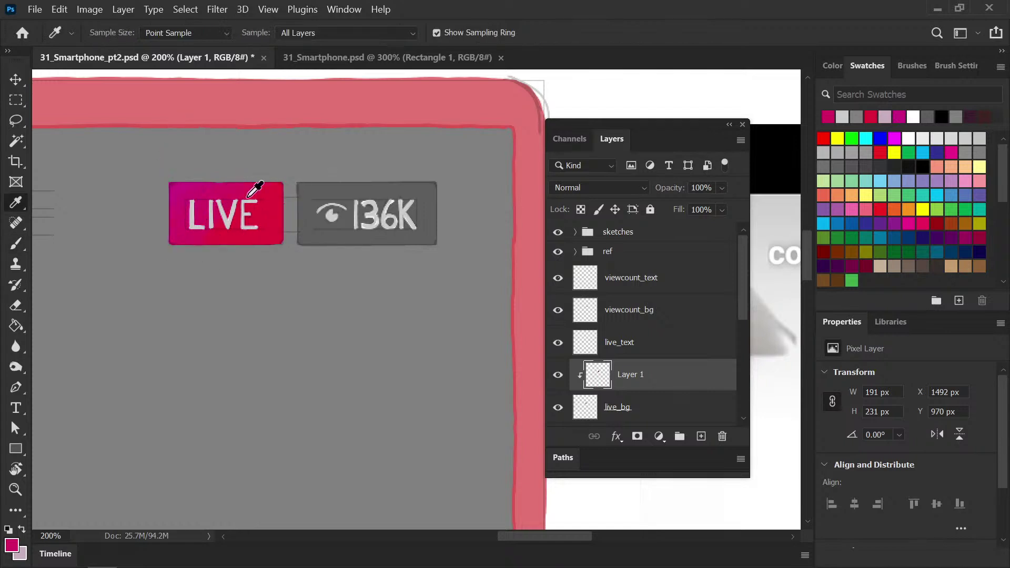
{"action": "key", "text": "b"}
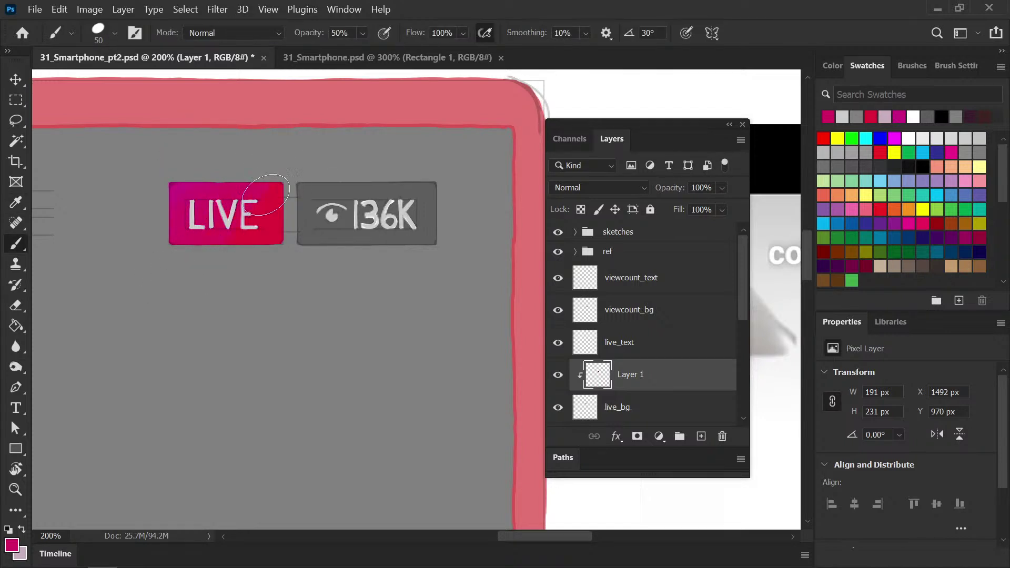
{"action": "key", "text": "i"}
{"action": "left_click", "coordinate": [273, 221]}
{"action": "key", "text": "b"}
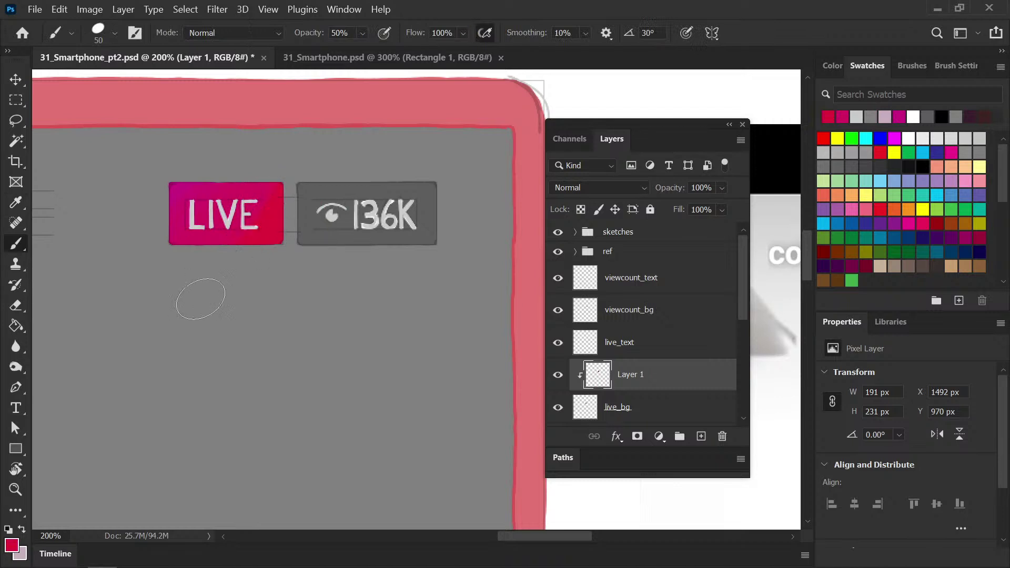
{"action": "key", "text": "i"}
{"action": "left_click", "coordinate": [268, 190]}
{"action": "key", "text": "b"}
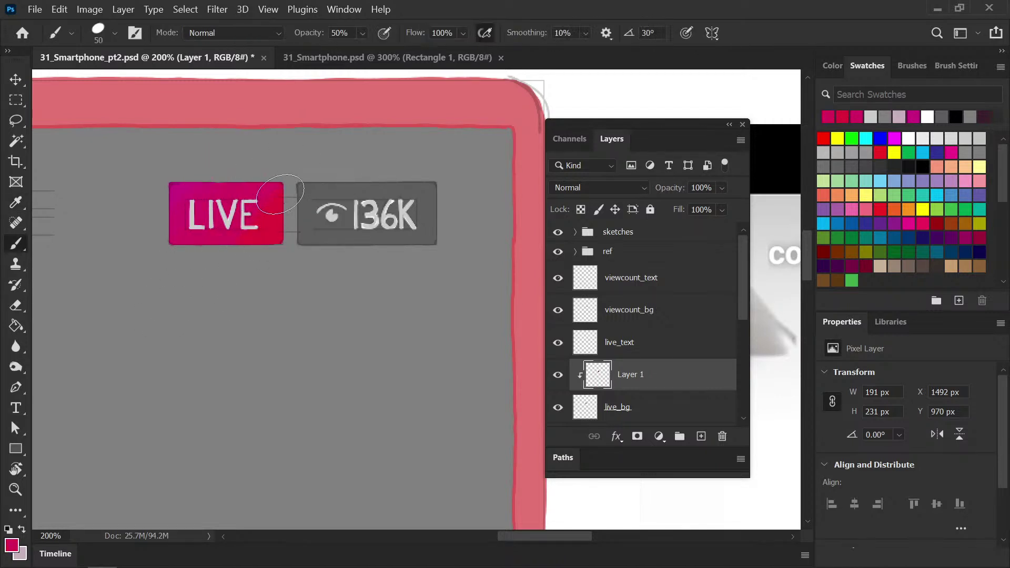
{"action": "key", "text": "i"}
{"action": "left_click", "coordinate": [275, 219]}
{"action": "key", "text": "b"}
{"action": "mouse_move", "coordinate": [290, 181]}
{"action": "left_mouse_down"}
{"action": "mouse_move", "coordinate": [218, 290]}
{"action": "mouse_move", "coordinate": [274, 182]}
{"action": "mouse_move", "coordinate": [212, 250]}
{"action": "mouse_move", "coordinate": [227, 272]}
{"action": "left_mouse_up"}
Smooth the remaining magenta-to-red transition on the LIVE box with colours resampled across it, and save the document
{"action": "key", "text": "i"}
{"action": "left_click", "coordinate": [247, 182]}
{"action": "key", "text": "b"}
{"action": "key", "text": "i"}
{"action": "key", "text": "b"}
{"action": "key", "text": "i"}
{"action": "left_click", "coordinate": [192, 176]}
{"action": "key", "text": "b"}
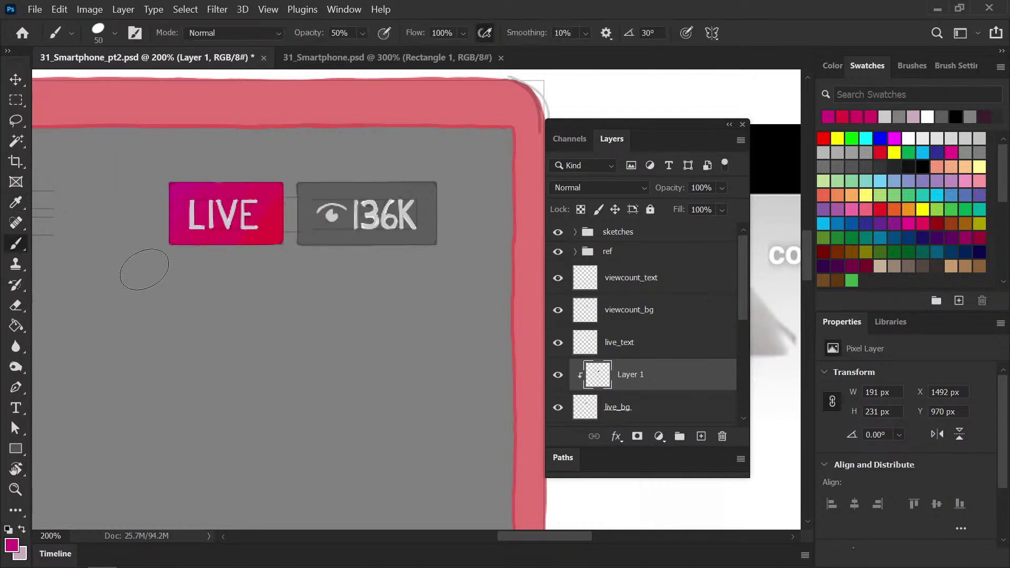
{"action": "key", "text": "i"}
{"action": "left_click", "coordinate": [279, 219]}
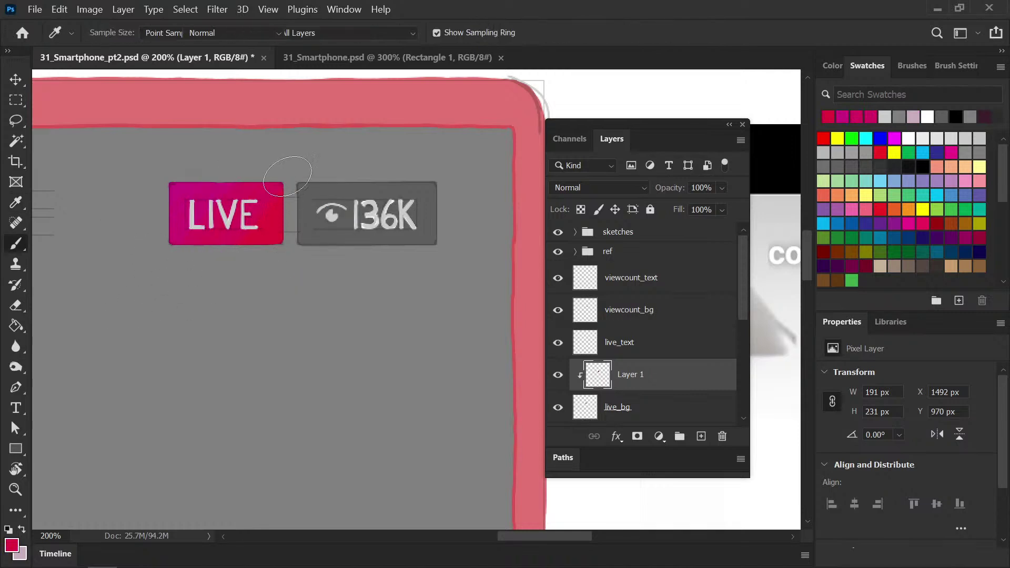
{"action": "key", "text": "b"}
{"action": "key", "text": "ctrl+s"}
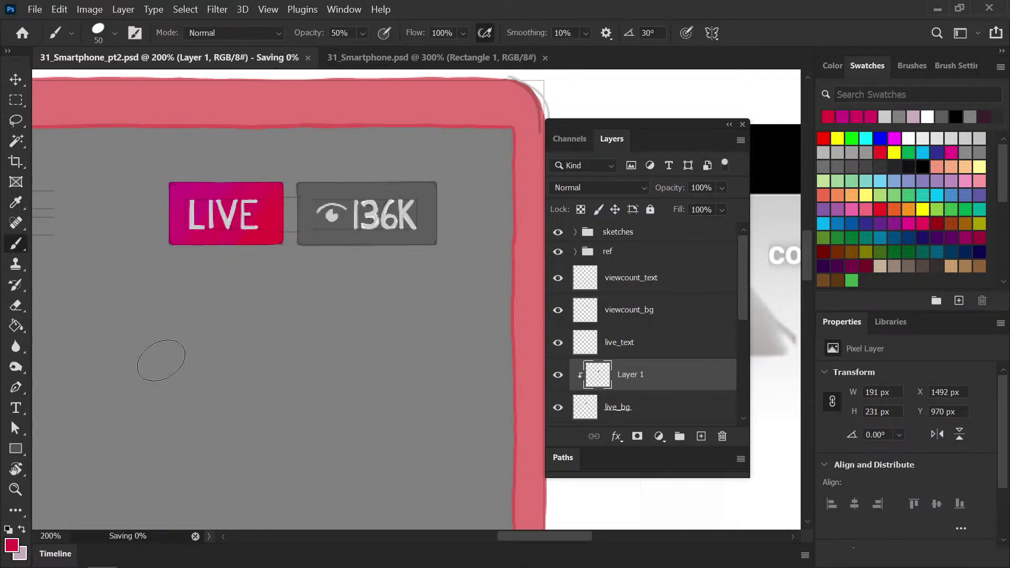
Compare the phone screen's badges with the reference at full view, with the sketches group temporarily hidden
{"action": "key", "text": "ctrl+minus"}
{"action": "key", "text": "ctrl+minus"}
{"action": "scroll", "coordinate": [390, 388], "scroll_direction": "down", "scroll_amount": 2}
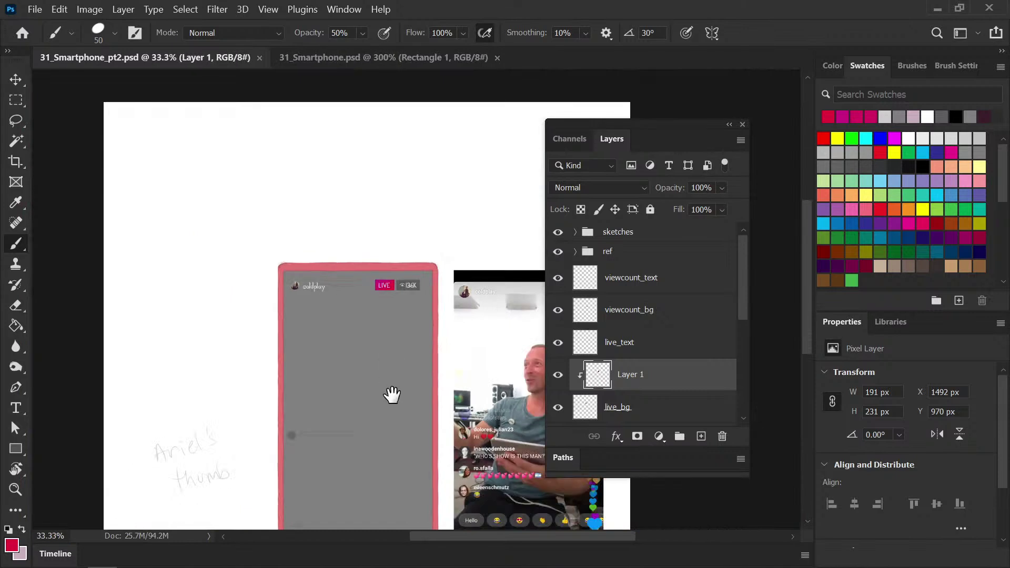
{"action": "left_click_drag", "start_coordinate": [391, 389], "coordinate": [264, 321]}
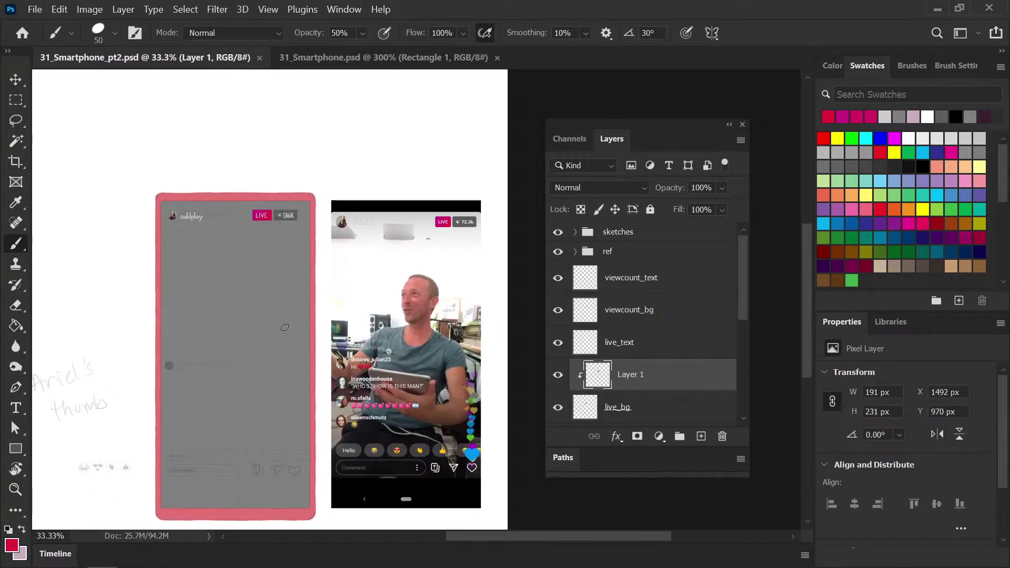
{"action": "left_click", "coordinate": [558, 232]}
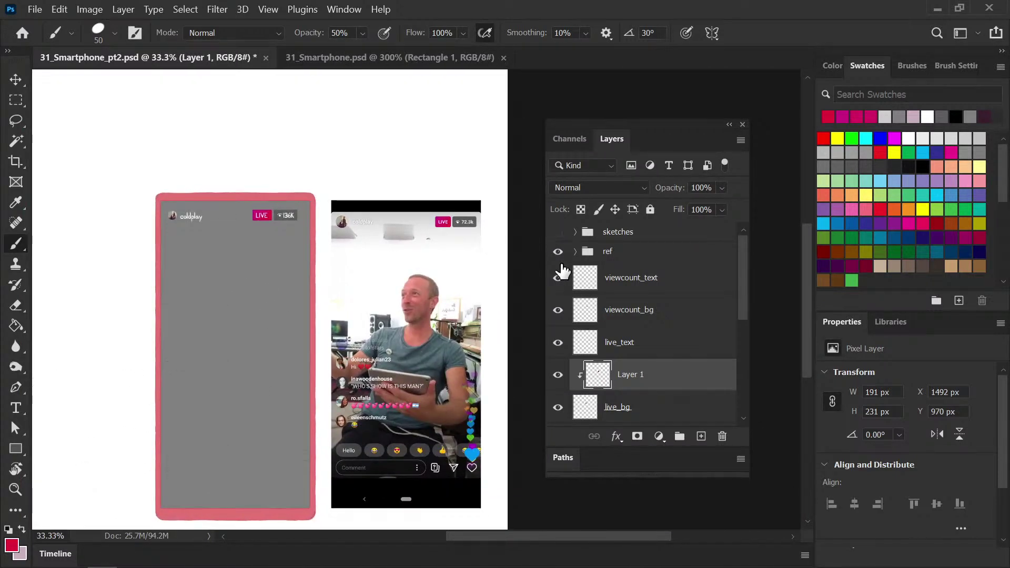
{"action": "left_click", "coordinate": [558, 232]}
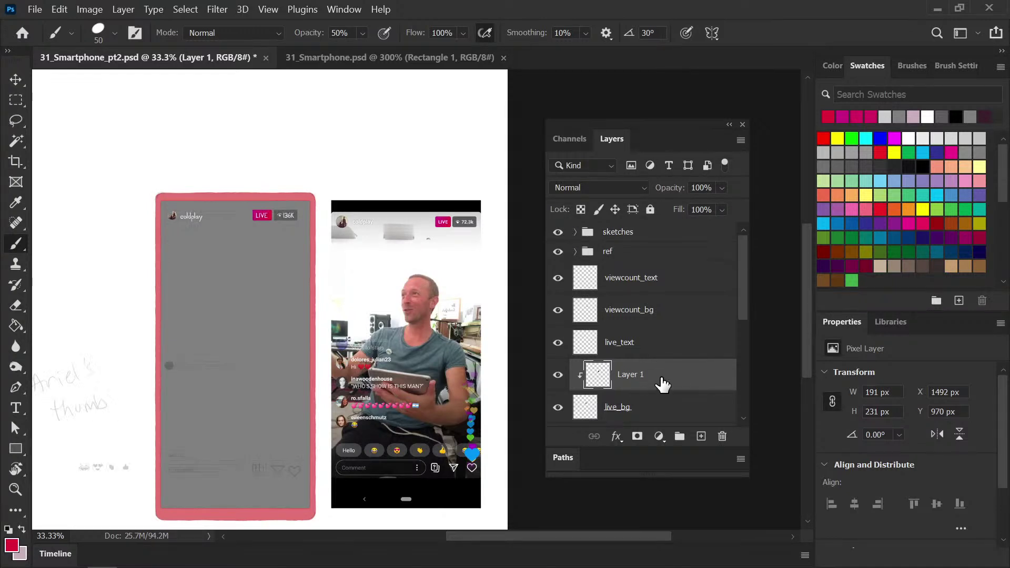
{"action": "key", "text": "Delete"}
{"action": "key", "text": "ctrl+equal"}
{"action": "key", "text": "ctrl+equal"}
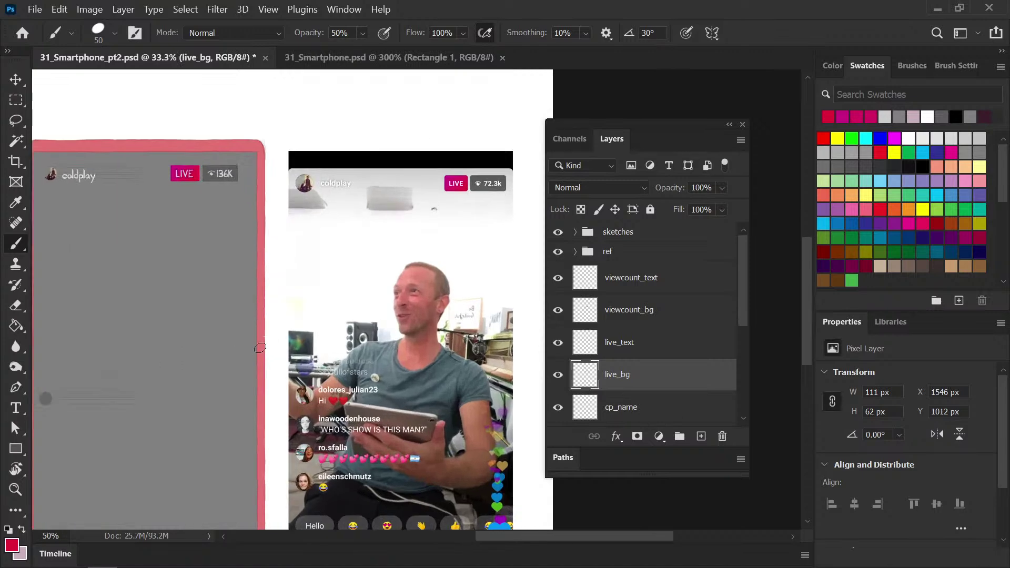
{"action": "key", "text": "ctrl+s"}
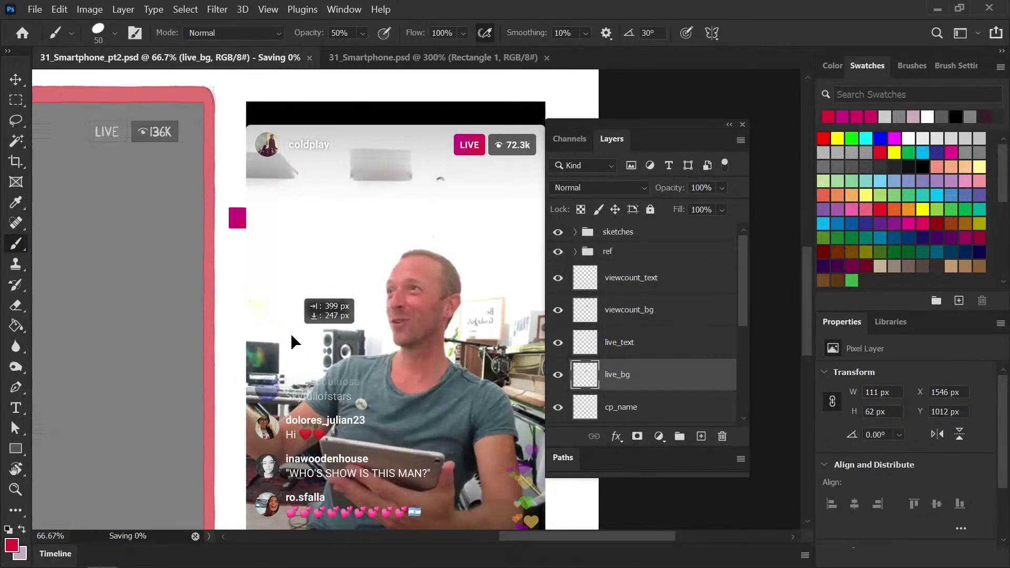
{"action": "key", "text": "ctrl+z"}
Hide the sketches group for a clear close-up of the LIVE and 136K badges
{"action": "left_click", "coordinate": [558, 232]}
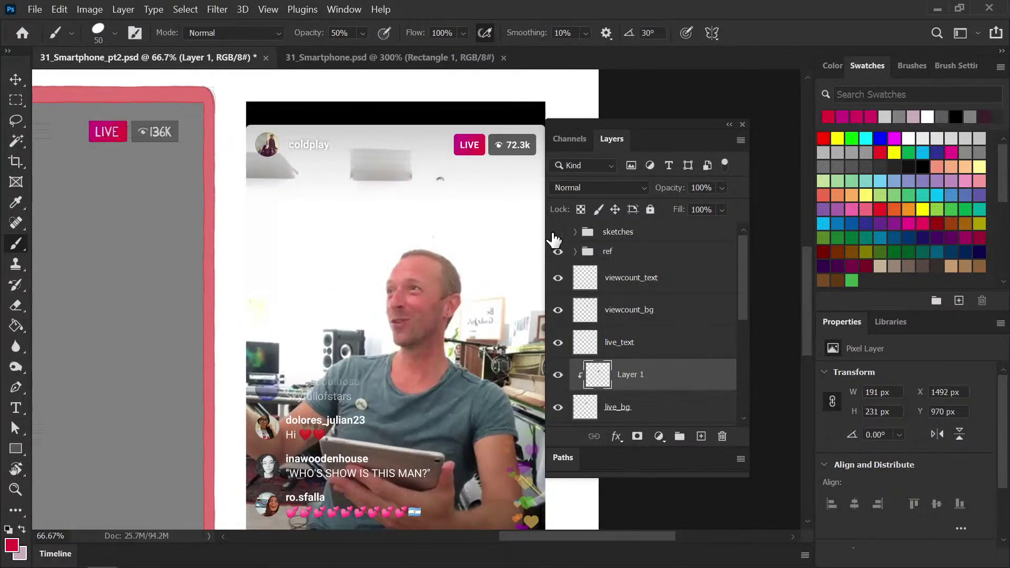
{"action": "left_click_drag", "start_coordinate": [142, 217], "coordinate": [313, 301]}
{"action": "key", "text": "ctrl+plus"}
{"action": "key", "text": "ctrl+plus"}
{"action": "key", "text": "ctrl+plus"}
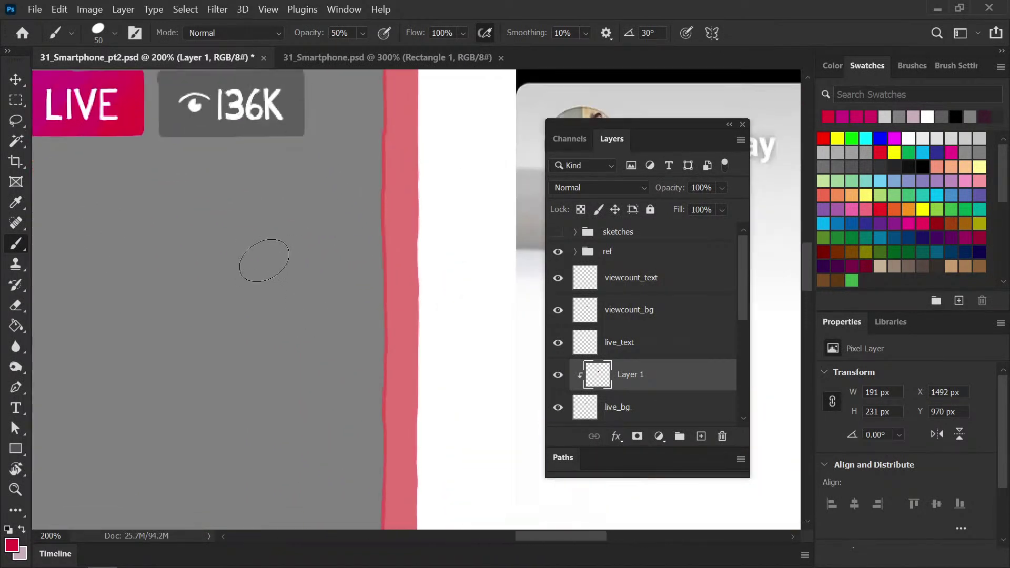
{"action": "key", "text": "ctrl+s"}
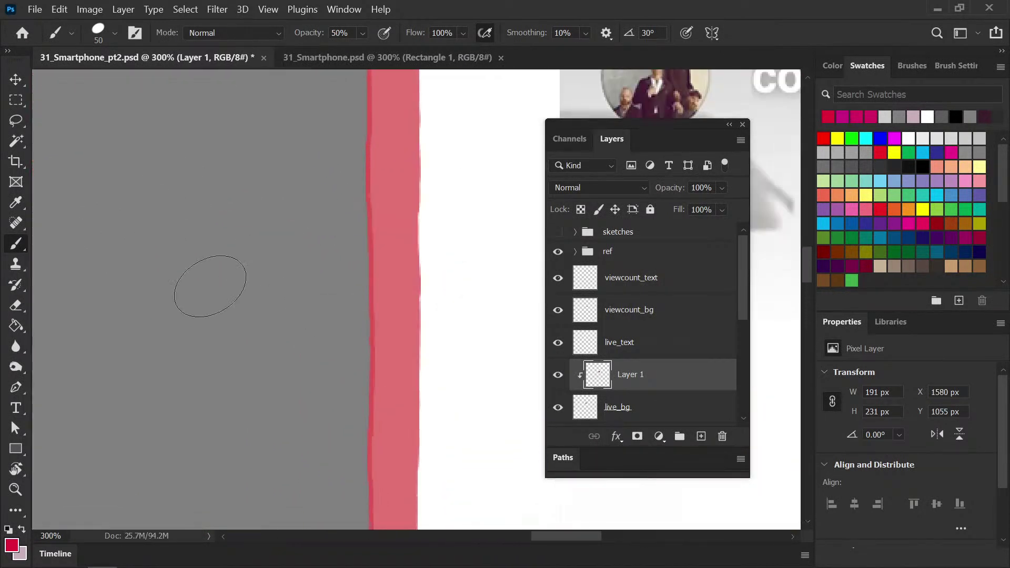
{"action": "left_click_drag", "start_coordinate": [259, 338], "coordinate": [183, 267]}
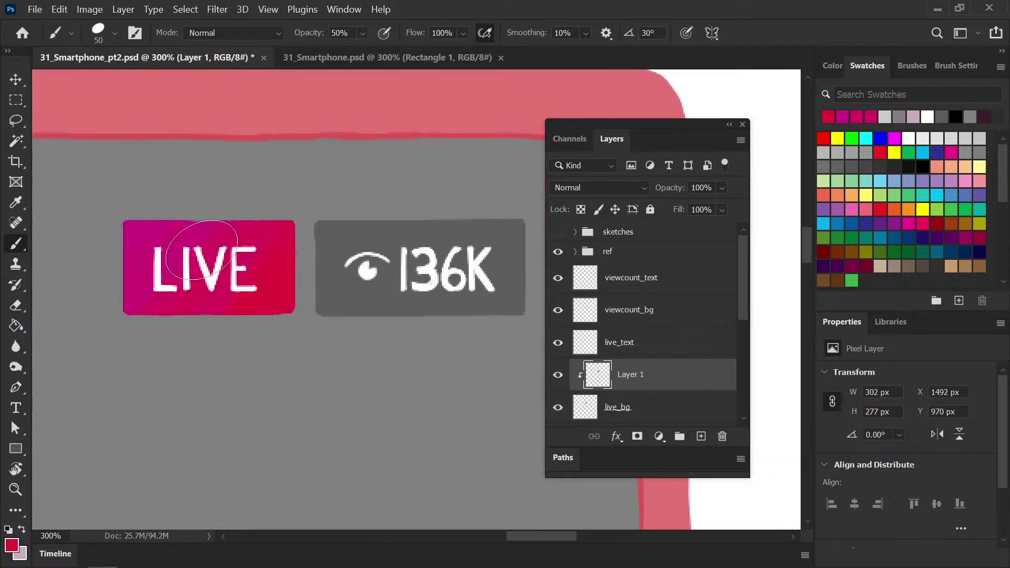
Merge the clipped colour layer into live_bg and round off the LIVE box's corners with a size 10 eraser
{"action": "key", "text": "e"}
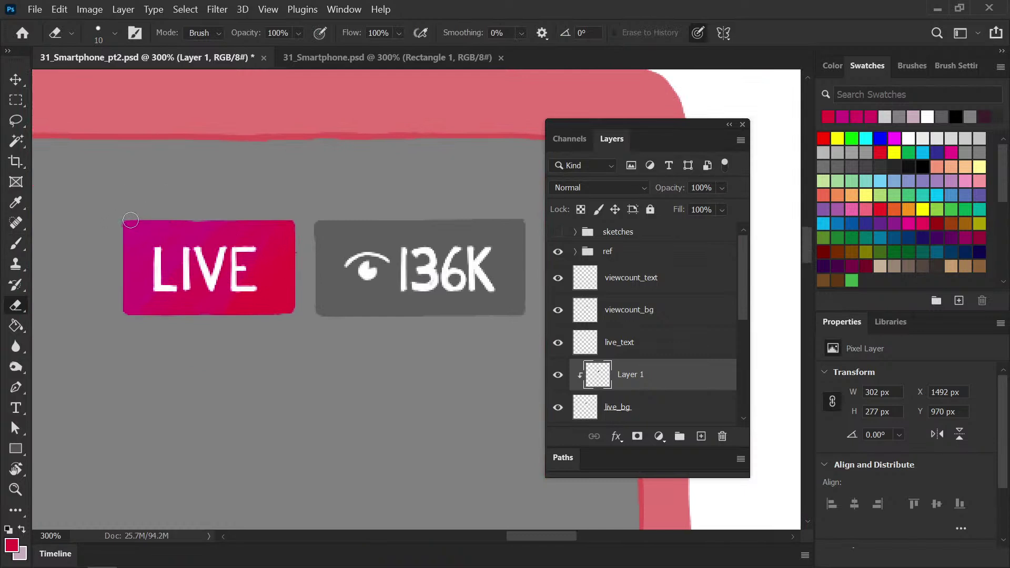
{"action": "key", "text": "ctrl+plus"}
{"action": "left_click_drag", "start_coordinate": [129, 241], "coordinate": [323, 293]}
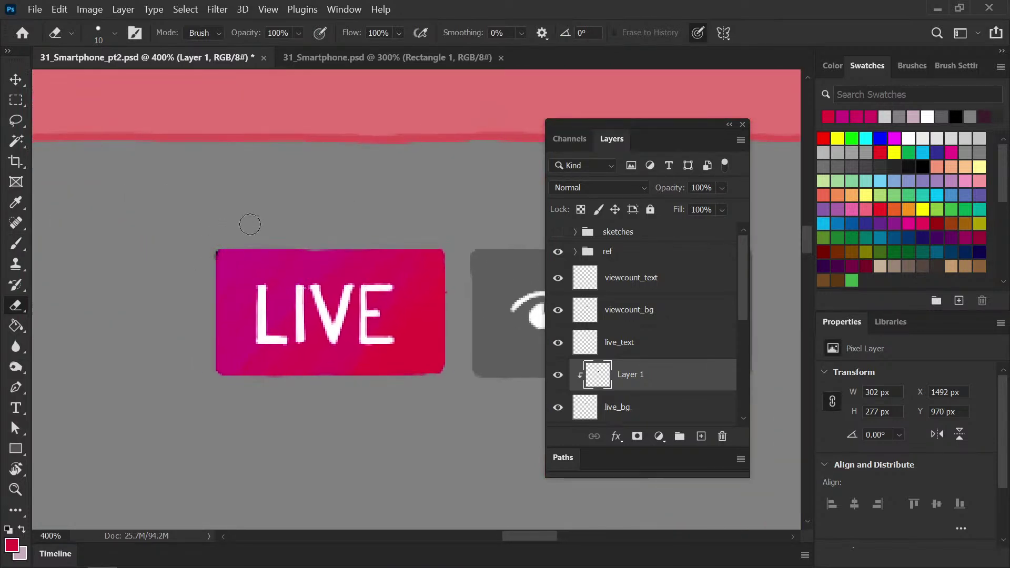
{"action": "key", "text": "ctrl+e"}
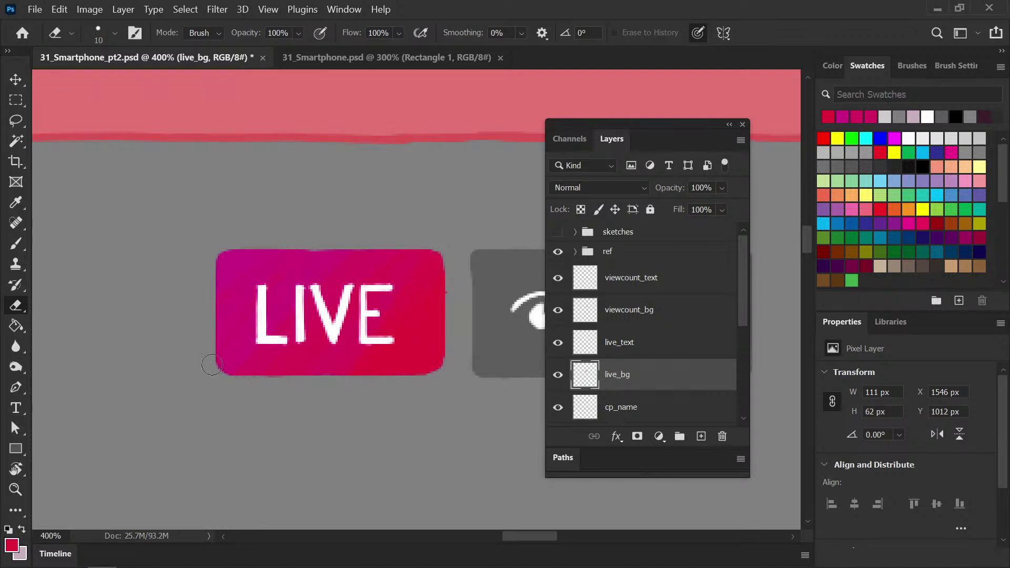
{"action": "scroll", "coordinate": [396, 434], "scroll_direction": "right", "scroll_amount": 4}
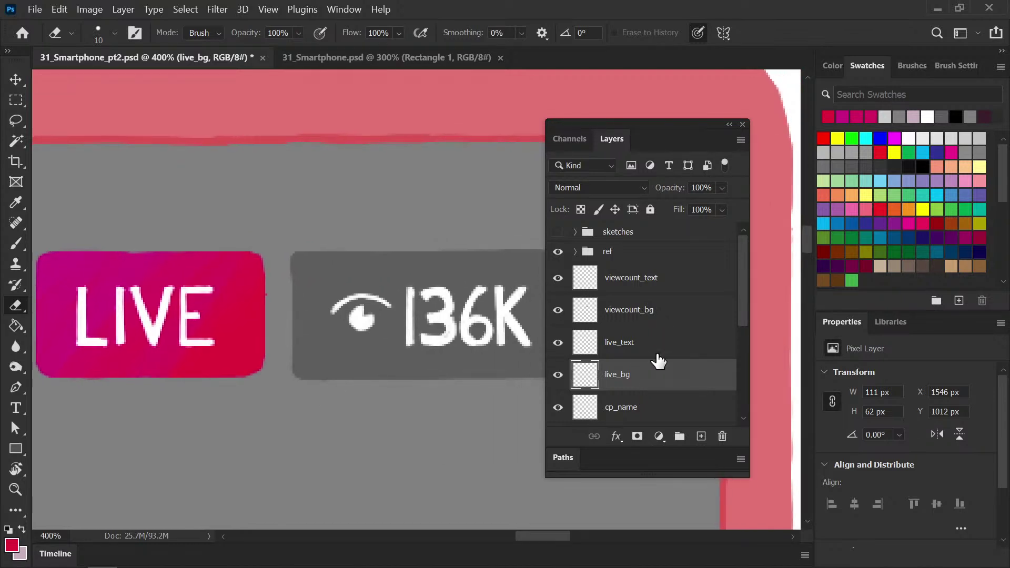
Round off the corners of the grey view count box on the viewcount_bg layer with the eraser, and save the document
{"action": "left_click", "coordinate": [688, 309]}
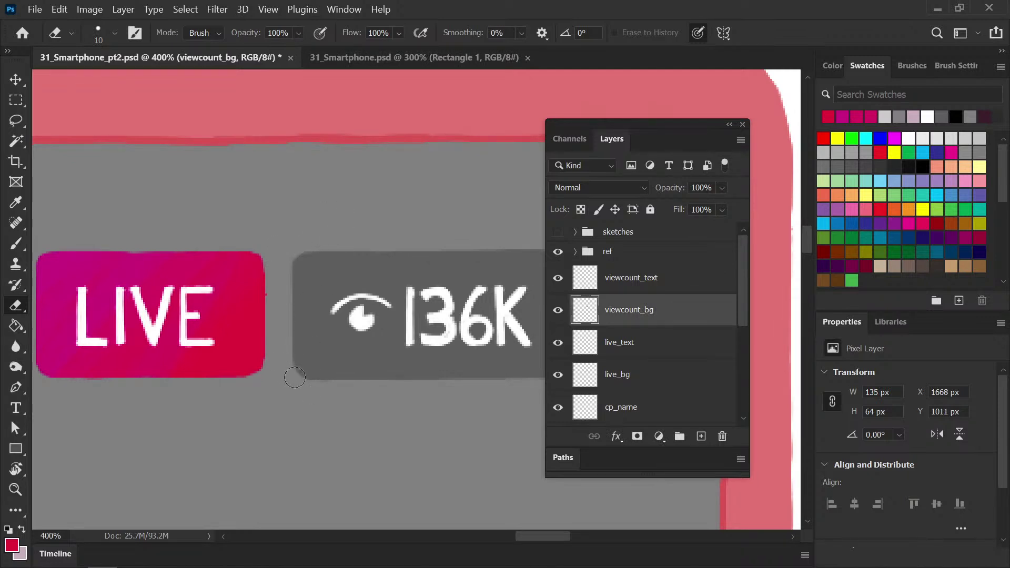
{"action": "scroll", "coordinate": [428, 413], "scroll_direction": "right", "scroll_amount": 3}
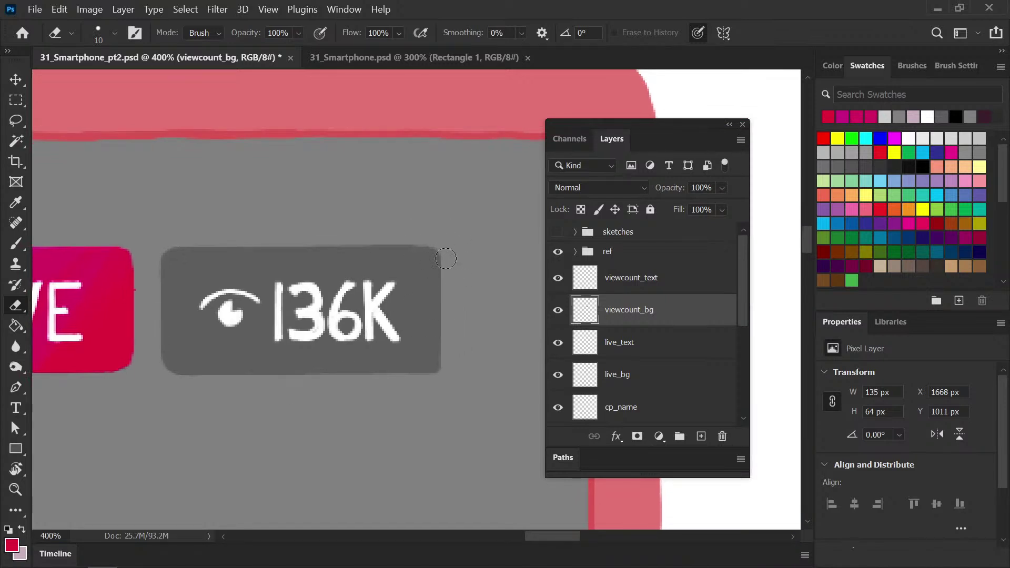
{"action": "mouse_move", "coordinate": [435, 376]}
{"action": "left_mouse_down"}
{"action": "mouse_move", "coordinate": [410, 379]}
{"action": "mouse_move", "coordinate": [444, 377]}
{"action": "mouse_move", "coordinate": [443, 368]}
{"action": "left_mouse_up"}
{"action": "key", "text": "ctrl+1"}
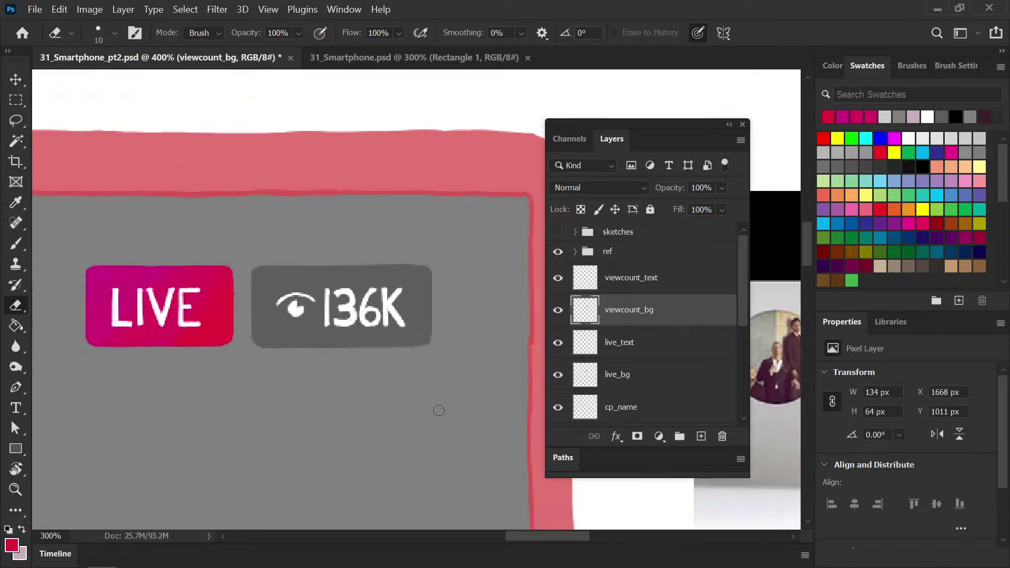
{"action": "key", "text": "ctrl+minus"}
{"action": "key", "text": "ctrl+minus"}
{"action": "key", "text": "ctrl+minus"}
{"action": "scroll", "coordinate": [348, 336], "scroll_direction": "right", "scroll_amount": 3}
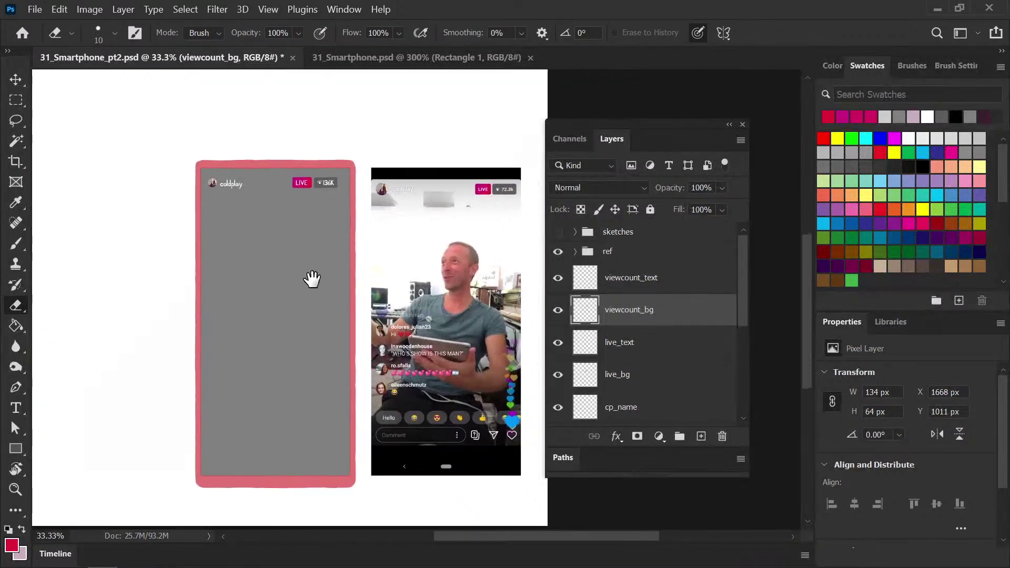
{"action": "key", "text": "ctrl+s"}
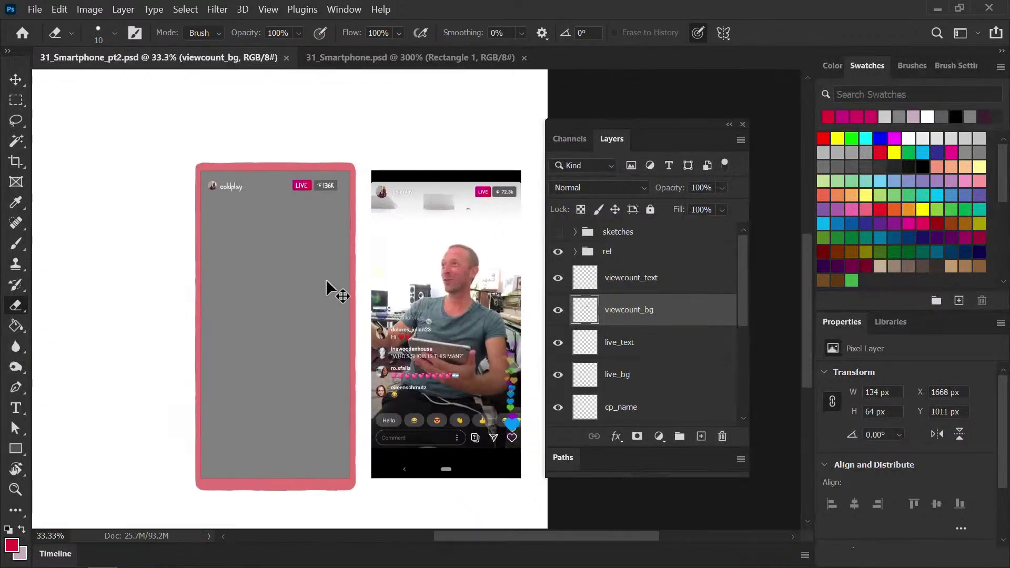
Show the sketches group again and add a new layer above viewcount_text for the comment area at the phone's lower end
{"action": "left_click", "coordinate": [557, 232]}
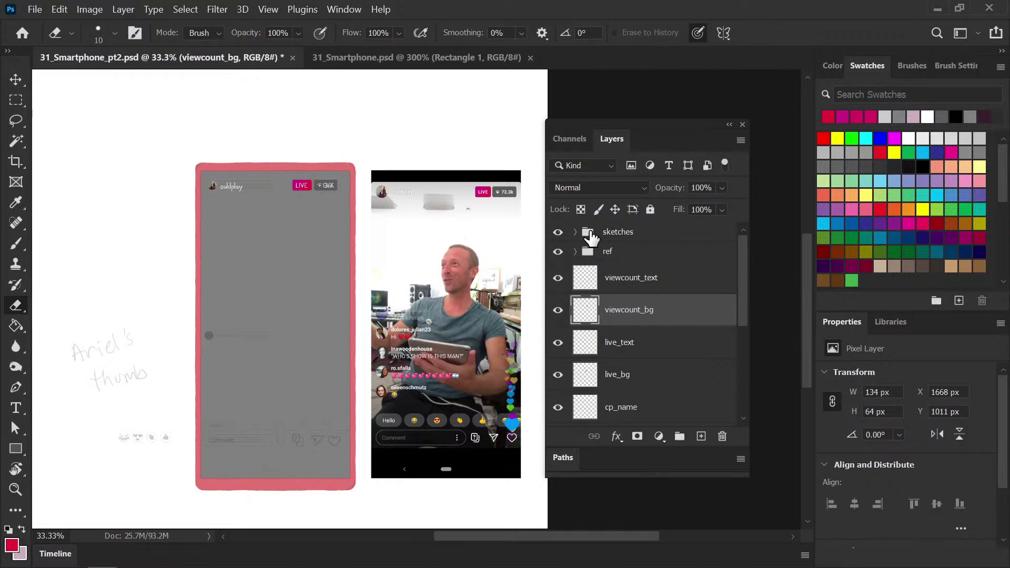
{"action": "key", "text": "ctrl+plus"}
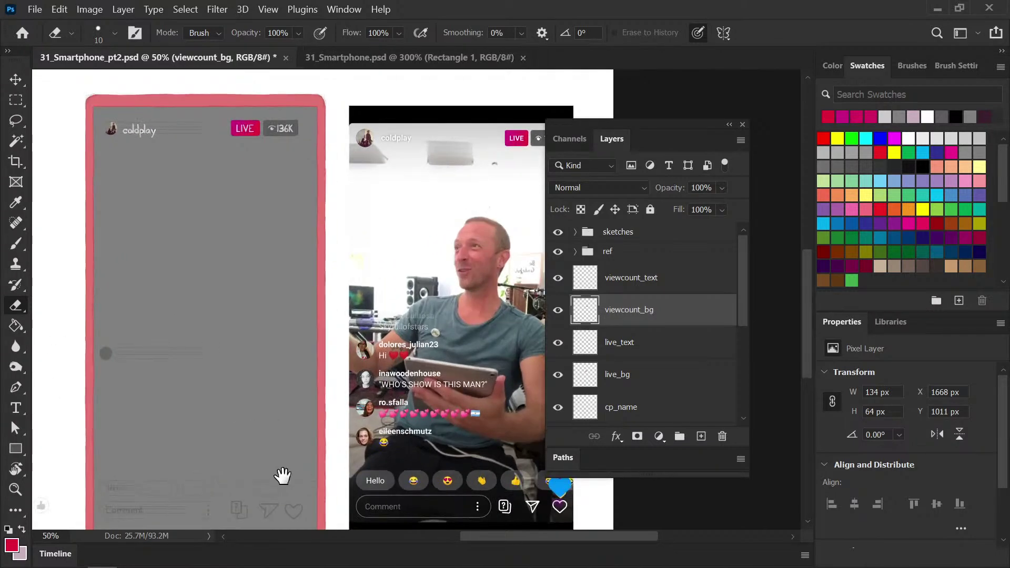
{"action": "left_click_drag", "start_coordinate": [280, 479], "coordinate": [413, 291]}
{"action": "key", "text": "ctrl+plus"}
{"action": "key", "text": "ctrl+plus"}
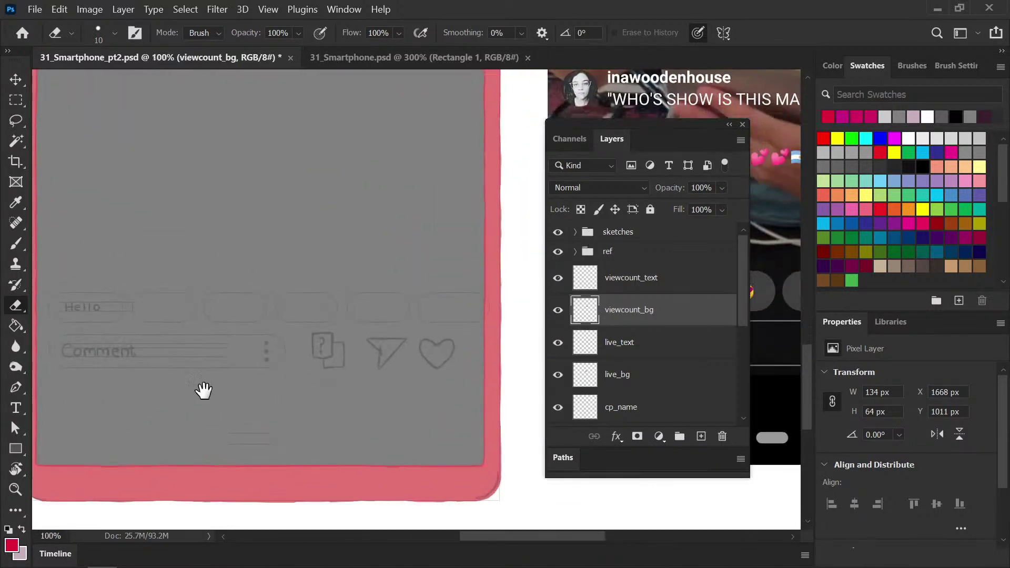
{"action": "left_click_drag", "start_coordinate": [210, 390], "coordinate": [360, 404]}
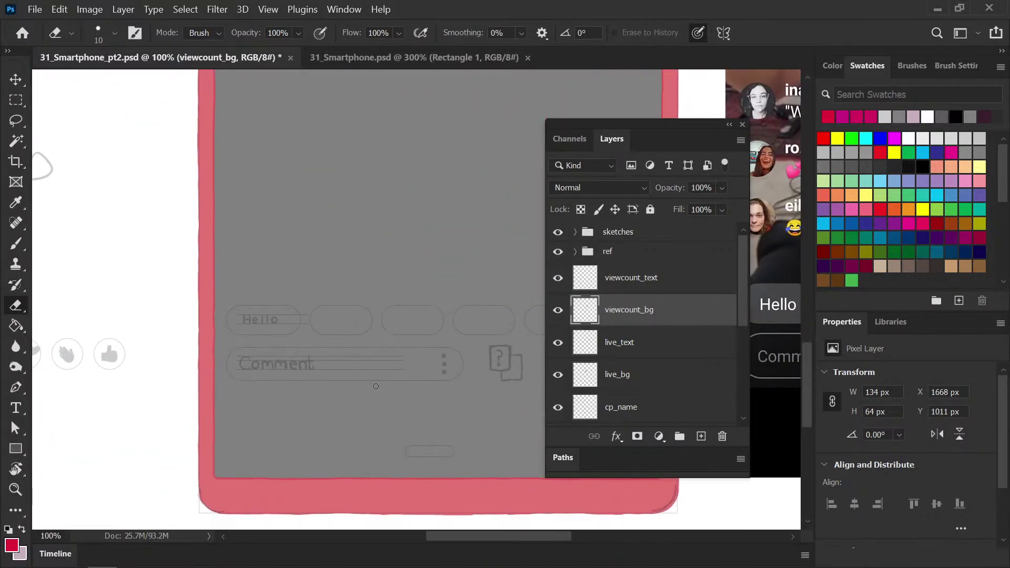
{"action": "left_click", "coordinate": [703, 280]}
{"action": "left_click", "coordinate": [701, 436]}
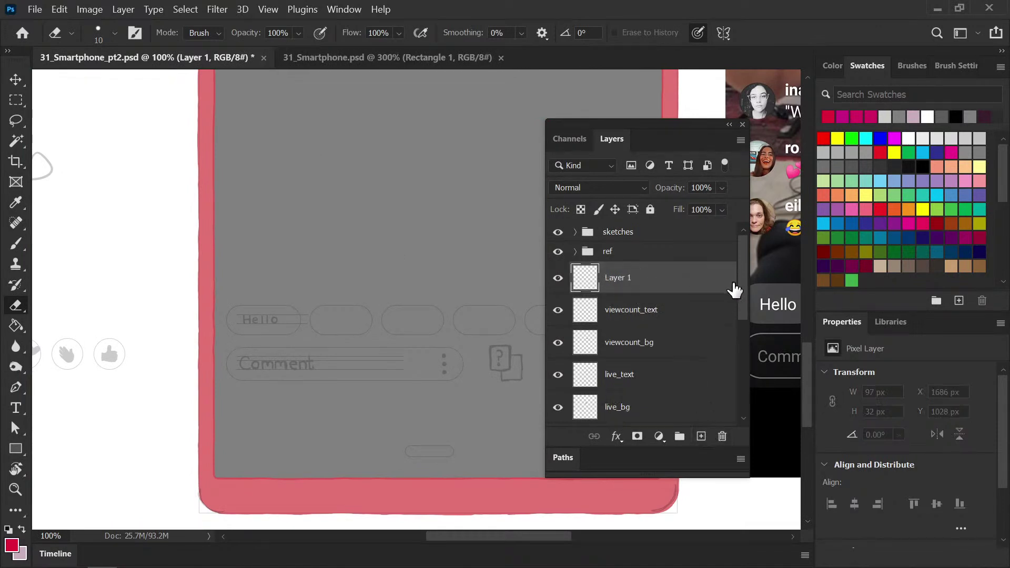
Group the layers from cp_icon up to viewcount_text into a group named top, and save the document
{"action": "left_click_drag", "start_coordinate": [743, 281], "coordinate": [733, 351]}
{"action": "scroll", "coordinate": [733, 352], "scroll_direction": "down", "scroll_amount": 1}
{"action": "scroll", "coordinate": [734, 352], "scroll_direction": "up", "scroll_amount": 2}
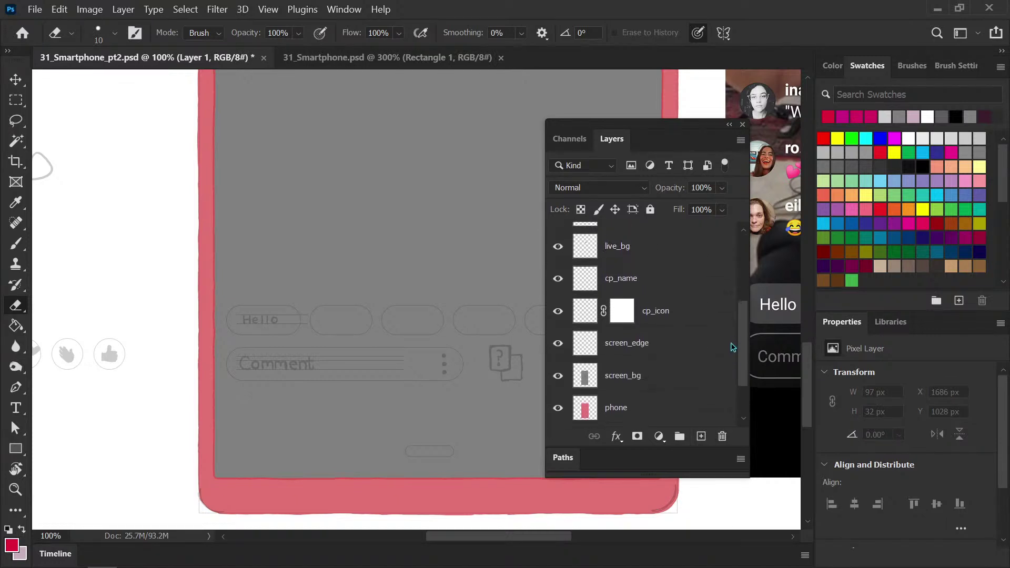
{"action": "left_click", "coordinate": [584, 325]}
{"action": "scroll", "coordinate": [748, 345], "scroll_direction": "up", "scroll_amount": 5}
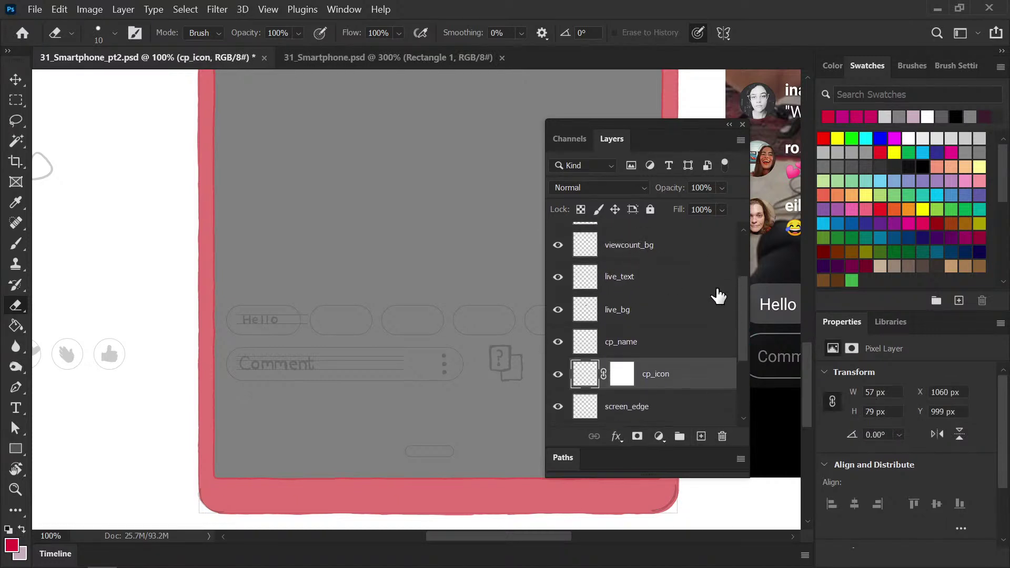
{"action": "left_click", "coordinate": [653, 252], "text": "shift"}
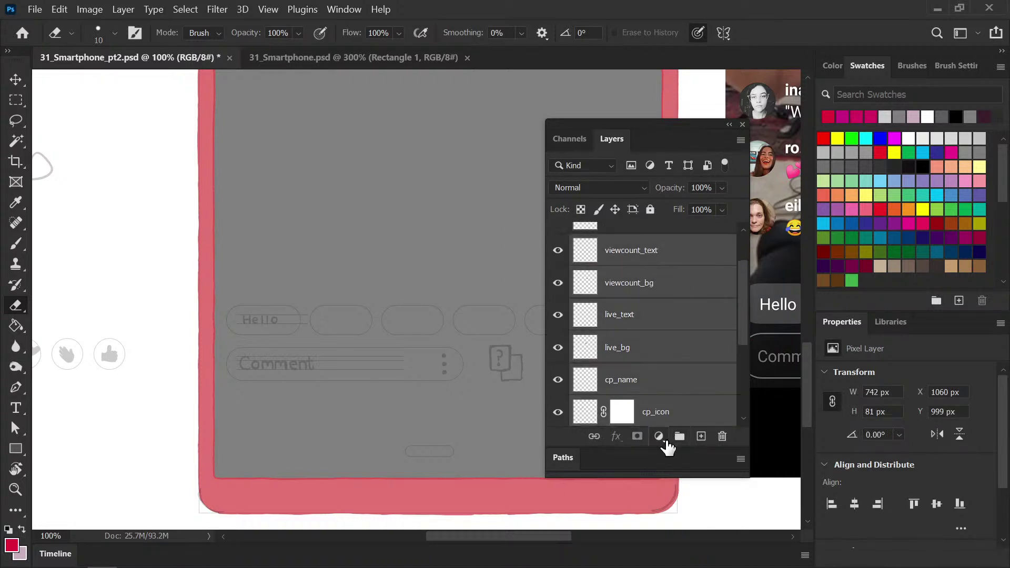
{"action": "left_click", "coordinate": [680, 437]}
{"action": "double_click", "coordinate": [619, 255]}
{"action": "type", "text": "top"}
{"action": "key", "text": "Return"}
{"action": "key", "text": "ctrl+s"}
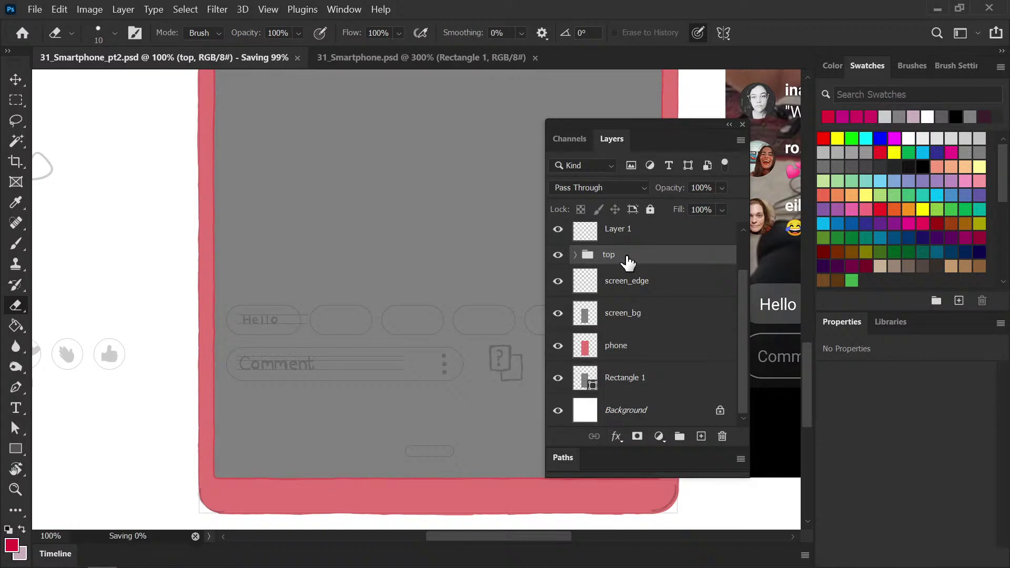
Select Layer 1 and prepare a size 20 brush with white as the foreground colour
{"action": "left_click", "coordinate": [630, 237]}
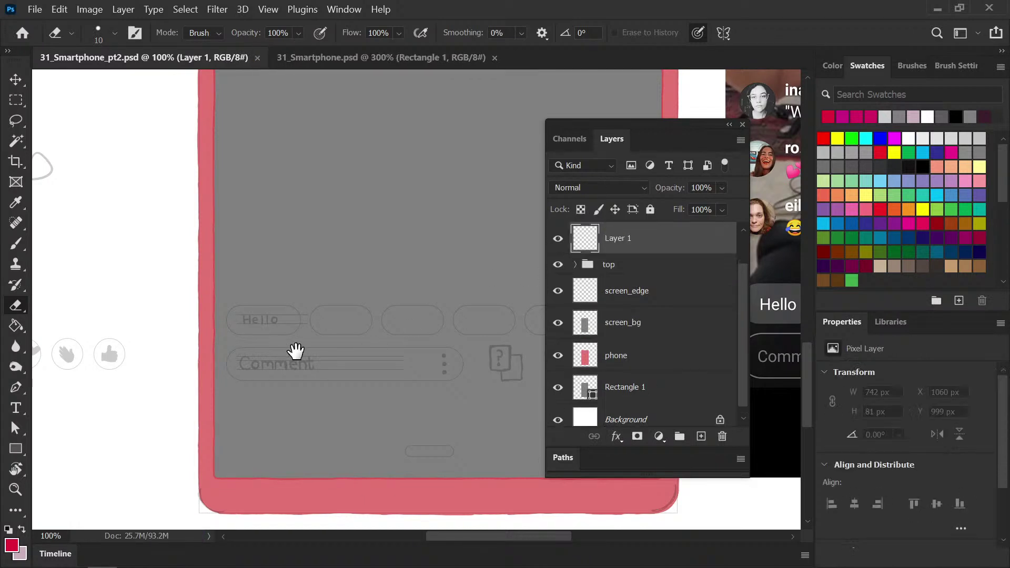
{"action": "left_click_drag", "start_coordinate": [293, 350], "coordinate": [252, 321]}
{"action": "key", "text": "d"}
{"action": "key", "text": "x"}
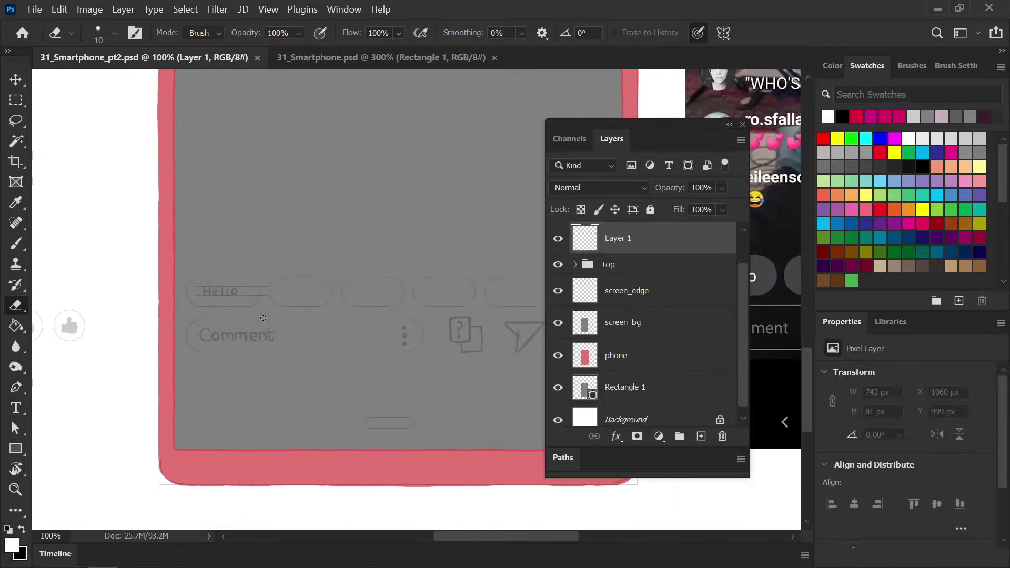
{"action": "key", "text": "b"}
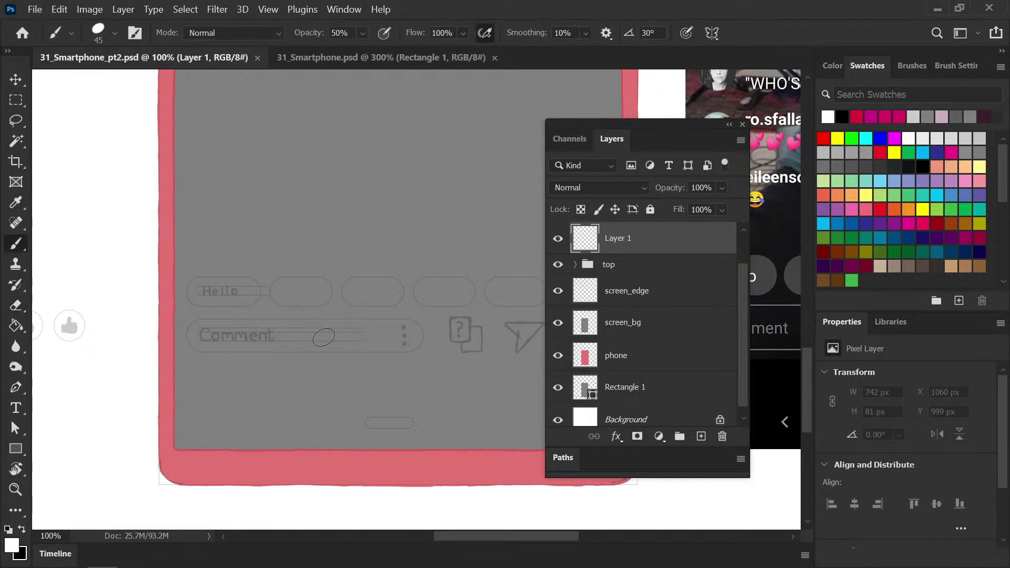
{"action": "key", "text": "bracketleft"}
{"action": "key", "text": "bracketleft"}
{"action": "mouse_move", "coordinate": [472, 536]}
{"action": "left_mouse_down"}
{"action": "mouse_move", "coordinate": [595, 537]}
{"action": "mouse_move", "coordinate": [460, 532]}
{"action": "mouse_move", "coordinate": [483, 533]}
{"action": "left_mouse_up"}
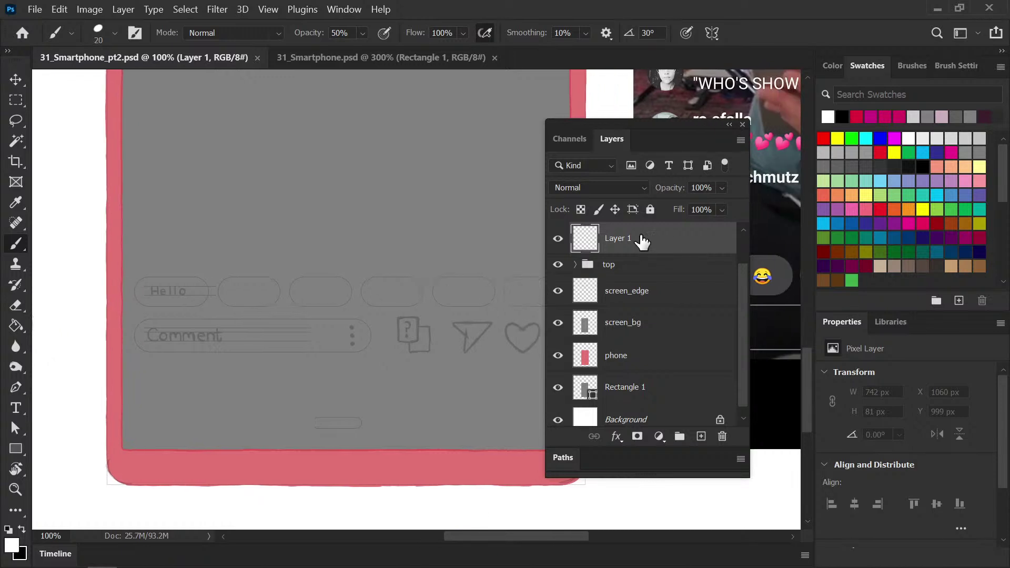
Rename Layer 1 as commentbox_line, and duplicate it as a layer named commentbox_line_text
{"action": "double_click", "coordinate": [626, 240]}
{"action": "type", "text": "commentbox_b_line"}
{"action": "key", "text": "Return"}
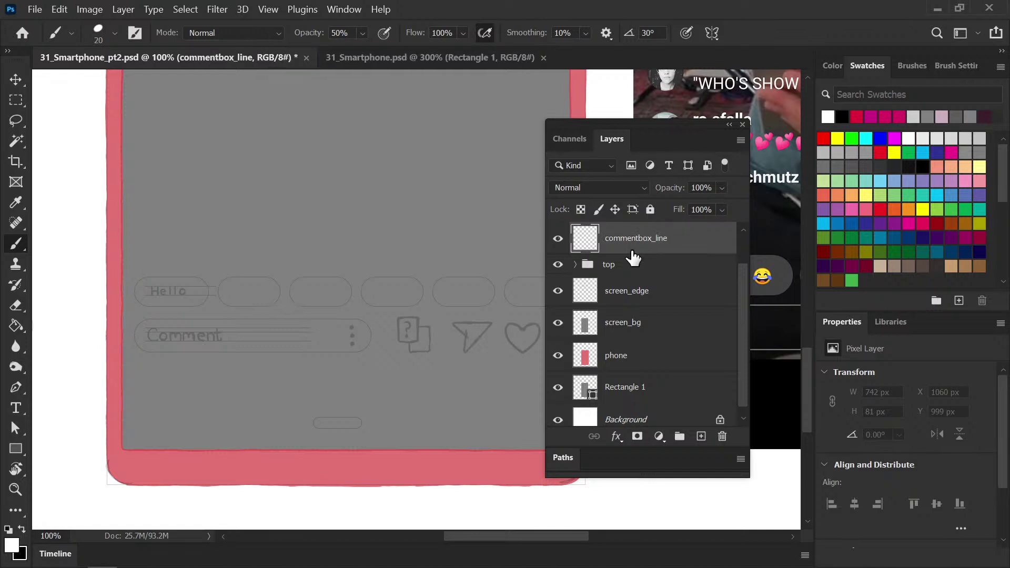
{"action": "key", "text": "ctrl+j"}
{"action": "double_click", "coordinate": [670, 243]}
{"action": "key", "text": "Return"}
{"action": "double_click", "coordinate": [670, 241]}
{"action": "left_click_drag", "start_coordinate": [666, 238], "coordinate": [685, 238]}
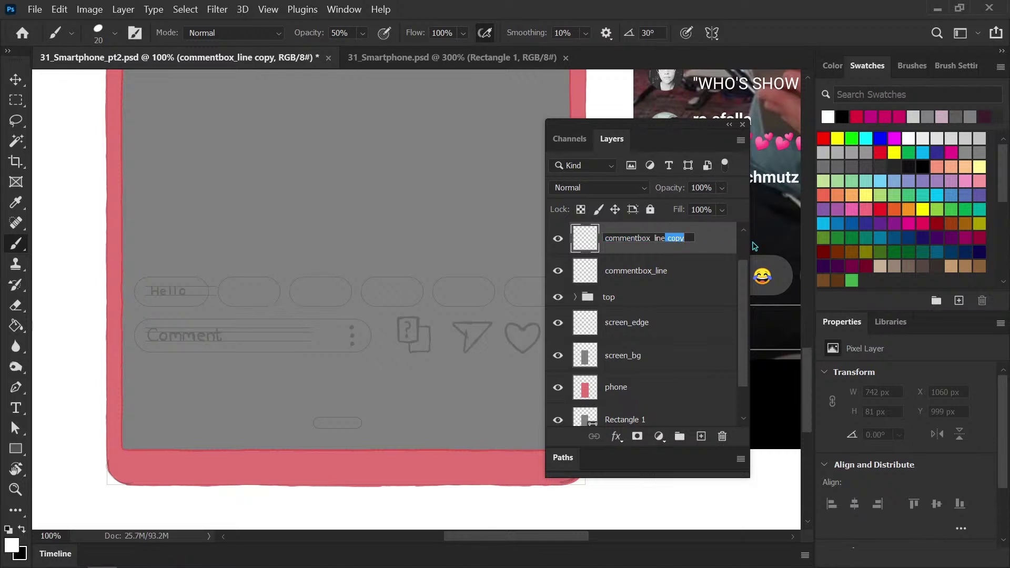
{"action": "type", "text": "_text"}
{"action": "key", "text": "Return"}
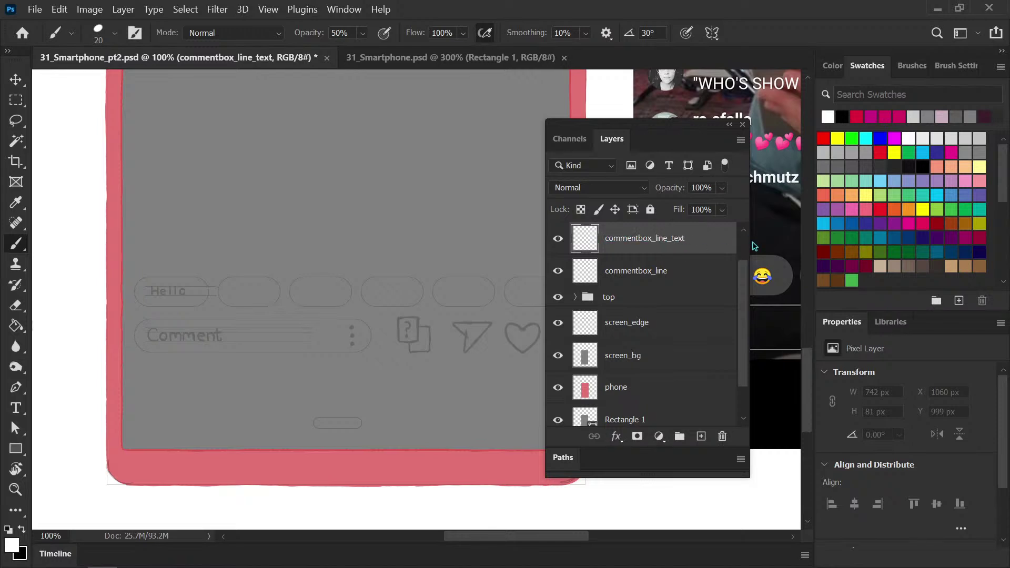
Add two more layers above commentbox_line_text, named auto_bg and auto_text, and save the document
{"action": "left_click", "coordinate": [702, 437]}
{"action": "double_click", "coordinate": [617, 239]}
{"action": "type", "text": "a"}
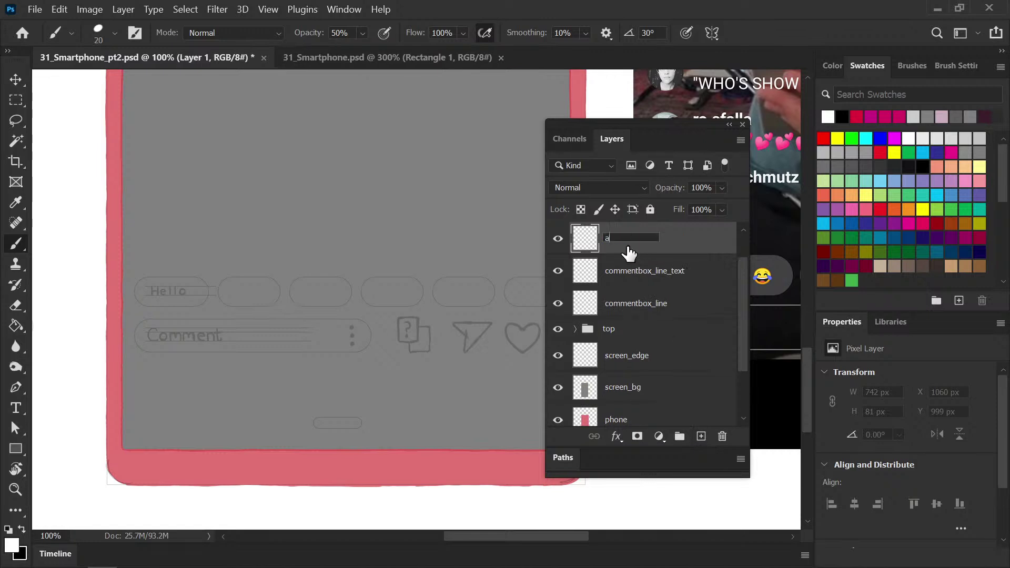
{"action": "type", "text": "uto_bg"}
{"action": "key", "text": "Return"}
{"action": "left_click", "coordinate": [701, 437]}
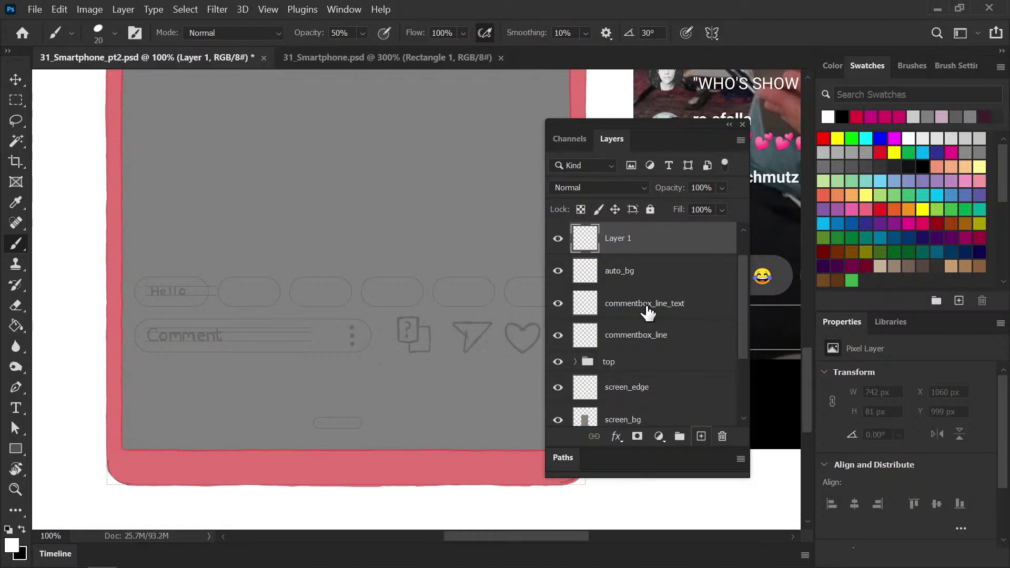
{"action": "double_click", "coordinate": [615, 238]}
{"action": "type", "text": "a"}
{"action": "key", "text": "Return"}
{"action": "key", "text": "ctrl+s"}
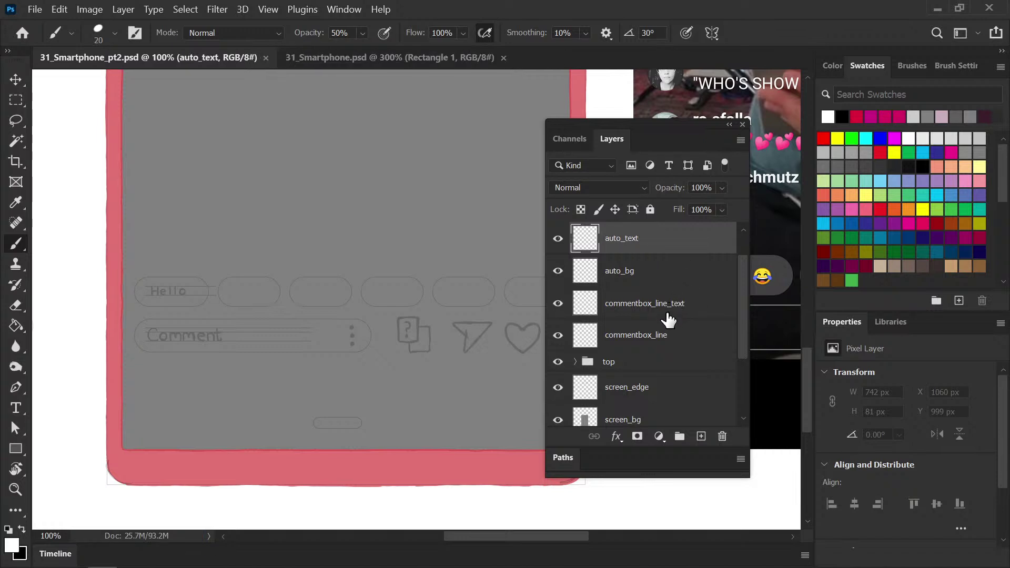
On the commentbox_line layer, trace the rounded left end of the Comment box in white with a size 10 brush
{"action": "left_click", "coordinate": [669, 314]}
{"action": "left_click", "coordinate": [665, 339]}
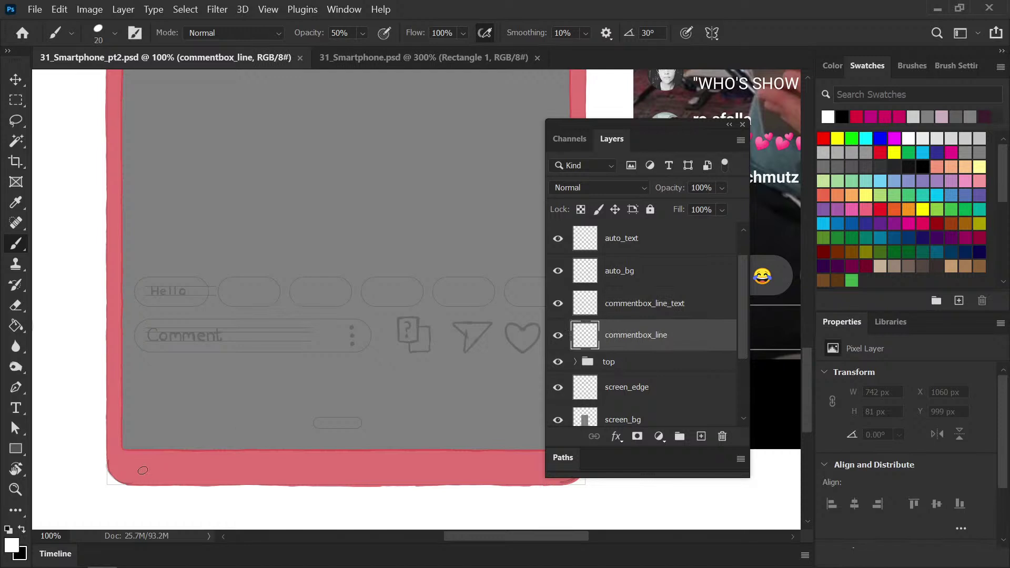
{"action": "key", "text": "ctrl+plus"}
{"action": "left_click_drag", "start_coordinate": [177, 383], "coordinate": [355, 316]}
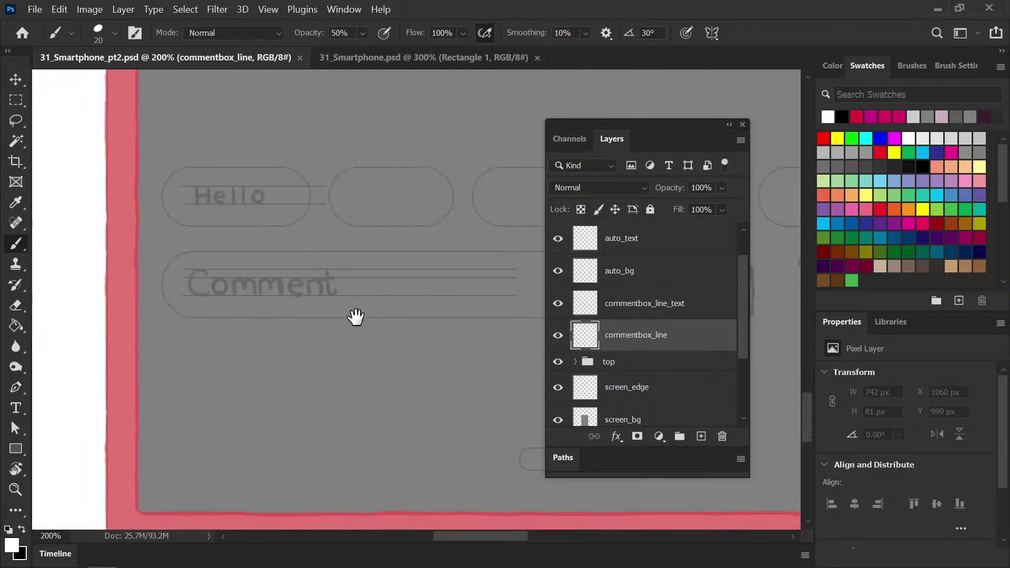
{"action": "key", "text": "ctrl+plus"}
{"action": "left_click_drag", "start_coordinate": [150, 314], "coordinate": [232, 328]}
{"action": "key", "text": "bracketleft"}
{"action": "key", "text": "bracketleft"}
{"action": "key", "text": "bracketleft"}
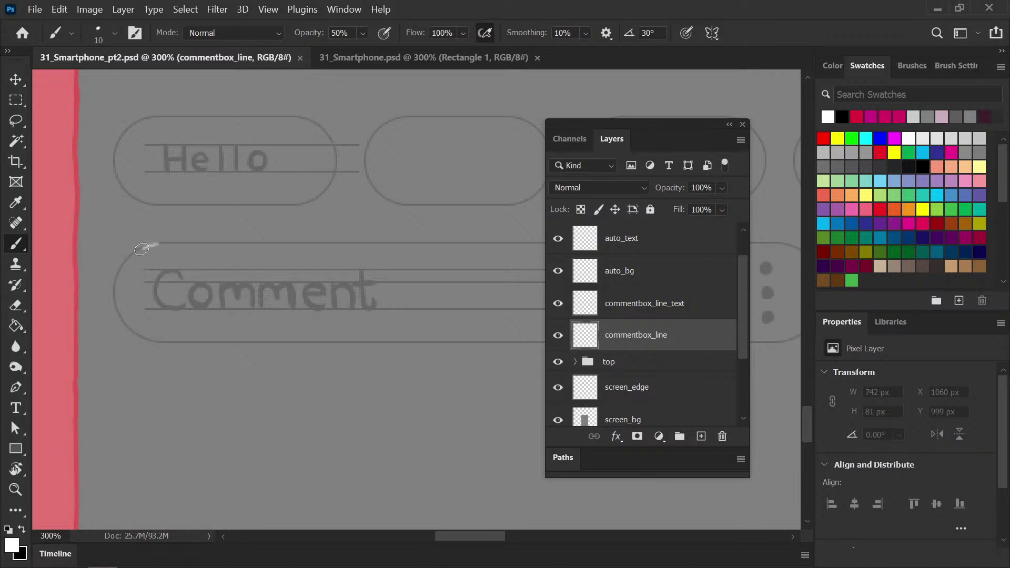
{"action": "mouse_move", "coordinate": [118, 281]}
{"action": "left_mouse_down"}
{"action": "mouse_move", "coordinate": [115, 311]}
{"action": "mouse_move", "coordinate": [129, 331]}
{"action": "left_mouse_up"}
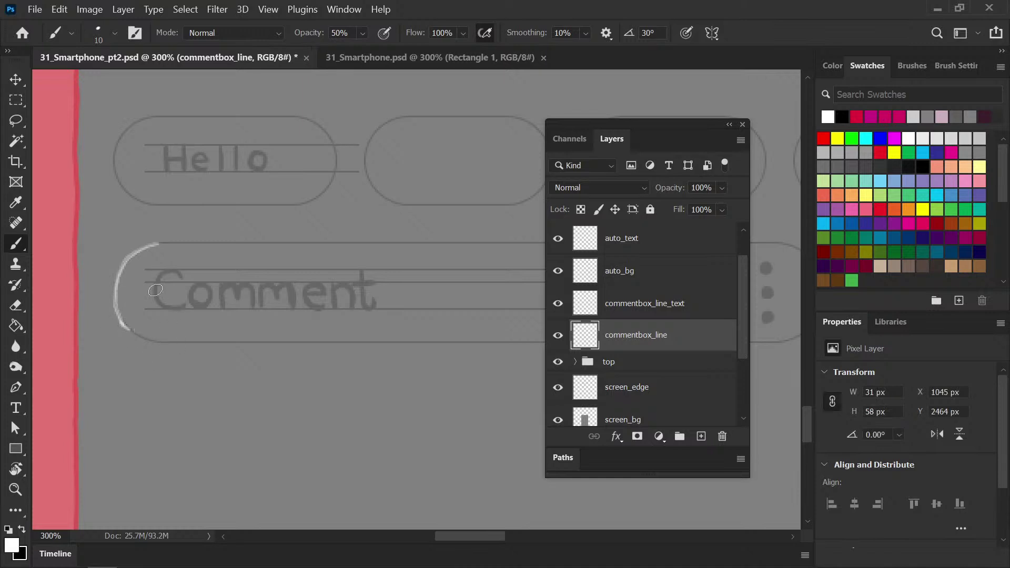
Refine the Comment box's left curve and start its lower edge, trimming the excess line with the eraser
{"action": "key", "text": "e"}
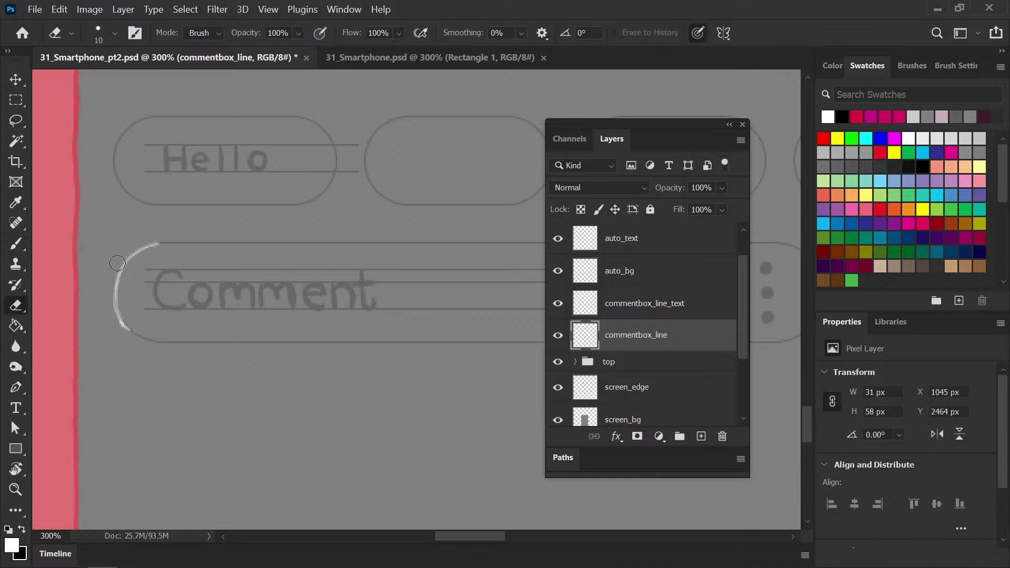
{"action": "key", "text": "b"}
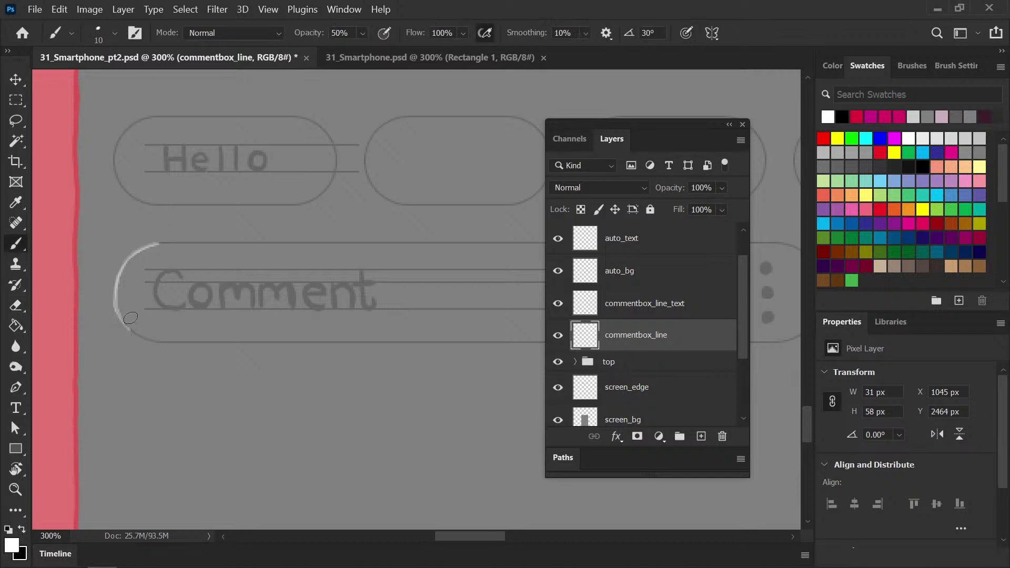
{"action": "mouse_move", "coordinate": [120, 318]}
{"action": "left_mouse_down"}
{"action": "mouse_move", "coordinate": [161, 343]}
{"action": "mouse_move", "coordinate": [98, 300]}
{"action": "mouse_move", "coordinate": [147, 318]}
{"action": "left_mouse_up"}
{"action": "key", "text": "ctrl+z"}
{"action": "key", "text": "e"}
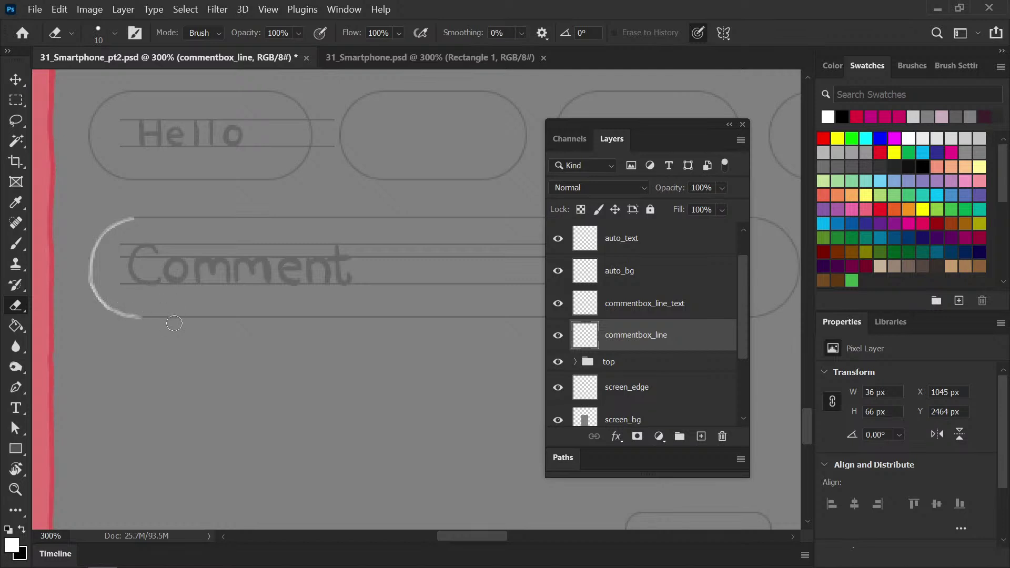
{"action": "key", "text": "b"}
{"action": "left_click_drag", "start_coordinate": [126, 315], "coordinate": [348, 314]}
{"action": "key", "text": "e"}
{"action": "left_click_drag", "start_coordinate": [276, 316], "coordinate": [383, 316]}
{"action": "left_click_drag", "start_coordinate": [276, 316], "coordinate": [362, 318]}
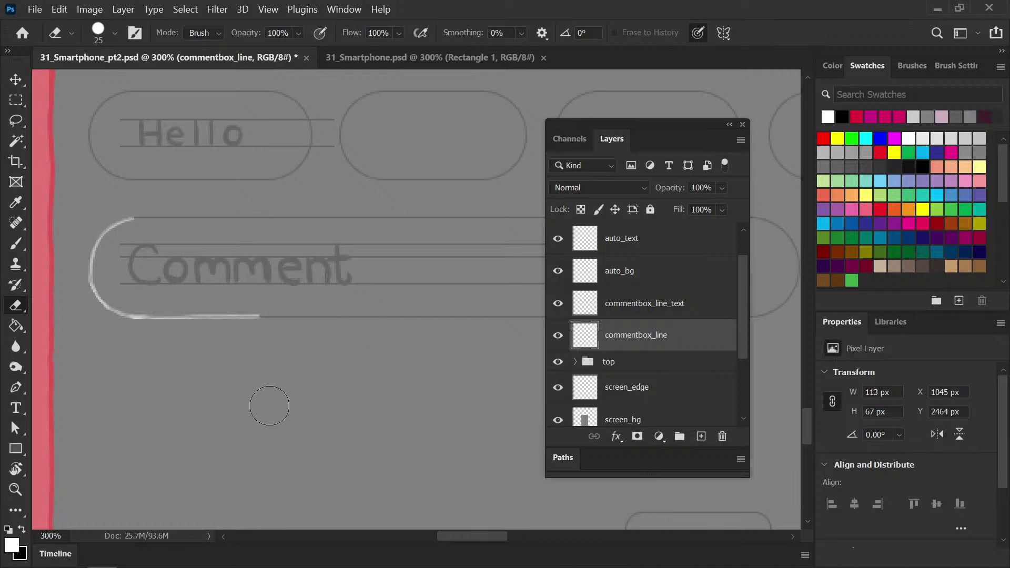
Erase the stray mark above the Comment text and paint the box's upper edge along the sketch
{"action": "key", "text": "b"}
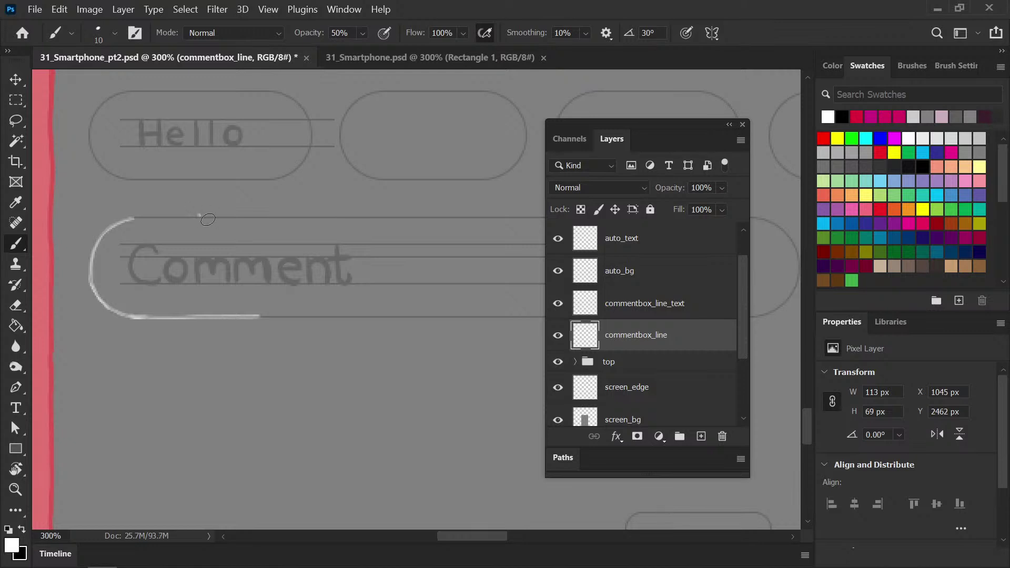
{"action": "key", "text": "e"}
{"action": "left_click", "coordinate": [203, 215]}
{"action": "key", "text": "b"}
{"action": "left_click_drag", "start_coordinate": [135, 219], "coordinate": [542, 215]}
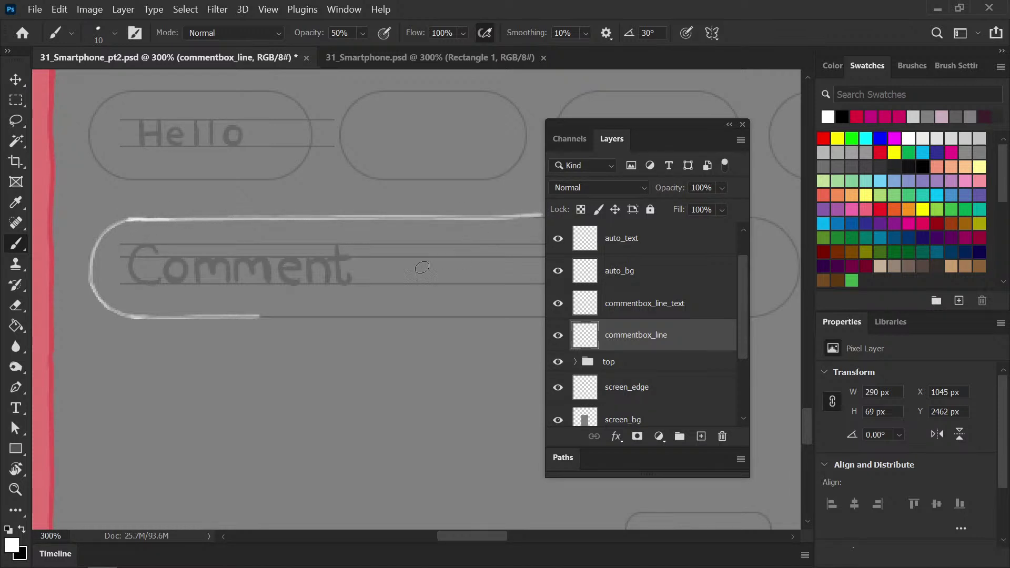
Extend the Comment box's lower and upper edges to the three-dot end, and tidy the line joins
{"action": "left_click_drag", "start_coordinate": [263, 319], "coordinate": [542, 316]}
{"action": "left_click_drag", "start_coordinate": [409, 313], "coordinate": [197, 293]}
{"action": "left_click_drag", "start_coordinate": [281, 287], "coordinate": [520, 280]}
{"action": "left_click_drag", "start_coordinate": [297, 187], "coordinate": [503, 187]}
{"action": "key", "text": "e"}
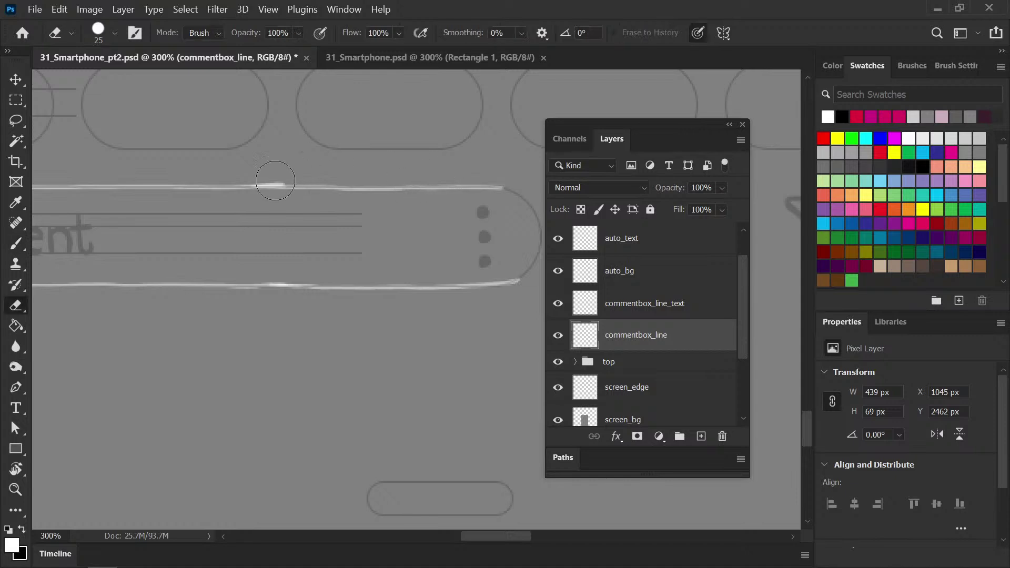
{"action": "key", "text": "b"}
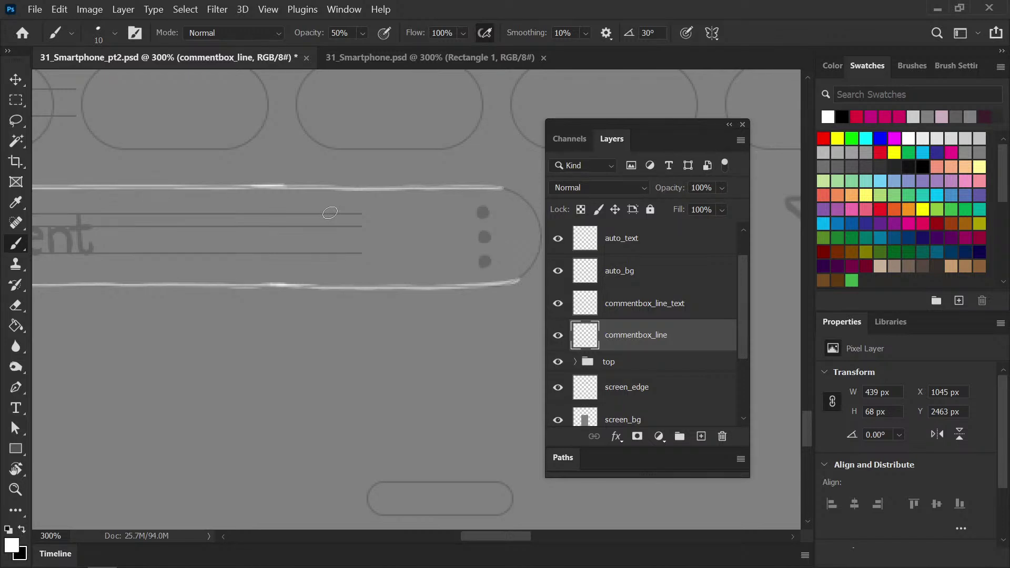
Close the Comment box outline with a rounded curve beside the three dots, trimming the overlapping line ends
{"action": "left_click_drag", "start_coordinate": [415, 193], "coordinate": [346, 151]}
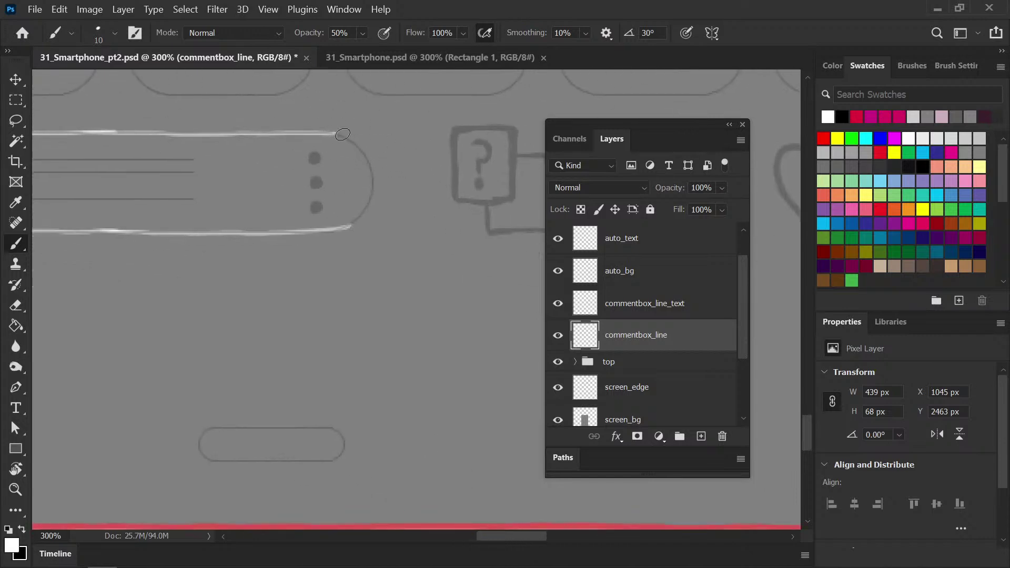
{"action": "key", "text": "e"}
{"action": "mouse_move", "coordinate": [339, 227]}
{"action": "left_mouse_down"}
{"action": "mouse_move", "coordinate": [303, 242]}
{"action": "mouse_move", "coordinate": [351, 235]}
{"action": "mouse_move", "coordinate": [286, 232]}
{"action": "mouse_move", "coordinate": [340, 228]}
{"action": "mouse_move", "coordinate": [370, 200]}
{"action": "mouse_move", "coordinate": [367, 159]}
{"action": "mouse_move", "coordinate": [319, 133]}
{"action": "left_mouse_up"}
{"action": "left_click", "coordinate": [303, 241]}
{"action": "key", "text": "b"}
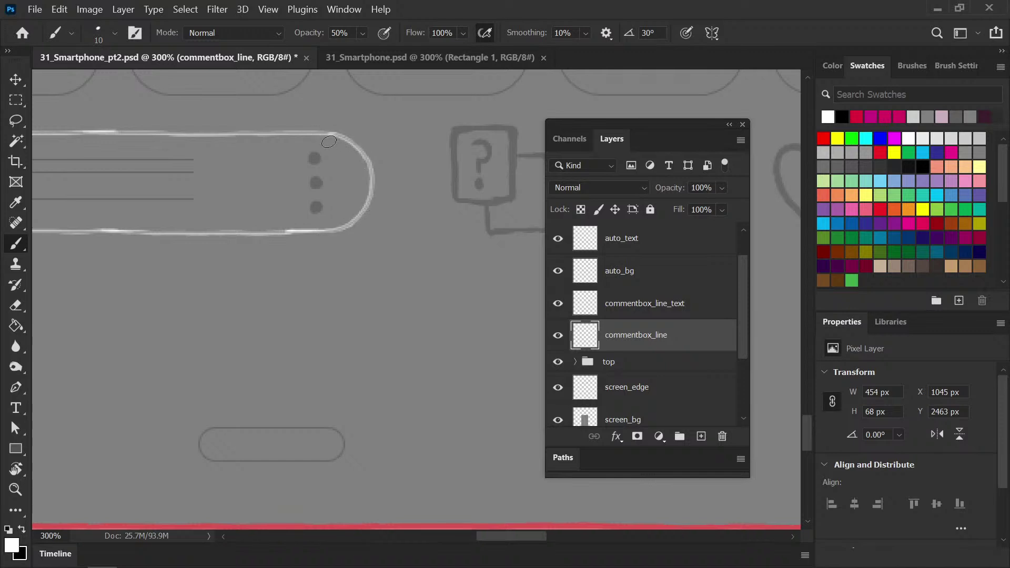
Hide the sketches group to check the Comment box outline from a distance, and show the group again
{"action": "key", "text": "ctrl+minus"}
{"action": "key", "text": "ctrl+minus"}
{"action": "key", "text": "ctrl+minus"}
{"action": "key", "text": "ctrl+minus"}
{"action": "key", "text": "ctrl+plus"}
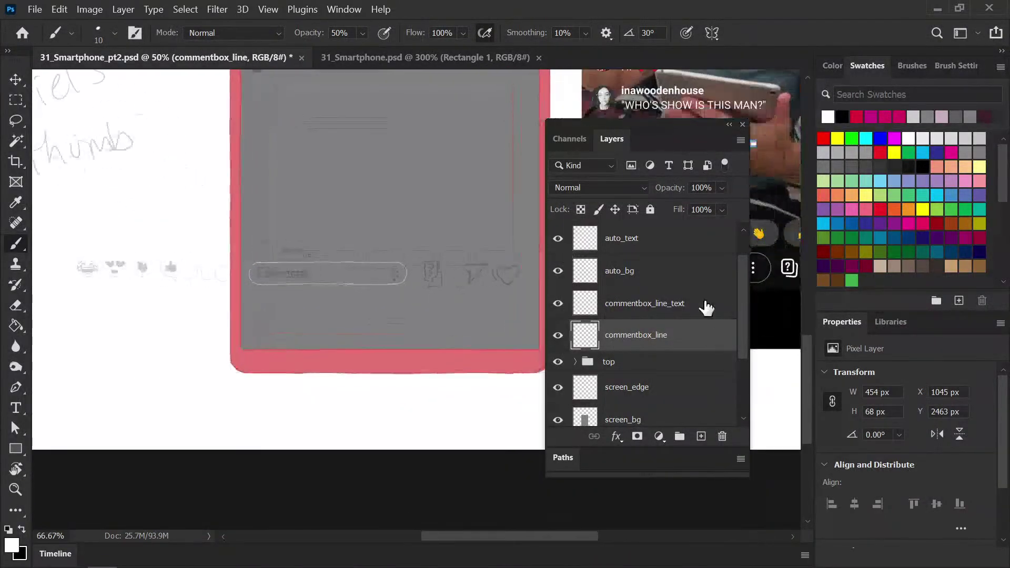
{"action": "scroll", "coordinate": [571, 252], "scroll_direction": "up", "scroll_amount": 2}
{"action": "left_click", "coordinate": [557, 234]}
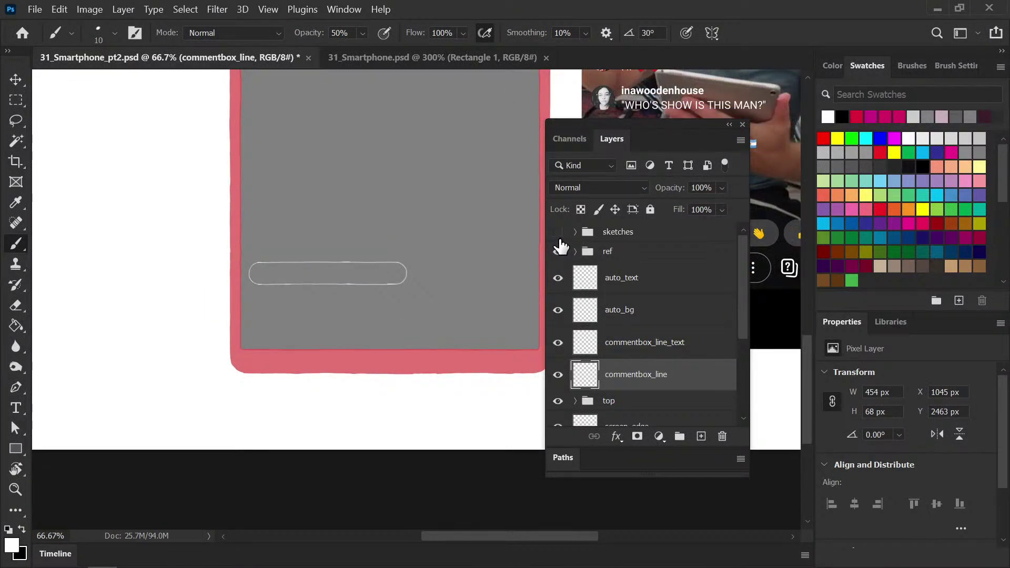
{"action": "left_click", "coordinate": [557, 232]}
{"action": "key", "text": "ctrl+minus"}
{"action": "key", "text": "ctrl+plus"}
{"action": "key", "text": "ctrl+plus"}
Set the brush opacity to 100%
{"action": "key", "text": "Return"}
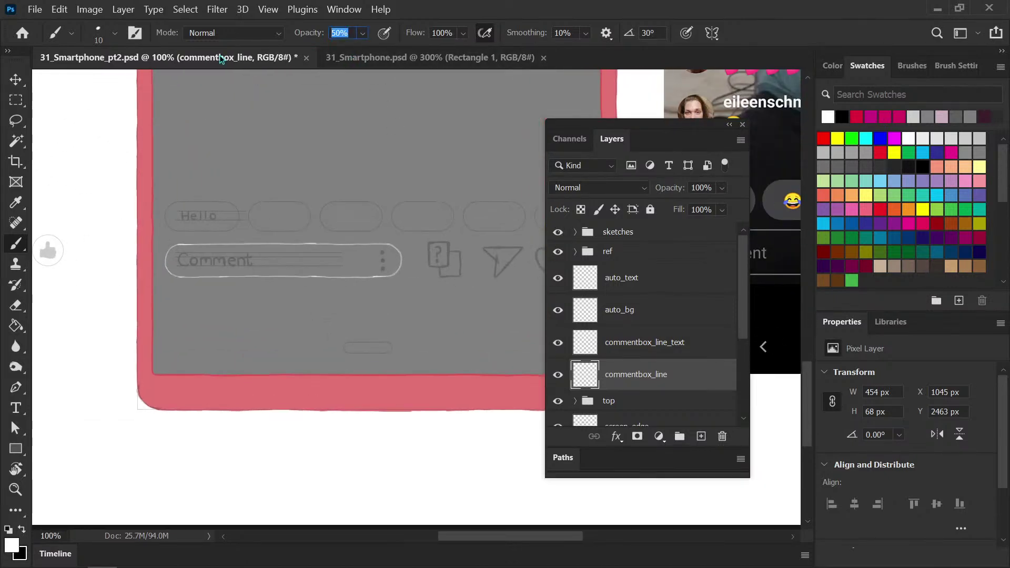
{"action": "type", "text": "01"}
{"action": "key", "text": "BackSpace"}
{"action": "key", "text": "BackSpace"}
{"action": "key", "text": "Delete"}
{"action": "key", "text": "Delete"}
{"action": "type", "text": "100"}
{"action": "key", "text": "ctrl+plus"}
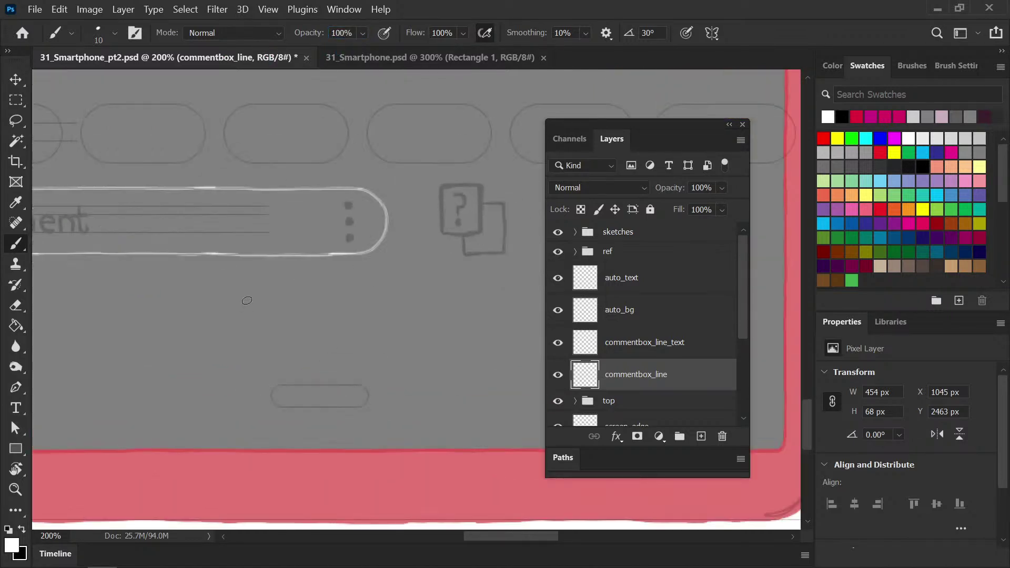
Paint a test squiggle below the Comment box, compare it with the outline with the sketches hidden, and undo it
{"action": "mouse_move", "coordinate": [241, 296]}
{"action": "left_mouse_down"}
{"action": "mouse_move", "coordinate": [363, 313]}
{"action": "mouse_move", "coordinate": [223, 296]}
{"action": "mouse_move", "coordinate": [348, 327]}
{"action": "left_mouse_up"}
{"action": "left_click", "coordinate": [558, 232]}
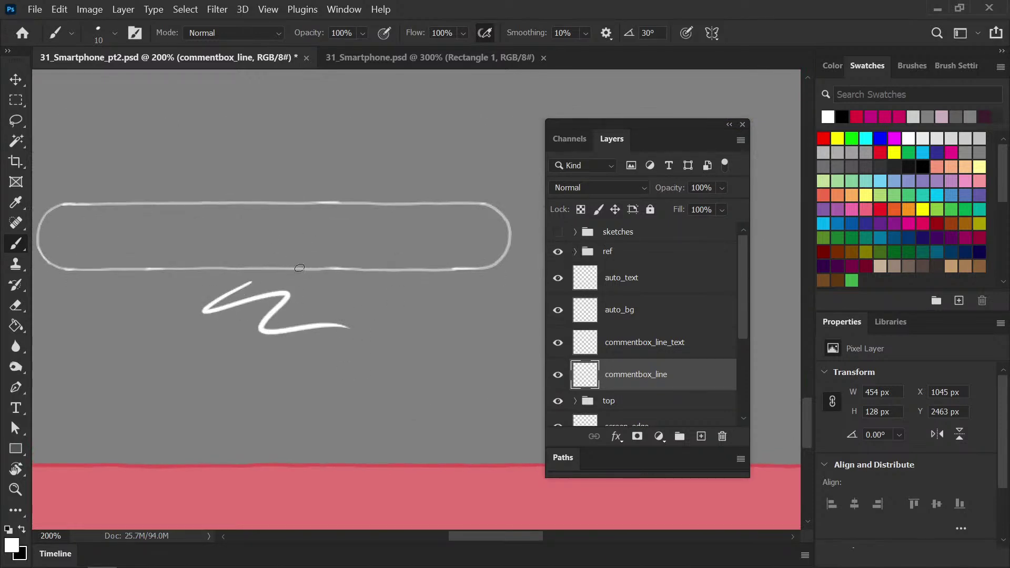
{"action": "key", "text": "ctrl+z"}
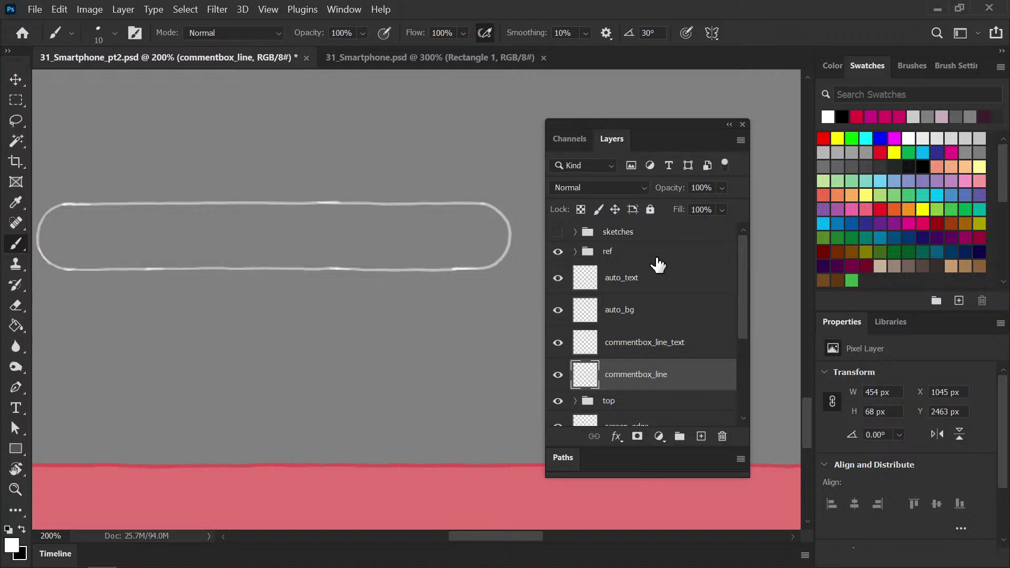
{"action": "left_click", "coordinate": [558, 232]}
{"action": "left_click_drag", "start_coordinate": [194, 309], "coordinate": [356, 307]}
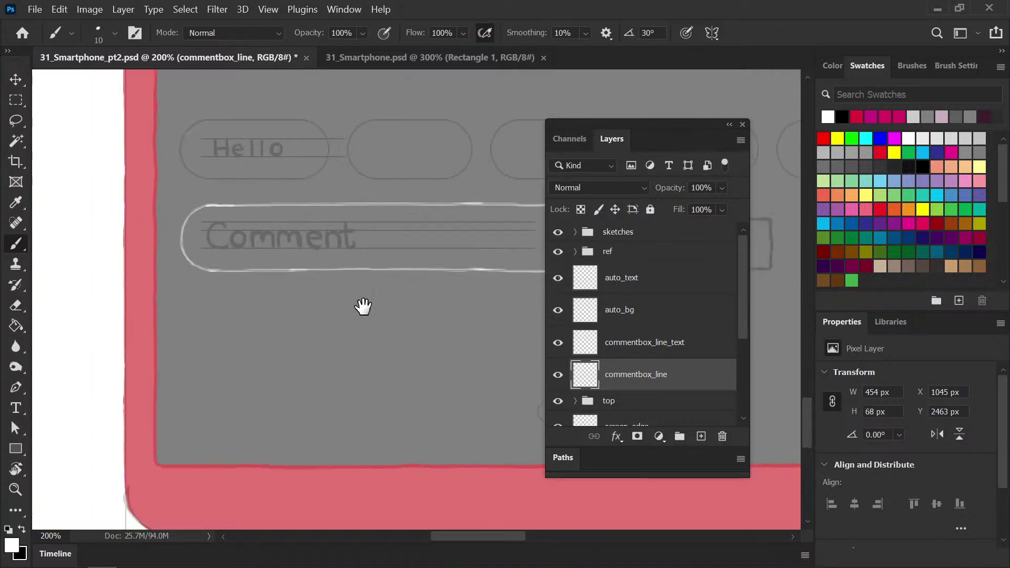
Retrace the rounded left end and the left portions of the Comment box's upper and lower lines in solid white
{"action": "scroll", "coordinate": [358, 305], "scroll_direction": "up", "scroll_amount": 1}
{"action": "left_click_drag", "start_coordinate": [142, 180], "coordinate": [210, 200]}
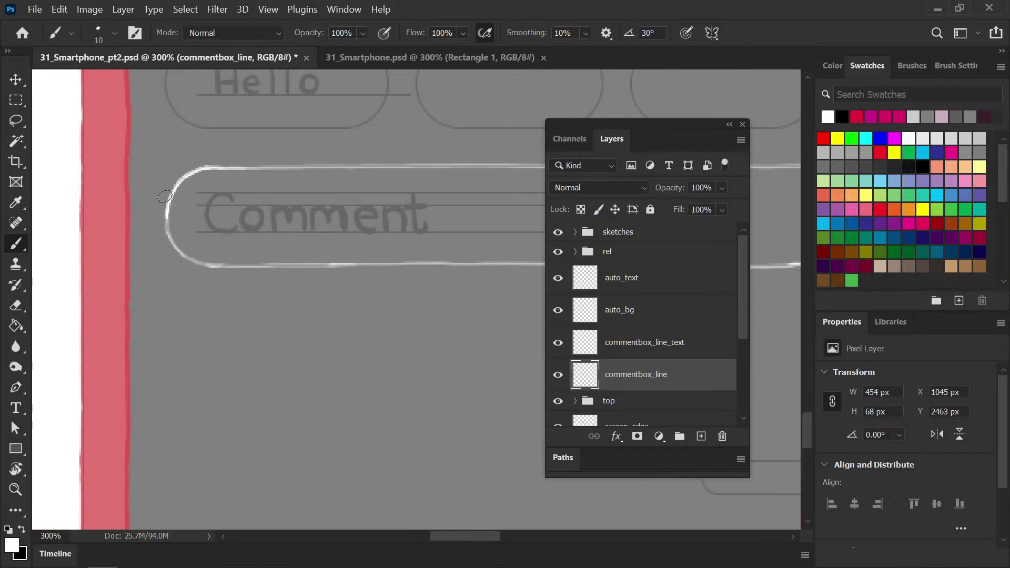
{"action": "left_click_drag", "start_coordinate": [173, 242], "coordinate": [210, 262]}
{"action": "left_click_drag", "start_coordinate": [252, 168], "coordinate": [535, 165]}
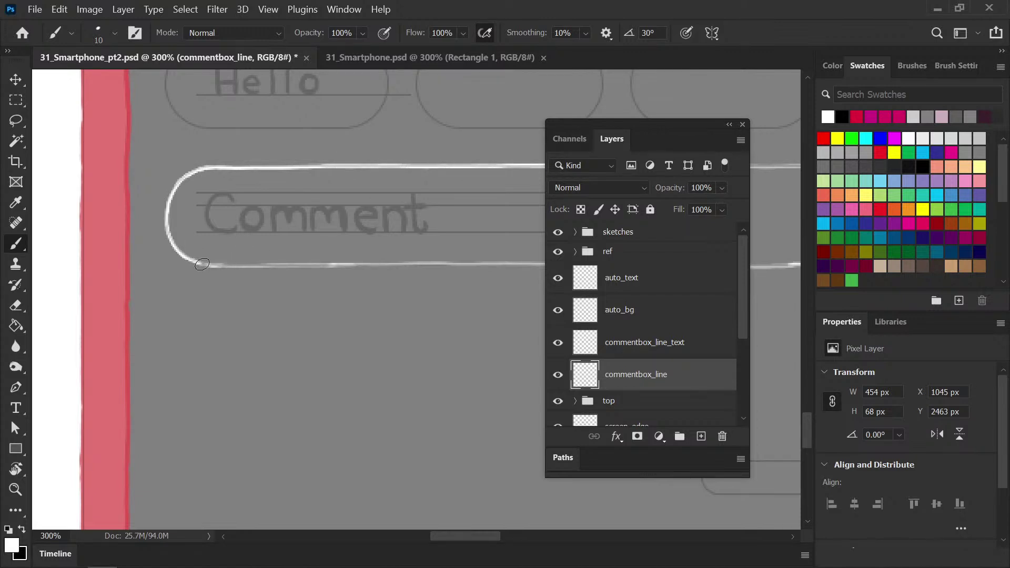
{"action": "left_click_drag", "start_coordinate": [257, 267], "coordinate": [270, 268]}
{"action": "left_click_drag", "start_coordinate": [257, 266], "coordinate": [543, 264]}
Hide the sketches group to compare the retraced and faint parts of the Comment box outline, and show the group again
{"action": "left_click", "coordinate": [558, 231]}
{"action": "key", "text": "ctrl+minus"}
{"action": "key", "text": "ctrl+minus"}
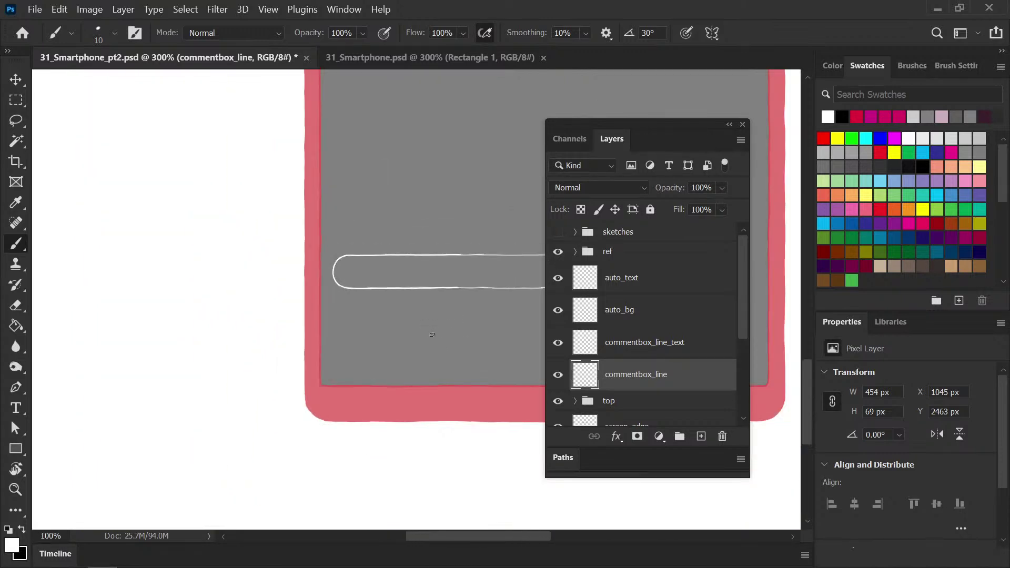
{"action": "key", "text": "ctrl+minus"}
{"action": "key", "text": "ctrl+plus"}
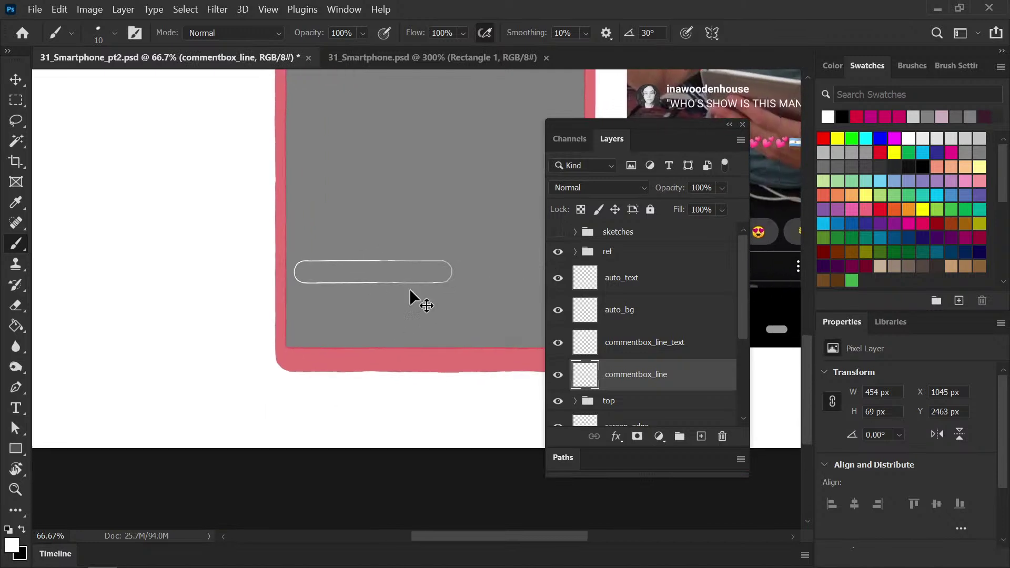
{"action": "key", "text": "ctrl+plus"}
{"action": "left_click", "coordinate": [559, 233]}
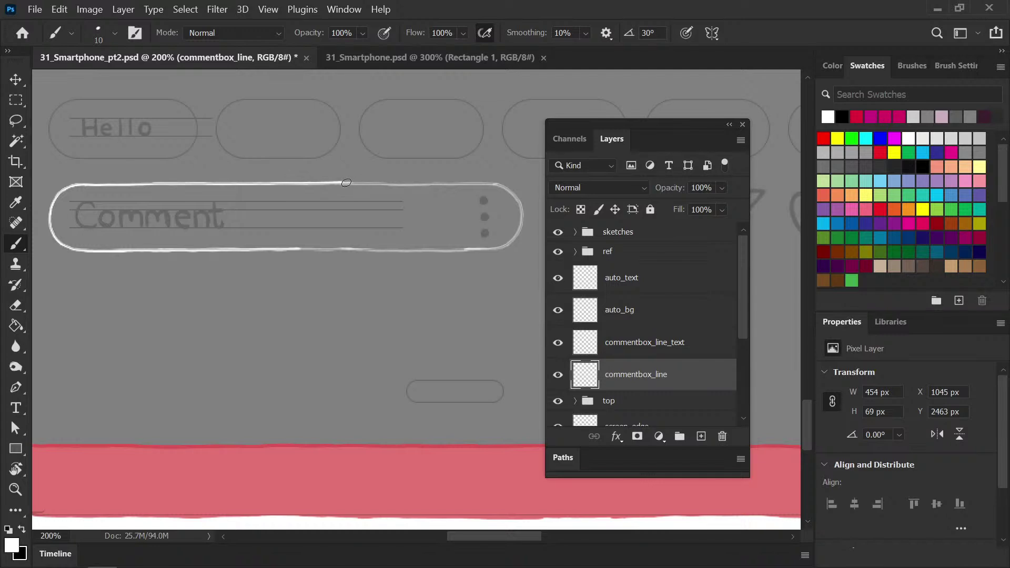
Retrace the rest of the Comment box outline in solid white, including the rounded end beside the three dots, and save the document
{"action": "key", "text": "ctrl+z"}
{"action": "left_click_drag", "start_coordinate": [385, 183], "coordinate": [415, 185]}
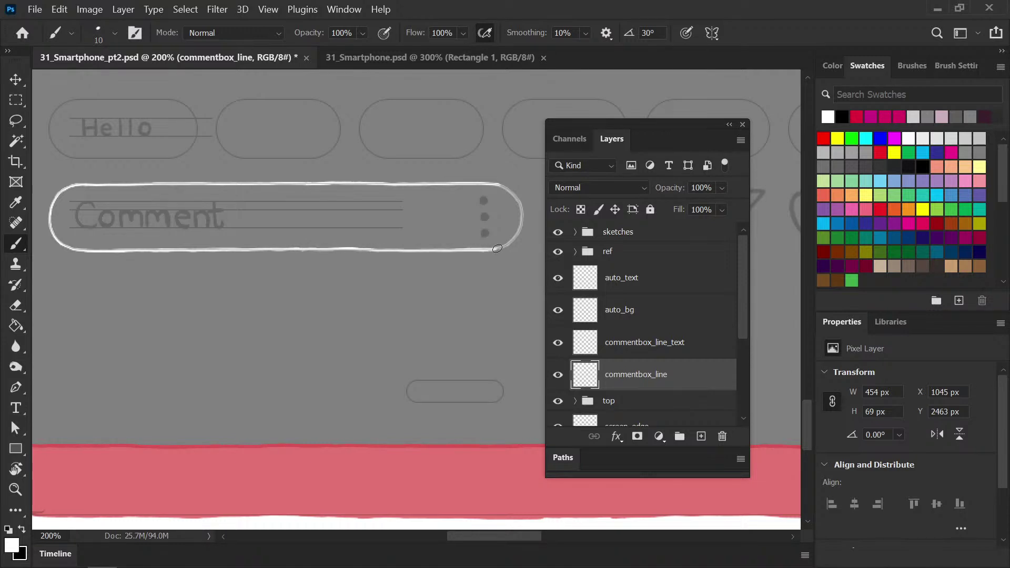
{"action": "scroll", "coordinate": [529, 227], "scroll_direction": "up", "scroll_amount": 2}
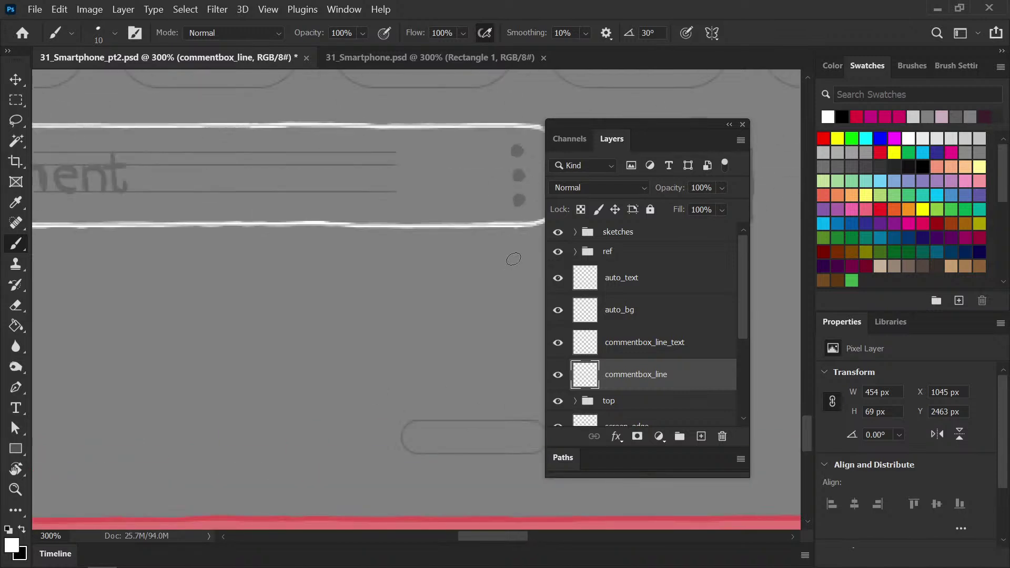
{"action": "scroll", "coordinate": [513, 259], "scroll_direction": "right", "scroll_amount": 5}
{"action": "scroll", "coordinate": [514, 259], "scroll_direction": "up", "scroll_amount": 1}
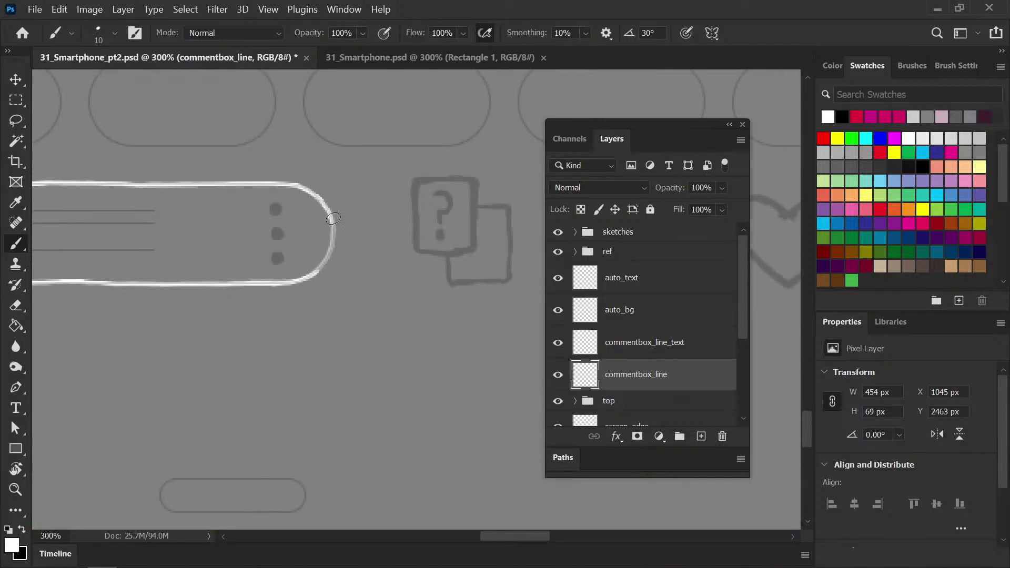
{"action": "left_click_drag", "start_coordinate": [331, 229], "coordinate": [326, 257]}
{"action": "key", "text": "ctrl+s"}
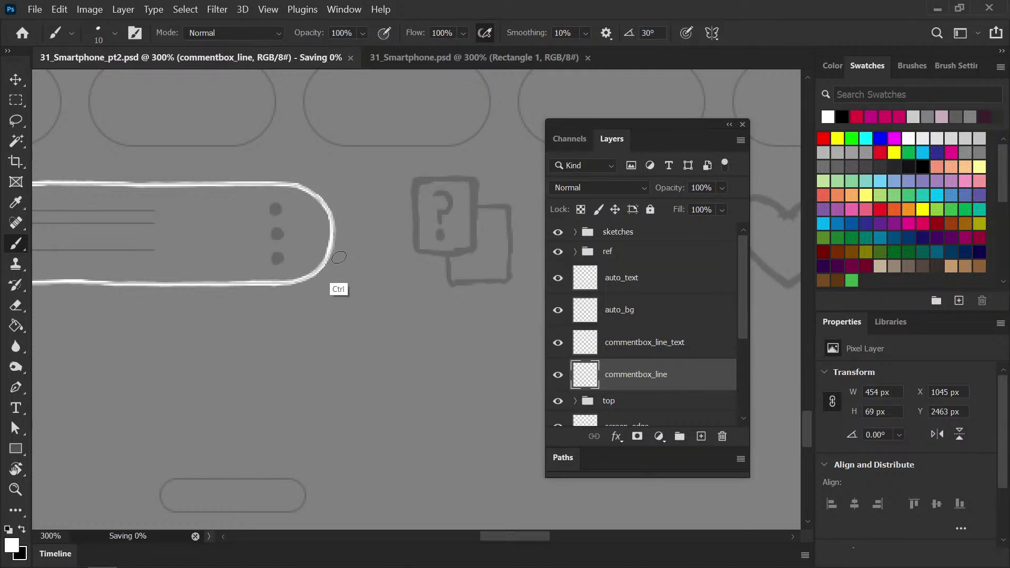
Check the finished Comment box outline from a distance with the sketches group hidden, and show the group again
{"action": "key", "text": "ctrl+minus"}
{"action": "key", "text": "ctrl+minus"}
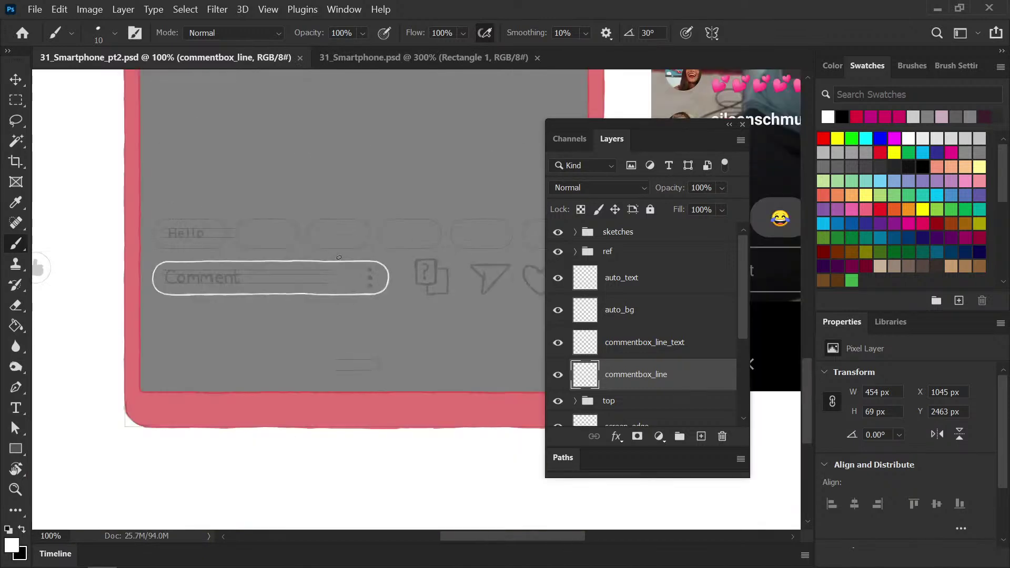
{"action": "left_click", "coordinate": [559, 232]}
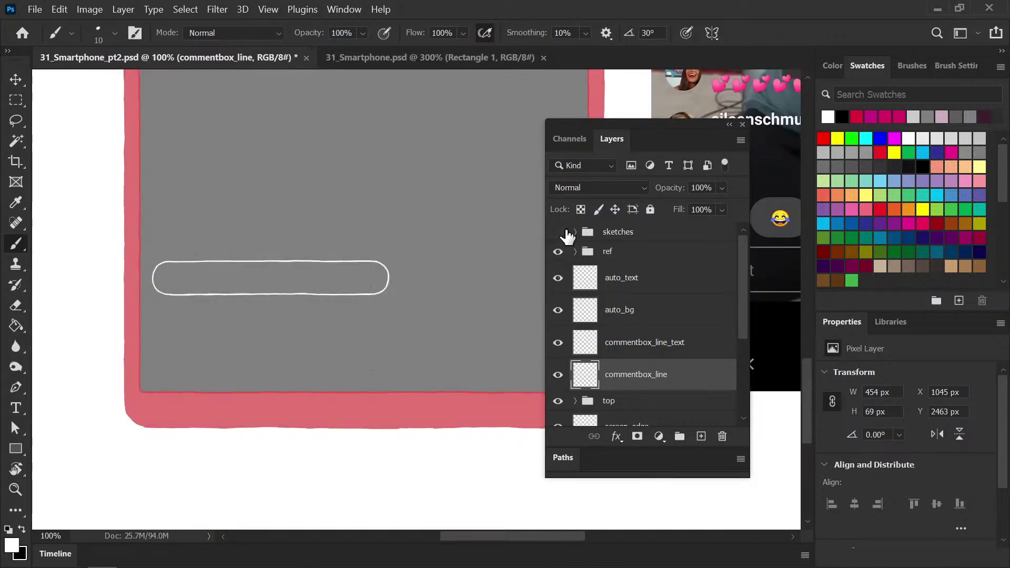
{"action": "left_click", "coordinate": [560, 232]}
Paint the three white dots inside the Comment box on the commentbox_line_text layer
{"action": "left_click", "coordinate": [646, 350]}
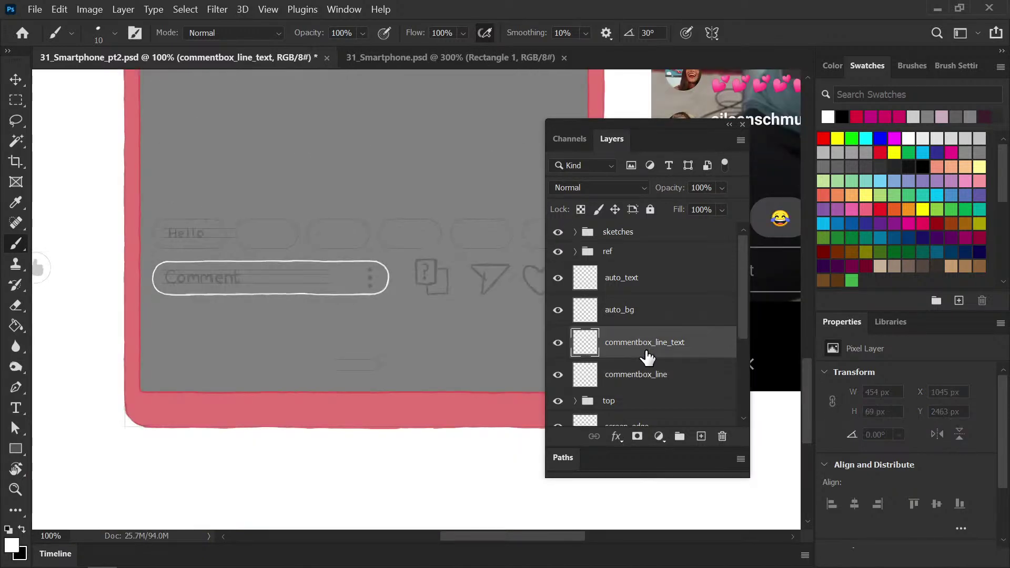
{"action": "key", "text": "ctrl+plus"}
{"action": "key", "text": "ctrl+plus"}
{"action": "key", "text": "ctrl+plus"}
{"action": "mouse_move", "coordinate": [232, 180]}
{"action": "left_mouse_down"}
{"action": "mouse_move", "coordinate": [242, 237]}
{"action": "mouse_move", "coordinate": [230, 249]}
{"action": "left_mouse_up"}
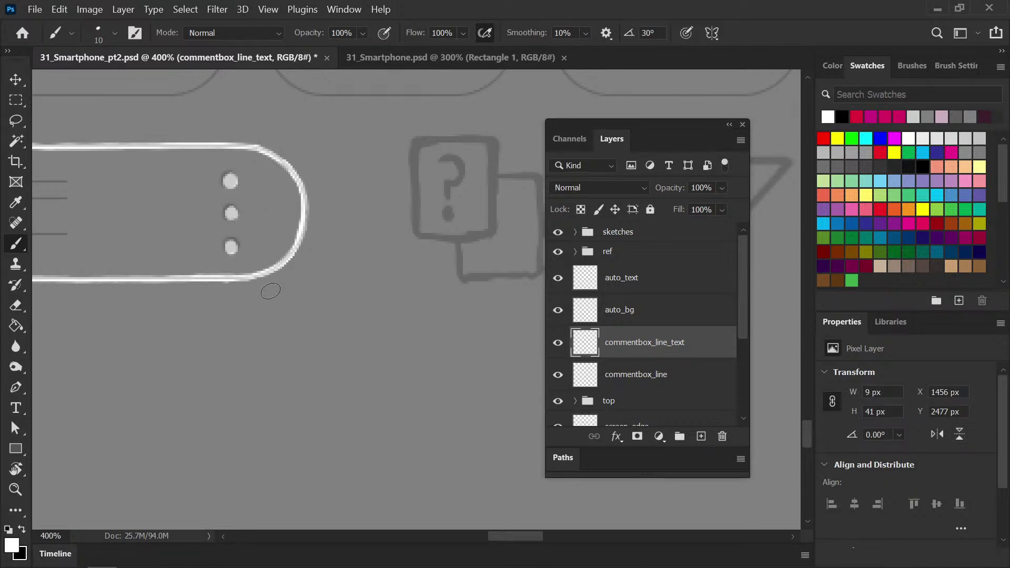
Trace the letters "Com" of the word Comment in white over the sketch, saving along the way
{"action": "scroll", "coordinate": [232, 273], "scroll_direction": "left", "scroll_amount": 15}
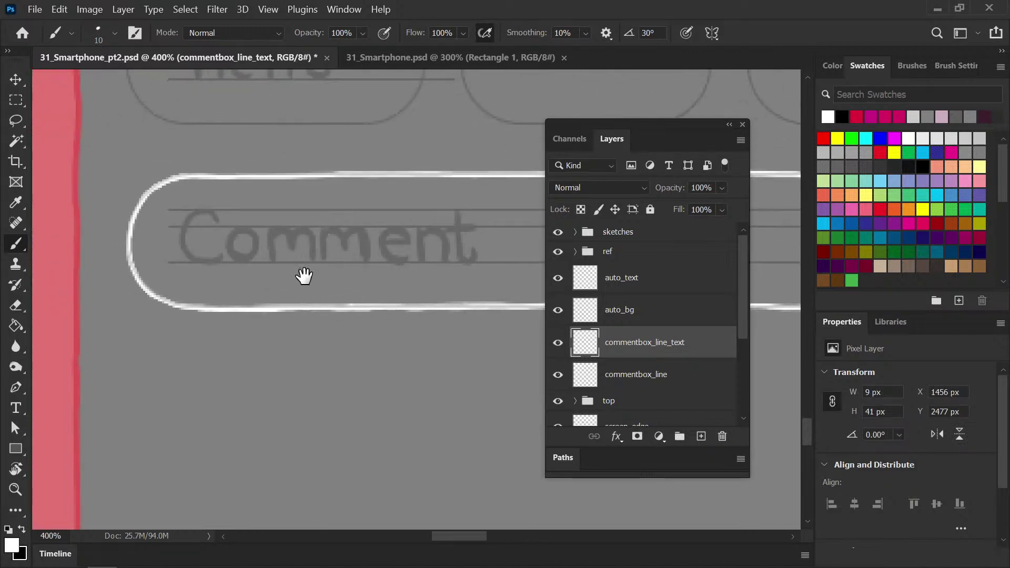
{"action": "scroll", "coordinate": [306, 275], "scroll_direction": "right", "scroll_amount": 3}
{"action": "scroll", "coordinate": [174, 305], "scroll_direction": "up", "scroll_amount": 1}
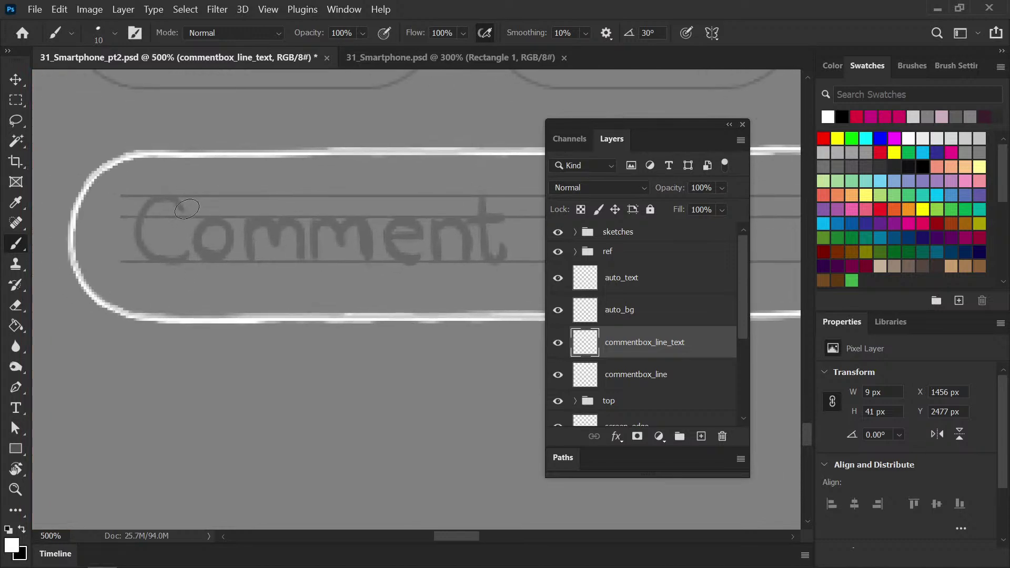
{"action": "mouse_move", "coordinate": [187, 213]}
{"action": "left_mouse_down"}
{"action": "mouse_move", "coordinate": [157, 204]}
{"action": "mouse_move", "coordinate": [142, 217]}
{"action": "mouse_move", "coordinate": [144, 247]}
{"action": "mouse_move", "coordinate": [160, 259]}
{"action": "mouse_move", "coordinate": [216, 220]}
{"action": "mouse_move", "coordinate": [199, 238]}
{"action": "mouse_move", "coordinate": [216, 260]}
{"action": "mouse_move", "coordinate": [232, 234]}
{"action": "mouse_move", "coordinate": [221, 215]}
{"action": "left_mouse_up"}
{"action": "key", "text": "ctrl+s"}
{"action": "mouse_move", "coordinate": [250, 221]}
{"action": "left_mouse_down"}
{"action": "mouse_move", "coordinate": [250, 256]}
{"action": "mouse_move", "coordinate": [262, 225]}
{"action": "mouse_move", "coordinate": [253, 260]}
{"action": "mouse_move", "coordinate": [256, 224]}
{"action": "mouse_move", "coordinate": [270, 224]}
{"action": "mouse_move", "coordinate": [276, 241]}
{"action": "mouse_move", "coordinate": [290, 234]}
{"action": "mouse_move", "coordinate": [277, 241]}
{"action": "mouse_move", "coordinate": [282, 227]}
{"action": "mouse_move", "coordinate": [301, 243]}
{"action": "left_mouse_up"}
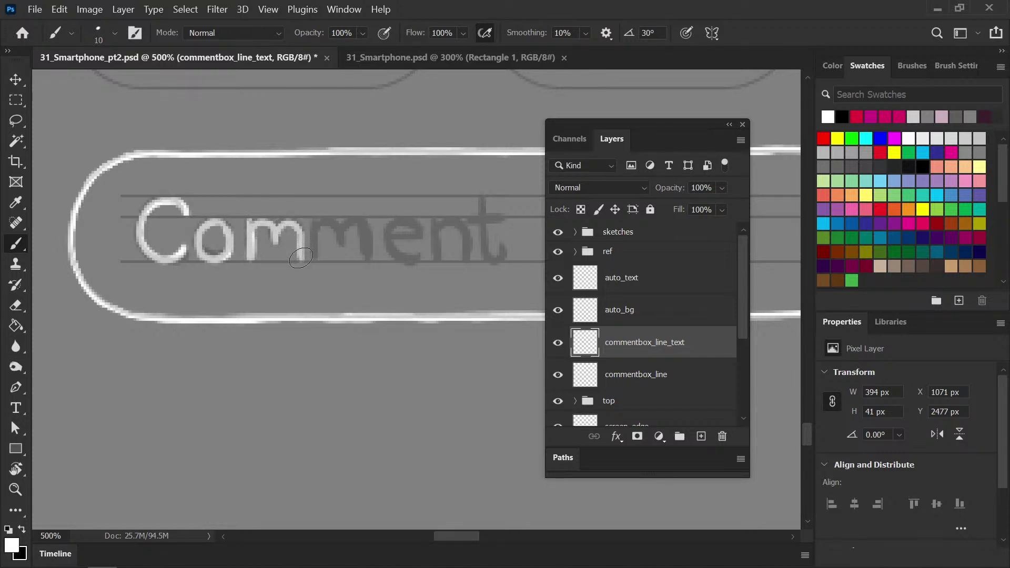
Refine the first m, trace the letters "me" after it, save, and check the lettering with the sketches hidden
{"action": "key", "text": "ctrl+z"}
{"action": "mouse_move", "coordinate": [276, 236]}
{"action": "left_mouse_down"}
{"action": "mouse_move", "coordinate": [291, 221]}
{"action": "mouse_move", "coordinate": [301, 250]}
{"action": "mouse_move", "coordinate": [294, 224]}
{"action": "left_mouse_up"}
{"action": "key", "text": "ctrl+z"}
{"action": "mouse_move", "coordinate": [354, 232]}
{"action": "left_mouse_down"}
{"action": "mouse_move", "coordinate": [203, 226]}
{"action": "mouse_move", "coordinate": [203, 246]}
{"action": "mouse_move", "coordinate": [205, 218]}
{"action": "mouse_move", "coordinate": [220, 212]}
{"action": "mouse_move", "coordinate": [228, 231]}
{"action": "mouse_move", "coordinate": [234, 213]}
{"action": "mouse_move", "coordinate": [249, 213]}
{"action": "mouse_move", "coordinate": [253, 244]}
{"action": "mouse_move", "coordinate": [280, 208]}
{"action": "mouse_move", "coordinate": [284, 224]}
{"action": "mouse_move", "coordinate": [269, 224]}
{"action": "mouse_move", "coordinate": [307, 222]}
{"action": "mouse_move", "coordinate": [294, 211]}
{"action": "mouse_move", "coordinate": [274, 216]}
{"action": "mouse_move", "coordinate": [270, 231]}
{"action": "mouse_move", "coordinate": [294, 245]}
{"action": "mouse_move", "coordinate": [275, 224]}
{"action": "mouse_move", "coordinate": [305, 222]}
{"action": "mouse_move", "coordinate": [295, 210]}
{"action": "mouse_move", "coordinate": [279, 212]}
{"action": "mouse_move", "coordinate": [271, 232]}
{"action": "mouse_move", "coordinate": [306, 242]}
{"action": "left_mouse_up"}
{"action": "key", "text": "ctrl+z"}
{"action": "left_click_drag", "start_coordinate": [355, 218], "coordinate": [310, 213]}
{"action": "key", "text": "ctrl+s"}
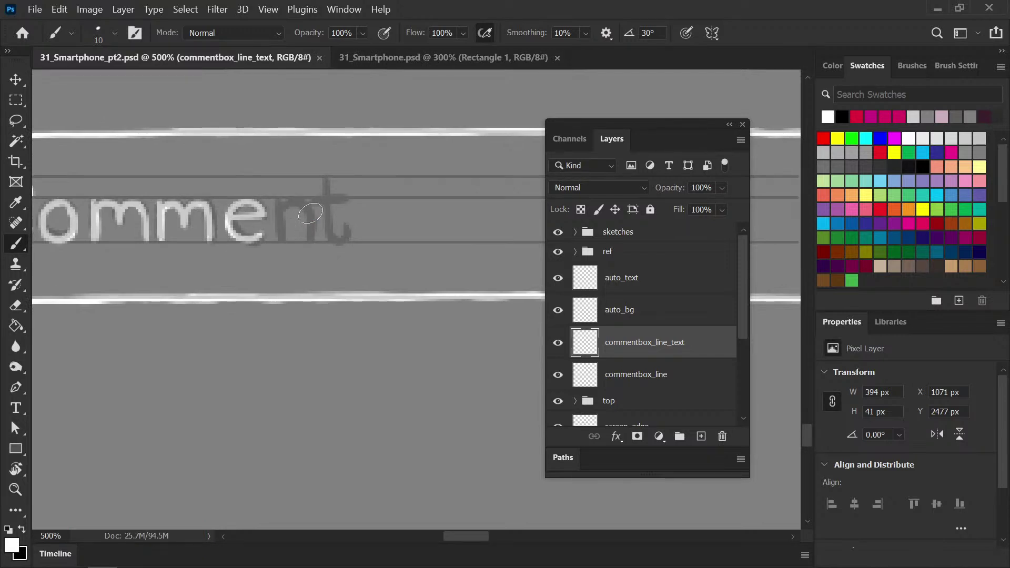
{"action": "left_click", "coordinate": [558, 232]}
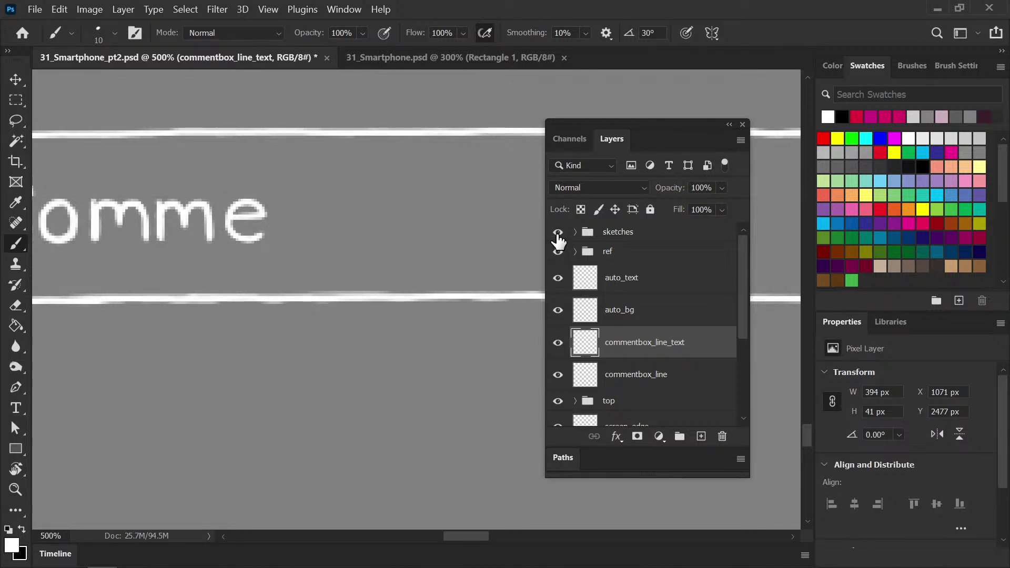
{"action": "left_click", "coordinate": [558, 232]}
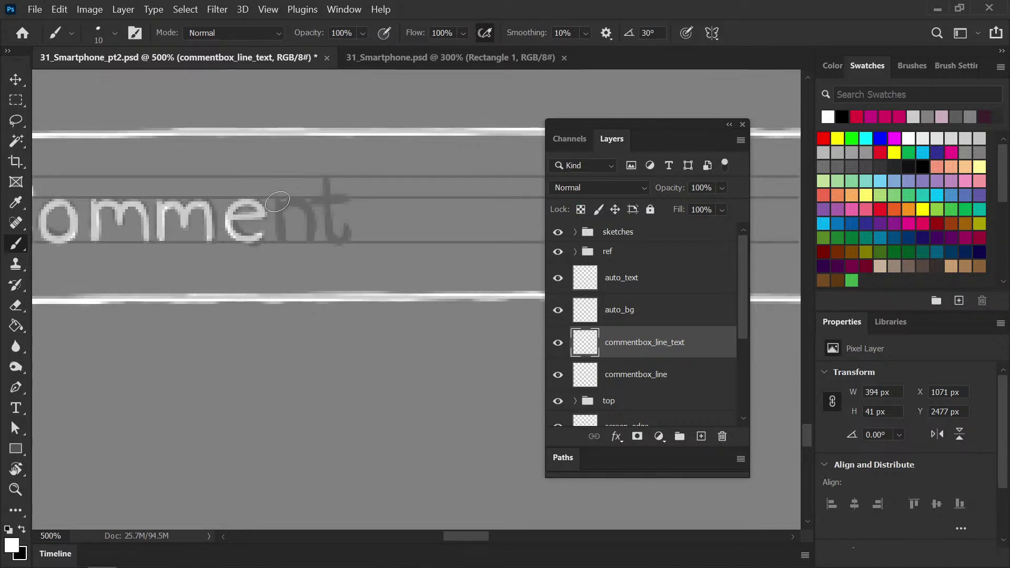
Trace the letters "nt" to complete the word Comment, and check the lettering from a distance
{"action": "mouse_move", "coordinate": [277, 200]}
{"action": "left_mouse_down"}
{"action": "mouse_move", "coordinate": [276, 239]}
{"action": "mouse_move", "coordinate": [288, 203]}
{"action": "mouse_move", "coordinate": [308, 240]}
{"action": "left_mouse_up"}
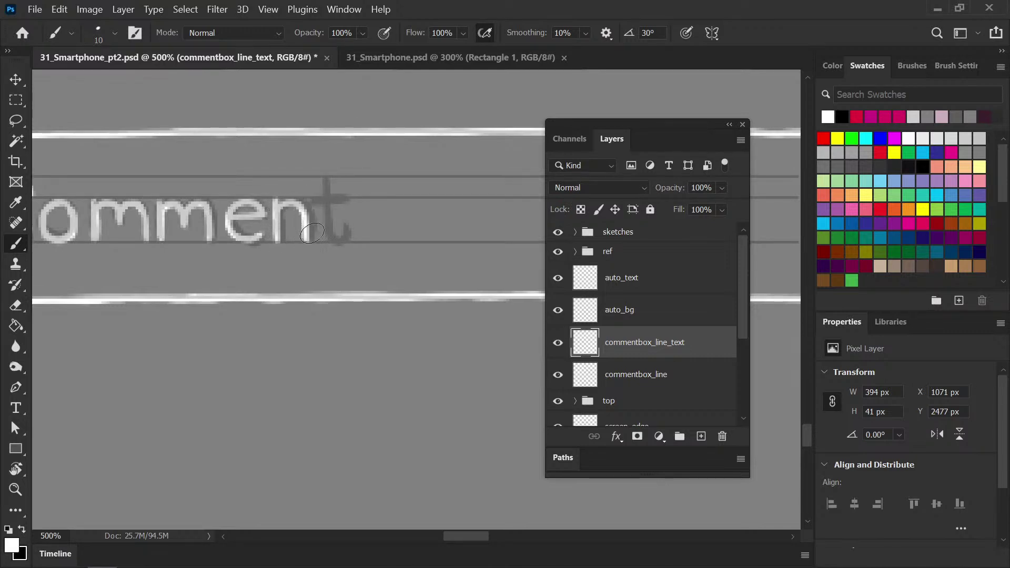
{"action": "mouse_move", "coordinate": [324, 181]}
{"action": "left_mouse_down"}
{"action": "mouse_move", "coordinate": [326, 235]}
{"action": "mouse_move", "coordinate": [341, 239]}
{"action": "left_mouse_up"}
{"action": "left_click_drag", "start_coordinate": [302, 199], "coordinate": [343, 198]}
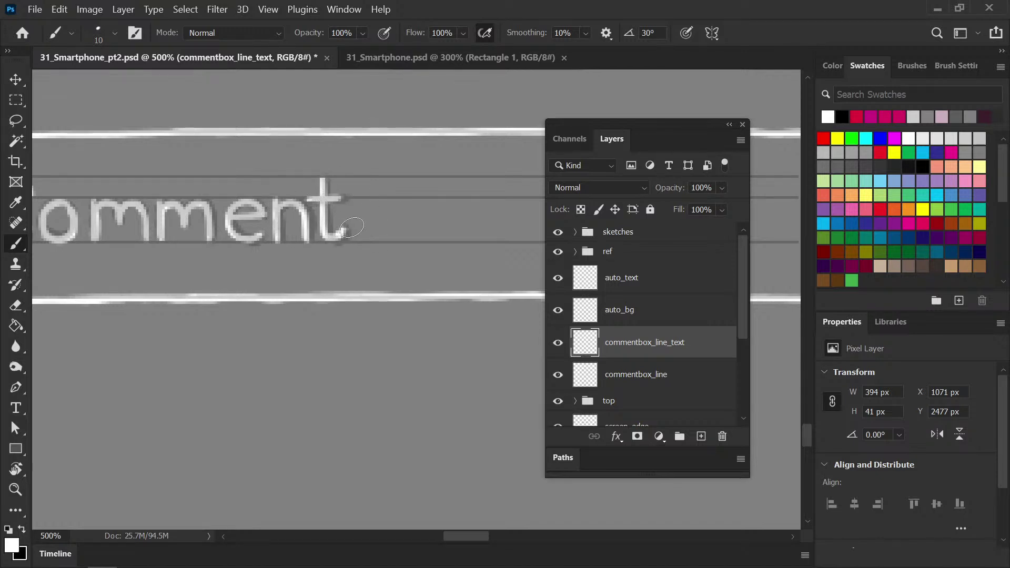
{"action": "key", "text": "ctrl+minus"}
{"action": "key", "text": "ctrl+minus"}
{"action": "key", "text": "ctrl+minus"}
{"action": "key", "text": "s"}
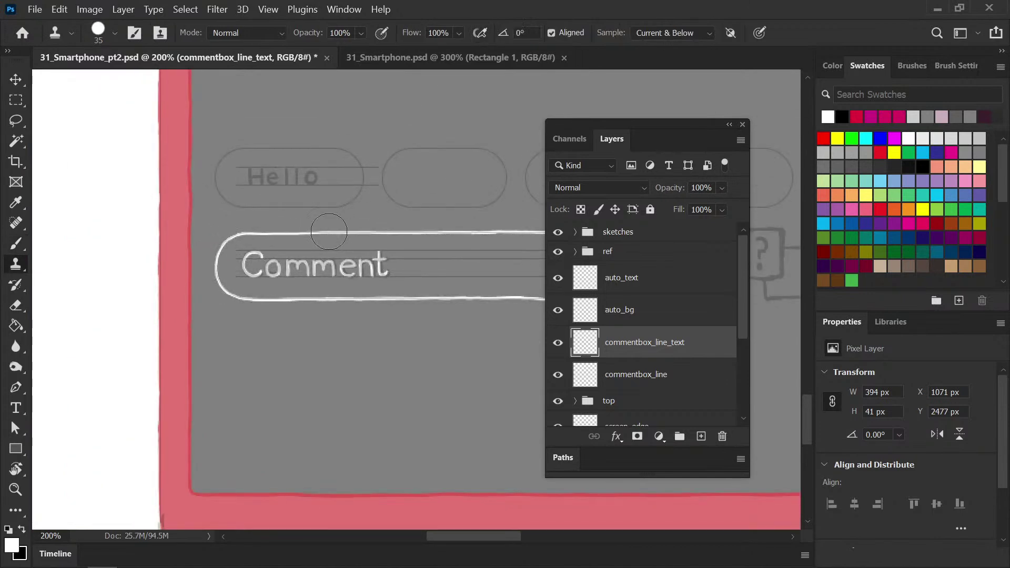
{"action": "key", "text": "ctrl+minus"}
{"action": "left_click_drag", "start_coordinate": [438, 316], "coordinate": [338, 298]}
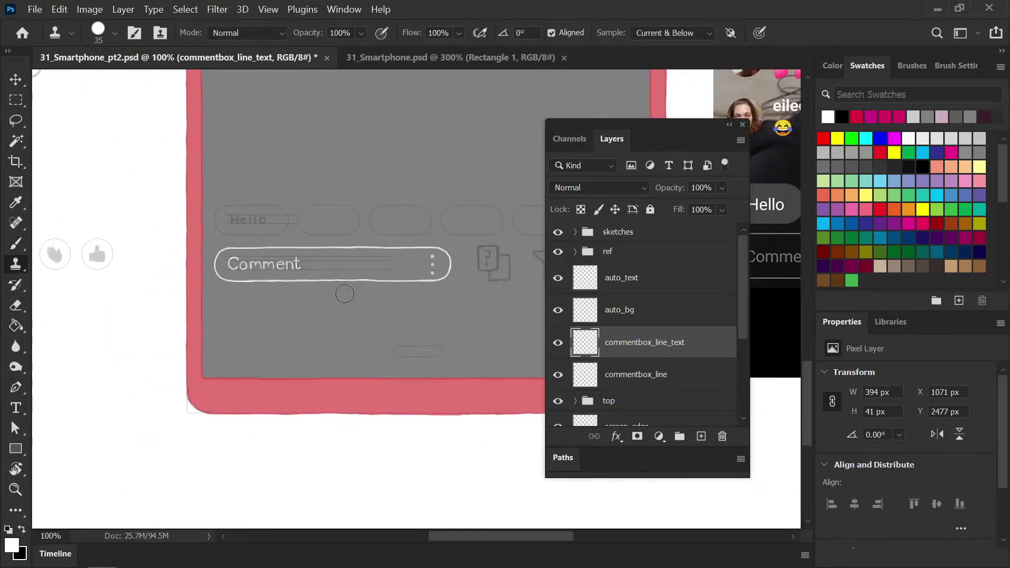
Trace the word "Hello" in white with the Brush on the auto_text layer
{"action": "left_click", "coordinate": [636, 278]}
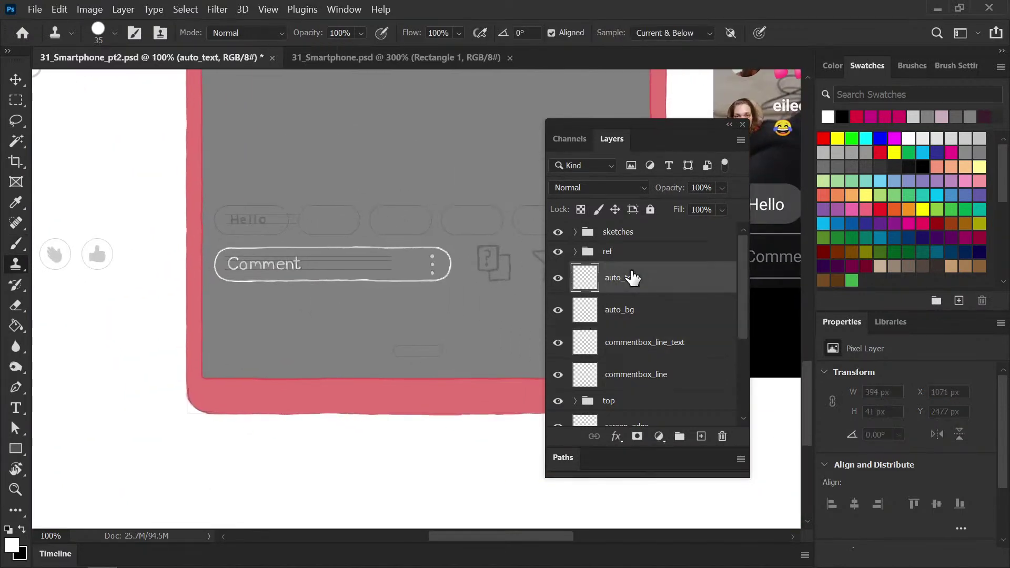
{"action": "key", "text": "ctrl+plus"}
{"action": "left_click_drag", "start_coordinate": [227, 195], "coordinate": [414, 248]}
{"action": "key", "text": "ctrl+plus"}
{"action": "key", "text": "ctrl+plus"}
{"action": "left_click_drag", "start_coordinate": [247, 209], "coordinate": [380, 283]}
{"action": "key", "text": "b"}
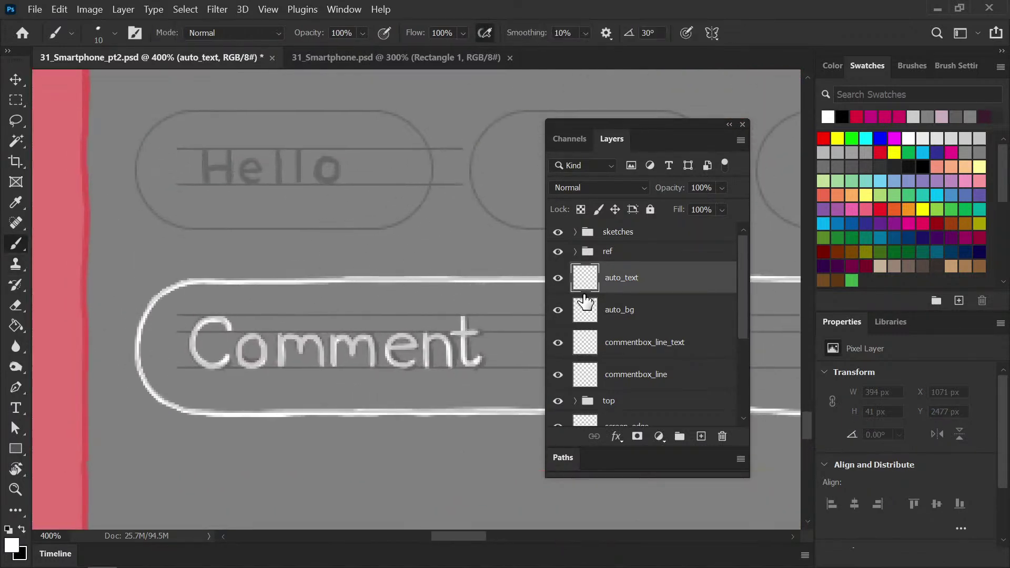
{"action": "mouse_move", "coordinate": [206, 151]}
{"action": "left_mouse_down"}
{"action": "mouse_move", "coordinate": [206, 180]}
{"action": "mouse_move", "coordinate": [210, 167]}
{"action": "mouse_move", "coordinate": [229, 166]}
{"action": "mouse_move", "coordinate": [230, 152]}
{"action": "mouse_move", "coordinate": [230, 182]}
{"action": "mouse_move", "coordinate": [258, 163]}
{"action": "mouse_move", "coordinate": [245, 176]}
{"action": "mouse_move", "coordinate": [254, 181]}
{"action": "mouse_move", "coordinate": [278, 162]}
{"action": "mouse_move", "coordinate": [279, 178]}
{"action": "mouse_move", "coordinate": [299, 159]}
{"action": "mouse_move", "coordinate": [299, 182]}
{"action": "mouse_move", "coordinate": [334, 160]}
{"action": "mouse_move", "coordinate": [324, 159]}
{"action": "mouse_move", "coordinate": [323, 179]}
{"action": "mouse_move", "coordinate": [331, 155]}
{"action": "left_mouse_up"}
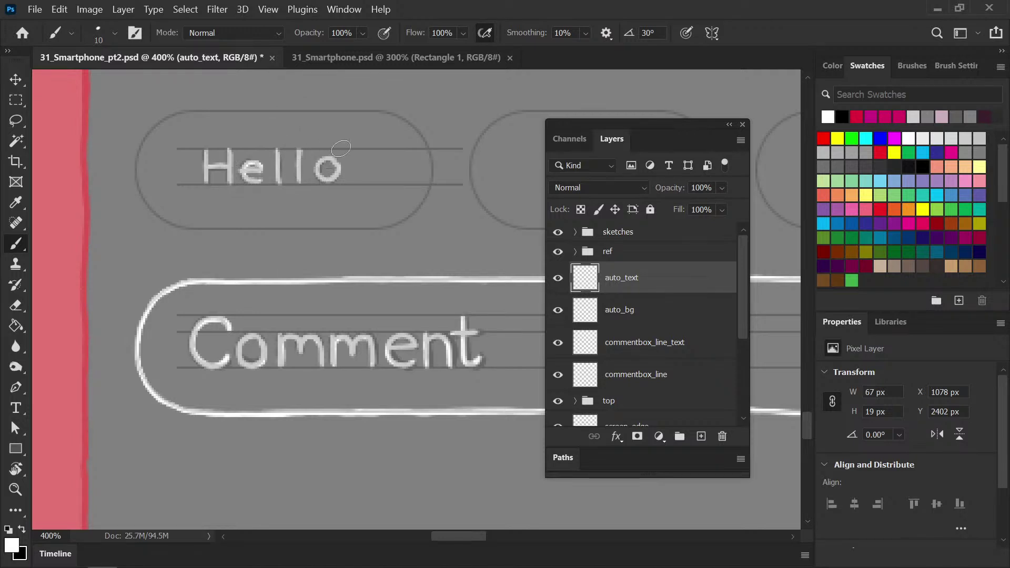
On the auto_bg layer, trace the lower edge and rounded left end of the Hello pill, undo the upper line, and save
{"action": "left_click", "coordinate": [630, 306]}
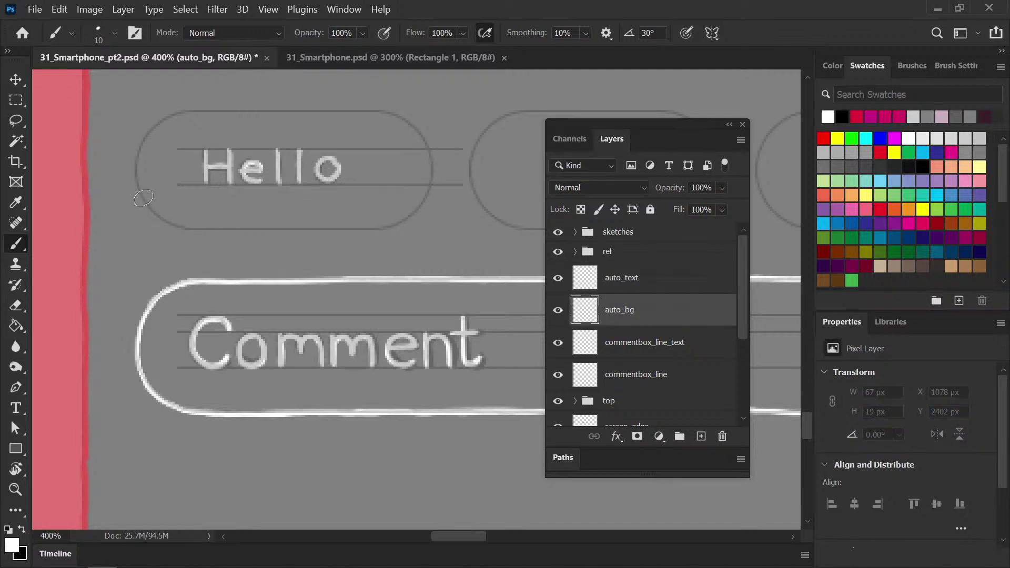
{"action": "mouse_move", "coordinate": [144, 198]}
{"action": "left_mouse_down"}
{"action": "mouse_move", "coordinate": [174, 225]}
{"action": "mouse_move", "coordinate": [203, 229]}
{"action": "mouse_move", "coordinate": [392, 227]}
{"action": "mouse_move", "coordinate": [432, 187]}
{"action": "mouse_move", "coordinate": [422, 140]}
{"action": "left_mouse_up"}
{"action": "key", "text": "ctrl+z"}
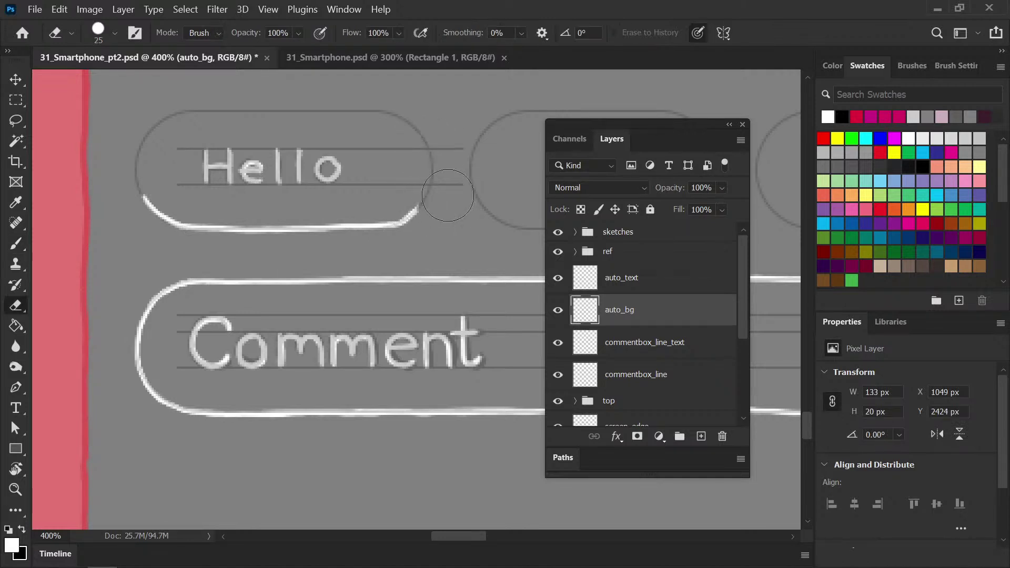
{"action": "mouse_move", "coordinate": [140, 151]}
{"action": "left_mouse_down"}
{"action": "mouse_move", "coordinate": [143, 189]}
{"action": "mouse_move", "coordinate": [158, 196]}
{"action": "left_mouse_up"}
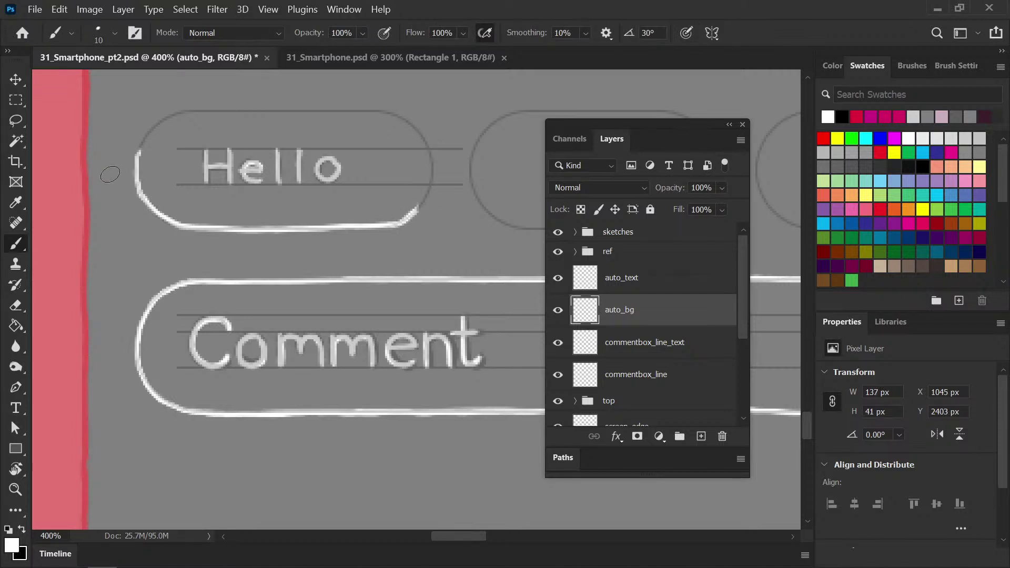
{"action": "mouse_move", "coordinate": [138, 156]}
{"action": "left_mouse_down"}
{"action": "mouse_move", "coordinate": [139, 137]}
{"action": "mouse_move", "coordinate": [180, 111]}
{"action": "left_mouse_up"}
{"action": "left_click_drag", "start_coordinate": [182, 111], "coordinate": [193, 109]}
{"action": "left_click_drag", "start_coordinate": [185, 114], "coordinate": [387, 111]}
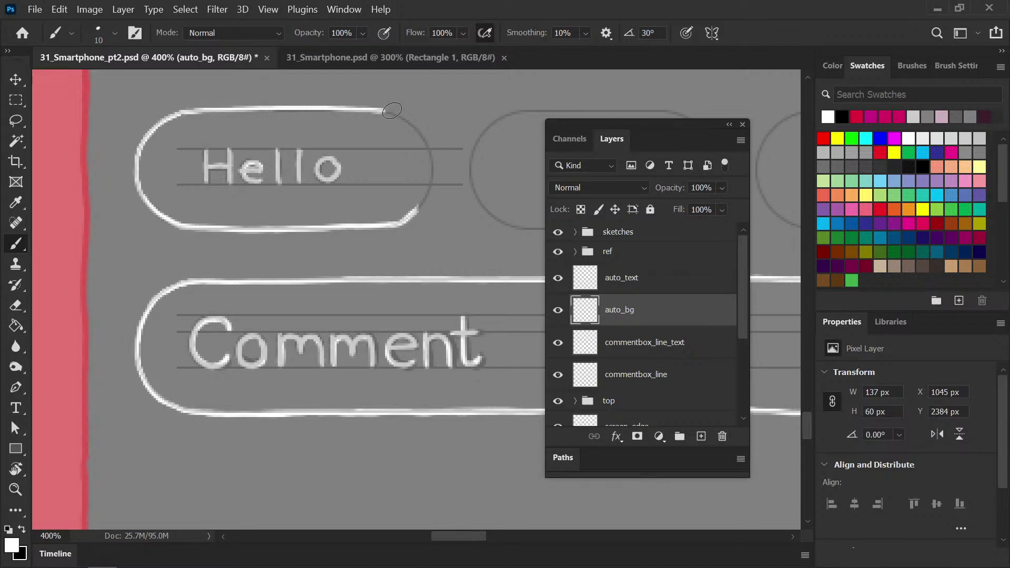
{"action": "key", "text": "ctrl+z"}
{"action": "key", "text": "ctrl+s"}
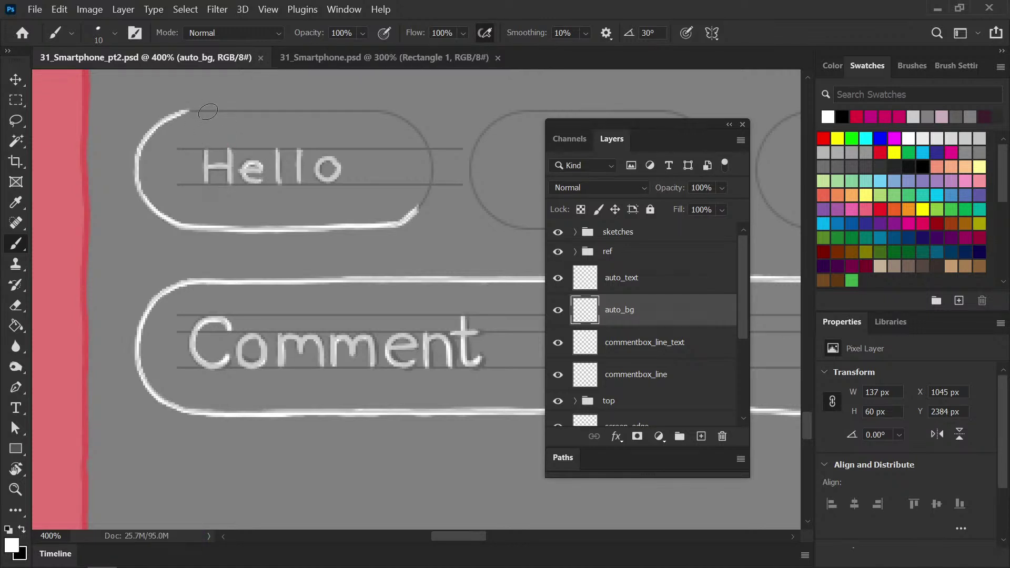
Trace the Hello pill's upper edge and close the outline with its rounded right end, and save the document
{"action": "mouse_move", "coordinate": [179, 111]}
{"action": "left_mouse_down"}
{"action": "mouse_move", "coordinate": [387, 114]}
{"action": "mouse_move", "coordinate": [375, 114]}
{"action": "mouse_move", "coordinate": [403, 123]}
{"action": "mouse_move", "coordinate": [396, 116]}
{"action": "mouse_move", "coordinate": [419, 137]}
{"action": "left_mouse_up"}
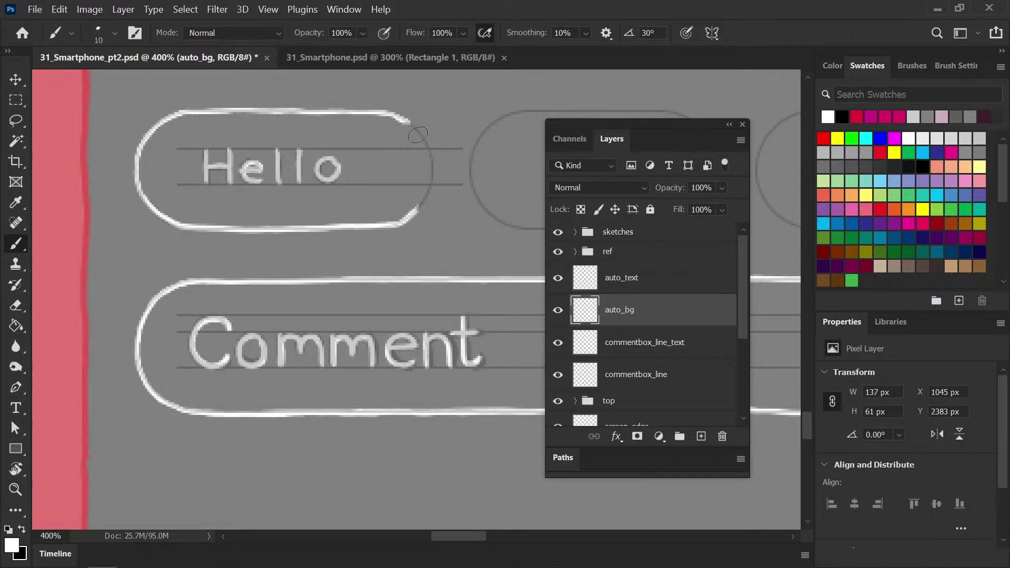
{"action": "mouse_move", "coordinate": [417, 131]}
{"action": "left_mouse_down"}
{"action": "mouse_move", "coordinate": [435, 154]}
{"action": "mouse_move", "coordinate": [406, 218]}
{"action": "mouse_move", "coordinate": [291, 259]}
{"action": "mouse_move", "coordinate": [210, 267]}
{"action": "mouse_move", "coordinate": [199, 243]}
{"action": "left_mouse_up"}
{"action": "key", "text": "ctrl+s"}
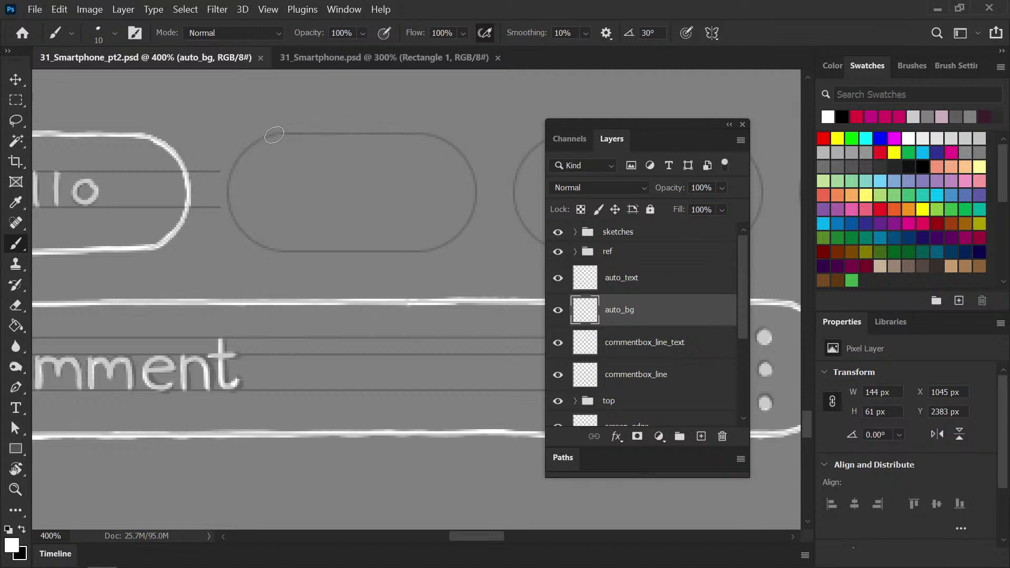
Trace the first blank pill beside the Hello pill with a closed white outline on the auto_bg layer
{"action": "mouse_move", "coordinate": [271, 135]}
{"action": "left_mouse_down"}
{"action": "mouse_move", "coordinate": [243, 153]}
{"action": "mouse_move", "coordinate": [231, 187]}
{"action": "mouse_move", "coordinate": [247, 236]}
{"action": "mouse_move", "coordinate": [289, 250]}
{"action": "mouse_move", "coordinate": [445, 245]}
{"action": "left_mouse_up"}
{"action": "left_click_drag", "start_coordinate": [266, 136], "coordinate": [333, 130]}
{"action": "key", "text": "ctrl+z"}
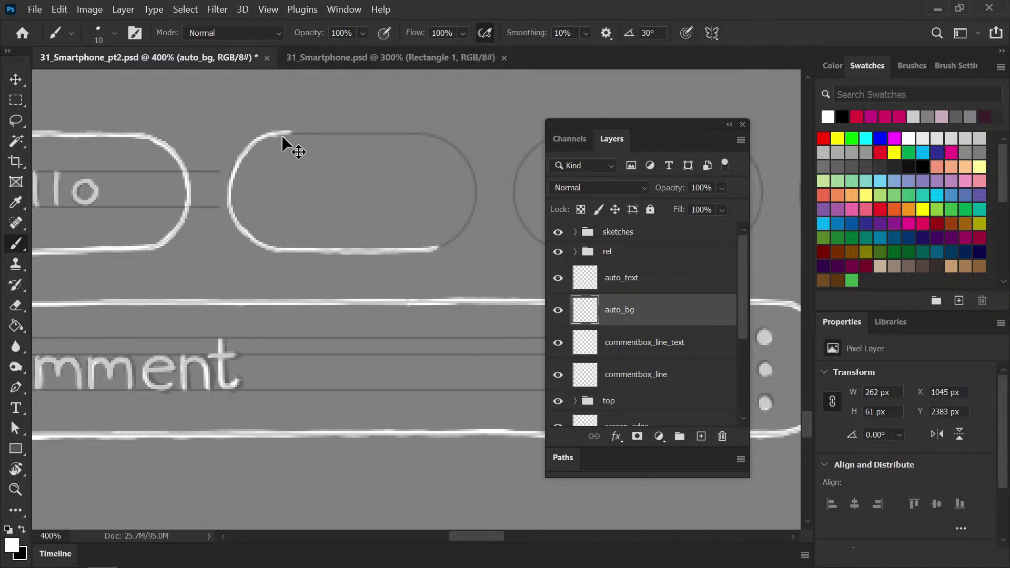
{"action": "left_click_drag", "start_coordinate": [266, 135], "coordinate": [434, 139]}
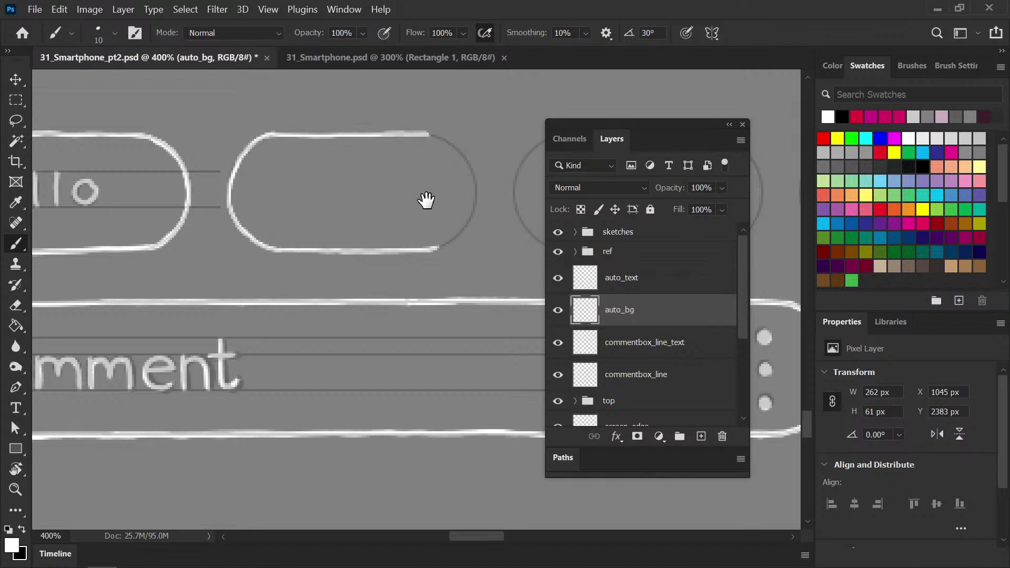
{"action": "left_click_drag", "start_coordinate": [424, 223], "coordinate": [264, 211]}
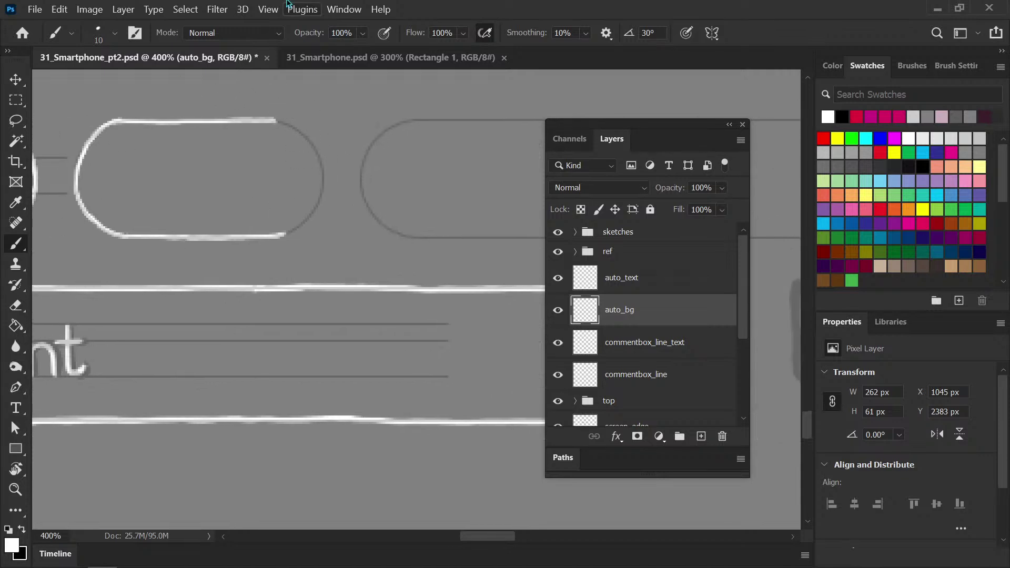
{"action": "left_click_drag", "start_coordinate": [276, 121], "coordinate": [313, 150]}
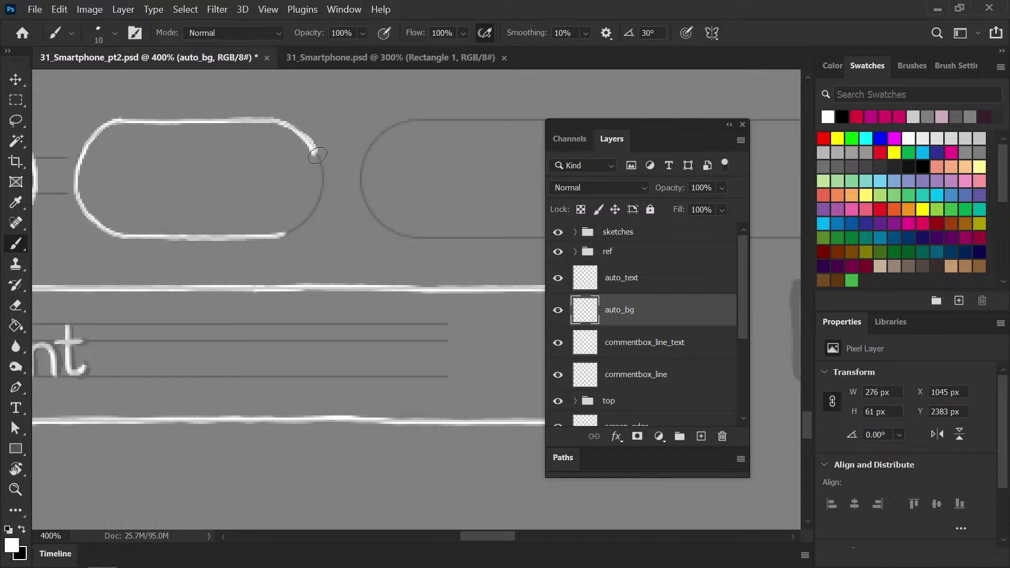
{"action": "mouse_move", "coordinate": [323, 178]}
{"action": "left_mouse_down"}
{"action": "mouse_move", "coordinate": [316, 213]}
{"action": "mouse_move", "coordinate": [283, 235]}
{"action": "left_mouse_up"}
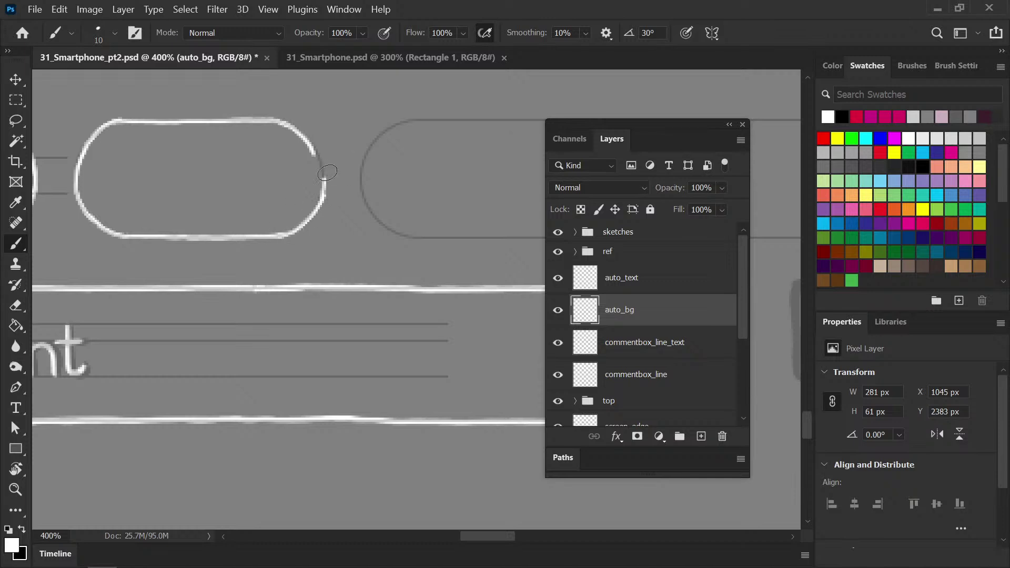
{"action": "left_click_drag", "start_coordinate": [323, 175], "coordinate": [299, 119]}
Trace the complete outline of the second blank pill in white, touch up its upper edge, and save the document
{"action": "mouse_move", "coordinate": [412, 244]}
{"action": "left_mouse_down"}
{"action": "mouse_move", "coordinate": [553, 293]}
{"action": "mouse_move", "coordinate": [308, 292]}
{"action": "mouse_move", "coordinate": [174, 279]}
{"action": "mouse_move", "coordinate": [265, 230]}
{"action": "left_mouse_up"}
{"action": "left_click_drag", "start_coordinate": [252, 155], "coordinate": [412, 153]}
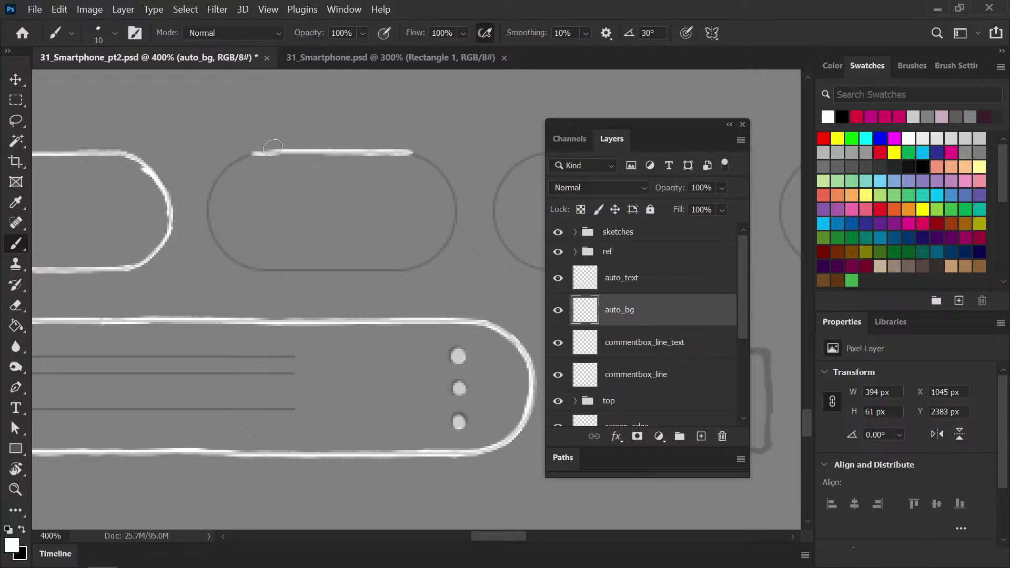
{"action": "mouse_move", "coordinate": [250, 156]}
{"action": "left_mouse_down"}
{"action": "mouse_move", "coordinate": [213, 188]}
{"action": "mouse_move", "coordinate": [208, 222]}
{"action": "mouse_move", "coordinate": [218, 246]}
{"action": "mouse_move", "coordinate": [263, 269]}
{"action": "mouse_move", "coordinate": [416, 268]}
{"action": "mouse_move", "coordinate": [340, 257]}
{"action": "left_mouse_up"}
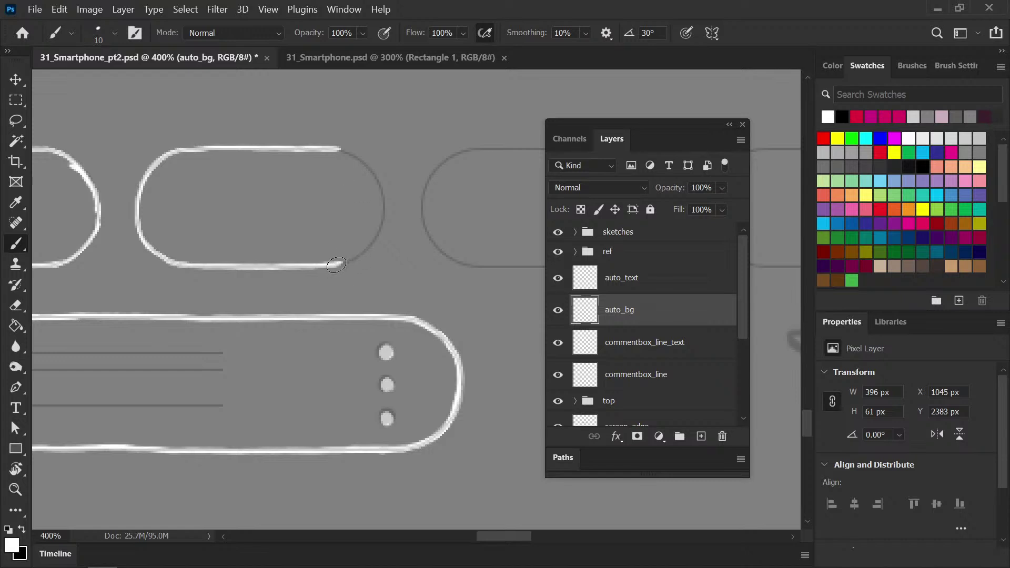
{"action": "mouse_move", "coordinate": [348, 260]}
{"action": "left_mouse_down"}
{"action": "mouse_move", "coordinate": [381, 228]}
{"action": "mouse_move", "coordinate": [386, 197]}
{"action": "mouse_move", "coordinate": [372, 173]}
{"action": "mouse_move", "coordinate": [336, 150]}
{"action": "left_mouse_up"}
{"action": "left_click_drag", "start_coordinate": [360, 232], "coordinate": [309, 231]}
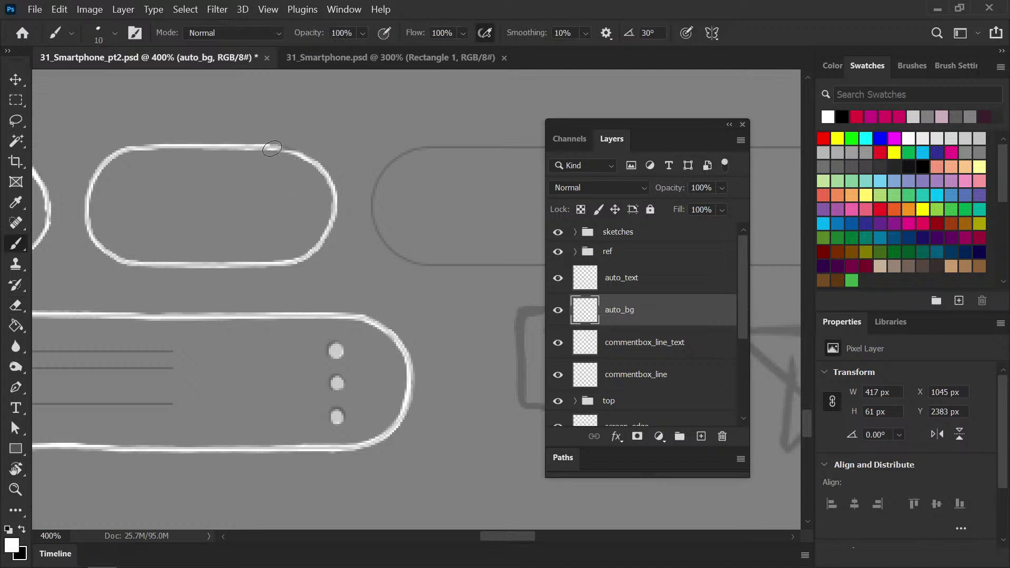
{"action": "left_click_drag", "start_coordinate": [271, 147], "coordinate": [298, 151]}
{"action": "key", "text": "ctrl+s"}
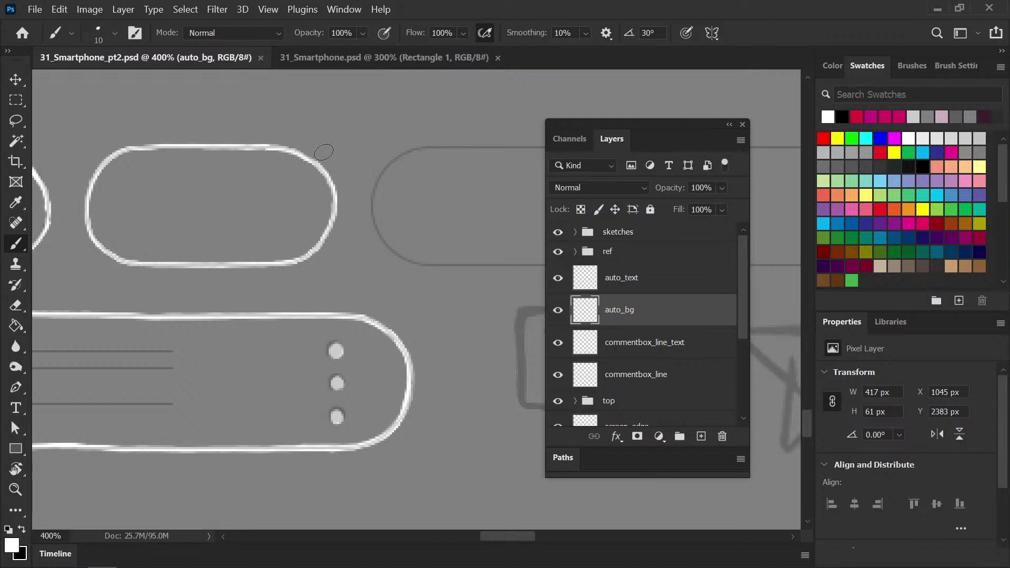
Trace the third blank pill's closed outline in white, redoing the faulty upper stroke, and save the document
{"action": "mouse_move", "coordinate": [440, 180]}
{"action": "left_mouse_down"}
{"action": "mouse_move", "coordinate": [323, 203]}
{"action": "mouse_move", "coordinate": [200, 164]}
{"action": "left_mouse_up"}
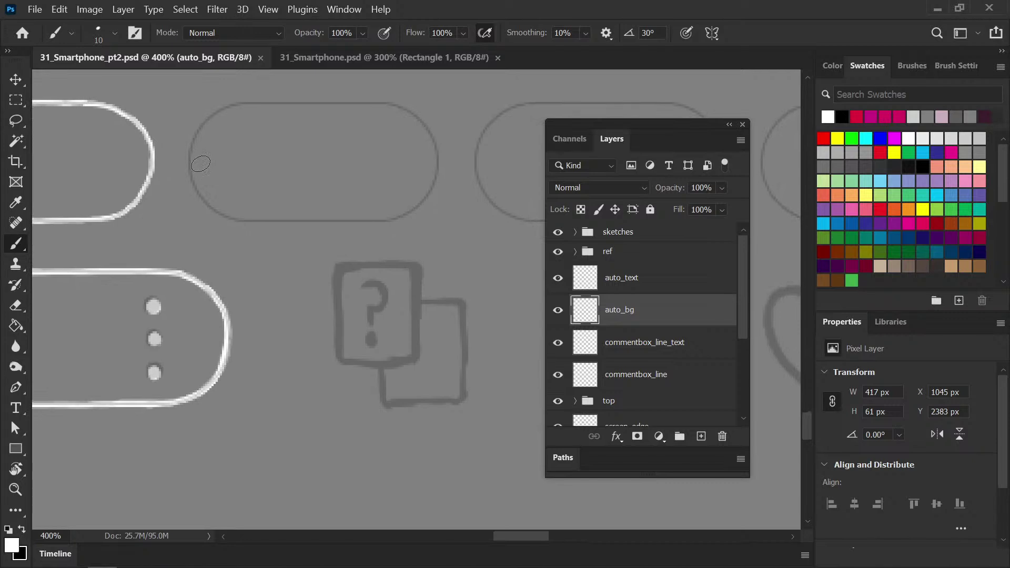
{"action": "mouse_move", "coordinate": [238, 106]}
{"action": "left_mouse_down"}
{"action": "mouse_move", "coordinate": [192, 151]}
{"action": "mouse_move", "coordinate": [203, 208]}
{"action": "mouse_move", "coordinate": [211, 212]}
{"action": "mouse_move", "coordinate": [201, 199]}
{"action": "mouse_move", "coordinate": [229, 215]}
{"action": "mouse_move", "coordinate": [194, 188]}
{"action": "mouse_move", "coordinate": [235, 218]}
{"action": "mouse_move", "coordinate": [291, 214]}
{"action": "mouse_move", "coordinate": [233, 222]}
{"action": "mouse_move", "coordinate": [399, 219]}
{"action": "left_mouse_up"}
{"action": "key", "text": "ctrl+z"}
{"action": "key", "text": "ctrl+z"}
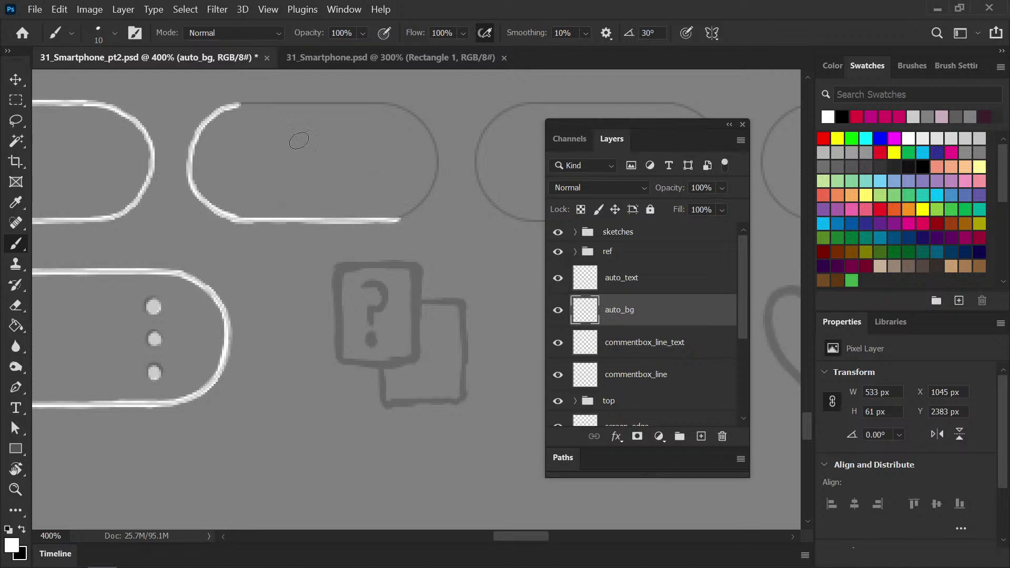
{"action": "mouse_move", "coordinate": [241, 108]}
{"action": "left_mouse_down"}
{"action": "mouse_move", "coordinate": [402, 100]}
{"action": "mouse_move", "coordinate": [387, 104]}
{"action": "mouse_move", "coordinate": [420, 120]}
{"action": "mouse_move", "coordinate": [437, 156]}
{"action": "mouse_move", "coordinate": [436, 178]}
{"action": "mouse_move", "coordinate": [433, 142]}
{"action": "mouse_move", "coordinate": [427, 199]}
{"action": "mouse_move", "coordinate": [448, 180]}
{"action": "mouse_move", "coordinate": [394, 221]}
{"action": "left_mouse_up"}
{"action": "left_click_drag", "start_coordinate": [474, 248], "coordinate": [230, 266]}
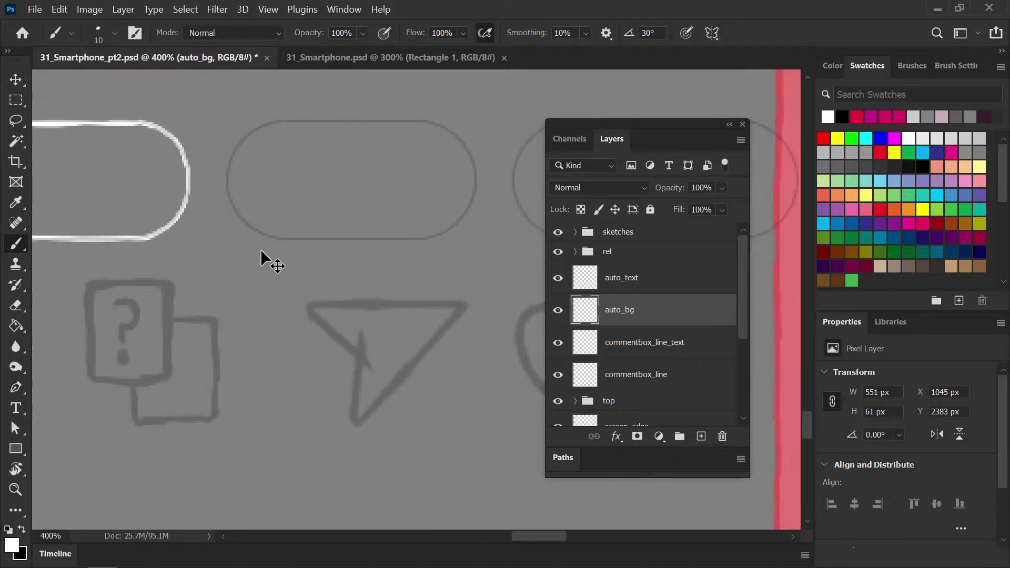
{"action": "key", "text": "ctrl+s"}
Outline the fourth blank pill, above the paper-plane icon sketch, in white and touch up its upper corner
{"action": "key", "text": "ctrl+minus"}
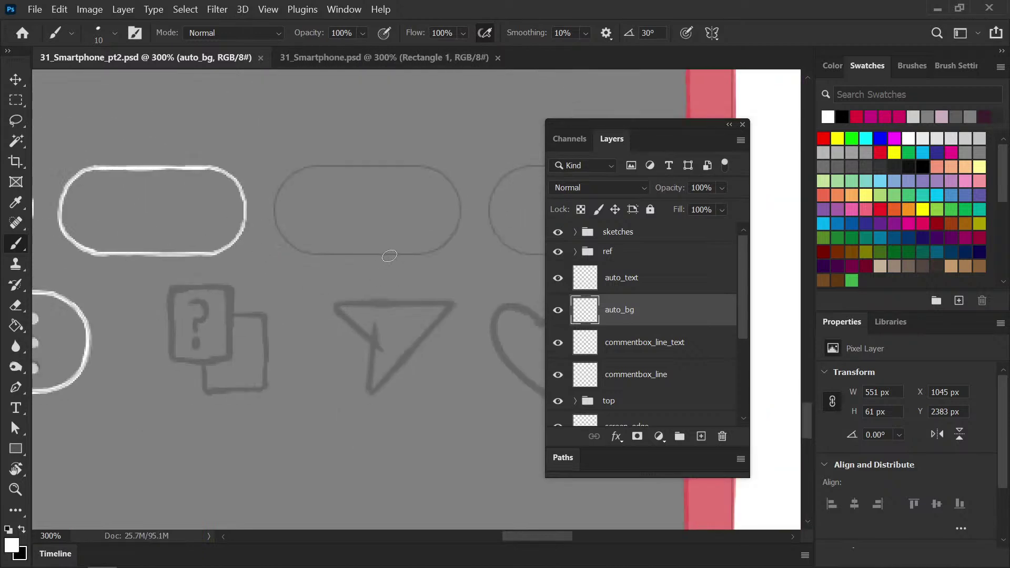
{"action": "key", "text": "ctrl+plus"}
{"action": "mouse_move", "coordinate": [267, 123]}
{"action": "left_mouse_down"}
{"action": "mouse_move", "coordinate": [232, 164]}
{"action": "mouse_move", "coordinate": [234, 202]}
{"action": "mouse_move", "coordinate": [264, 231]}
{"action": "mouse_move", "coordinate": [255, 229]}
{"action": "mouse_move", "coordinate": [438, 235]}
{"action": "left_mouse_up"}
{"action": "key", "text": "ctrl+s"}
{"action": "mouse_move", "coordinate": [264, 126]}
{"action": "left_mouse_down"}
{"action": "mouse_move", "coordinate": [432, 122]}
{"action": "mouse_move", "coordinate": [455, 135]}
{"action": "mouse_move", "coordinate": [454, 123]}
{"action": "mouse_move", "coordinate": [451, 155]}
{"action": "mouse_move", "coordinate": [327, 153]}
{"action": "mouse_move", "coordinate": [294, 126]}
{"action": "mouse_move", "coordinate": [351, 166]}
{"action": "mouse_move", "coordinate": [330, 143]}
{"action": "mouse_move", "coordinate": [340, 205]}
{"action": "mouse_move", "coordinate": [341, 194]}
{"action": "mouse_move", "coordinate": [305, 236]}
{"action": "left_mouse_up"}
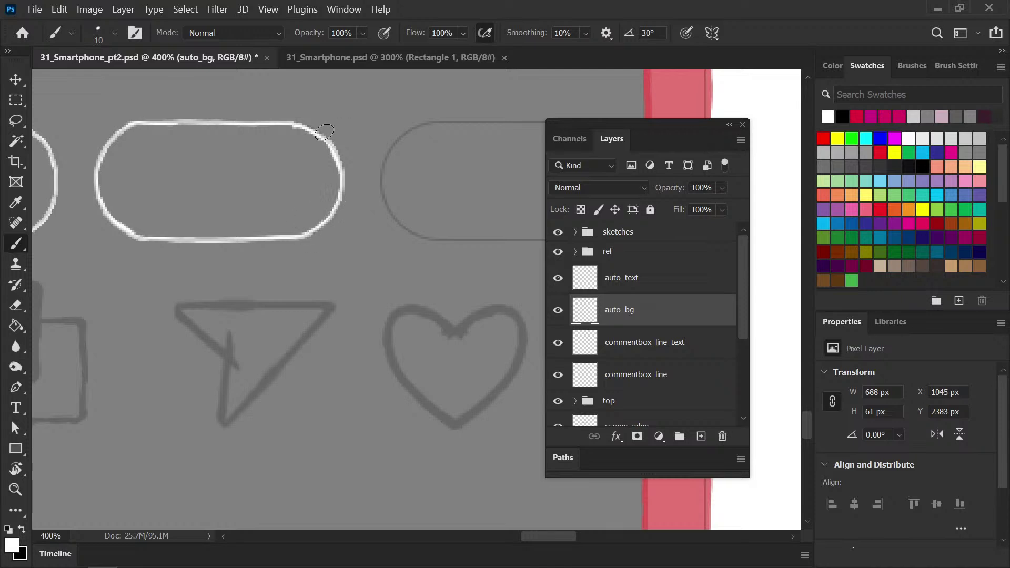
{"action": "left_click_drag", "start_coordinate": [289, 127], "coordinate": [307, 131]}
Trace the rounded left end and lower edge of the last pill, above the heart sketch, and save
{"action": "left_click_drag", "start_coordinate": [404, 208], "coordinate": [226, 197]}
{"action": "mouse_move", "coordinate": [261, 108]}
{"action": "left_mouse_down"}
{"action": "mouse_move", "coordinate": [220, 138]}
{"action": "mouse_move", "coordinate": [215, 190]}
{"action": "mouse_move", "coordinate": [213, 157]}
{"action": "mouse_move", "coordinate": [221, 138]}
{"action": "mouse_move", "coordinate": [212, 190]}
{"action": "mouse_move", "coordinate": [241, 215]}
{"action": "left_mouse_up"}
{"action": "key", "text": "ctrl+z"}
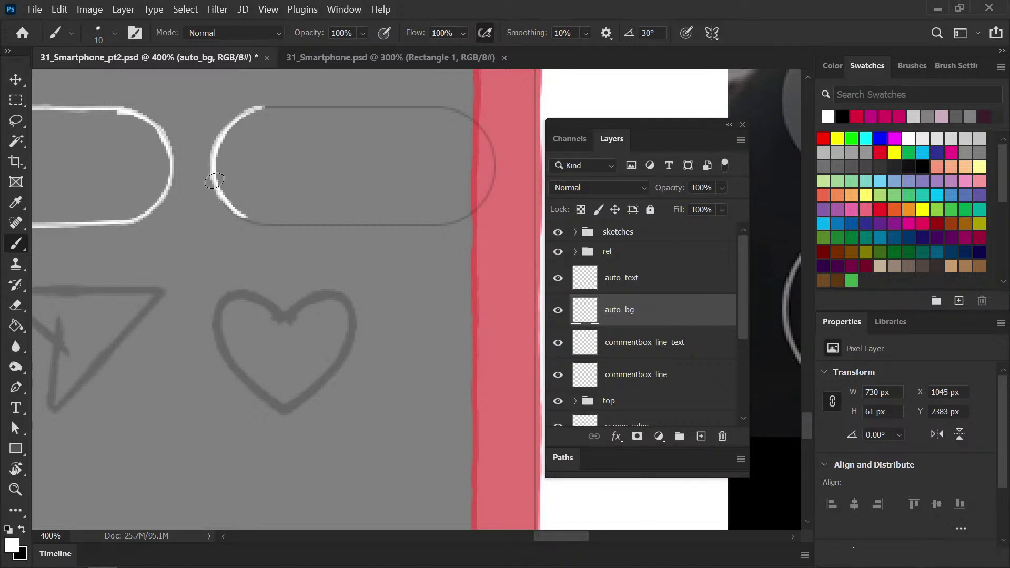
{"action": "mouse_move", "coordinate": [245, 214]}
{"action": "left_mouse_down"}
{"action": "mouse_move", "coordinate": [329, 200]}
{"action": "mouse_move", "coordinate": [237, 212]}
{"action": "mouse_move", "coordinate": [228, 205]}
{"action": "mouse_move", "coordinate": [266, 224]}
{"action": "left_mouse_up"}
{"action": "key", "text": "e"}
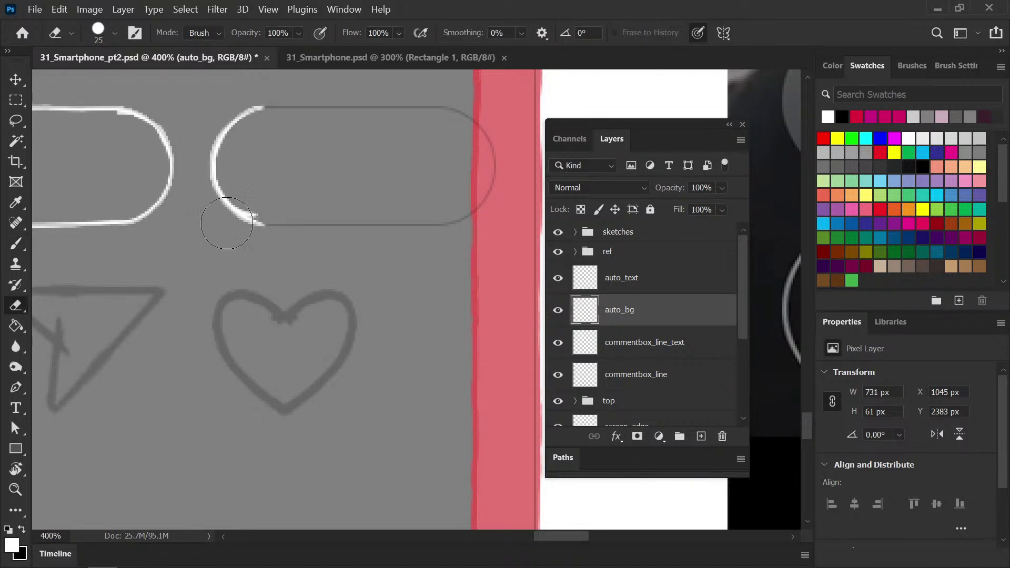
{"action": "key", "text": "b"}
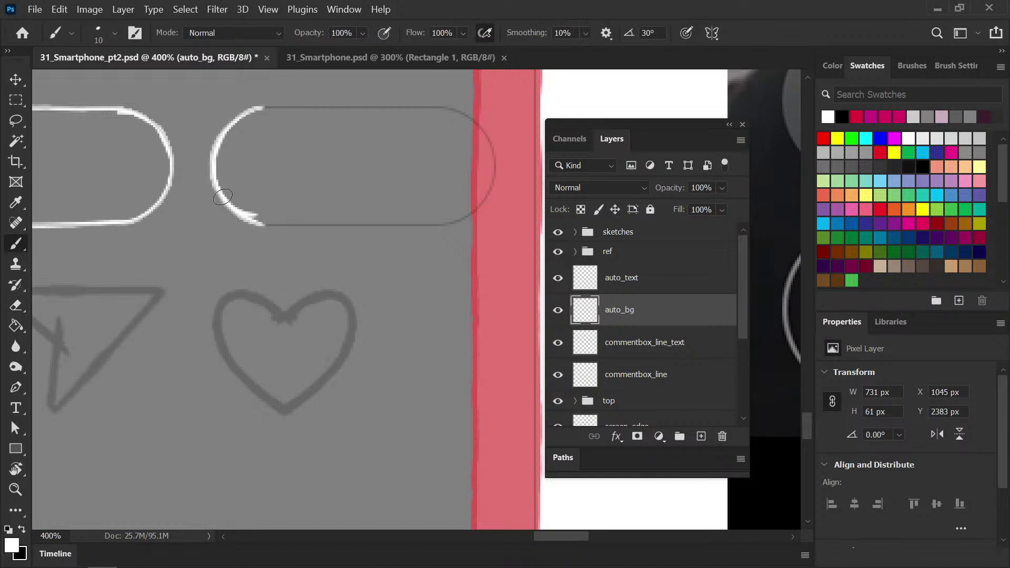
{"action": "mouse_move", "coordinate": [263, 226]}
{"action": "left_mouse_down"}
{"action": "mouse_move", "coordinate": [457, 220]}
{"action": "mouse_move", "coordinate": [333, 237]}
{"action": "left_mouse_up"}
{"action": "key", "text": "ctrl+s"}
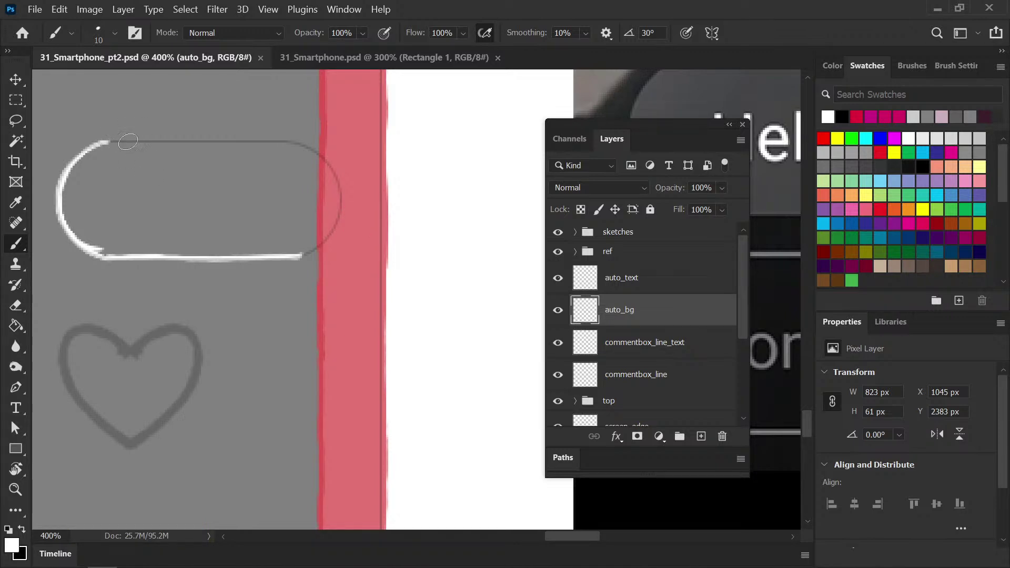
Close the last pill's outline with its upper edge and rounded right end, check the row from a distance, and save
{"action": "mouse_move", "coordinate": [106, 142]}
{"action": "left_mouse_down"}
{"action": "mouse_move", "coordinate": [294, 143]}
{"action": "mouse_move", "coordinate": [334, 162]}
{"action": "mouse_move", "coordinate": [324, 145]}
{"action": "mouse_move", "coordinate": [324, 158]}
{"action": "mouse_move", "coordinate": [309, 153]}
{"action": "mouse_move", "coordinate": [321, 166]}
{"action": "mouse_move", "coordinate": [307, 146]}
{"action": "mouse_move", "coordinate": [342, 203]}
{"action": "left_mouse_up"}
{"action": "mouse_move", "coordinate": [332, 168]}
{"action": "left_mouse_down"}
{"action": "mouse_move", "coordinate": [340, 212]}
{"action": "mouse_move", "coordinate": [300, 256]}
{"action": "mouse_move", "coordinate": [336, 224]}
{"action": "left_mouse_up"}
{"action": "key", "text": "ctrl+minus"}
{"action": "key", "text": "ctrl+minus"}
{"action": "key", "text": "ctrl+minus"}
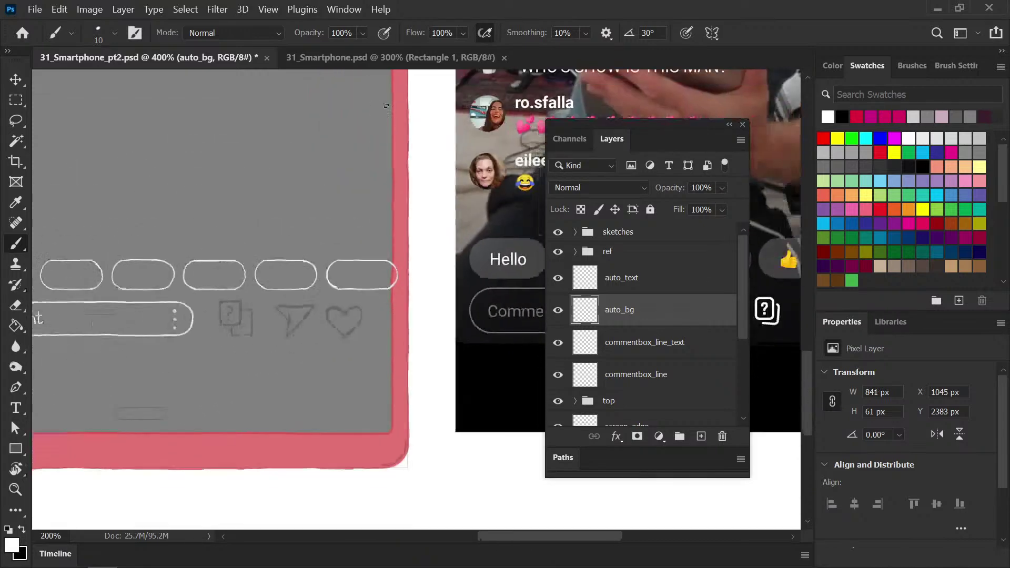
{"action": "key", "text": "ctrl+minus"}
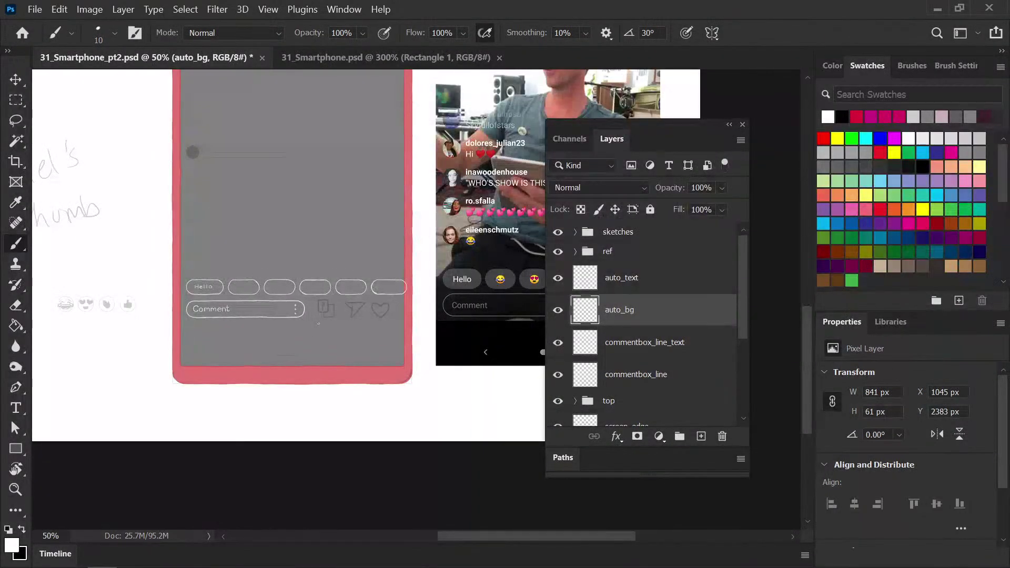
{"action": "left_click_drag", "start_coordinate": [330, 332], "coordinate": [362, 300]}
{"action": "key", "text": "ctrl+s"}
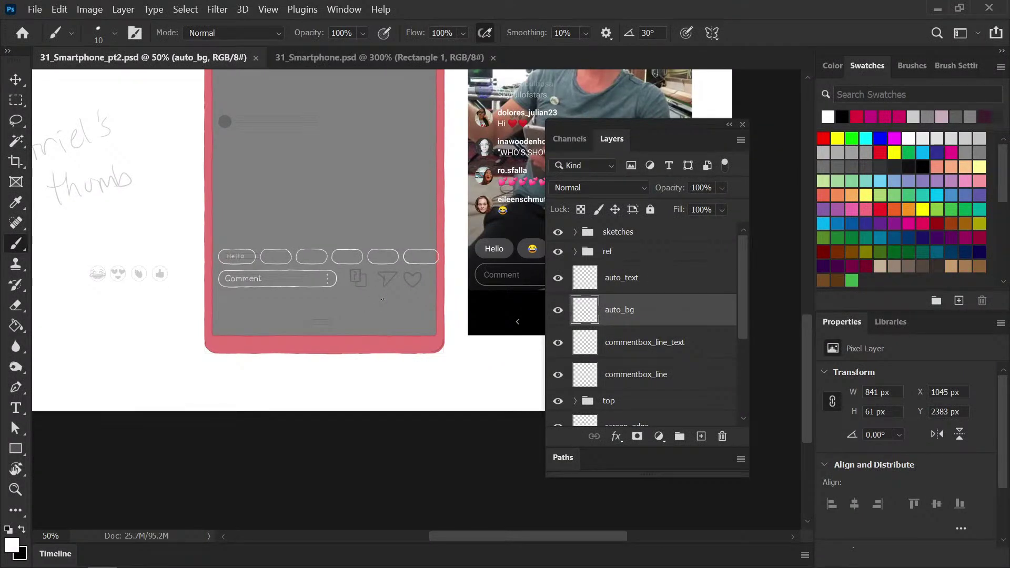
Select the interiors of all six pills on the auto_bg layer with the Magic Wand
{"action": "key", "text": "w"}
{"action": "left_click", "coordinate": [255, 257]}
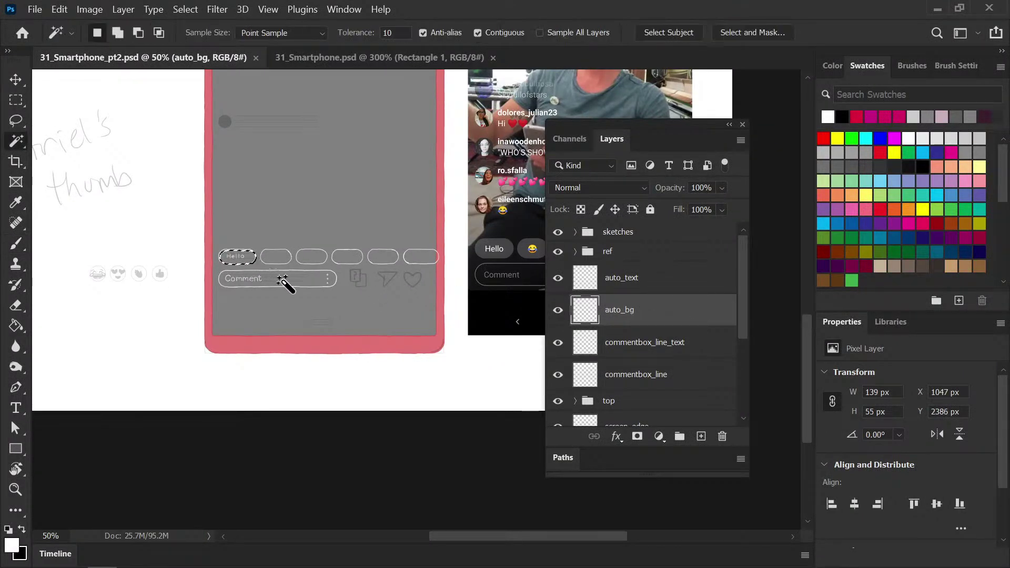
{"action": "left_click", "coordinate": [283, 257], "text": "shift"}
{"action": "left_click", "coordinate": [315, 257], "text": "shift"}
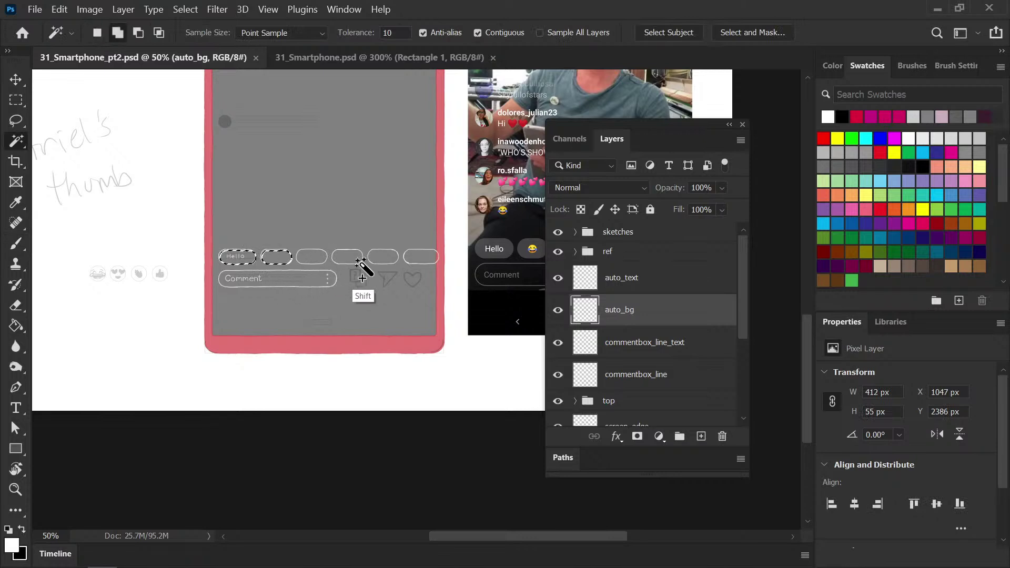
{"action": "left_click", "coordinate": [350, 258], "text": "shift"}
{"action": "left_click", "coordinate": [386, 257], "text": "shift"}
{"action": "left_click", "coordinate": [431, 258], "text": "shift"}
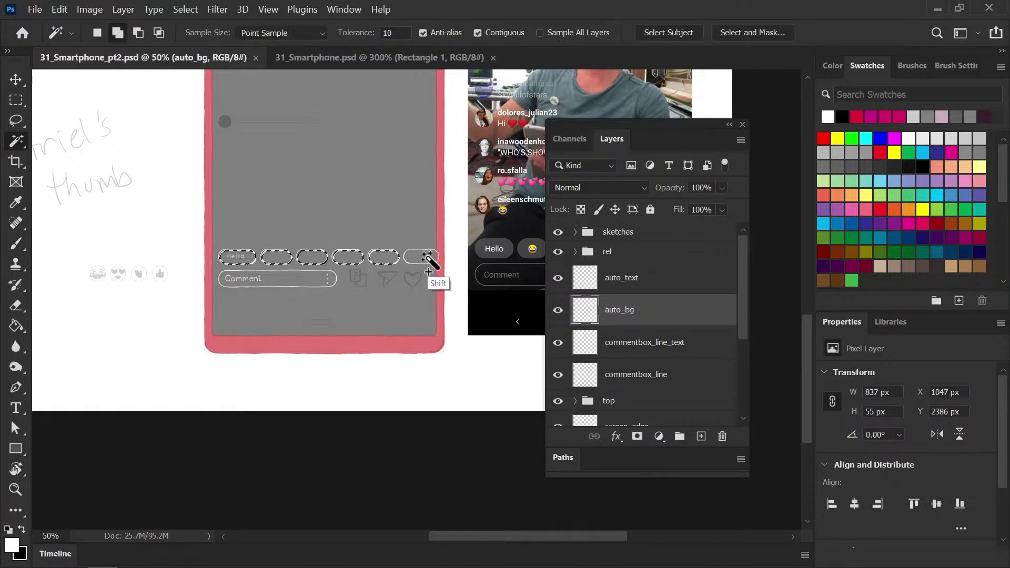
Expand the selection of the pill interiors by 2 pixels
{"action": "left_click", "coordinate": [559, 278]}
{"action": "left_click", "coordinate": [559, 278]}
{"action": "left_click", "coordinate": [183, 10]}
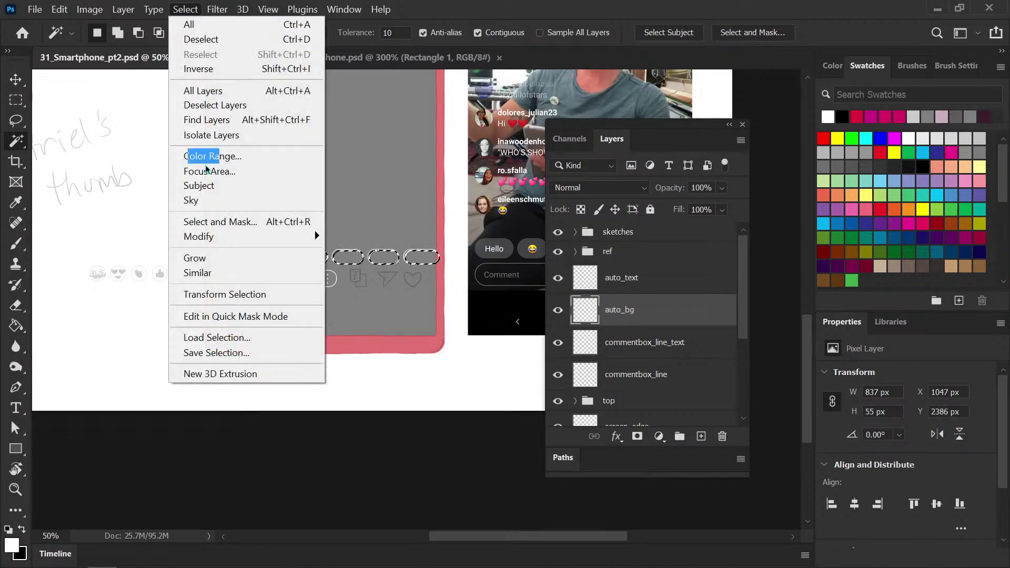
{"action": "mouse_move", "coordinate": [237, 239]}
{"action": "left_click", "coordinate": [137, 267]}
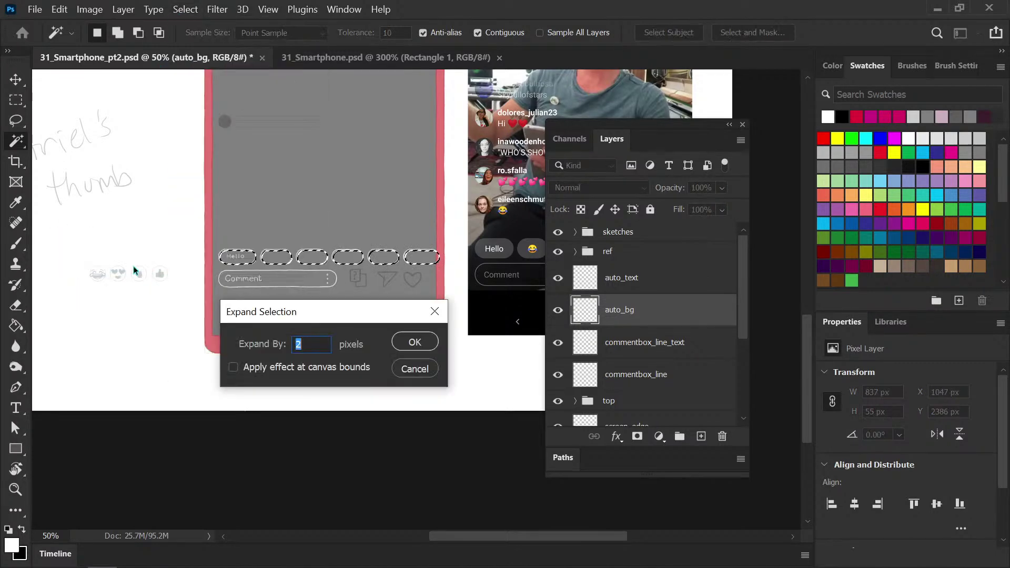
{"action": "key", "text": "Return"}
Fill the six selected pills with white using the Paint Bucket, deselect, and save the document
{"action": "key", "text": "g"}
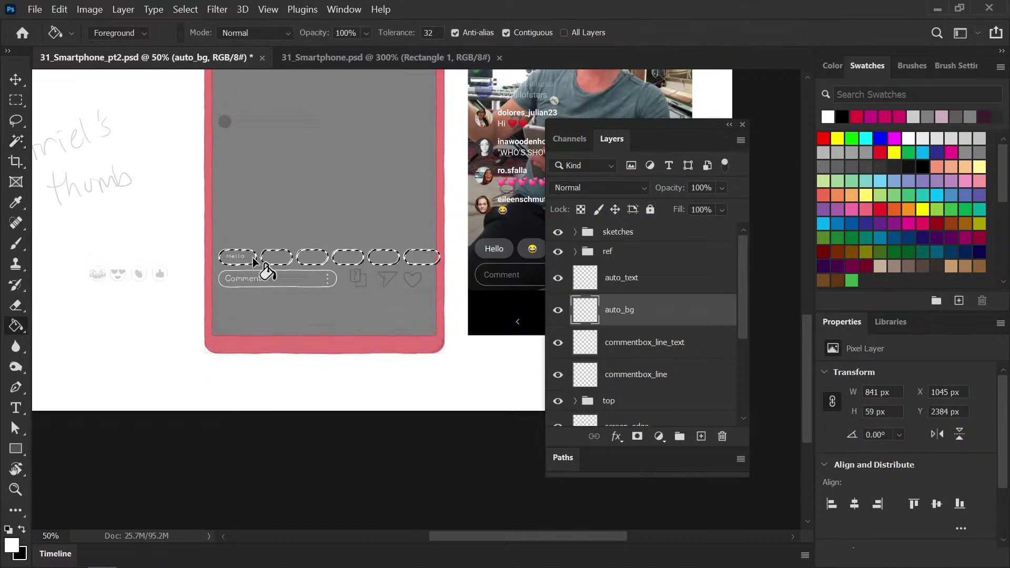
{"action": "left_click", "coordinate": [247, 258]}
{"action": "left_click", "coordinate": [284, 258]}
{"action": "left_click", "coordinate": [319, 260]}
{"action": "left_click", "coordinate": [355, 261]}
{"action": "left_click", "coordinate": [389, 258]}
{"action": "left_click", "coordinate": [421, 258]}
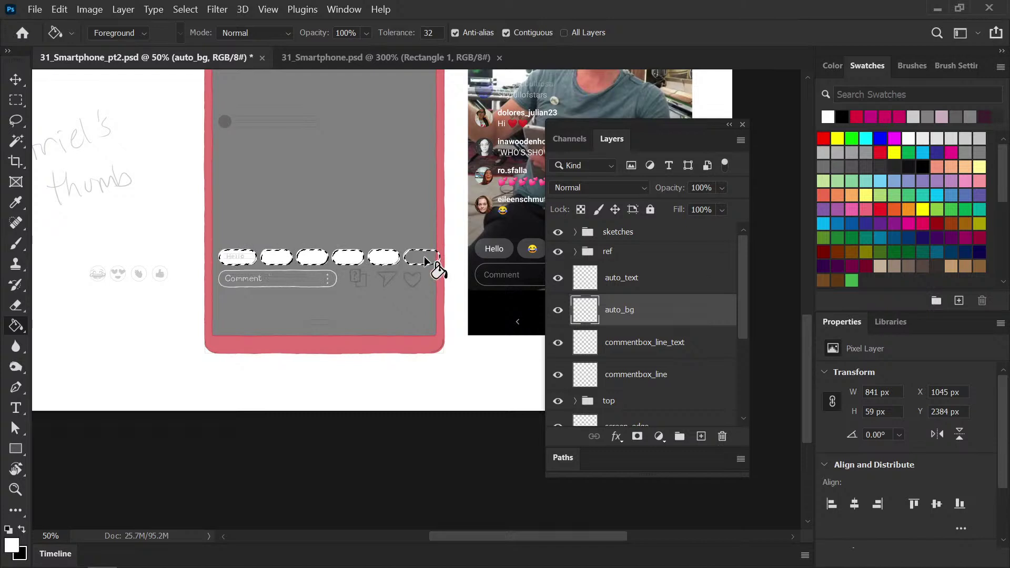
{"action": "key", "text": "ctrl+d"}
{"action": "key", "text": "ctrl+s"}
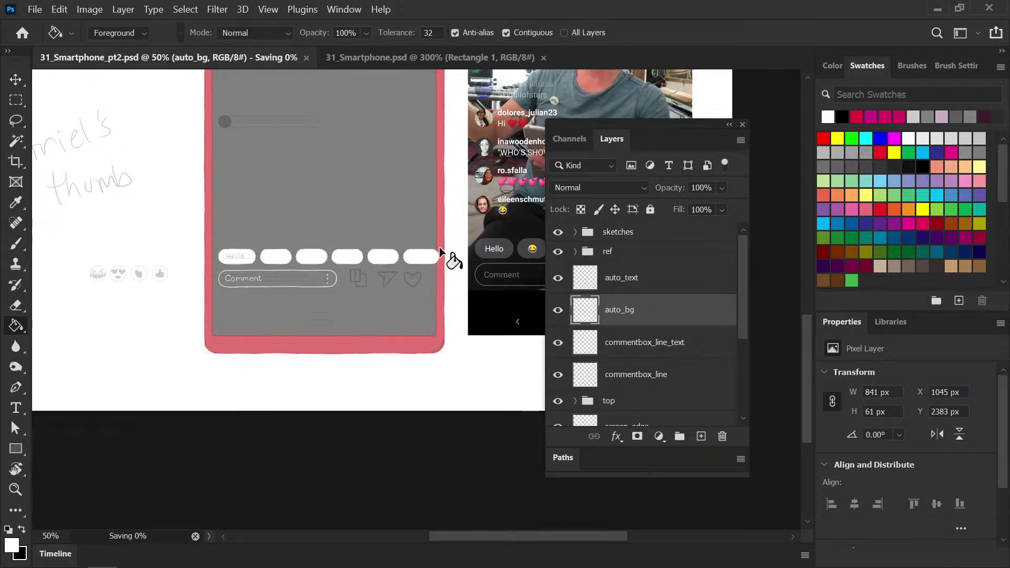
Set the auto_bg layer's opacity to 50%
{"action": "key", "text": "v"}
{"action": "key", "text": "5"}
{"action": "key", "text": "0"}
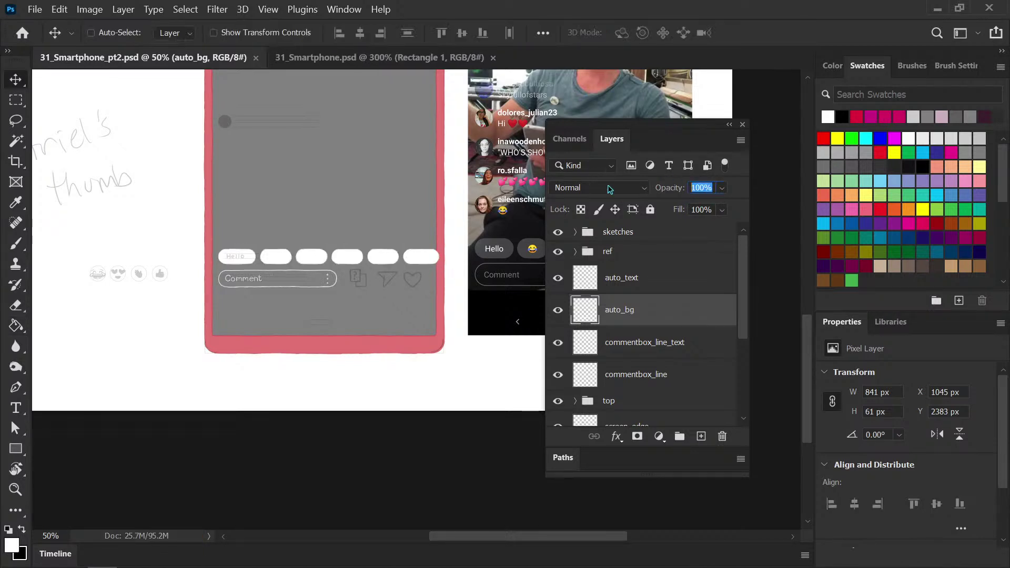
{"action": "type", "text": "0"}
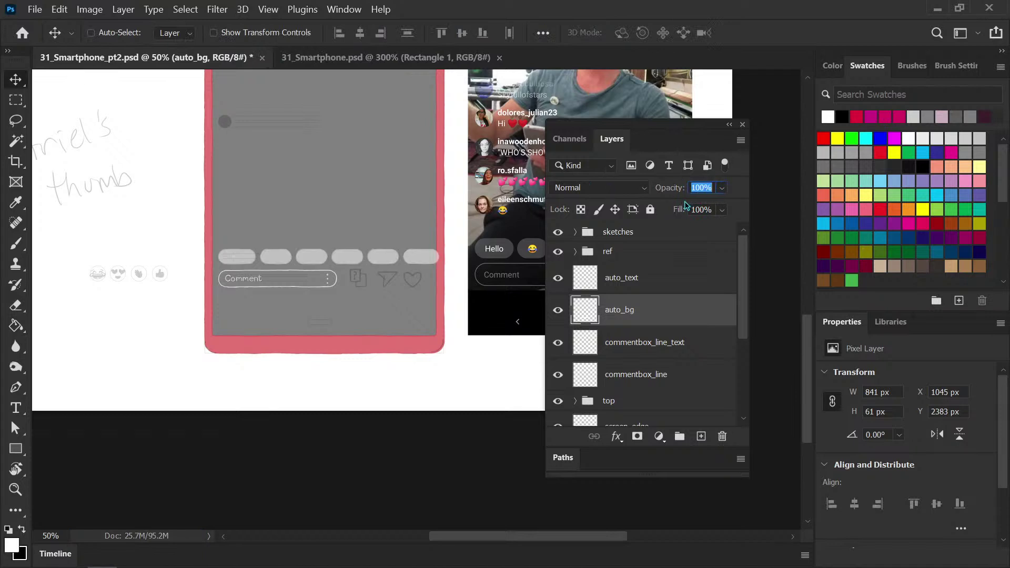
{"action": "key", "text": "Return"}
{"action": "left_click", "coordinate": [522, 238]}
{"action": "type", "text": "50"}
{"action": "key", "text": "Return"}
Set the commentbox_line layer's opacity to 75% and hide the sketches group
{"action": "left_click", "coordinate": [650, 347]}
{"action": "left_click", "coordinate": [652, 384]}
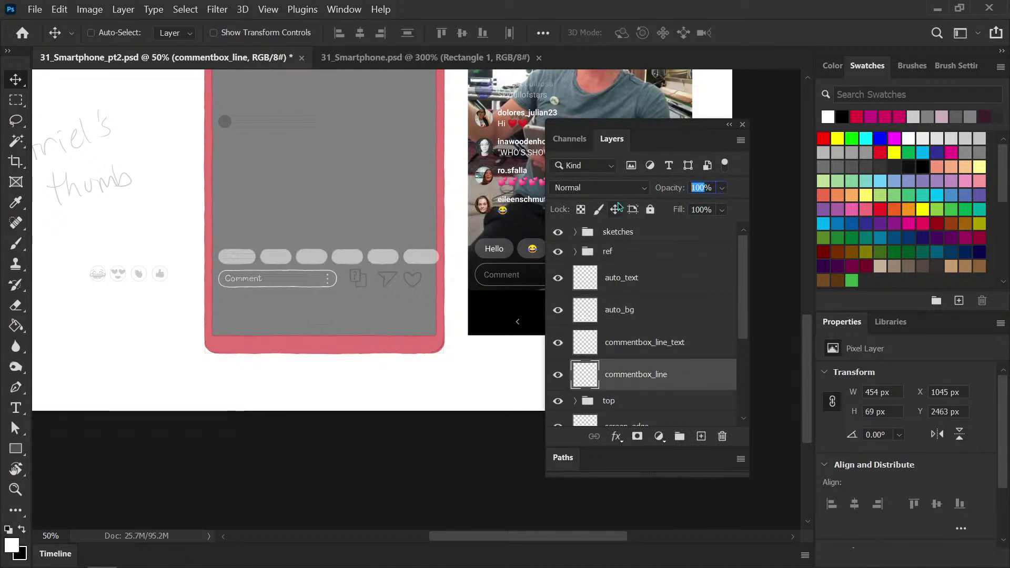
{"action": "type", "text": "75"}
{"action": "key", "text": "Return"}
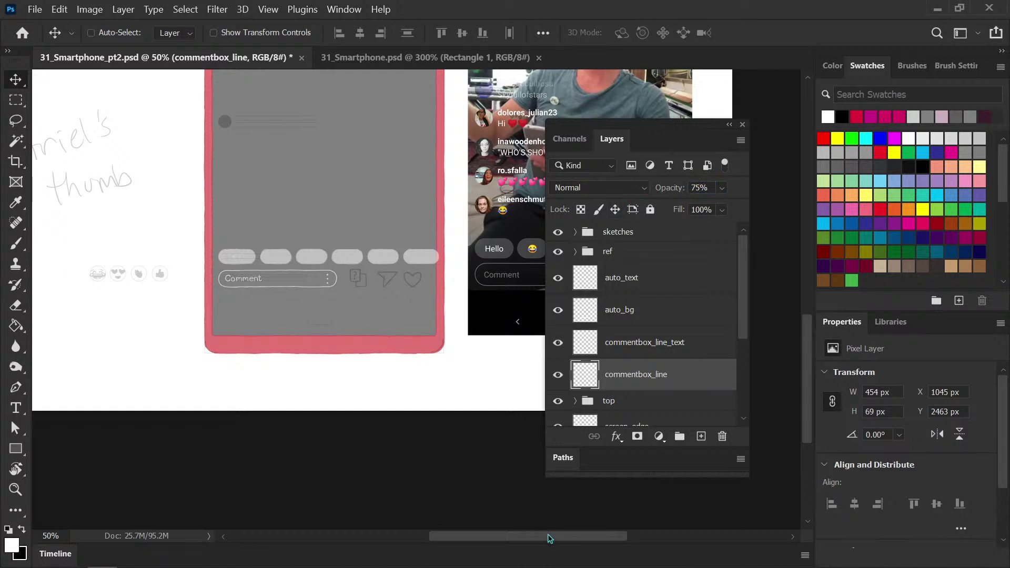
{"action": "left_click_drag", "start_coordinate": [550, 538], "coordinate": [573, 534]}
{"action": "left_click", "coordinate": [557, 232]}
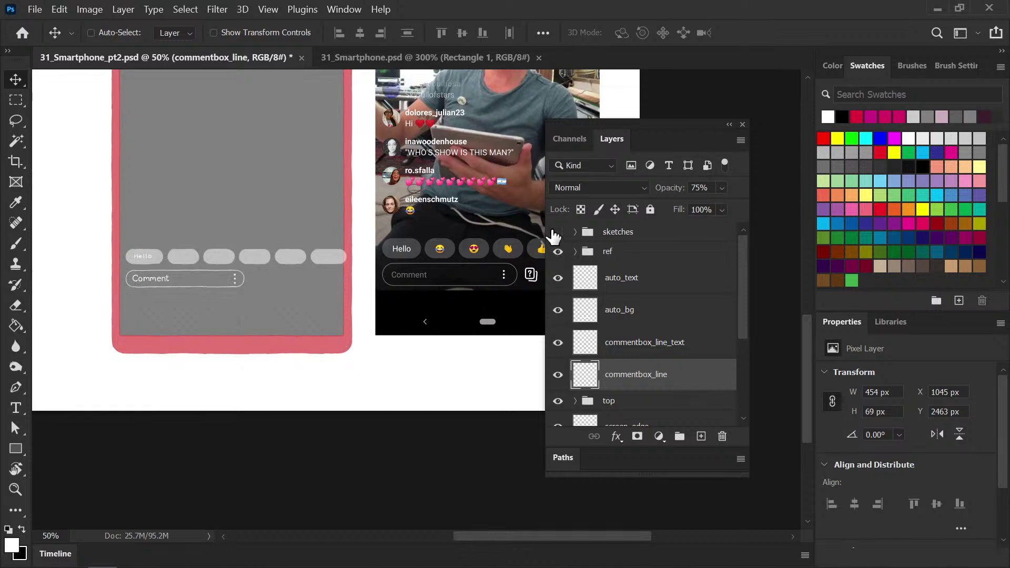
Try 20% opacity on the commentbox_line_text layer
{"action": "left_click", "coordinate": [667, 348]}
{"action": "left_click", "coordinate": [672, 383]}
{"action": "left_click", "coordinate": [679, 187]}
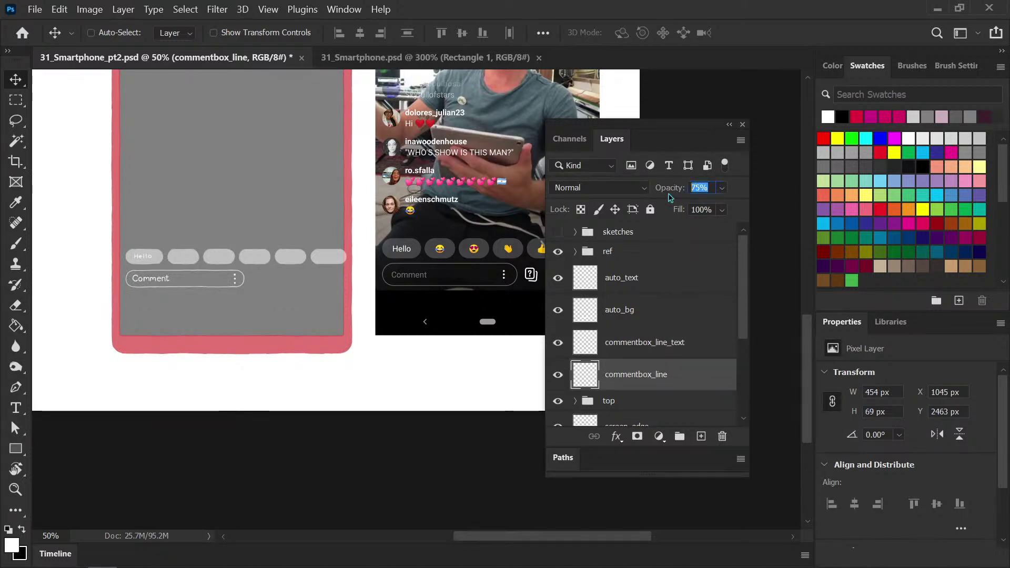
{"action": "type", "text": "5"}
{"action": "left_click", "coordinate": [662, 349]}
{"action": "left_click", "coordinate": [708, 187]}
{"action": "type", "text": "20"}
{"action": "key", "text": "Return"}
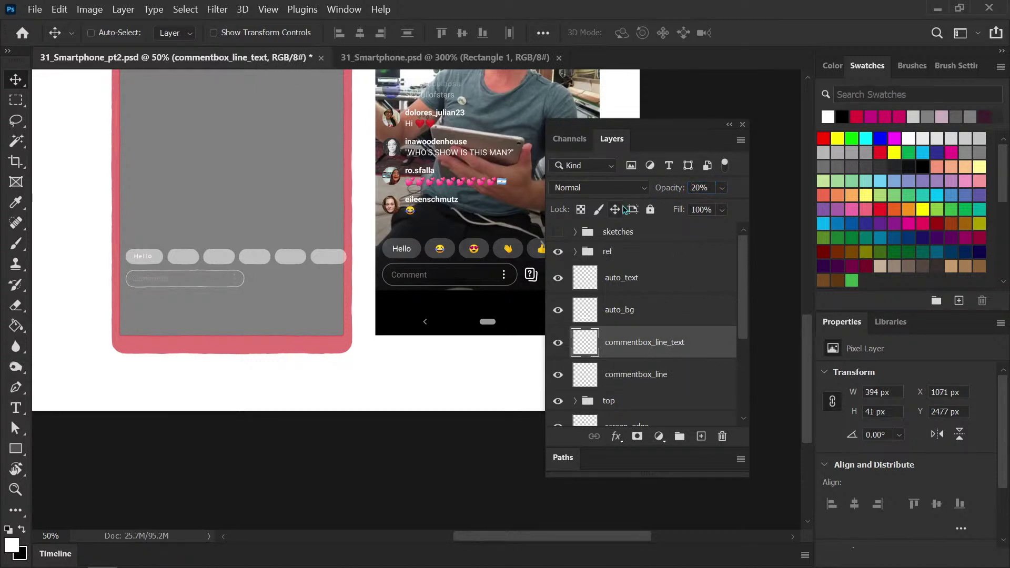
{"action": "type", "text": "10"}
Set the auto_bg layer's opacity to 20% and save the document
{"action": "left_click", "coordinate": [639, 313]}
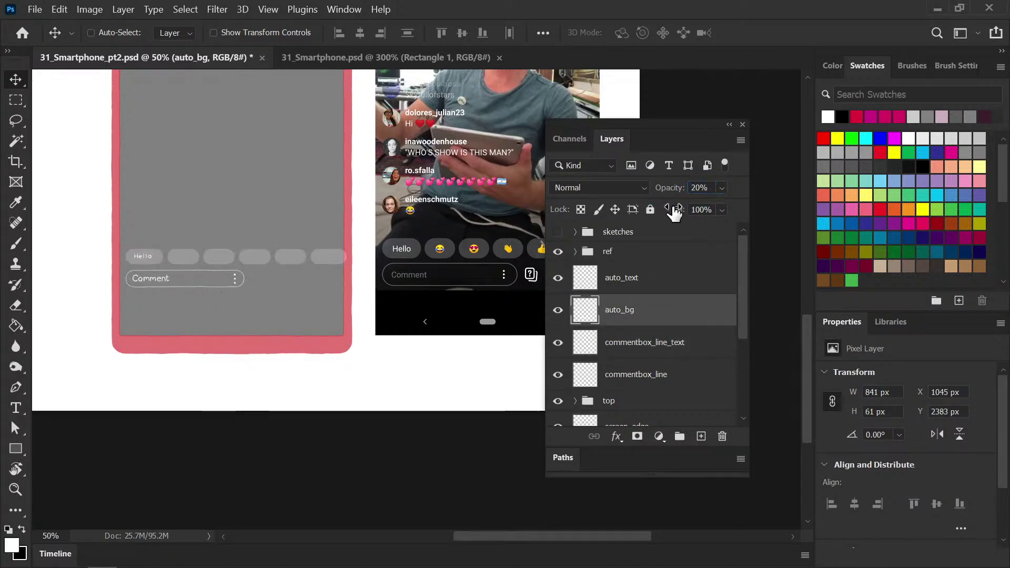
{"action": "left_click_drag", "start_coordinate": [559, 537], "coordinate": [576, 533]}
{"action": "key", "text": "ctrl+s"}
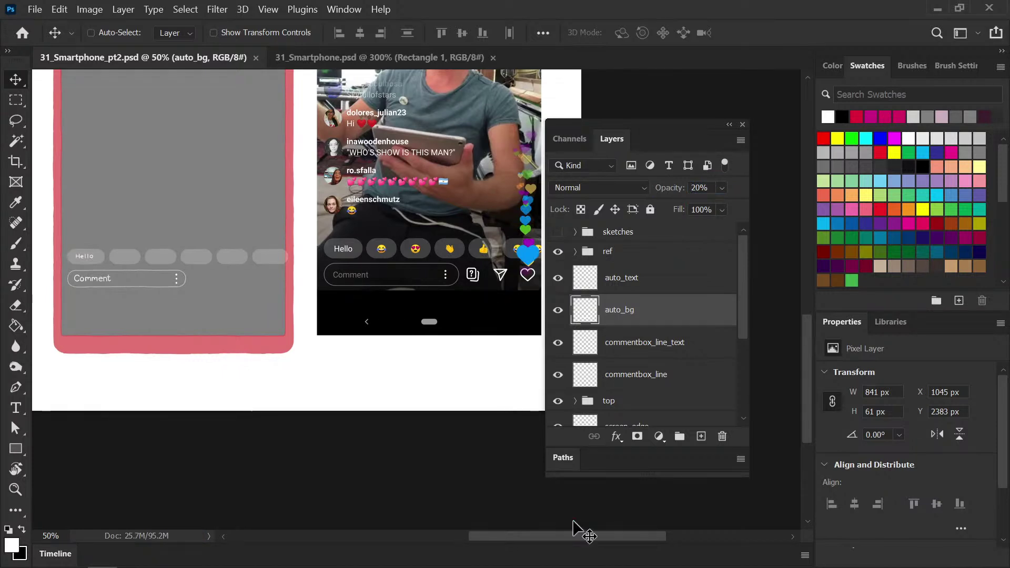
Set the commentbox_line_text layer's opacity to 50%
{"action": "left_click", "coordinate": [653, 341]}
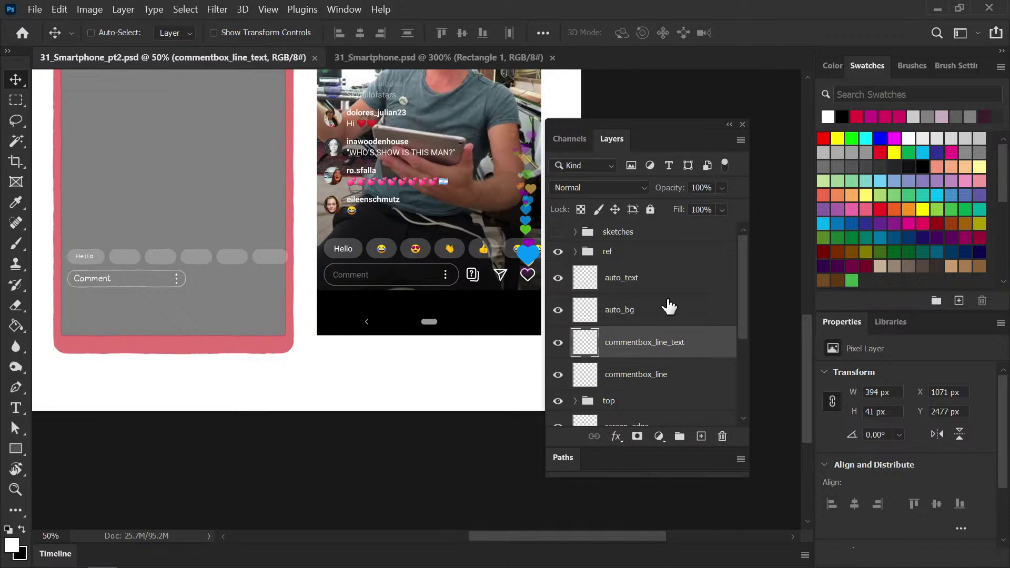
{"action": "left_click", "coordinate": [712, 188]}
{"action": "type", "text": "50"}
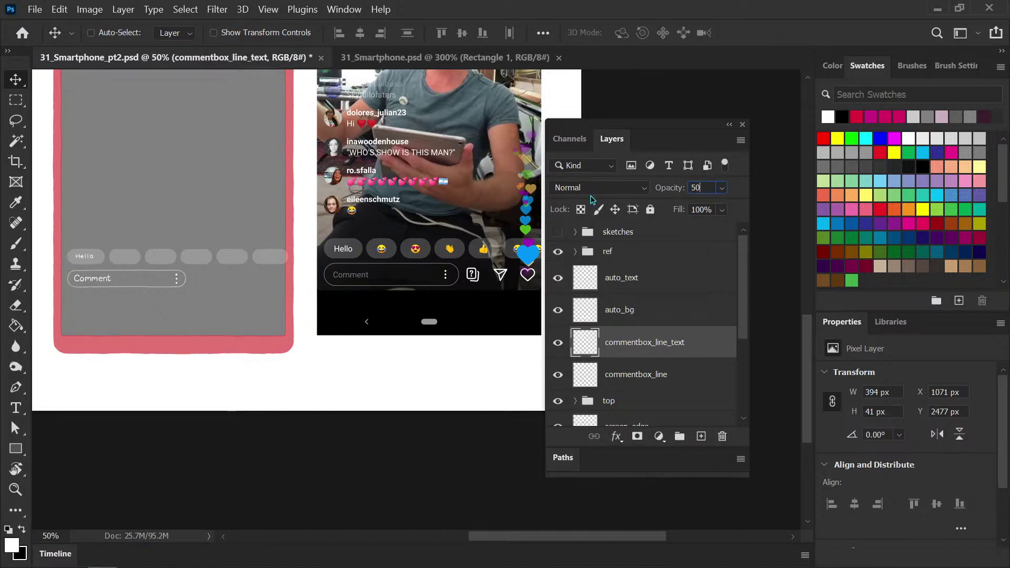
{"action": "key", "text": "Return"}
Lasso the three dots at the end of the Comment box and cut them onto a new layer
{"action": "key", "text": "l"}
{"action": "mouse_move", "coordinate": [196, 273]}
{"action": "left_mouse_down"}
{"action": "mouse_move", "coordinate": [198, 299]}
{"action": "mouse_move", "coordinate": [182, 287]}
{"action": "left_mouse_up"}
{"action": "right_click", "coordinate": [164, 288]}
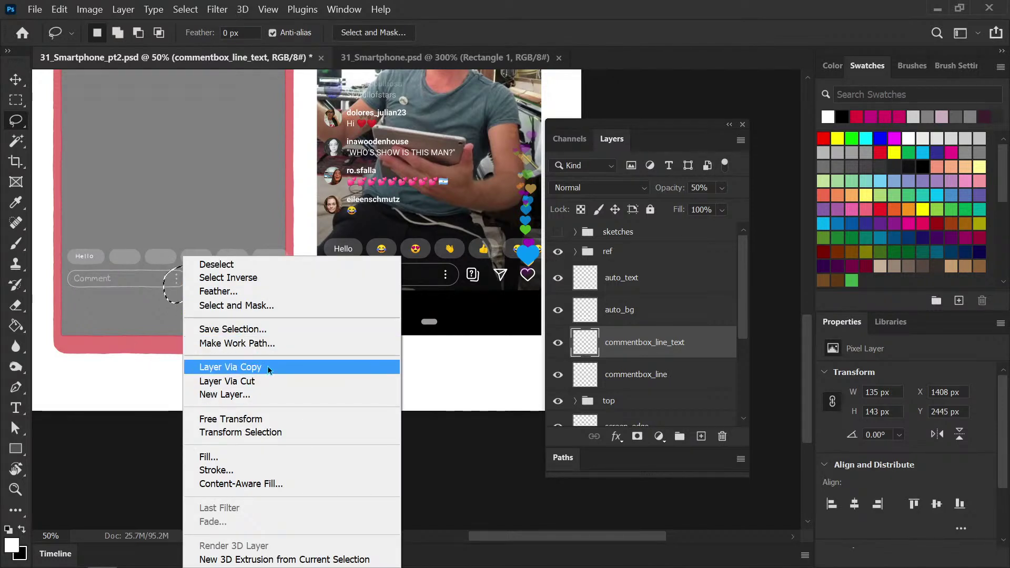
{"action": "left_click", "coordinate": [268, 365]}
{"action": "key", "text": "ctrl+z"}
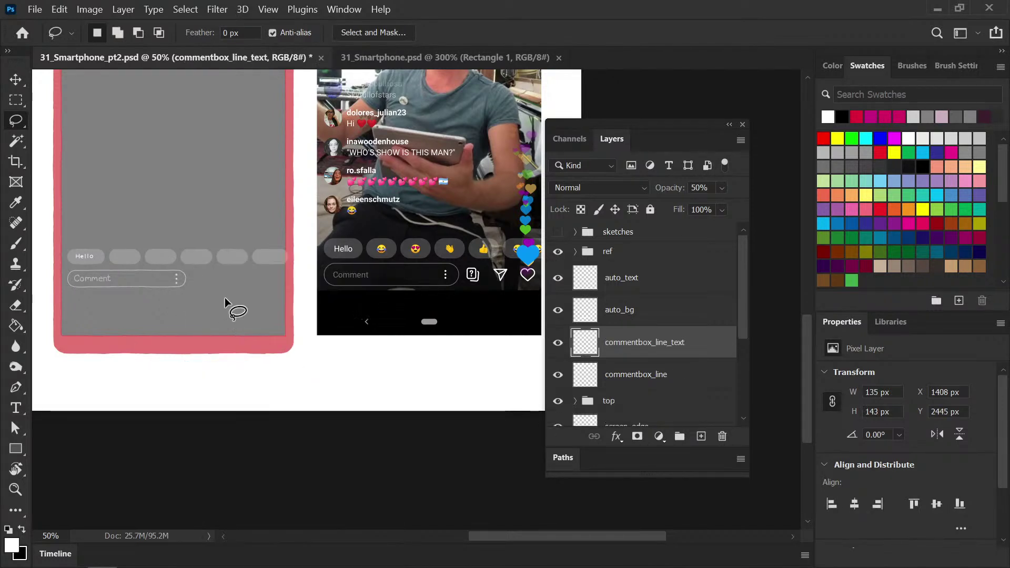
{"action": "right_click", "coordinate": [188, 287]}
{"action": "left_click", "coordinate": [288, 382]}
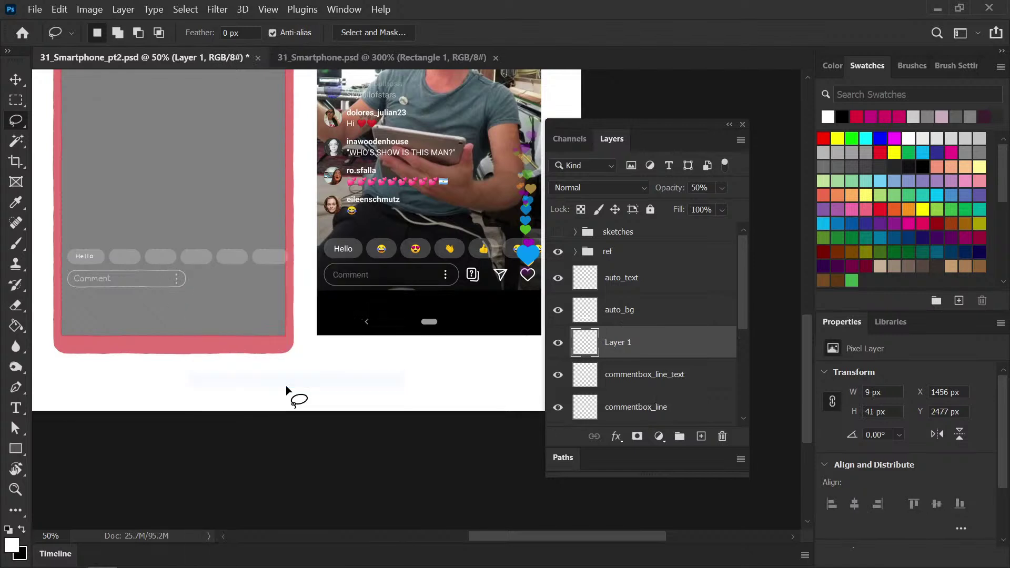
Rename the new dots layer commentbox_dots
{"action": "double_click", "coordinate": [626, 345]}
{"action": "type", "text": "com"}
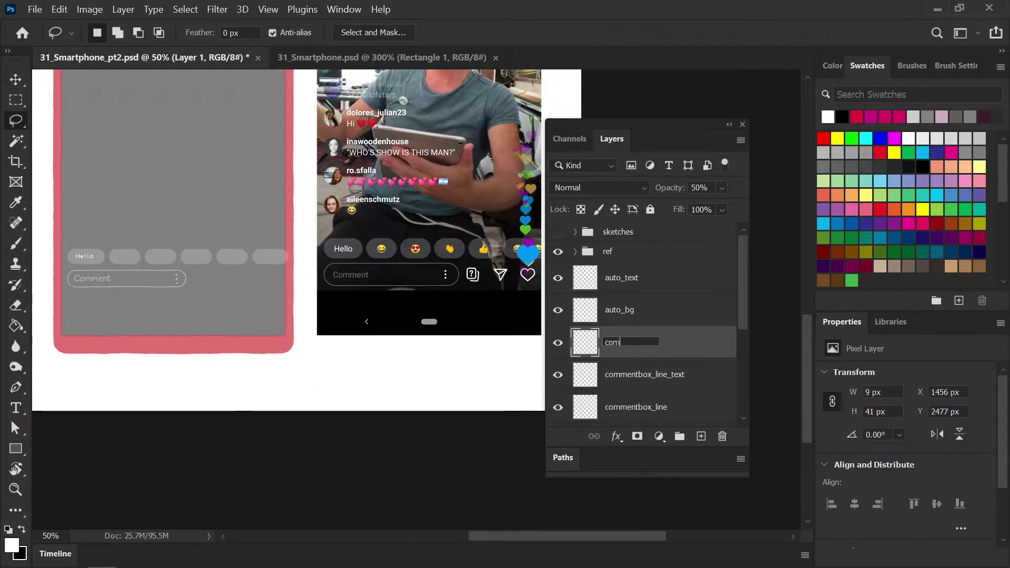
{"action": "type", "text": "mentbox_tedots"}
{"action": "key", "text": "Return"}
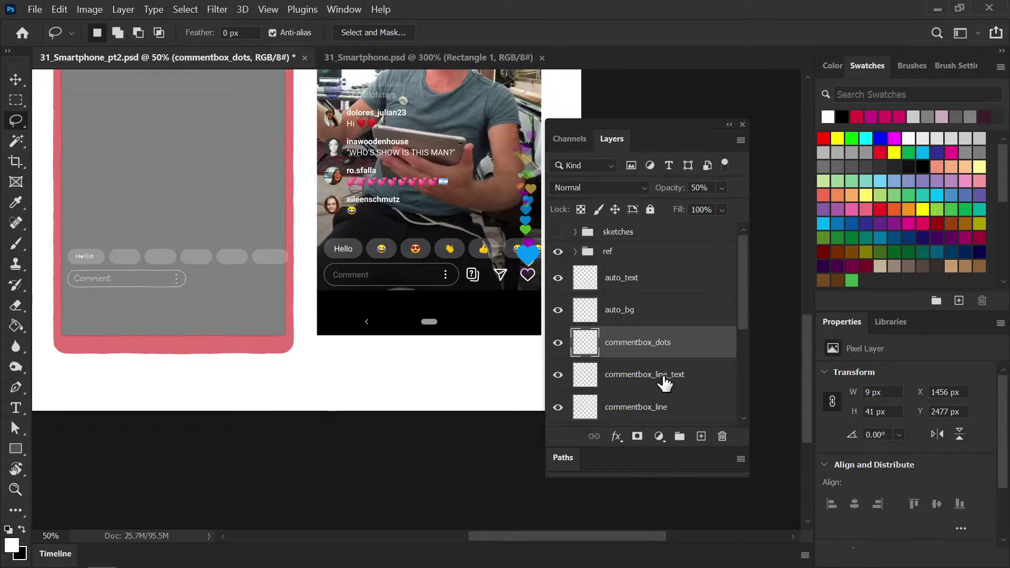
Rename the commentbox_line_text layer commentbox_text and save the document
{"action": "double_click", "coordinate": [667, 375]}
{"action": "key", "text": "BackSpace"}
{"action": "key", "text": "BackSpace"}
{"action": "key", "text": "BackSpace"}
{"action": "key", "text": "BackSpace"}
{"action": "key", "text": "BackSpace"}
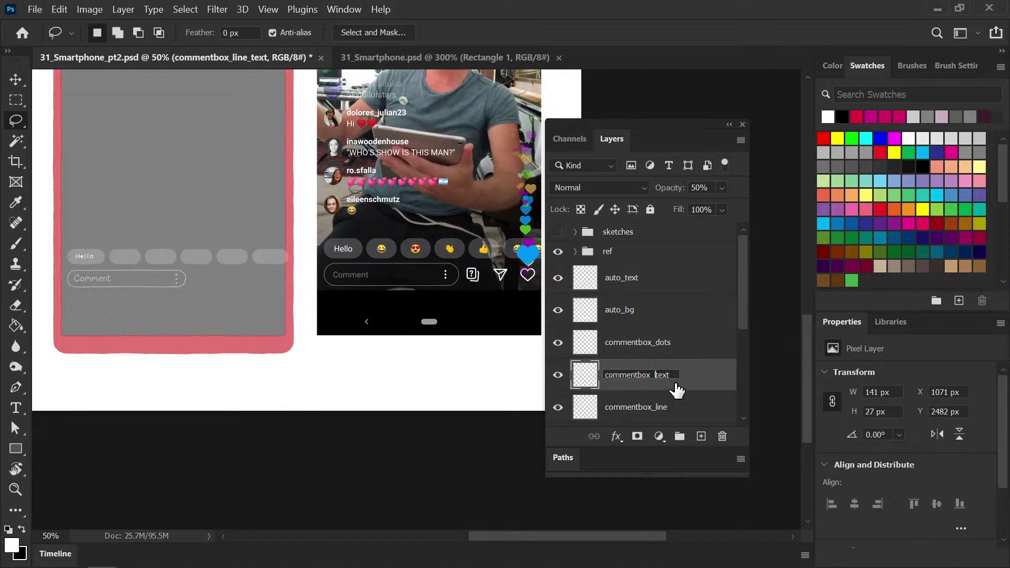
{"action": "key", "text": "Return"}
{"action": "key", "text": "ctrl+s"}
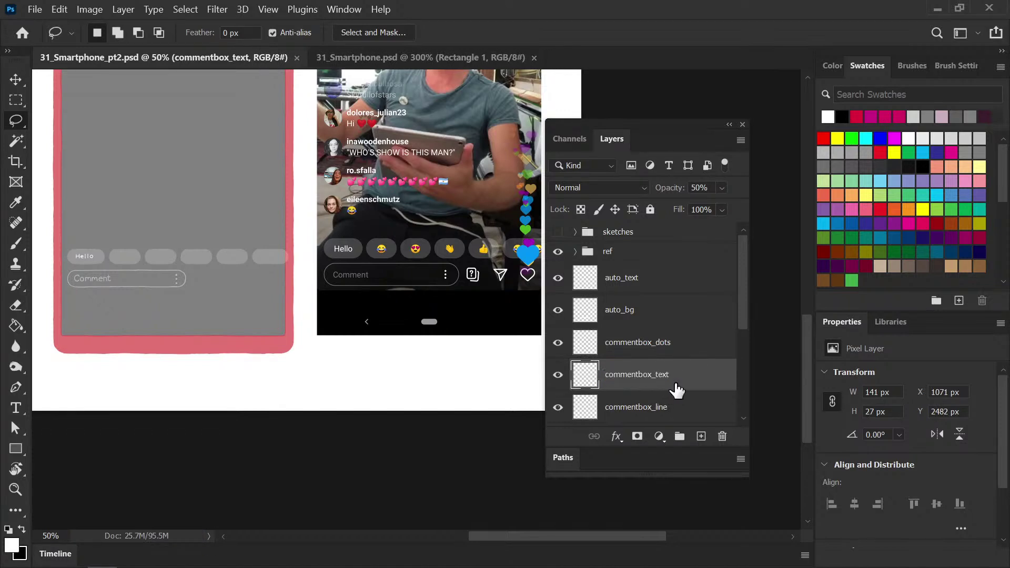
Set the commentbox_dots layer's opacity to 100%
{"action": "left_click", "coordinate": [673, 351]}
{"action": "left_click", "coordinate": [722, 187]}
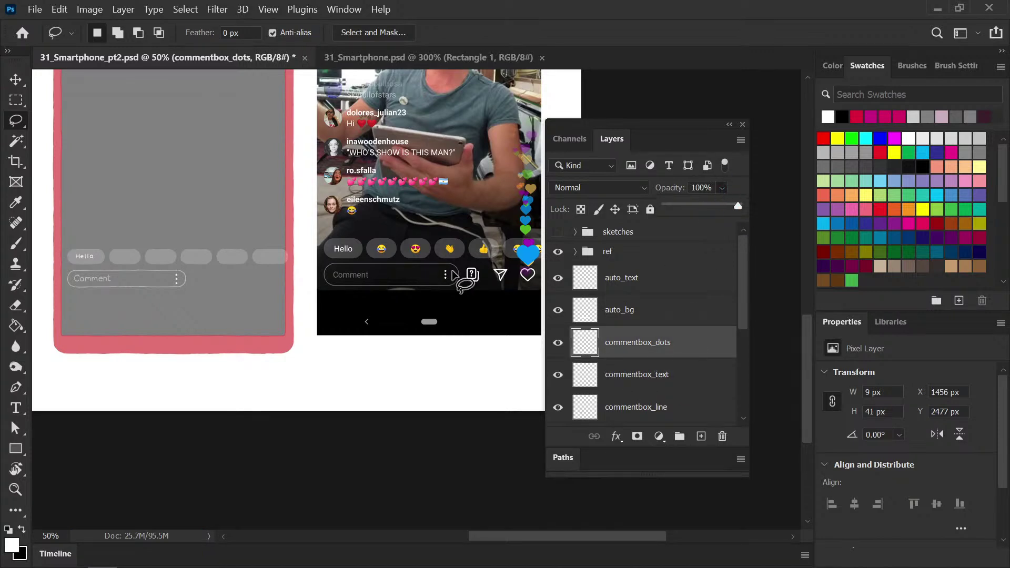
{"action": "key", "text": "b"}
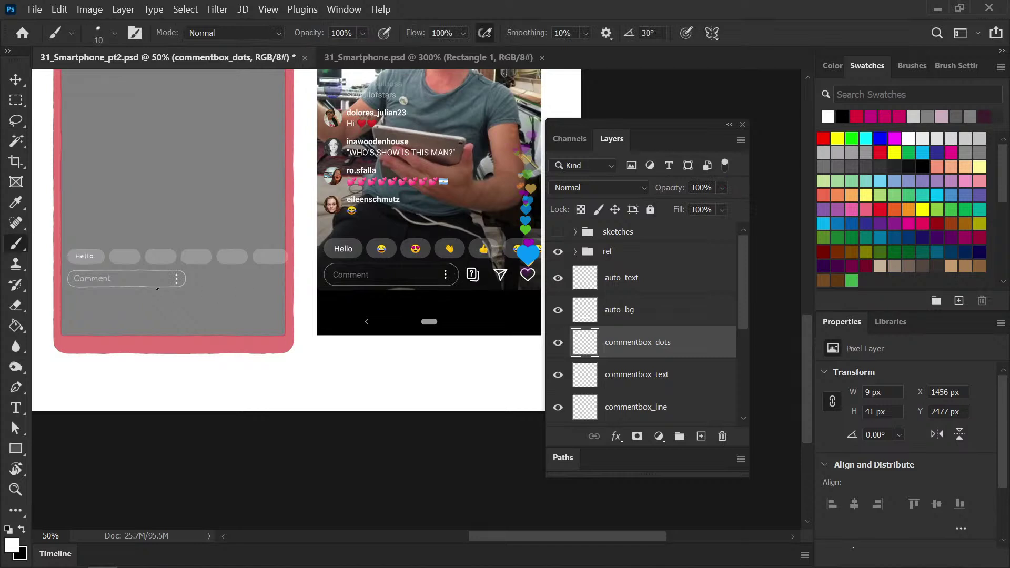
Nudge the Comment box dots up by 2 pixels and save the document
{"action": "key", "text": "v"}
{"action": "key", "text": "Up"}
{"action": "key", "text": "Up"}
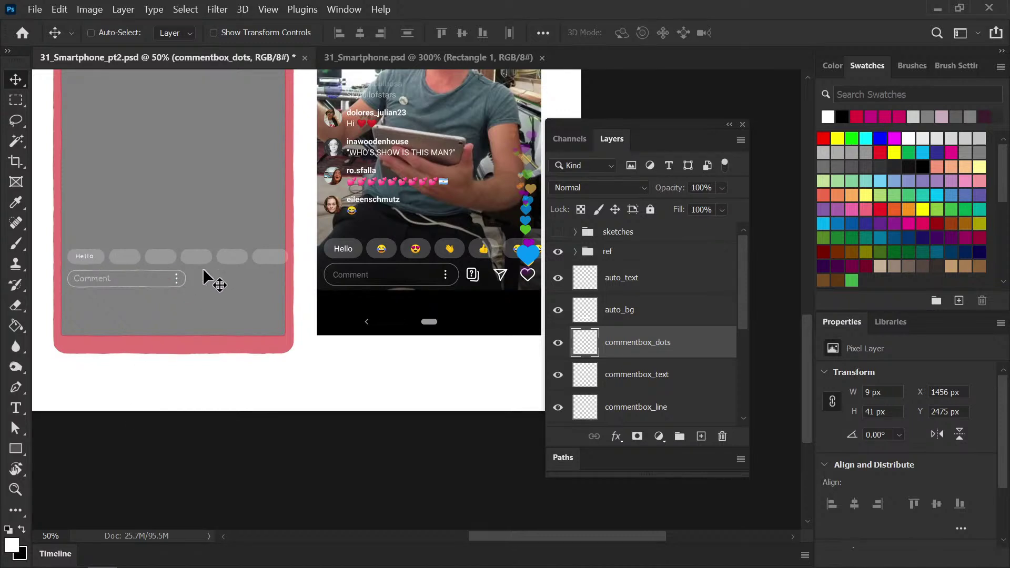
{"action": "key", "text": "b"}
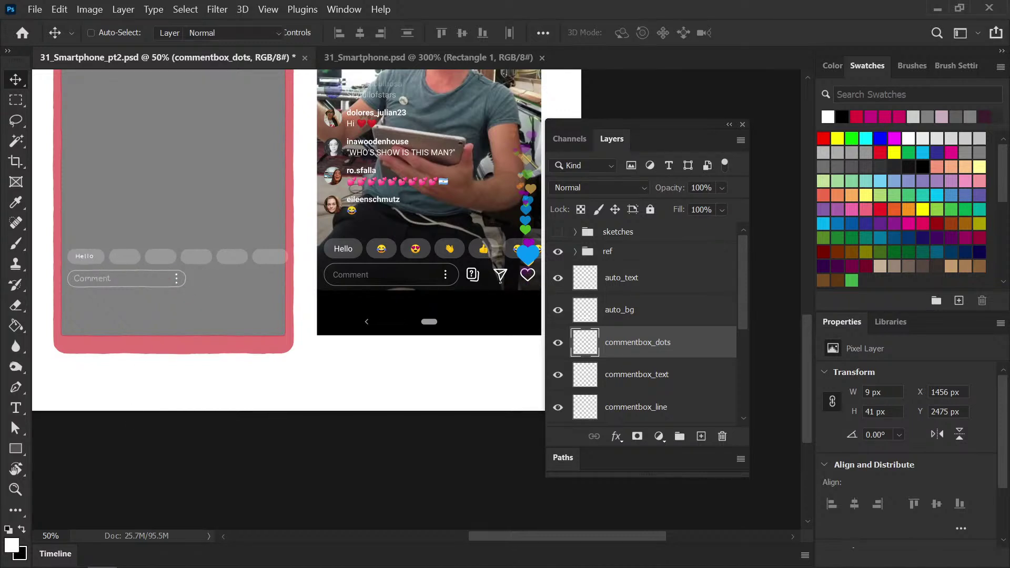
{"action": "key", "text": "ctrl+s"}
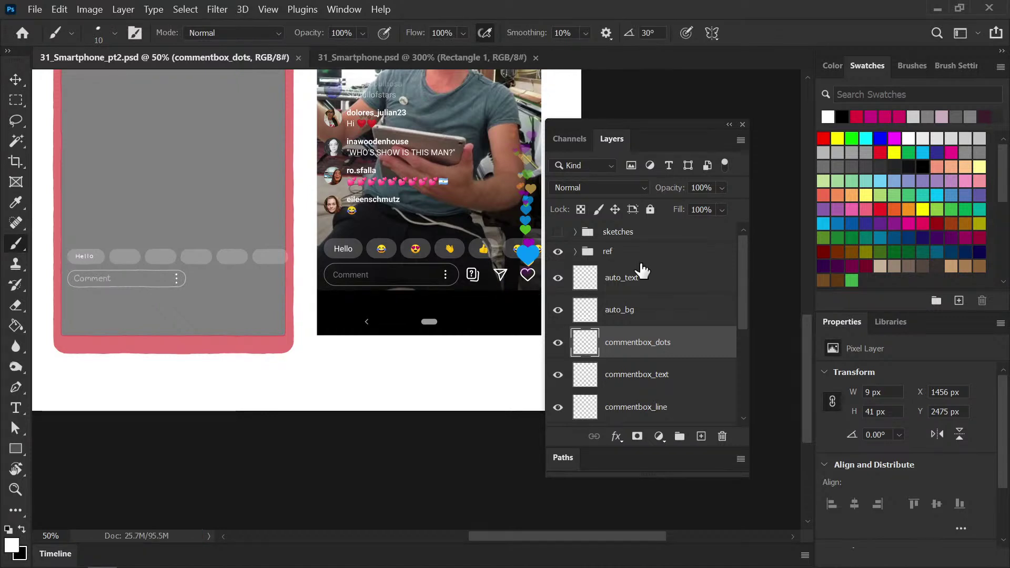
Show the sketches group and add a layer named help_icon above auto_text
{"action": "left_click", "coordinate": [557, 232]}
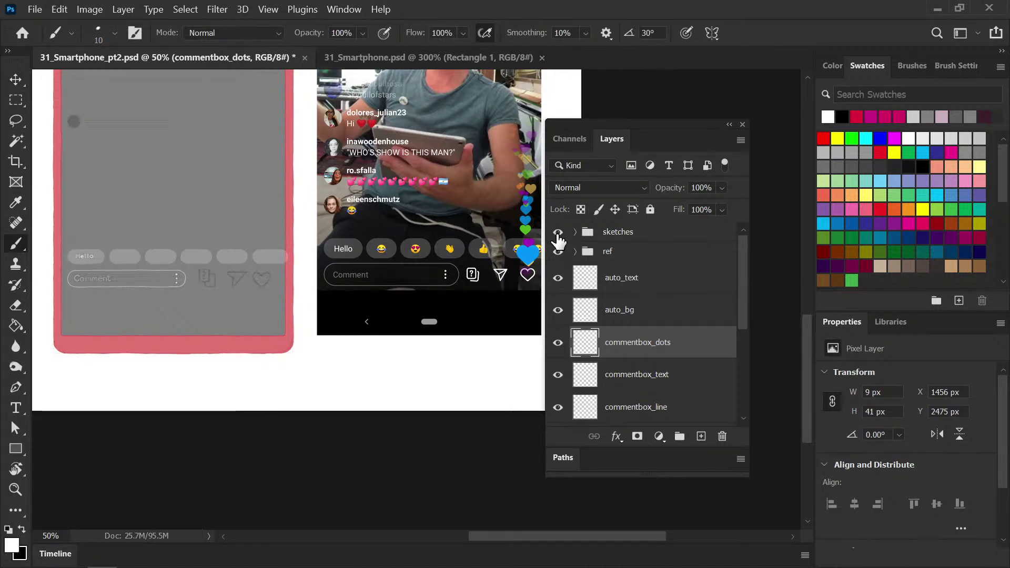
{"action": "key", "text": "ctrl+plus"}
{"action": "left_click_drag", "start_coordinate": [258, 305], "coordinate": [444, 291]}
{"action": "left_click", "coordinate": [658, 281]}
{"action": "left_click", "coordinate": [702, 437]}
{"action": "double_click", "coordinate": [618, 278]}
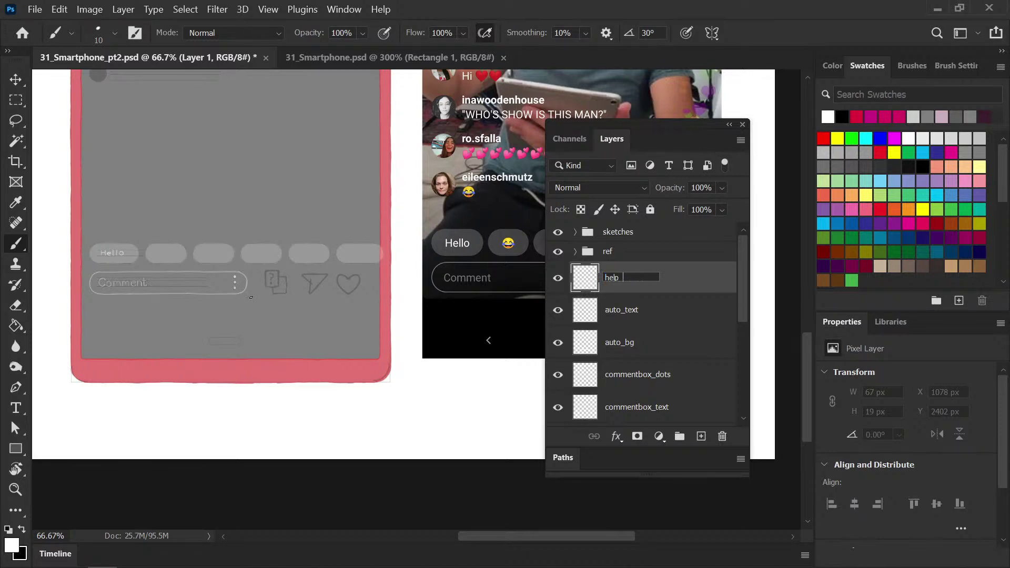
{"action": "key", "text": "Return"}
Add a layer named share_icon above help_icon
{"action": "left_click", "coordinate": [693, 438]}
{"action": "double_click", "coordinate": [629, 278]}
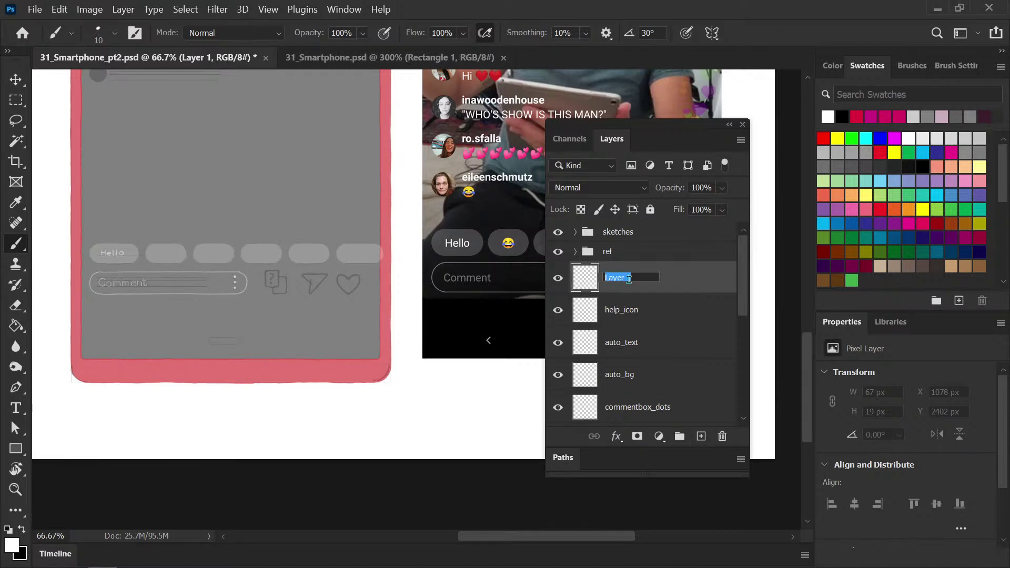
{"action": "type", "text": "share_icon"}
{"action": "key", "text": "Return"}
Add a layer named heart_icon above share_icon and save the document
{"action": "left_click", "coordinate": [702, 437]}
{"action": "double_click", "coordinate": [624, 278]}
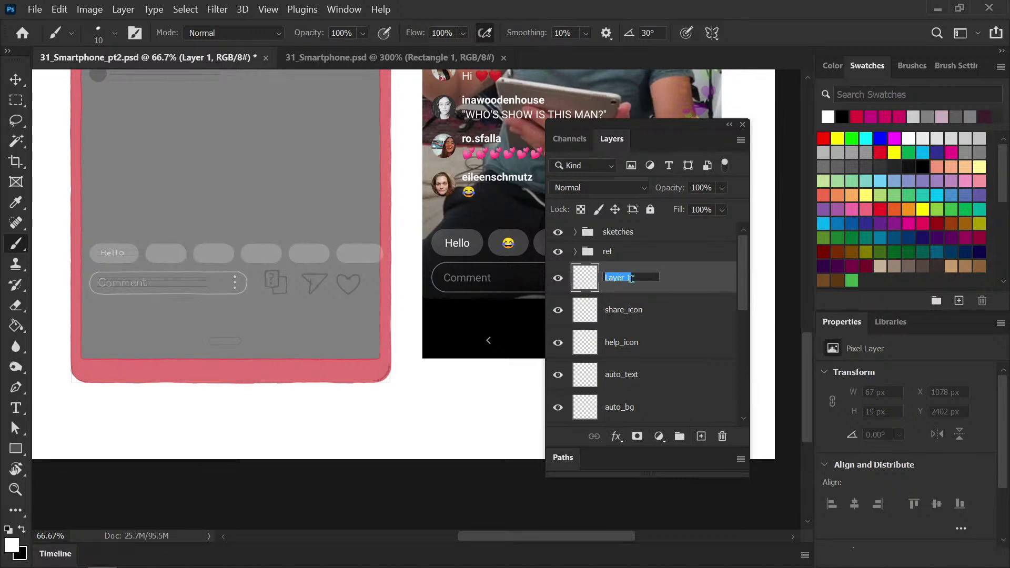
{"action": "type", "text": "heart_icon"}
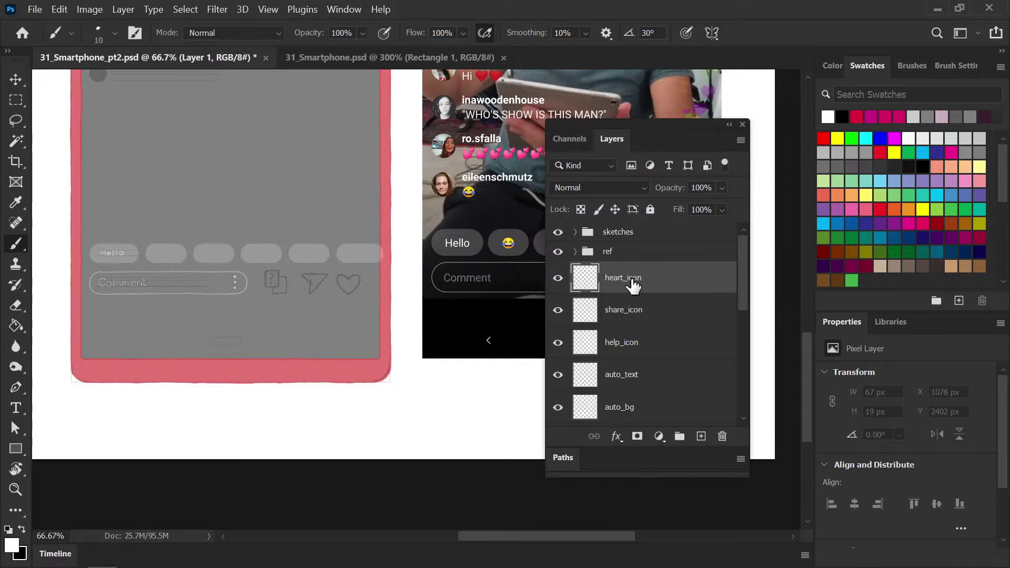
{"action": "key", "text": "Return"}
{"action": "key", "text": "ctrl+s"}
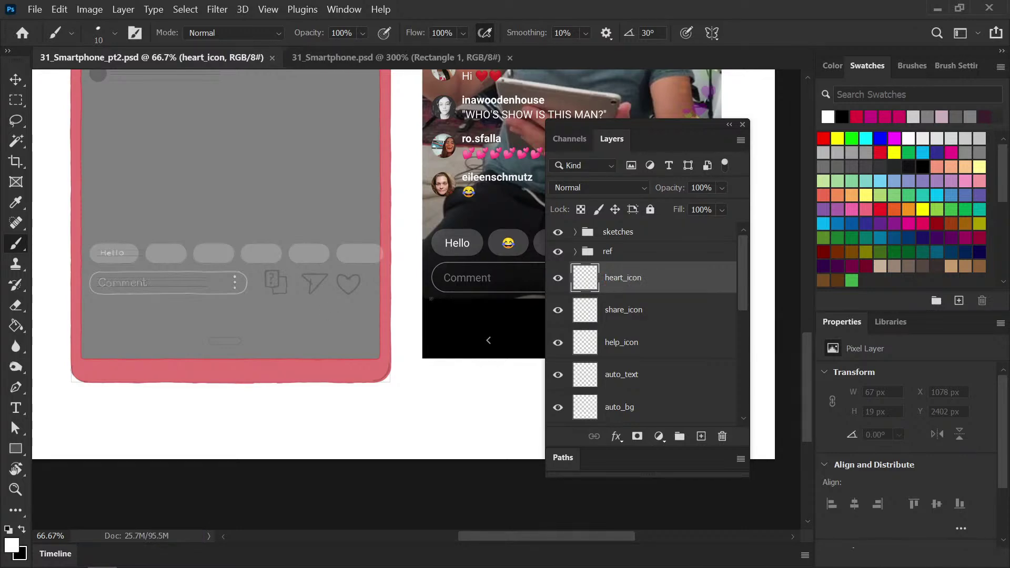
Trace the right half of the heart sketch in white on the heart_icon layer with a 15 px brush
{"action": "scroll", "coordinate": [431, 298], "scroll_direction": "up", "scroll_amount": 5}
{"action": "left_click_drag", "start_coordinate": [152, 232], "coordinate": [372, 307]}
{"action": "scroll", "coordinate": [372, 308], "scroll_direction": "up", "scroll_amount": 1}
{"action": "mouse_move", "coordinate": [309, 274]}
{"action": "left_mouse_down"}
{"action": "mouse_move", "coordinate": [355, 251]}
{"action": "mouse_move", "coordinate": [372, 266]}
{"action": "mouse_move", "coordinate": [368, 307]}
{"action": "left_mouse_up"}
{"action": "key", "text": "bracketright"}
{"action": "mouse_move", "coordinate": [336, 267]}
{"action": "left_mouse_down"}
{"action": "mouse_move", "coordinate": [308, 276]}
{"action": "mouse_move", "coordinate": [342, 252]}
{"action": "mouse_move", "coordinate": [365, 256]}
{"action": "mouse_move", "coordinate": [362, 317]}
{"action": "left_mouse_up"}
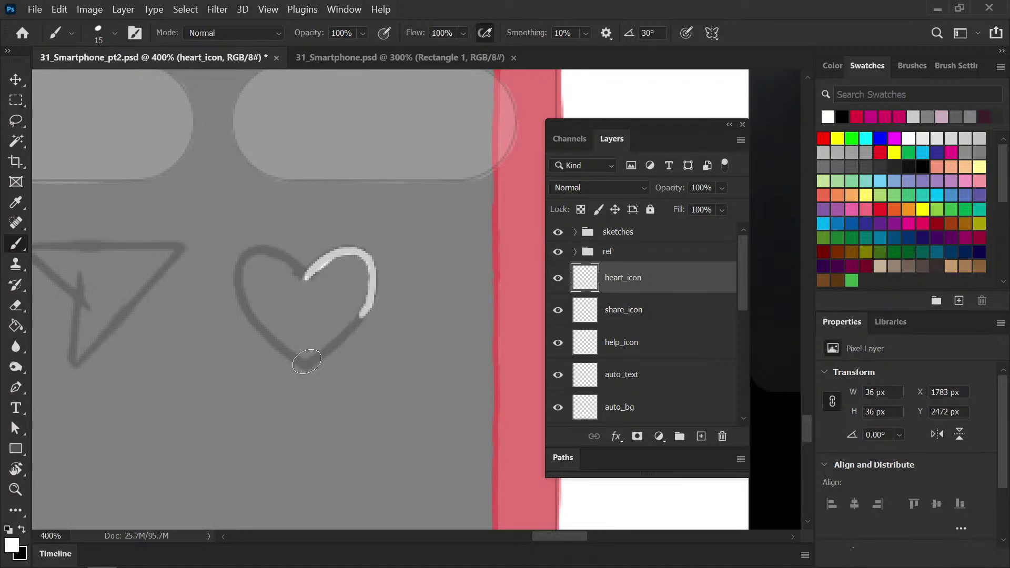
{"action": "left_click_drag", "start_coordinate": [304, 368], "coordinate": [370, 306]}
Thin the heart's lower right line with the Eraser and repaint it with the brush
{"action": "key", "text": "e"}
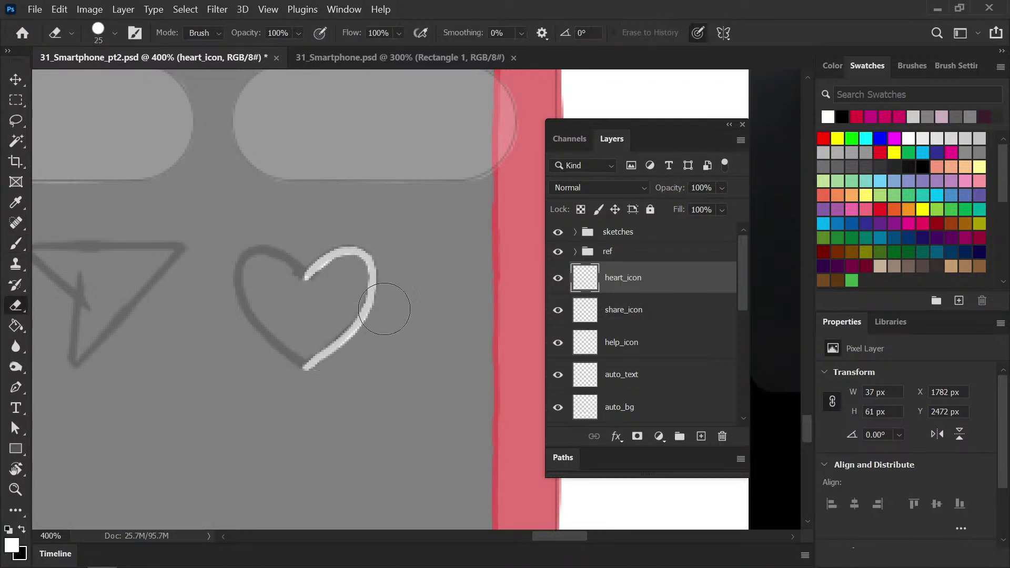
{"action": "key", "text": "b"}
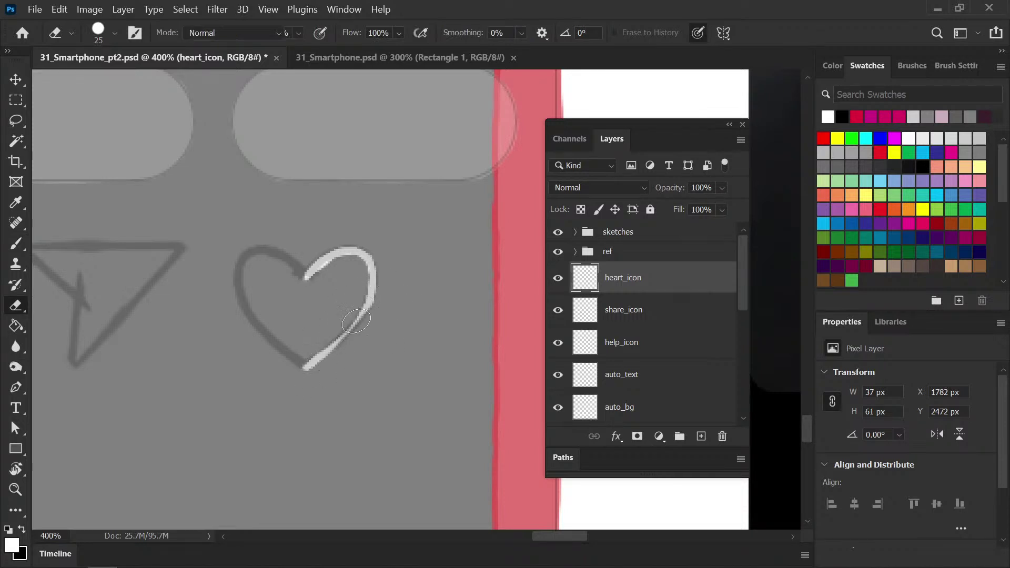
{"action": "key", "text": "b"}
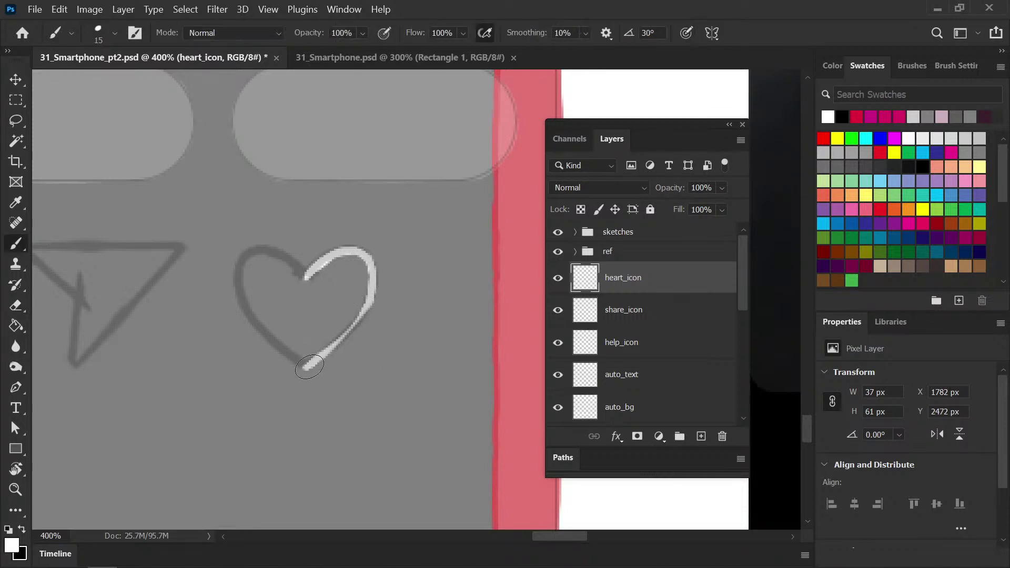
{"action": "left_click_drag", "start_coordinate": [347, 329], "coordinate": [369, 305]}
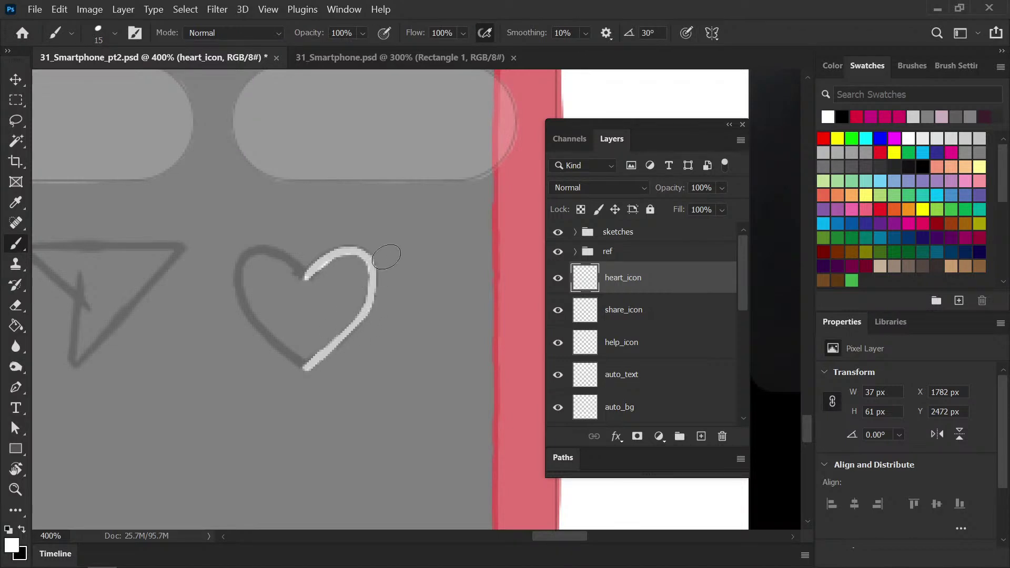
Trace the left half of the heart in white to close its outline, and save the document
{"action": "mouse_move", "coordinate": [247, 256]}
{"action": "left_mouse_down"}
{"action": "mouse_move", "coordinate": [258, 322]}
{"action": "mouse_move", "coordinate": [228, 285]}
{"action": "mouse_move", "coordinate": [310, 369]}
{"action": "mouse_move", "coordinate": [271, 338]}
{"action": "mouse_move", "coordinate": [308, 367]}
{"action": "mouse_move", "coordinate": [298, 344]}
{"action": "left_mouse_up"}
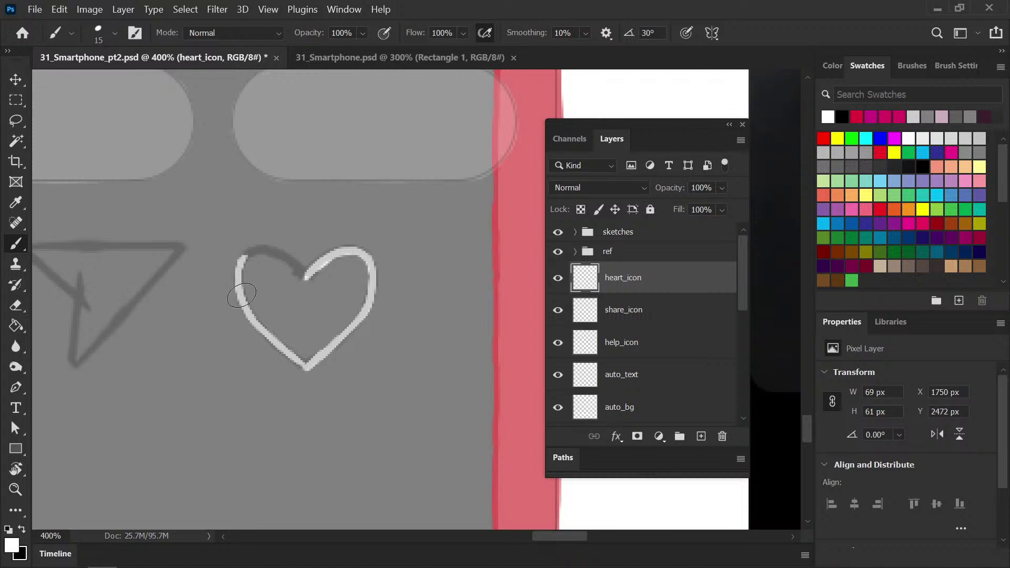
{"action": "left_click_drag", "start_coordinate": [244, 301], "coordinate": [303, 363]}
{"action": "mouse_move", "coordinate": [243, 261]}
{"action": "left_mouse_down"}
{"action": "mouse_move", "coordinate": [261, 247]}
{"action": "mouse_move", "coordinate": [282, 255]}
{"action": "left_mouse_up"}
{"action": "key", "text": "ctrl+z"}
{"action": "mouse_move", "coordinate": [272, 252]}
{"action": "left_mouse_down"}
{"action": "mouse_move", "coordinate": [305, 275]}
{"action": "mouse_move", "coordinate": [310, 263]}
{"action": "left_mouse_up"}
{"action": "key", "text": "ctrl+s"}
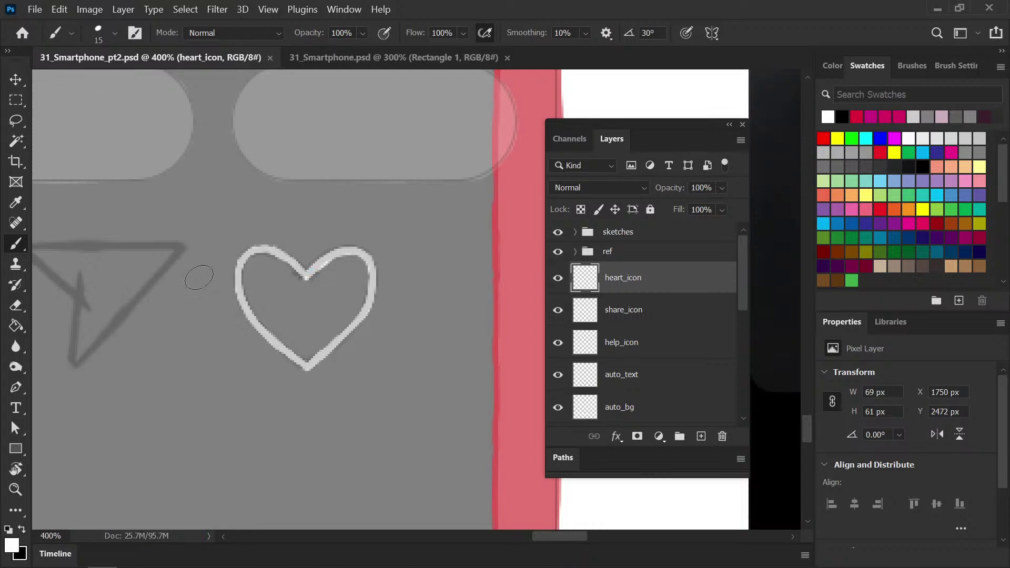
Trace the paper-plane sketch's outline in white on the share_icon layer and save the document
{"action": "left_click", "coordinate": [637, 315]}
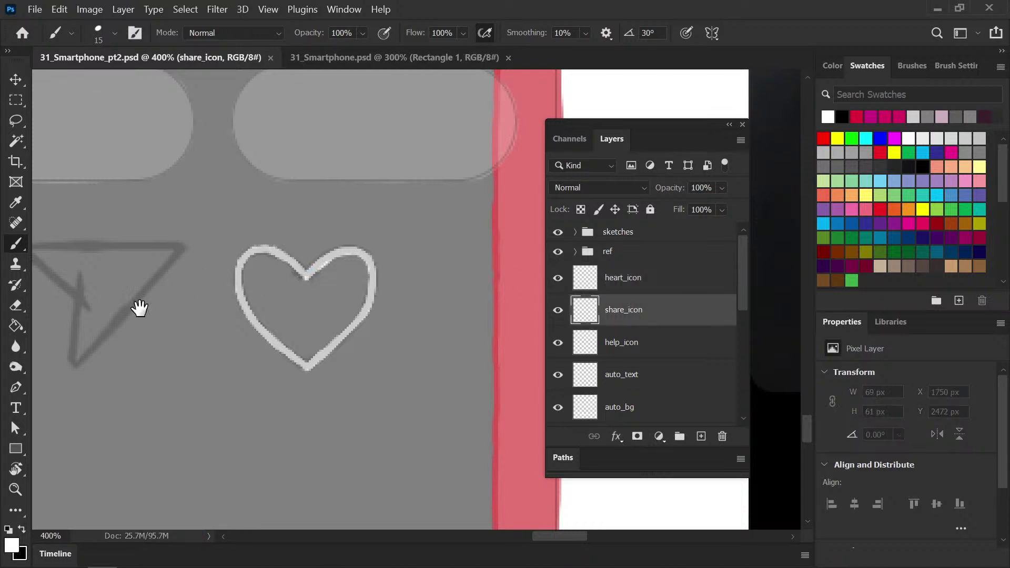
{"action": "left_click_drag", "start_coordinate": [180, 311], "coordinate": [261, 305]}
{"action": "mouse_move", "coordinate": [179, 294]}
{"action": "left_mouse_down"}
{"action": "mouse_move", "coordinate": [177, 362]}
{"action": "mouse_move", "coordinate": [278, 241]}
{"action": "left_mouse_up"}
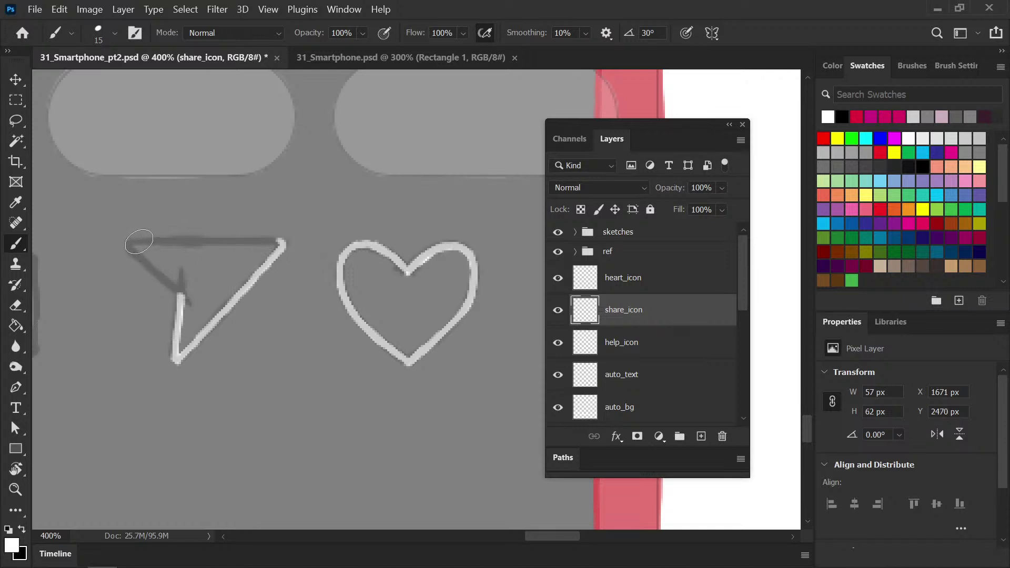
{"action": "mouse_move", "coordinate": [133, 244]}
{"action": "left_mouse_down"}
{"action": "mouse_move", "coordinate": [154, 250]}
{"action": "mouse_move", "coordinate": [133, 250]}
{"action": "mouse_move", "coordinate": [186, 299]}
{"action": "left_mouse_up"}
{"action": "left_click_drag", "start_coordinate": [138, 242], "coordinate": [277, 240]}
{"action": "key", "text": "ctrl+s"}
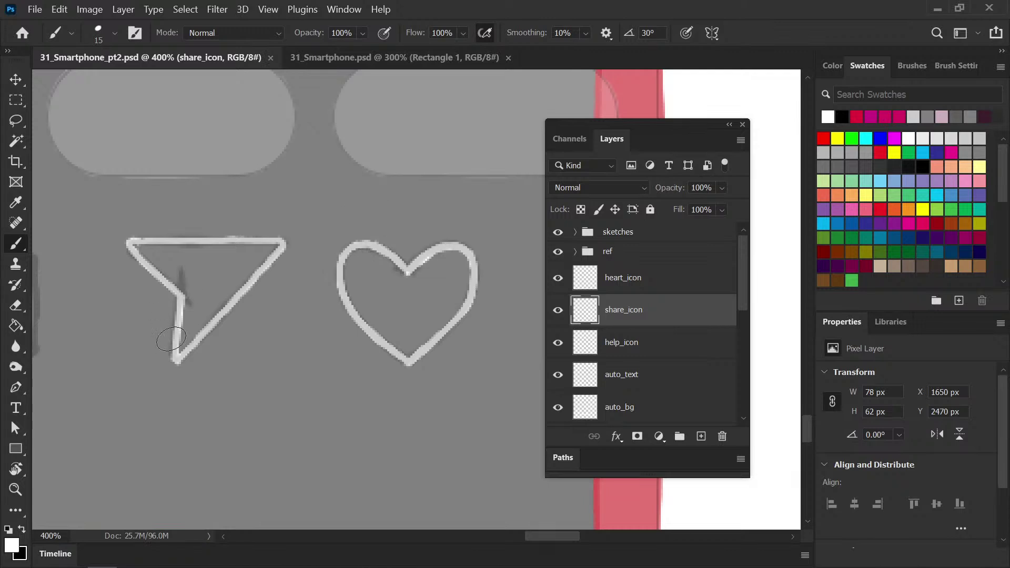
Paint a white question mark with its dot over the sketch on the help_icon layer
{"action": "left_click_drag", "start_coordinate": [210, 315], "coordinate": [371, 321]}
{"action": "left_click", "coordinate": [653, 347]}
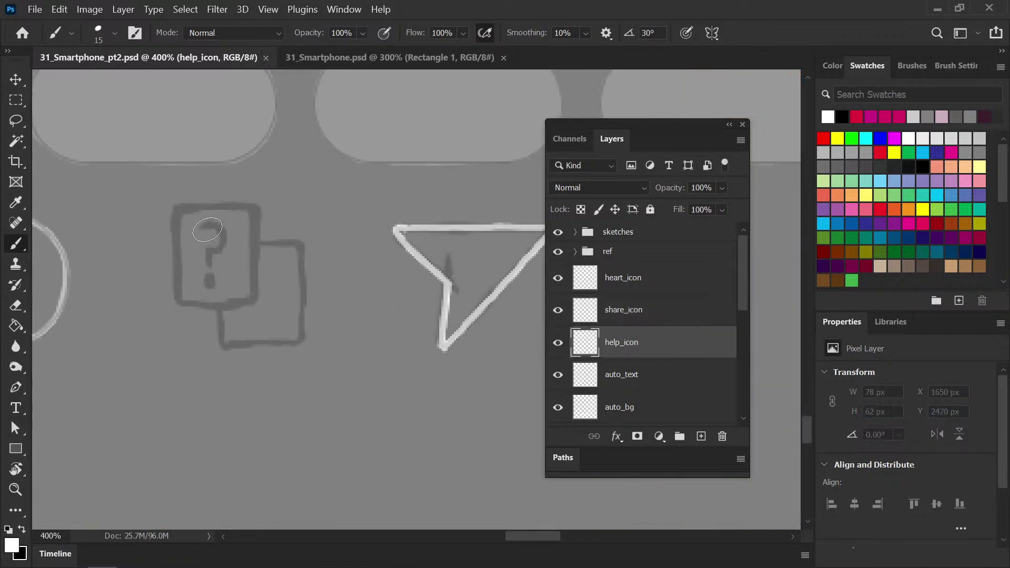
{"action": "mouse_move", "coordinate": [202, 228]}
{"action": "left_mouse_down"}
{"action": "mouse_move", "coordinate": [224, 243]}
{"action": "mouse_move", "coordinate": [208, 269]}
{"action": "left_mouse_up"}
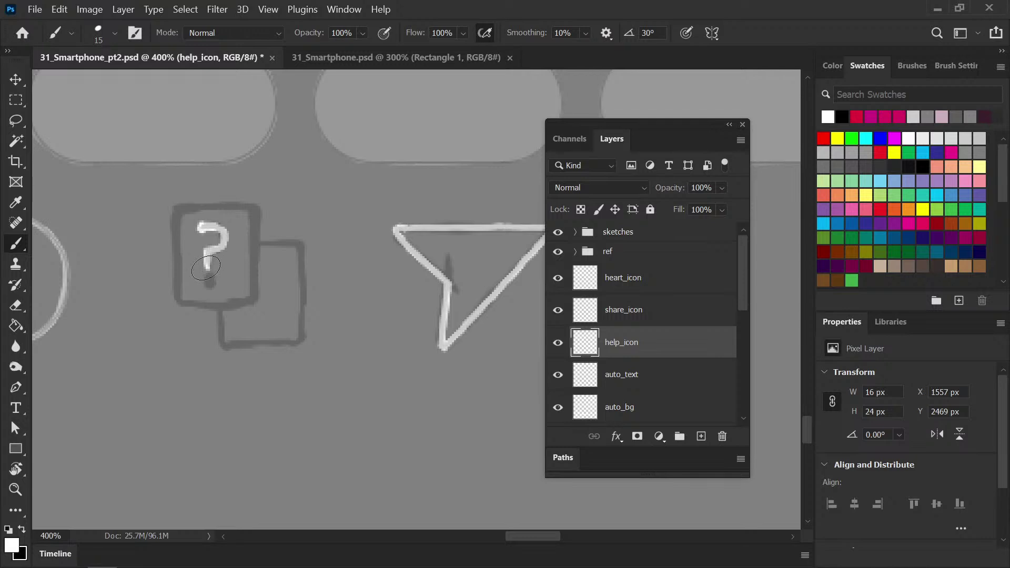
{"action": "key", "text": "e"}
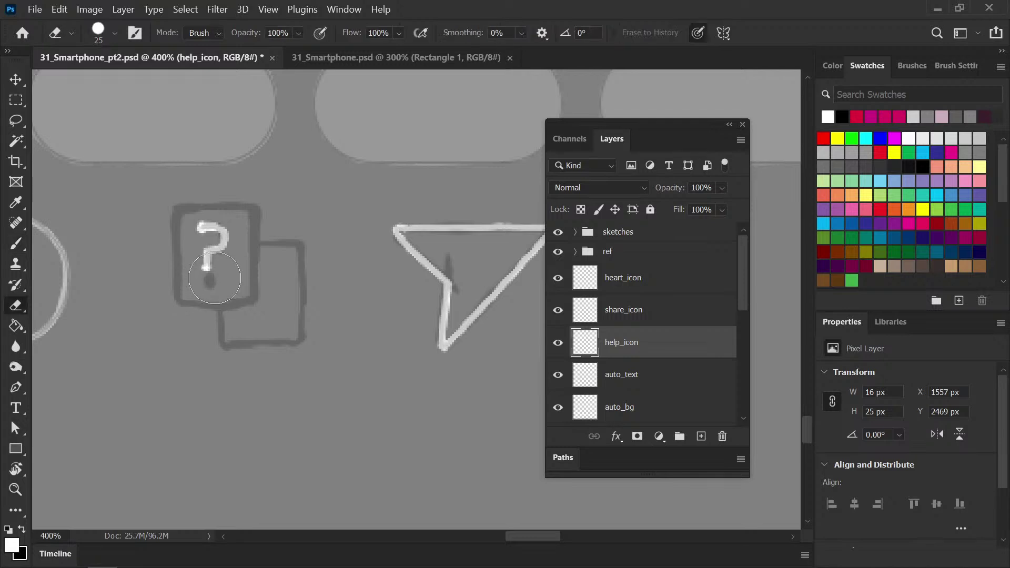
{"action": "left_click", "coordinate": [215, 282]}
{"action": "key", "text": "b"}
{"action": "left_click", "coordinate": [210, 282]}
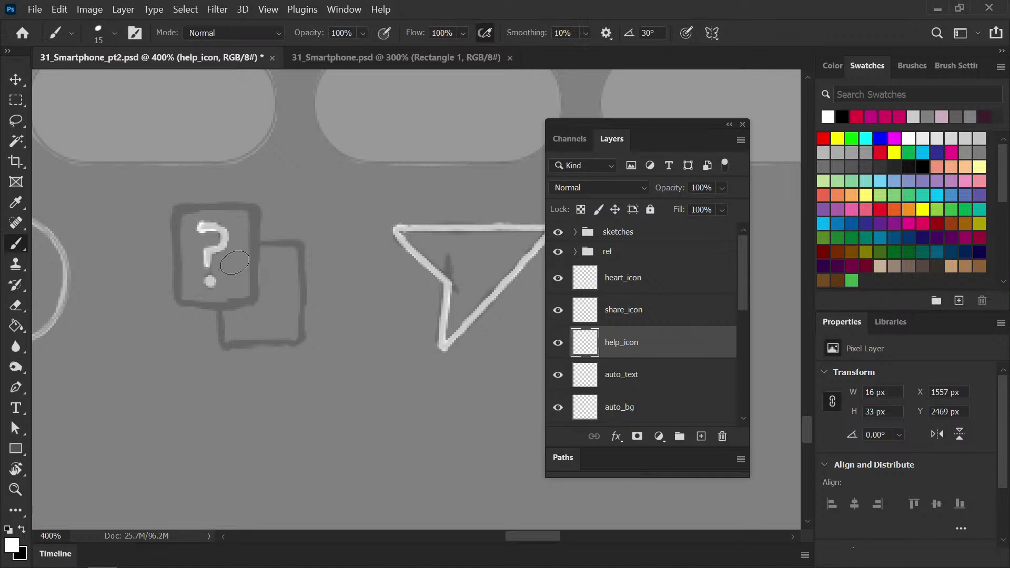
Lasso the question mark's hook, nudge it slightly right to line up with the dot, and deselect it
{"action": "key", "text": "l"}
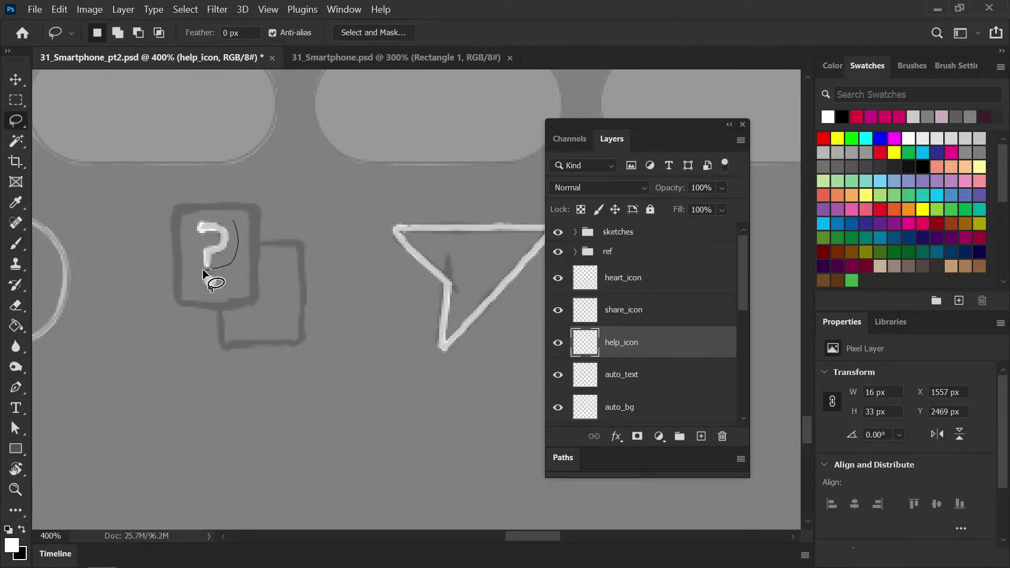
{"action": "left_click_drag", "start_coordinate": [198, 213], "coordinate": [200, 216]}
{"action": "key", "text": "v"}
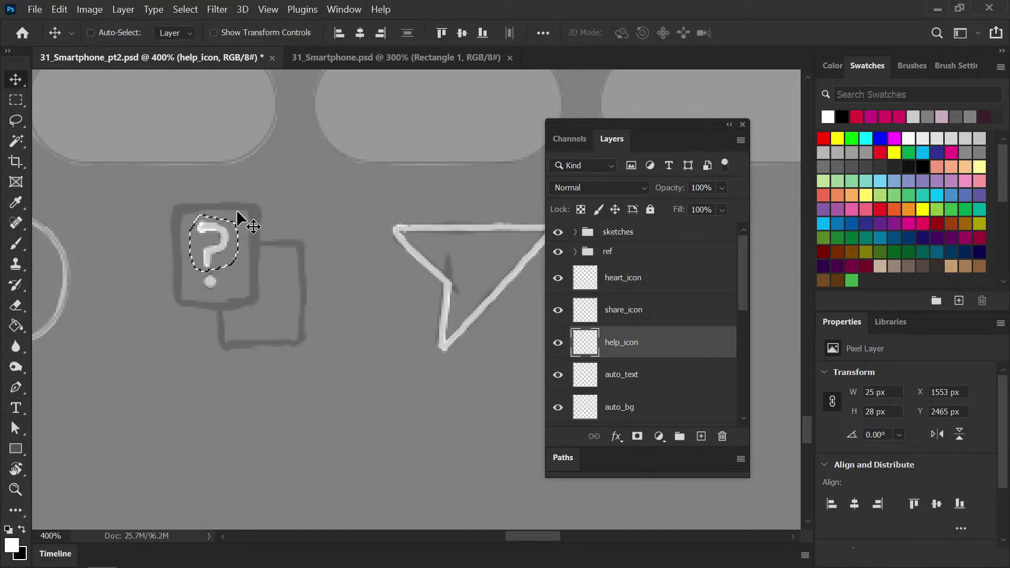
{"action": "key", "text": "ctrl"}
{"action": "key", "text": "ctrl+d"}
Trace the front card's outline in white around the question mark and save the document
{"action": "key", "text": "b"}
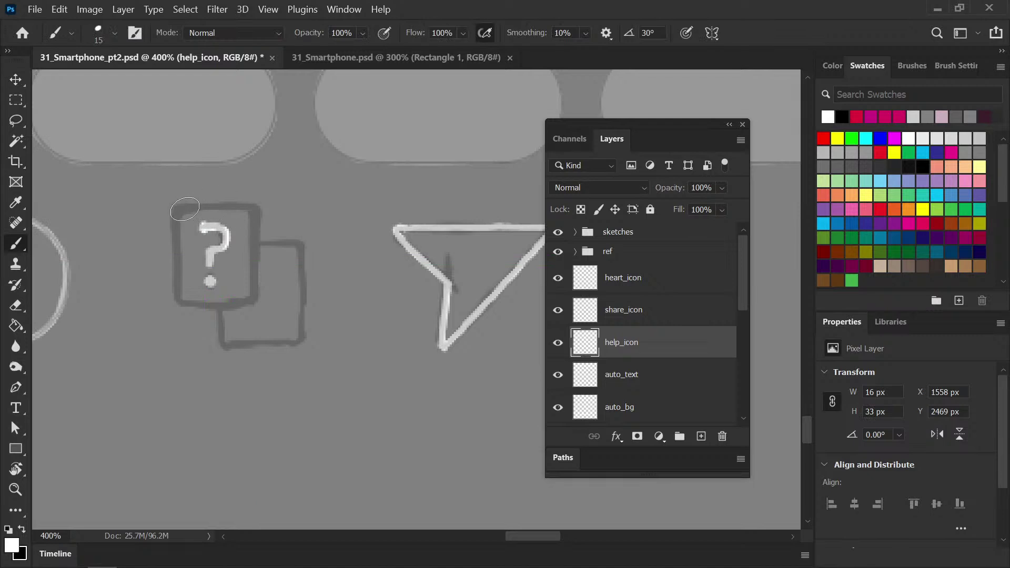
{"action": "mouse_move", "coordinate": [188, 208]}
{"action": "left_mouse_down"}
{"action": "mouse_move", "coordinate": [177, 225]}
{"action": "mouse_move", "coordinate": [180, 303]}
{"action": "mouse_move", "coordinate": [254, 296]}
{"action": "left_mouse_up"}
{"action": "left_click_drag", "start_coordinate": [180, 209], "coordinate": [263, 200]}
{"action": "key", "text": "ctrl+z"}
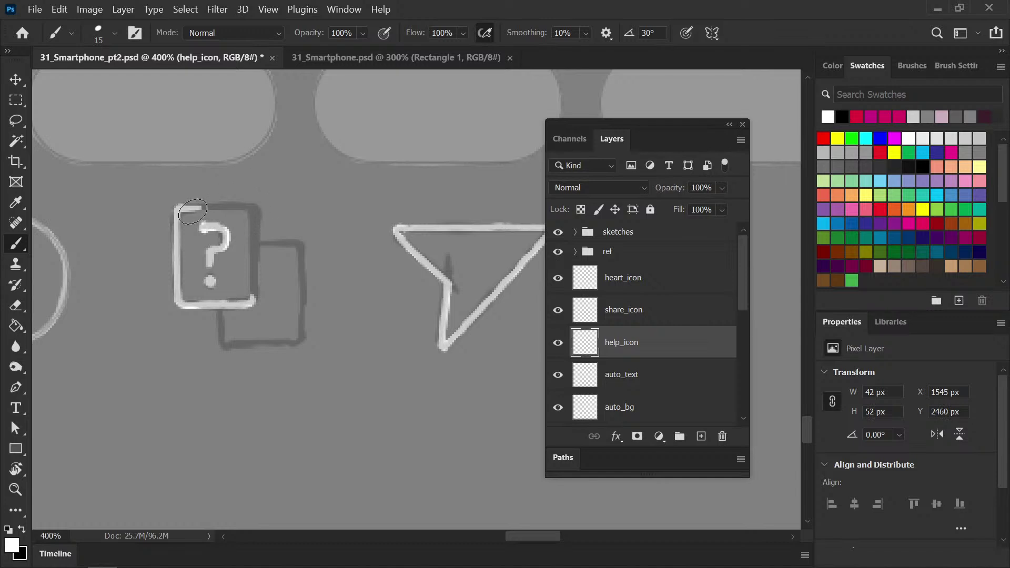
{"action": "mouse_move", "coordinate": [180, 209]}
{"action": "left_mouse_down"}
{"action": "mouse_move", "coordinate": [252, 211]}
{"action": "mouse_move", "coordinate": [255, 302]}
{"action": "left_mouse_up"}
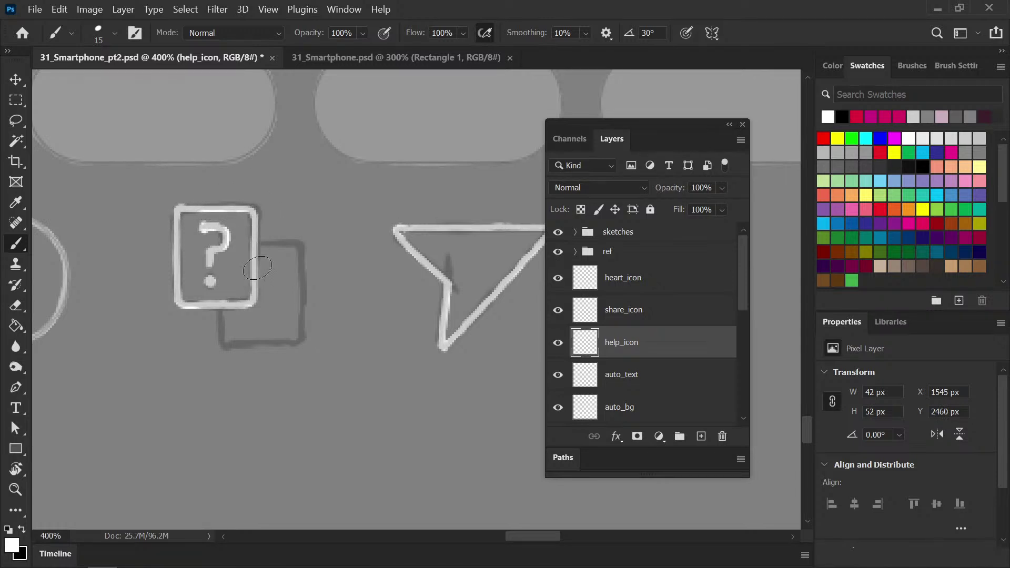
{"action": "key", "text": "ctrl+s"}
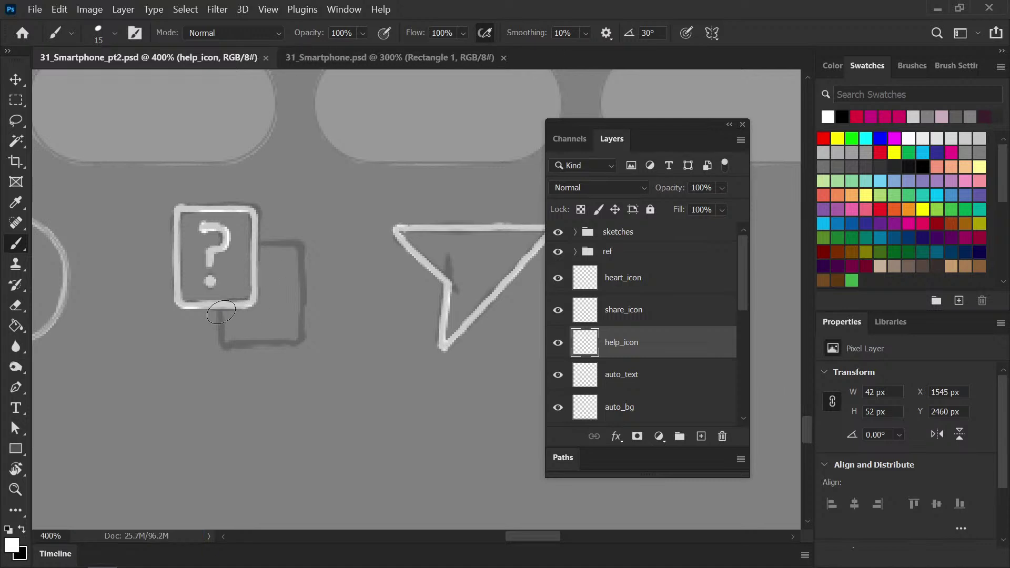
Trace the visible edges of the rear card in white to complete the help icon, and save the document
{"action": "mouse_move", "coordinate": [222, 306]}
{"action": "left_mouse_down"}
{"action": "mouse_move", "coordinate": [223, 345]}
{"action": "mouse_move", "coordinate": [257, 333]}
{"action": "mouse_move", "coordinate": [262, 342]}
{"action": "mouse_move", "coordinate": [240, 348]}
{"action": "left_mouse_up"}
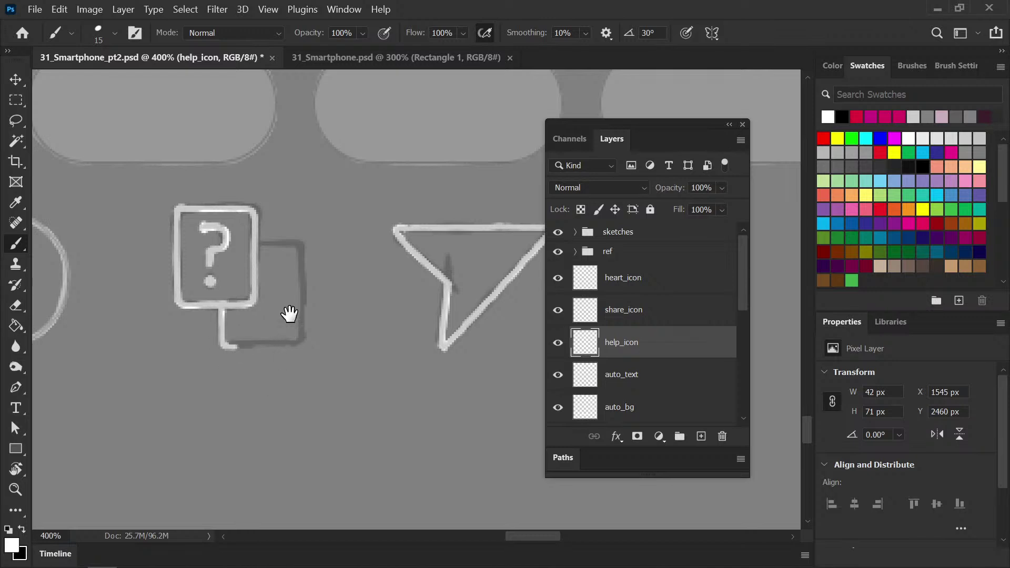
{"action": "left_click_drag", "start_coordinate": [287, 331], "coordinate": [304, 248]}
{"action": "mouse_move", "coordinate": [279, 159]}
{"action": "left_mouse_down"}
{"action": "mouse_move", "coordinate": [328, 179]}
{"action": "mouse_move", "coordinate": [318, 163]}
{"action": "mouse_move", "coordinate": [315, 263]}
{"action": "left_mouse_up"}
{"action": "key", "text": "ctrl+z"}
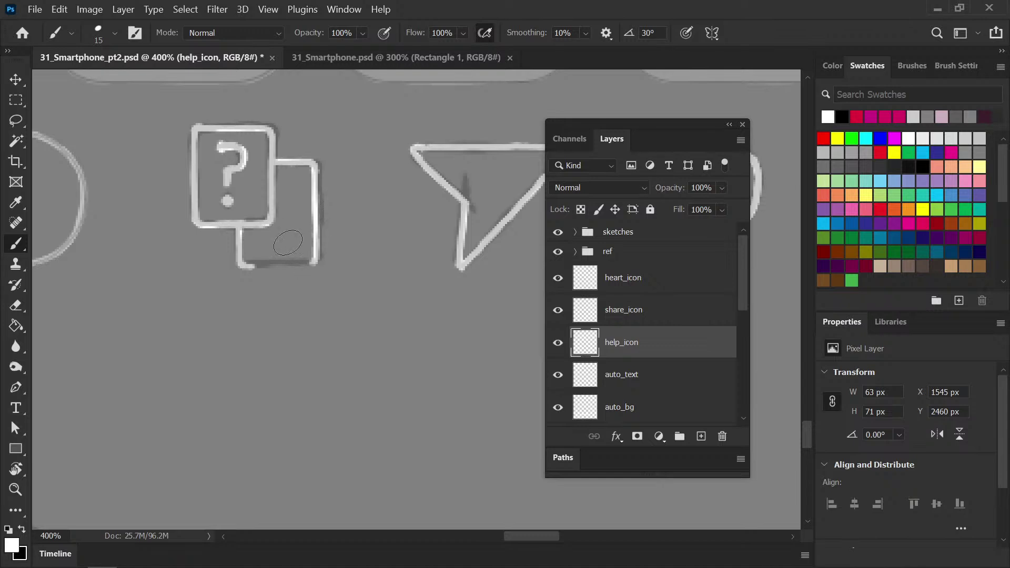
{"action": "left_click_drag", "start_coordinate": [252, 267], "coordinate": [316, 259]}
{"action": "key", "text": "ctrl+s"}
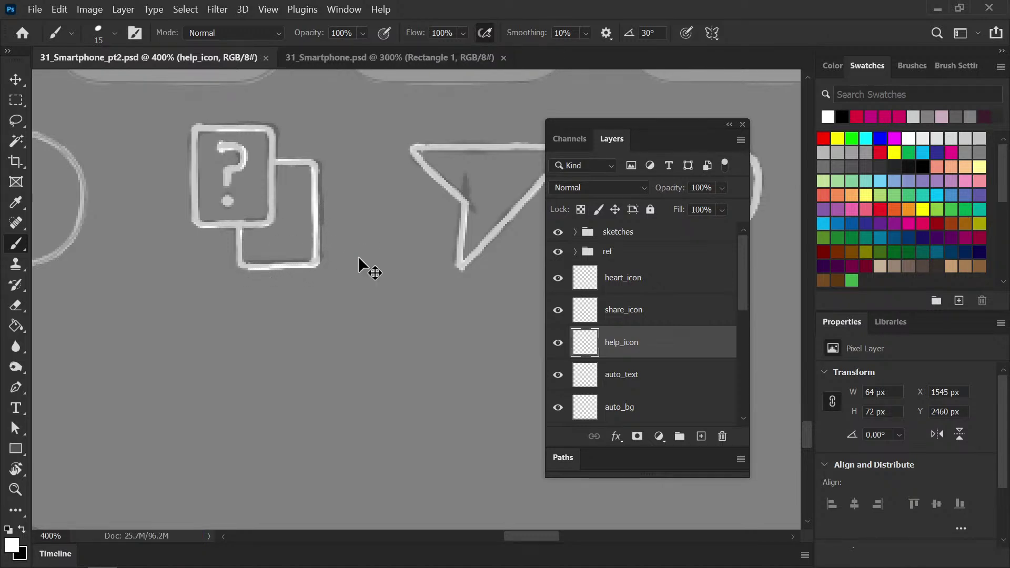
Add a new layer above heart_icon and name it homebutton
{"action": "key", "text": "ctrl+minus"}
{"action": "key", "text": "ctrl+minus"}
{"action": "key", "text": "ctrl+minus"}
{"action": "key", "text": "ctrl+minus"}
{"action": "key", "text": "ctrl+minus"}
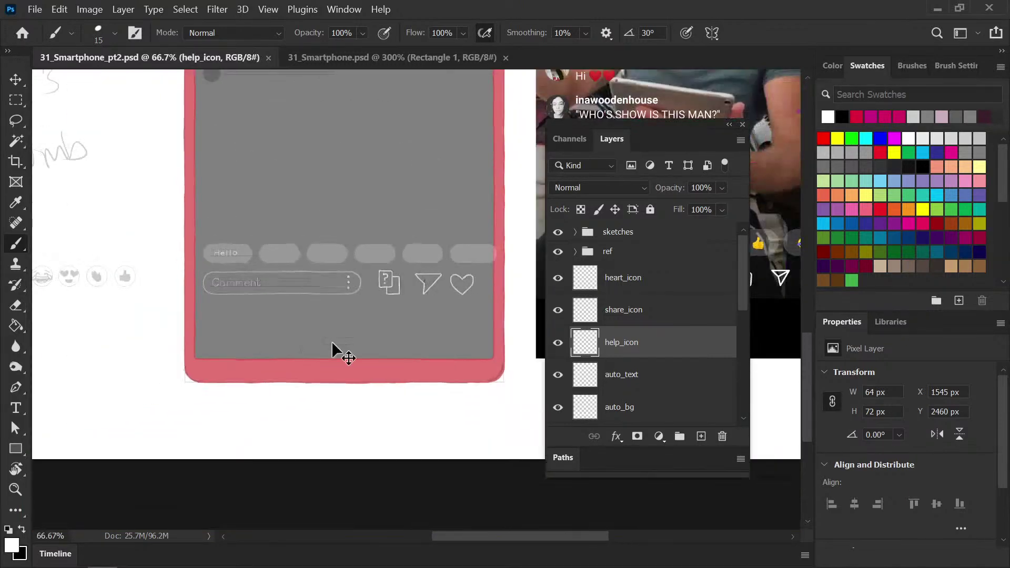
{"action": "left_click_drag", "start_coordinate": [375, 352], "coordinate": [199, 330]}
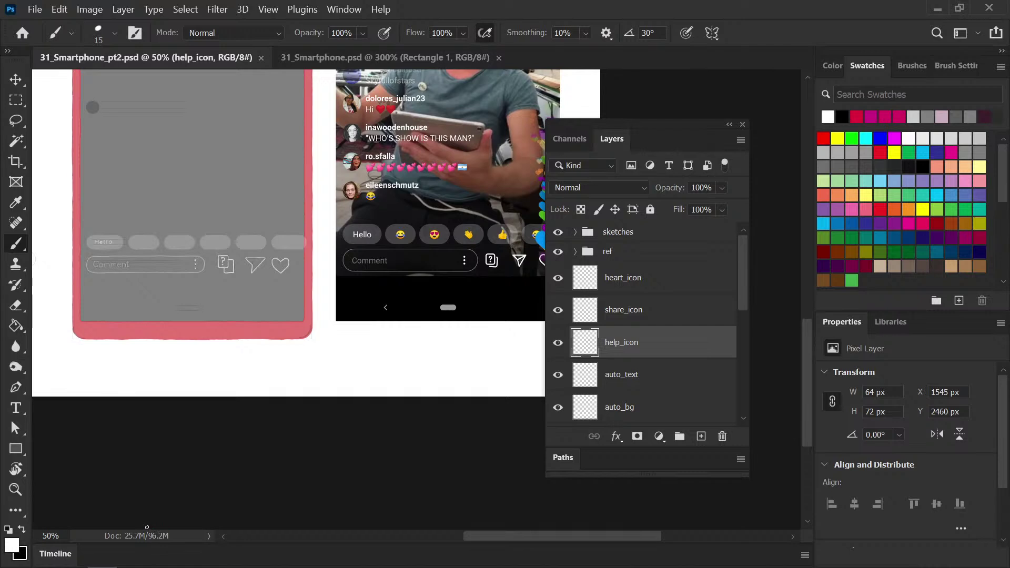
{"action": "left_click", "coordinate": [653, 279]}
{"action": "left_click", "coordinate": [701, 437]}
{"action": "double_click", "coordinate": [621, 277]}
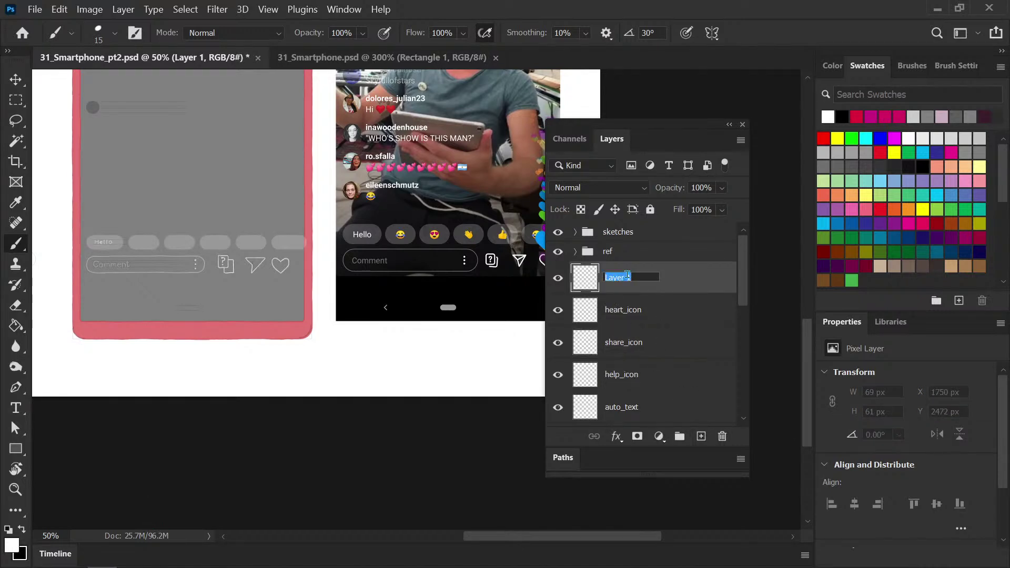
{"action": "type", "text": "homebutton"}
{"action": "key", "text": "Return"}
Trace the pill-shaped home button sketch near the screen's lower edge in white, about 94 by 24 px
{"action": "key", "text": "ctrl+plus"}
{"action": "key", "text": "ctrl+plus"}
{"action": "left_click_drag", "start_coordinate": [165, 372], "coordinate": [390, 334]}
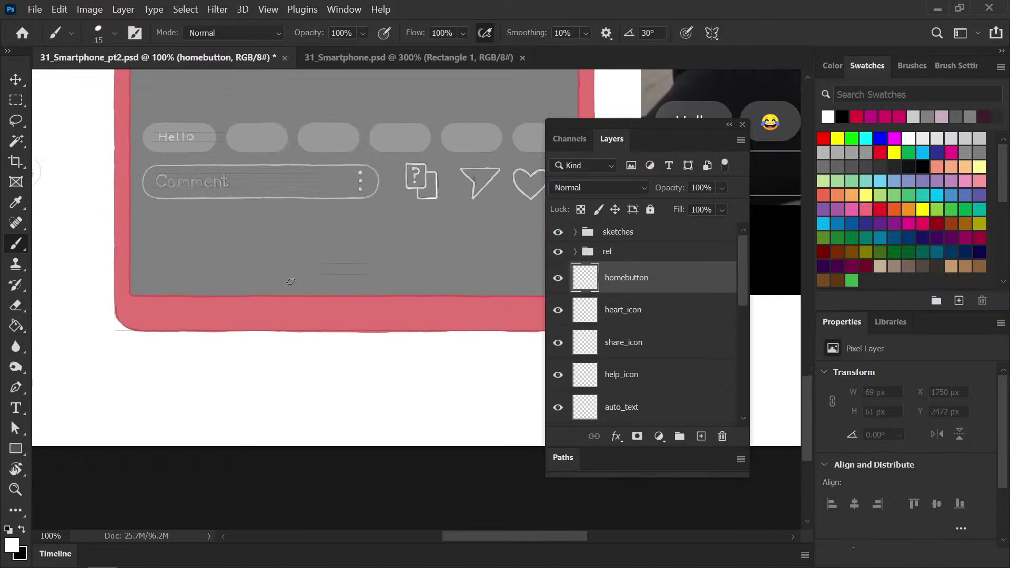
{"action": "key", "text": "ctrl+plus"}
{"action": "key", "text": "ctrl+plus"}
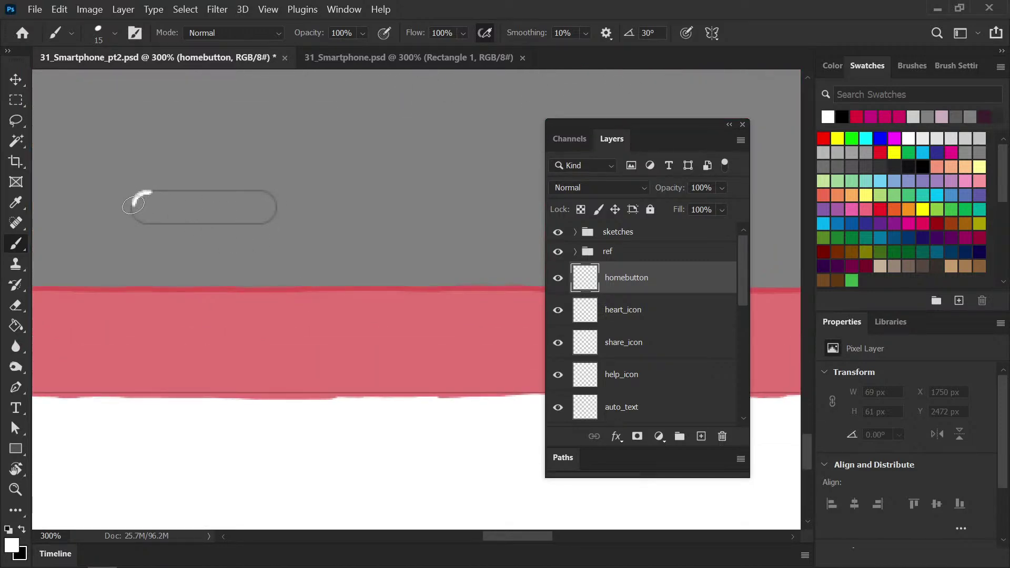
{"action": "mouse_move", "coordinate": [136, 214]}
{"action": "left_mouse_down"}
{"action": "mouse_move", "coordinate": [159, 222]}
{"action": "mouse_move", "coordinate": [144, 222]}
{"action": "left_mouse_up"}
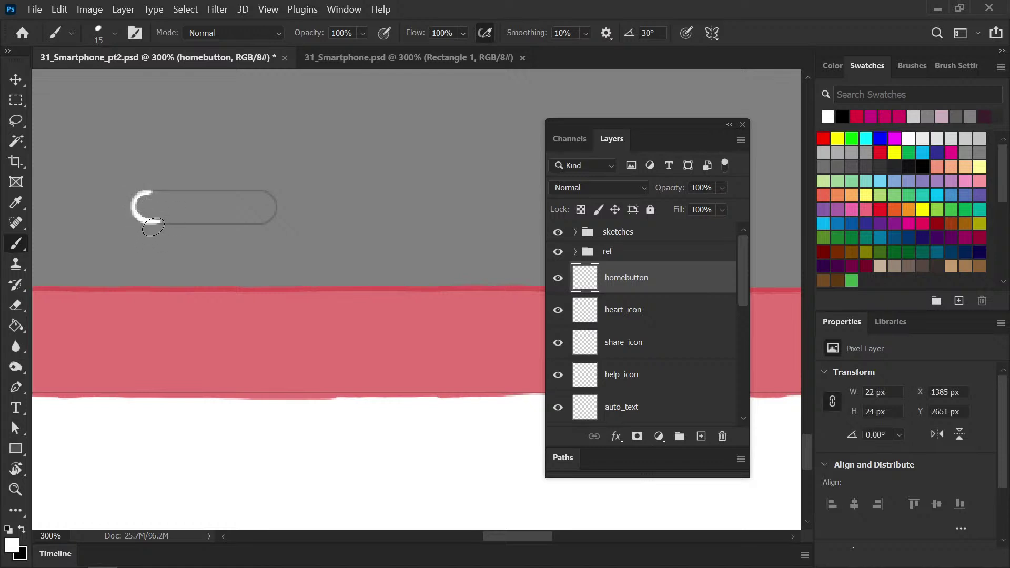
{"action": "mouse_move", "coordinate": [158, 221]}
{"action": "left_mouse_down"}
{"action": "mouse_move", "coordinate": [203, 221]}
{"action": "mouse_move", "coordinate": [156, 223]}
{"action": "mouse_move", "coordinate": [236, 226]}
{"action": "mouse_move", "coordinate": [219, 223]}
{"action": "mouse_move", "coordinate": [266, 195]}
{"action": "left_mouse_up"}
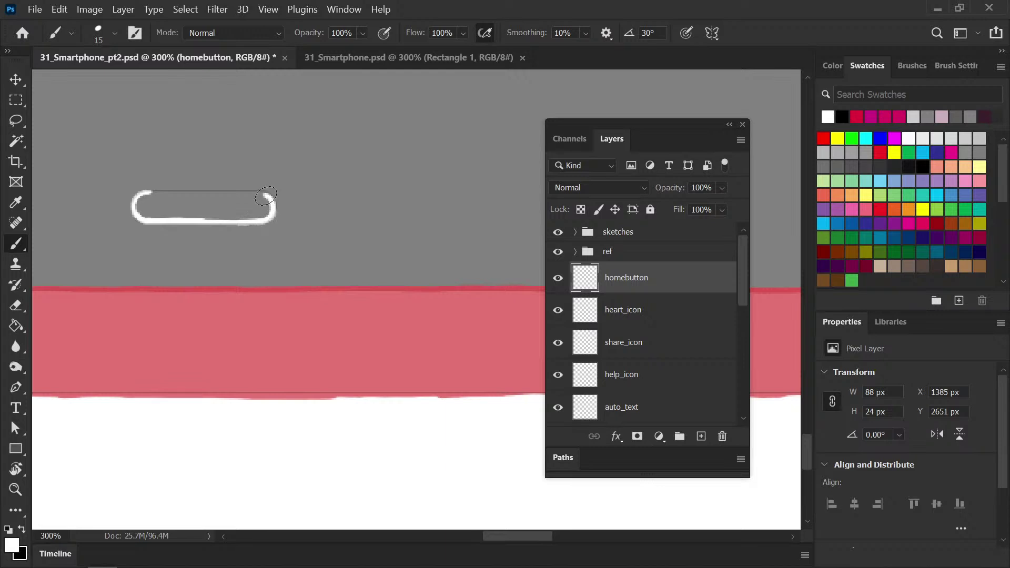
{"action": "mouse_move", "coordinate": [142, 193]}
{"action": "left_mouse_down"}
{"action": "mouse_move", "coordinate": [171, 194]}
{"action": "mouse_move", "coordinate": [147, 193]}
{"action": "mouse_move", "coordinate": [250, 192]}
{"action": "mouse_move", "coordinate": [195, 195]}
{"action": "mouse_move", "coordinate": [216, 194]}
{"action": "left_mouse_up"}
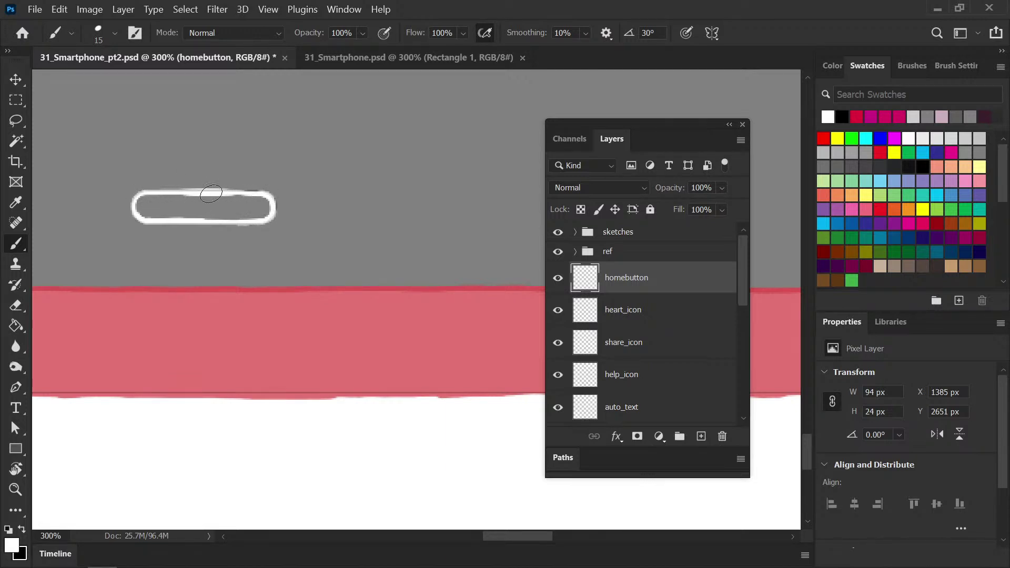
Fill the home button pill with white and trim its right end with the Eraser
{"action": "key", "text": "e"}
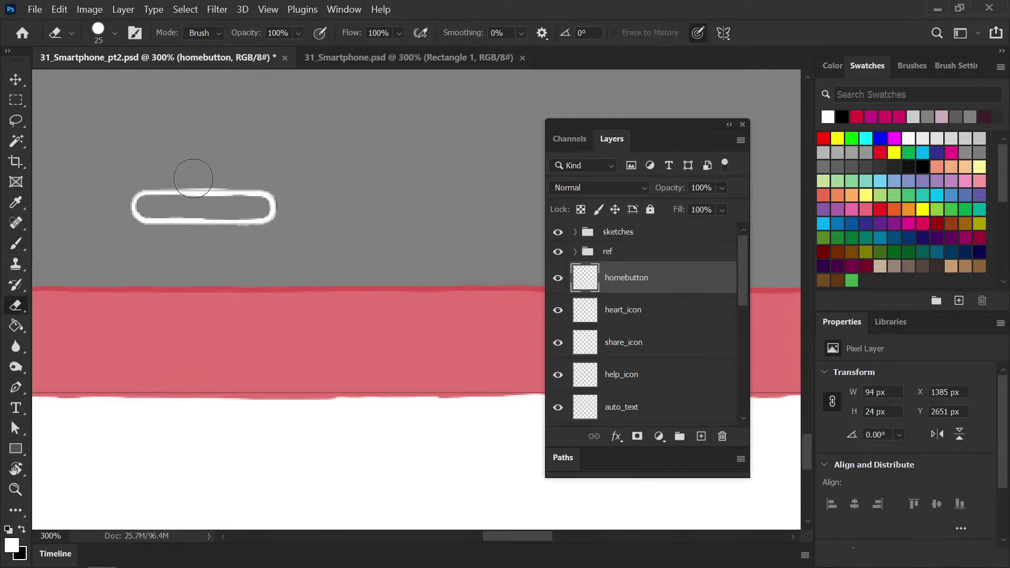
{"action": "key", "text": "b"}
{"action": "mouse_move", "coordinate": [158, 200]}
{"action": "left_mouse_down"}
{"action": "mouse_move", "coordinate": [266, 208]}
{"action": "mouse_move", "coordinate": [145, 203]}
{"action": "mouse_move", "coordinate": [154, 201]}
{"action": "mouse_move", "coordinate": [264, 208]}
{"action": "left_mouse_up"}
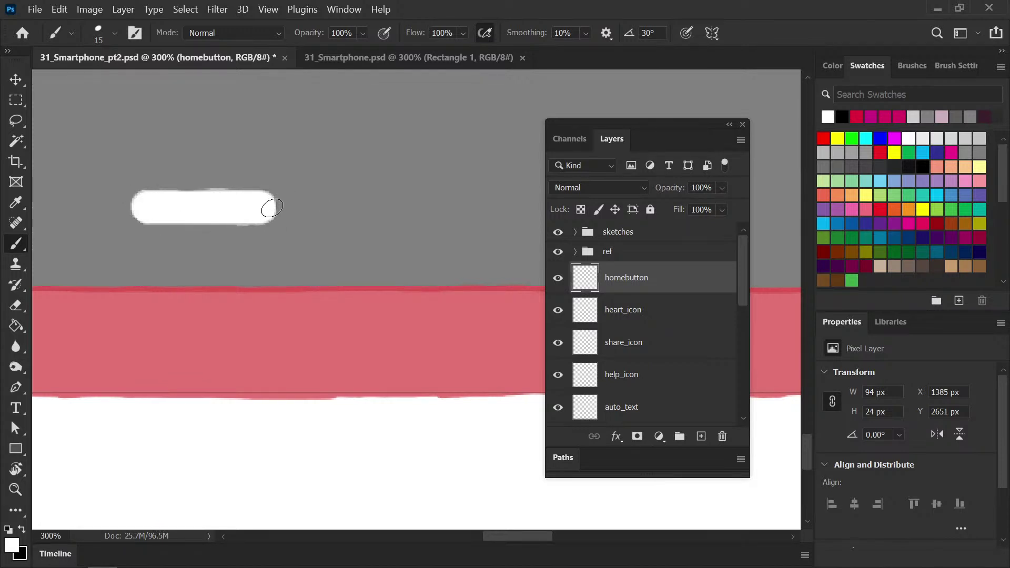
{"action": "key", "text": "e"}
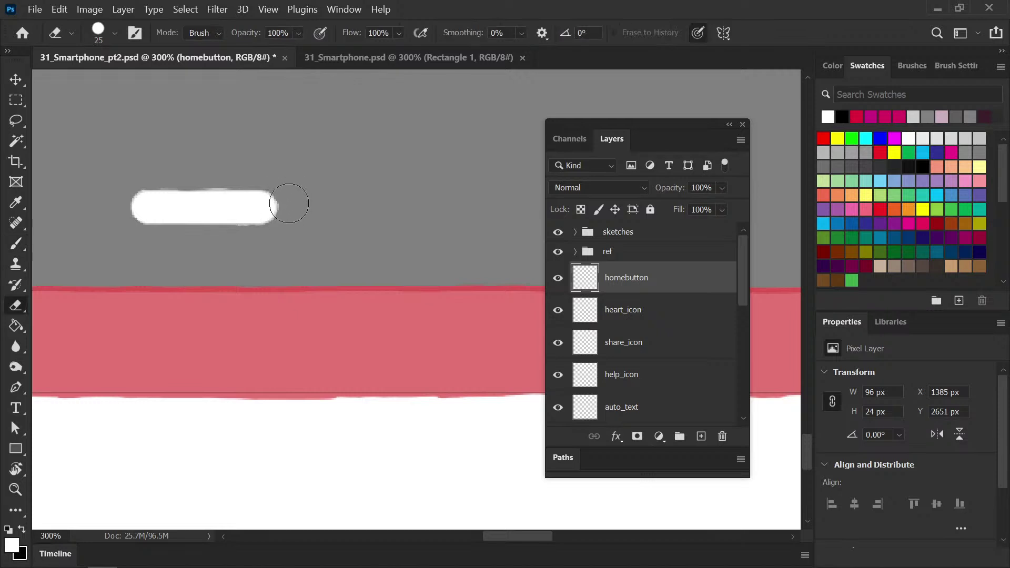
{"action": "left_click", "coordinate": [283, 194]}
{"action": "key", "text": "b"}
Set the homebutton layer's opacity to 50% and save the document
{"action": "scroll", "coordinate": [247, 331], "scroll_direction": "down", "scroll_amount": 7}
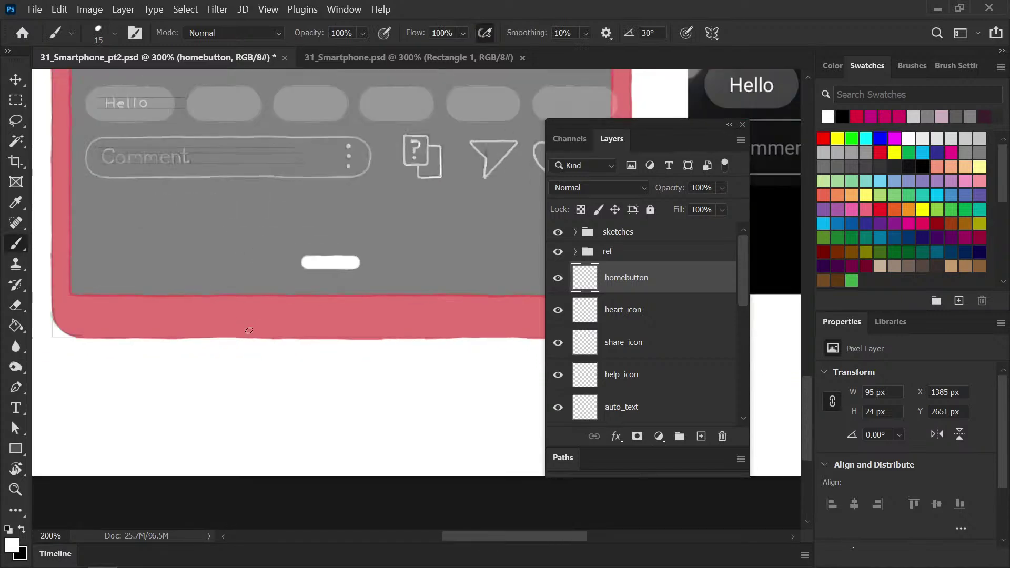
{"action": "left_click_drag", "start_coordinate": [462, 328], "coordinate": [322, 337]}
{"action": "left_click", "coordinate": [713, 187]}
{"action": "type", "text": "50"}
{"action": "key", "text": "ctrl+s"}
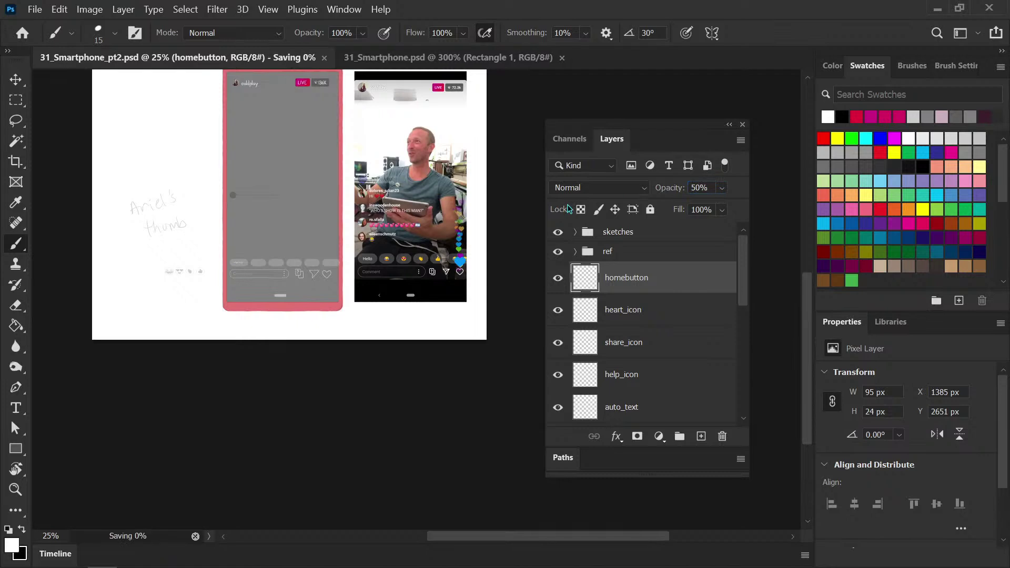
Paint a small left-pointing back arrow to the left of the home button on the homebutton layer
{"action": "key", "text": "ctrl+plus"}
{"action": "key", "text": "ctrl+plus"}
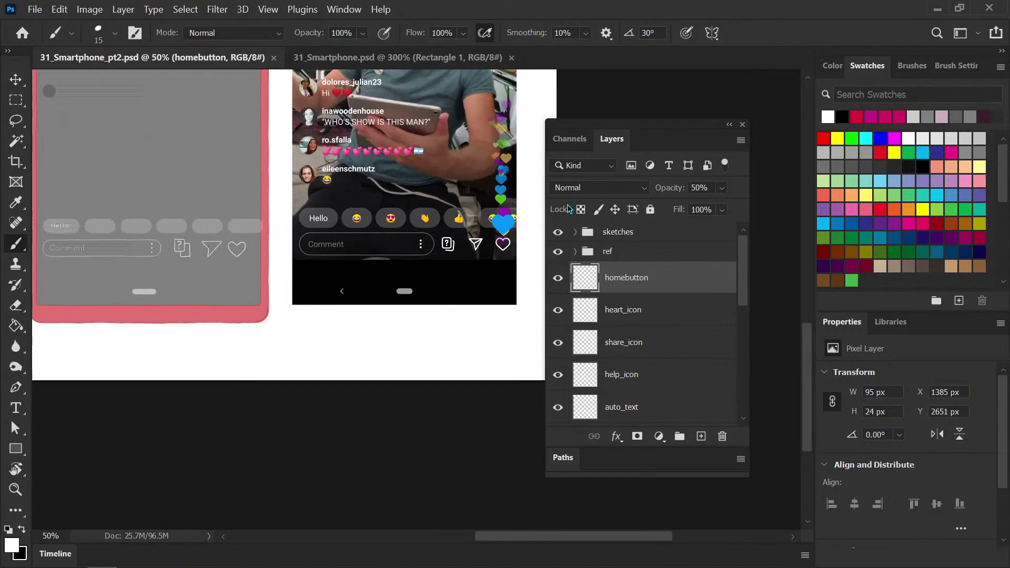
{"action": "scroll", "coordinate": [176, 316], "scroll_direction": "left", "scroll_amount": 3}
{"action": "key", "text": "ctrl+plus"}
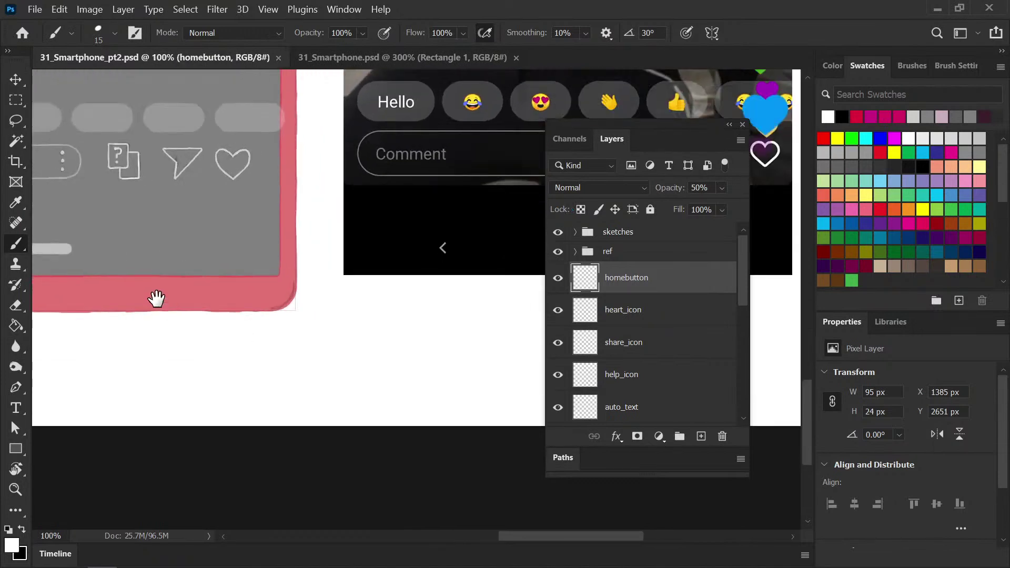
{"action": "left_click_drag", "start_coordinate": [153, 295], "coordinate": [288, 314]}
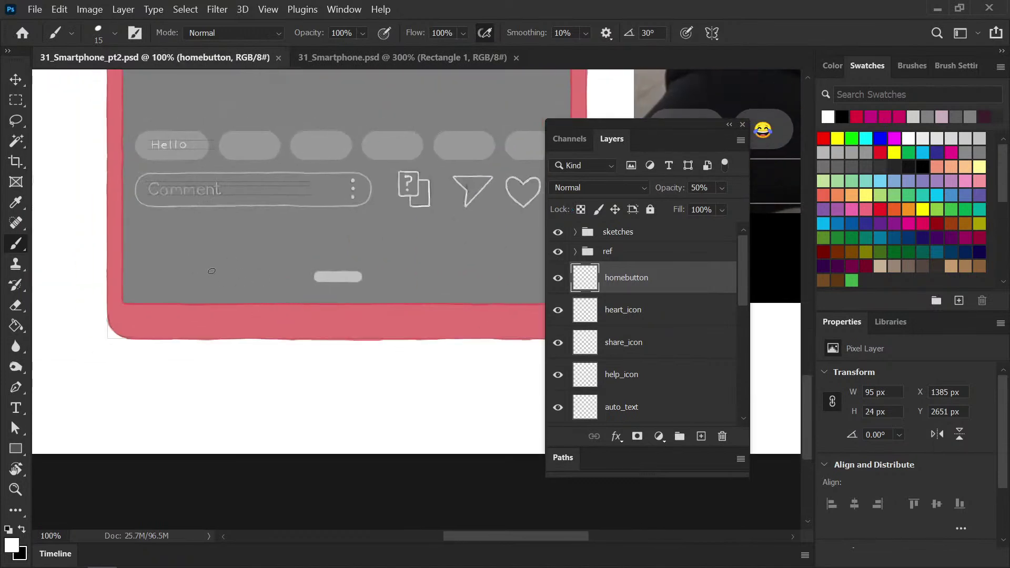
{"action": "left_click", "coordinate": [207, 274]}
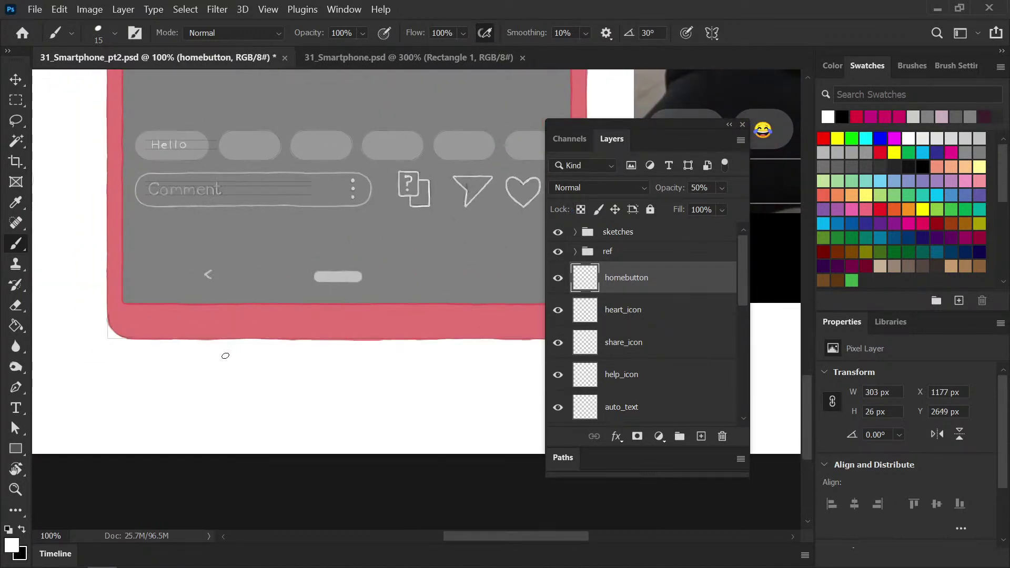
Replace the back arrow's lower stroke with a vertically flipped copy of its upper stroke, deselect, and save the document
{"action": "key", "text": "ctrl+plus"}
{"action": "left_click_drag", "start_coordinate": [134, 298], "coordinate": [354, 307]}
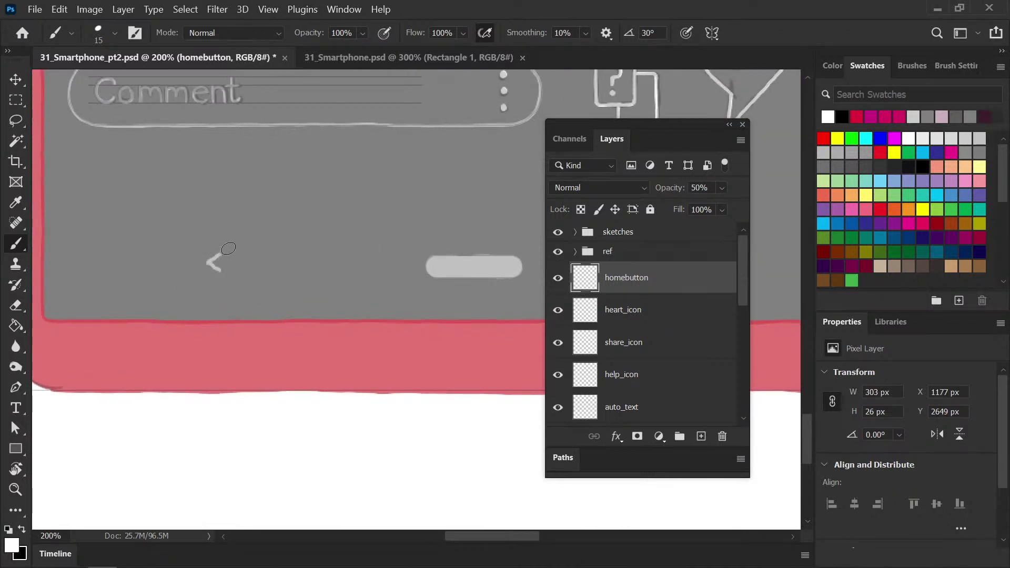
{"action": "key", "text": "e"}
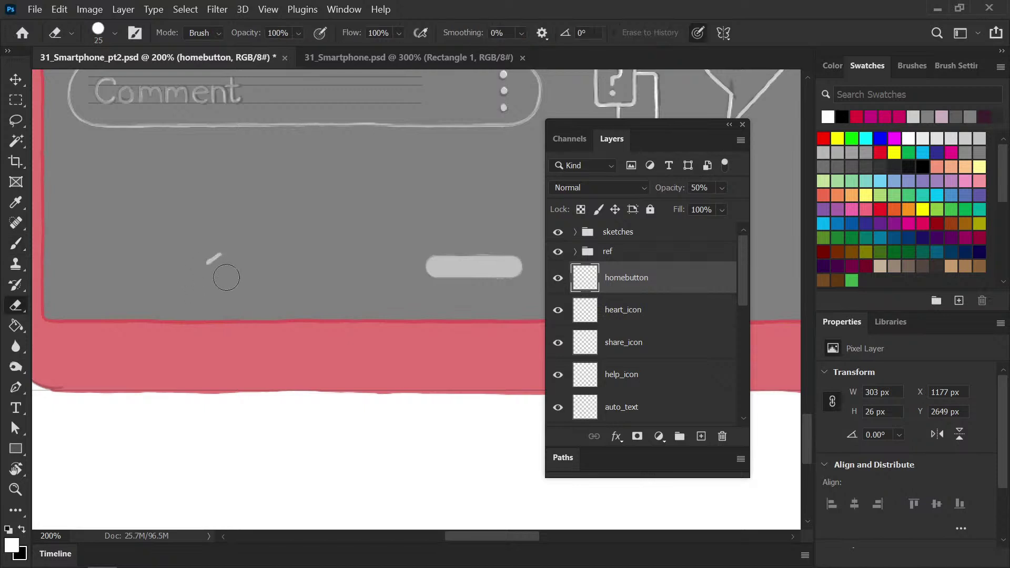
{"action": "key", "text": "l"}
{"action": "left_click_drag", "start_coordinate": [237, 228], "coordinate": [242, 235]}
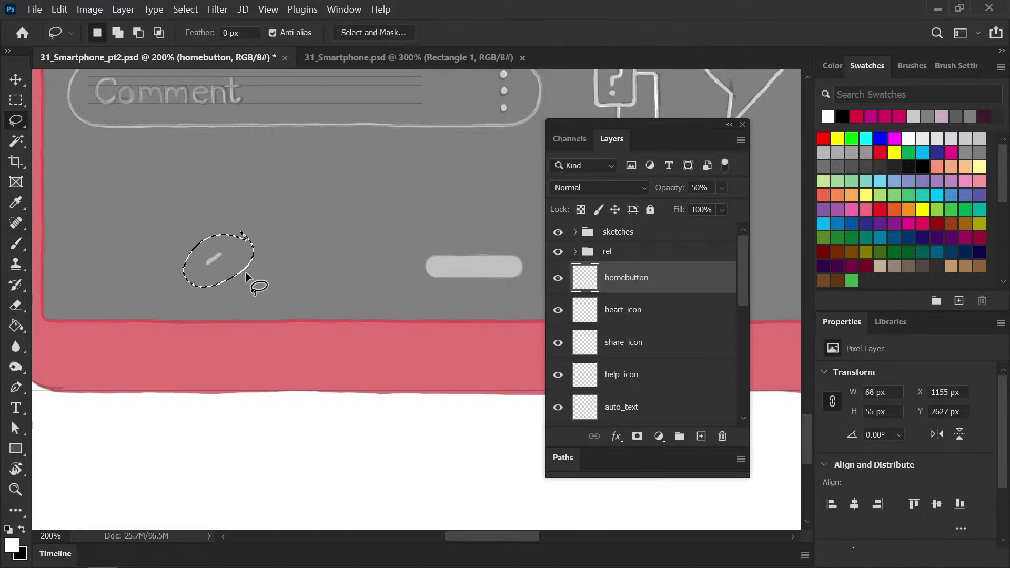
{"action": "key", "text": "v"}
{"action": "key", "text": "alt+shift+Down"}
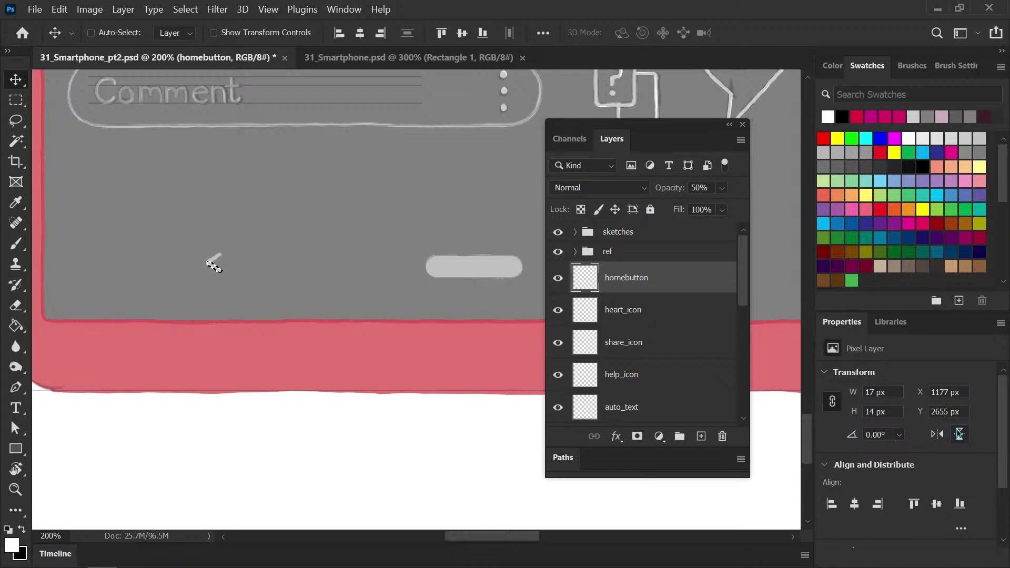
{"action": "key", "text": "ctrl+d"}
{"action": "key", "text": "ctrl+s"}
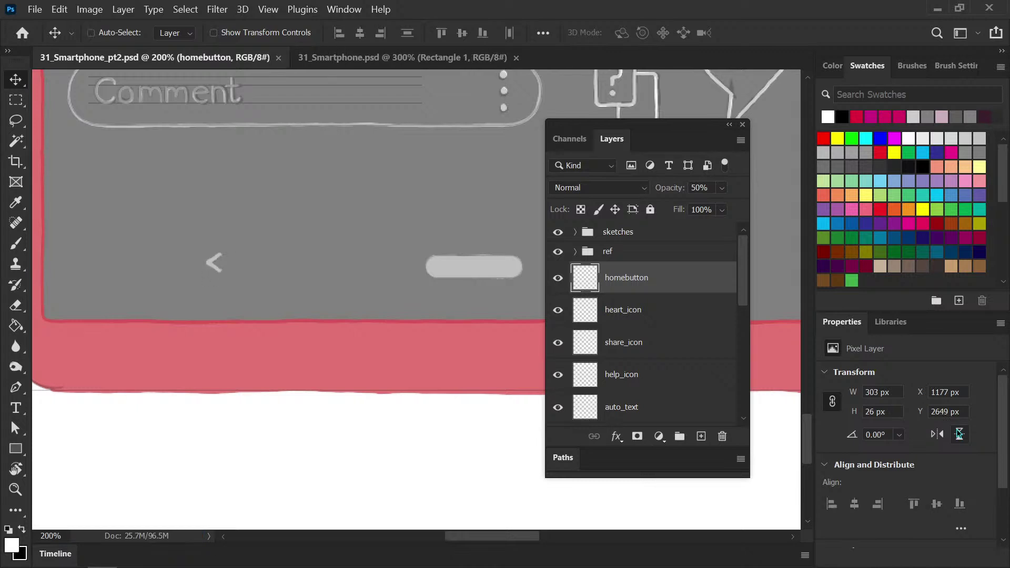
Lower the homebutton layer's opacity to 42% to match the reference navigation bar, and save the document
{"action": "key", "text": "b"}
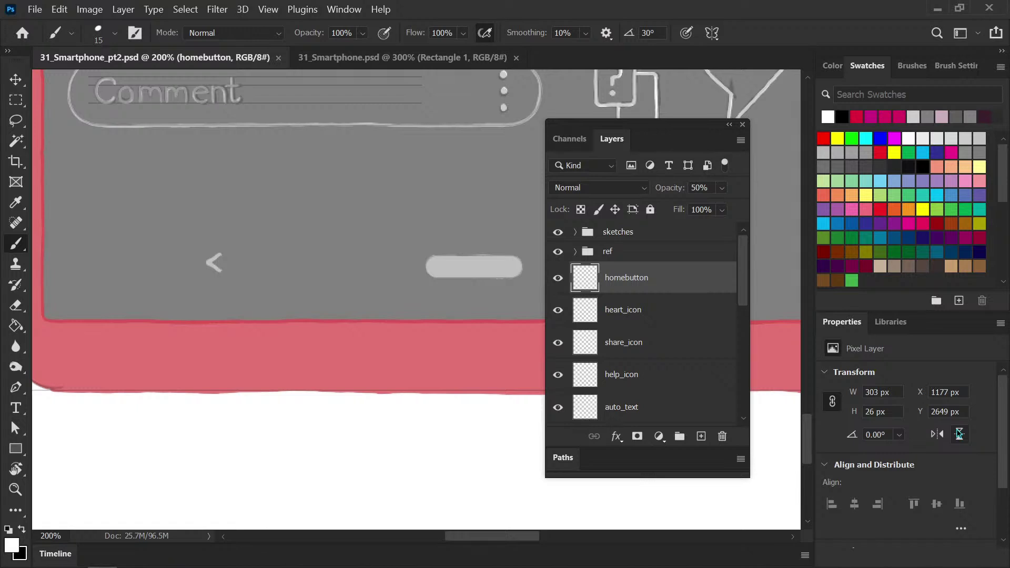
{"action": "key", "text": "ctrl+minus"}
{"action": "key", "text": "ctrl+minus"}
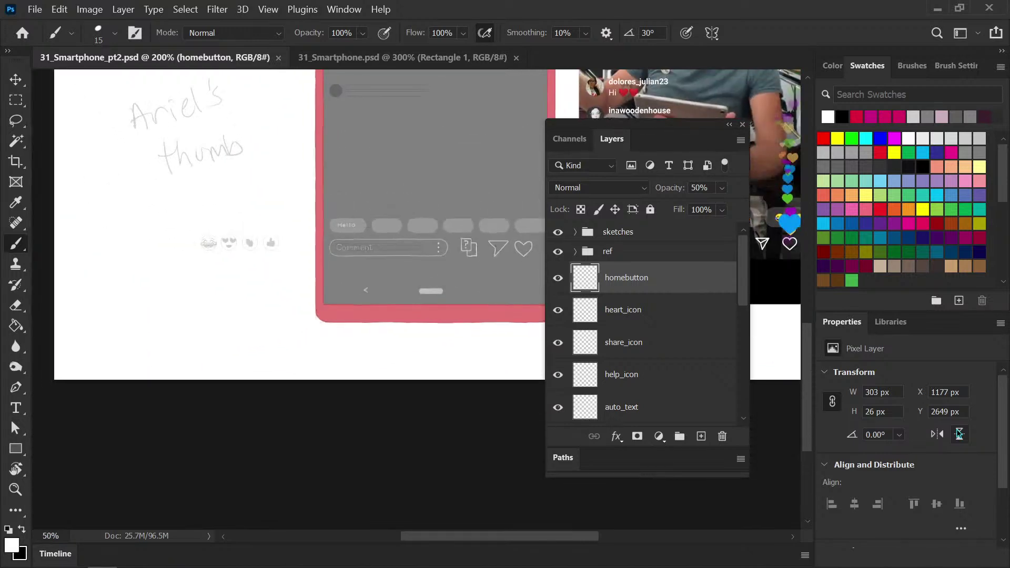
{"action": "left_click_drag", "start_coordinate": [462, 365], "coordinate": [301, 357]}
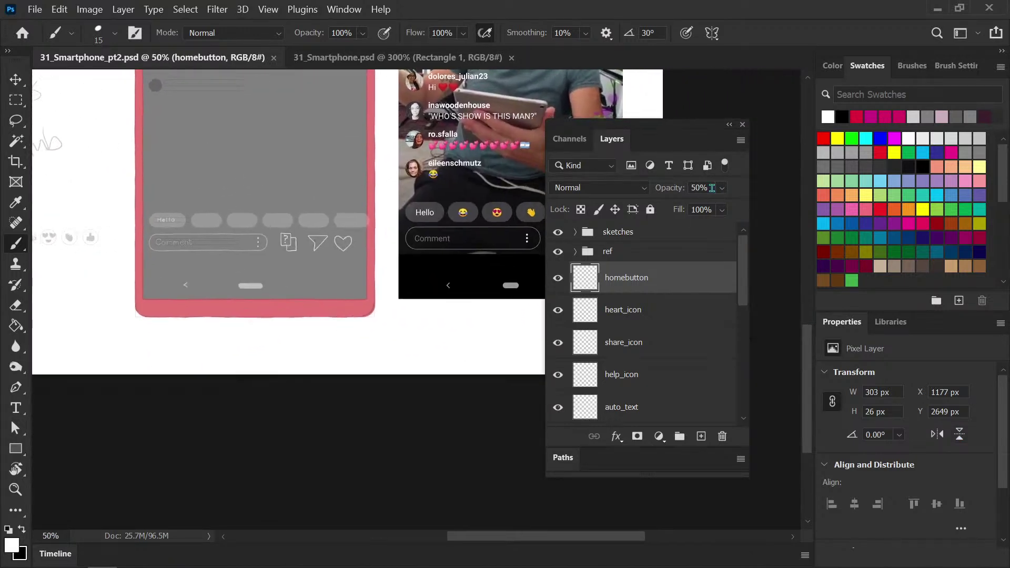
{"action": "key", "text": "Return"}
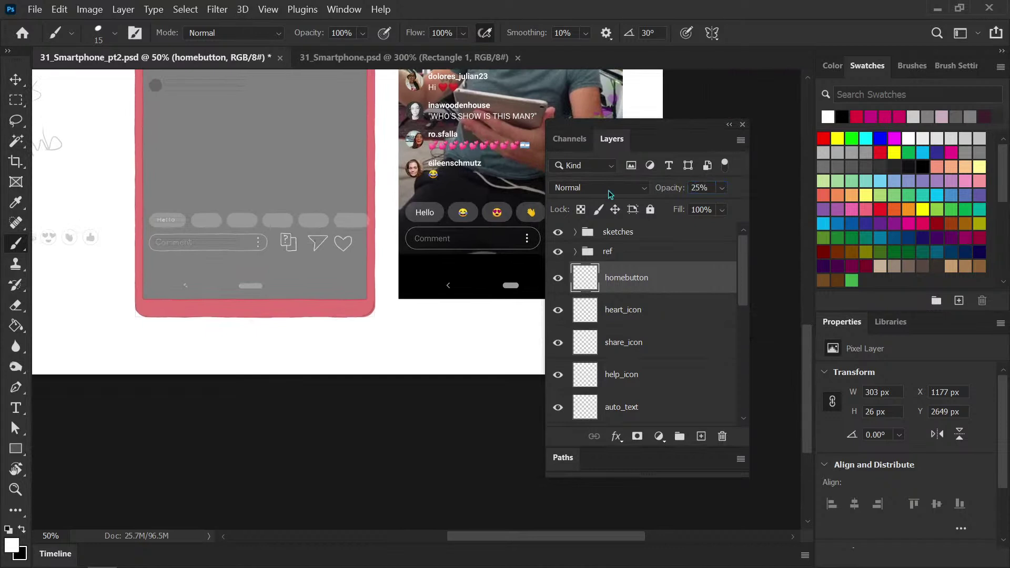
{"action": "left_click", "coordinate": [701, 187]}
{"action": "type", "text": "35"}
{"action": "key", "text": "Return"}
{"action": "key", "text": "shift+Up"}
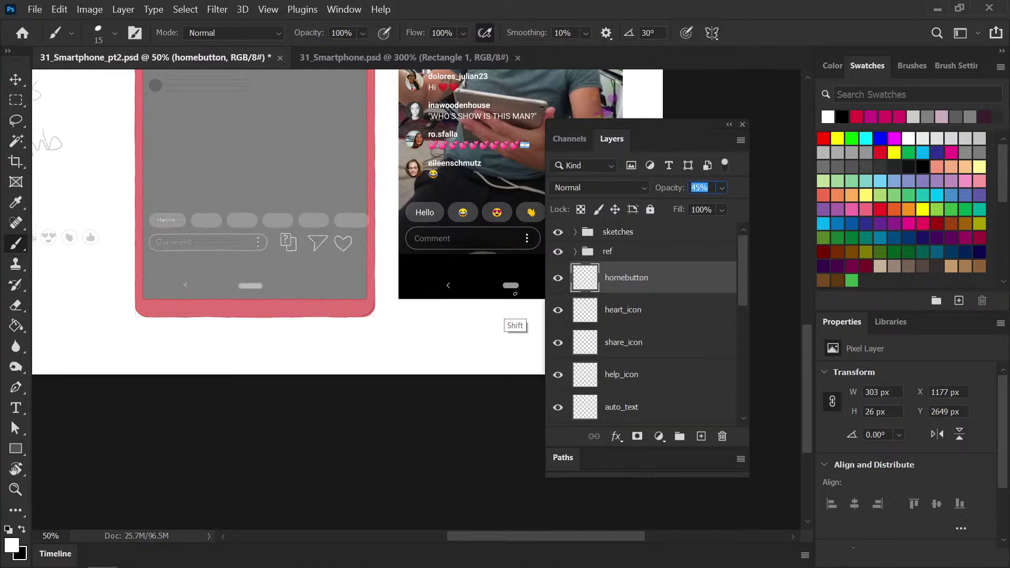
{"action": "type", "text": "42"}
{"action": "key", "text": "Return"}
{"action": "key", "text": "ctrl+s"}
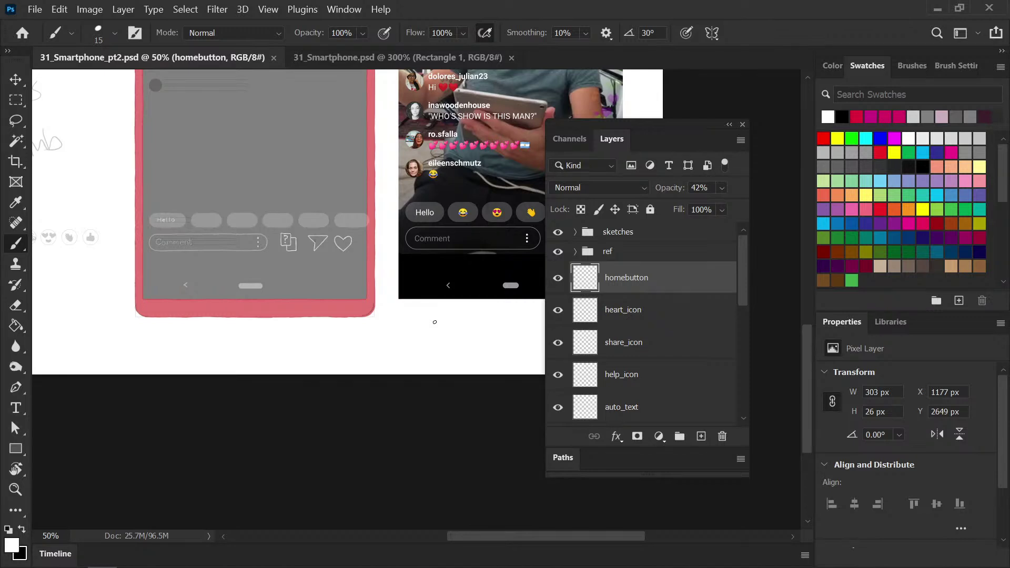
Hide the sketches group to compare the finished icons with the reference screenshot
{"action": "scroll", "coordinate": [416, 301], "scroll_direction": "down", "scroll_amount": 2}
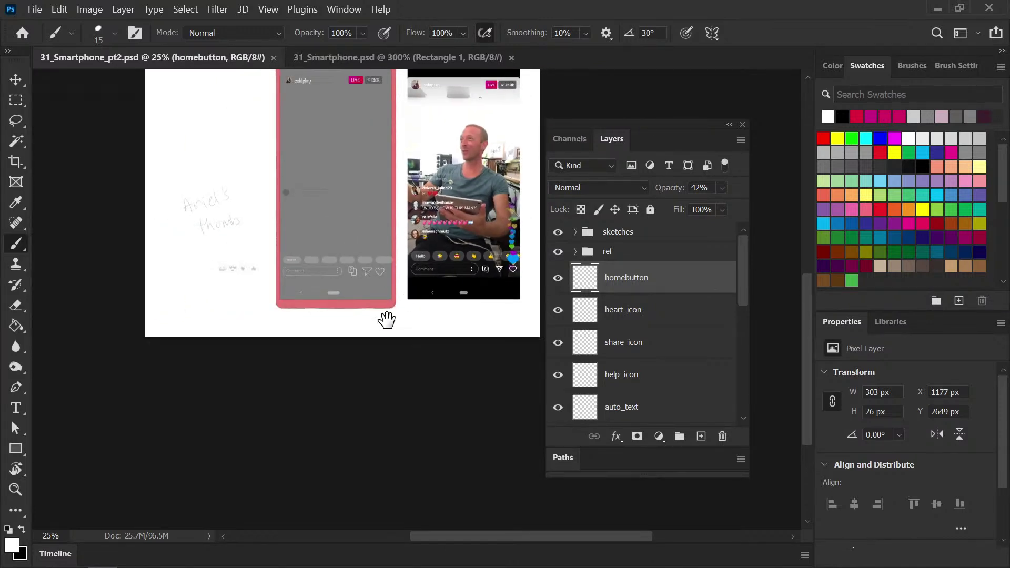
{"action": "left_click_drag", "start_coordinate": [410, 300], "coordinate": [313, 388]}
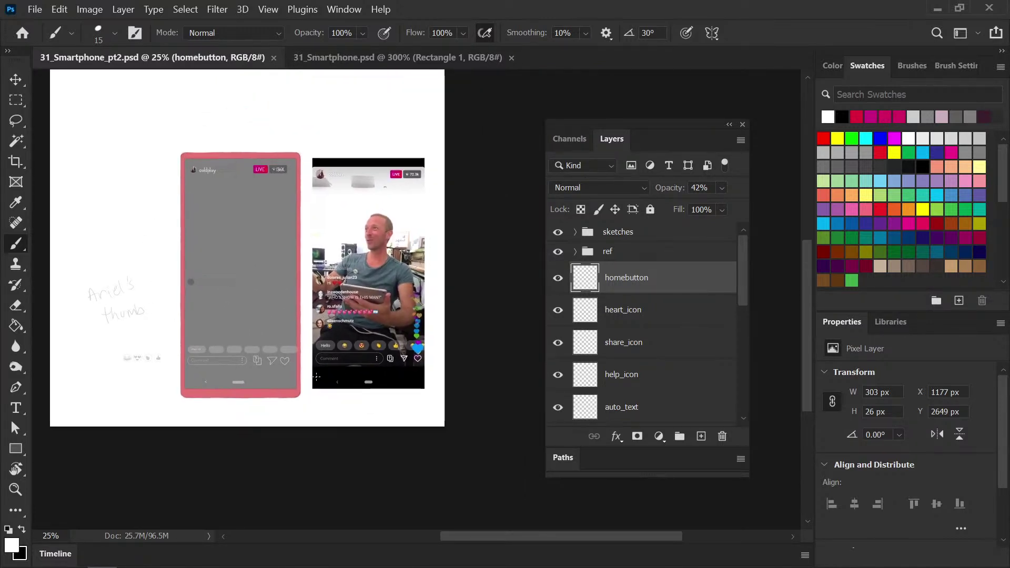
{"action": "left_click", "coordinate": [558, 232]}
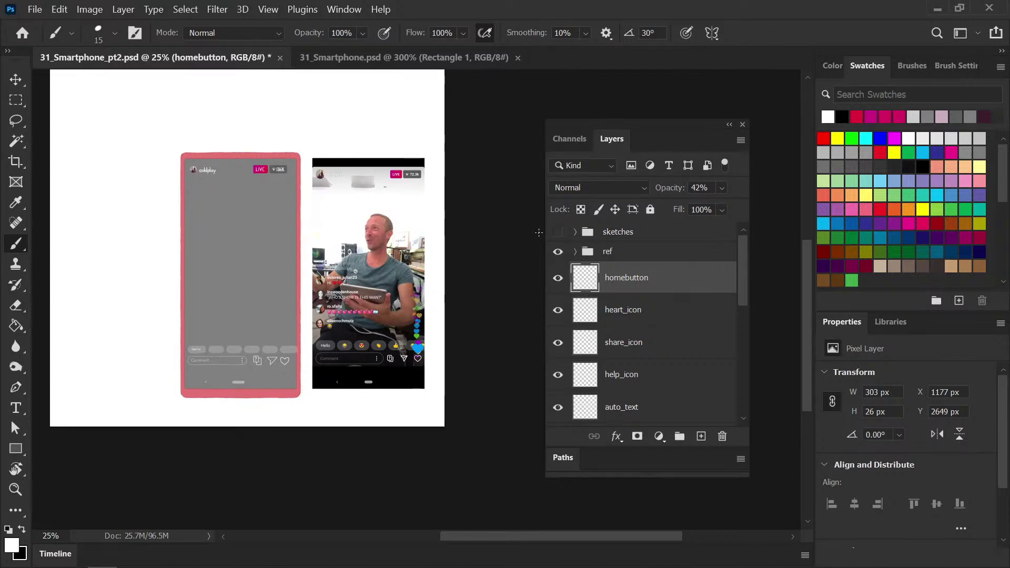
{"action": "scroll", "coordinate": [415, 305], "scroll_direction": "up", "scroll_amount": 2}
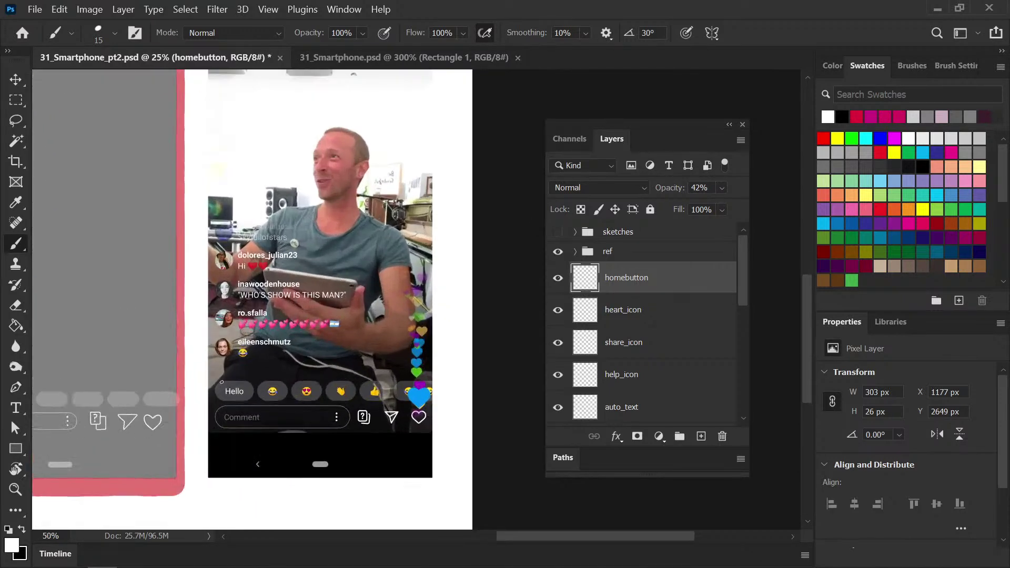
{"action": "left_click_drag", "start_coordinate": [186, 420], "coordinate": [274, 355]}
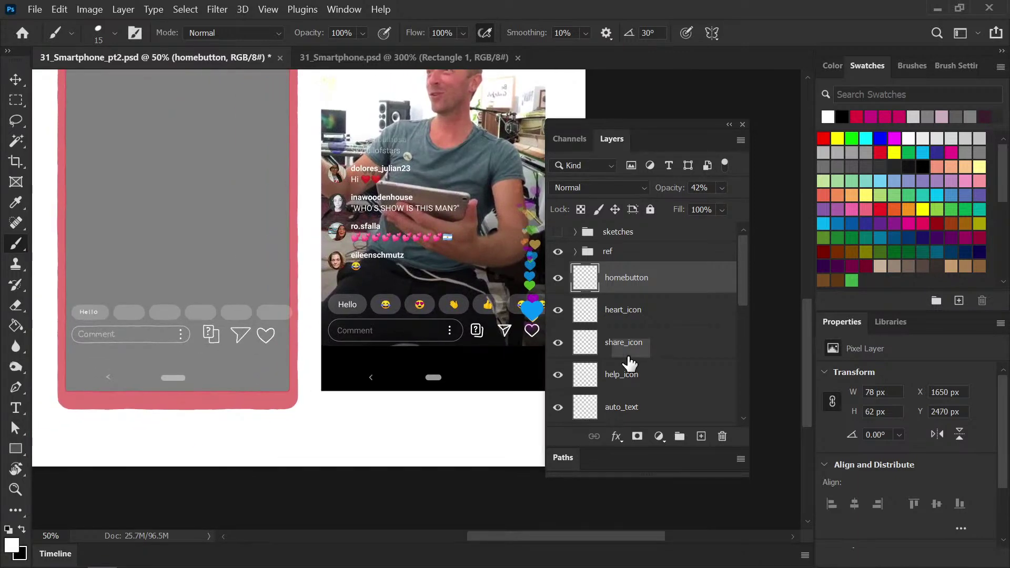
Paint the inner fold line of the paper-plane icon on the share_icon layer, and save the document
{"action": "left_click", "coordinate": [650, 351]}
{"action": "key", "text": "ctrl+plus"}
{"action": "key", "text": "ctrl+plus"}
{"action": "left_click_drag", "start_coordinate": [140, 365], "coordinate": [279, 247]}
{"action": "key", "text": "ctrl+plus"}
{"action": "left_click_drag", "start_coordinate": [95, 225], "coordinate": [229, 273]}
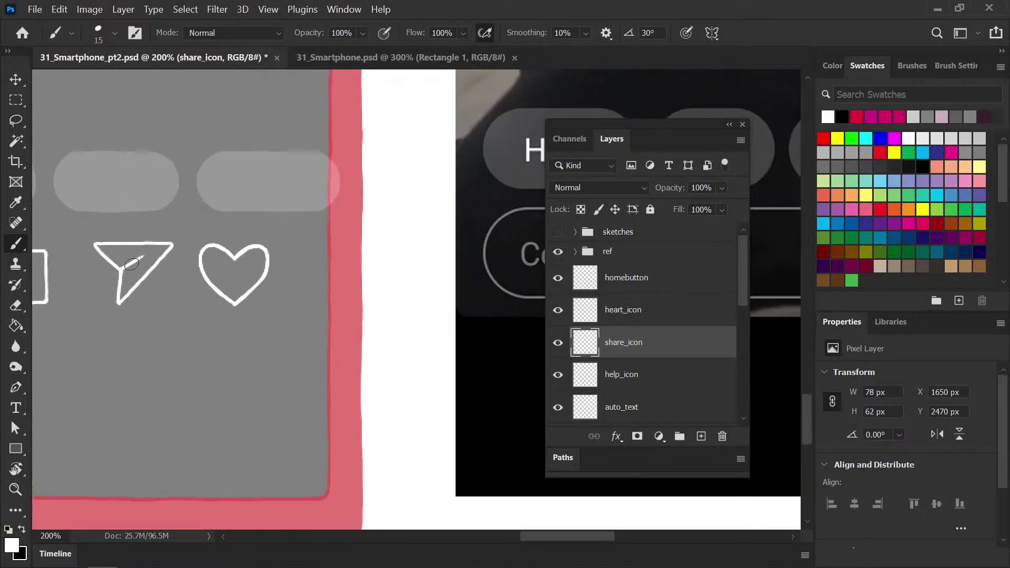
{"action": "key", "text": "ctrl+s"}
{"action": "key", "text": "ctrl+minus"}
{"action": "key", "text": "ctrl+minus"}
{"action": "key", "text": "ctrl+minus"}
{"action": "key", "text": "ctrl+minus"}
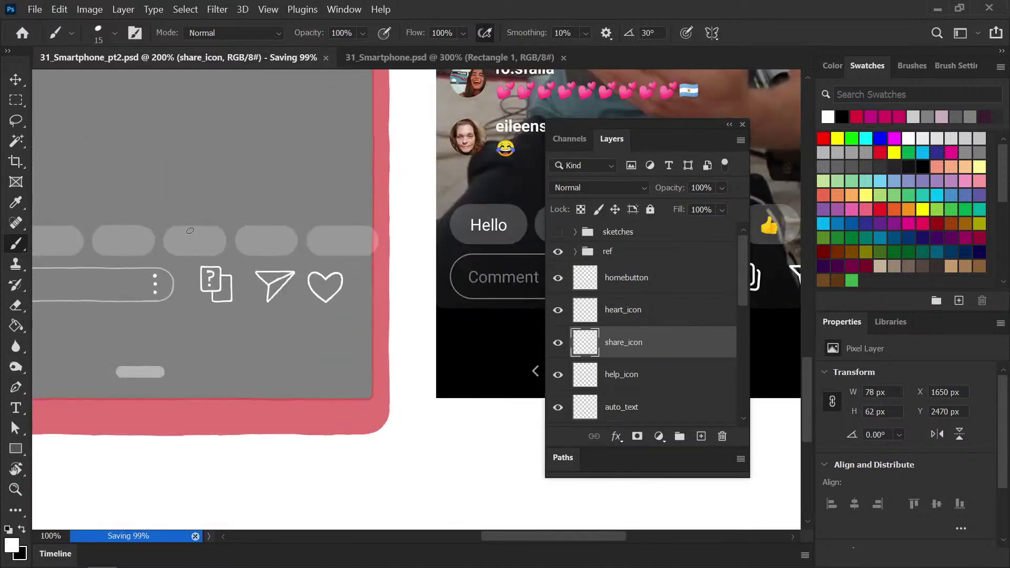
{"action": "left_click_drag", "start_coordinate": [337, 340], "coordinate": [276, 357]}
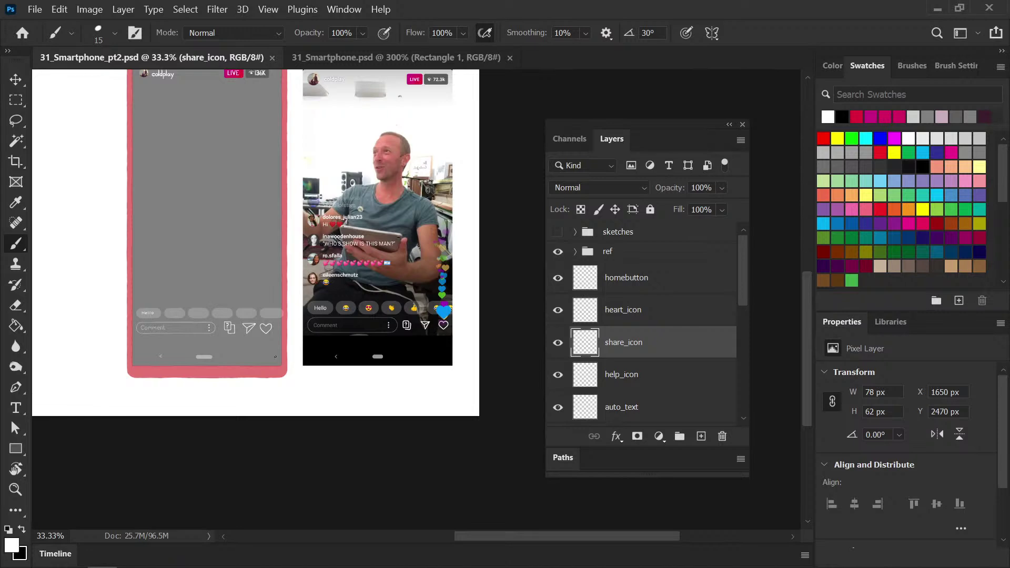
Duplicate the heart_icon layer and rename the copy heart_filled
{"action": "left_click", "coordinate": [643, 311]}
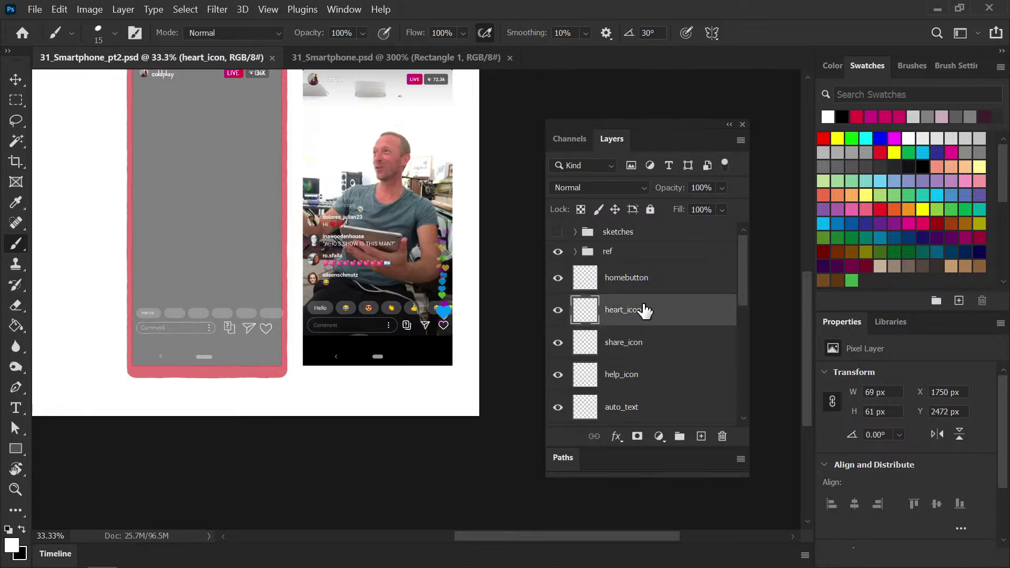
{"action": "key", "text": "ctrl+j"}
{"action": "double_click", "coordinate": [646, 314]}
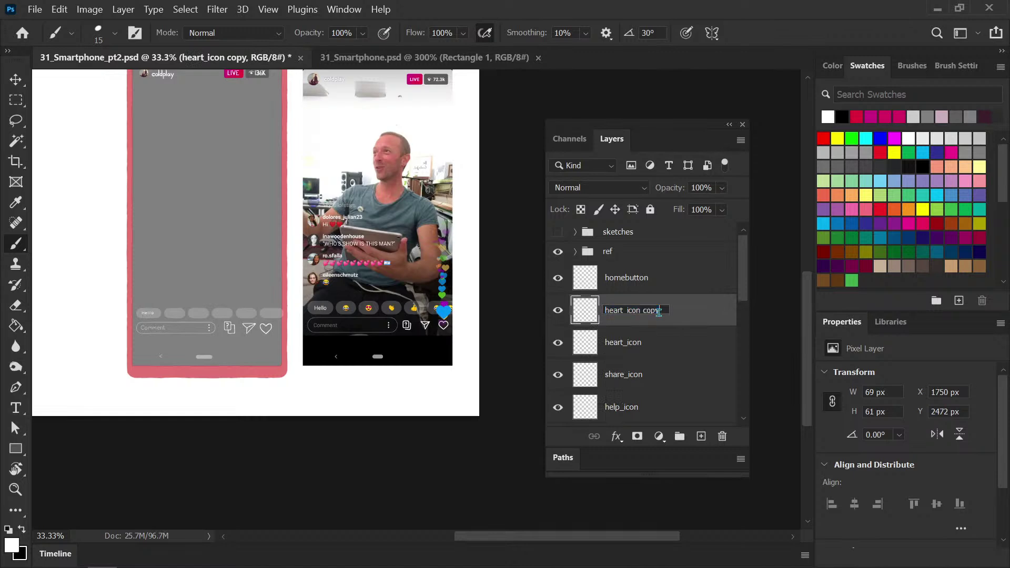
{"action": "left_click_drag", "start_coordinate": [630, 310], "coordinate": [682, 310]}
{"action": "key", "text": "BackSpace"}
{"action": "type", "text": "filled"}
{"action": "key", "text": "Return"}
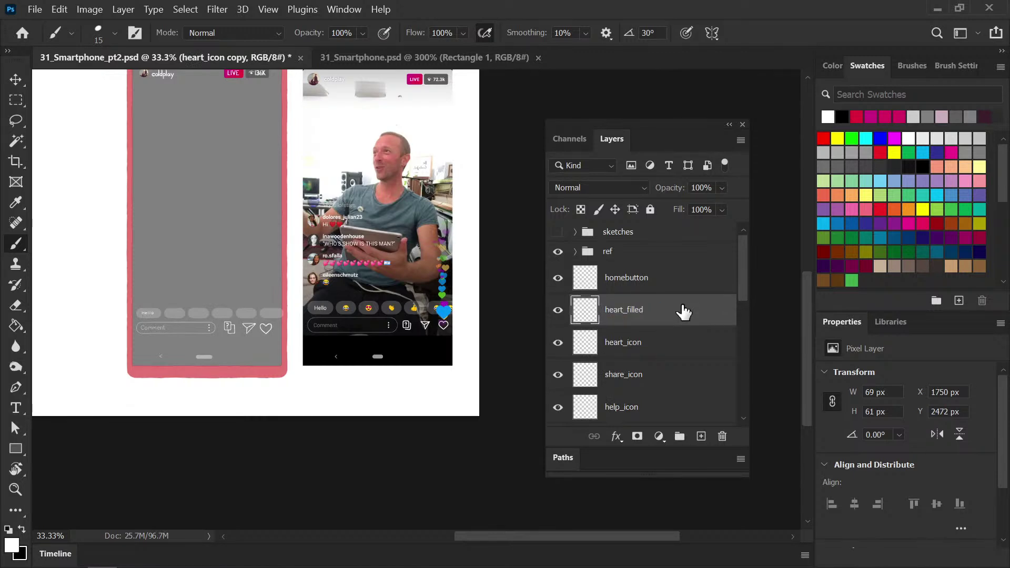
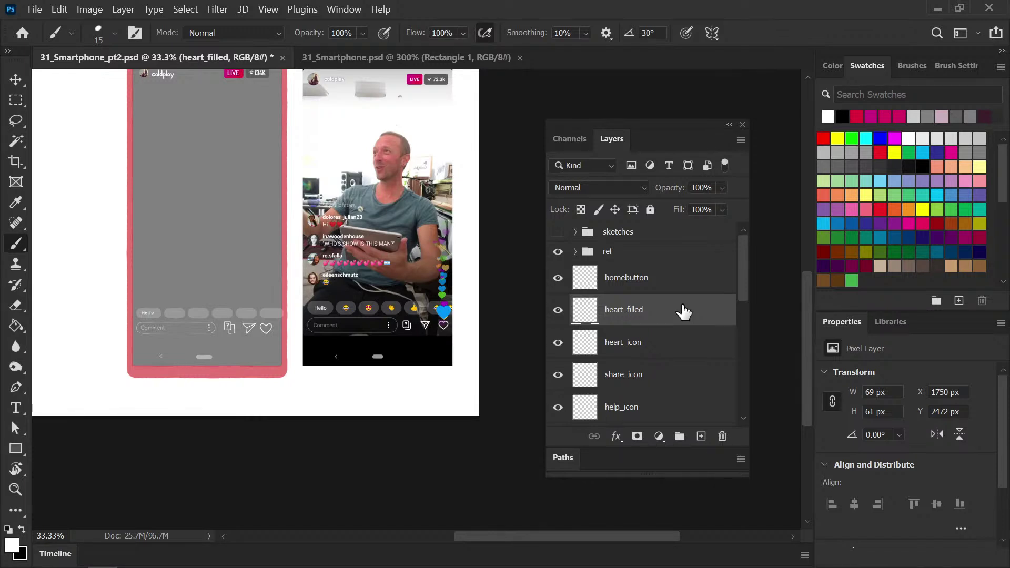
Move the heart_filled copy straight down by 100 px, below the original heart icon
{"action": "mouse_move", "coordinate": [511, 536]}
{"action": "left_mouse_down"}
{"action": "mouse_move", "coordinate": [526, 536]}
{"action": "mouse_move", "coordinate": [513, 536]}
{"action": "left_mouse_up"}
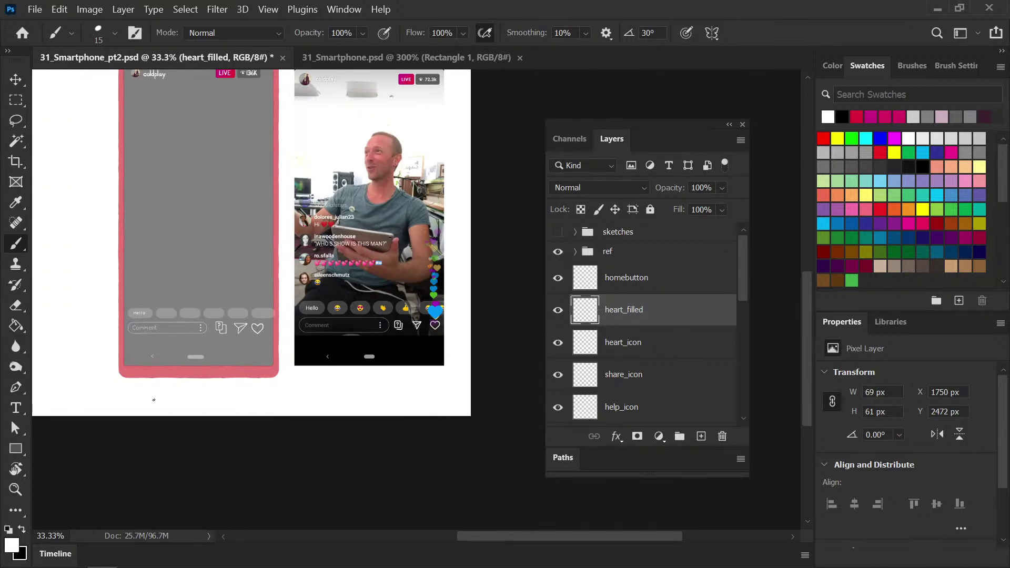
{"action": "key", "text": "ctrl+plus"}
{"action": "key", "text": "ctrl+plus"}
{"action": "mouse_move", "coordinate": [152, 389]}
{"action": "left_mouse_down"}
{"action": "mouse_move", "coordinate": [286, 293]}
{"action": "mouse_move", "coordinate": [334, 282]}
{"action": "left_mouse_up"}
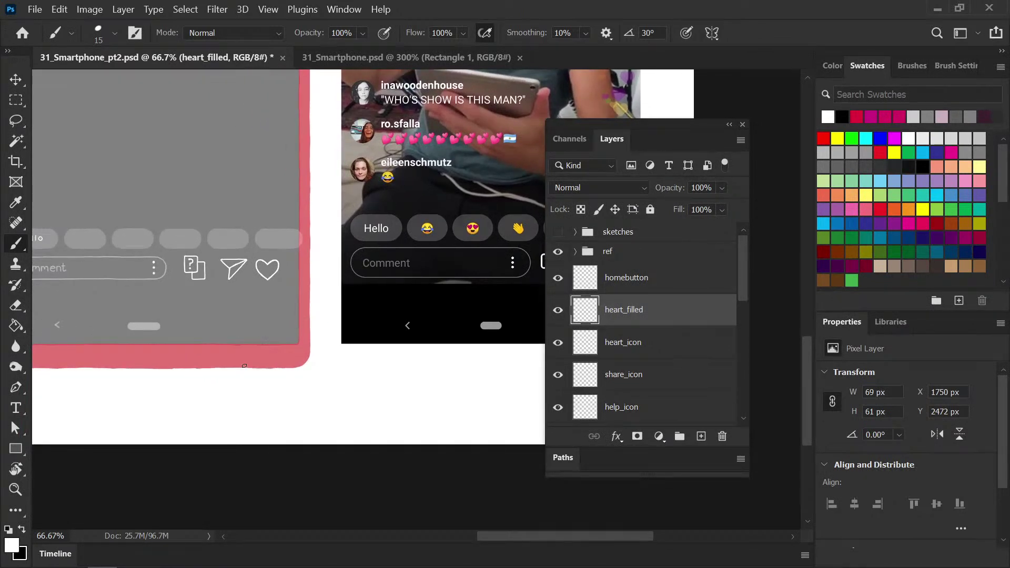
{"action": "key", "text": "v"}
{"action": "key", "text": "shift+Down"}
{"action": "key", "text": "shift+Down"}
{"action": "key", "text": "shift+Down"}
{"action": "key", "text": "shift+Down"}
{"action": "key", "text": "shift+Down"}
{"action": "key", "text": "shift+Down"}
{"action": "key", "text": "shift+Down"}
{"action": "key", "text": "shift+Down"}
{"action": "key", "text": "shift+Down"}
{"action": "key", "text": "shift+Down"}
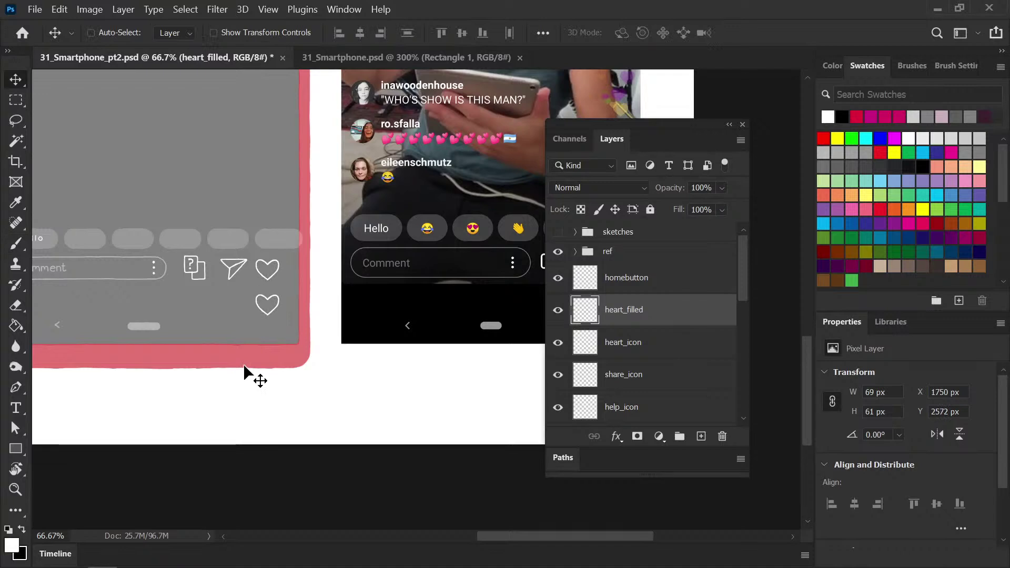
Enlarge the heart on the heart_filled layer to about 101 by 89 px, and save the document
{"action": "key", "text": "ctrl+plus"}
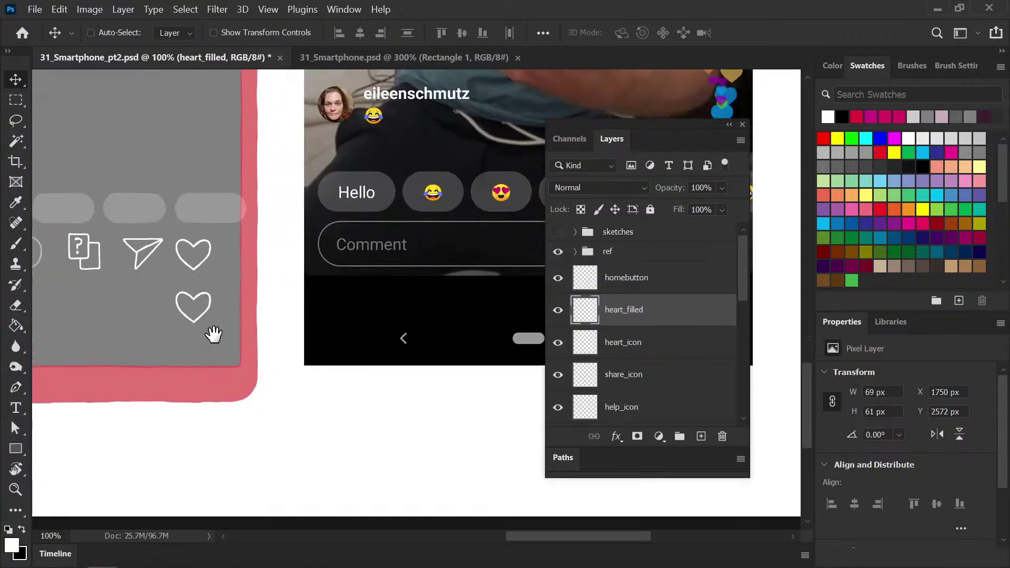
{"action": "left_click_drag", "start_coordinate": [210, 335], "coordinate": [306, 326]}
{"action": "key", "text": "ctrl"}
{"action": "key", "text": "ctrl+t"}
{"action": "left_click_drag", "start_coordinate": [307, 283], "coordinate": [316, 277]}
{"action": "key", "text": "Return"}
{"action": "key", "text": "ctrl+s"}
Thicken the enlarged heart's outline with white brush strokes at its centre notch and along its left side, saving the document
{"action": "key", "text": "b"}
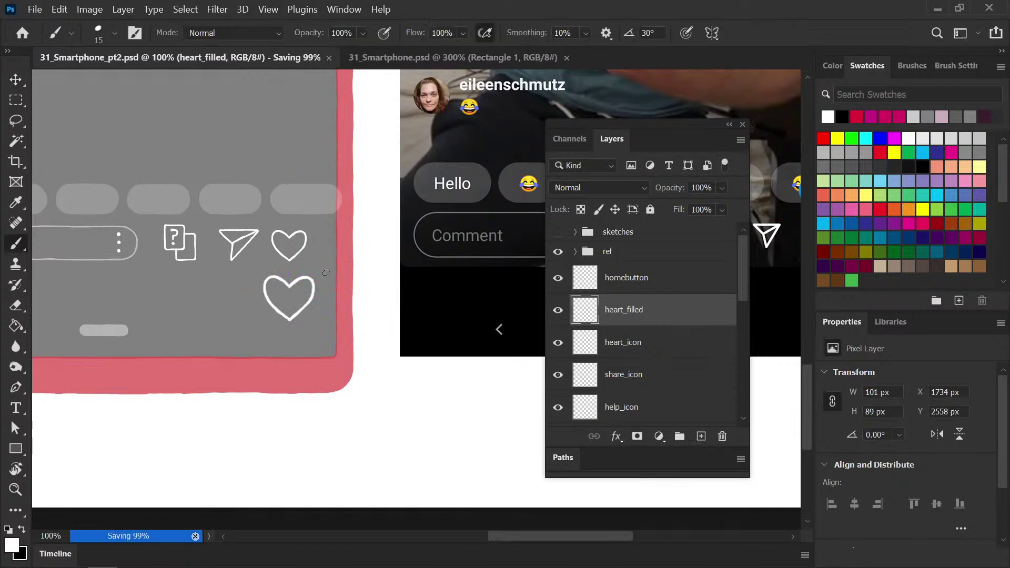
{"action": "scroll", "coordinate": [326, 273], "scroll_direction": "up", "scroll_amount": 2}
{"action": "scroll", "coordinate": [157, 275], "scroll_direction": "left", "scroll_amount": 3}
{"action": "mouse_move", "coordinate": [199, 236]}
{"action": "left_mouse_down"}
{"action": "mouse_move", "coordinate": [231, 222]}
{"action": "mouse_move", "coordinate": [211, 231]}
{"action": "mouse_move", "coordinate": [253, 226]}
{"action": "mouse_move", "coordinate": [266, 251]}
{"action": "mouse_move", "coordinate": [263, 239]}
{"action": "mouse_move", "coordinate": [262, 279]}
{"action": "mouse_move", "coordinate": [268, 251]}
{"action": "mouse_move", "coordinate": [230, 325]}
{"action": "mouse_move", "coordinate": [191, 351]}
{"action": "mouse_move", "coordinate": [247, 304]}
{"action": "mouse_move", "coordinate": [202, 347]}
{"action": "mouse_move", "coordinate": [256, 289]}
{"action": "mouse_move", "coordinate": [245, 306]}
{"action": "mouse_move", "coordinate": [266, 265]}
{"action": "mouse_move", "coordinate": [258, 290]}
{"action": "mouse_move", "coordinate": [205, 344]}
{"action": "mouse_move", "coordinate": [222, 329]}
{"action": "mouse_move", "coordinate": [197, 316]}
{"action": "left_mouse_up"}
{"action": "mouse_move", "coordinate": [157, 224]}
{"action": "left_mouse_down"}
{"action": "mouse_move", "coordinate": [125, 227]}
{"action": "mouse_move", "coordinate": [158, 222]}
{"action": "mouse_move", "coordinate": [203, 251]}
{"action": "mouse_move", "coordinate": [164, 225]}
{"action": "mouse_move", "coordinate": [191, 251]}
{"action": "mouse_move", "coordinate": [172, 229]}
{"action": "mouse_move", "coordinate": [194, 249]}
{"action": "mouse_move", "coordinate": [195, 228]}
{"action": "mouse_move", "coordinate": [141, 221]}
{"action": "mouse_move", "coordinate": [191, 255]}
{"action": "left_mouse_up"}
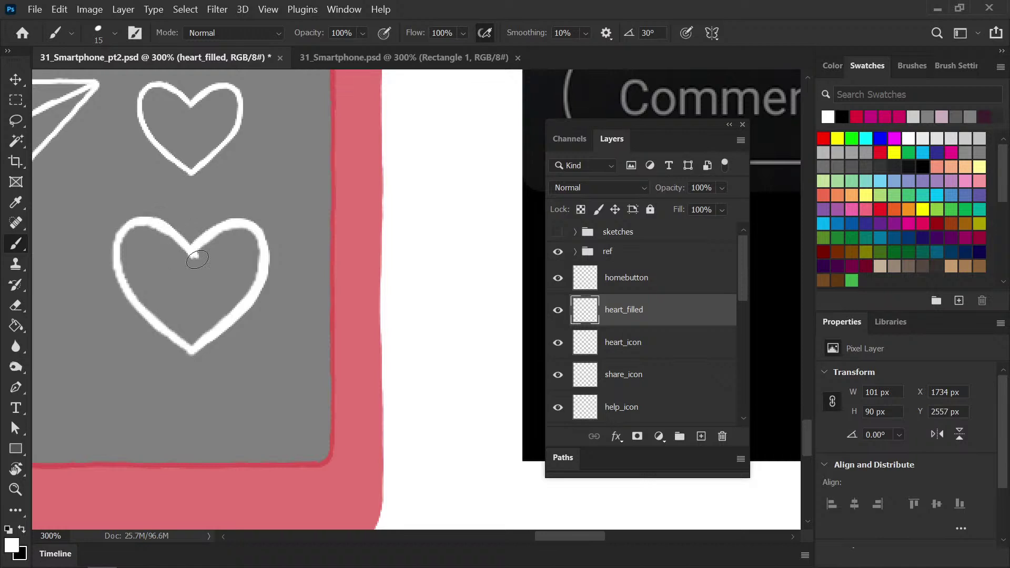
{"action": "key", "text": "ctrl+s"}
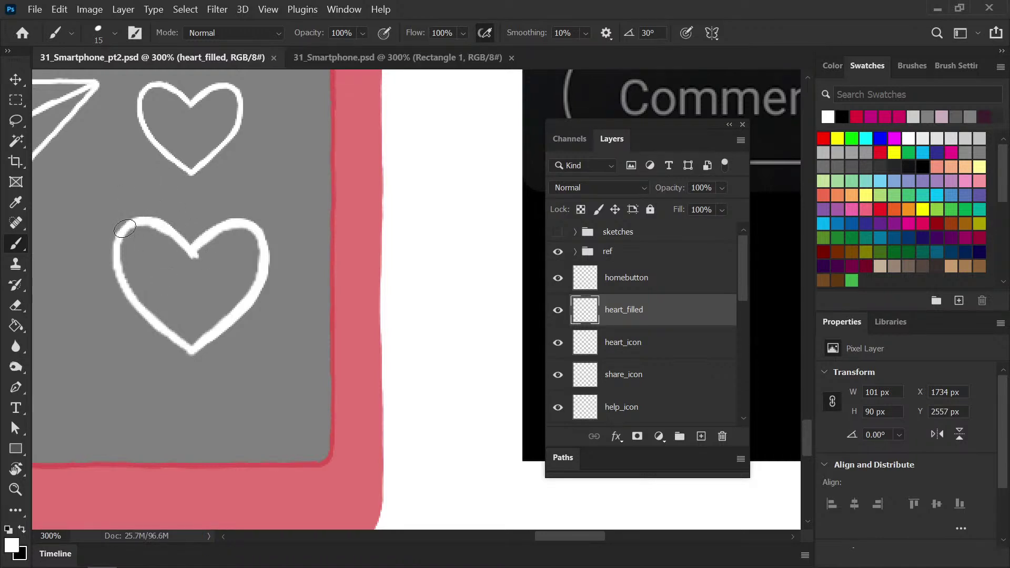
{"action": "left_click_drag", "start_coordinate": [124, 230], "coordinate": [117, 246]}
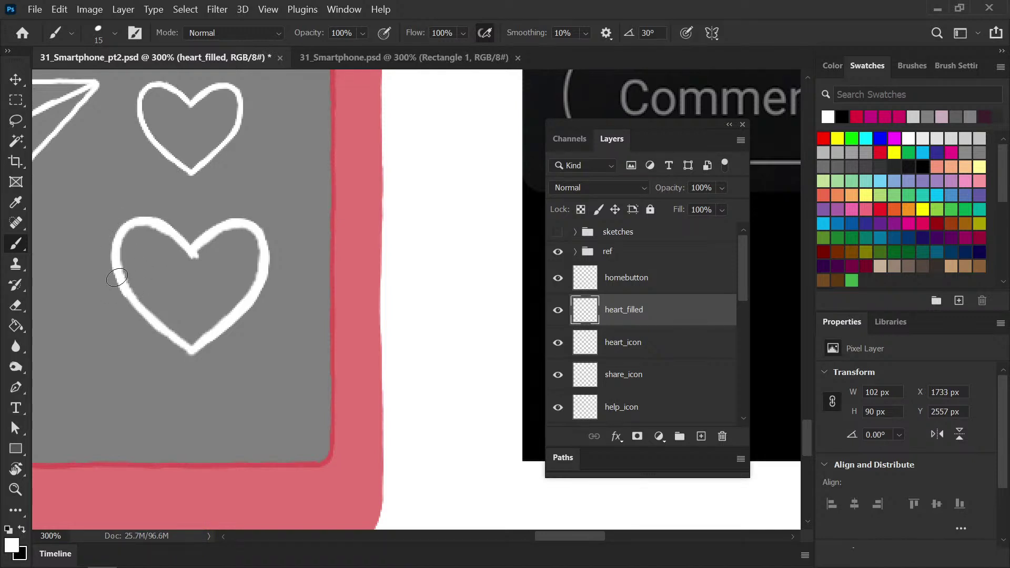
{"action": "left_click_drag", "start_coordinate": [118, 279], "coordinate": [191, 352]}
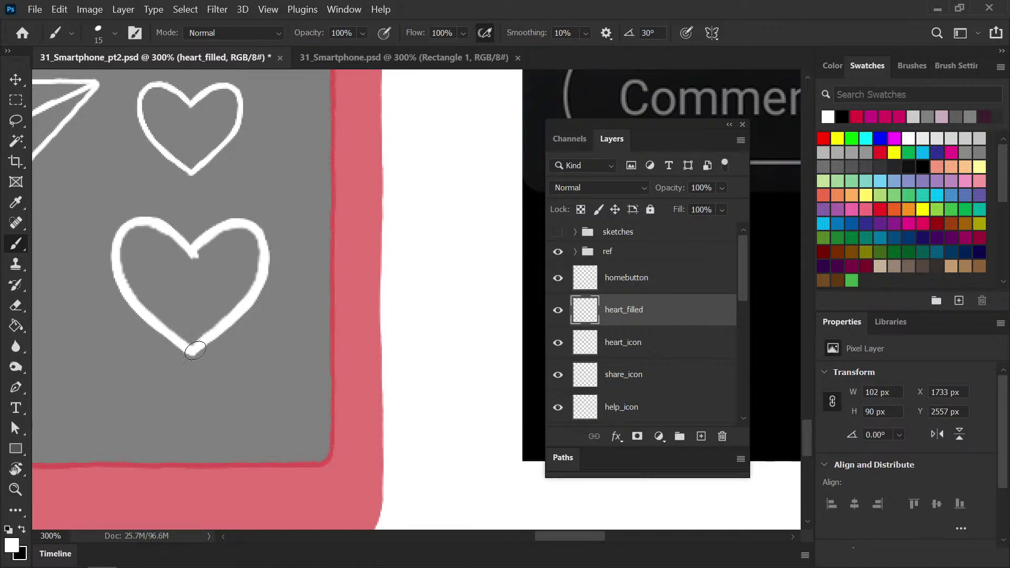
Select the enlarged heart's interior, expand the selection and fill it with white, then deselect and save the document
{"action": "key", "text": "w"}
{"action": "left_click", "coordinate": [201, 299]}
{"action": "left_click", "coordinate": [185, 9]}
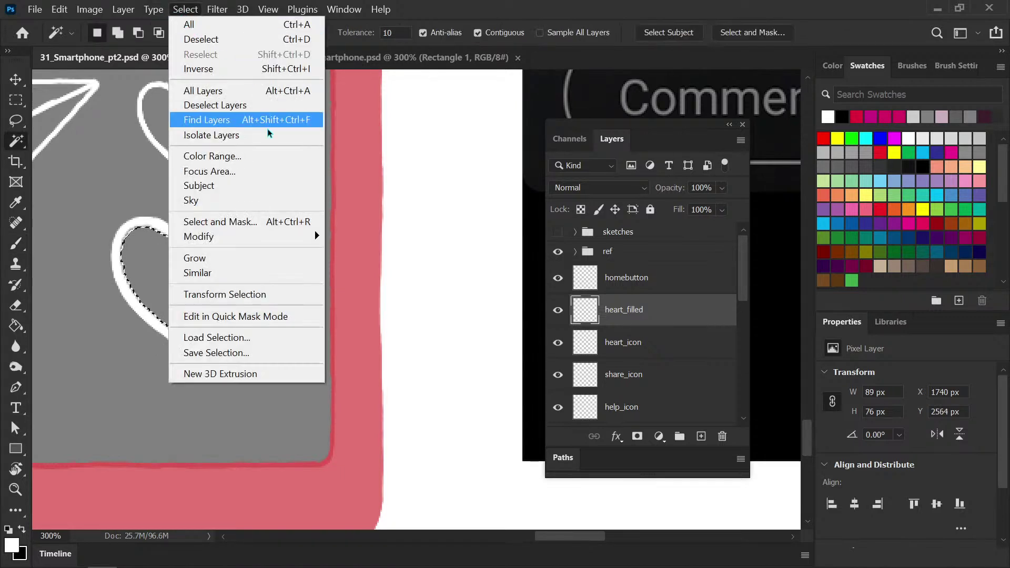
{"action": "mouse_move", "coordinate": [255, 241]}
{"action": "left_click", "coordinate": [140, 266]}
{"action": "key", "text": "Return"}
{"action": "key", "text": "g"}
{"action": "left_click", "coordinate": [219, 292]}
{"action": "key", "text": "ctrl+d"}
{"action": "key", "text": "ctrl+s"}
{"action": "key", "text": "b"}
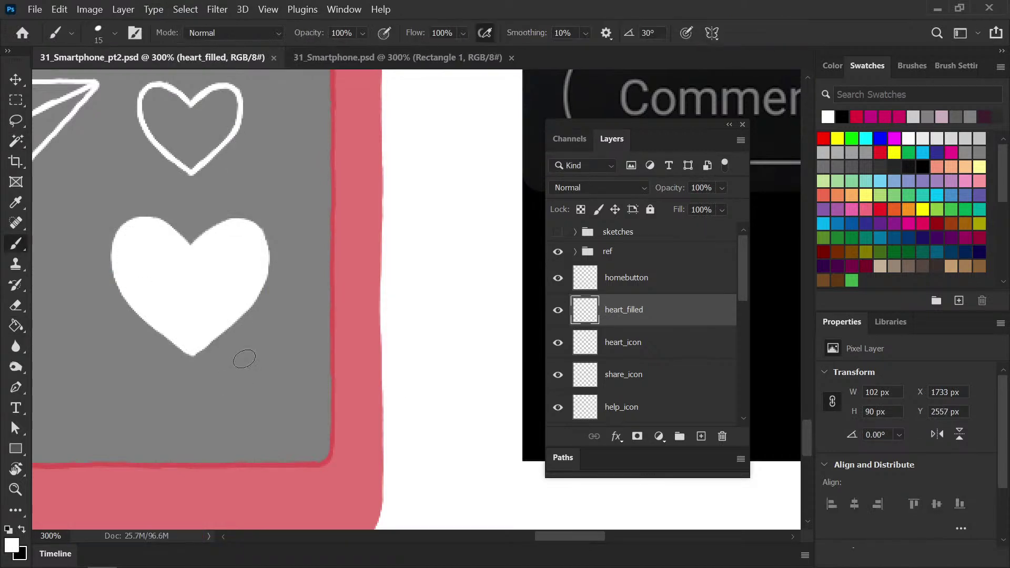
Hide the heart_filled layer and show the sketches group again
{"action": "left_click", "coordinate": [558, 310]}
{"action": "key", "text": "ctrl+minus"}
{"action": "key", "text": "ctrl+minus"}
{"action": "key", "text": "ctrl+minus"}
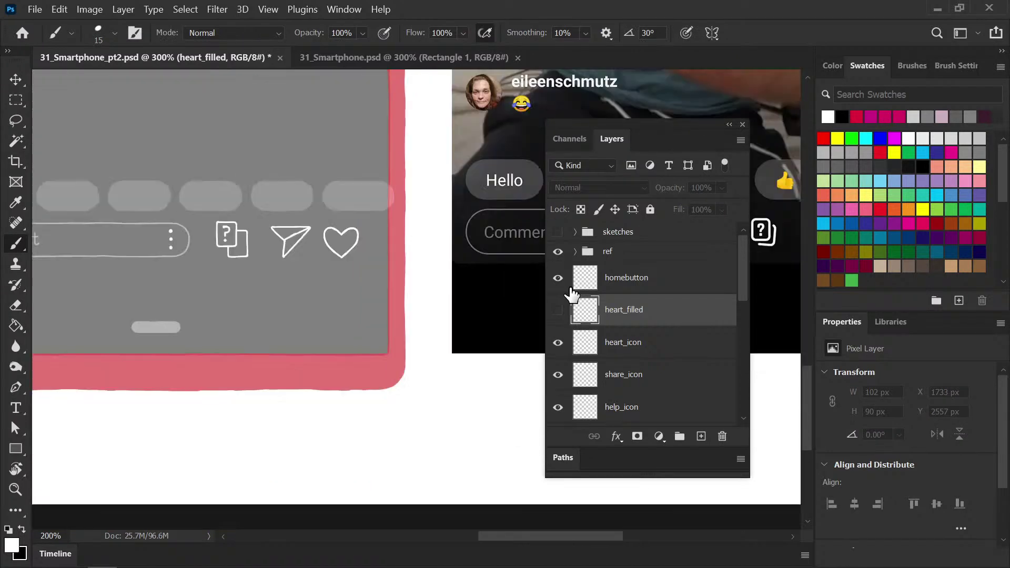
{"action": "key", "text": "ctrl+minus"}
{"action": "key", "text": "ctrl+minus"}
{"action": "key", "text": "ctrl+minus"}
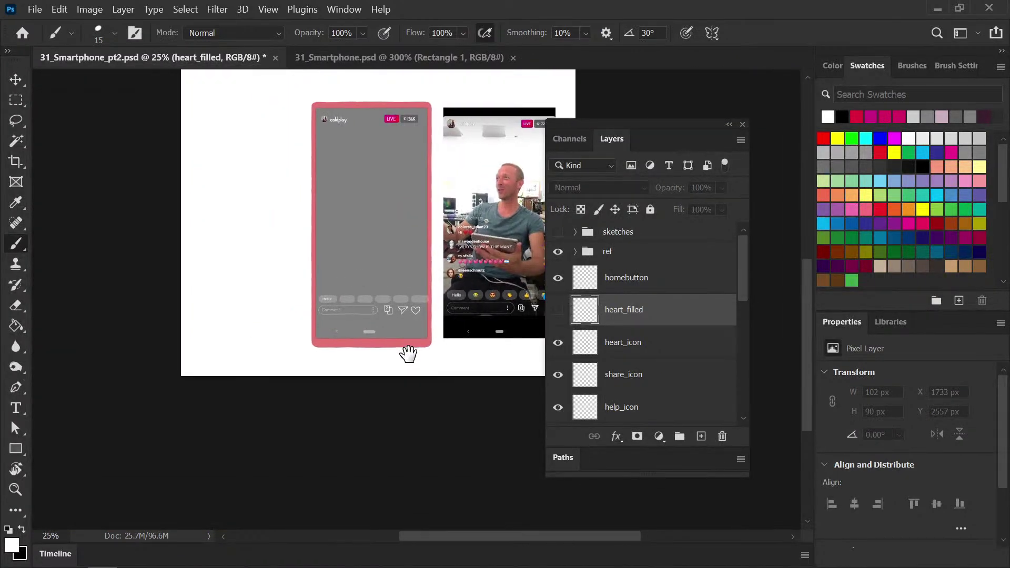
{"action": "left_click", "coordinate": [559, 234]}
Add a new layer above homebutton and switch the foreground color to black
{"action": "left_click", "coordinate": [629, 282]}
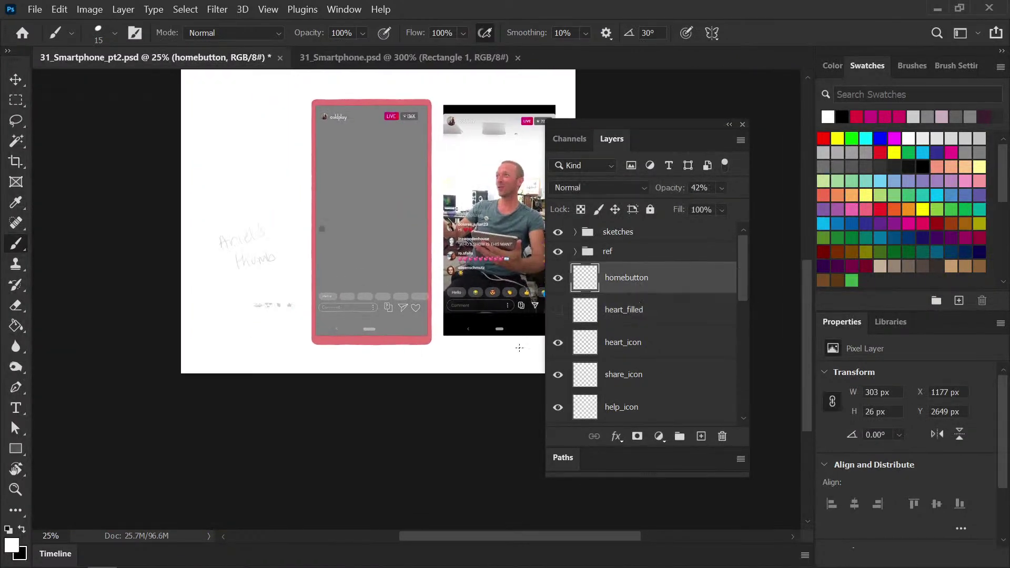
{"action": "left_click", "coordinate": [701, 436]}
{"action": "key", "text": "ctrl+plus"}
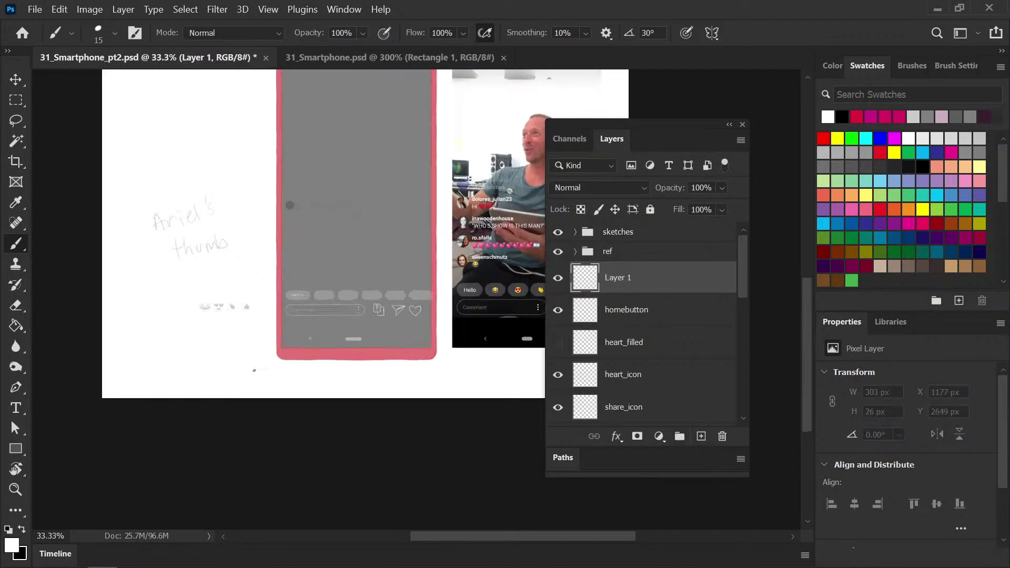
{"action": "left_click_drag", "start_coordinate": [206, 359], "coordinate": [240, 321]}
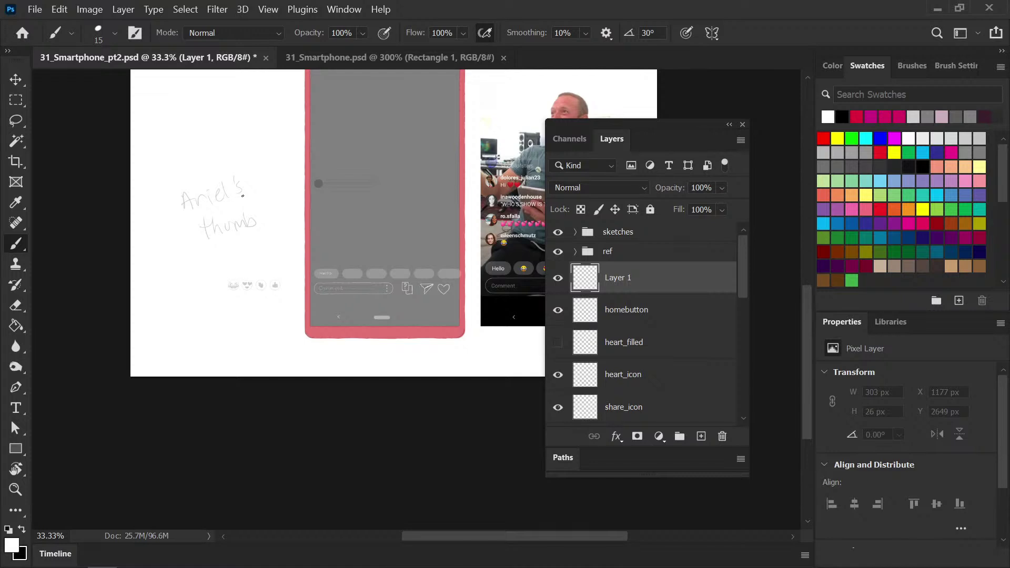
{"action": "key", "text": "ctrl+plus"}
{"action": "key", "text": "x"}
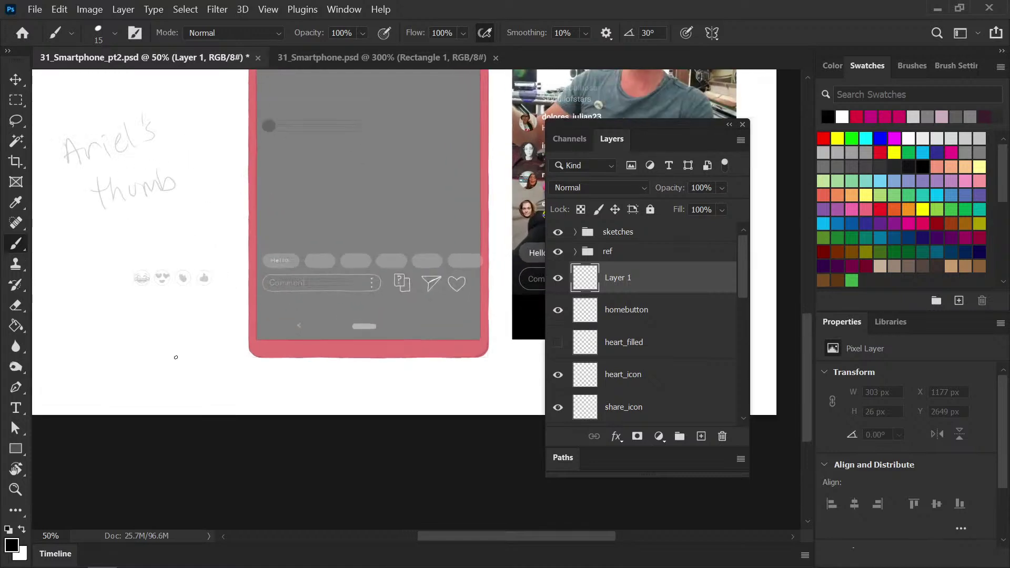
Examine the laughing, heart-eyes and waving-hand emojis in the reference live-stream screenshot
{"action": "key", "text": "ctrl+plus"}
{"action": "left_click_drag", "start_coordinate": [176, 377], "coordinate": [95, 370]}
{"action": "scroll", "coordinate": [95, 370], "scroll_direction": "right", "scroll_amount": 5}
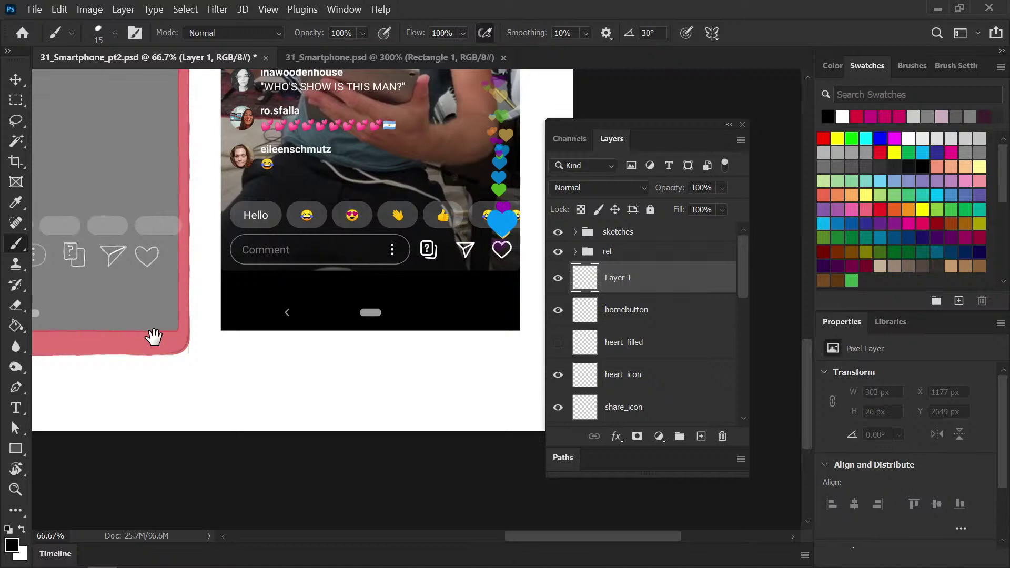
{"action": "key", "text": "ctrl+plus"}
{"action": "key", "text": "ctrl+plus"}
{"action": "key", "text": "ctrl+plus"}
{"action": "left_click_drag", "start_coordinate": [256, 368], "coordinate": [294, 441]}
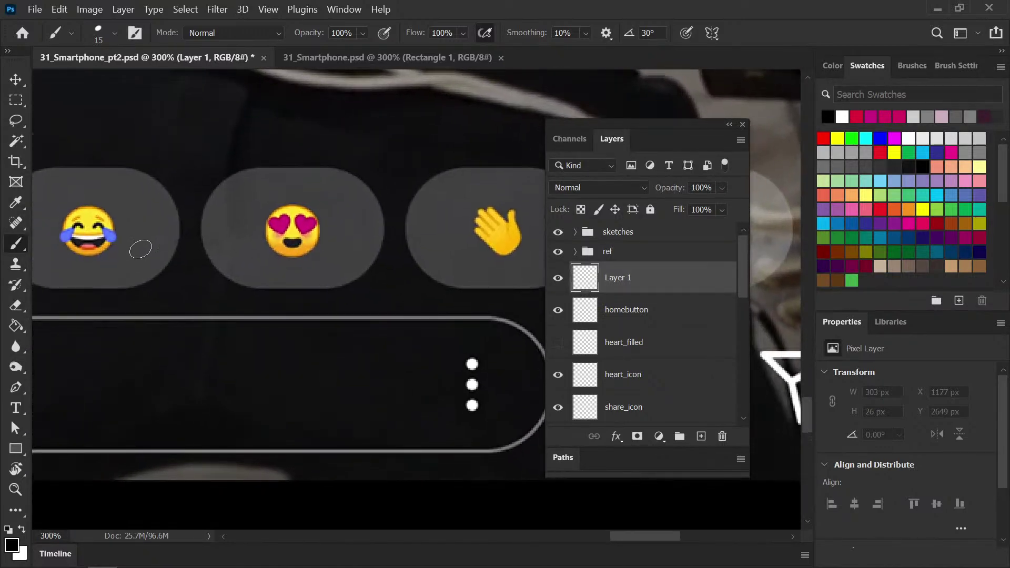
{"action": "key", "text": "ctrl+minus"}
{"action": "key", "text": "ctrl+minus"}
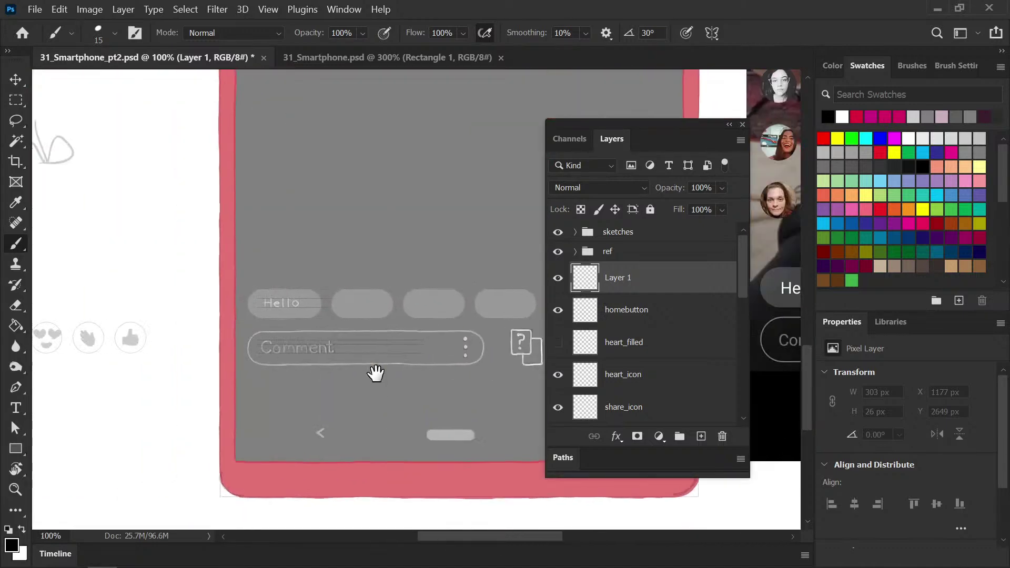
Rename the new layer above homebutton to emojis and save the document
{"action": "left_click_drag", "start_coordinate": [237, 390], "coordinate": [331, 390]}
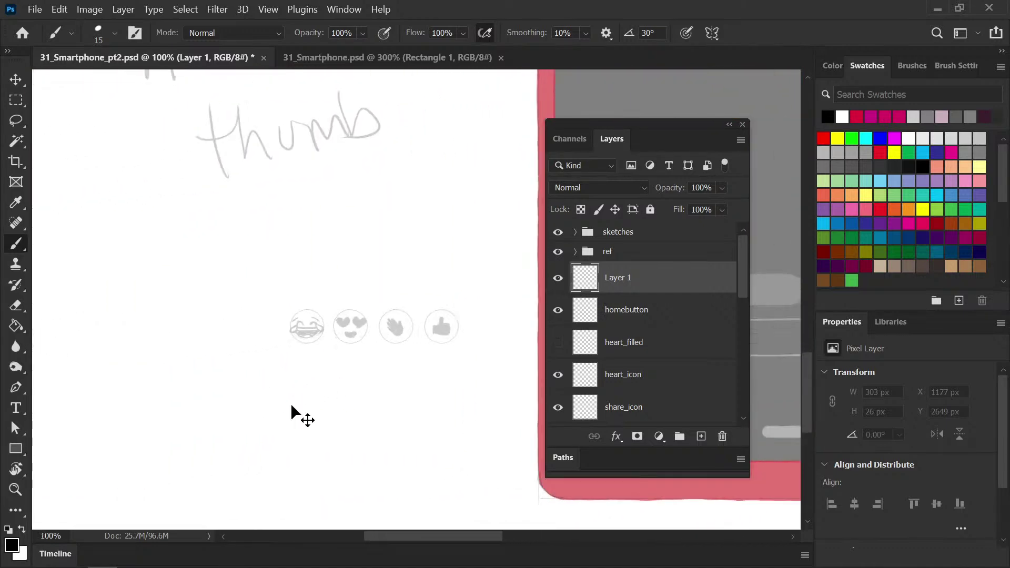
{"action": "key", "text": "ctrl+plus"}
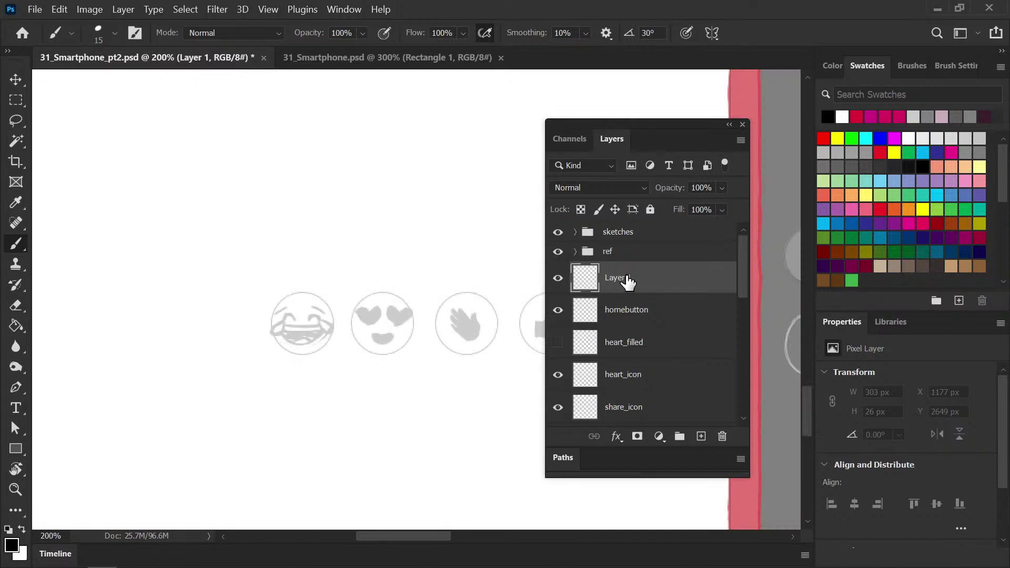
{"action": "double_click", "coordinate": [616, 278]}
{"action": "type", "text": "emojis"}
{"action": "key", "text": "Return"}
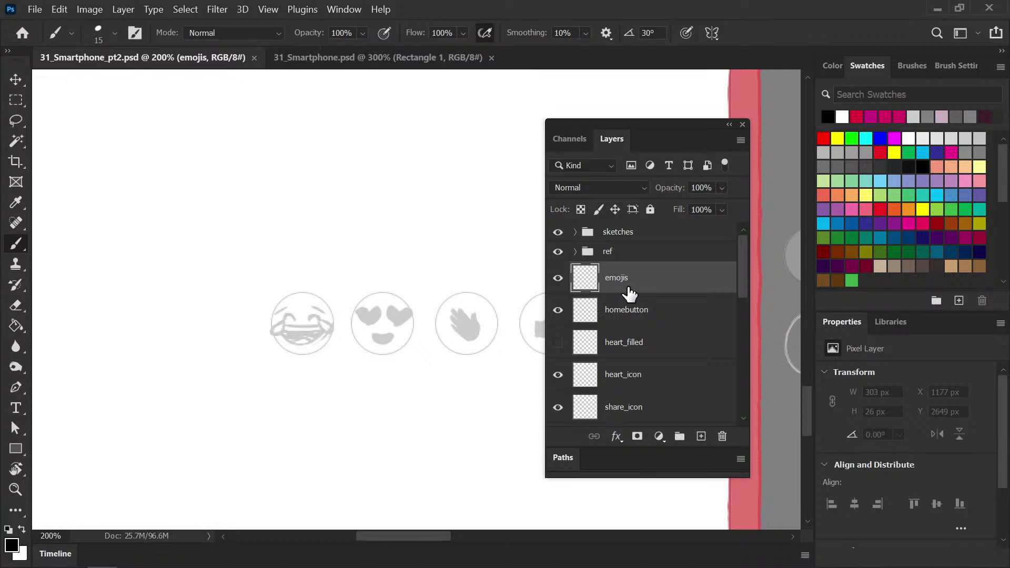
Outline the two teardrops of the sketched laughing emoji in black with a size 10 brush
{"action": "left_click_drag", "start_coordinate": [304, 350], "coordinate": [274, 293]}
{"action": "key", "text": "ctrl+plus"}
{"action": "key", "text": "bracketleft"}
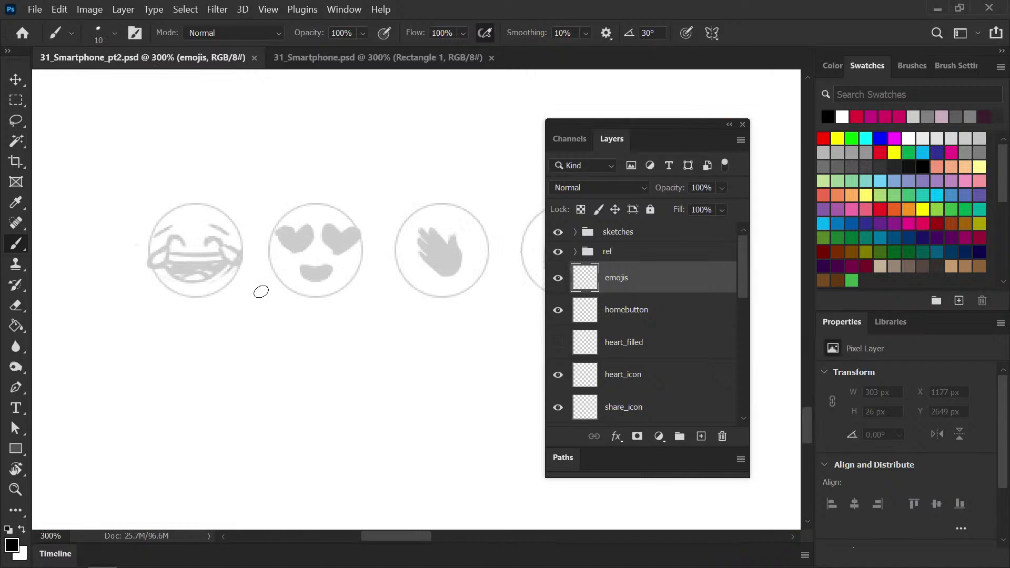
{"action": "key", "text": "ctrl+plus"}
{"action": "left_click_drag", "start_coordinate": [180, 282], "coordinate": [269, 278]}
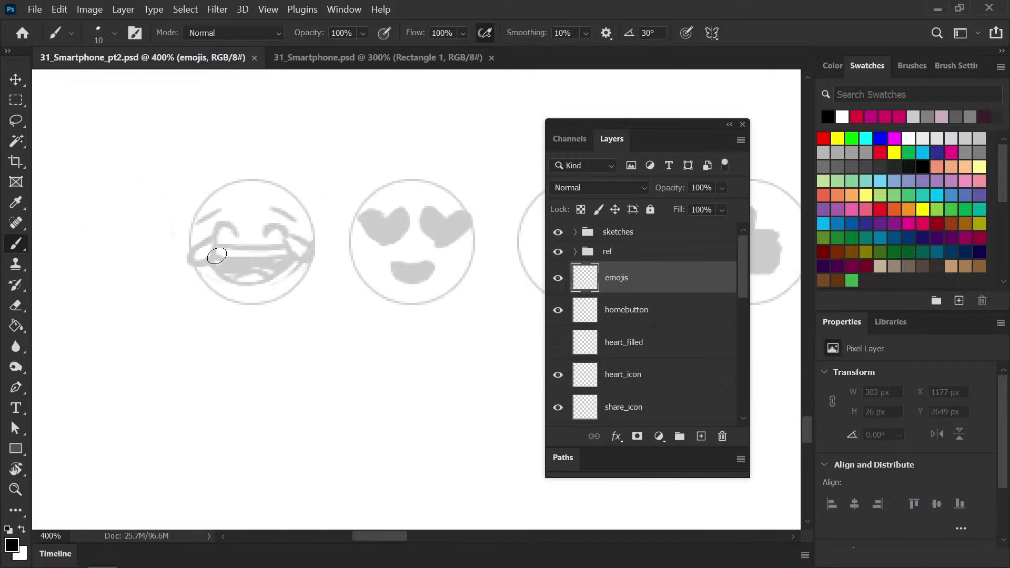
{"action": "mouse_move", "coordinate": [215, 239]}
{"action": "left_mouse_down"}
{"action": "mouse_move", "coordinate": [203, 266]}
{"action": "mouse_move", "coordinate": [193, 261]}
{"action": "mouse_move", "coordinate": [215, 240]}
{"action": "left_mouse_up"}
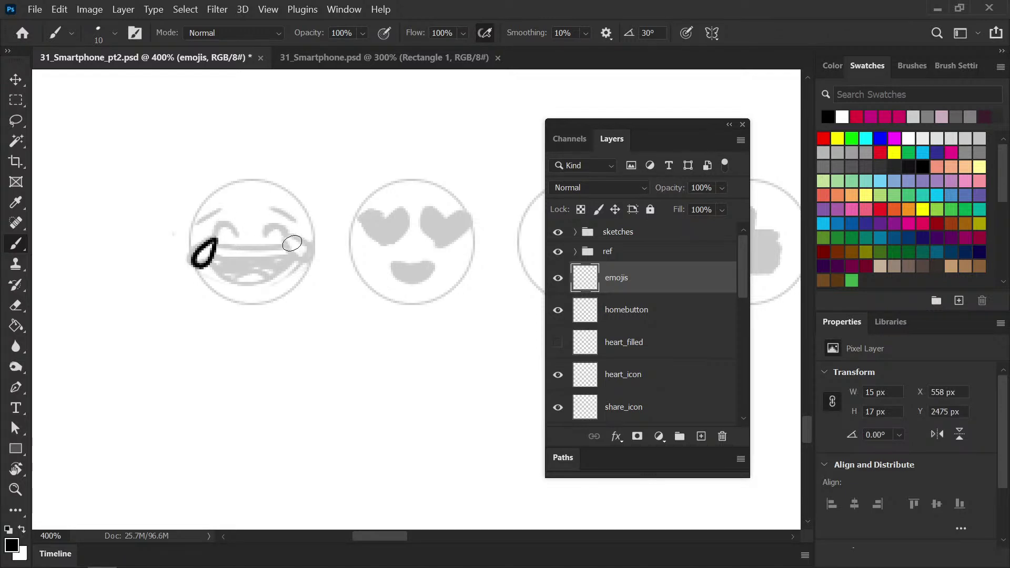
{"action": "mouse_move", "coordinate": [292, 243]}
{"action": "left_mouse_down"}
{"action": "mouse_move", "coordinate": [301, 262]}
{"action": "mouse_move", "coordinate": [298, 238]}
{"action": "left_mouse_up"}
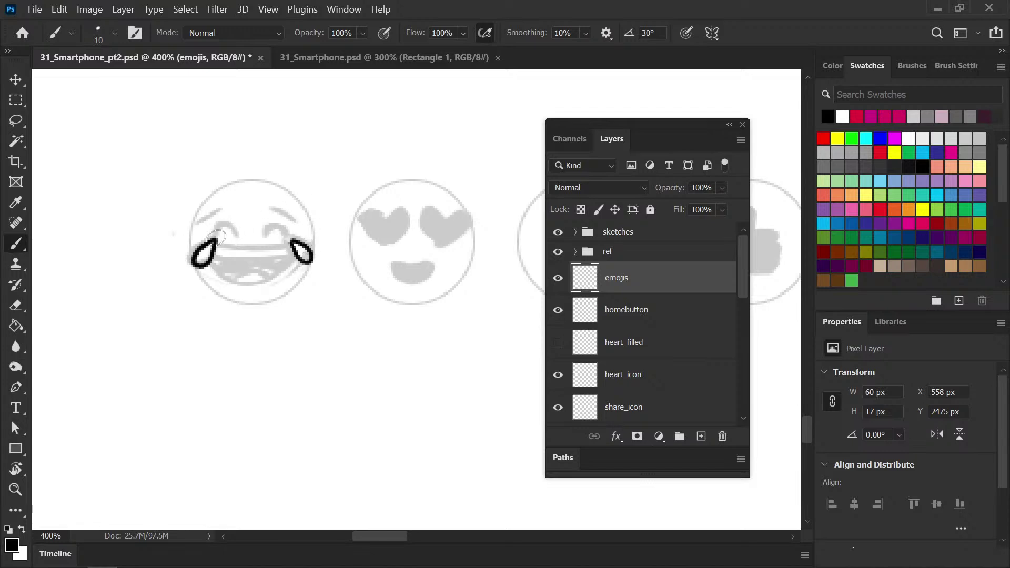
Draw the laughing emoji's two arched closed eyes and fill both teardrops with black
{"action": "mouse_move", "coordinate": [214, 235]}
{"action": "left_mouse_down"}
{"action": "mouse_move", "coordinate": [224, 226]}
{"action": "mouse_move", "coordinate": [238, 240]}
{"action": "mouse_move", "coordinate": [278, 226]}
{"action": "mouse_move", "coordinate": [292, 240]}
{"action": "left_mouse_up"}
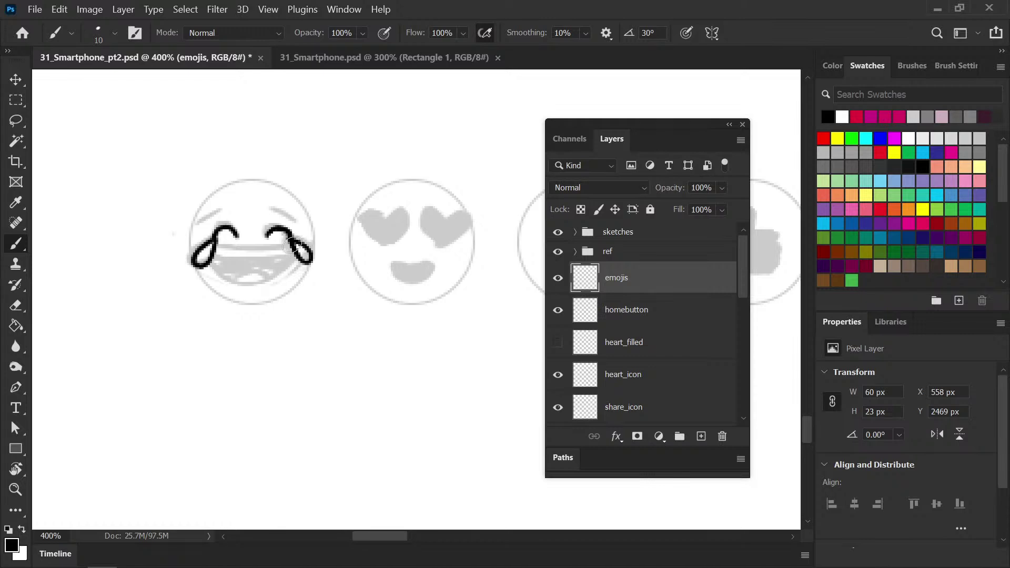
{"action": "left_click_drag", "start_coordinate": [304, 256], "coordinate": [309, 261]}
{"action": "mouse_move", "coordinate": [205, 254]}
{"action": "left_mouse_down"}
{"action": "mouse_move", "coordinate": [199, 259]}
{"action": "mouse_move", "coordinate": [210, 246]}
{"action": "mouse_move", "coordinate": [203, 260]}
{"action": "left_mouse_up"}
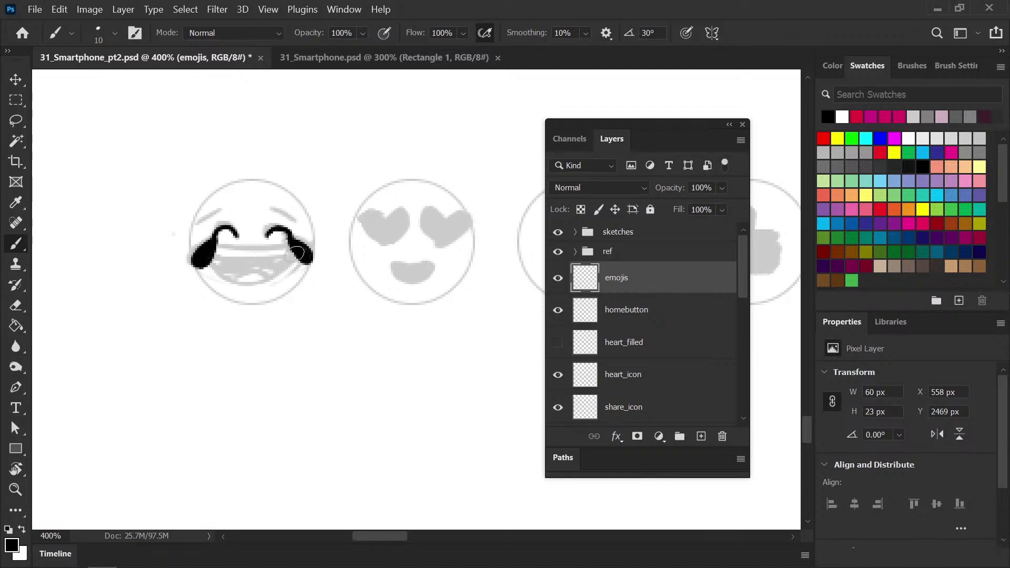
{"action": "left_click_drag", "start_coordinate": [309, 264], "coordinate": [305, 251]}
Following the reference, draw the laughing emoji's open mouth with teeth and tongue lines, plus the left edge of its face, in black
{"action": "left_click_drag", "start_coordinate": [485, 338], "coordinate": [10, 344]}
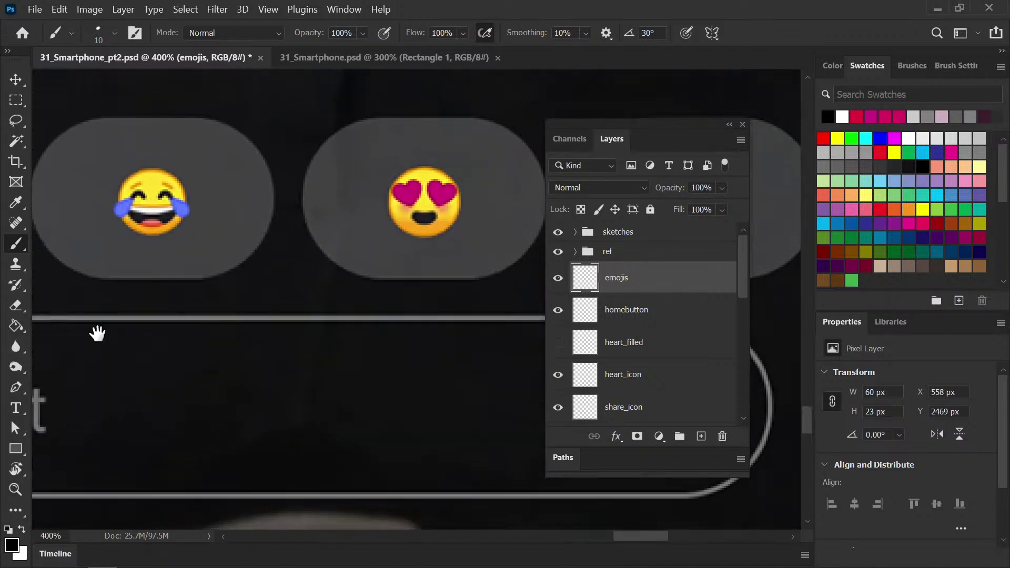
{"action": "mouse_move", "coordinate": [97, 333]}
{"action": "left_mouse_down"}
{"action": "mouse_move", "coordinate": [542, 293]}
{"action": "mouse_move", "coordinate": [100, 405]}
{"action": "mouse_move", "coordinate": [458, 361]}
{"action": "mouse_move", "coordinate": [271, 380]}
{"action": "mouse_move", "coordinate": [397, 397]}
{"action": "mouse_move", "coordinate": [210, 384]}
{"action": "mouse_move", "coordinate": [252, 291]}
{"action": "mouse_move", "coordinate": [192, 331]}
{"action": "mouse_move", "coordinate": [213, 326]}
{"action": "left_mouse_up"}
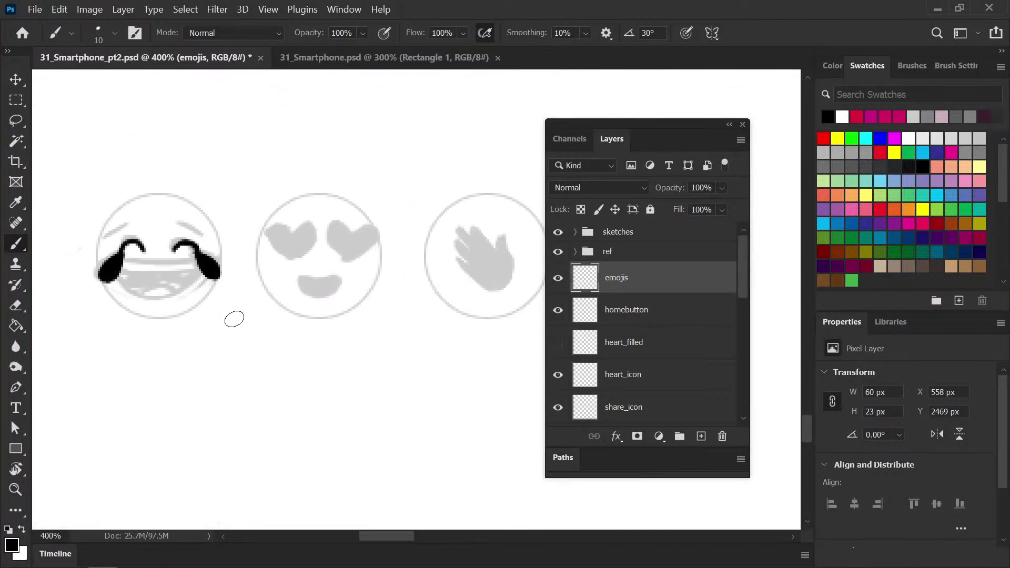
{"action": "left_click_drag", "start_coordinate": [118, 262], "coordinate": [201, 262]}
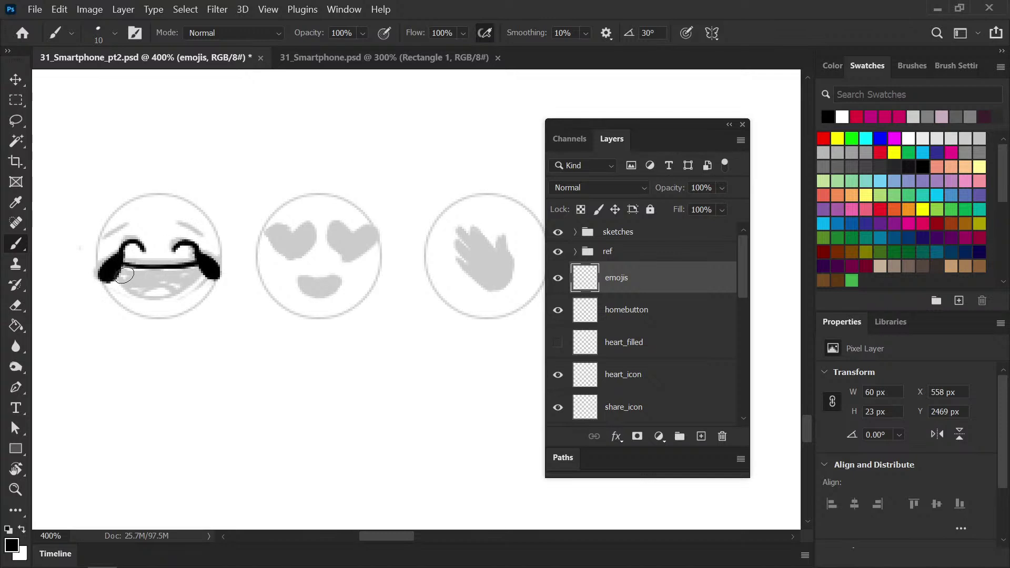
{"action": "left_click_drag", "start_coordinate": [120, 274], "coordinate": [202, 271]}
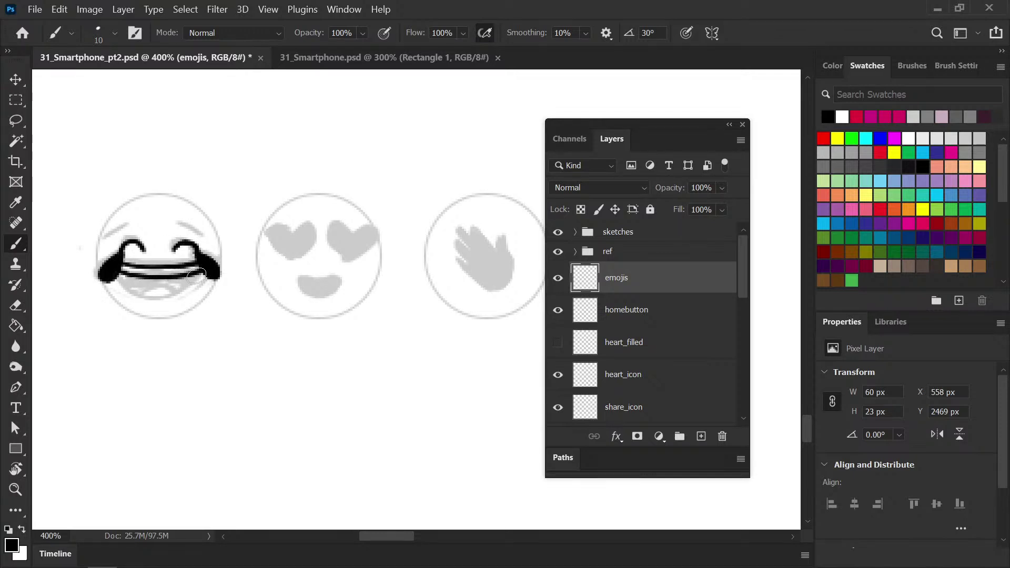
{"action": "left_click_drag", "start_coordinate": [141, 291], "coordinate": [178, 292]}
{"action": "mouse_move", "coordinate": [117, 280]}
{"action": "left_mouse_down"}
{"action": "mouse_move", "coordinate": [162, 299]}
{"action": "mouse_move", "coordinate": [215, 268]}
{"action": "mouse_move", "coordinate": [211, 286]}
{"action": "mouse_move", "coordinate": [169, 295]}
{"action": "mouse_move", "coordinate": [194, 285]}
{"action": "left_mouse_up"}
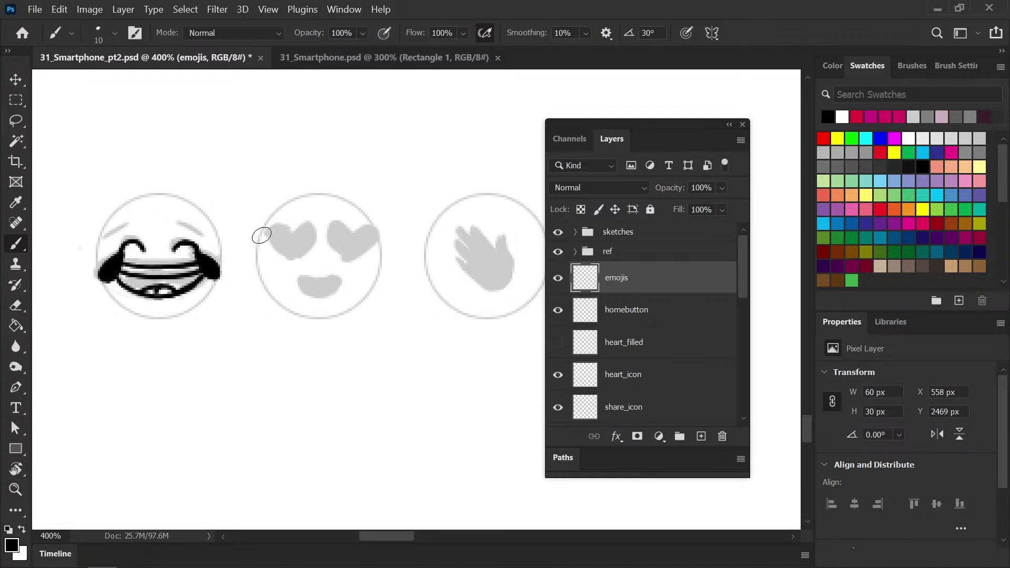
{"action": "left_click_drag", "start_coordinate": [117, 272], "coordinate": [98, 277]}
Try out slanted black eyebrows above the laughing emoji's eyes, undo the strokes, and check the reference emoji
{"action": "mouse_move", "coordinate": [106, 238]}
{"action": "left_mouse_down"}
{"action": "mouse_move", "coordinate": [129, 225]}
{"action": "mouse_move", "coordinate": [207, 233]}
{"action": "left_mouse_up"}
{"action": "key", "text": "ctrl+z"}
{"action": "key", "text": "ctrl+z"}
{"action": "key", "text": "ctrl+z"}
{"action": "mouse_move", "coordinate": [102, 234]}
{"action": "left_mouse_down"}
{"action": "mouse_move", "coordinate": [104, 248]}
{"action": "mouse_move", "coordinate": [106, 222]}
{"action": "mouse_move", "coordinate": [136, 224]}
{"action": "left_mouse_up"}
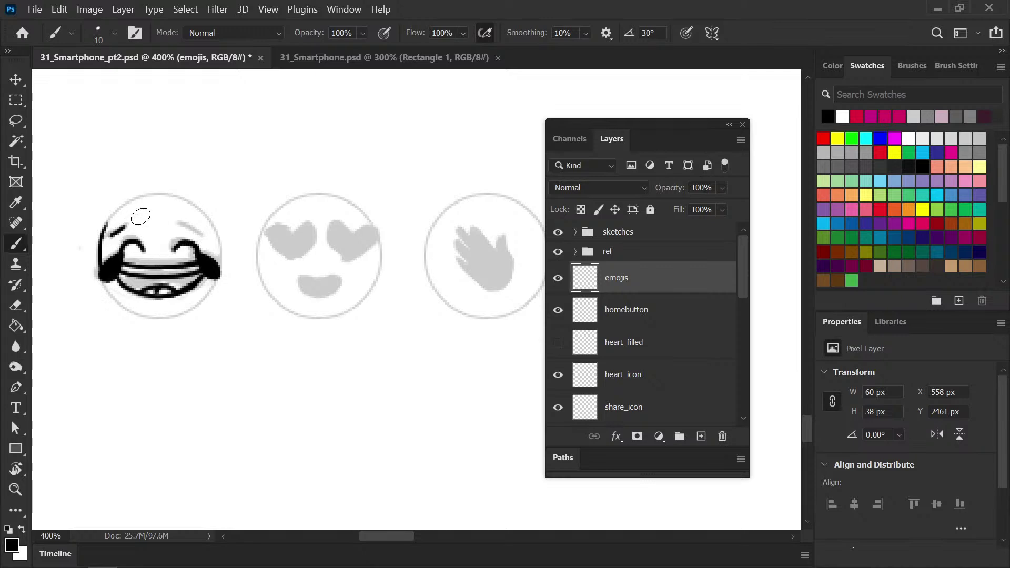
{"action": "key", "text": "ctrl+z"}
{"action": "mouse_move", "coordinate": [109, 235]}
{"action": "left_mouse_down"}
{"action": "mouse_move", "coordinate": [191, 228]}
{"action": "mouse_move", "coordinate": [176, 221]}
{"action": "mouse_move", "coordinate": [203, 235]}
{"action": "left_mouse_up"}
{"action": "key", "text": "ctrl+z"}
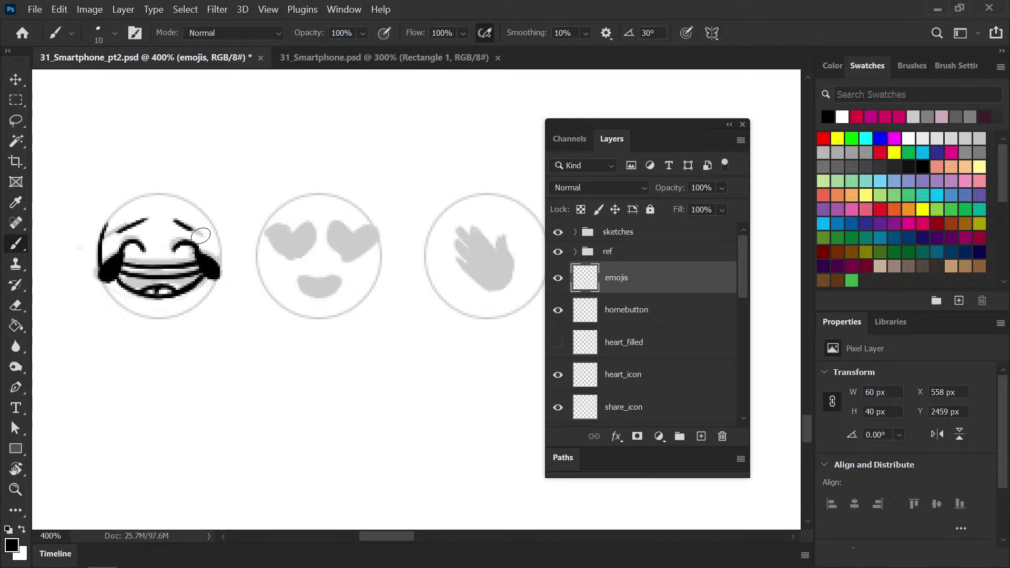
{"action": "key", "text": "ctrl+z"}
{"action": "key", "text": "ctrl+z"}
{"action": "mouse_move", "coordinate": [235, 275]}
{"action": "left_mouse_down"}
{"action": "mouse_move", "coordinate": [144, 279]}
{"action": "mouse_move", "coordinate": [179, 297]}
{"action": "mouse_move", "coordinate": [343, 309]}
{"action": "mouse_move", "coordinate": [79, 366]}
{"action": "mouse_move", "coordinate": [270, 242]}
{"action": "left_mouse_up"}
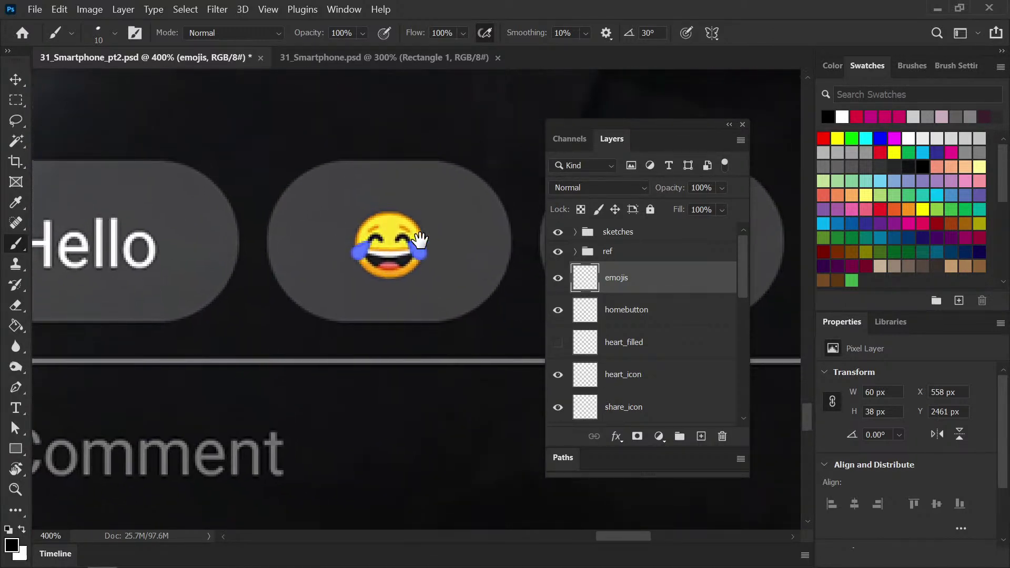
Draw black slanted eyebrows on the laughing emoji, along with the left edge of its face outline
{"action": "mouse_move", "coordinate": [169, 278]}
{"action": "left_mouse_down"}
{"action": "mouse_move", "coordinate": [461, 251]}
{"action": "mouse_move", "coordinate": [514, 284]}
{"action": "mouse_move", "coordinate": [576, 289]}
{"action": "mouse_move", "coordinate": [241, 289]}
{"action": "mouse_move", "coordinate": [438, 250]}
{"action": "mouse_move", "coordinate": [230, 215]}
{"action": "left_mouse_up"}
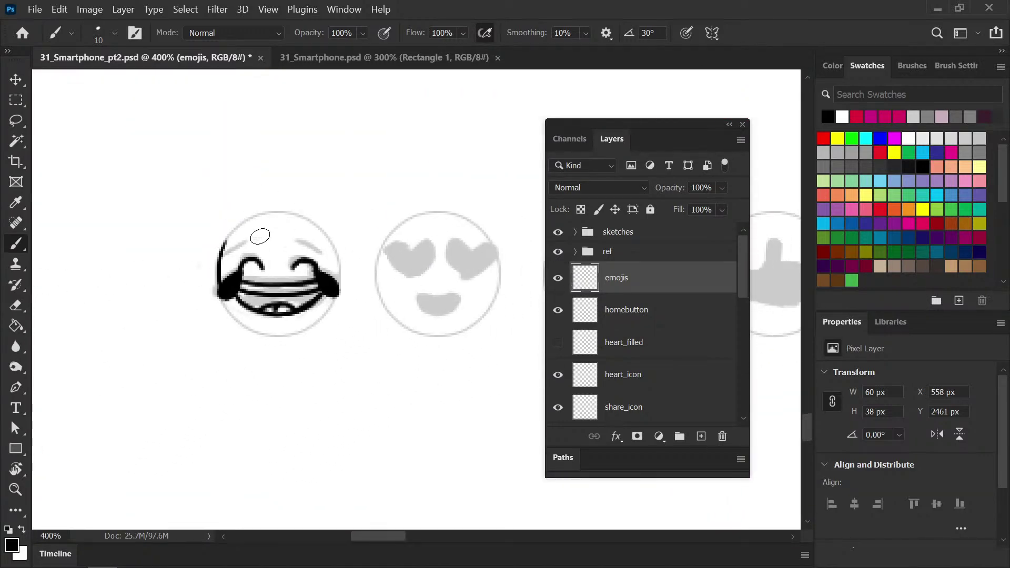
{"action": "left_click_drag", "start_coordinate": [236, 251], "coordinate": [270, 234]}
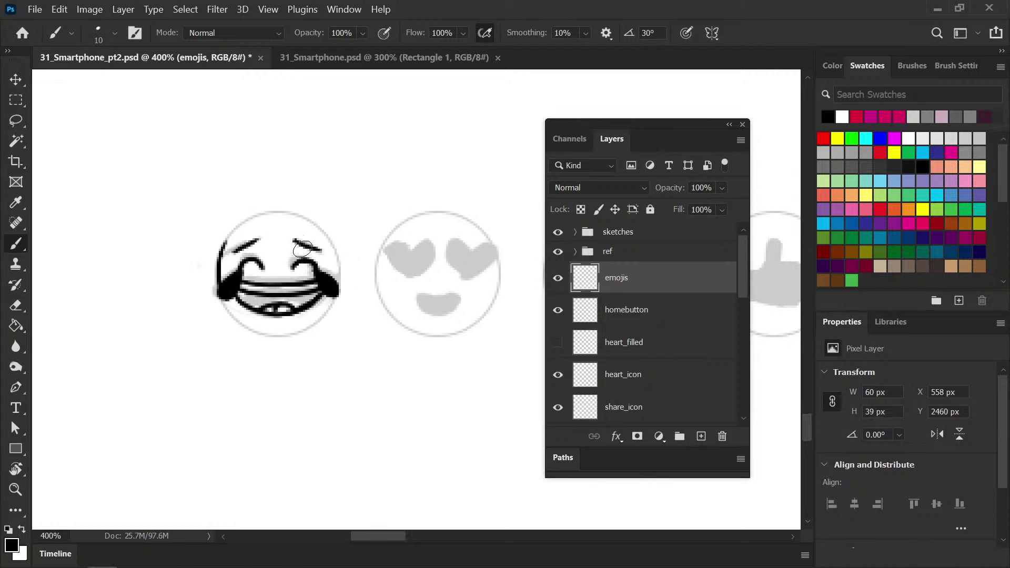
{"action": "left_click_drag", "start_coordinate": [295, 244], "coordinate": [329, 250]}
Trace the rest of the laughing emoji's circular outline in black and save the document
{"action": "mouse_move", "coordinate": [224, 246]}
{"action": "left_mouse_down"}
{"action": "mouse_move", "coordinate": [238, 226]}
{"action": "mouse_move", "coordinate": [275, 212]}
{"action": "mouse_move", "coordinate": [330, 241]}
{"action": "left_mouse_up"}
{"action": "key", "text": "ctrl+z"}
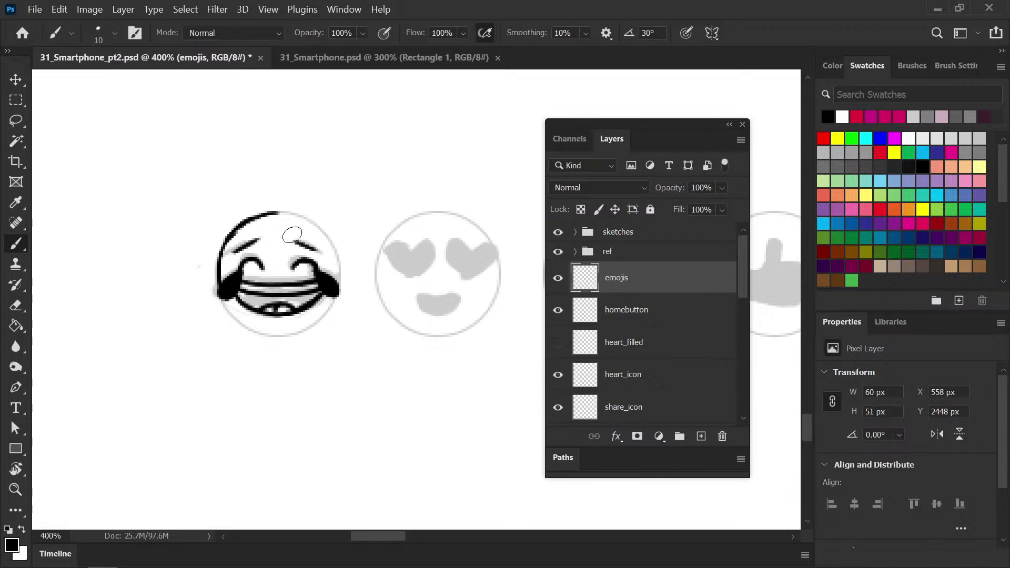
{"action": "mouse_move", "coordinate": [224, 277]}
{"action": "left_mouse_down"}
{"action": "mouse_move", "coordinate": [132, 183]}
{"action": "mouse_move", "coordinate": [141, 184]}
{"action": "mouse_move", "coordinate": [150, 221]}
{"action": "mouse_move", "coordinate": [177, 243]}
{"action": "left_mouse_up"}
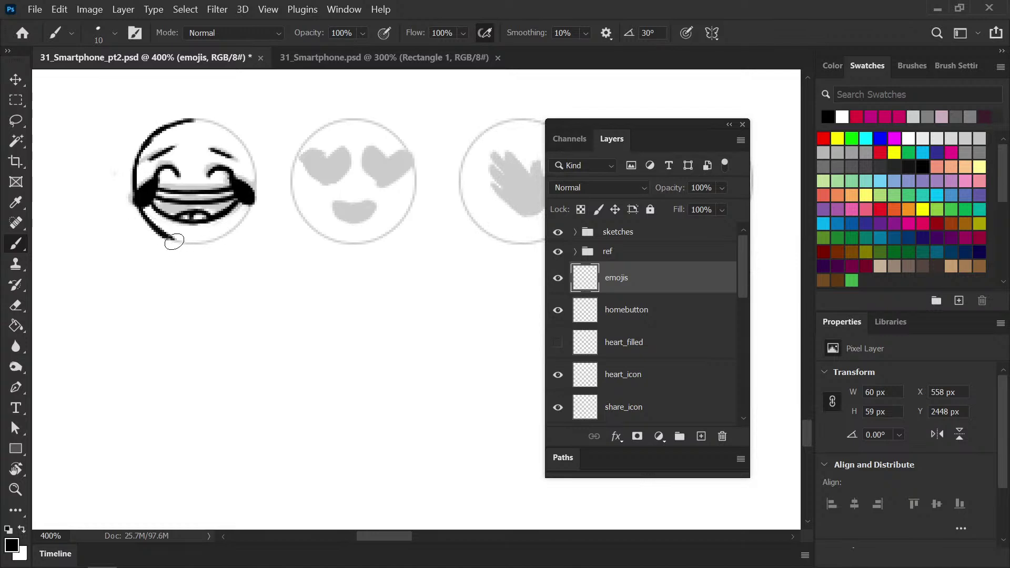
{"action": "key", "text": "e"}
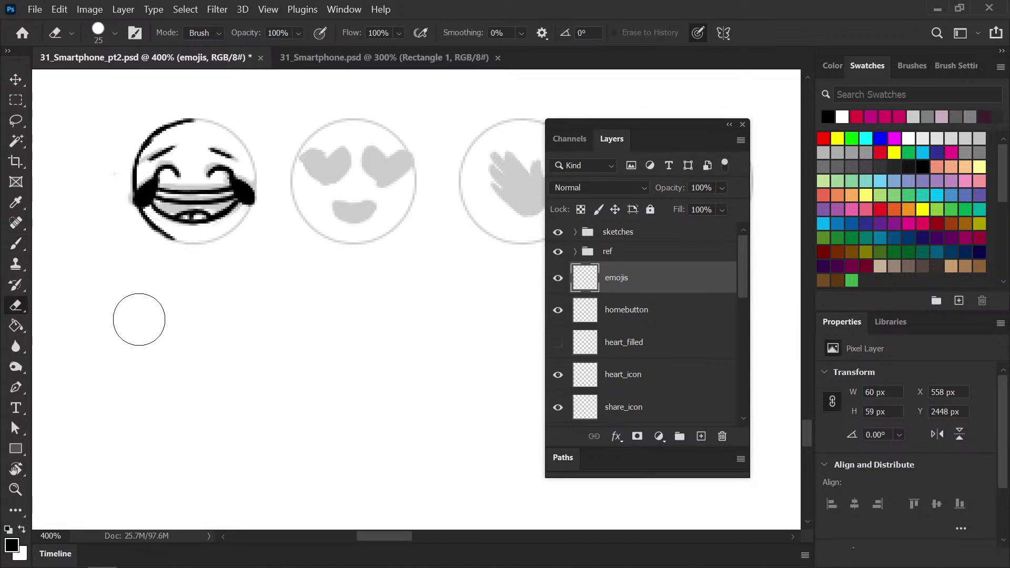
{"action": "key", "text": "b"}
{"action": "mouse_move", "coordinate": [178, 241]}
{"action": "left_mouse_down"}
{"action": "mouse_move", "coordinate": [230, 231]}
{"action": "mouse_move", "coordinate": [253, 206]}
{"action": "mouse_move", "coordinate": [255, 176]}
{"action": "left_mouse_up"}
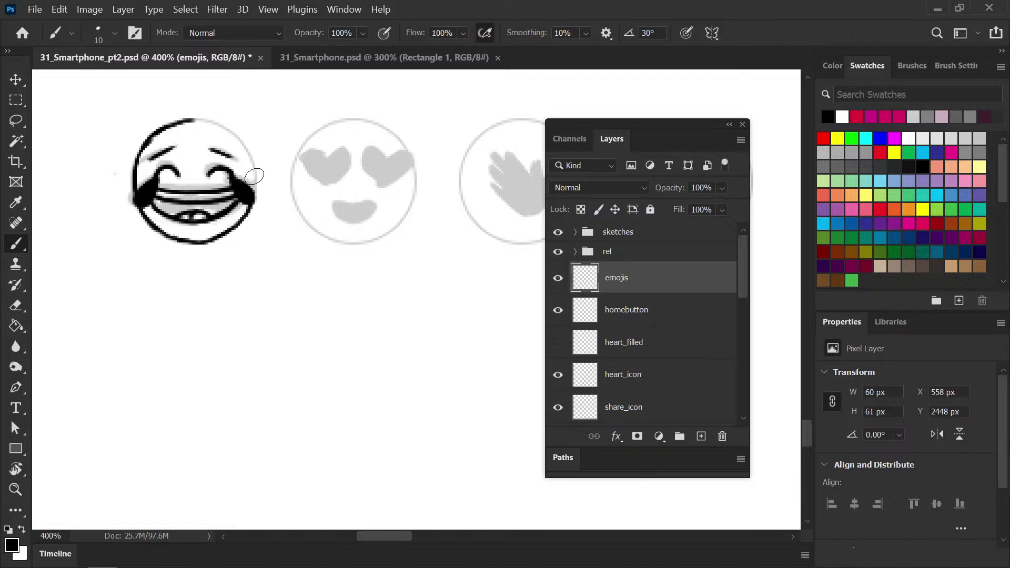
{"action": "mouse_move", "coordinate": [198, 120]}
{"action": "left_mouse_down"}
{"action": "mouse_move", "coordinate": [237, 136]}
{"action": "mouse_move", "coordinate": [228, 125]}
{"action": "mouse_move", "coordinate": [255, 170]}
{"action": "mouse_move", "coordinate": [256, 210]}
{"action": "left_mouse_up"}
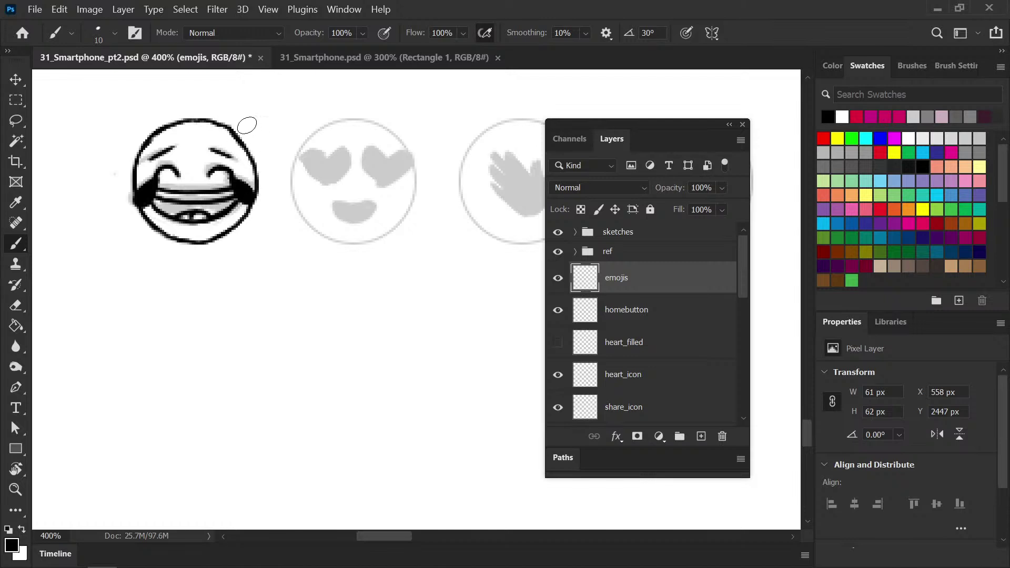
{"action": "key", "text": "e"}
{"action": "key", "text": "b"}
{"action": "key", "text": "ctrl+s"}
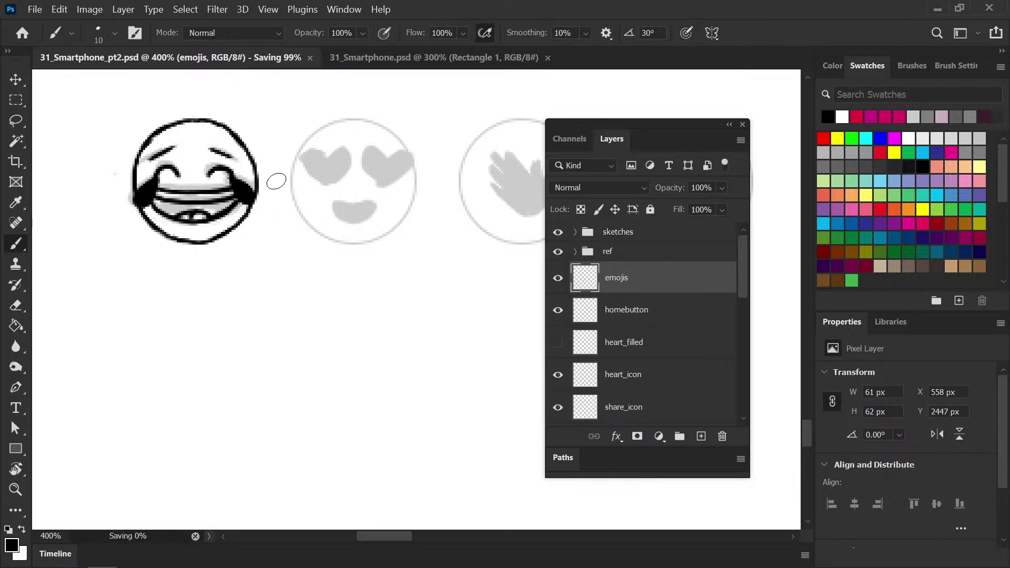
Outline the second emoji's two heart eyes, fill them solid black, and save the document
{"action": "left_click_drag", "start_coordinate": [390, 288], "coordinate": [345, 287]}
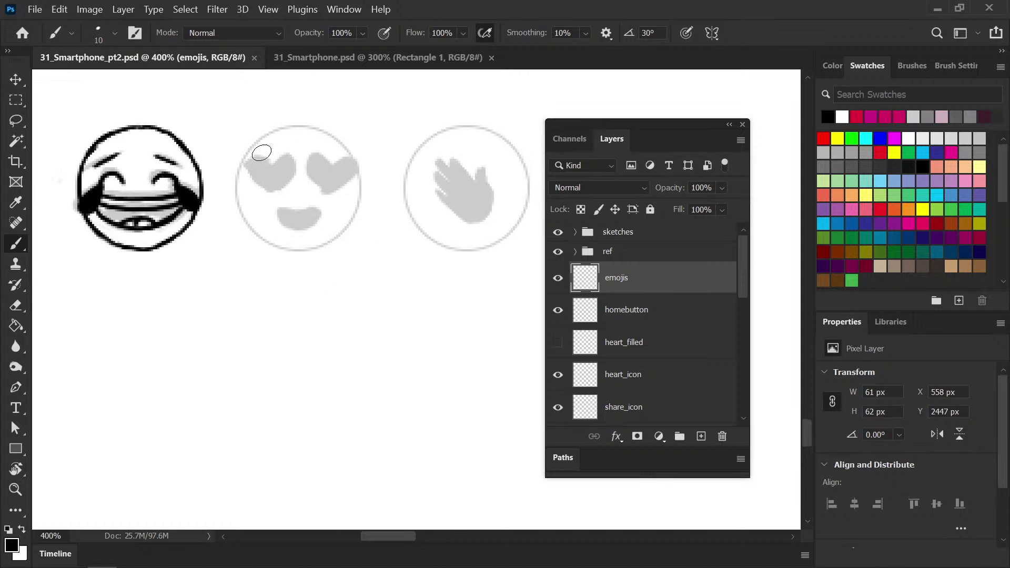
{"action": "mouse_move", "coordinate": [271, 166]}
{"action": "left_mouse_down"}
{"action": "mouse_move", "coordinate": [256, 157]}
{"action": "mouse_move", "coordinate": [257, 180]}
{"action": "mouse_move", "coordinate": [279, 190]}
{"action": "mouse_move", "coordinate": [287, 157]}
{"action": "mouse_move", "coordinate": [293, 179]}
{"action": "mouse_move", "coordinate": [276, 190]}
{"action": "left_mouse_up"}
{"action": "mouse_move", "coordinate": [331, 169]}
{"action": "left_mouse_down"}
{"action": "mouse_move", "coordinate": [319, 157]}
{"action": "mouse_move", "coordinate": [309, 163]}
{"action": "mouse_move", "coordinate": [327, 191]}
{"action": "mouse_move", "coordinate": [356, 164]}
{"action": "mouse_move", "coordinate": [329, 190]}
{"action": "left_mouse_up"}
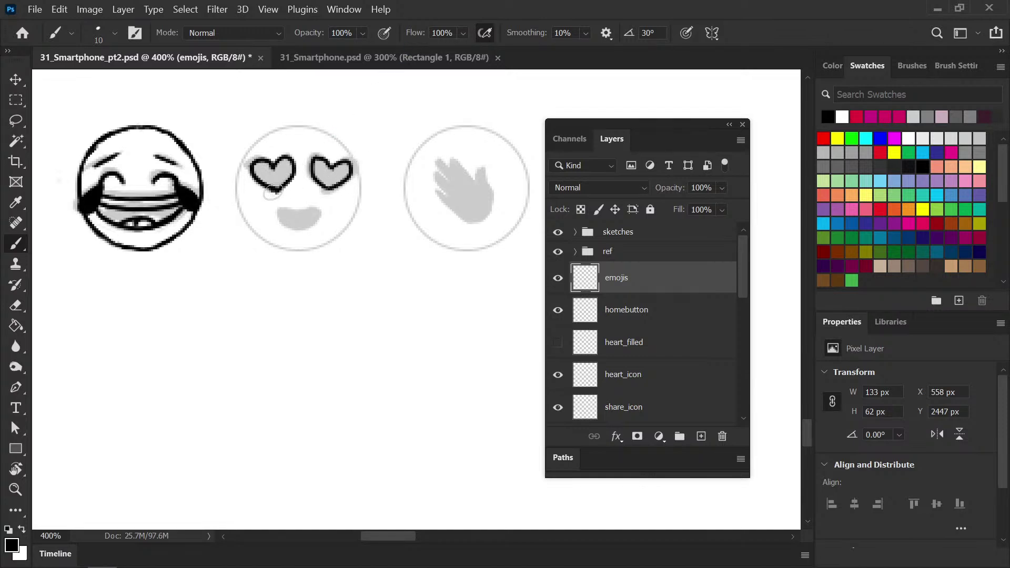
{"action": "mouse_move", "coordinate": [266, 166]}
{"action": "left_mouse_down"}
{"action": "mouse_move", "coordinate": [263, 179]}
{"action": "mouse_move", "coordinate": [279, 179]}
{"action": "mouse_move", "coordinate": [284, 163]}
{"action": "left_mouse_up"}
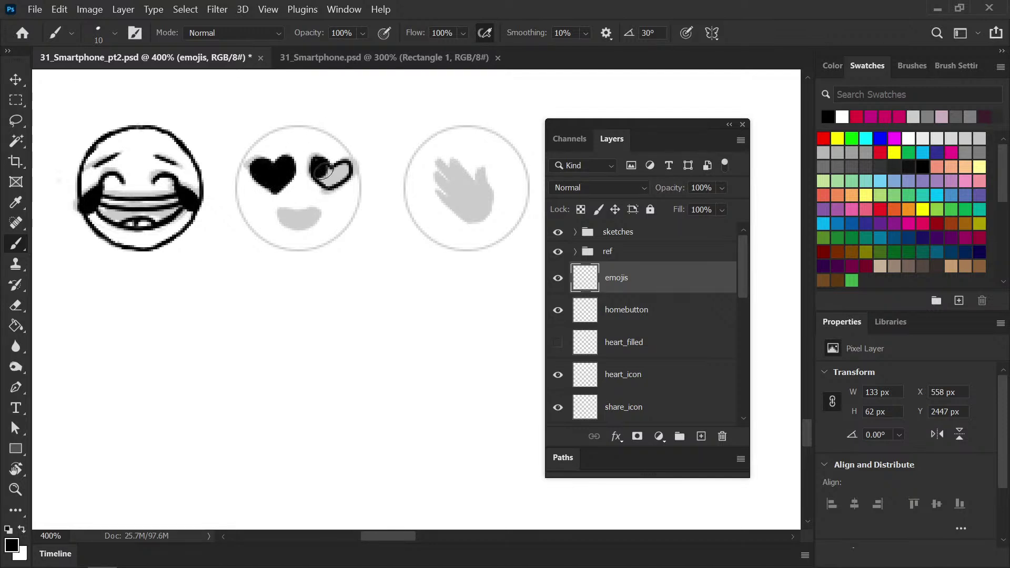
{"action": "left_click_drag", "start_coordinate": [317, 173], "coordinate": [342, 176]}
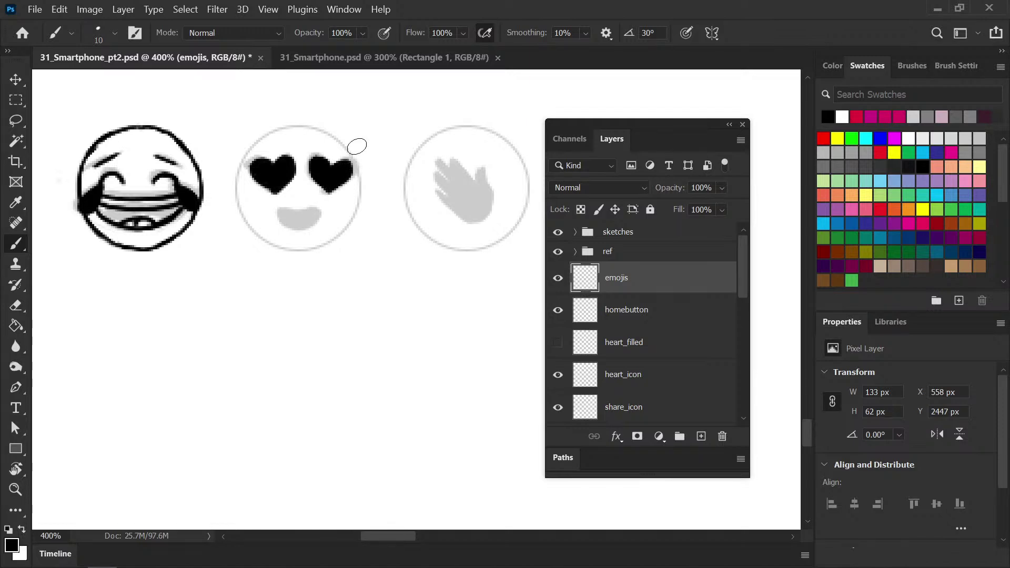
{"action": "key", "text": "ctrl+s"}
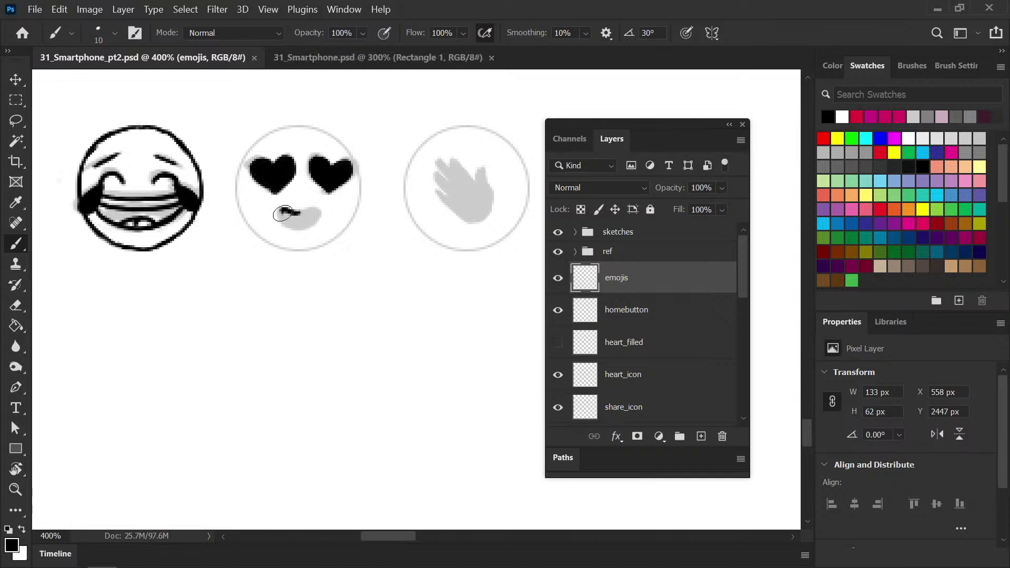
Paint the heart-eyed emoji's open smiling mouth solid black over the grey reference
{"action": "mouse_move", "coordinate": [293, 227]}
{"action": "left_mouse_down"}
{"action": "mouse_move", "coordinate": [313, 210]}
{"action": "mouse_move", "coordinate": [286, 212]}
{"action": "mouse_move", "coordinate": [314, 232]}
{"action": "left_mouse_up"}
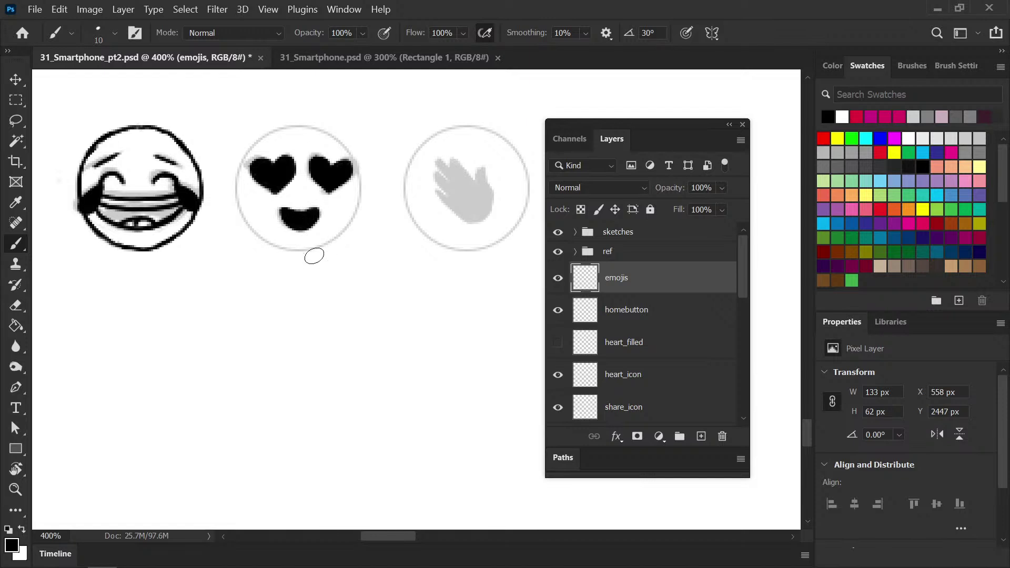
{"action": "key", "text": "ctrl+minus"}
{"action": "key", "text": "ctrl+minus"}
{"action": "key", "text": "ctrl+minus"}
Reshape the heart-eyed emoji's mouth into a flatter, rounded smile and save the document
{"action": "mouse_move", "coordinate": [482, 537]}
{"action": "left_mouse_down"}
{"action": "mouse_move", "coordinate": [666, 539]}
{"action": "mouse_move", "coordinate": [515, 537]}
{"action": "left_mouse_up"}
{"action": "key", "text": "ctrl+plus"}
{"action": "key", "text": "ctrl+plus"}
{"action": "key", "text": "ctrl+plus"}
{"action": "key", "text": "e"}
{"action": "mouse_move", "coordinate": [240, 261]}
{"action": "left_mouse_down"}
{"action": "mouse_move", "coordinate": [255, 299]}
{"action": "mouse_move", "coordinate": [226, 264]}
{"action": "mouse_move", "coordinate": [256, 262]}
{"action": "mouse_move", "coordinate": [208, 238]}
{"action": "mouse_move", "coordinate": [211, 249]}
{"action": "mouse_move", "coordinate": [251, 252]}
{"action": "mouse_move", "coordinate": [264, 236]}
{"action": "mouse_move", "coordinate": [209, 242]}
{"action": "mouse_move", "coordinate": [257, 243]}
{"action": "left_mouse_up"}
{"action": "key", "text": "b"}
{"action": "key", "text": "ctrl+plus"}
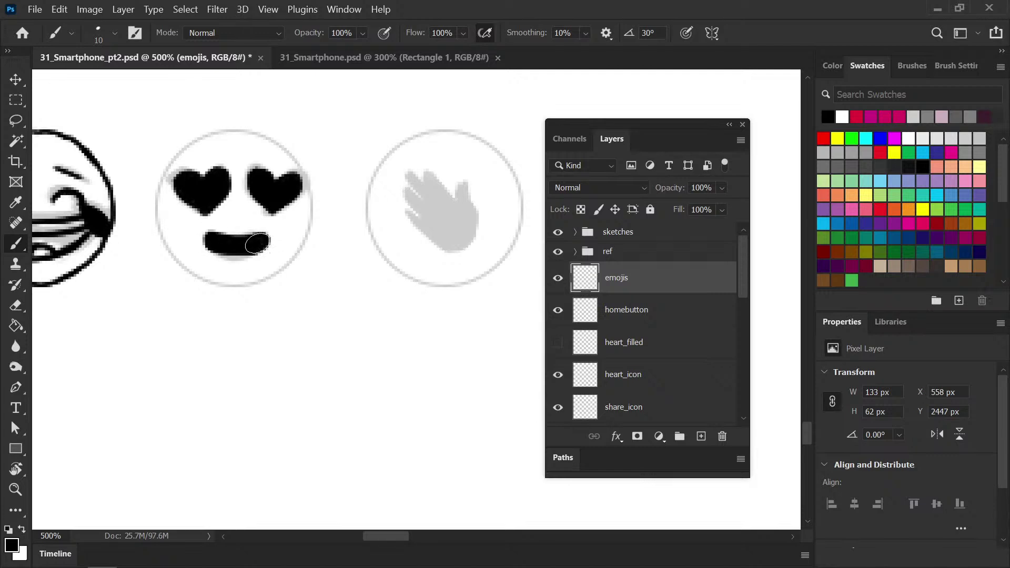
{"action": "key", "text": "ctrl+minus"}
{"action": "key", "text": "ctrl+minus"}
{"action": "key", "text": "ctrl+minus"}
{"action": "key", "text": "ctrl+s"}
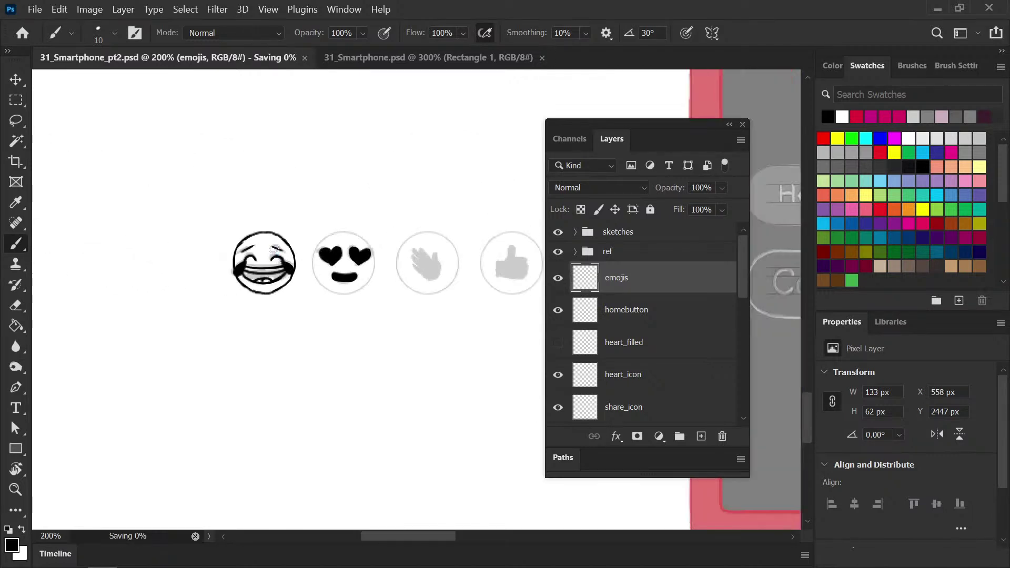
Lasso the heart-eyed emoji's eyes and mouth and nudge them slightly left and down within the reference circle
{"action": "mouse_move", "coordinate": [389, 302]}
{"action": "left_mouse_down"}
{"action": "mouse_move", "coordinate": [361, 295]}
{"action": "mouse_move", "coordinate": [358, 305]}
{"action": "left_mouse_up"}
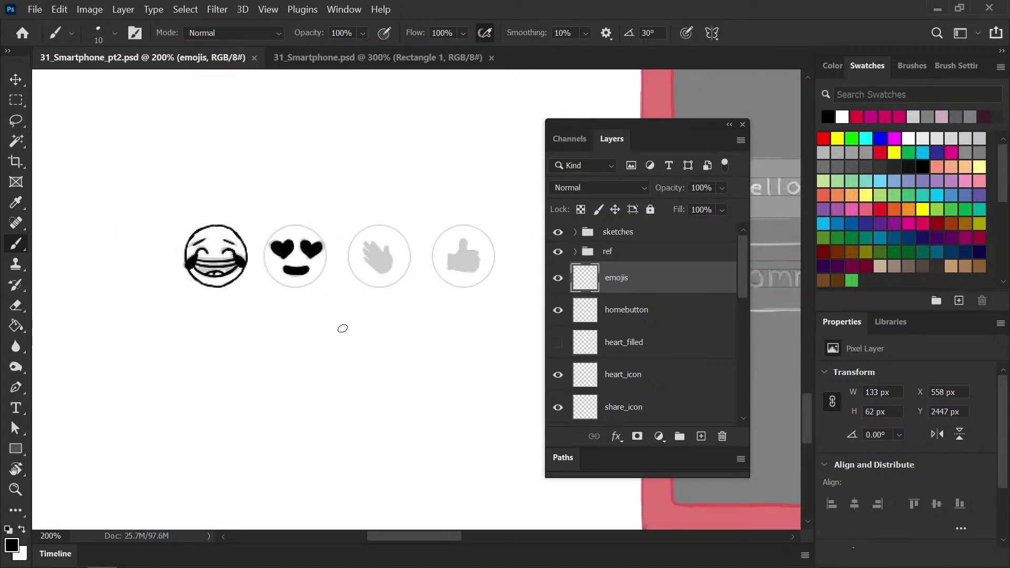
{"action": "key", "text": "l"}
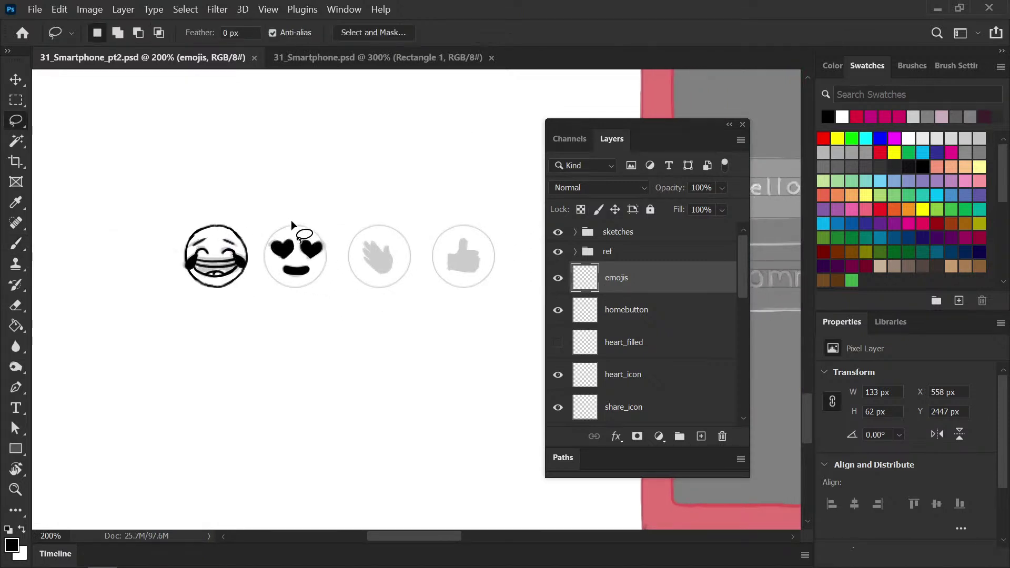
{"action": "left_click_drag", "start_coordinate": [267, 286], "coordinate": [338, 237]}
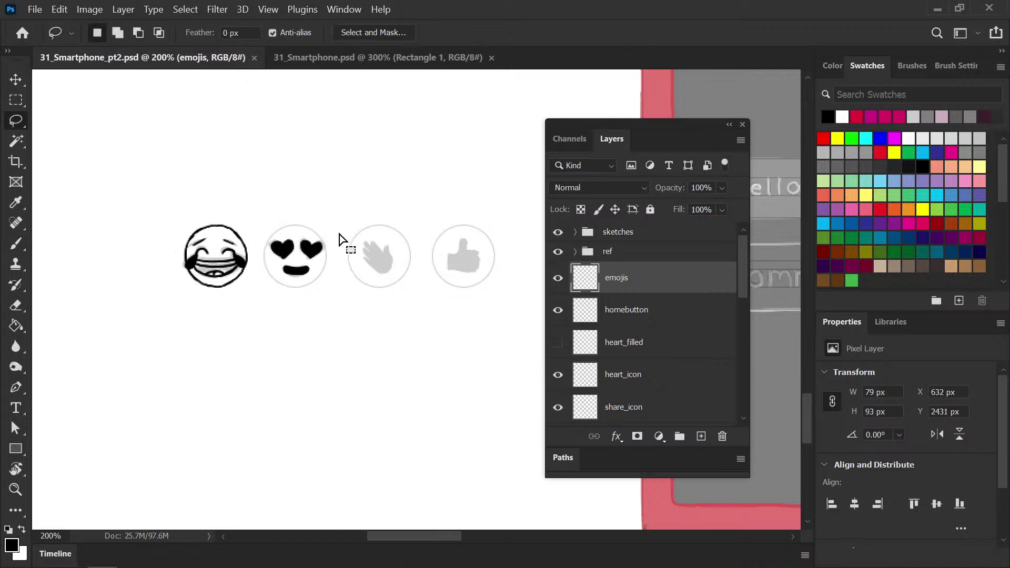
{"action": "key", "text": "v"}
{"action": "key", "text": "Left"}
{"action": "key", "text": "Left"}
{"action": "key", "text": "Down"}
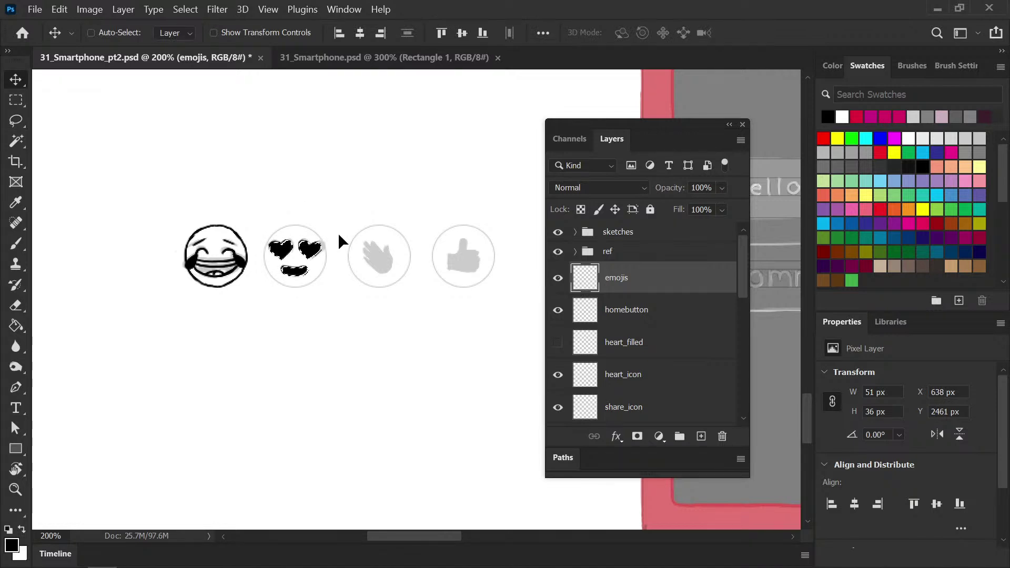
{"action": "key", "text": "Right"}
{"action": "key", "text": "b"}
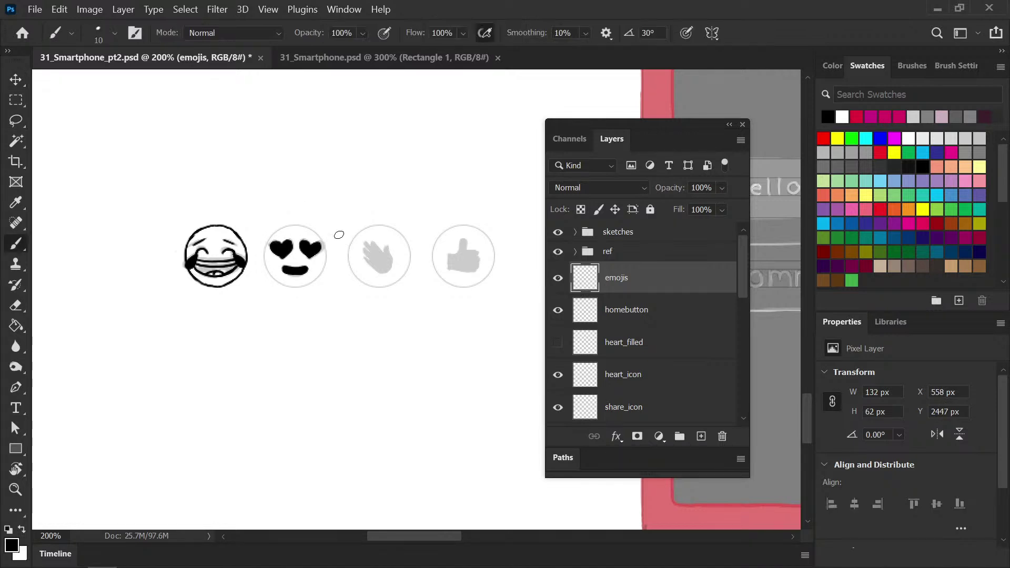
Trace the heart-eyed emoji's full circular outline in black and save the document
{"action": "left_click", "coordinate": [340, 236], "text": "ctrl"}
{"action": "left_click_drag", "start_coordinate": [263, 283], "coordinate": [312, 291]}
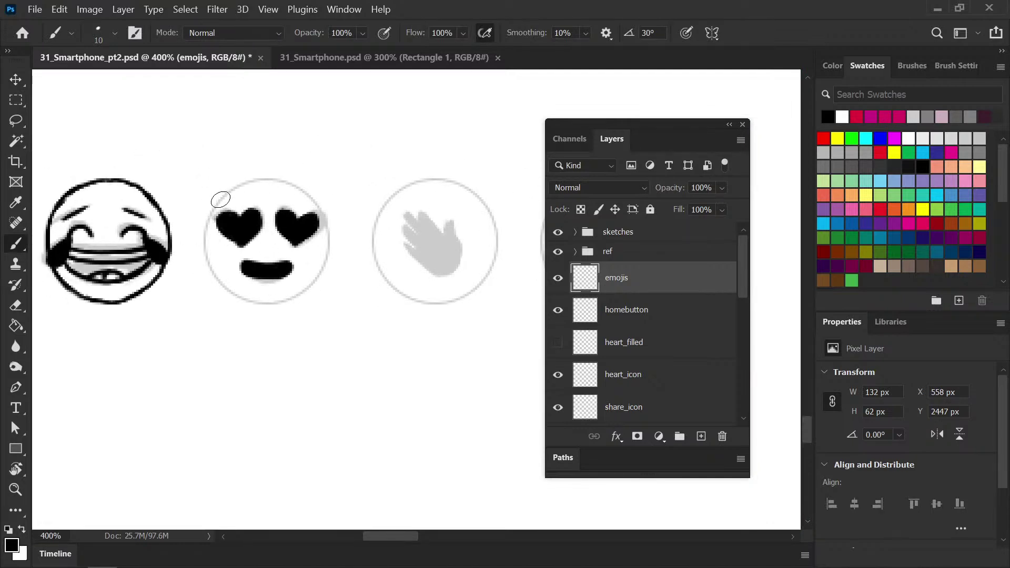
{"action": "mouse_move", "coordinate": [218, 202]}
{"action": "left_mouse_down"}
{"action": "mouse_move", "coordinate": [203, 250]}
{"action": "mouse_move", "coordinate": [231, 298]}
{"action": "left_mouse_up"}
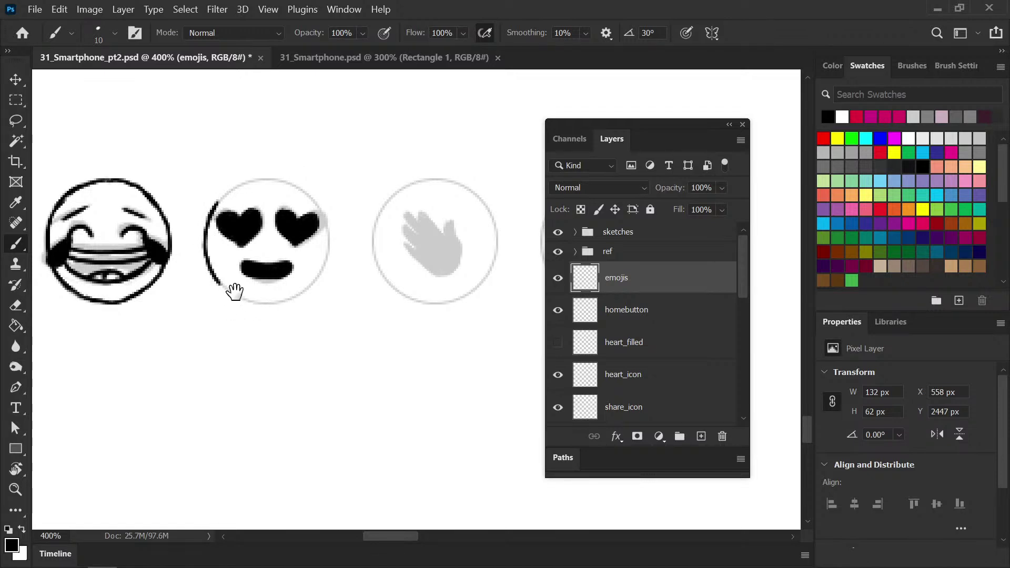
{"action": "left_click_drag", "start_coordinate": [236, 293], "coordinate": [210, 249]}
{"action": "key", "text": "ctrl+s"}
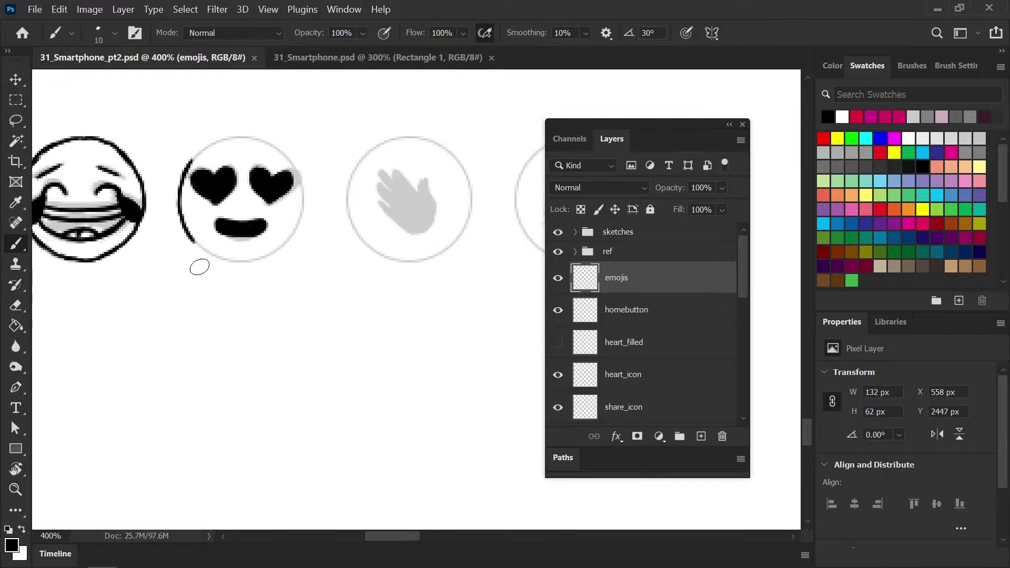
{"action": "mouse_move", "coordinate": [193, 242]}
{"action": "left_mouse_down"}
{"action": "mouse_move", "coordinate": [215, 258]}
{"action": "mouse_move", "coordinate": [251, 260]}
{"action": "mouse_move", "coordinate": [280, 251]}
{"action": "mouse_move", "coordinate": [303, 218]}
{"action": "left_mouse_up"}
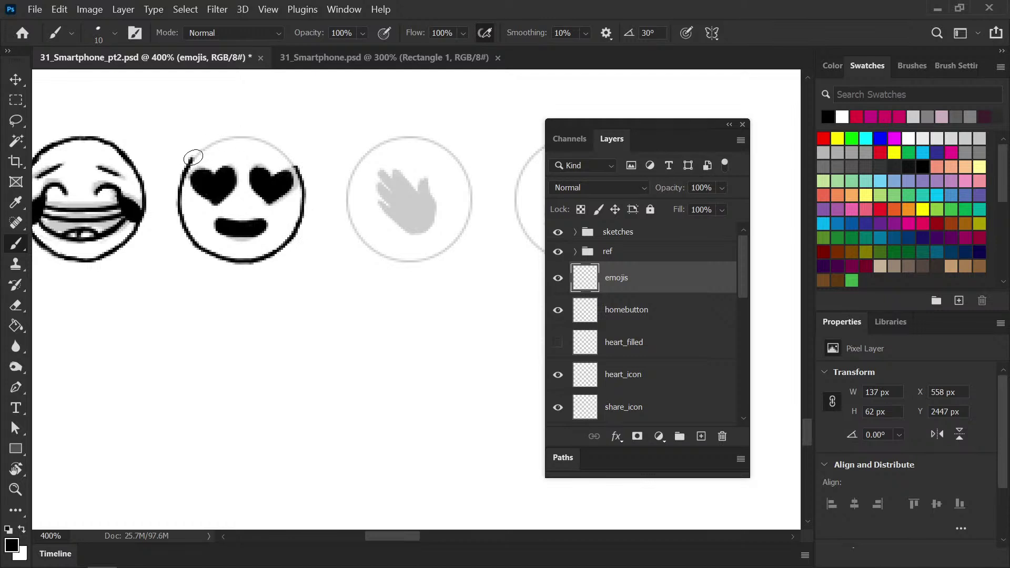
{"action": "mouse_move", "coordinate": [213, 145]}
{"action": "left_mouse_down"}
{"action": "mouse_move", "coordinate": [251, 140]}
{"action": "mouse_move", "coordinate": [300, 171]}
{"action": "left_mouse_up"}
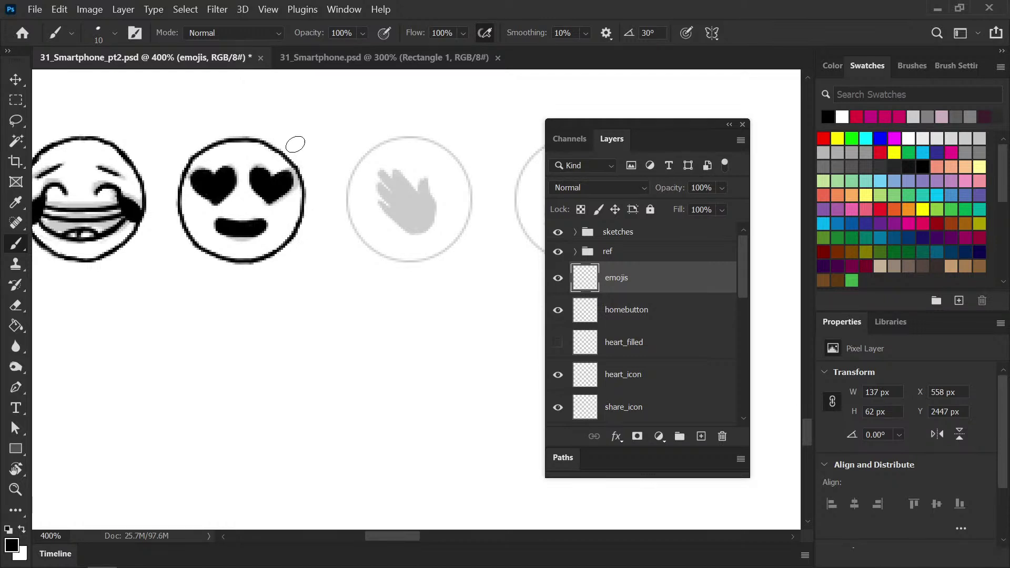
{"action": "key", "text": "ctrl+s"}
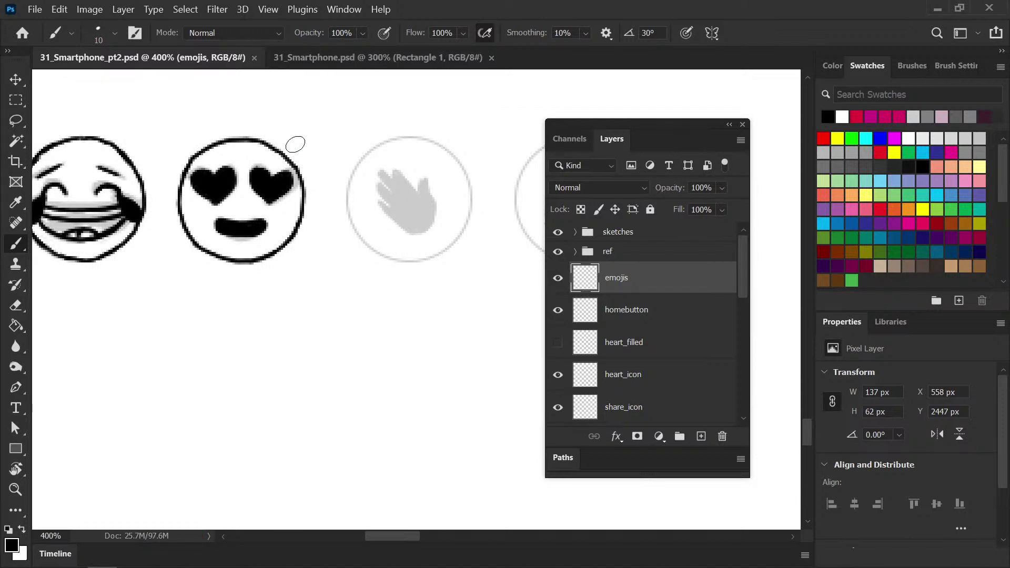
Outline the waving hand over its grey reference, fill the fingers and palm solid black, and save
{"action": "mouse_move", "coordinate": [400, 537]}
{"action": "left_mouse_down"}
{"action": "mouse_move", "coordinate": [413, 539]}
{"action": "mouse_move", "coordinate": [403, 540]}
{"action": "left_mouse_up"}
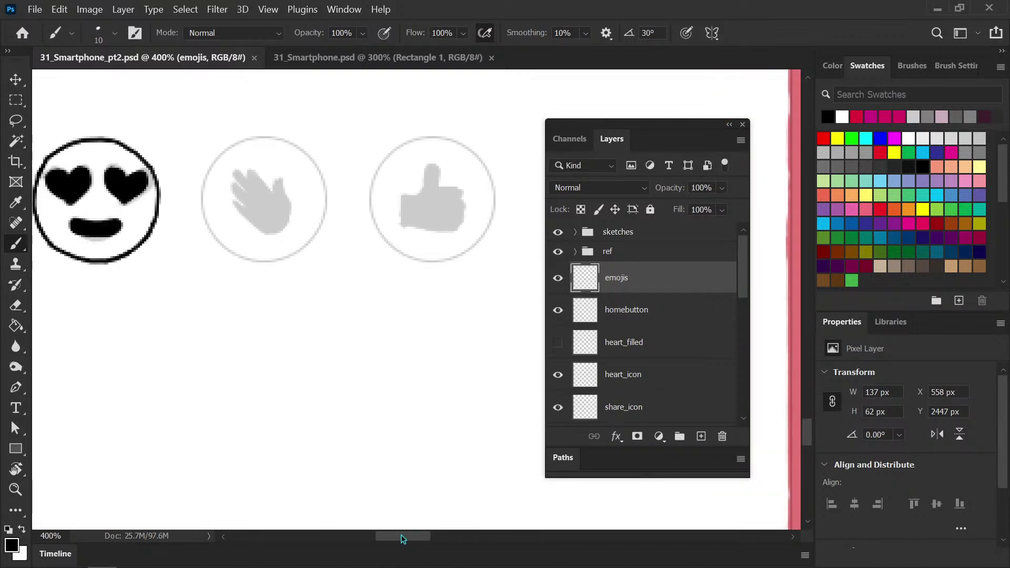
{"action": "key", "text": "ctrl+plus"}
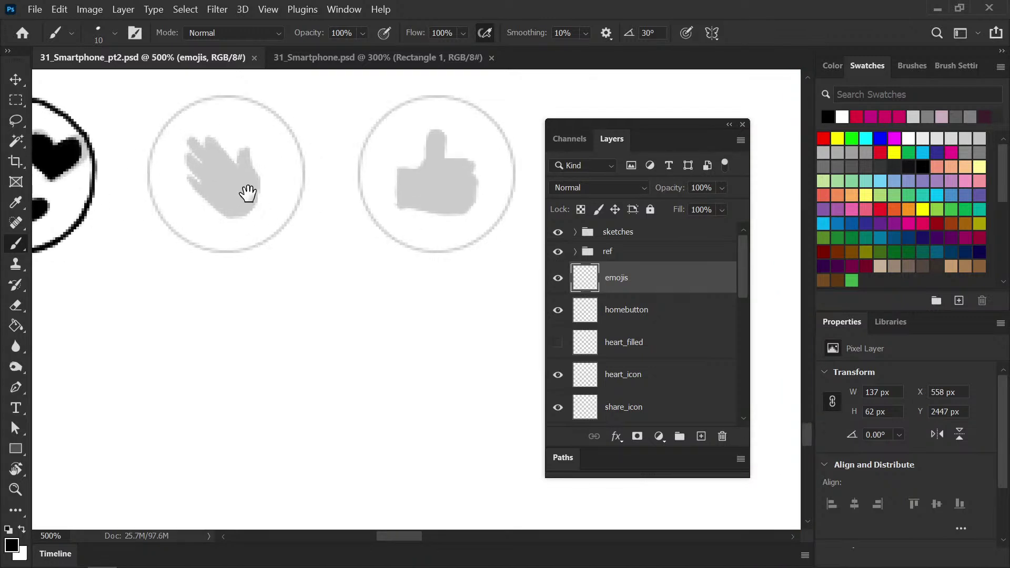
{"action": "scroll", "coordinate": [243, 193], "scroll_direction": "up", "scroll_amount": 1}
{"action": "mouse_move", "coordinate": [236, 201]}
{"action": "left_mouse_down"}
{"action": "mouse_move", "coordinate": [250, 248]}
{"action": "mouse_move", "coordinate": [218, 262]}
{"action": "mouse_move", "coordinate": [232, 263]}
{"action": "mouse_move", "coordinate": [256, 233]}
{"action": "left_mouse_up"}
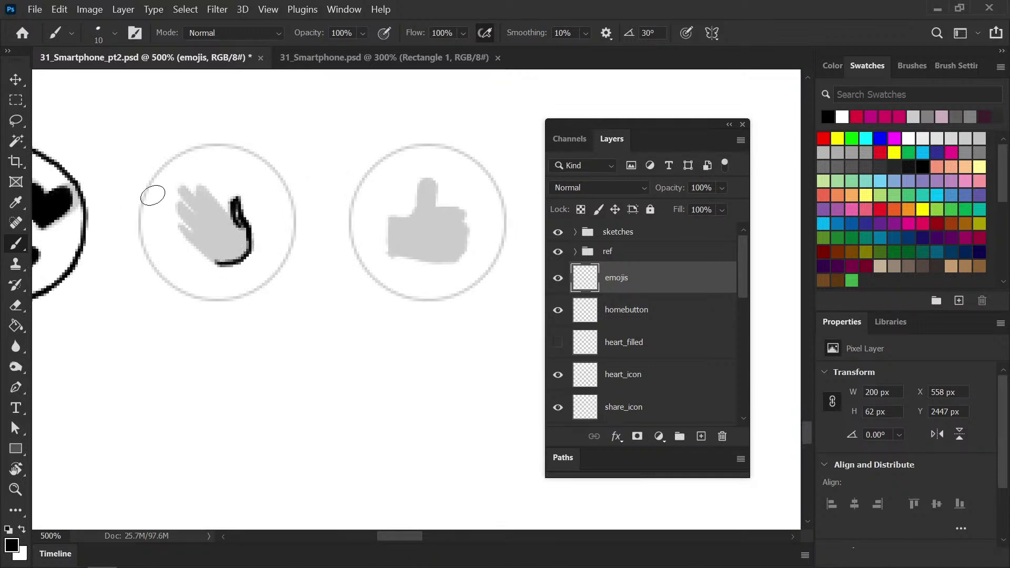
{"action": "left_click_drag", "start_coordinate": [182, 227], "coordinate": [221, 264]}
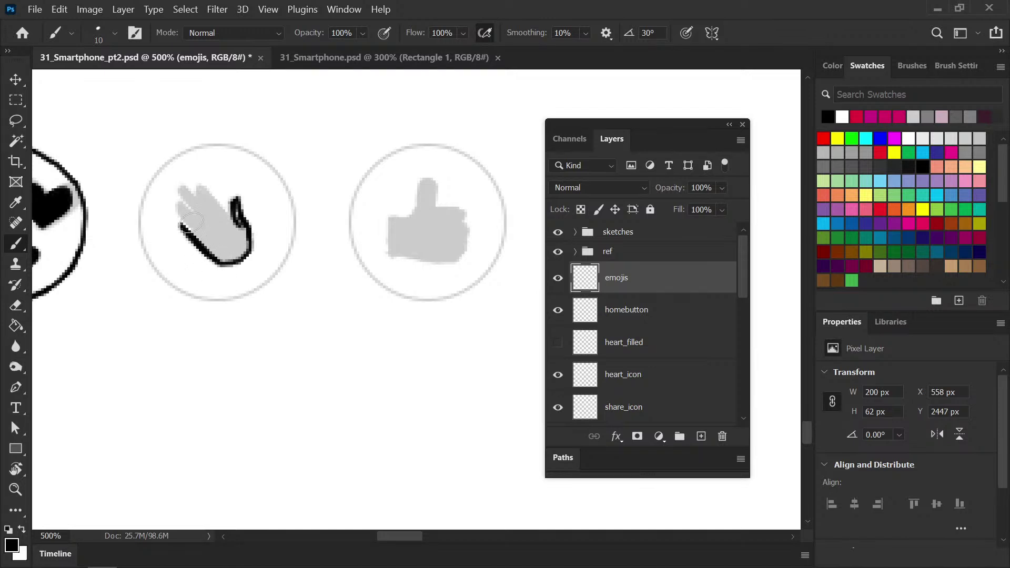
{"action": "left_click_drag", "start_coordinate": [193, 232], "coordinate": [212, 241]}
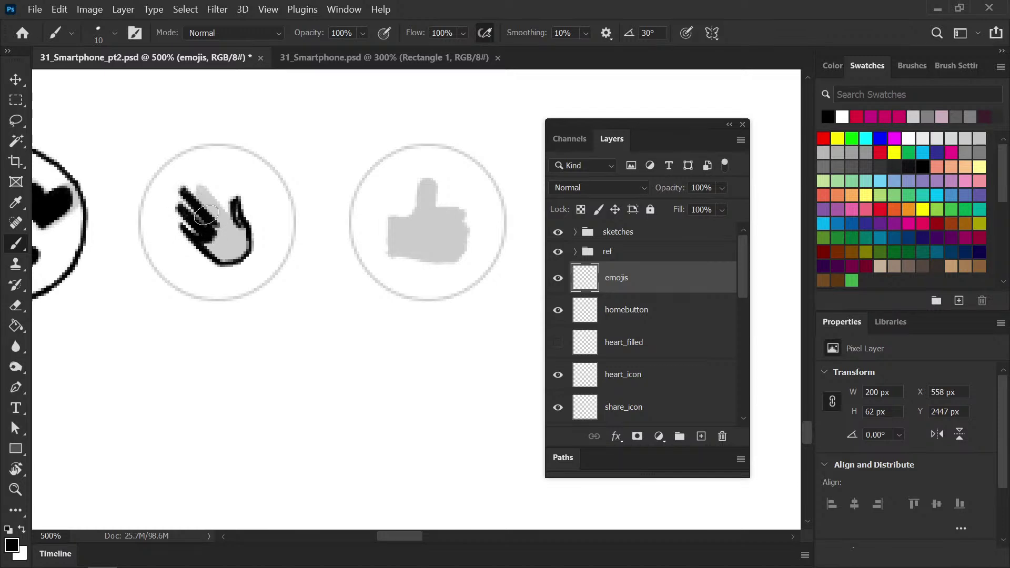
{"action": "mouse_move", "coordinate": [202, 189]}
{"action": "left_mouse_down"}
{"action": "mouse_move", "coordinate": [222, 224]}
{"action": "mouse_move", "coordinate": [206, 191]}
{"action": "mouse_move", "coordinate": [231, 224]}
{"action": "mouse_move", "coordinate": [213, 204]}
{"action": "mouse_move", "coordinate": [234, 225]}
{"action": "mouse_move", "coordinate": [238, 216]}
{"action": "mouse_move", "coordinate": [229, 202]}
{"action": "mouse_move", "coordinate": [217, 233]}
{"action": "mouse_move", "coordinate": [219, 218]}
{"action": "mouse_move", "coordinate": [227, 233]}
{"action": "mouse_move", "coordinate": [215, 228]}
{"action": "mouse_move", "coordinate": [210, 248]}
{"action": "mouse_move", "coordinate": [221, 254]}
{"action": "mouse_move", "coordinate": [230, 232]}
{"action": "mouse_move", "coordinate": [240, 237]}
{"action": "mouse_move", "coordinate": [236, 206]}
{"action": "mouse_move", "coordinate": [236, 254]}
{"action": "left_mouse_up"}
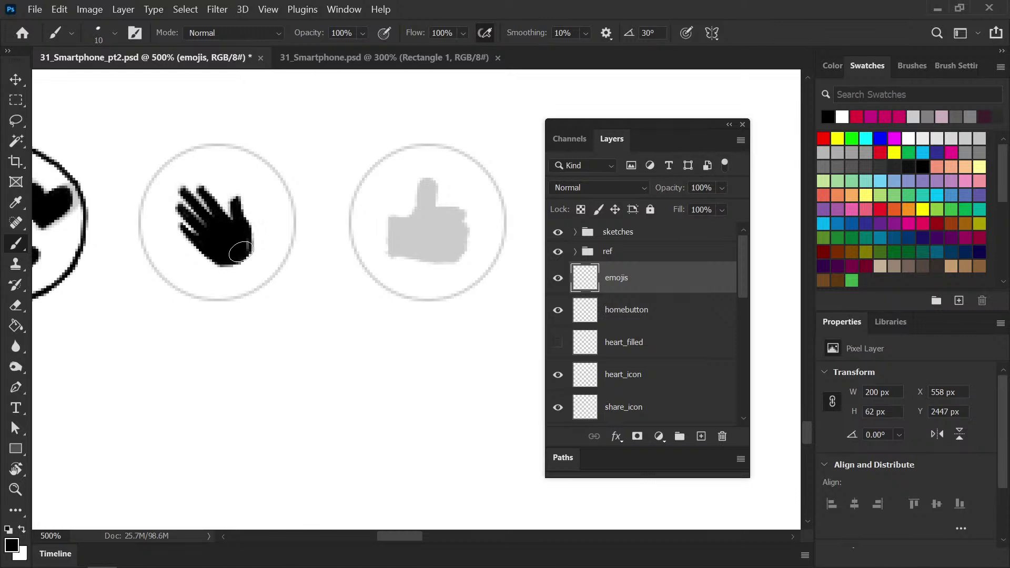
{"action": "key", "text": "ctrl+s"}
Touch up the outer fingers of the waving hand in black and save the document
{"action": "left_click_drag", "start_coordinate": [338, 262], "coordinate": [309, 266]}
{"action": "left_click", "coordinate": [156, 216]}
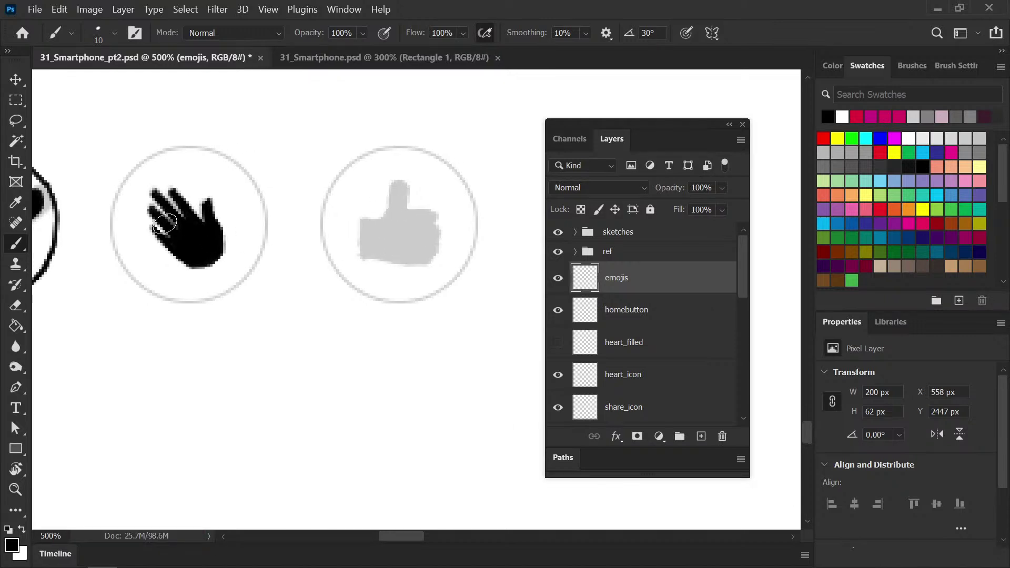
{"action": "left_click_drag", "start_coordinate": [429, 250], "coordinate": [246, 255]}
{"action": "key", "text": "ctrl+s"}
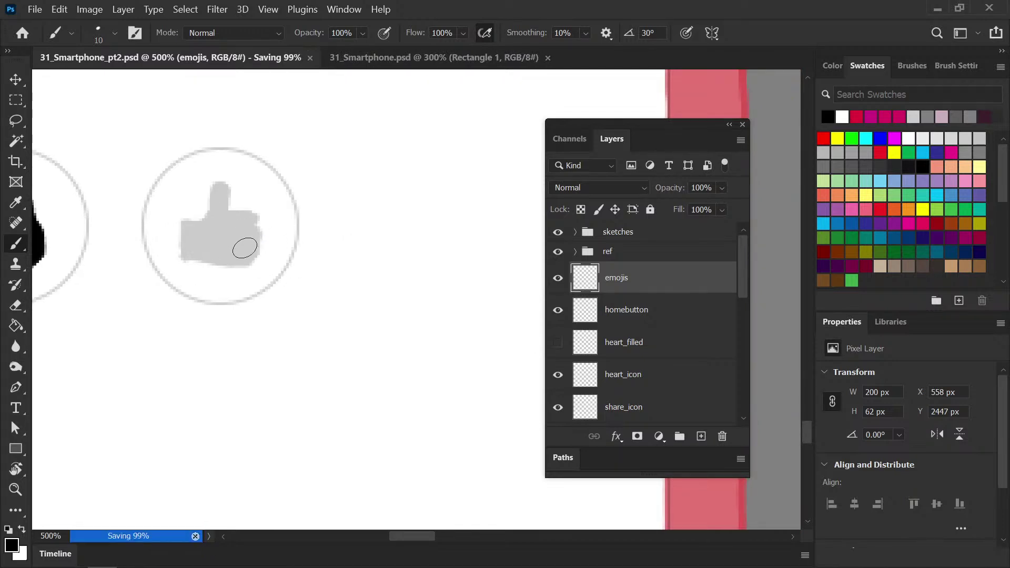
Outline the thumbs-up over its grey reference, fill it solid black, and save the document
{"action": "left_click_drag", "start_coordinate": [219, 185], "coordinate": [197, 223]}
{"action": "mouse_move", "coordinate": [218, 184]}
{"action": "left_mouse_down"}
{"action": "mouse_move", "coordinate": [221, 211]}
{"action": "mouse_move", "coordinate": [222, 191]}
{"action": "mouse_move", "coordinate": [211, 216]}
{"action": "mouse_move", "coordinate": [223, 192]}
{"action": "mouse_move", "coordinate": [226, 219]}
{"action": "mouse_move", "coordinate": [251, 222]}
{"action": "mouse_move", "coordinate": [213, 228]}
{"action": "mouse_move", "coordinate": [250, 222]}
{"action": "mouse_move", "coordinate": [253, 236]}
{"action": "mouse_move", "coordinate": [216, 237]}
{"action": "mouse_move", "coordinate": [250, 228]}
{"action": "mouse_move", "coordinate": [253, 248]}
{"action": "mouse_move", "coordinate": [208, 251]}
{"action": "mouse_move", "coordinate": [238, 246]}
{"action": "mouse_move", "coordinate": [212, 261]}
{"action": "mouse_move", "coordinate": [201, 227]}
{"action": "mouse_move", "coordinate": [191, 226]}
{"action": "mouse_move", "coordinate": [201, 224]}
{"action": "mouse_move", "coordinate": [189, 226]}
{"action": "mouse_move", "coordinate": [182, 254]}
{"action": "mouse_move", "coordinate": [244, 261]}
{"action": "mouse_move", "coordinate": [190, 246]}
{"action": "mouse_move", "coordinate": [189, 233]}
{"action": "mouse_move", "coordinate": [225, 235]}
{"action": "left_mouse_up"}
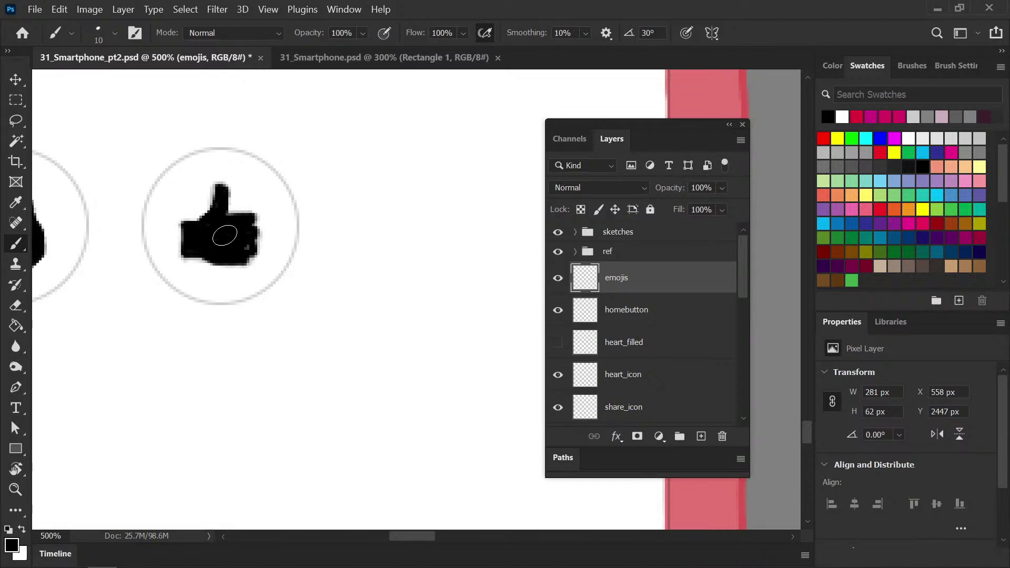
{"action": "key", "text": "ctrl+minus"}
{"action": "key", "text": "ctrl+minus"}
{"action": "key", "text": "ctrl+minus"}
{"action": "key", "text": "ctrl+minus"}
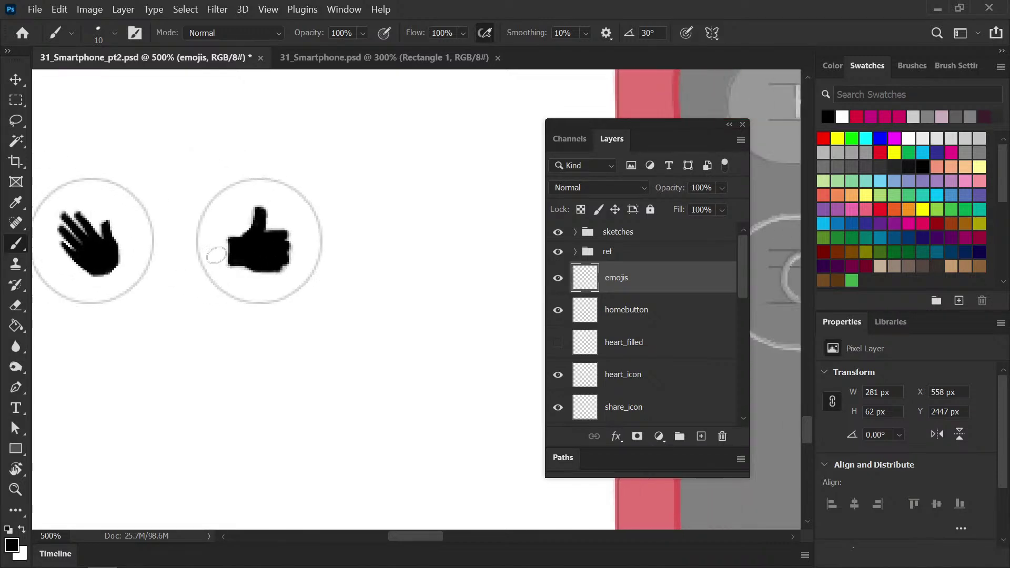
{"action": "key", "text": "s"}
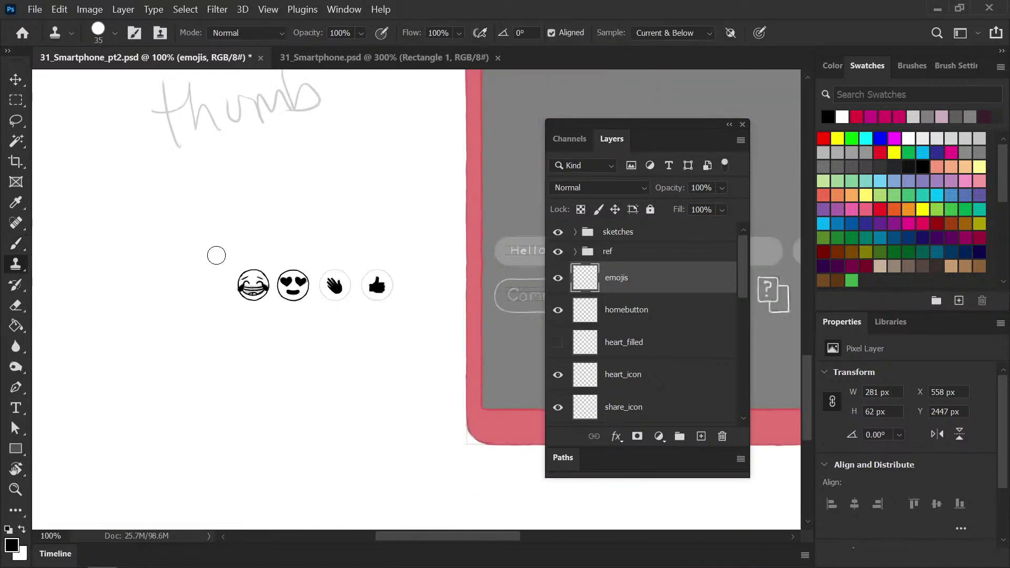
{"action": "left_click_drag", "start_coordinate": [387, 332], "coordinate": [300, 289]}
{"action": "key", "text": "ctrl+s"}
Compare the finished black emojis with the phone's comment bar and the emoji row in the reference screenshot
{"action": "key", "text": "ctrl+plus"}
{"action": "key", "text": "ctrl+minus"}
{"action": "key", "text": "ctrl+minus"}
{"action": "key", "text": "ctrl+minus"}
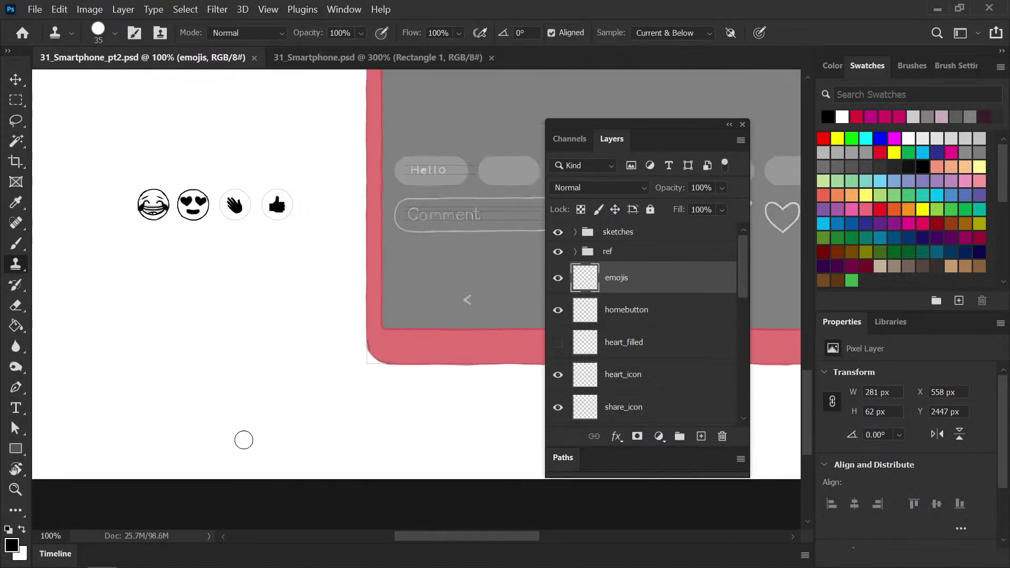
{"action": "mouse_move", "coordinate": [311, 341]}
{"action": "left_mouse_down"}
{"action": "mouse_move", "coordinate": [184, 322]}
{"action": "mouse_move", "coordinate": [322, 355]}
{"action": "left_mouse_up"}
{"action": "key", "text": "ctrl+plus"}
{"action": "key", "text": "ctrl+plus"}
{"action": "key", "text": "ctrl+plus"}
{"action": "key", "text": "ctrl+plus"}
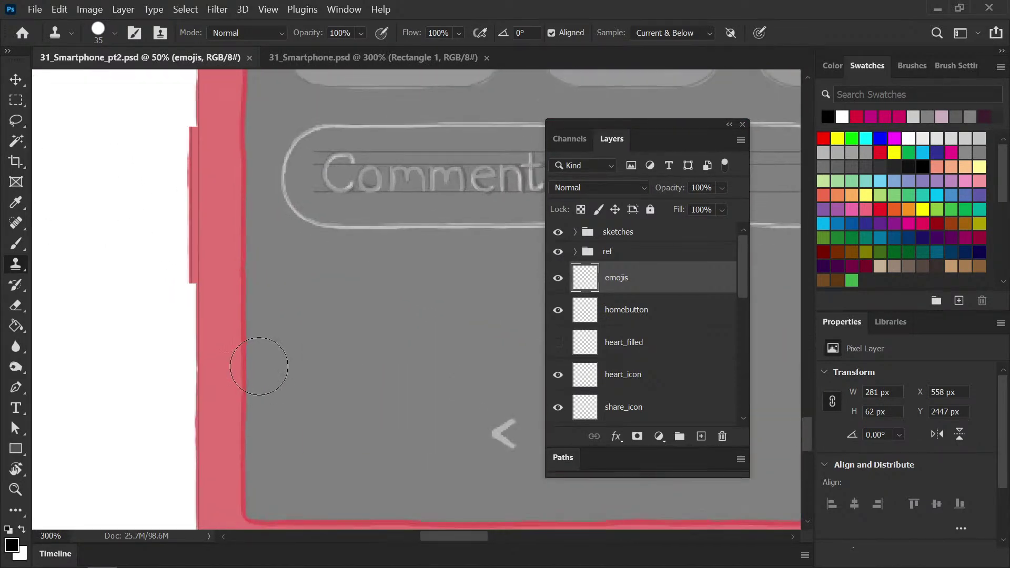
{"action": "mouse_move", "coordinate": [188, 298]}
{"action": "left_mouse_down"}
{"action": "mouse_move", "coordinate": [163, 303]}
{"action": "mouse_move", "coordinate": [198, 296]}
{"action": "left_mouse_up"}
{"action": "key", "text": "ctrl+minus"}
{"action": "key", "text": "ctrl+minus"}
{"action": "key", "text": "ctrl+minus"}
{"action": "key", "text": "ctrl+minus"}
{"action": "key", "text": "ctrl+minus"}
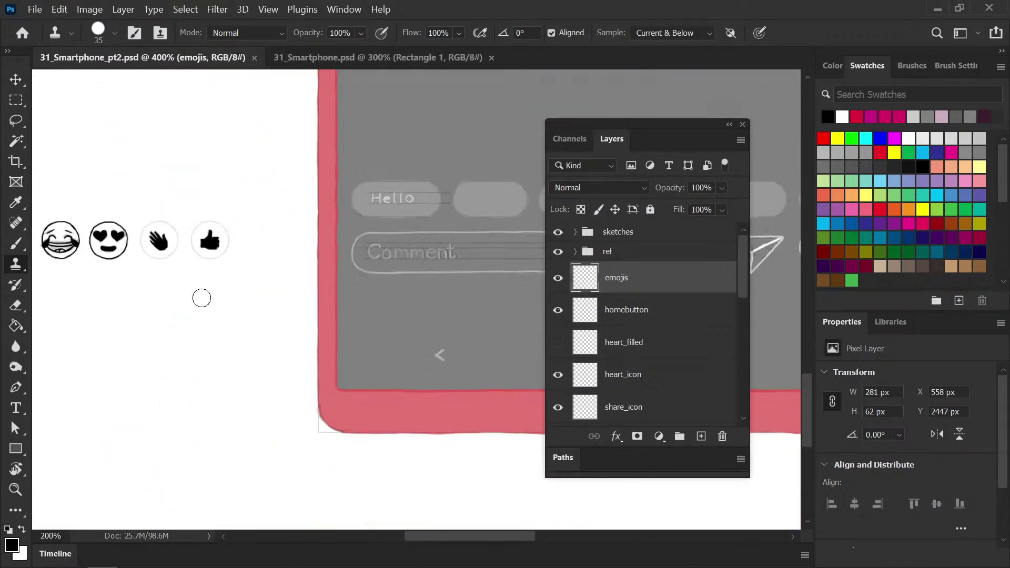
{"action": "scroll", "coordinate": [289, 315], "scroll_direction": "right", "scroll_amount": 5}
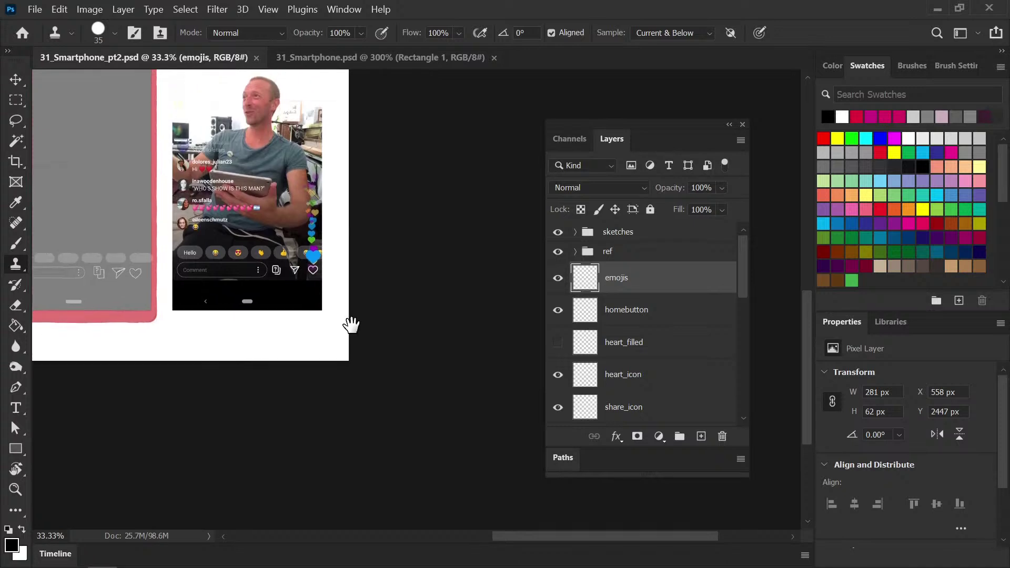
{"action": "scroll", "coordinate": [350, 323], "scroll_direction": "left", "scroll_amount": 6}
{"action": "scroll", "coordinate": [306, 327], "scroll_direction": "right", "scroll_amount": 3}
{"action": "left_click_drag", "start_coordinate": [205, 324], "coordinate": [204, 323]}
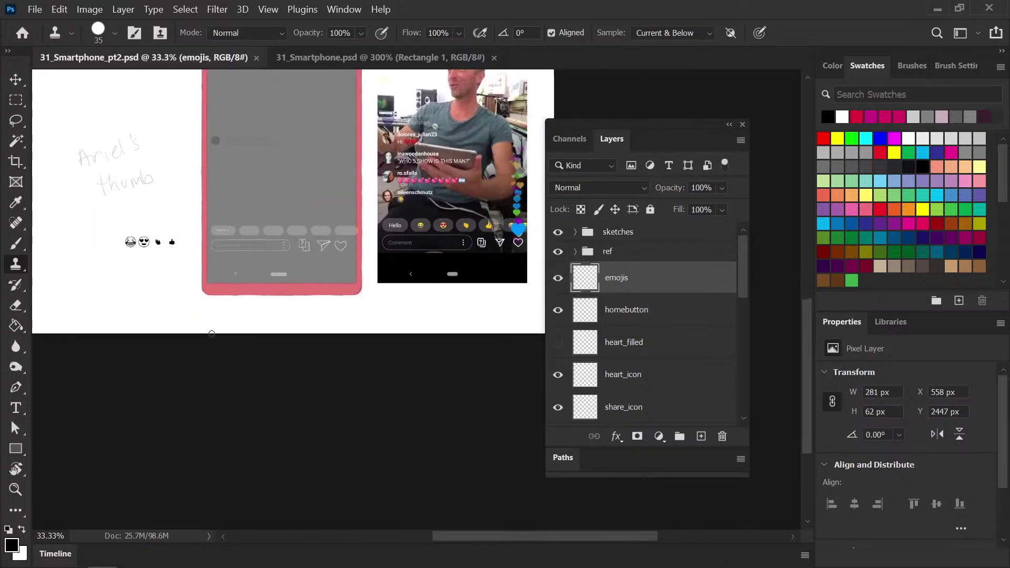
Move the emojis artwork to the blank area just below the reference screenshot and save the document
{"action": "key", "text": "v"}
{"action": "left_click_drag", "start_coordinate": [170, 269], "coordinate": [472, 322]}
{"action": "key", "text": "ctrl+s"}
Add a layer clipped to the emojis layer and paint all four icons yellow, sampled from the reference laughing emoji
{"action": "key", "text": "ctrl+plus"}
{"action": "key", "text": "ctrl+plus"}
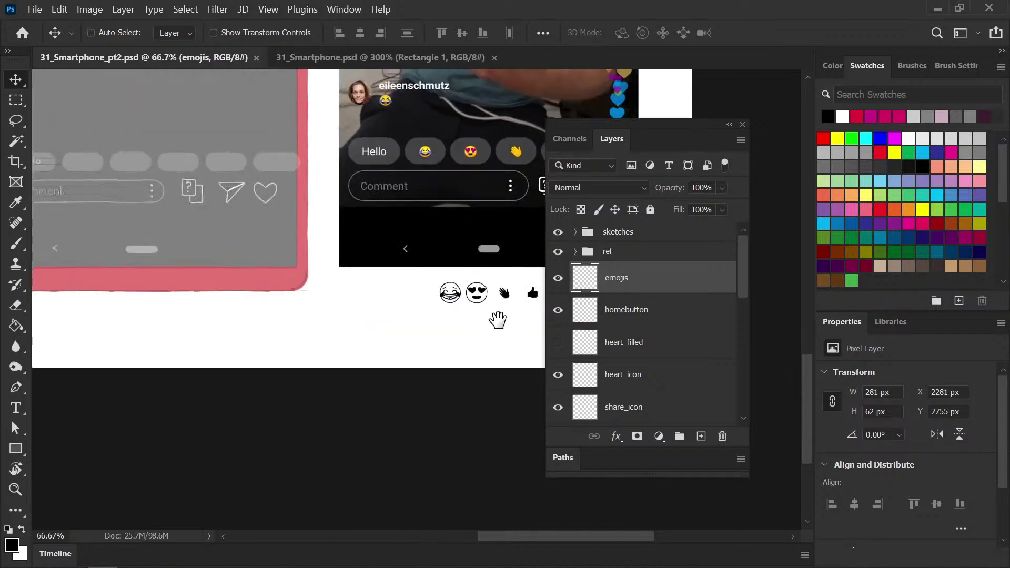
{"action": "left_click_drag", "start_coordinate": [496, 315], "coordinate": [355, 309]}
{"action": "key", "text": "ctrl+plus"}
{"action": "key", "text": "ctrl+plus"}
{"action": "scroll", "coordinate": [414, 334], "scroll_direction": "up", "scroll_amount": 3}
{"action": "key", "text": "ctrl+minus"}
{"action": "left_click", "coordinate": [702, 436]}
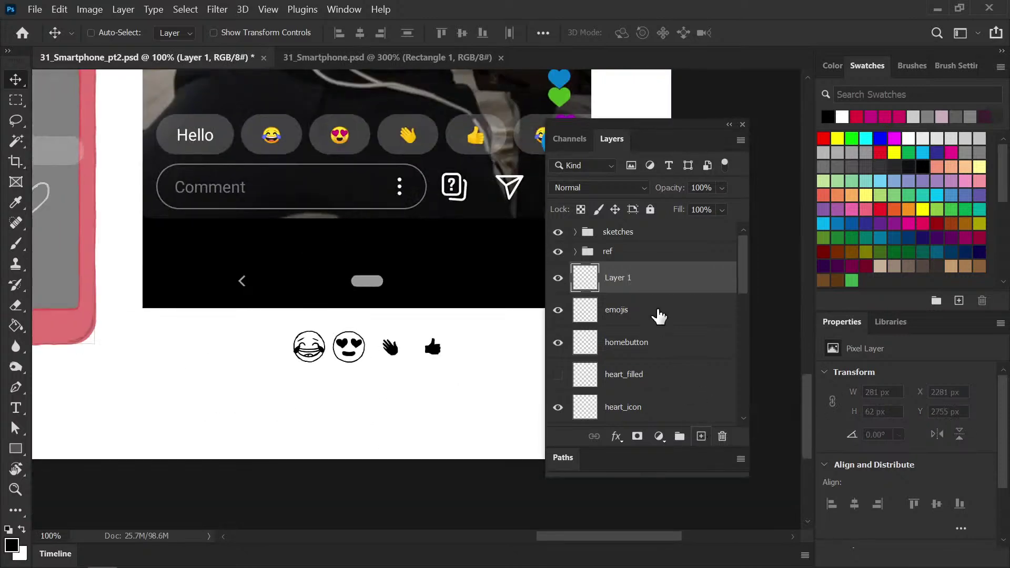
{"action": "left_click", "coordinate": [625, 295], "text": "alt"}
{"action": "key", "text": "i"}
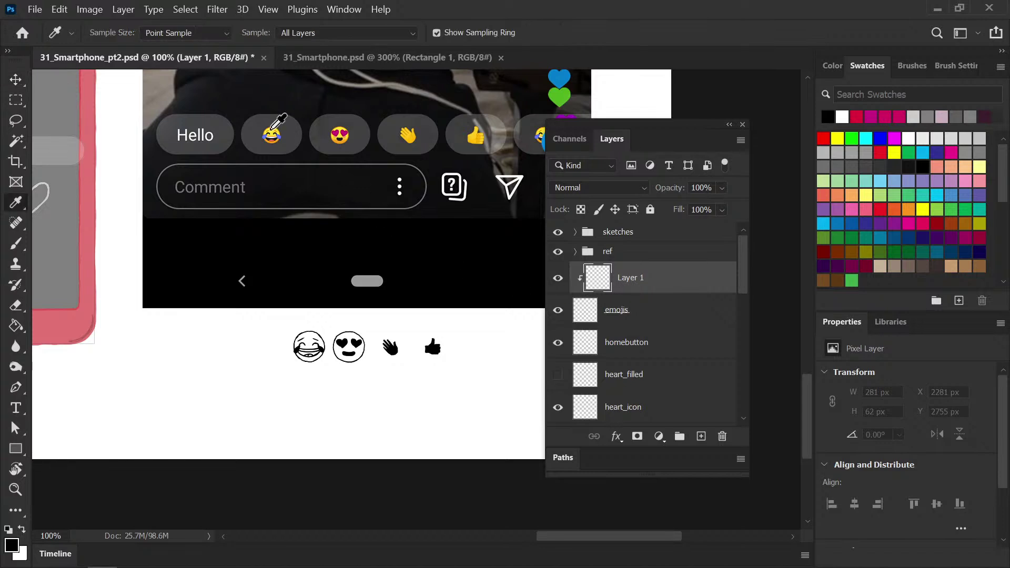
{"action": "left_click", "coordinate": [270, 127]}
{"action": "key", "text": "b"}
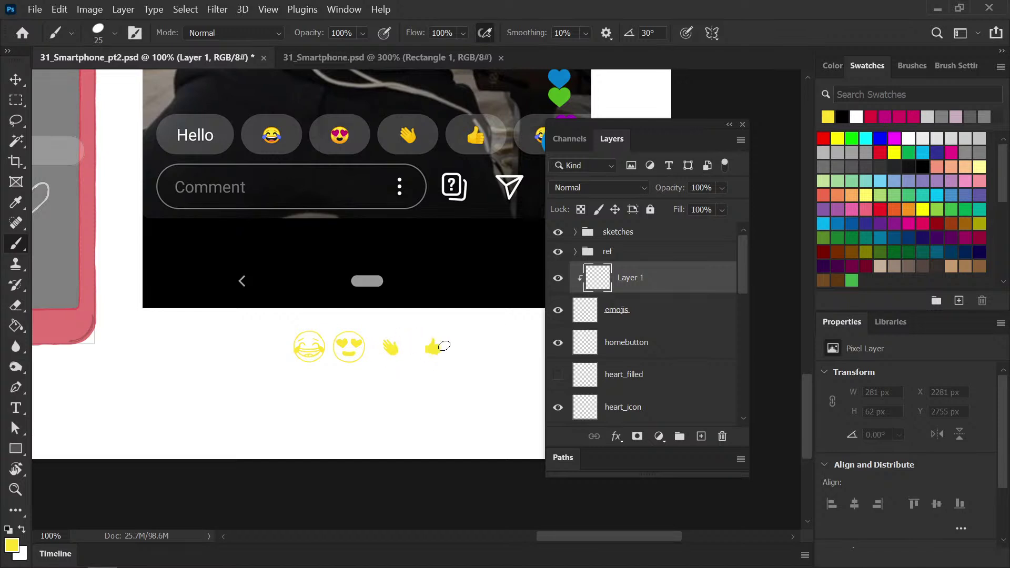
Add a new layer directly beneath the emojis layer and fill the laughing emoji's whole face with yellow
{"action": "left_click", "coordinate": [702, 436]}
{"action": "left_click_drag", "start_coordinate": [655, 330], "coordinate": [635, 350]}
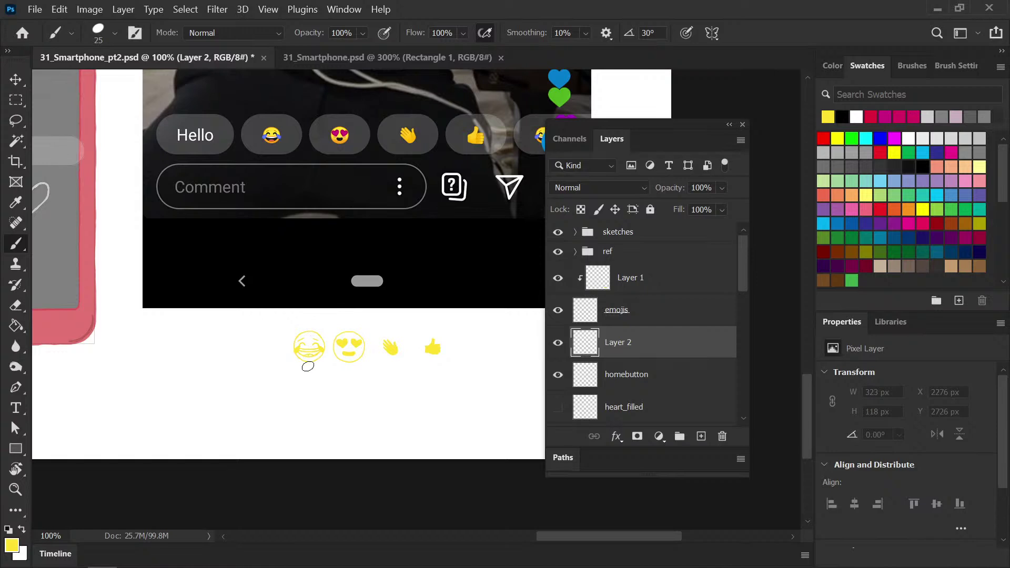
{"action": "key", "text": "ctrl+plus"}
{"action": "mouse_move", "coordinate": [290, 331]}
{"action": "left_mouse_down"}
{"action": "mouse_move", "coordinate": [336, 449]}
{"action": "mouse_move", "coordinate": [345, 303]}
{"action": "left_mouse_up"}
{"action": "mouse_move", "coordinate": [260, 349]}
{"action": "left_mouse_down"}
{"action": "mouse_move", "coordinate": [239, 348]}
{"action": "mouse_move", "coordinate": [232, 361]}
{"action": "mouse_move", "coordinate": [243, 387]}
{"action": "mouse_move", "coordinate": [264, 392]}
{"action": "mouse_move", "coordinate": [284, 373]}
{"action": "mouse_move", "coordinate": [259, 380]}
{"action": "mouse_move", "coordinate": [240, 344]}
{"action": "mouse_move", "coordinate": [277, 352]}
{"action": "mouse_move", "coordinate": [281, 372]}
{"action": "mouse_move", "coordinate": [267, 342]}
{"action": "mouse_move", "coordinate": [284, 334]}
{"action": "left_mouse_up"}
{"action": "key", "text": "e"}
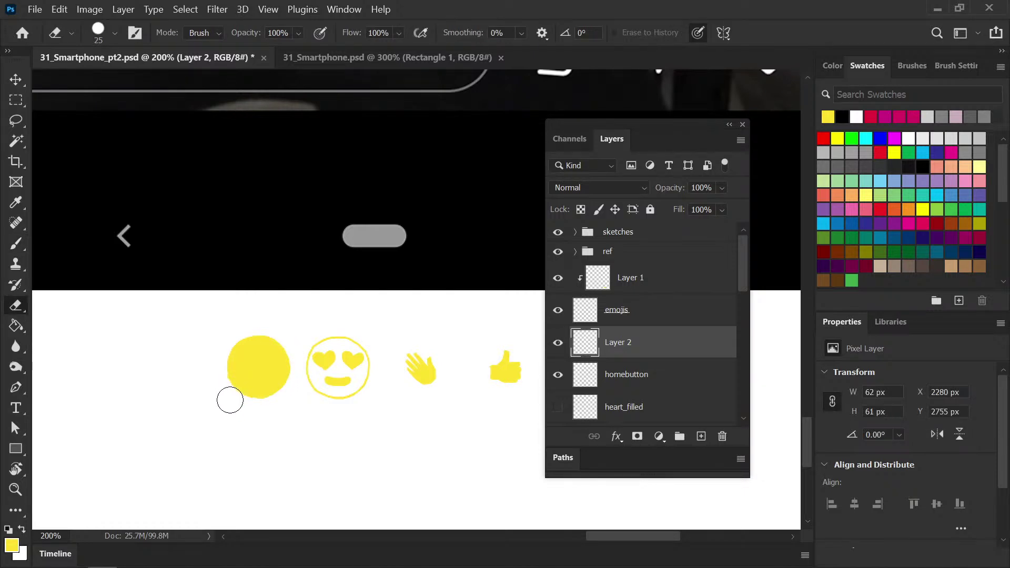
Hide the clipped yellow layer, fill the laughing emoji's mouth black on the layer beneath with a 10 px brush, and save
{"action": "left_click", "coordinate": [558, 279]}
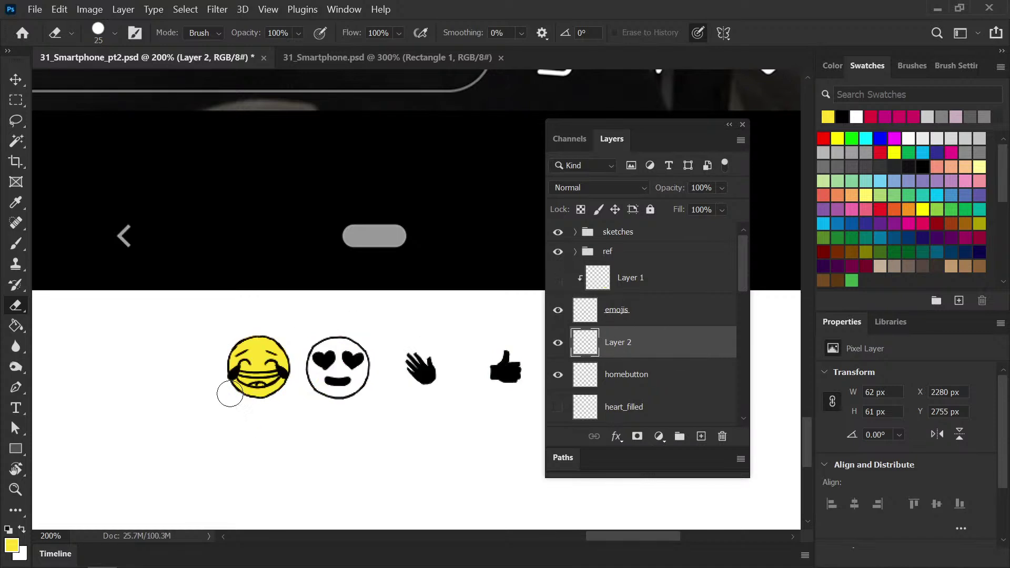
{"action": "key", "text": "d"}
{"action": "key", "text": "bracketleft"}
{"action": "key", "text": "bracketleft"}
{"action": "key", "text": "bracketleft"}
{"action": "key", "text": "b"}
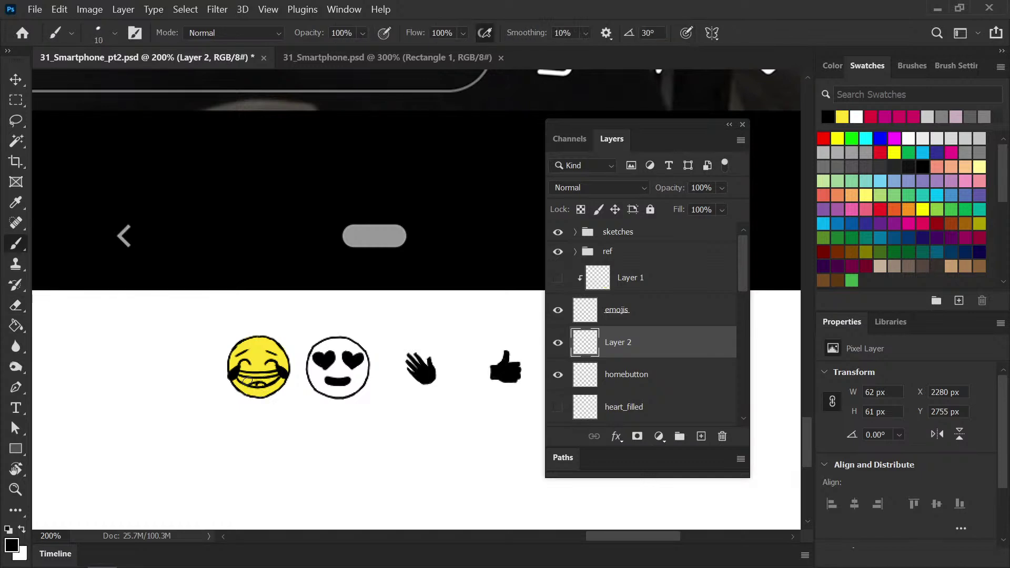
{"action": "scroll", "coordinate": [247, 380], "scroll_direction": "up", "scroll_amount": 1}
{"action": "scroll", "coordinate": [225, 377], "scroll_direction": "up", "scroll_amount": 1}
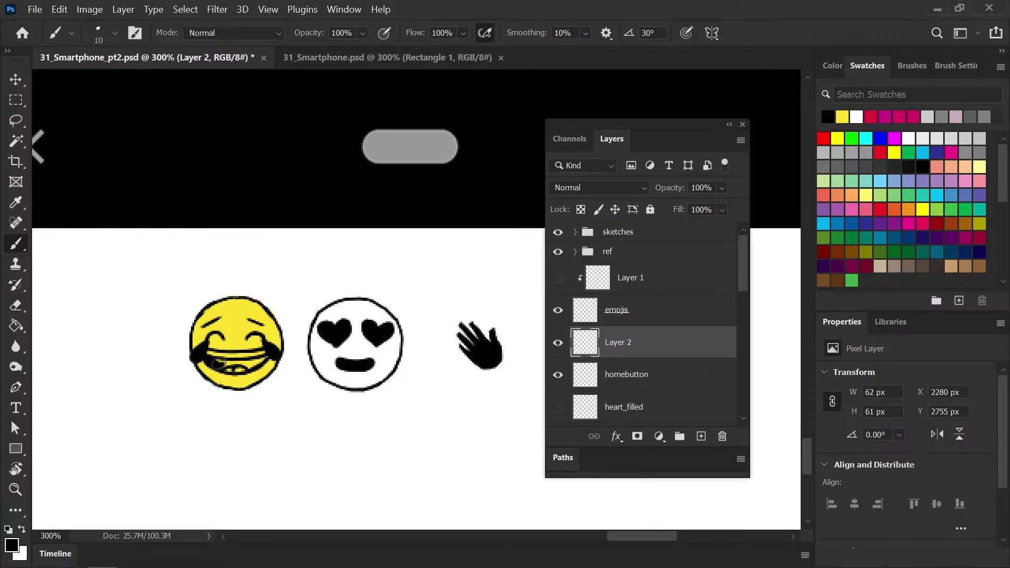
{"action": "left_click_drag", "start_coordinate": [220, 363], "coordinate": [254, 362]}
{"action": "key", "text": "ctrl+s"}
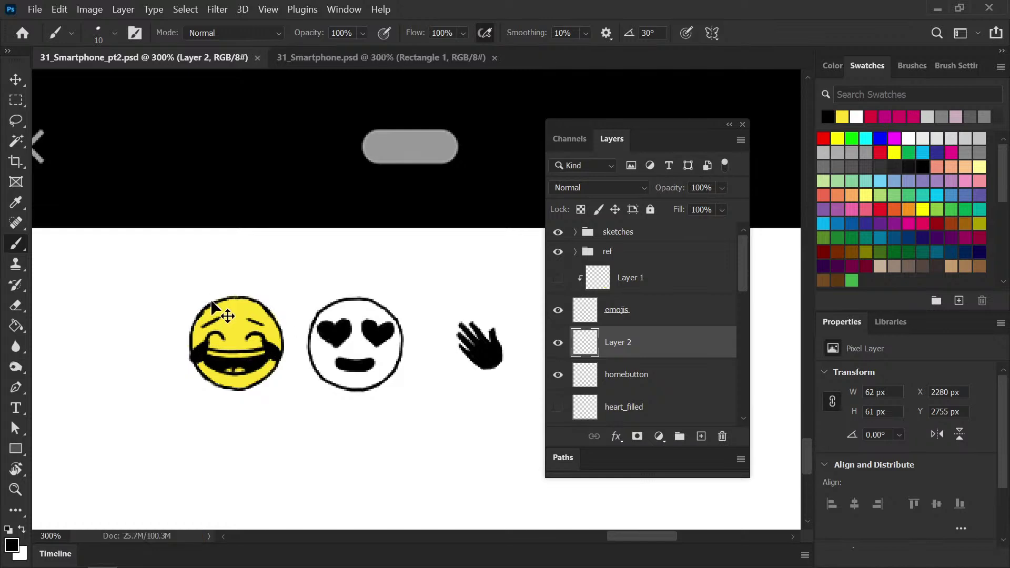
Paint a white row of teeth across the top of the laughing emoji's mouth
{"action": "scroll", "coordinate": [212, 301], "scroll_direction": "down", "scroll_amount": 3}
{"action": "scroll", "coordinate": [330, 300], "scroll_direction": "up", "scroll_amount": 2}
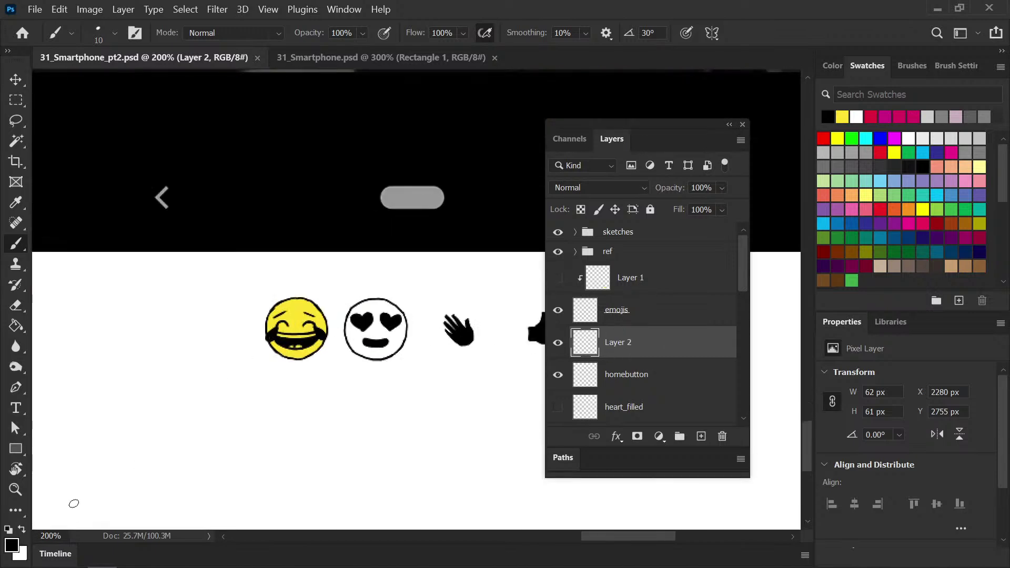
{"action": "key", "text": "x"}
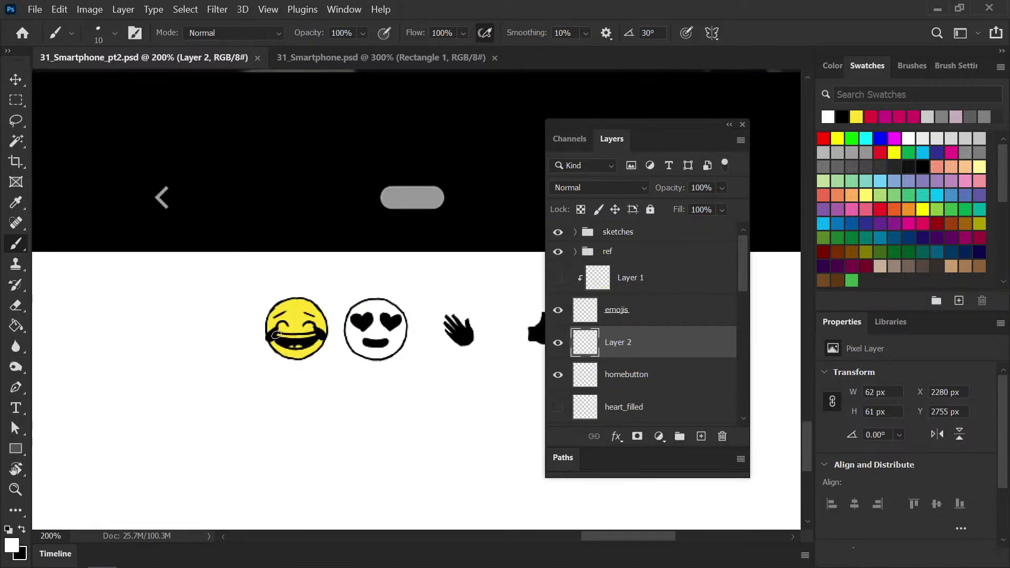
{"action": "left_click_drag", "start_coordinate": [311, 335], "coordinate": [322, 333]}
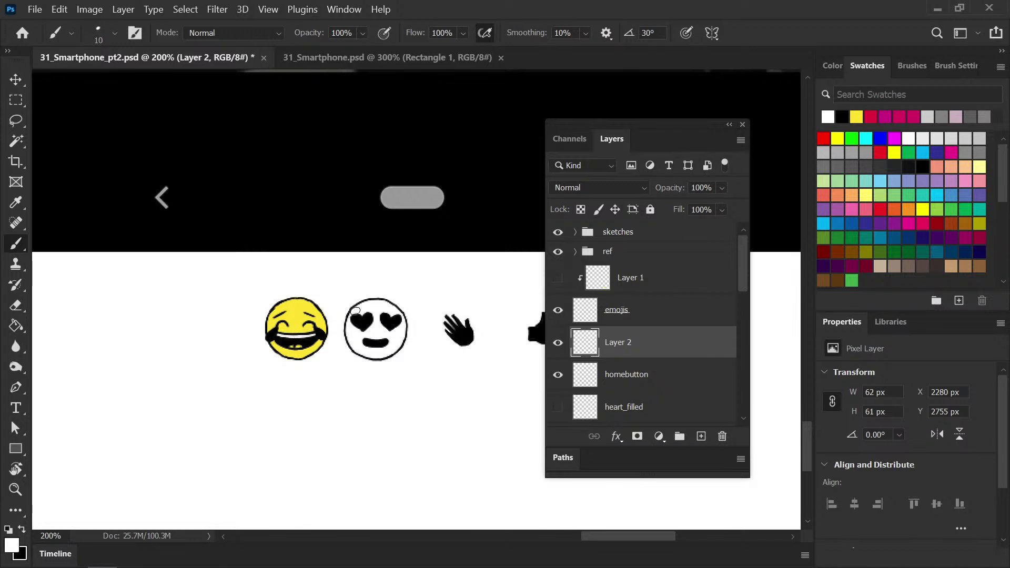
Sample pink and blue from the reference laughing emoji and paint the tongue pink inside the mouth
{"action": "left_click_drag", "start_coordinate": [808, 441], "coordinate": [810, 409]}
{"action": "key", "text": "i"}
{"action": "left_click", "coordinate": [225, 276]}
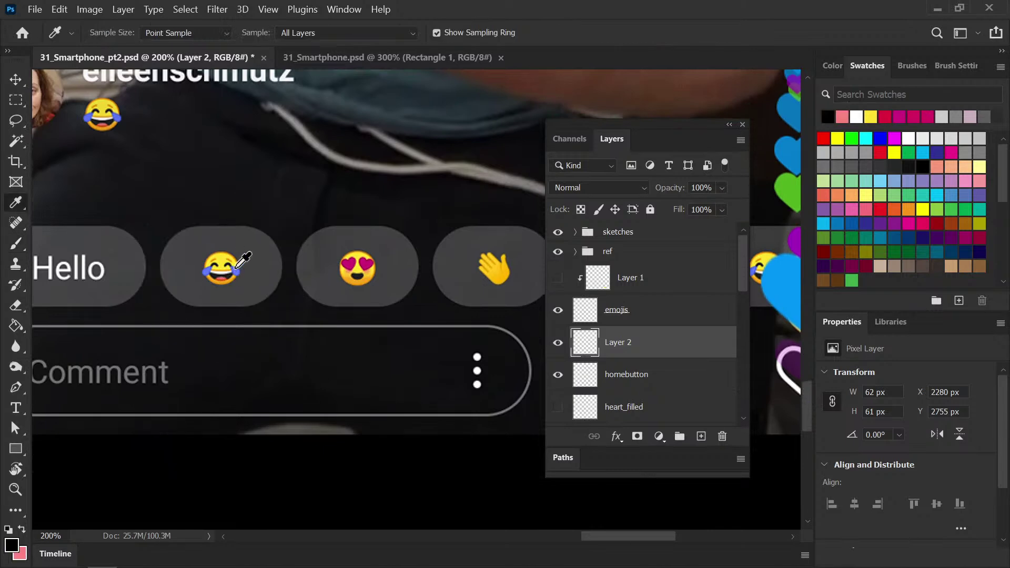
{"action": "left_click_drag", "start_coordinate": [812, 413], "coordinate": [811, 442]}
{"action": "key", "text": "x"}
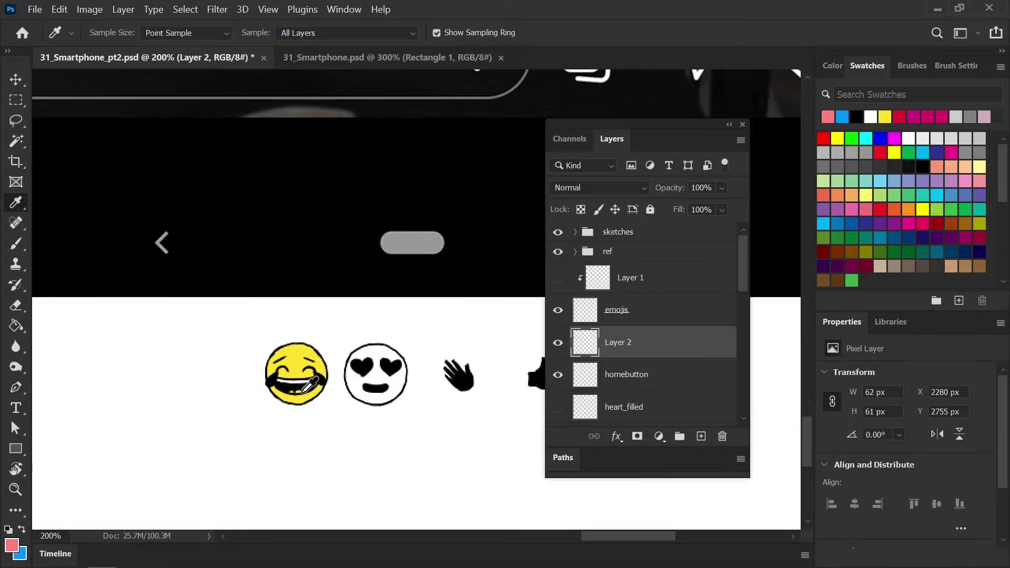
{"action": "key", "text": "b"}
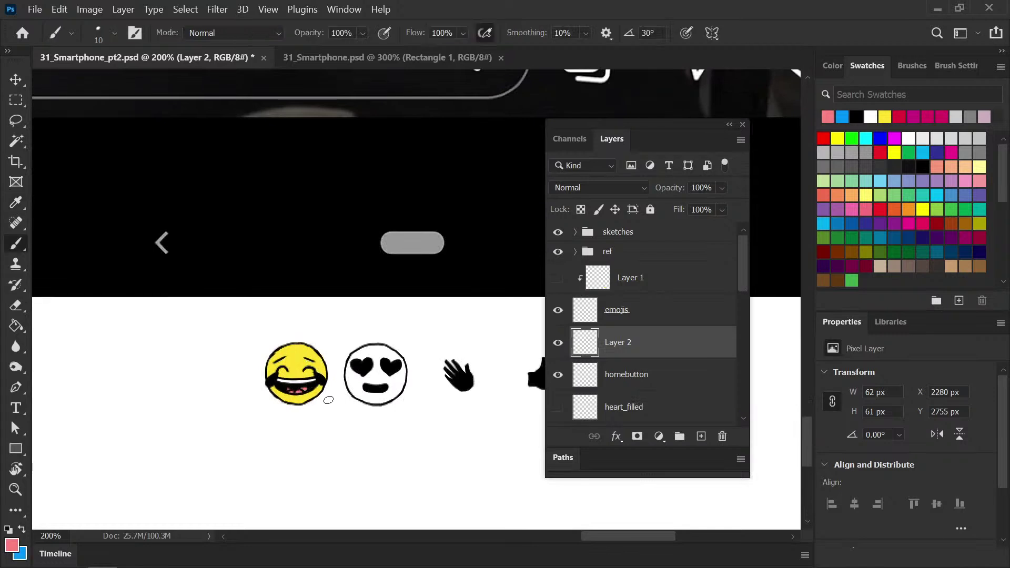
{"action": "key", "text": "ctrl+plus"}
{"action": "left_click_drag", "start_coordinate": [288, 444], "coordinate": [369, 384]}
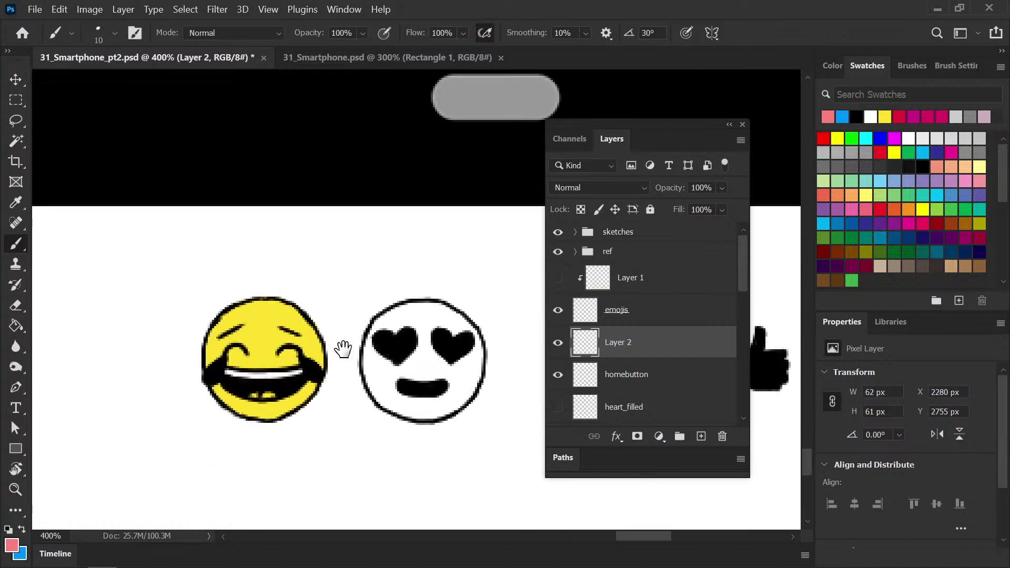
{"action": "left_click_drag", "start_coordinate": [256, 395], "coordinate": [266, 396]}
Erase the black linework over the tongue on the emojis layer, retouch the tongue's edge in black, and save
{"action": "left_click", "coordinate": [620, 315]}
{"action": "key", "text": "e"}
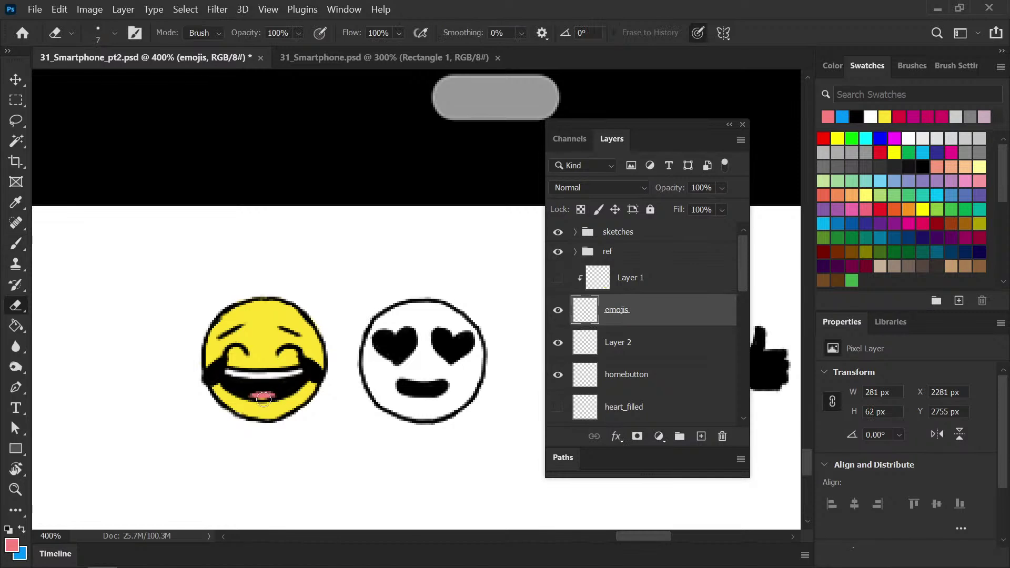
{"action": "key", "text": "b"}
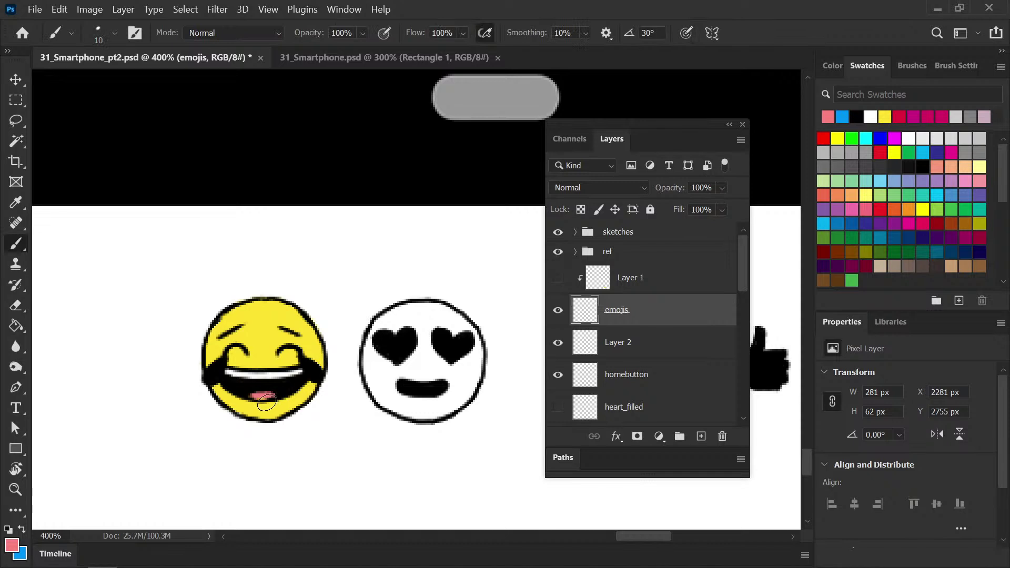
{"action": "key", "text": "d"}
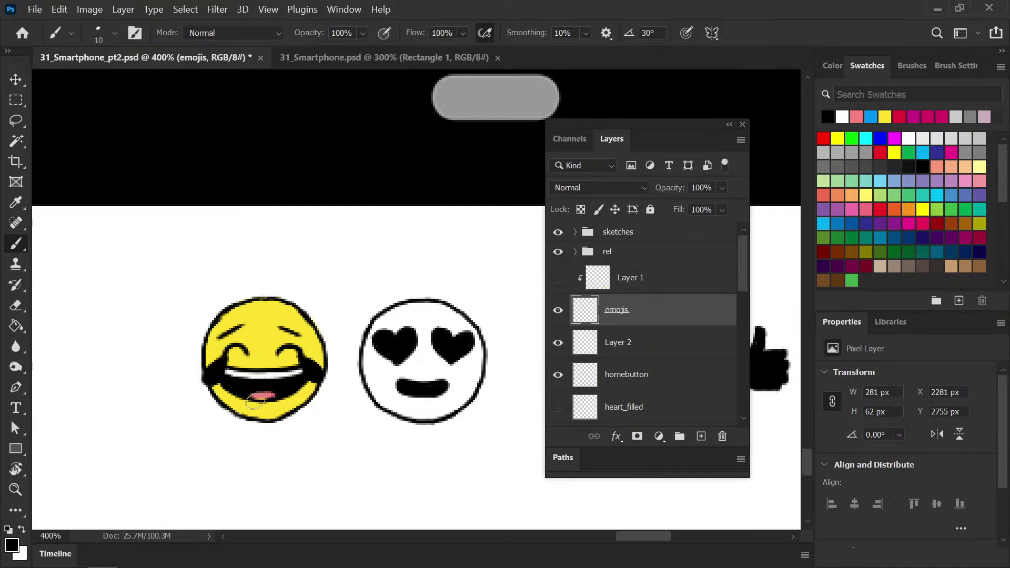
{"action": "key", "text": "ctrl+s"}
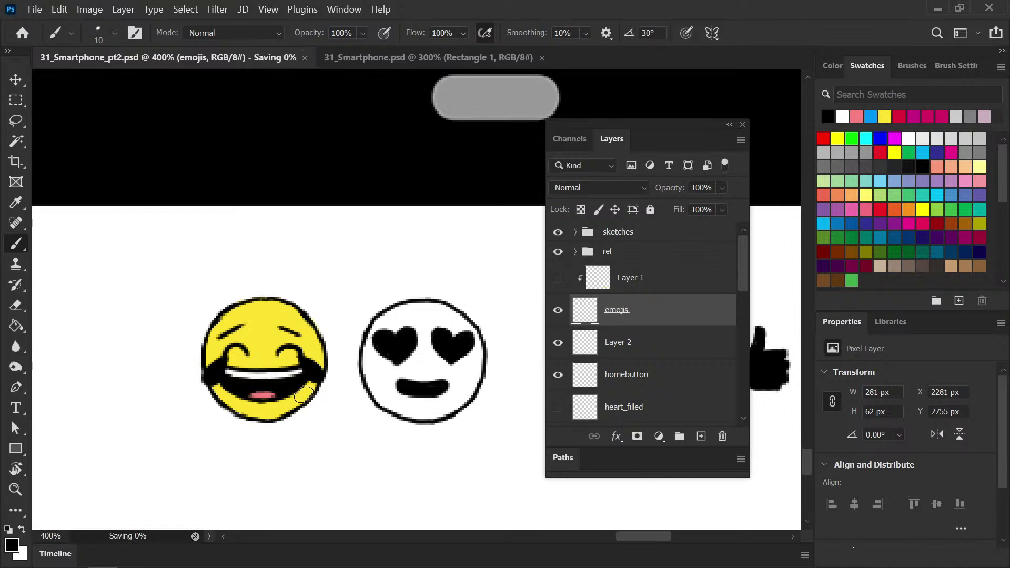
Sample the orange shading colour from the lower part of the reference laughing emoji for the brush
{"action": "key", "text": "ctrl+minus"}
{"action": "key", "text": "ctrl+minus"}
{"action": "mouse_move", "coordinate": [355, 297]}
{"action": "left_mouse_down"}
{"action": "mouse_move", "coordinate": [350, 428]}
{"action": "mouse_move", "coordinate": [356, 397]}
{"action": "left_mouse_up"}
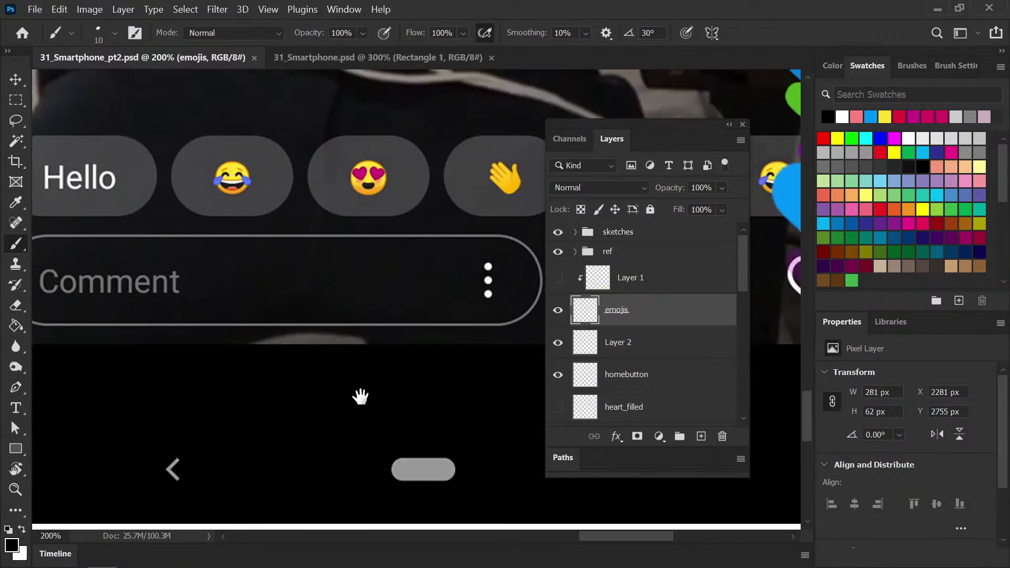
{"action": "key", "text": "i"}
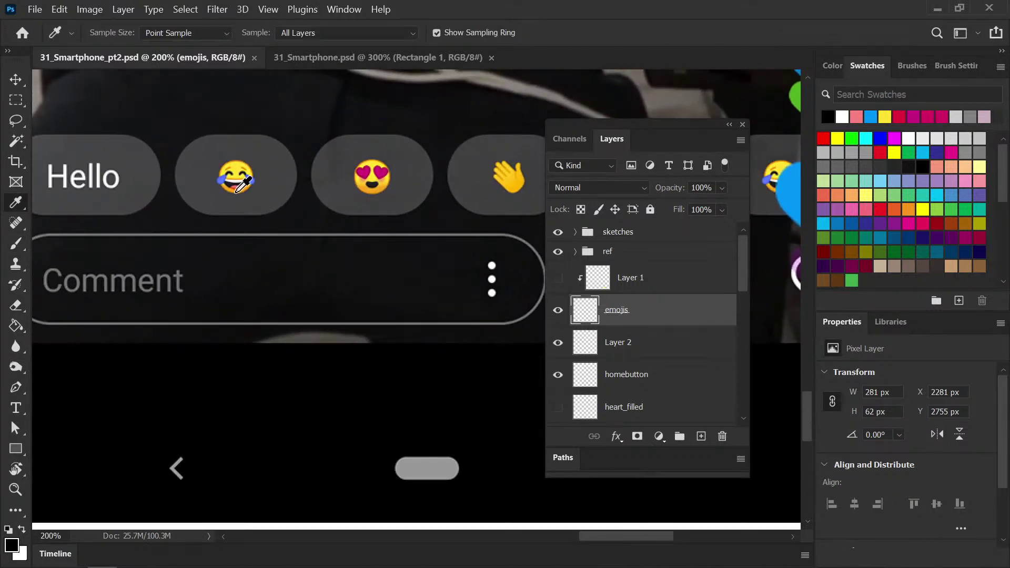
{"action": "left_click", "coordinate": [238, 191]}
{"action": "key", "text": "b"}
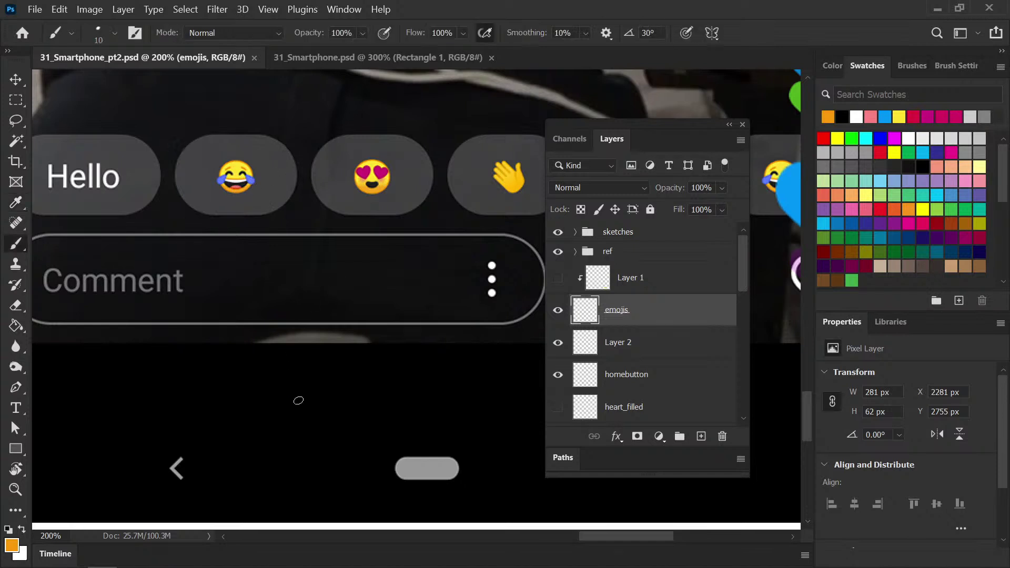
{"action": "mouse_move", "coordinate": [293, 350]}
{"action": "left_mouse_down"}
{"action": "mouse_move", "coordinate": [305, 335]}
{"action": "mouse_move", "coordinate": [263, 344]}
{"action": "left_mouse_up"}
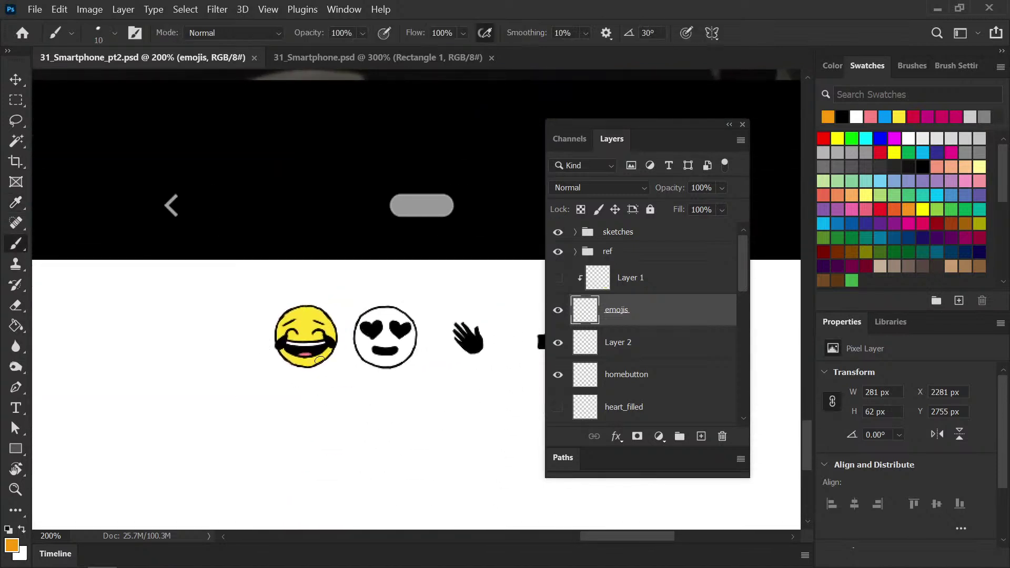
Lock Layer 2's transparent pixels and shade the laughing emoji's lower face orange with a 20 px brush at 50% opacity
{"action": "key", "text": "bracketright"}
{"action": "key", "text": "Return"}
{"action": "type", "text": "50"}
{"action": "key", "text": "Return"}
{"action": "left_click", "coordinate": [638, 351]}
{"action": "left_click", "coordinate": [580, 209]}
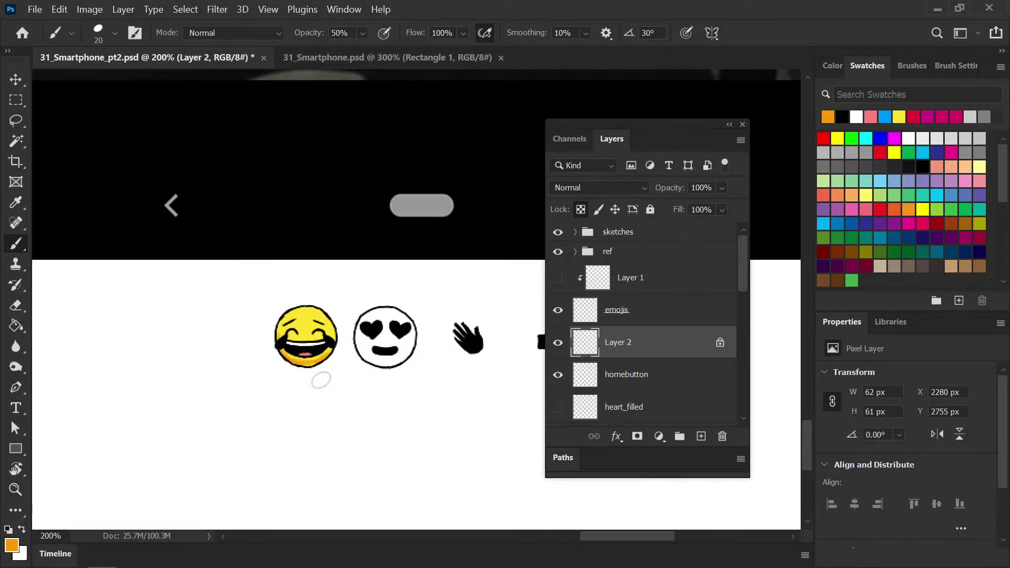
{"action": "key", "text": "i"}
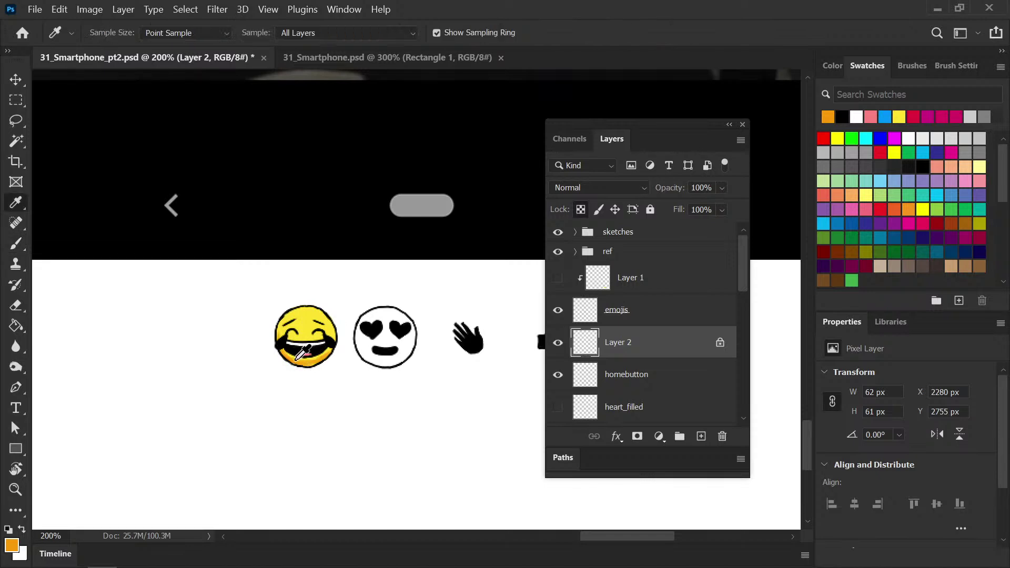
Blend the laughing emoji's orange shading into its yellow face on Layer 2, using tones sampled from the face at 50% brush opacity
{"action": "left_click", "coordinate": [299, 362]}
{"action": "key", "text": "b"}
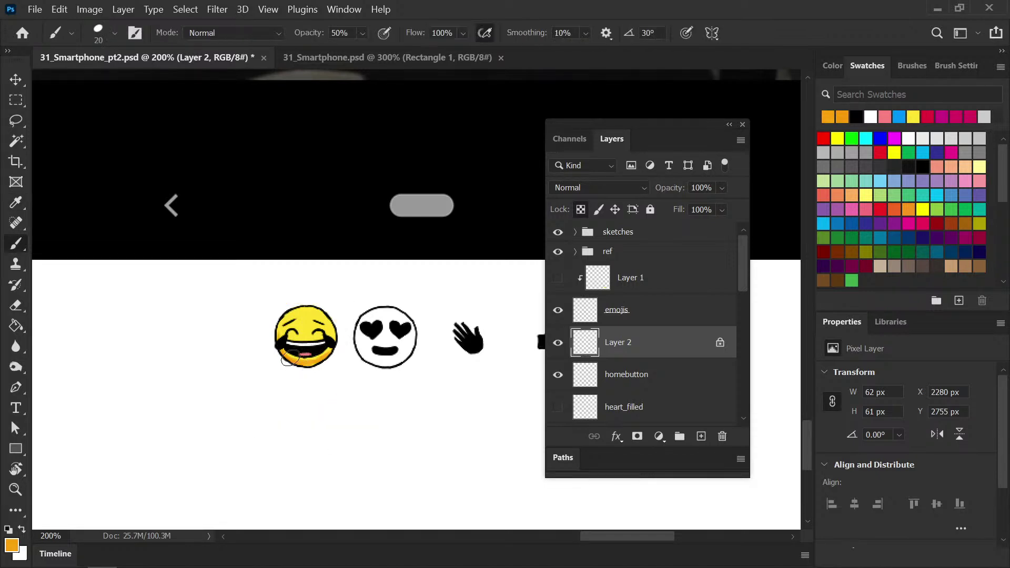
{"action": "key", "text": "i"}
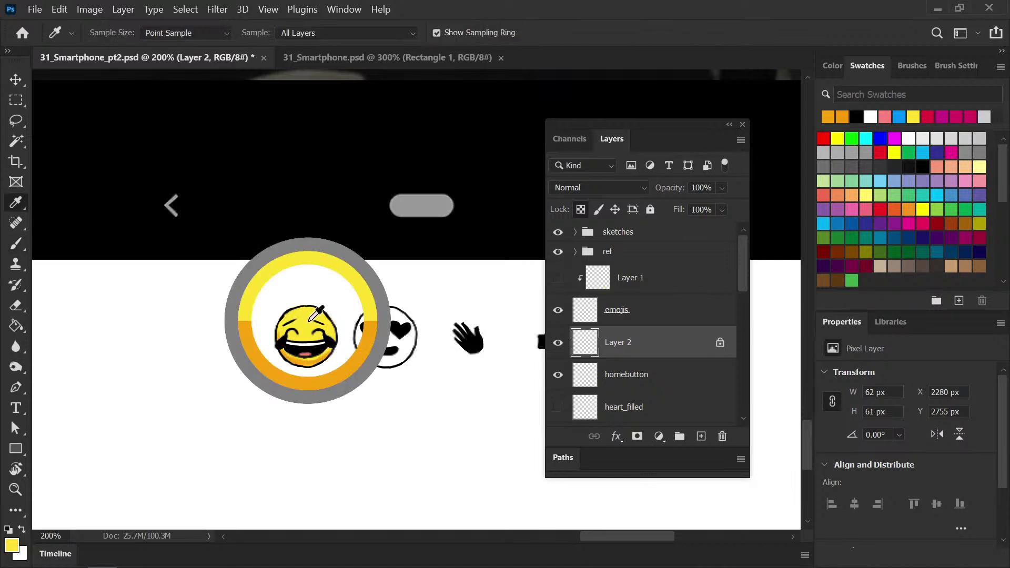
{"action": "left_click", "coordinate": [309, 322]}
{"action": "key", "text": "b"}
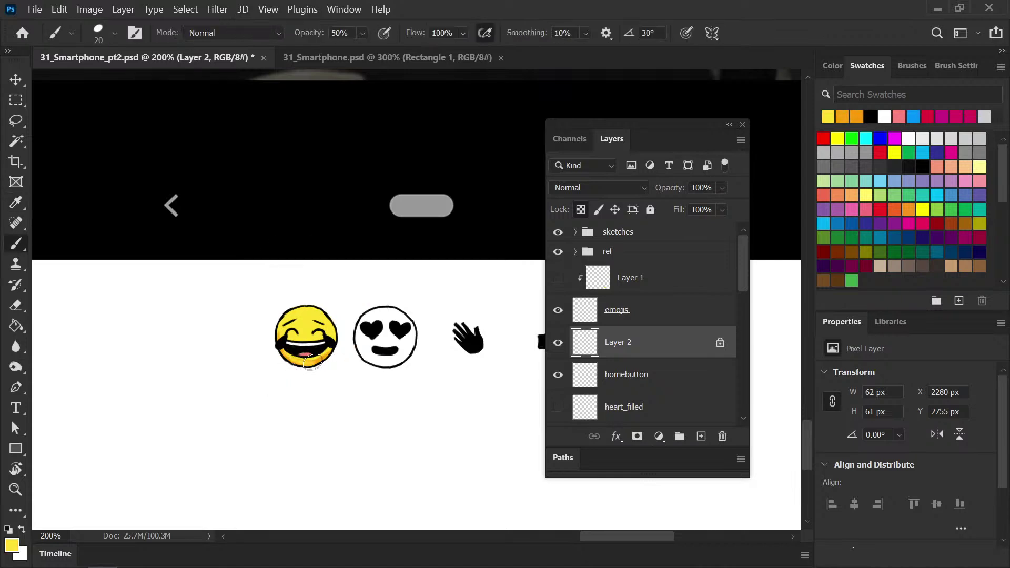
{"action": "key", "text": "i"}
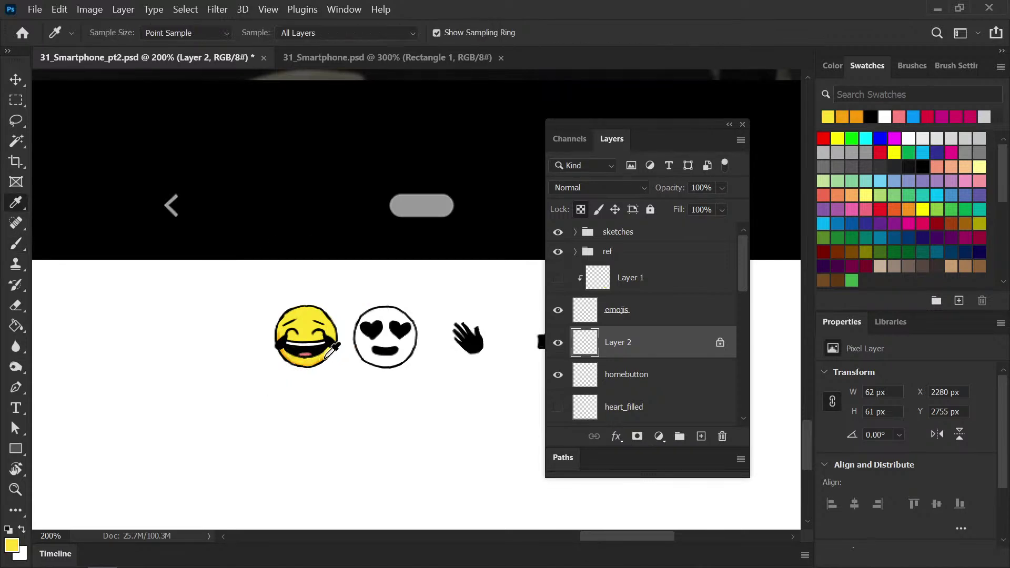
{"action": "left_click", "coordinate": [319, 362]}
{"action": "key", "text": "b"}
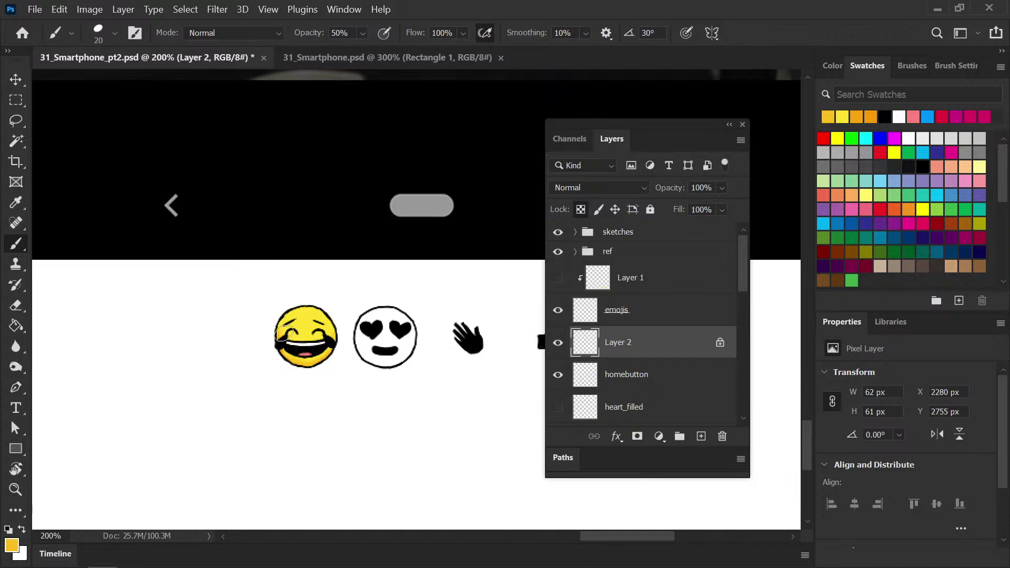
{"action": "left_click", "coordinate": [286, 333], "text": "alt"}
{"action": "key", "text": "alt"}
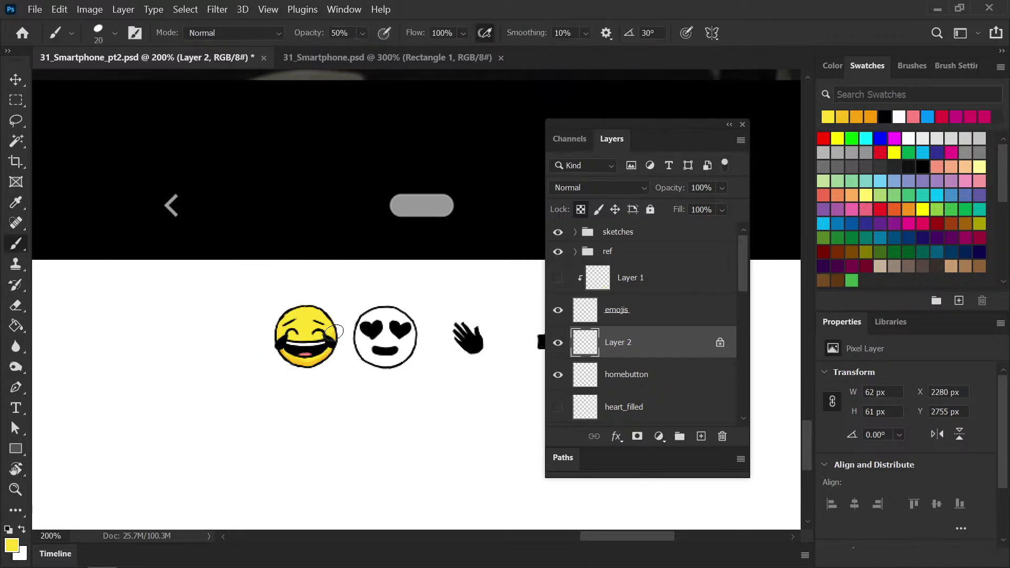
Show clipped Layer 1 and paint the laughing emoji's outline orange with the 20 px brush
{"action": "left_click", "coordinate": [871, 117]}
{"action": "left_click", "coordinate": [641, 287]}
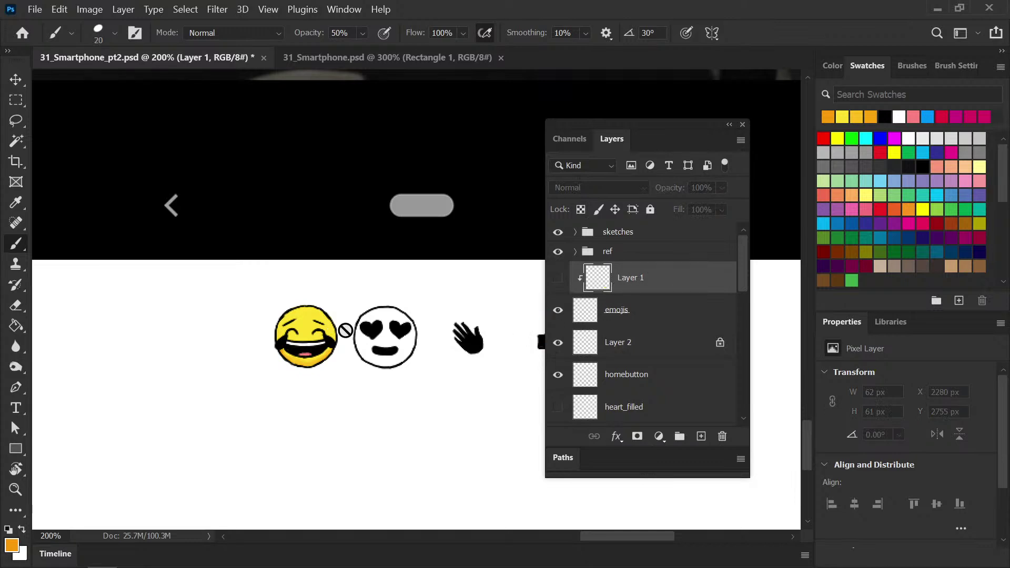
{"action": "left_click", "coordinate": [558, 278]}
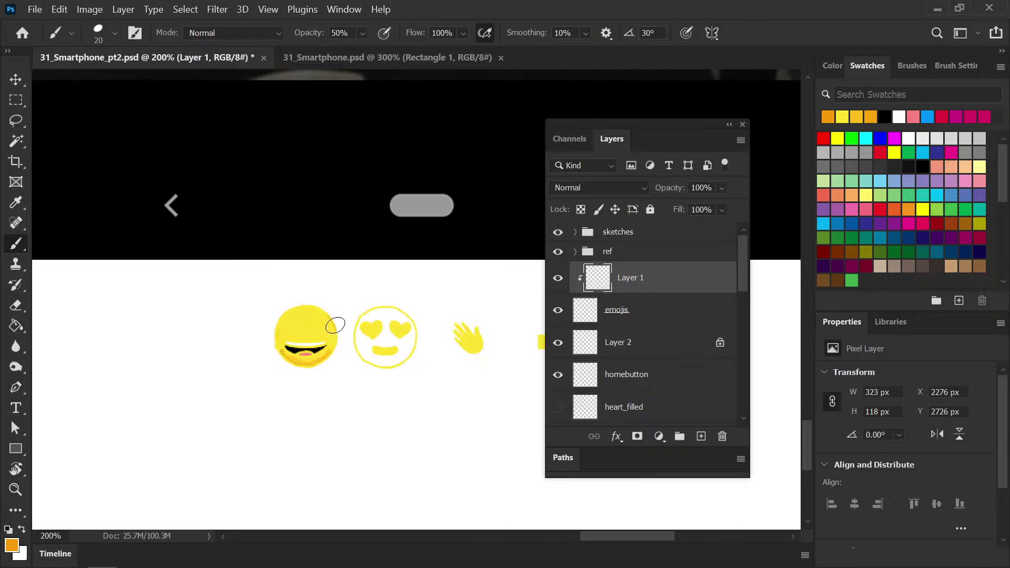
{"action": "mouse_move", "coordinate": [336, 327]}
{"action": "left_mouse_down"}
{"action": "mouse_move", "coordinate": [334, 353]}
{"action": "mouse_move", "coordinate": [301, 372]}
{"action": "mouse_move", "coordinate": [314, 327]}
{"action": "mouse_move", "coordinate": [277, 338]}
{"action": "mouse_move", "coordinate": [291, 370]}
{"action": "mouse_move", "coordinate": [276, 323]}
{"action": "mouse_move", "coordinate": [275, 338]}
{"action": "mouse_move", "coordinate": [299, 303]}
{"action": "mouse_move", "coordinate": [282, 317]}
{"action": "mouse_move", "coordinate": [325, 309]}
{"action": "mouse_move", "coordinate": [358, 327]}
{"action": "left_mouse_up"}
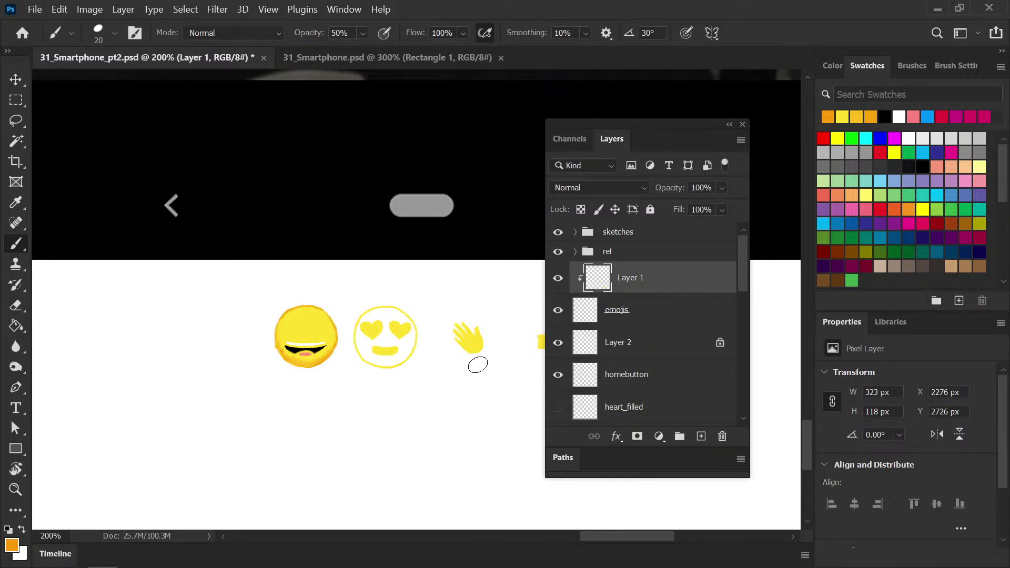
Erase Layer 1's colour over the laughing and heart-eyes emojis with a 70 px eraser
{"action": "key", "text": "e"}
{"action": "key", "text": "bracketright"}
{"action": "key", "text": "bracketright"}
{"action": "key", "text": "bracketright"}
{"action": "key", "text": "bracketright"}
{"action": "key", "text": "bracketright"}
{"action": "key", "text": "bracketright"}
{"action": "key", "text": "bracketright"}
{"action": "key", "text": "bracketright"}
{"action": "mouse_move", "coordinate": [313, 339]}
{"action": "left_mouse_down"}
{"action": "mouse_move", "coordinate": [334, 324]}
{"action": "mouse_move", "coordinate": [270, 347]}
{"action": "mouse_move", "coordinate": [337, 307]}
{"action": "mouse_move", "coordinate": [386, 340]}
{"action": "mouse_move", "coordinate": [403, 319]}
{"action": "mouse_move", "coordinate": [411, 324]}
{"action": "mouse_move", "coordinate": [345, 318]}
{"action": "mouse_move", "coordinate": [376, 355]}
{"action": "mouse_move", "coordinate": [363, 368]}
{"action": "mouse_move", "coordinate": [253, 362]}
{"action": "mouse_move", "coordinate": [382, 314]}
{"action": "mouse_move", "coordinate": [370, 357]}
{"action": "mouse_move", "coordinate": [389, 342]}
{"action": "left_mouse_up"}
{"action": "key", "text": "b"}
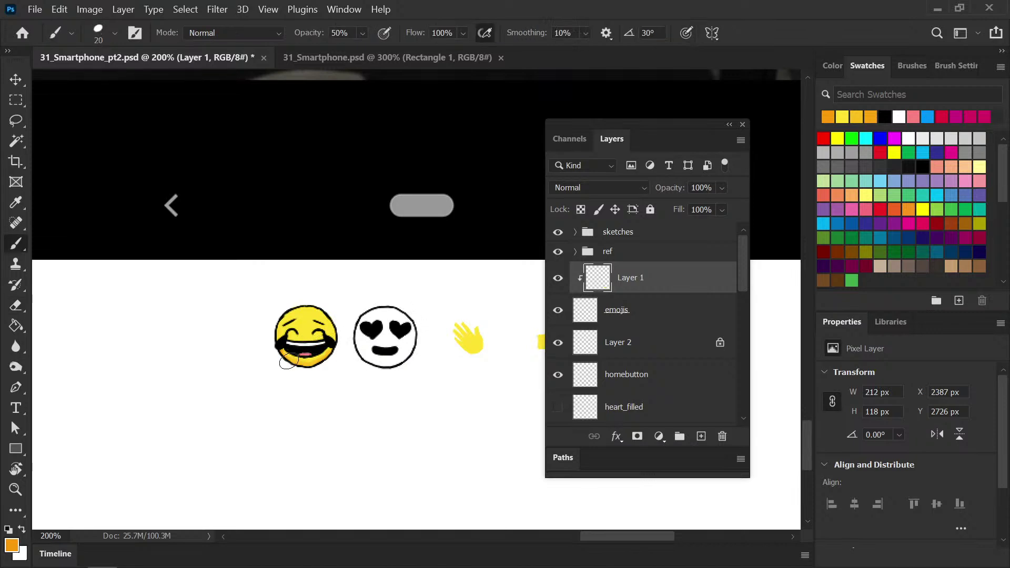
Recolour the laughing emoji's face outline orange on Layer 1 at 100% brush opacity, cleaning up around the tears with a 15 px eraser
{"action": "left_click_drag", "start_coordinate": [279, 357], "coordinate": [286, 361]}
{"action": "key", "text": "0"}
{"action": "mouse_move", "coordinate": [279, 356]}
{"action": "left_mouse_down"}
{"action": "mouse_move", "coordinate": [319, 371]}
{"action": "mouse_move", "coordinate": [331, 353]}
{"action": "left_mouse_up"}
{"action": "key", "text": "e"}
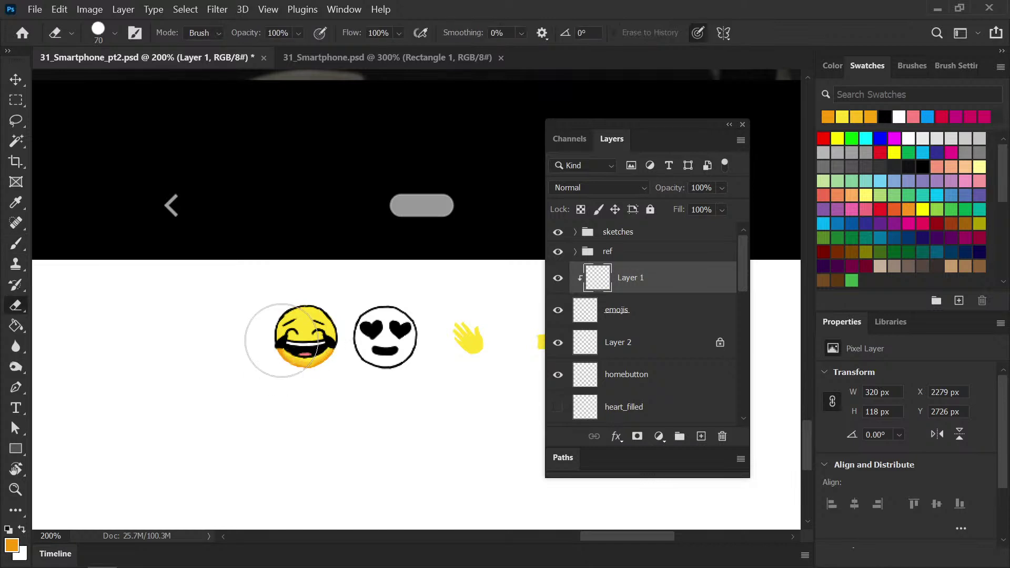
{"action": "key", "text": "bracketleft"}
{"action": "key", "text": "bracketleft"}
{"action": "key", "text": "bracketleft"}
{"action": "key", "text": "bracketleft"}
{"action": "key", "text": "bracketleft"}
{"action": "key", "text": "bracketleft"}
{"action": "key", "text": "bracketleft"}
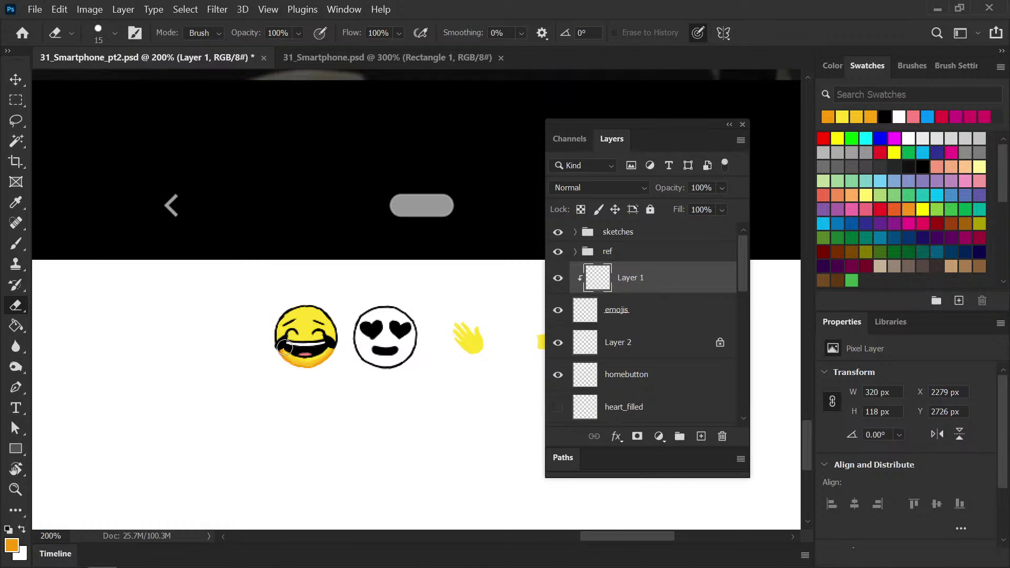
{"action": "key", "text": "b"}
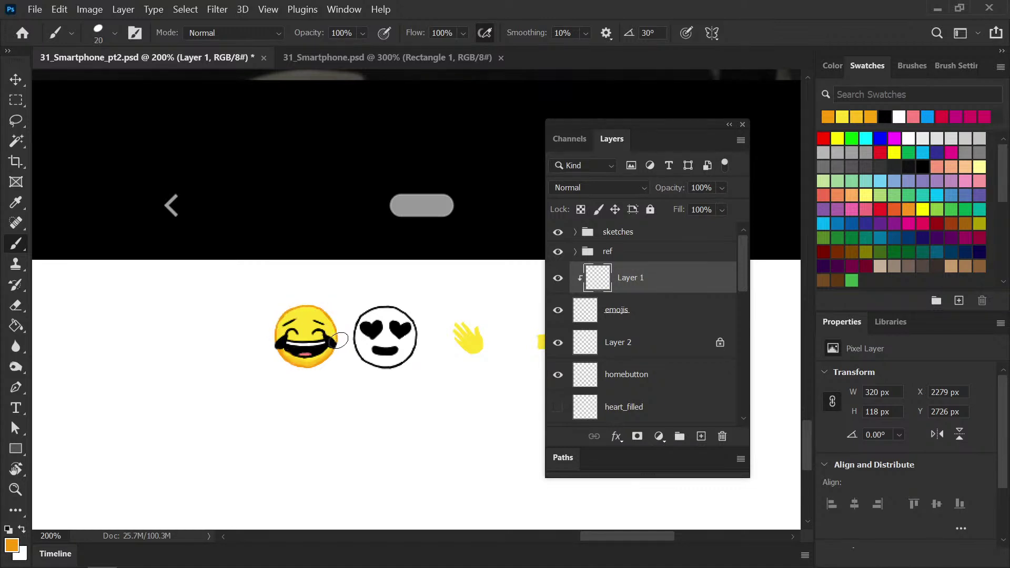
Paint the laughing emoji's eyebrows orange on Layer 1 and save the document
{"action": "key", "text": "ctrl+minus"}
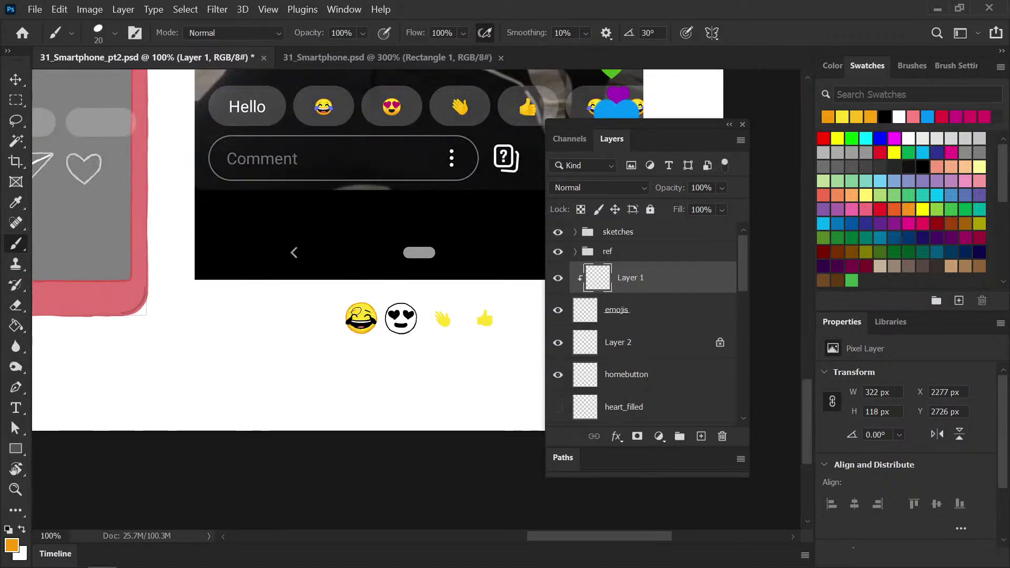
{"action": "left_click_drag", "start_coordinate": [370, 309], "coordinate": [343, 315]}
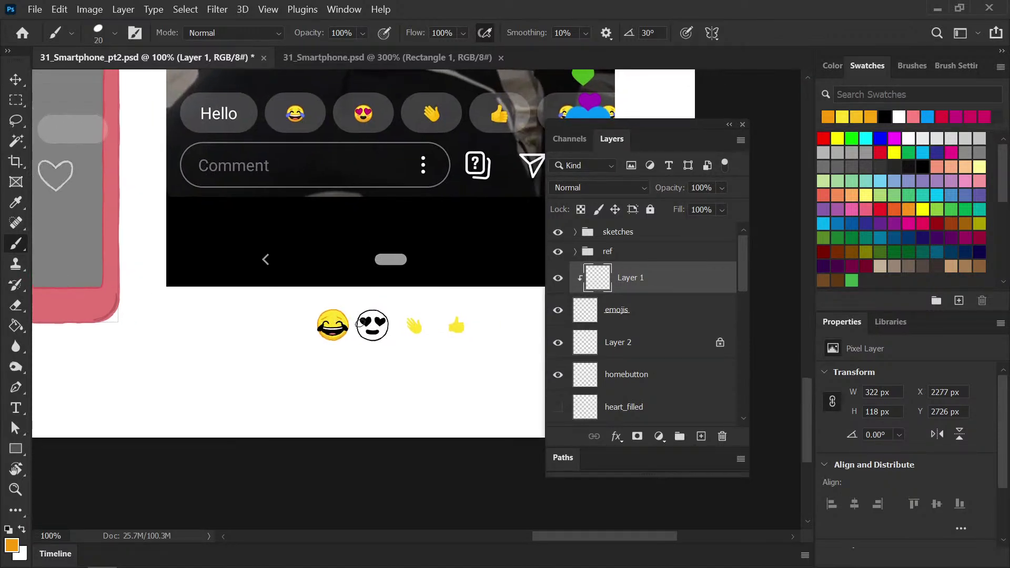
{"action": "key", "text": "ctrl+s"}
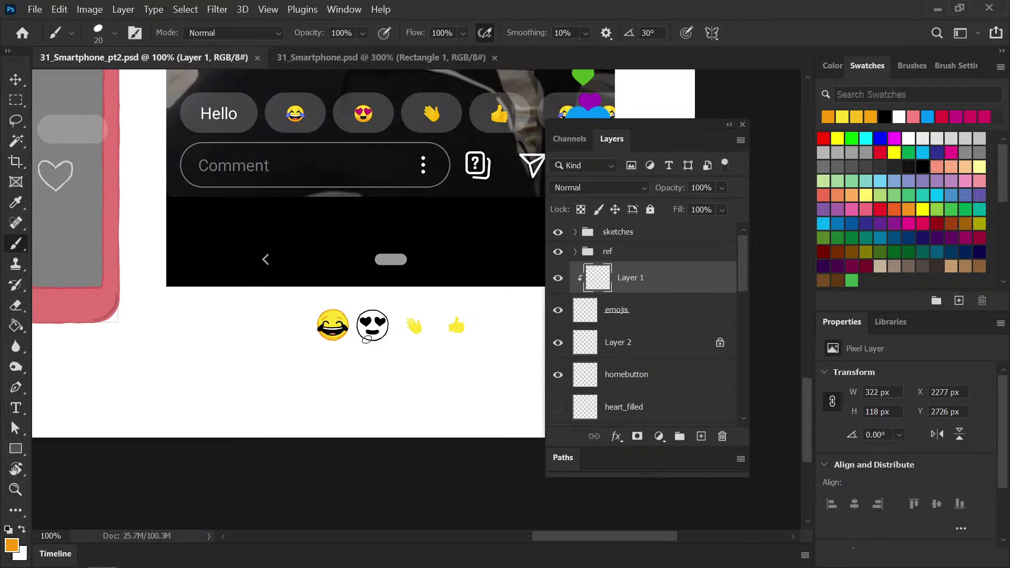
Paint the upper edge of the laughing emoji's mouth orange on Layer 1
{"action": "key", "text": "ctrl+plus"}
{"action": "key", "text": "ctrl+plus"}
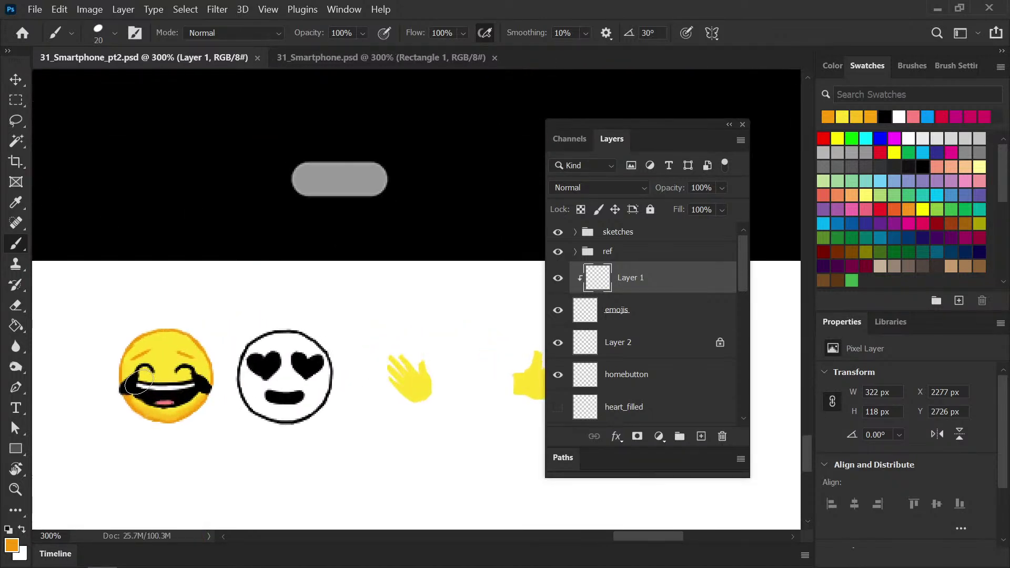
{"action": "left_click_drag", "start_coordinate": [149, 384], "coordinate": [218, 382]}
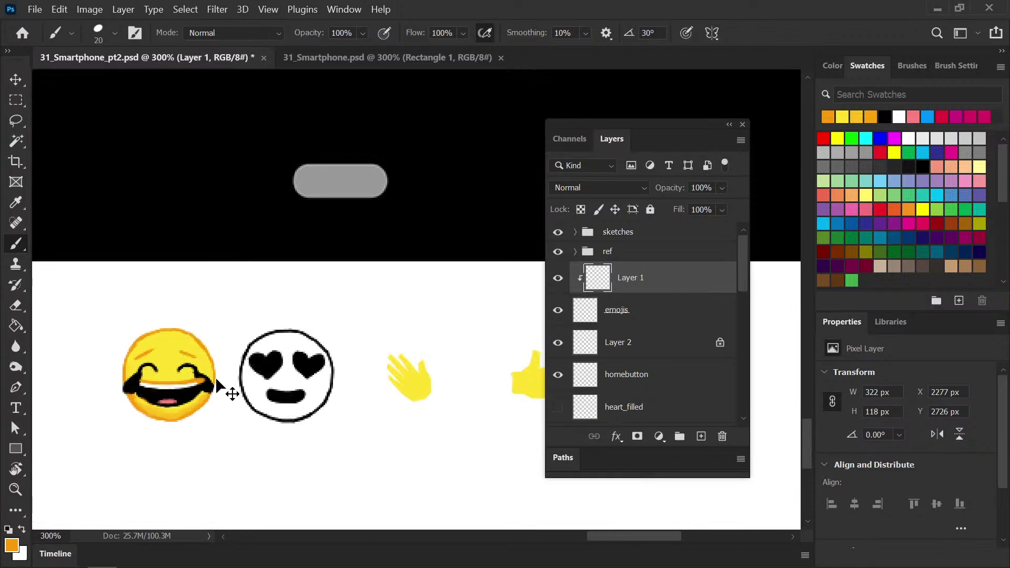
{"action": "key", "text": "ctrl+minus"}
{"action": "key", "text": "ctrl+minus"}
{"action": "key", "text": "ctrl+plus"}
{"action": "key", "text": "ctrl+plus"}
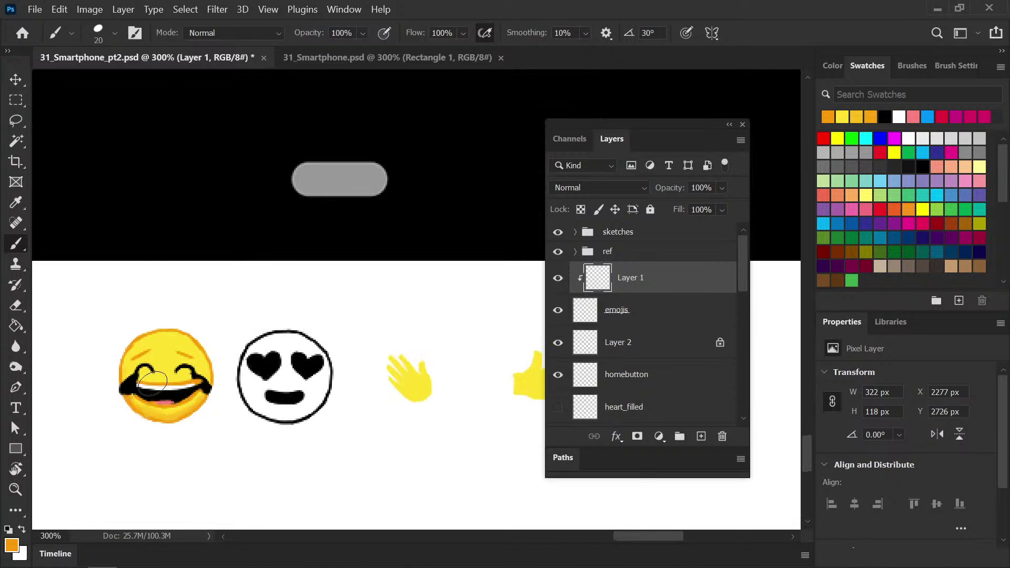
Paint the laughing emoji's teeth white and retouch the mouth in black with a 7 px brush
{"action": "key", "text": "x"}
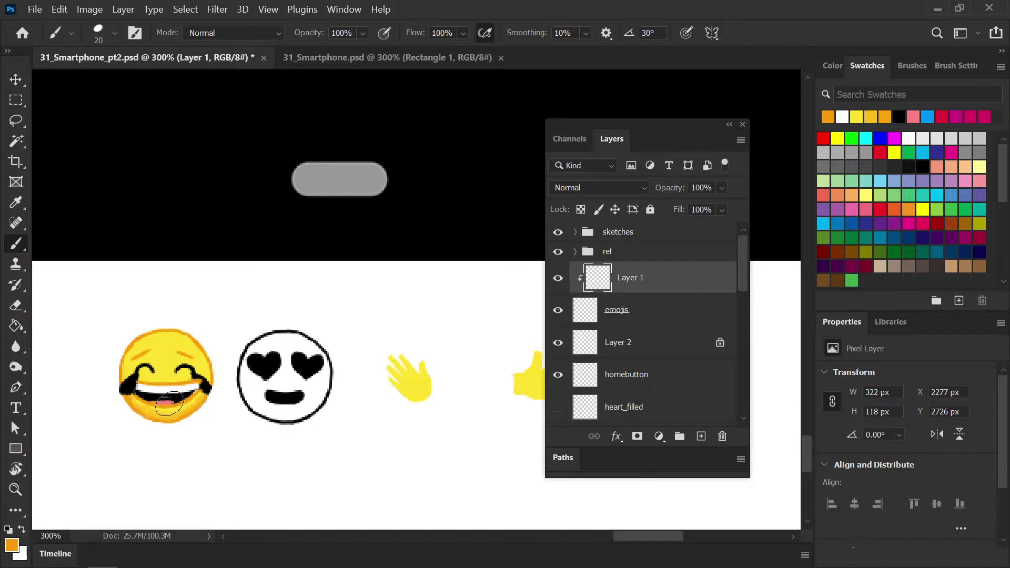
{"action": "key", "text": "d"}
{"action": "key", "text": "bracketleft"}
{"action": "key", "text": "bracketleft"}
{"action": "key", "text": "bracketleft"}
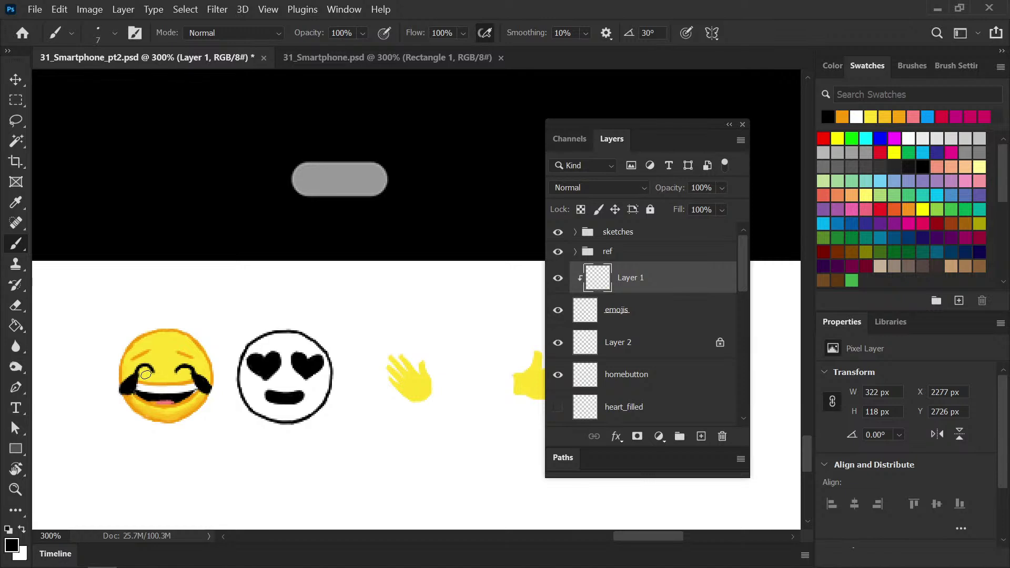
Sample light blue from the reference laughing emoji's tears and paint both tears with a 10 px brush on Layer 1
{"action": "key", "text": "ctrl+minus"}
{"action": "key", "text": "ctrl+minus"}
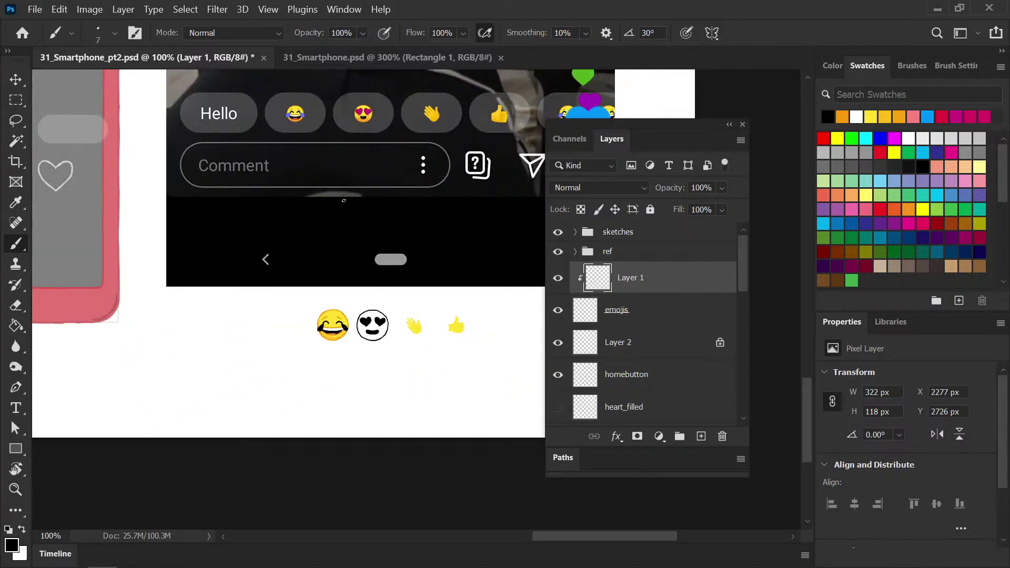
{"action": "key", "text": "i"}
{"action": "left_click", "coordinate": [301, 116]}
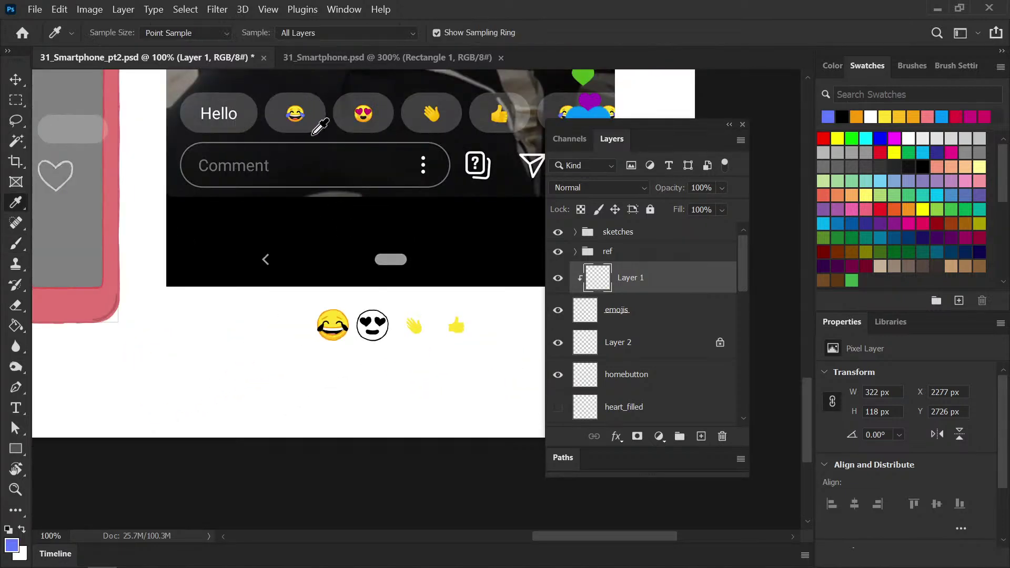
{"action": "key", "text": "b"}
{"action": "key", "text": "ctrl+plus"}
{"action": "key", "text": "ctrl+plus"}
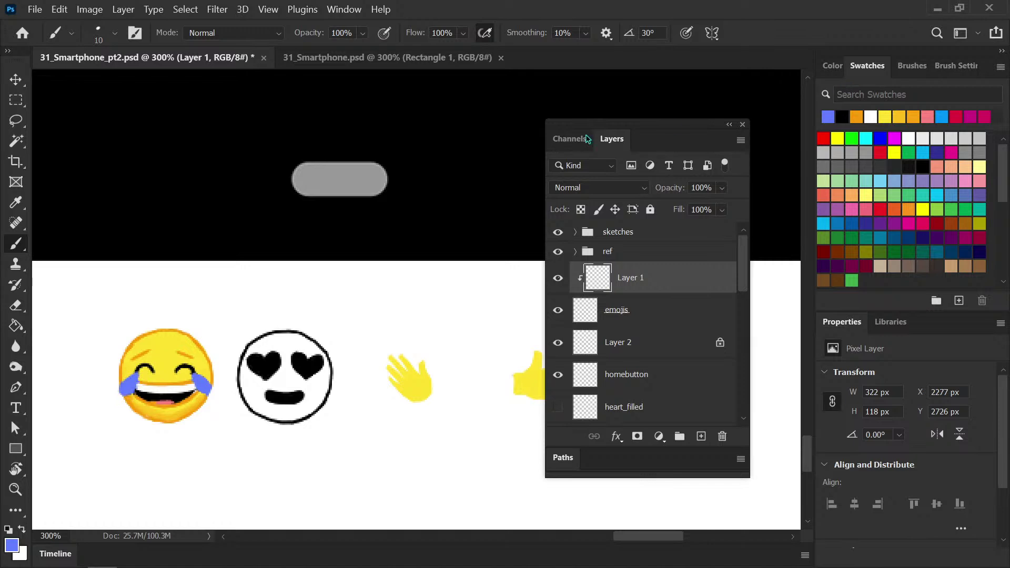
Sample the reference tear's blue, darken it to a deeper blue, shade the edges of both tears, and save
{"action": "mouse_move", "coordinate": [241, 197]}
{"action": "left_mouse_down"}
{"action": "mouse_move", "coordinate": [282, 334]}
{"action": "mouse_move", "coordinate": [251, 305]}
{"action": "mouse_move", "coordinate": [259, 310]}
{"action": "left_mouse_up"}
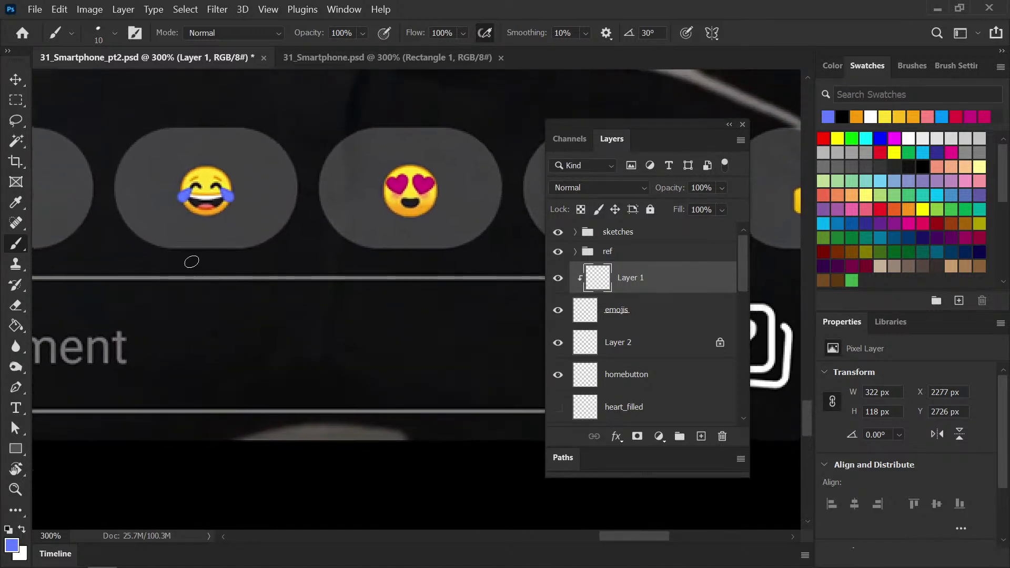
{"action": "key", "text": "i"}
{"action": "left_click", "coordinate": [188, 196]}
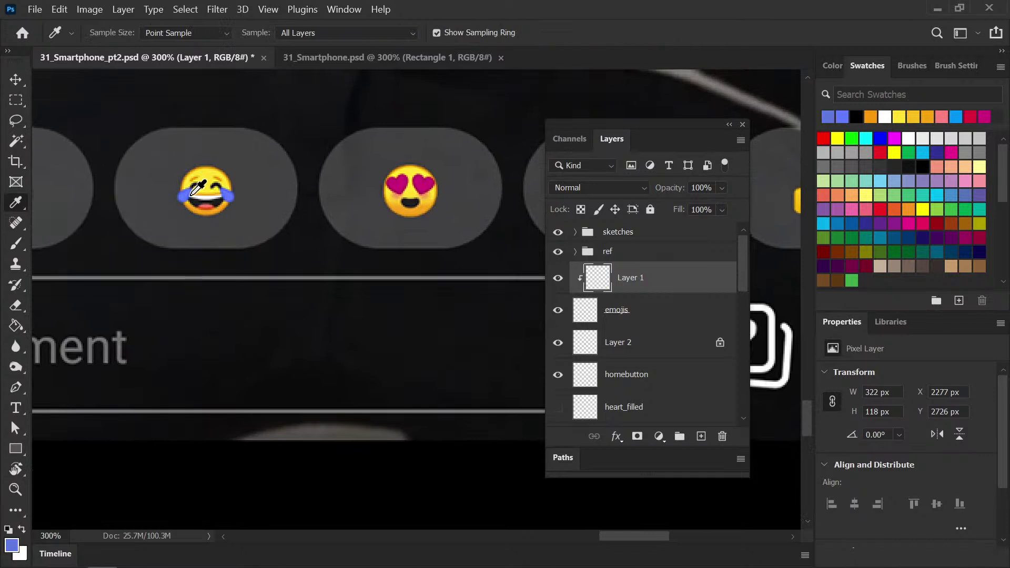
{"action": "left_click_drag", "start_coordinate": [266, 416], "coordinate": [222, 209]}
{"action": "key", "text": "b"}
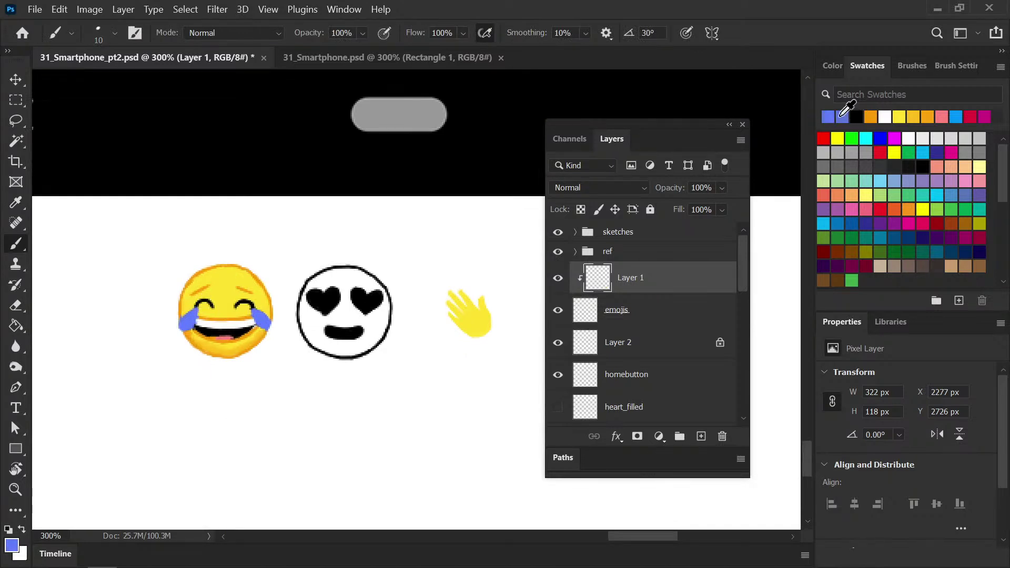
{"action": "left_click", "coordinate": [833, 67]}
{"action": "left_click", "coordinate": [930, 96]}
{"action": "left_click_drag", "start_coordinate": [930, 96], "coordinate": [943, 109]}
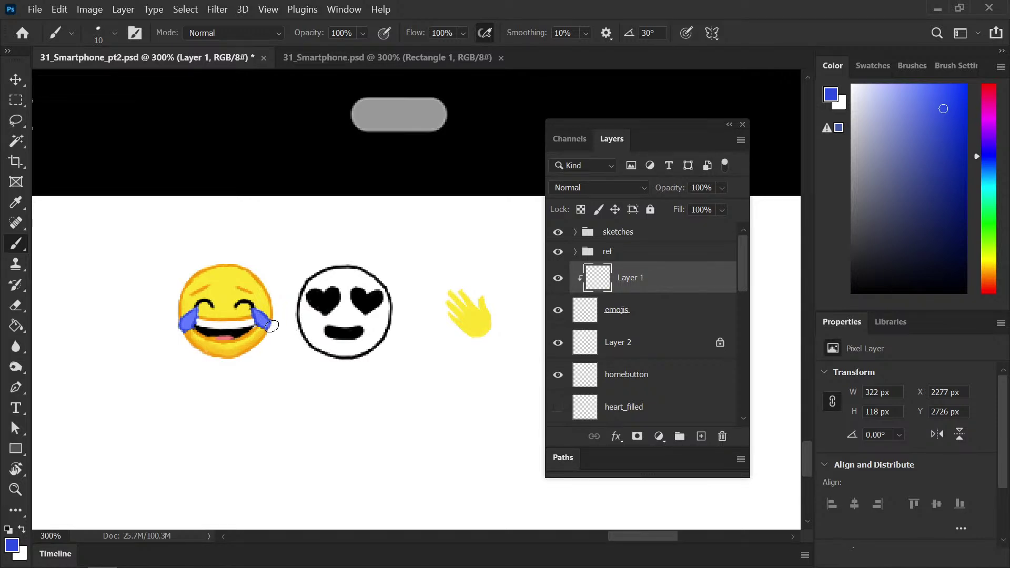
{"action": "key", "text": "ctrl+s"}
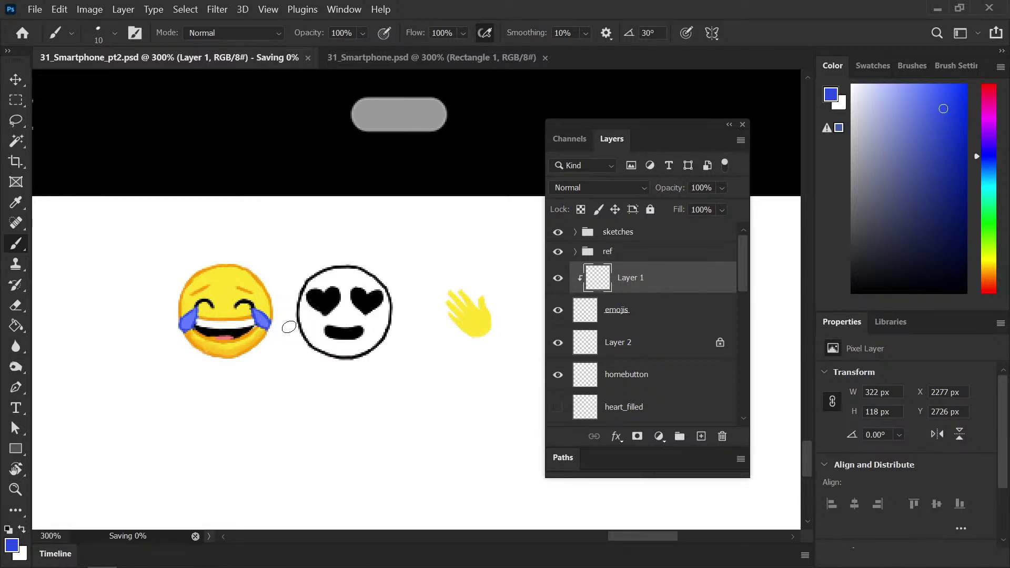
Unlock Layer 2's transparent pixels and fill the heart-eyes emoji's face with yellow sampled from the laughing emoji, using a 20 px brush
{"action": "left_click", "coordinate": [645, 348]}
{"action": "left_click", "coordinate": [582, 210]}
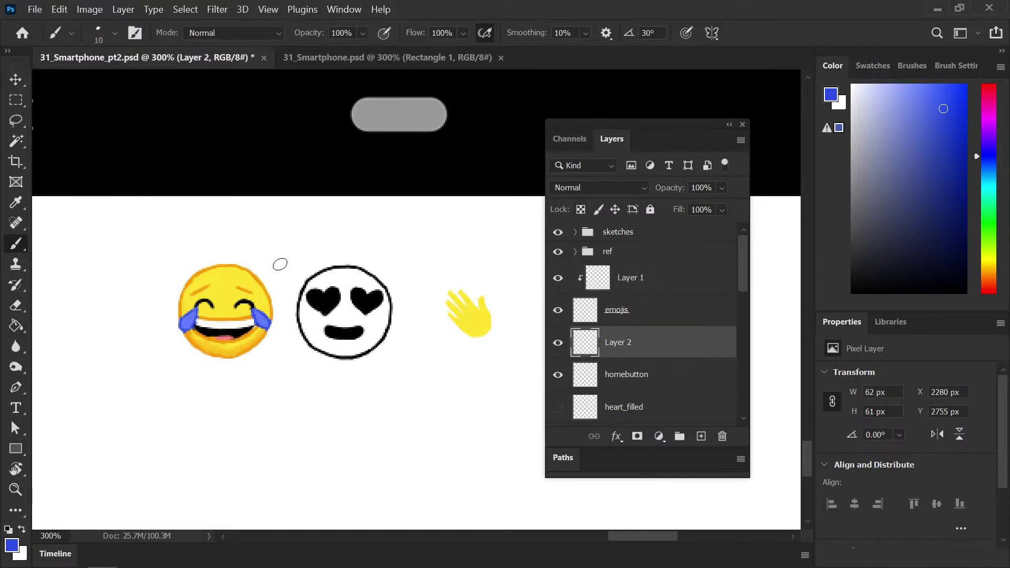
{"action": "left_click", "coordinate": [255, 284], "text": "alt"}
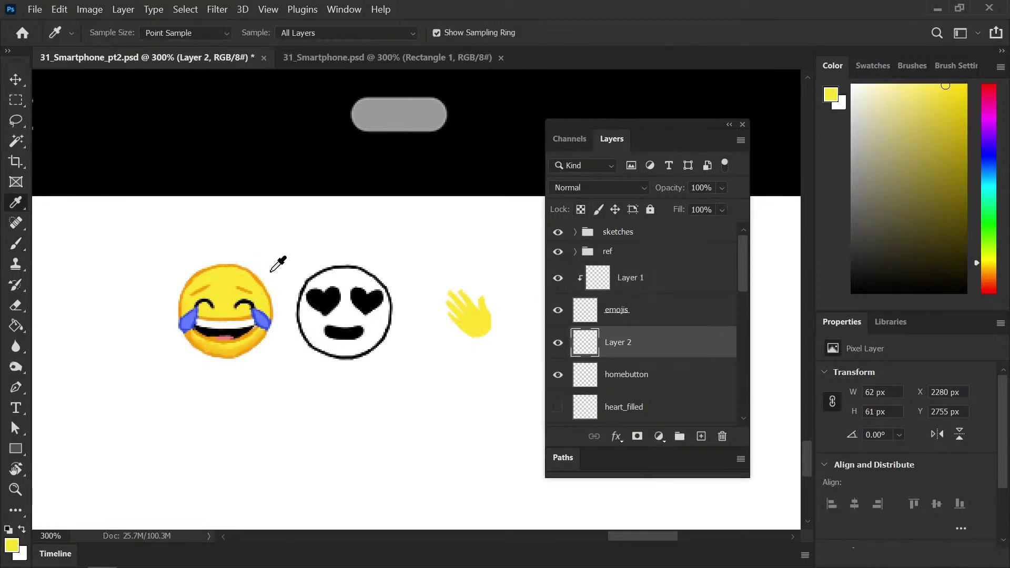
{"action": "mouse_move", "coordinate": [323, 282]}
{"action": "left_mouse_down"}
{"action": "mouse_move", "coordinate": [310, 336]}
{"action": "mouse_move", "coordinate": [327, 298]}
{"action": "mouse_move", "coordinate": [342, 330]}
{"action": "mouse_move", "coordinate": [360, 336]}
{"action": "mouse_move", "coordinate": [378, 322]}
{"action": "mouse_move", "coordinate": [355, 343]}
{"action": "mouse_move", "coordinate": [326, 345]}
{"action": "mouse_move", "coordinate": [350, 351]}
{"action": "mouse_move", "coordinate": [337, 353]}
{"action": "mouse_move", "coordinate": [367, 344]}
{"action": "mouse_move", "coordinate": [386, 300]}
{"action": "mouse_move", "coordinate": [353, 282]}
{"action": "mouse_move", "coordinate": [326, 286]}
{"action": "mouse_move", "coordinate": [345, 276]}
{"action": "mouse_move", "coordinate": [373, 296]}
{"action": "left_mouse_up"}
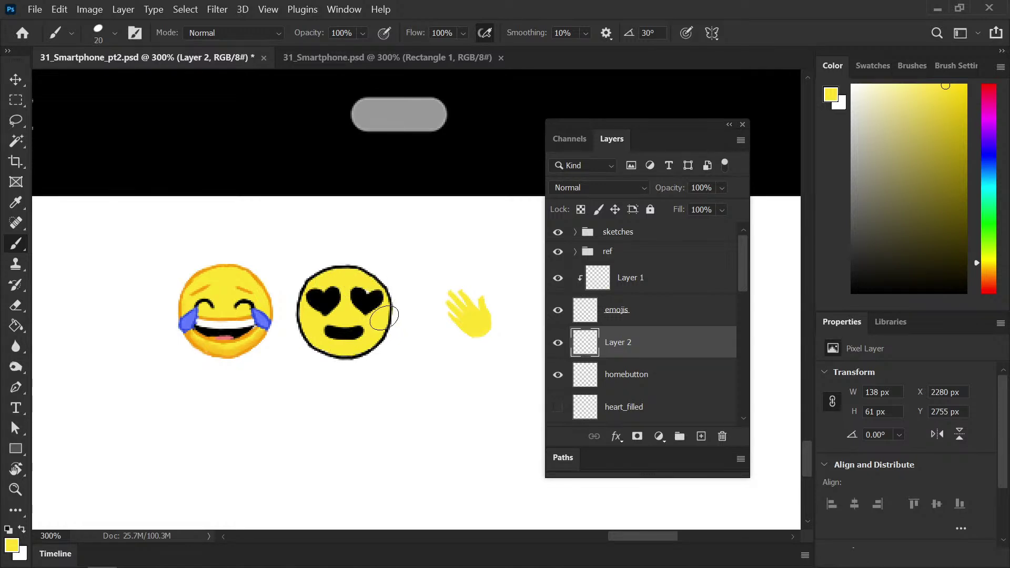
Choose the orange used for the emoji outlines as the foreground colour and set the brush opacity to 50%
{"action": "key", "text": "i"}
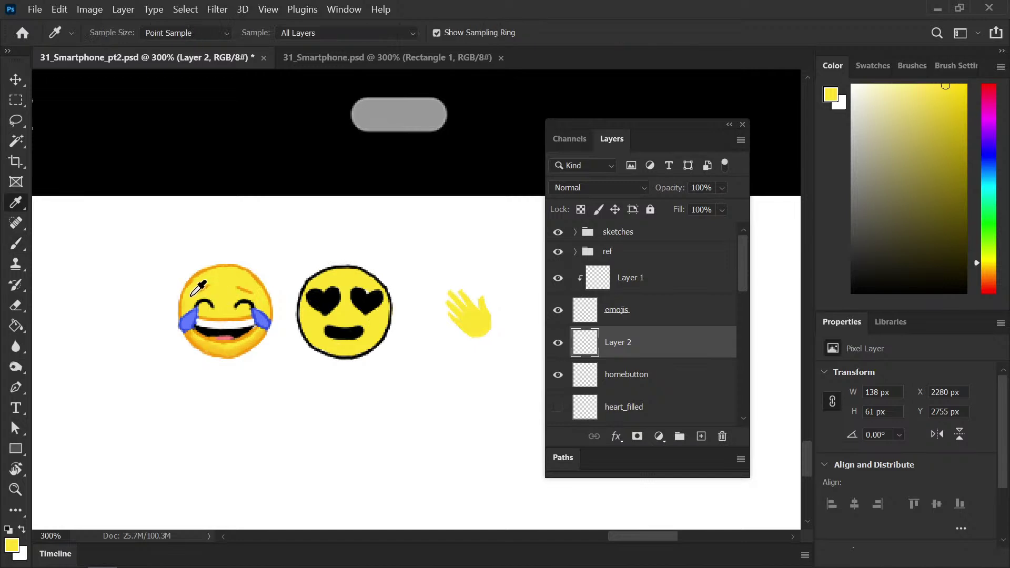
{"action": "left_click", "coordinate": [888, 68]}
{"action": "left_click", "coordinate": [914, 117]}
{"action": "key", "text": "b"}
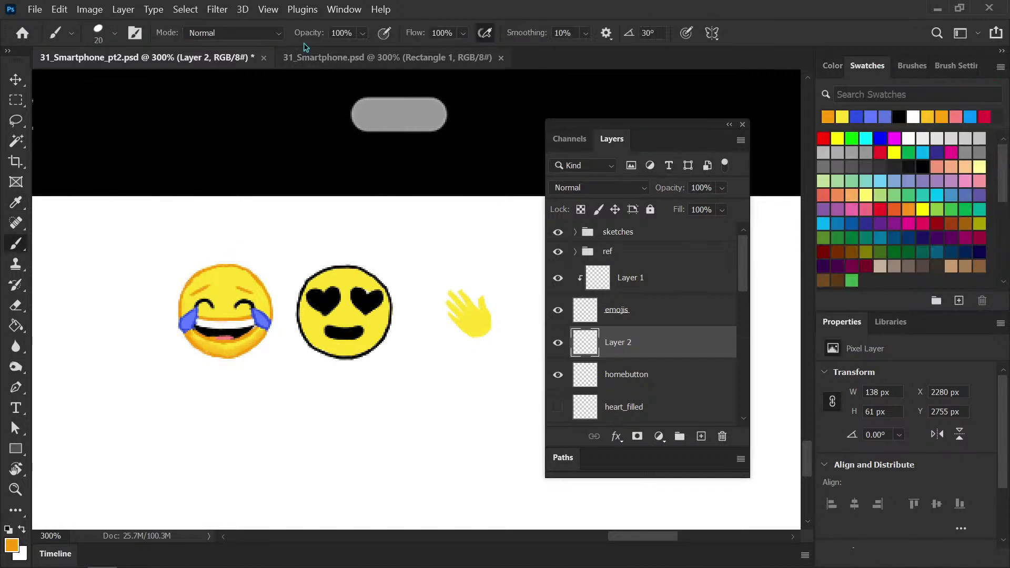
{"action": "type", "text": "50"}
{"action": "key", "text": "Return"}
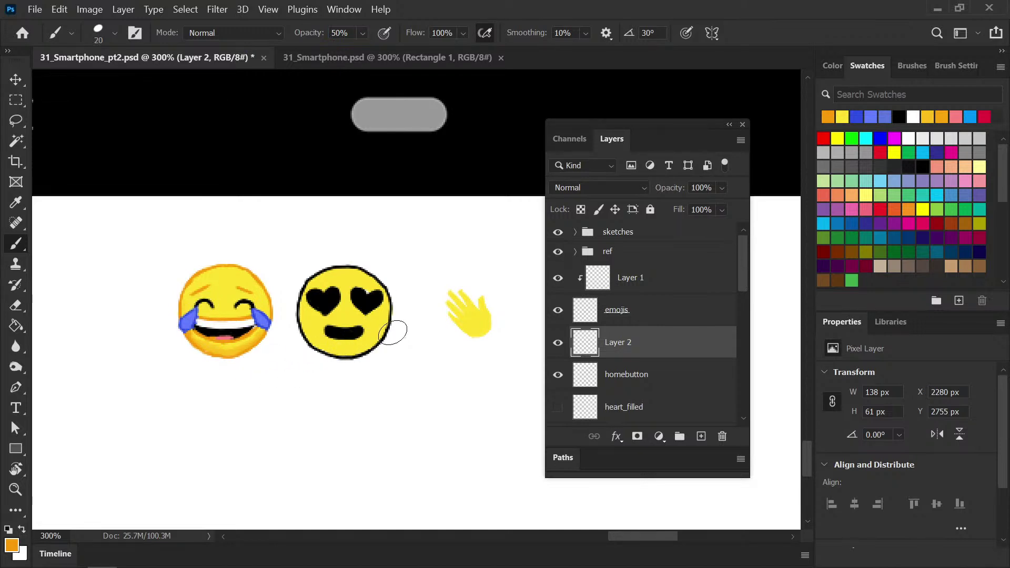
Try to shade the heart-eyes emoji's lower edge in orange on Layer 2, and undo the strokes
{"action": "mouse_move", "coordinate": [291, 318]}
{"action": "left_mouse_down"}
{"action": "mouse_move", "coordinate": [340, 353]}
{"action": "mouse_move", "coordinate": [312, 332]}
{"action": "mouse_move", "coordinate": [330, 354]}
{"action": "mouse_move", "coordinate": [305, 334]}
{"action": "mouse_move", "coordinate": [387, 347]}
{"action": "mouse_move", "coordinate": [355, 348]}
{"action": "left_mouse_up"}
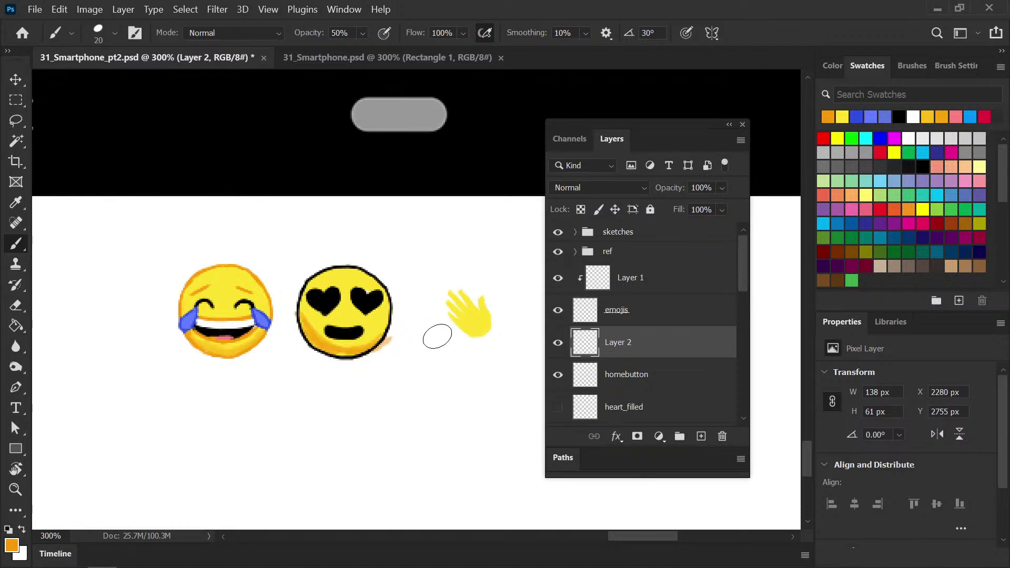
{"action": "key", "text": "ctrl+z"}
{"action": "key", "text": "ctrl+z"}
{"action": "key", "text": "ctrl+z"}
{"action": "key", "text": "ctrl+z"}
{"action": "key", "text": "ctrl+z"}
{"action": "key", "text": "ctrl+z"}
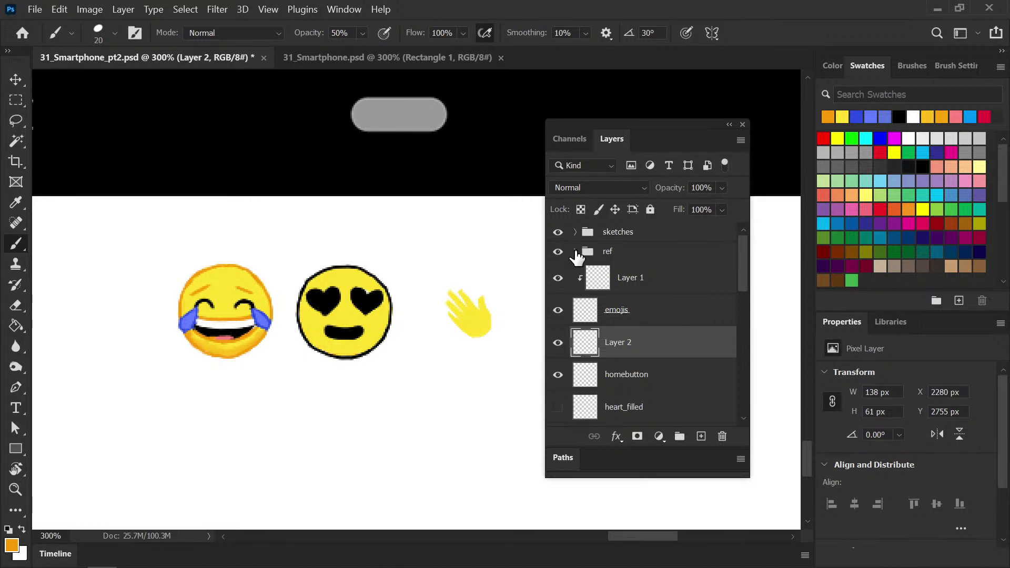
Lock Layer 2's transparent pixels and shade the heart-eyes face's lower edge in orange, blending it with sampled golden tones
{"action": "left_click", "coordinate": [581, 209]}
{"action": "mouse_move", "coordinate": [302, 328]}
{"action": "left_mouse_down"}
{"action": "mouse_move", "coordinate": [321, 354]}
{"action": "mouse_move", "coordinate": [350, 358]}
{"action": "mouse_move", "coordinate": [395, 322]}
{"action": "mouse_move", "coordinate": [356, 352]}
{"action": "left_mouse_up"}
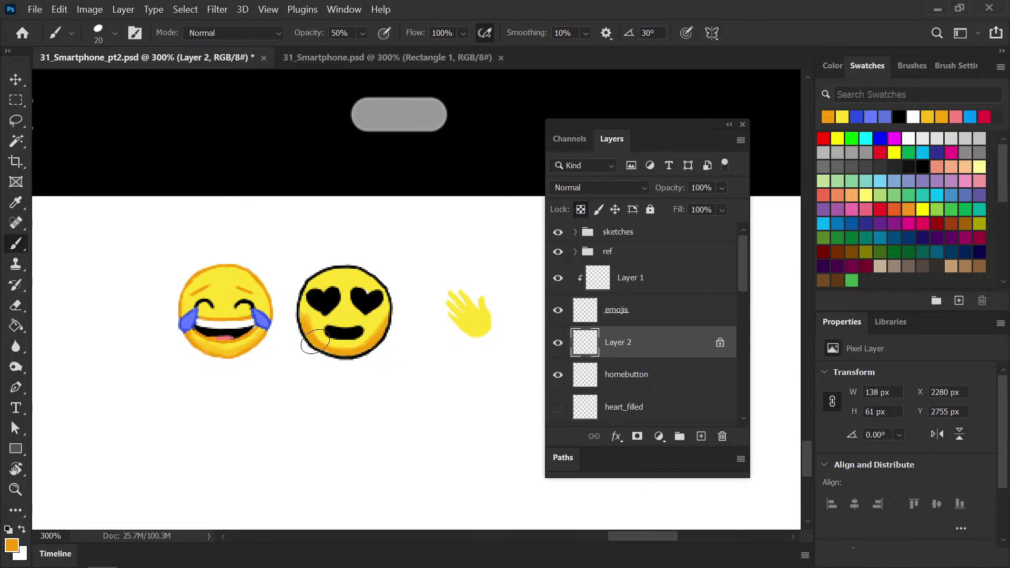
{"action": "key", "text": "i"}
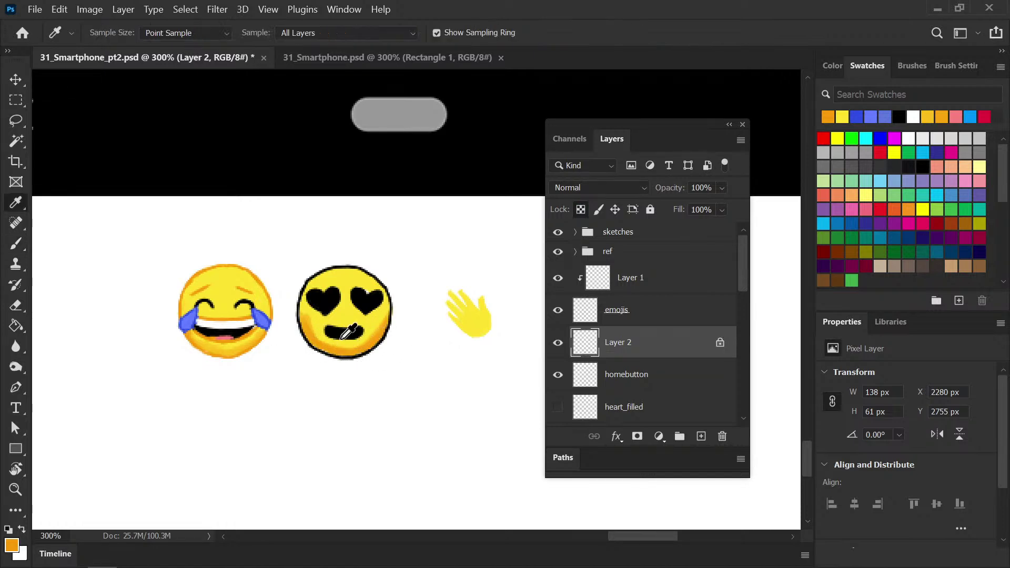
{"action": "left_click", "coordinate": [311, 321]}
{"action": "key", "text": "b"}
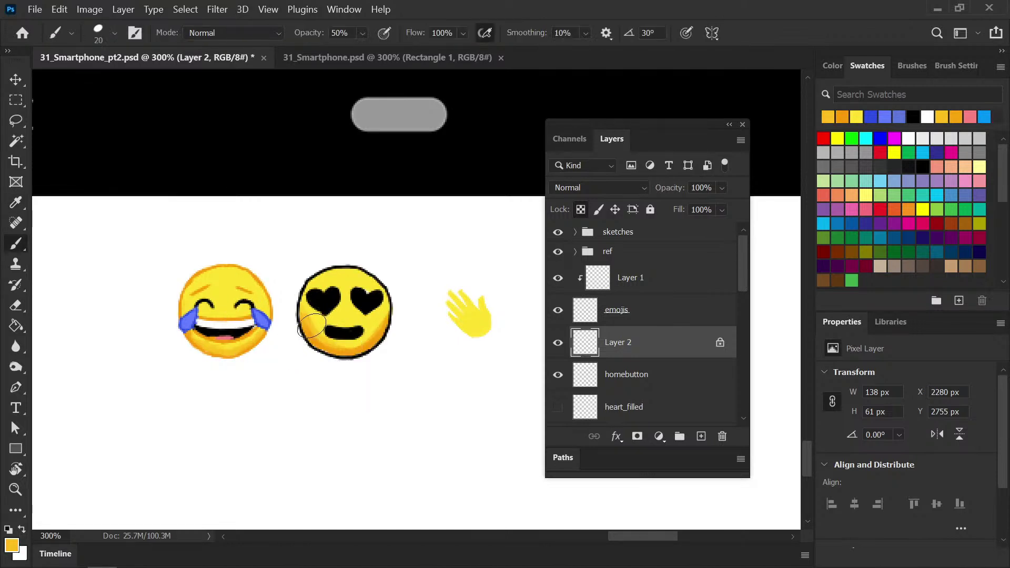
{"action": "key", "text": "i"}
{"action": "left_click", "coordinate": [313, 319]}
{"action": "key", "text": "b"}
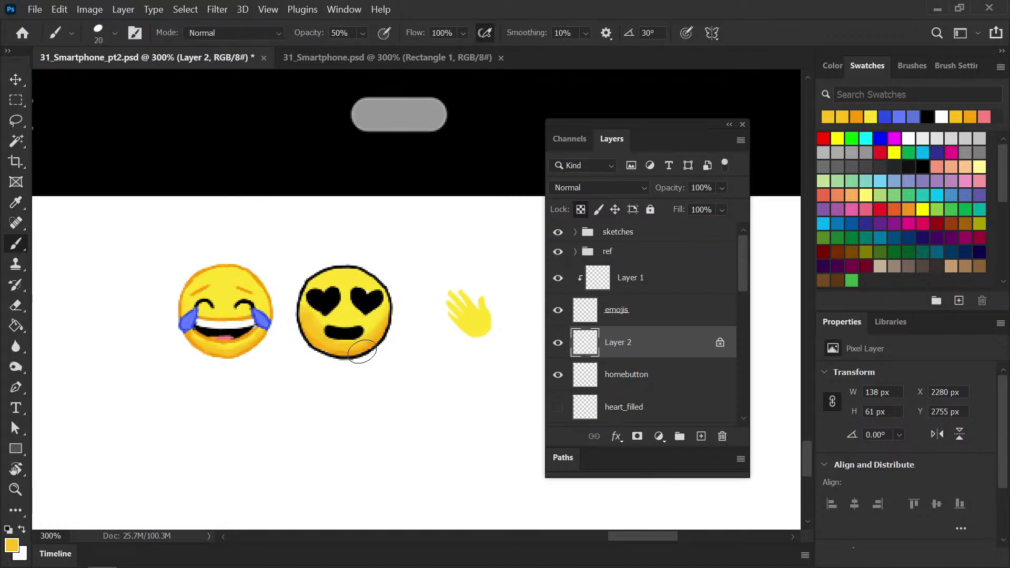
Soften the inner edge of the heart-eyes emoji's lower shading with yellow sampled from its face
{"action": "key", "text": "i"}
{"action": "key", "text": "b"}
{"action": "key", "text": "i"}
{"action": "left_click", "coordinate": [375, 318]}
{"action": "key", "text": "b"}
{"action": "key", "text": "ctrl+z"}
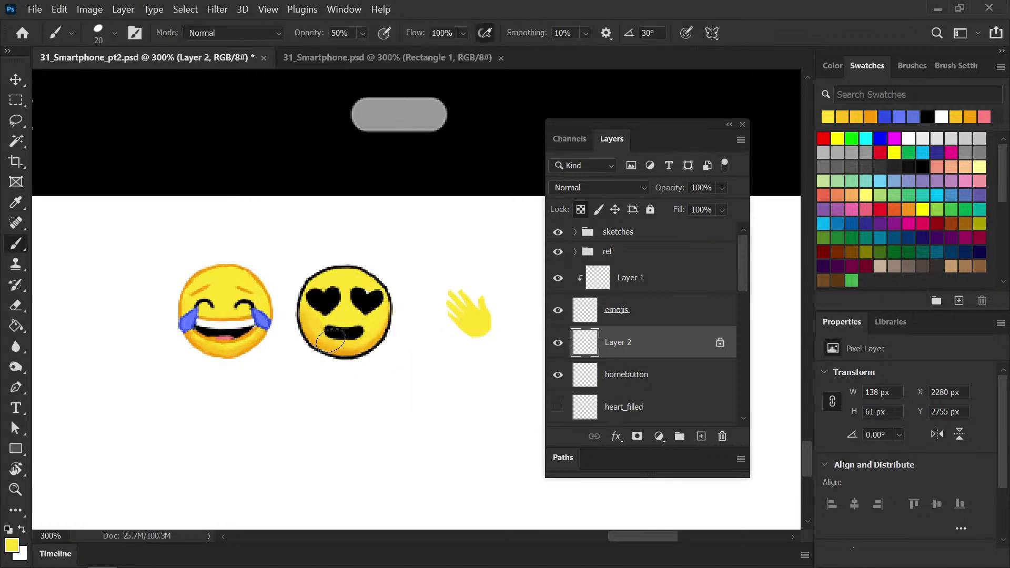
{"action": "left_click", "coordinate": [343, 349]}
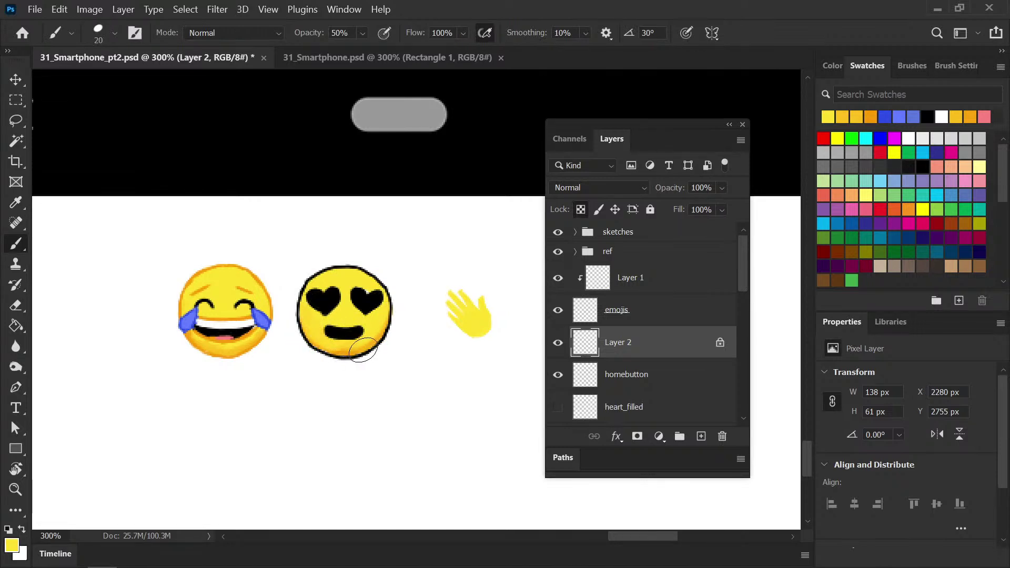
Deepen the heart-eyes face's lower rim with orange and smooth the transition using sampled golden and yellow tones
{"action": "left_click", "coordinate": [327, 344], "text": "alt"}
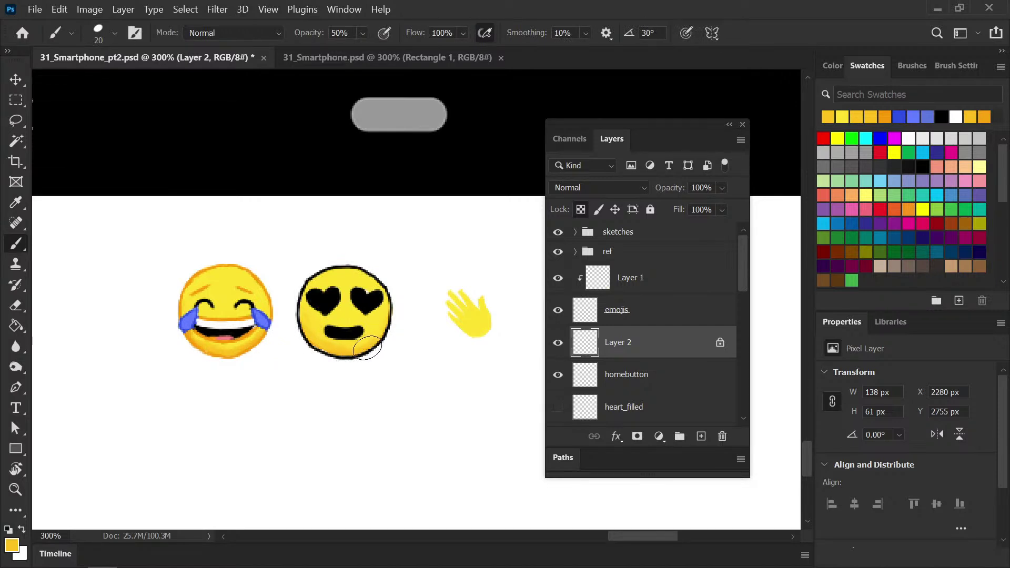
{"action": "key", "text": "alt"}
{"action": "left_click", "coordinate": [885, 116]}
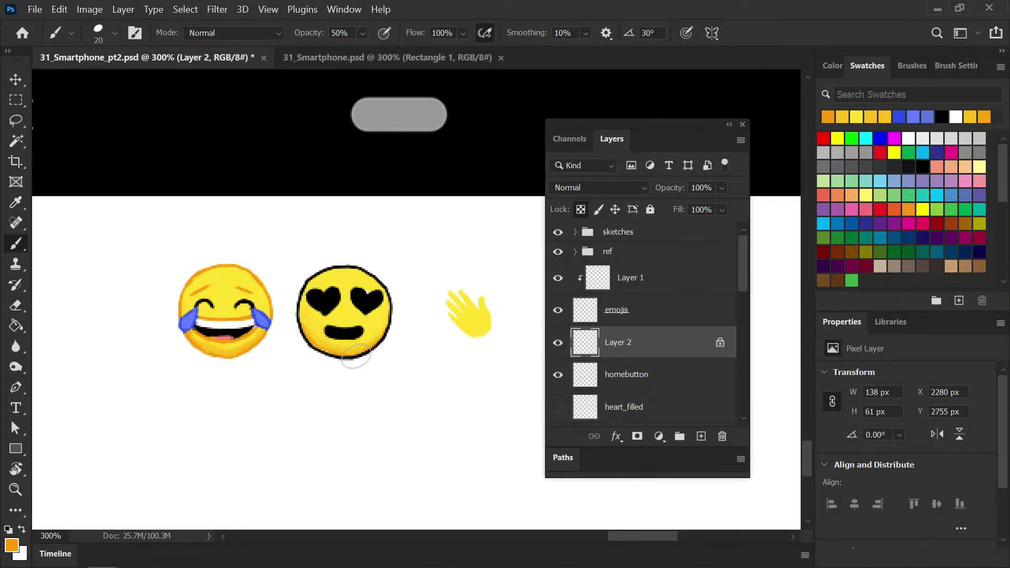
{"action": "left_click", "coordinate": [311, 341], "text": "alt"}
{"action": "left_click", "coordinate": [329, 332], "text": "alt"}
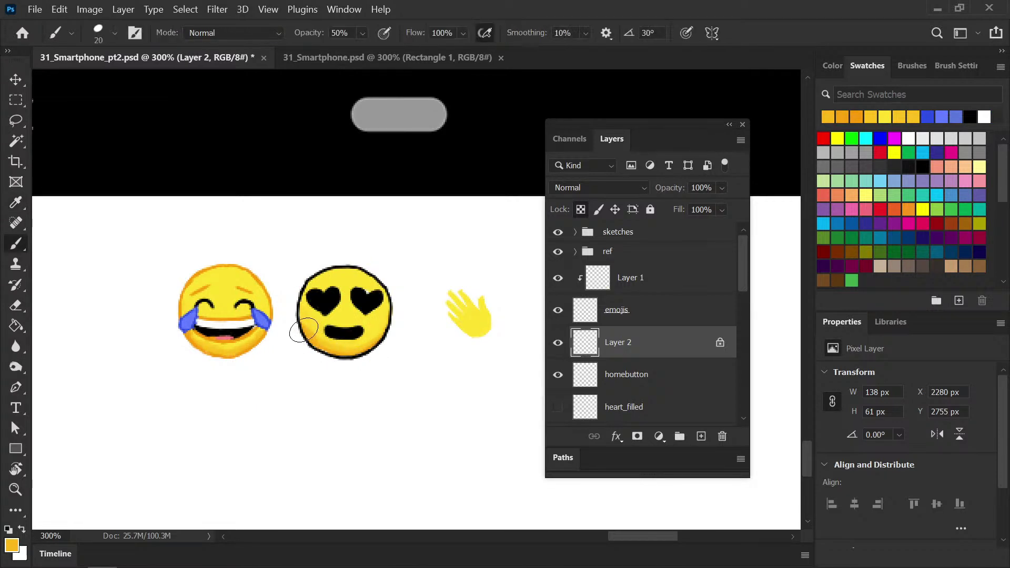
{"action": "left_click", "coordinate": [319, 334], "text": "alt"}
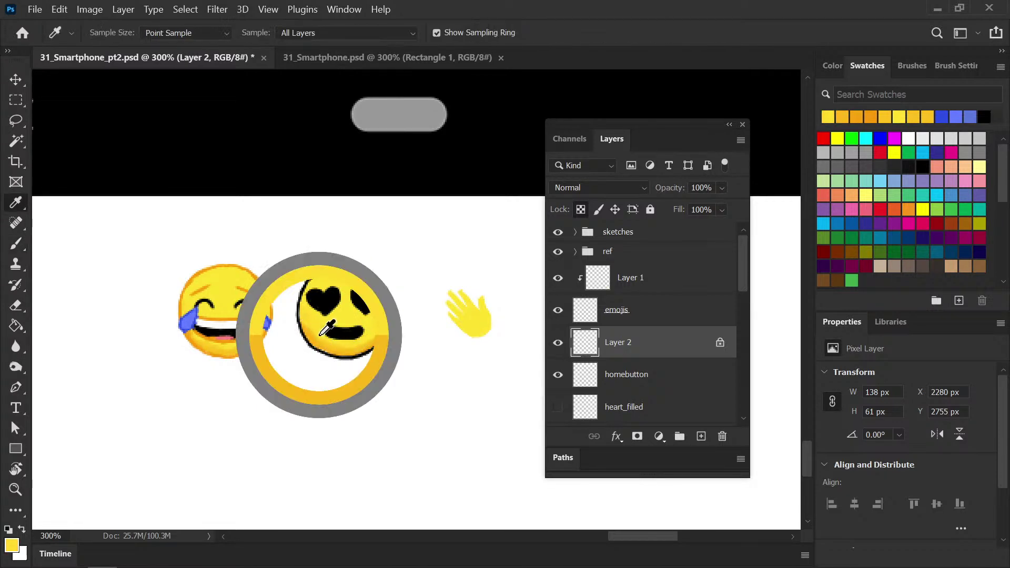
{"action": "left_click_drag", "start_coordinate": [340, 346], "coordinate": [384, 327]}
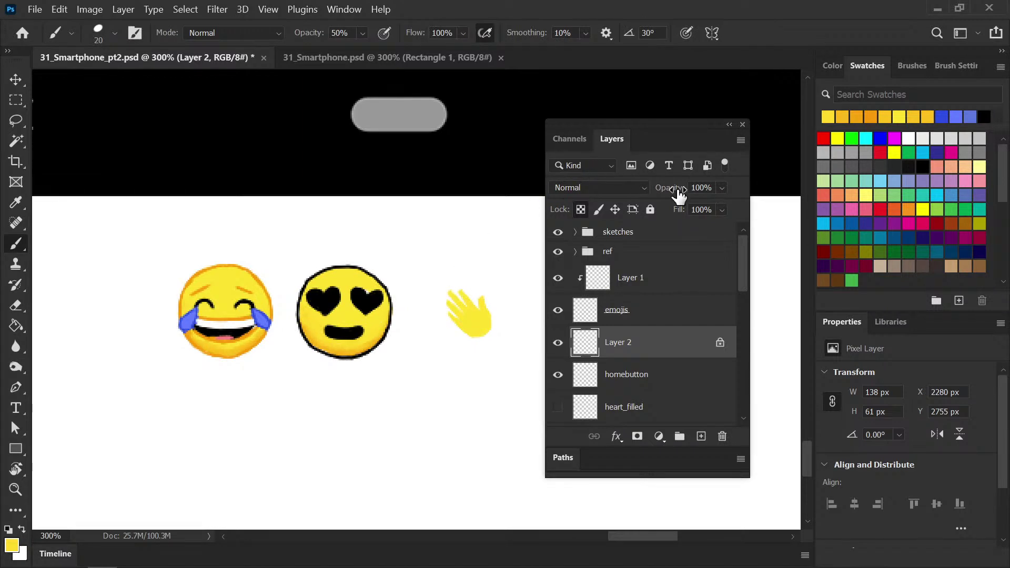
Recolour the heart-eyes emoji's face outline orange on Layer 1, raising the brush opacity to 100%
{"action": "left_click", "coordinate": [878, 112]}
{"action": "left_click", "coordinate": [644, 278]}
{"action": "left_click", "coordinate": [650, 350]}
{"action": "left_click", "coordinate": [649, 277]}
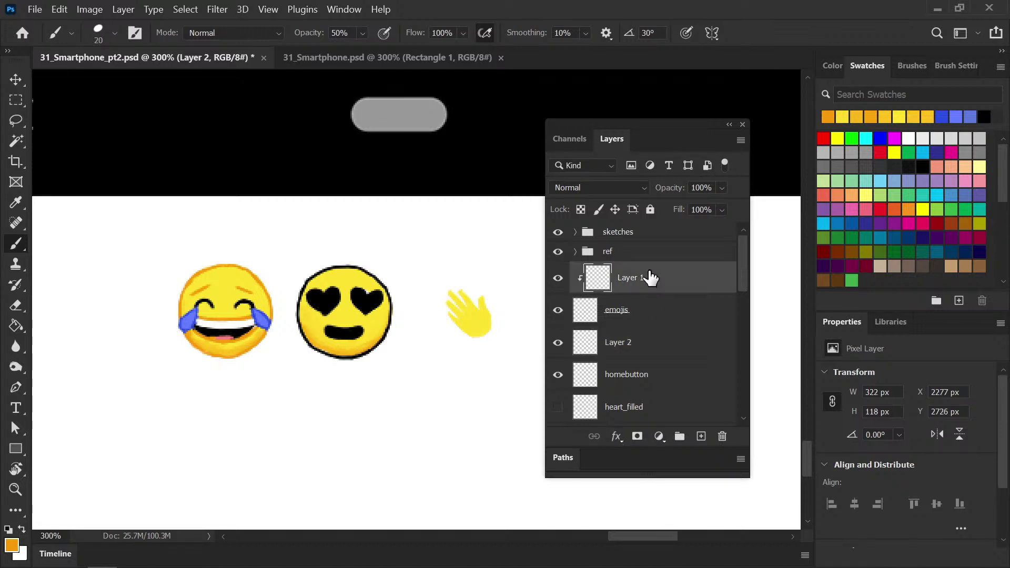
{"action": "mouse_move", "coordinate": [379, 274]}
{"action": "left_mouse_down"}
{"action": "mouse_move", "coordinate": [361, 267]}
{"action": "mouse_move", "coordinate": [372, 275]}
{"action": "left_mouse_up"}
{"action": "key", "text": "Return"}
{"action": "key", "text": "Return"}
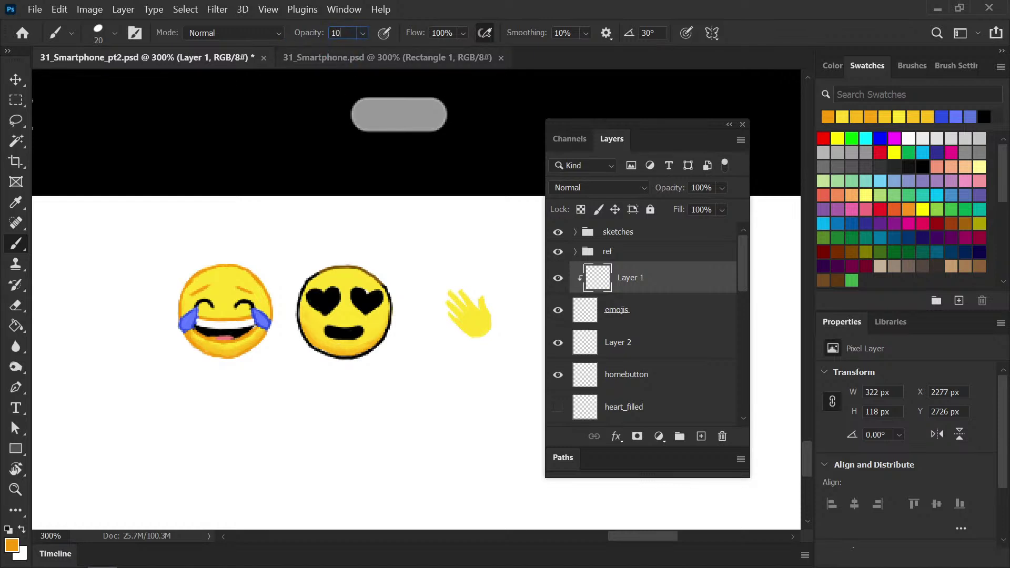
{"action": "mouse_move", "coordinate": [361, 261]}
{"action": "left_mouse_down"}
{"action": "mouse_move", "coordinate": [333, 265]}
{"action": "mouse_move", "coordinate": [348, 264]}
{"action": "mouse_move", "coordinate": [312, 274]}
{"action": "mouse_move", "coordinate": [293, 304]}
{"action": "mouse_move", "coordinate": [313, 278]}
{"action": "mouse_move", "coordinate": [301, 330]}
{"action": "mouse_move", "coordinate": [307, 312]}
{"action": "mouse_move", "coordinate": [315, 348]}
{"action": "mouse_move", "coordinate": [305, 345]}
{"action": "mouse_move", "coordinate": [366, 358]}
{"action": "mouse_move", "coordinate": [385, 347]}
{"action": "mouse_move", "coordinate": [358, 356]}
{"action": "mouse_move", "coordinate": [384, 340]}
{"action": "mouse_move", "coordinate": [393, 301]}
{"action": "mouse_move", "coordinate": [365, 267]}
{"action": "left_mouse_up"}
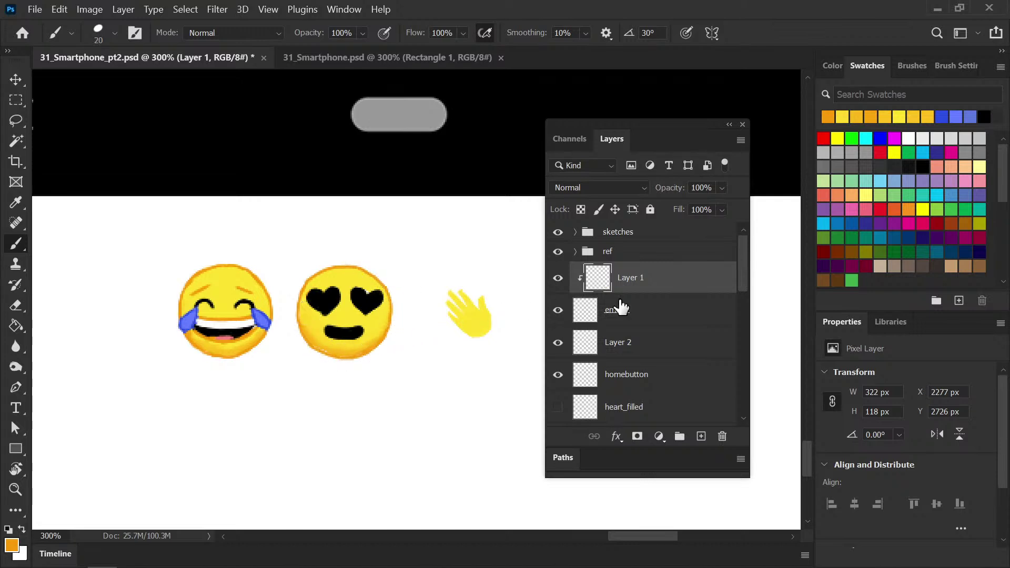
Unlock Layer 2's transparent pixels, touch up the heart-eyes face's edges with sampled yellow and golden orange, and save
{"action": "left_click", "coordinate": [645, 346]}
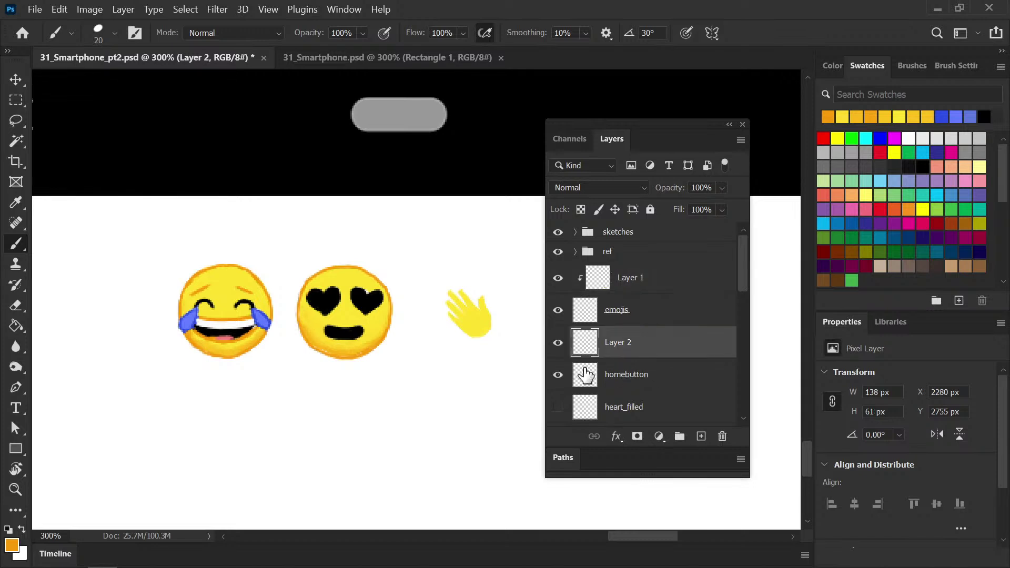
{"action": "left_click", "coordinate": [353, 270], "text": "alt"}
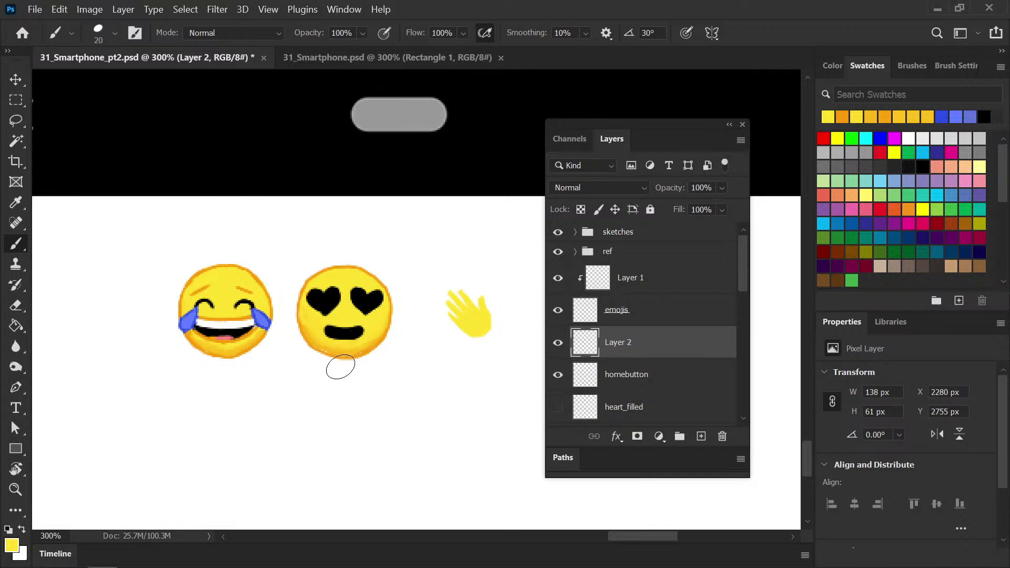
{"action": "left_click", "coordinate": [327, 354], "text": "alt"}
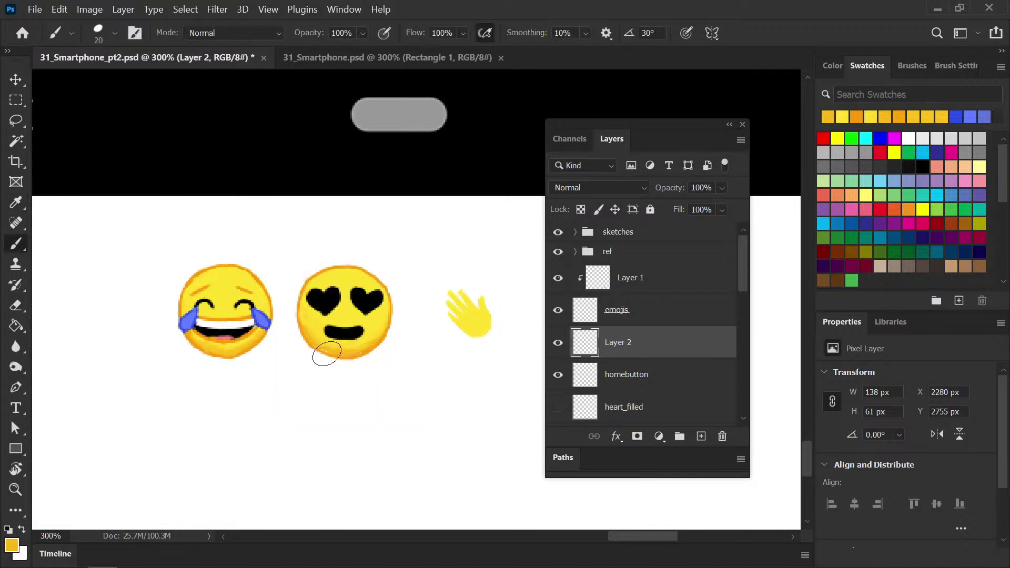
{"action": "key", "text": "e"}
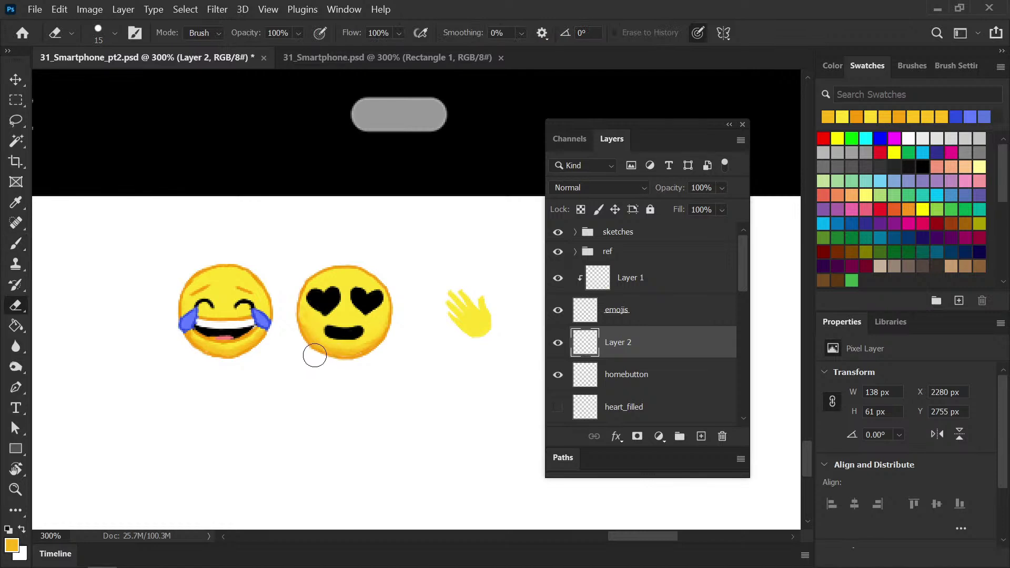
{"action": "key", "text": "b"}
{"action": "left_click", "coordinate": [368, 345], "text": "alt"}
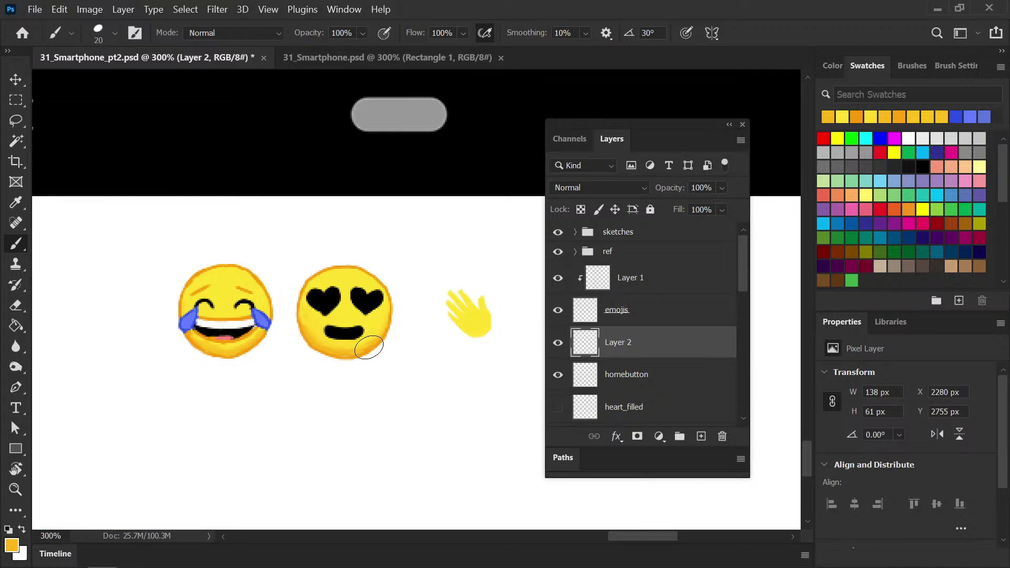
{"action": "key", "text": "alt"}
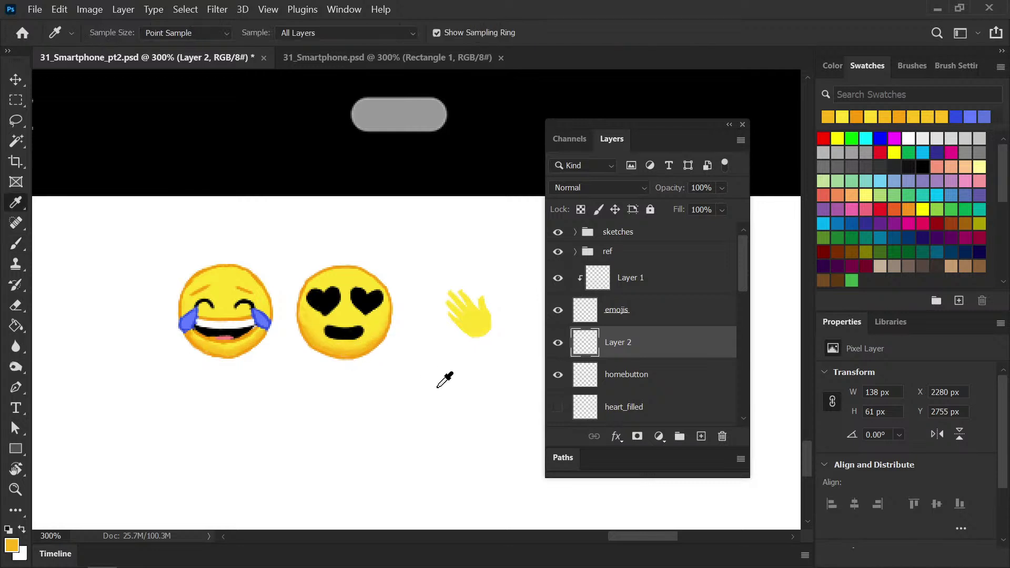
{"action": "key", "text": "ctrl+s"}
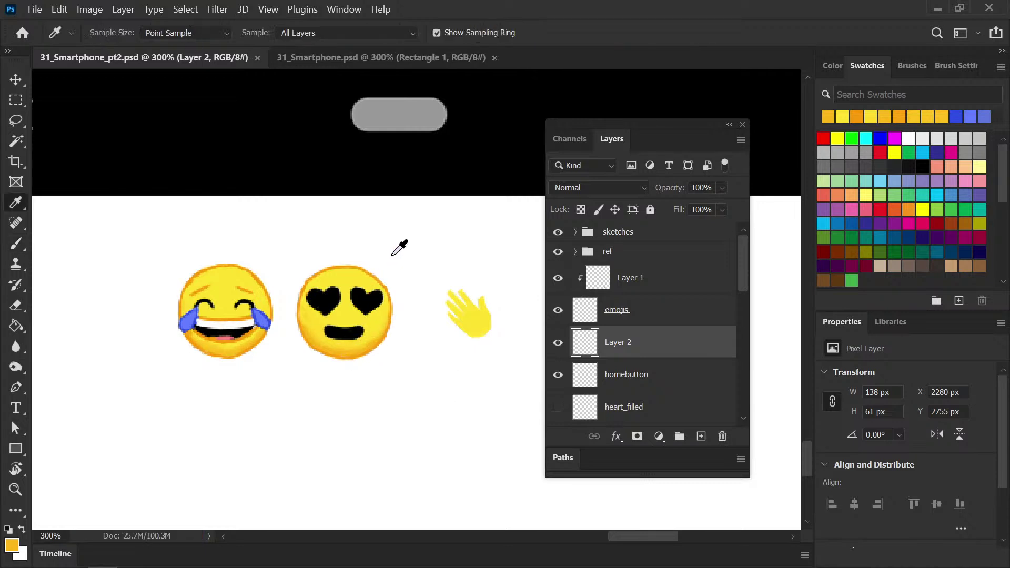
Sample magenta from the reference emoji's heart eyes and paint both hearts with it on Layer 1
{"action": "left_click_drag", "start_coordinate": [384, 306], "coordinate": [384, 366]}
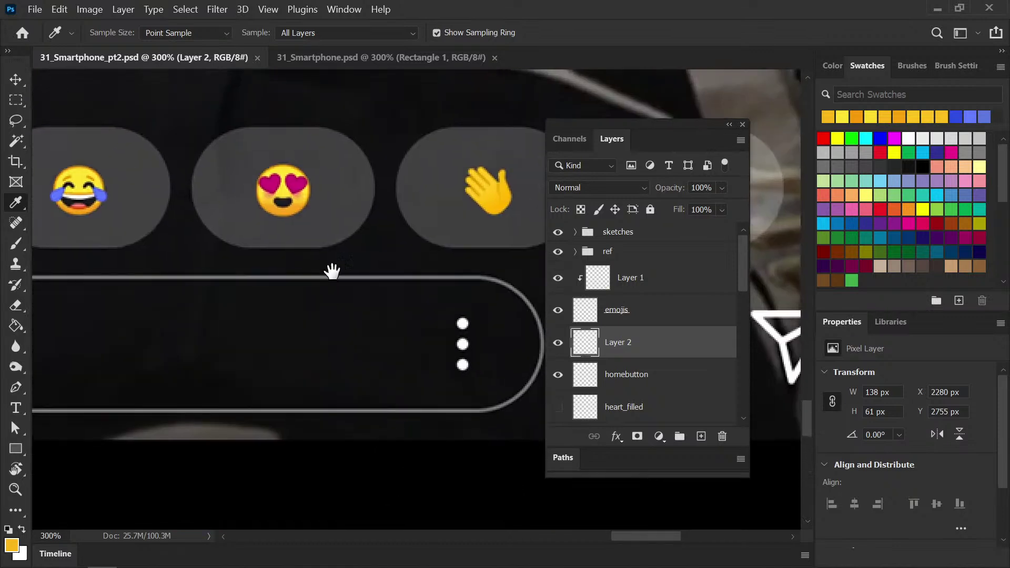
{"action": "left_click", "coordinate": [298, 182]}
{"action": "left_click_drag", "start_coordinate": [316, 426], "coordinate": [293, 311]}
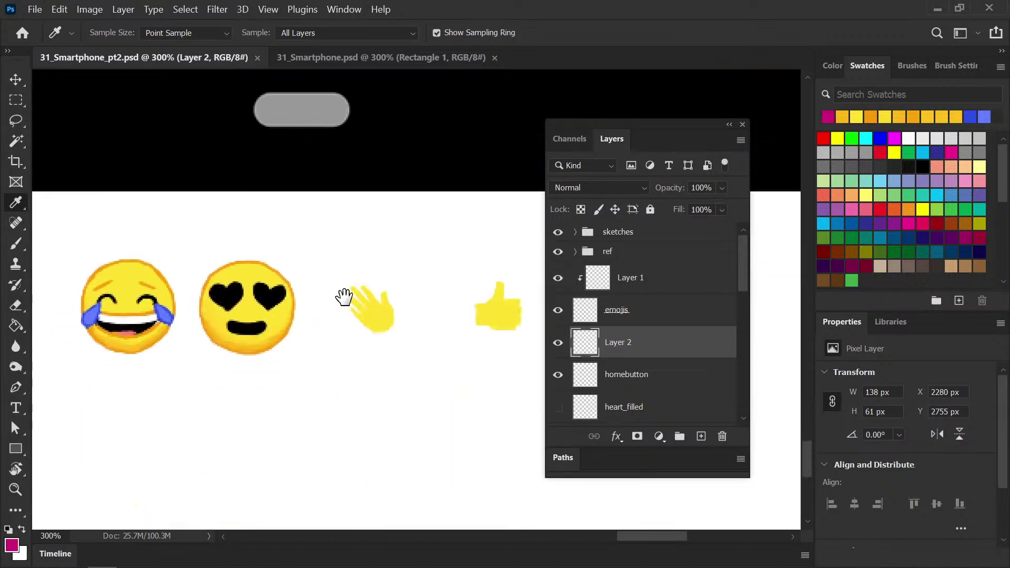
{"action": "key", "text": "b"}
{"action": "mouse_move", "coordinate": [265, 278]}
{"action": "left_mouse_down"}
{"action": "mouse_move", "coordinate": [259, 299]}
{"action": "mouse_move", "coordinate": [274, 292]}
{"action": "mouse_move", "coordinate": [259, 284]}
{"action": "mouse_move", "coordinate": [257, 297]}
{"action": "mouse_move", "coordinate": [280, 295]}
{"action": "left_mouse_up"}
{"action": "key", "text": "ctrl+z"}
{"action": "left_click", "coordinate": [642, 281]}
{"action": "mouse_move", "coordinate": [219, 288]}
{"action": "left_mouse_down"}
{"action": "mouse_move", "coordinate": [236, 296]}
{"action": "mouse_move", "coordinate": [219, 297]}
{"action": "left_mouse_up"}
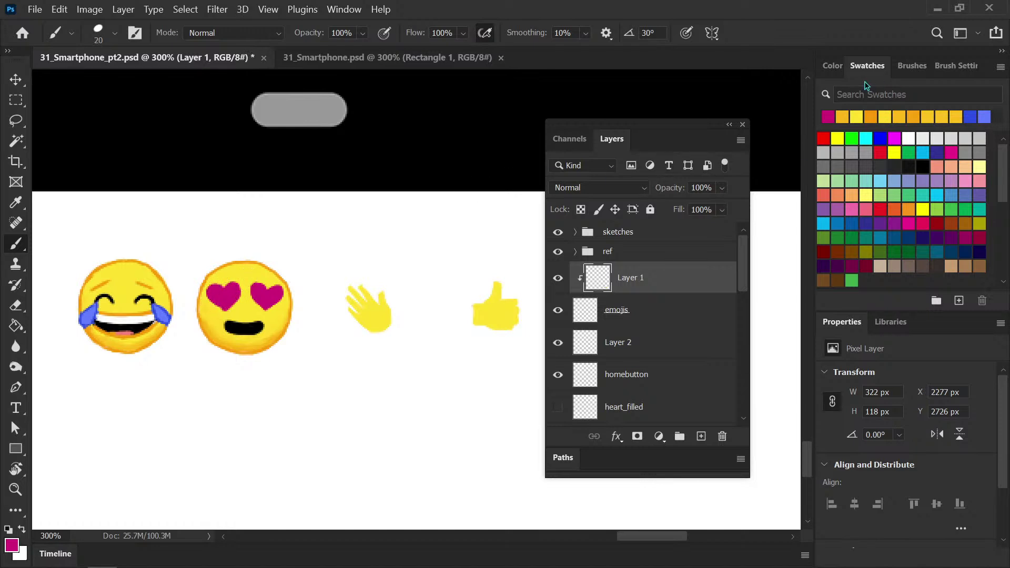
Darken the magenta, shade the heart eyes' edges with a 10 px brush, and save the document
{"action": "left_click", "coordinate": [833, 66]}
{"action": "left_click_drag", "start_coordinate": [962, 150], "coordinate": [961, 160]}
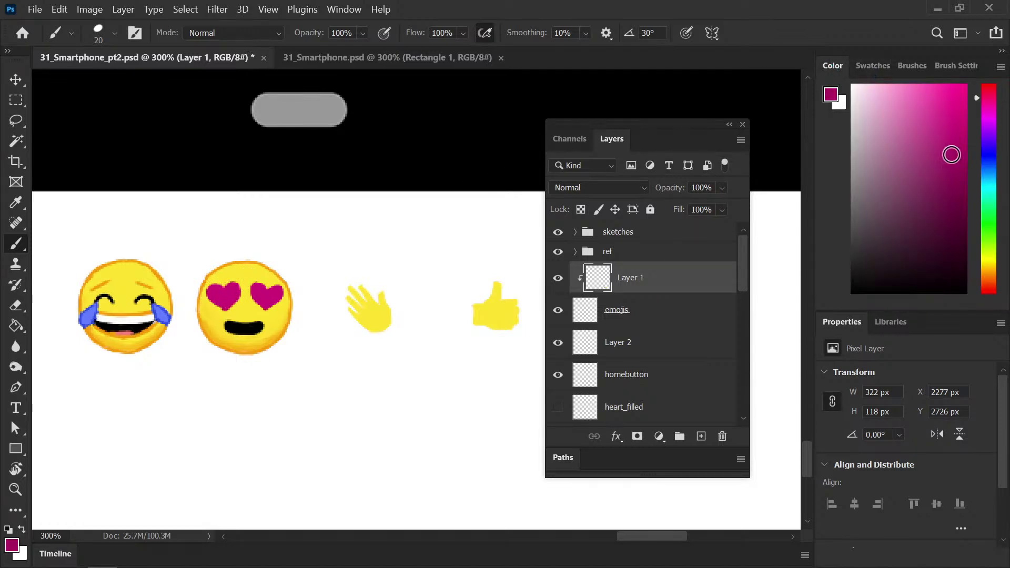
{"action": "key", "text": "bracketleft"}
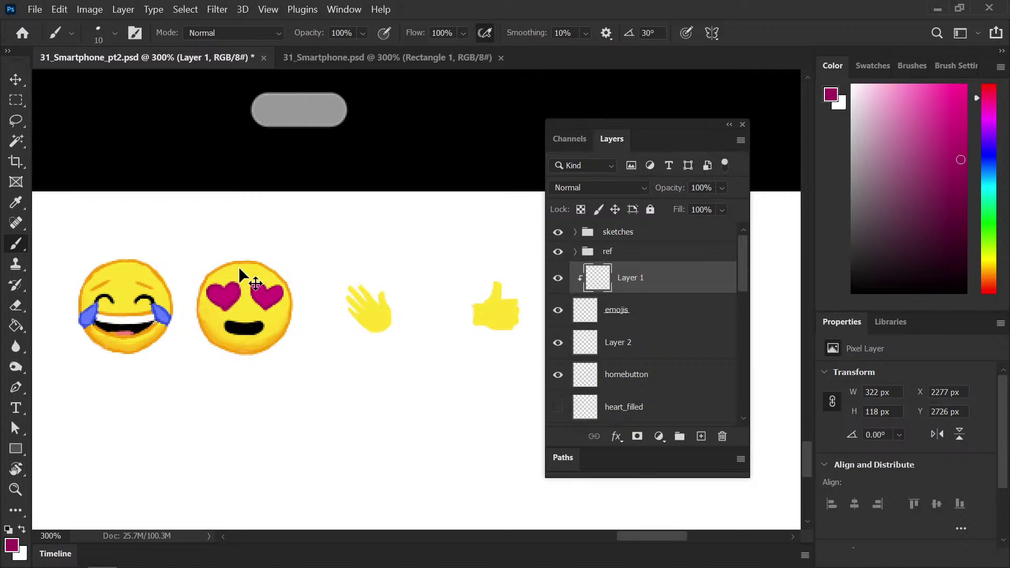
{"action": "key", "text": "ctrl+minus"}
{"action": "key", "text": "ctrl+minus"}
{"action": "key", "text": "ctrl+minus"}
{"action": "left_click_drag", "start_coordinate": [397, 269], "coordinate": [375, 275]}
{"action": "key", "text": "ctrl+s"}
Erase the heart-eyes emoji's mouth on the emojis layer and repaint it as a black smile with a 10 px brush
{"action": "key", "text": "ctrl+plus"}
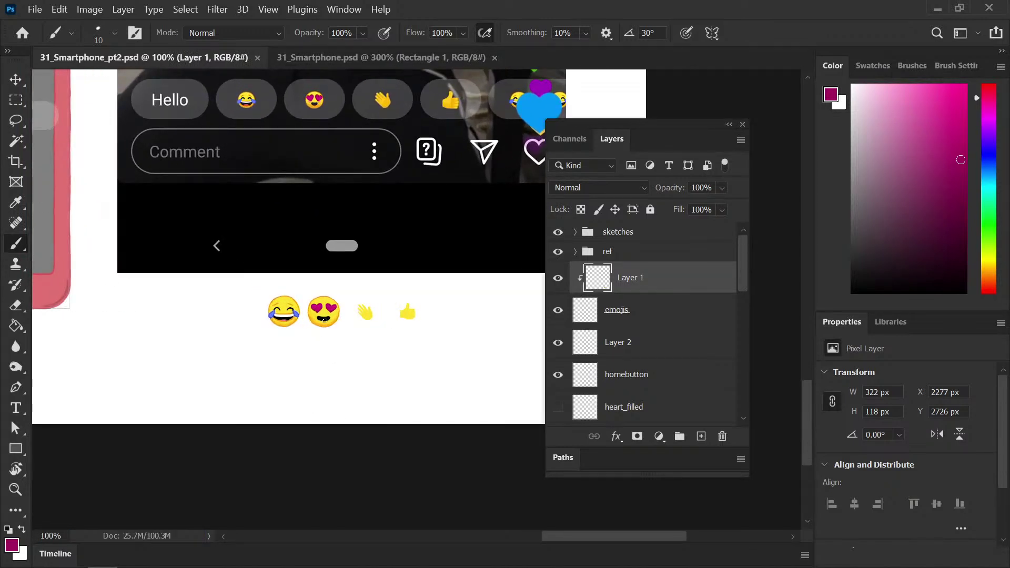
{"action": "key", "text": "ctrl+plus"}
{"action": "key", "text": "ctrl+plus"}
{"action": "left_click", "coordinate": [578, 313]}
{"action": "mouse_move", "coordinate": [171, 325]}
{"action": "left_mouse_down"}
{"action": "mouse_move", "coordinate": [305, 297]}
{"action": "mouse_move", "coordinate": [262, 312]}
{"action": "mouse_move", "coordinate": [289, 312]}
{"action": "left_mouse_up"}
{"action": "key", "text": "e"}
{"action": "key", "text": "d"}
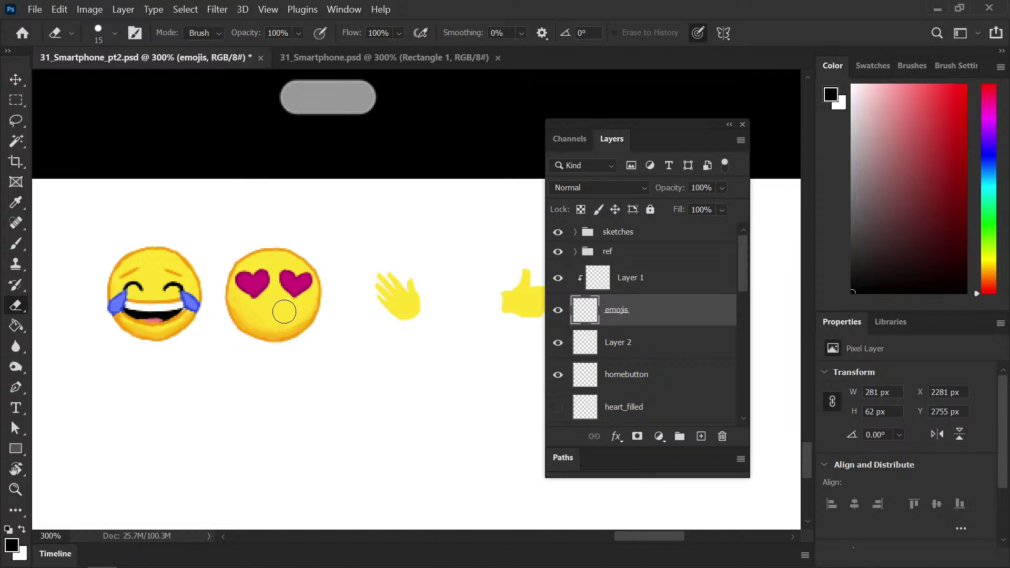
{"action": "key", "text": "b"}
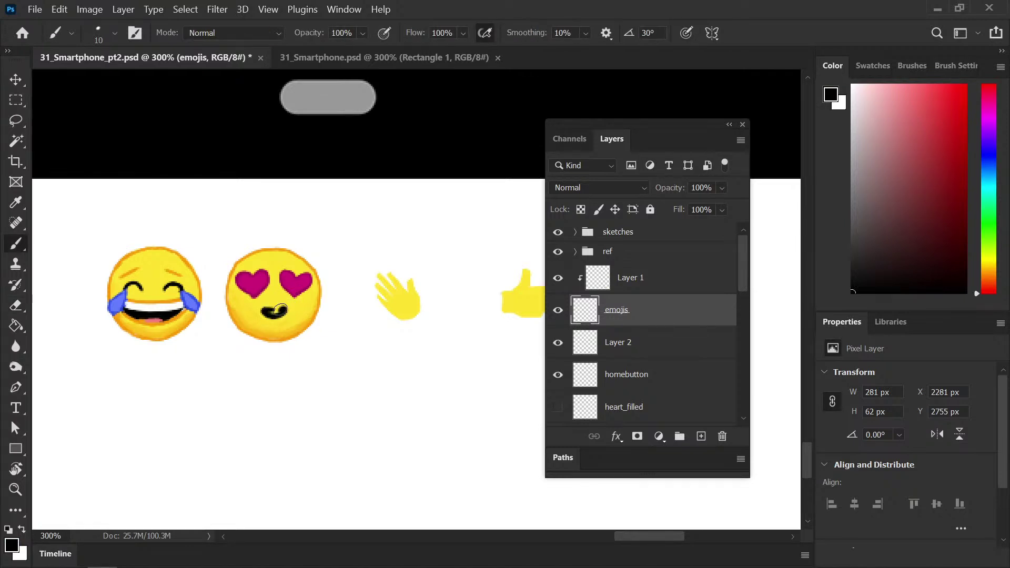
{"action": "key", "text": "ctrl+minus"}
{"action": "key", "text": "ctrl+minus"}
{"action": "key", "text": "ctrl+minus"}
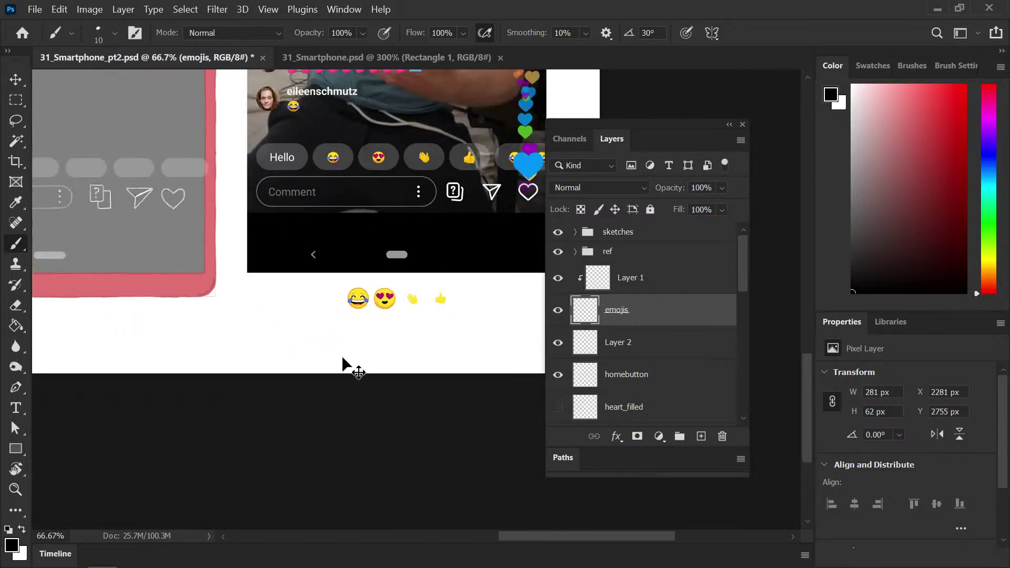
Compare the drawn emojis with the reference screenshot's emojis to check what the heart-eyes face still lacks
{"action": "key", "text": "ctrl+plus"}
{"action": "key", "text": "ctrl+plus"}
{"action": "left_click_drag", "start_coordinate": [353, 367], "coordinate": [354, 417]}
{"action": "scroll", "coordinate": [353, 418], "scroll_direction": "up", "scroll_amount": 10}
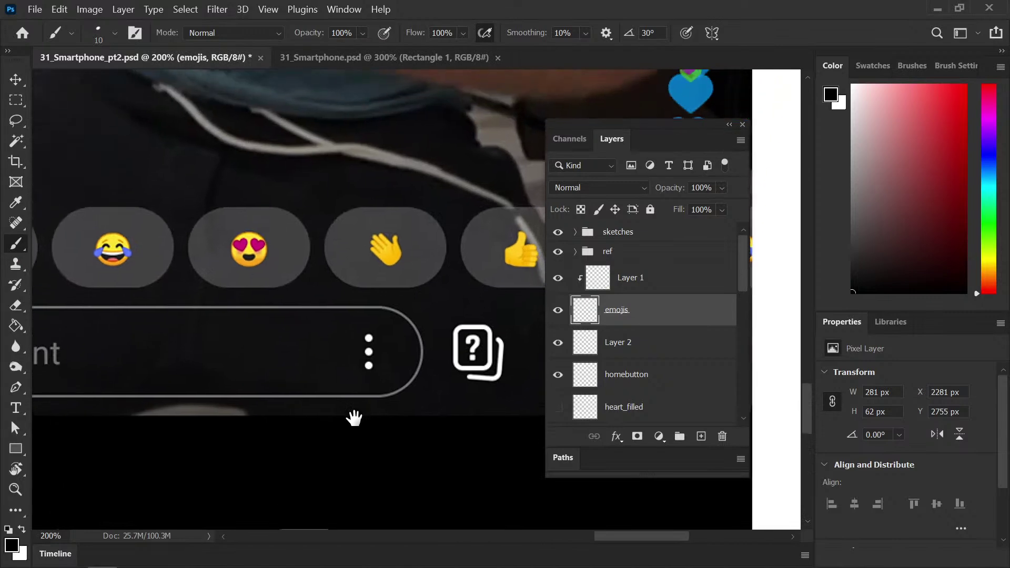
{"action": "key", "text": "ctrl+minus"}
{"action": "key", "text": "ctrl+minus"}
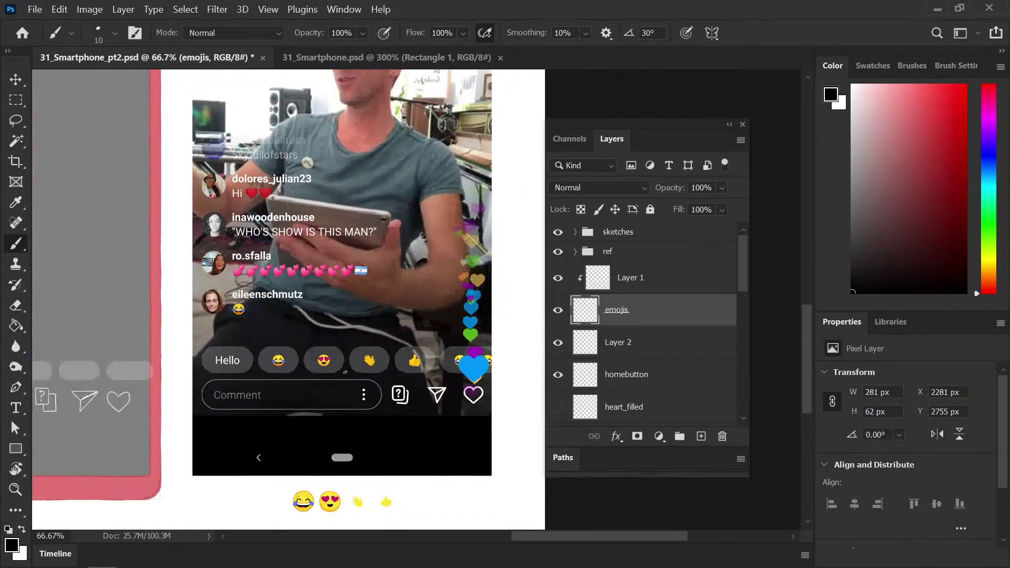
{"action": "scroll", "coordinate": [347, 337], "scroll_direction": "down", "scroll_amount": 3}
{"action": "key", "text": "ctrl+plus"}
{"action": "left_click_drag", "start_coordinate": [289, 367], "coordinate": [408, 240]}
Pick magenta from the recent swatches, paint faint blush on the heart-eyes face's cheeks on Layer 2 at 10% brush opacity, and save
{"action": "left_click", "coordinate": [868, 65]}
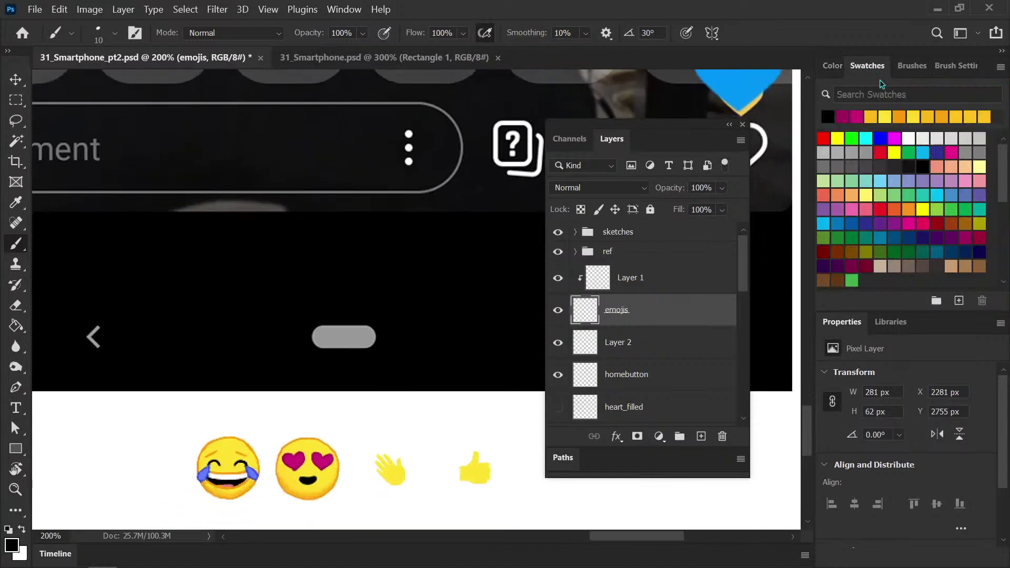
{"action": "left_click", "coordinate": [857, 117]}
{"action": "left_click", "coordinate": [645, 350]}
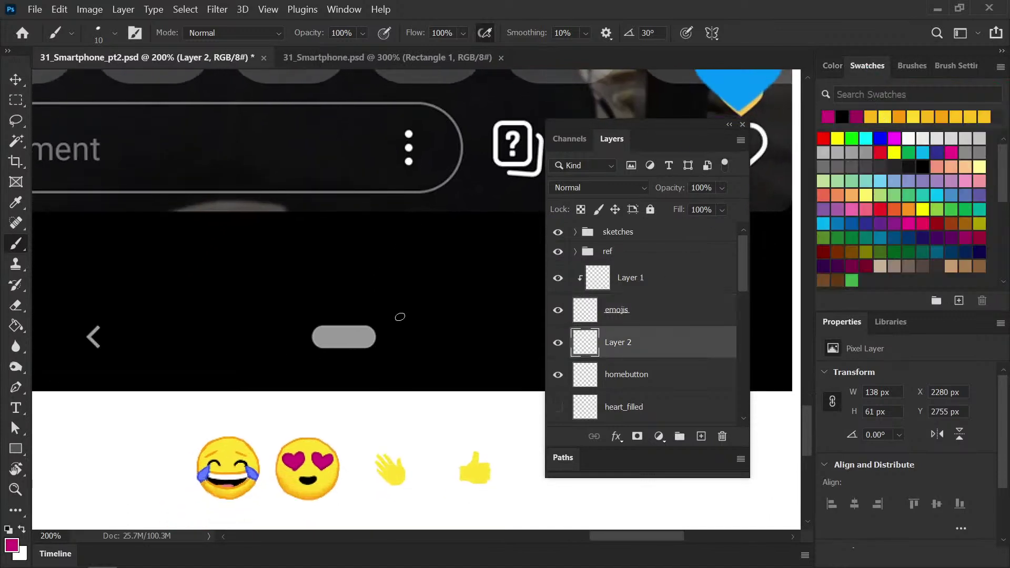
{"action": "left_click", "coordinate": [351, 35]}
{"action": "type", "text": "10"}
{"action": "key", "text": "d"}
{"action": "key", "text": "ctrl+s"}
Pick golden orange from the recent swatches and add a new layer above Layer 1, clipped to the emojis layer
{"action": "key", "text": "ctrl+minus"}
{"action": "left_click_drag", "start_coordinate": [362, 352], "coordinate": [320, 308]}
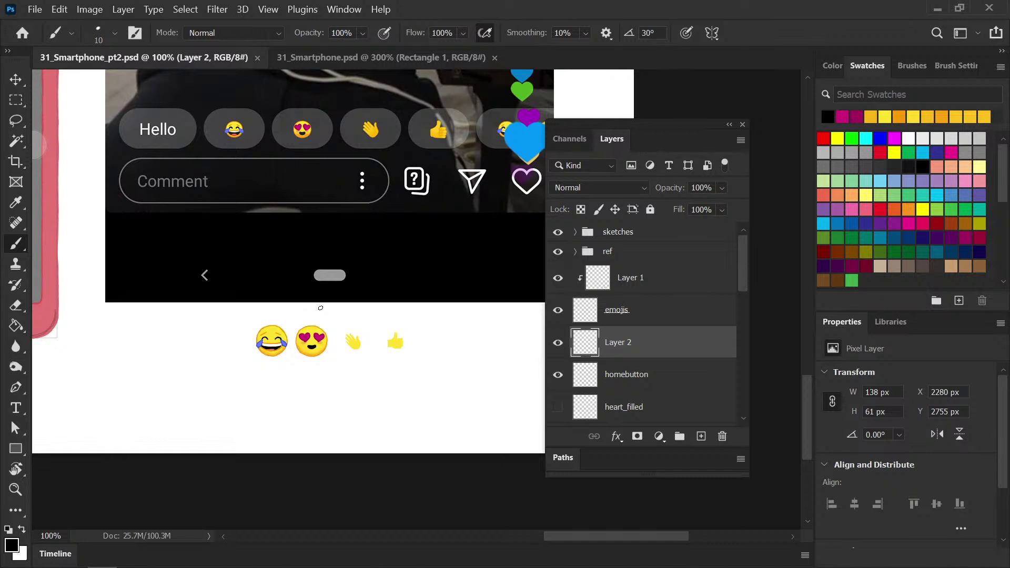
{"action": "left_click", "coordinate": [656, 284]}
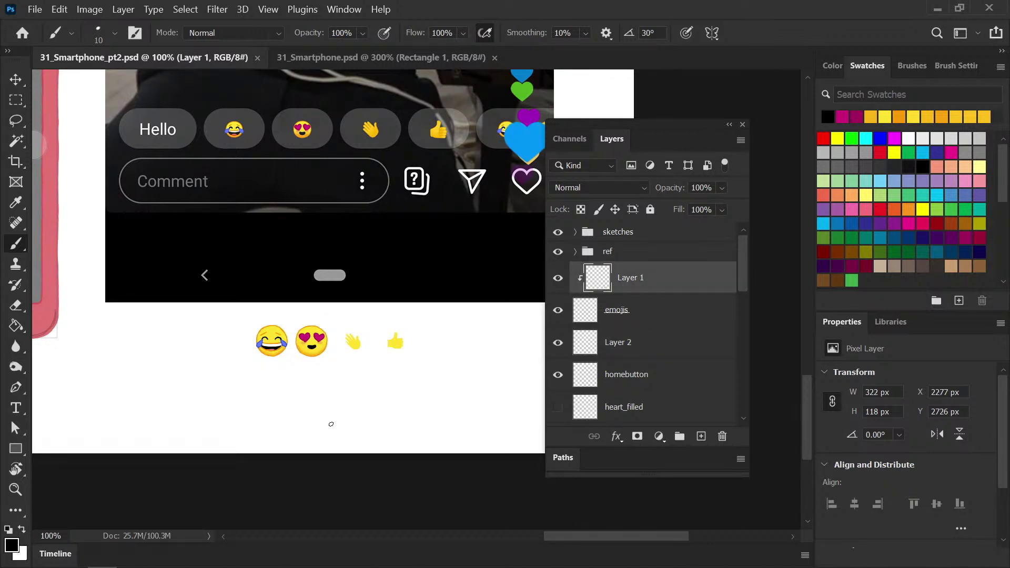
{"action": "key", "text": "i"}
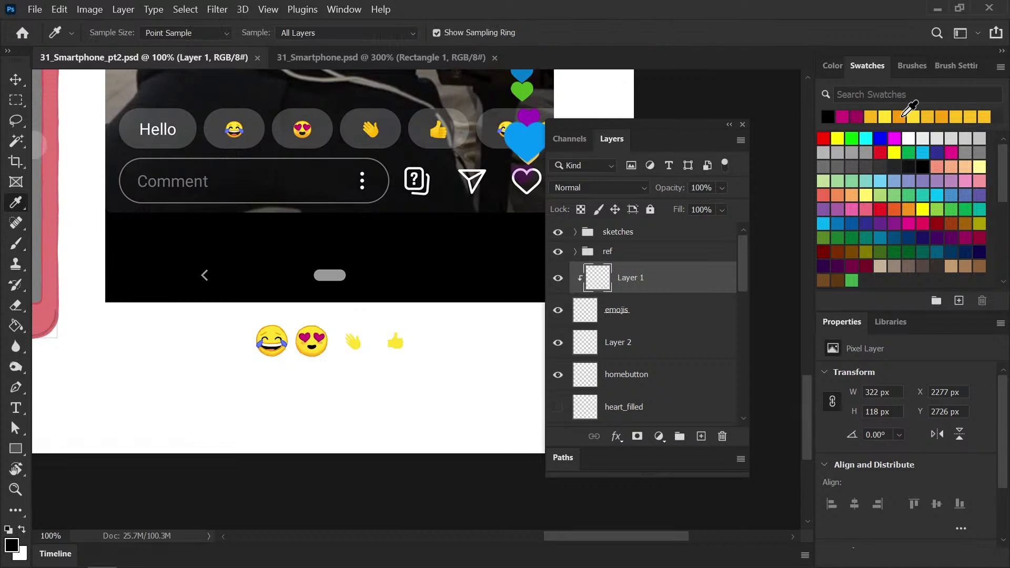
{"action": "left_click", "coordinate": [900, 116]}
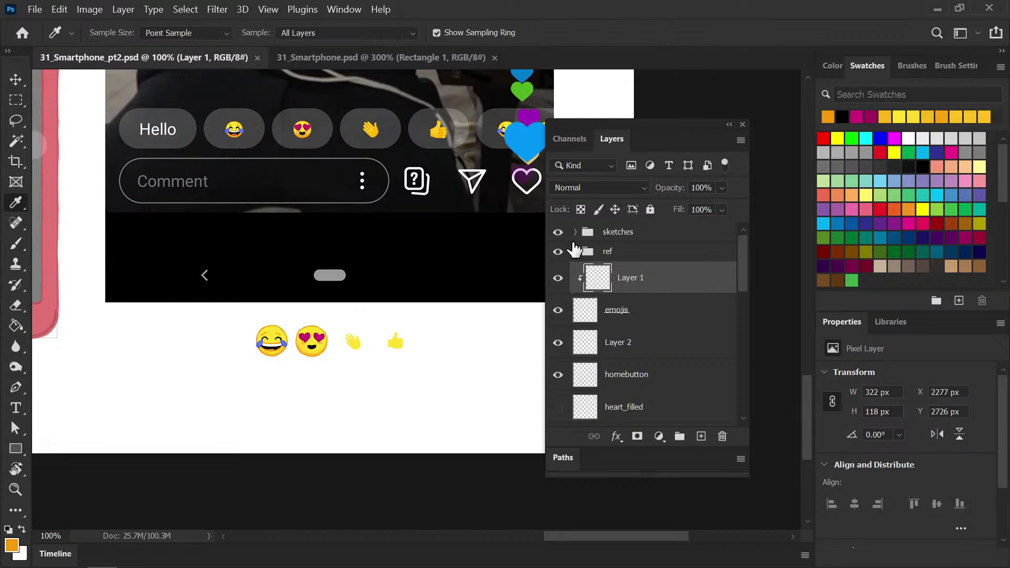
{"action": "key", "text": "b"}
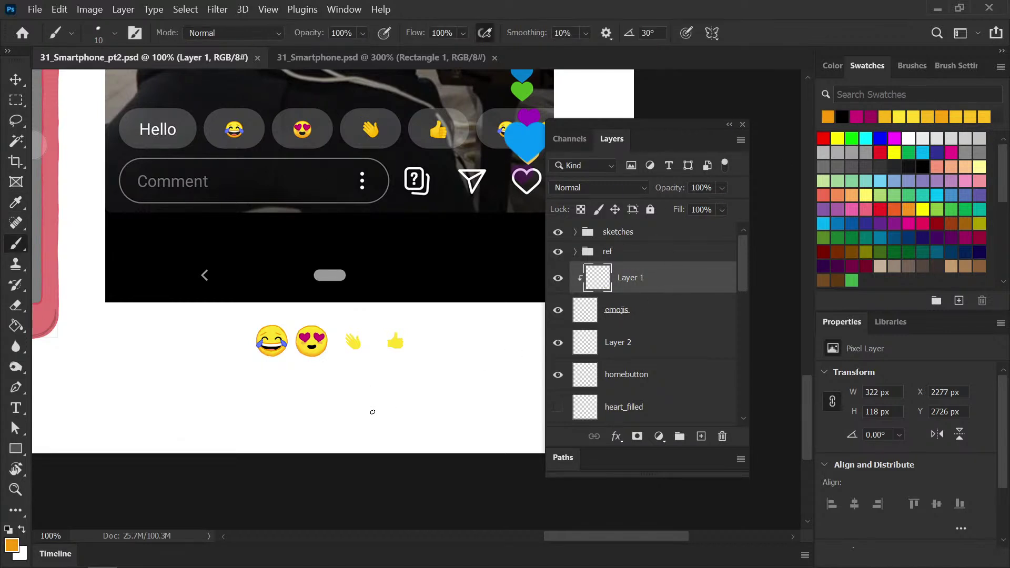
{"action": "key", "text": "ctrl+plus"}
{"action": "key", "text": "ctrl+plus"}
{"action": "mouse_move", "coordinate": [379, 284]}
{"action": "left_mouse_down"}
{"action": "mouse_move", "coordinate": [370, 300]}
{"action": "mouse_move", "coordinate": [385, 266]}
{"action": "left_mouse_up"}
{"action": "left_click", "coordinate": [701, 436]}
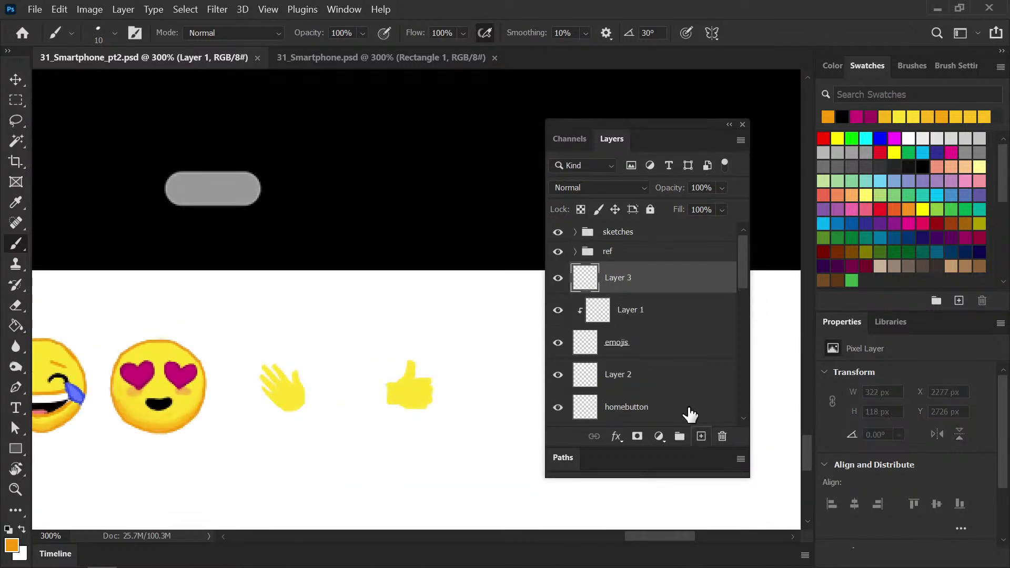
{"action": "left_click", "coordinate": [627, 294], "text": "alt"}
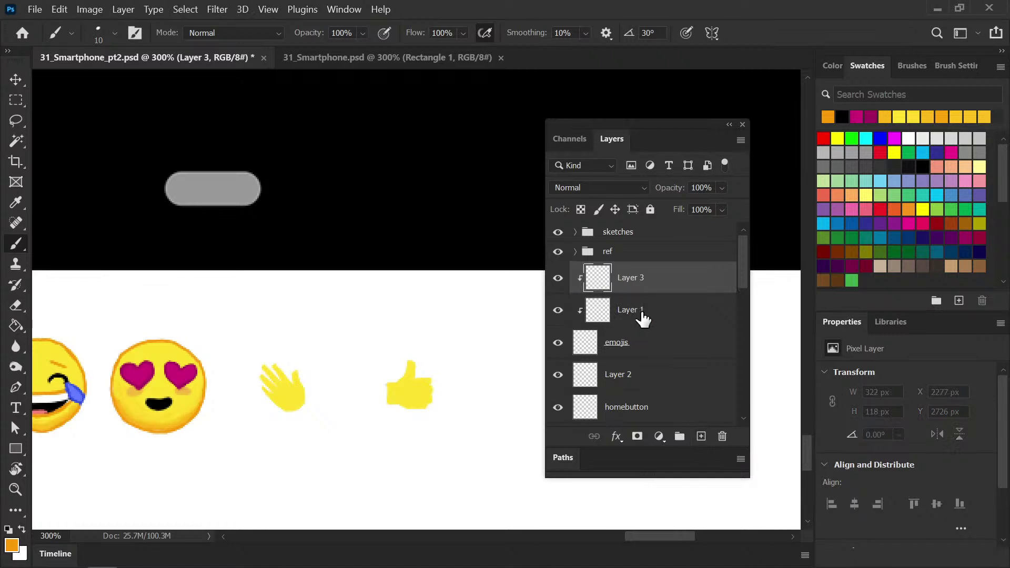
Shade the waving-hand and thumbs-up emojis with golden orange on Layer 1 at 50% brush opacity
{"action": "left_click", "coordinate": [611, 318]}
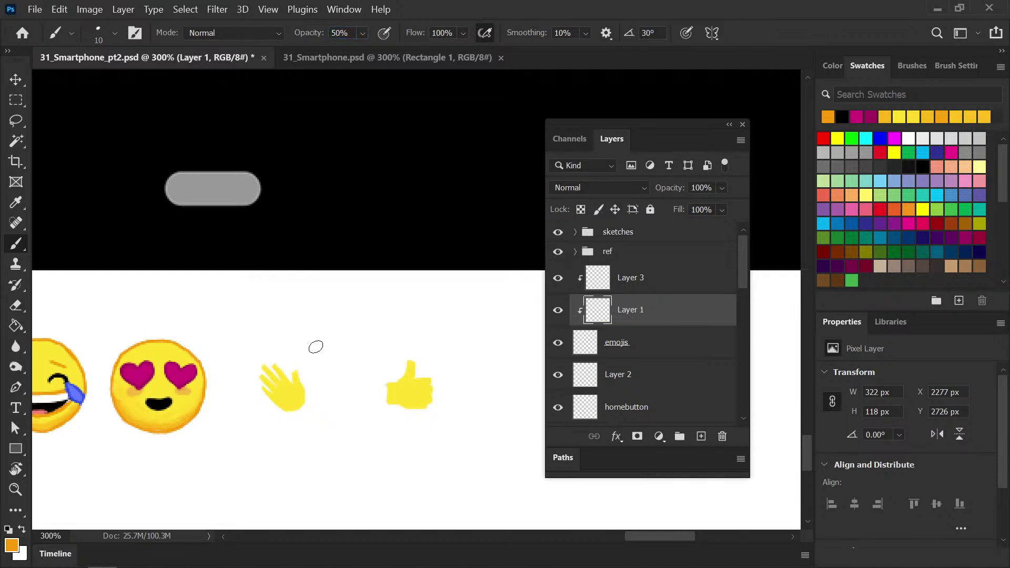
{"action": "key", "text": "ctrl+minus"}
{"action": "mouse_move", "coordinate": [396, 241]}
{"action": "left_mouse_down"}
{"action": "mouse_move", "coordinate": [382, 411]}
{"action": "mouse_move", "coordinate": [361, 374]}
{"action": "mouse_move", "coordinate": [341, 235]}
{"action": "left_mouse_up"}
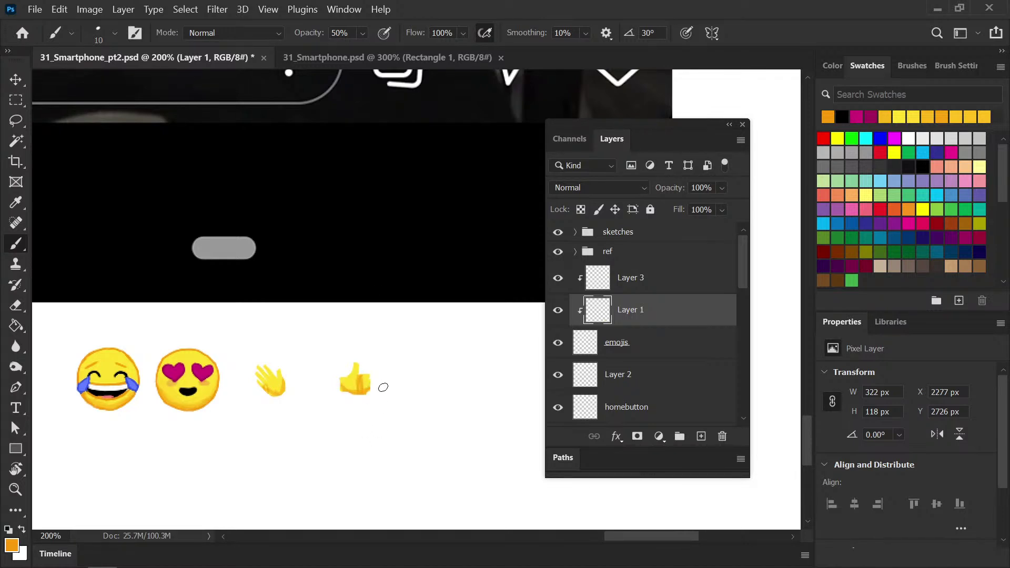
Sample yellow and golden yellow from the thumbs-up and soften both hand emojis' shading with a brush enlarged to 30 px
{"action": "key", "text": "i"}
{"action": "left_click", "coordinate": [358, 384]}
{"action": "key", "text": "b"}
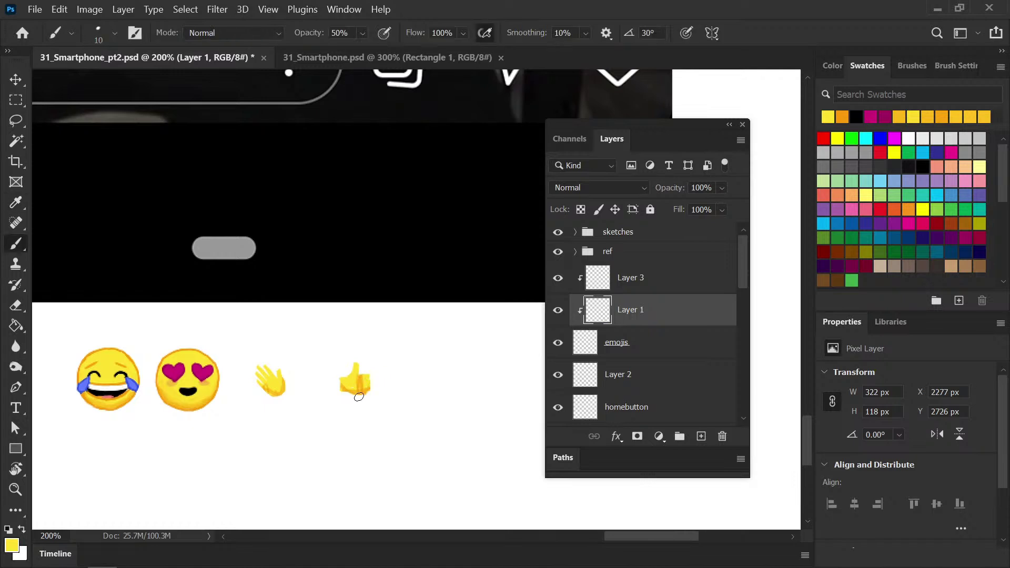
{"action": "key", "text": "bracketright"}
{"action": "key", "text": "bracketright"}
{"action": "key", "text": "bracketright"}
{"action": "key", "text": "i"}
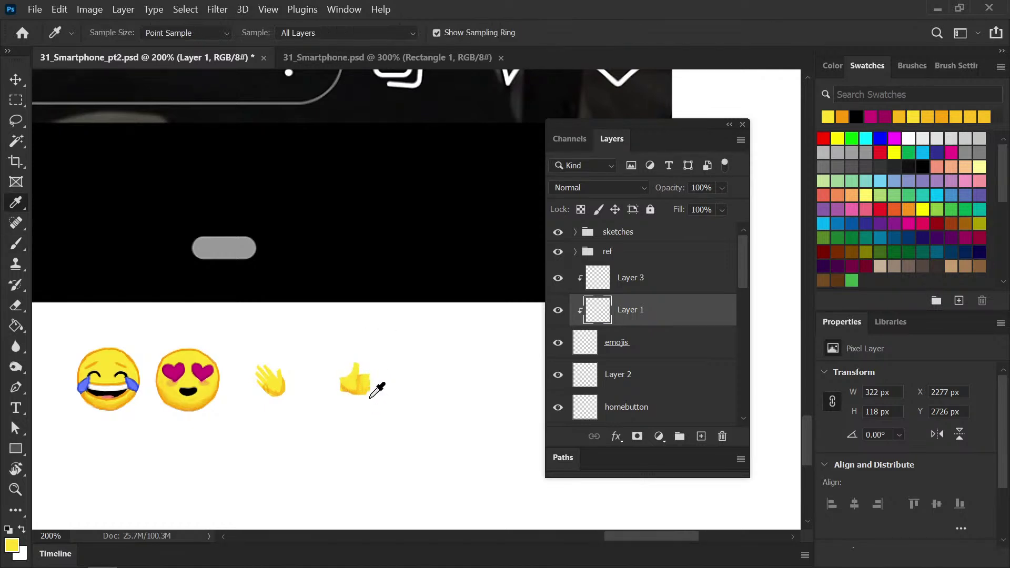
{"action": "left_click", "coordinate": [360, 387]}
{"action": "key", "text": "b"}
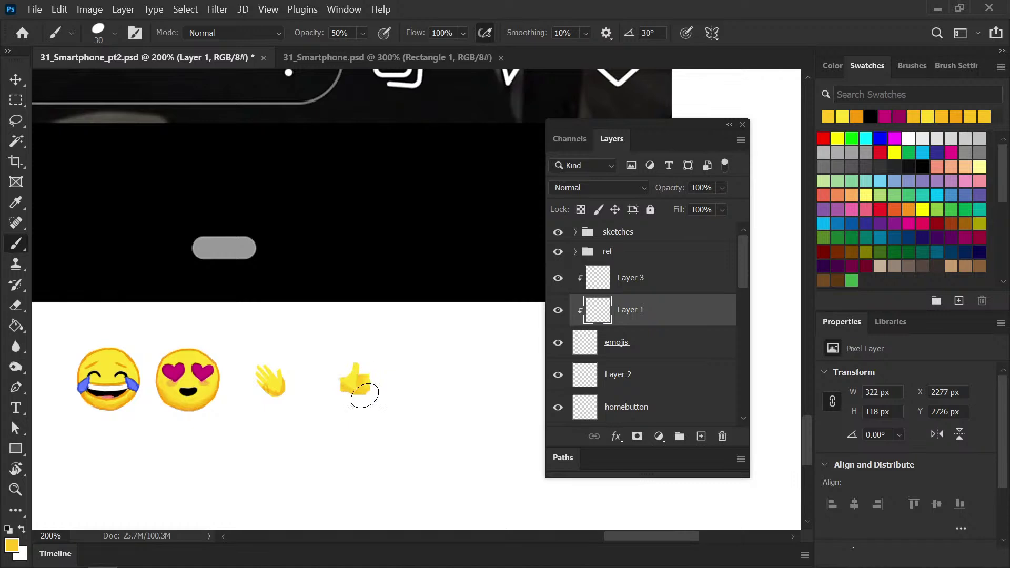
{"action": "mouse_move", "coordinate": [281, 398]}
{"action": "left_mouse_down"}
{"action": "mouse_move", "coordinate": [266, 395]}
{"action": "mouse_move", "coordinate": [277, 380]}
{"action": "mouse_move", "coordinate": [285, 385]}
{"action": "left_mouse_up"}
Pick orange from the recent swatches, paint the waving hand's finger and palm details on Layer 3 with a 10 px brush, and save
{"action": "key", "text": "i"}
{"action": "left_click", "coordinate": [856, 116]}
{"action": "key", "text": "b"}
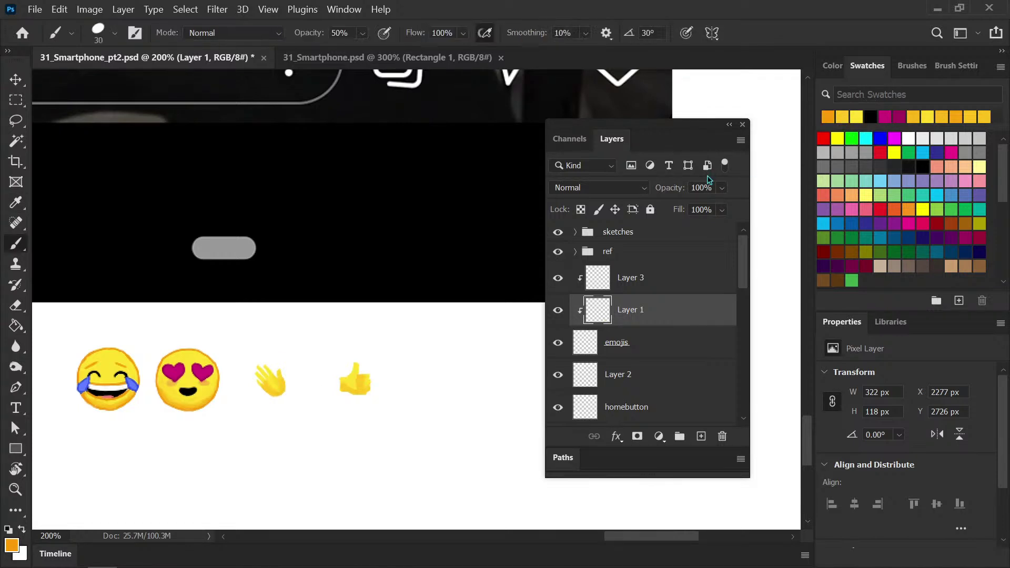
{"action": "key", "text": "bracketleft"}
{"action": "key", "text": "bracketleft"}
{"action": "key", "text": "bracketright"}
{"action": "left_click", "coordinate": [638, 283]}
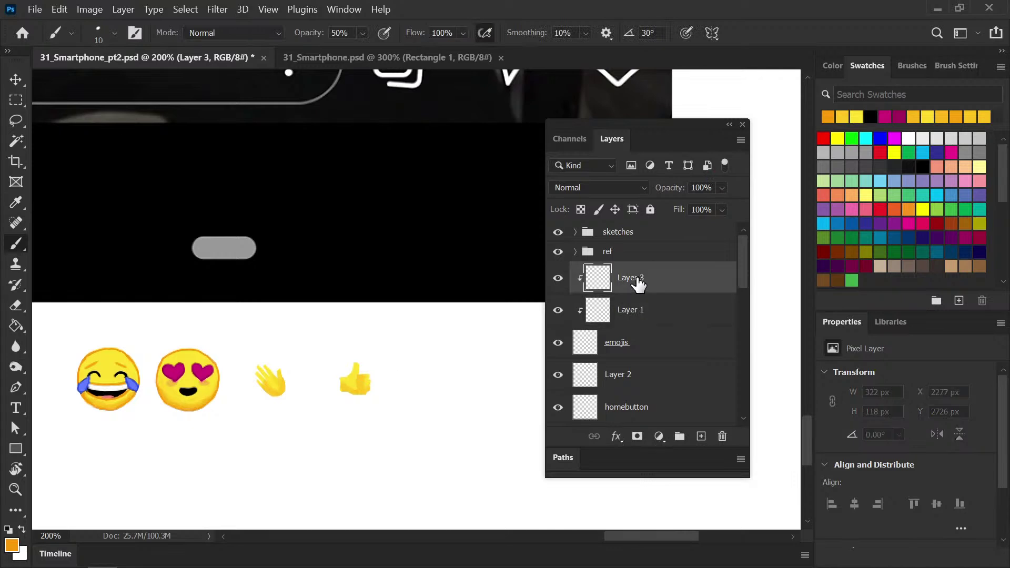
{"action": "scroll", "coordinate": [299, 403], "scroll_direction": "up", "scroll_amount": 2}
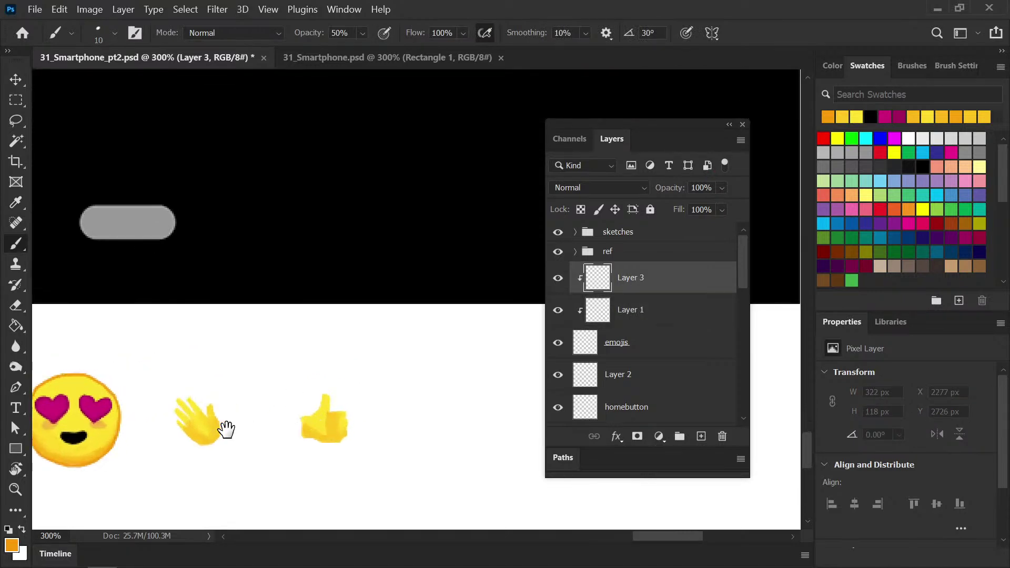
{"action": "scroll", "coordinate": [291, 352], "scroll_direction": "up", "scroll_amount": 1}
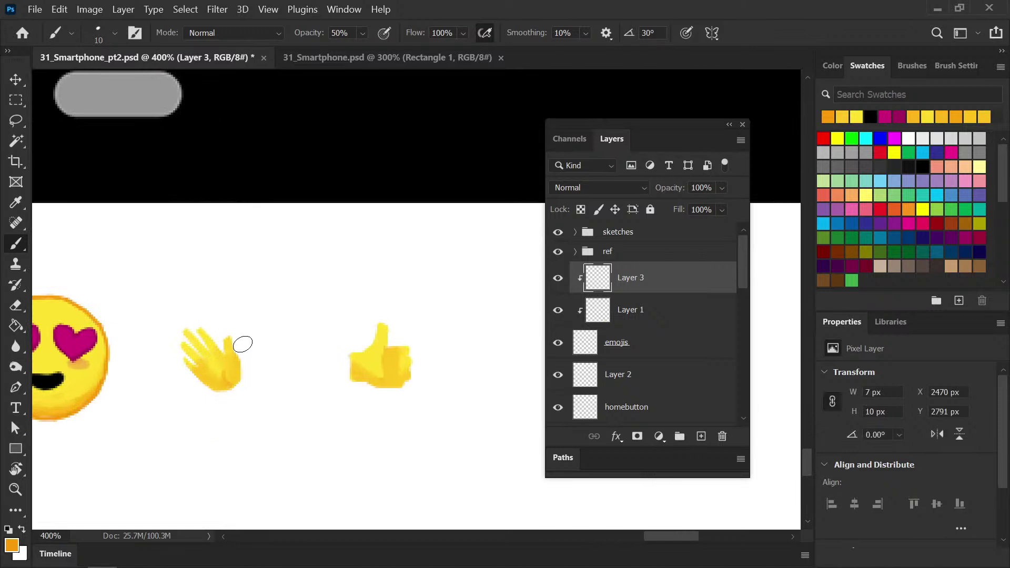
{"action": "mouse_move", "coordinate": [229, 363]}
{"action": "left_mouse_down"}
{"action": "mouse_move", "coordinate": [233, 332]}
{"action": "mouse_move", "coordinate": [221, 394]}
{"action": "mouse_move", "coordinate": [180, 365]}
{"action": "mouse_move", "coordinate": [205, 388]}
{"action": "mouse_move", "coordinate": [187, 361]}
{"action": "mouse_move", "coordinate": [185, 343]}
{"action": "mouse_move", "coordinate": [200, 352]}
{"action": "mouse_move", "coordinate": [187, 332]}
{"action": "mouse_move", "coordinate": [210, 318]}
{"action": "mouse_move", "coordinate": [191, 331]}
{"action": "mouse_move", "coordinate": [200, 340]}
{"action": "mouse_move", "coordinate": [195, 328]}
{"action": "mouse_move", "coordinate": [191, 337]}
{"action": "mouse_move", "coordinate": [202, 329]}
{"action": "mouse_move", "coordinate": [213, 339]}
{"action": "left_mouse_up"}
{"action": "key", "text": "ctrl+s"}
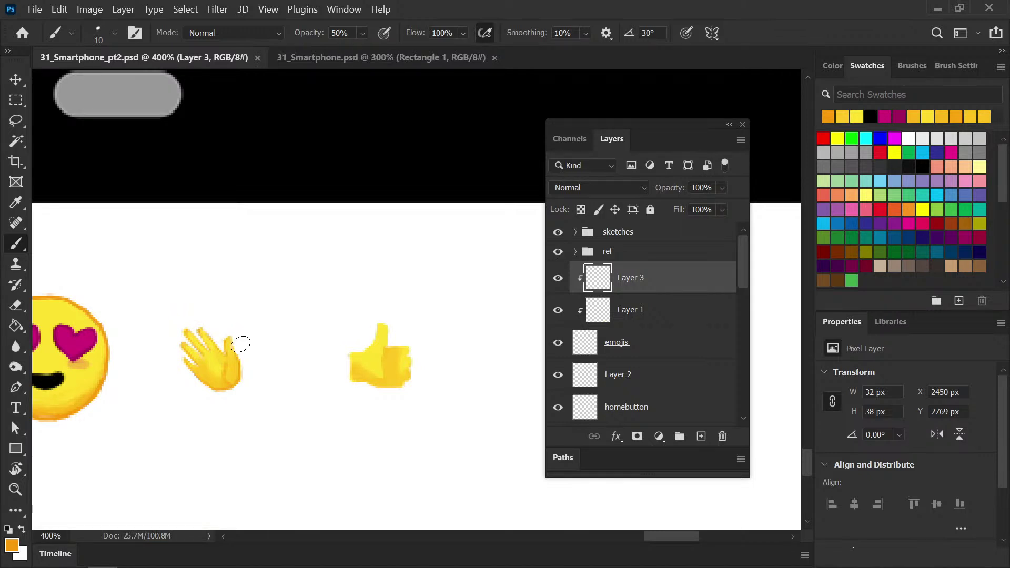
Paint orange edges and finger lines on the thumbs-up emoji on Layer 3 and save the document
{"action": "left_click", "coordinate": [238, 355]}
{"action": "left_click_drag", "start_coordinate": [263, 354], "coordinate": [178, 342]}
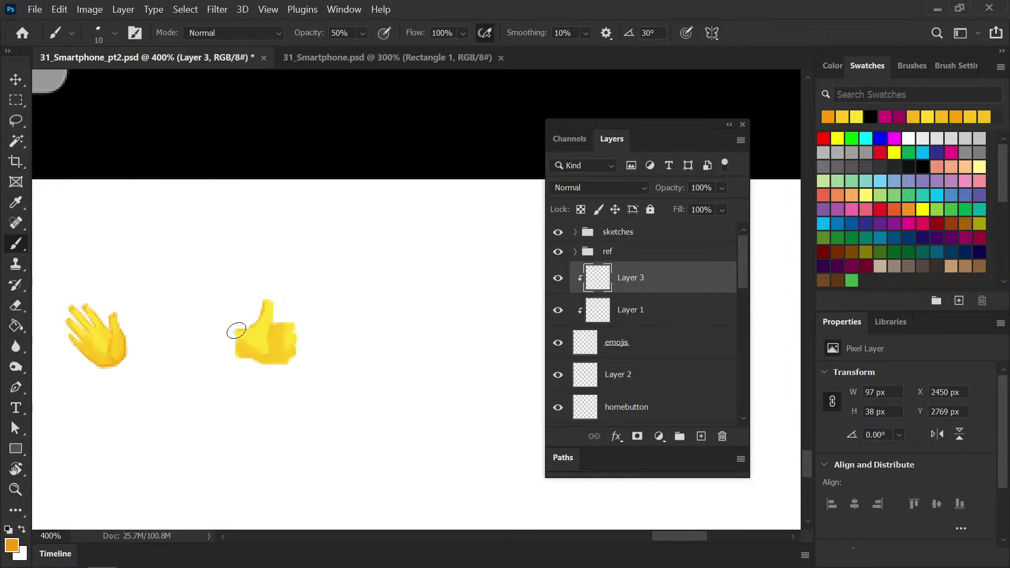
{"action": "key", "text": "ctrl+s"}
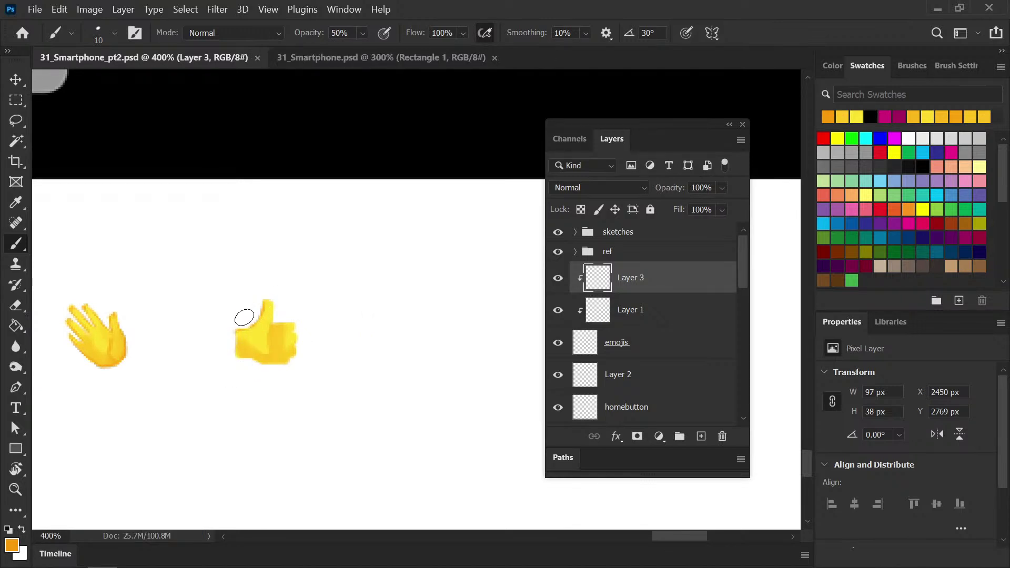
{"action": "left_click", "coordinate": [235, 336]}
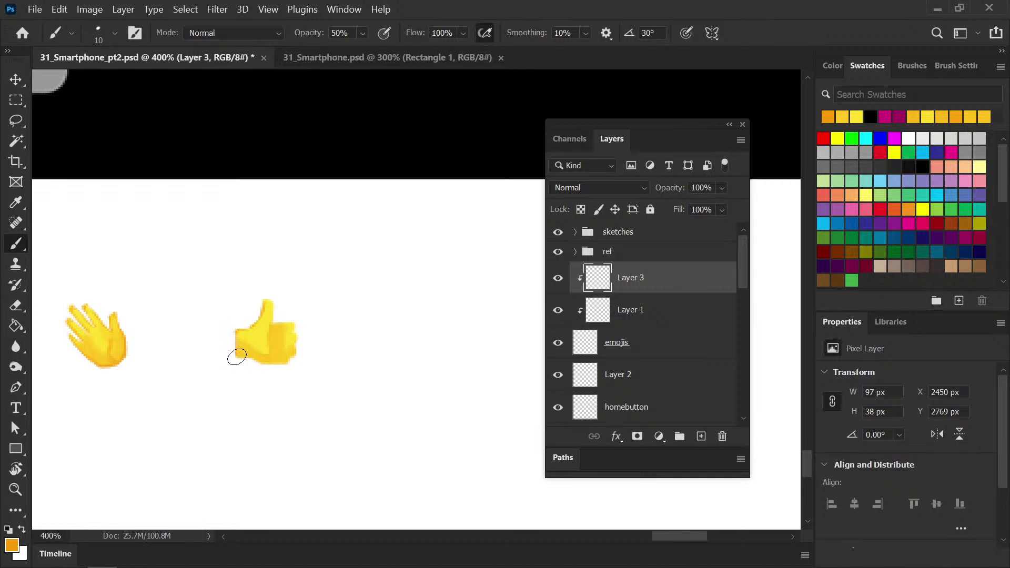
{"action": "left_click", "coordinate": [261, 364]}
{"action": "left_click", "coordinate": [277, 362]}
{"action": "mouse_move", "coordinate": [292, 330]}
{"action": "left_mouse_down"}
{"action": "mouse_move", "coordinate": [269, 327]}
{"action": "mouse_move", "coordinate": [295, 345]}
{"action": "left_mouse_up"}
{"action": "scroll", "coordinate": [300, 359], "scroll_direction": "down", "scroll_amount": 5}
{"action": "scroll", "coordinate": [295, 327], "scroll_direction": "up", "scroll_amount": 4}
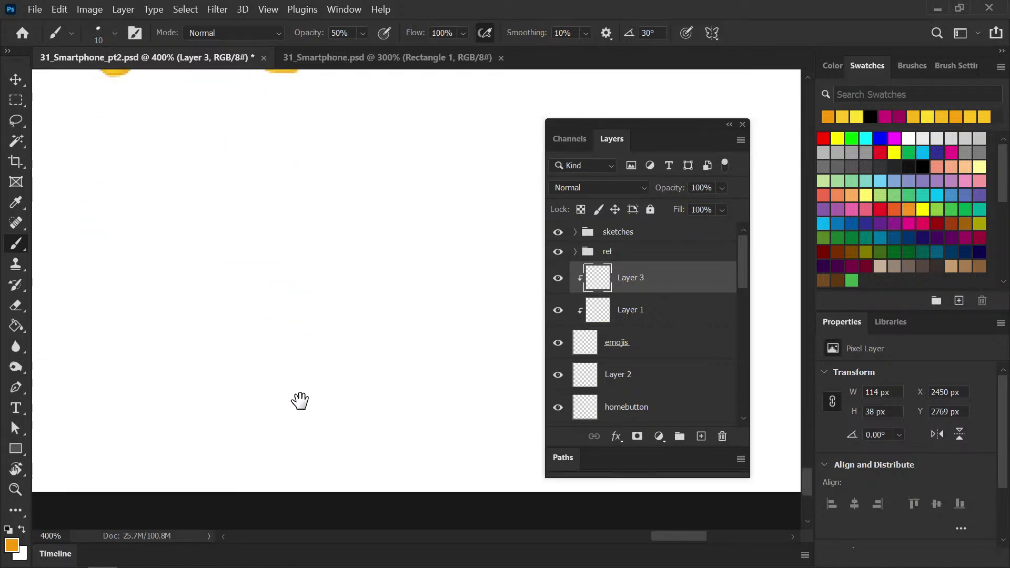
{"action": "mouse_move", "coordinate": [279, 203]}
{"action": "left_mouse_down"}
{"action": "mouse_move", "coordinate": [271, 216]}
{"action": "mouse_move", "coordinate": [290, 209]}
{"action": "mouse_move", "coordinate": [270, 215]}
{"action": "mouse_move", "coordinate": [284, 217]}
{"action": "left_mouse_up"}
{"action": "scroll", "coordinate": [266, 287], "scroll_direction": "down", "scroll_amount": 5}
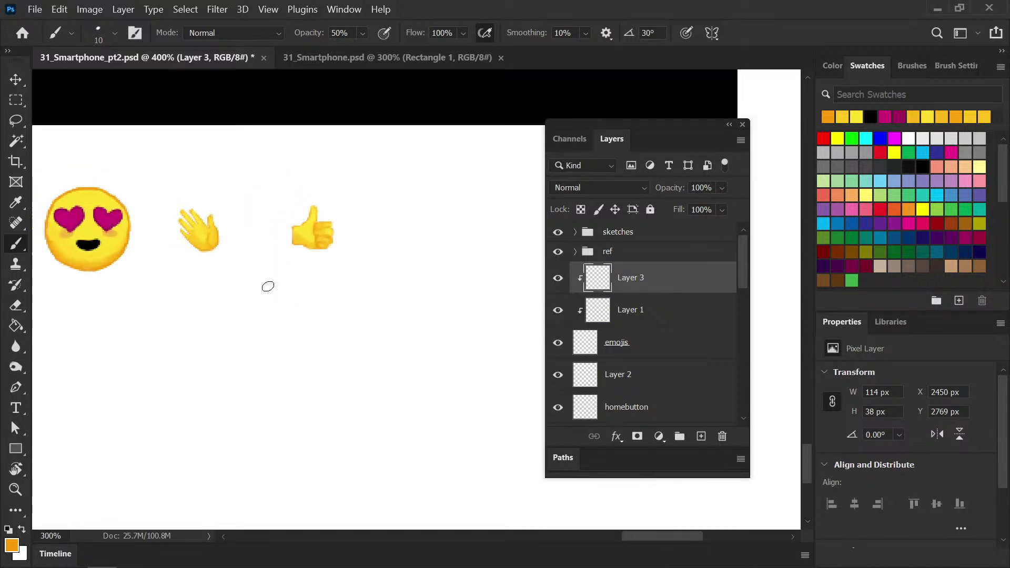
{"action": "left_click_drag", "start_coordinate": [421, 293], "coordinate": [414, 287]}
{"action": "key", "text": "ctrl+s"}
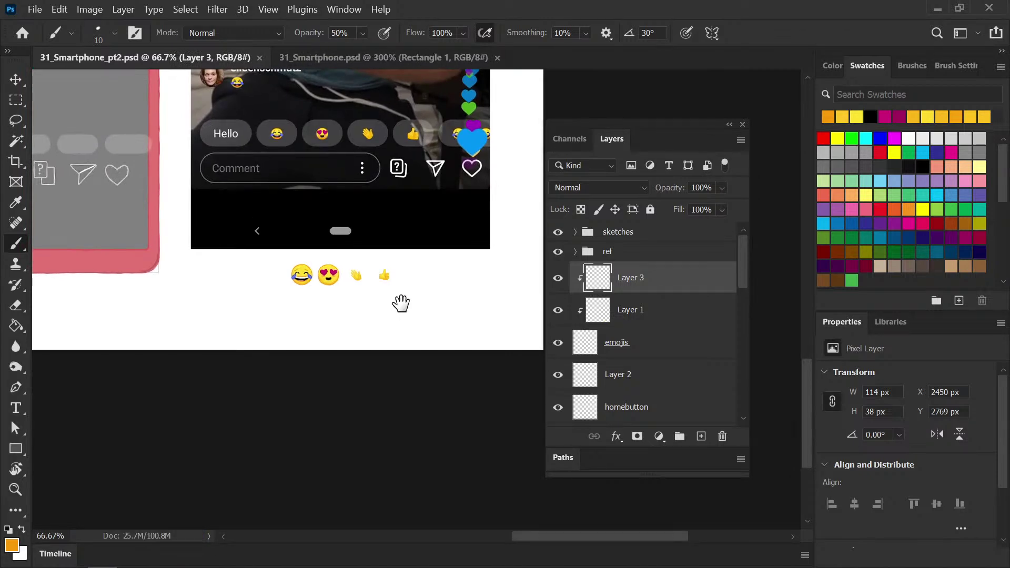
Merge Layer 3, Layer 1 and Layer 2 with the emojis layer and save the document
{"action": "left_click_drag", "start_coordinate": [399, 302], "coordinate": [428, 352]}
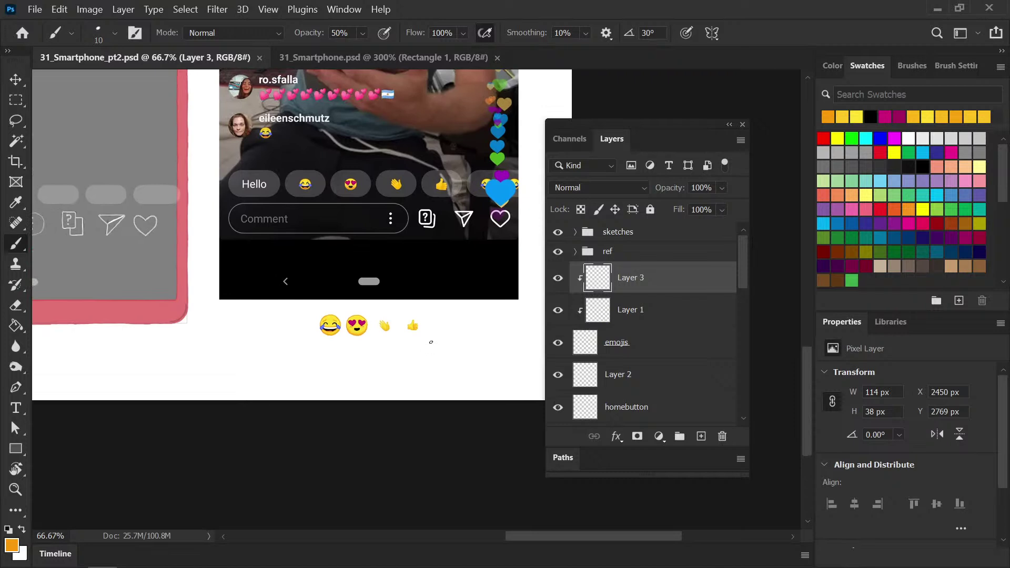
{"action": "left_click_drag", "start_coordinate": [367, 368], "coordinate": [401, 363]}
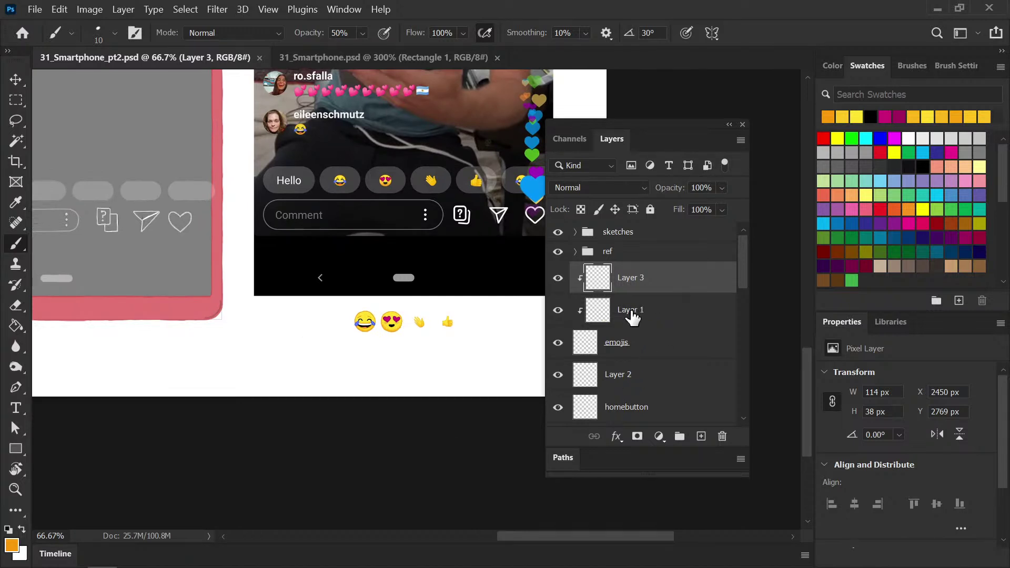
{"action": "key", "text": "Delete"}
{"action": "key", "text": "Delete"}
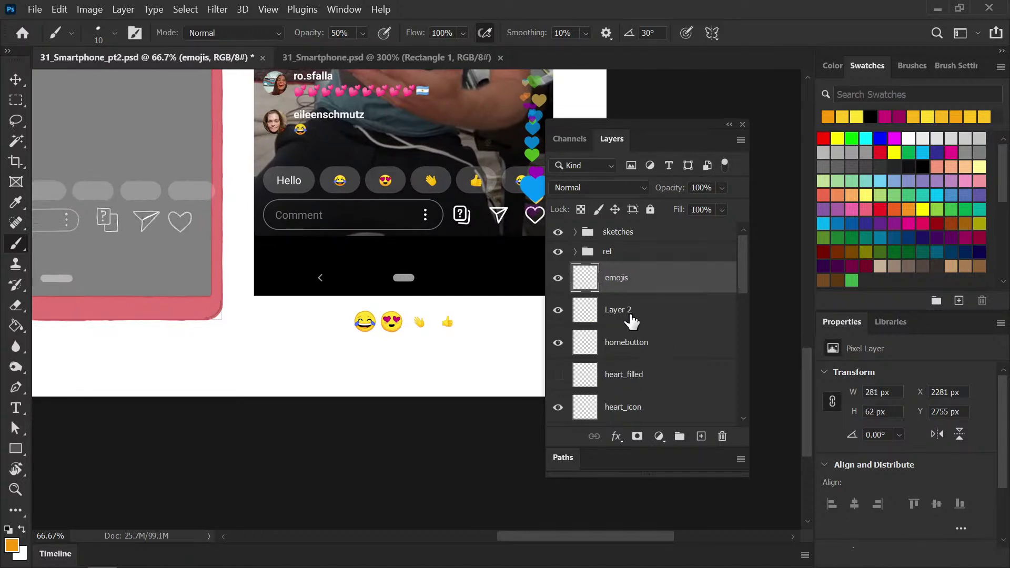
{"action": "left_click", "coordinate": [633, 318], "text": "ctrl"}
{"action": "key", "text": "ctrl+e"}
{"action": "key", "text": "ctrl+s"}
Move the emojis layer onto the row of grey bubbles above the comment box on the drawn phone
{"action": "key", "text": "v"}
{"action": "left_click_drag", "start_coordinate": [456, 337], "coordinate": [125, 208]}
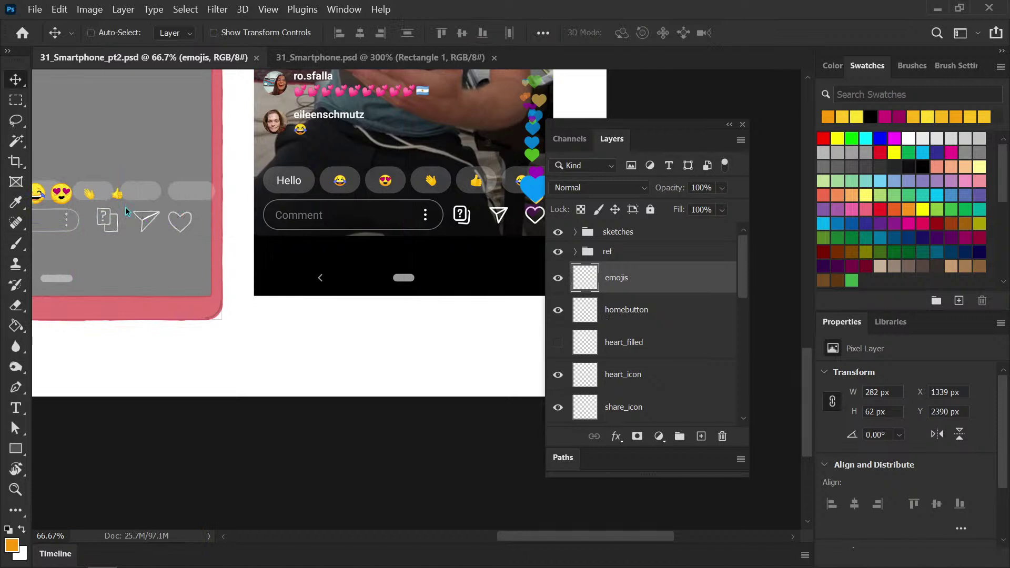
{"action": "scroll", "coordinate": [343, 320], "scroll_direction": "up", "scroll_amount": 3}
{"action": "scroll", "coordinate": [280, 295], "scroll_direction": "up", "scroll_amount": 1}
{"action": "left_click_drag", "start_coordinate": [327, 332], "coordinate": [347, 316]}
{"action": "left_click_drag", "start_coordinate": [399, 255], "coordinate": [393, 251]}
{"action": "key", "text": "Left"}
{"action": "key", "text": "Left"}
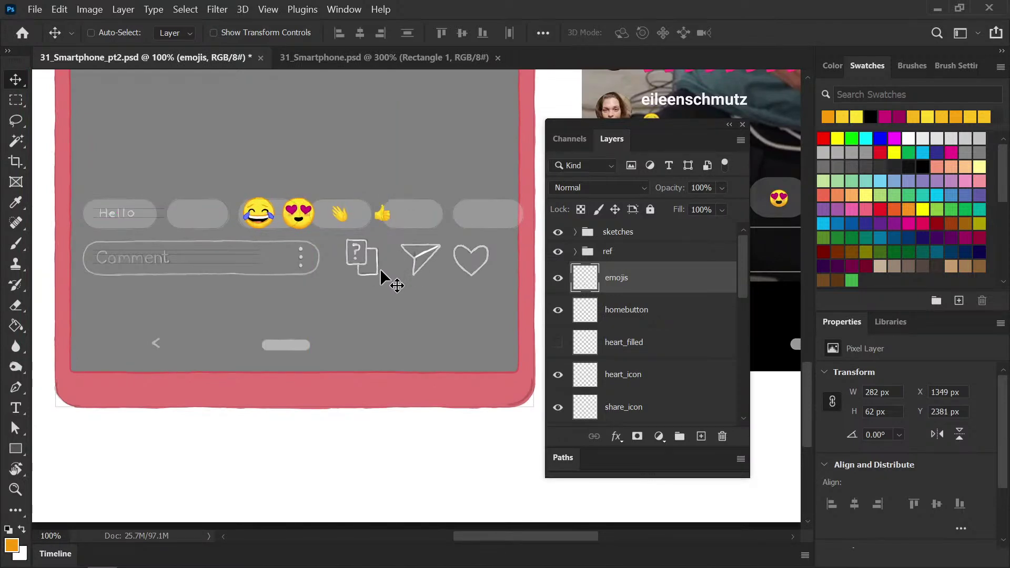
Select the thumbs-up emoji with a rectangular marquee and nudge it right to the centre of the fifth grey bubble
{"action": "key", "text": "m"}
{"action": "left_click_drag", "start_coordinate": [412, 197], "coordinate": [367, 234]}
{"action": "key", "text": "v"}
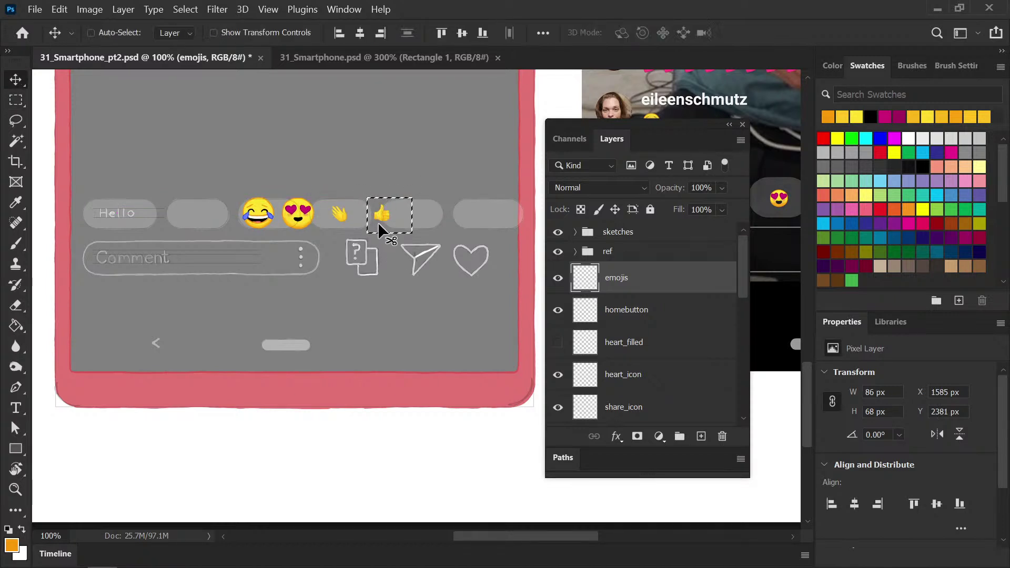
{"action": "key", "text": "shift+Right"}
{"action": "key", "text": "shift+Right"}
{"action": "key", "text": "shift+Right"}
{"action": "key", "text": "shift+Right"}
{"action": "key", "text": "ctrl+d"}
{"action": "key", "text": "shift+Right"}
{"action": "key", "text": "Right"}
{"action": "key", "text": "Right"}
{"action": "key", "text": "Right"}
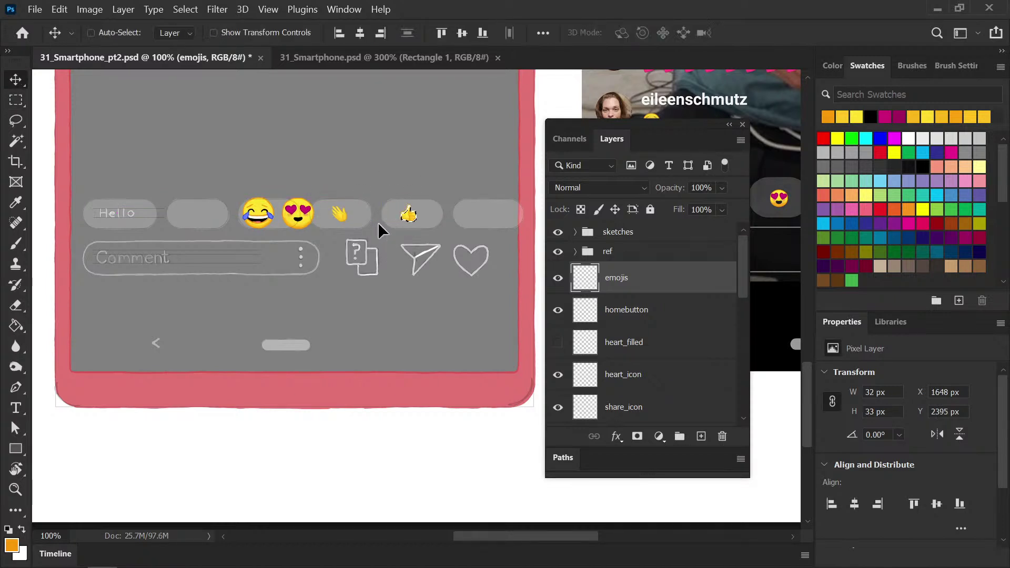
{"action": "key", "text": "Right"}
Select the laughing and heart-eyes emojis with a rectangular marquee and scale them down together to about 61%
{"action": "key", "text": "m"}
{"action": "left_click_drag", "start_coordinate": [326, 189], "coordinate": [223, 242]}
{"action": "key", "text": "ctrl+t"}
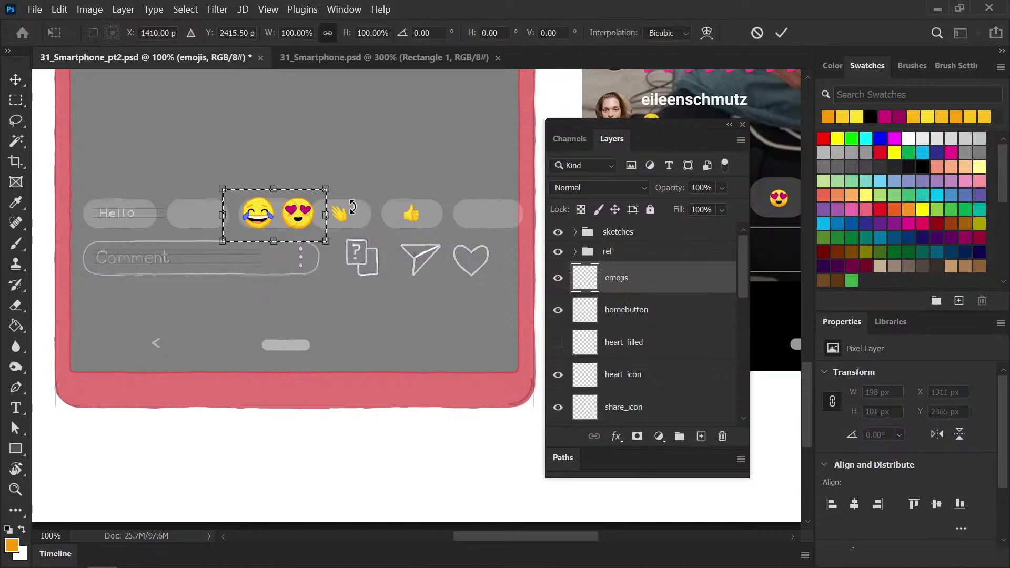
{"action": "left_click_drag", "start_coordinate": [327, 242], "coordinate": [302, 232]}
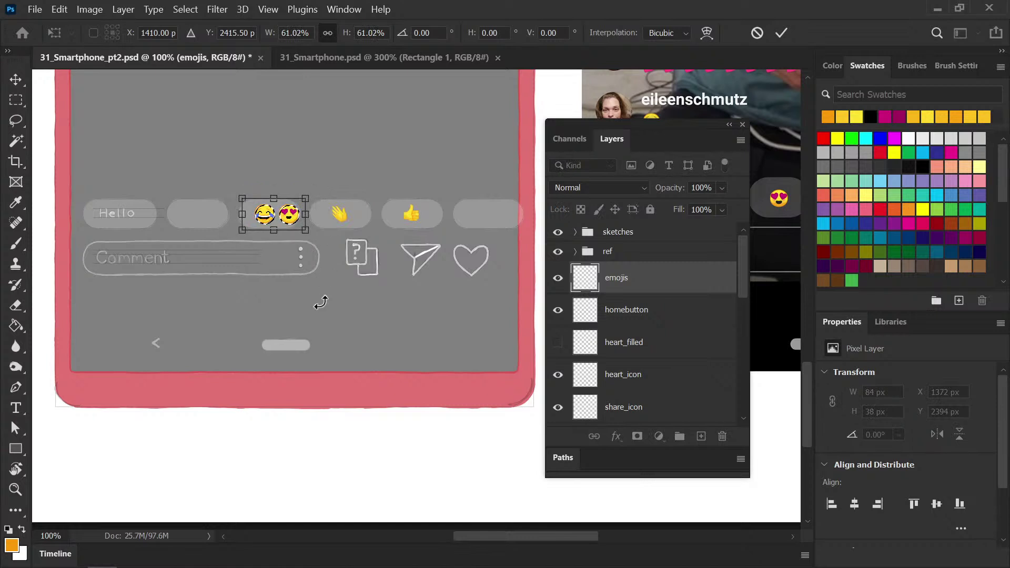
{"action": "key", "text": "Return"}
{"action": "key", "text": "ctrl+d"}
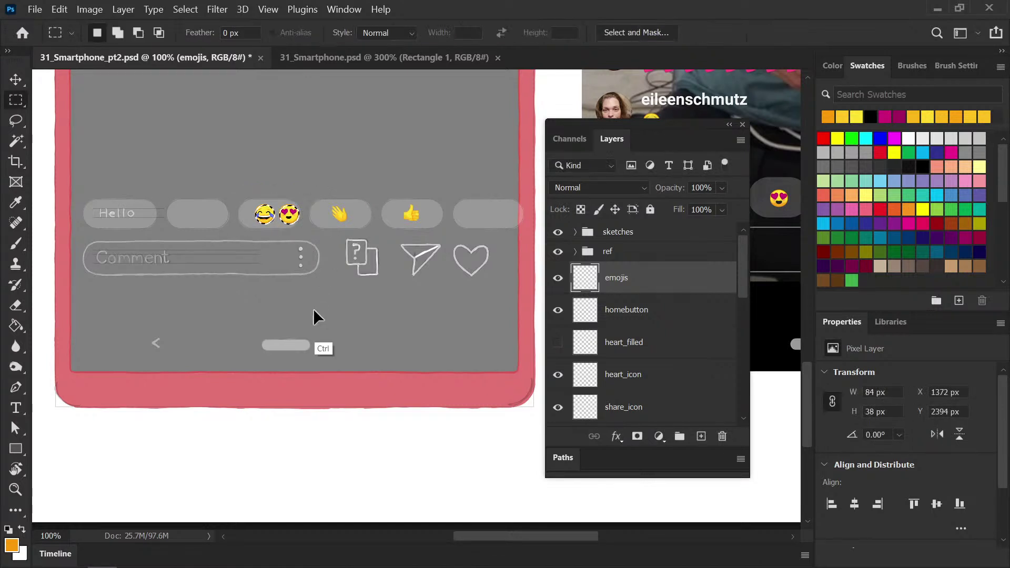
Move the laughing and heart-eyes emoji pair left so the heart-eyes emoji sits centred on the third grey bubble
{"action": "key", "text": "ctrl+t"}
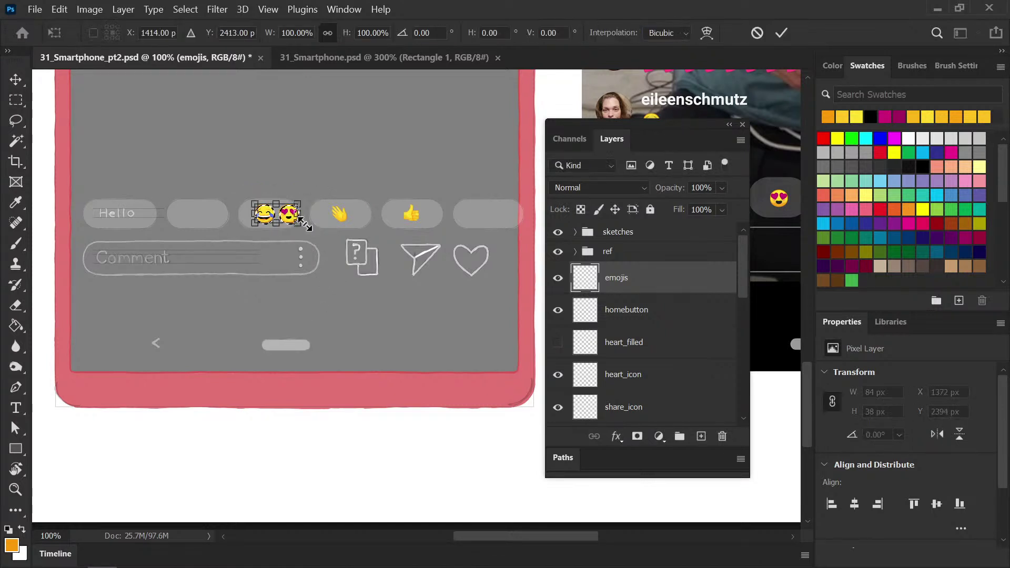
{"action": "left_click_drag", "start_coordinate": [290, 213], "coordinate": [266, 215]}
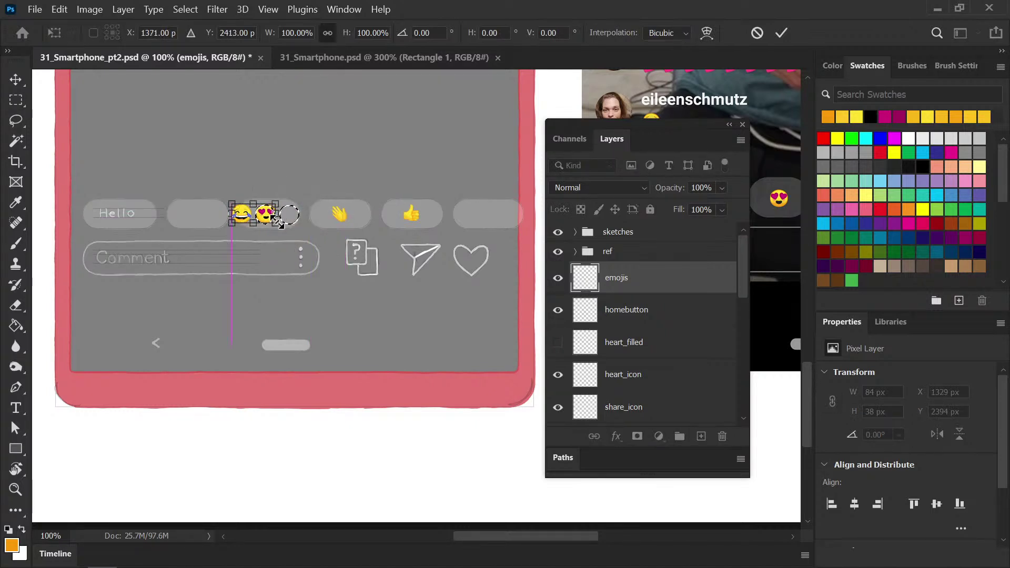
{"action": "key", "text": "Return"}
{"action": "key", "text": "m"}
{"action": "key", "text": "ctrl+Right"}
{"action": "key", "text": "ctrl+Right"}
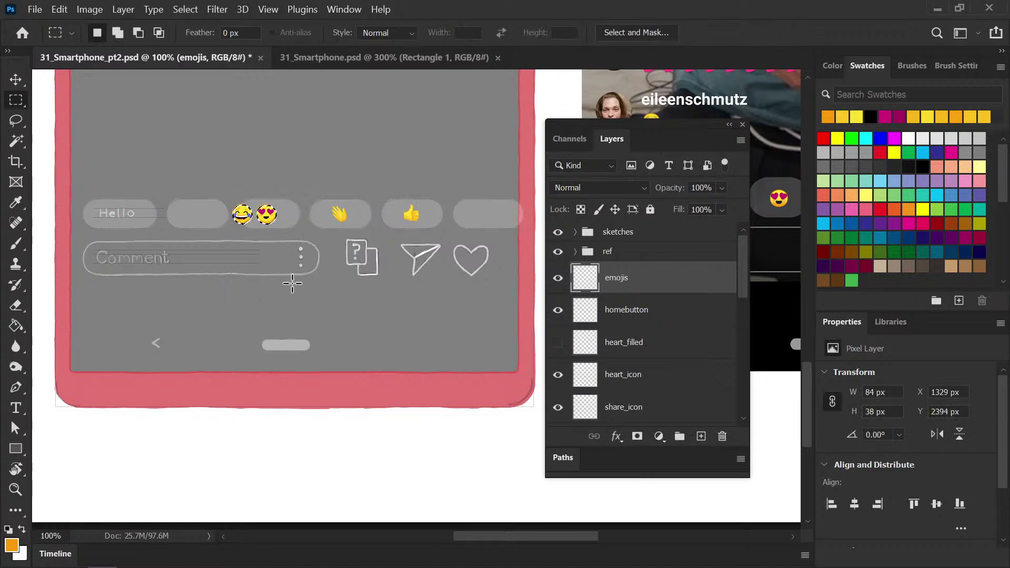
{"action": "key", "text": "ctrl+Right"}
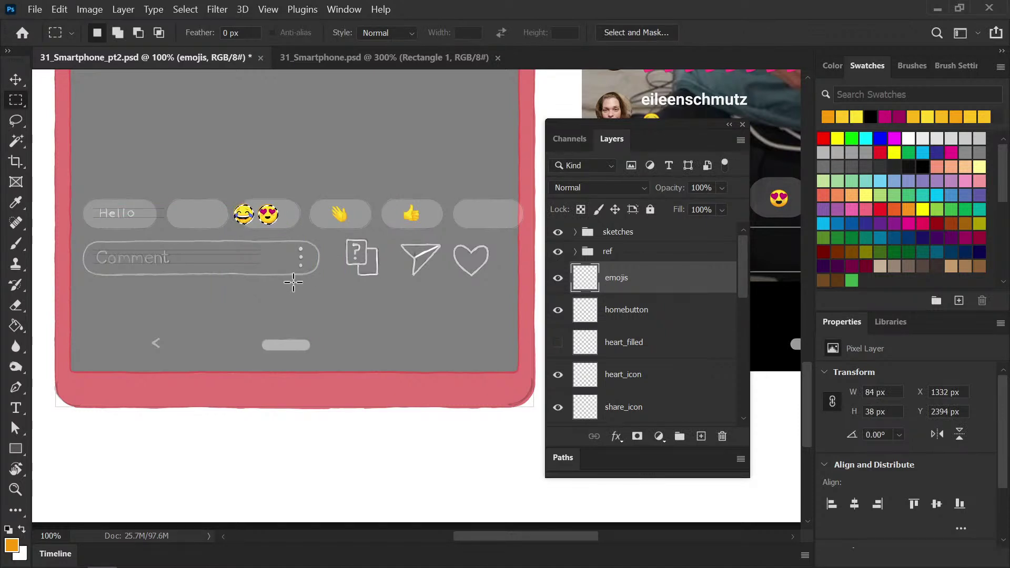
Select only the laughing emoji with a rectangular marquee and move it left onto the second grey bubble
{"action": "left_click_drag", "start_coordinate": [257, 193], "coordinate": [213, 237]}
{"action": "key", "text": "v"}
{"action": "key", "text": "shift+Left"}
{"action": "key", "text": "shift+Left"}
{"action": "key", "text": "shift+Left"}
{"action": "key", "text": "shift+Left"}
{"action": "key", "text": "shift+Left"}
{"action": "key", "text": "shift+Left"}
{"action": "key", "text": "shift+Left"}
{"action": "key", "text": "shift+Left"}
{"action": "key", "text": "shift+Left"}
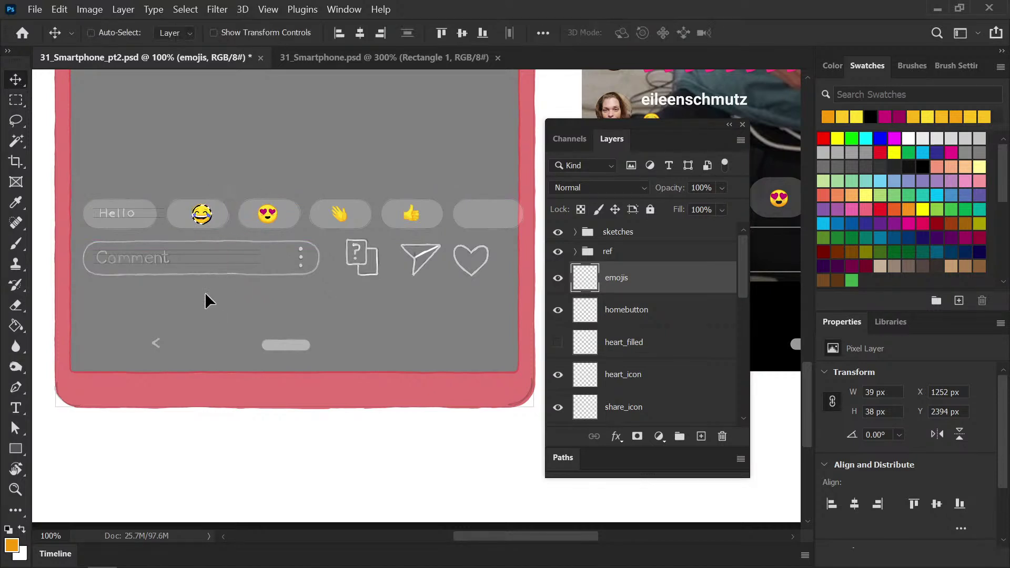
Duplicate the selected laughing emoji and move the copy right onto the sixth grey bubble at the phone's edge
{"action": "key", "text": "Right"}
{"action": "key", "text": "shift+Right"}
{"action": "key", "text": "shift+Right"}
{"action": "key", "text": "shift+Right"}
{"action": "key", "text": "shift+Right"}
{"action": "key", "text": "shift+Right"}
{"action": "key", "text": "shift+Right"}
{"action": "key", "text": "shift+Right"}
{"action": "key", "text": "shift+Right"}
{"action": "key", "text": "shift+Right"}
{"action": "key", "text": "shift+Right"}
{"action": "key", "text": "shift+Right"}
{"action": "key", "text": "shift+Right"}
{"action": "key", "text": "shift+Right"}
{"action": "key", "text": "shift+Right"}
{"action": "key", "text": "shift+Right"}
{"action": "key", "text": "shift+Right"}
{"action": "key", "text": "shift+Right"}
{"action": "key", "text": "shift+Right"}
{"action": "key", "text": "shift+Right"}
{"action": "key", "text": "shift+Right"}
{"action": "key", "text": "shift+Right"}
{"action": "key", "text": "shift+Right"}
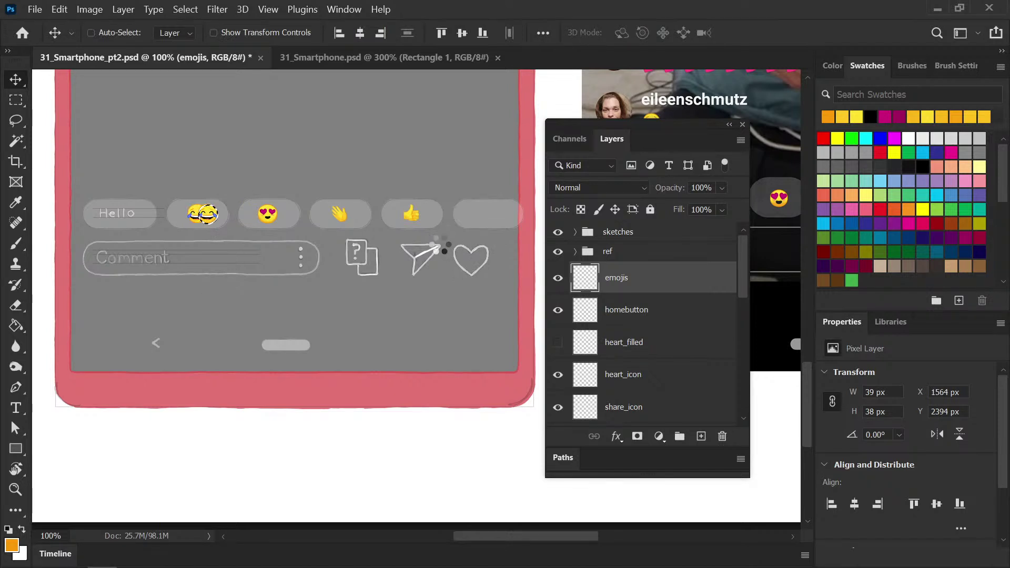
{"action": "key", "text": "shift+Right"}
{"action": "key", "text": "shift+Right"}
{"action": "key", "text": "shift+Right"}
{"action": "key", "text": "shift+Right"}
{"action": "key", "text": "shift+Right"}
{"action": "key", "text": "shift+Right"}
{"action": "key", "text": "shift+Right"}
{"action": "key", "text": "shift+Right"}
{"action": "key", "text": "shift+Right"}
{"action": "key", "text": "shift+Right"}
{"action": "key", "text": "shift+Right"}
{"action": "key", "text": "shift+Right"}
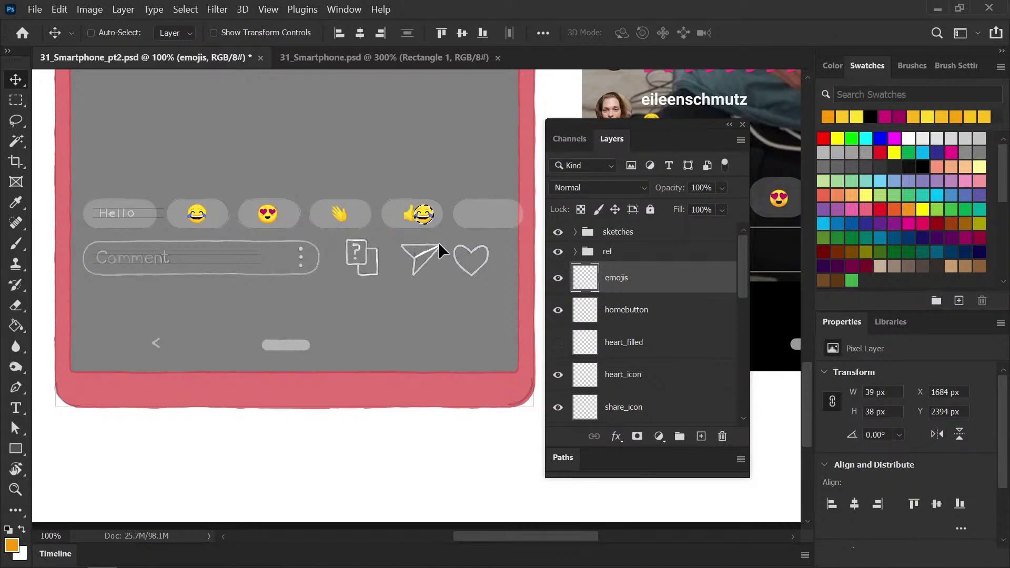
{"action": "key", "text": "shift+Right"}
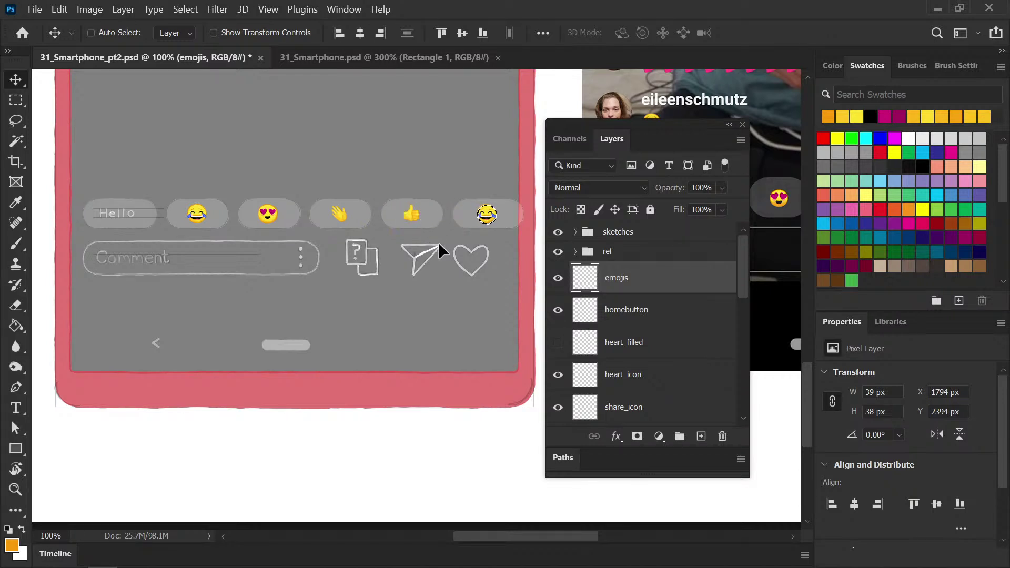
{"action": "key", "text": "shift+Left"}
Place a second copy of the laughing emoji beside the one on the sixth bubble, deselect it and save the document
{"action": "key", "text": "alt+shift+Right"}
{"action": "key", "text": "alt+shift+Right"}
{"action": "key", "text": "alt+shift+Right"}
{"action": "key", "text": "alt+shift+Right"}
{"action": "key", "text": "Right"}
{"action": "key", "text": "Right"}
{"action": "key", "text": "Right"}
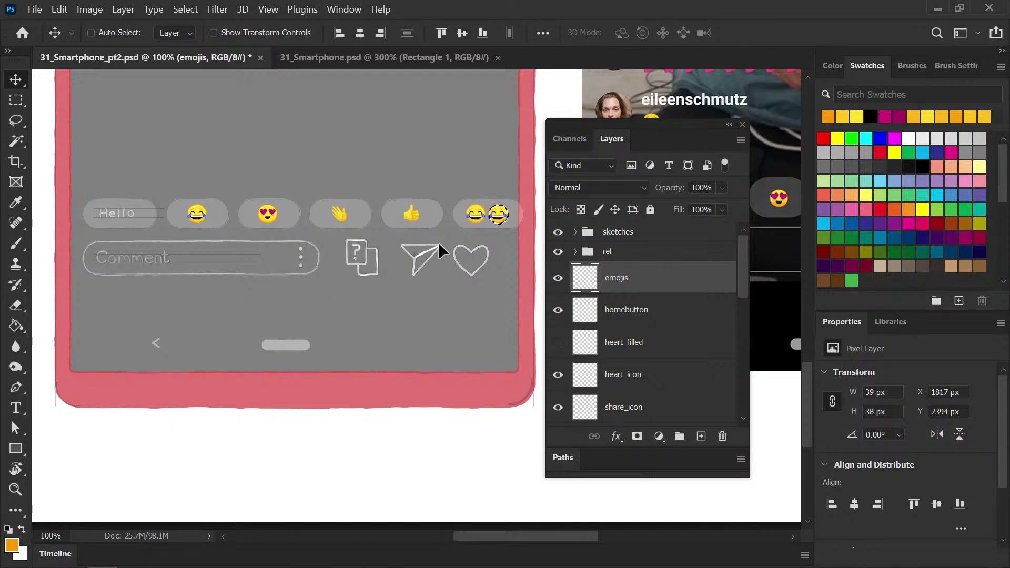
{"action": "key", "text": "ctrl+d"}
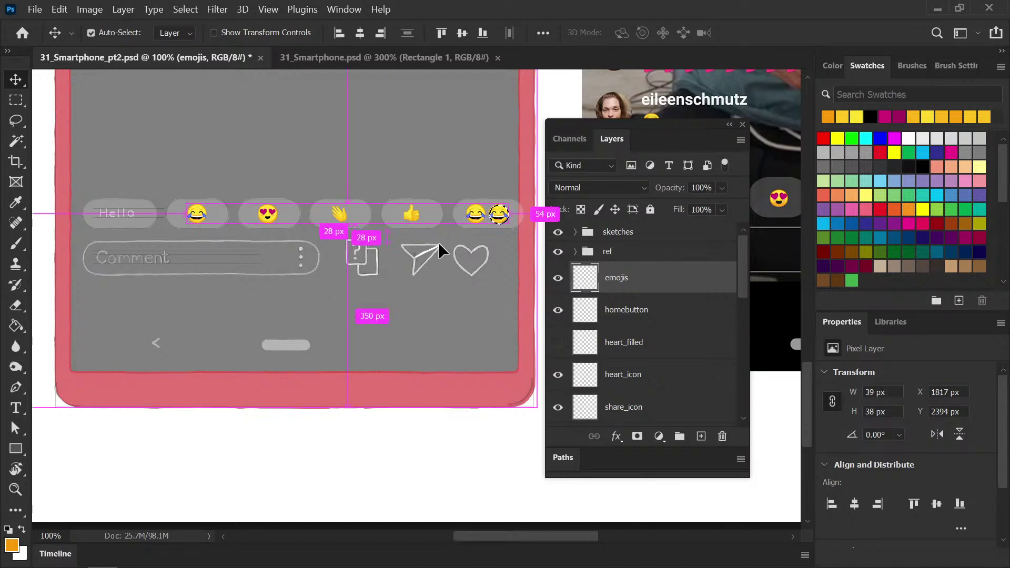
{"action": "key", "text": "ctrl+s"}
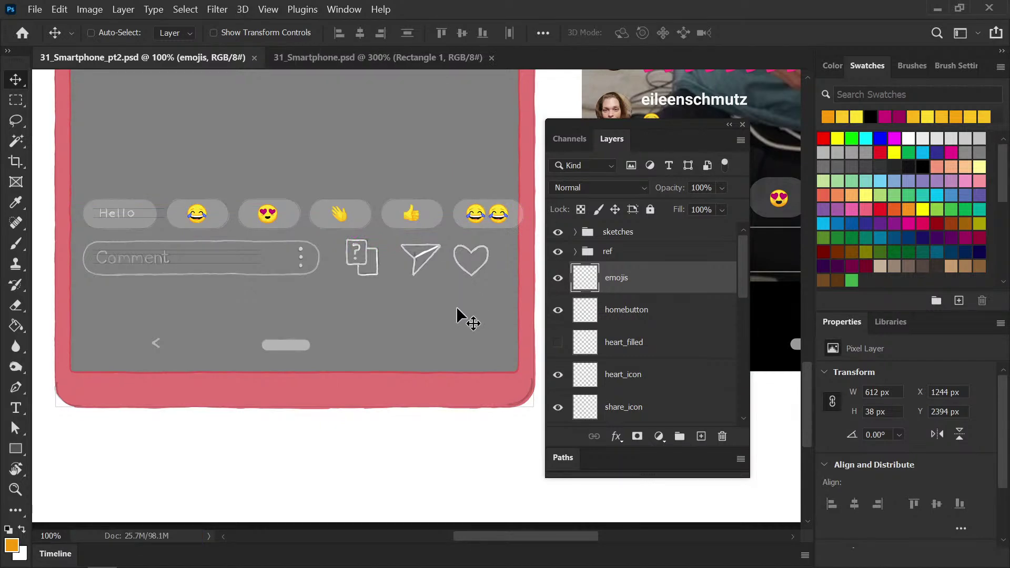
Lasso the outer laughing emoji on the sixth bubble and nudge it about 2 px right
{"action": "scroll", "coordinate": [453, 307], "scroll_direction": "up", "scroll_amount": 5}
{"action": "left_click_drag", "start_coordinate": [445, 289], "coordinate": [279, 389]}
{"action": "scroll", "coordinate": [289, 333], "scroll_direction": "right", "scroll_amount": 3}
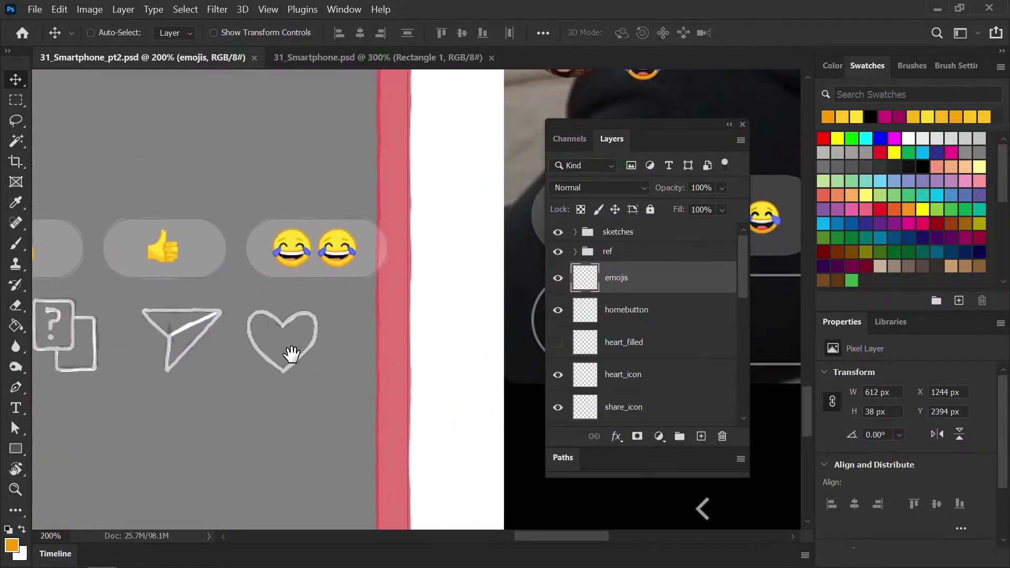
{"action": "scroll", "coordinate": [300, 368], "scroll_direction": "up", "scroll_amount": 3}
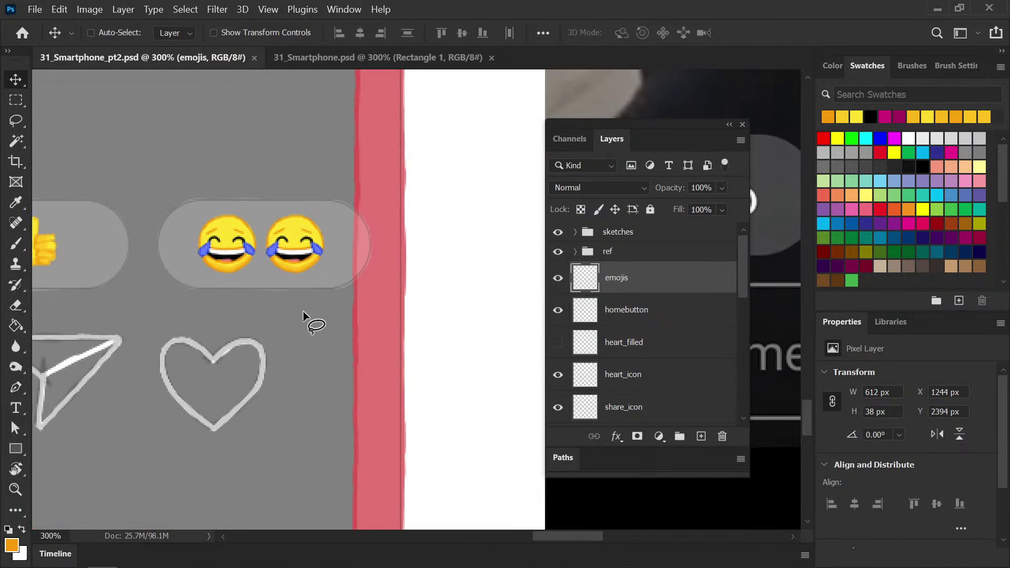
{"action": "key", "text": "l"}
{"action": "left_click_drag", "start_coordinate": [326, 285], "coordinate": [334, 215]}
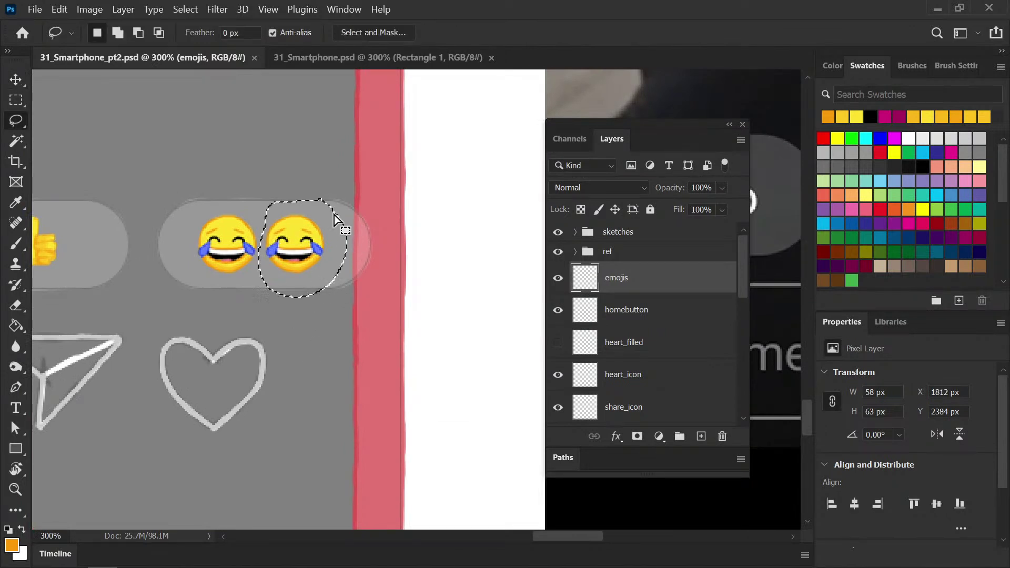
{"action": "key", "text": "v"}
{"action": "key", "text": "Right"}
{"action": "key", "text": "Right"}
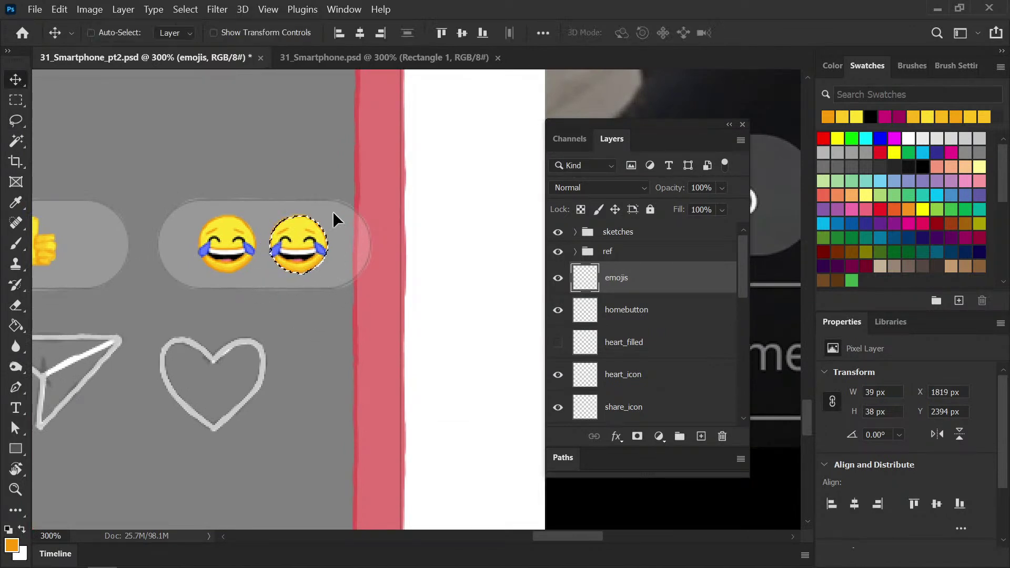
{"action": "key", "text": "ctrl+d"}
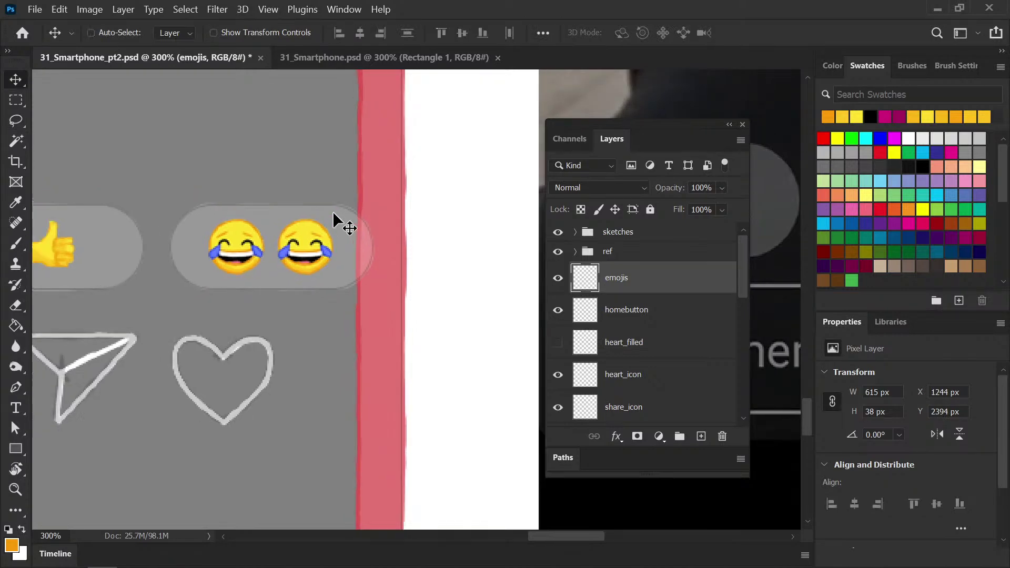
Lasso the laughing emoji on the second bubble, nudge it 2 px right and save the document
{"action": "key", "text": "ctrl+minus"}
{"action": "key", "text": "ctrl+minus"}
{"action": "key", "text": "ctrl+minus"}
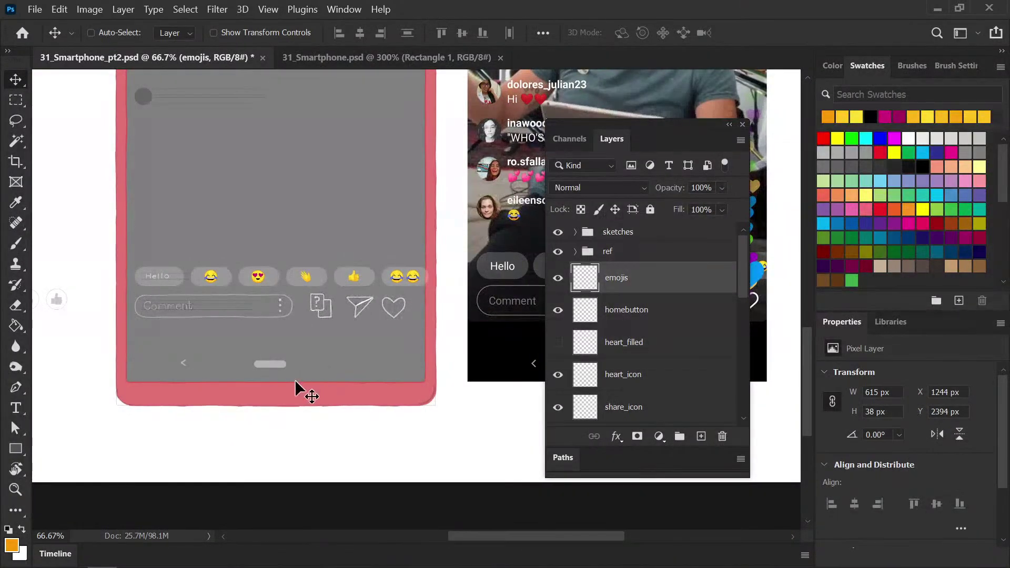
{"action": "key", "text": "l"}
{"action": "mouse_move", "coordinate": [221, 255]}
{"action": "left_mouse_down"}
{"action": "mouse_move", "coordinate": [201, 251]}
{"action": "mouse_move", "coordinate": [221, 254]}
{"action": "left_mouse_up"}
{"action": "key", "text": "v"}
{"action": "key", "text": "Right"}
{"action": "key", "text": "Right"}
{"action": "key", "text": "ctrl+d"}
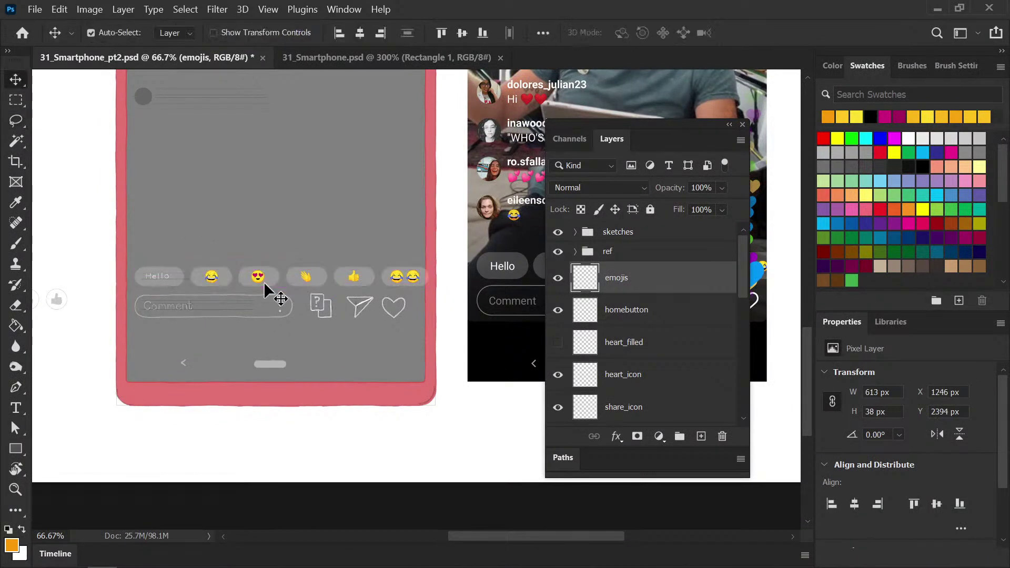
{"action": "key", "text": "ctrl+s"}
Lasso the outermost laughing emoji again, shift it about 2 px further right, deselect it and save the document
{"action": "scroll", "coordinate": [417, 285], "scroll_direction": "up", "scroll_amount": 2}
{"action": "scroll", "coordinate": [369, 308], "scroll_direction": "right", "scroll_amount": 3}
{"action": "scroll", "coordinate": [368, 308], "scroll_direction": "up", "scroll_amount": 1}
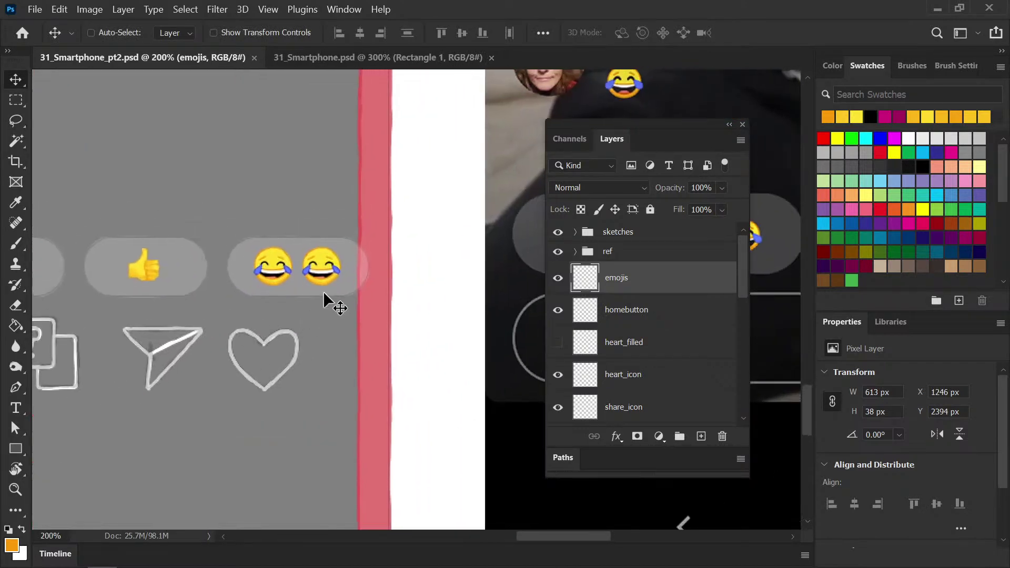
{"action": "key", "text": "l"}
{"action": "left_click_drag", "start_coordinate": [304, 231], "coordinate": [298, 257]}
{"action": "left_click_drag", "start_coordinate": [377, 276], "coordinate": [311, 232]}
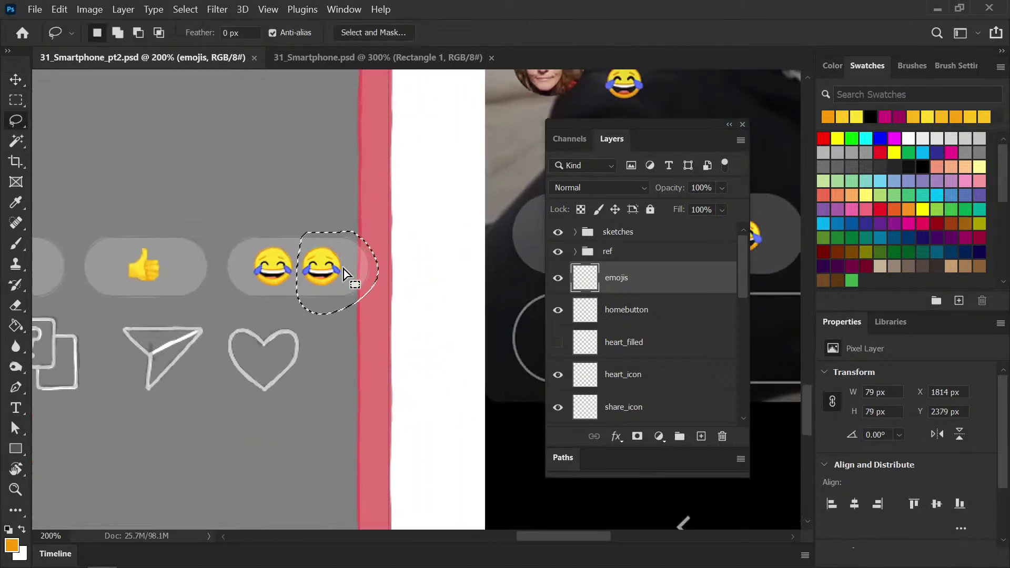
{"action": "key", "text": "v"}
{"action": "left_click_drag", "start_coordinate": [342, 265], "coordinate": [344, 268]}
{"action": "key", "text": "ctrl+d"}
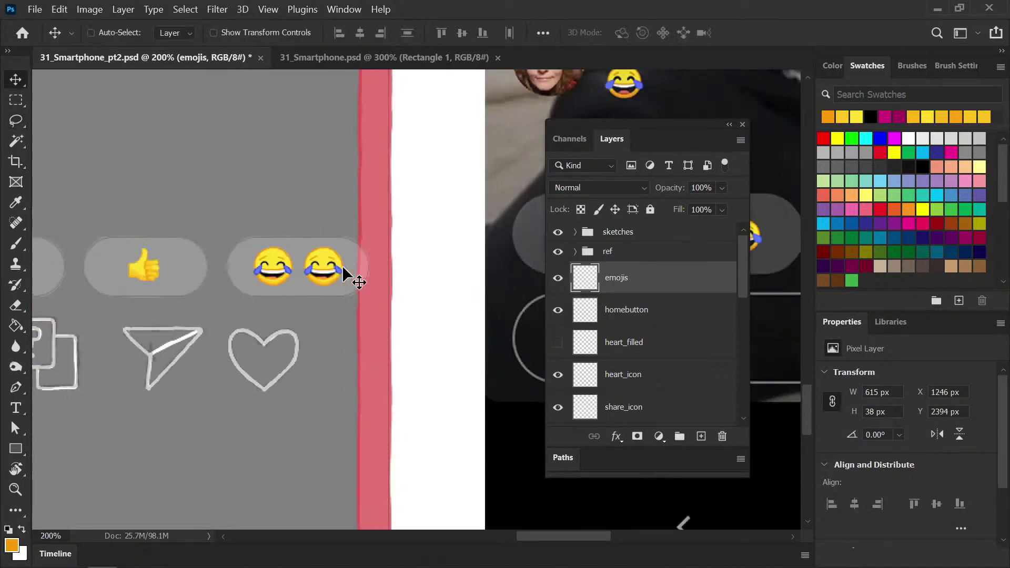
{"action": "key", "text": "ctrl+minus"}
{"action": "key", "text": "ctrl+minus"}
{"action": "key", "text": "ctrl+minus"}
{"action": "key", "text": "ctrl+s"}
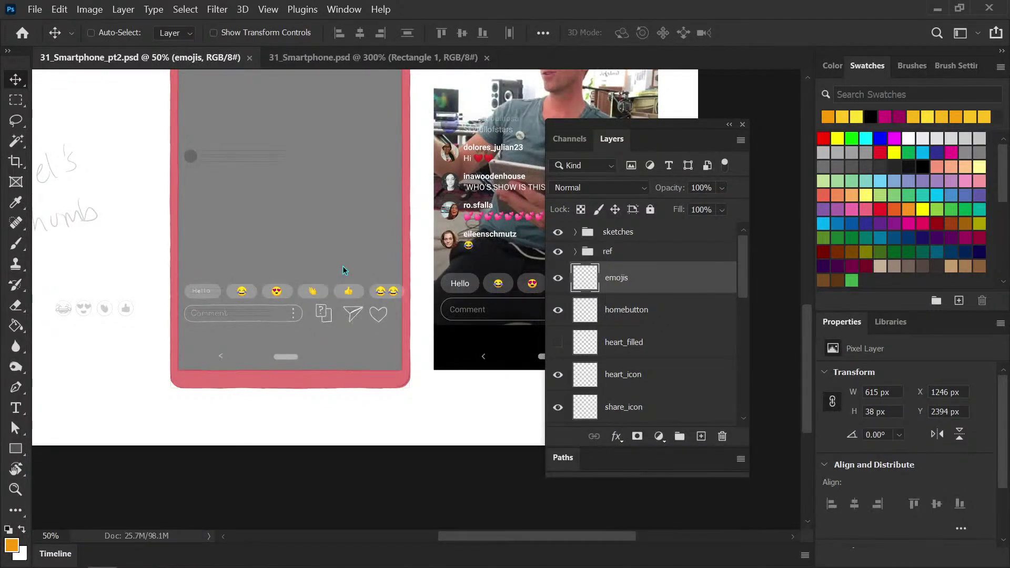
Compare the whole drawn phone with the reference screenshot beside it and check the heart_filled layer's visibility
{"action": "key", "text": "ctrl+plus"}
{"action": "key", "text": "ctrl+minus"}
{"action": "key", "text": "ctrl+minus"}
{"action": "left_click_drag", "start_coordinate": [395, 340], "coordinate": [314, 348]}
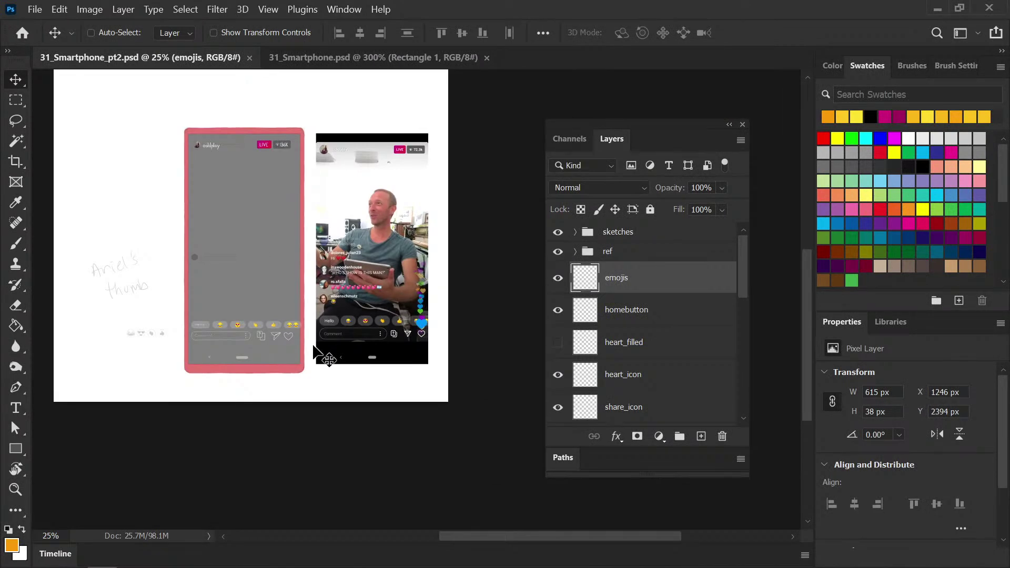
{"action": "key", "text": "ctrl+plus"}
{"action": "left_click_drag", "start_coordinate": [209, 433], "coordinate": [235, 419]}
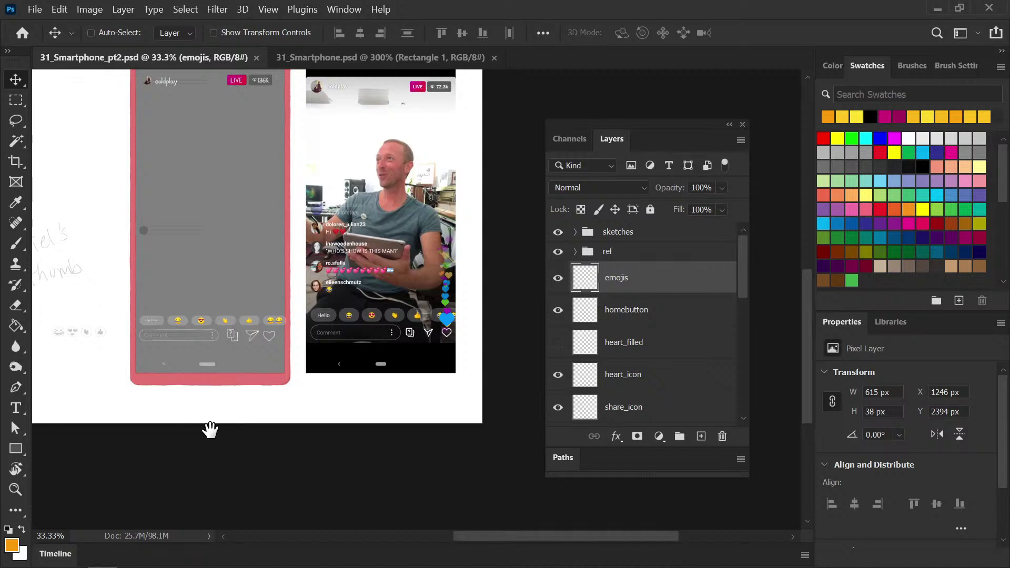
{"action": "left_click_drag", "start_coordinate": [212, 433], "coordinate": [246, 441]}
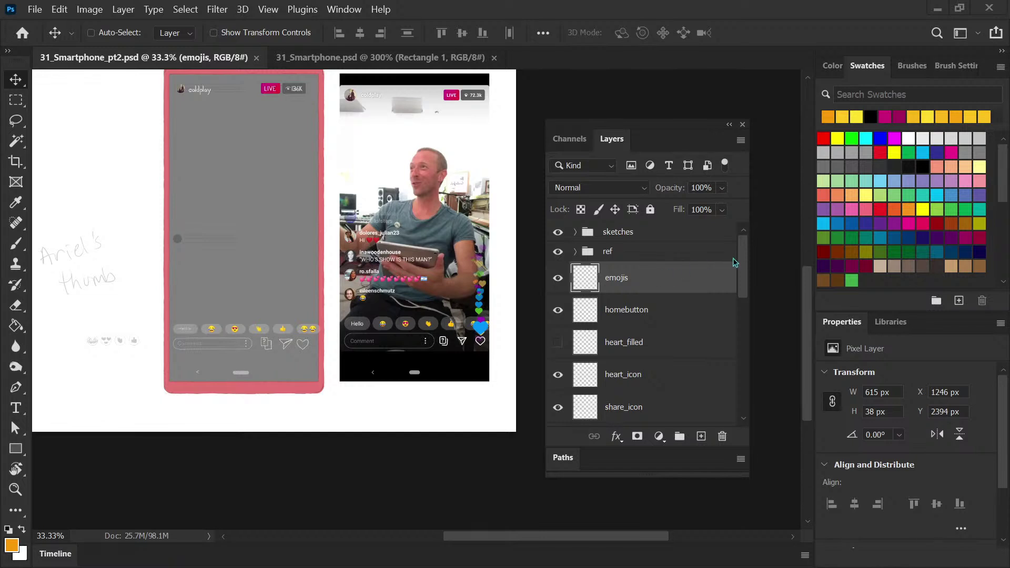
{"action": "scroll", "coordinate": [715, 268], "scroll_direction": "down", "scroll_amount": 3}
{"action": "scroll", "coordinate": [707, 271], "scroll_direction": "up", "scroll_amount": 3}
{"action": "left_click", "coordinate": [558, 337]}
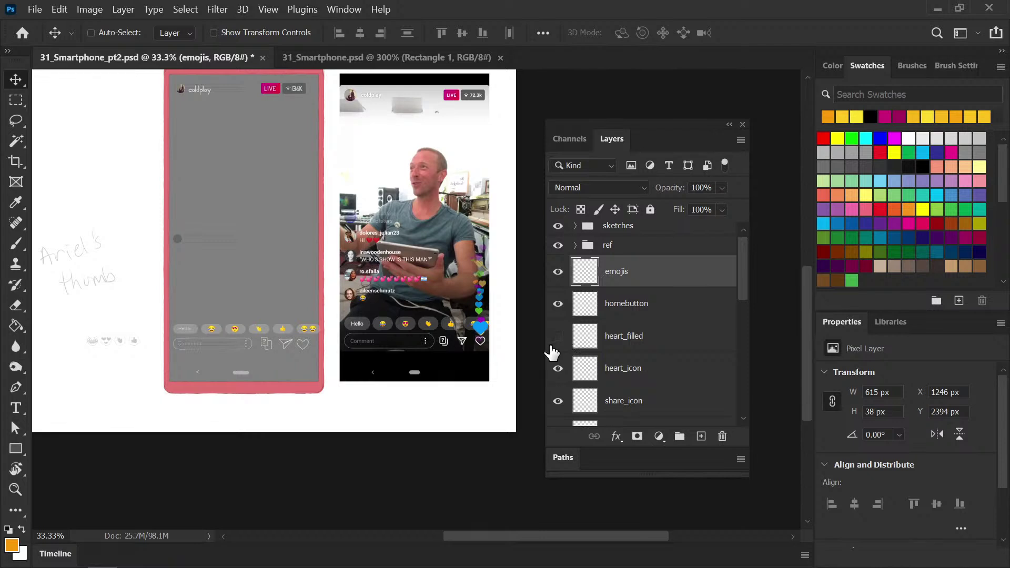
{"action": "mouse_move", "coordinate": [489, 536]}
{"action": "left_mouse_down"}
{"action": "mouse_move", "coordinate": [507, 537]}
{"action": "mouse_move", "coordinate": [471, 537]}
{"action": "left_mouse_up"}
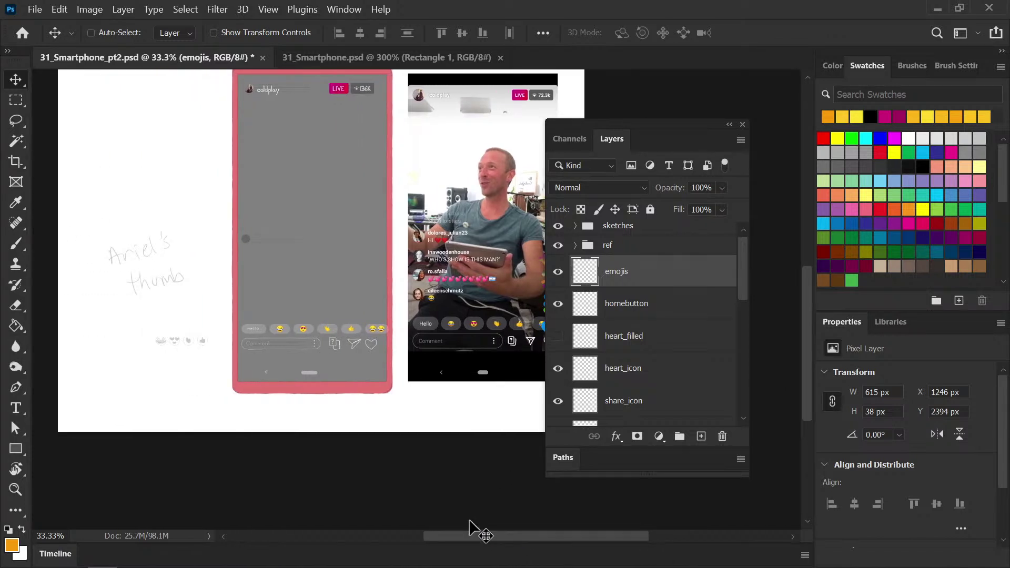
Reset the colours to default black and white, save the document and activate the Brush tool
{"action": "key", "text": "d"}
{"action": "key", "text": "ctrl+s"}
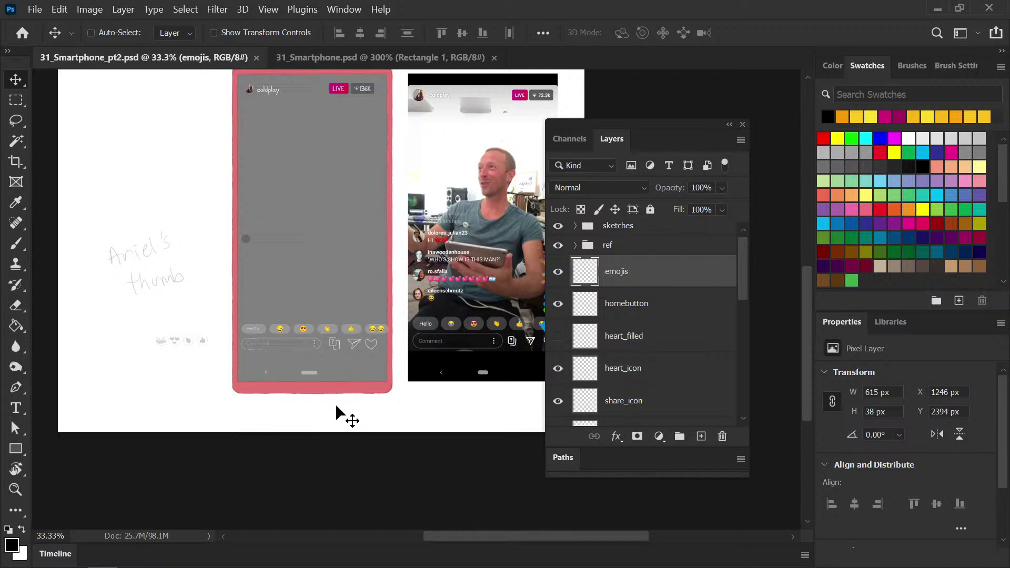
{"action": "scroll", "coordinate": [315, 426], "scroll_direction": "up", "scroll_amount": 1}
{"action": "key", "text": "ctrl"}
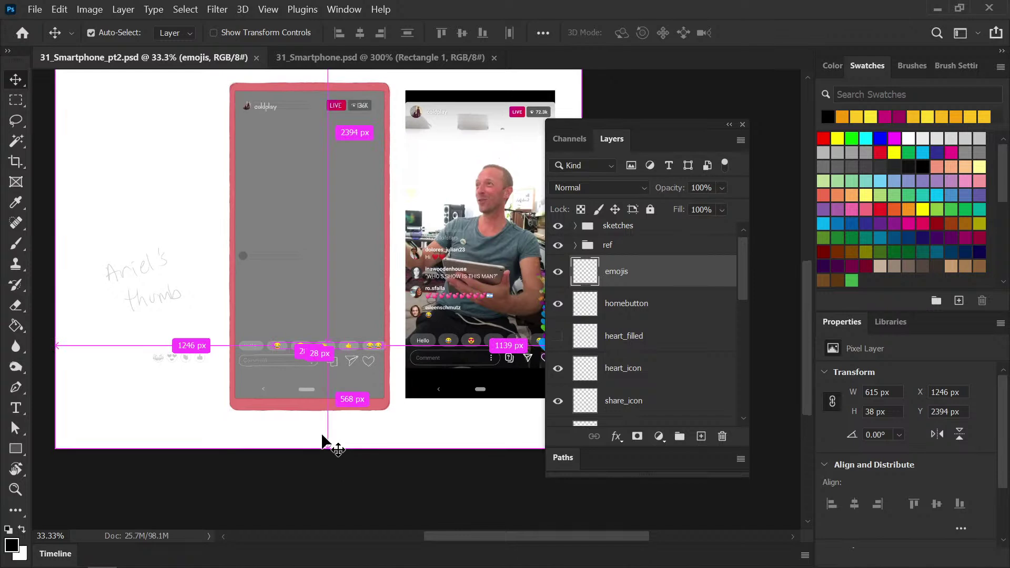
{"action": "left_click_drag", "start_coordinate": [320, 428], "coordinate": [307, 406]}
{"action": "key", "text": "b"}
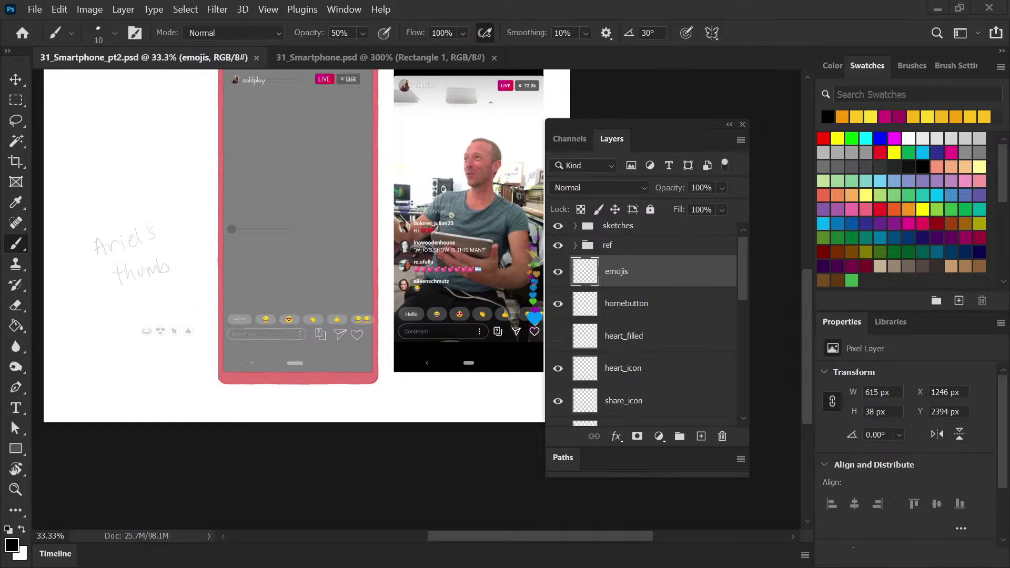
Group the layers from emojis down to commentbox_line, name the group bottom and save the document
{"action": "mouse_move", "coordinate": [327, 449]}
{"action": "left_mouse_down"}
{"action": "mouse_move", "coordinate": [311, 480]}
{"action": "mouse_move", "coordinate": [323, 455]}
{"action": "left_mouse_up"}
{"action": "left_click_drag", "start_coordinate": [747, 271], "coordinate": [726, 360]}
{"action": "left_click", "coordinate": [674, 329], "text": "shift"}
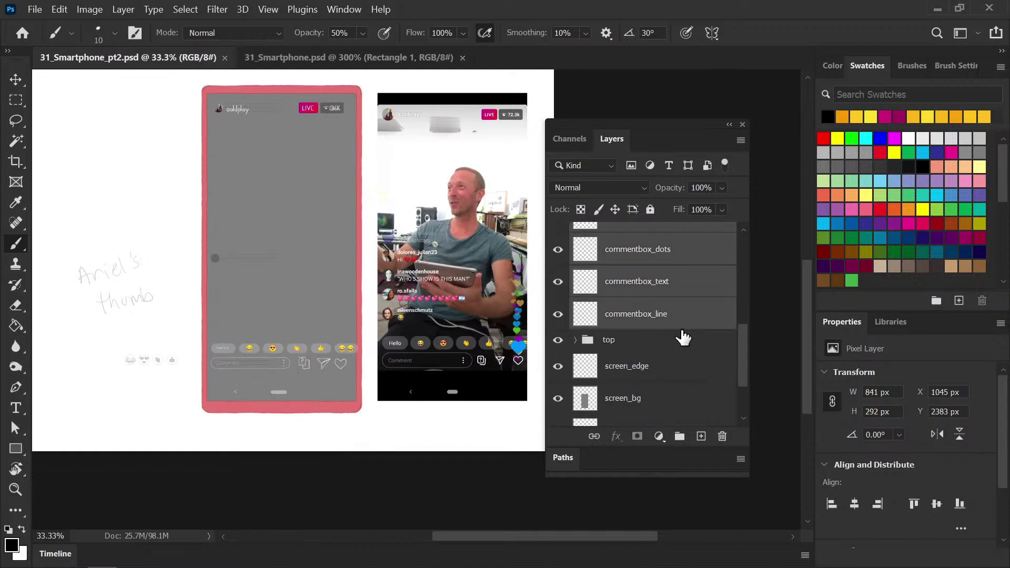
{"action": "left_click", "coordinate": [679, 437]}
{"action": "double_click", "coordinate": [621, 237]}
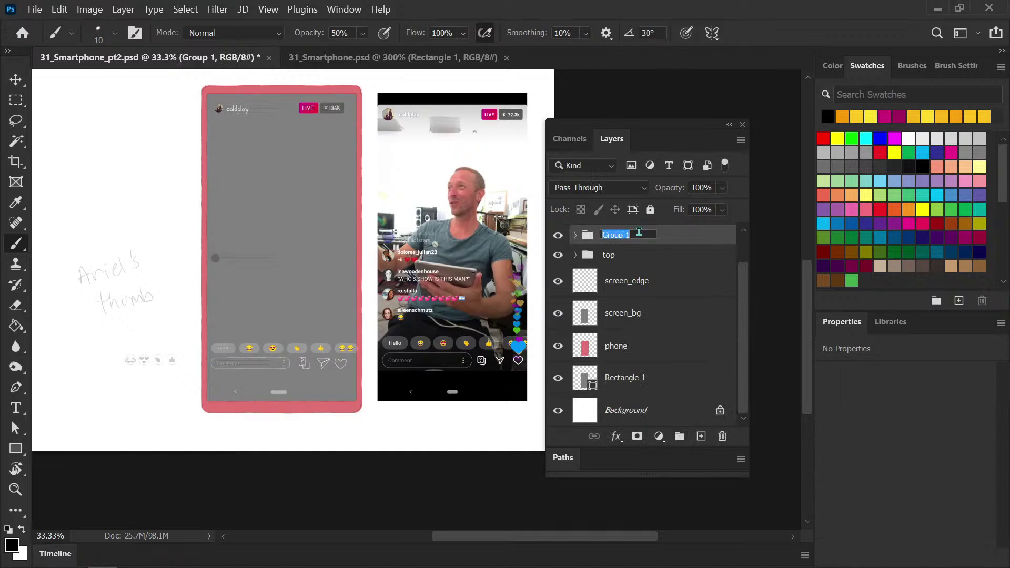
{"action": "type", "text": "boyttom"}
{"action": "key", "text": "Return"}
{"action": "key", "text": "ctrl+s"}
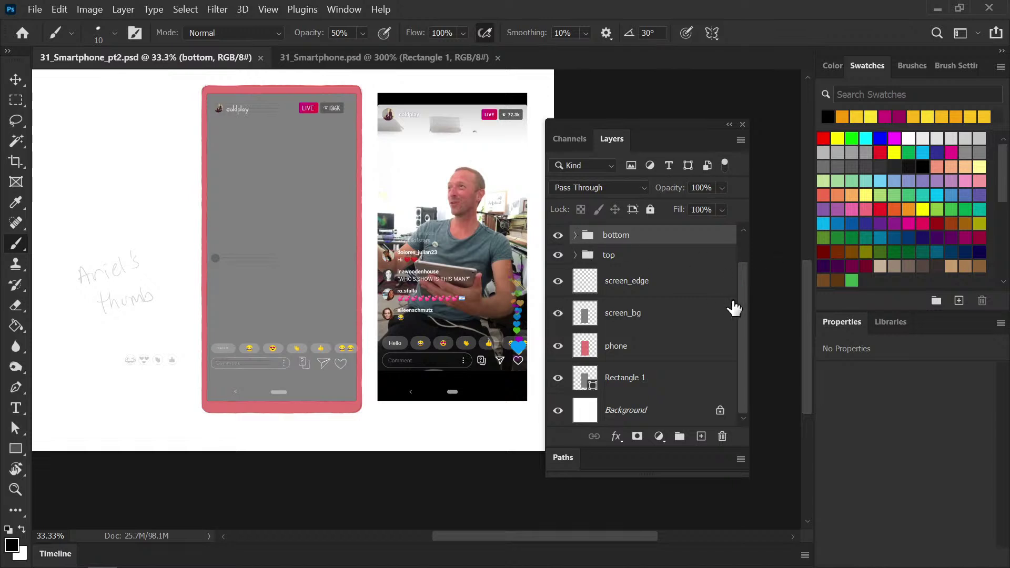
Examine the comment list sketch on the sketches_v2 layer, compare it with sketches_v3 and leave only sketches_v3 visible
{"action": "scroll", "coordinate": [732, 279], "scroll_direction": "up", "scroll_amount": 2}
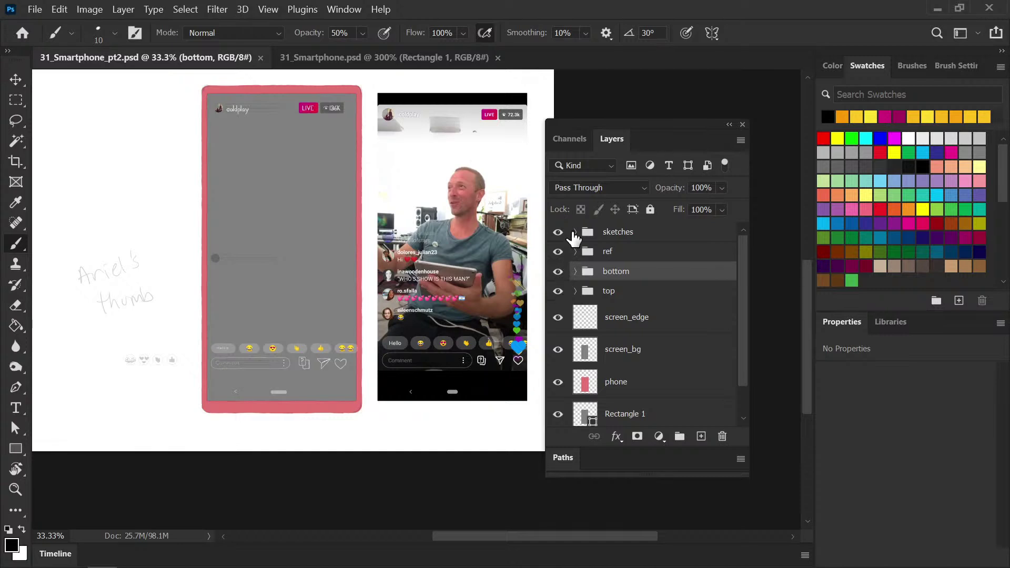
{"action": "left_click", "coordinate": [598, 236]}
{"action": "left_click", "coordinate": [576, 232]}
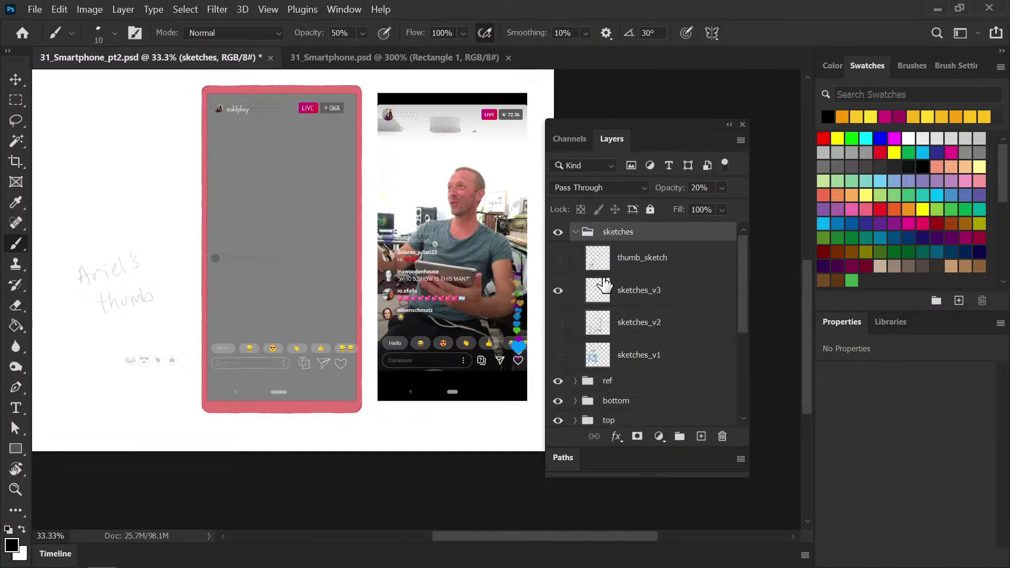
{"action": "left_click", "coordinate": [558, 323]}
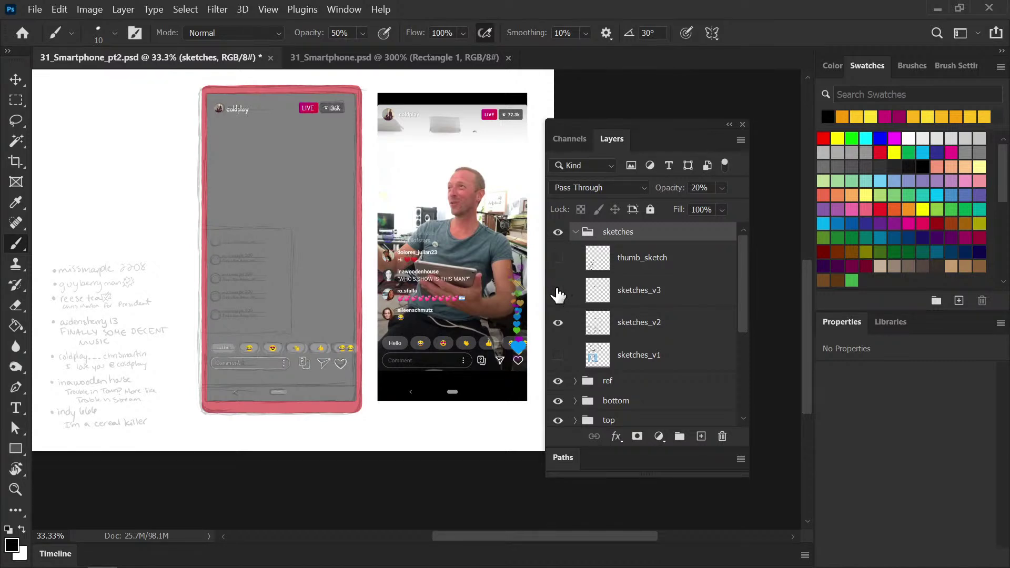
{"action": "scroll", "coordinate": [311, 294], "scroll_direction": "up", "scroll_amount": 2}
{"action": "mouse_move", "coordinate": [168, 343]}
{"action": "left_mouse_down"}
{"action": "mouse_move", "coordinate": [316, 357]}
{"action": "mouse_move", "coordinate": [288, 380]}
{"action": "left_mouse_up"}
{"action": "scroll", "coordinate": [316, 356], "scroll_direction": "up", "scroll_amount": 2}
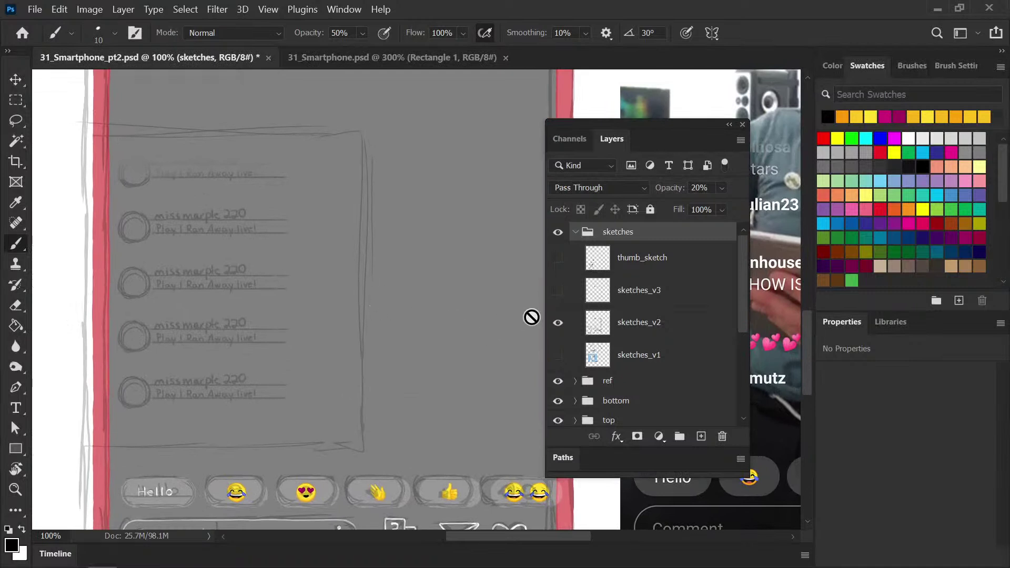
{"action": "left_click", "coordinate": [558, 290]}
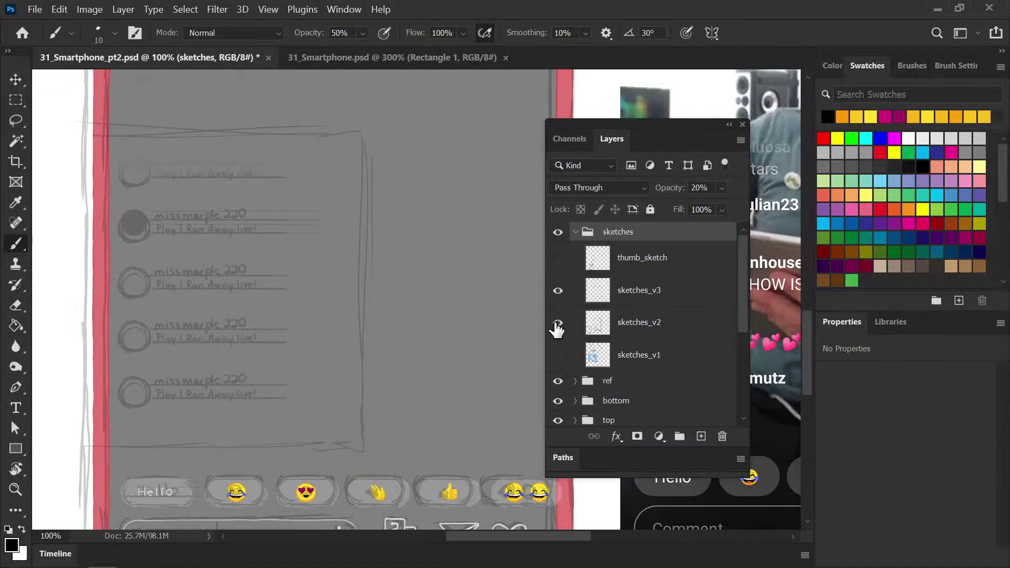
{"action": "left_click", "coordinate": [558, 323]}
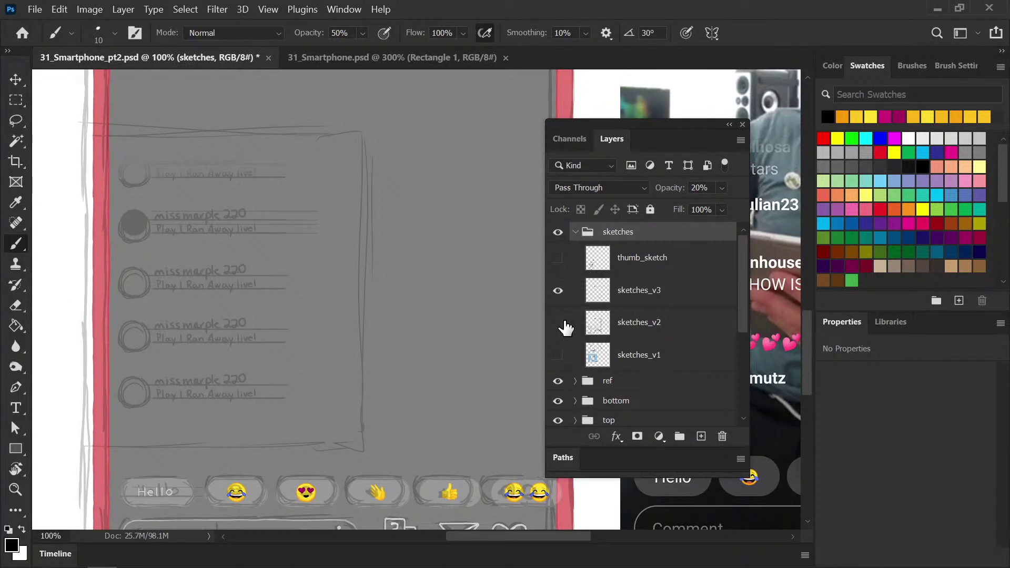
Collapse the sketches group, add a layer named comment_01 directly above the top group and save the document
{"action": "left_click", "coordinate": [575, 232]}
{"action": "left_click", "coordinate": [640, 291]}
{"action": "left_click", "coordinate": [702, 437]}
{"action": "double_click", "coordinate": [614, 297]}
{"action": "type", "text": "comment"}
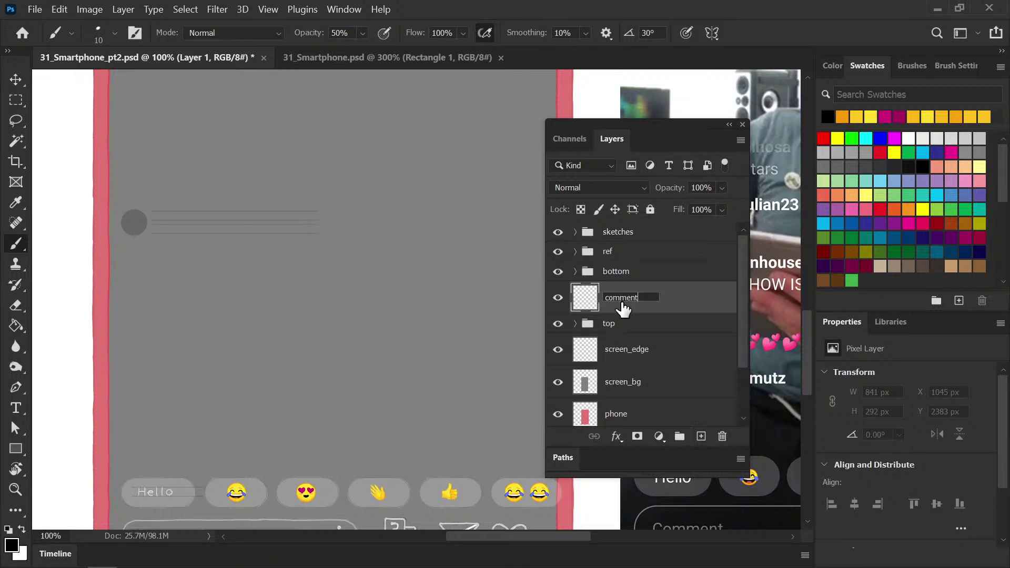
{"action": "type", "text": "_01"}
{"action": "key", "text": "Return"}
{"action": "key", "text": "ctrl+s"}
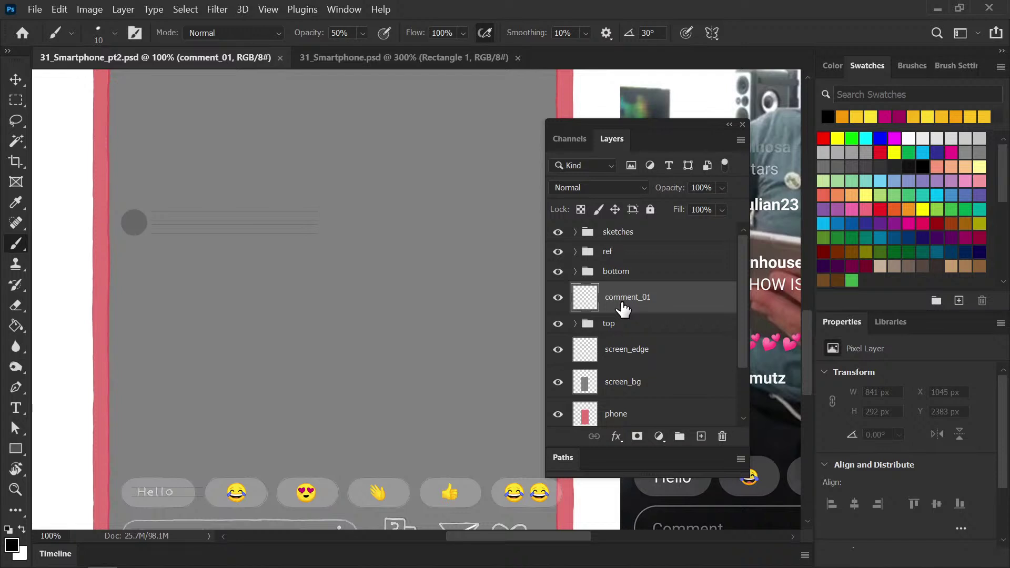
Expand the sketches group, show the sketches_v2 layer and hide sketches_v3
{"action": "mouse_move", "coordinate": [471, 563]}
{"action": "left_click_drag", "start_coordinate": [474, 535], "coordinate": [434, 548]}
{"action": "mouse_move", "coordinate": [807, 337]}
{"action": "left_mouse_down"}
{"action": "mouse_move", "coordinate": [801, 381]}
{"action": "mouse_move", "coordinate": [798, 330]}
{"action": "left_mouse_up"}
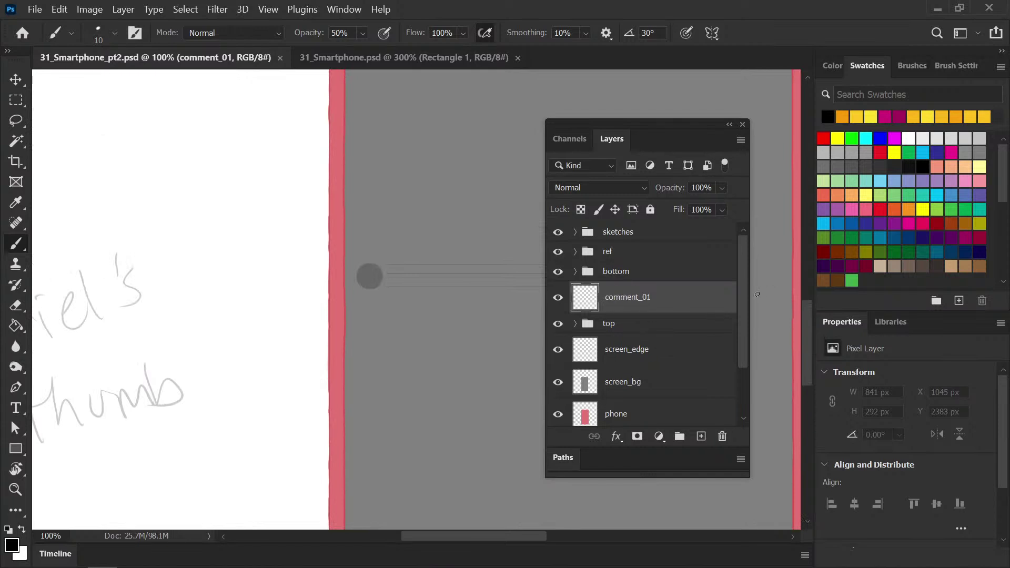
{"action": "scroll", "coordinate": [742, 329], "scroll_direction": "down", "scroll_amount": 1}
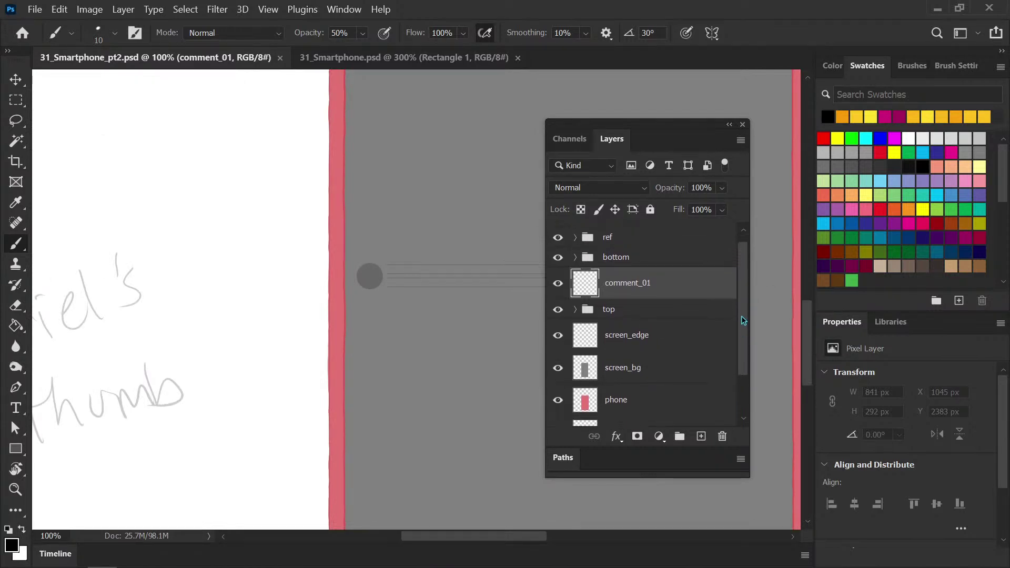
{"action": "scroll", "coordinate": [602, 262], "scroll_direction": "up", "scroll_amount": 1}
{"action": "left_click", "coordinate": [575, 232]}
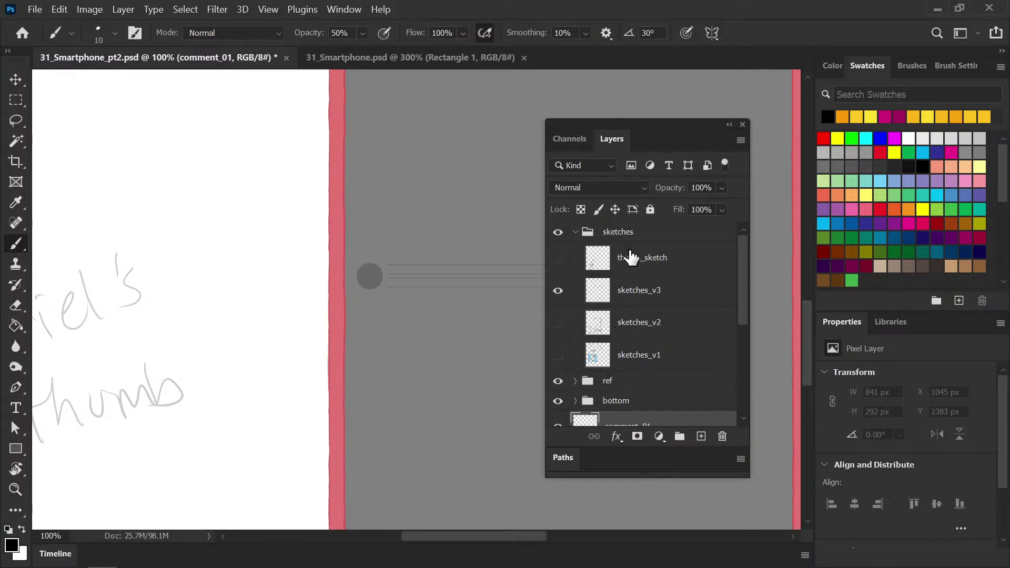
{"action": "left_click", "coordinate": [558, 323]}
{"action": "left_click", "coordinate": [558, 291]}
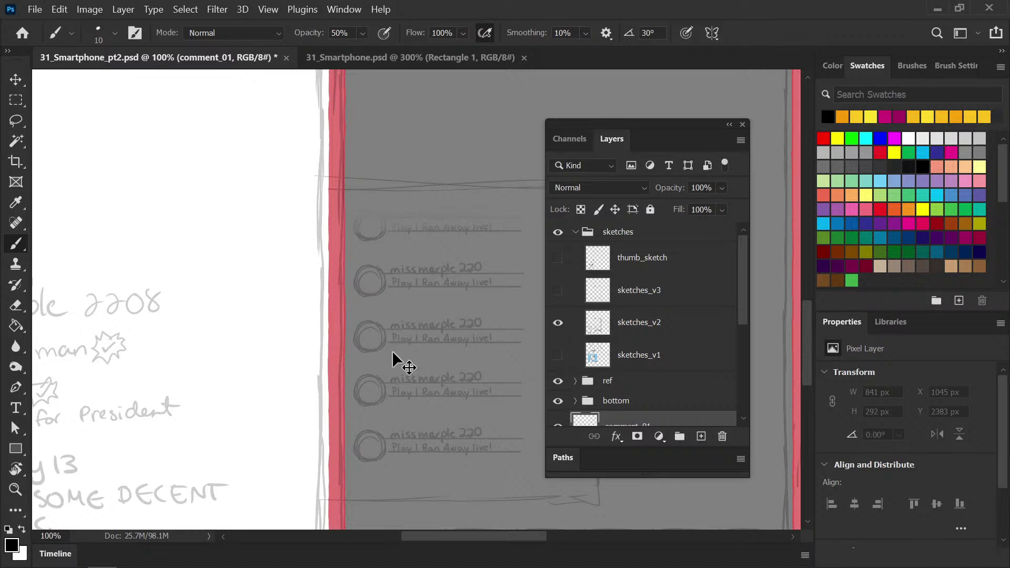
Examine the handwritten comment list beside the phone at 50% zoom and save the document
{"action": "key", "text": "ctrl+minus"}
{"action": "key", "text": "ctrl+minus"}
{"action": "left_click_drag", "start_coordinate": [390, 368], "coordinate": [379, 322]}
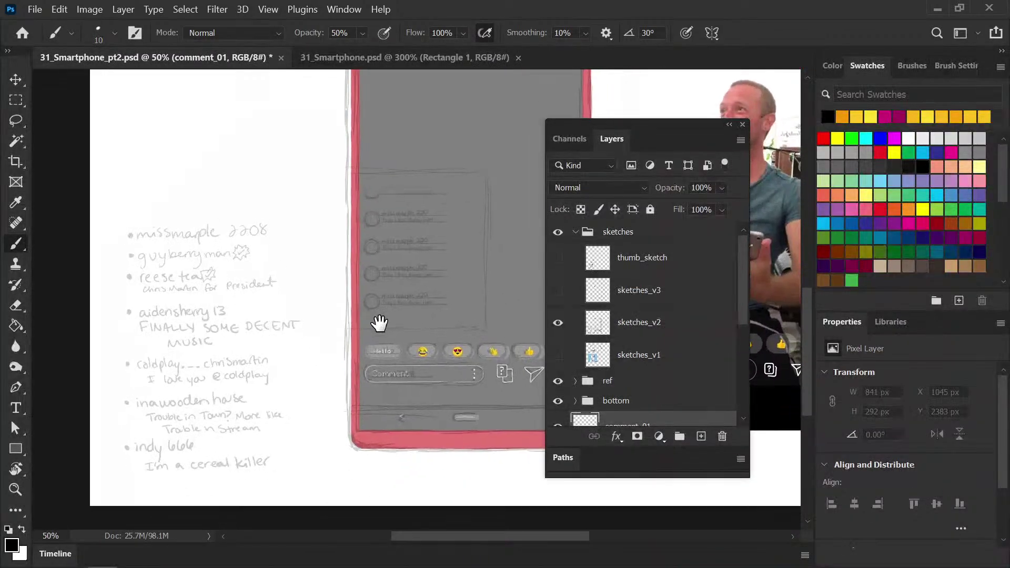
{"action": "scroll", "coordinate": [740, 334], "scroll_direction": "down", "scroll_amount": 2}
{"action": "key", "text": "ctrl+s"}
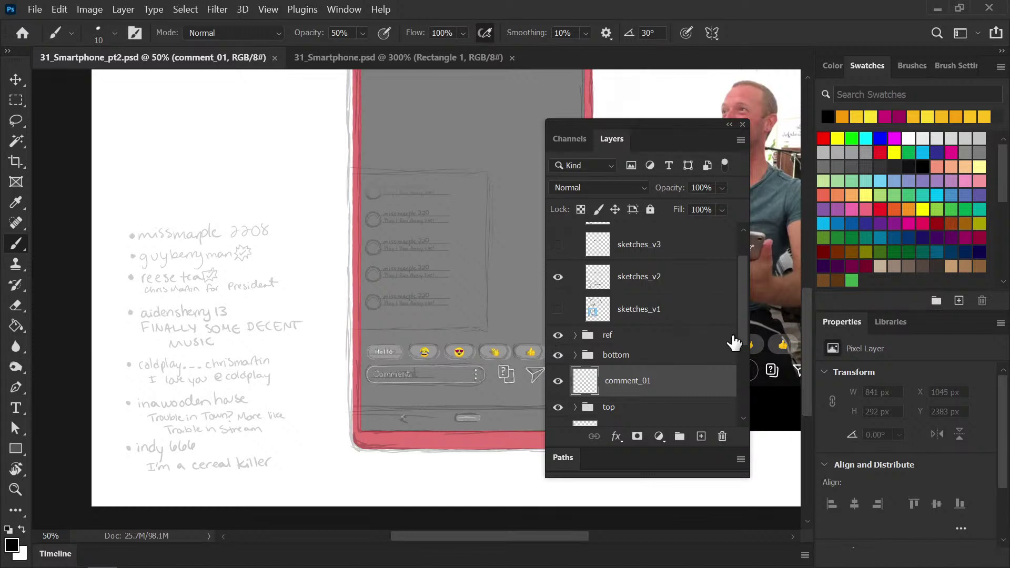
{"action": "scroll", "coordinate": [739, 356], "scroll_direction": "down", "scroll_amount": 2}
{"action": "scroll", "coordinate": [737, 356], "scroll_direction": "up", "scroll_amount": 3}
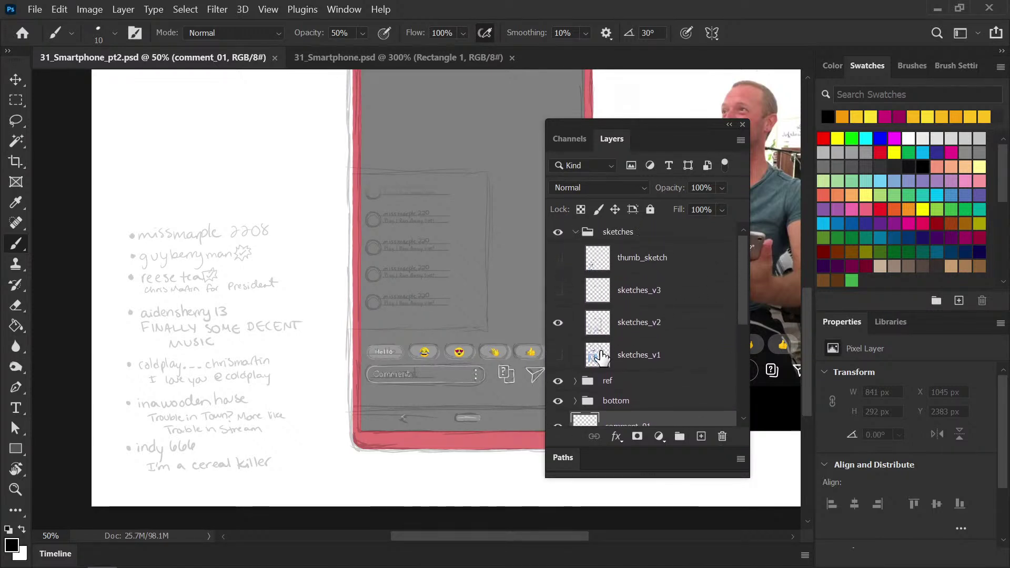
{"action": "scroll", "coordinate": [739, 336], "scroll_direction": "down", "scroll_amount": 2}
{"action": "scroll", "coordinate": [740, 337], "scroll_direction": "down", "scroll_amount": 1}
{"action": "scroll", "coordinate": [735, 334], "scroll_direction": "up", "scroll_amount": 2}
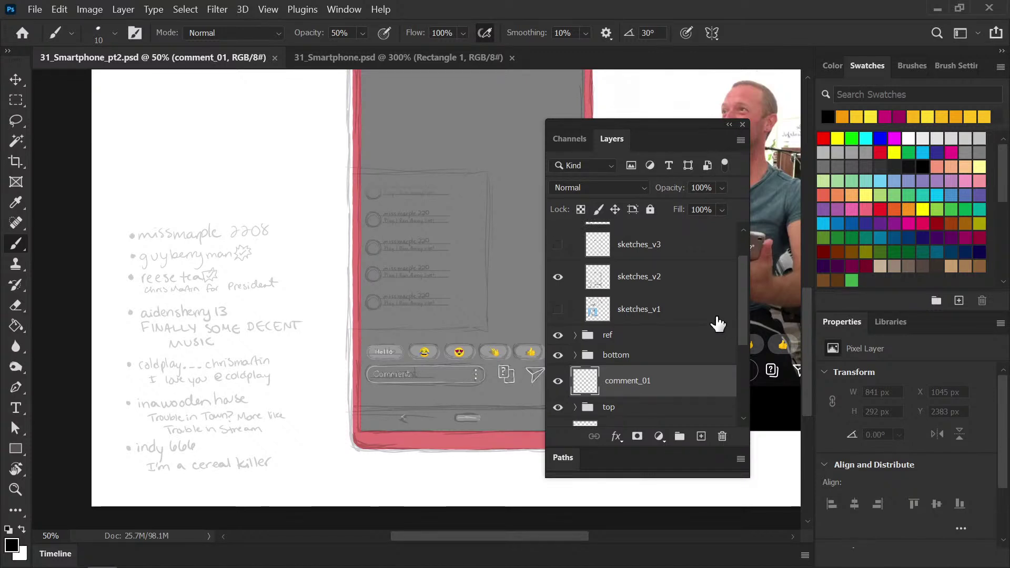
{"action": "scroll", "coordinate": [742, 342], "scroll_direction": "down", "scroll_amount": 5}
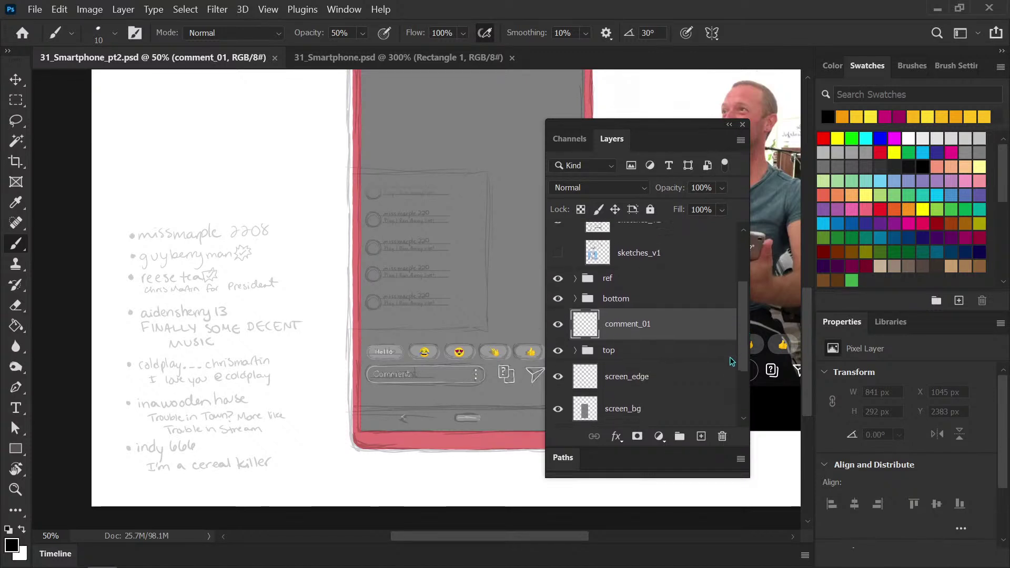
{"action": "scroll", "coordinate": [729, 355], "scroll_direction": "up", "scroll_amount": 1}
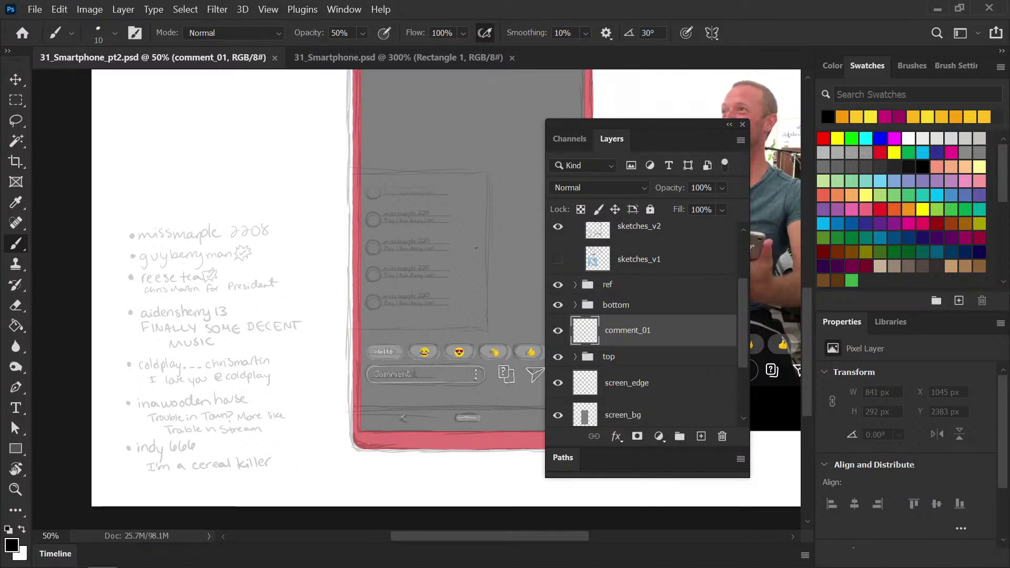
Return to 100% zoom, show the sketches_v3 guidelines and hide the sketches_v2 layer
{"action": "key", "text": "ctrl+1"}
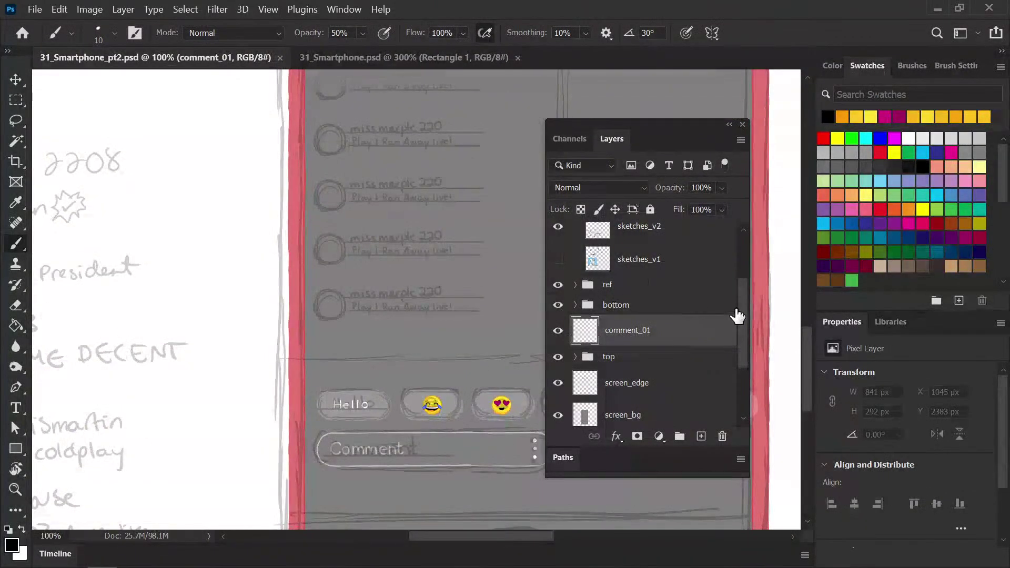
{"action": "scroll", "coordinate": [736, 316], "scroll_direction": "up", "scroll_amount": 3}
{"action": "left_click", "coordinate": [558, 290]}
{"action": "scroll", "coordinate": [457, 298], "scroll_direction": "up", "scroll_amount": 3}
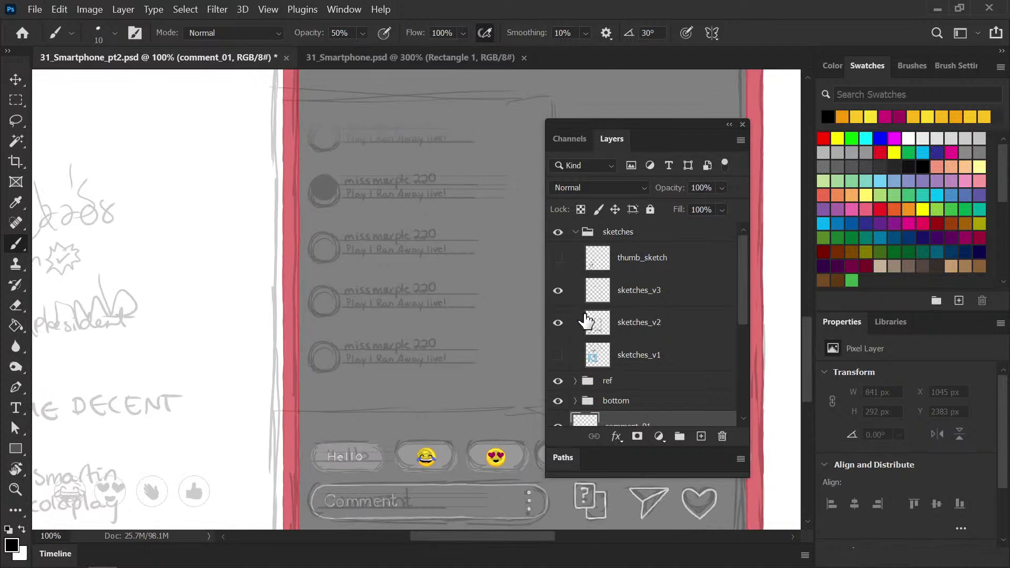
{"action": "left_click", "coordinate": [558, 322]}
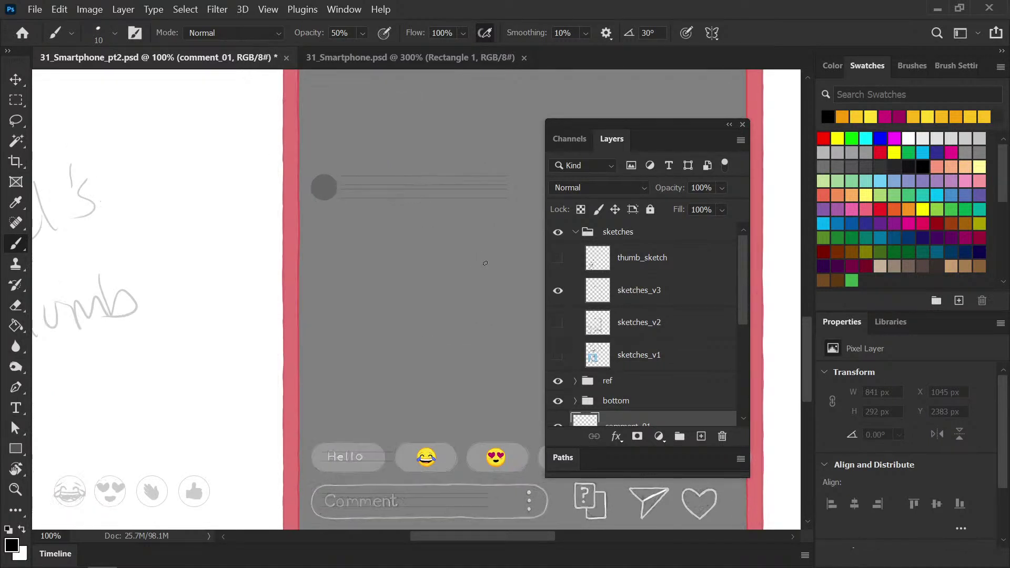
Try a 20 px brush stroke between the upper two guidelines beside the avatar circle
{"action": "key", "text": "ctrl+plus"}
{"action": "key", "text": "ctrl+plus"}
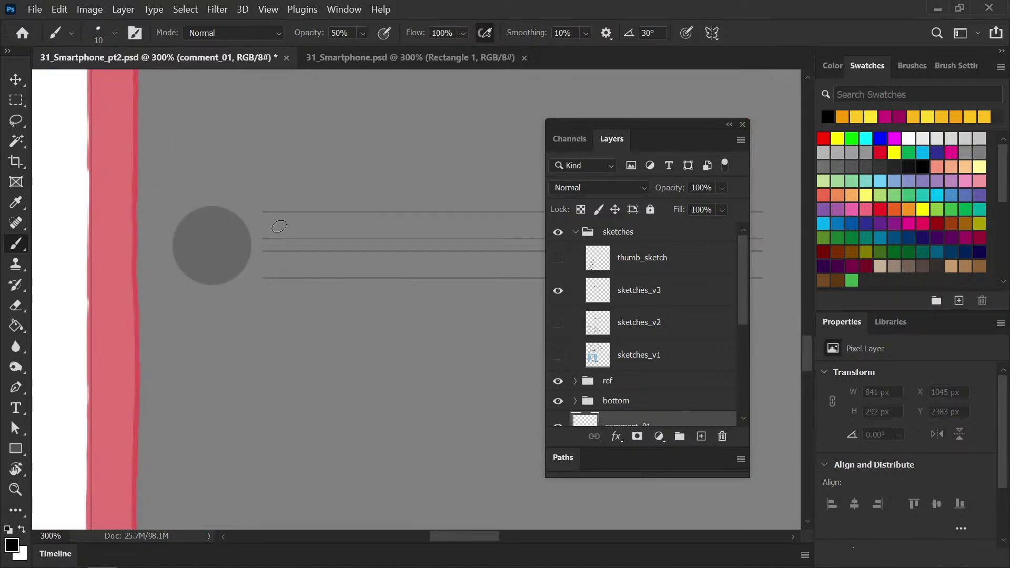
{"action": "key", "text": "bracketright"}
{"action": "left_click_drag", "start_coordinate": [278, 220], "coordinate": [280, 236]}
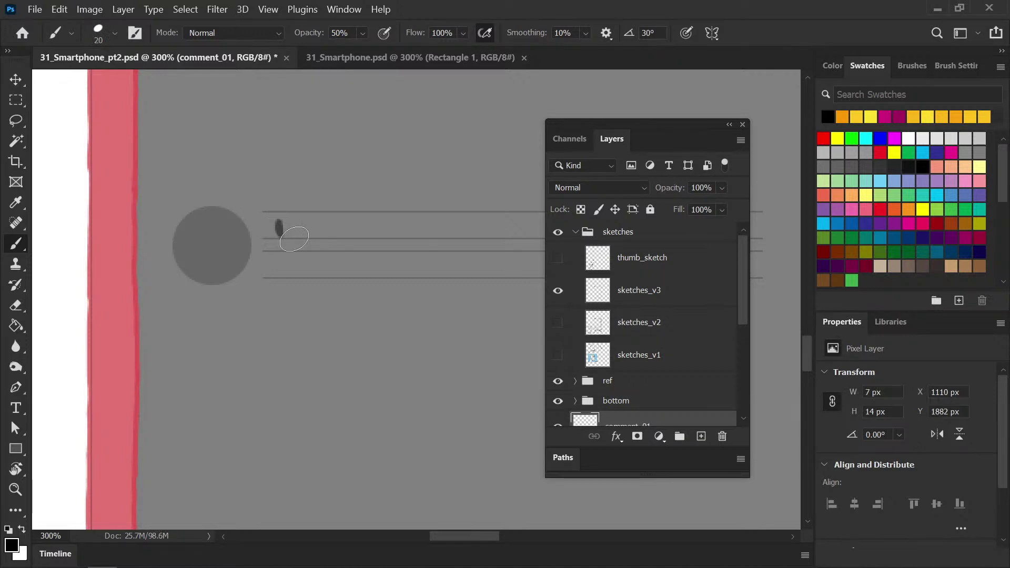
Set the brush to 100% opacity and 15 px at 400% zoom, and save the document
{"action": "left_click", "coordinate": [349, 36]}
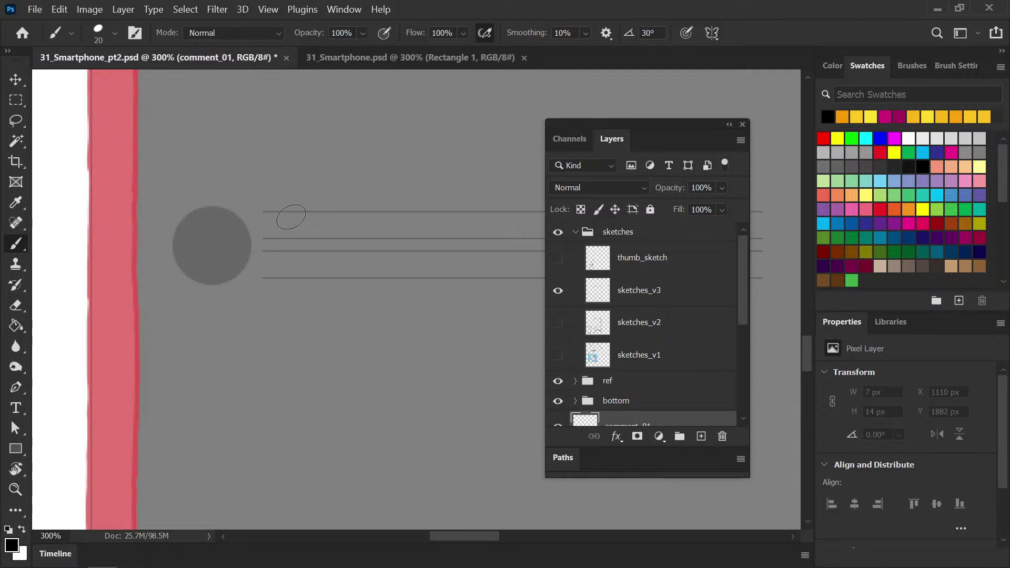
{"action": "key", "text": "bracketleft"}
{"action": "key", "text": "ctrl+plus"}
{"action": "scroll", "coordinate": [223, 285], "scroll_direction": "up", "scroll_amount": 3}
{"action": "scroll", "coordinate": [223, 284], "scroll_direction": "right", "scroll_amount": 2}
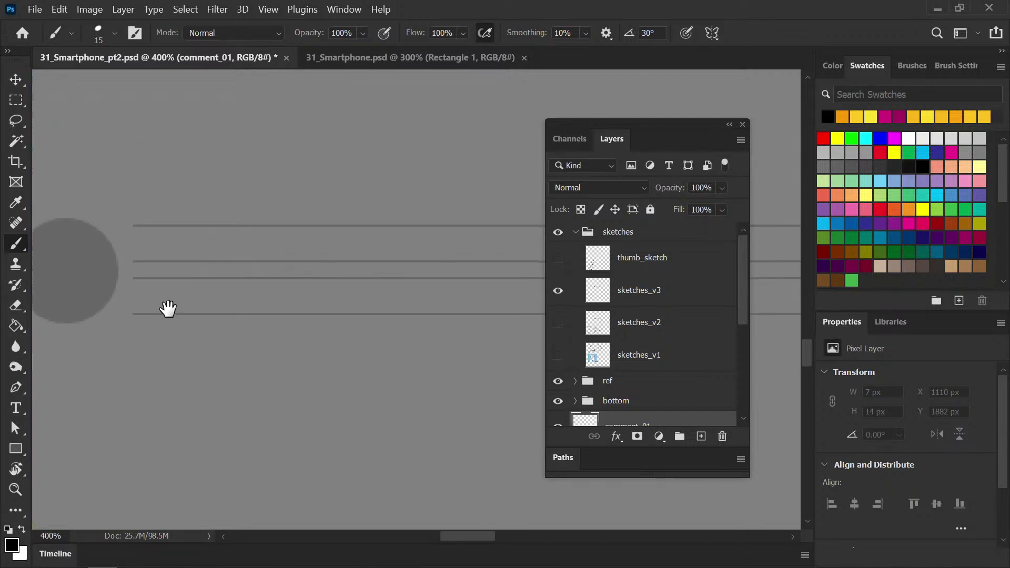
{"action": "key", "text": "ctrl+s"}
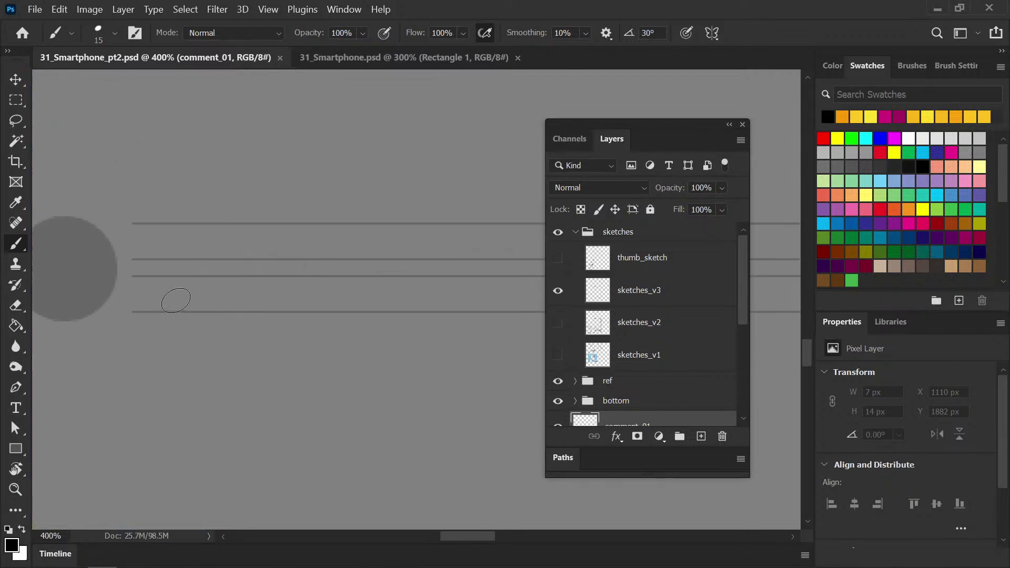
Hand-letter "mis" in black between the upper two guidelines beside the avatar circle on the comment_01 layer
{"action": "left_click_drag", "start_coordinate": [173, 295], "coordinate": [156, 286]}
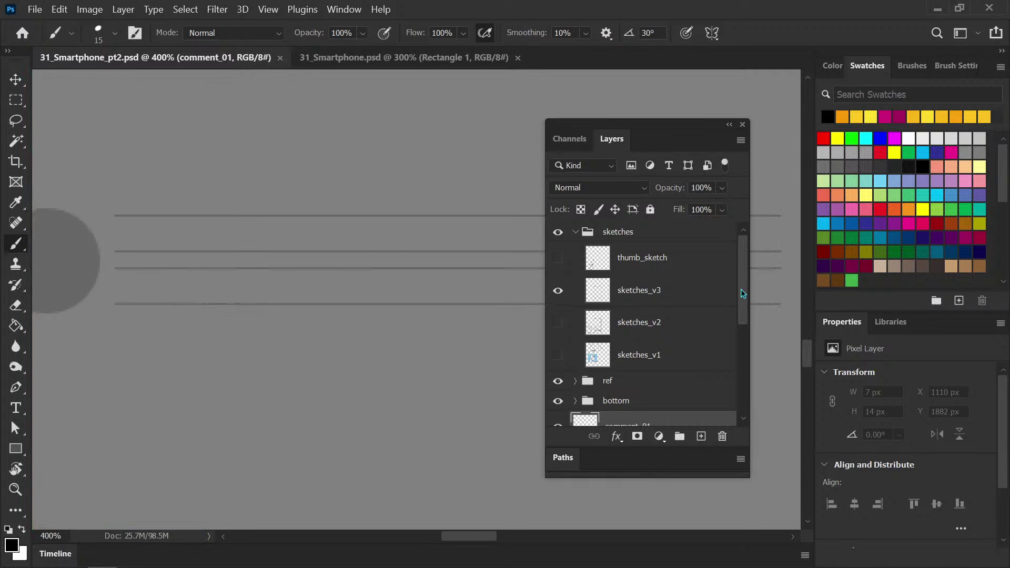
{"action": "scroll", "coordinate": [739, 293], "scroll_direction": "down", "scroll_amount": 3}
{"action": "scroll", "coordinate": [749, 317], "scroll_direction": "up", "scroll_amount": 3}
{"action": "mouse_move", "coordinate": [136, 225]}
{"action": "left_mouse_down"}
{"action": "mouse_move", "coordinate": [137, 246]}
{"action": "mouse_move", "coordinate": [147, 228]}
{"action": "mouse_move", "coordinate": [151, 244]}
{"action": "mouse_move", "coordinate": [169, 248]}
{"action": "left_mouse_up"}
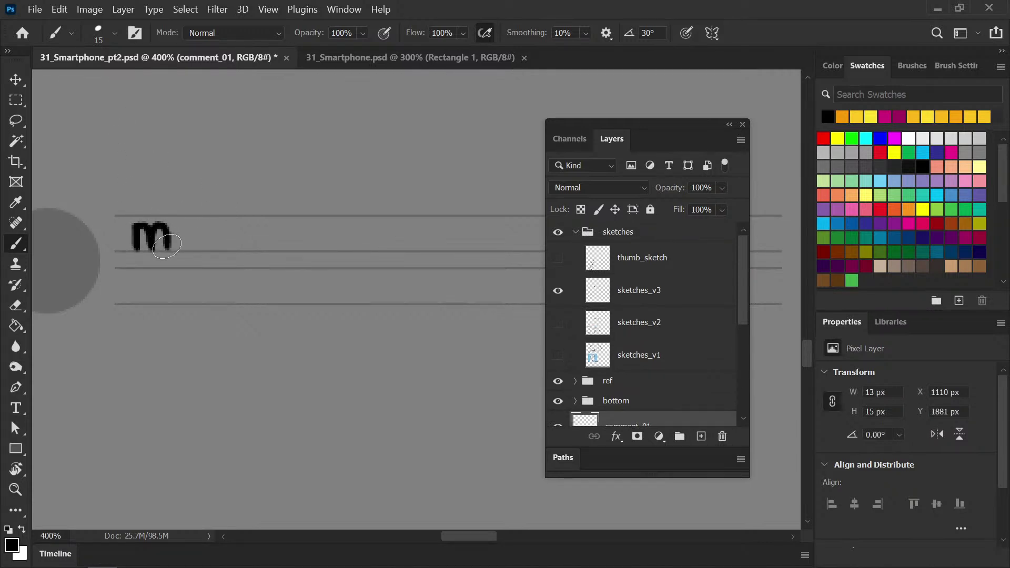
{"action": "key", "text": "e"}
{"action": "key", "text": "b"}
{"action": "mouse_move", "coordinate": [180, 225]}
{"action": "left_mouse_down"}
{"action": "mouse_move", "coordinate": [202, 225]}
{"action": "mouse_move", "coordinate": [194, 250]}
{"action": "left_mouse_up"}
{"action": "left_click", "coordinate": [180, 219]}
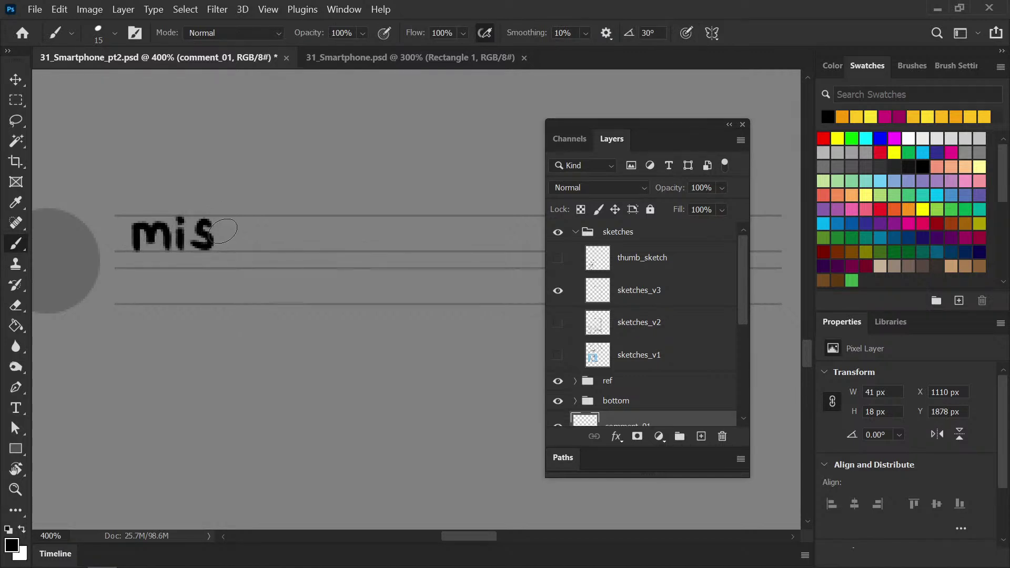
Hand-letter "smar" in black after "mis" between the upper two guidelines, redoing the "a" once
{"action": "mouse_move", "coordinate": [235, 221]}
{"action": "left_mouse_down"}
{"action": "mouse_move", "coordinate": [213, 247]}
{"action": "mouse_move", "coordinate": [250, 228]}
{"action": "mouse_move", "coordinate": [252, 250]}
{"action": "mouse_move", "coordinate": [261, 241]}
{"action": "mouse_move", "coordinate": [275, 250]}
{"action": "left_mouse_up"}
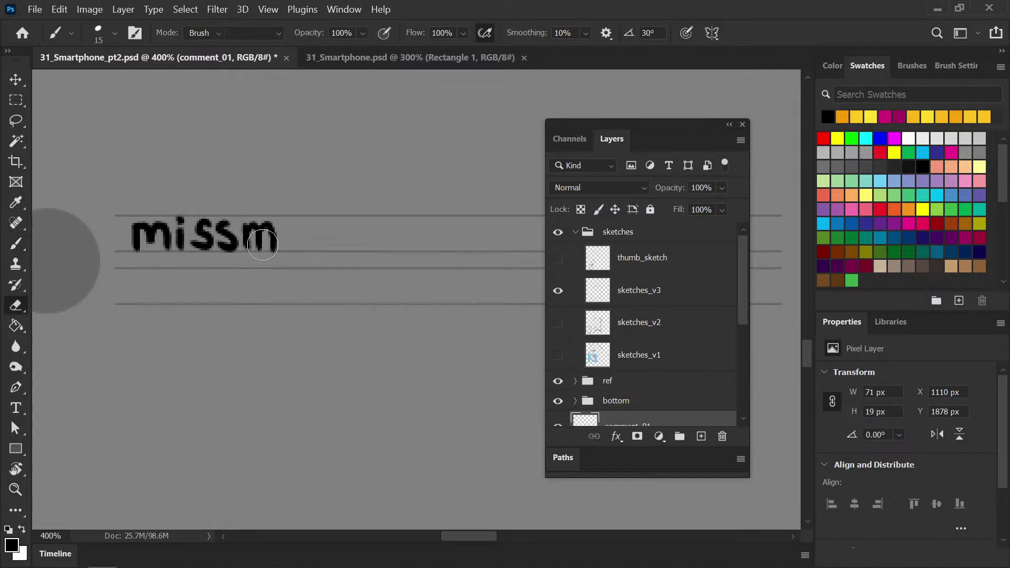
{"action": "key", "text": "e"}
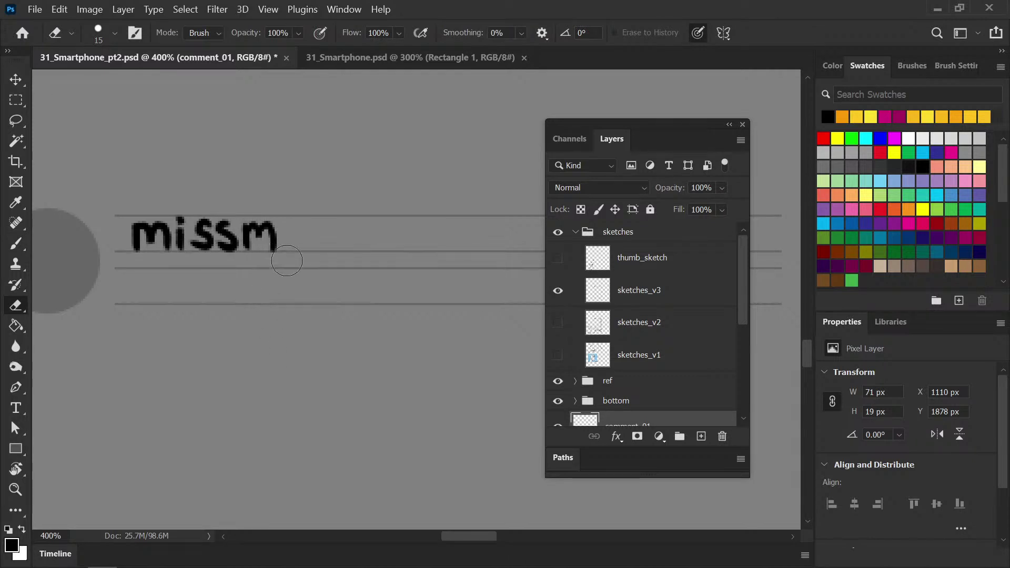
{"action": "key", "text": "b"}
{"action": "mouse_move", "coordinate": [298, 230]}
{"action": "left_mouse_down"}
{"action": "mouse_move", "coordinate": [292, 246]}
{"action": "mouse_move", "coordinate": [312, 250]}
{"action": "left_mouse_up"}
{"action": "key", "text": "ctrl+z"}
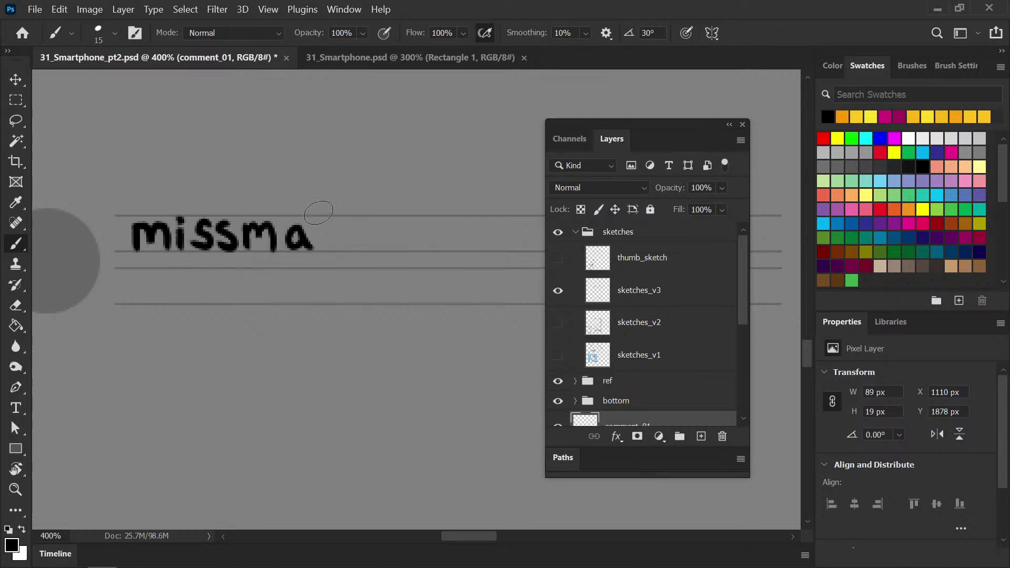
{"action": "key", "text": "ctrl+z"}
{"action": "mouse_move", "coordinate": [299, 229]}
{"action": "left_mouse_down"}
{"action": "mouse_move", "coordinate": [289, 248]}
{"action": "mouse_move", "coordinate": [300, 232]}
{"action": "mouse_move", "coordinate": [317, 240]}
{"action": "mouse_move", "coordinate": [313, 231]}
{"action": "mouse_move", "coordinate": [315, 246]}
{"action": "mouse_move", "coordinate": [326, 230]}
{"action": "left_mouse_up"}
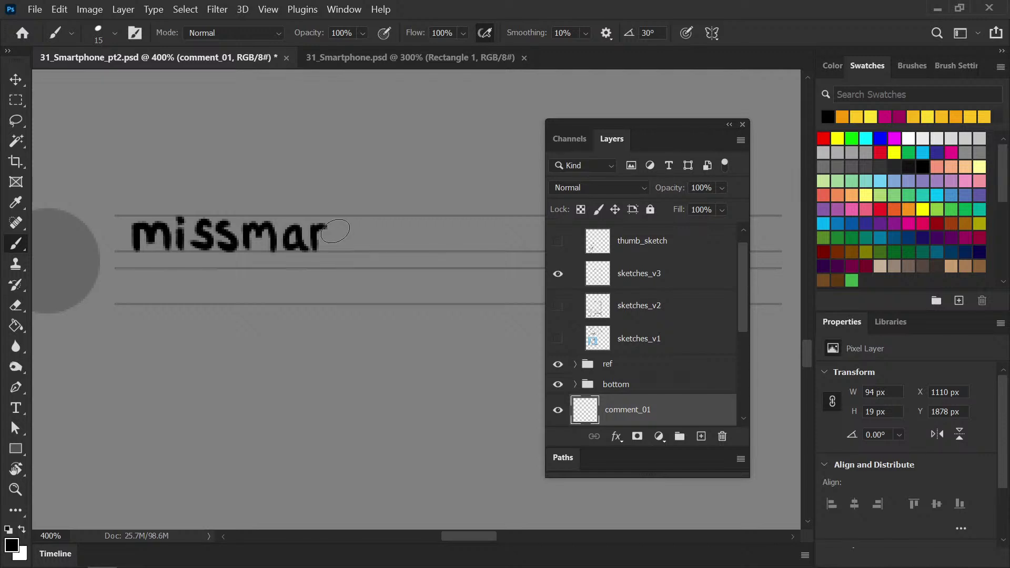
Hand-letter "ple2" after "missmar" on the comment_01 layer, tidy the descender of the "p" with the Eraser, and save the document
{"action": "left_click_drag", "start_coordinate": [337, 228], "coordinate": [340, 272]}
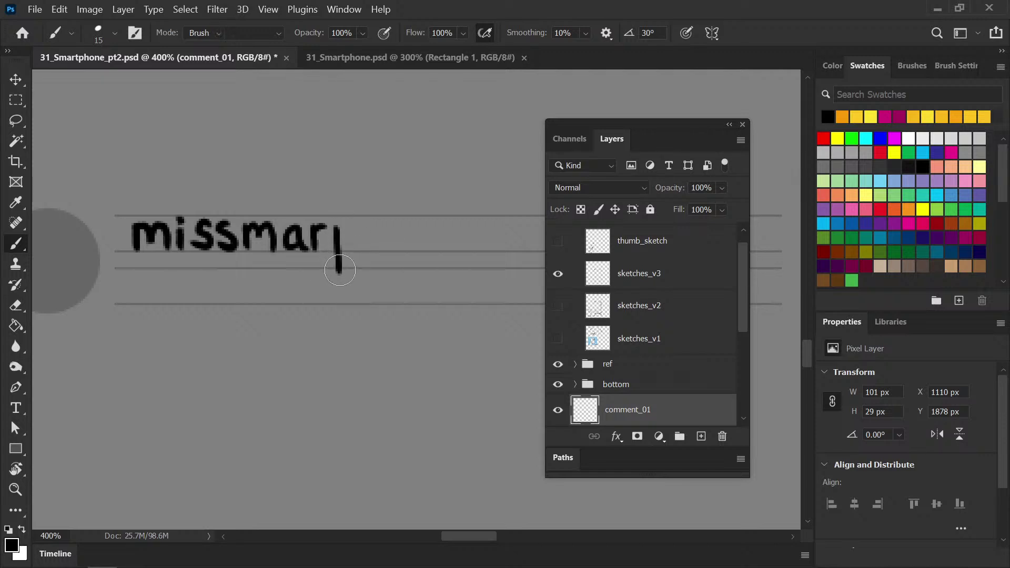
{"action": "key", "text": "e"}
{"action": "left_click", "coordinate": [335, 273]}
{"action": "key", "text": "b"}
{"action": "mouse_move", "coordinate": [339, 264]}
{"action": "left_mouse_down"}
{"action": "mouse_move", "coordinate": [338, 224]}
{"action": "mouse_move", "coordinate": [362, 252]}
{"action": "mouse_move", "coordinate": [394, 239]}
{"action": "mouse_move", "coordinate": [369, 231]}
{"action": "mouse_move", "coordinate": [387, 257]}
{"action": "mouse_move", "coordinate": [398, 252]}
{"action": "mouse_move", "coordinate": [284, 271]}
{"action": "mouse_move", "coordinate": [275, 289]}
{"action": "left_mouse_up"}
{"action": "key", "text": "ctrl+s"}
{"action": "mouse_move", "coordinate": [273, 225]}
{"action": "left_mouse_down"}
{"action": "mouse_move", "coordinate": [287, 245]}
{"action": "mouse_move", "coordinate": [276, 247]}
{"action": "mouse_move", "coordinate": [300, 248]}
{"action": "mouse_move", "coordinate": [288, 219]}
{"action": "mouse_move", "coordinate": [293, 240]}
{"action": "mouse_move", "coordinate": [278, 242]}
{"action": "mouse_move", "coordinate": [301, 251]}
{"action": "left_mouse_up"}
{"action": "key", "text": "ctrl+z"}
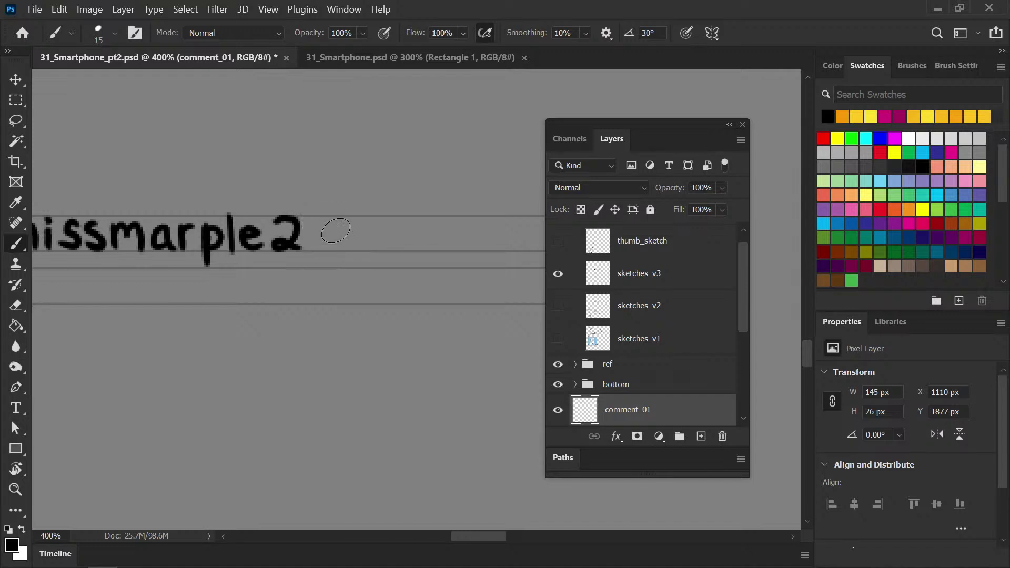
Lasso the digit "2", duplicate it to its right so the name ends in "22", and deselect
{"action": "key", "text": "l"}
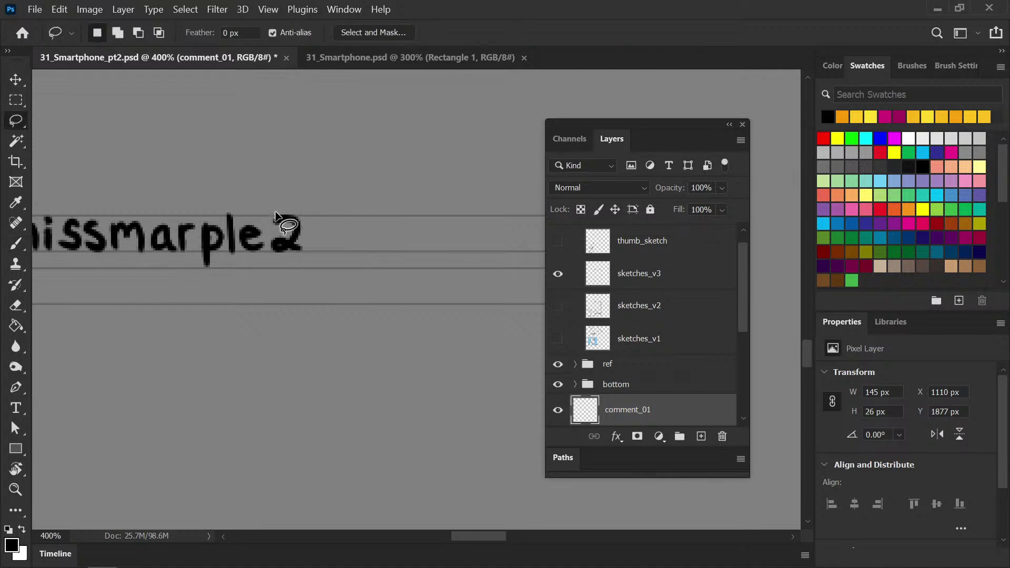
{"action": "left_click_drag", "start_coordinate": [327, 195], "coordinate": [320, 263]}
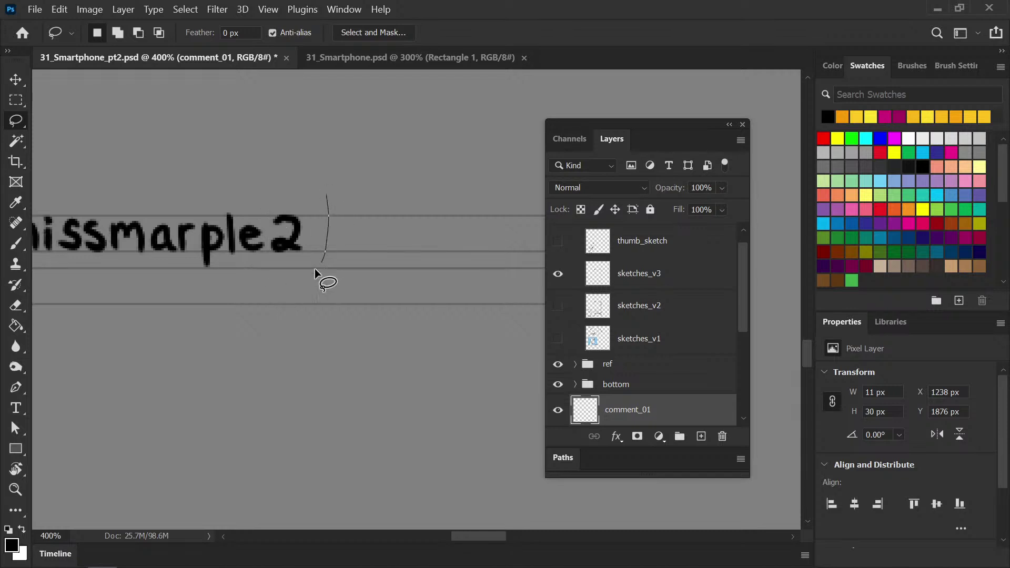
{"action": "left_click_drag", "start_coordinate": [266, 229], "coordinate": [327, 196]}
{"action": "key", "text": "v"}
{"action": "key", "text": "alt+shift+Right"}
{"action": "key", "text": "shift+Right"}
{"action": "key", "text": "Left"}
{"action": "key", "text": "Left"}
{"action": "key", "text": "Left"}
{"action": "key", "text": "Left"}
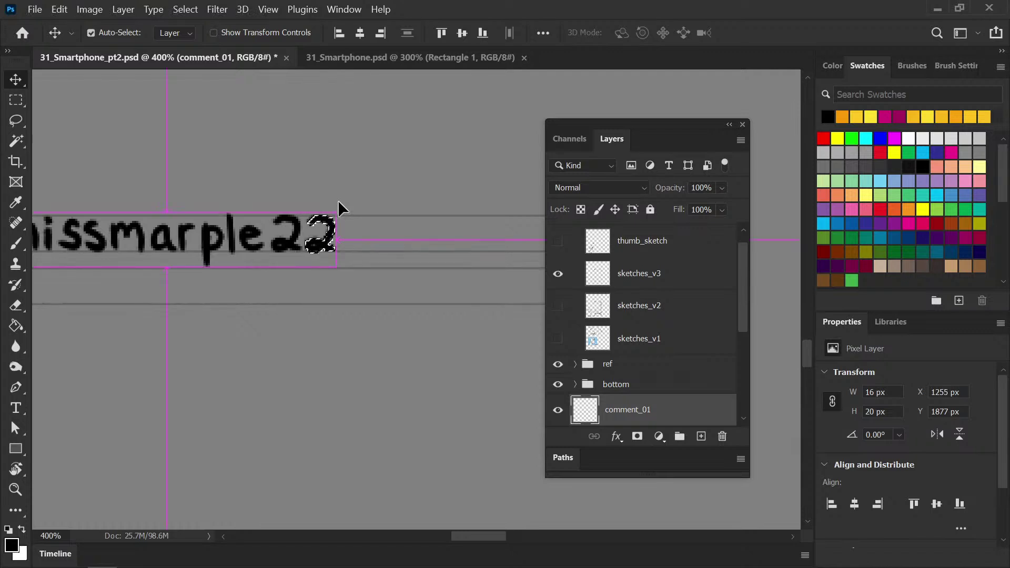
{"action": "key", "text": "ctrl+d"}
{"action": "key", "text": "b"}
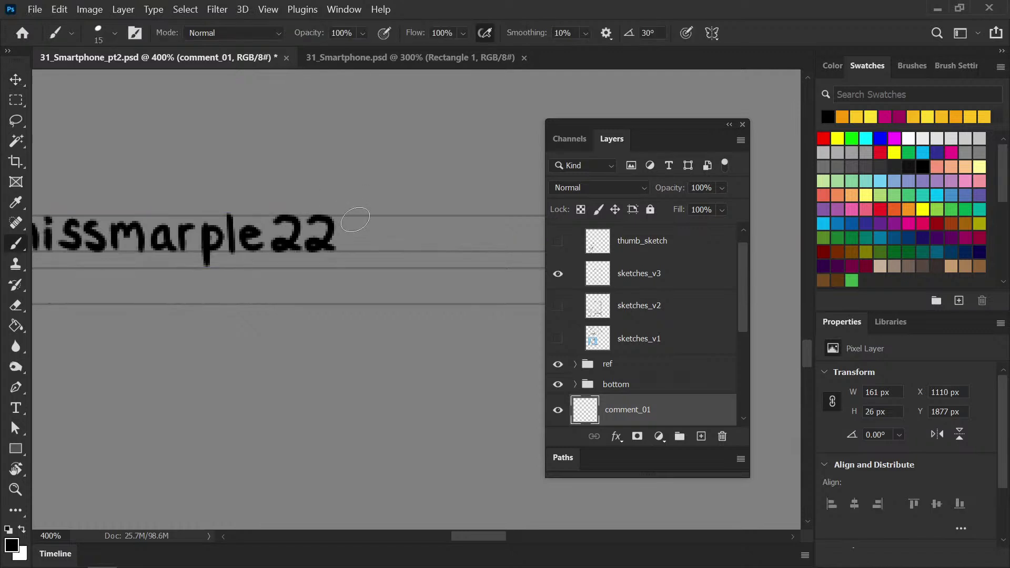
Hand-letter "08" to complete "missmarple2208" and save the document
{"action": "left_click_drag", "start_coordinate": [351, 220], "coordinate": [351, 252]}
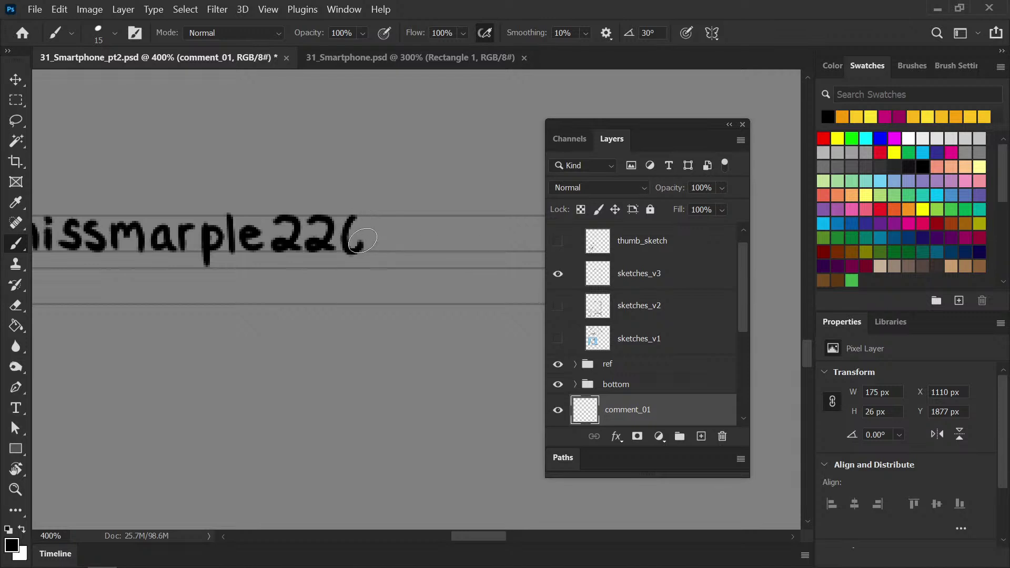
{"action": "key", "text": "ctrl+z"}
{"action": "mouse_move", "coordinate": [351, 216]}
{"action": "left_mouse_down"}
{"action": "mouse_move", "coordinate": [351, 250]}
{"action": "mouse_move", "coordinate": [361, 241]}
{"action": "mouse_move", "coordinate": [356, 217]}
{"action": "mouse_move", "coordinate": [379, 218]}
{"action": "mouse_move", "coordinate": [389, 237]}
{"action": "mouse_move", "coordinate": [369, 251]}
{"action": "left_mouse_up"}
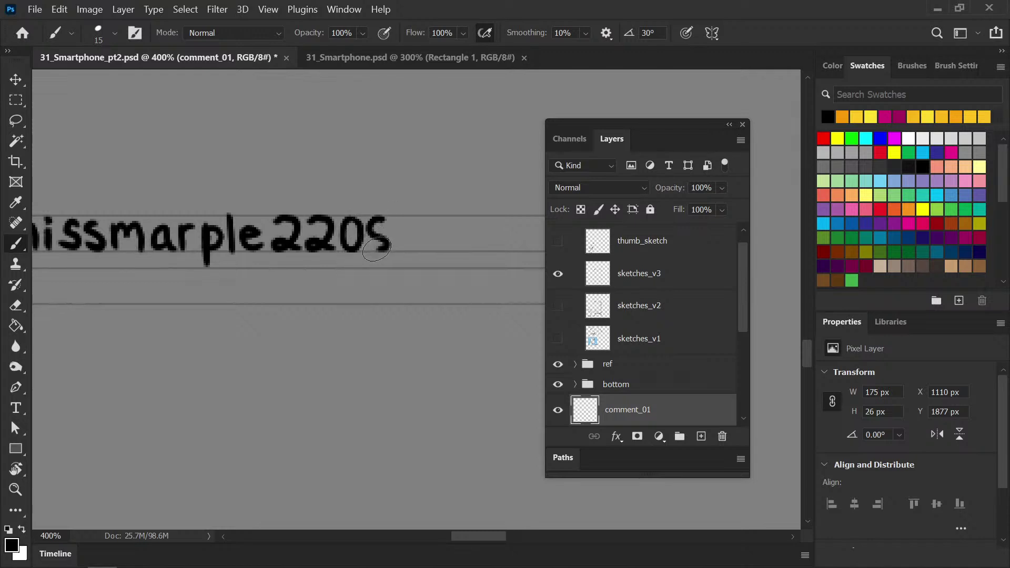
{"action": "key", "text": "ctrl+z"}
{"action": "mouse_move", "coordinate": [390, 217]}
{"action": "left_mouse_down"}
{"action": "mouse_move", "coordinate": [384, 249]}
{"action": "mouse_move", "coordinate": [373, 247]}
{"action": "mouse_move", "coordinate": [389, 217]}
{"action": "left_mouse_up"}
{"action": "key", "text": "ctrl+s"}
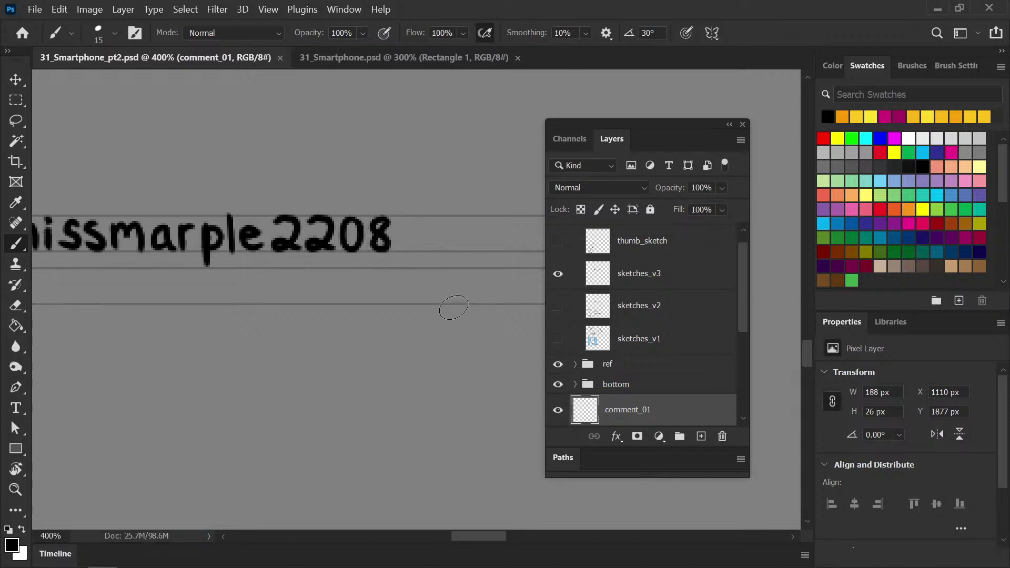
Reduce the brush to 10 px and hand-letter "Play I Ran" between the lower two guidelines under the user name
{"action": "mouse_move", "coordinate": [431, 299]}
{"action": "left_mouse_down"}
{"action": "mouse_move", "coordinate": [311, 300]}
{"action": "mouse_move", "coordinate": [307, 291]}
{"action": "left_mouse_up"}
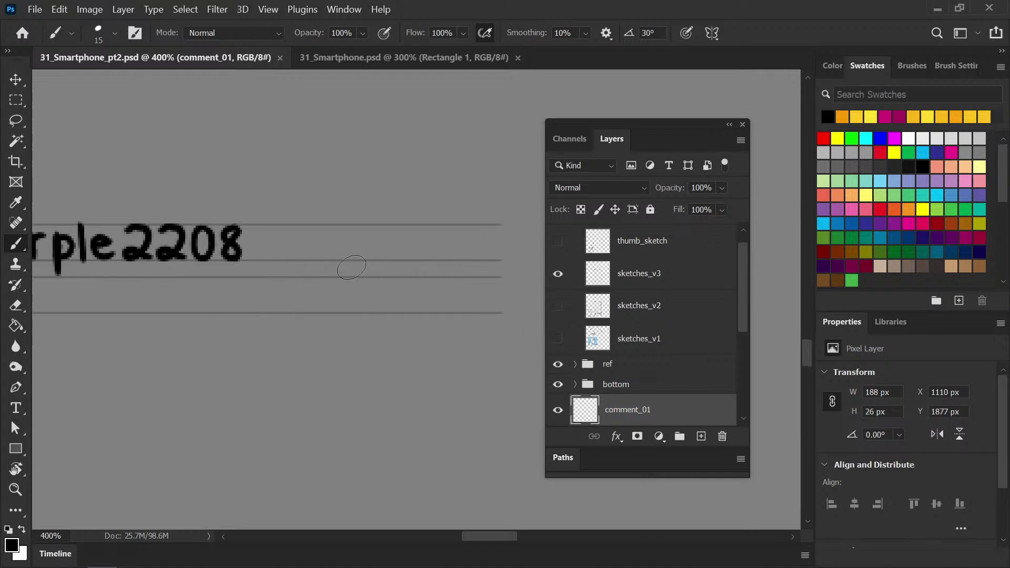
{"action": "scroll", "coordinate": [352, 267], "scroll_direction": "left", "scroll_amount": 10}
{"action": "scroll", "coordinate": [194, 295], "scroll_direction": "right", "scroll_amount": 3}
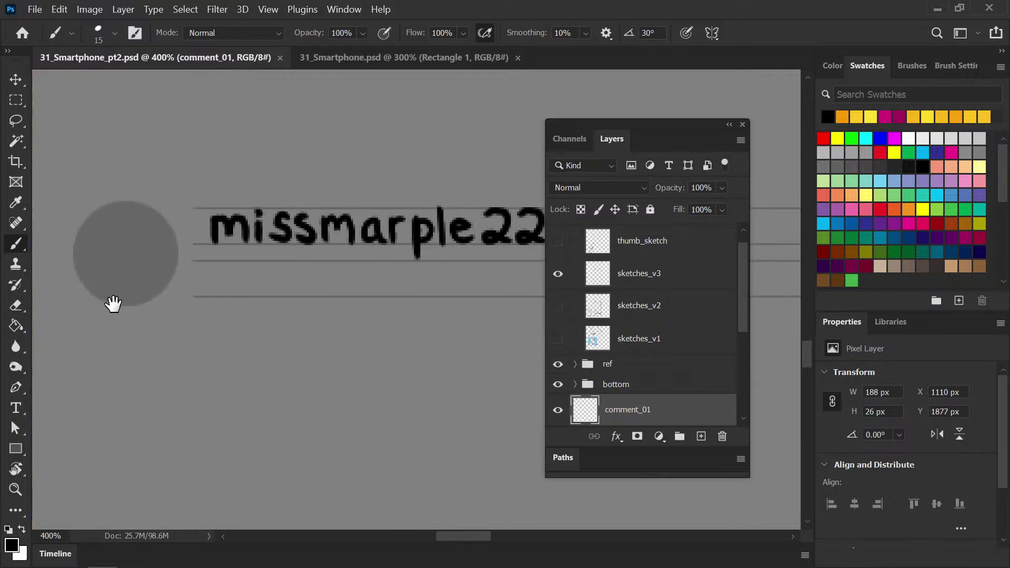
{"action": "key", "text": "bracketleft"}
{"action": "mouse_move", "coordinate": [219, 265]}
{"action": "left_mouse_down"}
{"action": "mouse_move", "coordinate": [221, 289]}
{"action": "mouse_move", "coordinate": [218, 268]}
{"action": "mouse_move", "coordinate": [231, 268]}
{"action": "mouse_move", "coordinate": [222, 292]}
{"action": "mouse_move", "coordinate": [227, 266]}
{"action": "mouse_move", "coordinate": [248, 292]}
{"action": "mouse_move", "coordinate": [296, 281]}
{"action": "mouse_move", "coordinate": [290, 311]}
{"action": "left_mouse_up"}
{"action": "key", "text": "ctrl+z"}
{"action": "key", "text": "ctrl+z"}
{"action": "left_click", "coordinate": [328, 291]}
{"action": "mouse_move", "coordinate": [326, 264]}
{"action": "left_mouse_down"}
{"action": "mouse_move", "coordinate": [328, 293]}
{"action": "mouse_move", "coordinate": [356, 283]}
{"action": "mouse_move", "coordinate": [354, 270]}
{"action": "mouse_move", "coordinate": [374, 291]}
{"action": "mouse_move", "coordinate": [400, 281]}
{"action": "mouse_move", "coordinate": [434, 297]}
{"action": "left_mouse_up"}
{"action": "scroll", "coordinate": [448, 295], "scroll_direction": "right", "scroll_amount": 3}
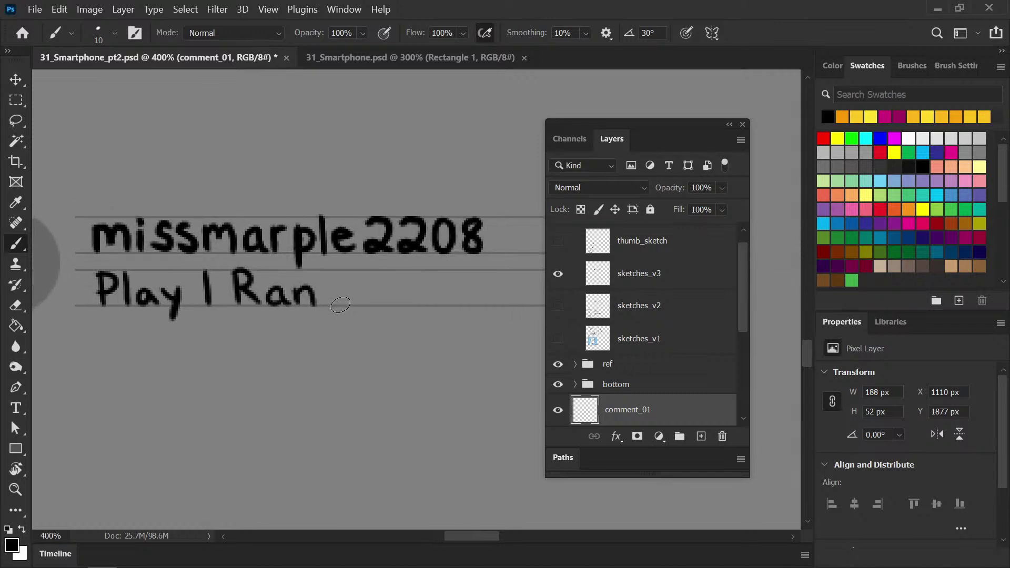
Hand-letter "Away live!" after "Play I Ran" on the comment_01 layer and save the document
{"action": "mouse_move", "coordinate": [339, 298]}
{"action": "left_mouse_down"}
{"action": "mouse_move", "coordinate": [351, 302]}
{"action": "mouse_move", "coordinate": [340, 289]}
{"action": "mouse_move", "coordinate": [348, 273]}
{"action": "mouse_move", "coordinate": [354, 303]}
{"action": "mouse_move", "coordinate": [354, 295]}
{"action": "mouse_move", "coordinate": [388, 288]}
{"action": "mouse_move", "coordinate": [421, 319]}
{"action": "mouse_move", "coordinate": [445, 285]}
{"action": "mouse_move", "coordinate": [428, 293]}
{"action": "mouse_move", "coordinate": [419, 330]}
{"action": "left_mouse_up"}
{"action": "key", "text": "ctrl+z"}
{"action": "key", "text": "ctrl+z"}
{"action": "mouse_move", "coordinate": [447, 282]}
{"action": "left_mouse_down"}
{"action": "mouse_move", "coordinate": [448, 304]}
{"action": "mouse_move", "coordinate": [458, 287]}
{"action": "mouse_move", "coordinate": [462, 298]}
{"action": "mouse_move", "coordinate": [461, 281]}
{"action": "mouse_move", "coordinate": [479, 302]}
{"action": "mouse_move", "coordinate": [486, 288]}
{"action": "mouse_move", "coordinate": [507, 301]}
{"action": "left_mouse_up"}
{"action": "mouse_move", "coordinate": [515, 300]}
{"action": "left_mouse_down"}
{"action": "mouse_move", "coordinate": [402, 293]}
{"action": "mouse_move", "coordinate": [415, 288]}
{"action": "left_mouse_up"}
{"action": "key", "text": "ctrl+z"}
{"action": "left_click_drag", "start_coordinate": [413, 271], "coordinate": [415, 297]}
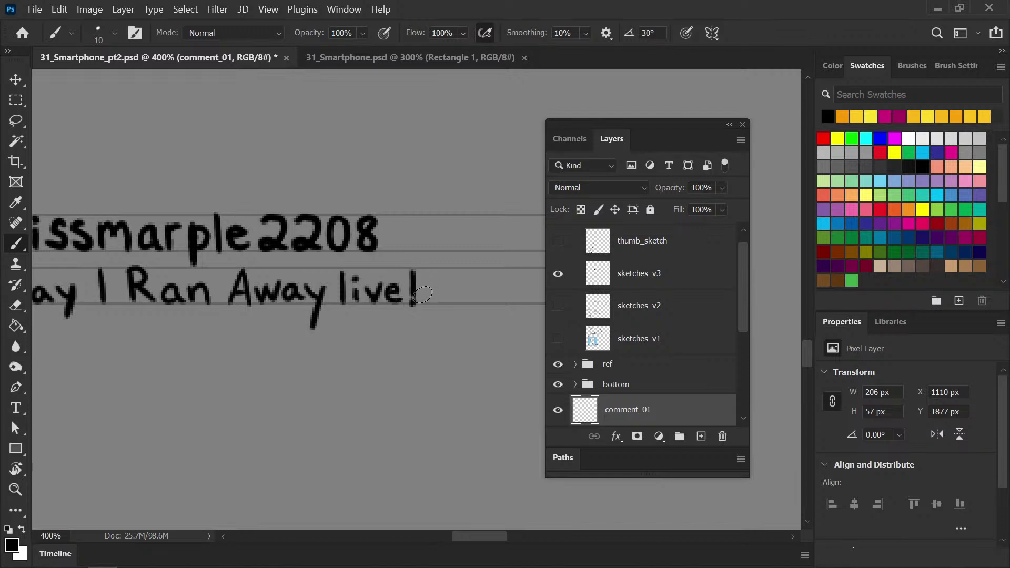
{"action": "key", "text": "e"}
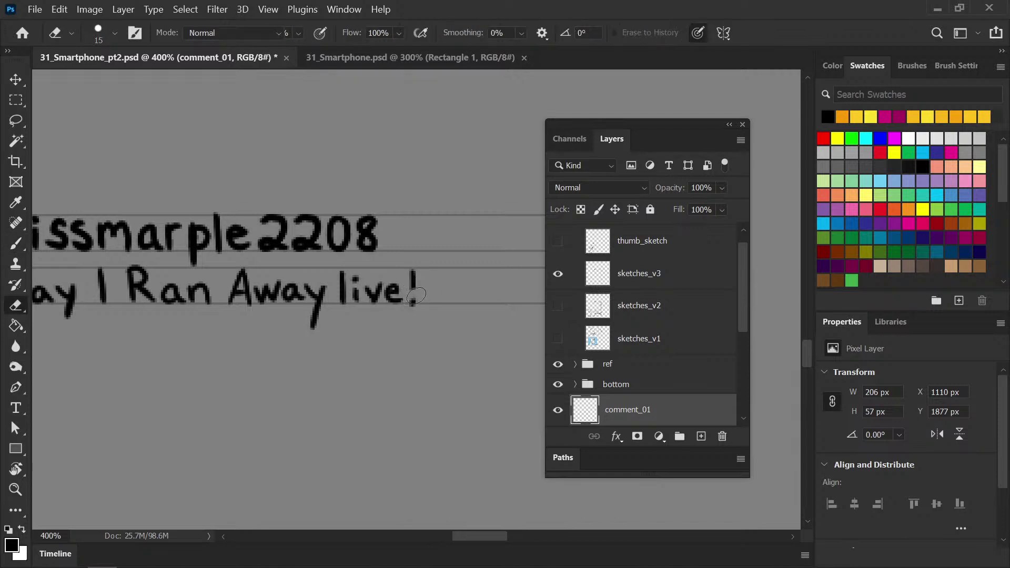
{"action": "key", "text": "b"}
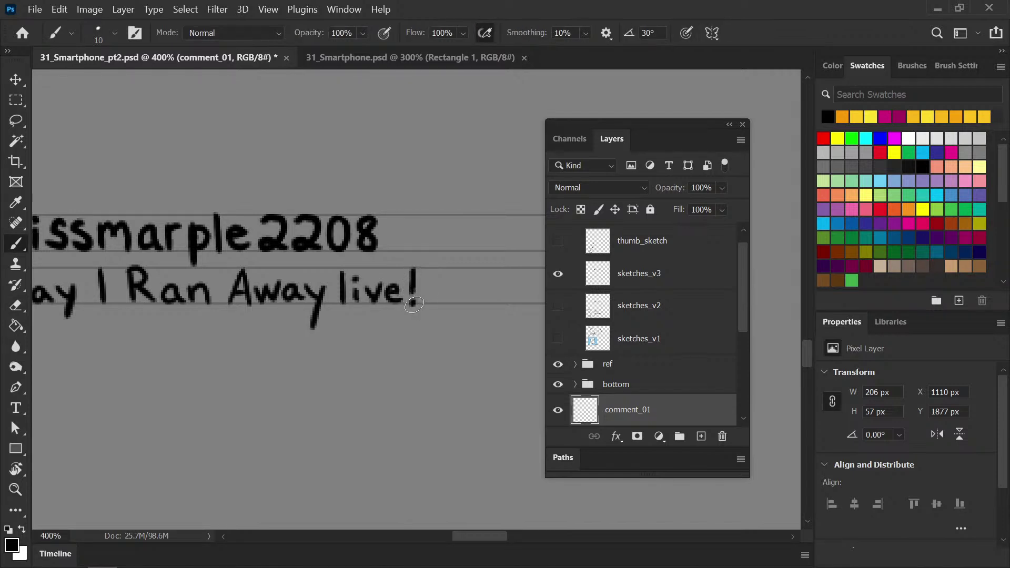
{"action": "key", "text": "ctrl+s"}
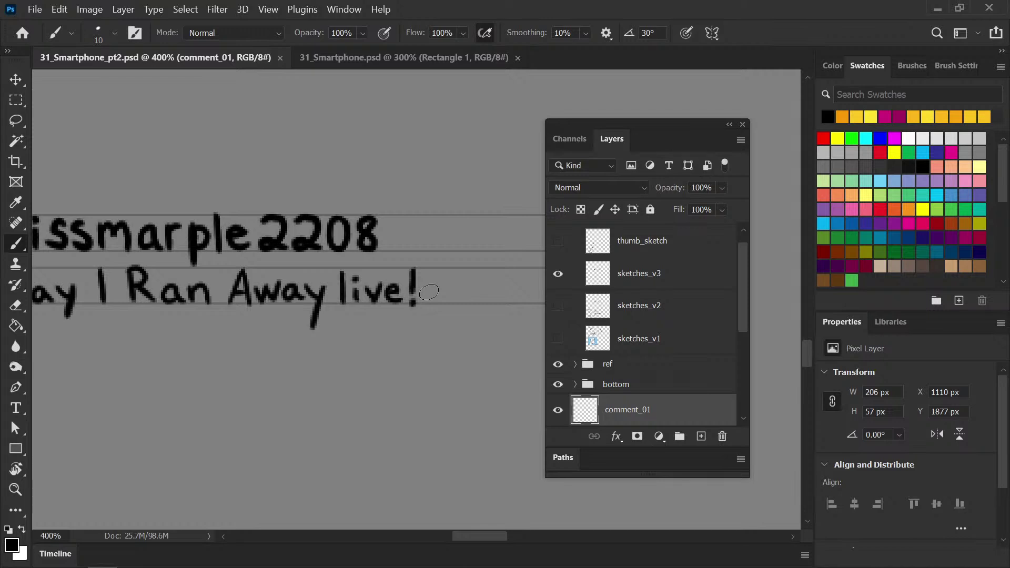
Check the lettered comment's size and placement within the whole phone screen, returning to 300% zoom on the avatar circle
{"action": "key", "text": "ctrl+minus"}
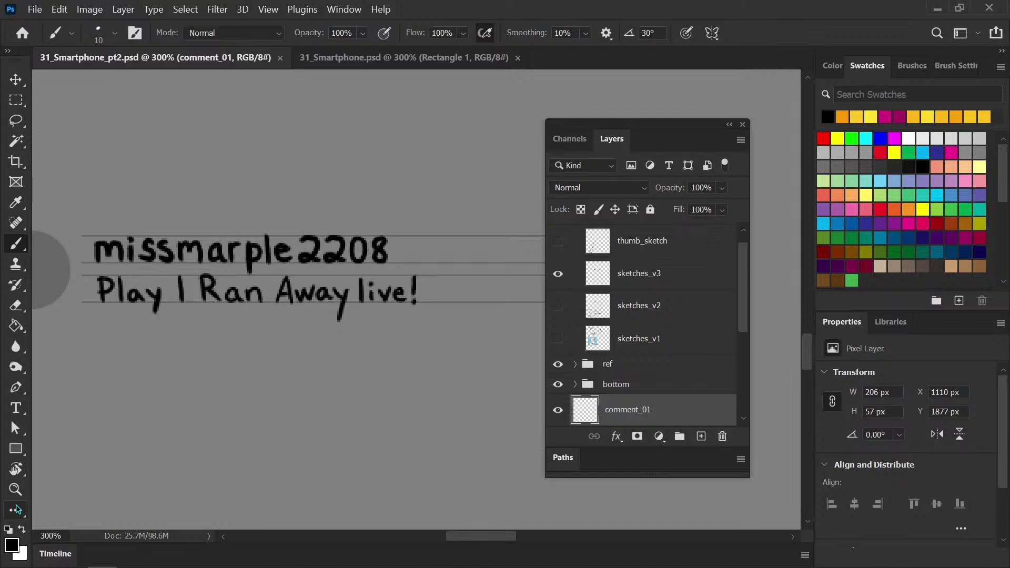
{"action": "key", "text": "ctrl+minus"}
{"action": "key", "text": "ctrl+minus"}
{"action": "key", "text": "ctrl+minus"}
{"action": "left_click_drag", "start_coordinate": [401, 375], "coordinate": [334, 329]}
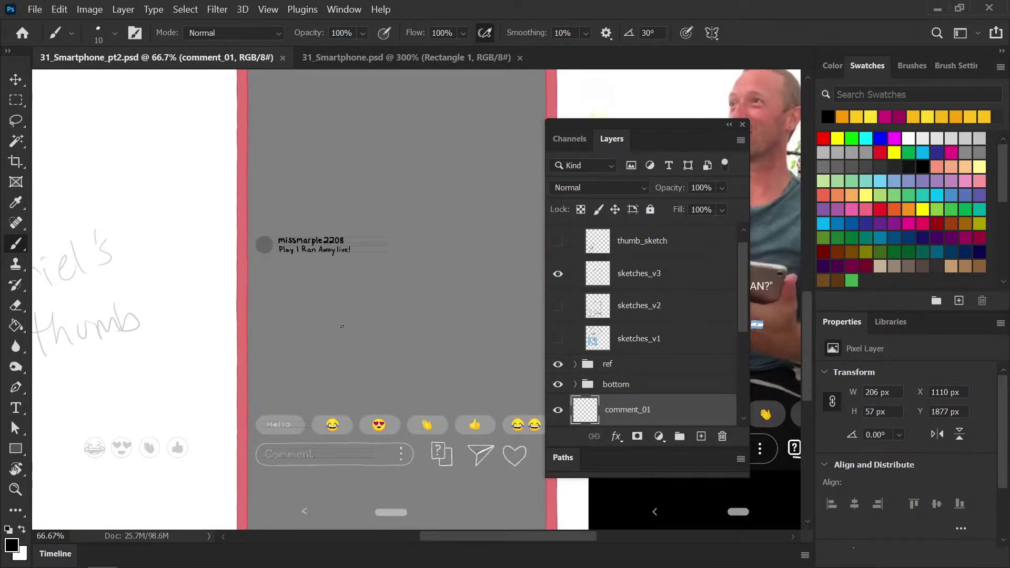
{"action": "left_click_drag", "start_coordinate": [295, 372], "coordinate": [383, 377]}
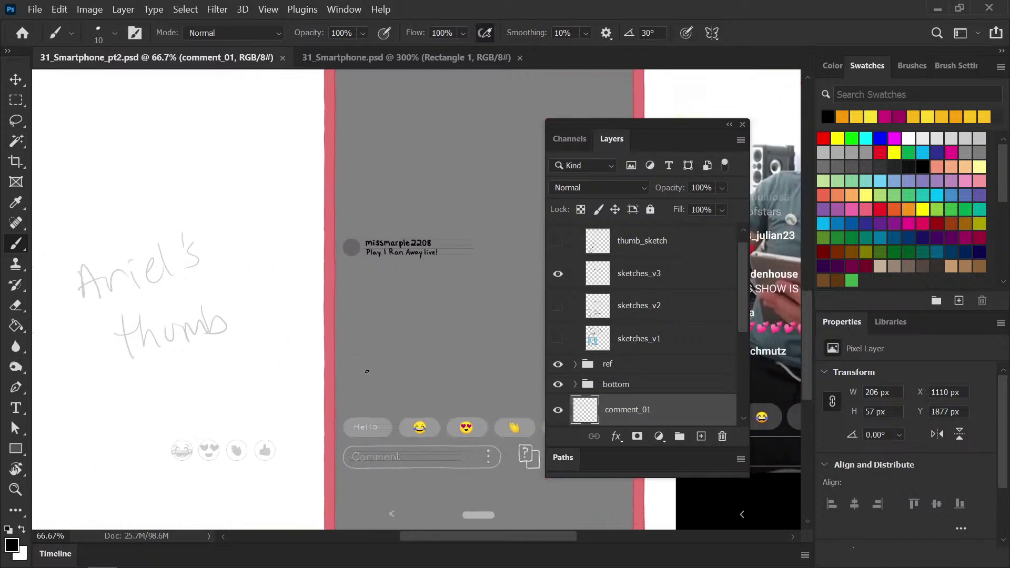
{"action": "key", "text": "ctrl+plus"}
{"action": "key", "text": "ctrl+plus"}
{"action": "left_click_drag", "start_coordinate": [247, 241], "coordinate": [309, 348]}
{"action": "key", "text": "ctrl+plus"}
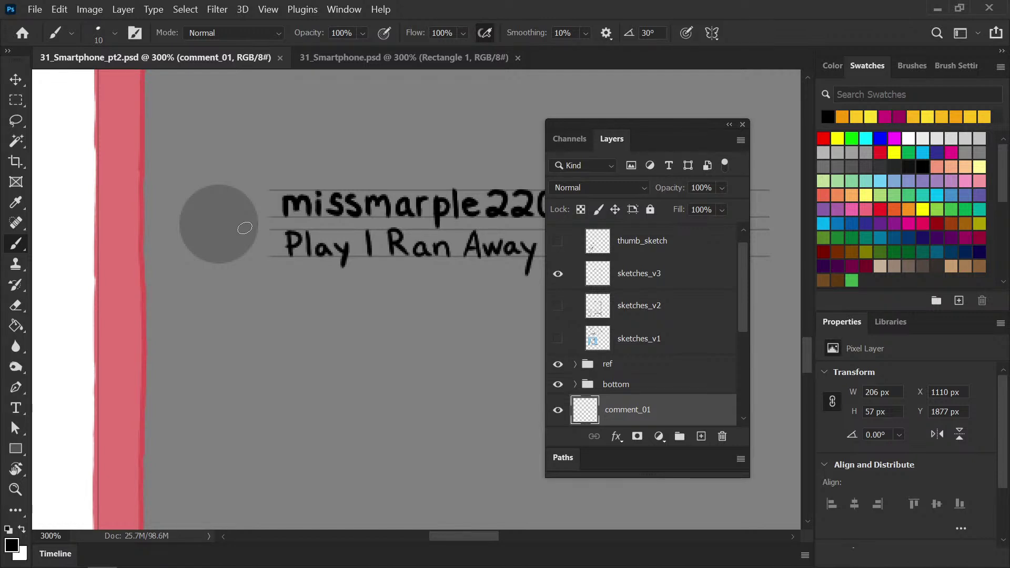
Trace a closed black outline around the grey avatar circle with the 10 px brush on the comment_01 layer
{"action": "left_click_drag", "start_coordinate": [189, 200], "coordinate": [183, 236]}
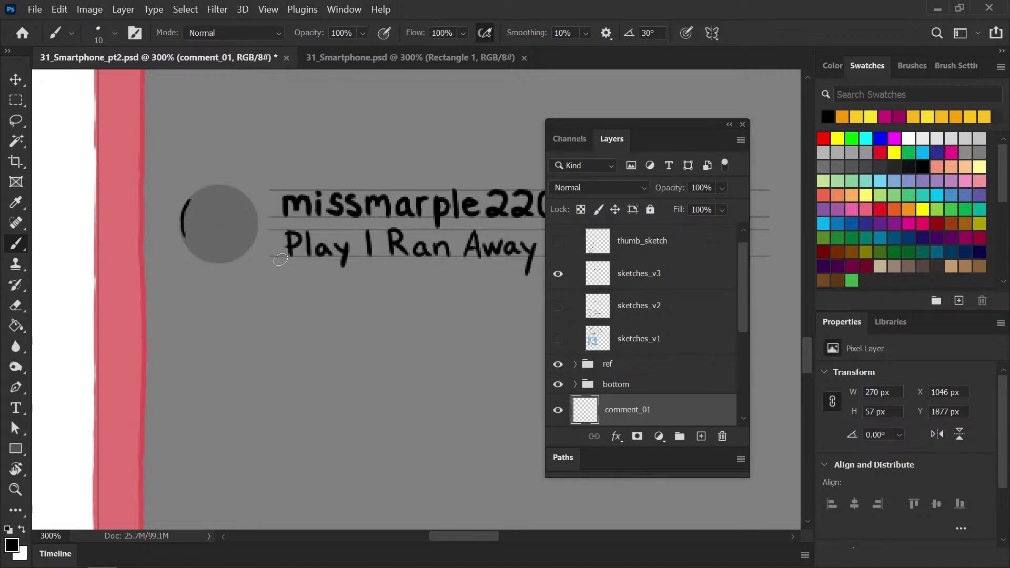
{"action": "left_click_drag", "start_coordinate": [183, 231], "coordinate": [185, 246]}
{"action": "key", "text": "ctrl+z"}
{"action": "mouse_move", "coordinate": [184, 234]}
{"action": "left_mouse_down"}
{"action": "mouse_move", "coordinate": [193, 251]}
{"action": "mouse_move", "coordinate": [221, 262]}
{"action": "mouse_move", "coordinate": [198, 255]}
{"action": "mouse_move", "coordinate": [222, 258]}
{"action": "mouse_move", "coordinate": [206, 260]}
{"action": "mouse_move", "coordinate": [241, 255]}
{"action": "mouse_move", "coordinate": [224, 261]}
{"action": "mouse_move", "coordinate": [255, 241]}
{"action": "mouse_move", "coordinate": [248, 246]}
{"action": "mouse_move", "coordinate": [252, 208]}
{"action": "left_mouse_up"}
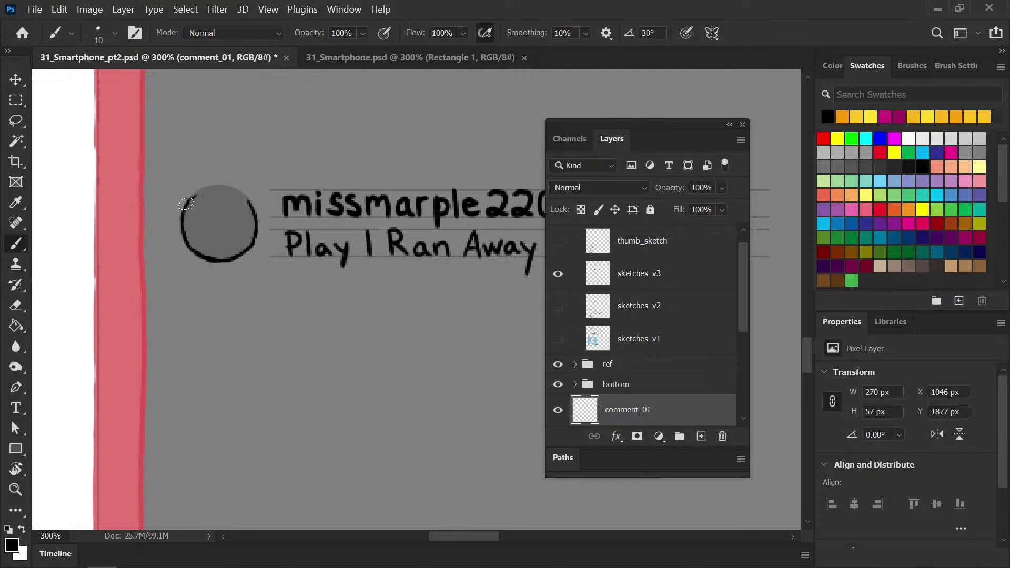
{"action": "key", "text": "e"}
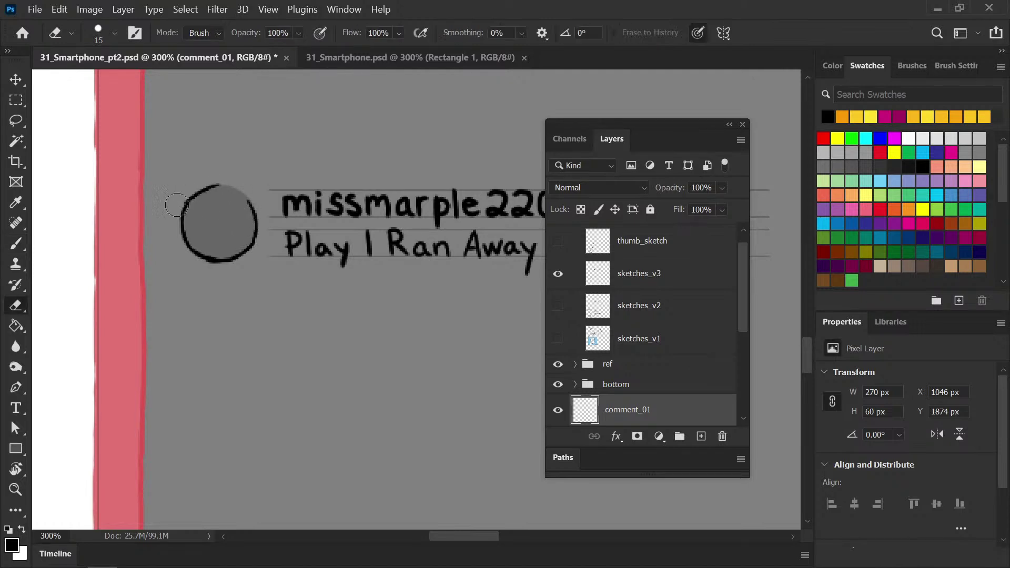
{"action": "key", "text": "b"}
{"action": "mouse_move", "coordinate": [187, 203]}
{"action": "left_mouse_down"}
{"action": "mouse_move", "coordinate": [234, 190]}
{"action": "mouse_move", "coordinate": [252, 208]}
{"action": "mouse_move", "coordinate": [212, 182]}
{"action": "mouse_move", "coordinate": [233, 183]}
{"action": "mouse_move", "coordinate": [243, 187]}
{"action": "mouse_move", "coordinate": [200, 197]}
{"action": "mouse_move", "coordinate": [250, 204]}
{"action": "left_mouse_up"}
{"action": "key", "text": "e"}
{"action": "key", "text": "b"}
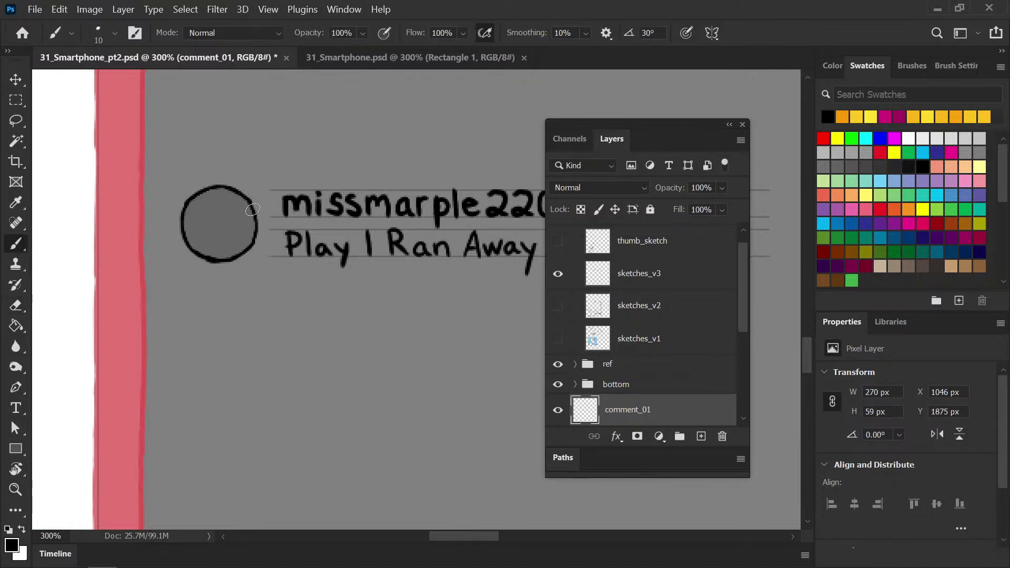
Select the avatar outline's interior with the Magic Wand, expand the selection, fill it with black, deselect and save the document
{"action": "key", "text": "ctrl+minus"}
{"action": "key", "text": "ctrl+minus"}
{"action": "key", "text": "ctrl+plus"}
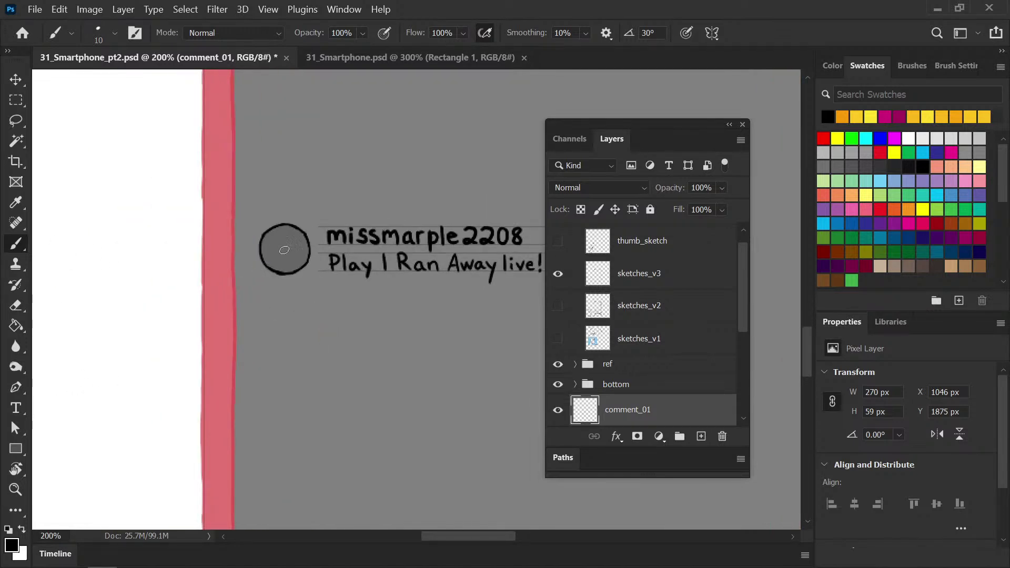
{"action": "key", "text": "w"}
{"action": "left_click", "coordinate": [287, 252]}
{"action": "left_click", "coordinate": [185, 9]}
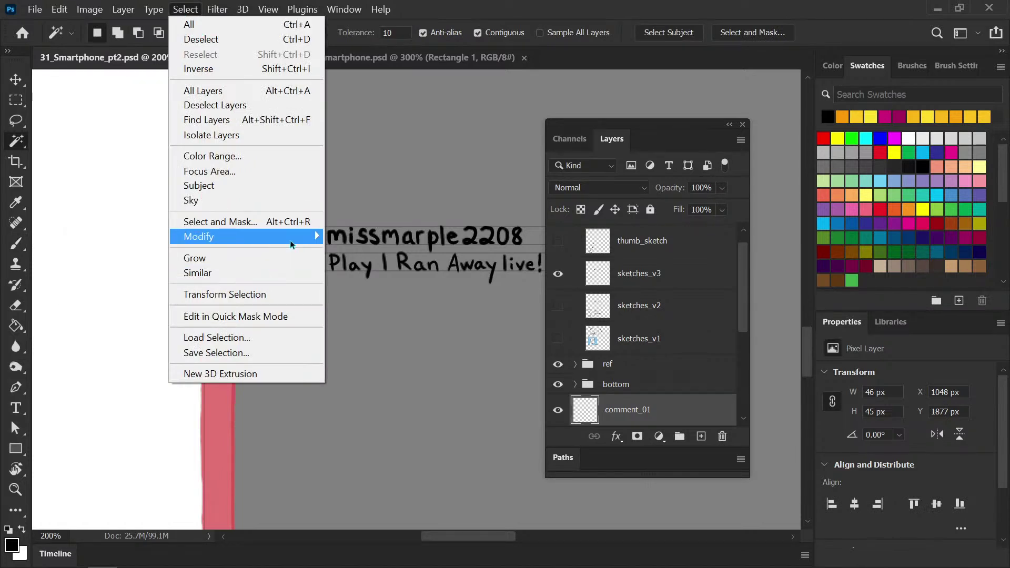
{"action": "mouse_move", "coordinate": [290, 240]}
{"action": "left_click", "coordinate": [128, 267]}
{"action": "left_click", "coordinate": [415, 342]}
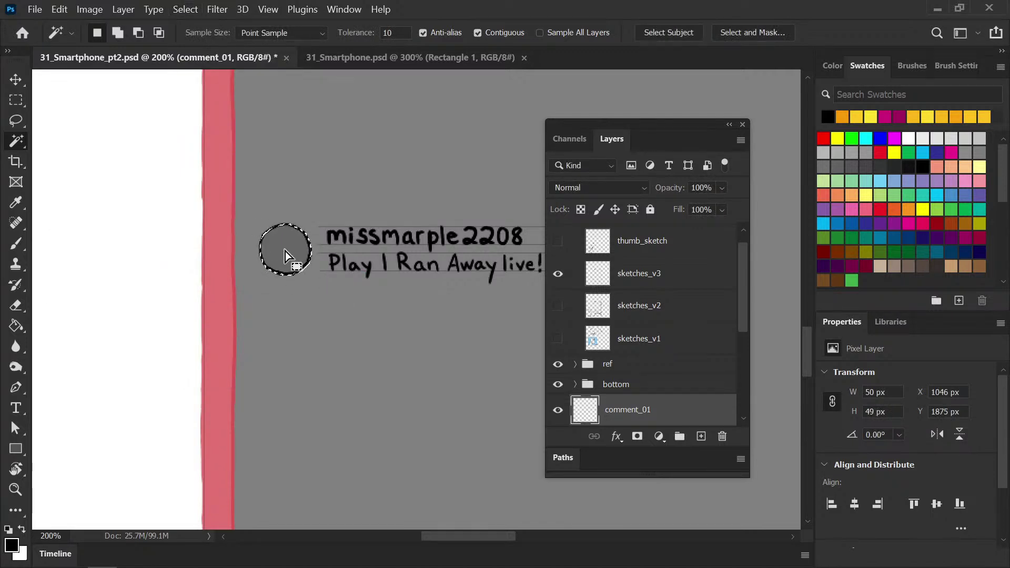
{"action": "key", "text": "g"}
{"action": "left_click", "coordinate": [302, 253]}
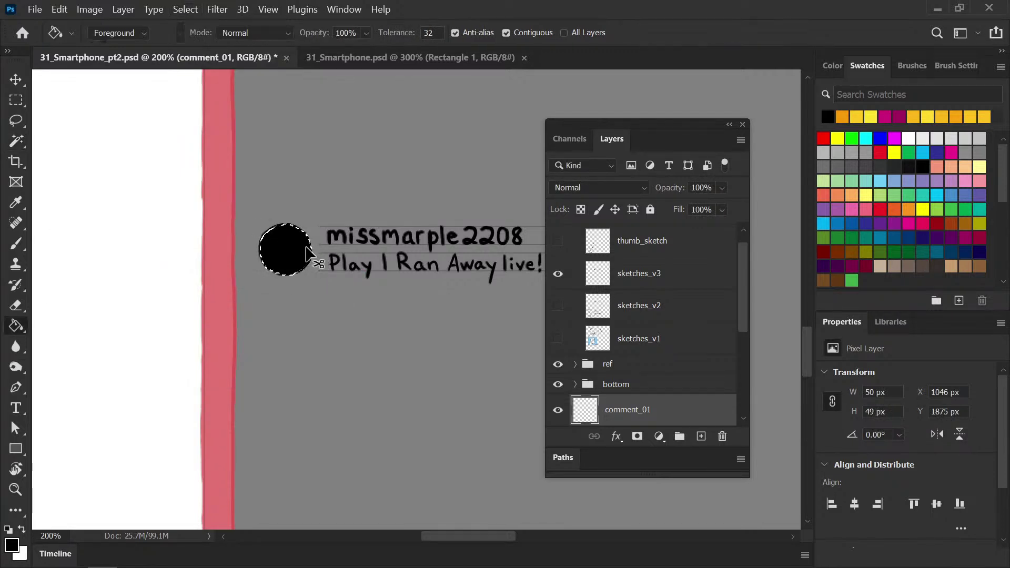
{"action": "key", "text": "ctrl+d"}
{"action": "key", "text": "ctrl+s"}
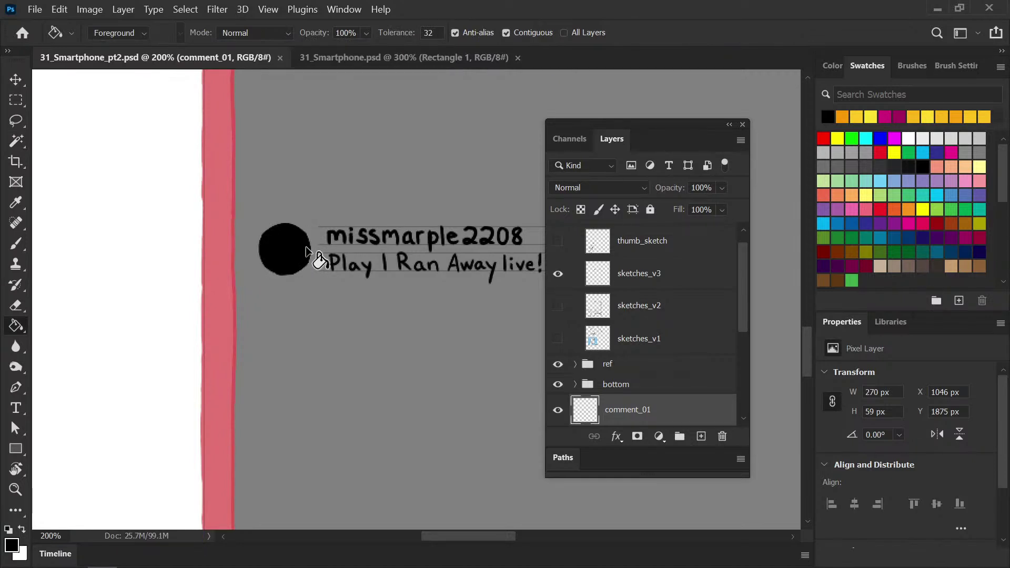
{"action": "key", "text": "b"}
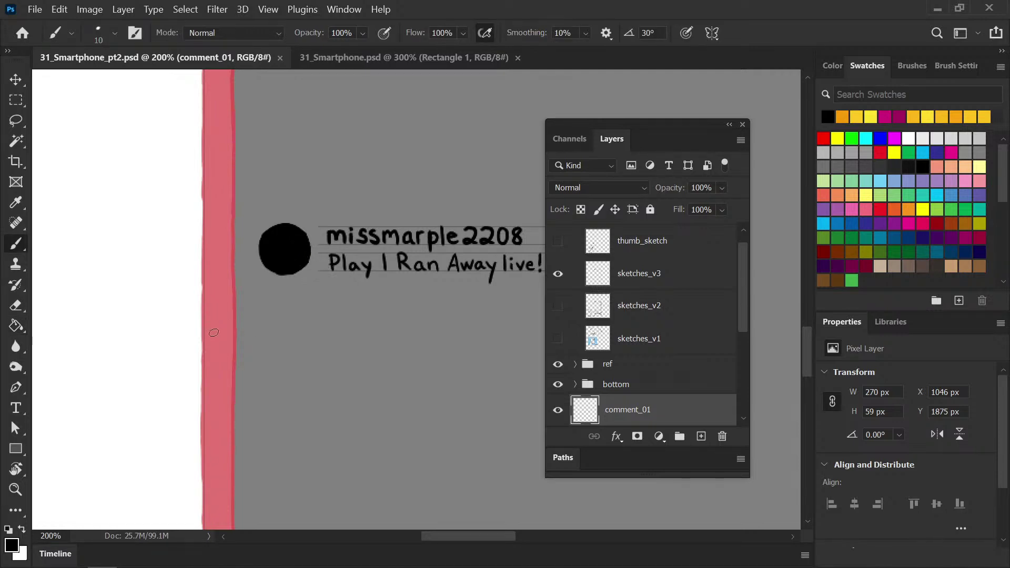
{"action": "key", "text": "ctrl+plus"}
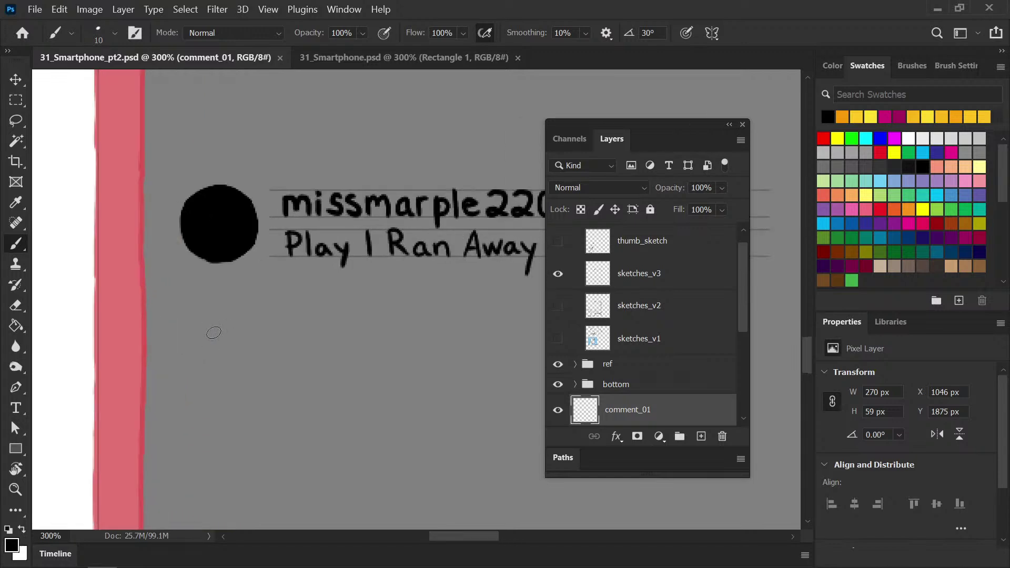
Pick a muted light green as the foreground colour for the avatar circle
{"action": "left_click_drag", "start_coordinate": [247, 324], "coordinate": [202, 338]}
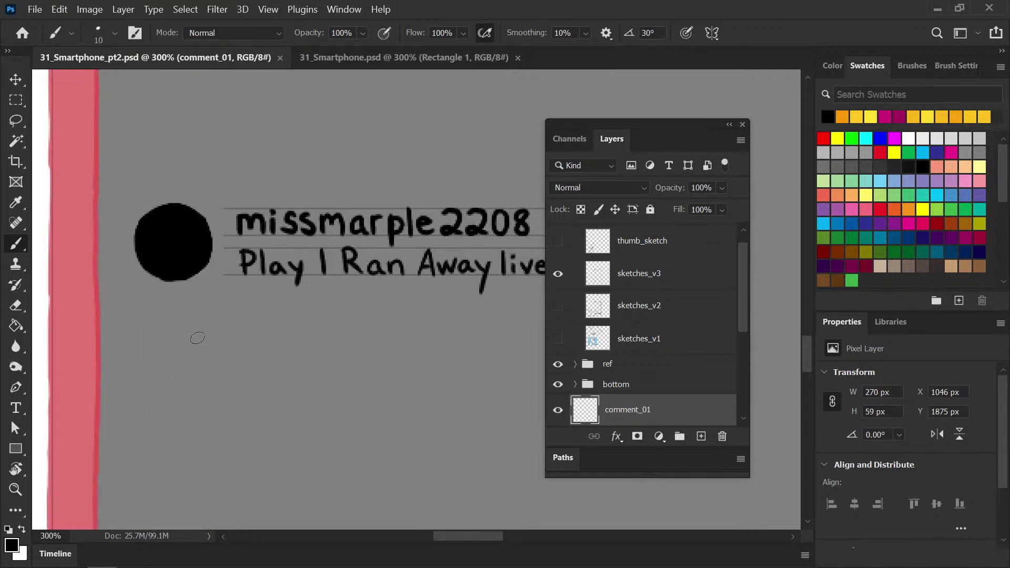
{"action": "left_click", "coordinate": [826, 68]}
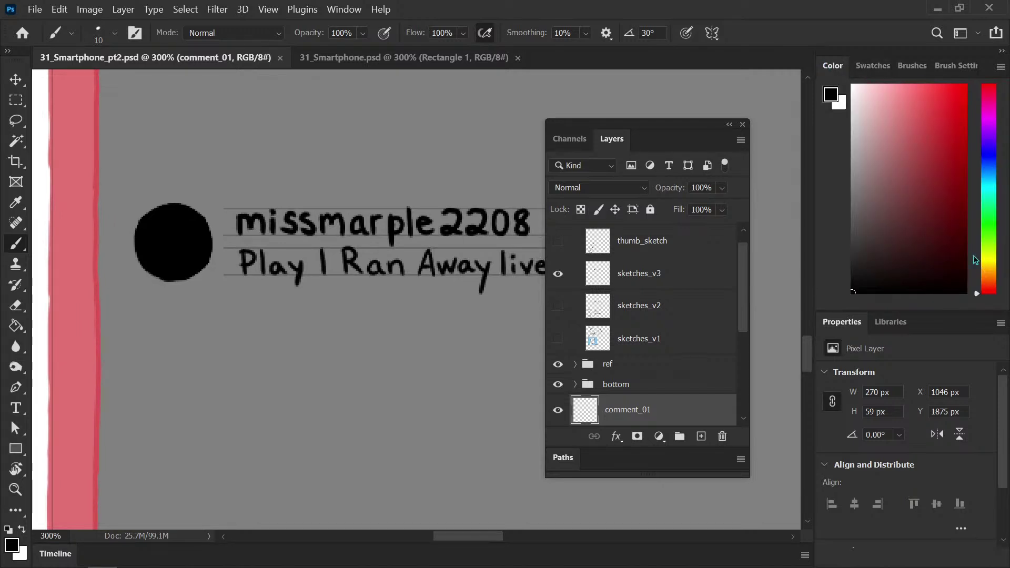
{"action": "left_click_drag", "start_coordinate": [983, 263], "coordinate": [983, 266]}
{"action": "left_click", "coordinate": [884, 99]}
{"action": "left_click_drag", "start_coordinate": [884, 99], "coordinate": [895, 130]}
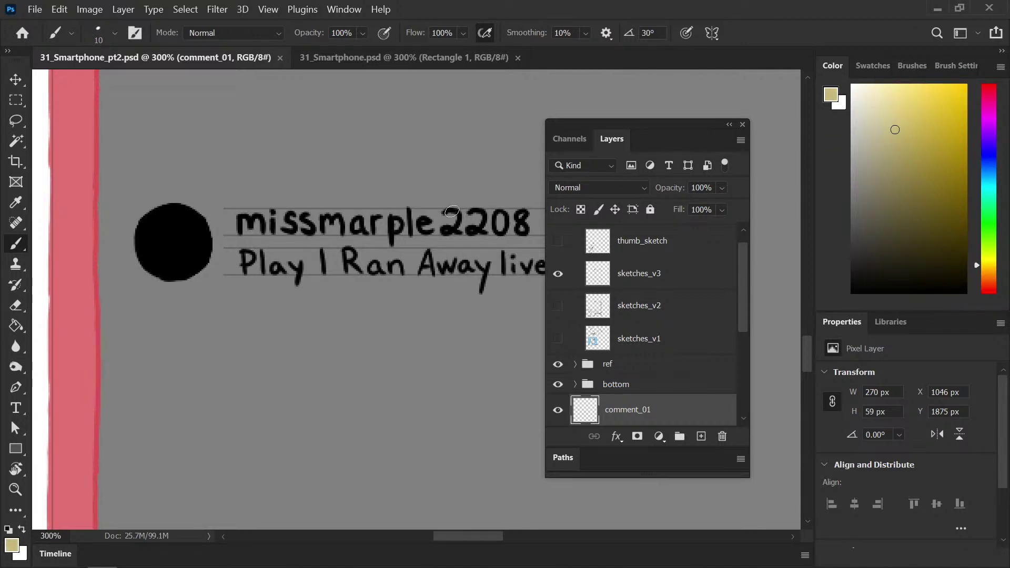
{"action": "left_click_drag", "start_coordinate": [980, 262], "coordinate": [982, 237]}
{"action": "left_click", "coordinate": [890, 134]}
{"action": "left_click_drag", "start_coordinate": [891, 134], "coordinate": [881, 140]}
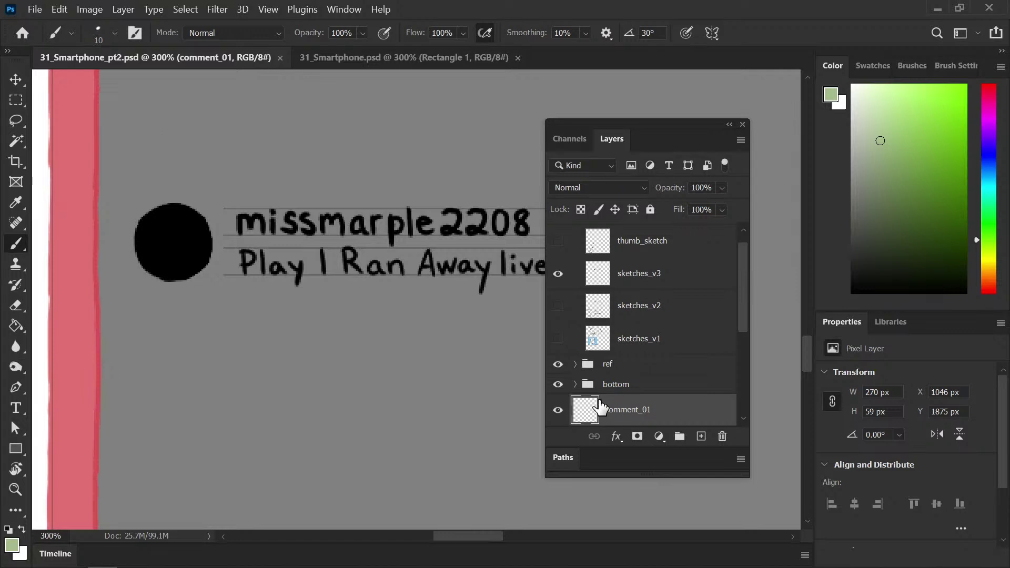
Lock the transparent pixels of comment_01, paint the avatar circle light green with a 35 px brush, and check it without the sketches
{"action": "left_click", "coordinate": [581, 210]}
{"action": "key", "text": "bracketright"}
{"action": "key", "text": "bracketright"}
{"action": "key", "text": "bracketright"}
{"action": "key", "text": "bracketright"}
{"action": "key", "text": "bracketright"}
{"action": "mouse_move", "coordinate": [152, 221]}
{"action": "left_mouse_down"}
{"action": "mouse_move", "coordinate": [168, 247]}
{"action": "mouse_move", "coordinate": [194, 231]}
{"action": "mouse_move", "coordinate": [208, 248]}
{"action": "left_mouse_up"}
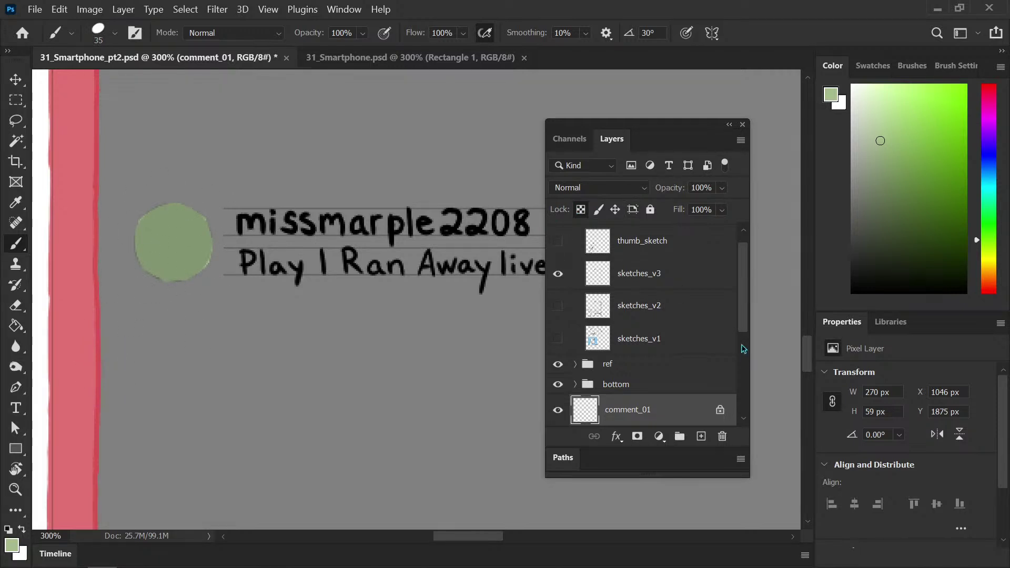
{"action": "scroll", "coordinate": [749, 284], "scroll_direction": "up", "scroll_amount": 1}
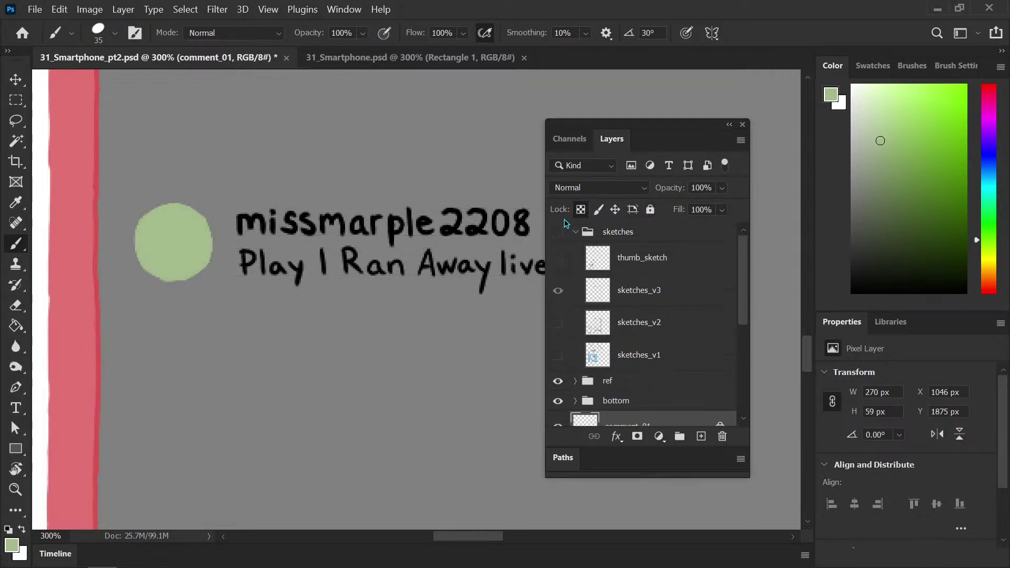
{"action": "left_click", "coordinate": [558, 233]}
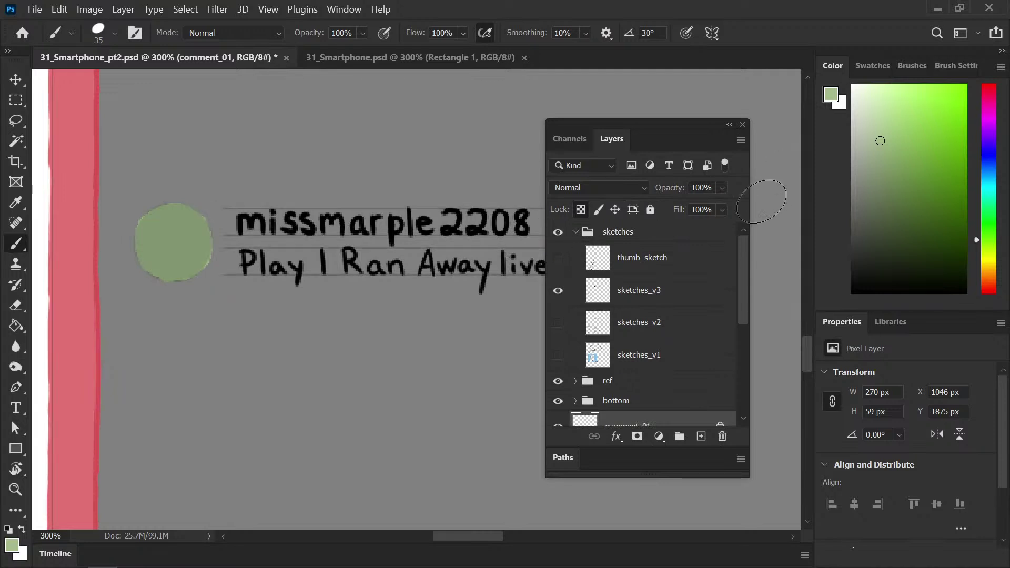
{"action": "scroll", "coordinate": [743, 309], "scroll_direction": "down", "scroll_amount": 8}
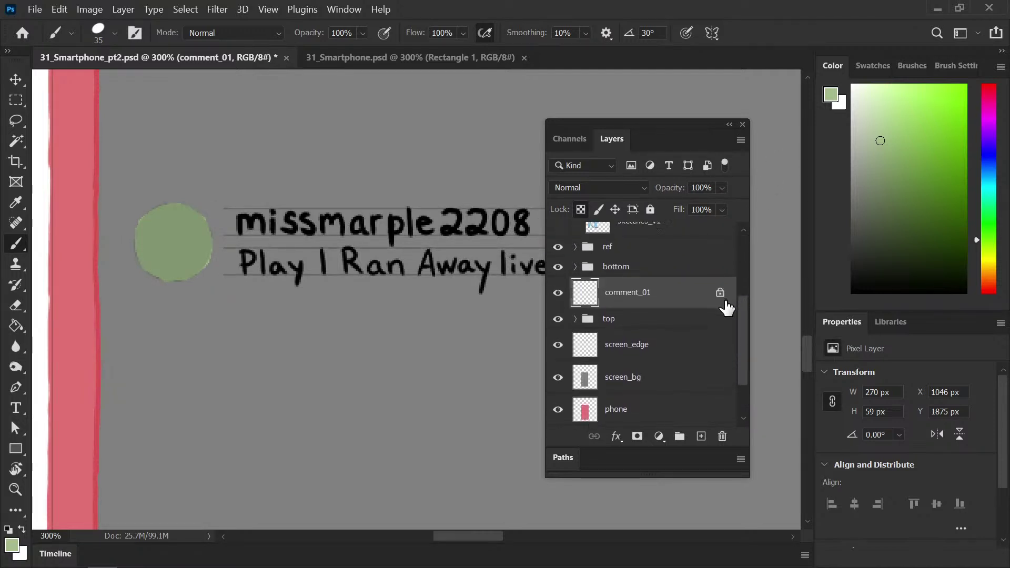
Paint vertical darker green grass strokes across the avatar circle with a 15 px brush at full opacity
{"action": "left_click_drag", "start_coordinate": [880, 136], "coordinate": [890, 176]}
{"action": "key", "text": "["}
{"action": "key", "text": "["}
{"action": "mouse_move", "coordinate": [154, 233]}
{"action": "left_mouse_down"}
{"action": "mouse_move", "coordinate": [157, 210]}
{"action": "mouse_move", "coordinate": [134, 233]}
{"action": "mouse_move", "coordinate": [149, 227]}
{"action": "mouse_move", "coordinate": [161, 298]}
{"action": "mouse_move", "coordinate": [178, 255]}
{"action": "mouse_move", "coordinate": [194, 265]}
{"action": "mouse_move", "coordinate": [205, 214]}
{"action": "left_mouse_up"}
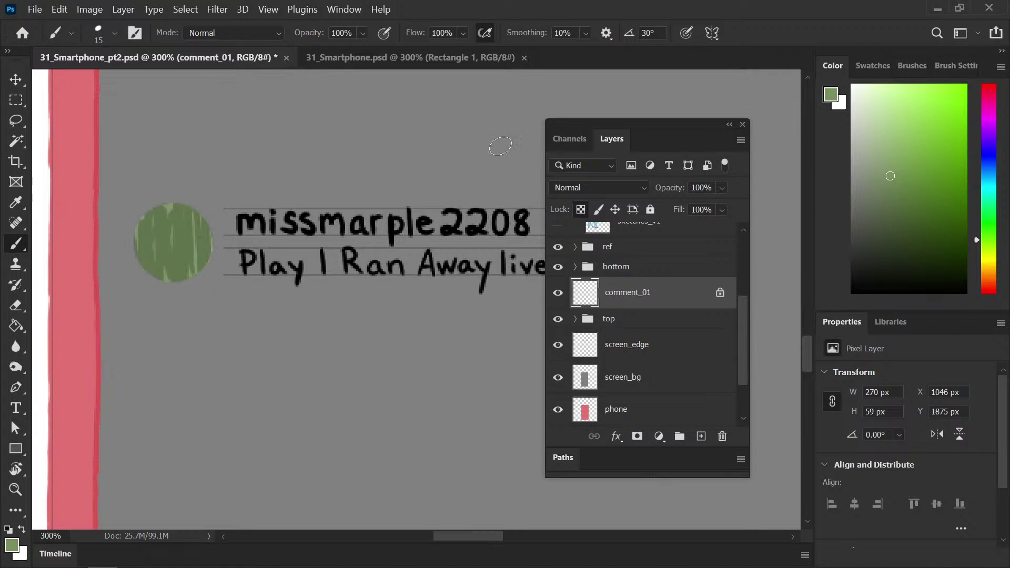
Soften the grass in the avatar circle with recent light green strokes at 10% brush opacity
{"action": "double_click", "coordinate": [348, 33]}
{"action": "type", "text": "1"}
{"action": "left_click", "coordinate": [868, 66]}
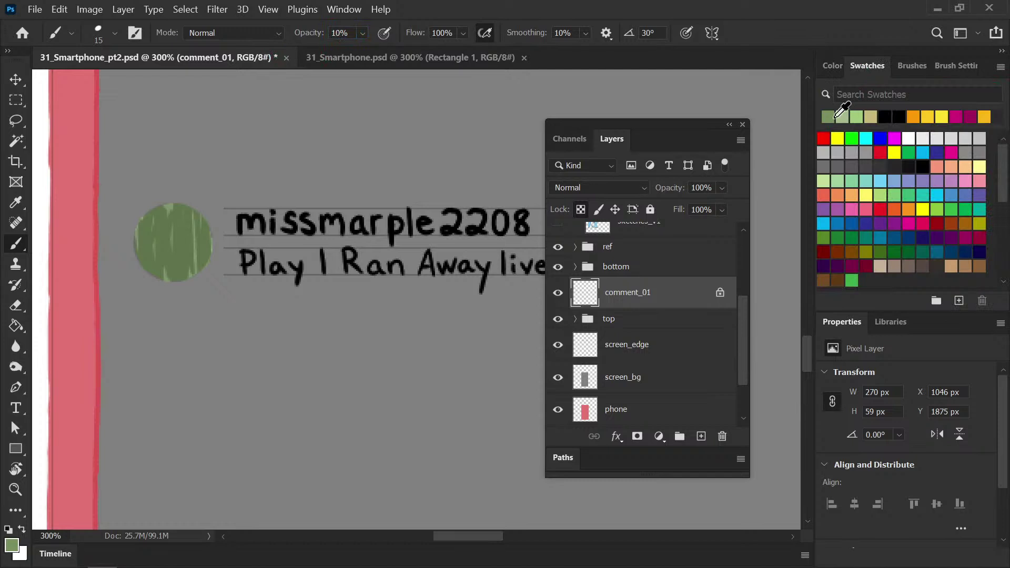
{"action": "left_click", "coordinate": [828, 116]}
{"action": "mouse_move", "coordinate": [156, 246]}
{"action": "left_mouse_down"}
{"action": "mouse_move", "coordinate": [171, 200]}
{"action": "mouse_move", "coordinate": [173, 259]}
{"action": "mouse_move", "coordinate": [179, 207]}
{"action": "mouse_move", "coordinate": [191, 208]}
{"action": "mouse_move", "coordinate": [197, 249]}
{"action": "mouse_move", "coordinate": [183, 279]}
{"action": "left_mouse_up"}
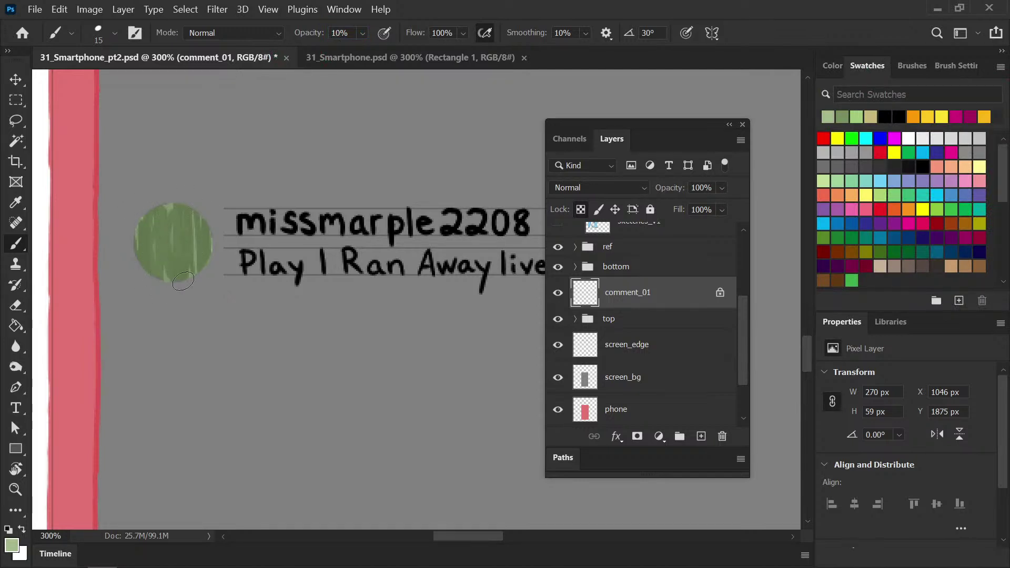
Add finer light and dark green grass blades to the avatar circle with a 10 px brush at 50% opacity
{"action": "left_click", "coordinate": [848, 114]}
{"action": "key", "text": "bracketleft"}
{"action": "key", "text": "bracketleft"}
{"action": "key", "text": "bracketright"}
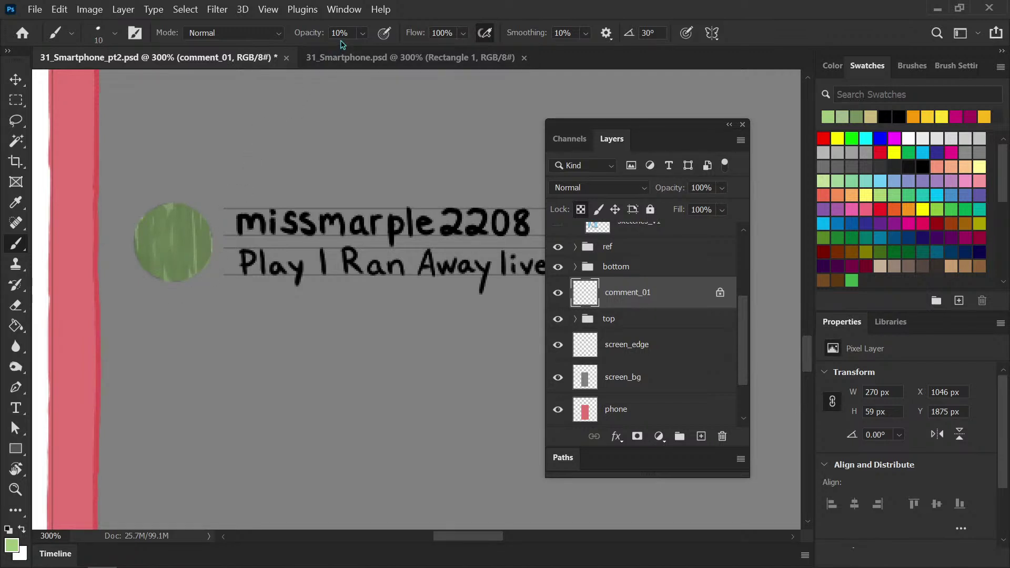
{"action": "left_click", "coordinate": [354, 32]}
{"action": "type", "text": "50"}
{"action": "mouse_move", "coordinate": [162, 267]}
{"action": "left_mouse_down"}
{"action": "mouse_move", "coordinate": [193, 271]}
{"action": "mouse_move", "coordinate": [202, 263]}
{"action": "mouse_move", "coordinate": [205, 280]}
{"action": "mouse_move", "coordinate": [139, 271]}
{"action": "mouse_move", "coordinate": [133, 250]}
{"action": "mouse_move", "coordinate": [155, 204]}
{"action": "mouse_move", "coordinate": [197, 230]}
{"action": "left_mouse_up"}
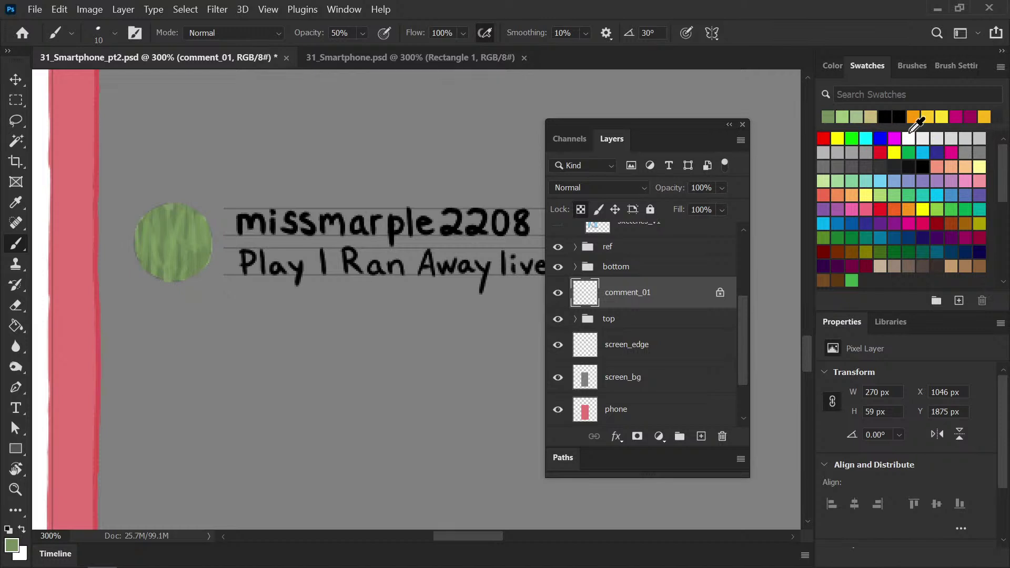
Paint a light turquoise sky over the upper part of the avatar circle and streak it with pale clouds
{"action": "left_click", "coordinate": [833, 65]}
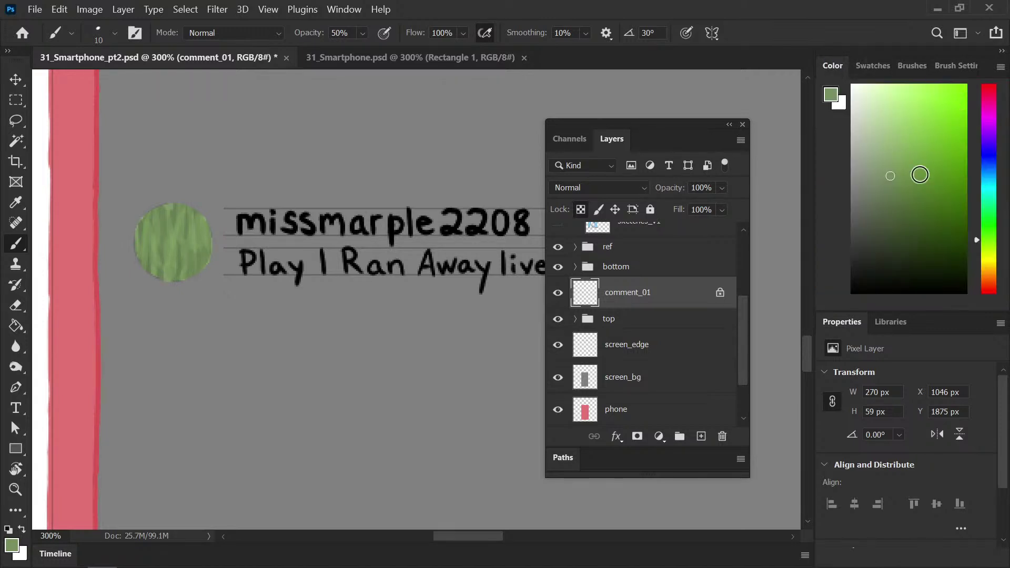
{"action": "left_click", "coordinate": [985, 189]}
{"action": "left_click", "coordinate": [895, 120]}
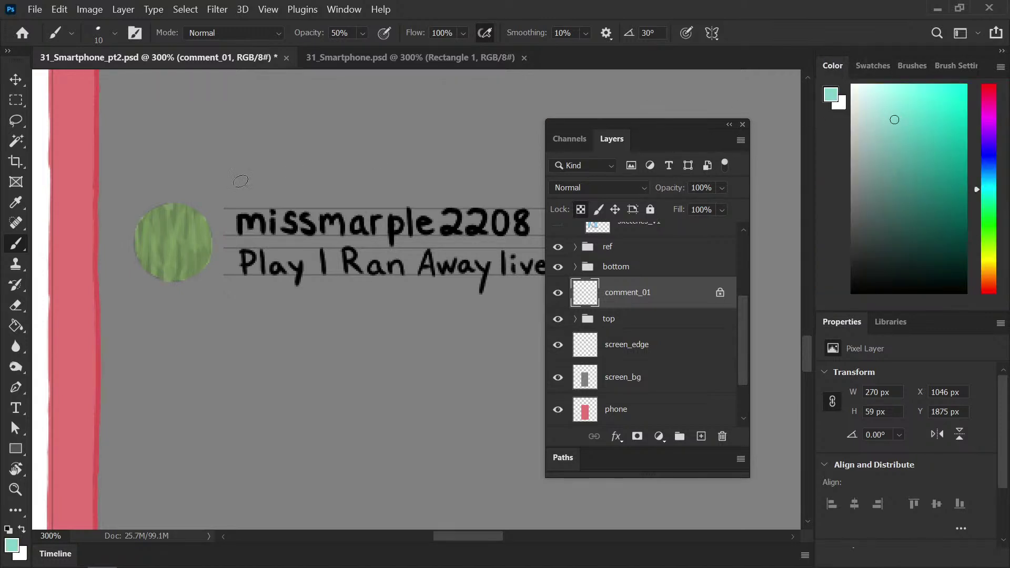
{"action": "mouse_move", "coordinate": [123, 214]}
{"action": "left_mouse_down"}
{"action": "mouse_move", "coordinate": [195, 209]}
{"action": "mouse_move", "coordinate": [185, 206]}
{"action": "mouse_move", "coordinate": [205, 225]}
{"action": "mouse_move", "coordinate": [135, 230]}
{"action": "mouse_move", "coordinate": [157, 233]}
{"action": "mouse_move", "coordinate": [212, 223]}
{"action": "mouse_move", "coordinate": [143, 226]}
{"action": "mouse_move", "coordinate": [179, 224]}
{"action": "mouse_move", "coordinate": [150, 217]}
{"action": "mouse_move", "coordinate": [213, 214]}
{"action": "mouse_move", "coordinate": [186, 234]}
{"action": "mouse_move", "coordinate": [167, 227]}
{"action": "mouse_move", "coordinate": [196, 241]}
{"action": "mouse_move", "coordinate": [162, 237]}
{"action": "mouse_move", "coordinate": [175, 219]}
{"action": "mouse_move", "coordinate": [163, 210]}
{"action": "mouse_move", "coordinate": [138, 218]}
{"action": "mouse_move", "coordinate": [194, 231]}
{"action": "left_mouse_up"}
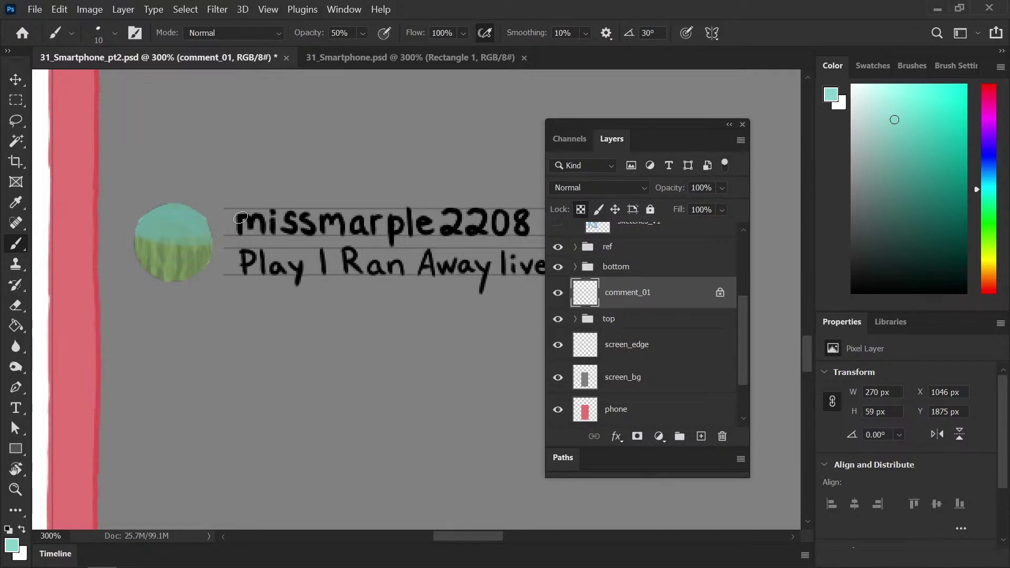
{"action": "left_click_drag", "start_coordinate": [895, 119], "coordinate": [869, 88]}
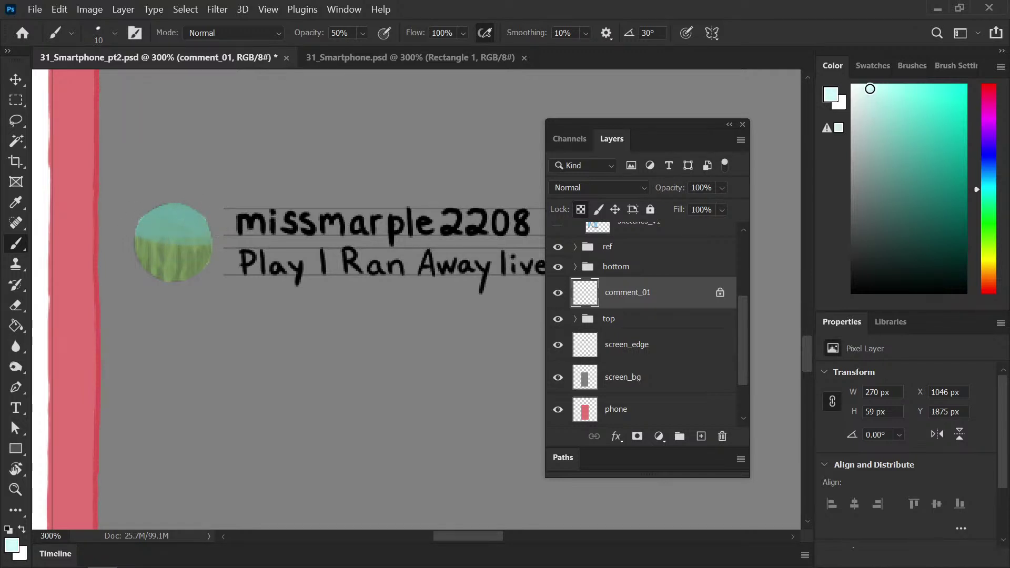
{"action": "mouse_move", "coordinate": [178, 227]}
{"action": "left_mouse_down"}
{"action": "mouse_move", "coordinate": [166, 227]}
{"action": "mouse_move", "coordinate": [195, 231]}
{"action": "mouse_move", "coordinate": [207, 216]}
{"action": "mouse_move", "coordinate": [213, 237]}
{"action": "left_mouse_up"}
Deepen the avatar's sky and horizon with bluer cyan strokes, enlarging the brush to 20 px
{"action": "left_click_drag", "start_coordinate": [891, 95], "coordinate": [919, 125]}
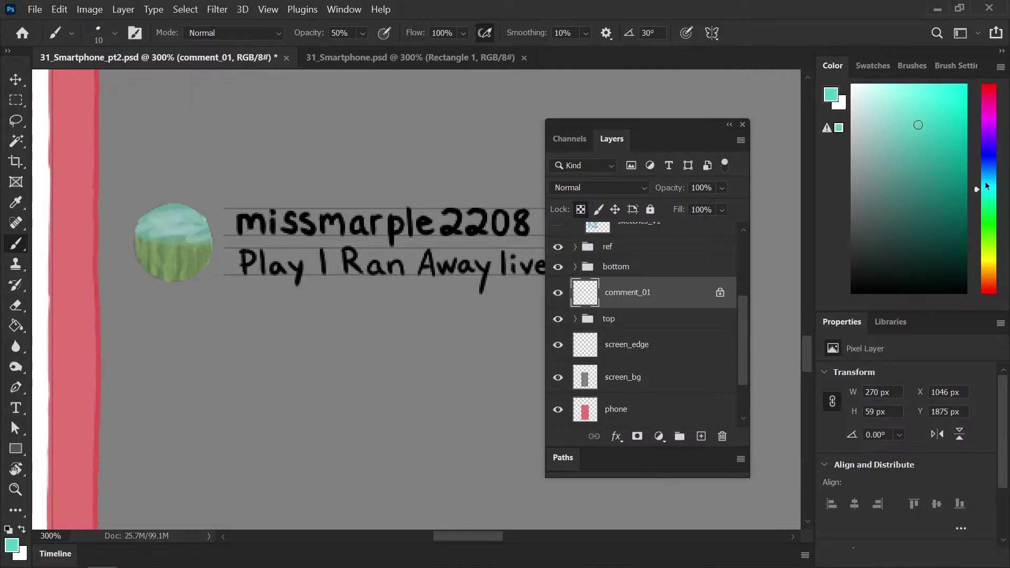
{"action": "left_click", "coordinate": [987, 181]}
{"action": "key", "text": "bracketright"}
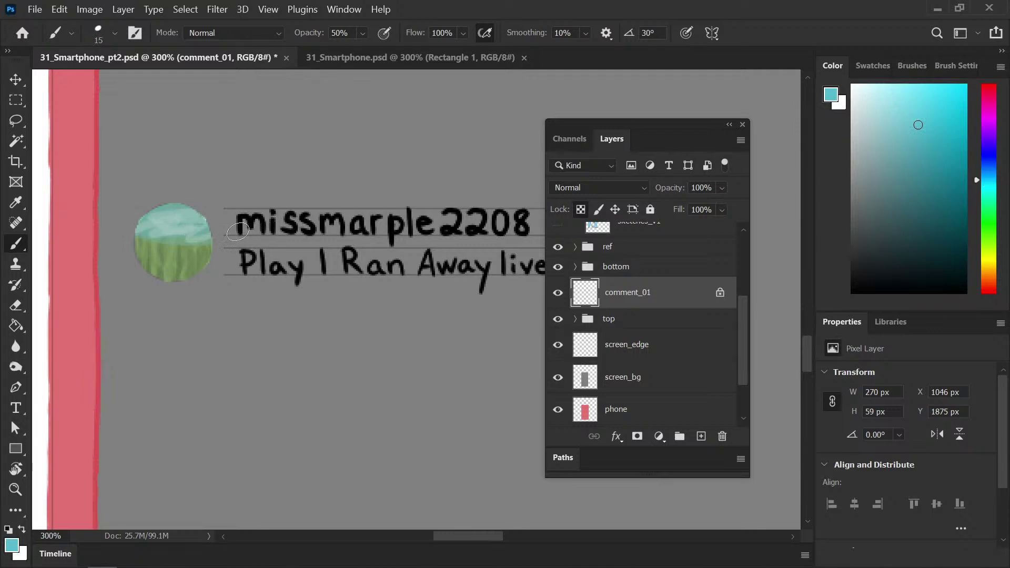
{"action": "mouse_move", "coordinate": [161, 220]}
{"action": "left_mouse_down"}
{"action": "mouse_move", "coordinate": [185, 241]}
{"action": "mouse_move", "coordinate": [184, 223]}
{"action": "mouse_move", "coordinate": [194, 217]}
{"action": "mouse_move", "coordinate": [163, 229]}
{"action": "mouse_move", "coordinate": [190, 214]}
{"action": "mouse_move", "coordinate": [221, 238]}
{"action": "mouse_move", "coordinate": [196, 243]}
{"action": "mouse_move", "coordinate": [219, 251]}
{"action": "left_mouse_up"}
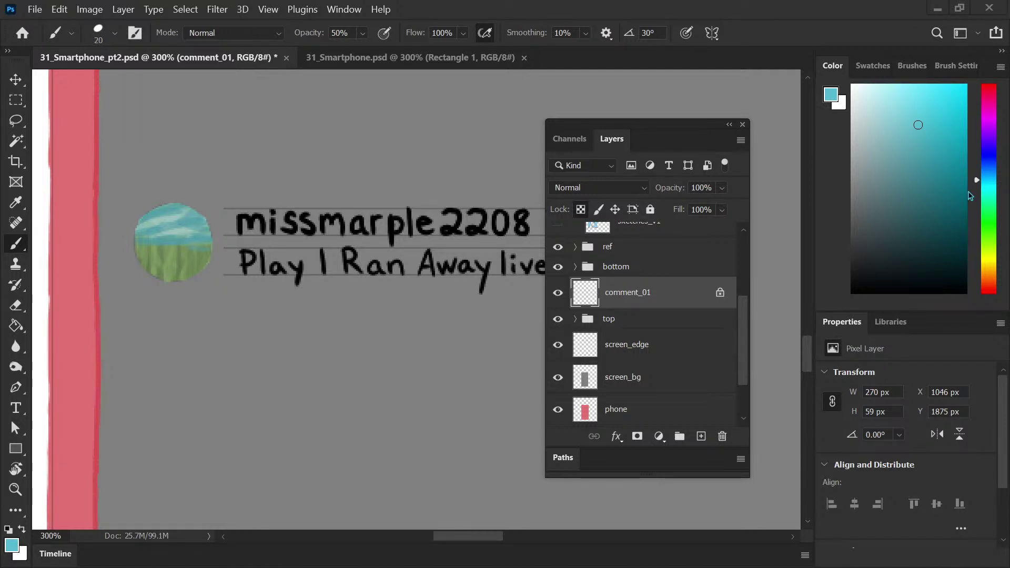
Unlock comment_01's transparent pixels, add a new layer above it for a yellow figure, set a 9 px brush and save the document
{"action": "left_click_drag", "start_coordinate": [993, 255], "coordinate": [993, 267]}
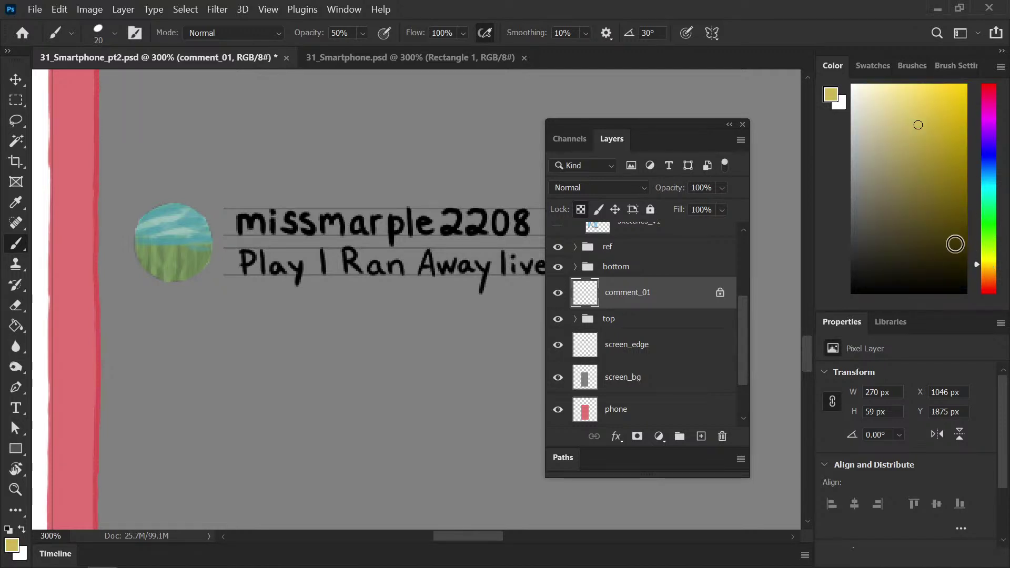
{"action": "left_click", "coordinate": [582, 209]}
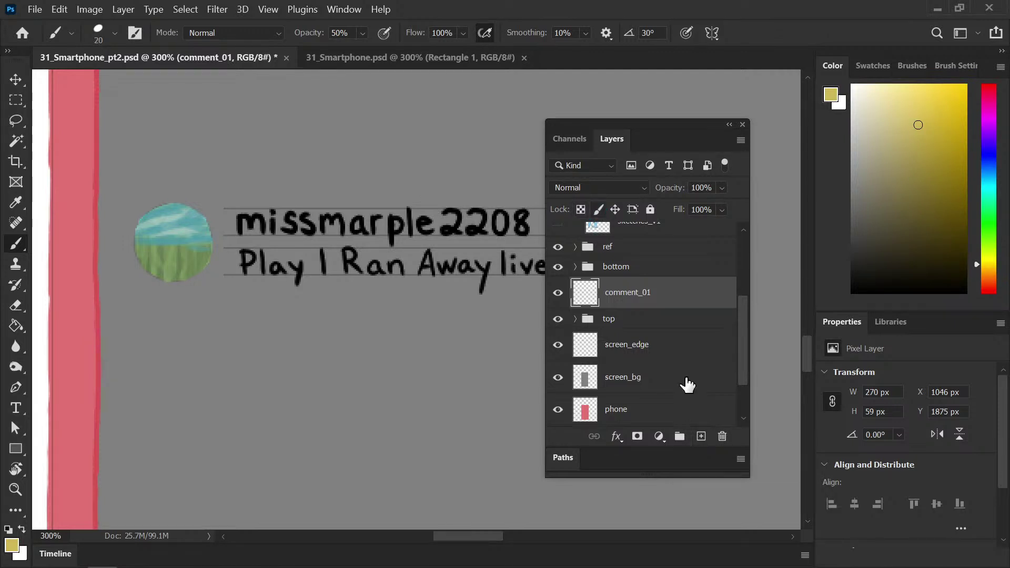
{"action": "left_click", "coordinate": [701, 437]}
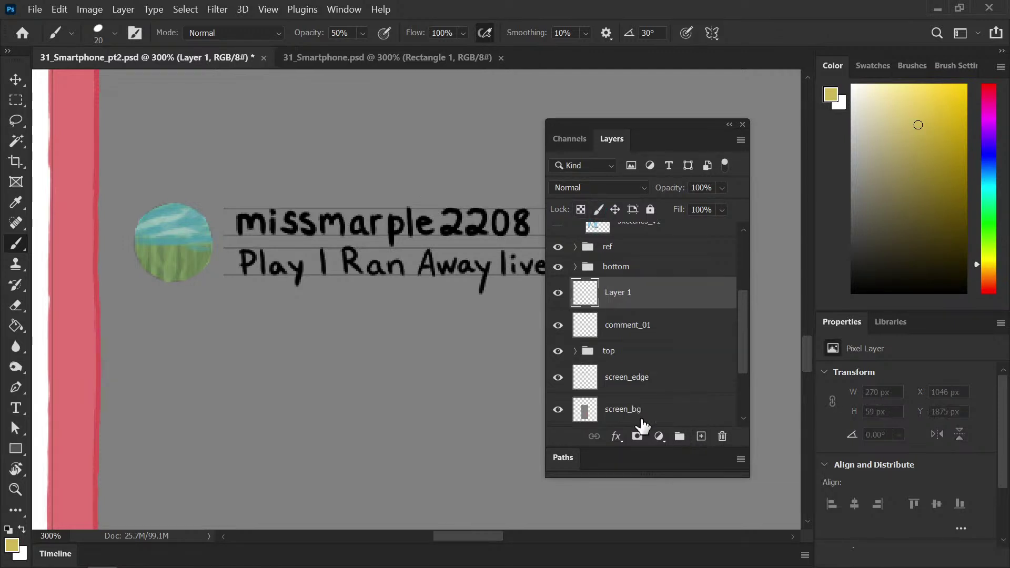
{"action": "key", "text": "bracketleft"}
{"action": "key", "text": "bracketleft"}
{"action": "key", "text": "ctrl+plus"}
{"action": "key", "text": "ctrl+s"}
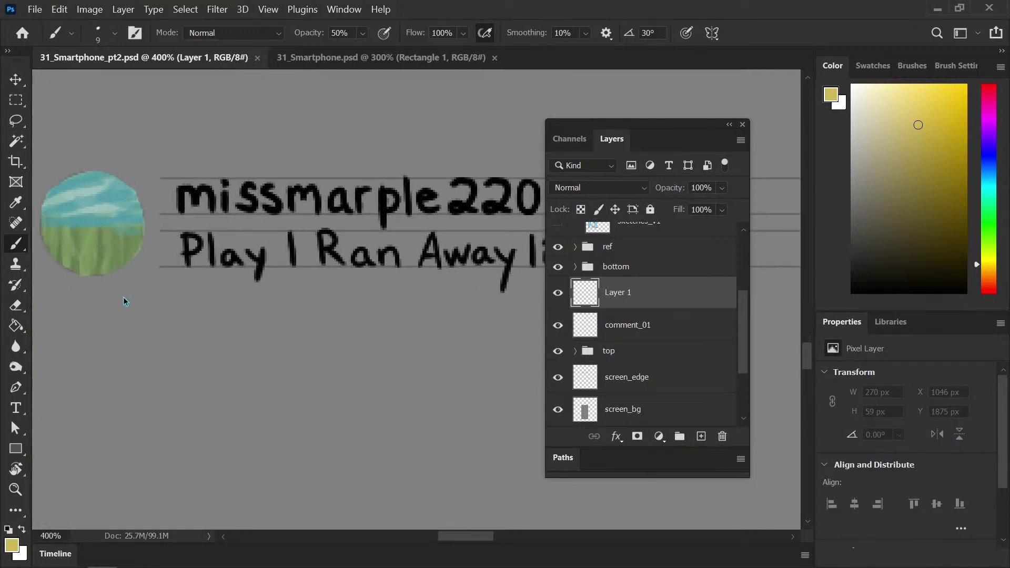
Paint a yellow head-and-shoulders silhouette over the avatar at 100% brush opacity and clip its layer to comment_01
{"action": "left_click_drag", "start_coordinate": [113, 305], "coordinate": [228, 293]}
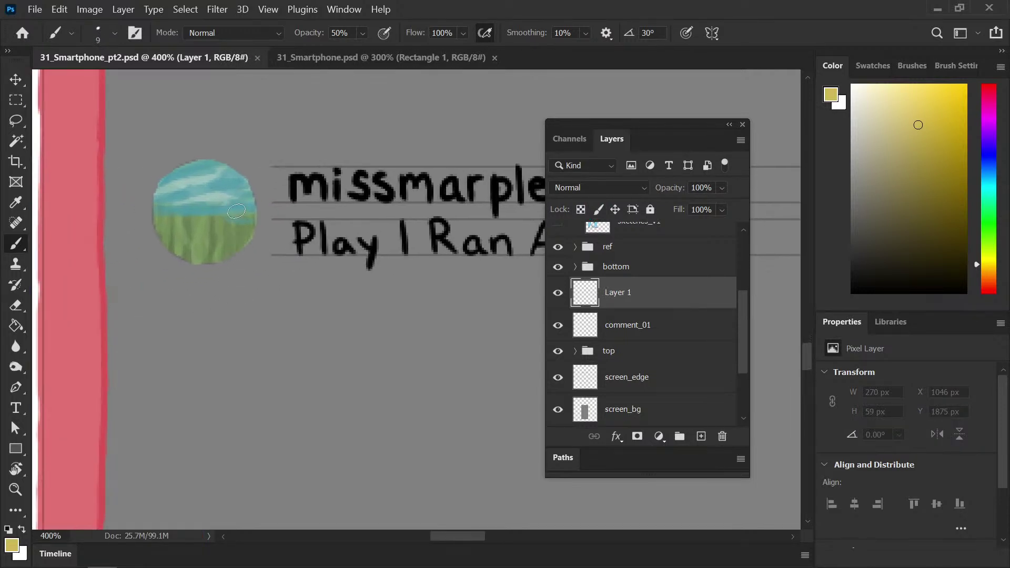
{"action": "left_click_drag", "start_coordinate": [195, 210], "coordinate": [213, 212]}
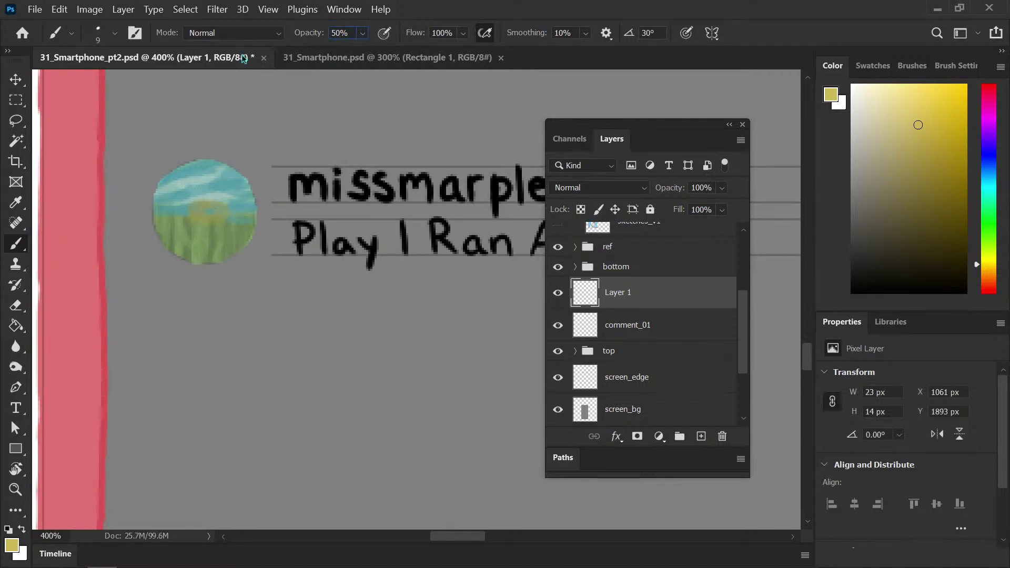
{"action": "left_click", "coordinate": [342, 32]}
{"action": "type", "text": "001"}
{"action": "type", "text": "10"}
{"action": "mouse_move", "coordinate": [211, 205]}
{"action": "left_mouse_down"}
{"action": "mouse_move", "coordinate": [205, 226]}
{"action": "mouse_move", "coordinate": [225, 224]}
{"action": "mouse_move", "coordinate": [225, 213]}
{"action": "mouse_move", "coordinate": [243, 227]}
{"action": "mouse_move", "coordinate": [205, 227]}
{"action": "mouse_move", "coordinate": [209, 242]}
{"action": "mouse_move", "coordinate": [230, 234]}
{"action": "mouse_move", "coordinate": [200, 222]}
{"action": "mouse_move", "coordinate": [206, 241]}
{"action": "mouse_move", "coordinate": [175, 248]}
{"action": "mouse_move", "coordinate": [177, 259]}
{"action": "mouse_move", "coordinate": [210, 257]}
{"action": "mouse_move", "coordinate": [184, 252]}
{"action": "mouse_move", "coordinate": [209, 246]}
{"action": "mouse_move", "coordinate": [232, 261]}
{"action": "mouse_move", "coordinate": [184, 257]}
{"action": "left_mouse_up"}
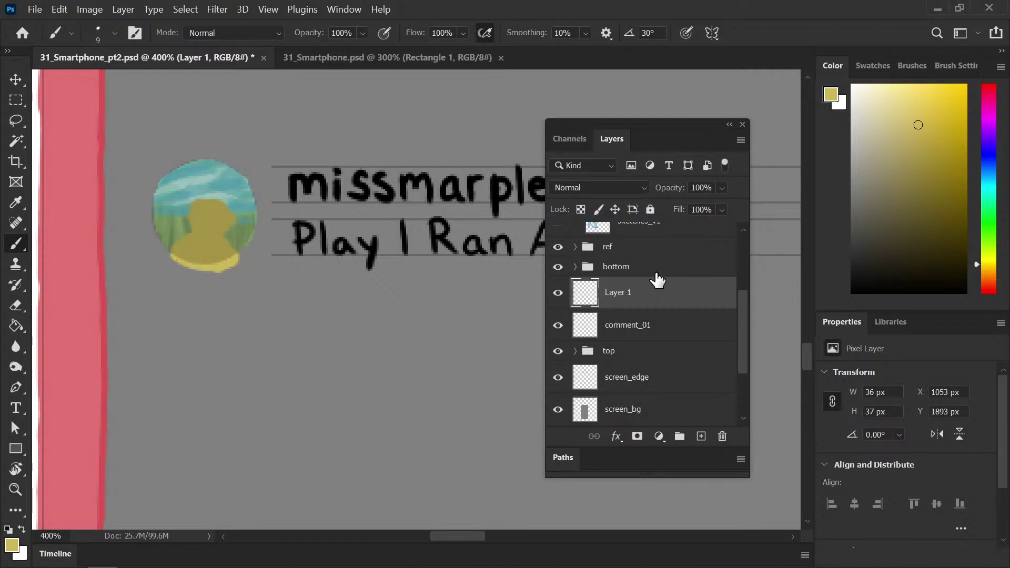
{"action": "left_click", "coordinate": [645, 304], "text": "alt"}
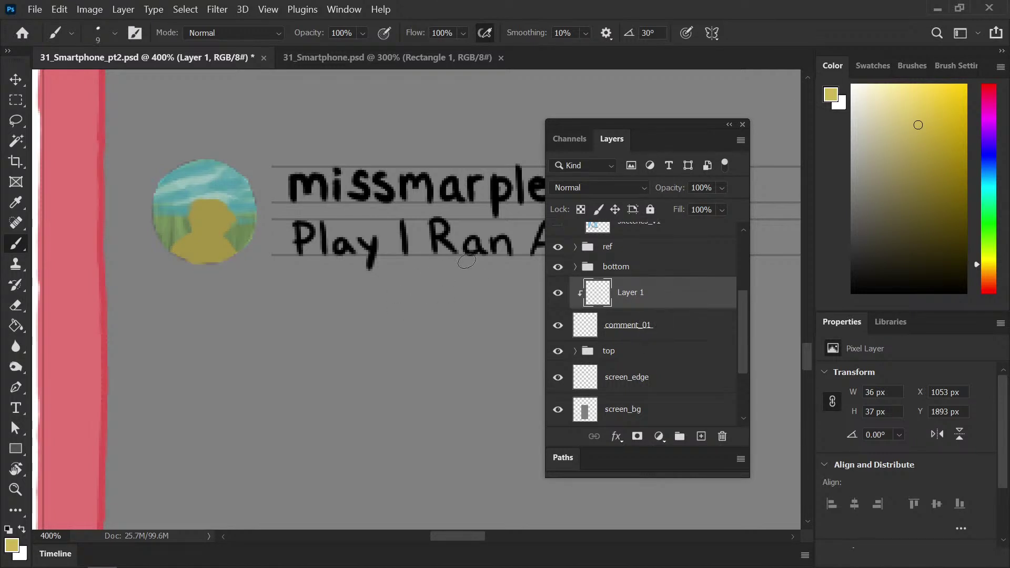
Brush lighter yellow highlights onto the figure's body and dark olive shading onto its face and neck
{"action": "left_click", "coordinate": [920, 109]}
{"action": "mouse_move", "coordinate": [196, 219]}
{"action": "left_mouse_down"}
{"action": "mouse_move", "coordinate": [232, 223]}
{"action": "mouse_move", "coordinate": [215, 255]}
{"action": "mouse_move", "coordinate": [231, 233]}
{"action": "mouse_move", "coordinate": [208, 238]}
{"action": "mouse_move", "coordinate": [225, 250]}
{"action": "mouse_move", "coordinate": [198, 241]}
{"action": "mouse_move", "coordinate": [227, 252]}
{"action": "mouse_move", "coordinate": [193, 248]}
{"action": "mouse_move", "coordinate": [240, 239]}
{"action": "left_mouse_up"}
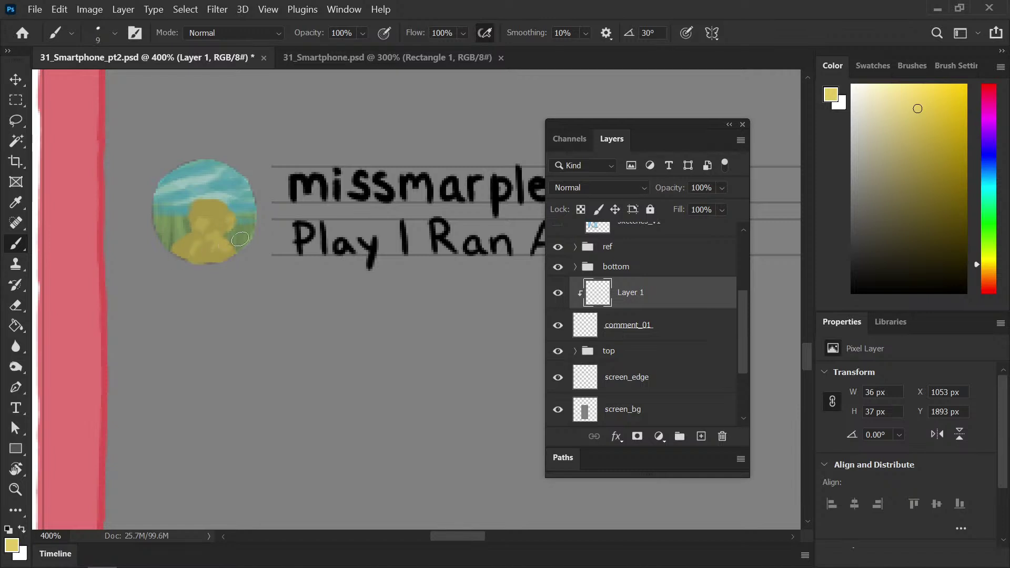
{"action": "left_click_drag", "start_coordinate": [927, 150], "coordinate": [947, 176]}
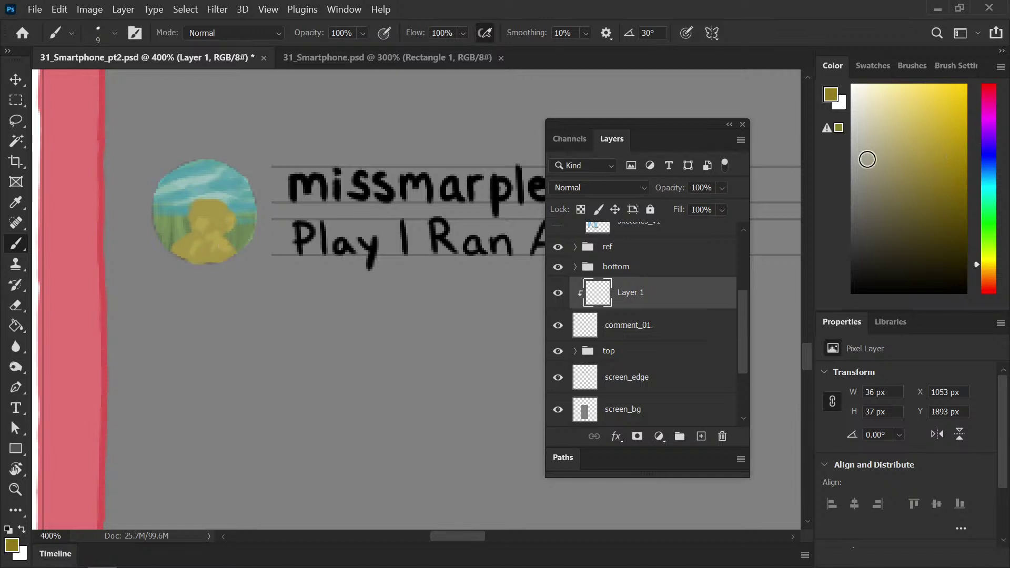
{"action": "mouse_move", "coordinate": [201, 207]}
{"action": "left_mouse_down"}
{"action": "mouse_move", "coordinate": [211, 225]}
{"action": "mouse_move", "coordinate": [191, 213]}
{"action": "left_mouse_up"}
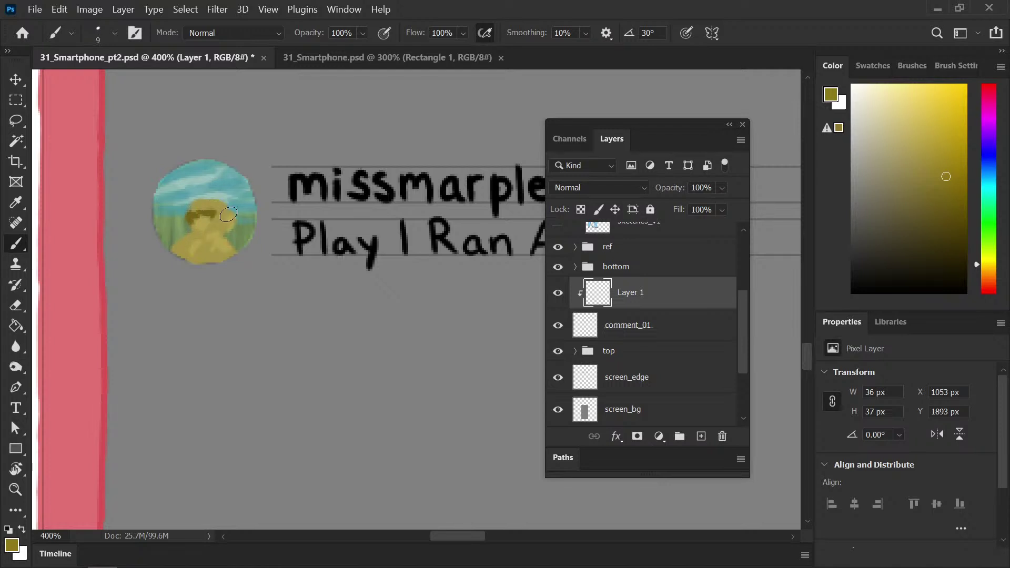
{"action": "mouse_move", "coordinate": [221, 230]}
{"action": "left_mouse_down"}
{"action": "mouse_move", "coordinate": [236, 227]}
{"action": "mouse_move", "coordinate": [220, 239]}
{"action": "left_mouse_up"}
Brush mid-olive tones and lighter yellow highlights onto the figure's face, neck and body in the avatar
{"action": "mouse_move", "coordinate": [911, 142]}
{"action": "left_mouse_down"}
{"action": "mouse_move", "coordinate": [958, 198]}
{"action": "mouse_move", "coordinate": [927, 175]}
{"action": "mouse_move", "coordinate": [925, 161]}
{"action": "left_mouse_up"}
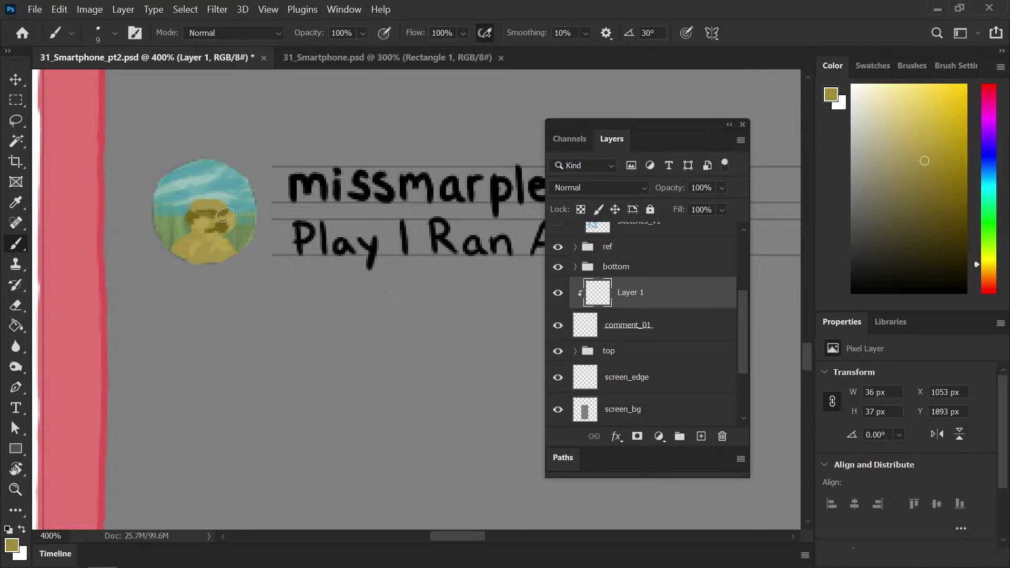
{"action": "left_click_drag", "start_coordinate": [195, 216], "coordinate": [191, 223]}
{"action": "mouse_move", "coordinate": [933, 177]}
{"action": "left_mouse_down"}
{"action": "mouse_move", "coordinate": [936, 203]}
{"action": "mouse_move", "coordinate": [941, 147]}
{"action": "left_mouse_up"}
{"action": "left_click_drag", "start_coordinate": [219, 239], "coordinate": [222, 252]}
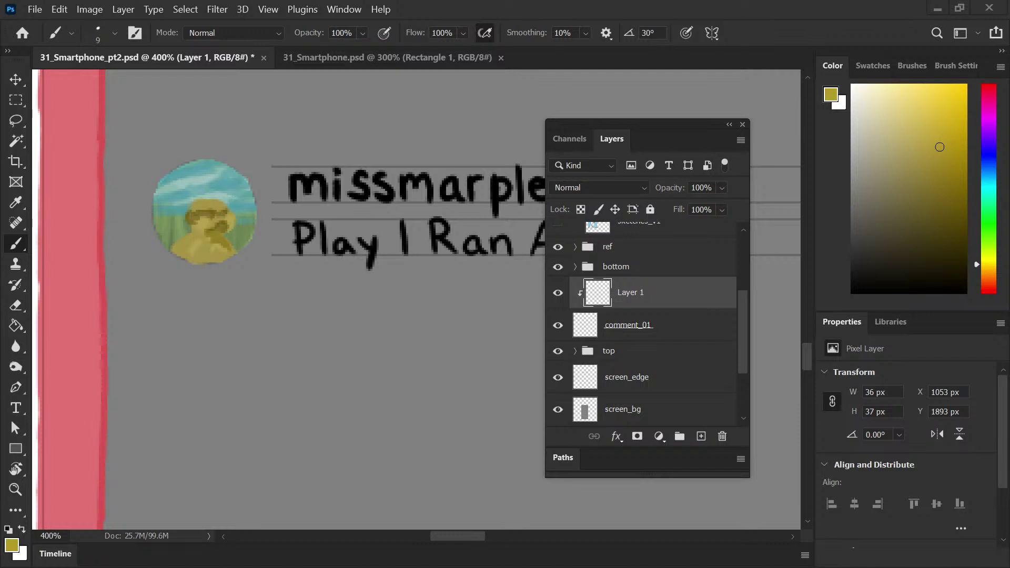
{"action": "mouse_move", "coordinate": [920, 138]}
{"action": "left_mouse_down"}
{"action": "mouse_move", "coordinate": [921, 100]}
{"action": "mouse_move", "coordinate": [861, 102]}
{"action": "mouse_move", "coordinate": [922, 98]}
{"action": "mouse_move", "coordinate": [921, 120]}
{"action": "left_mouse_up"}
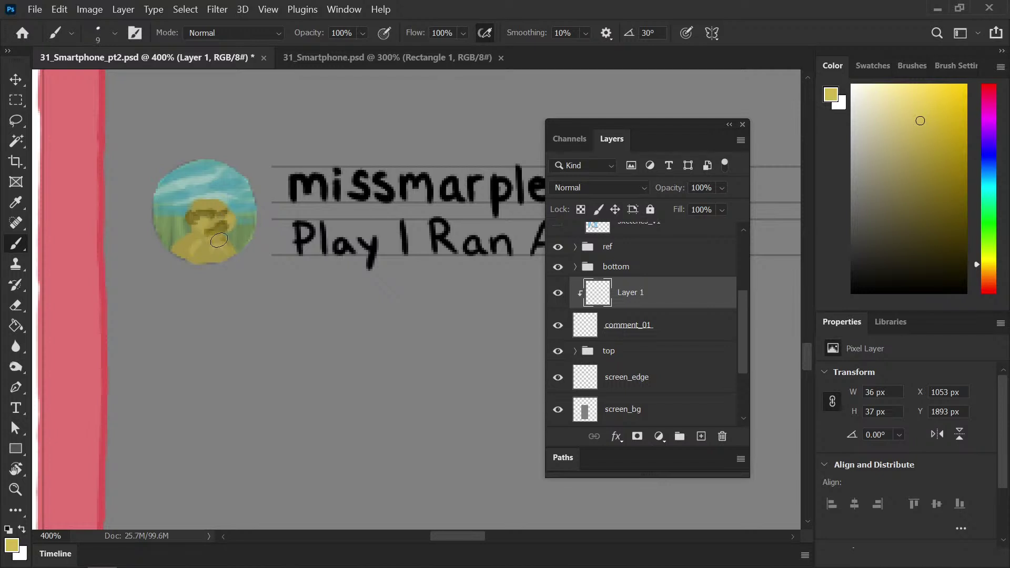
{"action": "left_click", "coordinate": [898, 102]}
{"action": "left_click", "coordinate": [895, 102]}
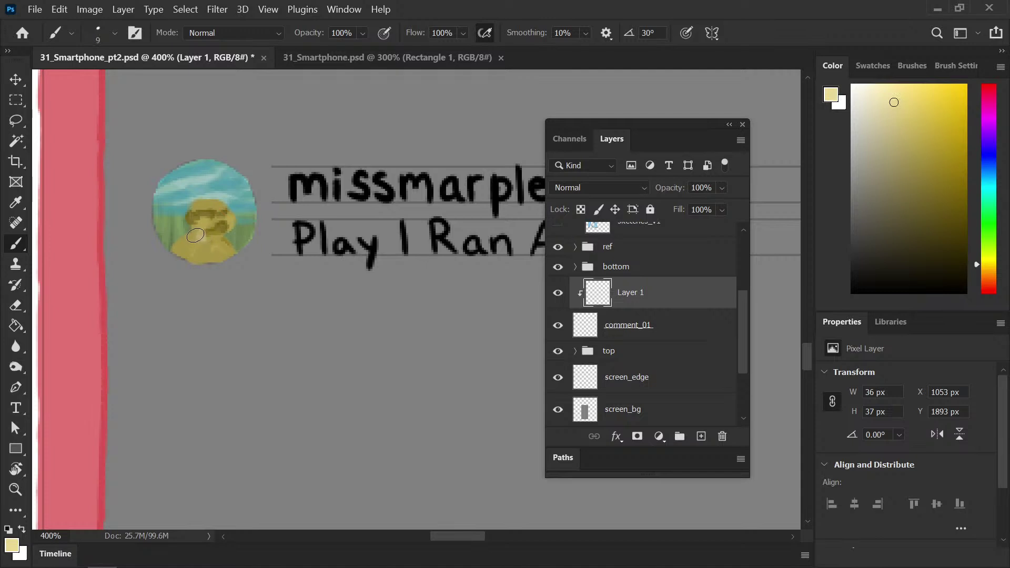
{"action": "left_click", "coordinate": [919, 107]}
{"action": "mouse_move", "coordinate": [204, 241]}
{"action": "left_mouse_down"}
{"action": "mouse_move", "coordinate": [190, 241]}
{"action": "mouse_move", "coordinate": [215, 253]}
{"action": "mouse_move", "coordinate": [225, 243]}
{"action": "left_mouse_up"}
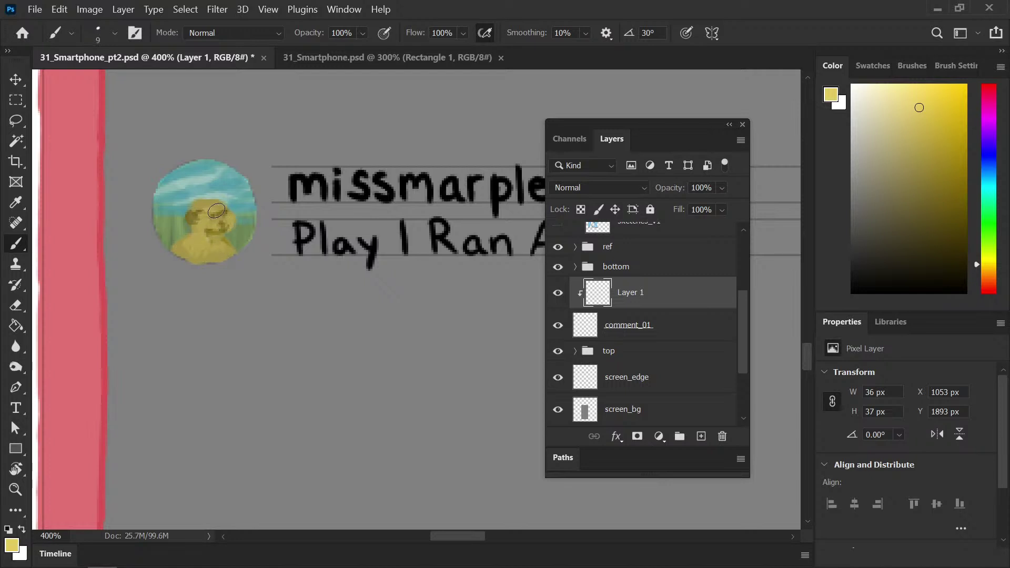
Blend the shading around the figure's face and hair with olive-yellow tones sampled from the painting
{"action": "key", "text": "i"}
{"action": "left_click", "coordinate": [223, 207]}
{"action": "key", "text": "b"}
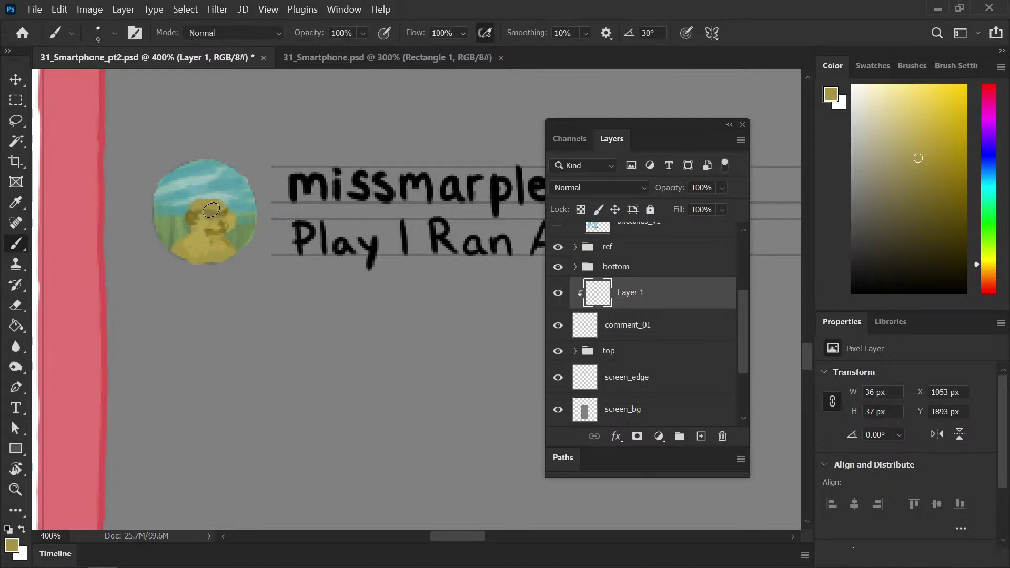
{"action": "key", "text": "i"}
{"action": "key", "text": "b"}
{"action": "key", "text": "i"}
{"action": "left_click", "coordinate": [233, 216]}
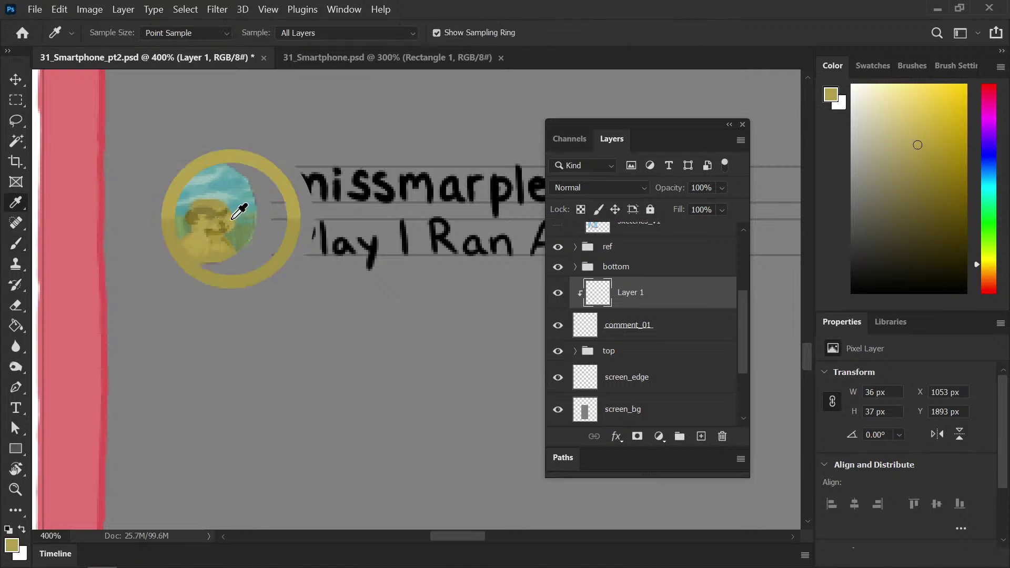
{"action": "key", "text": "b"}
{"action": "key", "text": "i"}
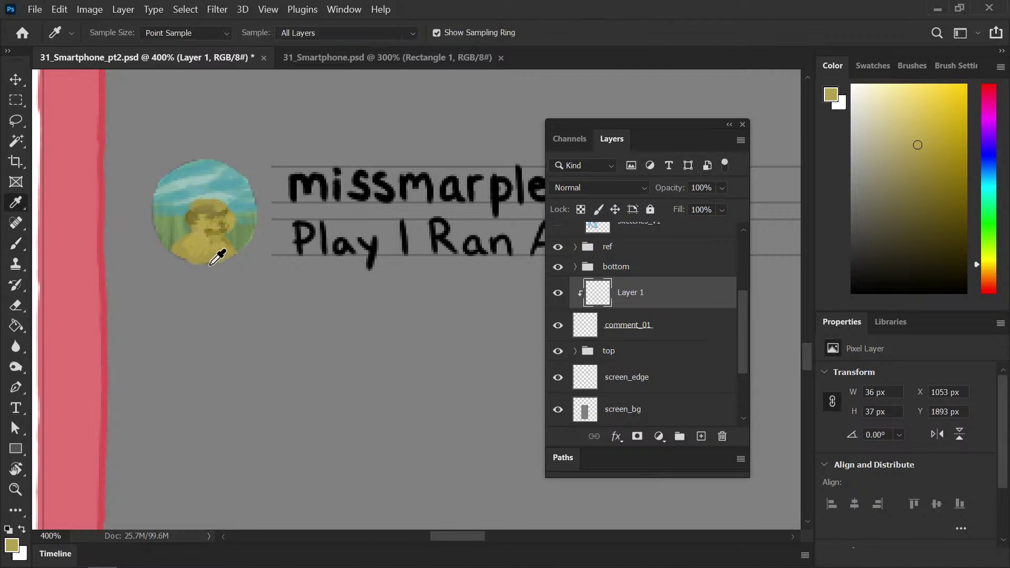
{"action": "left_click", "coordinate": [209, 232]}
{"action": "key", "text": "b"}
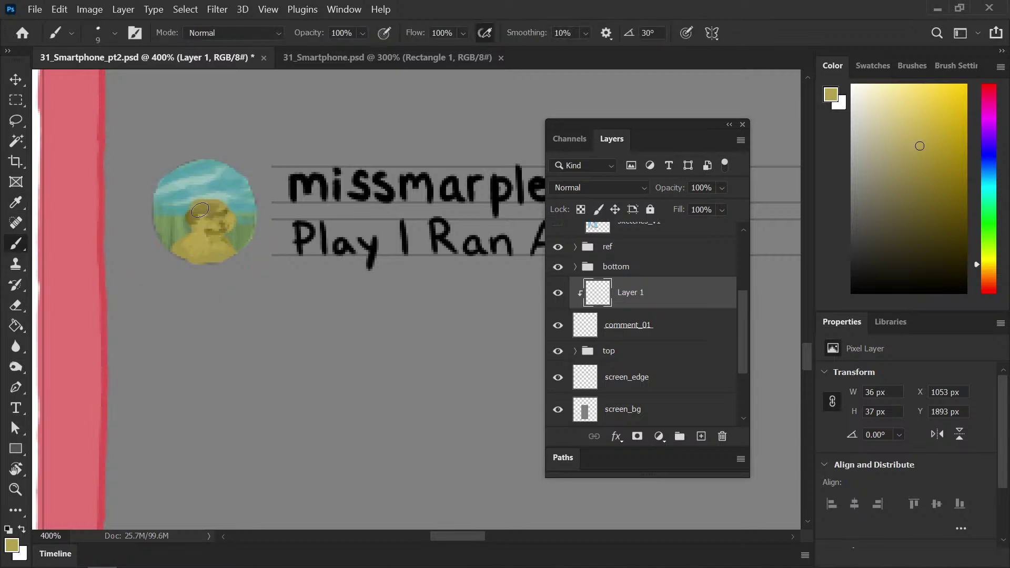
Try a raised olive shape on top of the figure's head, using a 10 px brush and a tone sampled from the figure
{"action": "key", "text": "i"}
{"action": "left_click", "coordinate": [182, 252]}
{"action": "key", "text": "b"}
{"action": "left_click_drag", "start_coordinate": [186, 257], "coordinate": [203, 243]}
{"action": "left_click_drag", "start_coordinate": [215, 198], "coordinate": [222, 193]}
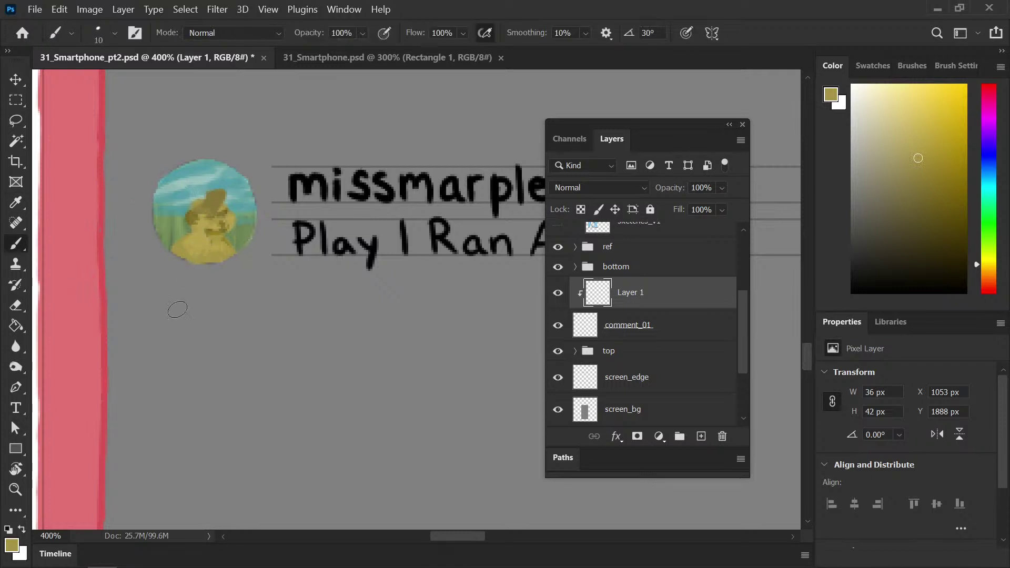
{"action": "key", "text": "ctrl+z"}
Paint brighter yellow over the figure's head and touch up its face with a sampled dark olive
{"action": "left_click", "coordinate": [918, 131]}
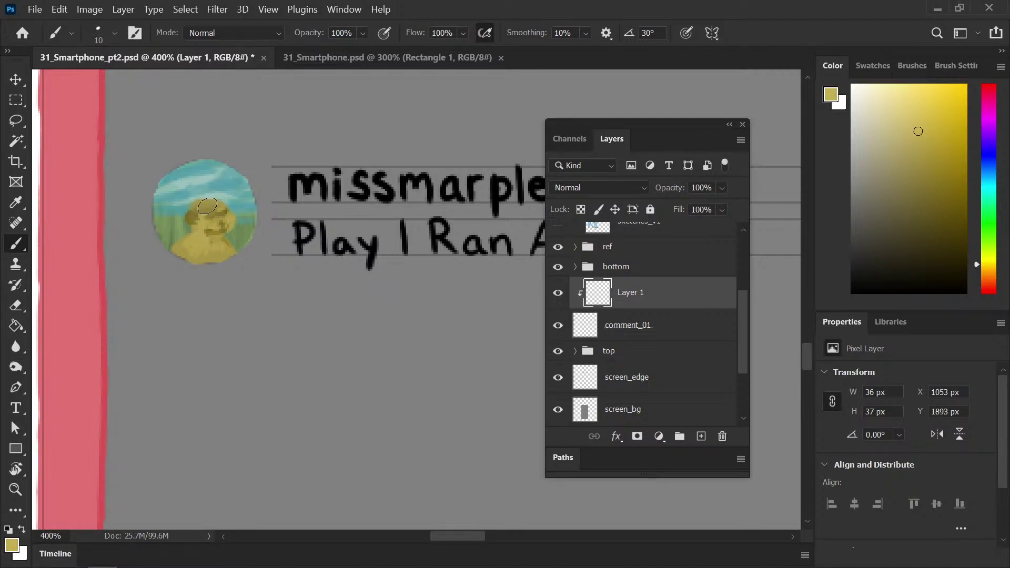
{"action": "left_click_drag", "start_coordinate": [896, 119], "coordinate": [939, 112]}
{"action": "mouse_move", "coordinate": [200, 205]}
{"action": "left_mouse_down"}
{"action": "mouse_move", "coordinate": [221, 206]}
{"action": "mouse_move", "coordinate": [199, 219]}
{"action": "left_mouse_up"}
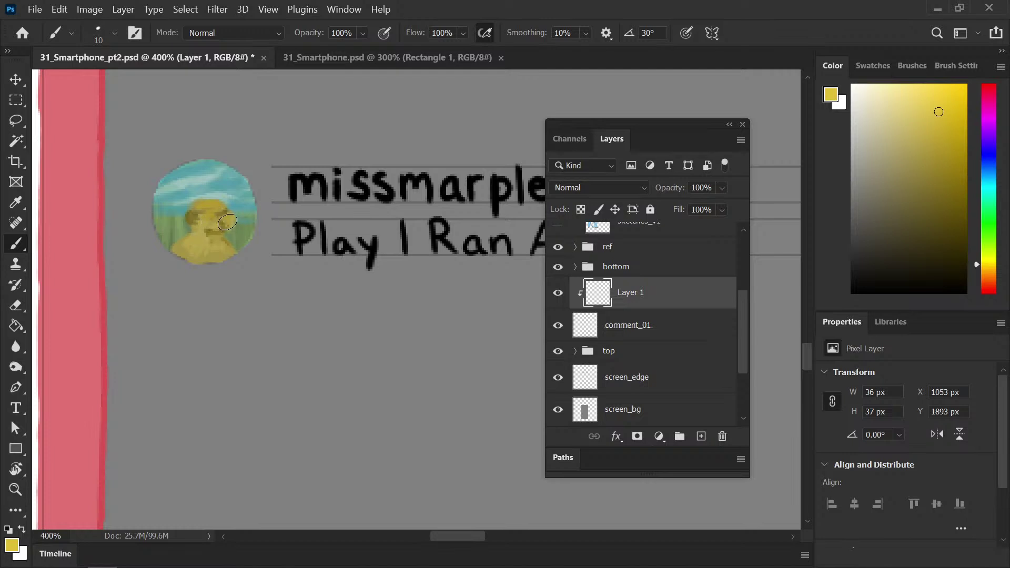
{"action": "key", "text": "i"}
{"action": "left_click", "coordinate": [230, 213]}
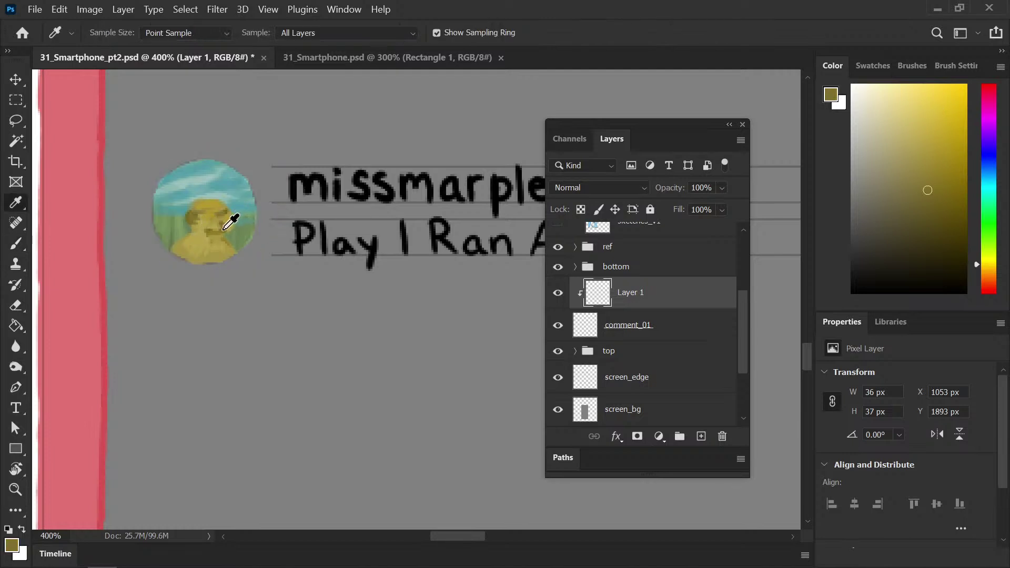
{"action": "key", "text": "b"}
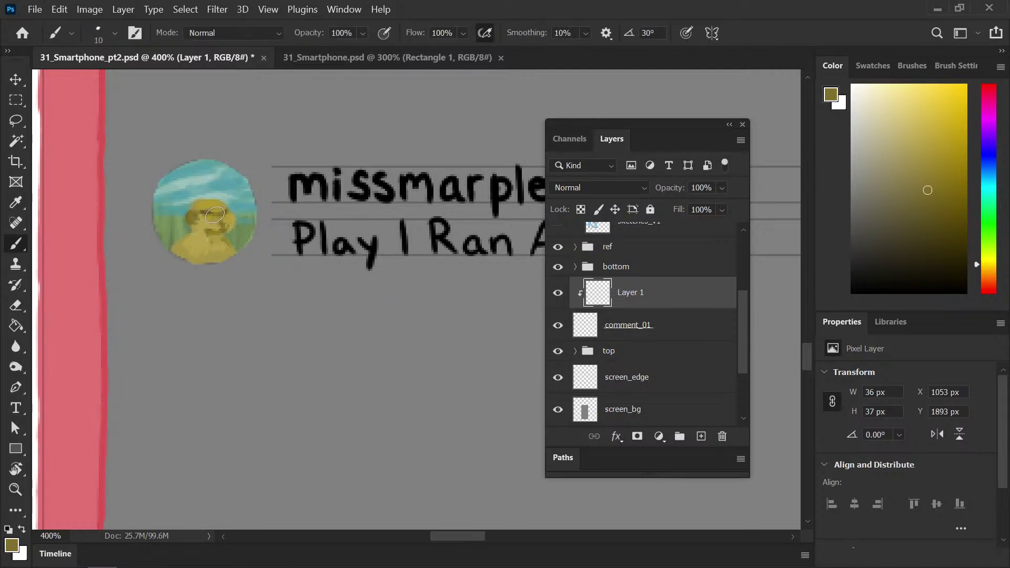
Examine the painted coldplay avatar and header against the reference screenshot's header, and look over the rest of the phone screen
{"action": "scroll", "coordinate": [270, 307], "scroll_direction": "up", "scroll_amount": 10}
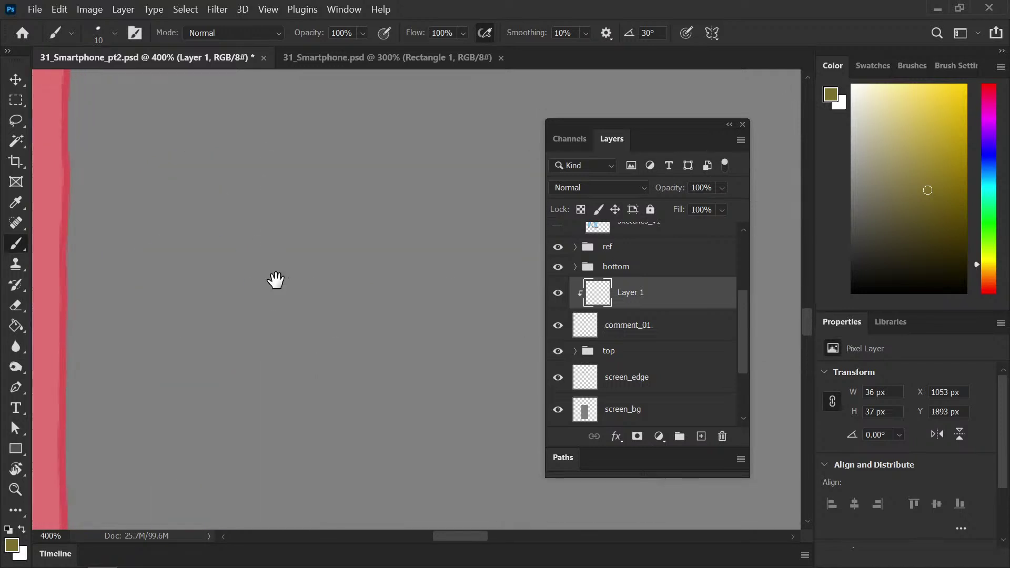
{"action": "scroll", "coordinate": [272, 347], "scroll_direction": "down", "scroll_amount": 8}
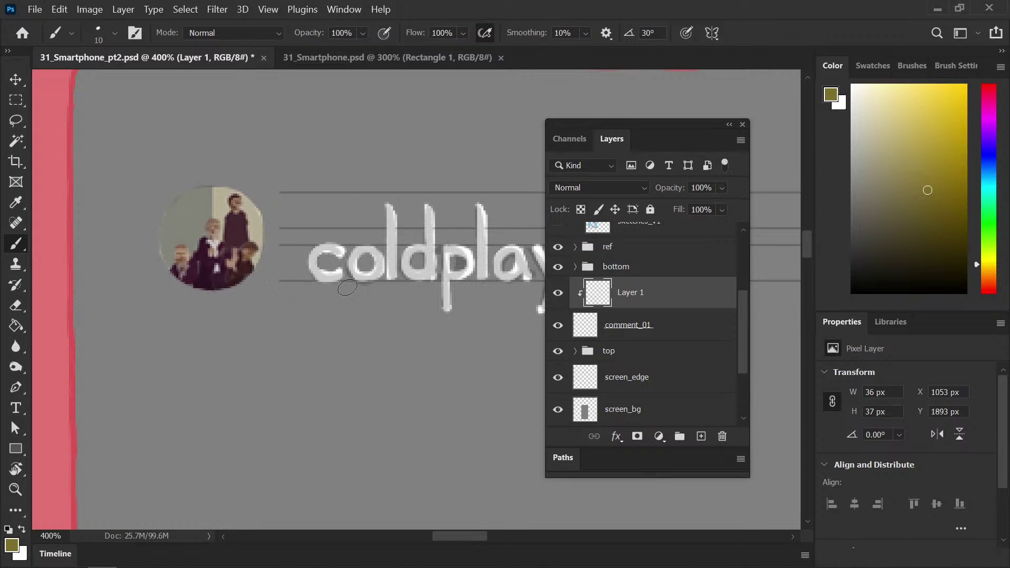
{"action": "left_click_drag", "start_coordinate": [357, 329], "coordinate": [118, 338]}
{"action": "scroll", "coordinate": [156, 343], "scroll_direction": "right", "scroll_amount": 10}
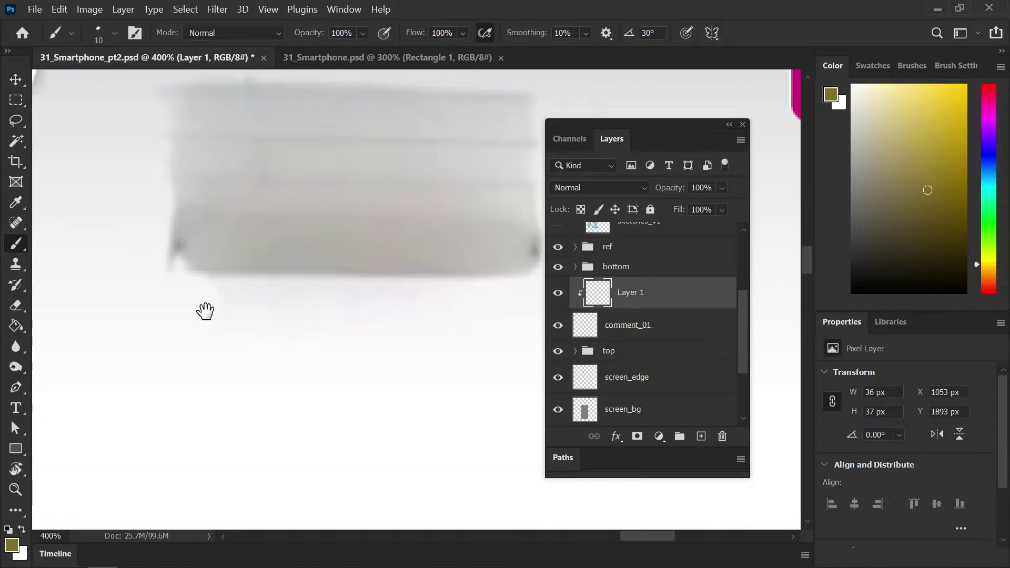
{"action": "left_click_drag", "start_coordinate": [206, 311], "coordinate": [427, 345]}
{"action": "mouse_move", "coordinate": [291, 403]}
{"action": "left_mouse_down"}
{"action": "mouse_move", "coordinate": [194, 405]}
{"action": "mouse_move", "coordinate": [202, 397]}
{"action": "left_mouse_up"}
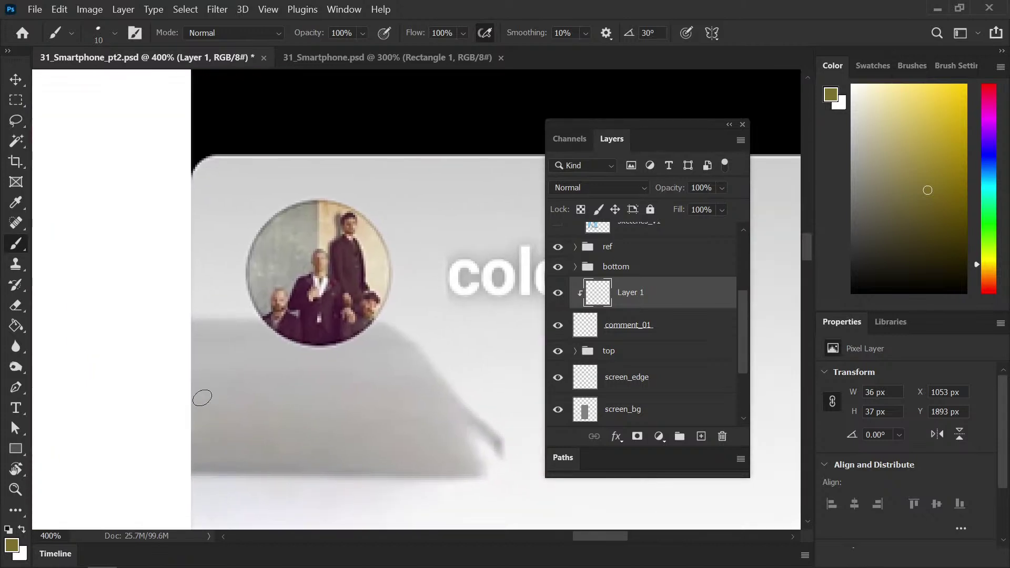
{"action": "left_click_drag", "start_coordinate": [112, 388], "coordinate": [388, 367]}
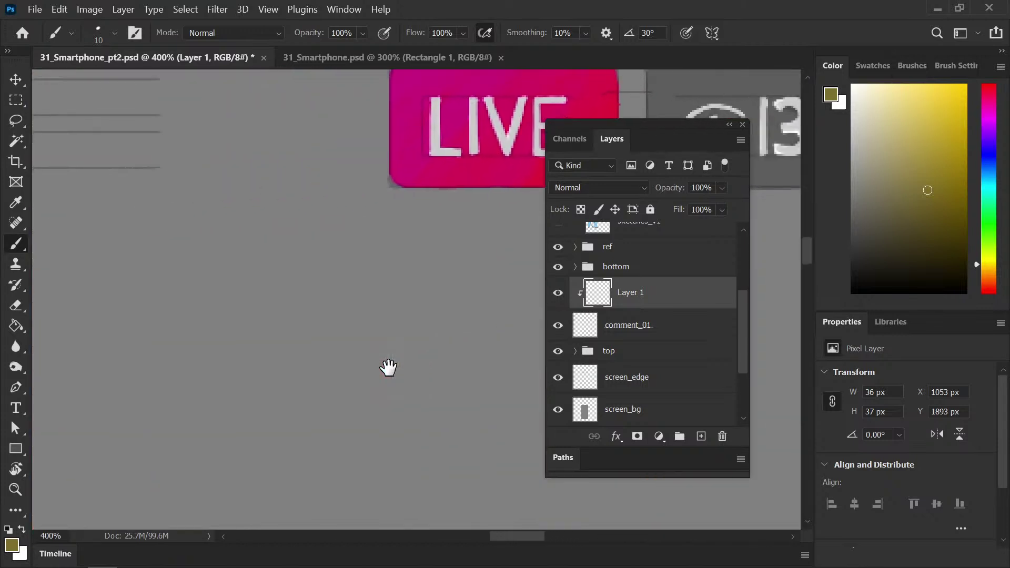
{"action": "mouse_move", "coordinate": [259, 436]}
{"action": "left_mouse_down"}
{"action": "mouse_move", "coordinate": [289, 361]}
{"action": "mouse_move", "coordinate": [190, 355]}
{"action": "mouse_move", "coordinate": [149, 372]}
{"action": "left_mouse_up"}
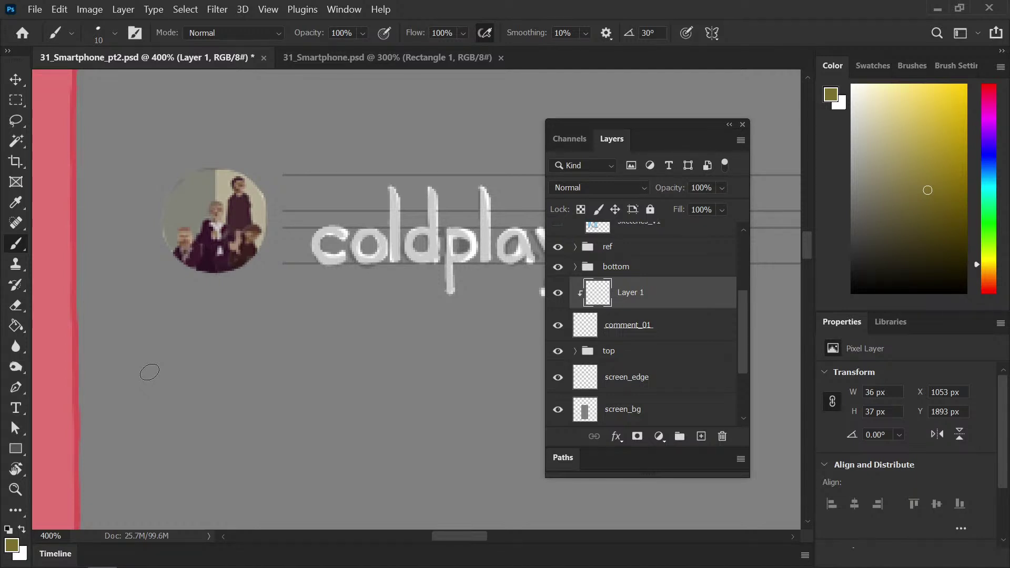
{"action": "left_click_drag", "start_coordinate": [274, 386], "coordinate": [345, 296]}
{"action": "scroll", "coordinate": [354, 298], "scroll_direction": "right", "scroll_amount": 2}
{"action": "scroll", "coordinate": [348, 315], "scroll_direction": "down", "scroll_amount": 6}
{"action": "scroll", "coordinate": [348, 316], "scroll_direction": "down", "scroll_amount": 5}
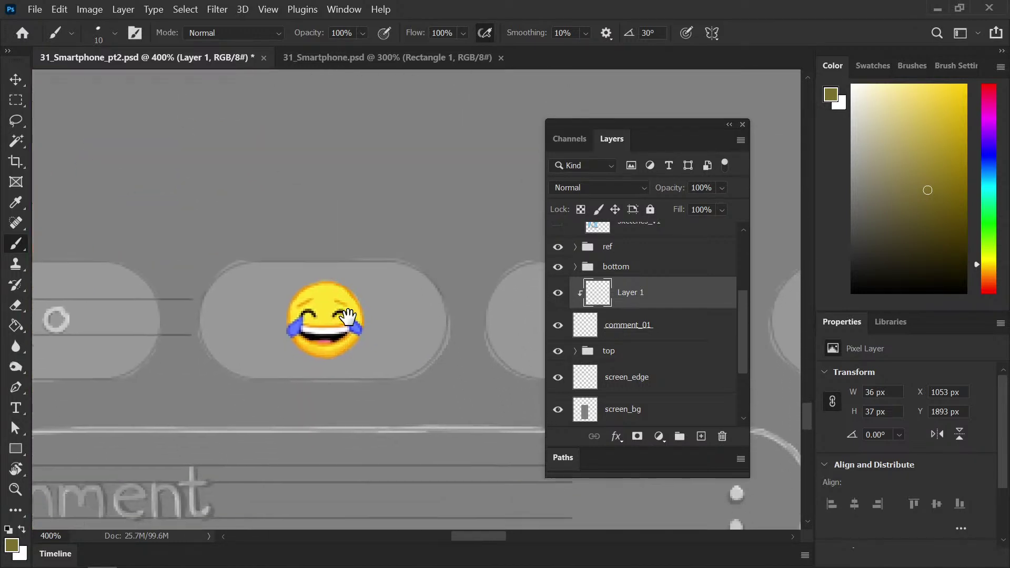
Hide the sketches group to show the clean phone artwork and save the document
{"action": "scroll", "coordinate": [345, 305], "scroll_direction": "down", "scroll_amount": 5}
{"action": "key", "text": "s"}
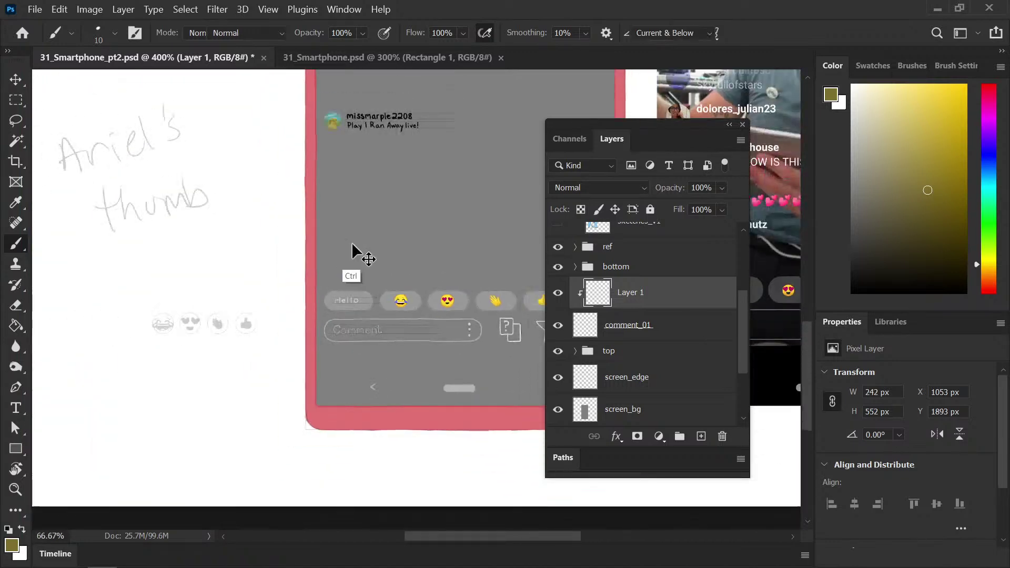
{"action": "left_click_drag", "start_coordinate": [379, 214], "coordinate": [300, 301]}
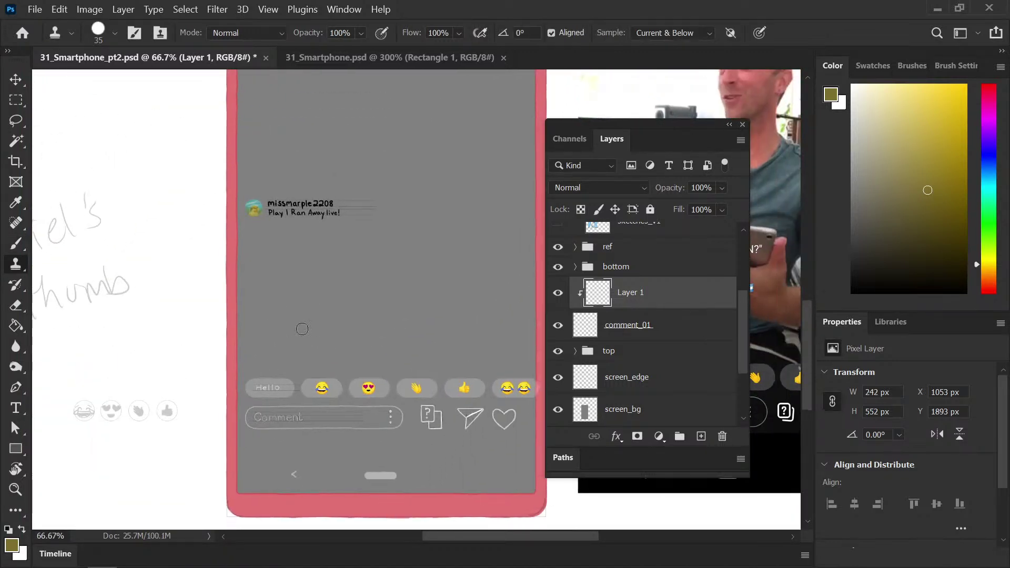
{"action": "key", "text": "ctrl+s"}
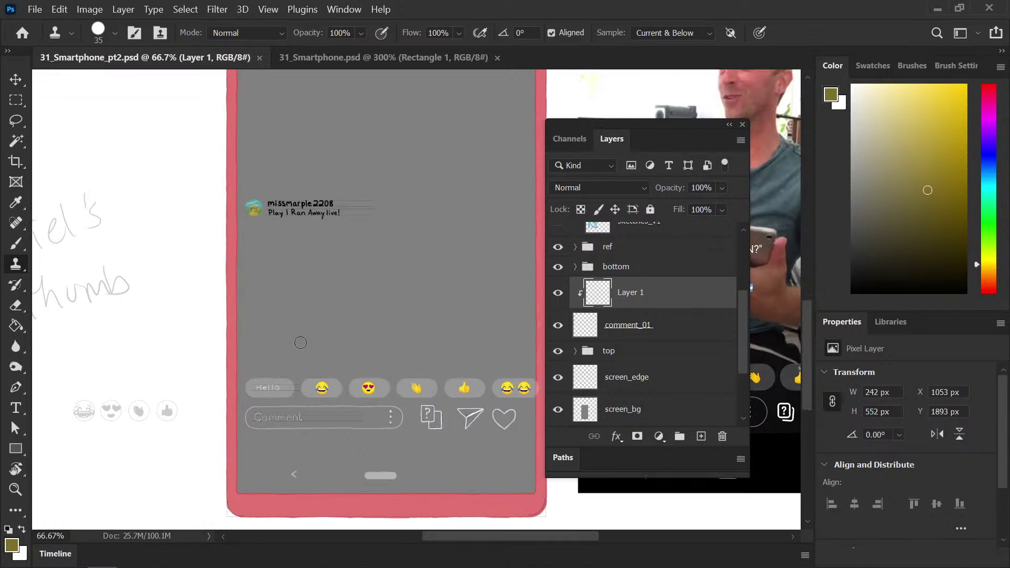
{"action": "scroll", "coordinate": [684, 315], "scroll_direction": "up", "scroll_amount": 5}
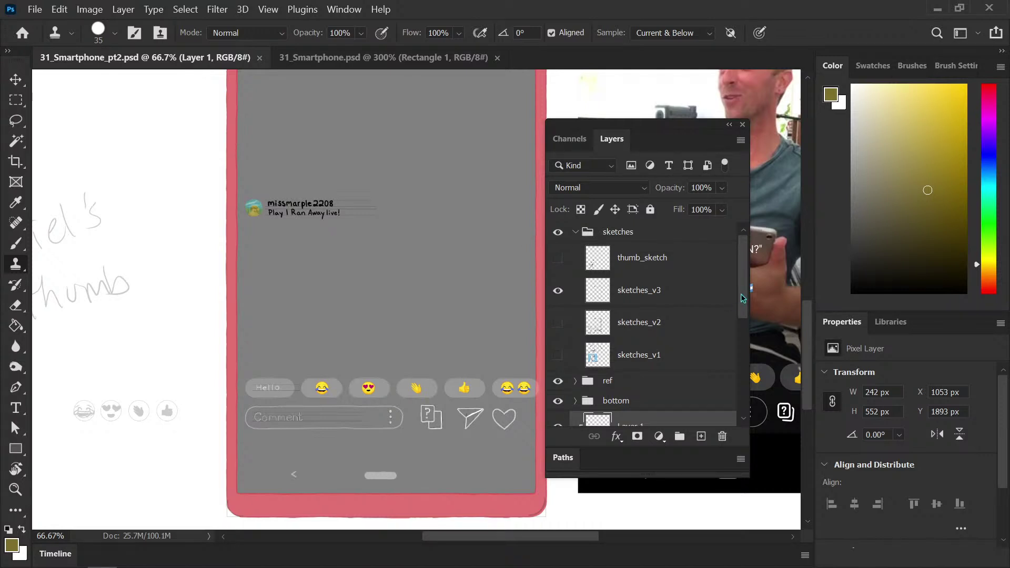
{"action": "left_click", "coordinate": [559, 232]}
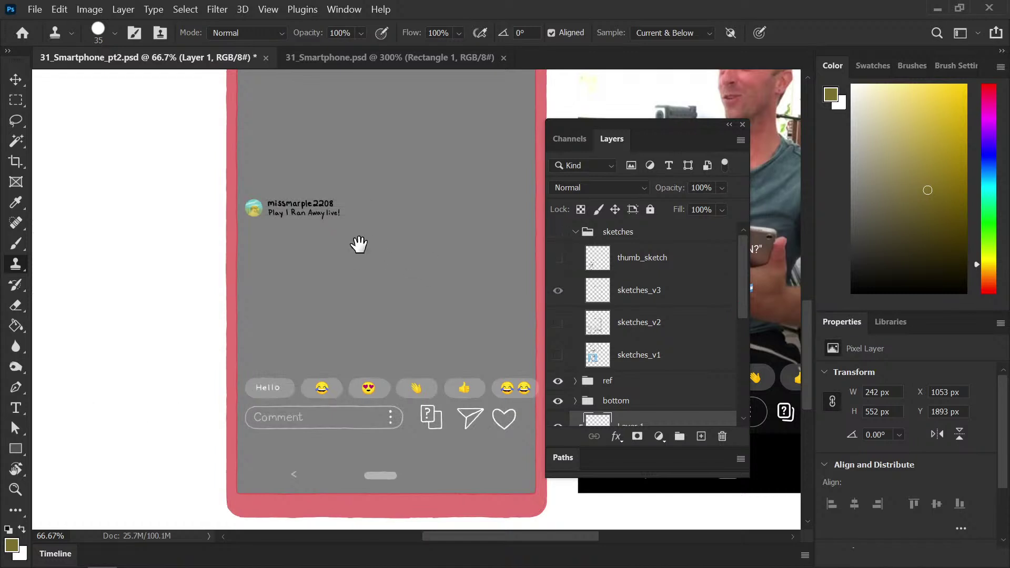
{"action": "left_click_drag", "start_coordinate": [354, 304], "coordinate": [321, 448]}
{"action": "key", "text": "ctrl+s"}
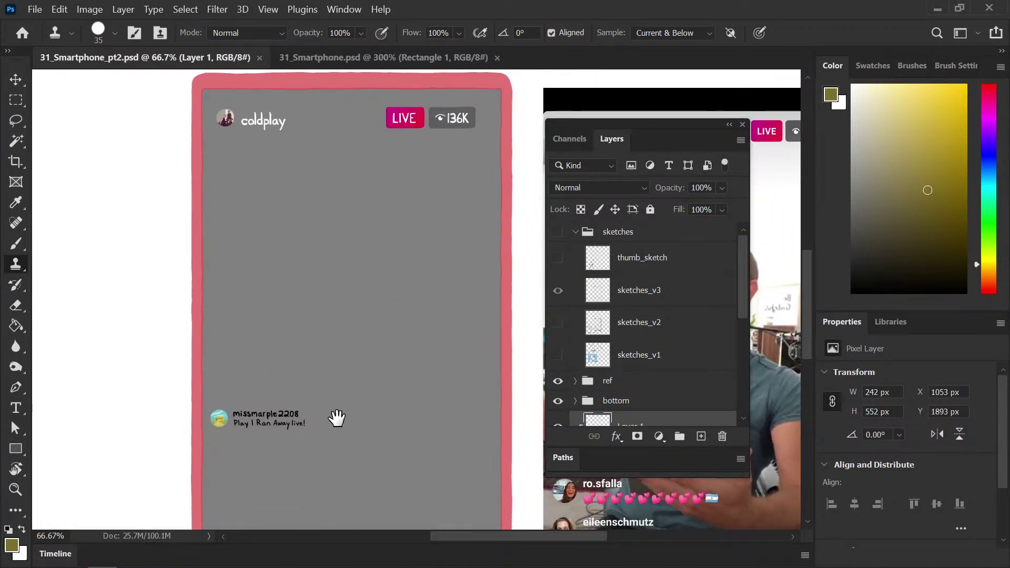
Merge the clipped figure layer, Layer 1, down into comment_01
{"action": "left_click_drag", "start_coordinate": [334, 413], "coordinate": [264, 311]}
{"action": "left_click_drag", "start_coordinate": [744, 308], "coordinate": [738, 350]}
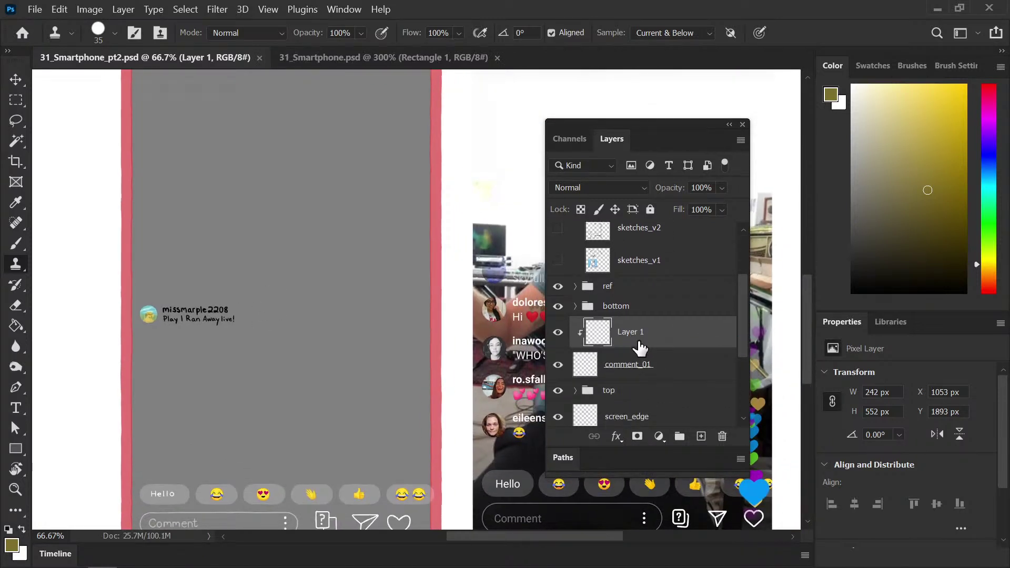
{"action": "key", "text": "ctrl+e"}
Recolour comment_01's lettering white with a 35 px brush, locking transparent pixels only while painting, and save the document
{"action": "key", "text": "b"}
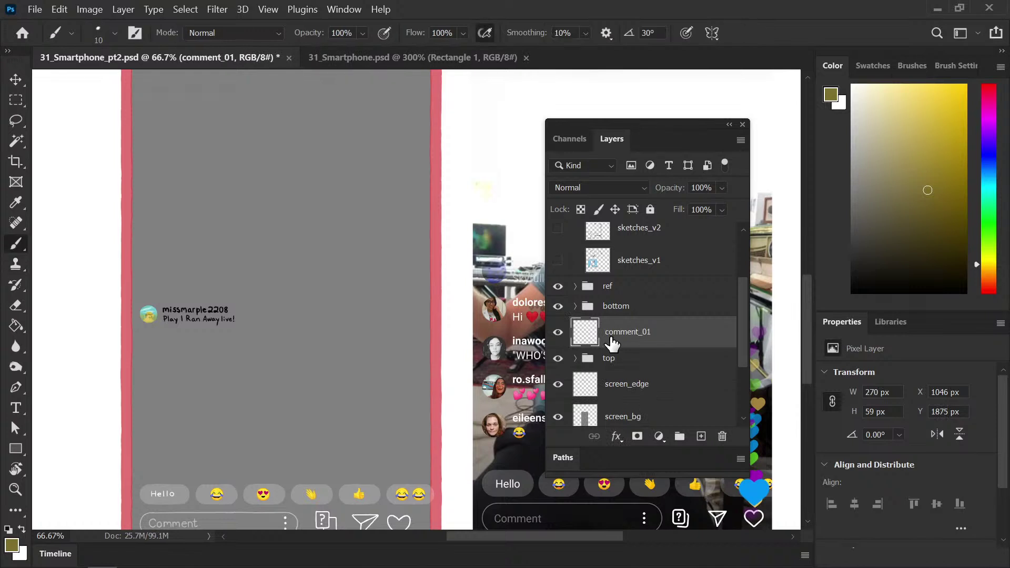
{"action": "key", "text": "x"}
{"action": "key", "text": "bracketright"}
{"action": "key", "text": "bracketright"}
{"action": "key", "text": "bracketright"}
{"action": "key", "text": "bracketright"}
{"action": "key", "text": "bracketright"}
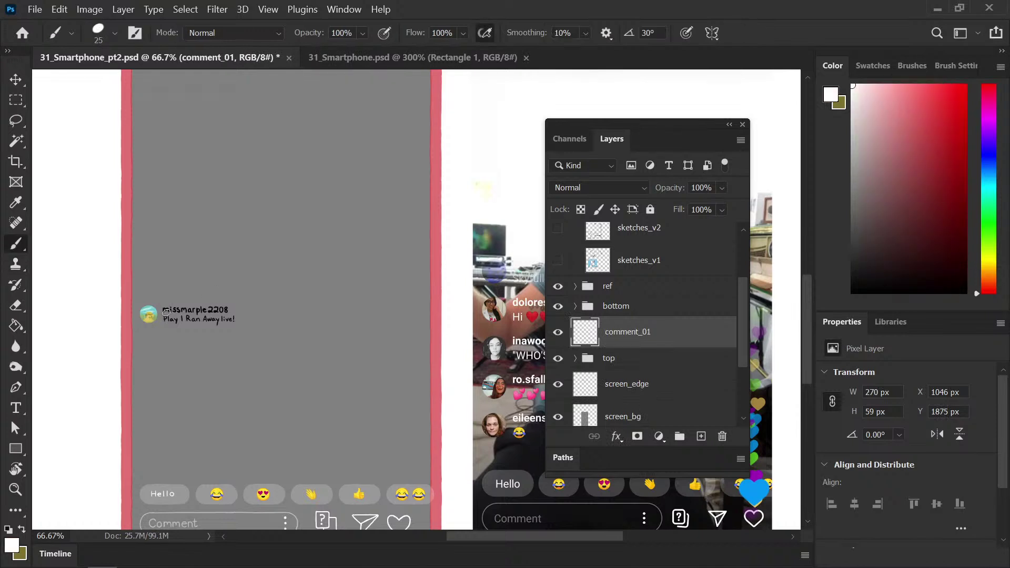
{"action": "mouse_move", "coordinate": [167, 305]}
{"action": "left_mouse_down"}
{"action": "mouse_move", "coordinate": [168, 330]}
{"action": "mouse_move", "coordinate": [167, 303]}
{"action": "mouse_move", "coordinate": [171, 329]}
{"action": "mouse_move", "coordinate": [191, 295]}
{"action": "mouse_move", "coordinate": [196, 331]}
{"action": "mouse_move", "coordinate": [216, 296]}
{"action": "mouse_move", "coordinate": [225, 323]}
{"action": "mouse_move", "coordinate": [240, 309]}
{"action": "left_mouse_up"}
{"action": "key", "text": "ctrl+z"}
{"action": "key", "text": "slash"}
{"action": "left_click", "coordinate": [581, 209]}
{"action": "key", "text": "ctrl+s"}
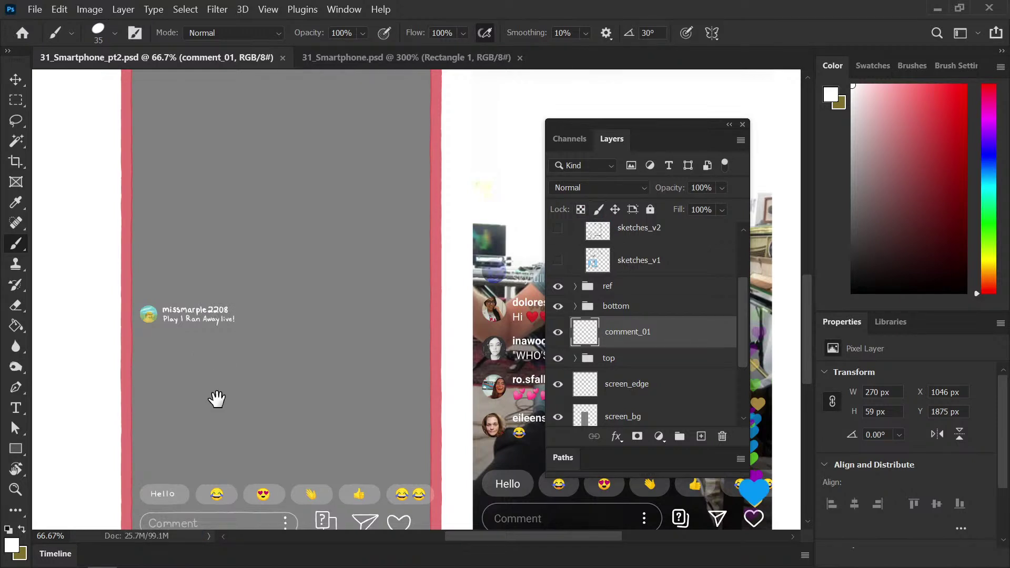
Compare the whole phone drawing with the reference screenshot and reset the colours to default black foreground and white background
{"action": "scroll", "coordinate": [212, 379], "scroll_direction": "up", "scroll_amount": 3}
{"action": "mouse_move", "coordinate": [203, 413]}
{"action": "left_mouse_down"}
{"action": "mouse_move", "coordinate": [232, 409]}
{"action": "mouse_move", "coordinate": [241, 435]}
{"action": "left_mouse_up"}
{"action": "scroll", "coordinate": [243, 414], "scroll_direction": "down", "scroll_amount": 1}
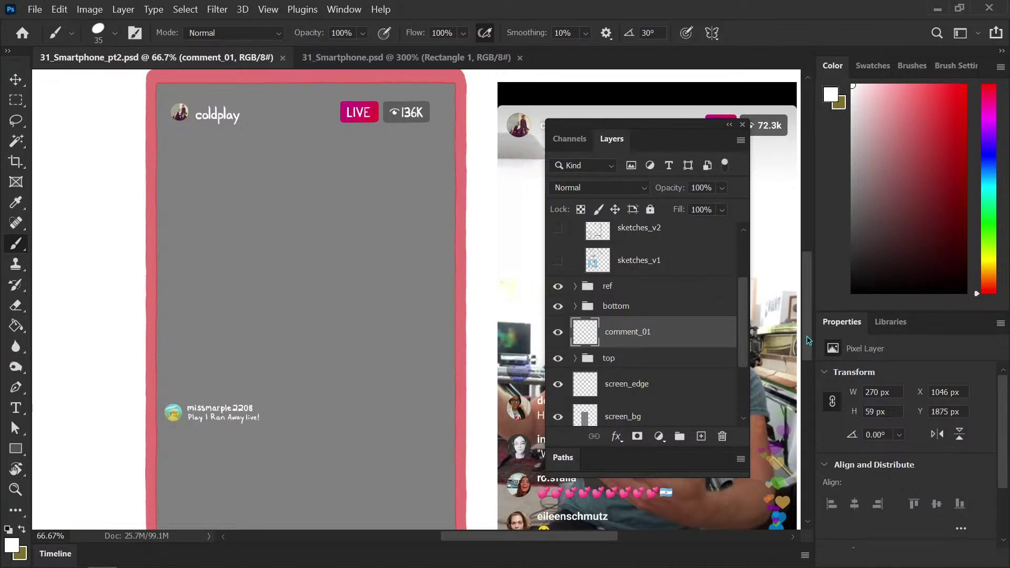
{"action": "scroll", "coordinate": [811, 342], "scroll_direction": "down", "scroll_amount": 5}
{"action": "key", "text": "ctrl+minus"}
{"action": "key", "text": "ctrl+minus"}
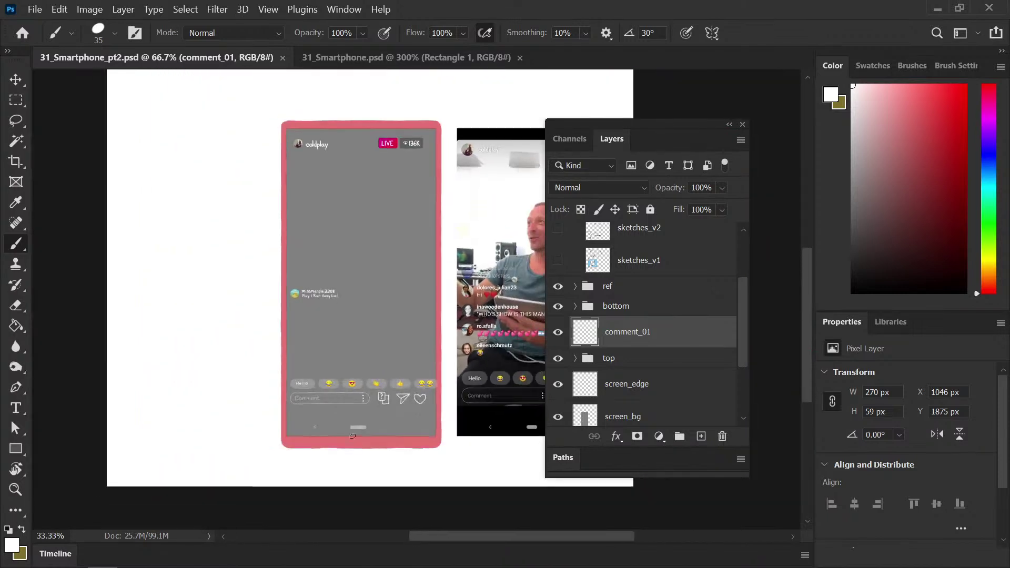
{"action": "left_click_drag", "start_coordinate": [352, 346], "coordinate": [273, 341]}
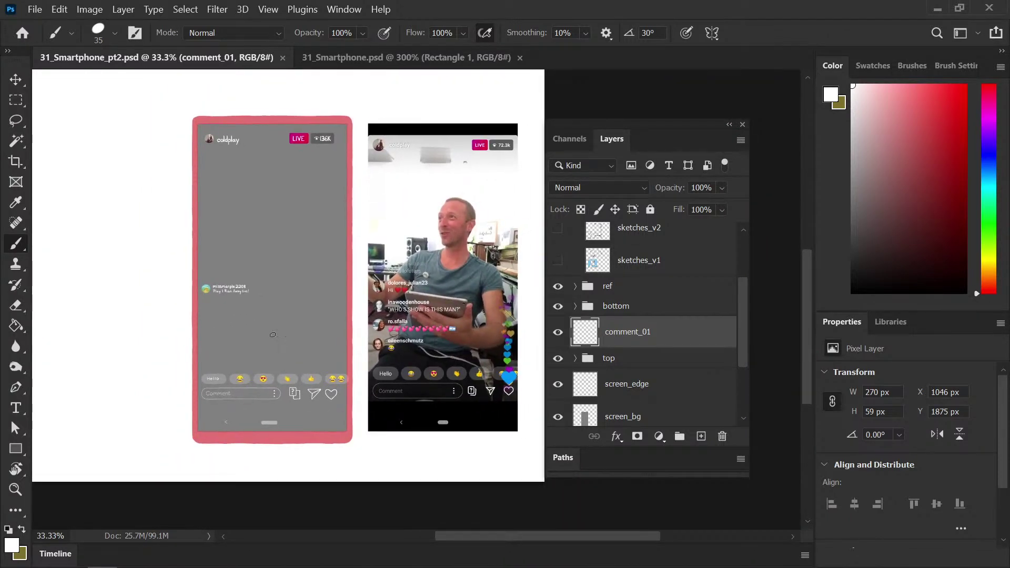
{"action": "key", "text": "d"}
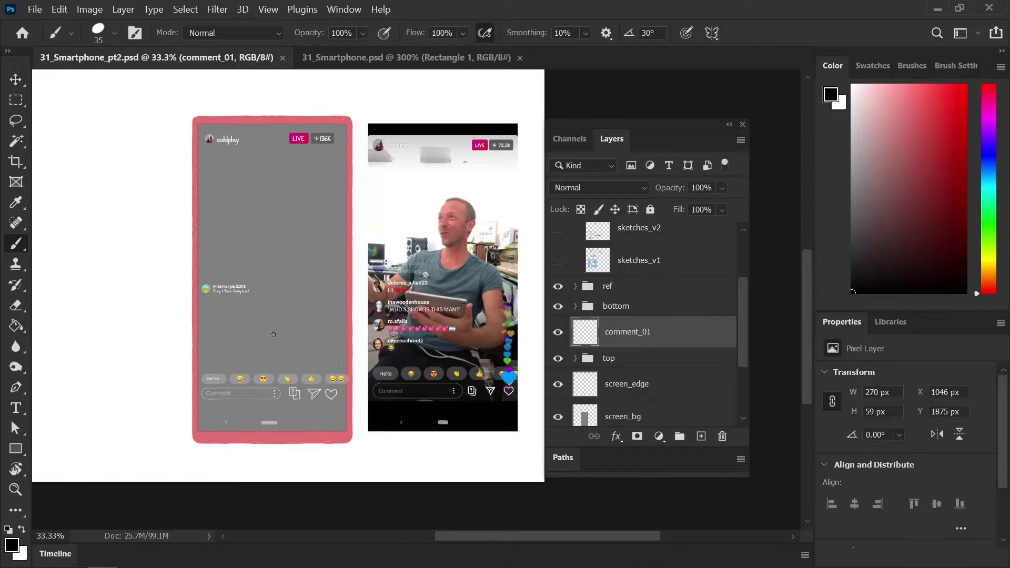
Show the sketches group with sketches_v2 and sketches_v3 visible, and hide comment_01
{"action": "left_click_drag", "start_coordinate": [743, 324], "coordinate": [744, 255]}
{"action": "left_click", "coordinate": [559, 233]}
{"action": "left_click", "coordinate": [559, 257]}
{"action": "scroll", "coordinate": [660, 348], "scroll_direction": "down", "scroll_amount": 3}
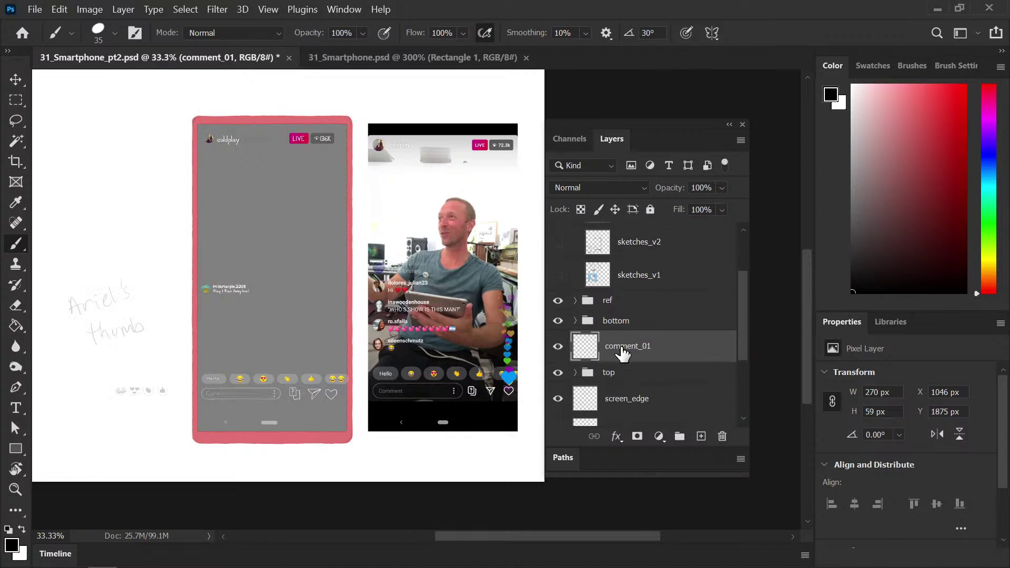
{"action": "left_click", "coordinate": [558, 346]}
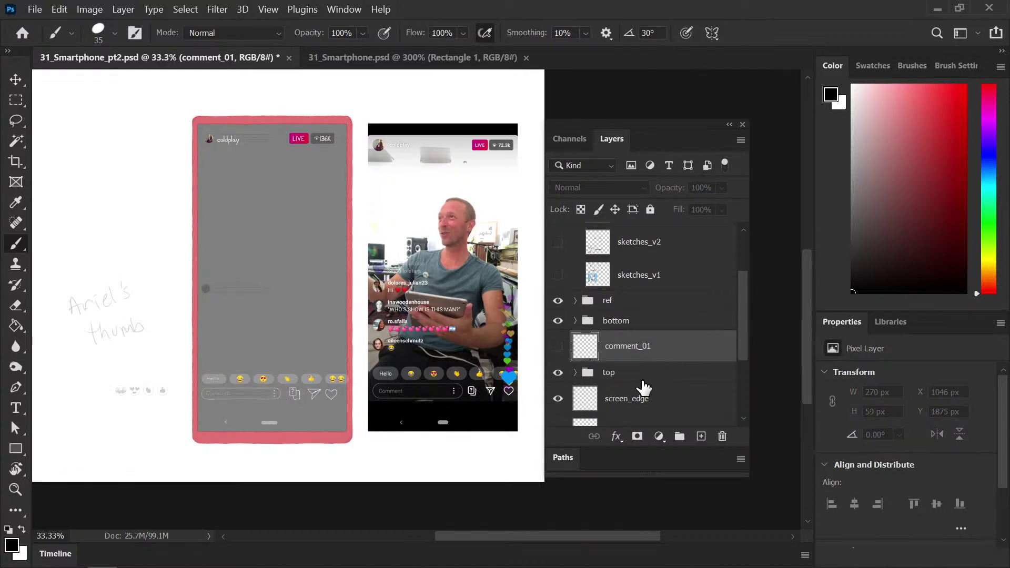
{"action": "scroll", "coordinate": [642, 392], "scroll_direction": "up", "scroll_amount": 3}
{"action": "left_click", "coordinate": [558, 313]}
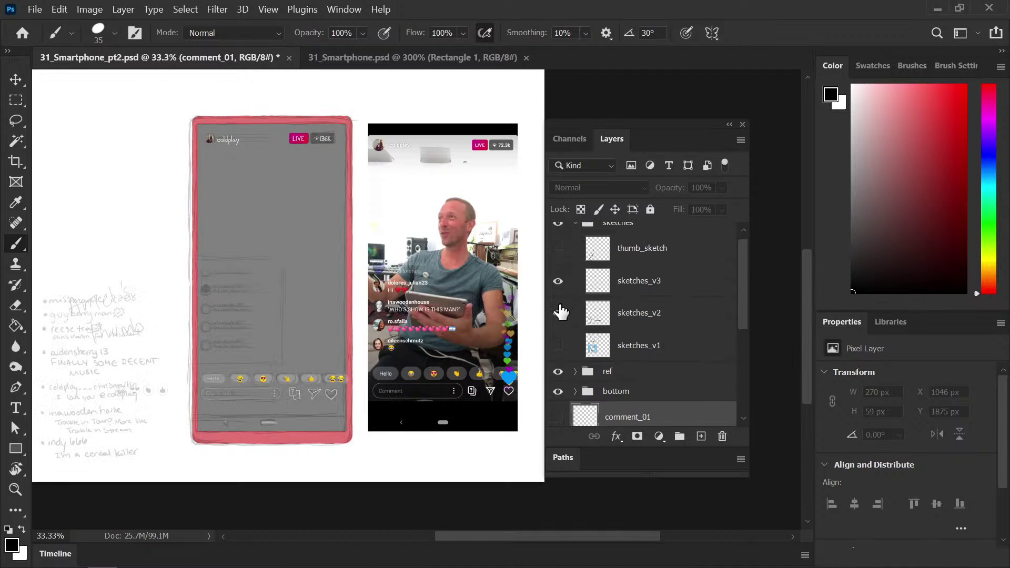
{"action": "mouse_move", "coordinate": [162, 379]}
{"action": "left_mouse_down"}
{"action": "mouse_move", "coordinate": [254, 354]}
{"action": "mouse_move", "coordinate": [242, 354]}
{"action": "left_mouse_up"}
Lasso the handwritten comment list on sketches_v2, cut it to a new layer, and hide sketches_v2
{"action": "left_click", "coordinate": [657, 314]}
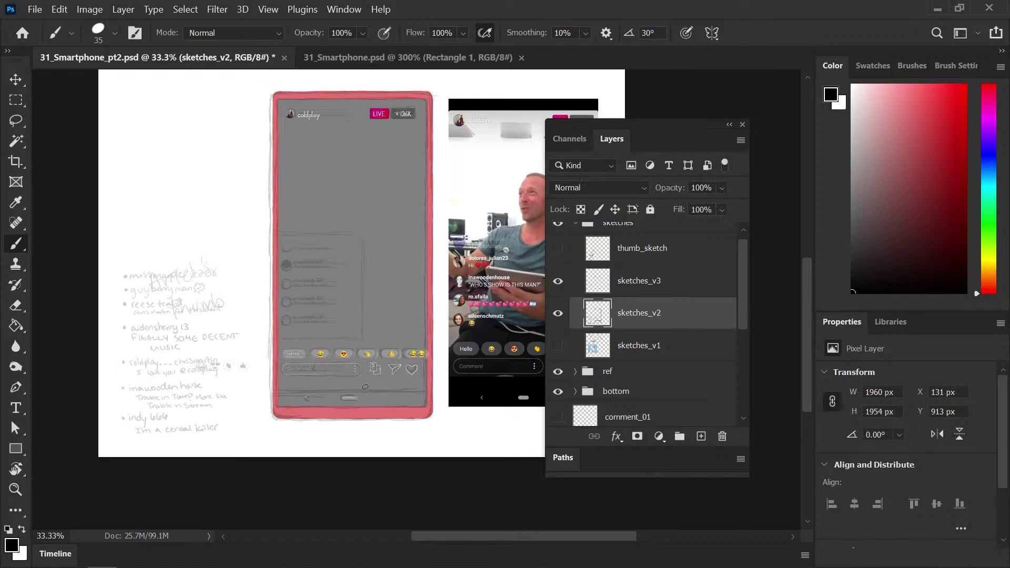
{"action": "key", "text": "l"}
{"action": "mouse_move", "coordinate": [259, 261]}
{"action": "left_mouse_down"}
{"action": "mouse_move", "coordinate": [251, 459]}
{"action": "mouse_move", "coordinate": [138, 231]}
{"action": "mouse_move", "coordinate": [247, 250]}
{"action": "left_mouse_up"}
{"action": "right_click", "coordinate": [183, 326]}
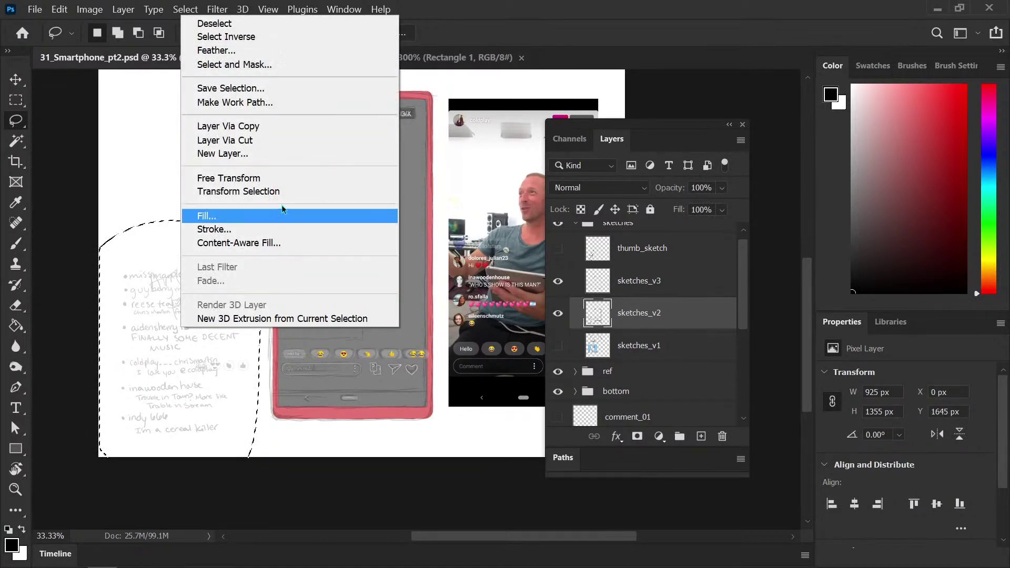
{"action": "left_click", "coordinate": [277, 141]}
{"action": "left_click", "coordinate": [559, 346]}
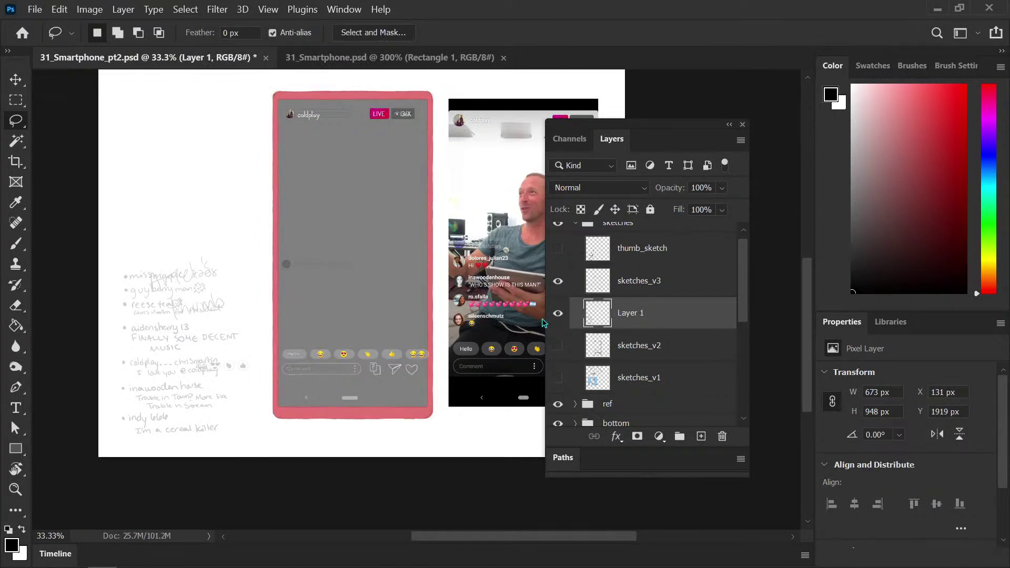
On sketches_v3, lasso the thumb note and emoji circles and move them up clear of the comment list, then deselect
{"action": "left_click", "coordinate": [638, 287]}
{"action": "mouse_move", "coordinate": [254, 245]}
{"action": "left_mouse_down"}
{"action": "mouse_move", "coordinate": [262, 381]}
{"action": "mouse_move", "coordinate": [203, 447]}
{"action": "mouse_move", "coordinate": [104, 331]}
{"action": "mouse_move", "coordinate": [177, 212]}
{"action": "left_mouse_up"}
{"action": "key", "text": "v"}
{"action": "mouse_move", "coordinate": [224, 361]}
{"action": "left_mouse_down"}
{"action": "mouse_move", "coordinate": [228, 153]}
{"action": "mouse_move", "coordinate": [227, 195]}
{"action": "left_mouse_up"}
{"action": "key", "text": "ctrl+d"}
{"action": "key", "text": "b"}
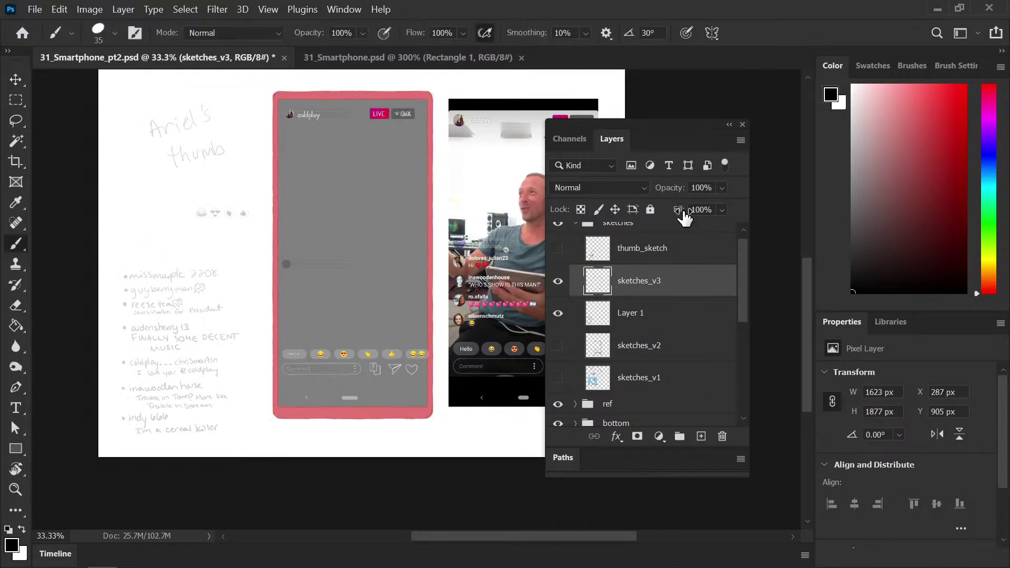
Collapse the sketches group and add a new layer named comment_02 directly above comment_01
{"action": "left_click", "coordinate": [576, 225]}
{"action": "left_click_drag", "start_coordinate": [742, 279], "coordinate": [735, 309]}
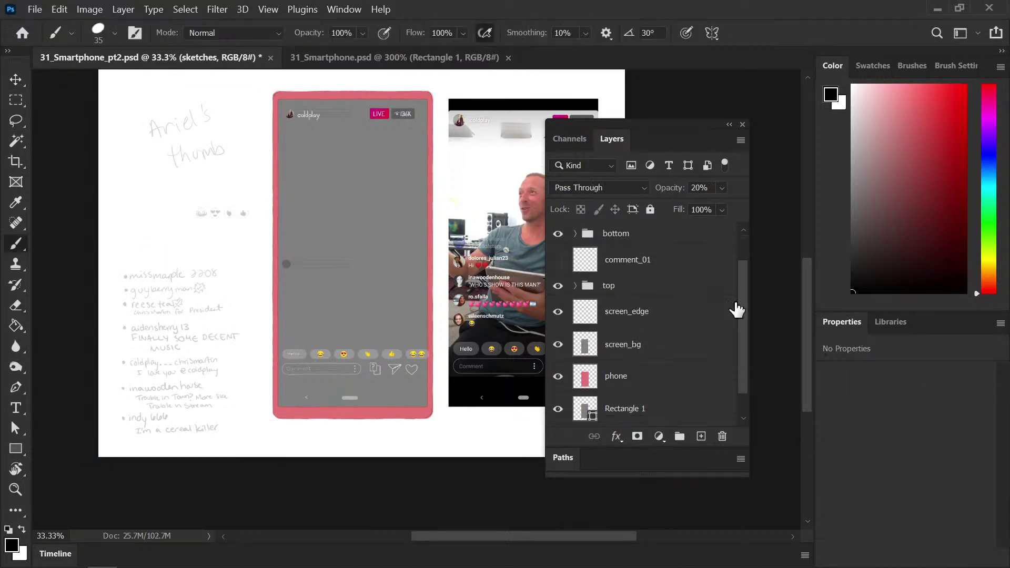
{"action": "left_click", "coordinate": [657, 266]}
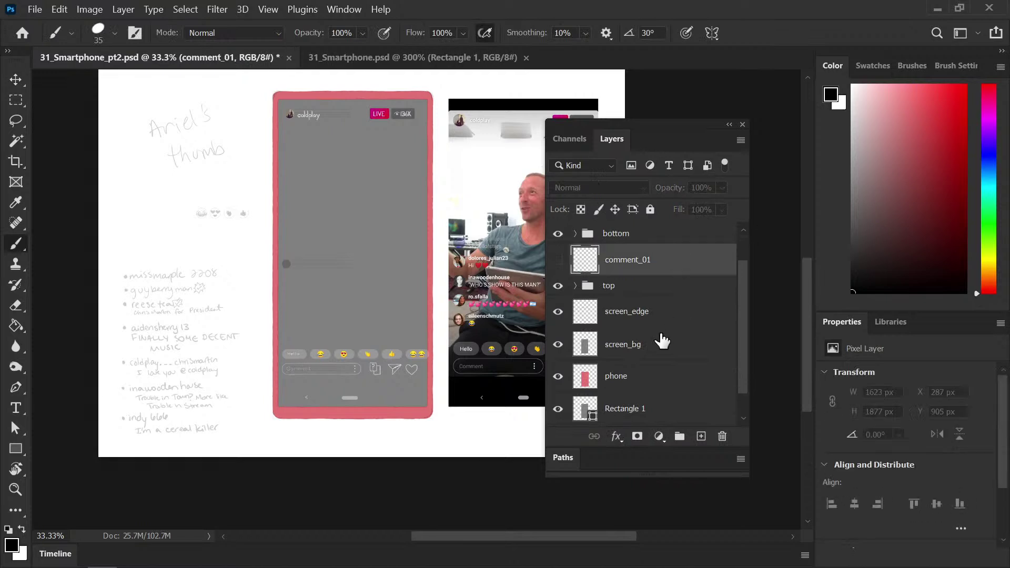
{"action": "left_click", "coordinate": [701, 437]}
{"action": "double_click", "coordinate": [633, 260]}
{"action": "type", "text": "comment"}
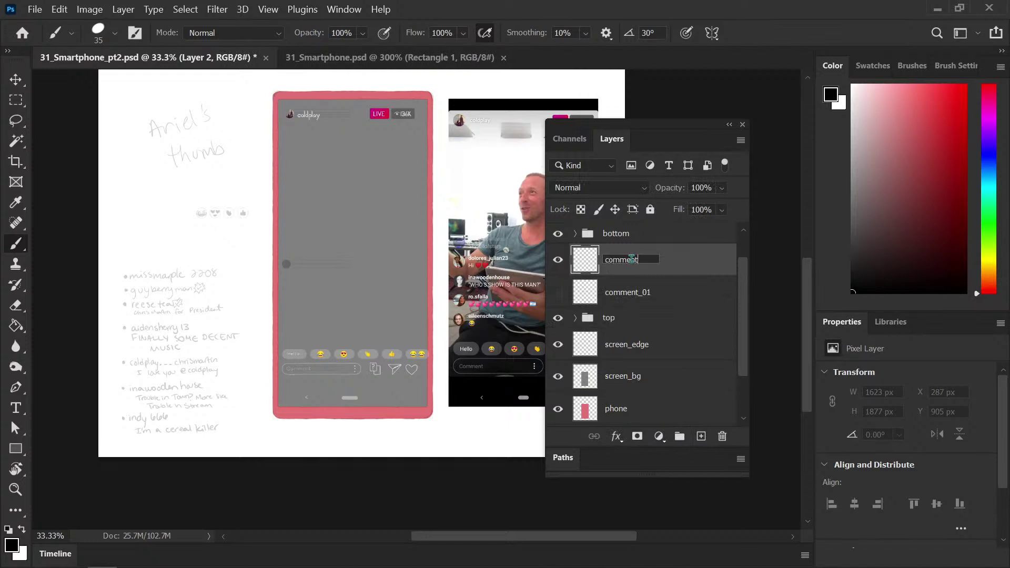
{"action": "type", "text": "_02"}
{"action": "key", "text": "Return"}
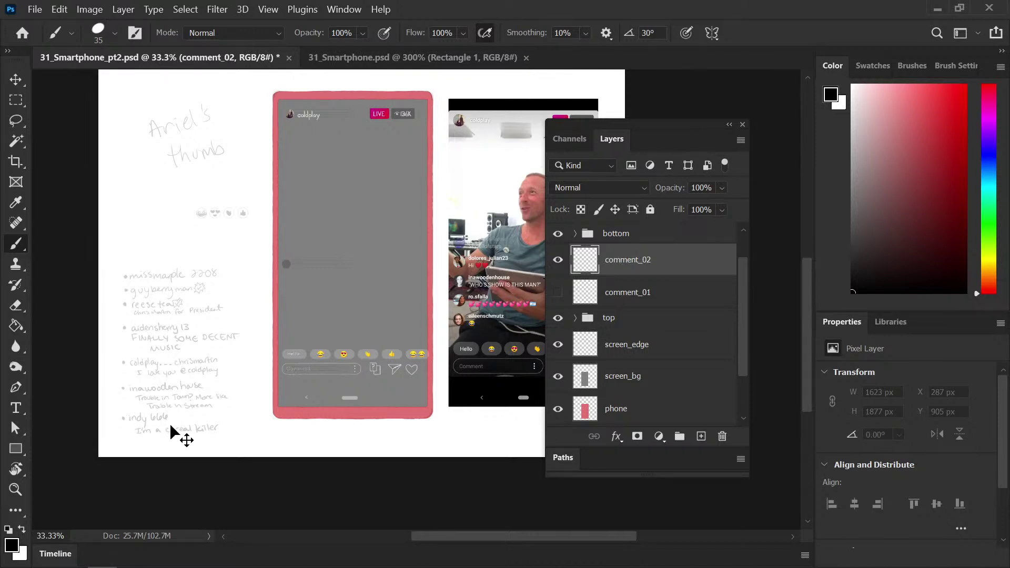
Duplicate the comment_02 layer four times and rename the first copy comment_03
{"action": "key", "text": "ctrl+j"}
{"action": "key", "text": "ctrl+j"}
{"action": "key", "text": "ctrl+j"}
{"action": "key", "text": "ctrl+j"}
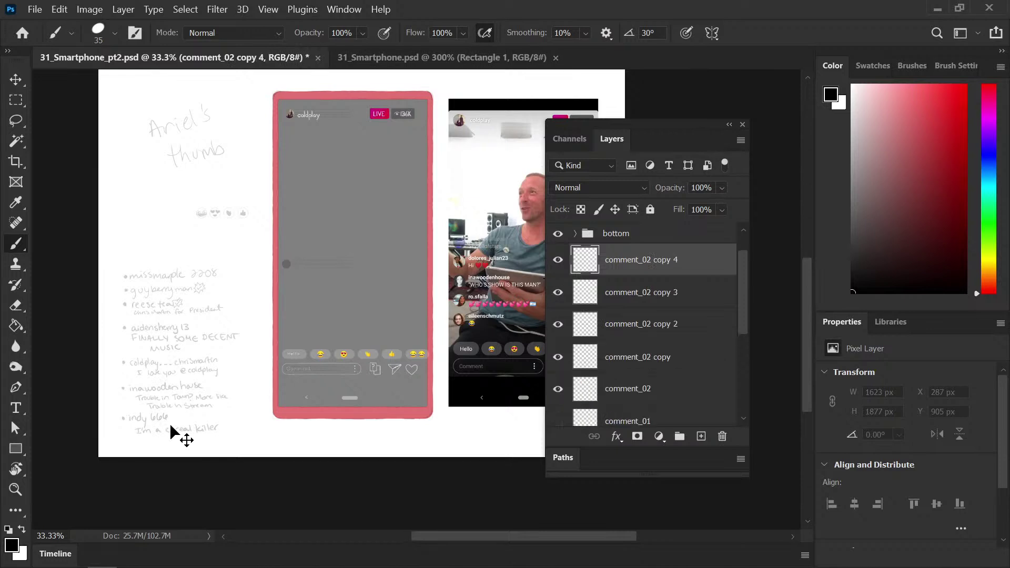
{"action": "double_click", "coordinate": [659, 361]}
{"action": "double_click", "coordinate": [661, 357]}
{"action": "key", "text": "BackSpace"}
{"action": "key", "text": "BackSpace"}
{"action": "key", "text": "BackSpace"}
{"action": "type", "text": "3"}
{"action": "key", "text": "Return"}
Rename the second and third copies of comment_02 as comment_04 and comment_05
{"action": "left_click", "coordinate": [656, 329]}
{"action": "double_click", "coordinate": [662, 324]}
{"action": "key", "text": "BackSpace"}
{"action": "type", "text": "4"}
{"action": "key", "text": "Return"}
{"action": "double_click", "coordinate": [648, 325]}
{"action": "left_click_drag", "start_coordinate": [642, 325], "coordinate": [722, 295]}
{"action": "type", "text": "0"}
{"action": "key", "text": "Return"}
{"action": "double_click", "coordinate": [646, 293]}
{"action": "type", "text": "05"}
{"action": "key", "text": "Return"}
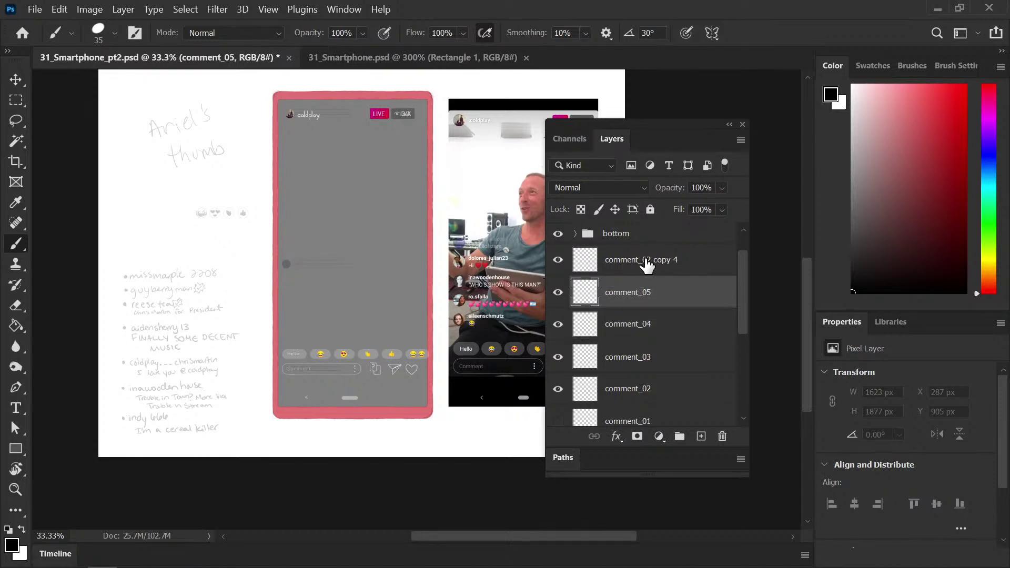
Duplicate the last remaining comment_02 copy and rename the lower of the two layers comment_06
{"action": "left_click", "coordinate": [659, 262]}
{"action": "key", "text": "ctrl+j"}
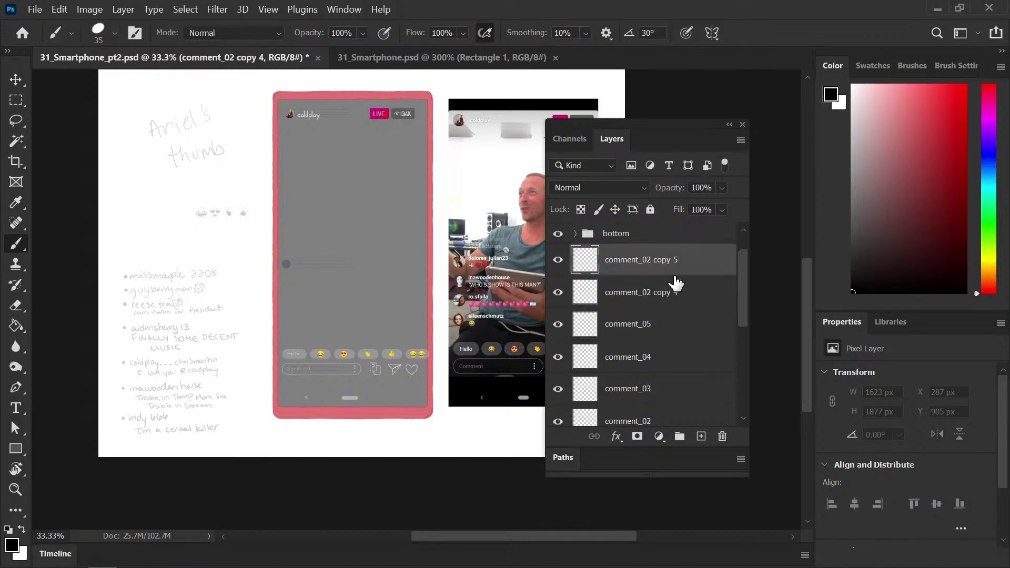
{"action": "double_click", "coordinate": [668, 292]}
{"action": "left_click_drag", "start_coordinate": [642, 292], "coordinate": [718, 295]}
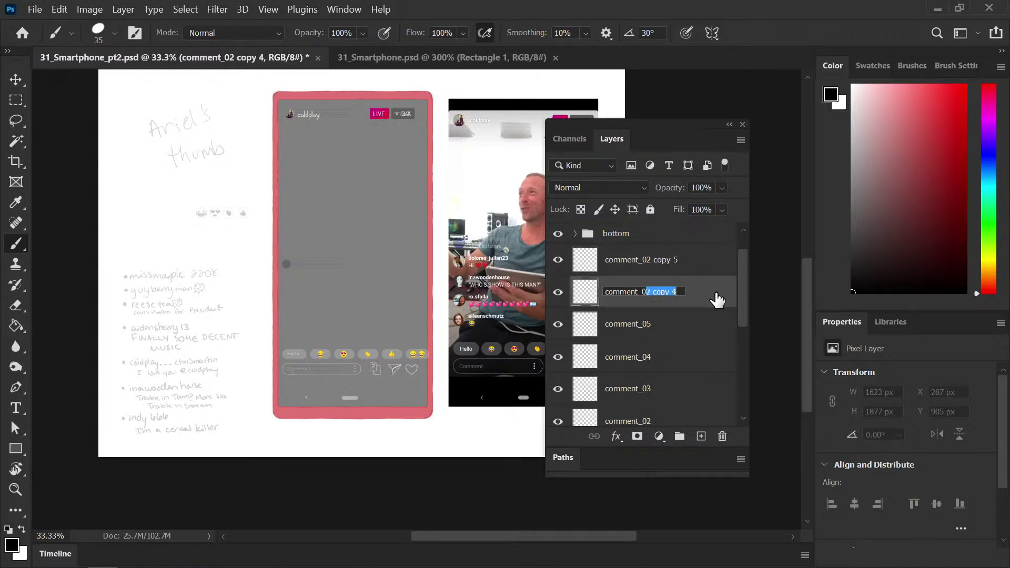
{"action": "type", "text": "06"}
{"action": "key", "text": "Return"}
Rename the topmost comment_02 copy as comment_07 and save the document
{"action": "double_click", "coordinate": [659, 259]}
{"action": "left_click_drag", "start_coordinate": [646, 259], "coordinate": [729, 264]}
{"action": "type", "text": "07"}
{"action": "key", "text": "Return"}
{"action": "key", "text": "ctrl+s"}
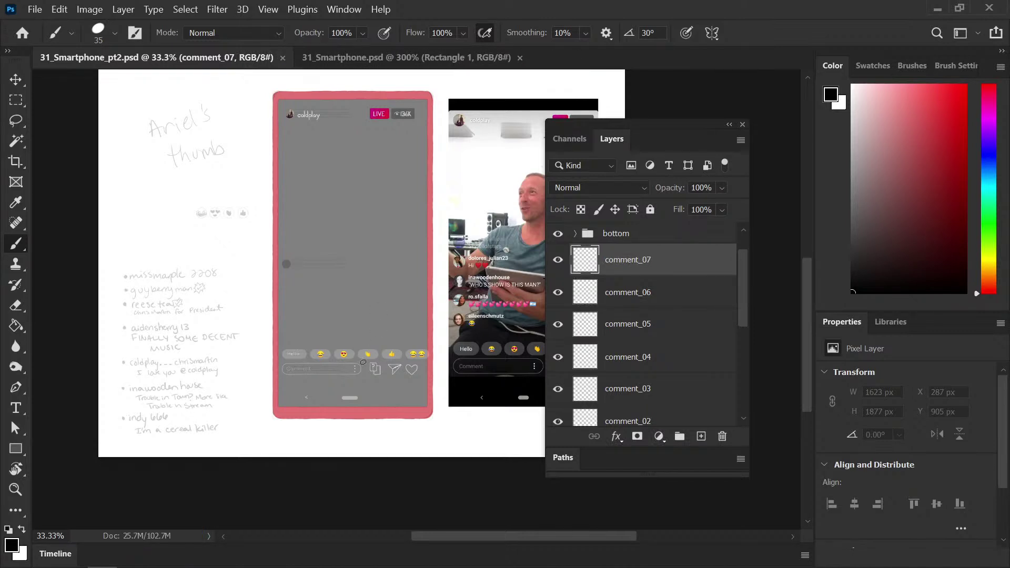
On comment_02, hand-letter the username "guyberryman" along the upper guide lines with a black 15 px brush
{"action": "left_click_drag", "start_coordinate": [340, 383], "coordinate": [324, 350]}
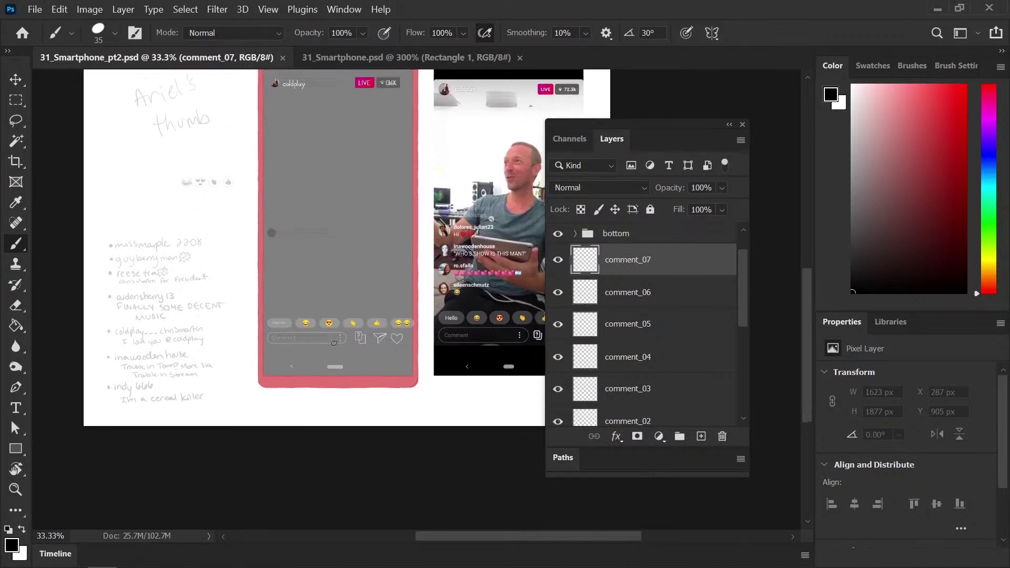
{"action": "left_click", "coordinate": [652, 301]}
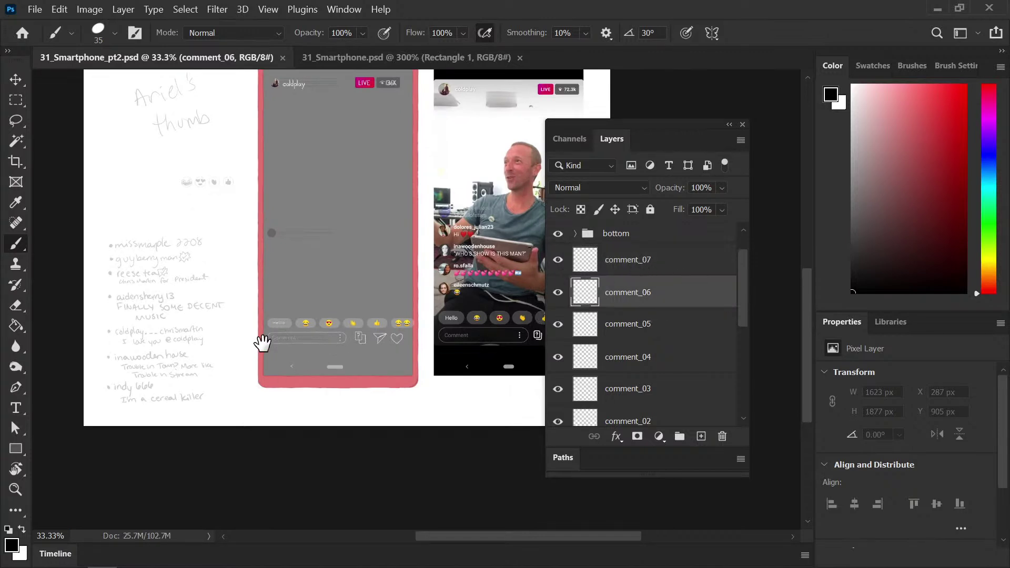
{"action": "left_click_drag", "start_coordinate": [744, 300], "coordinate": [739, 340]}
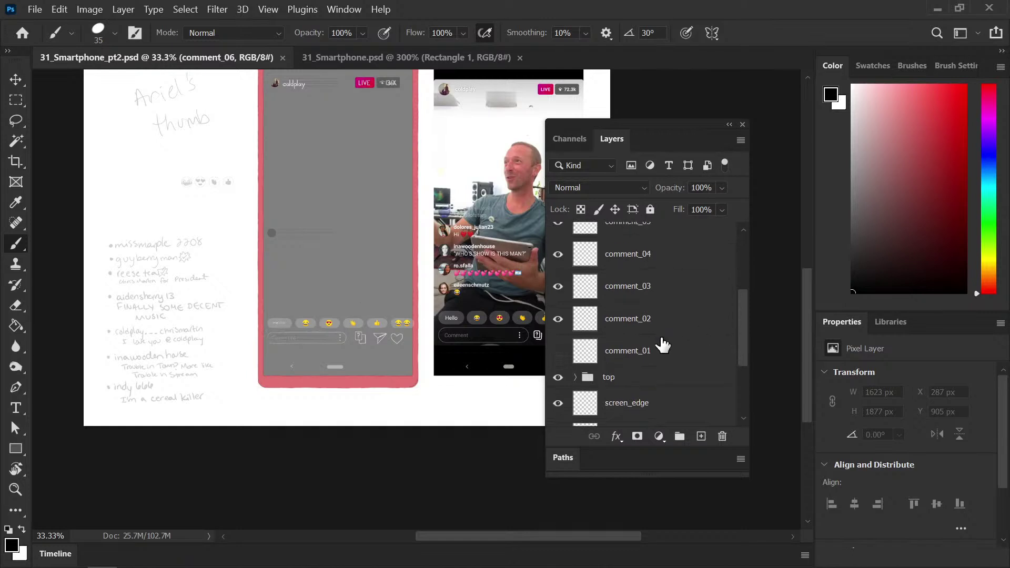
{"action": "left_click", "coordinate": [591, 318]}
{"action": "key", "text": "ctrl+plus"}
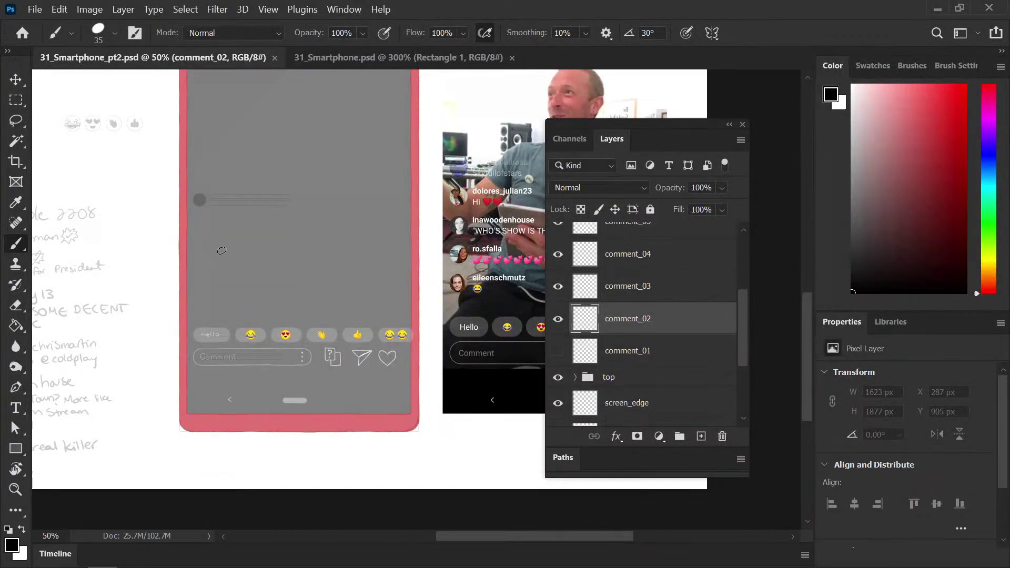
{"action": "left_click_drag", "start_coordinate": [241, 253], "coordinate": [310, 263]}
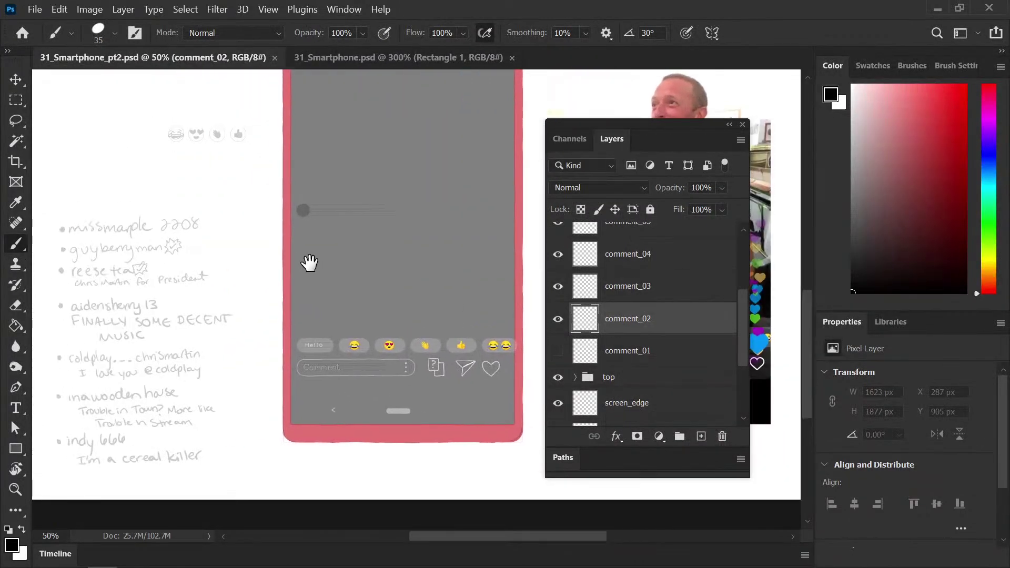
{"action": "key", "text": "ctrl+plus"}
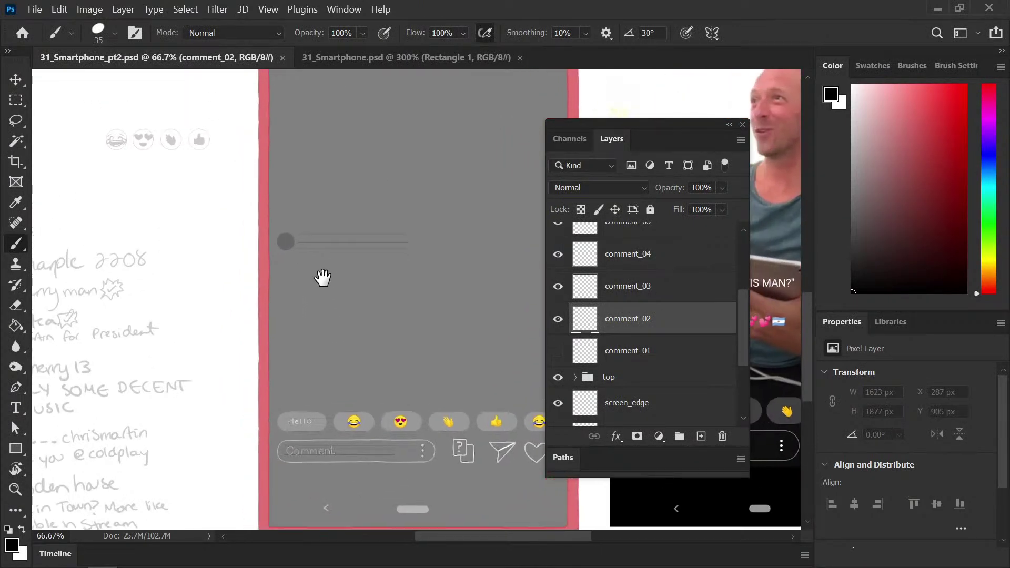
{"action": "key", "text": "ctrl+plus"}
{"action": "key", "text": "ctrl+plus"}
{"action": "left_click_drag", "start_coordinate": [215, 219], "coordinate": [224, 241]}
{"action": "key", "text": "bracketleft"}
{"action": "key", "text": "bracketleft"}
{"action": "key", "text": "bracketleft"}
{"action": "key", "text": "bracketleft"}
{"action": "key", "text": "ctrl+plus"}
{"action": "left_click_drag", "start_coordinate": [133, 249], "coordinate": [248, 293]}
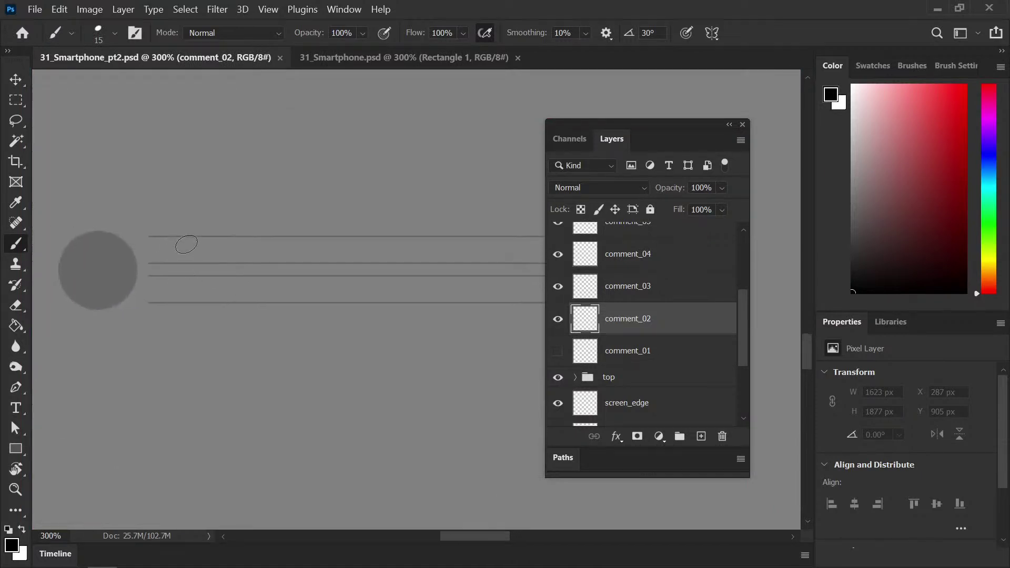
{"action": "mouse_move", "coordinate": [182, 240]}
{"action": "left_mouse_down"}
{"action": "mouse_move", "coordinate": [172, 257]}
{"action": "mouse_move", "coordinate": [186, 255]}
{"action": "mouse_move", "coordinate": [184, 242]}
{"action": "mouse_move", "coordinate": [183, 272]}
{"action": "mouse_move", "coordinate": [169, 271]}
{"action": "mouse_move", "coordinate": [207, 255]}
{"action": "mouse_move", "coordinate": [211, 240]}
{"action": "mouse_move", "coordinate": [224, 257]}
{"action": "mouse_move", "coordinate": [229, 240]}
{"action": "mouse_move", "coordinate": [204, 280]}
{"action": "left_mouse_up"}
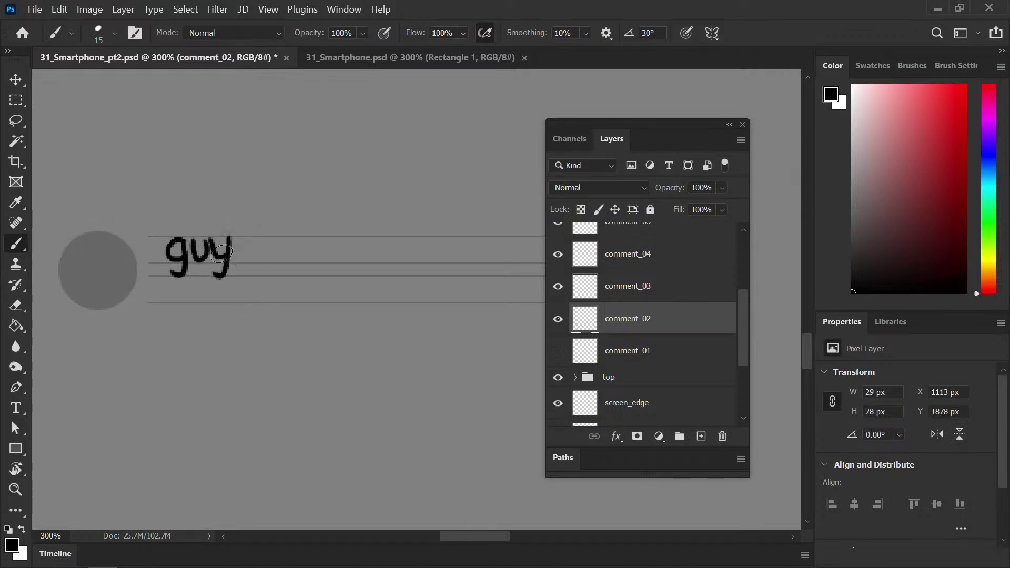
{"action": "key", "text": "ctrl+z"}
{"action": "mouse_move", "coordinate": [215, 241]}
{"action": "left_mouse_down"}
{"action": "mouse_move", "coordinate": [230, 255]}
{"action": "mouse_move", "coordinate": [231, 238]}
{"action": "mouse_move", "coordinate": [230, 258]}
{"action": "mouse_move", "coordinate": [222, 279]}
{"action": "left_mouse_up"}
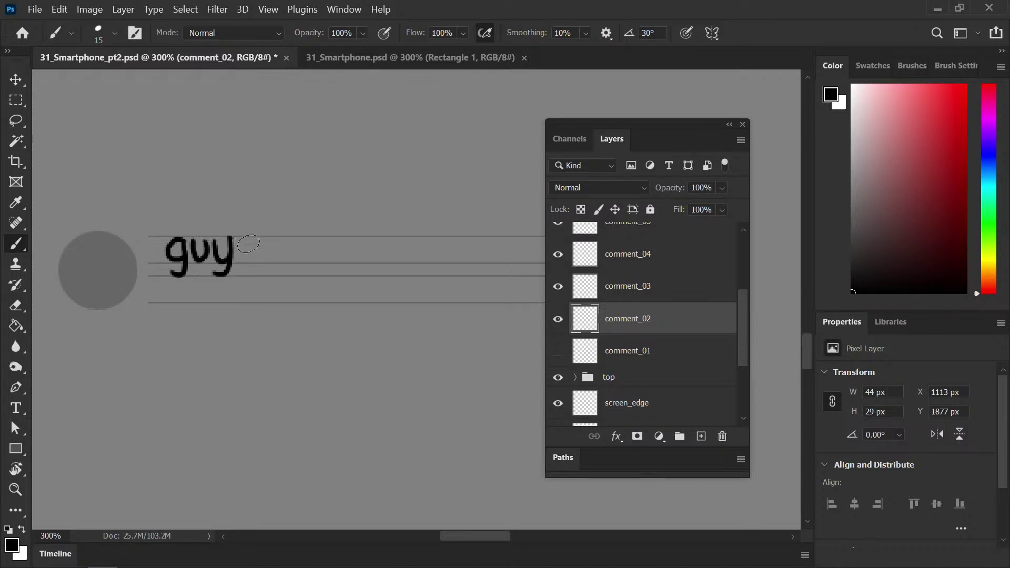
{"action": "mouse_move", "coordinate": [240, 227]}
{"action": "left_mouse_down"}
{"action": "mouse_move", "coordinate": [244, 260]}
{"action": "mouse_move", "coordinate": [239, 241]}
{"action": "mouse_move", "coordinate": [257, 247]}
{"action": "mouse_move", "coordinate": [242, 257]}
{"action": "mouse_move", "coordinate": [277, 246]}
{"action": "mouse_move", "coordinate": [266, 243]}
{"action": "mouse_move", "coordinate": [271, 260]}
{"action": "mouse_move", "coordinate": [300, 238]}
{"action": "mouse_move", "coordinate": [311, 259]}
{"action": "mouse_move", "coordinate": [325, 238]}
{"action": "mouse_move", "coordinate": [312, 248]}
{"action": "mouse_move", "coordinate": [317, 255]}
{"action": "mouse_move", "coordinate": [333, 241]}
{"action": "mouse_move", "coordinate": [336, 257]}
{"action": "mouse_move", "coordinate": [349, 254]}
{"action": "mouse_move", "coordinate": [348, 240]}
{"action": "mouse_move", "coordinate": [349, 262]}
{"action": "mouse_move", "coordinate": [333, 270]}
{"action": "mouse_move", "coordinate": [372, 243]}
{"action": "mouse_move", "coordinate": [375, 260]}
{"action": "mouse_move", "coordinate": [379, 241]}
{"action": "mouse_move", "coordinate": [388, 254]}
{"action": "mouse_move", "coordinate": [404, 242]}
{"action": "mouse_move", "coordinate": [402, 261]}
{"action": "mouse_move", "coordinate": [411, 245]}
{"action": "mouse_move", "coordinate": [425, 258]}
{"action": "mouse_move", "coordinate": [429, 239]}
{"action": "mouse_move", "coordinate": [444, 265]}
{"action": "left_mouse_up"}
Hand-letter "Macade" between the lower guide lines under the username with a 10 px brush
{"action": "key", "text": "bracketleft"}
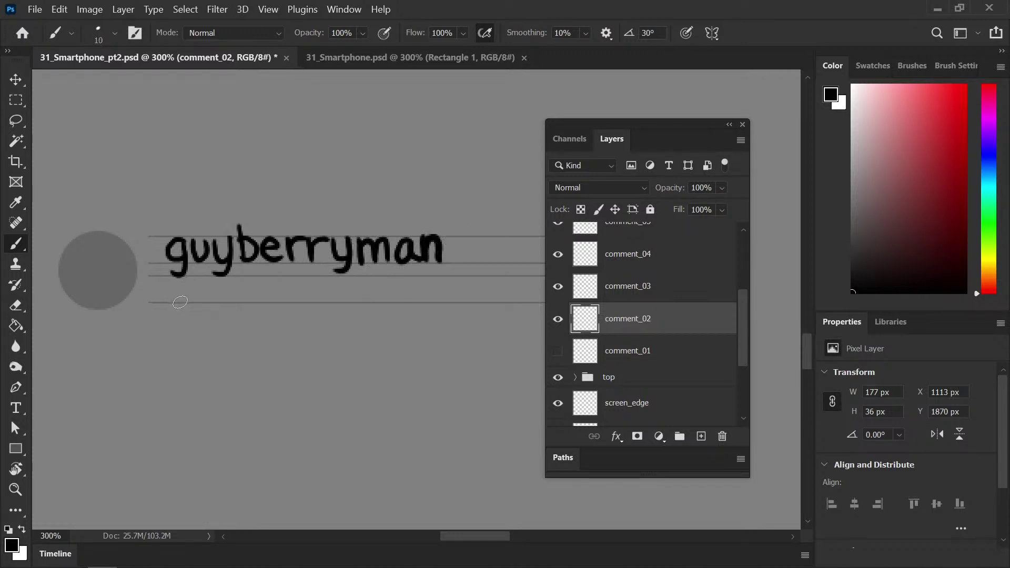
{"action": "mouse_move", "coordinate": [181, 293]}
{"action": "left_mouse_down"}
{"action": "mouse_move", "coordinate": [199, 280]}
{"action": "mouse_move", "coordinate": [200, 303]}
{"action": "mouse_move", "coordinate": [243, 304]}
{"action": "left_mouse_up"}
{"action": "mouse_move", "coordinate": [263, 291]}
{"action": "left_mouse_down"}
{"action": "mouse_move", "coordinate": [248, 298]}
{"action": "mouse_move", "coordinate": [288, 304]}
{"action": "left_mouse_up"}
{"action": "key", "text": "ctrl+minus"}
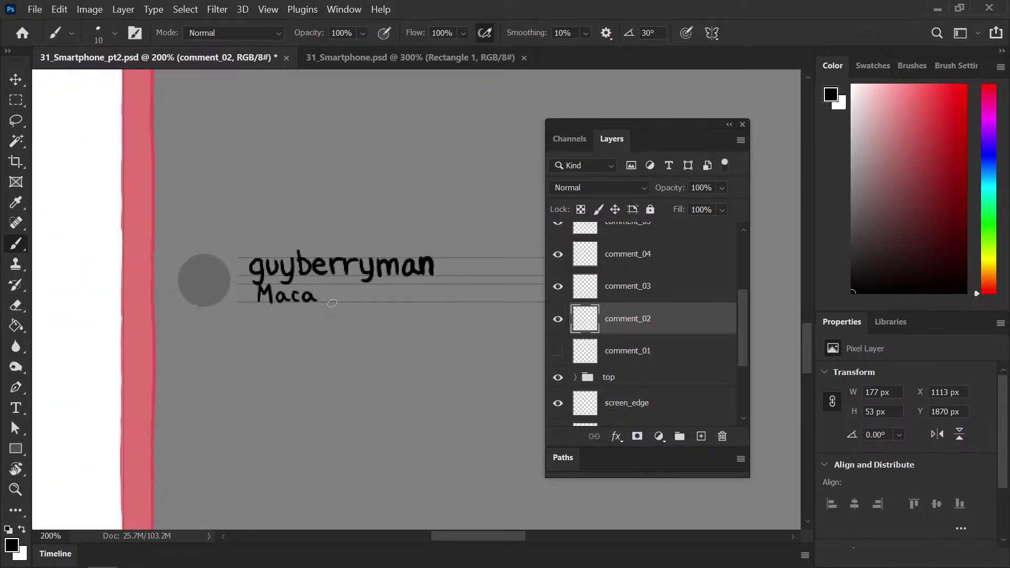
{"action": "key", "text": "ctrl+z"}
{"action": "key", "text": "ctrl+plus"}
{"action": "mouse_move", "coordinate": [286, 289]}
{"action": "left_mouse_down"}
{"action": "mouse_move", "coordinate": [274, 291]}
{"action": "mouse_move", "coordinate": [289, 304]}
{"action": "mouse_move", "coordinate": [293, 295]}
{"action": "mouse_move", "coordinate": [314, 302]}
{"action": "left_mouse_up"}
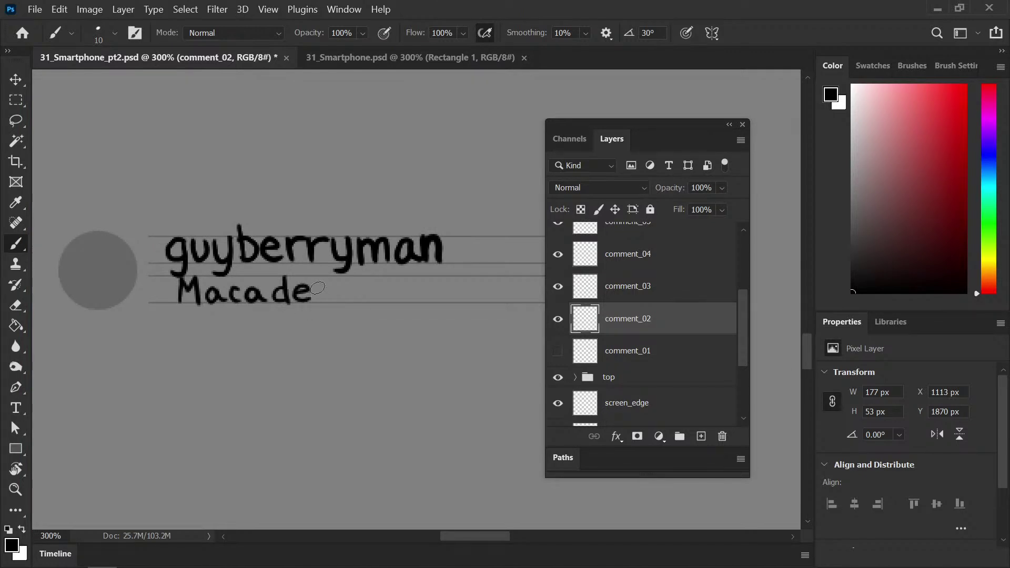
Rework the end of the comment text to read "Macademu" and save the document
{"action": "key", "text": "ctrl+z"}
{"action": "mouse_move", "coordinate": [292, 294]}
{"action": "left_mouse_down"}
{"action": "mouse_move", "coordinate": [314, 302]}
{"action": "mouse_move", "coordinate": [306, 292]}
{"action": "mouse_move", "coordinate": [368, 289]}
{"action": "left_mouse_up"}
{"action": "key", "text": "ctrl+z"}
{"action": "key", "text": "ctrl+z"}
{"action": "key", "text": "ctrl+z"}
{"action": "key", "text": "ctrl+z"}
{"action": "mouse_move", "coordinate": [292, 290]}
{"action": "left_mouse_down"}
{"action": "mouse_move", "coordinate": [304, 288]}
{"action": "mouse_move", "coordinate": [306, 300]}
{"action": "mouse_move", "coordinate": [296, 252]}
{"action": "mouse_move", "coordinate": [275, 247]}
{"action": "mouse_move", "coordinate": [303, 243]}
{"action": "mouse_move", "coordinate": [324, 255]}
{"action": "mouse_move", "coordinate": [275, 255]}
{"action": "mouse_move", "coordinate": [284, 247]}
{"action": "mouse_move", "coordinate": [319, 255]}
{"action": "left_mouse_up"}
{"action": "key", "text": "ctrl+z"}
{"action": "key", "text": "ctrl+z"}
{"action": "key", "text": "ctrl+z"}
{"action": "key", "text": "ctrl+z"}
{"action": "key", "text": "ctrl+z"}
{"action": "key", "text": "ctrl+s"}
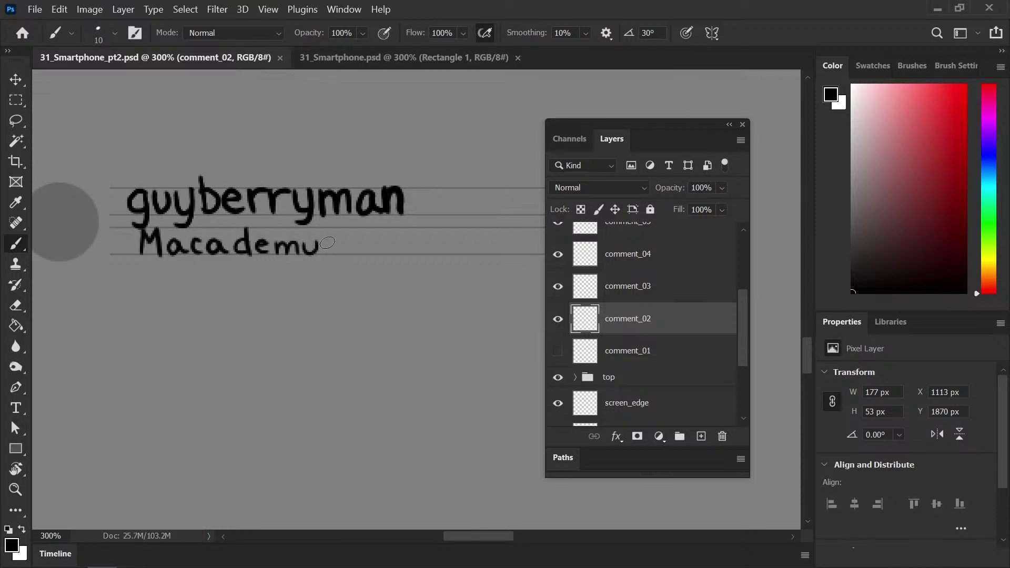
Examine the comment_02 lettering up close and at the scale of the whole phone beside the handwritten comment list
{"action": "mouse_move", "coordinate": [190, 350]}
{"action": "left_mouse_down"}
{"action": "mouse_move", "coordinate": [210, 377]}
{"action": "mouse_move", "coordinate": [194, 344]}
{"action": "mouse_move", "coordinate": [217, 350]}
{"action": "left_mouse_up"}
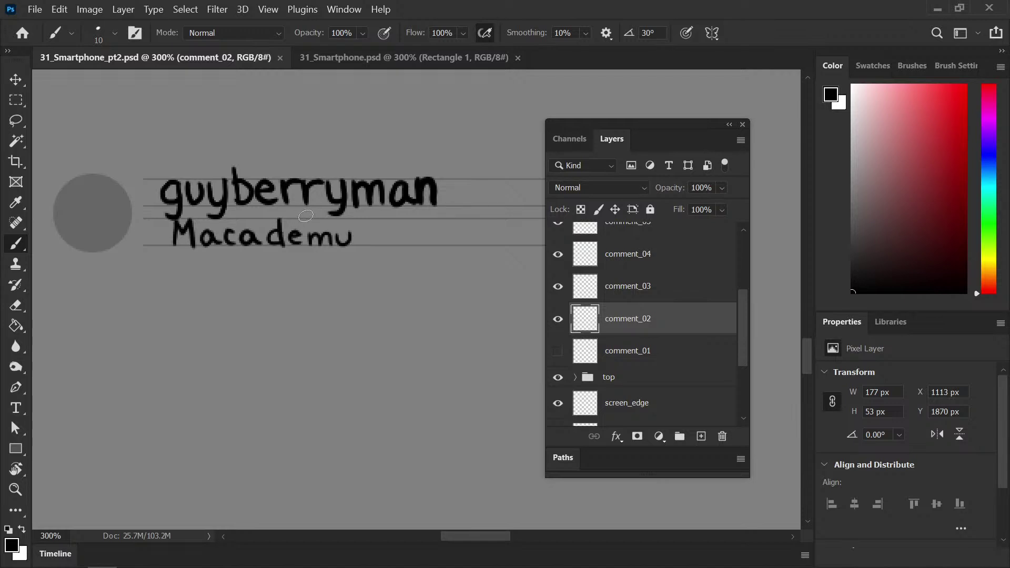
{"action": "key", "text": "ctrl+minus"}
{"action": "key", "text": "ctrl+minus"}
{"action": "key", "text": "ctrl+minus"}
{"action": "key", "text": "ctrl+minus"}
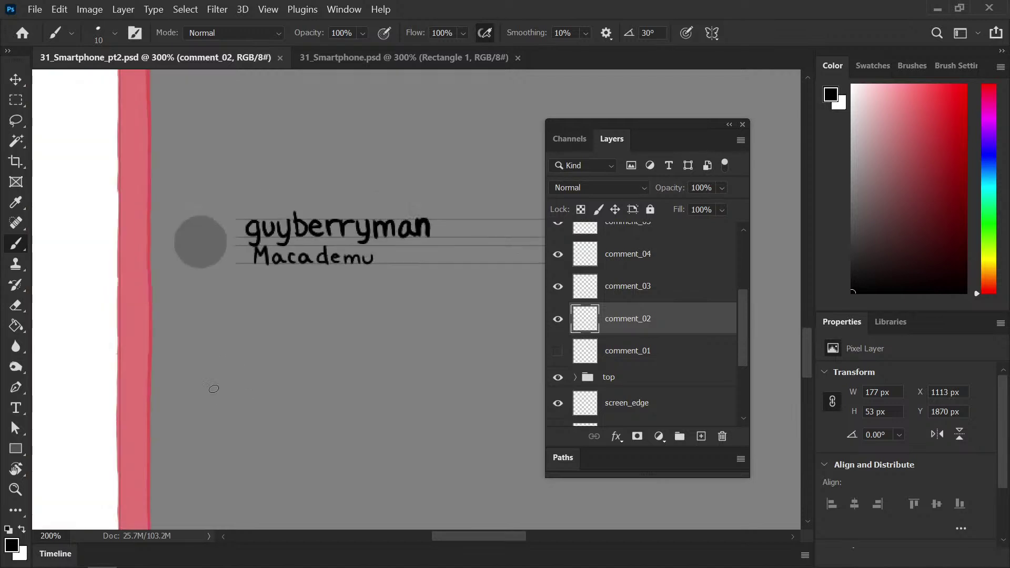
{"action": "left_click_drag", "start_coordinate": [386, 319], "coordinate": [359, 300]}
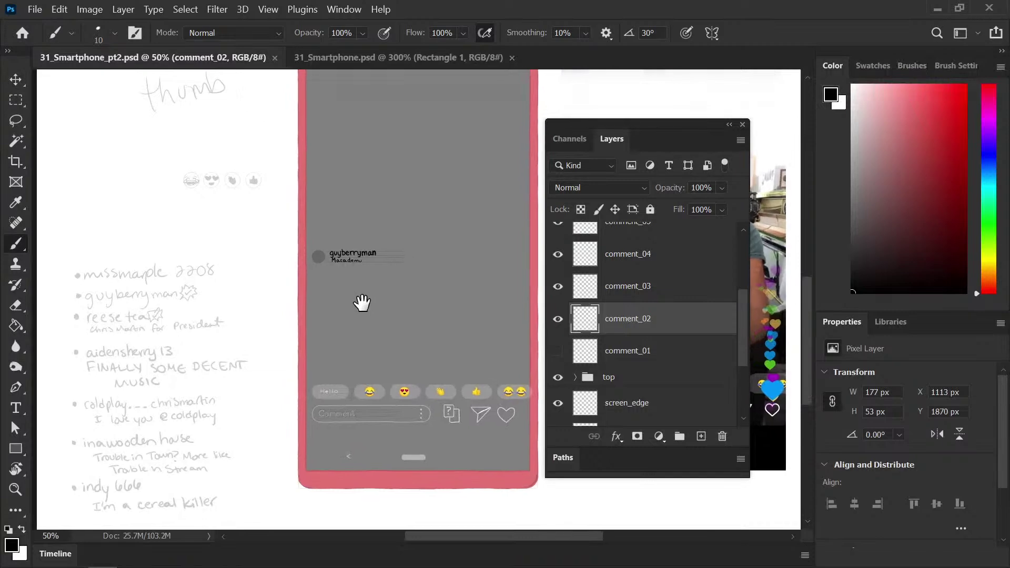
{"action": "key", "text": "ctrl+plus"}
{"action": "key", "text": "ctrl+plus"}
{"action": "key", "text": "ctrl+plus"}
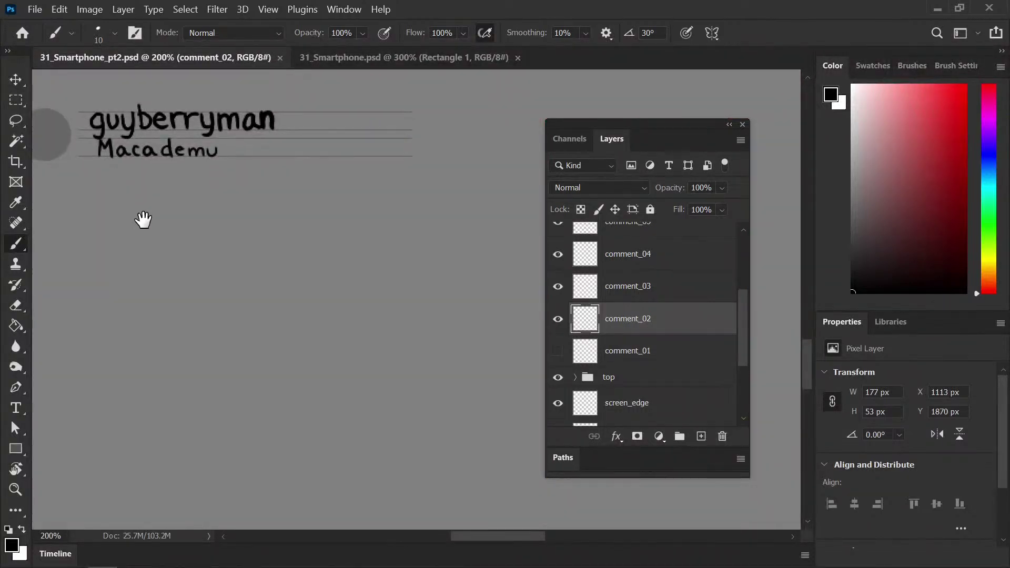
{"action": "left_click_drag", "start_coordinate": [120, 190], "coordinate": [315, 307]}
{"action": "key", "text": "ctrl+plus"}
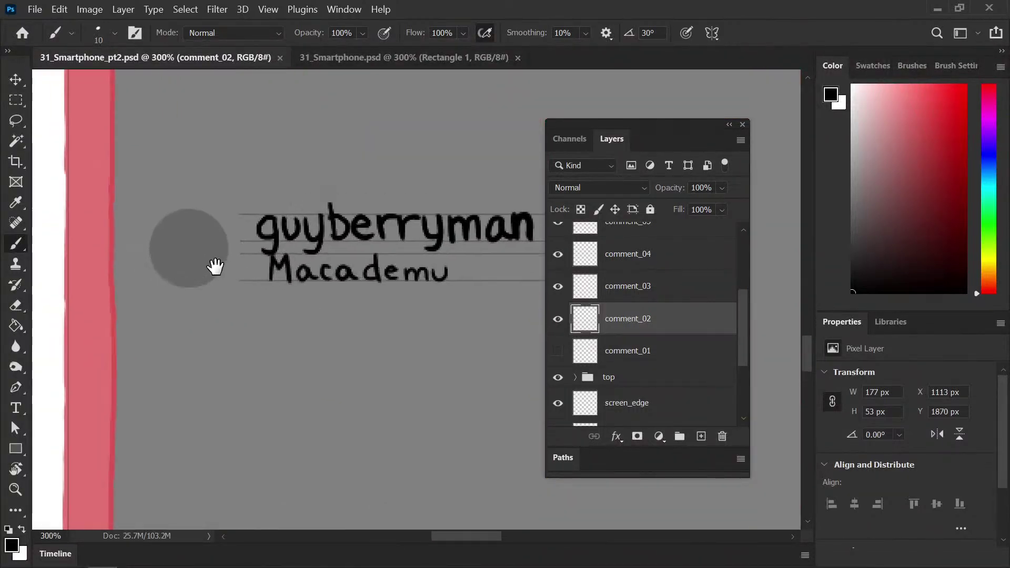
On comment_02, outline the avatar circle beside the username in black with a 10 px brush and fill it solid black
{"action": "key", "text": "bracketright"}
{"action": "key", "text": "bracketright"}
{"action": "mouse_move", "coordinate": [182, 223]}
{"action": "left_mouse_down"}
{"action": "mouse_move", "coordinate": [163, 250]}
{"action": "mouse_move", "coordinate": [173, 272]}
{"action": "mouse_move", "coordinate": [208, 280]}
{"action": "mouse_move", "coordinate": [188, 285]}
{"action": "mouse_move", "coordinate": [224, 275]}
{"action": "left_mouse_up"}
{"action": "key", "text": "bracketleft"}
{"action": "key", "text": "bracketleft"}
{"action": "key", "text": "e"}
{"action": "left_click", "coordinate": [206, 294]}
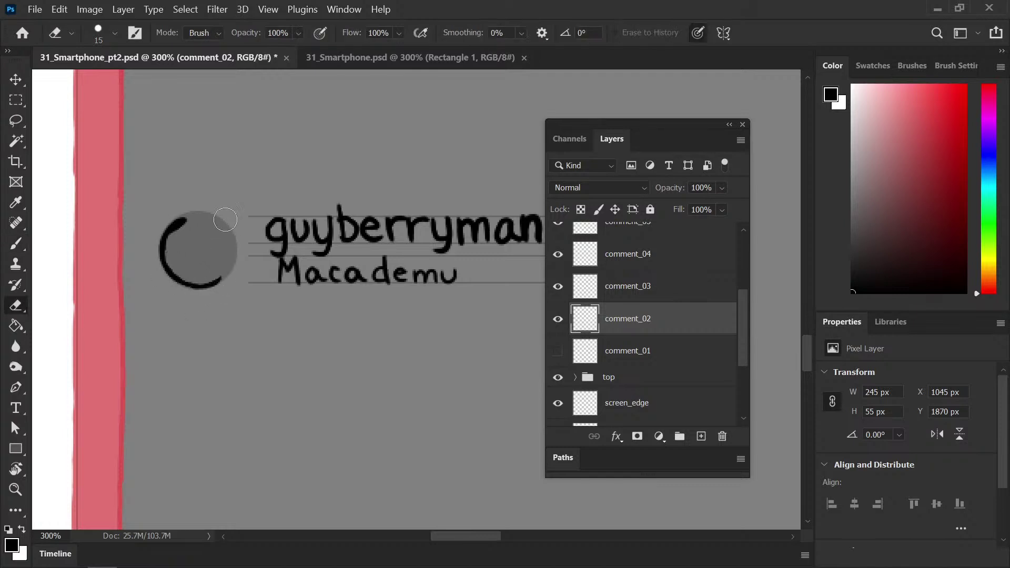
{"action": "key", "text": "b"}
{"action": "mouse_move", "coordinate": [183, 221]}
{"action": "left_mouse_down"}
{"action": "mouse_move", "coordinate": [211, 218]}
{"action": "mouse_move", "coordinate": [191, 218]}
{"action": "mouse_move", "coordinate": [229, 239]}
{"action": "mouse_move", "coordinate": [228, 231]}
{"action": "mouse_move", "coordinate": [235, 257]}
{"action": "mouse_move", "coordinate": [219, 279]}
{"action": "mouse_move", "coordinate": [217, 225]}
{"action": "left_mouse_up"}
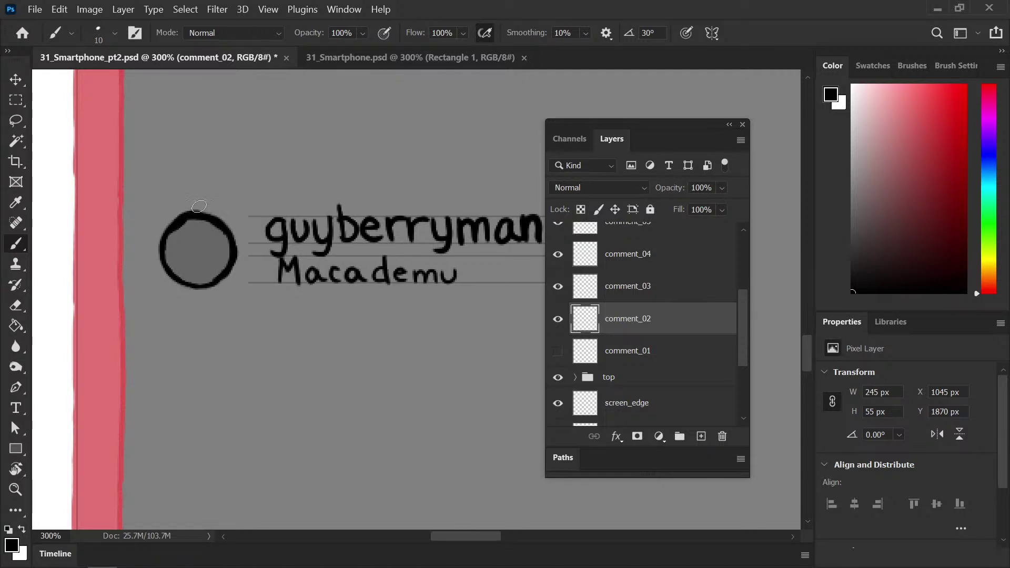
{"action": "key", "text": "e"}
{"action": "key", "text": "b"}
{"action": "mouse_move", "coordinate": [198, 215]}
{"action": "left_mouse_down"}
{"action": "mouse_move", "coordinate": [166, 249]}
{"action": "mouse_move", "coordinate": [171, 265]}
{"action": "mouse_move", "coordinate": [198, 277]}
{"action": "mouse_move", "coordinate": [184, 278]}
{"action": "mouse_move", "coordinate": [210, 279]}
{"action": "mouse_move", "coordinate": [227, 255]}
{"action": "mouse_move", "coordinate": [214, 232]}
{"action": "mouse_move", "coordinate": [202, 258]}
{"action": "mouse_move", "coordinate": [203, 240]}
{"action": "mouse_move", "coordinate": [179, 239]}
{"action": "left_mouse_up"}
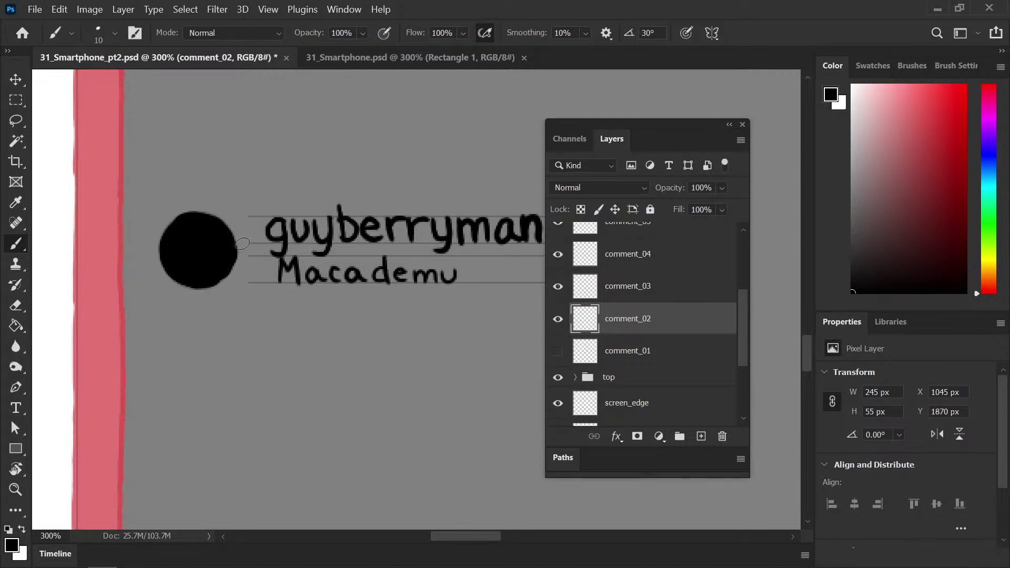
Paint a dark green square at the centre of the black avatar on a new layer clipped to comment_02
{"action": "left_click_drag", "start_coordinate": [986, 233], "coordinate": [987, 201]}
{"action": "left_click_drag", "start_coordinate": [919, 204], "coordinate": [936, 213]}
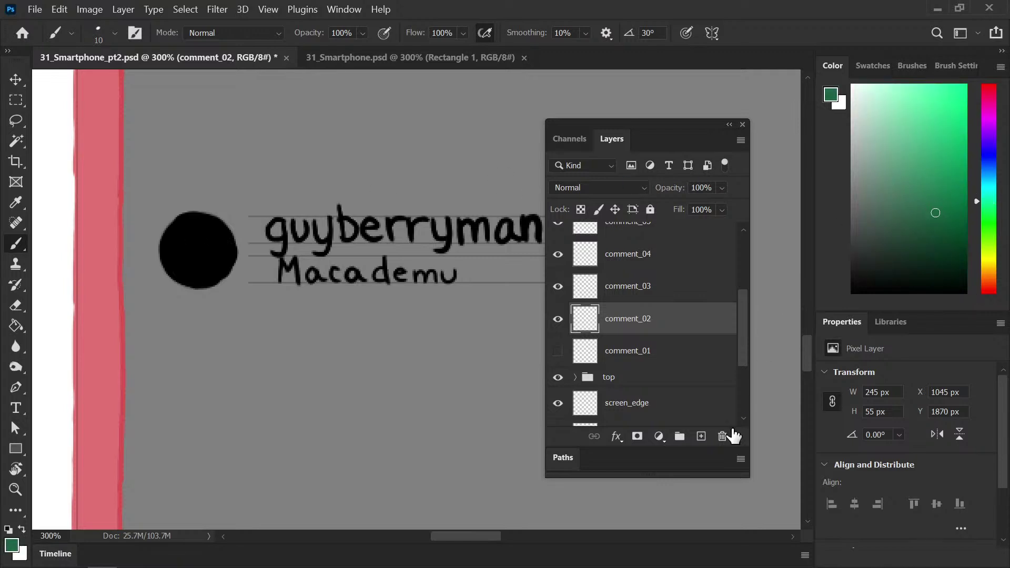
{"action": "left_click", "coordinate": [702, 437]}
{"action": "mouse_move", "coordinate": [192, 241]}
{"action": "left_mouse_down"}
{"action": "mouse_move", "coordinate": [193, 258]}
{"action": "mouse_move", "coordinate": [209, 237]}
{"action": "mouse_move", "coordinate": [195, 267]}
{"action": "mouse_move", "coordinate": [185, 243]}
{"action": "mouse_move", "coordinate": [207, 248]}
{"action": "left_mouse_up"}
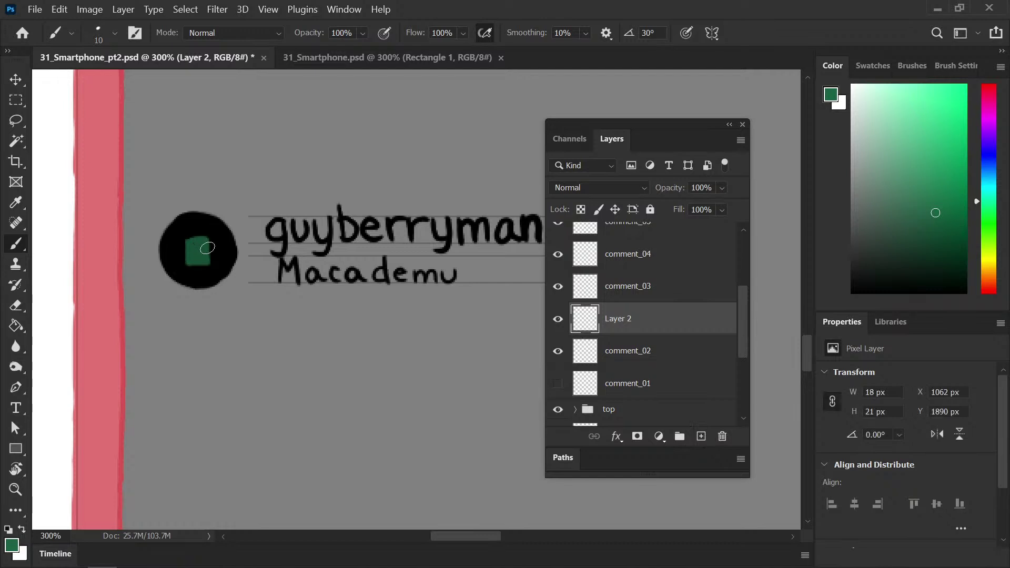
{"action": "left_click", "coordinate": [647, 336], "text": "alt"}
Paint evenly spaced dark green dashes around the avatar's rim on the clipped layer and save the document
{"action": "left_click_drag", "start_coordinate": [215, 227], "coordinate": [229, 220]}
{"action": "key", "text": "ctrl+z"}
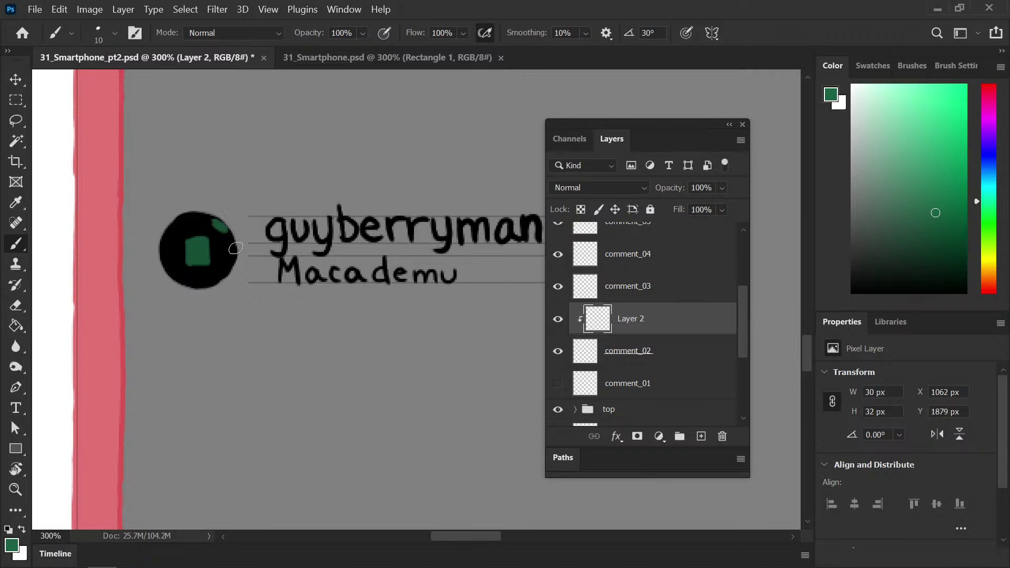
{"action": "mouse_move", "coordinate": [221, 225]}
{"action": "left_mouse_down"}
{"action": "mouse_move", "coordinate": [239, 241]}
{"action": "mouse_move", "coordinate": [236, 270]}
{"action": "mouse_move", "coordinate": [227, 264]}
{"action": "mouse_move", "coordinate": [229, 277]}
{"action": "mouse_move", "coordinate": [197, 295]}
{"action": "mouse_move", "coordinate": [159, 258]}
{"action": "mouse_move", "coordinate": [168, 229]}
{"action": "mouse_move", "coordinate": [200, 215]}
{"action": "mouse_move", "coordinate": [172, 225]}
{"action": "left_mouse_up"}
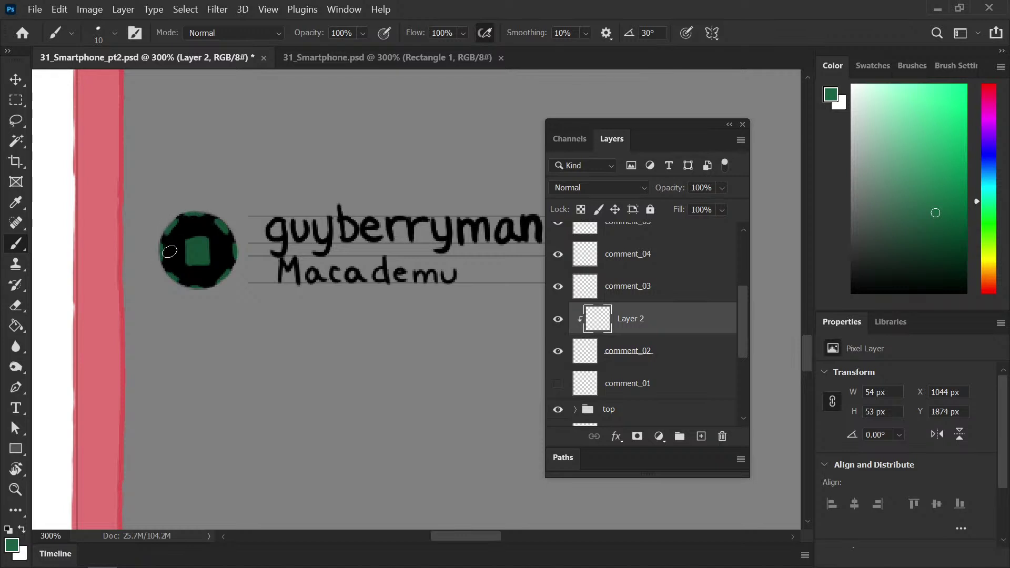
{"action": "key", "text": "ctrl+s"}
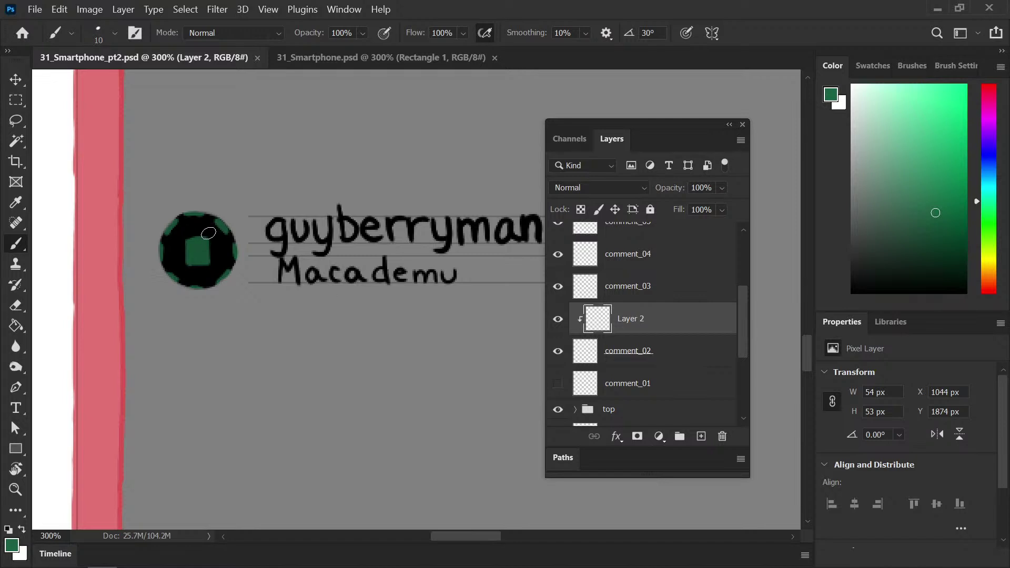
Outline the avatar's central square in a lighter green with short spikes pointing outward
{"action": "left_click_drag", "start_coordinate": [918, 194], "coordinate": [917, 167]}
{"action": "mouse_move", "coordinate": [201, 241]}
{"action": "left_mouse_down"}
{"action": "mouse_move", "coordinate": [204, 266]}
{"action": "mouse_move", "coordinate": [230, 248]}
{"action": "mouse_move", "coordinate": [211, 235]}
{"action": "left_mouse_up"}
{"action": "key", "text": "ctrl+z"}
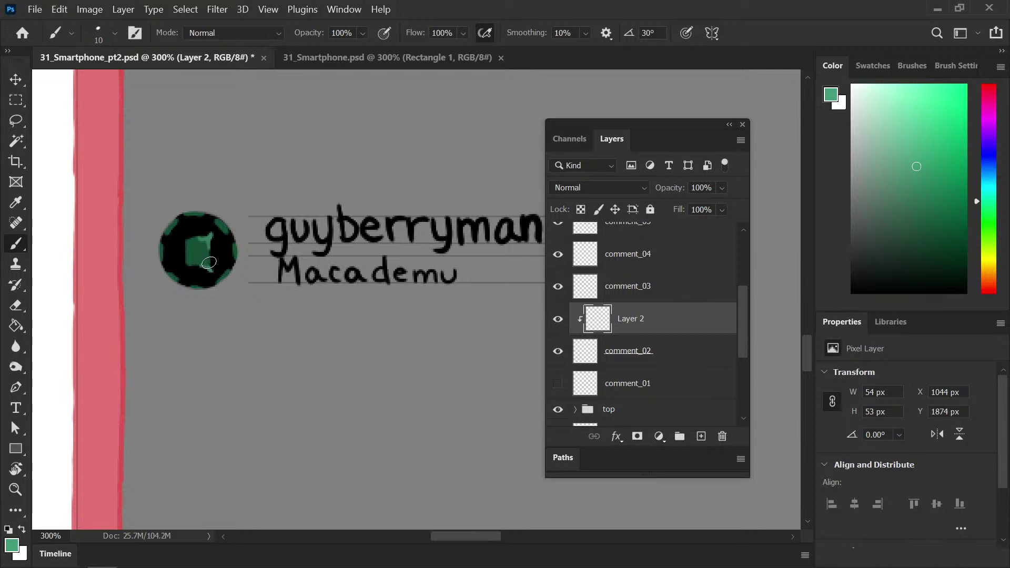
{"action": "left_click_drag", "start_coordinate": [190, 265], "coordinate": [185, 265]}
{"action": "mouse_move", "coordinate": [187, 252]}
{"action": "left_mouse_down"}
{"action": "mouse_move", "coordinate": [224, 245]}
{"action": "mouse_move", "coordinate": [205, 269]}
{"action": "mouse_move", "coordinate": [193, 267]}
{"action": "mouse_move", "coordinate": [213, 252]}
{"action": "mouse_move", "coordinate": [190, 248]}
{"action": "mouse_move", "coordinate": [178, 279]}
{"action": "mouse_move", "coordinate": [212, 283]}
{"action": "mouse_move", "coordinate": [204, 294]}
{"action": "mouse_move", "coordinate": [227, 284]}
{"action": "mouse_move", "coordinate": [251, 244]}
{"action": "mouse_move", "coordinate": [233, 243]}
{"action": "mouse_move", "coordinate": [258, 225]}
{"action": "mouse_move", "coordinate": [184, 211]}
{"action": "mouse_move", "coordinate": [154, 263]}
{"action": "left_mouse_up"}
Paint a small spiral in a more saturated green inside the avatar's central square and save the document
{"action": "mouse_move", "coordinate": [916, 167]}
{"action": "left_mouse_down"}
{"action": "mouse_move", "coordinate": [931, 158]}
{"action": "mouse_move", "coordinate": [905, 163]}
{"action": "mouse_move", "coordinate": [934, 166]}
{"action": "left_mouse_up"}
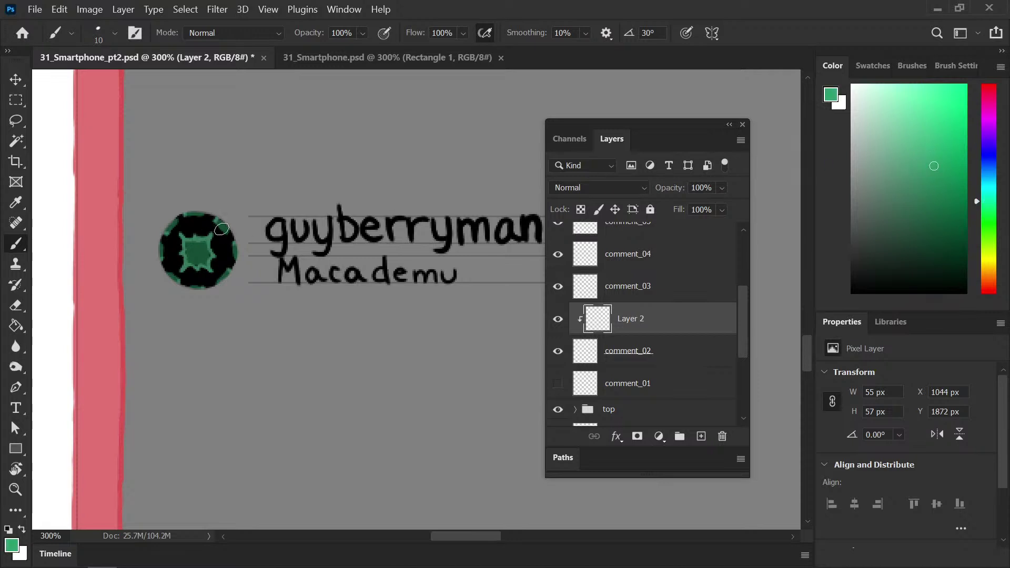
{"action": "mouse_move", "coordinate": [198, 255]}
{"action": "left_mouse_down"}
{"action": "mouse_move", "coordinate": [206, 258]}
{"action": "mouse_move", "coordinate": [186, 250]}
{"action": "left_mouse_up"}
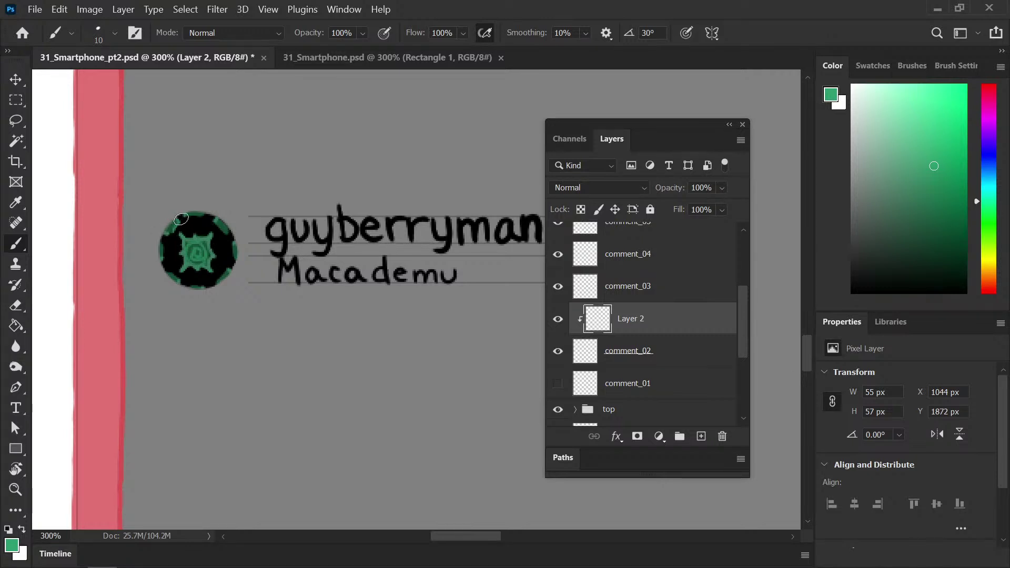
{"action": "key", "text": "ctrl"}
{"action": "key", "text": "ctrl+s"}
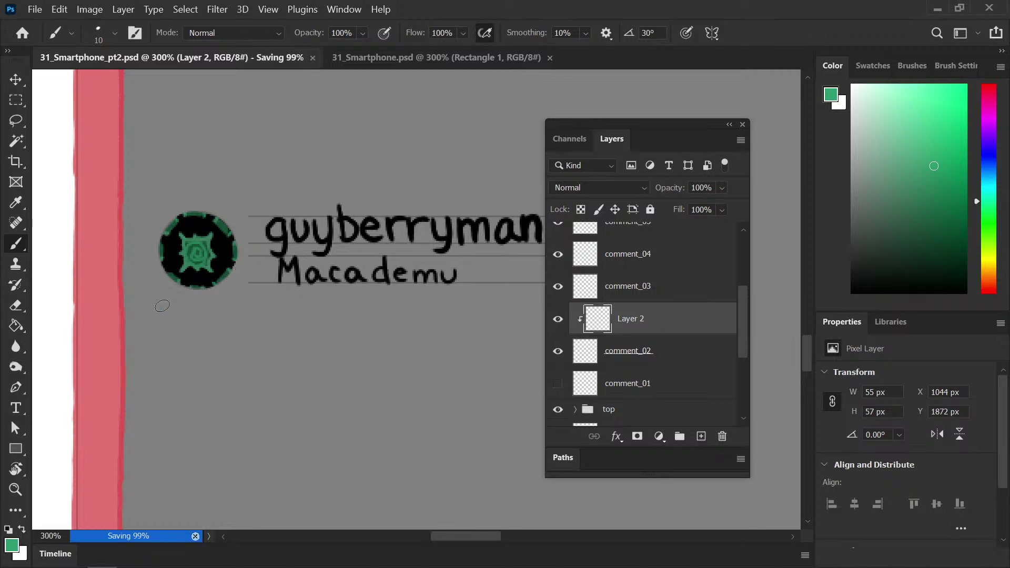
On comment_02, replace the "e" in the comment text with a black hand-lettered "a" so it reads "Macadamu"
{"action": "left_click_drag", "start_coordinate": [356, 365], "coordinate": [267, 350]}
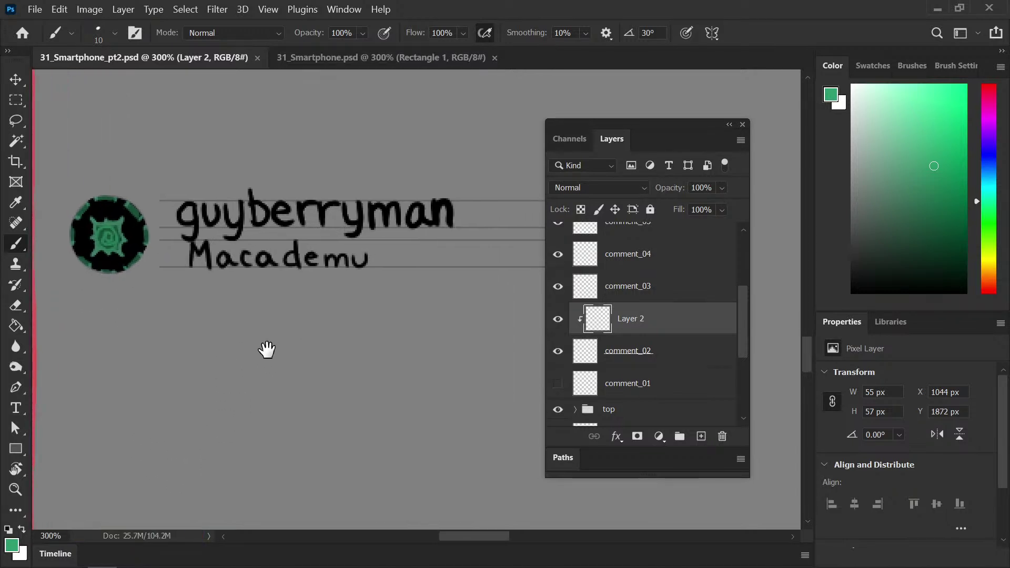
{"action": "key", "text": "e"}
{"action": "left_click", "coordinate": [206, 246]}
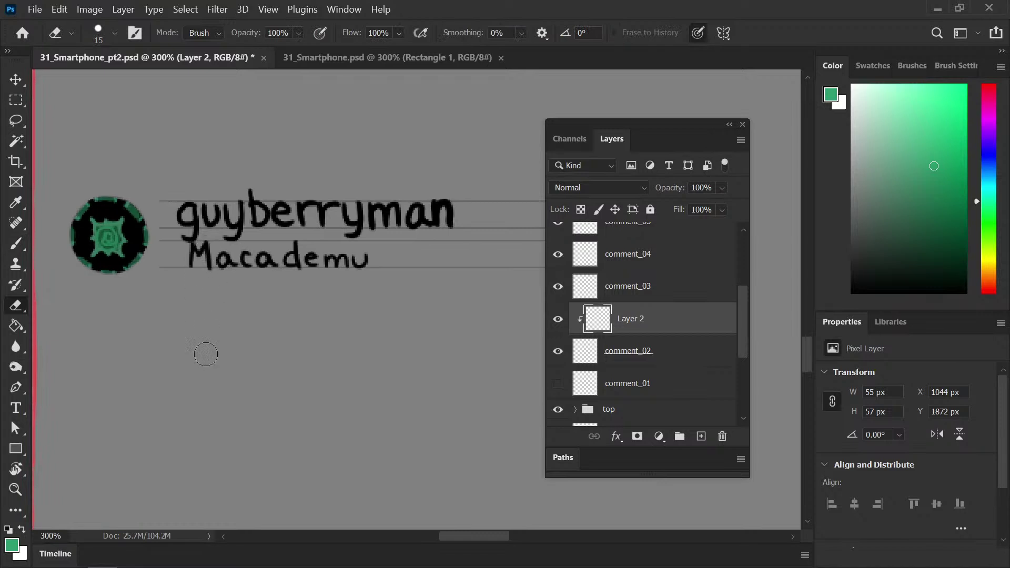
{"action": "key", "text": "b"}
{"action": "key", "text": "d"}
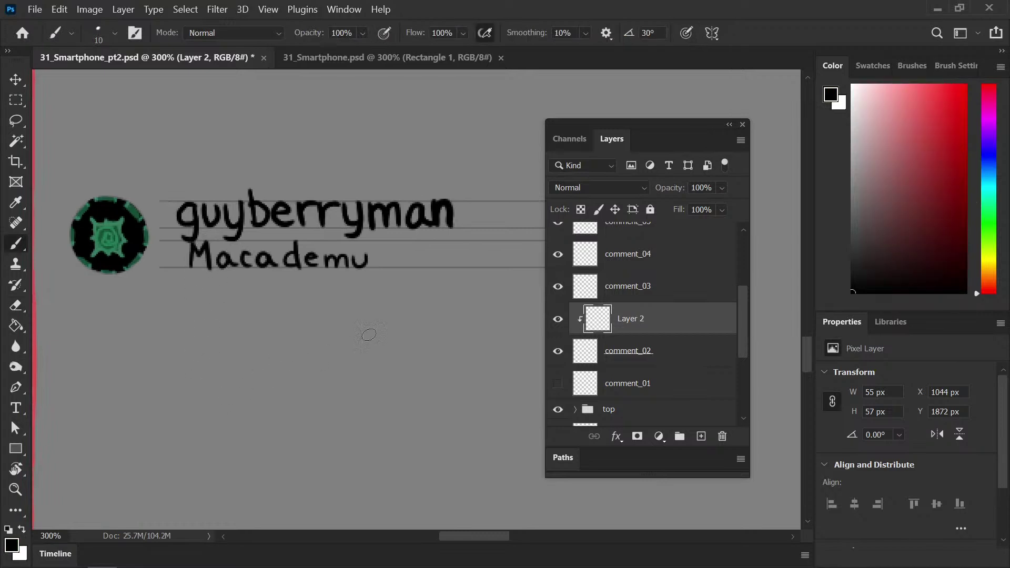
{"action": "key", "text": "e"}
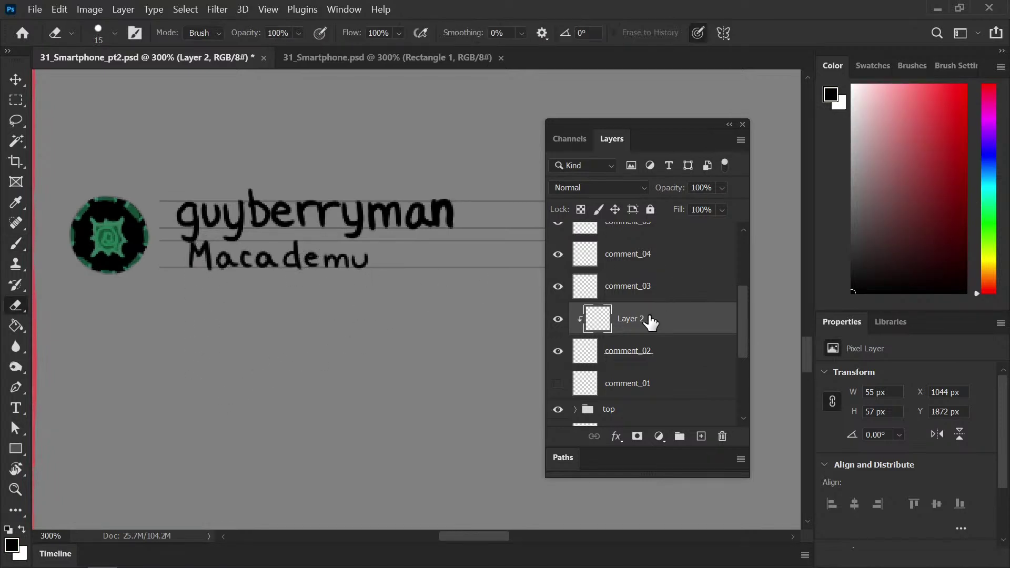
{"action": "left_click", "coordinate": [638, 358]}
{"action": "key", "text": "b"}
{"action": "mouse_move", "coordinate": [307, 261]}
{"action": "left_mouse_down"}
{"action": "mouse_move", "coordinate": [317, 256]}
{"action": "mouse_move", "coordinate": [324, 267]}
{"action": "left_mouse_up"}
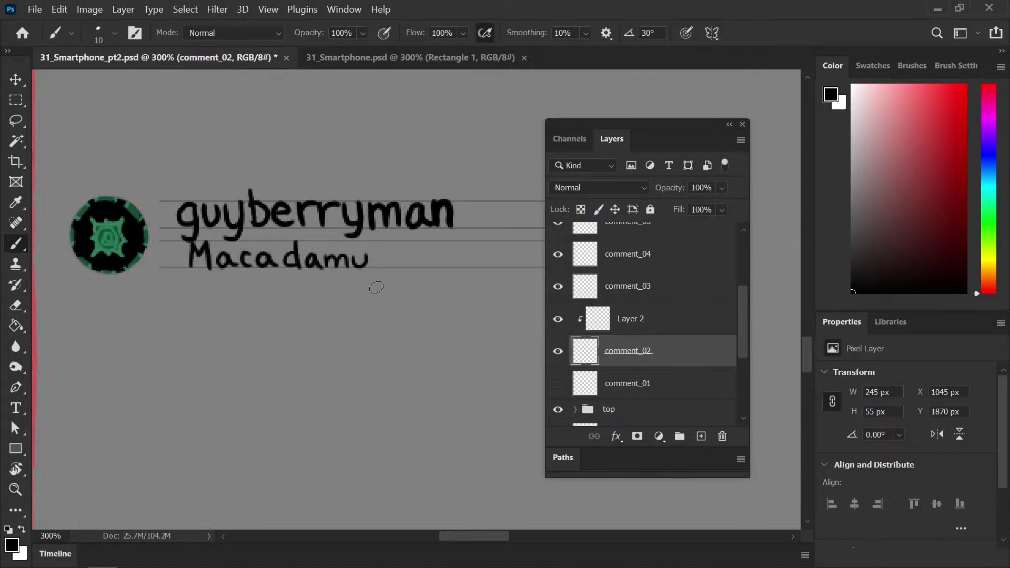
Paint a filled black scalloped verification badge just after the handwritten username on the comment_02 layer
{"action": "left_click_drag", "start_coordinate": [467, 538], "coordinate": [474, 526]}
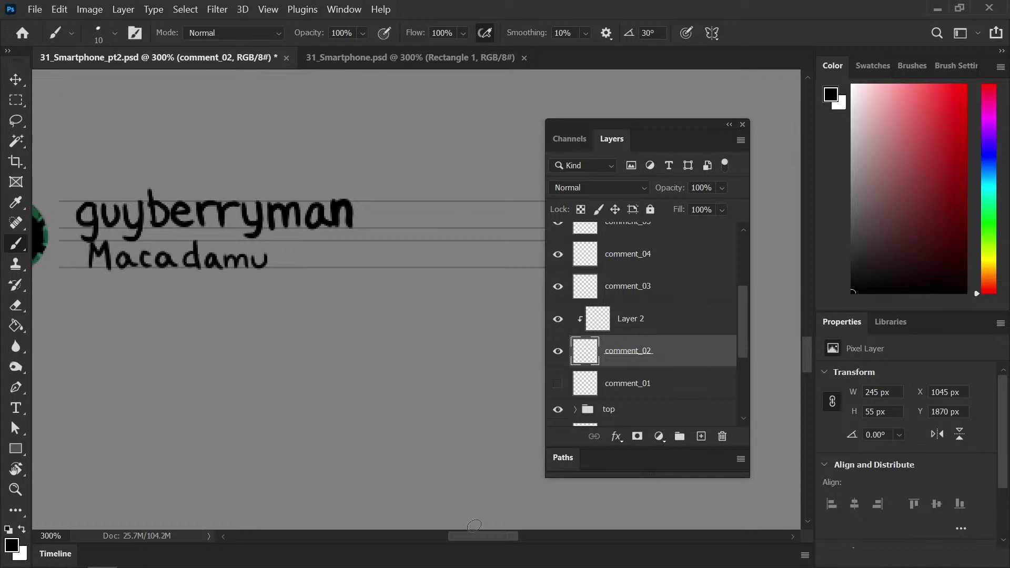
{"action": "scroll", "coordinate": [497, 536], "scroll_direction": "left", "scroll_amount": 3}
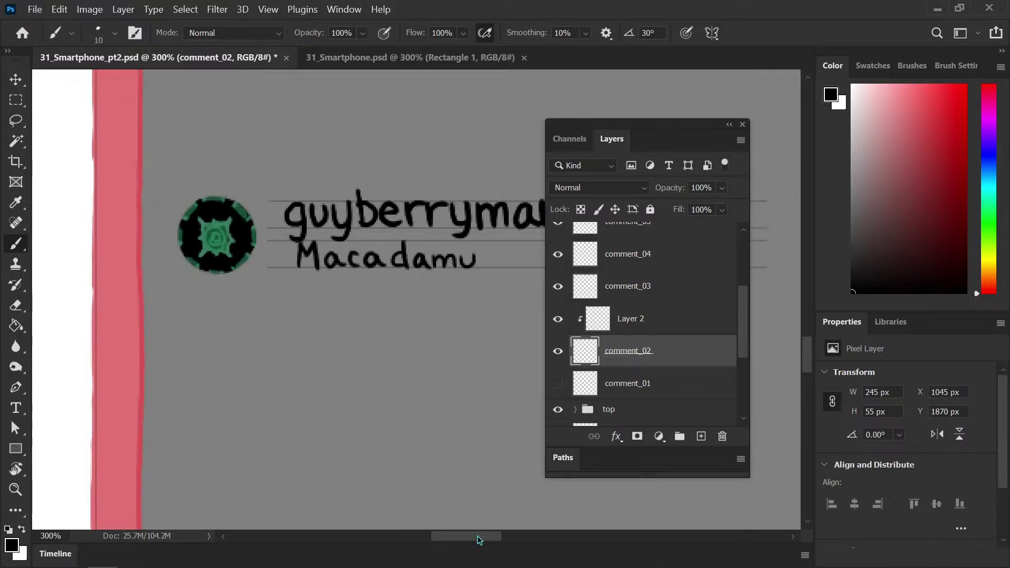
{"action": "left_click_drag", "start_coordinate": [452, 537], "coordinate": [466, 537]}
{"action": "key", "text": "space"}
{"action": "left_click_drag", "start_coordinate": [368, 327], "coordinate": [287, 358]}
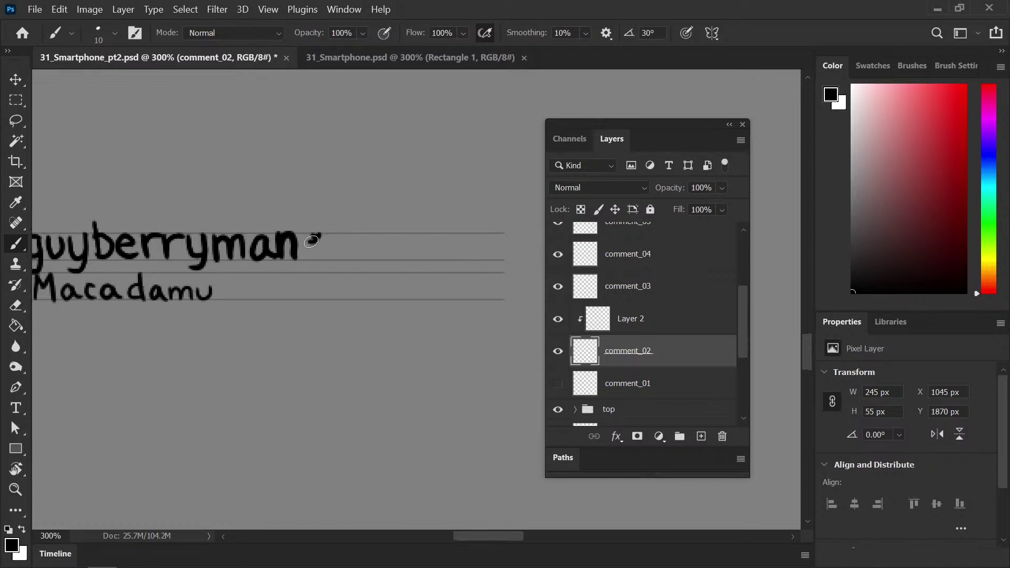
{"action": "mouse_move", "coordinate": [318, 253]}
{"action": "left_mouse_down"}
{"action": "mouse_move", "coordinate": [328, 256]}
{"action": "mouse_move", "coordinate": [336, 238]}
{"action": "mouse_move", "coordinate": [323, 235]}
{"action": "mouse_move", "coordinate": [316, 257]}
{"action": "mouse_move", "coordinate": [336, 247]}
{"action": "mouse_move", "coordinate": [322, 245]}
{"action": "left_mouse_up"}
Erase a checkmark shape out of the badge's centre with a size 5 eraser, and save the document
{"action": "key", "text": "e"}
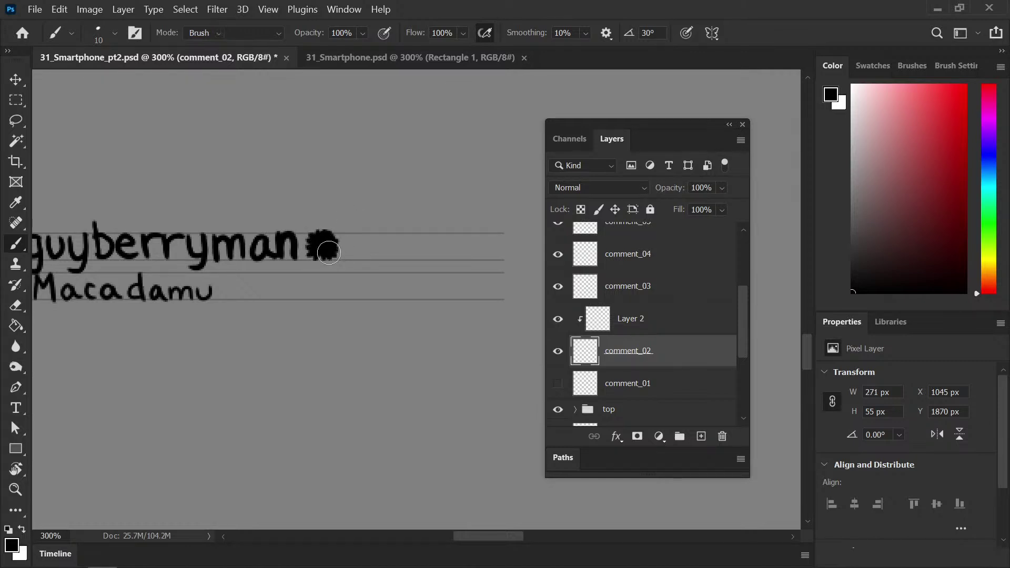
{"action": "key", "text": "bracketleft"}
{"action": "key", "text": "bracketleft"}
{"action": "key", "text": "bracketleft"}
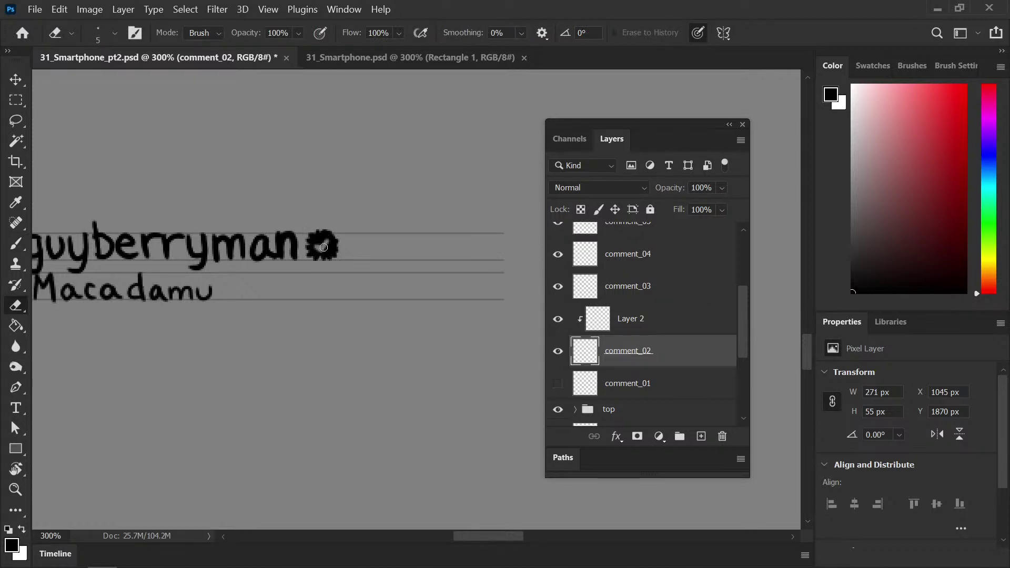
{"action": "key", "text": "b"}
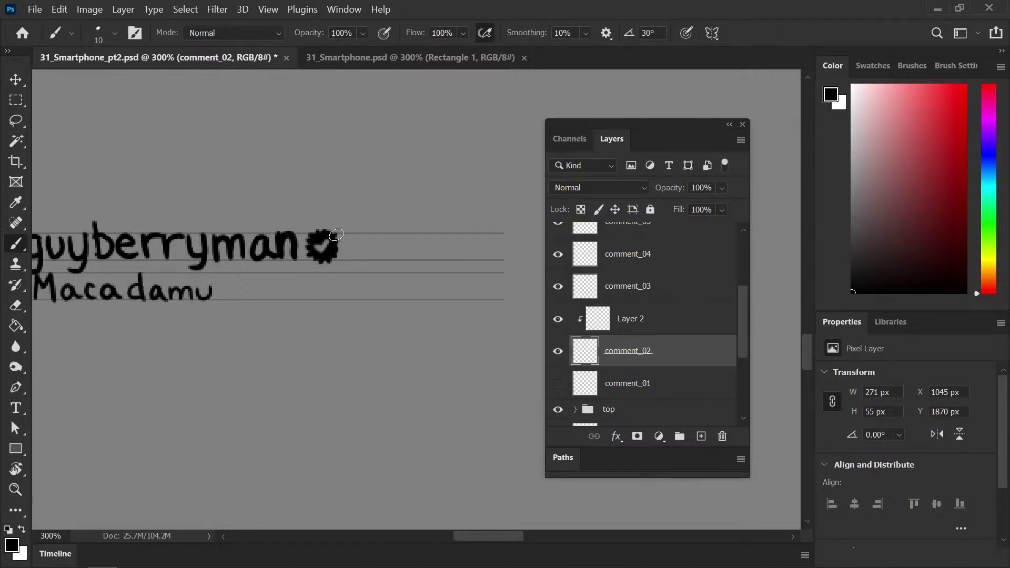
{"action": "scroll", "coordinate": [337, 234], "scroll_direction": "down", "scroll_amount": 4}
{"action": "key", "text": "ctrl+s"}
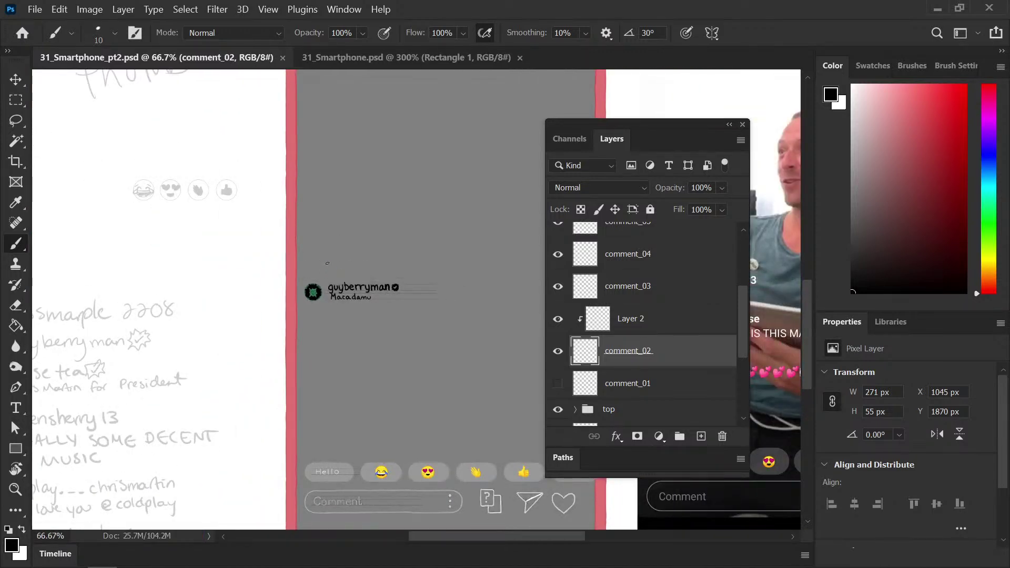
Merge the clipped Layer 2 down into comment_02 and lasso the checkmark badge beside the username
{"action": "mouse_move", "coordinate": [405, 343]}
{"action": "left_mouse_down"}
{"action": "mouse_move", "coordinate": [431, 341]}
{"action": "mouse_move", "coordinate": [418, 345]}
{"action": "left_mouse_up"}
{"action": "left_click", "coordinate": [639, 327]}
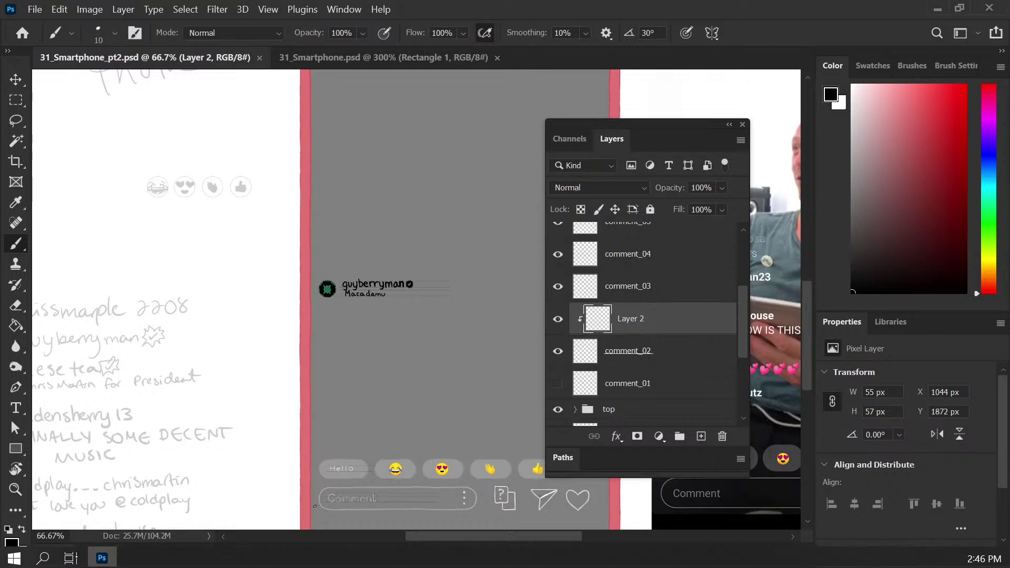
{"action": "key", "text": "ctrl+e"}
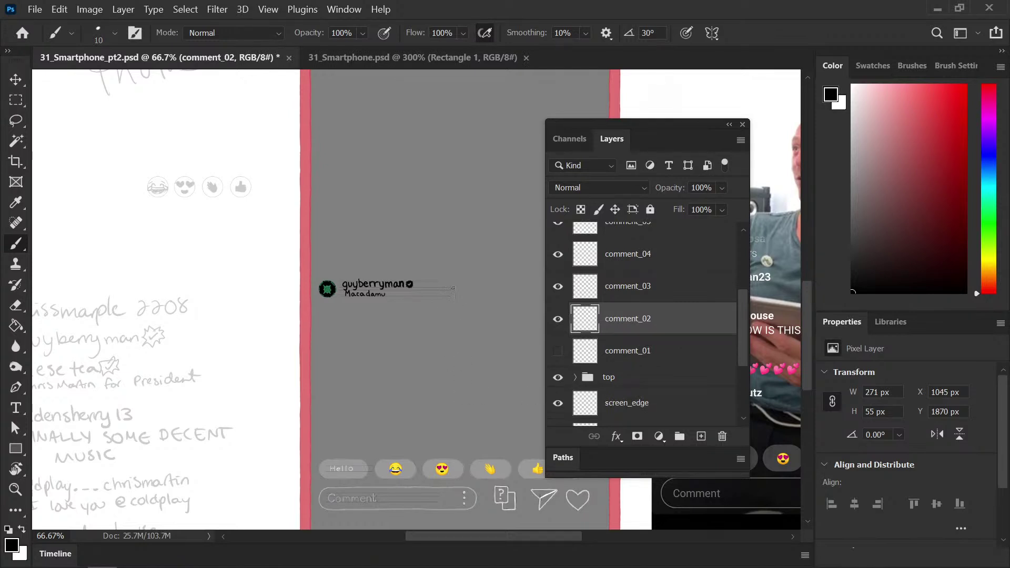
{"action": "key", "text": "l"}
{"action": "mouse_move", "coordinate": [425, 282]}
{"action": "left_mouse_down"}
{"action": "mouse_move", "coordinate": [414, 275]}
{"action": "mouse_move", "coordinate": [409, 289]}
{"action": "mouse_move", "coordinate": [421, 284]}
{"action": "left_mouse_up"}
{"action": "right_click", "coordinate": [421, 284]}
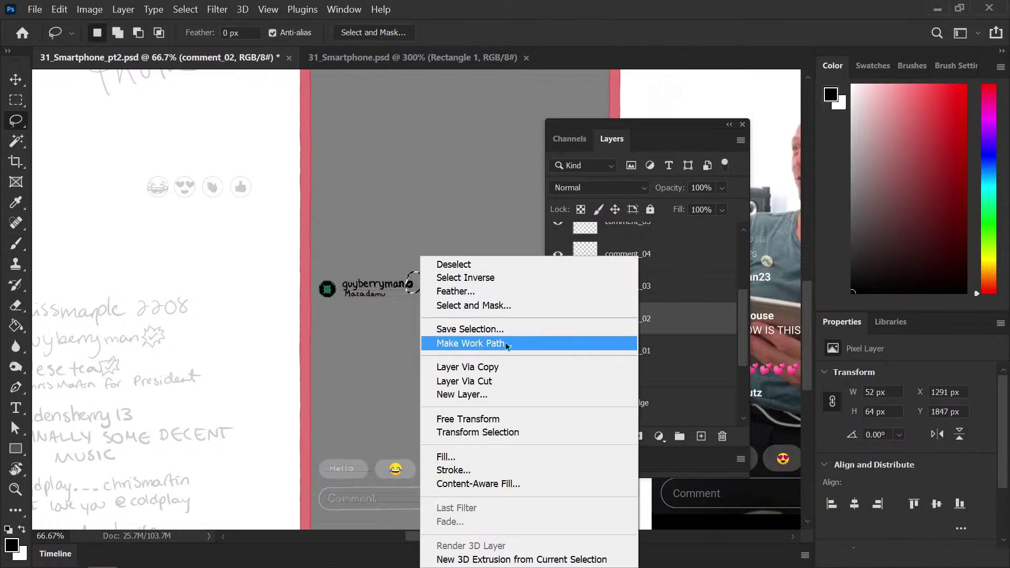
{"action": "left_click", "coordinate": [507, 382]}
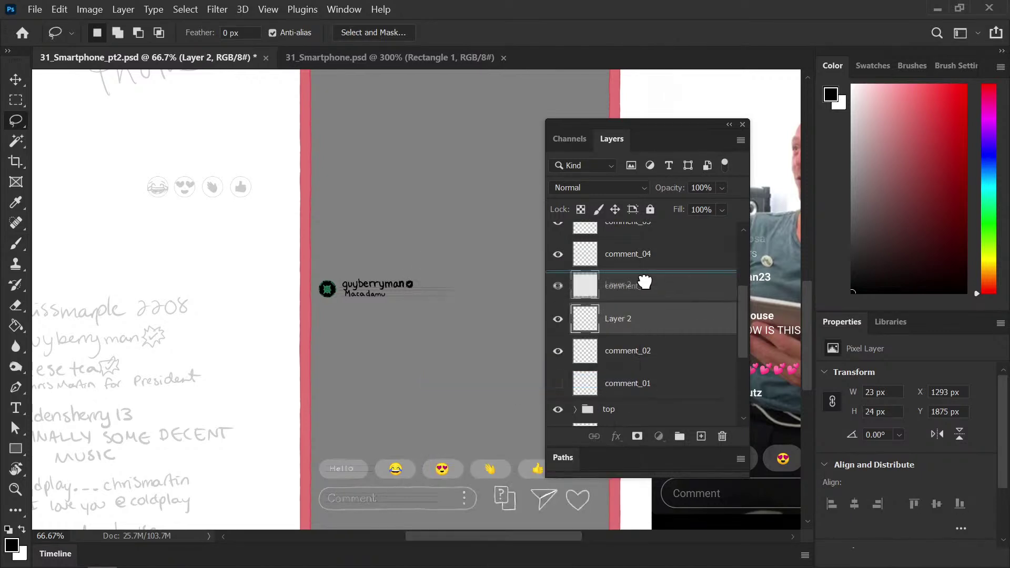
{"action": "left_click", "coordinate": [655, 352]}
{"action": "left_click", "coordinate": [559, 287]}
{"action": "left_click", "coordinate": [558, 319]}
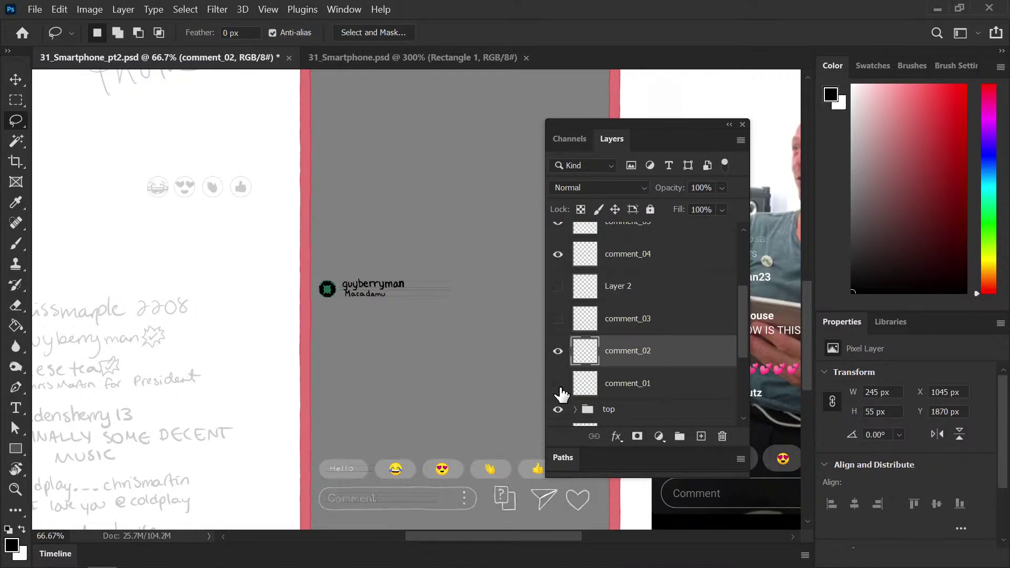
{"action": "key", "text": "ctrl+z"}
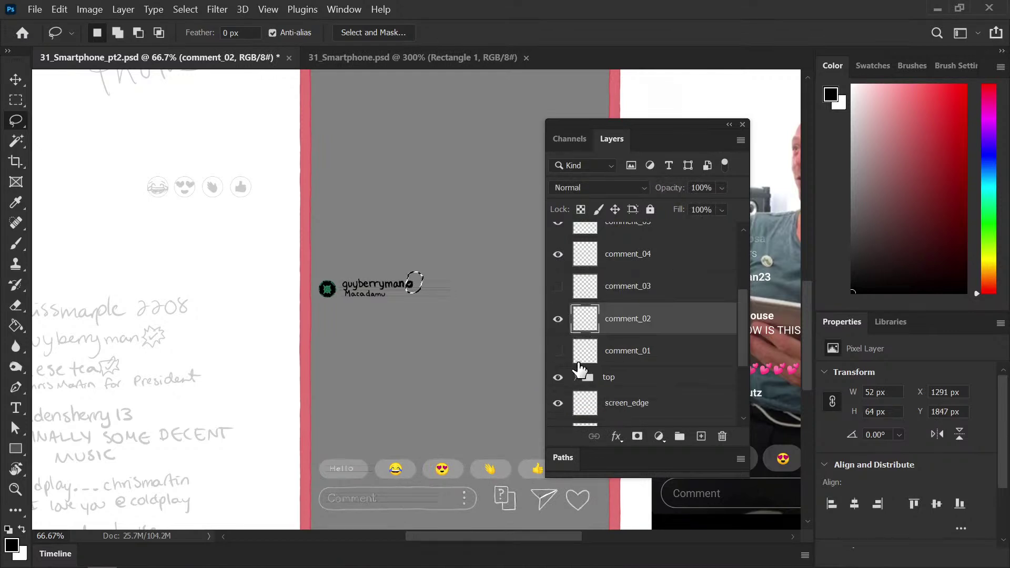
Copy the lassoed checkmark badge onto its own layer, hide comment_02, and save the document
{"action": "right_click", "coordinate": [405, 284]}
{"action": "left_click", "coordinate": [507, 369]}
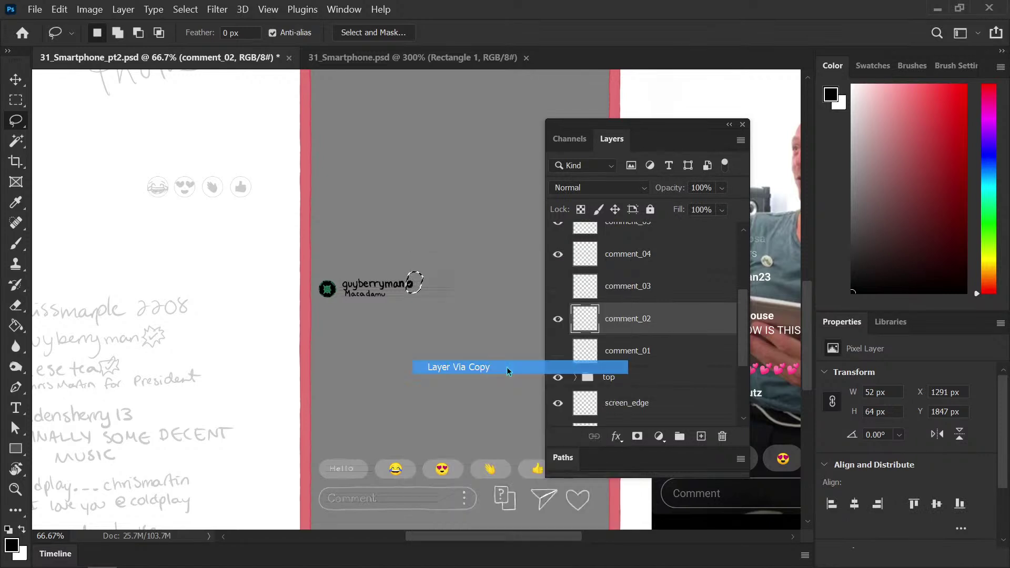
{"action": "left_click", "coordinate": [558, 353]}
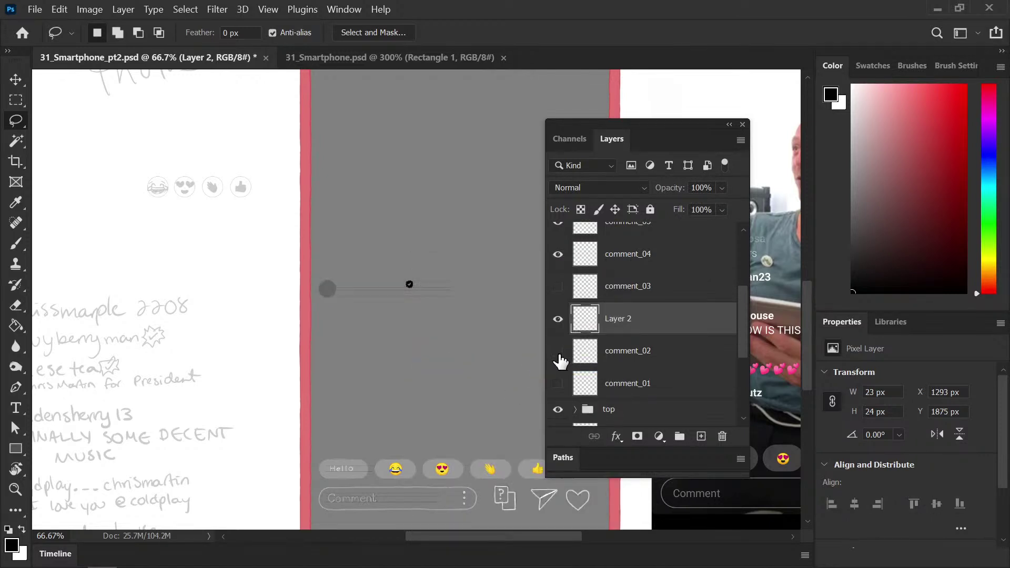
{"action": "key", "text": "ctrl+s"}
Show the comment_03 layer, make it active, and set the brush size to 15
{"action": "left_click", "coordinate": [557, 286]}
{"action": "left_click", "coordinate": [625, 293]}
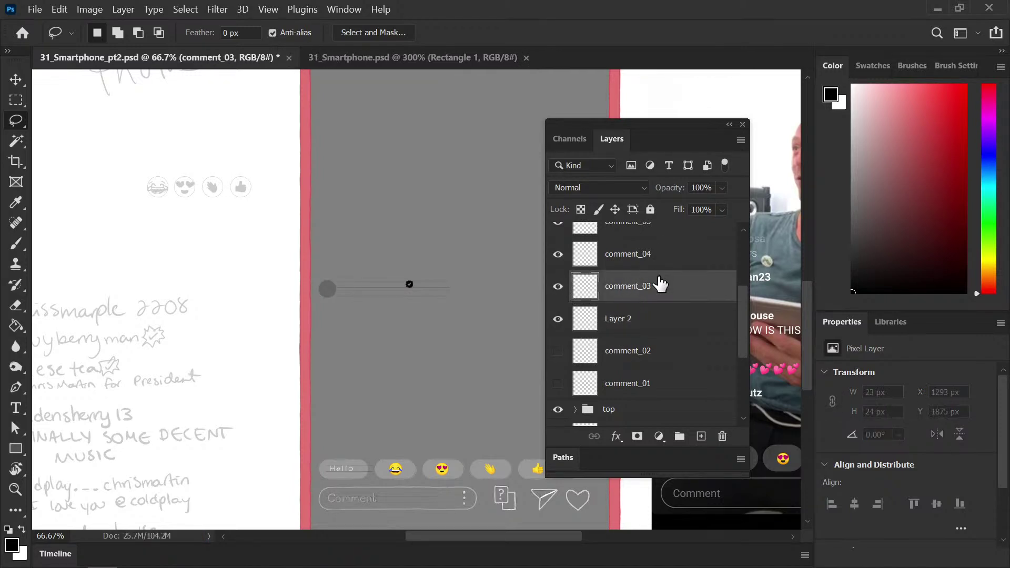
{"action": "key", "text": "b"}
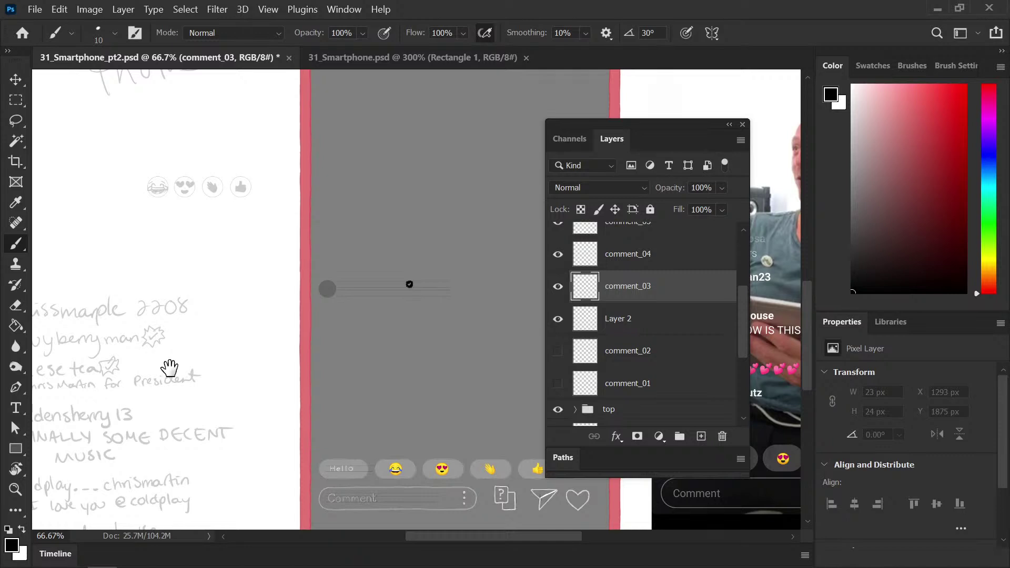
{"action": "scroll", "coordinate": [175, 363], "scroll_direction": "up", "scroll_amount": 2}
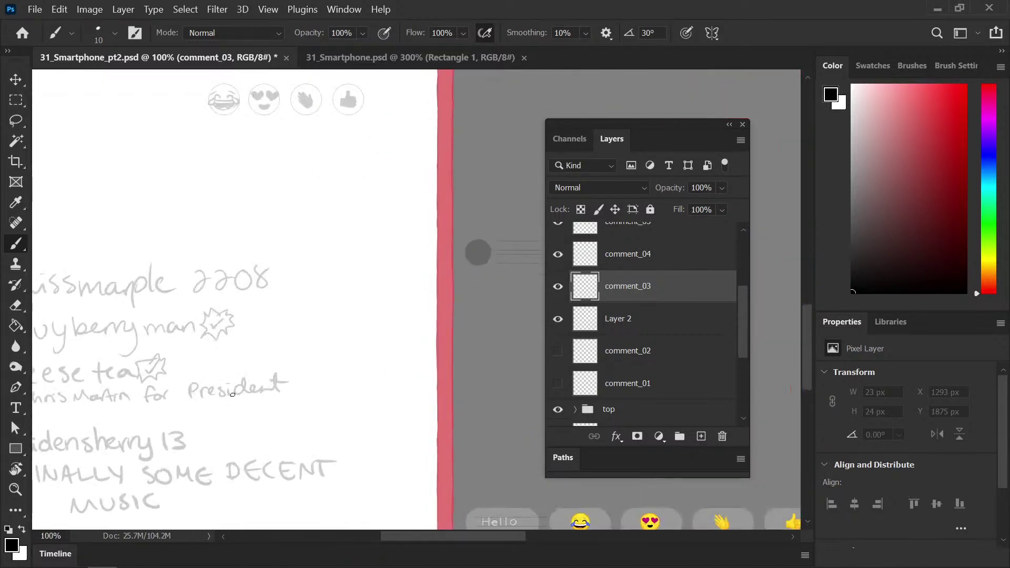
{"action": "scroll", "coordinate": [235, 394], "scroll_direction": "left", "scroll_amount": 3}
{"action": "key", "text": "]"}
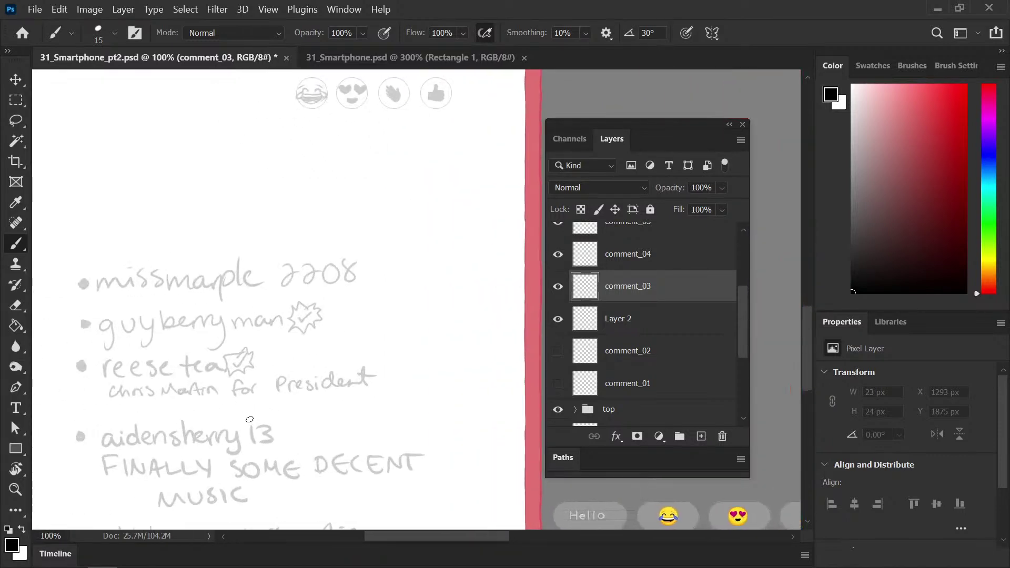
{"action": "scroll", "coordinate": [235, 413], "scroll_direction": "right", "scroll_amount": 2}
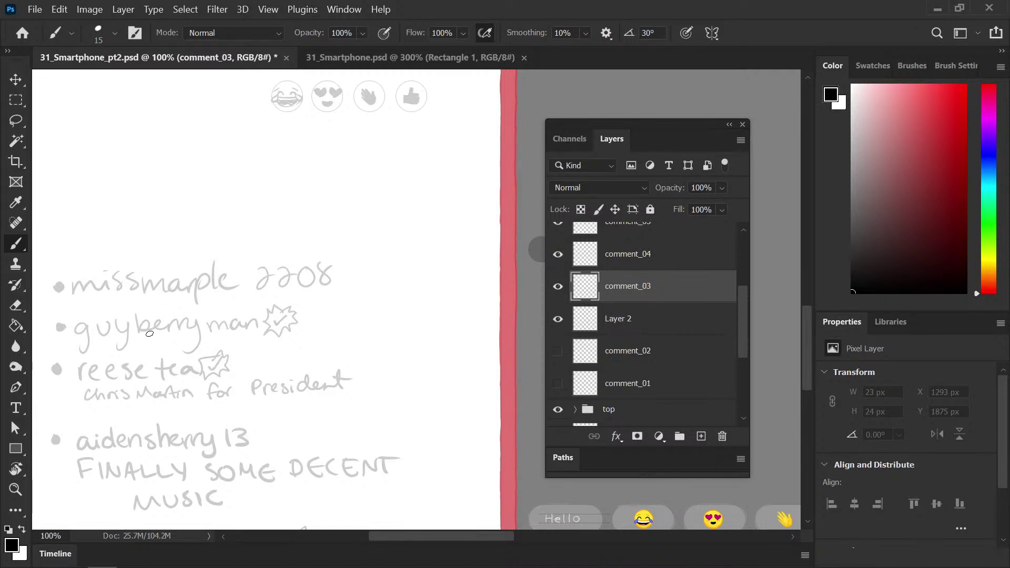
{"action": "left_click_drag", "start_coordinate": [293, 354], "coordinate": [192, 338]}
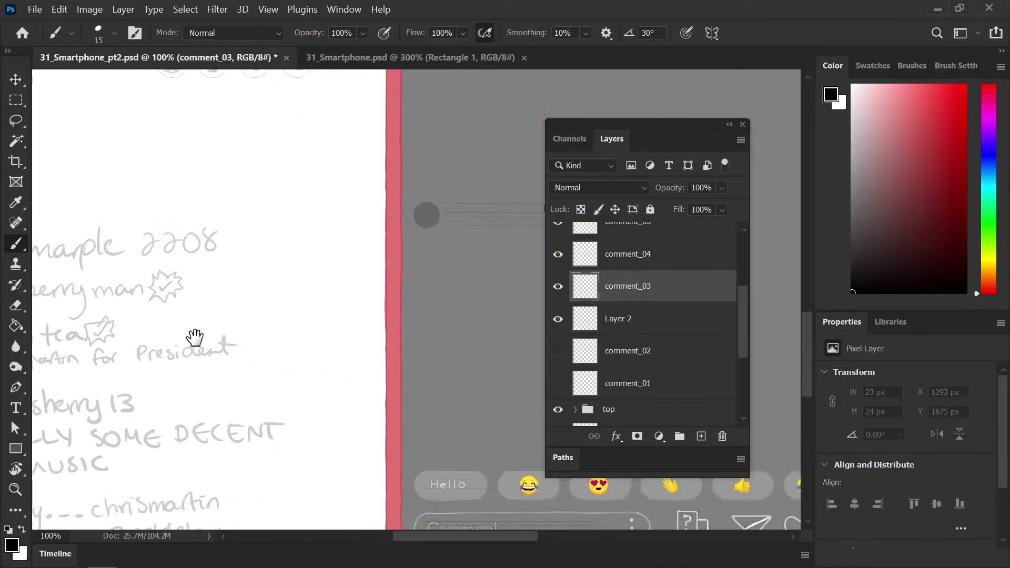
{"action": "key", "text": "ctrl+plus"}
{"action": "key", "text": "ctrl+plus"}
{"action": "left_click_drag", "start_coordinate": [147, 203], "coordinate": [221, 265]}
{"action": "key", "text": "ctrl+s"}
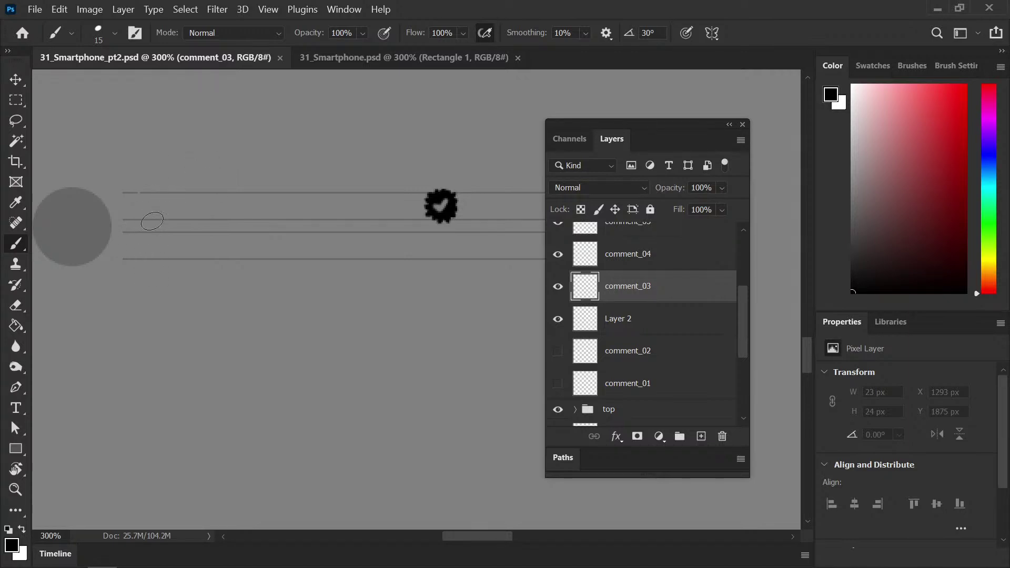
{"action": "mouse_move", "coordinate": [136, 199]}
{"action": "left_mouse_down"}
{"action": "mouse_move", "coordinate": [140, 214]}
{"action": "mouse_move", "coordinate": [152, 196]}
{"action": "left_mouse_up"}
{"action": "mouse_move", "coordinate": [150, 204]}
{"action": "left_mouse_down"}
{"action": "mouse_move", "coordinate": [176, 214]}
{"action": "mouse_move", "coordinate": [194, 204]}
{"action": "mouse_move", "coordinate": [191, 216]}
{"action": "mouse_move", "coordinate": [199, 200]}
{"action": "mouse_move", "coordinate": [182, 207]}
{"action": "mouse_move", "coordinate": [206, 216]}
{"action": "left_mouse_up"}
{"action": "key", "text": "ctrl+z"}
{"action": "key", "text": "ctrl+z"}
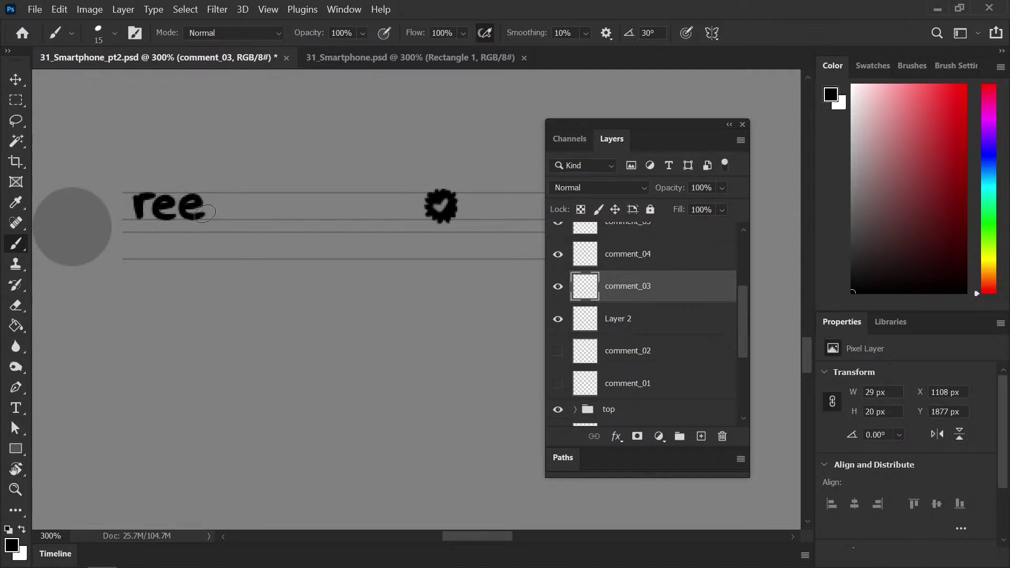
{"action": "key", "text": "ctrl+z"}
{"action": "key", "text": "ctrl+z"}
{"action": "key", "text": "ctrl+z"}
{"action": "key", "text": "e"}
{"action": "mouse_move", "coordinate": [145, 196]}
{"action": "left_mouse_down"}
{"action": "mouse_move", "coordinate": [138, 211]}
{"action": "mouse_move", "coordinate": [153, 210]}
{"action": "left_mouse_up"}
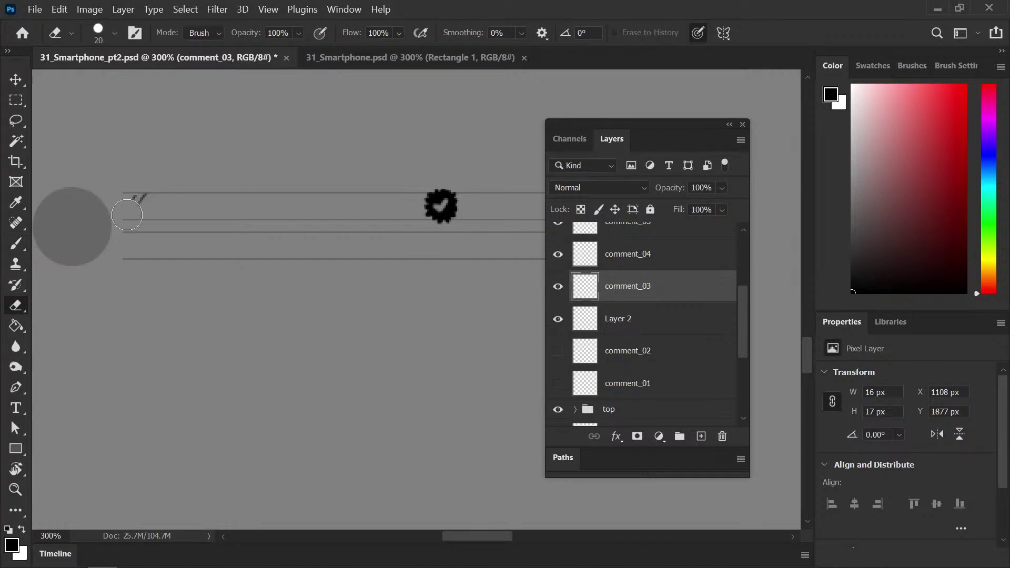
Examine the handwritten list of usernames and comments beside the phone screen, and save the document
{"action": "key", "text": "b"}
{"action": "key", "text": "ctrl+minus"}
{"action": "key", "text": "ctrl+minus"}
{"action": "scroll", "coordinate": [224, 326], "scroll_direction": "left", "scroll_amount": 3}
{"action": "scroll", "coordinate": [287, 411], "scroll_direction": "down", "scroll_amount": 5}
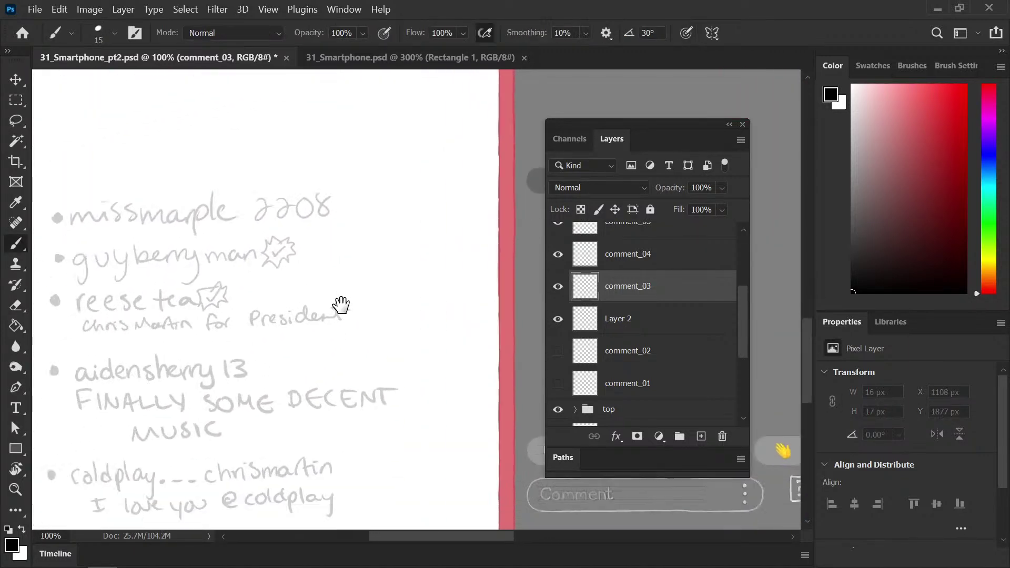
{"action": "scroll", "coordinate": [351, 295], "scroll_direction": "left", "scroll_amount": 2}
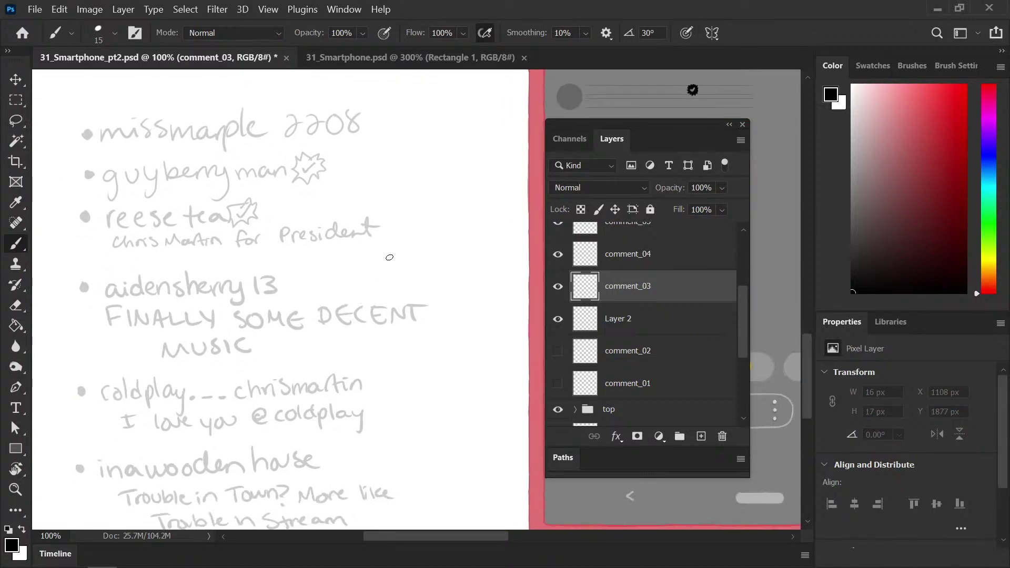
{"action": "key", "text": "ctrl+s"}
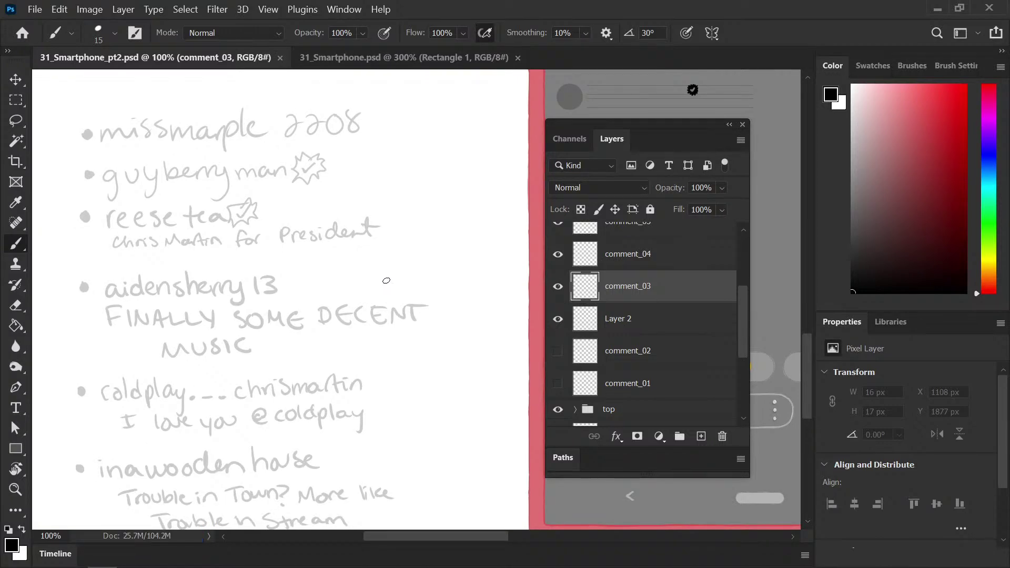
{"action": "left_click_drag", "start_coordinate": [359, 350], "coordinate": [368, 275]}
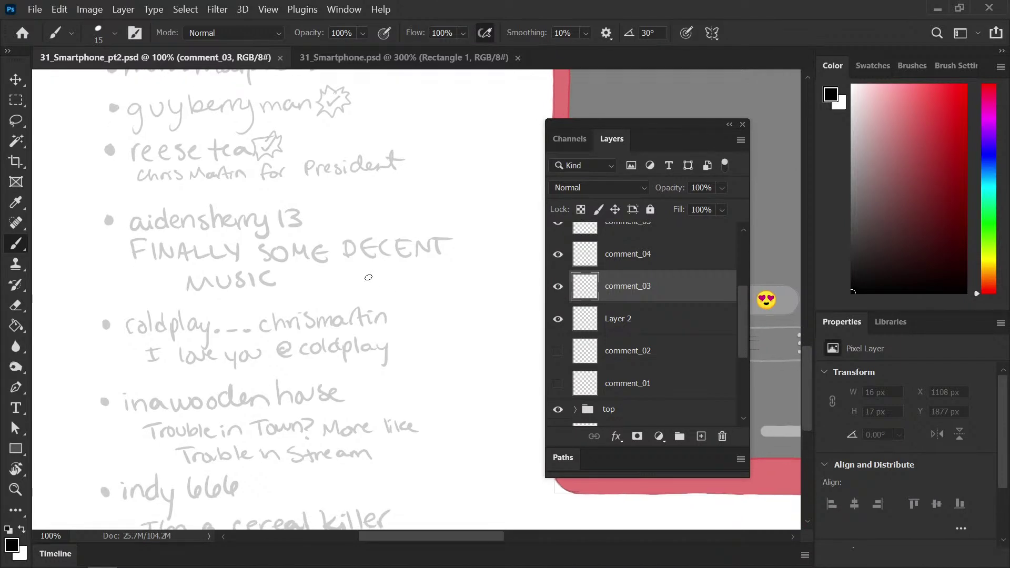
{"action": "mouse_move", "coordinate": [416, 285]}
{"action": "left_mouse_down"}
{"action": "mouse_move", "coordinate": [343, 316]}
{"action": "mouse_move", "coordinate": [404, 351]}
{"action": "mouse_move", "coordinate": [237, 375]}
{"action": "mouse_move", "coordinate": [277, 397]}
{"action": "left_mouse_up"}
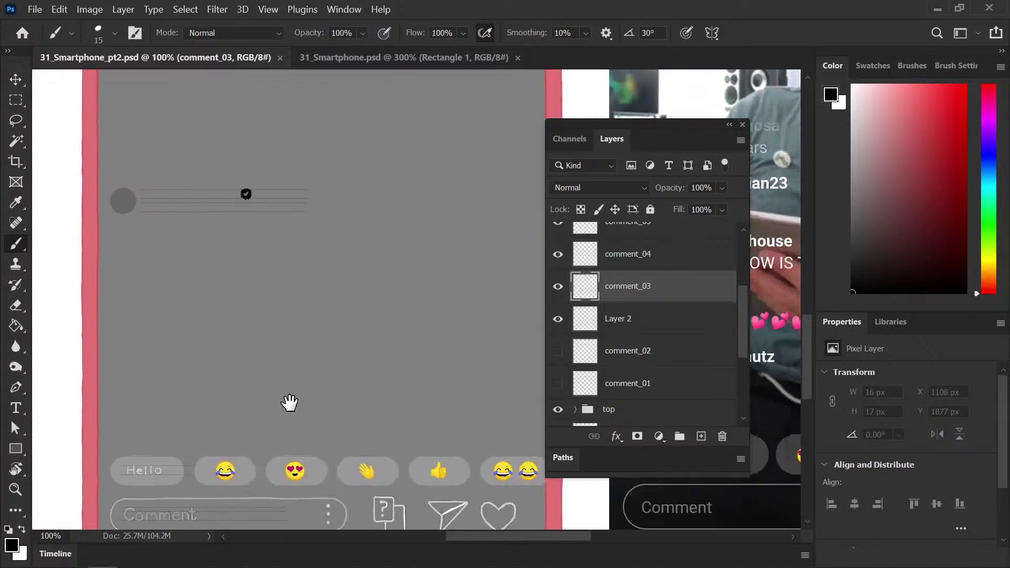
{"action": "key", "text": "ctrl+plus"}
{"action": "left_click_drag", "start_coordinate": [185, 259], "coordinate": [332, 248]}
{"action": "key", "text": "ctrl+plus"}
{"action": "left_click_drag", "start_coordinate": [280, 345], "coordinate": [241, 368]}
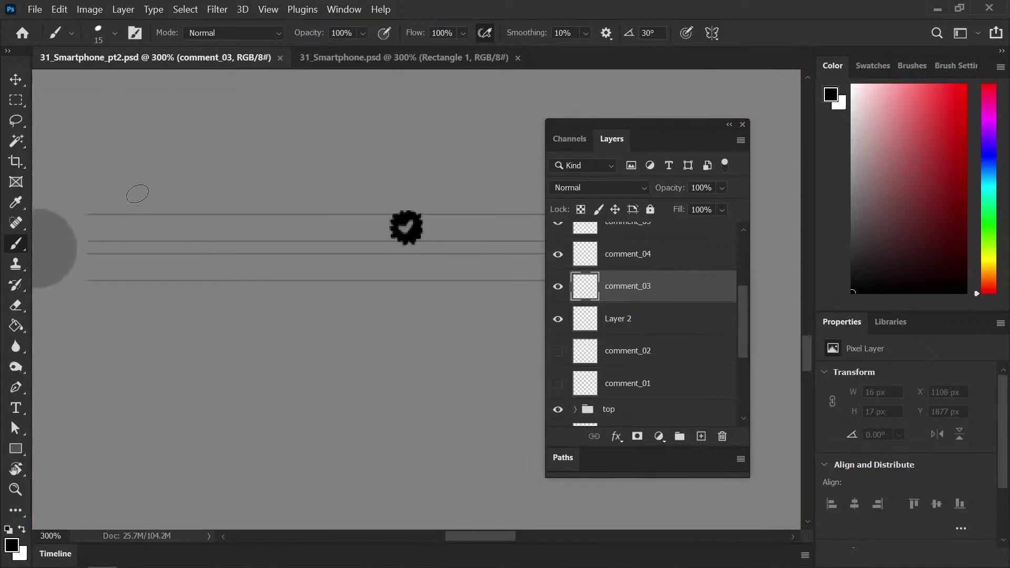
{"action": "mouse_move", "coordinate": [120, 221]}
{"action": "left_mouse_down"}
{"action": "mouse_move", "coordinate": [122, 241]}
{"action": "mouse_move", "coordinate": [136, 216]}
{"action": "mouse_move", "coordinate": [158, 220]}
{"action": "mouse_move", "coordinate": [159, 239]}
{"action": "mouse_move", "coordinate": [147, 216]}
{"action": "mouse_move", "coordinate": [142, 243]}
{"action": "mouse_move", "coordinate": [159, 238]}
{"action": "mouse_move", "coordinate": [122, 242]}
{"action": "mouse_move", "coordinate": [136, 216]}
{"action": "mouse_move", "coordinate": [159, 235]}
{"action": "mouse_move", "coordinate": [192, 241]}
{"action": "mouse_move", "coordinate": [208, 232]}
{"action": "mouse_move", "coordinate": [199, 239]}
{"action": "left_mouse_up"}
{"action": "key", "text": "ctrl+z"}
{"action": "key", "text": "ctrl+z"}
{"action": "mouse_move", "coordinate": [231, 202]}
{"action": "left_mouse_down"}
{"action": "mouse_move", "coordinate": [236, 242]}
{"action": "mouse_move", "coordinate": [231, 220]}
{"action": "mouse_move", "coordinate": [246, 238]}
{"action": "left_mouse_up"}
{"action": "key", "text": "ctrl+z"}
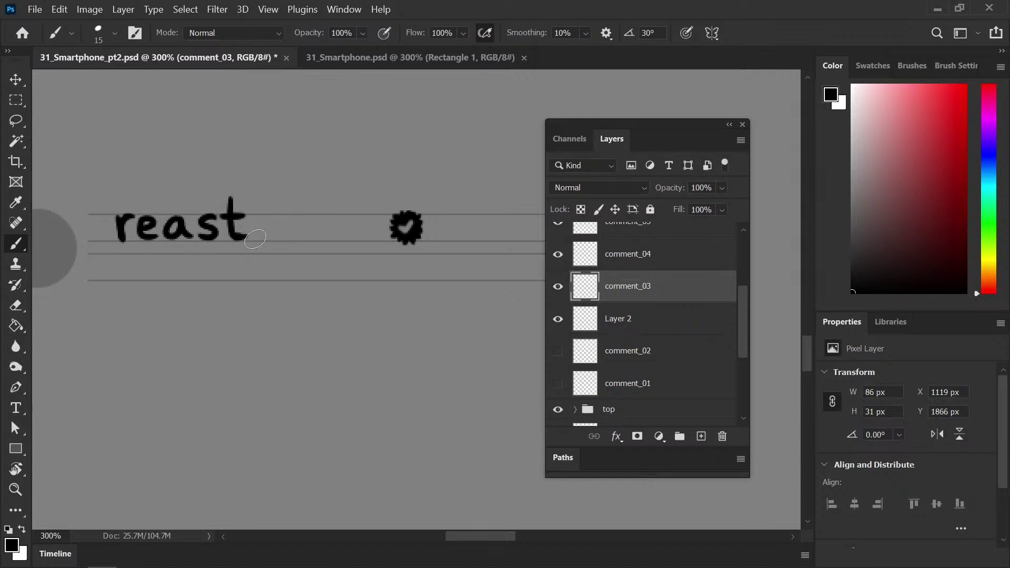
{"action": "mouse_move", "coordinate": [250, 230]}
{"action": "left_mouse_down"}
{"action": "mouse_move", "coordinate": [283, 228]}
{"action": "mouse_move", "coordinate": [295, 234]}
{"action": "mouse_move", "coordinate": [297, 221]}
{"action": "mouse_move", "coordinate": [299, 257]}
{"action": "left_mouse_up"}
{"action": "key", "text": "ctrl+minus"}
{"action": "key", "text": "ctrl+minus"}
{"action": "key", "text": "ctrl+minus"}
{"action": "key", "text": "ctrl+minus"}
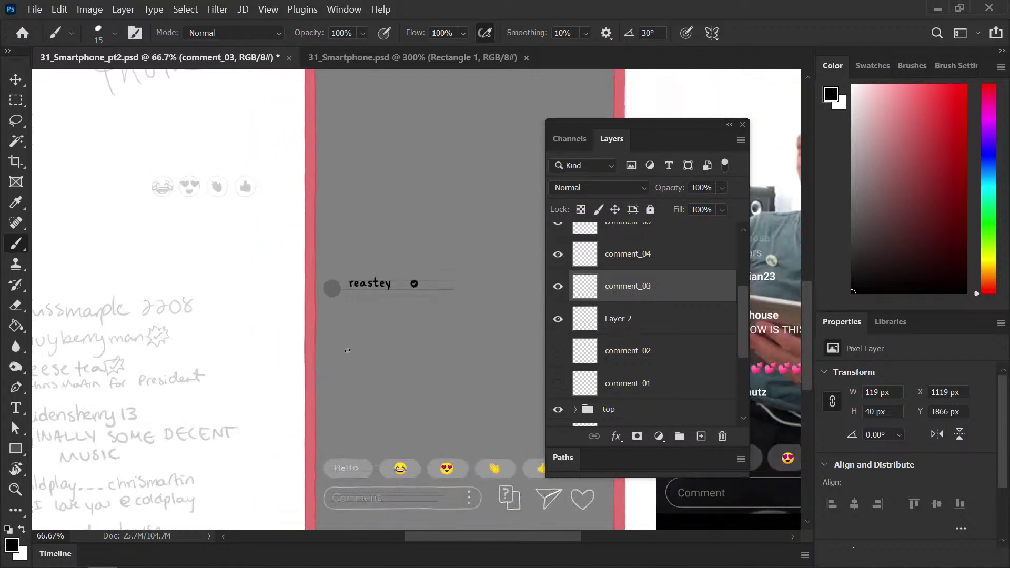
{"action": "key", "text": "ctrl+plus"}
{"action": "key", "text": "ctrl+plus"}
{"action": "key", "text": "ctrl+plus"}
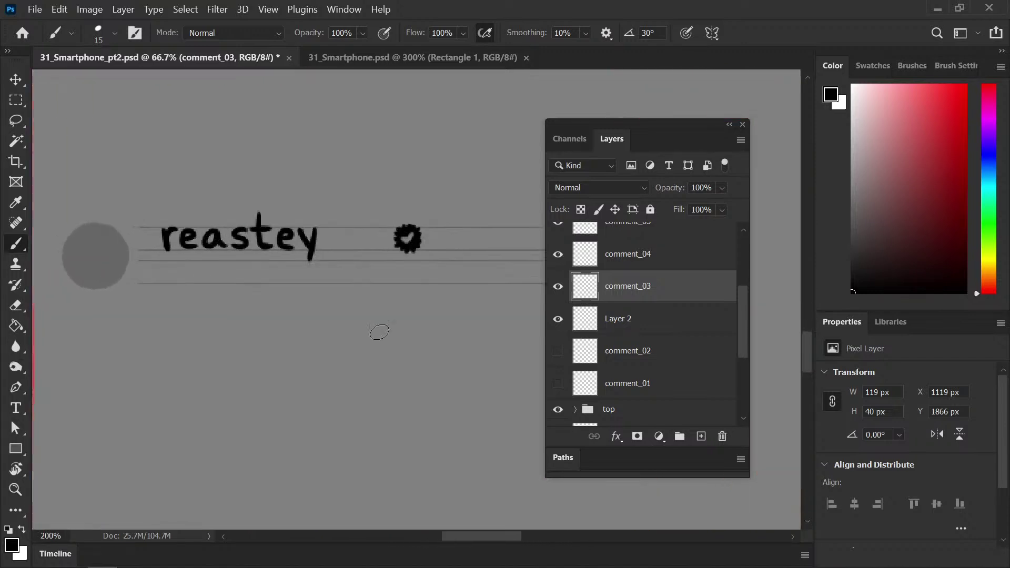
{"action": "key", "text": "l"}
{"action": "left_click_drag", "start_coordinate": [449, 235], "coordinate": [427, 231]}
{"action": "key", "text": "v"}
{"action": "key", "text": "Left"}
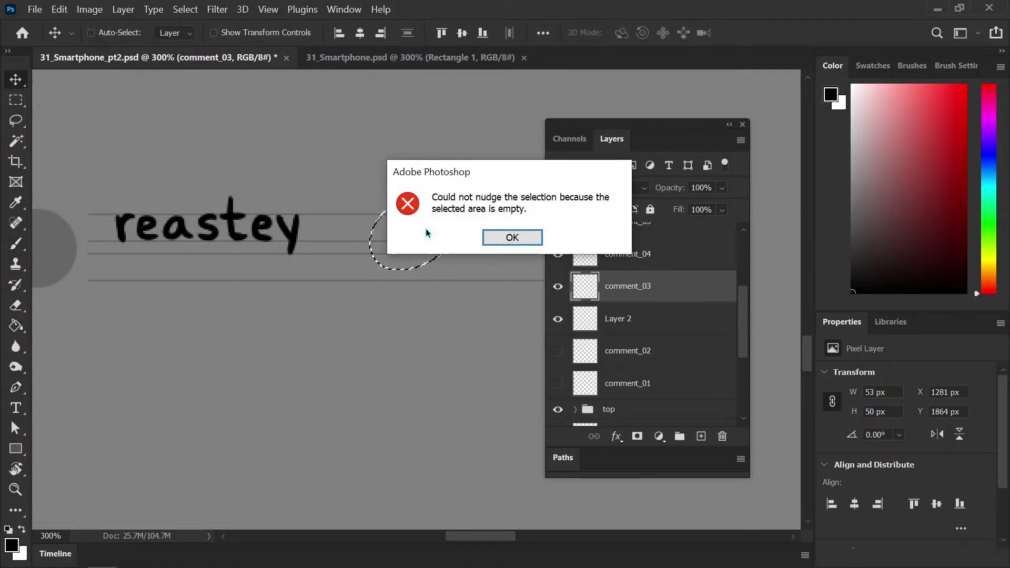
{"action": "left_click", "coordinate": [516, 236]}
{"action": "left_click", "coordinate": [649, 327]}
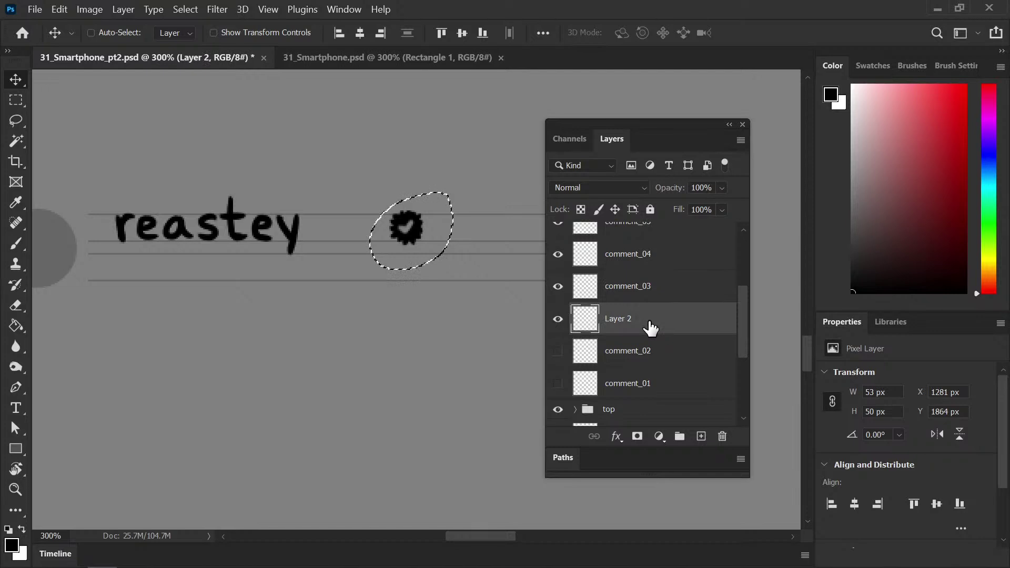
{"action": "key", "text": "shift+Left"}
{"action": "key", "text": "ctrl+d"}
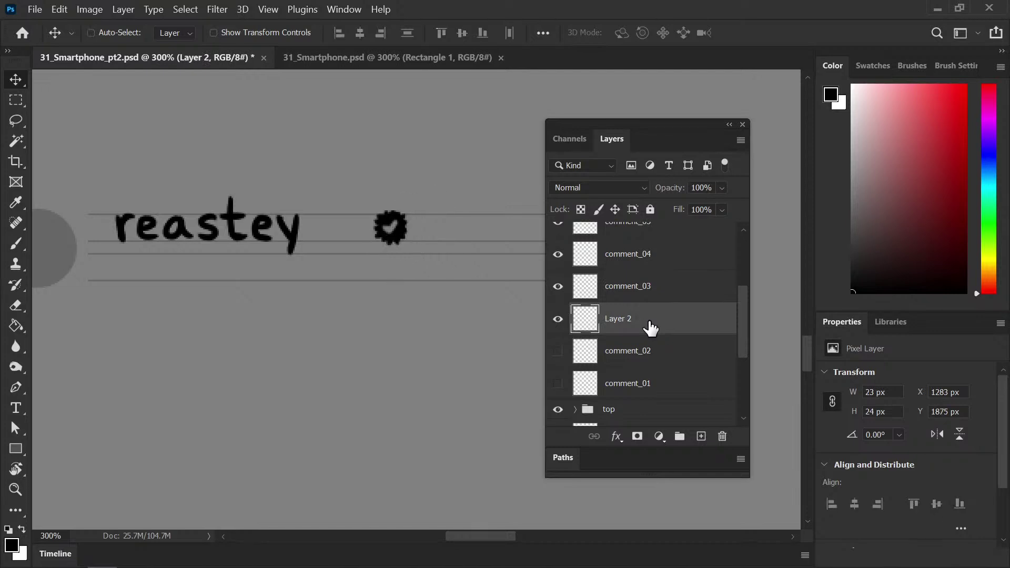
{"action": "key", "text": "shift+Left"}
{"action": "key", "text": "shift+Left"}
{"action": "key", "text": "shift+Left"}
{"action": "key", "text": "shift+Left"}
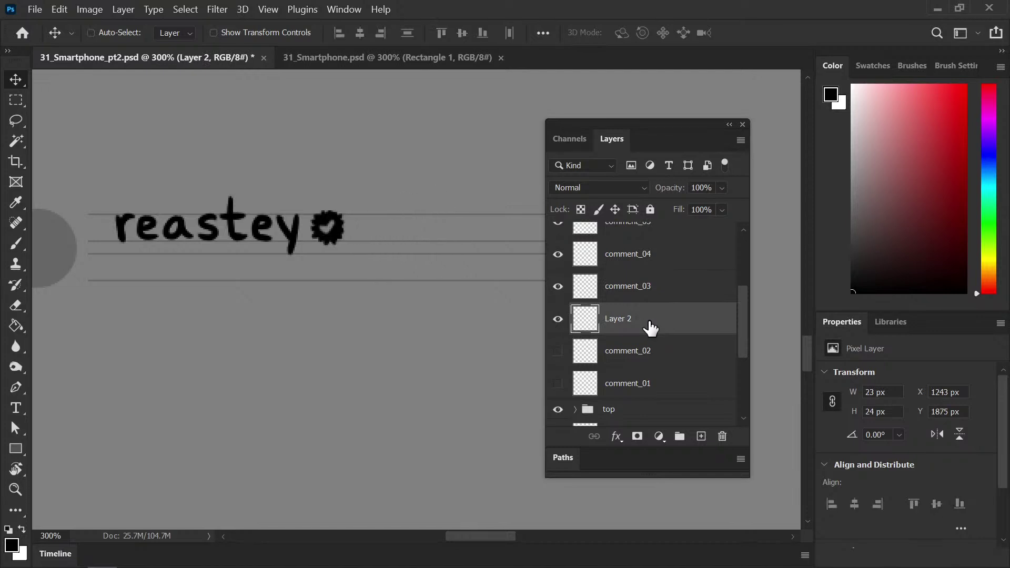
Merge the badge on Layer 2 with the lettering on the comment_03 layer
{"action": "key", "text": "b"}
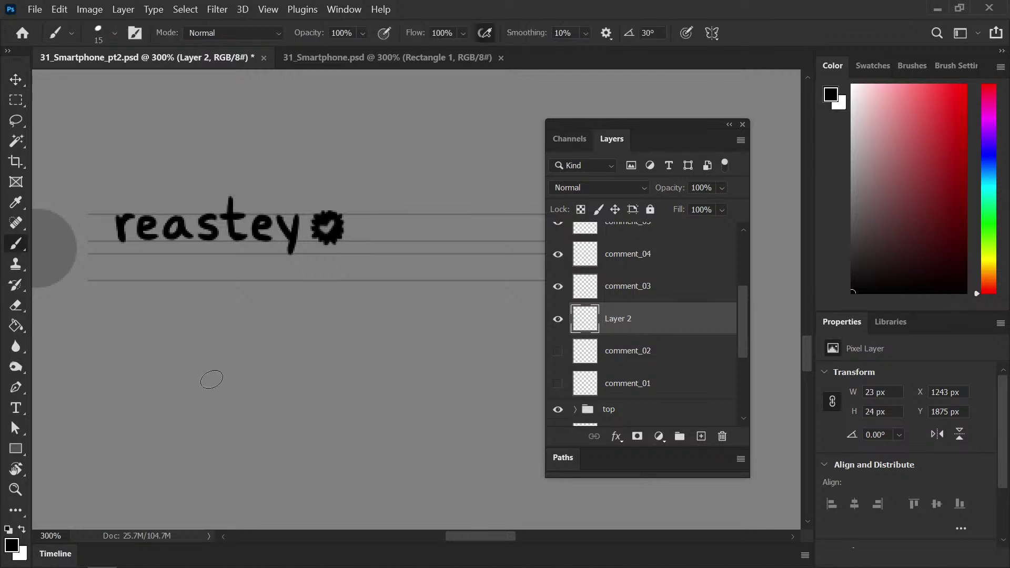
{"action": "left_click", "coordinate": [636, 295]}
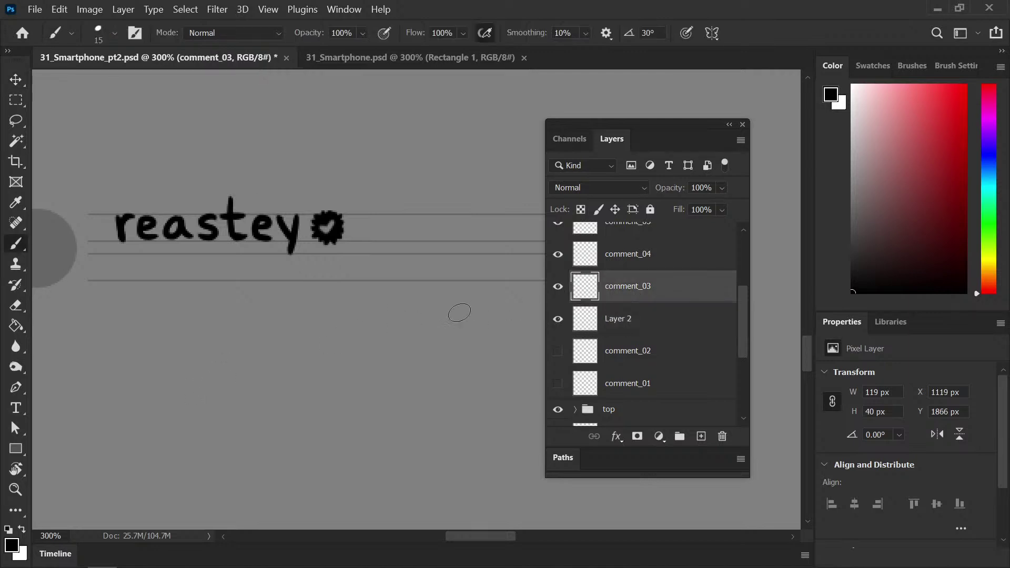
{"action": "left_click", "coordinate": [649, 320], "text": "shift"}
{"action": "key", "text": "ctrl+e"}
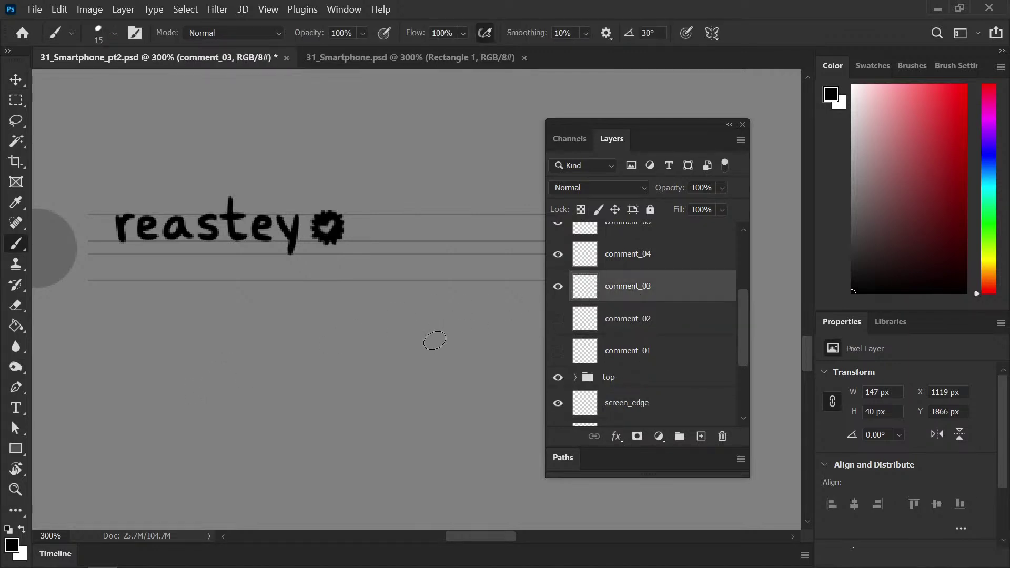
Hand-letter "Chris Martin for President" in black between the lower guide lines at brush size 10, and save the document
{"action": "left_click_drag", "start_coordinate": [47, 373], "coordinate": [323, 369]}
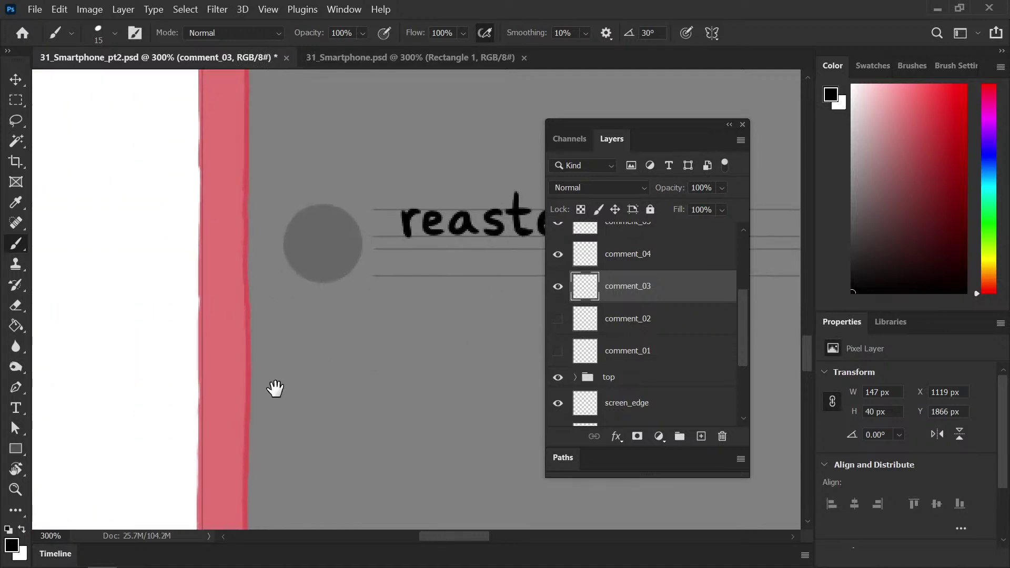
{"action": "key", "text": "bracketleft"}
{"action": "key", "text": "ctrl+1"}
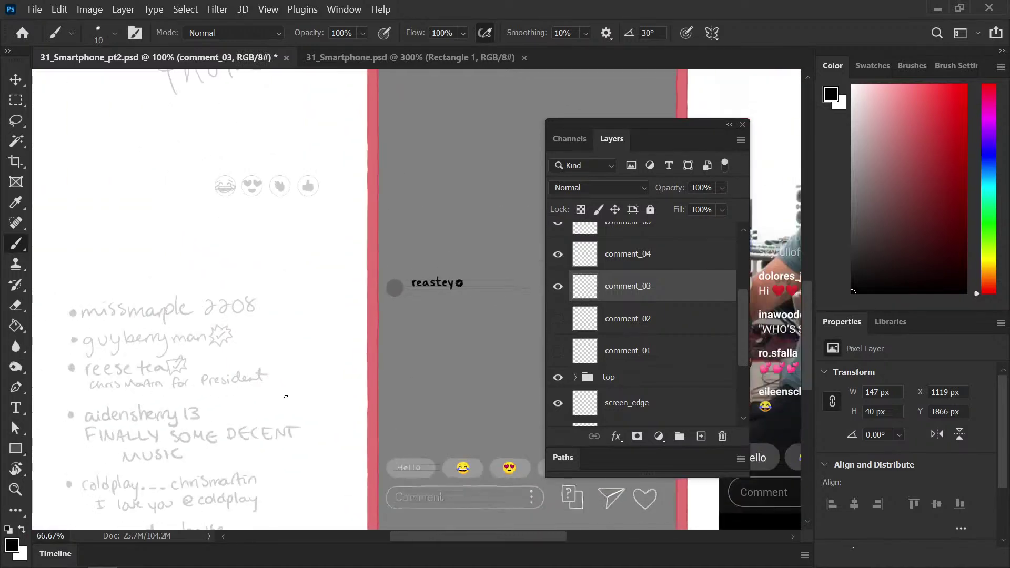
{"action": "key", "text": "ctrl+plus"}
{"action": "key", "text": "ctrl+plus"}
{"action": "key", "text": "ctrl+plus"}
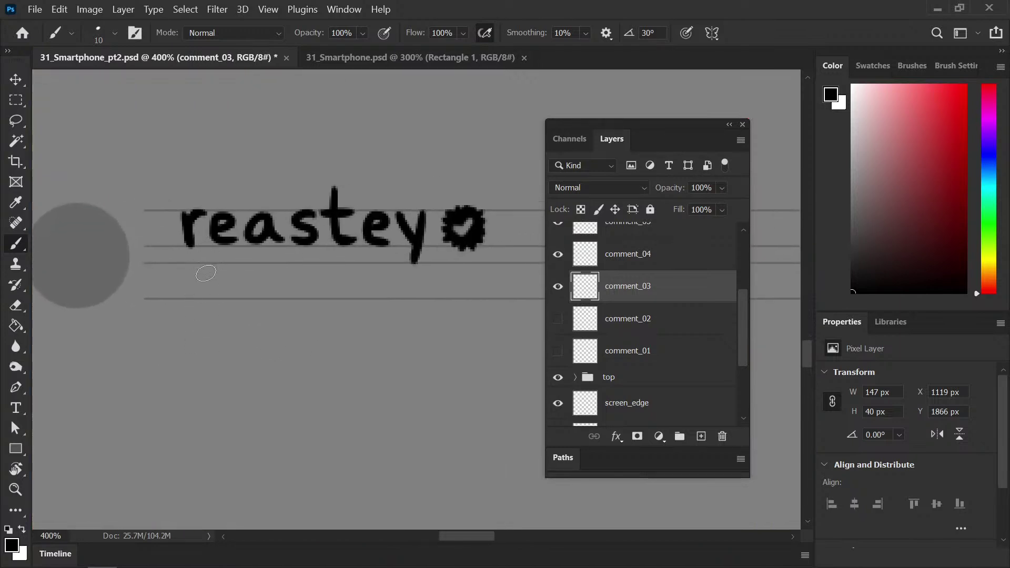
{"action": "mouse_move", "coordinate": [207, 273]}
{"action": "left_mouse_down"}
{"action": "mouse_move", "coordinate": [184, 285]}
{"action": "mouse_move", "coordinate": [202, 298]}
{"action": "mouse_move", "coordinate": [217, 283]}
{"action": "mouse_move", "coordinate": [234, 294]}
{"action": "mouse_move", "coordinate": [259, 279]}
{"action": "mouse_move", "coordinate": [280, 298]}
{"action": "left_mouse_up"}
{"action": "left_click", "coordinate": [269, 270]}
{"action": "mouse_move", "coordinate": [325, 264]}
{"action": "left_mouse_down"}
{"action": "mouse_move", "coordinate": [324, 299]}
{"action": "mouse_move", "coordinate": [367, 285]}
{"action": "mouse_move", "coordinate": [377, 298]}
{"action": "mouse_move", "coordinate": [407, 280]}
{"action": "mouse_move", "coordinate": [414, 299]}
{"action": "mouse_move", "coordinate": [426, 278]}
{"action": "mouse_move", "coordinate": [429, 299]}
{"action": "mouse_move", "coordinate": [459, 298]}
{"action": "mouse_move", "coordinate": [293, 288]}
{"action": "mouse_move", "coordinate": [295, 304]}
{"action": "mouse_move", "coordinate": [323, 282]}
{"action": "mouse_move", "coordinate": [321, 303]}
{"action": "mouse_move", "coordinate": [342, 280]}
{"action": "mouse_move", "coordinate": [374, 304]}
{"action": "mouse_move", "coordinate": [375, 287]}
{"action": "mouse_move", "coordinate": [389, 304]}
{"action": "left_mouse_up"}
{"action": "left_click", "coordinate": [428, 273]}
{"action": "mouse_move", "coordinate": [389, 293]}
{"action": "left_mouse_down"}
{"action": "mouse_move", "coordinate": [419, 299]}
{"action": "mouse_move", "coordinate": [445, 280]}
{"action": "mouse_move", "coordinate": [462, 303]}
{"action": "left_mouse_up"}
{"action": "mouse_move", "coordinate": [477, 266]}
{"action": "left_mouse_down"}
{"action": "mouse_move", "coordinate": [471, 298]}
{"action": "mouse_move", "coordinate": [513, 302]}
{"action": "left_mouse_up"}
{"action": "mouse_move", "coordinate": [523, 265]}
{"action": "left_mouse_down"}
{"action": "mouse_move", "coordinate": [524, 301]}
{"action": "mouse_move", "coordinate": [532, 279]}
{"action": "left_mouse_up"}
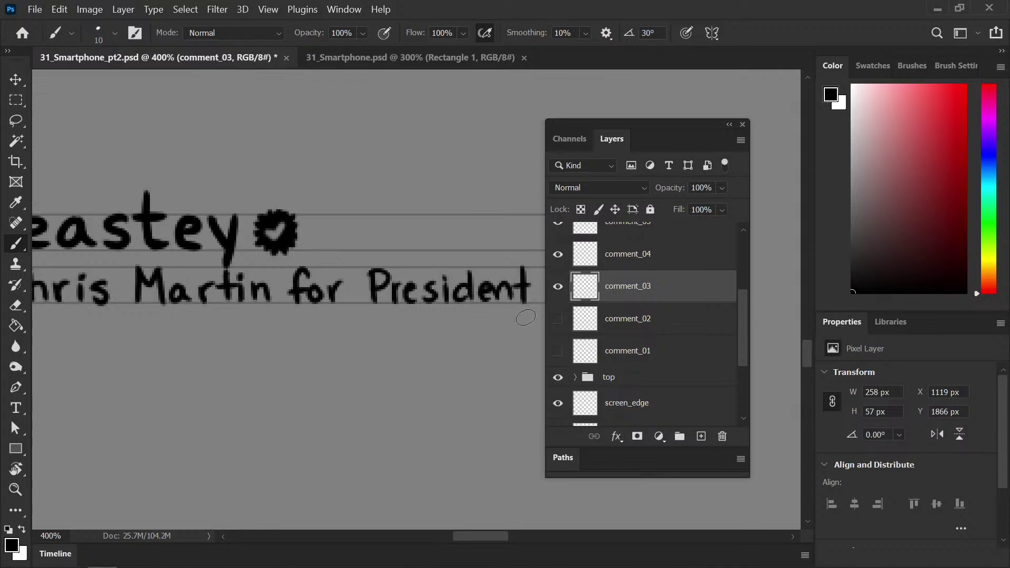
{"action": "key", "text": "ctrl+s"}
Paint the grey profile circle beside the username solid black on the comment_03 layer, and save the document
{"action": "key", "text": "ctrl+minus"}
{"action": "key", "text": "ctrl+minus"}
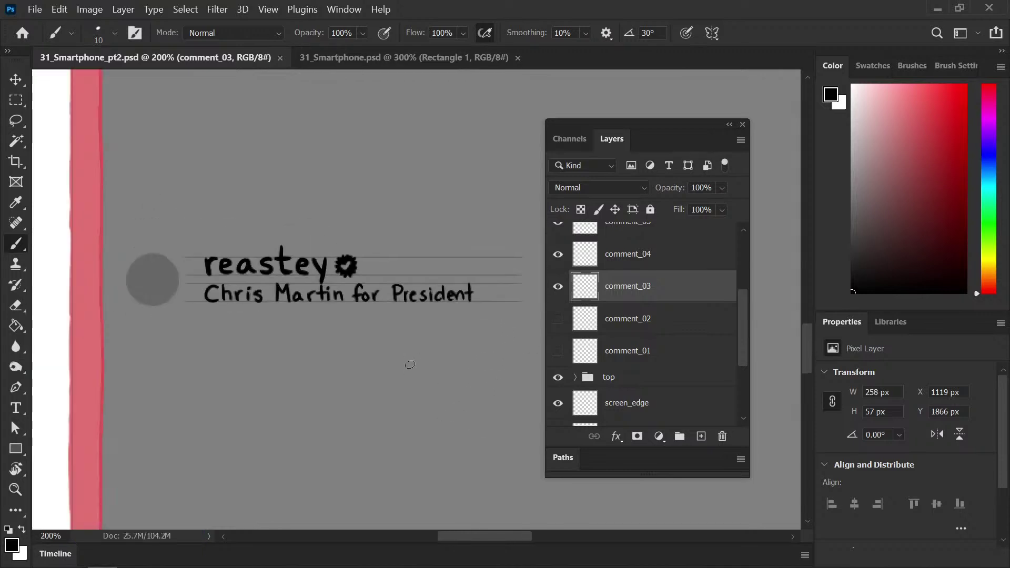
{"action": "key", "text": "ctrl+minus"}
{"action": "key", "text": "ctrl+minus"}
{"action": "key", "text": "ctrl+plus"}
{"action": "key", "text": "ctrl+plus"}
{"action": "key", "text": "ctrl+plus"}
{"action": "left_click_drag", "start_coordinate": [163, 311], "coordinate": [378, 358]}
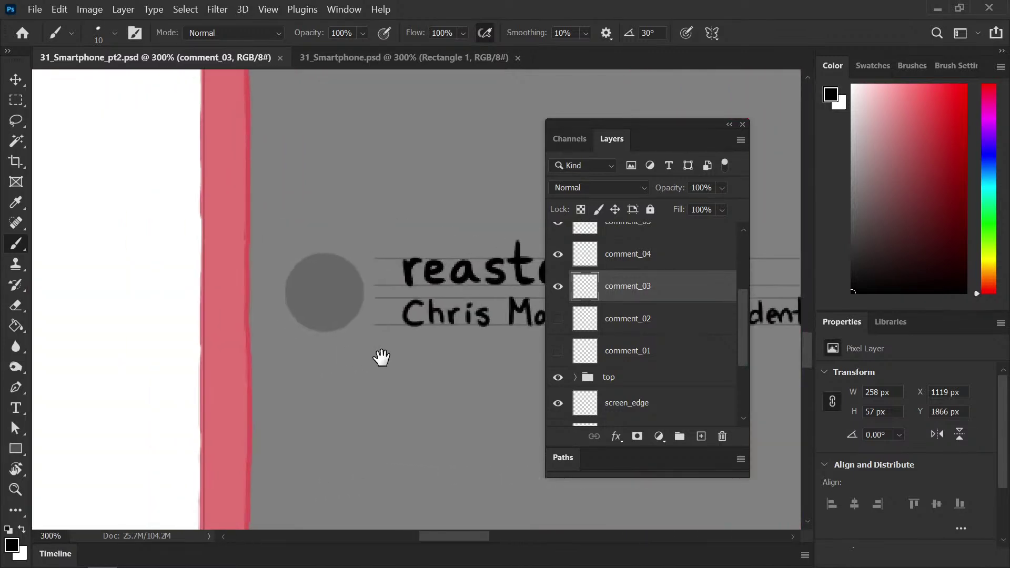
{"action": "key", "text": "ctrl+plus"}
{"action": "mouse_move", "coordinate": [282, 254]}
{"action": "left_mouse_down"}
{"action": "mouse_move", "coordinate": [305, 242]}
{"action": "mouse_move", "coordinate": [271, 263]}
{"action": "mouse_move", "coordinate": [277, 256]}
{"action": "mouse_move", "coordinate": [269, 313]}
{"action": "mouse_move", "coordinate": [266, 284]}
{"action": "mouse_move", "coordinate": [273, 321]}
{"action": "mouse_move", "coordinate": [285, 324]}
{"action": "mouse_move", "coordinate": [270, 316]}
{"action": "mouse_move", "coordinate": [326, 337]}
{"action": "mouse_move", "coordinate": [292, 334]}
{"action": "mouse_move", "coordinate": [329, 335]}
{"action": "mouse_move", "coordinate": [309, 338]}
{"action": "mouse_move", "coordinate": [350, 321]}
{"action": "mouse_move", "coordinate": [359, 285]}
{"action": "mouse_move", "coordinate": [359, 306]}
{"action": "mouse_move", "coordinate": [319, 336]}
{"action": "mouse_move", "coordinate": [302, 245]}
{"action": "mouse_move", "coordinate": [325, 246]}
{"action": "mouse_move", "coordinate": [303, 242]}
{"action": "mouse_move", "coordinate": [355, 264]}
{"action": "mouse_move", "coordinate": [346, 238]}
{"action": "mouse_move", "coordinate": [323, 240]}
{"action": "mouse_move", "coordinate": [357, 285]}
{"action": "mouse_move", "coordinate": [352, 263]}
{"action": "mouse_move", "coordinate": [357, 296]}
{"action": "left_mouse_up"}
{"action": "mouse_move", "coordinate": [338, 256]}
{"action": "left_mouse_down"}
{"action": "mouse_move", "coordinate": [352, 289]}
{"action": "mouse_move", "coordinate": [344, 257]}
{"action": "mouse_move", "coordinate": [309, 247]}
{"action": "mouse_move", "coordinate": [282, 257]}
{"action": "mouse_move", "coordinate": [273, 294]}
{"action": "mouse_move", "coordinate": [272, 281]}
{"action": "mouse_move", "coordinate": [285, 322]}
{"action": "mouse_move", "coordinate": [322, 331]}
{"action": "mouse_move", "coordinate": [346, 317]}
{"action": "mouse_move", "coordinate": [333, 326]}
{"action": "mouse_move", "coordinate": [354, 294]}
{"action": "mouse_move", "coordinate": [319, 307]}
{"action": "mouse_move", "coordinate": [329, 302]}
{"action": "mouse_move", "coordinate": [284, 271]}
{"action": "mouse_move", "coordinate": [296, 262]}
{"action": "mouse_move", "coordinate": [318, 298]}
{"action": "mouse_move", "coordinate": [349, 284]}
{"action": "left_mouse_up"}
{"action": "key", "text": "ctrl+s"}
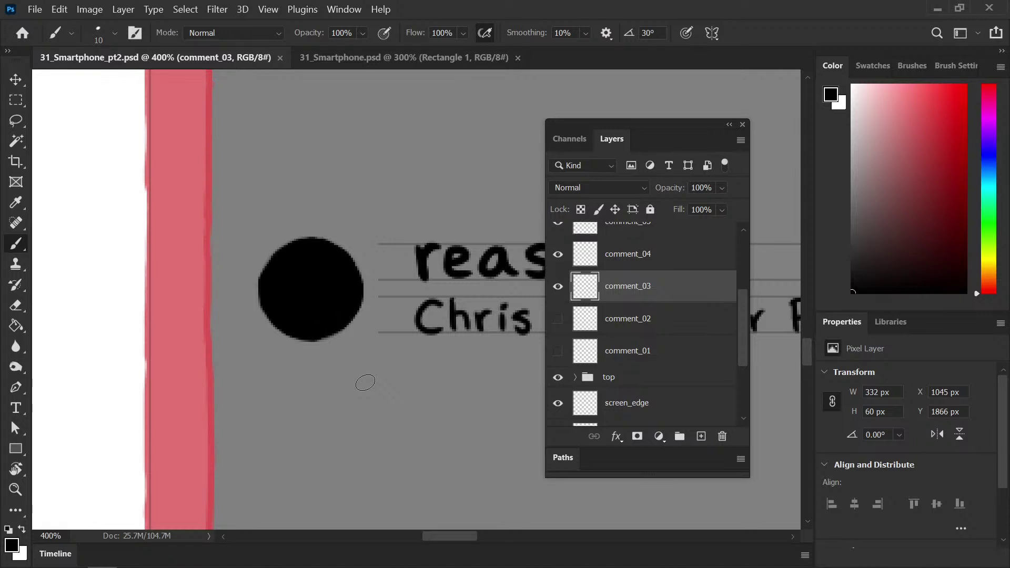
Block in a dark red rose shape inside the black profile circle on a new layer, adding darker red over it
{"action": "left_click", "coordinate": [956, 159]}
{"action": "left_click_drag", "start_coordinate": [956, 160], "coordinate": [960, 143]}
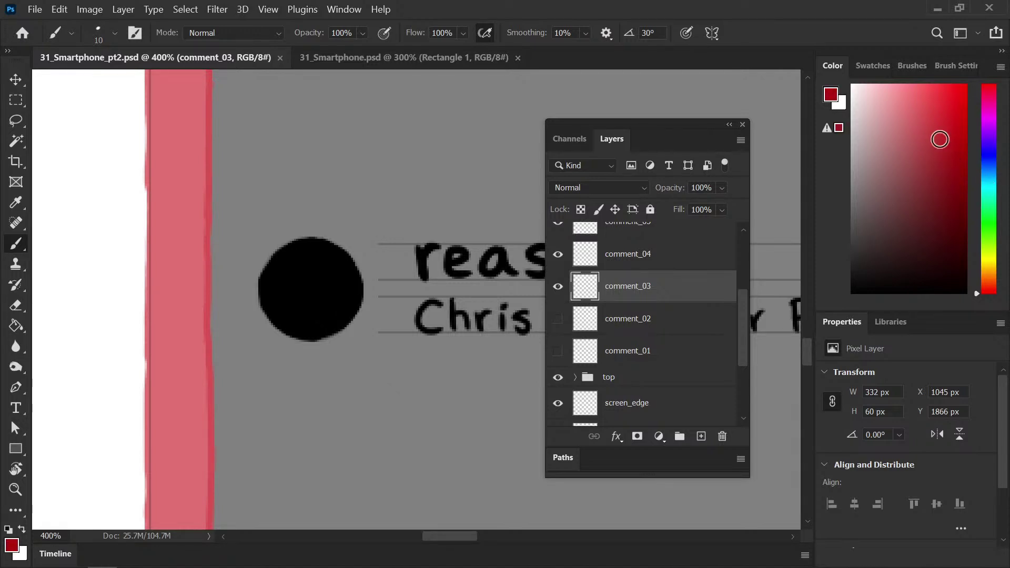
{"action": "left_click", "coordinate": [701, 437]}
{"action": "mouse_move", "coordinate": [314, 283]}
{"action": "left_mouse_down"}
{"action": "mouse_move", "coordinate": [290, 290]}
{"action": "mouse_move", "coordinate": [306, 300]}
{"action": "mouse_move", "coordinate": [296, 310]}
{"action": "mouse_move", "coordinate": [318, 287]}
{"action": "mouse_move", "coordinate": [312, 305]}
{"action": "mouse_move", "coordinate": [338, 301]}
{"action": "mouse_move", "coordinate": [283, 293]}
{"action": "mouse_move", "coordinate": [296, 286]}
{"action": "mouse_move", "coordinate": [297, 298]}
{"action": "mouse_move", "coordinate": [282, 282]}
{"action": "mouse_move", "coordinate": [310, 302]}
{"action": "left_mouse_up"}
{"action": "left_click", "coordinate": [933, 155]}
{"action": "left_click_drag", "start_coordinate": [933, 154], "coordinate": [980, 194]}
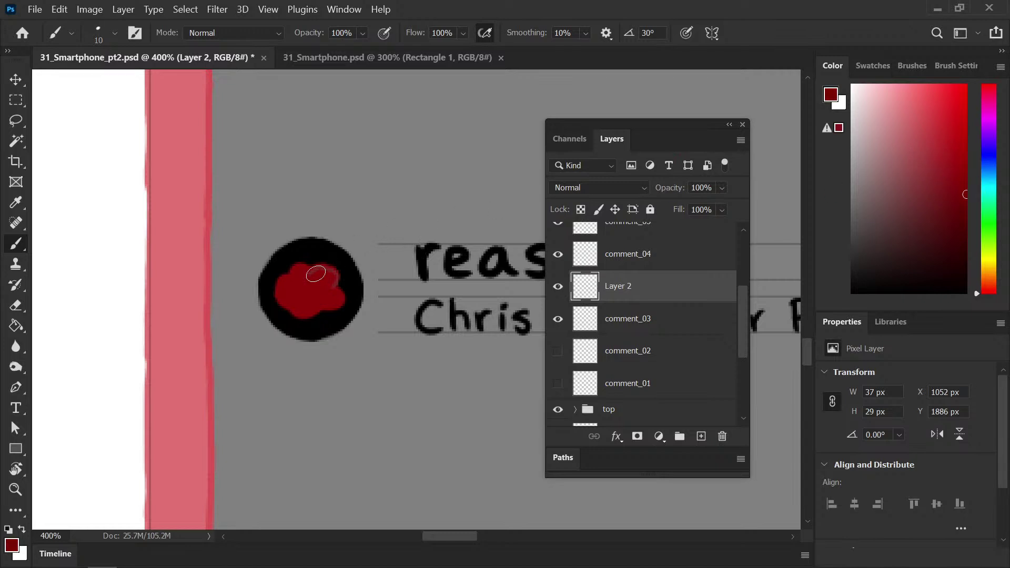
{"action": "mouse_move", "coordinate": [302, 275]}
{"action": "left_mouse_down"}
{"action": "mouse_move", "coordinate": [334, 273]}
{"action": "mouse_move", "coordinate": [330, 288]}
{"action": "mouse_move", "coordinate": [315, 271]}
{"action": "mouse_move", "coordinate": [334, 276]}
{"action": "mouse_move", "coordinate": [336, 290]}
{"action": "mouse_move", "coordinate": [323, 286]}
{"action": "mouse_move", "coordinate": [317, 300]}
{"action": "mouse_move", "coordinate": [331, 289]}
{"action": "mouse_move", "coordinate": [338, 305]}
{"action": "mouse_move", "coordinate": [328, 284]}
{"action": "mouse_move", "coordinate": [307, 282]}
{"action": "mouse_move", "coordinate": [311, 296]}
{"action": "mouse_move", "coordinate": [311, 278]}
{"action": "mouse_move", "coordinate": [294, 286]}
{"action": "mouse_move", "coordinate": [321, 296]}
{"action": "mouse_move", "coordinate": [311, 275]}
{"action": "mouse_move", "coordinate": [323, 287]}
{"action": "mouse_move", "coordinate": [292, 299]}
{"action": "mouse_move", "coordinate": [338, 299]}
{"action": "mouse_move", "coordinate": [313, 313]}
{"action": "mouse_move", "coordinate": [284, 302]}
{"action": "mouse_move", "coordinate": [305, 311]}
{"action": "mouse_move", "coordinate": [345, 302]}
{"action": "mouse_move", "coordinate": [337, 285]}
{"action": "mouse_move", "coordinate": [288, 280]}
{"action": "mouse_move", "coordinate": [286, 299]}
{"action": "mouse_move", "coordinate": [296, 301]}
{"action": "mouse_move", "coordinate": [275, 290]}
{"action": "mouse_move", "coordinate": [336, 268]}
{"action": "left_mouse_up"}
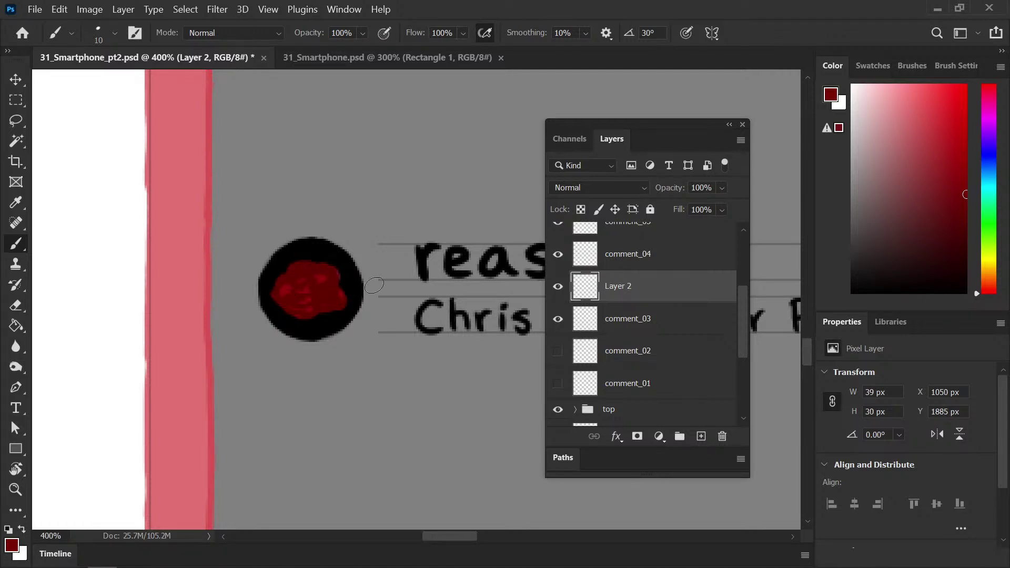
Detail the rose's petals on Layer 2 with brighter red highlights and darker red shading, and save the document
{"action": "left_click", "coordinate": [966, 139]}
{"action": "left_click", "coordinate": [559, 189]}
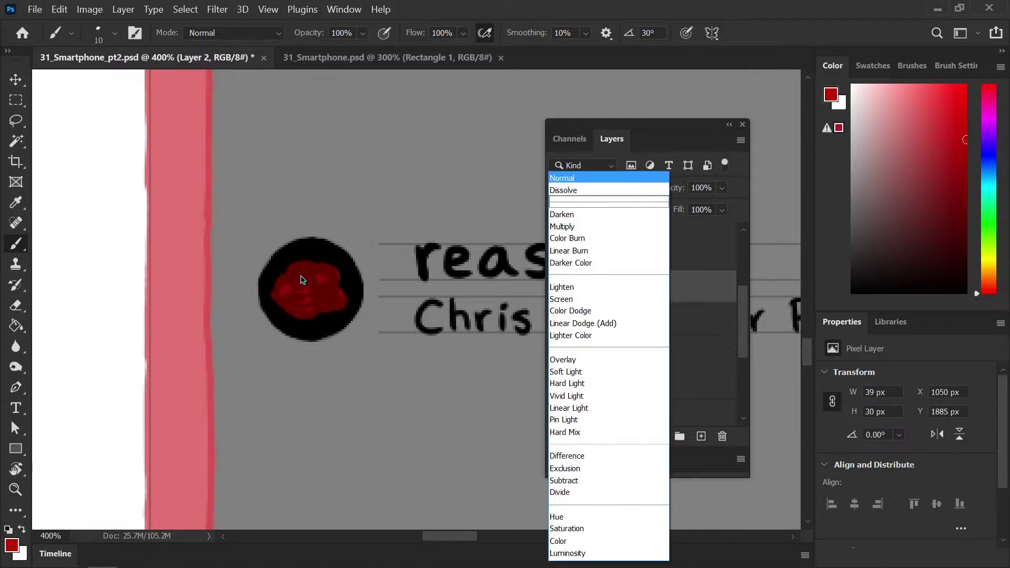
{"action": "left_click", "coordinate": [645, 7]}
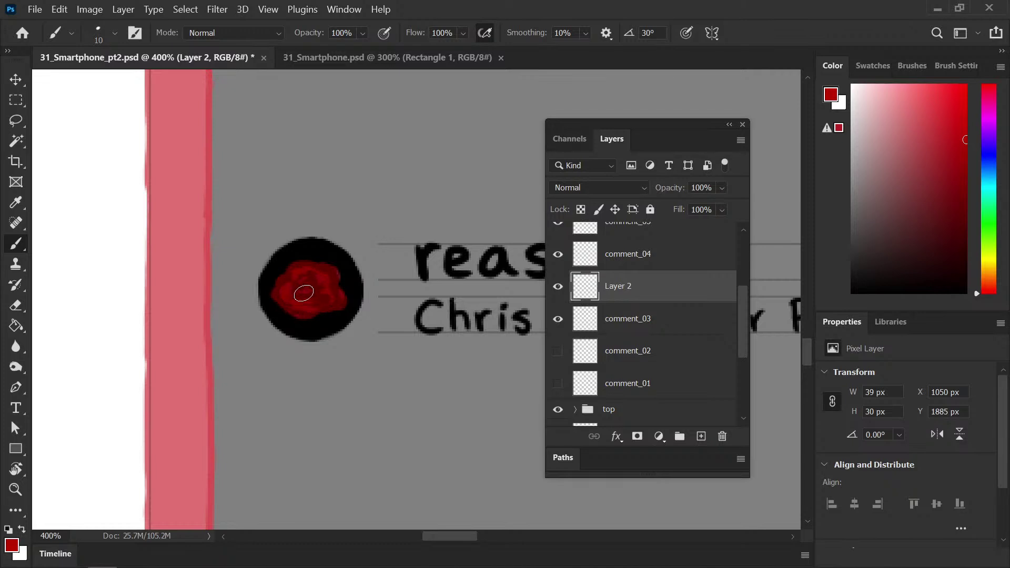
{"action": "left_click_drag", "start_coordinate": [967, 141], "coordinate": [966, 175]}
{"action": "left_click_drag", "start_coordinate": [967, 175], "coordinate": [966, 216]}
{"action": "mouse_move", "coordinate": [332, 288]}
{"action": "left_mouse_down"}
{"action": "mouse_move", "coordinate": [335, 310]}
{"action": "mouse_move", "coordinate": [336, 291]}
{"action": "mouse_move", "coordinate": [341, 304]}
{"action": "mouse_move", "coordinate": [298, 282]}
{"action": "mouse_move", "coordinate": [298, 297]}
{"action": "mouse_move", "coordinate": [336, 277]}
{"action": "left_mouse_up"}
{"action": "left_click_drag", "start_coordinate": [966, 188], "coordinate": [987, 190]}
{"action": "mouse_move", "coordinate": [325, 320]}
{"action": "left_mouse_down"}
{"action": "mouse_move", "coordinate": [290, 278]}
{"action": "mouse_move", "coordinate": [295, 302]}
{"action": "mouse_move", "coordinate": [290, 292]}
{"action": "mouse_move", "coordinate": [310, 301]}
{"action": "mouse_move", "coordinate": [287, 290]}
{"action": "left_mouse_up"}
{"action": "key", "text": "ctrl+s"}
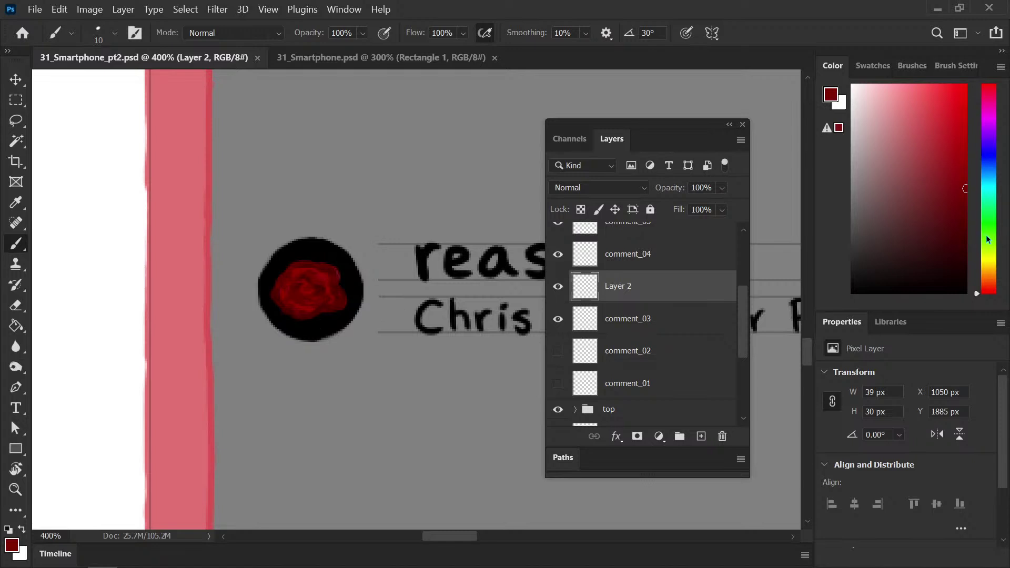
Pick a dark purple, add a new layer between comment_03 and the rose, and clip both upper layers to comment_03
{"action": "left_click", "coordinate": [985, 141]}
{"action": "left_click", "coordinate": [966, 224]}
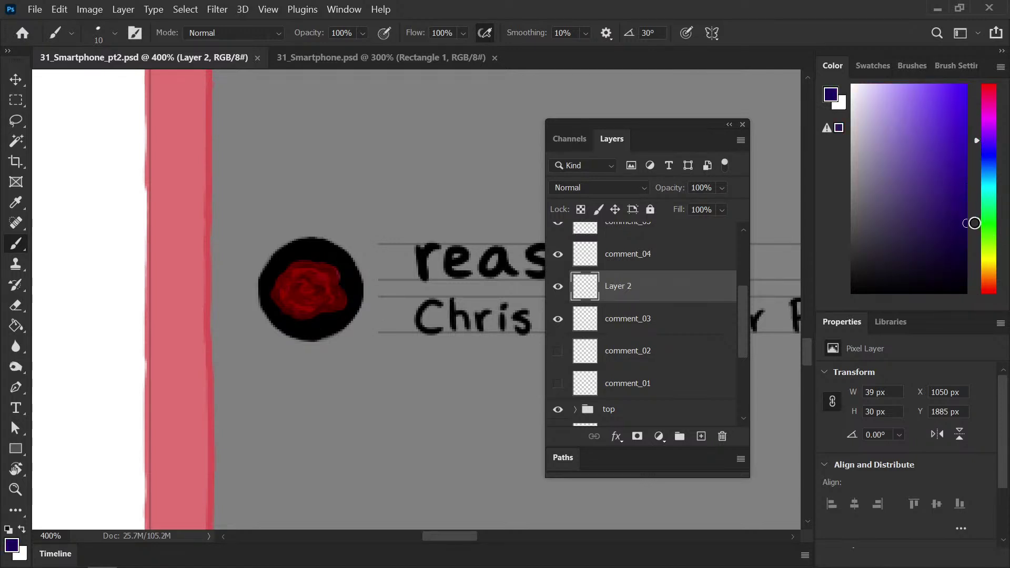
{"action": "left_click", "coordinate": [992, 130]}
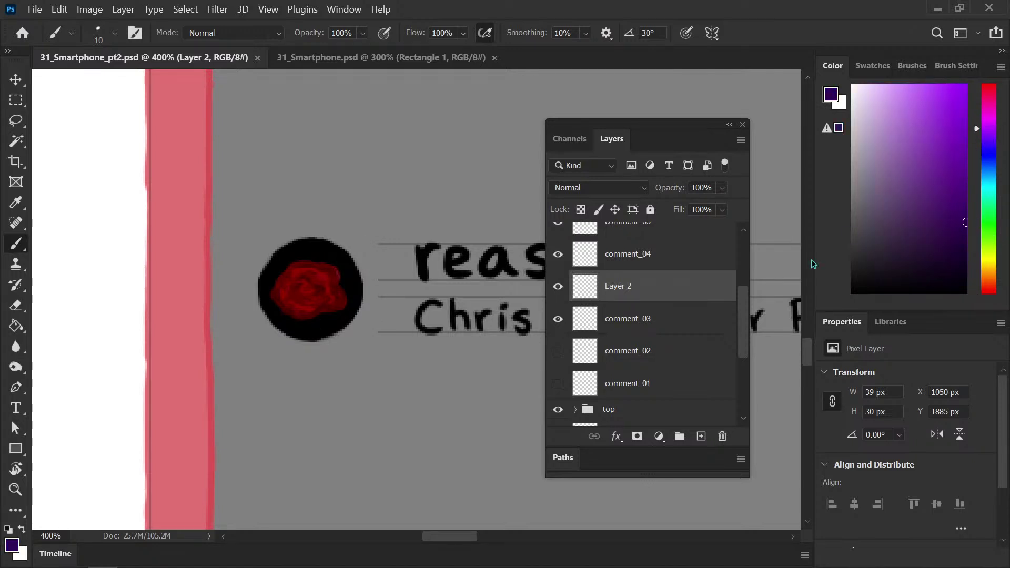
{"action": "left_click", "coordinate": [651, 326]}
{"action": "left_click", "coordinate": [702, 436]}
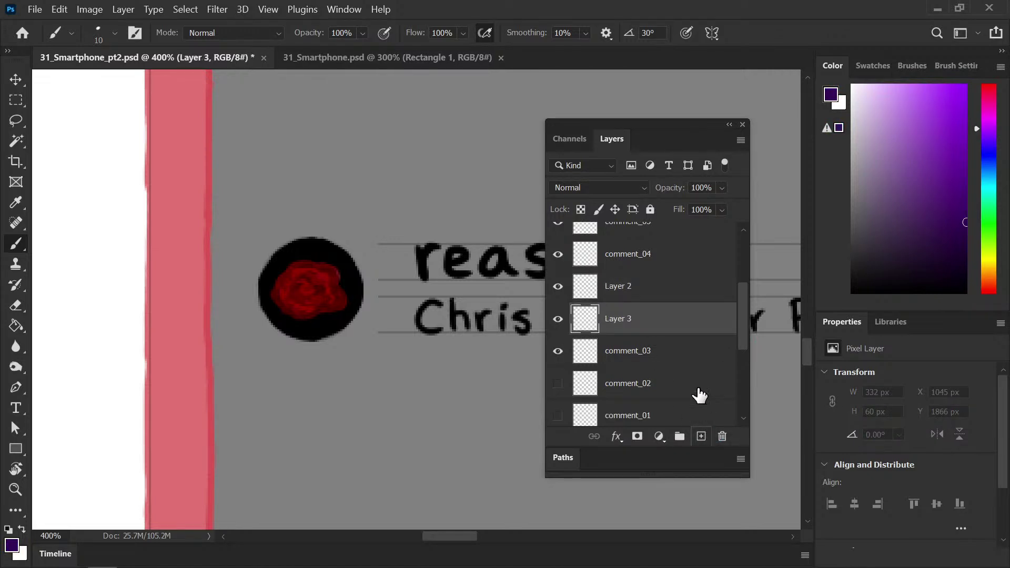
{"action": "left_click", "coordinate": [651, 332], "text": "alt"}
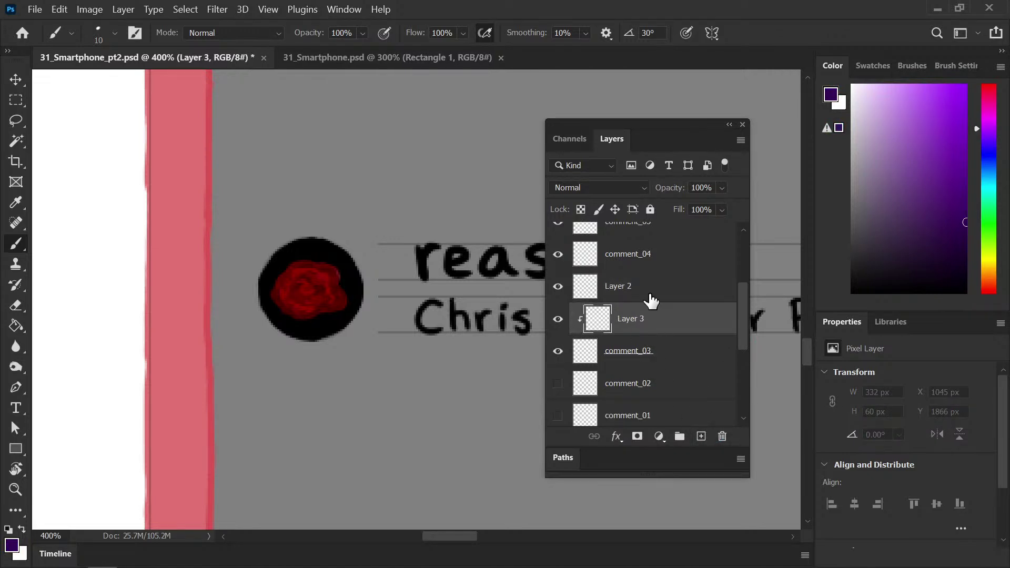
{"action": "left_click", "coordinate": [651, 298]}
{"action": "left_click", "coordinate": [652, 298], "text": "alt"}
{"action": "left_click", "coordinate": [636, 322]}
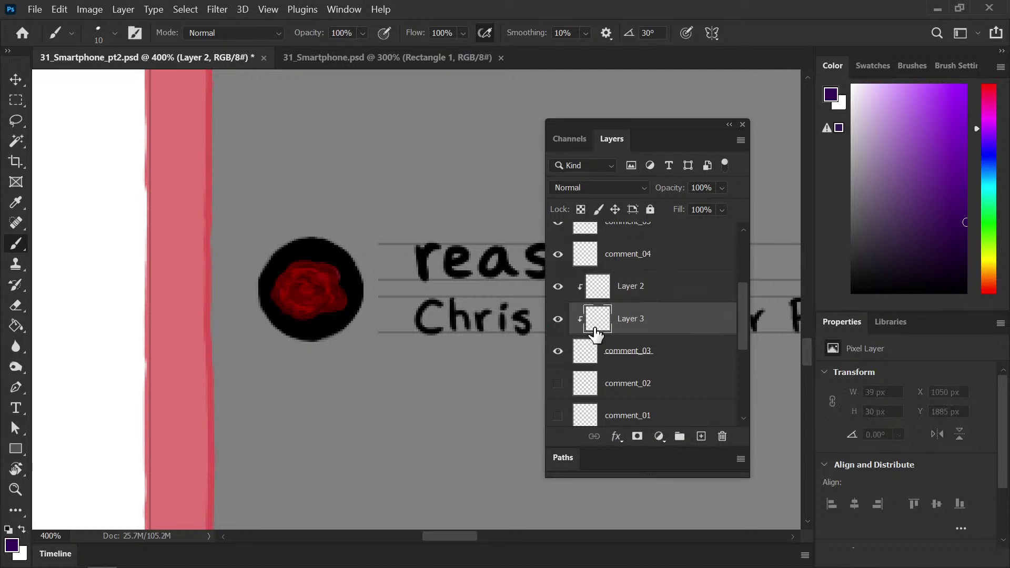
Paint the profile circle's background around the rose dark purple on Layer 3, enlarging the brush to size 35
{"action": "left_click_drag", "start_coordinate": [267, 268], "coordinate": [258, 332]}
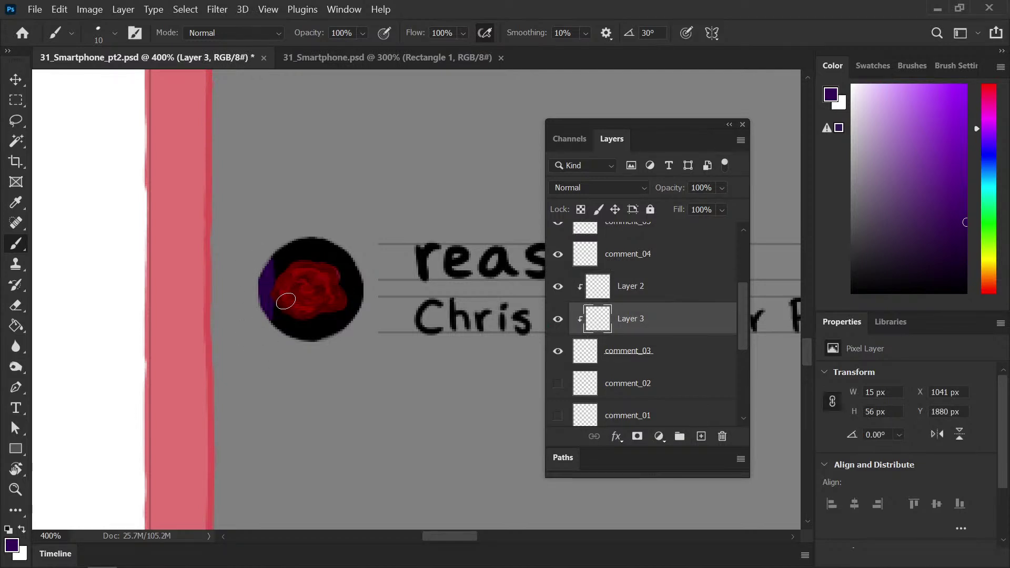
{"action": "left_click_drag", "start_coordinate": [959, 244], "coordinate": [983, 257]}
{"action": "key", "text": "bracketright"}
{"action": "key", "text": "bracketright"}
{"action": "key", "text": "bracketright"}
{"action": "key", "text": "bracketright"}
{"action": "key", "text": "bracketright"}
{"action": "mouse_move", "coordinate": [278, 263]}
{"action": "left_mouse_down"}
{"action": "mouse_move", "coordinate": [276, 333]}
{"action": "mouse_move", "coordinate": [267, 317]}
{"action": "mouse_move", "coordinate": [306, 337]}
{"action": "mouse_move", "coordinate": [309, 318]}
{"action": "mouse_move", "coordinate": [334, 339]}
{"action": "left_mouse_up"}
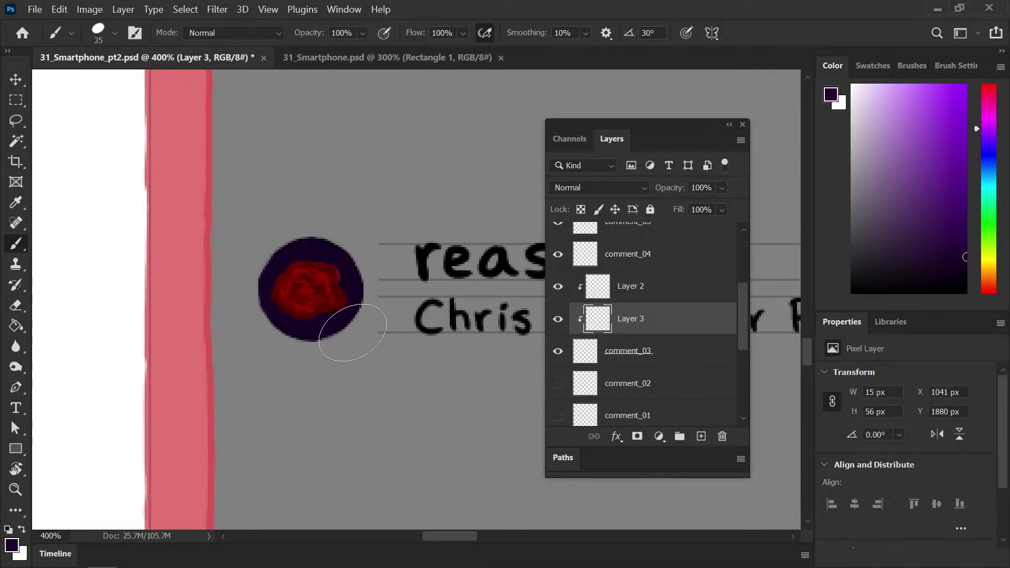
Repaint the profile circle's background on Layer 3, trying near-black purples before settling on a very dark purple, and save the document
{"action": "left_click", "coordinate": [963, 272]}
{"action": "mouse_move", "coordinate": [311, 289]}
{"action": "left_mouse_down"}
{"action": "mouse_move", "coordinate": [263, 322]}
{"action": "mouse_move", "coordinate": [316, 334]}
{"action": "mouse_move", "coordinate": [342, 284]}
{"action": "left_mouse_up"}
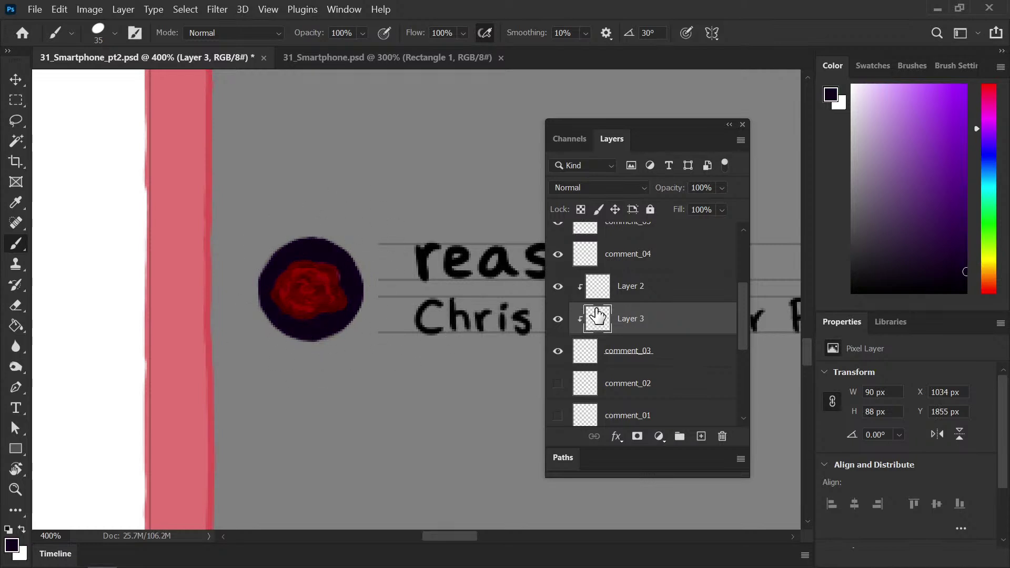
{"action": "left_click", "coordinate": [968, 259]}
{"action": "left_click", "coordinate": [966, 261]}
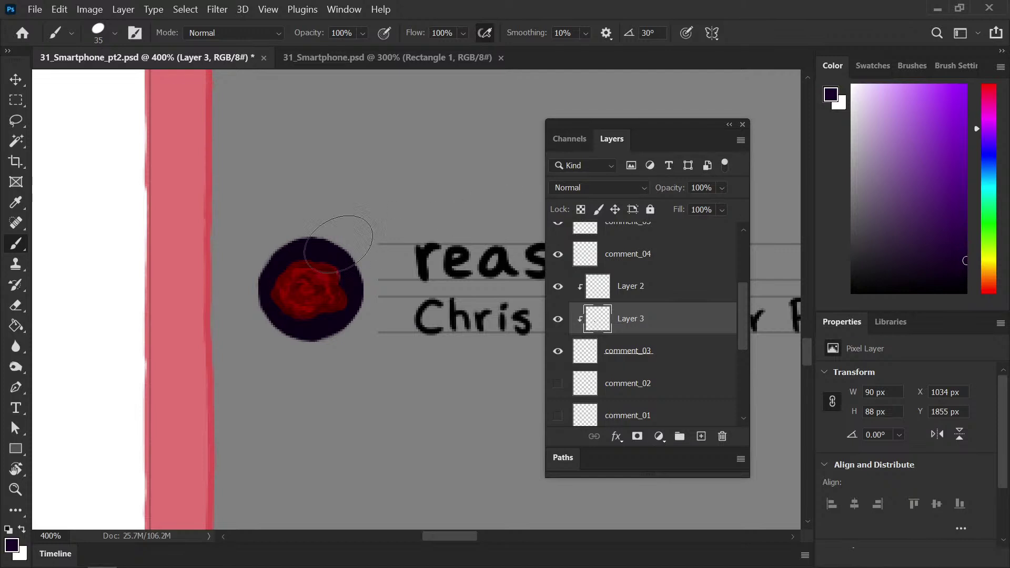
{"action": "left_click", "coordinate": [968, 248]}
{"action": "mouse_move", "coordinate": [390, 287]}
{"action": "left_mouse_down"}
{"action": "mouse_move", "coordinate": [334, 282]}
{"action": "mouse_move", "coordinate": [252, 329]}
{"action": "left_mouse_up"}
{"action": "key", "text": "ctrl+s"}
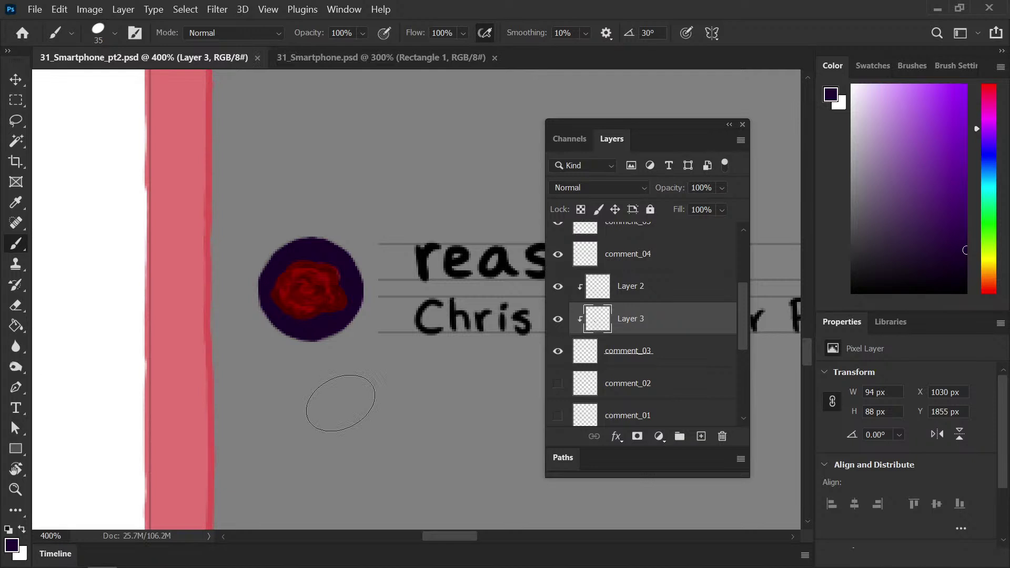
Set the foreground color to white and lock the transparent pixels of the comment_03 layer
{"action": "key", "text": "d"}
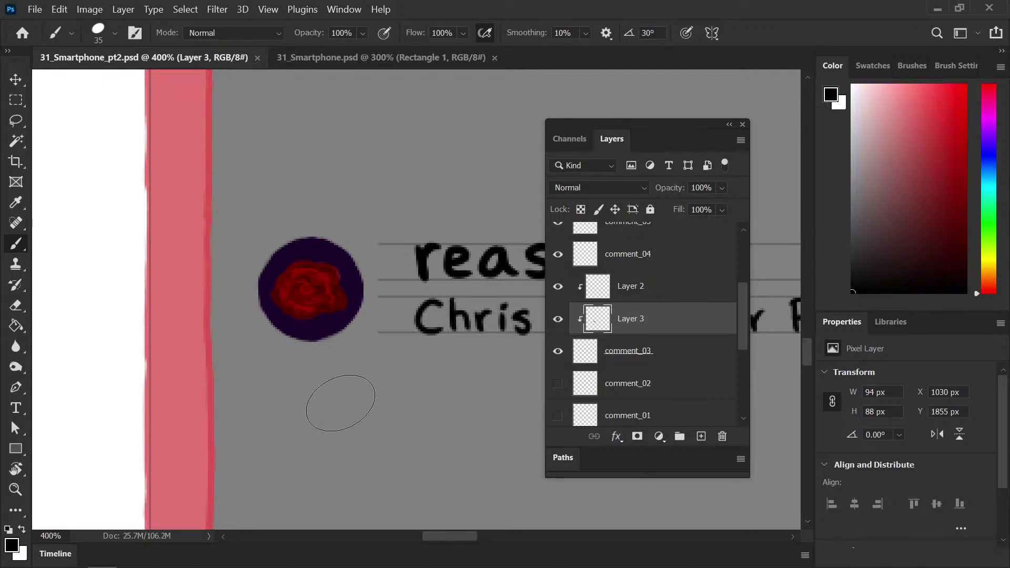
{"action": "key", "text": "x"}
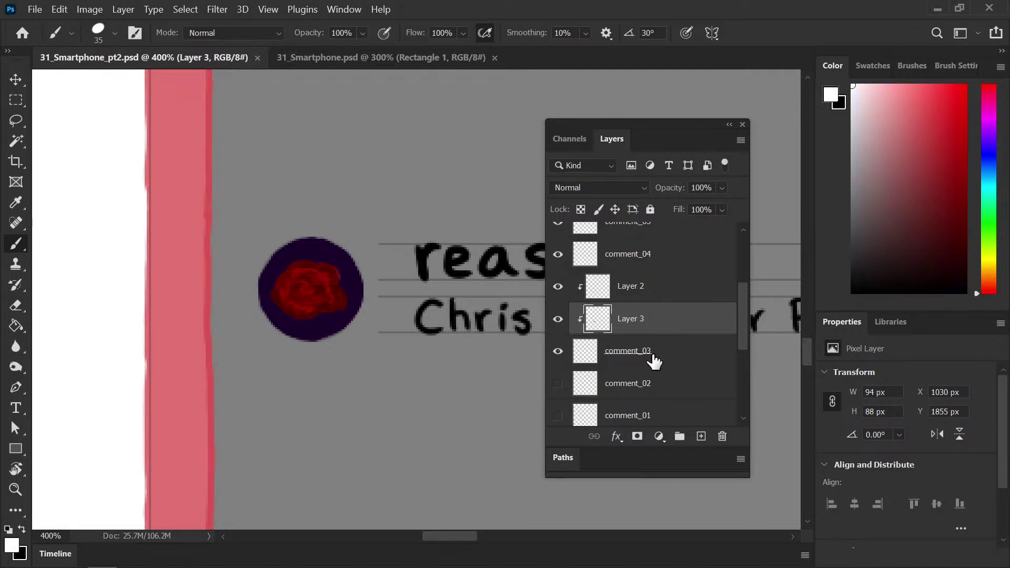
{"action": "left_click", "coordinate": [626, 360]}
{"action": "left_click_drag", "start_coordinate": [465, 531], "coordinate": [485, 531]}
{"action": "left_click", "coordinate": [581, 209]}
{"action": "scroll", "coordinate": [379, 318], "scroll_direction": "down", "scroll_amount": 5}
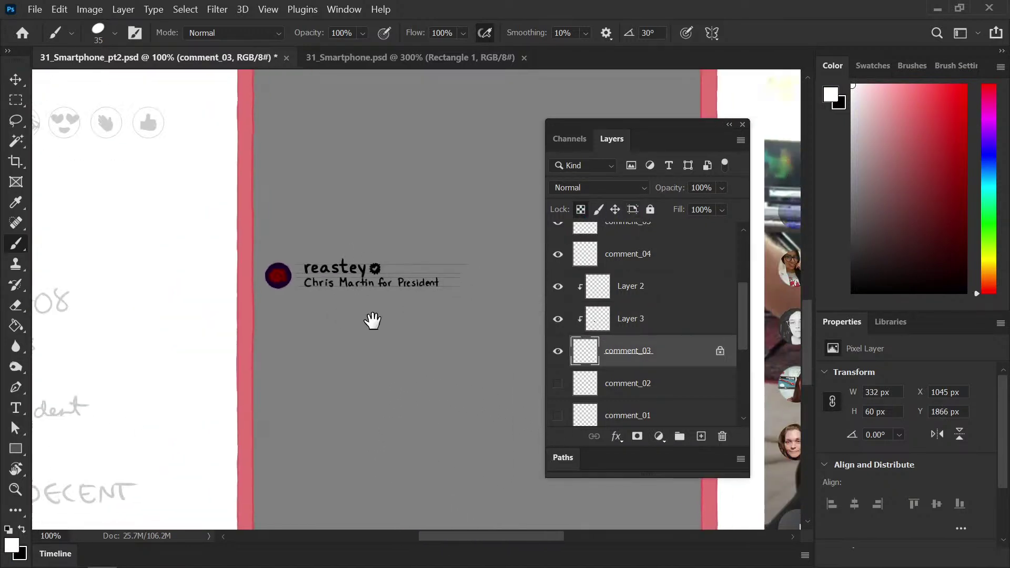
Paint the comment_03 lettering white, then merge Layer 2 and Layer 3 into comment_03
{"action": "mouse_move", "coordinate": [285, 265]}
{"action": "left_mouse_down"}
{"action": "mouse_move", "coordinate": [300, 299]}
{"action": "mouse_move", "coordinate": [329, 254]}
{"action": "mouse_move", "coordinate": [351, 299]}
{"action": "mouse_move", "coordinate": [404, 283]}
{"action": "mouse_move", "coordinate": [417, 303]}
{"action": "mouse_move", "coordinate": [449, 312]}
{"action": "left_mouse_up"}
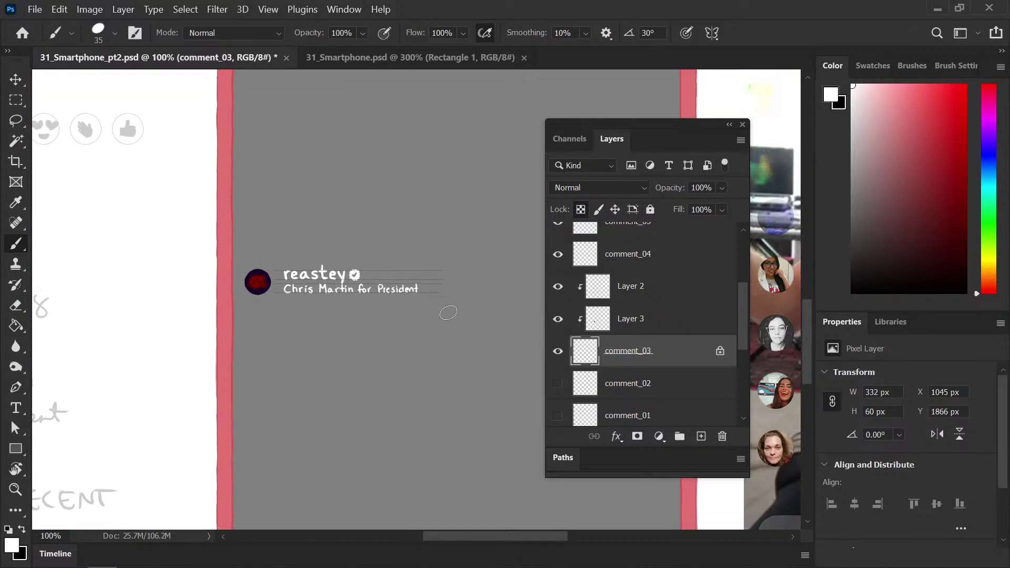
{"action": "left_click", "coordinate": [581, 210]}
{"action": "key", "text": "z"}
{"action": "left_click", "coordinate": [650, 291]}
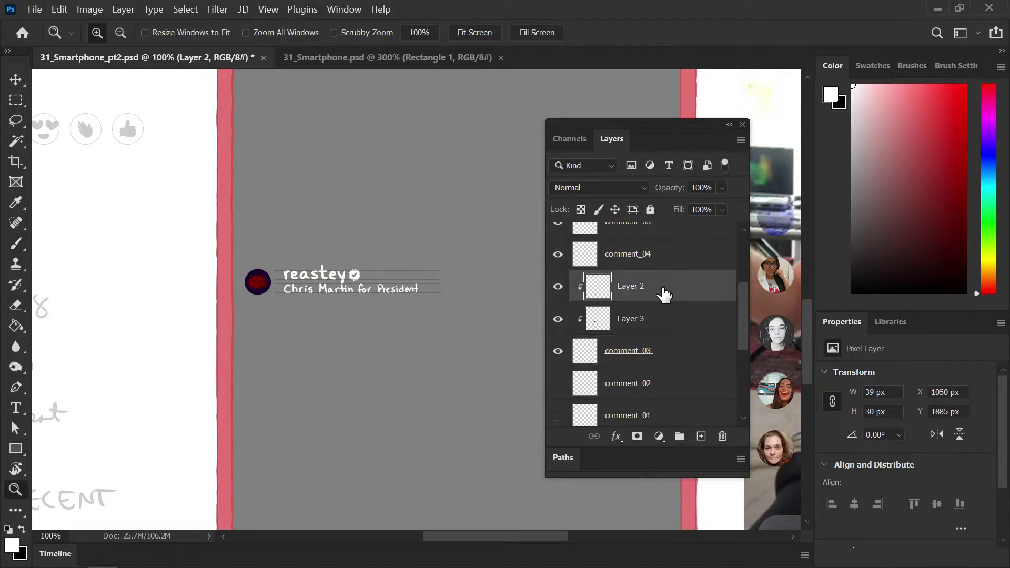
{"action": "left_click", "coordinate": [642, 369], "text": "shift"}
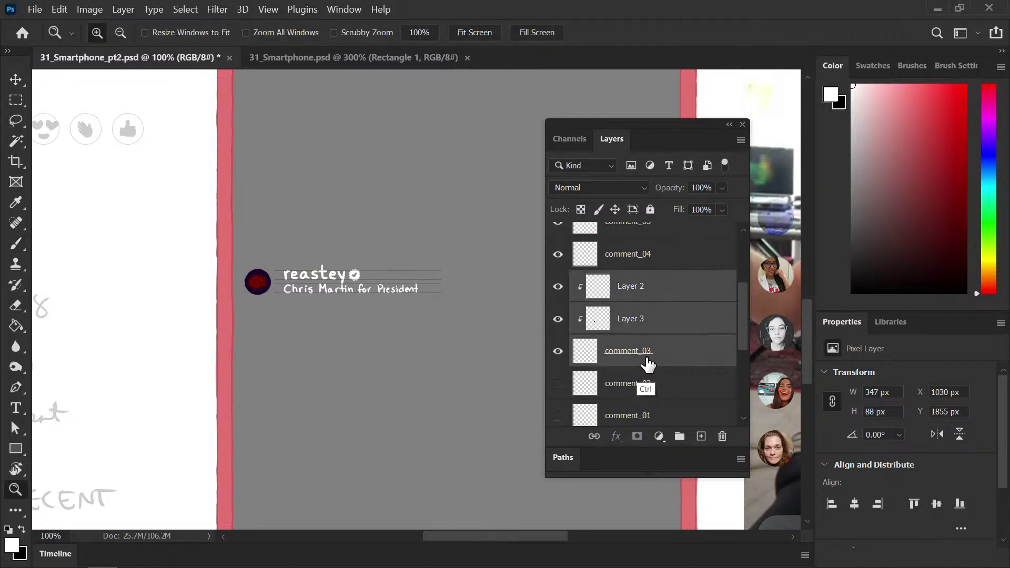
{"action": "key", "text": "ctrl+e"}
{"action": "key", "text": "ctrl+z"}
{"action": "key", "text": "ctrl+e"}
Show comment_02 in place of comment_03, lock its transparent pixels, paint its lettering and badge white, and save the document
{"action": "left_click", "coordinate": [558, 319]}
{"action": "left_click", "coordinate": [626, 319]}
{"action": "left_click", "coordinate": [558, 287]}
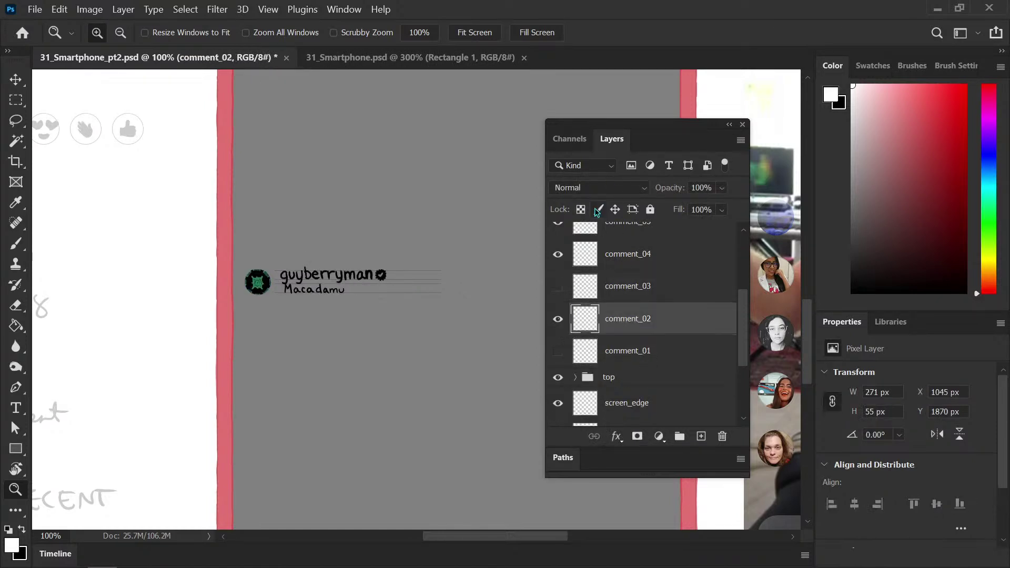
{"action": "left_click", "coordinate": [581, 209]}
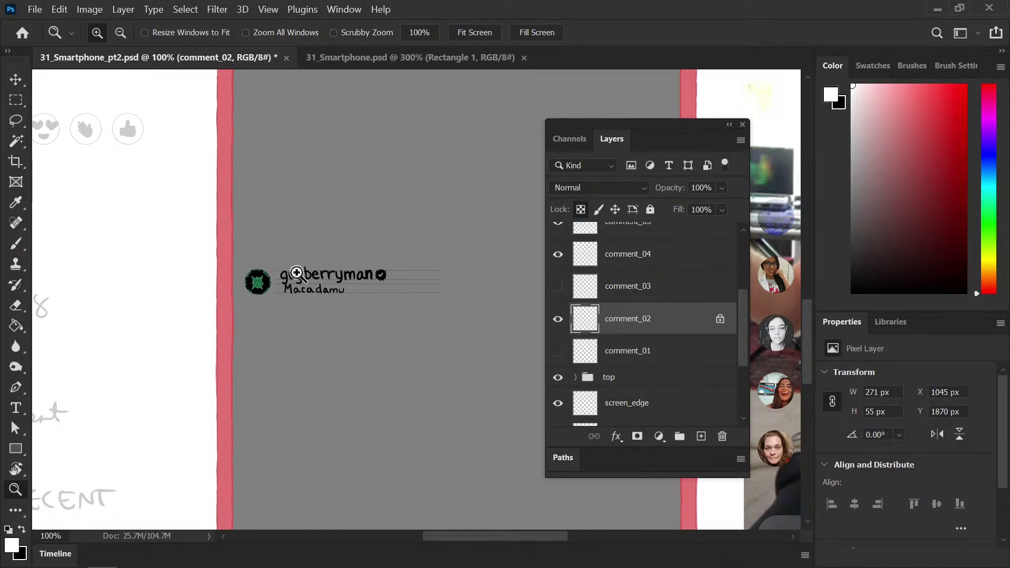
{"action": "key", "text": "b"}
{"action": "mouse_move", "coordinate": [292, 274]}
{"action": "left_mouse_down"}
{"action": "mouse_move", "coordinate": [287, 287]}
{"action": "mouse_move", "coordinate": [306, 282]}
{"action": "mouse_move", "coordinate": [320, 295]}
{"action": "left_mouse_up"}
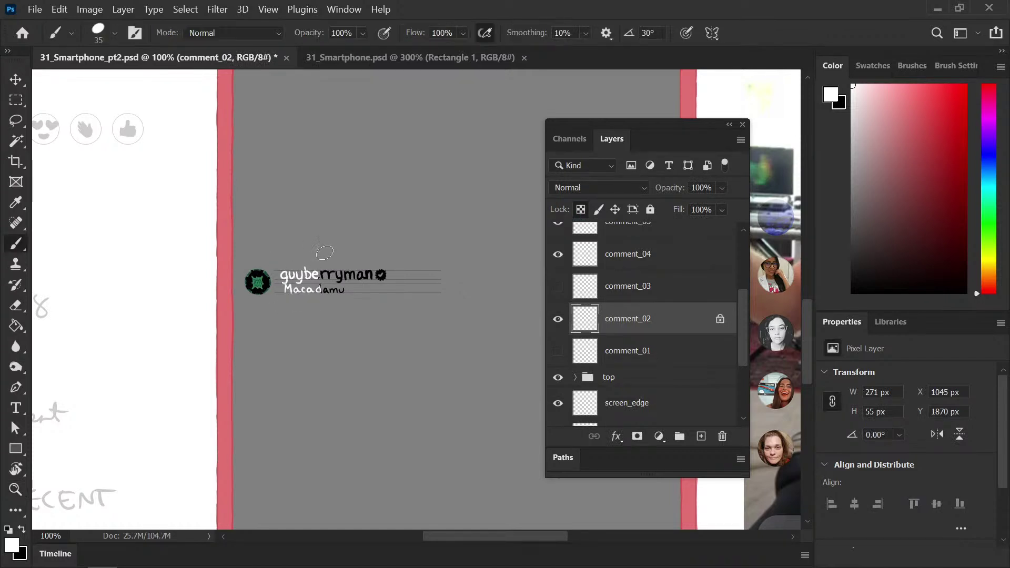
{"action": "mouse_move", "coordinate": [325, 253]}
{"action": "left_mouse_down"}
{"action": "mouse_move", "coordinate": [369, 274]}
{"action": "mouse_move", "coordinate": [388, 265]}
{"action": "left_mouse_up"}
{"action": "key", "text": "ctrl+s"}
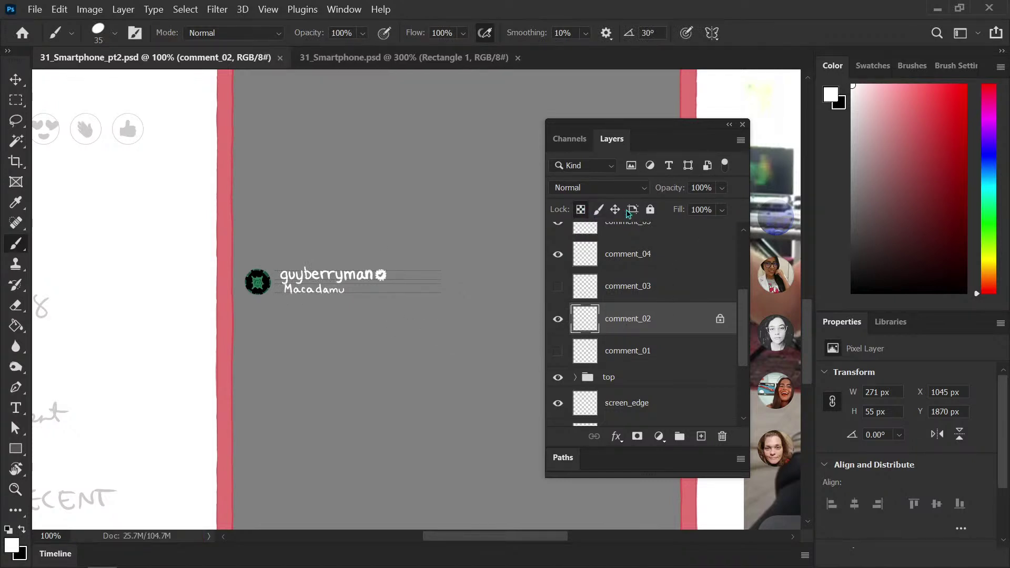
Hide the comment_02 and comment_03 layers and make comment_04 the active layer
{"action": "left_click", "coordinate": [558, 286]}
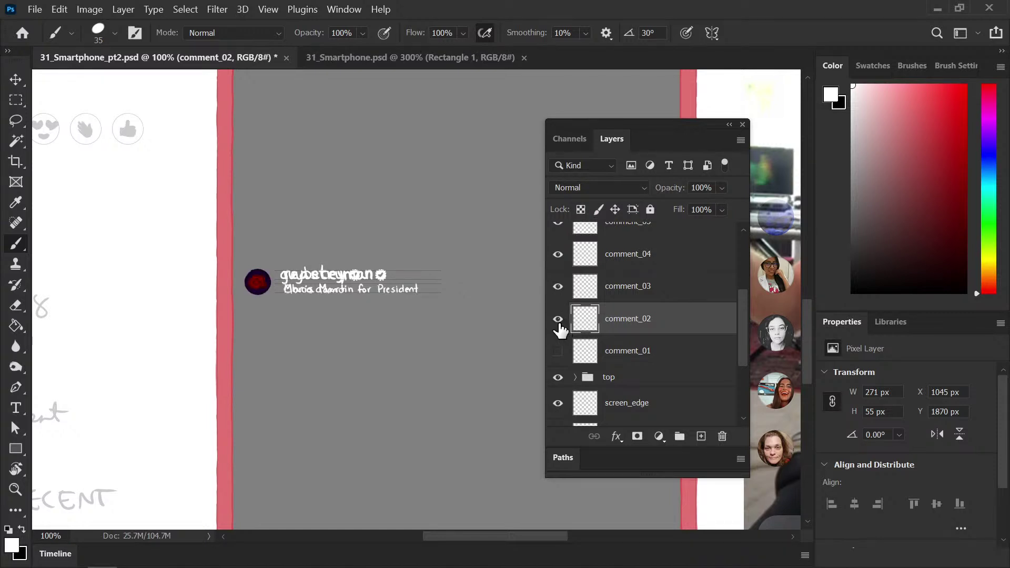
{"action": "left_click", "coordinate": [558, 319]}
{"action": "left_click", "coordinate": [558, 287]}
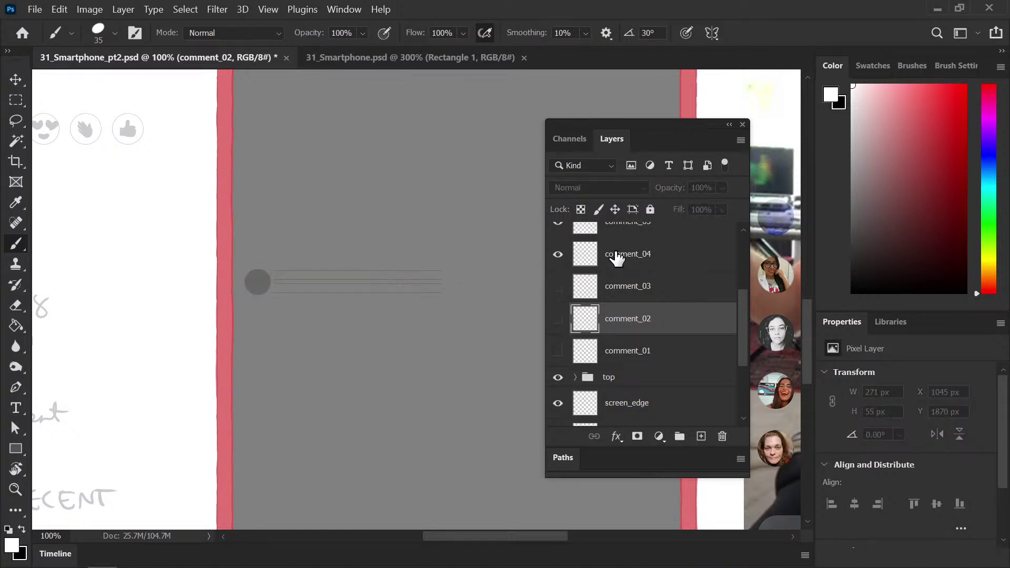
{"action": "left_click", "coordinate": [618, 256]}
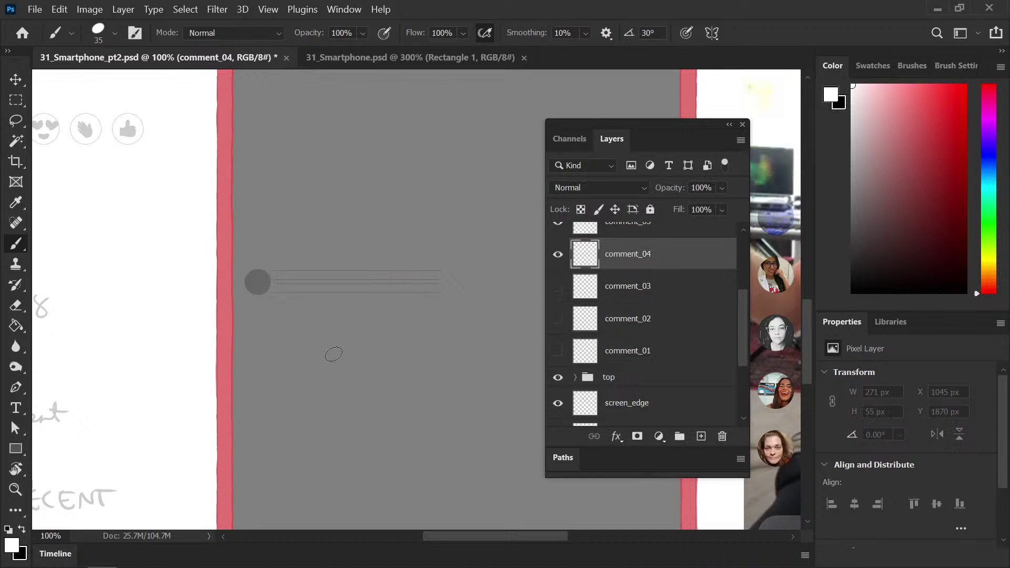
Reduce the brush to size 15 for lettering on comment_04 and save the document
{"action": "key", "text": "bracketleft"}
{"action": "key", "text": "bracketleft"}
{"action": "mouse_move", "coordinate": [460, 535]}
{"action": "left_mouse_down"}
{"action": "mouse_move", "coordinate": [410, 547]}
{"action": "mouse_move", "coordinate": [459, 547]}
{"action": "left_mouse_up"}
{"action": "key", "text": "ctrl+equal"}
{"action": "key", "text": "ctrl+equal"}
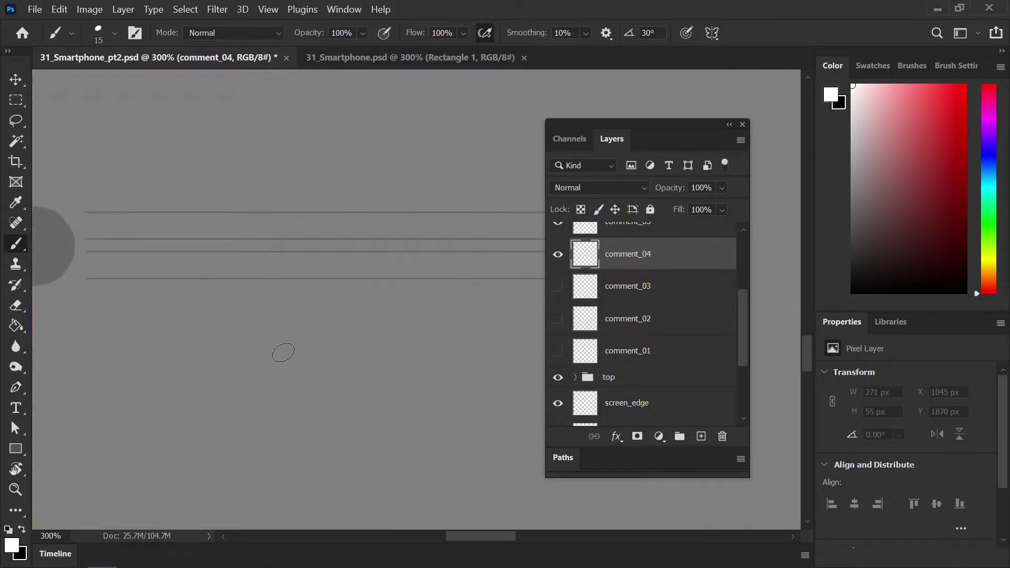
{"action": "mouse_move", "coordinate": [275, 361]}
{"action": "left_mouse_down"}
{"action": "mouse_move", "coordinate": [376, 405]}
{"action": "mouse_move", "coordinate": [335, 406]}
{"action": "left_mouse_up"}
{"action": "key", "text": "ctrl+equal"}
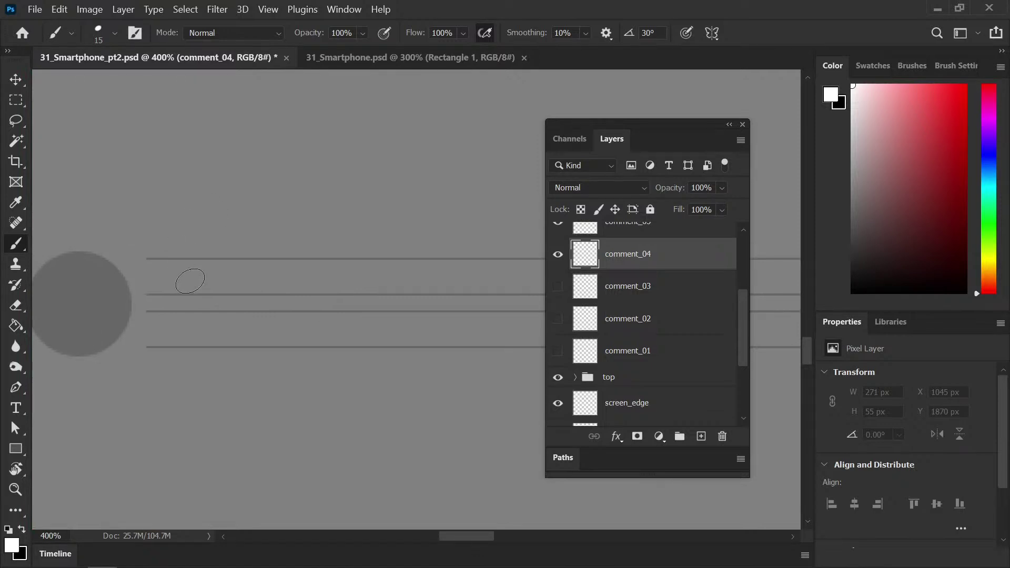
{"action": "key", "text": "bracketleft"}
{"action": "key", "text": "bracketright"}
{"action": "key", "text": "ctrl+s"}
Try lettering "ad" in white on comment_04's username line, compare its starting position with comment_01, and erase it
{"action": "mouse_move", "coordinate": [200, 278]}
{"action": "left_mouse_down"}
{"action": "mouse_move", "coordinate": [192, 283]}
{"action": "mouse_move", "coordinate": [210, 289]}
{"action": "mouse_move", "coordinate": [227, 271]}
{"action": "mouse_move", "coordinate": [220, 290]}
{"action": "mouse_move", "coordinate": [236, 289]}
{"action": "mouse_move", "coordinate": [208, 264]}
{"action": "mouse_move", "coordinate": [212, 292]}
{"action": "mouse_move", "coordinate": [255, 290]}
{"action": "left_mouse_up"}
{"action": "key", "text": "e"}
{"action": "key", "text": "b"}
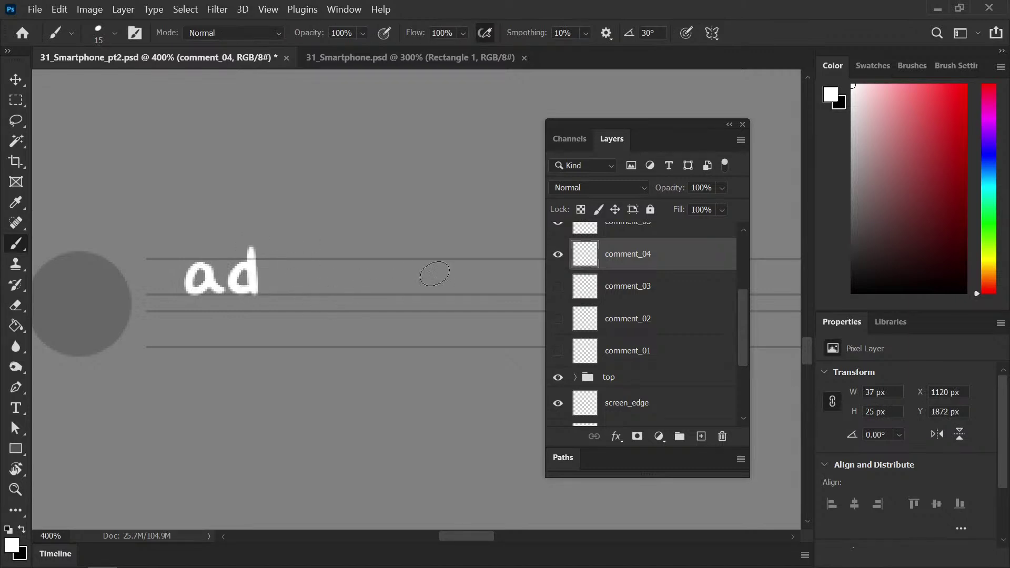
{"action": "left_click", "coordinate": [558, 352]}
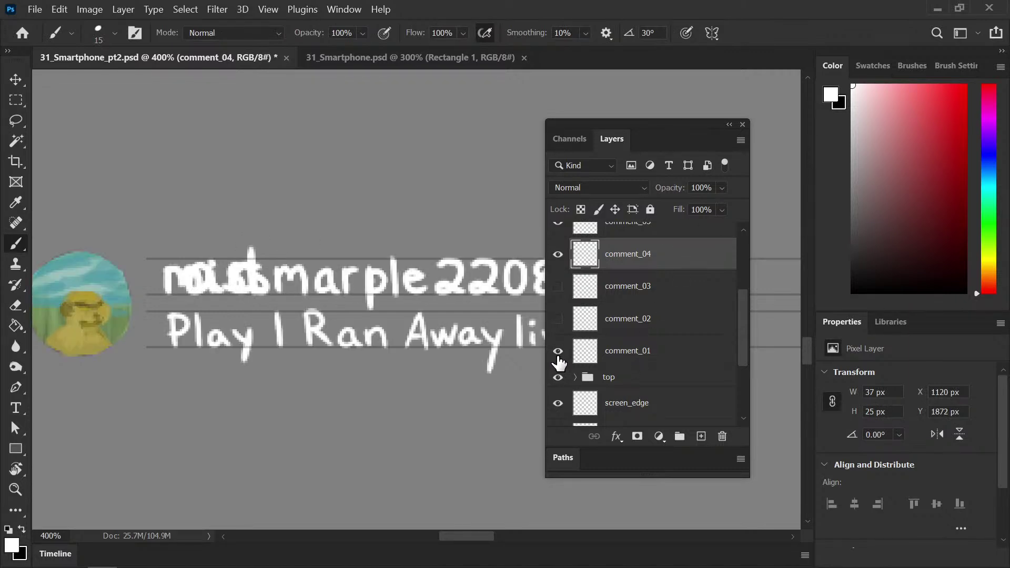
{"action": "left_click", "coordinate": [558, 351]}
{"action": "key", "text": "e"}
{"action": "left_click_drag", "start_coordinate": [208, 247], "coordinate": [259, 247]}
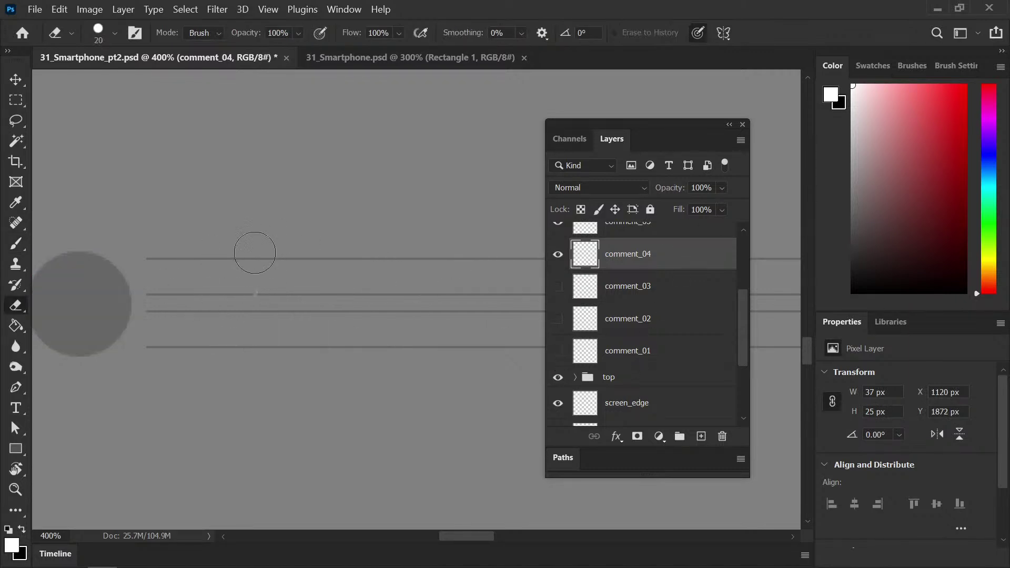
Letter "adden" in white on comment_04's username guideline, undoing and redrawing uneven letters
{"action": "key", "text": "b"}
{"action": "mouse_move", "coordinate": [206, 273]}
{"action": "left_mouse_down"}
{"action": "mouse_move", "coordinate": [223, 291]}
{"action": "mouse_move", "coordinate": [187, 270]}
{"action": "mouse_move", "coordinate": [177, 281]}
{"action": "mouse_move", "coordinate": [192, 284]}
{"action": "mouse_move", "coordinate": [194, 275]}
{"action": "mouse_move", "coordinate": [206, 295]}
{"action": "mouse_move", "coordinate": [205, 261]}
{"action": "mouse_move", "coordinate": [298, 272]}
{"action": "mouse_move", "coordinate": [228, 271]}
{"action": "mouse_move", "coordinate": [231, 282]}
{"action": "mouse_move", "coordinate": [243, 272]}
{"action": "mouse_move", "coordinate": [264, 279]}
{"action": "mouse_move", "coordinate": [273, 265]}
{"action": "mouse_move", "coordinate": [275, 286]}
{"action": "left_mouse_up"}
{"action": "key", "text": "ctrl+z"}
{"action": "key", "text": "ctrl+z"}
{"action": "mouse_move", "coordinate": [282, 239]}
{"action": "left_mouse_down"}
{"action": "mouse_move", "coordinate": [282, 285]}
{"action": "mouse_move", "coordinate": [296, 274]}
{"action": "mouse_move", "coordinate": [313, 285]}
{"action": "left_mouse_up"}
{"action": "mouse_move", "coordinate": [314, 243]}
{"action": "left_mouse_down"}
{"action": "mouse_move", "coordinate": [315, 282]}
{"action": "mouse_move", "coordinate": [342, 266]}
{"action": "mouse_move", "coordinate": [334, 282]}
{"action": "mouse_move", "coordinate": [375, 272]}
{"action": "mouse_move", "coordinate": [336, 275]}
{"action": "mouse_move", "coordinate": [347, 273]}
{"action": "mouse_move", "coordinate": [335, 264]}
{"action": "mouse_move", "coordinate": [333, 284]}
{"action": "mouse_move", "coordinate": [360, 266]}
{"action": "mouse_move", "coordinate": [362, 284]}
{"action": "mouse_move", "coordinate": [379, 272]}
{"action": "mouse_move", "coordinate": [392, 278]}
{"action": "mouse_move", "coordinate": [345, 280]}
{"action": "left_mouse_up"}
{"action": "key", "text": "ctrl+z"}
{"action": "key", "text": "ctrl+z"}
{"action": "key", "text": "ctrl+z"}
{"action": "key", "text": "ctrl+z"}
{"action": "key", "text": "ctrl+minus"}
{"action": "key", "text": "ctrl+plus"}
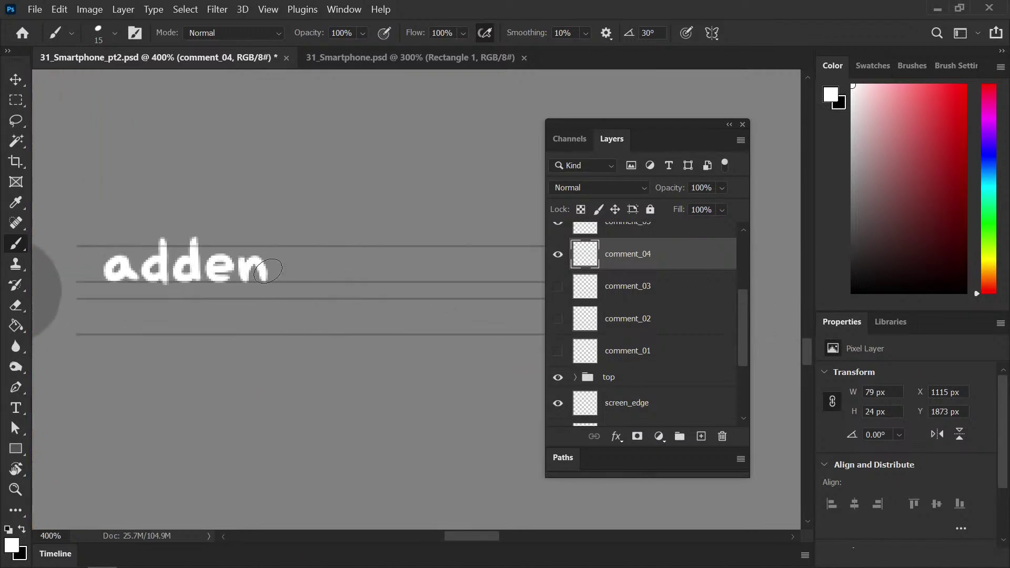
Continue the comment_04 username with the letters "churro", undoing and redrawing faulty strokes
{"action": "mouse_move", "coordinate": [291, 261]}
{"action": "left_mouse_down"}
{"action": "mouse_move", "coordinate": [312, 255]}
{"action": "mouse_move", "coordinate": [281, 266]}
{"action": "mouse_move", "coordinate": [288, 278]}
{"action": "mouse_move", "coordinate": [293, 263]}
{"action": "mouse_move", "coordinate": [283, 263]}
{"action": "mouse_move", "coordinate": [300, 282]}
{"action": "left_mouse_up"}
{"action": "key", "text": "ctrl+z"}
{"action": "key", "text": "ctrl+z"}
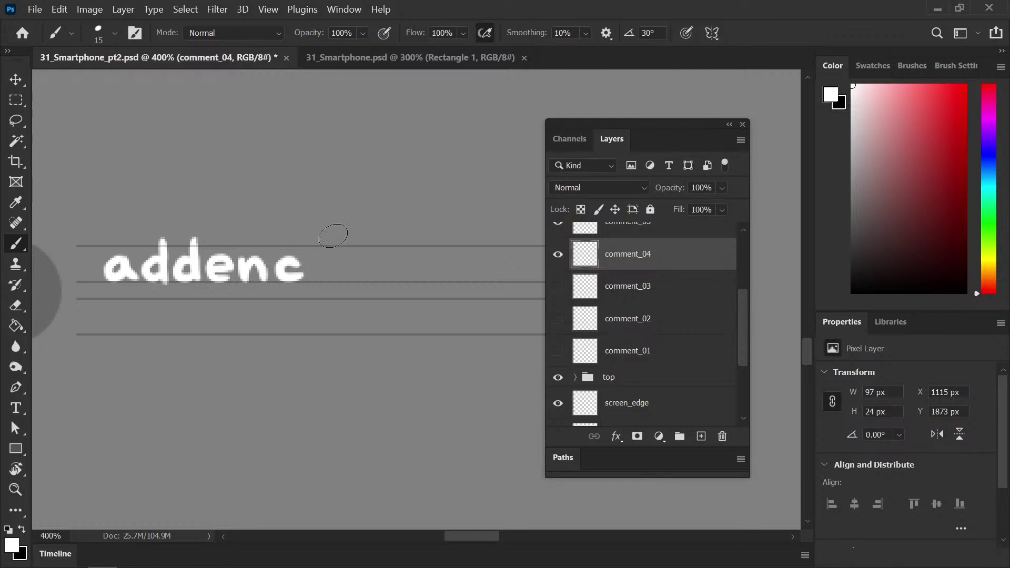
{"action": "mouse_move", "coordinate": [306, 238]}
{"action": "left_mouse_down"}
{"action": "mouse_move", "coordinate": [313, 274]}
{"action": "mouse_move", "coordinate": [326, 263]}
{"action": "mouse_move", "coordinate": [352, 280]}
{"action": "mouse_move", "coordinate": [368, 261]}
{"action": "mouse_move", "coordinate": [381, 275]}
{"action": "mouse_move", "coordinate": [393, 259]}
{"action": "mouse_move", "coordinate": [407, 279]}
{"action": "mouse_move", "coordinate": [425, 260]}
{"action": "mouse_move", "coordinate": [437, 283]}
{"action": "mouse_move", "coordinate": [444, 265]}
{"action": "mouse_move", "coordinate": [436, 291]}
{"action": "mouse_move", "coordinate": [434, 263]}
{"action": "mouse_move", "coordinate": [435, 276]}
{"action": "mouse_move", "coordinate": [445, 270]}
{"action": "mouse_move", "coordinate": [330, 271]}
{"action": "mouse_move", "coordinate": [347, 271]}
{"action": "mouse_move", "coordinate": [351, 295]}
{"action": "left_mouse_up"}
{"action": "key", "text": "e"}
{"action": "key", "text": "b"}
{"action": "key", "text": "ctrl+z"}
{"action": "key", "text": "ctrl+z"}
{"action": "key", "text": "ctrl+z"}
Finish the comment_04 username with the digits "42", redrawing the 4 once, and save the document
{"action": "mouse_move", "coordinate": [326, 258]}
{"action": "left_mouse_down"}
{"action": "mouse_move", "coordinate": [347, 275]}
{"action": "mouse_move", "coordinate": [344, 291]}
{"action": "left_mouse_up"}
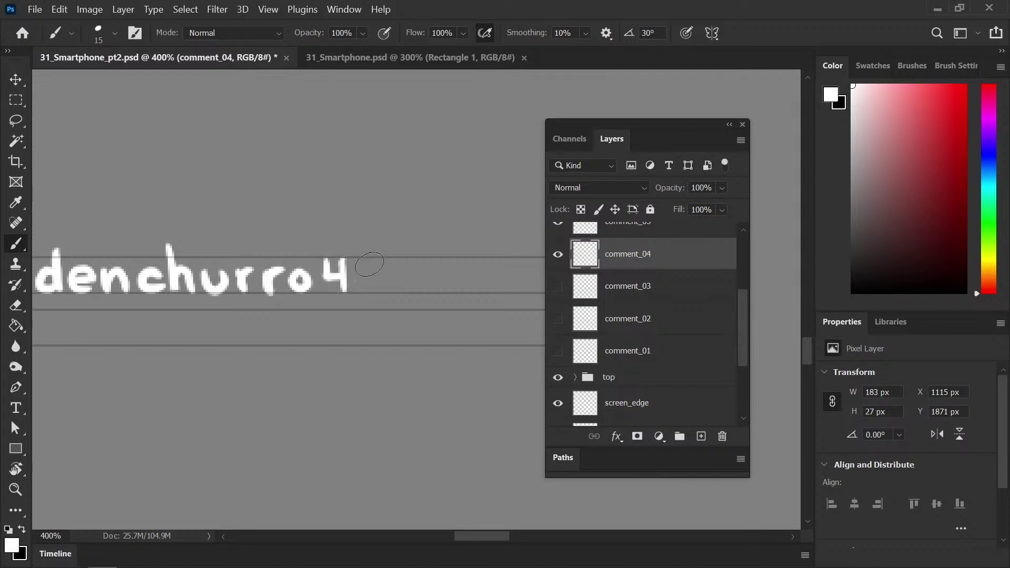
{"action": "key", "text": "ctrl+z"}
{"action": "key", "text": "ctrl+z"}
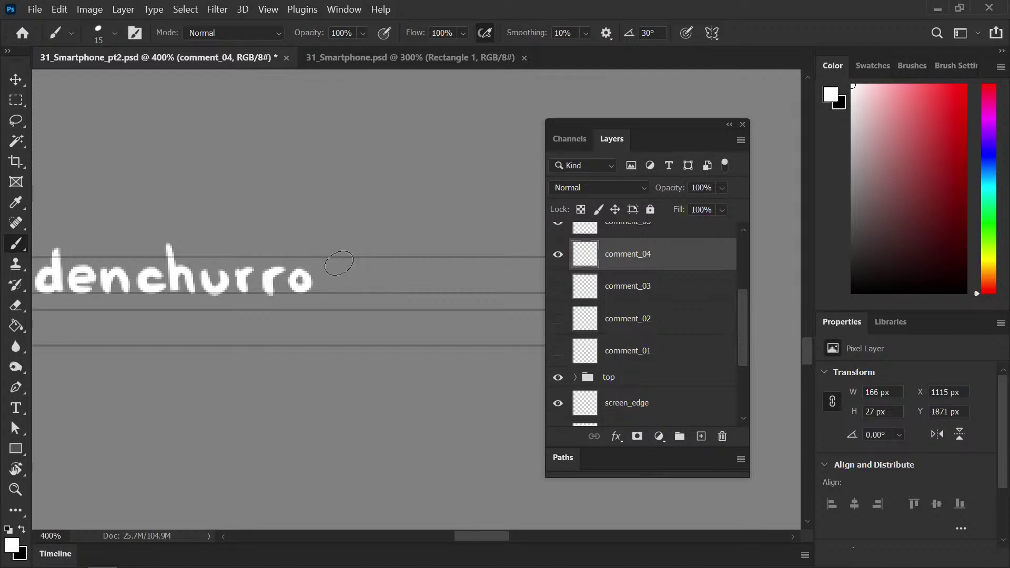
{"action": "mouse_move", "coordinate": [341, 258]}
{"action": "left_mouse_down"}
{"action": "mouse_move", "coordinate": [327, 271]}
{"action": "mouse_move", "coordinate": [347, 275]}
{"action": "mouse_move", "coordinate": [343, 291]}
{"action": "mouse_move", "coordinate": [375, 268]}
{"action": "mouse_move", "coordinate": [354, 290]}
{"action": "mouse_move", "coordinate": [384, 289]}
{"action": "left_mouse_up"}
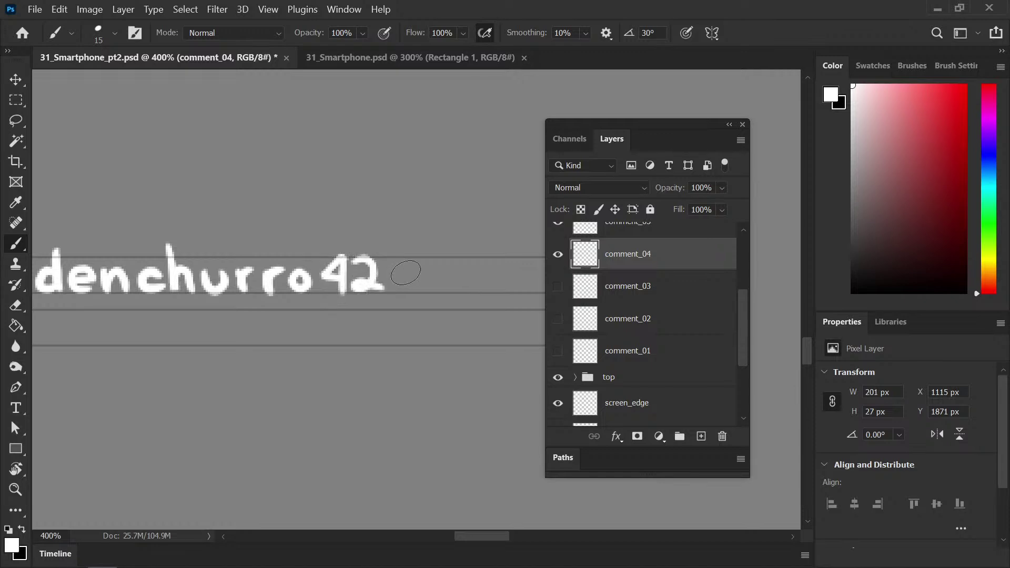
{"action": "scroll", "coordinate": [428, 256], "scroll_direction": "down", "scroll_amount": 4}
{"action": "left_click_drag", "start_coordinate": [406, 327], "coordinate": [480, 267]}
{"action": "key", "text": "ctrl+s"}
Letter "FINALLY SOME" in white with a size 10 brush on the guideline below the comment_04 username
{"action": "scroll", "coordinate": [418, 258], "scroll_direction": "up", "scroll_amount": 2}
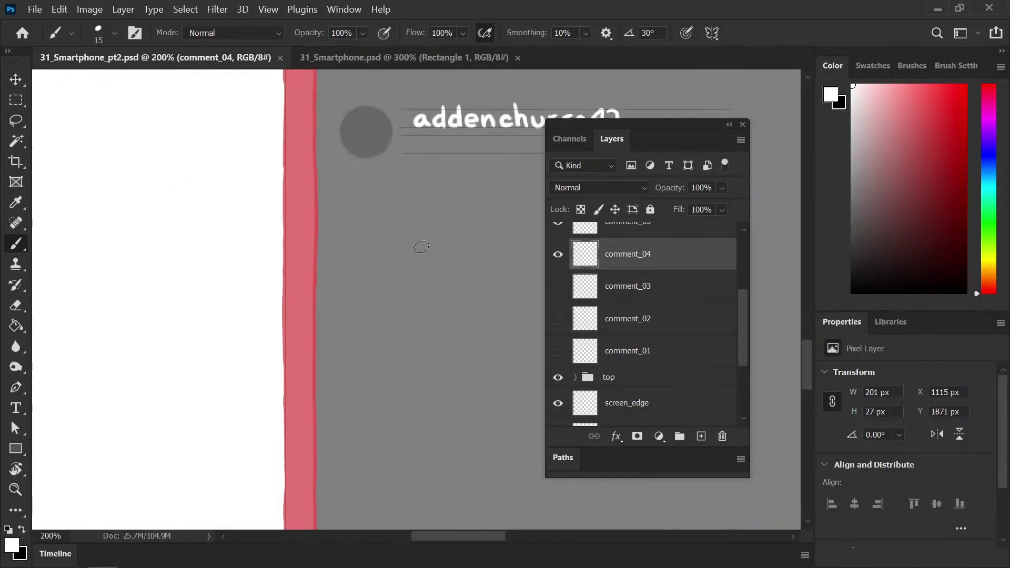
{"action": "left_click_drag", "start_coordinate": [396, 244], "coordinate": [255, 318]}
{"action": "scroll", "coordinate": [277, 318], "scroll_direction": "up", "scroll_amount": 2}
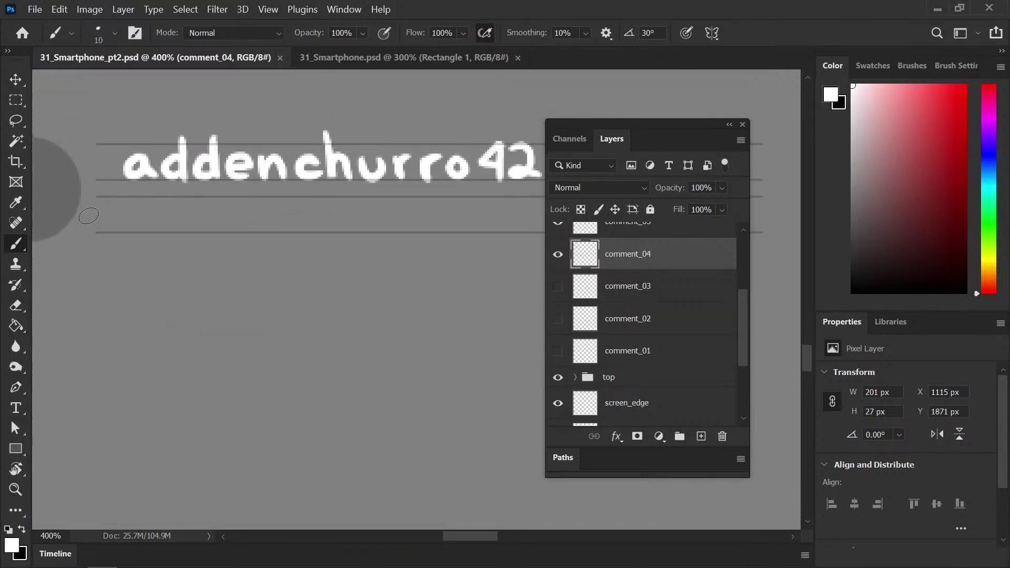
{"action": "mouse_move", "coordinate": [131, 209]}
{"action": "left_mouse_down"}
{"action": "mouse_move", "coordinate": [147, 201]}
{"action": "mouse_move", "coordinate": [160, 204]}
{"action": "mouse_move", "coordinate": [158, 230]}
{"action": "mouse_move", "coordinate": [171, 202]}
{"action": "mouse_move", "coordinate": [184, 229]}
{"action": "mouse_move", "coordinate": [193, 197]}
{"action": "mouse_move", "coordinate": [212, 198]}
{"action": "mouse_move", "coordinate": [217, 224]}
{"action": "mouse_move", "coordinate": [273, 226]}
{"action": "mouse_move", "coordinate": [295, 207]}
{"action": "mouse_move", "coordinate": [293, 232]}
{"action": "left_mouse_up"}
{"action": "key", "text": "e"}
{"action": "left_click_drag", "start_coordinate": [227, 216], "coordinate": [285, 220]}
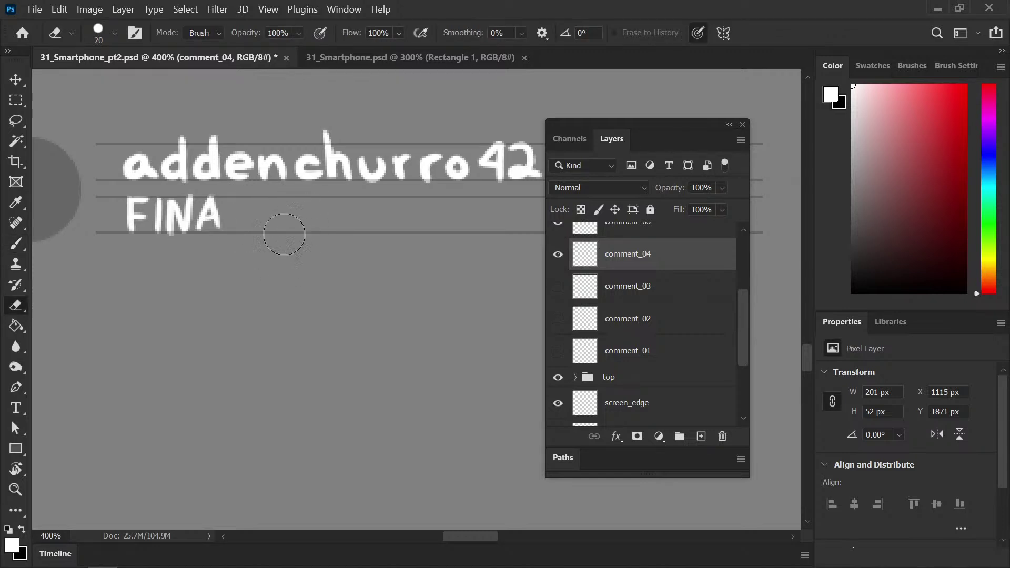
{"action": "key", "text": "b"}
{"action": "mouse_move", "coordinate": [229, 199]}
{"action": "left_mouse_down"}
{"action": "mouse_move", "coordinate": [229, 229]}
{"action": "mouse_move", "coordinate": [247, 229]}
{"action": "mouse_move", "coordinate": [251, 202]}
{"action": "mouse_move", "coordinate": [254, 229]}
{"action": "mouse_move", "coordinate": [290, 232]}
{"action": "left_mouse_up"}
{"action": "mouse_move", "coordinate": [338, 203]}
{"action": "left_mouse_down"}
{"action": "mouse_move", "coordinate": [336, 229]}
{"action": "mouse_move", "coordinate": [356, 228]}
{"action": "mouse_move", "coordinate": [352, 200]}
{"action": "mouse_move", "coordinate": [391, 212]}
{"action": "mouse_move", "coordinate": [409, 201]}
{"action": "mouse_move", "coordinate": [410, 227]}
{"action": "mouse_move", "coordinate": [422, 223]}
{"action": "mouse_move", "coordinate": [419, 213]}
{"action": "mouse_move", "coordinate": [209, 263]}
{"action": "left_mouse_up"}
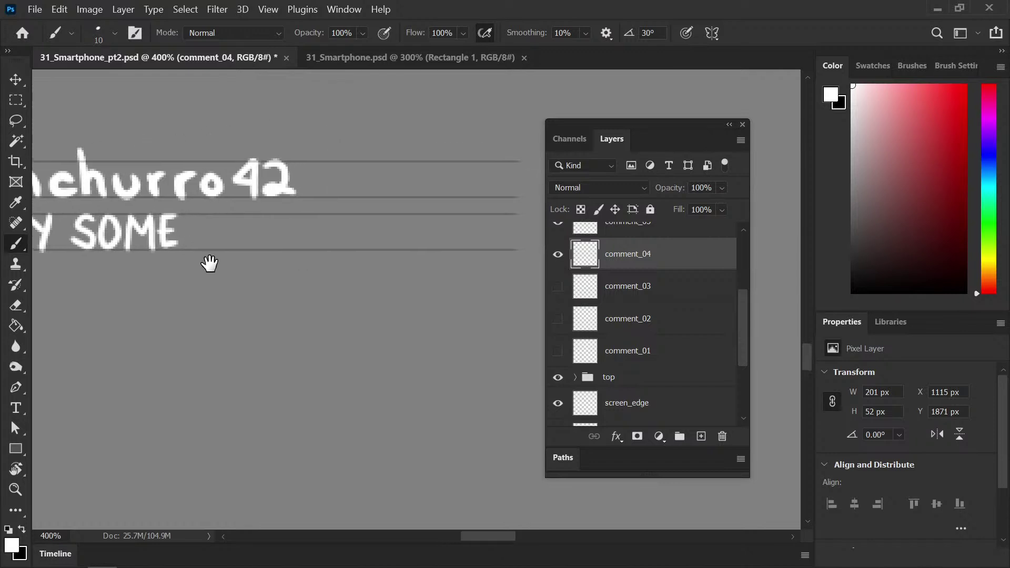
Complete the comment_04 message with "DECENT MUSIC", undo the stray stroke below it, and save the document
{"action": "left_click_drag", "start_coordinate": [199, 217], "coordinate": [201, 248]}
{"action": "mouse_move", "coordinate": [240, 216]}
{"action": "left_mouse_down"}
{"action": "mouse_move", "coordinate": [221, 248]}
{"action": "mouse_move", "coordinate": [241, 247]}
{"action": "left_mouse_up"}
{"action": "mouse_move", "coordinate": [221, 232]}
{"action": "left_mouse_down"}
{"action": "mouse_move", "coordinate": [315, 248]}
{"action": "mouse_move", "coordinate": [319, 215]}
{"action": "mouse_move", "coordinate": [332, 251]}
{"action": "left_mouse_up"}
{"action": "left_click_drag", "start_coordinate": [319, 215], "coordinate": [343, 214]}
{"action": "mouse_move", "coordinate": [365, 251]}
{"action": "left_mouse_down"}
{"action": "mouse_move", "coordinate": [371, 220]}
{"action": "mouse_move", "coordinate": [387, 215]}
{"action": "mouse_move", "coordinate": [394, 251]}
{"action": "left_mouse_up"}
{"action": "mouse_move", "coordinate": [399, 215]}
{"action": "left_mouse_down"}
{"action": "mouse_move", "coordinate": [417, 215]}
{"action": "mouse_move", "coordinate": [419, 248]}
{"action": "left_mouse_up"}
{"action": "mouse_move", "coordinate": [459, 216]}
{"action": "left_mouse_down"}
{"action": "mouse_move", "coordinate": [445, 245]}
{"action": "mouse_move", "coordinate": [485, 249]}
{"action": "left_mouse_up"}
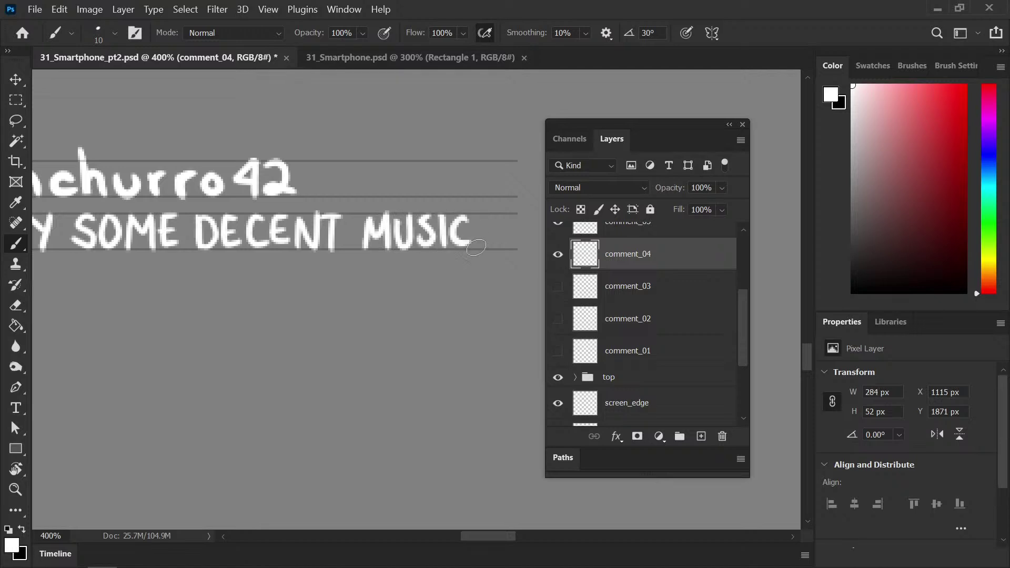
{"action": "key", "text": "ctrl+minus"}
{"action": "key", "text": "ctrl+minus"}
{"action": "key", "text": "ctrl+minus"}
{"action": "key", "text": "ctrl+minus"}
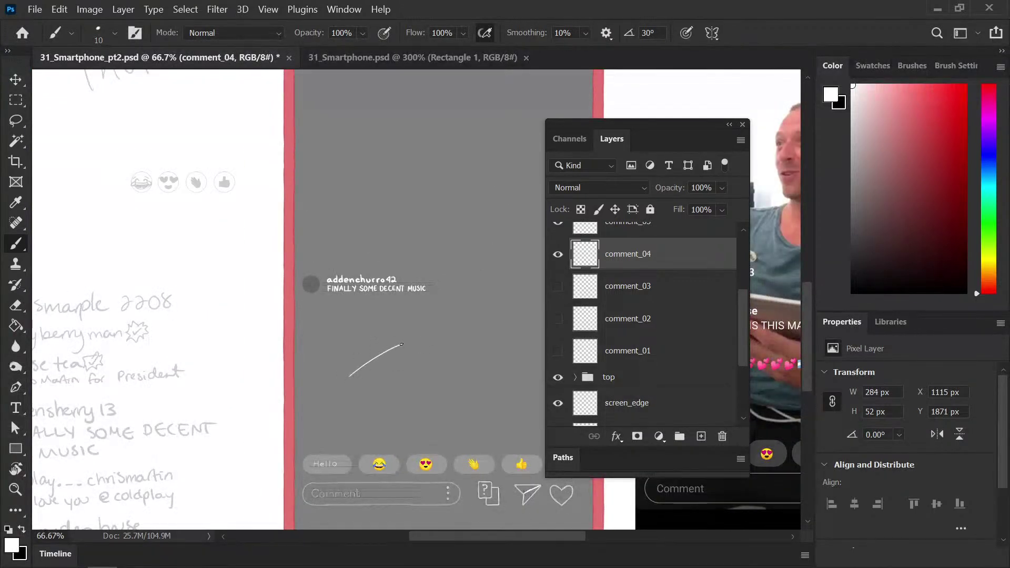
{"action": "key", "text": "ctrl+z"}
{"action": "left_click_drag", "start_coordinate": [401, 345], "coordinate": [440, 338]}
{"action": "key", "text": "ctrl+s"}
Paint the profile circle on comment_04 solid black with a size 20 brush
{"action": "key", "text": "x"}
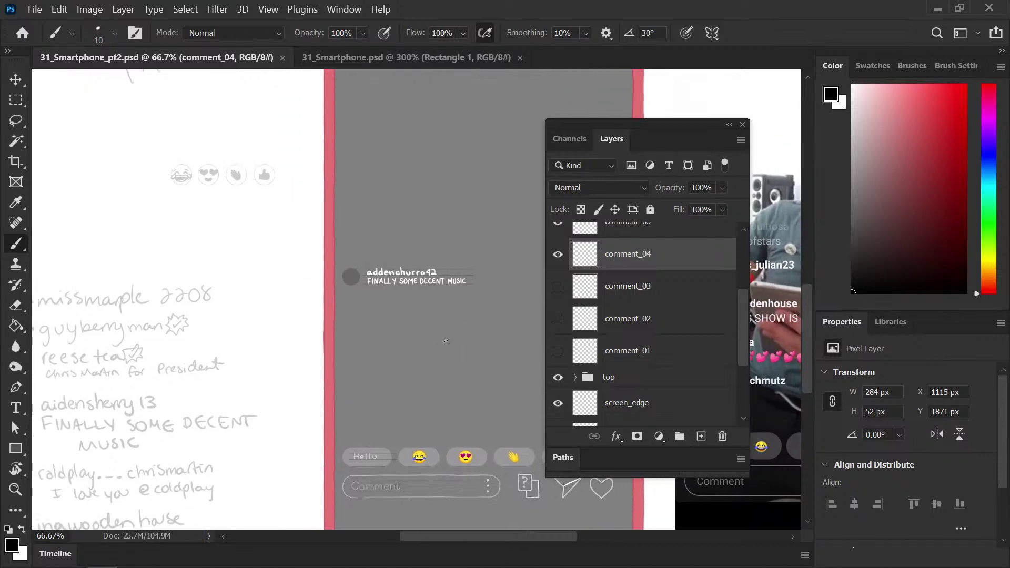
{"action": "key", "text": "ctrl+plus"}
{"action": "key", "text": "ctrl+plus"}
{"action": "left_click_drag", "start_coordinate": [244, 278], "coordinate": [348, 294]}
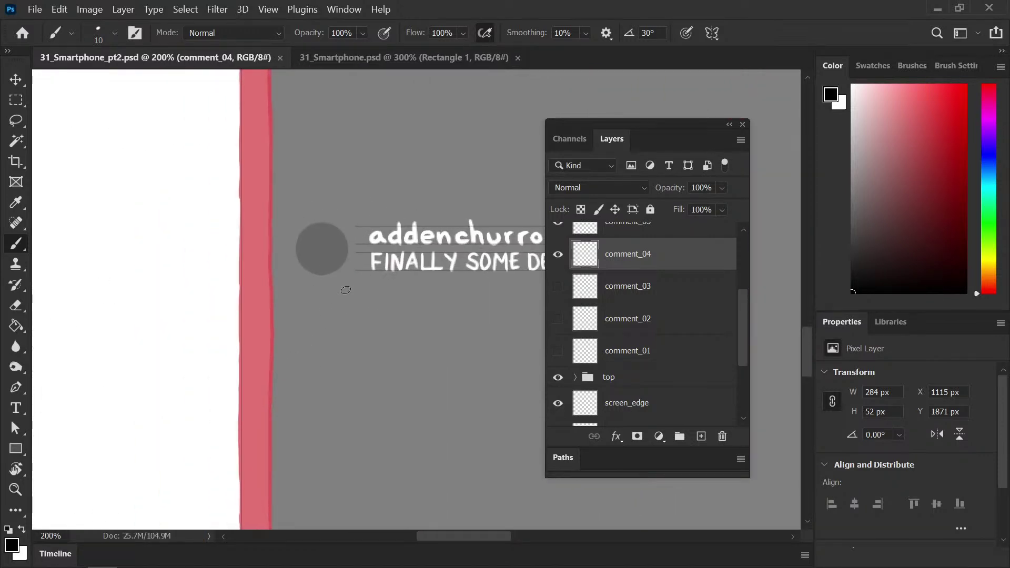
{"action": "key", "text": "ctrl+plus"}
{"action": "key", "text": "ctrl+plus"}
{"action": "key", "text": "bracketright"}
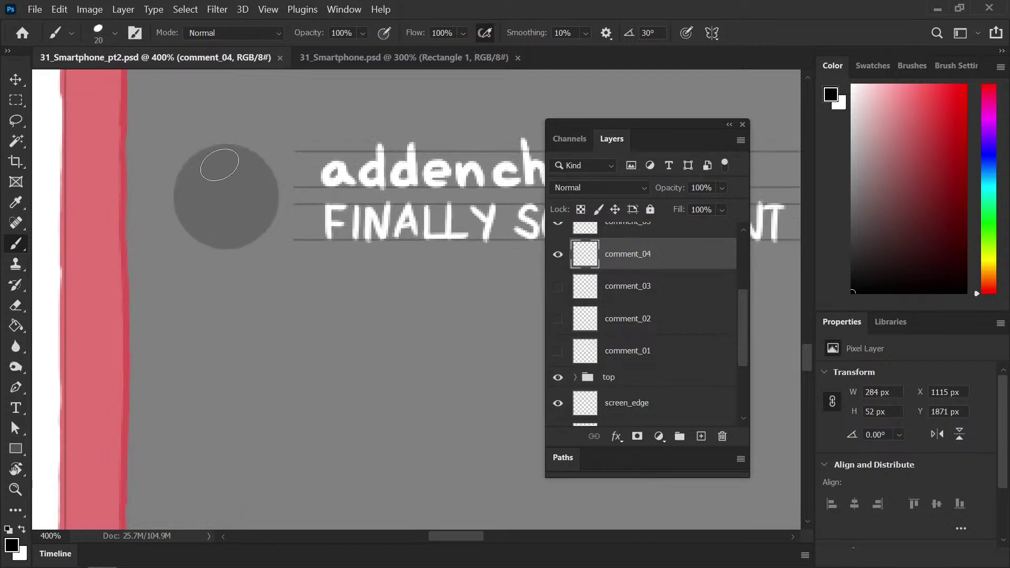
{"action": "mouse_move", "coordinate": [218, 153]}
{"action": "left_mouse_down"}
{"action": "mouse_move", "coordinate": [184, 204]}
{"action": "mouse_move", "coordinate": [186, 183]}
{"action": "mouse_move", "coordinate": [185, 216]}
{"action": "mouse_move", "coordinate": [186, 205]}
{"action": "mouse_move", "coordinate": [200, 238]}
{"action": "mouse_move", "coordinate": [194, 216]}
{"action": "mouse_move", "coordinate": [231, 242]}
{"action": "mouse_move", "coordinate": [204, 237]}
{"action": "mouse_move", "coordinate": [241, 242]}
{"action": "mouse_move", "coordinate": [217, 237]}
{"action": "mouse_move", "coordinate": [259, 229]}
{"action": "mouse_move", "coordinate": [247, 240]}
{"action": "mouse_move", "coordinate": [268, 185]}
{"action": "mouse_move", "coordinate": [266, 222]}
{"action": "mouse_move", "coordinate": [266, 172]}
{"action": "mouse_move", "coordinate": [211, 160]}
{"action": "mouse_move", "coordinate": [237, 156]}
{"action": "mouse_move", "coordinate": [196, 160]}
{"action": "mouse_move", "coordinate": [251, 158]}
{"action": "mouse_move", "coordinate": [221, 155]}
{"action": "mouse_move", "coordinate": [265, 176]}
{"action": "mouse_move", "coordinate": [207, 178]}
{"action": "mouse_move", "coordinate": [229, 174]}
{"action": "mouse_move", "coordinate": [231, 212]}
{"action": "mouse_move", "coordinate": [210, 226]}
{"action": "mouse_move", "coordinate": [240, 221]}
{"action": "mouse_move", "coordinate": [259, 195]}
{"action": "mouse_move", "coordinate": [214, 196]}
{"action": "left_mouse_up"}
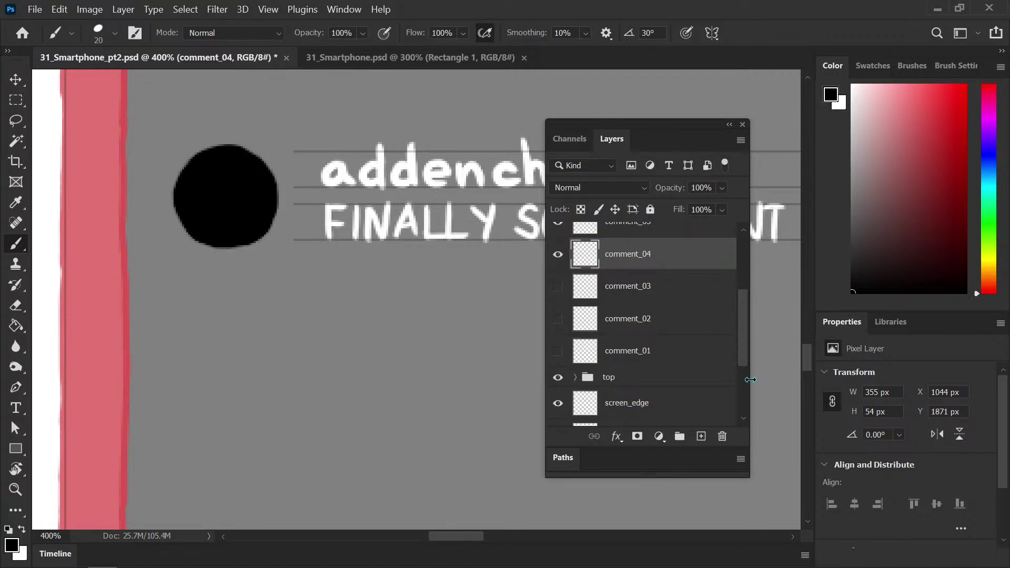
Add a new layer clipped to comment_04 and paint the profile circle a light grayish blue
{"action": "left_click", "coordinate": [702, 436]}
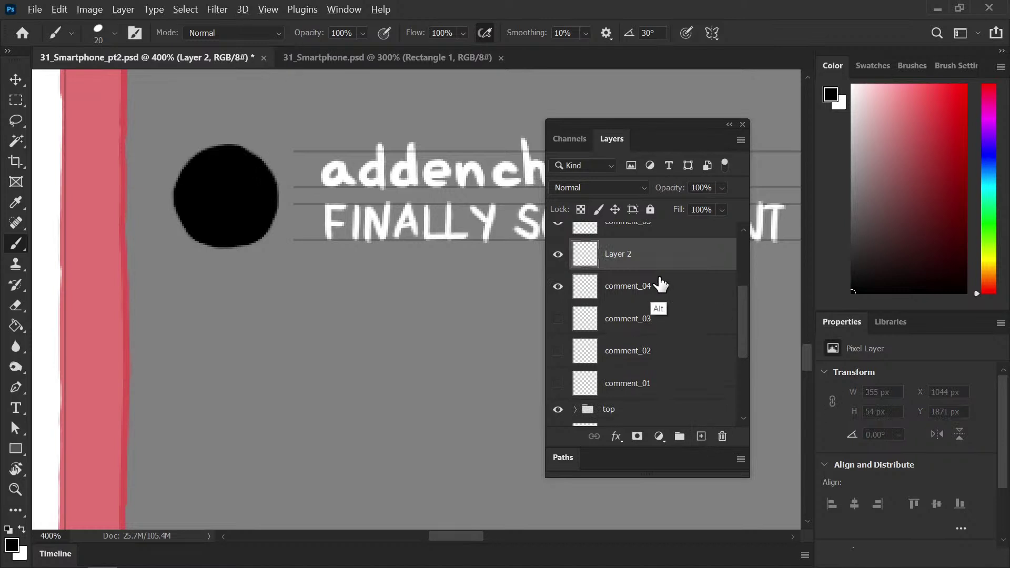
{"action": "left_click", "coordinate": [676, 269], "text": "alt"}
{"action": "left_click_drag", "start_coordinate": [994, 253], "coordinate": [990, 172]}
{"action": "left_click_drag", "start_coordinate": [944, 106], "coordinate": [852, 118]}
{"action": "mouse_move", "coordinate": [252, 168]}
{"action": "left_mouse_down"}
{"action": "mouse_move", "coordinate": [235, 153]}
{"action": "mouse_move", "coordinate": [181, 191]}
{"action": "mouse_move", "coordinate": [169, 232]}
{"action": "mouse_move", "coordinate": [232, 247]}
{"action": "mouse_move", "coordinate": [260, 182]}
{"action": "left_mouse_up"}
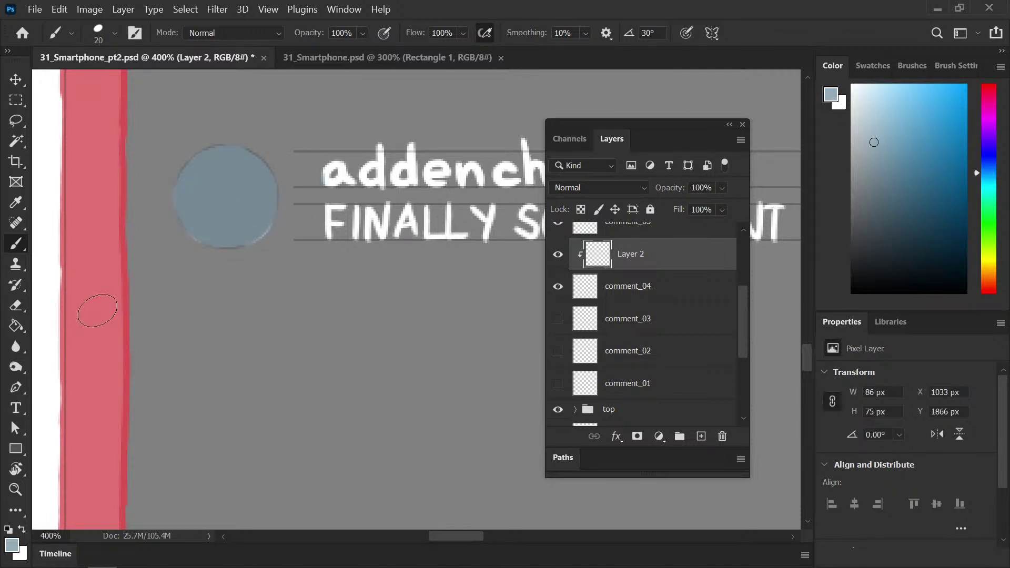
Paint the lower half of the profile circle a darker blue with a size 10 brush
{"action": "key", "text": "bracketleft"}
{"action": "left_click", "coordinate": [912, 170]}
{"action": "mouse_move", "coordinate": [154, 206]}
{"action": "left_mouse_down"}
{"action": "mouse_move", "coordinate": [277, 203]}
{"action": "mouse_move", "coordinate": [169, 219]}
{"action": "mouse_move", "coordinate": [282, 235]}
{"action": "mouse_move", "coordinate": [178, 243]}
{"action": "mouse_move", "coordinate": [400, 256]}
{"action": "left_mouse_up"}
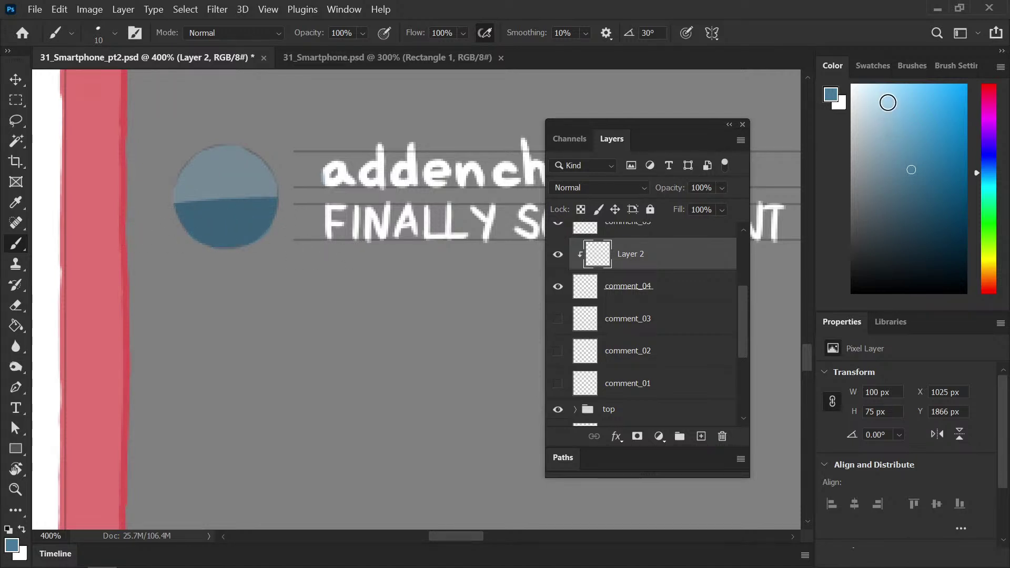
Pick a golden tan color and paint slanted strokes across the middle of the profile circle on Layer 2
{"action": "left_click", "coordinate": [990, 260]}
{"action": "mouse_move", "coordinate": [915, 135]}
{"action": "left_mouse_down"}
{"action": "mouse_move", "coordinate": [920, 108]}
{"action": "mouse_move", "coordinate": [931, 127]}
{"action": "left_mouse_up"}
{"action": "left_click", "coordinate": [984, 268]}
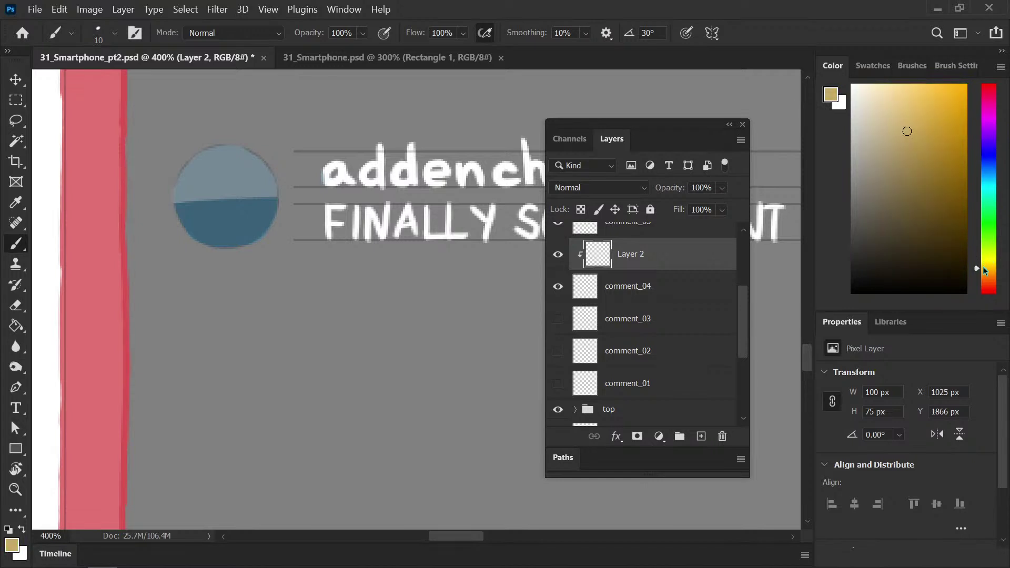
{"action": "mouse_move", "coordinate": [191, 209]}
{"action": "left_mouse_down"}
{"action": "mouse_move", "coordinate": [225, 224]}
{"action": "mouse_move", "coordinate": [279, 217]}
{"action": "left_mouse_up"}
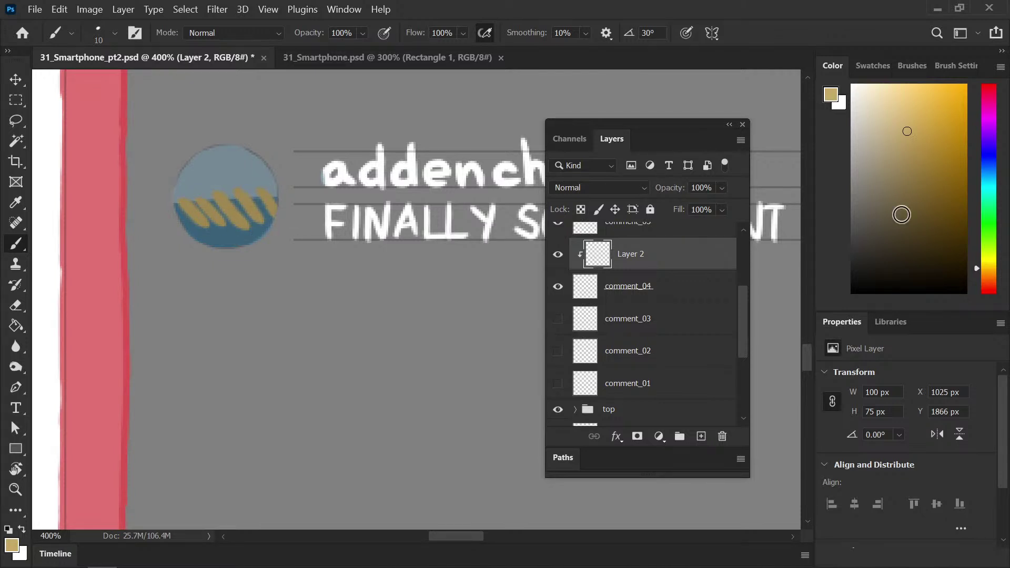
Paint thin cream highlights and golden-brown shading along the slanted strokes in the profile circle with a size 4 brush
{"action": "mouse_move", "coordinate": [904, 138]}
{"action": "left_mouse_down"}
{"action": "mouse_move", "coordinate": [899, 117]}
{"action": "mouse_move", "coordinate": [871, 100]}
{"action": "left_mouse_up"}
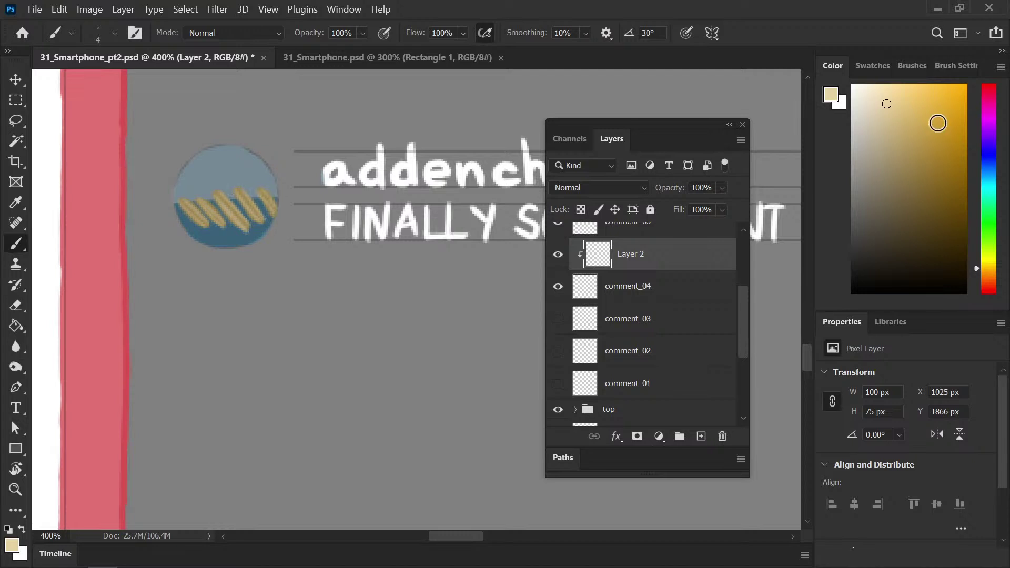
{"action": "left_click", "coordinate": [945, 159]}
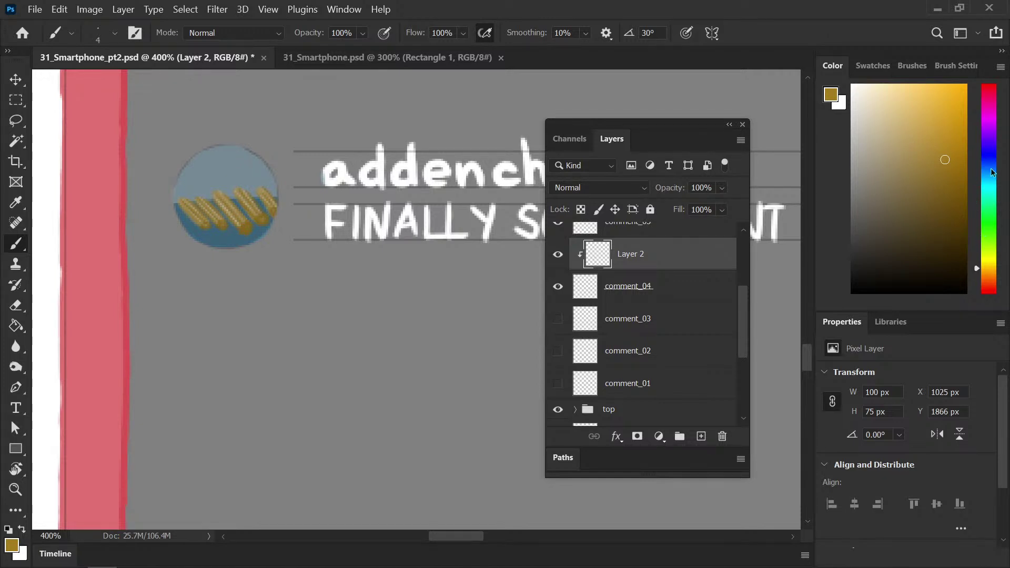
Repaint the upper half of the profile circle light cyan down to the golden strokes with a size 8 brush, and save the document
{"action": "left_click_drag", "start_coordinate": [980, 198], "coordinate": [980, 177]}
{"action": "left_click", "coordinate": [898, 98]}
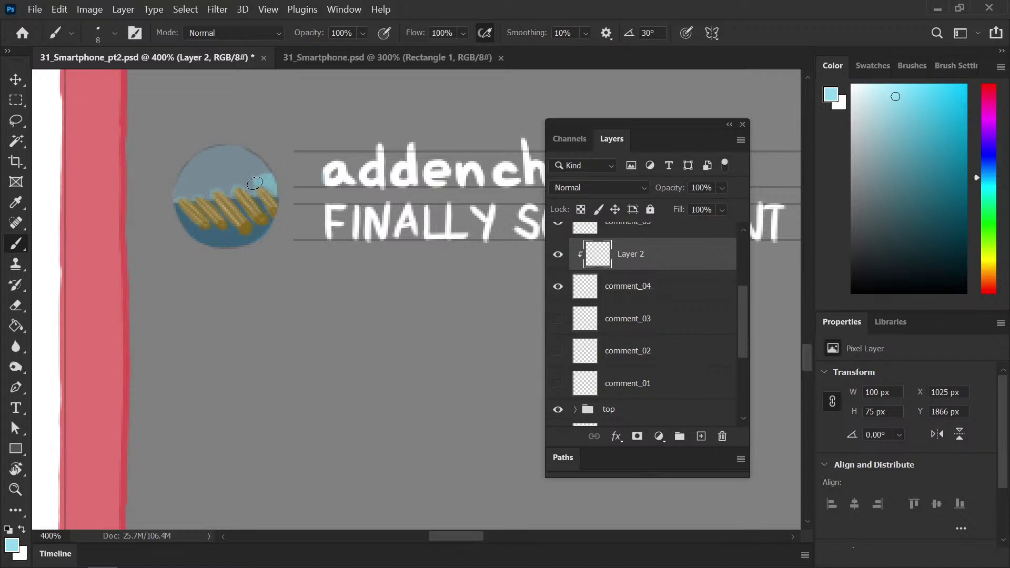
{"action": "mouse_move", "coordinate": [250, 188]}
{"action": "left_mouse_down"}
{"action": "mouse_move", "coordinate": [248, 168]}
{"action": "mouse_move", "coordinate": [212, 190]}
{"action": "left_mouse_up"}
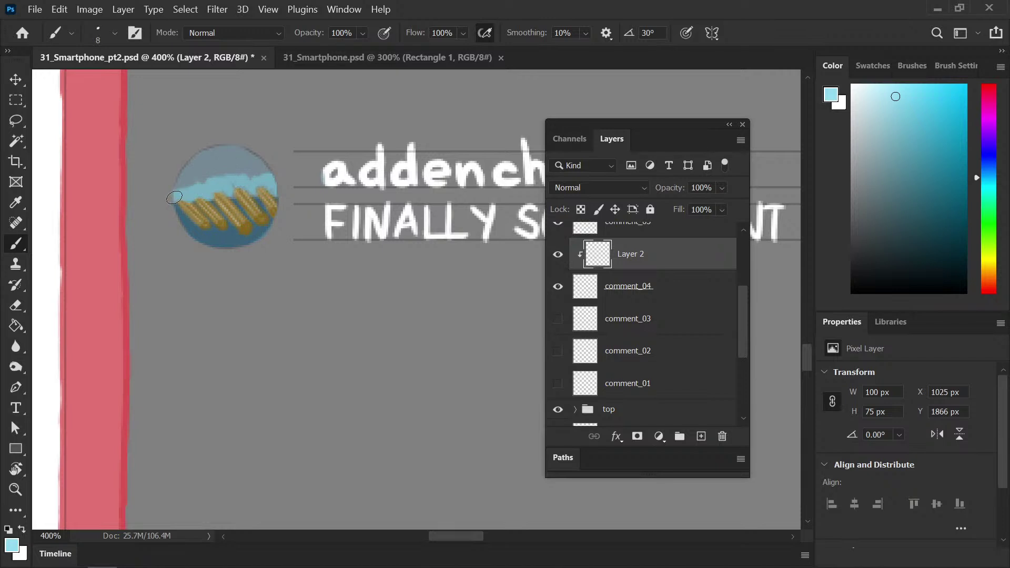
{"action": "mouse_move", "coordinate": [186, 181]}
{"action": "left_mouse_down"}
{"action": "mouse_move", "coordinate": [267, 173]}
{"action": "mouse_move", "coordinate": [184, 168]}
{"action": "mouse_move", "coordinate": [187, 158]}
{"action": "mouse_move", "coordinate": [269, 159]}
{"action": "left_mouse_up"}
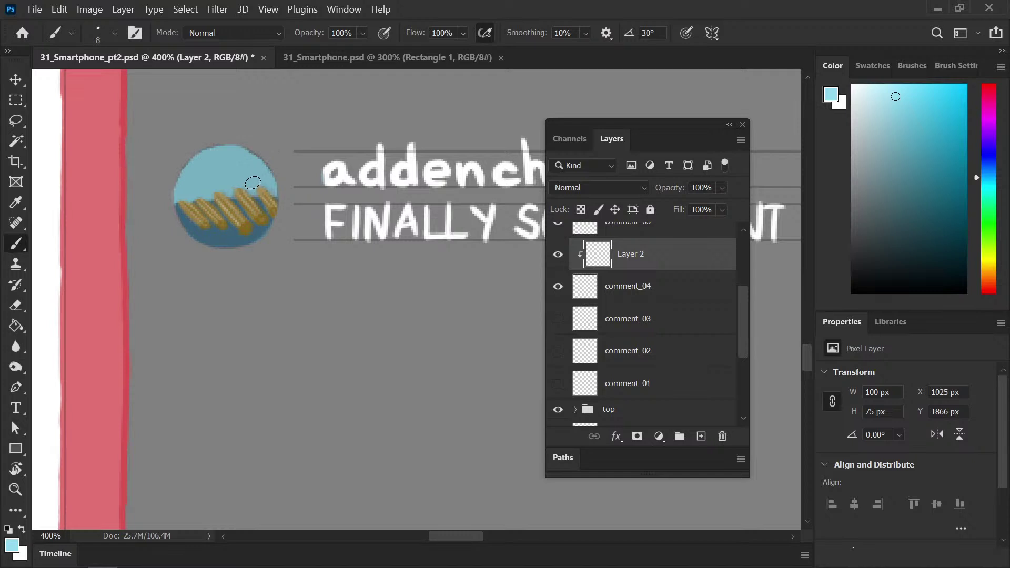
{"action": "key", "text": "ctrl+s"}
Paint faint pale-blue highlight streaks over the upper half of the profile circle at 50% brush opacity, and save the document
{"action": "left_click", "coordinate": [876, 101]}
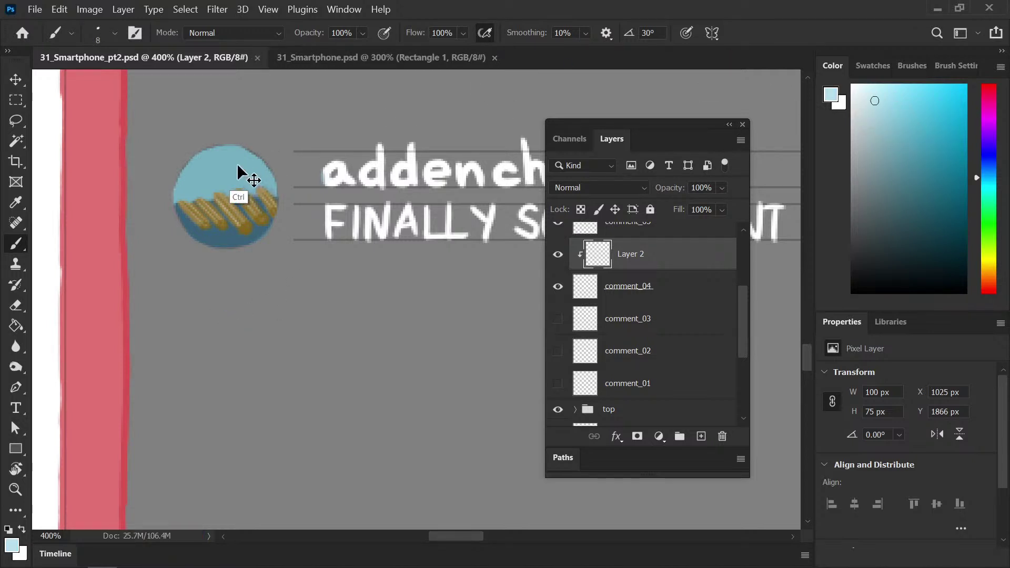
{"action": "left_click", "coordinate": [872, 94]}
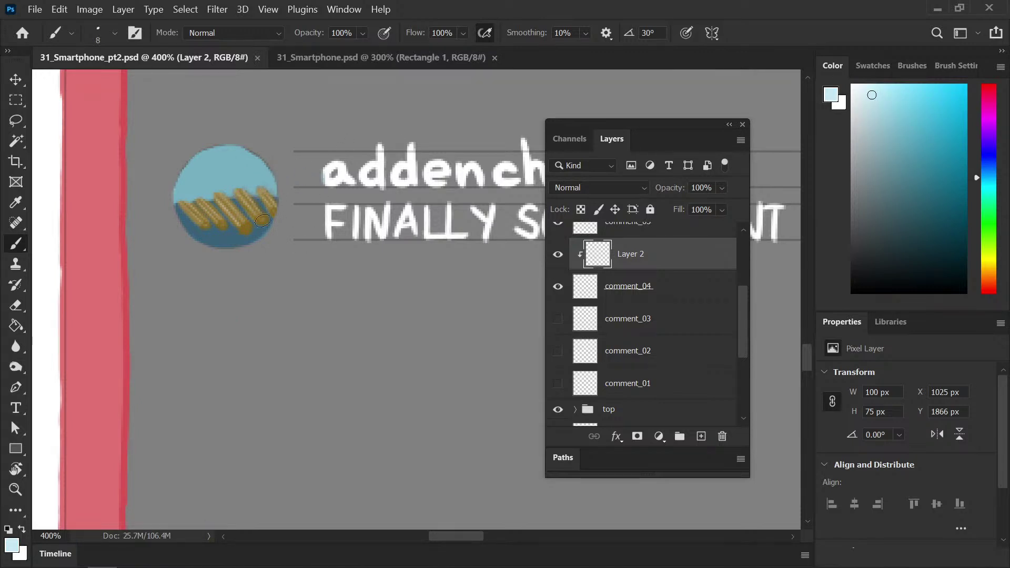
{"action": "left_click_drag", "start_coordinate": [246, 165], "coordinate": [250, 168]}
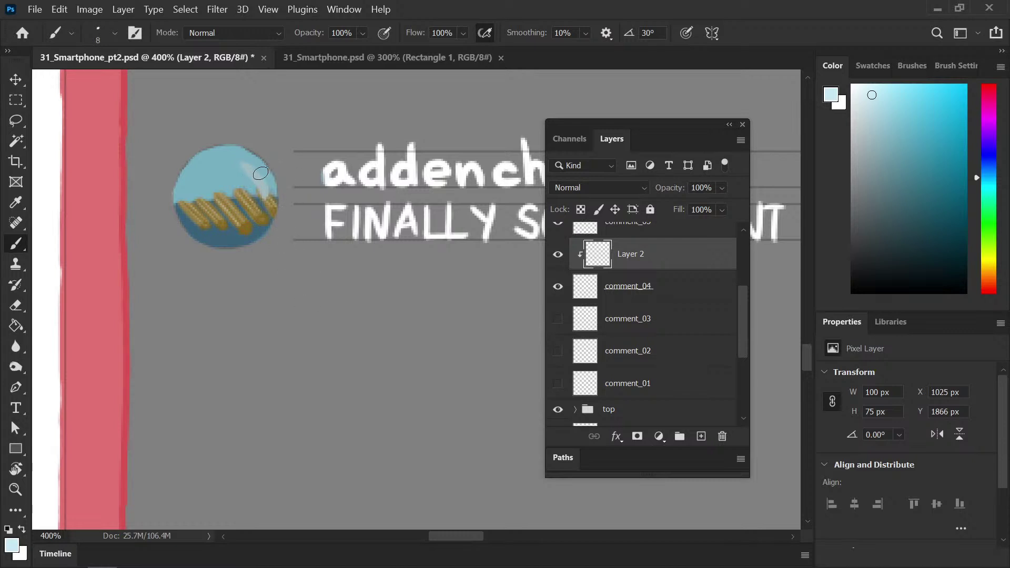
{"action": "key", "text": "ctrl+z"}
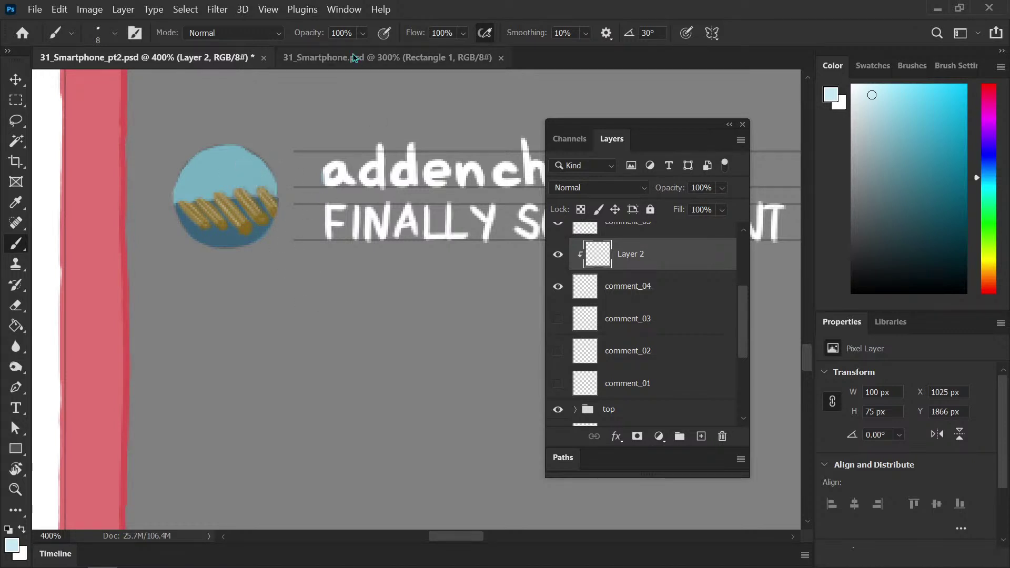
{"action": "left_click", "coordinate": [355, 33]}
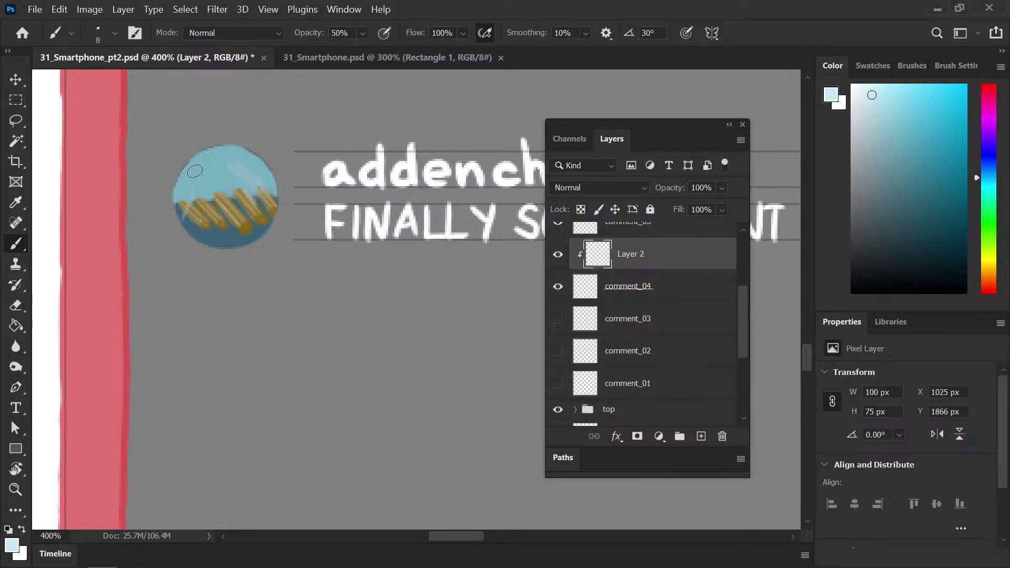
{"action": "mouse_move", "coordinate": [209, 221]}
{"action": "left_mouse_down"}
{"action": "mouse_move", "coordinate": [208, 200]}
{"action": "mouse_move", "coordinate": [233, 238]}
{"action": "mouse_move", "coordinate": [248, 211]}
{"action": "left_mouse_up"}
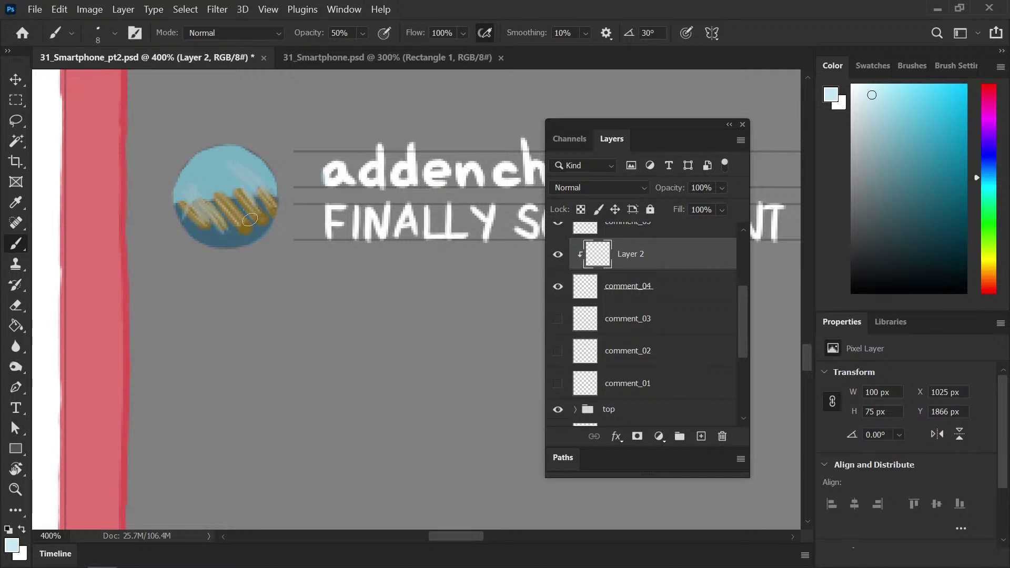
{"action": "key", "text": "ctrl+z"}
{"action": "key", "text": "ctrl+s"}
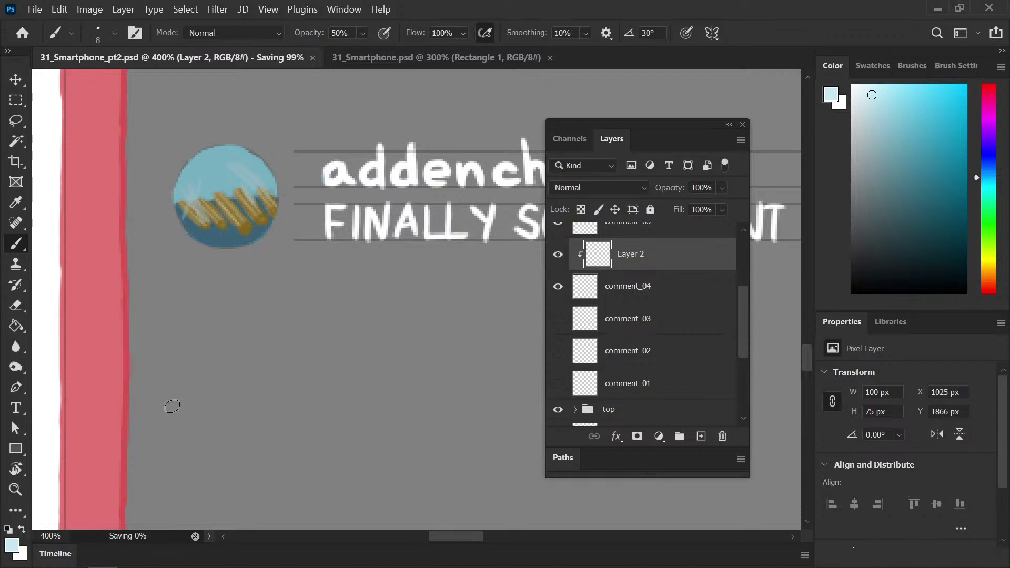
Shade around the golden strokes in the lower half of the profile circle with a thin dark navy brush, and save the document
{"action": "left_click", "coordinate": [229, 209], "text": "alt"}
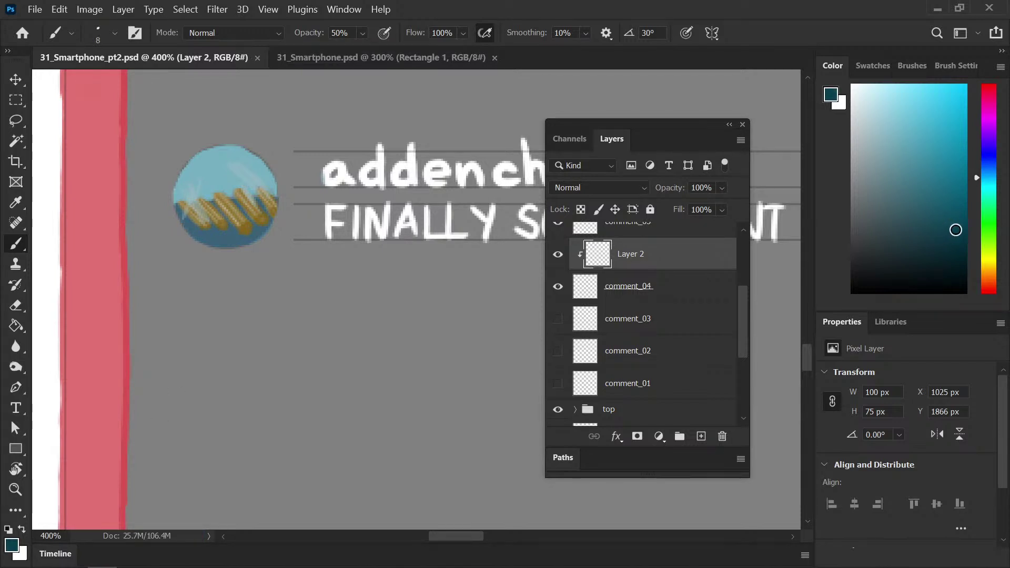
{"action": "left_click", "coordinate": [956, 220]}
{"action": "left_click_drag", "start_coordinate": [976, 180], "coordinate": [975, 171]}
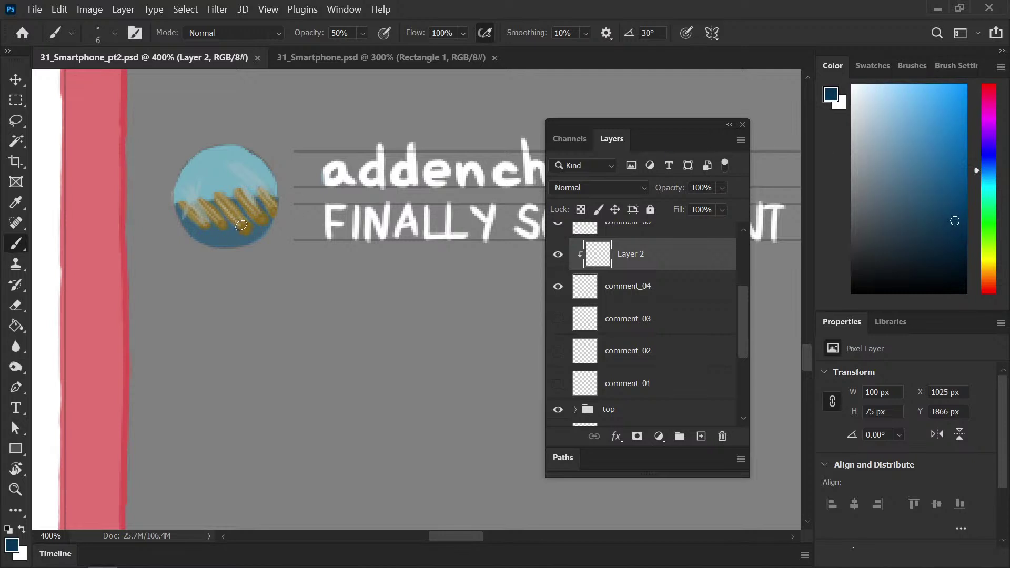
{"action": "left_click_drag", "start_coordinate": [182, 214], "coordinate": [187, 218]}
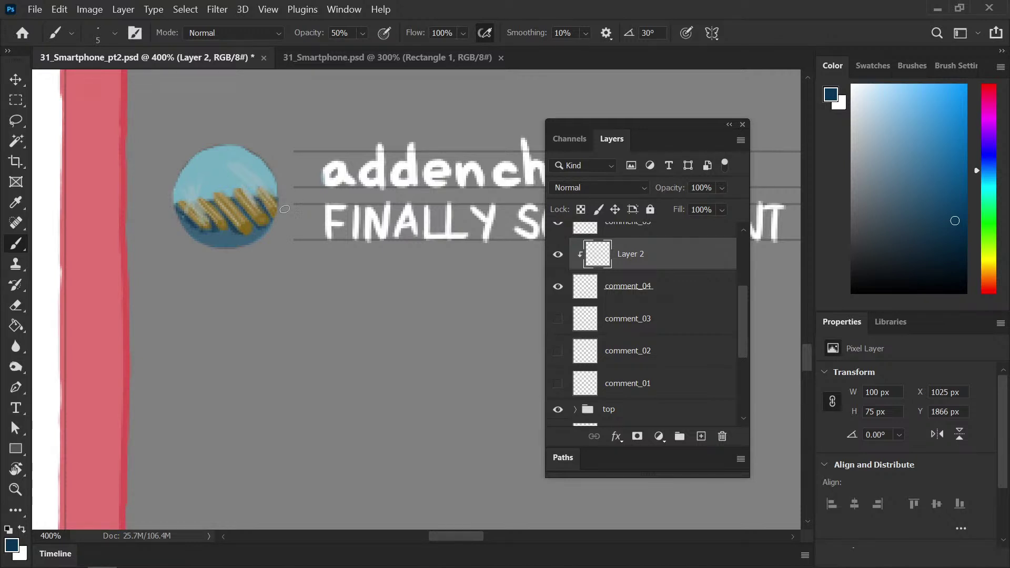
{"action": "key", "text": "ctrl+1"}
{"action": "key", "text": "ctrl+s"}
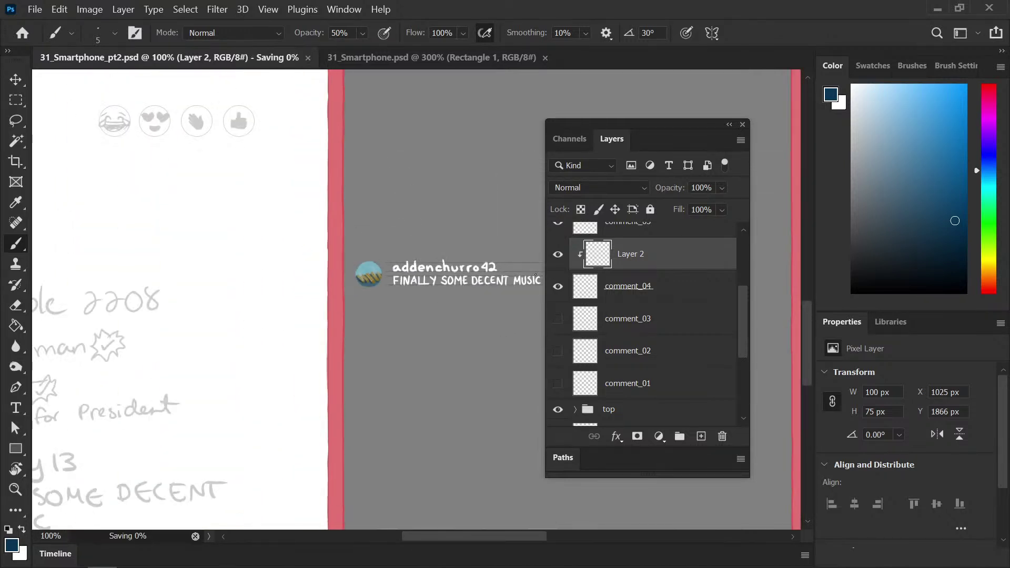
Merge the clipped Layer 2 into comment_04 and hide the comment_04 layer
{"action": "key", "text": "Delete"}
{"action": "left_click", "coordinate": [559, 307]}
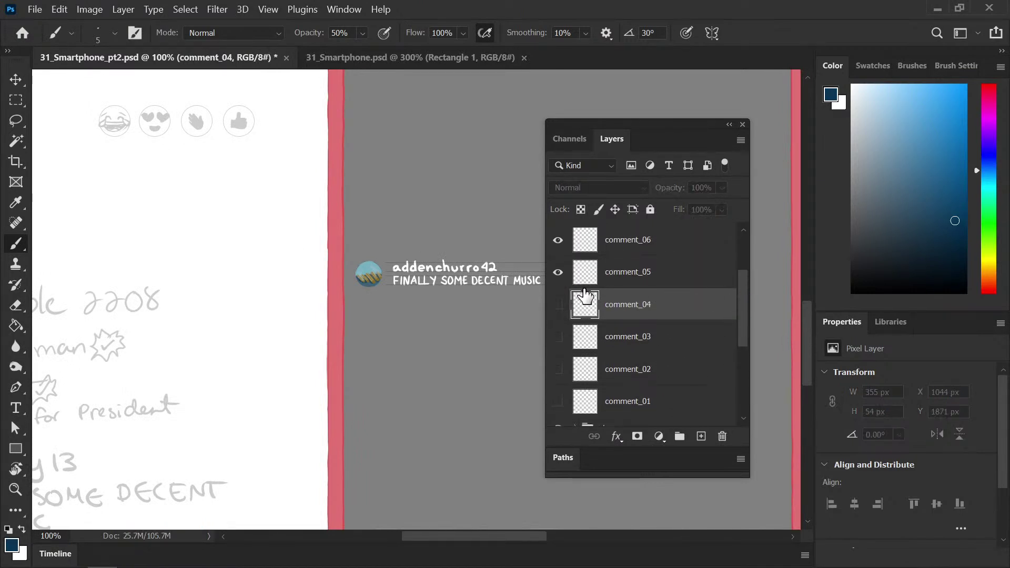
Make white the foreground color, set the brush size to 15, and select the comment_05 layer
{"action": "key", "text": "x"}
{"action": "key", "text": "d"}
{"action": "key", "text": "x"}
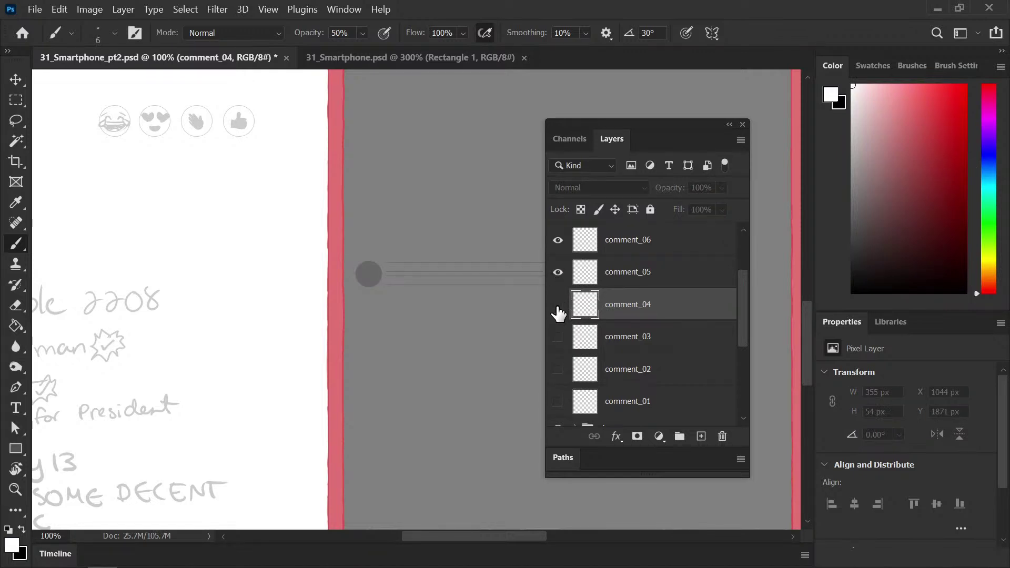
{"action": "key", "text": "]"}
{"action": "key", "text": "]"}
{"action": "key", "text": "]"}
{"action": "key", "text": "]"}
{"action": "key", "text": "]"}
{"action": "key", "text": "]"}
{"action": "left_click", "coordinate": [620, 278]}
Set the brush opacity to 100% for lettering the username between the comment guide lines
{"action": "left_click_drag", "start_coordinate": [234, 418], "coordinate": [357, 379]}
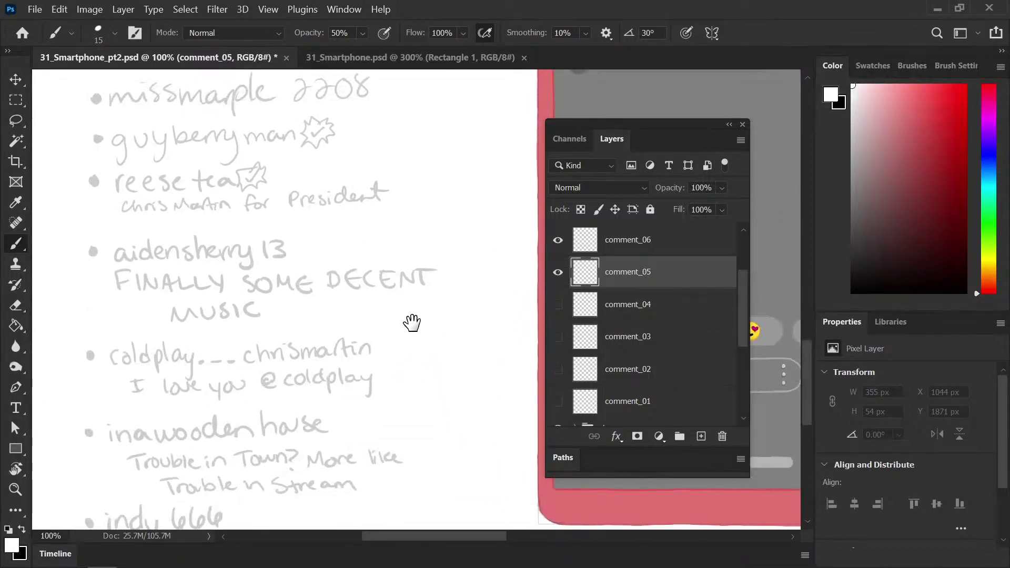
{"action": "left_click_drag", "start_coordinate": [422, 322], "coordinate": [292, 354]}
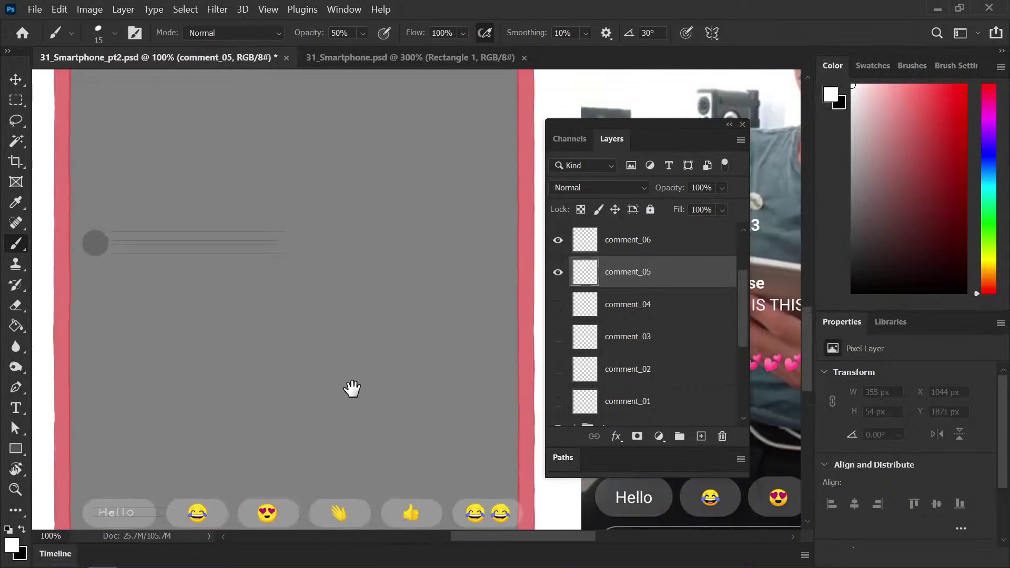
{"action": "scroll", "coordinate": [388, 367], "scroll_direction": "up", "scroll_amount": 2}
{"action": "mouse_move", "coordinate": [243, 287]}
{"action": "left_mouse_down"}
{"action": "mouse_move", "coordinate": [372, 289]}
{"action": "mouse_move", "coordinate": [281, 284]}
{"action": "left_mouse_up"}
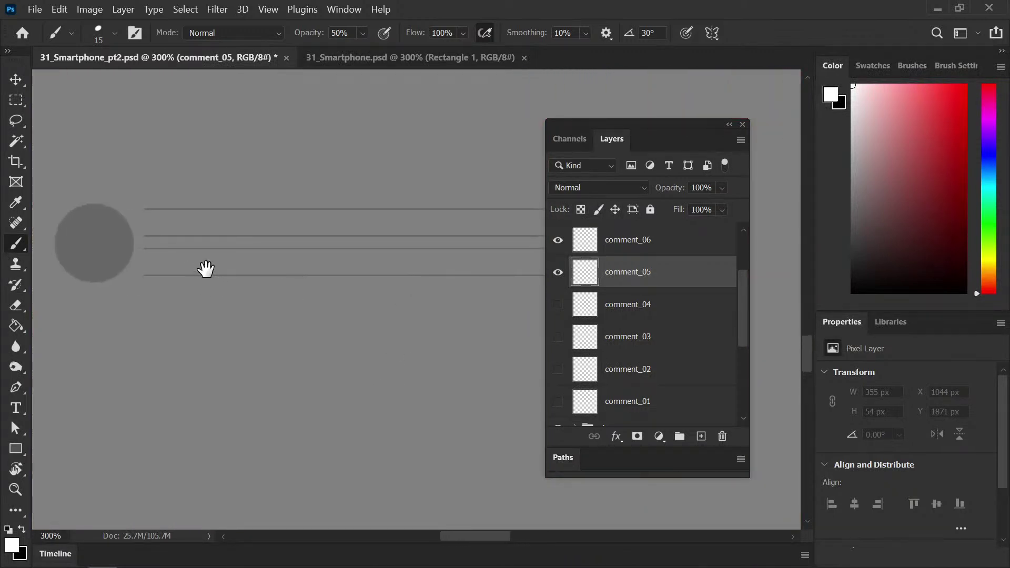
{"action": "left_click_drag", "start_coordinate": [207, 279], "coordinate": [244, 285]}
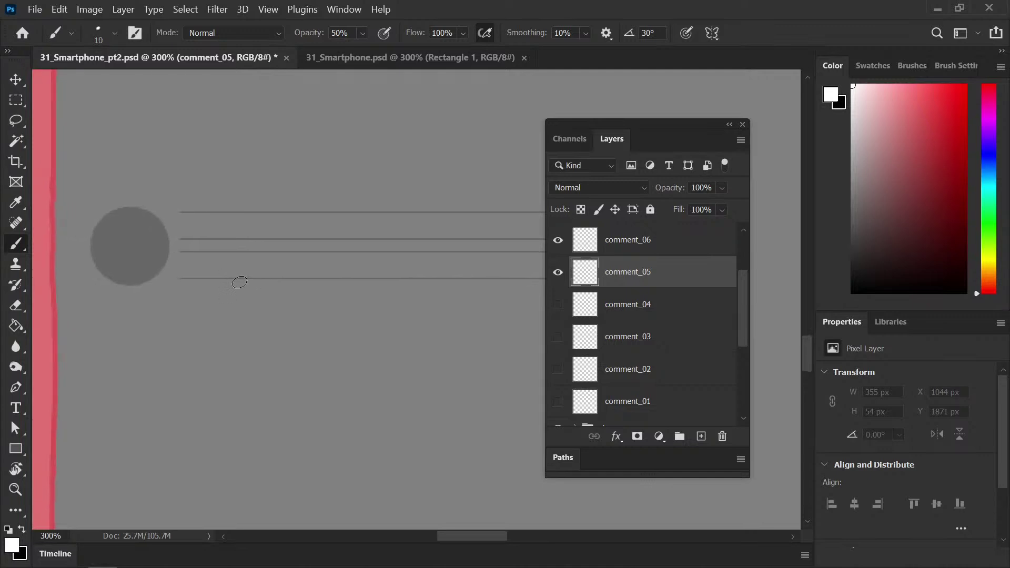
{"action": "key", "text": "ctrl+plus"}
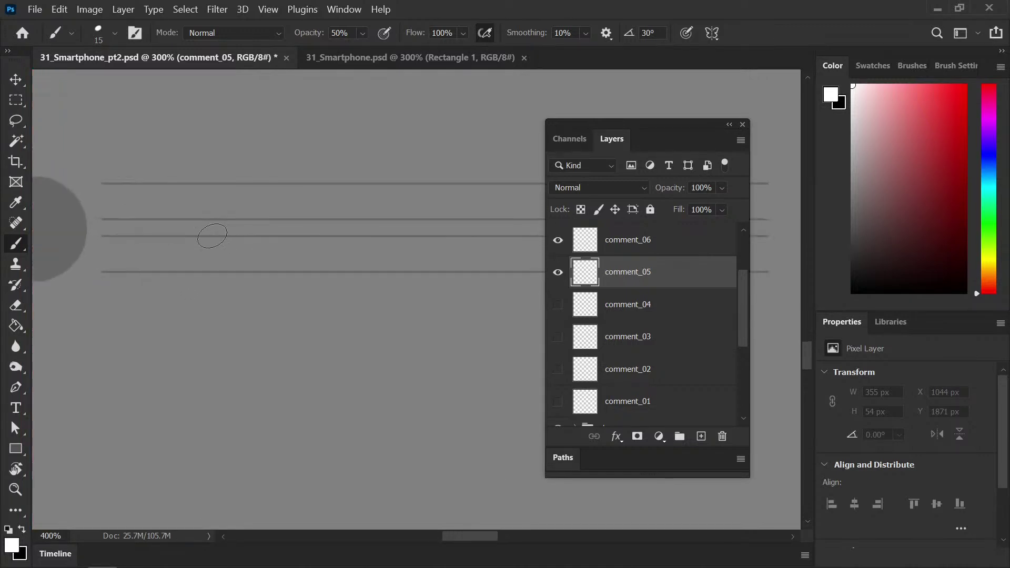
{"action": "mouse_move", "coordinate": [169, 208]}
{"action": "left_mouse_down"}
{"action": "mouse_move", "coordinate": [192, 230]}
{"action": "mouse_move", "coordinate": [161, 237]}
{"action": "mouse_move", "coordinate": [187, 251]}
{"action": "left_mouse_up"}
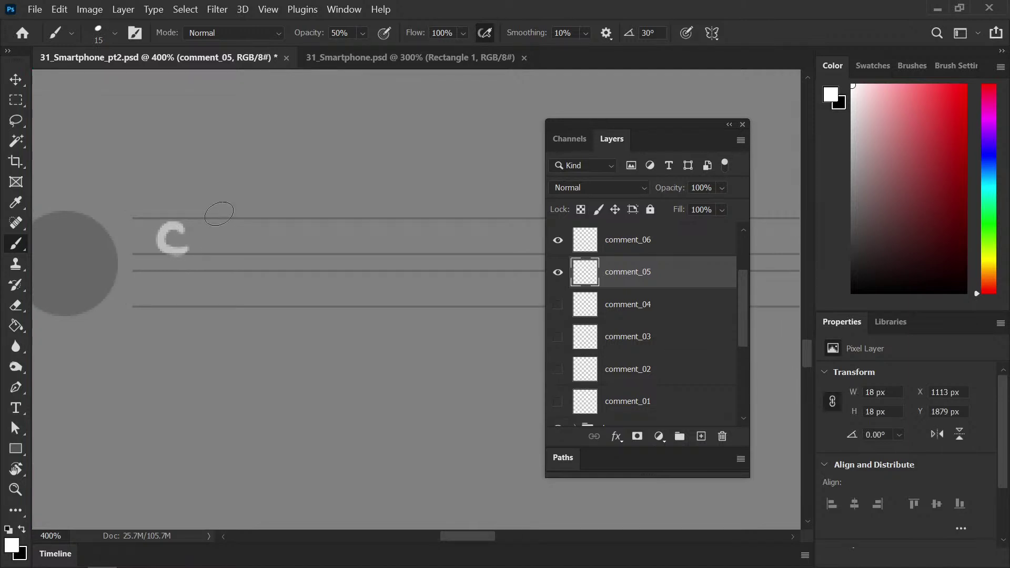
{"action": "key", "text": "Return"}
{"action": "key", "text": "e"}
{"action": "mouse_move", "coordinate": [180, 219]}
{"action": "left_mouse_down"}
{"action": "mouse_move", "coordinate": [191, 244]}
{"action": "mouse_move", "coordinate": [192, 223]}
{"action": "mouse_move", "coordinate": [158, 239]}
{"action": "mouse_move", "coordinate": [175, 249]}
{"action": "mouse_move", "coordinate": [197, 227]}
{"action": "mouse_move", "coordinate": [193, 243]}
{"action": "mouse_move", "coordinate": [210, 239]}
{"action": "mouse_move", "coordinate": [198, 223]}
{"action": "mouse_move", "coordinate": [224, 212]}
{"action": "mouse_move", "coordinate": [225, 248]}
{"action": "left_mouse_up"}
{"action": "key", "text": "b"}
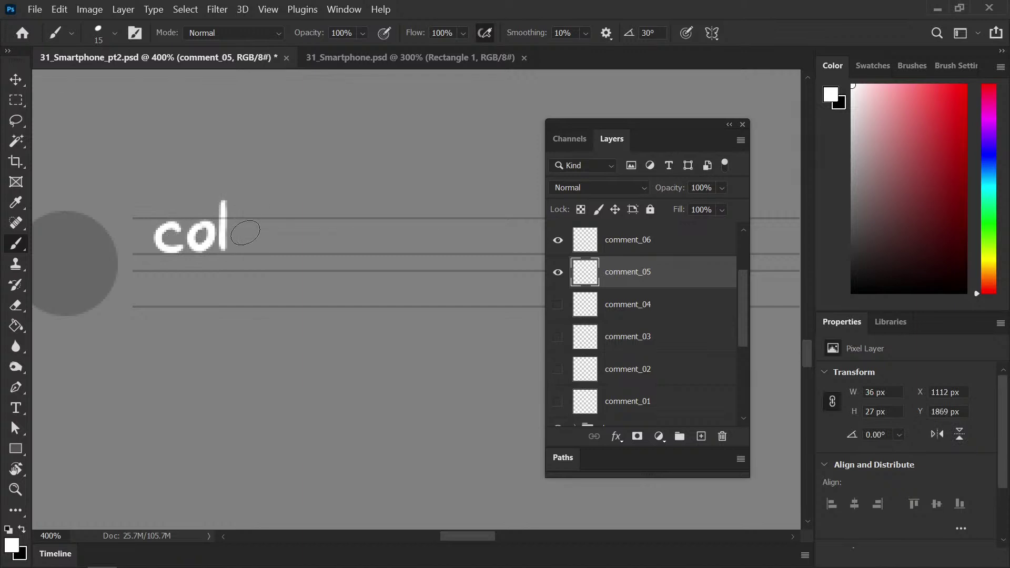
{"action": "key", "text": "e"}
{"action": "mouse_move", "coordinate": [158, 234]}
{"action": "left_mouse_down"}
{"action": "mouse_move", "coordinate": [185, 260]}
{"action": "mouse_move", "coordinate": [247, 228]}
{"action": "left_mouse_up"}
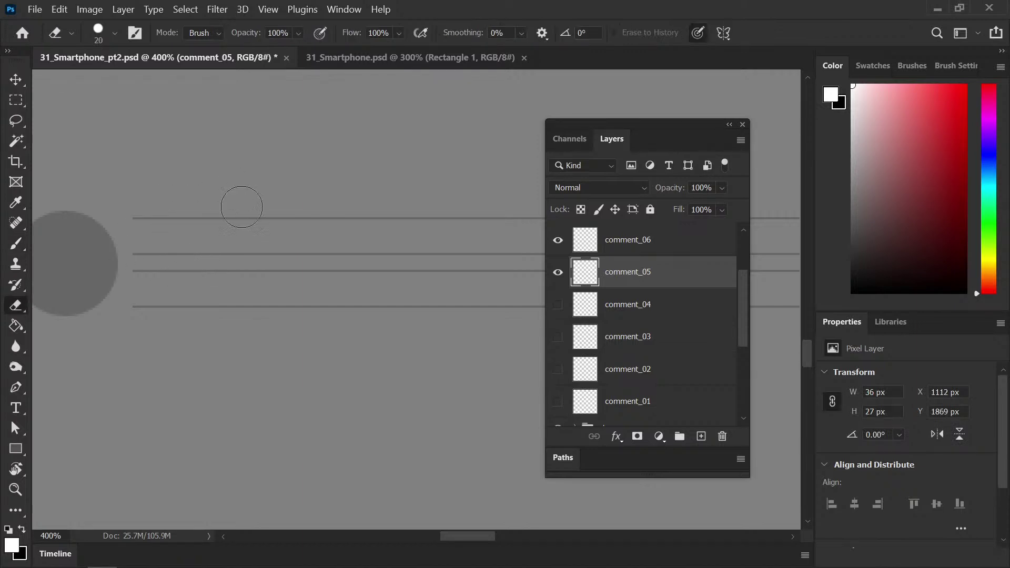
Hand-letter "oldplay" in white on comment_05, starting just beside the profile circle on the upper guide lines
{"action": "key", "text": "b"}
{"action": "mouse_move", "coordinate": [176, 226]}
{"action": "left_mouse_down"}
{"action": "mouse_move", "coordinate": [169, 241]}
{"action": "mouse_move", "coordinate": [179, 231]}
{"action": "mouse_move", "coordinate": [171, 226]}
{"action": "mouse_move", "coordinate": [180, 235]}
{"action": "mouse_move", "coordinate": [164, 245]}
{"action": "mouse_move", "coordinate": [173, 227]}
{"action": "mouse_move", "coordinate": [195, 252]}
{"action": "mouse_move", "coordinate": [219, 252]}
{"action": "left_mouse_up"}
{"action": "key", "text": "e"}
{"action": "key", "text": "b"}
{"action": "mouse_move", "coordinate": [218, 197]}
{"action": "left_mouse_down"}
{"action": "mouse_move", "coordinate": [217, 247]}
{"action": "mouse_move", "coordinate": [226, 247]}
{"action": "mouse_move", "coordinate": [229, 207]}
{"action": "mouse_move", "coordinate": [228, 252]}
{"action": "mouse_move", "coordinate": [245, 228]}
{"action": "mouse_move", "coordinate": [248, 269]}
{"action": "left_mouse_up"}
{"action": "key", "text": "ctrl+z"}
{"action": "key", "text": "ctrl+z"}
{"action": "key", "text": "ctrl+z"}
{"action": "left_click_drag", "start_coordinate": [265, 230], "coordinate": [251, 253]}
{"action": "left_click_drag", "start_coordinate": [270, 198], "coordinate": [270, 253]}
{"action": "mouse_move", "coordinate": [310, 225]}
{"action": "left_mouse_down"}
{"action": "mouse_move", "coordinate": [292, 245]}
{"action": "mouse_move", "coordinate": [308, 227]}
{"action": "mouse_move", "coordinate": [337, 251]}
{"action": "left_mouse_up"}
{"action": "mouse_move", "coordinate": [346, 216]}
{"action": "left_mouse_down"}
{"action": "mouse_move", "coordinate": [336, 263]}
{"action": "mouse_move", "coordinate": [213, 269]}
{"action": "mouse_move", "coordinate": [309, 271]}
{"action": "left_mouse_up"}
{"action": "key", "text": "e"}
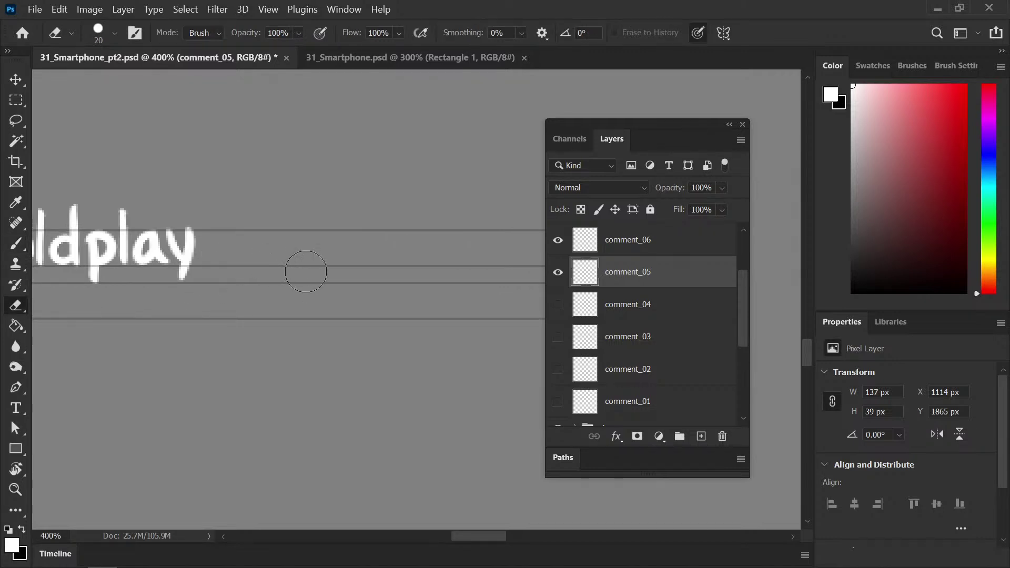
Continue the username by hand-lettering an underscore, a small plus sign and the letter "c"
{"action": "key", "text": "b"}
{"action": "mouse_move", "coordinate": [201, 267]}
{"action": "left_mouse_down"}
{"action": "mouse_move", "coordinate": [234, 266]}
{"action": "mouse_move", "coordinate": [296, 239]}
{"action": "mouse_move", "coordinate": [288, 235]}
{"action": "mouse_move", "coordinate": [286, 262]}
{"action": "mouse_move", "coordinate": [306, 265]}
{"action": "left_mouse_up"}
{"action": "key", "text": "ctrl+z"}
{"action": "mouse_move", "coordinate": [301, 215]}
{"action": "left_mouse_down"}
{"action": "mouse_move", "coordinate": [279, 238]}
{"action": "mouse_move", "coordinate": [307, 264]}
{"action": "left_mouse_up"}
{"action": "left_click_drag", "start_coordinate": [326, 210], "coordinate": [327, 261]}
{"action": "key", "text": "ctrl+z"}
{"action": "key", "text": "ctrl+z"}
{"action": "left_click_drag", "start_coordinate": [303, 216], "coordinate": [307, 262]}
{"action": "key", "text": "ctrl+z"}
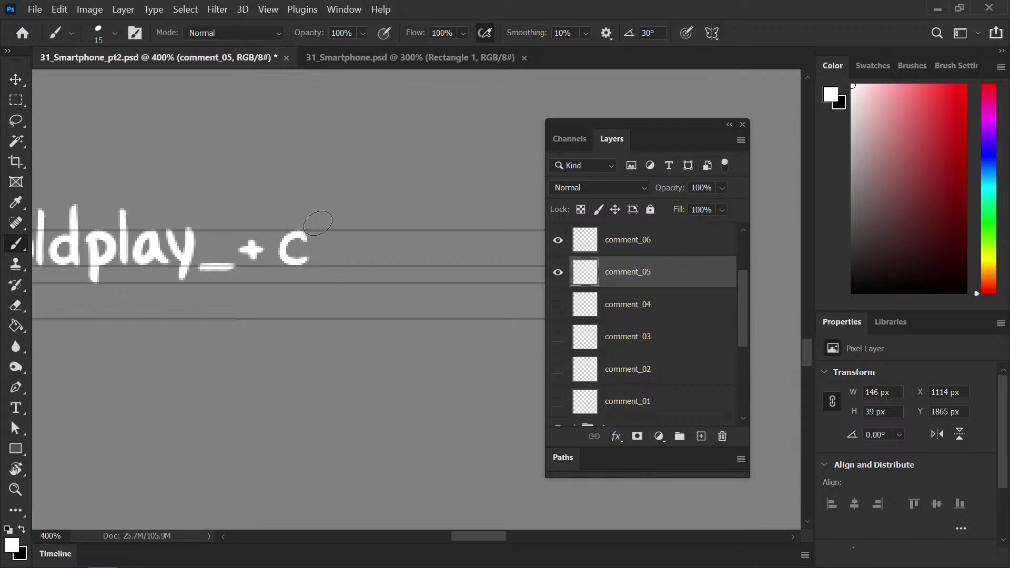
Hand-letter the rest of the username so its second part reads "chreesmartian", and save the document
{"action": "mouse_move", "coordinate": [318, 207]}
{"action": "left_mouse_down"}
{"action": "mouse_move", "coordinate": [320, 259]}
{"action": "mouse_move", "coordinate": [322, 238]}
{"action": "mouse_move", "coordinate": [336, 238]}
{"action": "mouse_move", "coordinate": [343, 268]}
{"action": "left_mouse_up"}
{"action": "mouse_move", "coordinate": [354, 234]}
{"action": "left_mouse_down"}
{"action": "mouse_move", "coordinate": [353, 263]}
{"action": "mouse_move", "coordinate": [353, 247]}
{"action": "mouse_move", "coordinate": [395, 246]}
{"action": "mouse_move", "coordinate": [382, 242]}
{"action": "mouse_move", "coordinate": [398, 260]}
{"action": "mouse_move", "coordinate": [417, 236]}
{"action": "mouse_move", "coordinate": [427, 263]}
{"action": "mouse_move", "coordinate": [440, 247]}
{"action": "mouse_move", "coordinate": [432, 268]}
{"action": "left_mouse_up"}
{"action": "scroll", "coordinate": [338, 267], "scroll_direction": "right", "scroll_amount": 5}
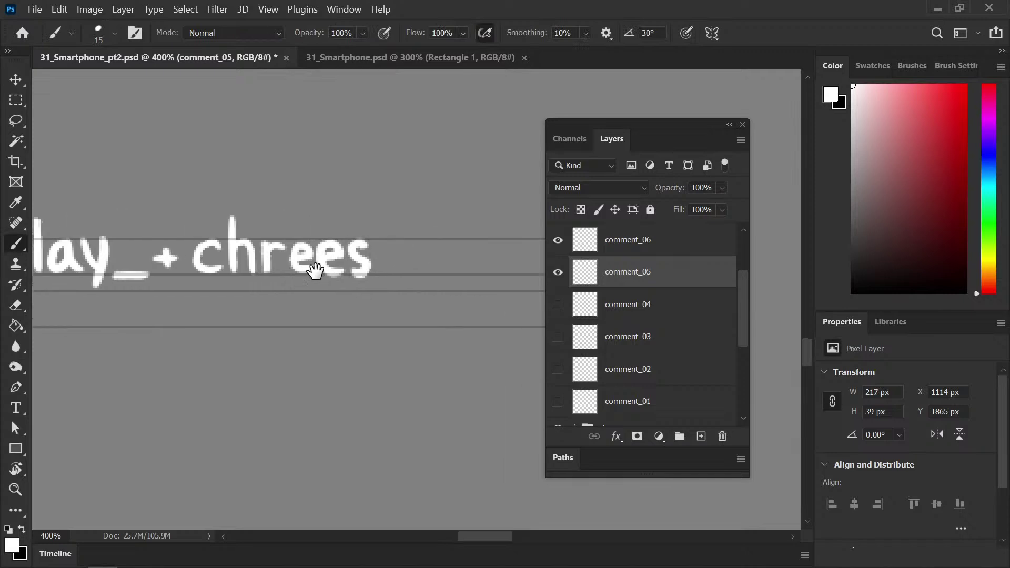
{"action": "mouse_move", "coordinate": [272, 253]}
{"action": "left_mouse_down"}
{"action": "mouse_move", "coordinate": [272, 278]}
{"action": "mouse_move", "coordinate": [274, 257]}
{"action": "mouse_move", "coordinate": [288, 271]}
{"action": "mouse_move", "coordinate": [295, 251]}
{"action": "mouse_move", "coordinate": [304, 278]}
{"action": "mouse_move", "coordinate": [323, 282]}
{"action": "mouse_move", "coordinate": [332, 258]}
{"action": "mouse_move", "coordinate": [319, 274]}
{"action": "mouse_move", "coordinate": [334, 266]}
{"action": "mouse_move", "coordinate": [346, 278]}
{"action": "mouse_move", "coordinate": [383, 247]}
{"action": "mouse_move", "coordinate": [381, 235]}
{"action": "mouse_move", "coordinate": [382, 278]}
{"action": "mouse_move", "coordinate": [390, 256]}
{"action": "mouse_move", "coordinate": [404, 275]}
{"action": "mouse_move", "coordinate": [404, 248]}
{"action": "mouse_move", "coordinate": [420, 278]}
{"action": "mouse_move", "coordinate": [431, 258]}
{"action": "mouse_move", "coordinate": [439, 280]}
{"action": "mouse_move", "coordinate": [476, 270]}
{"action": "left_mouse_up"}
{"action": "key", "text": "e"}
{"action": "key", "text": "b"}
{"action": "left_click", "coordinate": [403, 245]}
{"action": "scroll", "coordinate": [483, 263], "scroll_direction": "down", "scroll_amount": 2}
{"action": "left_click_drag", "start_coordinate": [339, 316], "coordinate": [380, 308]}
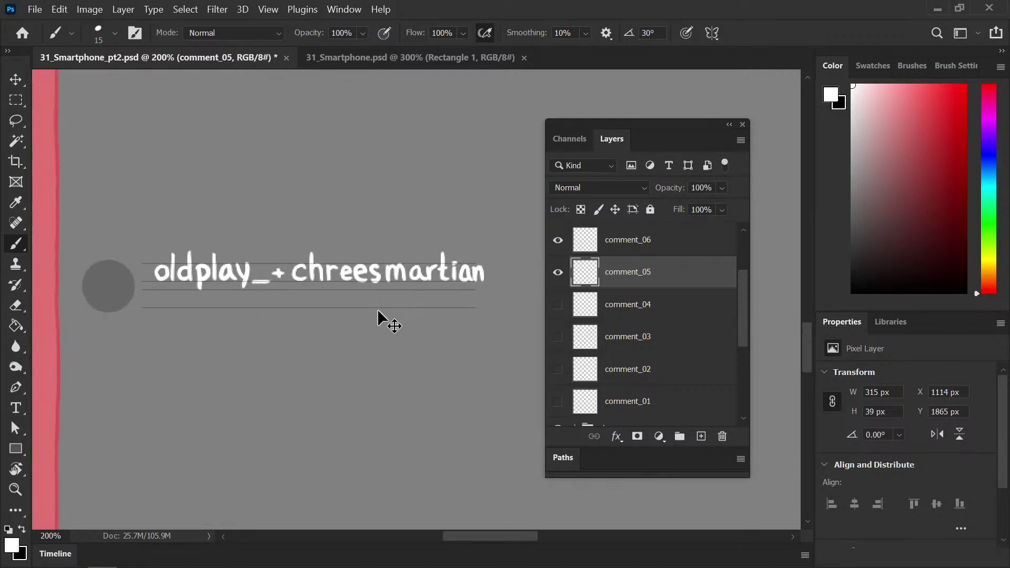
{"action": "key", "text": "ctrl+minus"}
{"action": "key", "text": "ctrl+s"}
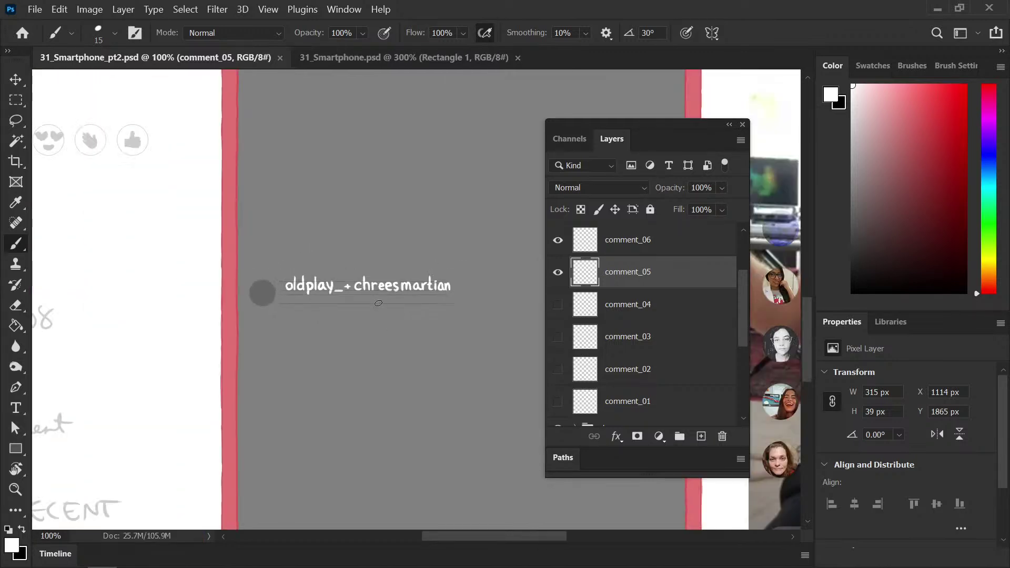
Examine the sketched list of usernames and comments beside the phone for the message belonging to this username
{"action": "key", "text": "ctrl+plus"}
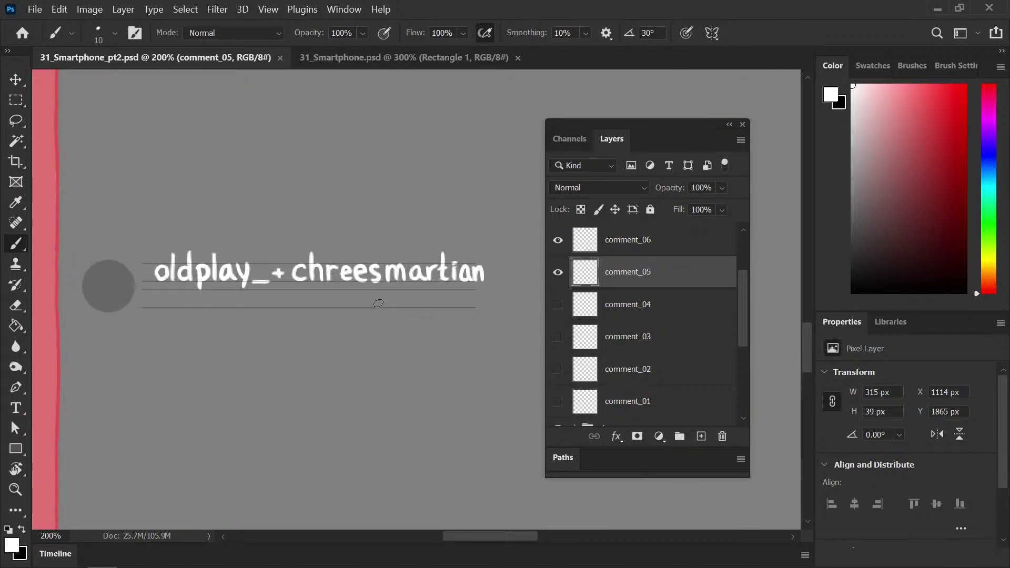
{"action": "key", "text": "ctrl+plus"}
{"action": "left_click_drag", "start_coordinate": [224, 337], "coordinate": [366, 315]}
{"action": "mouse_move", "coordinate": [317, 337]}
{"action": "left_mouse_down"}
{"action": "mouse_move", "coordinate": [237, 315]}
{"action": "mouse_move", "coordinate": [368, 338]}
{"action": "left_mouse_up"}
{"action": "key", "text": "ctrl+plus"}
{"action": "mouse_move", "coordinate": [164, 369]}
{"action": "left_mouse_down"}
{"action": "mouse_move", "coordinate": [379, 337]}
{"action": "mouse_move", "coordinate": [444, 339]}
{"action": "left_mouse_up"}
{"action": "key", "text": "ctrl+minus"}
{"action": "left_click_drag", "start_coordinate": [228, 372], "coordinate": [369, 327]}
{"action": "key", "text": "ctrl+minus"}
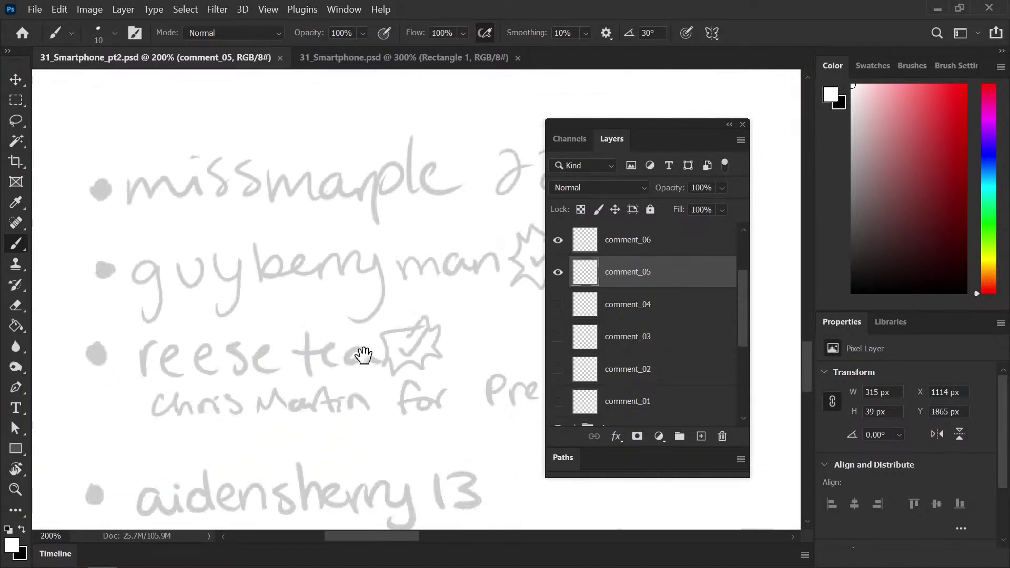
{"action": "scroll", "coordinate": [354, 350], "scroll_direction": "down", "scroll_amount": 5}
{"action": "key", "text": "ctrl+minus"}
{"action": "key", "text": "ctrl+minus"}
{"action": "left_click_drag", "start_coordinate": [386, 314], "coordinate": [266, 328]}
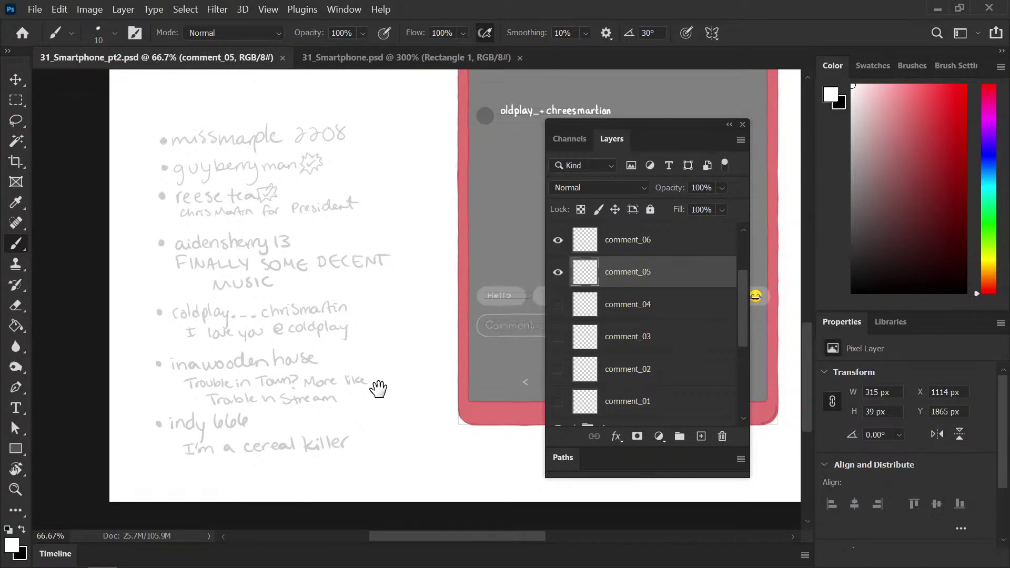
{"action": "left_click_drag", "start_coordinate": [378, 388], "coordinate": [343, 356]}
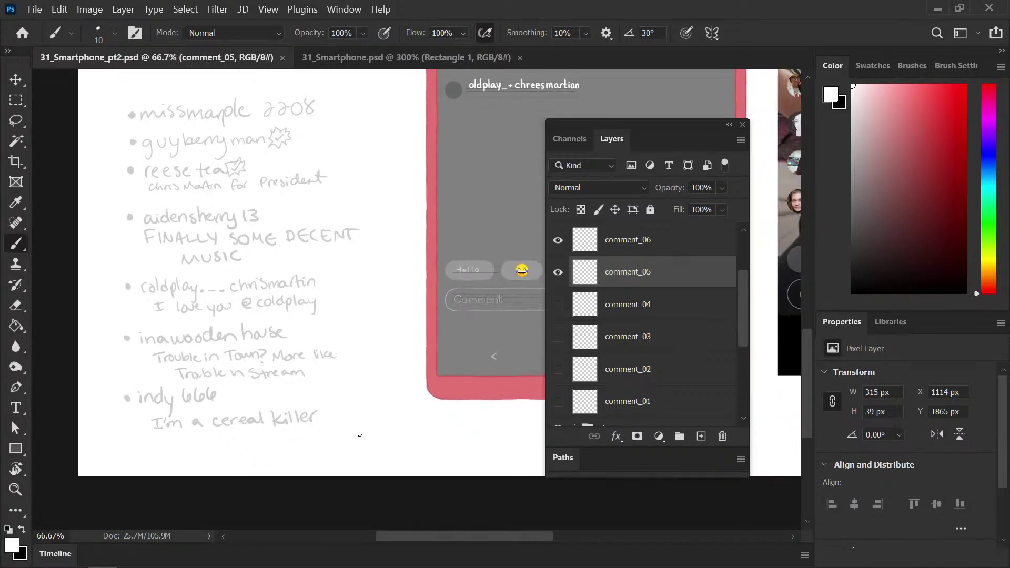
Hand-letter "I love you" in white on comment_05, on the lower guide lines beneath the username
{"action": "left_click_drag", "start_coordinate": [300, 384], "coordinate": [291, 375]}
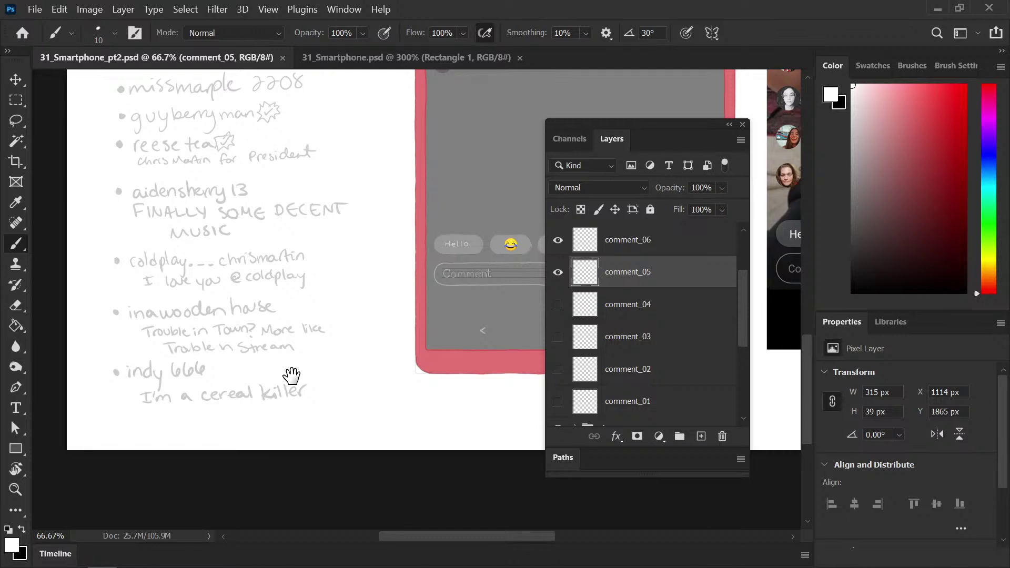
{"action": "key", "text": "ctrl+plus"}
{"action": "key", "text": "ctrl+plus"}
{"action": "left_click_drag", "start_coordinate": [377, 277], "coordinate": [305, 433]}
{"action": "key", "text": "ctrl+plus"}
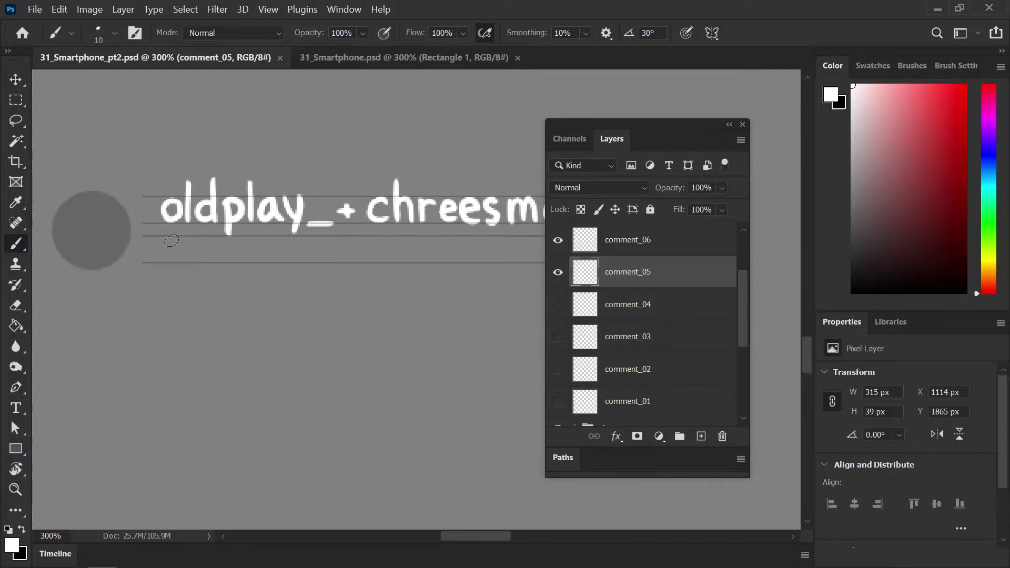
{"action": "mouse_move", "coordinate": [172, 248]}
{"action": "left_mouse_down"}
{"action": "mouse_move", "coordinate": [181, 262]}
{"action": "mouse_move", "coordinate": [173, 238]}
{"action": "mouse_move", "coordinate": [181, 238]}
{"action": "mouse_move", "coordinate": [199, 266]}
{"action": "mouse_move", "coordinate": [261, 246]}
{"action": "left_mouse_up"}
{"action": "key", "text": "ctrl+plus"}
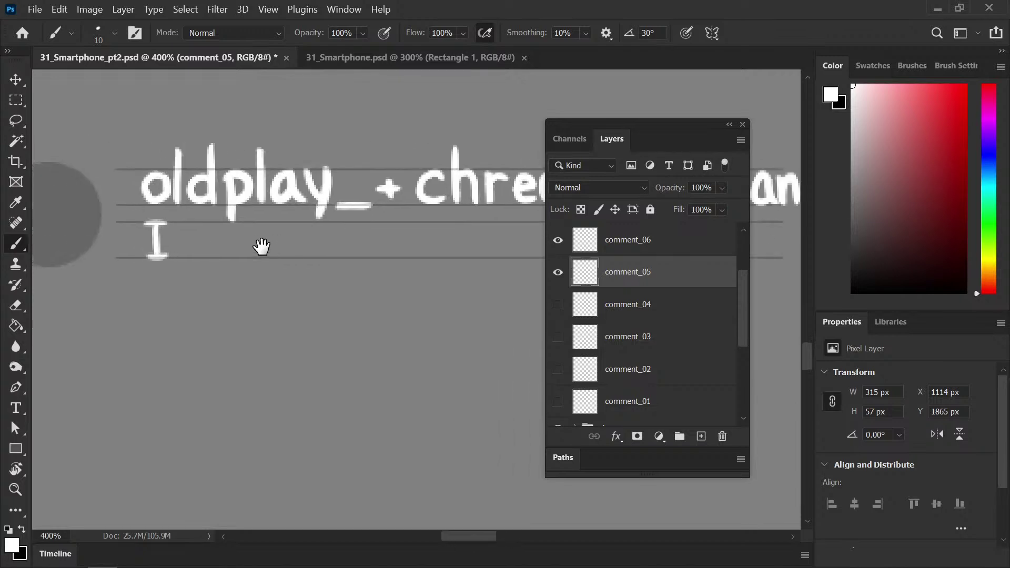
{"action": "key", "text": "ctrl+z"}
{"action": "key", "text": "ctrl+z"}
{"action": "key", "text": "ctrl+z"}
{"action": "mouse_move", "coordinate": [145, 225]}
{"action": "left_mouse_down"}
{"action": "mouse_move", "coordinate": [166, 225]}
{"action": "mouse_move", "coordinate": [166, 254]}
{"action": "mouse_move", "coordinate": [195, 259]}
{"action": "mouse_move", "coordinate": [212, 243]}
{"action": "mouse_move", "coordinate": [221, 256]}
{"action": "mouse_move", "coordinate": [231, 232]}
{"action": "mouse_move", "coordinate": [253, 254]}
{"action": "mouse_move", "coordinate": [286, 251]}
{"action": "mouse_move", "coordinate": [282, 267]}
{"action": "mouse_move", "coordinate": [311, 239]}
{"action": "mouse_move", "coordinate": [333, 257]}
{"action": "left_mouse_up"}
{"action": "mouse_move", "coordinate": [390, 231]}
{"action": "left_mouse_down"}
{"action": "mouse_move", "coordinate": [397, 253]}
{"action": "mouse_move", "coordinate": [363, 240]}
{"action": "mouse_move", "coordinate": [368, 247]}
{"action": "mouse_move", "coordinate": [385, 242]}
{"action": "mouse_move", "coordinate": [373, 228]}
{"action": "mouse_move", "coordinate": [357, 245]}
{"action": "mouse_move", "coordinate": [400, 250]}
{"action": "mouse_move", "coordinate": [442, 233]}
{"action": "mouse_move", "coordinate": [445, 251]}
{"action": "mouse_move", "coordinate": [468, 248]}
{"action": "mouse_move", "coordinate": [285, 267]}
{"action": "mouse_move", "coordinate": [276, 282]}
{"action": "mouse_move", "coordinate": [270, 252]}
{"action": "mouse_move", "coordinate": [282, 264]}
{"action": "mouse_move", "coordinate": [338, 266]}
{"action": "left_mouse_up"}
{"action": "key", "text": "ctrl+z"}
{"action": "left_click_drag", "start_coordinate": [346, 246], "coordinate": [335, 287]}
{"action": "key", "text": "ctrl+s"}
{"action": "key", "text": "ctrl+minus"}
{"action": "key", "text": "ctrl+minus"}
{"action": "key", "text": "ctrl+minus"}
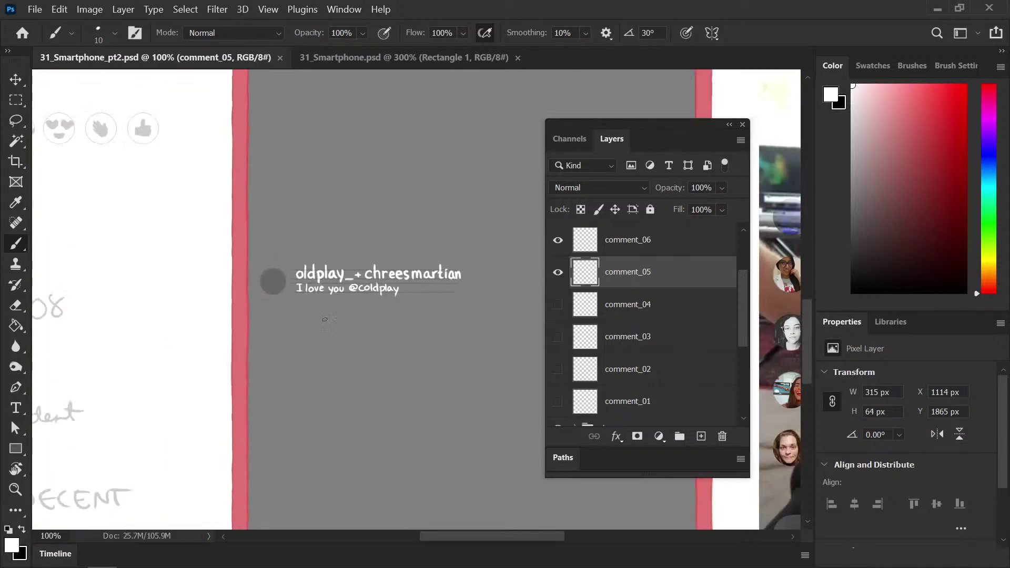
Switch to black and trace part of the outline of comment_05's profile circle
{"action": "scroll", "coordinate": [370, 334], "scroll_direction": "up", "scroll_amount": 3}
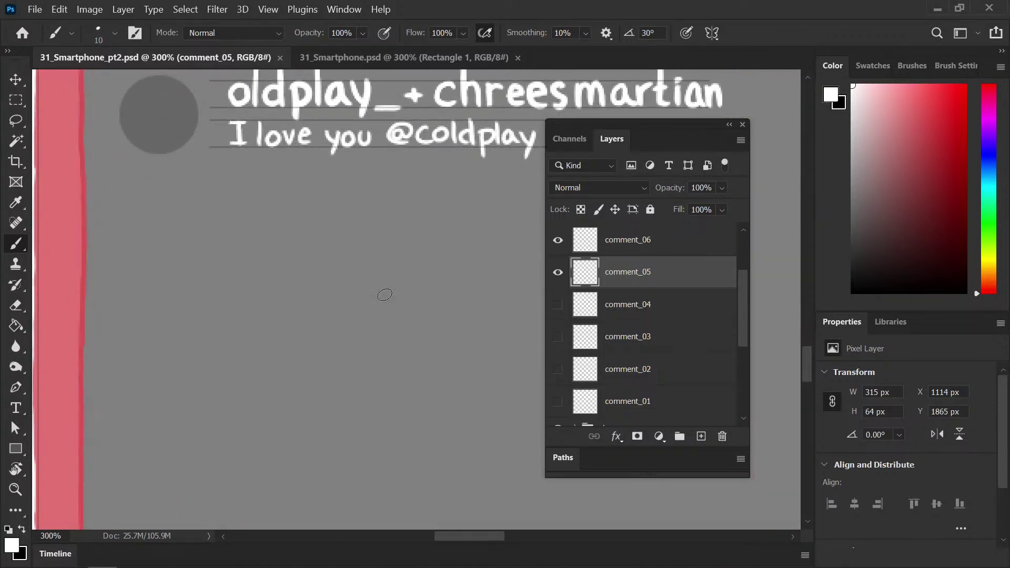
{"action": "key", "text": "x"}
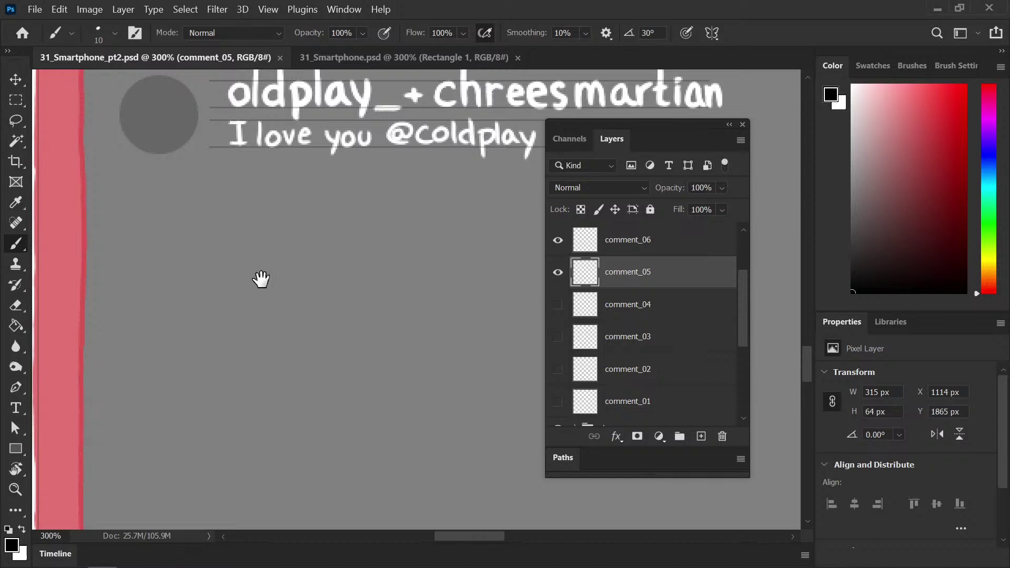
{"action": "left_click_drag", "start_coordinate": [260, 280], "coordinate": [282, 361]}
{"action": "key", "text": "ctrl+plus"}
{"action": "key", "text": "ctrl+plus"}
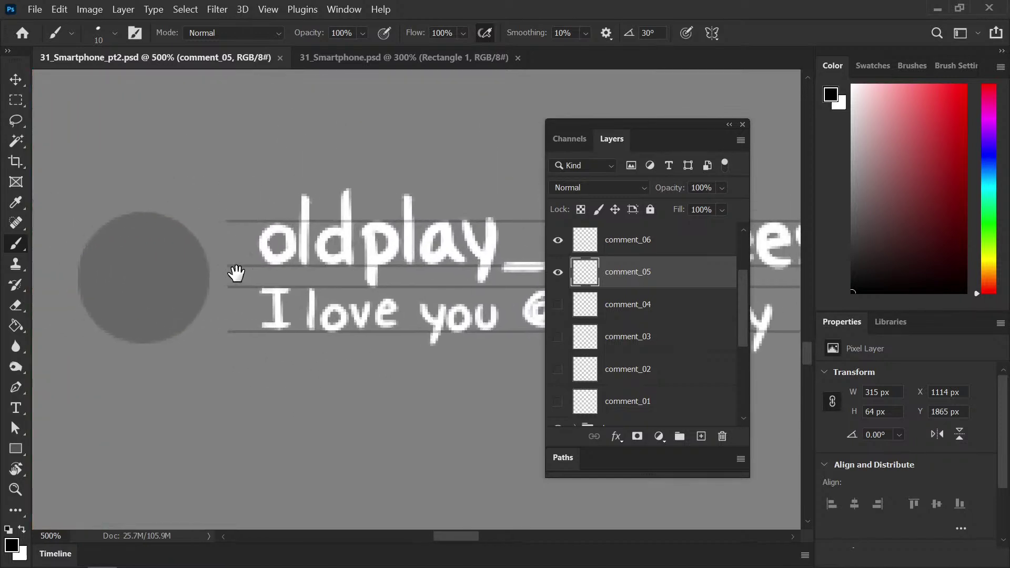
{"action": "mouse_move", "coordinate": [99, 238]}
{"action": "left_mouse_down"}
{"action": "mouse_move", "coordinate": [121, 220]}
{"action": "mouse_move", "coordinate": [90, 246]}
{"action": "mouse_move", "coordinate": [83, 272]}
{"action": "mouse_move", "coordinate": [97, 313]}
{"action": "mouse_move", "coordinate": [150, 337]}
{"action": "mouse_move", "coordinate": [137, 338]}
{"action": "mouse_move", "coordinate": [182, 323]}
{"action": "mouse_move", "coordinate": [210, 288]}
{"action": "mouse_move", "coordinate": [217, 245]}
{"action": "left_mouse_up"}
{"action": "key", "text": "ctrl+z"}
Erase the plus sign in the username and hand-letter a small white "x" in its place
{"action": "left_click_drag", "start_coordinate": [322, 289], "coordinate": [60, 322]}
{"action": "key", "text": "e"}
{"action": "left_click_drag", "start_coordinate": [311, 266], "coordinate": [321, 276]}
{"action": "key", "text": "x"}
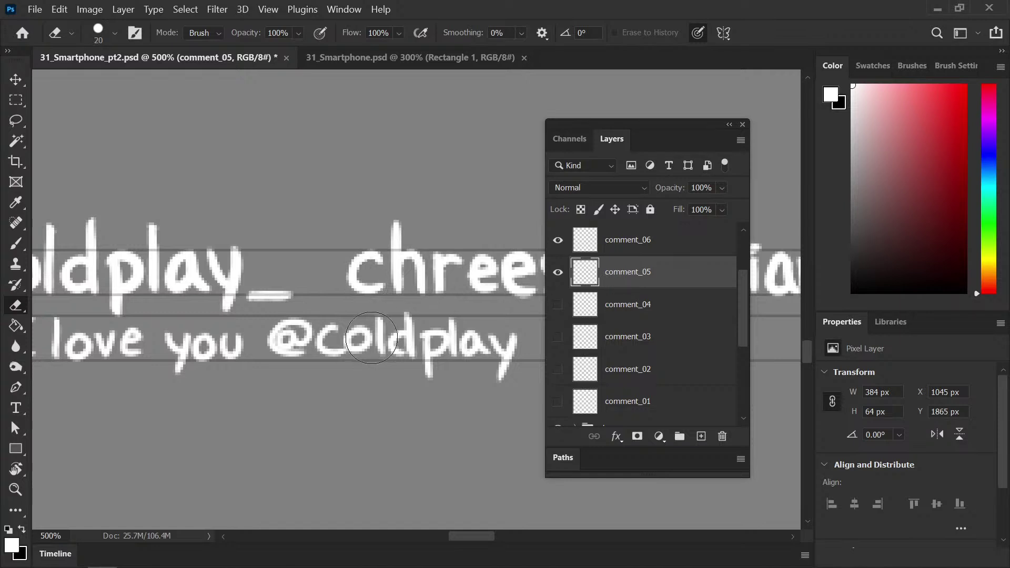
{"action": "key", "text": "b"}
{"action": "mouse_move", "coordinate": [306, 267]}
{"action": "left_mouse_down"}
{"action": "mouse_move", "coordinate": [322, 286]}
{"action": "mouse_move", "coordinate": [329, 265]}
{"action": "mouse_move", "coordinate": [304, 295]}
{"action": "left_mouse_up"}
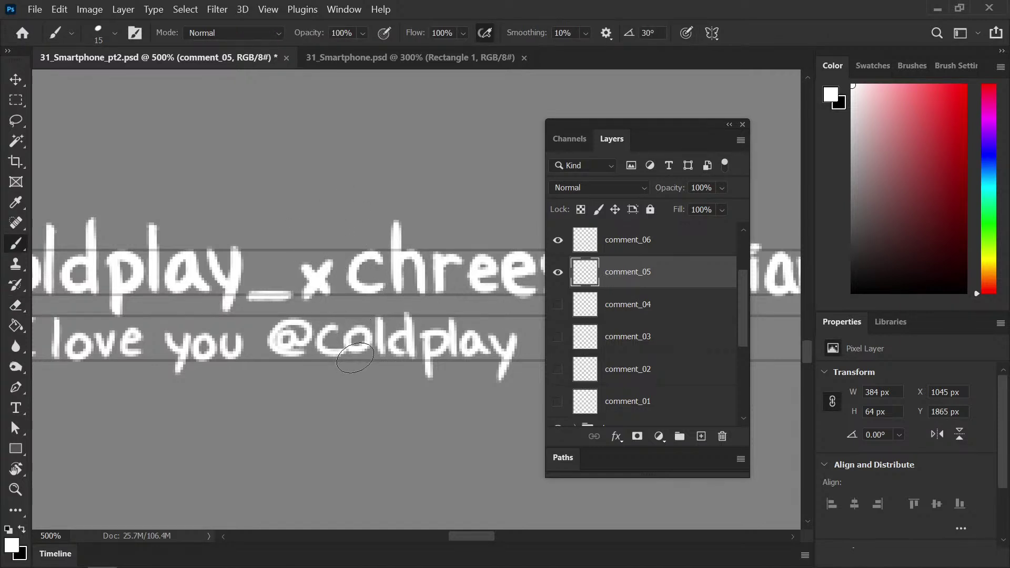
Try out the lettering "xXx chrees" in white below the message, and erase it
{"action": "mouse_move", "coordinate": [235, 438]}
{"action": "left_mouse_down"}
{"action": "mouse_move", "coordinate": [253, 468]}
{"action": "mouse_move", "coordinate": [235, 471]}
{"action": "left_mouse_up"}
{"action": "mouse_move", "coordinate": [265, 415]}
{"action": "left_mouse_down"}
{"action": "mouse_move", "coordinate": [286, 469]}
{"action": "mouse_move", "coordinate": [265, 475]}
{"action": "left_mouse_up"}
{"action": "mouse_move", "coordinate": [304, 445]}
{"action": "left_mouse_down"}
{"action": "mouse_move", "coordinate": [323, 471]}
{"action": "mouse_move", "coordinate": [305, 471]}
{"action": "left_mouse_up"}
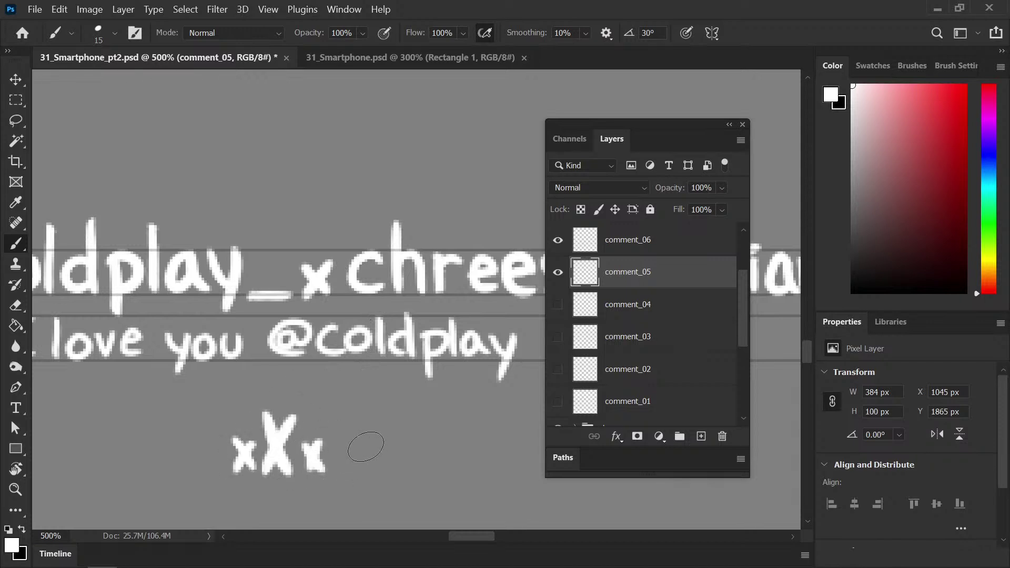
{"action": "left_click_drag", "start_coordinate": [375, 443], "coordinate": [373, 473]}
{"action": "left_click_drag", "start_coordinate": [364, 418], "coordinate": [366, 473]}
{"action": "mouse_move", "coordinate": [366, 456]}
{"action": "left_mouse_down"}
{"action": "mouse_move", "coordinate": [387, 447]}
{"action": "mouse_move", "coordinate": [402, 473]}
{"action": "left_mouse_up"}
{"action": "mouse_move", "coordinate": [403, 457]}
{"action": "left_mouse_down"}
{"action": "mouse_move", "coordinate": [440, 446]}
{"action": "mouse_move", "coordinate": [463, 470]}
{"action": "left_mouse_up"}
{"action": "mouse_move", "coordinate": [499, 433]}
{"action": "left_mouse_down"}
{"action": "mouse_move", "coordinate": [476, 471]}
{"action": "mouse_move", "coordinate": [506, 463]}
{"action": "left_mouse_up"}
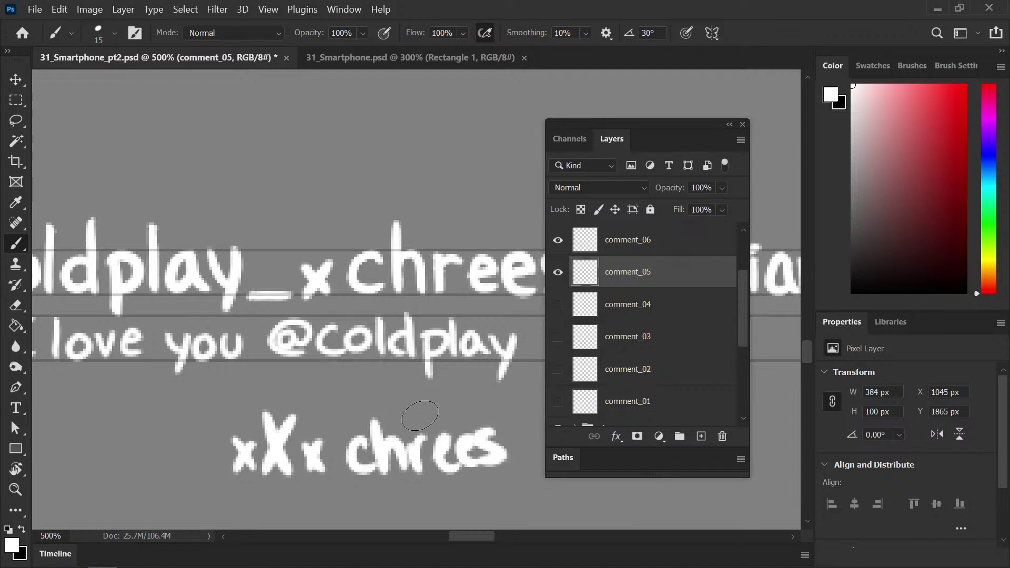
{"action": "key", "text": "e"}
{"action": "mouse_move", "coordinate": [282, 412]}
{"action": "left_mouse_down"}
{"action": "mouse_move", "coordinate": [310, 430]}
{"action": "mouse_move", "coordinate": [251, 476]}
{"action": "mouse_move", "coordinate": [382, 467]}
{"action": "mouse_move", "coordinate": [467, 420]}
{"action": "left_mouse_up"}
Close the black outline around the profile circle beside the username
{"action": "key", "text": "space"}
{"action": "left_click_drag", "start_coordinate": [213, 400], "coordinate": [355, 392]}
{"action": "left_click_drag", "start_coordinate": [63, 408], "coordinate": [293, 401]}
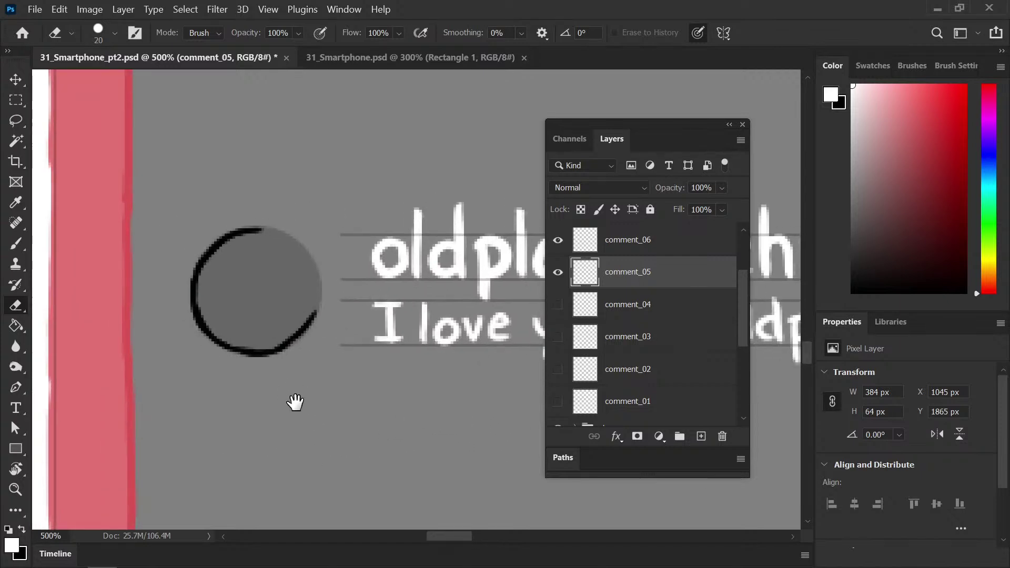
{"action": "key", "text": "x"}
{"action": "key", "text": "b"}
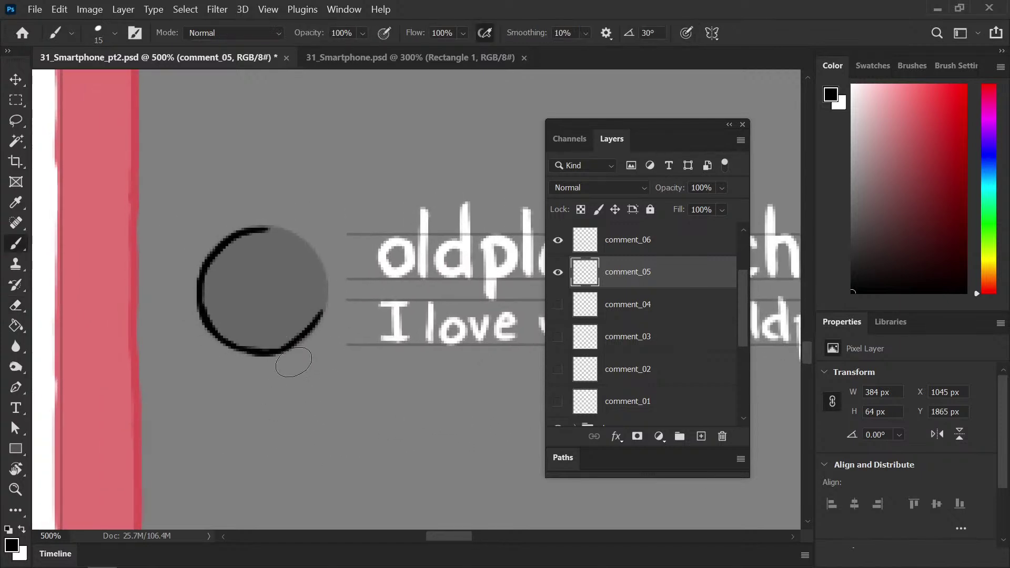
{"action": "mouse_move", "coordinate": [268, 240]}
{"action": "left_mouse_down"}
{"action": "mouse_move", "coordinate": [312, 266]}
{"action": "mouse_move", "coordinate": [299, 244]}
{"action": "mouse_move", "coordinate": [320, 308]}
{"action": "mouse_move", "coordinate": [324, 295]}
{"action": "mouse_move", "coordinate": [307, 311]}
{"action": "mouse_move", "coordinate": [294, 241]}
{"action": "left_mouse_up"}
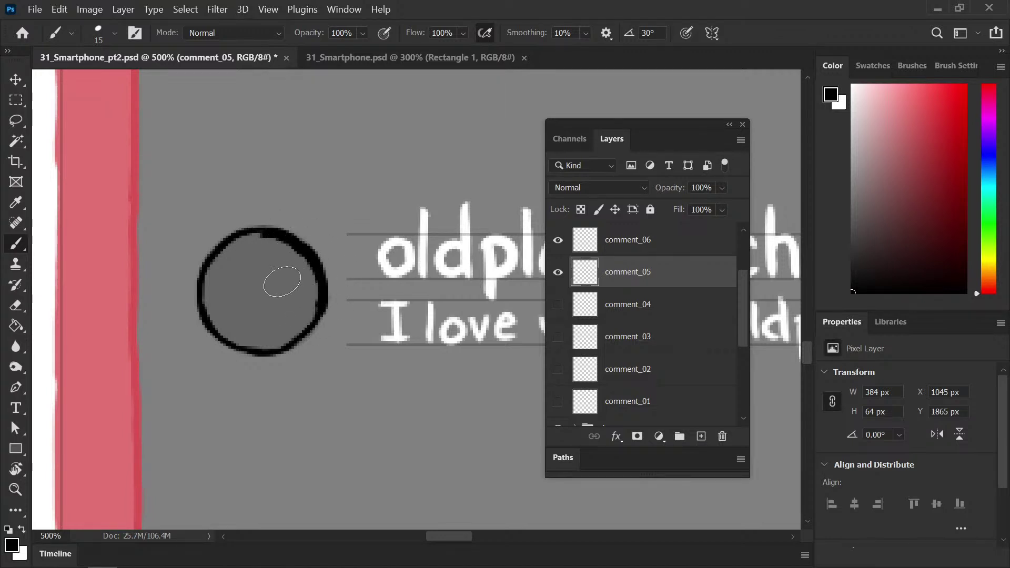
Select the inside of the black outline, expand the selection, fill it with black, deselect and save
{"action": "key", "text": "w"}
{"action": "left_click", "coordinate": [278, 267]}
{"action": "left_click", "coordinate": [185, 9]}
{"action": "mouse_move", "coordinate": [251, 238]}
{"action": "left_click", "coordinate": [137, 272]}
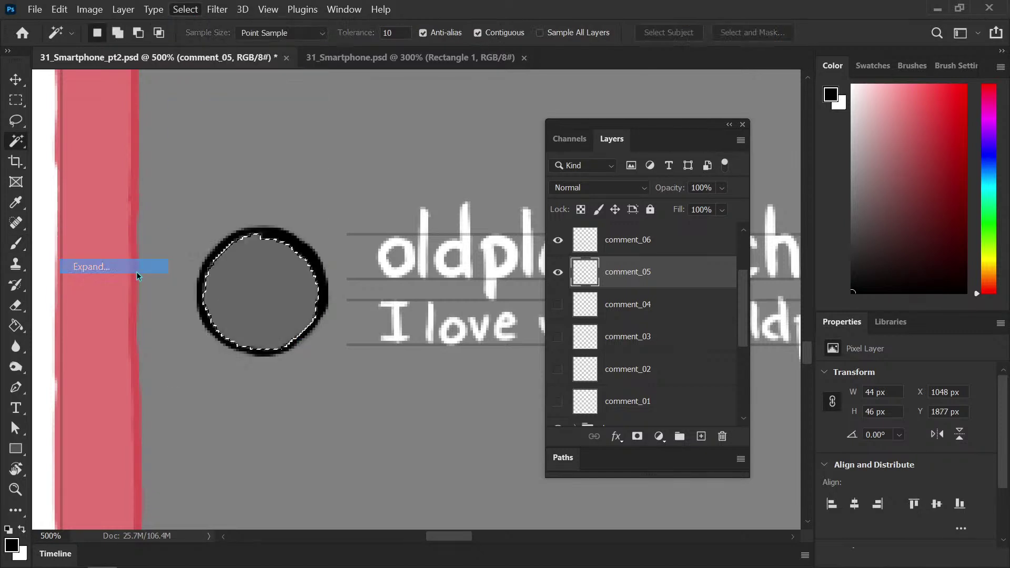
{"action": "key", "text": "Return"}
{"action": "key", "text": "g"}
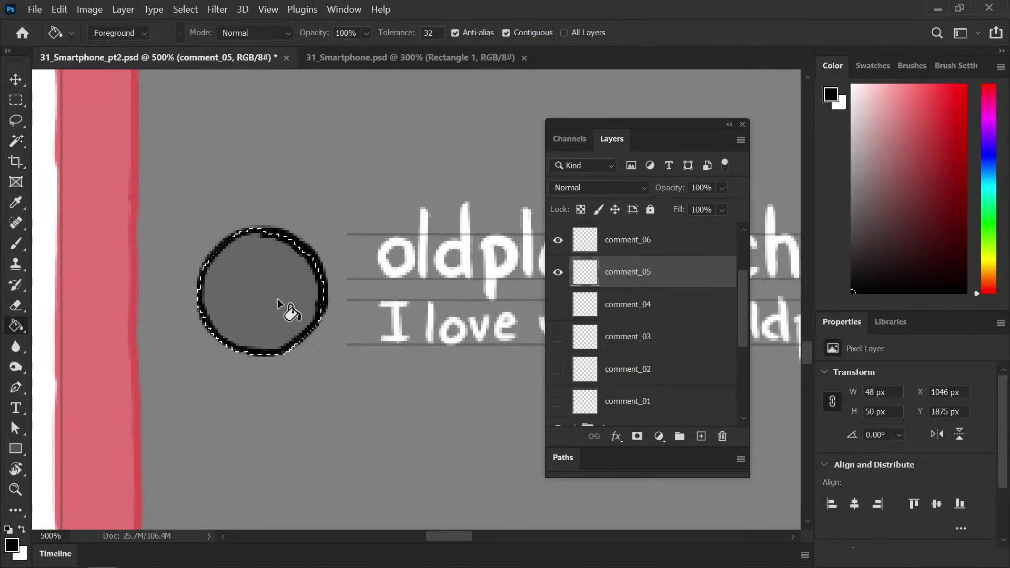
{"action": "left_click", "coordinate": [289, 297]}
{"action": "key", "text": "ctrl+d"}
{"action": "key", "text": "ctrl+s"}
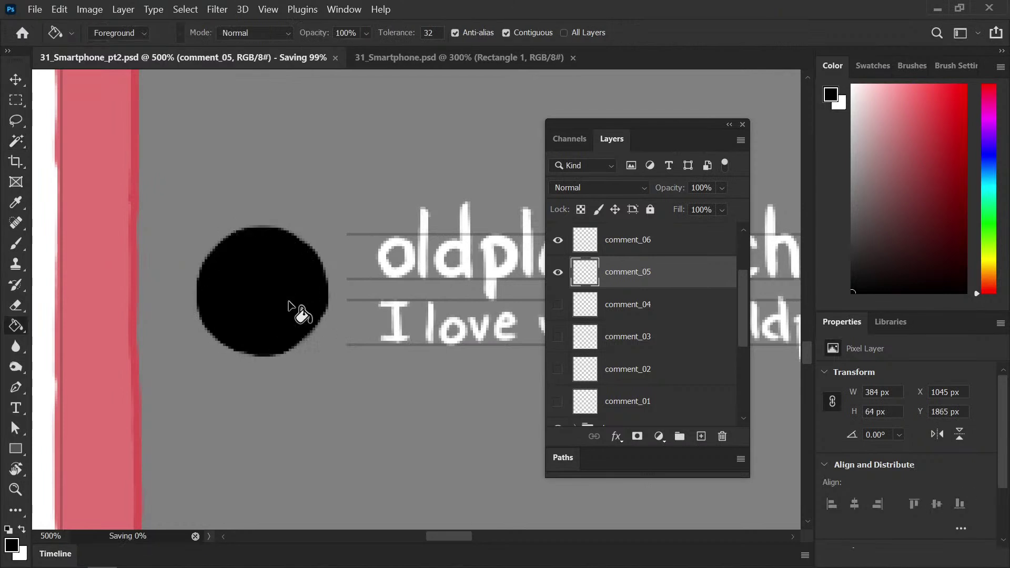
Add a new layer above comment_05 and clip it to that layer
{"action": "key", "text": "b"}
{"action": "left_click", "coordinate": [701, 436]}
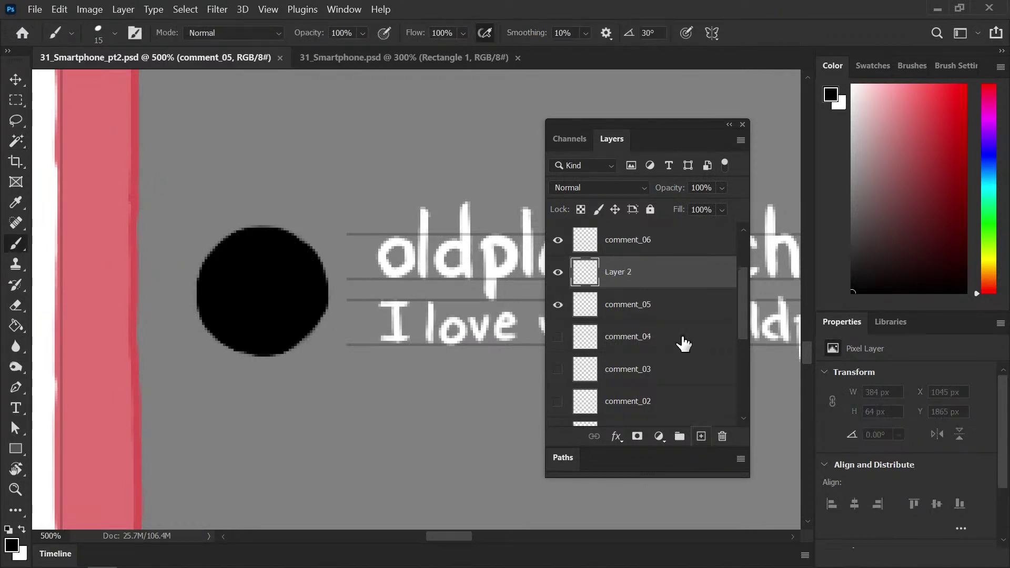
{"action": "left_click", "coordinate": [638, 294], "text": "alt"}
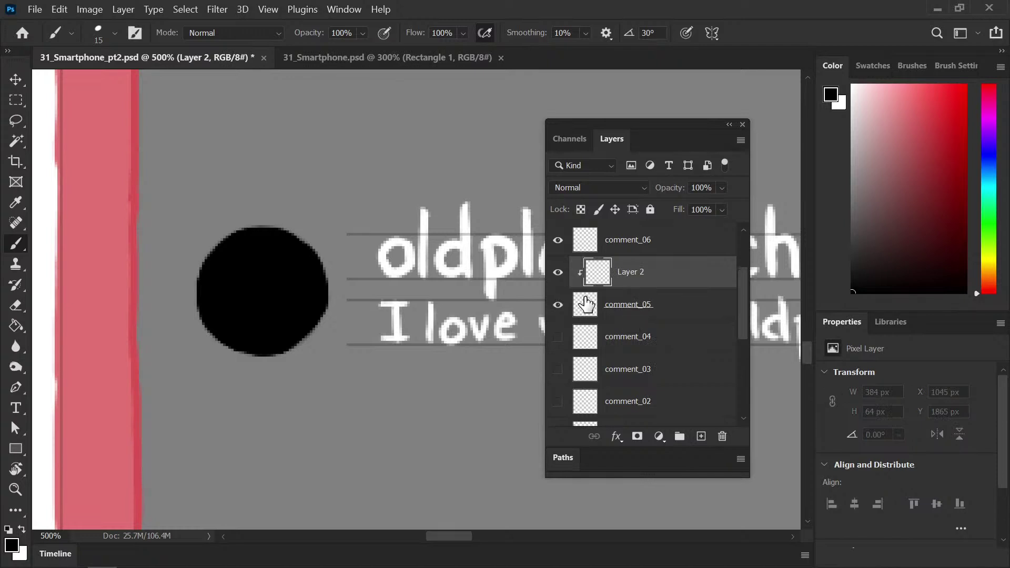
Paint the whole profile circle a near-black grey on the clipped layer with a size 20 brush
{"action": "left_click_drag", "start_coordinate": [333, 335], "coordinate": [225, 342]}
{"action": "mouse_move", "coordinate": [879, 122]}
{"action": "left_mouse_down"}
{"action": "mouse_move", "coordinate": [854, 198]}
{"action": "mouse_move", "coordinate": [881, 204]}
{"action": "mouse_move", "coordinate": [853, 246]}
{"action": "left_mouse_up"}
{"action": "key", "text": "bracketright"}
{"action": "mouse_move", "coordinate": [148, 237]}
{"action": "left_mouse_down"}
{"action": "mouse_move", "coordinate": [105, 330]}
{"action": "mouse_move", "coordinate": [109, 300]}
{"action": "mouse_move", "coordinate": [183, 269]}
{"action": "mouse_move", "coordinate": [221, 311]}
{"action": "left_mouse_up"}
{"action": "left_click_drag", "start_coordinate": [860, 253], "coordinate": [853, 256]}
{"action": "mouse_move", "coordinate": [121, 248]}
{"action": "left_mouse_down"}
{"action": "mouse_move", "coordinate": [86, 361]}
{"action": "mouse_move", "coordinate": [135, 294]}
{"action": "mouse_move", "coordinate": [163, 282]}
{"action": "mouse_move", "coordinate": [187, 355]}
{"action": "mouse_move", "coordinate": [216, 256]}
{"action": "left_mouse_up"}
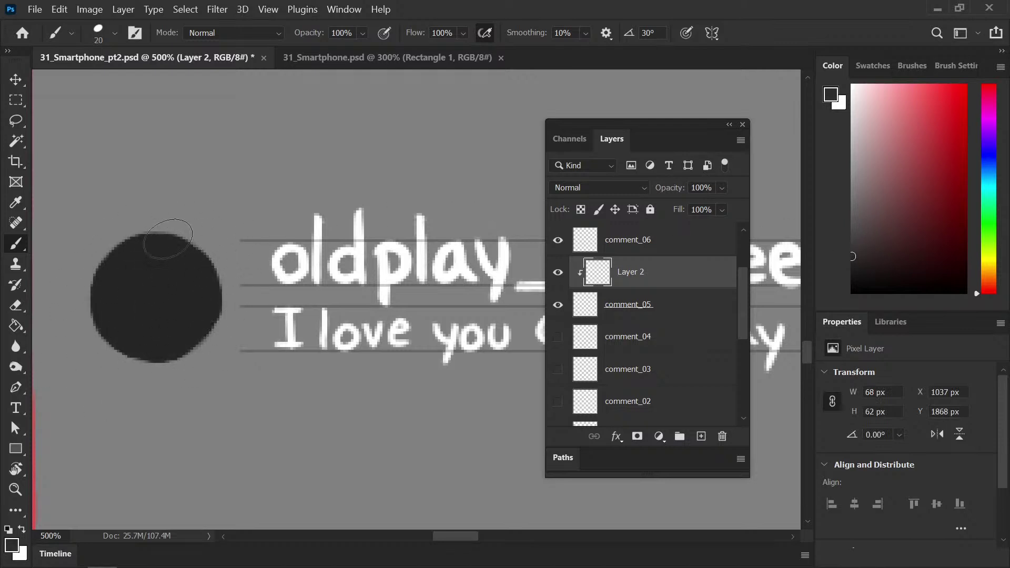
{"action": "left_click", "coordinate": [863, 269]}
{"action": "left_click_drag", "start_coordinate": [864, 268], "coordinate": [853, 275]}
{"action": "mouse_move", "coordinate": [92, 287]}
{"action": "left_mouse_down"}
{"action": "mouse_move", "coordinate": [134, 248]}
{"action": "mouse_move", "coordinate": [127, 343]}
{"action": "mouse_move", "coordinate": [182, 265]}
{"action": "mouse_move", "coordinate": [200, 350]}
{"action": "left_mouse_up"}
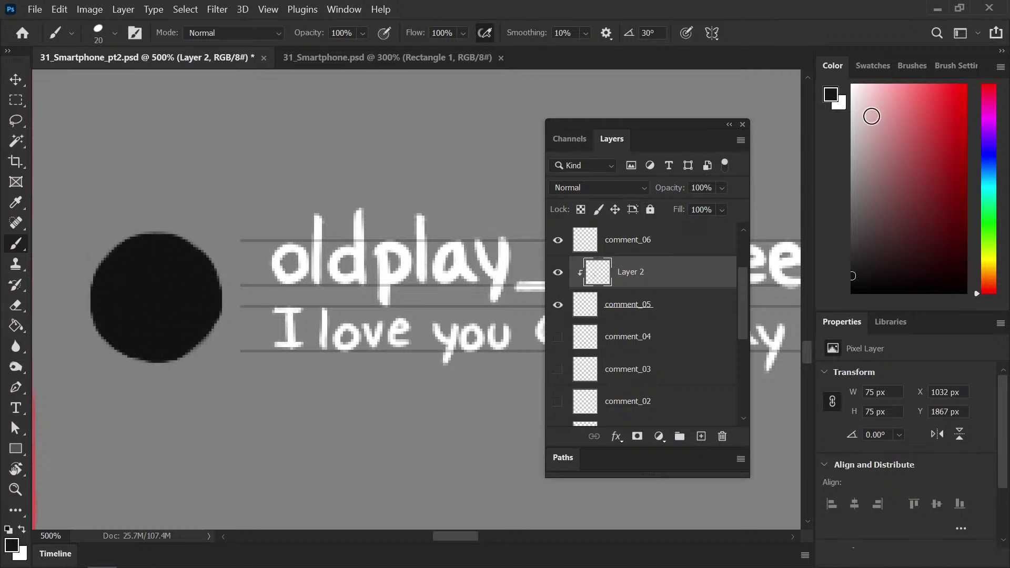
Pick a golden orange and dab small square dots across the profile circle with a size 5 brush
{"action": "left_click", "coordinate": [986, 279]}
{"action": "left_click_drag", "start_coordinate": [990, 274], "coordinate": [991, 272]}
{"action": "left_click_drag", "start_coordinate": [915, 152], "coordinate": [950, 120]}
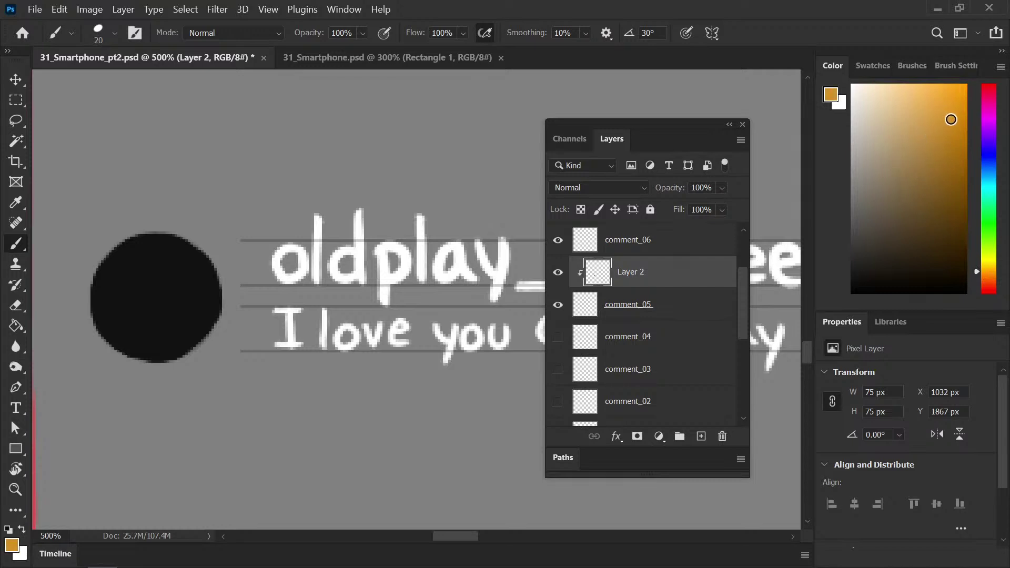
{"action": "key", "text": "bracketleft"}
{"action": "key", "text": "bracketleft"}
{"action": "key", "text": "bracketleft"}
{"action": "key", "text": "bracketleft"}
{"action": "key", "text": "bracketleft"}
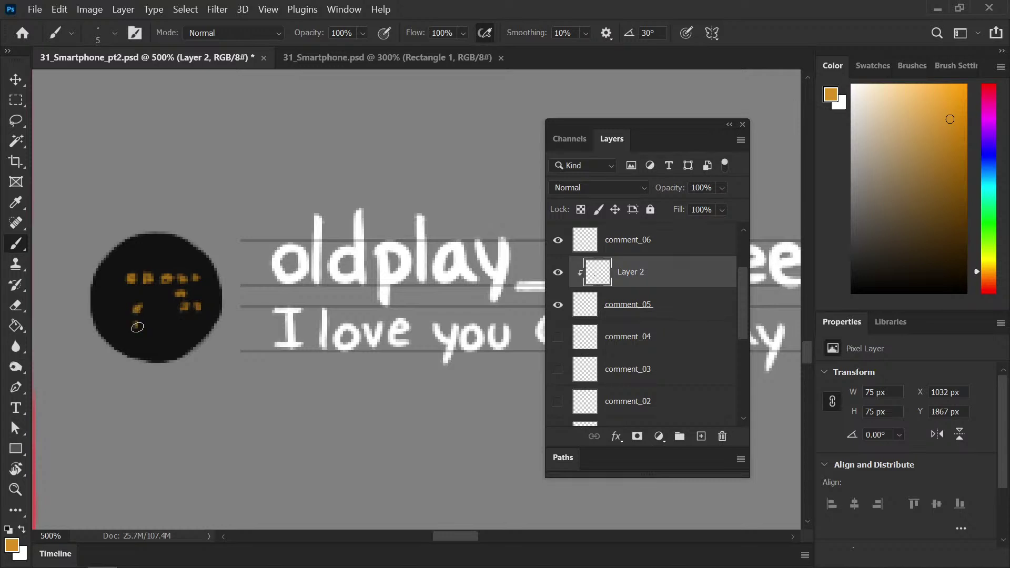
Undo the two orange dots at the circle's lower left and complete the dot pattern as a narrowing shape
{"action": "key", "text": "e"}
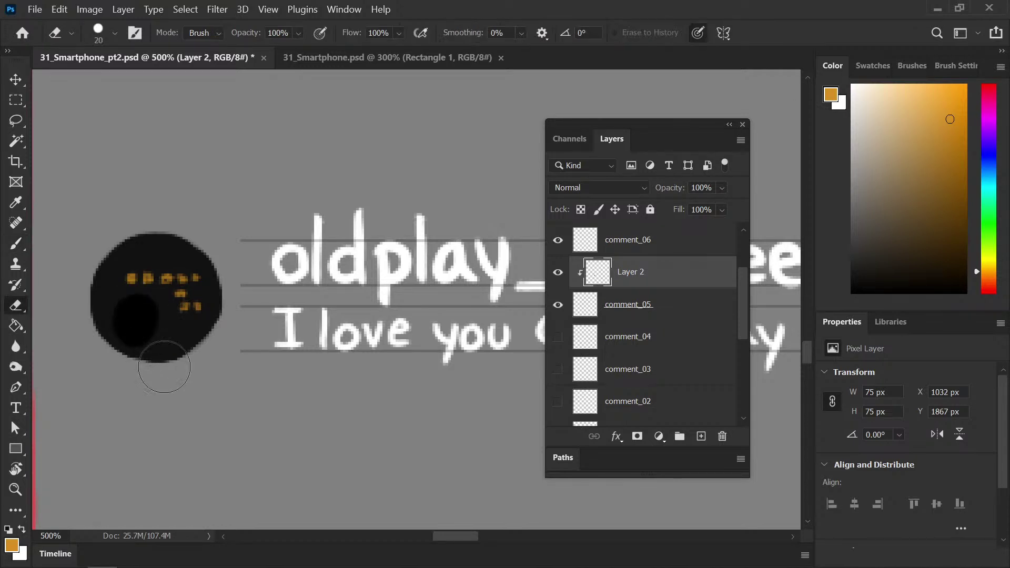
{"action": "key", "text": "b"}
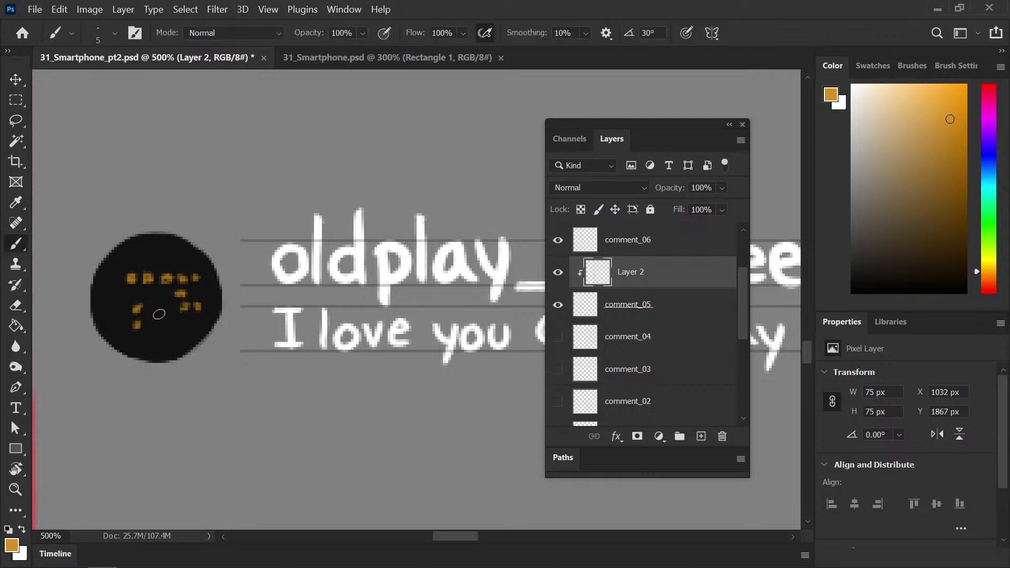
{"action": "key", "text": "i"}
{"action": "key", "text": "ctrl+z"}
{"action": "key", "text": "ctrl+z"}
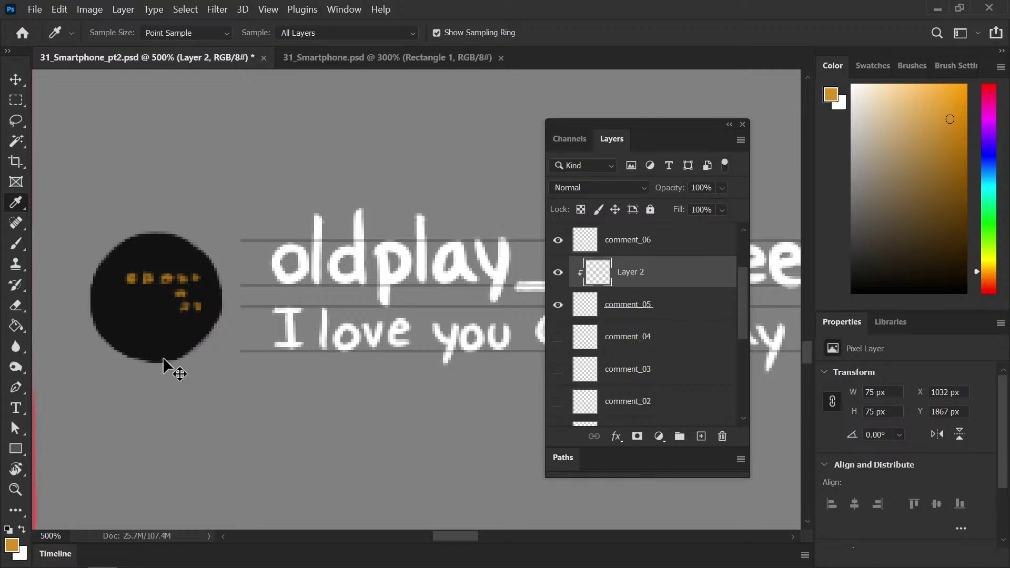
{"action": "key", "text": "b"}
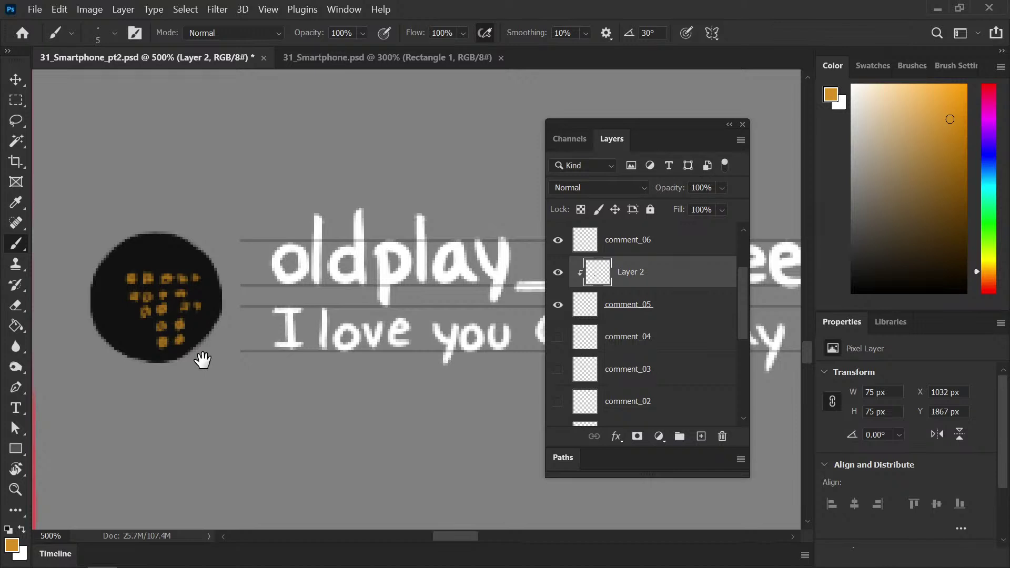
Lasso the orange dot pattern and shift it slightly left within the profile circle
{"action": "left_click_drag", "start_coordinate": [203, 361], "coordinate": [230, 355]}
{"action": "key", "text": "l"}
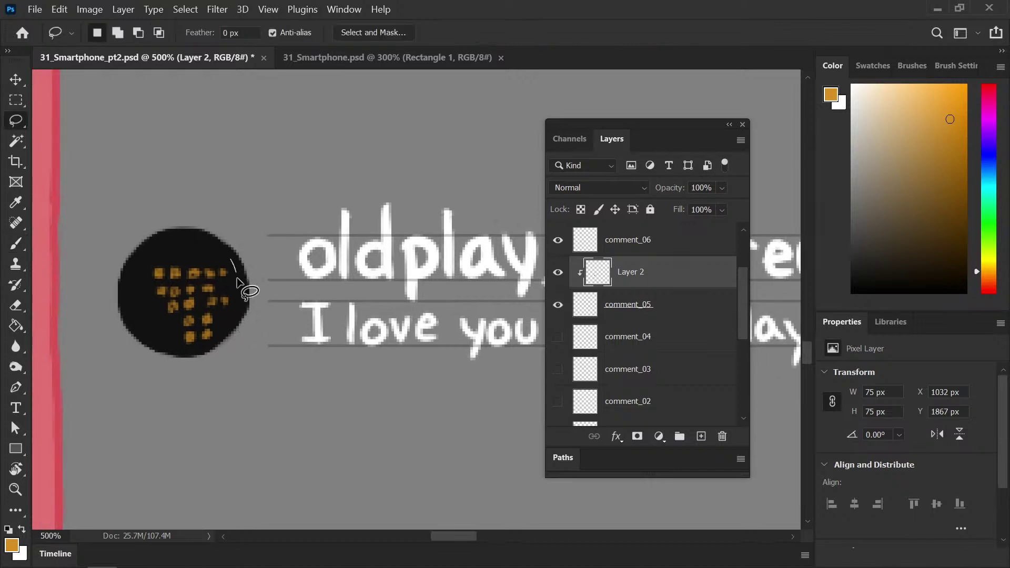
{"action": "mouse_move", "coordinate": [184, 349]}
{"action": "left_mouse_down"}
{"action": "mouse_move", "coordinate": [156, 268]}
{"action": "mouse_move", "coordinate": [232, 282]}
{"action": "mouse_move", "coordinate": [208, 295]}
{"action": "mouse_move", "coordinate": [221, 302]}
{"action": "mouse_move", "coordinate": [203, 306]}
{"action": "left_mouse_up"}
{"action": "key", "text": "v"}
Add a clipped layer directly above comment_05, sample the circle's near-black grey and clear the selection
{"action": "left_click", "coordinate": [666, 310]}
{"action": "left_click", "coordinate": [701, 437]}
{"action": "key", "text": "i"}
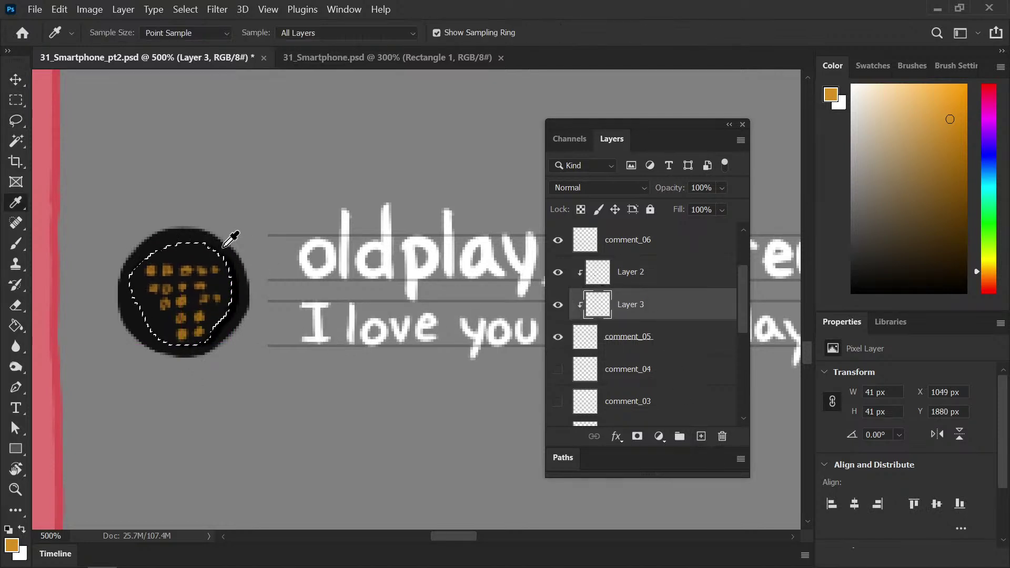
{"action": "left_click", "coordinate": [207, 238]}
{"action": "key", "text": "ctrl+d"}
{"action": "key", "text": "b"}
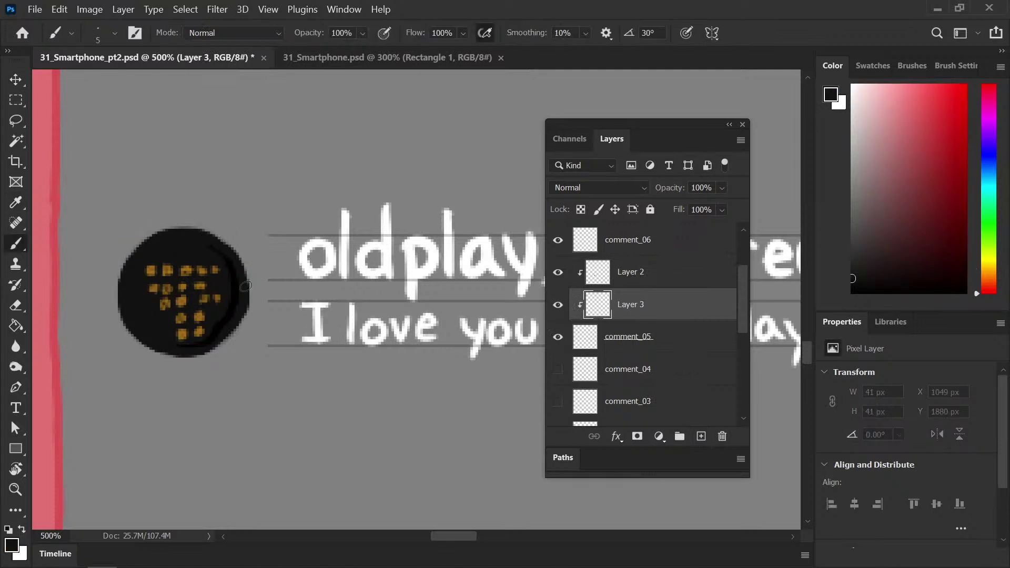
Paint the near-black grey over the gap along the circle's right side, enlarging the brush to size 20
{"action": "mouse_move", "coordinate": [214, 250]}
{"action": "left_mouse_down"}
{"action": "mouse_move", "coordinate": [229, 296]}
{"action": "mouse_move", "coordinate": [234, 260]}
{"action": "mouse_move", "coordinate": [195, 234]}
{"action": "mouse_move", "coordinate": [227, 259]}
{"action": "mouse_move", "coordinate": [207, 338]}
{"action": "left_mouse_up"}
{"action": "key", "text": "bracketright"}
{"action": "key", "text": "bracketright"}
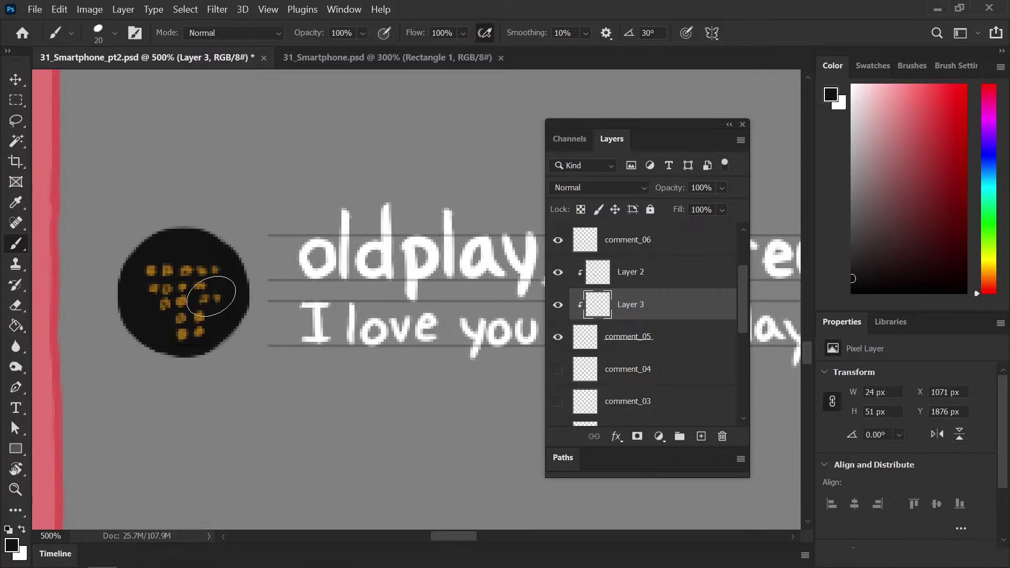
{"action": "mouse_move", "coordinate": [270, 271]}
{"action": "left_mouse_down"}
{"action": "mouse_move", "coordinate": [264, 340]}
{"action": "mouse_move", "coordinate": [160, 378]}
{"action": "left_mouse_up"}
{"action": "key", "text": "i"}
{"action": "left_click", "coordinate": [209, 255]}
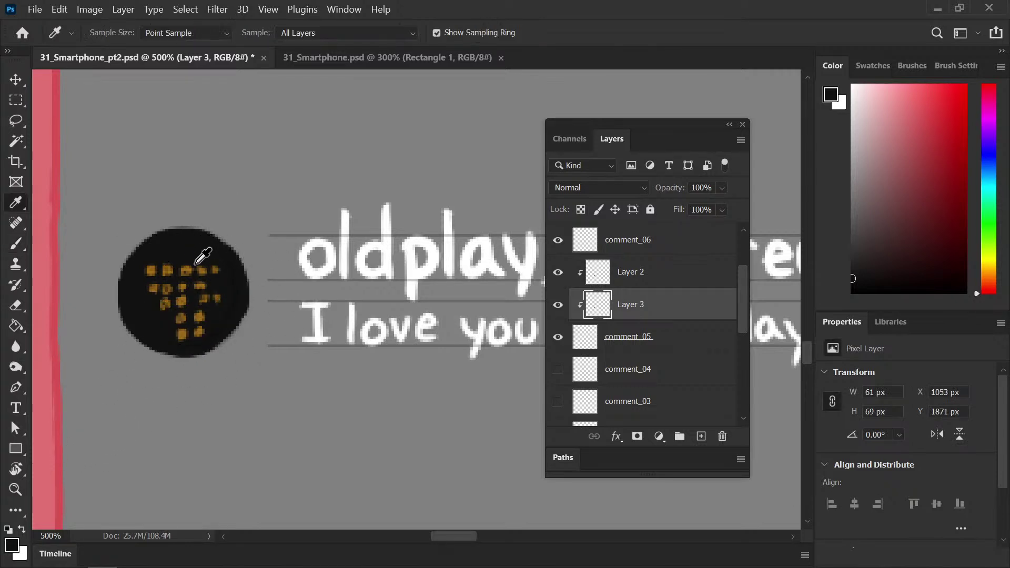
{"action": "key", "text": "b"}
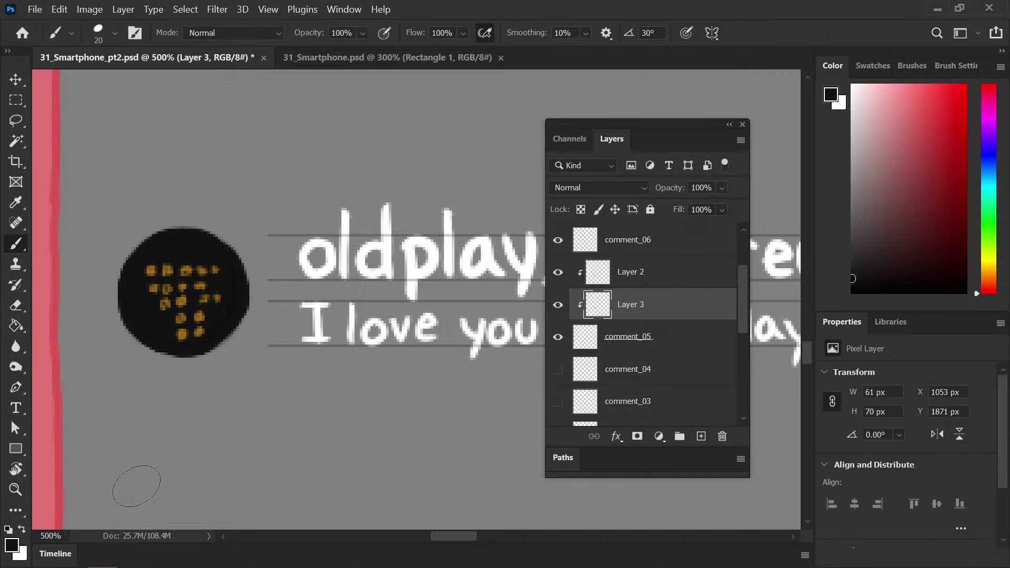
Hide the orange dots on Layer 2, paint near-black grey over the circle's left side on Layer 3, and show the dots again
{"action": "left_click", "coordinate": [630, 282]}
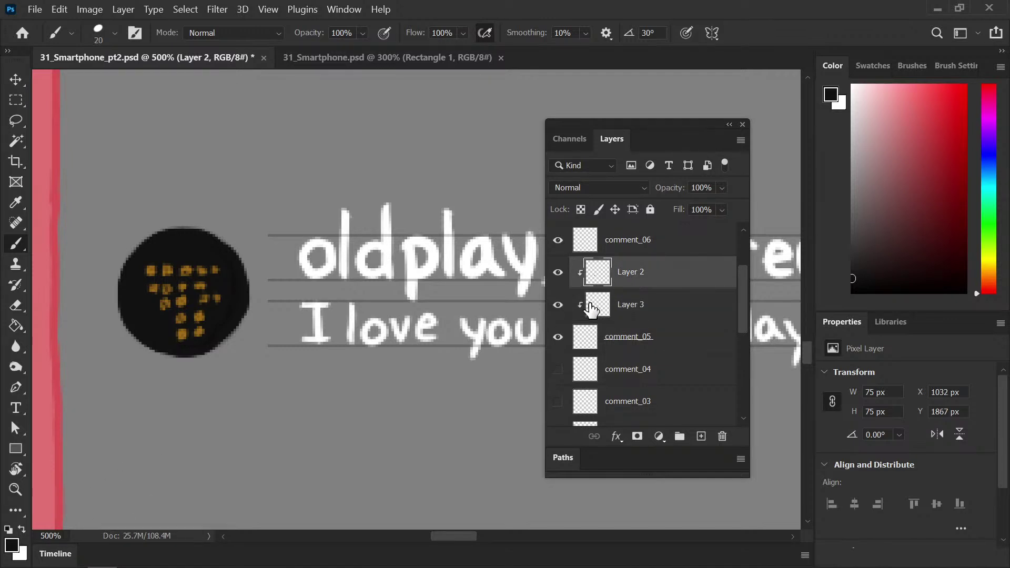
{"action": "left_click", "coordinate": [562, 273]}
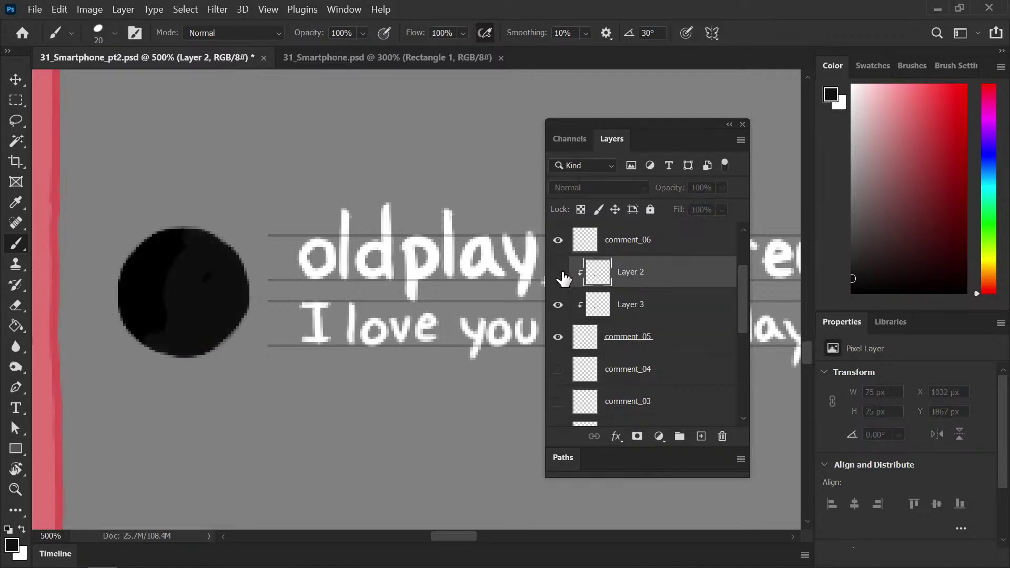
{"action": "left_click", "coordinate": [629, 312]}
{"action": "left_click_drag", "start_coordinate": [159, 346], "coordinate": [127, 316]}
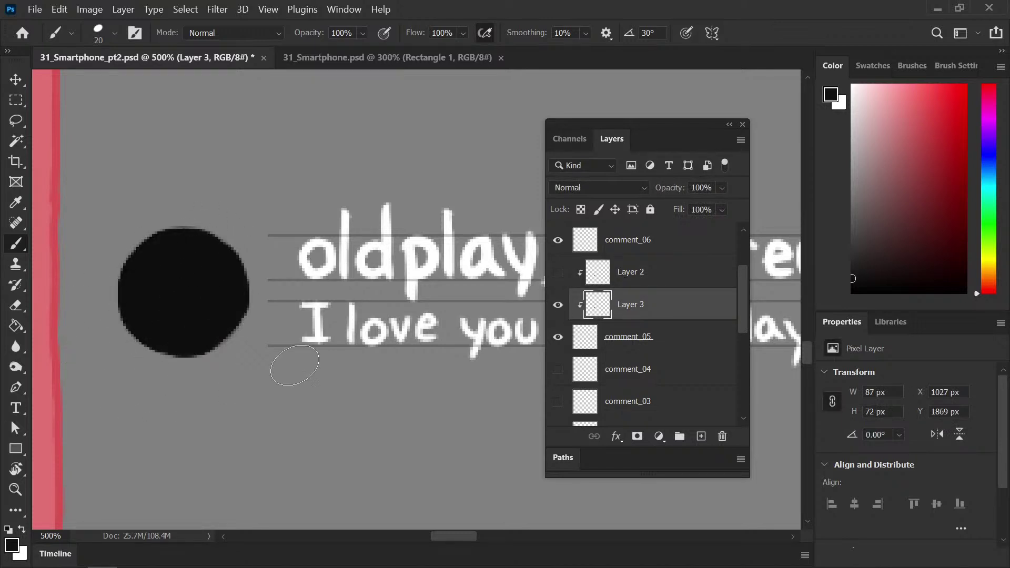
{"action": "left_click", "coordinate": [559, 273]}
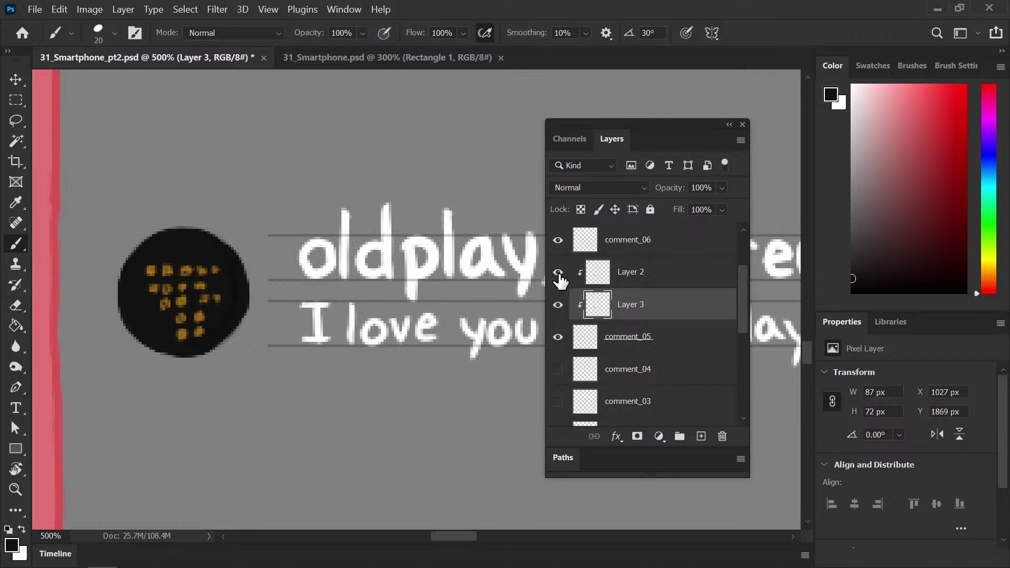
Pick a recent near-black swatch, paint over the rest of the profile circle on Layer 3, and save the document
{"action": "left_click", "coordinate": [627, 273]}
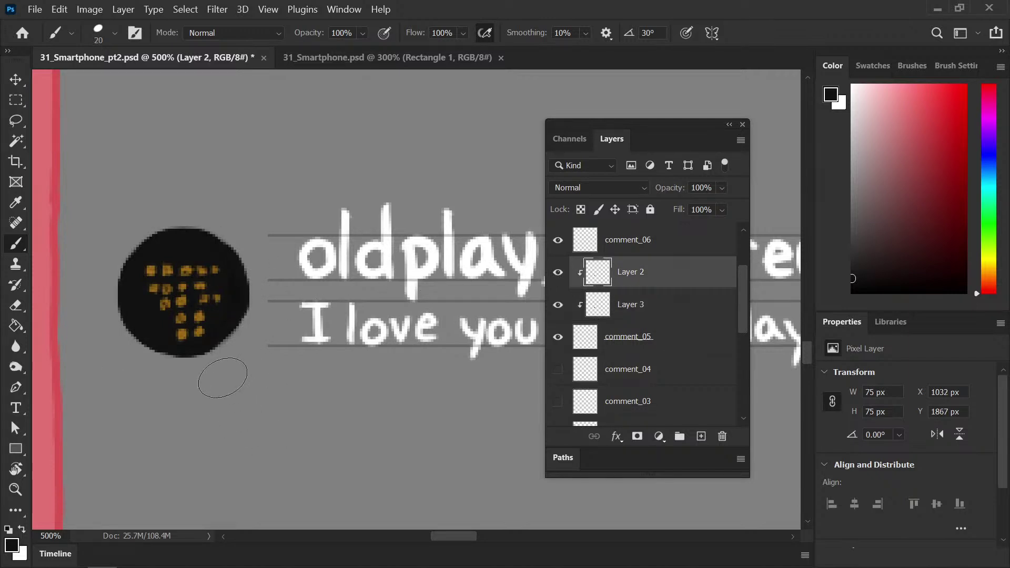
{"action": "key", "text": "i"}
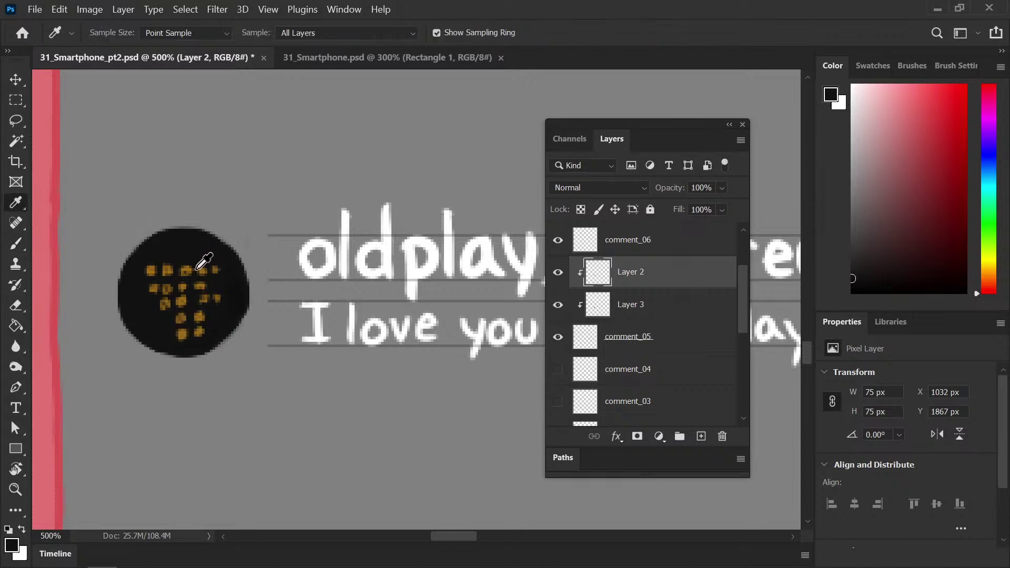
{"action": "key", "text": "b"}
{"action": "left_click", "coordinate": [227, 298], "text": "alt"}
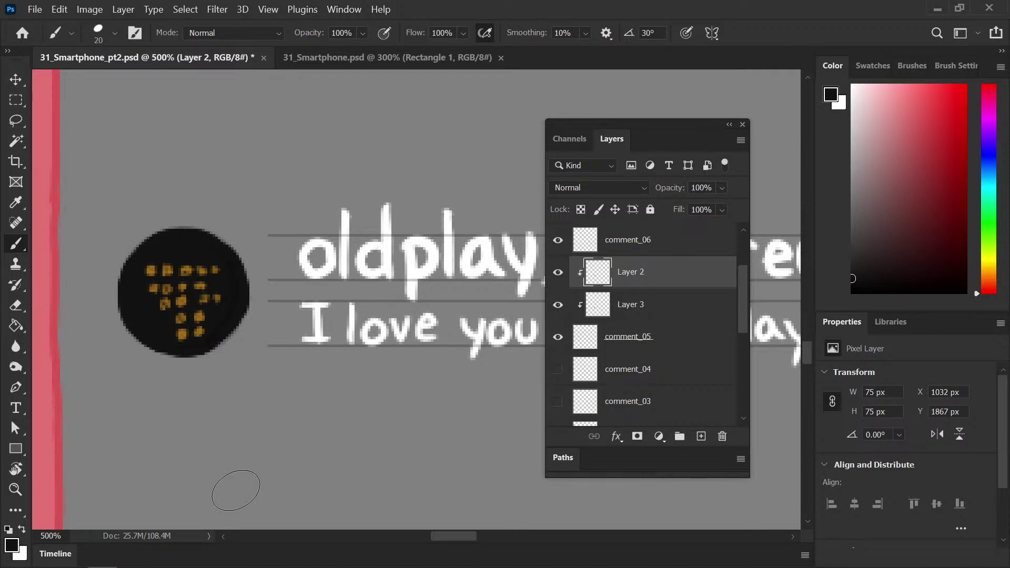
{"action": "left_click", "coordinate": [868, 65]}
{"action": "left_click", "coordinate": [872, 114]}
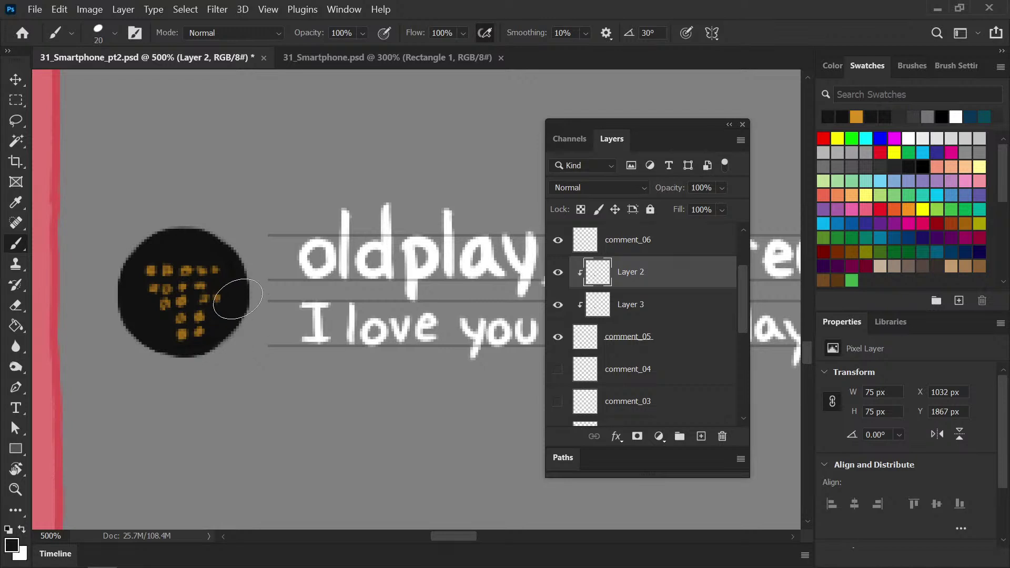
{"action": "left_click", "coordinate": [638, 305]}
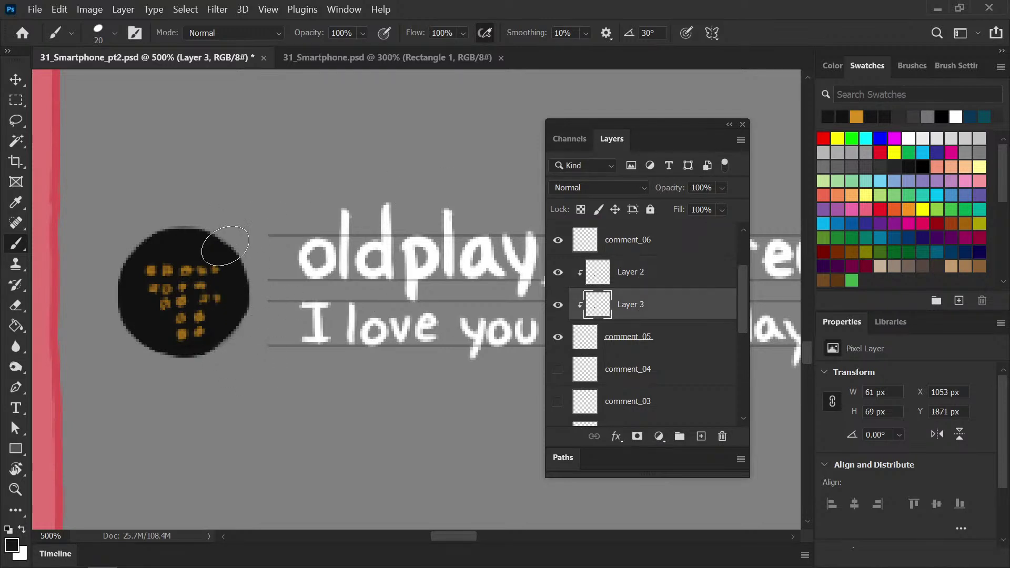
{"action": "left_click", "coordinate": [110, 299]}
{"action": "key", "text": "ctrl+s"}
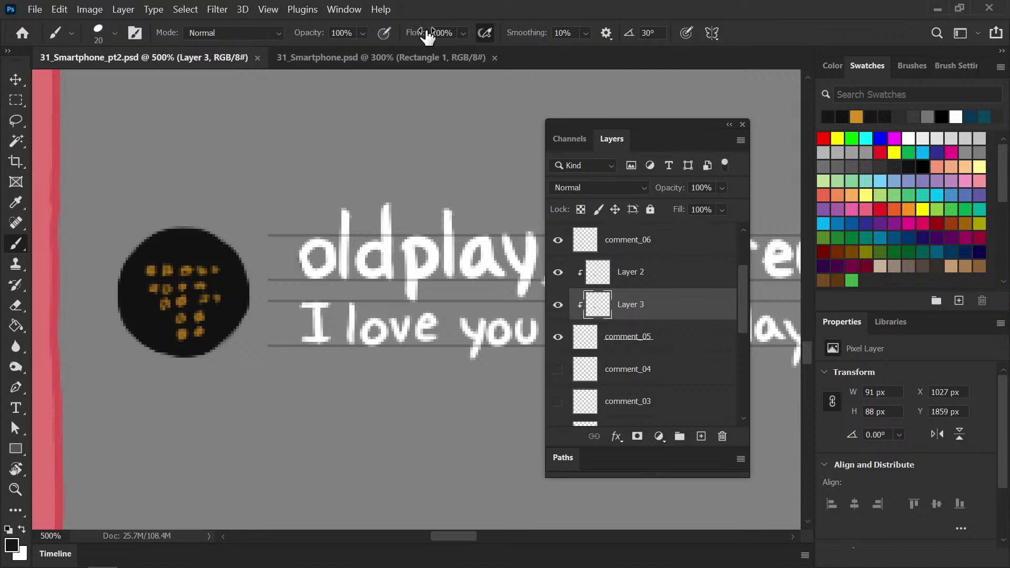
Move the orange dot pattern on Layer 2 up by 2 px within the profile circle
{"action": "key", "text": "ctrl+minus"}
{"action": "key", "text": "ctrl+minus"}
{"action": "key", "text": "ctrl+minus"}
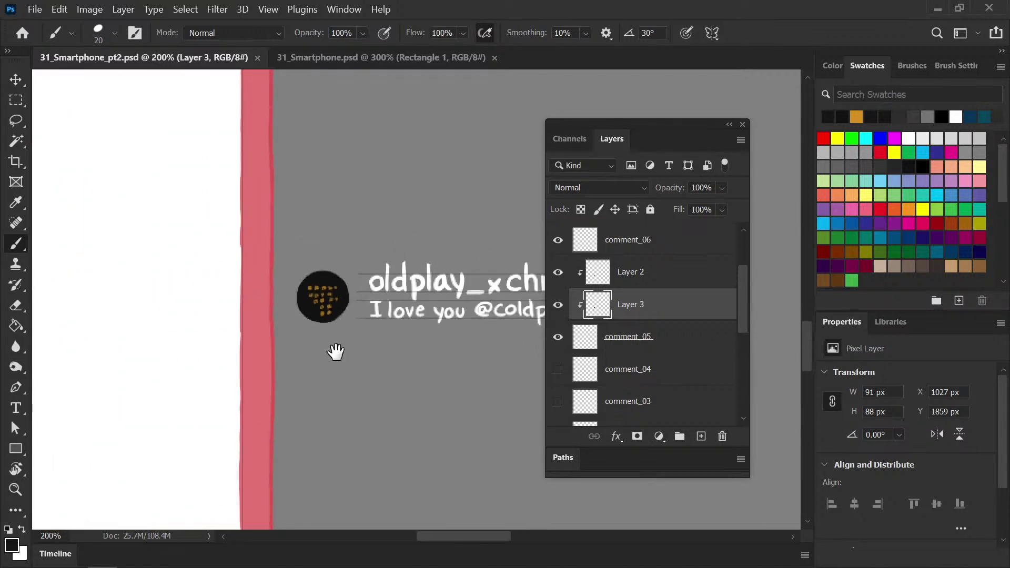
{"action": "key", "text": "ctrl+minus"}
{"action": "left_click_drag", "start_coordinate": [355, 314], "coordinate": [255, 297]}
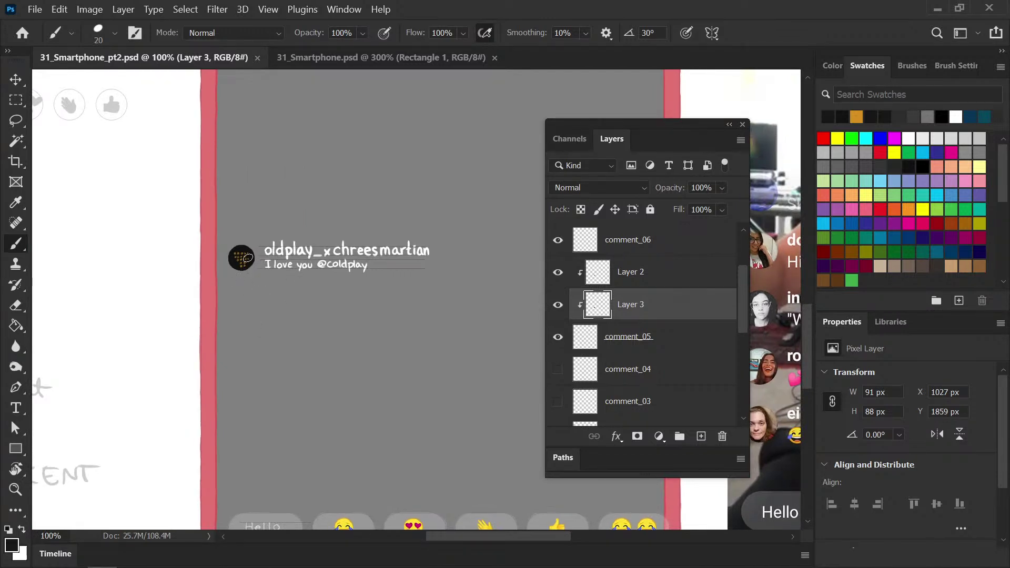
{"action": "left_click_drag", "start_coordinate": [271, 302], "coordinate": [109, 263]}
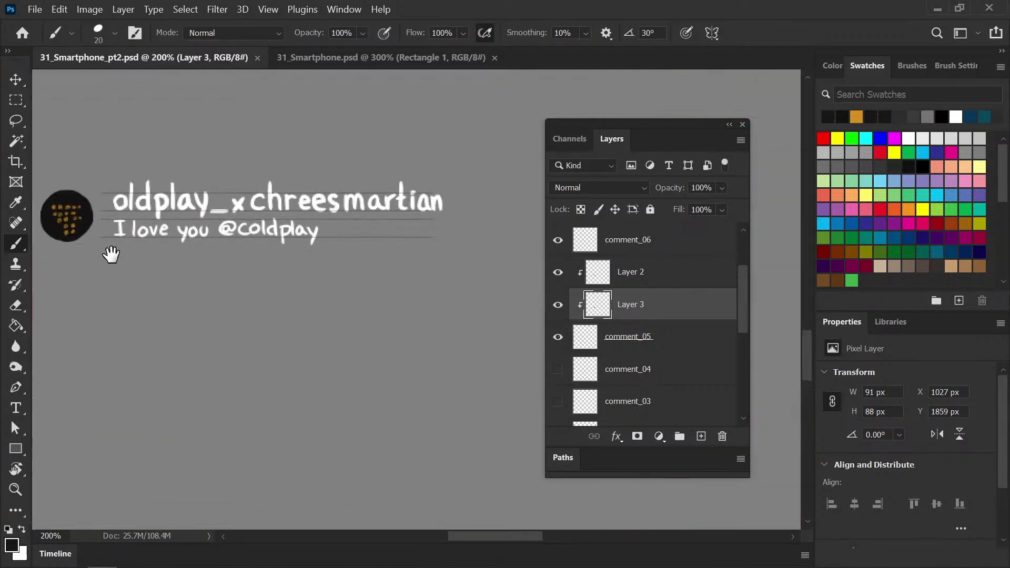
{"action": "key", "text": "ctrl+plus"}
{"action": "left_click_drag", "start_coordinate": [190, 269], "coordinate": [272, 292]}
{"action": "left_click", "coordinate": [586, 283]}
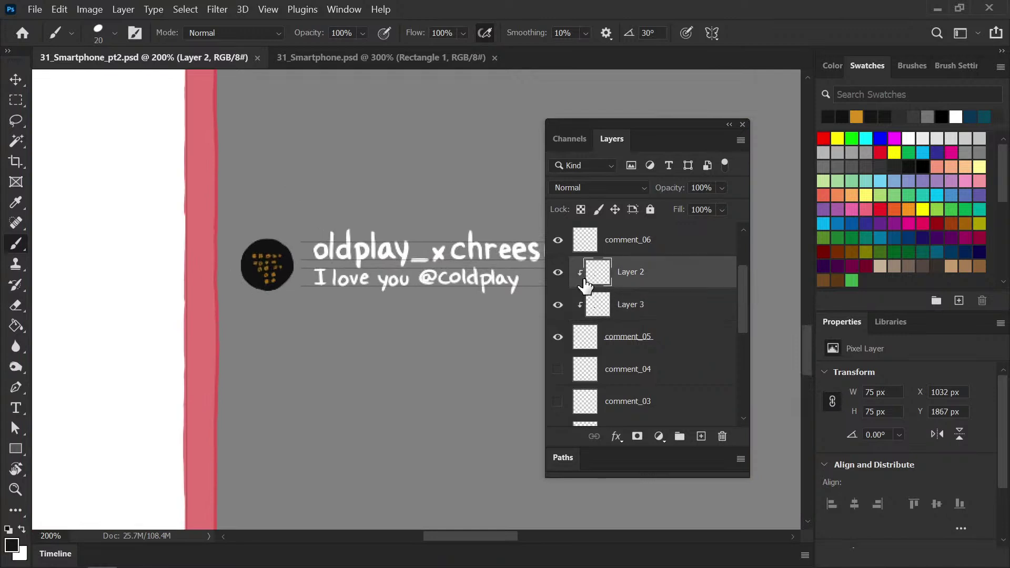
{"action": "key", "text": "v"}
{"action": "key", "text": "Up"}
{"action": "key", "text": "Up"}
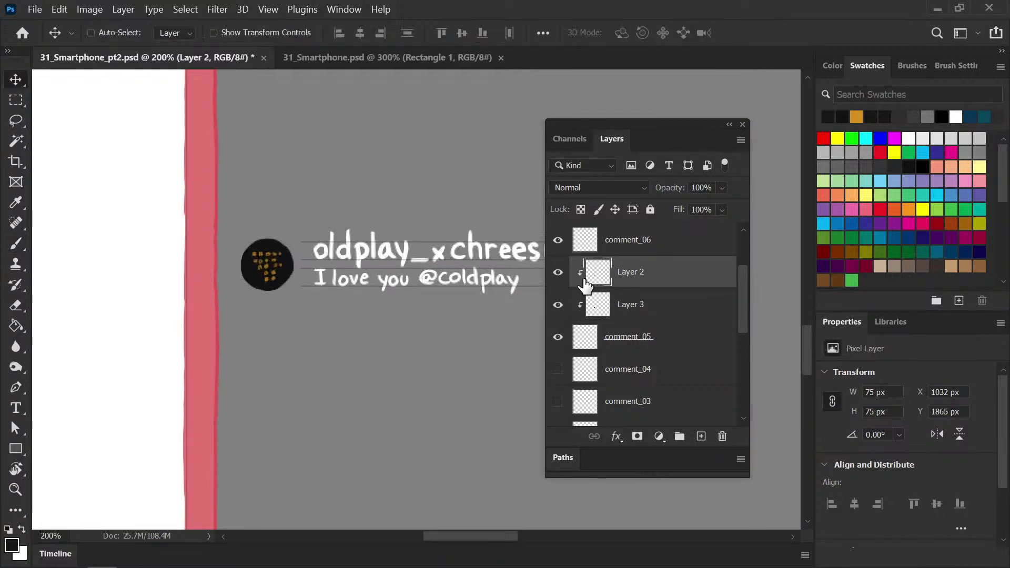
Examine the dotted profile picture and its comment both close up and within the whole phone screen
{"action": "key", "text": "ctrl+plus"}
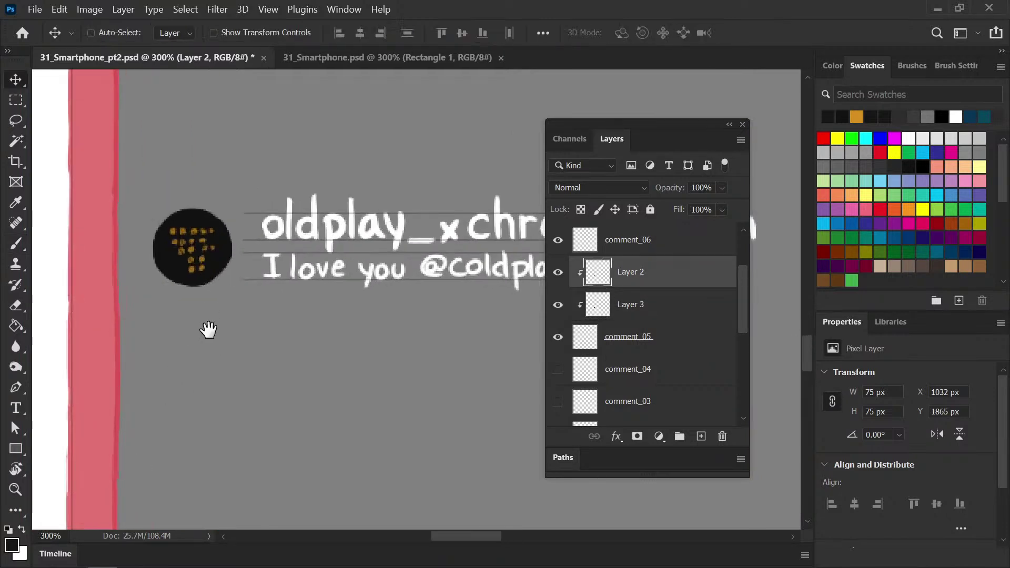
{"action": "left_click_drag", "start_coordinate": [208, 329], "coordinate": [282, 338]}
{"action": "key", "text": "ctrl+plus"}
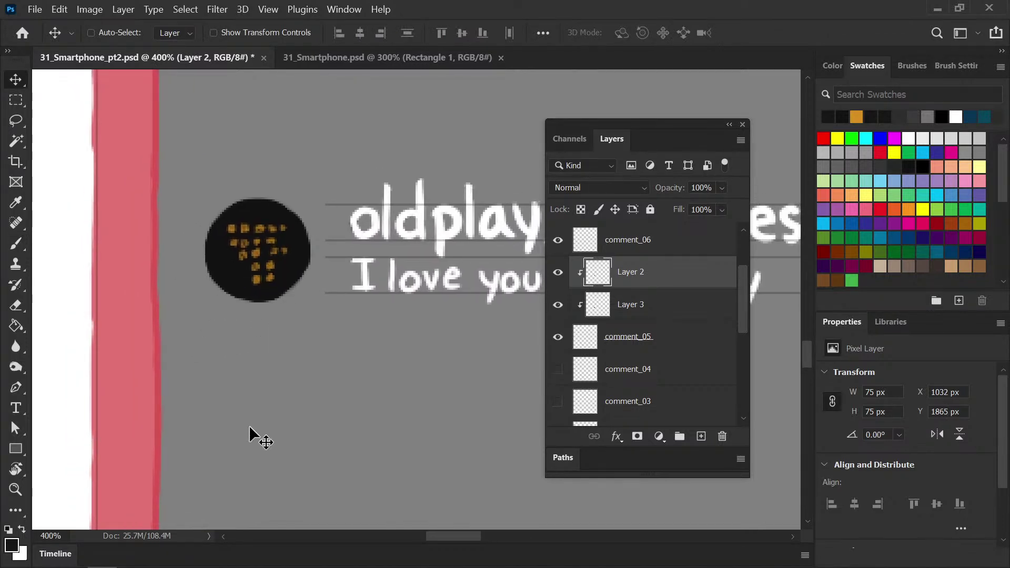
{"action": "key", "text": "ctrl+minus"}
{"action": "key", "text": "ctrl+minus"}
{"action": "key", "text": "ctrl+plus"}
{"action": "key", "text": "ctrl+minus"}
{"action": "key", "text": "ctrl+minus"}
{"action": "key", "text": "ctrl+minus"}
{"action": "key", "text": "ctrl+minus"}
{"action": "key", "text": "ctrl+minus"}
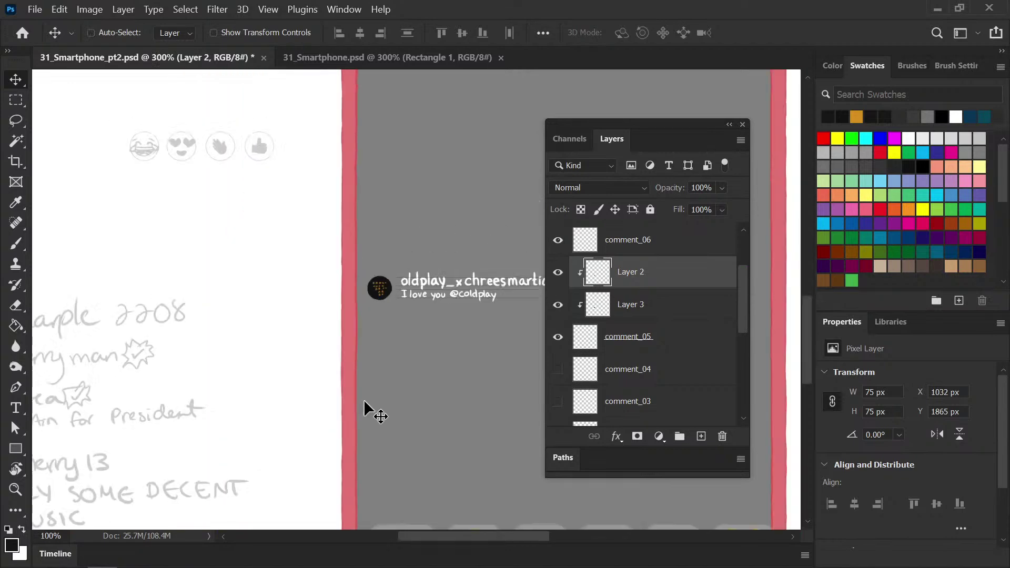
{"action": "left_click_drag", "start_coordinate": [420, 339], "coordinate": [324, 336]}
{"action": "key", "text": "ctrl+plus"}
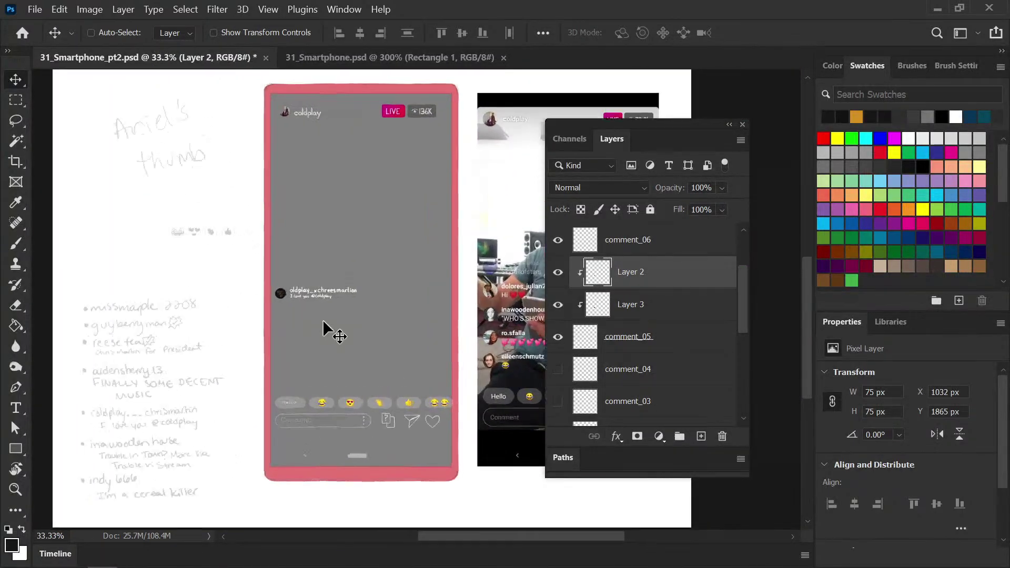
Save the document, and merge Layer 2 and Layer 3 down into comment_05, hiding the merged layer
{"action": "key", "text": "ctrl+s"}
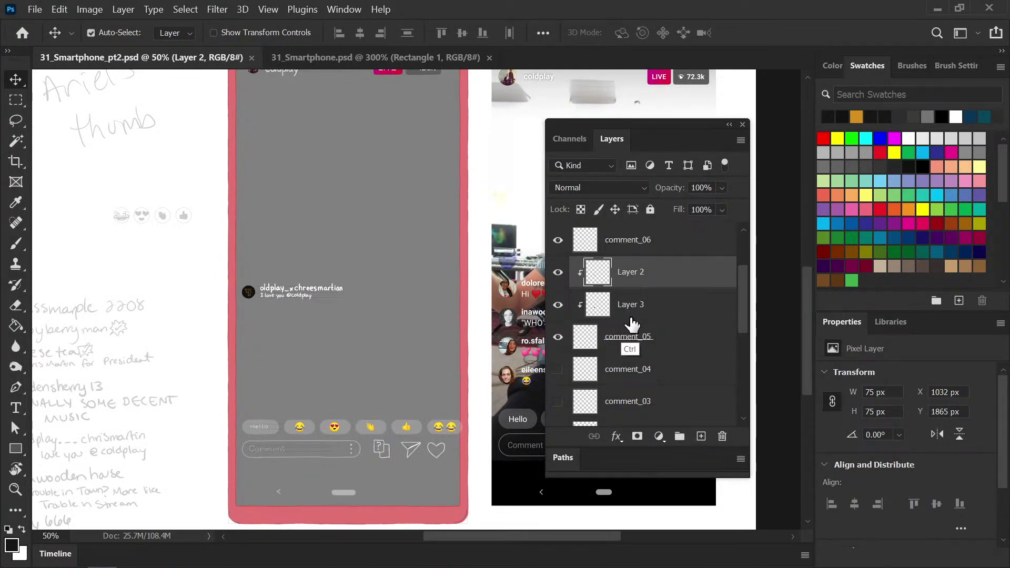
{"action": "key", "text": "ctrl+e"}
{"action": "key", "text": "ctrl+e"}
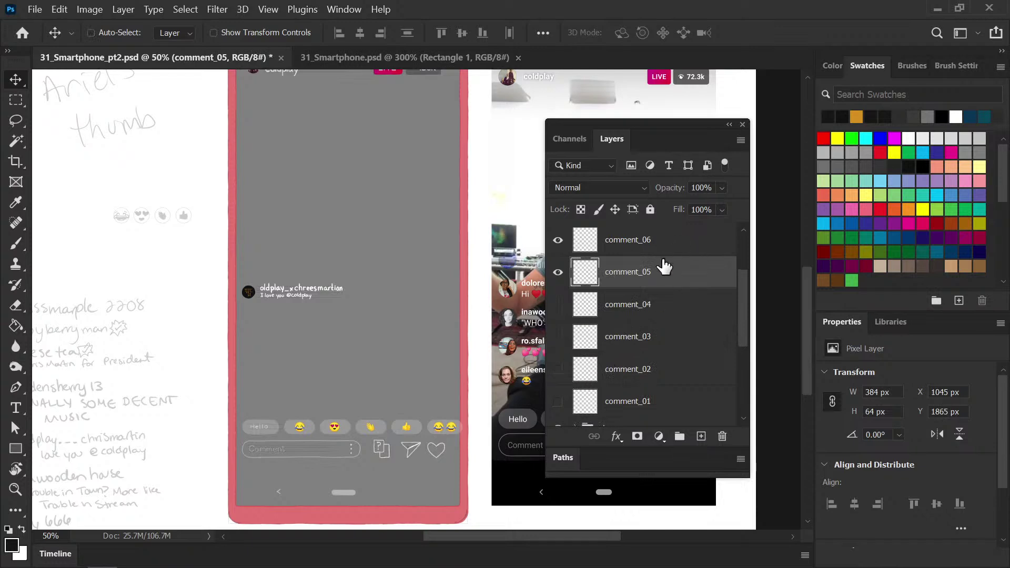
{"action": "left_click", "coordinate": [559, 271]}
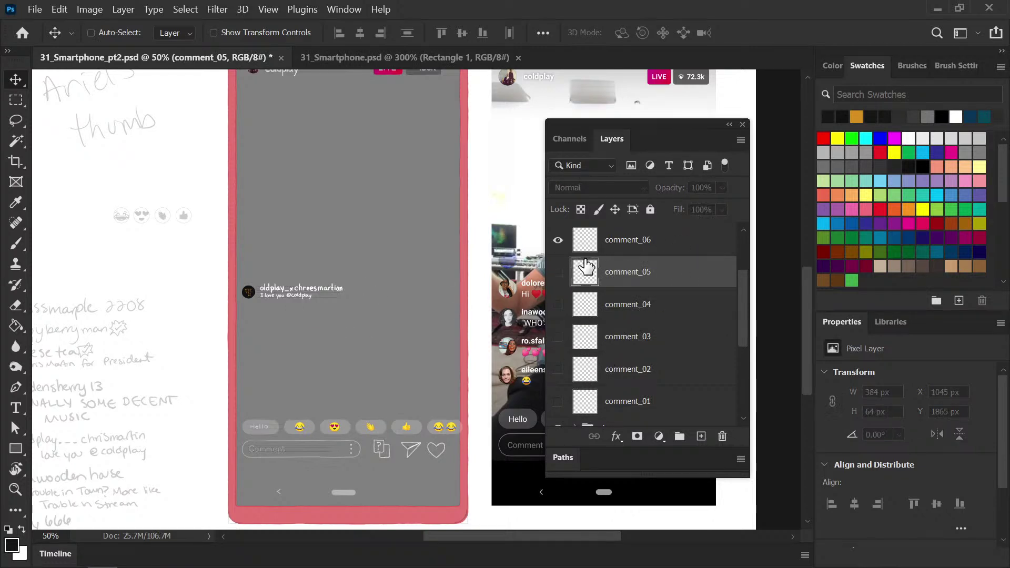
On the comment_06 layer, hand-letter "in" on the upper guide lines in white with a size 15 brush
{"action": "left_click_drag", "start_coordinate": [225, 383], "coordinate": [343, 365]}
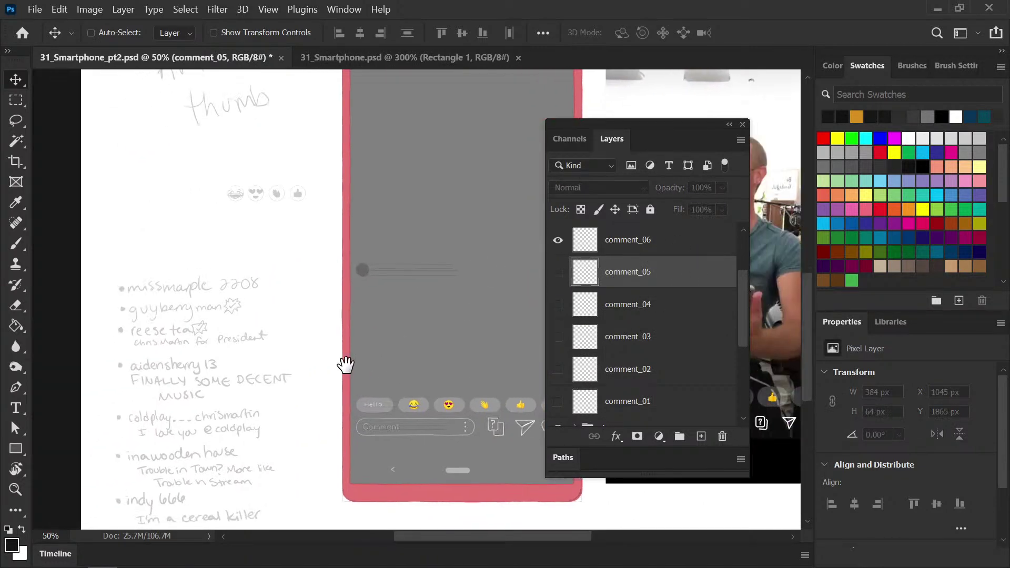
{"action": "left_click", "coordinate": [731, 240]}
{"action": "left_click_drag", "start_coordinate": [737, 333], "coordinate": [746, 299]}
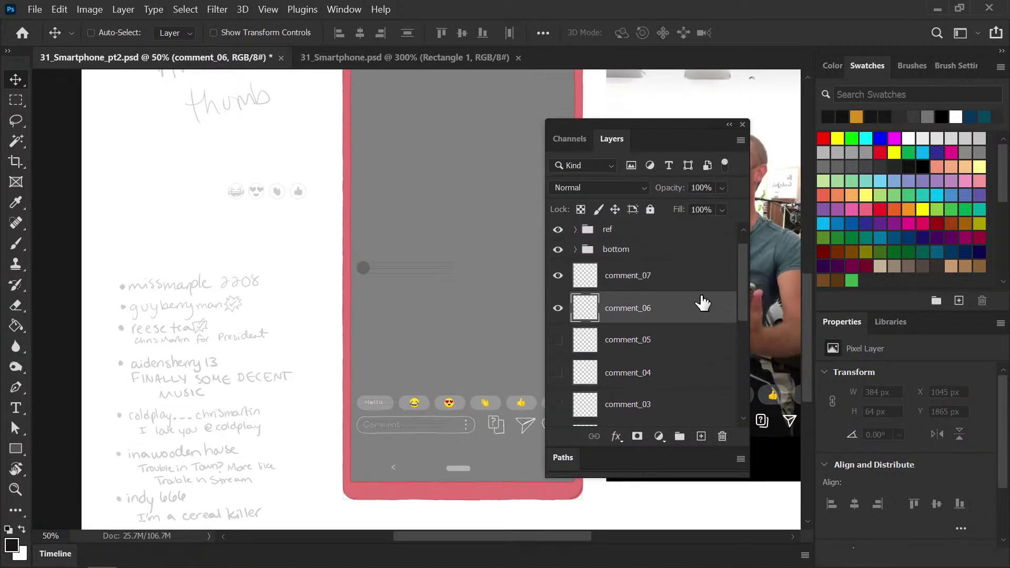
{"action": "key", "text": "x"}
{"action": "key", "text": "b"}
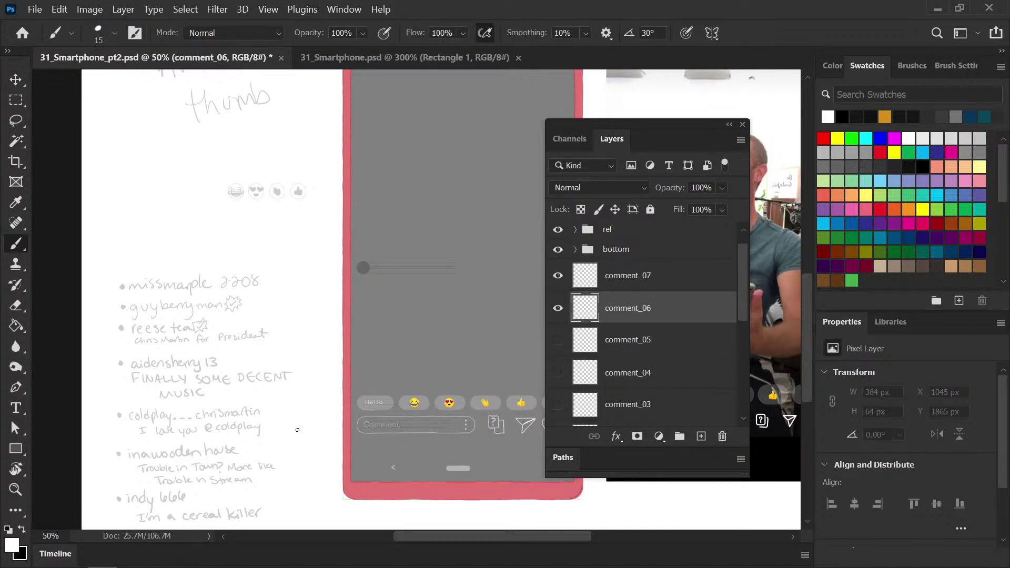
{"action": "left_click_drag", "start_coordinate": [291, 432], "coordinate": [289, 379]}
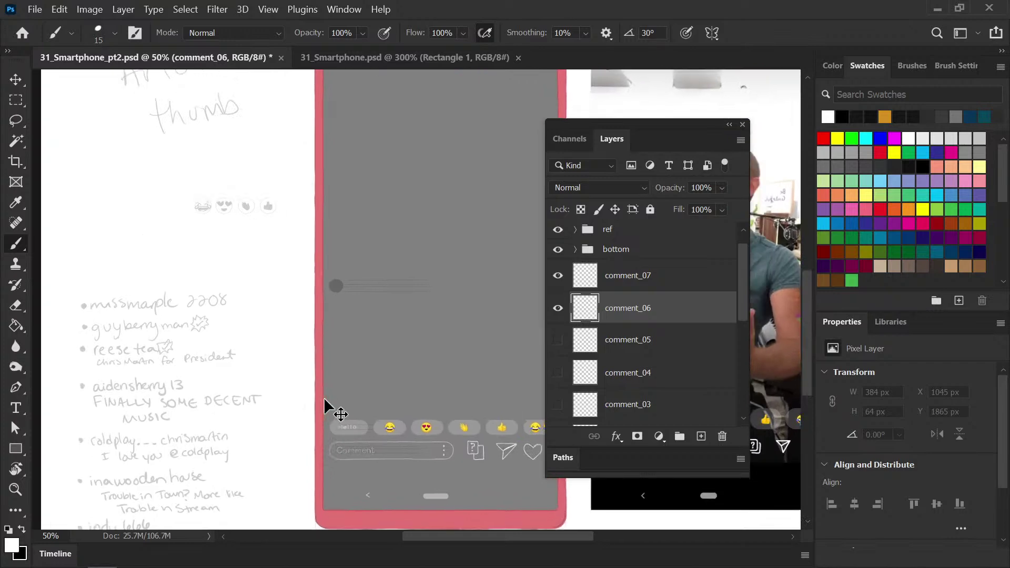
{"action": "key", "text": "ctrl+plus"}
{"action": "key", "text": "ctrl+plus"}
{"action": "key", "text": "ctrl+plus"}
{"action": "key", "text": "ctrl+plus"}
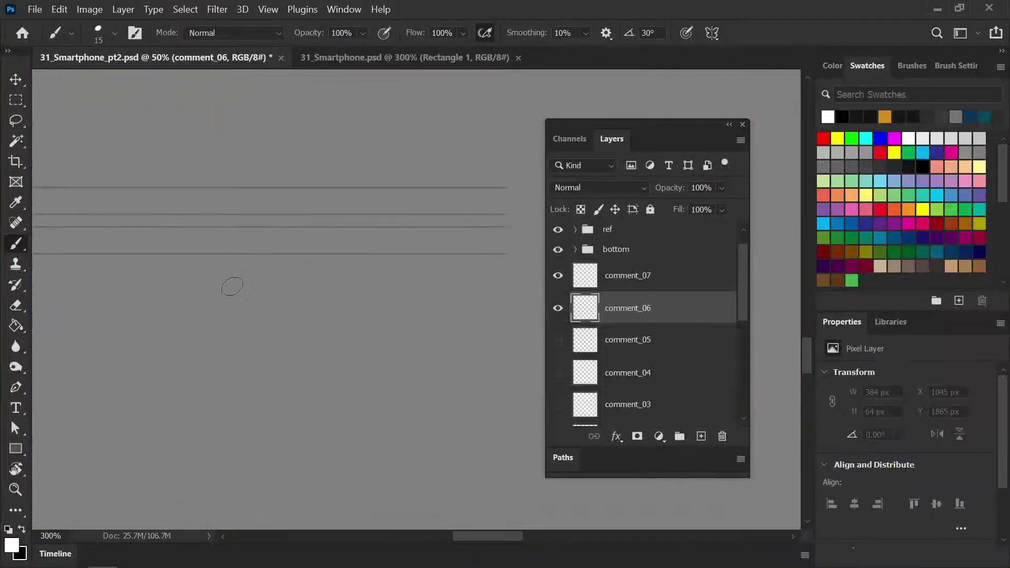
{"action": "left_click_drag", "start_coordinate": [210, 289], "coordinate": [289, 301]}
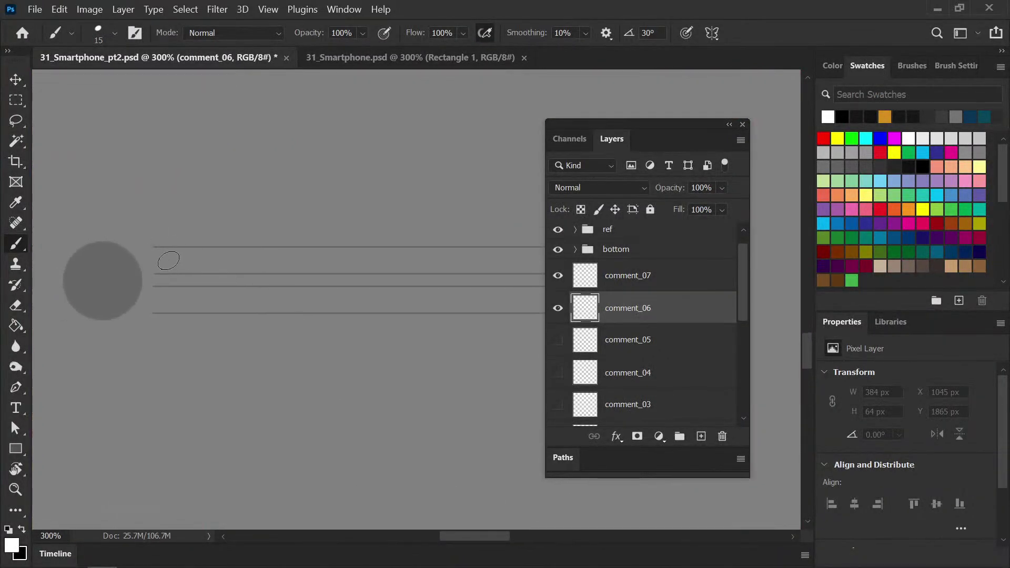
{"action": "left_click_drag", "start_coordinate": [177, 254], "coordinate": [178, 275]}
{"action": "key", "text": "ctrl+z"}
{"action": "mouse_move", "coordinate": [177, 253]}
{"action": "left_mouse_down"}
{"action": "mouse_move", "coordinate": [177, 275]}
{"action": "mouse_move", "coordinate": [233, 257]}
{"action": "mouse_move", "coordinate": [242, 271]}
{"action": "mouse_move", "coordinate": [164, 255]}
{"action": "mouse_move", "coordinate": [177, 271]}
{"action": "mouse_move", "coordinate": [204, 272]}
{"action": "left_mouse_up"}
{"action": "key", "text": "e"}
{"action": "key", "text": "b"}
{"action": "left_click", "coordinate": [177, 250]}
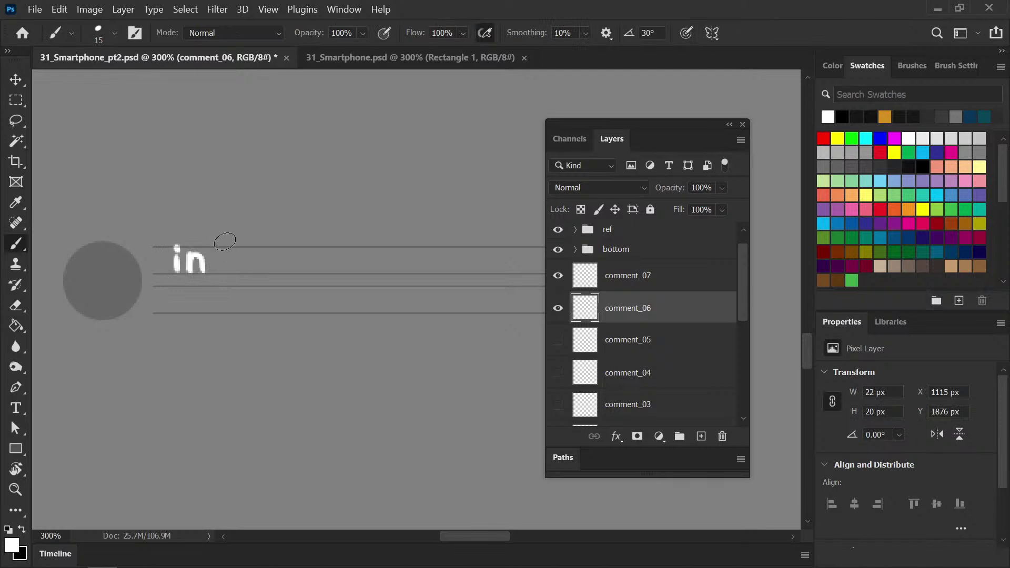
{"action": "key", "text": "ctrl+z"}
{"action": "left_click_drag", "start_coordinate": [203, 271], "coordinate": [205, 272]}
Continue the username with "awoodenhouse" in white on the upper guide lines, undoing faulty strokes
{"action": "mouse_move", "coordinate": [232, 255]}
{"action": "left_mouse_down"}
{"action": "mouse_move", "coordinate": [215, 260]}
{"action": "mouse_move", "coordinate": [241, 272]}
{"action": "mouse_move", "coordinate": [203, 234]}
{"action": "mouse_move", "coordinate": [235, 262]}
{"action": "mouse_move", "coordinate": [196, 240]}
{"action": "mouse_move", "coordinate": [173, 260]}
{"action": "mouse_move", "coordinate": [174, 273]}
{"action": "mouse_move", "coordinate": [195, 259]}
{"action": "mouse_move", "coordinate": [240, 271]}
{"action": "mouse_move", "coordinate": [246, 257]}
{"action": "mouse_move", "coordinate": [284, 256]}
{"action": "mouse_move", "coordinate": [297, 270]}
{"action": "mouse_move", "coordinate": [339, 263]}
{"action": "mouse_move", "coordinate": [388, 274]}
{"action": "left_mouse_up"}
{"action": "key", "text": "e"}
{"action": "key", "text": "b"}
{"action": "mouse_move", "coordinate": [383, 234]}
{"action": "left_mouse_down"}
{"action": "mouse_move", "coordinate": [386, 267]}
{"action": "mouse_move", "coordinate": [417, 255]}
{"action": "mouse_move", "coordinate": [419, 270]}
{"action": "mouse_move", "coordinate": [416, 254]}
{"action": "mouse_move", "coordinate": [422, 266]}
{"action": "mouse_move", "coordinate": [426, 256]}
{"action": "mouse_move", "coordinate": [446, 254]}
{"action": "mouse_move", "coordinate": [457, 268]}
{"action": "mouse_move", "coordinate": [488, 270]}
{"action": "left_mouse_up"}
{"action": "key", "text": "ctrl+z"}
{"action": "key", "text": "ctrl+z"}
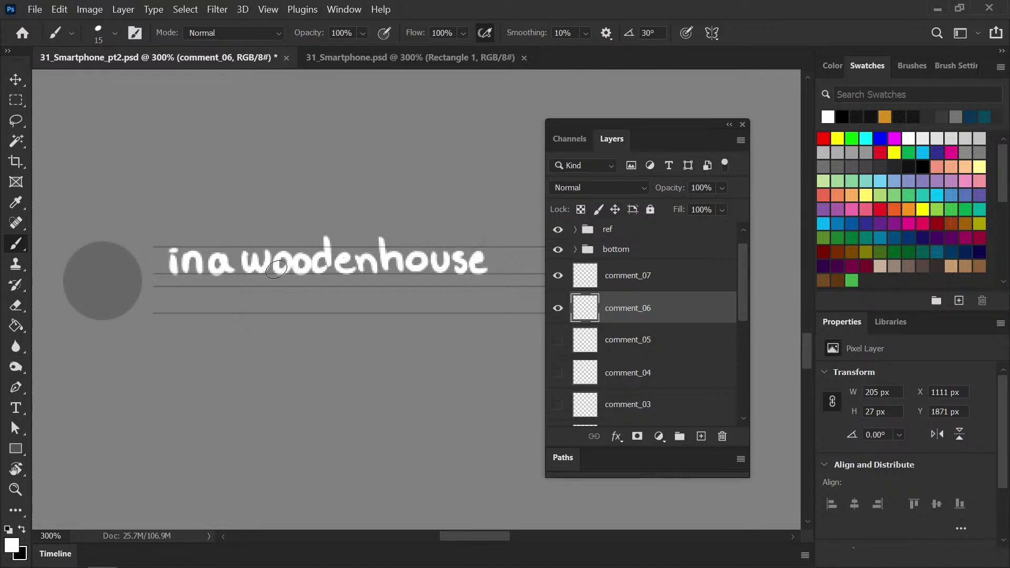
Lasso "woodenhouse" in the username, shift it 4 px left to close the gap, and deselect
{"action": "key", "text": "l"}
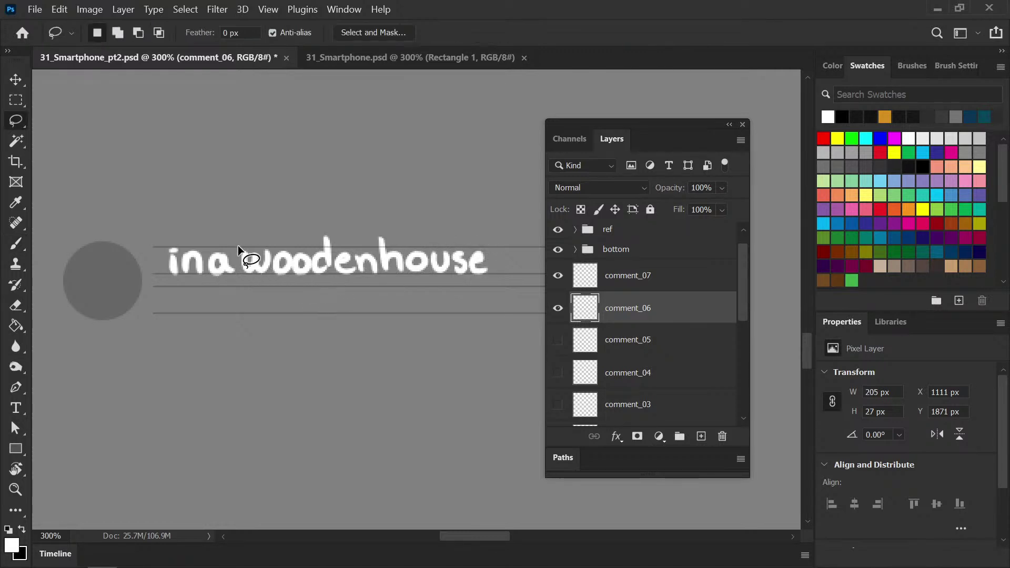
{"action": "mouse_move", "coordinate": [257, 298]}
{"action": "left_mouse_down"}
{"action": "mouse_move", "coordinate": [507, 296]}
{"action": "mouse_move", "coordinate": [234, 244]}
{"action": "left_mouse_up"}
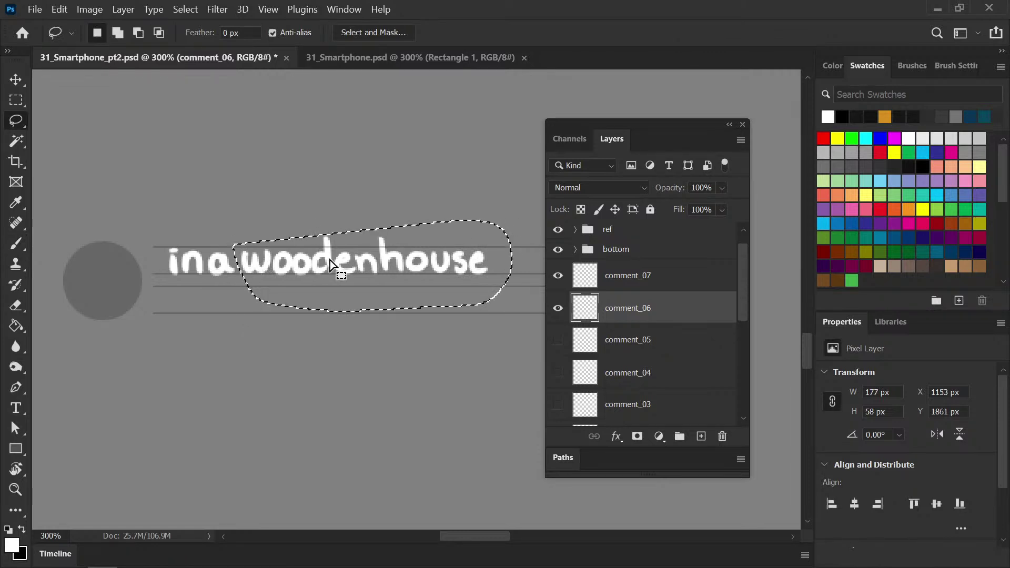
{"action": "key", "text": "v"}
{"action": "key", "text": "Left"}
{"action": "key", "text": "Left"}
{"action": "key", "text": "Left"}
{"action": "key", "text": "Left"}
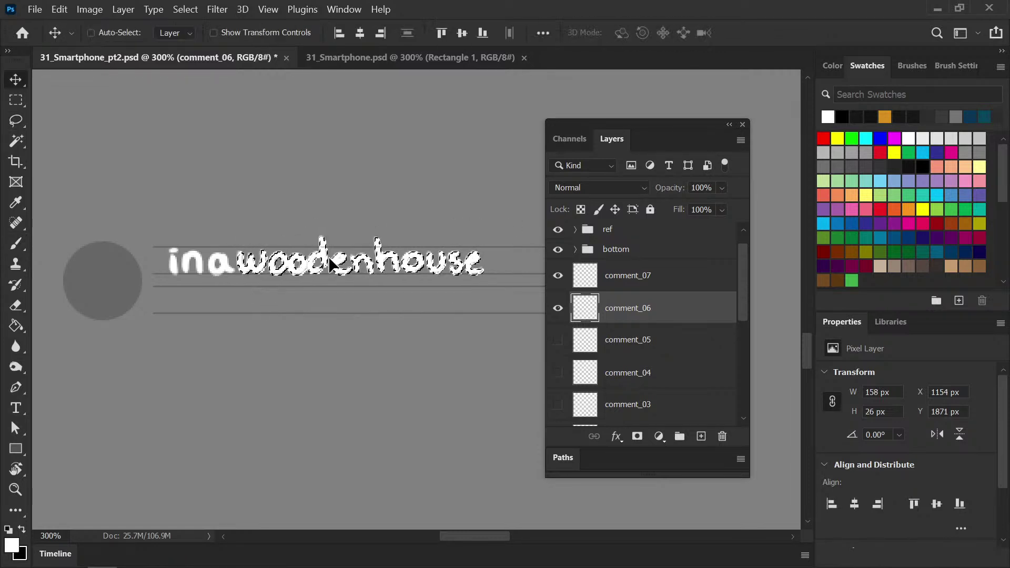
{"action": "key", "text": "ctrl+d"}
Hand-letter "Trouble in Town?" in white on the lower guide lines with a size 10 brush, and save the document
{"action": "key", "text": "b"}
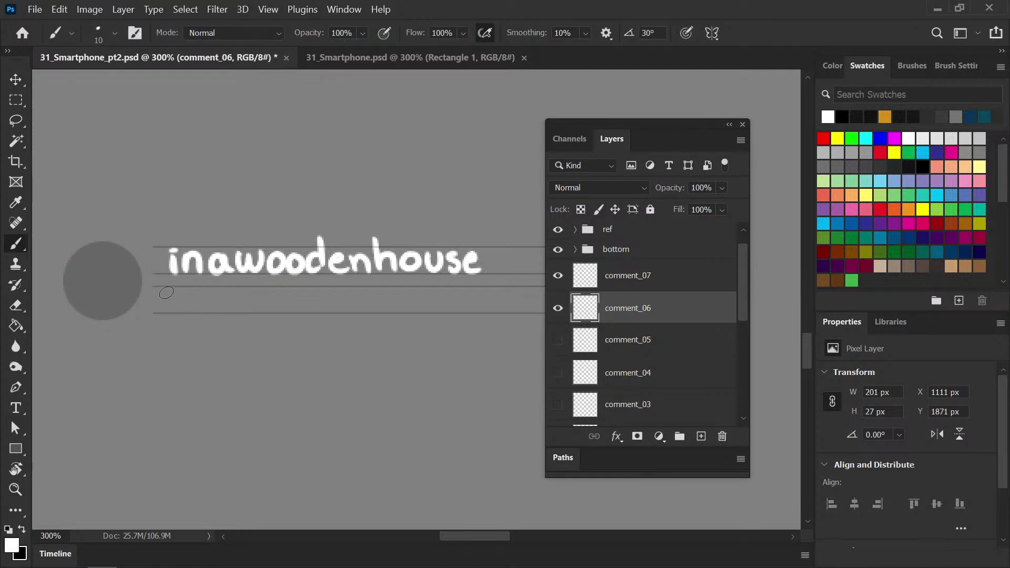
{"action": "left_click_drag", "start_coordinate": [160, 291], "coordinate": [232, 299]}
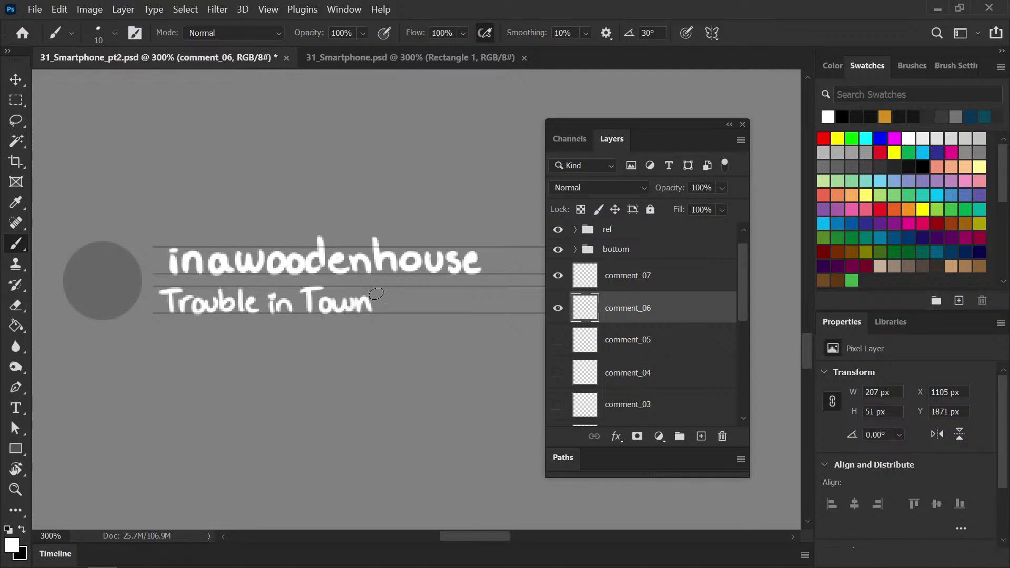
{"action": "key", "text": "ctrl+s"}
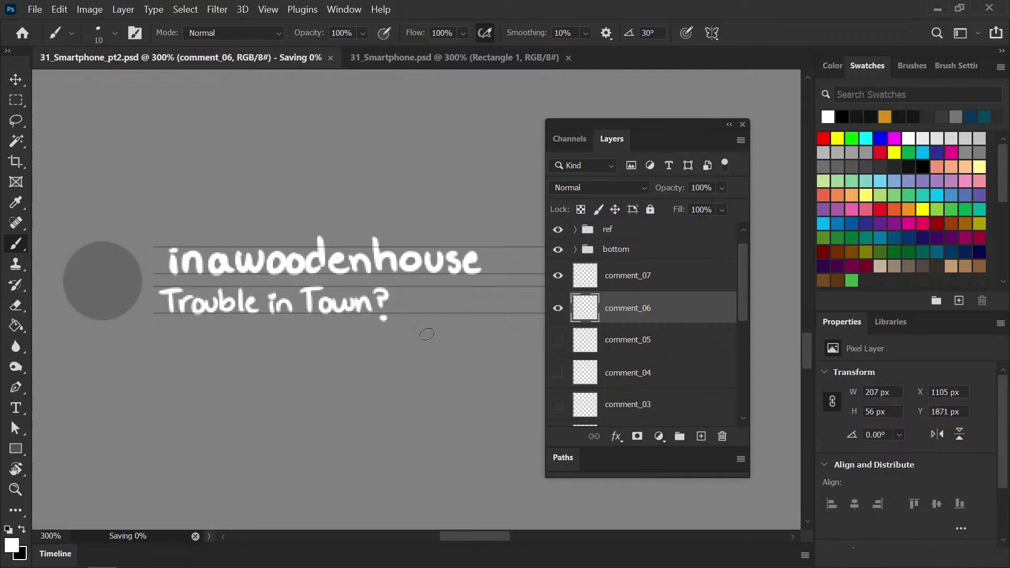
Continue the comment line with "more like" and one further word to the end of the guide lines, undoing and redrawing faulty letters
{"action": "scroll", "coordinate": [411, 358], "scroll_direction": "down", "scroll_amount": 1}
{"action": "scroll", "coordinate": [349, 329], "scroll_direction": "right", "scroll_amount": 4}
{"action": "scroll", "coordinate": [320, 352], "scroll_direction": "up", "scroll_amount": 1}
{"action": "scroll", "coordinate": [320, 357], "scroll_direction": "up", "scroll_amount": 1}
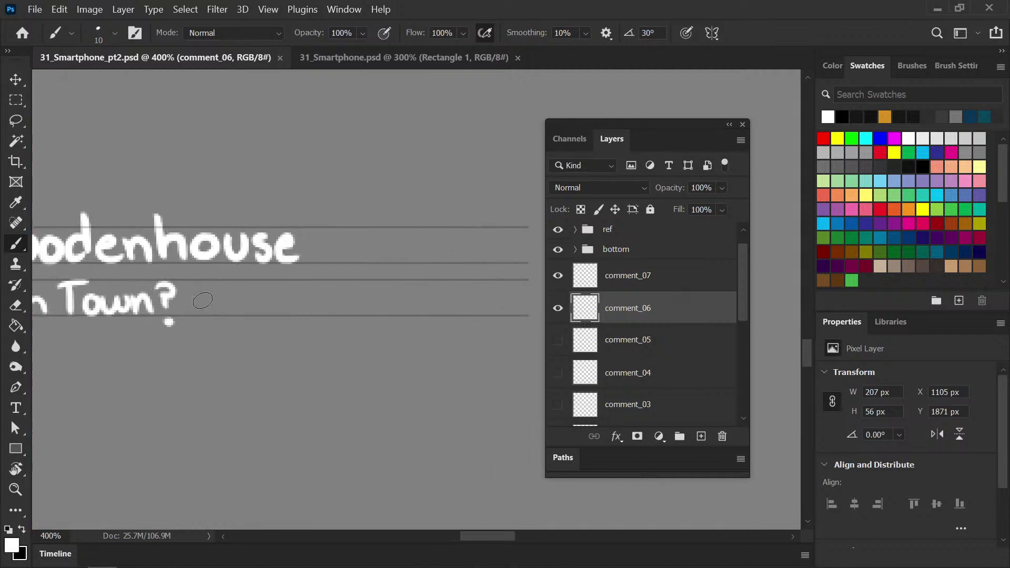
{"action": "mouse_move", "coordinate": [192, 299]}
{"action": "left_mouse_down"}
{"action": "mouse_move", "coordinate": [222, 311]}
{"action": "mouse_move", "coordinate": [263, 298]}
{"action": "mouse_move", "coordinate": [310, 312]}
{"action": "mouse_move", "coordinate": [356, 310]}
{"action": "mouse_move", "coordinate": [362, 299]}
{"action": "mouse_move", "coordinate": [404, 304]}
{"action": "left_mouse_up"}
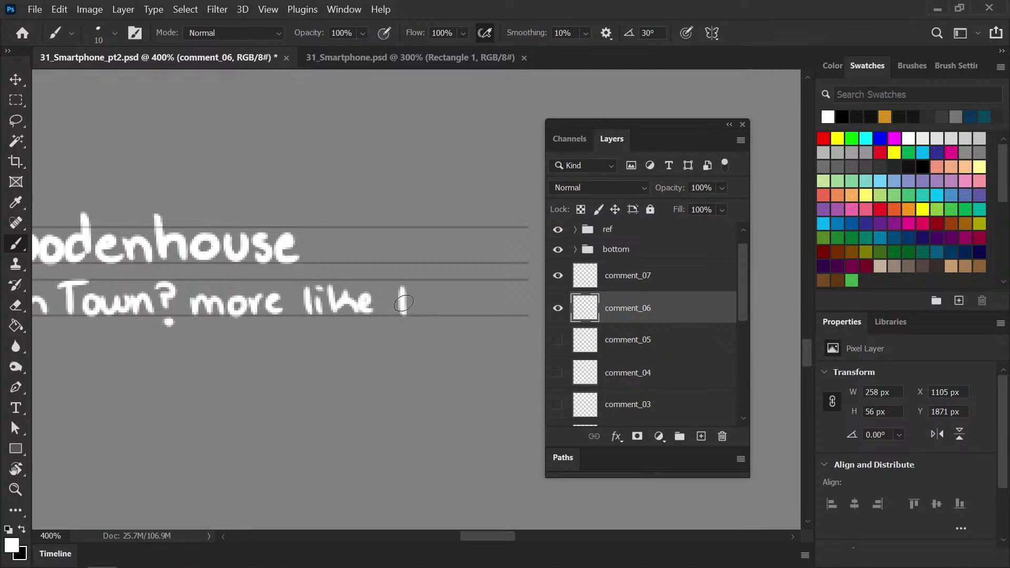
{"action": "key", "text": "ctrl+z"}
{"action": "key", "text": "ctrl+z"}
{"action": "key", "text": "ctrl+z"}
{"action": "key", "text": "ctrl+z"}
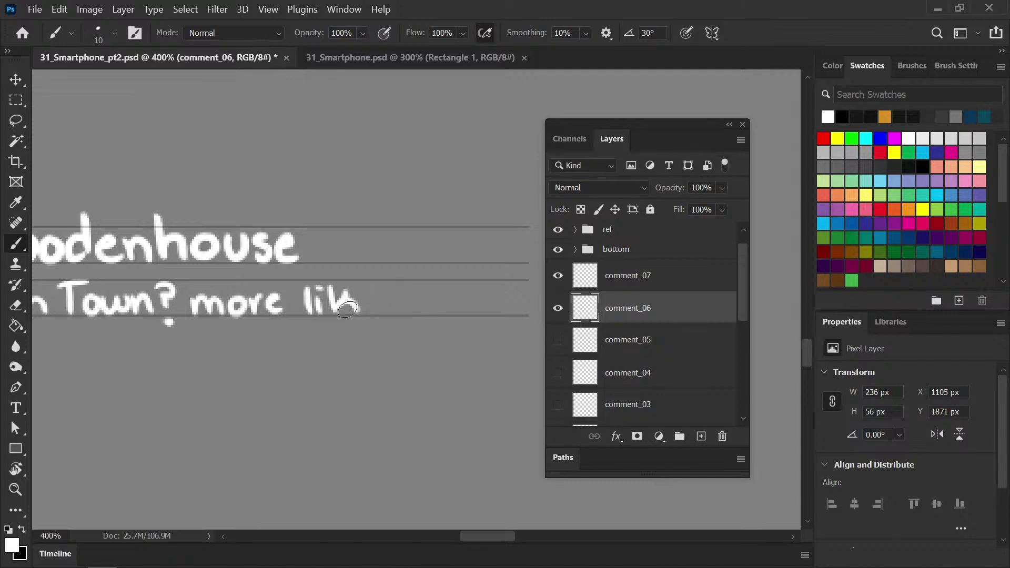
{"action": "key", "text": "ctrl+shift+z"}
{"action": "key", "text": "ctrl+z"}
{"action": "key", "text": "ctrl+shift+z"}
{"action": "mouse_move", "coordinate": [357, 303]}
{"action": "left_mouse_down"}
{"action": "mouse_move", "coordinate": [430, 299]}
{"action": "mouse_move", "coordinate": [461, 306]}
{"action": "mouse_move", "coordinate": [466, 292]}
{"action": "mouse_move", "coordinate": [483, 303]}
{"action": "mouse_move", "coordinate": [486, 291]}
{"action": "mouse_move", "coordinate": [488, 311]}
{"action": "mouse_move", "coordinate": [509, 314]}
{"action": "left_mouse_up"}
Undo the trial letter below the guide lines and shift the comment_06 lettering up 20 px to make room for another line
{"action": "key", "text": "ctrl+minus"}
{"action": "left_click_drag", "start_coordinate": [282, 367], "coordinate": [332, 361]}
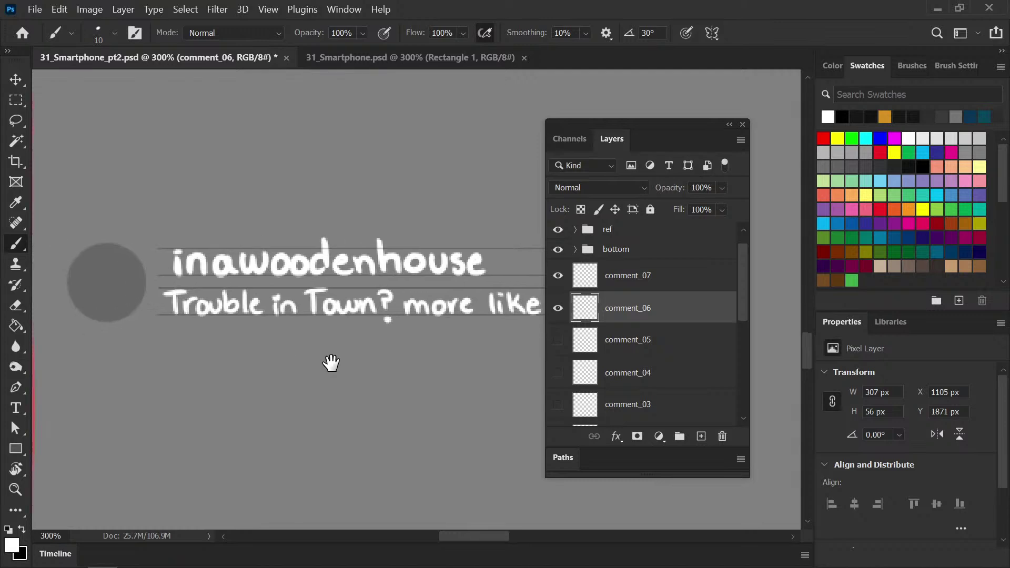
{"action": "left_click_drag", "start_coordinate": [176, 327], "coordinate": [177, 347]}
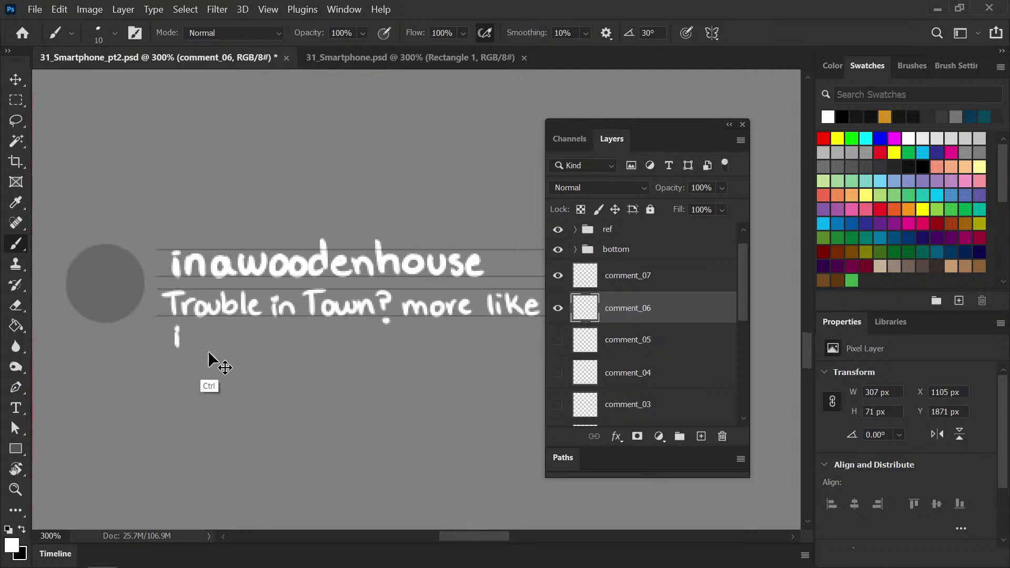
{"action": "key", "text": "ctrl+z"}
{"action": "key", "text": "v"}
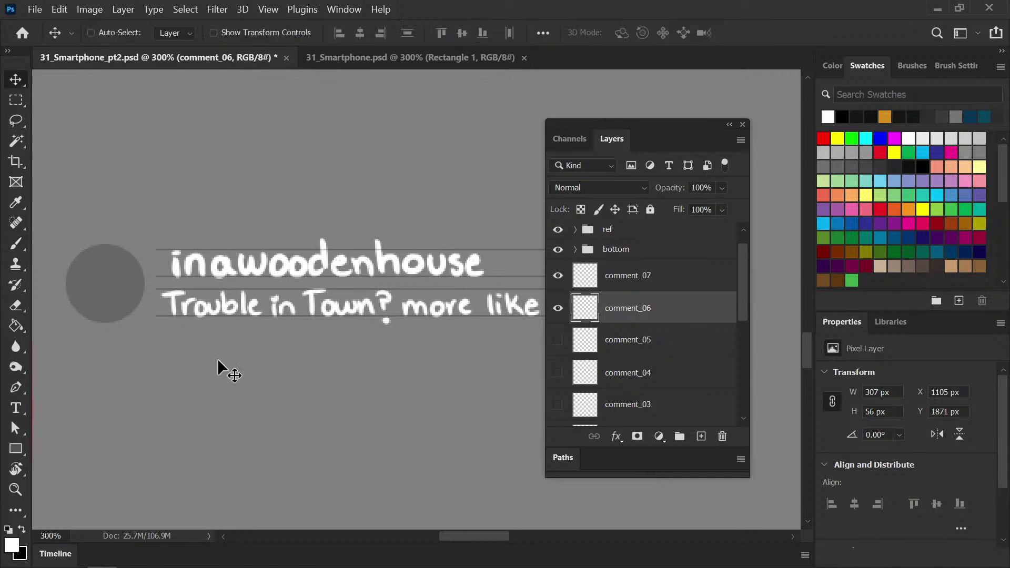
{"action": "key", "text": "shift+Up"}
{"action": "key", "text": "shift+Up"}
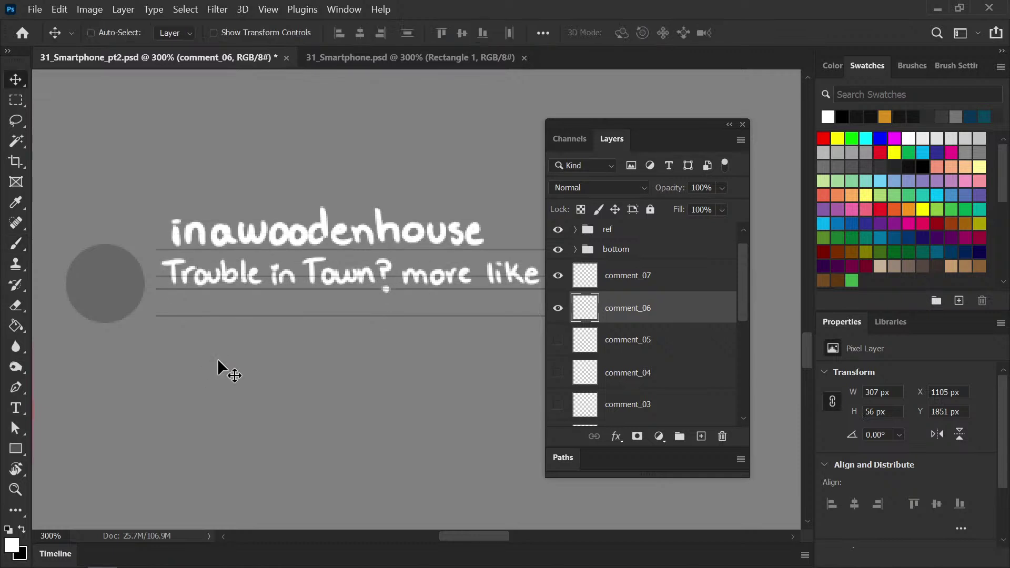
Hand-letter "in stream" in white on the lower guide lines, shift the whole lettering back down 20 px, and save
{"action": "key", "text": "b"}
{"action": "mouse_move", "coordinate": [178, 301]}
{"action": "left_mouse_down"}
{"action": "mouse_move", "coordinate": [179, 311]}
{"action": "mouse_move", "coordinate": [195, 304]}
{"action": "mouse_move", "coordinate": [210, 315]}
{"action": "mouse_move", "coordinate": [238, 301]}
{"action": "mouse_move", "coordinate": [241, 315]}
{"action": "left_mouse_up"}
{"action": "left_click", "coordinate": [178, 298]}
{"action": "mouse_move", "coordinate": [231, 300]}
{"action": "left_mouse_down"}
{"action": "mouse_move", "coordinate": [267, 314]}
{"action": "mouse_move", "coordinate": [319, 307]}
{"action": "left_mouse_up"}
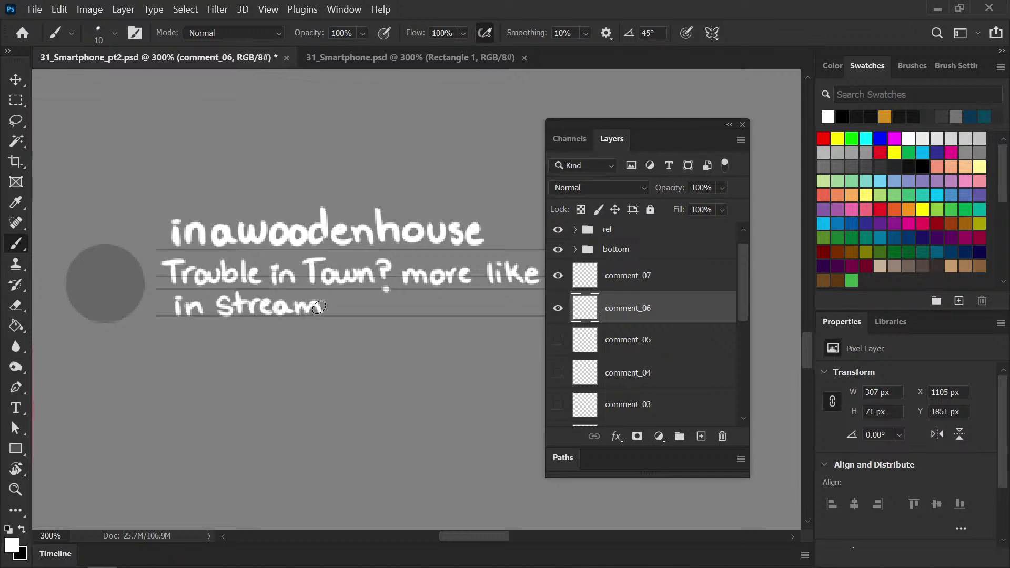
{"action": "key", "text": "v"}
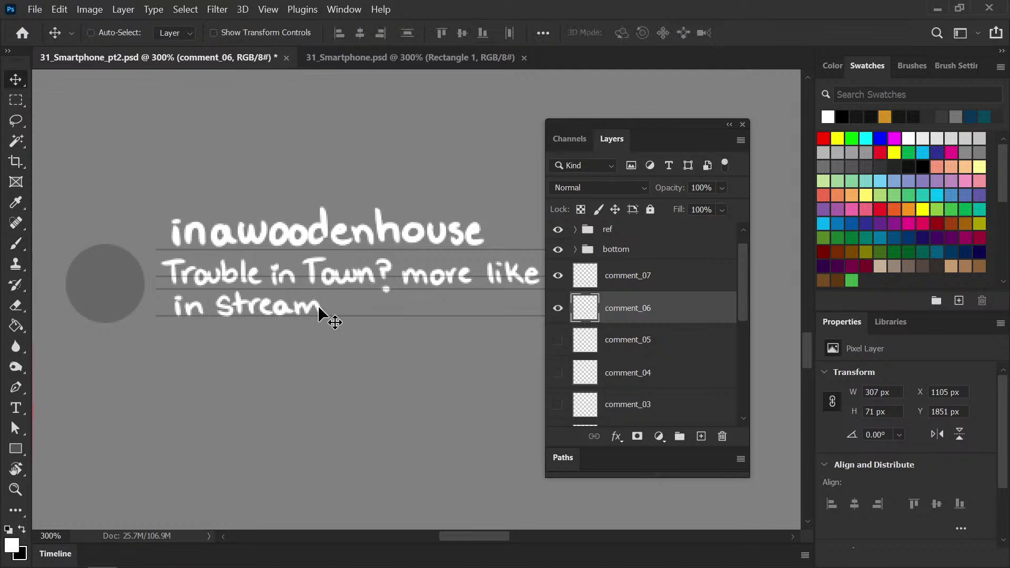
{"action": "key", "text": "shift+Down"}
{"action": "key", "text": "ctrl+s"}
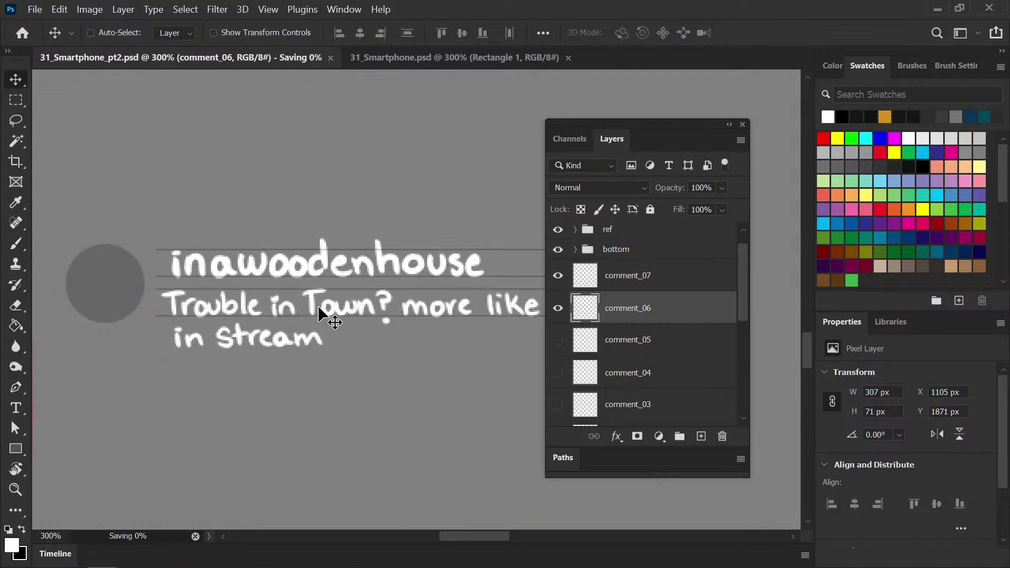
Trace the edge of the grey profile picture circle in black with the size 10 brush
{"action": "key", "text": "b"}
{"action": "key", "text": "x"}
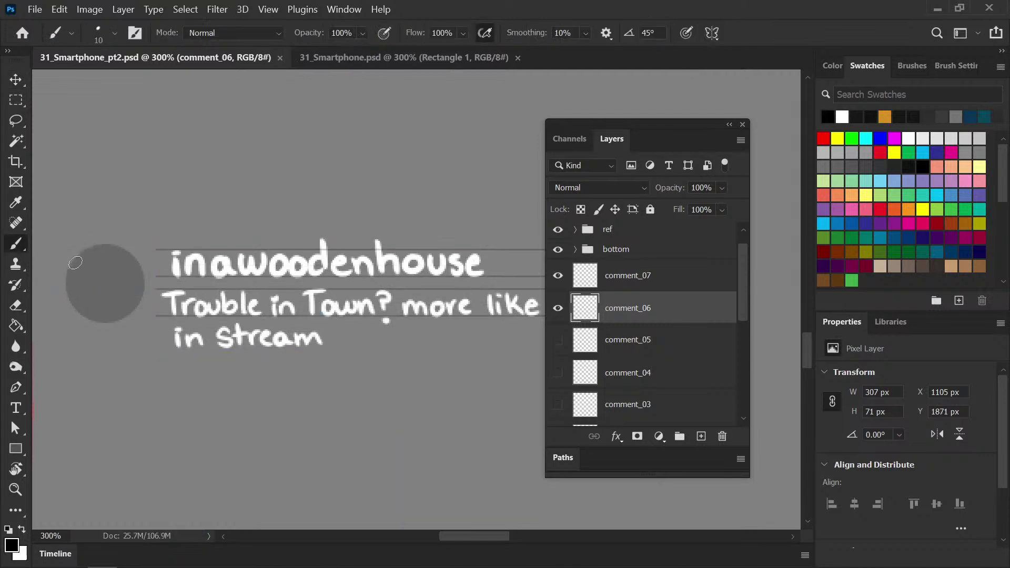
{"action": "mouse_move", "coordinate": [73, 265]}
{"action": "left_mouse_down"}
{"action": "mouse_move", "coordinate": [72, 300]}
{"action": "mouse_move", "coordinate": [93, 318]}
{"action": "mouse_move", "coordinate": [119, 318]}
{"action": "mouse_move", "coordinate": [141, 296]}
{"action": "mouse_move", "coordinate": [141, 273]}
{"action": "mouse_move", "coordinate": [138, 310]}
{"action": "left_mouse_up"}
{"action": "mouse_move", "coordinate": [77, 263]}
{"action": "left_mouse_down"}
{"action": "mouse_move", "coordinate": [120, 250]}
{"action": "mouse_move", "coordinate": [141, 276]}
{"action": "mouse_move", "coordinate": [127, 255]}
{"action": "mouse_move", "coordinate": [141, 283]}
{"action": "mouse_move", "coordinate": [135, 304]}
{"action": "left_mouse_up"}
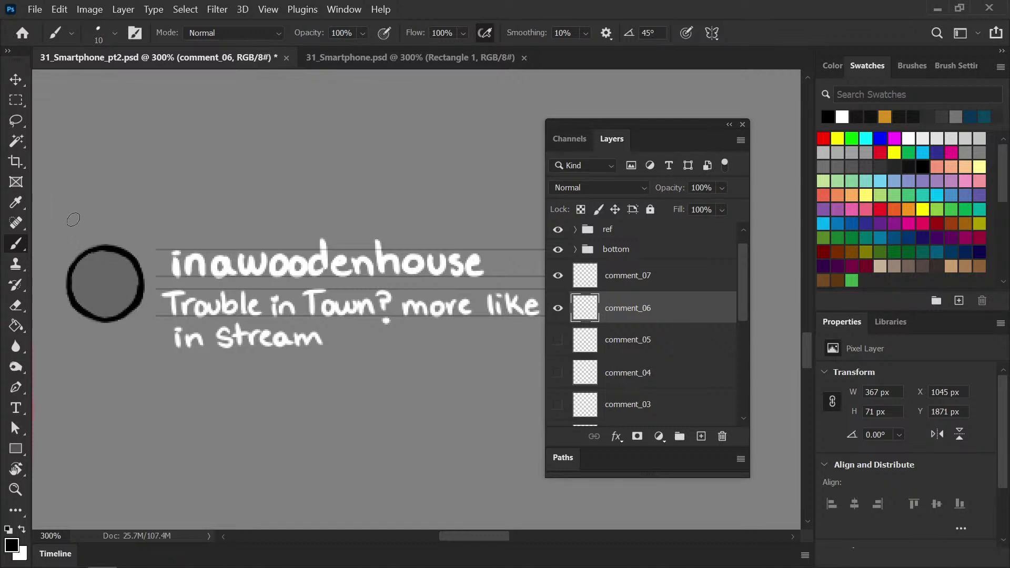
Select the area inside the black ring with the Magic Wand and expand the selection by 2 px
{"action": "key", "text": "w"}
{"action": "left_click", "coordinate": [97, 283]}
{"action": "left_click", "coordinate": [214, 10]}
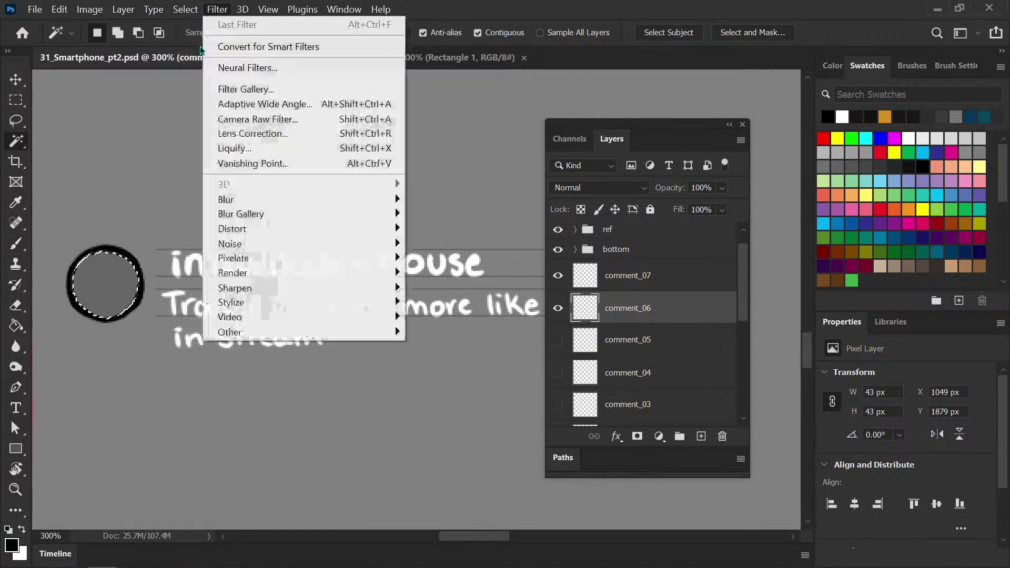
{"action": "mouse_move", "coordinate": [185, 9]}
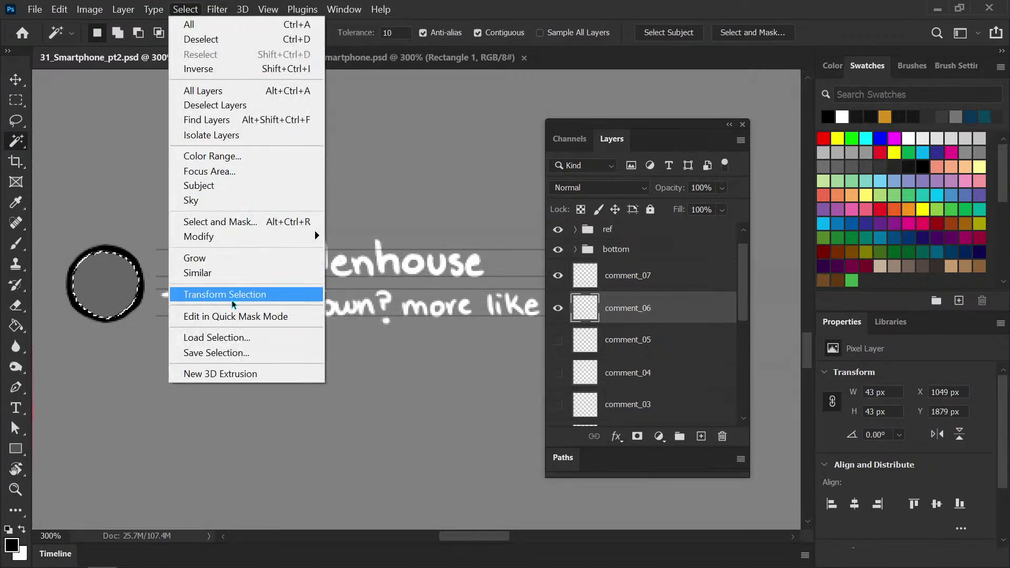
{"action": "mouse_move", "coordinate": [226, 238]}
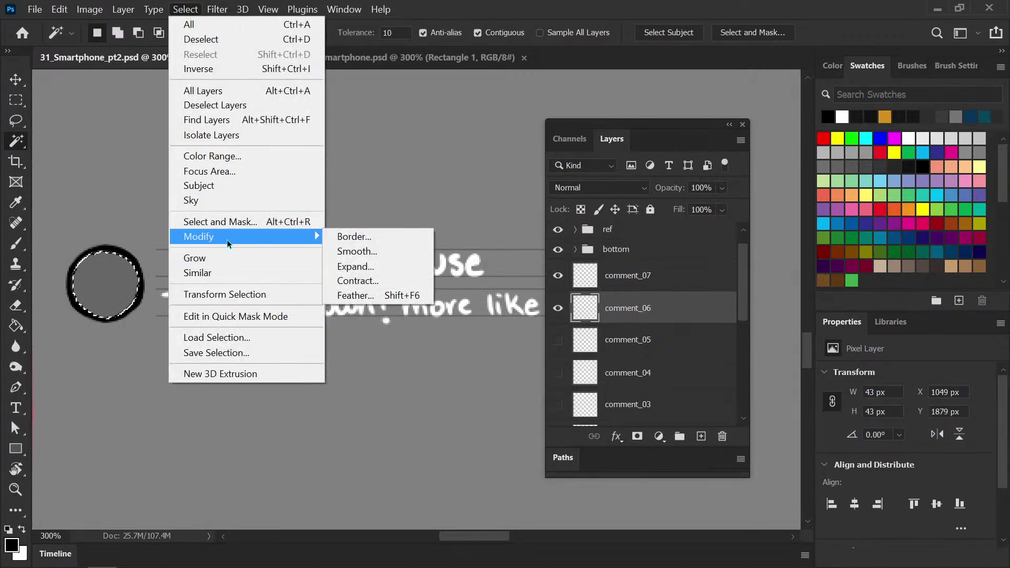
{"action": "left_click", "coordinate": [378, 269]}
{"action": "left_click", "coordinate": [413, 343]}
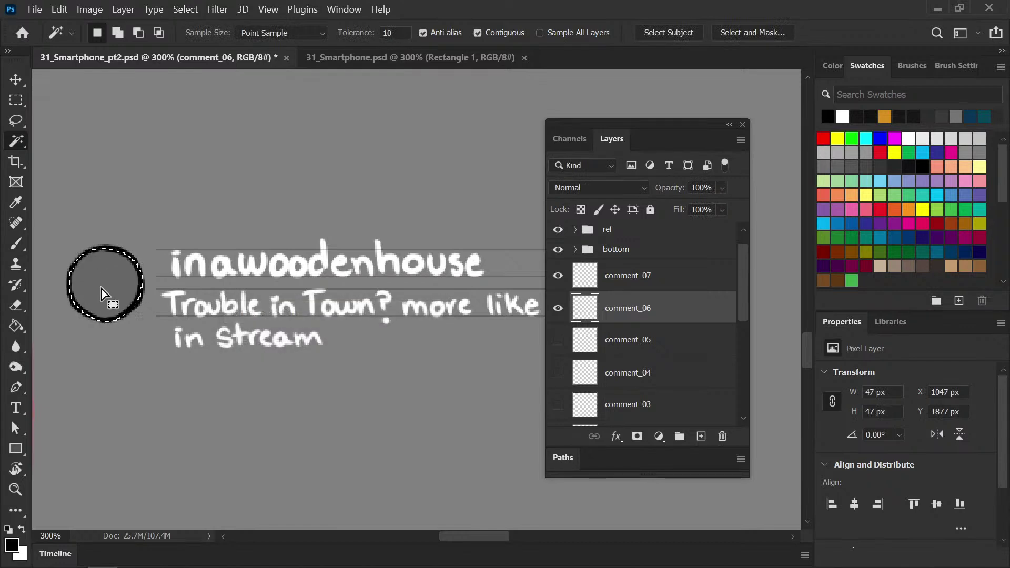
Fill the expanded selection with black to make a solid profile circle, deselect, and save
{"action": "key", "text": "g"}
{"action": "left_click", "coordinate": [119, 289]}
{"action": "key", "text": "ctrl+d"}
{"action": "key", "text": "ctrl+s"}
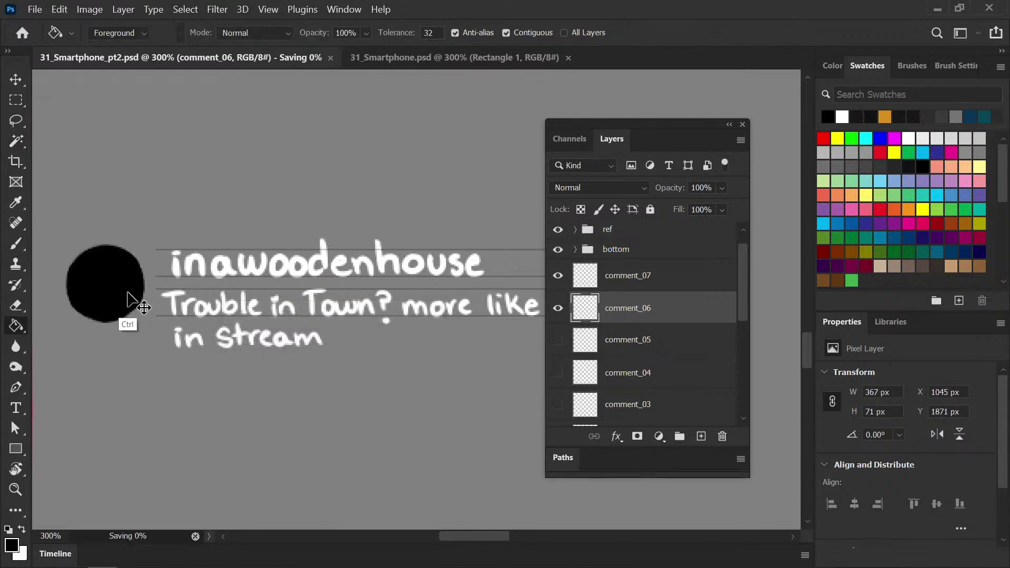
Add a new layer above comment_06 and clip it to comment_06
{"action": "key", "text": "b"}
{"action": "left_click", "coordinate": [701, 436]}
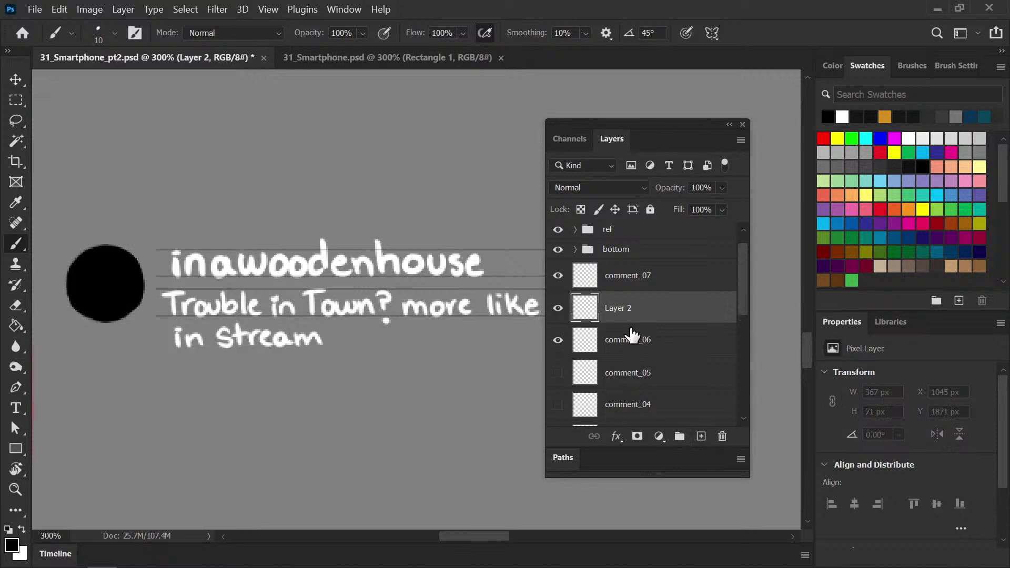
{"action": "left_click", "coordinate": [635, 324], "text": "alt"}
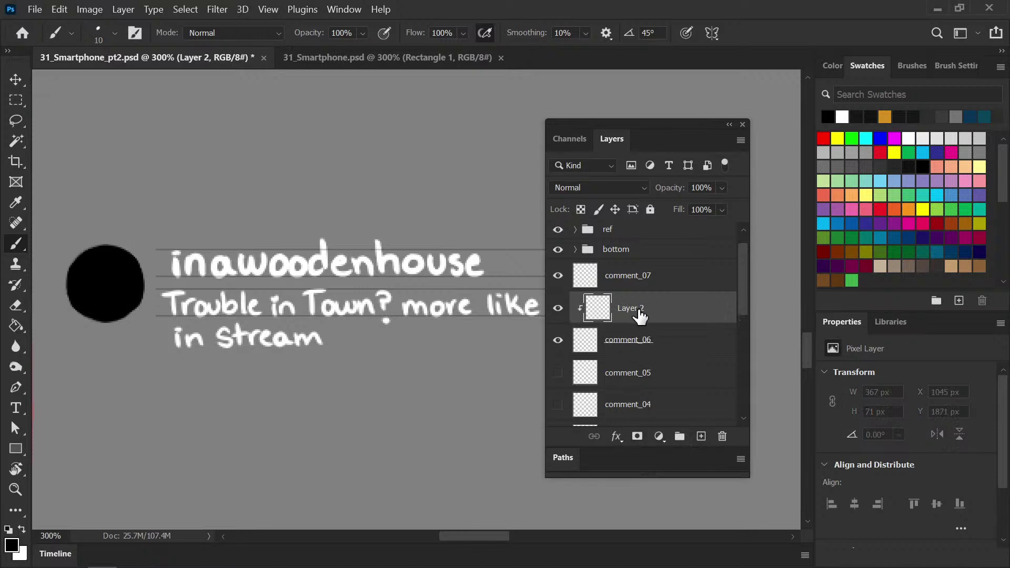
Cover the profile circle with dark grey on the clipped layer using a size 30 brush
{"action": "left_click", "coordinate": [833, 65]}
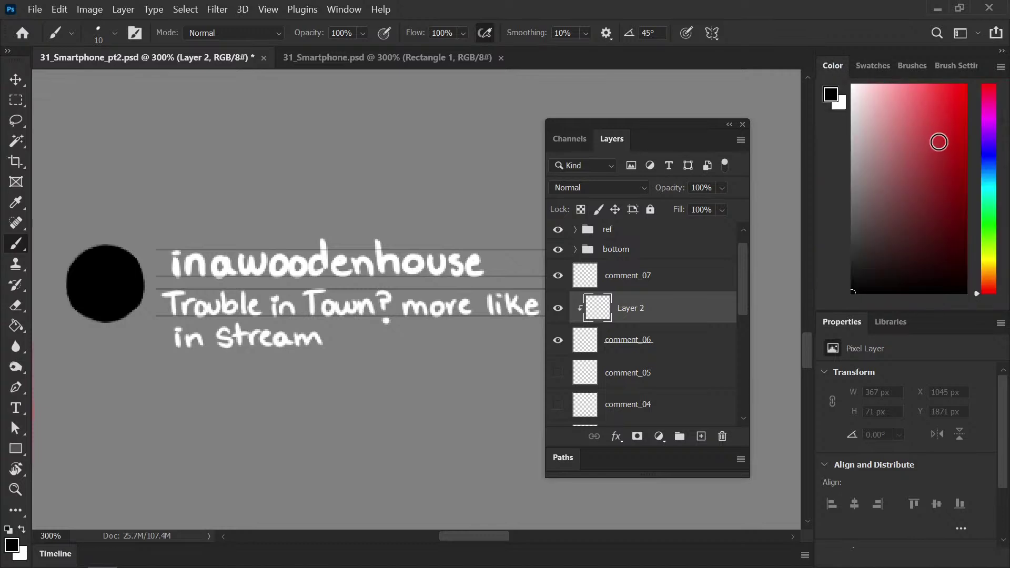
{"action": "left_click_drag", "start_coordinate": [858, 268], "coordinate": [834, 254]}
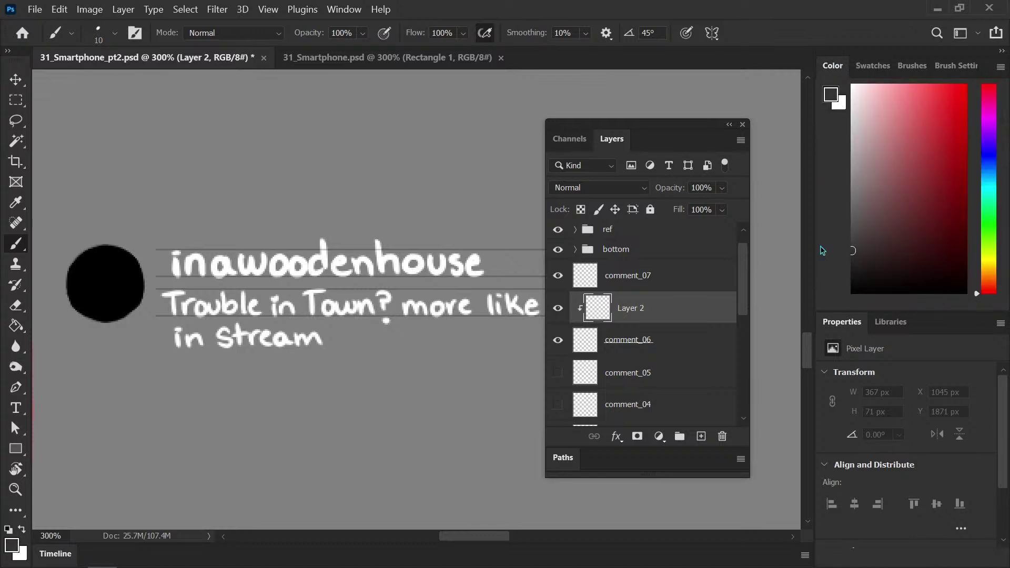
{"action": "key", "text": "bracketright"}
{"action": "key", "text": "bracketright"}
{"action": "key", "text": "bracketright"}
{"action": "mouse_move", "coordinate": [100, 282]}
{"action": "left_mouse_down"}
{"action": "mouse_move", "coordinate": [106, 252]}
{"action": "mouse_move", "coordinate": [129, 286]}
{"action": "mouse_move", "coordinate": [129, 322]}
{"action": "mouse_move", "coordinate": [139, 304]}
{"action": "left_mouse_up"}
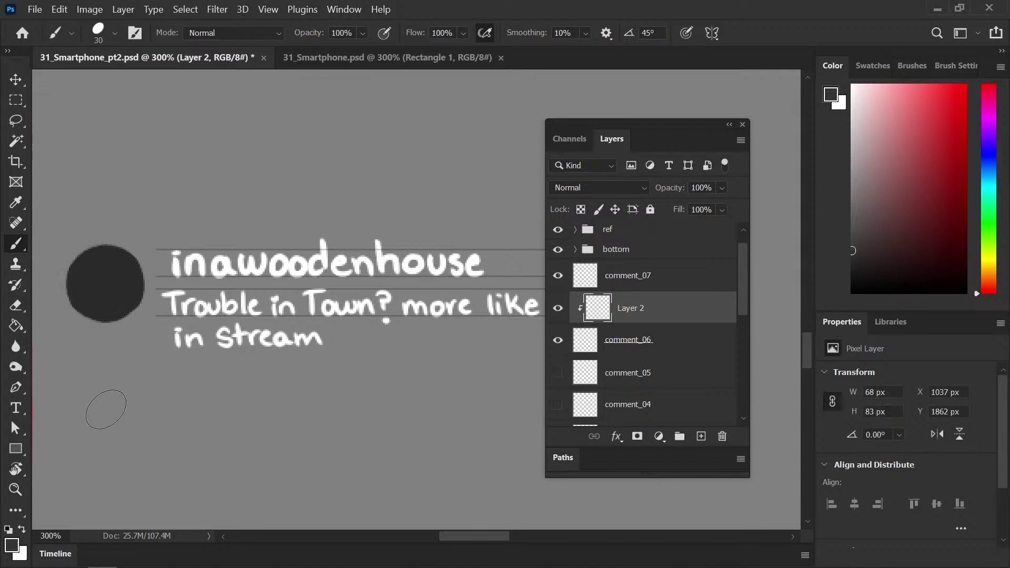
Paint darker grey and near-black shadow shapes along the left and lower parts of the profile circle, reducing the brush to size 9
{"action": "left_click_drag", "start_coordinate": [854, 251], "coordinate": [853, 270]}
{"action": "left_click_drag", "start_coordinate": [99, 258], "coordinate": [83, 290]}
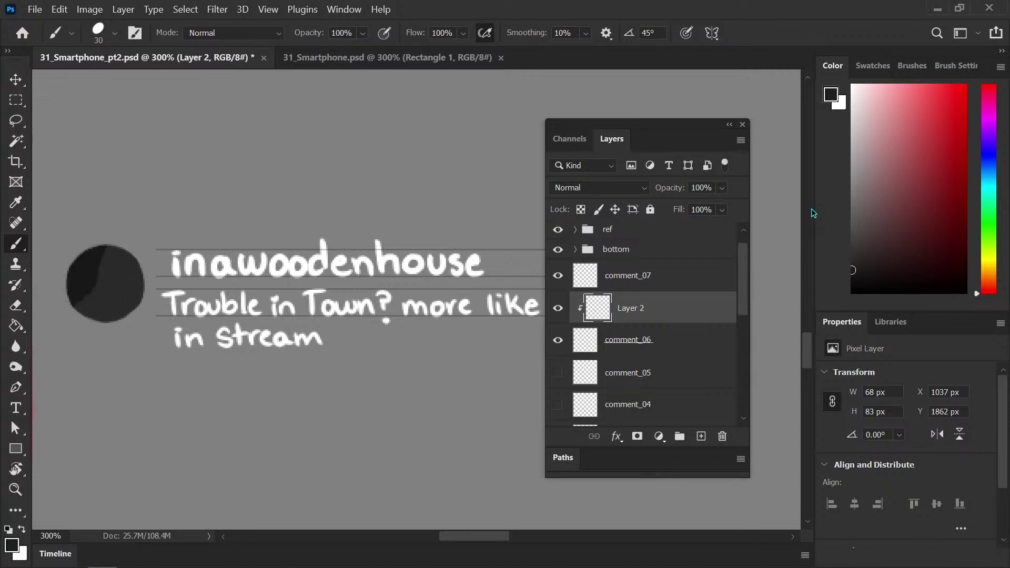
{"action": "left_click", "coordinate": [854, 279]}
{"action": "key", "text": "bracketleft"}
{"action": "key", "text": "bracketleft"}
{"action": "left_click_drag", "start_coordinate": [101, 249], "coordinate": [86, 265]}
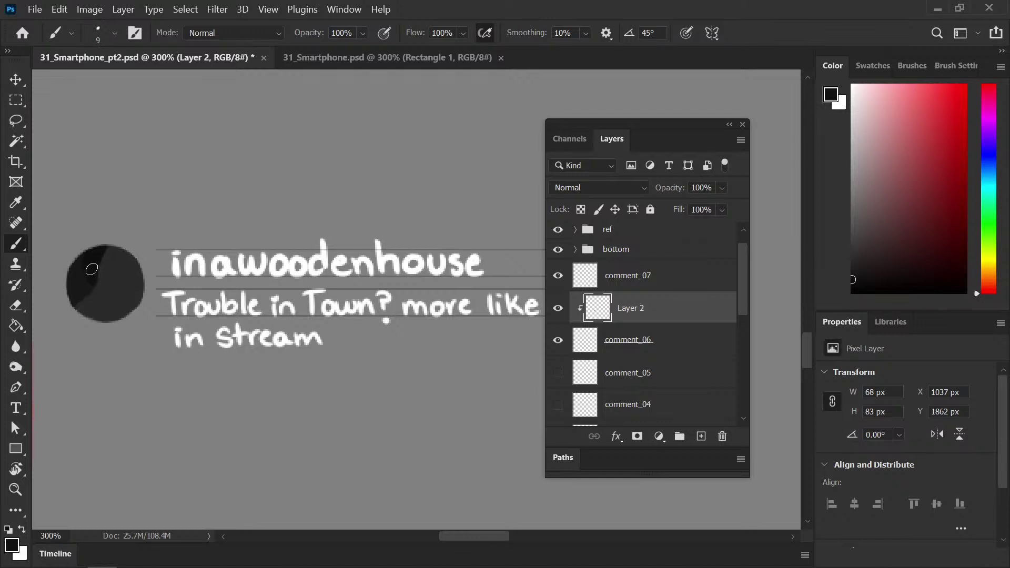
{"action": "mouse_move", "coordinate": [98, 305]}
{"action": "left_mouse_down"}
{"action": "mouse_move", "coordinate": [129, 296]}
{"action": "mouse_move", "coordinate": [127, 307]}
{"action": "mouse_move", "coordinate": [140, 308]}
{"action": "mouse_move", "coordinate": [82, 312]}
{"action": "mouse_move", "coordinate": [118, 322]}
{"action": "mouse_move", "coordinate": [91, 315]}
{"action": "left_mouse_up"}
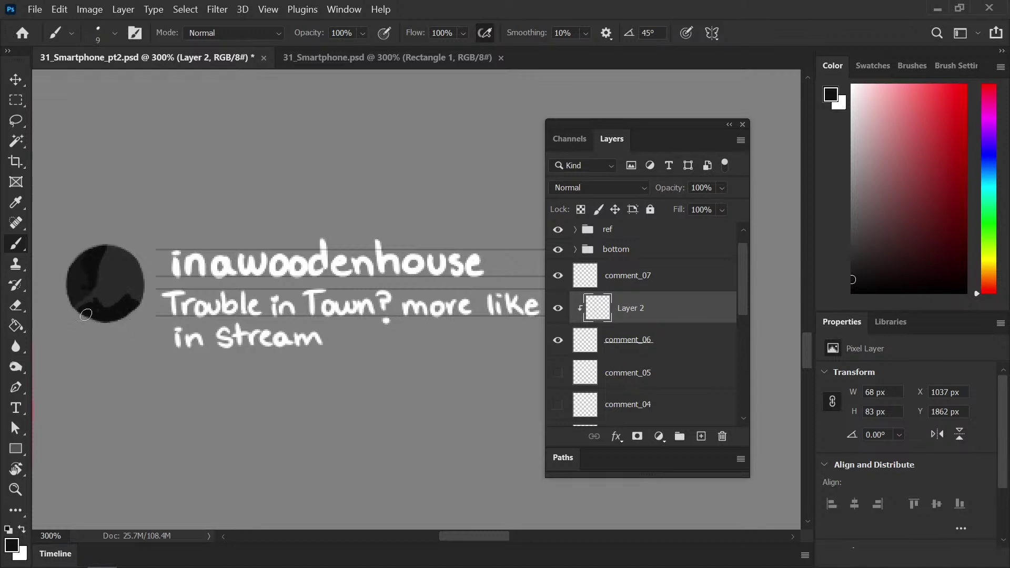
Paint a mid-grey head shape in the upper right of the profile circle and trim its outline with a sampled near-black
{"action": "left_click_drag", "start_coordinate": [866, 254], "coordinate": [842, 211]}
{"action": "mouse_move", "coordinate": [107, 289]}
{"action": "left_mouse_down"}
{"action": "mouse_move", "coordinate": [100, 298]}
{"action": "mouse_move", "coordinate": [127, 271]}
{"action": "mouse_move", "coordinate": [115, 247]}
{"action": "mouse_move", "coordinate": [101, 265]}
{"action": "mouse_move", "coordinate": [108, 282]}
{"action": "mouse_move", "coordinate": [120, 272]}
{"action": "left_mouse_up"}
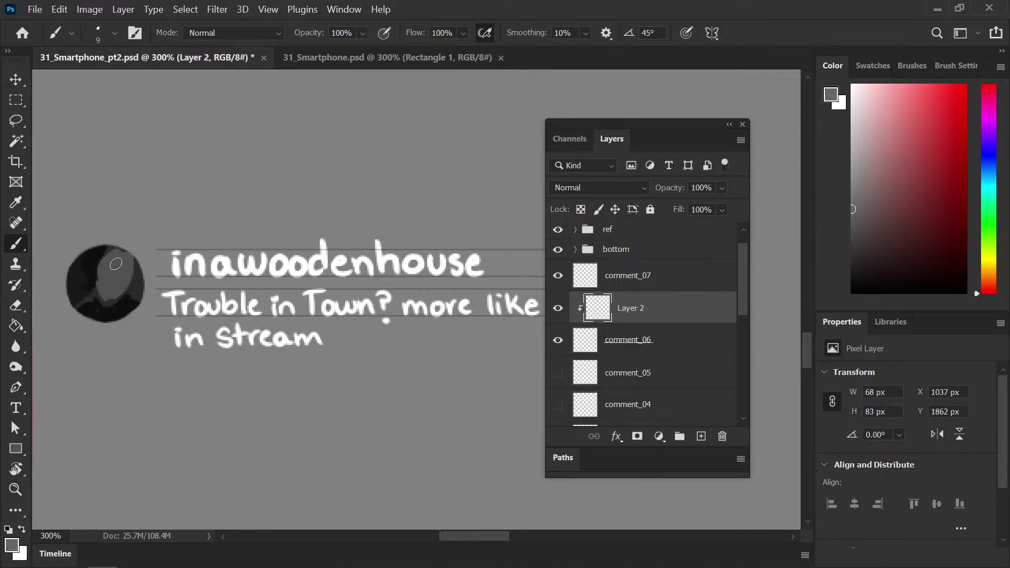
{"action": "left_click", "coordinate": [126, 316], "text": "alt"}
{"action": "left_click_drag", "start_coordinate": [99, 257], "coordinate": [121, 248]}
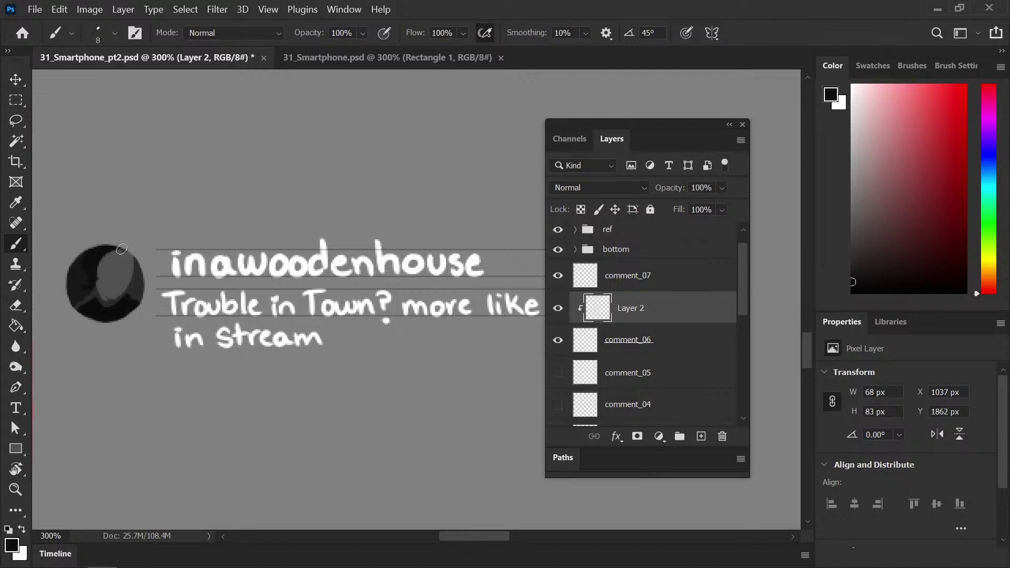
Sample greys from the portrait and shade the lower face and neck with the size 8 brush
{"action": "left_click", "coordinate": [113, 288], "text": "alt"}
{"action": "left_click", "coordinate": [102, 299], "text": "alt"}
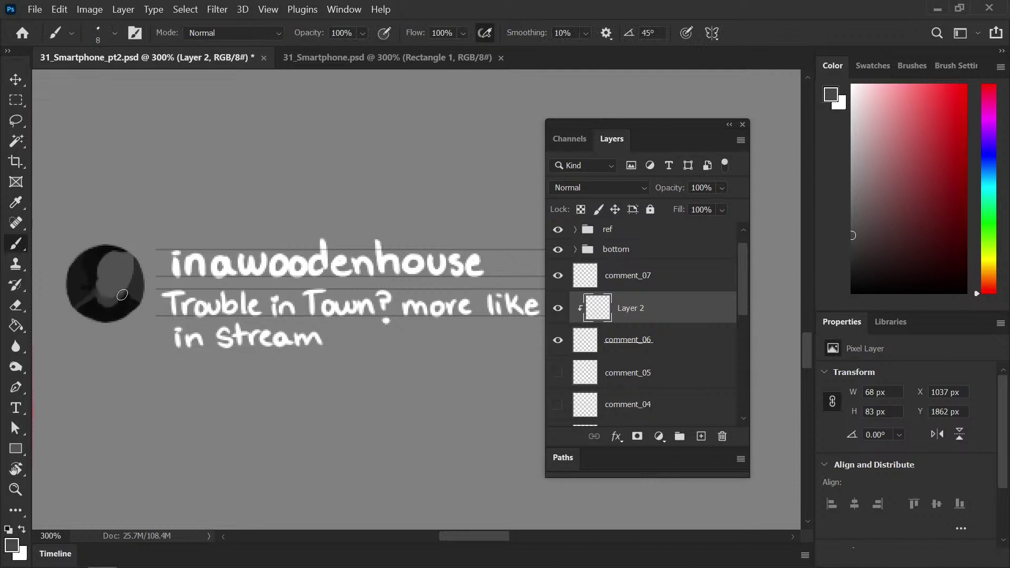
{"action": "left_click", "coordinate": [107, 296], "text": "alt"}
{"action": "left_click", "coordinate": [120, 275], "text": "alt"}
Keep the Eyedropper sampling All Layers, pick the grey of the portrait's face, and return to the Brush tool
{"action": "key", "text": "i"}
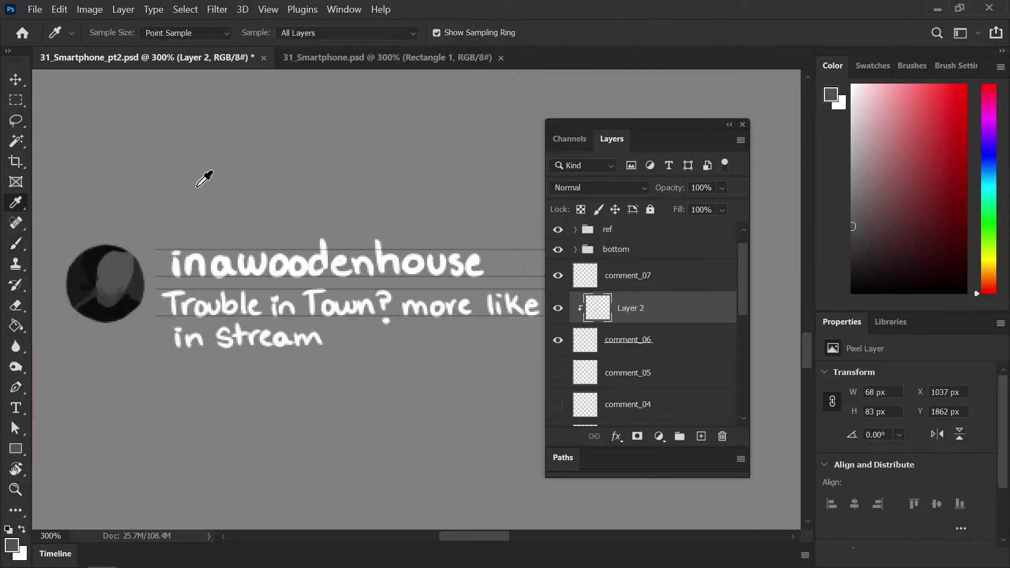
{"action": "left_click", "coordinate": [333, 30]}
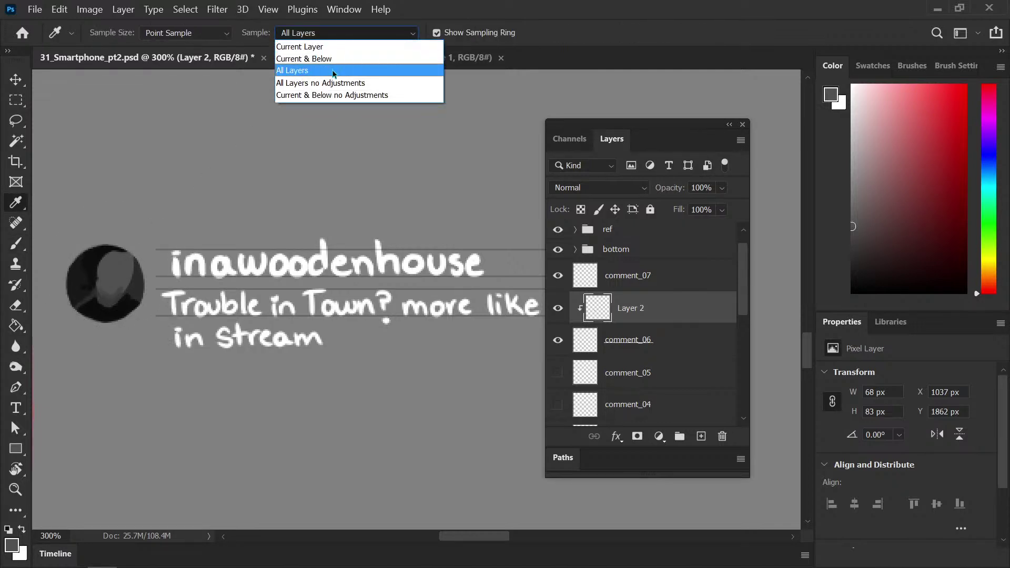
{"action": "left_click", "coordinate": [295, 70]}
{"action": "left_click", "coordinate": [119, 270]}
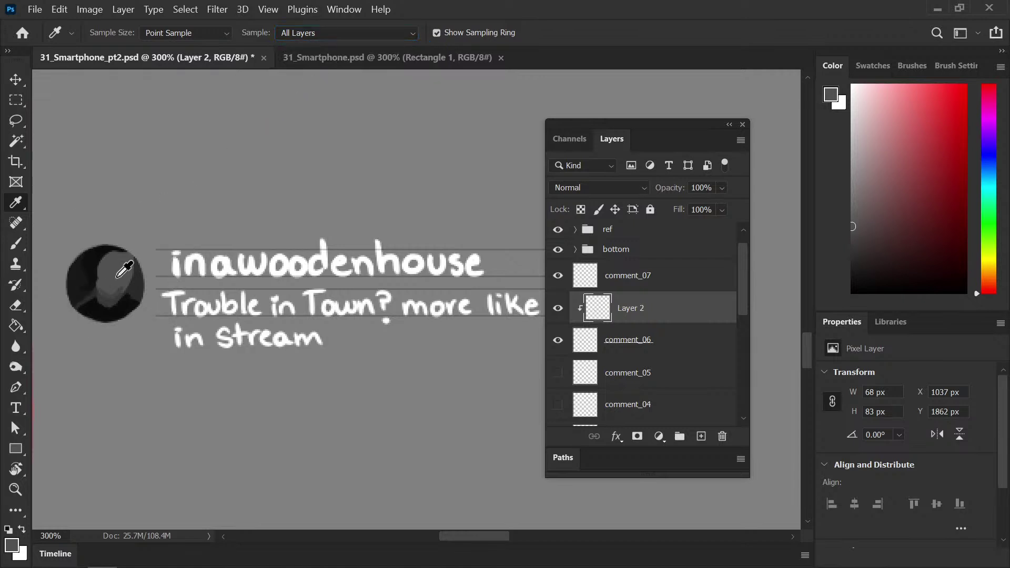
{"action": "key", "text": "b"}
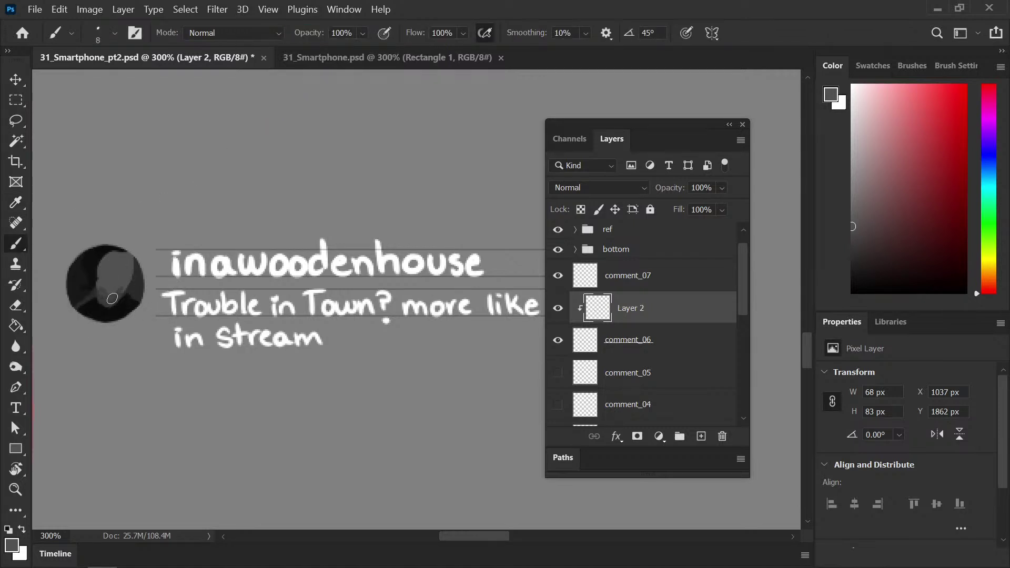
Set the Eyedropper to sample the Current Layer, pick the grey of the portrait's face, and return to the Brush tool
{"action": "left_click", "coordinate": [868, 65]}
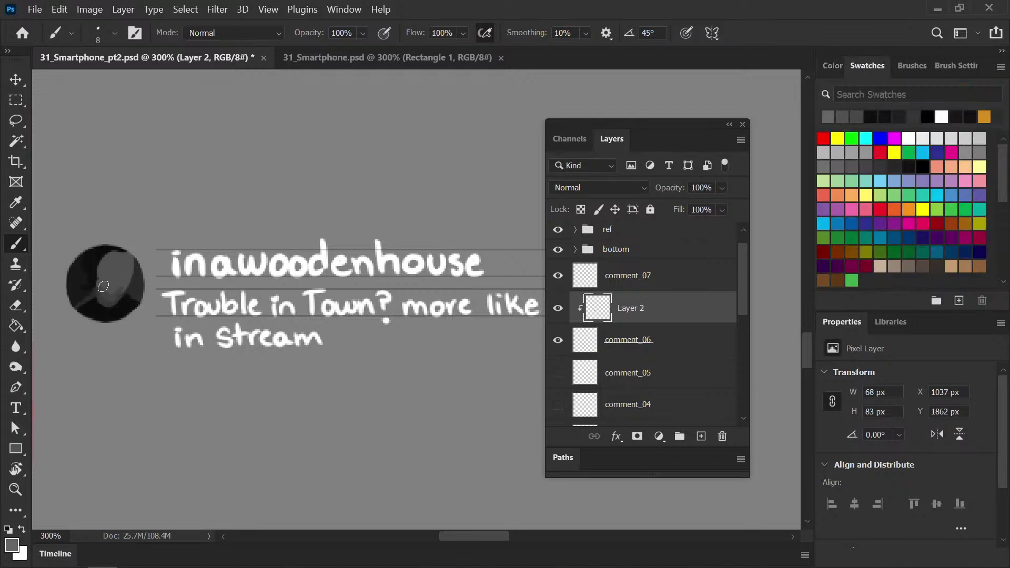
{"action": "key", "text": "i"}
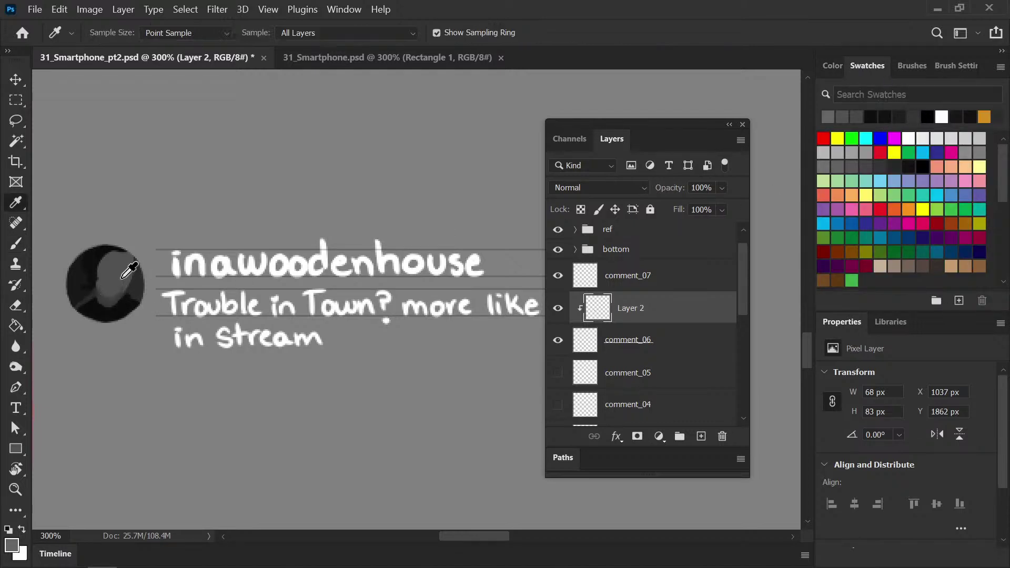
{"action": "left_click", "coordinate": [296, 33]}
{"action": "left_click", "coordinate": [300, 47]}
{"action": "left_click", "coordinate": [120, 277]}
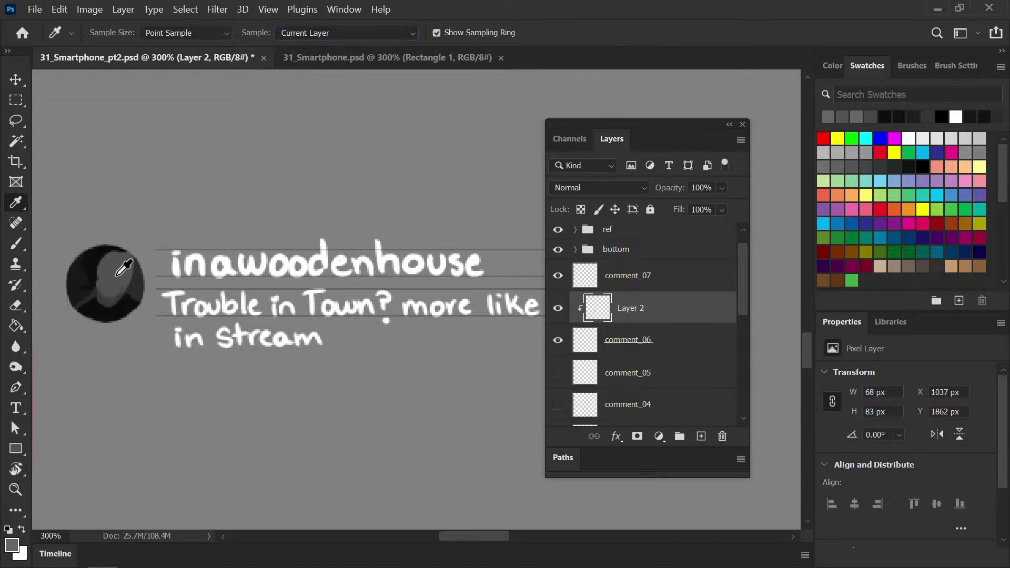
{"action": "key", "text": "b"}
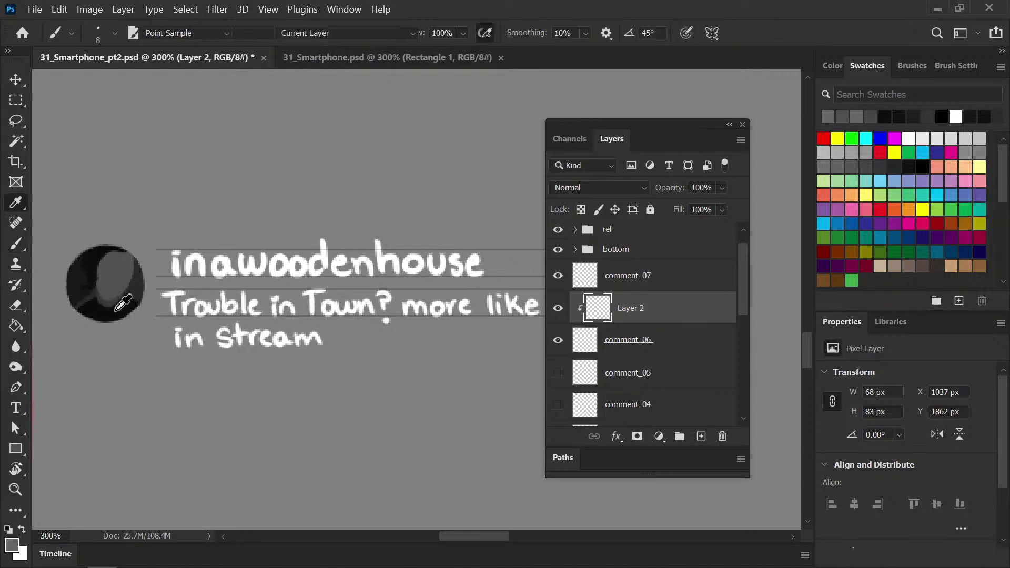
Refine the portrait's jaw, neck and surrounding shadows on the clipped layer with greys and near-blacks sampled from the painting
{"action": "left_click", "coordinate": [102, 291], "text": "alt"}
{"action": "left_click", "coordinate": [102, 290], "text": "alt"}
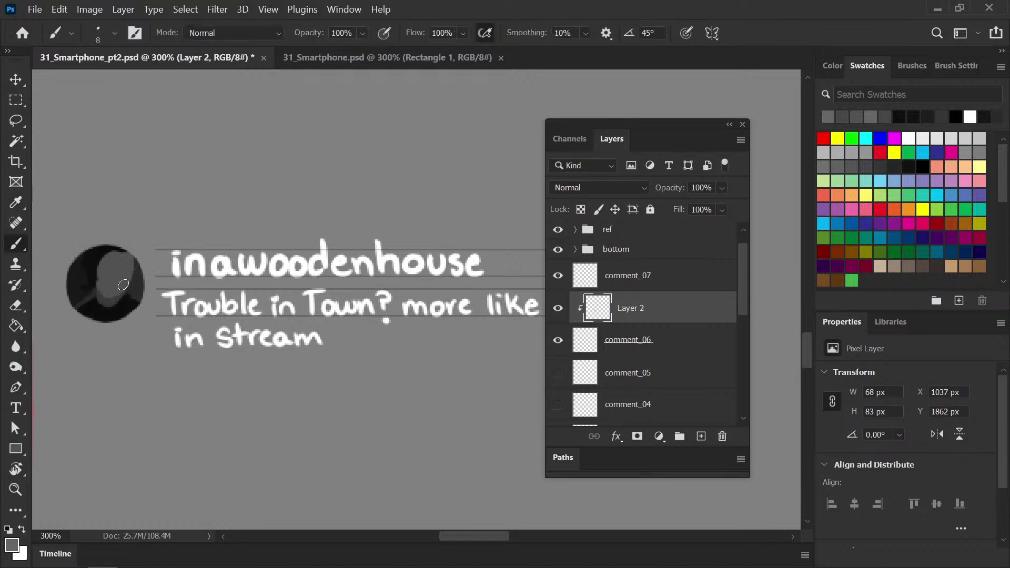
{"action": "key", "text": "alt"}
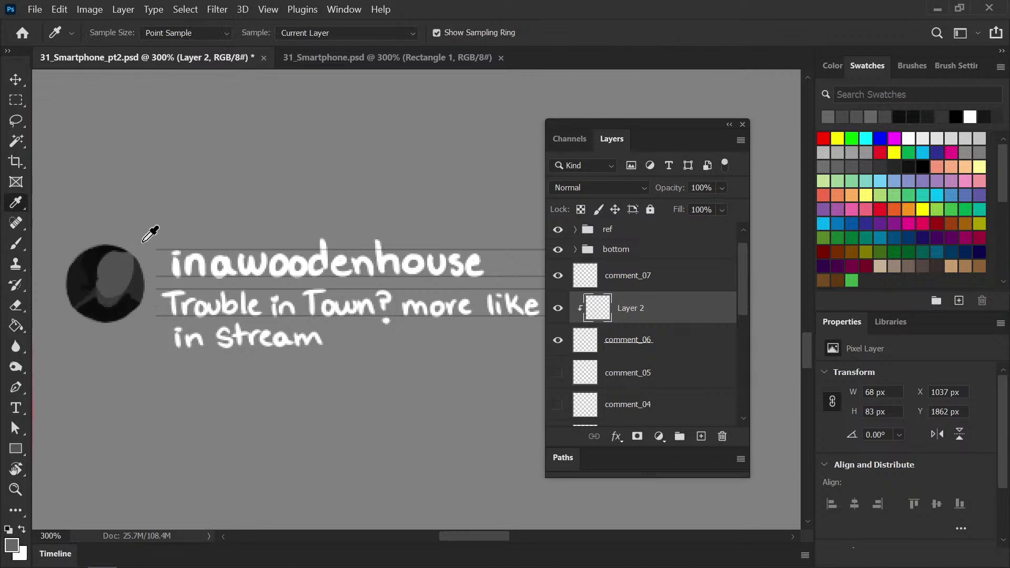
{"action": "left_click", "coordinate": [78, 282], "text": "alt"}
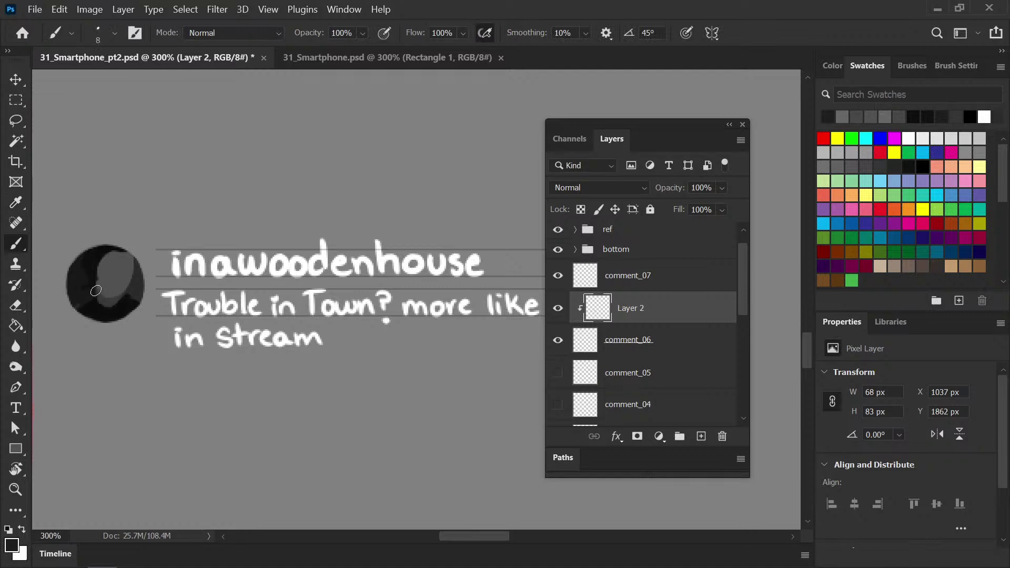
{"action": "left_click", "coordinate": [129, 293], "text": "alt"}
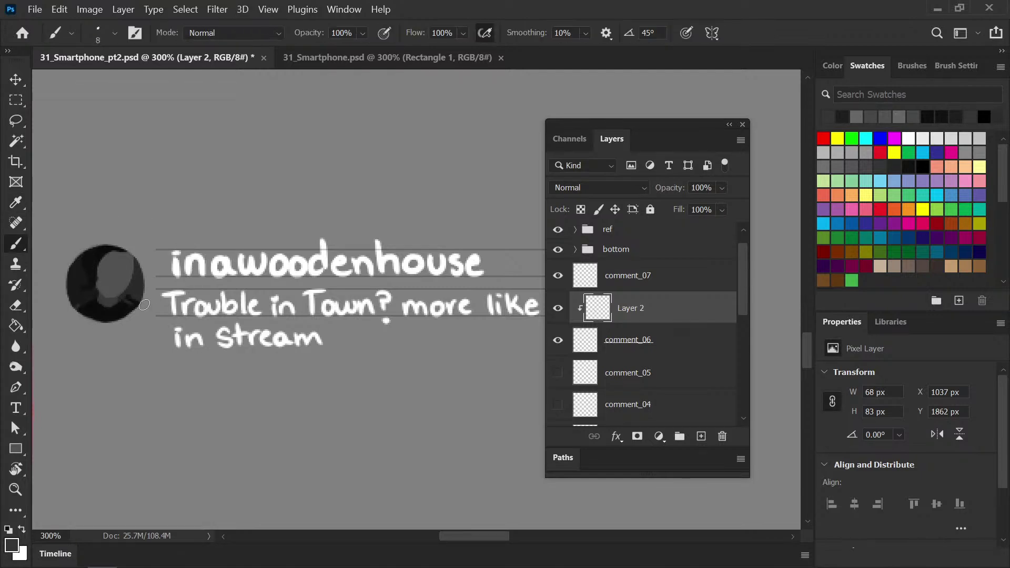
{"action": "left_click", "coordinate": [117, 304], "text": "alt"}
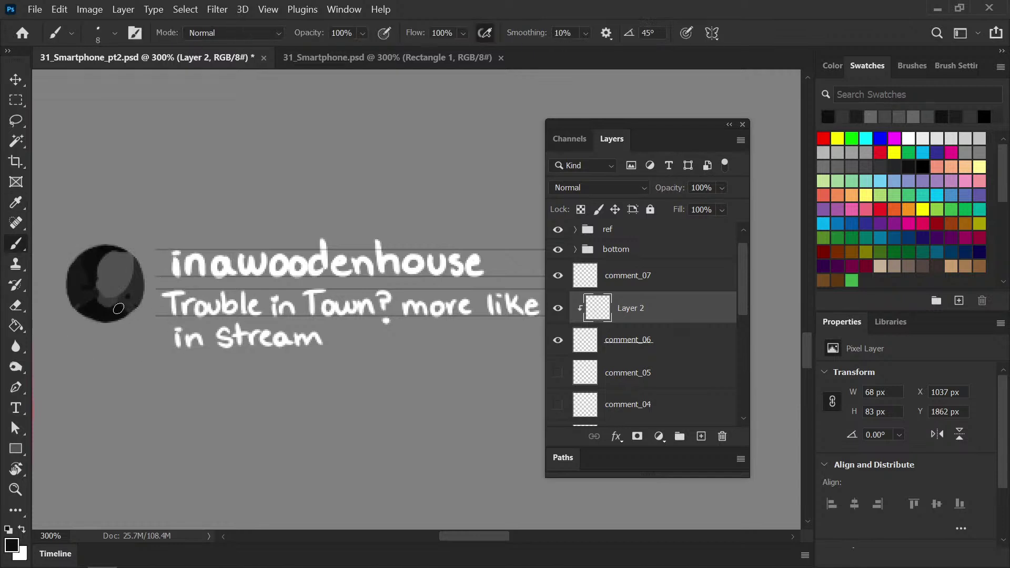
{"action": "left_click_drag", "start_coordinate": [119, 303], "coordinate": [120, 307]}
{"action": "left_click", "coordinate": [132, 298], "text": "alt"}
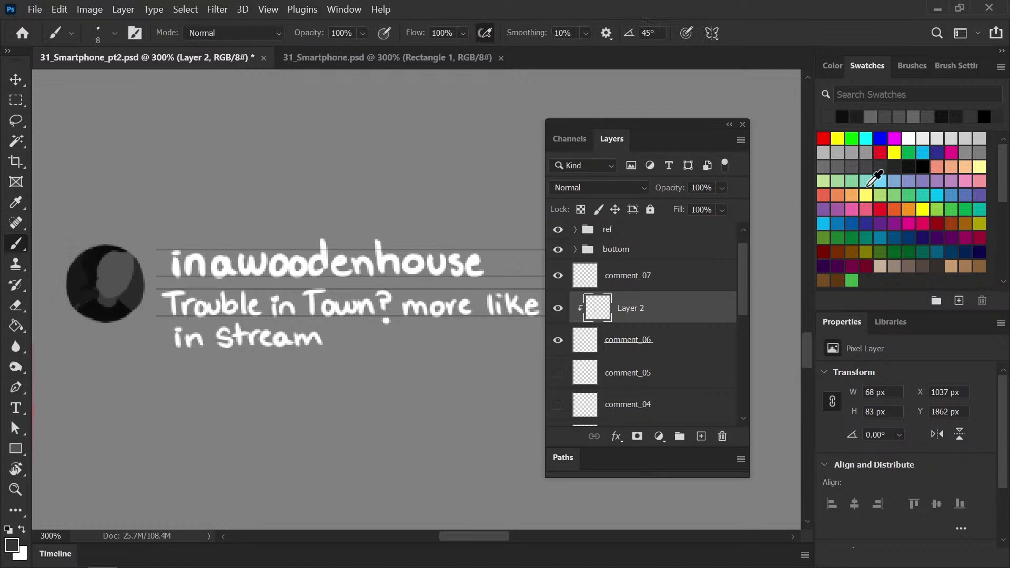
Paint light-grey sunglasses across the portrait's face, choose a dark grey for the facial details, and save the document
{"action": "left_click", "coordinate": [833, 65]}
{"action": "left_click", "coordinate": [853, 138]}
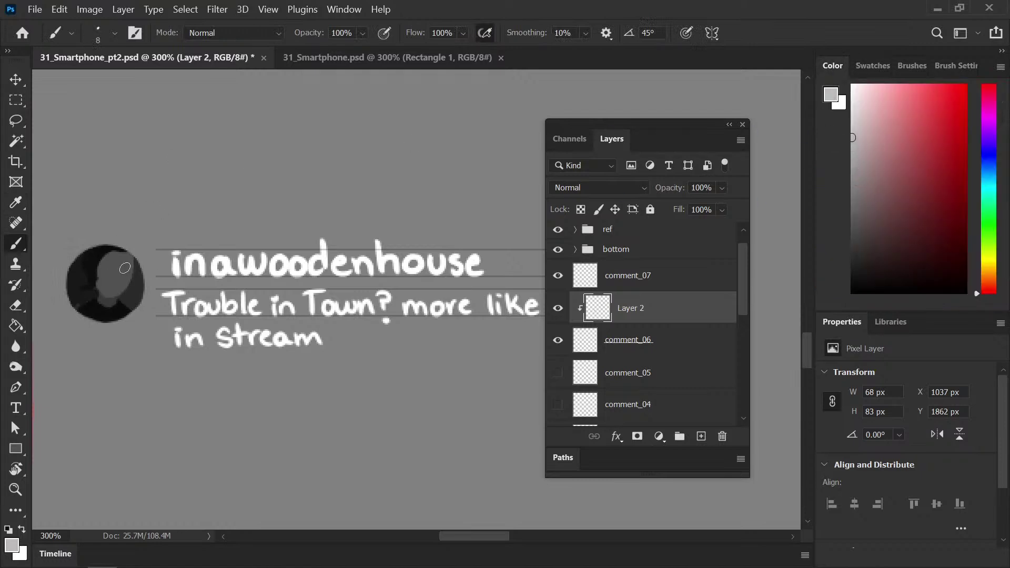
{"action": "mouse_move", "coordinate": [107, 270]}
{"action": "left_mouse_down"}
{"action": "mouse_move", "coordinate": [132, 270]}
{"action": "mouse_move", "coordinate": [105, 271]}
{"action": "left_mouse_up"}
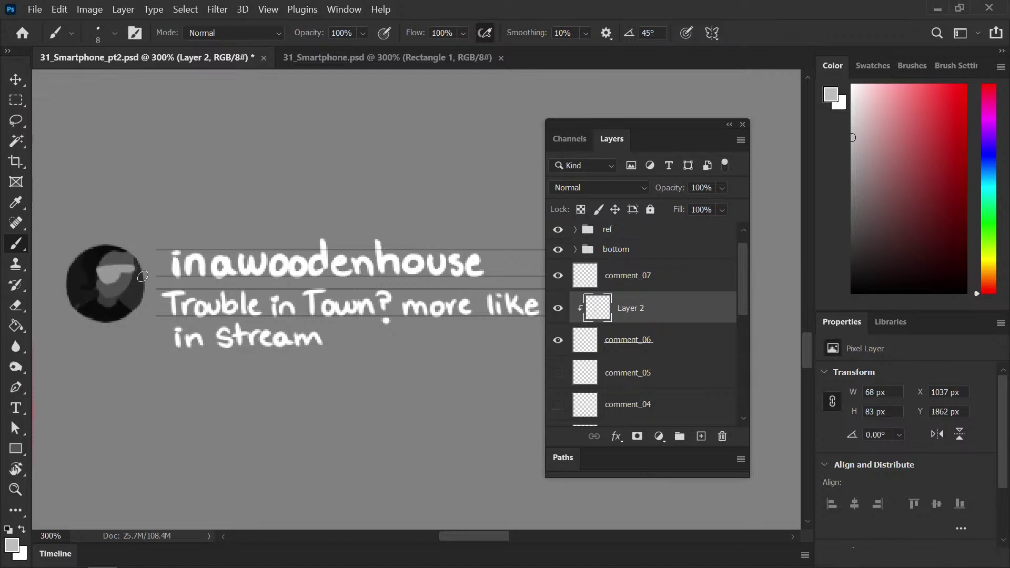
{"action": "left_click_drag", "start_coordinate": [127, 277], "coordinate": [126, 270]}
{"action": "left_click_drag", "start_coordinate": [863, 129], "coordinate": [853, 231]}
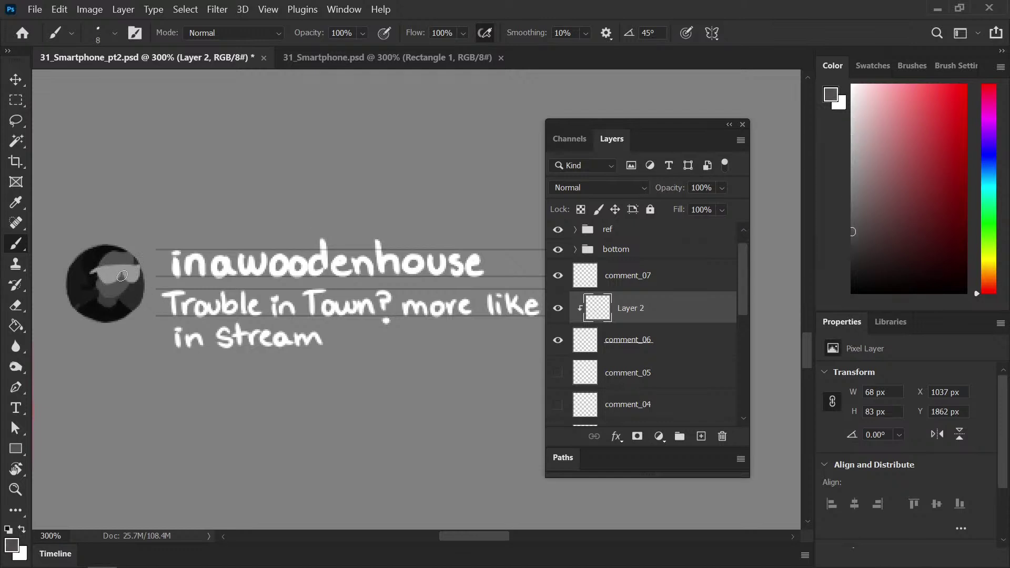
{"action": "key", "text": "ctrl+s"}
{"action": "key", "text": "ctrl+minus"}
{"action": "key", "text": "ctrl+minus"}
{"action": "key", "text": "ctrl+minus"}
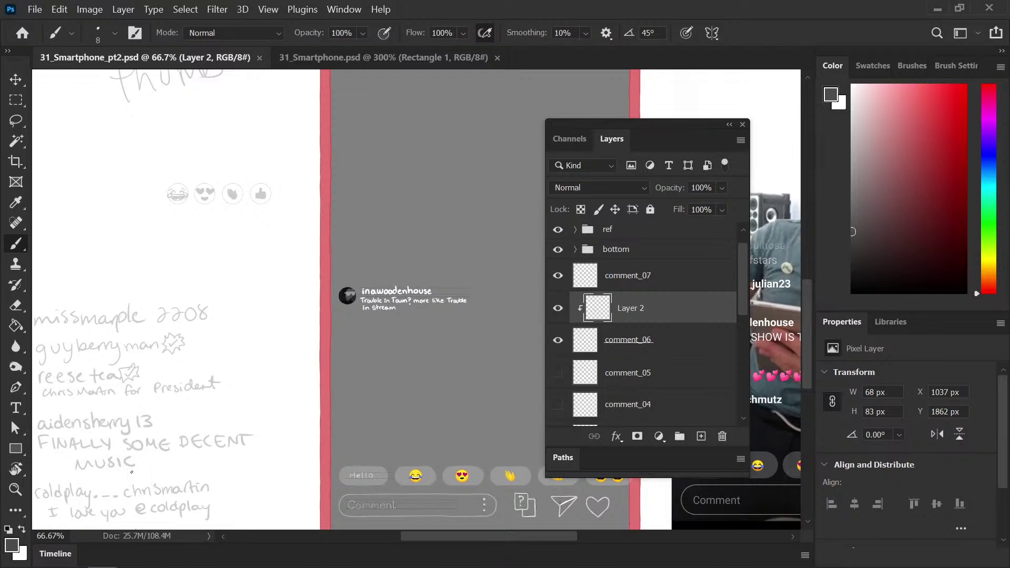
Paint lighter mid-grey highlights on the portrait's cheeks and forehead with the size 8 brush
{"action": "key", "text": "ctrl+plus"}
{"action": "key", "text": "ctrl+plus"}
{"action": "key", "text": "ctrl+plus"}
{"action": "key", "text": "ctrl+plus"}
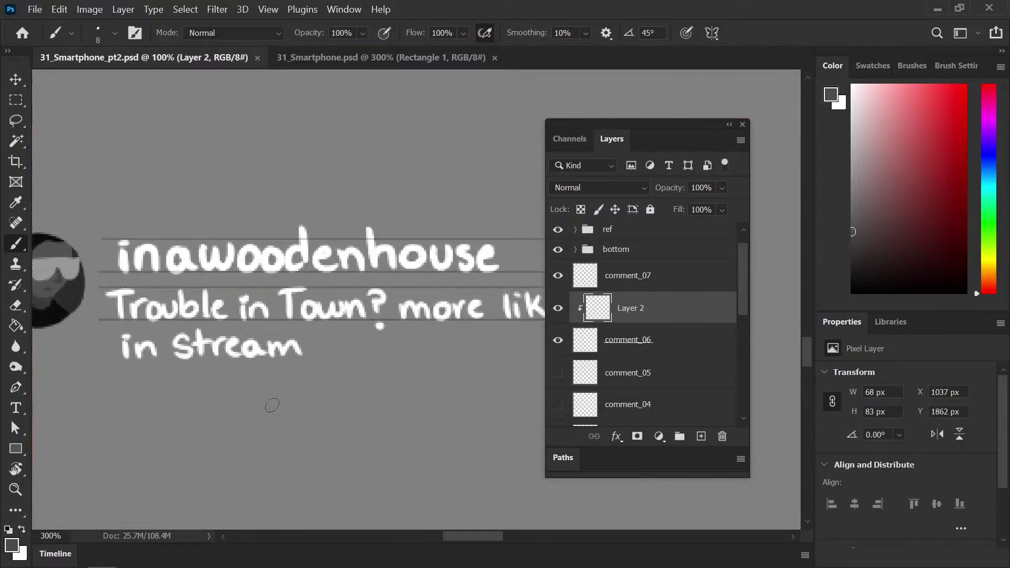
{"action": "left_click_drag", "start_coordinate": [166, 365], "coordinate": [364, 350]}
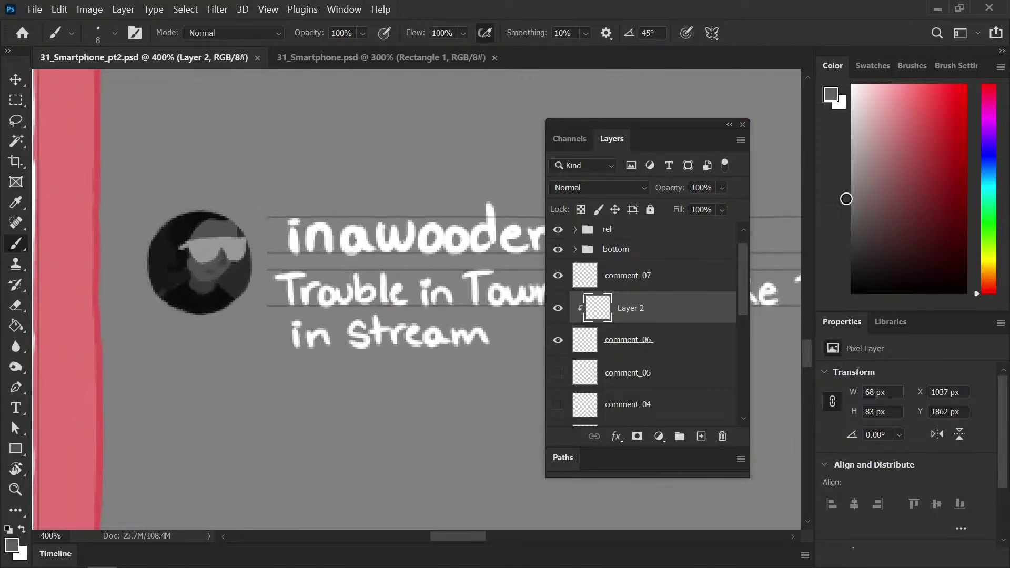
{"action": "left_click_drag", "start_coordinate": [837, 182], "coordinate": [836, 169]}
{"action": "mouse_move", "coordinate": [189, 260]}
{"action": "left_mouse_down"}
{"action": "mouse_move", "coordinate": [225, 266]}
{"action": "mouse_move", "coordinate": [229, 284]}
{"action": "mouse_move", "coordinate": [221, 276]}
{"action": "mouse_move", "coordinate": [231, 267]}
{"action": "mouse_move", "coordinate": [220, 279]}
{"action": "left_mouse_up"}
{"action": "mouse_move", "coordinate": [240, 221]}
{"action": "left_mouse_down"}
{"action": "mouse_move", "coordinate": [228, 231]}
{"action": "mouse_move", "coordinate": [225, 271]}
{"action": "left_mouse_up"}
Shade the side of the portrait's face and the hair around the sunglasses with mid-grey and near-black
{"action": "left_click", "coordinate": [853, 221]}
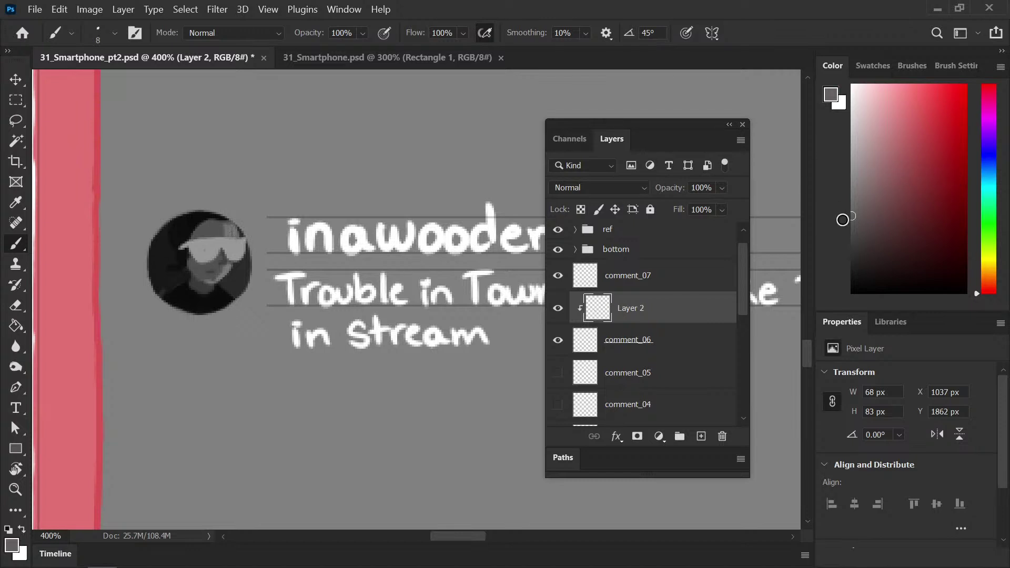
{"action": "left_click_drag", "start_coordinate": [188, 284], "coordinate": [188, 264]}
{"action": "left_click", "coordinate": [853, 259]}
{"action": "left_click_drag", "start_coordinate": [191, 281], "coordinate": [193, 290]}
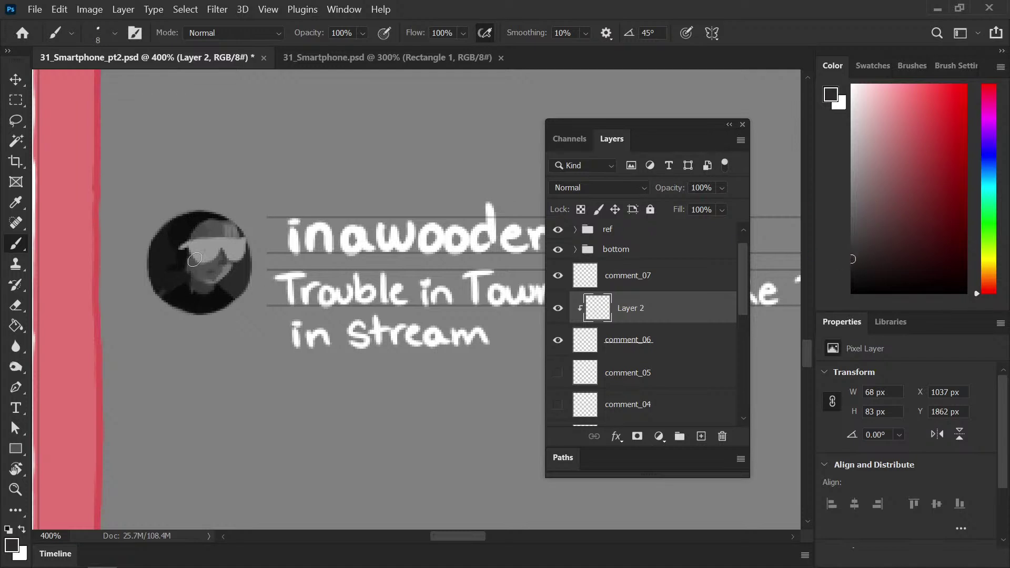
{"action": "left_click_drag", "start_coordinate": [202, 234], "coordinate": [210, 224]}
Add near-white reflections to the portrait's sunglasses and save the document
{"action": "left_click", "coordinate": [853, 96]}
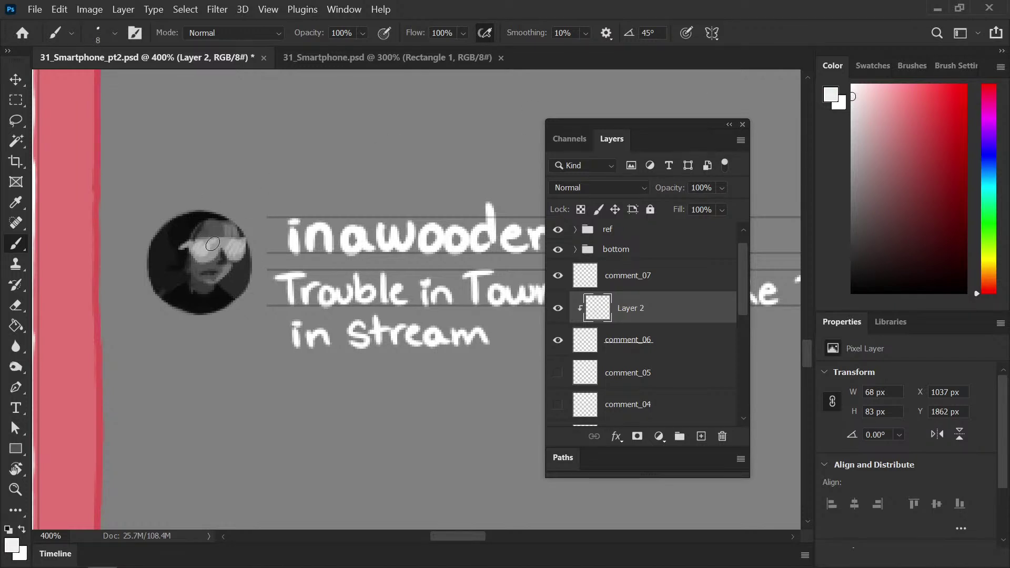
{"action": "key", "text": "ctrl+minus"}
{"action": "key", "text": "ctrl+minus"}
{"action": "key", "text": "ctrl+s"}
{"action": "scroll", "coordinate": [367, 347], "scroll_direction": "left", "scroll_amount": 2}
{"action": "key", "text": "ctrl+minus"}
{"action": "left_click_drag", "start_coordinate": [408, 315], "coordinate": [340, 342]}
{"action": "key", "text": "ctrl+plus"}
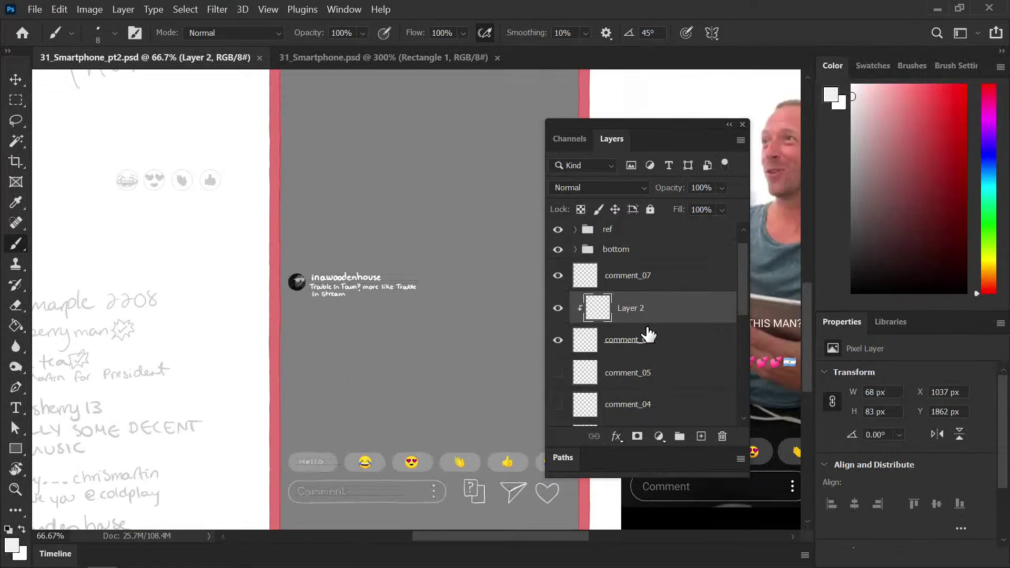
Merge the clipped portrait layer into comment_06, hide that comment, and make comment_07 the active layer
{"action": "key", "text": "ctrl+e"}
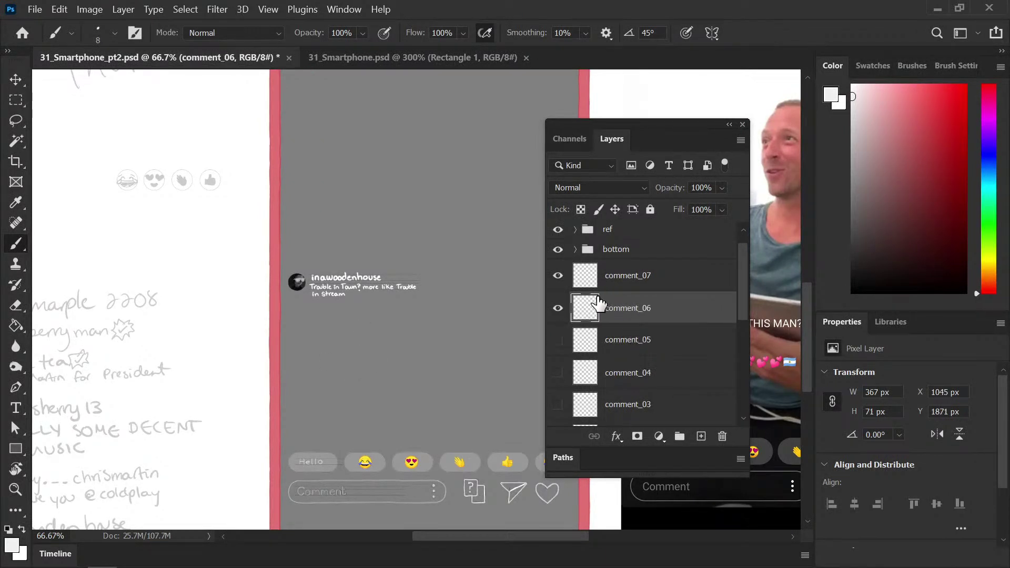
{"action": "left_click", "coordinate": [558, 308]}
{"action": "left_click", "coordinate": [620, 288]}
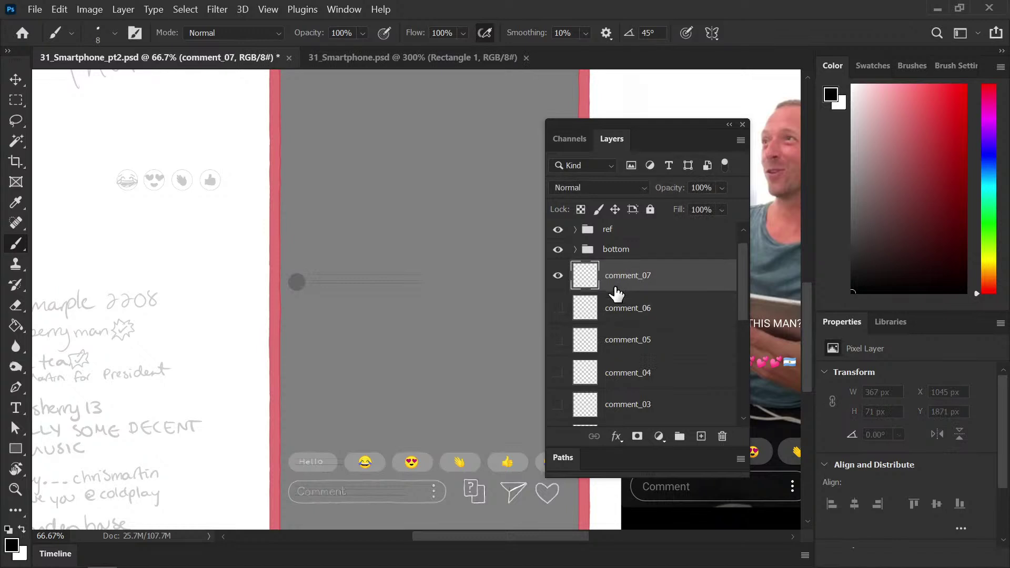
{"action": "key", "text": "x"}
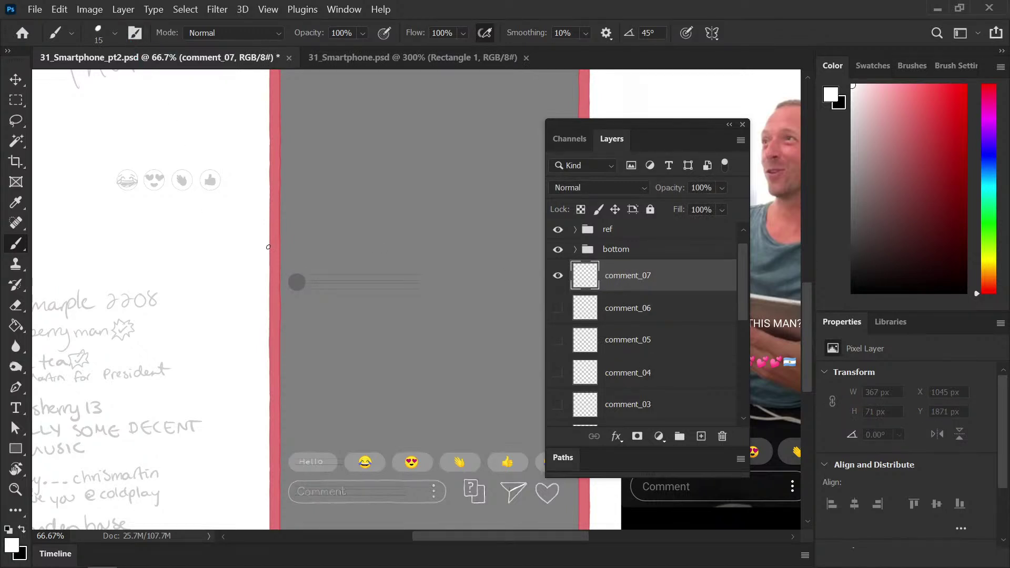
{"action": "mouse_move", "coordinate": [320, 386]}
{"action": "left_mouse_down"}
{"action": "mouse_move", "coordinate": [402, 342]}
{"action": "mouse_move", "coordinate": [420, 279]}
{"action": "mouse_move", "coordinate": [322, 401]}
{"action": "mouse_move", "coordinate": [388, 235]}
{"action": "mouse_move", "coordinate": [377, 260]}
{"action": "mouse_move", "coordinate": [256, 372]}
{"action": "left_mouse_up"}
{"action": "key", "text": "ctrl+plus"}
{"action": "key", "text": "ctrl+plus"}
{"action": "left_click_drag", "start_coordinate": [74, 200], "coordinate": [309, 304]}
{"action": "key", "text": "ctrl+plus"}
{"action": "key", "text": "ctrl+plus"}
{"action": "left_click_drag", "start_coordinate": [149, 235], "coordinate": [242, 260]}
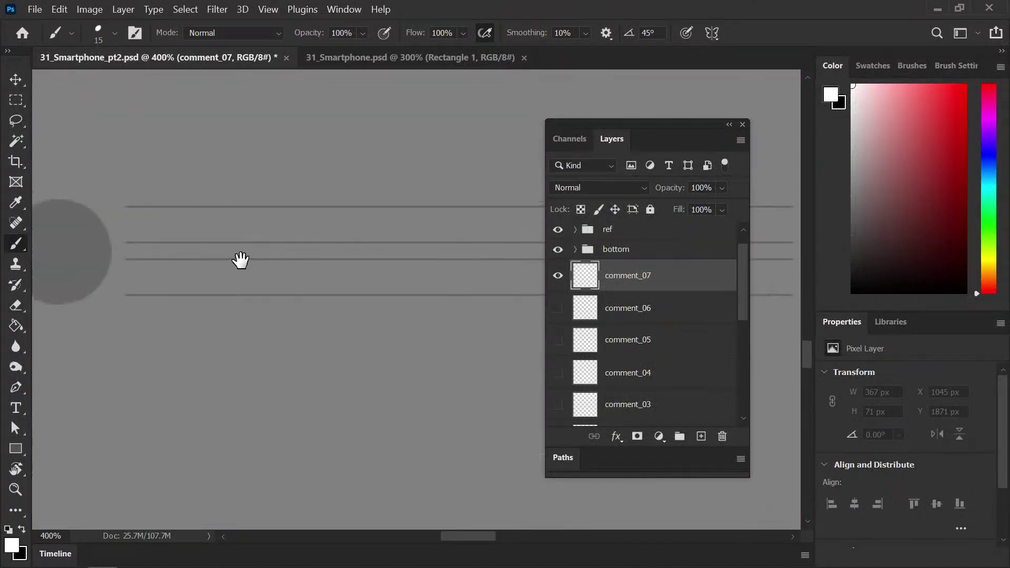
{"action": "mouse_move", "coordinate": [158, 216]}
{"action": "left_mouse_down"}
{"action": "mouse_move", "coordinate": [161, 238]}
{"action": "mouse_move", "coordinate": [159, 212]}
{"action": "mouse_move", "coordinate": [195, 236]}
{"action": "mouse_move", "coordinate": [207, 224]}
{"action": "mouse_move", "coordinate": [220, 241]}
{"action": "left_mouse_up"}
{"action": "left_click", "coordinate": [157, 210]}
{"action": "mouse_move", "coordinate": [221, 200]}
{"action": "left_mouse_down"}
{"action": "mouse_move", "coordinate": [236, 233]}
{"action": "mouse_move", "coordinate": [235, 223]}
{"action": "mouse_move", "coordinate": [246, 235]}
{"action": "mouse_move", "coordinate": [255, 217]}
{"action": "mouse_move", "coordinate": [243, 256]}
{"action": "left_mouse_up"}
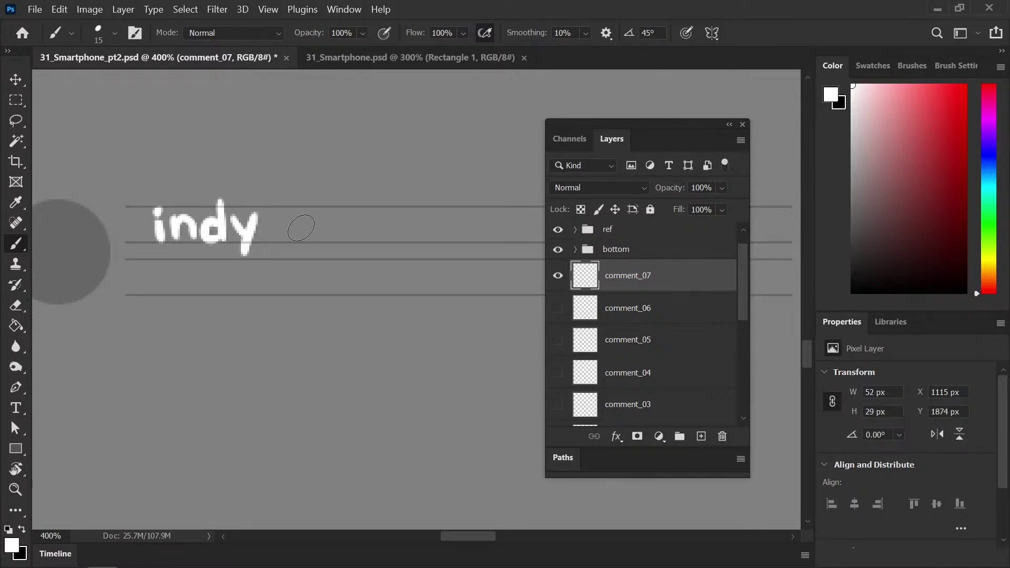
{"action": "mouse_move", "coordinate": [283, 211]}
{"action": "left_mouse_down"}
{"action": "mouse_move", "coordinate": [286, 237]}
{"action": "mouse_move", "coordinate": [303, 227]}
{"action": "mouse_move", "coordinate": [323, 237]}
{"action": "mouse_move", "coordinate": [337, 223]}
{"action": "mouse_move", "coordinate": [330, 235]}
{"action": "mouse_move", "coordinate": [367, 231]}
{"action": "left_mouse_up"}
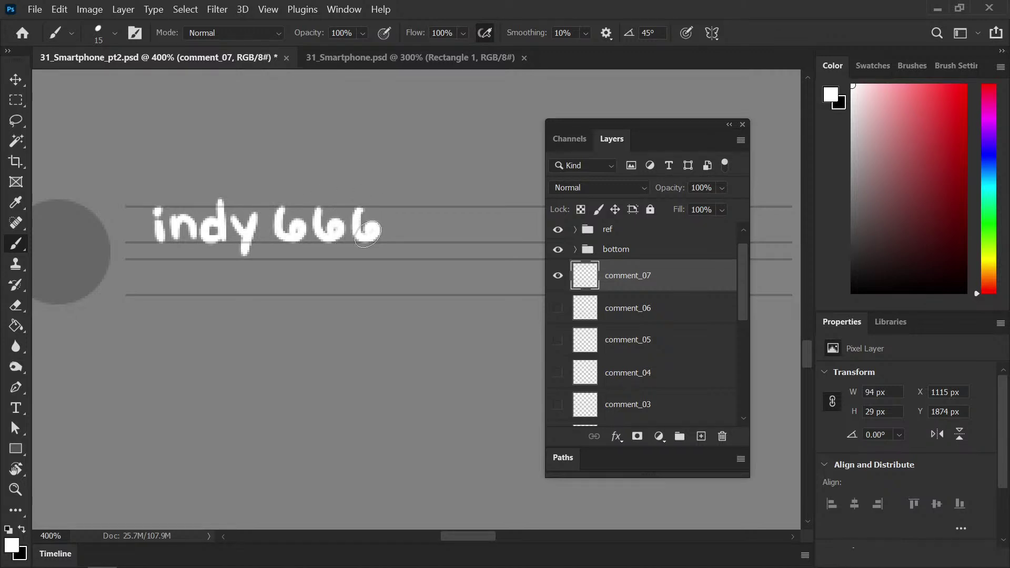
{"action": "key", "text": "ctrl+s"}
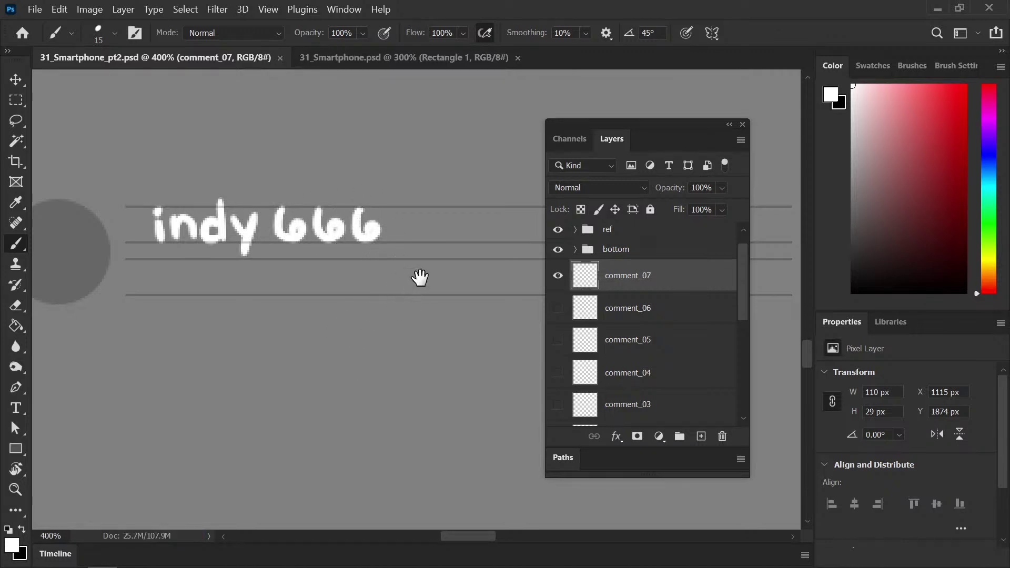
Show comment_02, lasso its verification badge, and copy the selection to a new layer
{"action": "left_click_drag", "start_coordinate": [421, 277], "coordinate": [371, 265]}
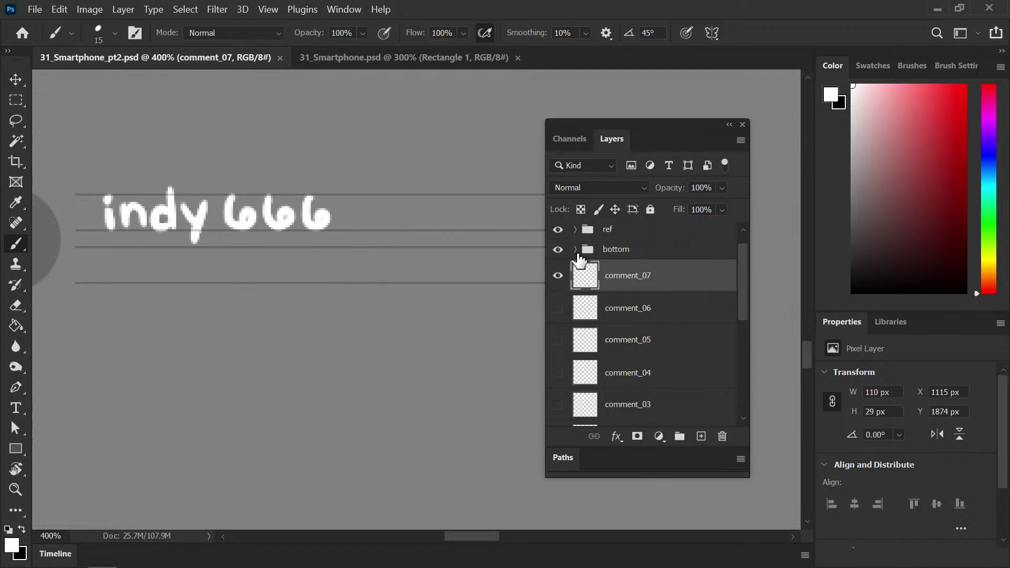
{"action": "left_click_drag", "start_coordinate": [743, 308], "coordinate": [737, 346]}
{"action": "left_click", "coordinate": [558, 340]}
{"action": "left_click_drag", "start_coordinate": [500, 327], "coordinate": [382, 335]}
{"action": "left_click", "coordinate": [625, 340]}
{"action": "key", "text": "l"}
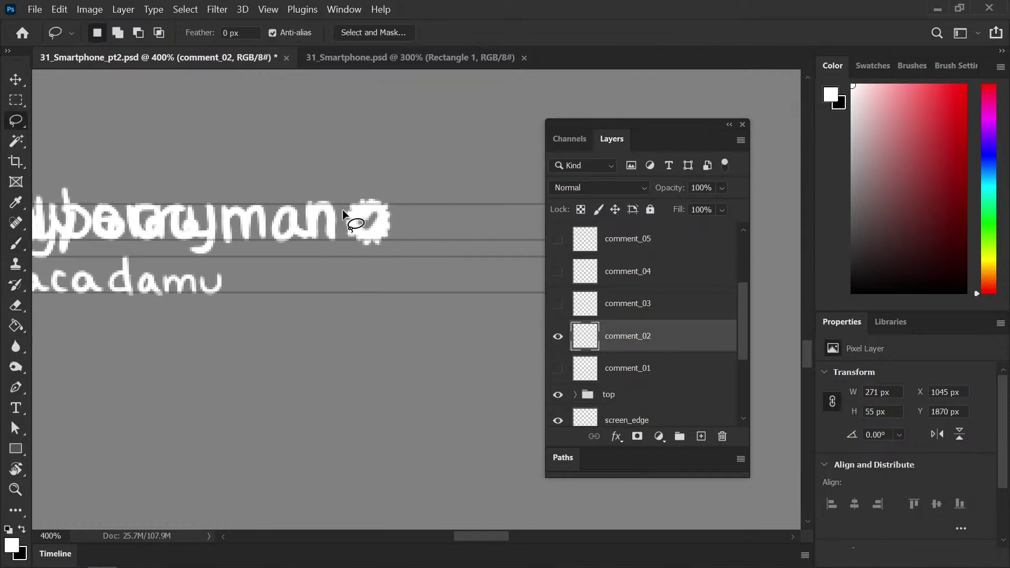
{"action": "left_click_drag", "start_coordinate": [380, 177], "coordinate": [381, 178]}
{"action": "right_click", "coordinate": [371, 228]}
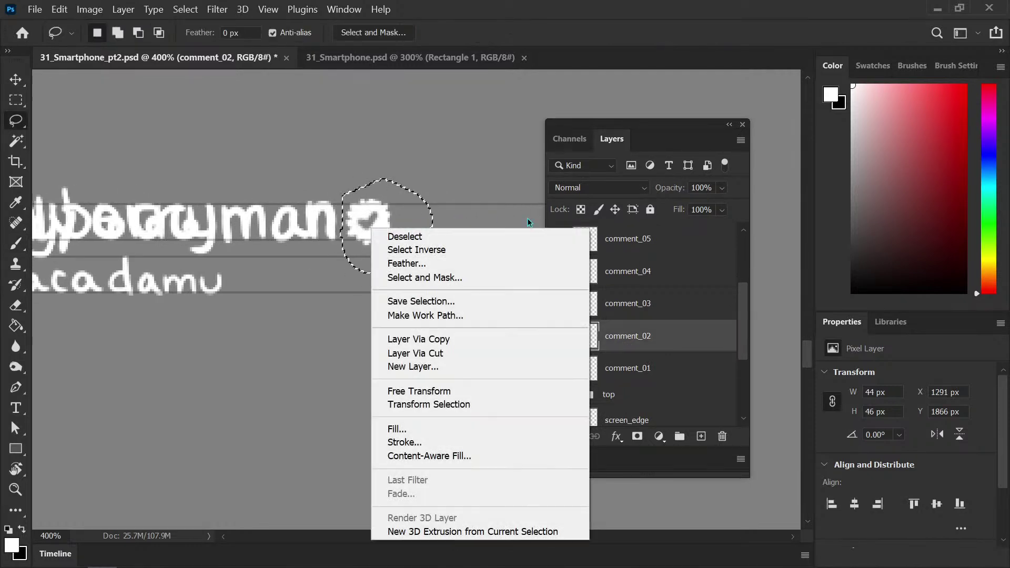
{"action": "left_click", "coordinate": [466, 340]}
Hide comment_02, place the copied badge layer directly below comment_07, and merge the two layers
{"action": "left_click", "coordinate": [559, 369]}
{"action": "left_click_drag", "start_coordinate": [615, 341], "coordinate": [664, 253]}
{"action": "left_click", "coordinate": [642, 247], "text": "shift"}
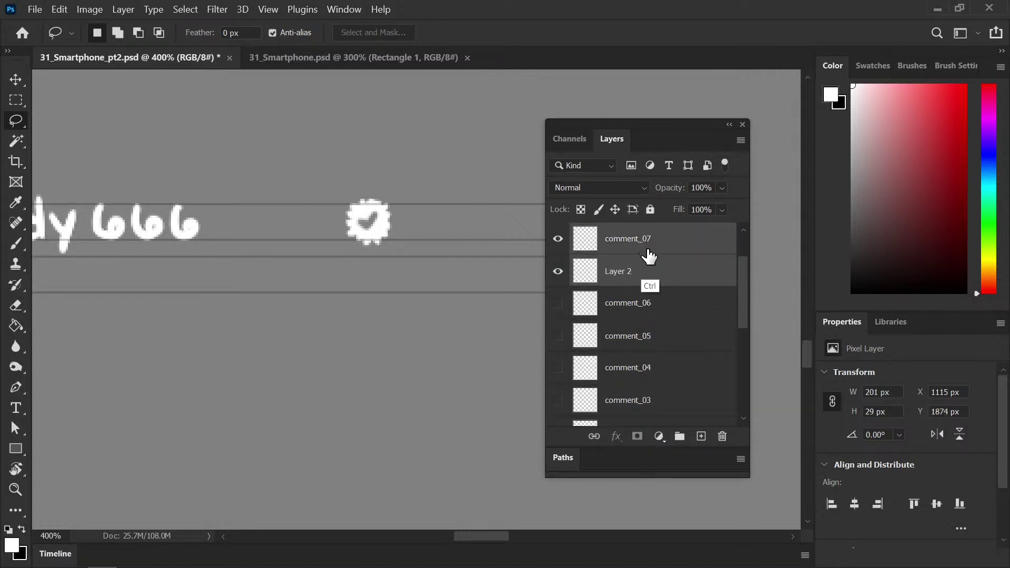
{"action": "key", "text": "ctrl+e"}
Move the verification badge next to the end of the username, deselect it, and return to the Brush tool
{"action": "mouse_move", "coordinate": [400, 173]}
{"action": "left_mouse_down"}
{"action": "mouse_move", "coordinate": [314, 254]}
{"action": "mouse_move", "coordinate": [408, 252]}
{"action": "mouse_move", "coordinate": [377, 231]}
{"action": "mouse_move", "coordinate": [247, 234]}
{"action": "mouse_move", "coordinate": [251, 227]}
{"action": "left_mouse_up"}
{"action": "key", "text": "v"}
{"action": "key", "text": "ctrl+d"}
{"action": "key", "text": "b"}
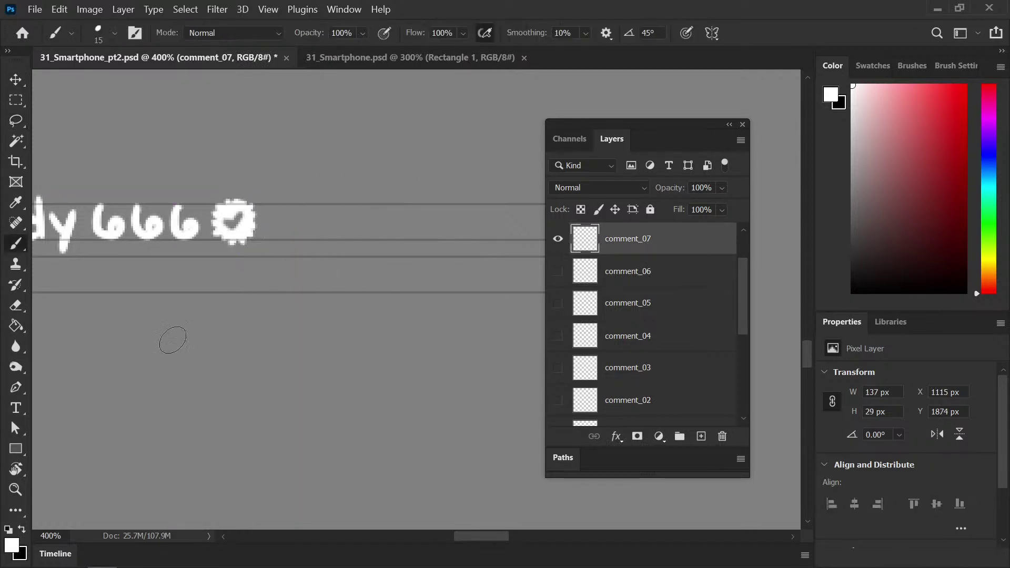
Hand-letter "I'm a cereal killer" in white on the guideline below the username with the size 10 brush
{"action": "left_click_drag", "start_coordinate": [207, 319], "coordinate": [373, 322]}
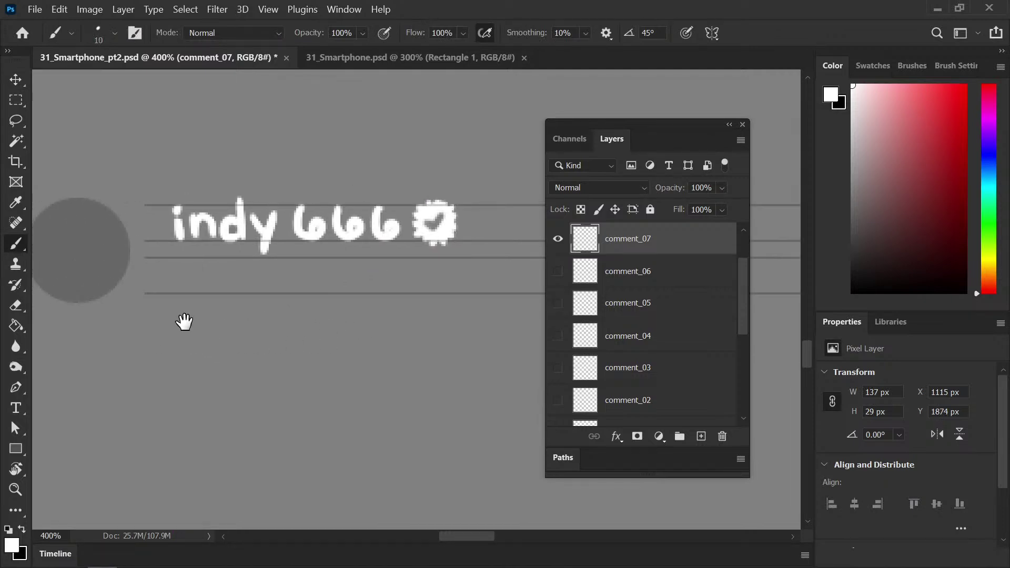
{"action": "left_click_drag", "start_coordinate": [179, 322], "coordinate": [235, 323]}
{"action": "key", "text": "ctrl+plus"}
{"action": "mouse_move", "coordinate": [179, 252]}
{"action": "left_mouse_down"}
{"action": "mouse_move", "coordinate": [180, 287]}
{"action": "mouse_move", "coordinate": [193, 287]}
{"action": "mouse_move", "coordinate": [175, 252]}
{"action": "mouse_move", "coordinate": [192, 252]}
{"action": "mouse_move", "coordinate": [227, 285]}
{"action": "mouse_move", "coordinate": [353, 290]}
{"action": "mouse_move", "coordinate": [368, 273]}
{"action": "mouse_move", "coordinate": [379, 288]}
{"action": "left_mouse_up"}
{"action": "mouse_move", "coordinate": [384, 273]}
{"action": "left_mouse_down"}
{"action": "mouse_move", "coordinate": [386, 290]}
{"action": "mouse_move", "coordinate": [405, 277]}
{"action": "mouse_move", "coordinate": [454, 289]}
{"action": "left_mouse_up"}
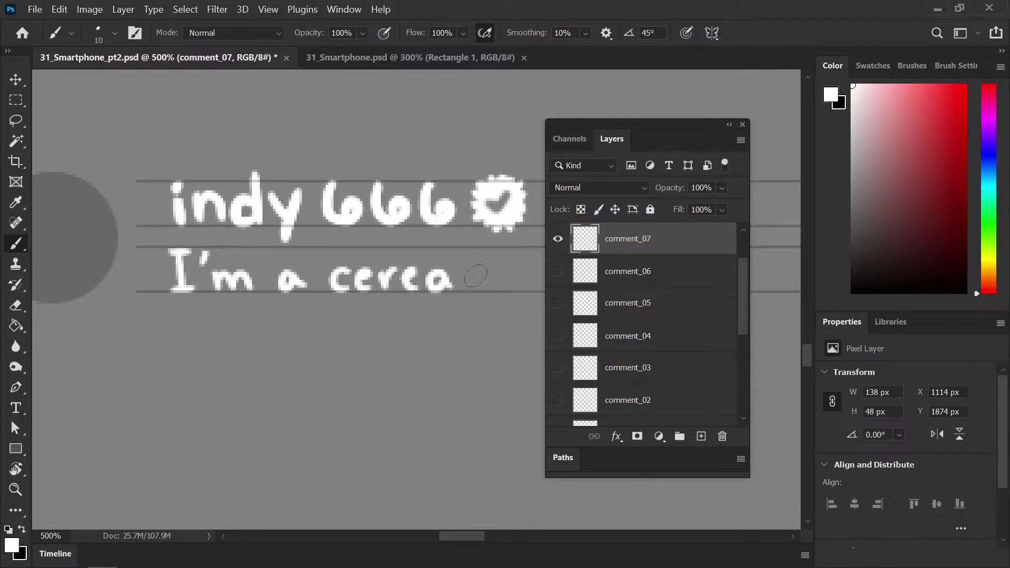
{"action": "key", "text": "e"}
{"action": "mouse_move", "coordinate": [368, 276]}
{"action": "left_mouse_down"}
{"action": "mouse_move", "coordinate": [348, 275]}
{"action": "mouse_move", "coordinate": [397, 276]}
{"action": "mouse_move", "coordinate": [308, 289]}
{"action": "mouse_move", "coordinate": [388, 277]}
{"action": "mouse_move", "coordinate": [426, 287]}
{"action": "mouse_move", "coordinate": [451, 273]}
{"action": "mouse_move", "coordinate": [459, 287]}
{"action": "mouse_move", "coordinate": [479, 289]}
{"action": "mouse_move", "coordinate": [259, 313]}
{"action": "left_mouse_up"}
{"action": "key", "text": "b"}
{"action": "mouse_move", "coordinate": [322, 257]}
{"action": "left_mouse_down"}
{"action": "mouse_move", "coordinate": [322, 297]}
{"action": "mouse_move", "coordinate": [335, 272]}
{"action": "mouse_move", "coordinate": [352, 297]}
{"action": "left_mouse_up"}
{"action": "mouse_move", "coordinate": [372, 258]}
{"action": "left_mouse_down"}
{"action": "mouse_move", "coordinate": [369, 289]}
{"action": "mouse_move", "coordinate": [380, 269]}
{"action": "mouse_move", "coordinate": [385, 295]}
{"action": "mouse_move", "coordinate": [409, 279]}
{"action": "mouse_move", "coordinate": [420, 290]}
{"action": "mouse_move", "coordinate": [441, 299]}
{"action": "left_mouse_up"}
{"action": "left_click_drag", "start_coordinate": [443, 286], "coordinate": [463, 277]}
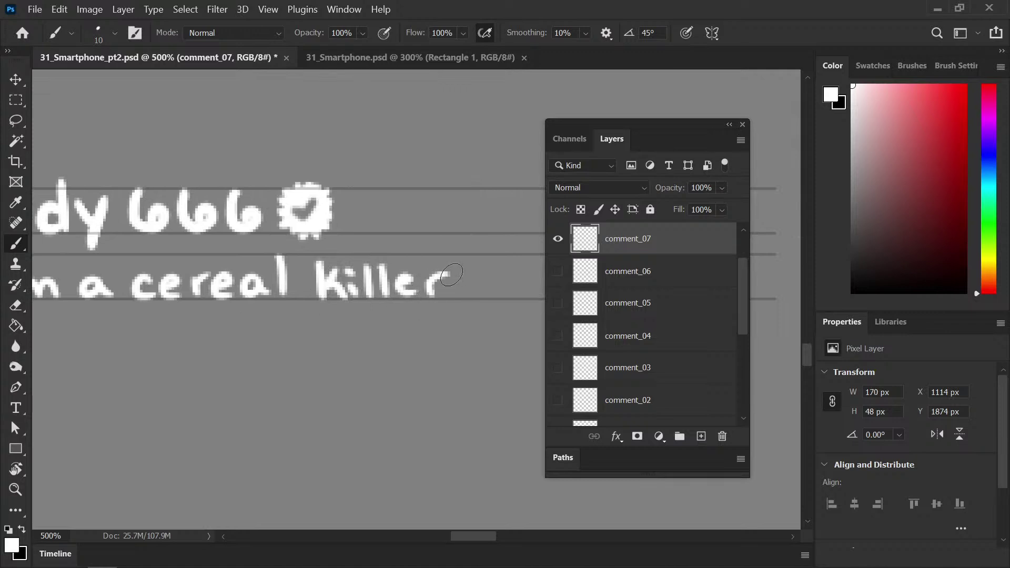
Save the document with the finished "I'm a cereal killer" lettering
{"action": "key", "text": "ctrl+minus"}
{"action": "key", "text": "ctrl+minus"}
{"action": "key", "text": "ctrl+minus"}
{"action": "key", "text": "ctrl+minus"}
{"action": "key", "text": "ctrl+s"}
{"action": "key", "text": "ctrl+plus"}
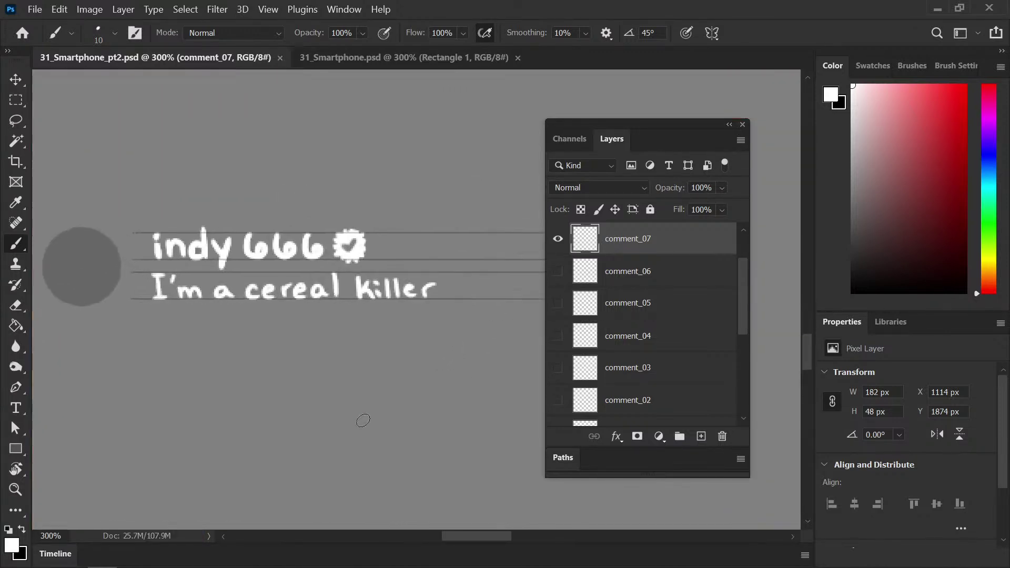
Outline the gray profile picture circle beside the username in black with the size 10 brush on comment_07
{"action": "key", "text": "x"}
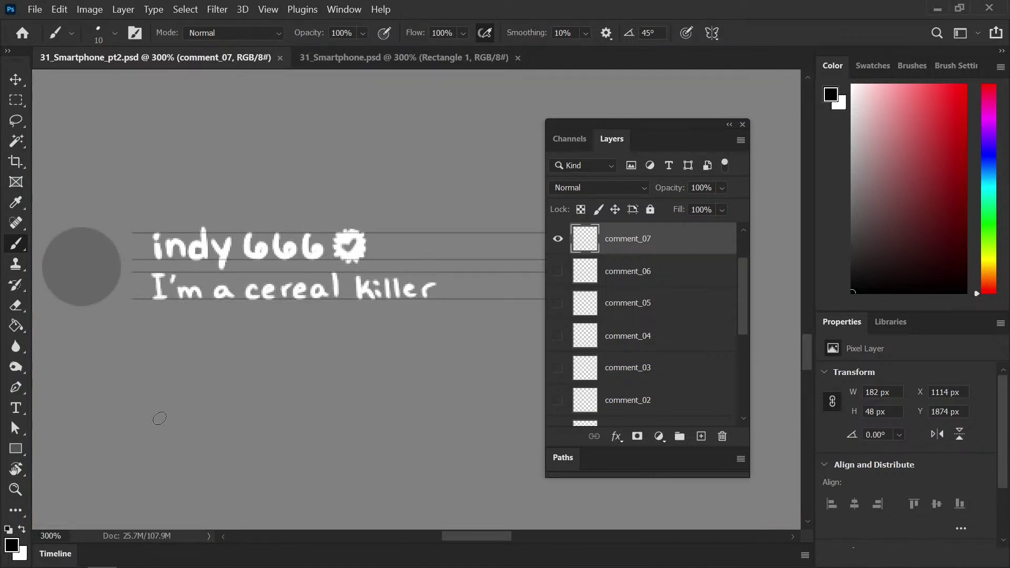
{"action": "left_click_drag", "start_coordinate": [137, 366], "coordinate": [304, 361]}
{"action": "key", "text": "ctrl+plus"}
{"action": "key", "text": "ctrl+plus"}
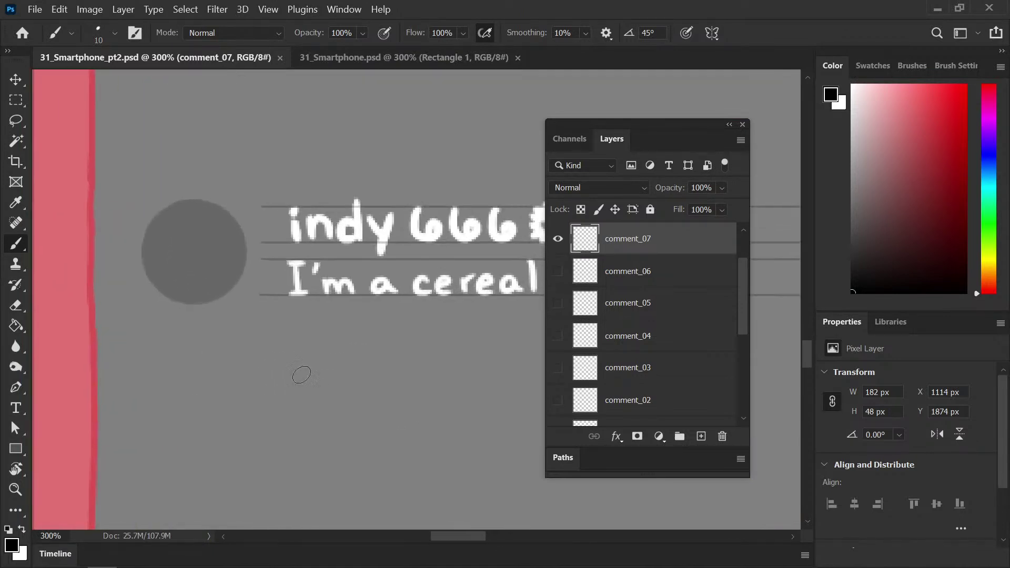
{"action": "left_click_drag", "start_coordinate": [184, 298], "coordinate": [271, 318]}
{"action": "mouse_move", "coordinate": [178, 298]}
{"action": "left_mouse_down"}
{"action": "mouse_move", "coordinate": [229, 318]}
{"action": "mouse_move", "coordinate": [275, 291]}
{"action": "left_mouse_up"}
{"action": "mouse_move", "coordinate": [269, 220]}
{"action": "left_mouse_down"}
{"action": "mouse_move", "coordinate": [287, 237]}
{"action": "mouse_move", "coordinate": [287, 273]}
{"action": "mouse_move", "coordinate": [292, 254]}
{"action": "mouse_move", "coordinate": [272, 301]}
{"action": "left_mouse_up"}
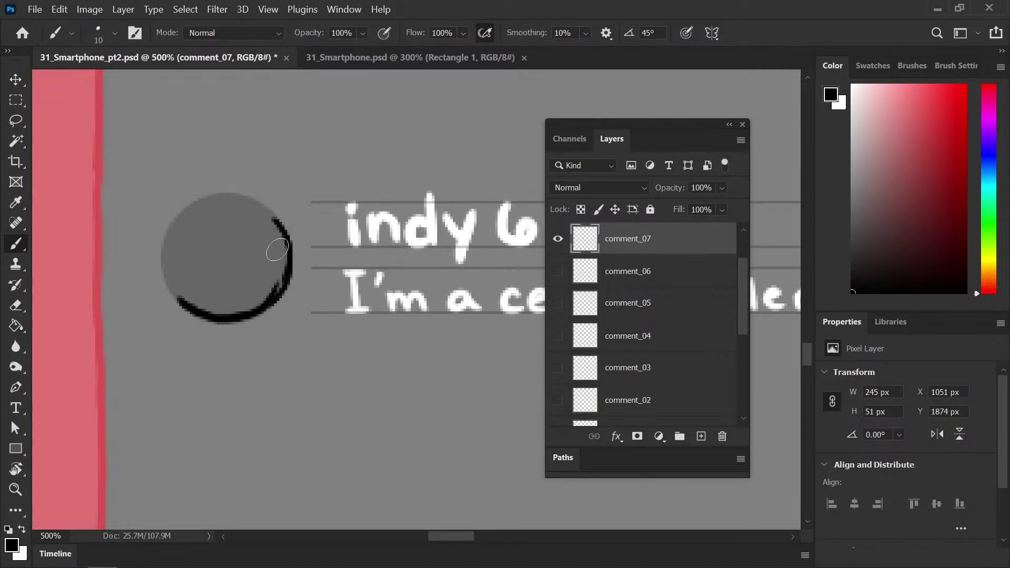
{"action": "mouse_move", "coordinate": [168, 237]}
{"action": "left_mouse_down"}
{"action": "mouse_move", "coordinate": [174, 294]}
{"action": "mouse_move", "coordinate": [188, 308]}
{"action": "left_mouse_up"}
{"action": "mouse_move", "coordinate": [167, 242]}
{"action": "left_mouse_down"}
{"action": "mouse_move", "coordinate": [180, 216]}
{"action": "mouse_move", "coordinate": [224, 195]}
{"action": "mouse_move", "coordinate": [275, 221]}
{"action": "mouse_move", "coordinate": [254, 225]}
{"action": "left_mouse_up"}
Select the inside of the black circle outline with the Magic Wand and expand the selection by 2 pixels
{"action": "left_click", "coordinate": [16, 142]}
{"action": "left_click", "coordinate": [229, 221]}
{"action": "left_click", "coordinate": [186, 9]}
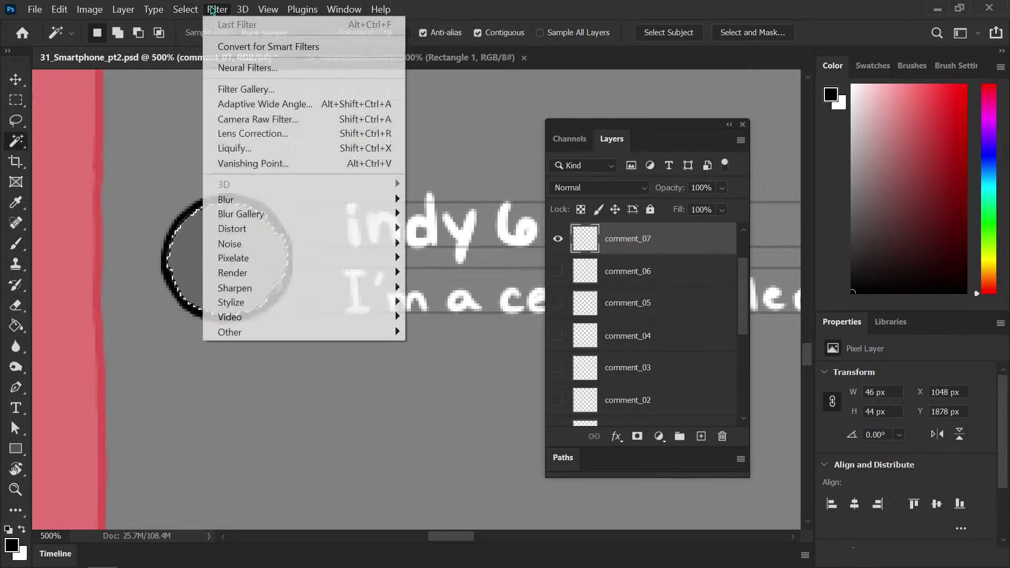
{"action": "mouse_move", "coordinate": [212, 238]}
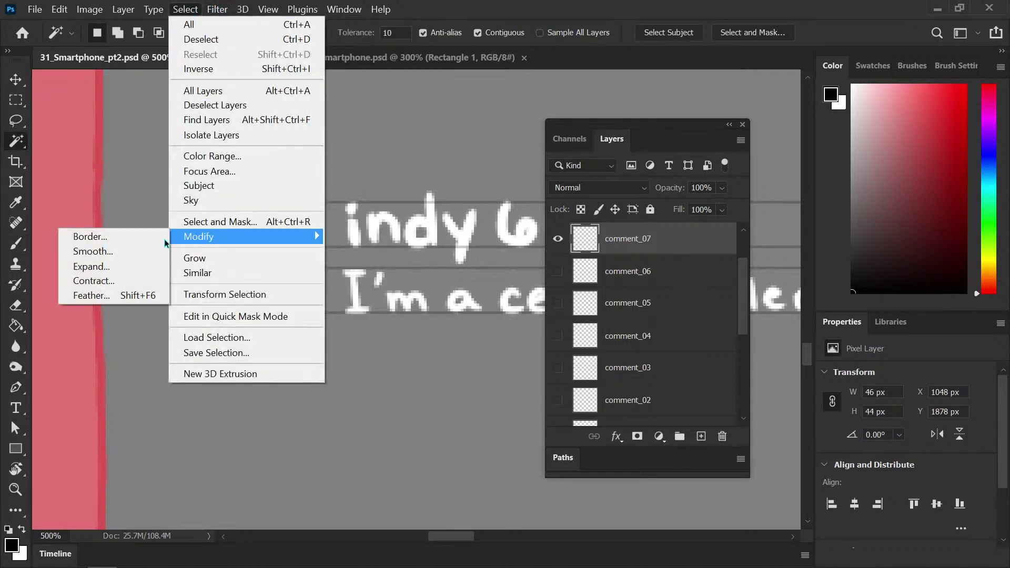
{"action": "left_click", "coordinate": [135, 265]}
{"action": "left_click", "coordinate": [415, 342]}
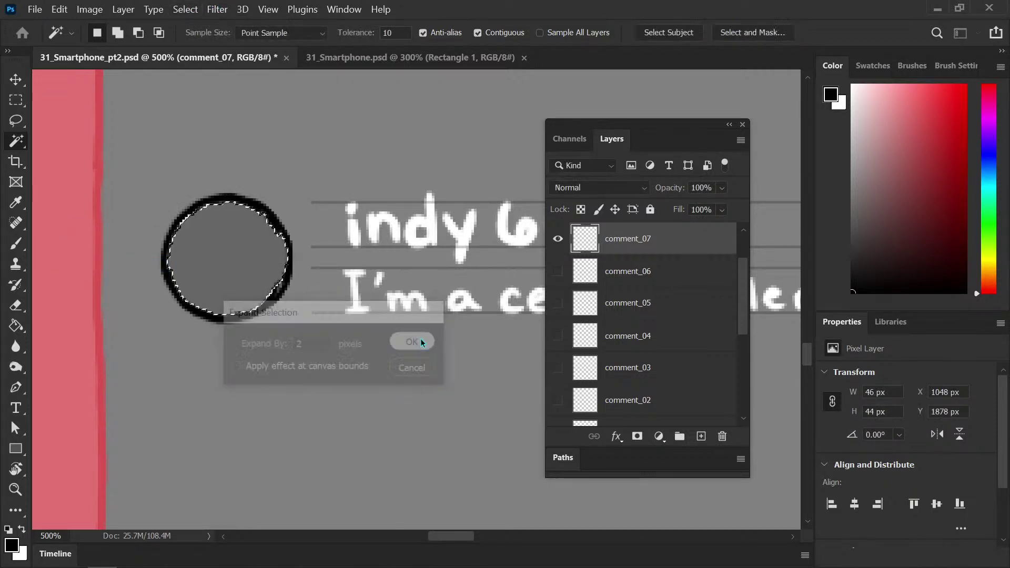
Fill the circle selection with black, deselect it, touch up the circle's lower-right edge with the brush, and save the document
{"action": "key", "text": "g"}
{"action": "left_click", "coordinate": [240, 270]}
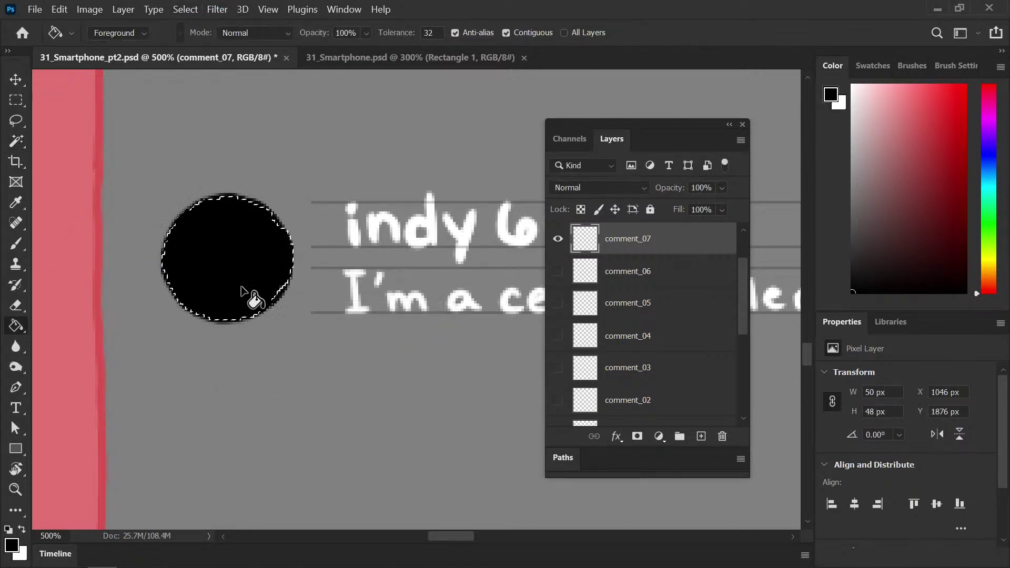
{"action": "key", "text": "ctrl+d"}
{"action": "key", "text": "ctrl+s"}
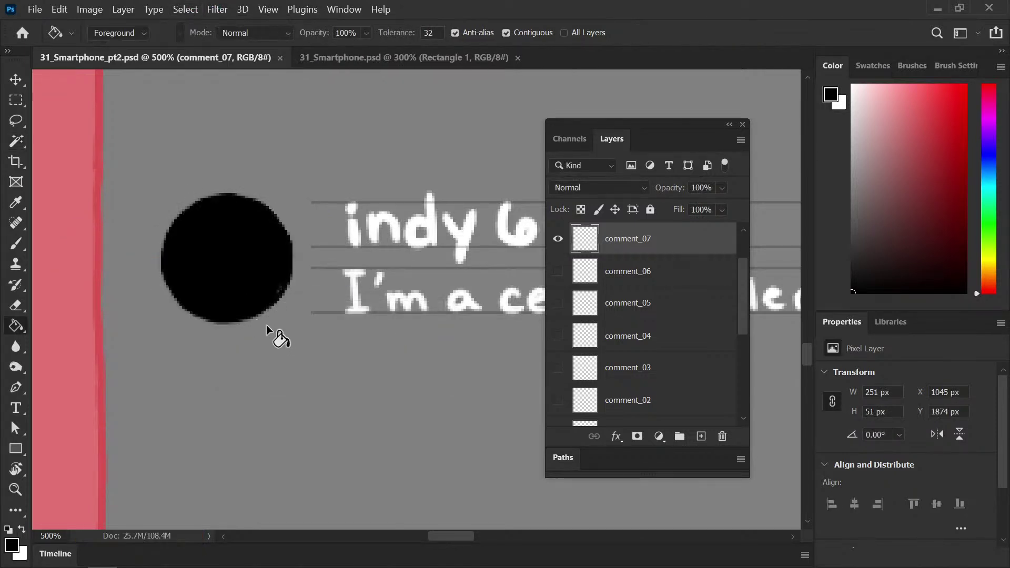
{"action": "key", "text": "b"}
{"action": "left_click", "coordinate": [275, 290]}
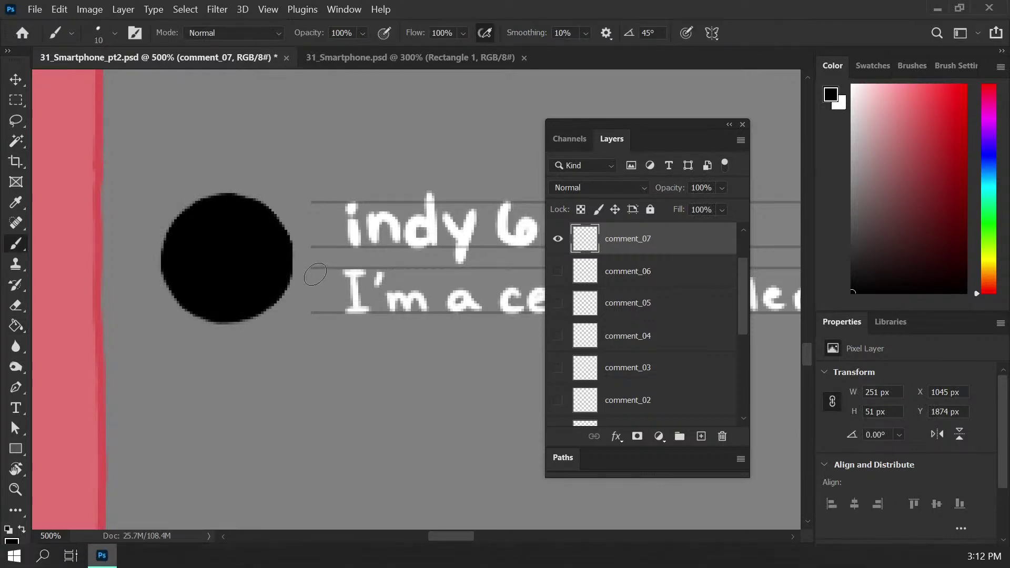
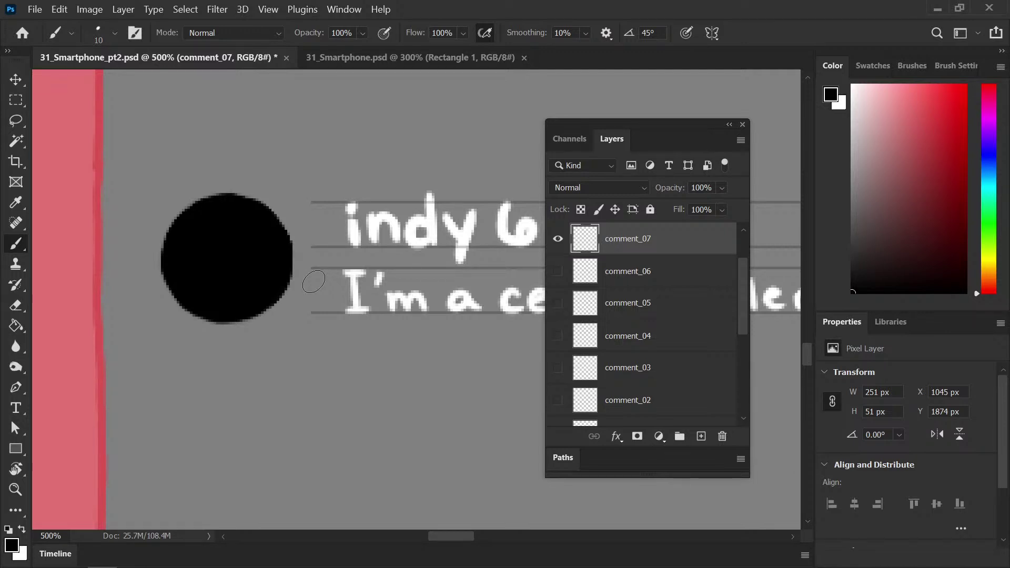
{"action": "scroll", "coordinate": [321, 287], "scroll_direction": "left", "scroll_amount": 3}
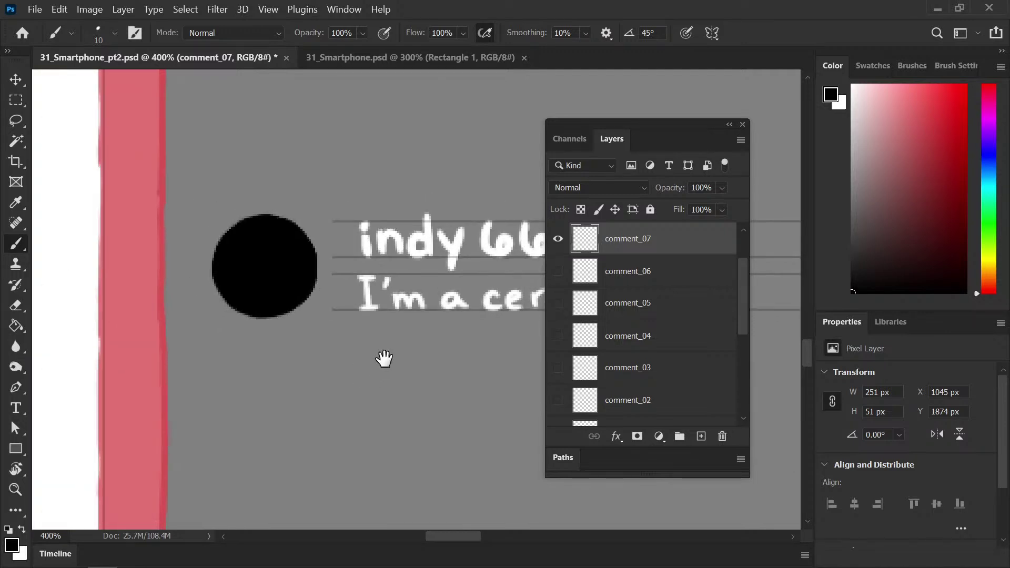
{"action": "key", "text": "ctrl+minus"}
{"action": "key", "text": "ctrl+s"}
{"action": "key", "text": "ctrl+minus"}
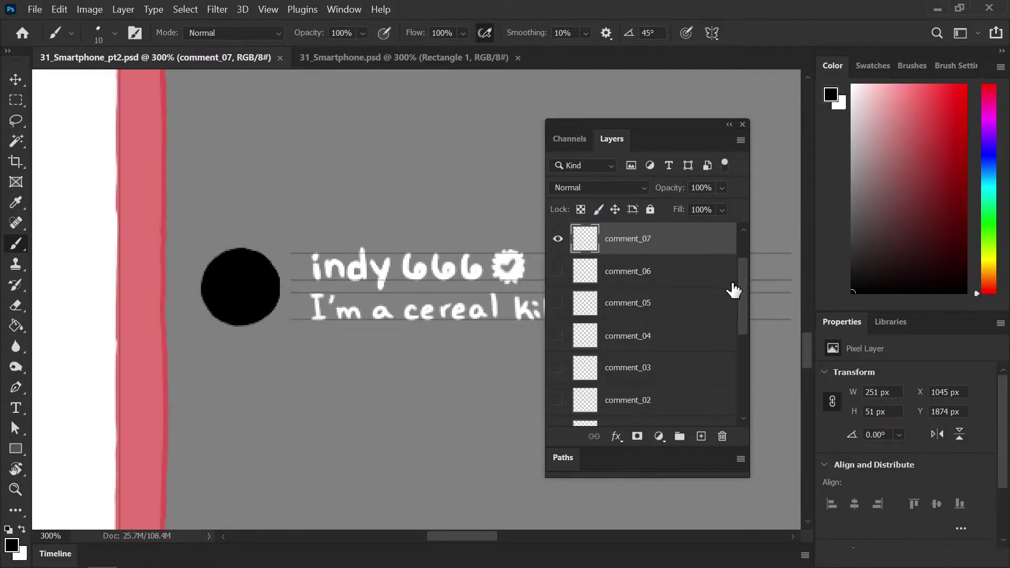
Add a new layer directly above comment_07 and clip it to comment_07
{"action": "scroll", "coordinate": [742, 296], "scroll_direction": "up", "scroll_amount": 2}
{"action": "scroll", "coordinate": [337, 363], "scroll_direction": "right", "scroll_amount": 3}
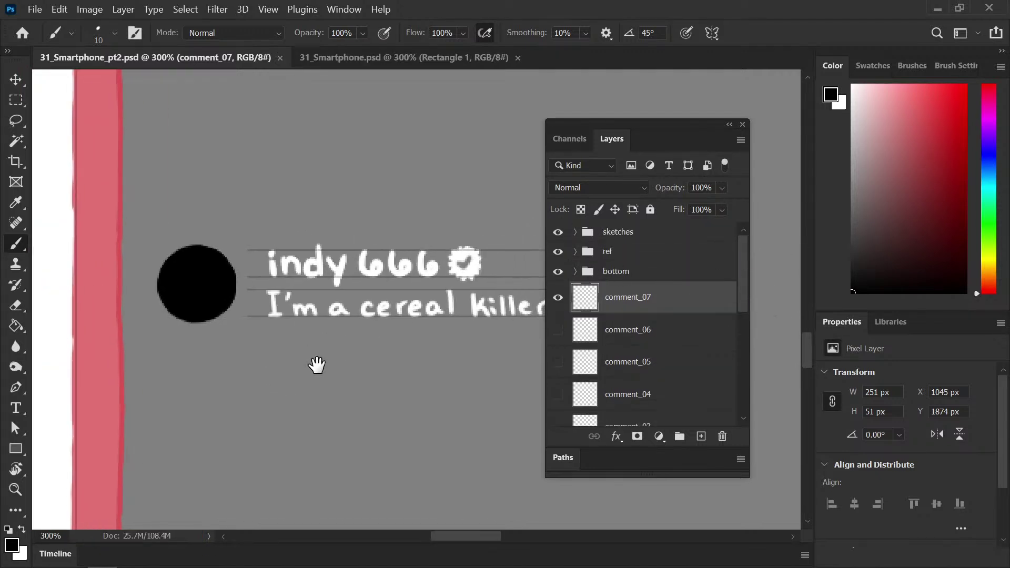
{"action": "left_click", "coordinate": [701, 436]}
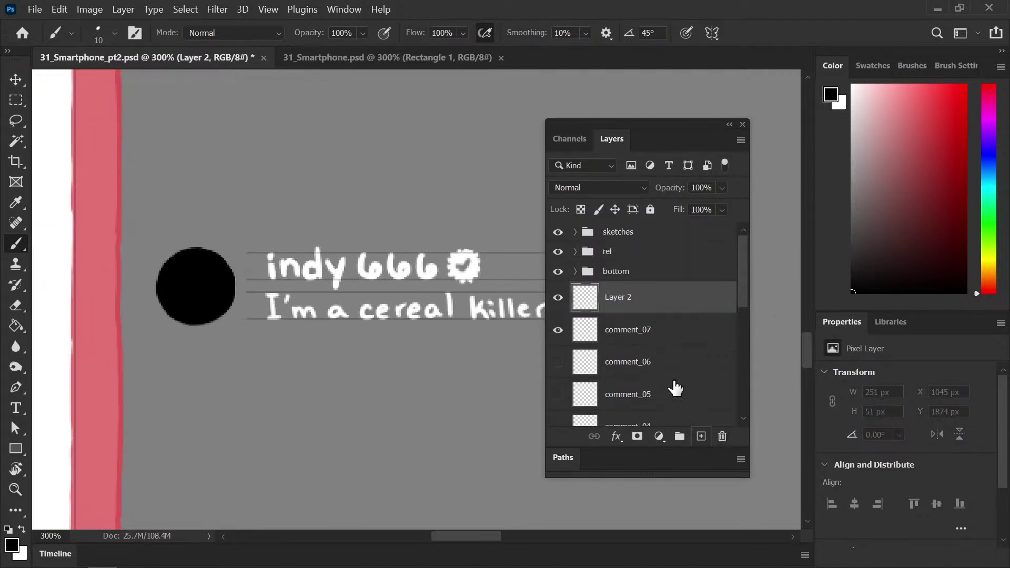
{"action": "key", "text": "ctrl+0"}
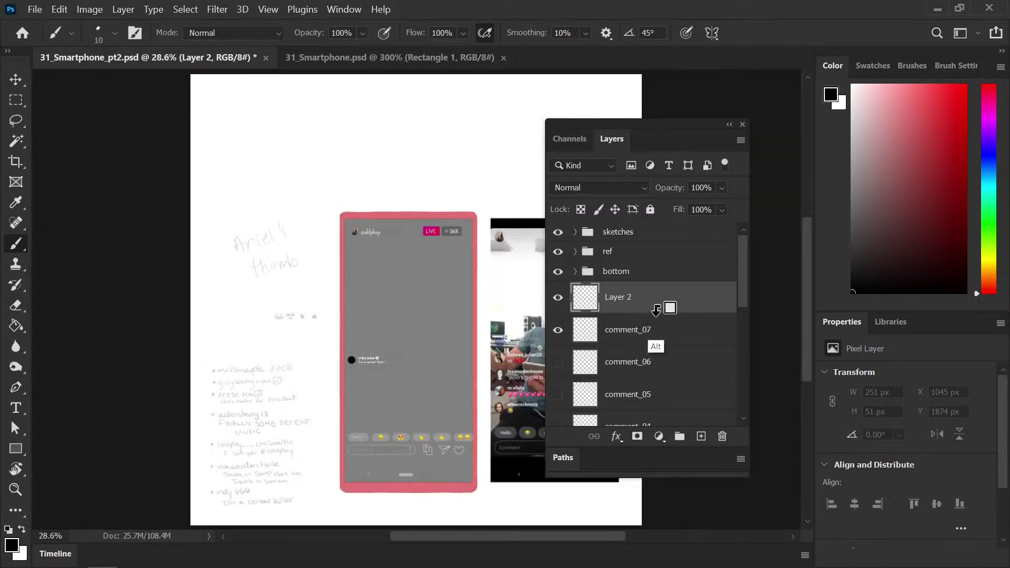
{"action": "left_click", "coordinate": [648, 314], "text": "alt"}
{"action": "key", "text": "ctrl+plus"}
{"action": "key", "text": "ctrl+plus"}
{"action": "key", "text": "ctrl+plus"}
{"action": "key", "text": "ctrl+plus"}
{"action": "key", "text": "ctrl+plus"}
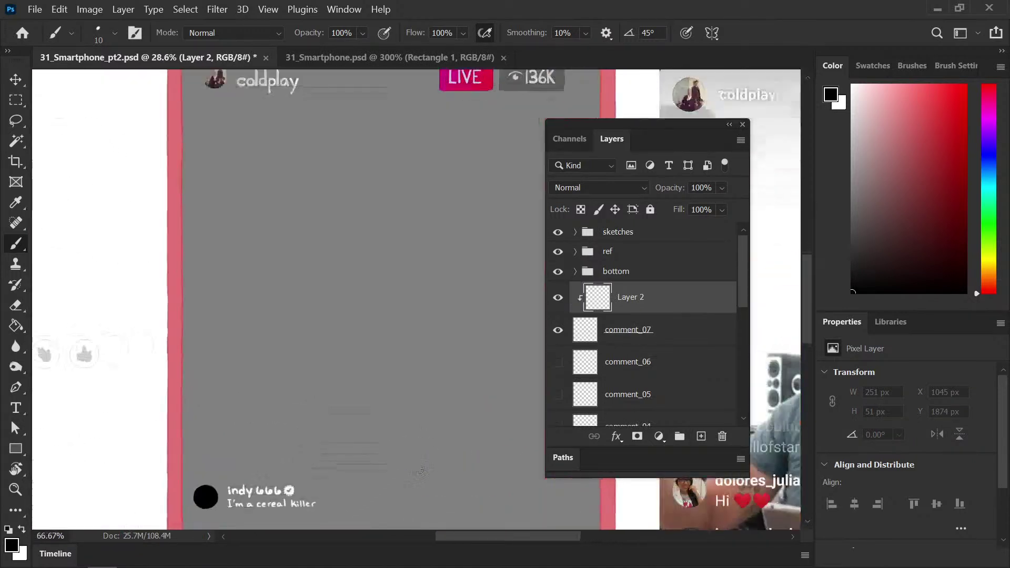
{"action": "left_click_drag", "start_coordinate": [293, 479], "coordinate": [353, 339]}
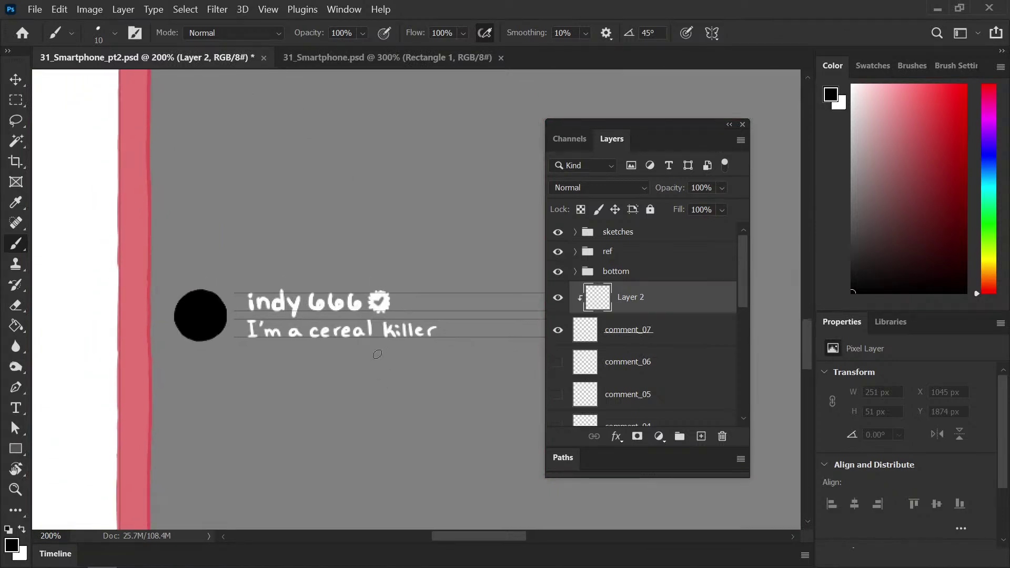
Paint the whole profile circle orange with the size 45 brush, and erase the orange spill from the lettering
{"action": "left_click", "coordinate": [989, 270]}
{"action": "left_click_drag", "start_coordinate": [909, 151], "coordinate": [933, 126]}
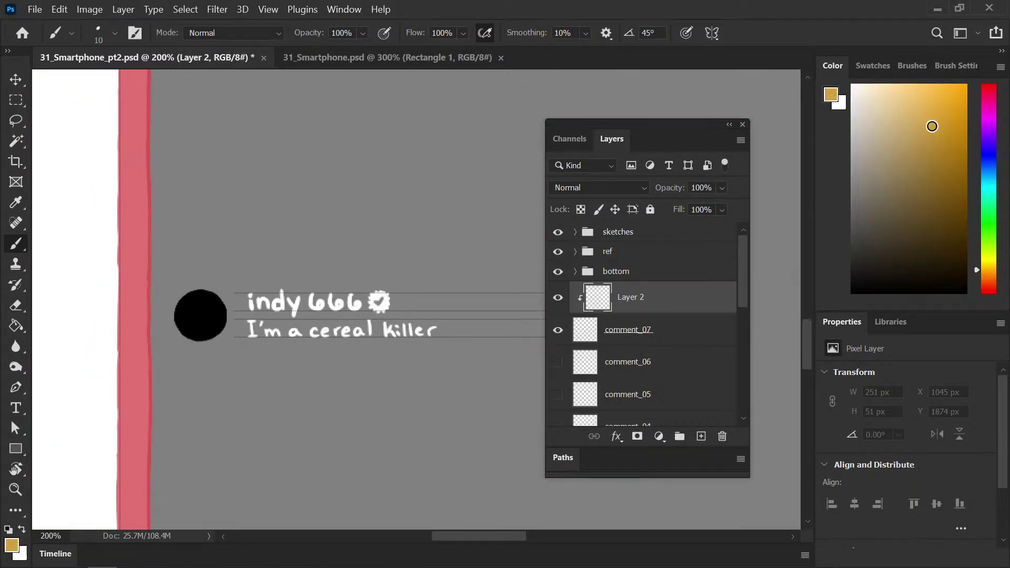
{"action": "left_click_drag", "start_coordinate": [990, 273], "coordinate": [990, 281]}
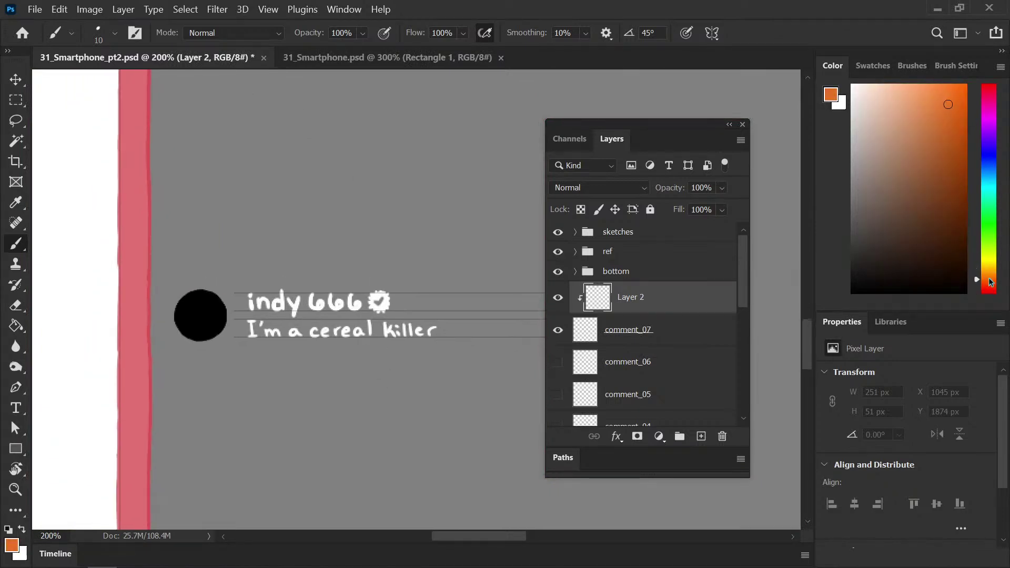
{"action": "key", "text": "bracketright"}
{"action": "key", "text": "bracketright"}
{"action": "key", "text": "bracketright"}
{"action": "key", "text": "bracketright"}
{"action": "key", "text": "bracketright"}
{"action": "key", "text": "bracketright"}
{"action": "left_click_drag", "start_coordinate": [190, 308], "coordinate": [226, 337]}
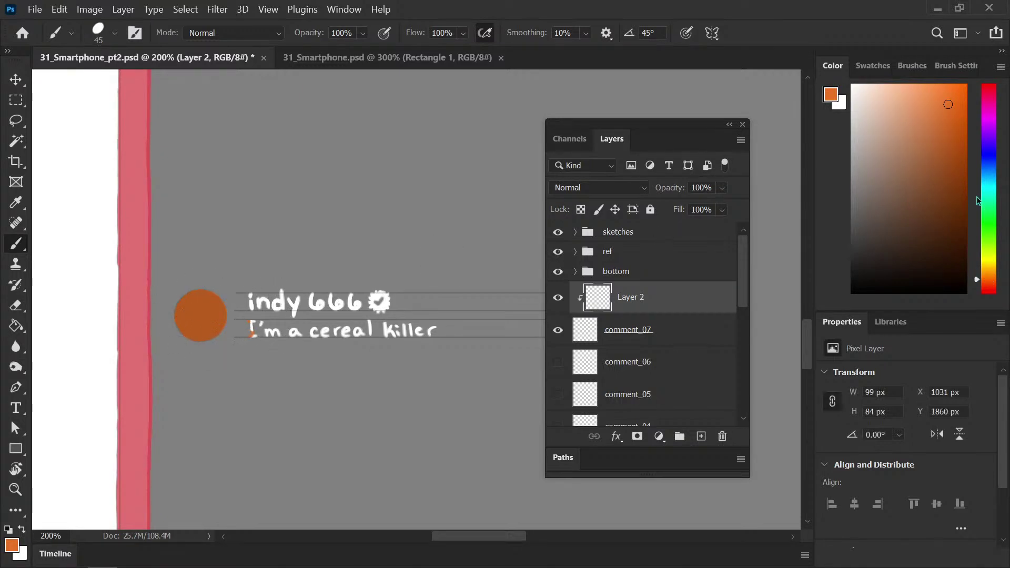
{"action": "key", "text": "e"}
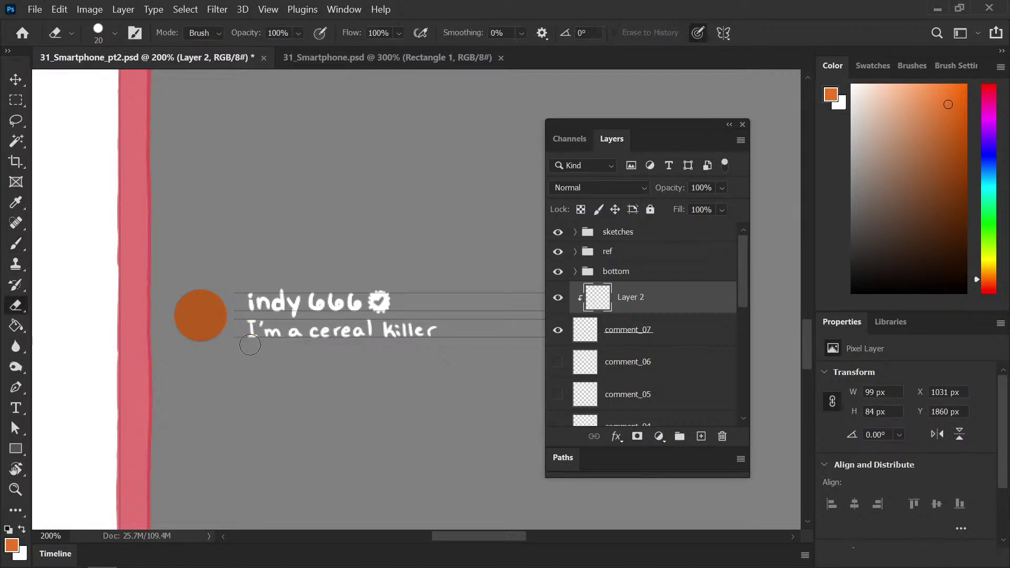
{"action": "key", "text": "b"}
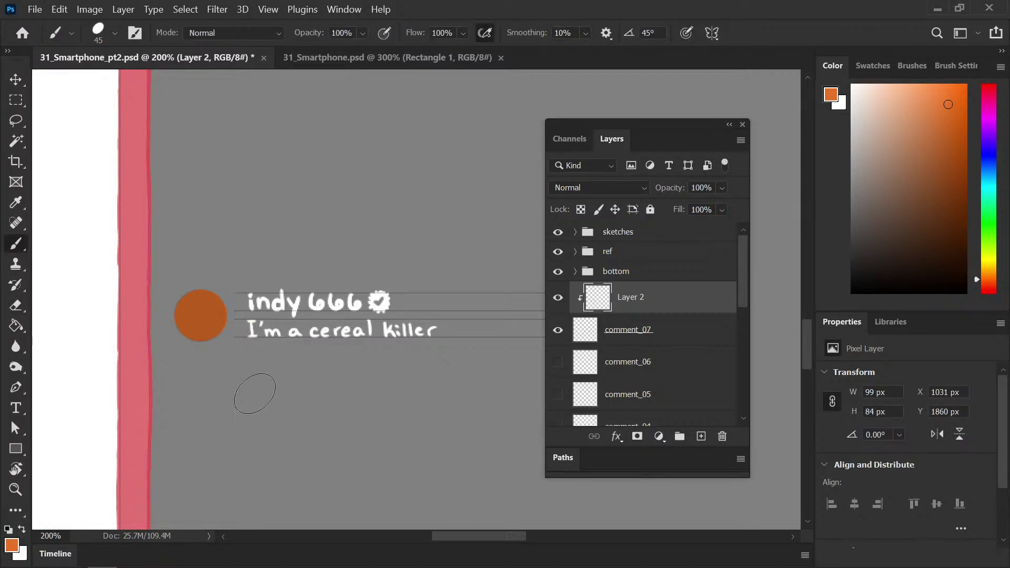
Shade the orange circle with dark red-orange and brighter orange strokes using the size 25 brush at 50% opacity
{"action": "left_click_drag", "start_coordinate": [950, 138], "coordinate": [964, 145]}
{"action": "left_click", "coordinate": [987, 282]}
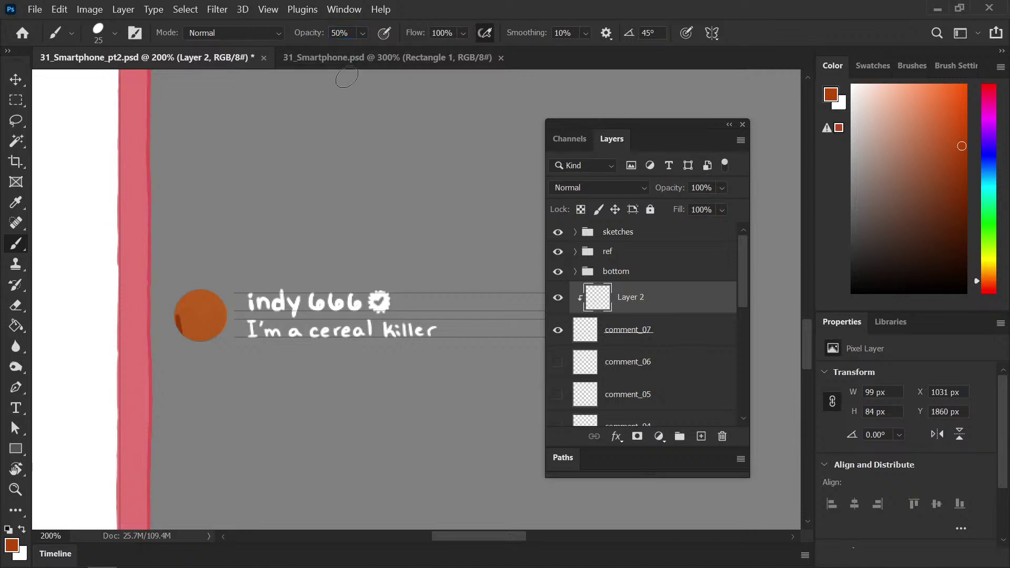
{"action": "left_click_drag", "start_coordinate": [194, 343], "coordinate": [224, 321]}
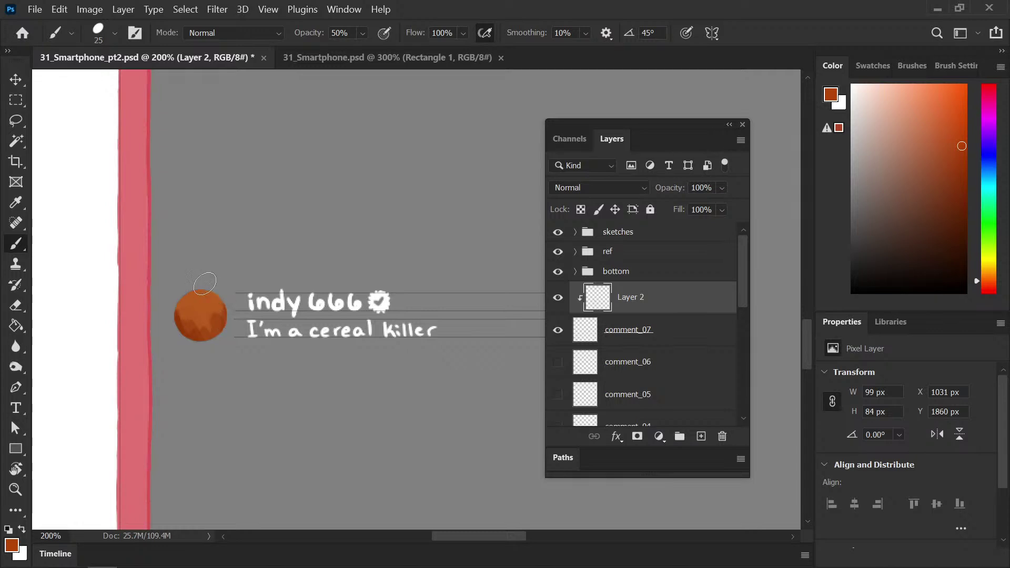
{"action": "left_click_drag", "start_coordinate": [964, 142], "coordinate": [962, 109]}
{"action": "left_click_drag", "start_coordinate": [201, 331], "coordinate": [214, 315]}
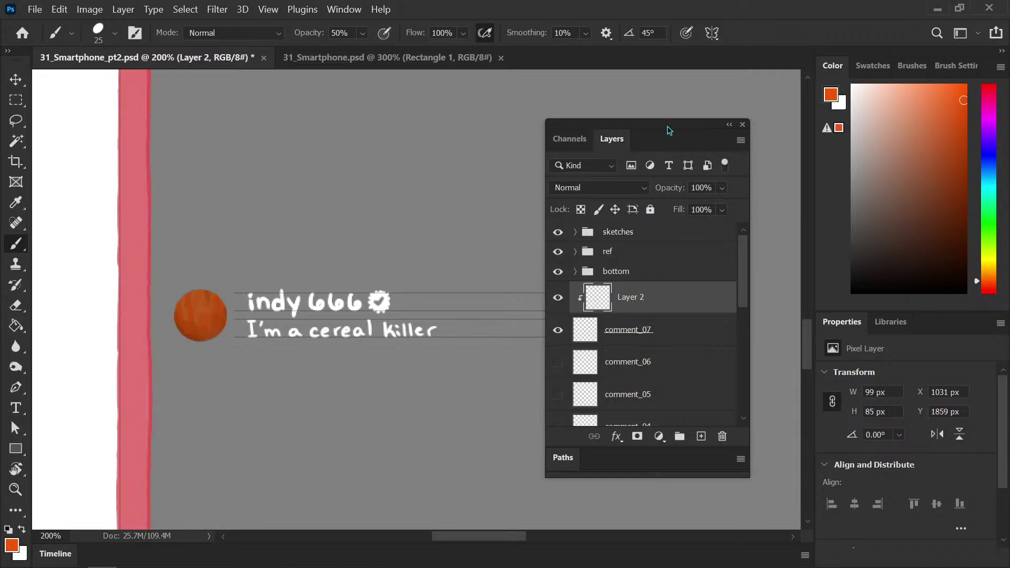
Brush light orange and yellow-orange highlights onto the circle's upper part, and blend them using oranges sampled from the circle
{"action": "left_click", "coordinate": [951, 80]}
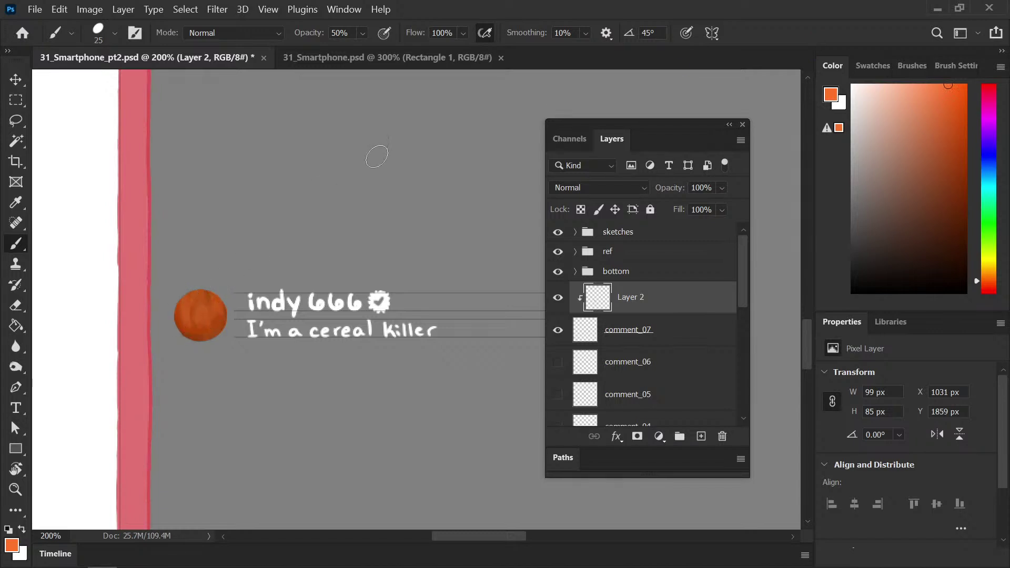
{"action": "left_click_drag", "start_coordinate": [989, 266], "coordinate": [994, 274]}
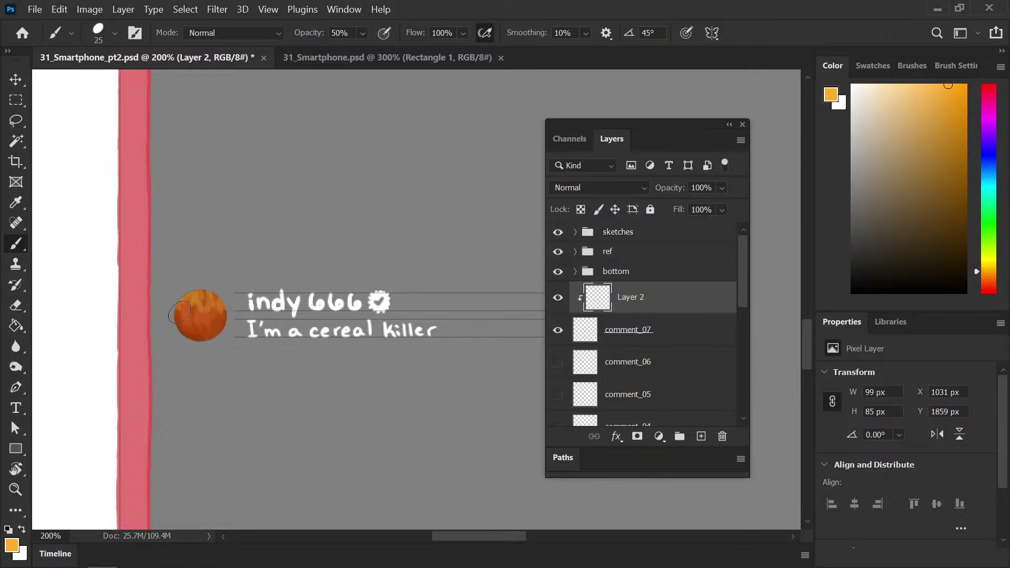
{"action": "key", "text": "i"}
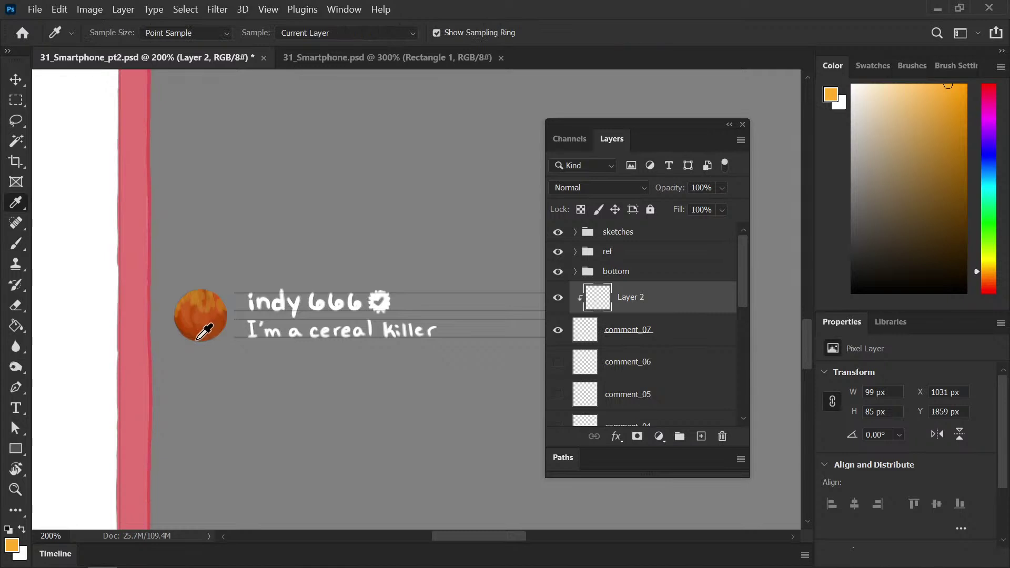
{"action": "left_click", "coordinate": [198, 309]}
{"action": "key", "text": "b"}
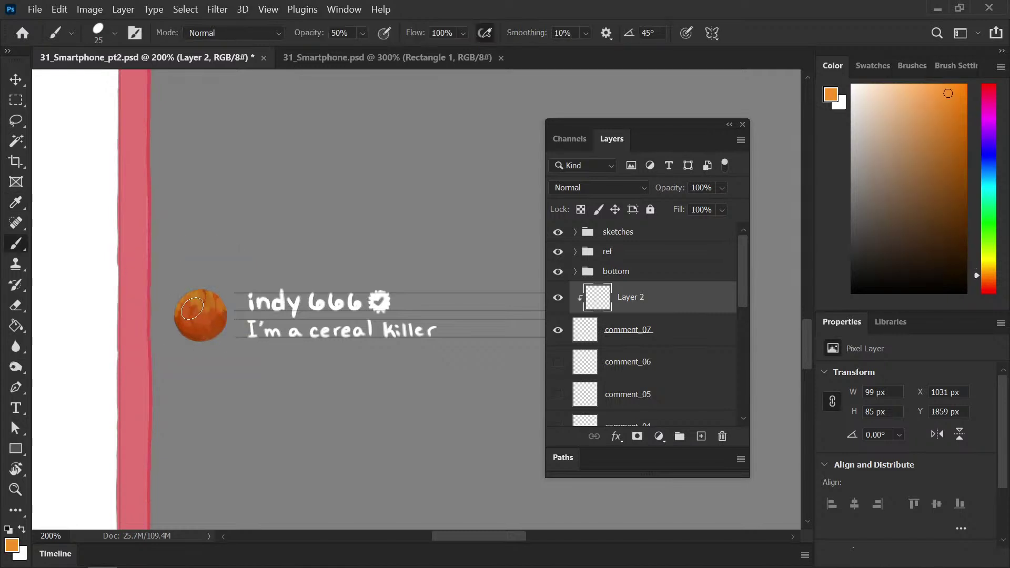
{"action": "mouse_move", "coordinate": [197, 303]}
{"action": "left_mouse_down"}
{"action": "mouse_move", "coordinate": [212, 289]}
{"action": "mouse_move", "coordinate": [219, 316]}
{"action": "left_mouse_up"}
{"action": "left_click", "coordinate": [205, 318], "text": "alt"}
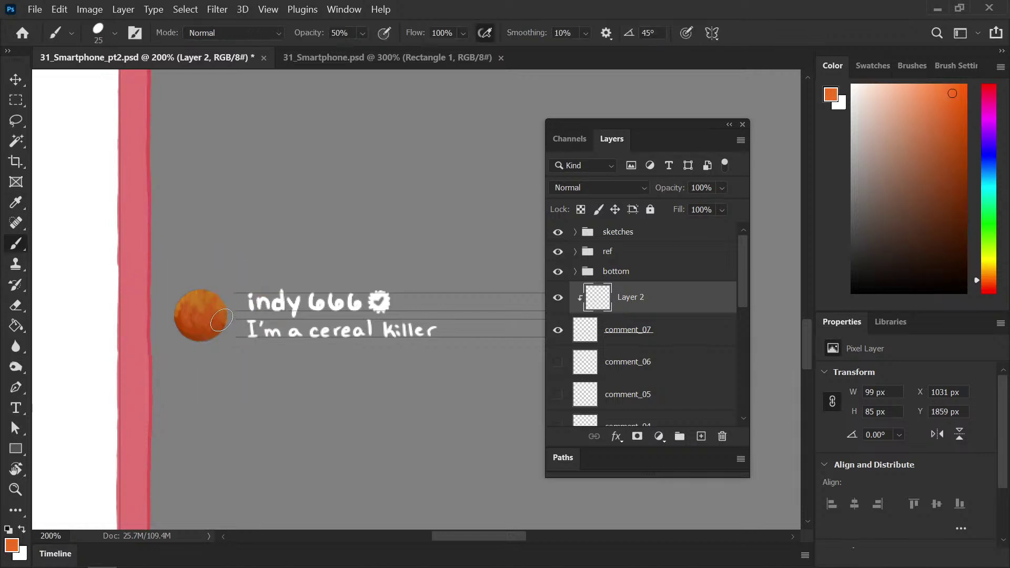
{"action": "key", "text": "i"}
{"action": "left_click", "coordinate": [185, 326]}
{"action": "key", "text": "b"}
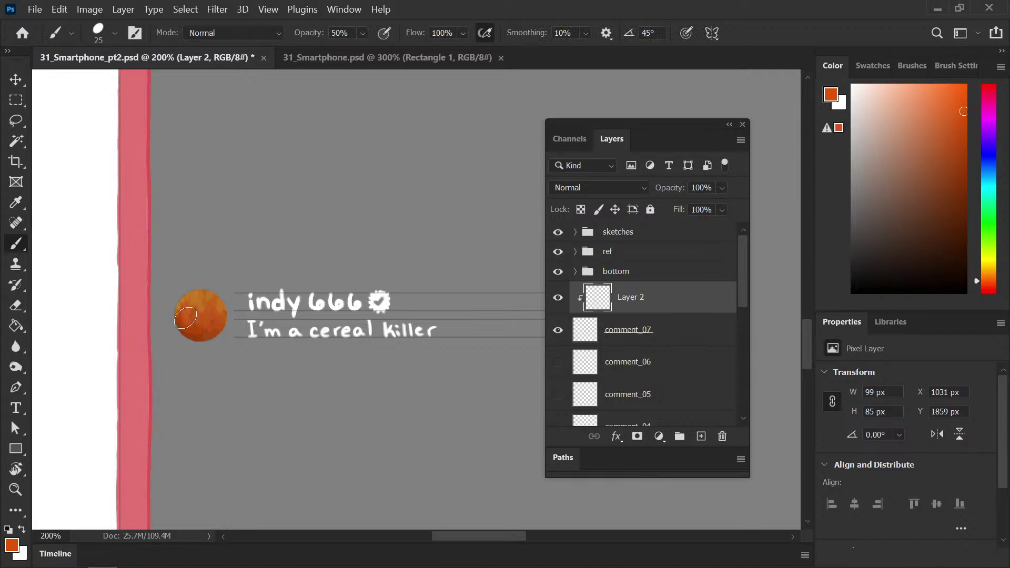
Paint dark red shading along the lower edge of the orange profile circle at 50% brush opacity
{"action": "left_click", "coordinate": [201, 327], "text": "alt"}
{"action": "key", "text": "i"}
{"action": "left_click_drag", "start_coordinate": [981, 278], "coordinate": [987, 290]}
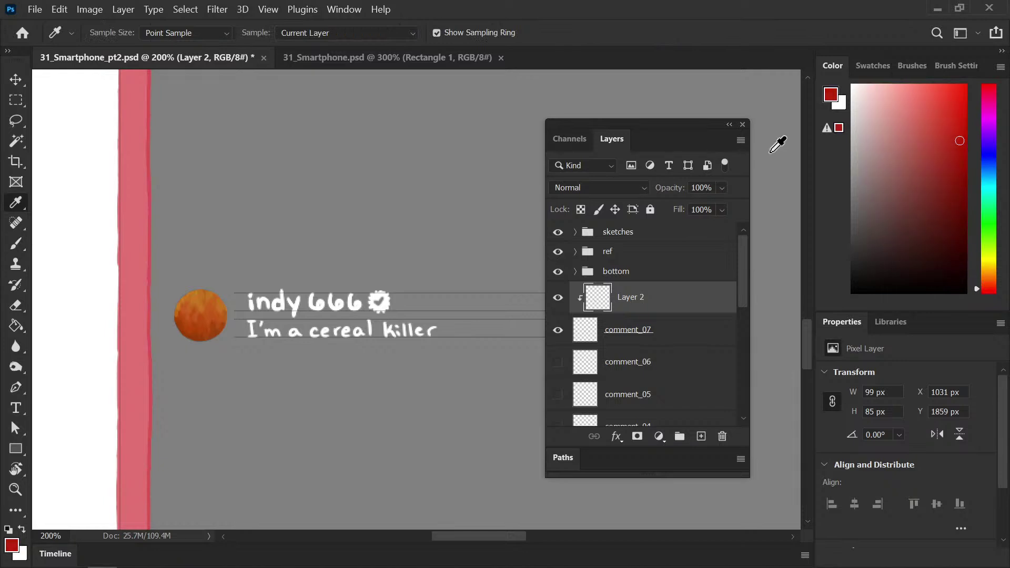
{"action": "key", "text": "b"}
{"action": "left_click_drag", "start_coordinate": [181, 324], "coordinate": [197, 347]}
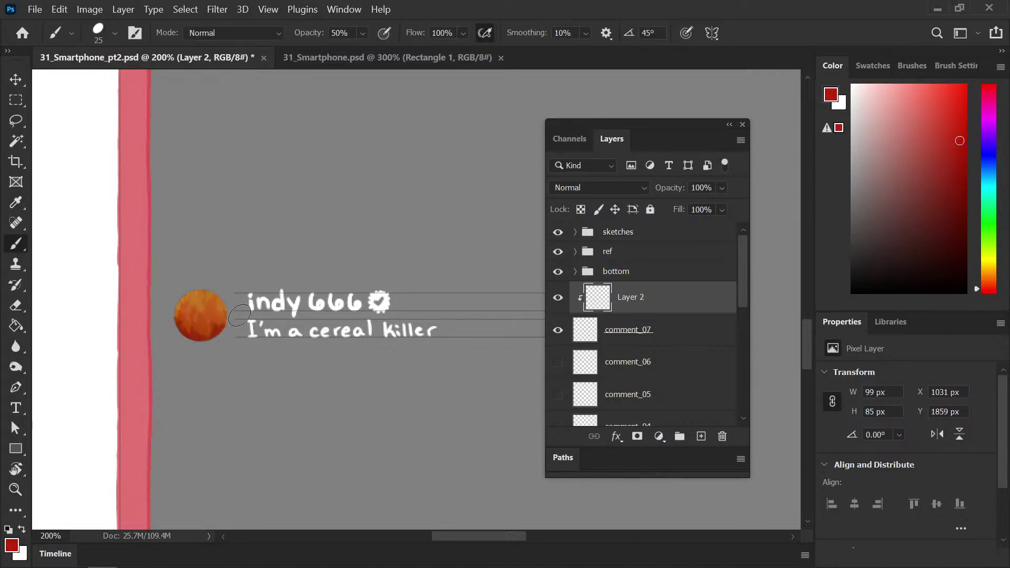
Add a clipped layer above the orange circle's paint layer and paint a blue bowl with the size 15 brush at 100% opacity
{"action": "left_click", "coordinate": [701, 436]}
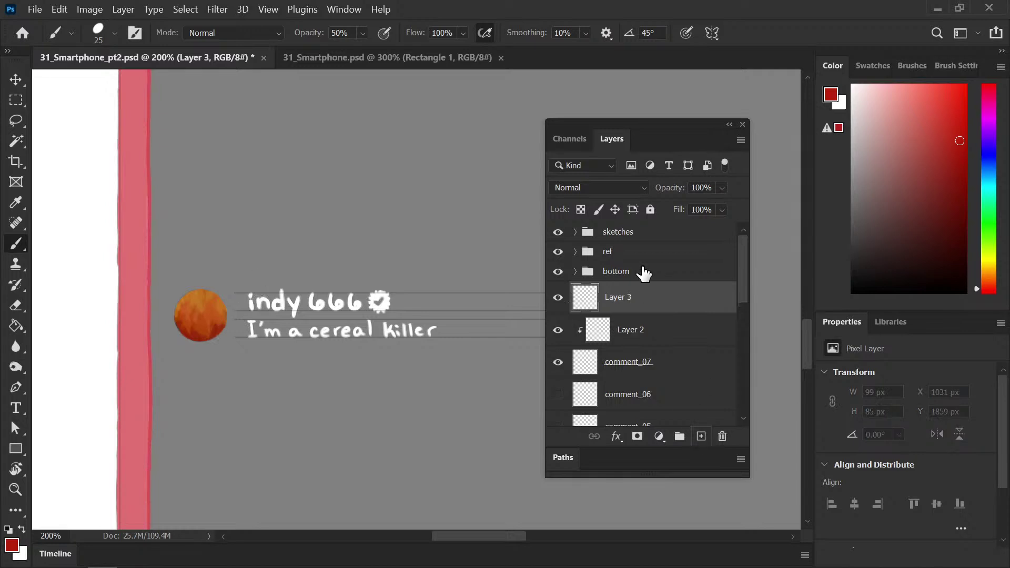
{"action": "left_click", "coordinate": [655, 314], "text": "alt"}
{"action": "left_click", "coordinate": [989, 173]}
{"action": "left_click", "coordinate": [949, 150]}
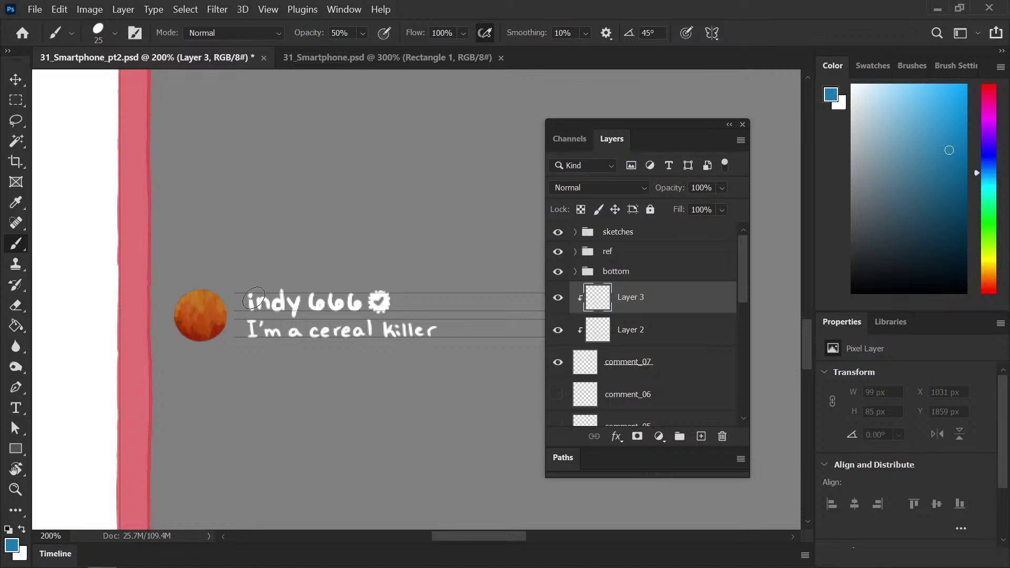
{"action": "key", "text": "bracketleft"}
{"action": "key", "text": "bracketleft"}
{"action": "mouse_move", "coordinate": [203, 310]}
{"action": "left_mouse_down"}
{"action": "mouse_move", "coordinate": [190, 312]}
{"action": "mouse_move", "coordinate": [216, 311]}
{"action": "left_mouse_up"}
{"action": "double_click", "coordinate": [345, 35]}
{"action": "type", "text": "0"}
{"action": "key", "text": "Return"}
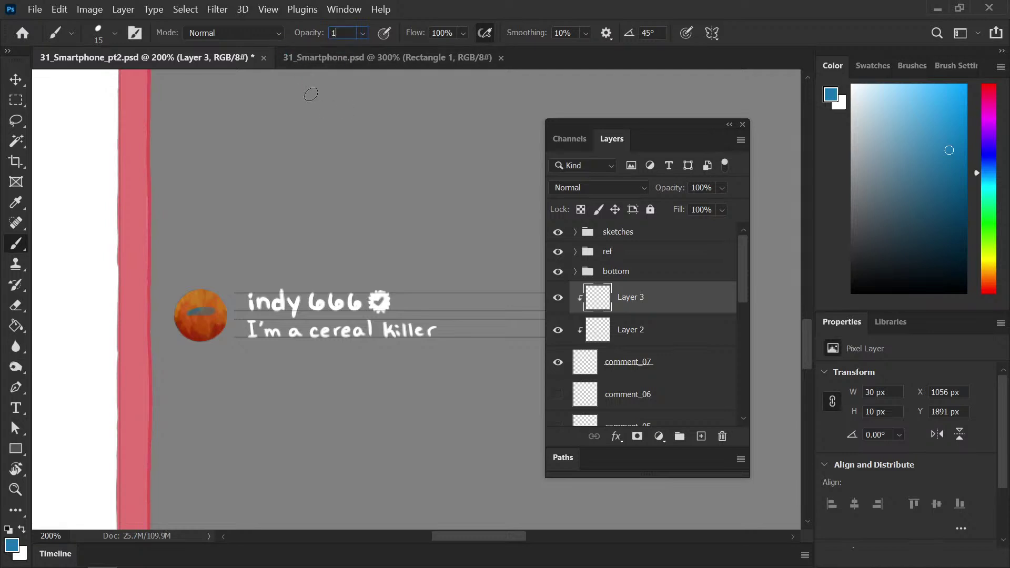
{"action": "mouse_move", "coordinate": [202, 313]}
{"action": "left_mouse_down"}
{"action": "mouse_move", "coordinate": [190, 311]}
{"action": "mouse_move", "coordinate": [210, 311]}
{"action": "mouse_move", "coordinate": [190, 316]}
{"action": "mouse_move", "coordinate": [213, 315]}
{"action": "mouse_move", "coordinate": [190, 315]}
{"action": "mouse_move", "coordinate": [209, 319]}
{"action": "mouse_move", "coordinate": [192, 323]}
{"action": "left_mouse_up"}
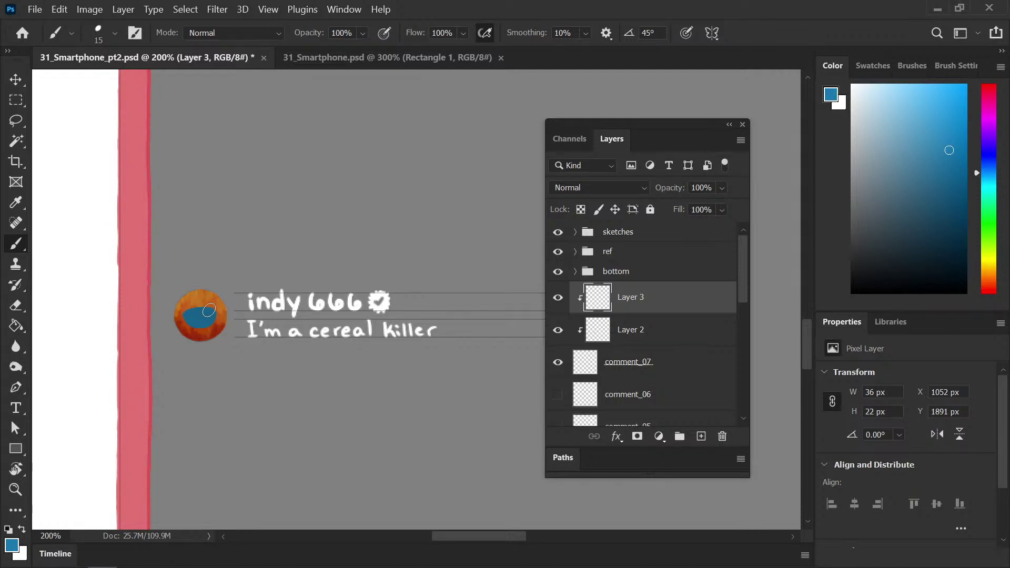
Lock the bowl layer's transparent pixels, paint the bowl's opening dark blue and refine its lower edge with the lighter blue
{"action": "left_click_drag", "start_coordinate": [945, 167], "coordinate": [965, 175]}
{"action": "left_click", "coordinate": [581, 210]}
{"action": "left_click_drag", "start_coordinate": [187, 313], "coordinate": [219, 310]}
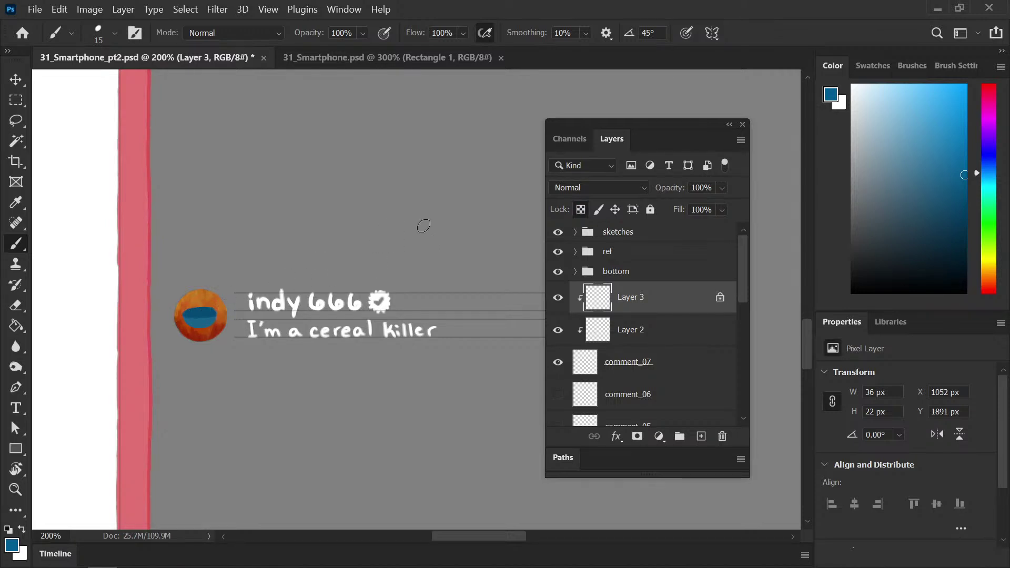
{"action": "left_click", "coordinate": [873, 67]}
{"action": "left_click", "coordinate": [843, 116]}
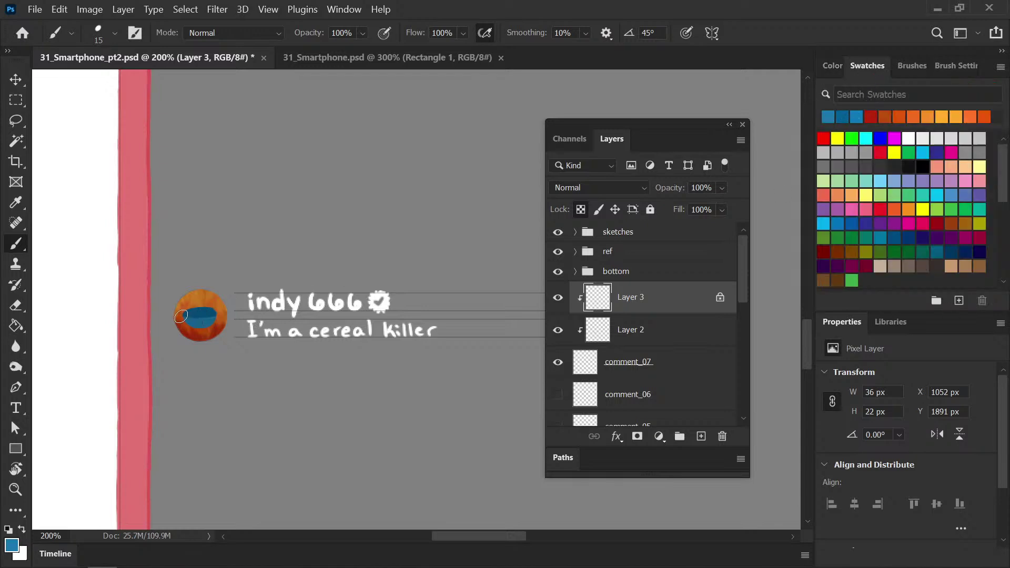
{"action": "left_click_drag", "start_coordinate": [183, 317], "coordinate": [215, 316]}
{"action": "left_click", "coordinate": [844, 115]}
Fill the inside of the bowl with pale cream milk, leaving a dark blue rim around it
{"action": "left_click", "coordinate": [833, 67]}
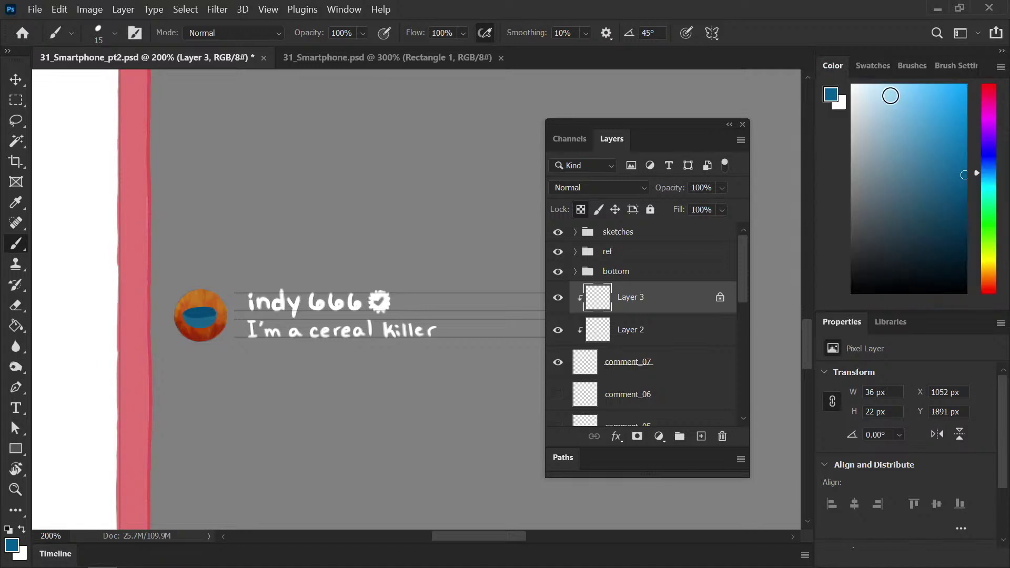
{"action": "left_click", "coordinate": [989, 263]}
{"action": "left_click", "coordinate": [874, 95]}
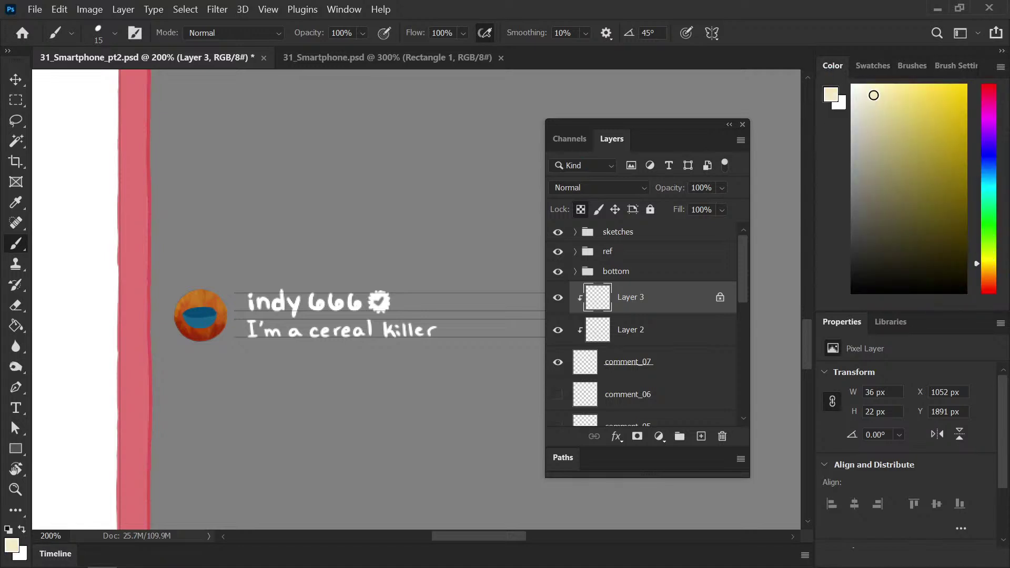
{"action": "left_click_drag", "start_coordinate": [190, 313], "coordinate": [202, 314]}
{"action": "left_click", "coordinate": [860, 85]}
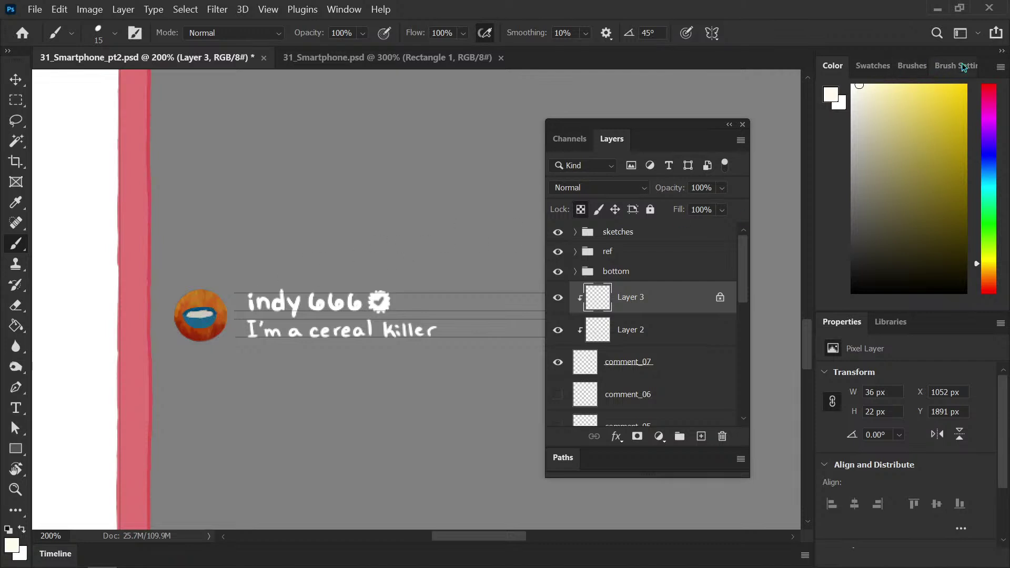
Try golden-brown, yellow and tan cereal colours over the cream milk, and undo those strokes
{"action": "left_click", "coordinate": [945, 128]}
{"action": "left_click_drag", "start_coordinate": [945, 128], "coordinate": [941, 143]}
{"action": "left_click_drag", "start_coordinate": [990, 279], "coordinate": [990, 267]}
{"action": "mouse_move", "coordinate": [942, 138]}
{"action": "left_mouse_down"}
{"action": "mouse_move", "coordinate": [916, 119]}
{"action": "mouse_move", "coordinate": [922, 139]}
{"action": "left_mouse_up"}
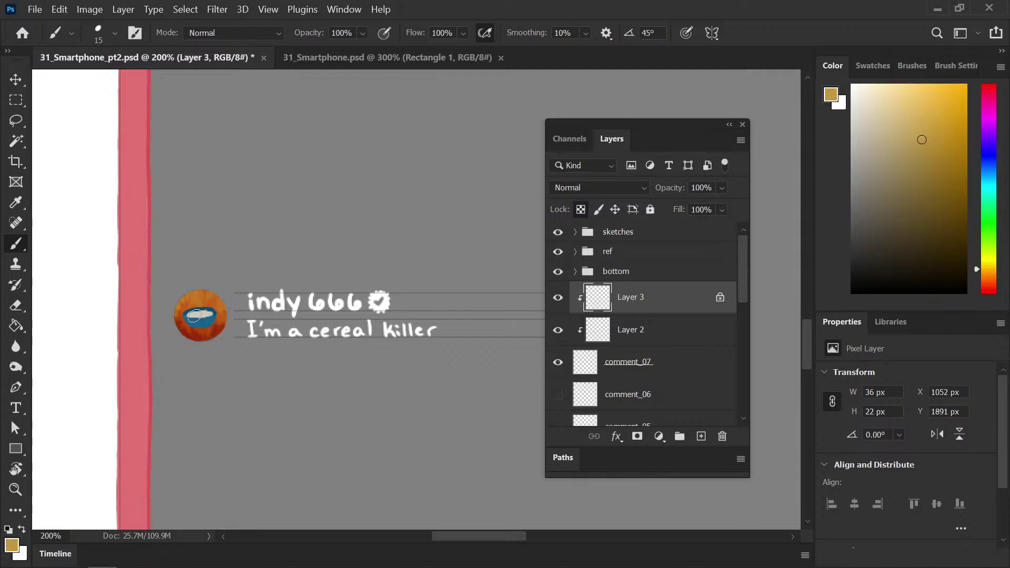
{"action": "left_click", "coordinate": [947, 123]}
{"action": "left_click_drag", "start_coordinate": [947, 122], "coordinate": [947, 116]}
{"action": "left_click_drag", "start_coordinate": [988, 273], "coordinate": [993, 263]}
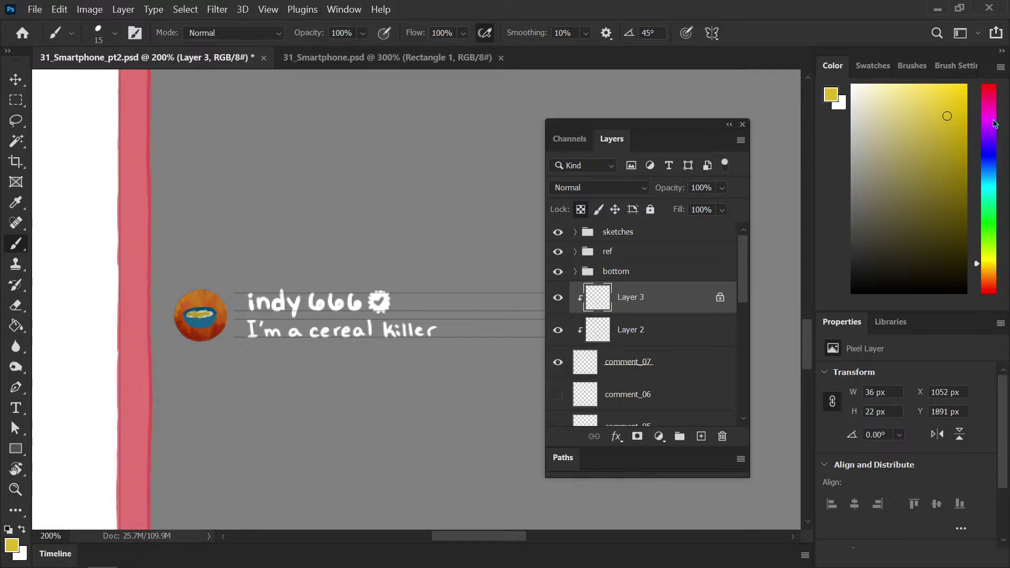
{"action": "left_click", "coordinate": [987, 268]}
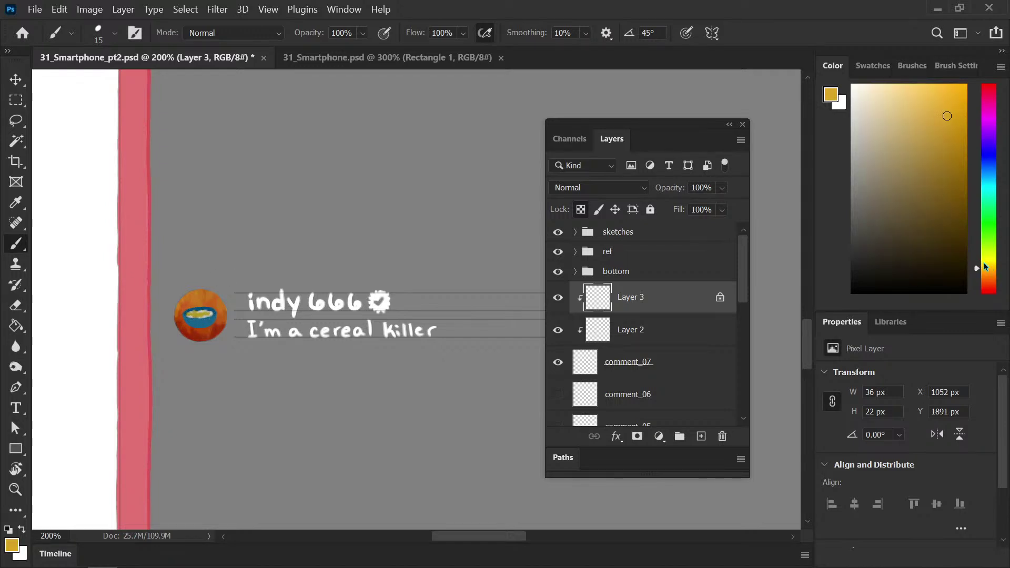
{"action": "left_click", "coordinate": [885, 94]}
{"action": "left_click_drag", "start_coordinate": [905, 104], "coordinate": [902, 118]}
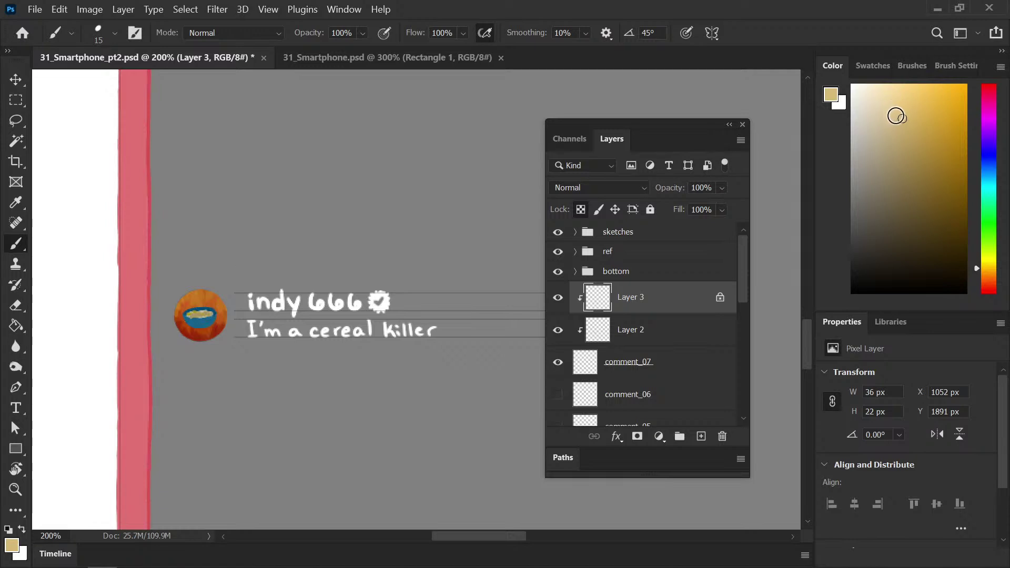
{"action": "key", "text": "ctrl"}
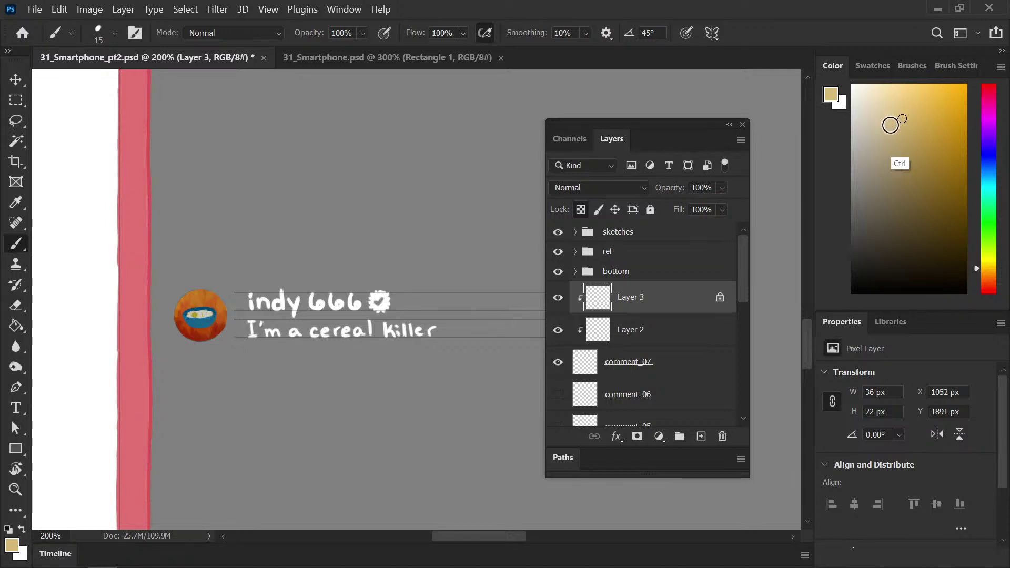
Paint light tan cereal pieces over the milk with the size 15 brush, and save the document
{"action": "left_click_drag", "start_coordinate": [884, 97], "coordinate": [894, 107]}
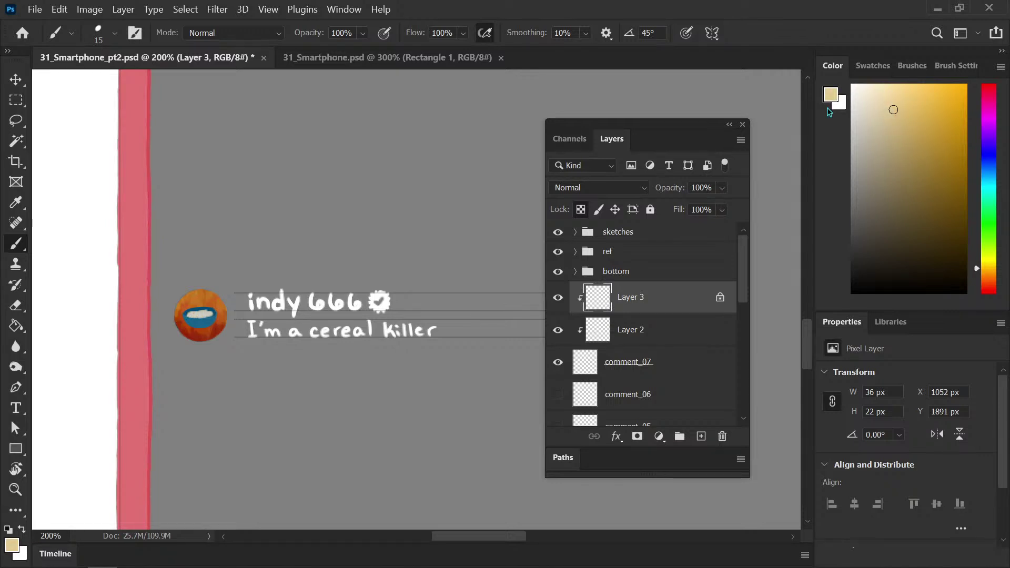
{"action": "key", "text": "ctrl+plus"}
{"action": "left_click_drag", "start_coordinate": [125, 306], "coordinate": [348, 280]}
{"action": "mouse_move", "coordinate": [188, 311]}
{"action": "left_mouse_down"}
{"action": "mouse_move", "coordinate": [215, 309]}
{"action": "mouse_move", "coordinate": [176, 314]}
{"action": "mouse_move", "coordinate": [204, 310]}
{"action": "mouse_move", "coordinate": [197, 306]}
{"action": "mouse_move", "coordinate": [216, 310]}
{"action": "mouse_move", "coordinate": [187, 308]}
{"action": "mouse_move", "coordinate": [212, 314]}
{"action": "left_mouse_up"}
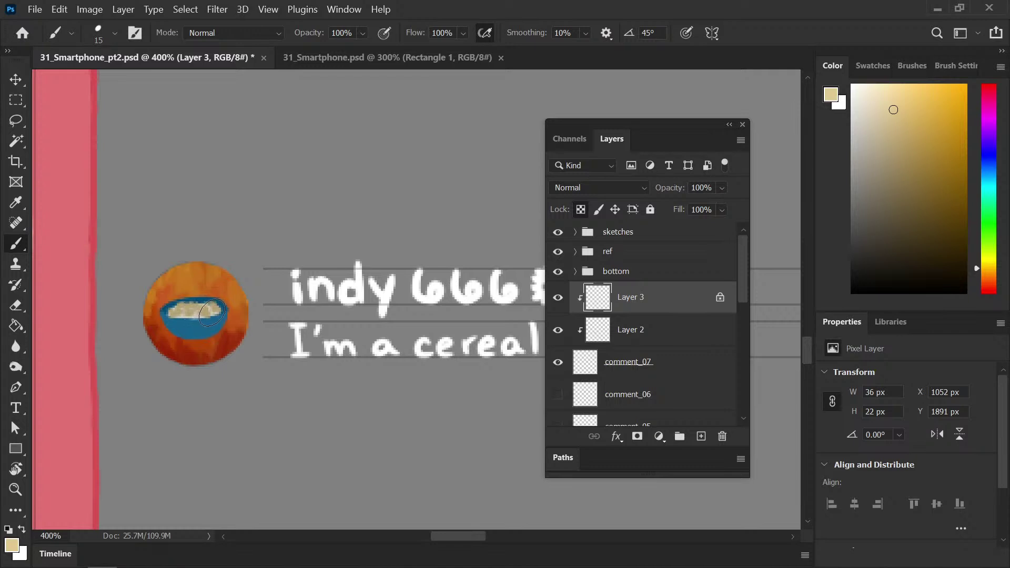
{"action": "key", "text": "ctrl+s"}
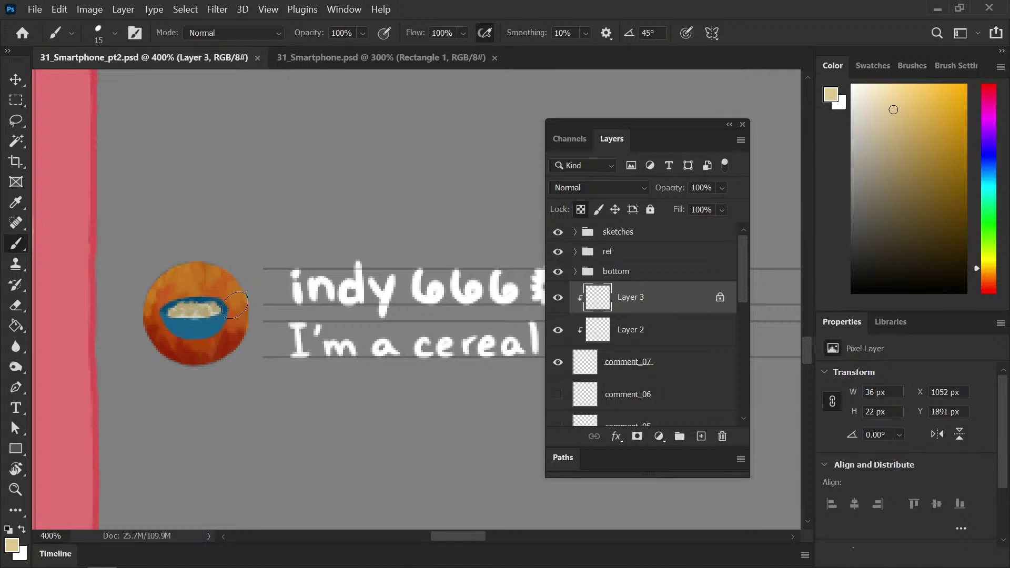
Dot three saturated blue pieces onto the cereal with the size 8 brush
{"action": "mouse_move", "coordinate": [988, 162]}
{"action": "left_mouse_down"}
{"action": "mouse_move", "coordinate": [989, 187]}
{"action": "mouse_move", "coordinate": [993, 172]}
{"action": "left_mouse_up"}
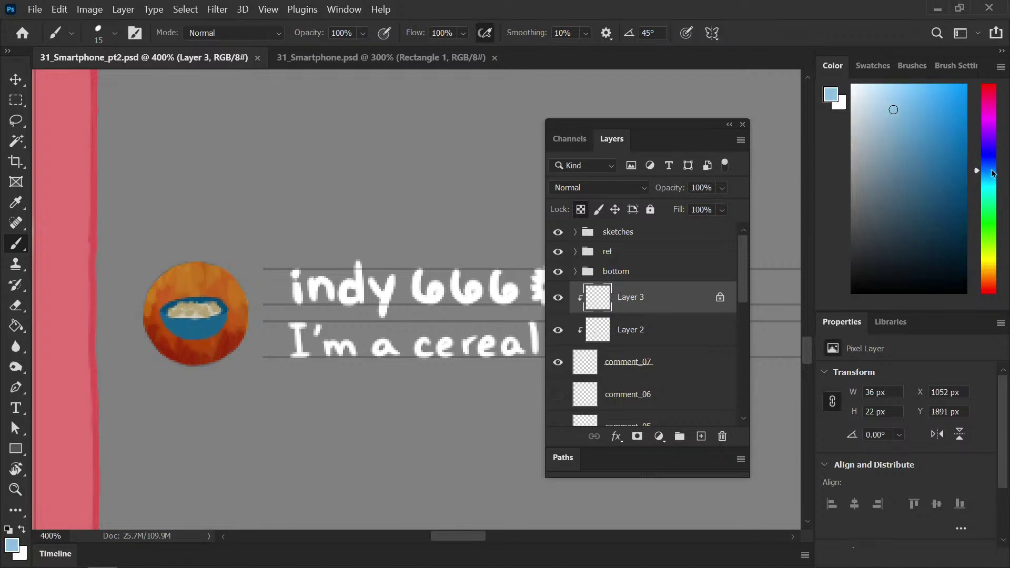
{"action": "left_click_drag", "start_coordinate": [925, 121], "coordinate": [954, 130]}
{"action": "left_click", "coordinate": [990, 164]}
{"action": "key", "text": "bracketleft"}
{"action": "key", "text": "bracketleft"}
{"action": "key", "text": "bracketleft"}
{"action": "left_click", "coordinate": [195, 311]}
{"action": "left_click", "coordinate": [183, 312]}
{"action": "left_click", "coordinate": [209, 310]}
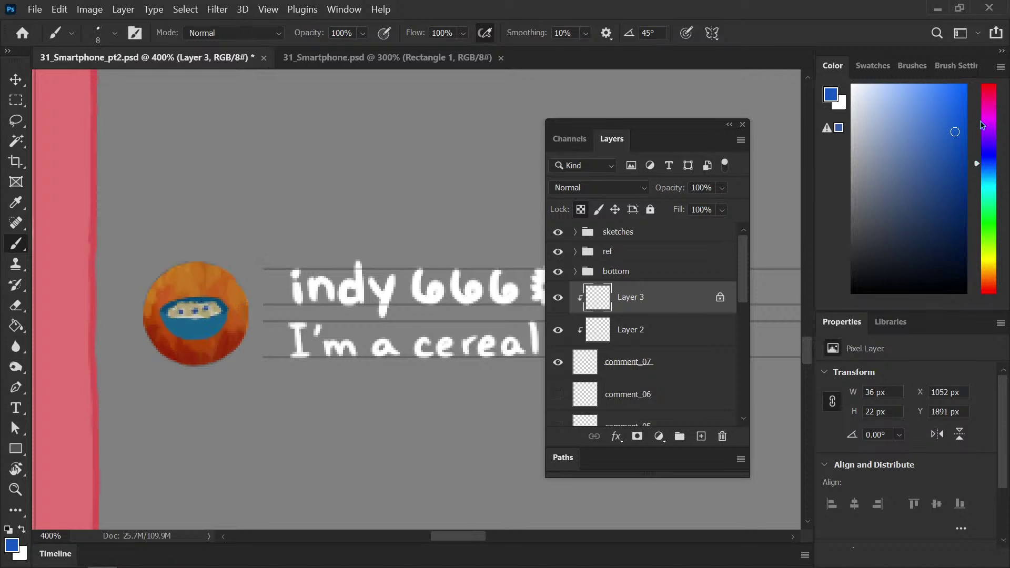
Dot bright red, orange and crimson pieces among the cereal with the size 8 brush, and save the document
{"action": "left_click", "coordinate": [992, 287]}
{"action": "left_click_drag", "start_coordinate": [182, 308], "coordinate": [191, 309]}
{"action": "key", "text": "ctrl+z"}
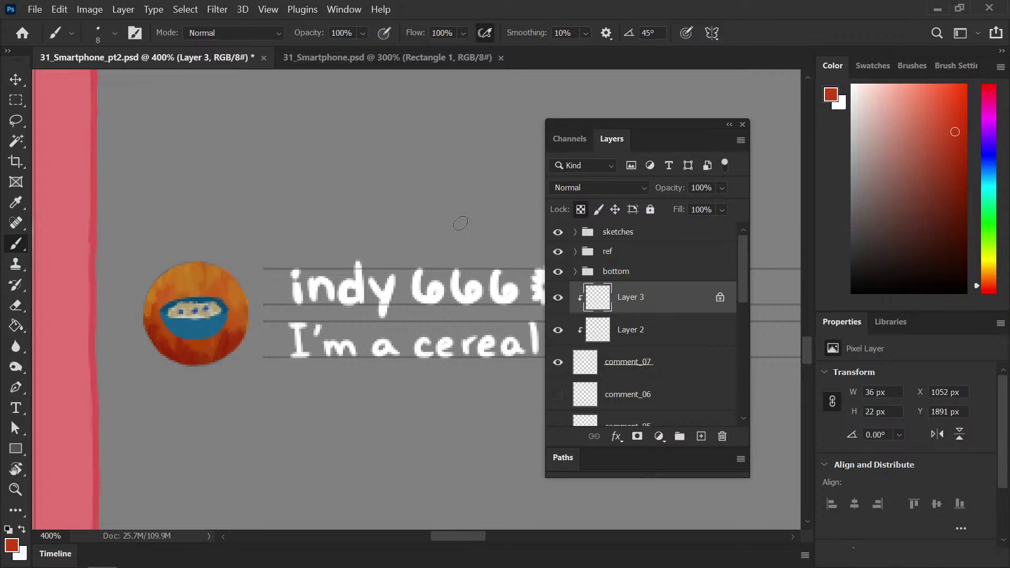
{"action": "left_click_drag", "start_coordinate": [954, 130], "coordinate": [947, 102]}
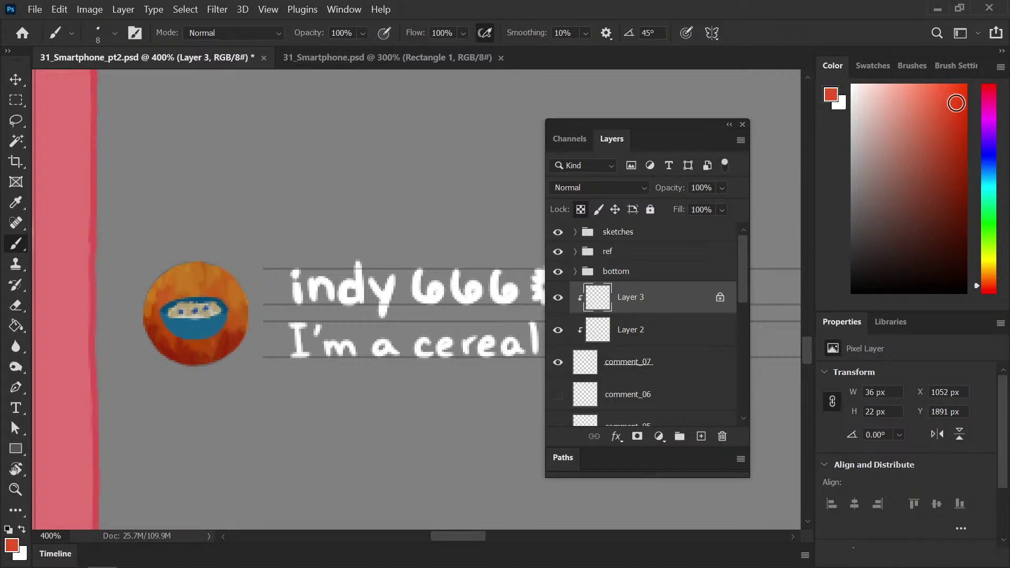
{"action": "left_click", "coordinate": [991, 285]}
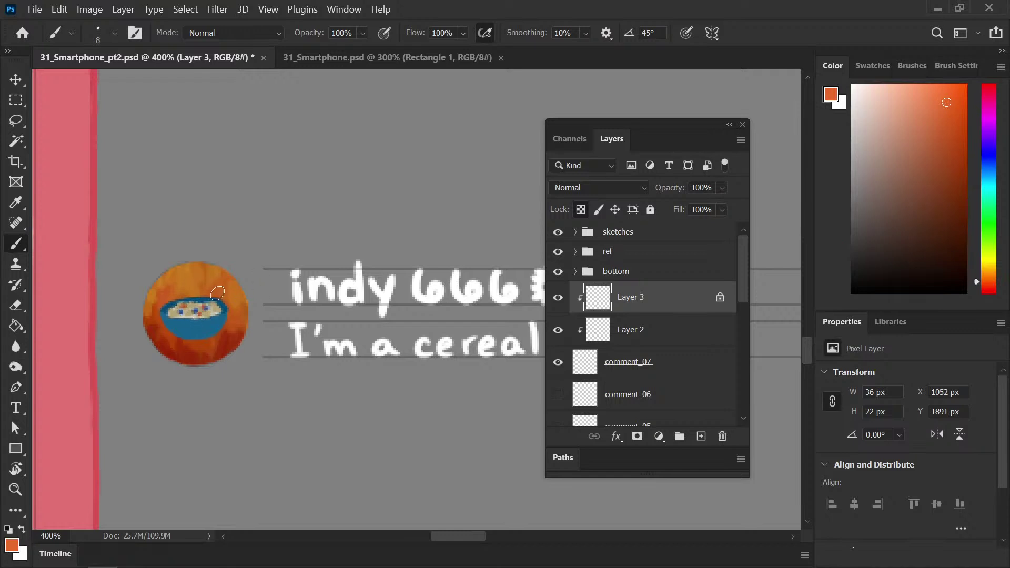
{"action": "left_click_drag", "start_coordinate": [992, 287], "coordinate": [991, 294]}
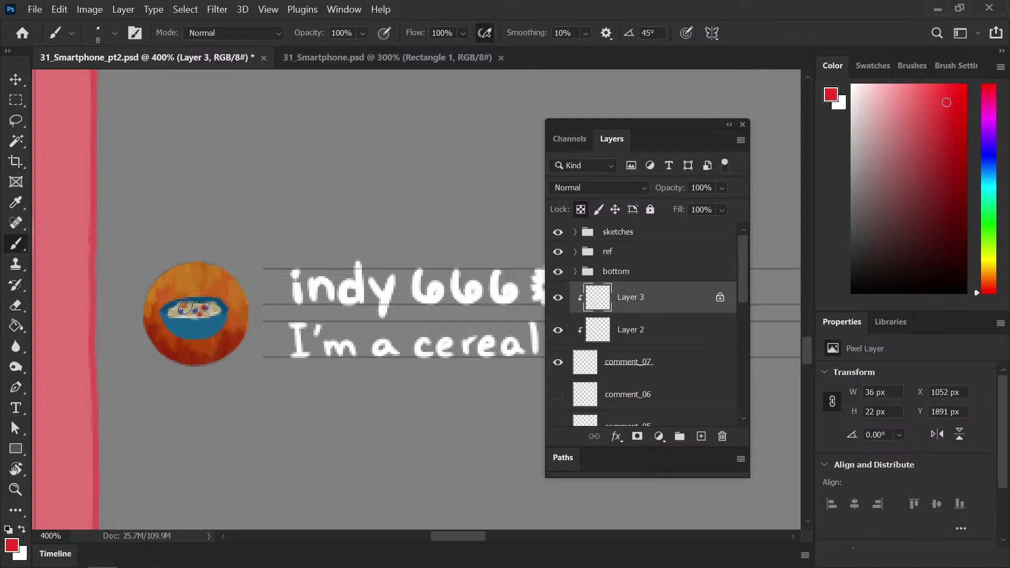
{"action": "key", "text": "ctrl+1"}
{"action": "key", "text": "ctrl+s"}
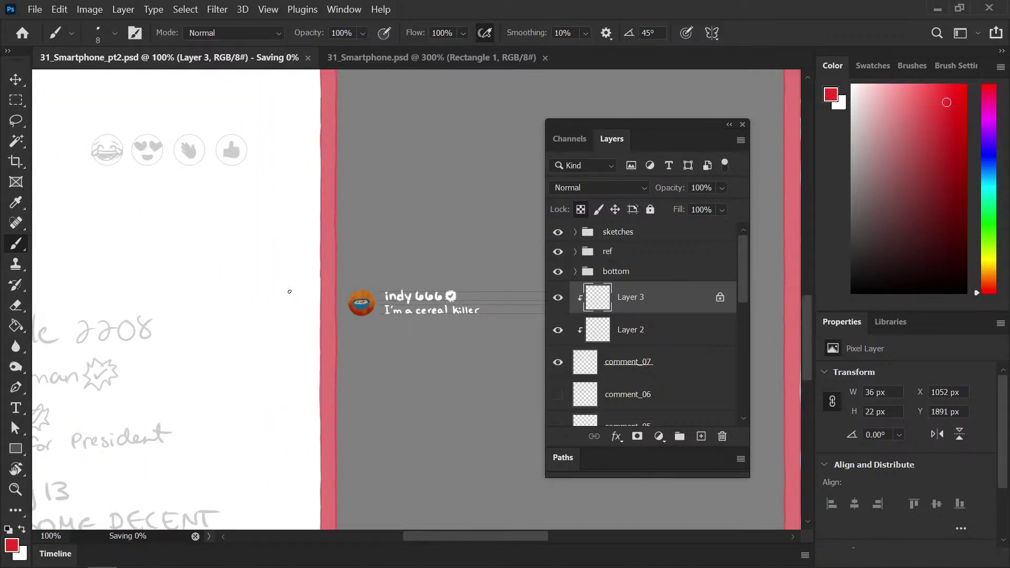
{"action": "key", "text": "ctrl+plus"}
{"action": "key", "text": "ctrl+plus"}
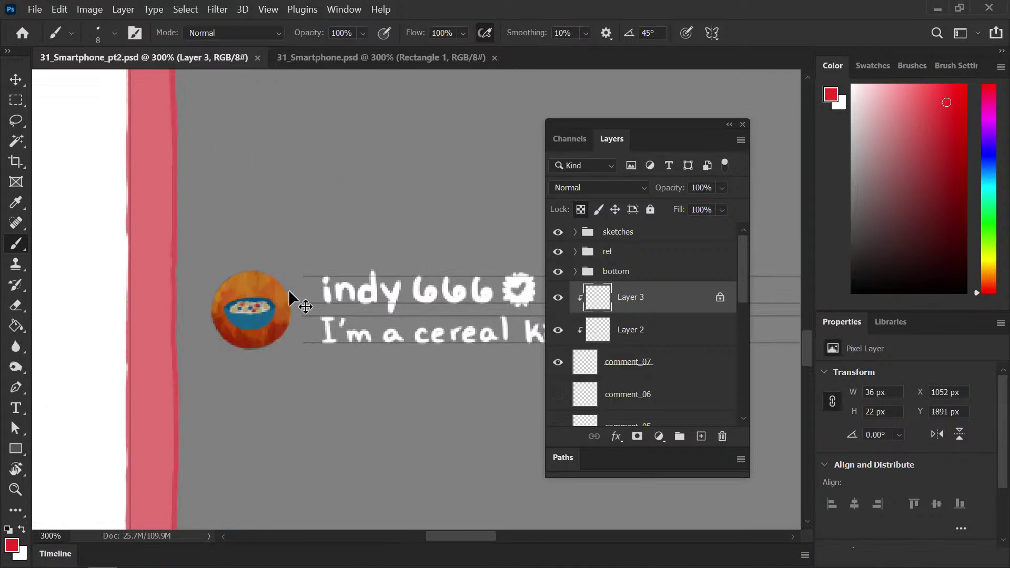
{"action": "key", "text": "ctrl+minus"}
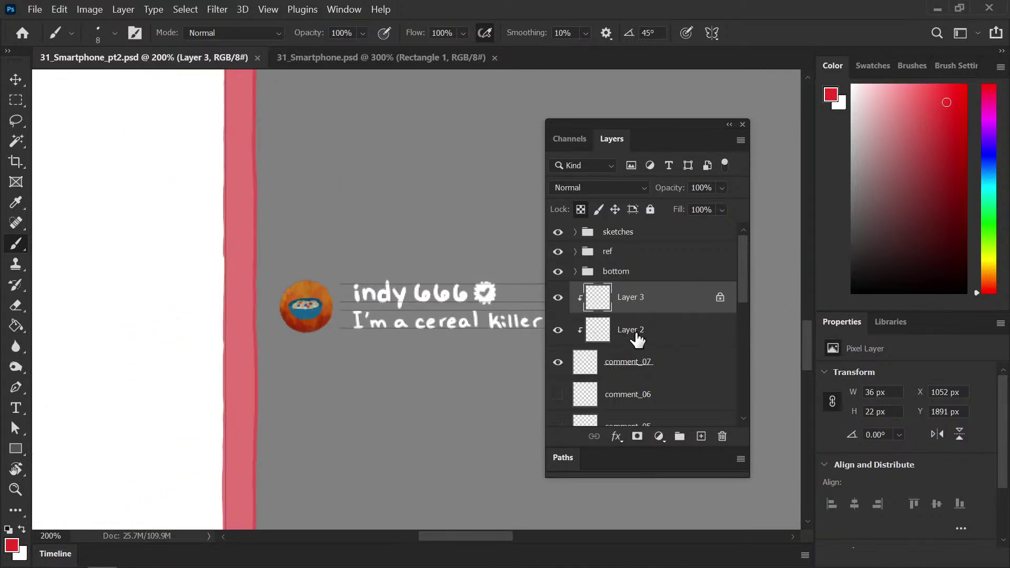
Brush recently used dark red-orange along the edges of the orange circle on Layer 2 with the size 20 brush
{"action": "left_click", "coordinate": [662, 335]}
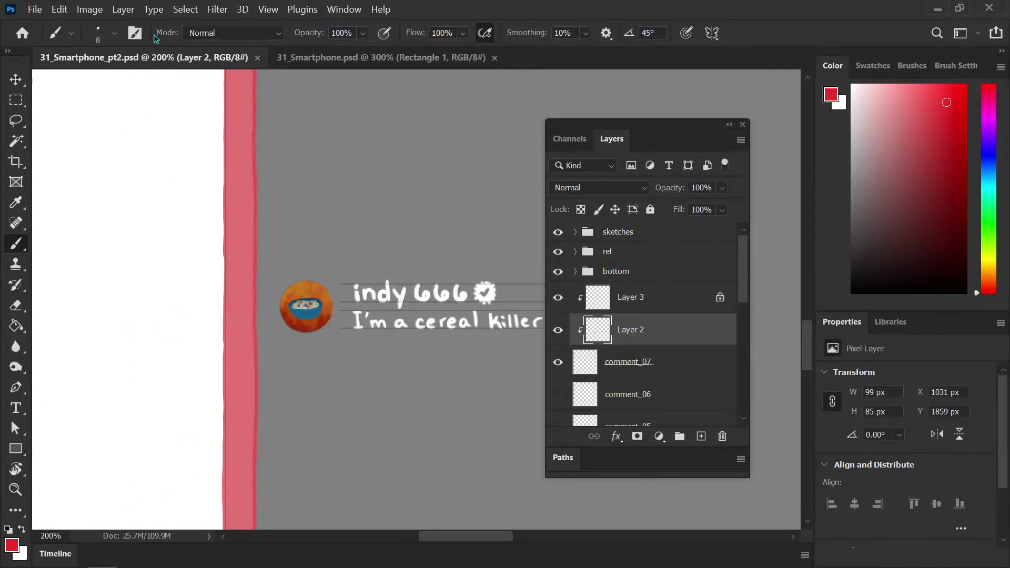
{"action": "left_click", "coordinate": [123, 9]}
{"action": "left_click", "coordinate": [124, 9]}
{"action": "left_click", "coordinate": [90, 9]}
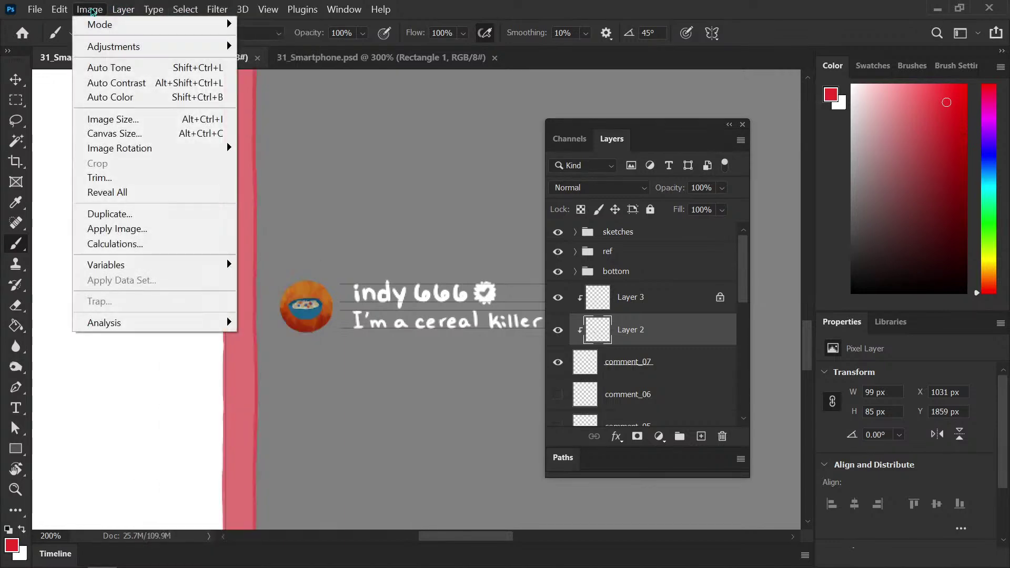
{"action": "mouse_move", "coordinate": [123, 5]}
{"action": "left_click", "coordinate": [872, 68]}
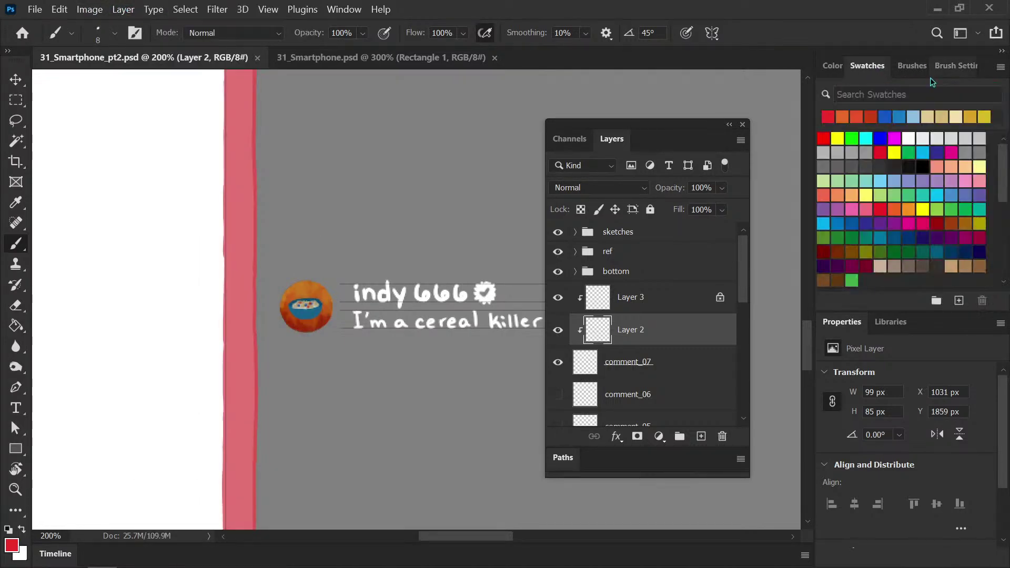
{"action": "left_click", "coordinate": [872, 117]}
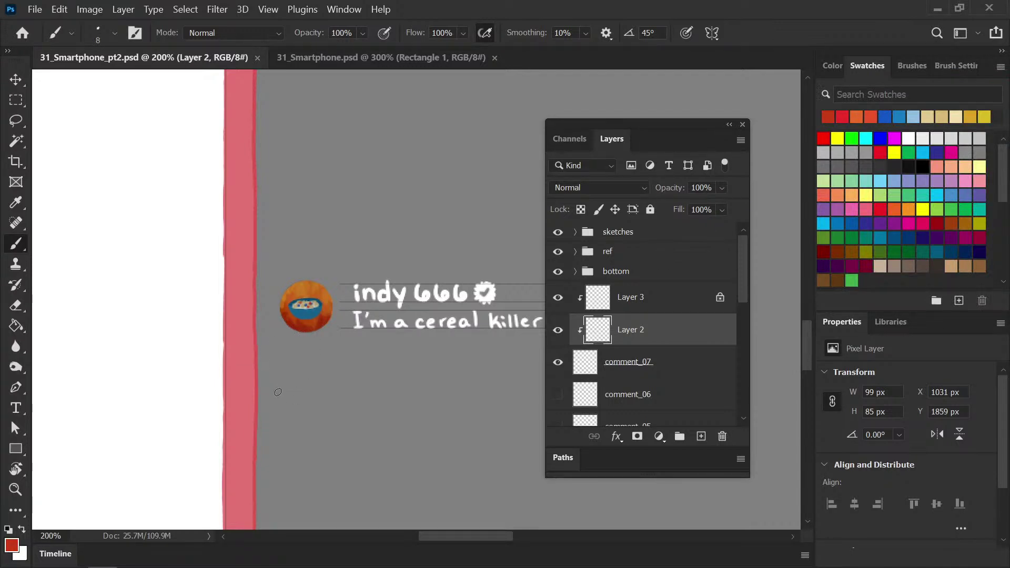
{"action": "key", "text": "]"}
{"action": "left_click", "coordinate": [282, 313]}
{"action": "mouse_move", "coordinate": [283, 309]}
{"action": "left_mouse_down"}
{"action": "mouse_move", "coordinate": [294, 331]}
{"action": "mouse_move", "coordinate": [312, 334]}
{"action": "mouse_move", "coordinate": [333, 308]}
{"action": "left_mouse_up"}
Shade the circle around the bowl with a deeper red on Layer 2 at 50% brush opacity
{"action": "left_click", "coordinate": [351, 33]}
{"action": "type", "text": "5"}
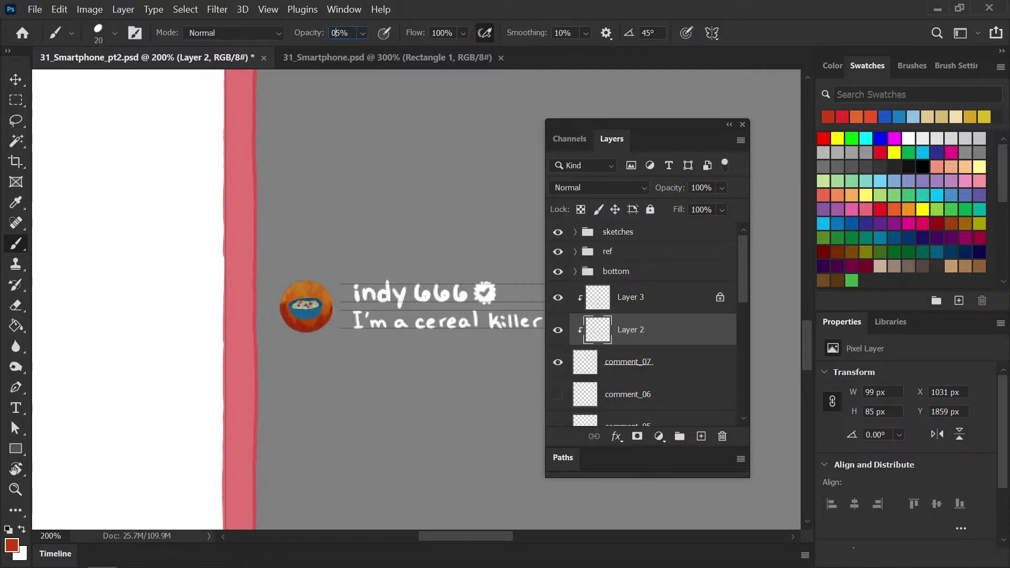
{"action": "left_click", "coordinate": [304, 34]}
{"action": "left_click", "coordinate": [833, 65]}
{"action": "left_click", "coordinate": [966, 139]}
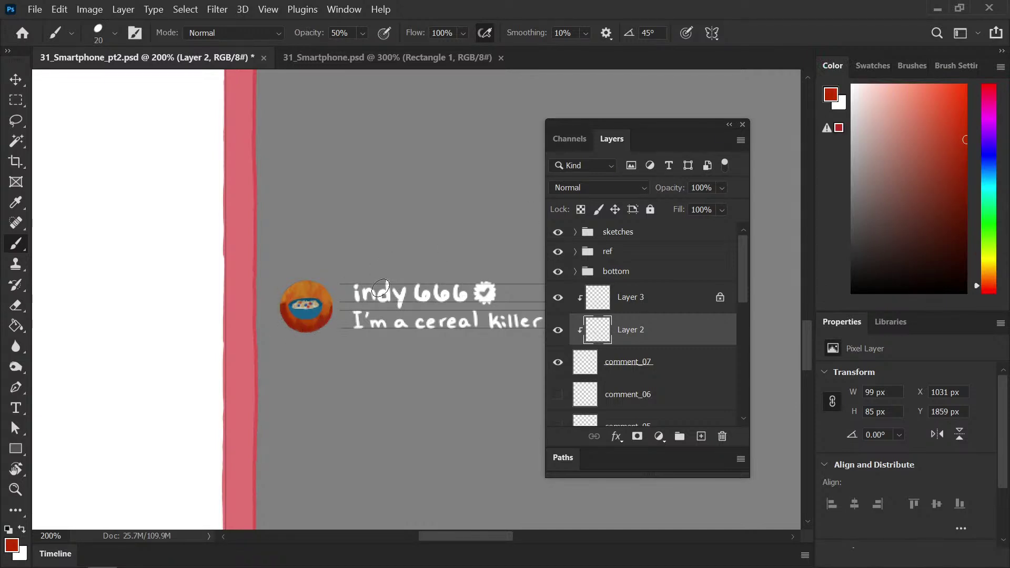
Add a clipped layer directly above comment_07 and paint deep red behind the orange circle at 100% brush opacity
{"action": "left_click", "coordinate": [693, 365]}
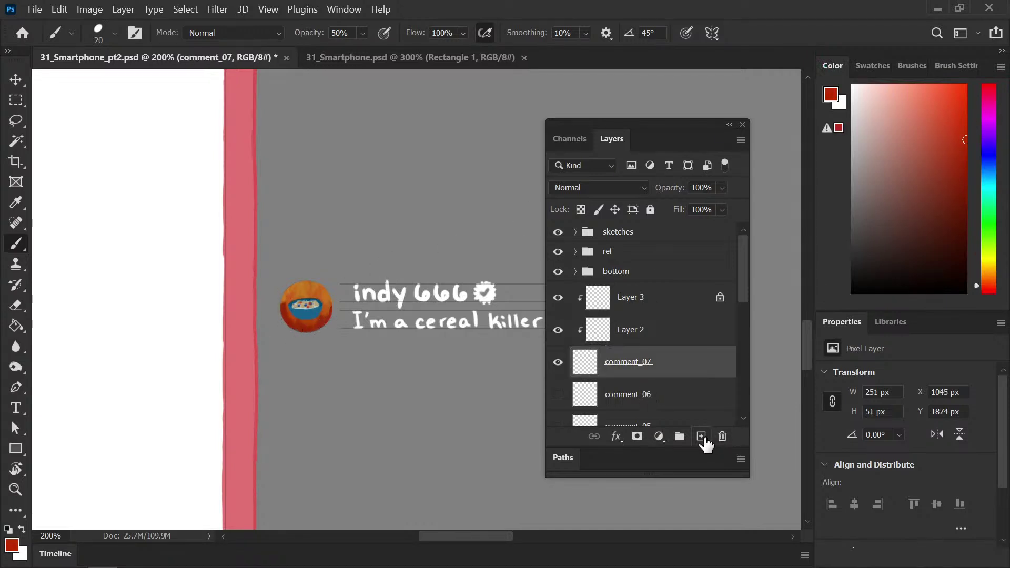
{"action": "left_click", "coordinate": [702, 437]}
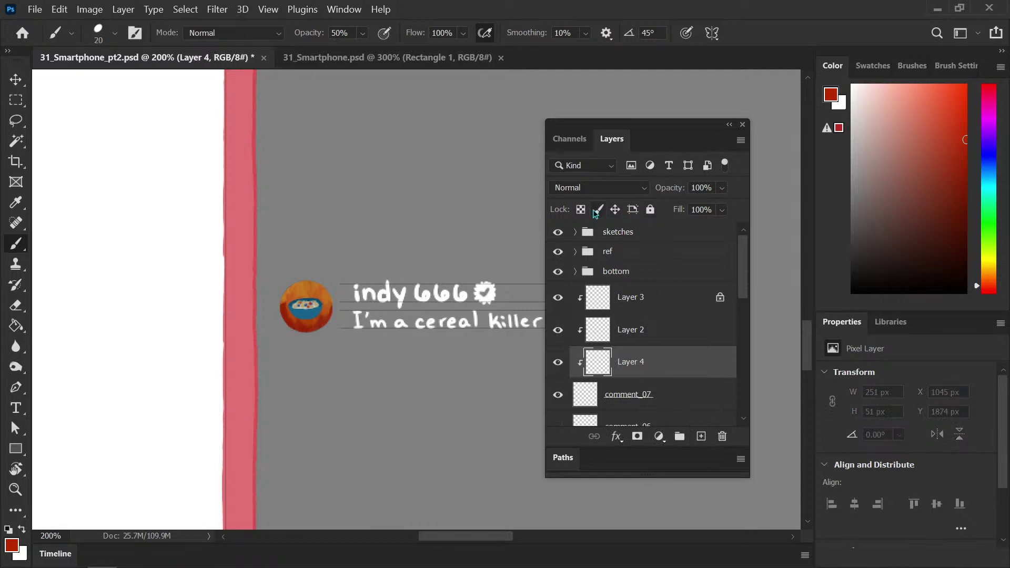
{"action": "left_click", "coordinate": [324, 32]}
{"action": "type", "text": "100"}
{"action": "key", "text": "Return"}
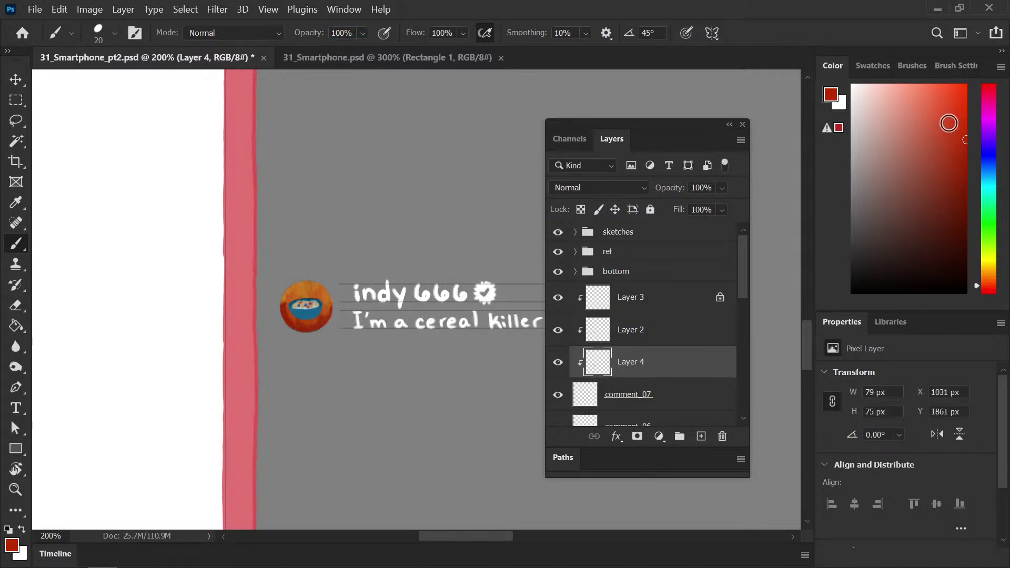
{"action": "left_click", "coordinate": [123, 9]}
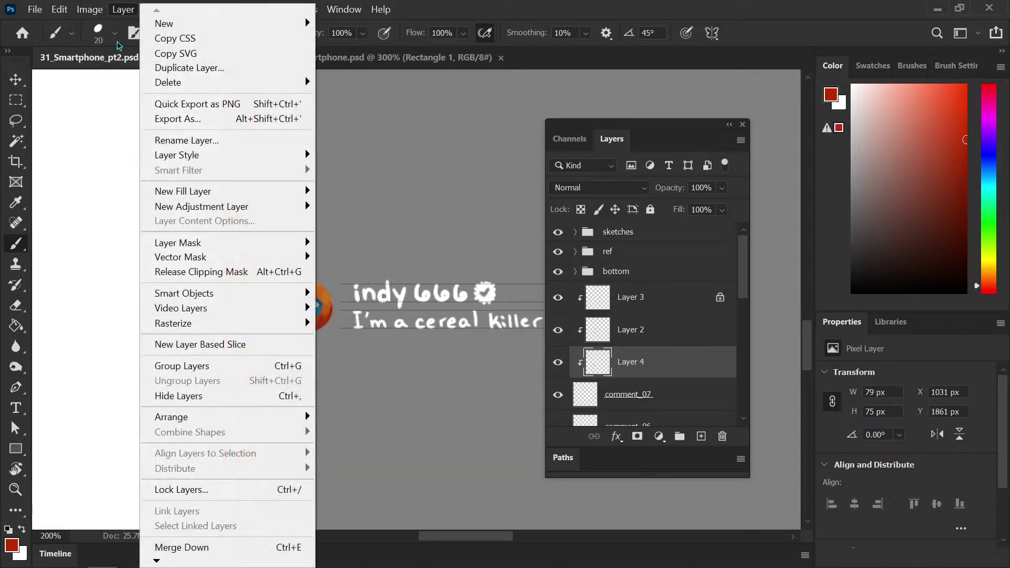
{"action": "mouse_move", "coordinate": [90, 9]}
{"action": "mouse_move", "coordinate": [202, 53]}
{"action": "left_click", "coordinate": [327, 127]}
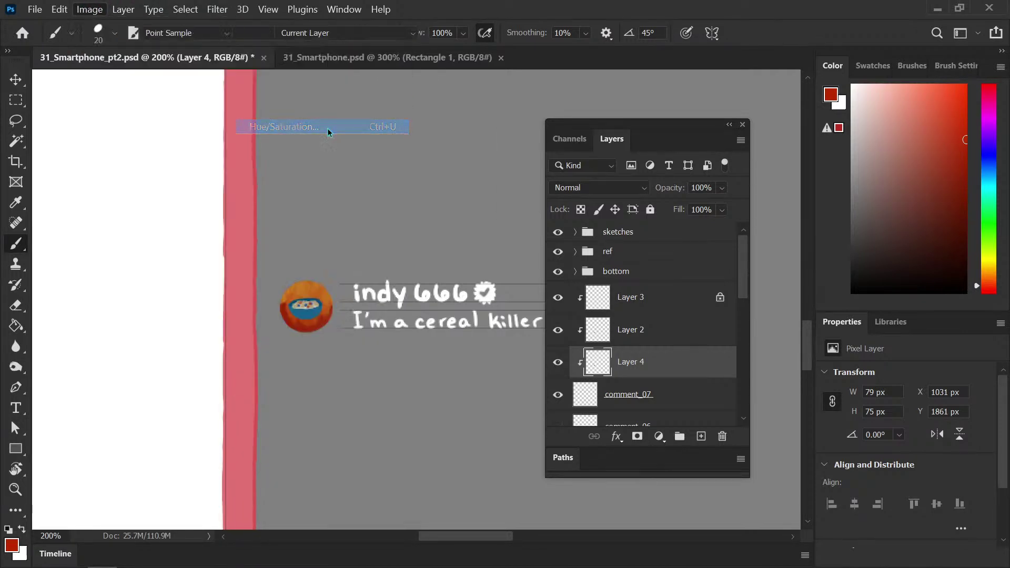
{"action": "left_click_drag", "start_coordinate": [534, 232], "coordinate": [601, 231]}
{"action": "mouse_move", "coordinate": [531, 271]}
{"action": "left_mouse_down"}
{"action": "mouse_move", "coordinate": [563, 271]}
{"action": "mouse_move", "coordinate": [495, 272]}
{"action": "left_mouse_up"}
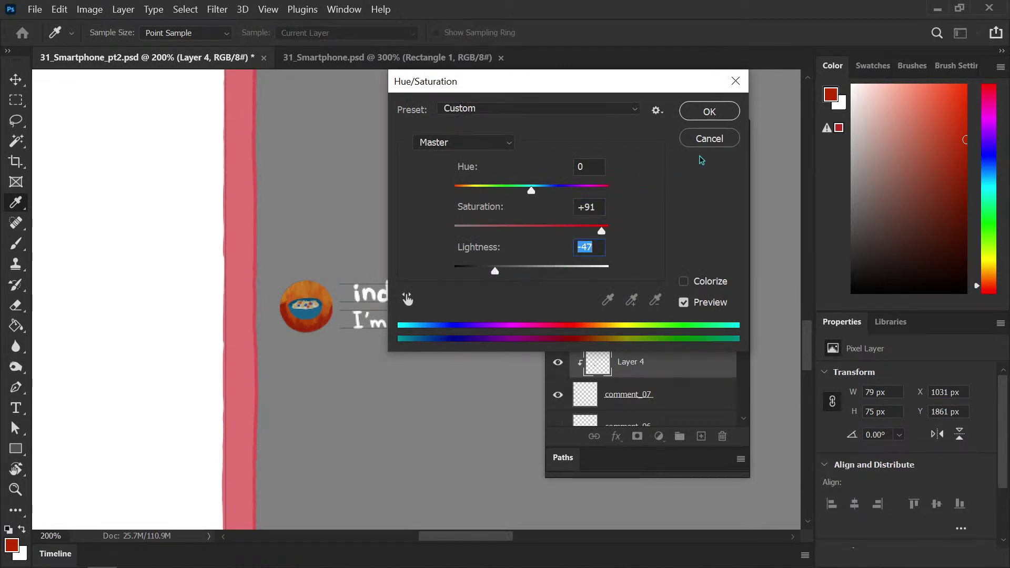
{"action": "left_click", "coordinate": [710, 138]}
{"action": "key", "text": "b"}
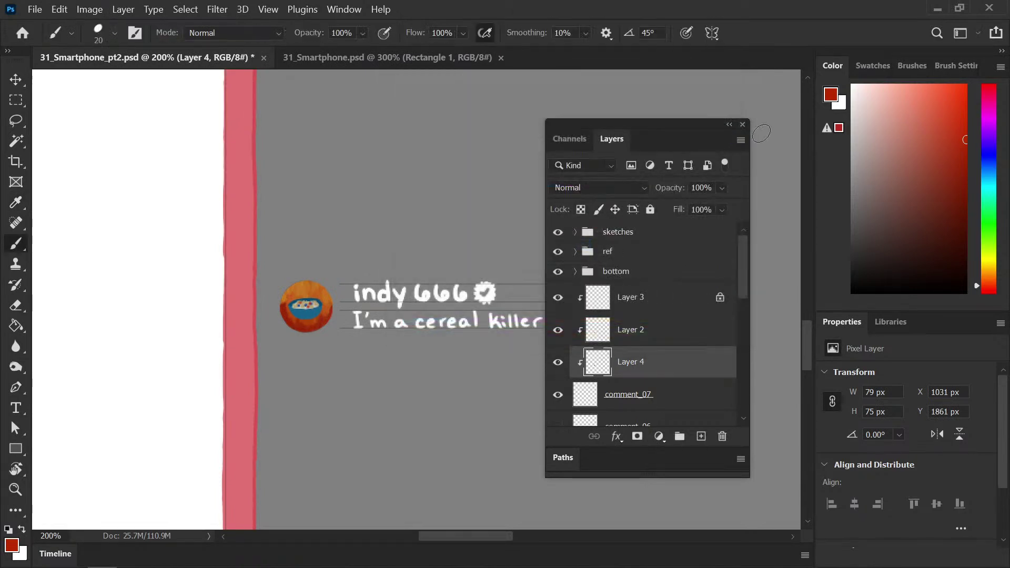
Merge Layer 2 down into Layer 4, and add a new clipped layer directly above Layer 3
{"action": "left_click", "coordinate": [650, 301]}
{"action": "left_click", "coordinate": [650, 334]}
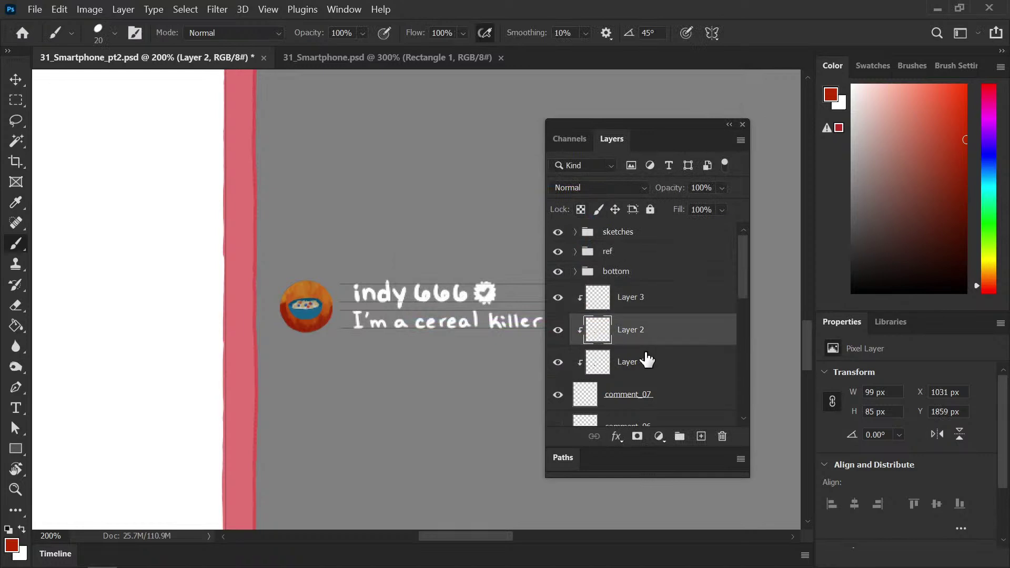
{"action": "key", "text": "Delete"}
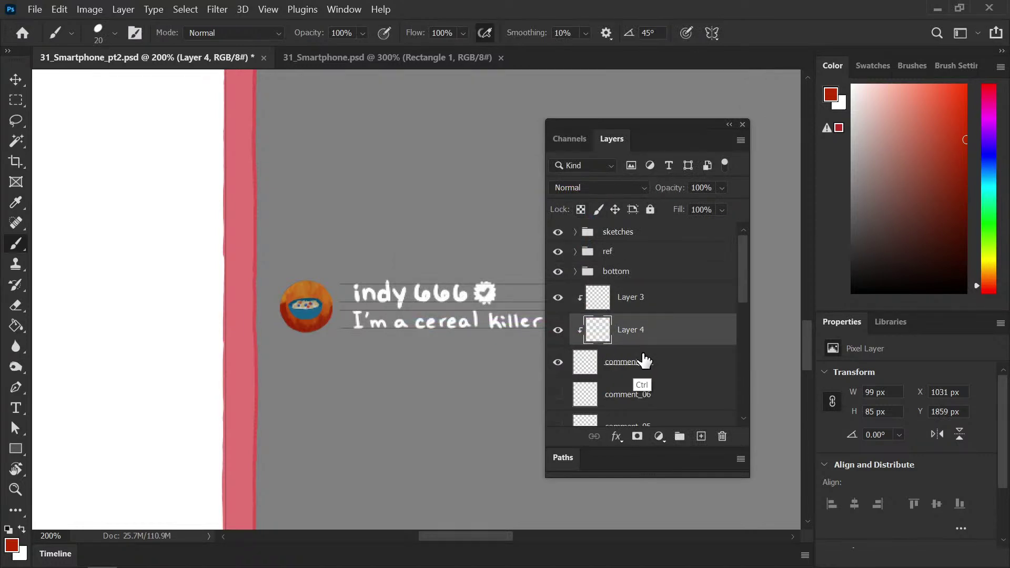
{"action": "left_click", "coordinate": [643, 307]}
{"action": "left_click", "coordinate": [702, 437]}
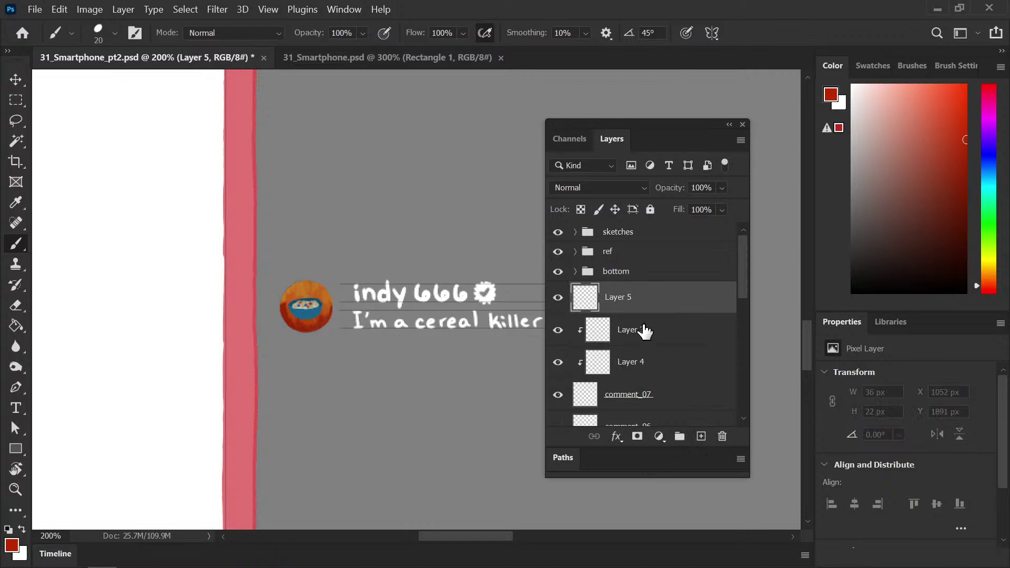
{"action": "left_click", "coordinate": [653, 307], "text": "alt"}
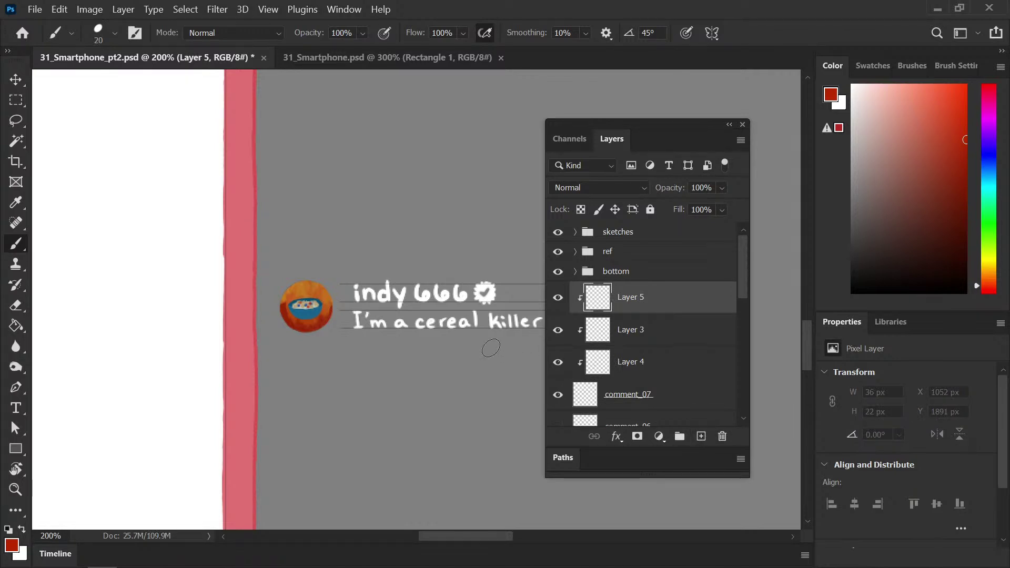
Try painting red strokes around the lower half of the bowl on Layer 5 with the size 9 brush
{"action": "key", "text": "bracketleft"}
{"action": "key", "text": "bracketleft"}
{"action": "key", "text": "bracketleft"}
{"action": "left_click", "coordinate": [299, 318]}
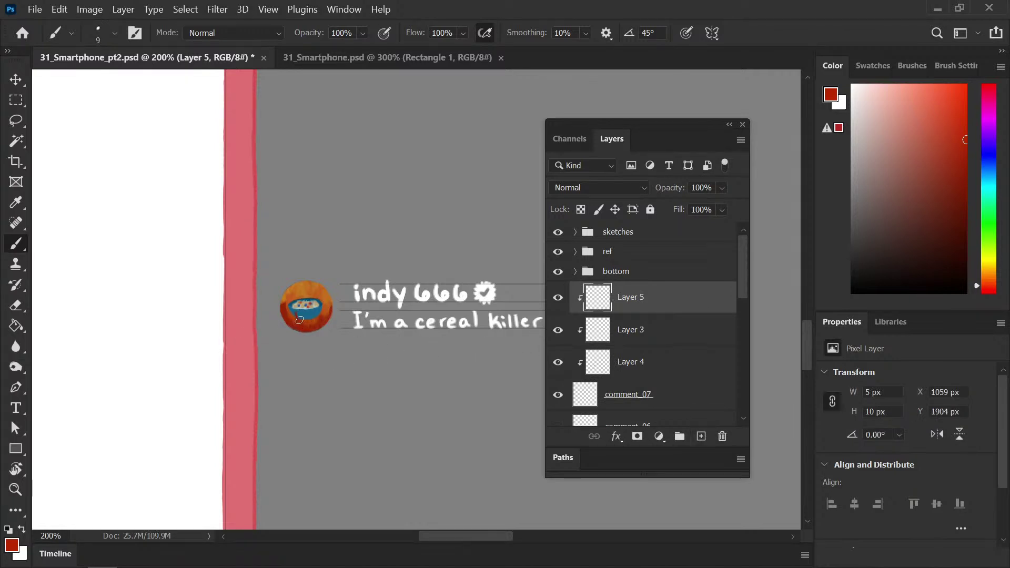
{"action": "left_click_drag", "start_coordinate": [294, 326], "coordinate": [294, 320]}
{"action": "left_click_drag", "start_coordinate": [965, 137], "coordinate": [958, 85]}
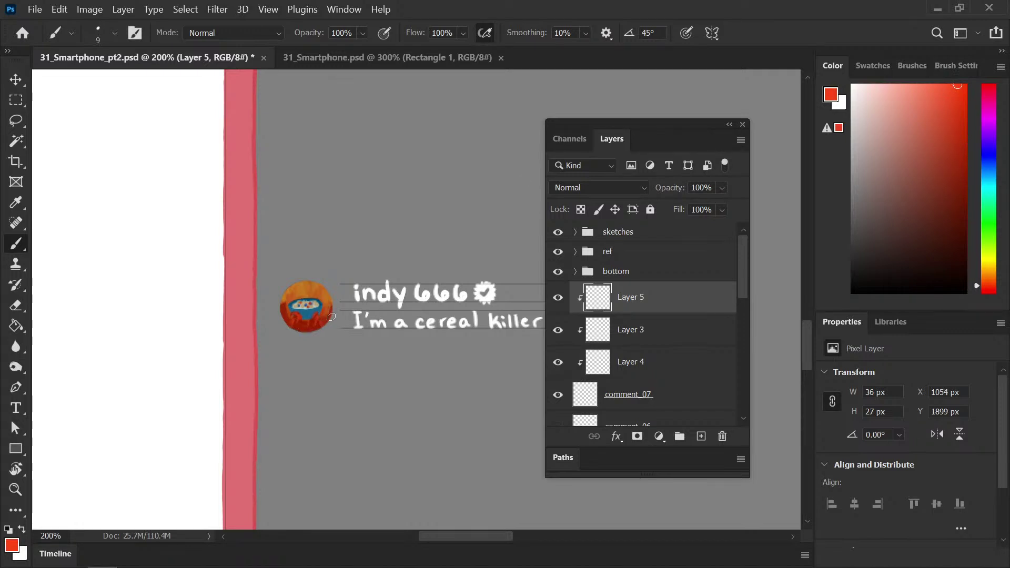
Paint bright orange strokes below the bowl on Layer 5 with the size 8 brush at 50% opacity
{"action": "left_click", "coordinate": [990, 273]}
{"action": "key", "text": "bracketleft"}
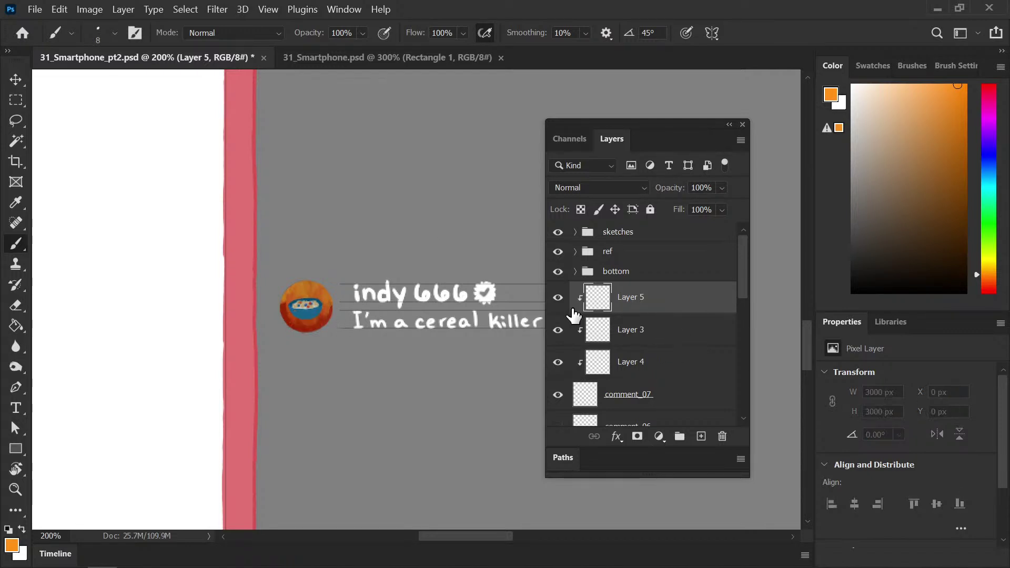
{"action": "key", "text": "i"}
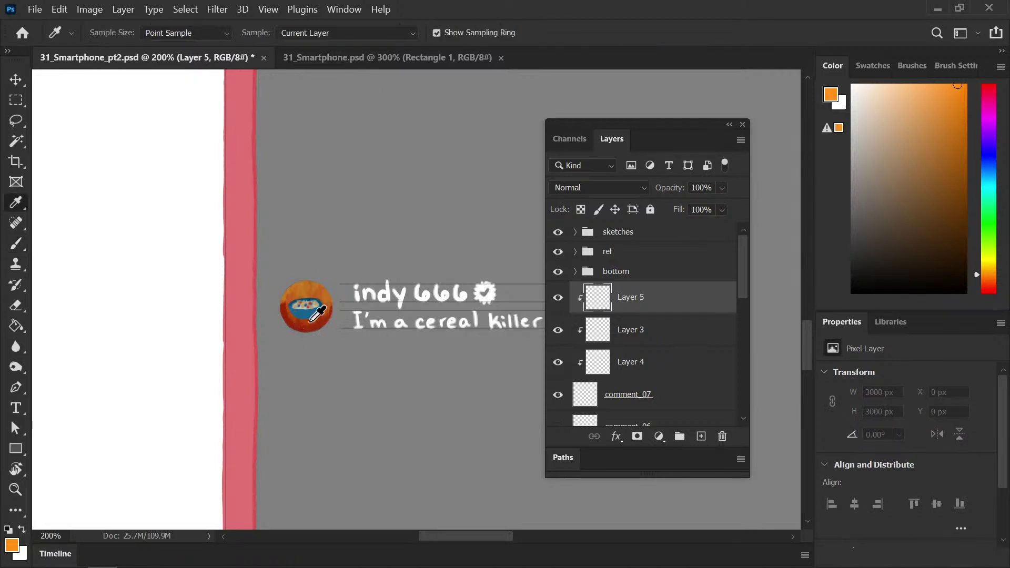
{"action": "key", "text": "b"}
{"action": "left_click", "coordinate": [317, 34]}
{"action": "type", "text": "50"}
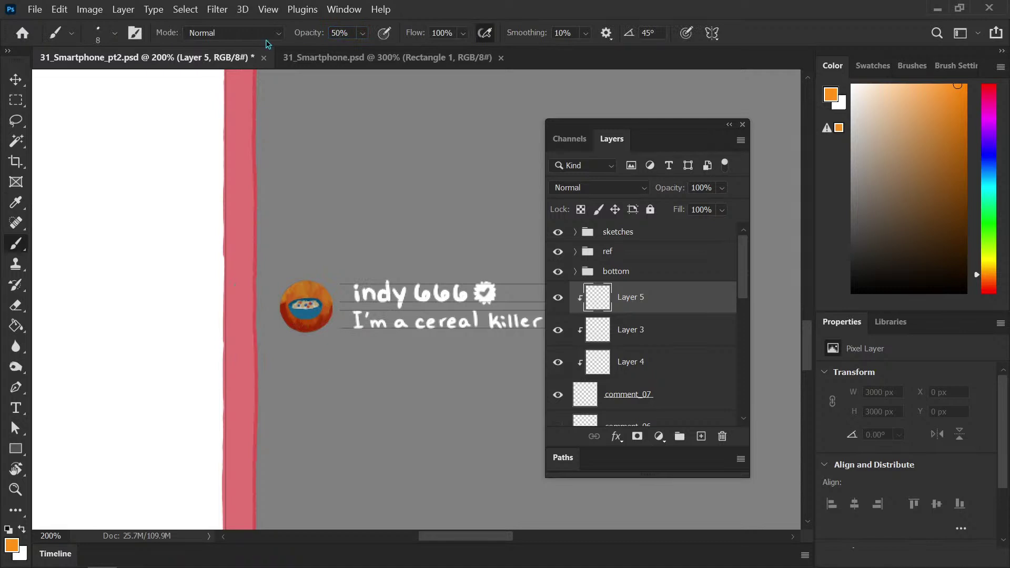
{"action": "left_click_drag", "start_coordinate": [309, 321], "coordinate": [312, 320]}
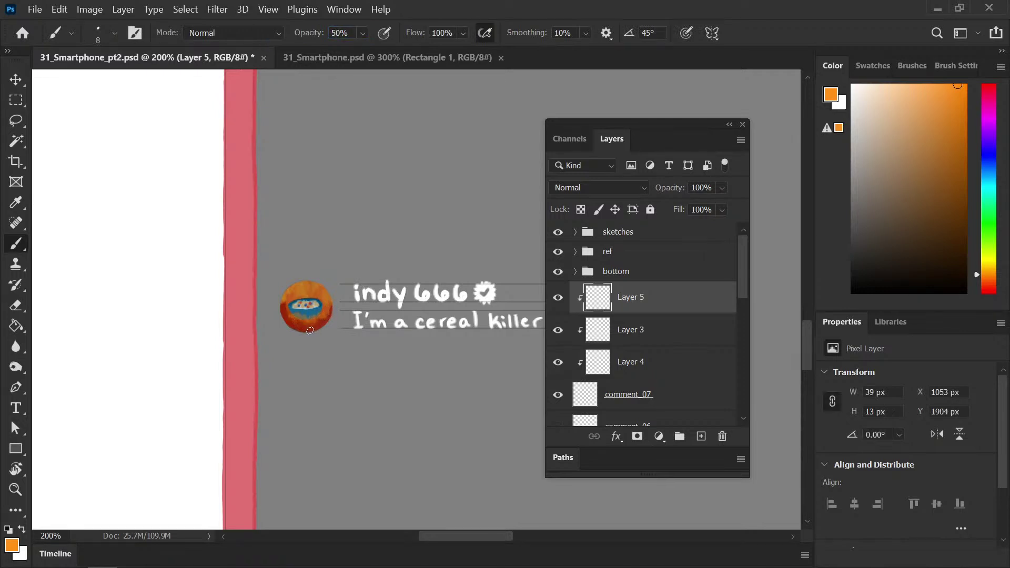
{"action": "key", "text": "i"}
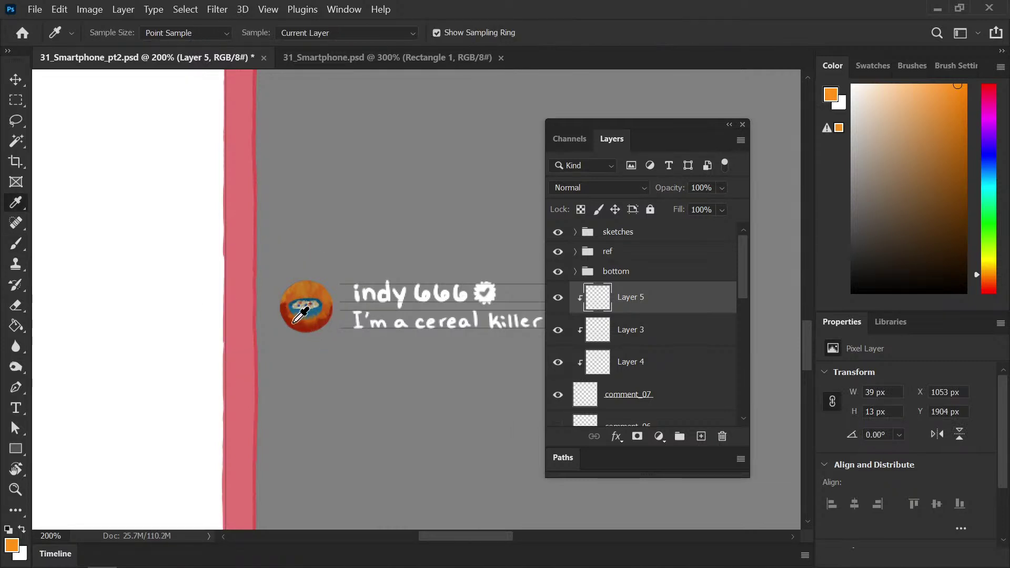
{"action": "key", "text": "b"}
{"action": "left_click_drag", "start_coordinate": [293, 321], "coordinate": [295, 322]}
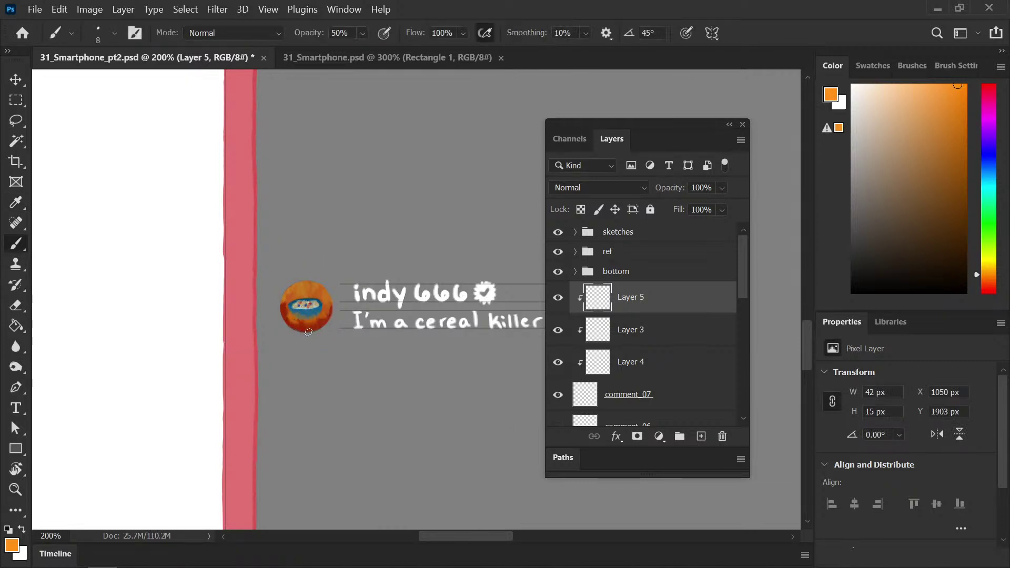
Sample the dark red from Layer 4, brush it around the lower half of the bowl on Layer 5, and save the document
{"action": "left_click", "coordinate": [639, 365]}
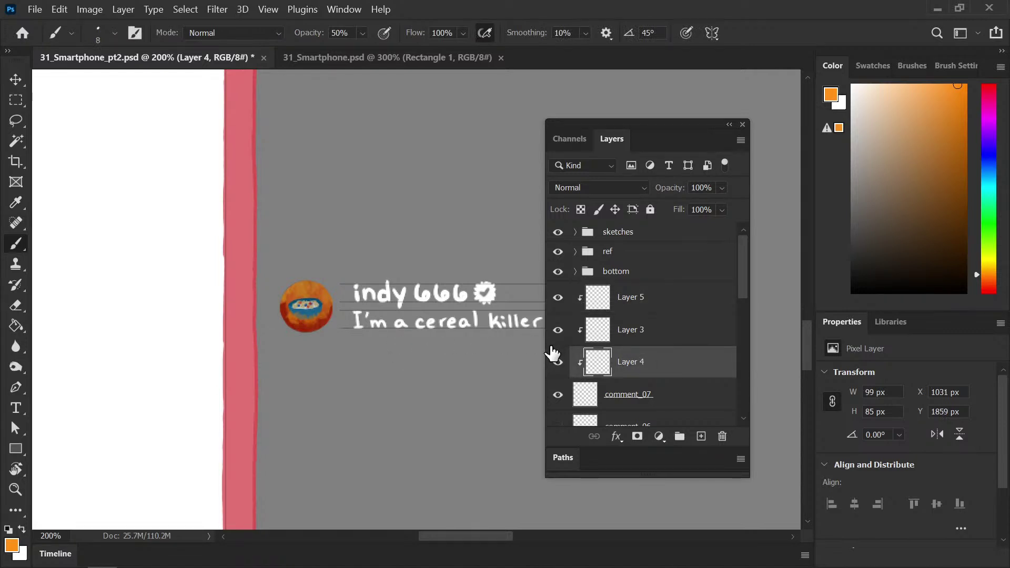
{"action": "key", "text": "i"}
{"action": "left_click", "coordinate": [605, 337]}
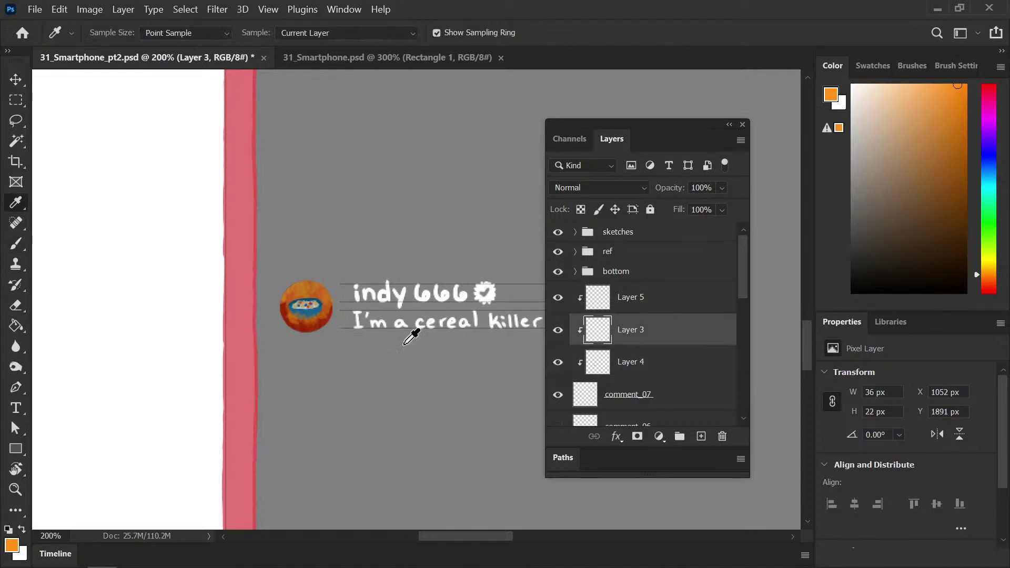
{"action": "left_click", "coordinate": [285, 313]}
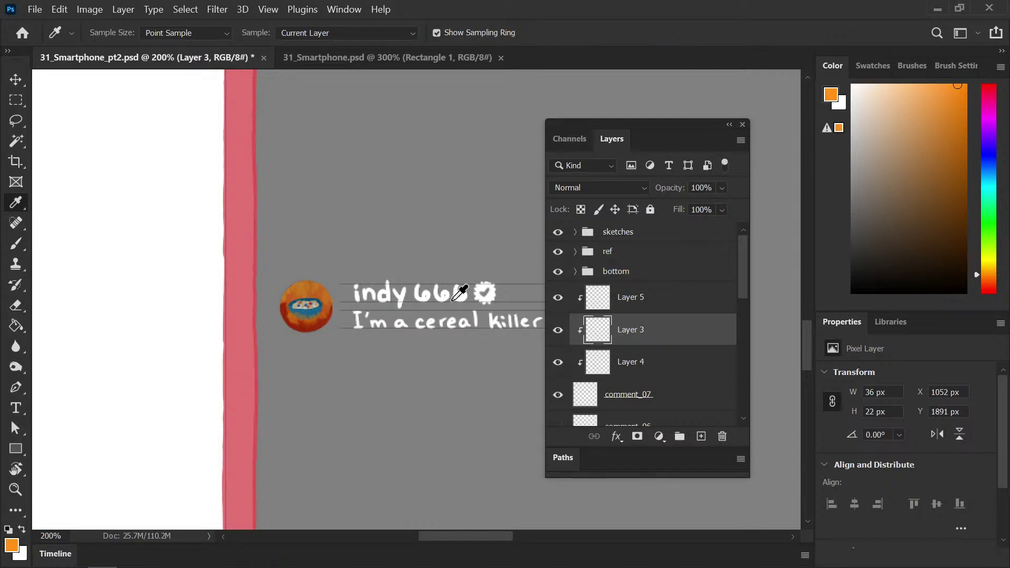
{"action": "left_click", "coordinate": [656, 362]}
{"action": "left_click", "coordinate": [306, 300]}
{"action": "left_click", "coordinate": [613, 340]}
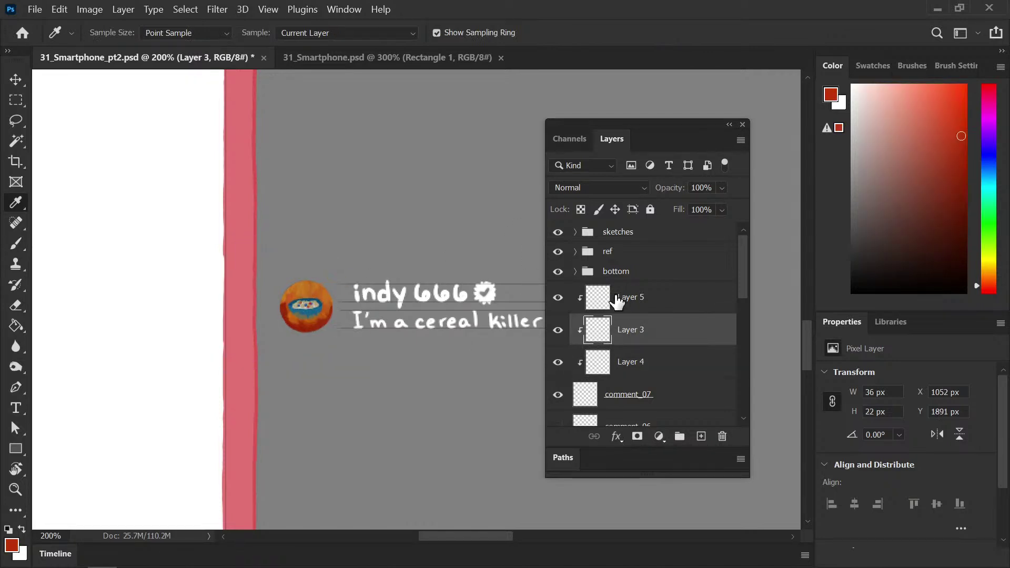
{"action": "left_click", "coordinate": [615, 302]}
{"action": "key", "text": "b"}
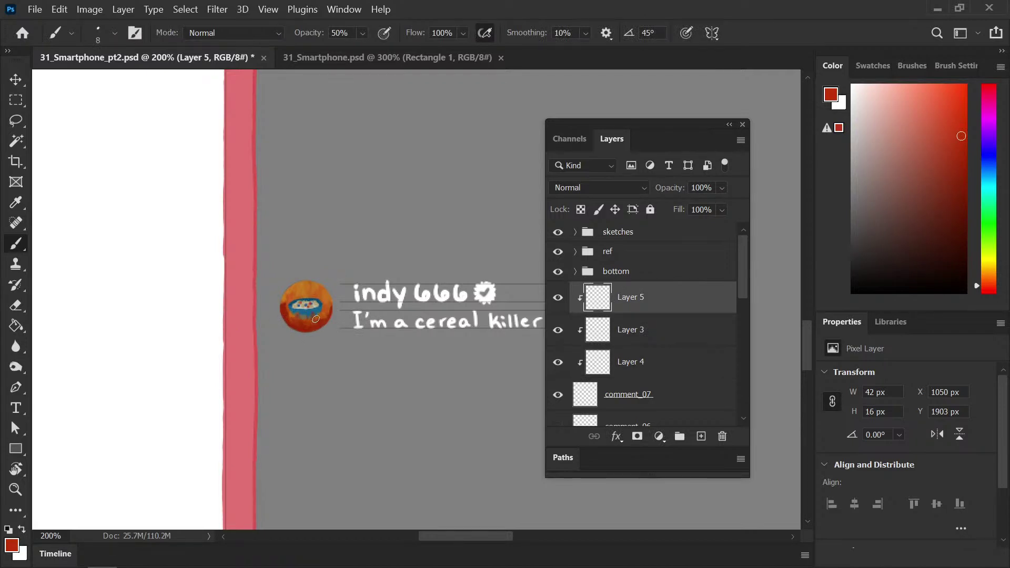
{"action": "left_click_drag", "start_coordinate": [326, 313], "coordinate": [293, 322]}
{"action": "key", "text": "ctrl+s"}
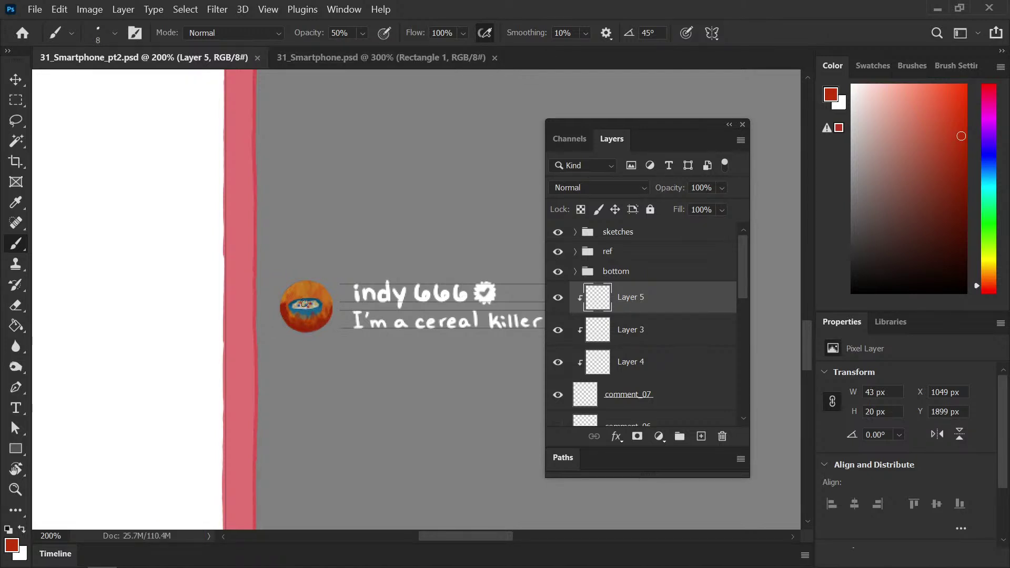
Scale the cereal bowl on Layer 3 up to 142.16% and nudge it upward within the orange circle
{"action": "scroll", "coordinate": [305, 305], "scroll_direction": "down", "scroll_amount": 2}
{"action": "left_click_drag", "start_coordinate": [340, 358], "coordinate": [332, 362]}
{"action": "scroll", "coordinate": [337, 363], "scroll_direction": "up", "scroll_amount": 2}
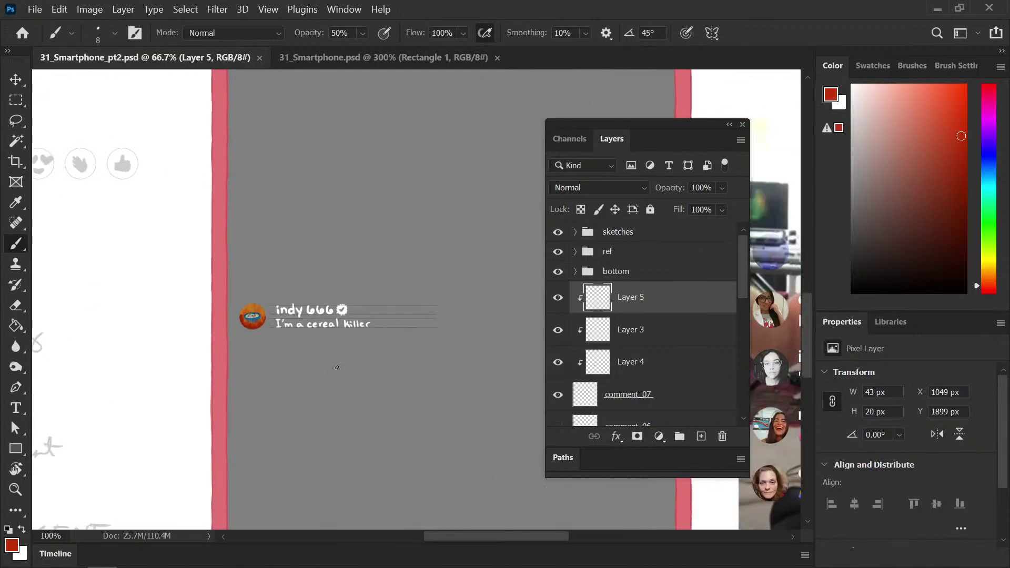
{"action": "left_click", "coordinate": [643, 330]}
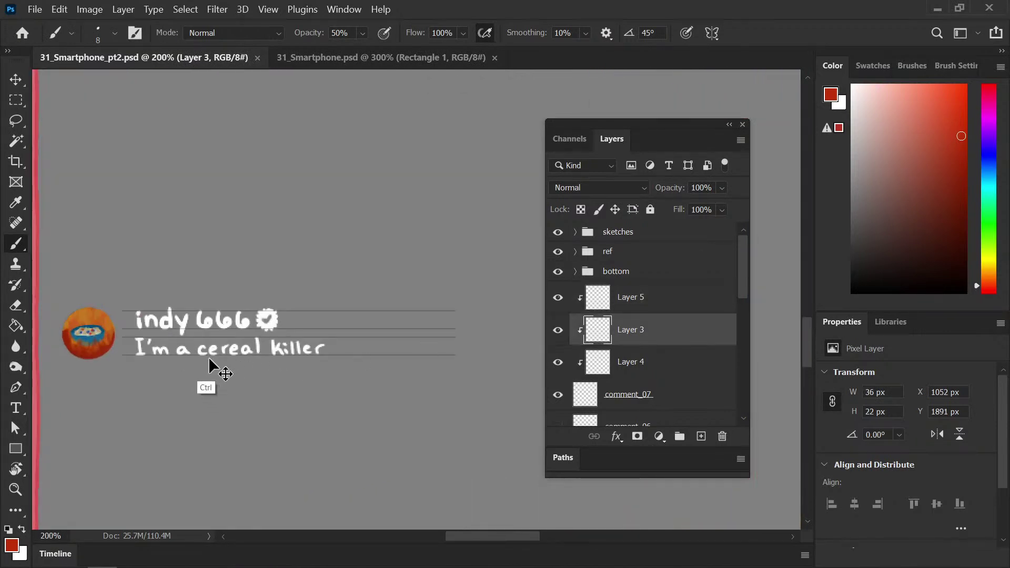
{"action": "key", "text": "ctrl+t"}
{"action": "left_click_drag", "start_coordinate": [106, 325], "coordinate": [111, 358]}
{"action": "key", "text": "Up"}
{"action": "key", "text": "Up"}
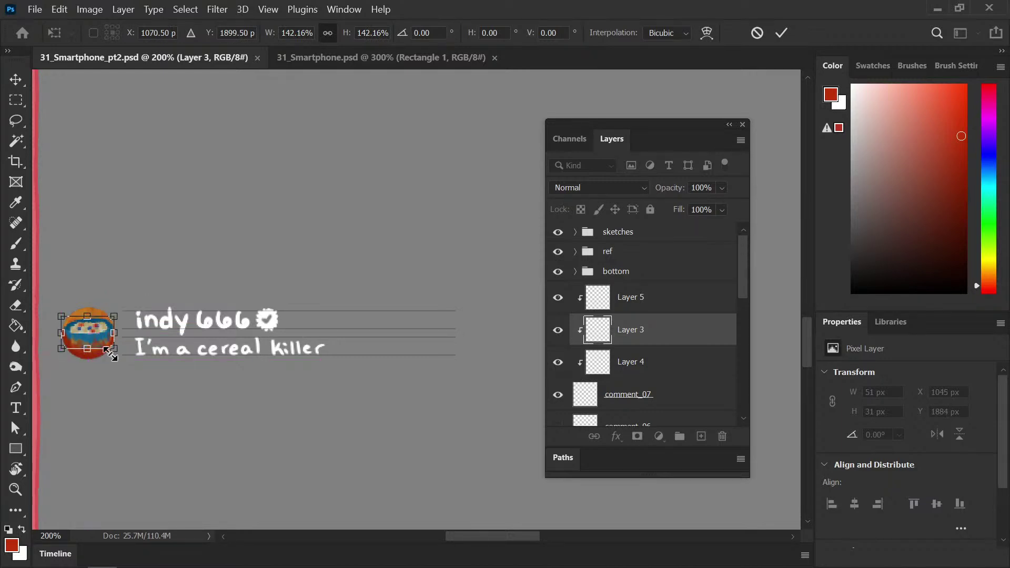
{"action": "key", "text": "Return"}
Touch up the lower part of the enlarged bowl with dark red on Layer 5, and save the document
{"action": "key", "text": "b"}
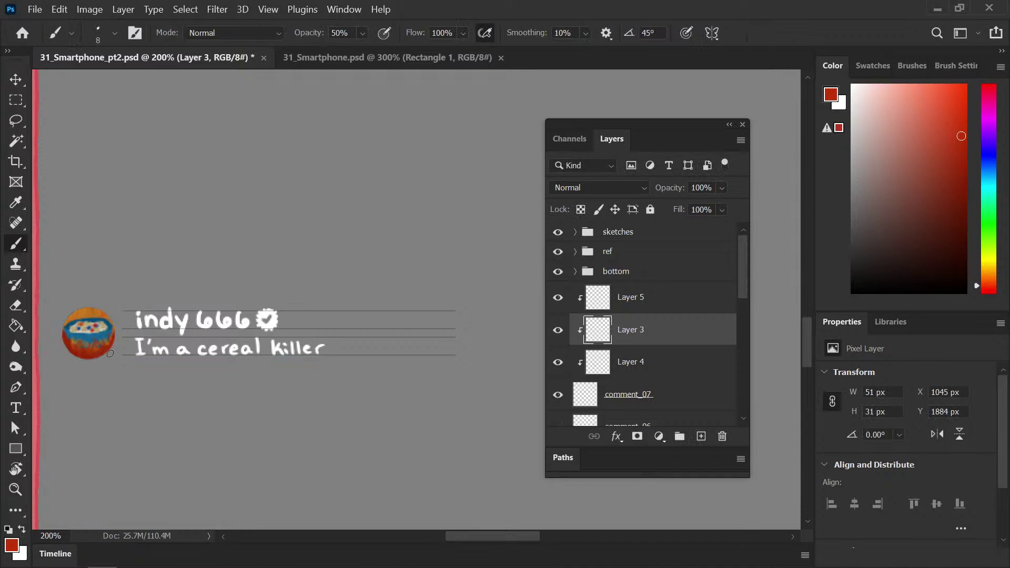
{"action": "left_click", "coordinate": [642, 303]}
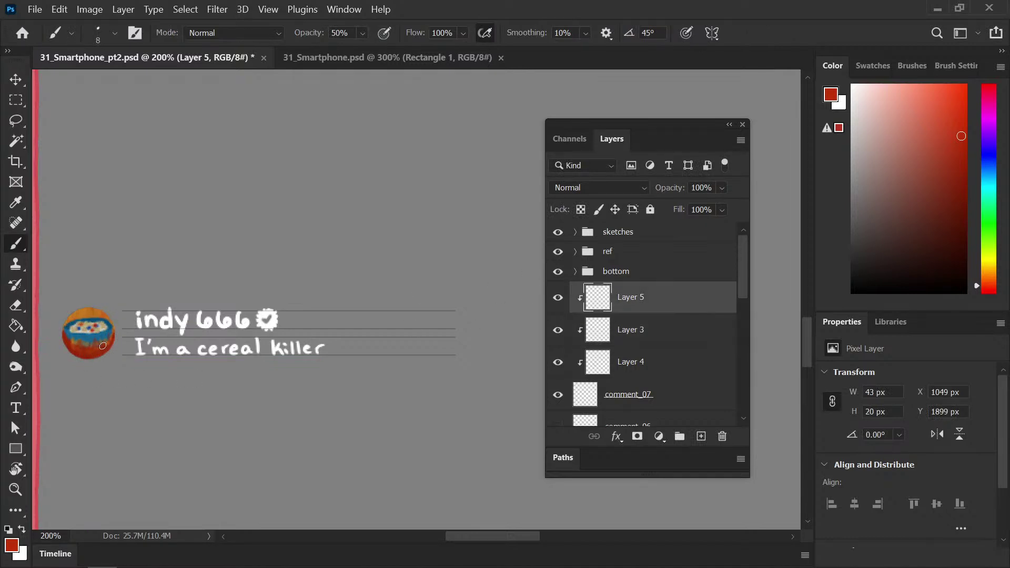
{"action": "key", "text": "ctrl+s"}
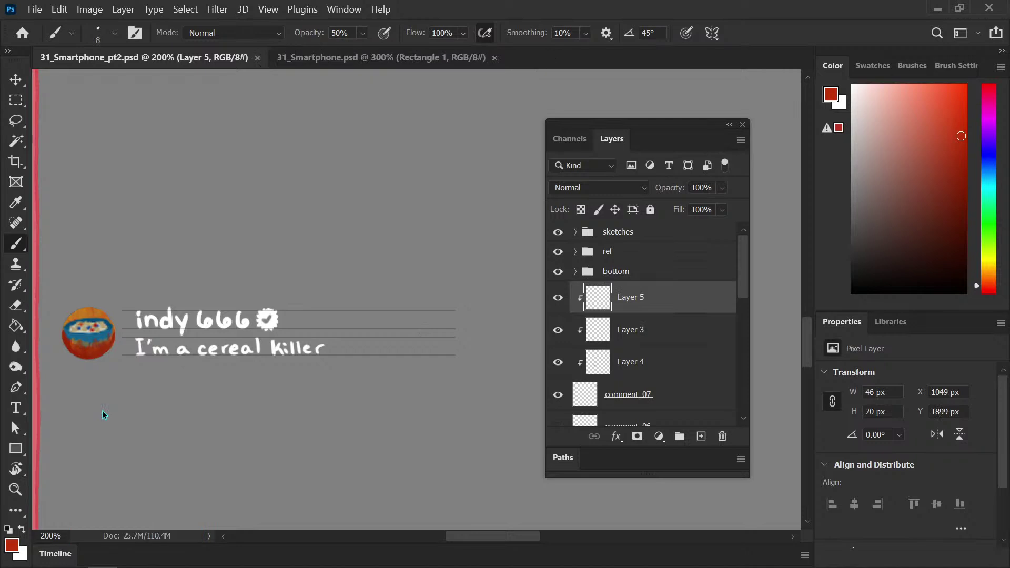
Examine the cereal comment on the phone screen with the sketches group temporarily hidden, saving the document during the check
{"action": "key", "text": "ctrl+minus"}
{"action": "key", "text": "ctrl+minus"}
{"action": "left_click_drag", "start_coordinate": [361, 361], "coordinate": [311, 373]}
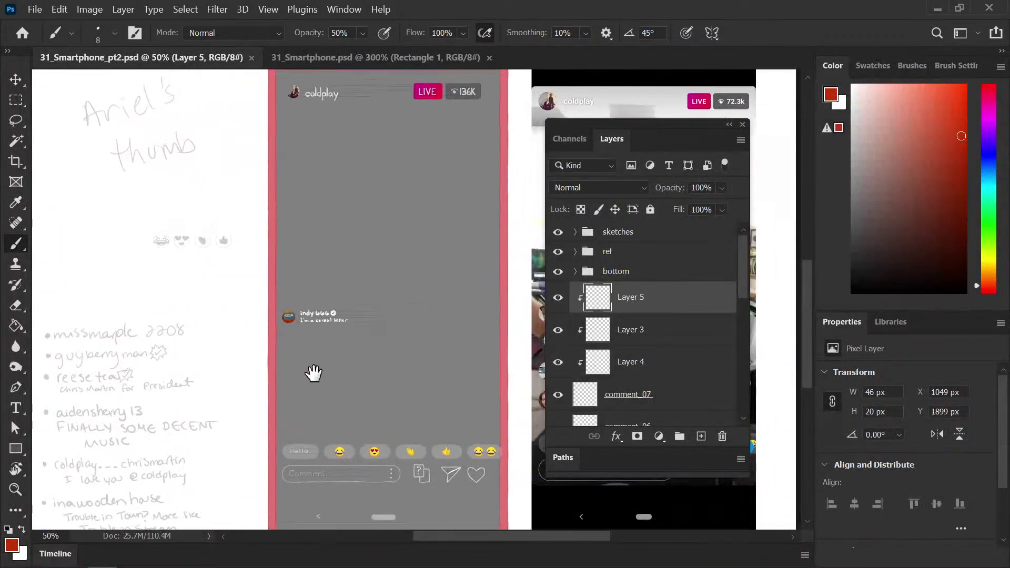
{"action": "key", "text": "ctrl+plus"}
{"action": "left_click", "coordinate": [558, 232]}
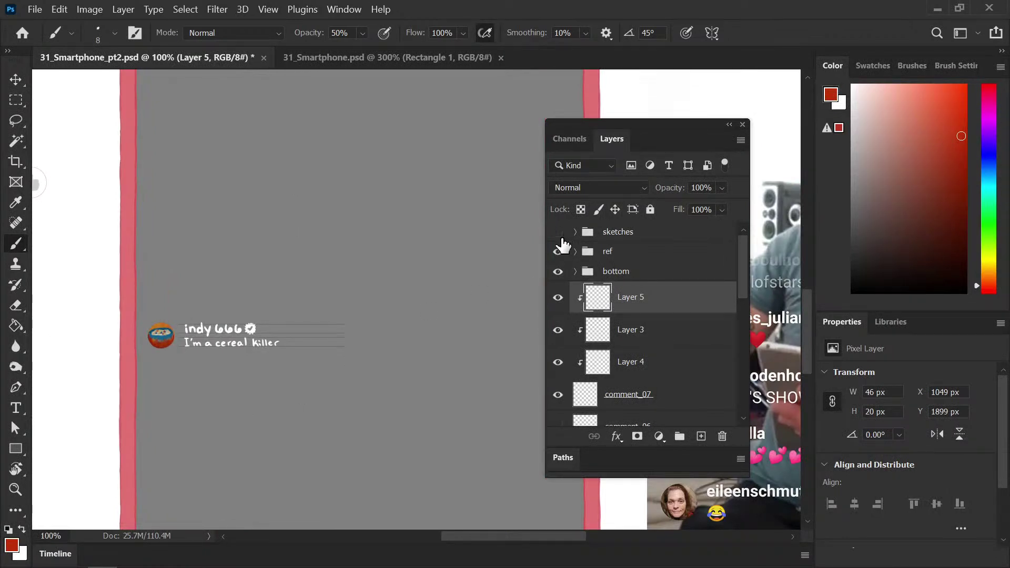
{"action": "key", "text": "ctrl+minus"}
{"action": "key", "text": "ctrl+minus"}
{"action": "key", "text": "ctrl+s"}
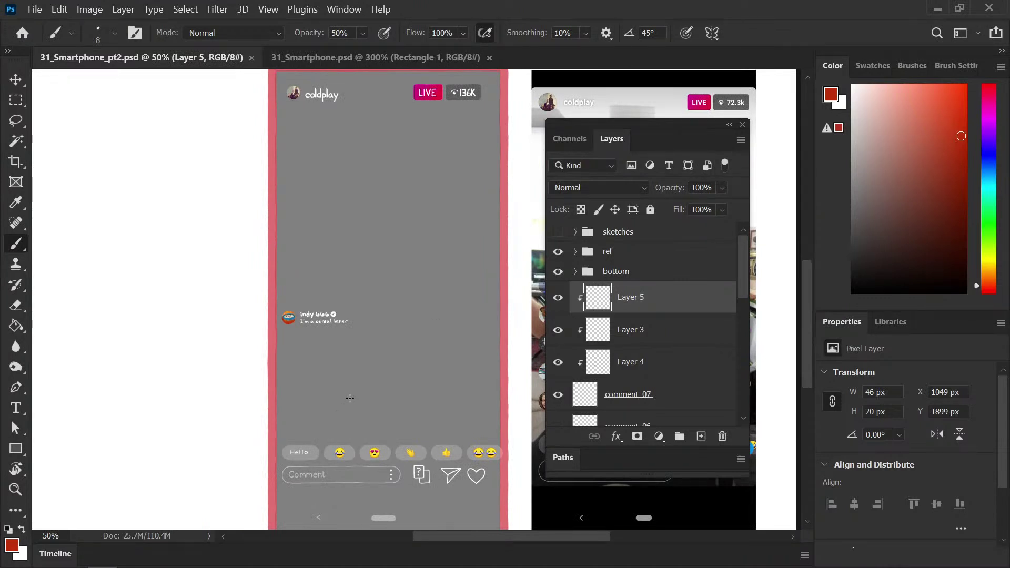
{"action": "key", "text": "ctrl+plus"}
{"action": "key", "text": "ctrl+plus"}
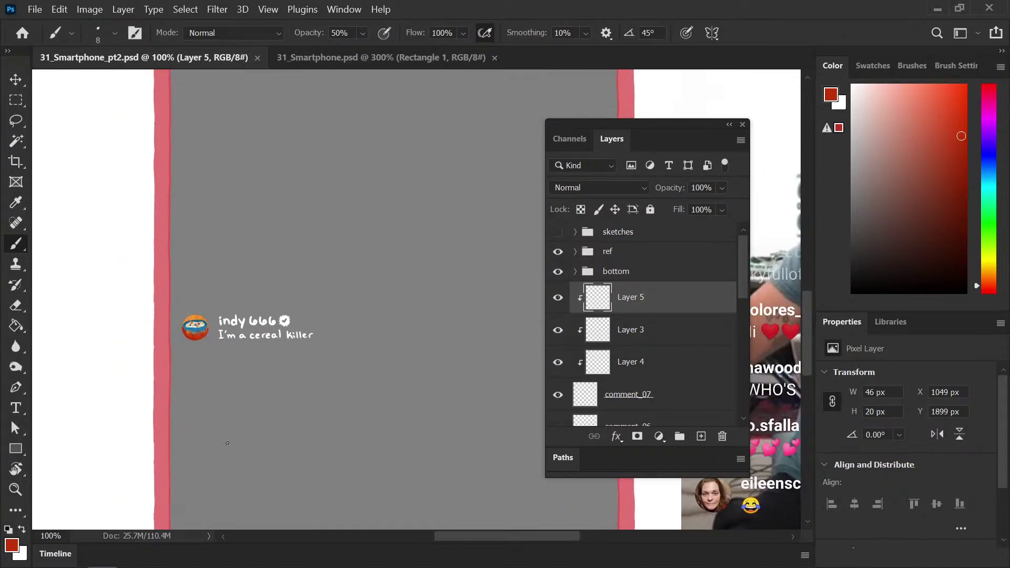
{"action": "left_click", "coordinate": [557, 232]}
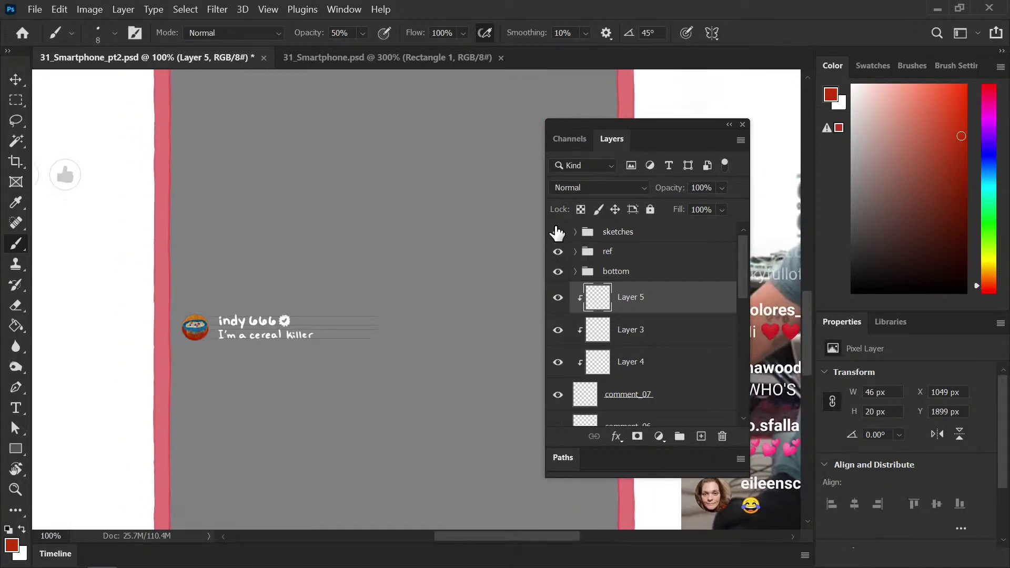
Merge Layer 5 and Layer 3 down into Layer 4 above comment_07
{"action": "key", "text": "ctrl+minus"}
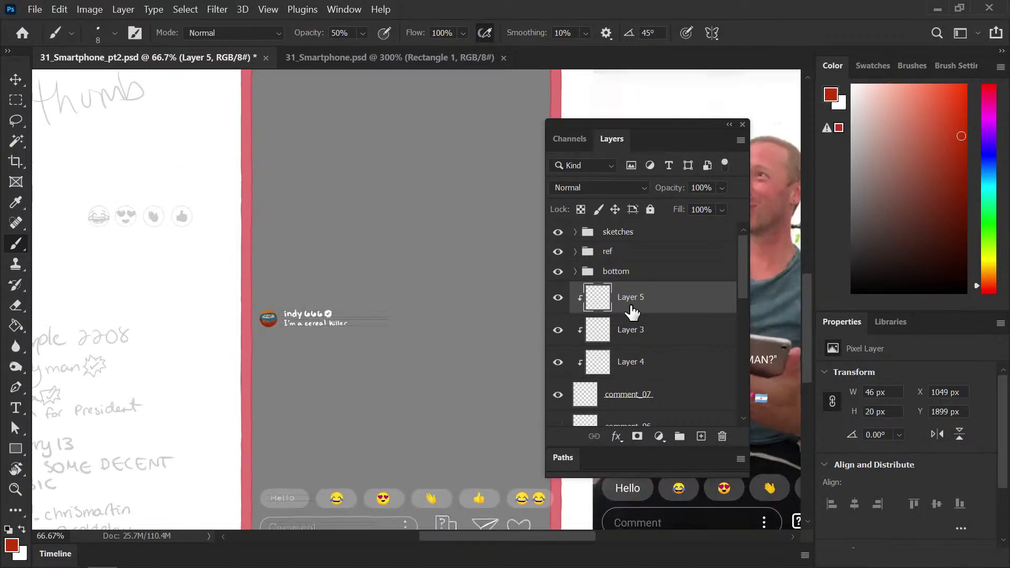
{"action": "key", "text": "ctrl+z"}
{"action": "key", "text": "ctrl+z"}
{"action": "key", "text": "ctrl+z"}
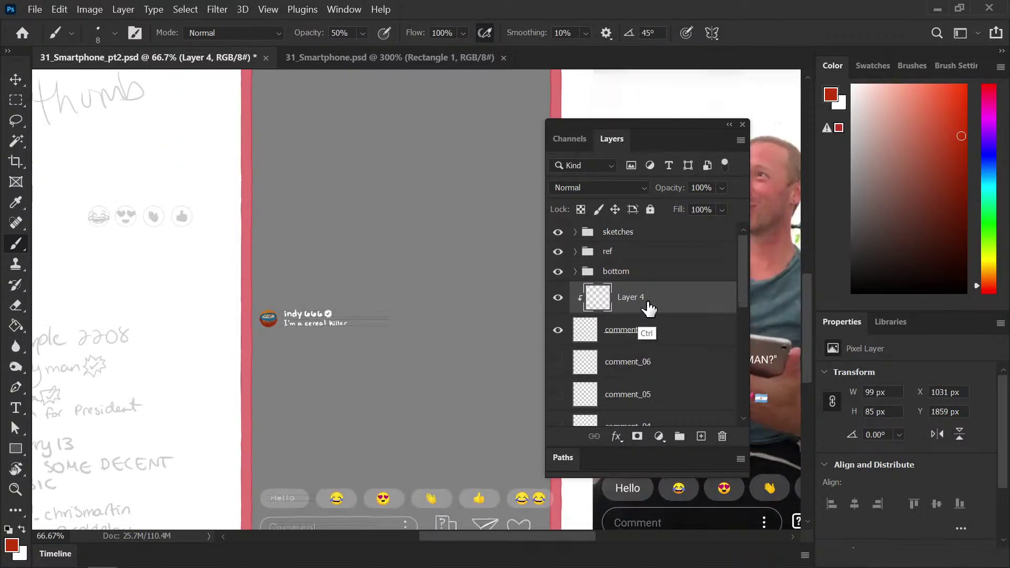
Merge Layer 4 down into comment_07 and save the document, with the sketches group hidden to view the whole phone
{"action": "key", "text": "ctrl+s"}
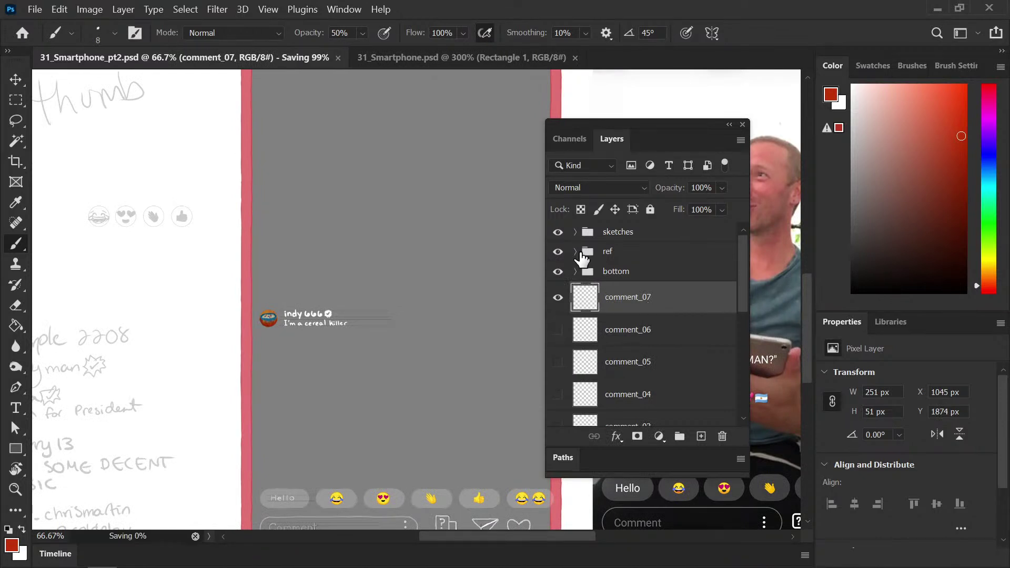
{"action": "left_click", "coordinate": [558, 232]}
{"action": "key", "text": "ctrl+minus"}
{"action": "mouse_move", "coordinate": [438, 363]}
{"action": "left_mouse_down"}
{"action": "mouse_move", "coordinate": [345, 331]}
{"action": "mouse_move", "coordinate": [339, 340]}
{"action": "left_mouse_up"}
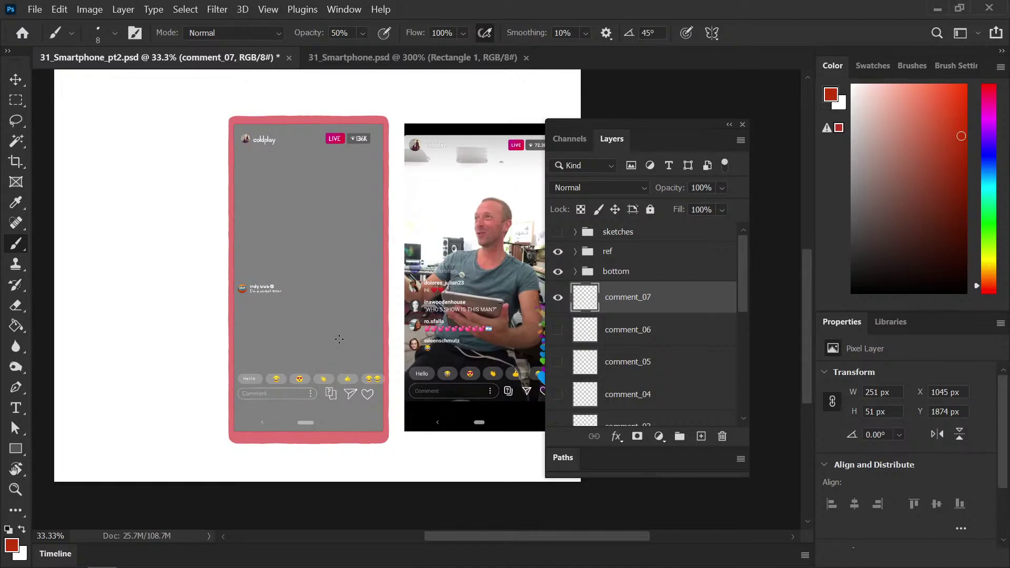
Reset the colours to default black and white, and show only thumb_sketch in the sketches group, hiding sketches_v3 and Layer 1
{"action": "key", "text": "d"}
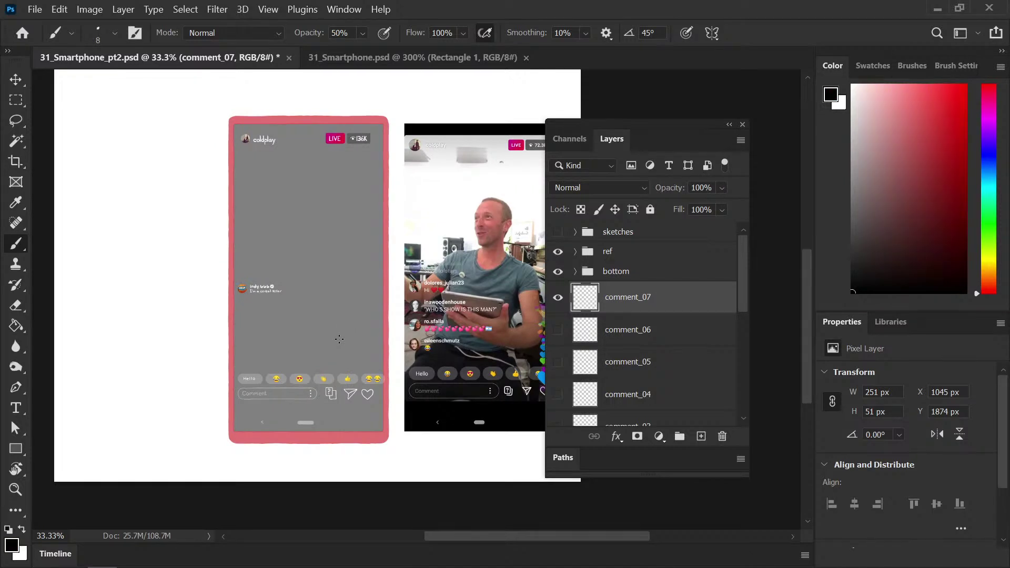
{"action": "left_click", "coordinate": [558, 231]}
{"action": "left_click", "coordinate": [575, 231]}
{"action": "left_click", "coordinate": [558, 290]}
{"action": "left_click", "coordinate": [557, 323]}
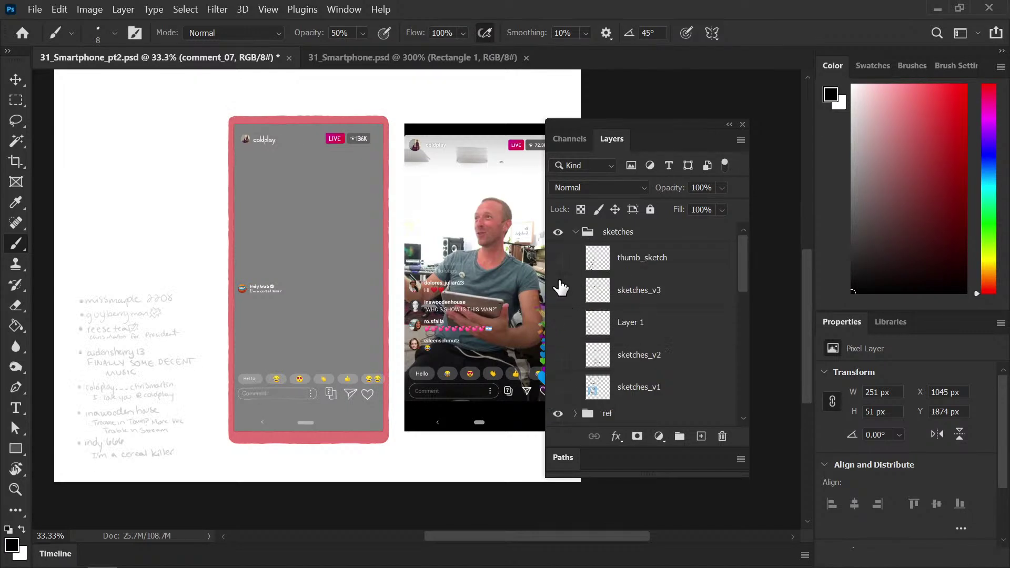
{"action": "left_click", "coordinate": [558, 257]}
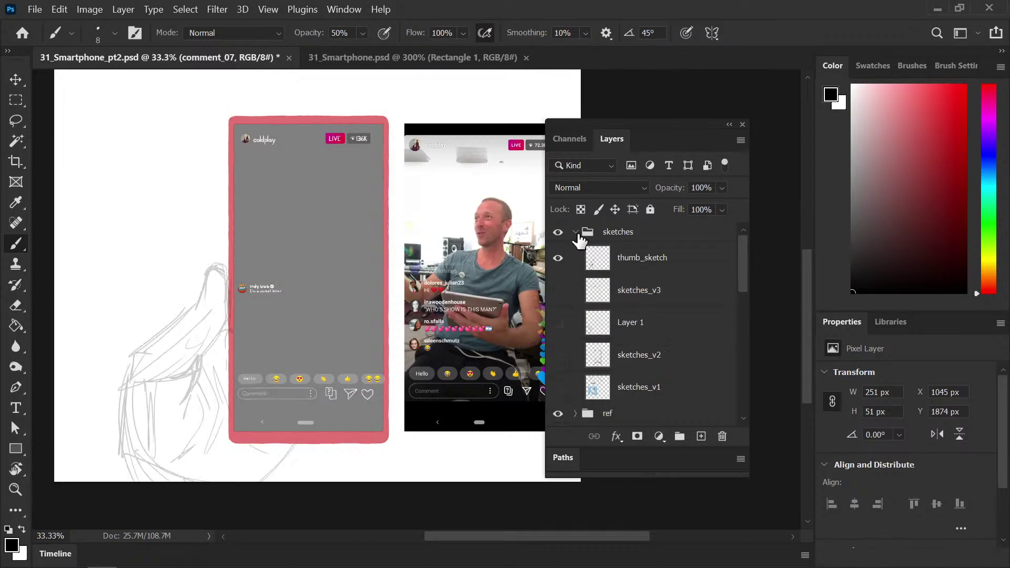
{"action": "left_click", "coordinate": [575, 232]}
Group the layers comment_07 through comment_01 into a group named "comments" and save the document
{"action": "mouse_move", "coordinate": [741, 308]}
{"action": "left_mouse_down"}
{"action": "mouse_move", "coordinate": [705, 364]}
{"action": "mouse_move", "coordinate": [671, 367]}
{"action": "left_mouse_up"}
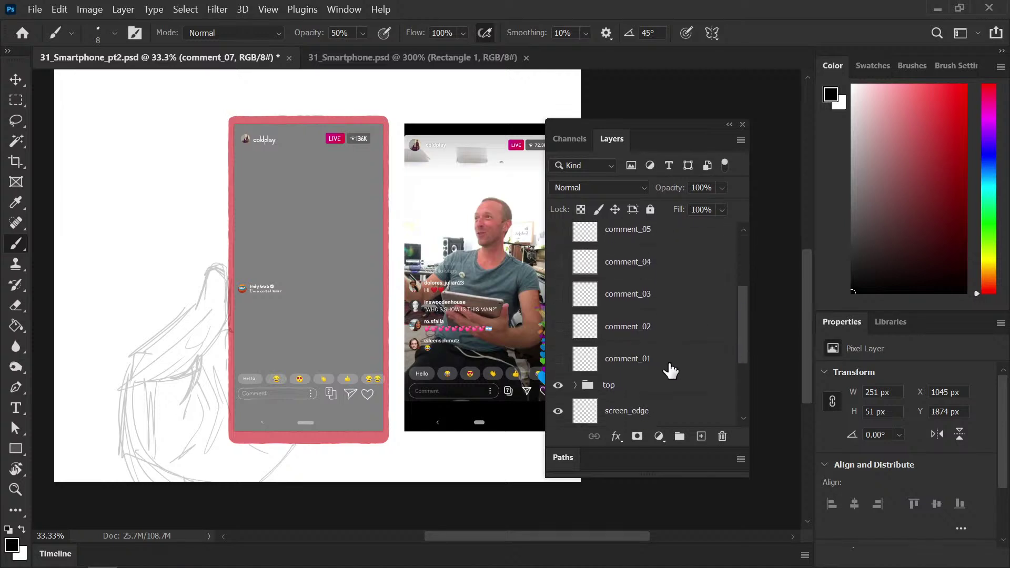
{"action": "left_click", "coordinate": [669, 369], "text": "shift"}
{"action": "left_click", "coordinate": [679, 436]}
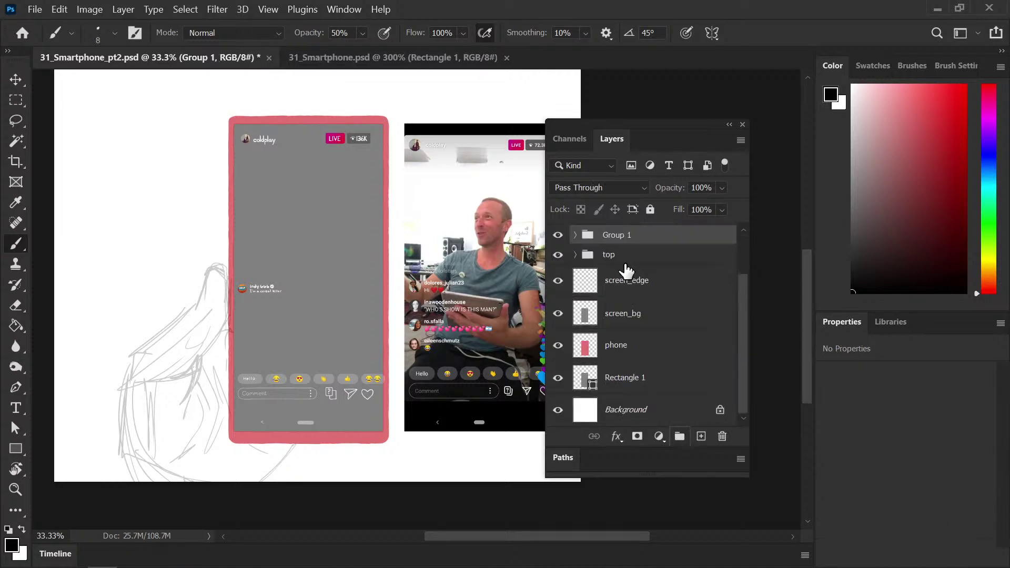
{"action": "double_click", "coordinate": [628, 235]}
{"action": "type", "text": "comments"}
{"action": "key", "text": "Return"}
{"action": "key", "text": "ctrl+s"}
Create a new layer and place it directly beneath the phone layer, above Rectangle 1
{"action": "mouse_move", "coordinate": [739, 339]}
{"action": "left_mouse_down"}
{"action": "mouse_move", "coordinate": [743, 302]}
{"action": "mouse_move", "coordinate": [737, 320]}
{"action": "left_mouse_up"}
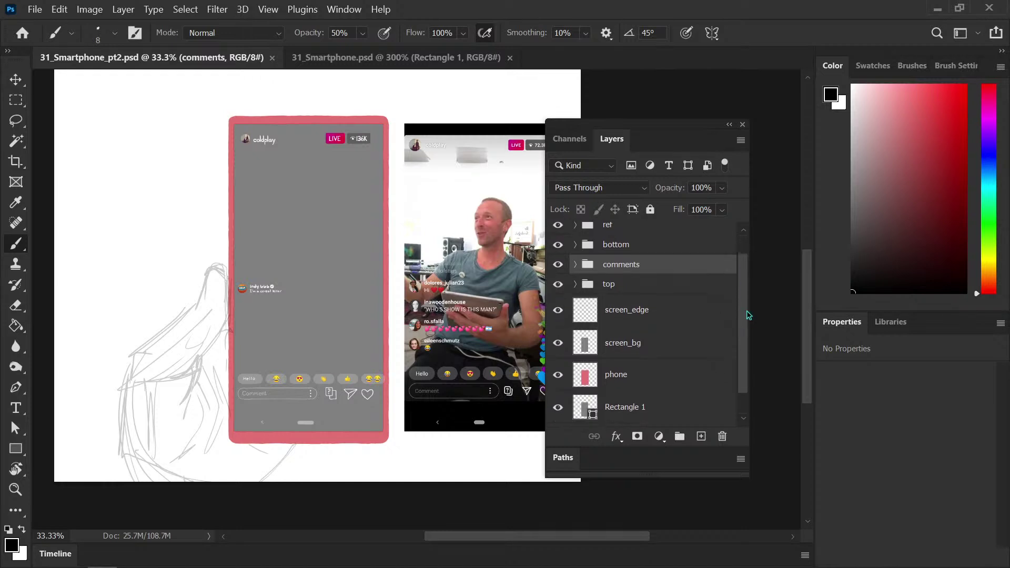
{"action": "left_click_drag", "start_coordinate": [742, 352], "coordinate": [733, 322]}
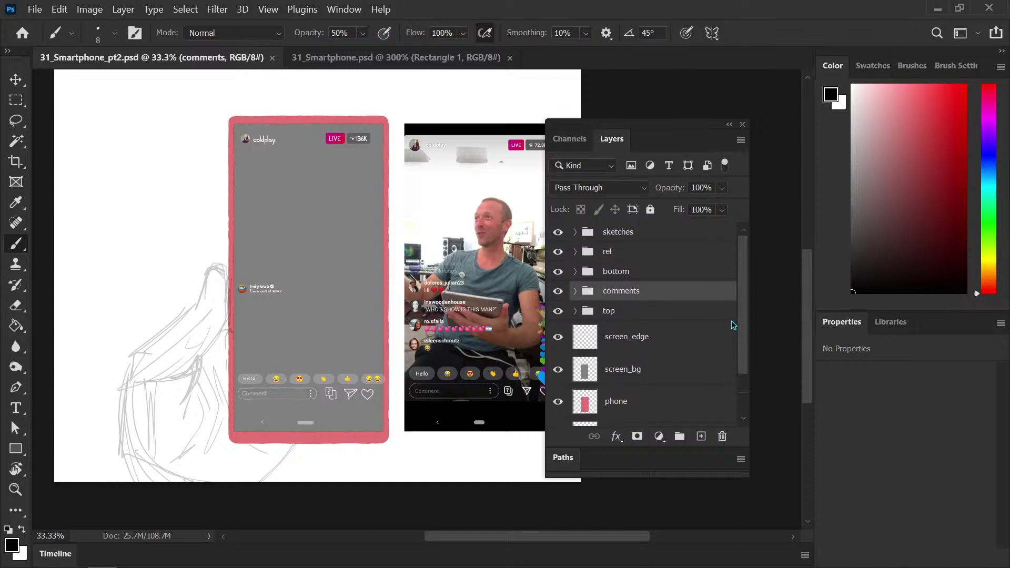
{"action": "left_click", "coordinate": [702, 436]}
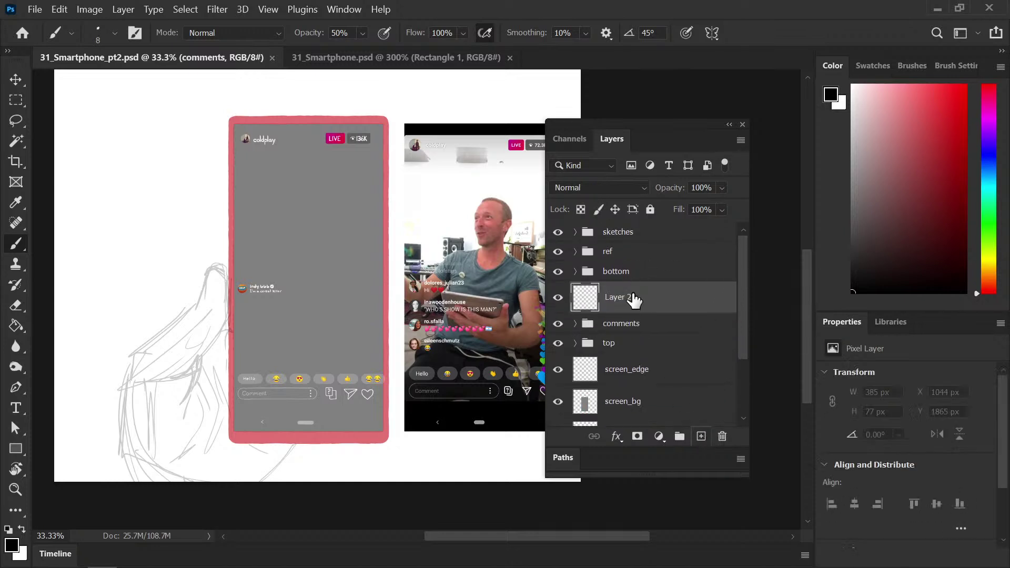
{"action": "left_click_drag", "start_coordinate": [634, 308], "coordinate": [637, 416]}
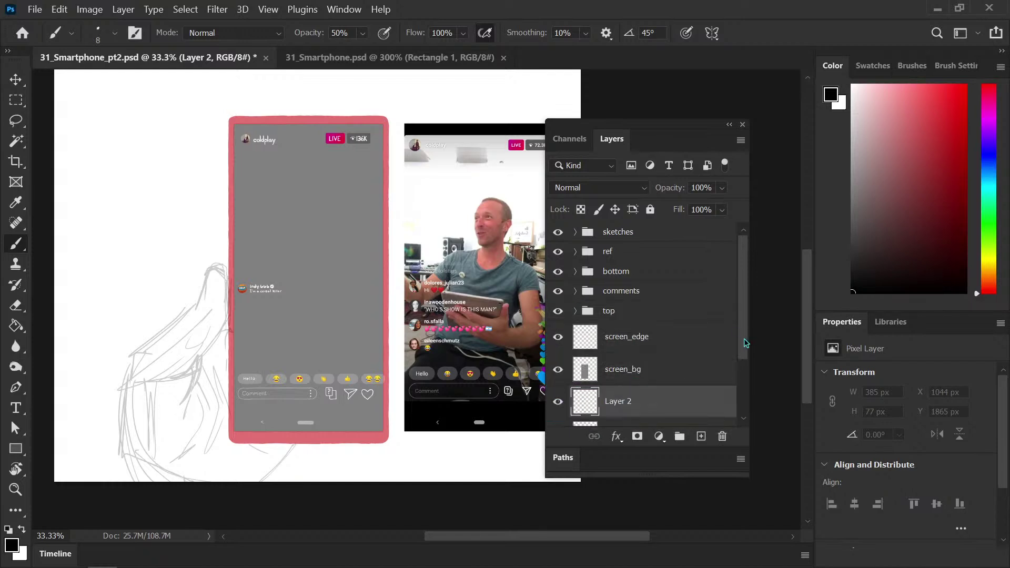
{"action": "scroll", "coordinate": [744, 343], "scroll_direction": "down", "scroll_amount": 3}
{"action": "left_click_drag", "start_coordinate": [640, 322], "coordinate": [648, 365]}
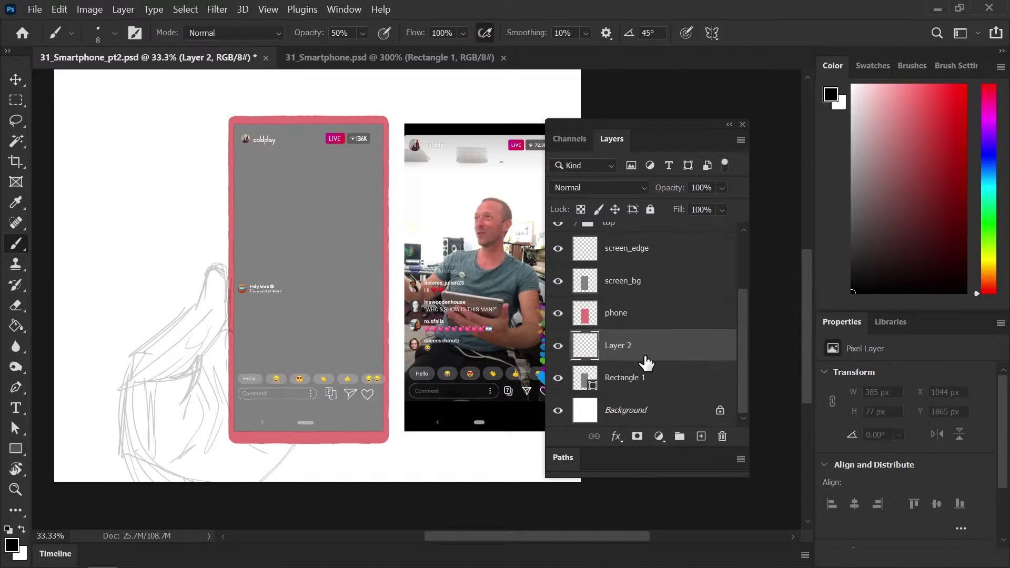
Rename the layer directly below the phone layer as ariel_hand
{"action": "double_click", "coordinate": [619, 352]}
{"action": "type", "text": "ariel_hand"}
{"action": "key", "text": "Return"}
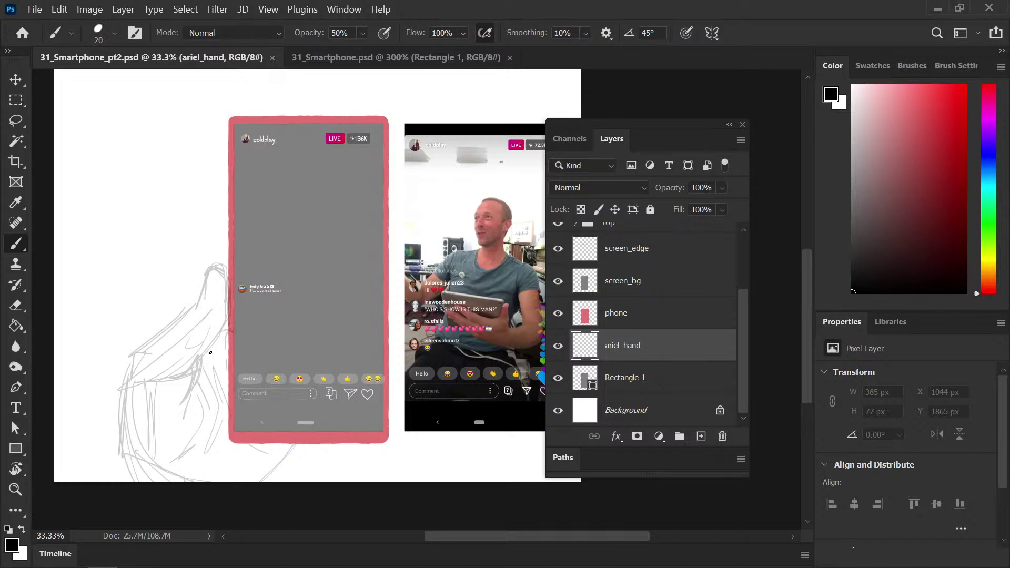
Try a black stroke along the thumb's inner edge on the ariel_hand layer with the brush at 15 px
{"action": "key", "text": "ctrl+plus"}
{"action": "left_click_drag", "start_coordinate": [162, 372], "coordinate": [305, 311]}
{"action": "key", "text": "bracketleft"}
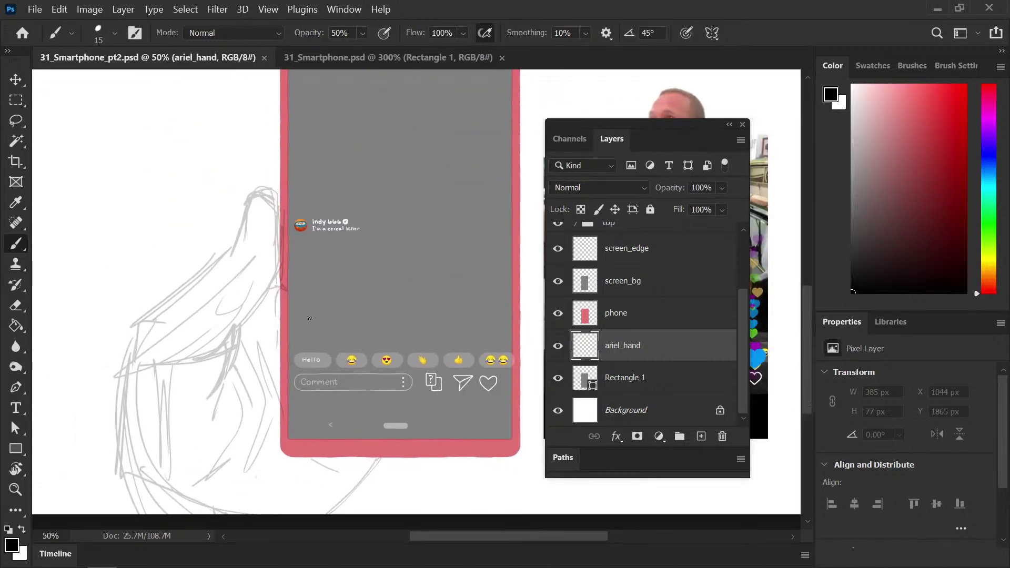
{"action": "key", "text": "ctrl+plus"}
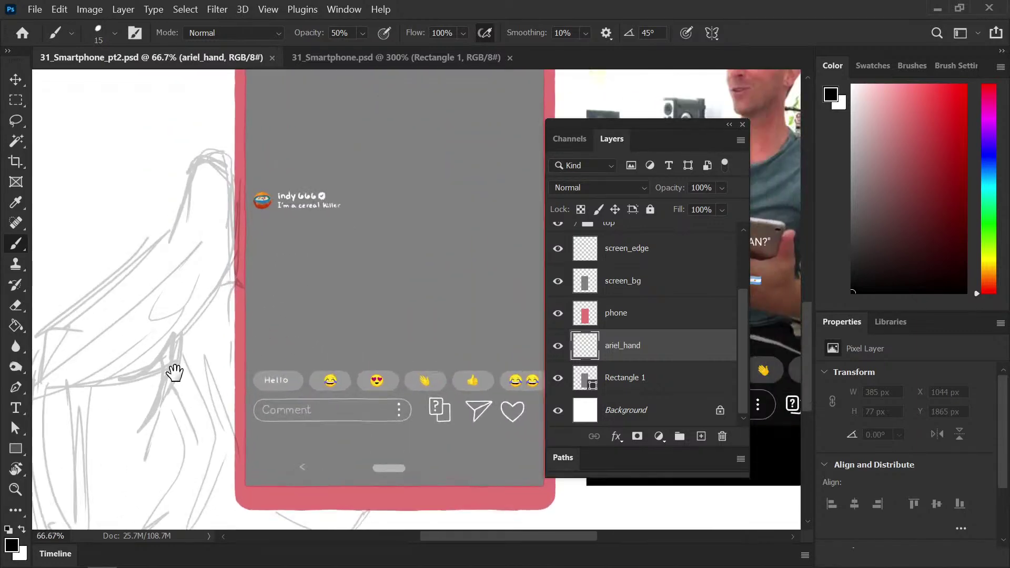
{"action": "left_click_drag", "start_coordinate": [175, 368], "coordinate": [238, 345]}
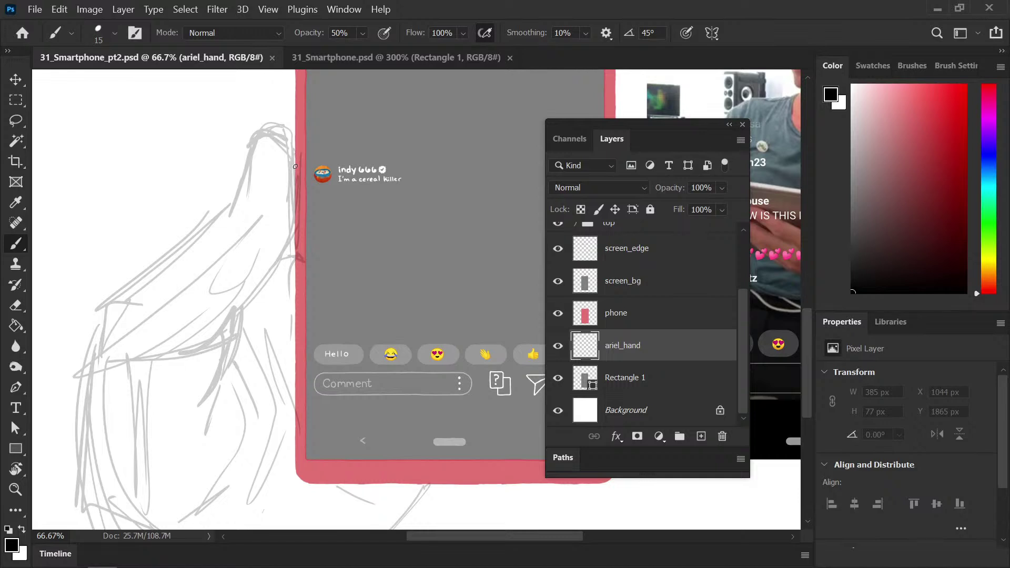
{"action": "left_click_drag", "start_coordinate": [295, 162], "coordinate": [285, 244]}
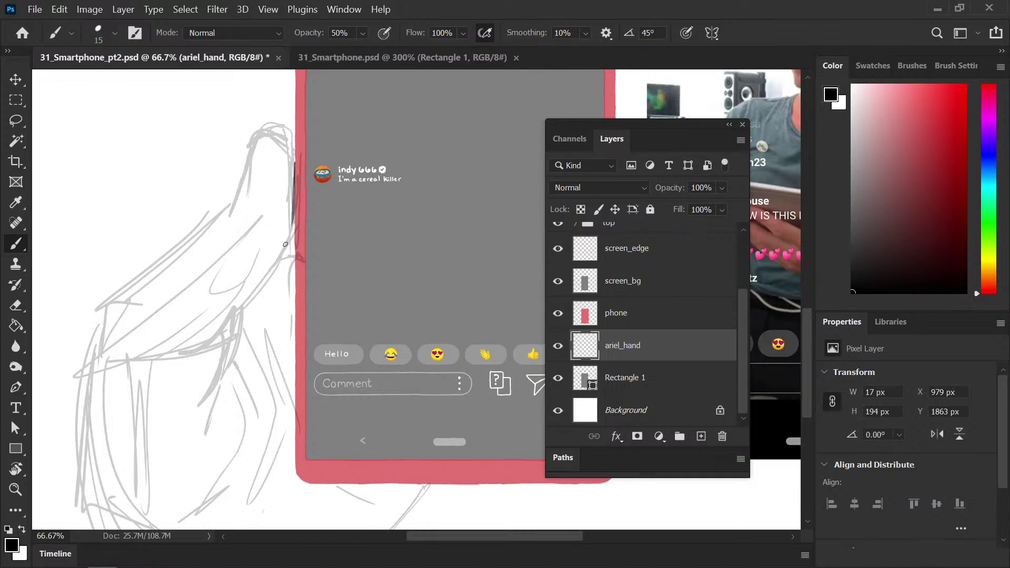
Set the brush opacity to 100% and undo the black test strokes beside the phone
{"action": "double_click", "coordinate": [335, 33]}
{"action": "type", "text": "100"}
{"action": "left_click_drag", "start_coordinate": [296, 196], "coordinate": [293, 175]}
{"action": "key", "text": "ctrl+z"}
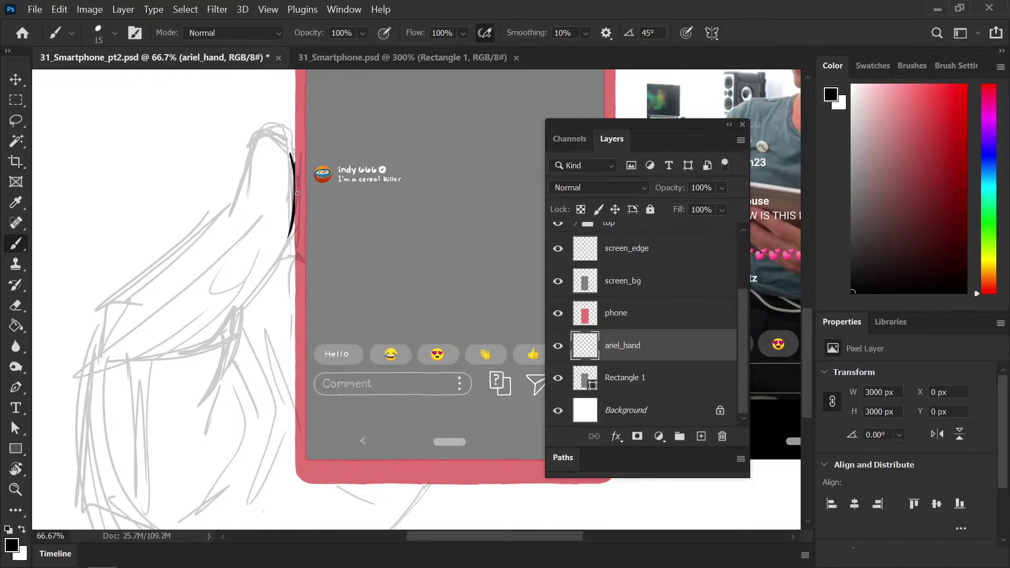
{"action": "key", "text": "ctrl+z"}
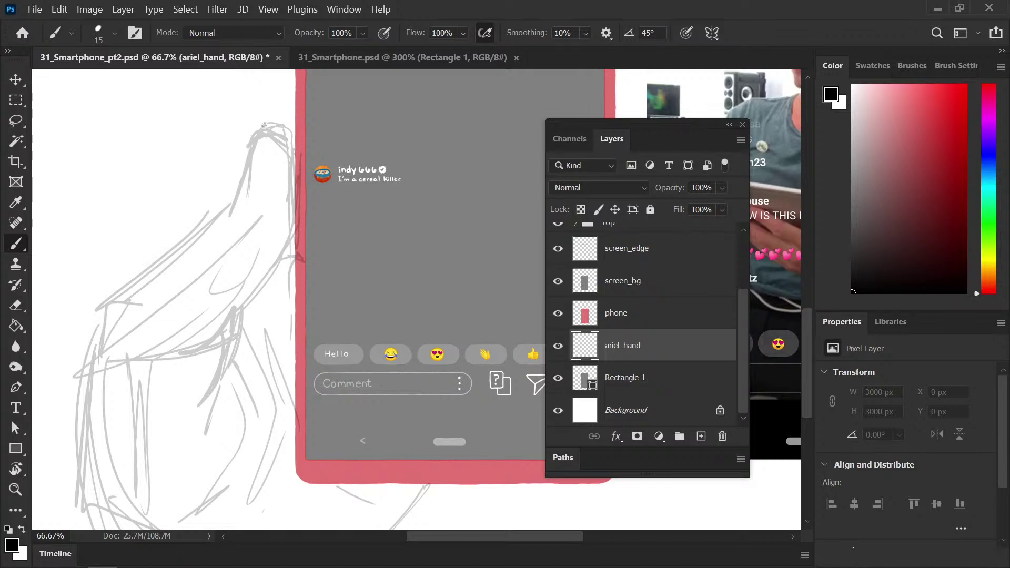
Increase the brush size to 25 px for working on the sketched hand
{"action": "key", "text": "bracketright"}
{"action": "scroll", "coordinate": [263, 147], "scroll_direction": "down", "scroll_amount": 1}
{"action": "scroll", "coordinate": [287, 157], "scroll_direction": "down", "scroll_amount": 1}
{"action": "scroll", "coordinate": [356, 244], "scroll_direction": "up", "scroll_amount": 1}
{"action": "key", "text": "bracketright"}
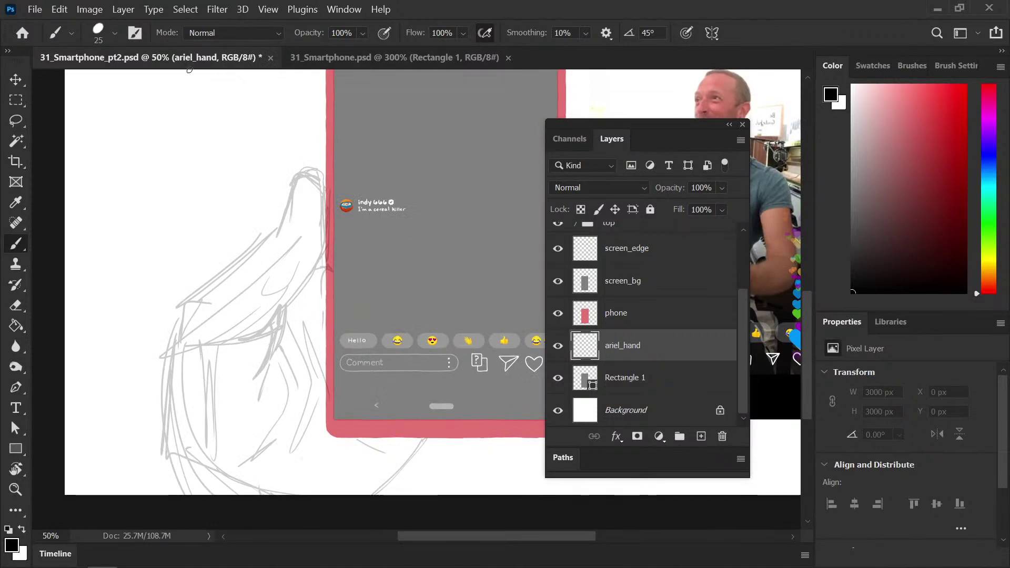
Try to sample the woman's skin tone in 31_Smartphone.psd and paint with it on the ariel_hand layer of 31_Smartphone_pt2.psd
{"action": "left_click", "coordinate": [354, 64]}
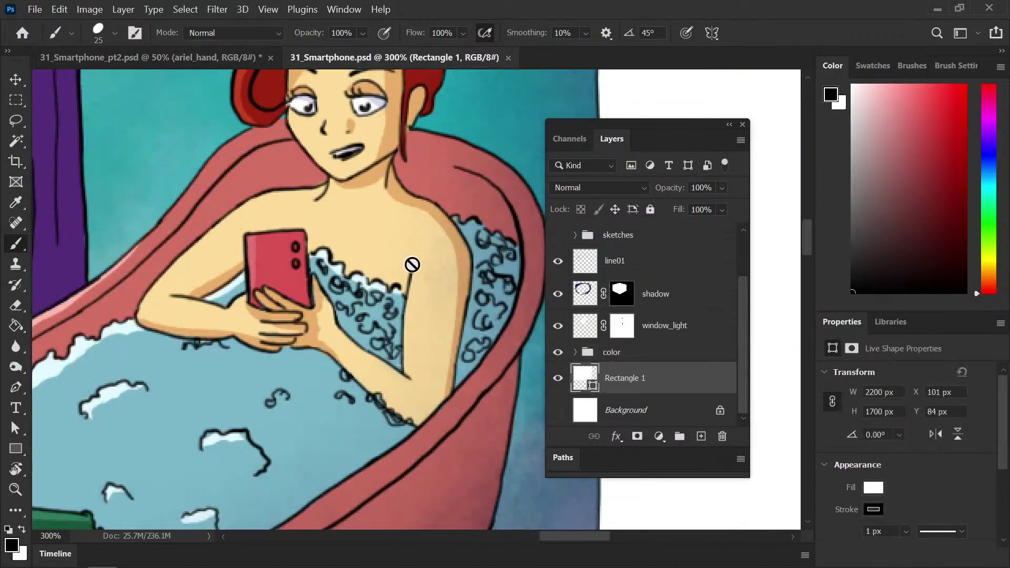
{"action": "key", "text": "i"}
{"action": "left_click", "coordinate": [380, 227]}
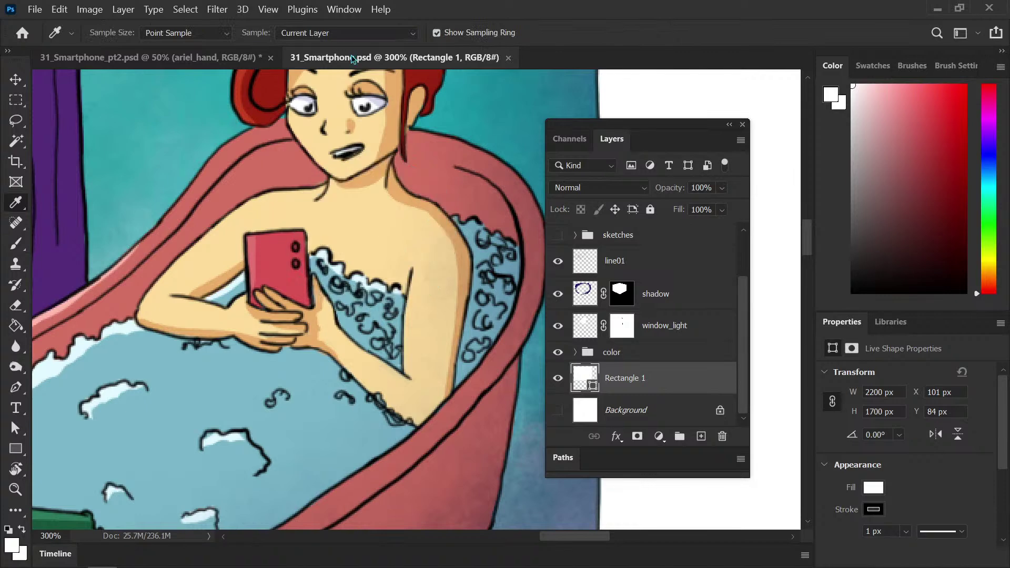
{"action": "left_click", "coordinate": [221, 58]}
{"action": "key", "text": "b"}
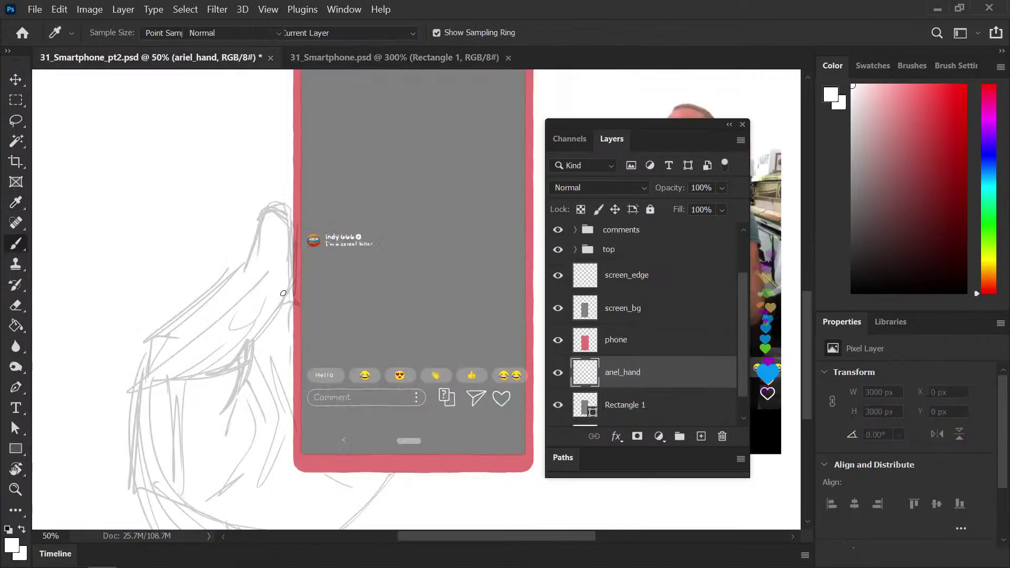
{"action": "left_click_drag", "start_coordinate": [265, 213], "coordinate": [265, 226]}
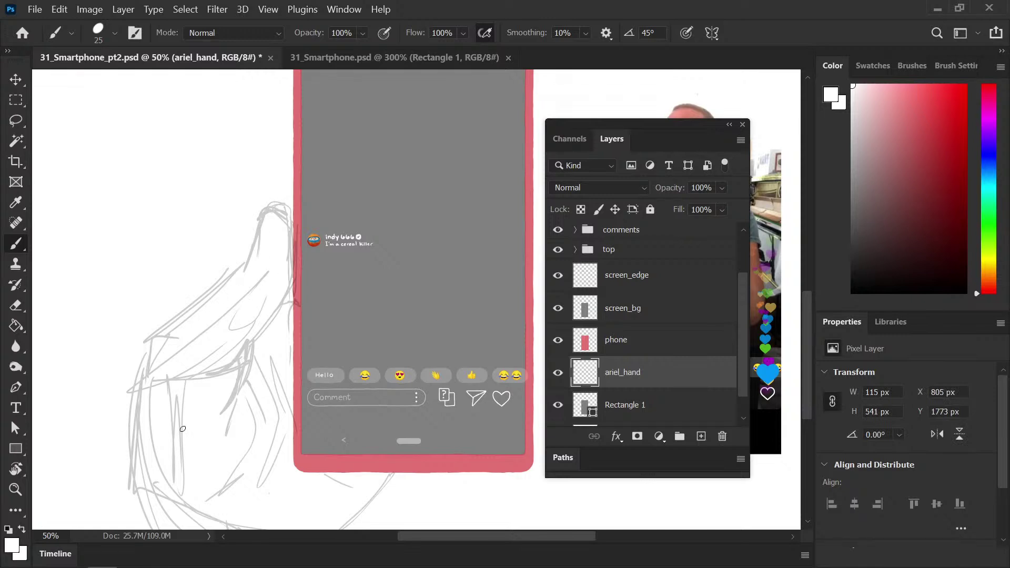
Set the Eyedropper to sample All Layers and pick the skin tone from the woman in 31_Smartphone.psd for use in 31_Smartphone_pt2.psd
{"action": "key", "text": "i"}
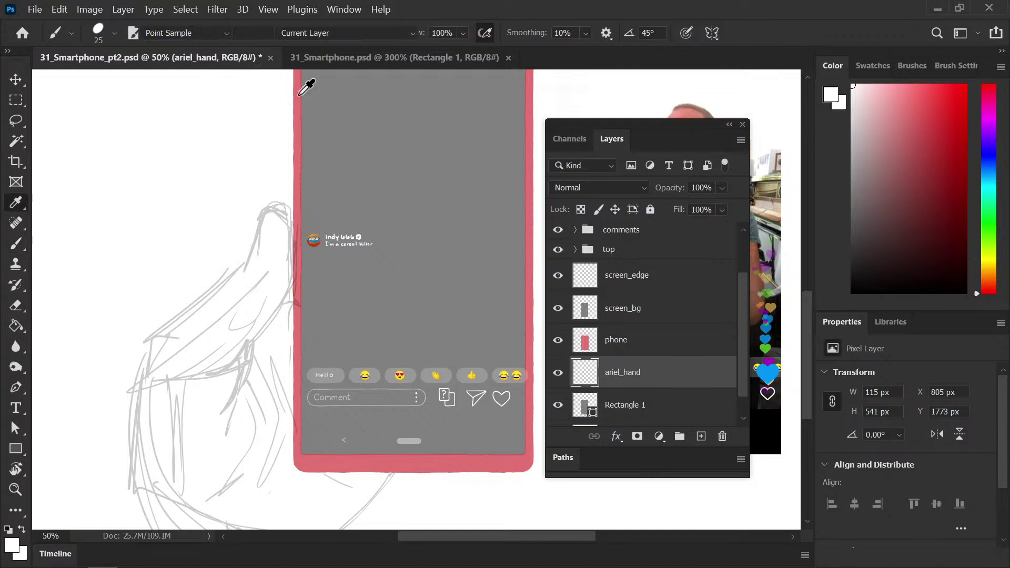
{"action": "left_click", "coordinate": [336, 33]}
{"action": "left_click", "coordinate": [322, 70]}
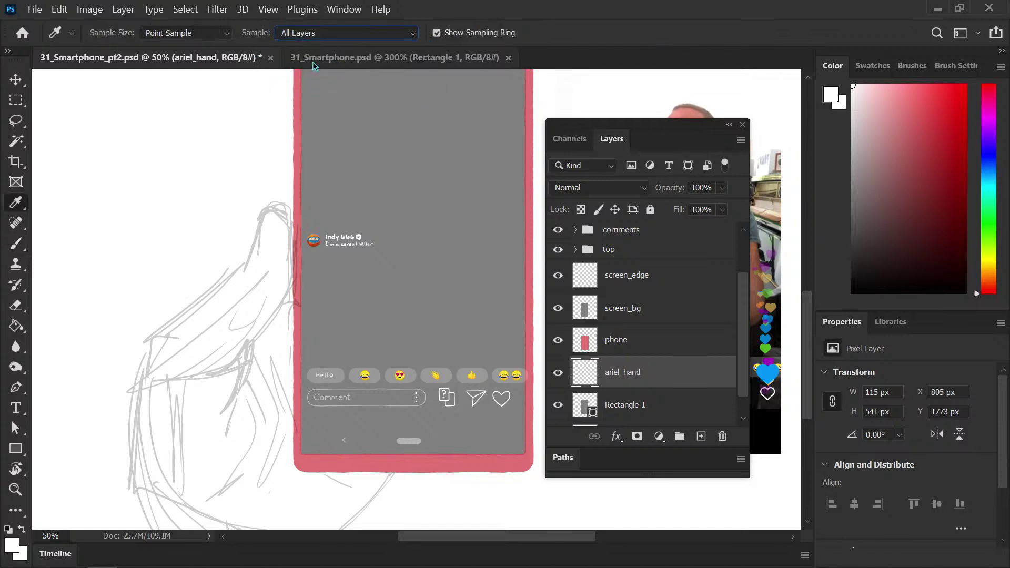
{"action": "left_click", "coordinate": [346, 58]}
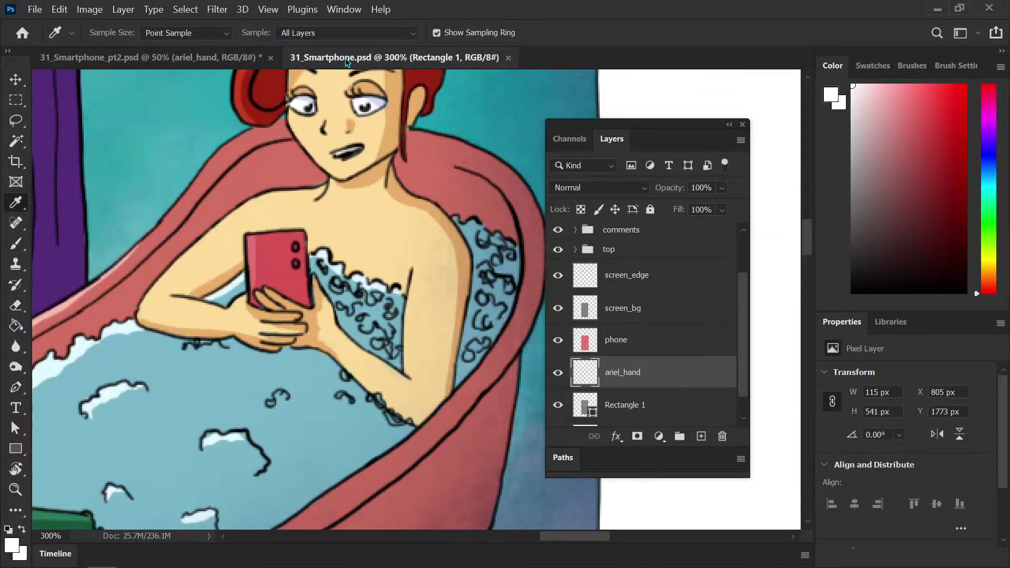
{"action": "left_click", "coordinate": [408, 239]}
{"action": "left_click", "coordinate": [218, 57]}
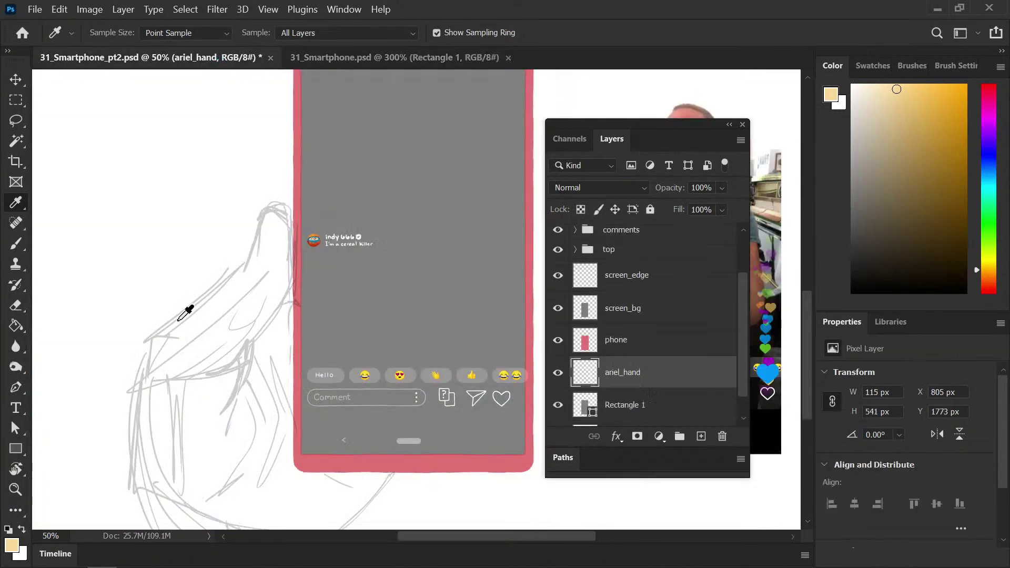
Enlarge the brush to 45 px and test the skin tone along the thumb's outer edge
{"action": "key", "text": "b"}
{"action": "key", "text": "bracketright"}
{"action": "key", "text": "bracketright"}
{"action": "left_click_drag", "start_coordinate": [264, 215], "coordinate": [247, 297]}
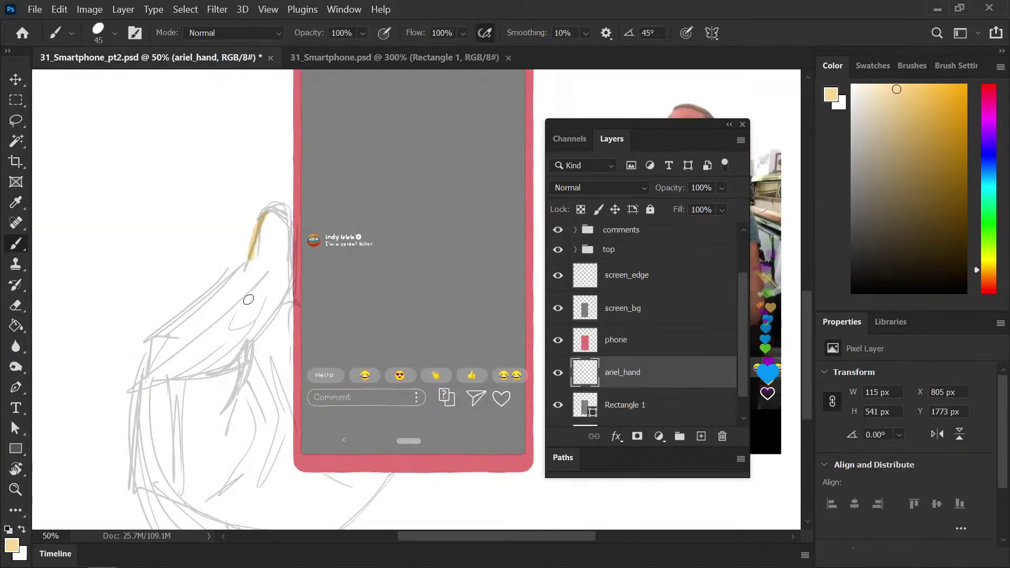
Clear all test strokes from the ariel_hand layer and save the document
{"action": "key", "text": "ctrl+a"}
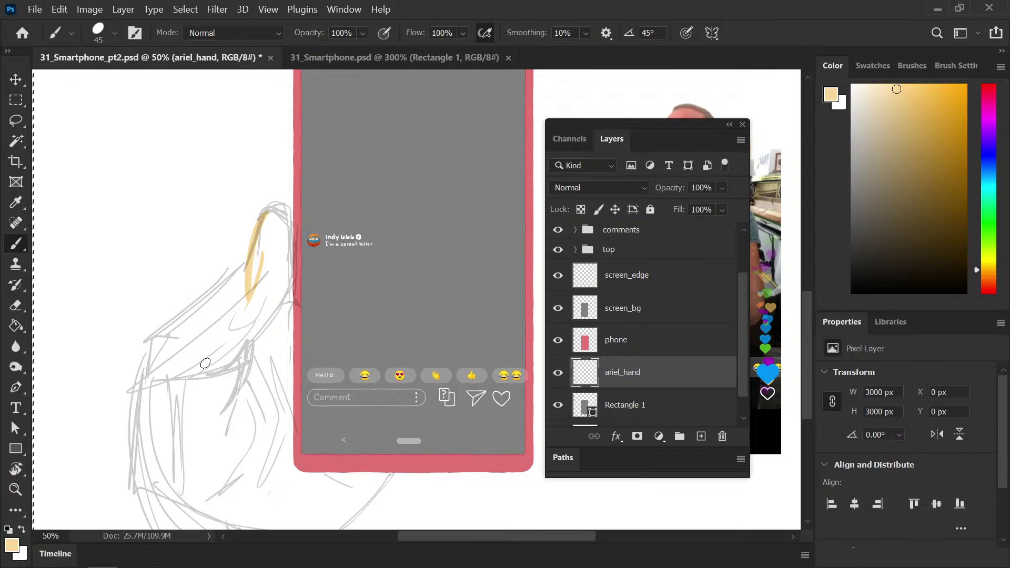
{"action": "key", "text": "ctrl+x"}
{"action": "key", "text": "ctrl+d"}
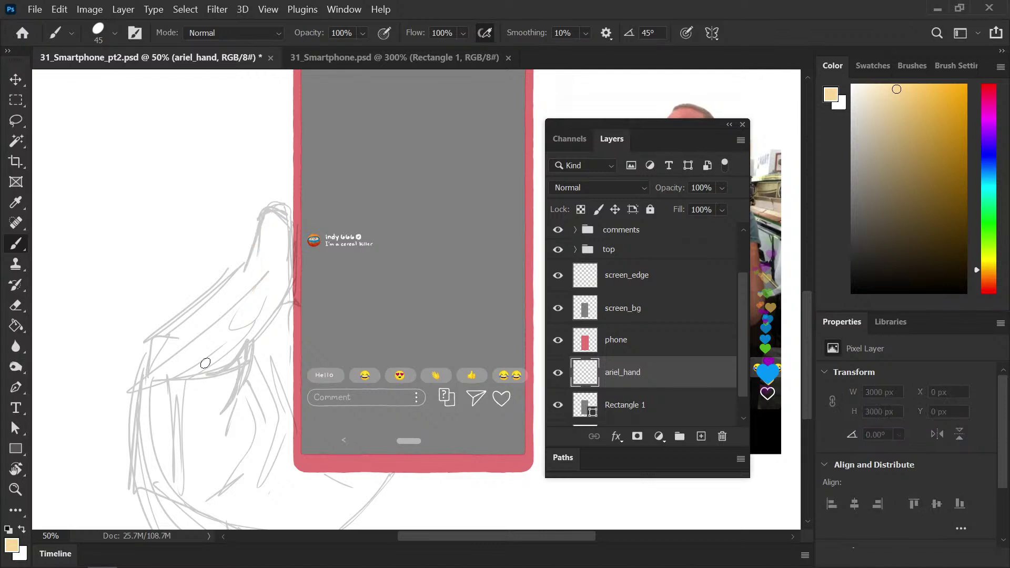
{"action": "key", "text": "ctrl+s"}
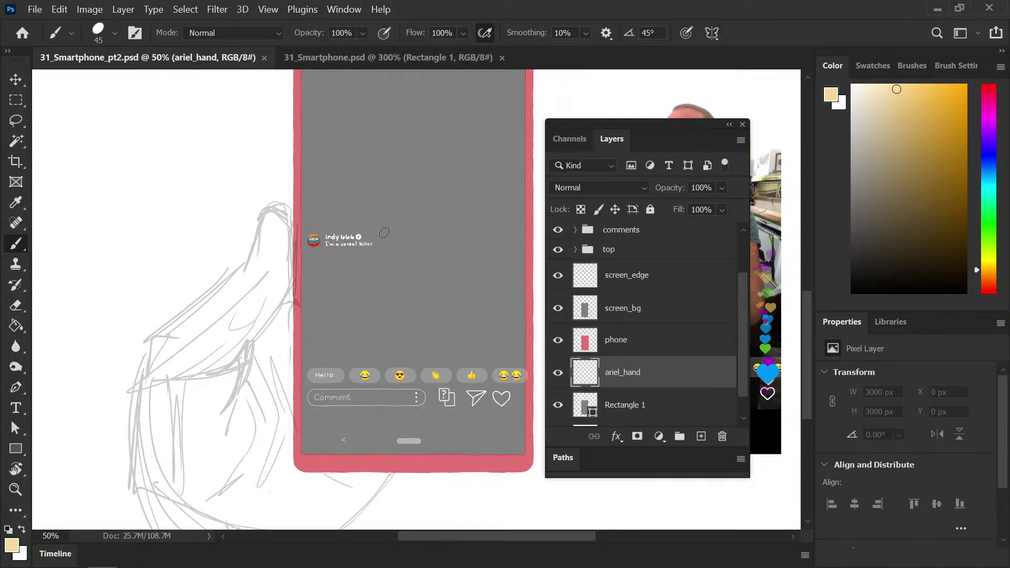
Outline the hand's outer contour in skin tone, from the thumb tip along the sketch to the back of the hand
{"action": "left_click_drag", "start_coordinate": [275, 211], "coordinate": [260, 246]}
{"action": "left_click_drag", "start_coordinate": [267, 208], "coordinate": [247, 271]}
{"action": "left_click_drag", "start_coordinate": [264, 227], "coordinate": [242, 274]}
{"action": "left_click_drag", "start_coordinate": [149, 341], "coordinate": [140, 408]}
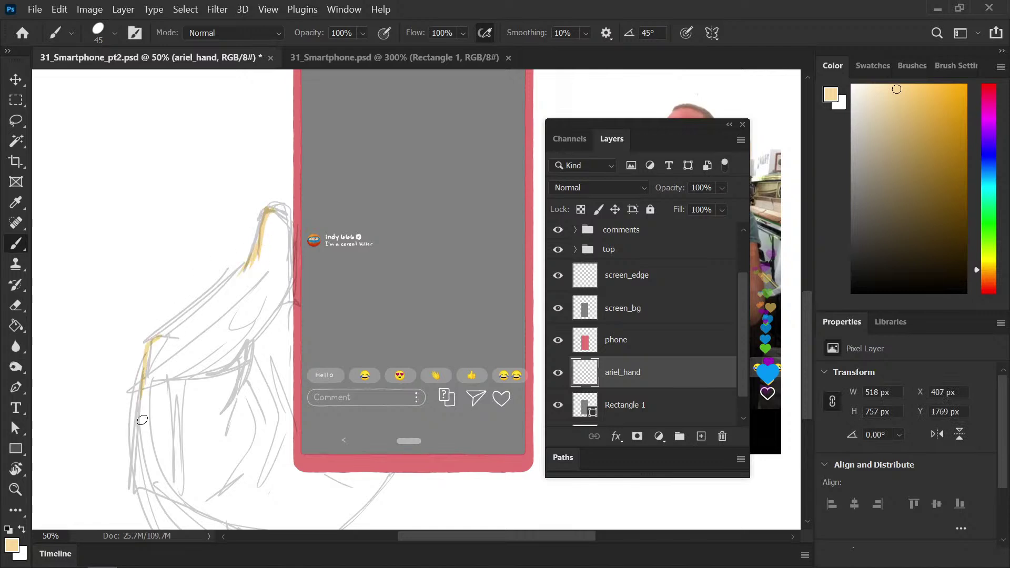
{"action": "left_click_drag", "start_coordinate": [150, 340], "coordinate": [233, 286]}
{"action": "key", "text": "ctrl+z"}
{"action": "left_click_drag", "start_coordinate": [147, 349], "coordinate": [142, 453]}
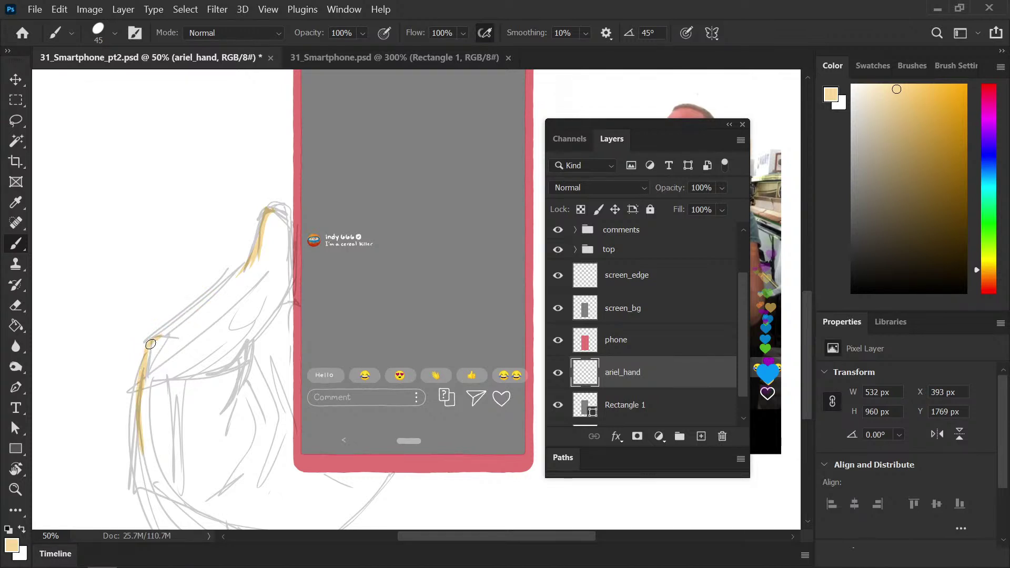
{"action": "mouse_move", "coordinate": [149, 341]}
{"action": "left_mouse_down"}
{"action": "mouse_move", "coordinate": [214, 298]}
{"action": "mouse_move", "coordinate": [257, 249]}
{"action": "left_mouse_up"}
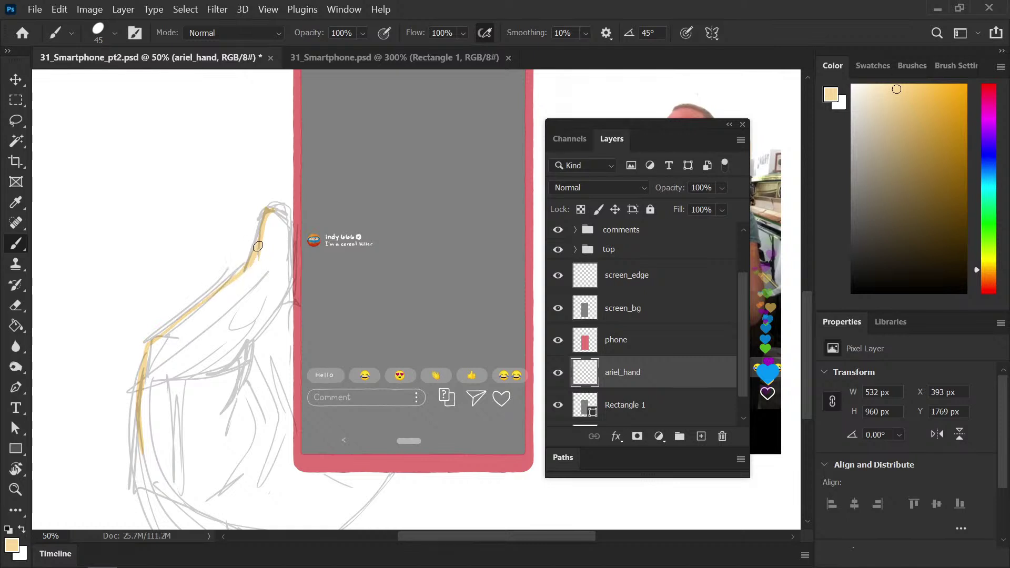
Outline the thumb tip and inner edge in skin tone, then paint the crease lines at the thumb's base
{"action": "mouse_move", "coordinate": [270, 210]}
{"action": "left_mouse_down"}
{"action": "mouse_move", "coordinate": [292, 221]}
{"action": "mouse_move", "coordinate": [292, 284]}
{"action": "mouse_move", "coordinate": [298, 253]}
{"action": "mouse_move", "coordinate": [296, 245]}
{"action": "mouse_move", "coordinate": [272, 324]}
{"action": "left_mouse_up"}
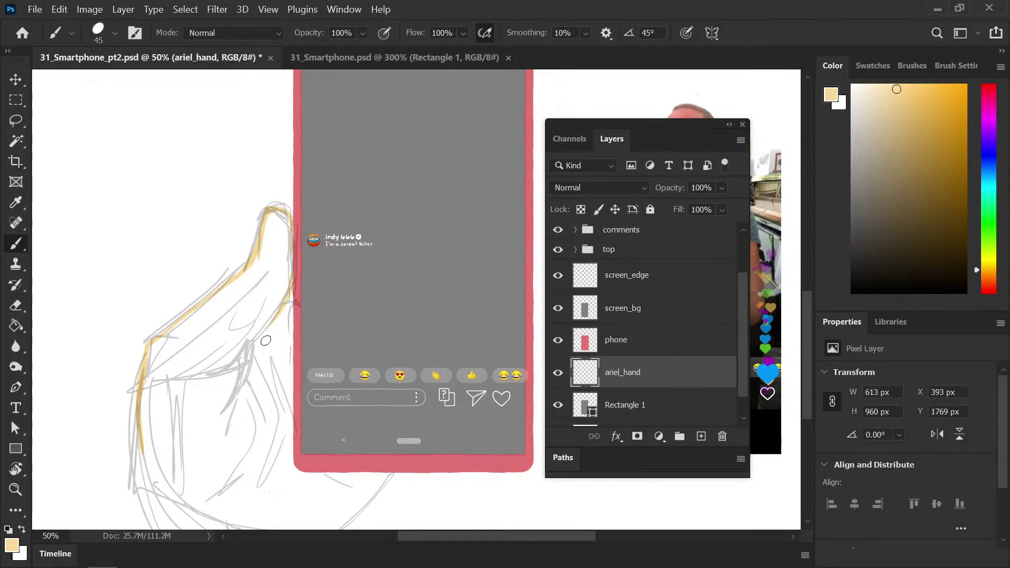
{"action": "left_click_drag", "start_coordinate": [287, 361], "coordinate": [295, 261]}
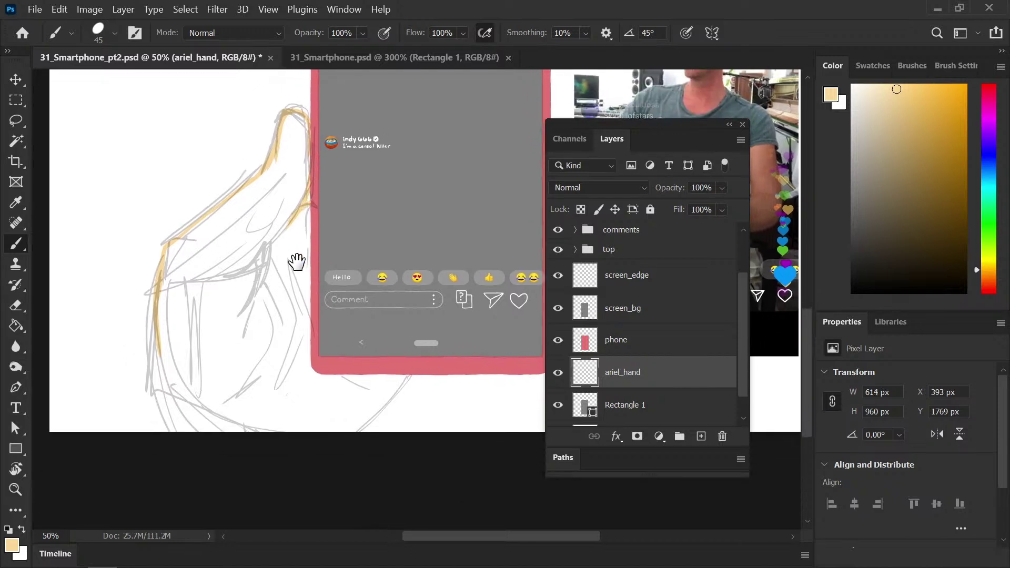
{"action": "left_click_drag", "start_coordinate": [291, 209], "coordinate": [261, 258]}
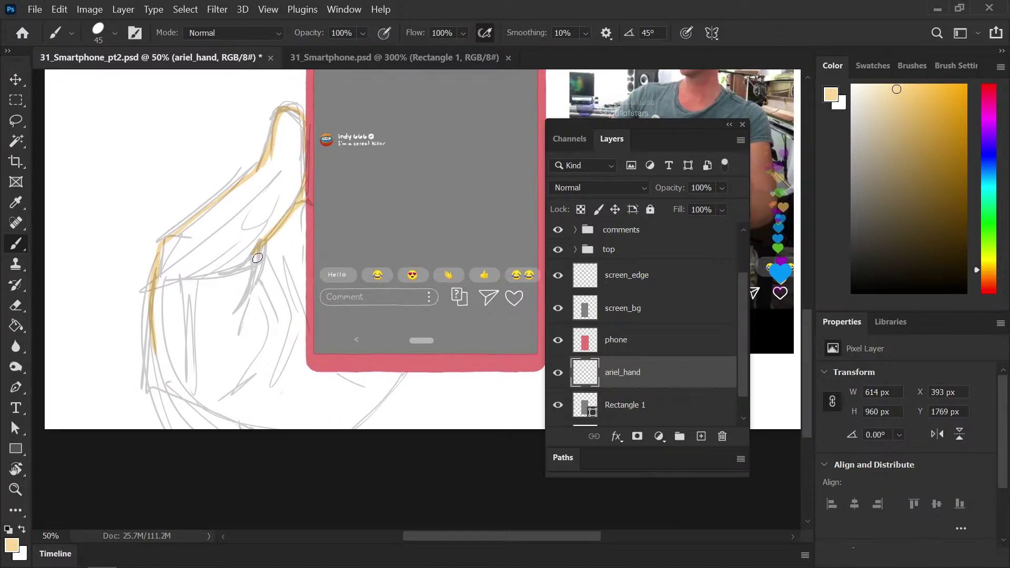
{"action": "left_click_drag", "start_coordinate": [196, 276], "coordinate": [241, 264]}
{"action": "left_click_drag", "start_coordinate": [266, 238], "coordinate": [230, 322]}
{"action": "left_click_drag", "start_coordinate": [262, 254], "coordinate": [244, 271]}
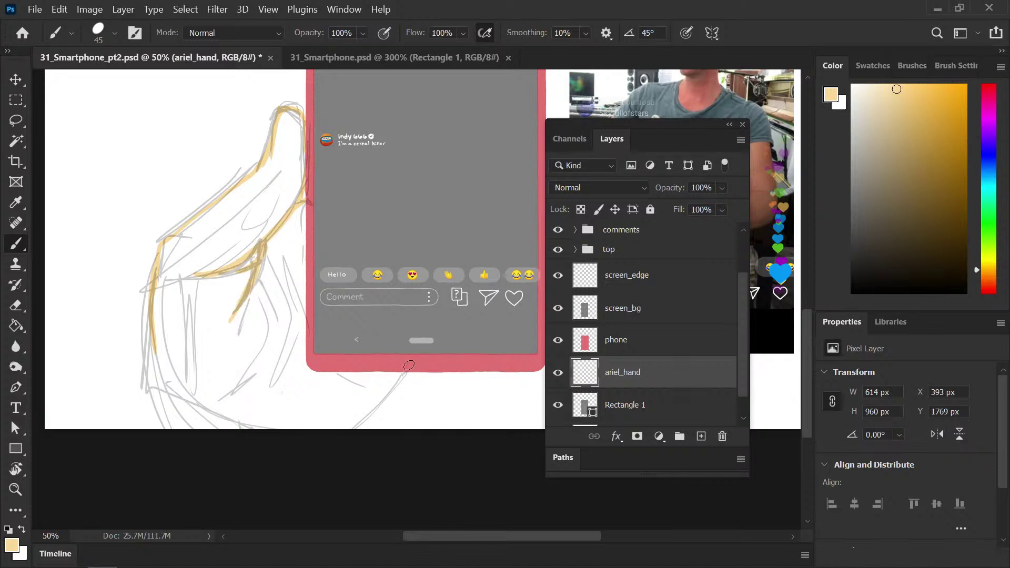
Close the hand outline in skin tone along the lower palm, the wrist and the phone's side and bottom edges
{"action": "mouse_move", "coordinate": [409, 365]}
{"action": "left_mouse_down"}
{"action": "mouse_move", "coordinate": [348, 434]}
{"action": "mouse_move", "coordinate": [306, 429]}
{"action": "left_mouse_up"}
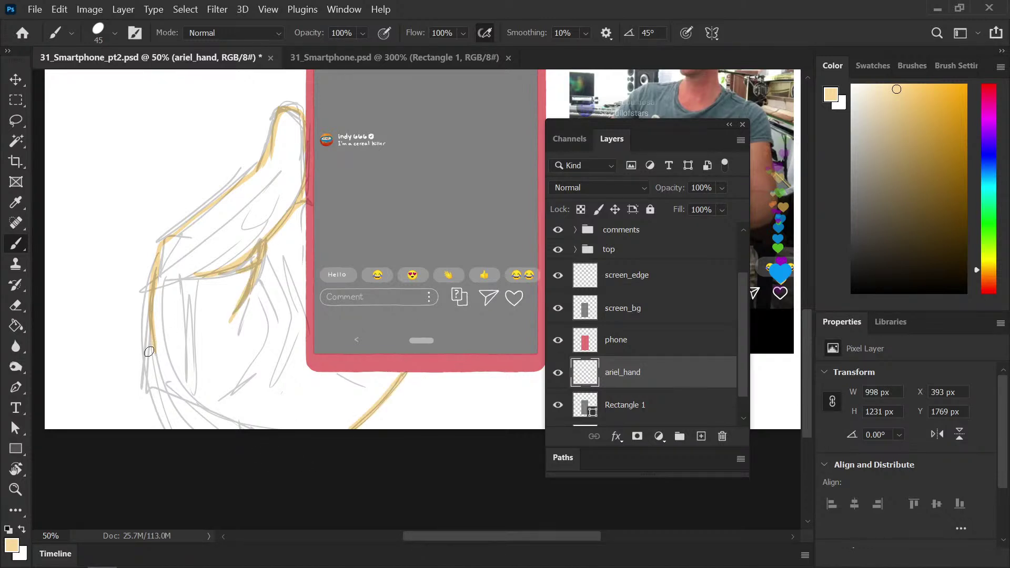
{"action": "mouse_move", "coordinate": [149, 300]}
{"action": "left_mouse_down"}
{"action": "mouse_move", "coordinate": [145, 337]}
{"action": "mouse_move", "coordinate": [171, 431]}
{"action": "left_mouse_up"}
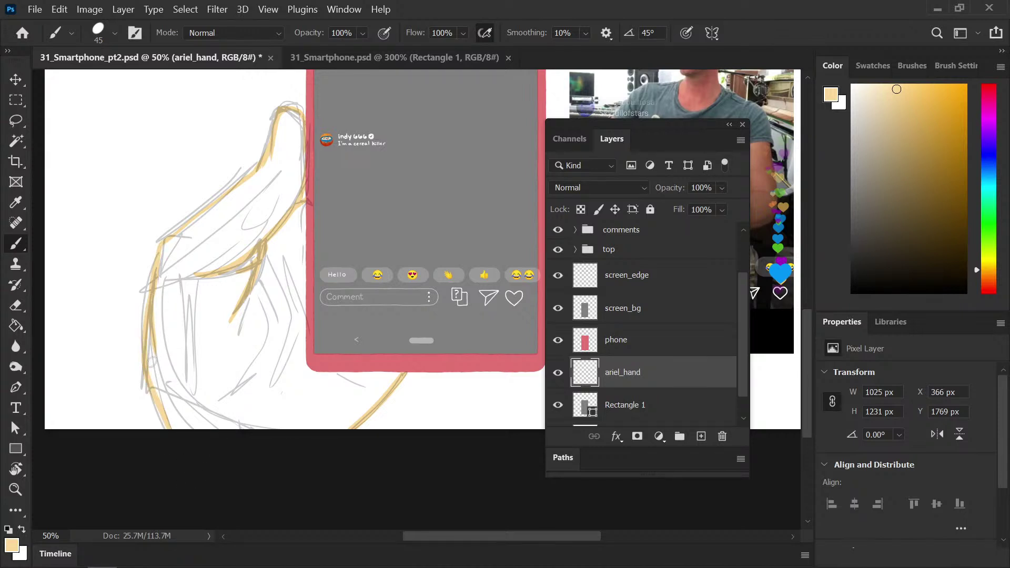
{"action": "left_click_drag", "start_coordinate": [145, 345], "coordinate": [122, 429]}
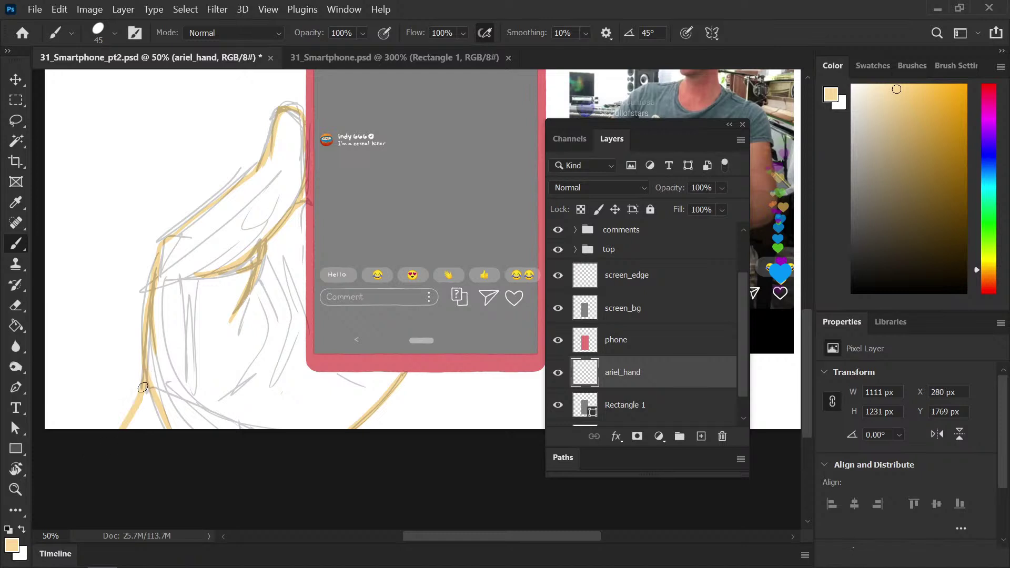
{"action": "left_click", "coordinate": [16, 121]}
{"action": "key", "text": "b"}
{"action": "mouse_move", "coordinate": [302, 117]}
{"action": "left_mouse_down"}
{"action": "mouse_move", "coordinate": [305, 358]}
{"action": "mouse_move", "coordinate": [313, 371]}
{"action": "mouse_move", "coordinate": [370, 359]}
{"action": "mouse_move", "coordinate": [334, 376]}
{"action": "mouse_move", "coordinate": [318, 371]}
{"action": "mouse_move", "coordinate": [402, 371]}
{"action": "left_mouse_up"}
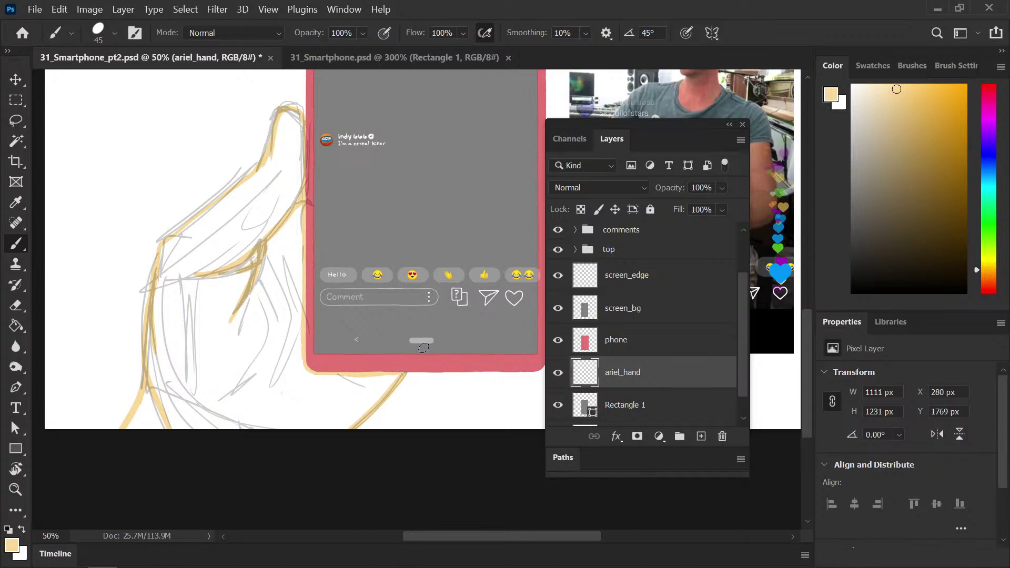
Select the areas inside the hand and wrist outlines with the Magic Wand and expand the selection
{"action": "left_click", "coordinate": [29, 148]}
{"action": "left_click", "coordinate": [263, 387]}
{"action": "left_click", "coordinate": [149, 421], "text": "shift"}
{"action": "left_click", "coordinate": [185, 9]}
{"action": "mouse_move", "coordinate": [269, 238]}
{"action": "left_click", "coordinate": [140, 266]}
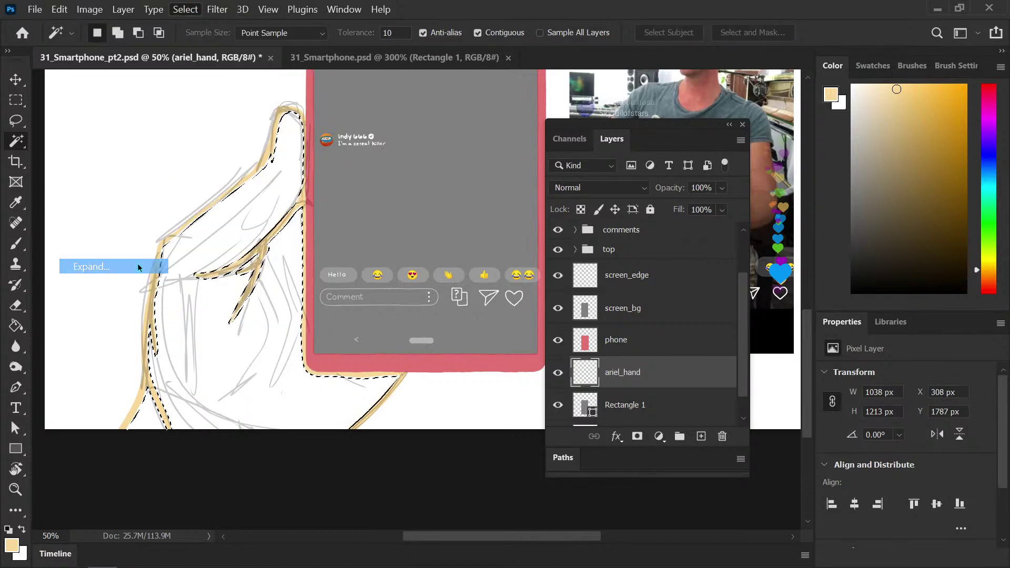
{"action": "left_click", "coordinate": [413, 342]}
Fill the selected hand and wrist areas with the skin tone using the Paint Bucket, then deselect
{"action": "key", "text": "g"}
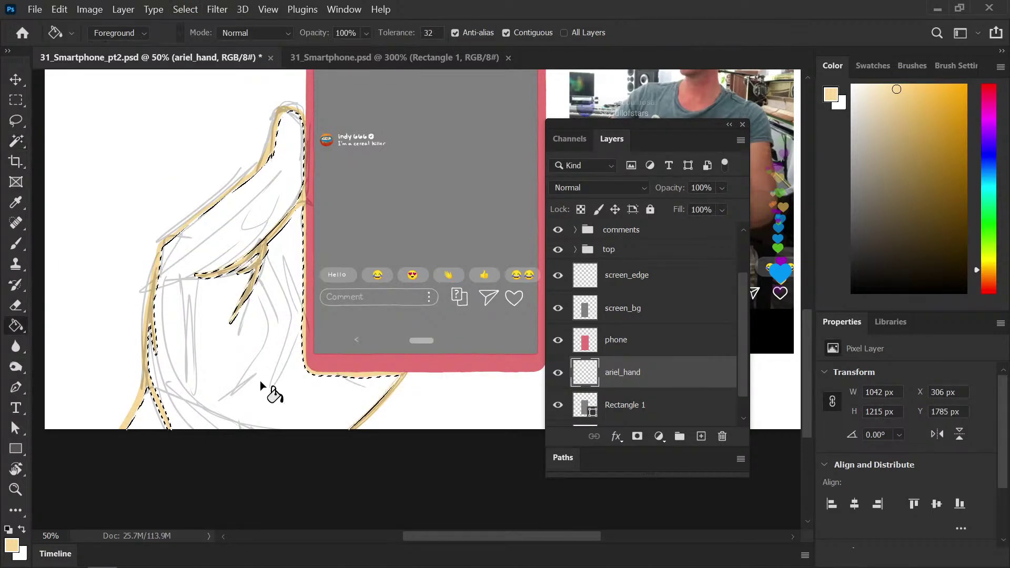
{"action": "left_click", "coordinate": [269, 389]}
{"action": "left_click", "coordinate": [156, 424]}
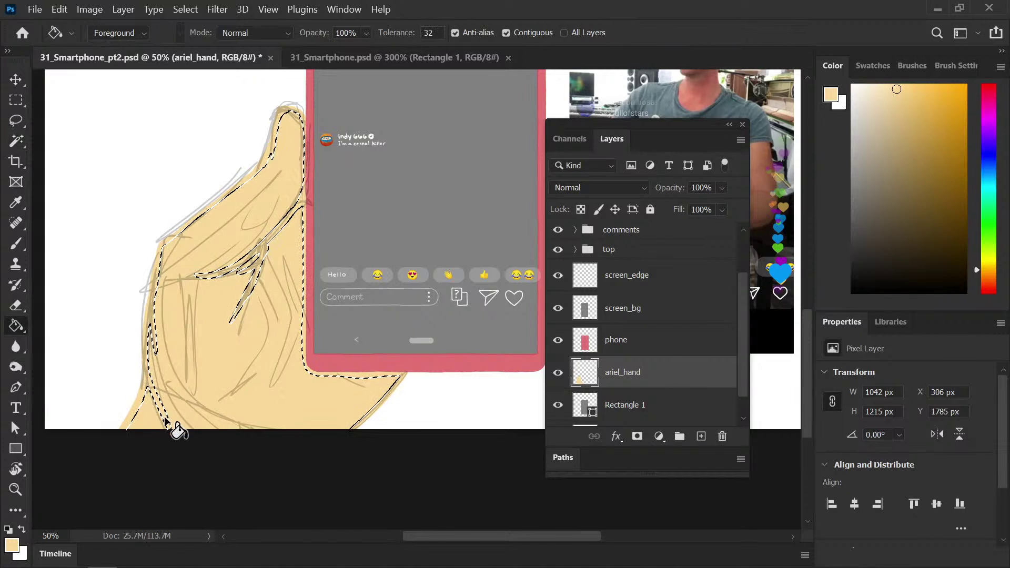
{"action": "key", "text": "ctrl+d"}
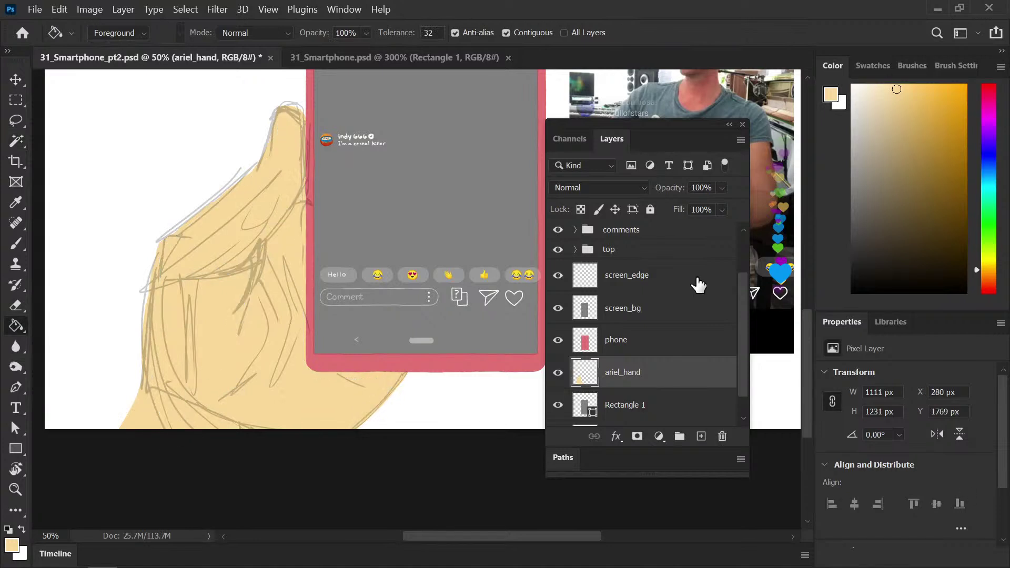
Hide the sketches group above the filled hand and save the document
{"action": "scroll", "coordinate": [745, 326], "scroll_direction": "up", "scroll_amount": 3}
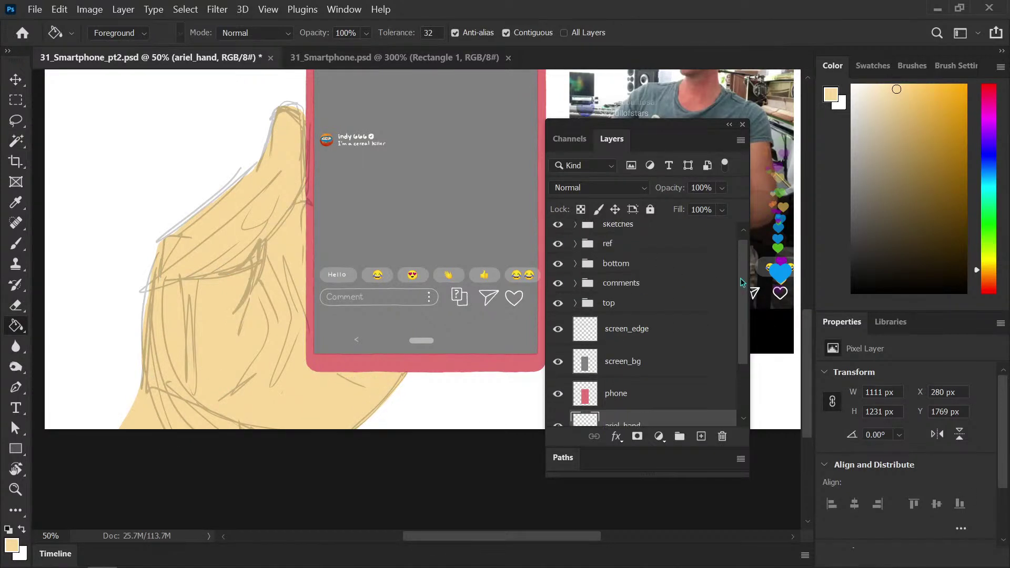
{"action": "left_click", "coordinate": [558, 231]}
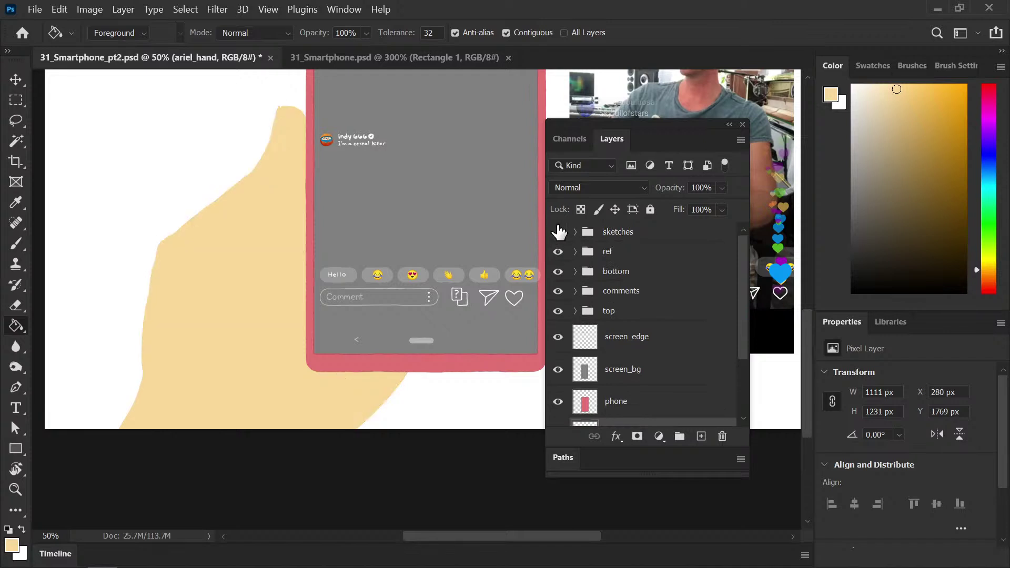
{"action": "key", "text": "ctrl+s"}
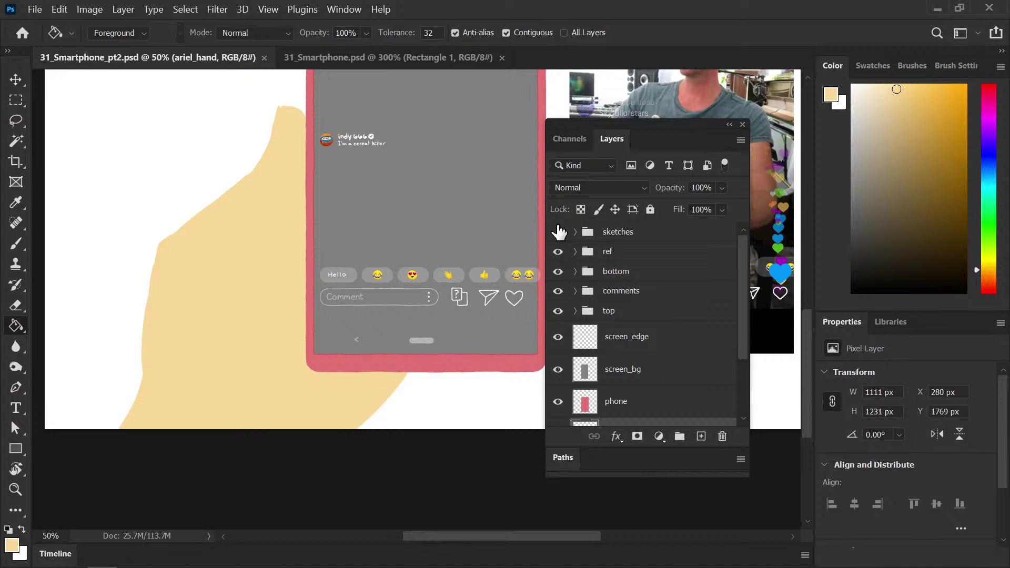
Touch up the hand's fill with a skin-tone brush dab beside the phone's edge on the ariel_hand layer
{"action": "key", "text": "b"}
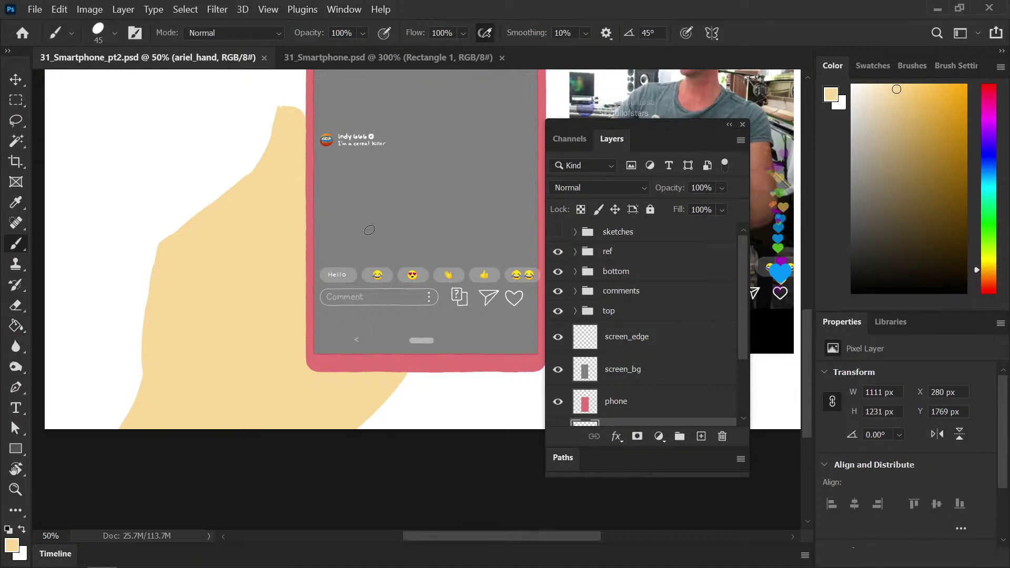
{"action": "left_click_drag", "start_coordinate": [299, 277], "coordinate": [295, 304]}
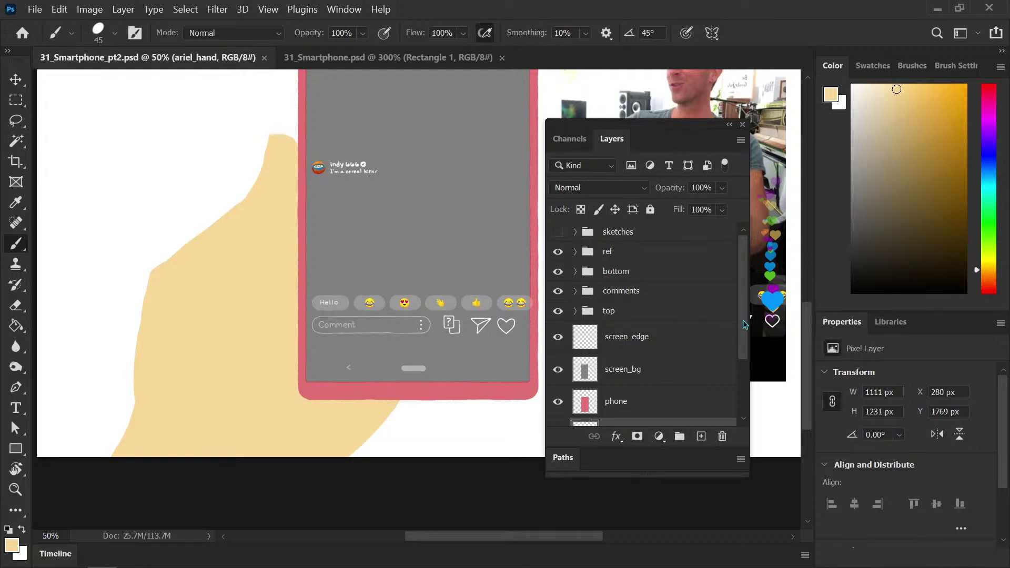
{"action": "scroll", "coordinate": [743, 323], "scroll_direction": "down", "scroll_amount": 3}
{"action": "key", "text": "ctrl+1"}
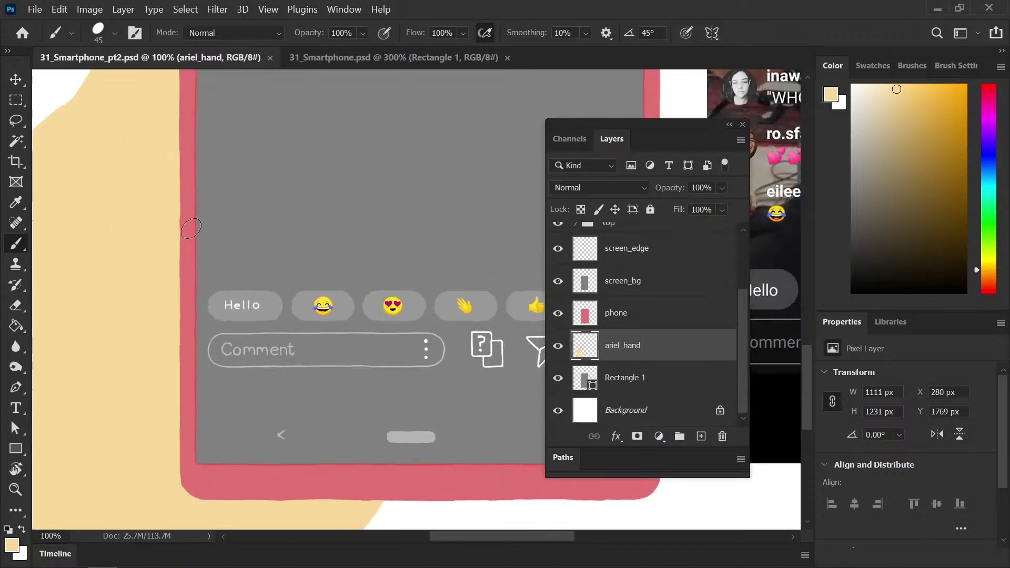
{"action": "left_click", "coordinate": [169, 210]}
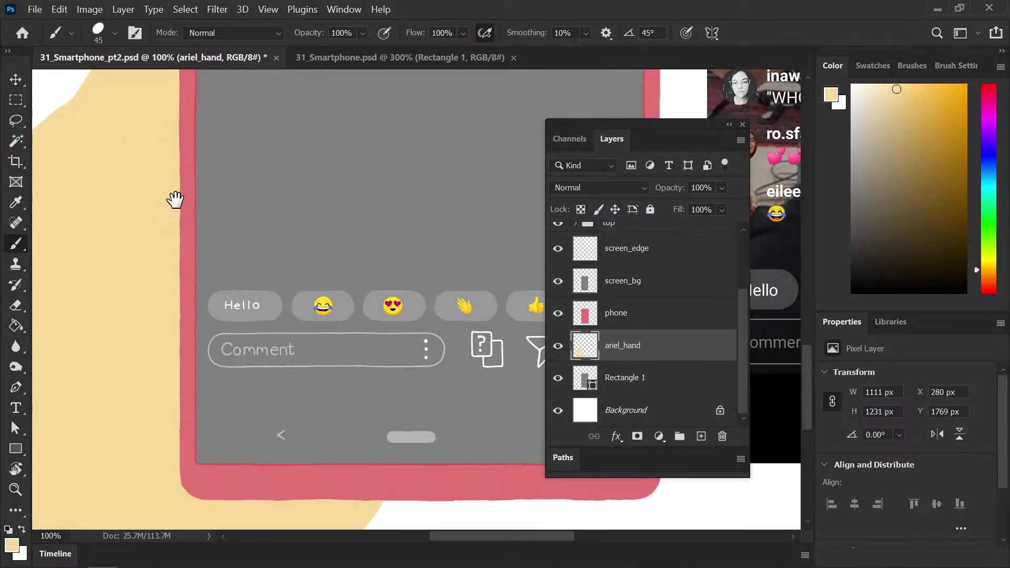
{"action": "left_click_drag", "start_coordinate": [175, 199], "coordinate": [180, 305]}
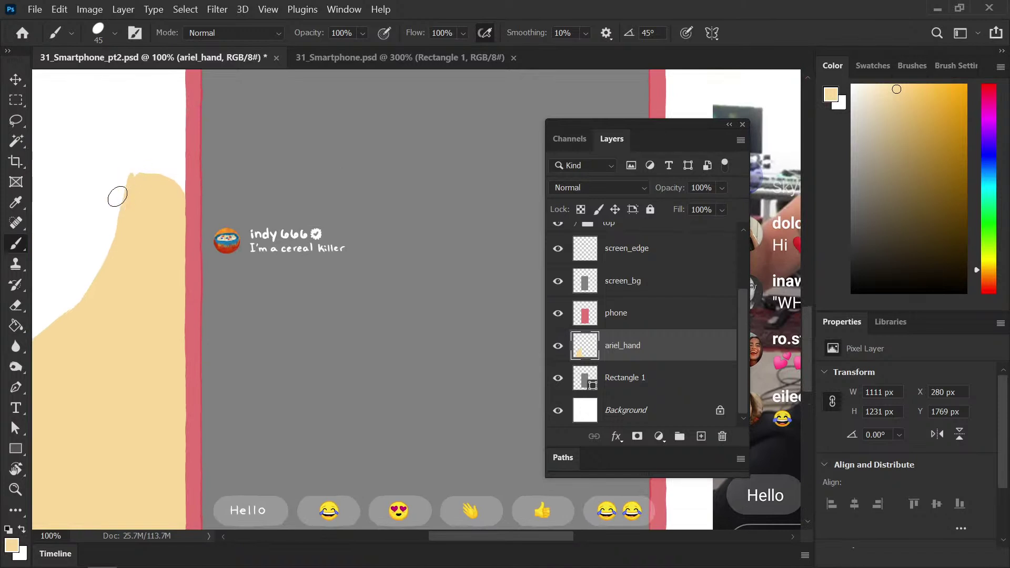
Round off the outline of the thumb tip with skin-tone brush and eraser touches
{"action": "left_click_drag", "start_coordinate": [116, 180], "coordinate": [106, 219]}
{"action": "key", "text": "ctrl+z"}
{"action": "scroll", "coordinate": [121, 275], "scroll_direction": "down", "scroll_amount": 2}
{"action": "left_click_drag", "start_coordinate": [289, 228], "coordinate": [278, 199]}
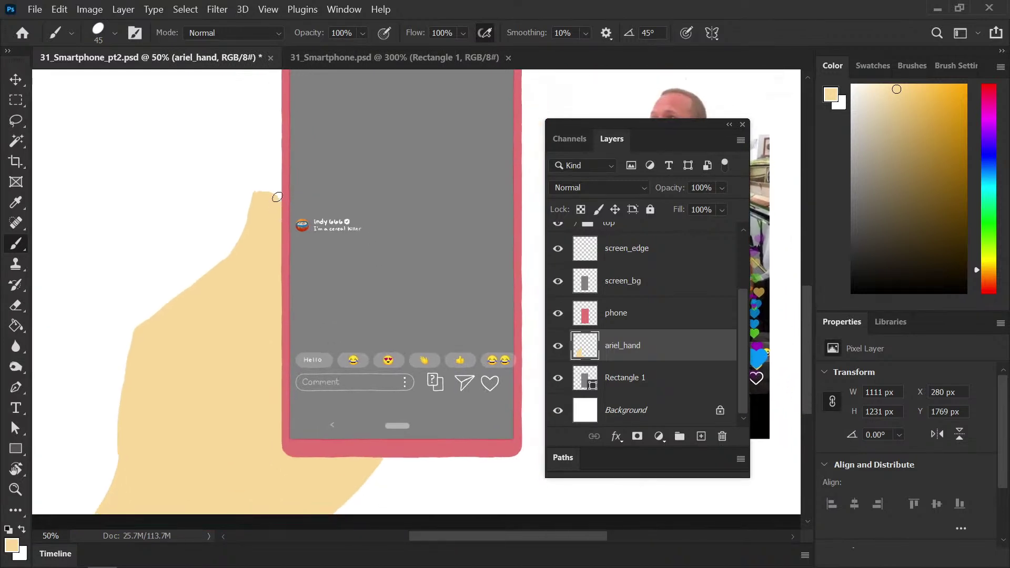
{"action": "key", "text": "e"}
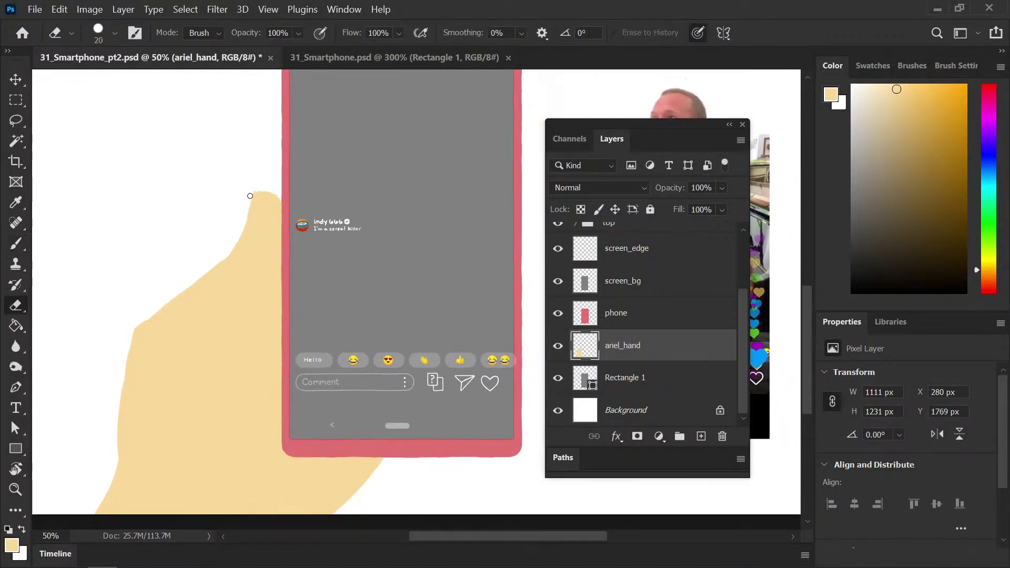
{"action": "key", "text": "b"}
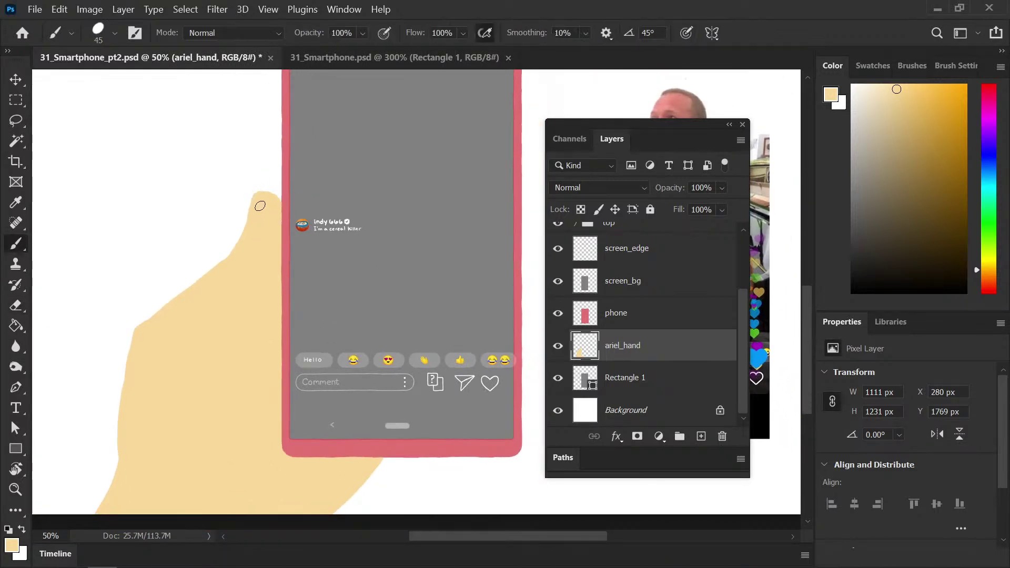
{"action": "key", "text": "ctrl+plus"}
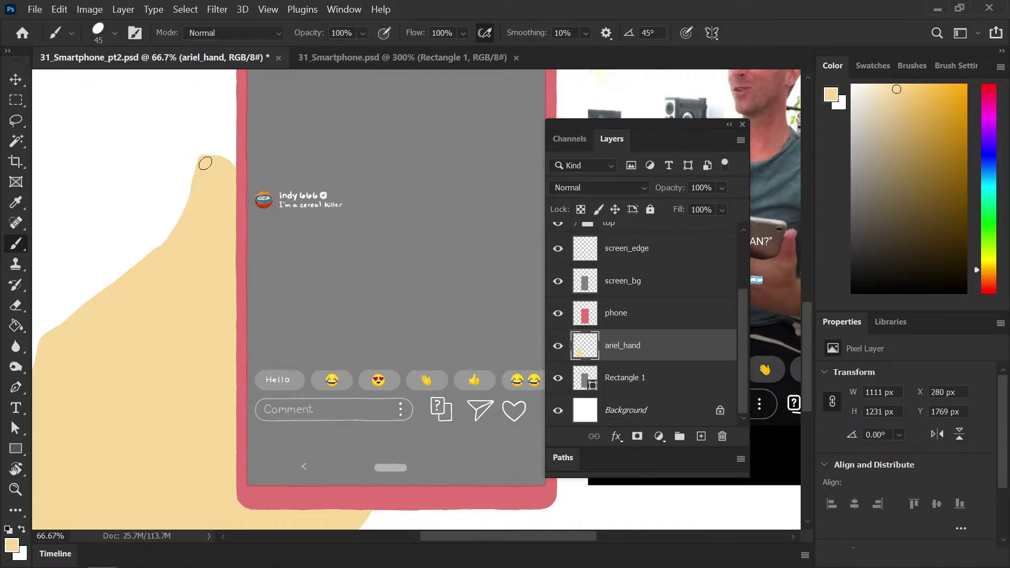
{"action": "key", "text": "e"}
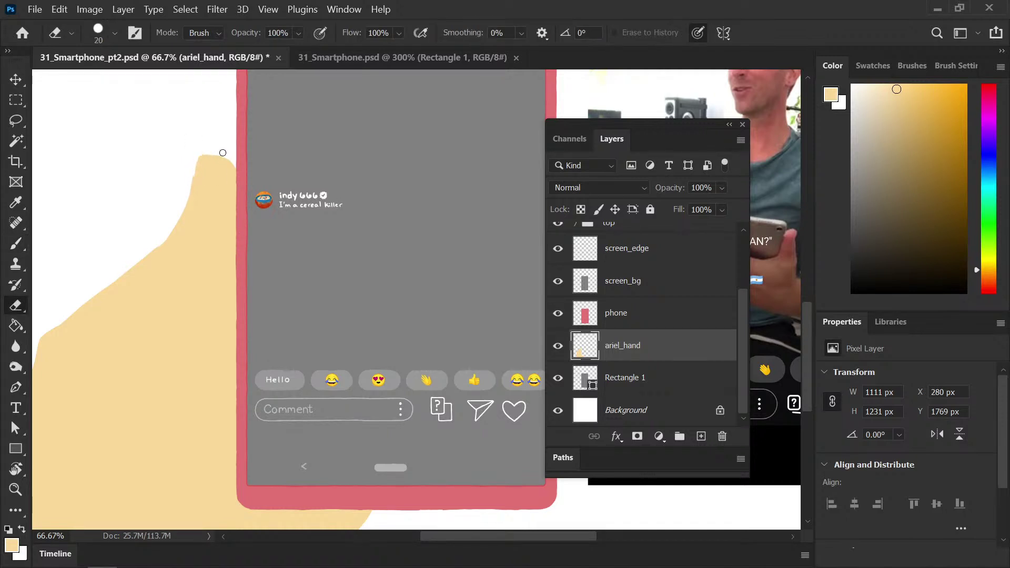
{"action": "scroll", "coordinate": [275, 173], "scroll_direction": "down", "scroll_amount": 2}
{"action": "scroll", "coordinate": [247, 205], "scroll_direction": "up", "scroll_amount": 1}
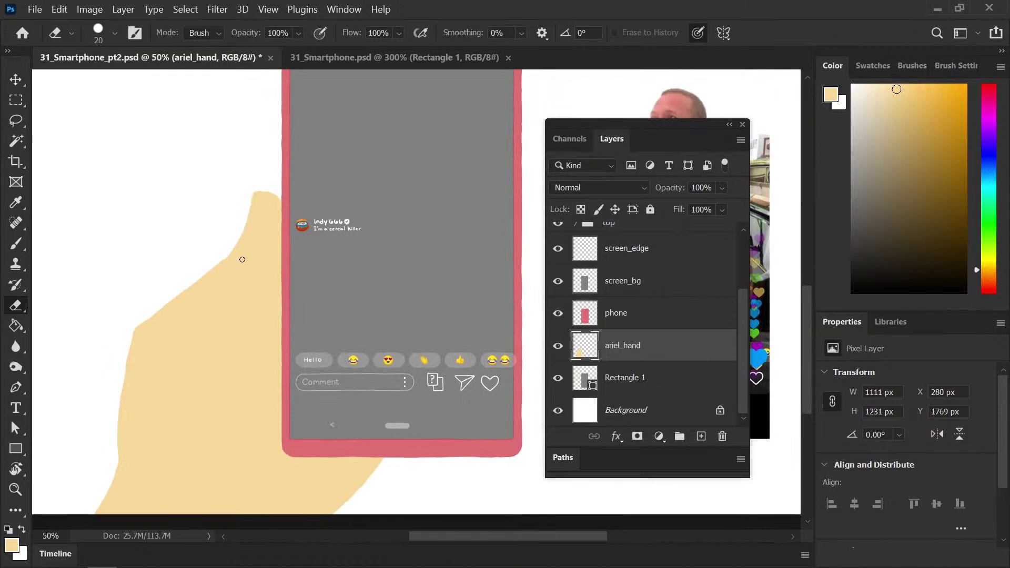
{"action": "key", "text": "b"}
Show the sketches group again, add a new layer above ariel_hand and clip it to the hand
{"action": "scroll", "coordinate": [744, 306], "scroll_direction": "up", "scroll_amount": 3}
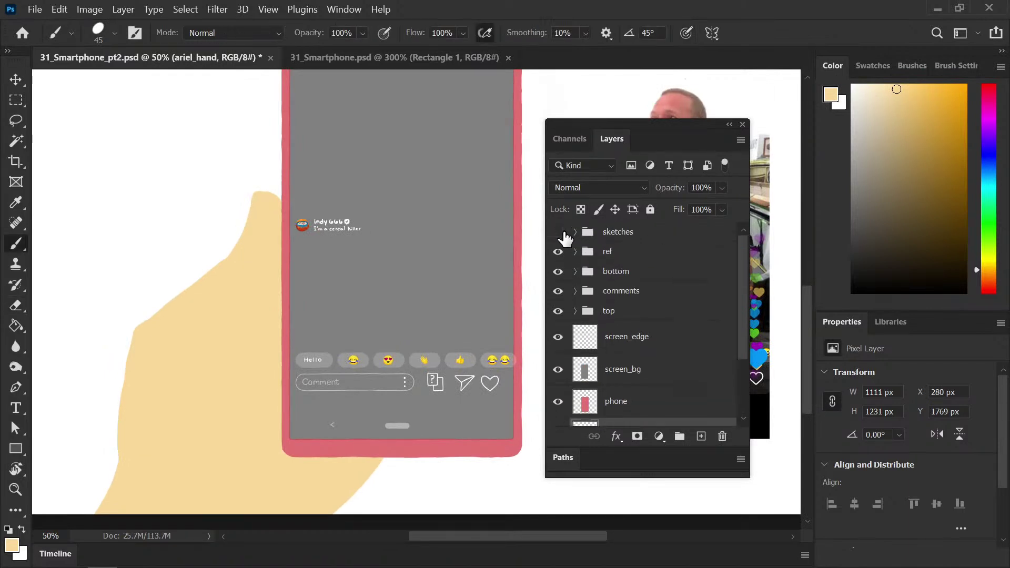
{"action": "left_click", "coordinate": [558, 232]}
{"action": "scroll", "coordinate": [747, 342], "scroll_direction": "down", "scroll_amount": 3}
{"action": "left_click", "coordinate": [701, 436]}
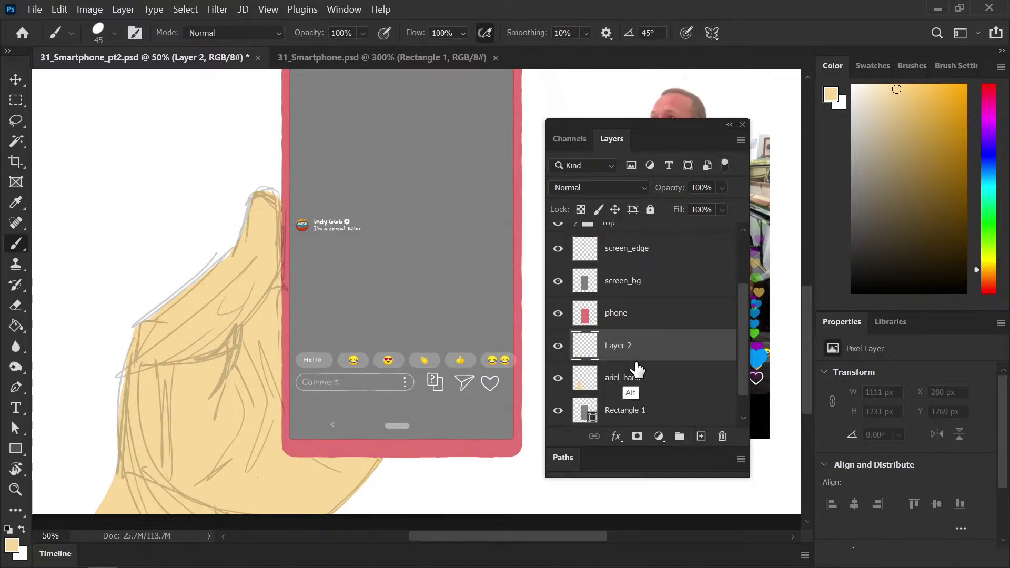
{"action": "left_click", "coordinate": [638, 360], "text": "alt"}
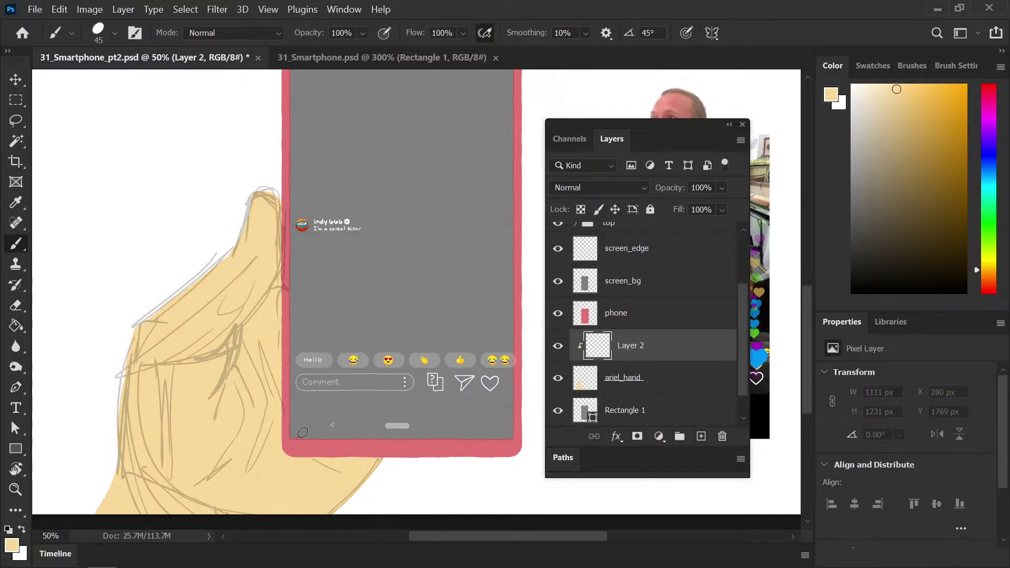
Switch to 31_Smartphone.psd and sample the darker skin shadow colour from Ariel's shoulder with the Eyedropper
{"action": "left_click", "coordinate": [378, 57]}
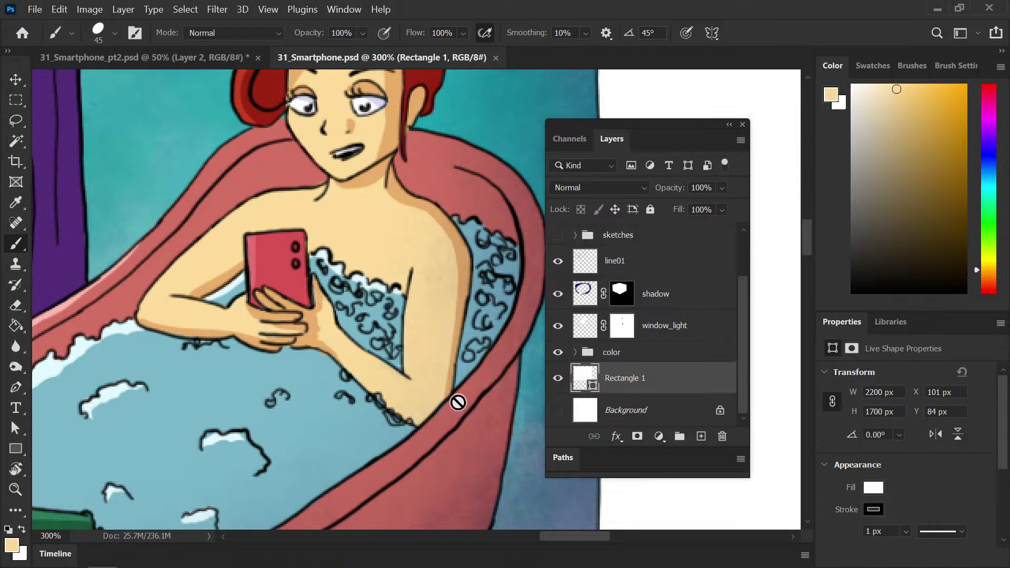
{"action": "key", "text": "i"}
{"action": "left_click", "coordinate": [461, 241]}
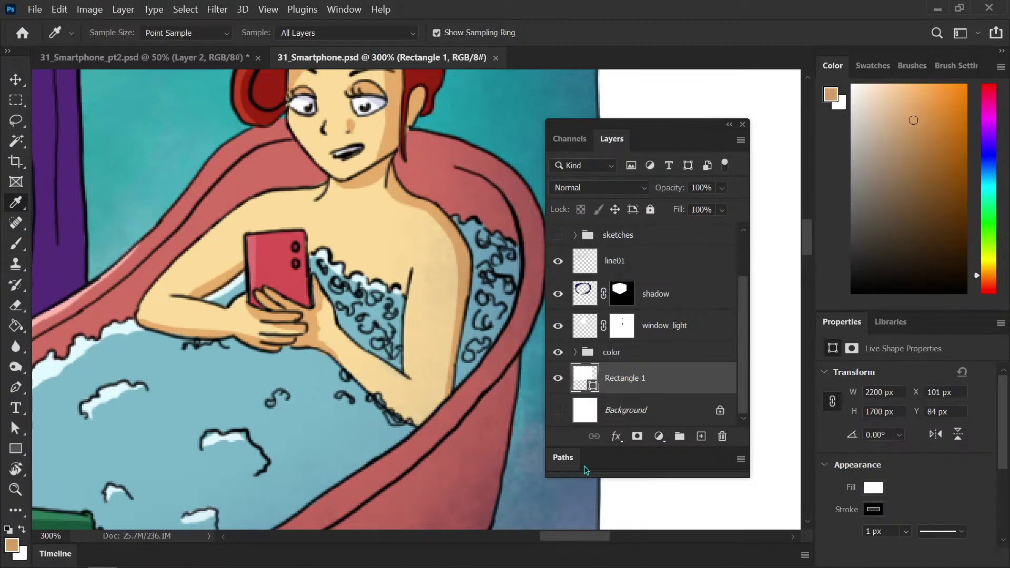
Compare the bathtub illustration with and without its shadow layer
{"action": "left_click_drag", "start_coordinate": [440, 306], "coordinate": [300, 412]}
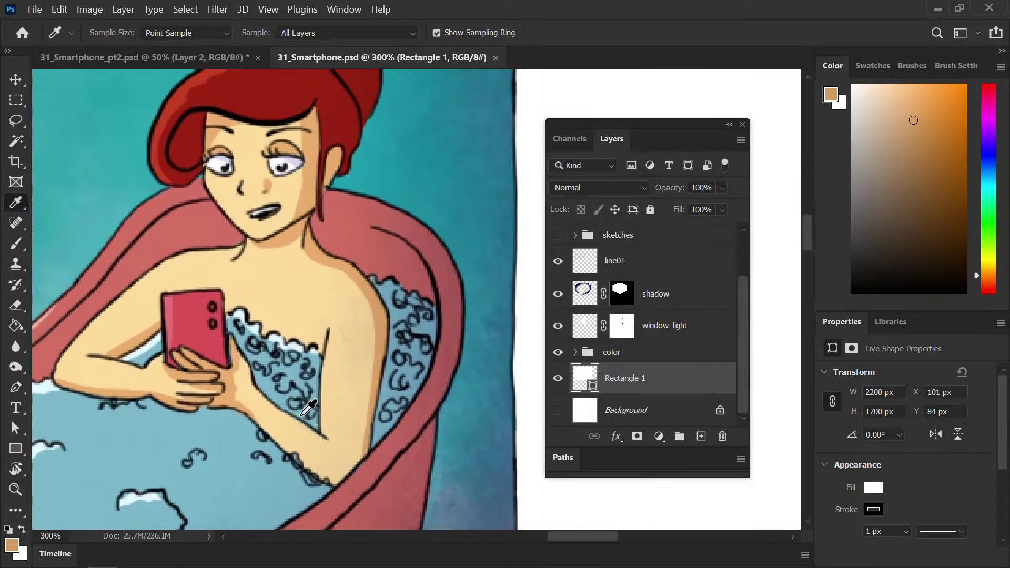
{"action": "key", "text": "ctrl+minus"}
{"action": "left_click", "coordinate": [558, 294]}
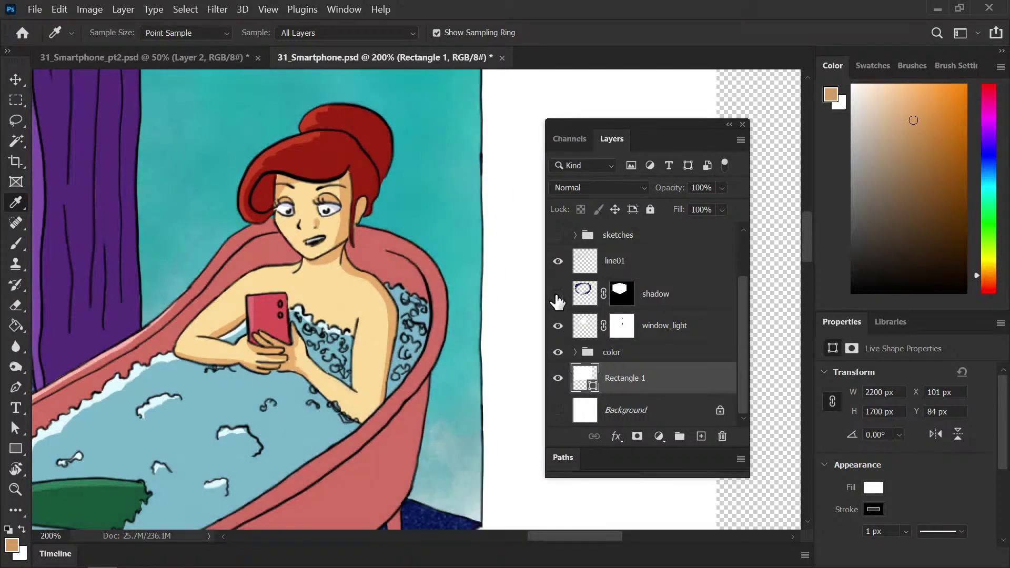
{"action": "left_click", "coordinate": [558, 294]}
Save the bathtub illustration and return to the hand in 31_Smartphone_pt2.psd
{"action": "key", "text": "ctrl+minus"}
{"action": "key", "text": "ctrl+minus"}
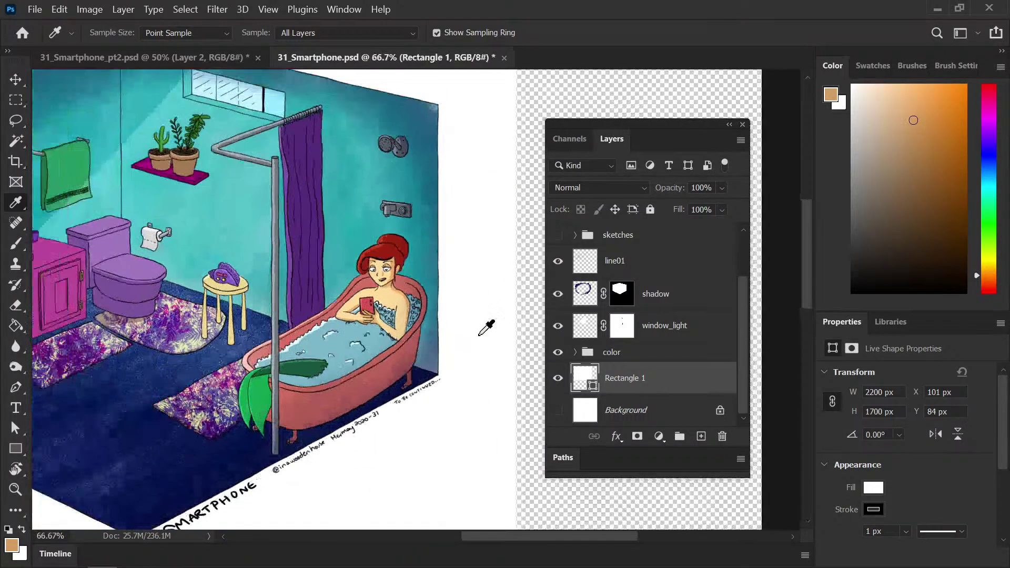
{"action": "key", "text": "ctrl+s"}
{"action": "key", "text": "ctrl+Tab"}
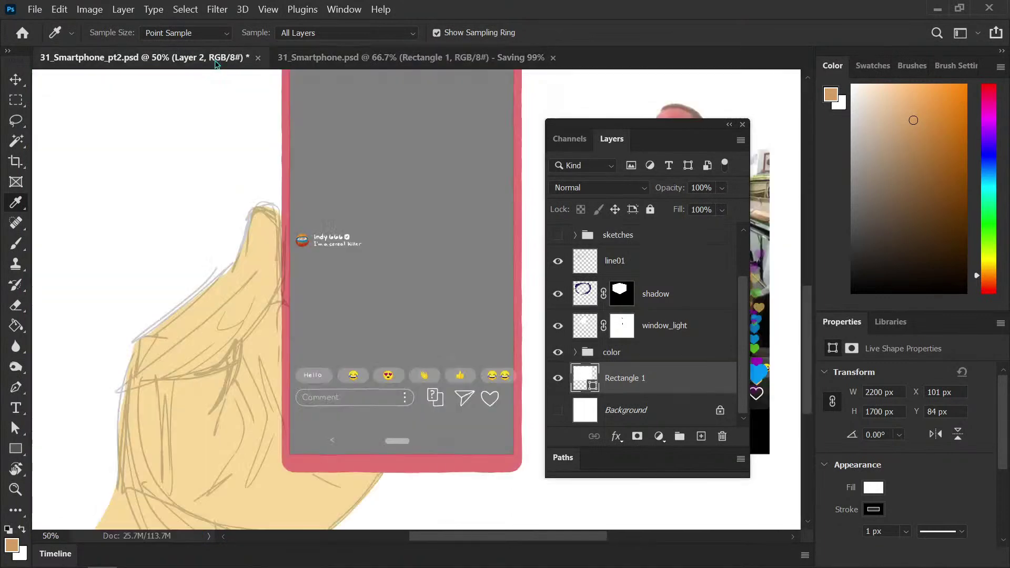
{"action": "scroll", "coordinate": [411, 315], "scroll_direction": "down", "scroll_amount": 3}
{"action": "scroll", "coordinate": [410, 316], "scroll_direction": "left", "scroll_amount": 1}
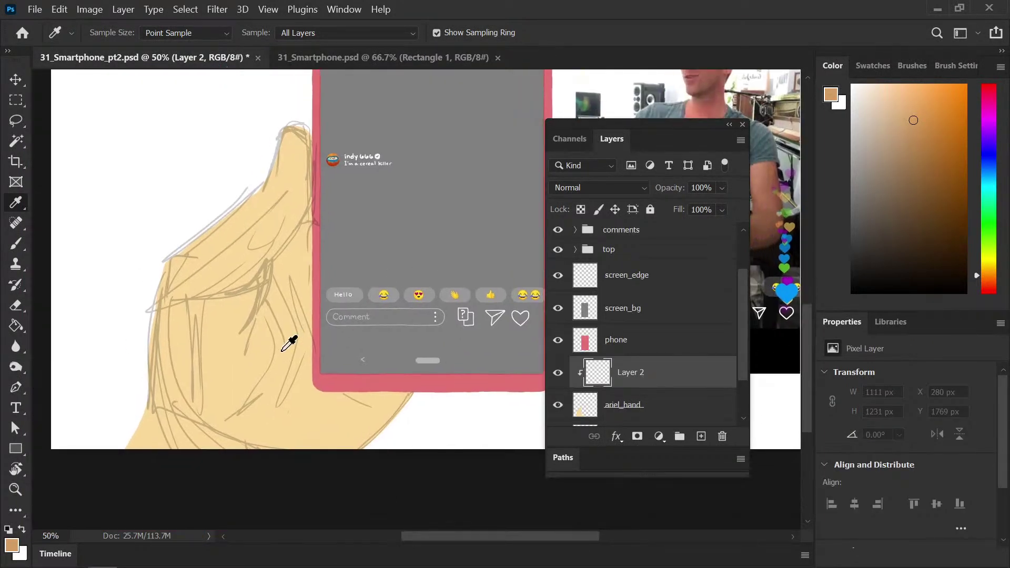
Paint the crease lines at the thumb's base in the shadow colour on the clipped layer with a 45 px brush
{"action": "key", "text": "b"}
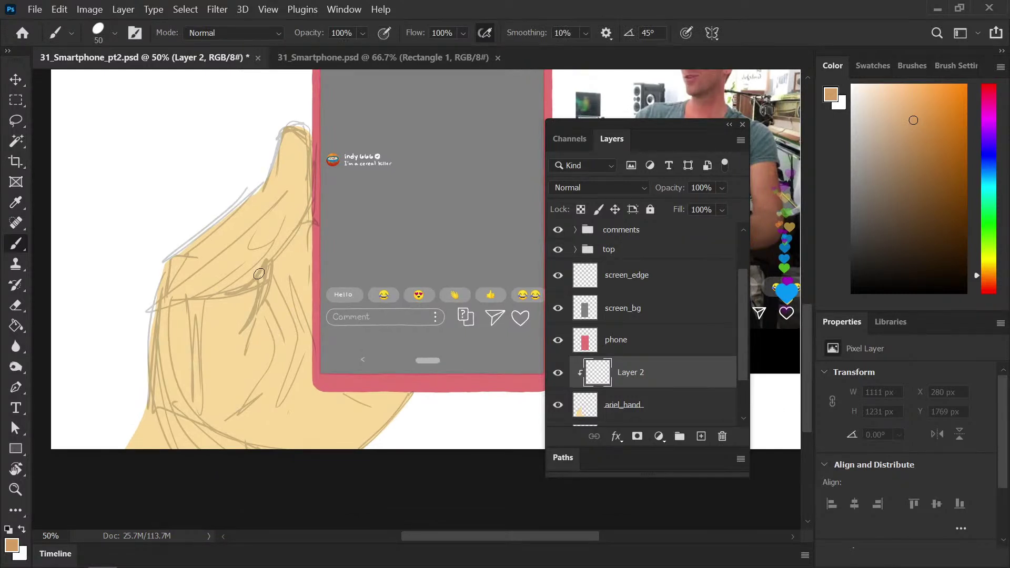
{"action": "key", "text": "bracketleft"}
{"action": "key", "text": "bracketleft"}
{"action": "mouse_move", "coordinate": [191, 298]}
{"action": "left_mouse_down"}
{"action": "mouse_move", "coordinate": [244, 286]}
{"action": "mouse_move", "coordinate": [273, 257]}
{"action": "left_mouse_up"}
{"action": "left_click_drag", "start_coordinate": [309, 208], "coordinate": [261, 272]}
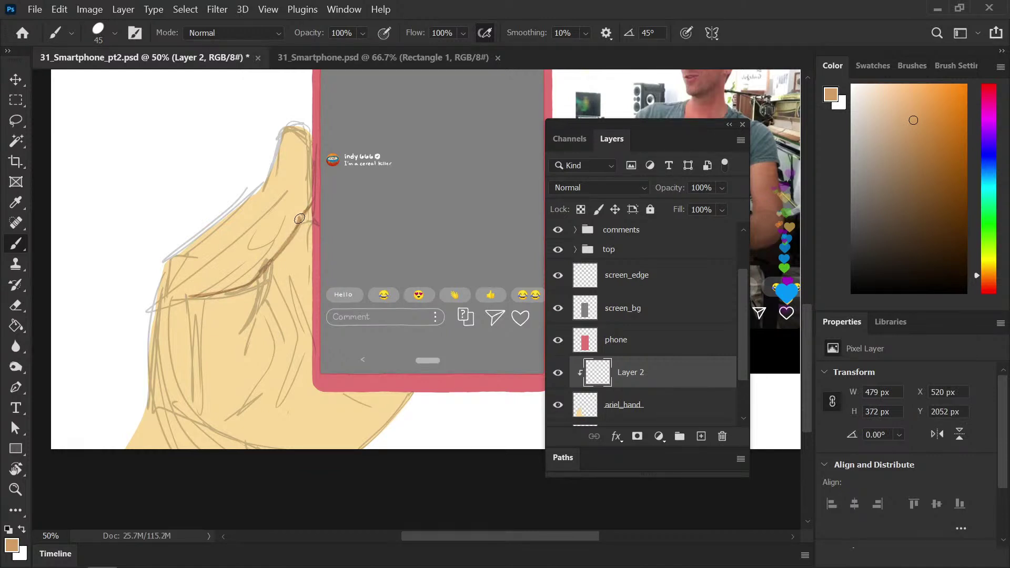
{"action": "left_click_drag", "start_coordinate": [301, 225], "coordinate": [318, 224]}
{"action": "mouse_move", "coordinate": [238, 295]}
{"action": "left_mouse_down"}
{"action": "mouse_move", "coordinate": [267, 267]}
{"action": "mouse_move", "coordinate": [246, 335]}
{"action": "left_mouse_up"}
Paint a shadow-coloured line along the palm's outer edge down to the wrist, redoing the first stroke
{"action": "mouse_move", "coordinate": [156, 365]}
{"action": "left_mouse_down"}
{"action": "mouse_move", "coordinate": [148, 387]}
{"action": "mouse_move", "coordinate": [158, 396]}
{"action": "left_mouse_up"}
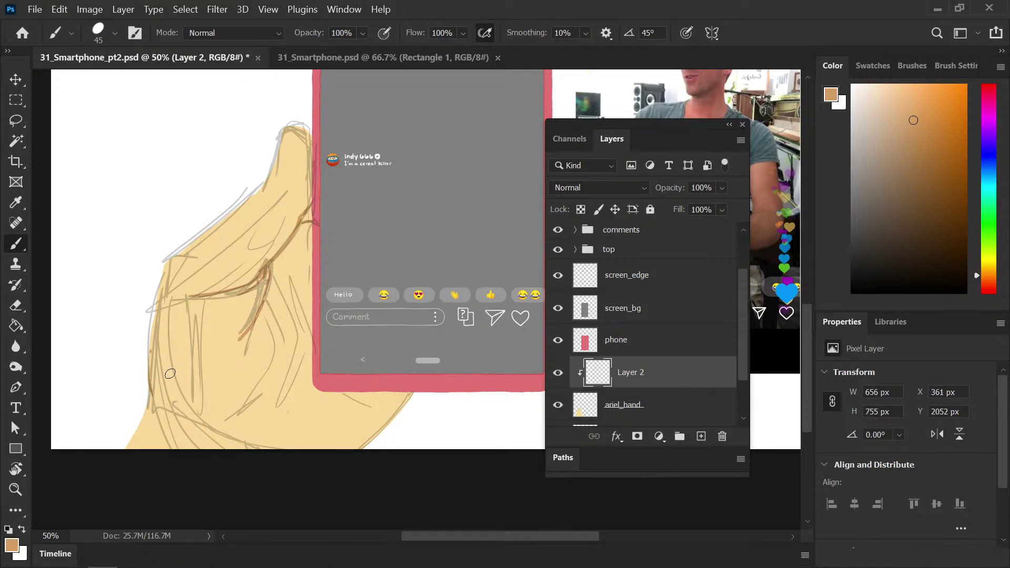
{"action": "key", "text": "ctrl+z"}
{"action": "mouse_move", "coordinate": [169, 390]}
{"action": "left_mouse_down"}
{"action": "mouse_move", "coordinate": [146, 376]}
{"action": "mouse_move", "coordinate": [145, 365]}
{"action": "left_mouse_up"}
{"action": "left_click_drag", "start_coordinate": [159, 421], "coordinate": [149, 389]}
{"action": "left_click_drag", "start_coordinate": [156, 311], "coordinate": [149, 347]}
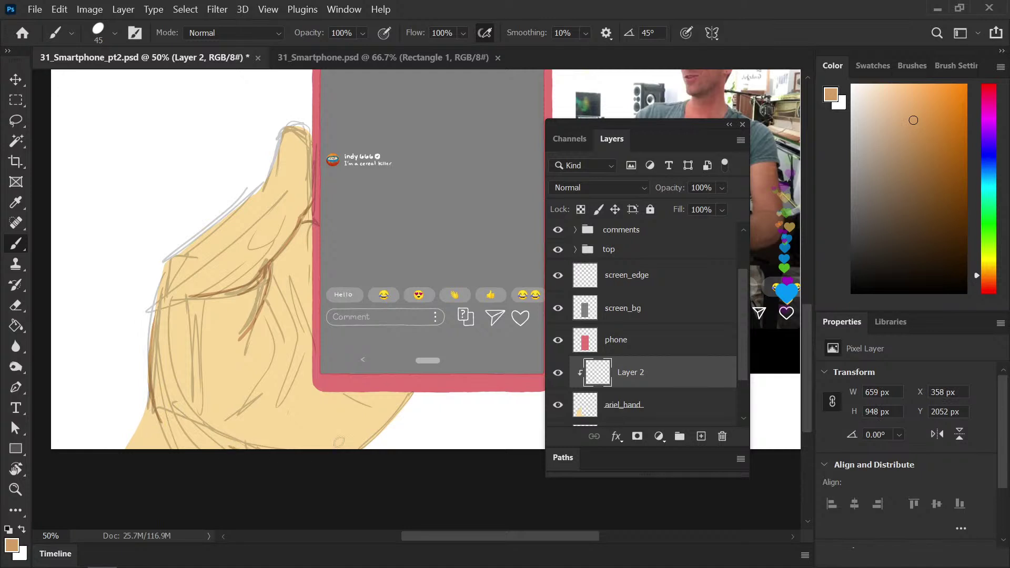
Paint the palm's inner crease lines in the shadow colour, following the sketch between the thumb's base and lower palm
{"action": "left_click_drag", "start_coordinate": [224, 416], "coordinate": [266, 391]}
{"action": "left_click_drag", "start_coordinate": [272, 314], "coordinate": [271, 375]}
{"action": "left_click_drag", "start_coordinate": [310, 284], "coordinate": [293, 332]}
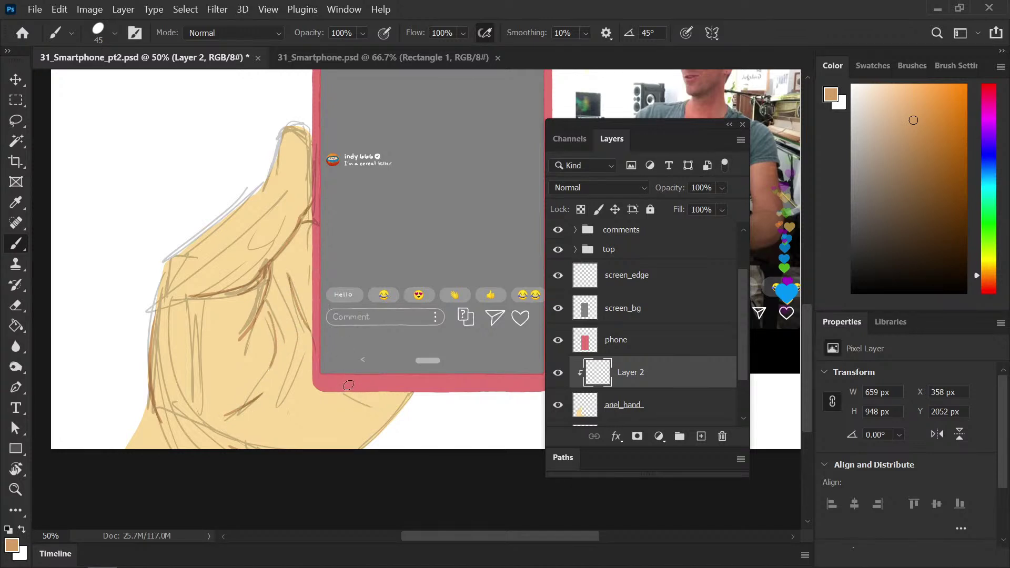
{"action": "left_click_drag", "start_coordinate": [279, 291], "coordinate": [298, 377]}
Hide the sketches group to show the painted creases alone and save the document
{"action": "scroll", "coordinate": [744, 299], "scroll_direction": "up", "scroll_amount": 3}
{"action": "left_click", "coordinate": [558, 232]}
{"action": "scroll", "coordinate": [426, 357], "scroll_direction": "down", "scroll_amount": 2}
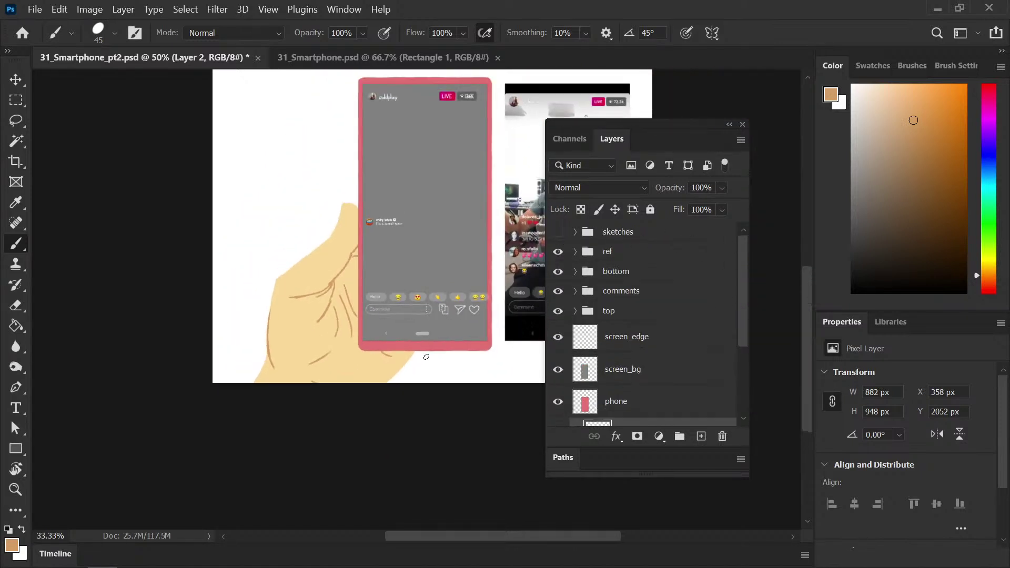
{"action": "mouse_move", "coordinate": [399, 349]}
{"action": "left_mouse_down"}
{"action": "mouse_move", "coordinate": [370, 291]}
{"action": "mouse_move", "coordinate": [384, 304]}
{"action": "mouse_move", "coordinate": [392, 287]}
{"action": "left_mouse_up"}
{"action": "key", "text": "ctrl+s"}
Thin the line along the palm's outer edge with the eraser and paint a shadow patch at the wrist
{"action": "scroll", "coordinate": [244, 257], "scroll_direction": "up", "scroll_amount": 1}
{"action": "key", "text": "e"}
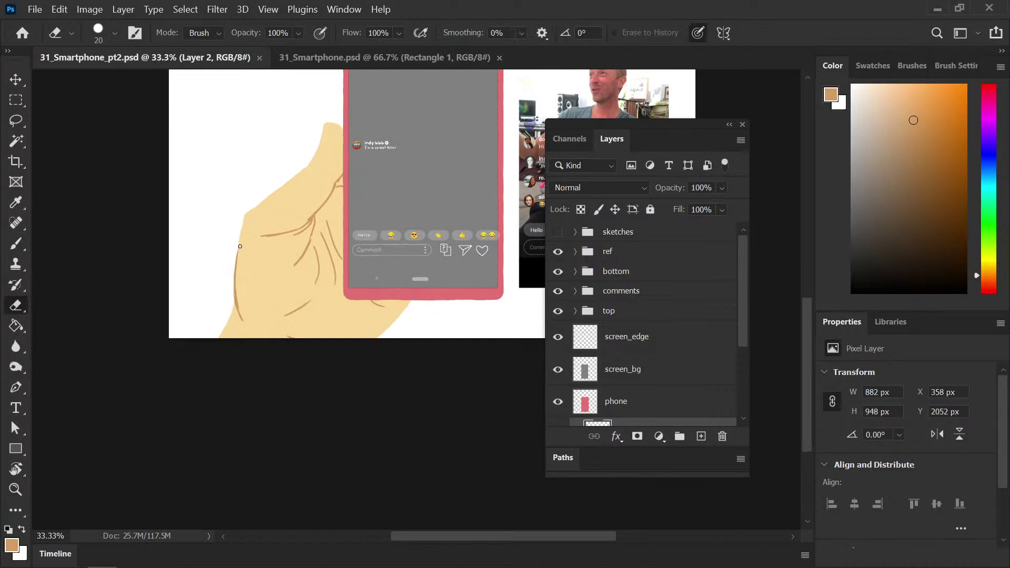
{"action": "mouse_move", "coordinate": [236, 283]}
{"action": "left_mouse_down"}
{"action": "mouse_move", "coordinate": [228, 324]}
{"action": "mouse_move", "coordinate": [234, 307]}
{"action": "mouse_move", "coordinate": [230, 321]}
{"action": "mouse_move", "coordinate": [251, 315]}
{"action": "mouse_move", "coordinate": [284, 338]}
{"action": "mouse_move", "coordinate": [321, 342]}
{"action": "left_mouse_up"}
{"action": "key", "text": "b"}
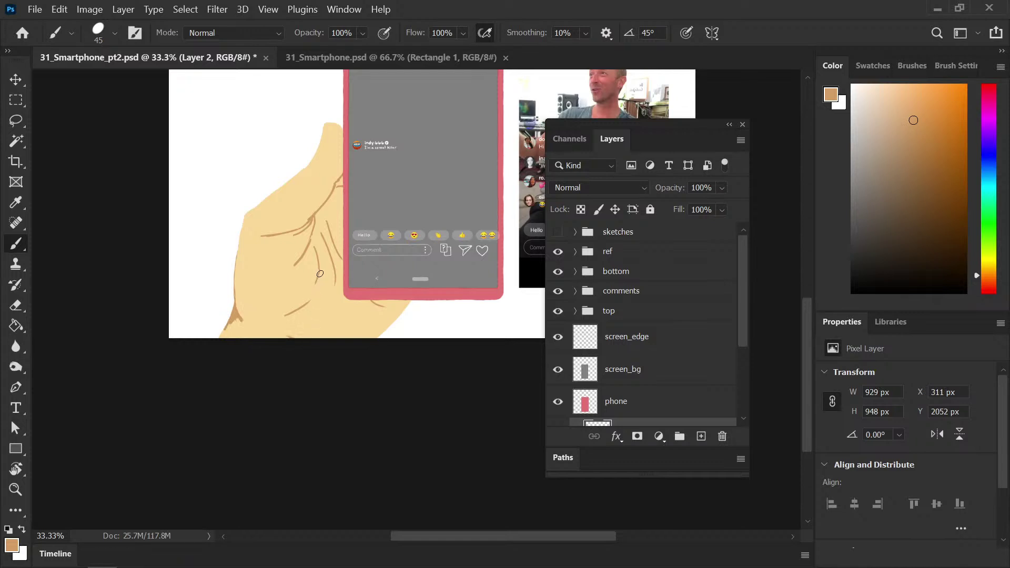
Paint short shadow-coloured wrinkles on the thumb's outer edge and save the document
{"action": "scroll", "coordinate": [316, 279], "scroll_direction": "up", "scroll_amount": 2}
{"action": "scroll", "coordinate": [316, 279], "scroll_direction": "right", "scroll_amount": 1}
{"action": "left_click_drag", "start_coordinate": [288, 213], "coordinate": [285, 215]}
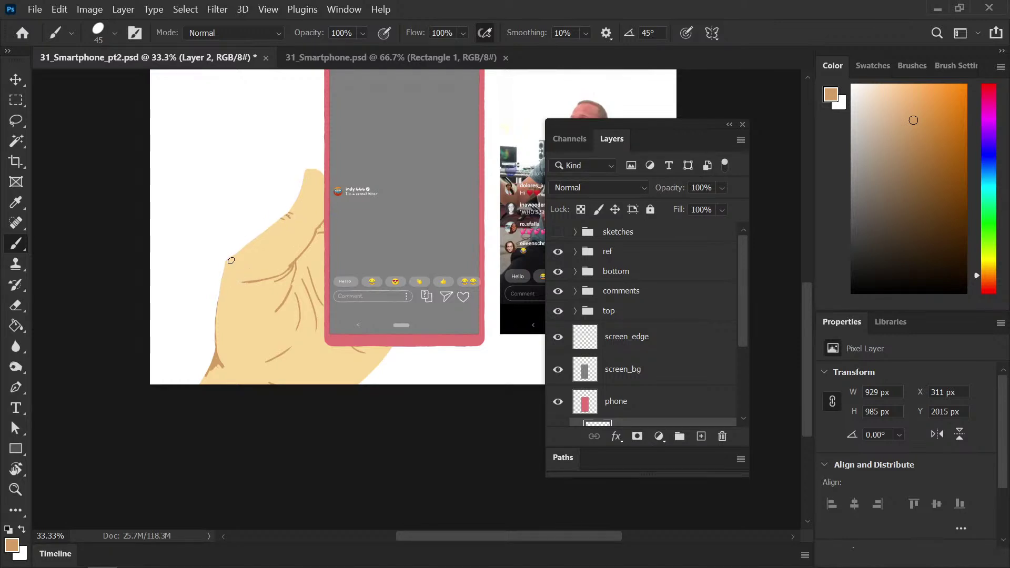
{"action": "key", "text": "ctrl+s"}
Lower the opacity of the hand-crease layer, Layer 2, to 50%
{"action": "left_click_drag", "start_coordinate": [325, 275], "coordinate": [291, 282]}
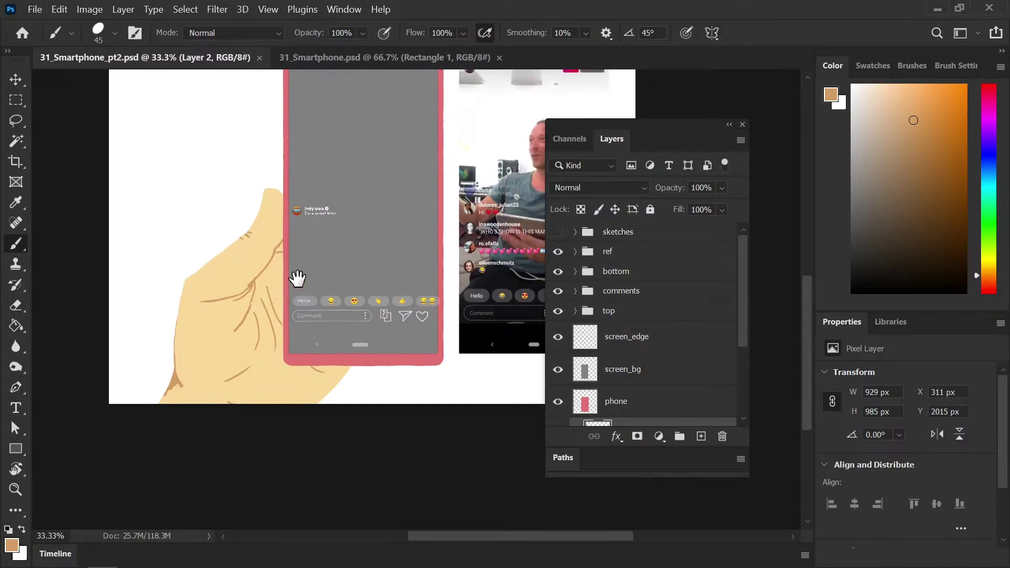
{"action": "left_click_drag", "start_coordinate": [744, 270], "coordinate": [740, 313]}
{"action": "left_click", "coordinate": [702, 188]}
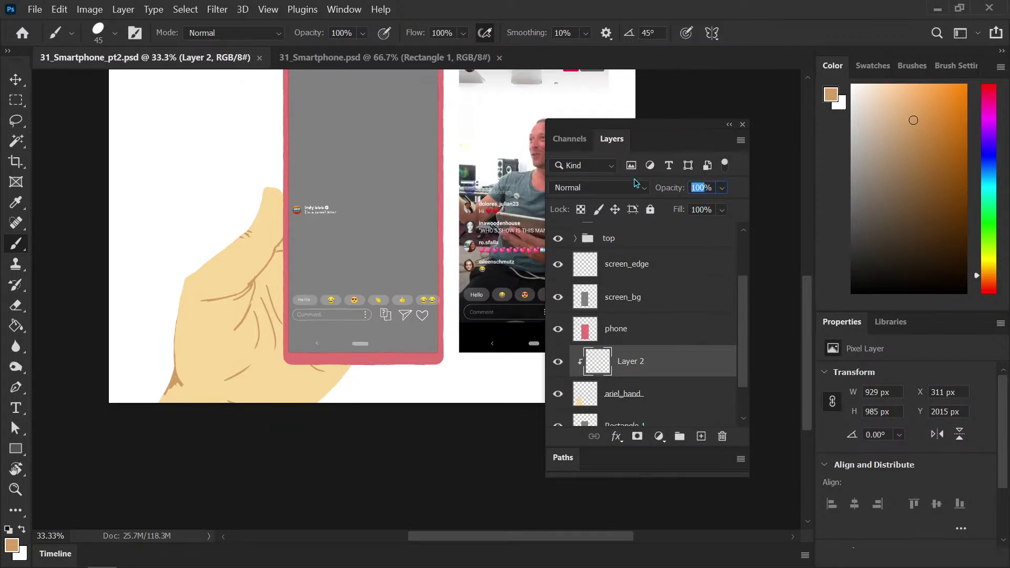
{"action": "left_click", "coordinate": [694, 188]}
{"action": "key", "text": "shift+Down"}
{"action": "key", "text": "shift+Down"}
{"action": "key", "text": "shift+Down"}
{"action": "key", "text": "shift+Down"}
{"action": "key", "text": "shift+Down"}
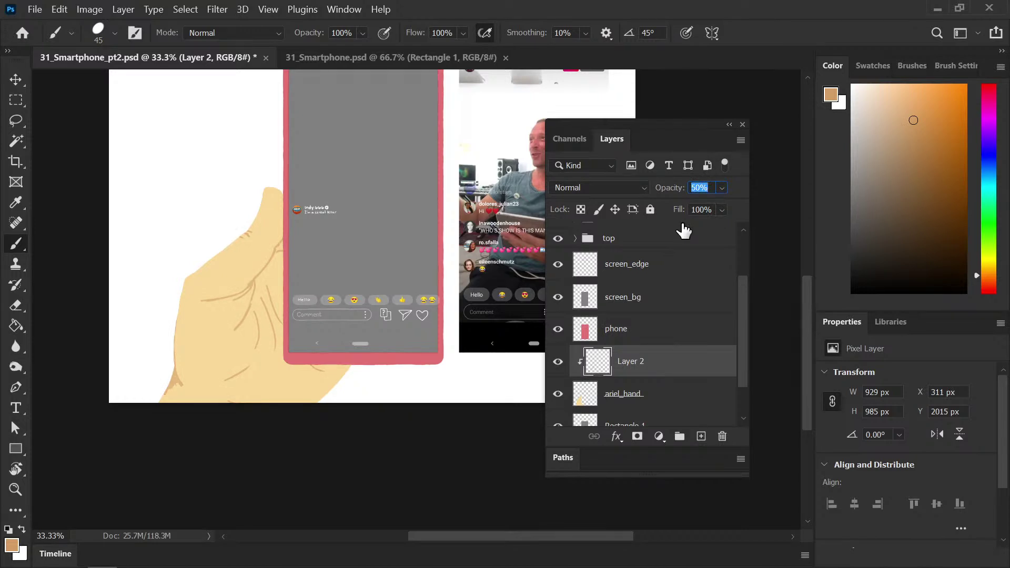
Add small shadow strokes on the thumb and on the palm below the phone's lower edge, saving the document
{"action": "left_click", "coordinate": [258, 216]}
{"action": "key", "text": "ctrl+s"}
{"action": "scroll", "coordinate": [396, 342], "scroll_direction": "down", "scroll_amount": 2}
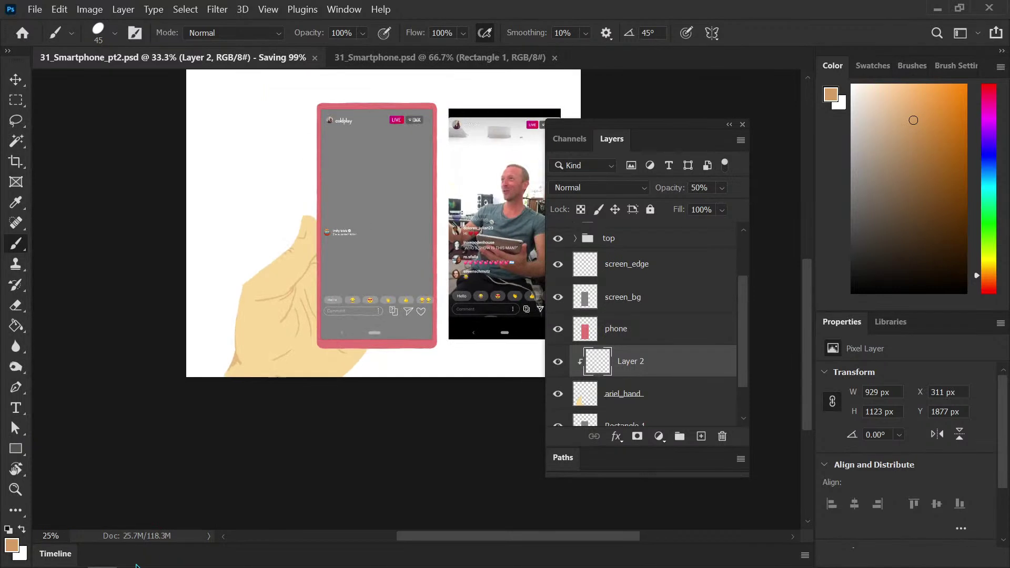
{"action": "left_click", "coordinate": [367, 356]}
{"action": "scroll", "coordinate": [368, 353], "scroll_direction": "up", "scroll_amount": 1}
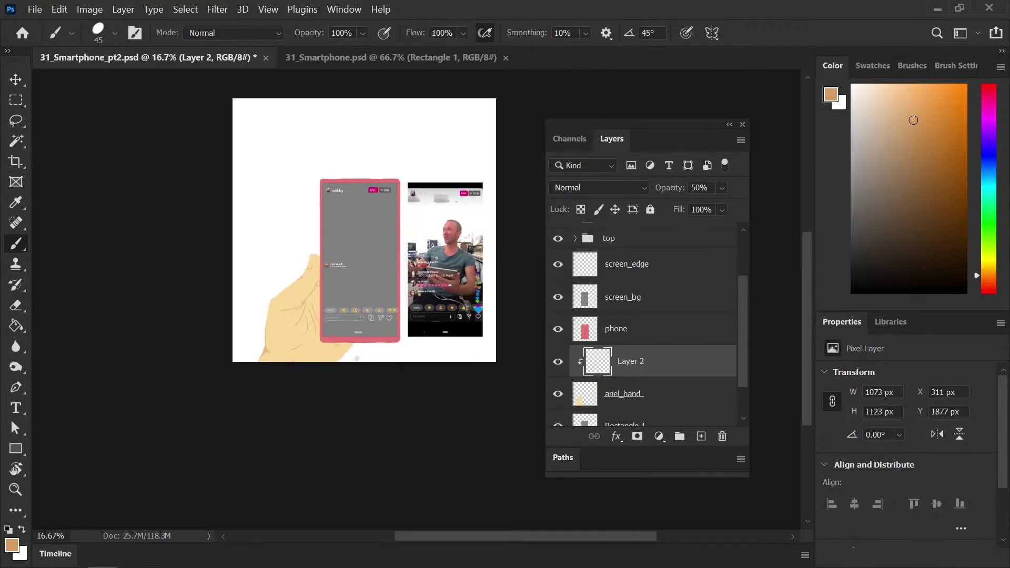
{"action": "left_click_drag", "start_coordinate": [338, 375], "coordinate": [333, 378]}
{"action": "key", "text": "ctrl+s"}
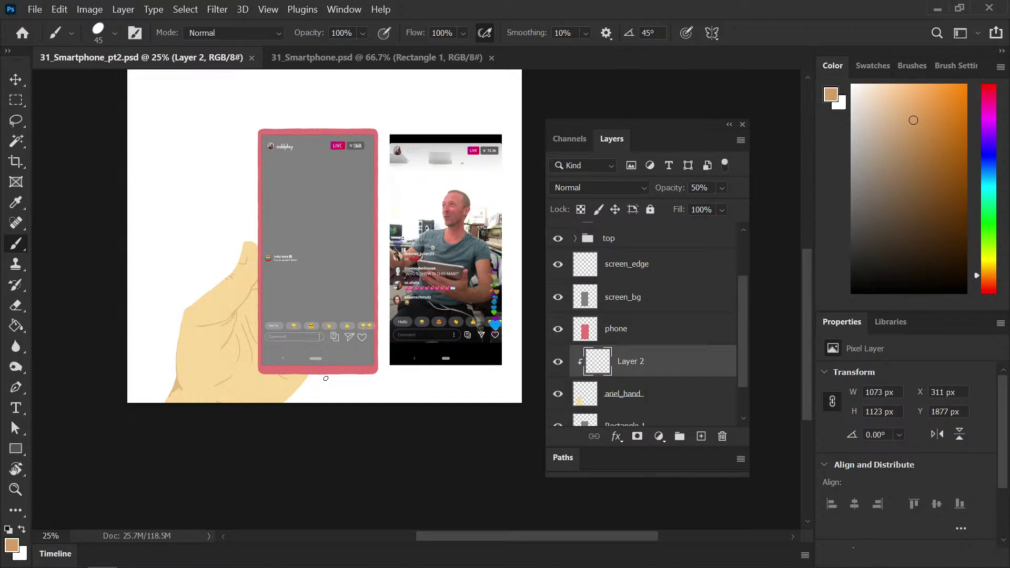
Examine the shaded hand and compare it with the bathroom illustration in 31_Smartphone.psd
{"action": "scroll", "coordinate": [326, 378], "scroll_direction": "up", "scroll_amount": 1}
{"action": "left_click_drag", "start_coordinate": [241, 264], "coordinate": [280, 245]}
{"action": "scroll", "coordinate": [274, 250], "scroll_direction": "down", "scroll_amount": 2}
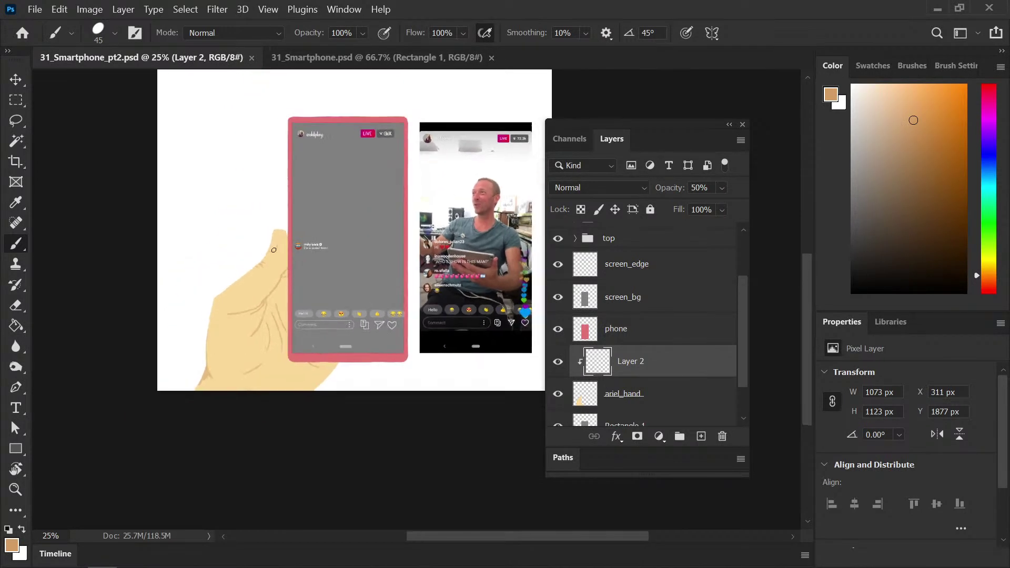
{"action": "scroll", "coordinate": [356, 279], "scroll_direction": "right", "scroll_amount": 3}
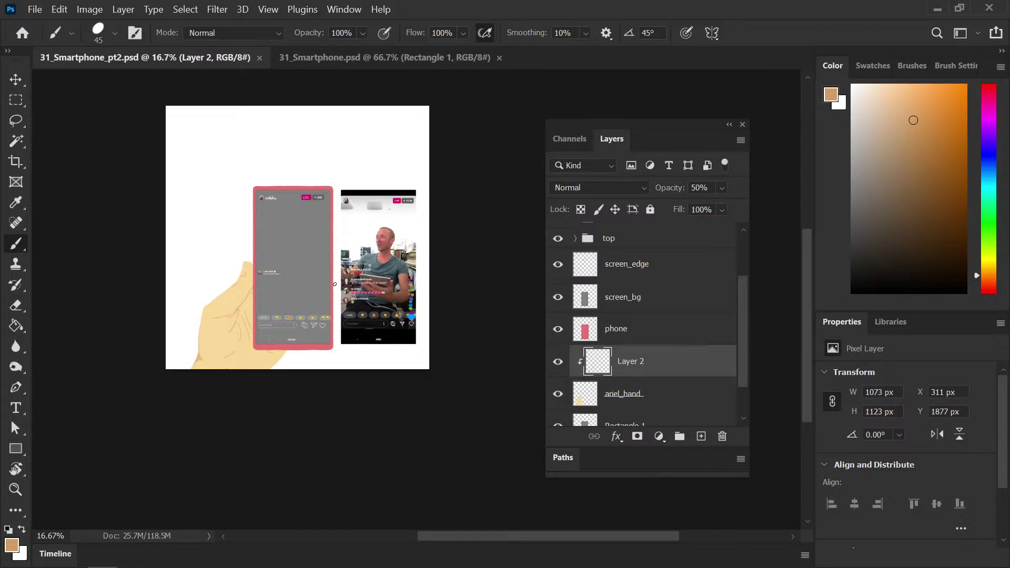
{"action": "left_click", "coordinate": [398, 59]}
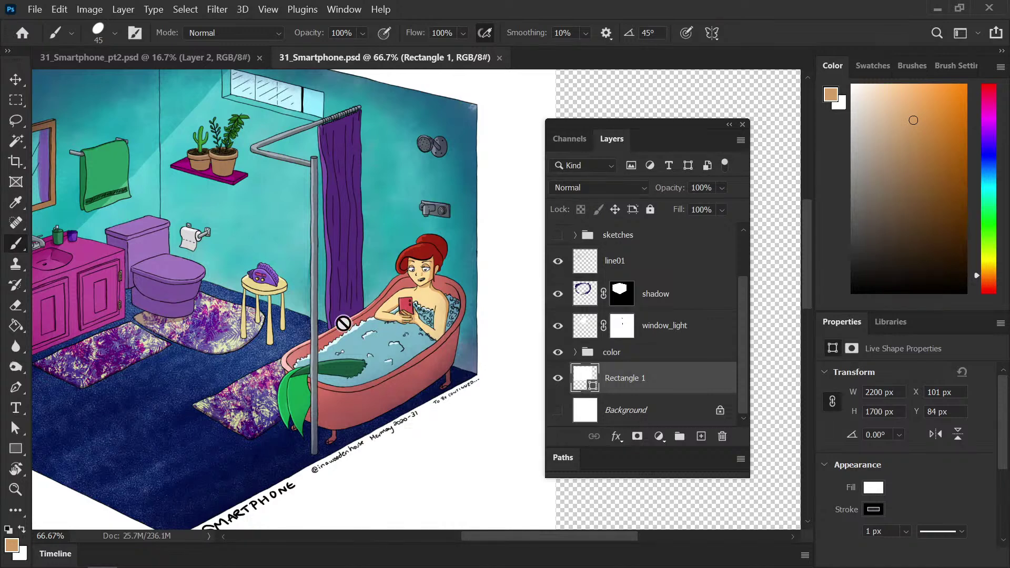
{"action": "left_click", "coordinate": [208, 61]}
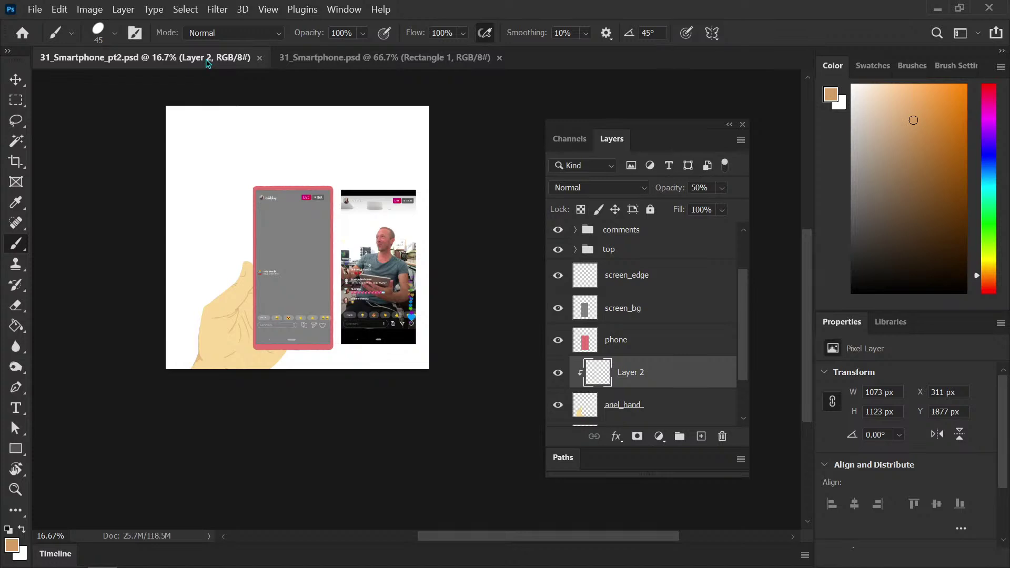
{"action": "scroll", "coordinate": [743, 348], "scroll_direction": "down", "scroll_amount": 3}
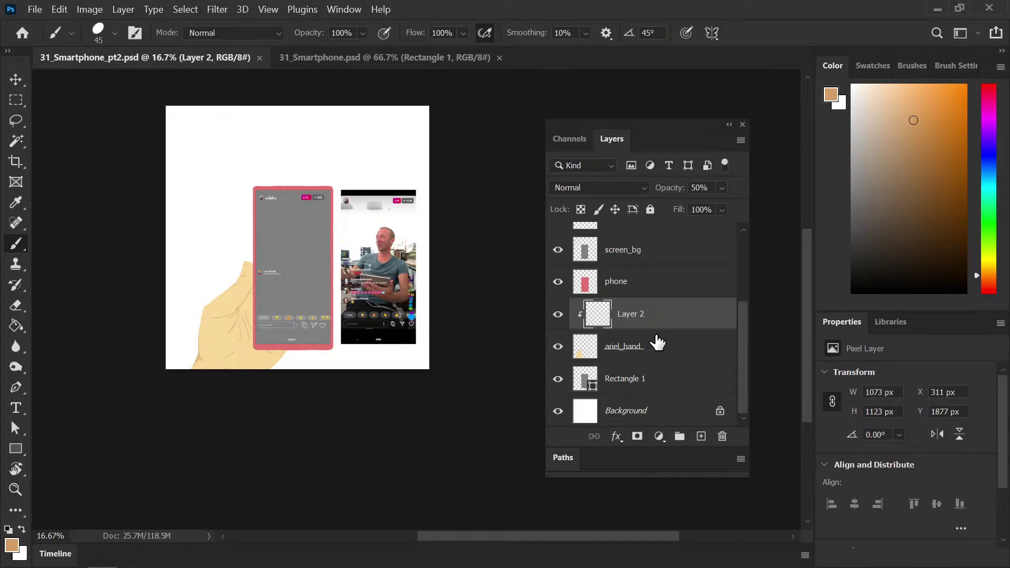
{"action": "double_click", "coordinate": [641, 318]}
{"action": "type", "text": "ariel"}
{"action": "key", "text": "BackSpace"}
{"action": "key", "text": "BackSpace"}
{"action": "key", "text": "BackSpace"}
{"action": "key", "text": "BackSpace"}
{"action": "key", "text": "BackSpace"}
{"action": "key", "text": "Escape"}
Check the phone artwork without the ref group, and examine the restored livestream reference's comments and hearts against the drawn screen
{"action": "scroll", "coordinate": [611, 292], "scroll_direction": "up", "scroll_amount": 5}
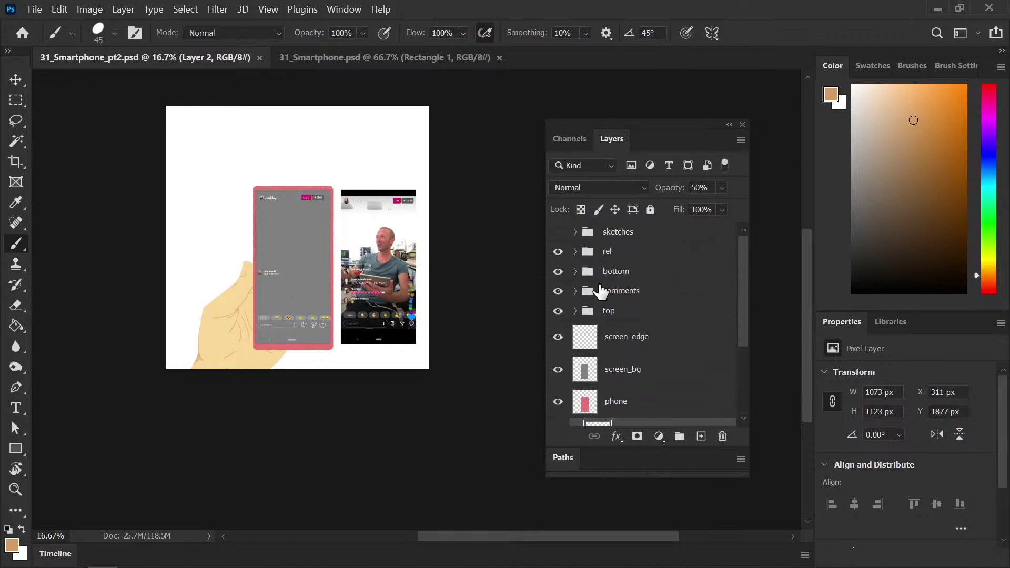
{"action": "left_click", "coordinate": [557, 252]}
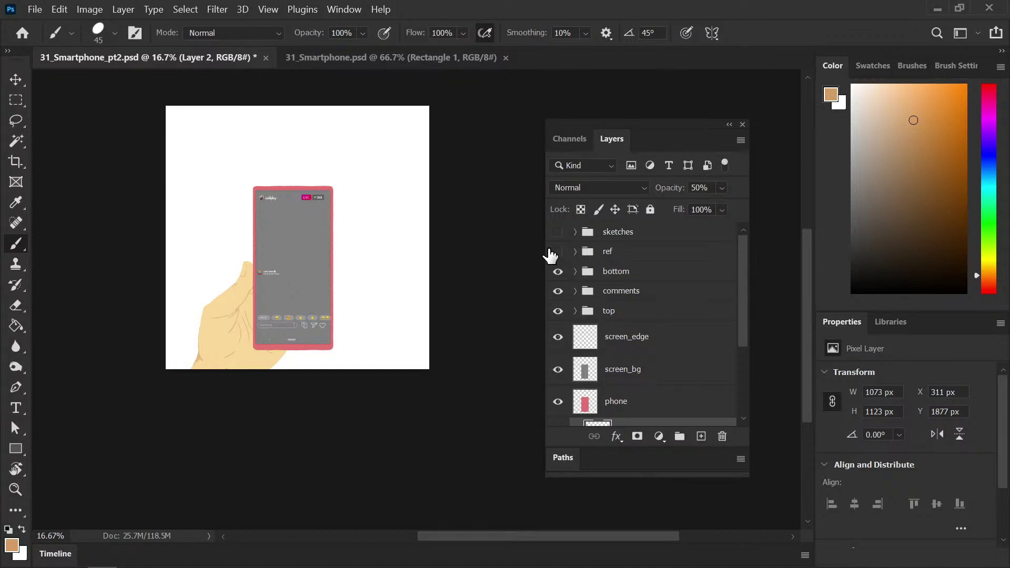
{"action": "left_click", "coordinate": [558, 251]}
{"action": "key", "text": "ctrl+plus"}
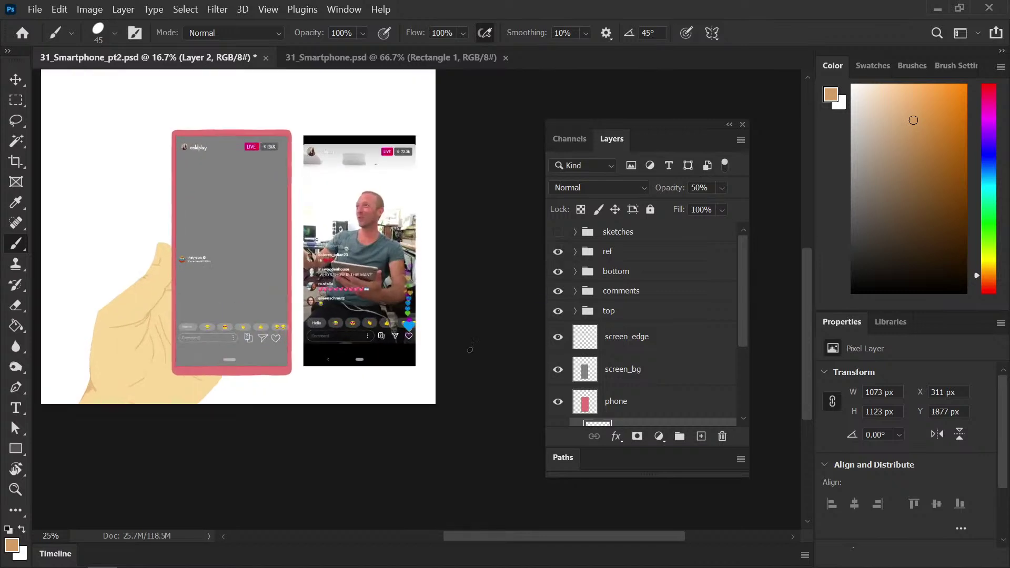
{"action": "key", "text": "ctrl+plus"}
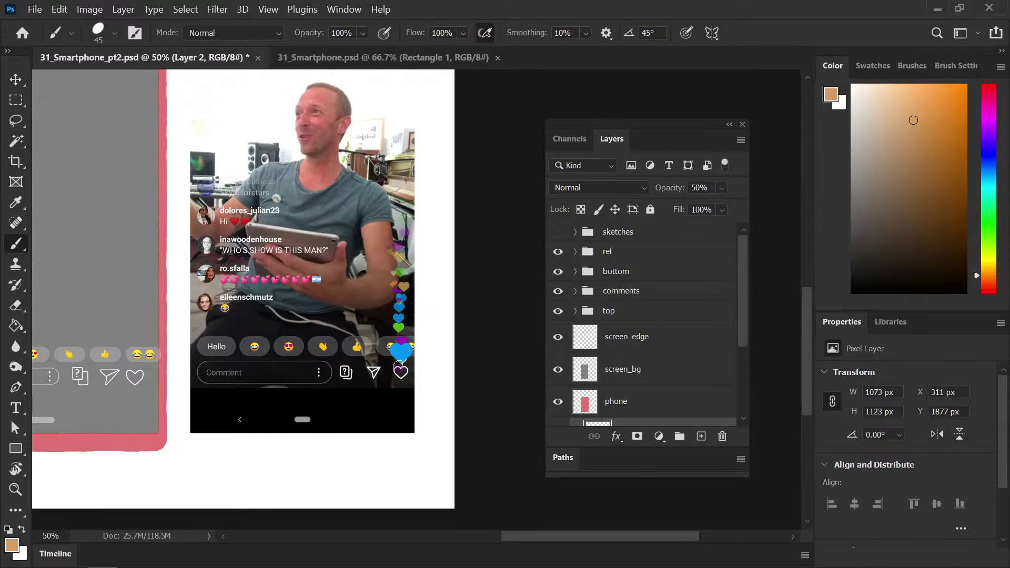
{"action": "left_click_drag", "start_coordinate": [180, 361], "coordinate": [265, 350]}
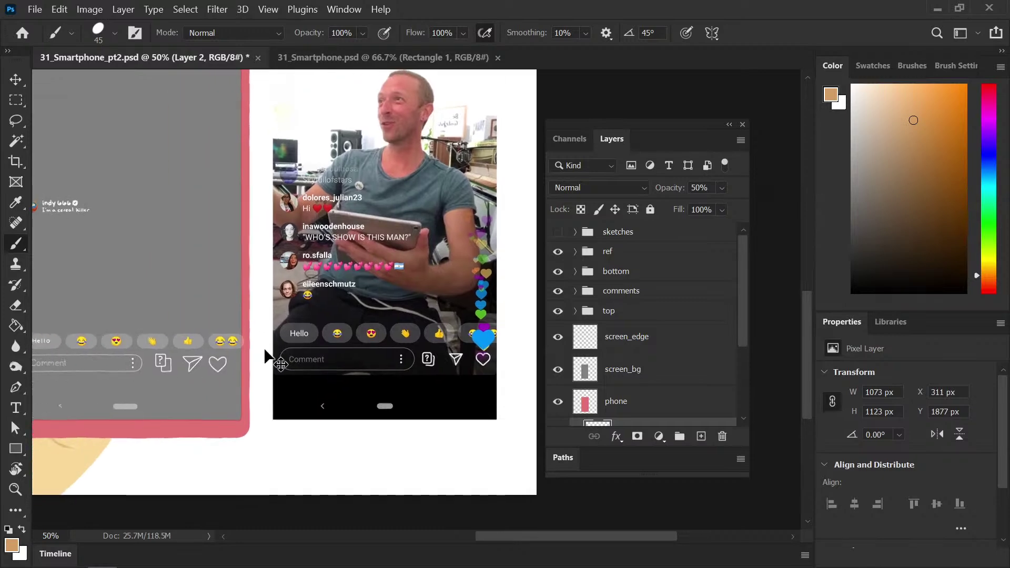
{"action": "key", "text": "ctrl+minus"}
{"action": "key", "text": "ctrl+minus"}
{"action": "key", "text": "ctrl+plus"}
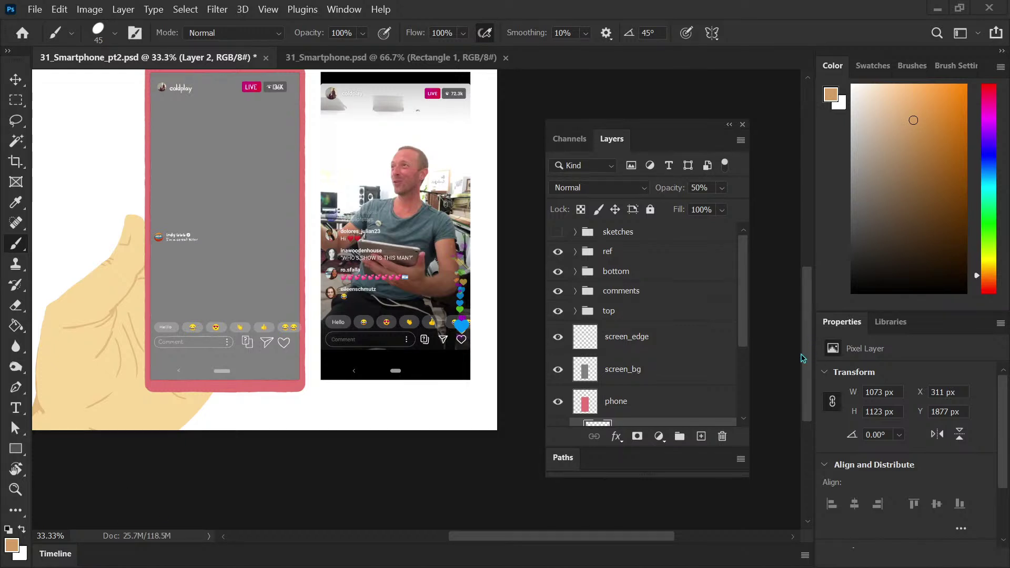
{"action": "scroll", "coordinate": [807, 260], "scroll_direction": "up", "scroll_amount": 3}
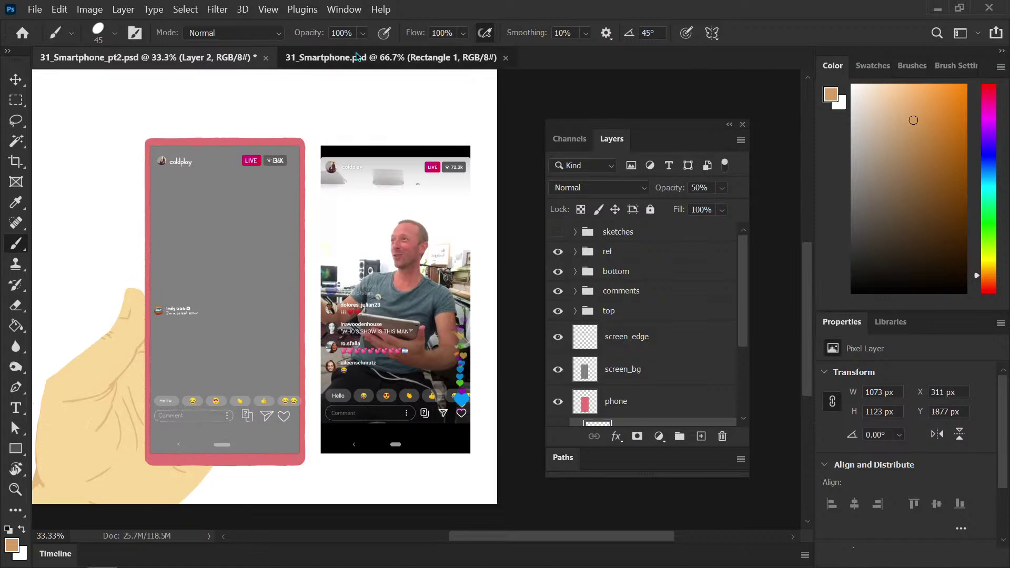
Sample the bath-water blue, 76b0c3, from 31_Smartphone.psd as the foreground colour and save 31_Smartphone_pt2.psd
{"action": "left_click", "coordinate": [369, 57]}
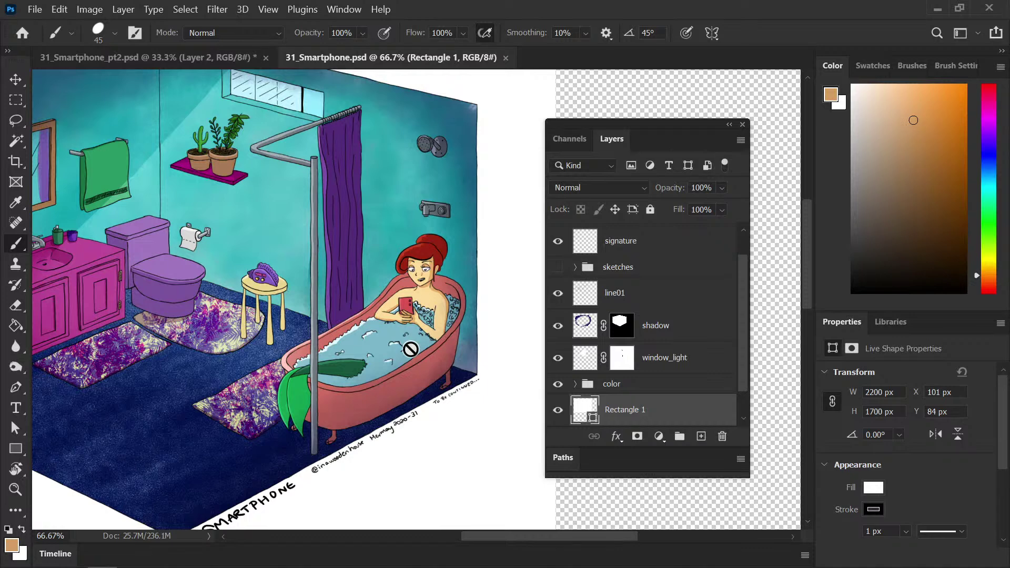
{"action": "key", "text": "i"}
{"action": "left_click", "coordinate": [420, 345]}
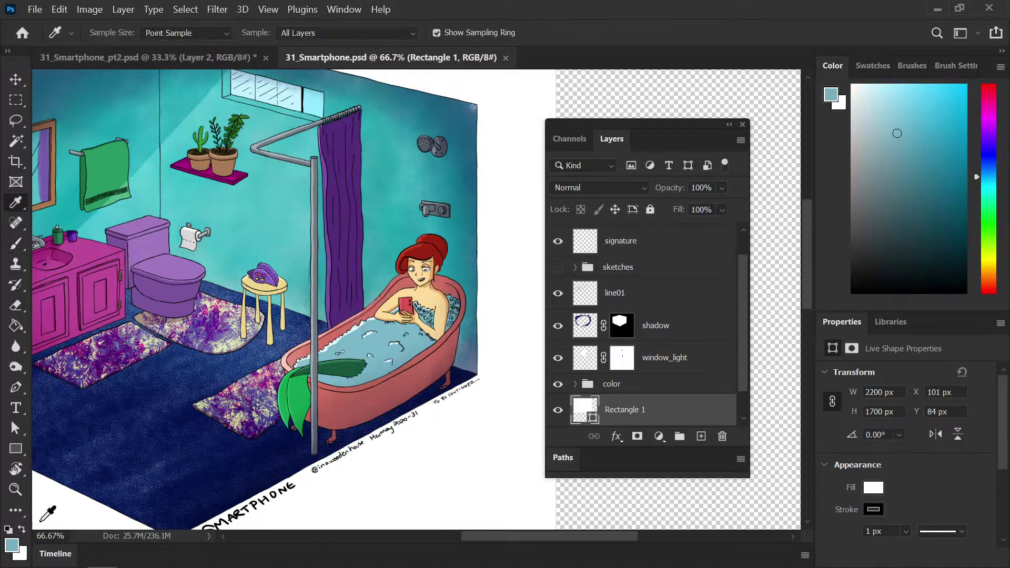
{"action": "left_click", "coordinate": [13, 545]}
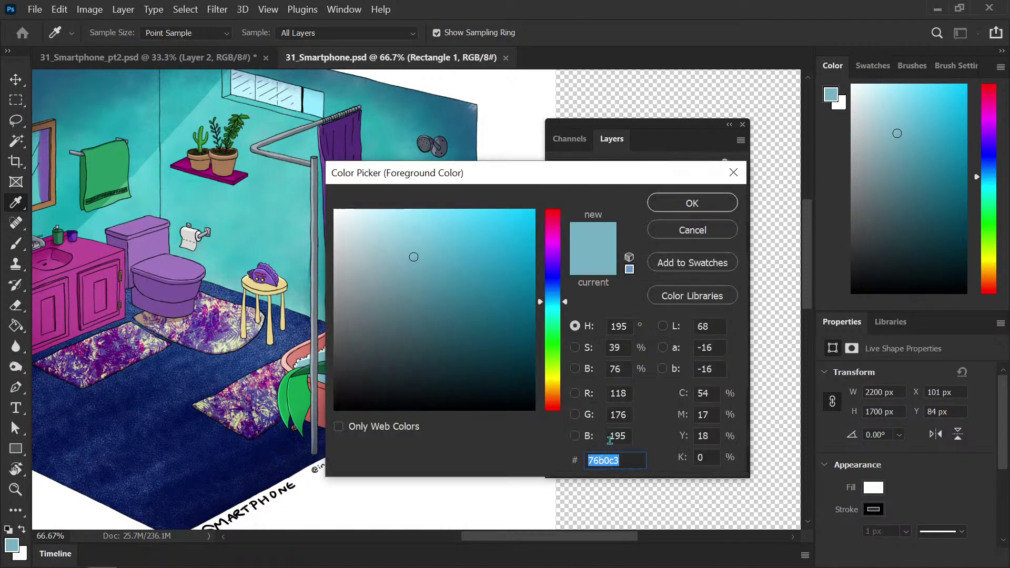
{"action": "left_click", "coordinate": [705, 214]}
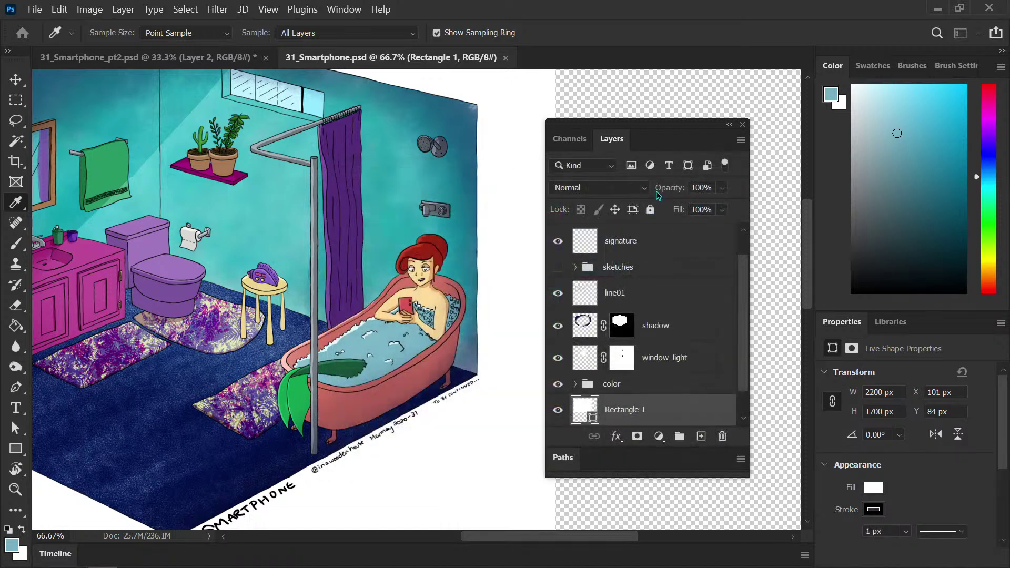
{"action": "key", "text": "v"}
{"action": "key", "text": "ctrl+Tab"}
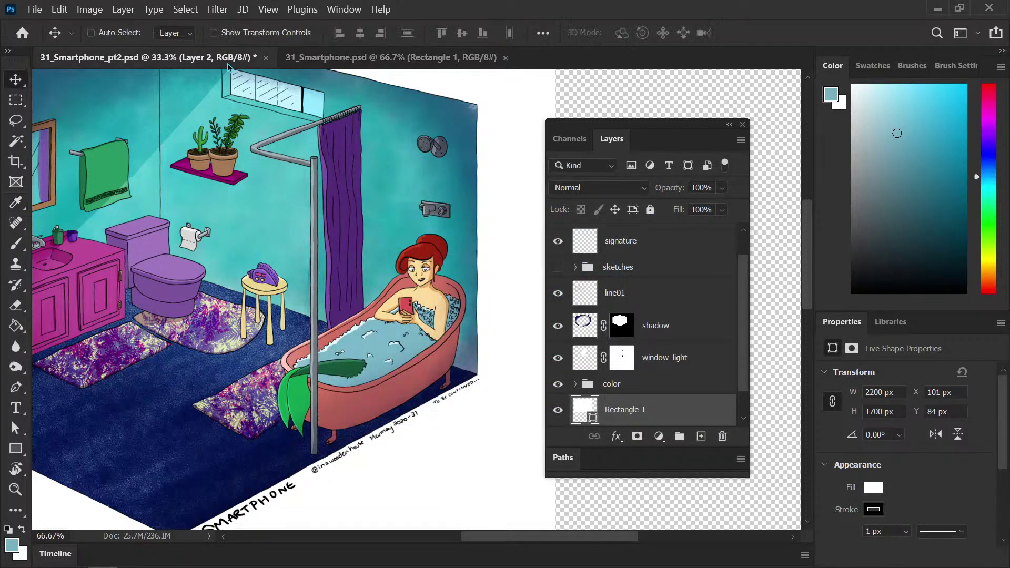
{"action": "key", "text": "ctrl+s"}
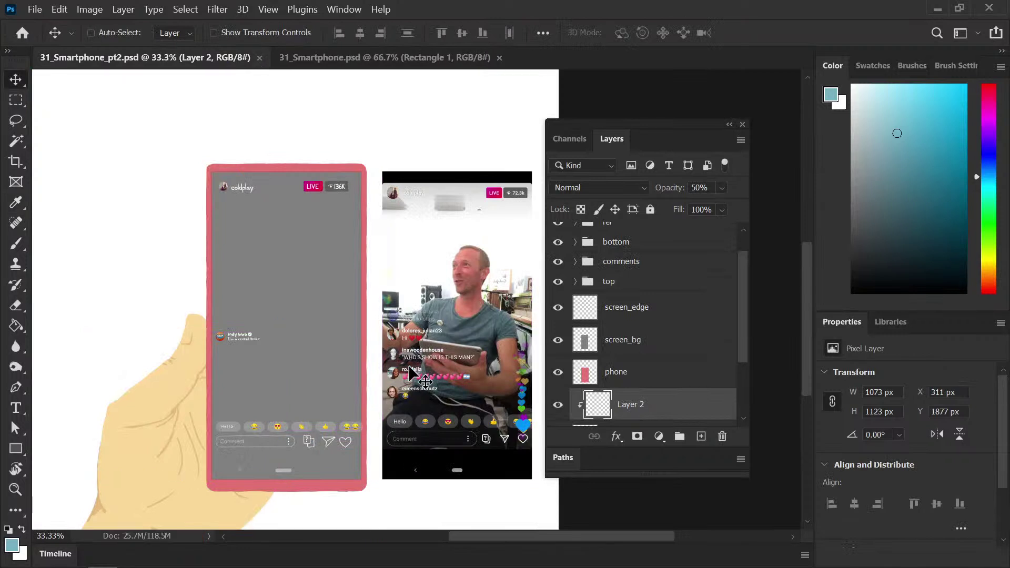
Rename Layer 2, the clipped layer above ariel_hand, as hand_lines and save the document
{"action": "scroll", "coordinate": [656, 330], "scroll_direction": "down", "scroll_amount": 3}
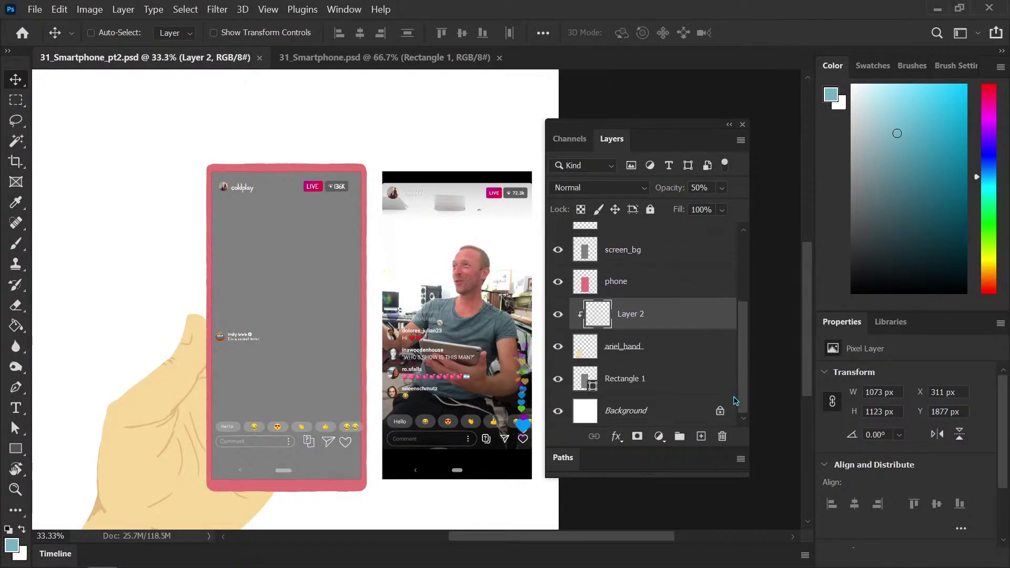
{"action": "double_click", "coordinate": [633, 312]}
{"action": "type", "text": "hand_lines"}
{"action": "key", "text": "Return"}
{"action": "key", "text": "ctrl+s"}
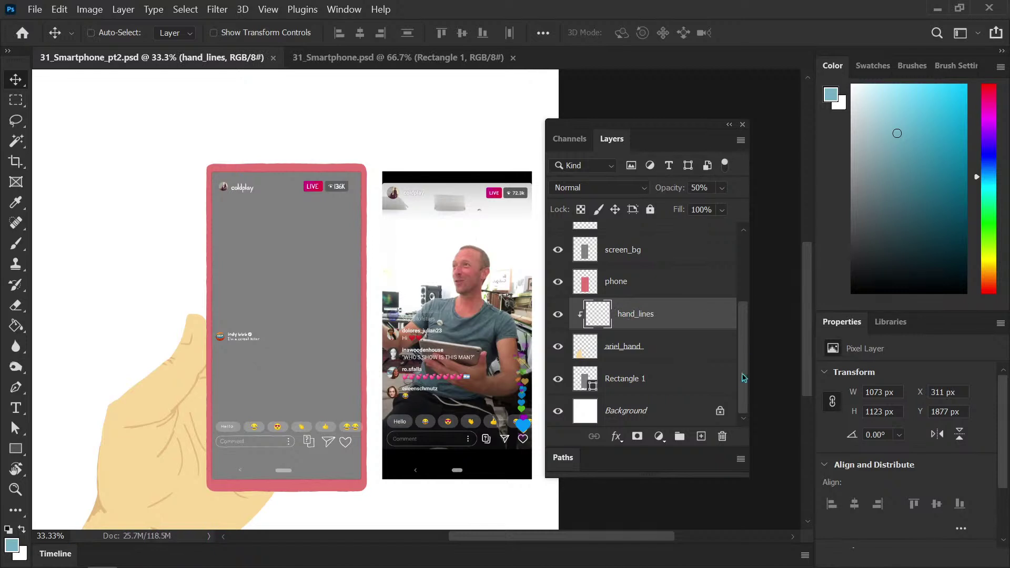
Hide the Rectangle 1 layer and the ref group, keep the sketches group hidden, and save the document
{"action": "left_click", "coordinate": [559, 380]}
{"action": "left_click_drag", "start_coordinate": [744, 371], "coordinate": [742, 296]}
{"action": "left_click", "coordinate": [559, 234]}
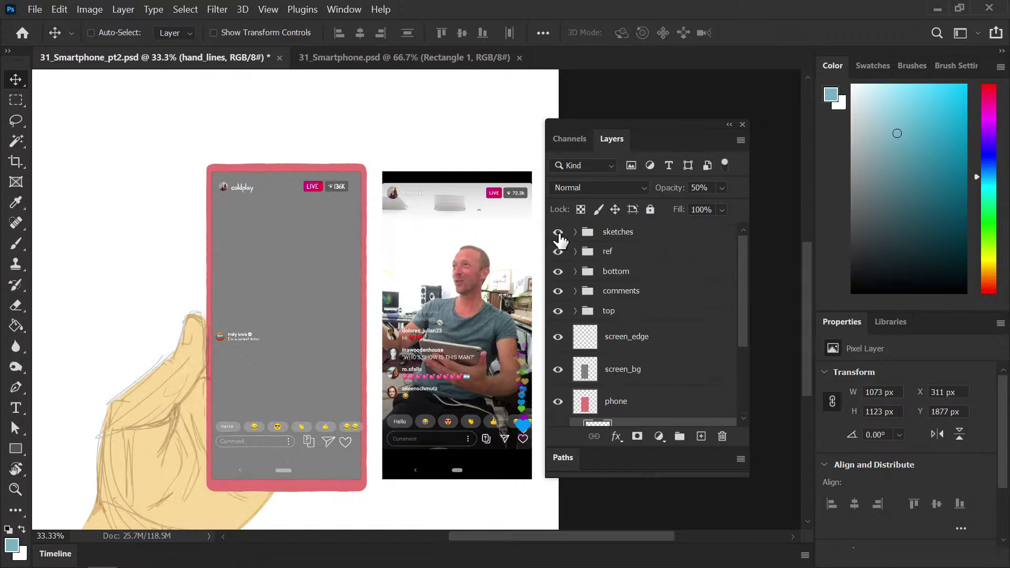
{"action": "left_click", "coordinate": [559, 233]}
{"action": "left_click", "coordinate": [565, 252]}
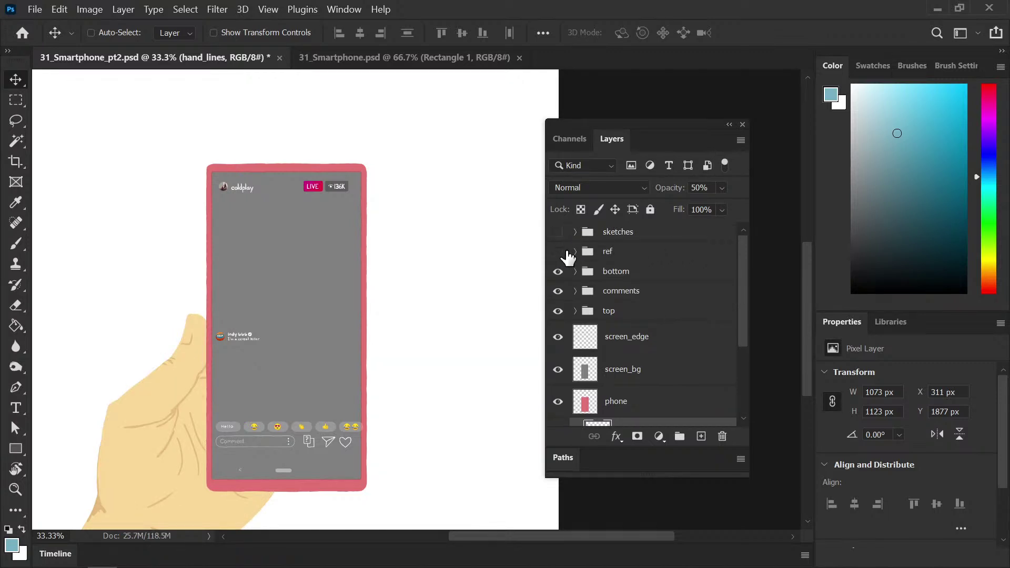
{"action": "key", "text": "ctrl+s"}
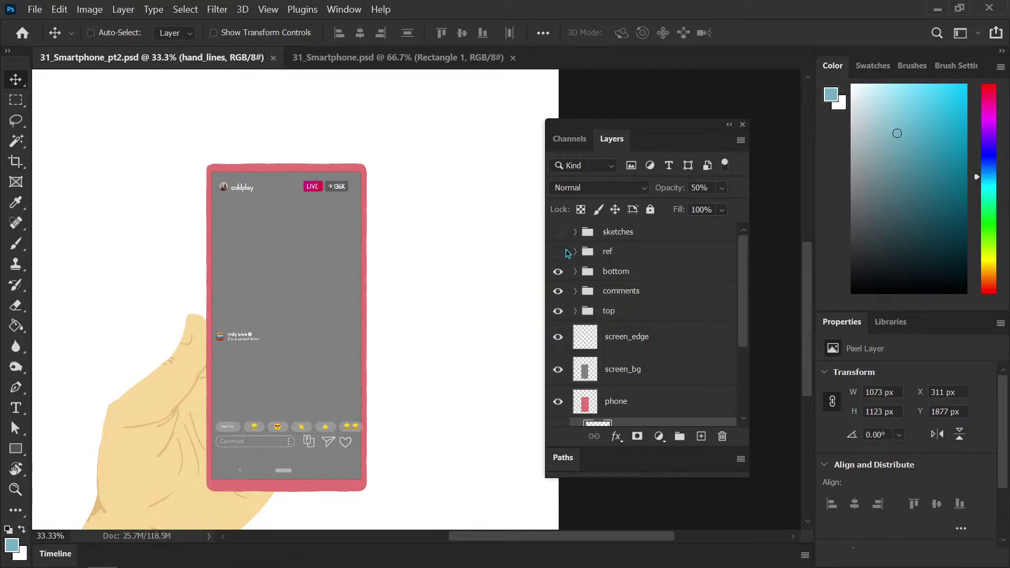
{"action": "key", "text": "ctrl+minus"}
{"action": "key", "text": "ctrl+minus"}
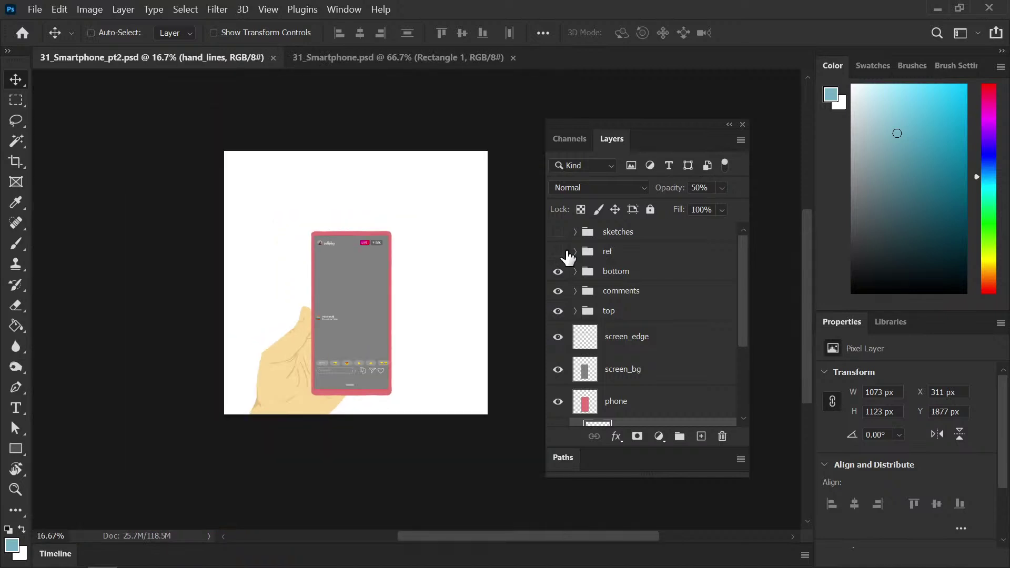
{"action": "key", "text": "ctrl+plus"}
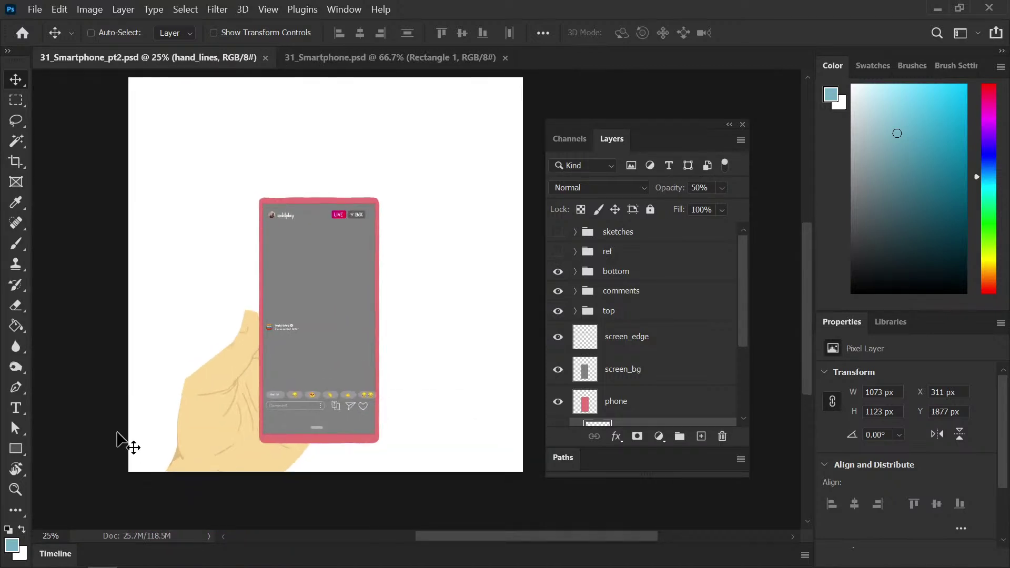
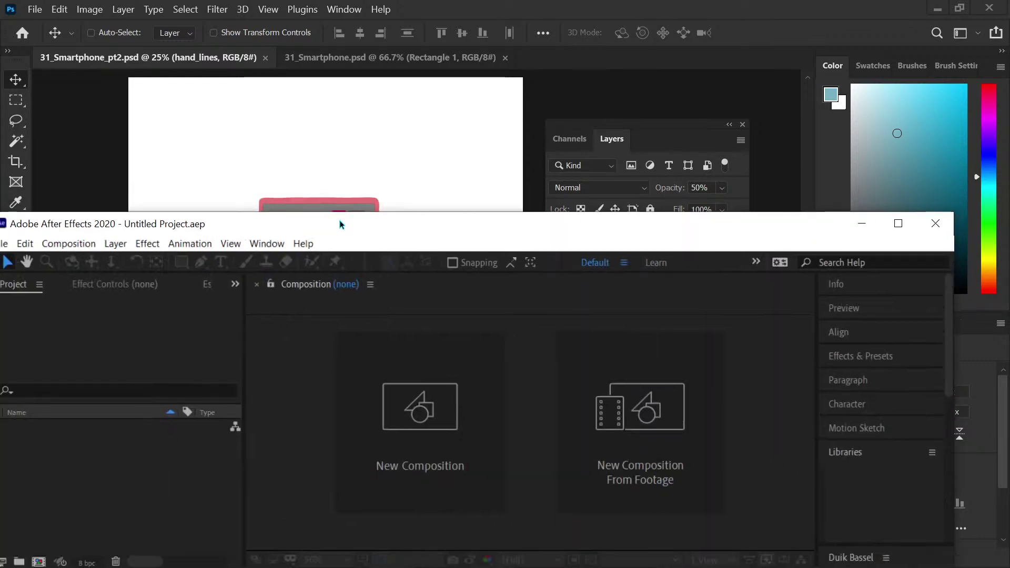
Choose only 31_Smartphone_pt2 from the Desktop as the file to import into the After Effects project
{"action": "left_click", "coordinate": [898, 223]}
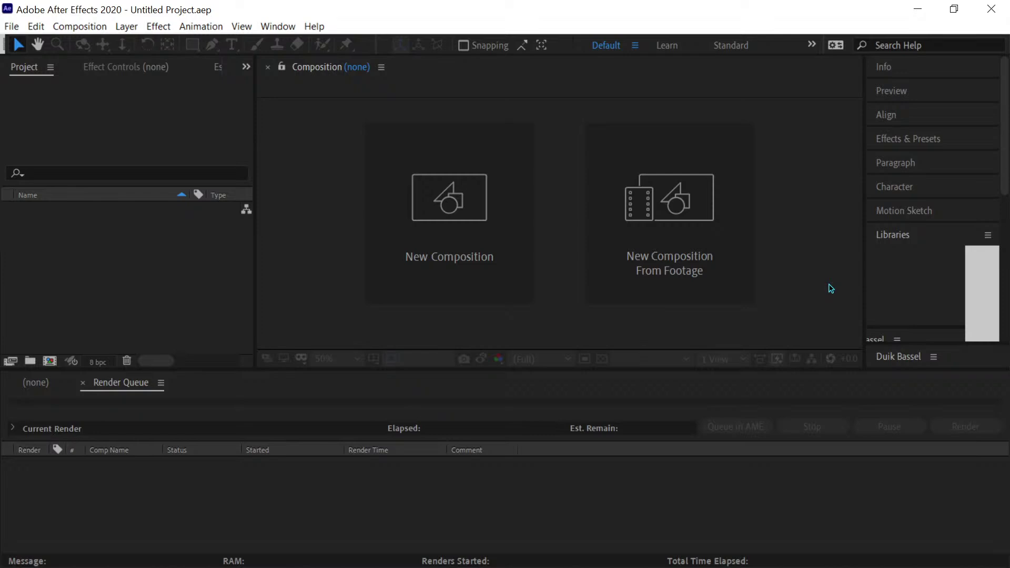
{"action": "left_click", "coordinate": [40, 384]}
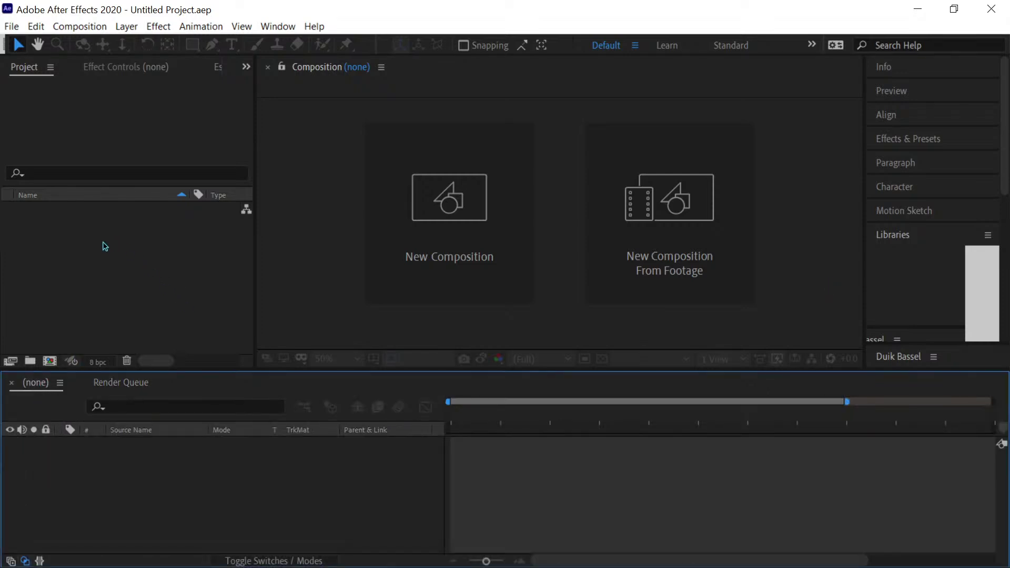
{"action": "left_click", "coordinate": [106, 286]}
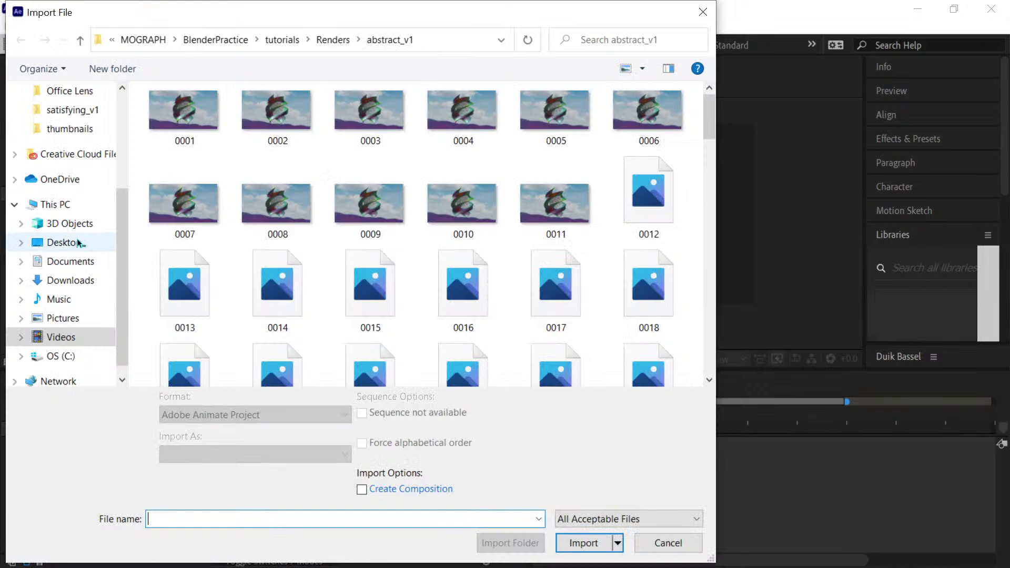
{"action": "left_click", "coordinate": [79, 244]}
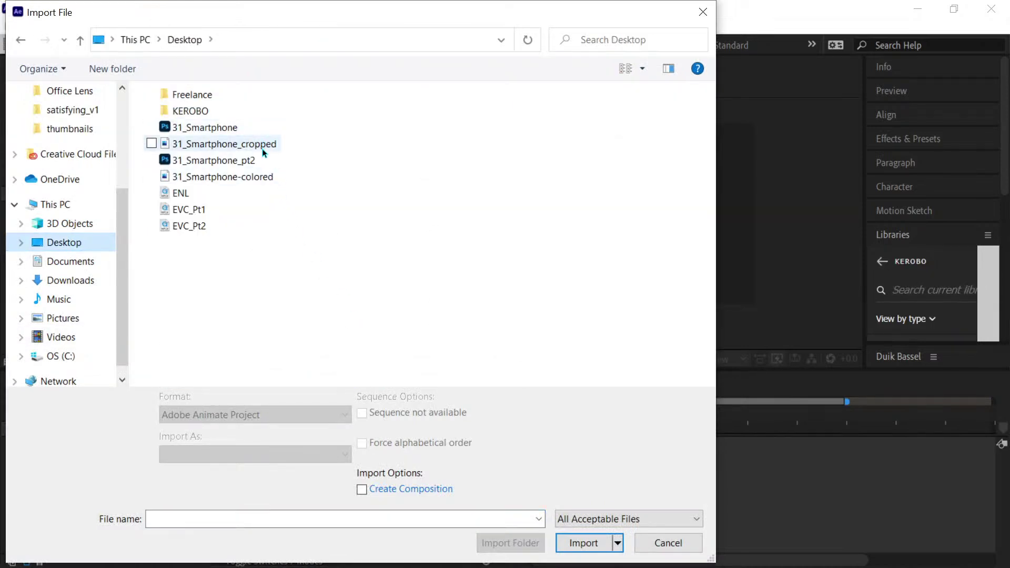
{"action": "left_click", "coordinate": [257, 162]}
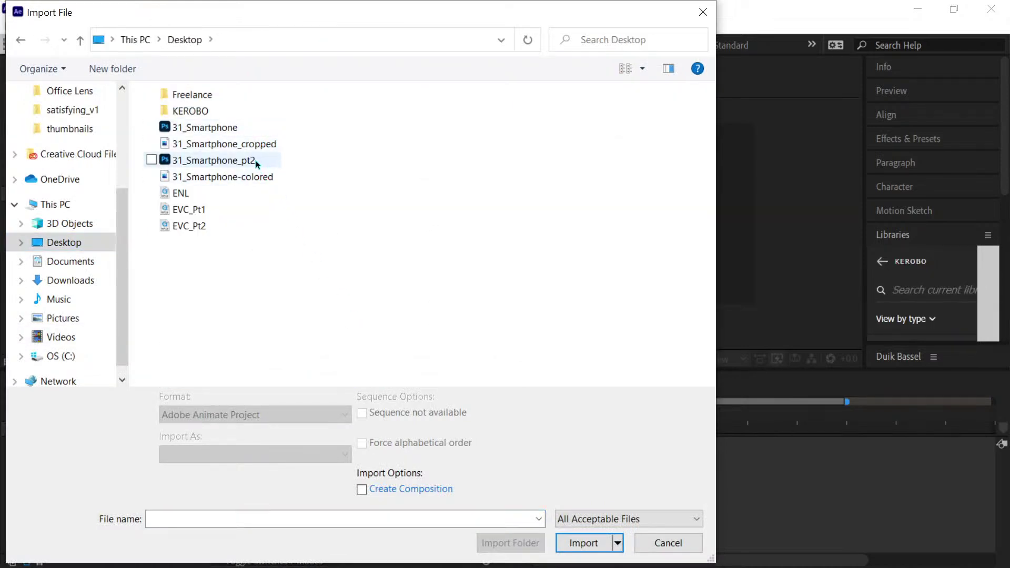
{"action": "left_click", "coordinate": [255, 191], "text": "ctrl"}
{"action": "left_click", "coordinate": [226, 209], "text": "ctrl"}
{"action": "left_click", "coordinate": [218, 225], "text": "ctrl"}
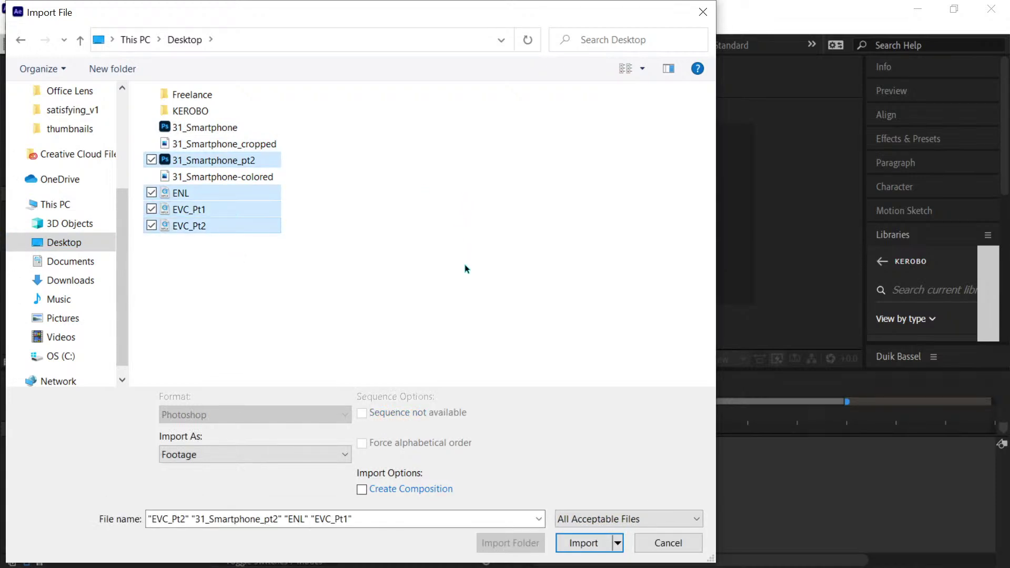
{"action": "left_click", "coordinate": [213, 161], "text": "ctrl"}
{"action": "left_click", "coordinate": [213, 193], "text": "ctrl"}
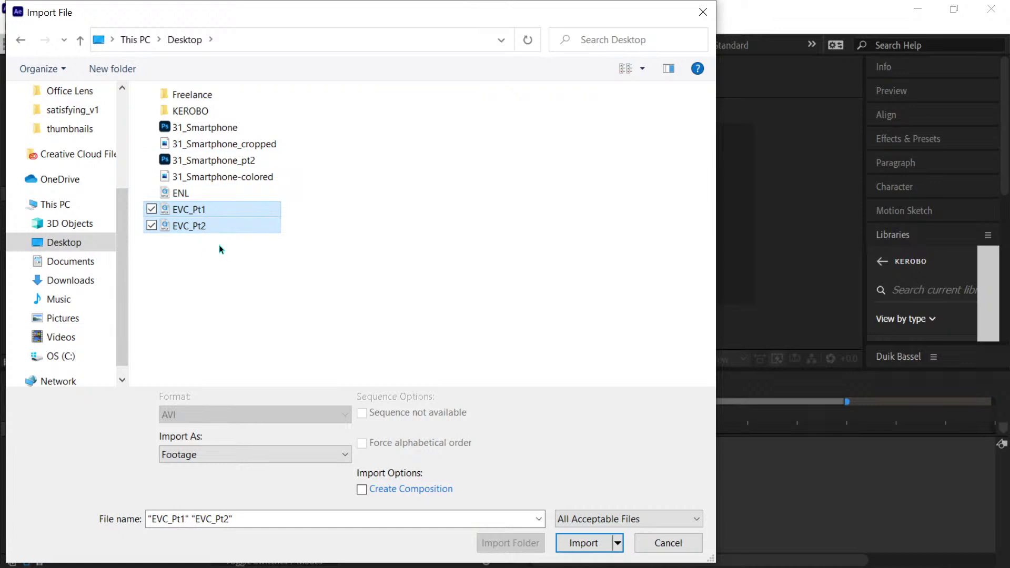
{"action": "left_click", "coordinate": [226, 161]}
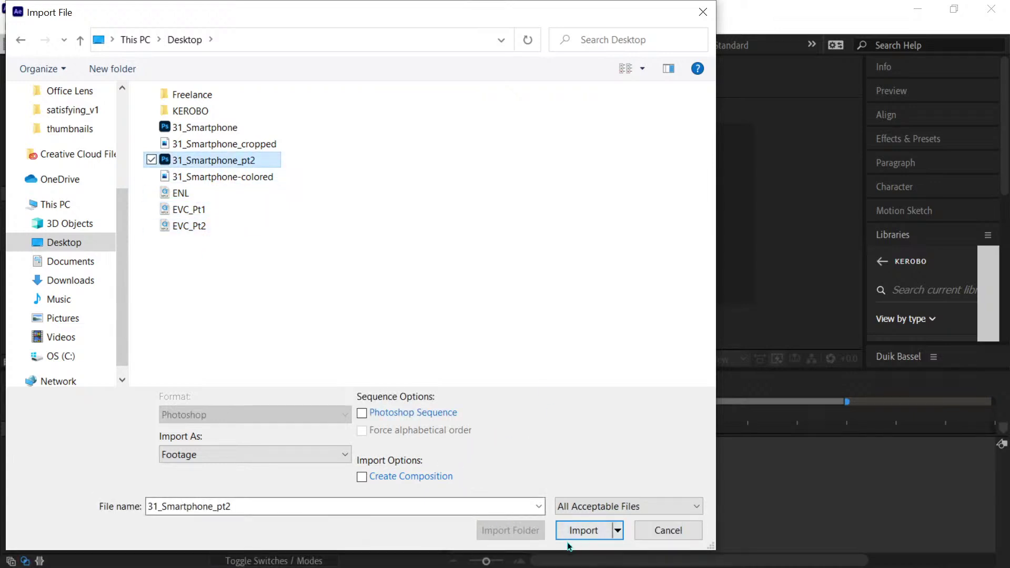
{"action": "left_click", "coordinate": [585, 538]}
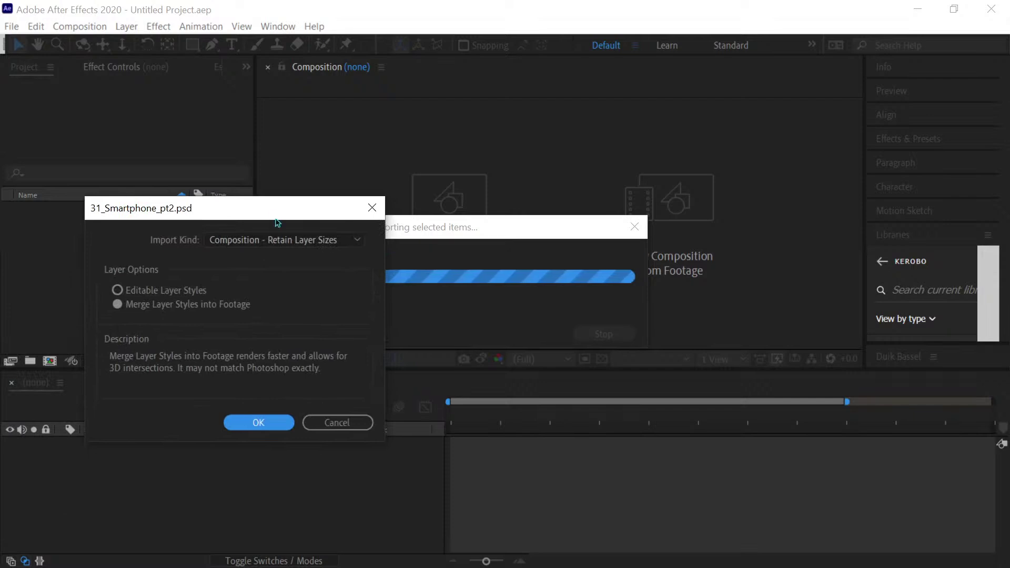
Import the PSD as Composition - Retain Layer Sizes with layer styles merged into footage, and open the resulting composition
{"action": "left_click_drag", "start_coordinate": [252, 179], "coordinate": [230, 124]}
{"action": "left_click", "coordinate": [265, 153]}
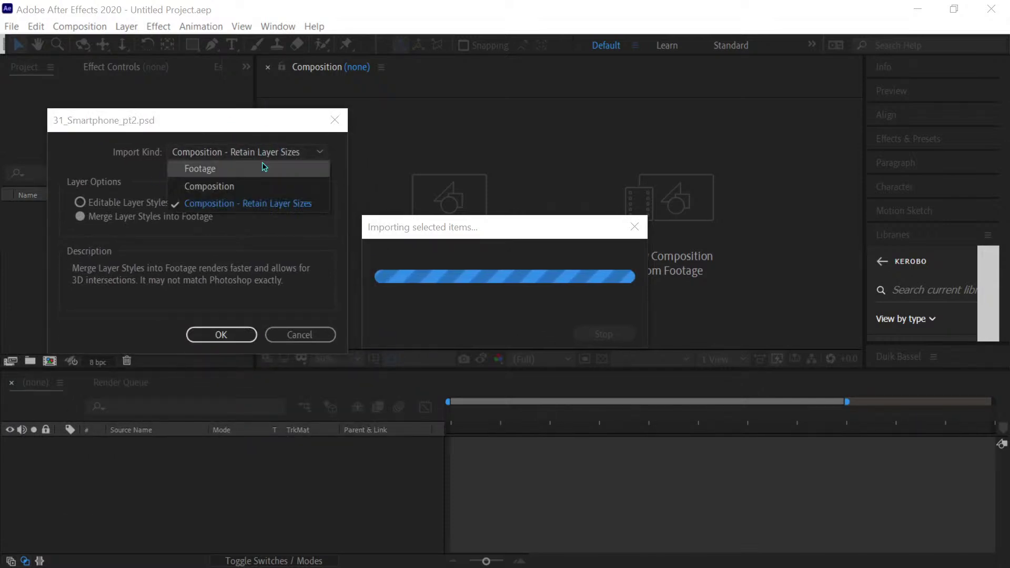
{"action": "left_click", "coordinate": [274, 203]}
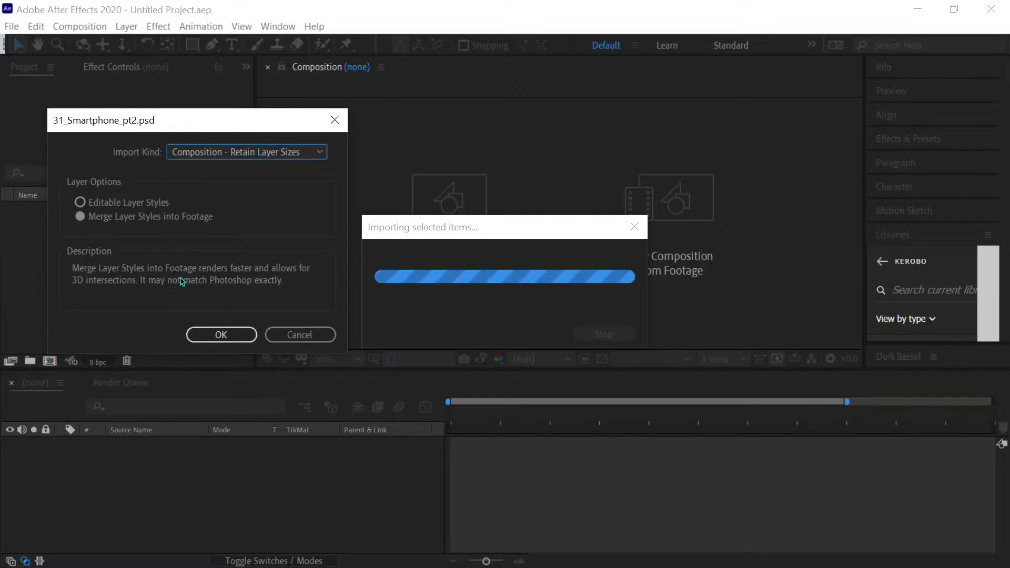
{"action": "left_click", "coordinate": [221, 337]}
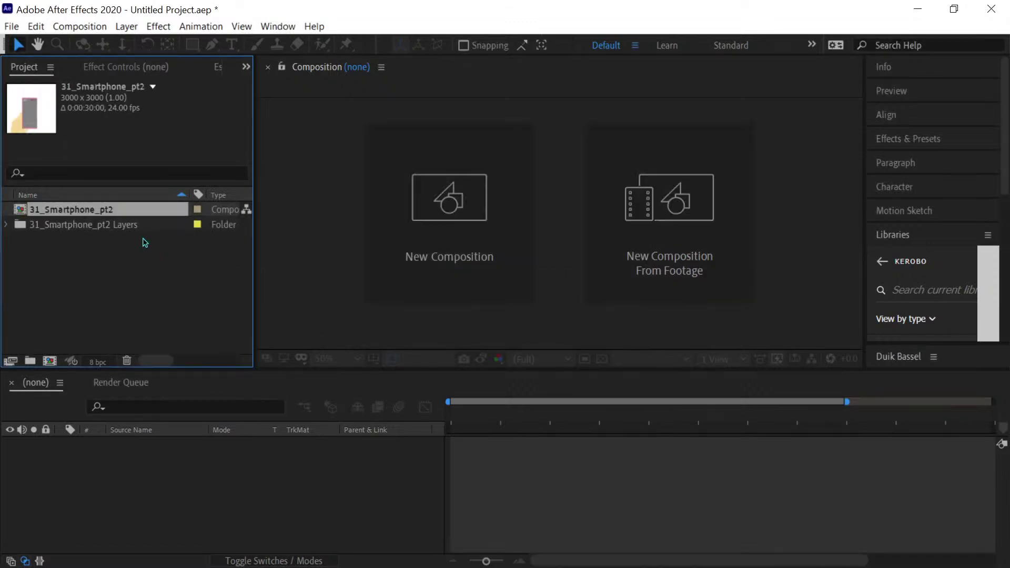
{"action": "double_click", "coordinate": [110, 210]}
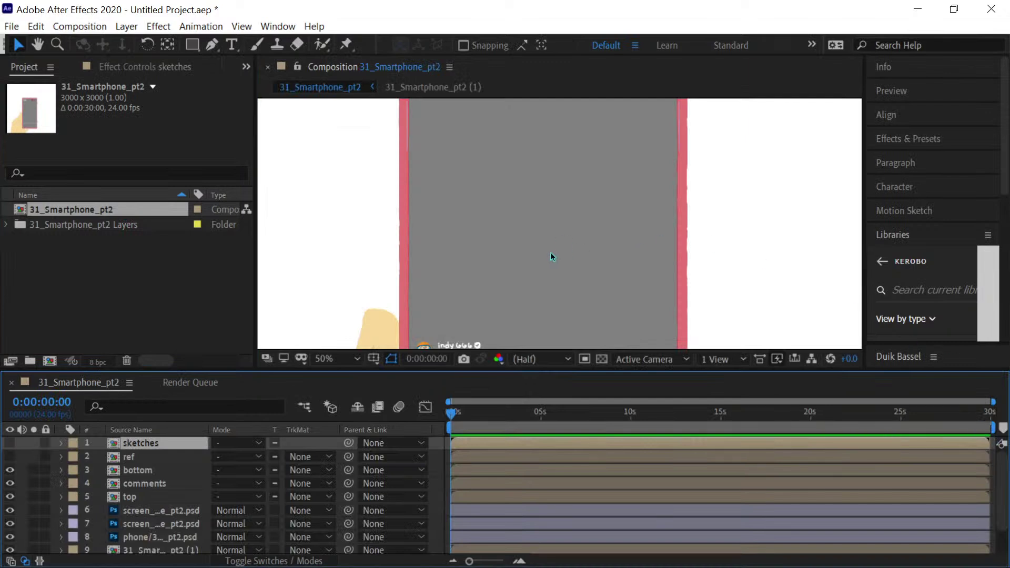
{"action": "left_click_drag", "start_coordinate": [534, 226], "coordinate": [485, 300]}
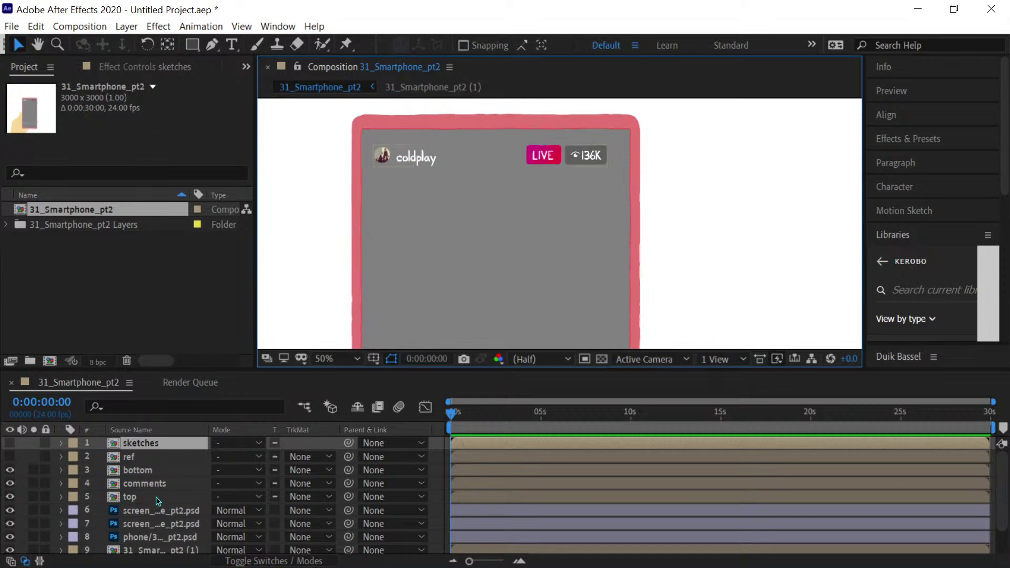
Switch to Photoshop and examine the comments, usernames and emojis in the livestream reference beside the drawn phone screen
{"action": "mouse_move", "coordinate": [138, 567]}
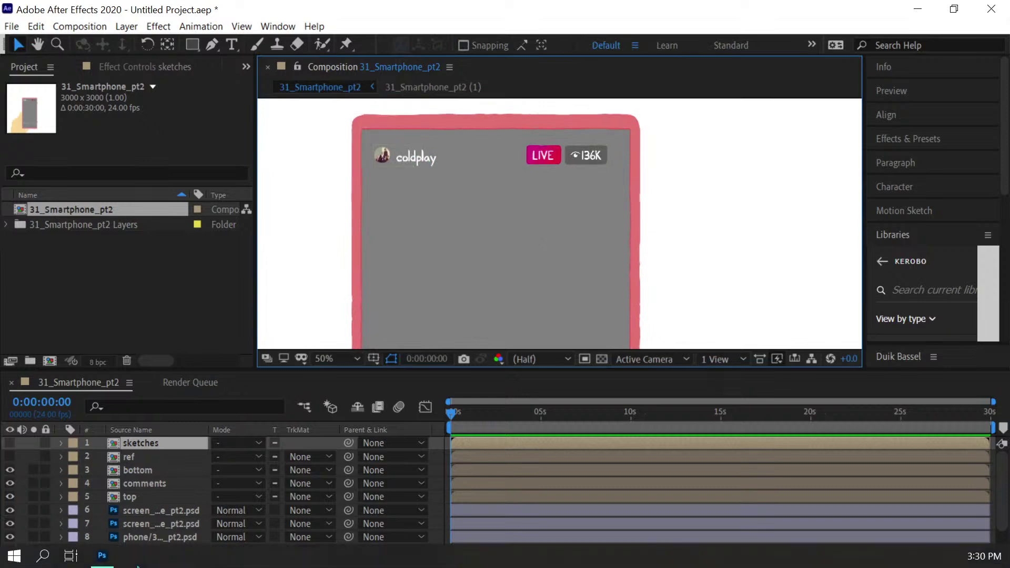
{"action": "left_click", "coordinate": [108, 560]}
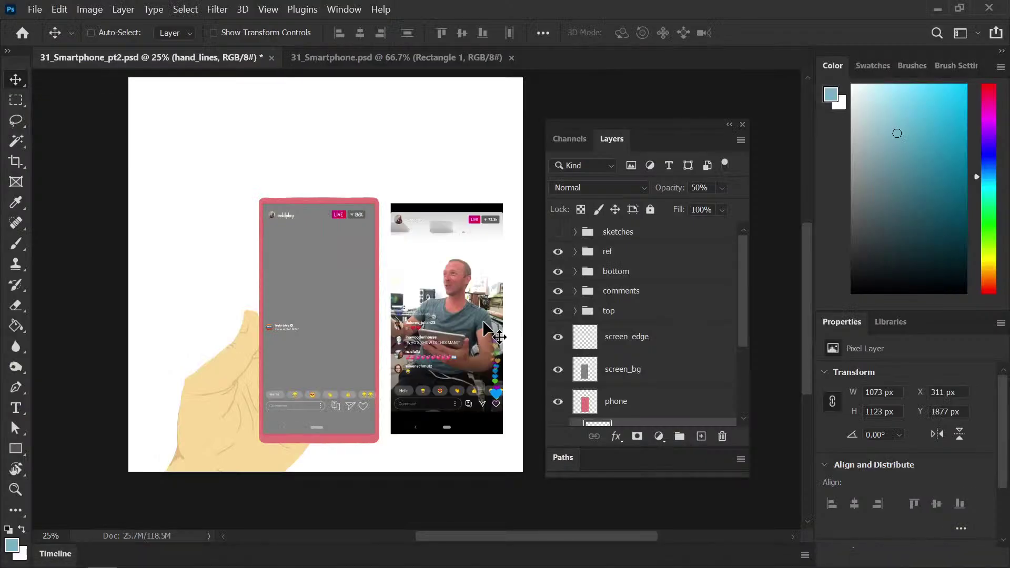
{"action": "scroll", "coordinate": [449, 409], "scroll_direction": "up", "scroll_amount": 4}
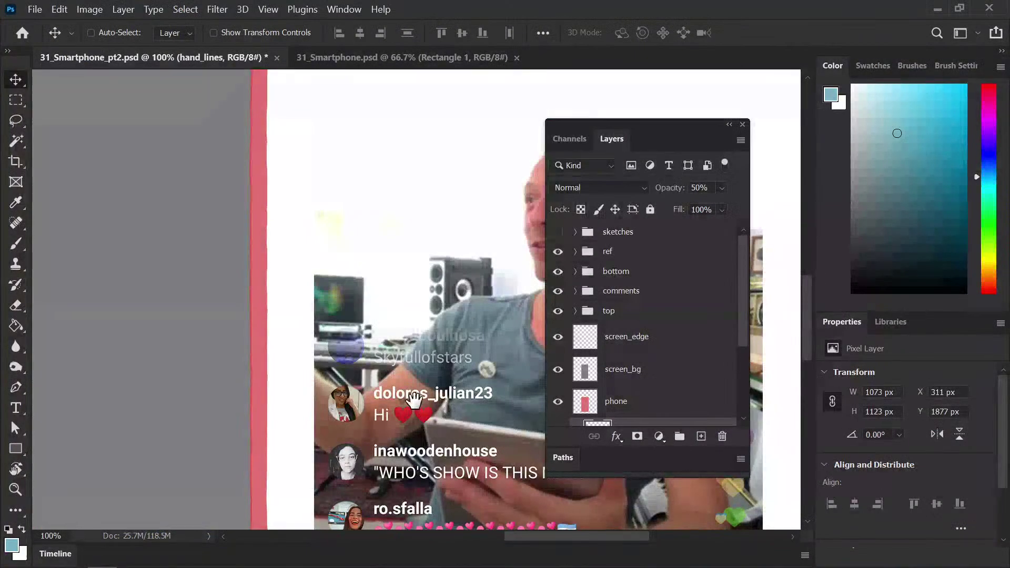
{"action": "scroll", "coordinate": [428, 413], "scroll_direction": "up", "scroll_amount": 5}
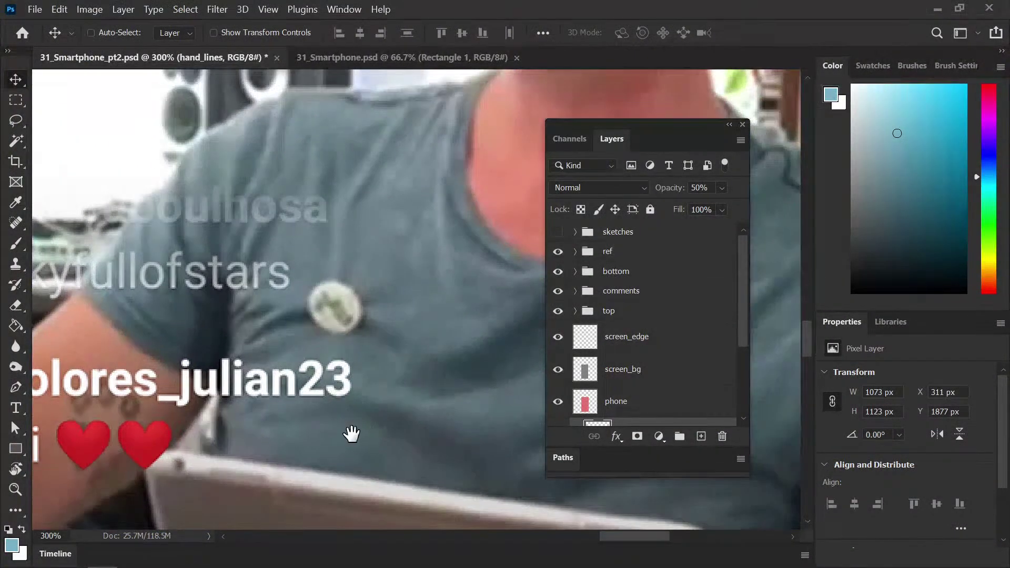
{"action": "left_click_drag", "start_coordinate": [351, 434], "coordinate": [406, 365]}
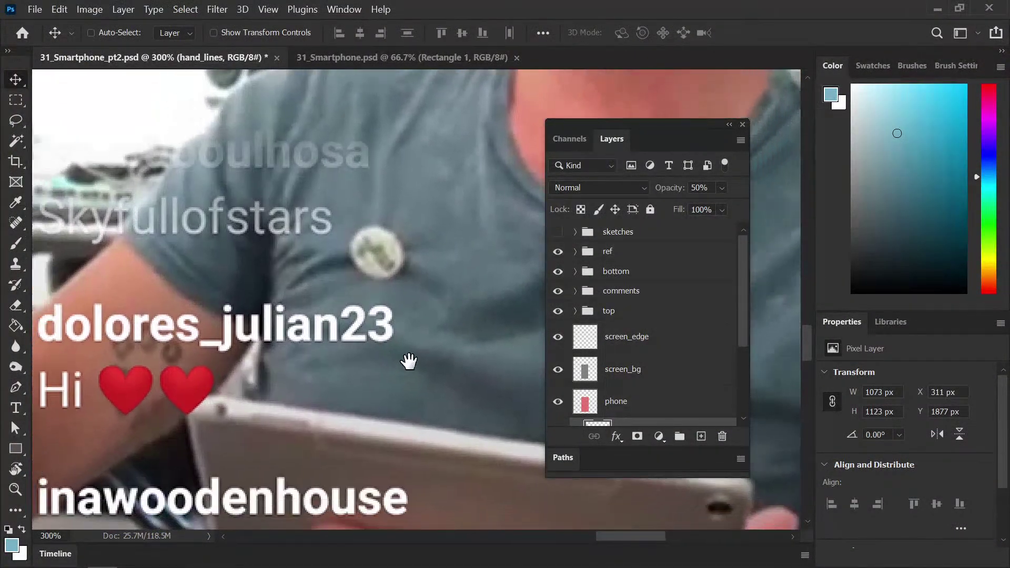
{"action": "scroll", "coordinate": [416, 353], "scroll_direction": "down", "scroll_amount": 2}
{"action": "scroll", "coordinate": [432, 352], "scroll_direction": "down", "scroll_amount": 2}
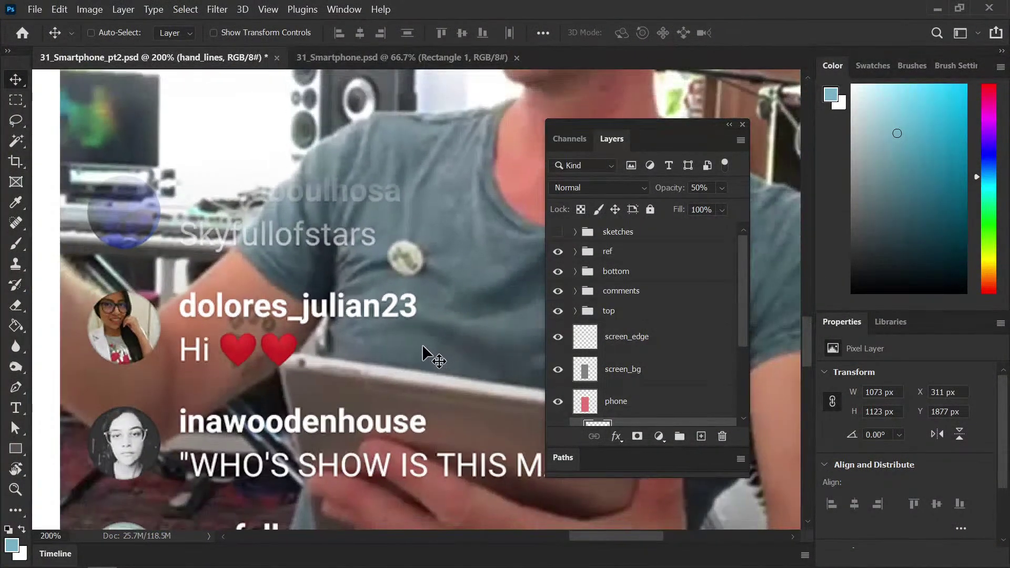
{"action": "scroll", "coordinate": [425, 348], "scroll_direction": "down", "scroll_amount": 2}
{"action": "scroll", "coordinate": [421, 358], "scroll_direction": "down", "scroll_amount": 2}
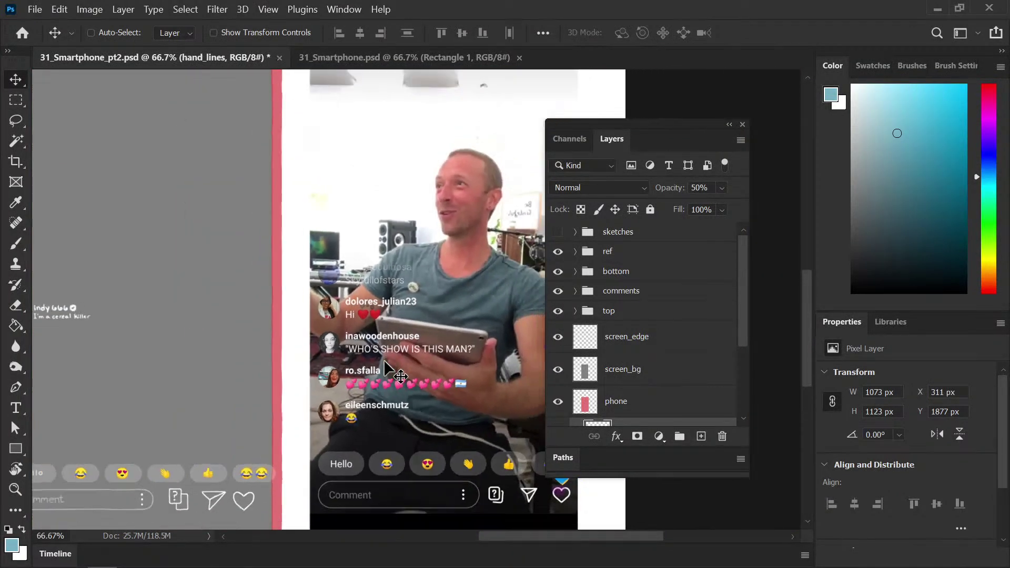
{"action": "left_click_drag", "start_coordinate": [255, 300], "coordinate": [266, 345]}
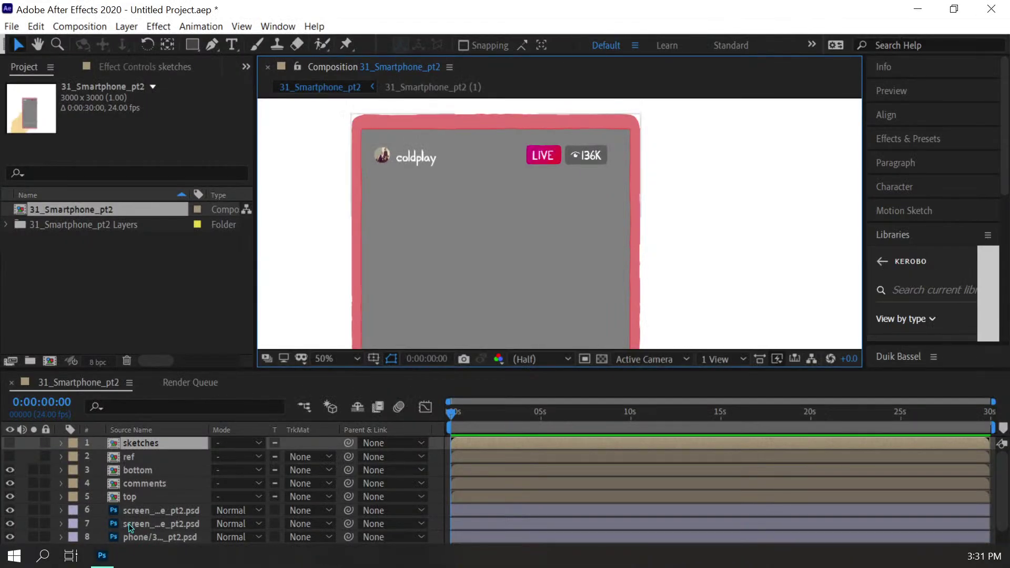
{"action": "double_click", "coordinate": [410, 8]}
{"action": "double_click", "coordinate": [409, 6]}
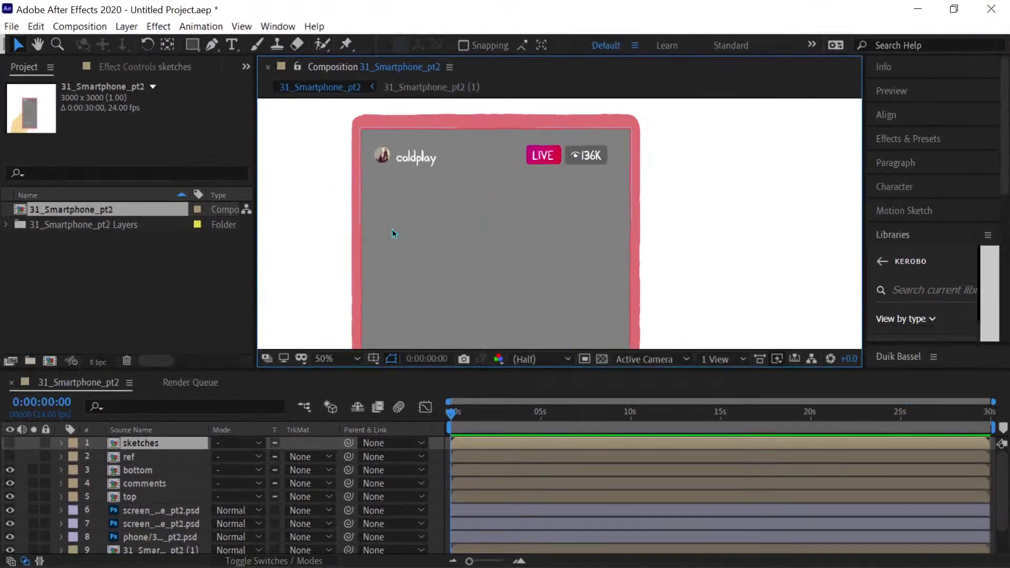
{"action": "left_click", "coordinate": [113, 210]}
{"action": "double_click", "coordinate": [116, 211]}
{"action": "key", "text": "Return"}
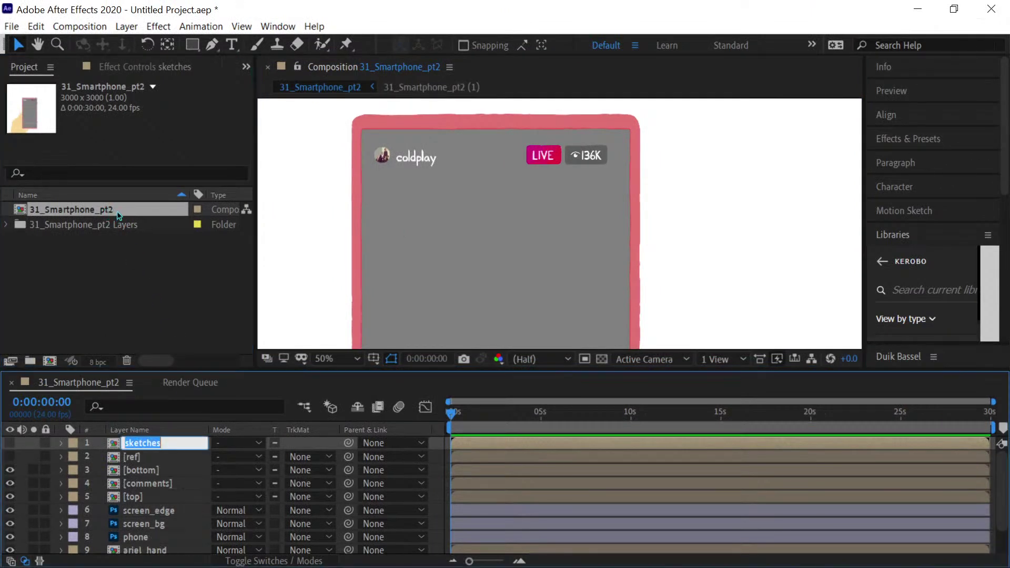
{"action": "left_click", "coordinate": [134, 288]}
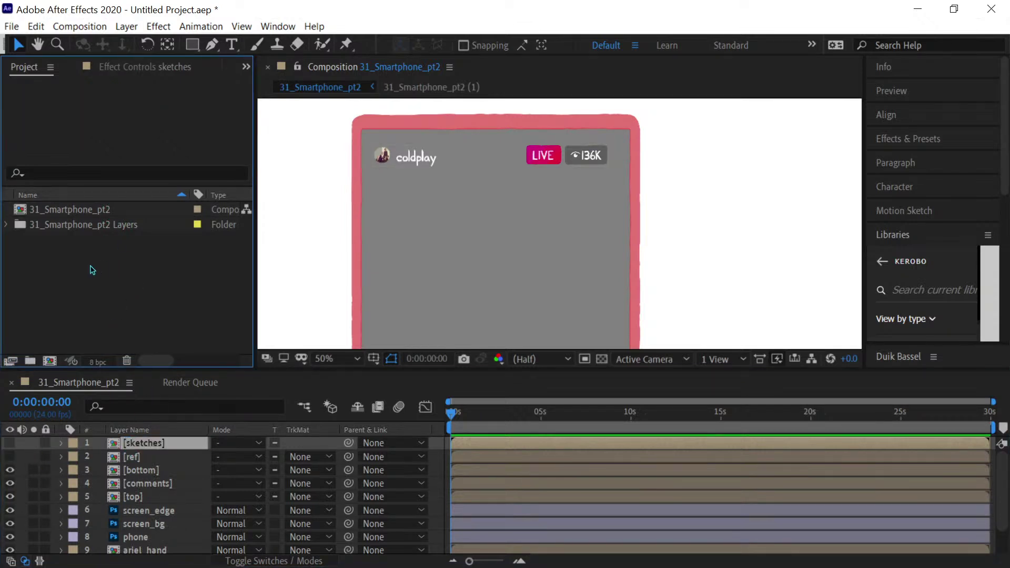
Rename the imported 31_Smartphone_pt2 composition as 31_Smartphone_pt2_original
{"action": "scroll", "coordinate": [545, 225], "scroll_direction": "down", "scroll_amount": 6}
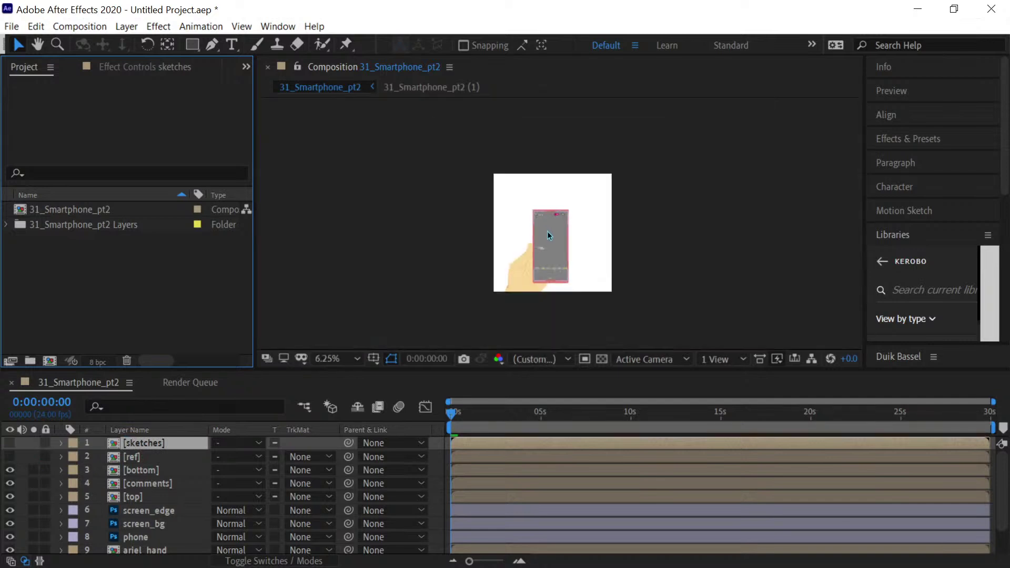
{"action": "scroll", "coordinate": [548, 258], "scroll_direction": "up", "scroll_amount": 1}
{"action": "double_click", "coordinate": [104, 209]}
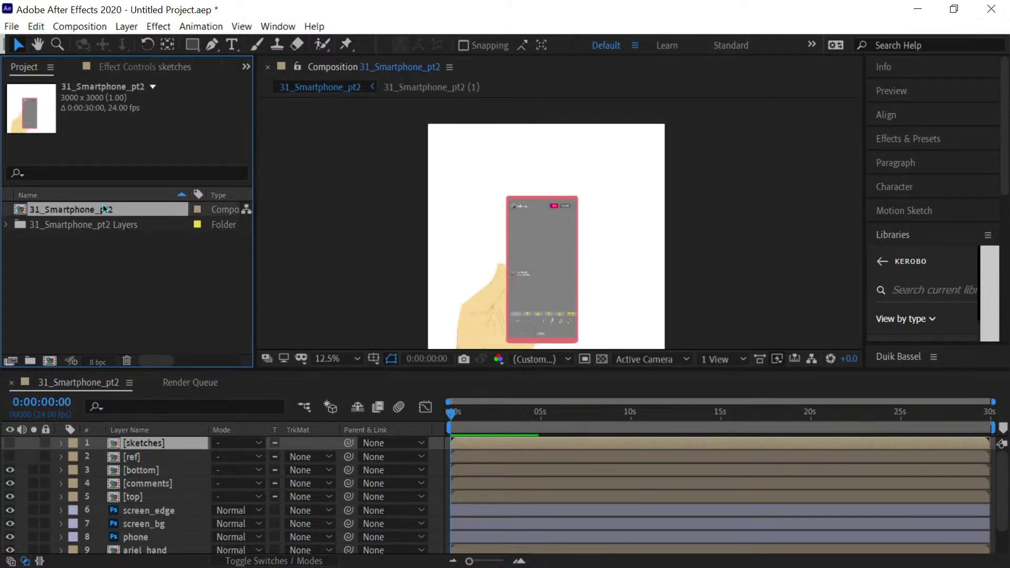
{"action": "double_click", "coordinate": [109, 208]}
{"action": "left_click", "coordinate": [112, 206]}
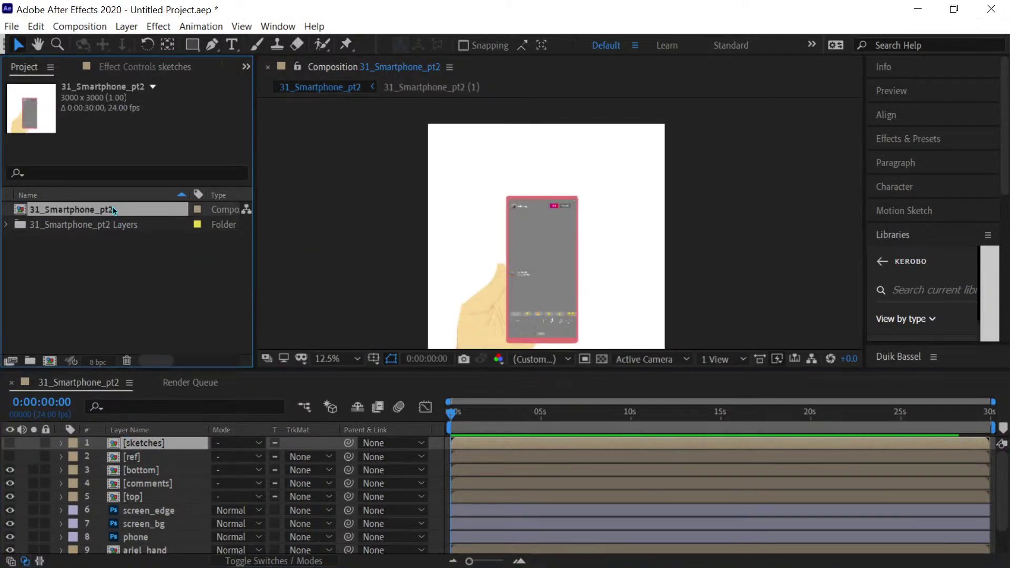
{"action": "key", "text": "Return"}
{"action": "key", "text": "End"}
{"action": "type", "text": "_original"}
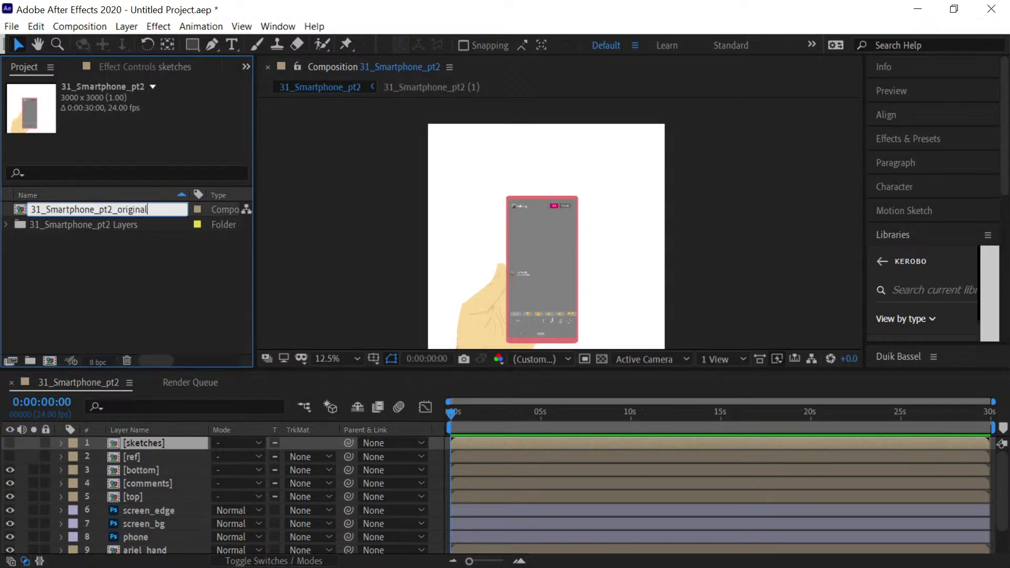
{"action": "key", "text": "Return"}
Duplicate the original smartphone composition, open the copy and rename it #main
{"action": "key", "text": "ctrl+d"}
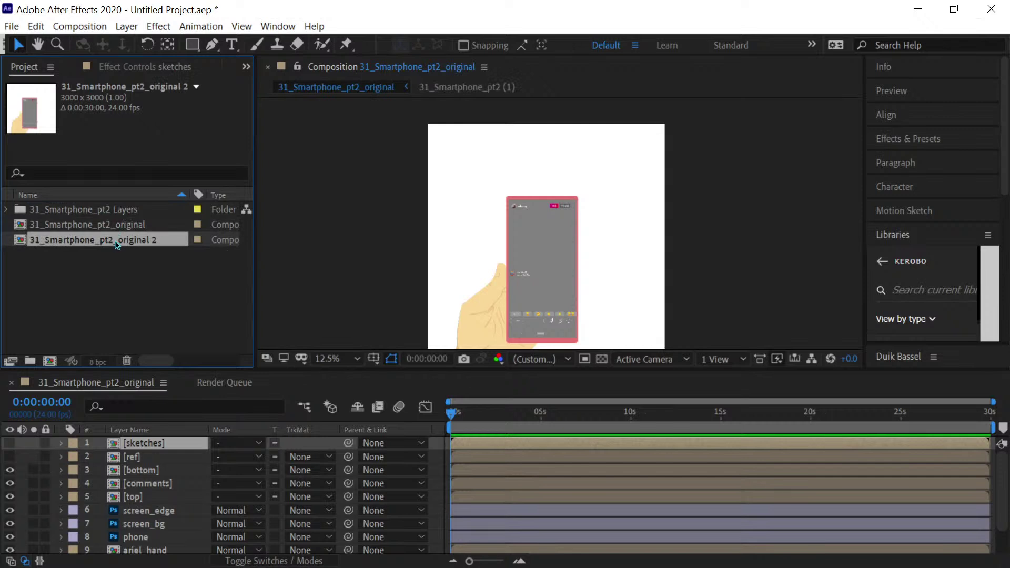
{"action": "double_click", "coordinate": [108, 241]}
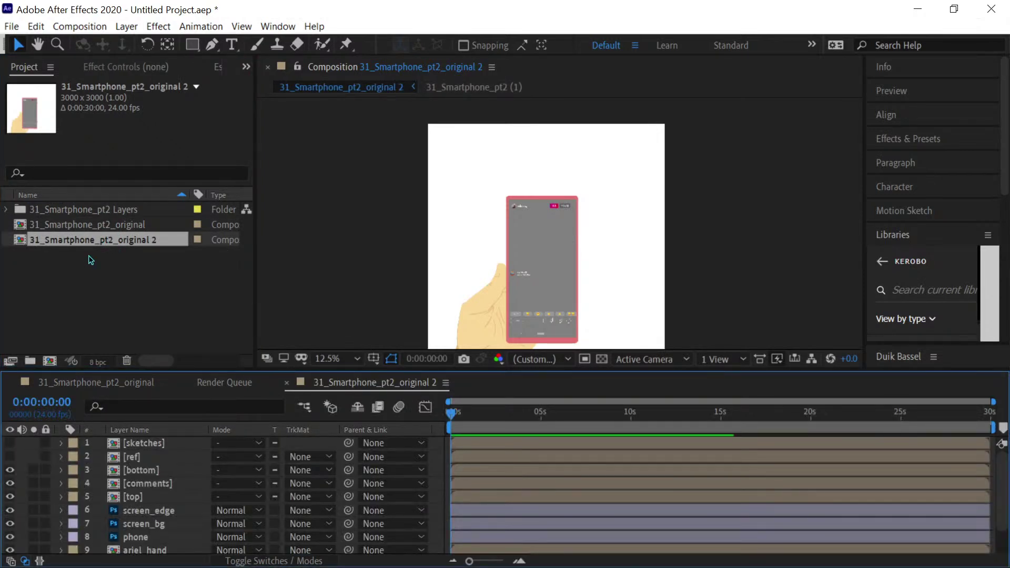
{"action": "left_click", "coordinate": [107, 243]}
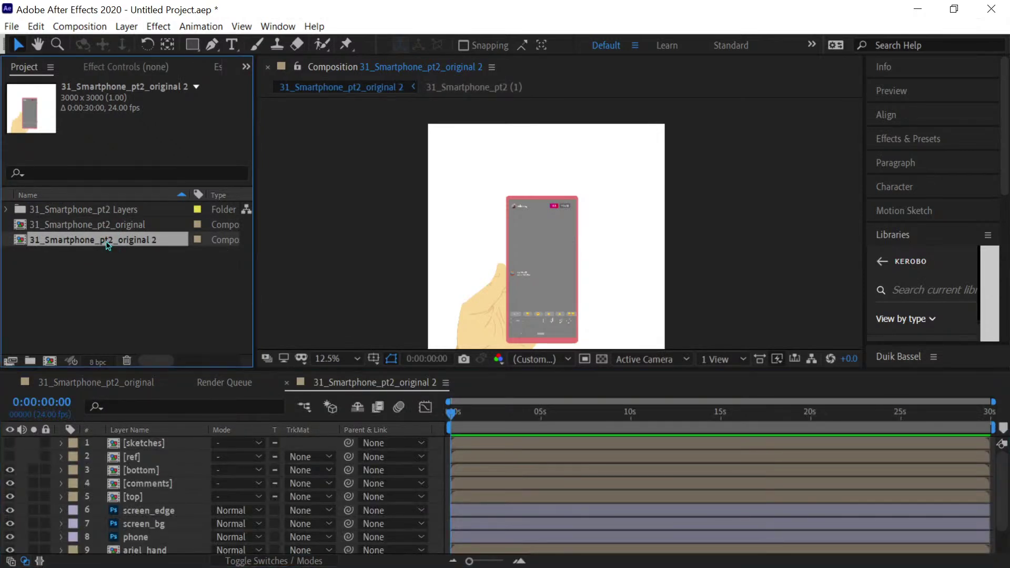
{"action": "key", "text": "Return"}
{"action": "type", "text": "#main"}
{"action": "key", "text": "Return"}
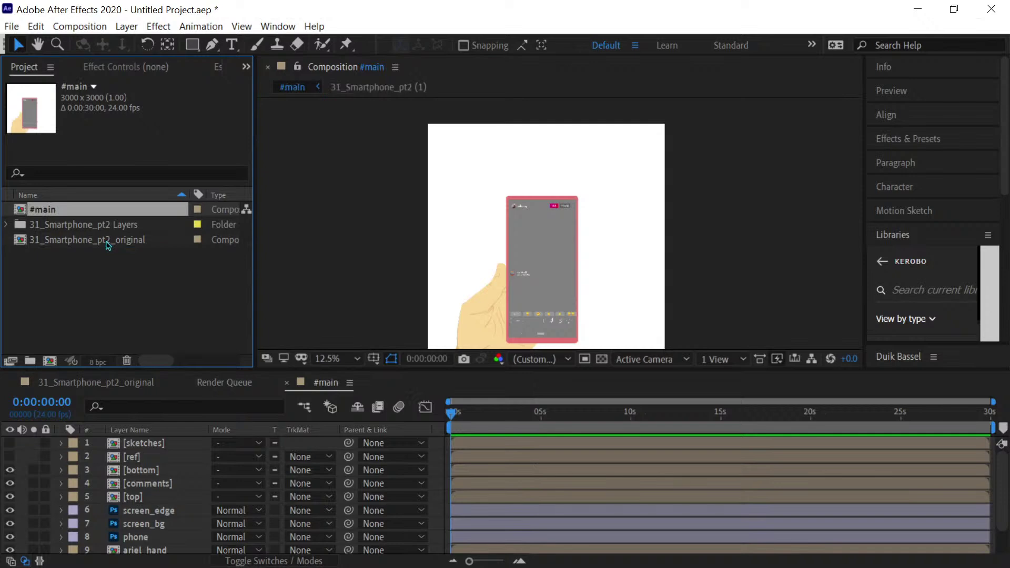
Save the project as 31_Smartphone_01 in a new folder named AEFiles on the Desktop
{"action": "key", "text": "ctrl+s"}
{"action": "type", "text": "31"}
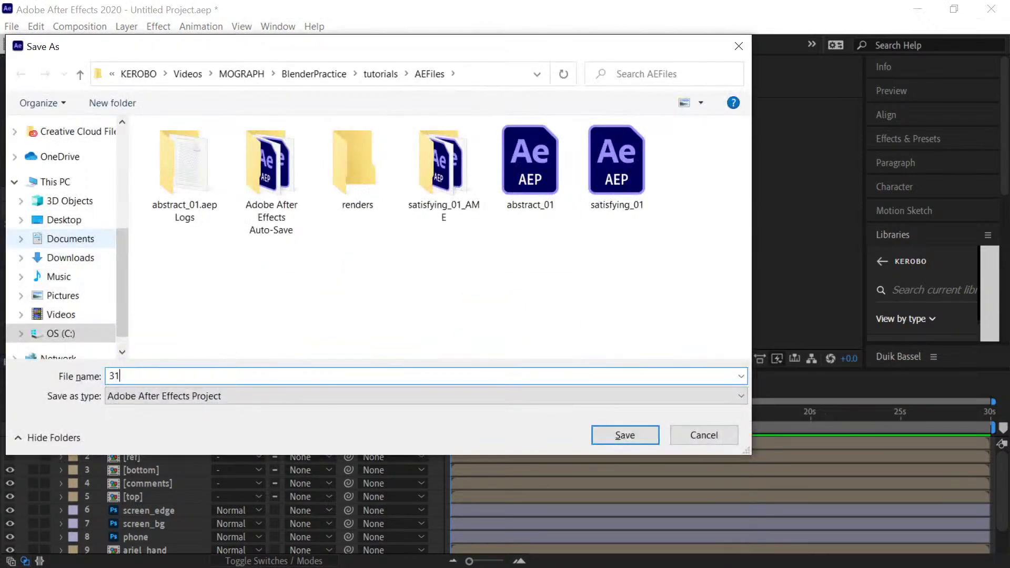
{"action": "type", "text": "_Smartphone_01"}
{"action": "left_click", "coordinate": [75, 218]}
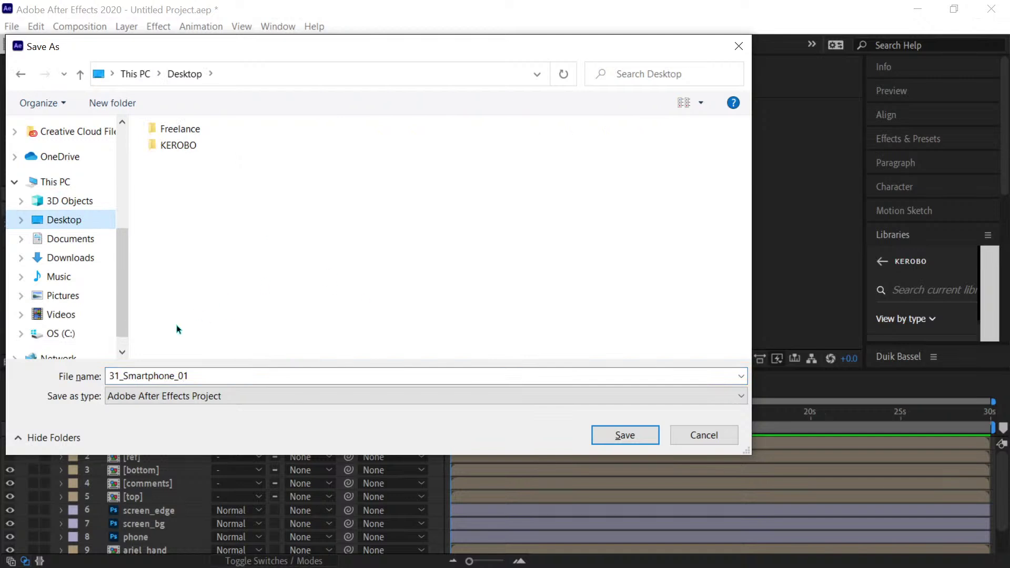
{"action": "left_click", "coordinate": [110, 105]}
{"action": "type", "text": "AEFiles"}
{"action": "key", "text": "Return"}
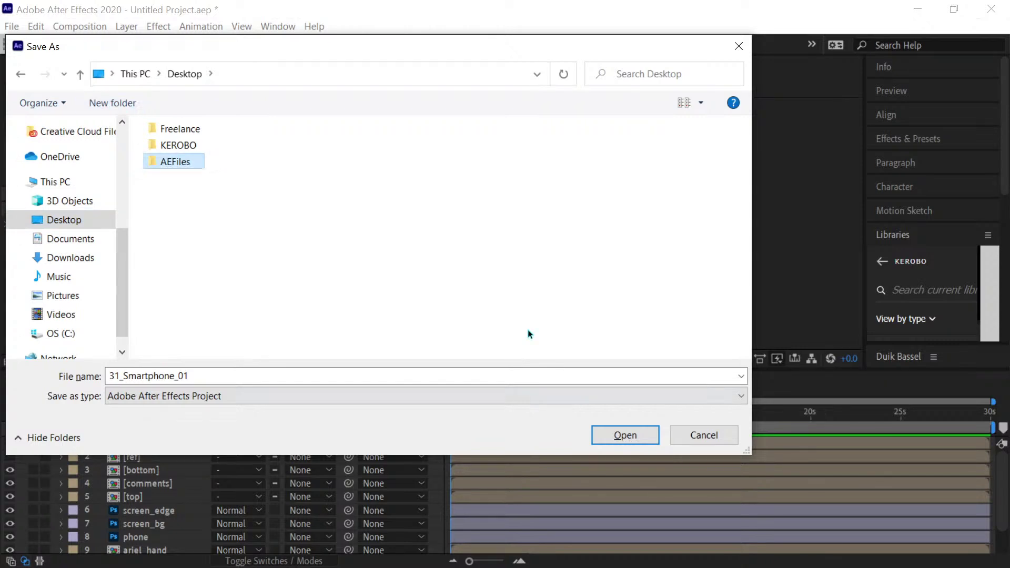
{"action": "double_click", "coordinate": [196, 164]}
{"action": "left_click", "coordinate": [637, 433]}
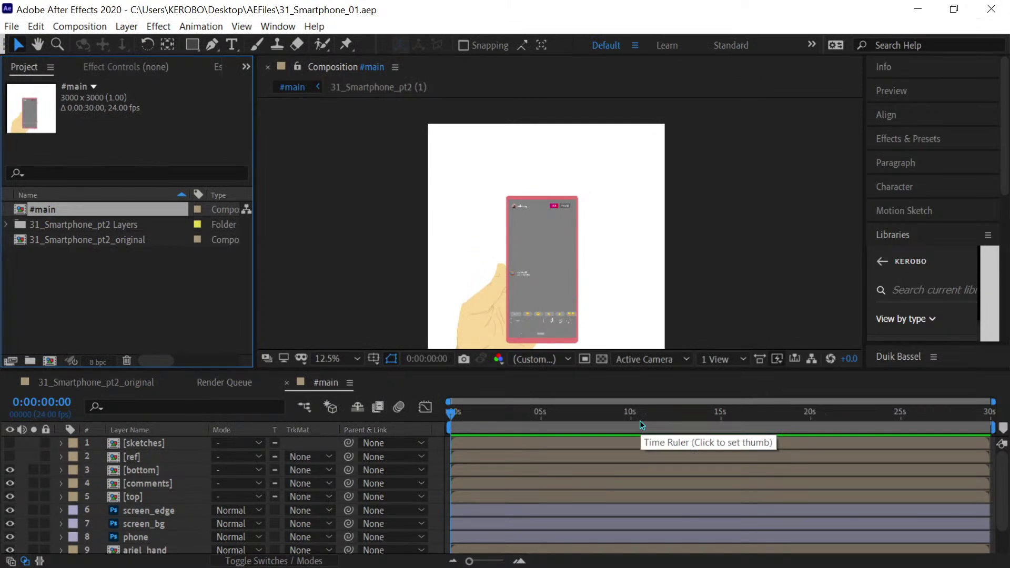
Delete the sketches and Rectangle 1 layers from the #main composition
{"action": "left_click", "coordinate": [153, 447]}
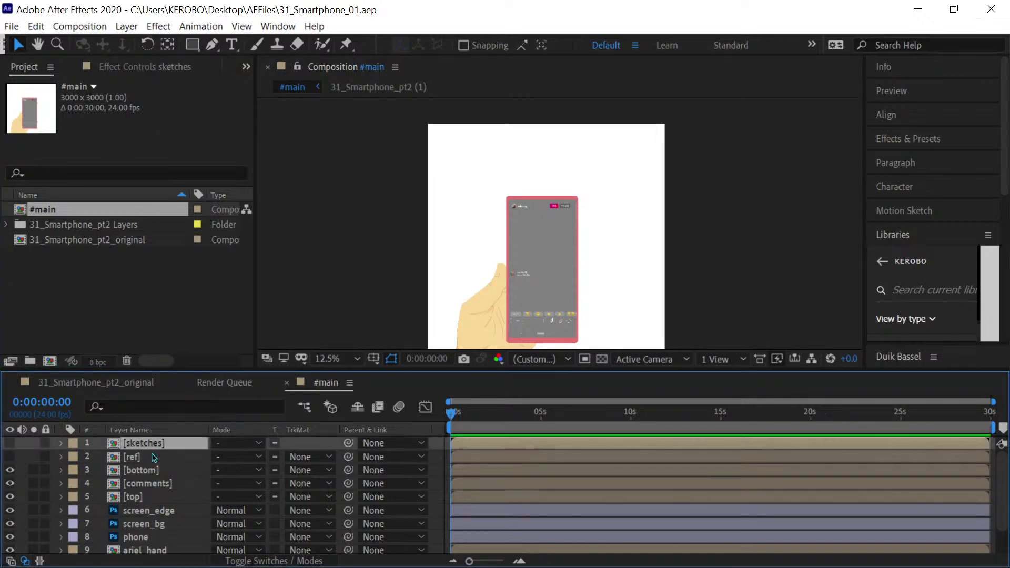
{"action": "key", "text": "Delete"}
{"action": "left_click", "coordinate": [151, 444]}
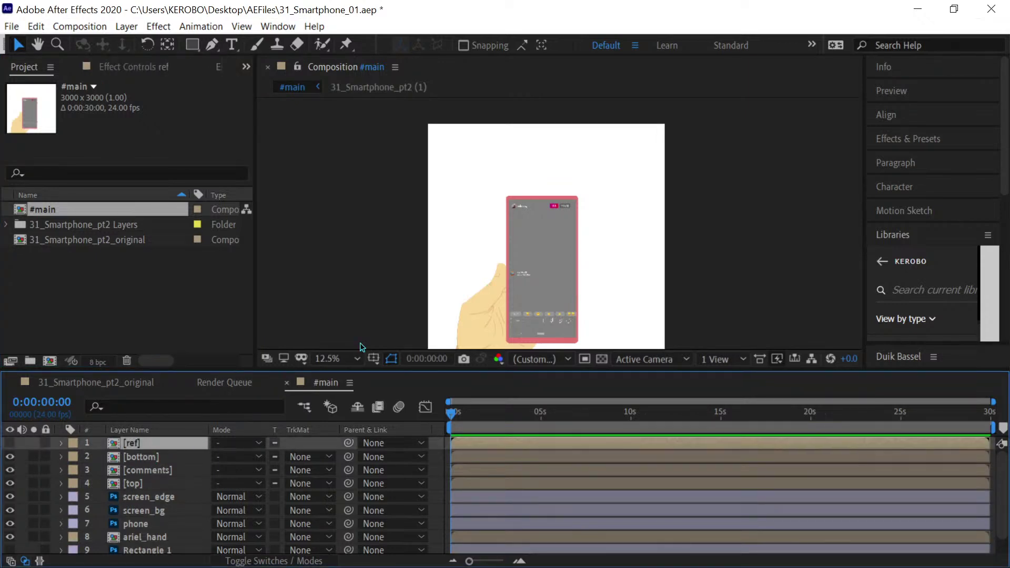
{"action": "scroll", "coordinate": [1006, 487], "scroll_direction": "down", "scroll_amount": 1}
{"action": "left_click", "coordinate": [158, 547]}
{"action": "key", "text": "Delete"}
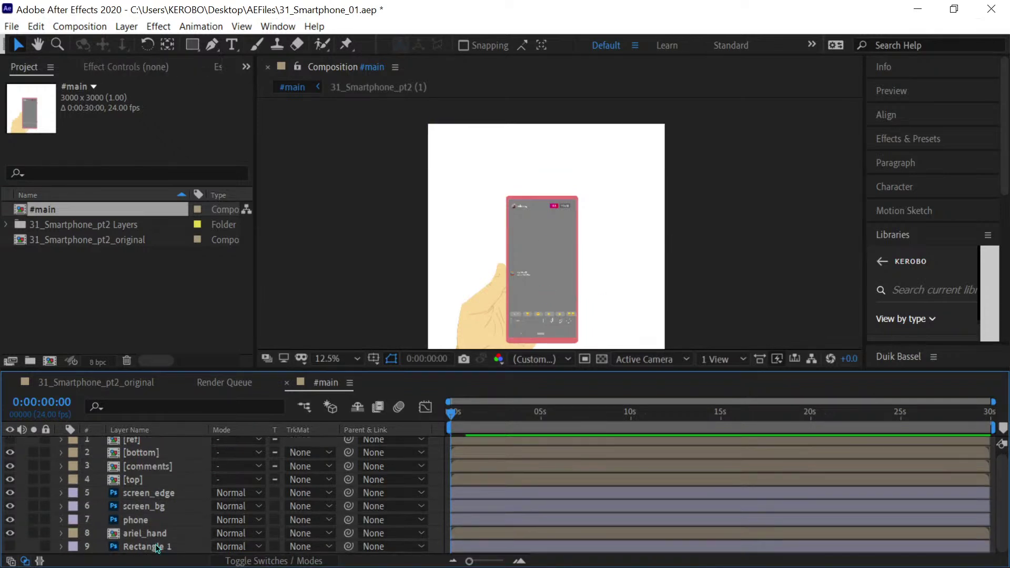
{"action": "left_click", "coordinate": [157, 548]}
{"action": "key", "text": "Delete"}
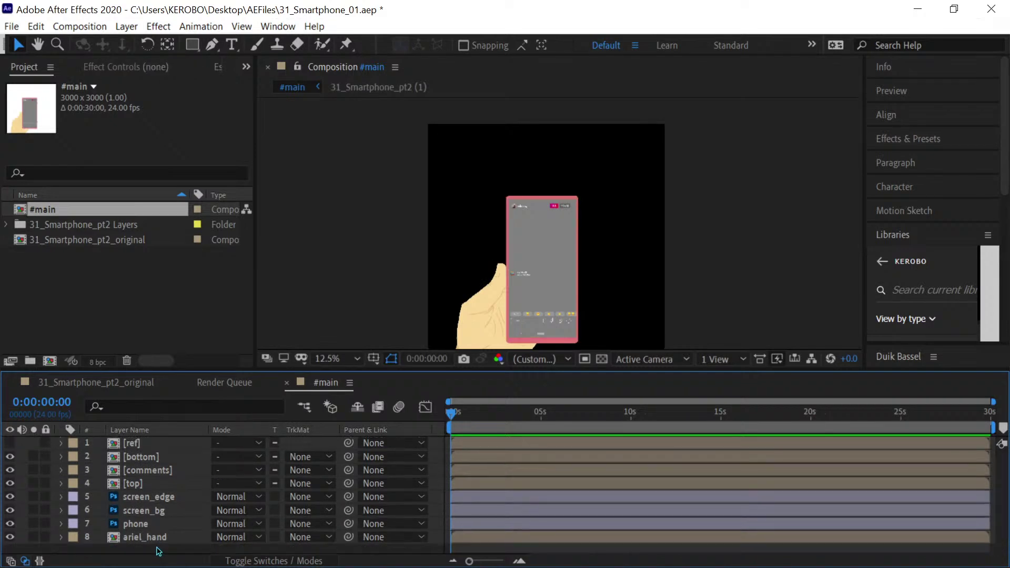
Create a rectangle shape layer filling the whole #main composition and rename it bg
{"action": "double_click", "coordinate": [193, 45]}
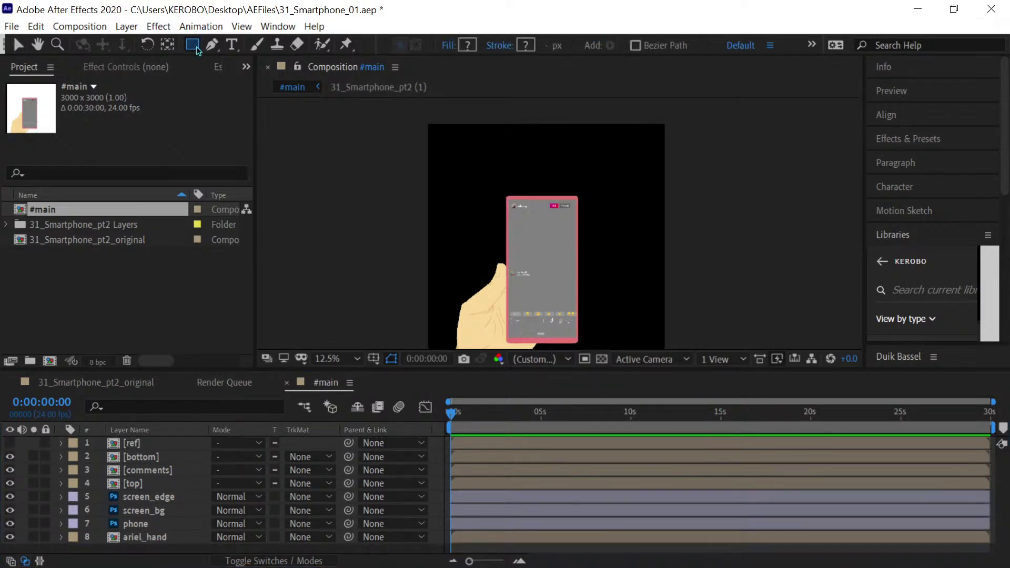
{"action": "key", "text": "v"}
{"action": "left_click", "coordinate": [158, 444]}
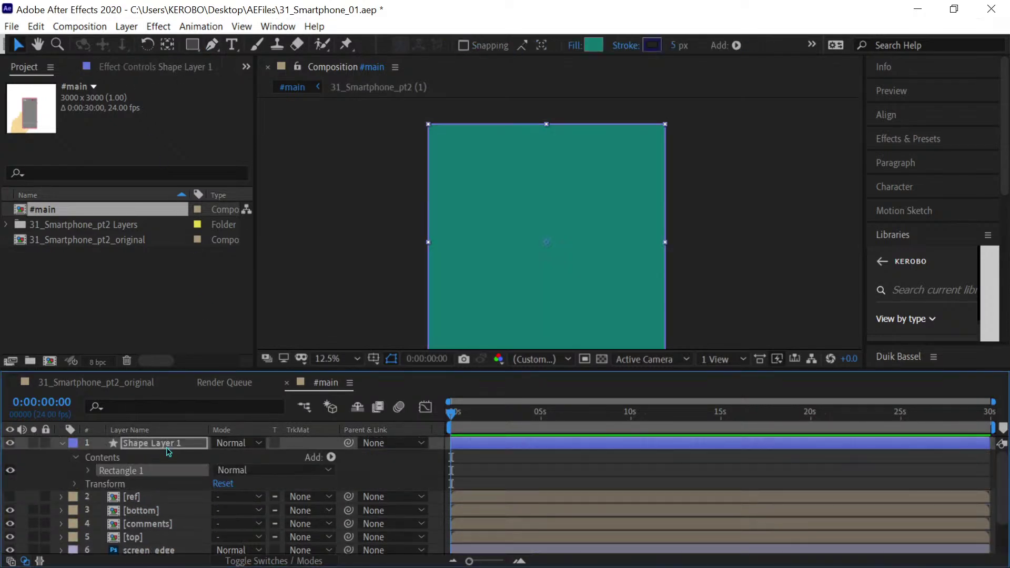
{"action": "key", "text": "g"}
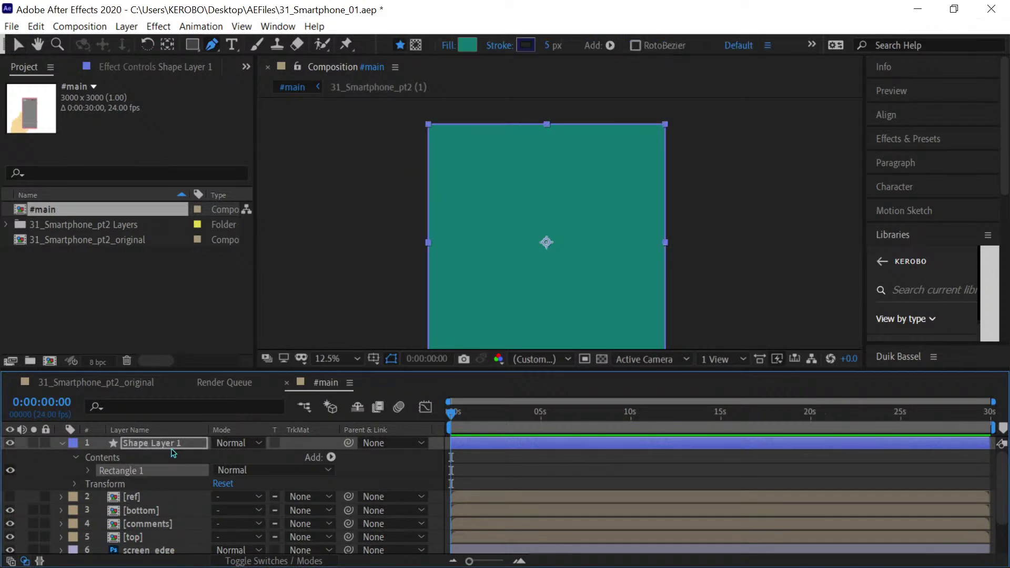
{"action": "left_click", "coordinate": [172, 444]}
{"action": "key", "text": "Return"}
{"action": "type", "text": "bg"}
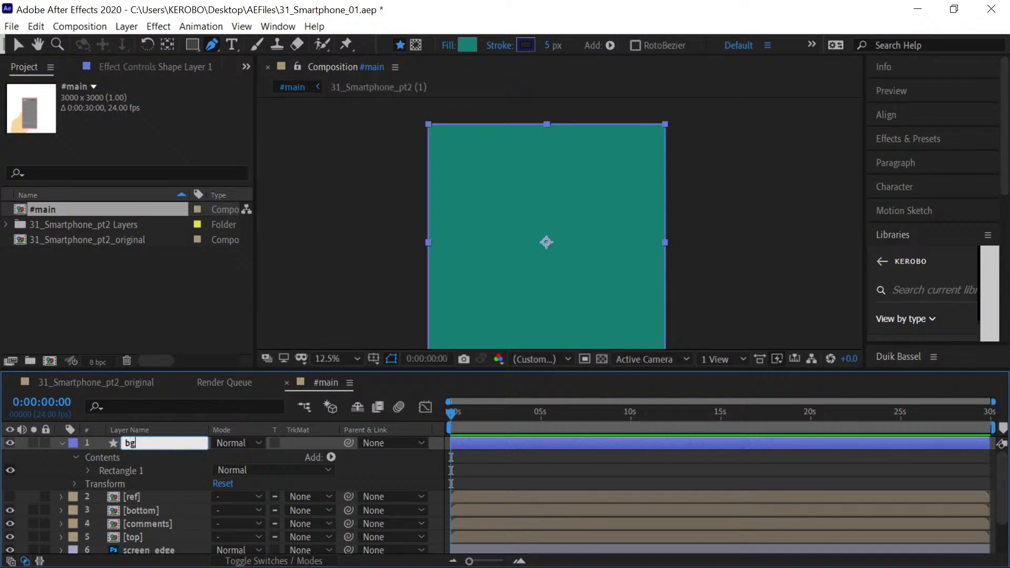
{"action": "key", "text": "Return"}
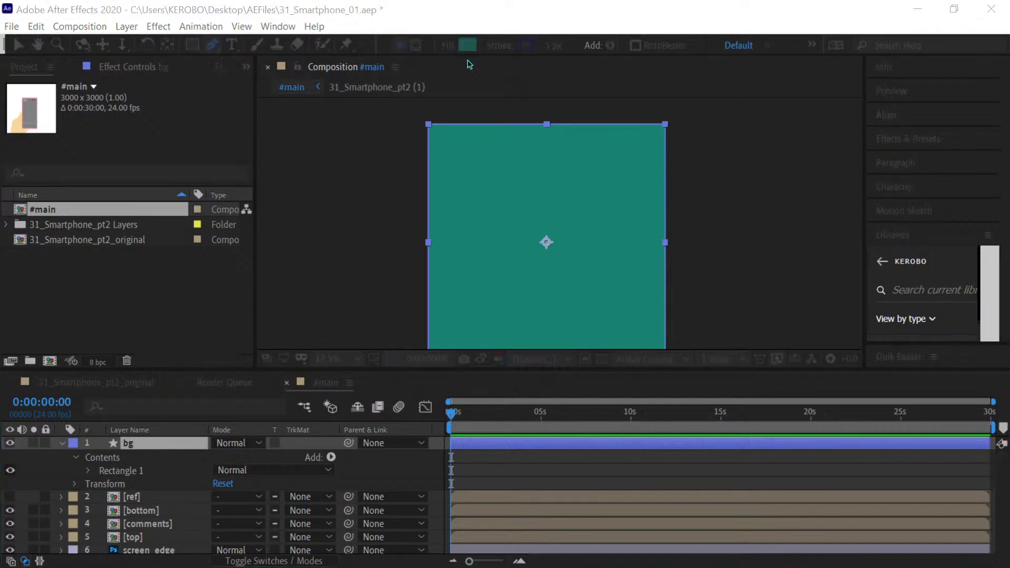
Set the bg rectangle's fill colour to 76B0C3 and delete its stroke
{"action": "key", "text": "Return"}
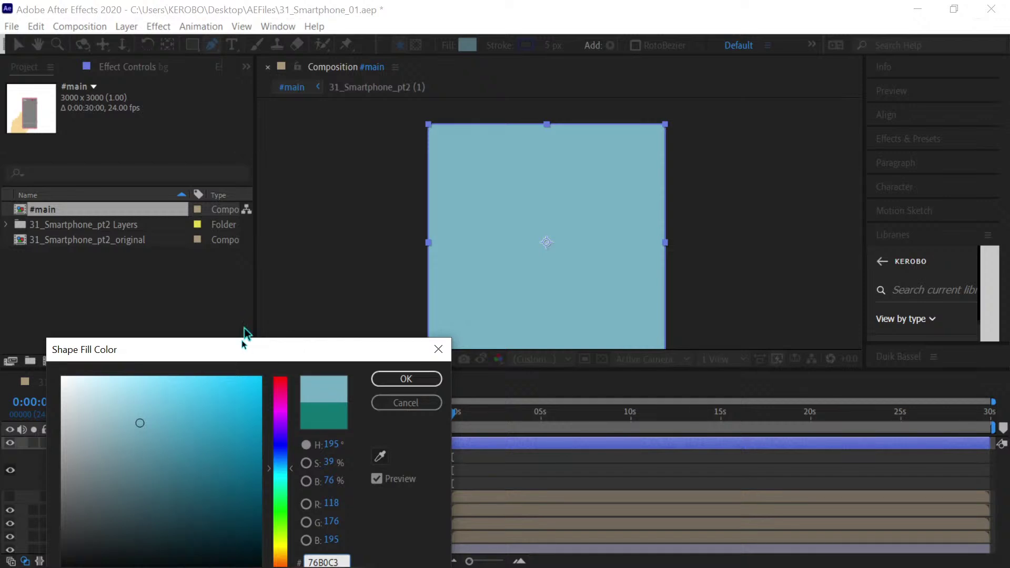
{"action": "left_click_drag", "start_coordinate": [241, 345], "coordinate": [297, 108]}
{"action": "left_click", "coordinate": [461, 144]}
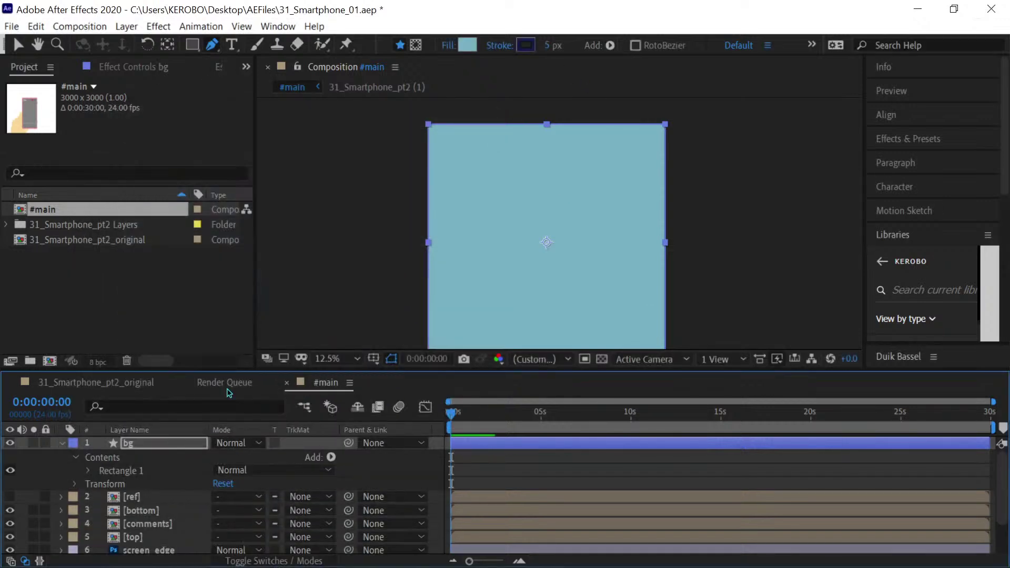
{"action": "left_click", "coordinate": [88, 470]}
{"action": "left_click", "coordinate": [147, 495]}
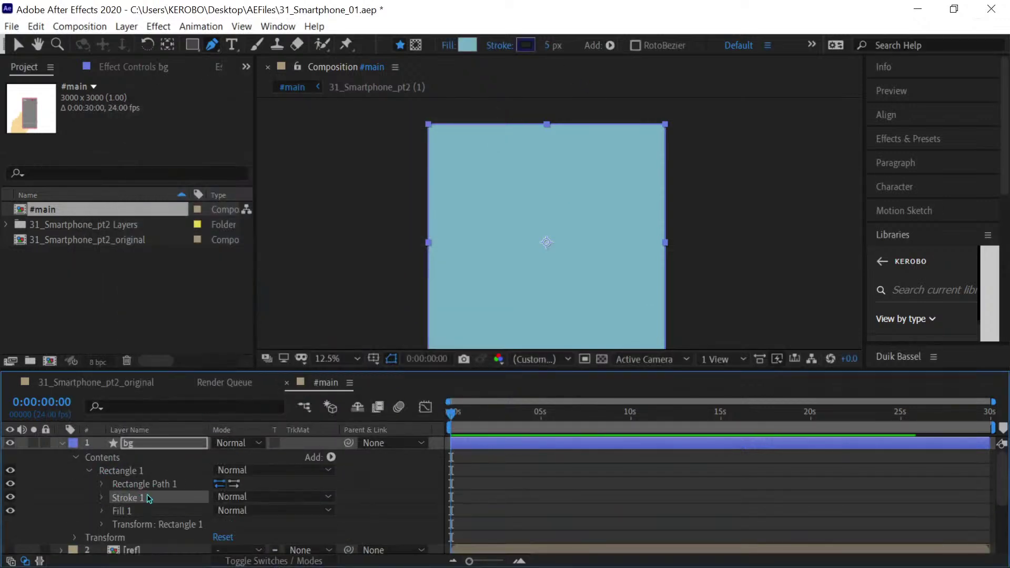
{"action": "key", "text": "Delete"}
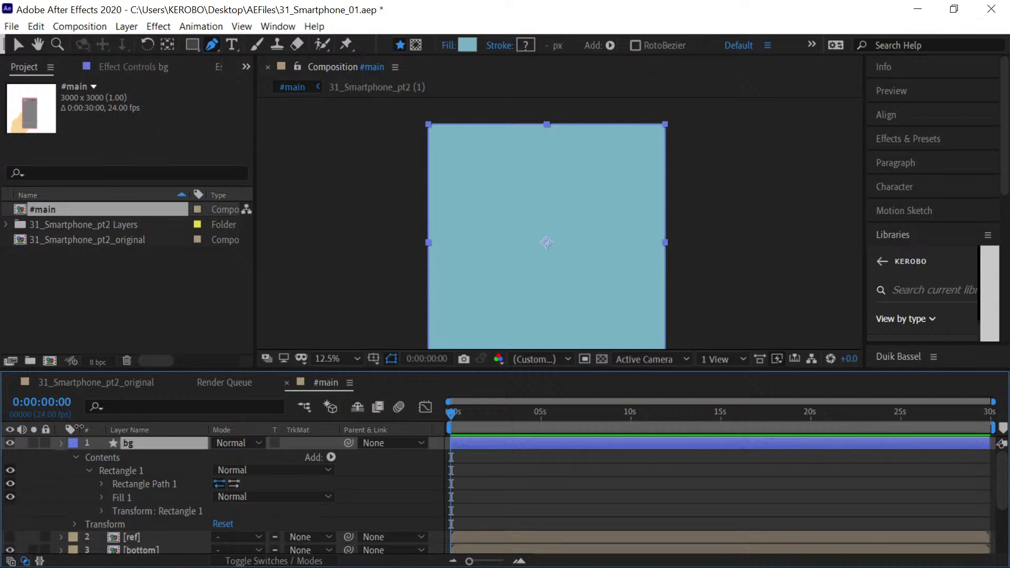
Collapse the bg layer's properties and change its label colour to the gray None option
{"action": "left_click", "coordinate": [62, 443]}
{"action": "left_click", "coordinate": [72, 443]}
{"action": "left_click", "coordinate": [158, 194]}
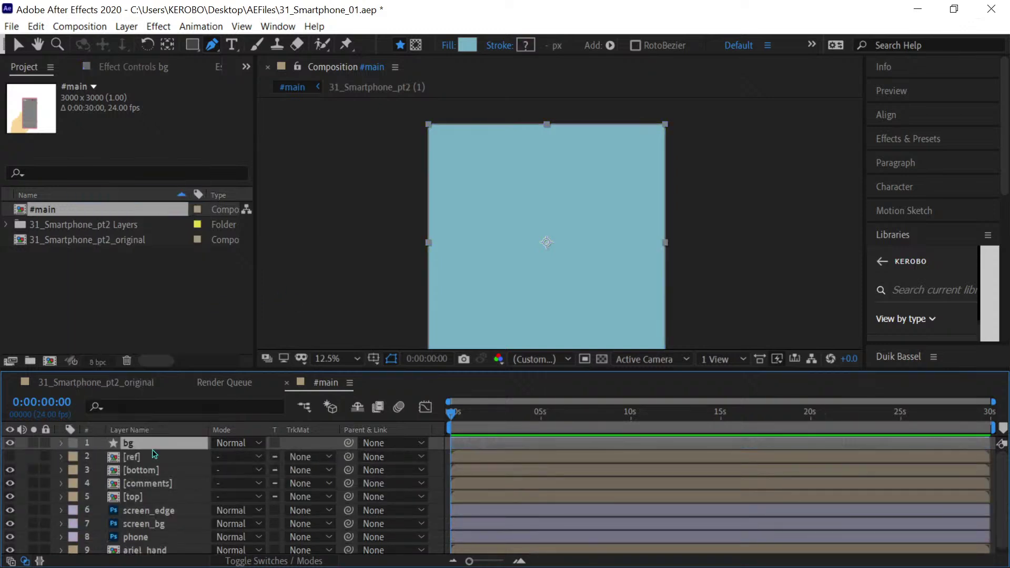
Send the bg layer beneath ariel_hand to the end of the layer stack, lock it and save the project
{"action": "scroll", "coordinate": [156, 550], "scroll_direction": "down", "scroll_amount": 1}
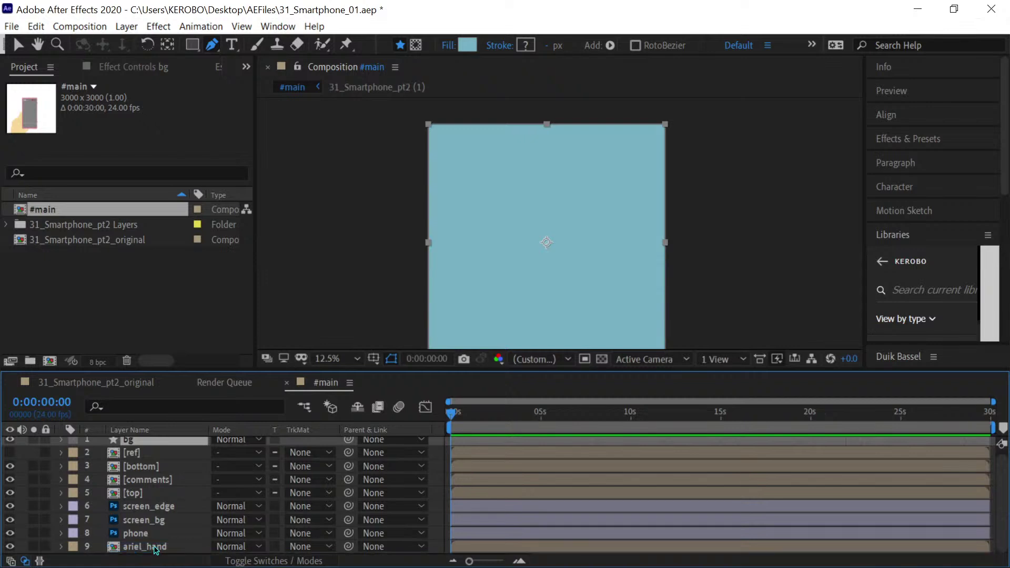
{"action": "key", "text": "ctrl+shift+bracketleft"}
{"action": "left_click", "coordinate": [46, 547]}
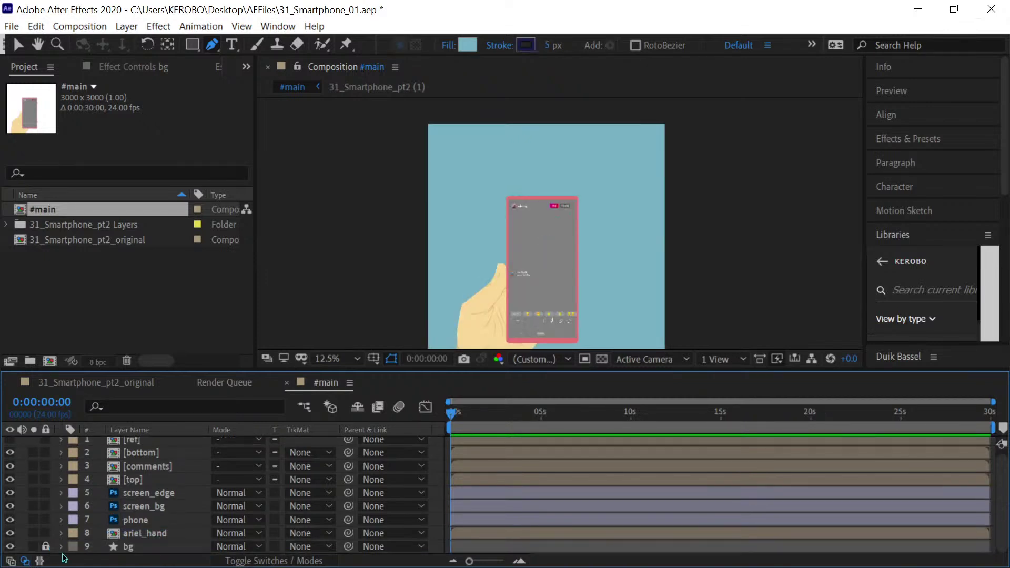
{"action": "key", "text": "ctrl+s"}
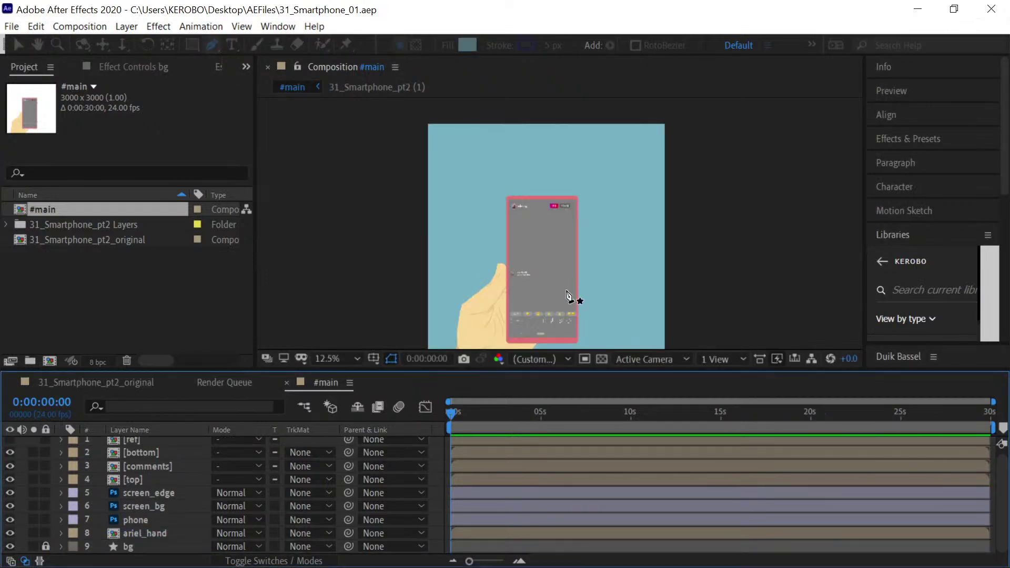
{"action": "scroll", "coordinate": [573, 293], "scroll_direction": "up", "scroll_amount": 1}
{"action": "left_click_drag", "start_coordinate": [567, 304], "coordinate": [499, 218]}
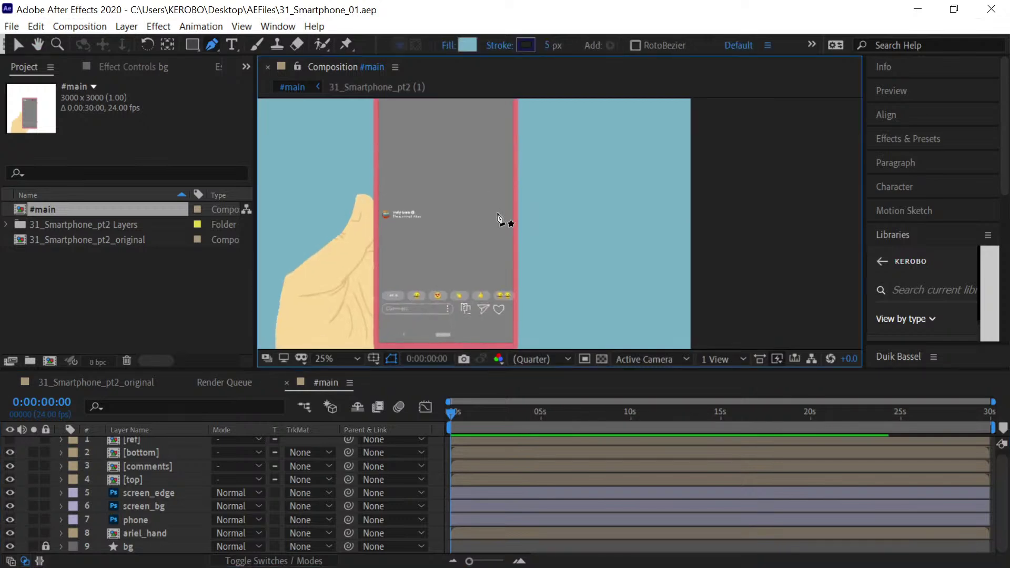
{"action": "scroll", "coordinate": [497, 213], "scroll_direction": "down", "scroll_amount": 2}
{"action": "scroll", "coordinate": [498, 213], "scroll_direction": "up", "scroll_amount": 3}
{"action": "scroll", "coordinate": [498, 213], "scroll_direction": "down", "scroll_amount": 2}
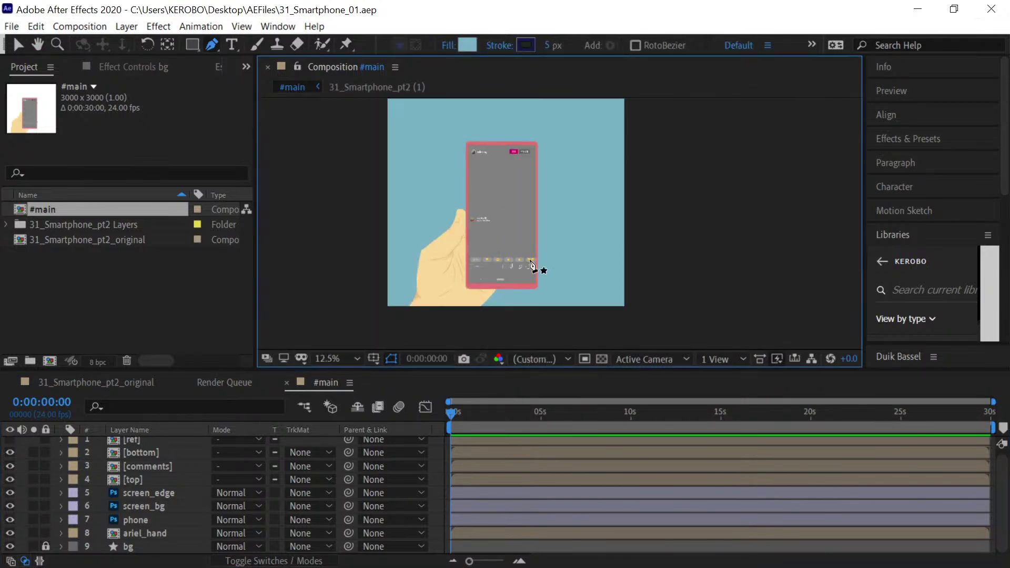
{"action": "left_click_drag", "start_coordinate": [559, 259], "coordinate": [542, 278]}
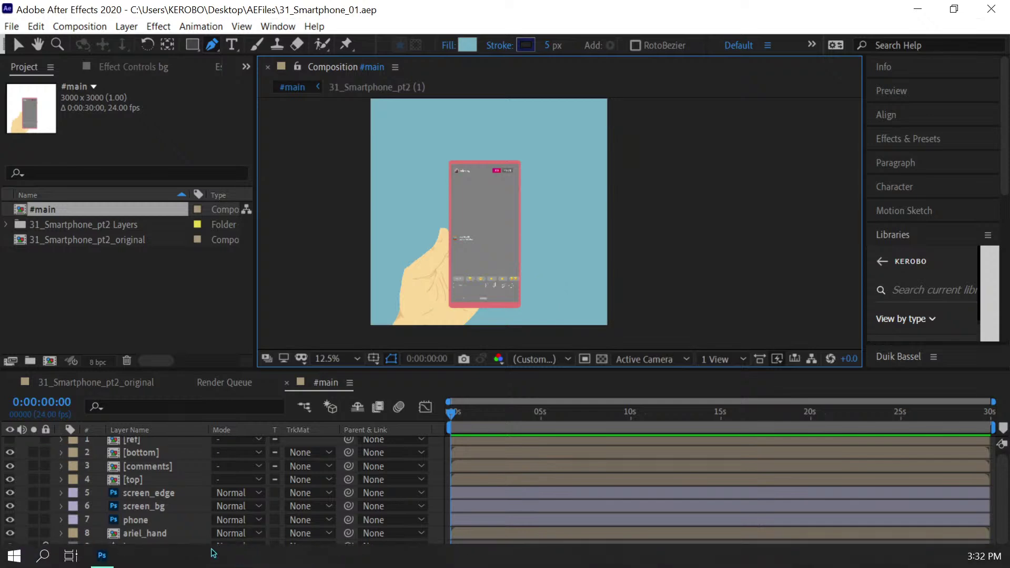
Switch to 31_Smartphone.psd in Photoshop, sample the pale blue of the bathtub foam with the Eyedropper and copy its hex code
{"action": "left_click", "coordinate": [113, 561]}
{"action": "left_click", "coordinate": [421, 58]}
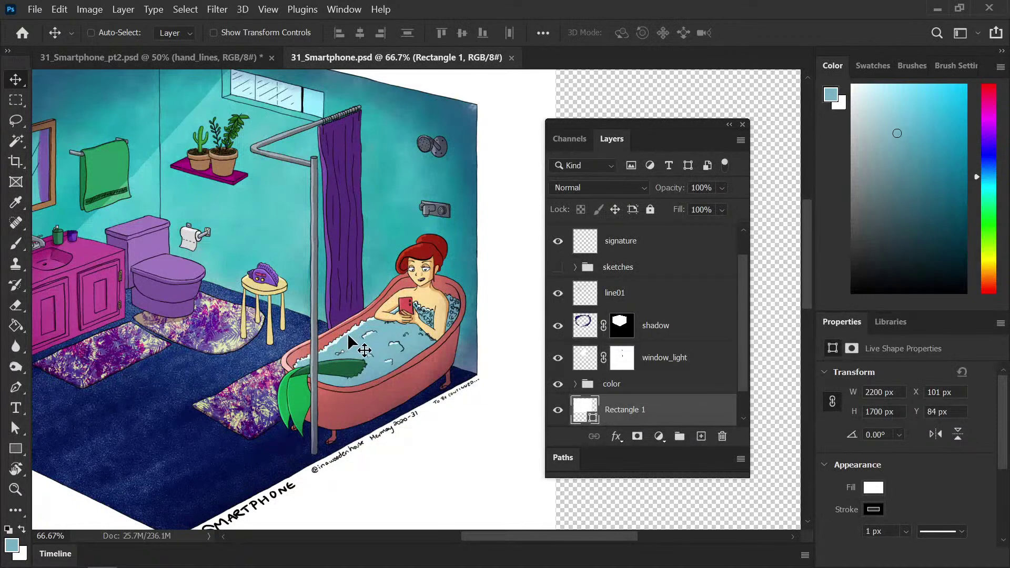
{"action": "key", "text": "i"}
{"action": "left_click", "coordinate": [357, 328]}
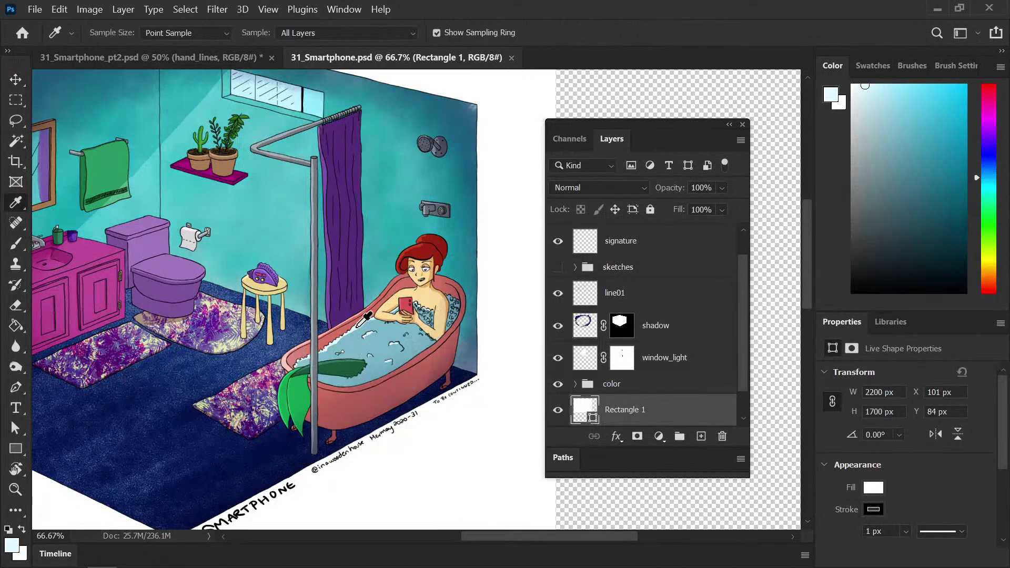
{"action": "left_click", "coordinate": [12, 547]}
{"action": "left_click_drag", "start_coordinate": [619, 461], "coordinate": [589, 432]}
{"action": "left_click", "coordinate": [692, 203]}
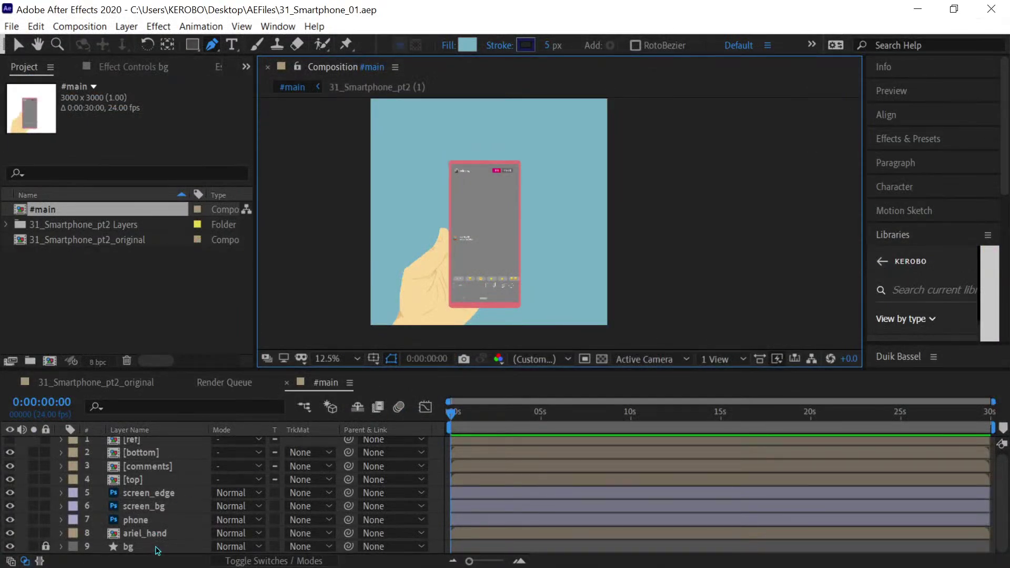
Unlock the bg layer in After Effects, duplicate Rectangle 1 in its contents and hide the original rectangle
{"action": "left_click", "coordinate": [46, 548]}
{"action": "left_click", "coordinate": [115, 547]}
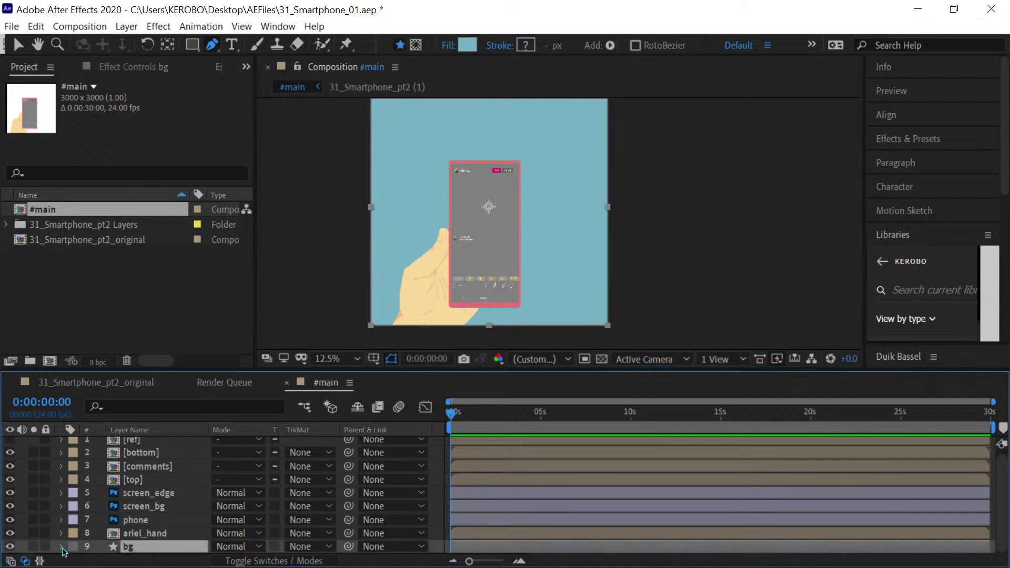
{"action": "left_click", "coordinate": [61, 548]}
{"action": "scroll", "coordinate": [118, 550], "scroll_direction": "down", "scroll_amount": 3}
{"action": "left_click", "coordinate": [124, 496]}
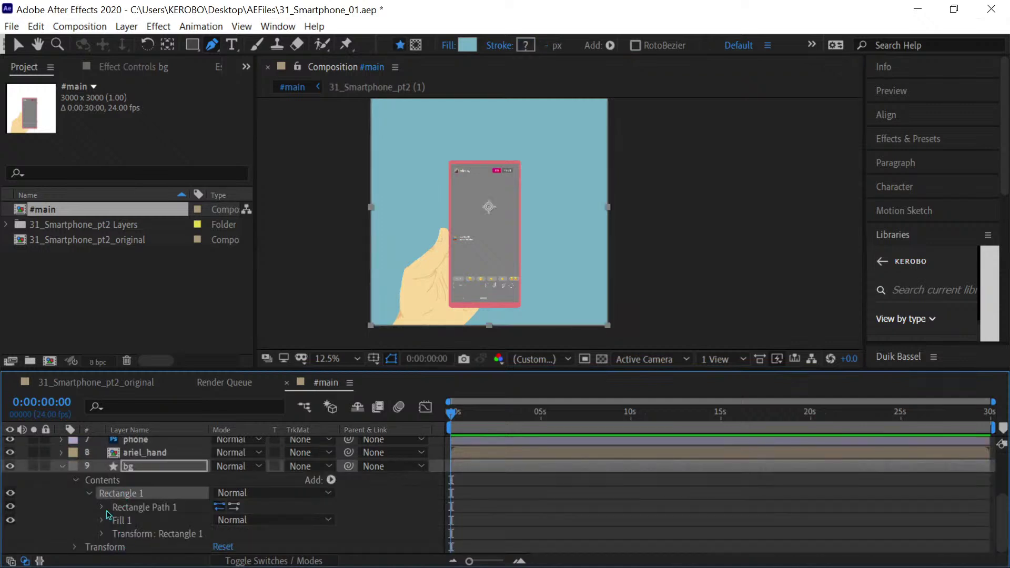
{"action": "key", "text": "ctrl+d"}
{"action": "left_click", "coordinate": [89, 508]}
{"action": "left_click", "coordinate": [10, 533]}
Set the fill colour of the duplicated Rectangle 2 to DFF7FE and save the project
{"action": "left_click", "coordinate": [467, 45]}
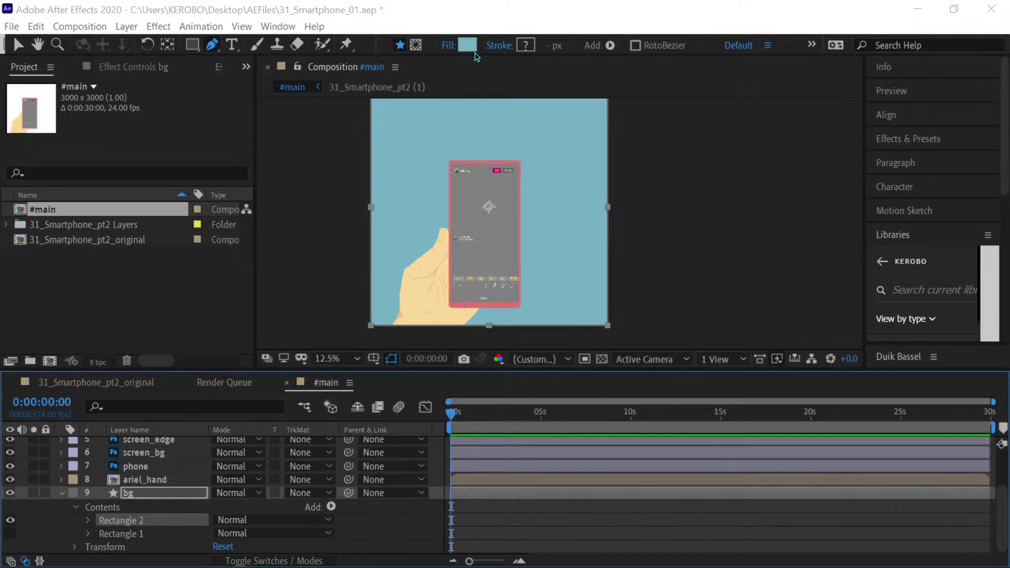
{"action": "type", "text": "DFF7FE"}
{"action": "left_click", "coordinate": [474, 142]}
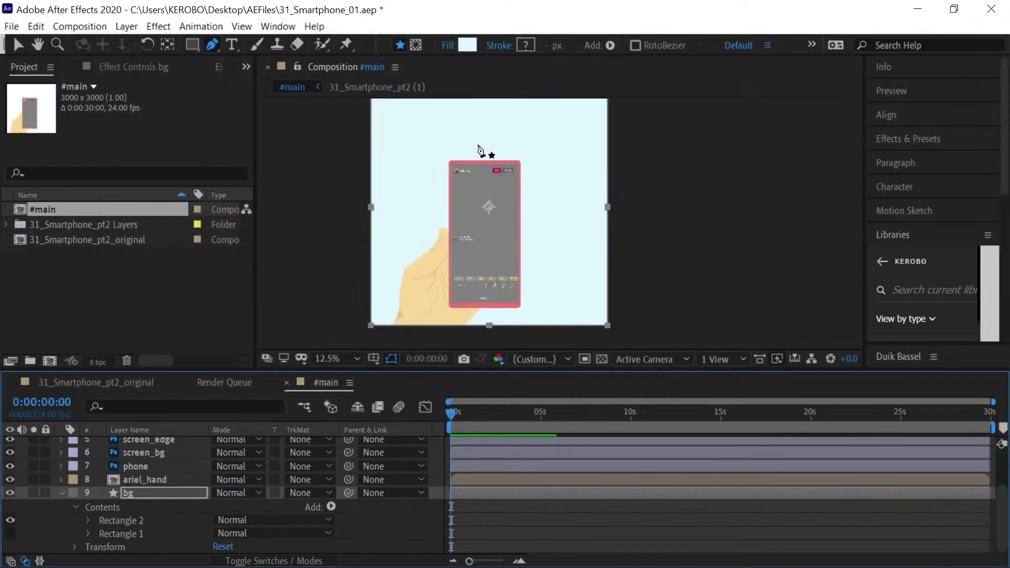
{"action": "key", "text": "ctrl+s"}
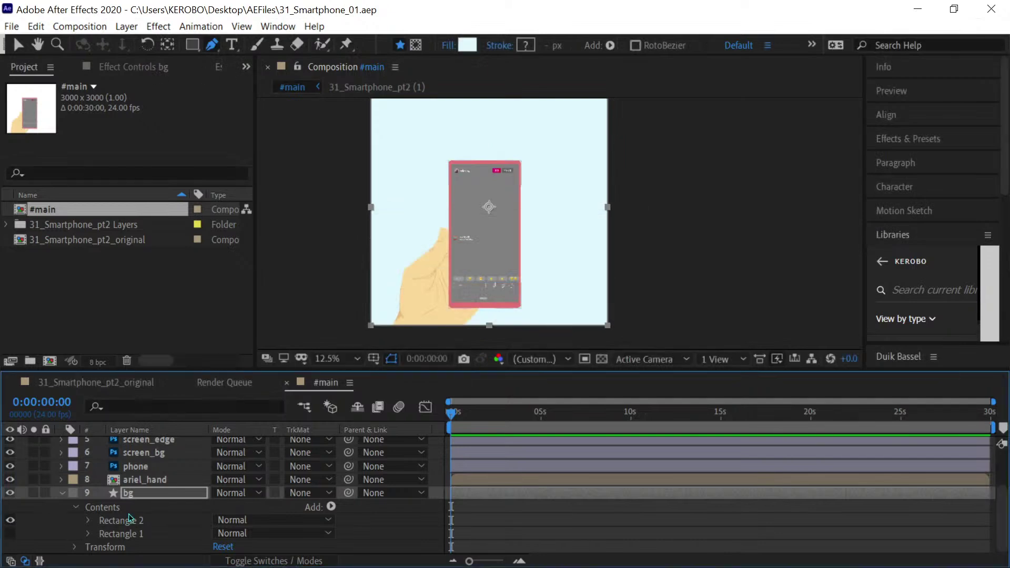
Collapse the bg layer, lock it again and save the project
{"action": "left_click", "coordinate": [66, 495]}
{"action": "left_click", "coordinate": [46, 547]}
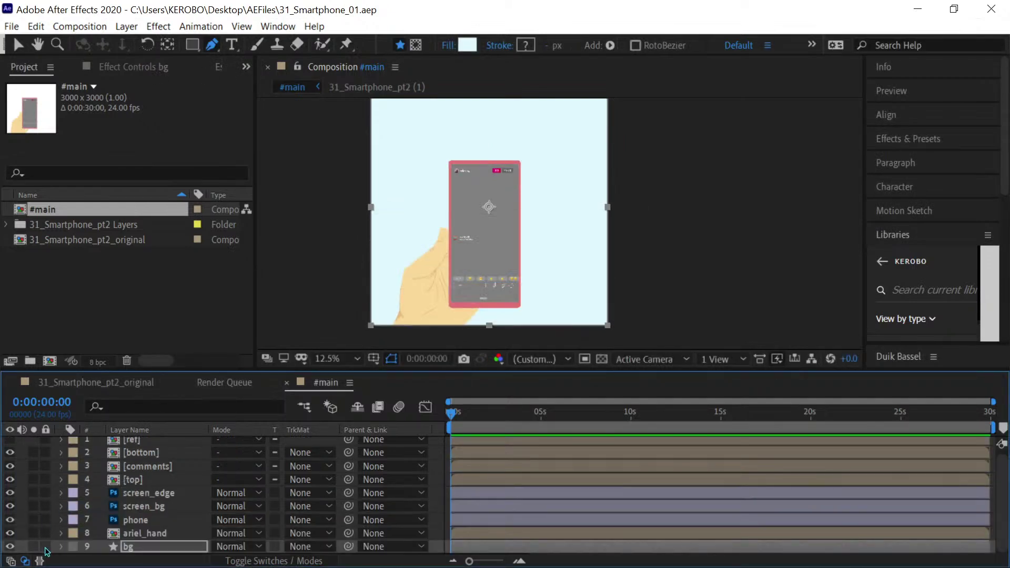
{"action": "key", "text": "ctrl+s"}
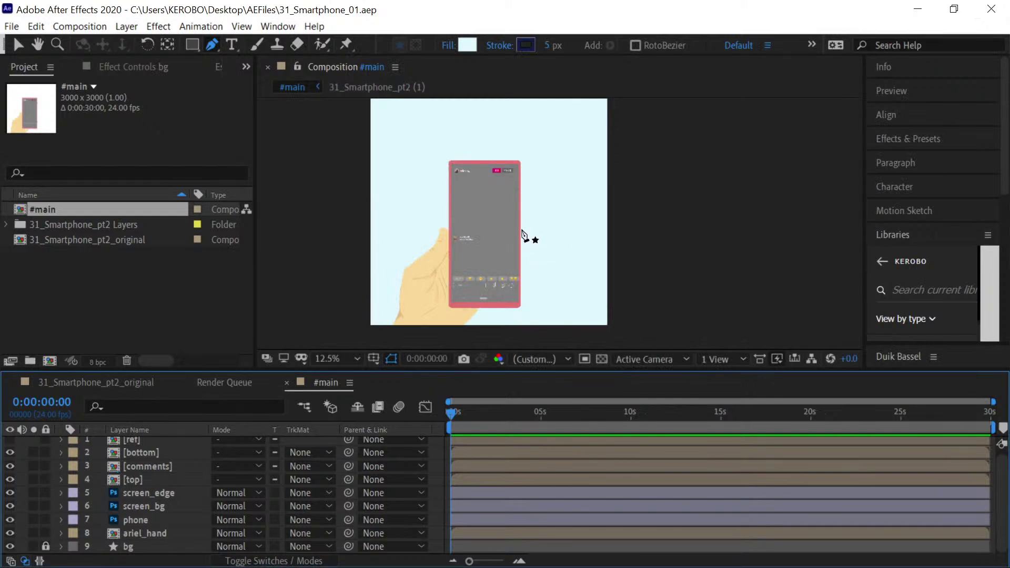
{"action": "key", "text": "h"}
{"action": "left_click", "coordinate": [443, 250]}
{"action": "left_click_drag", "start_coordinate": [444, 250], "coordinate": [500, 257]}
{"action": "key", "text": "v"}
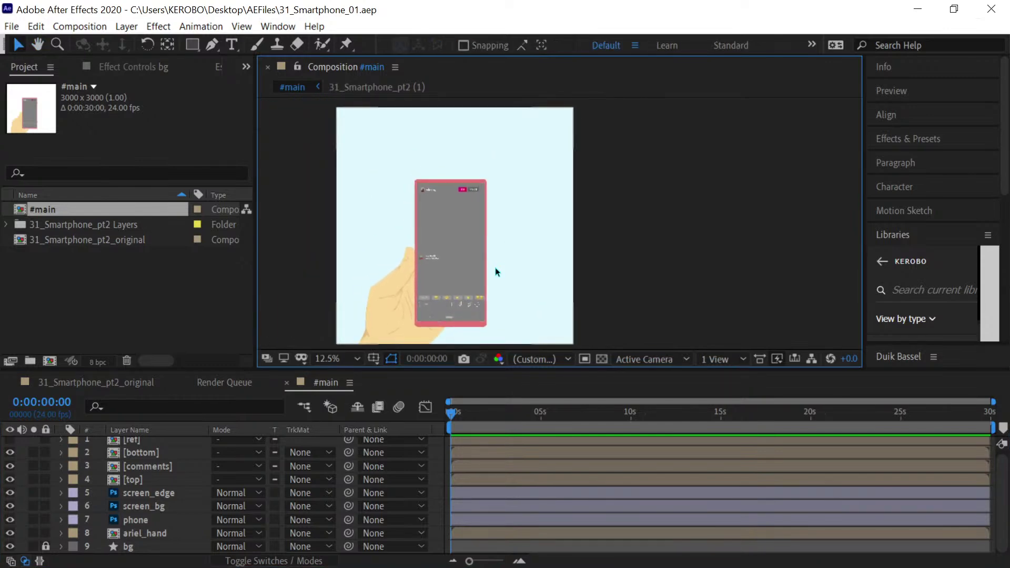
Set the #main composition's size to 2500 × 2500 px in its composition settings
{"action": "left_click", "coordinate": [80, 26]}
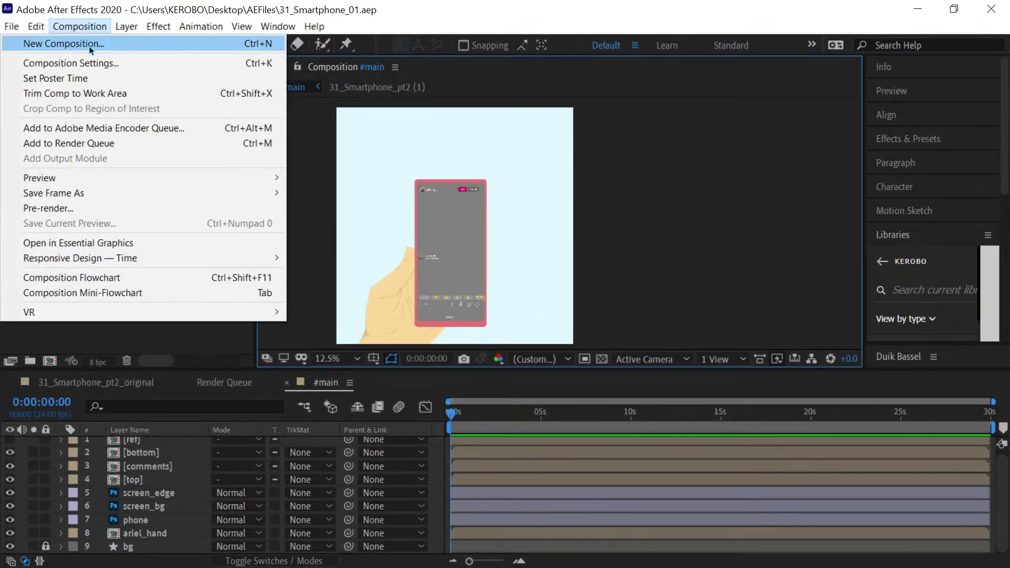
{"action": "left_click", "coordinate": [92, 62]}
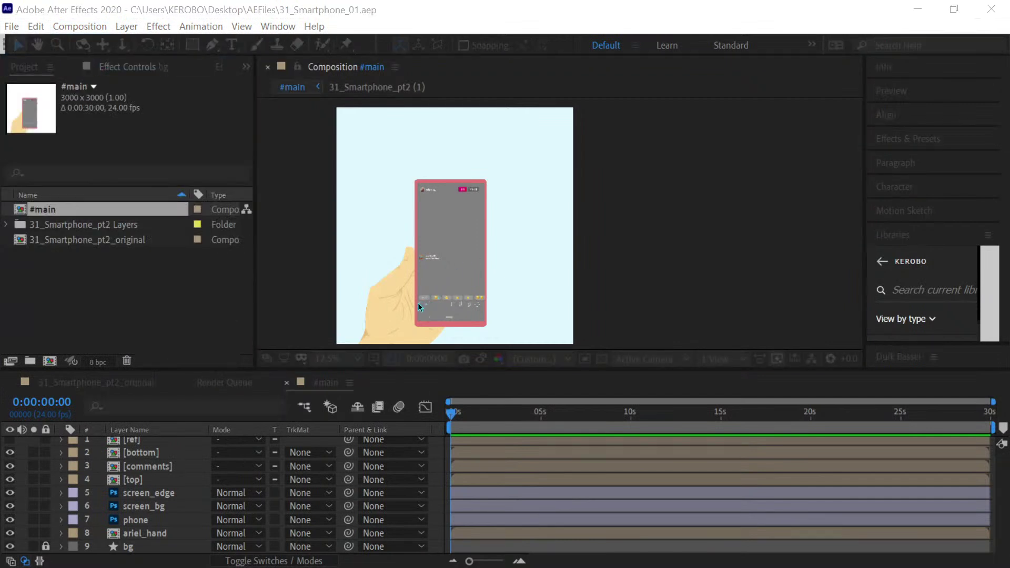
{"action": "left_click_drag", "start_coordinate": [0, 121], "coordinate": [639, 84]}
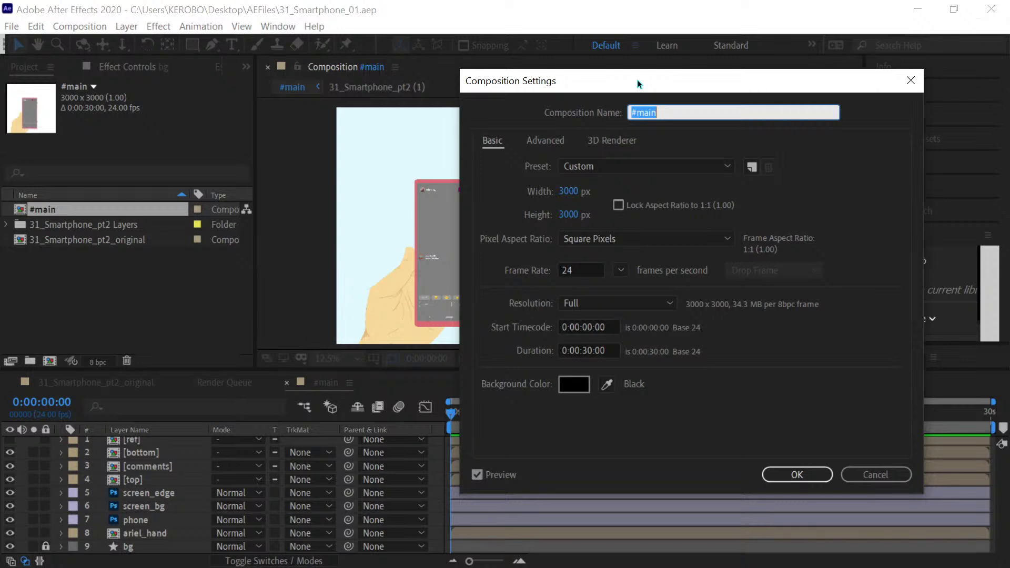
{"action": "left_click", "coordinate": [568, 193]}
{"action": "type", "text": "2500"}
{"action": "key", "text": "Tab"}
{"action": "type", "text": "2500"}
{"action": "key", "text": "Return"}
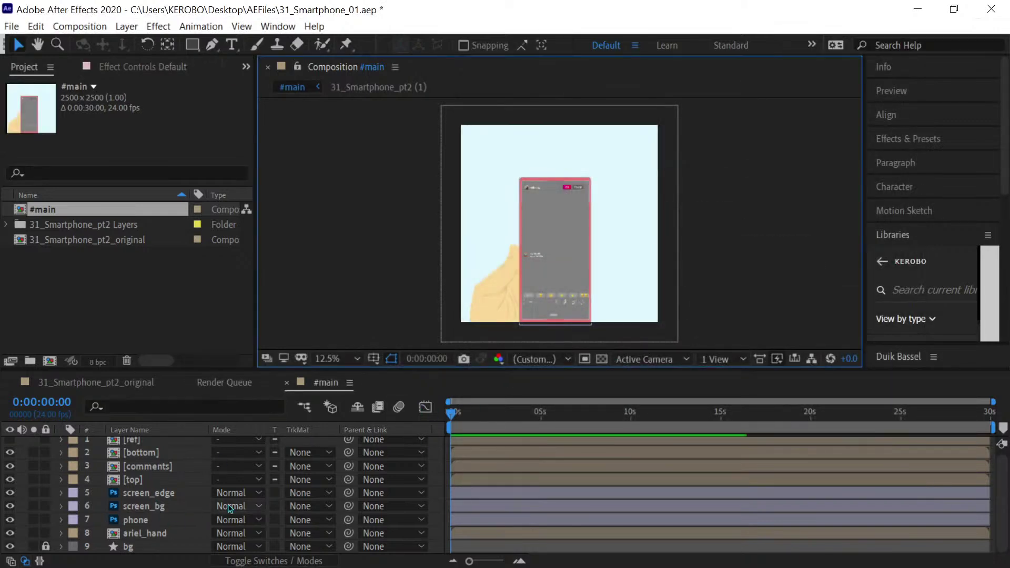
Select all layers from bottom down to ariel_hand, leaving out ref and bg, and move them up and slightly right in the frame
{"action": "left_click", "coordinate": [157, 534]}
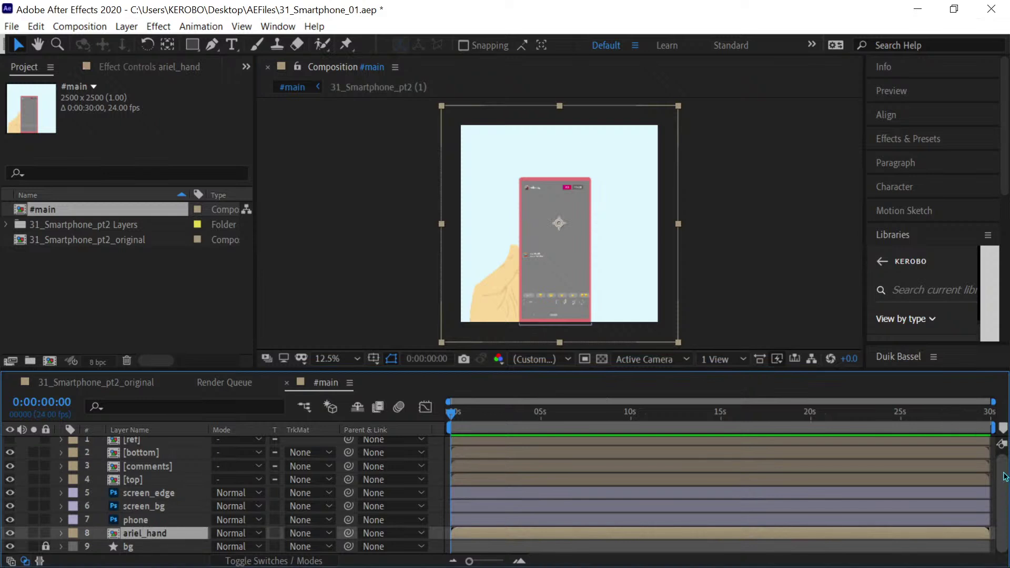
{"action": "scroll", "coordinate": [316, 474], "scroll_direction": "up", "scroll_amount": 1}
{"action": "left_click", "coordinate": [141, 443], "text": "shift"}
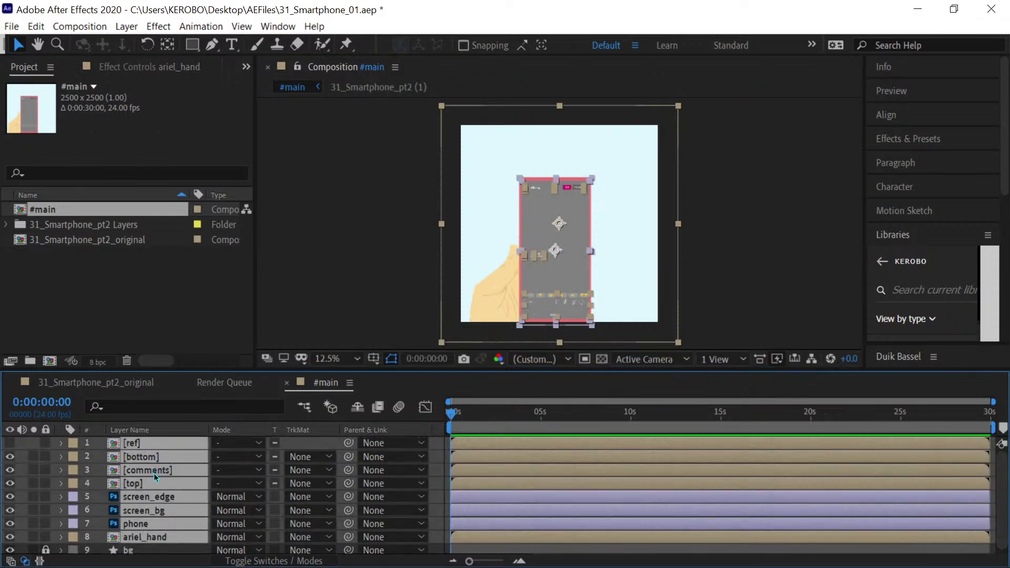
{"action": "left_click", "coordinate": [145, 445], "text": "ctrl"}
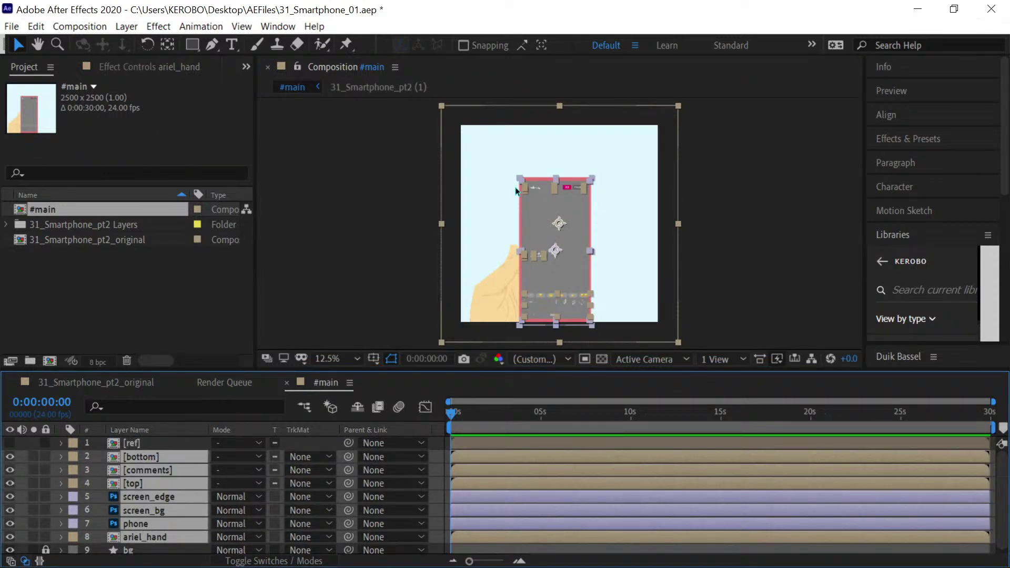
{"action": "mouse_move", "coordinate": [565, 246]}
{"action": "left_mouse_down"}
{"action": "mouse_move", "coordinate": [576, 217]}
{"action": "mouse_move", "coordinate": [569, 232]}
{"action": "left_mouse_up"}
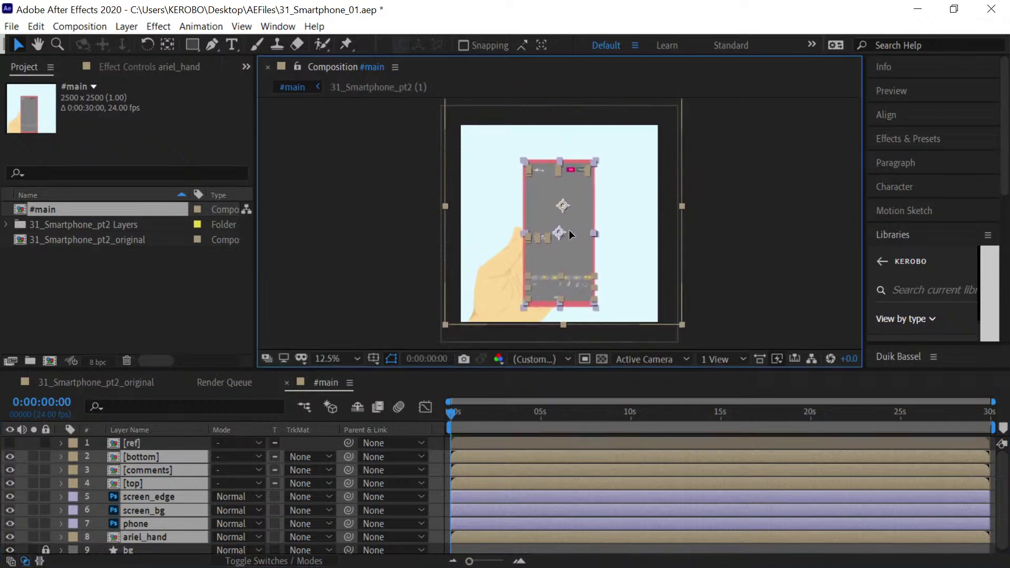
{"action": "key", "text": "space"}
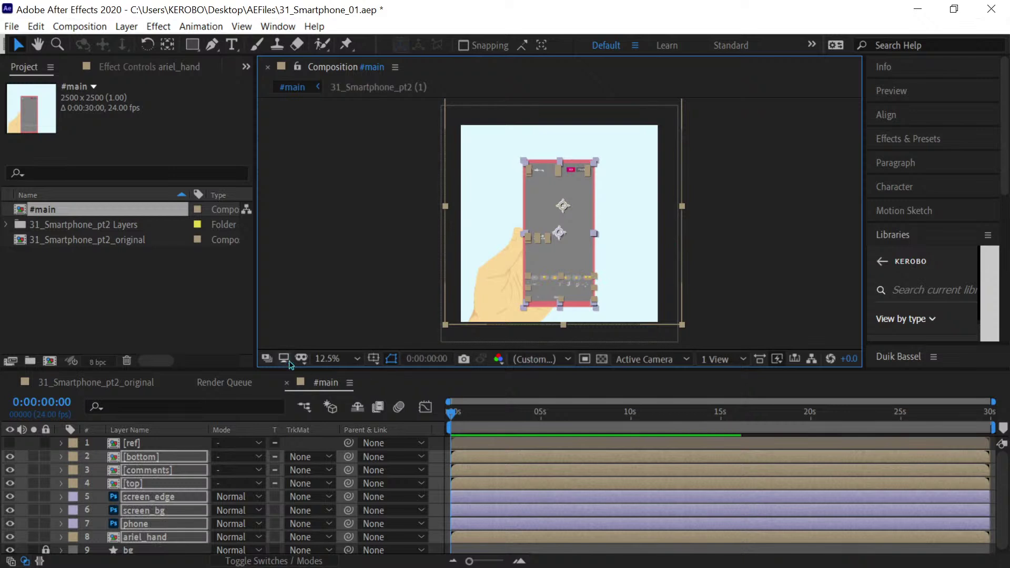
Check the phone's centring with the Proportional Grid, hide the grid again, deselect the layers and save the project
{"action": "left_click", "coordinate": [391, 360]}
{"action": "left_click", "coordinate": [432, 390]}
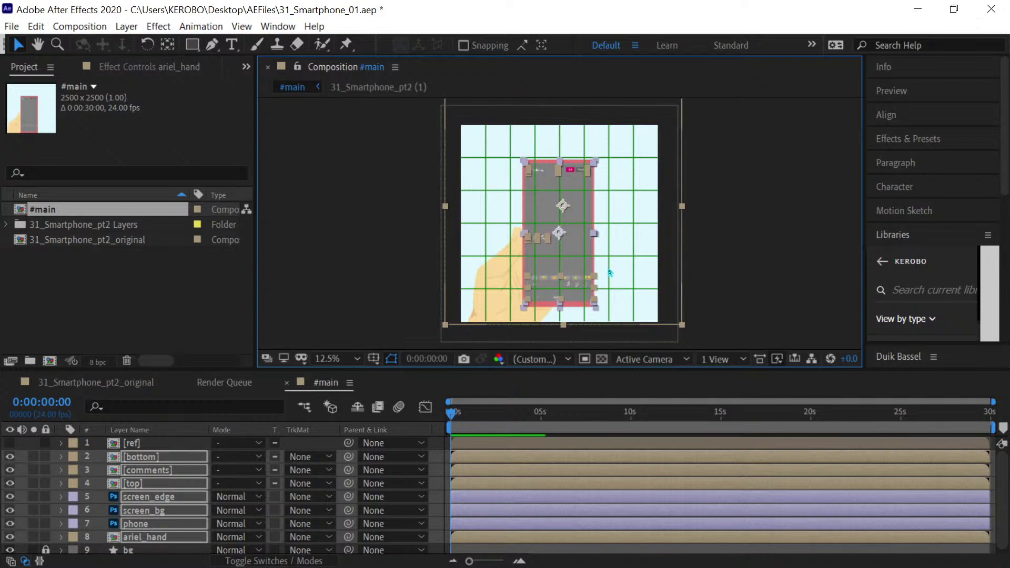
{"action": "left_click", "coordinate": [373, 359]}
{"action": "left_click", "coordinate": [400, 391]}
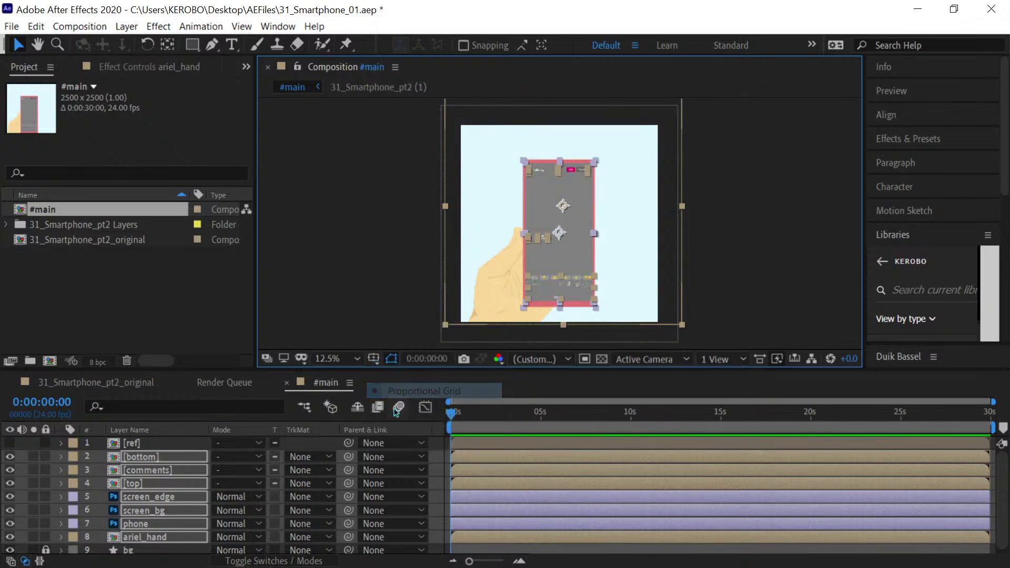
{"action": "left_click", "coordinate": [373, 321]}
{"action": "key", "text": "ctrl+s"}
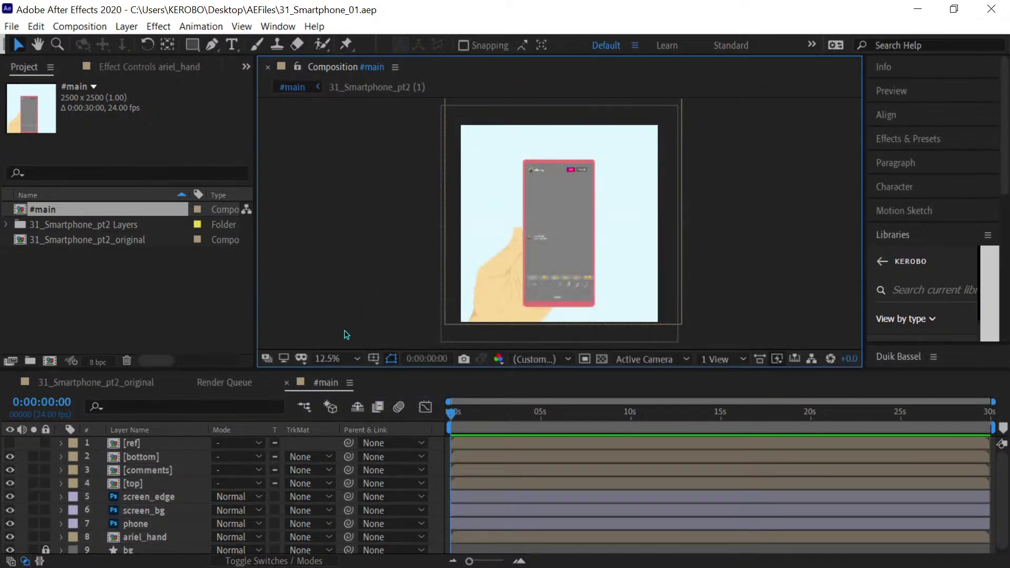
Lock the ariel_hand, phone, screen_bg and screen_edge layers
{"action": "left_click", "coordinate": [46, 537]}
{"action": "left_click", "coordinate": [46, 523]}
{"action": "left_click", "coordinate": [46, 508]}
{"action": "left_click", "coordinate": [46, 496]}
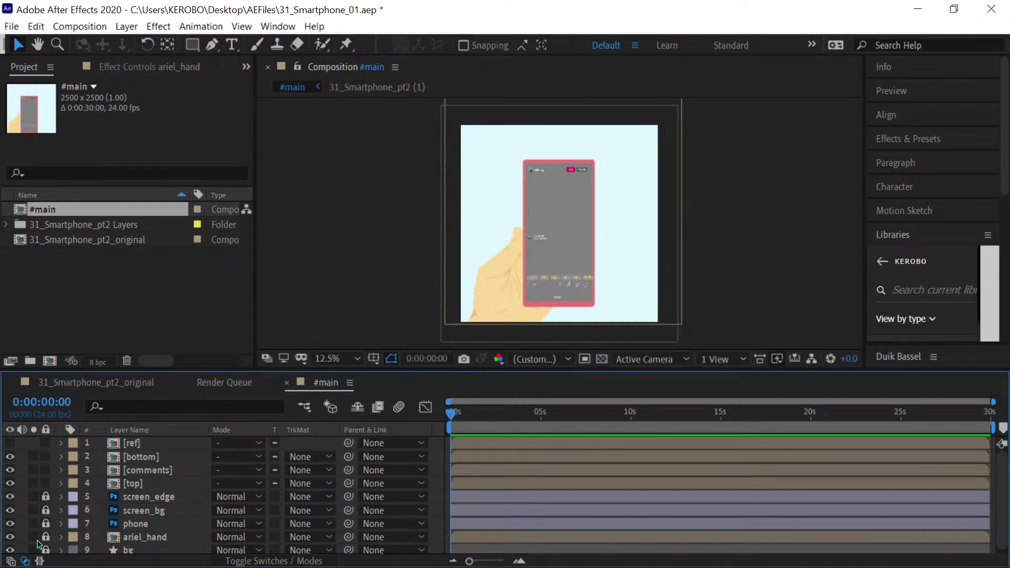
Open the comments precomposition and make the hidden layers comment_01 to comment_06 visible
{"action": "scroll", "coordinate": [535, 280], "scroll_direction": "up", "scroll_amount": 4}
{"action": "key", "text": "h"}
{"action": "left_click_drag", "start_coordinate": [535, 280], "coordinate": [472, 144]}
{"action": "key", "text": "v"}
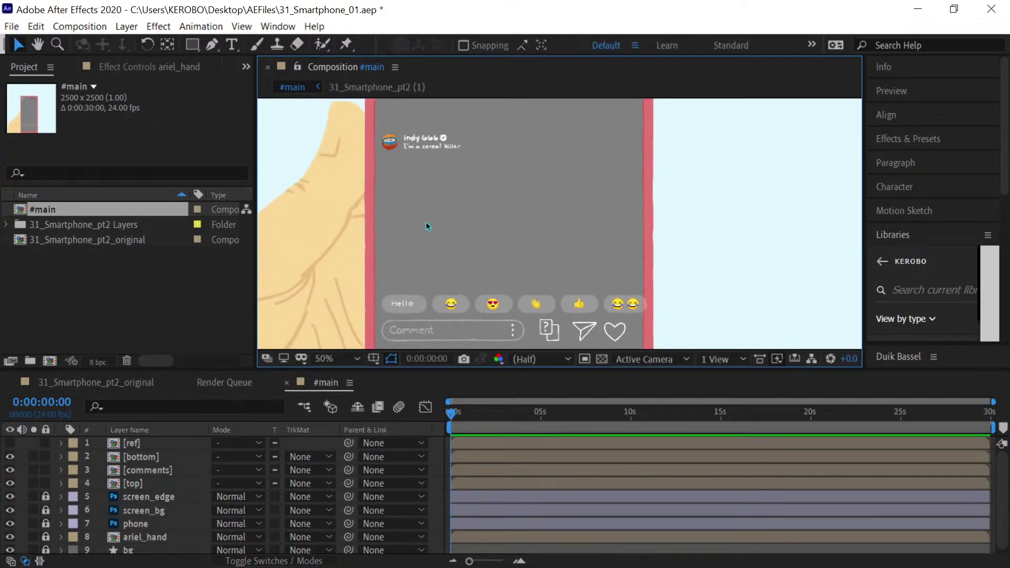
{"action": "left_click", "coordinate": [140, 483]}
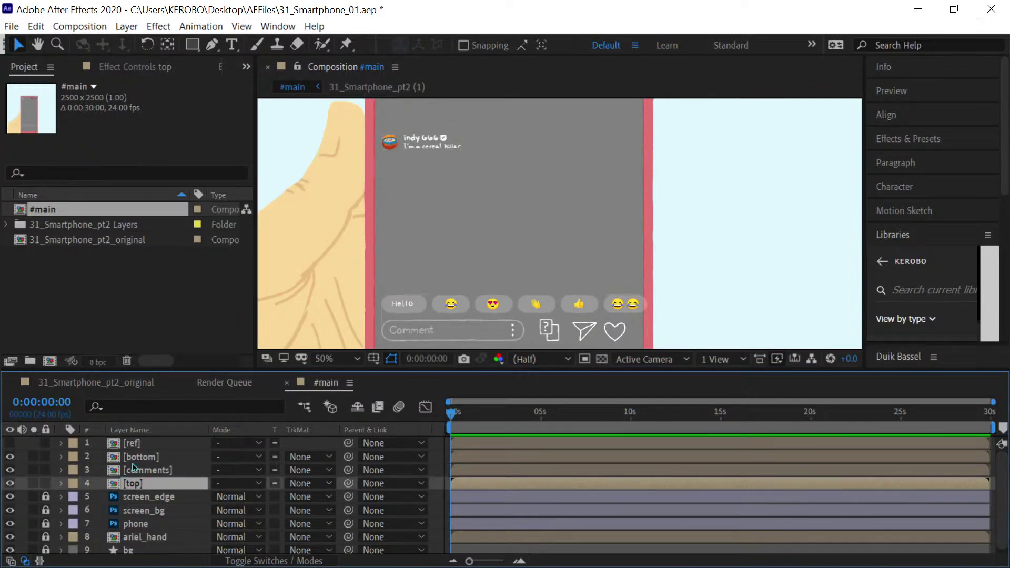
{"action": "left_click", "coordinate": [131, 471]}
{"action": "left_click", "coordinate": [61, 471]}
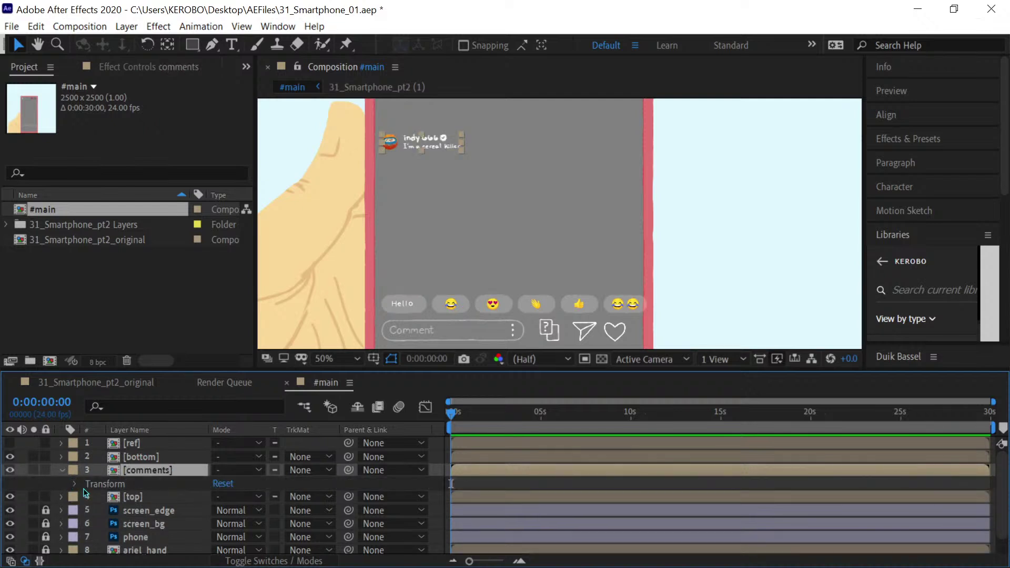
{"action": "double_click", "coordinate": [134, 471]}
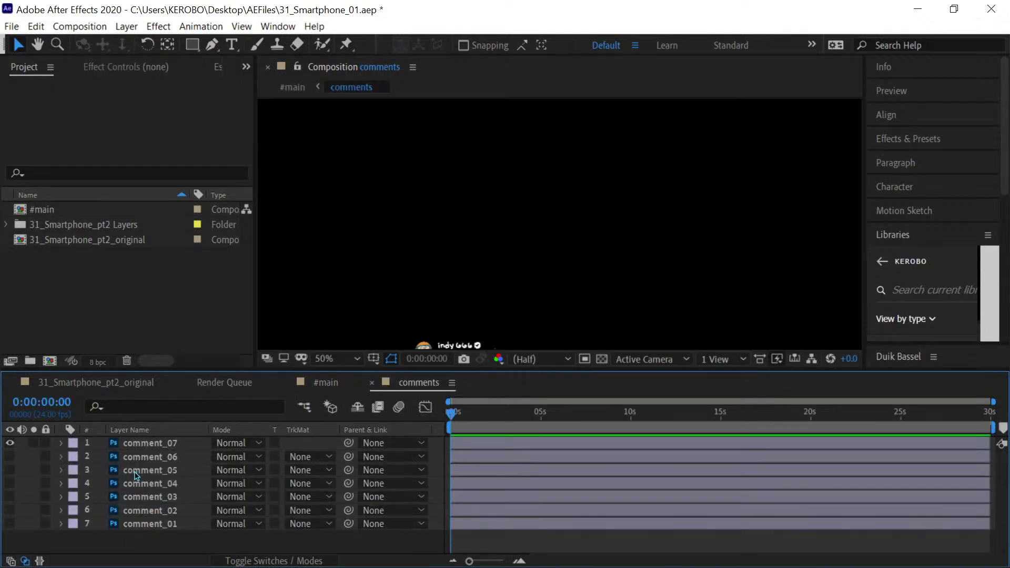
{"action": "left_click_drag", "start_coordinate": [9, 457], "coordinate": [10, 523]}
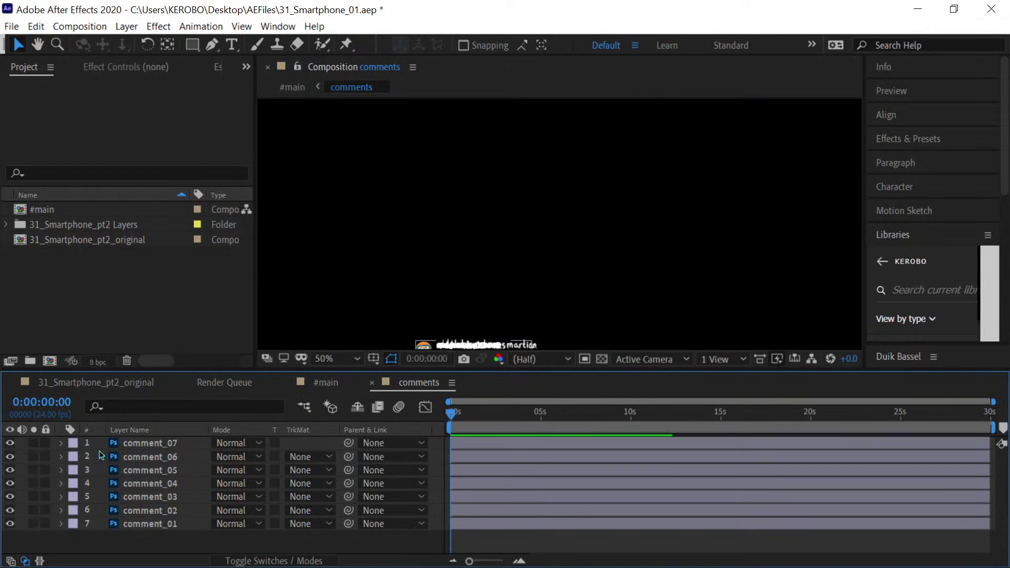
Select comment_02 to comment_07, reveal their Position values and move them down together by 80 px, leaving comment_01 in place
{"action": "scroll", "coordinate": [472, 311], "scroll_direction": "down", "scroll_amount": 2}
{"action": "left_click_drag", "start_coordinate": [537, 293], "coordinate": [442, 225]}
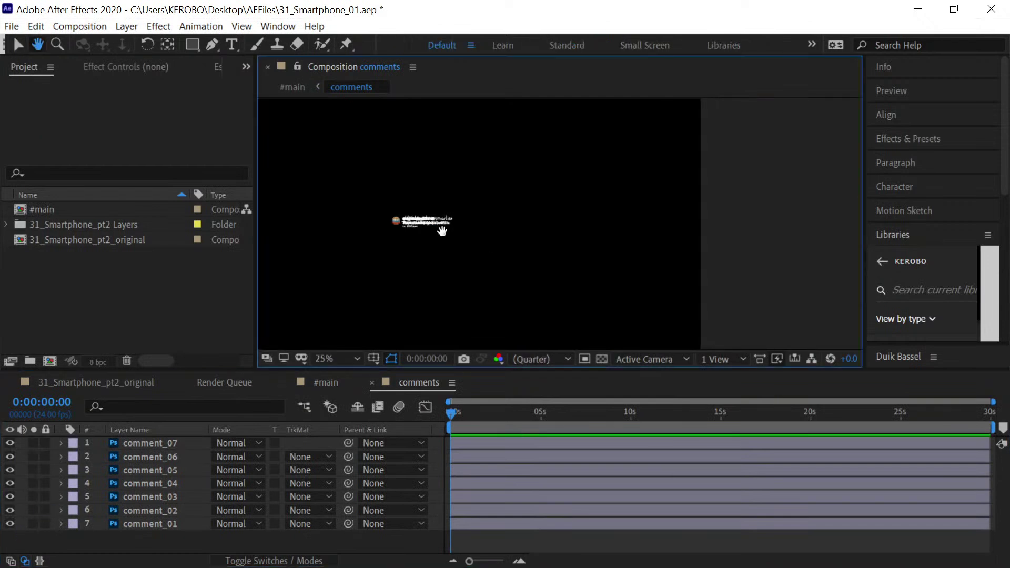
{"action": "scroll", "coordinate": [441, 243], "scroll_direction": "up", "scroll_amount": 2}
{"action": "left_click_drag", "start_coordinate": [360, 258], "coordinate": [462, 247]}
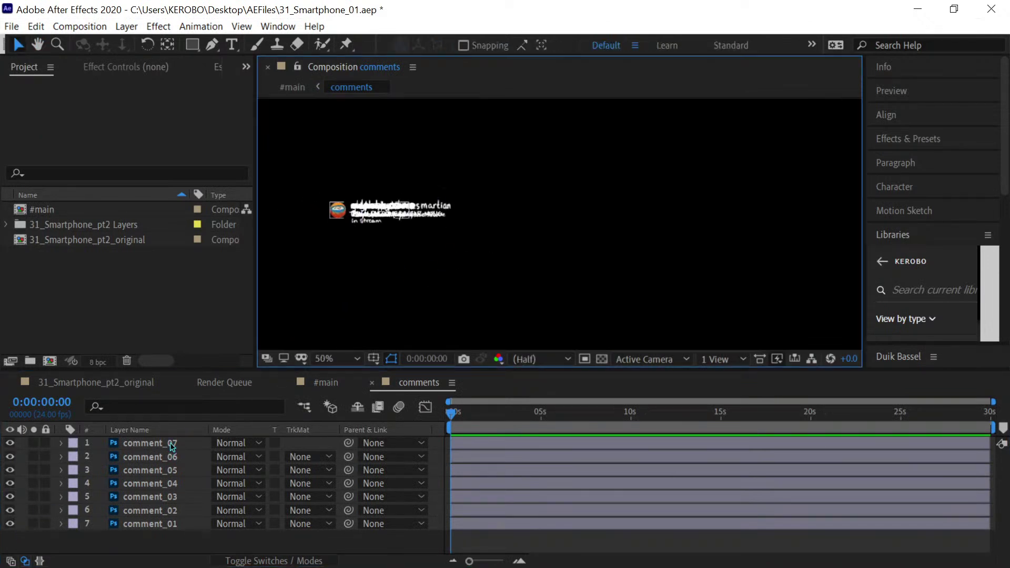
{"action": "left_click", "coordinate": [153, 444]}
{"action": "left_click", "coordinate": [173, 510], "text": "shift"}
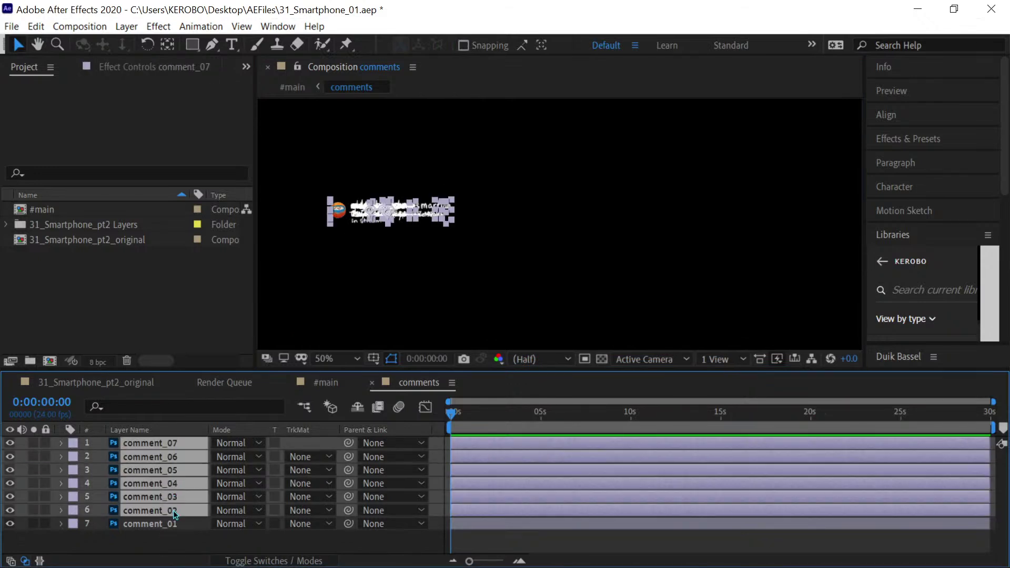
{"action": "key", "text": "p"}
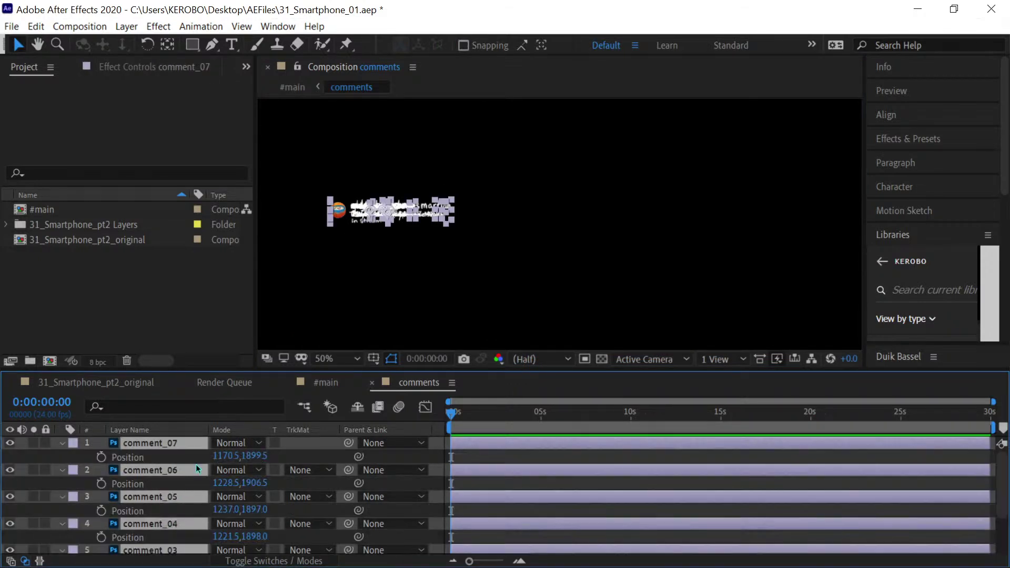
{"action": "left_click_drag", "start_coordinate": [332, 459], "coordinate": [347, 453]}
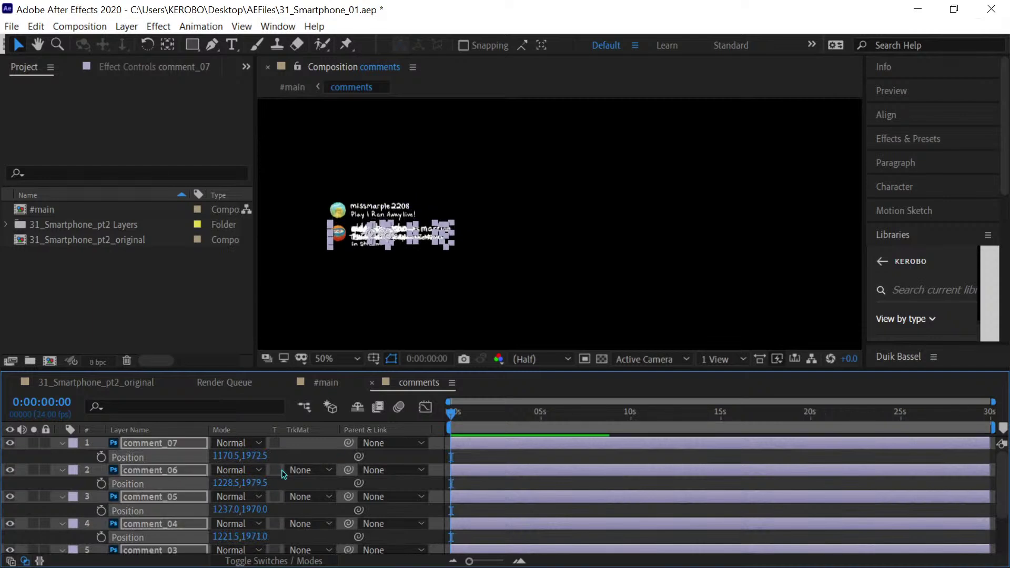
{"action": "left_click_drag", "start_coordinate": [259, 456], "coordinate": [276, 473]}
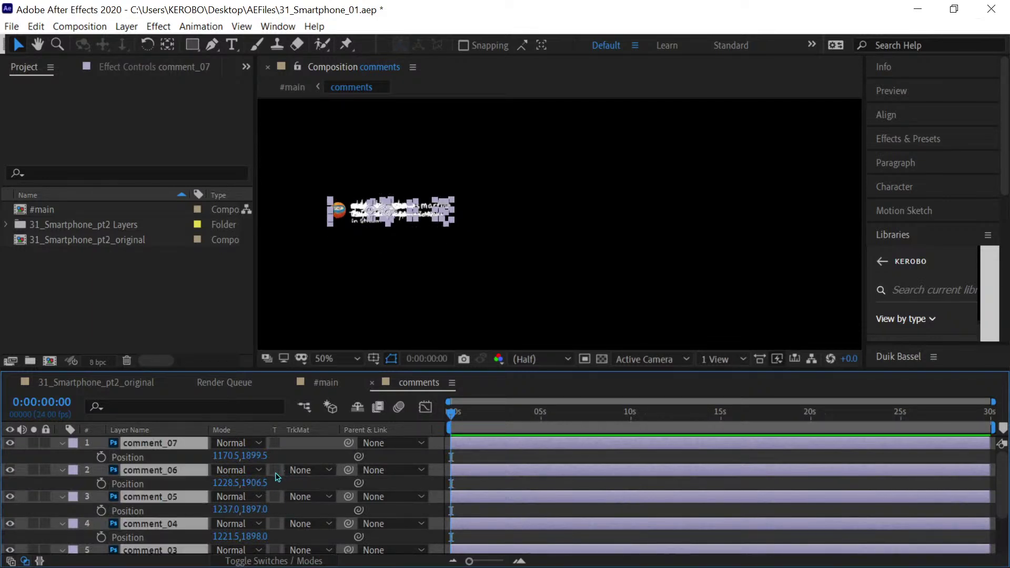
{"action": "key", "text": "ctrl+z"}
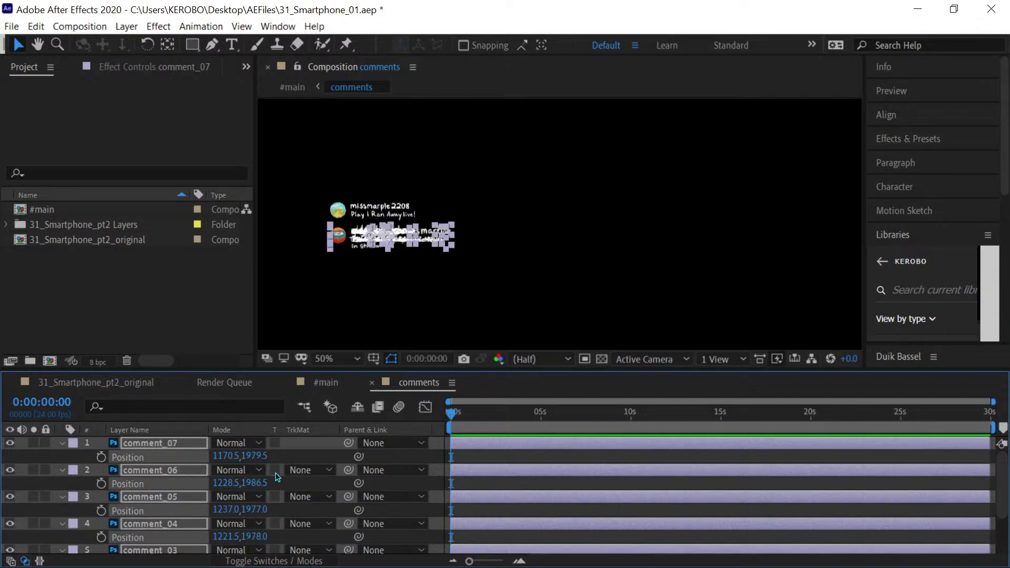
Deselect comment_02 and move comment_03 to comment_07 down another 80 px
{"action": "scroll", "coordinate": [774, 487], "scroll_direction": "down", "scroll_amount": 3}
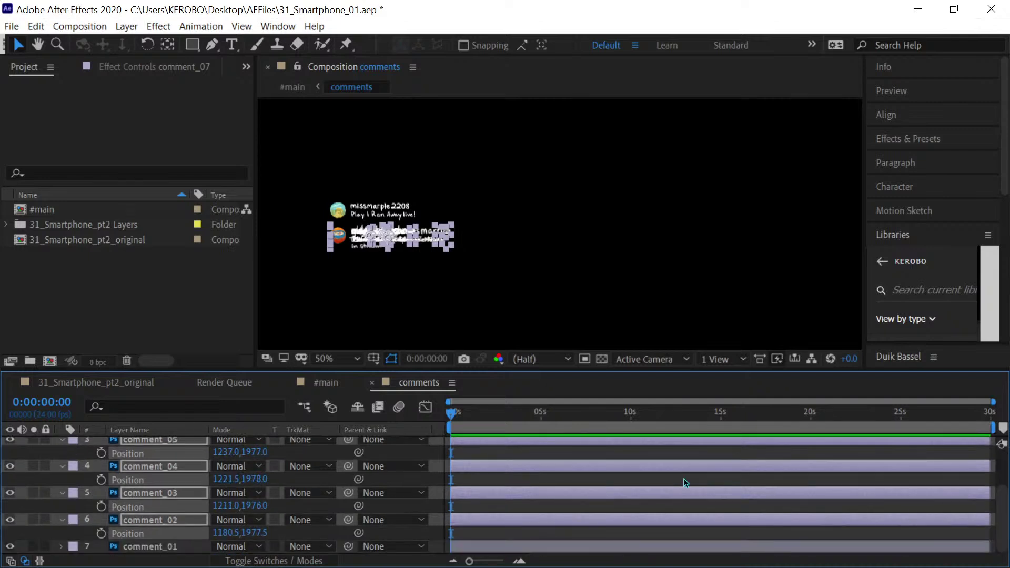
{"action": "left_click", "coordinate": [184, 524], "text": "ctrl"}
{"action": "key", "text": "shift+Down"}
{"action": "key", "text": "shift+Down"}
{"action": "key", "text": "shift+Down"}
{"action": "key", "text": "shift+Down"}
{"action": "key", "text": "shift+Down"}
{"action": "key", "text": "shift+Down"}
{"action": "key", "text": "shift+Down"}
{"action": "key", "text": "shift+Down"}
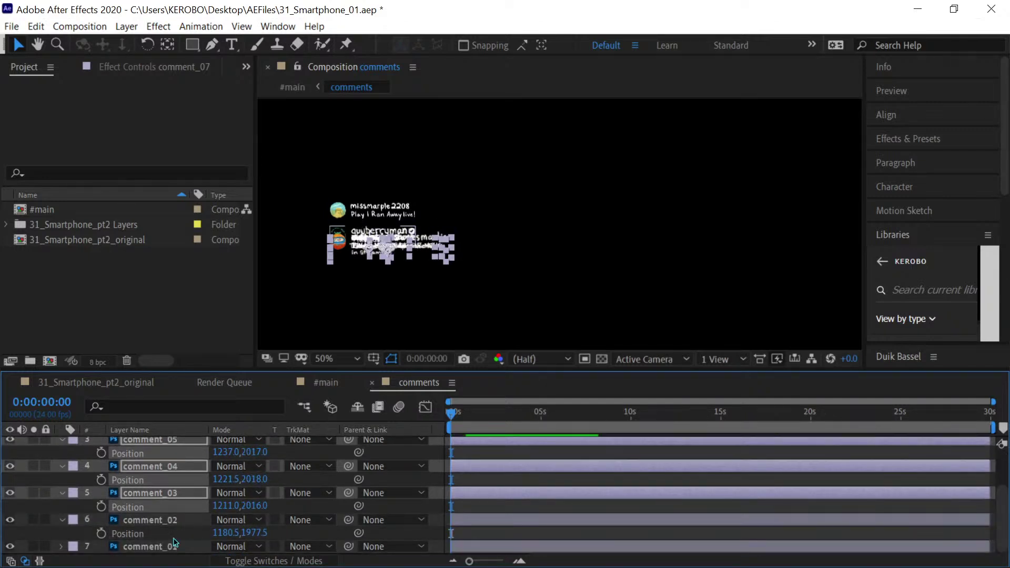
Take comment_03 out of the selection and move comment_04 to comment_07 down another 80 px
{"action": "left_click", "coordinate": [185, 497], "text": "ctrl"}
{"action": "key", "text": "shift+Down"}
{"action": "key", "text": "shift+Down"}
{"action": "key", "text": "shift+Down"}
{"action": "key", "text": "shift+Down"}
{"action": "key", "text": "shift+Down"}
{"action": "key", "text": "shift+Down"}
{"action": "key", "text": "shift+Down"}
{"action": "key", "text": "shift+Down"}
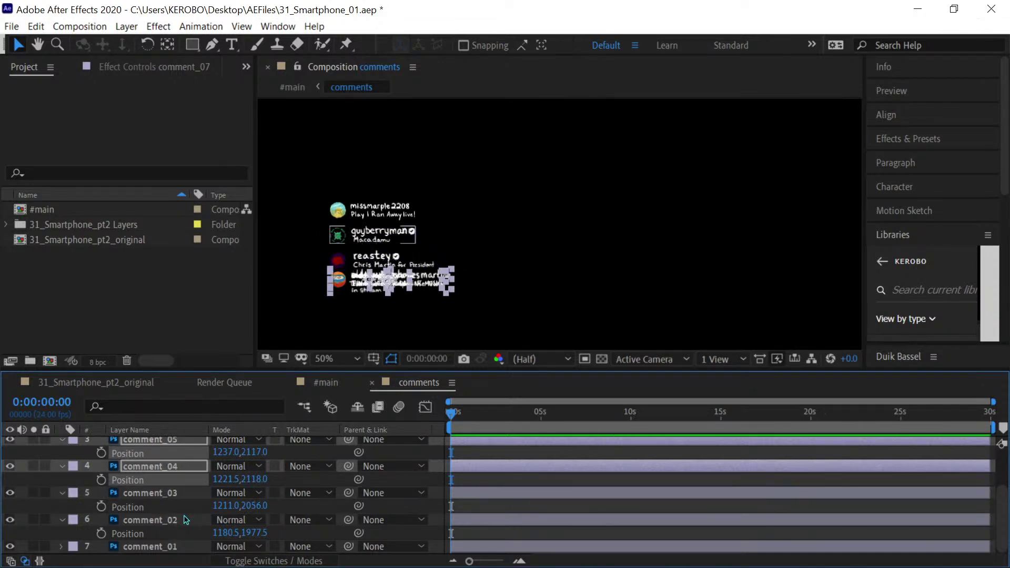
Move comment_05 to comment_07 down another 80 px, and comment_06 and comment_07 a further 80 px below that
{"action": "left_click", "coordinate": [193, 469], "text": "ctrl"}
{"action": "key", "text": "shift+Down"}
{"action": "key", "text": "shift+Down"}
{"action": "key", "text": "shift+Down"}
{"action": "key", "text": "shift+Down"}
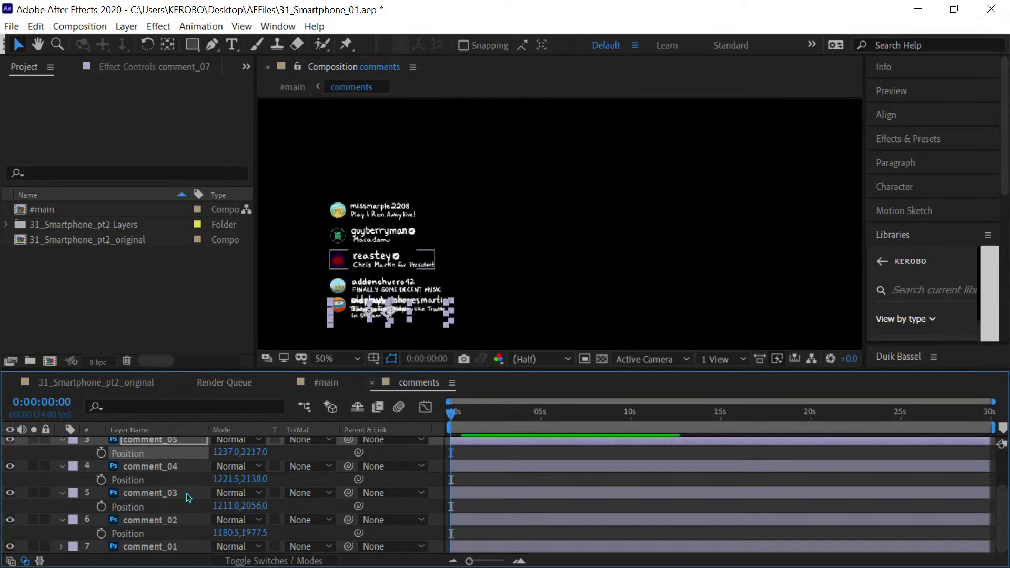
{"action": "left_click", "coordinate": [190, 444], "text": "ctrl"}
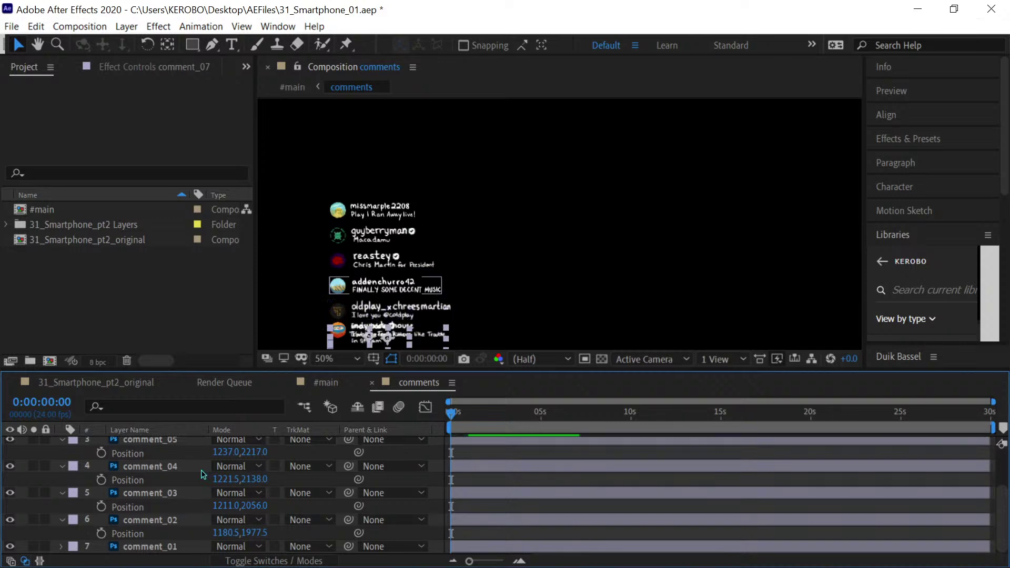
{"action": "scroll", "coordinate": [992, 447], "scroll_direction": "up", "scroll_amount": 2}
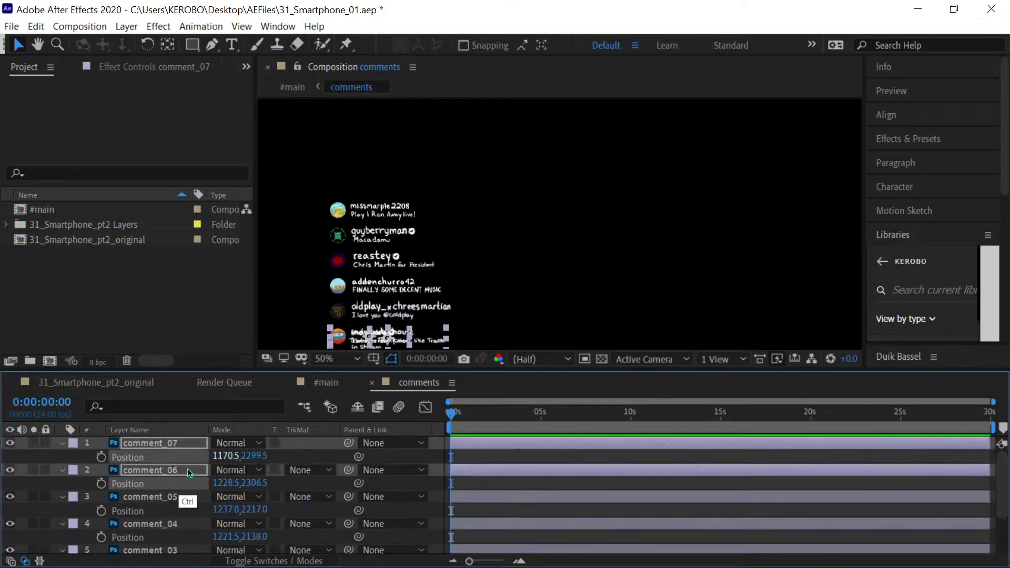
Move only comment_07 down another 80 px to complete the evenly spaced comment stack, and save the project
{"action": "left_click", "coordinate": [158, 470], "text": "ctrl"}
{"action": "key", "text": "shift+Down"}
{"action": "key", "text": "shift+Down"}
{"action": "key", "text": "shift+Down"}
{"action": "key", "text": "shift+Down"}
{"action": "key", "text": "shift+Down"}
{"action": "key", "text": "shift+Down"}
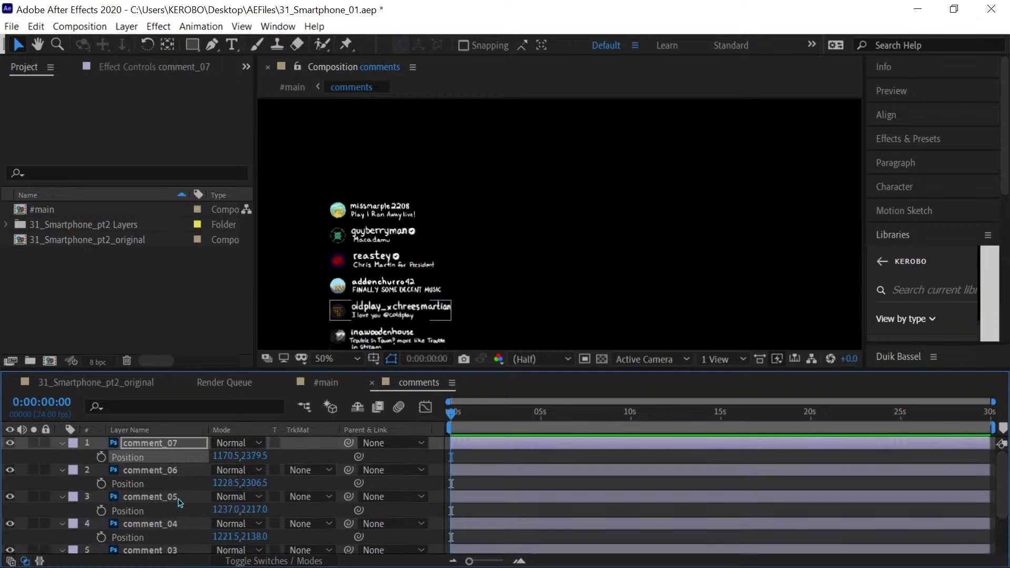
{"action": "key", "text": "ctrl+s"}
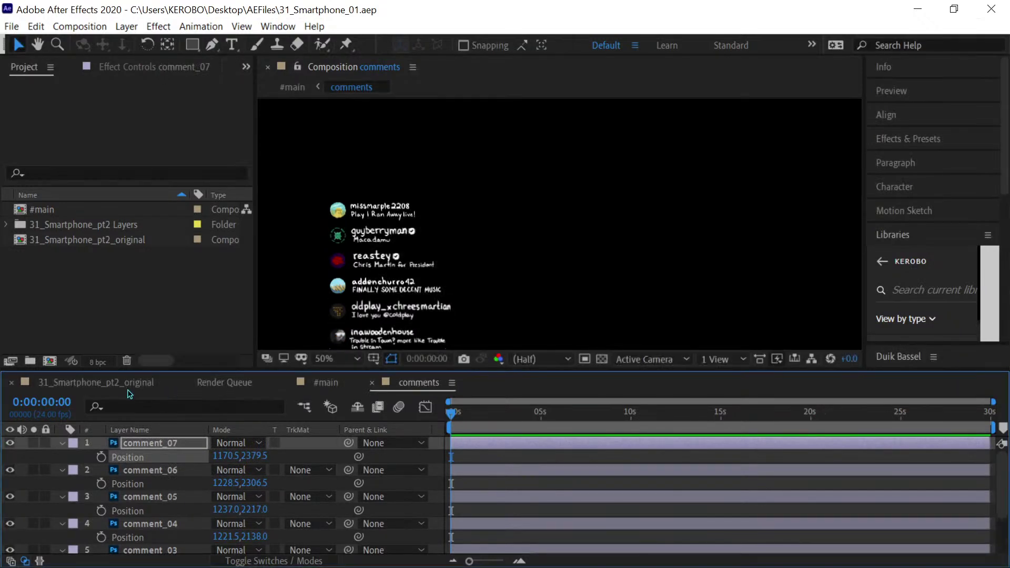
Switch to the 31_Smartphone_pt2_original composition and examine the stacked comments on the phone screen up close
{"action": "left_click", "coordinate": [117, 384]}
{"action": "key", "text": "period"}
{"action": "key", "text": "period"}
{"action": "key", "text": "period"}
{"action": "key", "text": "period"}
{"action": "key", "text": "period"}
{"action": "scroll", "coordinate": [520, 330], "scroll_direction": "down", "scroll_amount": 3}
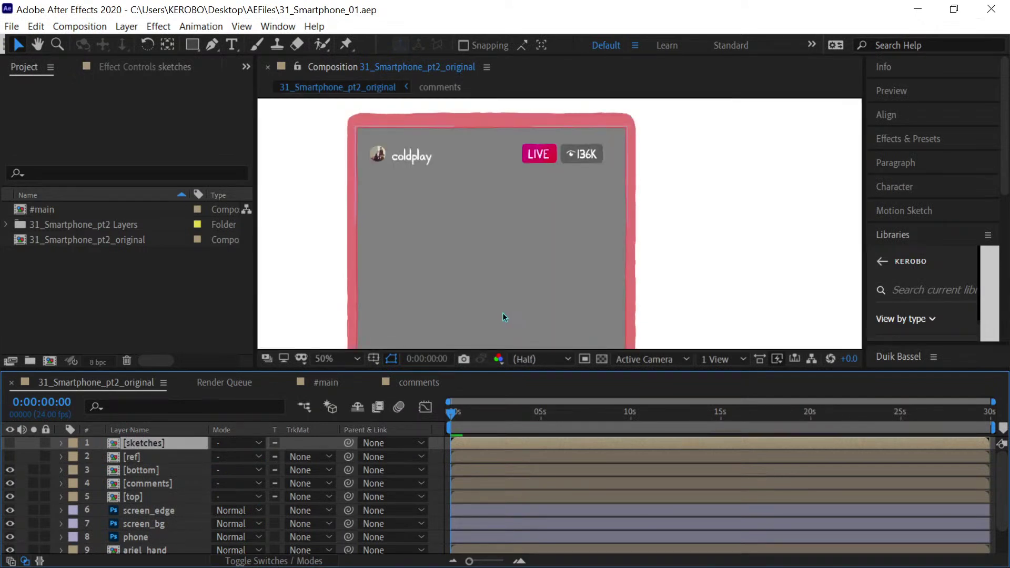
{"action": "key", "text": "h"}
{"action": "left_click_drag", "start_coordinate": [496, 291], "coordinate": [470, 170]}
{"action": "scroll", "coordinate": [470, 170], "scroll_direction": "down", "scroll_amount": 5}
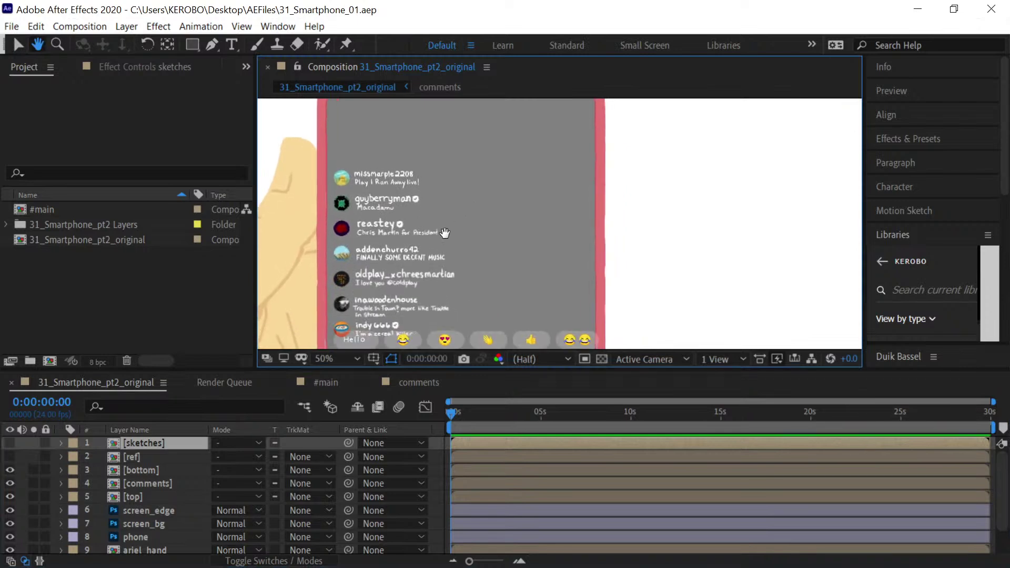
Examine where the lowest comment meets the reaction row near the phone's lower edge, and select the bottom layer
{"action": "scroll", "coordinate": [465, 263], "scroll_direction": "down", "scroll_amount": 2}
{"action": "left_click_drag", "start_coordinate": [465, 263], "coordinate": [406, 275]}
{"action": "key", "text": "v"}
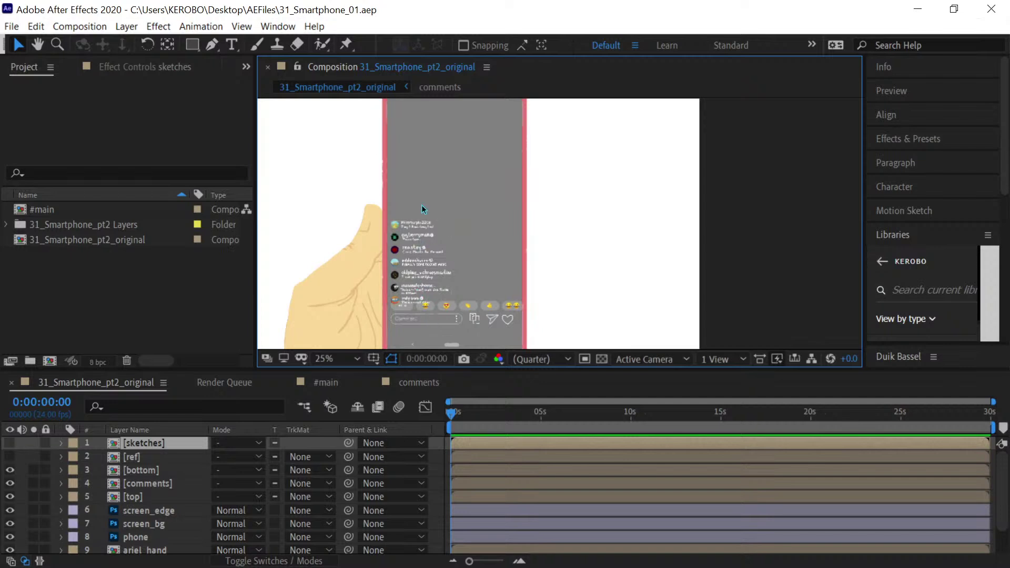
{"action": "key", "text": "period"}
{"action": "key", "text": "period"}
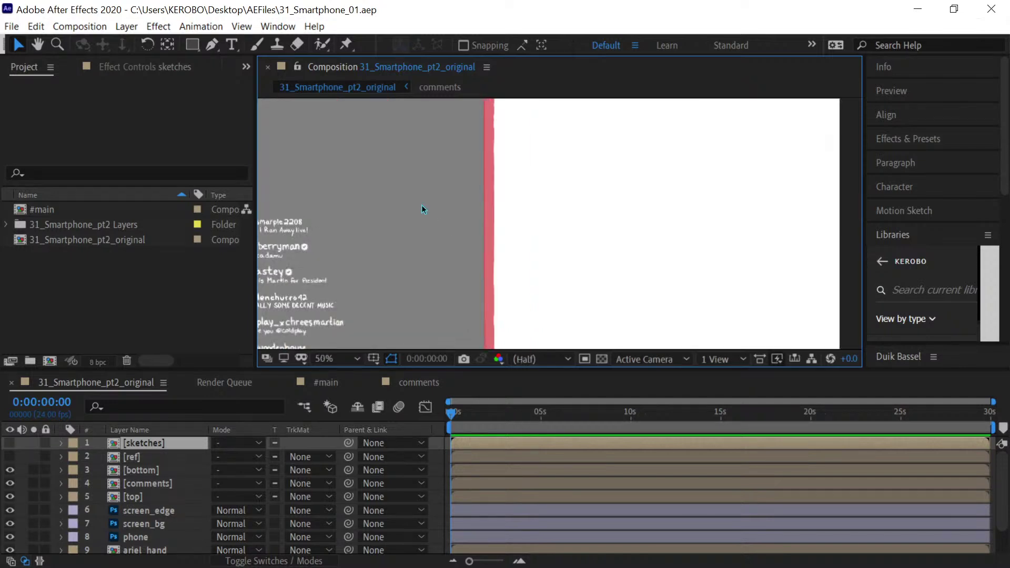
{"action": "scroll", "coordinate": [395, 296], "scroll_direction": "up", "scroll_amount": 2}
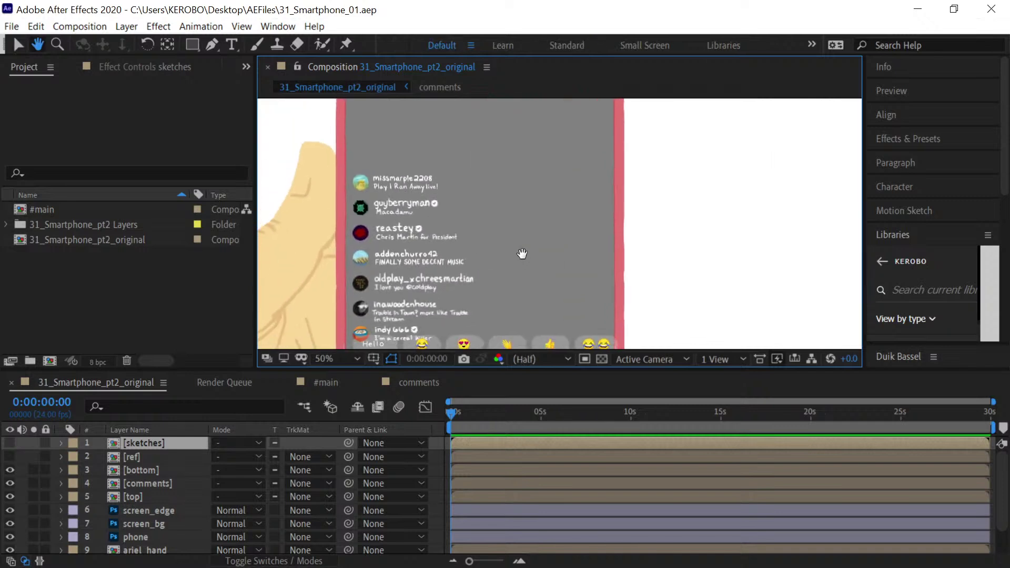
{"action": "scroll", "coordinate": [494, 278], "scroll_direction": "down", "scroll_amount": 2}
{"action": "scroll", "coordinate": [491, 280], "scroll_direction": "down", "scroll_amount": 2}
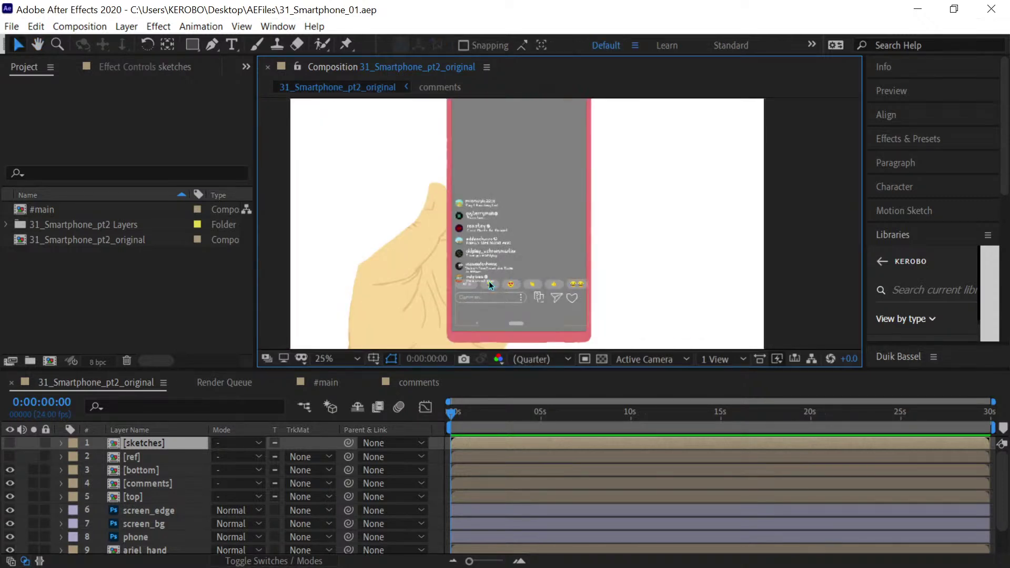
{"action": "scroll", "coordinate": [488, 281], "scroll_direction": "up", "scroll_amount": 2}
{"action": "key", "text": "space"}
{"action": "left_click_drag", "start_coordinate": [486, 287], "coordinate": [487, 252]}
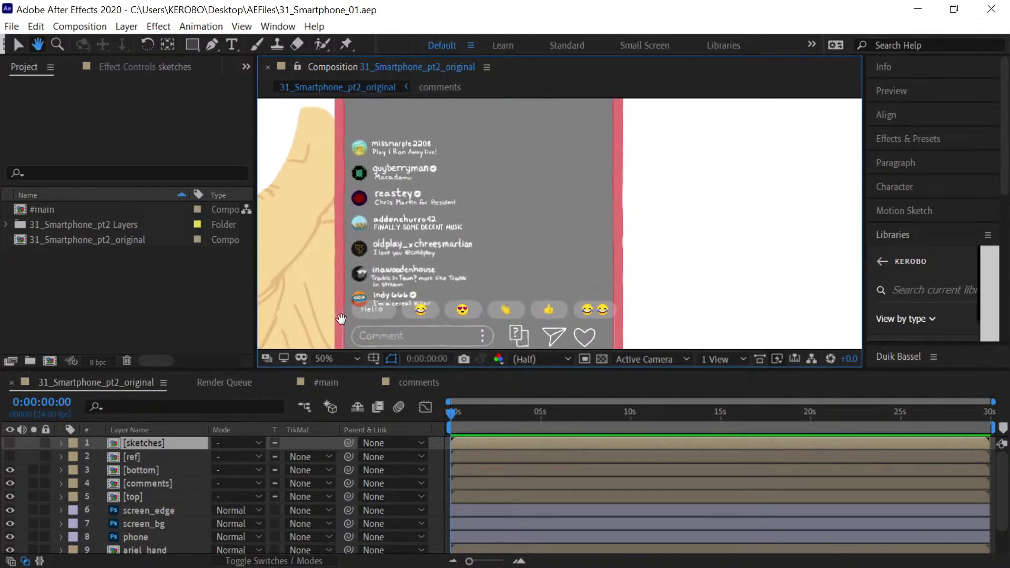
{"action": "left_click", "coordinate": [141, 472]}
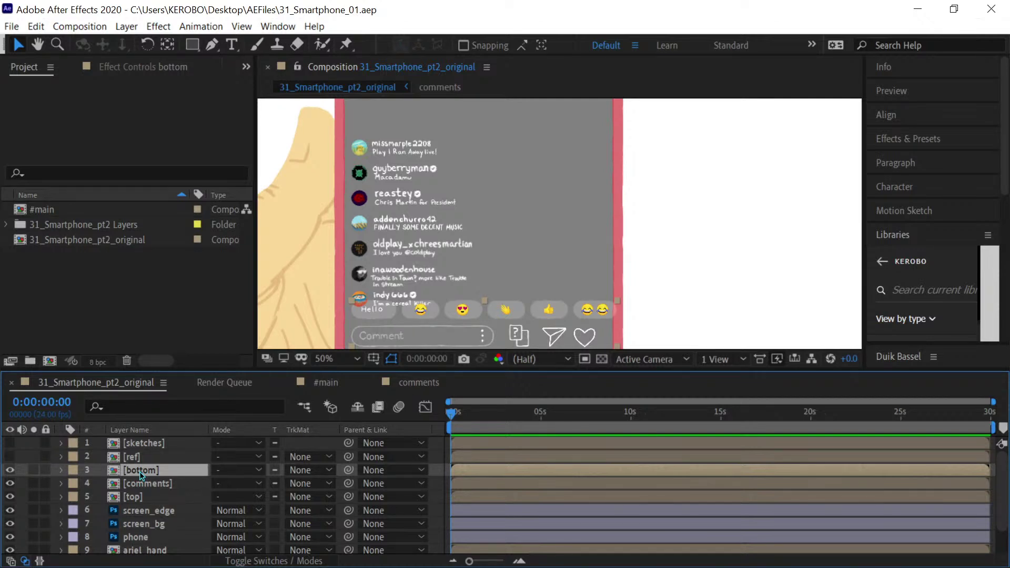
In the comments composition, move comment_07 down another 20 px and save the project
{"action": "left_click", "coordinate": [424, 384]}
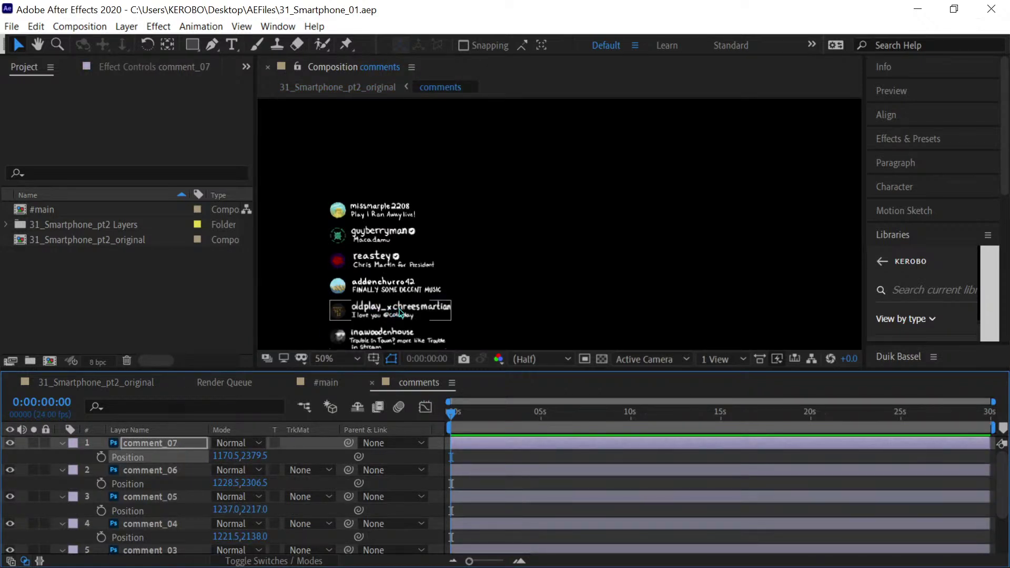
{"action": "key", "text": "h"}
{"action": "left_click_drag", "start_coordinate": [405, 320], "coordinate": [414, 226]}
{"action": "key", "text": "v"}
{"action": "left_click", "coordinate": [184, 444]}
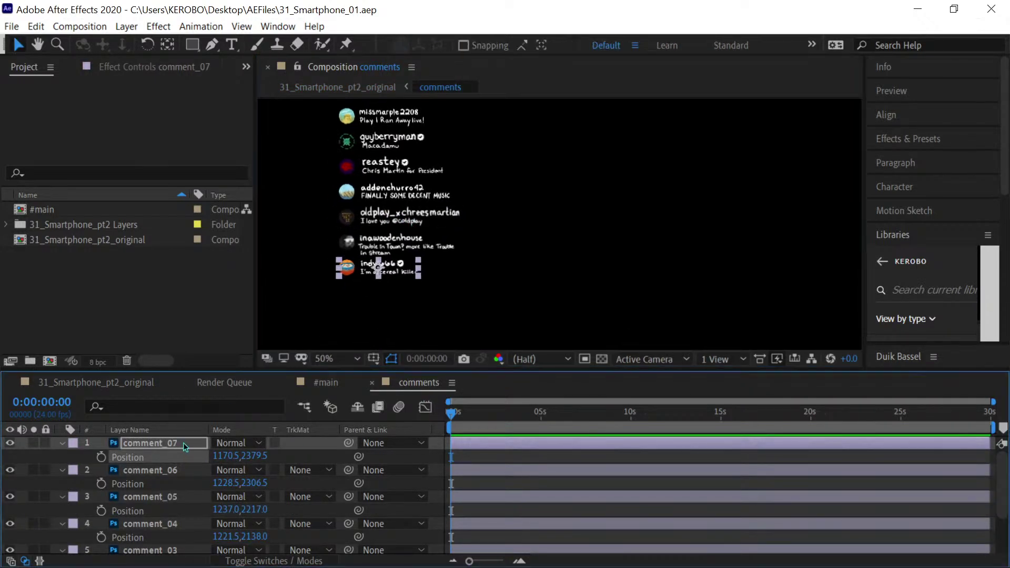
{"action": "key", "text": "shift+Down"}
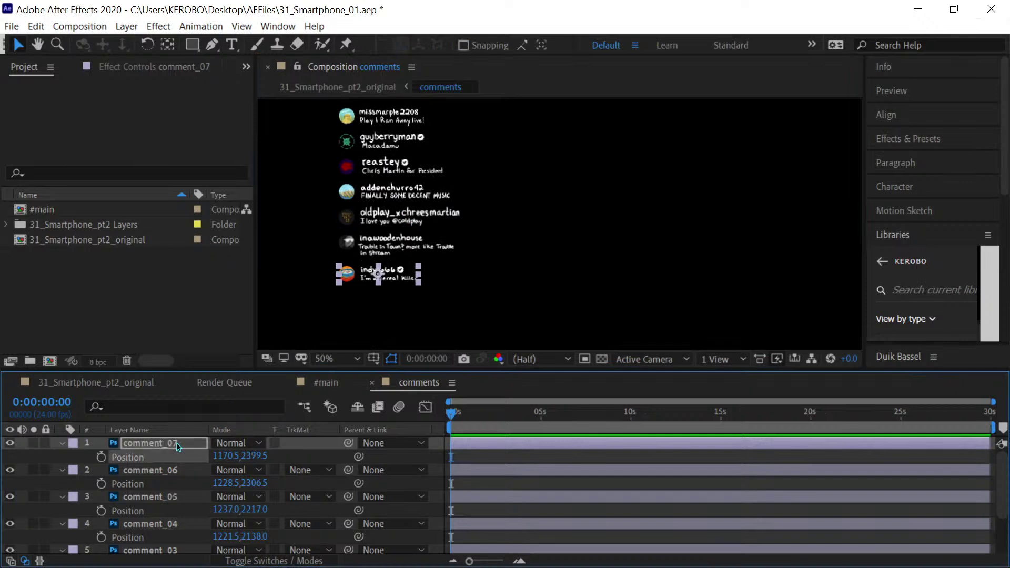
{"action": "key", "text": "ctrl+s"}
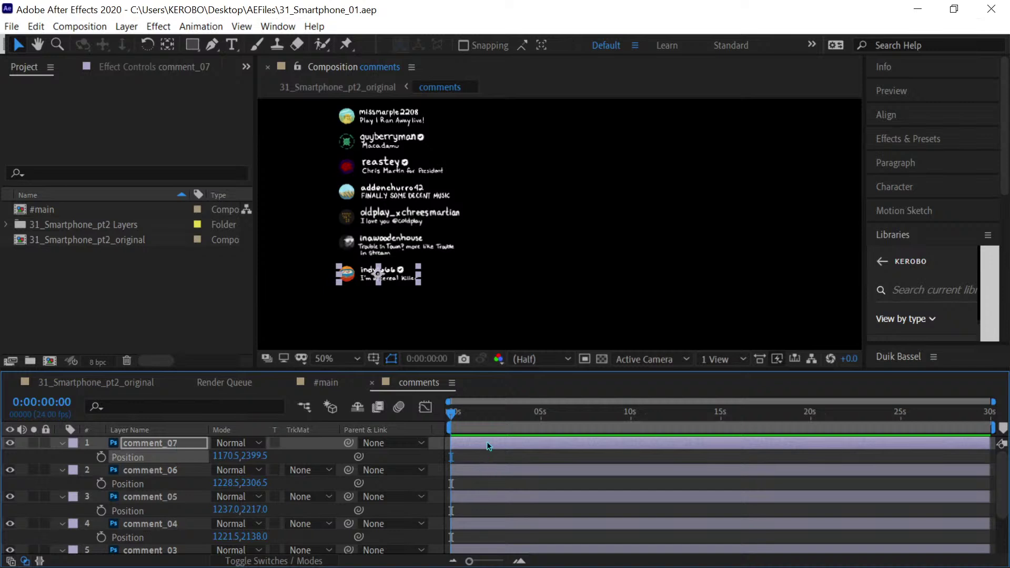
Deselect all layers, collapse the comment layers' Position properties, and save the project
{"action": "left_click", "coordinate": [523, 467], "text": "ctrl"}
{"action": "left_click", "coordinate": [520, 493], "text": "ctrl"}
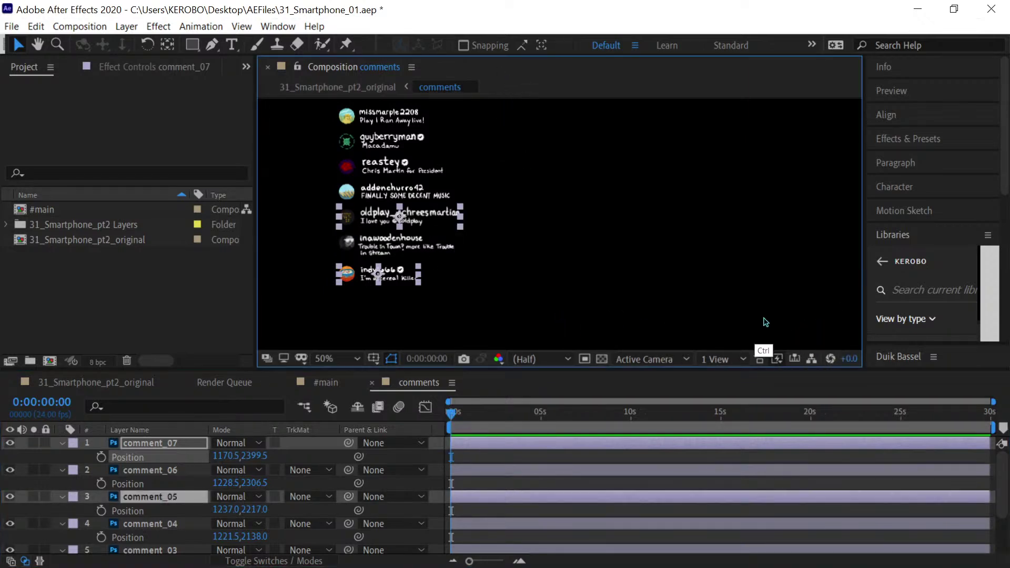
{"action": "scroll", "coordinate": [601, 273], "scroll_direction": "down", "scroll_amount": 6}
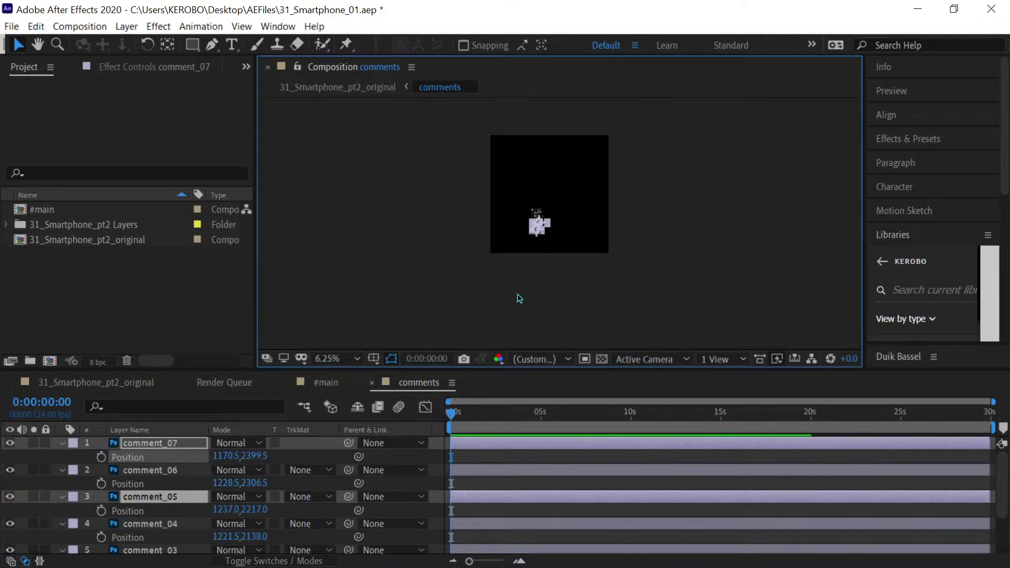
{"action": "left_click", "coordinate": [524, 302]}
{"action": "key", "text": "p"}
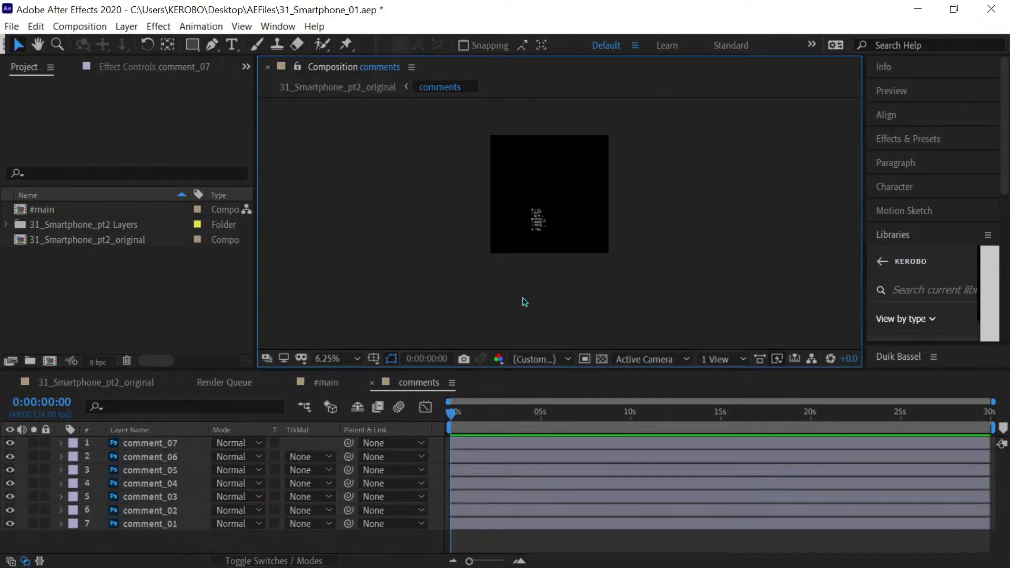
{"action": "key", "text": "ctrl+s"}
Add a new null object to the comments composition
{"action": "key", "text": "period"}
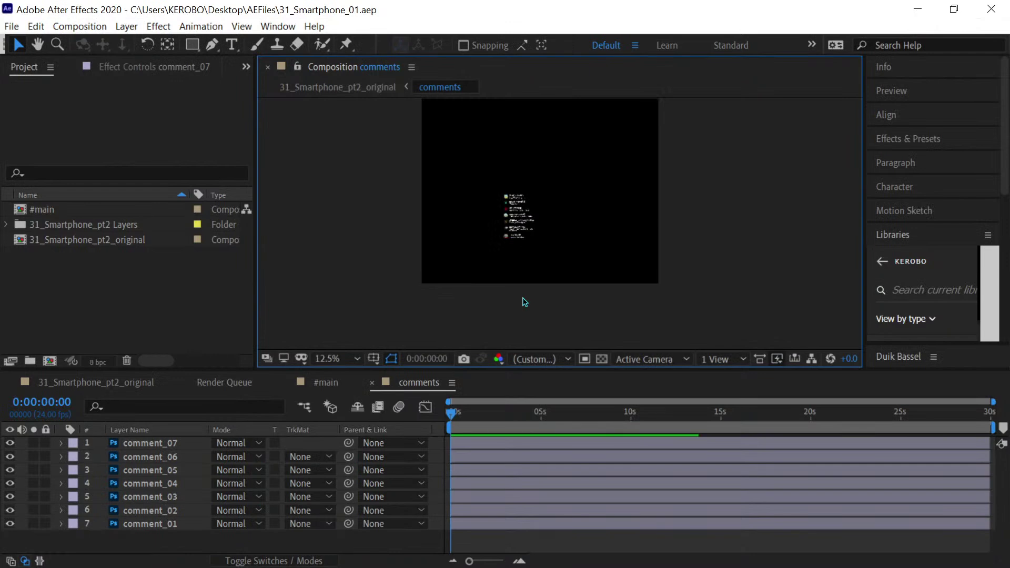
{"action": "key", "text": "period"}
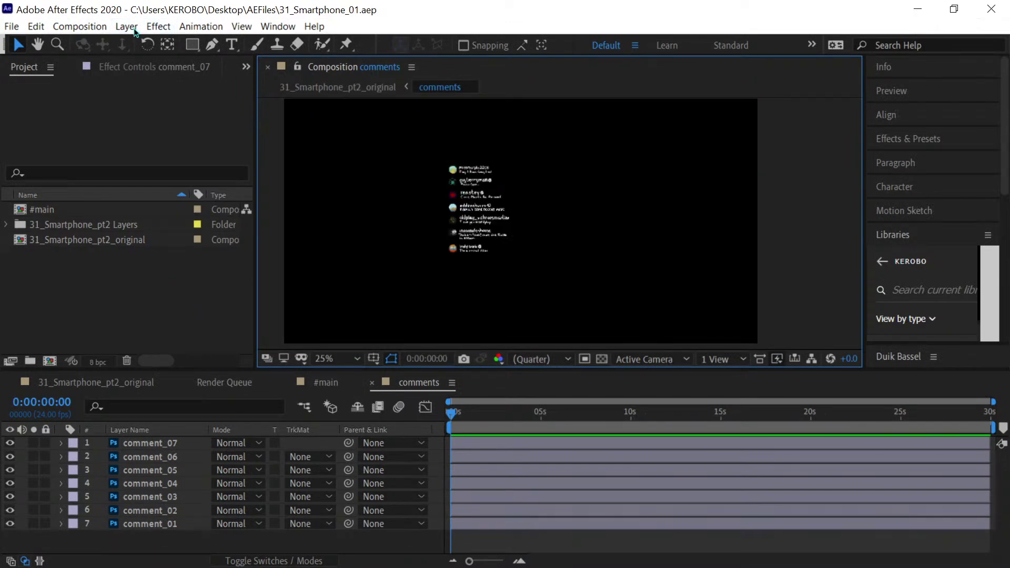
{"action": "left_click", "coordinate": [134, 29]}
{"action": "mouse_move", "coordinate": [152, 44]}
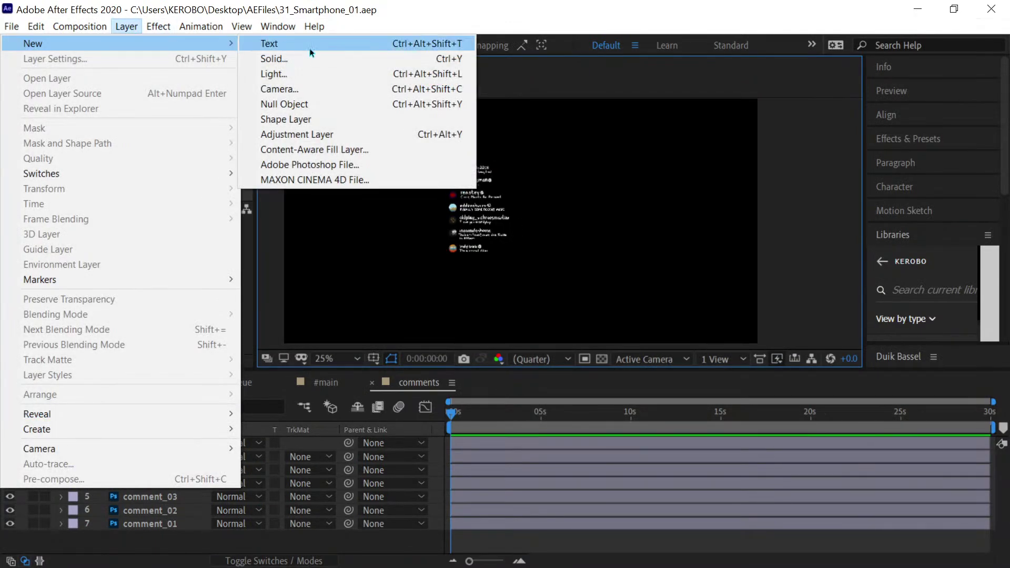
{"action": "left_click", "coordinate": [315, 104]}
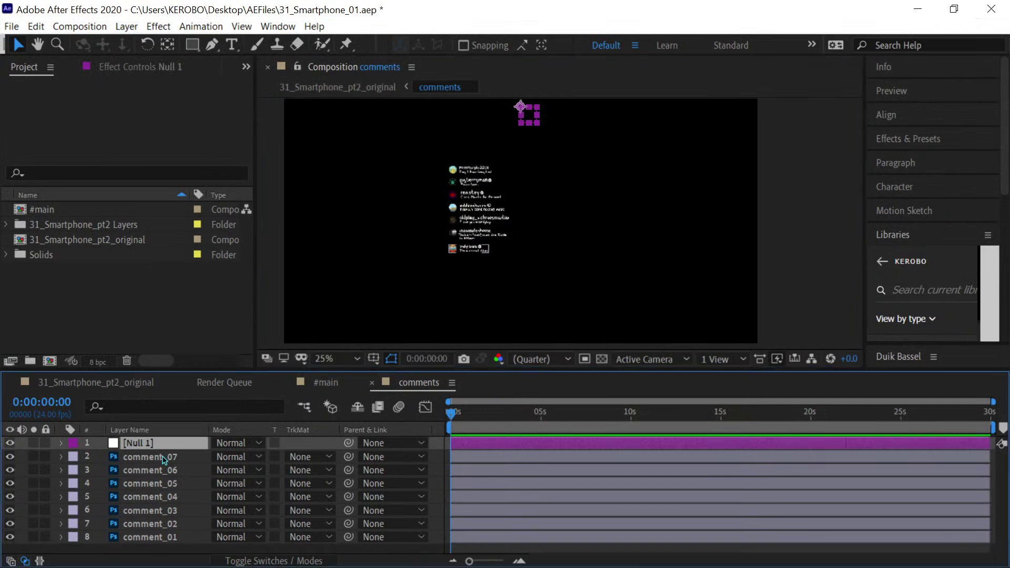
Try to parent comment_01 to comment_07 to the null object before repositioning it
{"action": "left_click", "coordinate": [162, 456]}
{"action": "left_click", "coordinate": [168, 534], "text": "shift"}
{"action": "left_click_drag", "start_coordinate": [349, 457], "coordinate": [190, 437]}
{"action": "key", "text": "ctrl+z"}
Move the null object onto the topmost comment, parent comment_01 to comment_07 to it, and save the project
{"action": "left_click", "coordinate": [178, 443]}
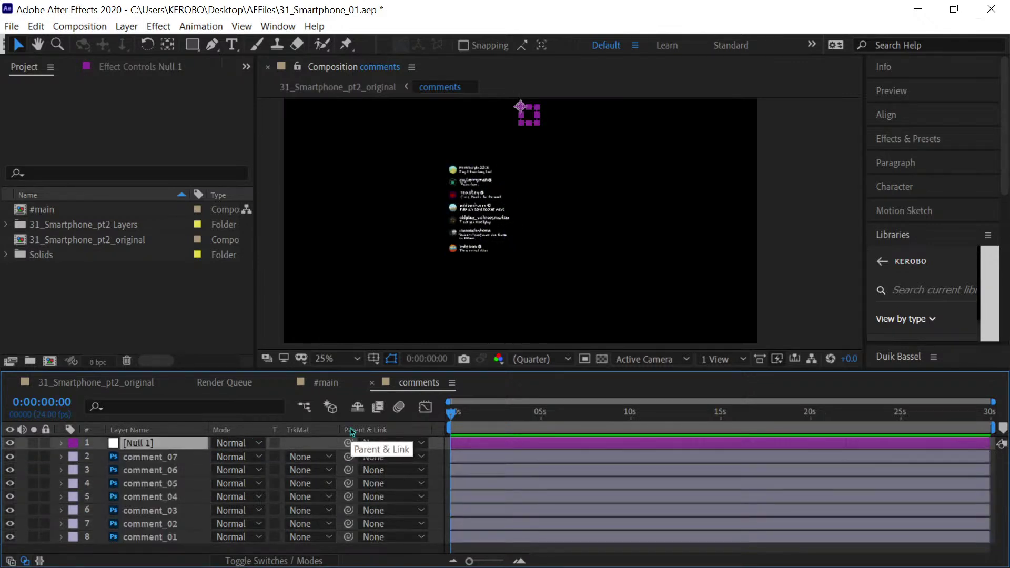
{"action": "left_click_drag", "start_coordinate": [519, 116], "coordinate": [471, 154]}
{"action": "left_click", "coordinate": [173, 457]}
{"action": "left_click", "coordinate": [177, 537], "text": "shift"}
{"action": "left_click_drag", "start_coordinate": [348, 483], "coordinate": [156, 440]}
{"action": "key", "text": "ctrl+s"}
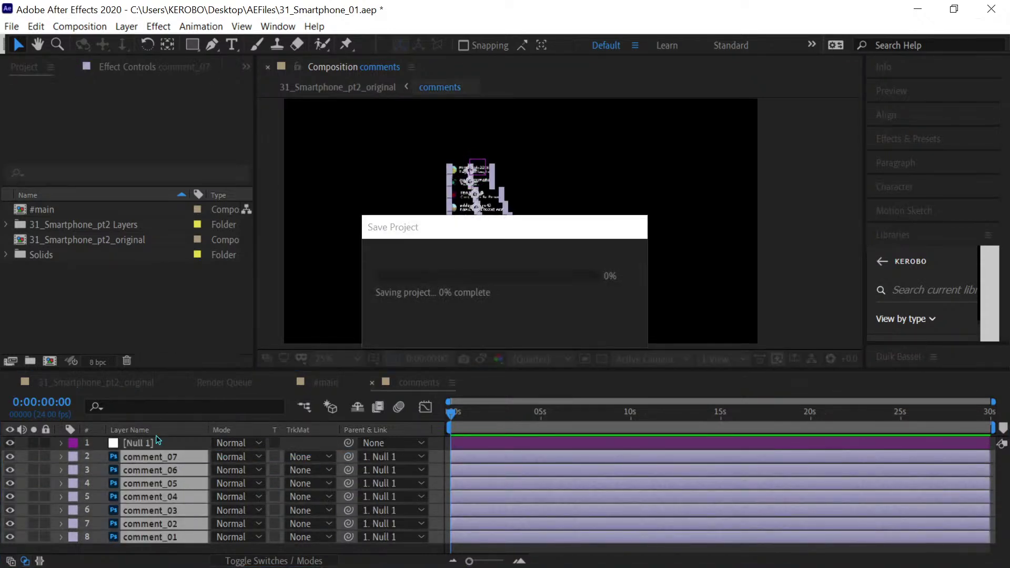
In the #main composition, draw a rectangular mask on the comments layer that encloses the comment stack and ends just above the reaction row
{"action": "left_click", "coordinate": [326, 382]}
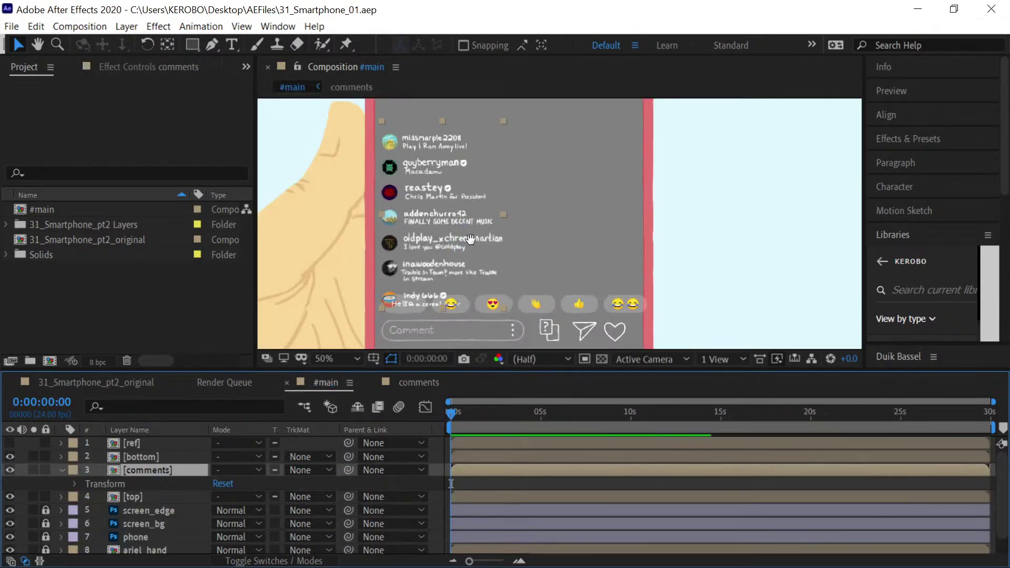
{"action": "left_click_drag", "start_coordinate": [470, 240], "coordinate": [403, 240]}
{"action": "left_click", "coordinate": [191, 467]}
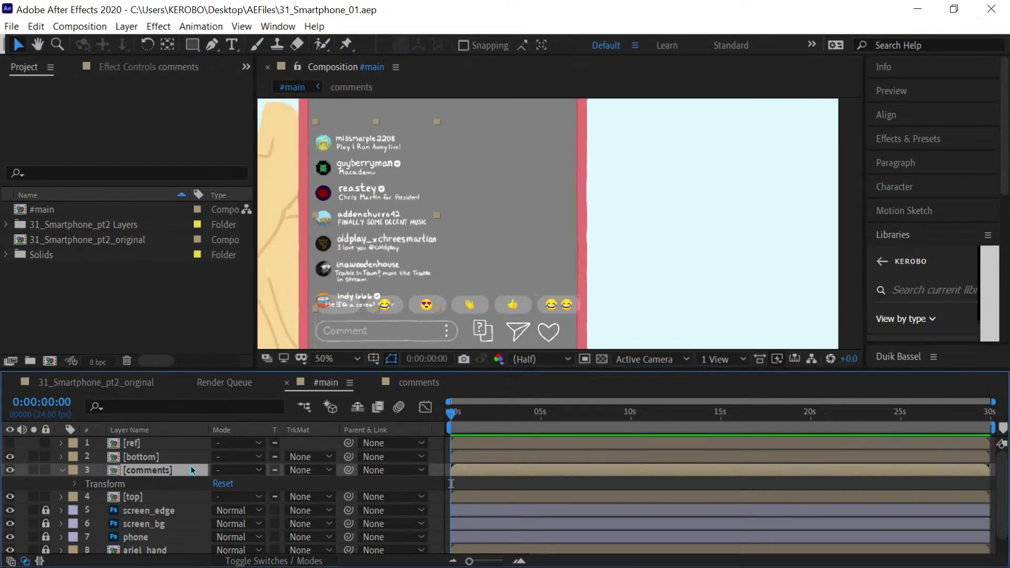
{"action": "left_click", "coordinate": [192, 44]}
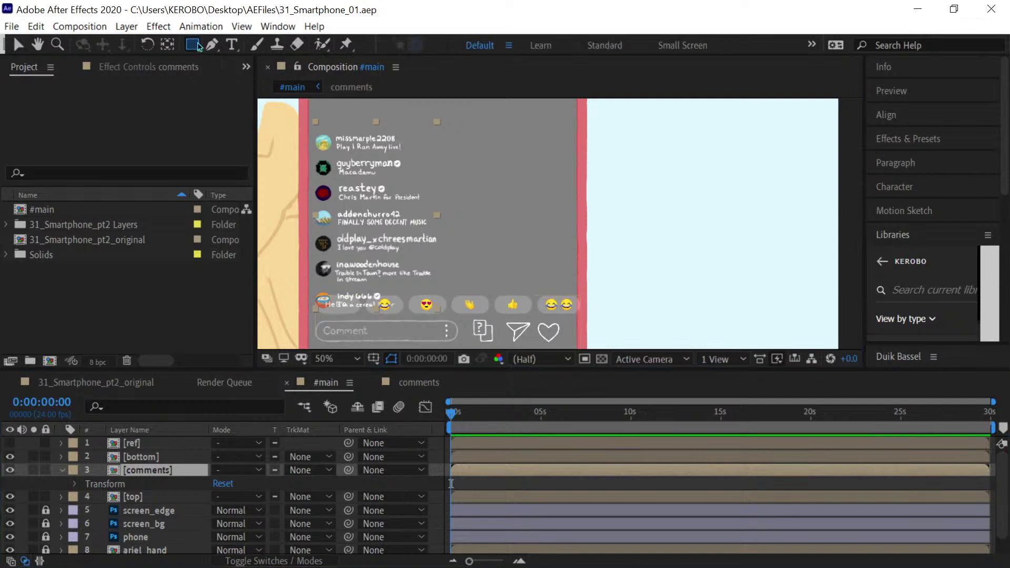
{"action": "mouse_move", "coordinate": [316, 120]}
{"action": "left_mouse_down"}
{"action": "mouse_move", "coordinate": [415, 205]}
{"action": "mouse_move", "coordinate": [416, 218]}
{"action": "left_mouse_up"}
{"action": "mouse_move", "coordinate": [458, 293]}
{"action": "left_mouse_down"}
{"action": "mouse_move", "coordinate": [457, 305]}
{"action": "mouse_move", "coordinate": [452, 268]}
{"action": "mouse_move", "coordinate": [450, 283]}
{"action": "left_mouse_up"}
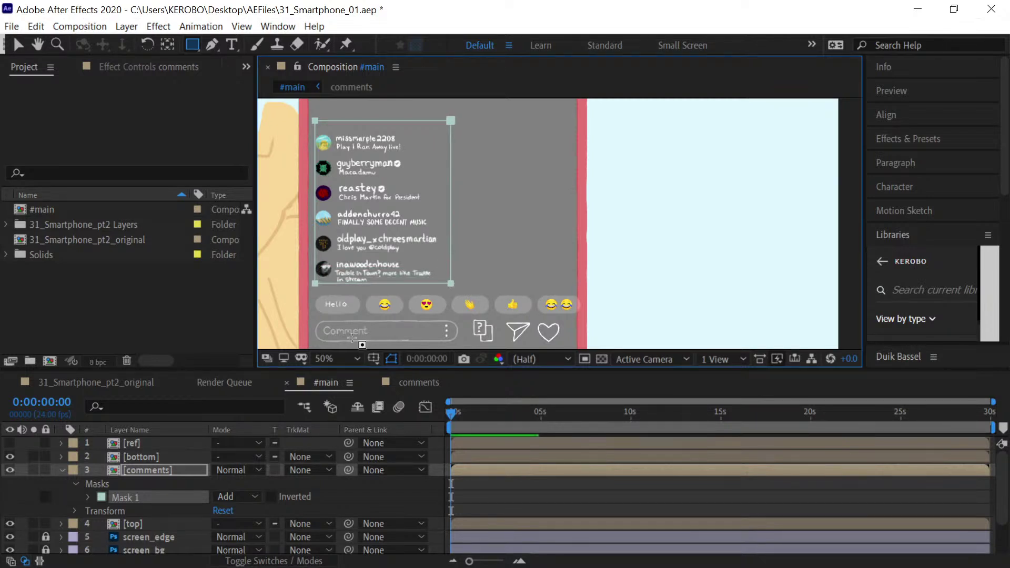
{"action": "key", "text": "v"}
Show the ref layer and compare its live comments with the masked comments on the phone
{"action": "left_click", "coordinate": [9, 443]}
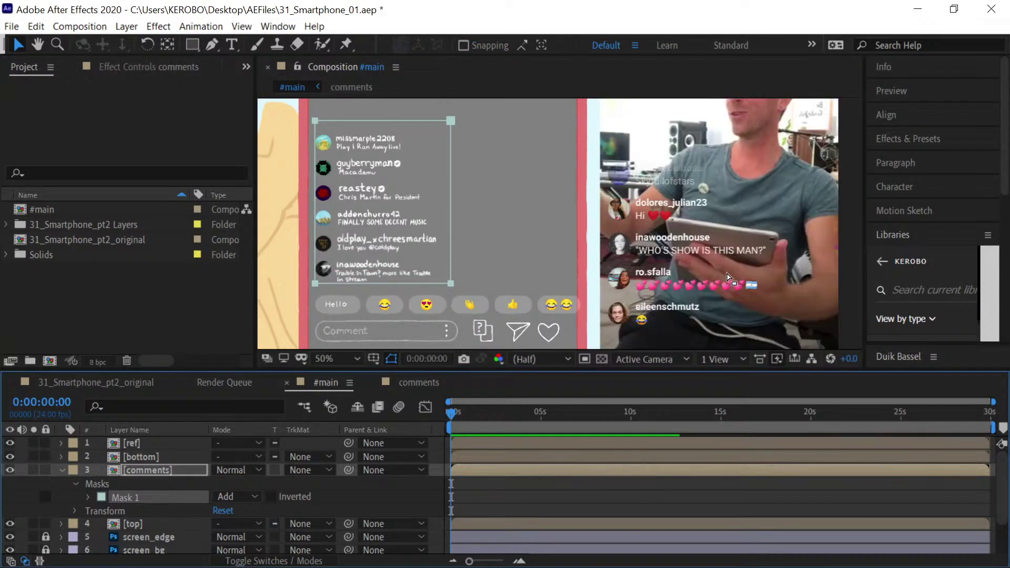
{"action": "left_click", "coordinate": [645, 318]}
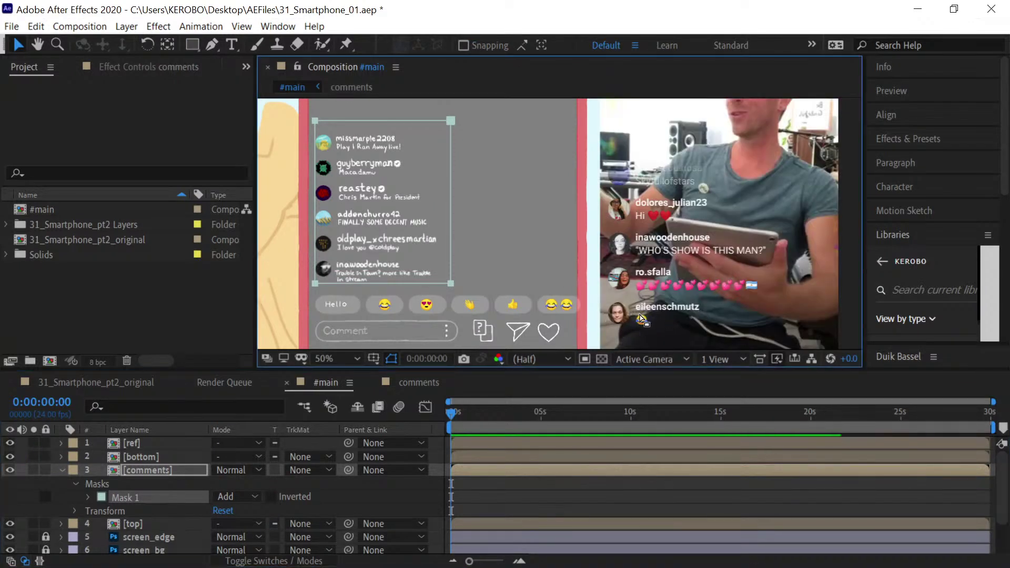
{"action": "left_click", "coordinate": [712, 294]}
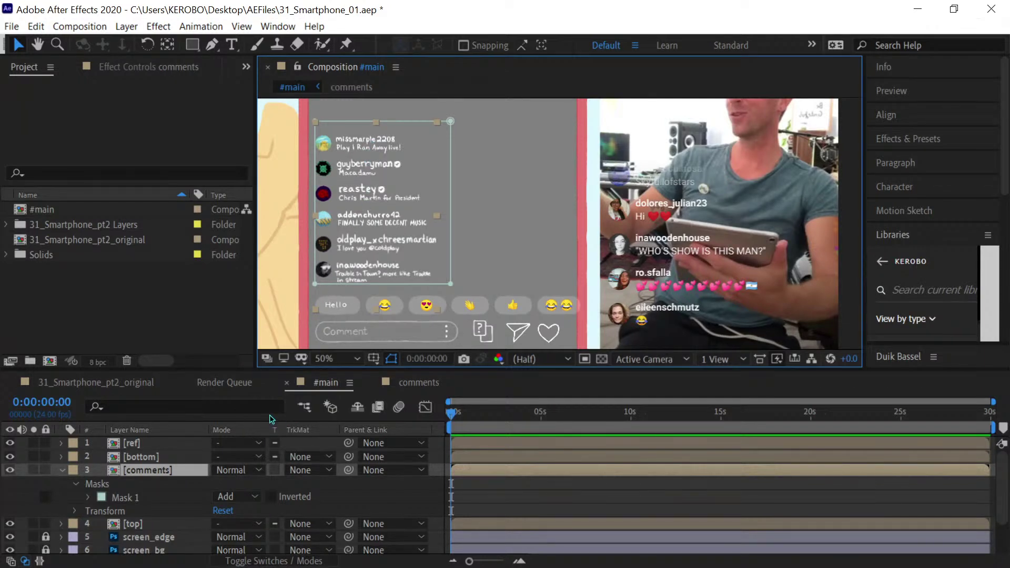
In the comments composition, reveal the Position properties of comment_01 and comment_04
{"action": "left_click", "coordinate": [411, 386]}
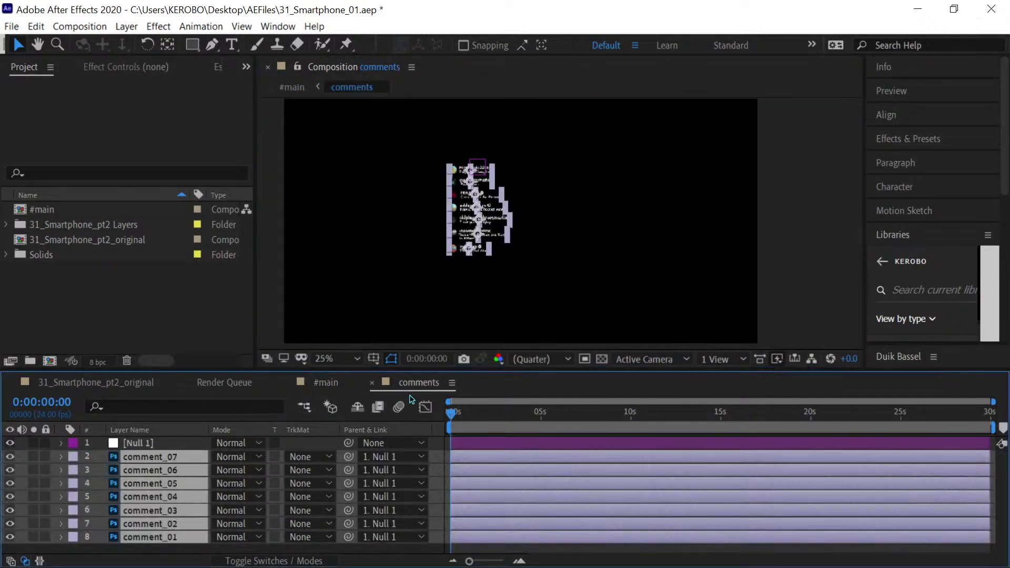
{"action": "left_click", "coordinate": [181, 538]}
{"action": "scroll", "coordinate": [450, 285], "scroll_direction": "up", "scroll_amount": 2}
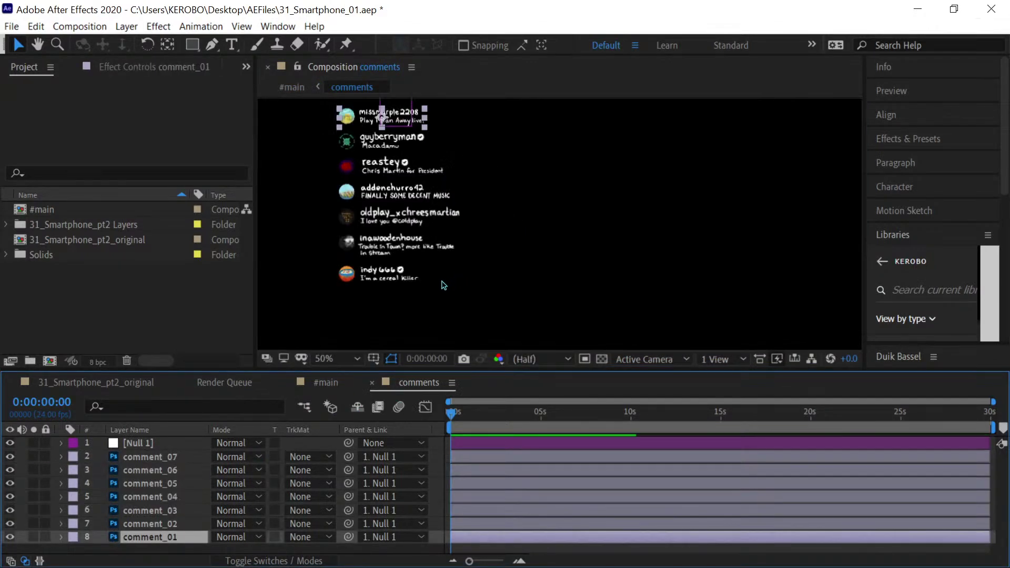
{"action": "key", "text": "p"}
{"action": "key", "text": "ctrl+Up"}
{"action": "key", "text": "ctrl+Up"}
{"action": "key", "text": "ctrl+Up"}
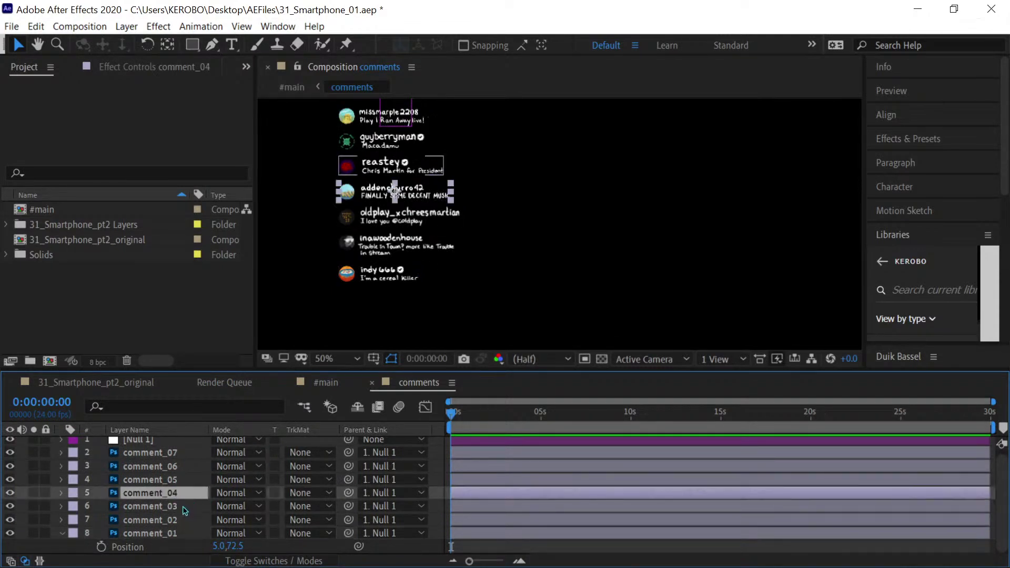
{"action": "key", "text": "p"}
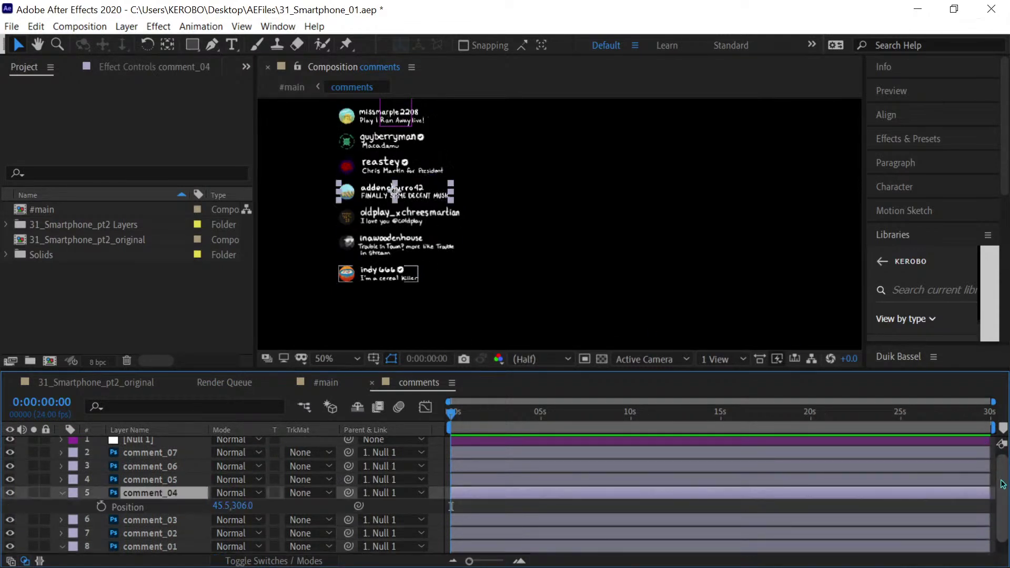
Set comment_01's vertical position to 306, matching that of comment_04
{"action": "scroll", "coordinate": [1002, 483], "scroll_direction": "down", "scroll_amount": 1}
{"action": "left_click", "coordinate": [243, 493]}
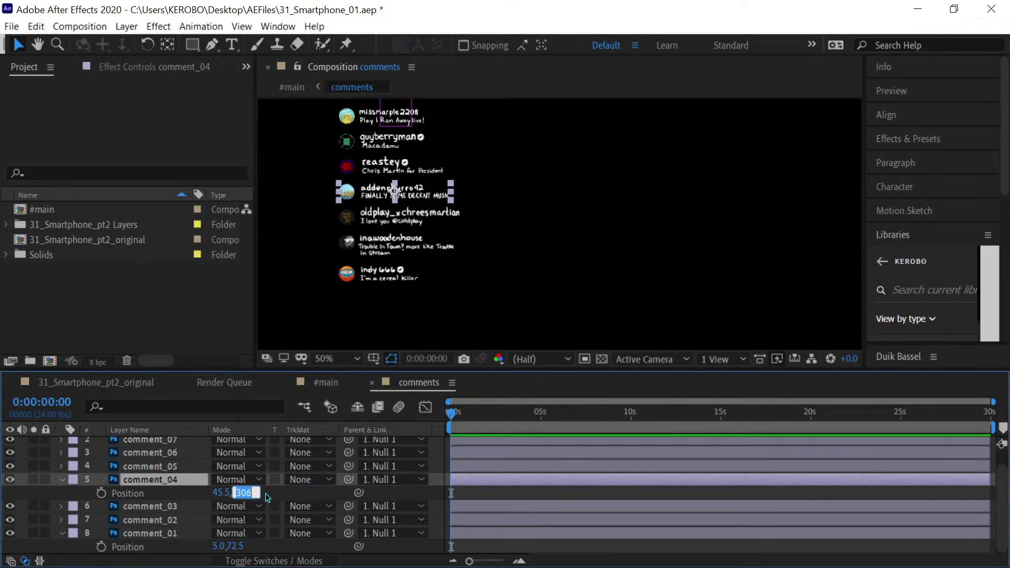
{"action": "key", "text": "Return"}
{"action": "left_click", "coordinate": [242, 549]}
{"action": "type", "text": "306"}
{"action": "key", "text": "Return"}
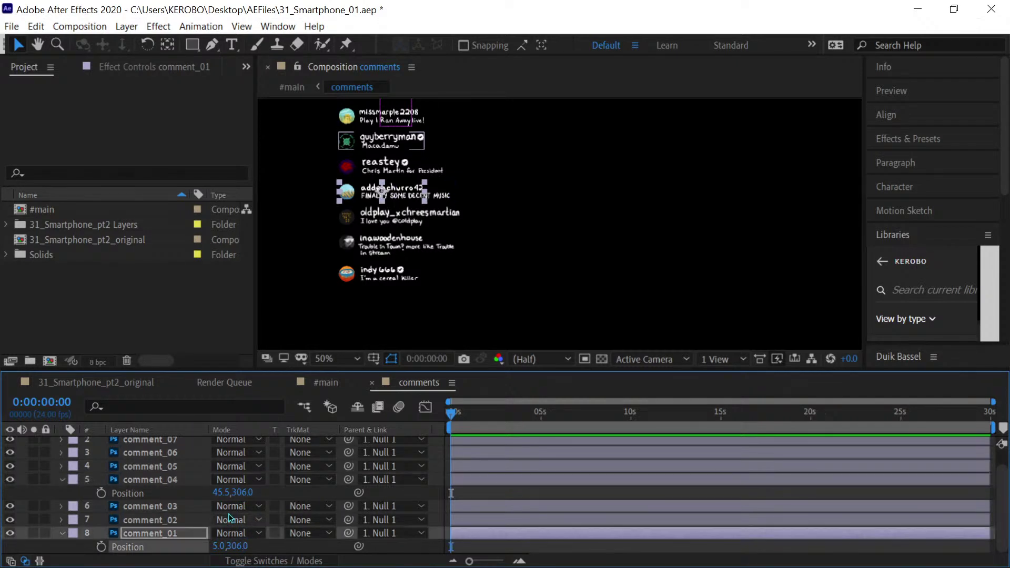
Set comment_04's vertical position to 72.5, save the project, and return to the #main composition
{"action": "left_click", "coordinate": [239, 492]}
{"action": "type", "text": "72.5"}
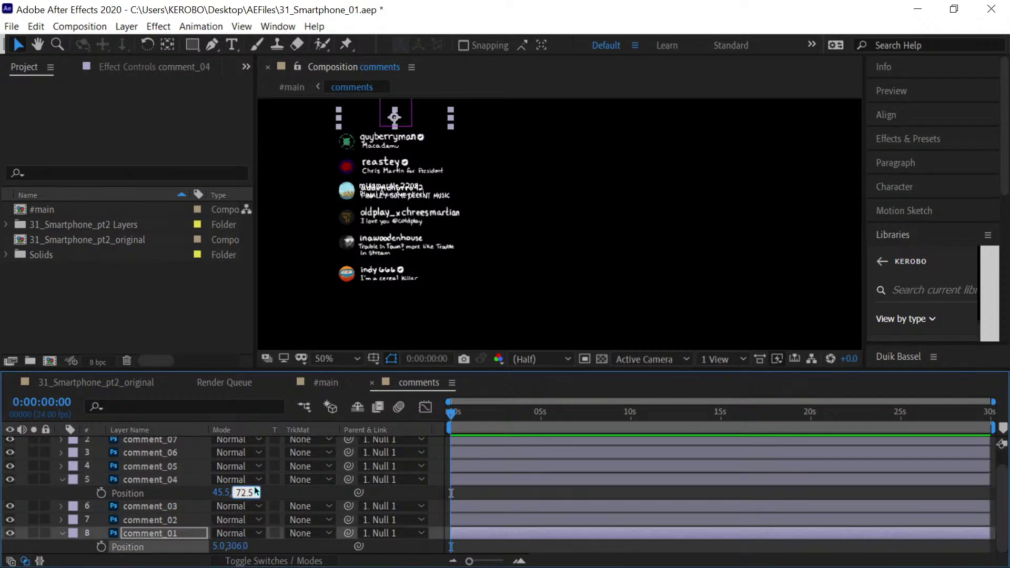
{"action": "key", "text": "Return"}
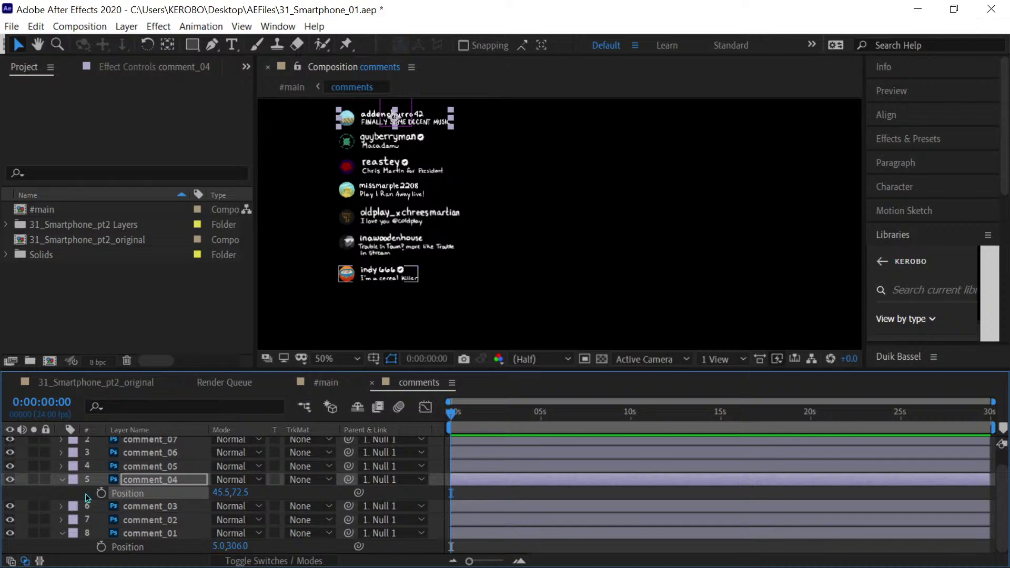
{"action": "key", "text": "ctrl+s"}
{"action": "left_click", "coordinate": [337, 384]}
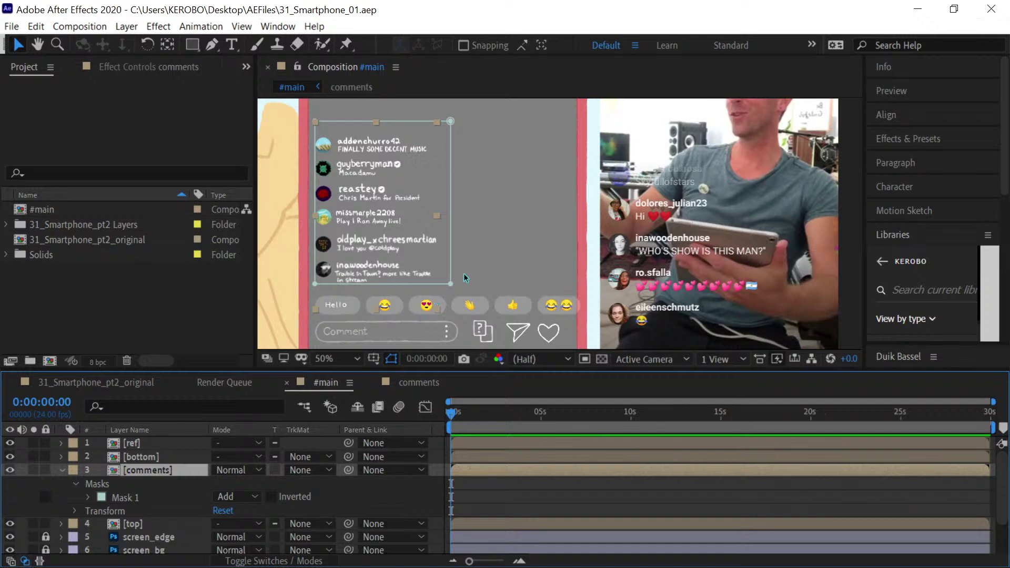
Lower the top edge of the comments layer's mask until it cuts across the topmost comment on the phone screen
{"action": "left_click", "coordinate": [451, 122]}
{"action": "left_click_drag", "start_coordinate": [479, 107], "coordinate": [449, 123]}
{"action": "left_click", "coordinate": [383, 122]}
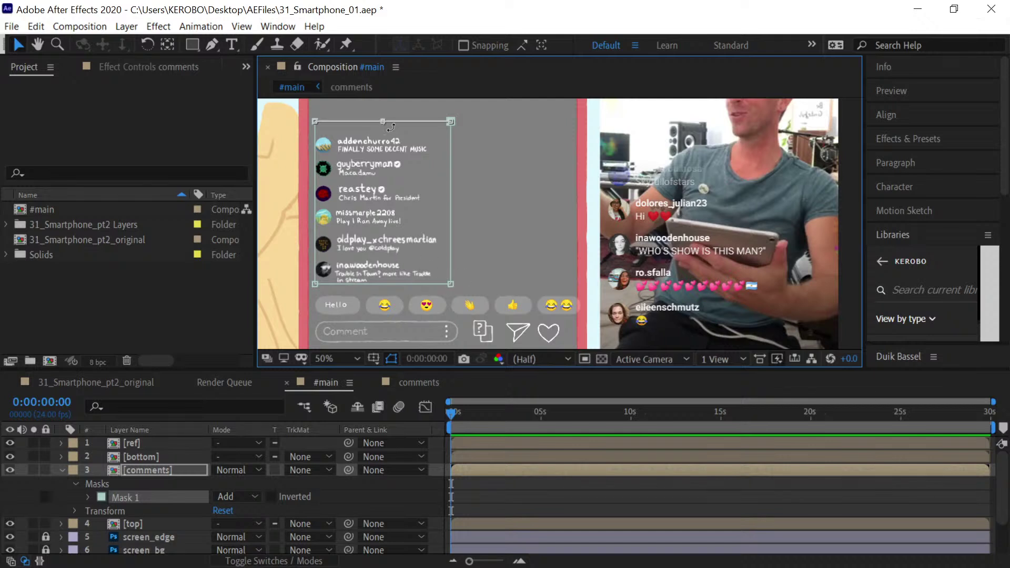
{"action": "key", "text": "period"}
{"action": "key", "text": "period"}
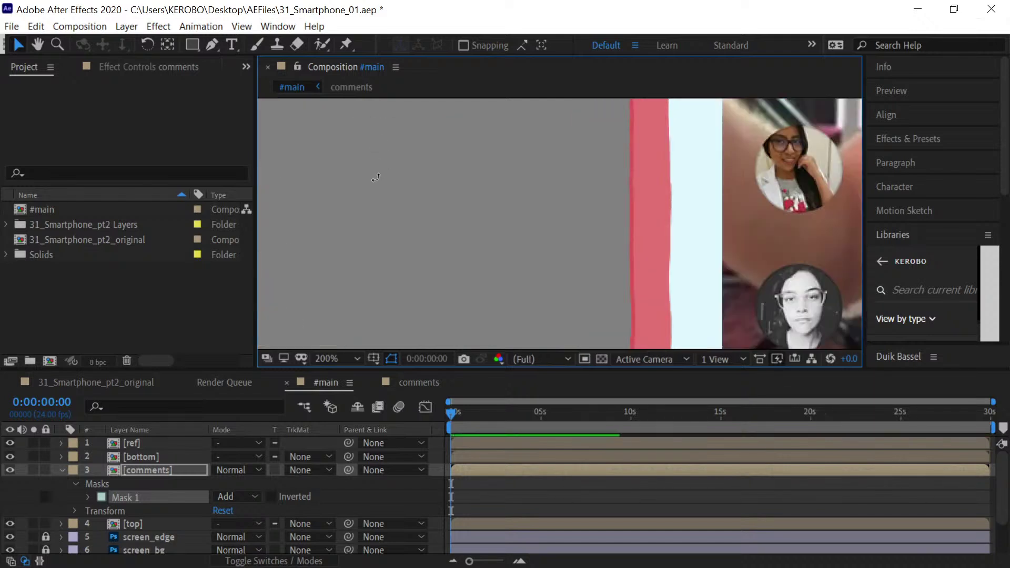
{"action": "left_click_drag", "start_coordinate": [371, 188], "coordinate": [504, 209]}
{"action": "key", "text": "v"}
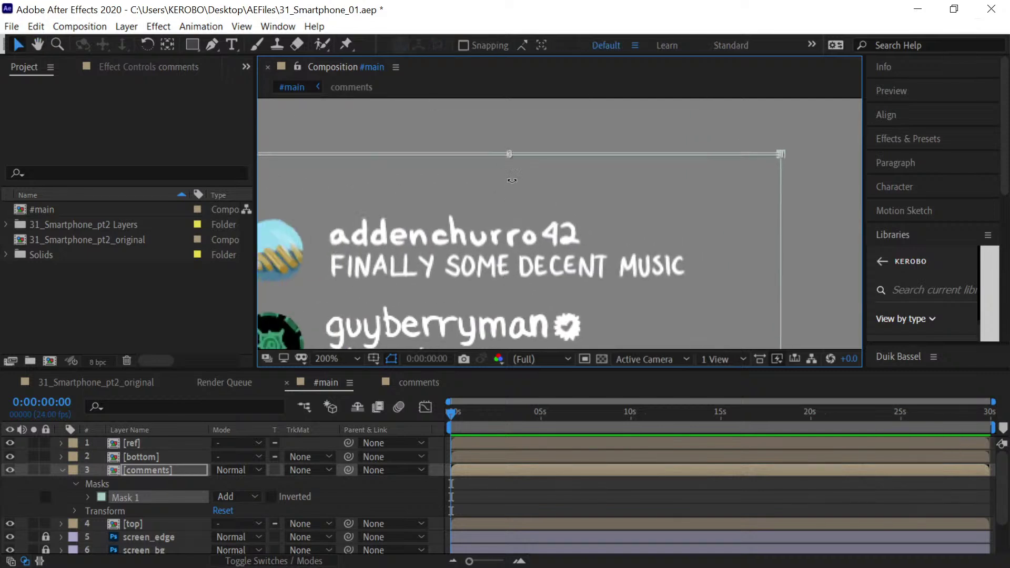
{"action": "key", "text": "h"}
{"action": "key", "text": "comma"}
{"action": "key", "text": "comma"}
{"action": "key", "text": "comma"}
{"action": "key", "text": "comma"}
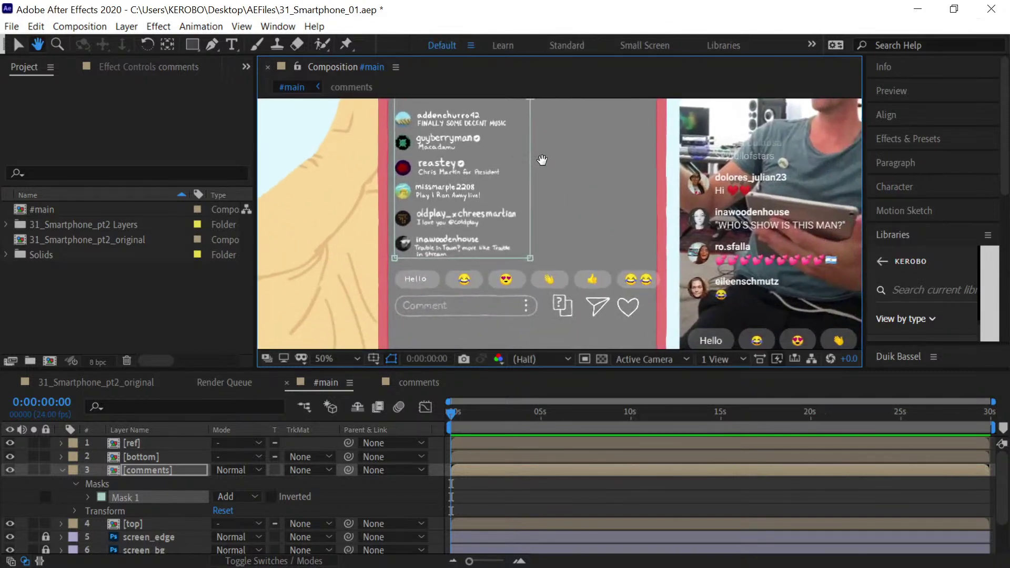
{"action": "key", "text": "v"}
{"action": "key", "text": "comma"}
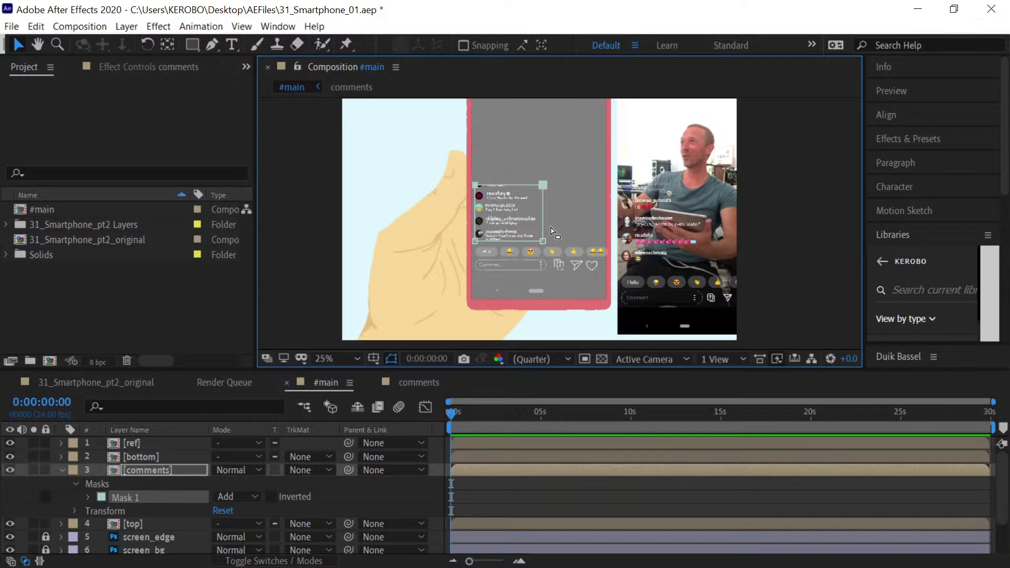
{"action": "key", "text": "shift+Down"}
{"action": "key", "text": "shift+Down"}
{"action": "key", "text": "shift+Down"}
{"action": "key", "text": "shift+Down"}
{"action": "key", "text": "shift+Down"}
{"action": "key", "text": "shift+Down"}
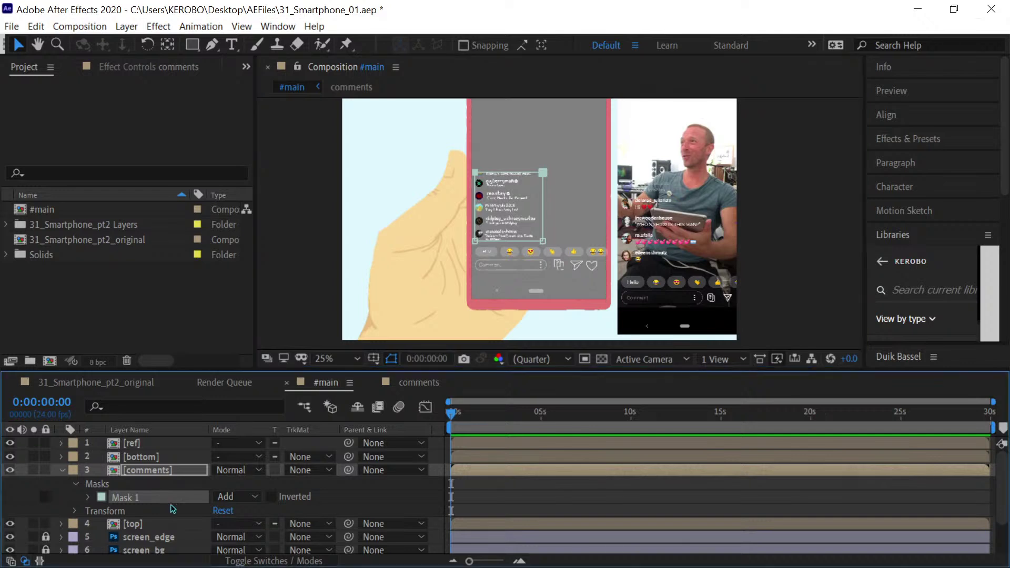
Feather the comments mask by 34 pixels and lower its top edge slightly over the topmost comment
{"action": "key", "text": "f"}
{"action": "left_click_drag", "start_coordinate": [251, 501], "coordinate": [292, 494]}
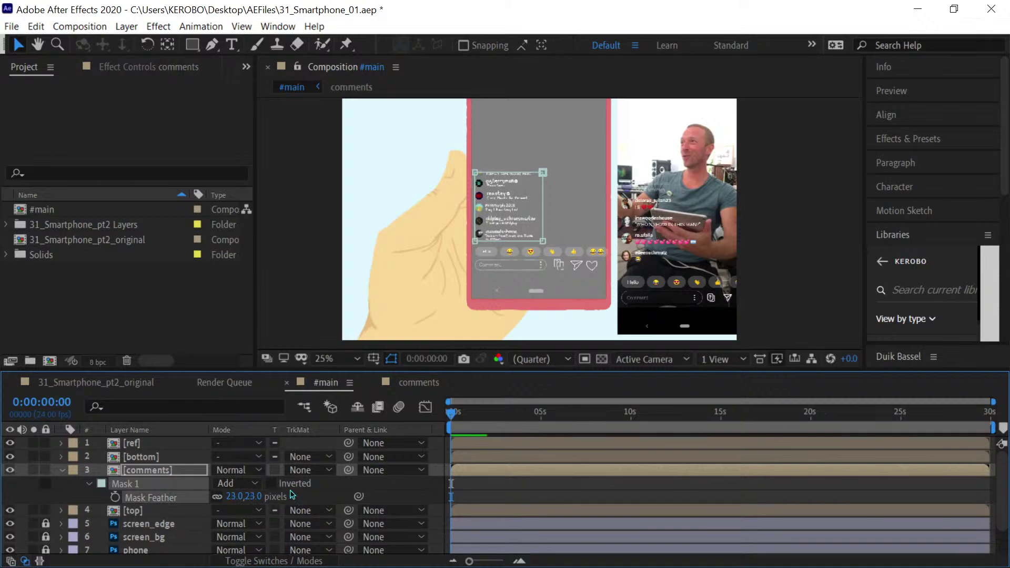
{"action": "scroll", "coordinate": [516, 248], "scroll_direction": "up", "scroll_amount": 6}
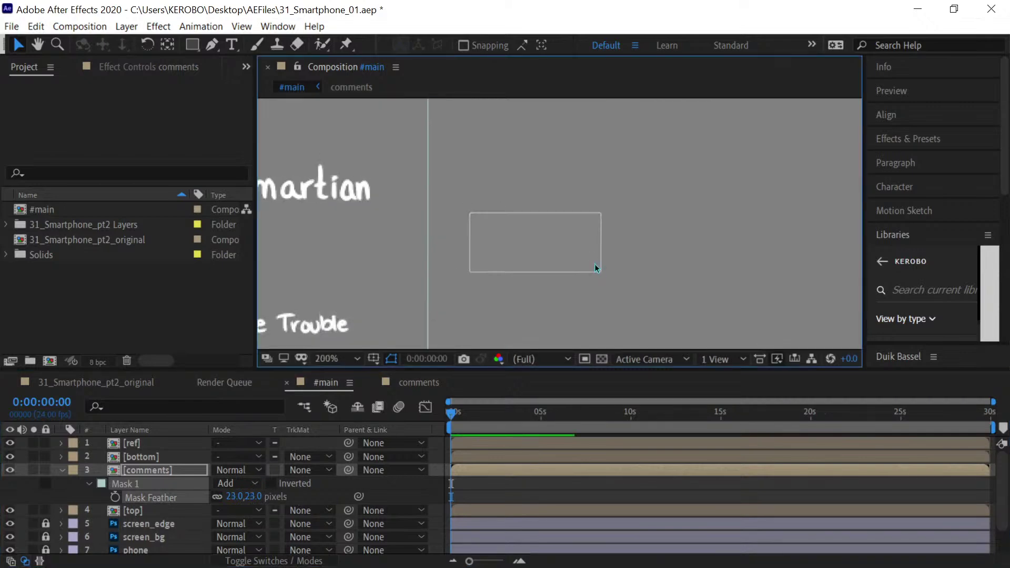
{"action": "scroll", "coordinate": [526, 247], "scroll_direction": "down", "scroll_amount": 2}
{"action": "key", "text": "h"}
{"action": "left_click_drag", "start_coordinate": [413, 209], "coordinate": [470, 276]}
{"action": "key", "text": "v"}
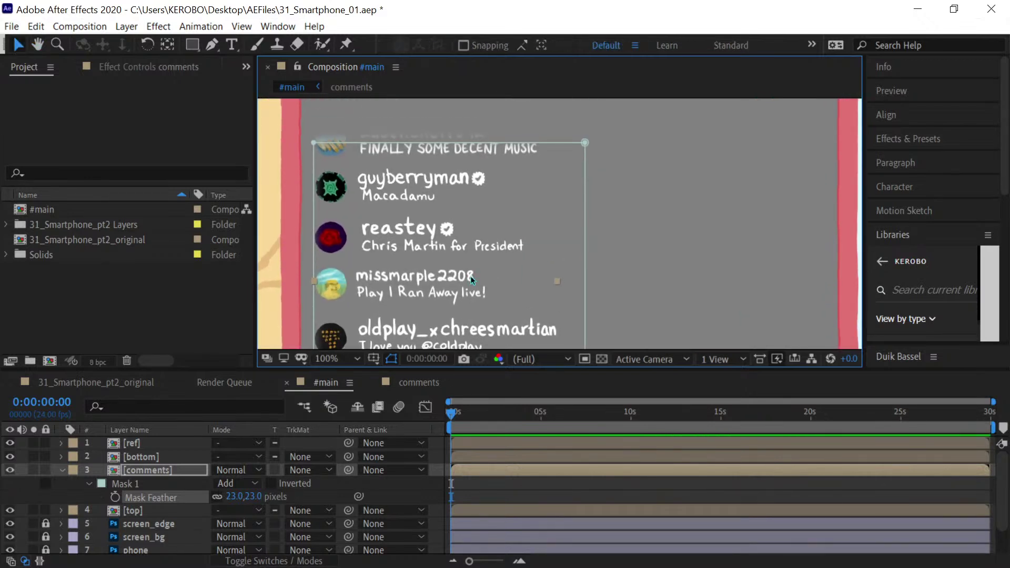
{"action": "left_click_drag", "start_coordinate": [245, 497], "coordinate": [301, 500]}
{"action": "left_click", "coordinate": [583, 141]}
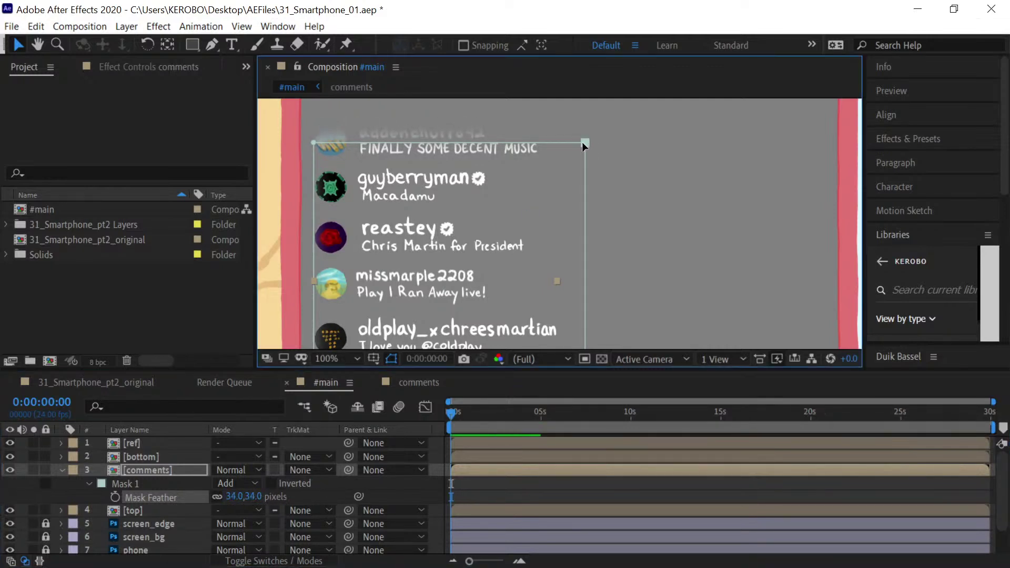
{"action": "mouse_move", "coordinate": [447, 142]}
{"action": "left_mouse_down"}
{"action": "mouse_move", "coordinate": [446, 156]}
{"action": "mouse_move", "coordinate": [449, 148]}
{"action": "left_mouse_up"}
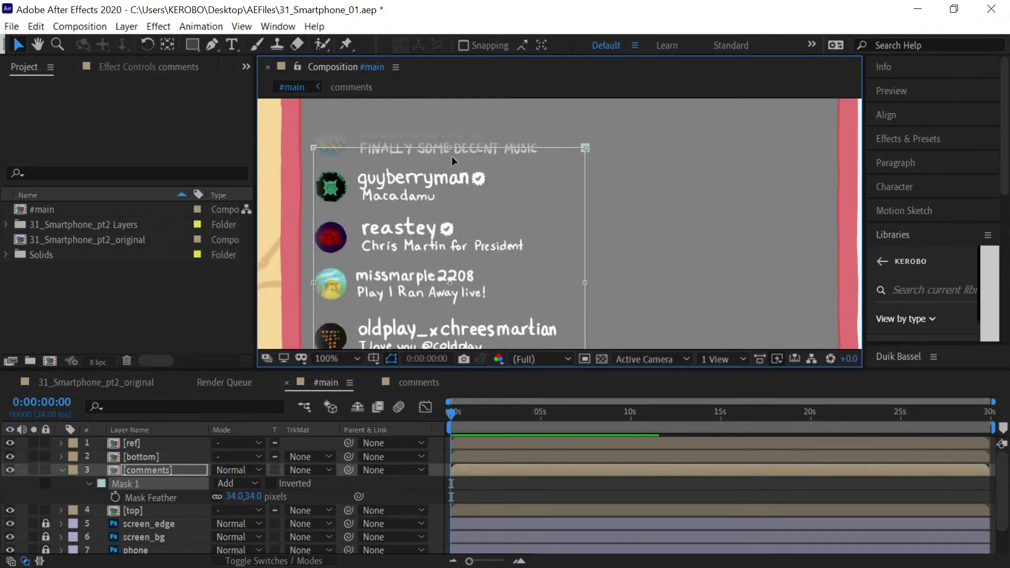
Set the Mask Feather to 42 pixels, lower the mask's top edge a little further, and save the project
{"action": "left_click", "coordinate": [263, 497]}
{"action": "type", "text": "42"}
{"action": "key", "text": "Return"}
{"action": "left_click", "coordinate": [590, 149]}
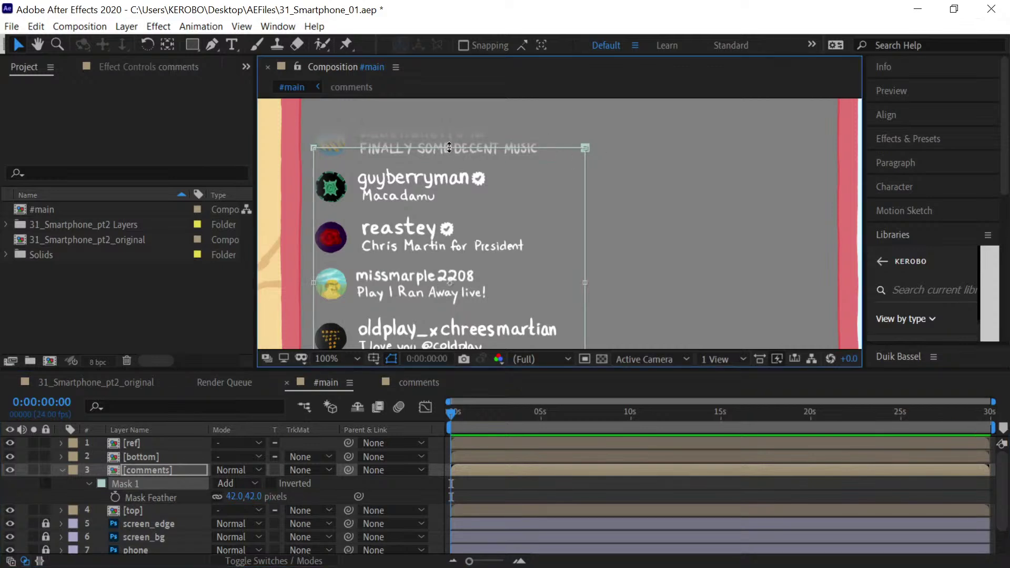
{"action": "mouse_move", "coordinate": [449, 147]}
{"action": "left_mouse_down"}
{"action": "mouse_move", "coordinate": [457, 158]}
{"action": "mouse_move", "coordinate": [452, 151]}
{"action": "left_mouse_up"}
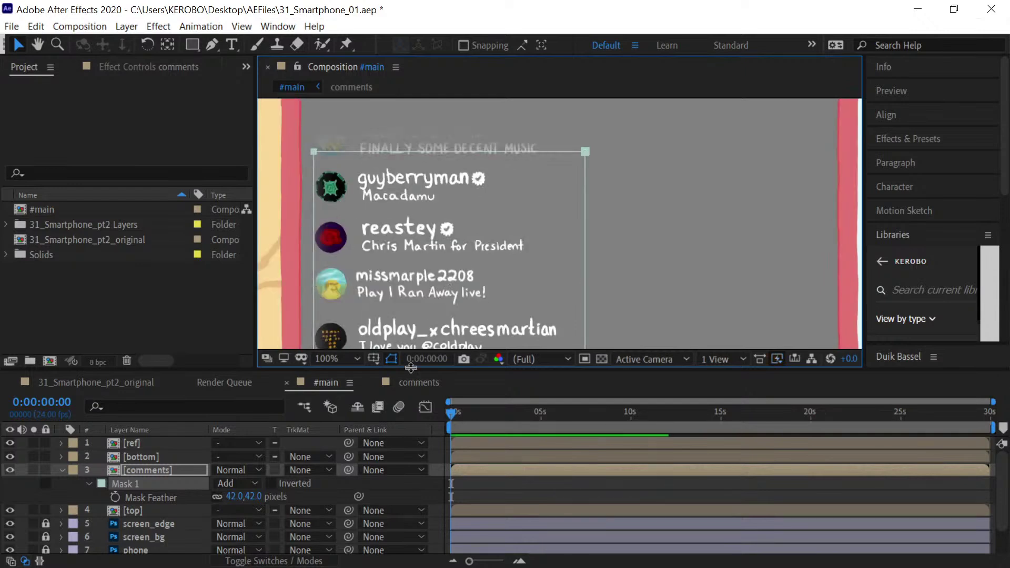
{"action": "key", "text": "comma"}
{"action": "key", "text": "comma"}
{"action": "key", "text": "comma"}
{"action": "key", "text": "ctrl+s"}
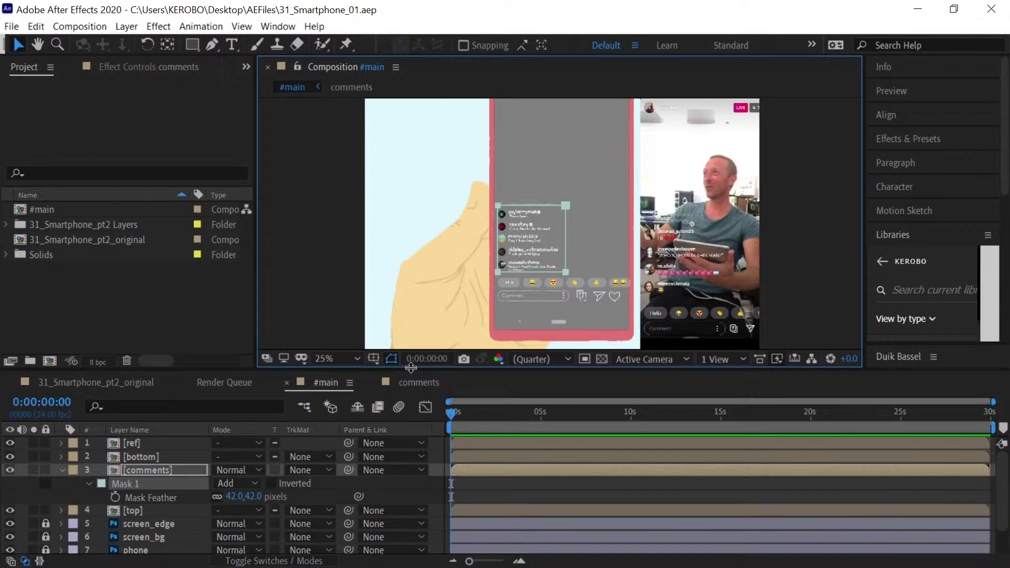
Raise the comments mask's top edge slightly and extend its bottom edge down towards the row of reaction buttons
{"action": "scroll", "coordinate": [559, 222], "scroll_direction": "up", "scroll_amount": 4}
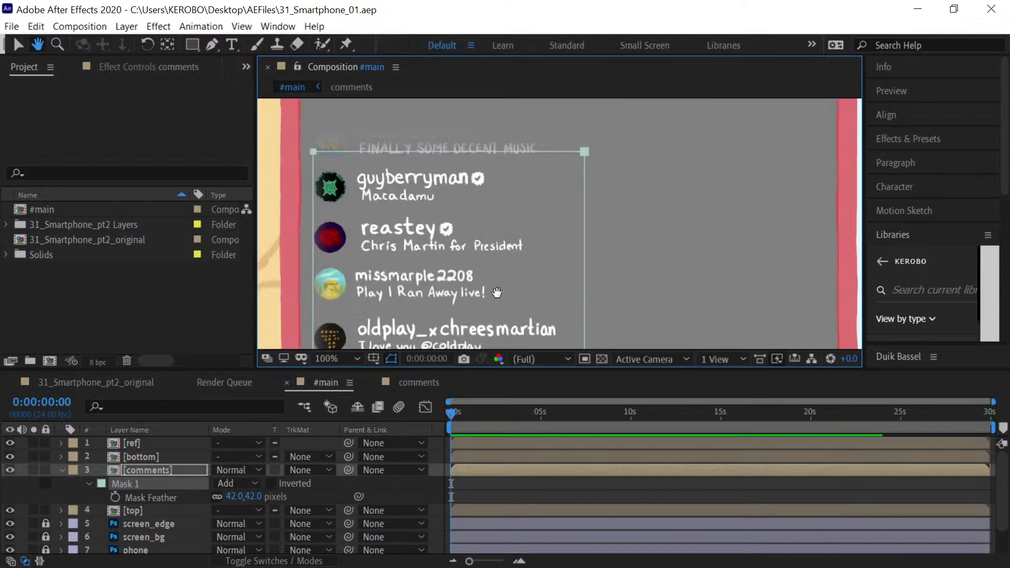
{"action": "scroll", "coordinate": [437, 331], "scroll_direction": "down", "scroll_amount": 3}
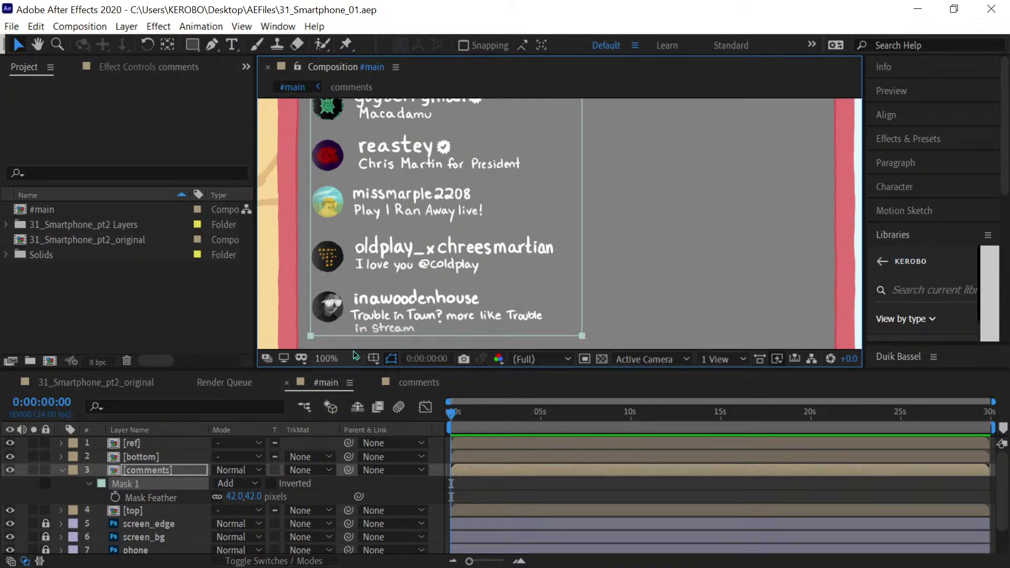
{"action": "key", "text": "comma"}
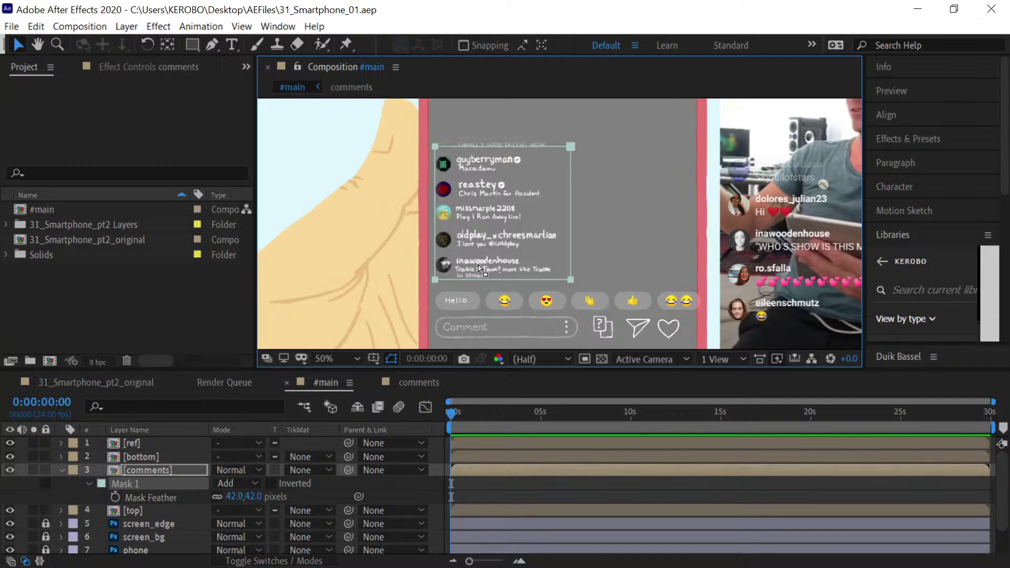
{"action": "double_click", "coordinate": [571, 146]}
{"action": "left_click_drag", "start_coordinate": [503, 147], "coordinate": [503, 141]}
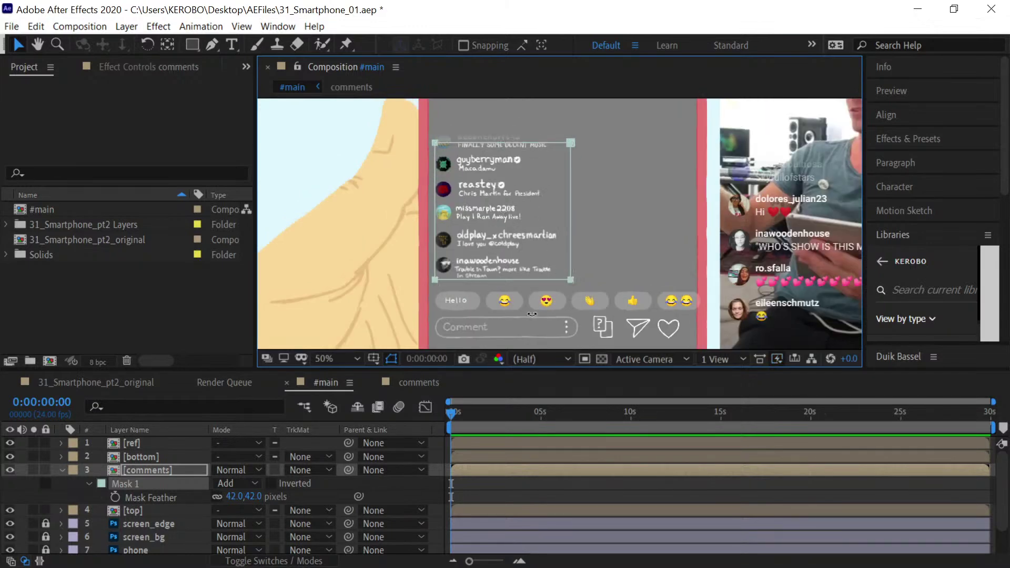
{"action": "key", "text": "ctrl+s"}
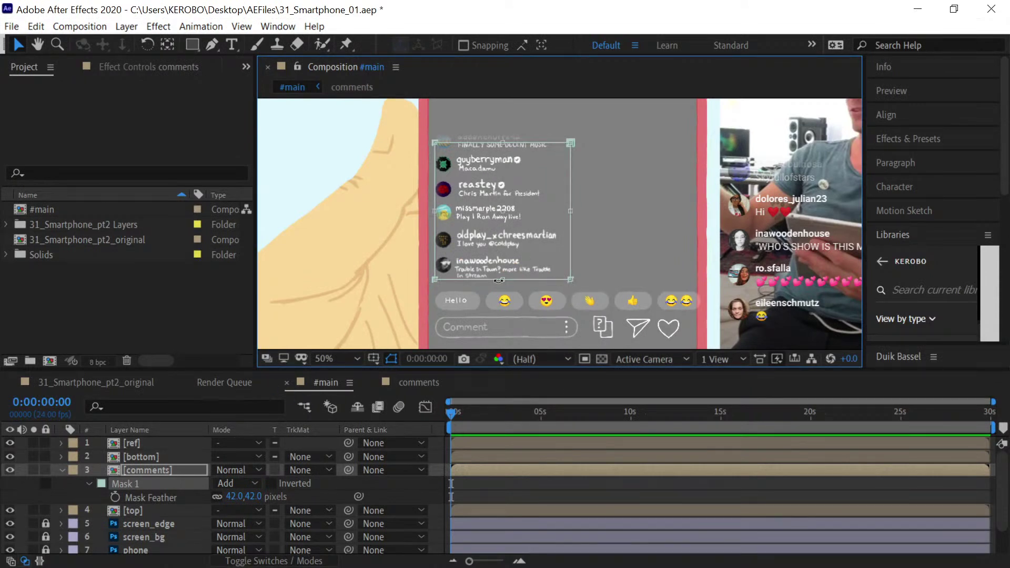
{"action": "mouse_move", "coordinate": [503, 280]}
{"action": "left_mouse_down"}
{"action": "mouse_move", "coordinate": [501, 295]}
{"action": "mouse_move", "coordinate": [501, 286]}
{"action": "mouse_move", "coordinate": [514, 289]}
{"action": "left_mouse_up"}
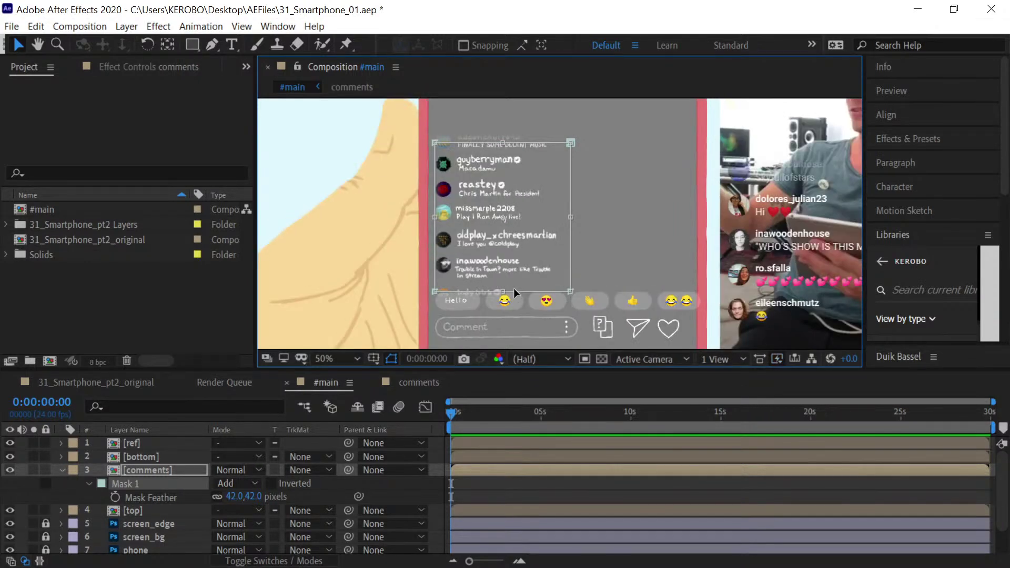
In the comments composition, shift comment_06 and comment_07 to start at about 3 seconds and save the project
{"action": "left_click", "coordinate": [414, 383]}
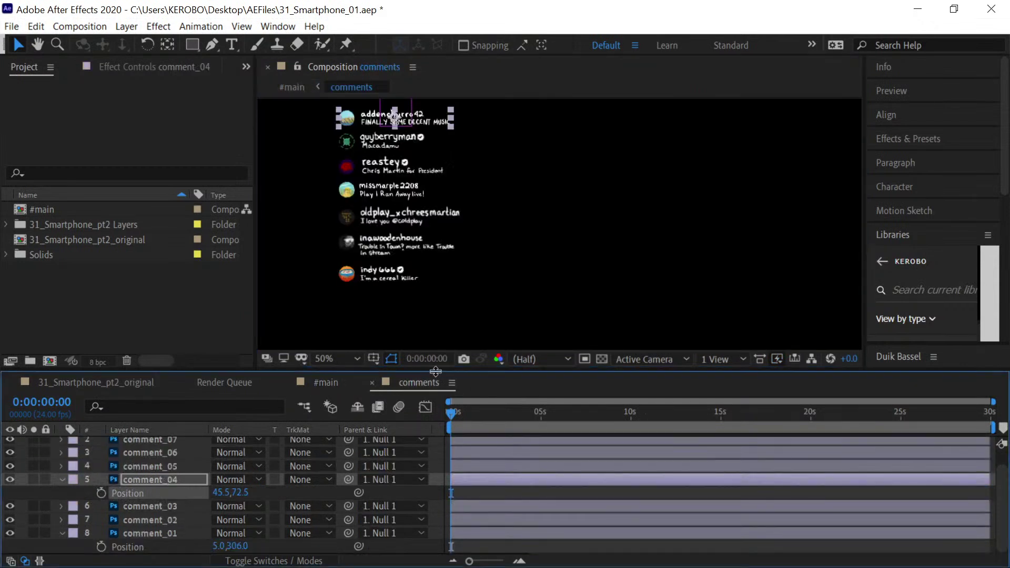
{"action": "left_click", "coordinate": [184, 447]}
{"action": "left_click", "coordinate": [184, 442], "text": "shift"}
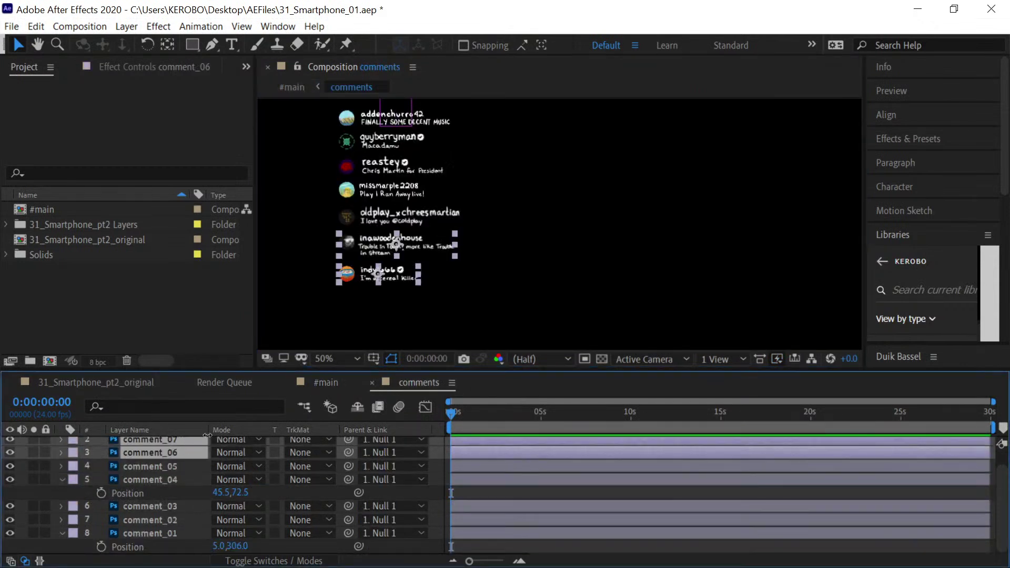
{"action": "left_click_drag", "start_coordinate": [485, 457], "coordinate": [546, 458]}
{"action": "key", "text": "ctrl+s"}
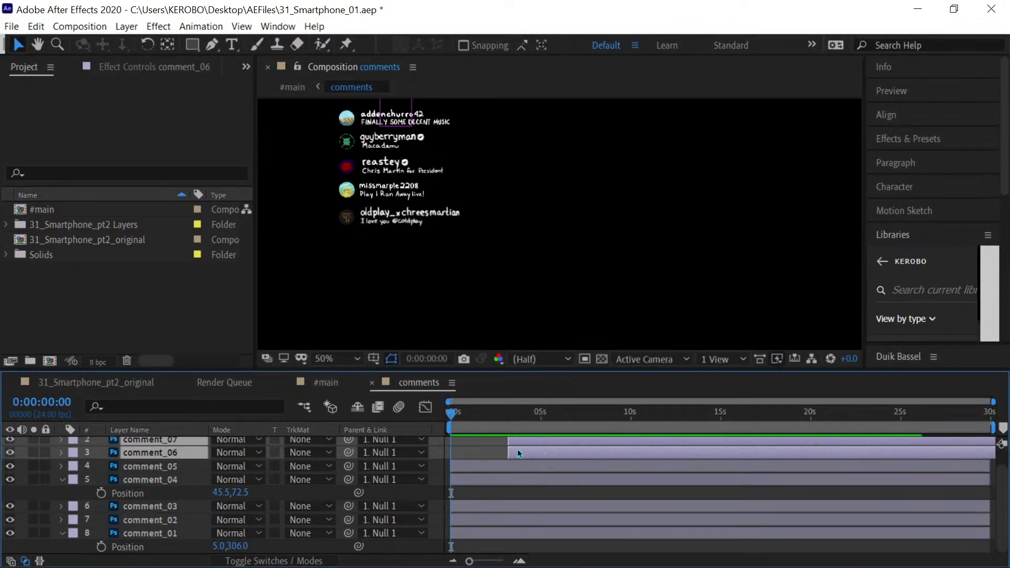
{"action": "key", "text": "ctrl+s"}
{"action": "left_click", "coordinate": [467, 447]}
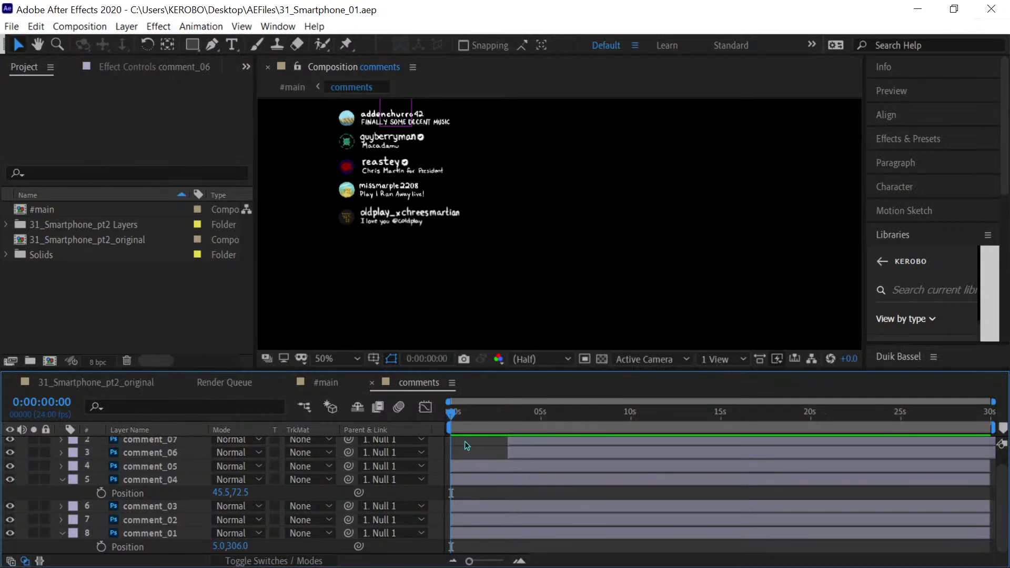
Close the 31_Smartphone_pt2_original timeline and the Render Queue, returning to the #main composition
{"action": "left_click", "coordinate": [129, 384]}
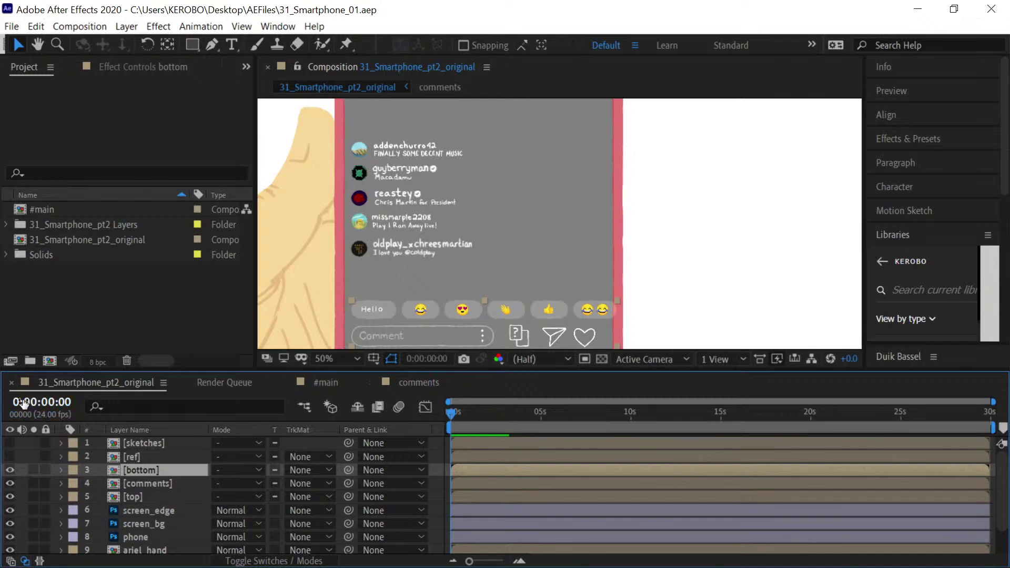
{"action": "left_click", "coordinate": [11, 384]}
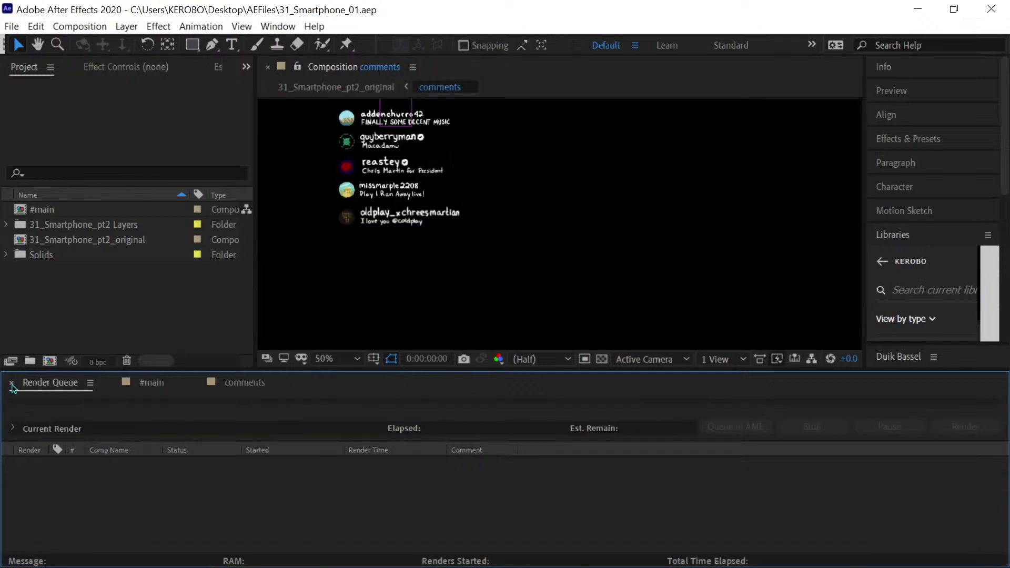
{"action": "left_click", "coordinate": [12, 383]}
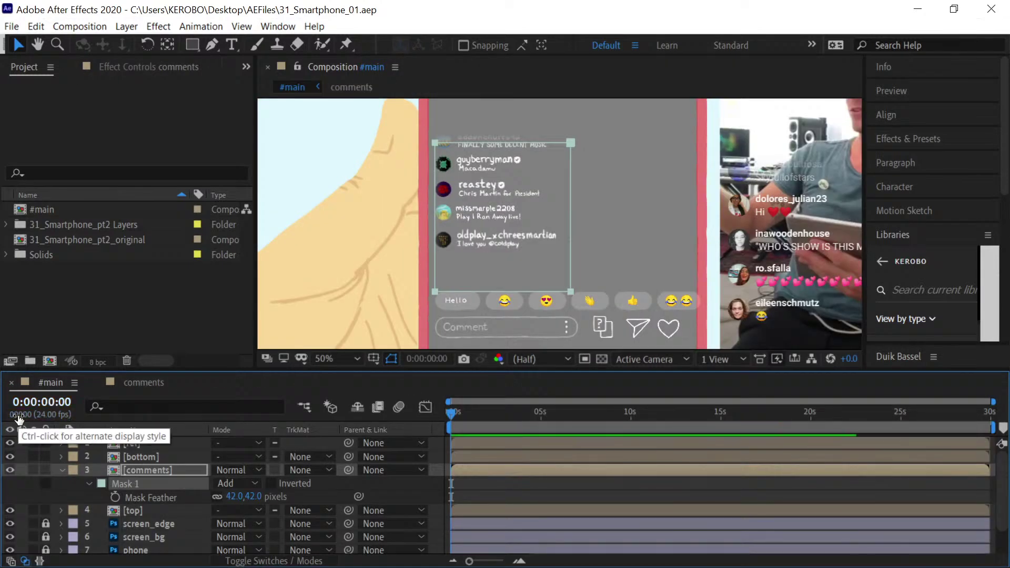
Examine the masked comments on the phone alongside the ref layer in #main
{"action": "key", "text": "h"}
{"action": "left_click_drag", "start_coordinate": [411, 298], "coordinate": [319, 326]}
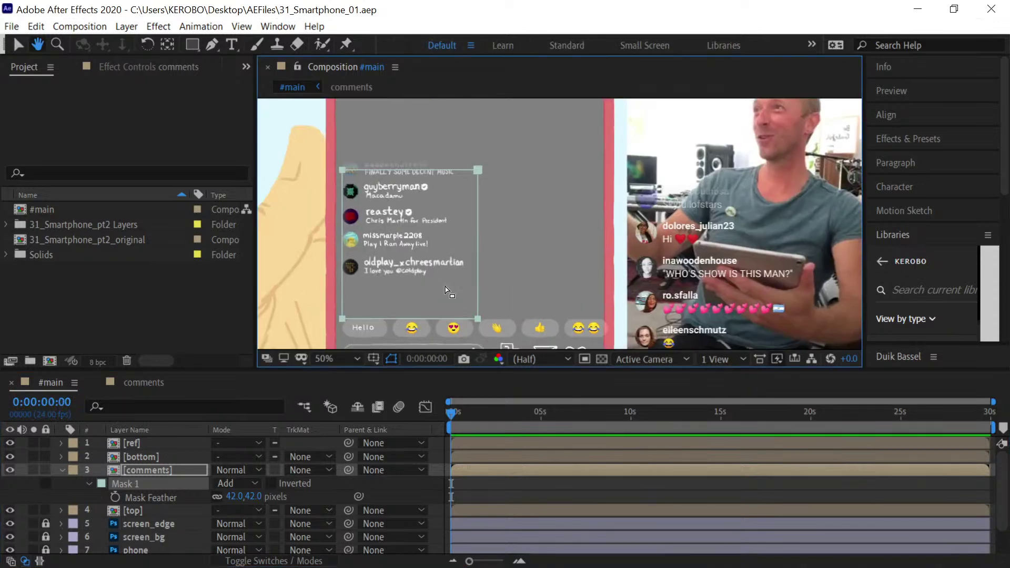
{"action": "key", "text": "v"}
{"action": "key", "text": "comma"}
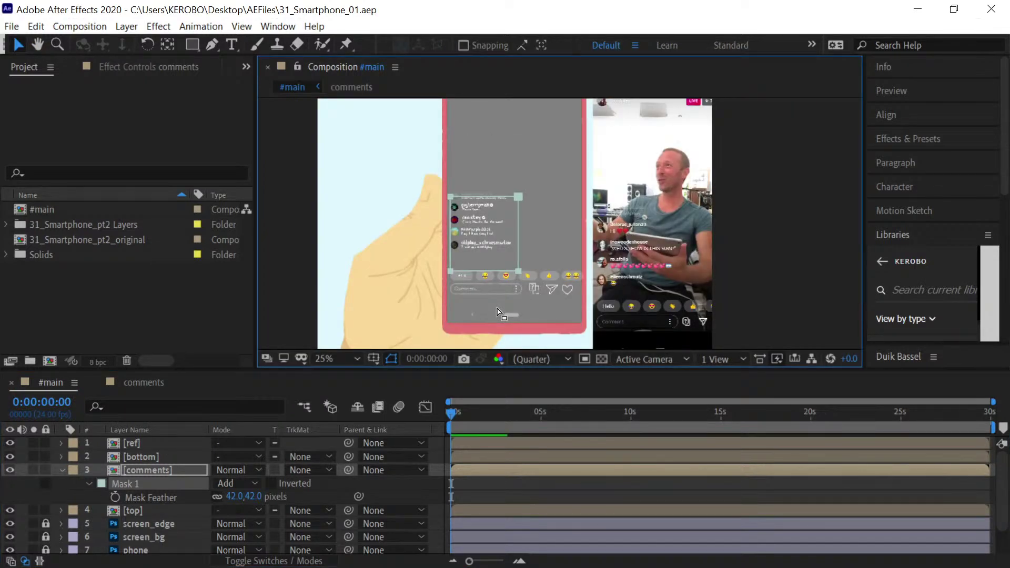
{"action": "key", "text": "h"}
{"action": "left_click_drag", "start_coordinate": [535, 244], "coordinate": [404, 285]}
{"action": "key", "text": "v"}
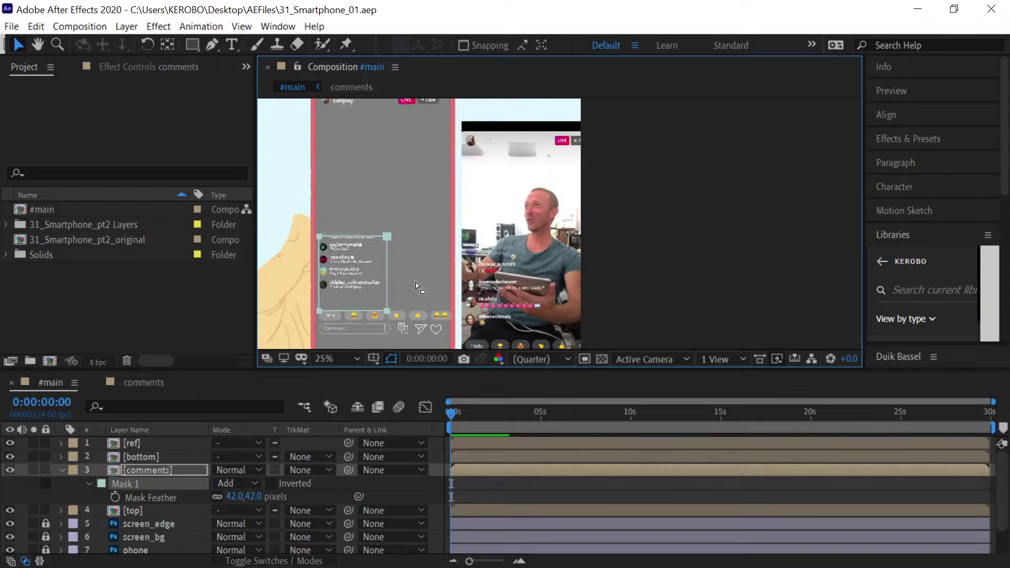
{"action": "key", "text": "ctrl"}
{"action": "left_click", "coordinate": [513, 481], "text": "ctrl"}
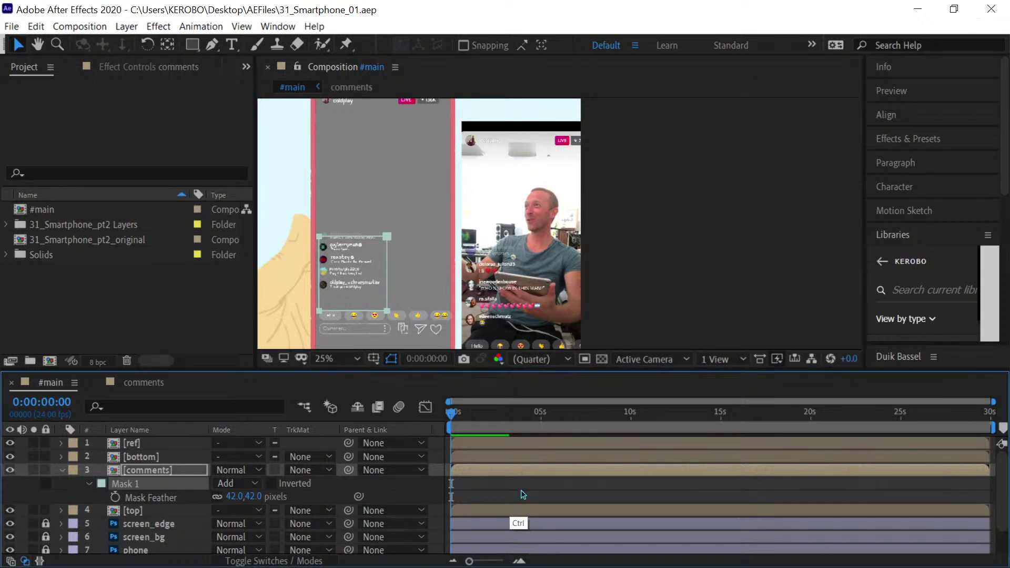
Collapse and lock the comments layer in #main, and save the project
{"action": "left_click", "coordinate": [61, 470]}
{"action": "left_click", "coordinate": [46, 470]}
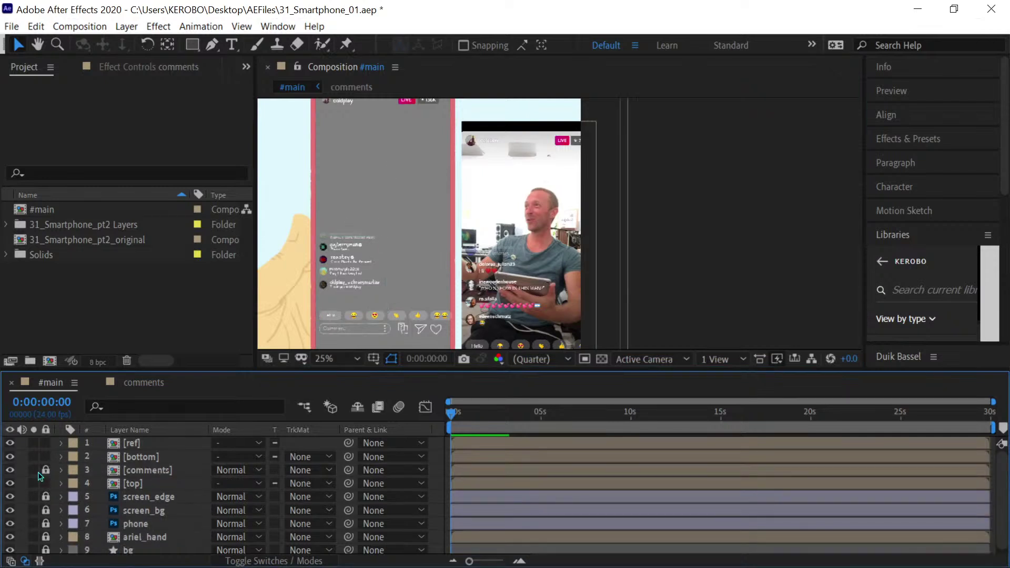
{"action": "key", "text": "comma"}
{"action": "key", "text": "comma"}
{"action": "key", "text": "period"}
{"action": "key", "text": "period"}
{"action": "key", "text": "ctrl+s"}
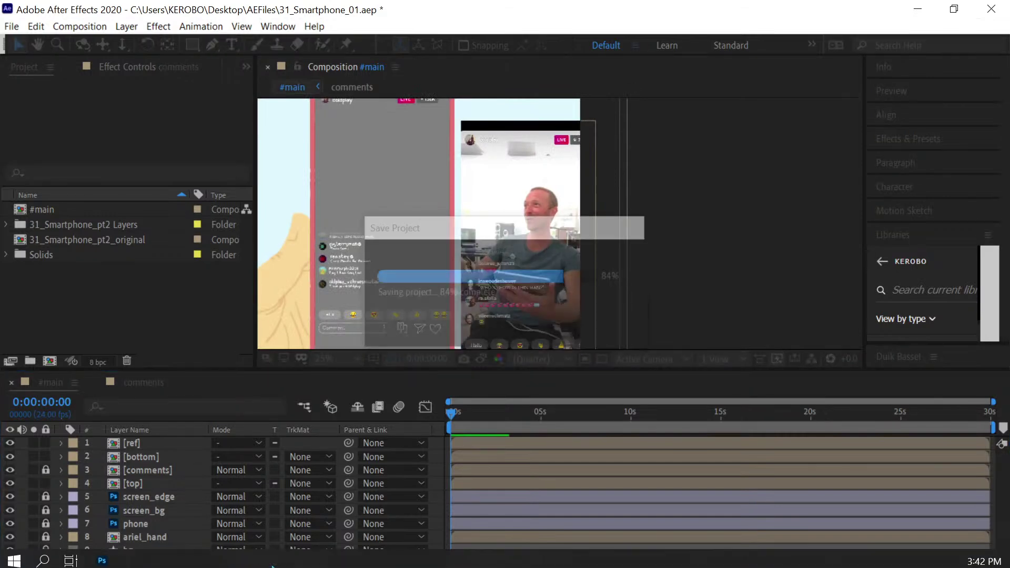
Import the ENL, EVC_Pt1 and EVC_Pt2 video files from the Desktop as footage
{"action": "left_click", "coordinate": [120, 302]}
{"action": "key", "text": "ctrl+i"}
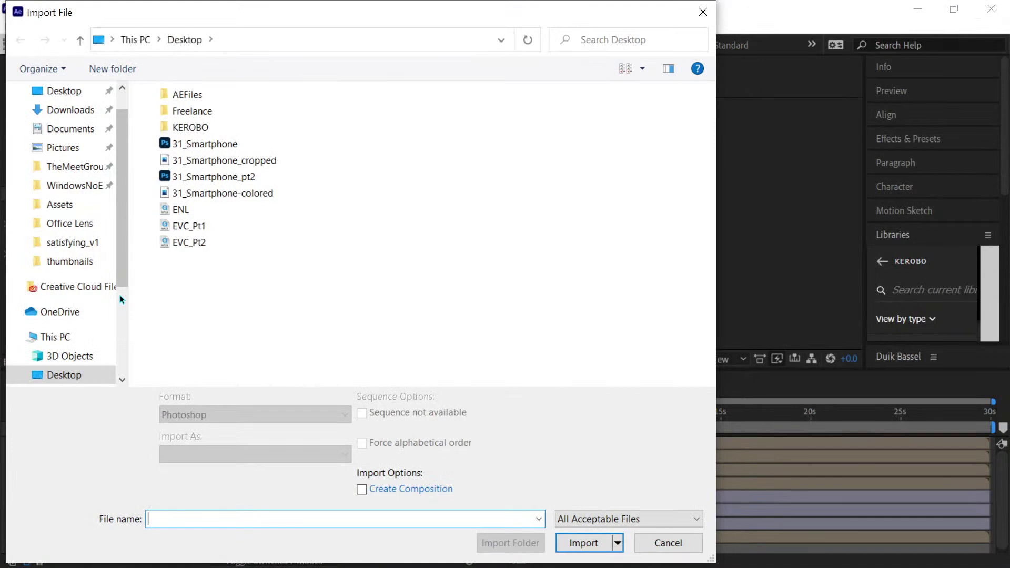
{"action": "left_click_drag", "start_coordinate": [267, 287], "coordinate": [200, 207]}
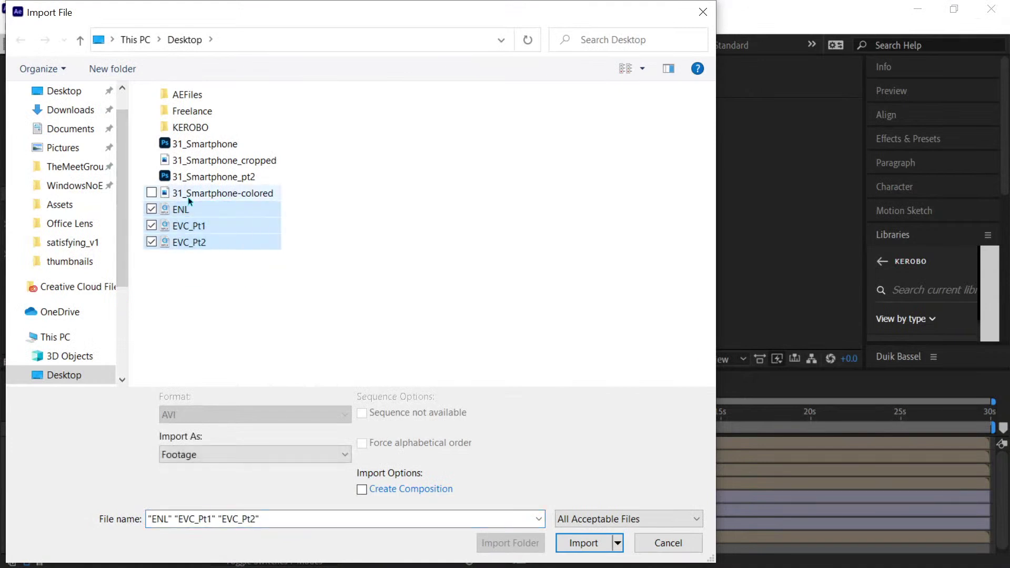
{"action": "left_click_drag", "start_coordinate": [290, 311], "coordinate": [184, 210]}
{"action": "left_click", "coordinate": [590, 546]}
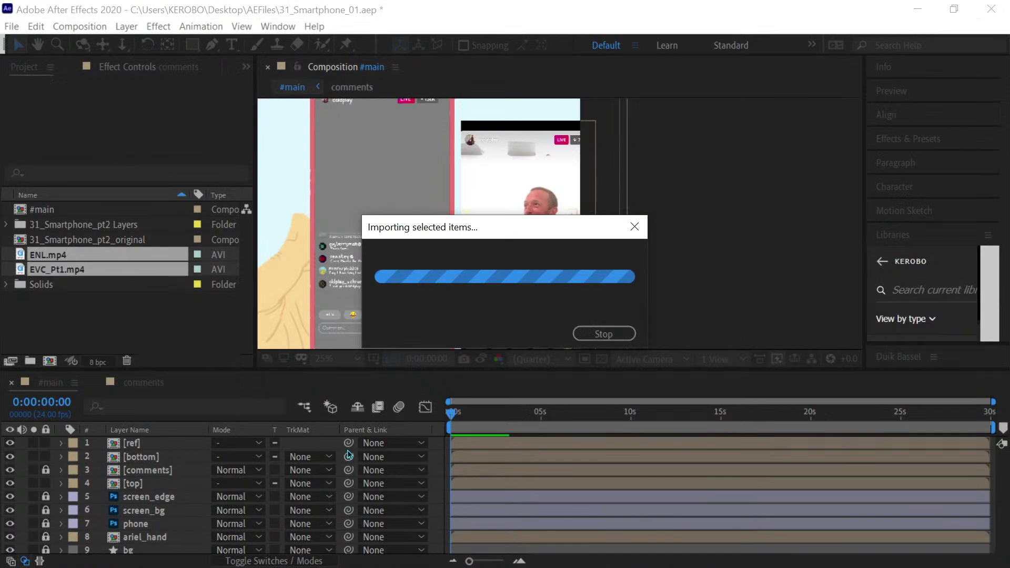
{"action": "left_click", "coordinate": [140, 329]}
{"action": "left_click", "coordinate": [98, 270]}
{"action": "left_click", "coordinate": [79, 254]}
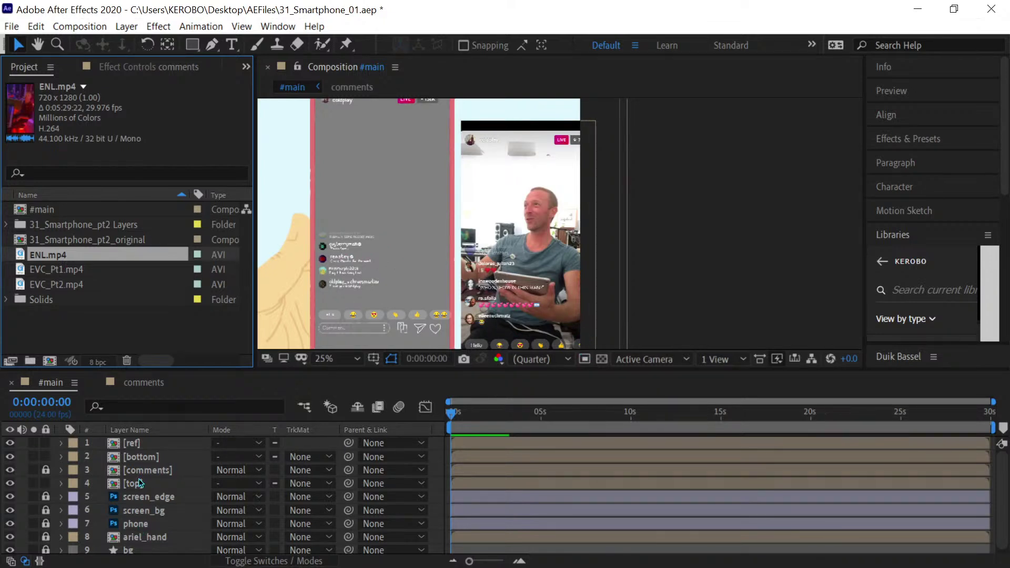
Make the heart_filled layer visible inside the bottom composition and return to #main
{"action": "double_click", "coordinate": [140, 456]}
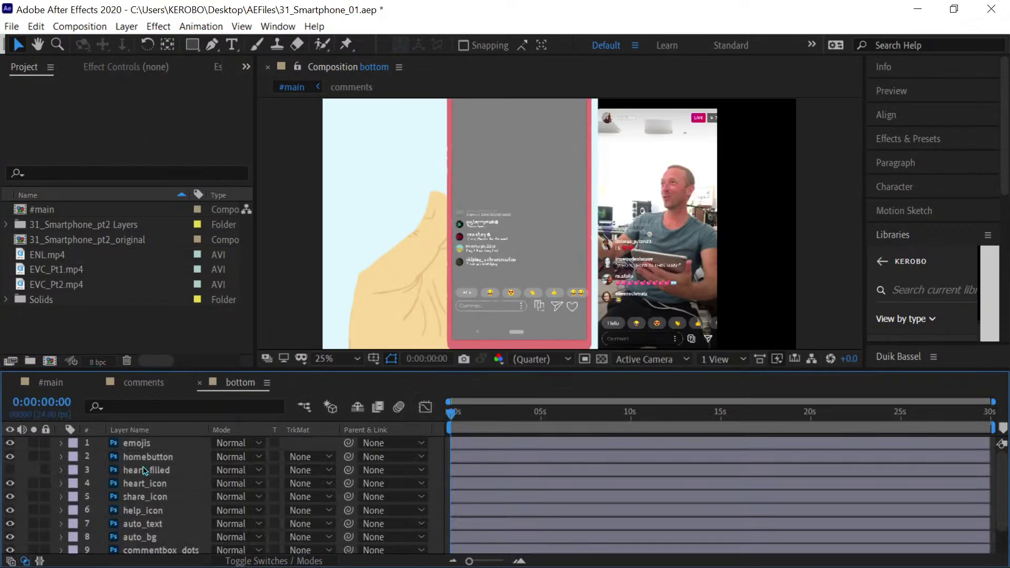
{"action": "left_click", "coordinate": [9, 470]}
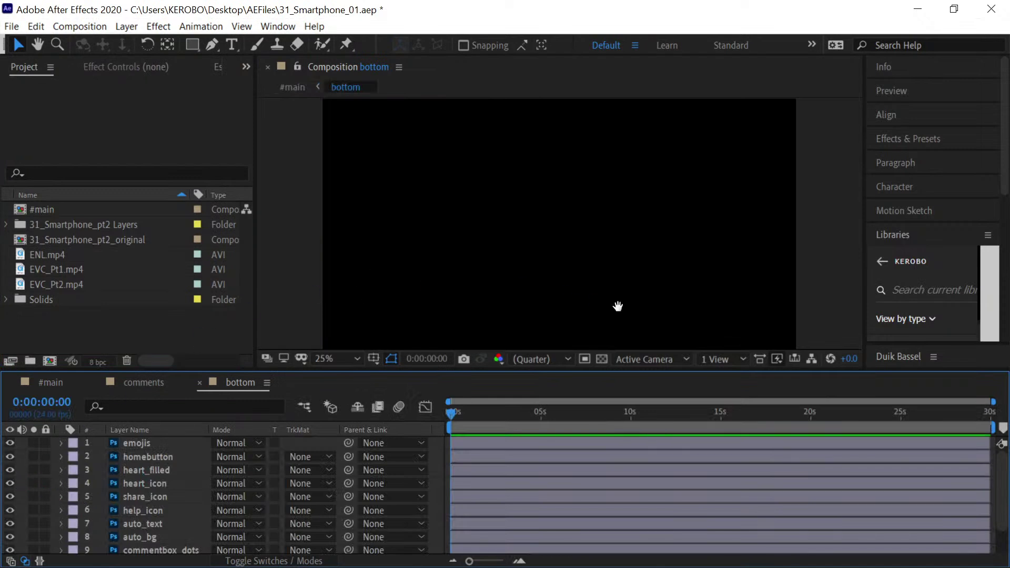
{"action": "key", "text": "h"}
{"action": "left_click_drag", "start_coordinate": [555, 195], "coordinate": [535, 221]}
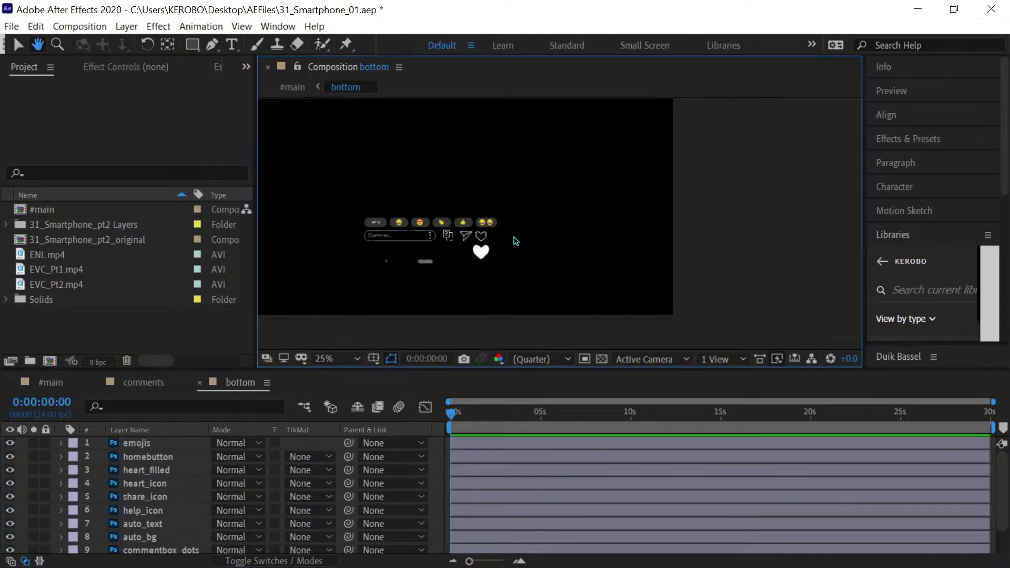
{"action": "key", "text": "v"}
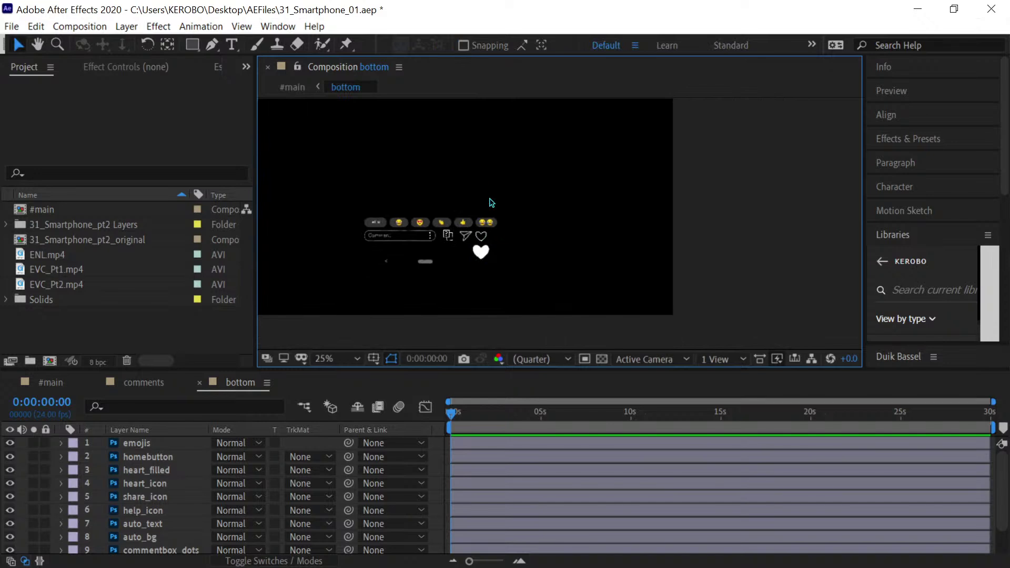
{"action": "left_click", "coordinate": [58, 385]}
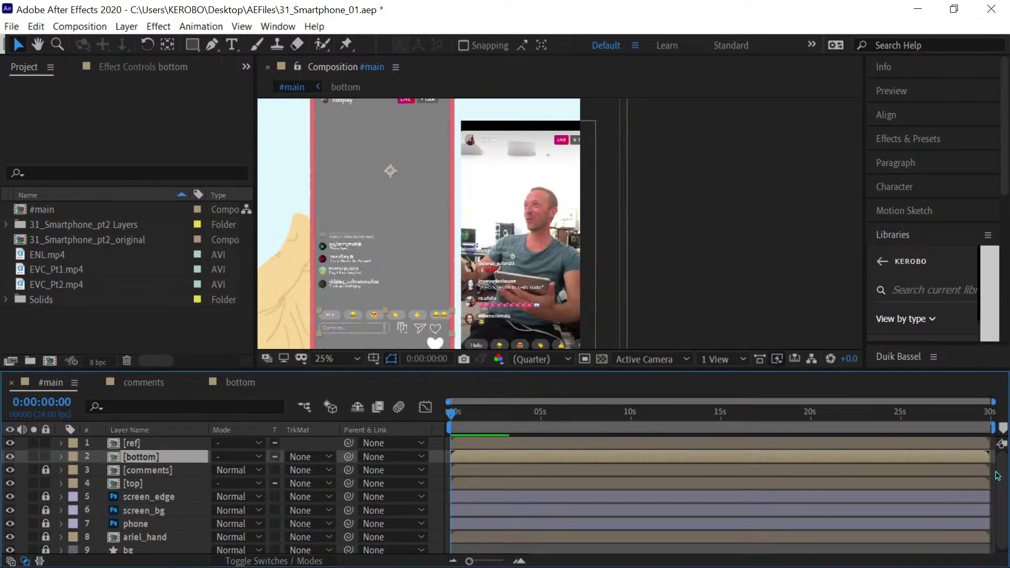
Hide the ref layer in #main
{"action": "scroll", "coordinate": [986, 489], "scroll_direction": "down", "scroll_amount": 1}
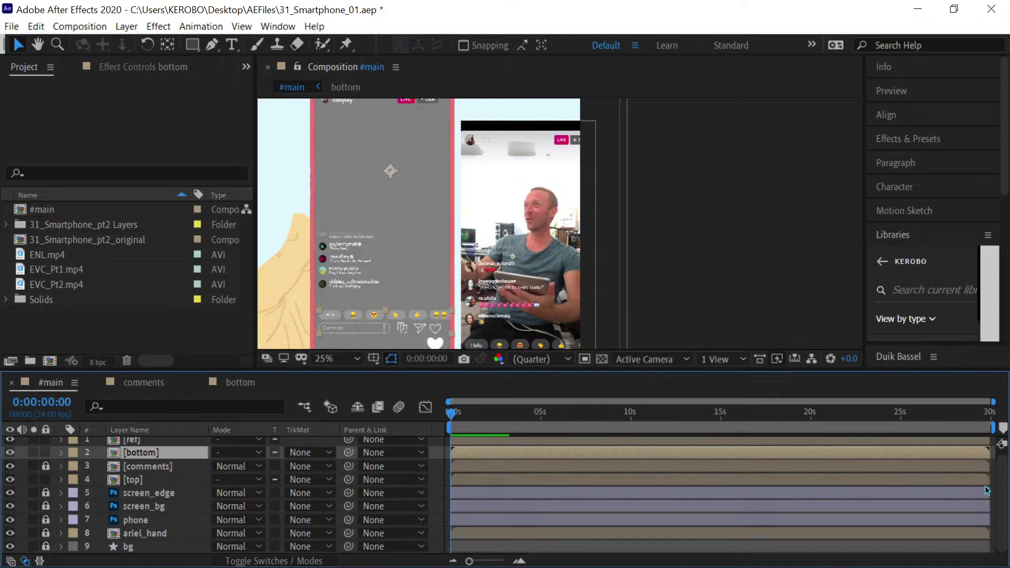
{"action": "left_click_drag", "start_coordinate": [493, 316], "coordinate": [532, 257]}
{"action": "key", "text": "v"}
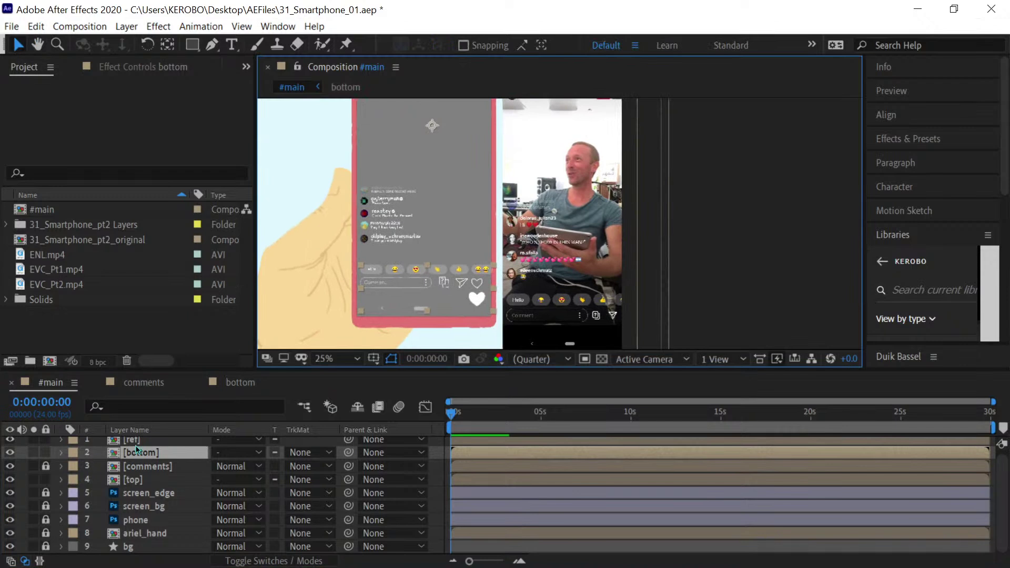
{"action": "left_click", "coordinate": [13, 444]}
{"action": "left_click", "coordinate": [11, 441]}
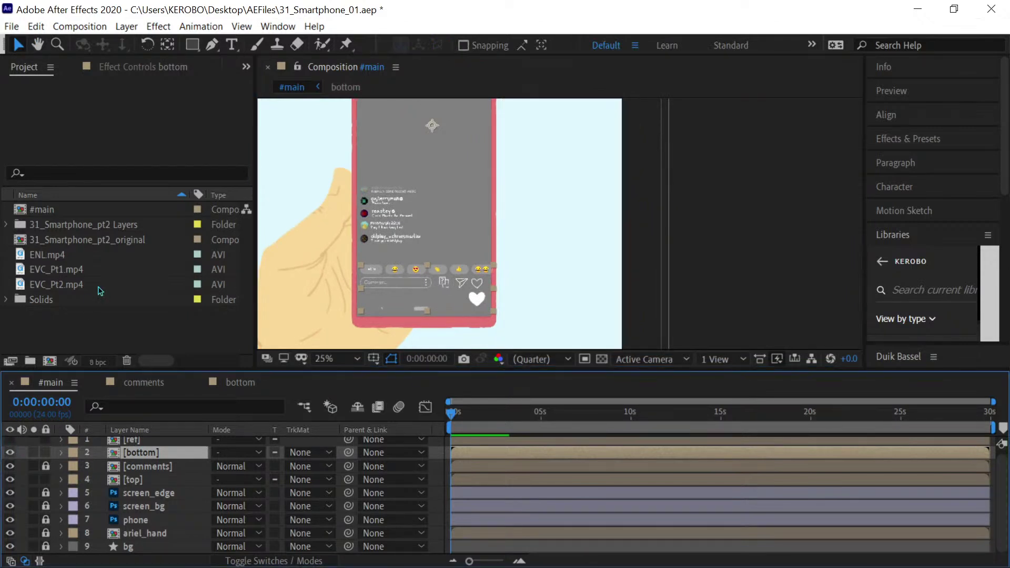
Add ENL.mp4 to #main as a layer between screen_bg and phone
{"action": "left_click_drag", "start_coordinate": [51, 255], "coordinate": [178, 507]}
{"action": "scroll", "coordinate": [466, 253], "scroll_direction": "down", "scroll_amount": 1}
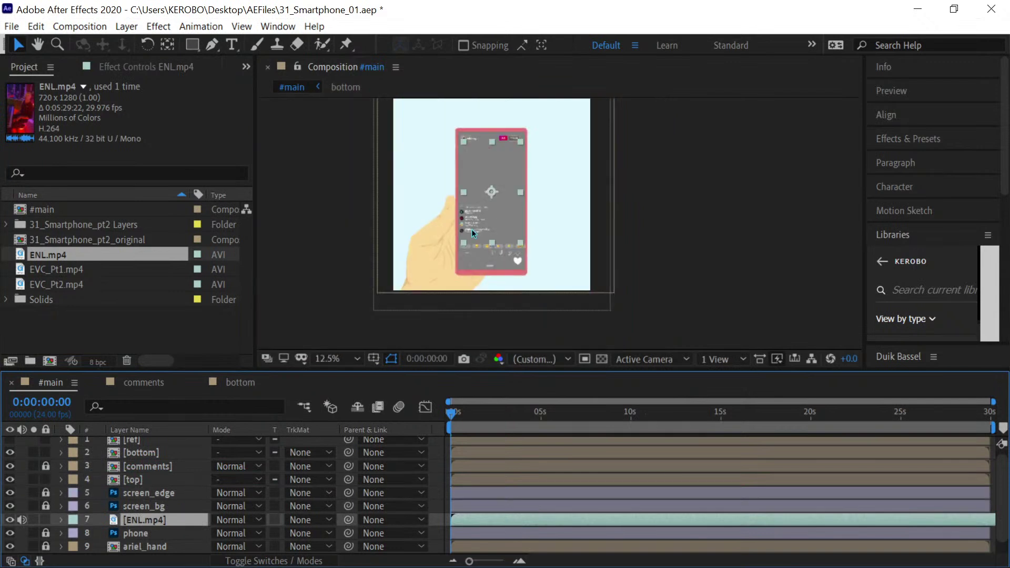
{"action": "scroll", "coordinate": [466, 253], "scroll_direction": "up", "scroll_amount": 1}
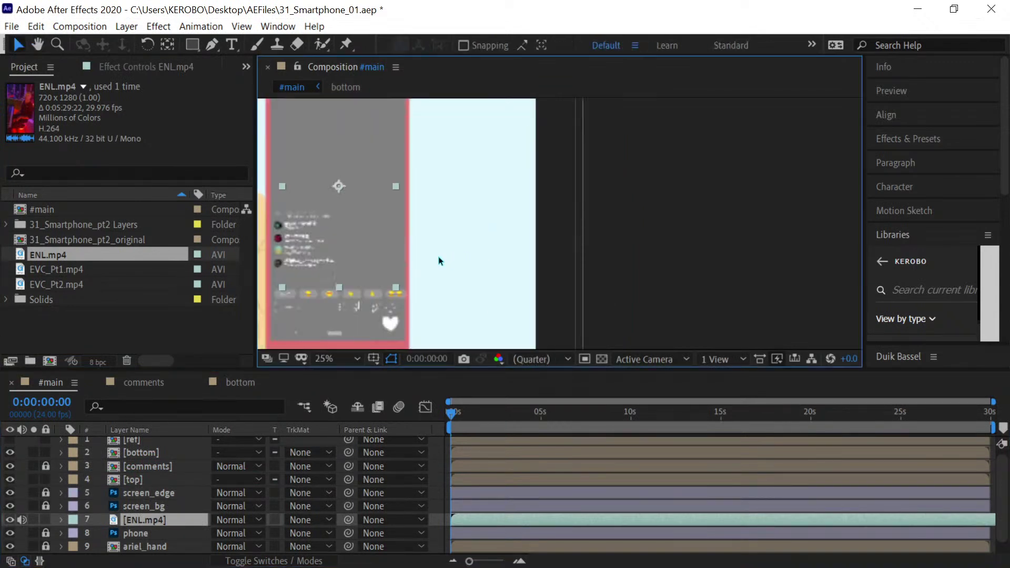
{"action": "left_click_drag", "start_coordinate": [422, 273], "coordinate": [453, 268]}
{"action": "scroll", "coordinate": [439, 270], "scroll_direction": "down", "scroll_amount": 1}
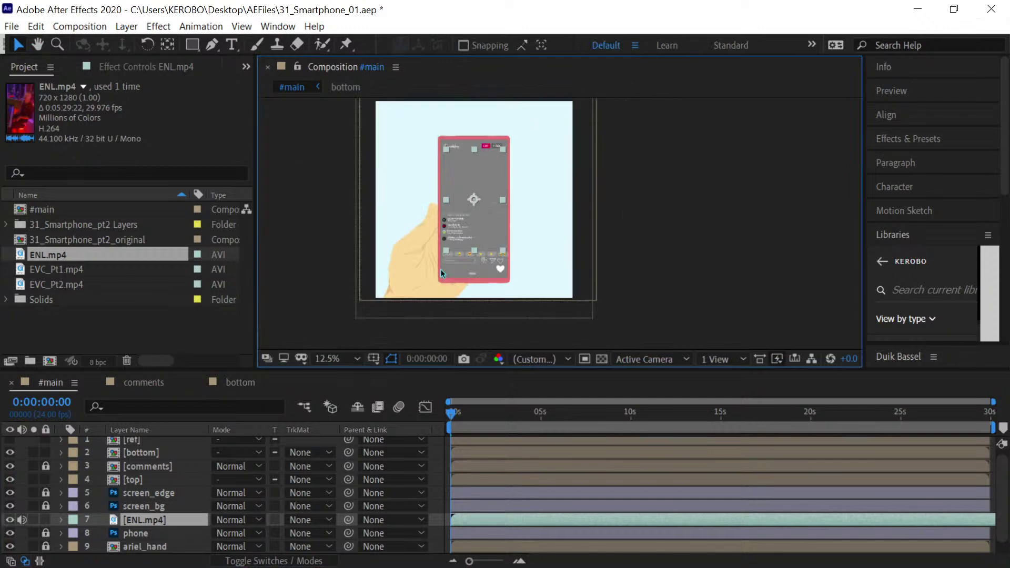
Set the ENL.mp4 layer's track matte to an alpha matte based on screen_bg
{"action": "left_click", "coordinate": [165, 516]}
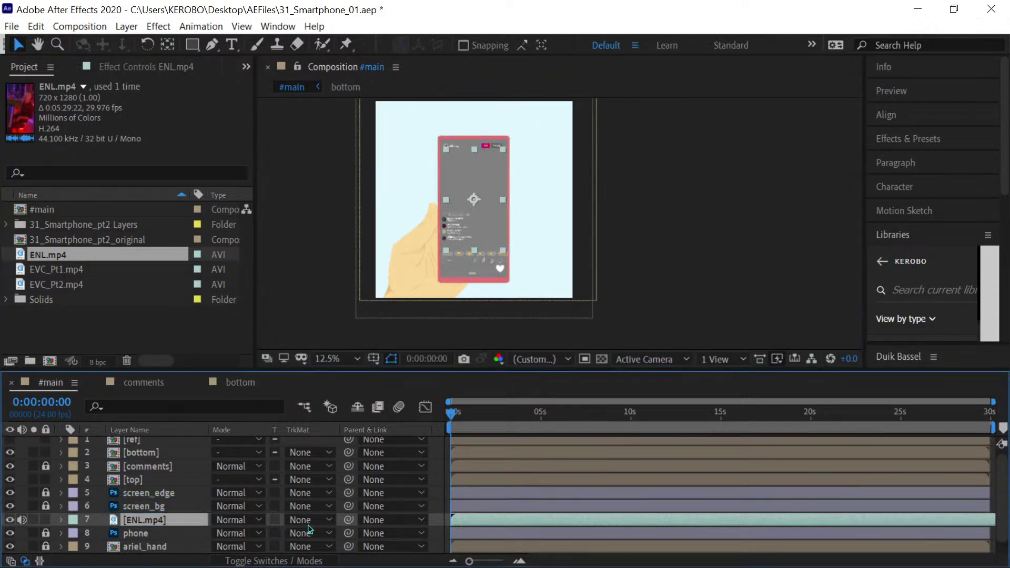
{"action": "left_click", "coordinate": [285, 561]}
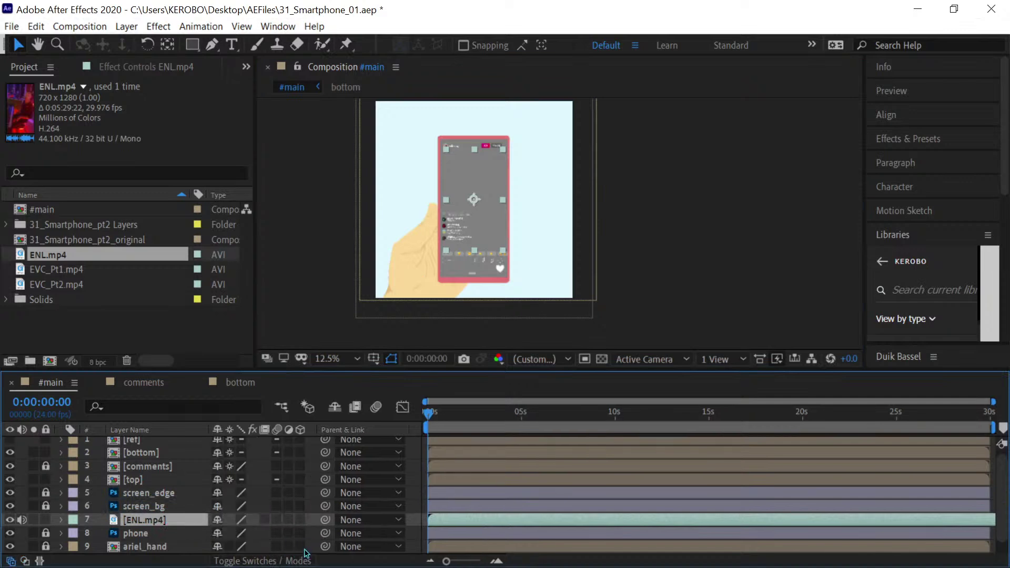
{"action": "left_click", "coordinate": [292, 561]}
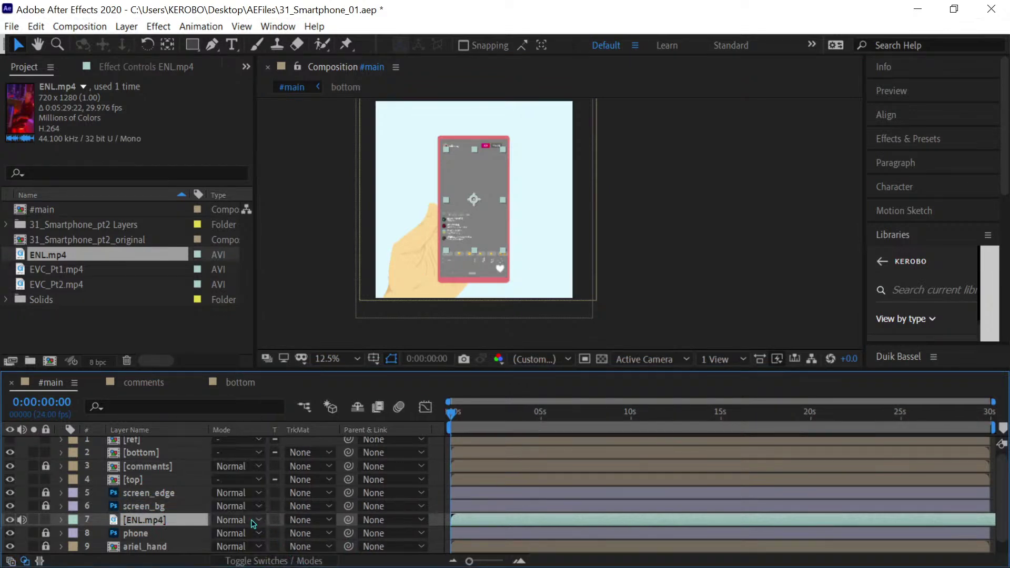
{"action": "left_click", "coordinate": [297, 521]}
{"action": "left_click", "coordinate": [336, 461]}
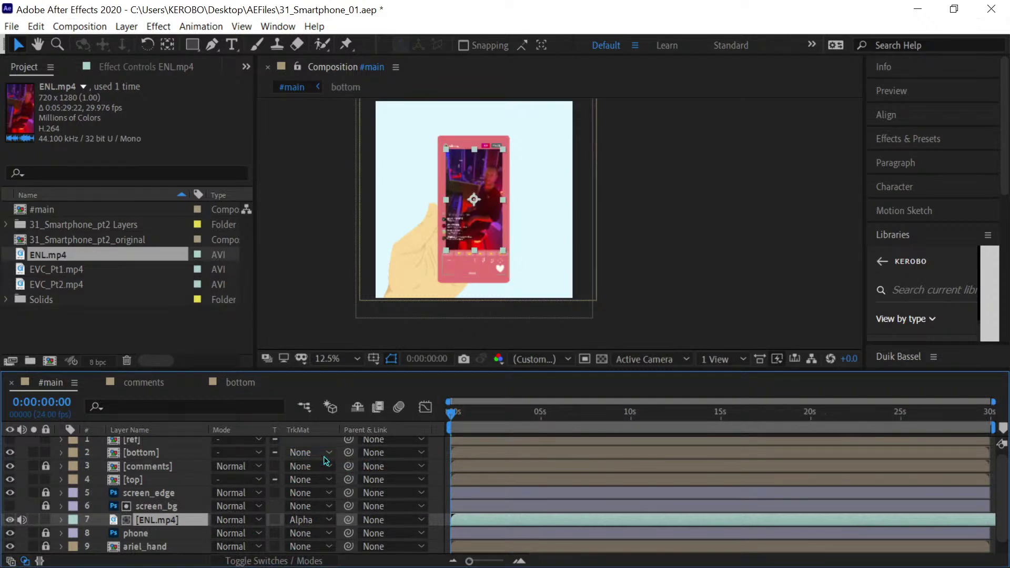
Scale the ENL.mp4 layer to 150% so the video covers the phone screen
{"action": "key", "text": "s"}
{"action": "left_click_drag", "start_coordinate": [261, 533], "coordinate": [314, 529]}
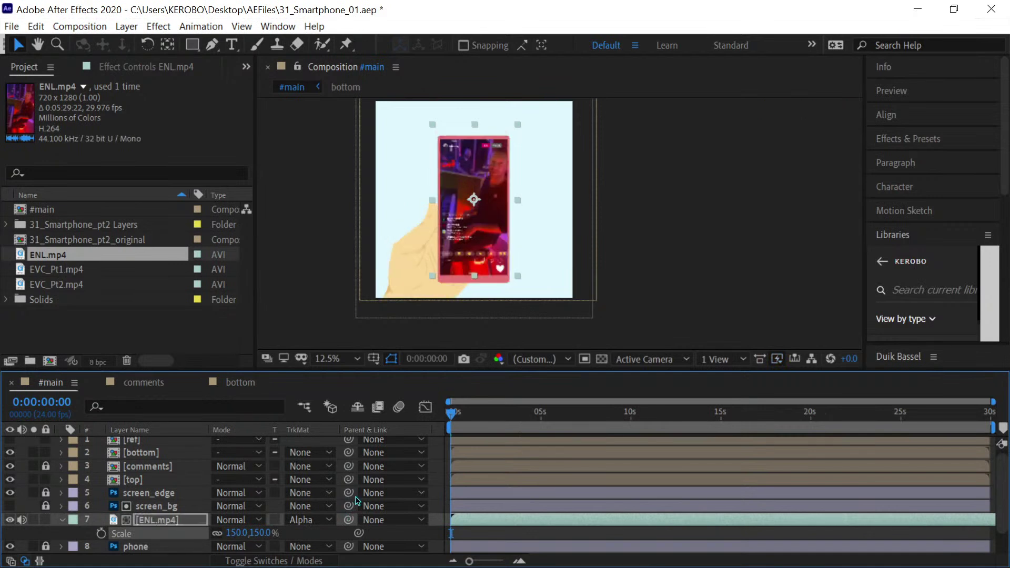
{"action": "scroll", "coordinate": [462, 274], "scroll_direction": "up", "scroll_amount": 2}
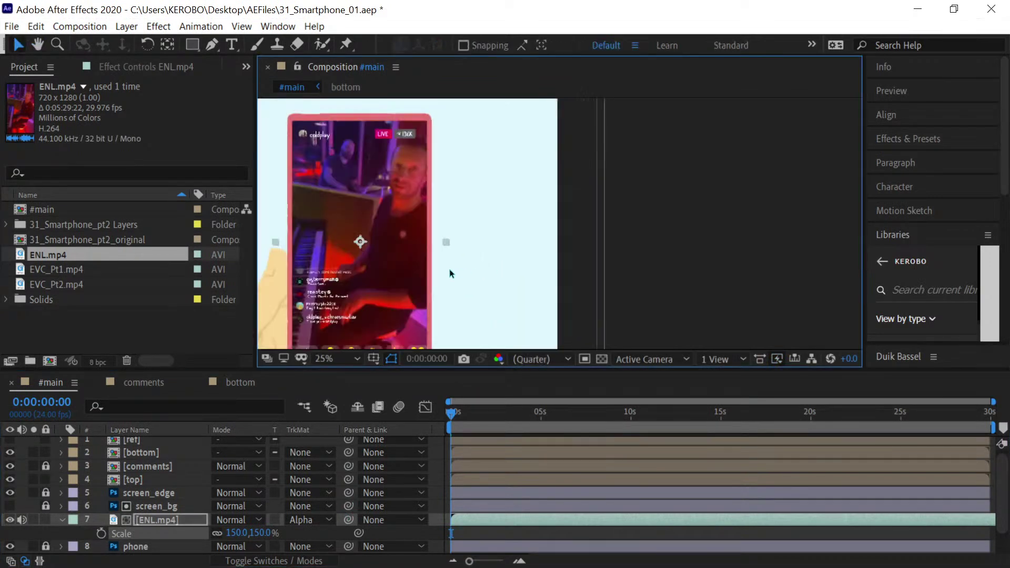
{"action": "key", "text": "space"}
{"action": "left_click_drag", "start_coordinate": [425, 274], "coordinate": [456, 230]}
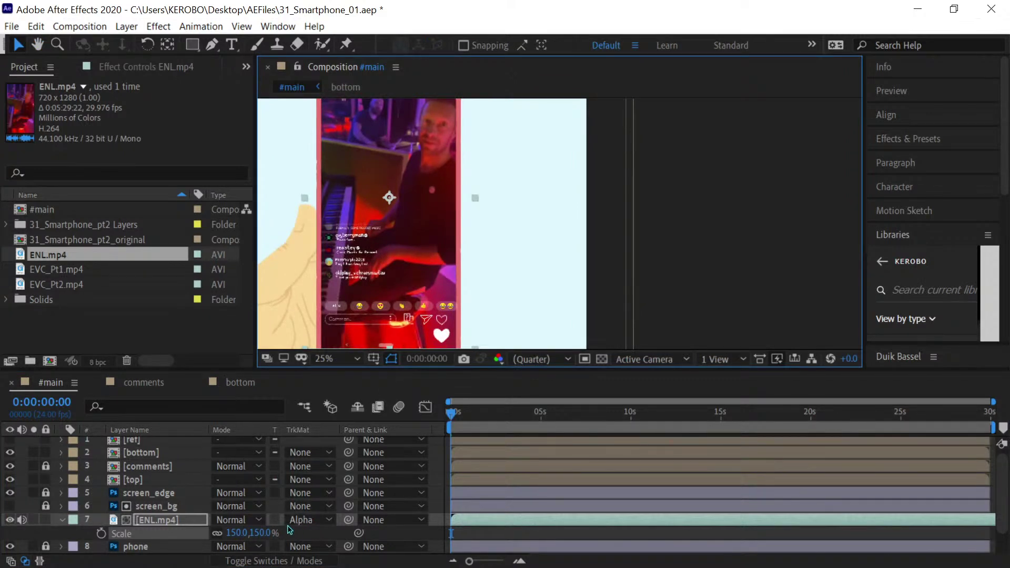
{"action": "key", "text": "space"}
{"action": "left_click_drag", "start_coordinate": [492, 248], "coordinate": [448, 278]}
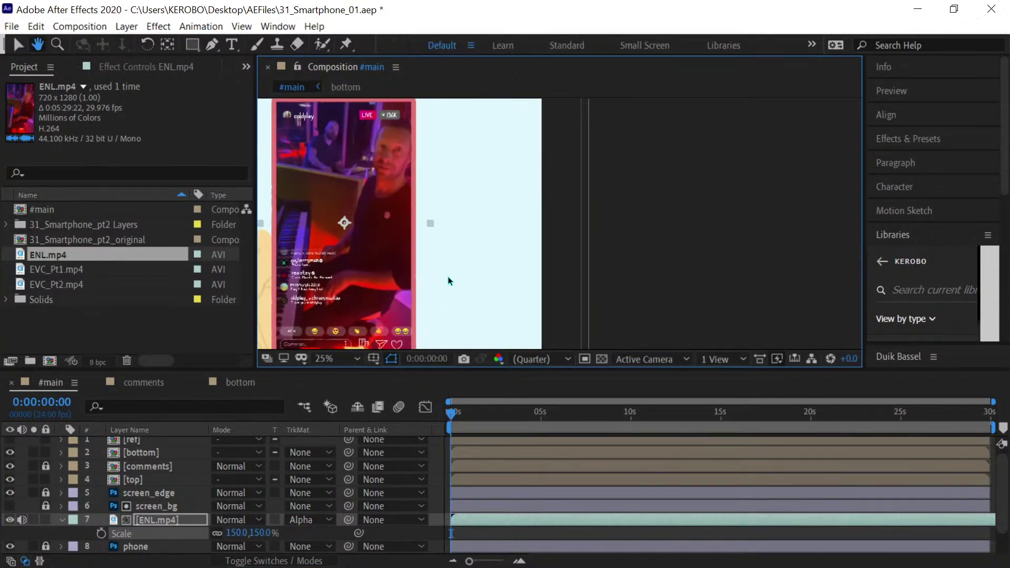
{"action": "key", "text": "comma"}
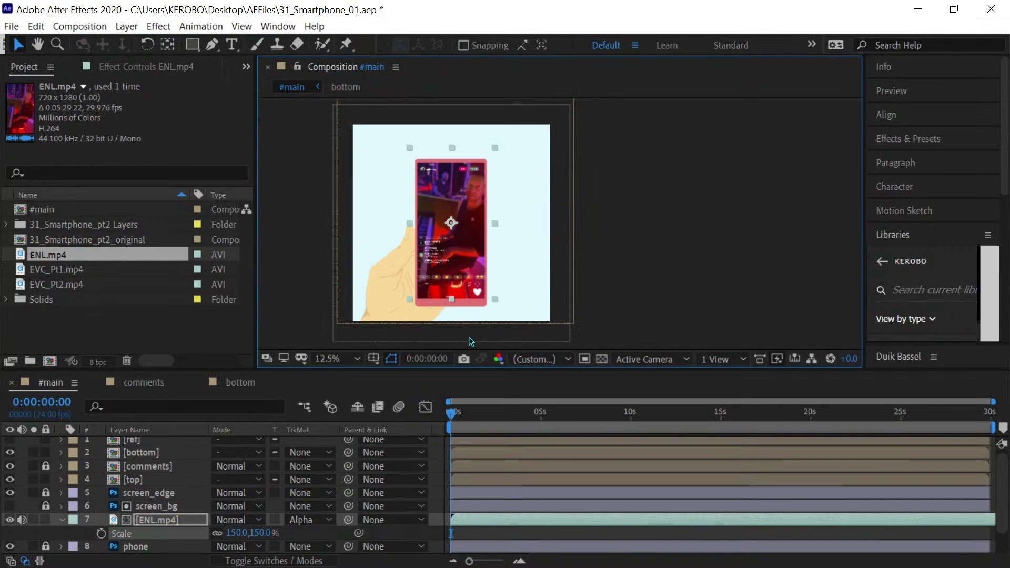
Reveal the ENL.mp4 layer's Position and lower the video on the phone screen to 1250, 1338
{"action": "key", "text": "shift+p"}
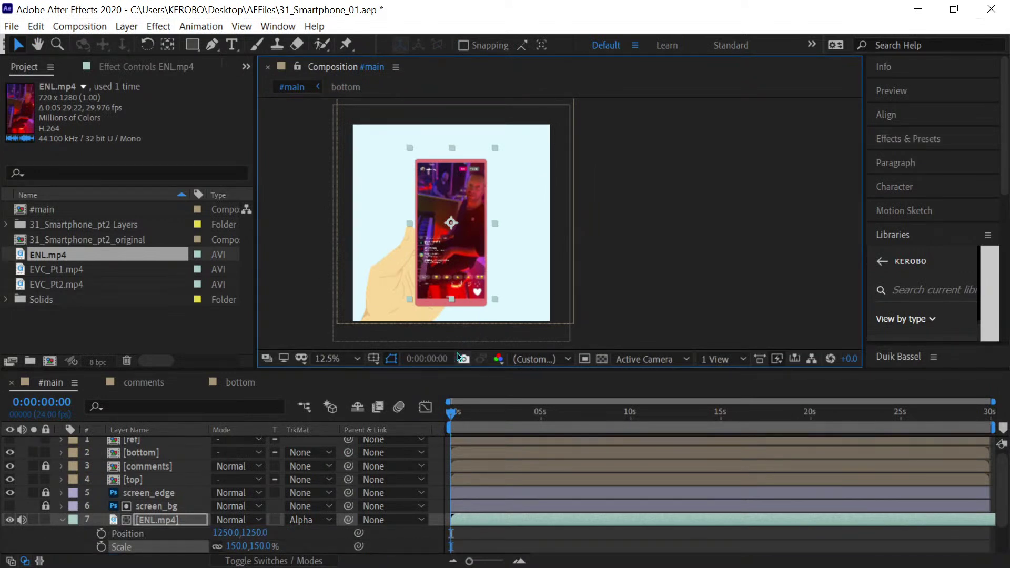
{"action": "key", "text": "Down"}
{"action": "key", "text": "Down"}
{"action": "key", "text": "Down"}
{"action": "key", "text": "Down"}
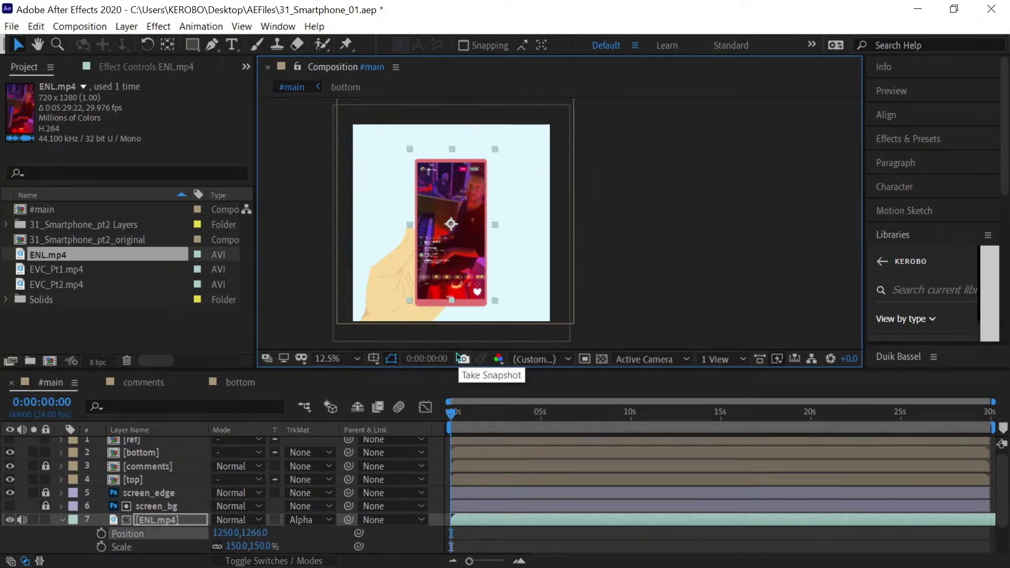
{"action": "key", "text": "Down"}
{"action": "key", "text": "Down"}
{"action": "key", "text": "Down"}
{"action": "key", "text": "Down"}
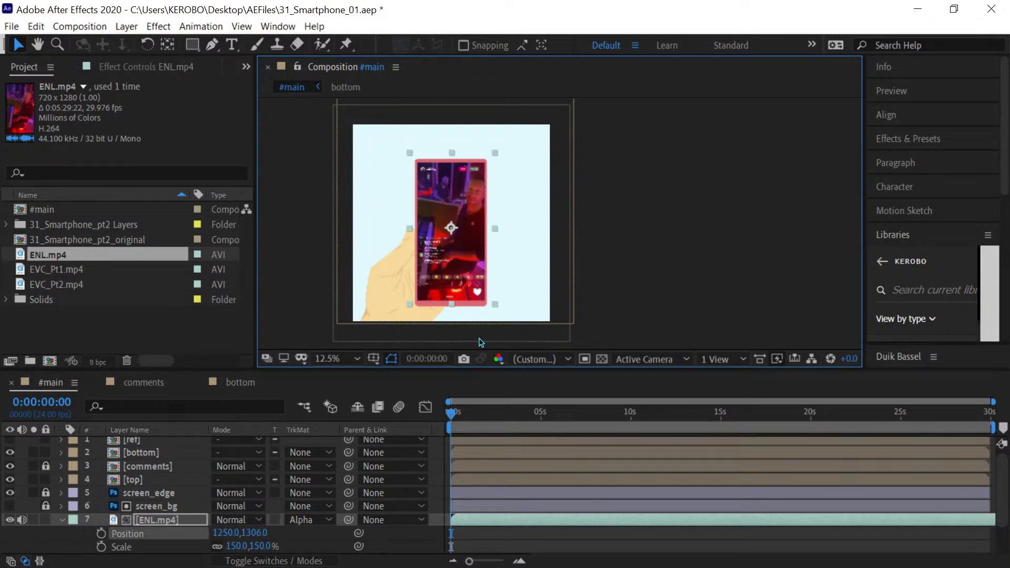
{"action": "key", "text": "Down"}
{"action": "key", "text": "Down"}
{"action": "key", "text": "Down"}
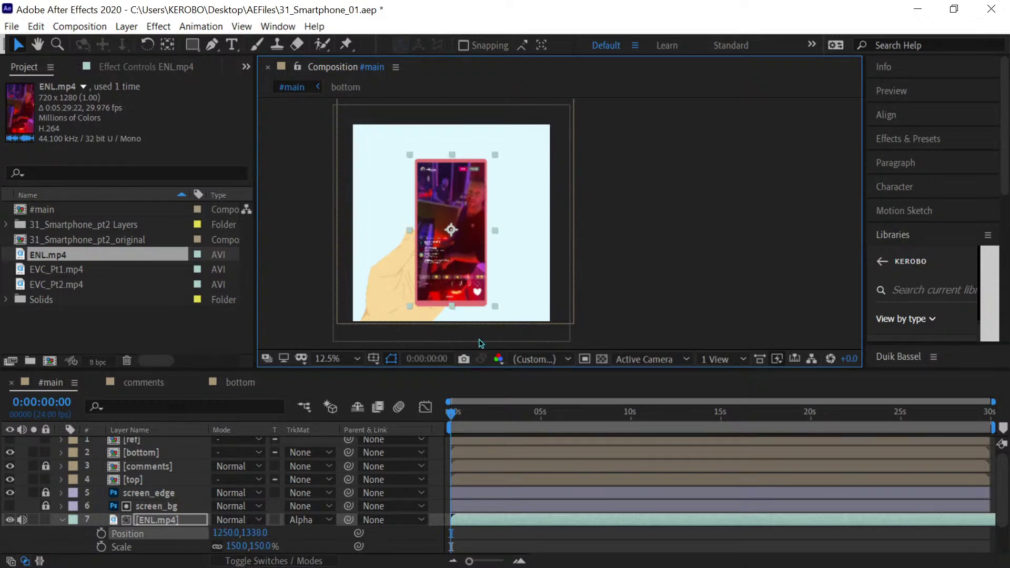
Reduce the ENL.mp4 layer's scale to 141% and save the project
{"action": "left_click", "coordinate": [263, 546]}
{"action": "type", "text": "148"}
{"action": "key", "text": "Return"}
{"action": "key", "text": "Down"}
{"action": "key", "text": "Down"}
{"action": "key", "text": "Down"}
{"action": "key", "text": "Down"}
{"action": "key", "text": "Down"}
{"action": "key", "text": "Down"}
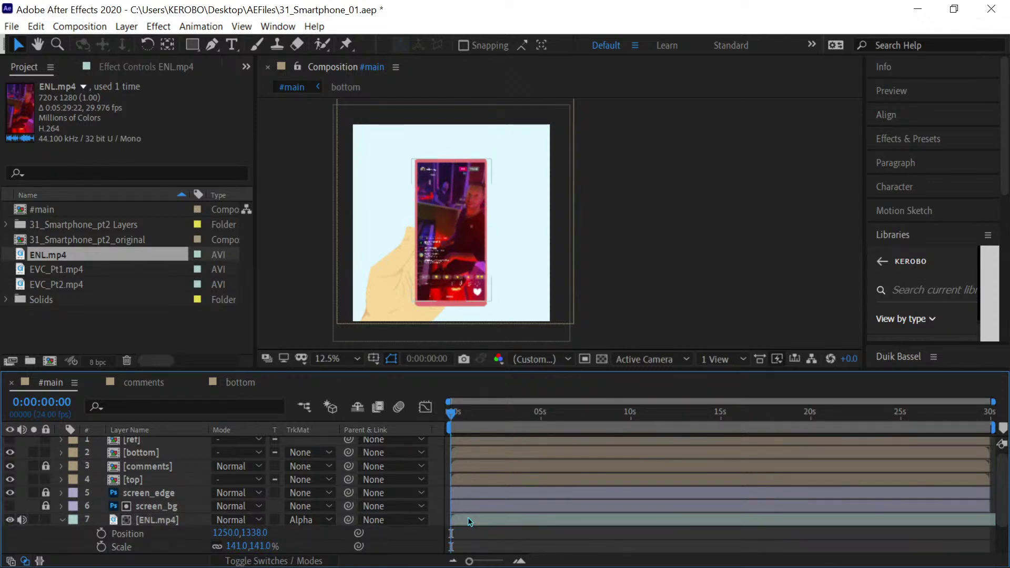
{"action": "key", "text": "period"}
{"action": "key", "text": "ctrl+s"}
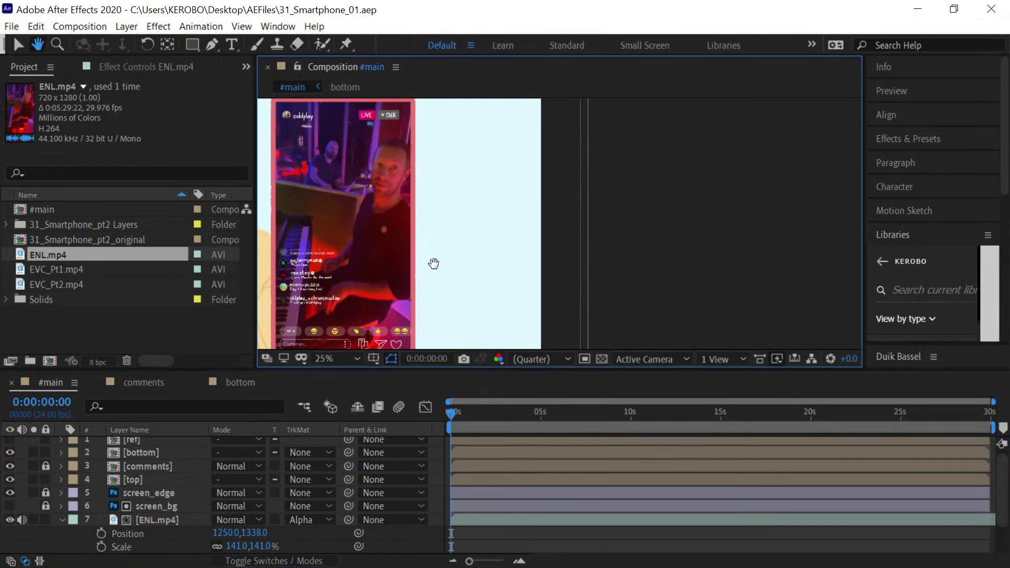
{"action": "left_click_drag", "start_coordinate": [433, 263], "coordinate": [497, 261]}
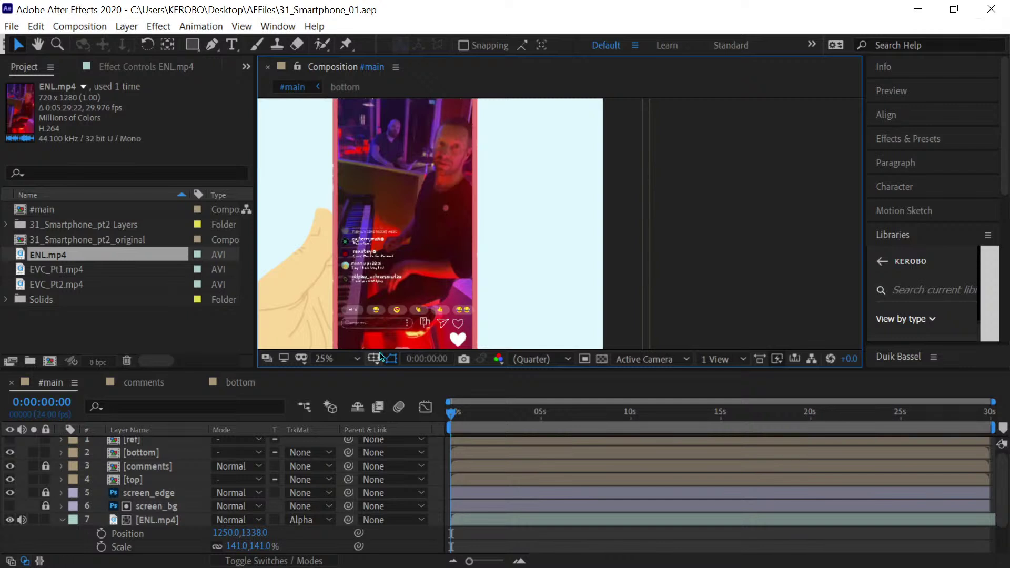
{"action": "scroll", "coordinate": [511, 245], "scroll_direction": "down", "scroll_amount": 2}
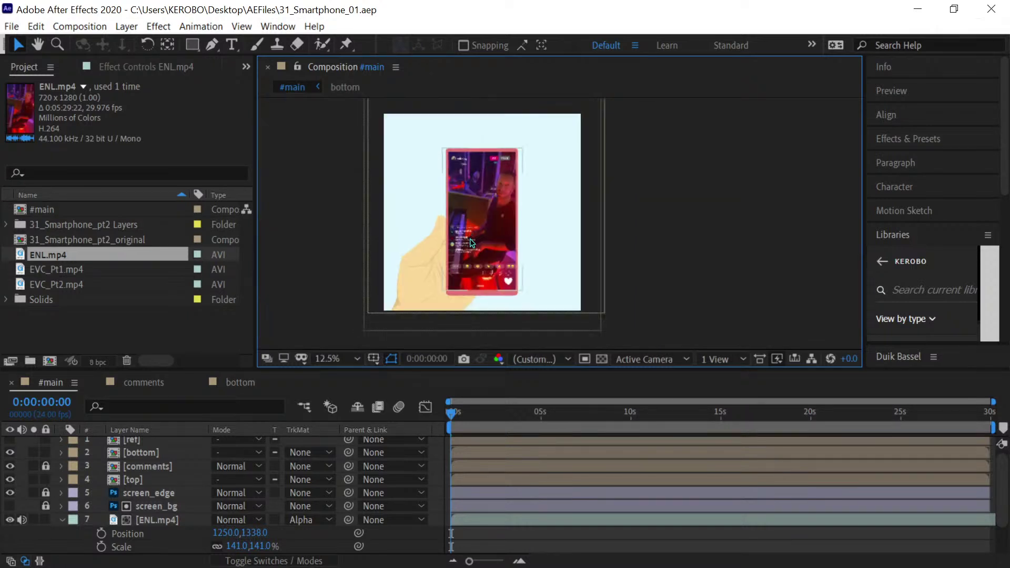
{"action": "scroll", "coordinate": [511, 246], "scroll_direction": "up", "scroll_amount": 1}
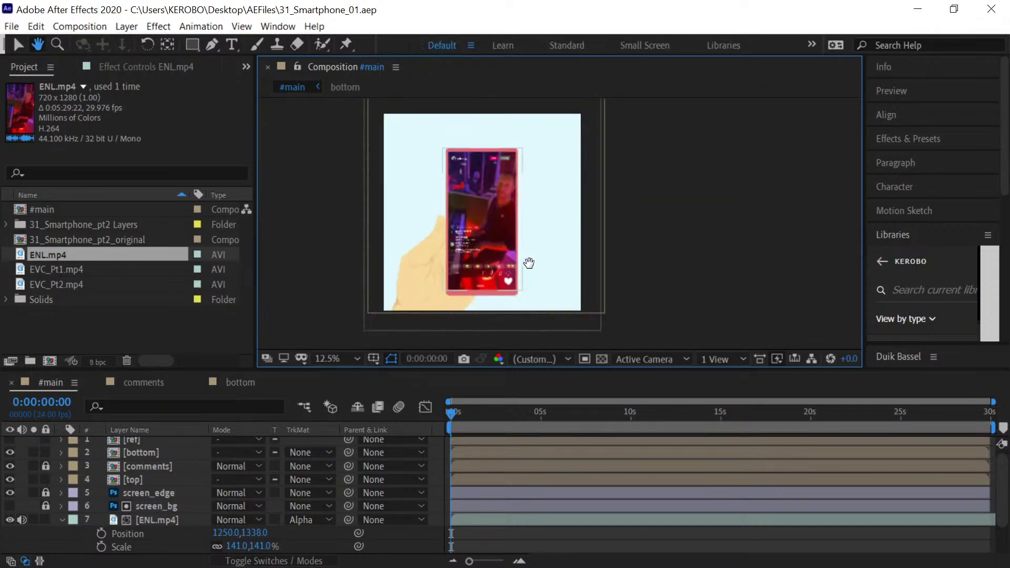
{"action": "scroll", "coordinate": [524, 258], "scroll_direction": "down", "scroll_amount": 1}
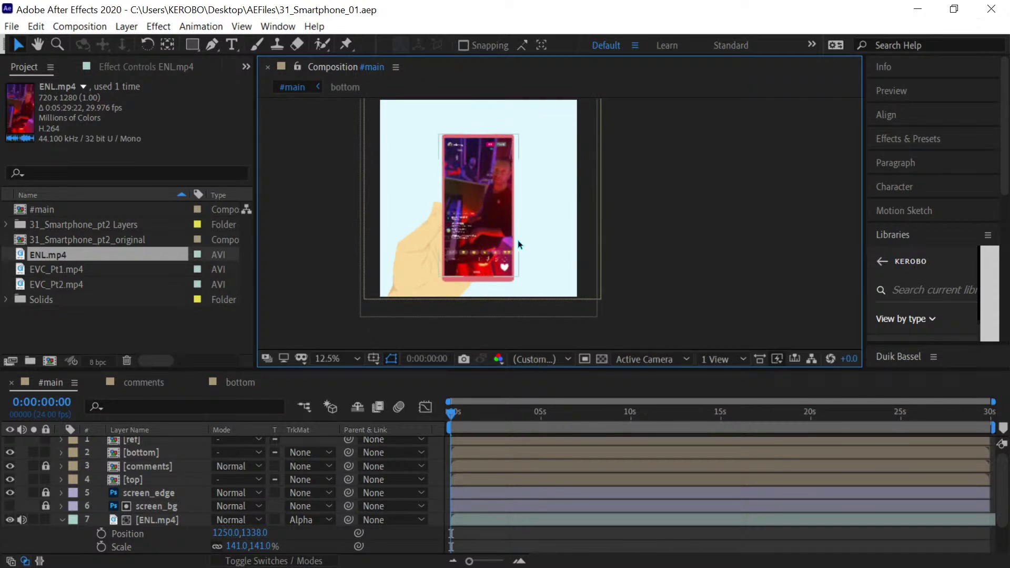
{"action": "left_click_drag", "start_coordinate": [553, 268], "coordinate": [521, 278]}
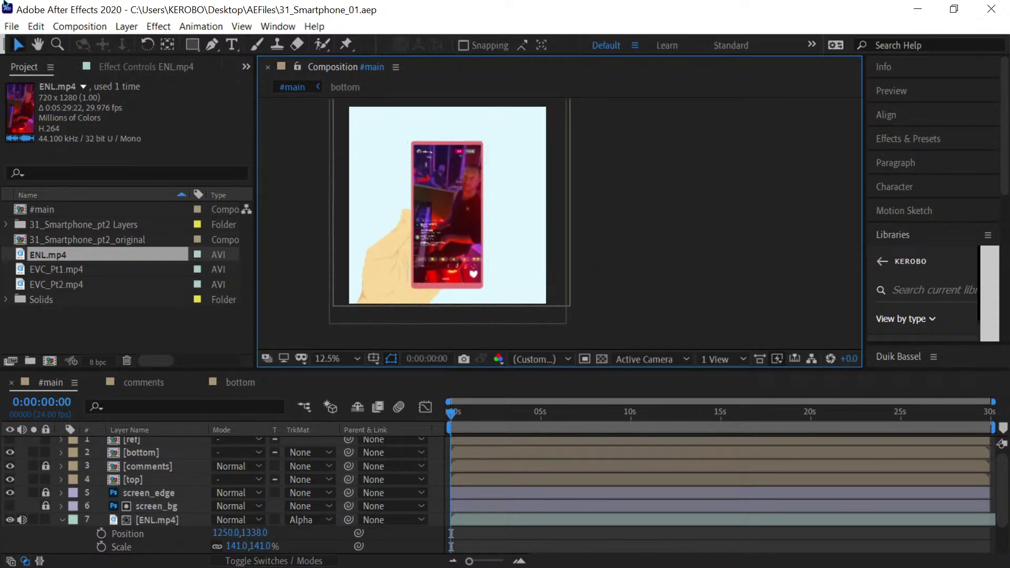
Mute the ENL.mp4 layer and slide it earlier so a later moment of the footage starts at 0 seconds, saving the project
{"action": "left_click", "coordinate": [21, 519]}
{"action": "left_click", "coordinate": [610, 521]}
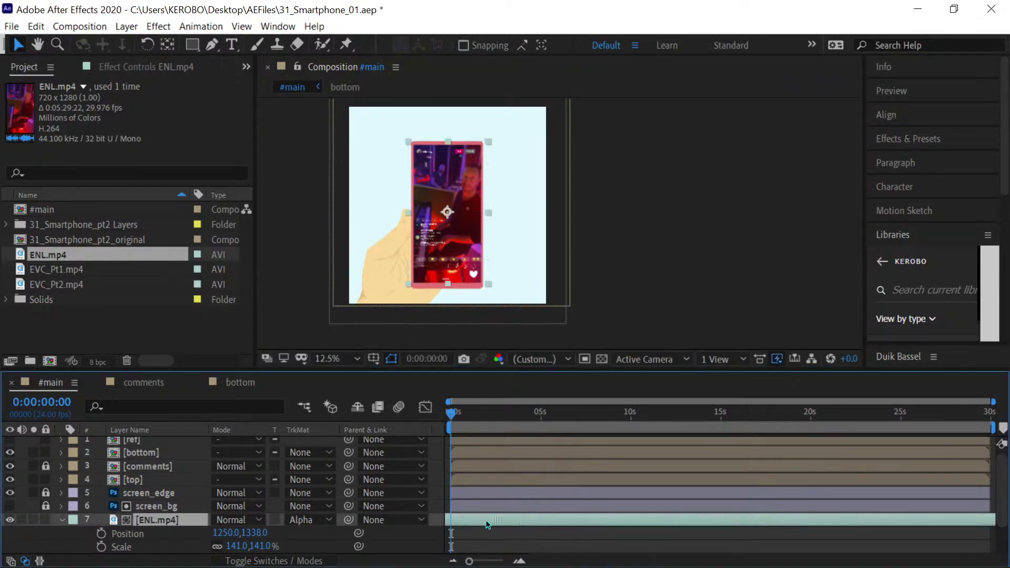
{"action": "left_click_drag", "start_coordinate": [890, 525], "coordinate": [456, 520]}
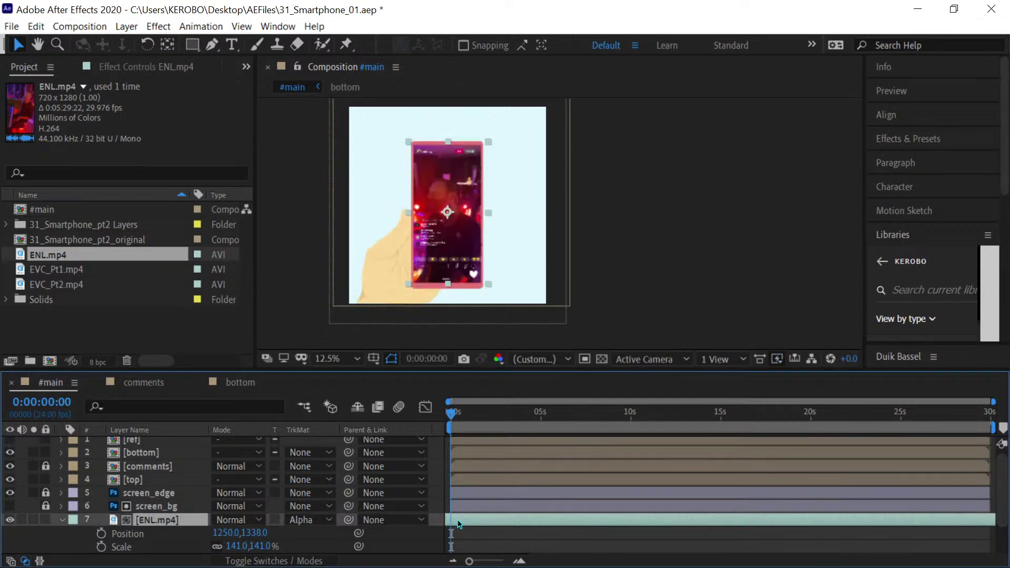
{"action": "left_click_drag", "start_coordinate": [880, 521], "coordinate": [625, 523]}
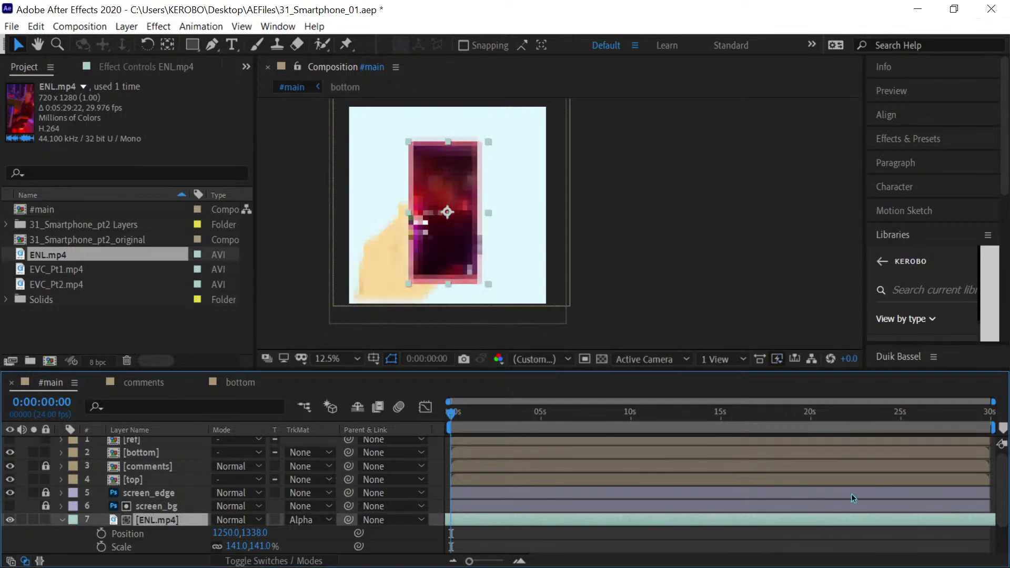
{"action": "left_click_drag", "start_coordinate": [880, 519], "coordinate": [683, 519]}
{"action": "left_click_drag", "start_coordinate": [816, 519], "coordinate": [662, 527]}
{"action": "left_click_drag", "start_coordinate": [787, 521], "coordinate": [636, 529]}
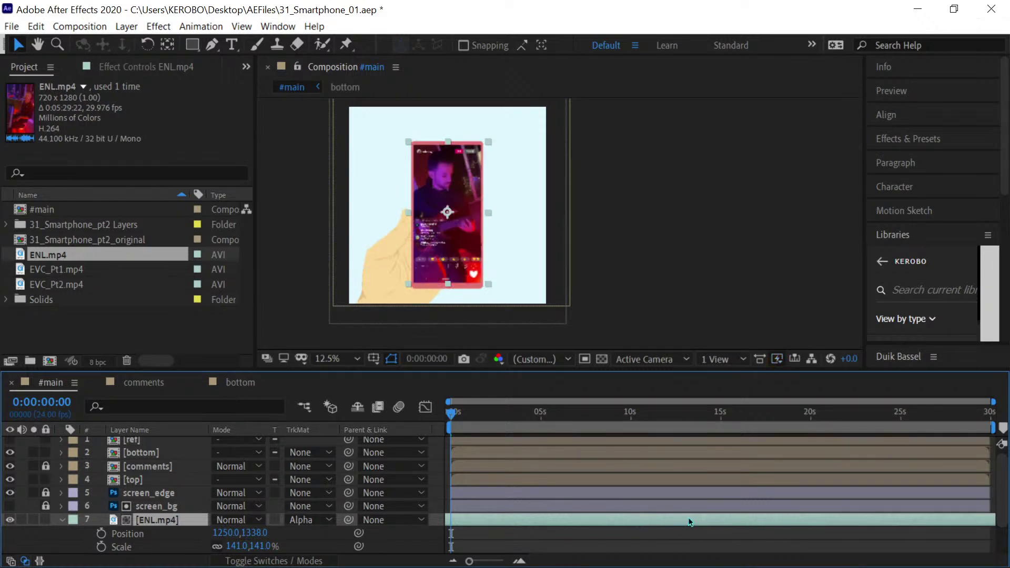
{"action": "left_click_drag", "start_coordinate": [671, 523], "coordinate": [669, 521]}
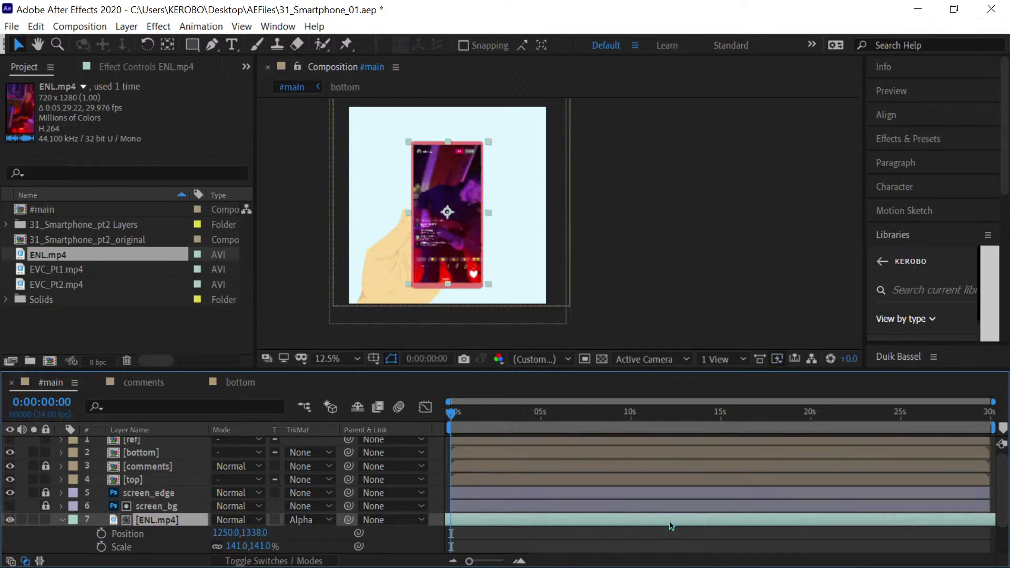
{"action": "left_click_drag", "start_coordinate": [764, 516], "coordinate": [621, 519]}
{"action": "left_click_drag", "start_coordinate": [804, 520], "coordinate": [661, 516]}
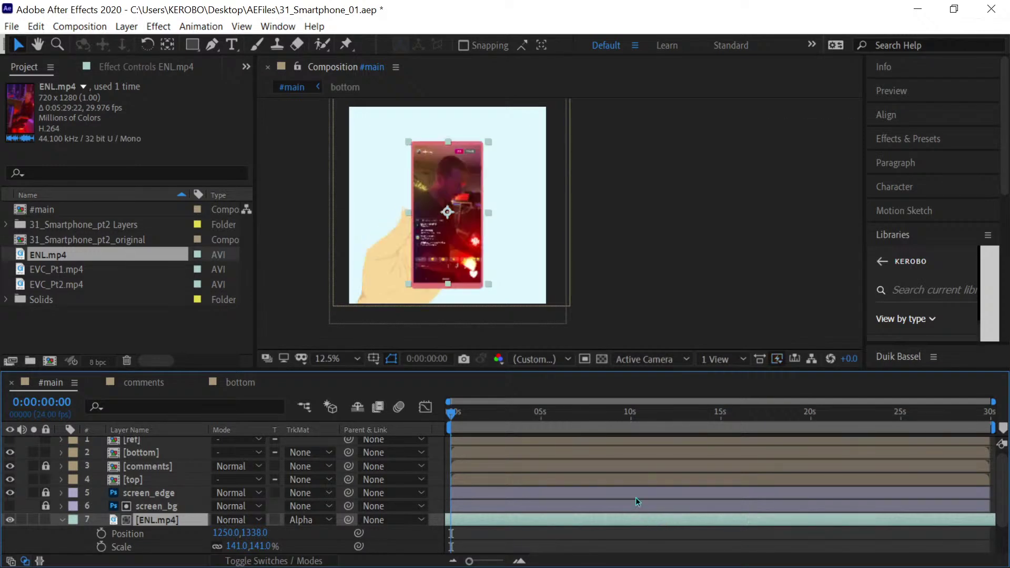
{"action": "key", "text": "ctrl+s"}
Preview the video playing on the phone screen in an enlarged composition view with layer controls hidden
{"action": "key", "text": "ctrl+shift+h"}
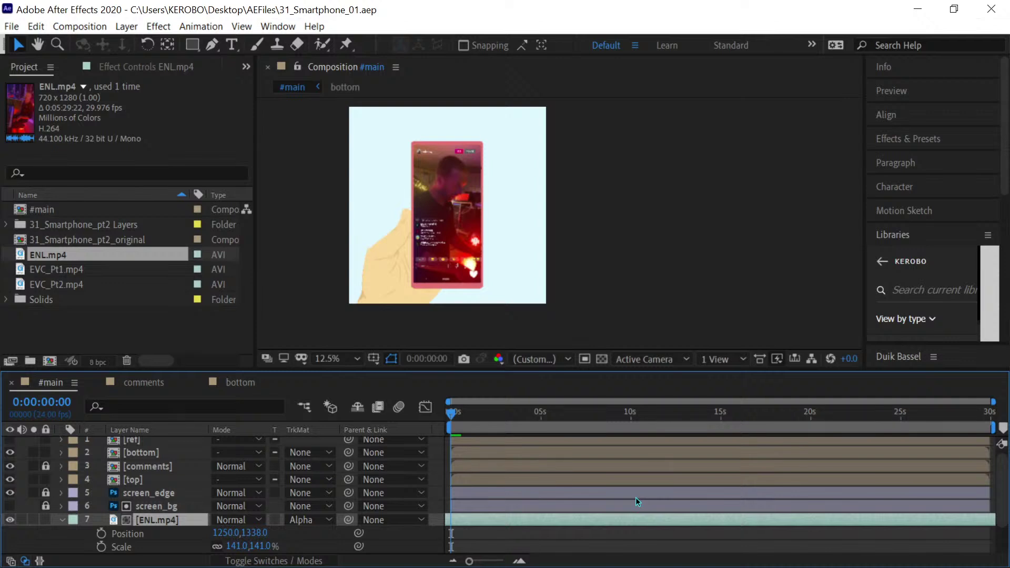
{"action": "key", "text": "space"}
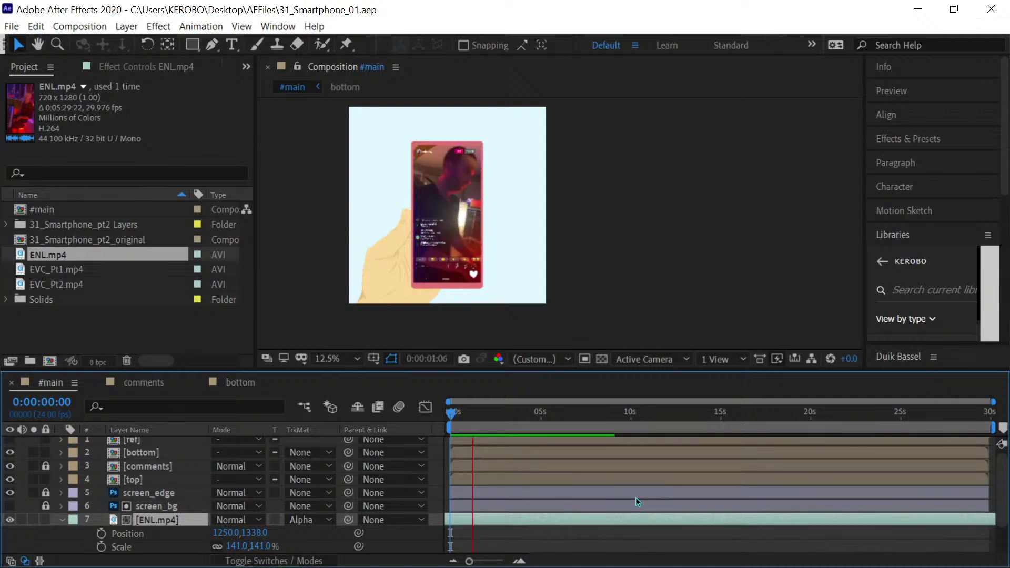
{"action": "scroll", "coordinate": [453, 291], "scroll_direction": "up", "scroll_amount": 4}
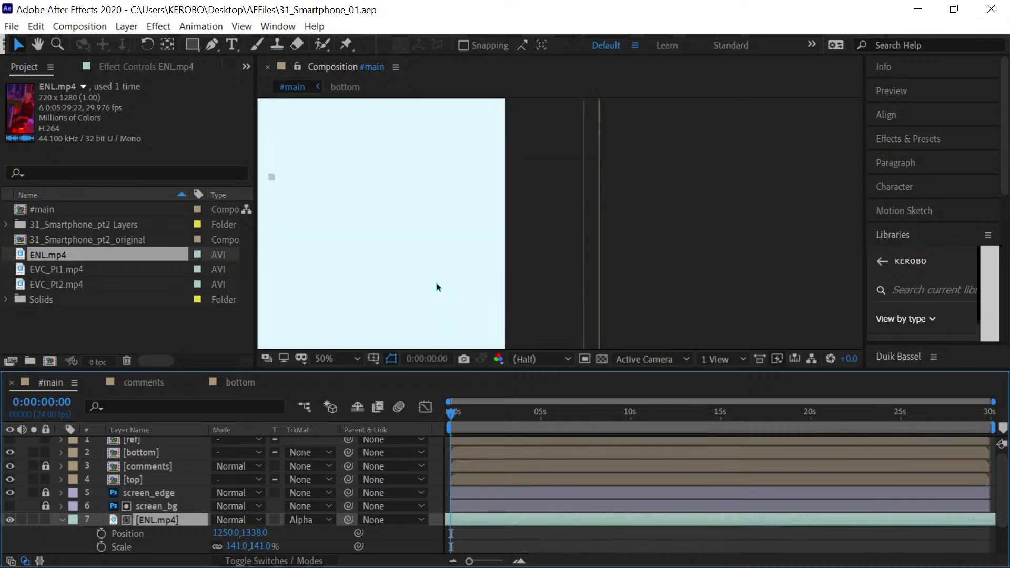
{"action": "scroll", "coordinate": [438, 287], "scroll_direction": "down", "scroll_amount": 2}
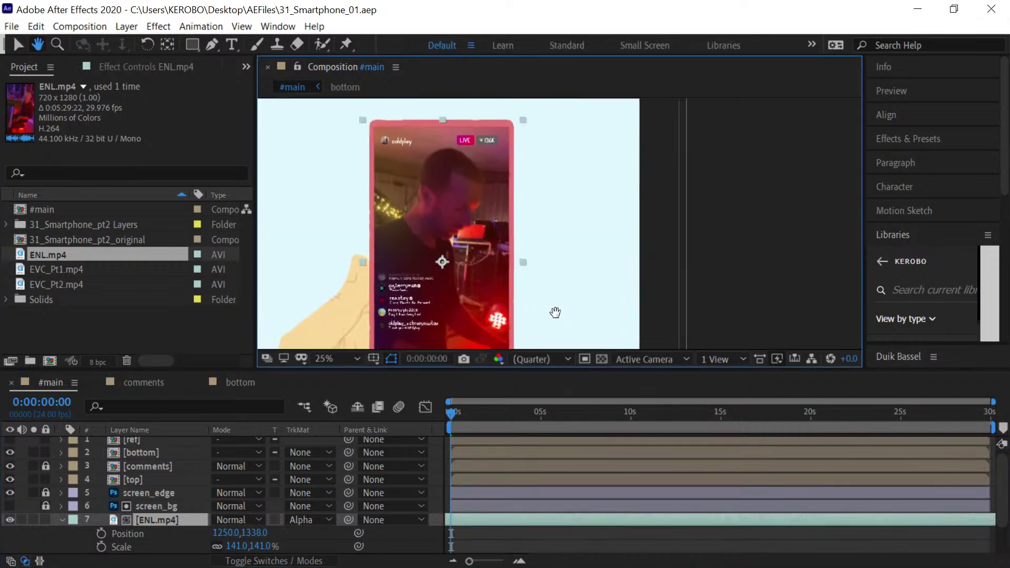
{"action": "left_click_drag", "start_coordinate": [473, 370], "coordinate": [480, 474]}
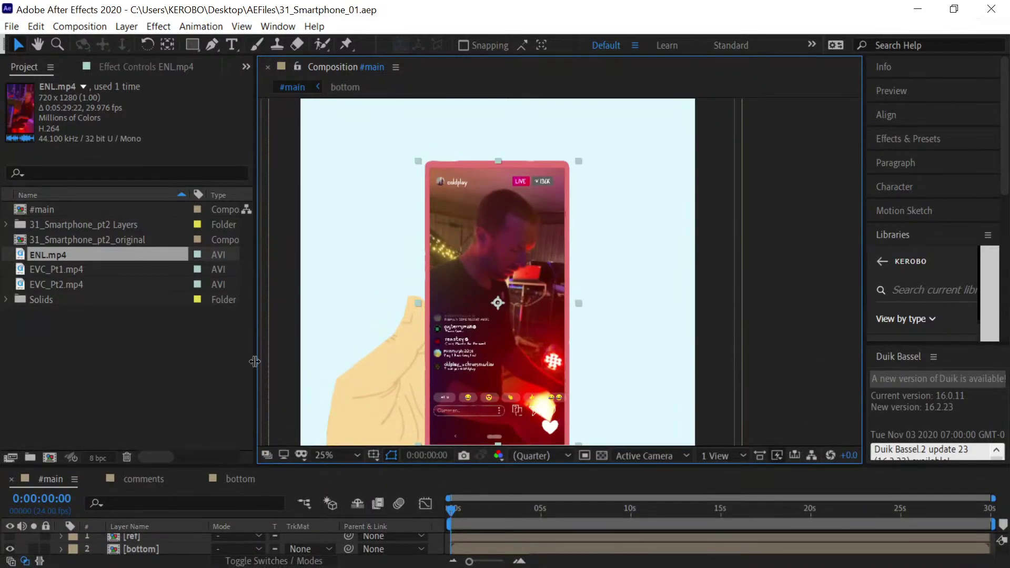
{"action": "left_click_drag", "start_coordinate": [257, 363], "coordinate": [217, 370]}
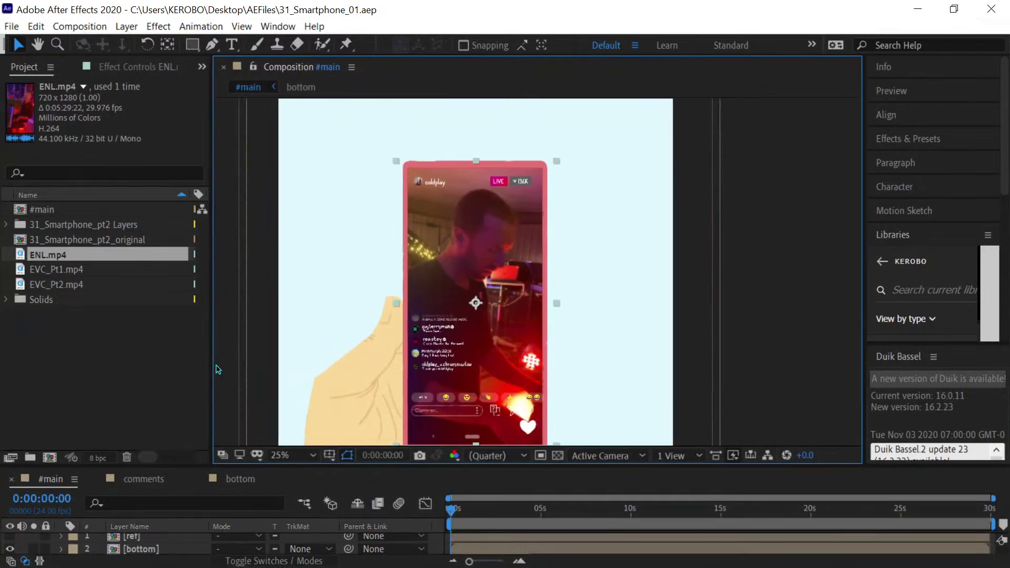
{"action": "key", "text": "ctrl+shift+a"}
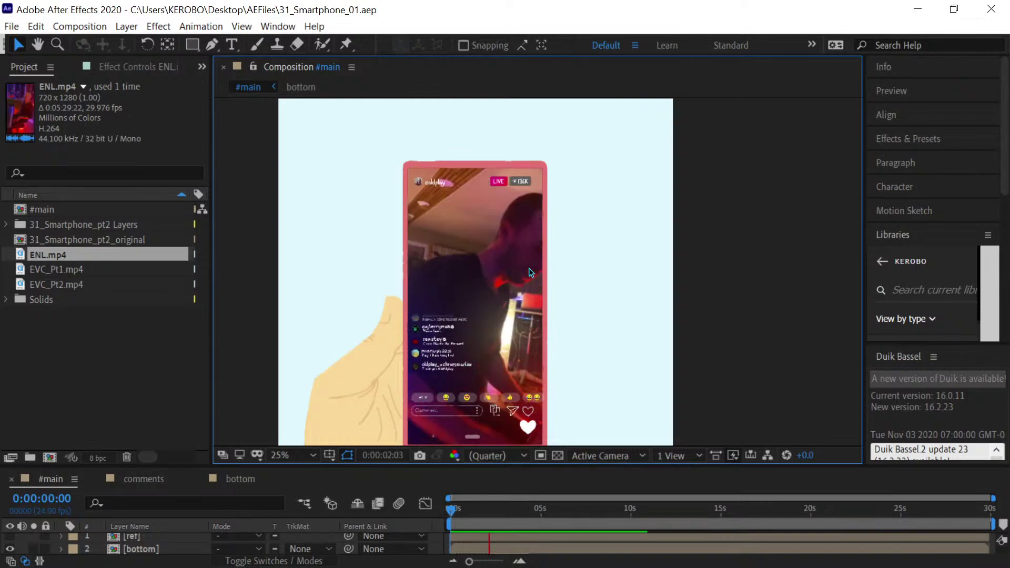
{"action": "key", "text": "space"}
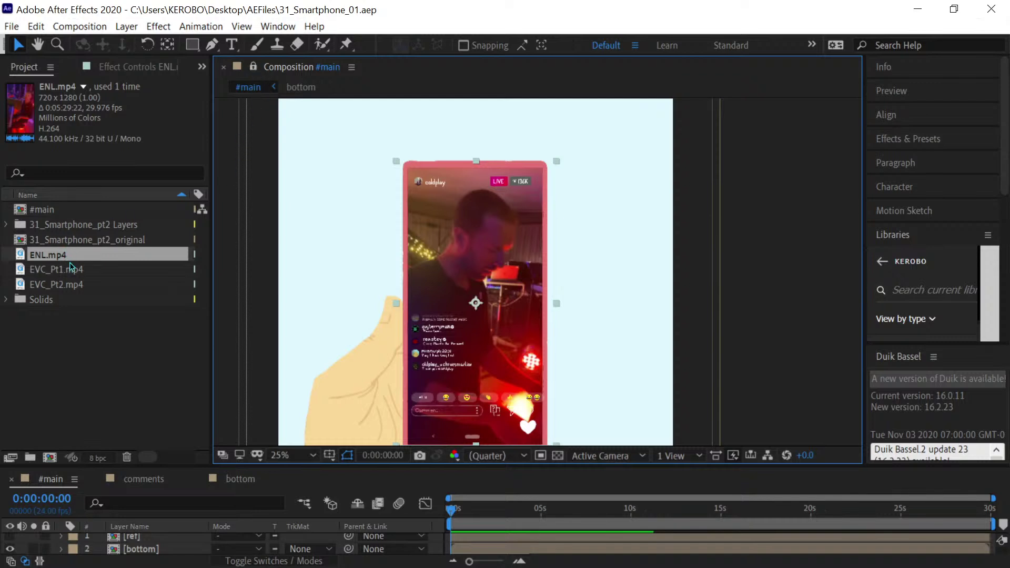
{"action": "left_click_drag", "start_coordinate": [213, 464], "coordinate": [247, 379]}
{"action": "left_click_drag", "start_coordinate": [238, 344], "coordinate": [237, 345]}
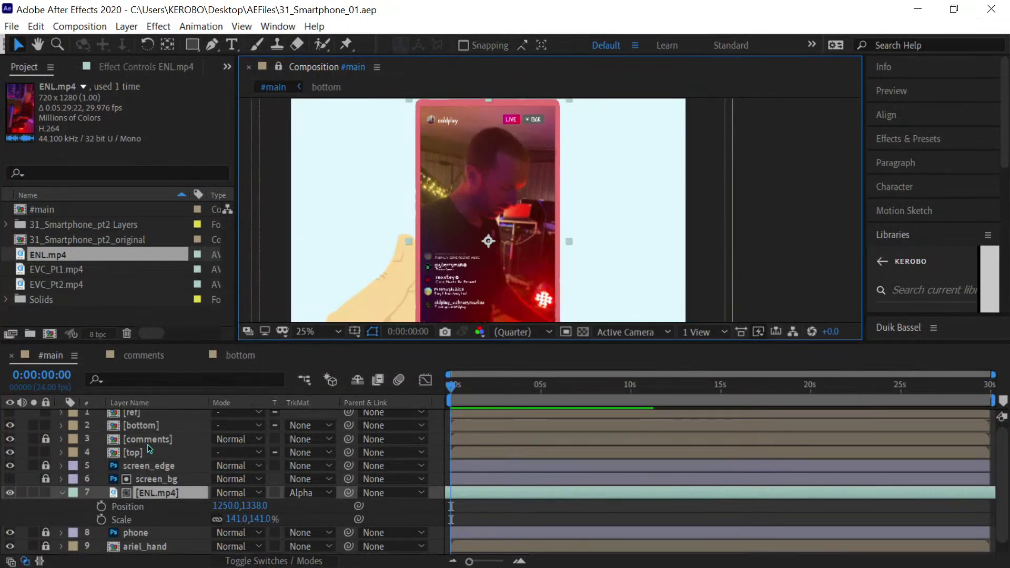
Open the top composition in a separate viewer beside #main and add a Drop Shadow layer style to cp_name
{"action": "double_click", "coordinate": [128, 454]}
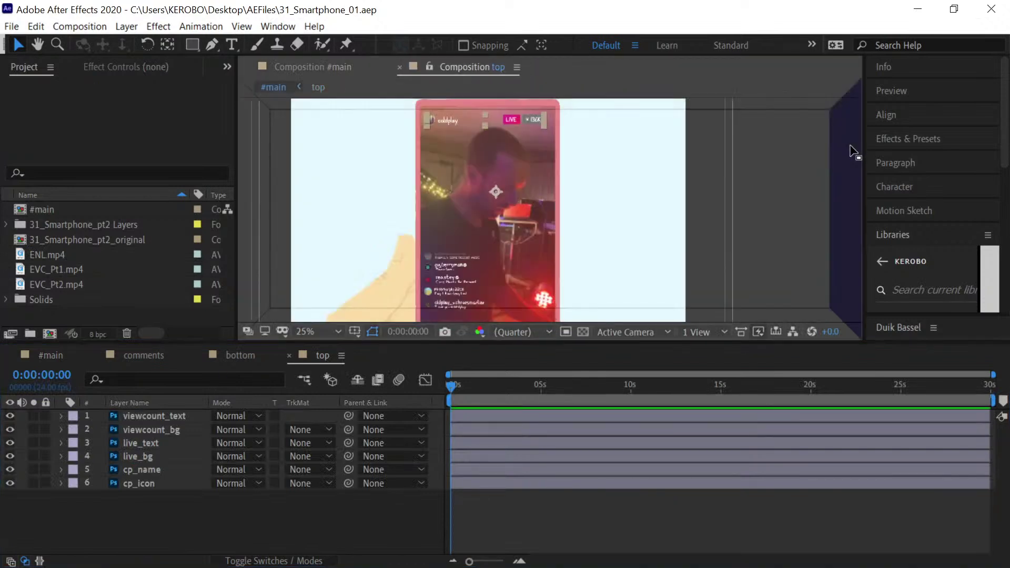
{"action": "left_click_drag", "start_coordinate": [854, 152], "coordinate": [853, 152]}
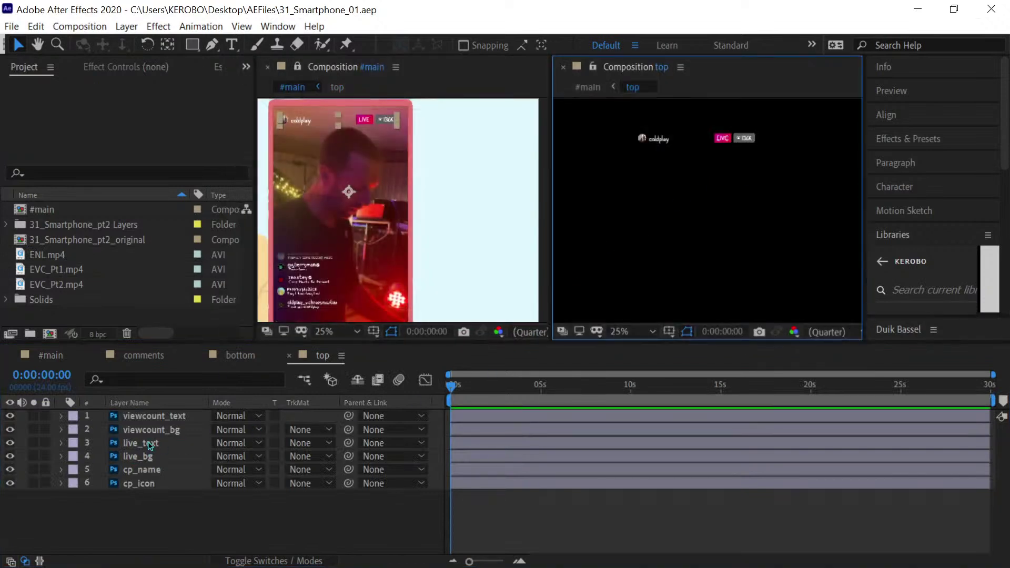
{"action": "left_click", "coordinate": [152, 471]}
{"action": "right_click", "coordinate": [153, 469]}
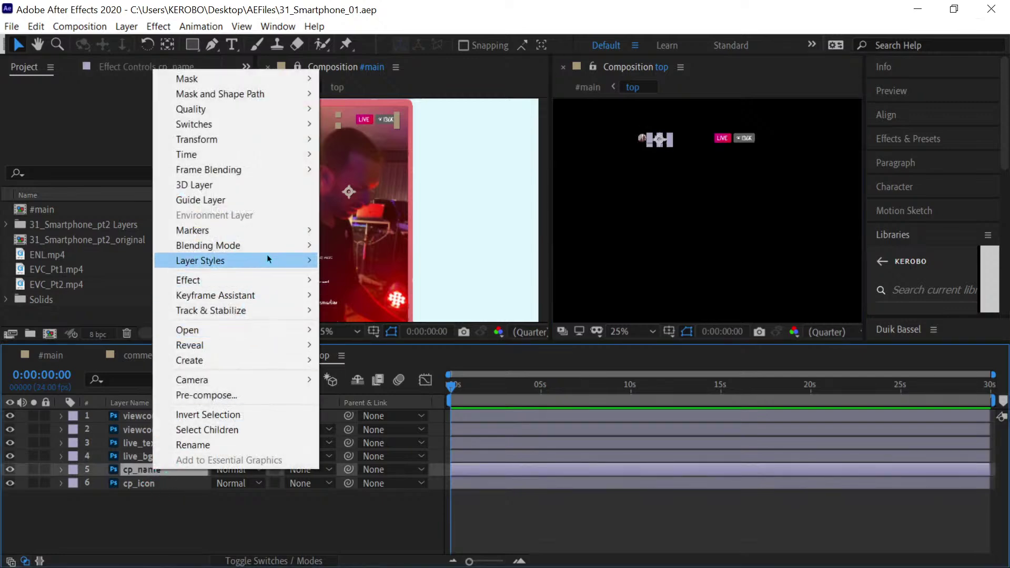
{"action": "mouse_move", "coordinate": [266, 260]}
{"action": "left_click", "coordinate": [396, 310]}
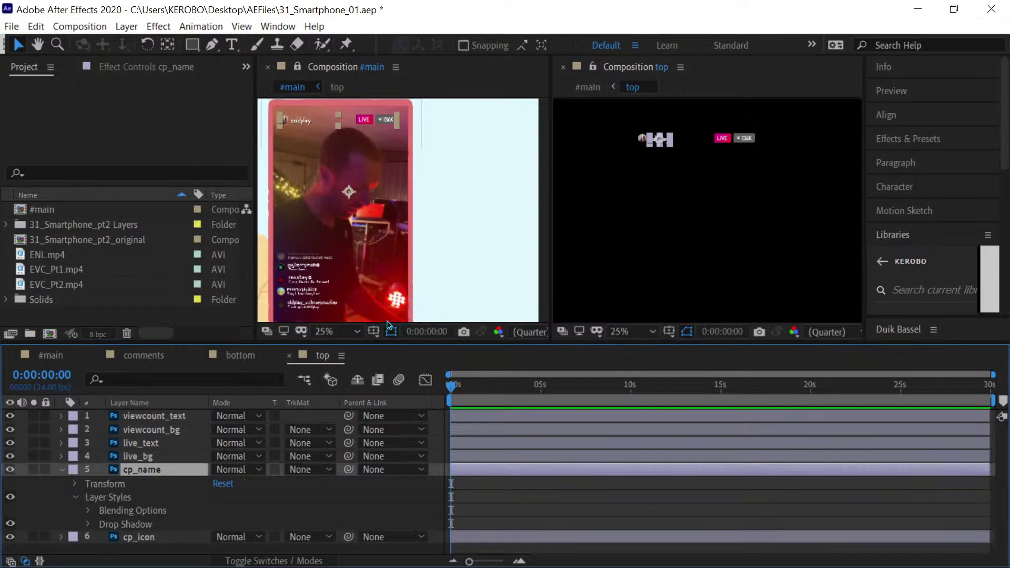
Set the distance of the cp_name layer's drop shadow to 0
{"action": "left_click", "coordinate": [89, 525]}
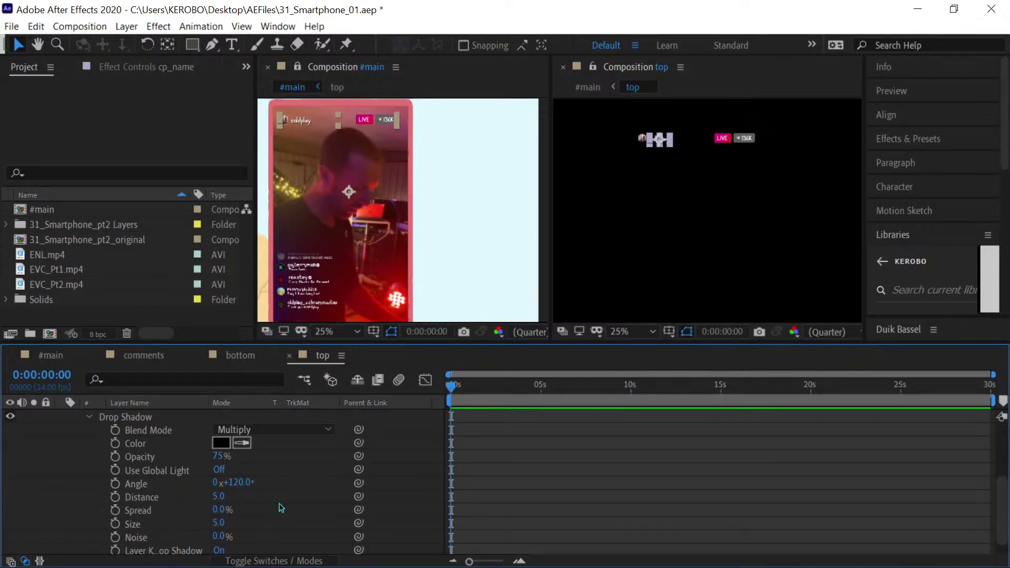
{"action": "left_click", "coordinate": [219, 497]}
{"action": "type", "text": "0"}
{"action": "key", "text": "Return"}
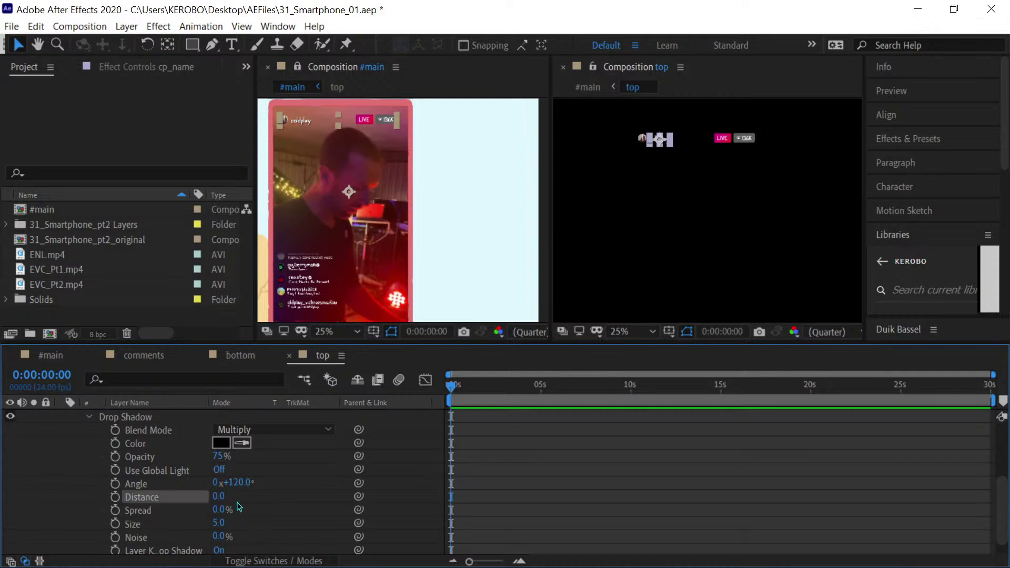
{"action": "left_click", "coordinate": [542, 449]}
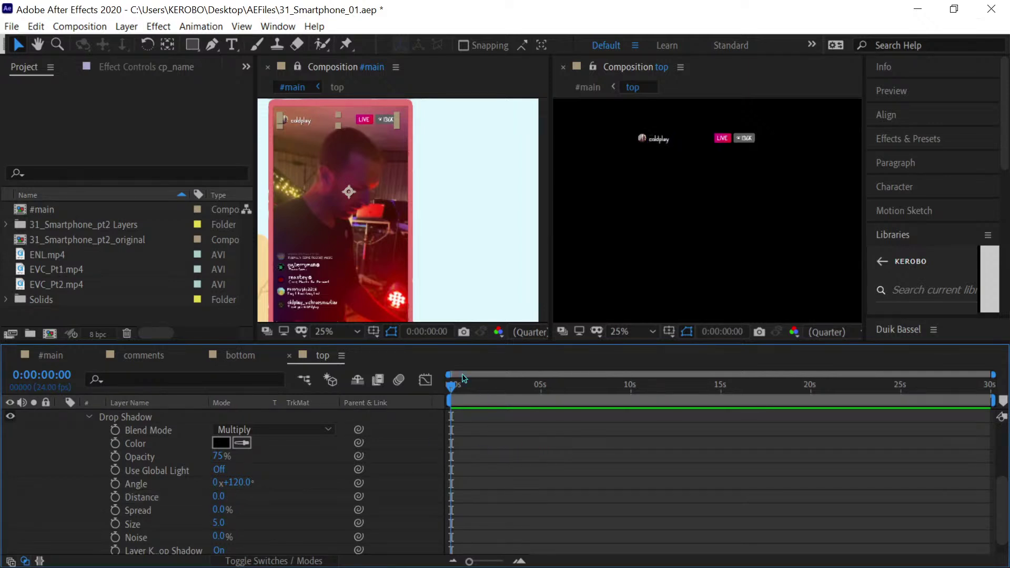
Set the cp_name drop shadow's size to 10 and opacity to 50%, checking the name up close in #main
{"action": "key", "text": "period"}
{"action": "scroll", "coordinate": [593, 262], "scroll_direction": "down", "scroll_amount": 2}
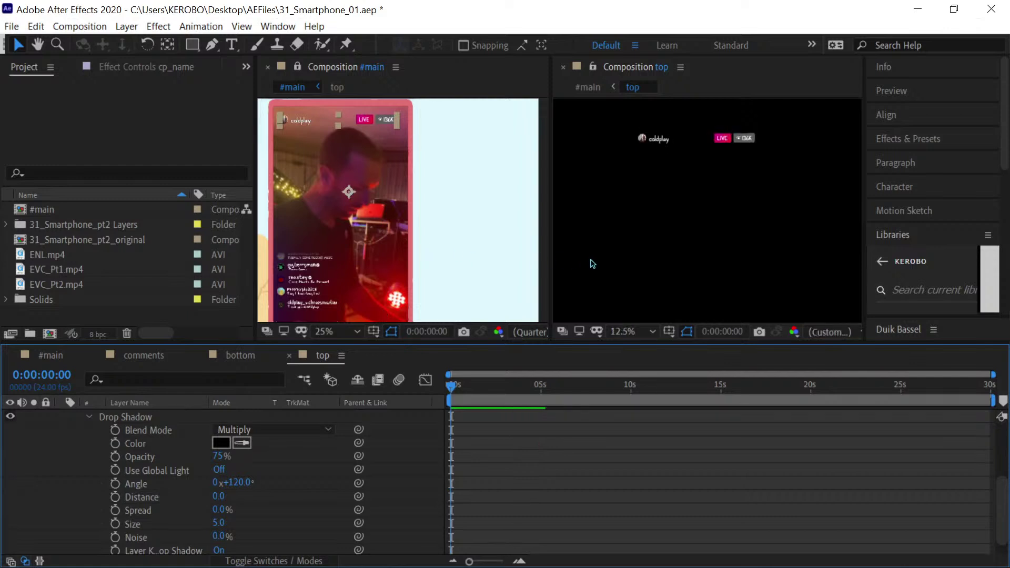
{"action": "left_click", "coordinate": [460, 223]}
{"action": "scroll", "coordinate": [400, 229], "scroll_direction": "up", "scroll_amount": 4}
{"action": "left_click_drag", "start_coordinate": [368, 224], "coordinate": [327, 271]}
{"action": "key", "text": "v"}
{"action": "left_click", "coordinate": [625, 243]}
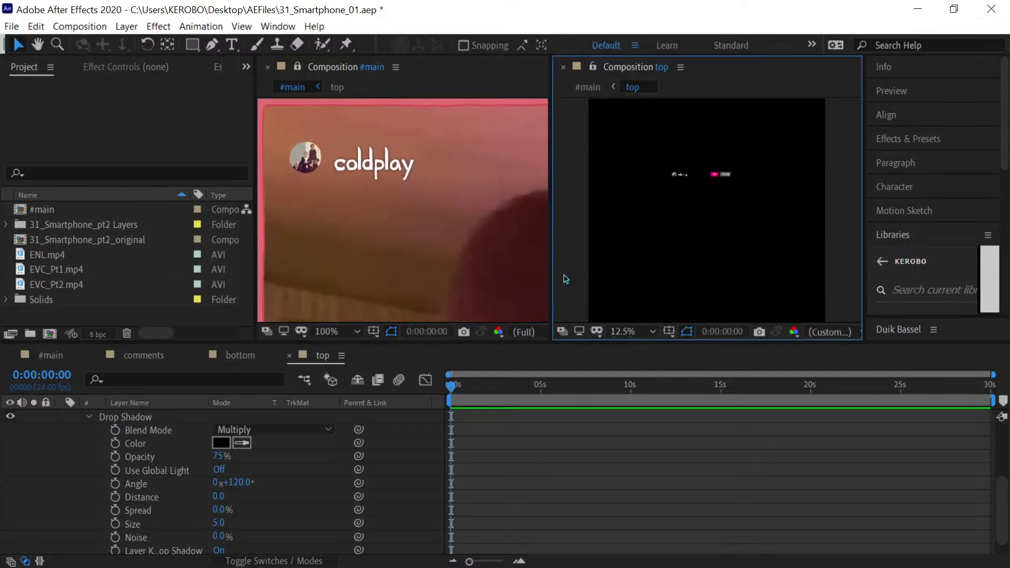
{"action": "left_click", "coordinate": [220, 523]}
{"action": "type", "text": "10"}
{"action": "key", "text": "Return"}
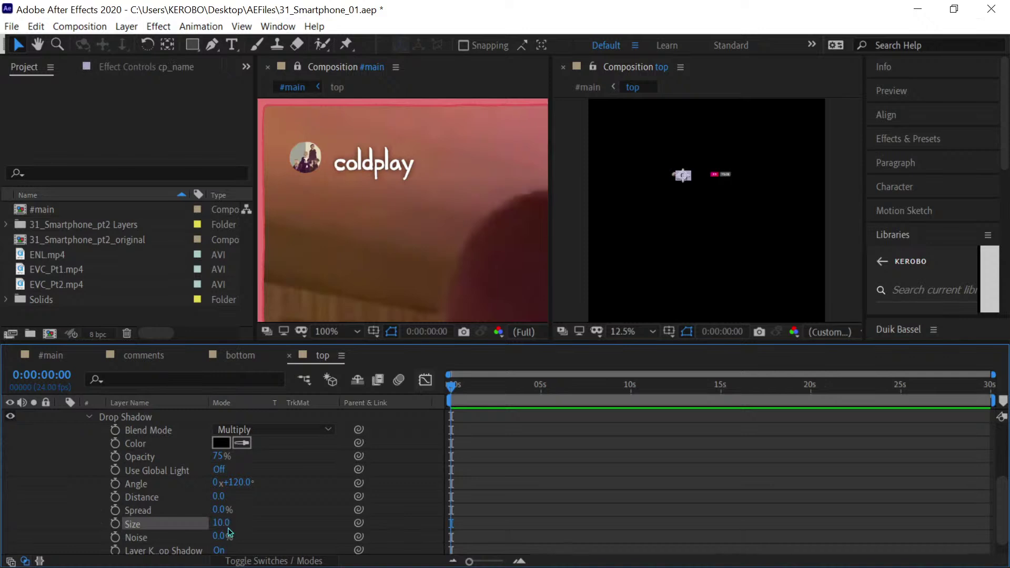
{"action": "left_click", "coordinate": [220, 457]}
{"action": "type", "text": "50"}
{"action": "key", "text": "Return"}
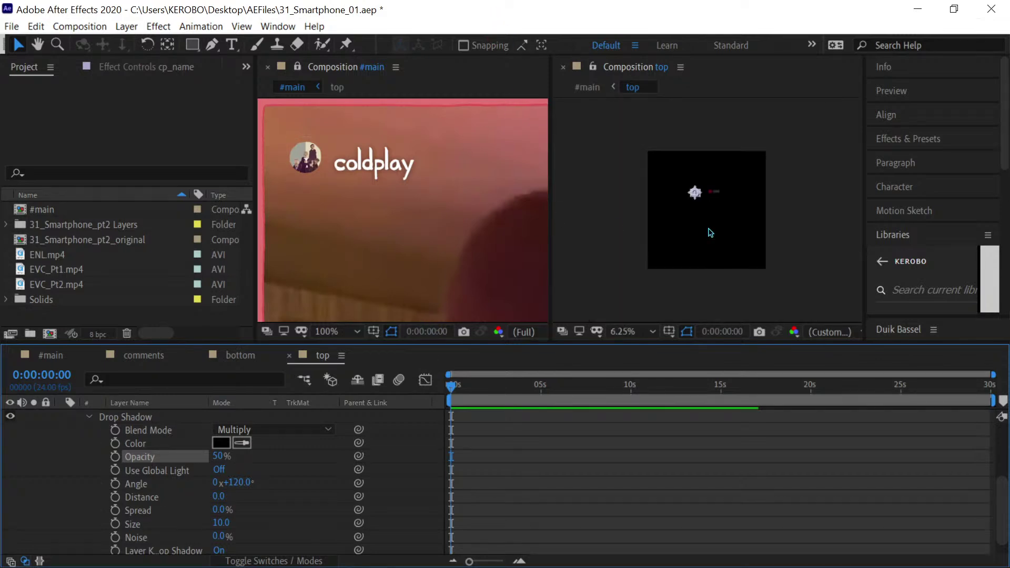
Close the separate viewer of the top composition and widen the #main composition view
{"action": "left_click", "coordinate": [418, 230]}
{"action": "scroll", "coordinate": [420, 232], "scroll_direction": "down", "scroll_amount": 4}
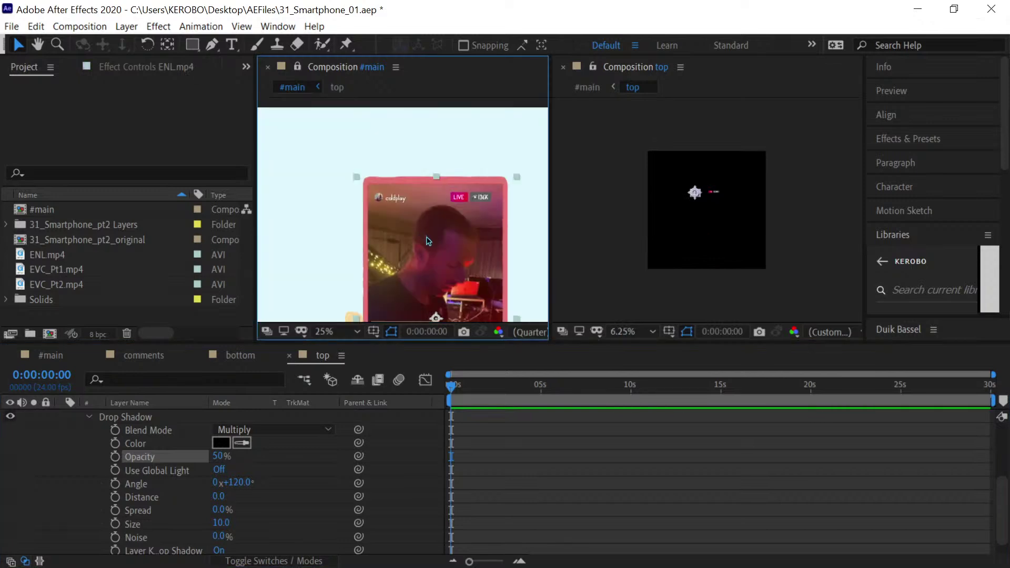
{"action": "scroll", "coordinate": [428, 239], "scroll_direction": "up", "scroll_amount": 2}
{"action": "key", "text": "h"}
{"action": "left_click_drag", "start_coordinate": [441, 231], "coordinate": [438, 188]}
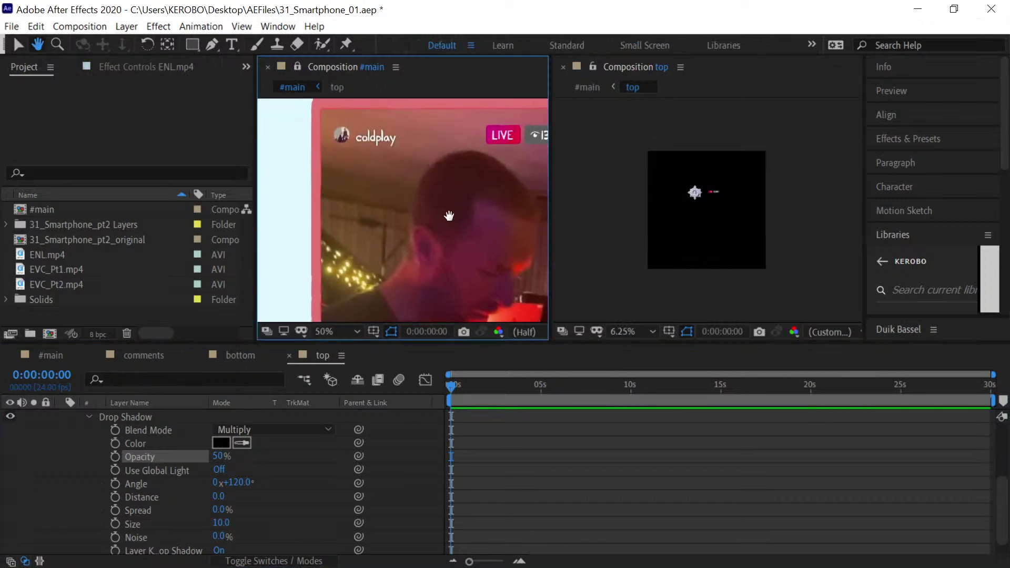
{"action": "left_click", "coordinate": [563, 67]}
{"action": "left_click_drag", "start_coordinate": [550, 187], "coordinate": [798, 193]}
{"action": "left_click_drag", "start_coordinate": [895, 193], "coordinate": [900, 190]}
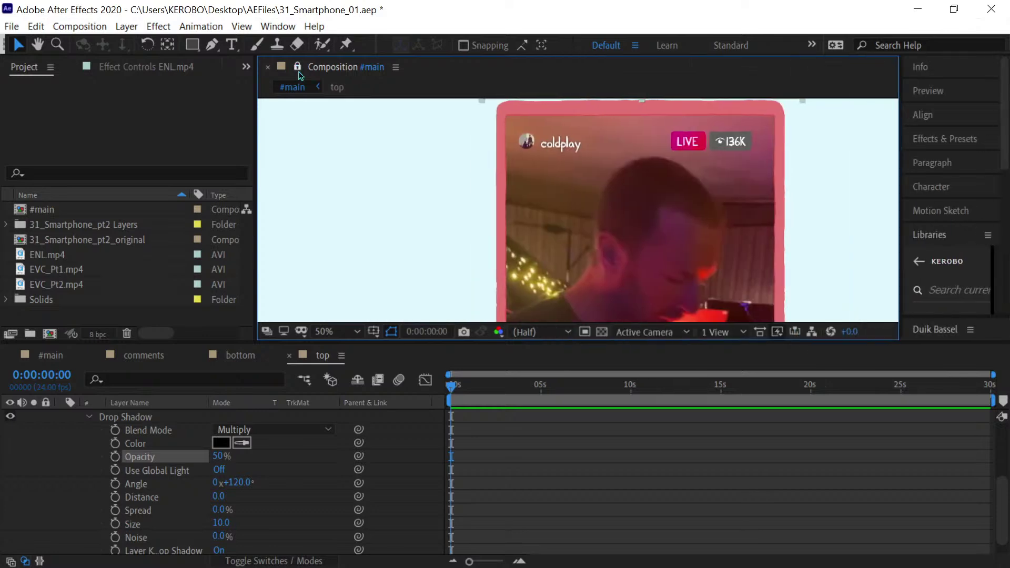
Make the ref layer visible in #main to compare the phone's overlay text with the reference, and save the project
{"action": "left_click", "coordinate": [50, 355]}
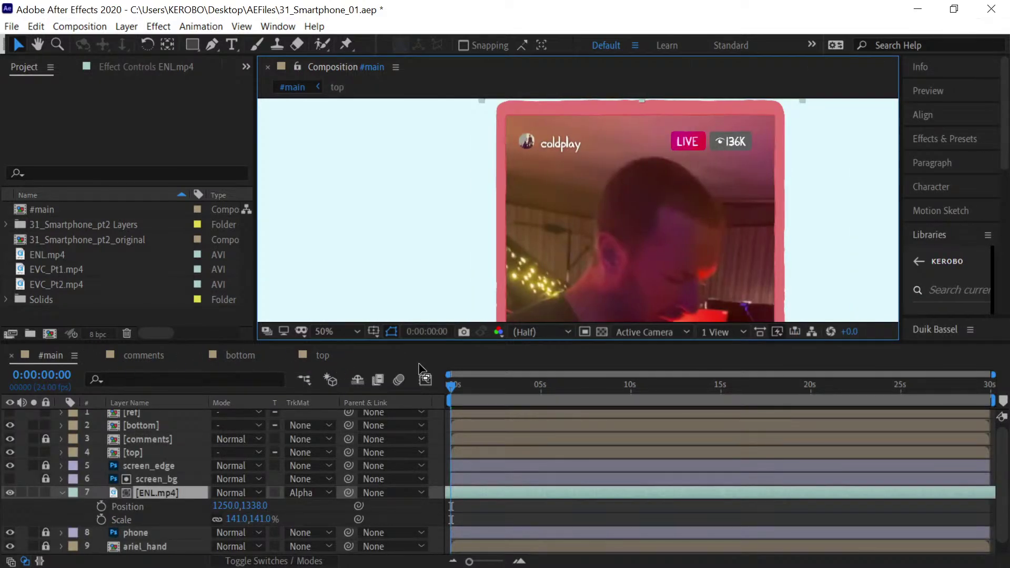
{"action": "left_click", "coordinate": [10, 413]}
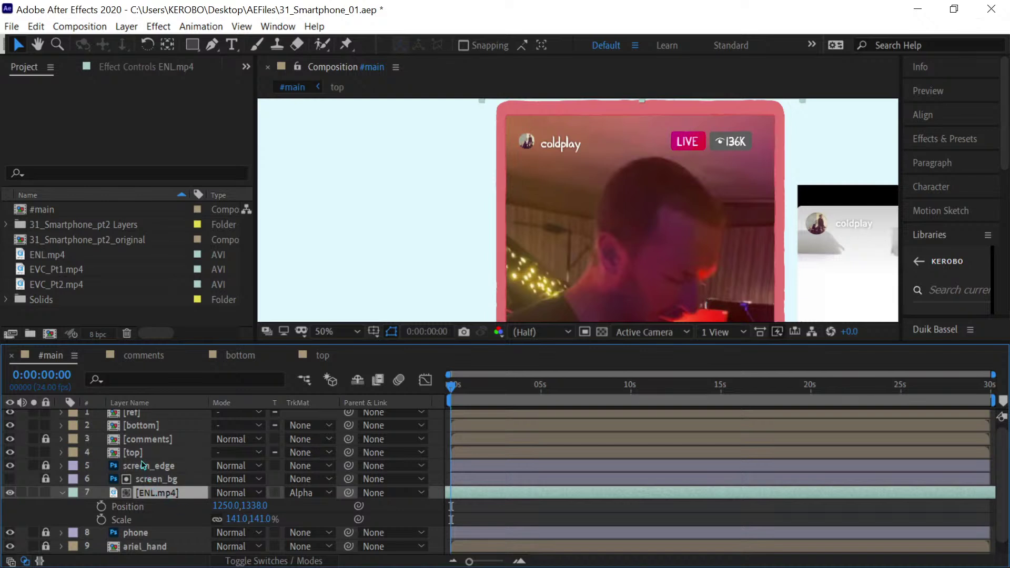
{"action": "left_click", "coordinate": [319, 355]}
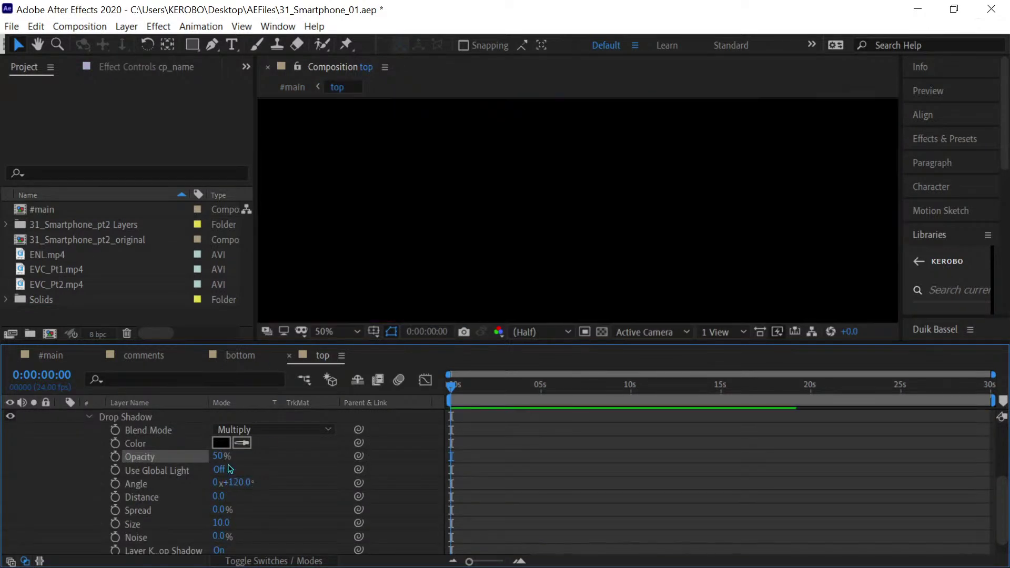
{"action": "left_click", "coordinate": [221, 456]}
{"action": "key", "text": "Return"}
{"action": "left_click", "coordinate": [73, 352]}
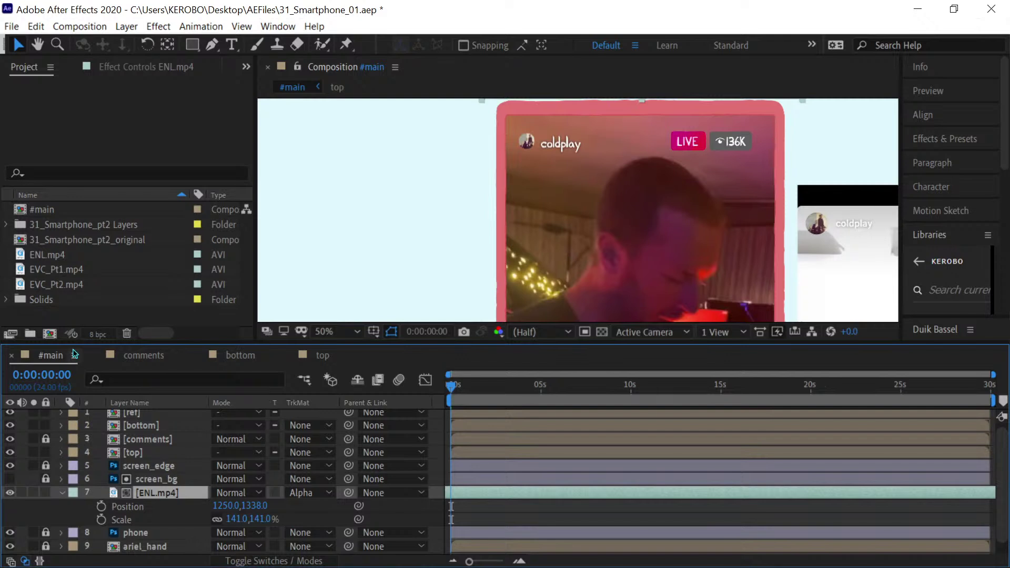
{"action": "key", "text": "ctrl+s"}
{"action": "key", "text": "h"}
{"action": "left_click_drag", "start_coordinate": [674, 276], "coordinate": [483, 213]}
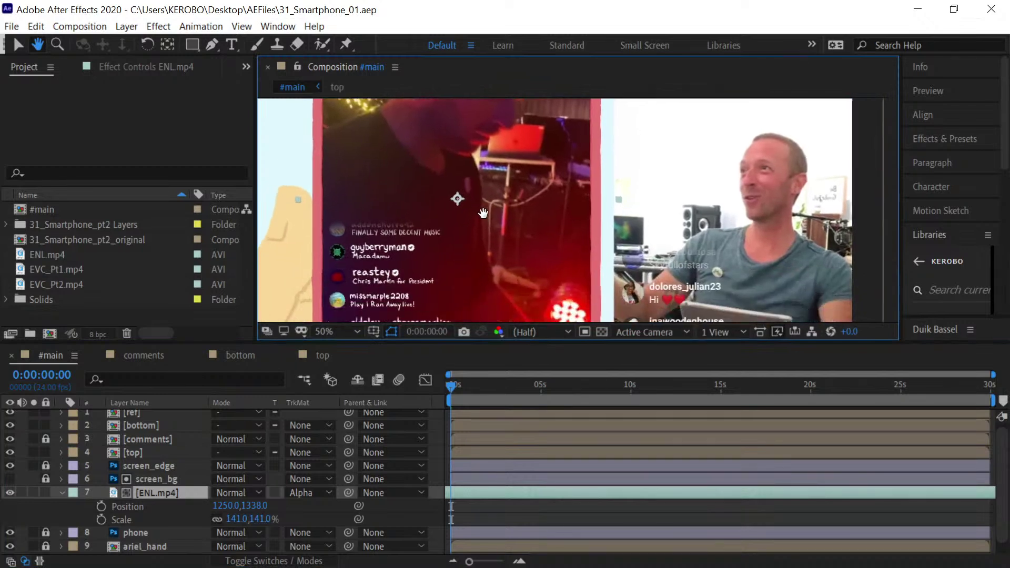
{"action": "left_click_drag", "start_coordinate": [429, 287], "coordinate": [438, 244]}
{"action": "key", "text": "v"}
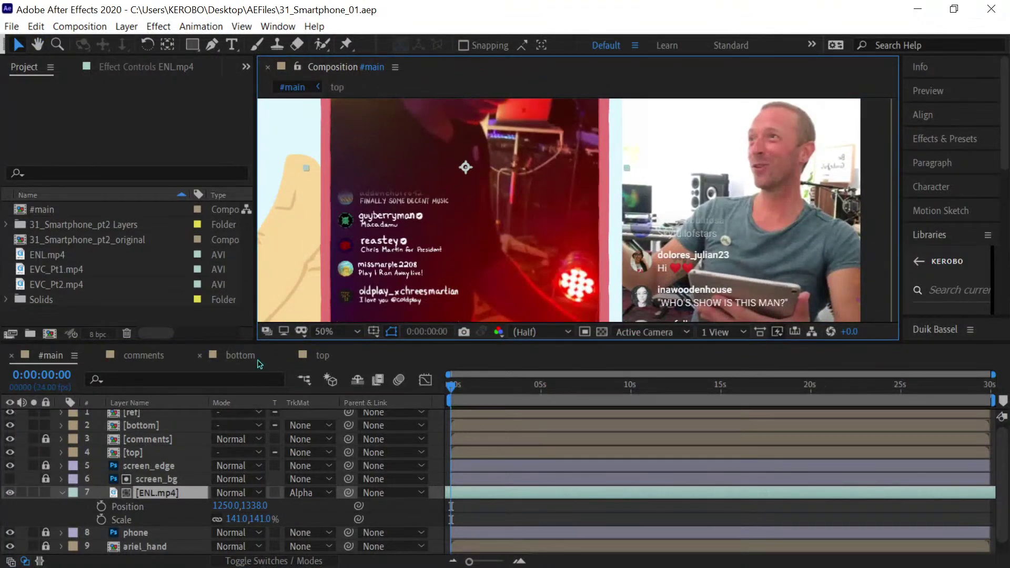
Open the comments composition and add a Drop Shadow layer style to the comment_01 layer
{"action": "left_click", "coordinate": [321, 362]}
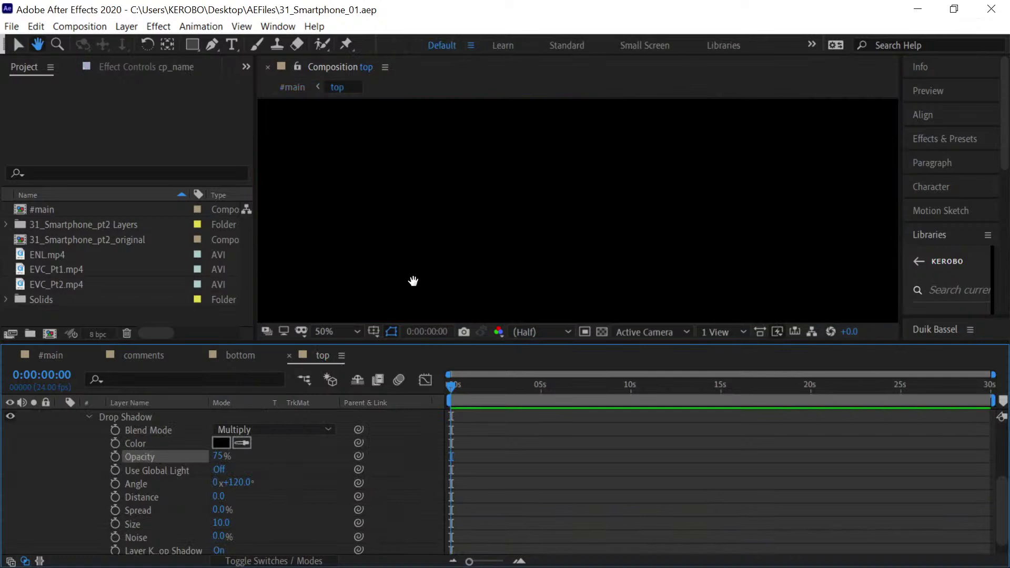
{"action": "left_click", "coordinate": [230, 364]}
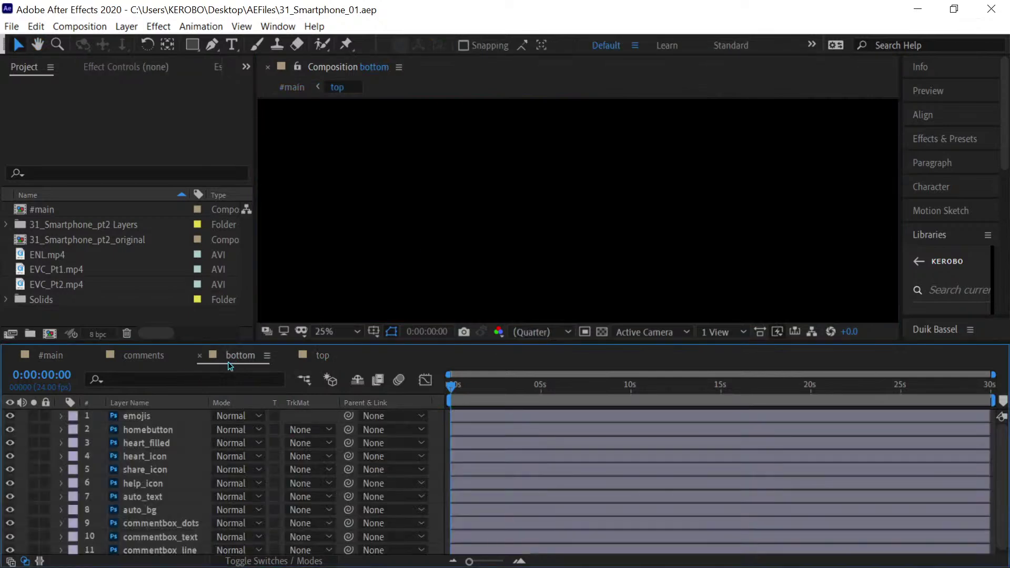
{"action": "left_click", "coordinate": [143, 356]}
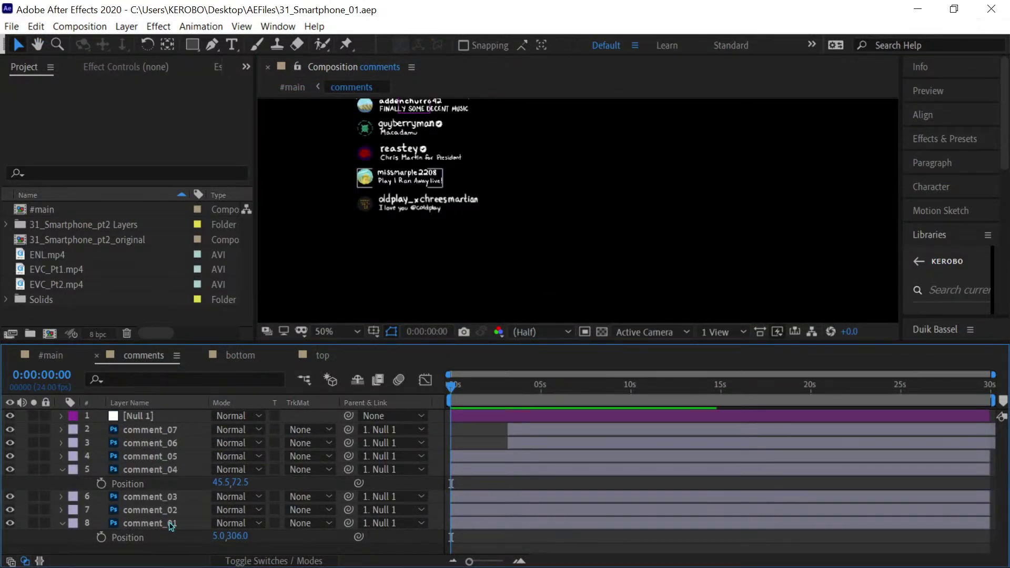
{"action": "left_click", "coordinate": [171, 527]}
{"action": "right_click", "coordinate": [171, 526]}
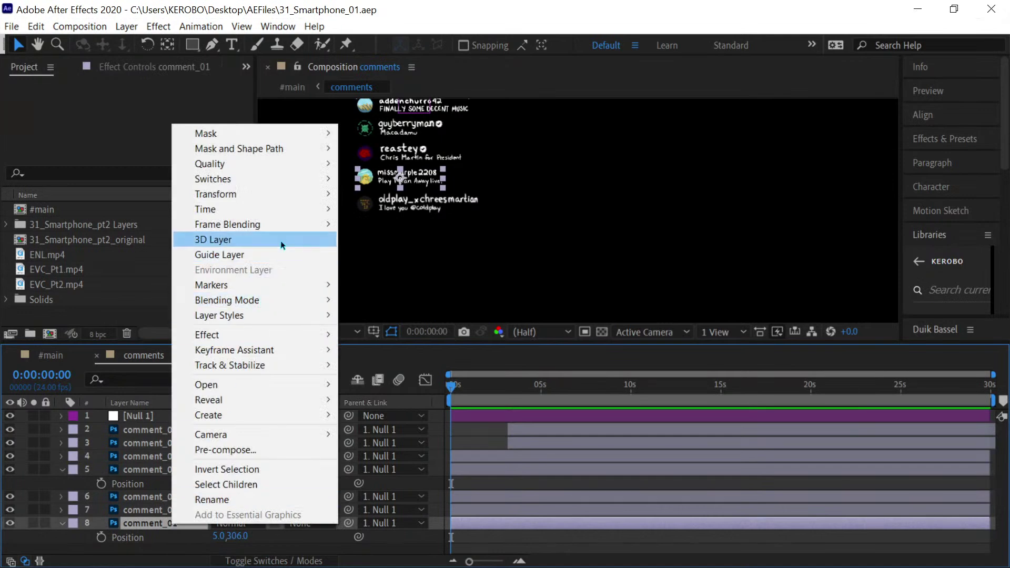
{"action": "mouse_move", "coordinate": [238, 316]}
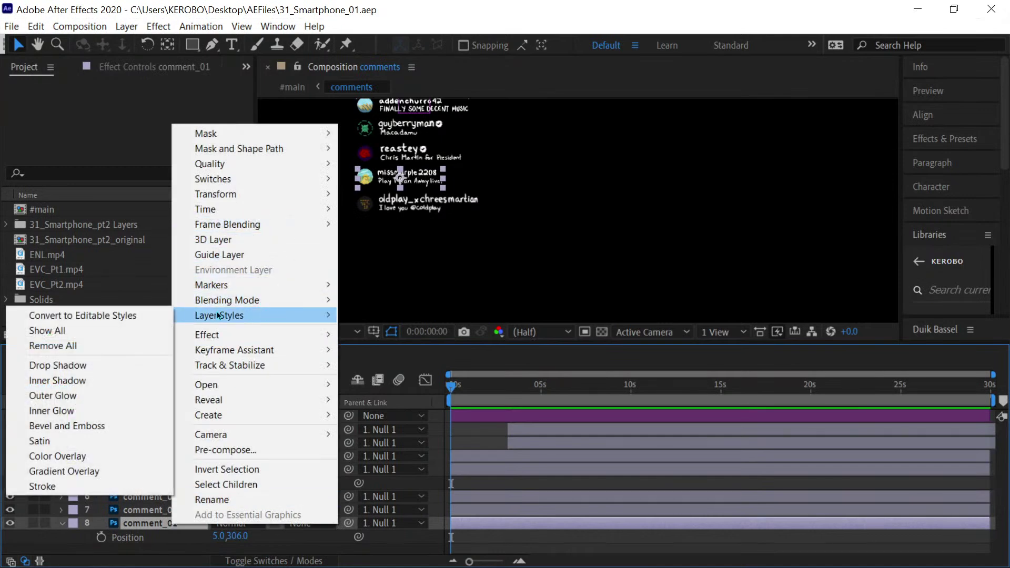
{"action": "left_click", "coordinate": [58, 365]}
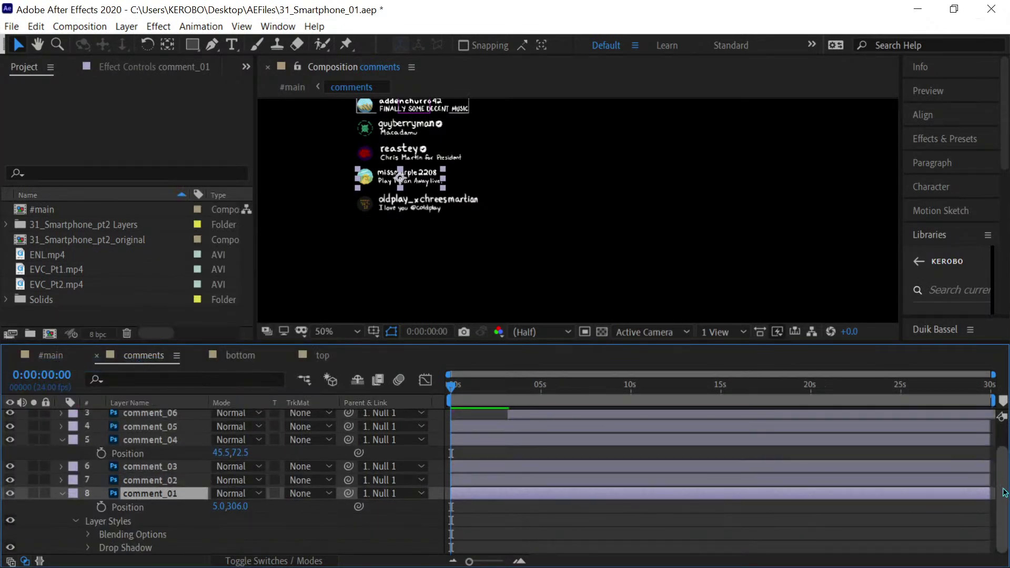
Set comment_01's drop shadow to distance 0, size 2 and opacity 50%
{"action": "left_click", "coordinate": [88, 548]}
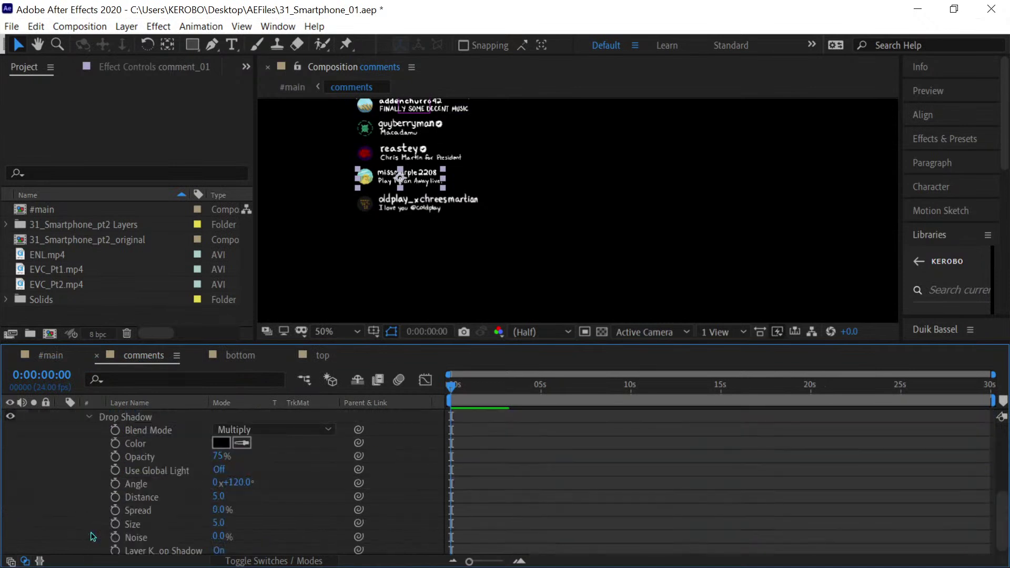
{"action": "scroll", "coordinate": [978, 548], "scroll_direction": "down", "scroll_amount": 1}
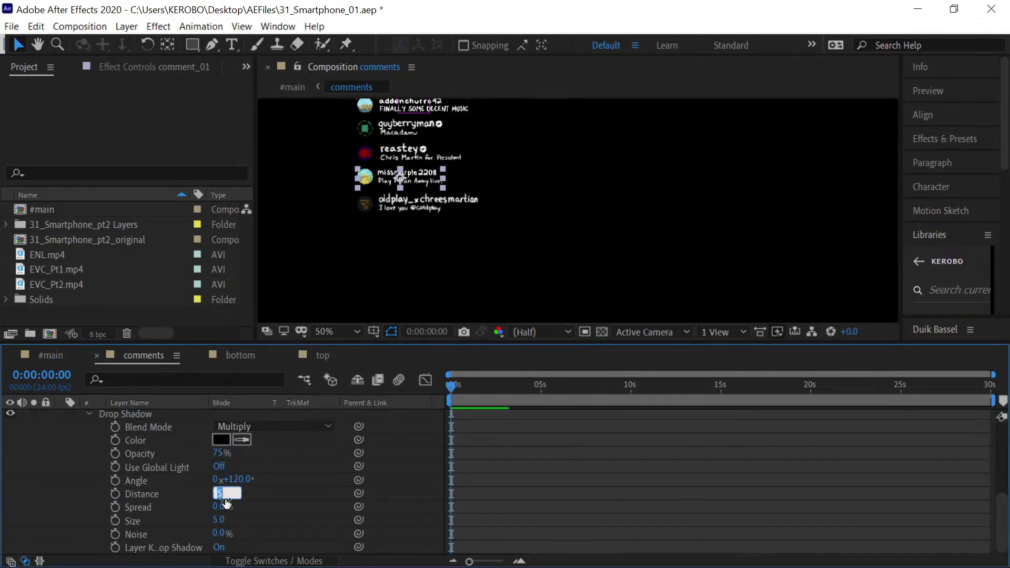
{"action": "type", "text": "0"}
{"action": "left_click", "coordinate": [225, 520]}
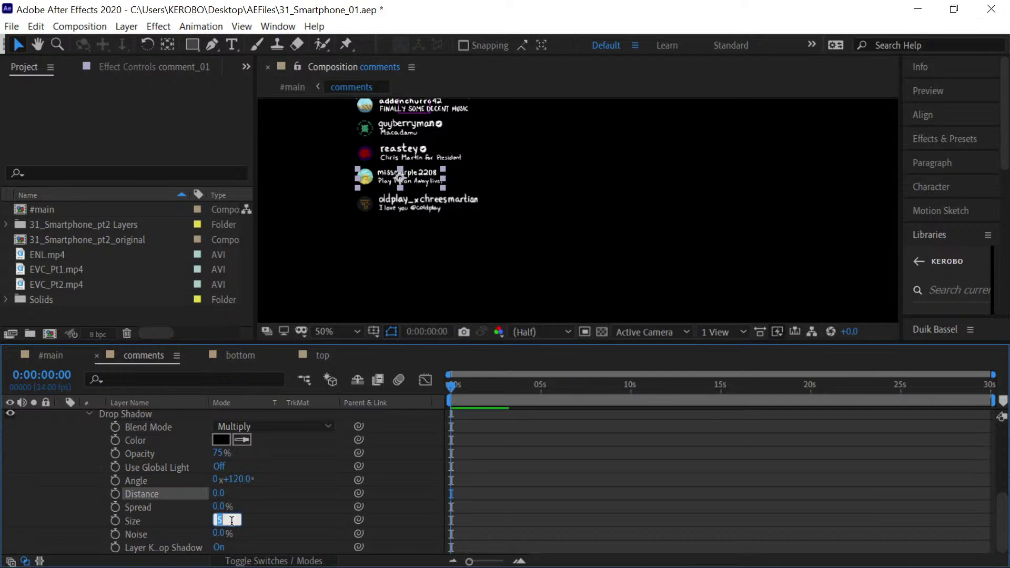
{"action": "type", "text": "2"}
{"action": "key", "text": "Return"}
{"action": "left_click", "coordinate": [221, 453]}
{"action": "type", "text": "50"}
{"action": "key", "text": "Return"}
Examine the comment_01 text's shadow up close on the phone screen in #main
{"action": "left_click", "coordinate": [52, 356]}
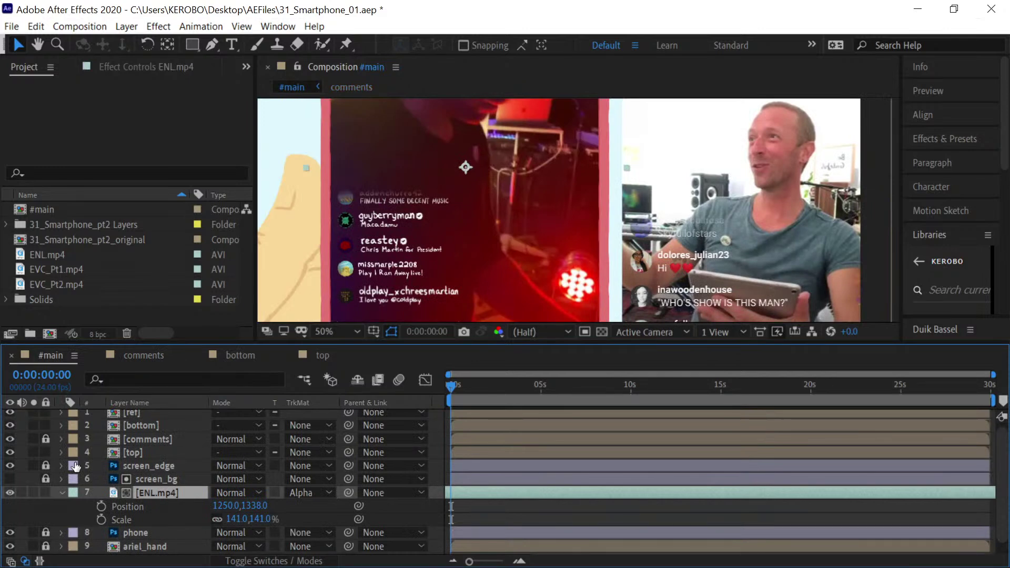
{"action": "scroll", "coordinate": [320, 282], "scroll_direction": "up", "scroll_amount": 5}
{"action": "left_click_drag", "start_coordinate": [321, 282], "coordinate": [638, 214]}
{"action": "left_click_drag", "start_coordinate": [417, 246], "coordinate": [666, 204]}
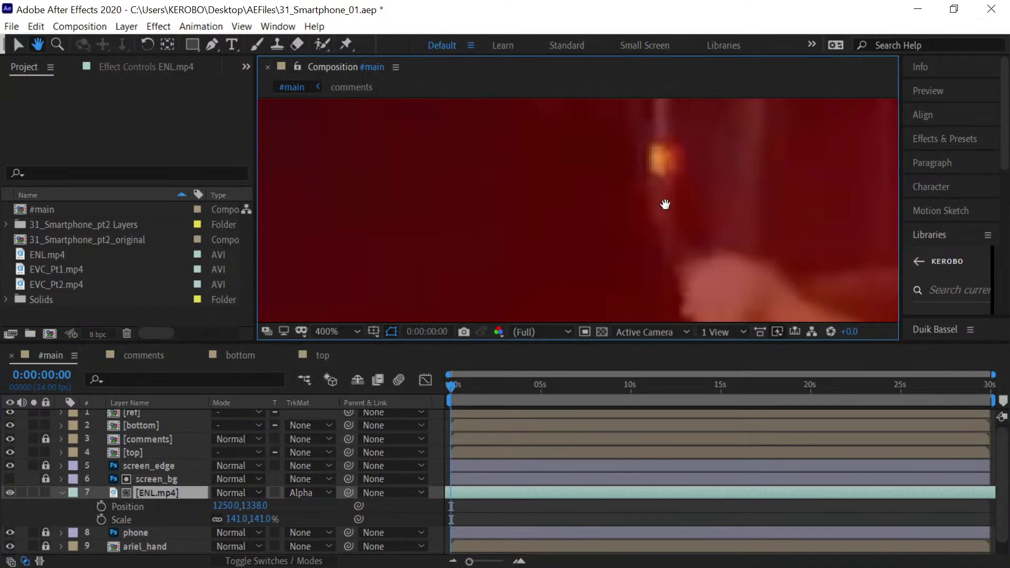
{"action": "scroll", "coordinate": [467, 273], "scroll_direction": "down", "scroll_amount": 2}
{"action": "left_click_drag", "start_coordinate": [467, 273], "coordinate": [563, 142]}
{"action": "key", "text": "v"}
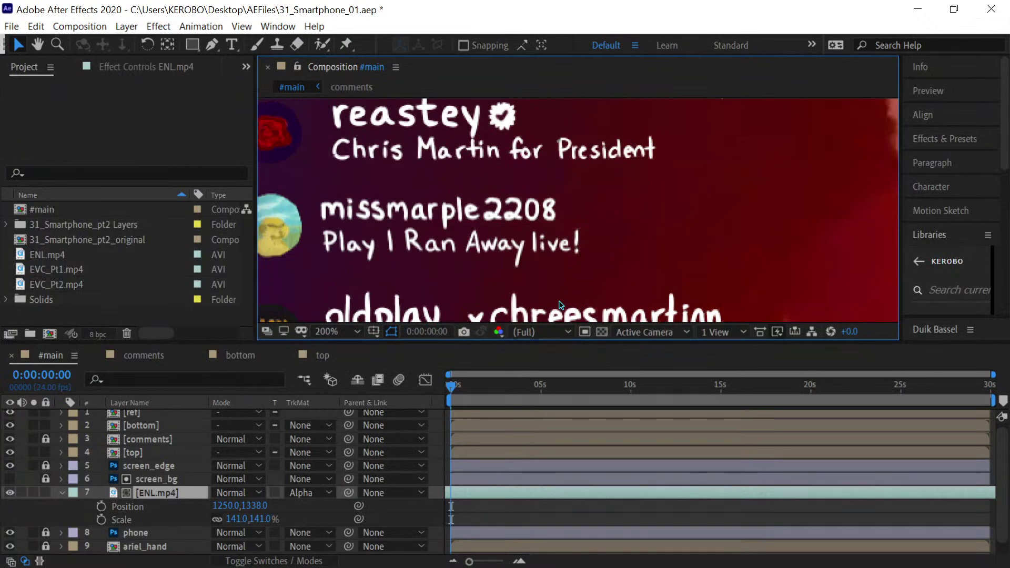
Close the top composition, set comment_01's drop shadow to size 3 and opacity 75%, and check it in #main
{"action": "left_click", "coordinate": [327, 356]}
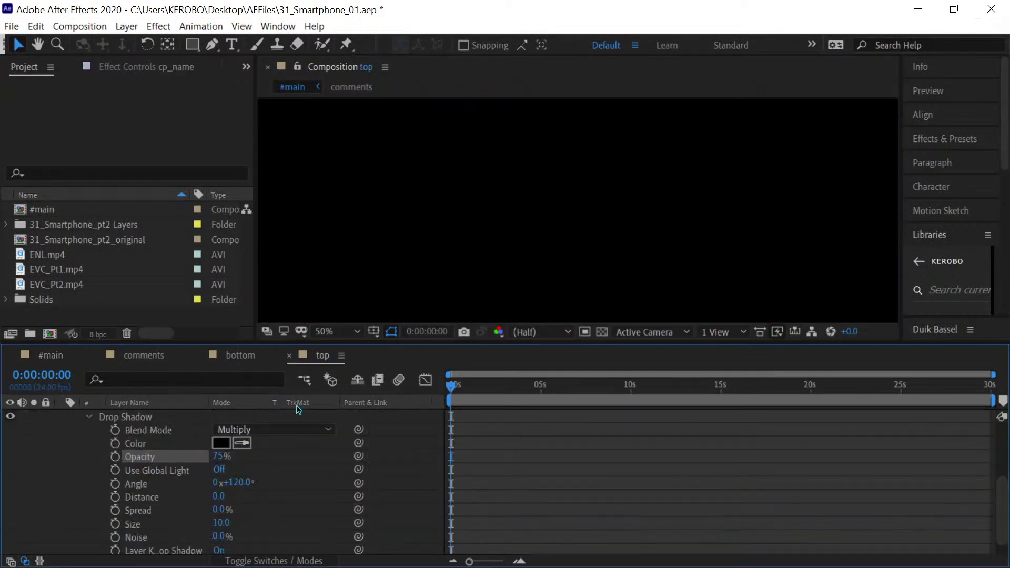
{"action": "left_click", "coordinate": [289, 356]}
{"action": "left_click", "coordinate": [144, 355]}
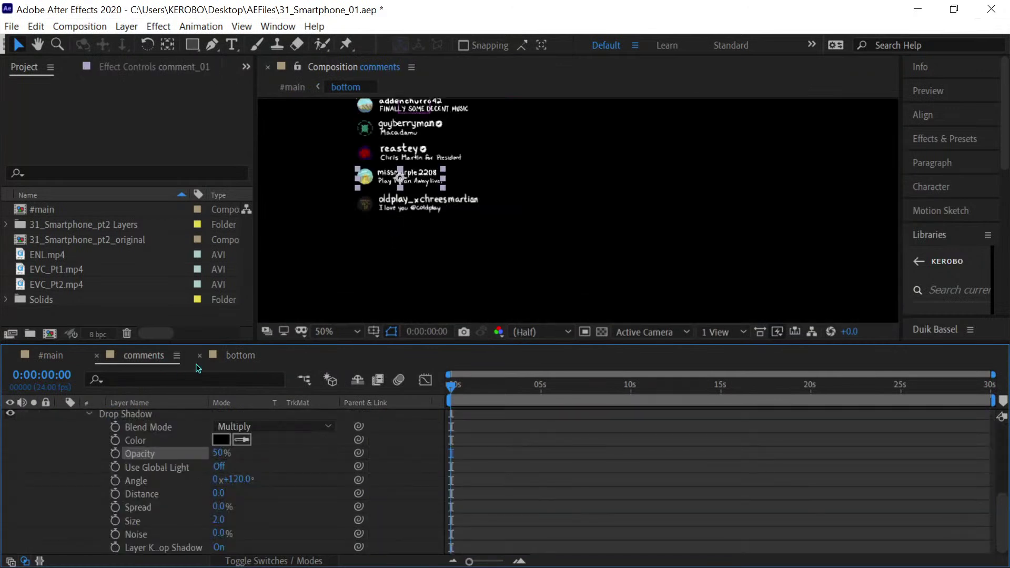
{"action": "left_click", "coordinate": [219, 520]}
{"action": "type", "text": "3"}
{"action": "key", "text": "Return"}
{"action": "left_click", "coordinate": [221, 452]}
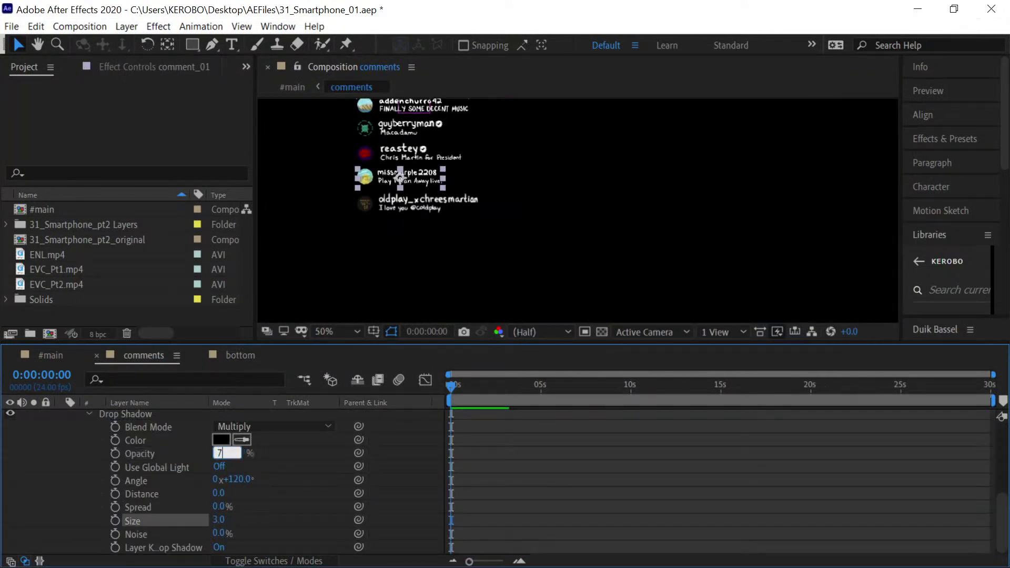
{"action": "left_click", "coordinate": [48, 354]}
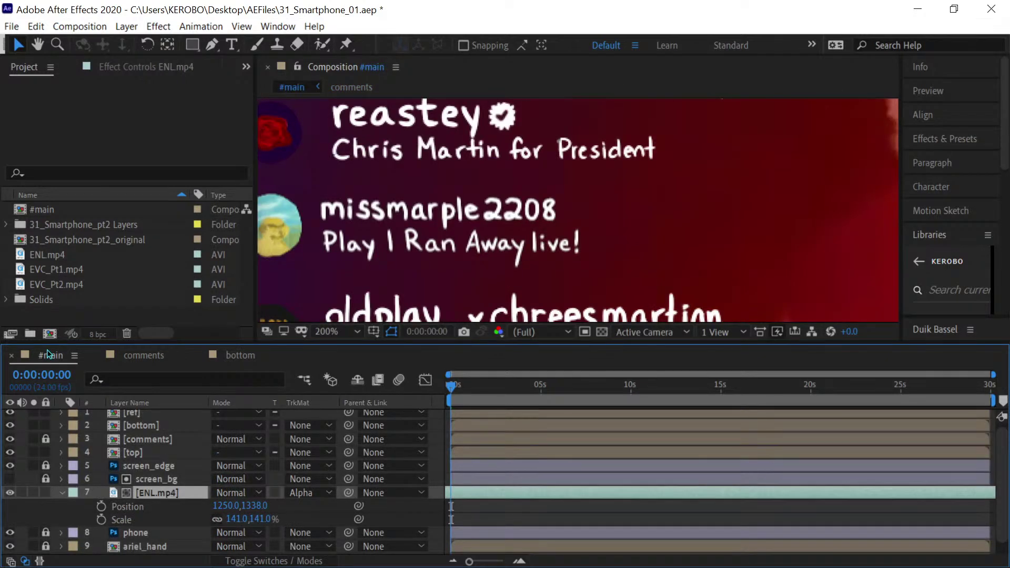
{"action": "left_click", "coordinate": [240, 355]}
Copy the Drop Shadow style from comment_01 in the comments composition and collapse the layer's properties
{"action": "left_click", "coordinate": [143, 355]}
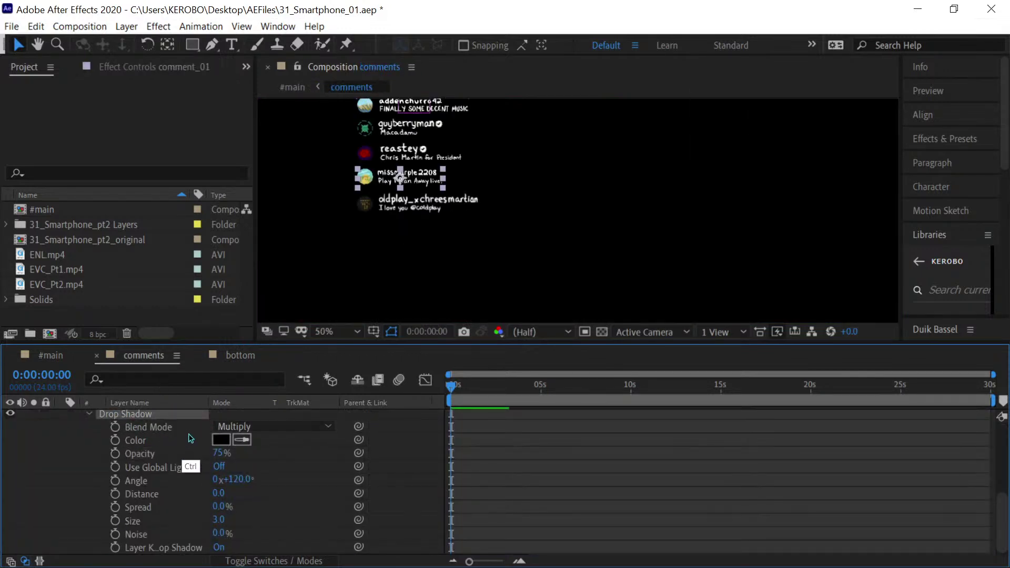
{"action": "left_click", "coordinate": [89, 414]}
{"action": "scroll", "coordinate": [111, 421], "scroll_direction": "up", "scroll_amount": 3}
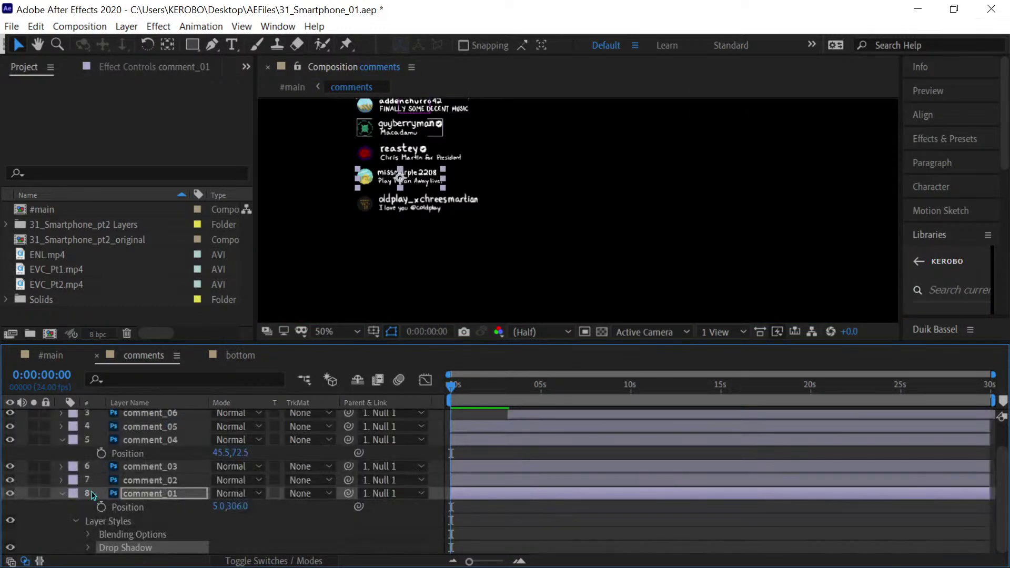
{"action": "left_click", "coordinate": [63, 496]}
Paste the copied drop shadow onto the comment_02 through comment_07 layers one by one and save the project
{"action": "left_click", "coordinate": [162, 511]}
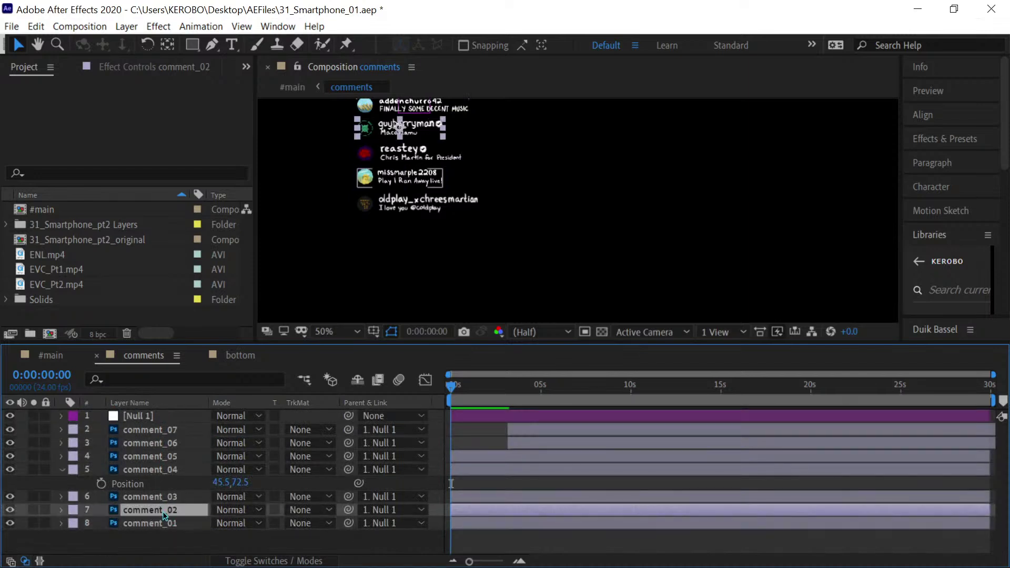
{"action": "key", "text": "ctrl+Right"}
{"action": "left_click", "coordinate": [164, 497]}
{"action": "key", "text": "ctrl+Right"}
{"action": "key", "text": "ctrl+Up"}
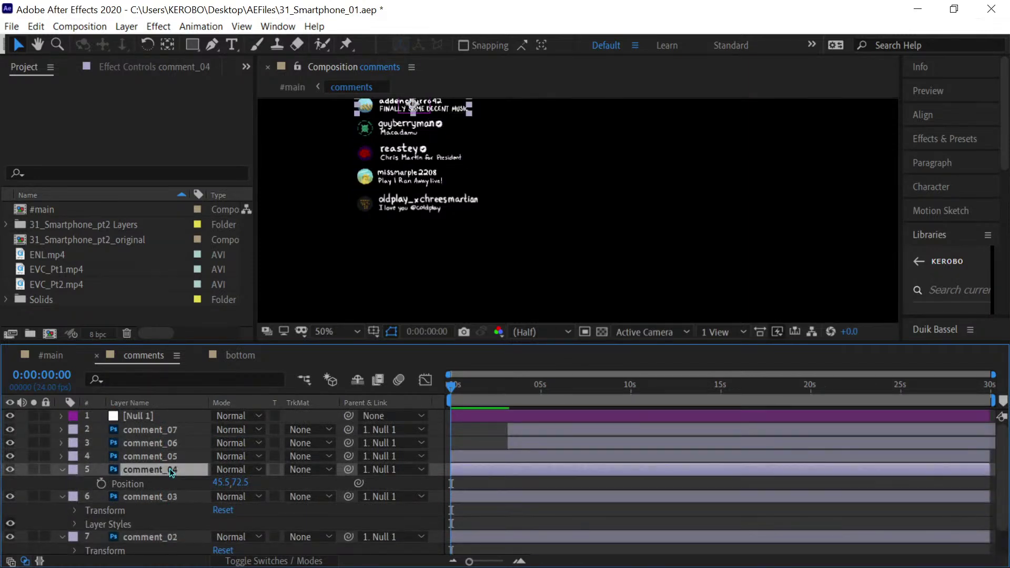
{"action": "key", "text": "ctrl+Right"}
{"action": "key", "text": "ctrl+Up"}
{"action": "key", "text": "ctrl+Right"}
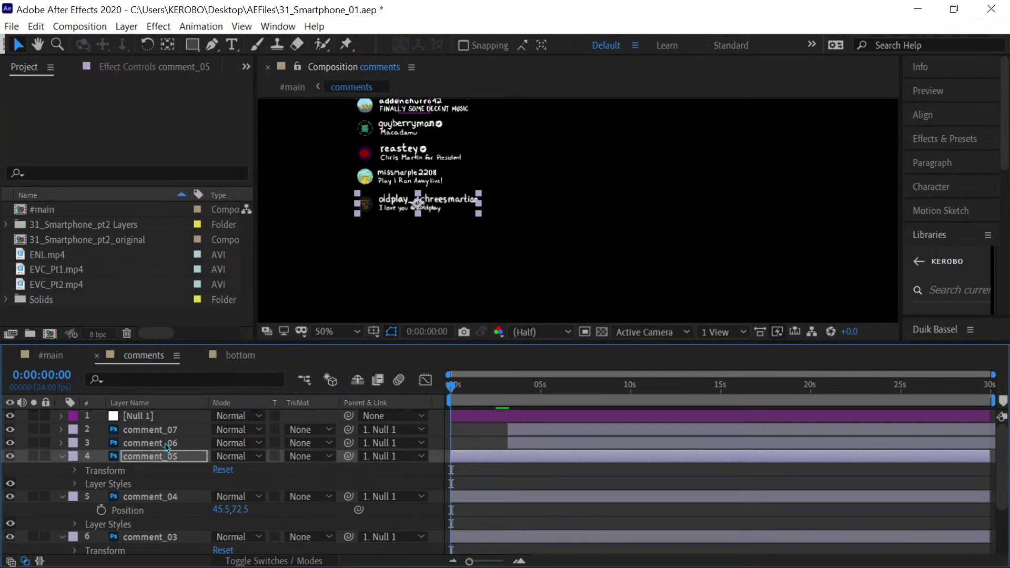
{"action": "key", "text": "ctrl+Up"}
{"action": "key", "text": "ctrl+Right"}
{"action": "key", "text": "ctrl+Up"}
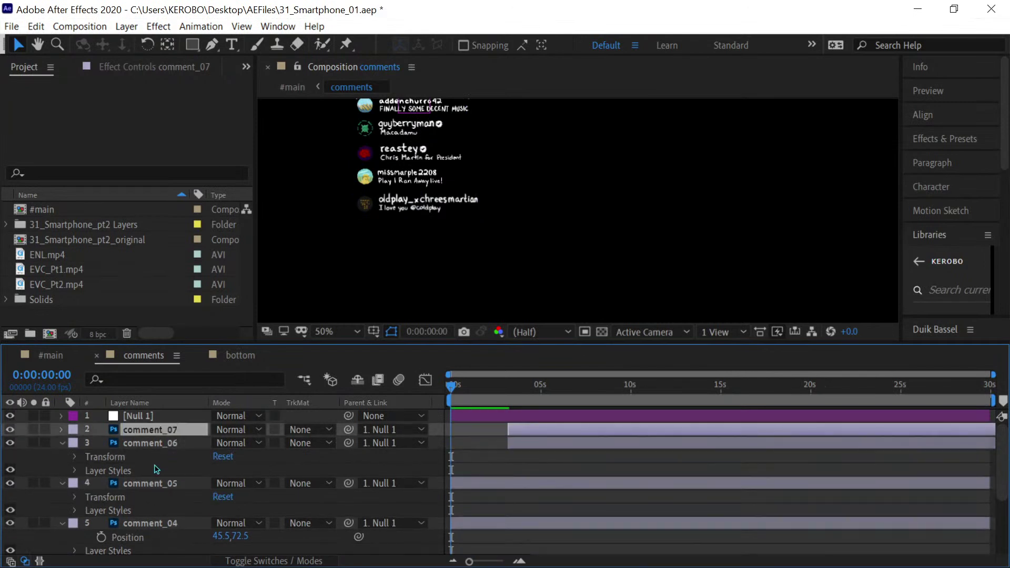
{"action": "key", "text": "ctrl+Right"}
{"action": "key", "text": "ctrl+s"}
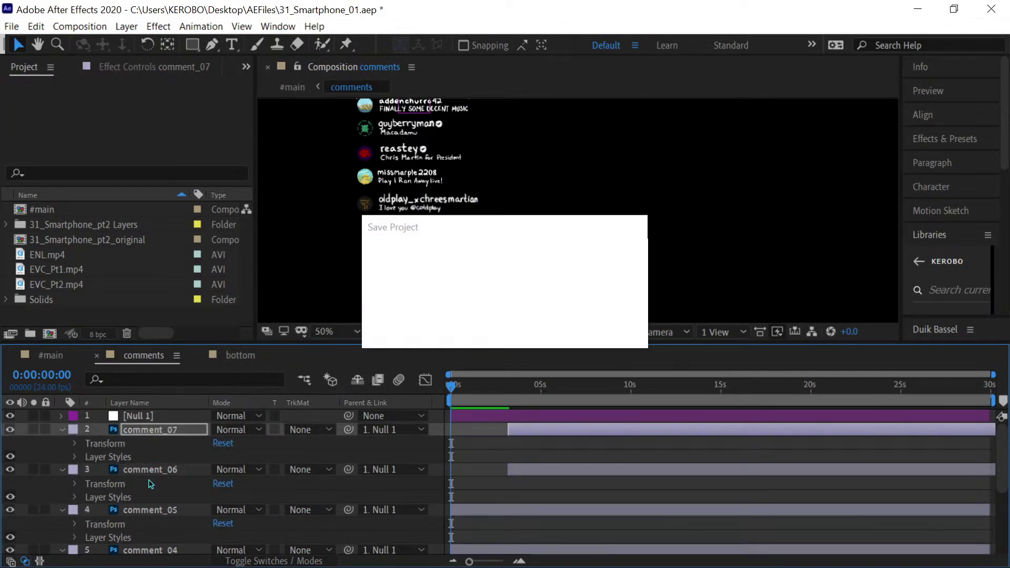
Collapse the comment layers, shift comment_06 to start at about 4 s and comment_07 at about 6.5 s, and save
{"action": "key", "text": "ctrl+grave"}
{"action": "left_click", "coordinate": [537, 443]}
{"action": "left_click_drag", "start_coordinate": [538, 430], "coordinate": [582, 441]}
{"action": "key", "text": "ctrl+s"}
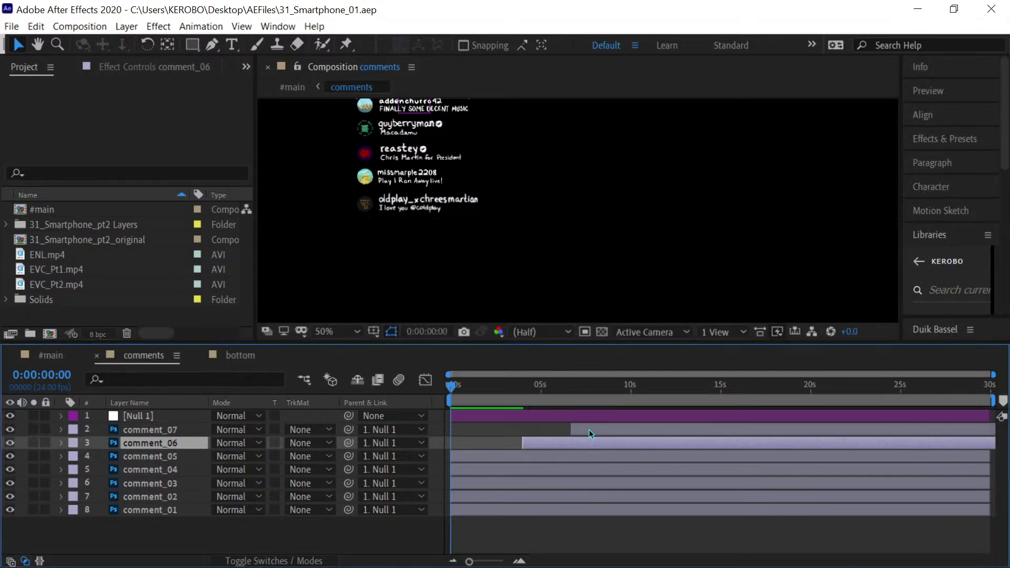
Inspect the shadowed comments over the video on the phone screen in #main
{"action": "left_click", "coordinate": [50, 353]}
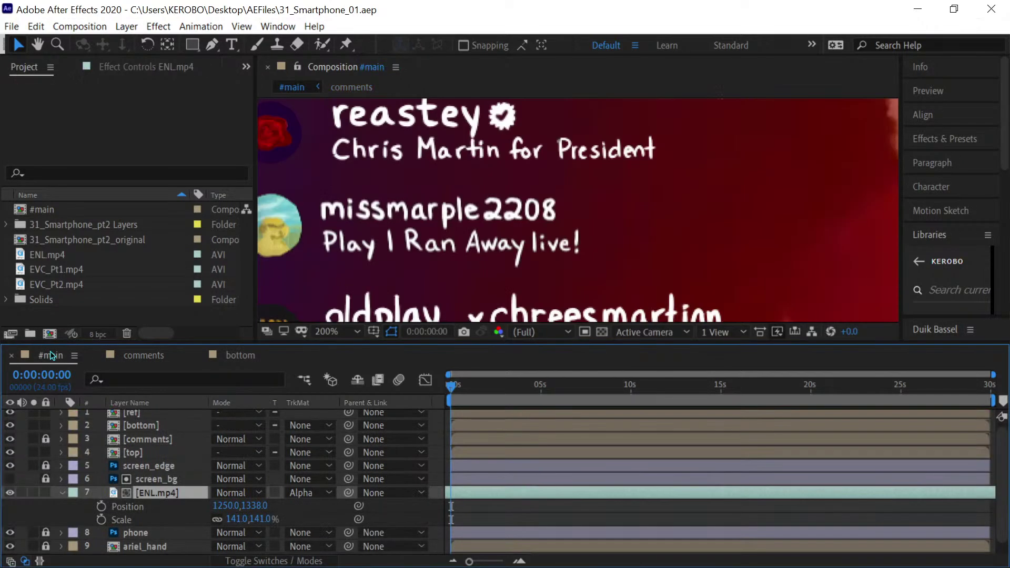
{"action": "scroll", "coordinate": [504, 248], "scroll_direction": "down", "scroll_amount": 2}
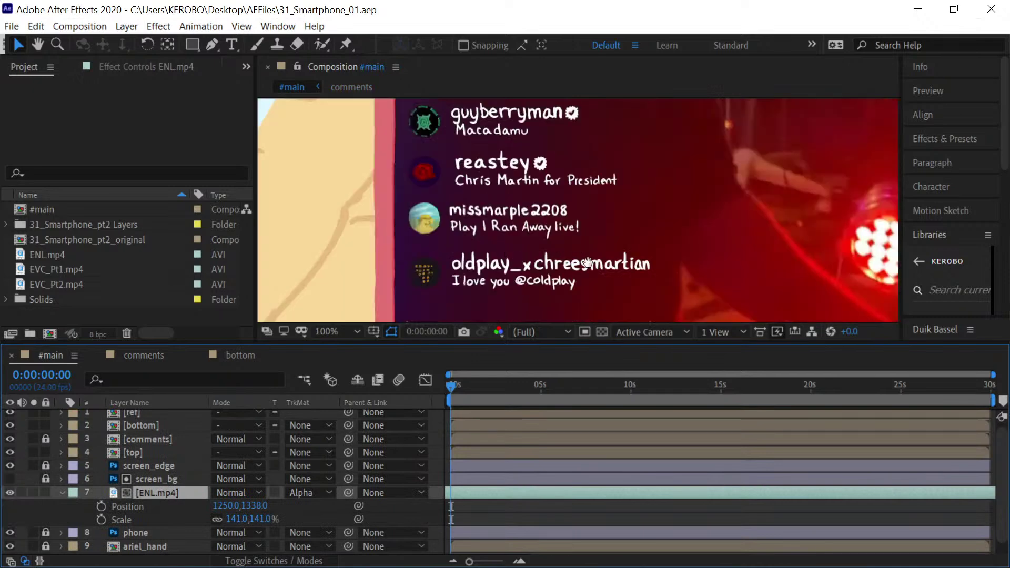
{"action": "key", "text": "h"}
{"action": "left_click_drag", "start_coordinate": [578, 275], "coordinate": [485, 280]}
{"action": "scroll", "coordinate": [484, 284], "scroll_direction": "down", "scroll_amount": 4}
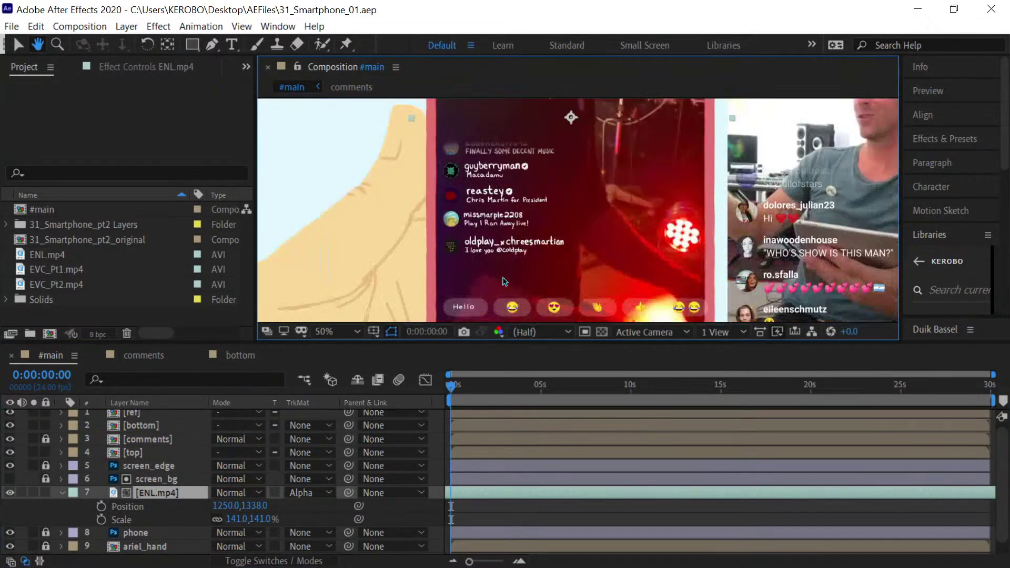
{"action": "key", "text": "v"}
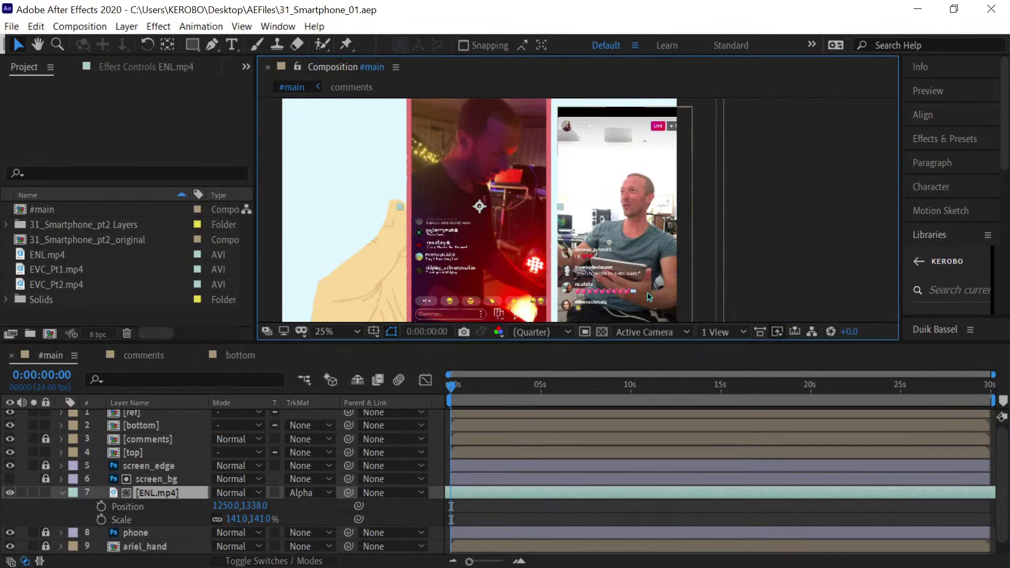
Compare the phone's emoji row, comment box and bottom icons in #main with those in the reference image
{"action": "key", "text": "space"}
{"action": "left_click_drag", "start_coordinate": [656, 287], "coordinate": [633, 240]}
{"action": "scroll", "coordinate": [648, 300], "scroll_direction": "up", "scroll_amount": 2}
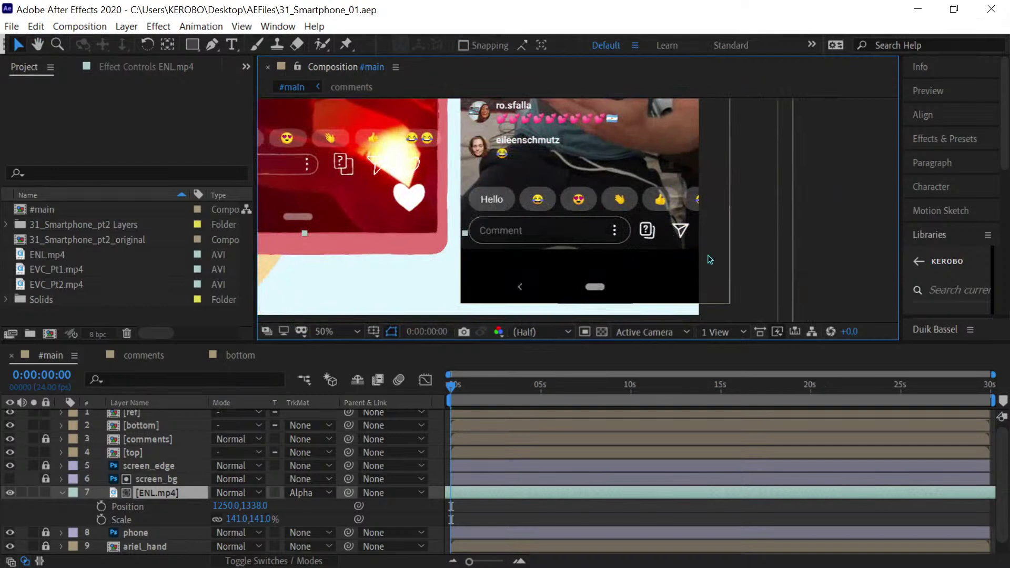
{"action": "scroll", "coordinate": [708, 260], "scroll_direction": "up", "scroll_amount": 2}
{"action": "key", "text": "space"}
{"action": "left_click_drag", "start_coordinate": [698, 264], "coordinate": [571, 255]}
{"action": "left_click_drag", "start_coordinate": [379, 264], "coordinate": [606, 255]}
{"action": "left_click_drag", "start_coordinate": [445, 265], "coordinate": [609, 277]}
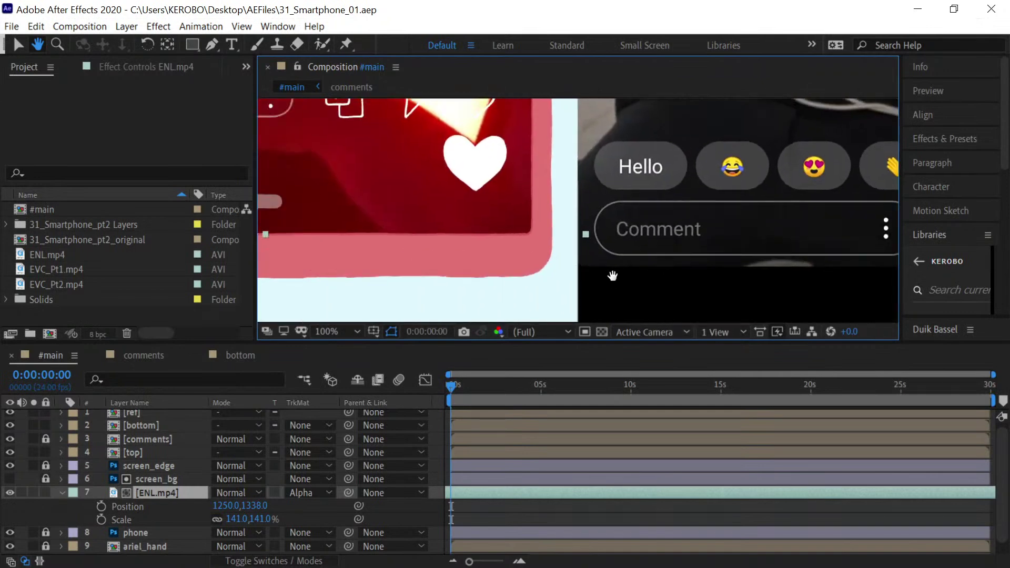
{"action": "left_click_drag", "start_coordinate": [515, 286], "coordinate": [566, 295]}
{"action": "left_click_drag", "start_coordinate": [471, 255], "coordinate": [523, 296]}
{"action": "left_click_drag", "start_coordinate": [526, 241], "coordinate": [504, 296]}
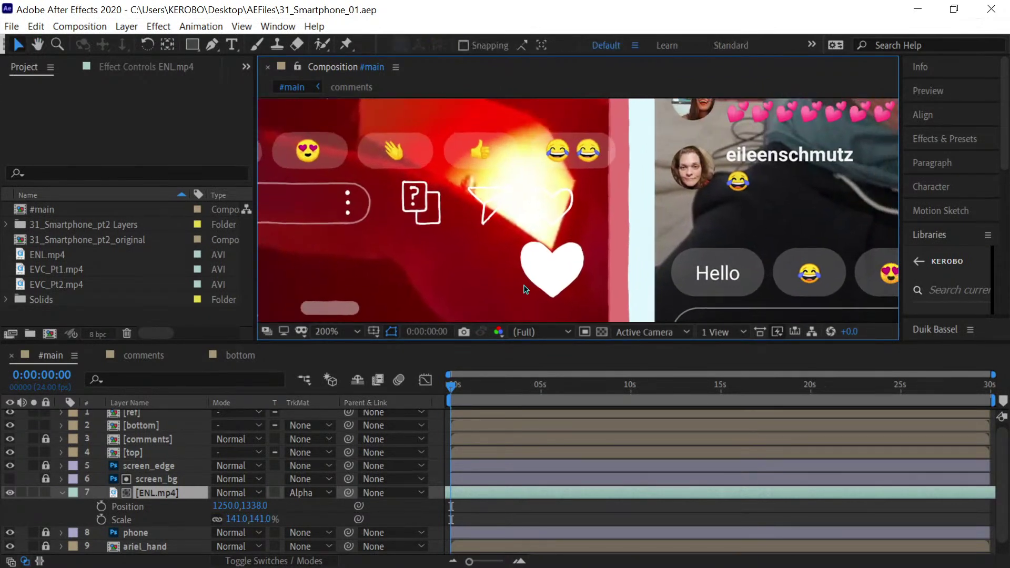
{"action": "scroll", "coordinate": [516, 297], "scroll_direction": "down", "scroll_amount": 6}
{"action": "scroll", "coordinate": [600, 227], "scroll_direction": "up", "scroll_amount": 2}
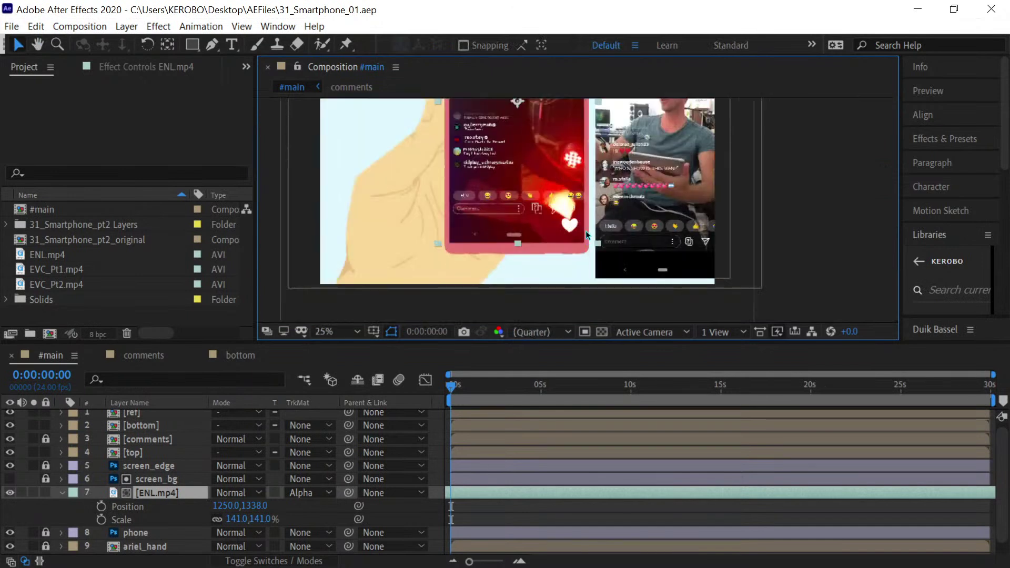
{"action": "scroll", "coordinate": [526, 258], "scroll_direction": "right", "scroll_amount": 2}
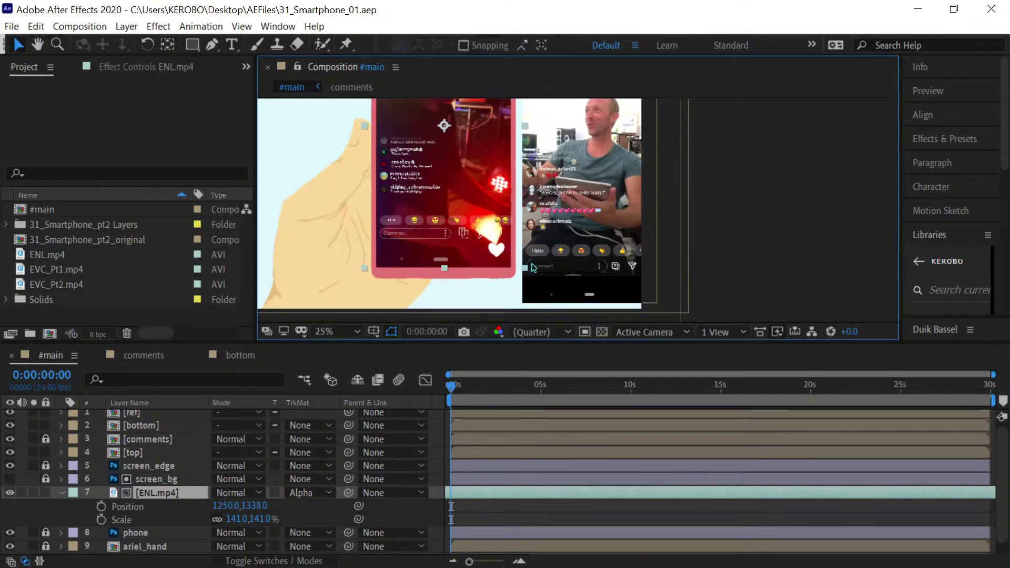
Move the ref layer left over the phone so its full bottom bar lies inside the #main frame
{"action": "left_click", "coordinate": [144, 421]}
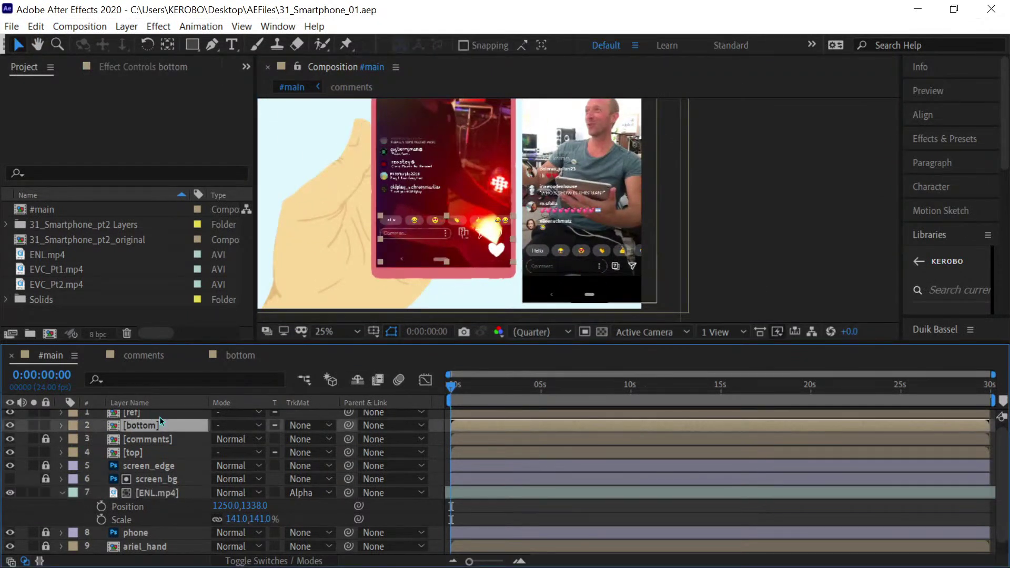
{"action": "left_click", "coordinate": [160, 414]}
{"action": "left_click_drag", "start_coordinate": [639, 292], "coordinate": [551, 296]}
{"action": "key", "text": "ctrl"}
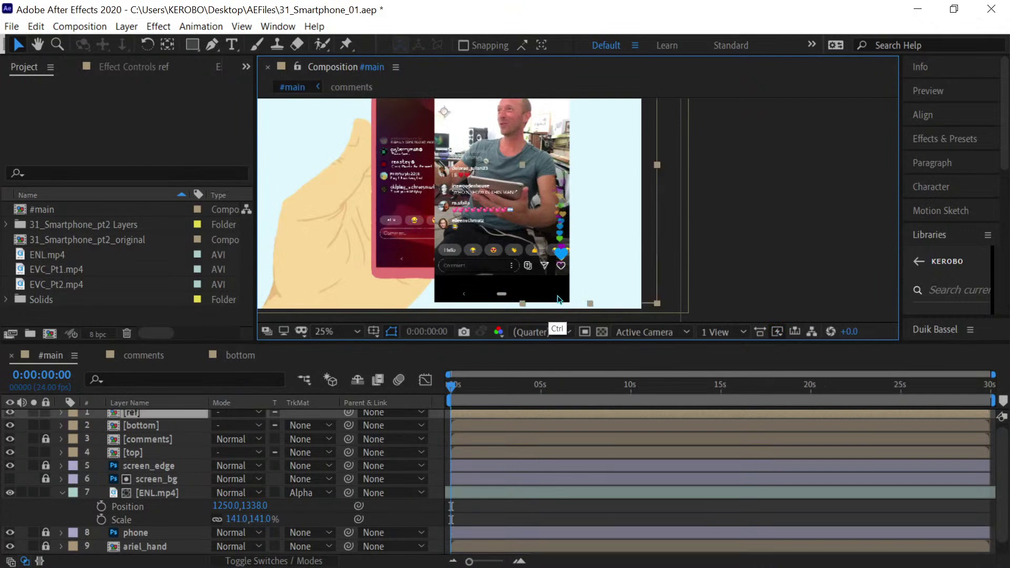
Undo the last move of the ref layer in #main
{"action": "key", "text": "ctrl+z"}
{"action": "left_click", "coordinate": [149, 452]}
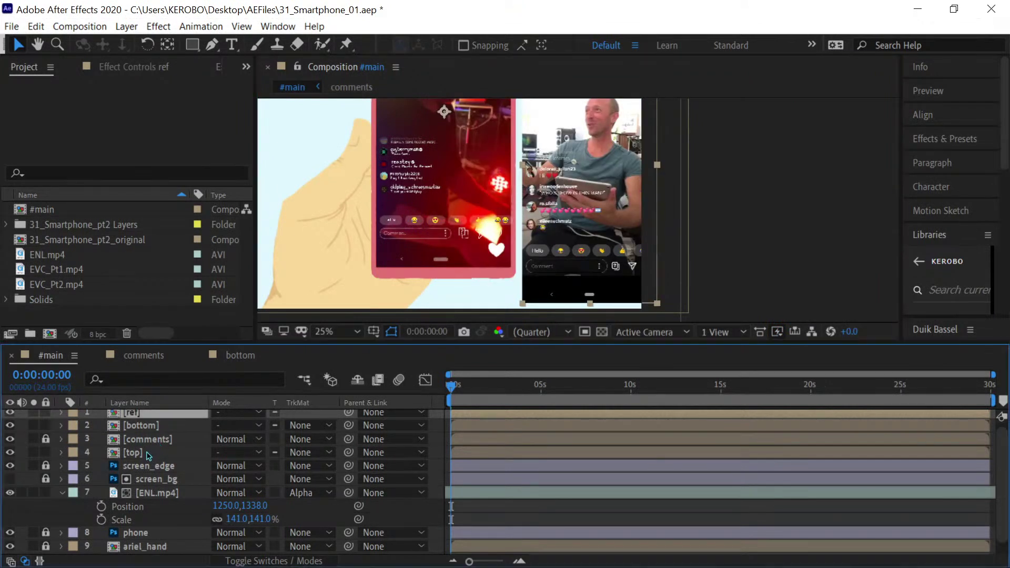
Bring the heart_filled layer to the top of the layer stack inside the bottom composition
{"action": "double_click", "coordinate": [151, 425]}
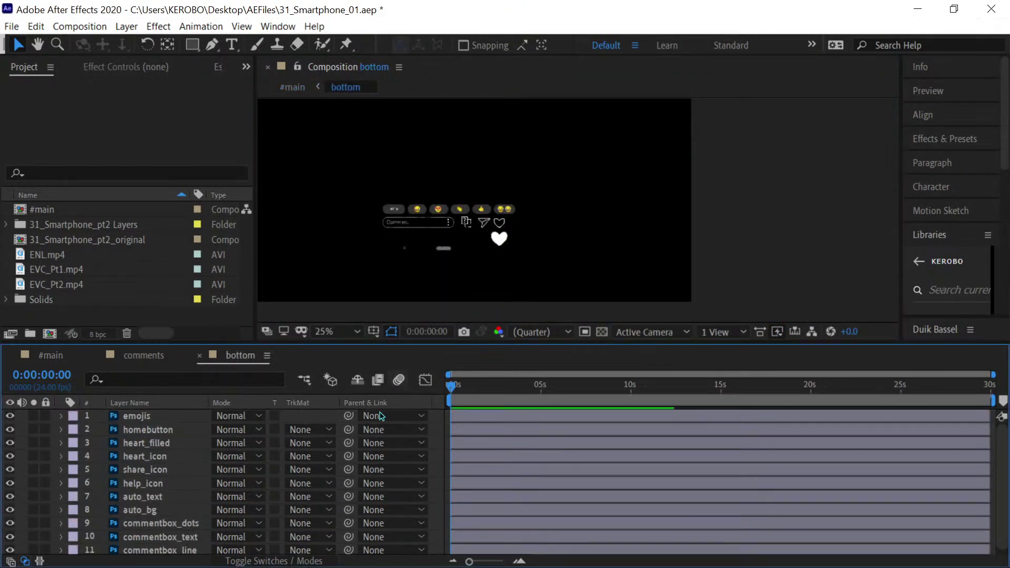
{"action": "left_click", "coordinate": [165, 482]}
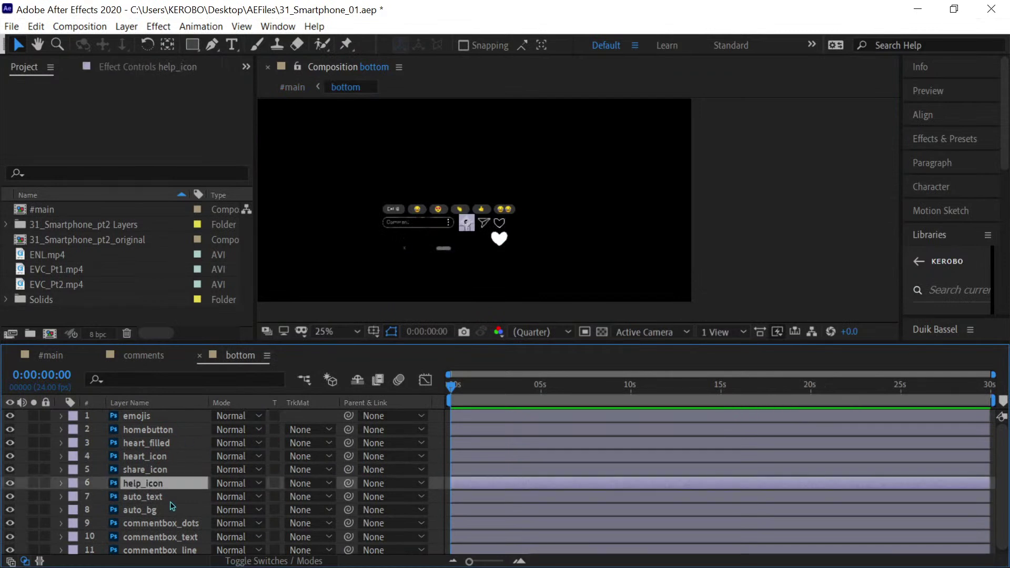
{"action": "left_click", "coordinate": [210, 456]}
{"action": "left_click", "coordinate": [169, 444]}
{"action": "key", "text": "ctrl+shift+bracketright"}
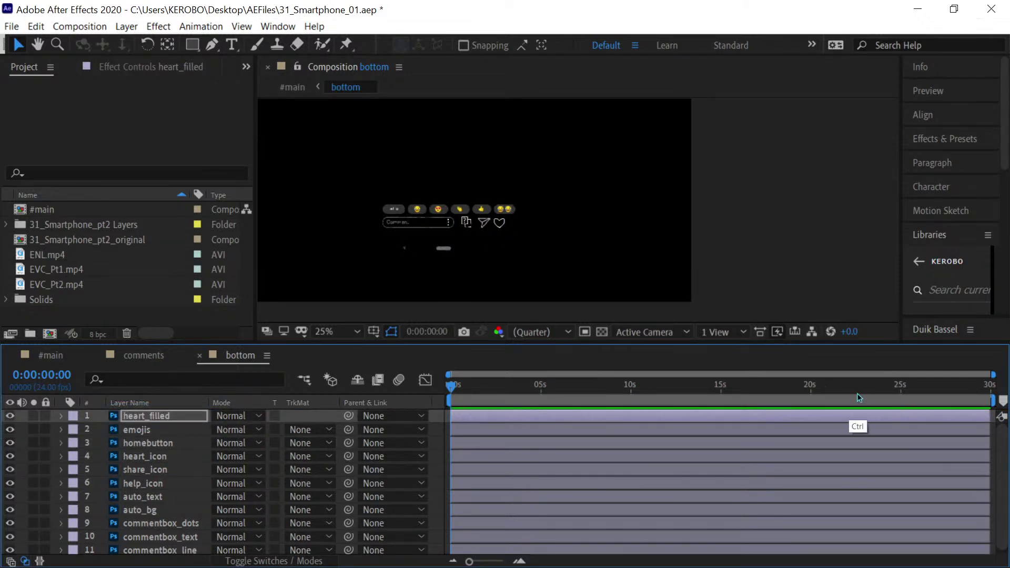
Copy the ref layer from #main into the bottom composition above heart_filled, and save the project
{"action": "left_click", "coordinate": [72, 360]}
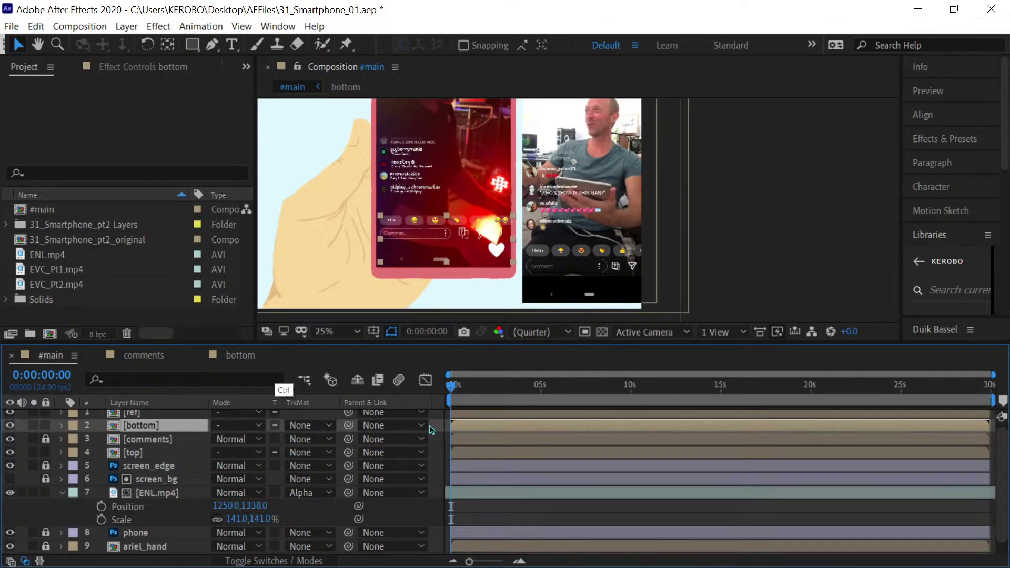
{"action": "left_click", "coordinate": [164, 413]}
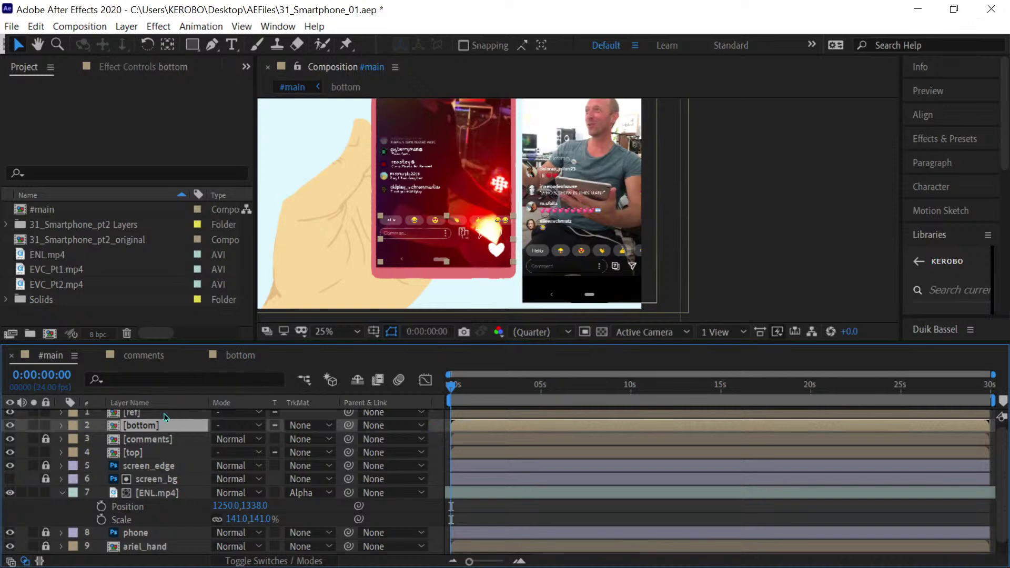
{"action": "left_click", "coordinate": [240, 356]}
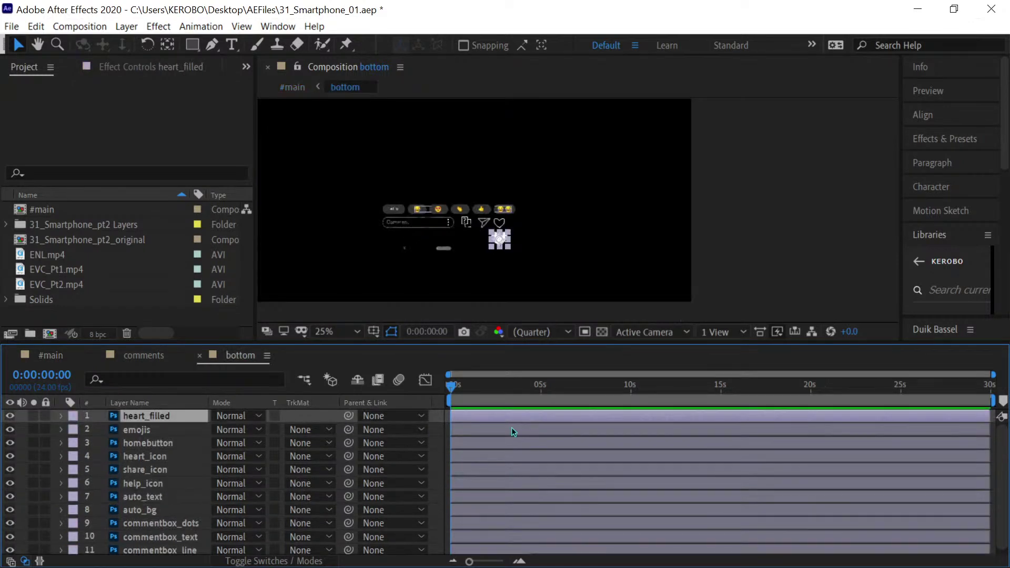
{"action": "key", "text": "ctrl+v"}
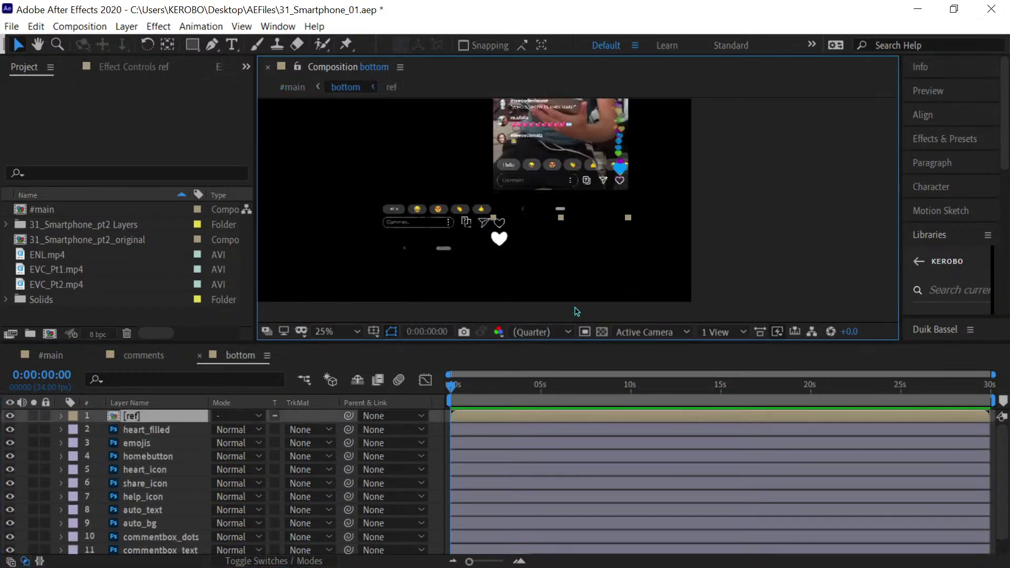
{"action": "left_click", "coordinate": [187, 430]}
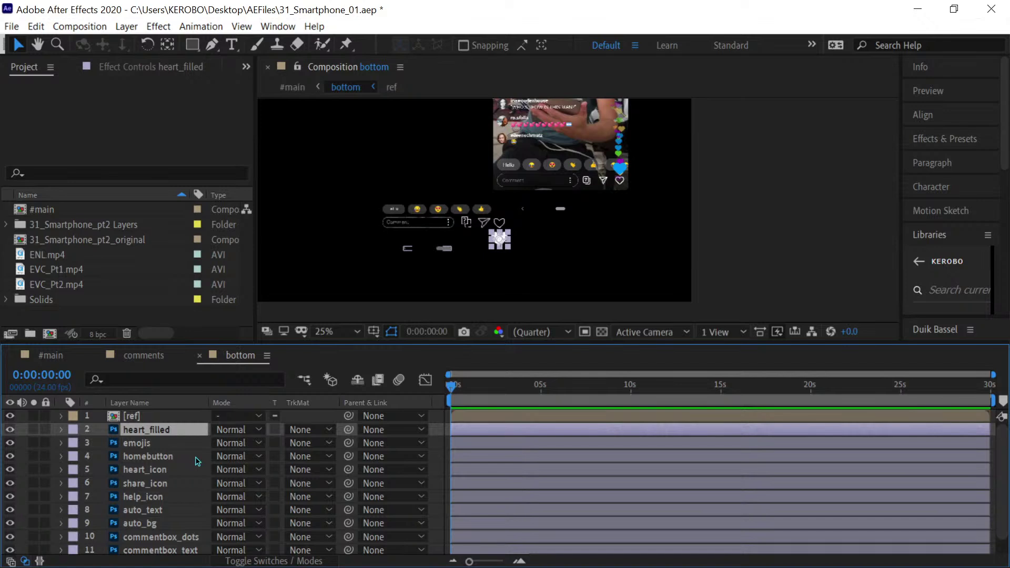
{"action": "key", "text": "ctrl+s"}
Return to #main and inspect the whole phone illustration alongside the reference image
{"action": "left_click", "coordinate": [129, 358]}
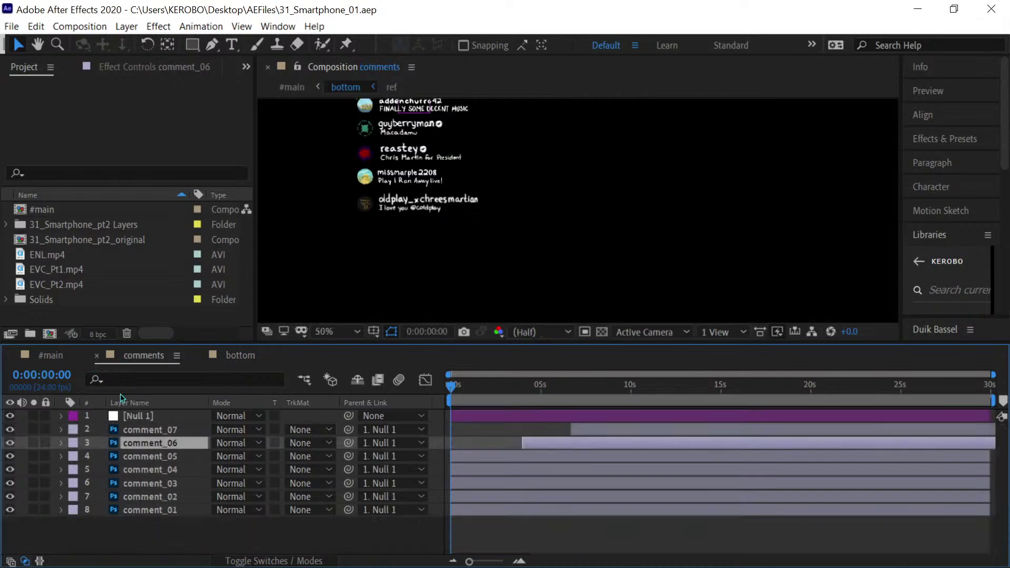
{"action": "left_click", "coordinate": [56, 353]}
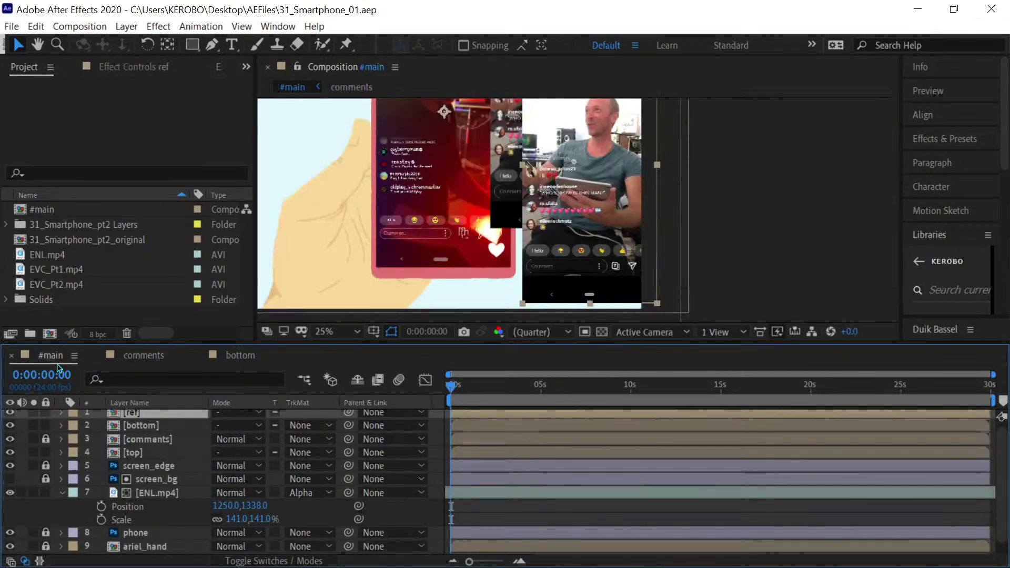
{"action": "key", "text": "comma"}
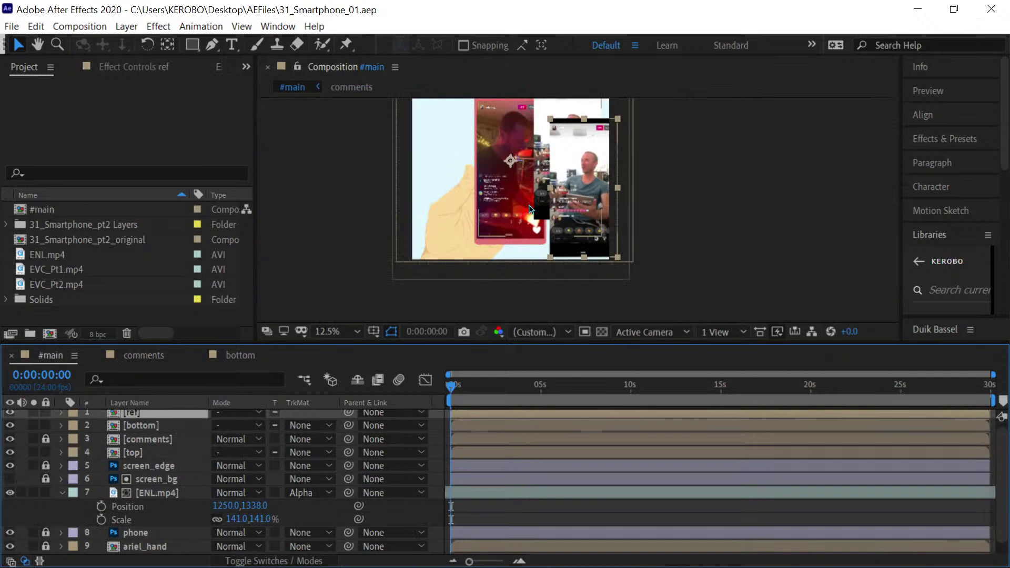